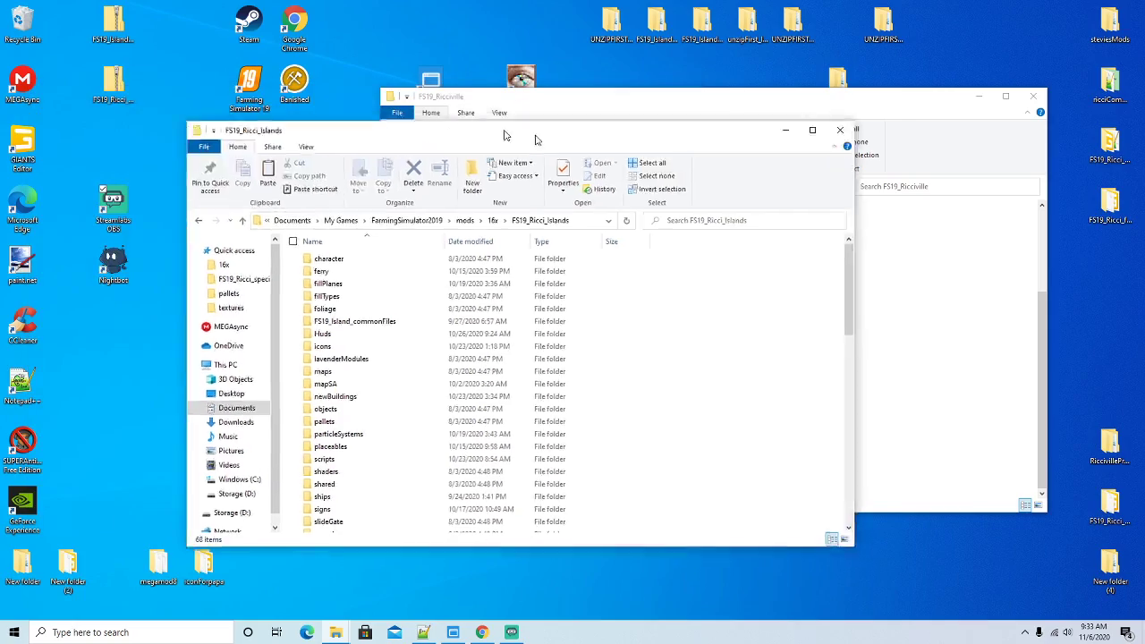
# Arrange the FS19_Ricciville and FS19_Ricci_Islands folder windows side by side and scroll the FS19_Ricciville listing up to its folders
pyautogui.moveTo(696, 103); pyautogui.dragTo(335, 88)
pyautogui.moveTo(751, 162); pyautogui.dragTo(791, 94)
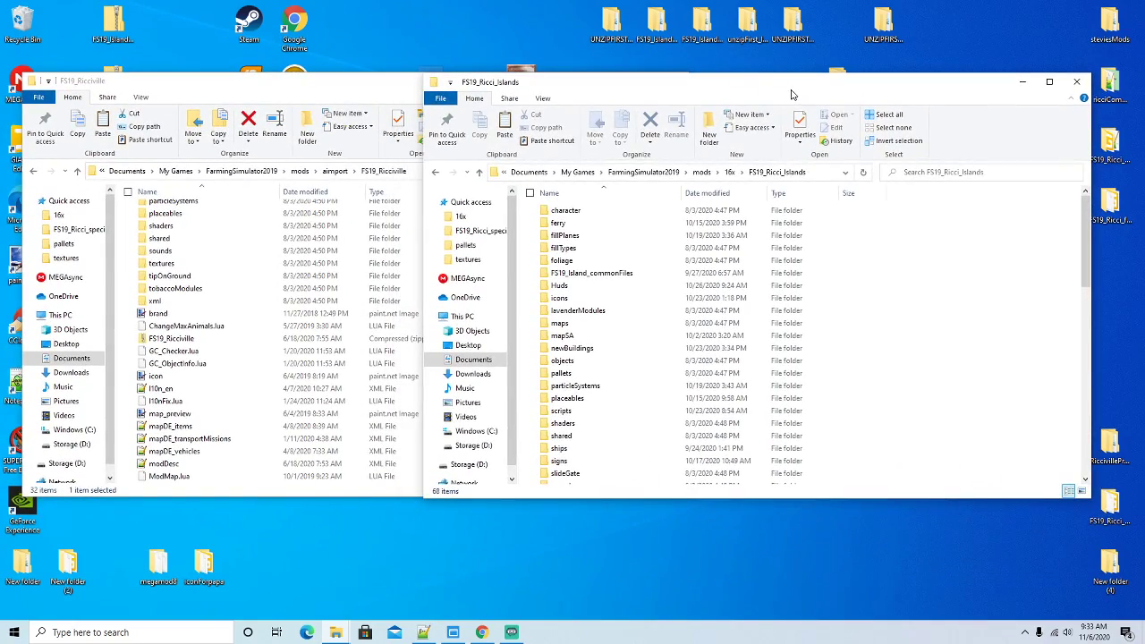
pyautogui.moveTo(689, 82); pyautogui.dragTo(727, 121)
pyautogui.moveTo(333, 90); pyautogui.dragTo(338, 115)
pyautogui.moveTo(869, 124); pyautogui.dragTo(856, 116)
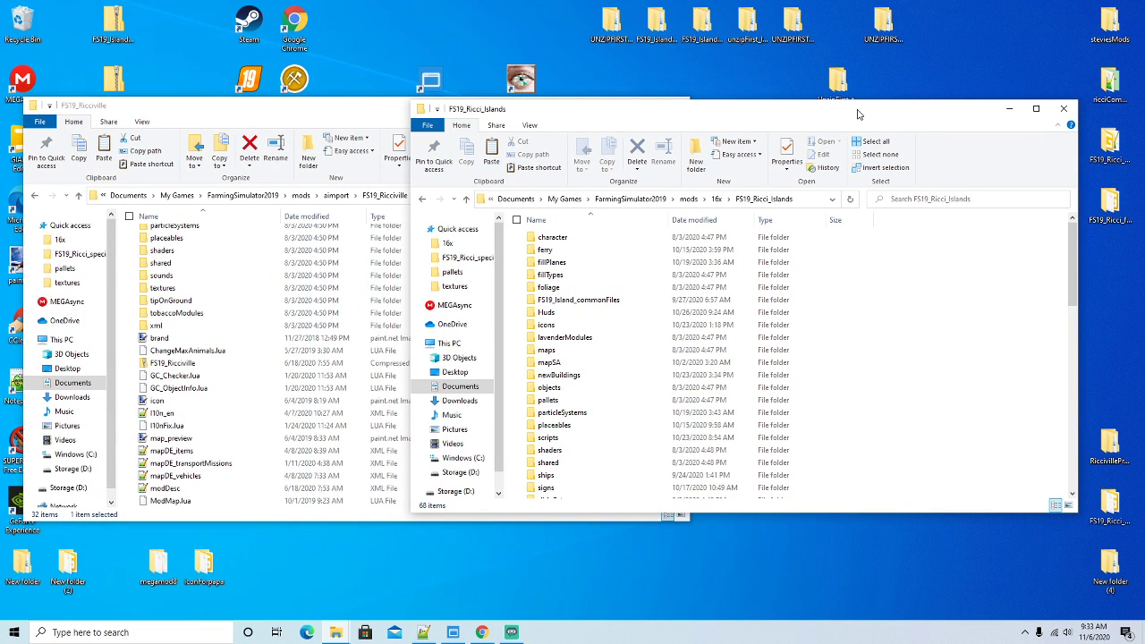
pyautogui.click(351, 117)
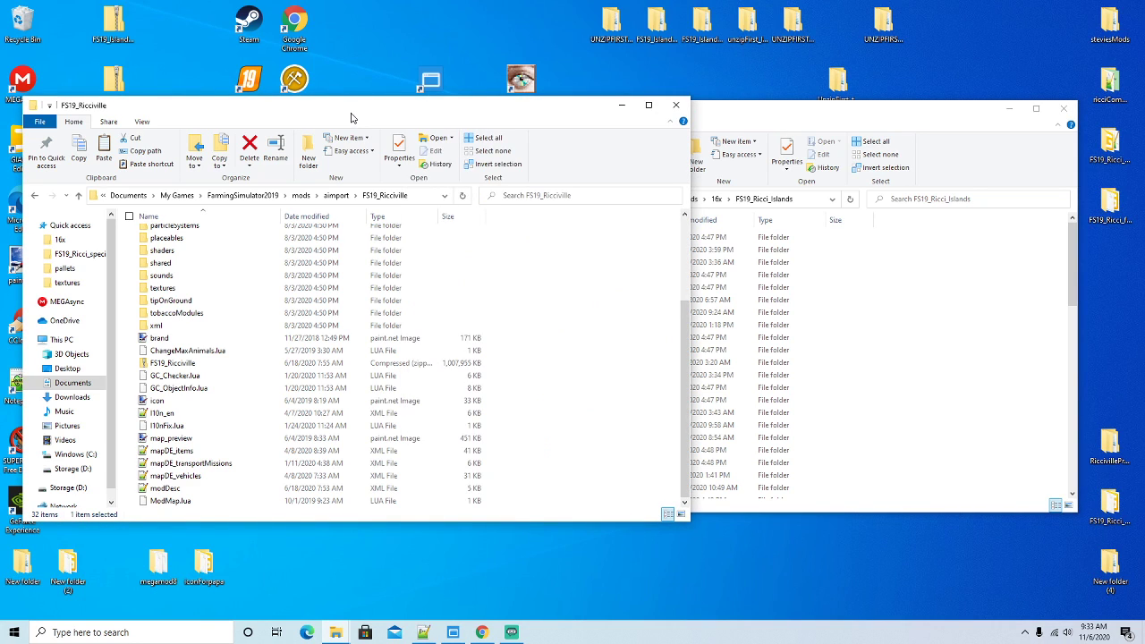
pyautogui.moveTo(340, 126); pyautogui.dragTo(344, 120)
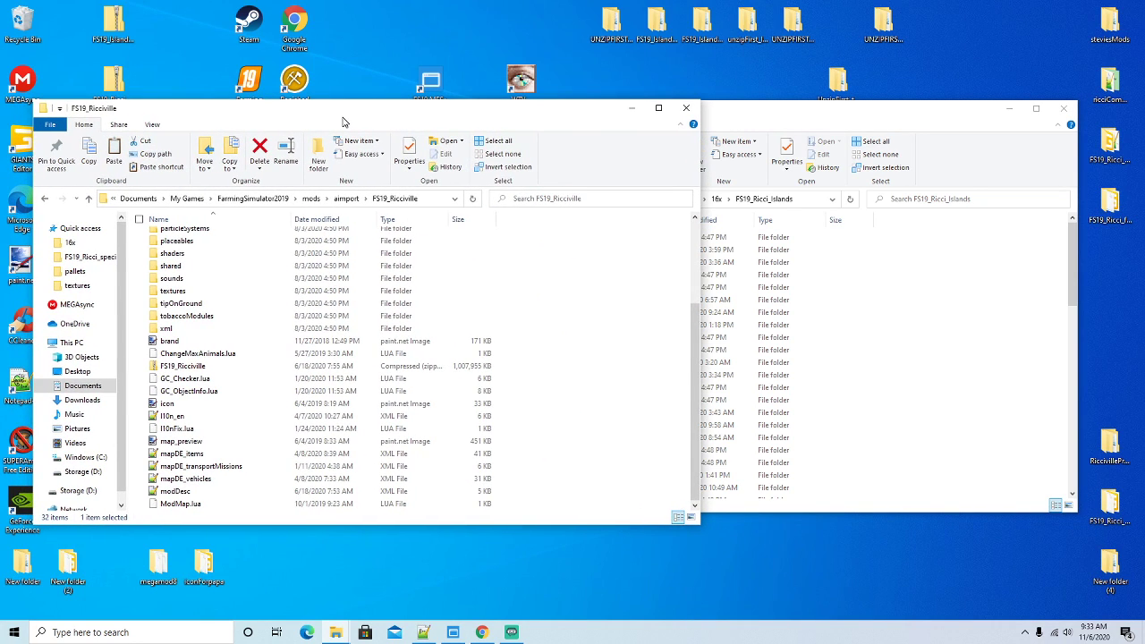
pyautogui.scroll(3, 400, 256)
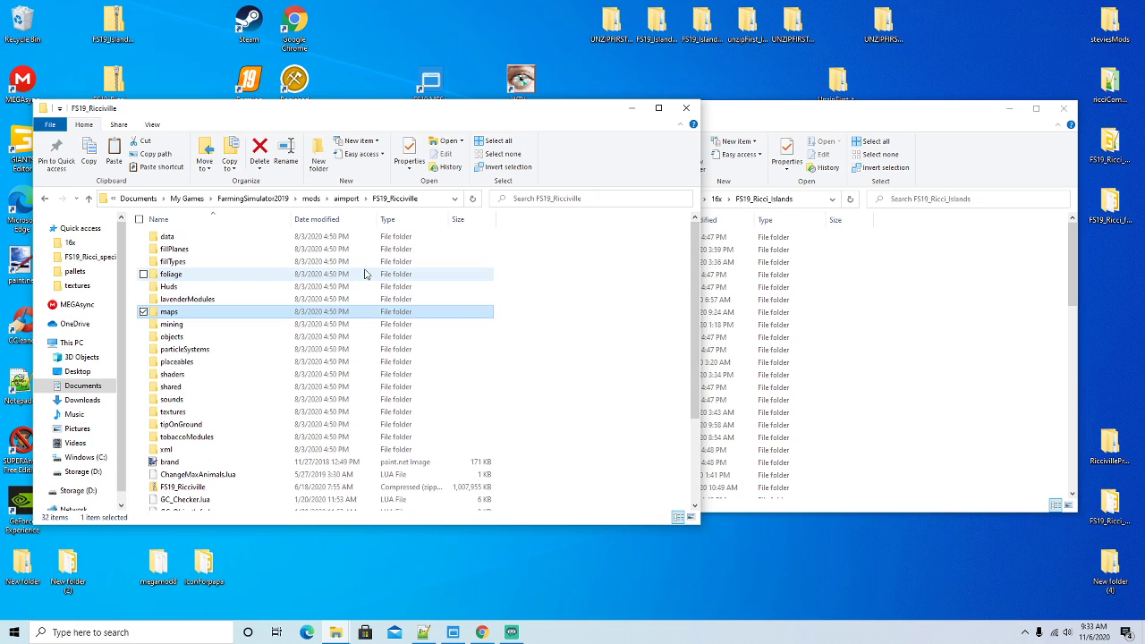
pyautogui.moveTo(388, 120); pyautogui.dragTo(391, 114)
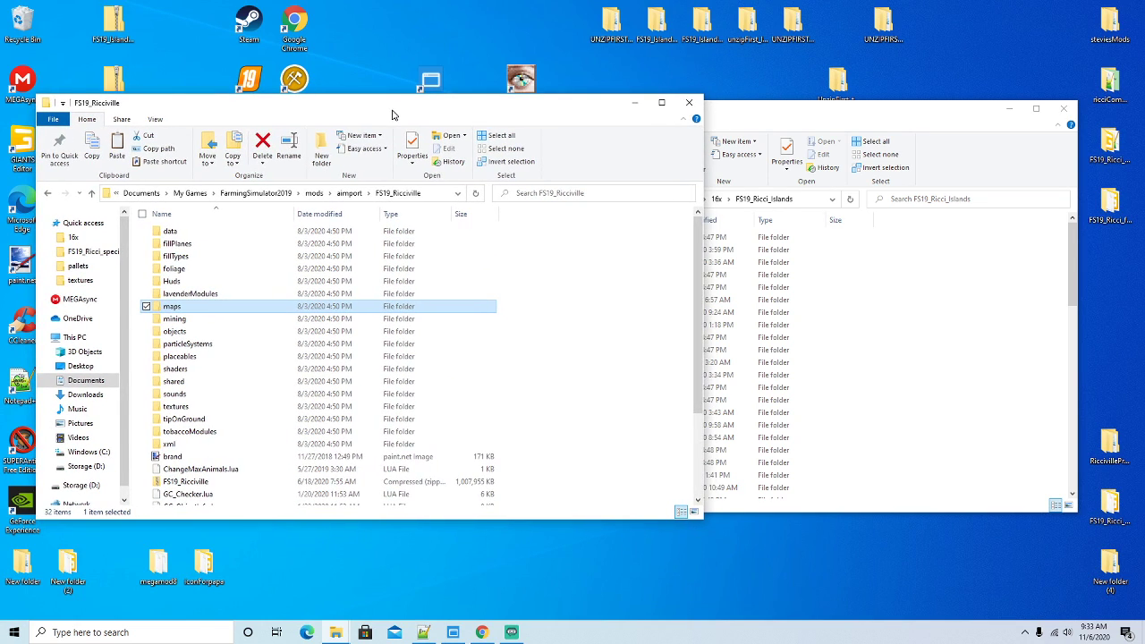
pyautogui.moveTo(754, 117); pyautogui.dragTo(757, 119)
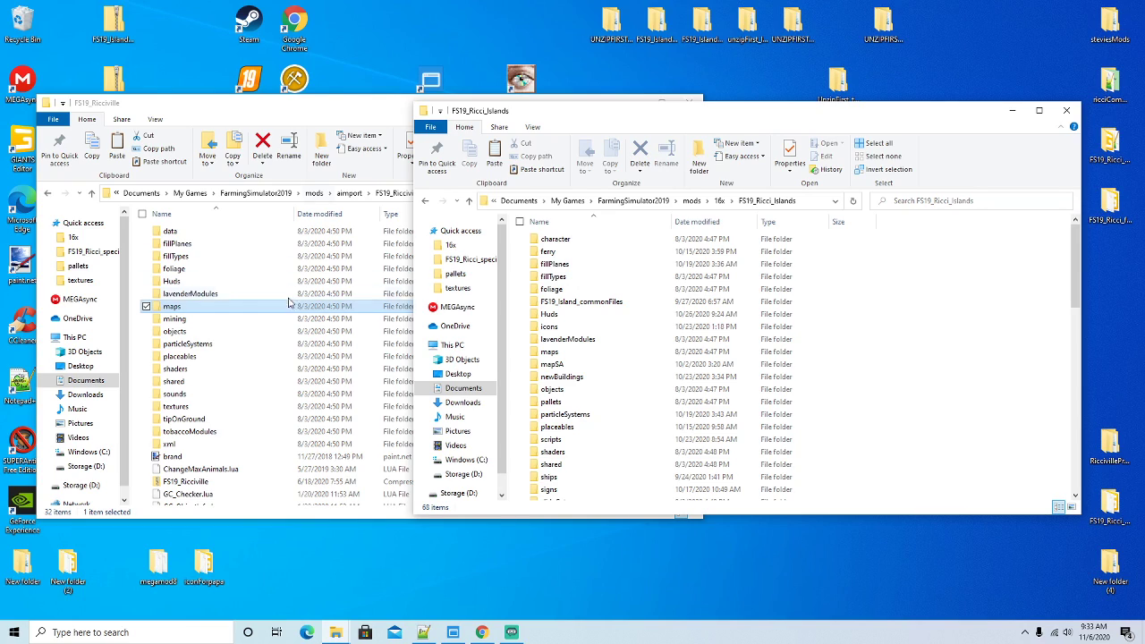
pyautogui.click(305, 119)
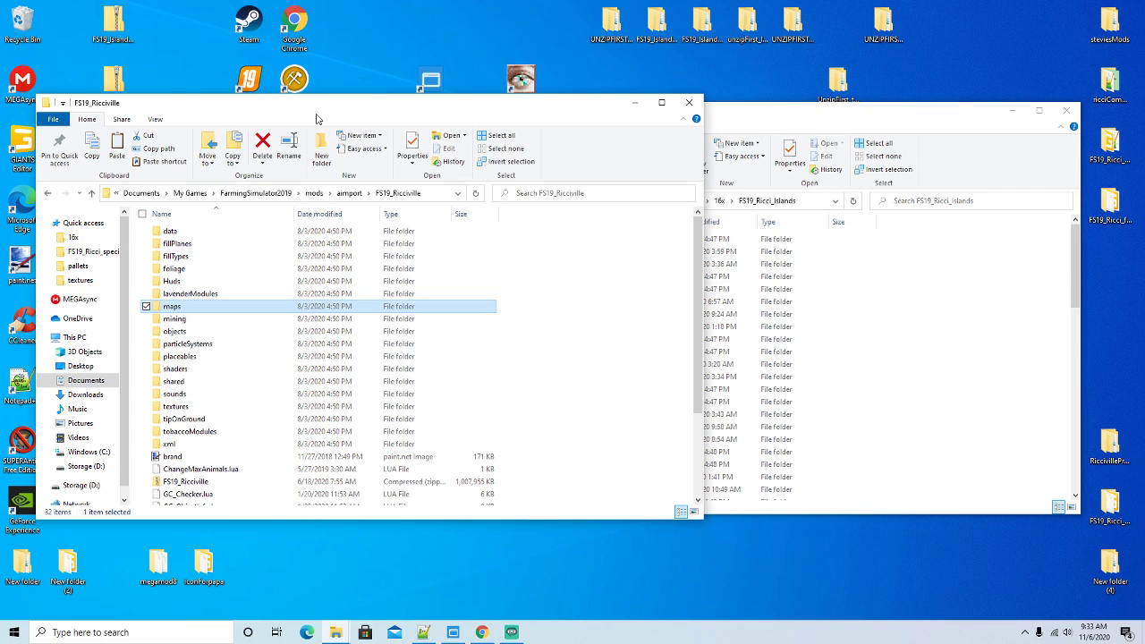
# In the FS19_Ricci_Islands window, go to mods > 16x > FS19_Island_commonFiles > textures > terrain and find the copper textures
pyautogui.click(872, 134)
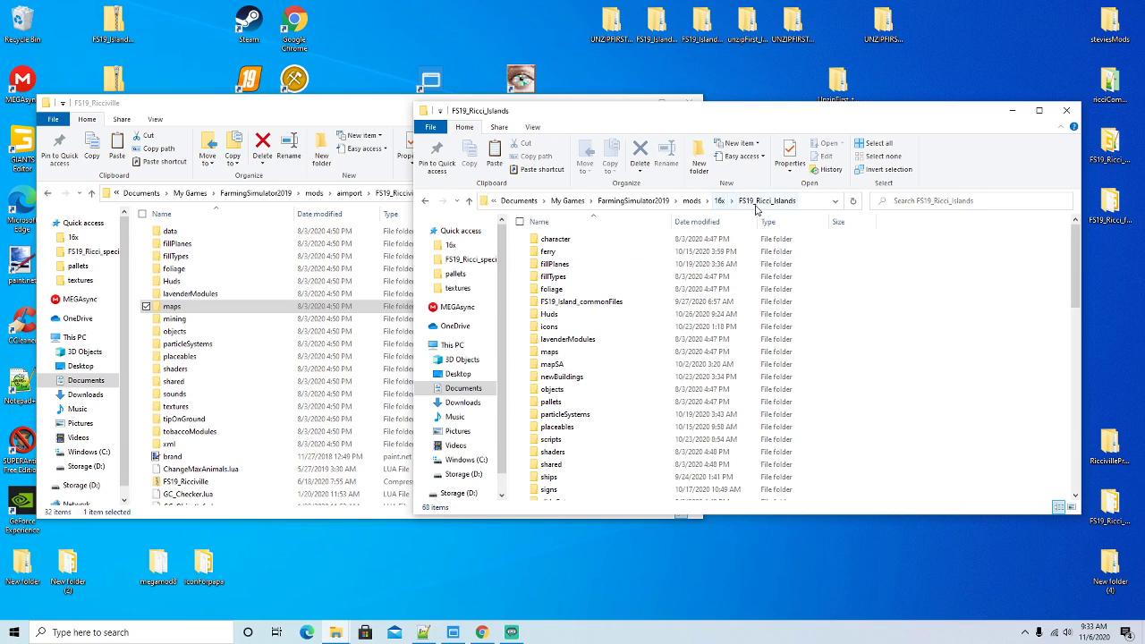
pyautogui.click(692, 201)
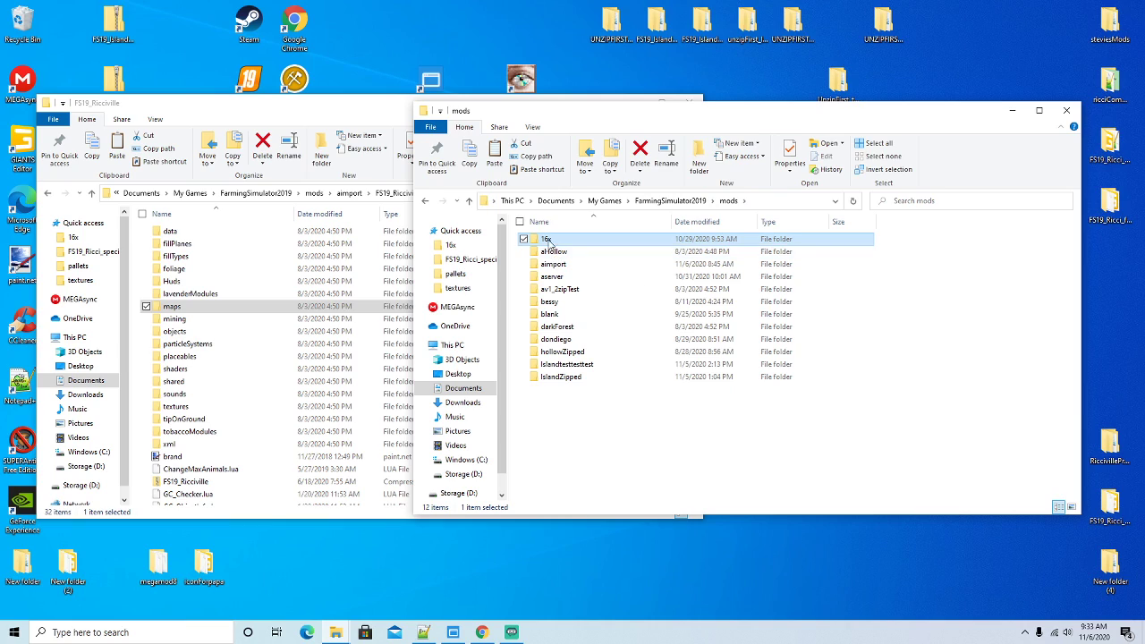
pyautogui.doubleClick(547, 240)
pyautogui.doubleClick(558, 240)
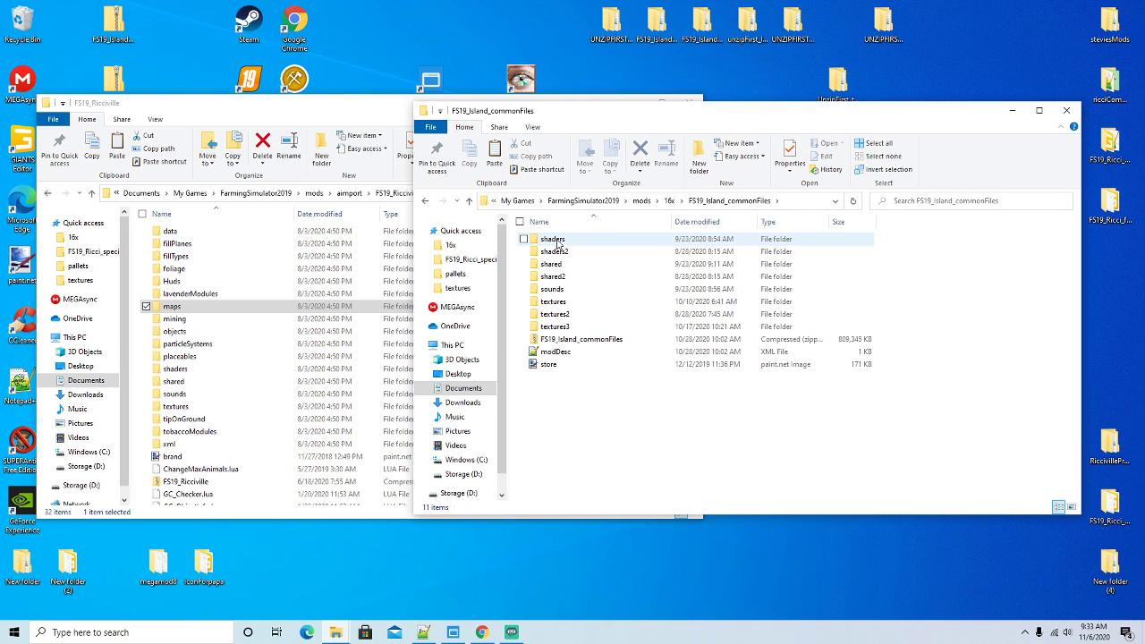
pyautogui.doubleClick(563, 303)
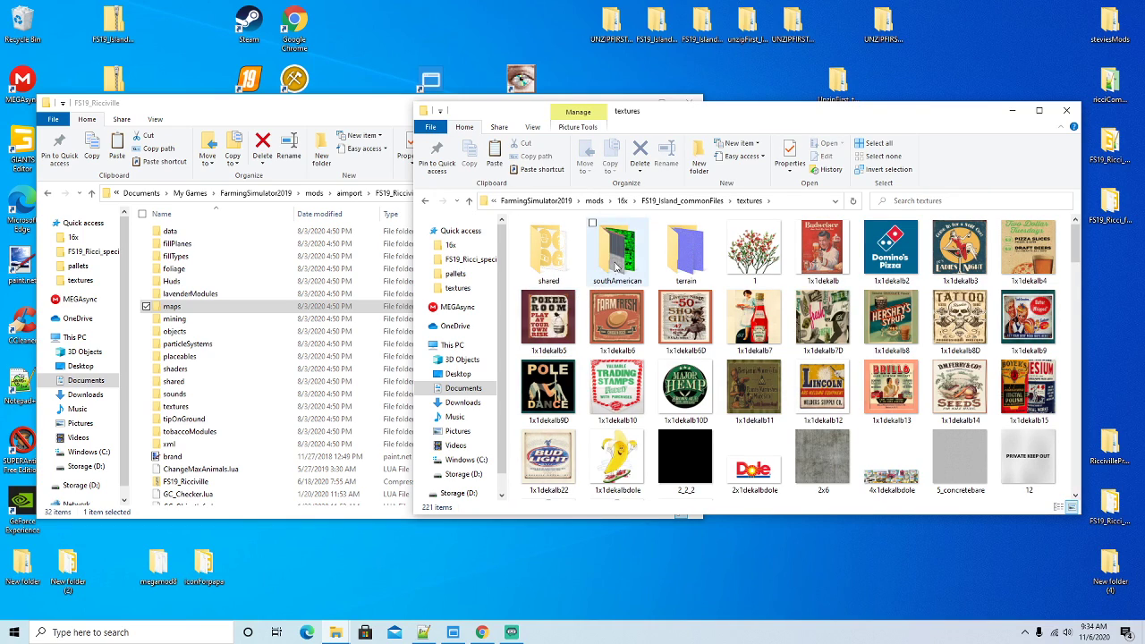
pyautogui.click(677, 263)
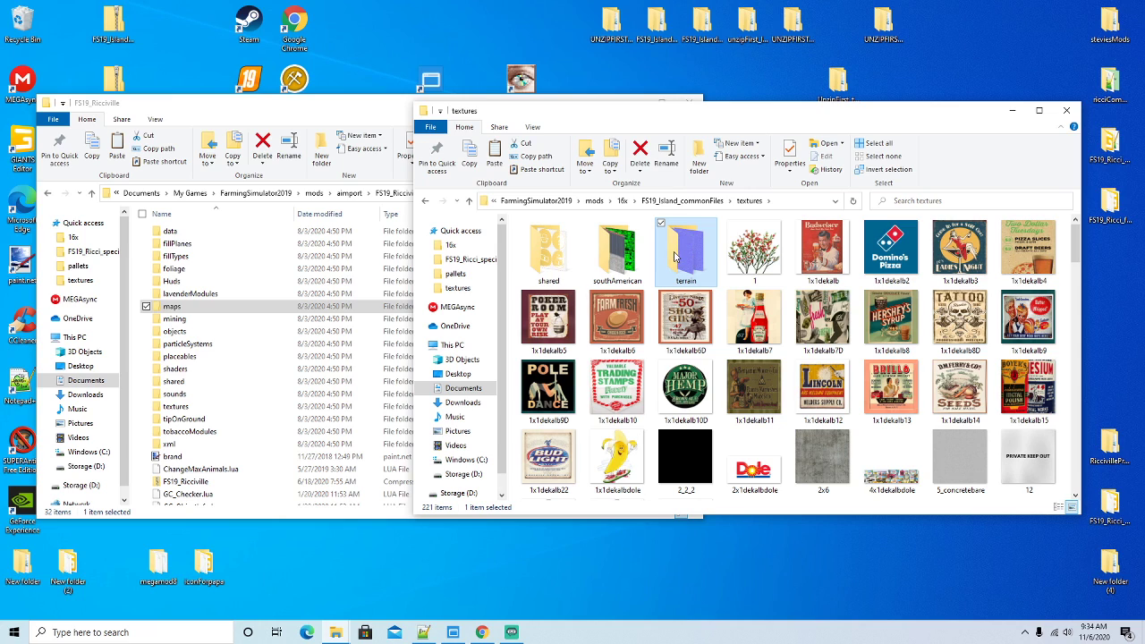
pyautogui.doubleClick(678, 257)
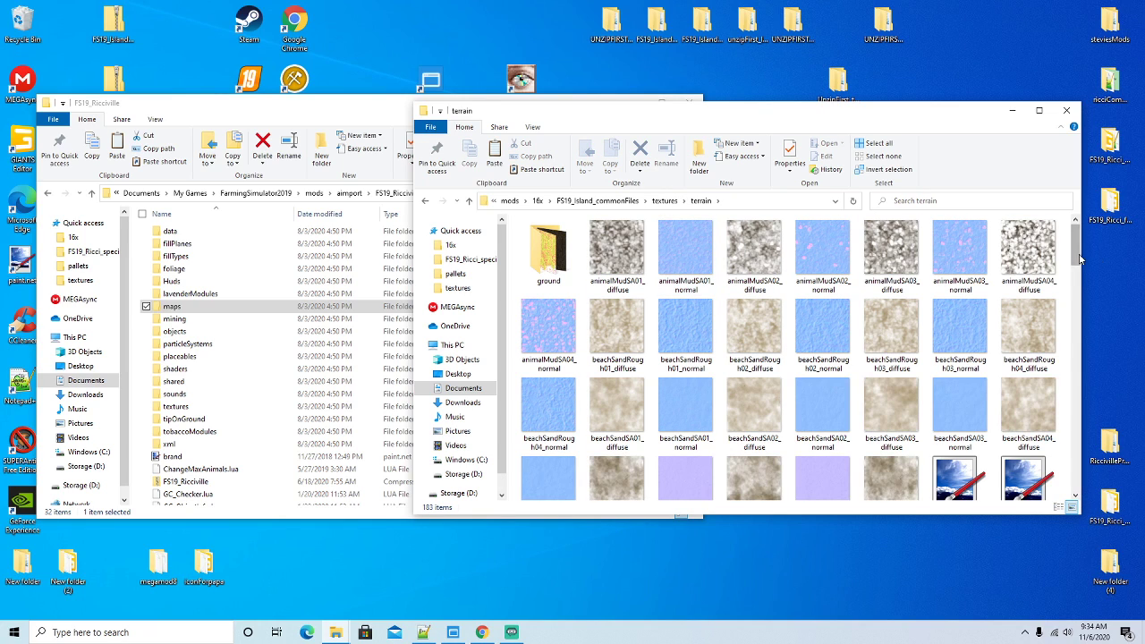
pyautogui.moveTo(1075, 256); pyautogui.dragTo(1072, 307)
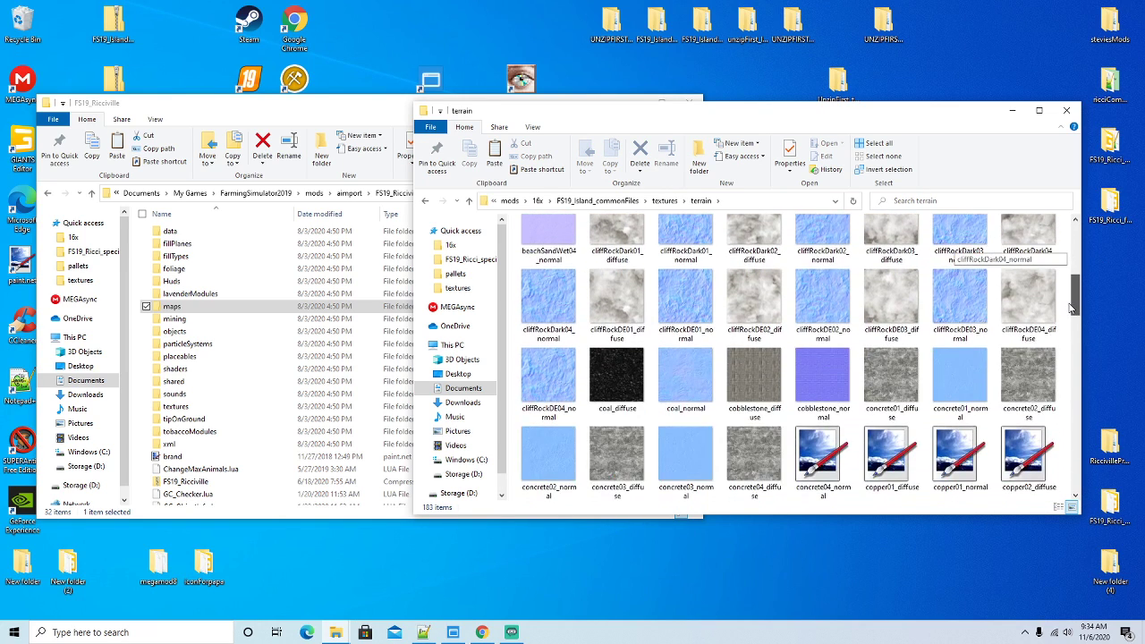
pyautogui.scroll(-2, 957, 313)
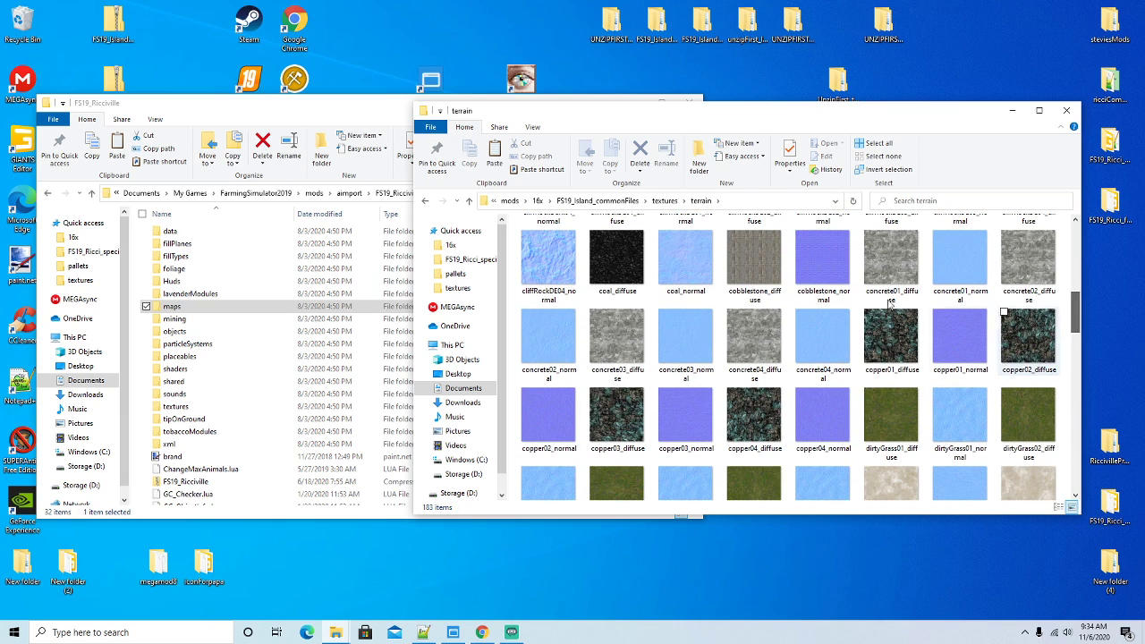
# In the FS19_Ricciville window, open the terrain folder inside maps > textures
pyautogui.click(276, 114)
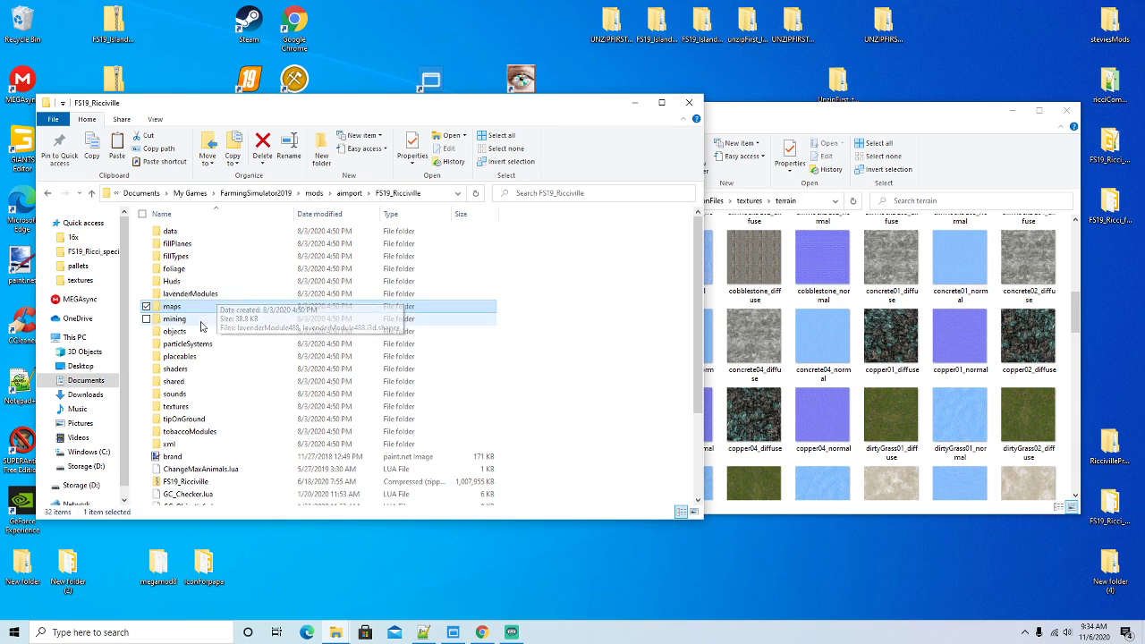
pyautogui.doubleClick(177, 408)
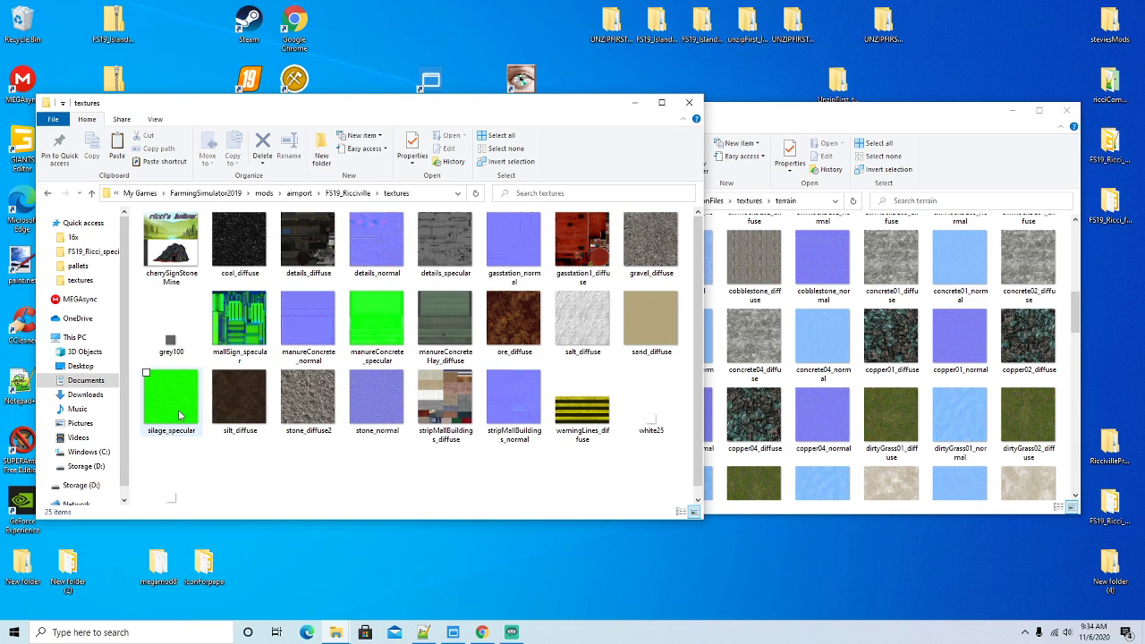
pyautogui.click(48, 194)
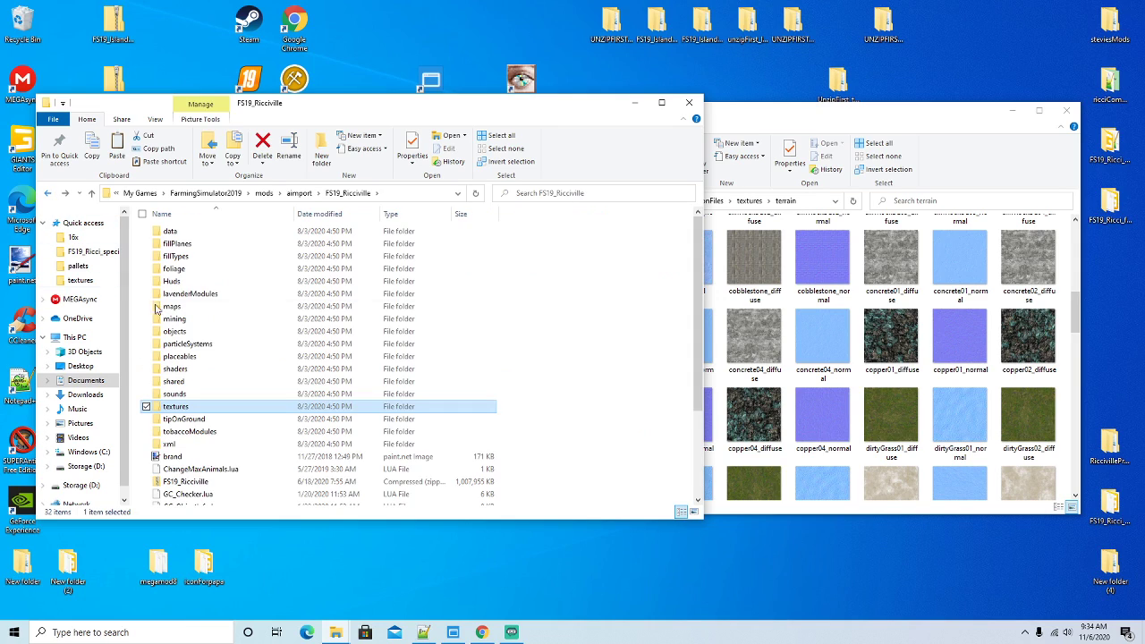
pyautogui.doubleClick(185, 308)
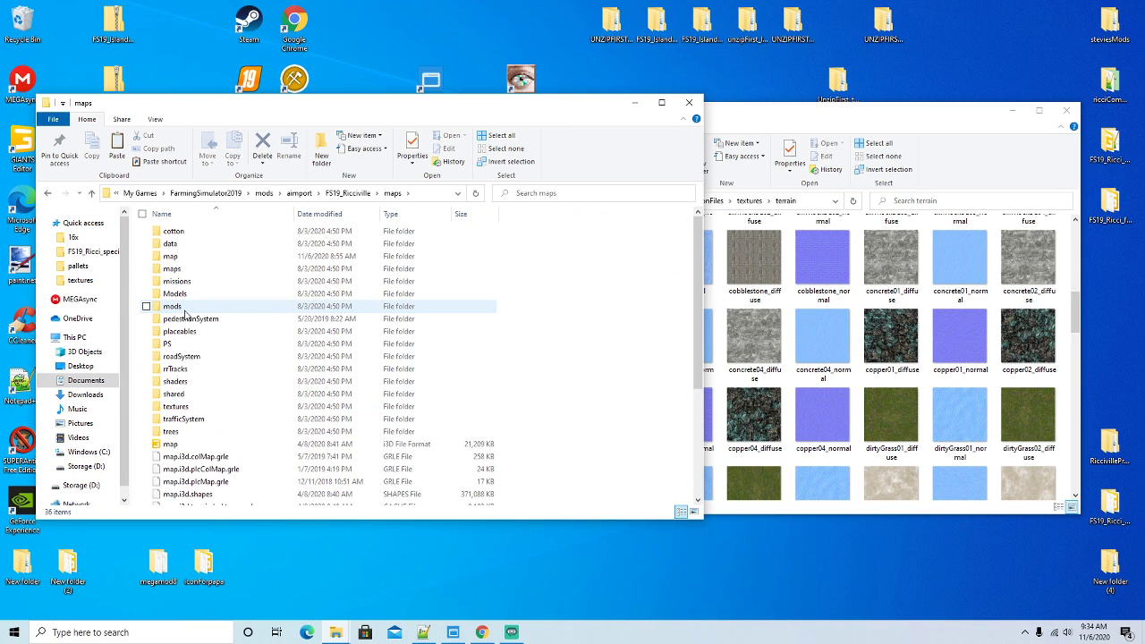
pyautogui.doubleClick(185, 408)
pyautogui.doubleClick(183, 257)
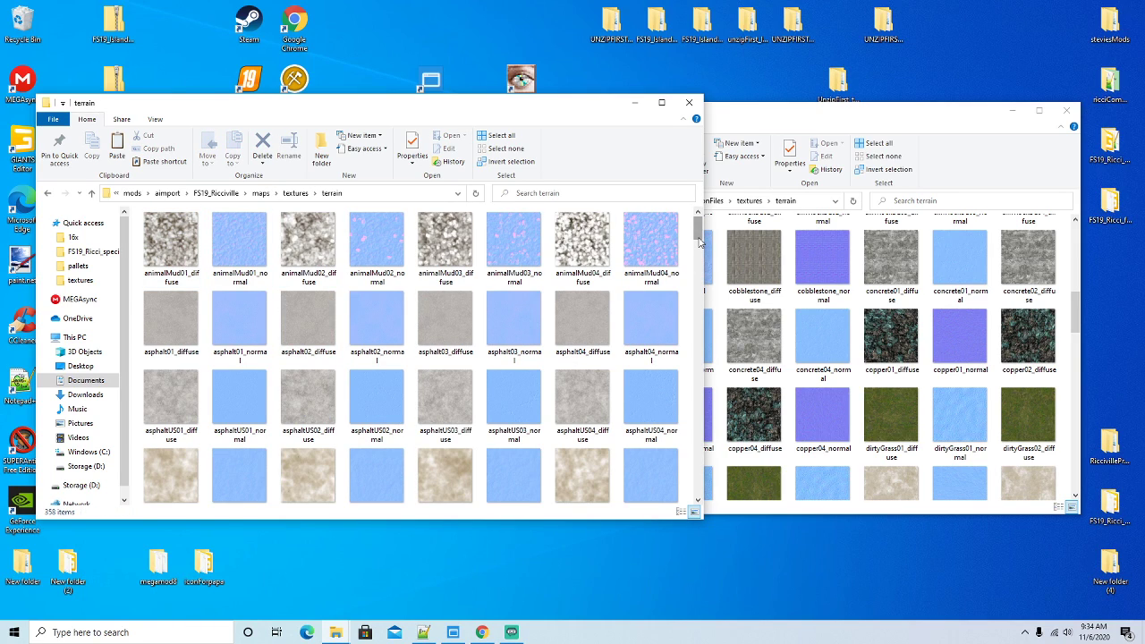
# Move both terrain folder windows lower on the desktop so the WTV shortcut is uncovered, with the FS19_Ricciville window in front
pyautogui.click(817, 116)
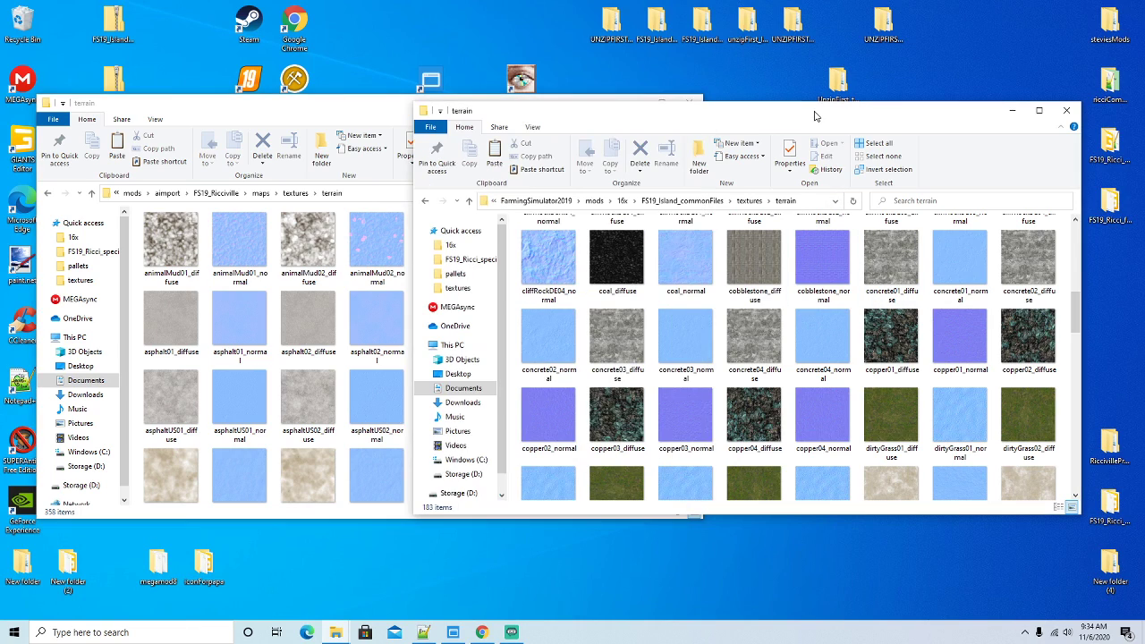
pyautogui.click(351, 115)
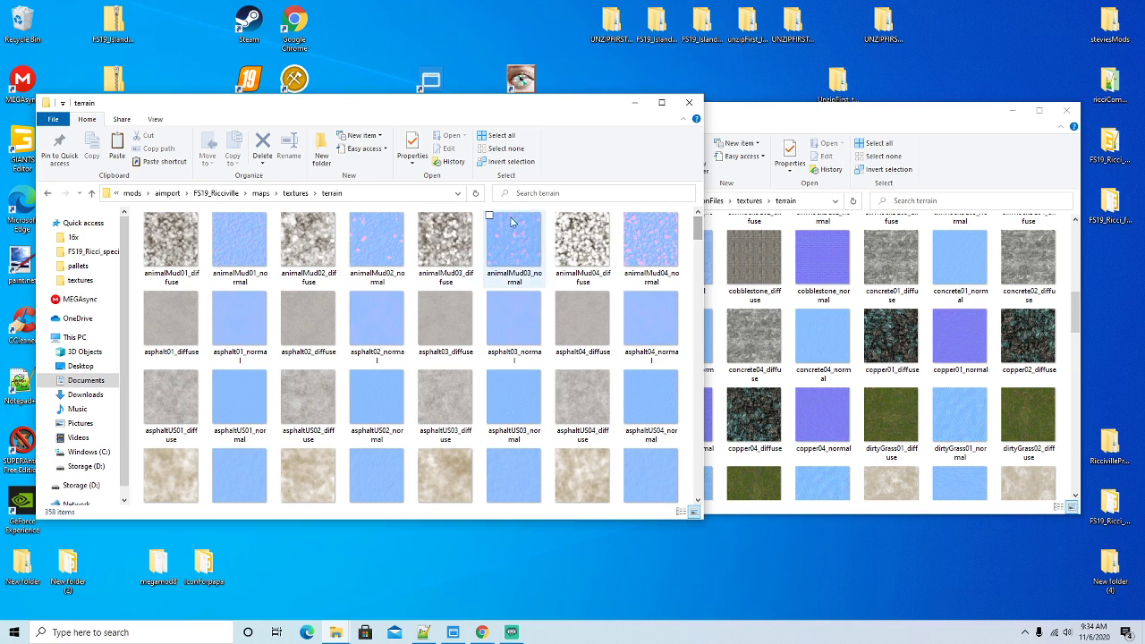
pyautogui.moveTo(695, 241)
pyautogui.mouseDown()
pyautogui.moveTo(693, 274)
pyautogui.moveTo(690, 234)
pyautogui.mouseUp()
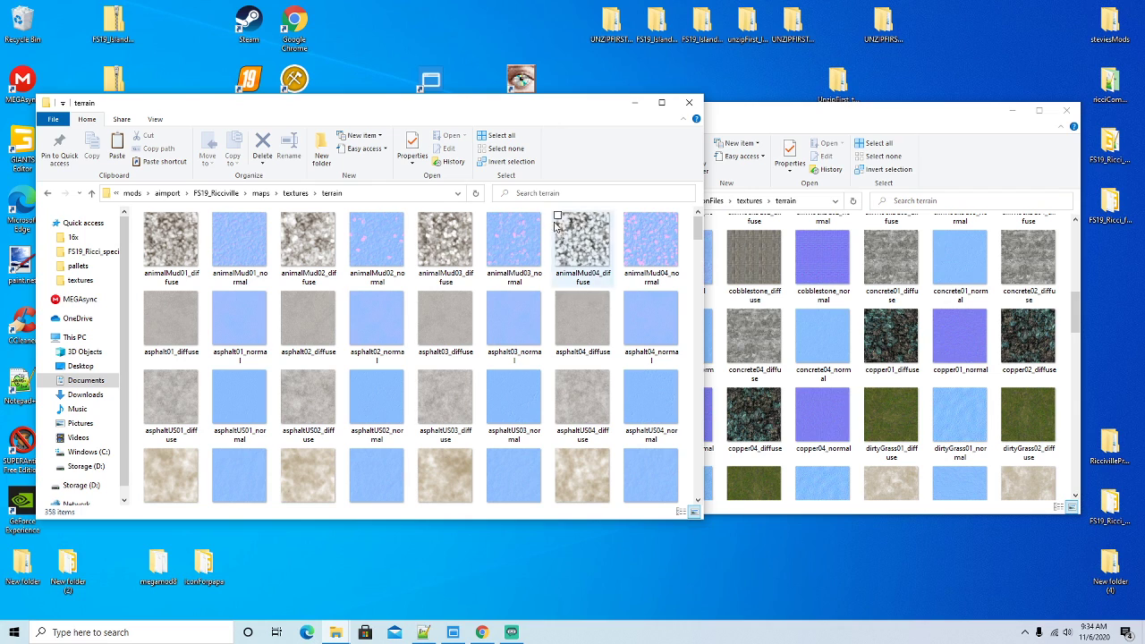
pyautogui.moveTo(564, 114); pyautogui.dragTo(557, 147)
pyautogui.moveTo(732, 114); pyautogui.dragTo(735, 149)
pyautogui.click(349, 156)
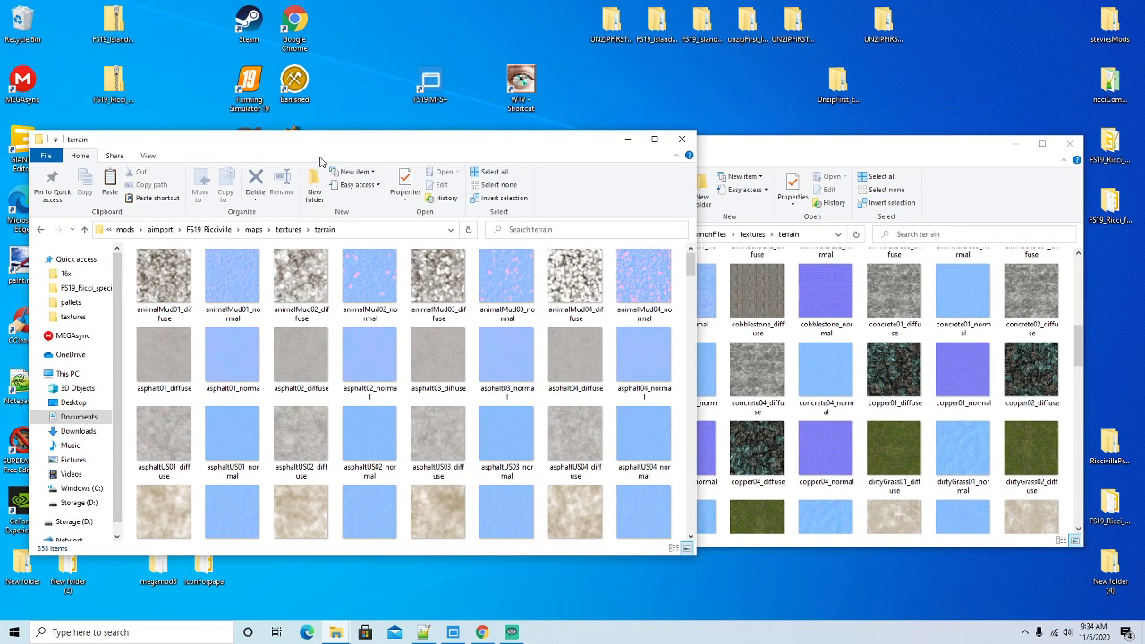
# Copy animalMud01_diffuse from the FS19_Ricciville terrain folder, paste it onto the WTV shortcut to view its texture format, and close the viewer
pyautogui.click(175, 286)
pyautogui.rightClick(175, 286)
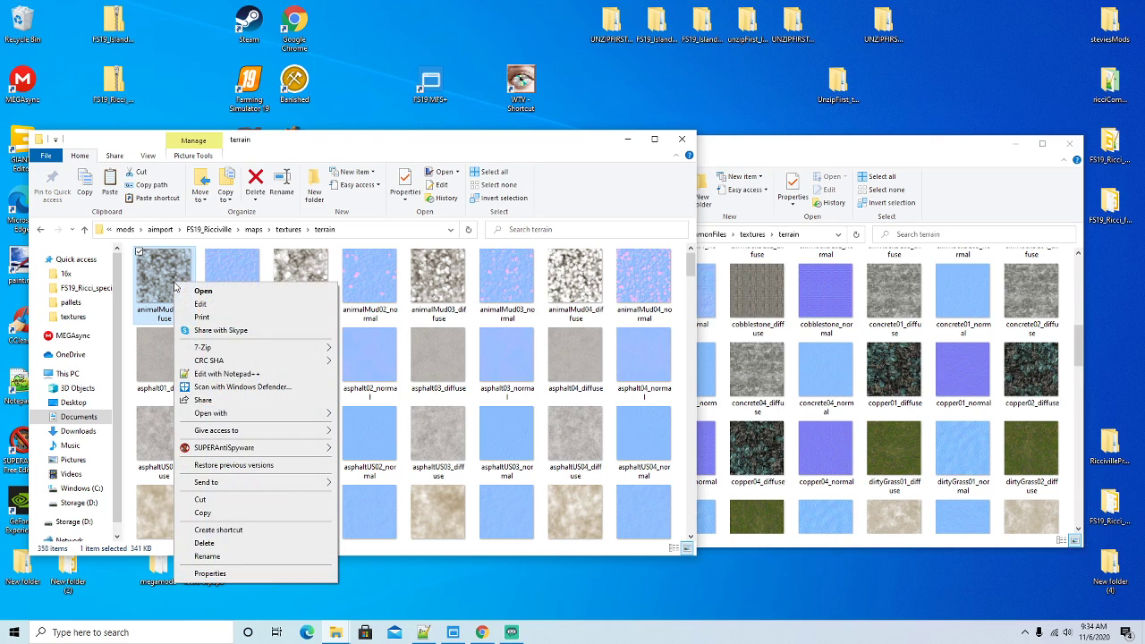
pyautogui.click(205, 513)
pyautogui.rightClick(517, 86)
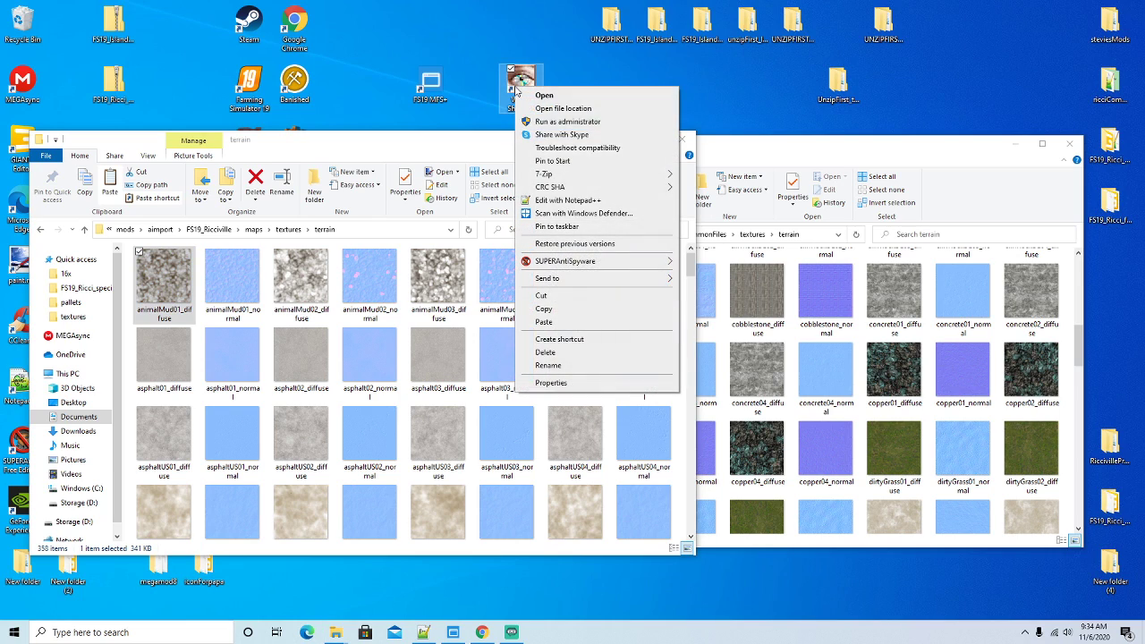
pyautogui.click(542, 322)
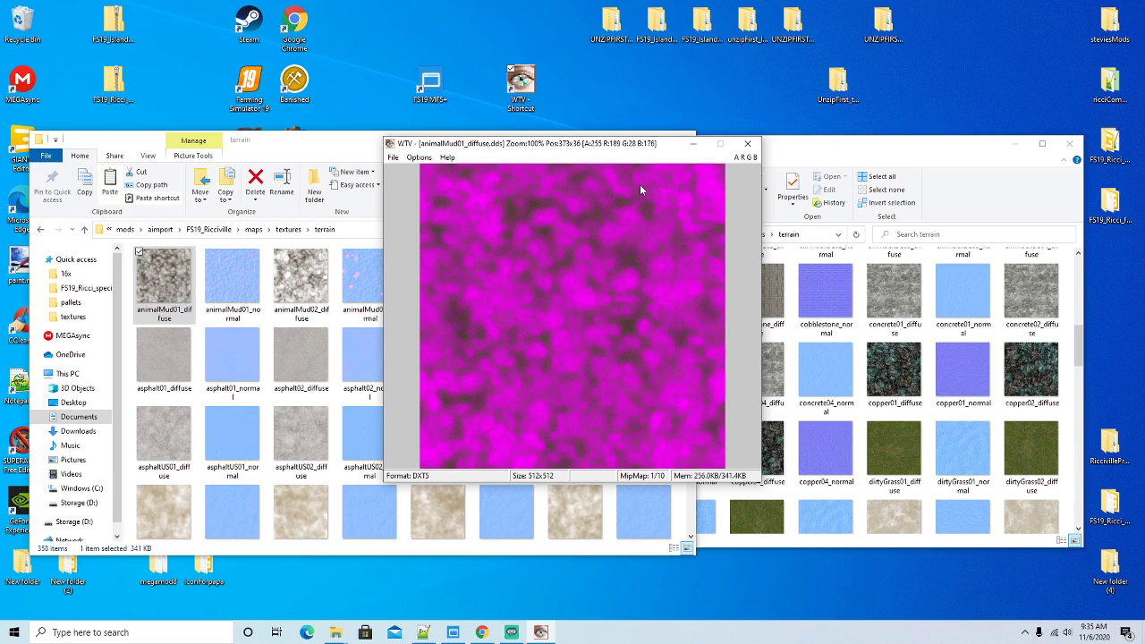
pyautogui.click(748, 145)
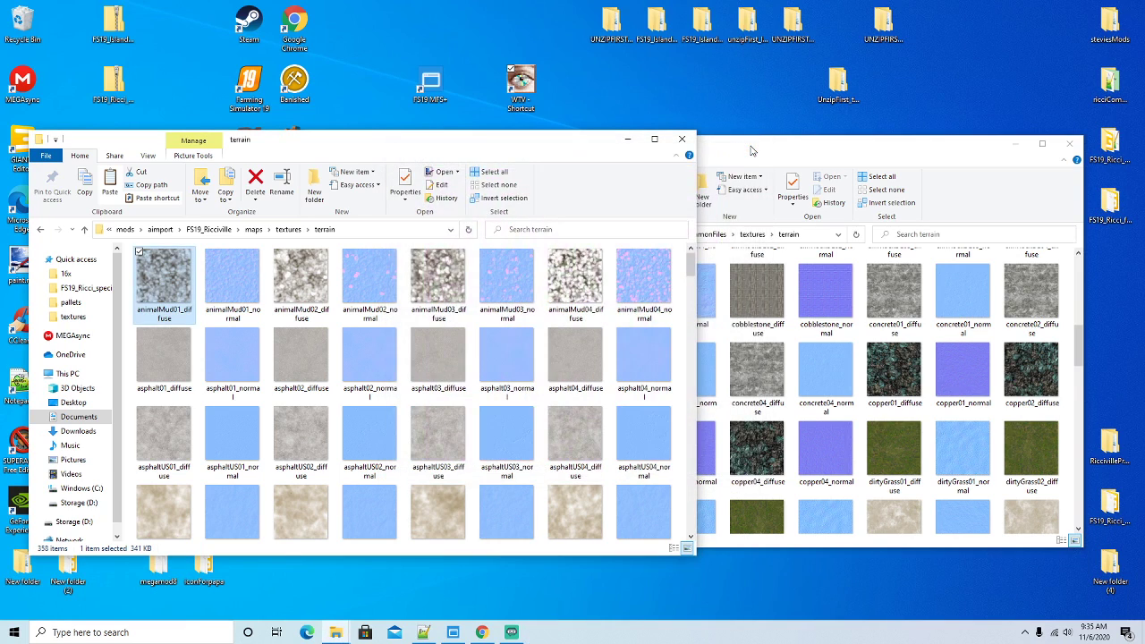
# Copy copper01_diffuse, copper02_diffuse, copper03_diffuse and copper04_diffuse from the FS19_Island_commonFiles terrain folder
pyautogui.click(854, 149)
pyautogui.click(902, 384)
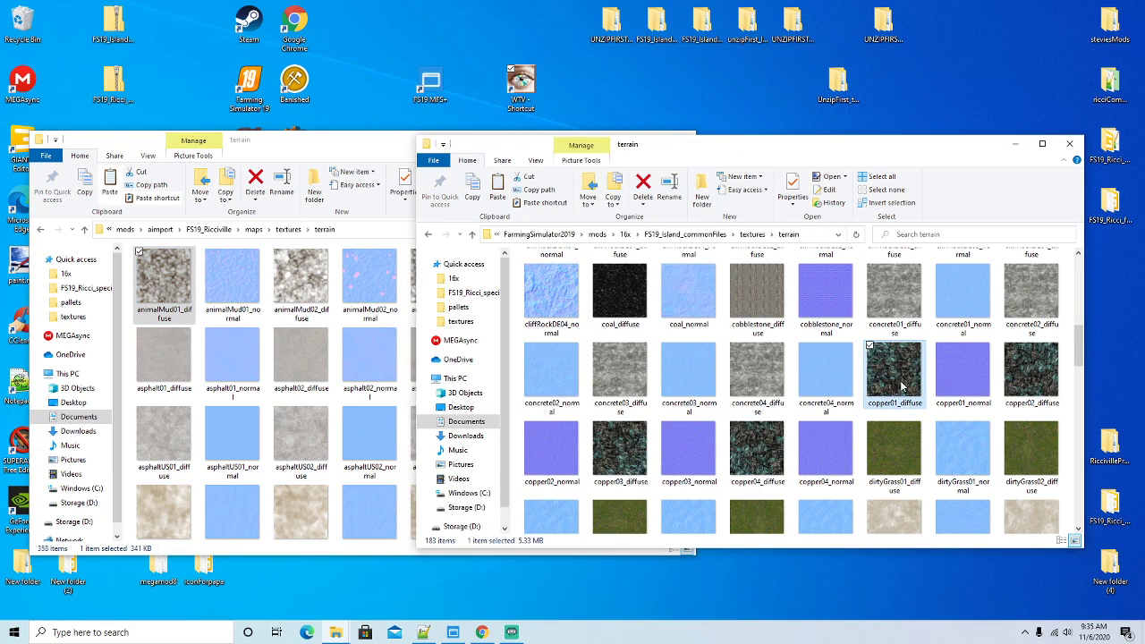
pyautogui.keyDown('ctrl'); pyautogui.click(1038, 383); pyautogui.keyUp('ctrl')
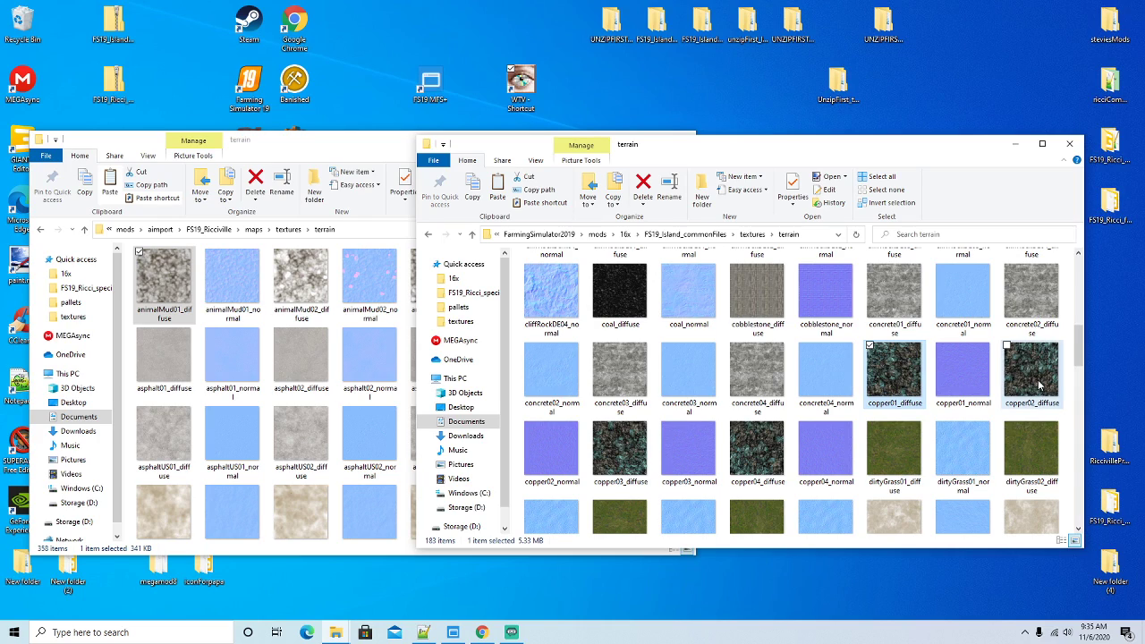
pyautogui.keyDown('ctrl'); pyautogui.click(615, 465); pyautogui.keyUp('ctrl')
pyautogui.keyDown('ctrl'); pyautogui.click(756, 464); pyautogui.keyUp('ctrl')
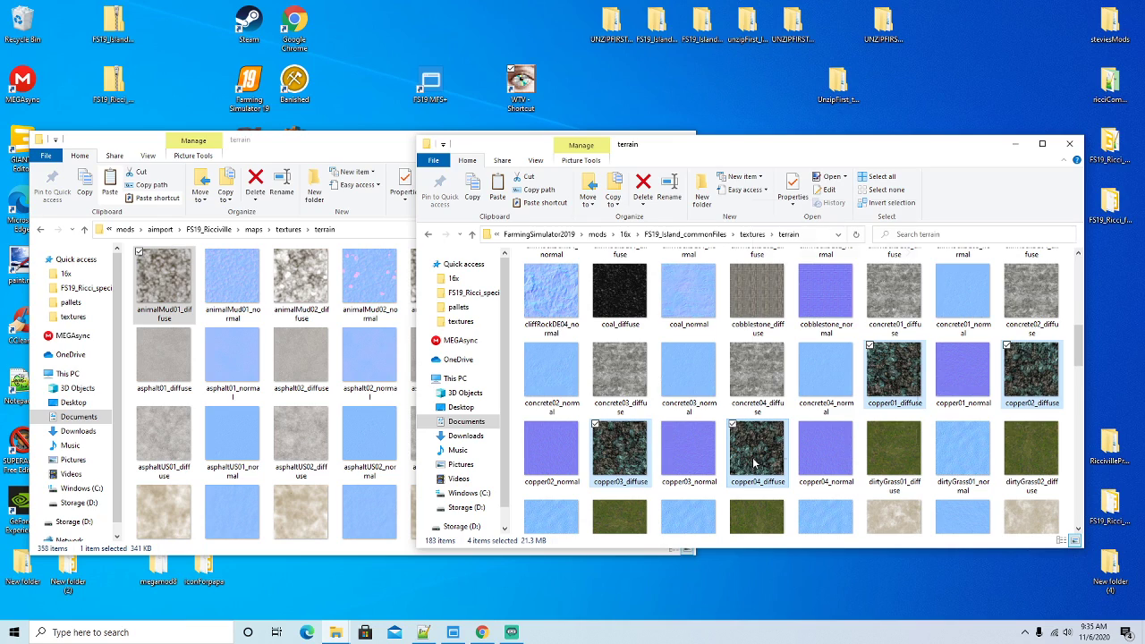
pyautogui.rightClick(754, 463)
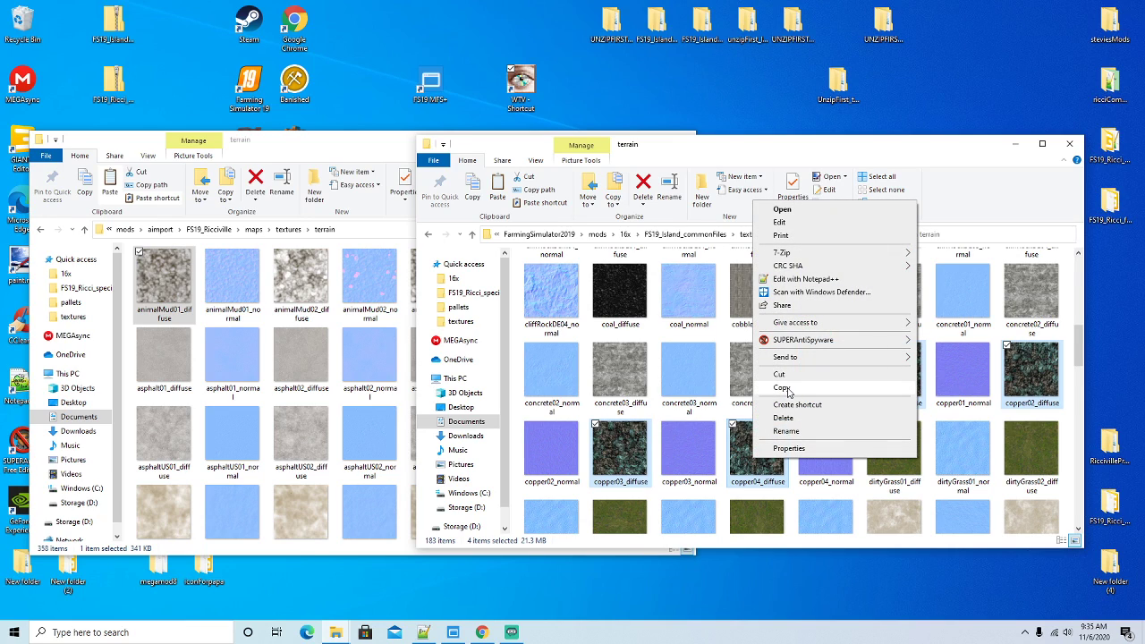
pyautogui.click(783, 388)
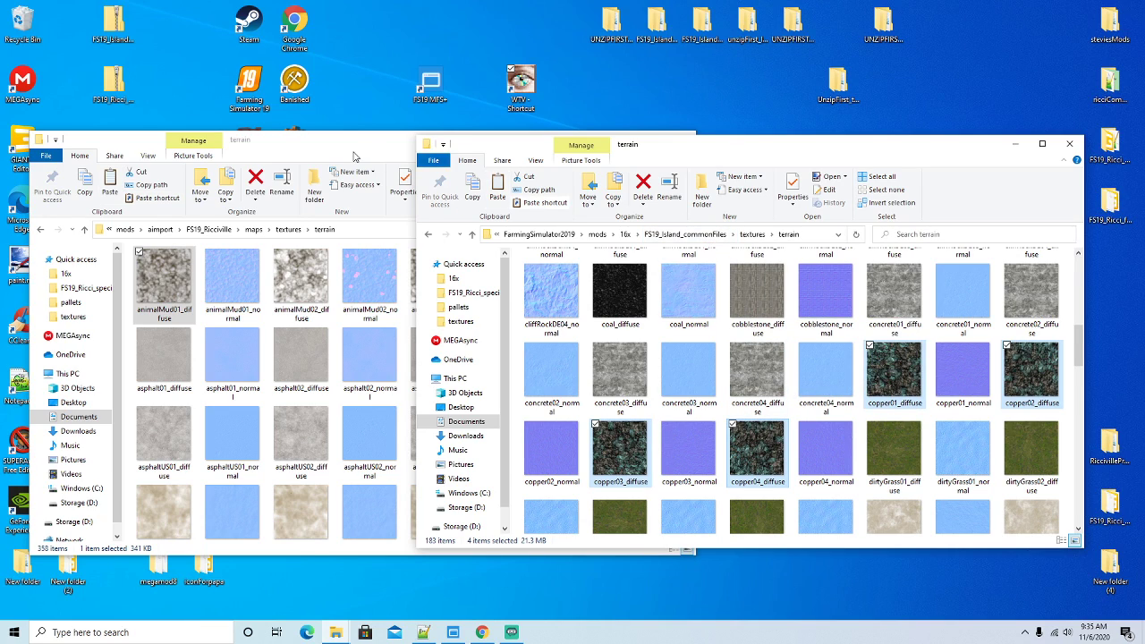
# Paste the four copied copper diffuse textures into the FS19_Ricciville maps > textures > terrain folder
pyautogui.click(354, 156)
pyautogui.click(398, 321)
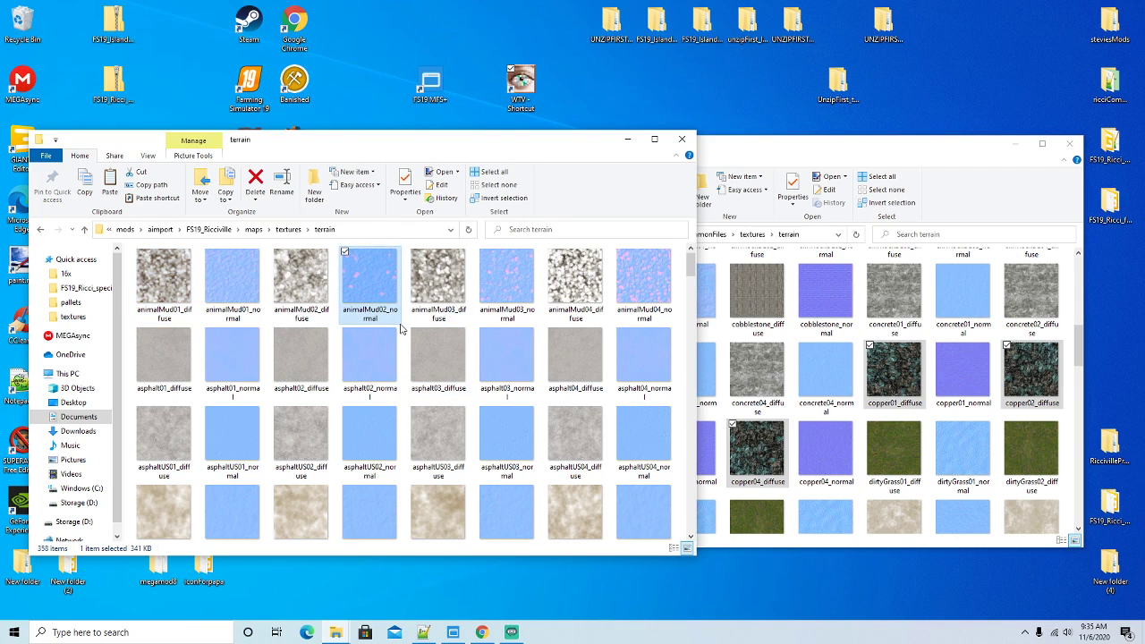
pyautogui.click(404, 331)
pyautogui.rightClick(408, 330)
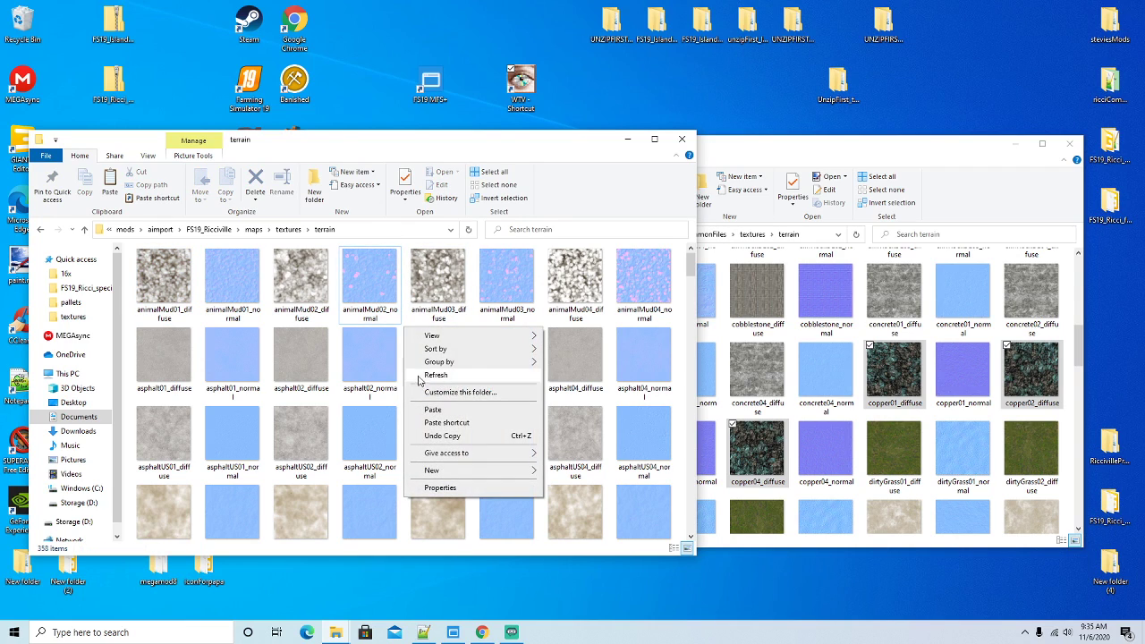
pyautogui.click(430, 410)
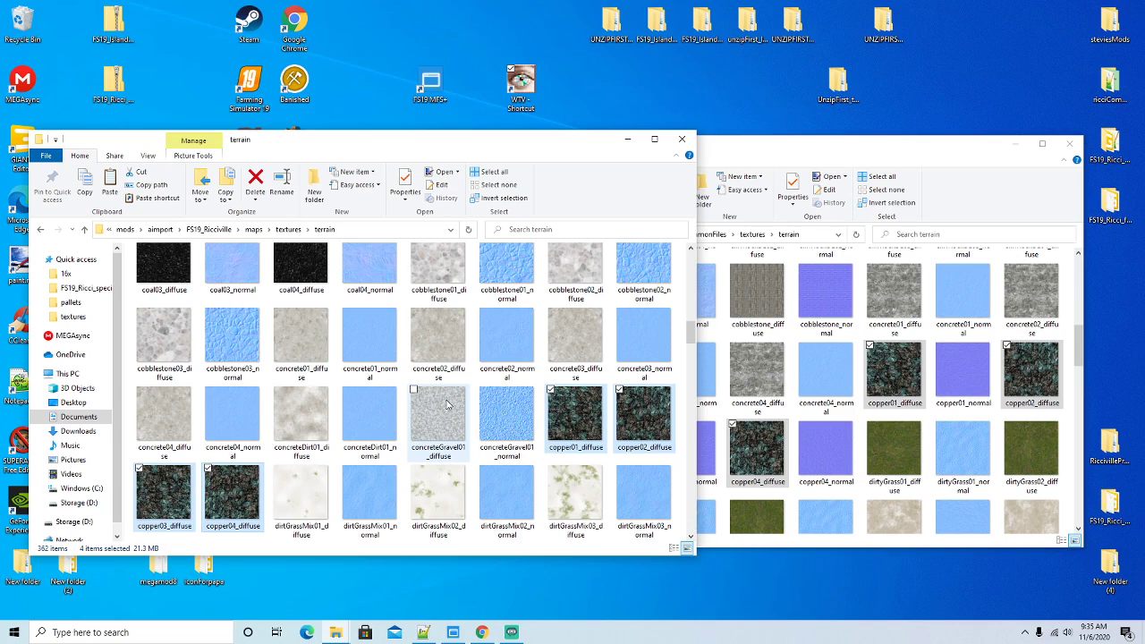
# Try to view all four pasted copper textures at once by copying them onto the WTV shortcut, and close the viewer
pyautogui.rightClick(577, 420)
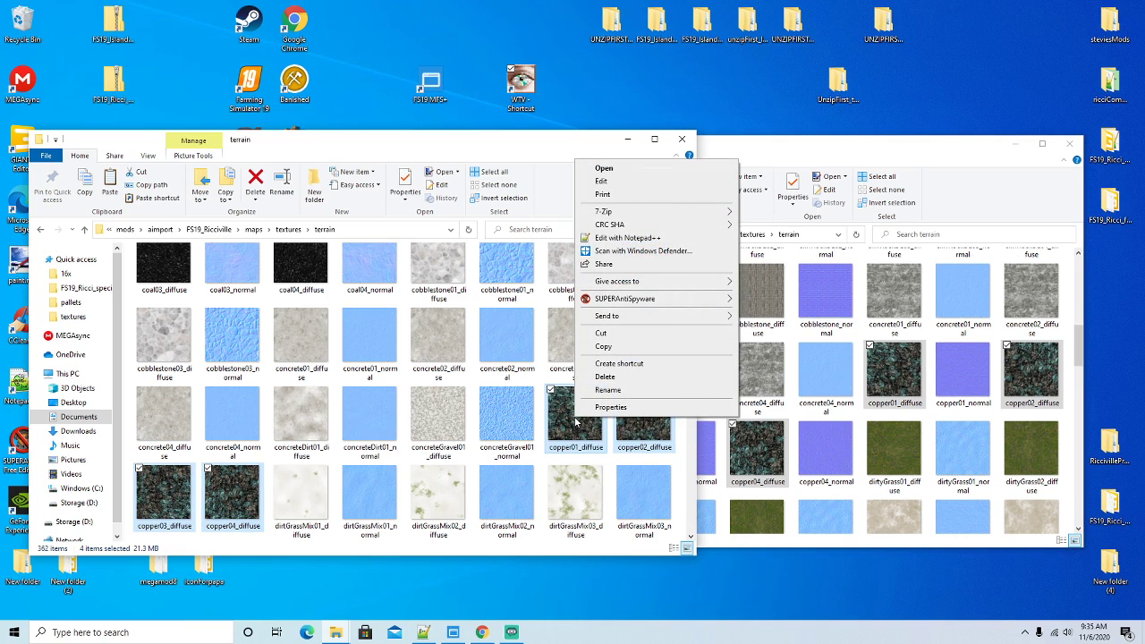
pyautogui.click(612, 351)
pyautogui.rightClick(528, 92)
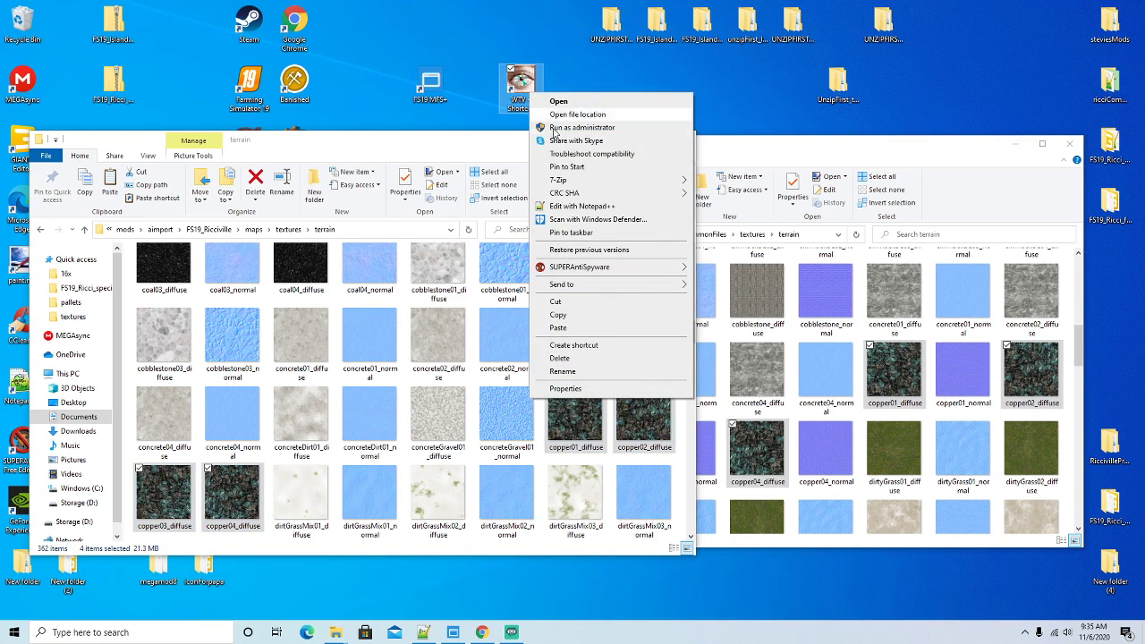
pyautogui.click(558, 328)
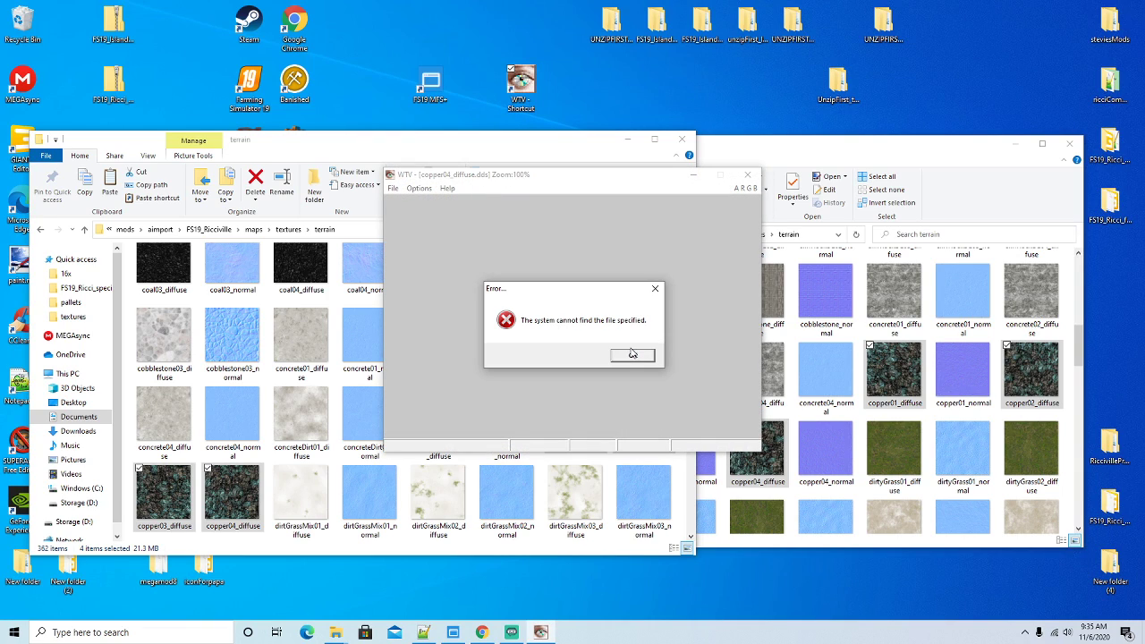
pyautogui.click(632, 356)
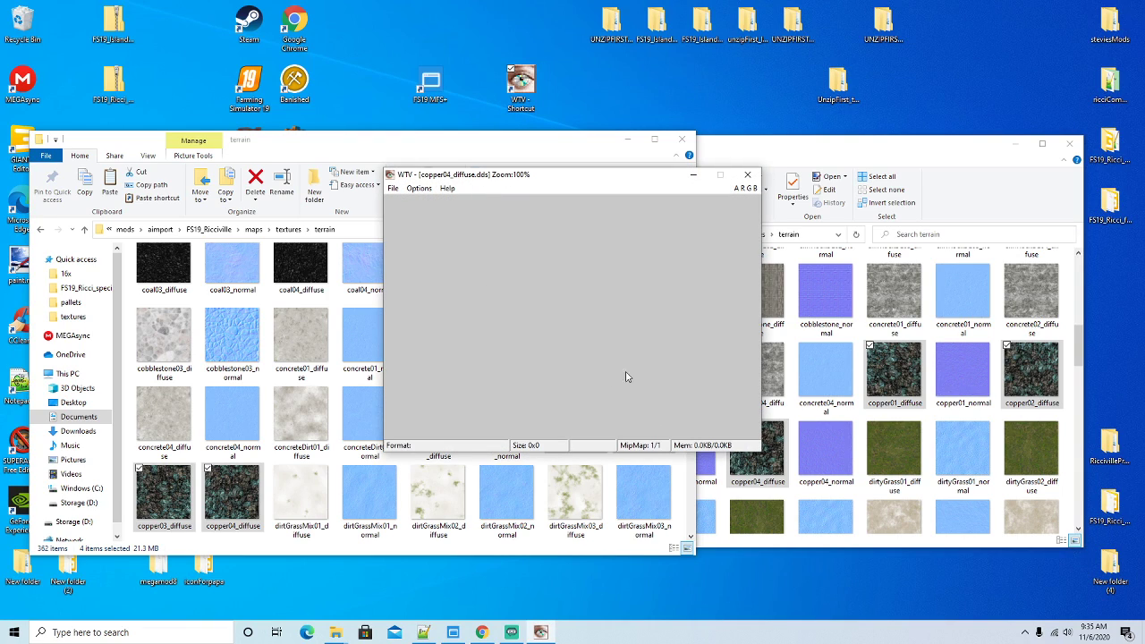
pyautogui.click(747, 174)
# View only copper01_diffuse from the FS19_Ricciville terrain folder in WTV to check its format and size, and close the viewer
pyautogui.click(588, 394)
pyautogui.rightClick(571, 442)
pyautogui.moveTo(575, 420); pyautogui.dragTo(522, 83)
pyautogui.rightClick(522, 83)
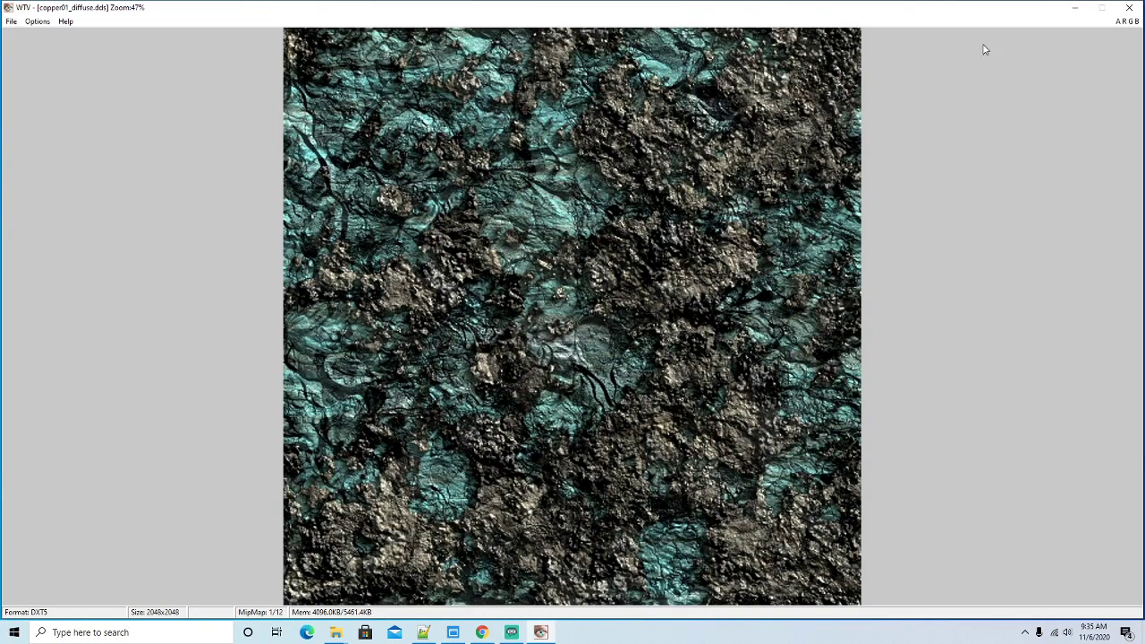
pyautogui.click(1129, 9)
# Open copper01_diffuse from the FS19_Ricciville terrain folder in paint.net and resize it to 512 by 512 pixels
pyautogui.rightClick(577, 407)
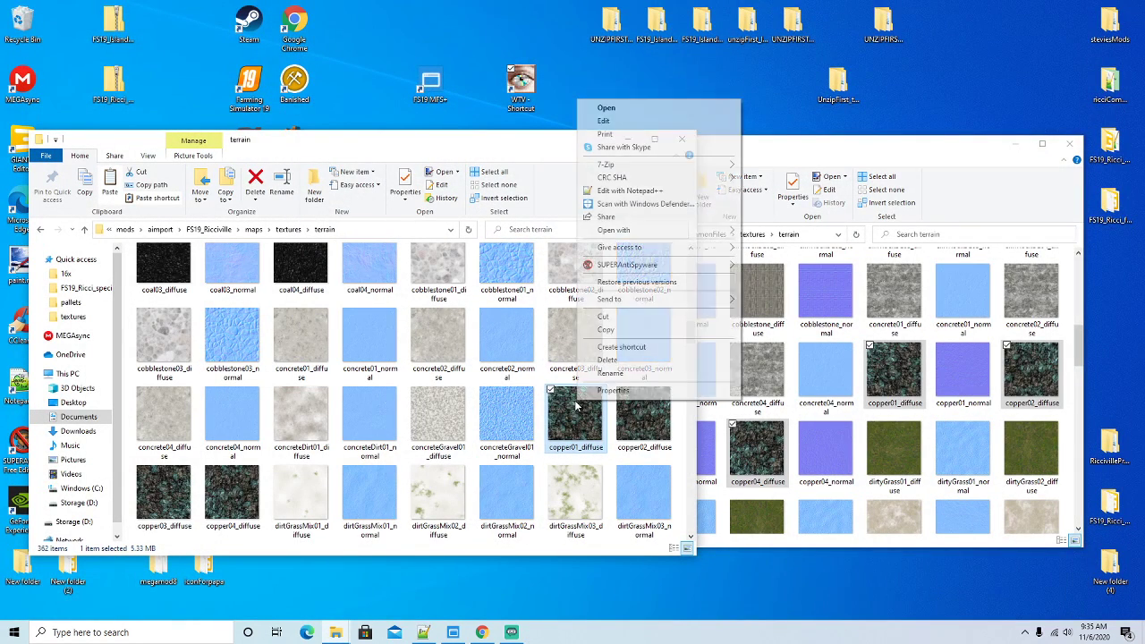
pyautogui.moveTo(700, 230)
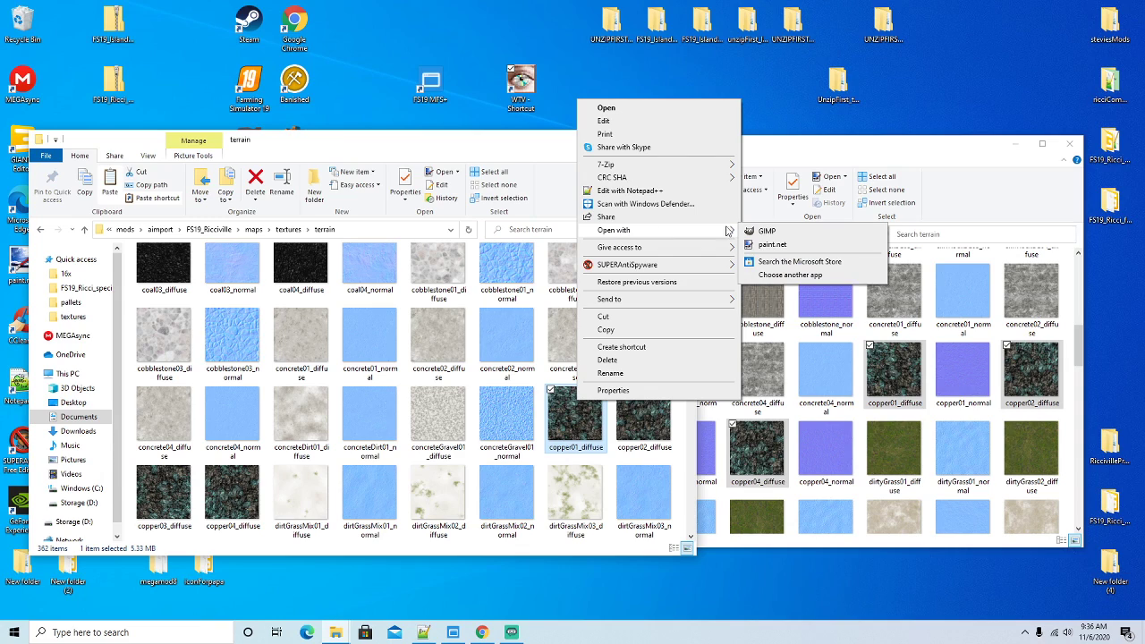
pyautogui.click(775, 245)
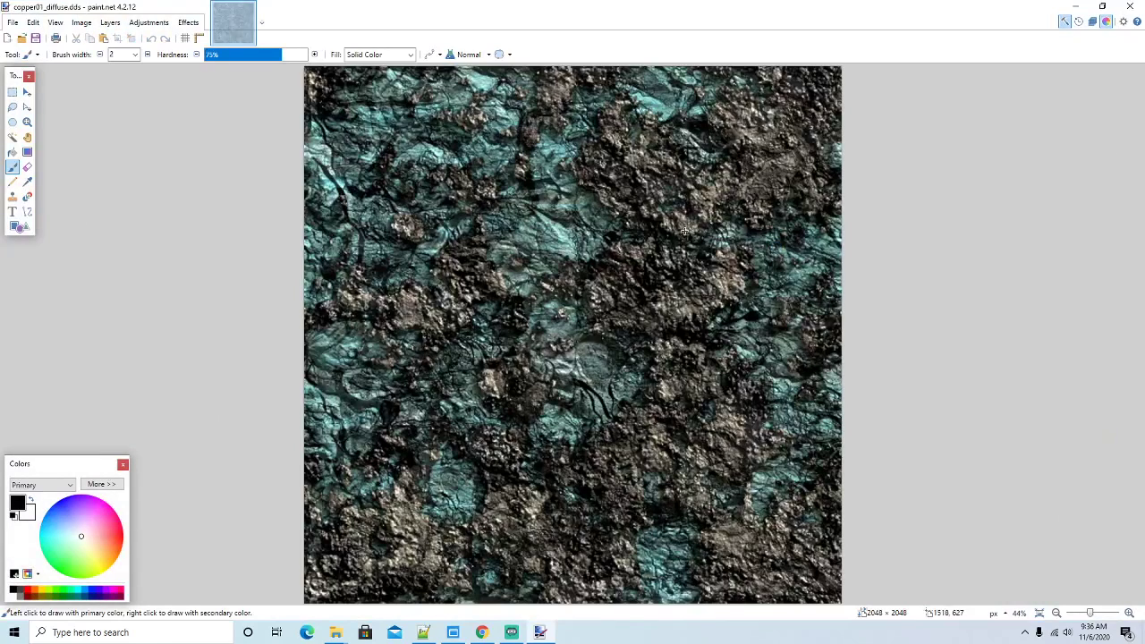
pyautogui.click(81, 22)
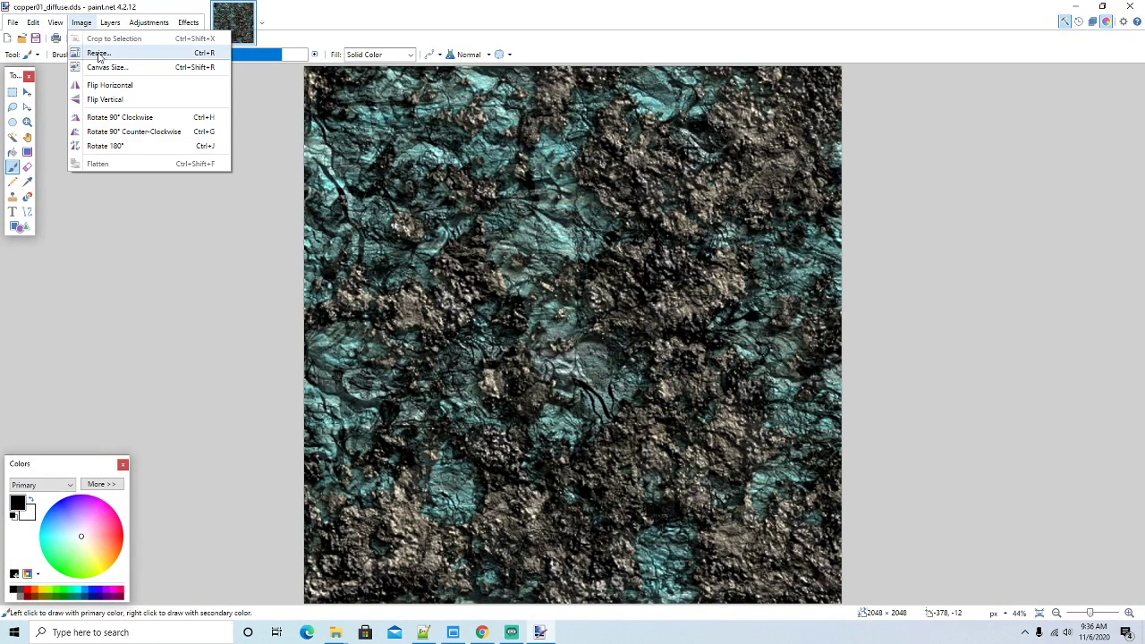
pyautogui.click(99, 53)
pyautogui.write('512')
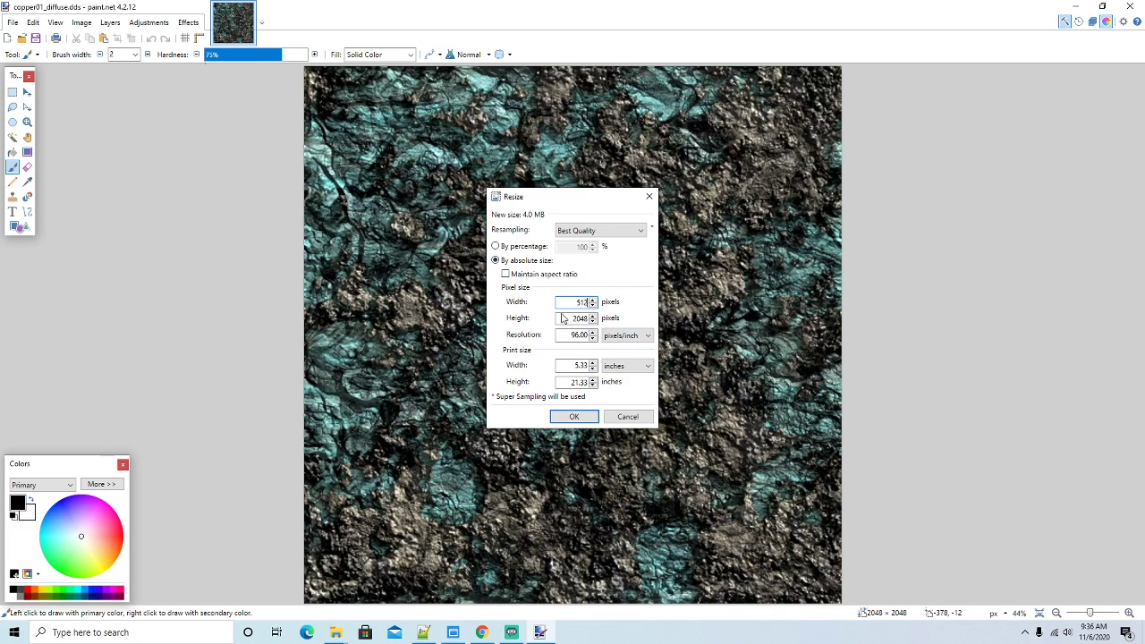
pyautogui.press('Tab')
pyautogui.write('512')
pyautogui.click(586, 422)
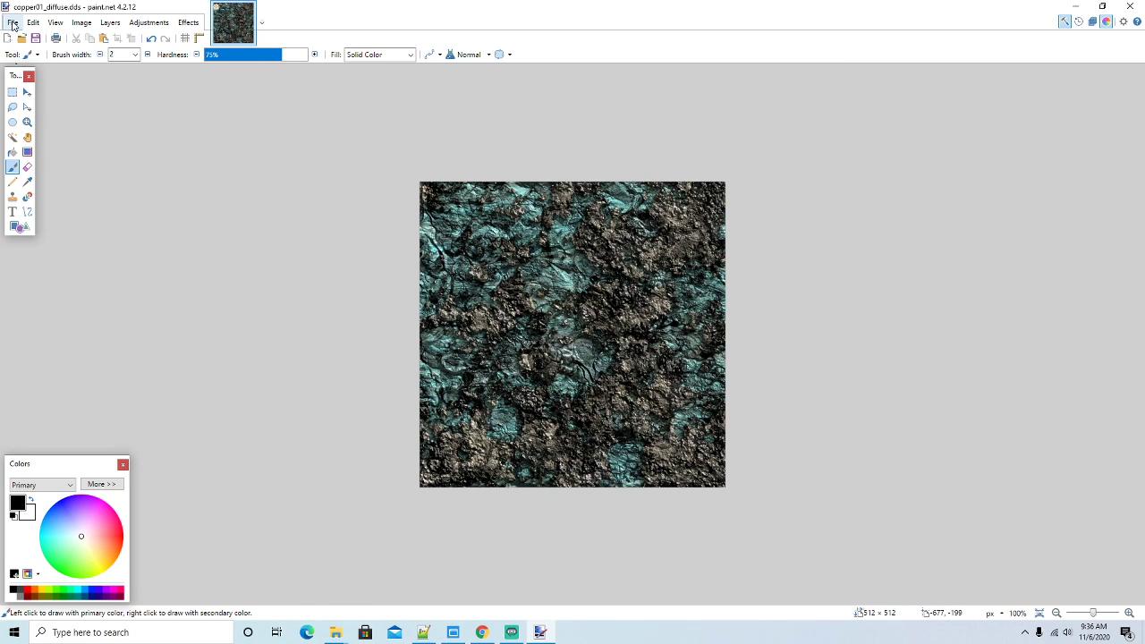
# Save the resized image over copper01_diffuse.dds in the Ricciville terrain folder, using the BC3 (Linear, DXT5) format
pyautogui.click(13, 22)
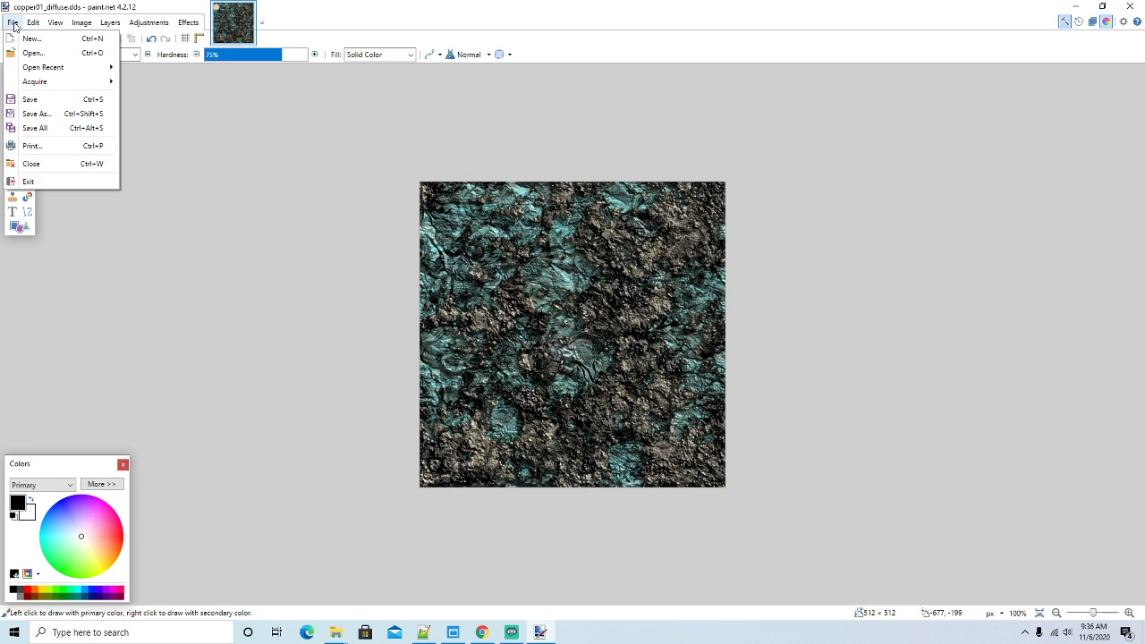
pyautogui.click(42, 121)
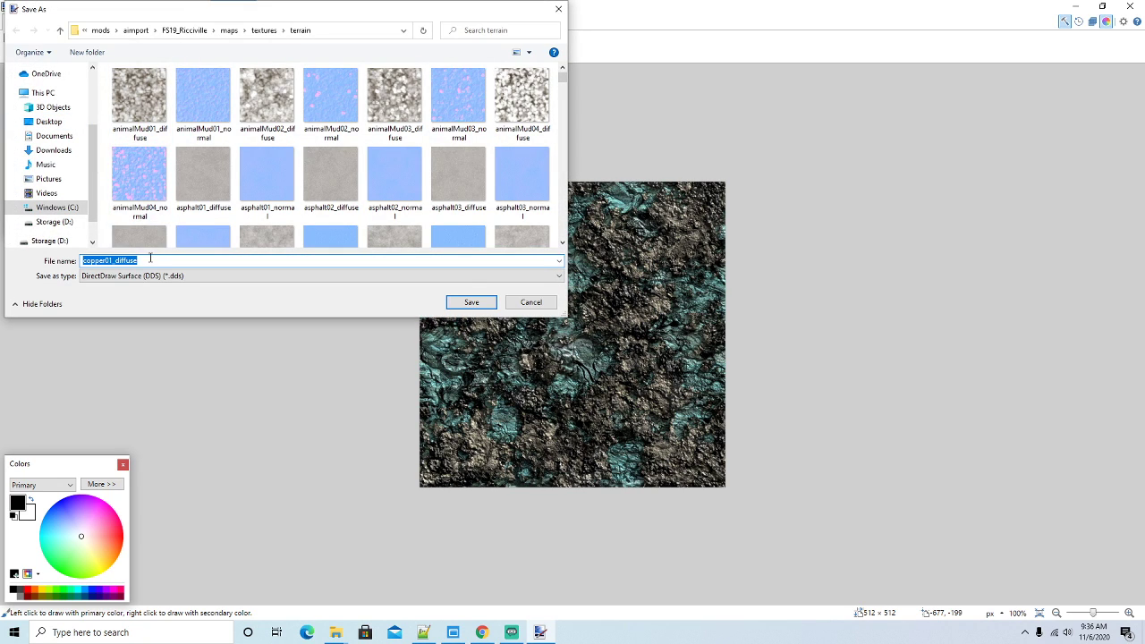
pyautogui.click(469, 302)
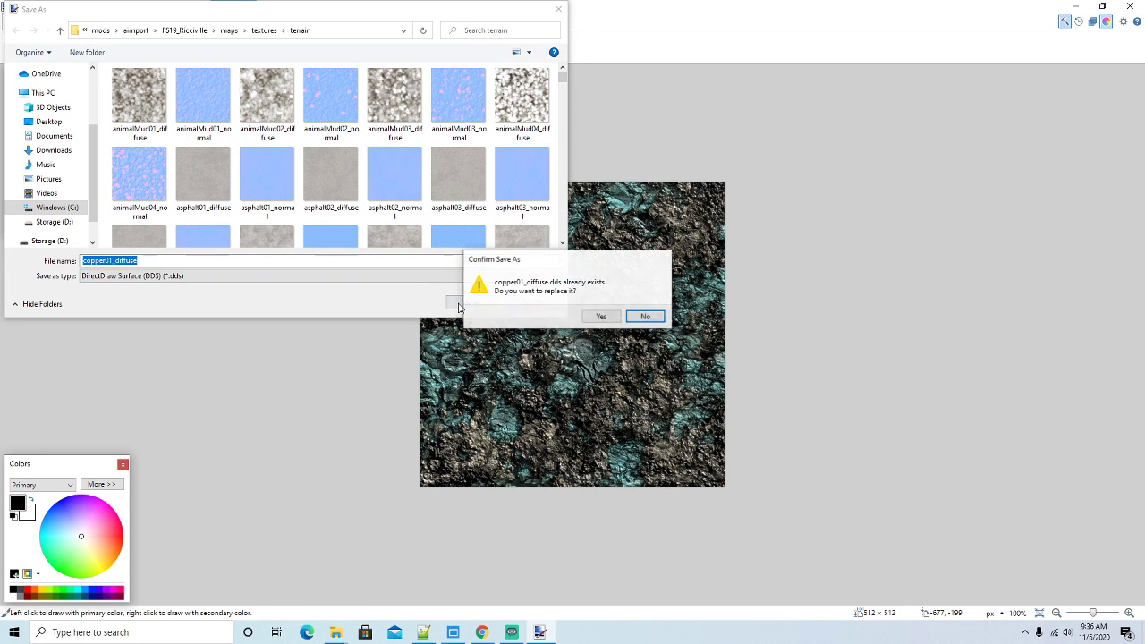
pyautogui.click(594, 317)
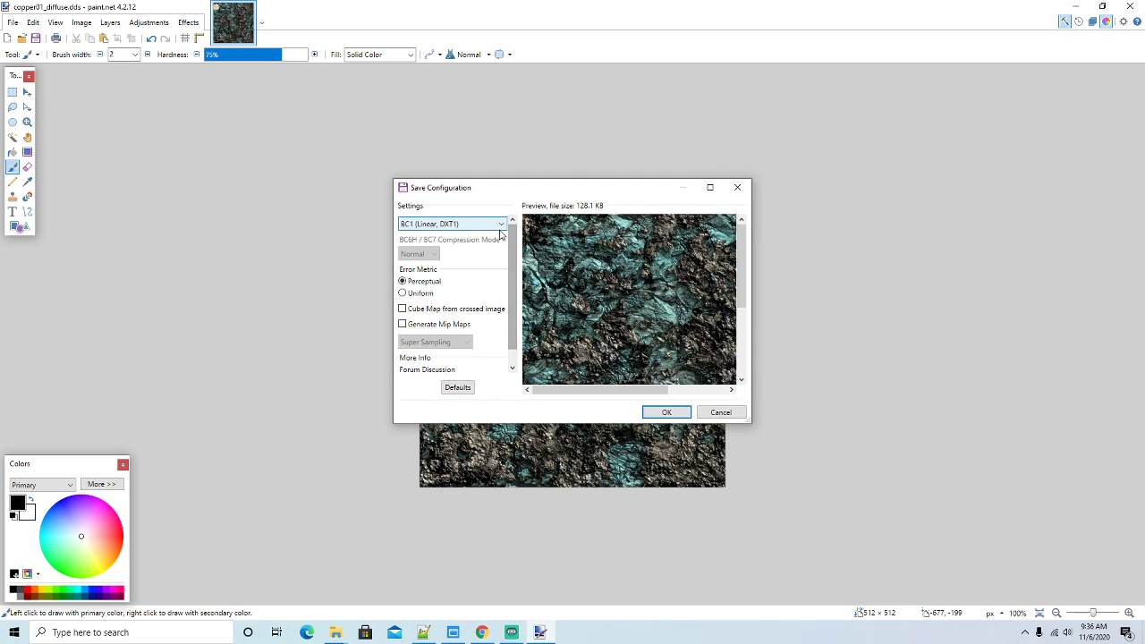
pyautogui.click(500, 225)
pyautogui.click(458, 280)
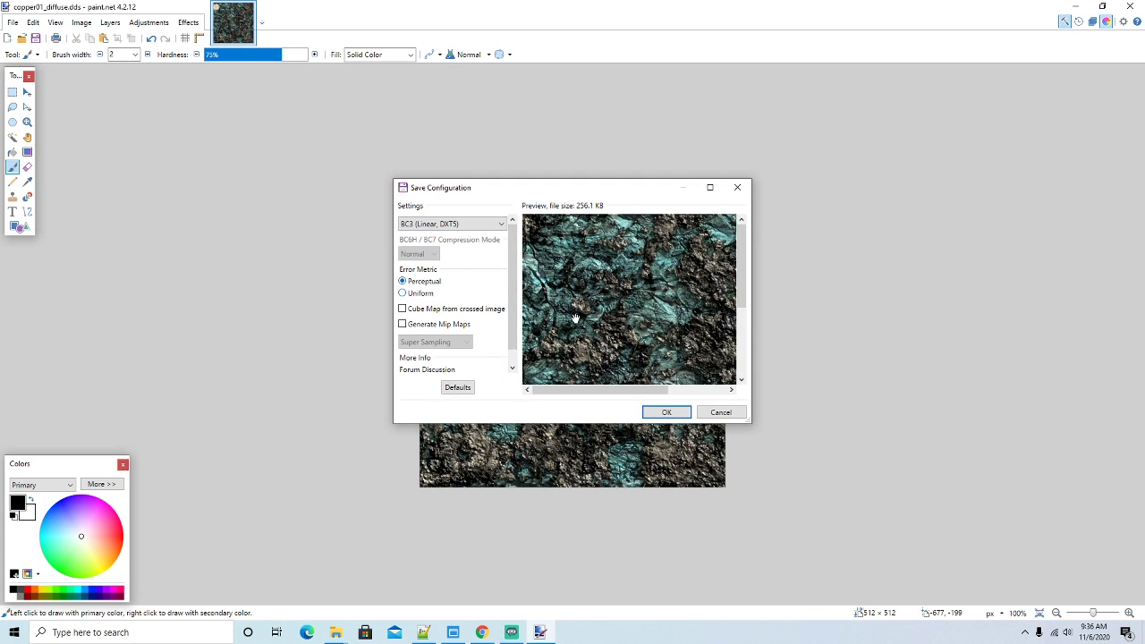
pyautogui.click(664, 412)
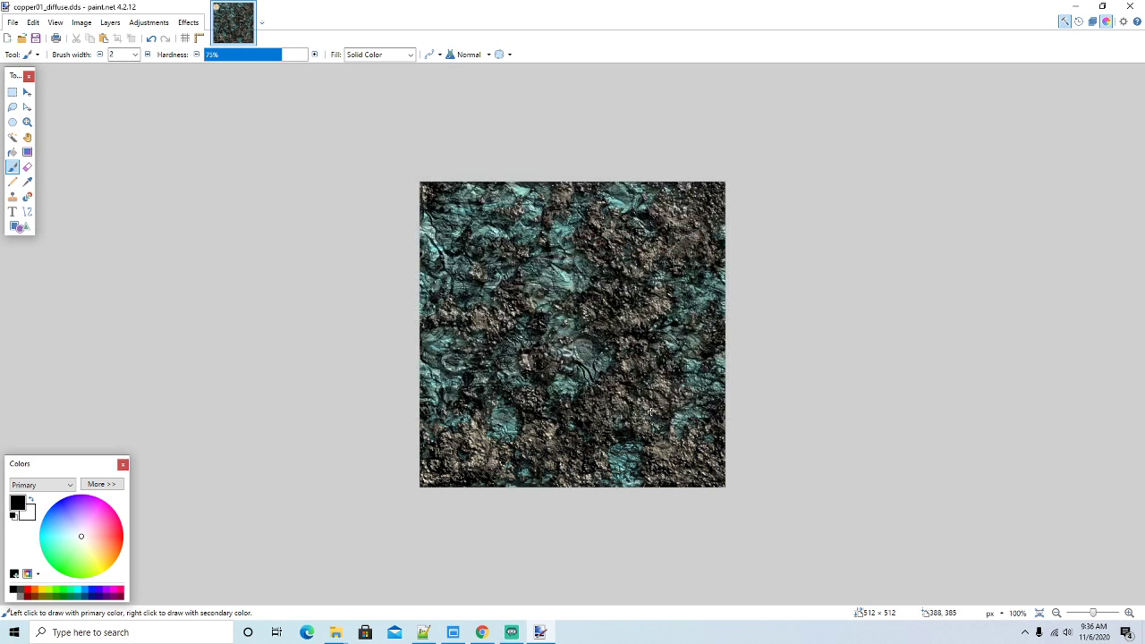
# Minimize paint.net, view coal01_diffuse from the FS19_Ricciville terrain folder in WTV to check its format, and close the viewer
pyautogui.click(1075, 7)
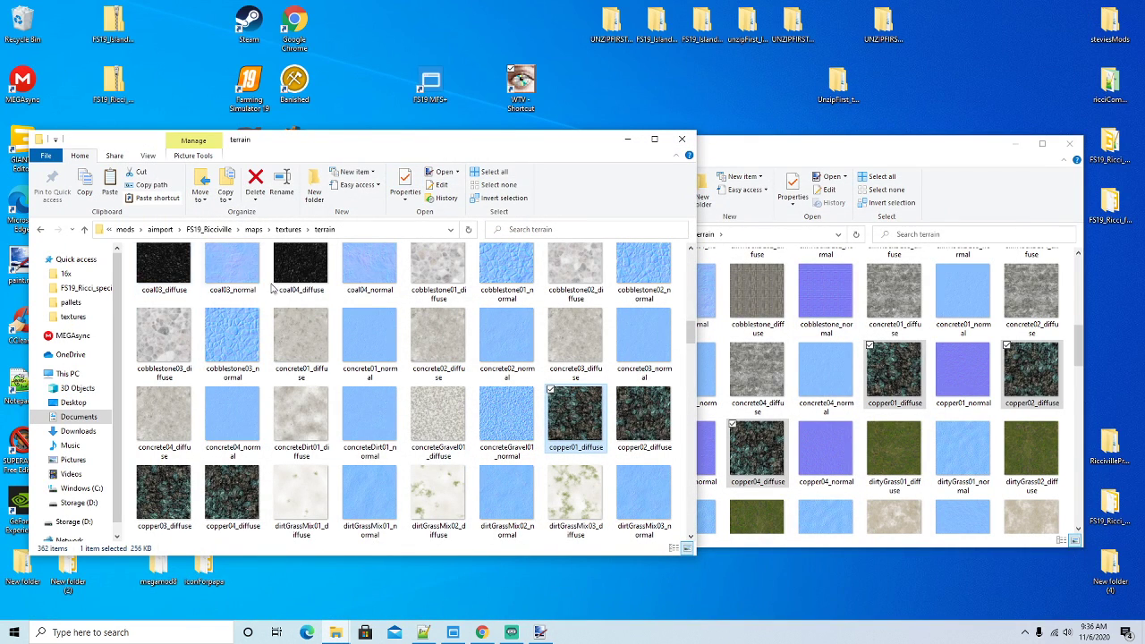
pyautogui.scroll(1, 445, 293)
pyautogui.click(440, 290)
pyautogui.rightClick(440, 289)
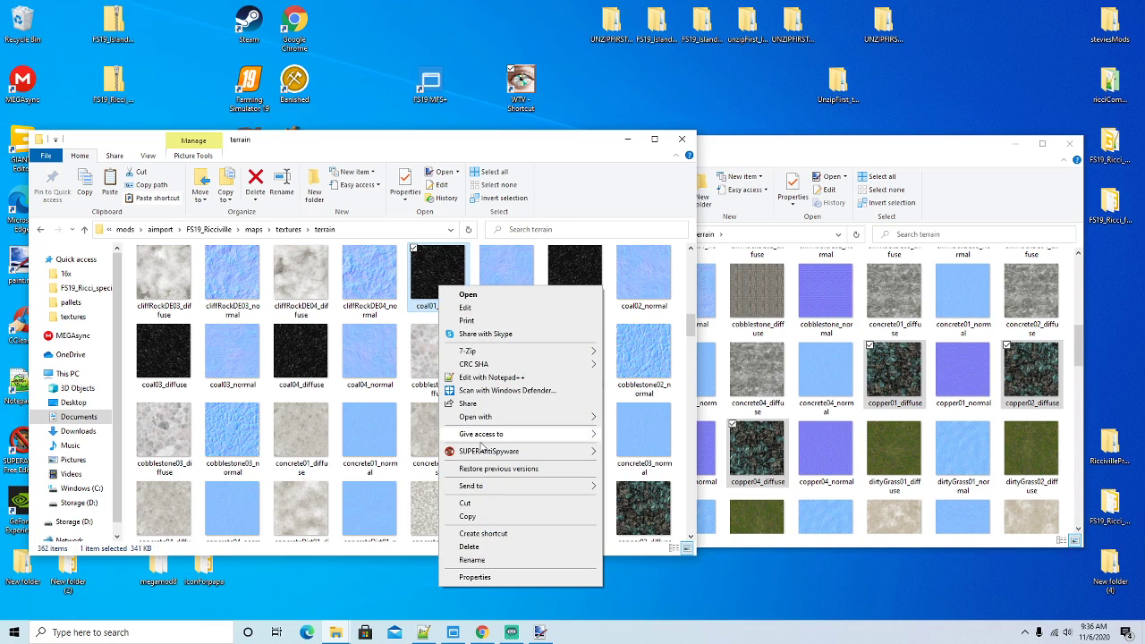
pyautogui.click(487, 509)
pyautogui.rightClick(524, 93)
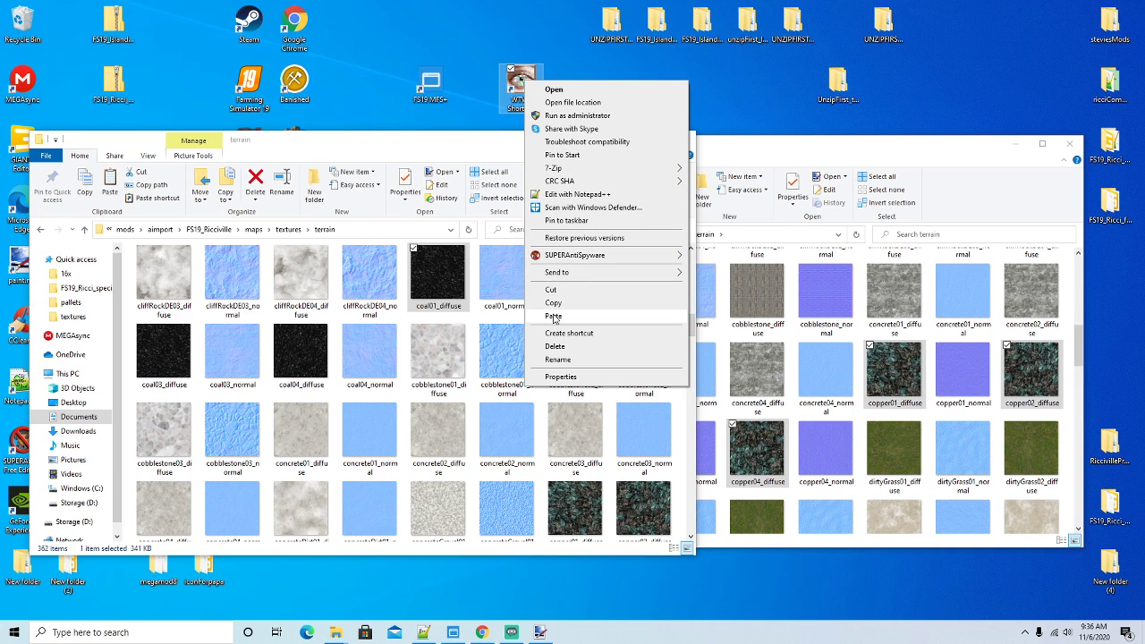
pyautogui.click(553, 313)
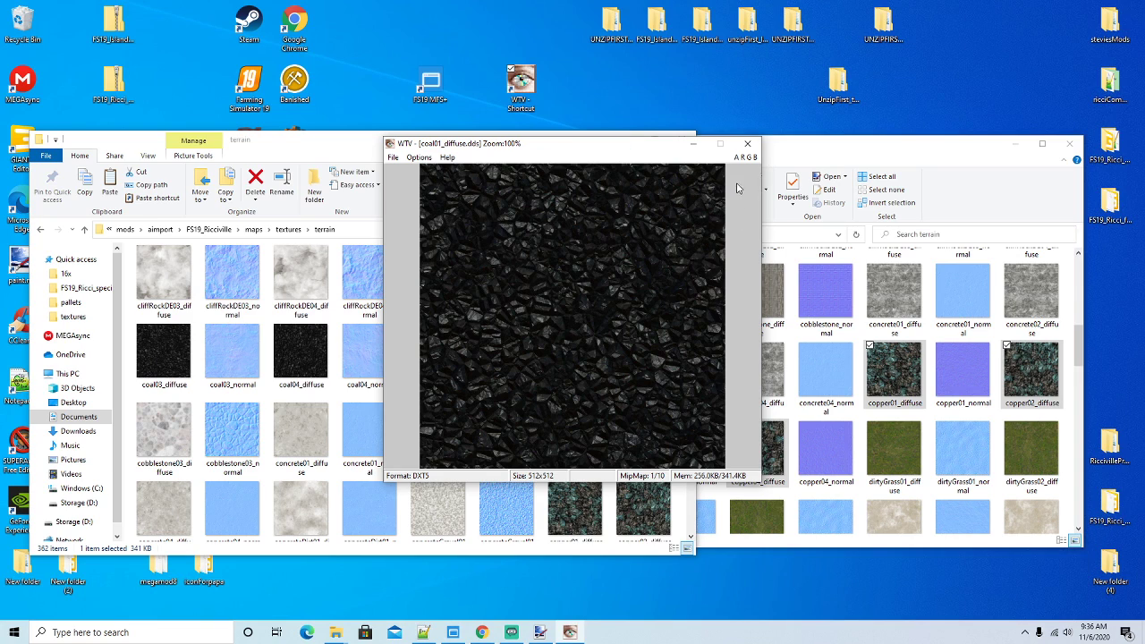
pyautogui.click(748, 144)
# Open copper02_diffuse from the FS19_Ricciville terrain folder in paint.net and close the copper01_diffuse image
pyautogui.moveTo(691, 336); pyautogui.dragTo(692, 346)
pyautogui.rightClick(641, 385)
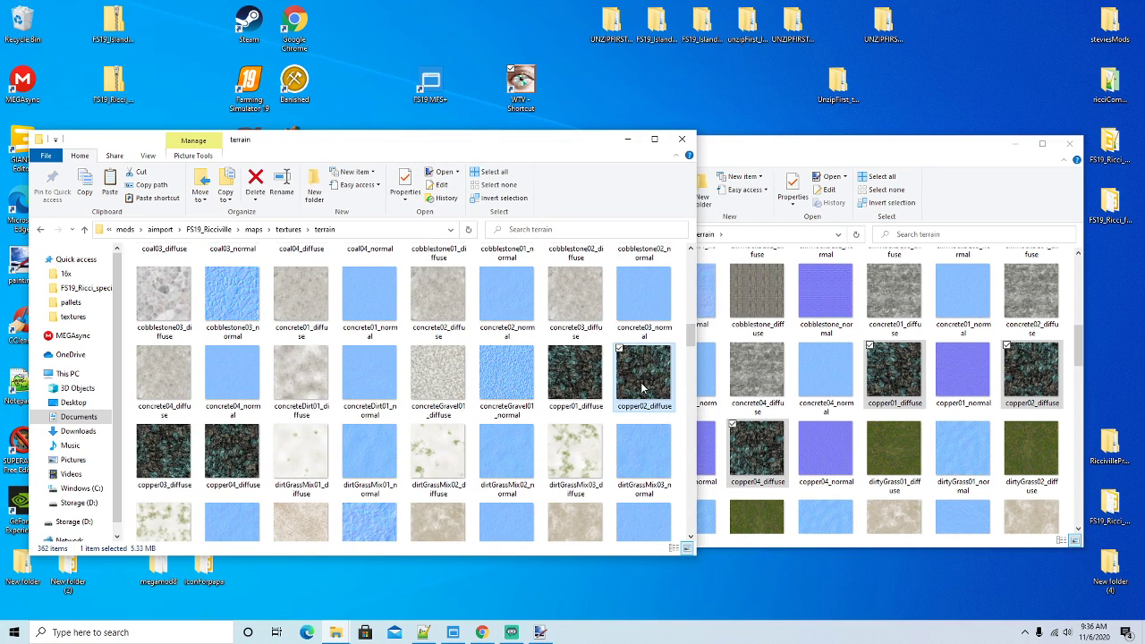
pyautogui.moveTo(685, 216)
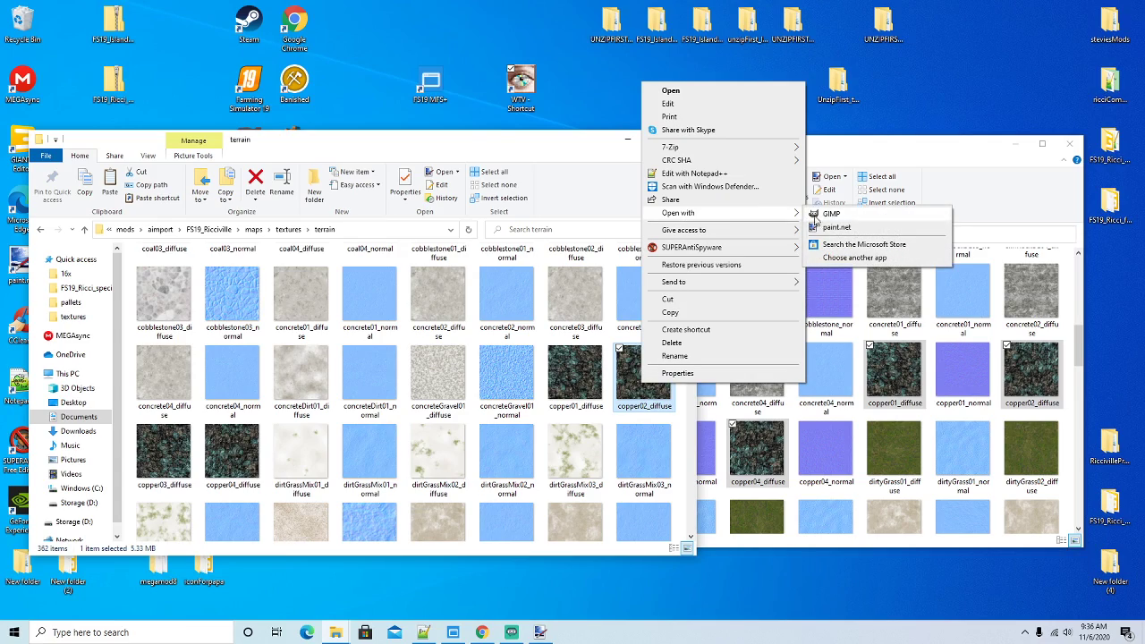
pyautogui.click(825, 227)
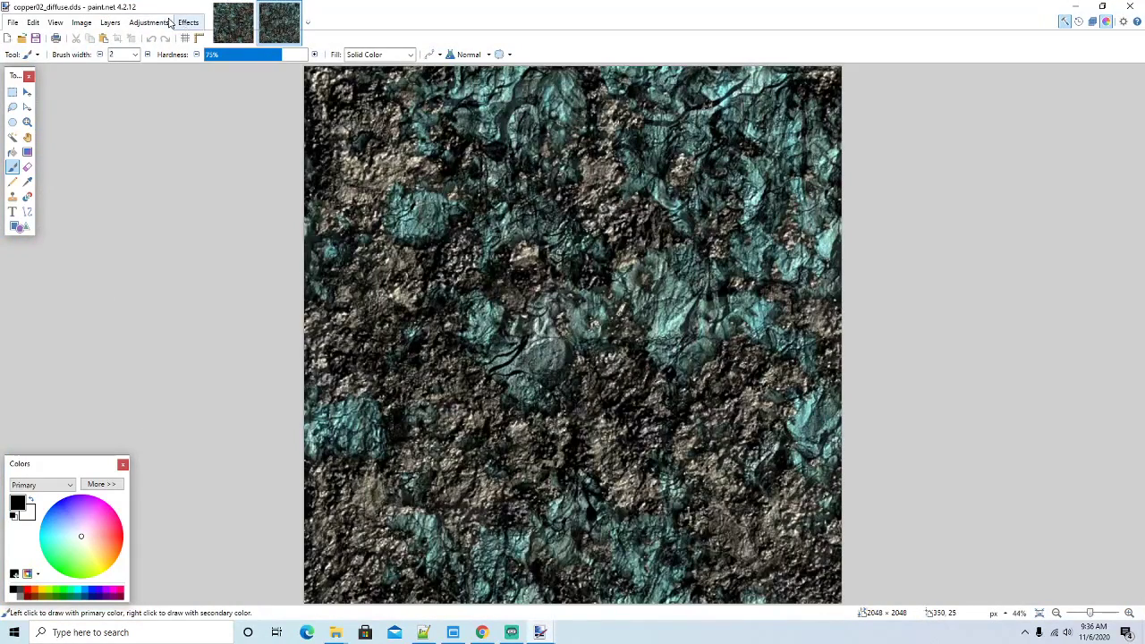
pyautogui.click(234, 20)
pyautogui.click(251, 9)
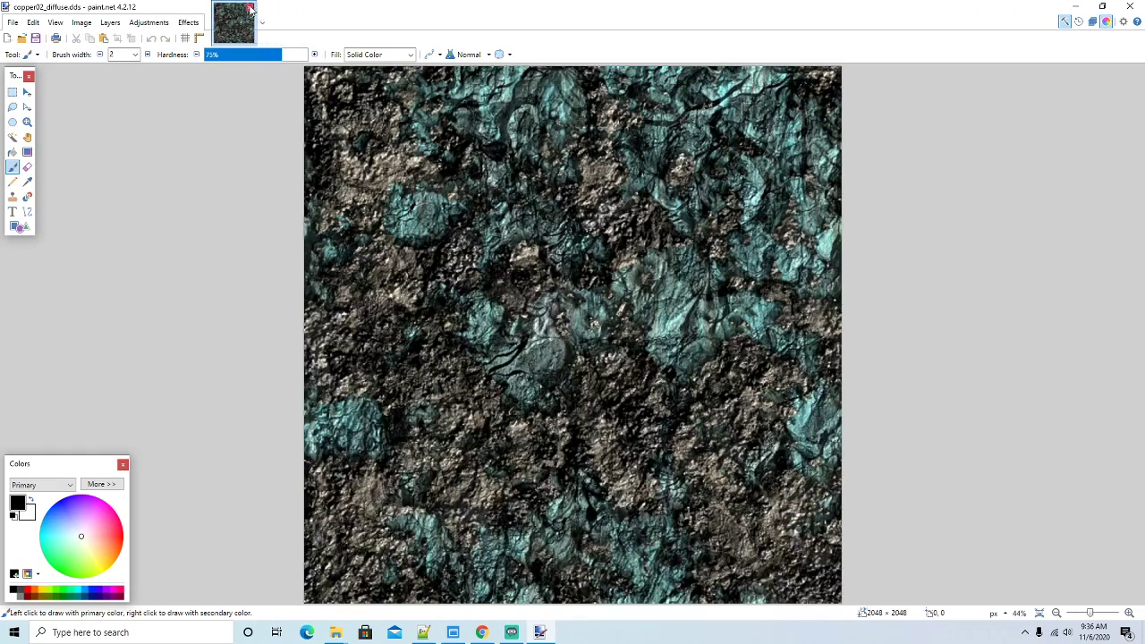
# Resize the copper02_diffuse image to 512 by 512 pixels
pyautogui.click(82, 23)
pyautogui.click(96, 53)
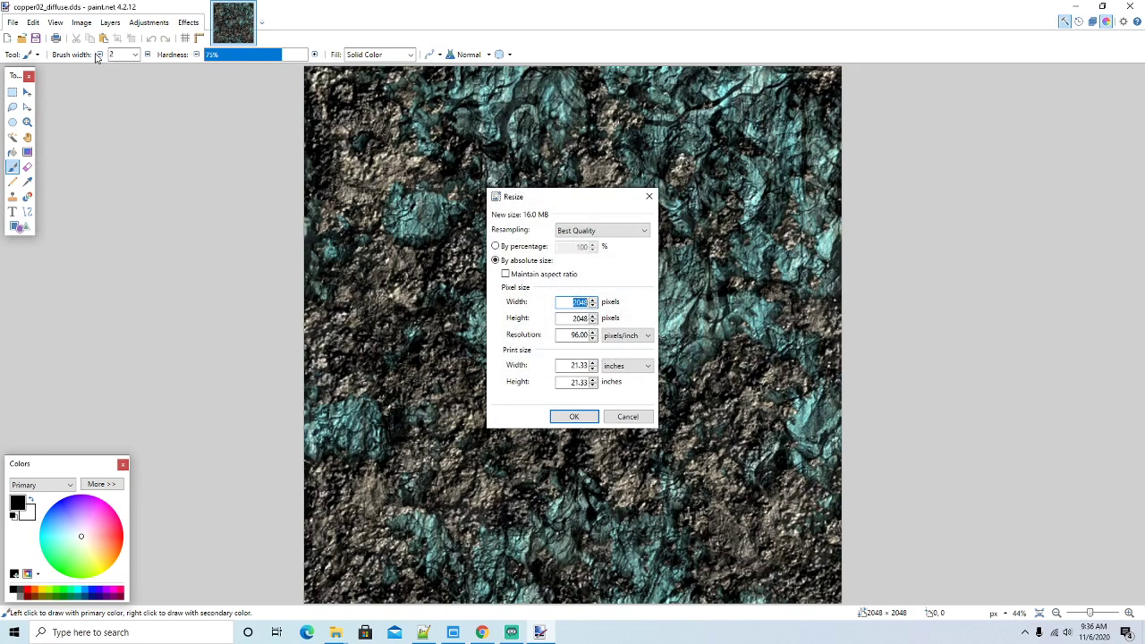
pyautogui.write('512')
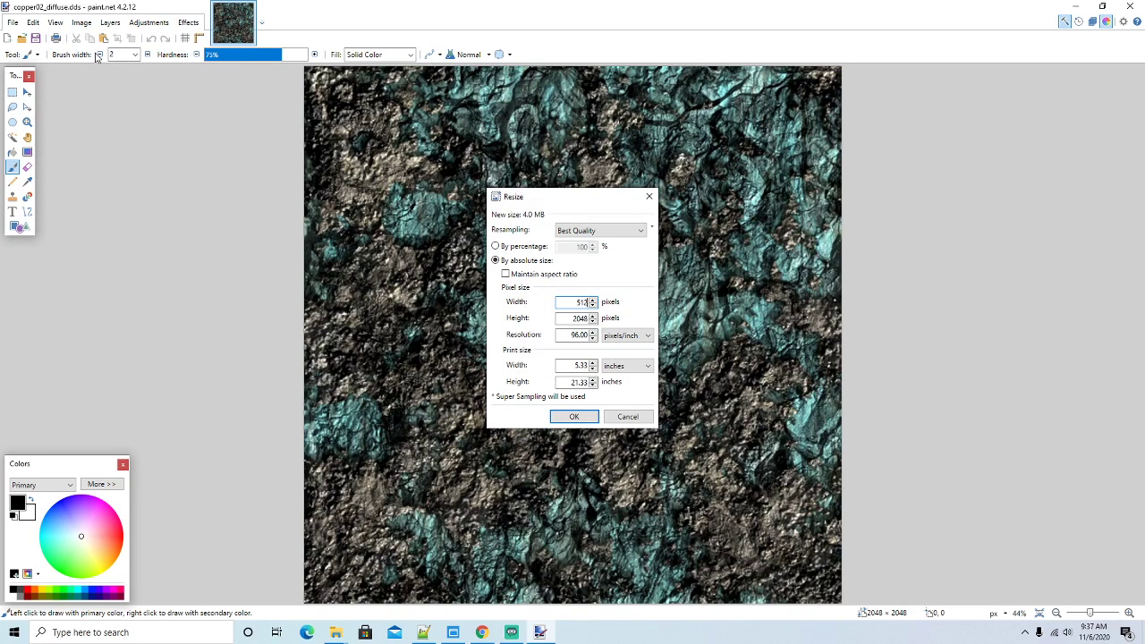
pyautogui.click(582, 319)
pyautogui.click(574, 416)
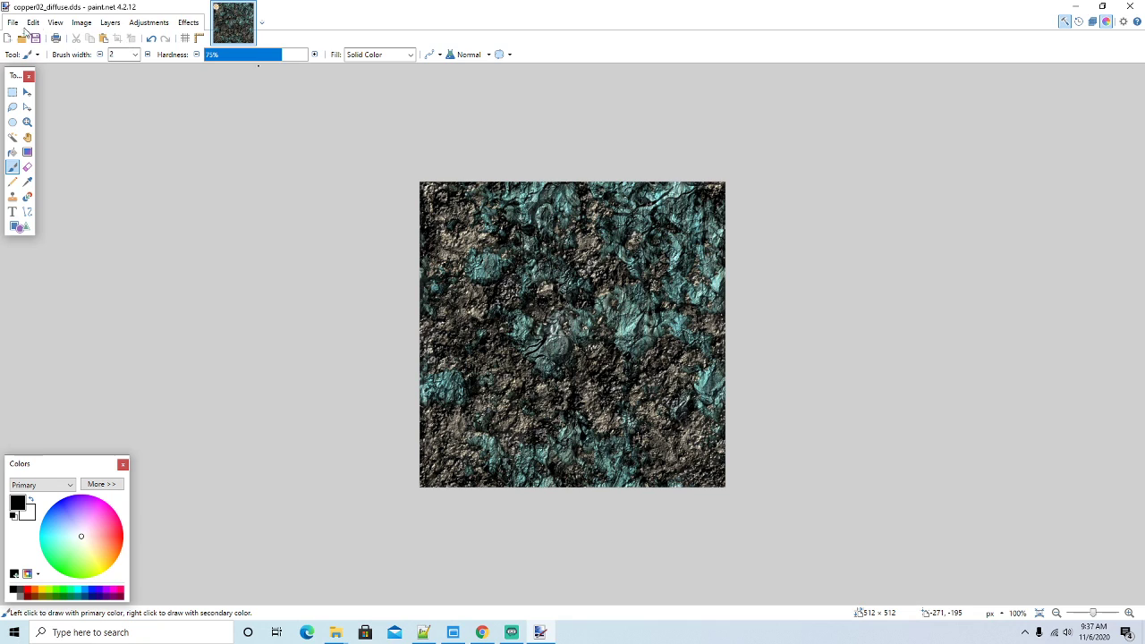
# Save the resized image over copper02_diffuse.dds in the Ricciville terrain folder with the current DDS settings, and minimize paint.net
pyautogui.click(12, 22)
pyautogui.click(34, 113)
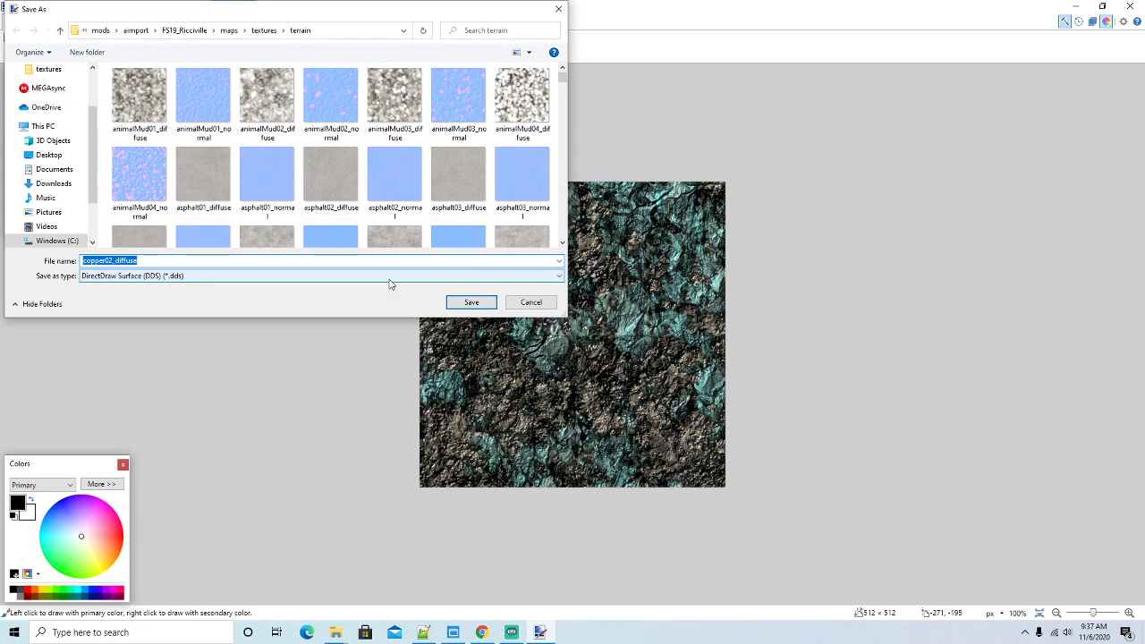
pyautogui.click(466, 303)
pyautogui.click(594, 319)
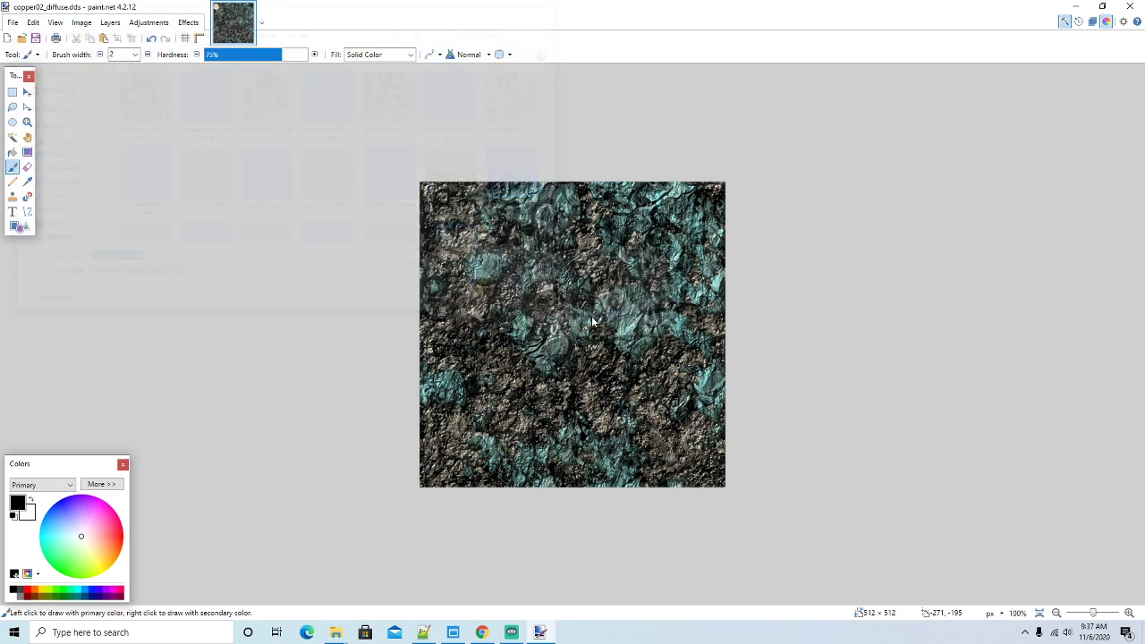
pyautogui.click(654, 409)
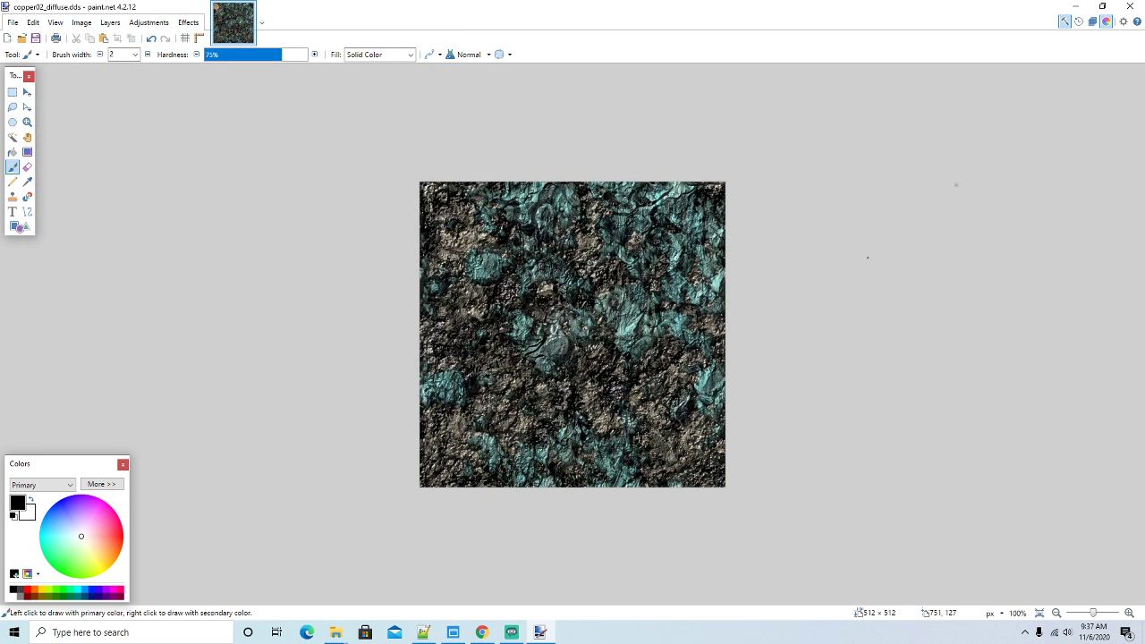
pyautogui.click(1075, 9)
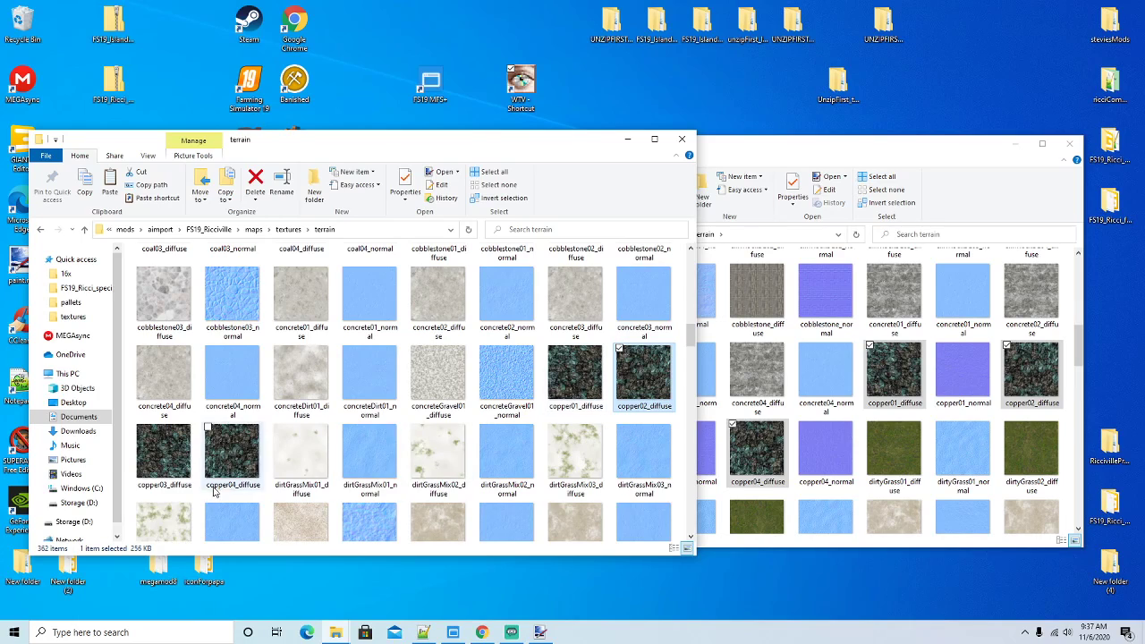
# Open copper03_diffuse from the FS19_Ricciville terrain folder in paint.net and close the copper02_diffuse image
pyautogui.click(160, 467)
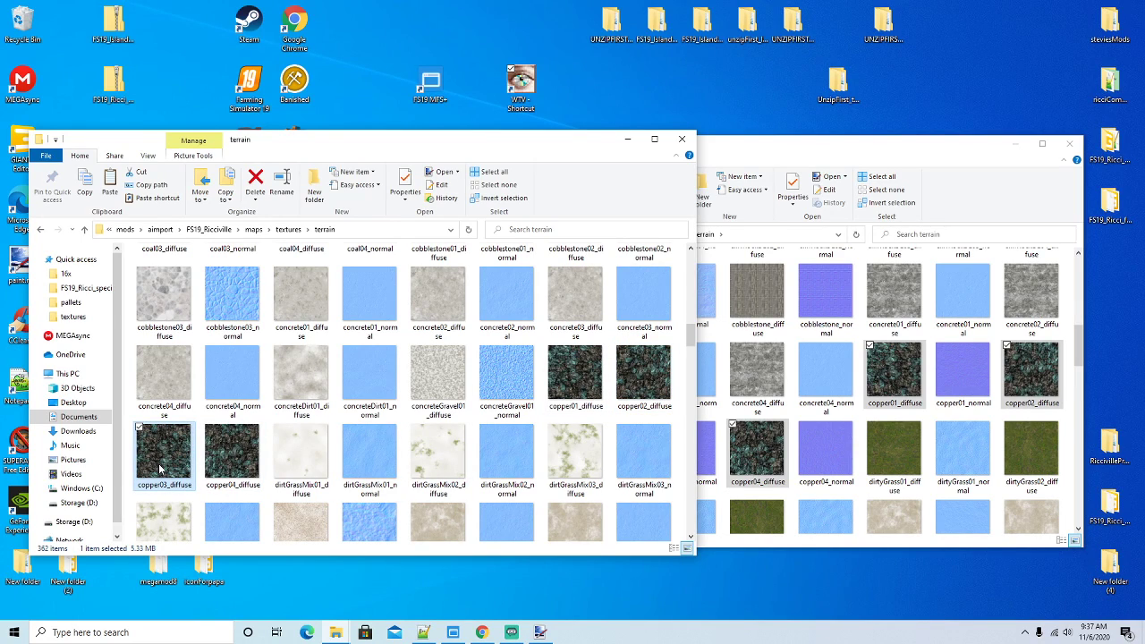
pyautogui.rightClick(159, 467)
pyautogui.moveTo(218, 296)
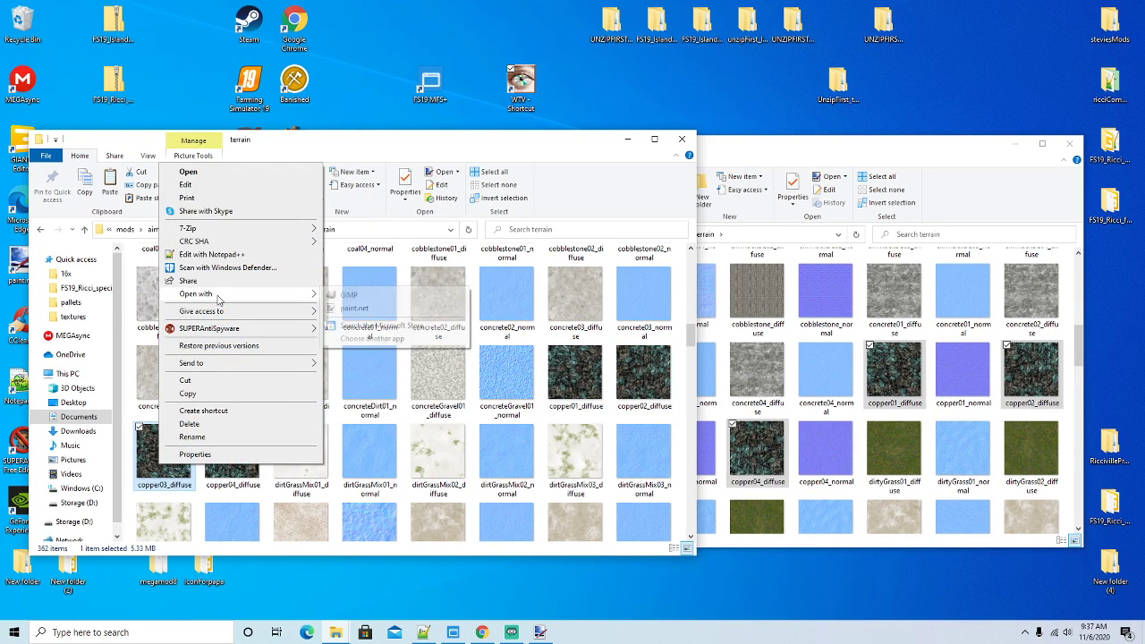
pyautogui.click(358, 308)
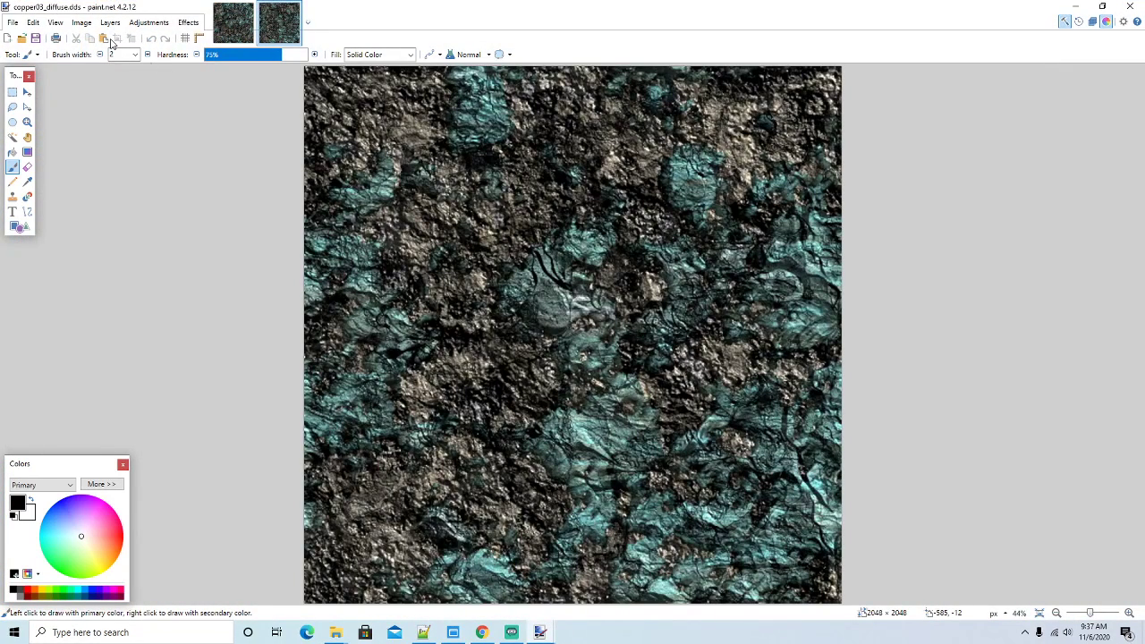
pyautogui.hotkey('ctrl', 'Tab')
pyautogui.hotkey('ctrl', 'w')
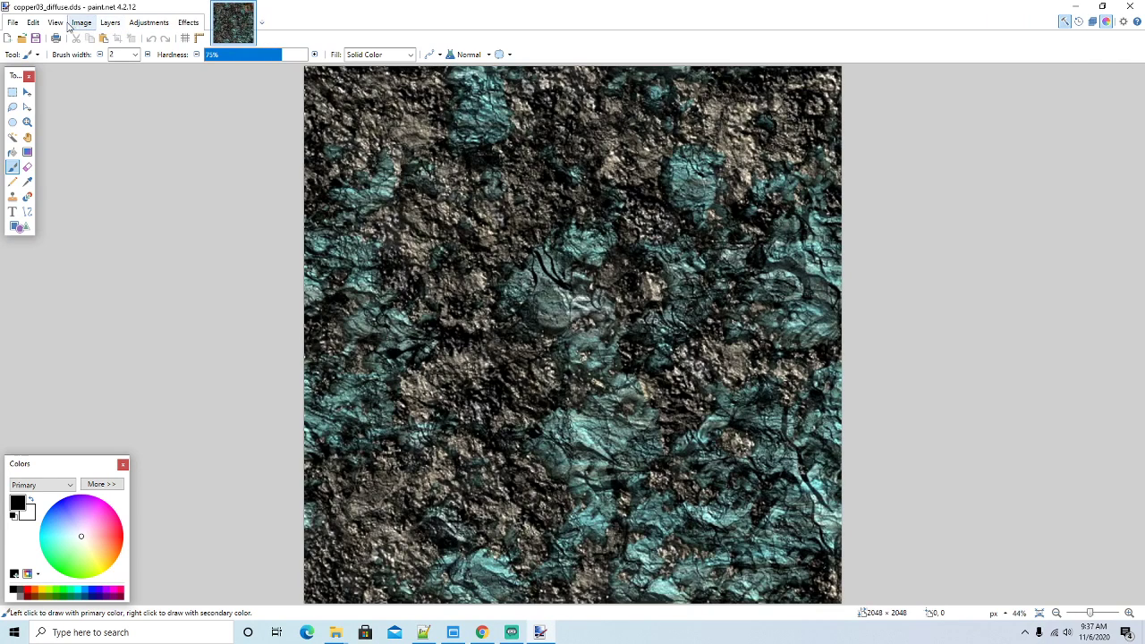
# Resize the copper03_diffuse image to 512 by 512 pixels
pyautogui.click(14, 22)
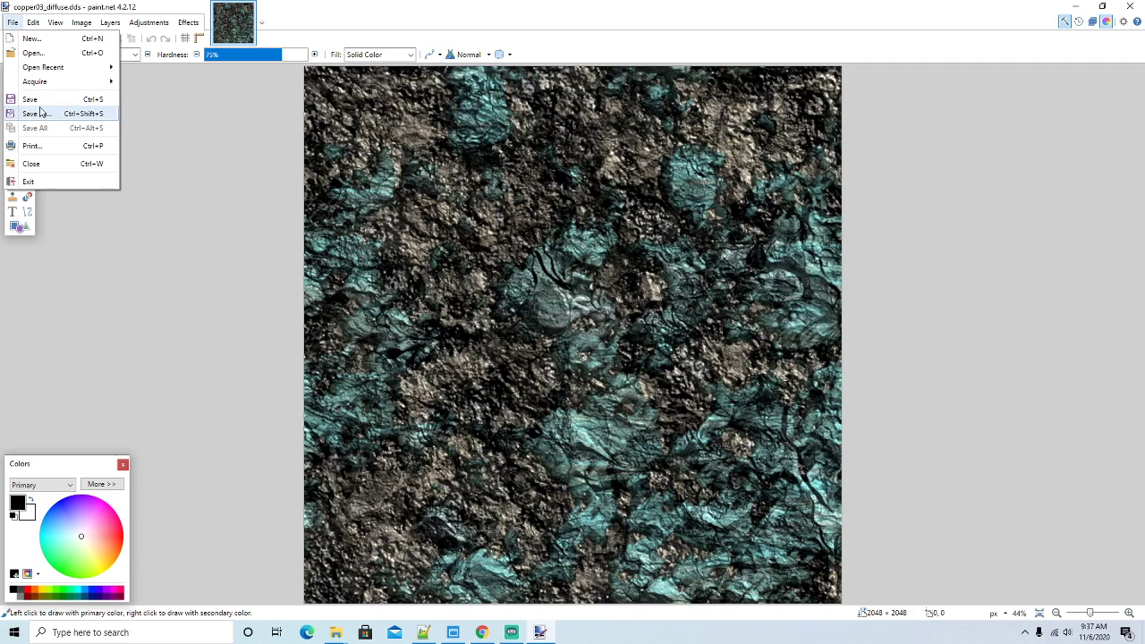
pyautogui.moveTo(130, 25)
pyautogui.moveTo(81, 23)
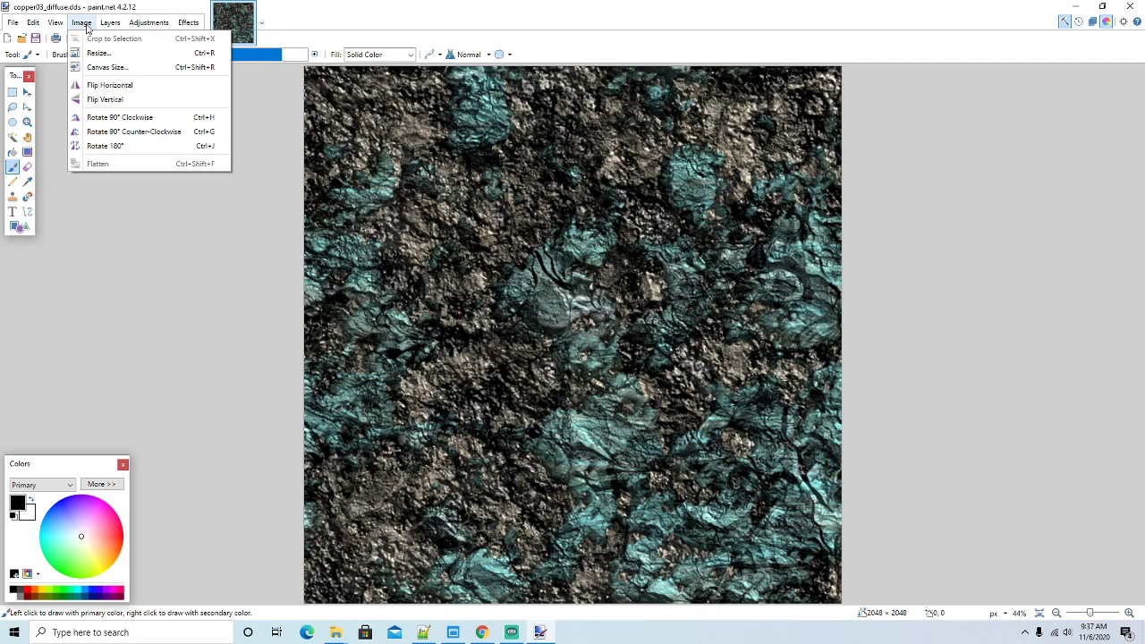
pyautogui.click(93, 51)
pyautogui.write('512')
pyautogui.click(574, 319)
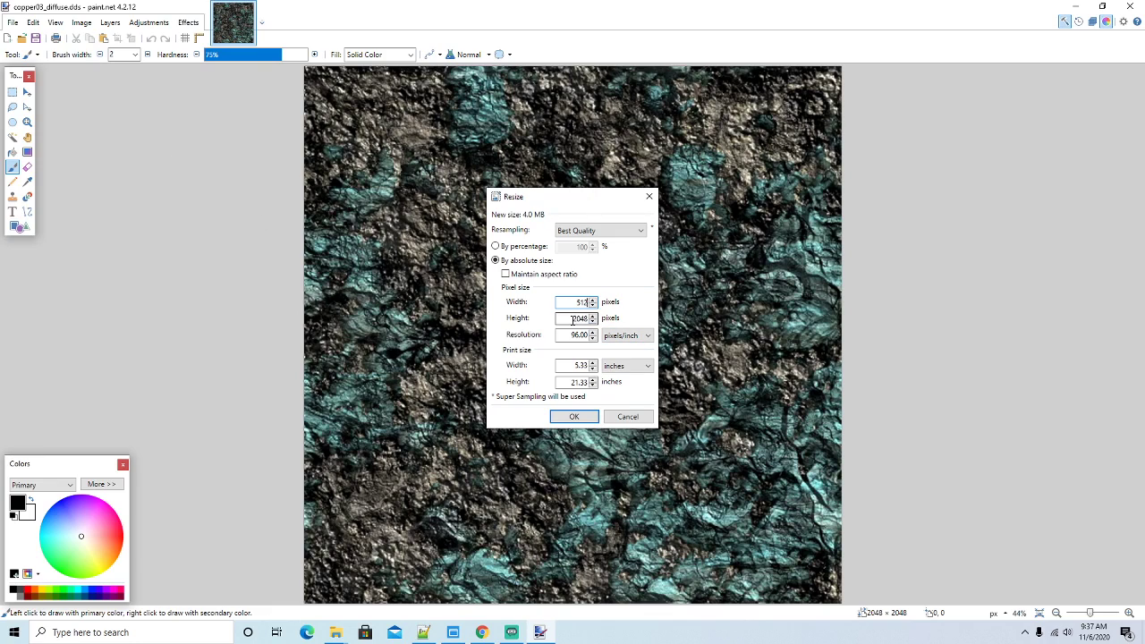
pyautogui.write('512')
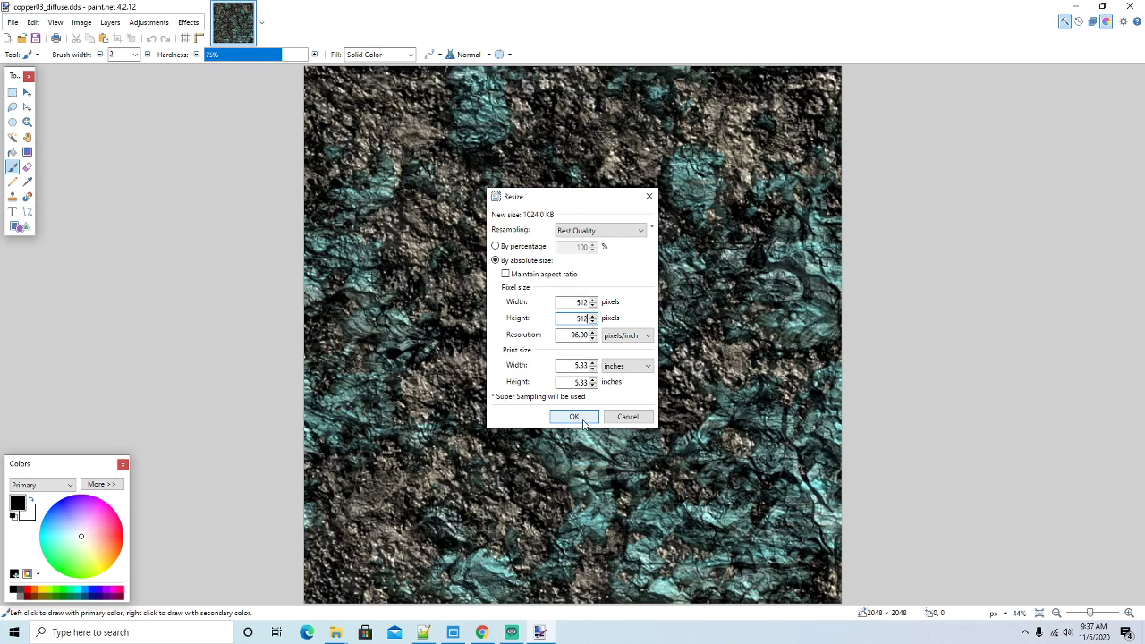
pyautogui.click(583, 423)
# Save the resized image over copper03_diffuse.dds in the BC3 (Linear, DXT5) format and minimize paint.net
pyautogui.click(11, 21)
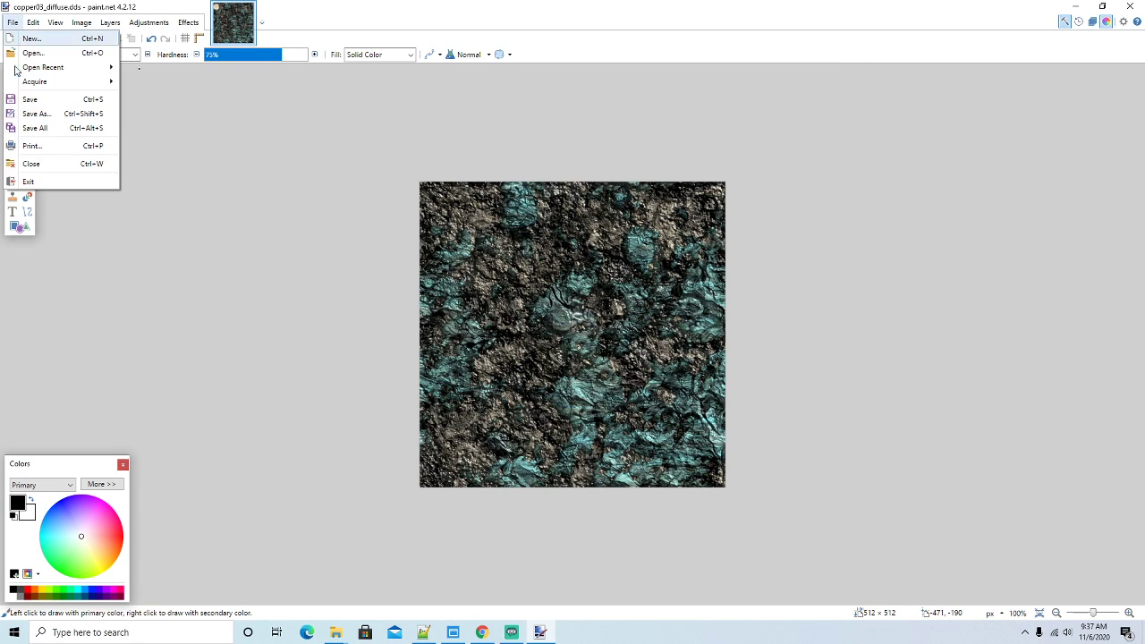
pyautogui.click(32, 113)
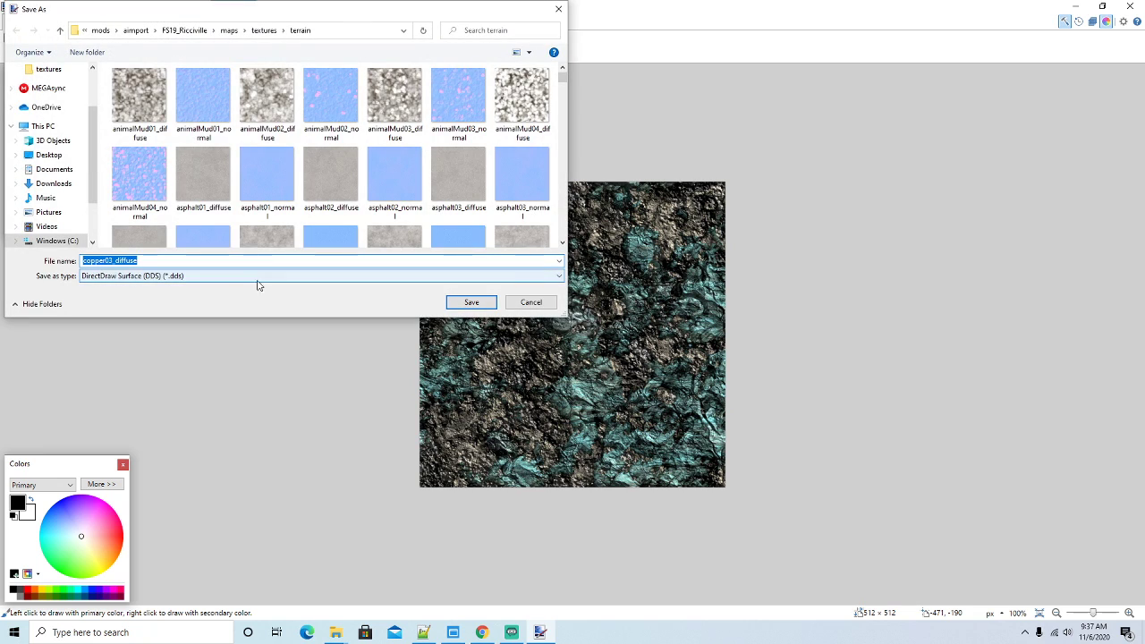
pyautogui.click(467, 302)
pyautogui.click(601, 319)
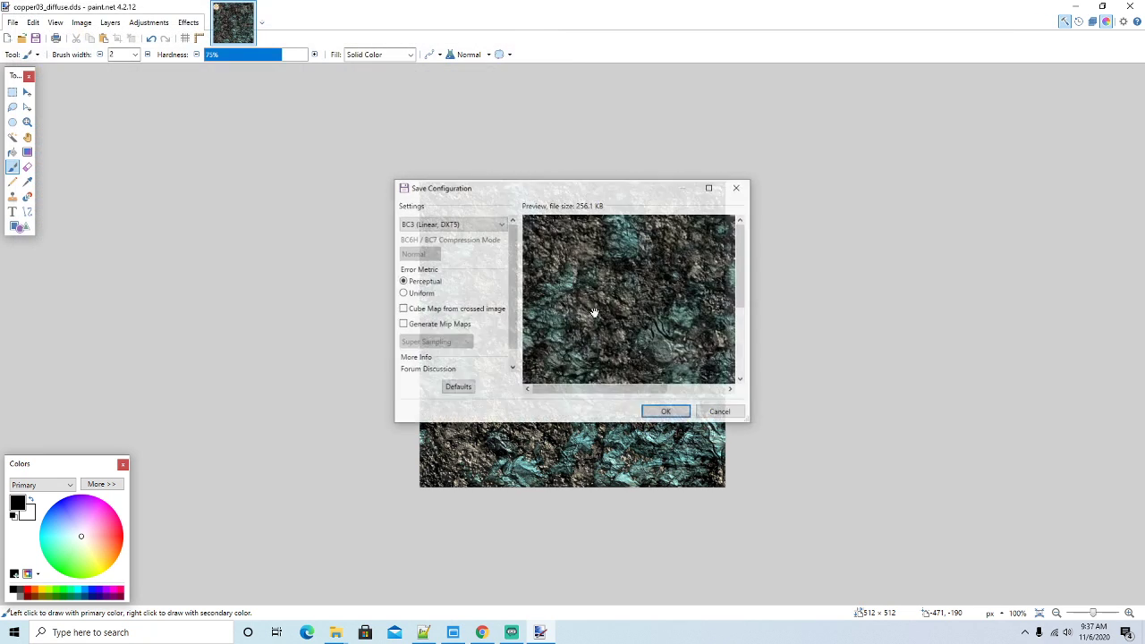
pyautogui.click(666, 413)
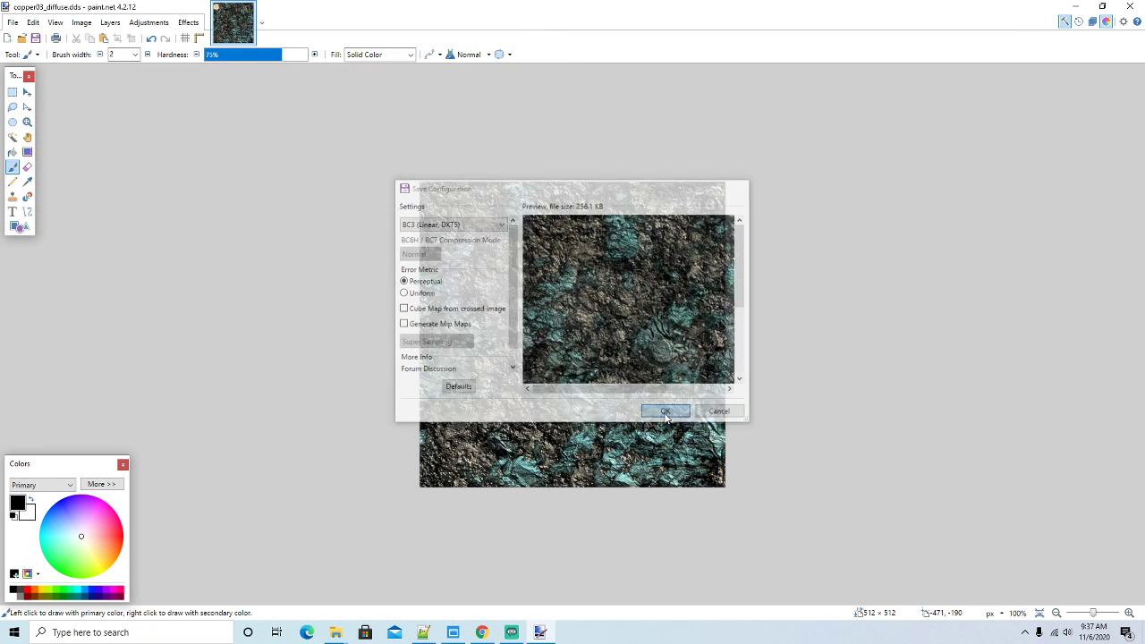
pyautogui.click(1074, 9)
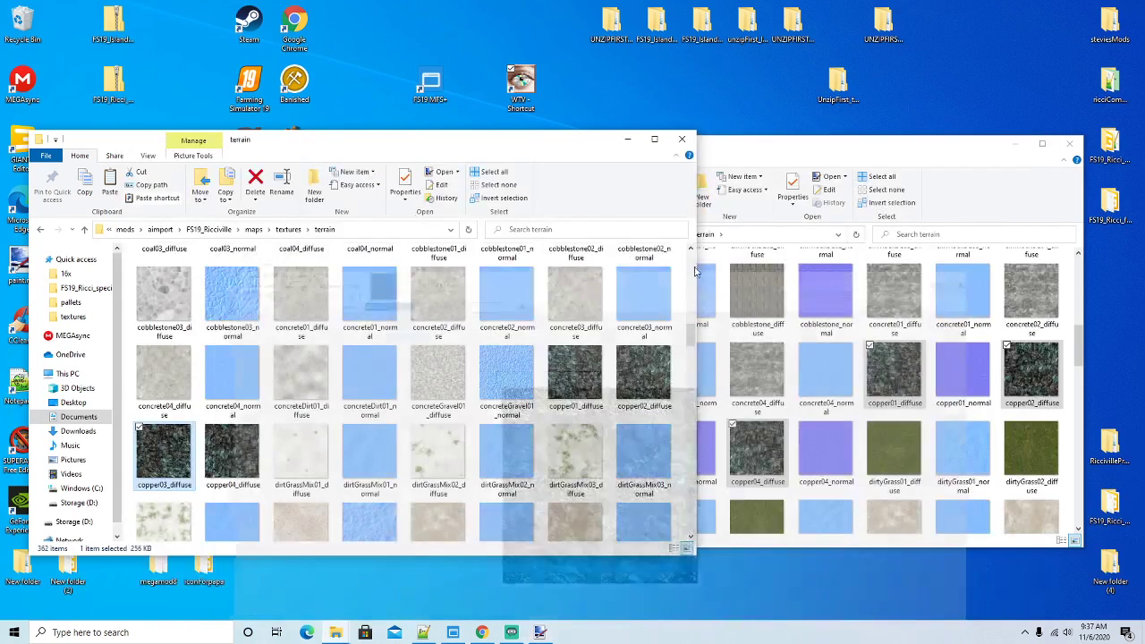
# Open copper04_diffuse from the FS19_Ricciville terrain folder in paint.net and close the copper03_diffuse image
pyautogui.click(240, 458)
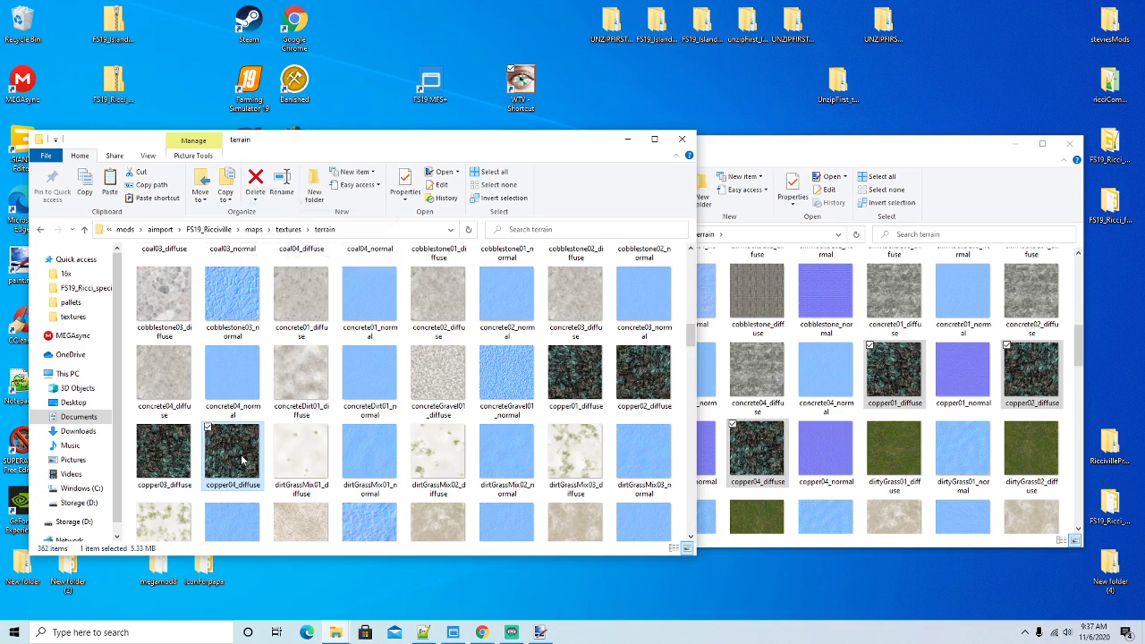
pyautogui.rightClick(242, 460)
pyautogui.moveTo(391, 282)
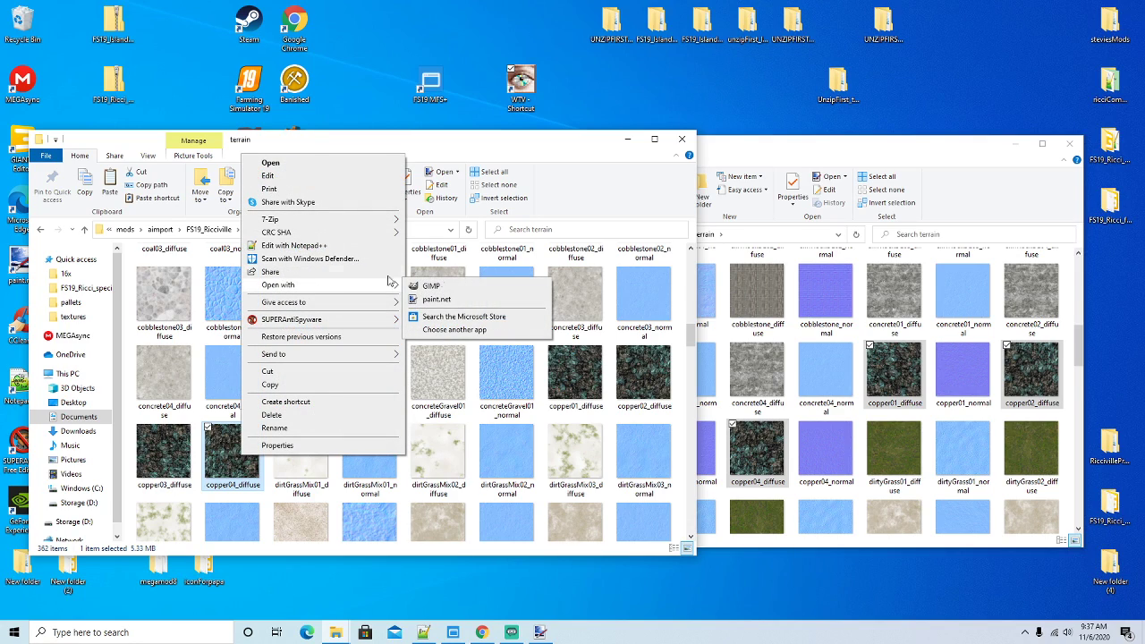
pyautogui.click(437, 300)
pyautogui.click(236, 32)
pyautogui.click(252, 10)
# Resize the copper04_diffuse image to 512 by 512 pixels
pyautogui.click(13, 23)
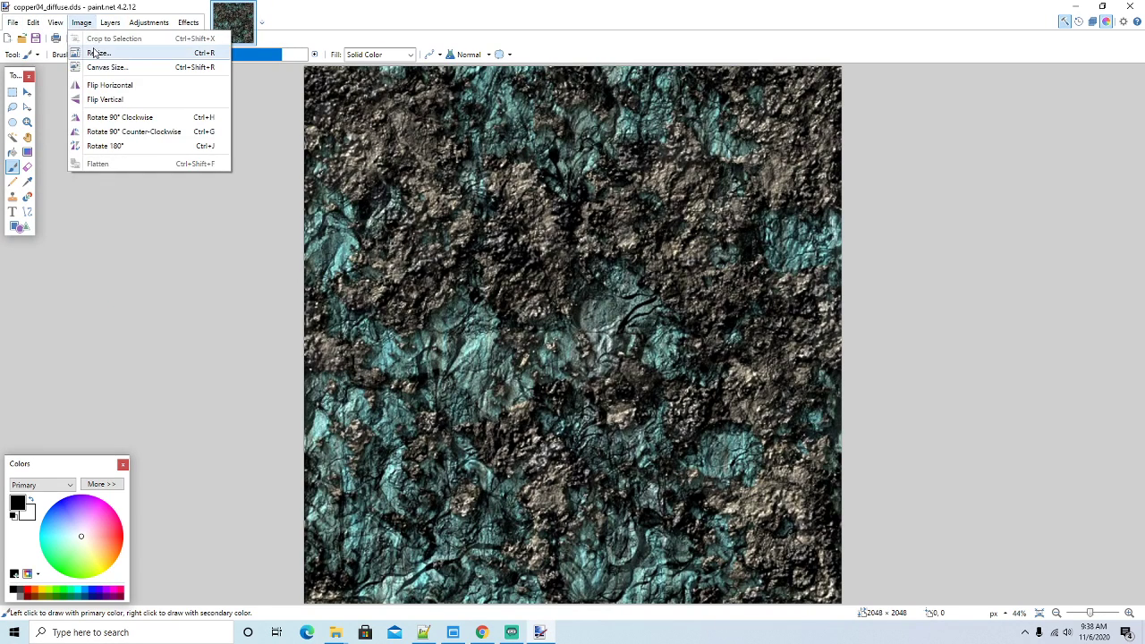
pyautogui.click(95, 56)
pyautogui.write('512')
pyautogui.click(564, 317)
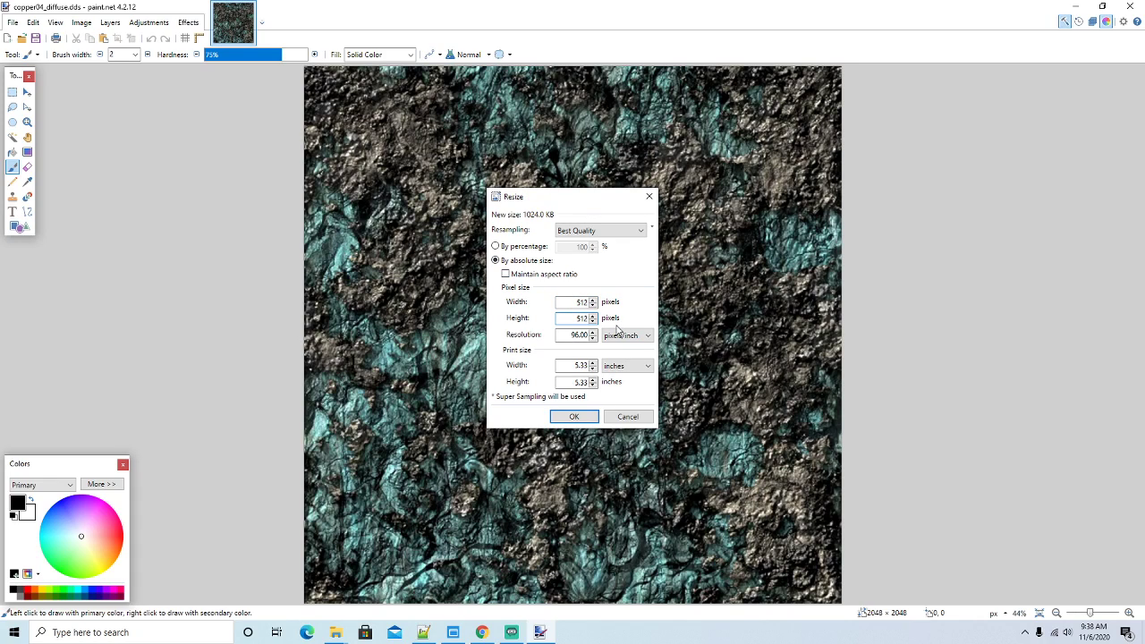
pyautogui.click(570, 417)
# Save the resized image over copper04_diffuse.dds in the BC3 (Linear, DXT5) format and minimize paint.net
pyautogui.click(11, 21)
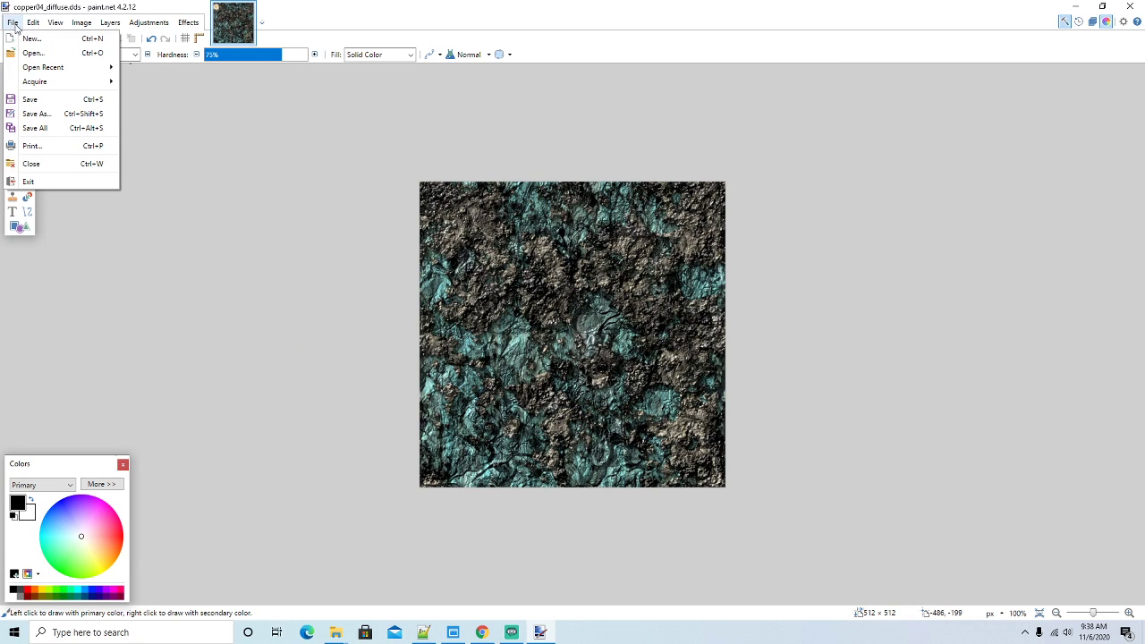
pyautogui.click(47, 115)
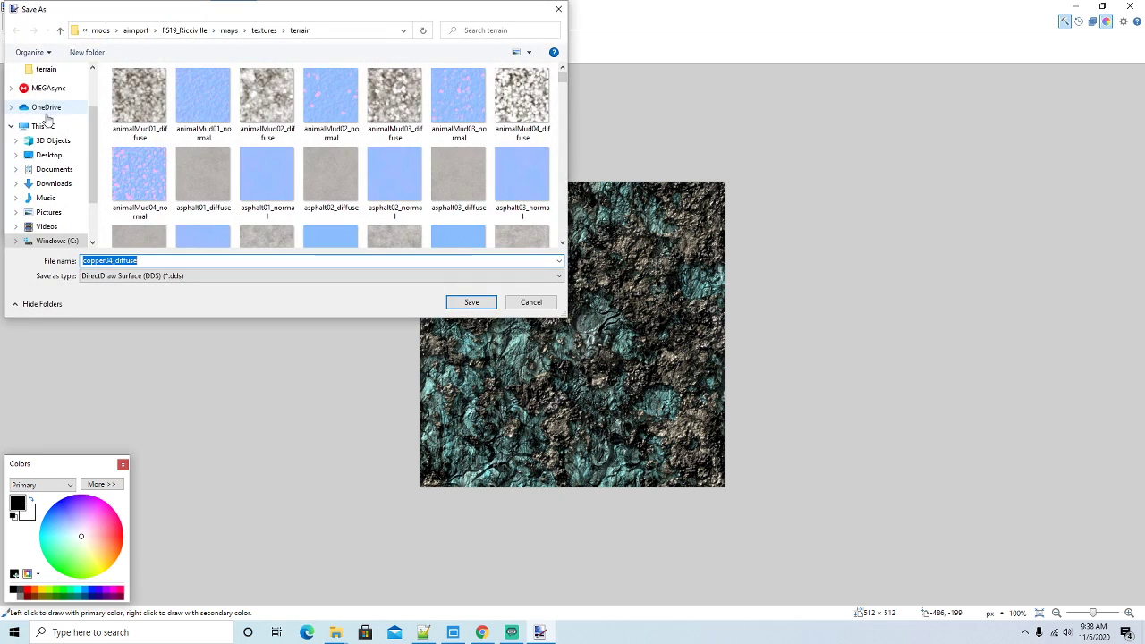
pyautogui.click(456, 304)
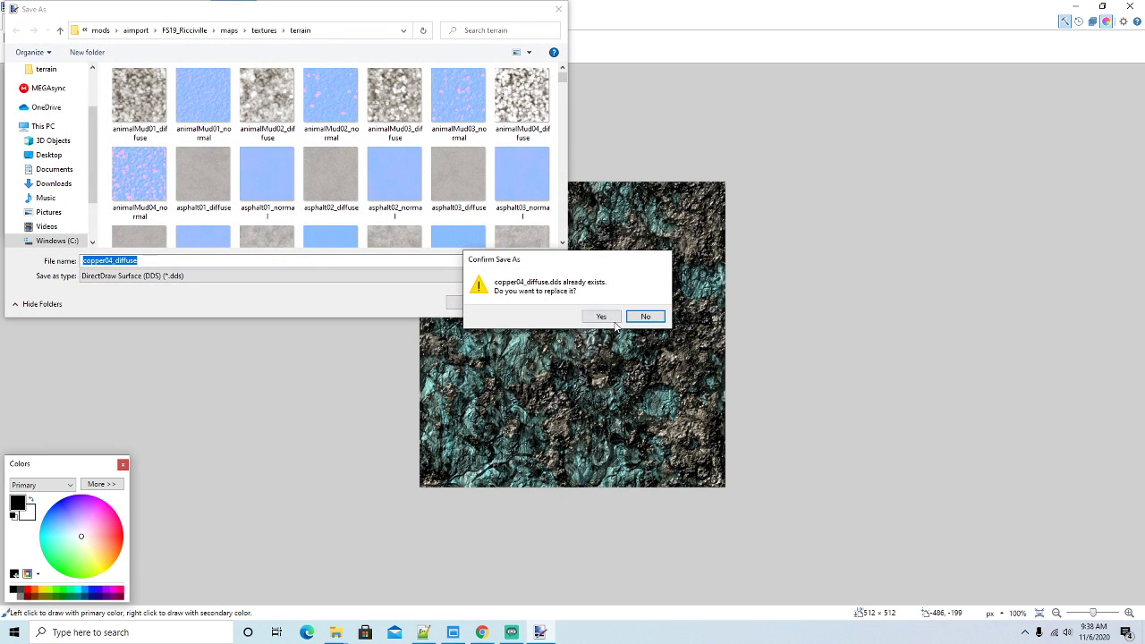
pyautogui.click(604, 319)
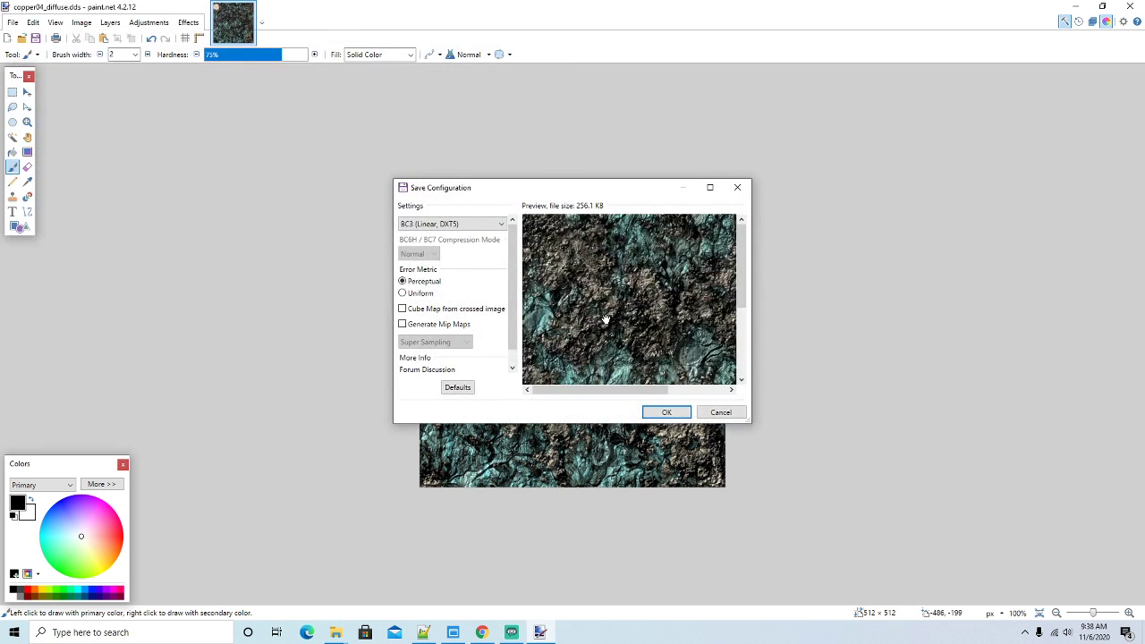
pyautogui.click(664, 413)
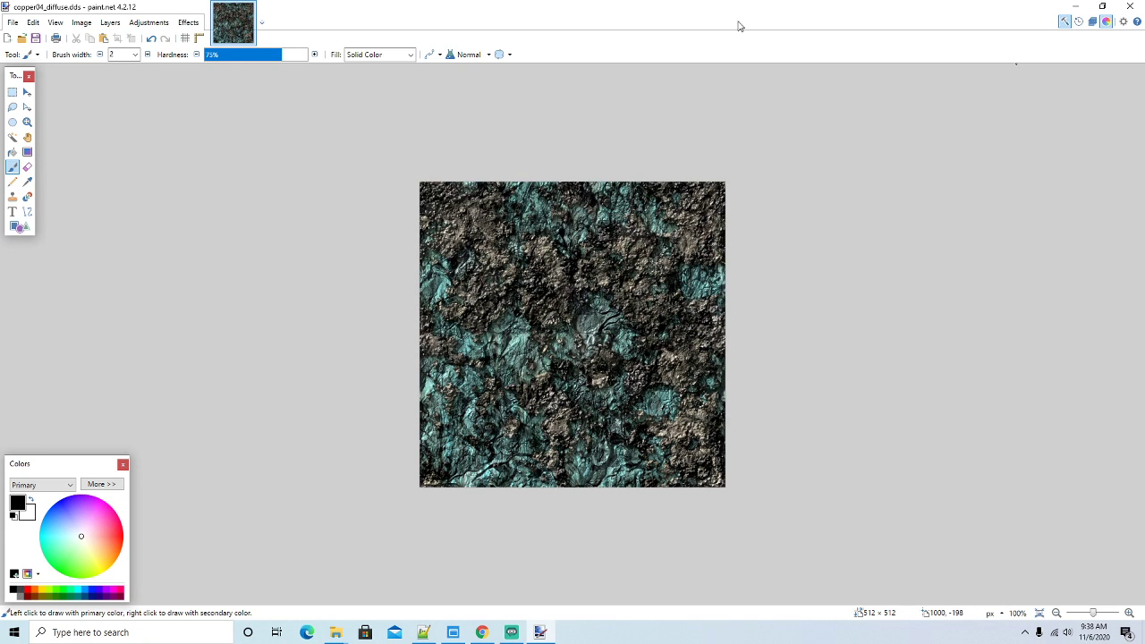
pyautogui.click(1074, 6)
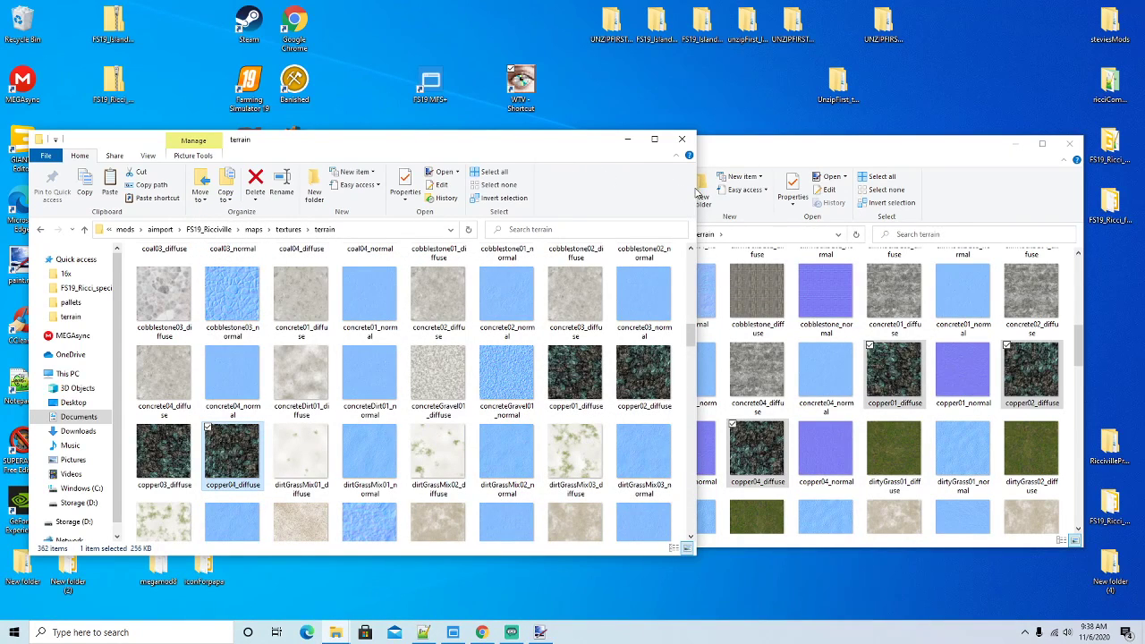
# Copy the copper01_normal, copper02_normal, copper03_normal and copper04_normal textures from the FS19_Island_commonFiles terrain folder
pyautogui.click(825, 164)
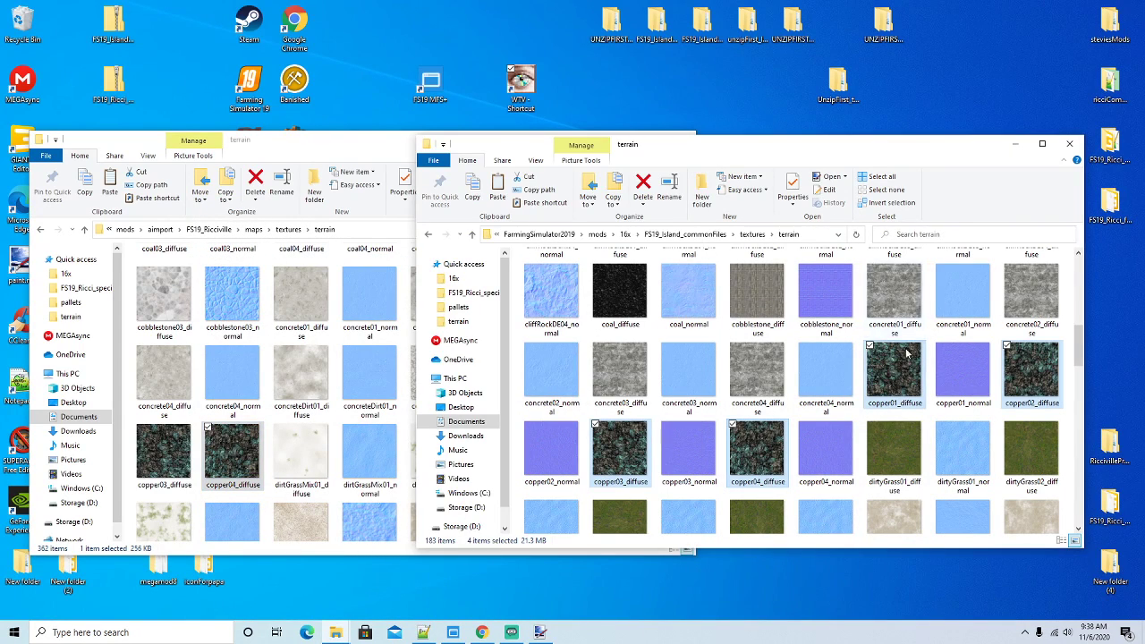
pyautogui.click(964, 374)
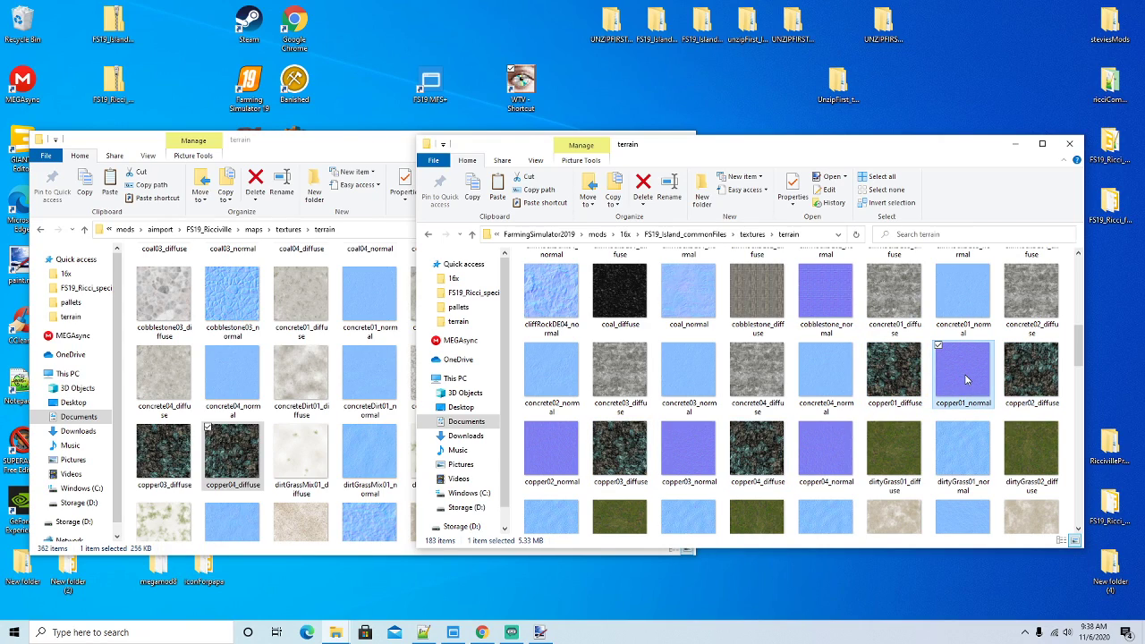
pyautogui.keyDown('ctrl'); pyautogui.click(552, 452); pyautogui.keyUp('ctrl')
pyautogui.keyDown('ctrl'); pyautogui.click(711, 467); pyautogui.keyUp('ctrl')
pyautogui.keyDown('ctrl'); pyautogui.click(821, 456); pyautogui.keyUp('ctrl')
pyautogui.rightClick(820, 456)
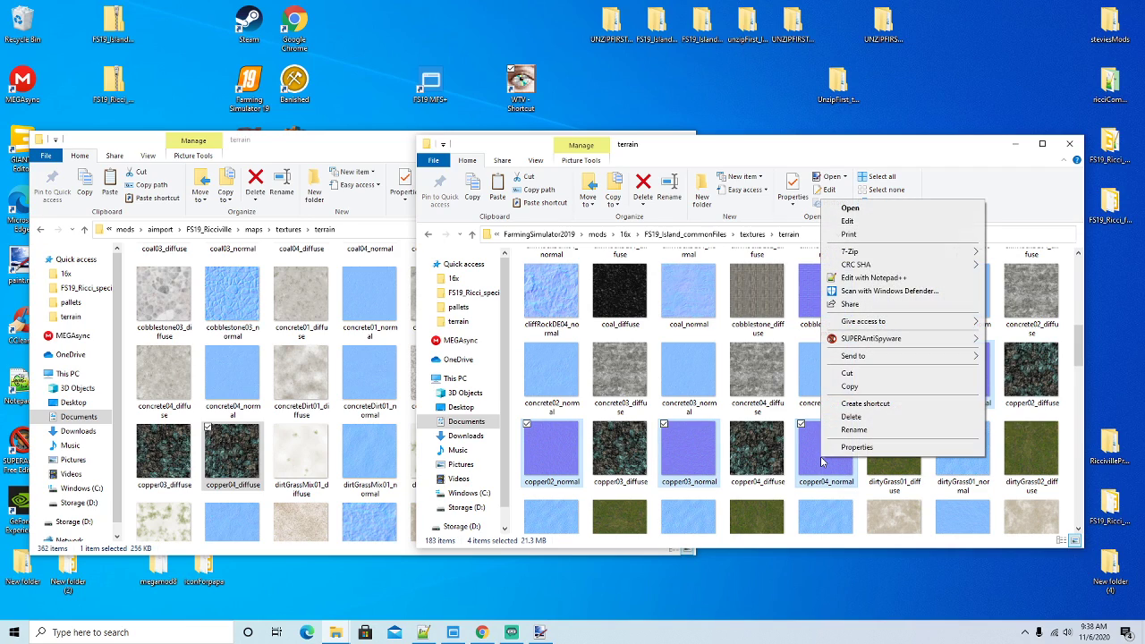
pyautogui.click(852, 386)
# Paste the four copied copper normal textures into the FS19_Ricciville terrain folder
pyautogui.click(367, 136)
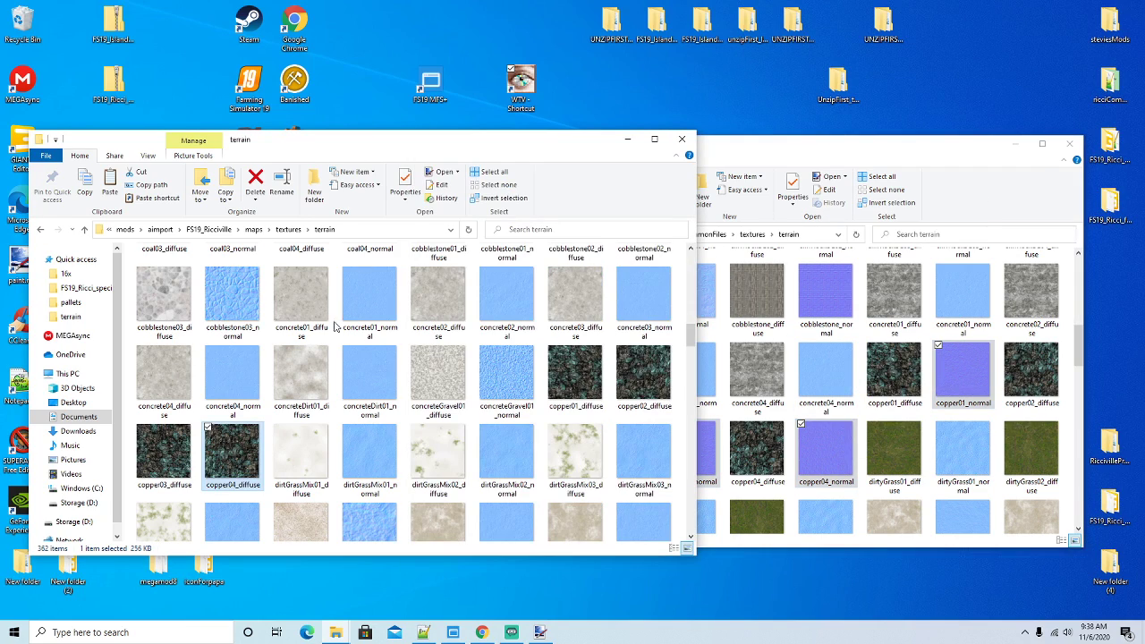
pyautogui.click(269, 426)
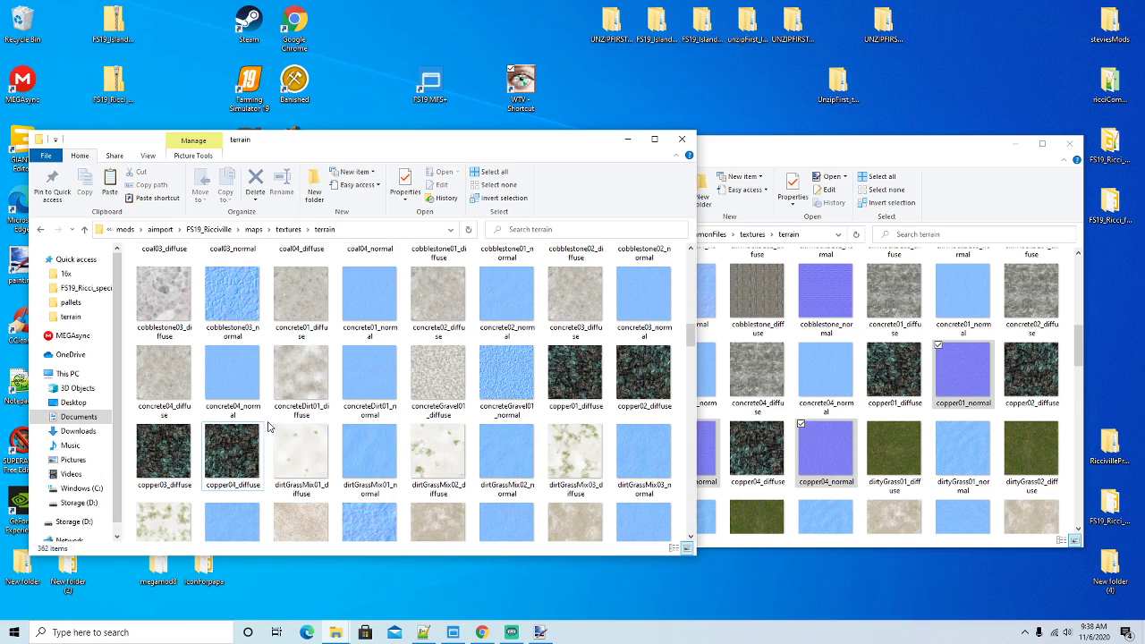
pyautogui.rightClick(268, 425)
pyautogui.click(292, 507)
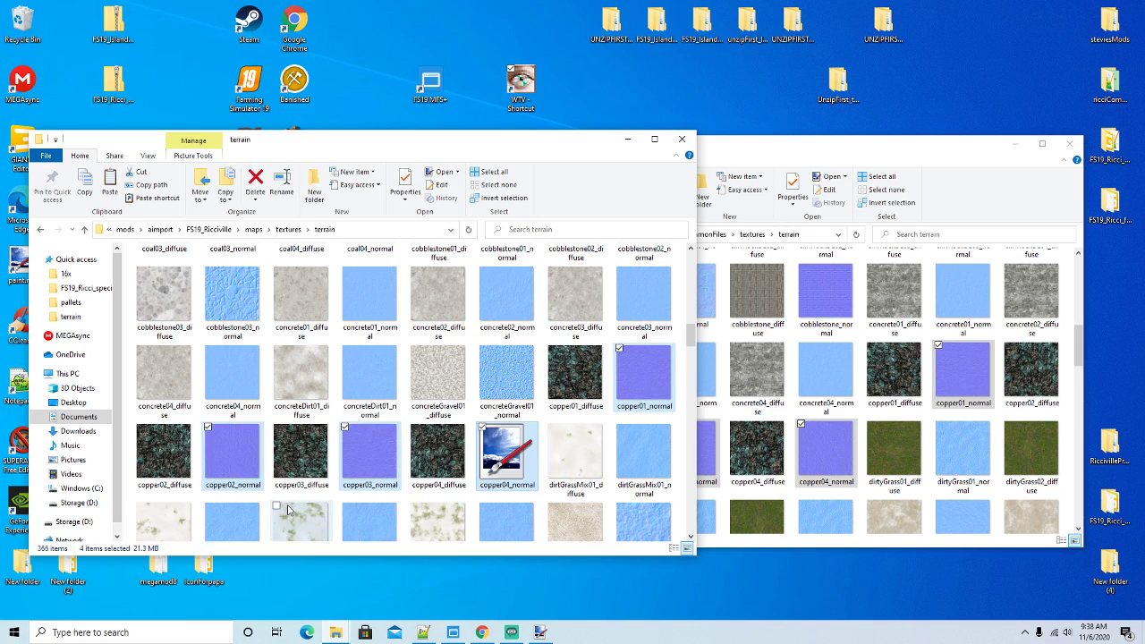
# Check the format and size of the existing coal01_normal texture in the WTV viewer, and close the viewer
pyautogui.scroll(1, 358, 366)
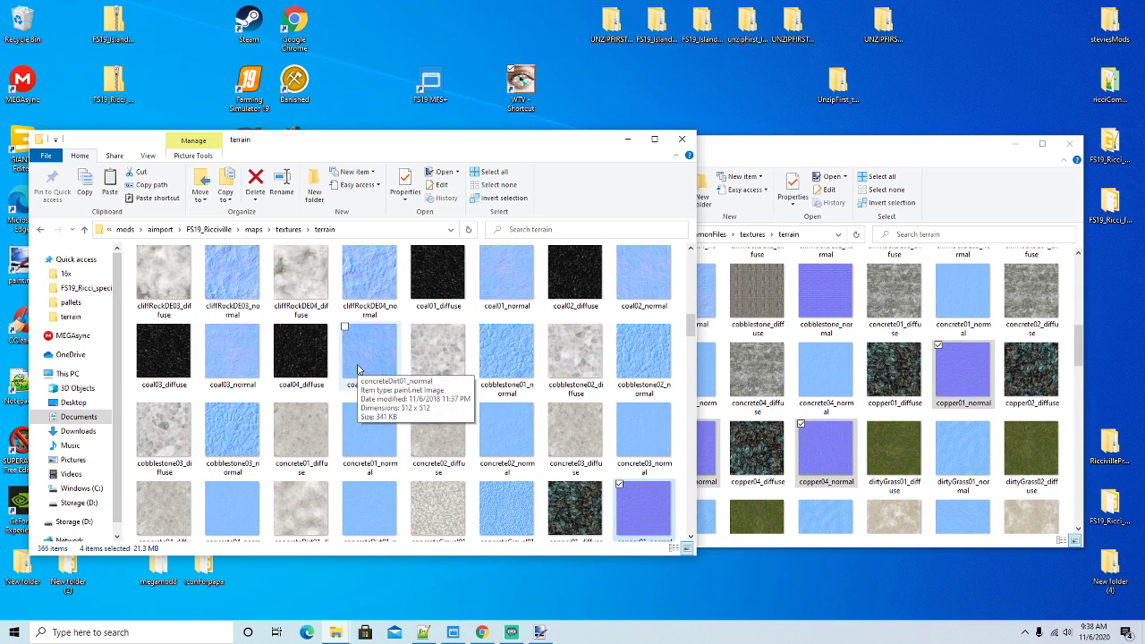
pyautogui.scroll(5, 358, 369)
pyautogui.scroll(-1, 358, 368)
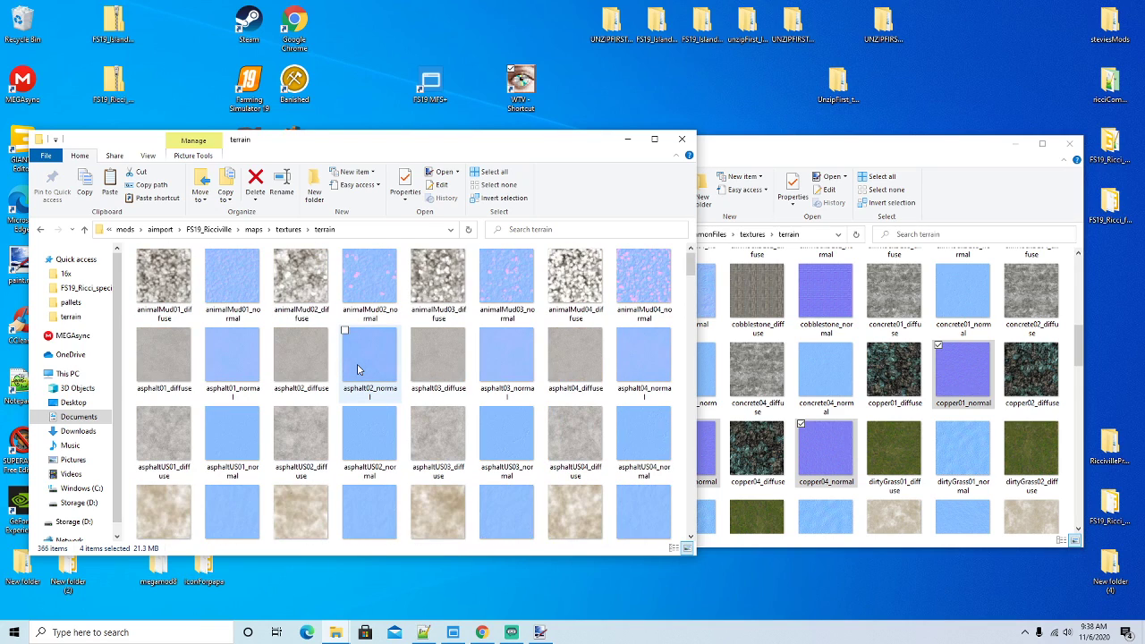
pyautogui.scroll(-4, 358, 369)
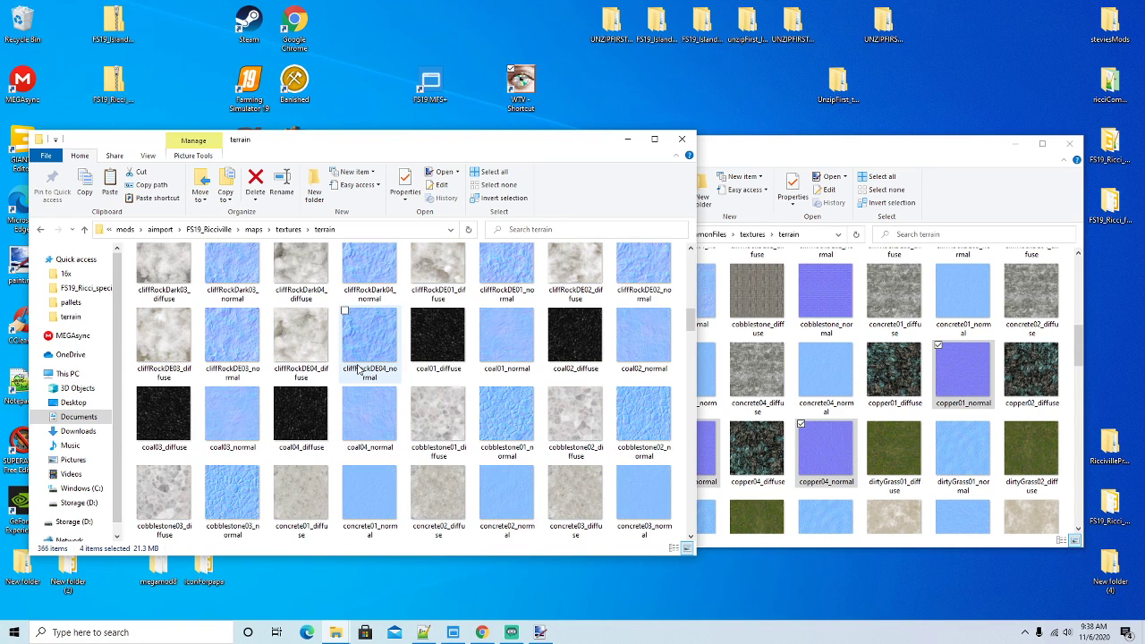
pyautogui.click(507, 345)
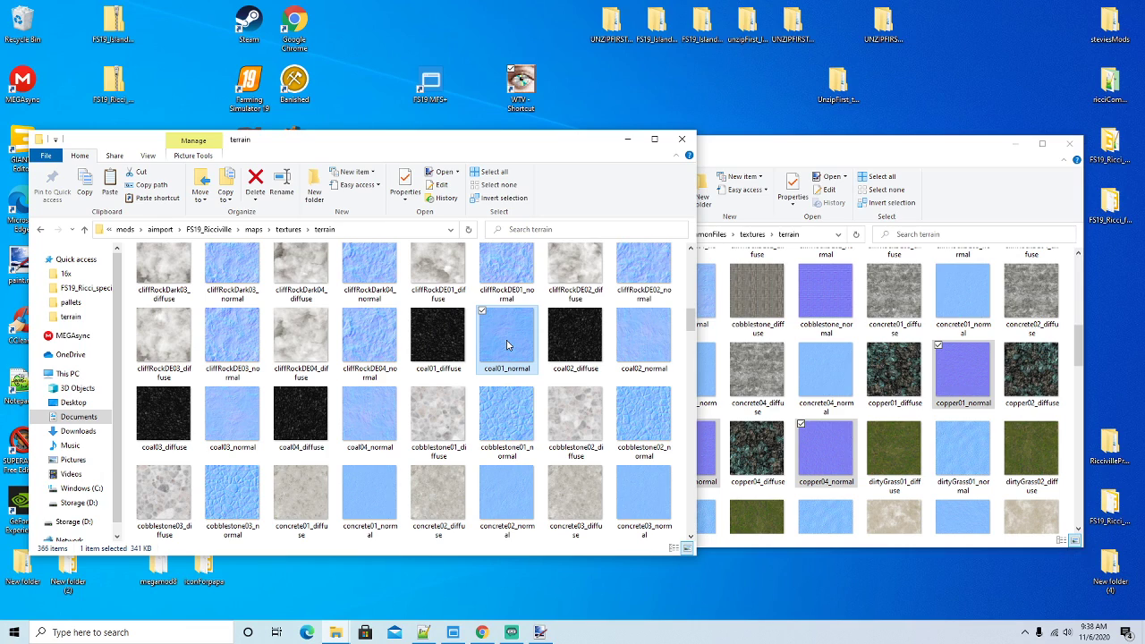
pyautogui.rightClick(507, 345)
pyautogui.click(537, 270)
pyautogui.rightClick(521, 96)
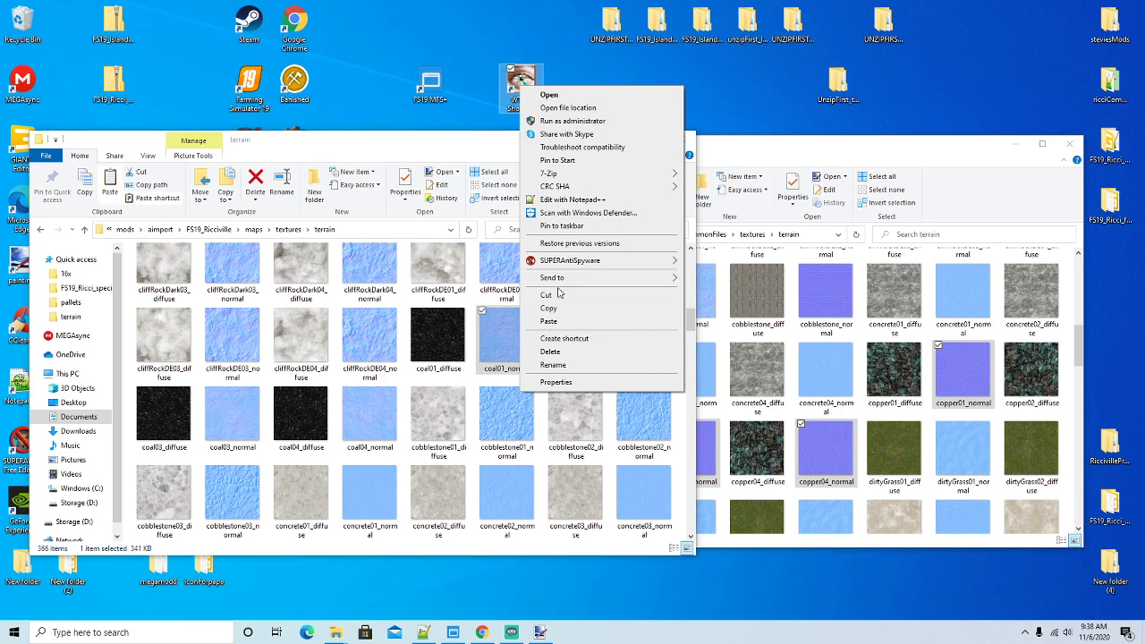
pyautogui.click(552, 321)
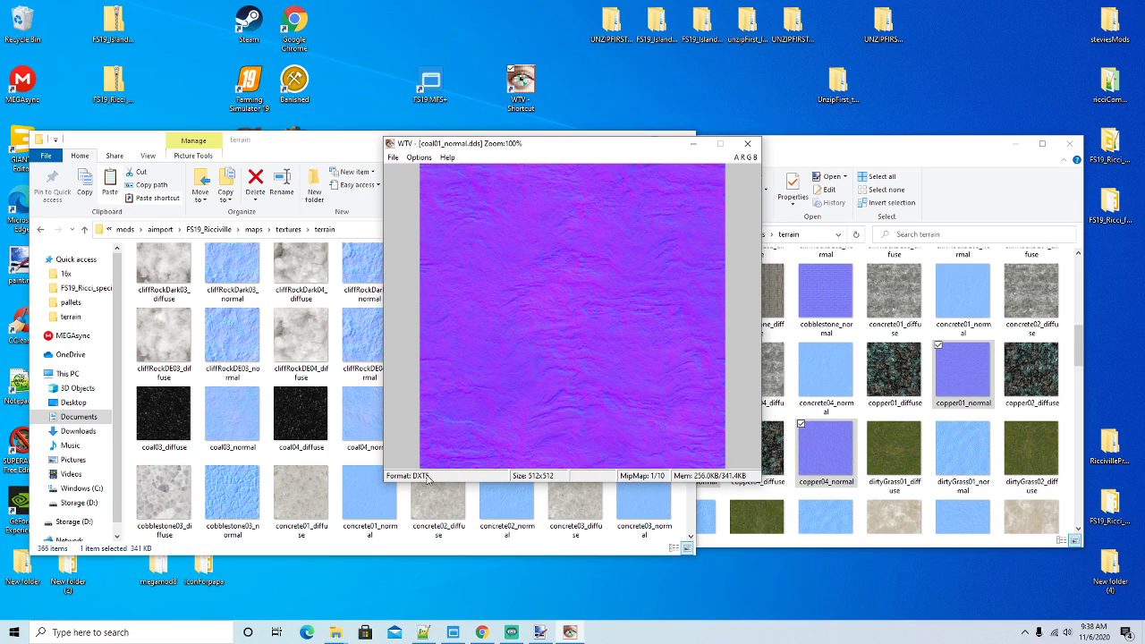
pyautogui.click(749, 145)
# Open copper01_normal from the FS19_Ricciville terrain folder in paint.net and close the copper04_diffuse image
pyautogui.scroll(-3, 407, 370)
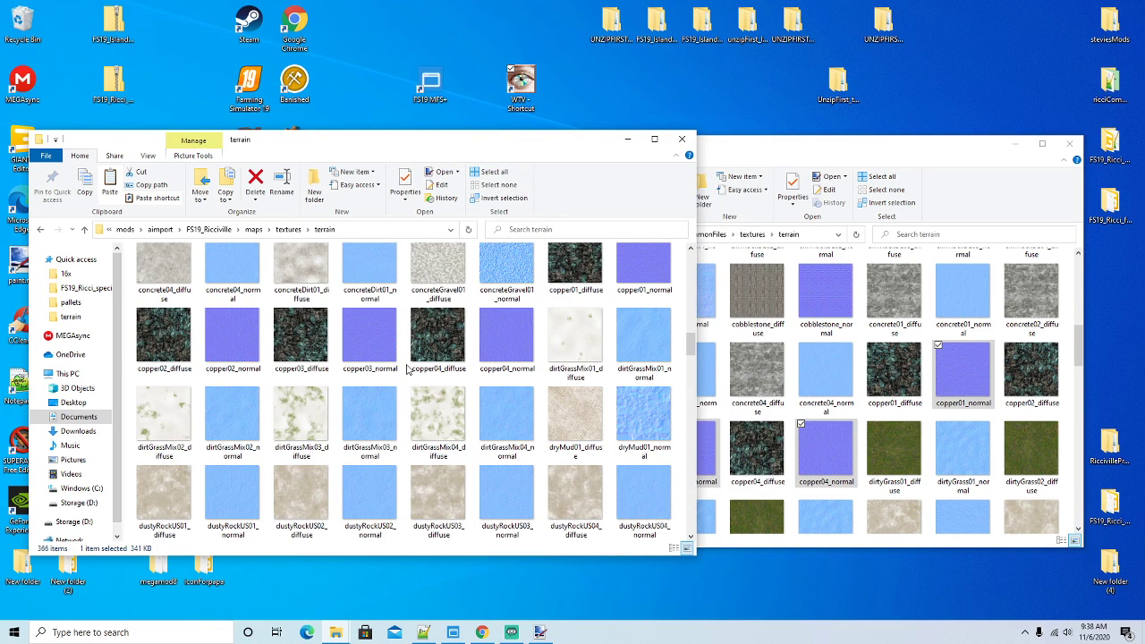
pyautogui.click(643, 275)
pyautogui.rightClick(642, 270)
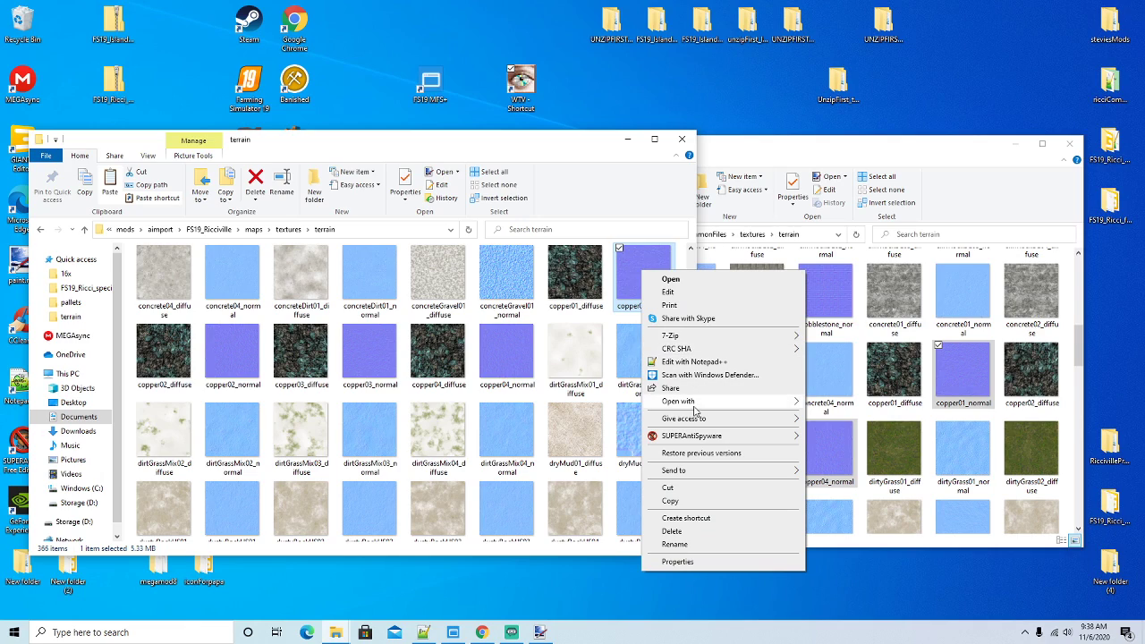
pyautogui.moveTo(696, 410)
pyautogui.click(815, 419)
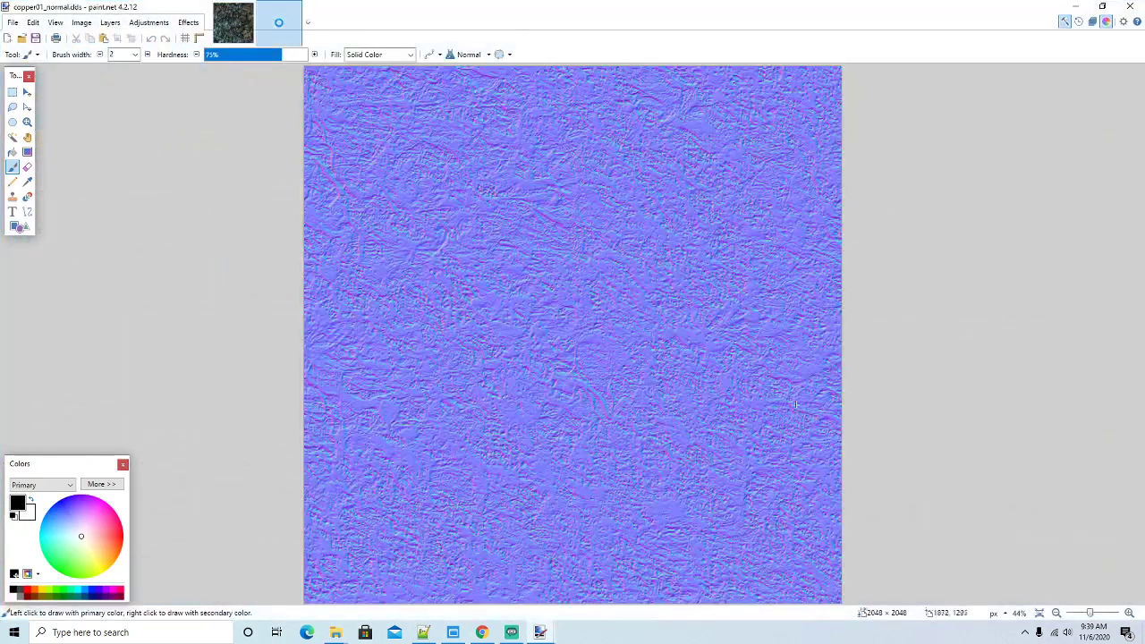
pyautogui.click(229, 29)
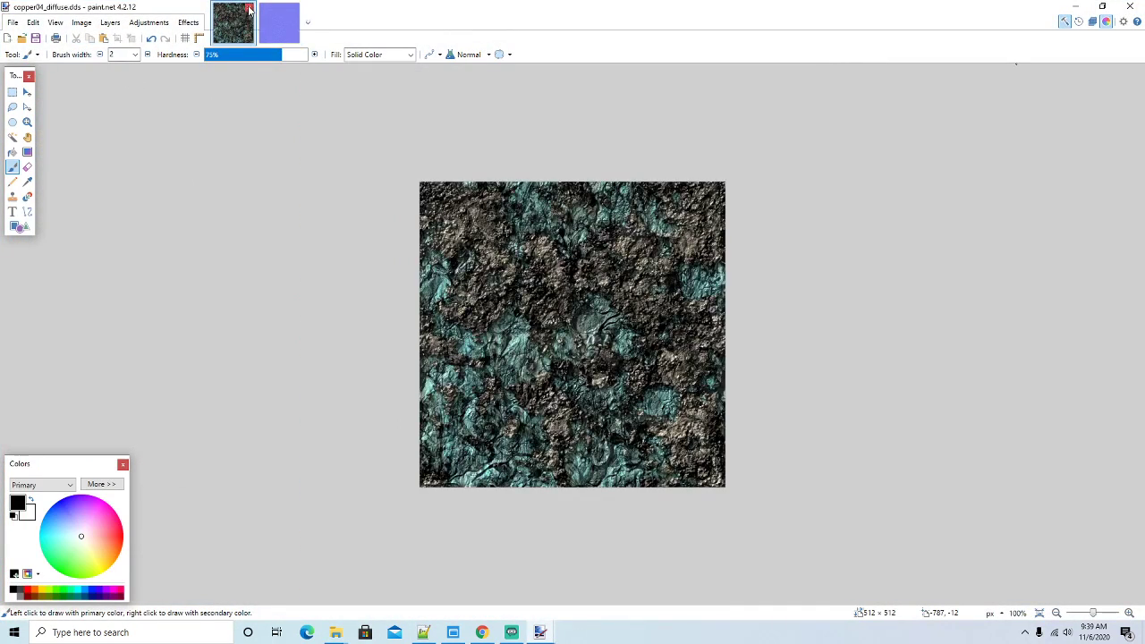
pyautogui.click(248, 10)
# Resize the copper01_normal image to 512 by 512 pixels
pyautogui.click(81, 22)
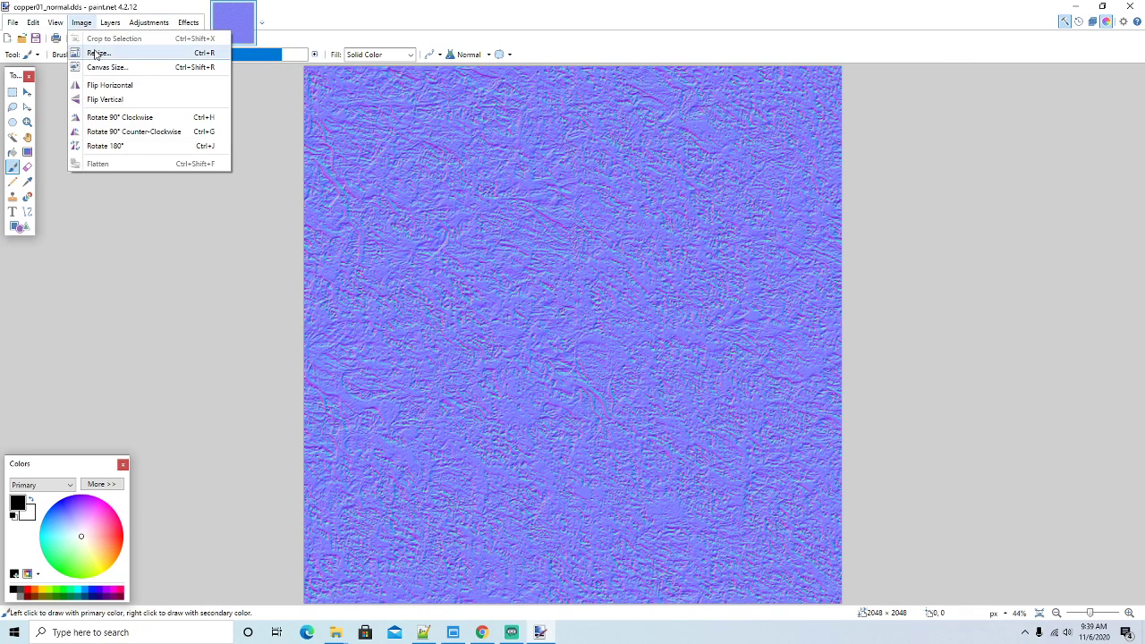
pyautogui.click(96, 53)
pyautogui.write('512')
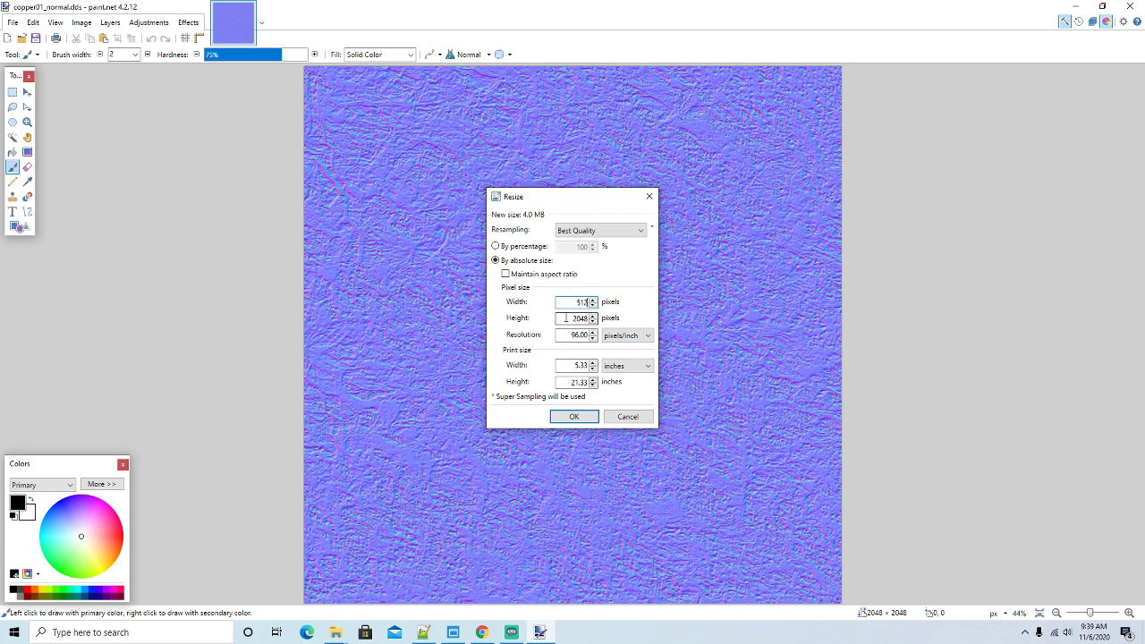
pyautogui.press('Tab')
pyautogui.write('5')
pyautogui.click(577, 416)
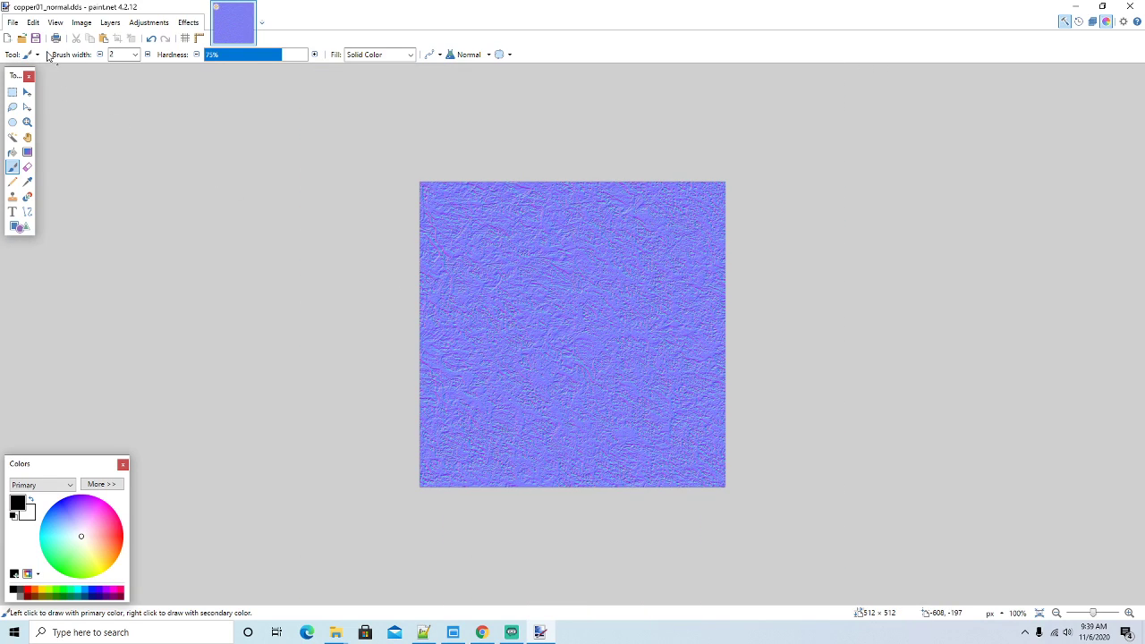
# Save the resized image over copper01_normal.dds in the BC3 (Linear, DXT5) format and minimize paint.net
pyautogui.click(13, 22)
pyautogui.click(37, 117)
pyautogui.click(477, 304)
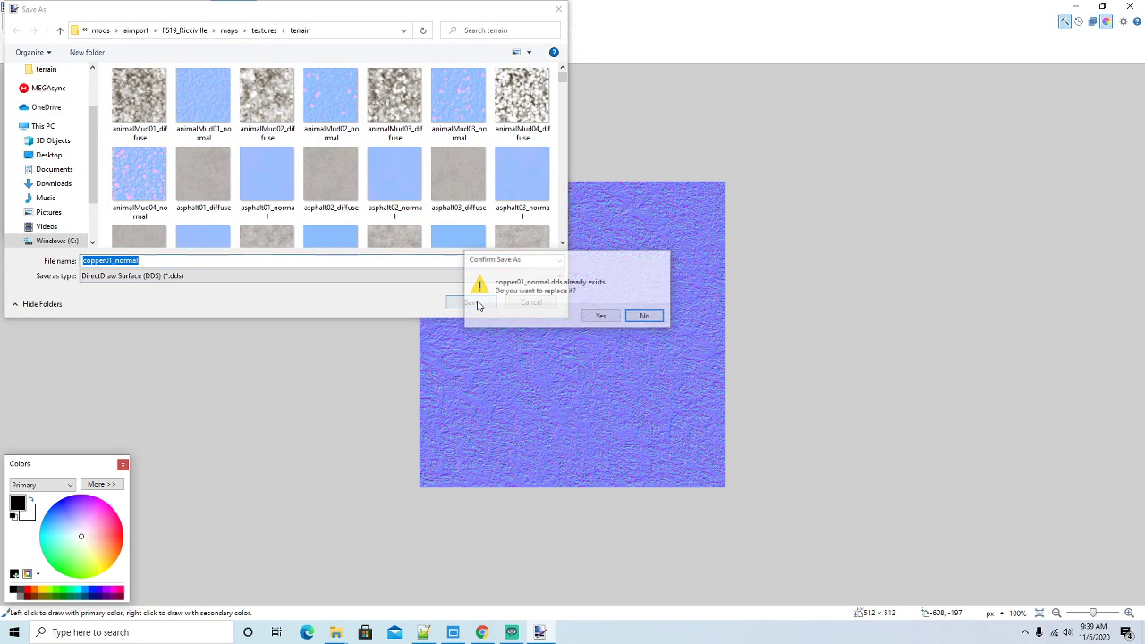
pyautogui.click(587, 316)
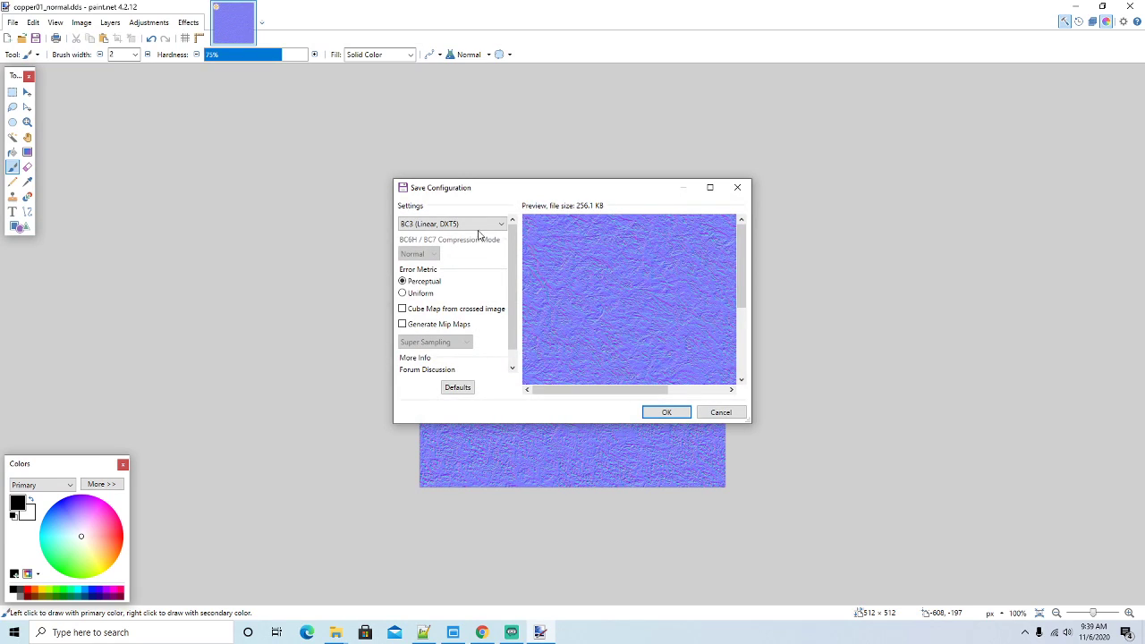
pyautogui.click(667, 412)
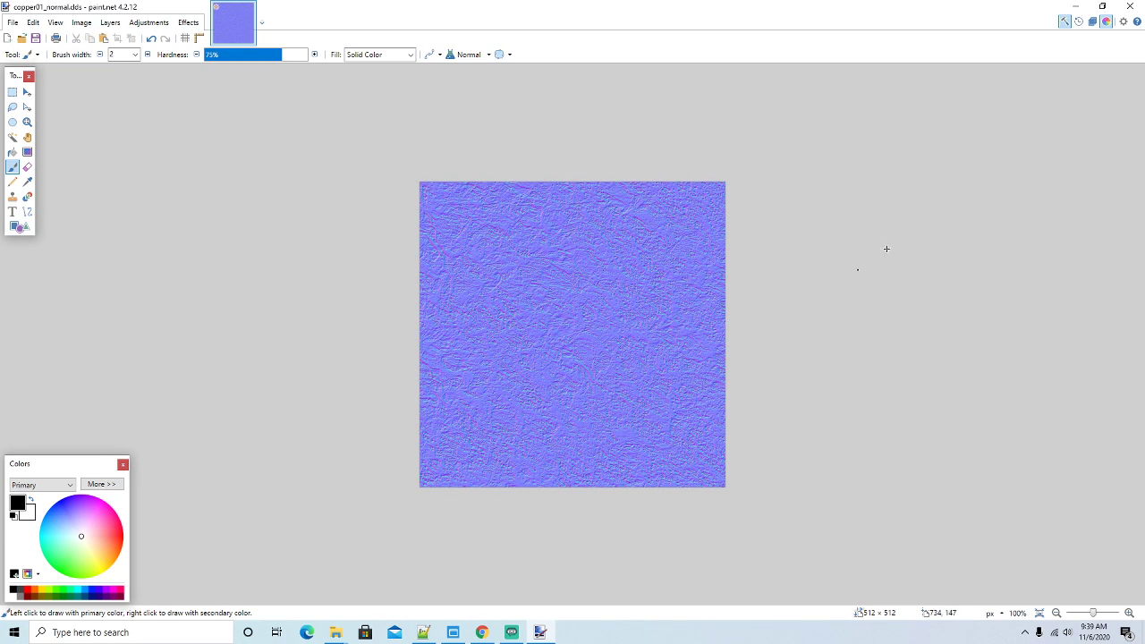
pyautogui.click(1075, 6)
# Open copper02_normal from the FS19_Ricciville terrain folder in paint.net and close the copper01_normal image
pyautogui.rightClick(242, 365)
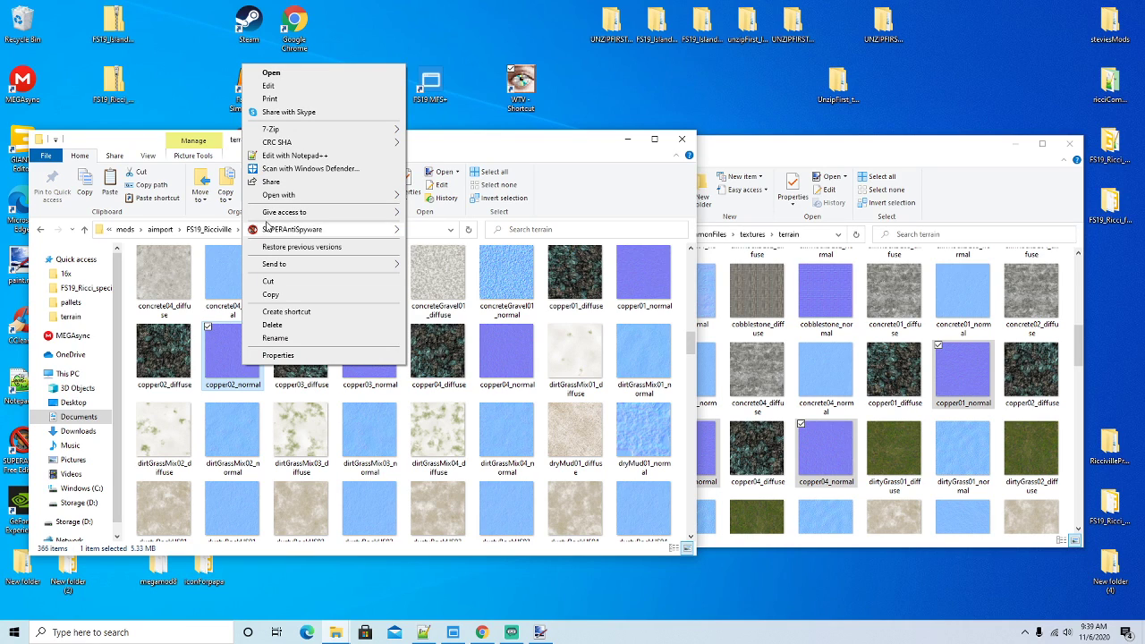
pyautogui.moveTo(285, 197)
pyautogui.click(440, 211)
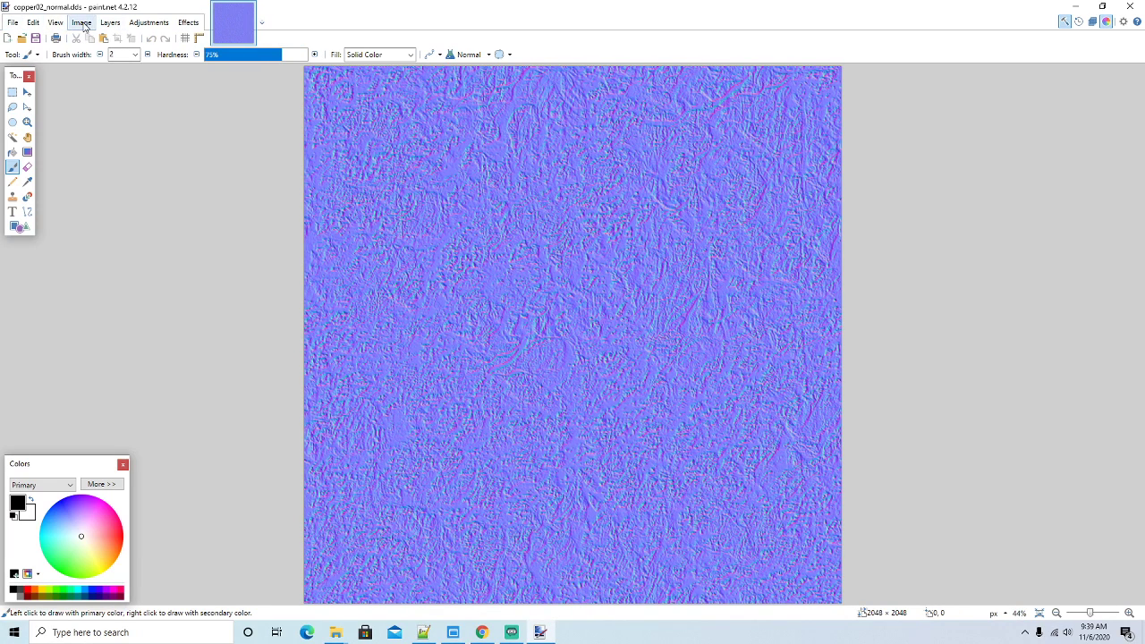
# Resize the copper02_normal image to 512 by 512 pixels
pyautogui.click(81, 23)
pyautogui.click(94, 55)
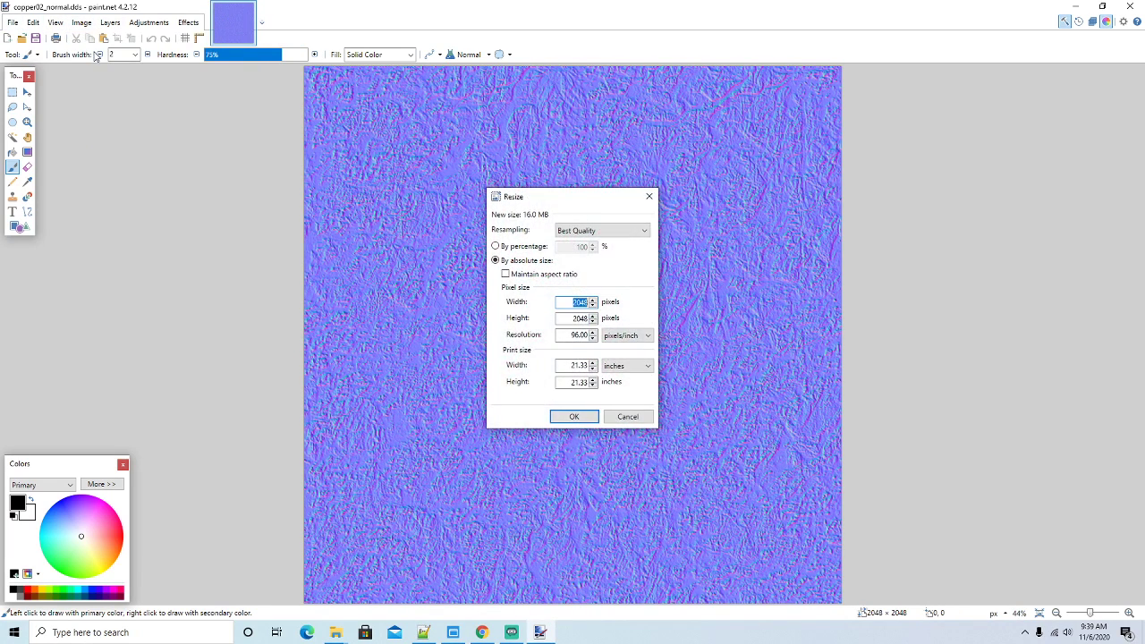
pyautogui.write('512')
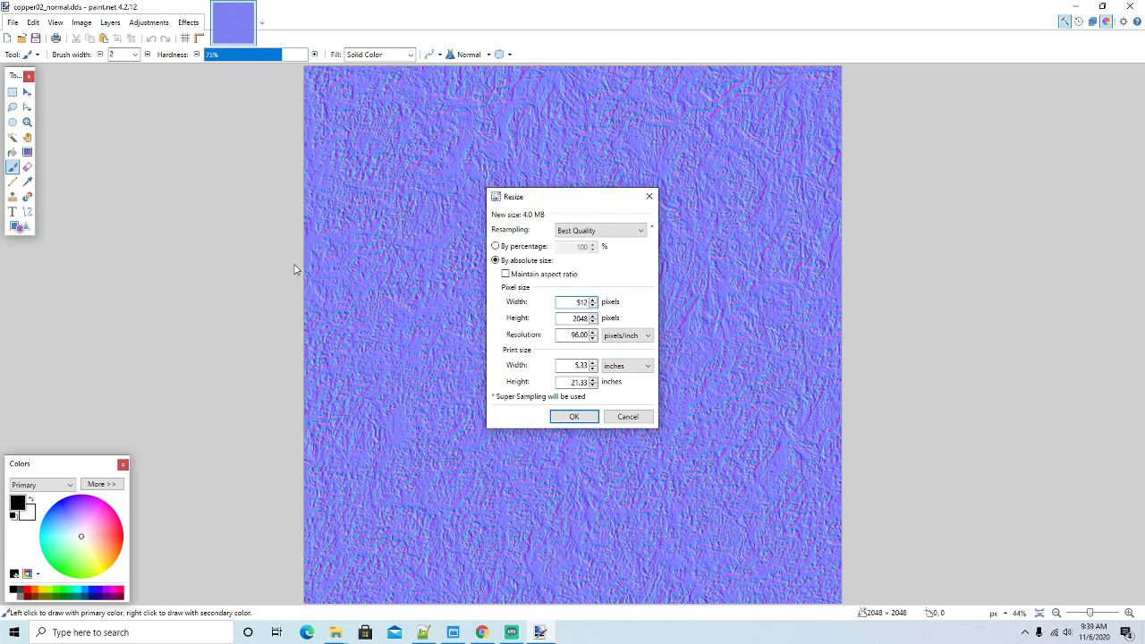
pyautogui.click(566, 319)
pyautogui.write('512')
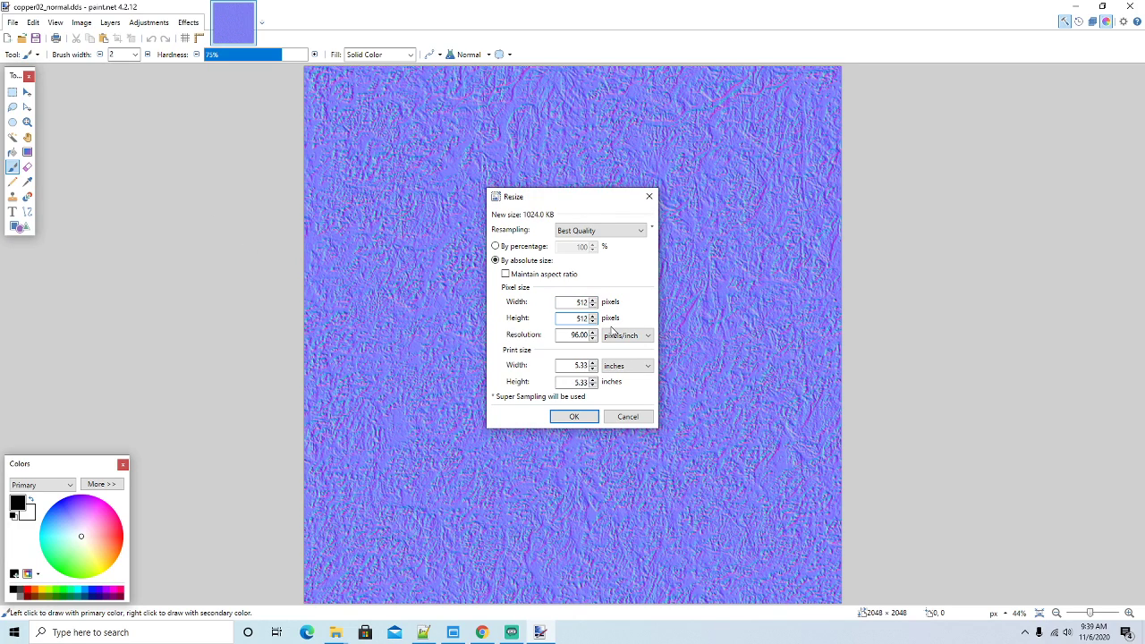
pyautogui.click(573, 416)
# Save the resized image over copper02_normal.dds in the BC3 (Linear, DXT5) format and minimize paint.net
pyautogui.click(14, 24)
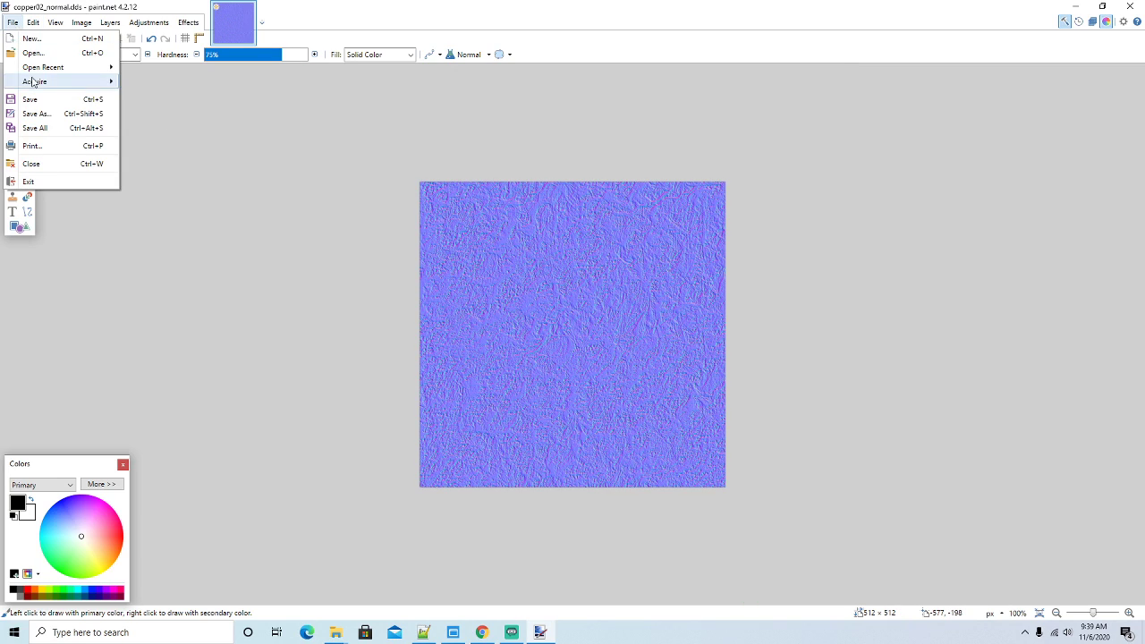
pyautogui.click(38, 115)
pyautogui.click(465, 302)
pyautogui.click(603, 320)
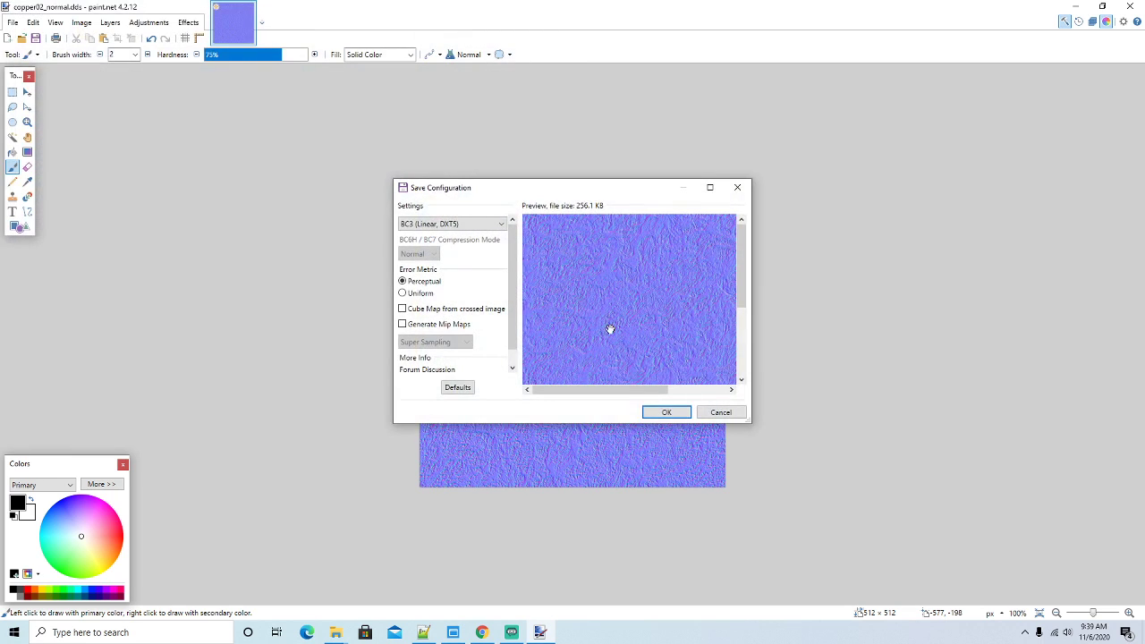
pyautogui.click(667, 411)
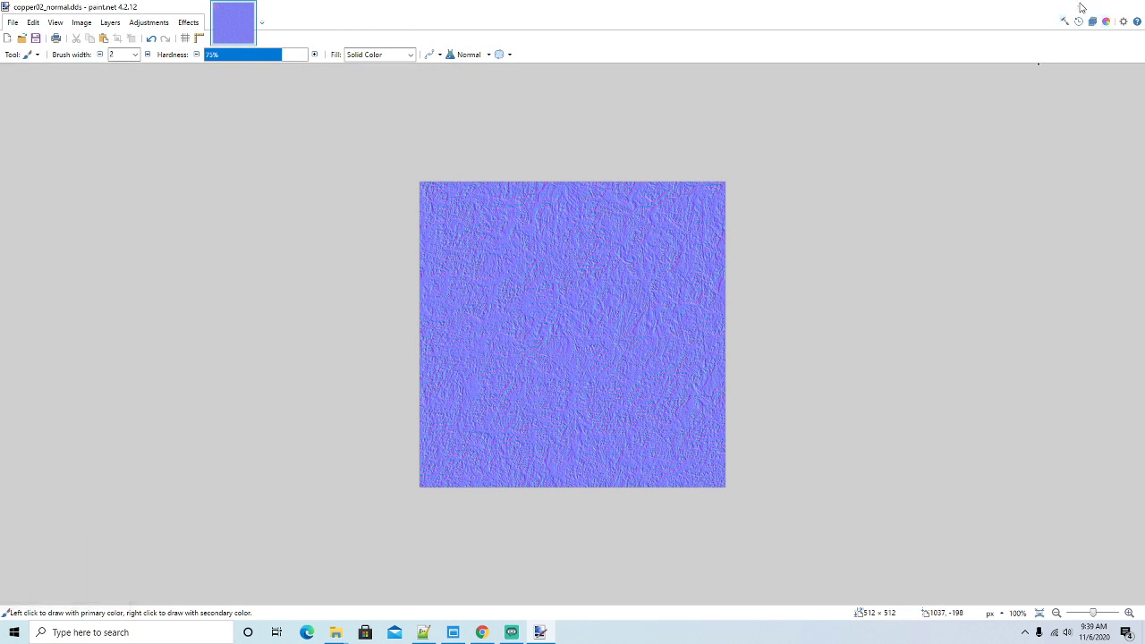
pyautogui.click(1078, 7)
# Open copper03_normal from the FS19_Ricciville terrain folder in paint.net and close the copper02_normal image
pyautogui.rightClick(364, 359)
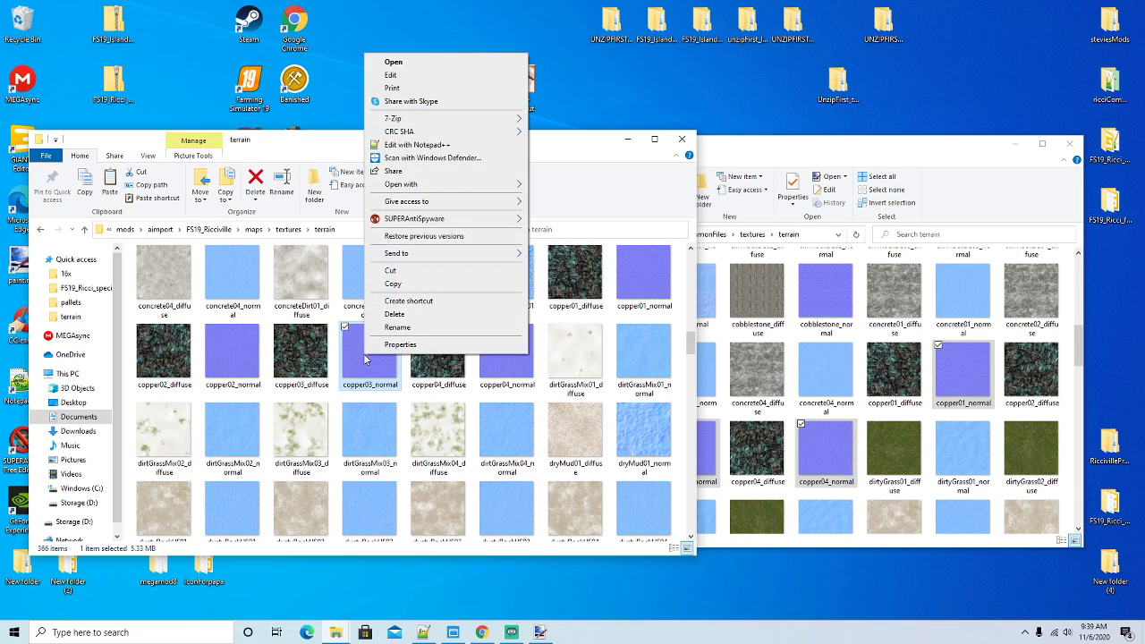
pyautogui.moveTo(408, 184)
pyautogui.click(553, 199)
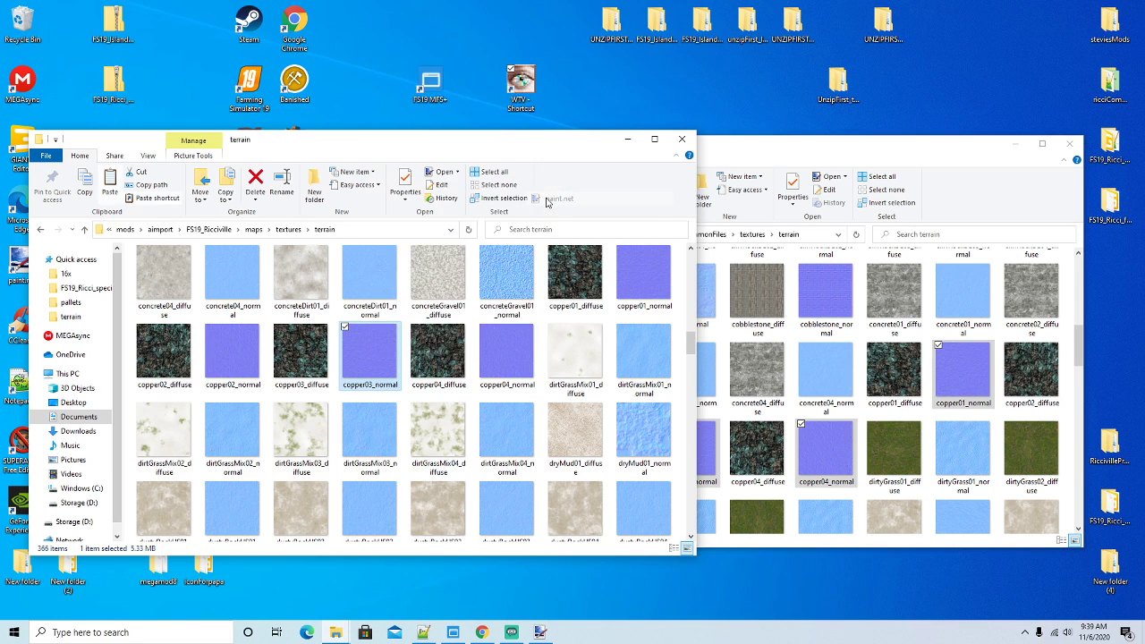
pyautogui.click(231, 34)
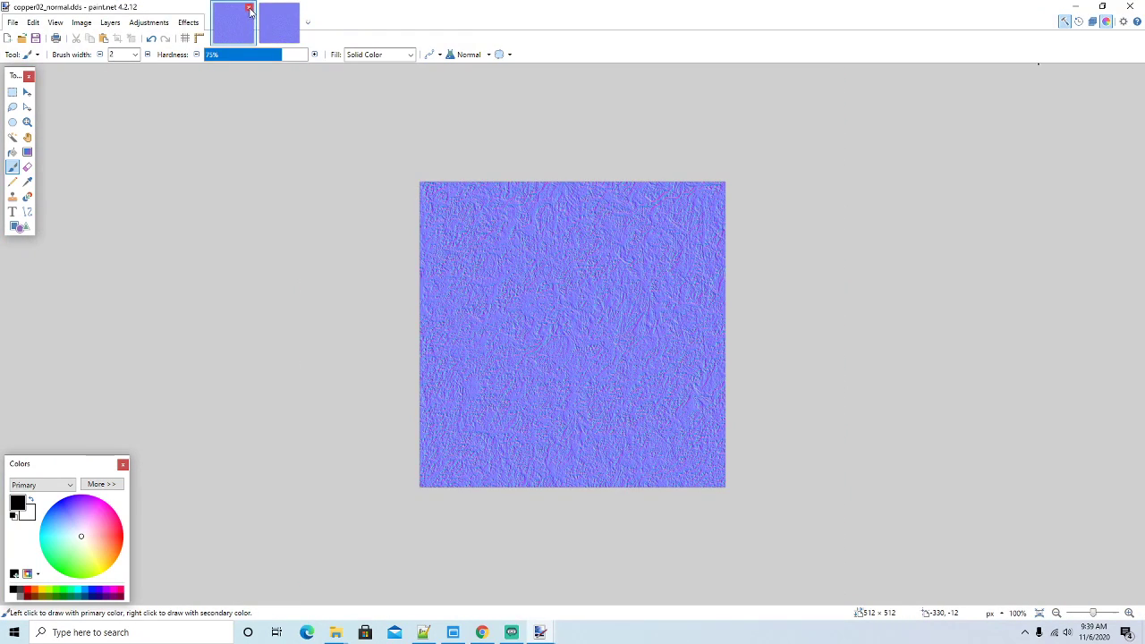
pyautogui.click(249, 9)
# Resize the copper03_normal image to 512 by 512 pixels
pyautogui.click(81, 22)
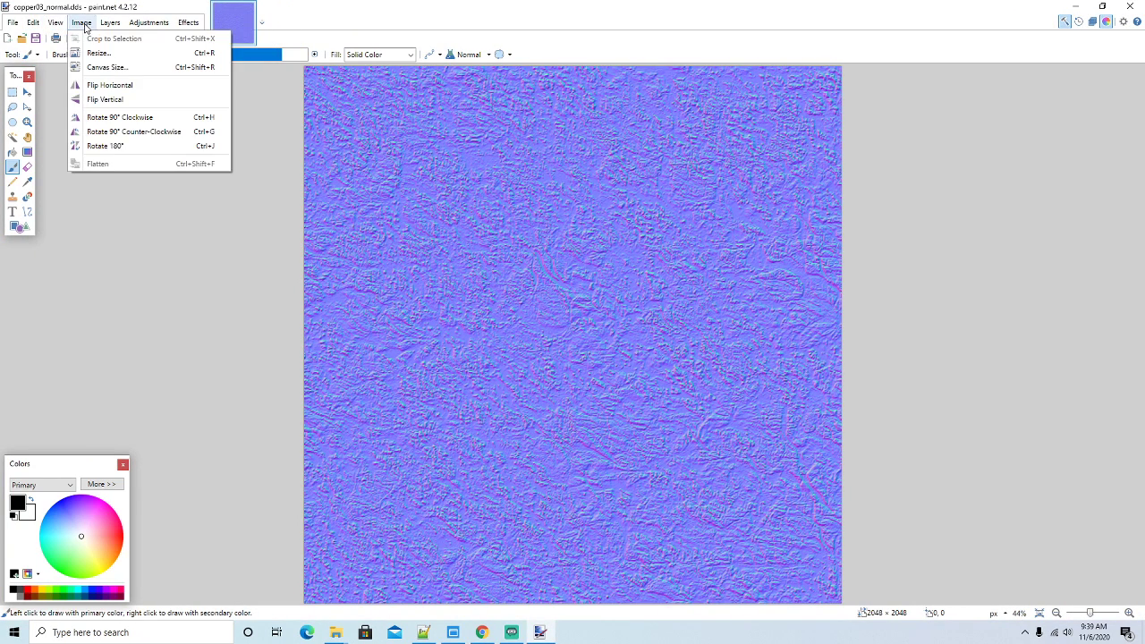
pyautogui.click(102, 58)
pyautogui.write('512')
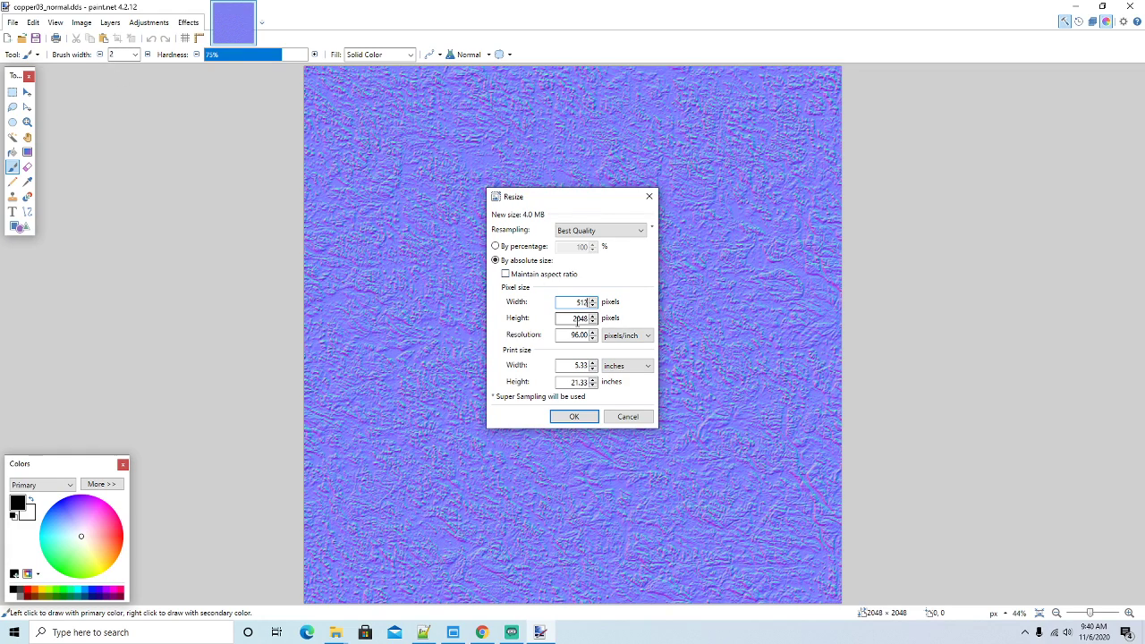
pyautogui.doubleClick(561, 318)
pyautogui.write('512')
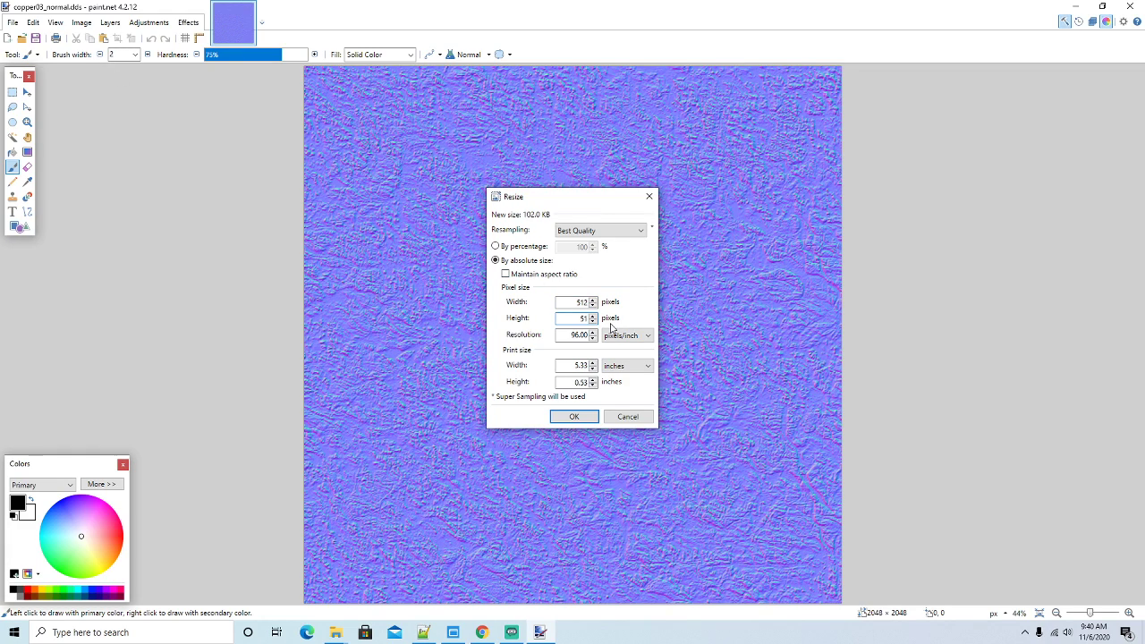
pyautogui.click(580, 417)
# Save the resized image over copper03_normal.dds in the BC3 (Linear, DXT5) format and minimize paint.net
pyautogui.click(12, 23)
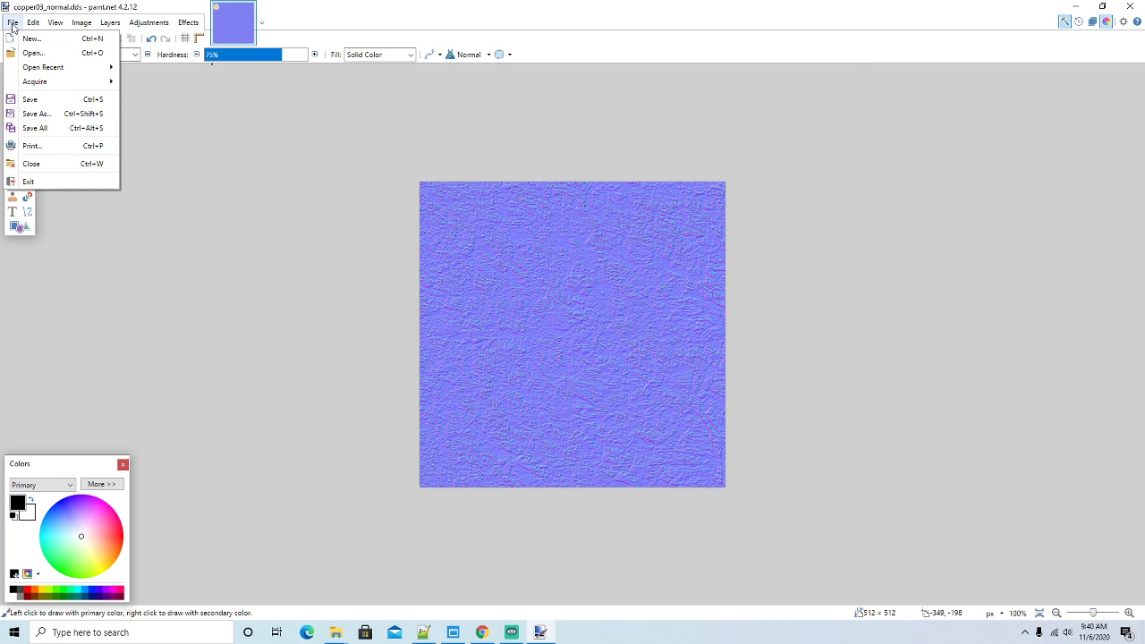
pyautogui.click(33, 114)
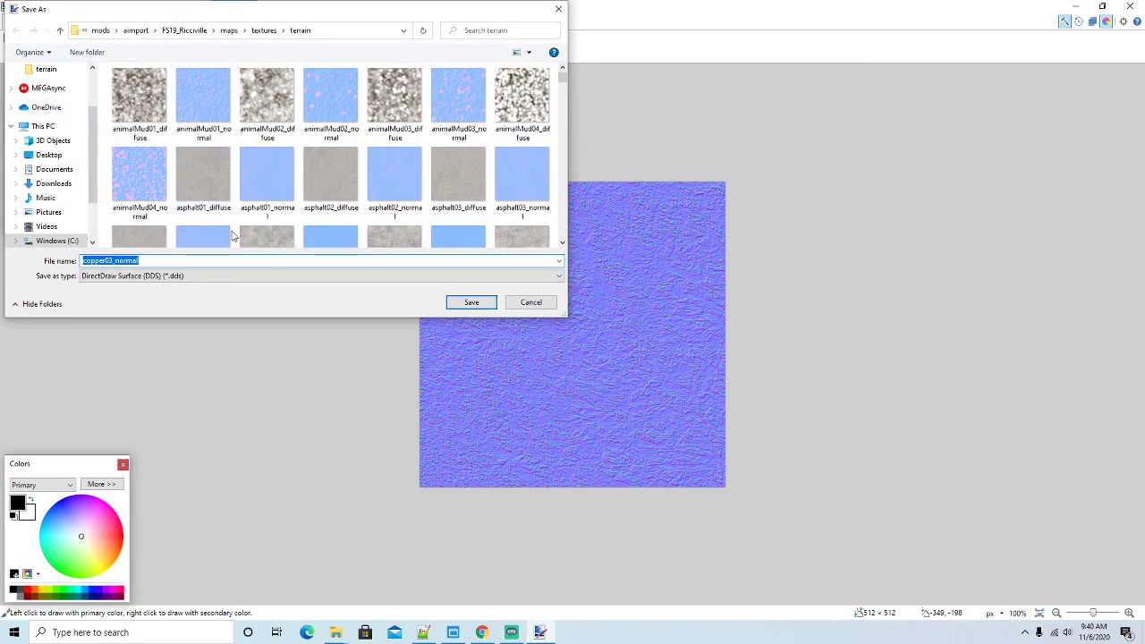
pyautogui.click(474, 302)
pyautogui.click(597, 315)
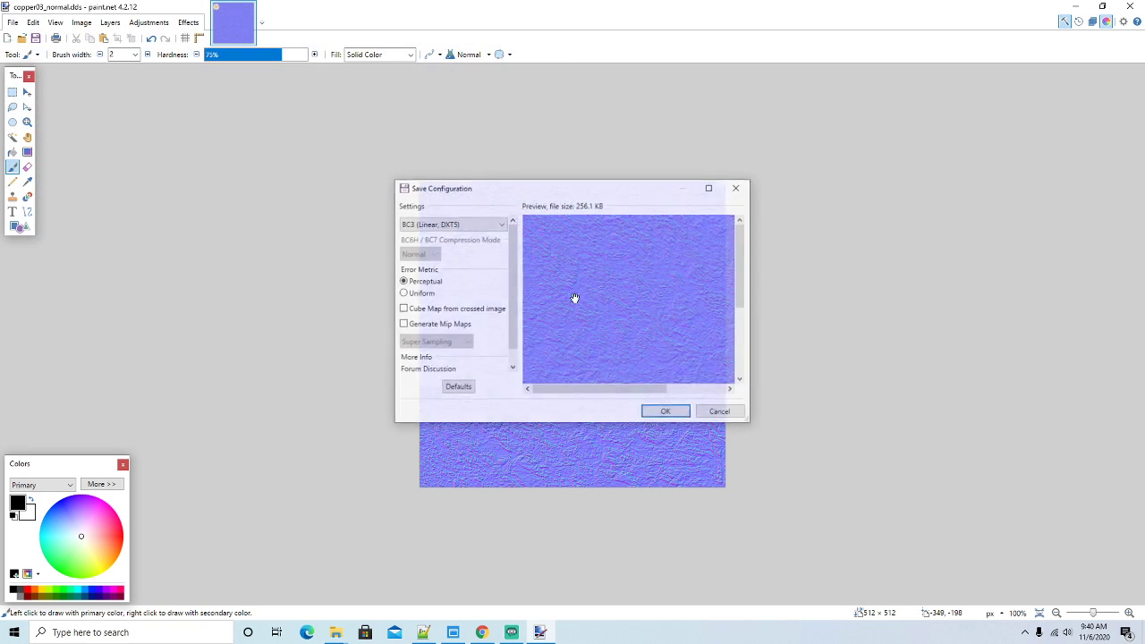
pyautogui.click(667, 413)
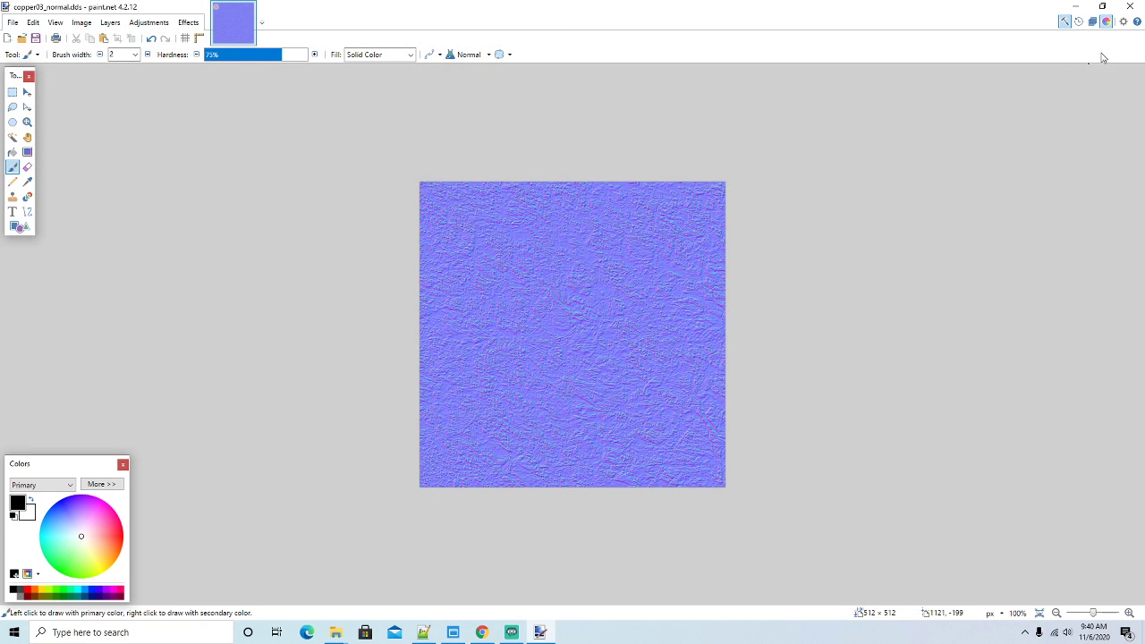
pyautogui.click(1074, 6)
# Open copper04_normal from the FS19_Ricciville terrain folder in paint.net
pyautogui.rightClick(503, 372)
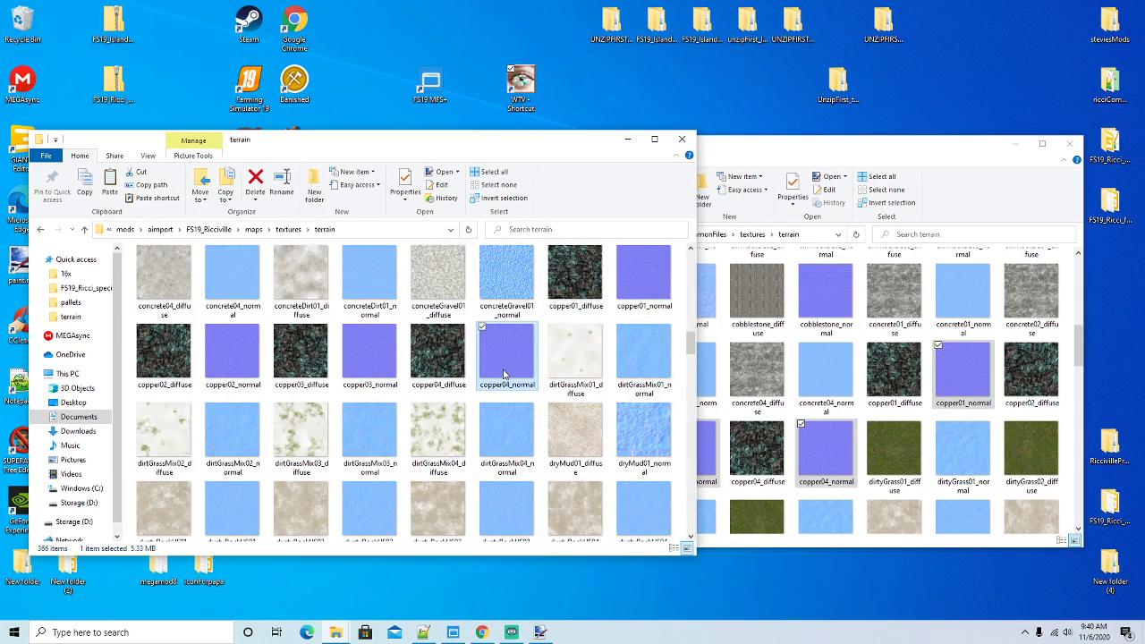
pyautogui.moveTo(627, 199)
pyautogui.click(694, 214)
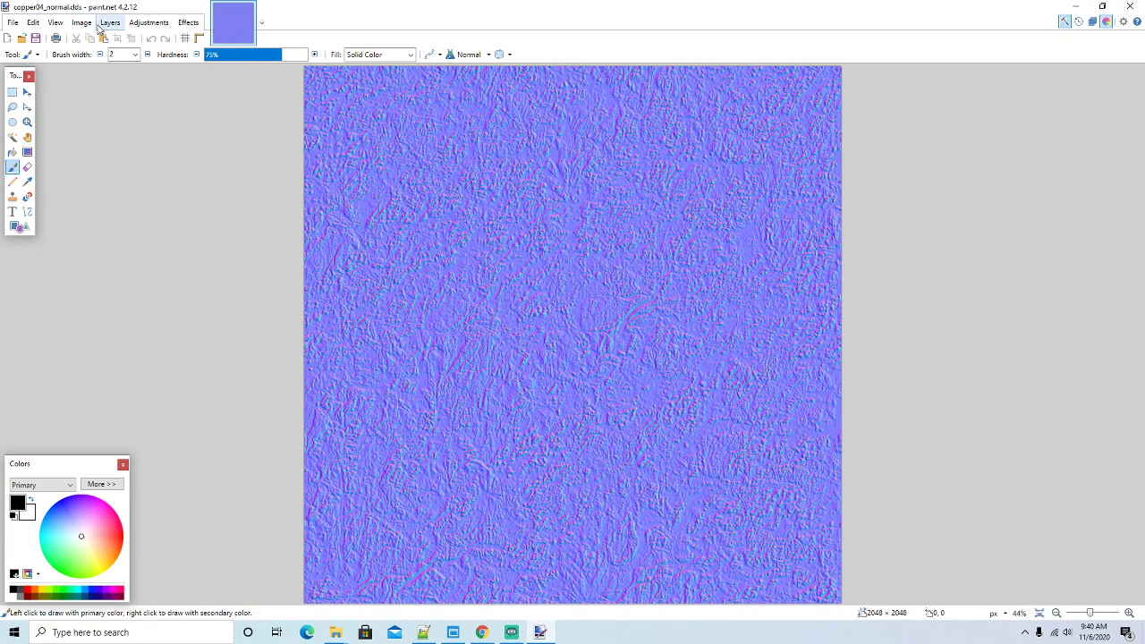
# Resize the copper04_normal image to 512 by 512 pixels
pyautogui.click(81, 23)
pyautogui.click(91, 50)
pyautogui.write('512')
pyautogui.press('Tab')
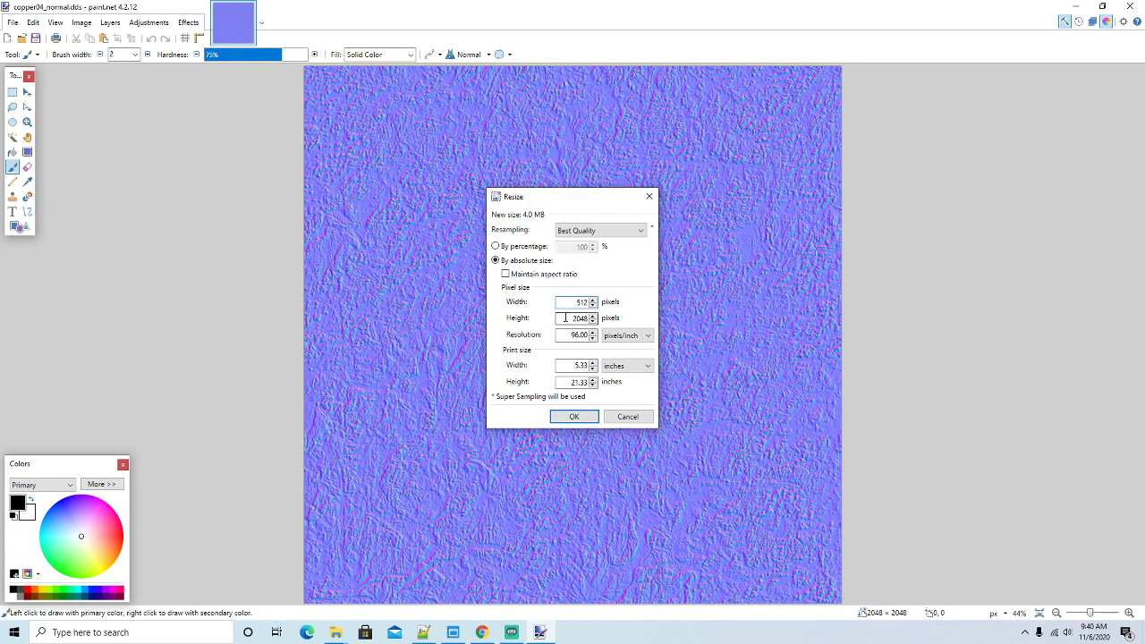
pyautogui.write('512')
pyautogui.click(587, 417)
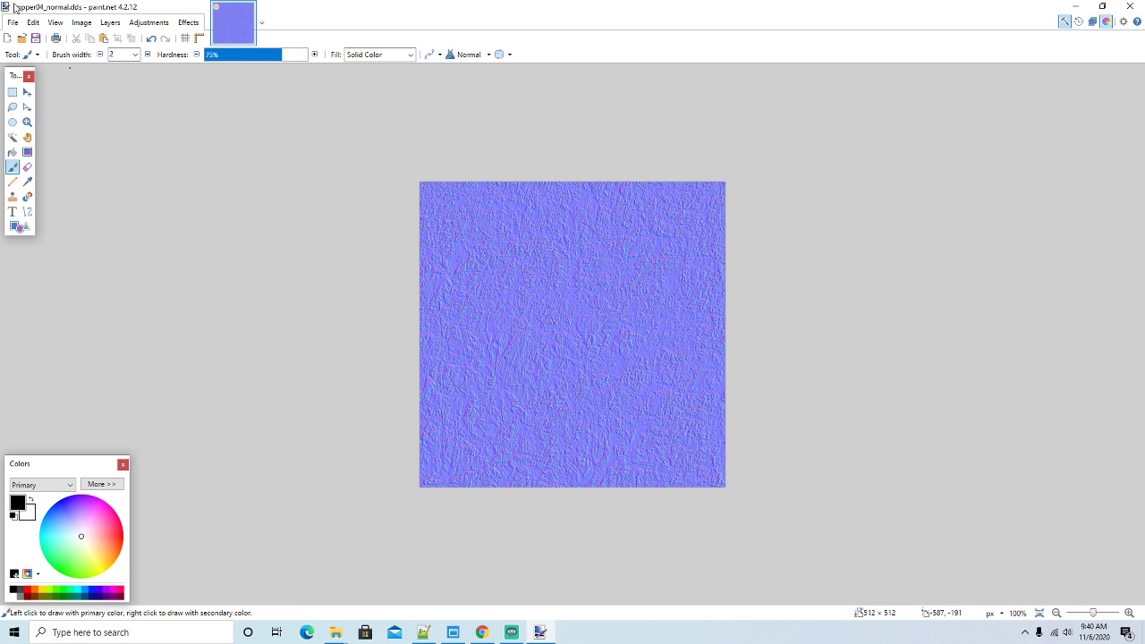
# Save the resized image over copper04_normal.dds in the BC3 (Linear, DXT5) format and minimize paint.net
pyautogui.click(12, 22)
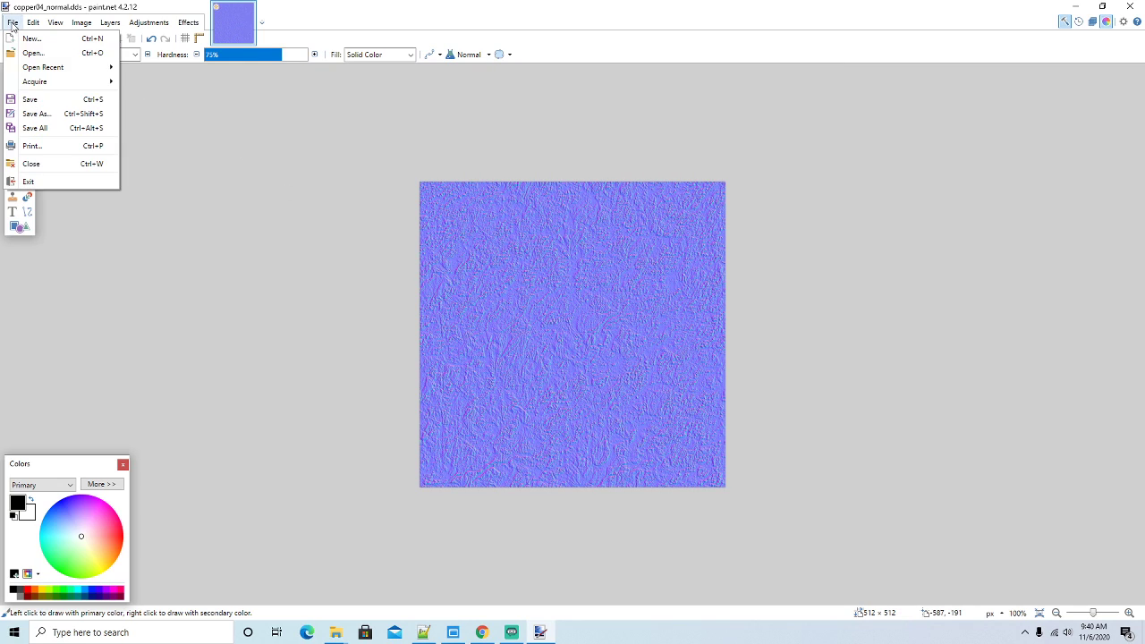
pyautogui.click(43, 115)
pyautogui.click(477, 303)
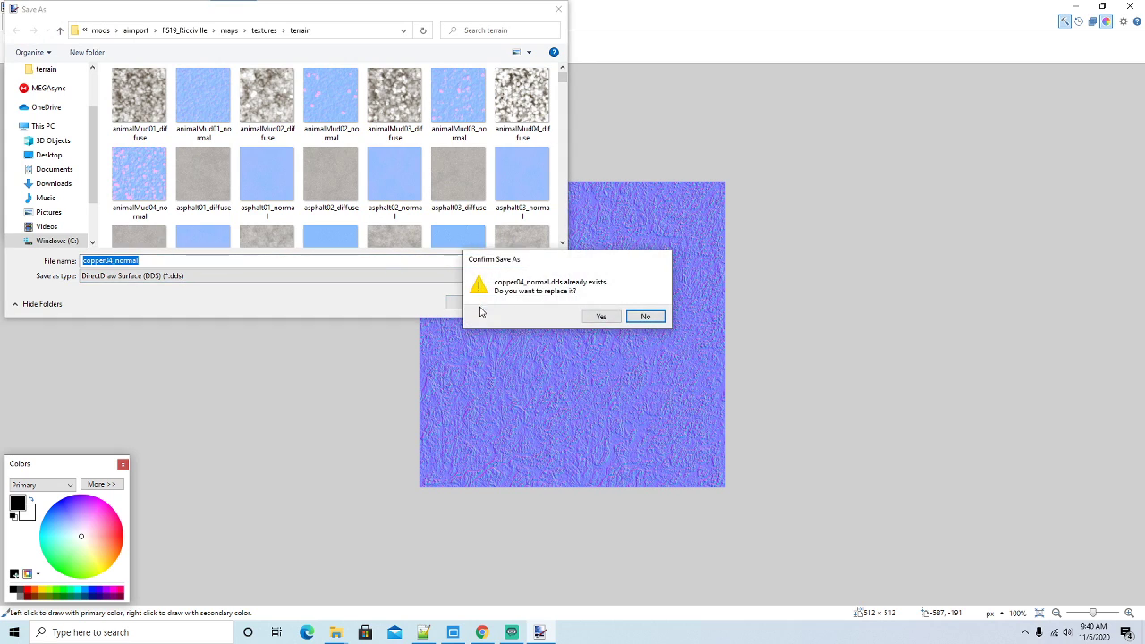
pyautogui.click(596, 317)
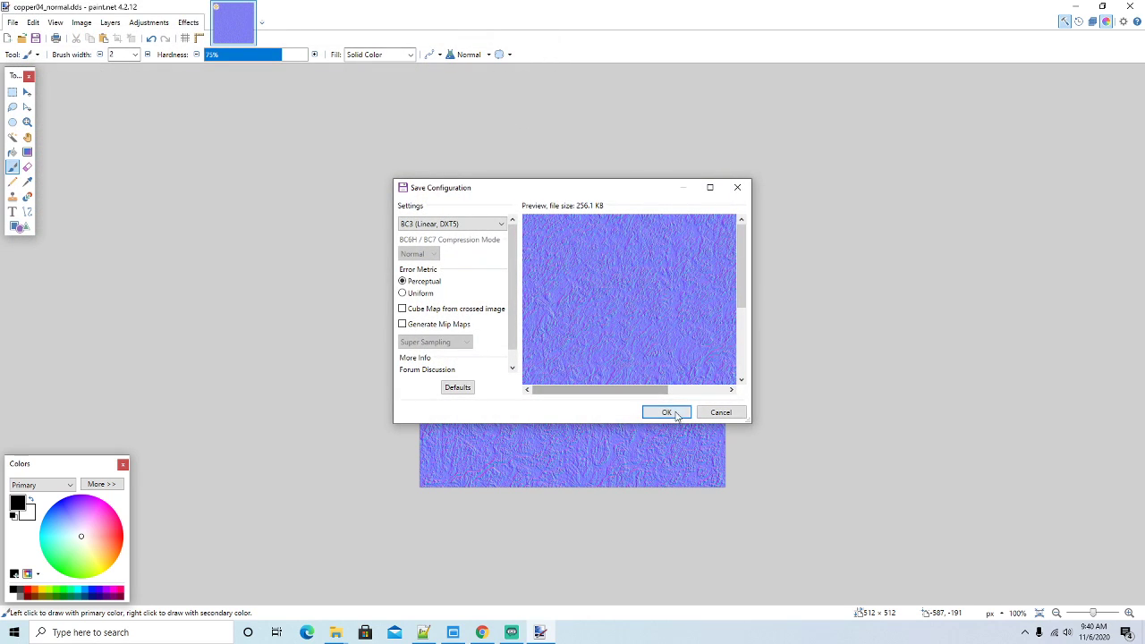
pyautogui.click(667, 412)
pyautogui.click(1078, 6)
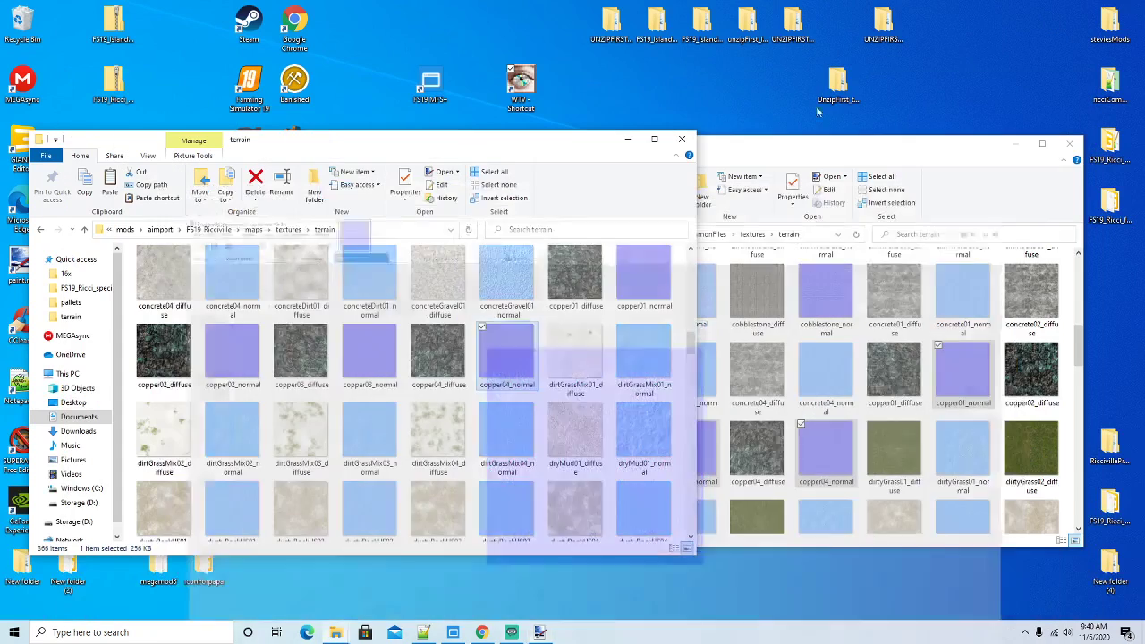
# Copy the nickel01, nickel02, nickel03 and nickel04 diffuse textures from the FS19_Island_commonFiles terrain folder
pyautogui.click(817, 159)
pyautogui.scroll(-5, 910, 380)
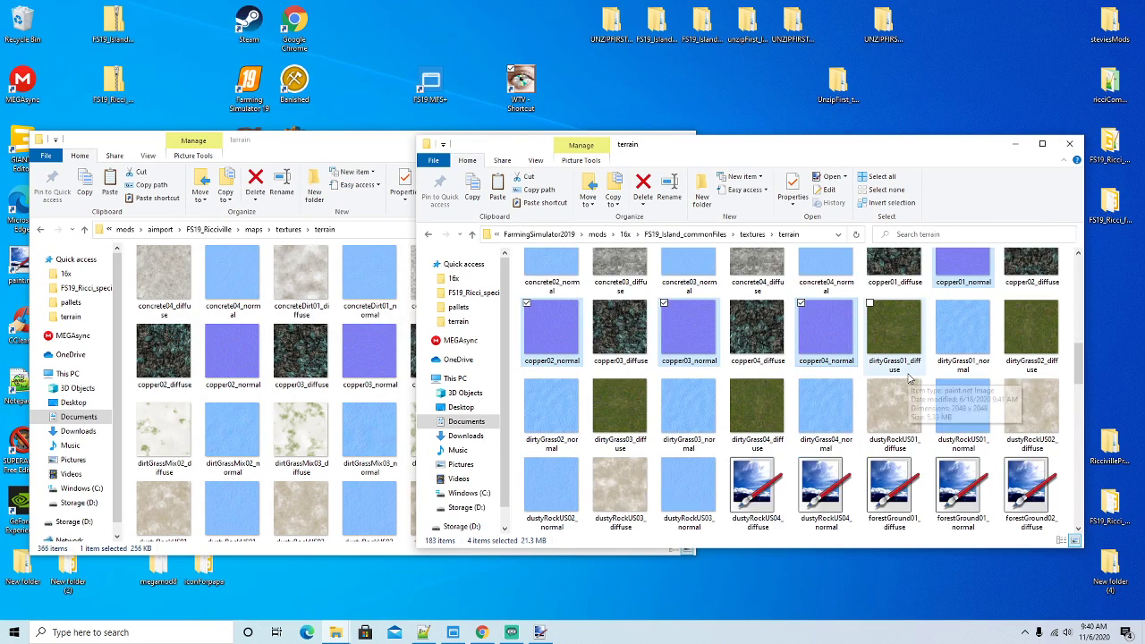
pyautogui.scroll(-4, 910, 380)
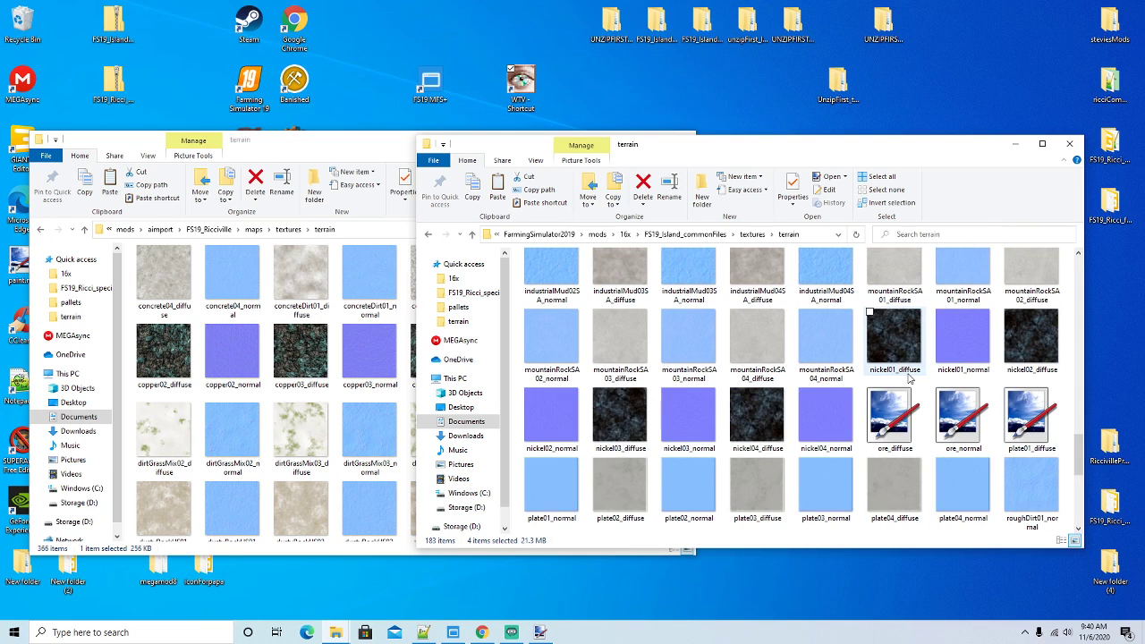
pyautogui.click(901, 353)
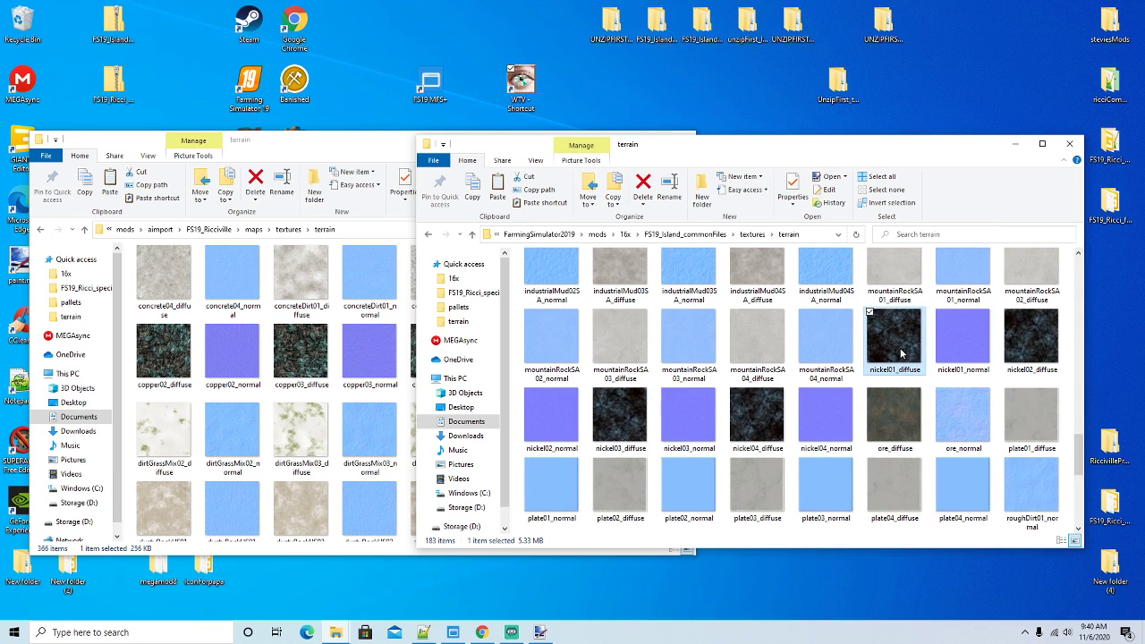
pyautogui.keyDown('ctrl'); pyautogui.click(1032, 340); pyautogui.keyUp('ctrl')
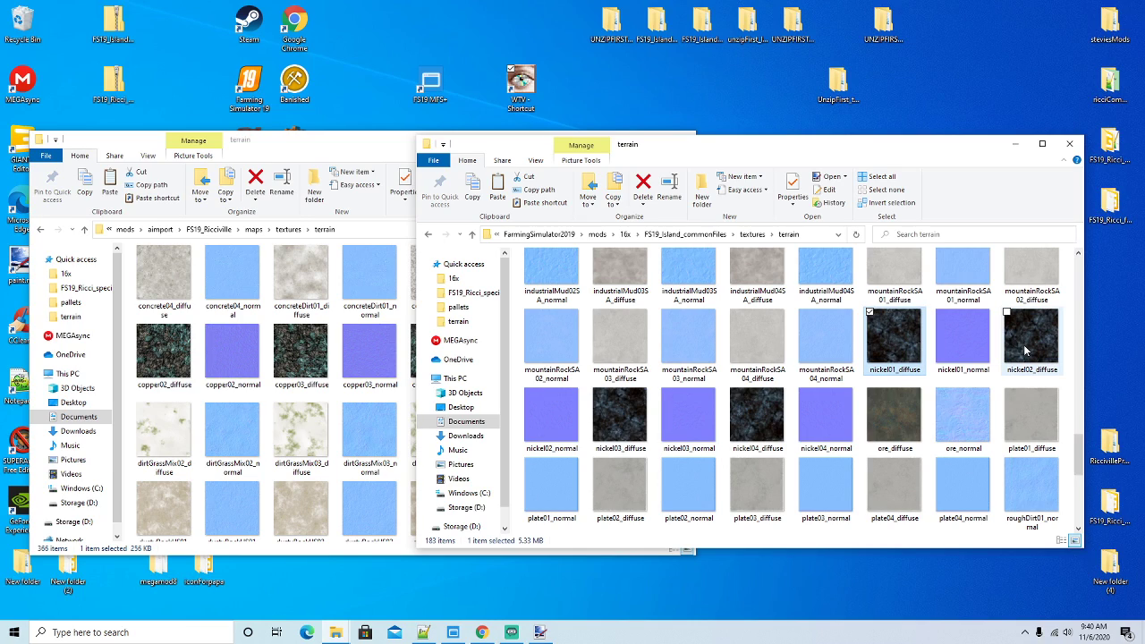
pyautogui.keyDown('ctrl'); pyautogui.click(620, 416); pyautogui.keyUp('ctrl')
pyautogui.keyDown('ctrl'); pyautogui.click(749, 430); pyautogui.keyUp('ctrl')
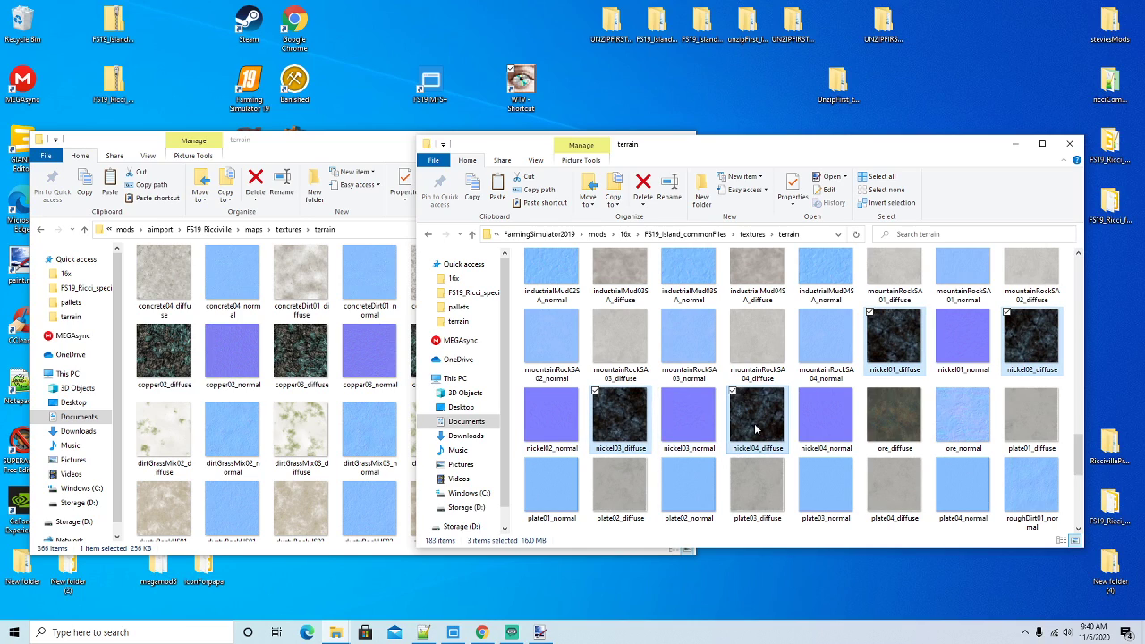
pyautogui.rightClick(752, 430)
pyautogui.click(784, 354)
# Paste the four copied nickel diffuse textures into the FS19_Ricciville terrain folder
pyautogui.click(375, 155)
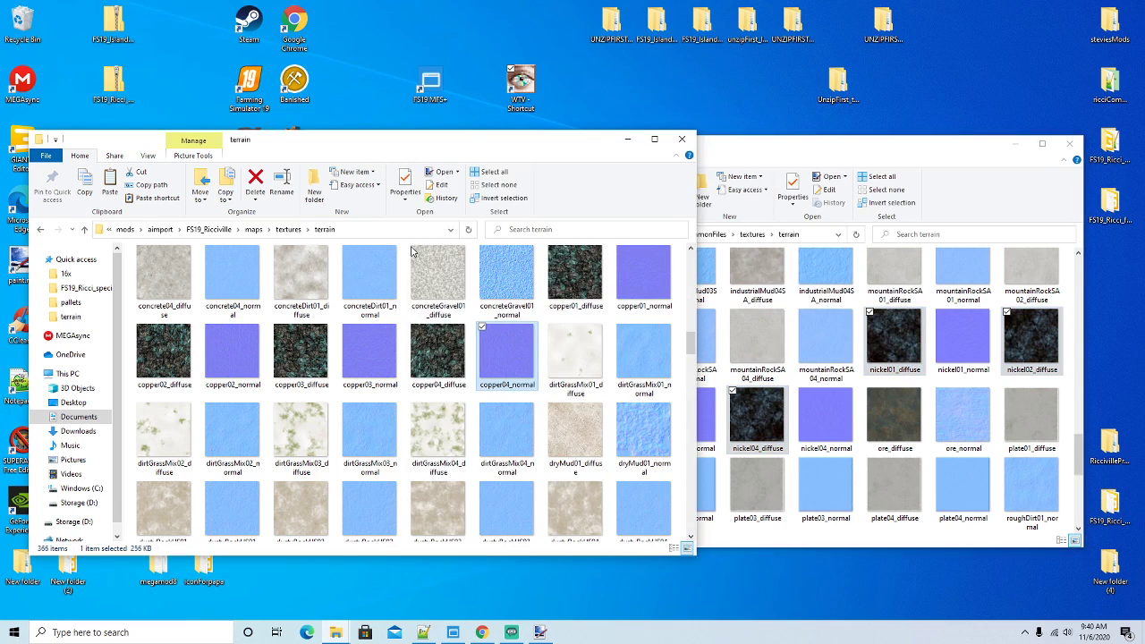
pyautogui.rightClick(472, 323)
pyautogui.click(498, 405)
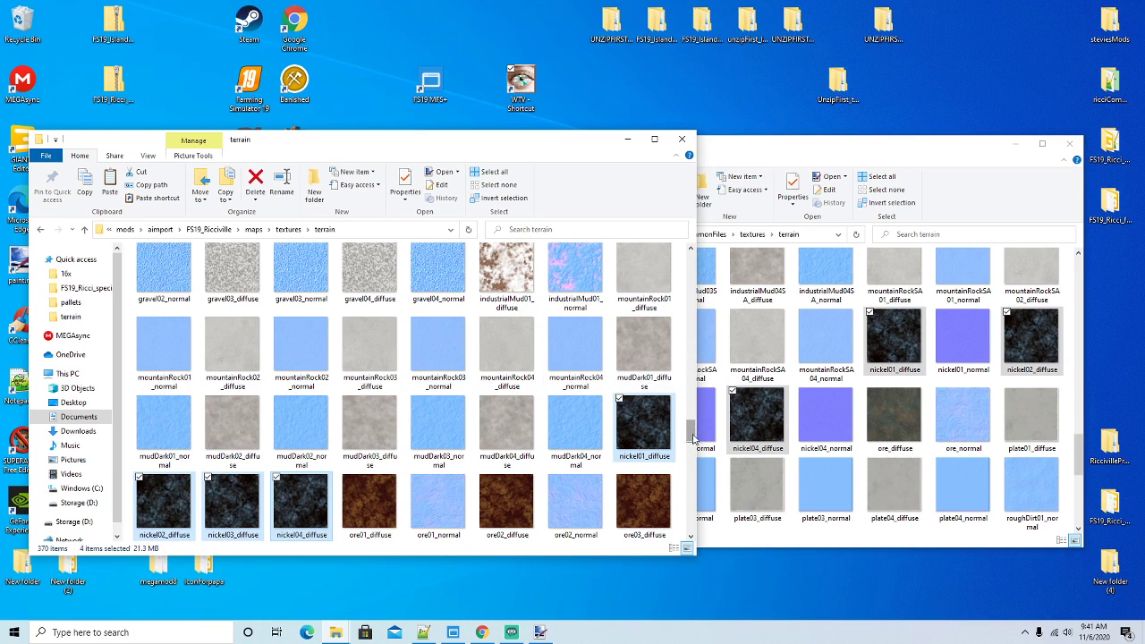
# Open nickel01_diffuse from the FS19_Ricciville terrain folder in paint.net and close the copper04_normal image
pyautogui.scroll(-1, 693, 438)
pyautogui.click(643, 359)
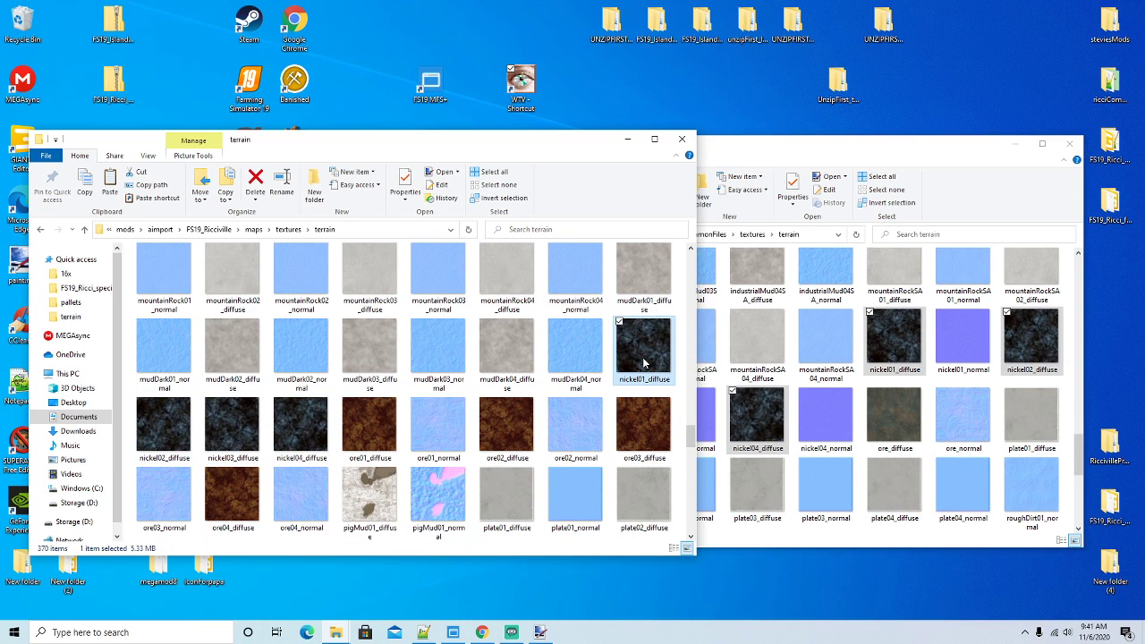
pyautogui.rightClick(644, 362)
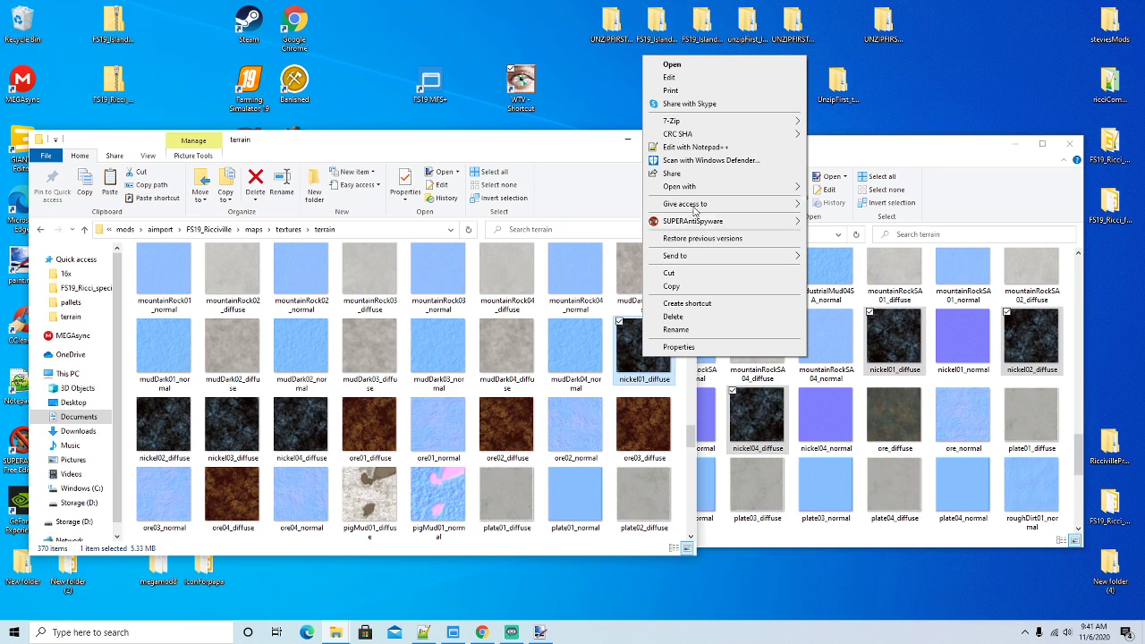
pyautogui.moveTo(706, 186)
pyautogui.click(837, 201)
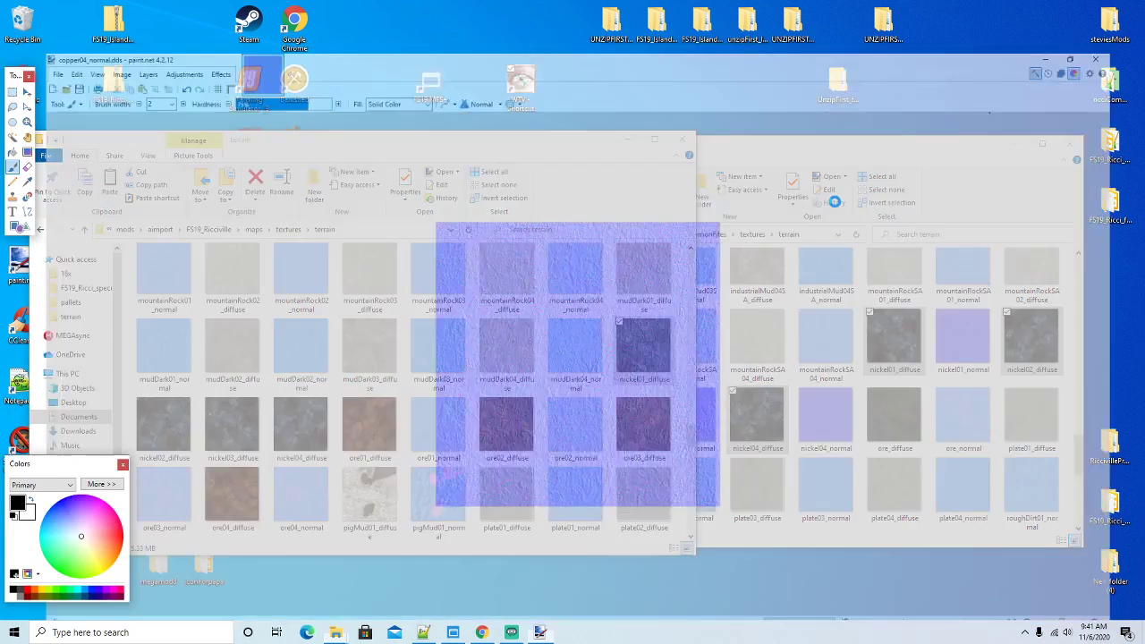
pyautogui.click(234, 22)
pyautogui.click(250, 11)
# Resize the nickel01_diffuse image to 512 by 512 pixels
pyautogui.click(82, 22)
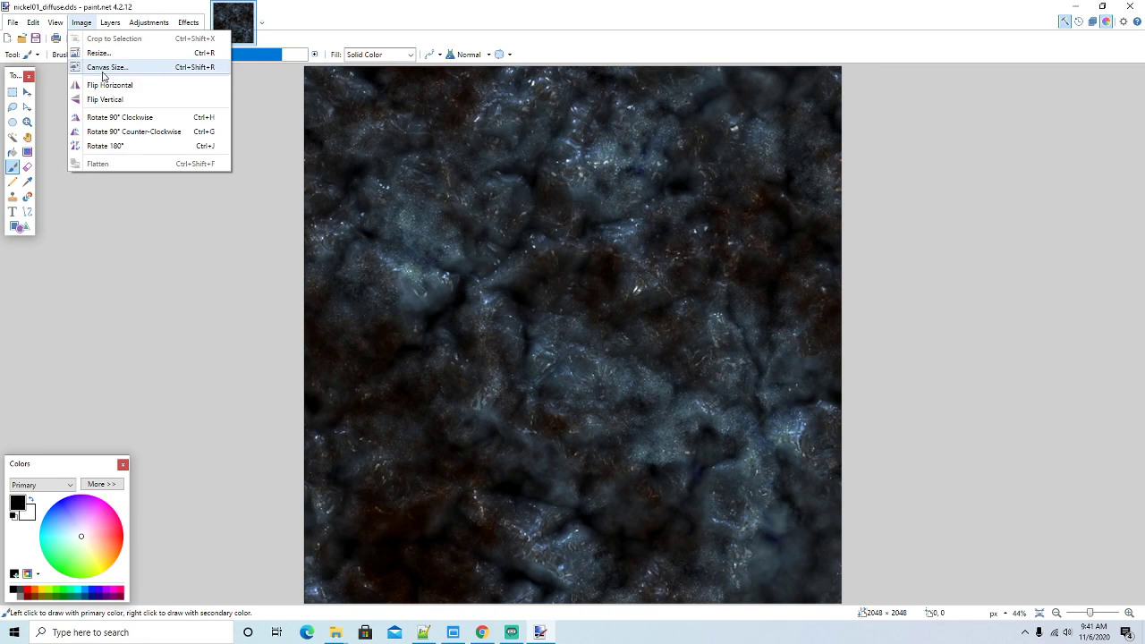
pyautogui.click(99, 53)
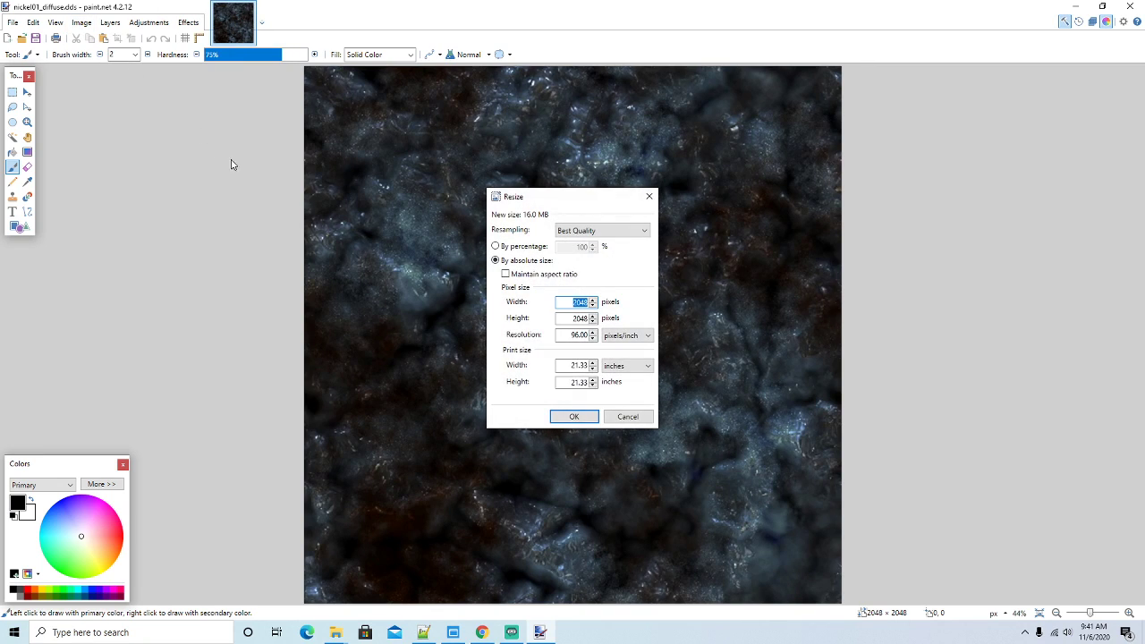
pyautogui.write('512')
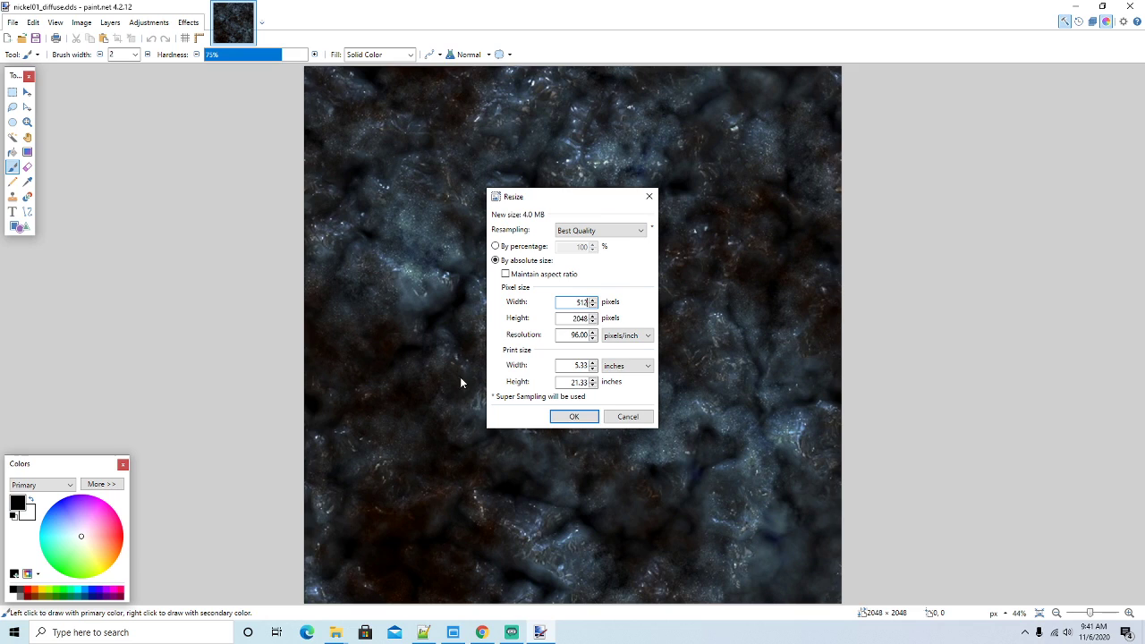
pyautogui.doubleClick(570, 318)
pyautogui.write('512')
pyautogui.press('Return')
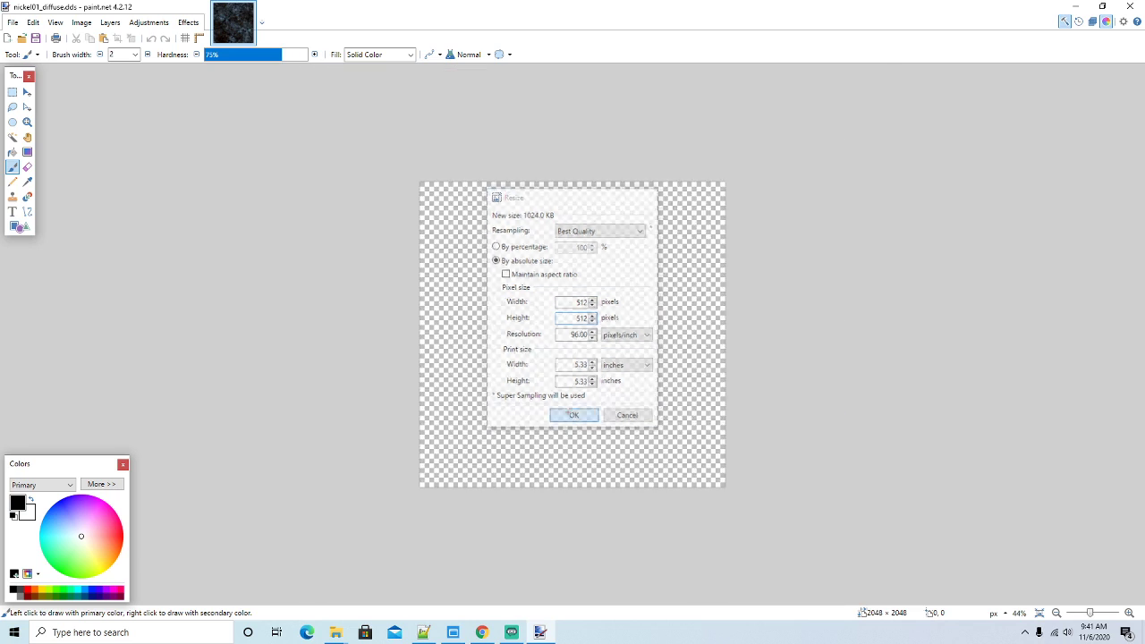
# Save the resized image over nickel01_diffuse.dds in the BC3 (Linear, DXT5) format and minimize paint.net
pyautogui.click(12, 22)
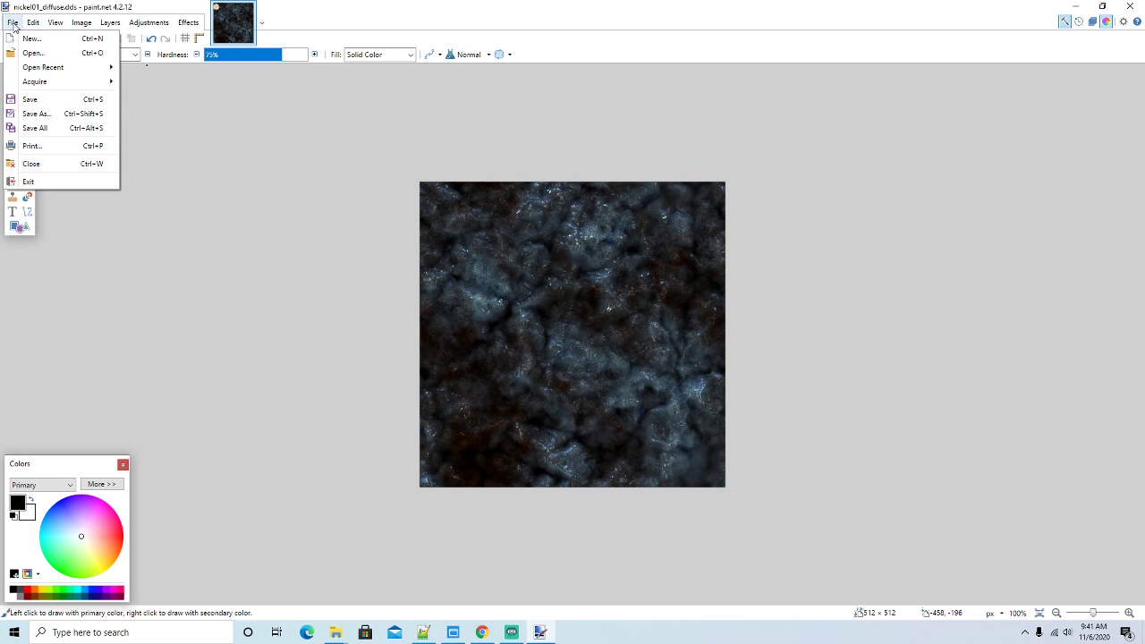
pyautogui.click(41, 115)
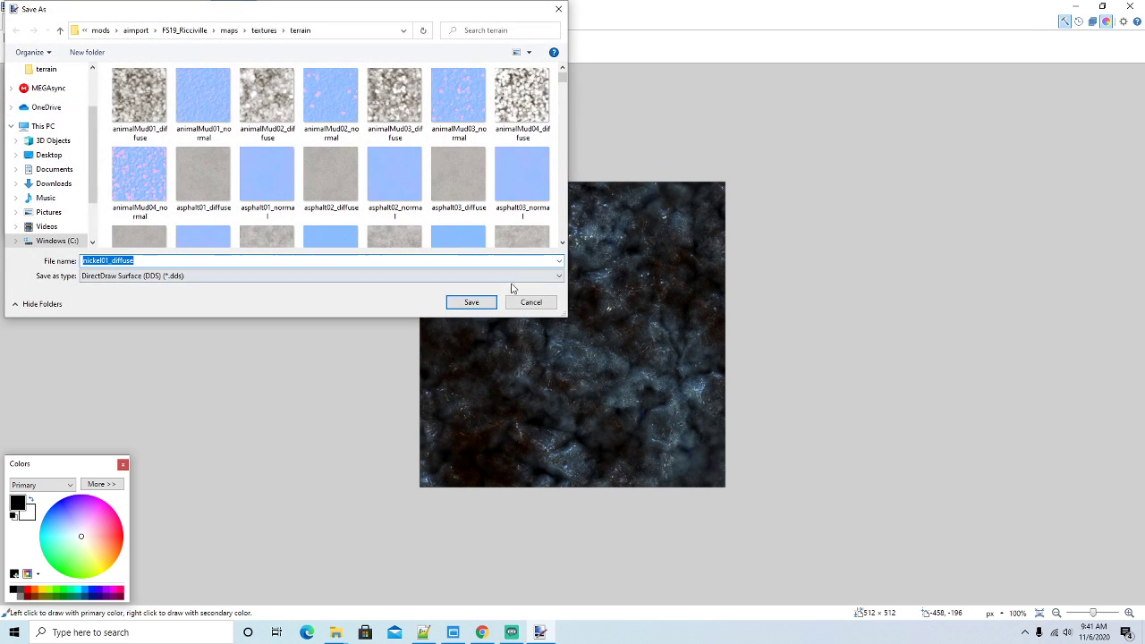
pyautogui.click(483, 309)
pyautogui.click(595, 317)
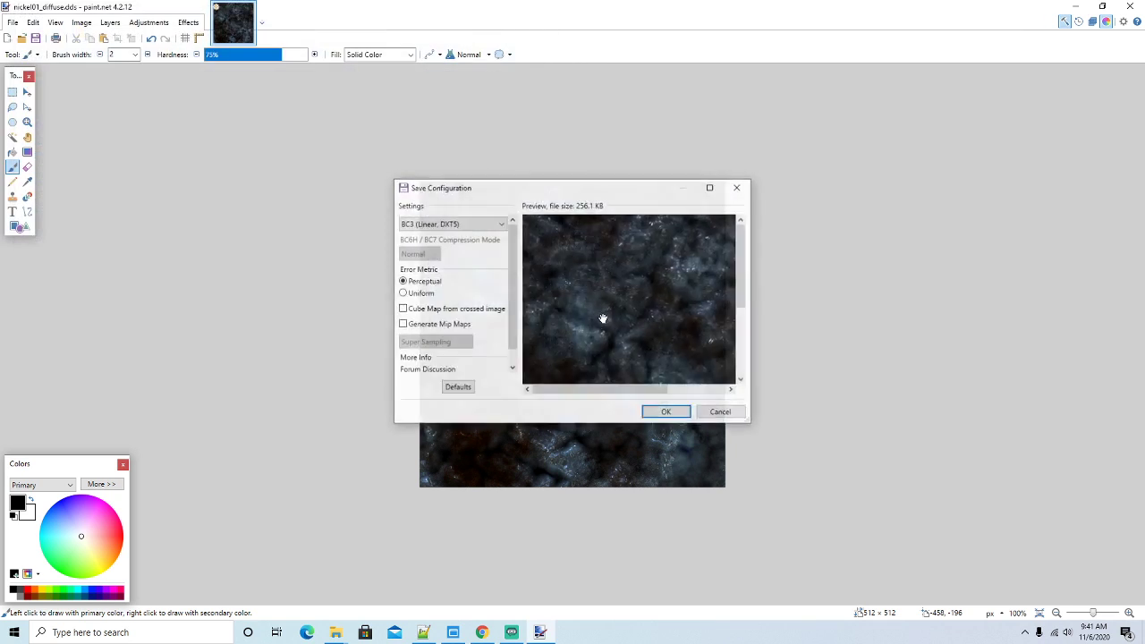
pyautogui.click(679, 411)
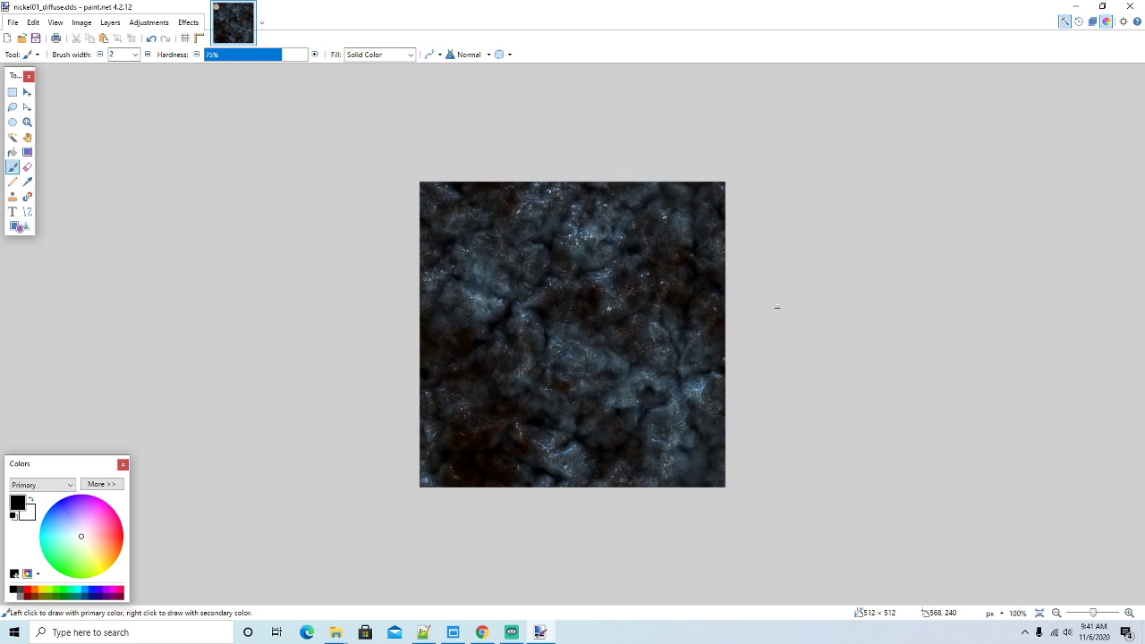
pyautogui.click(1075, 6)
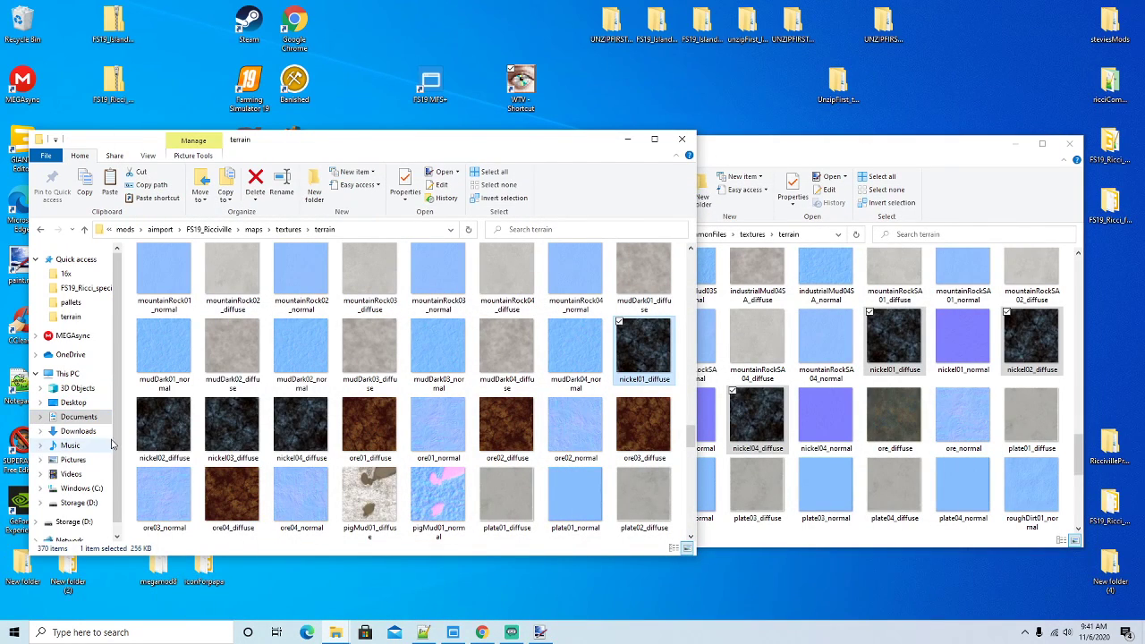
# Open nickel02_diffuse from the FS19_Ricciville terrain folder in paint.net and close the nickel01_diffuse image
pyautogui.click(162, 438)
pyautogui.rightClick(161, 450)
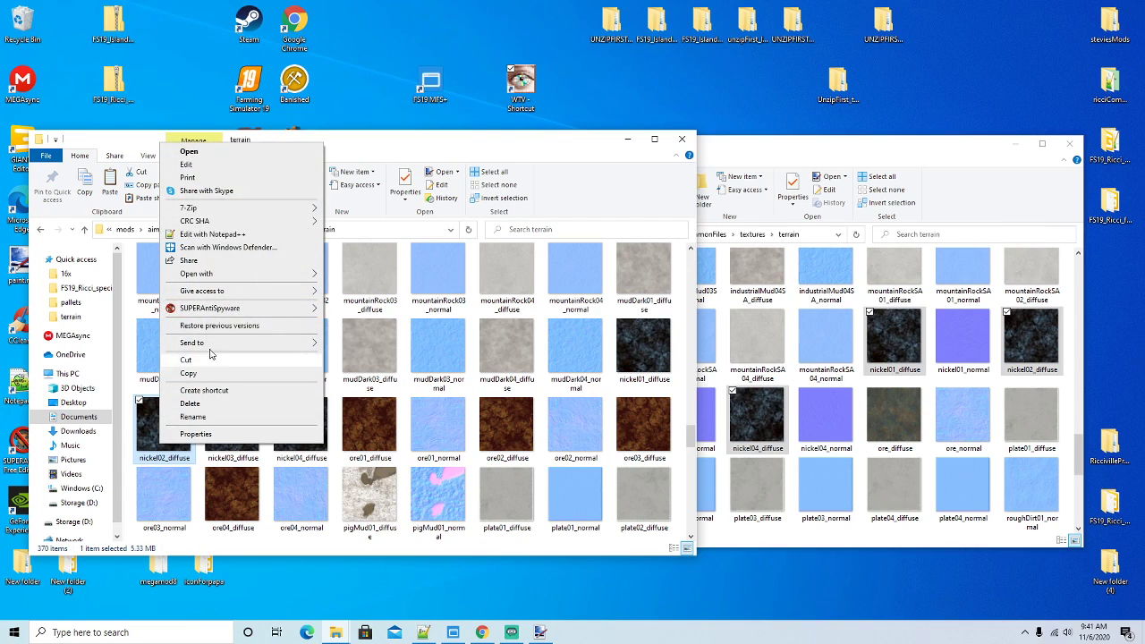
pyautogui.moveTo(210, 277)
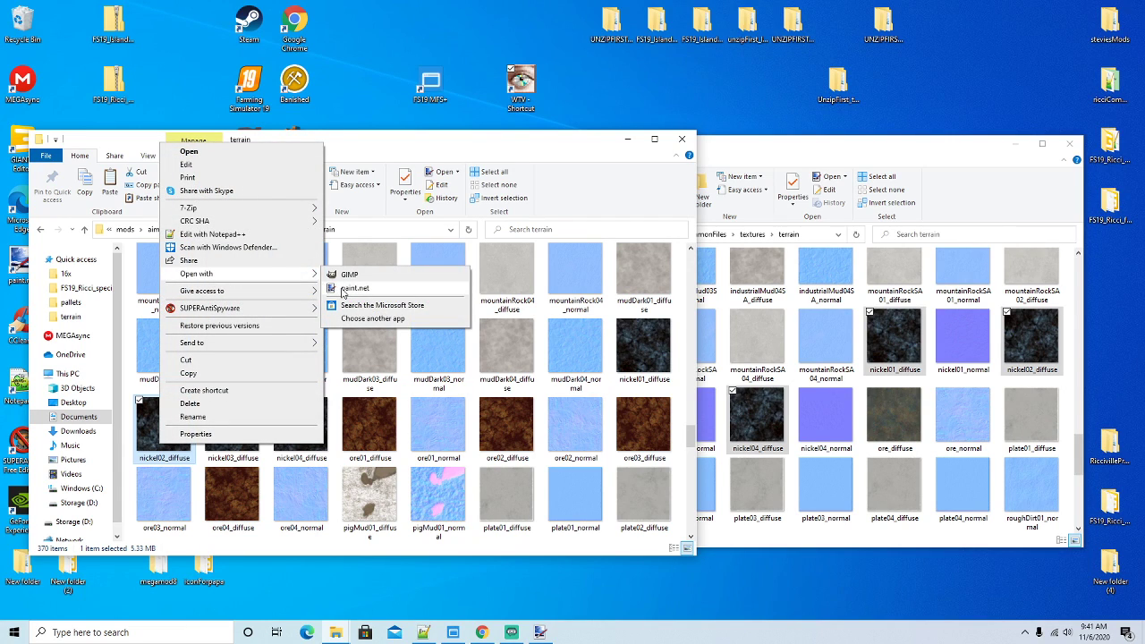
pyautogui.click(355, 288)
pyautogui.click(251, 9)
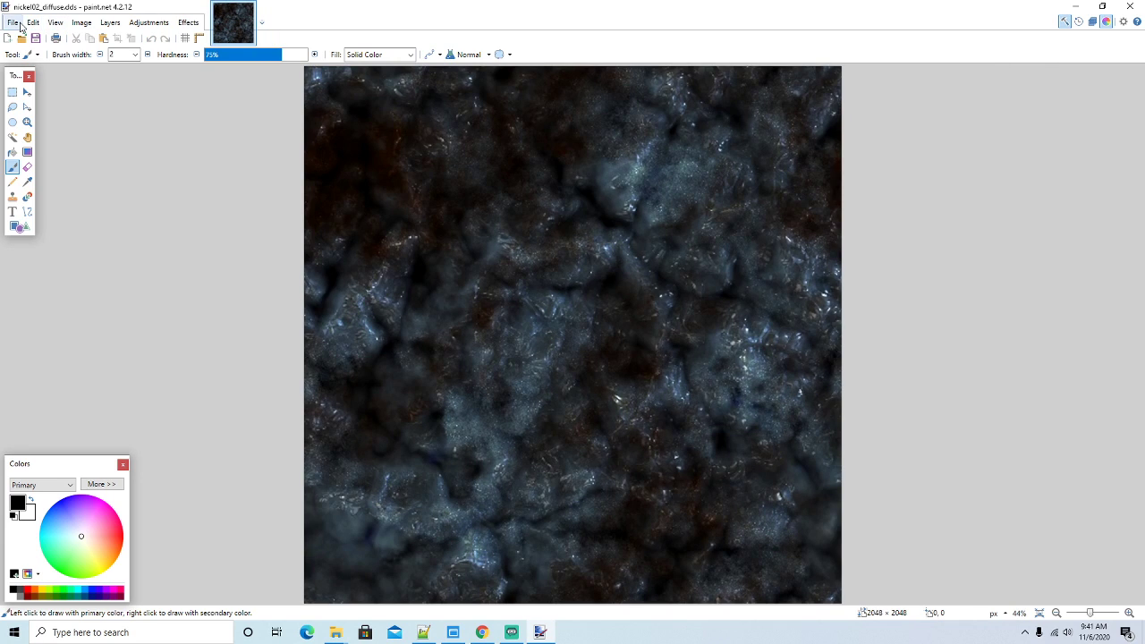
# Resize the nickel02_diffuse image to 512 by 512 pixels
pyautogui.click(81, 22)
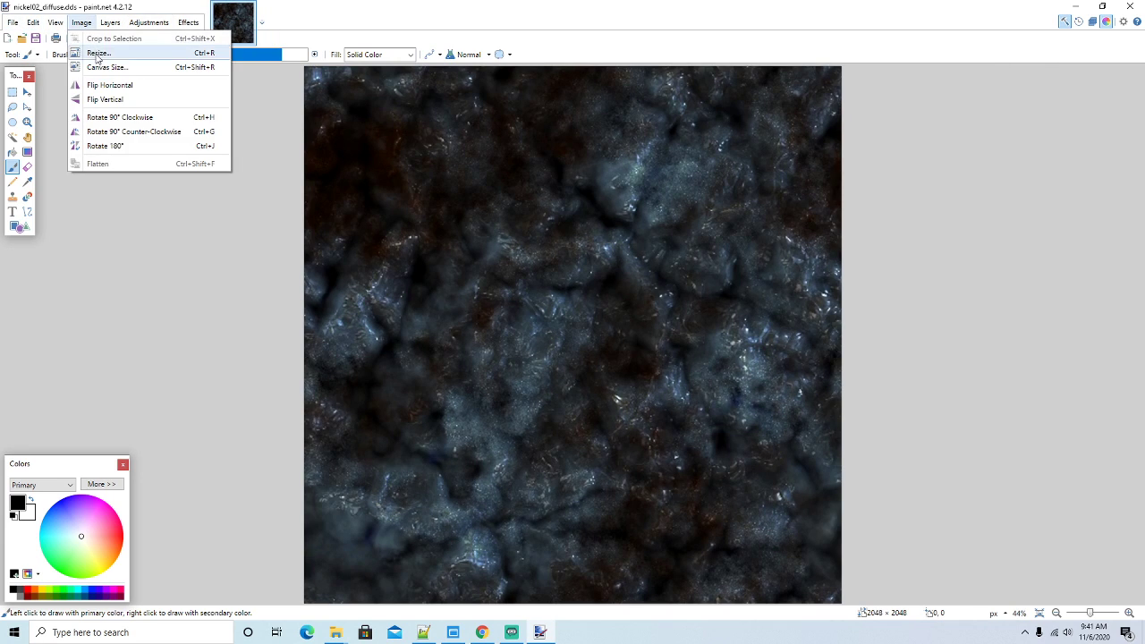
pyautogui.click(161, 91)
pyautogui.write('512')
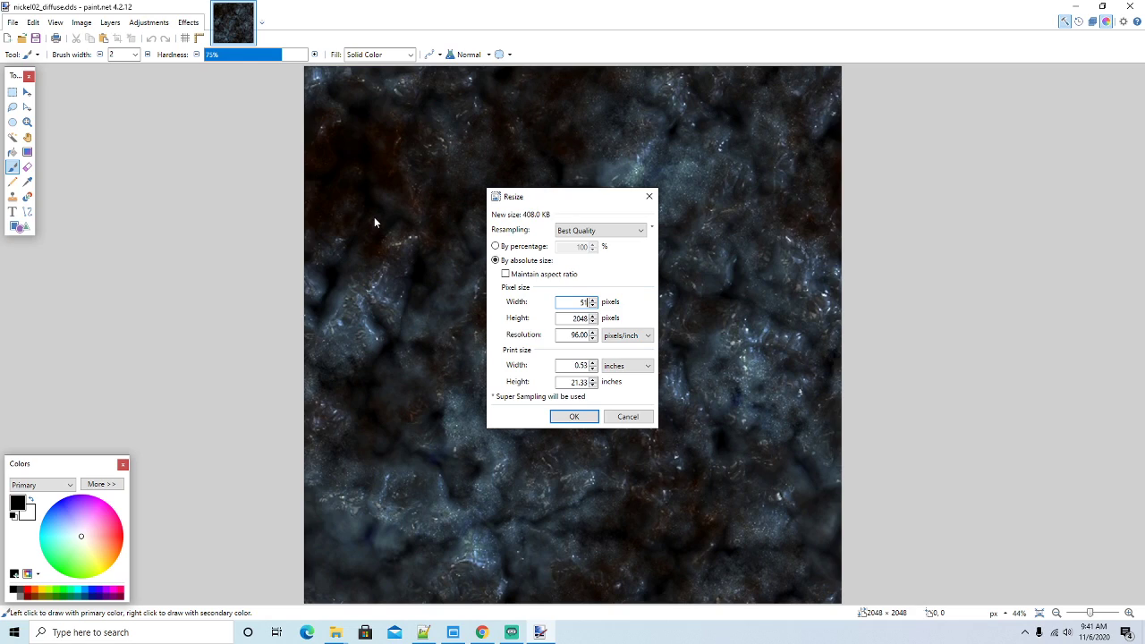
pyautogui.click(569, 317)
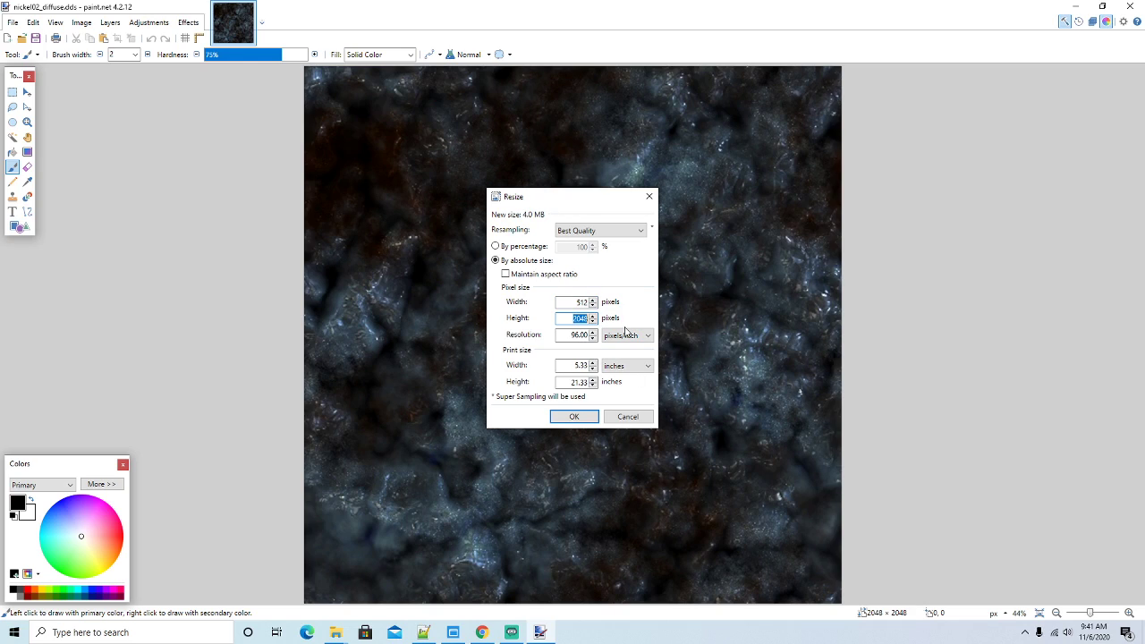
pyautogui.write('512')
pyautogui.click(574, 417)
# Save the resized image over nickel02_diffuse.dds in the BC3 (Linear, DXT5) format and minimize paint.net
pyautogui.click(14, 22)
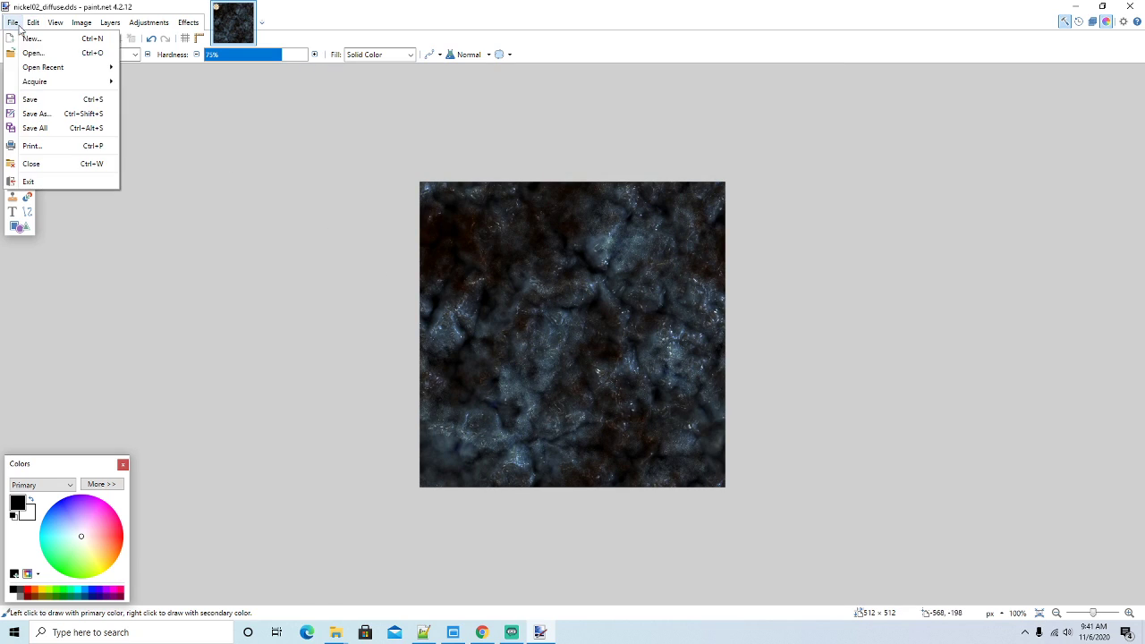
pyautogui.click(36, 114)
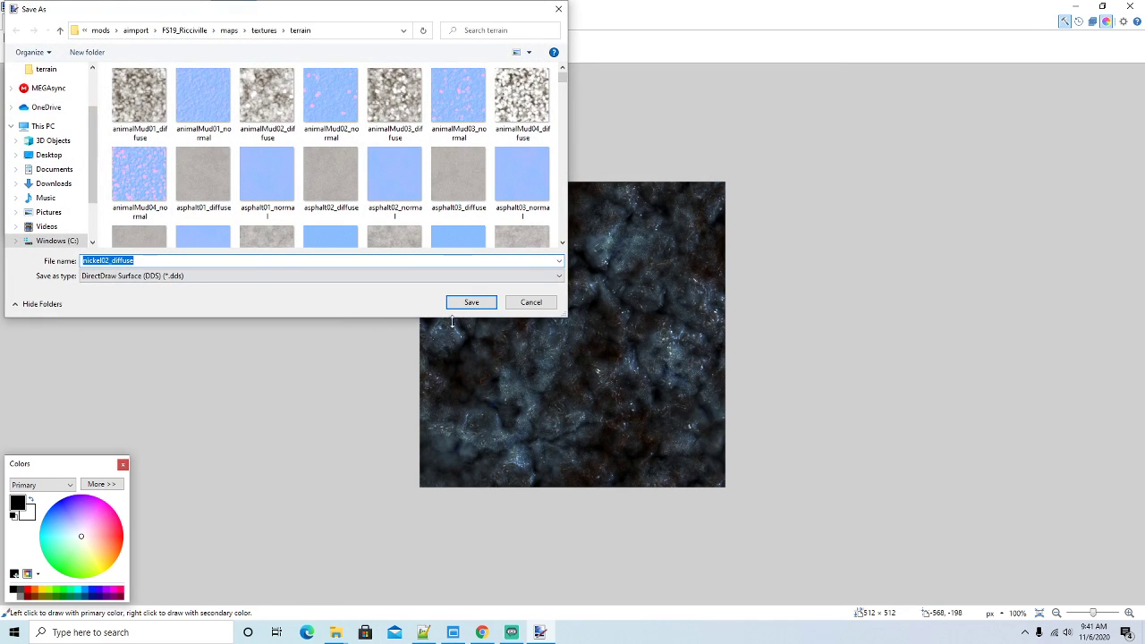
pyautogui.click(472, 303)
pyautogui.click(667, 317)
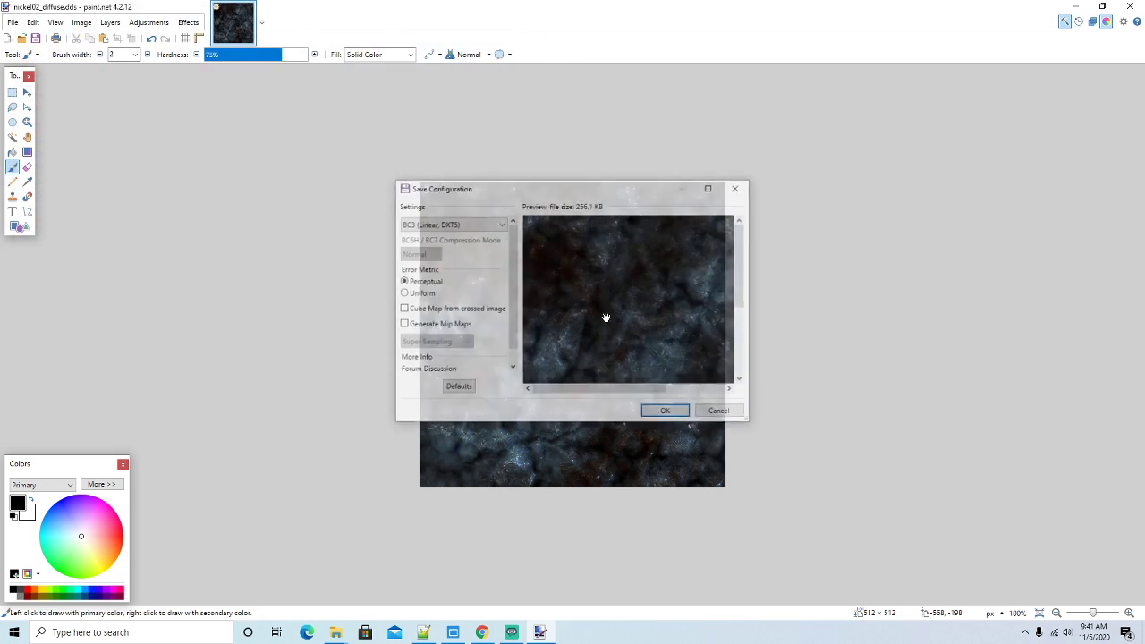
pyautogui.click(676, 411)
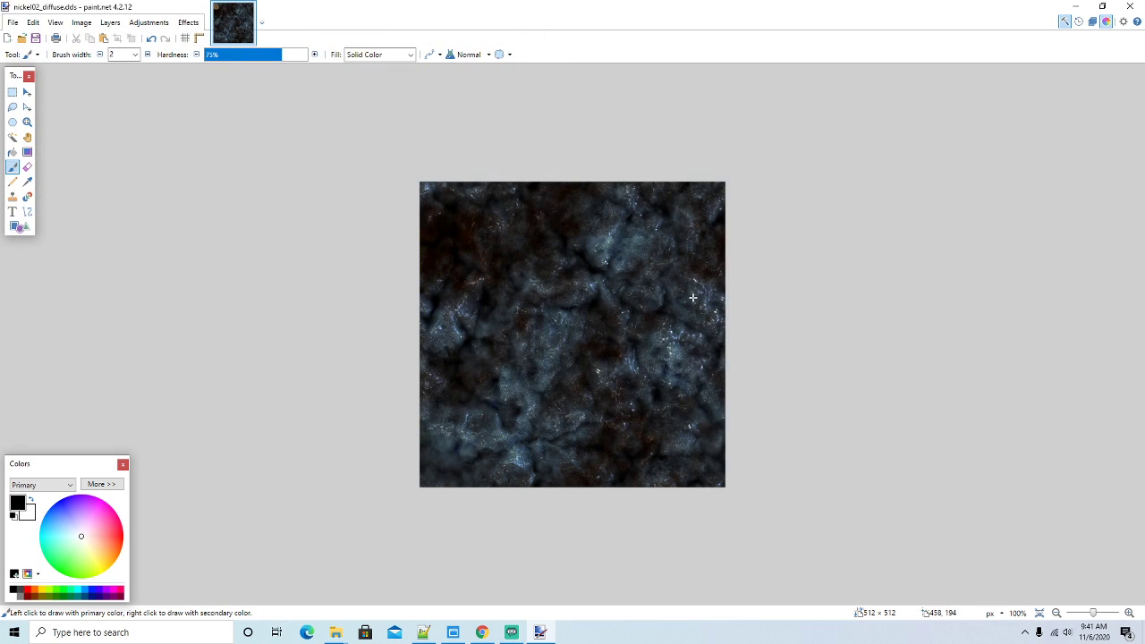
pyautogui.click(1075, 7)
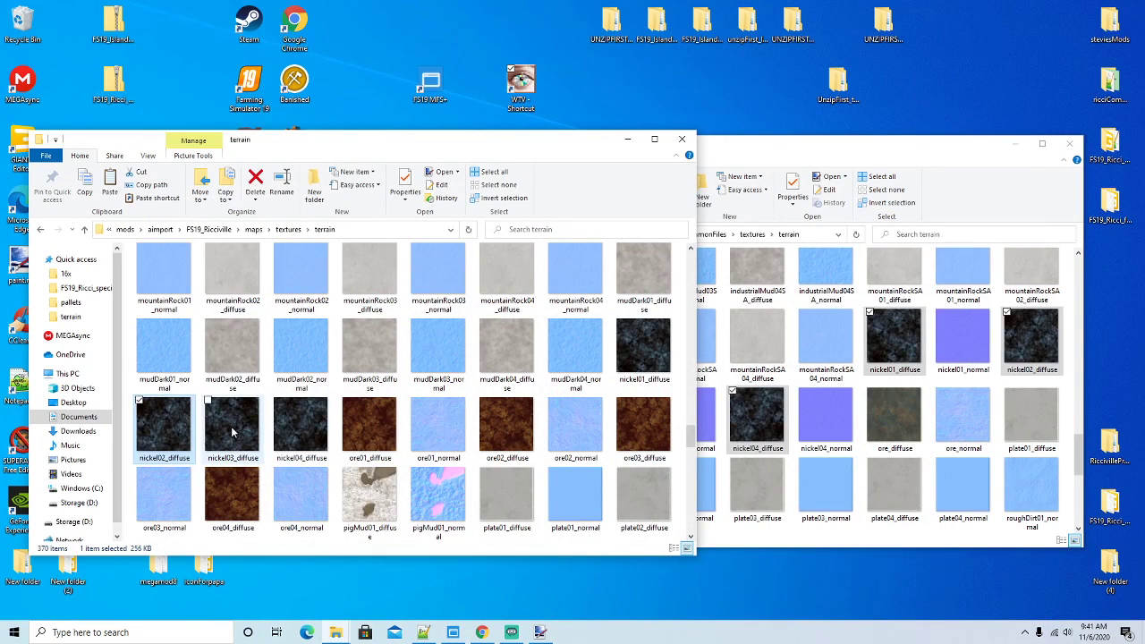
# Open nickel03_diffuse from the FS19_Ricciville terrain folder in paint.net
pyautogui.rightClick(232, 433)
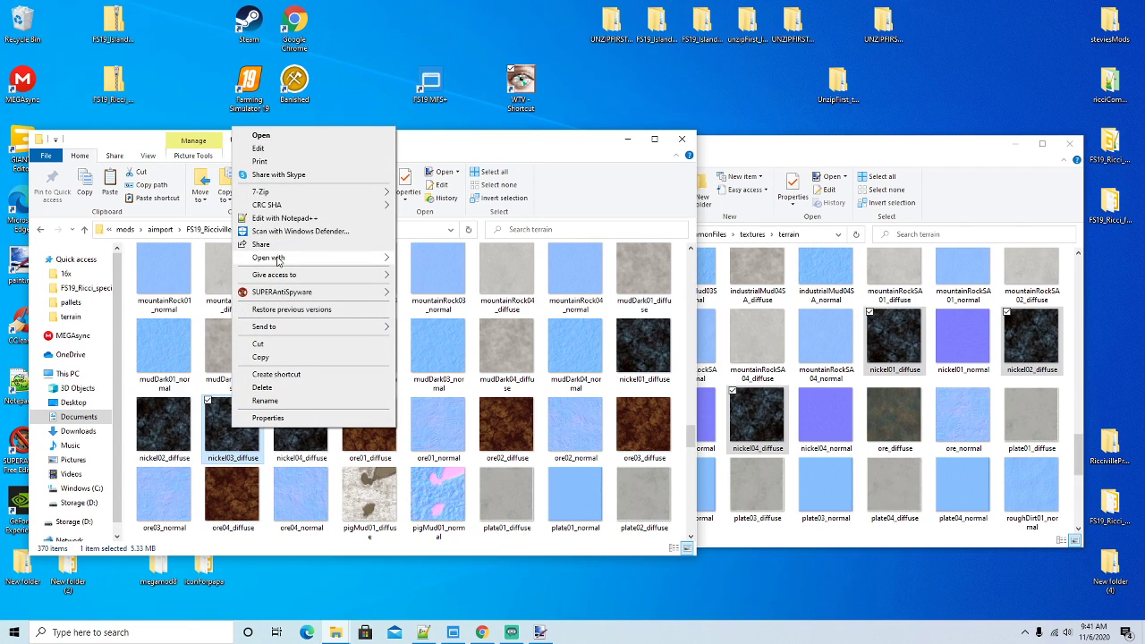
pyautogui.moveTo(280, 258)
pyautogui.click(427, 271)
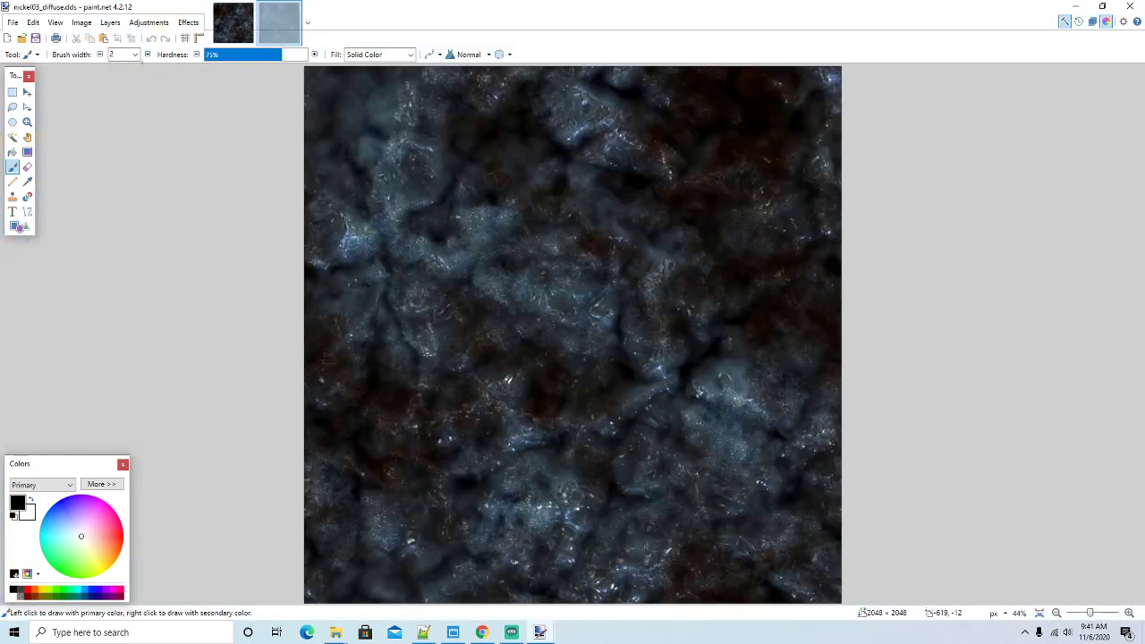
# Resize the nickel03_diffuse image to 512 by 512 pixels and close the nickel02_diffuse image
pyautogui.click(81, 22)
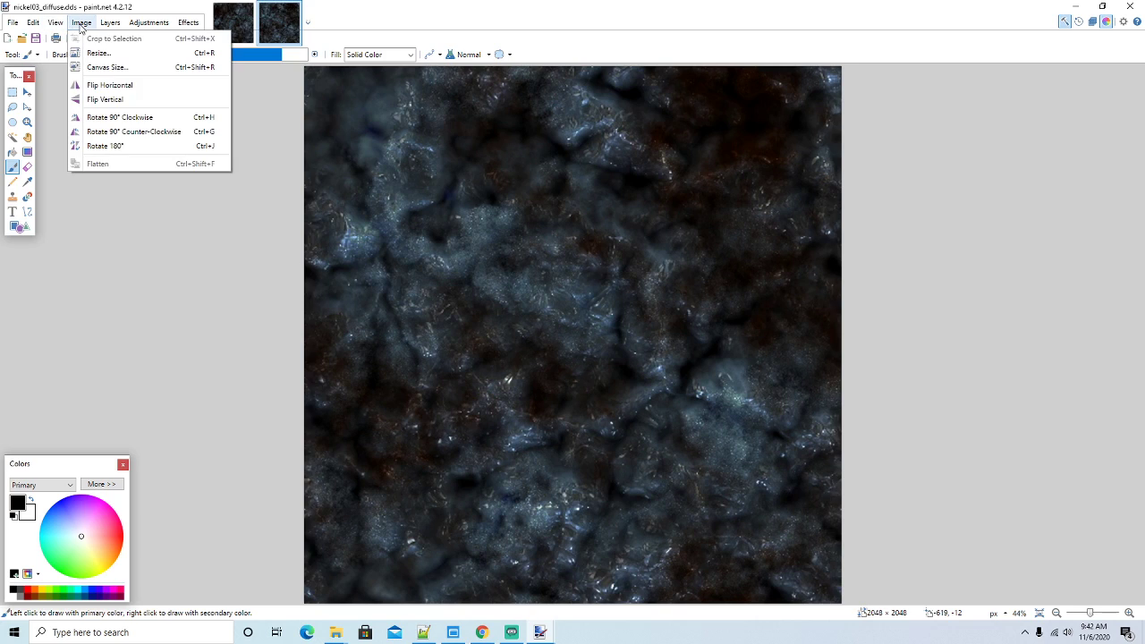
pyautogui.click(98, 53)
pyautogui.write('512')
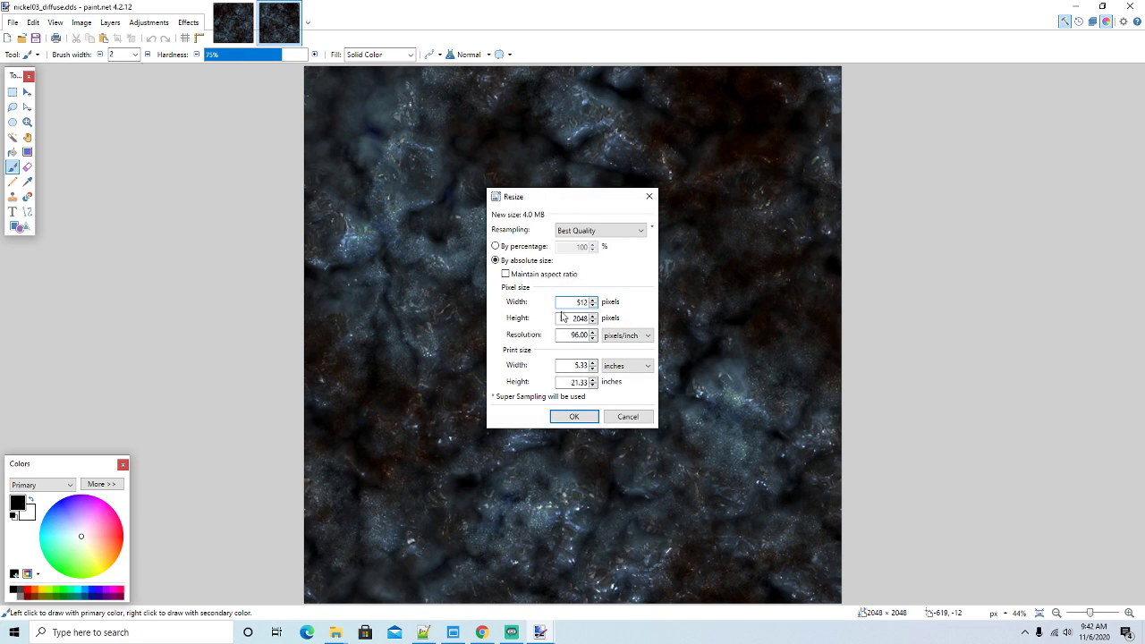
pyautogui.click(563, 315)
pyautogui.write('512')
pyautogui.click(572, 417)
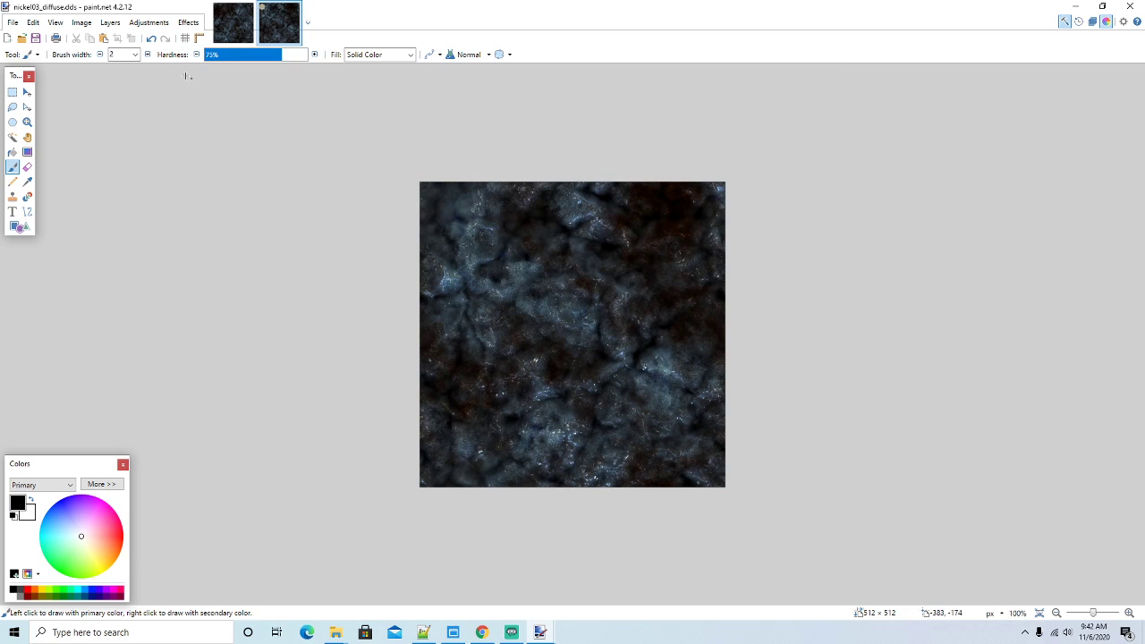
pyautogui.click(251, 22)
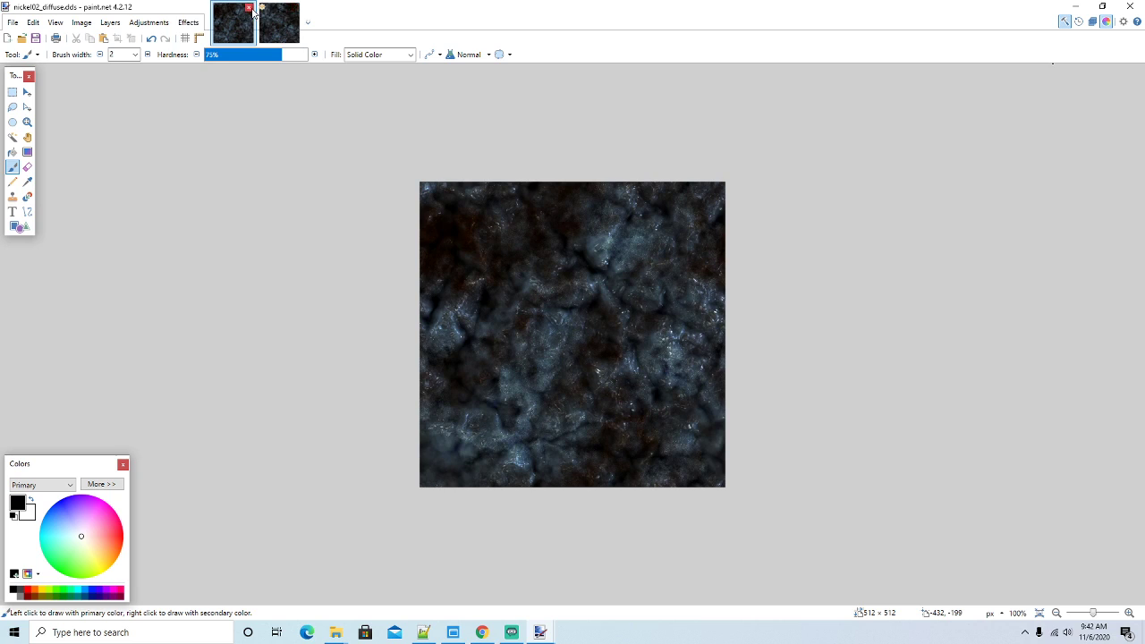
pyautogui.click(251, 9)
# Save the resized image over nickel03_diffuse.dds as BC3 (Linear, DXT5) without mip maps and minimize paint.net
pyautogui.click(13, 22)
pyautogui.click(46, 112)
pyautogui.click(486, 304)
pyautogui.click(601, 319)
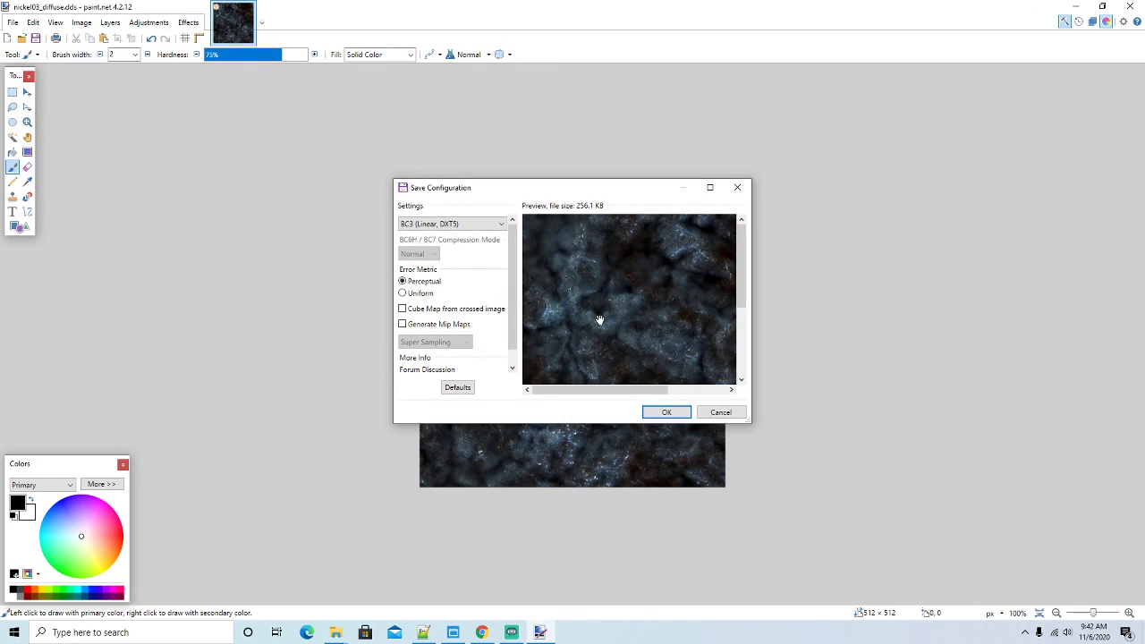
pyautogui.click(402, 324)
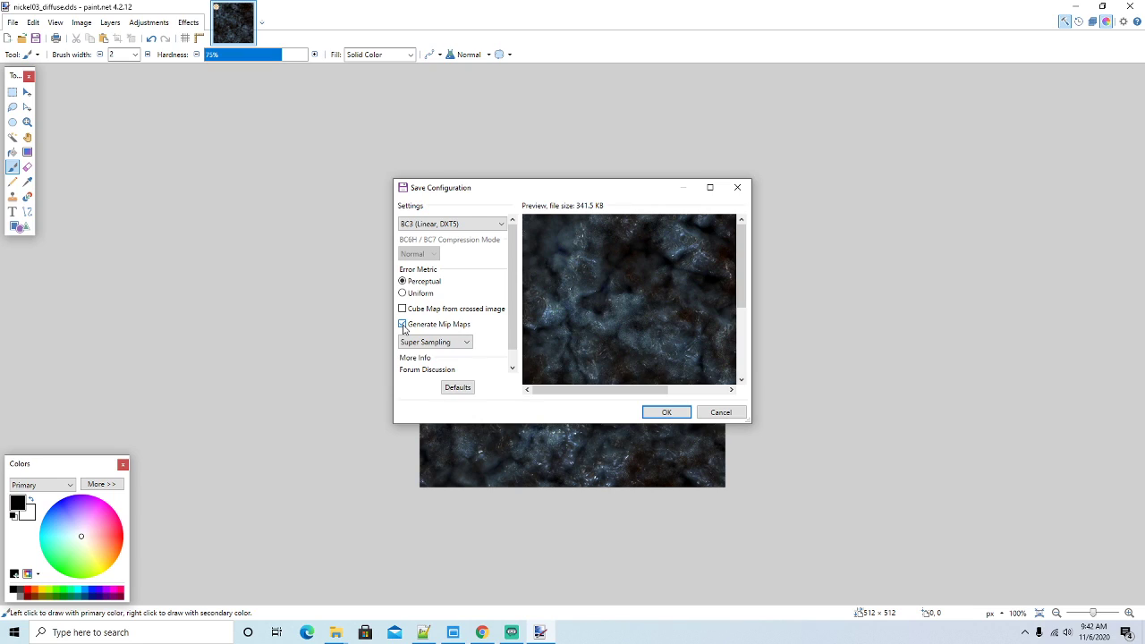
pyautogui.click(402, 325)
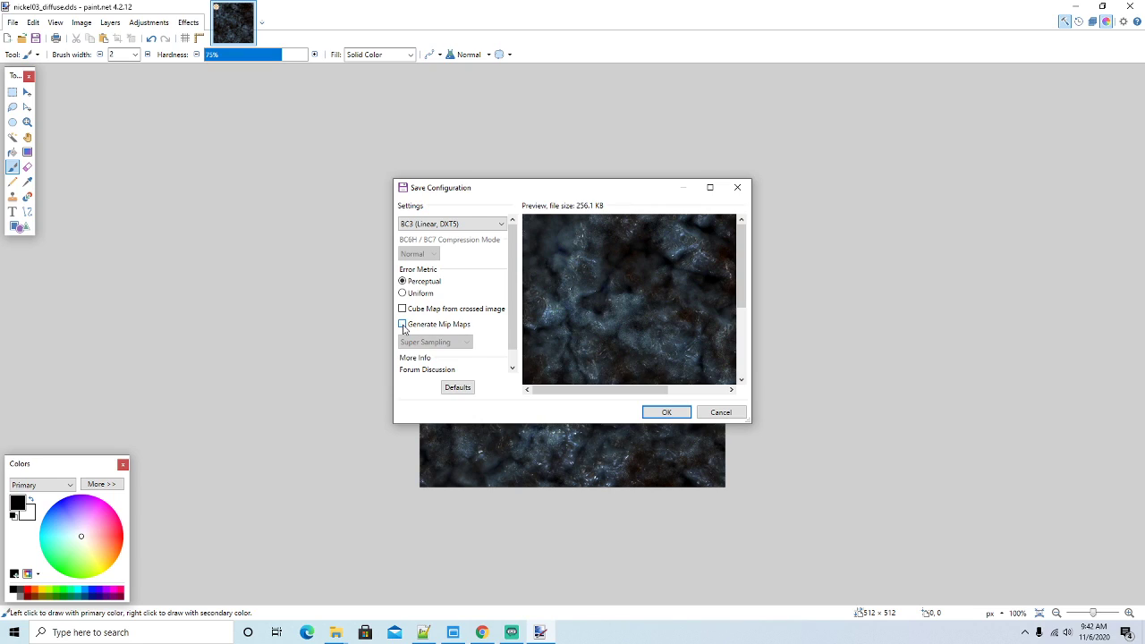
pyautogui.click(667, 413)
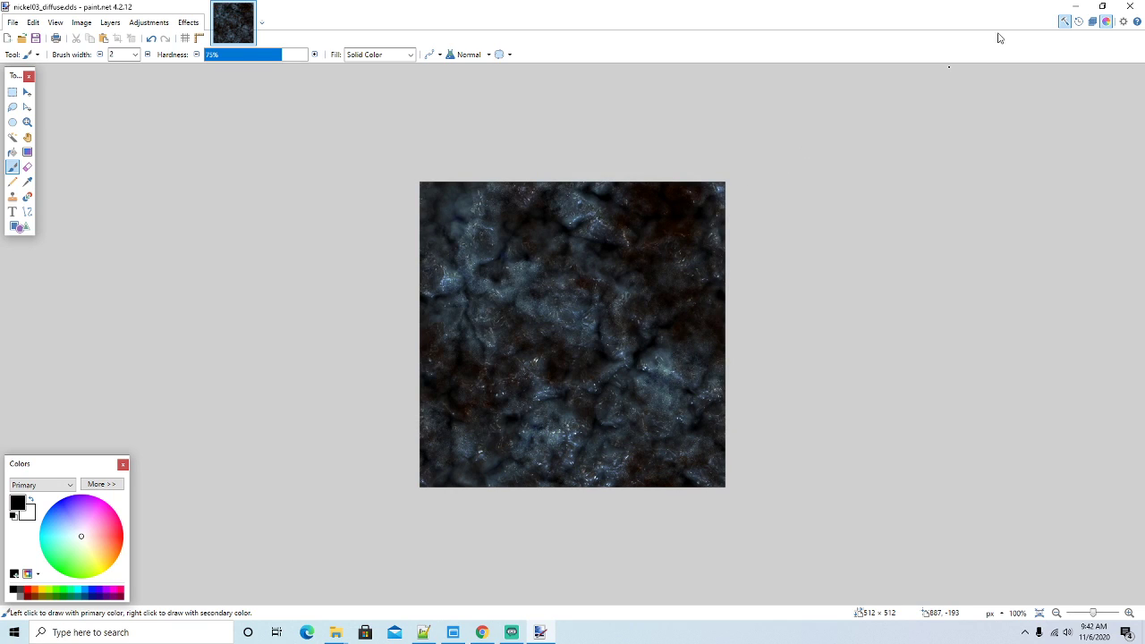
pyautogui.click(1078, 9)
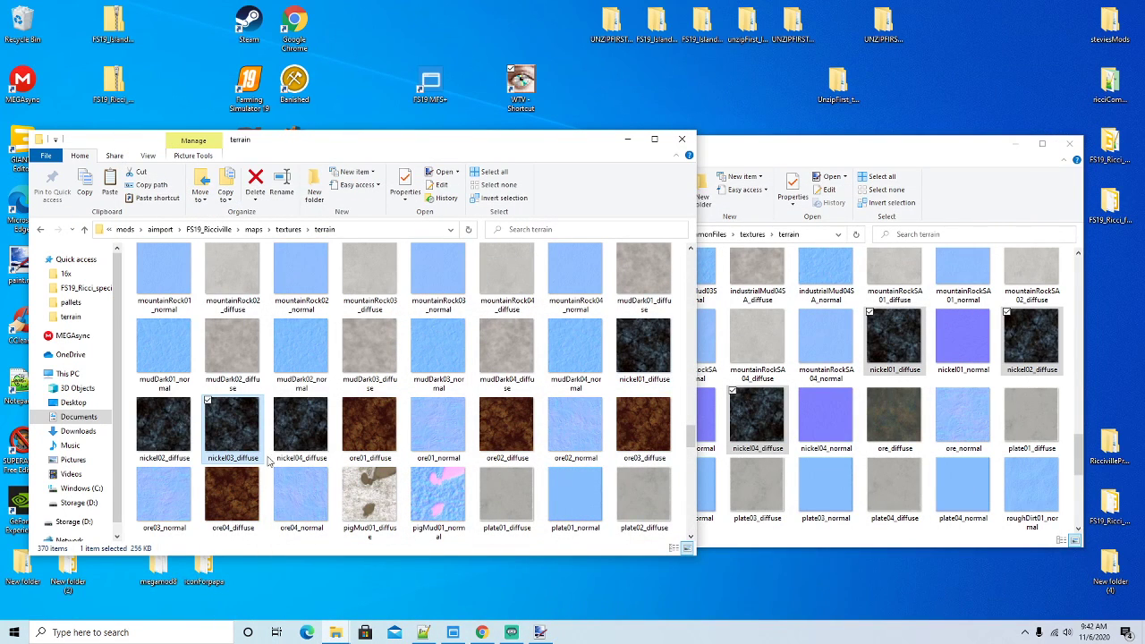
# Open nickel04_diffuse from the FS19_Ricciville terrain folder in paint.net
pyautogui.rightClick(288, 446)
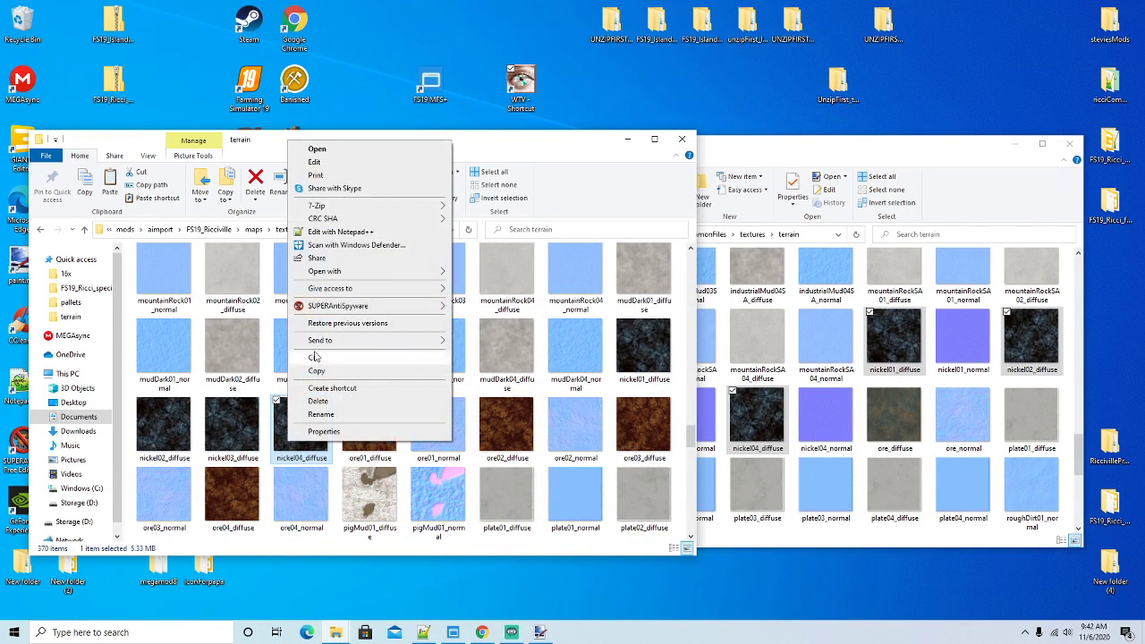
pyautogui.moveTo(328, 273)
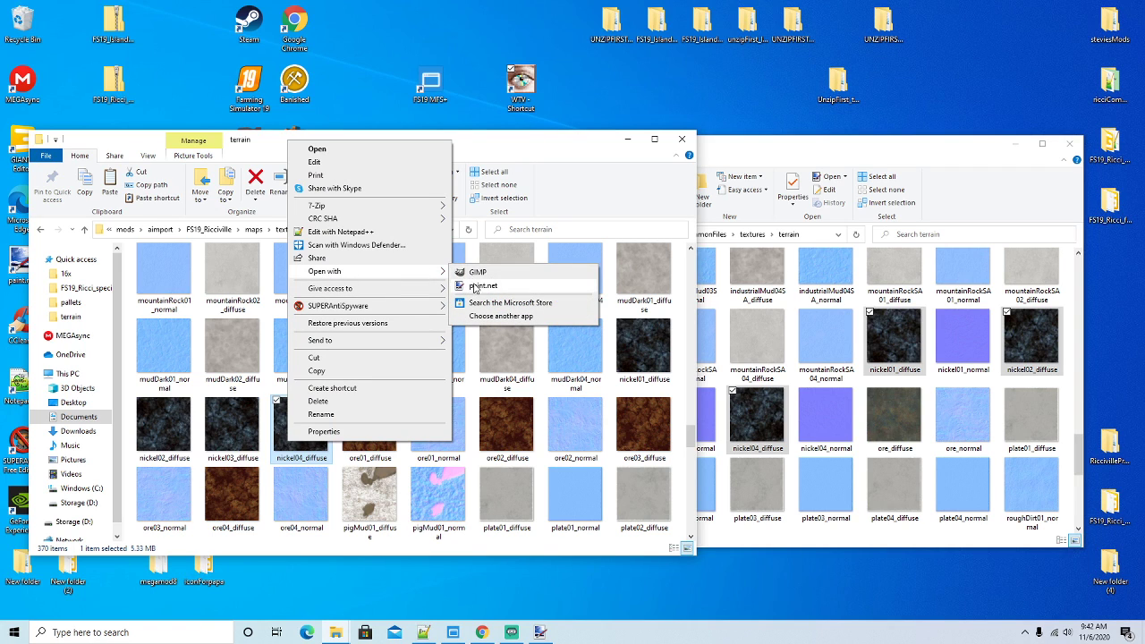
pyautogui.click(482, 285)
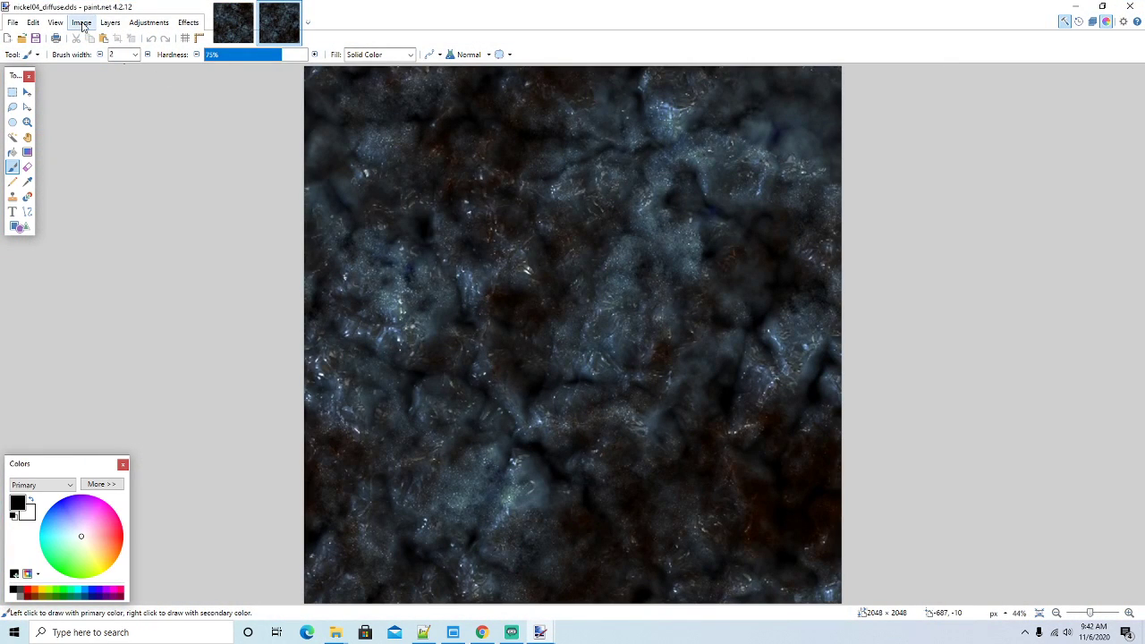
# Resize the nickel04_diffuse image to 512 by 512 pixels and close the nickel03_diffuse image
pyautogui.click(81, 23)
pyautogui.click(109, 57)
pyautogui.write('51')
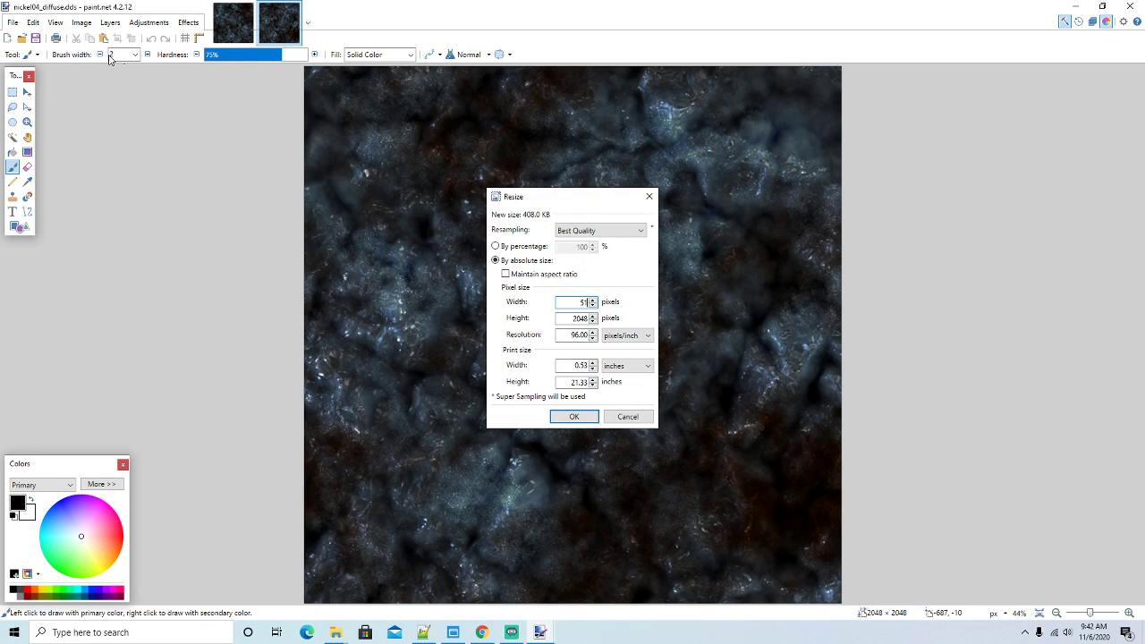
pyautogui.click(570, 319)
pyautogui.write('512')
pyautogui.click(583, 416)
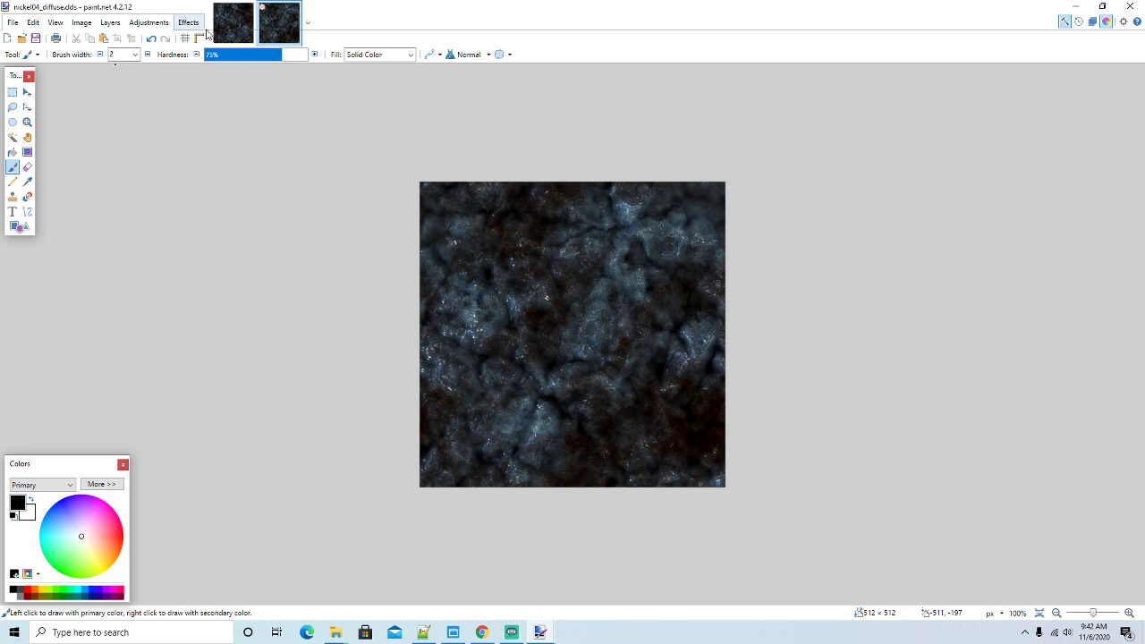
pyautogui.click(234, 16)
pyautogui.click(246, 6)
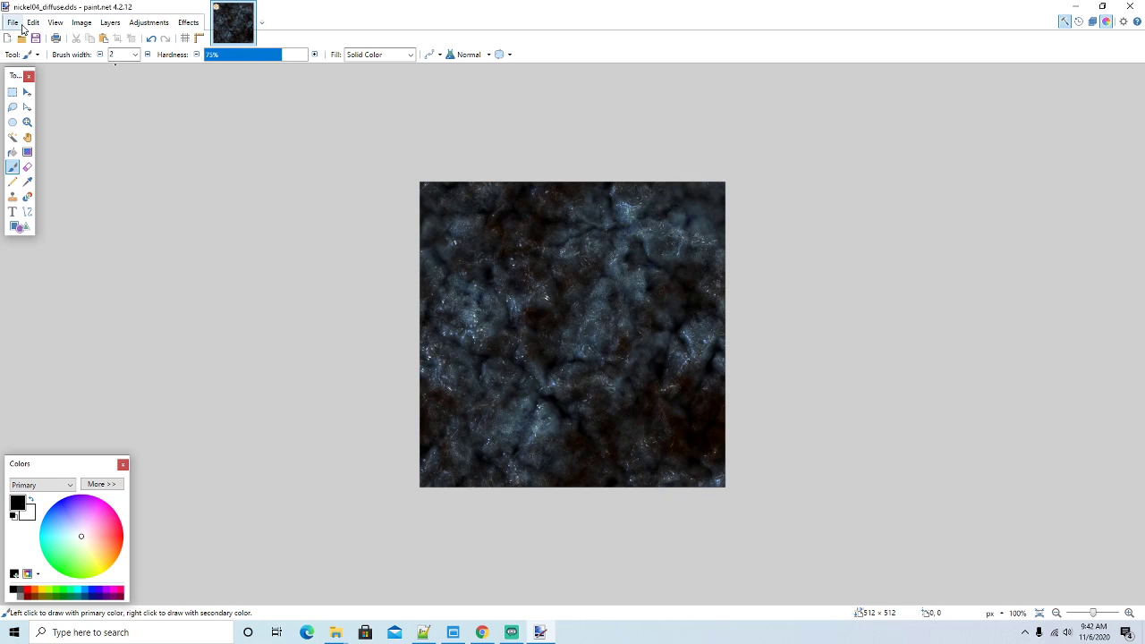
# Save the resized image over nickel04_diffuse.dds in the BC3 (Linear, DXT5) format and minimize paint.net
pyautogui.click(12, 22)
pyautogui.click(37, 112)
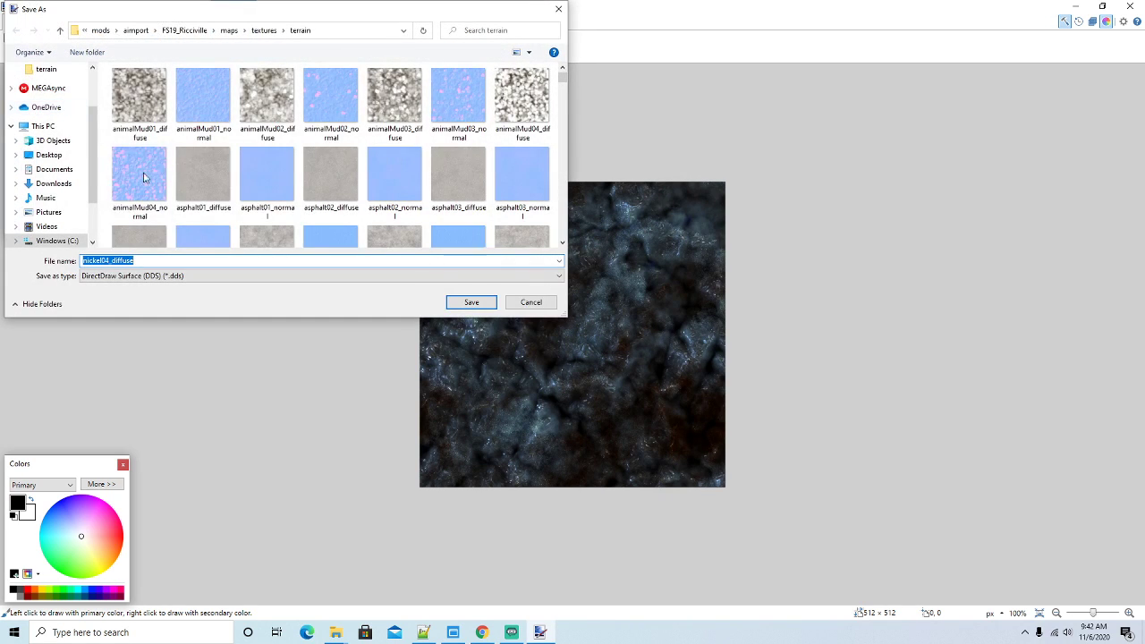
pyautogui.click(473, 303)
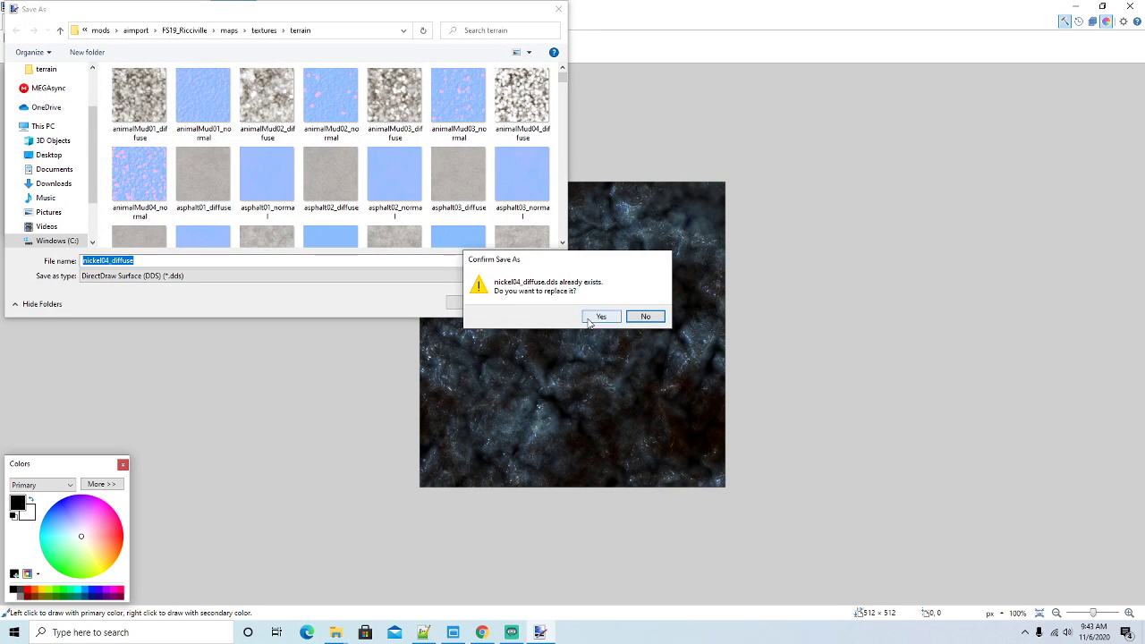
pyautogui.click(599, 317)
pyautogui.click(666, 413)
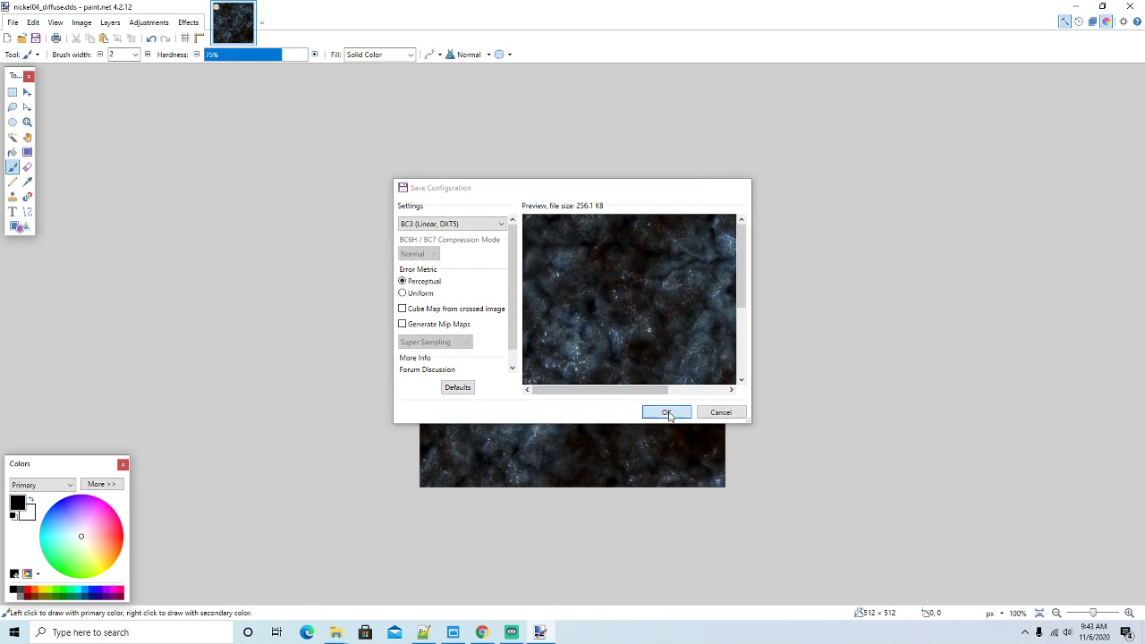
pyautogui.click(1075, 6)
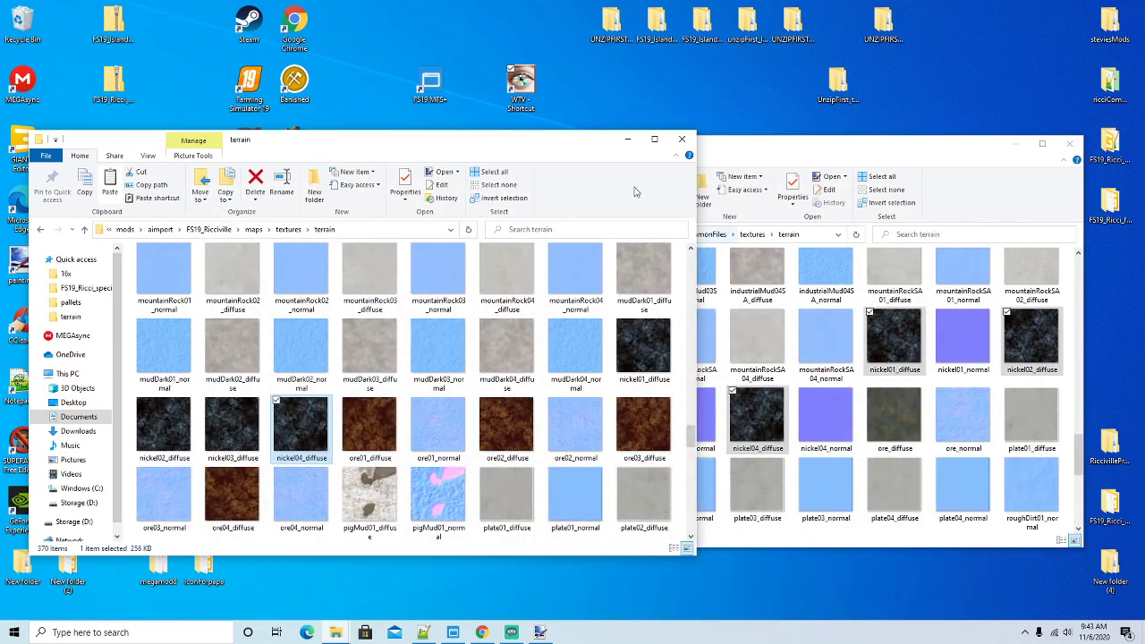
# Copy the coal01_diffuse texture from the FS19_Ricciville terrain folder
pyautogui.scroll(10, 508, 255)
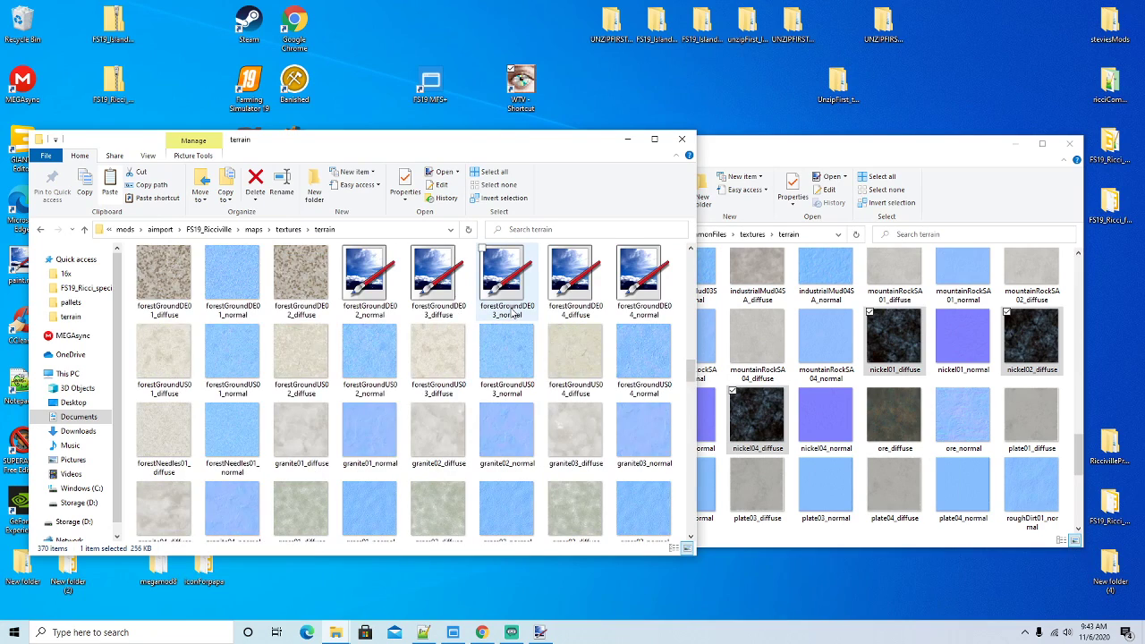
pyautogui.scroll(3, 515, 313)
pyautogui.scroll(5, 282, 295)
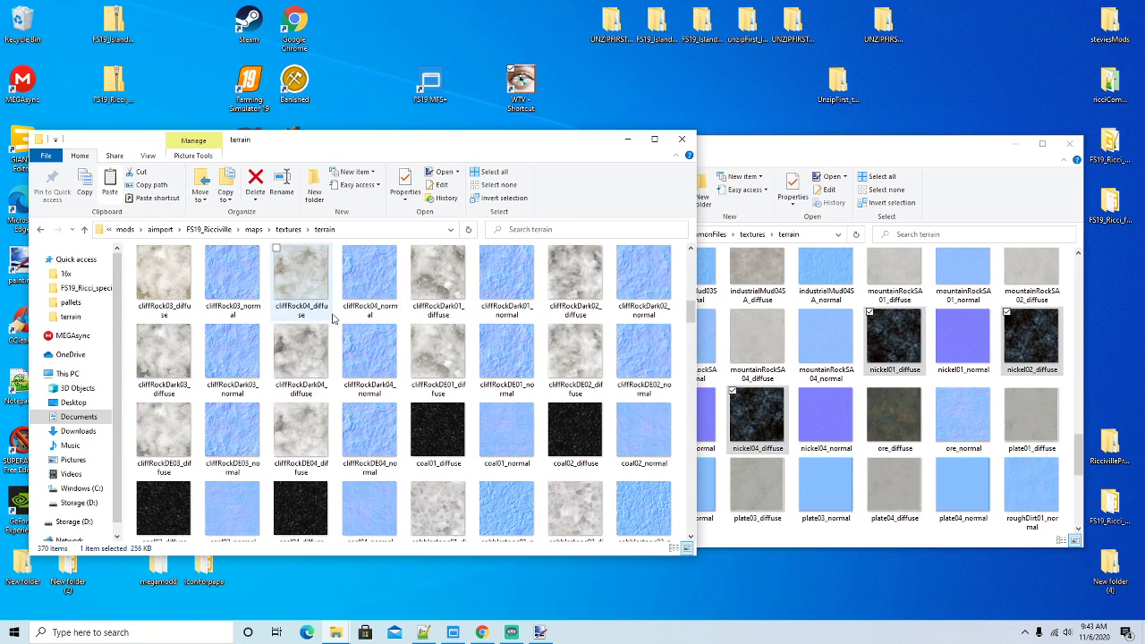
pyautogui.rightClick(441, 430)
pyautogui.click(472, 360)
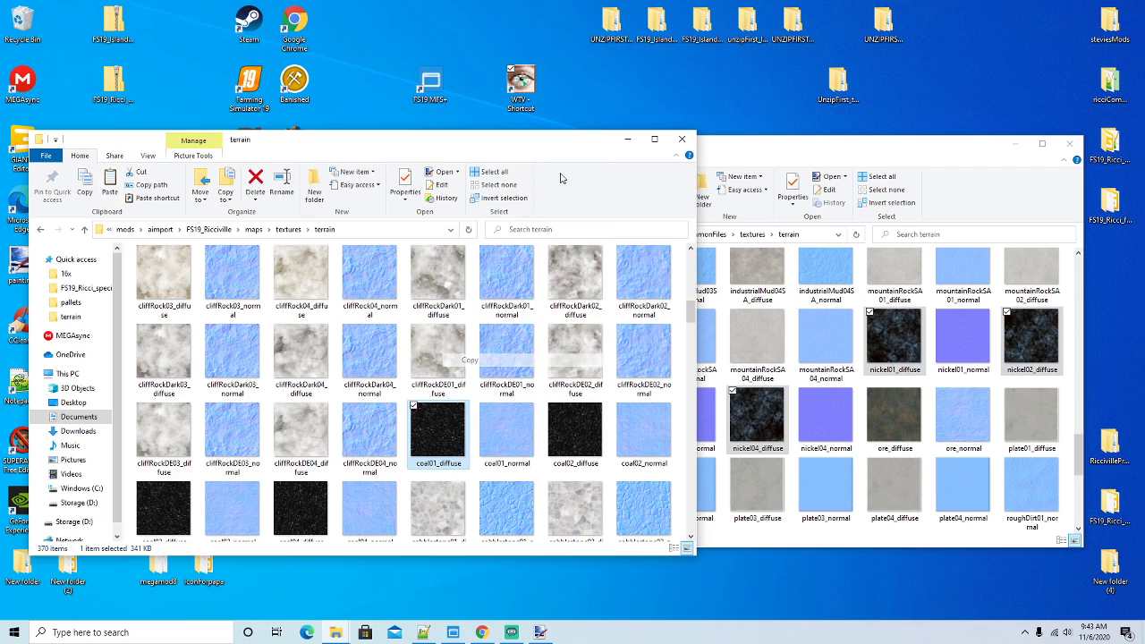
# View the copied coal01_diffuse texture in WTV to check its format, size and mipmaps, and dismiss the viewer
pyautogui.rightClick(532, 81)
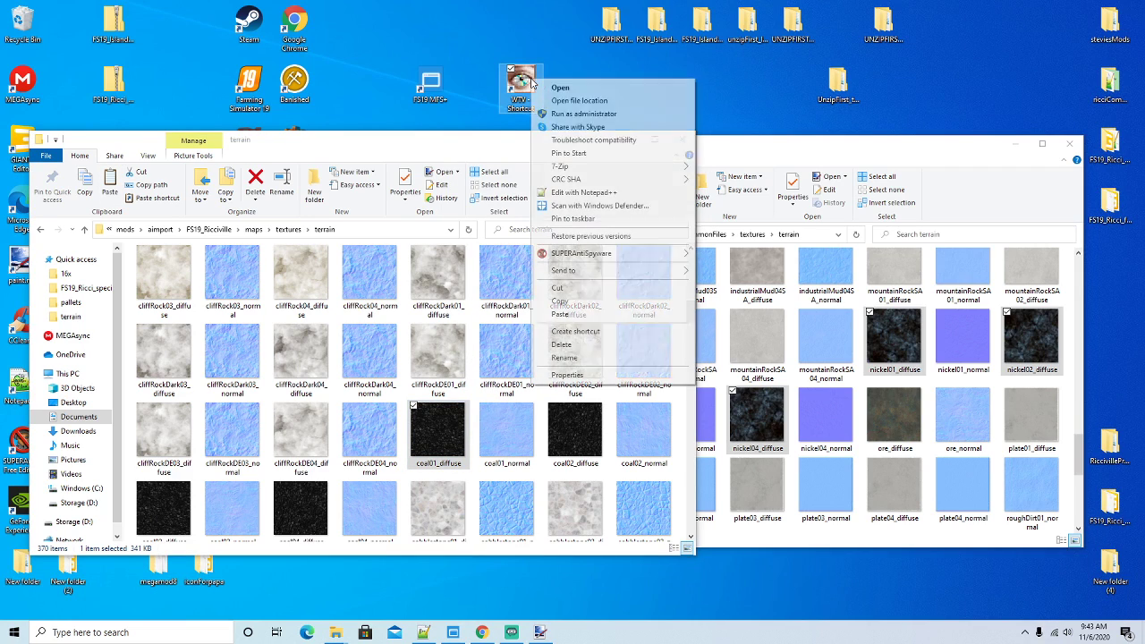
pyautogui.click(560, 314)
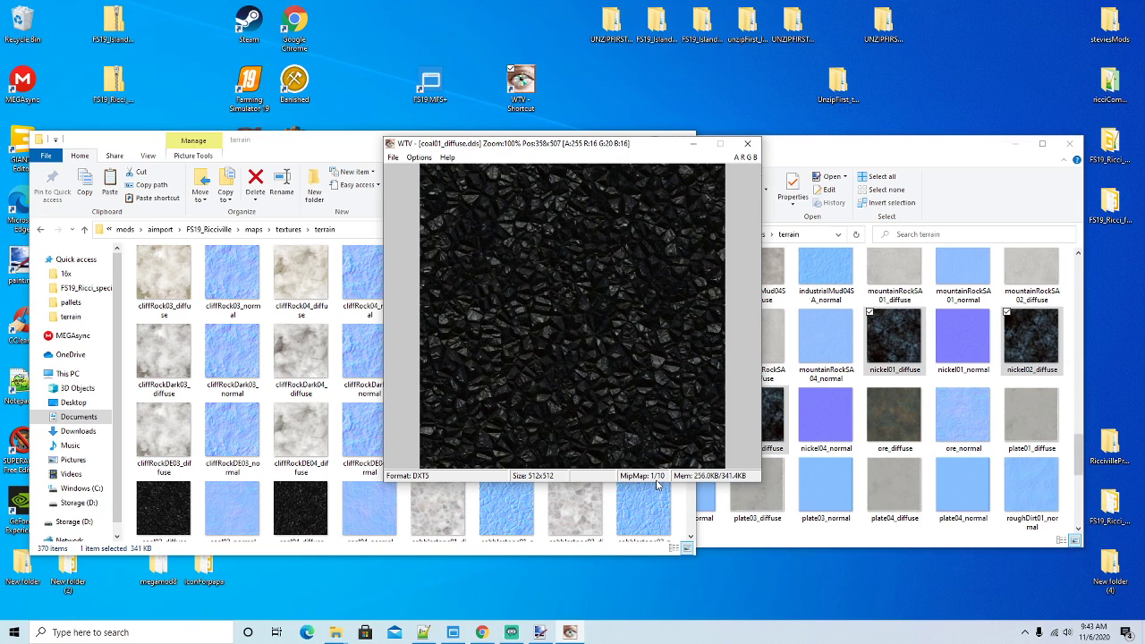
pyautogui.click(694, 144)
# Copy copper01_diffuse from the FS19_Ricciville terrain folder, view it in WTV to check its format and size, and close the viewer
pyautogui.scroll(-3, 567, 415)
pyautogui.click(567, 414)
pyautogui.rightClick(567, 414)
pyautogui.click(609, 349)
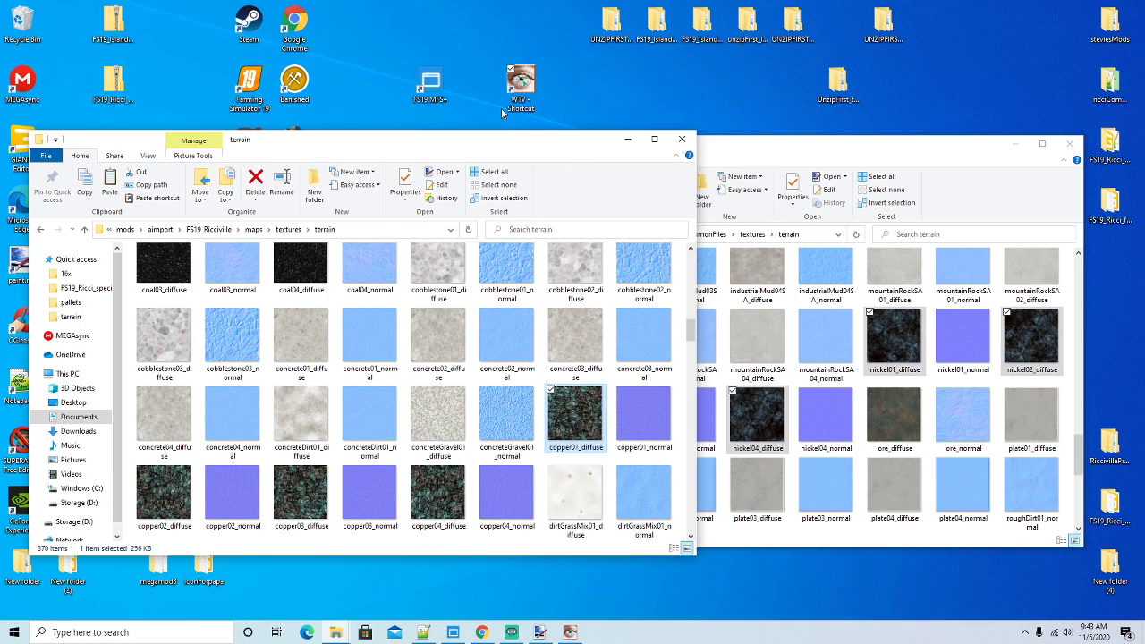
pyautogui.rightClick(526, 86)
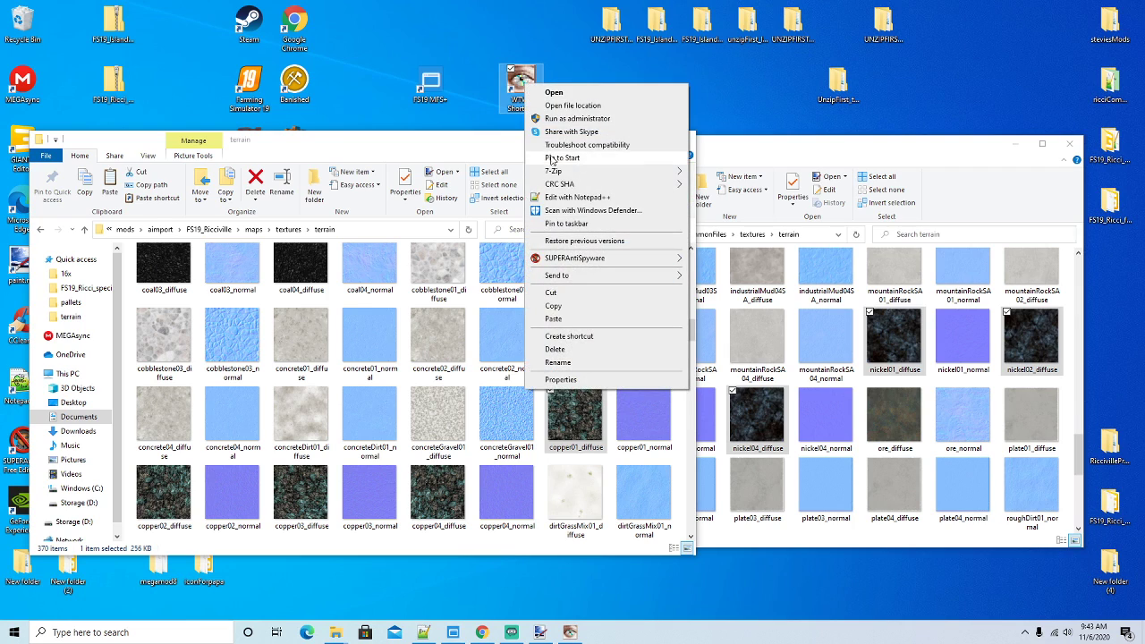
pyautogui.click(555, 319)
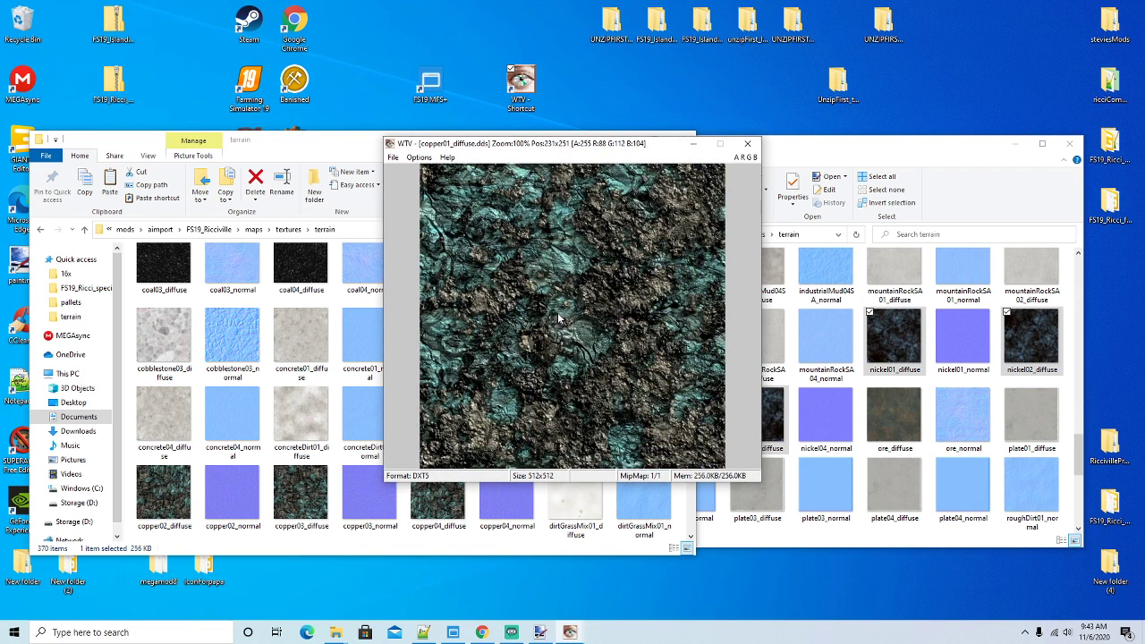
pyautogui.click(749, 144)
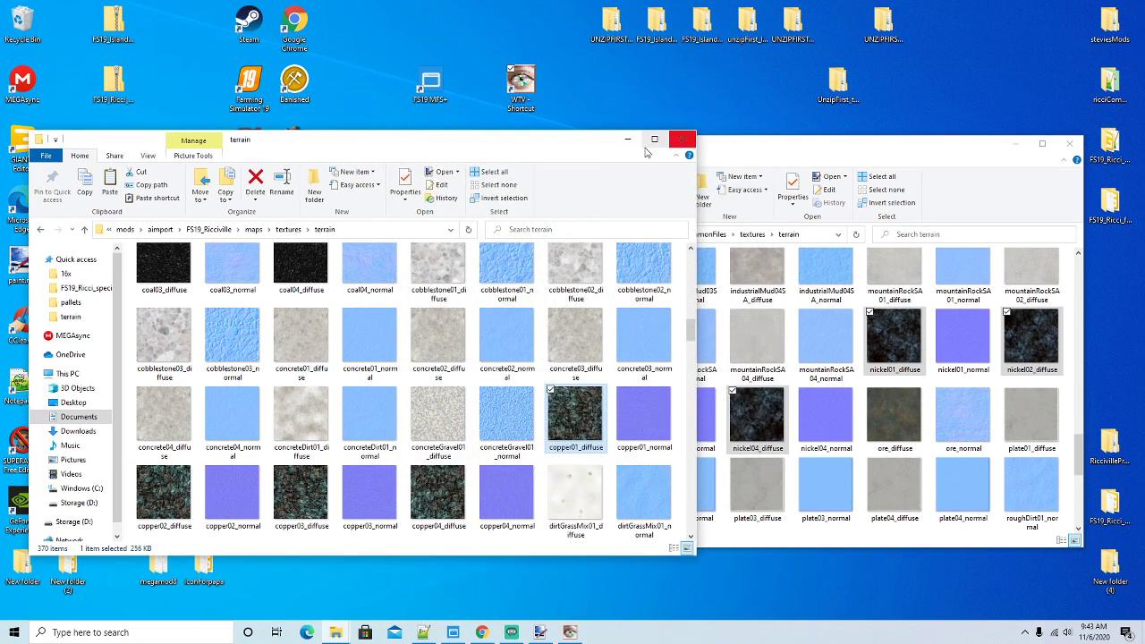
# Copy the nickel01_normal, nickel02_normal, nickel03_normal and nickel04_normal textures from the FS19_Island_commonFiles terrain folder
pyautogui.click(792, 152)
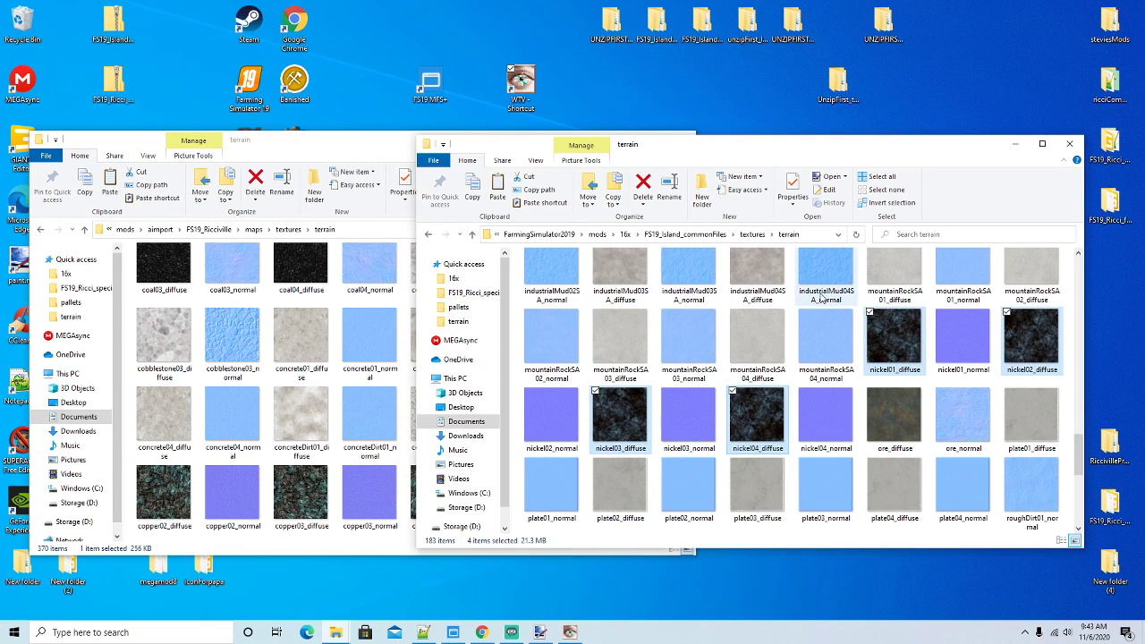
pyautogui.click(970, 347)
pyautogui.keyDown('ctrl'); pyautogui.click(547, 417); pyautogui.keyUp('ctrl')
pyautogui.keyDown('ctrl'); pyautogui.click(689, 416); pyautogui.keyUp('ctrl')
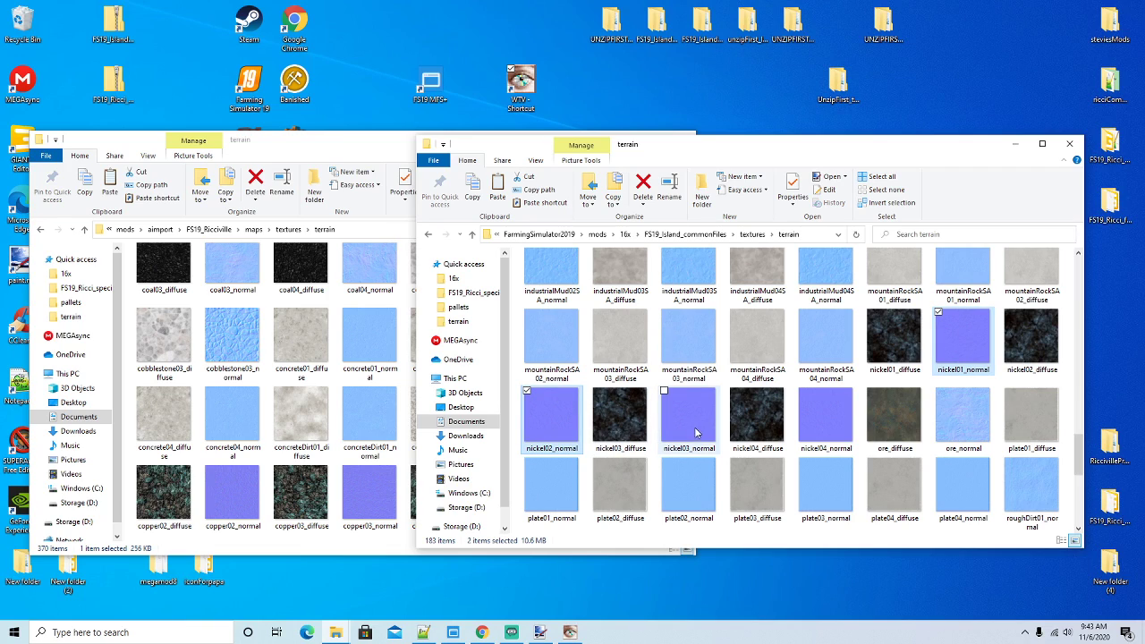
pyautogui.rightClick(821, 430)
pyautogui.click(850, 357)
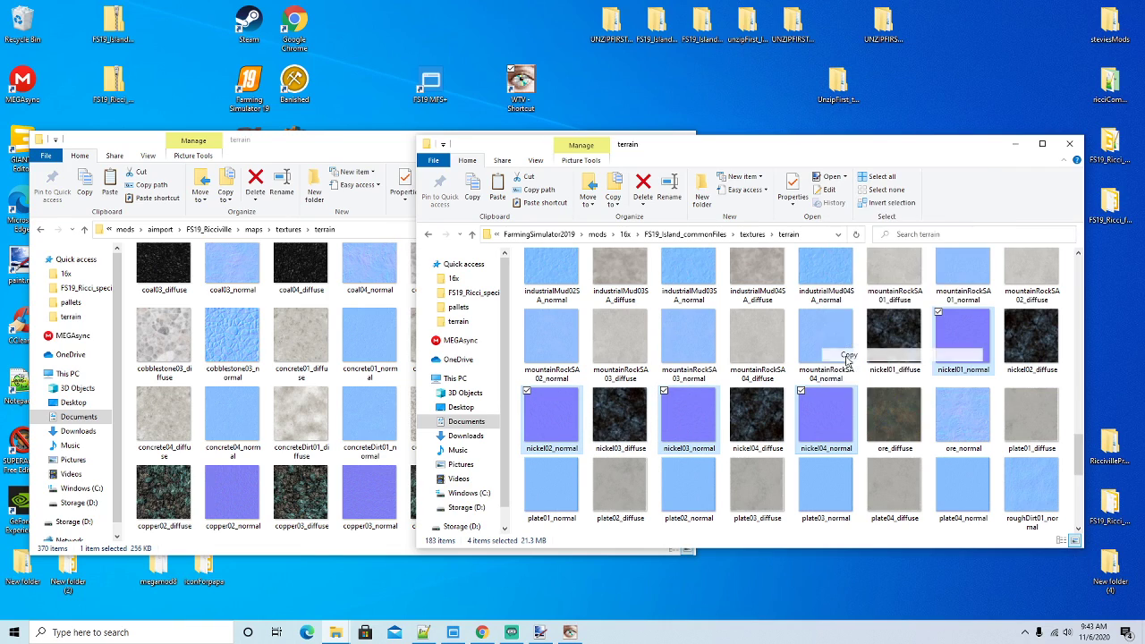
# Paste the four nickel normal textures into the FS19_Ricciville terrain folder
pyautogui.click(375, 157)
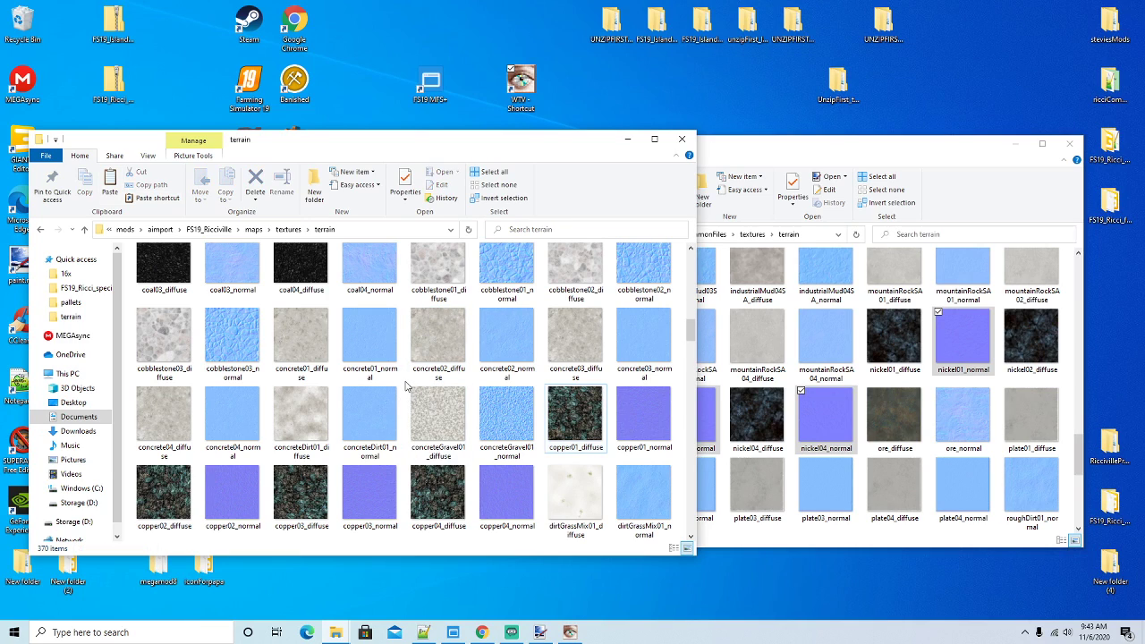
pyautogui.rightClick(414, 410)
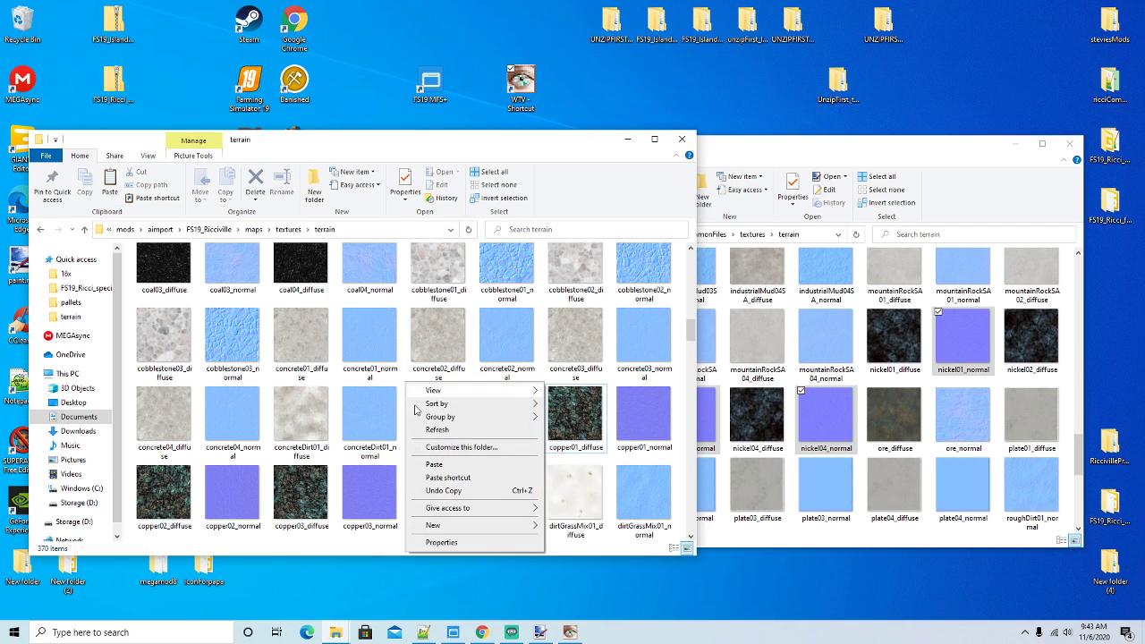
pyautogui.click(433, 465)
# Open nickel01_normal from the FS19_Ricciville terrain folder in paint.net and close the nickel04_diffuse image
pyautogui.scroll(-1, 689, 441)
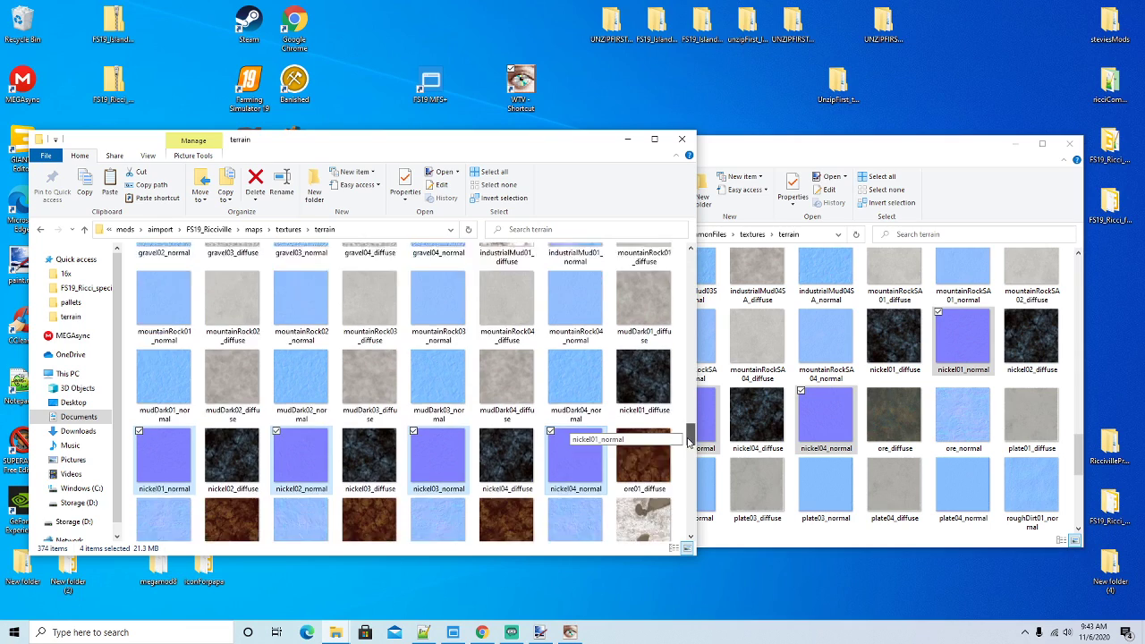
pyautogui.scroll(-1, 688, 441)
pyautogui.rightClick(174, 407)
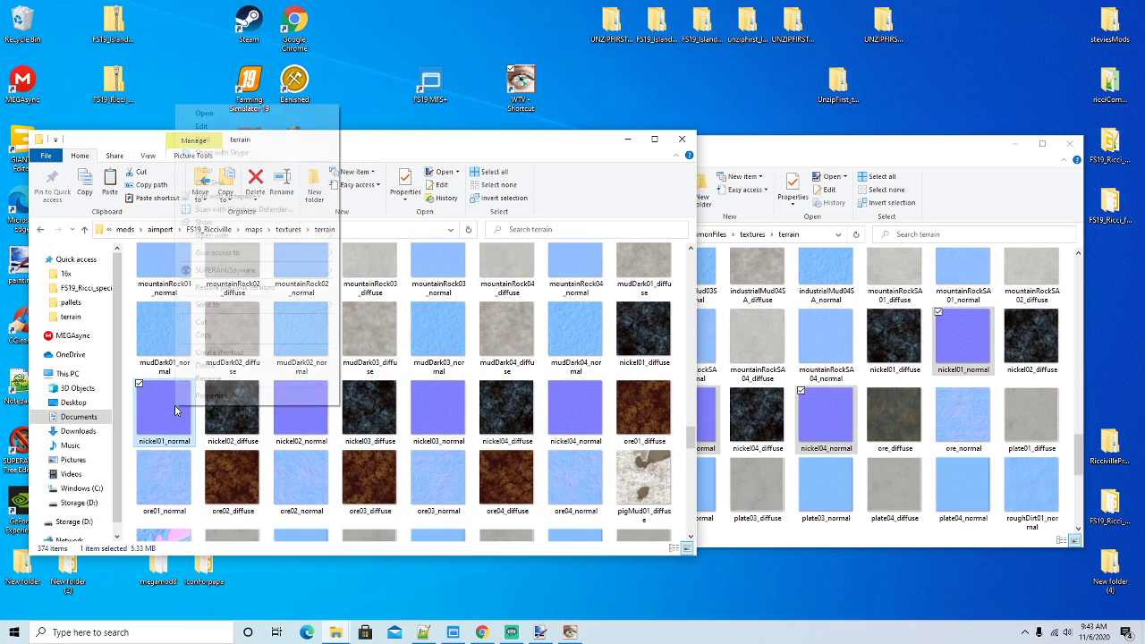
pyautogui.moveTo(224, 240)
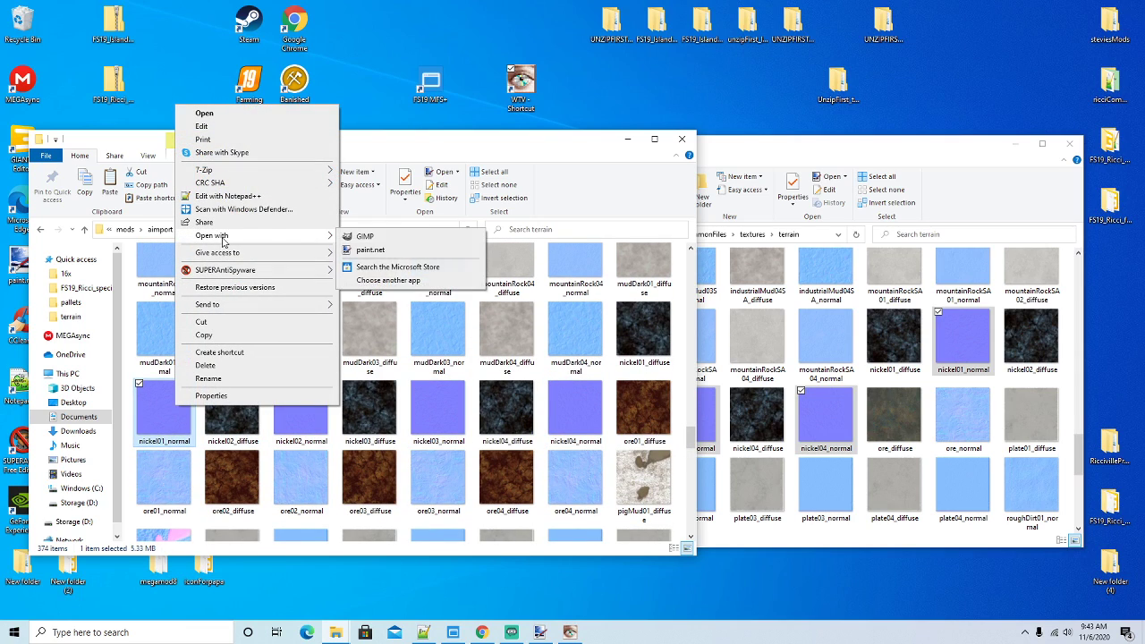
pyautogui.click(371, 249)
pyautogui.click(226, 25)
pyautogui.click(251, 10)
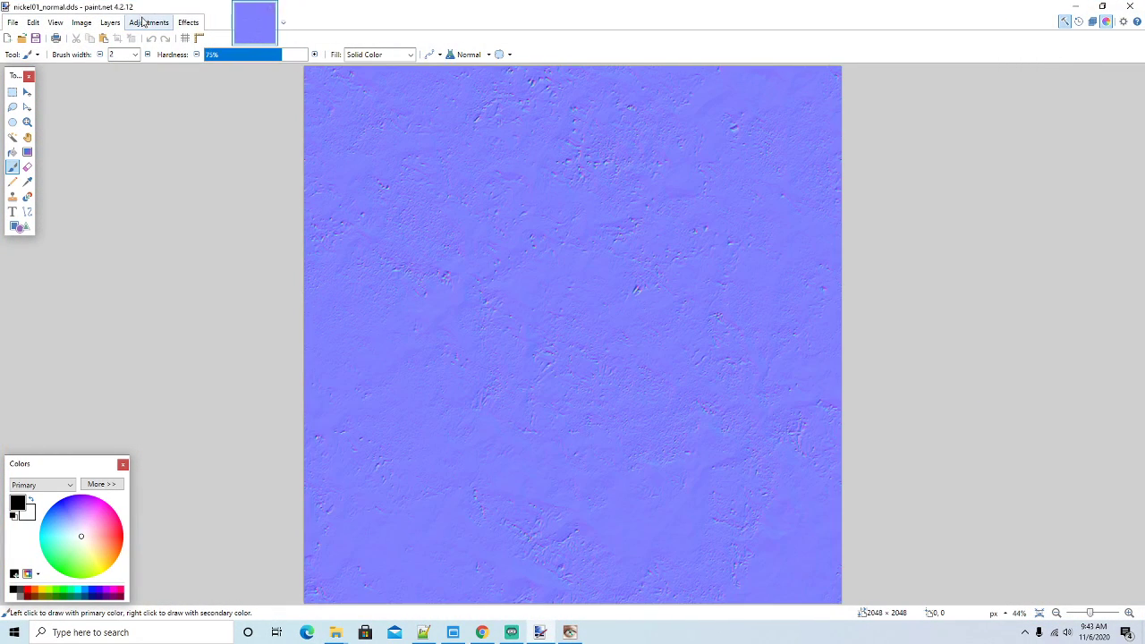
# Resize the nickel01_normal image to 512 by 512 pixels
pyautogui.click(81, 22)
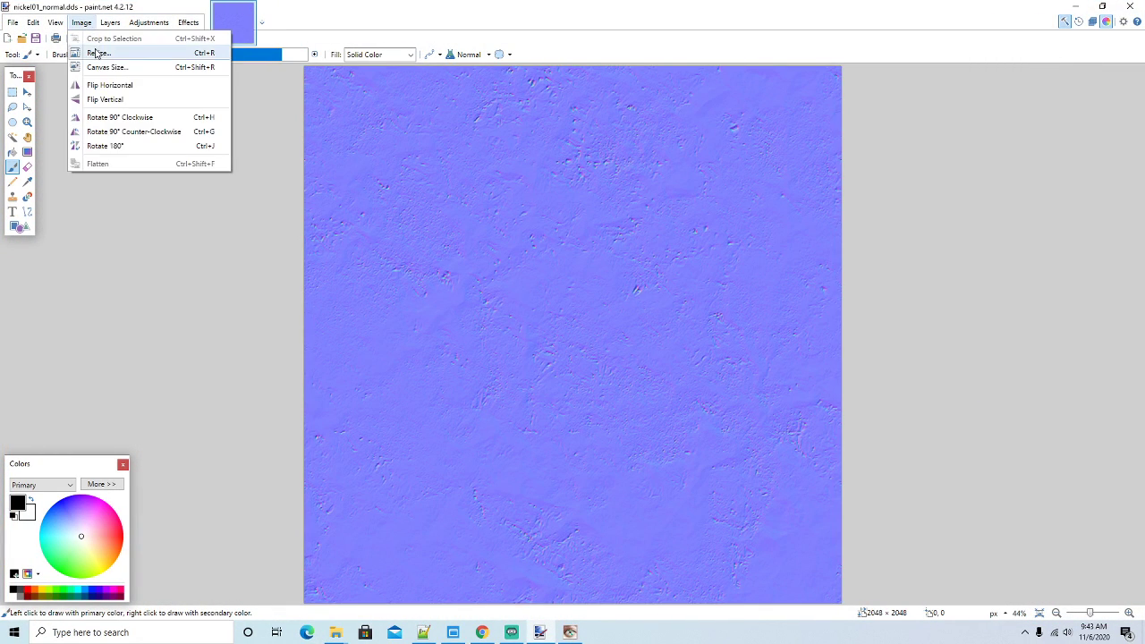
pyautogui.click(97, 53)
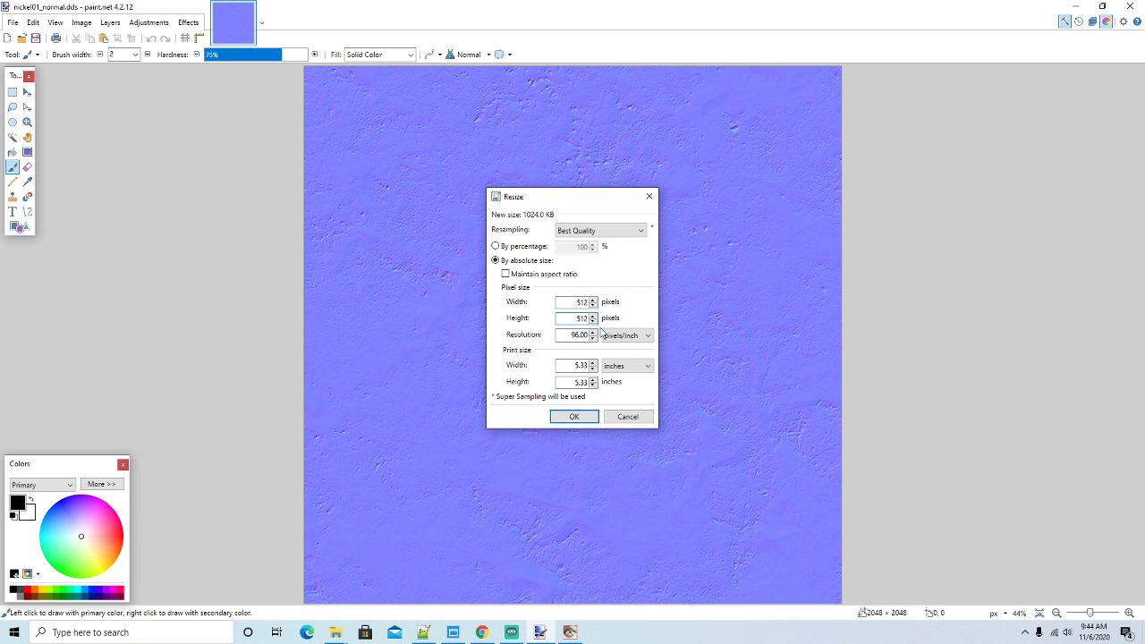
pyautogui.click(575, 418)
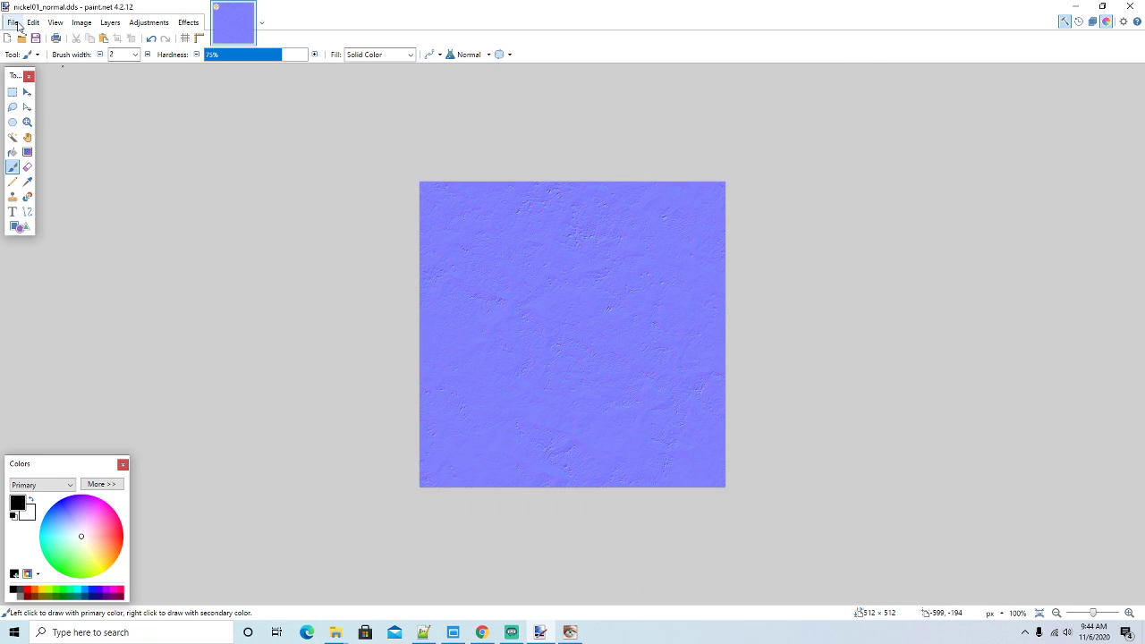
# Save the resized image over nickel01_normal.dds in the BC3 (Linear, DXT5) format and minimize paint.net
pyautogui.click(14, 23)
pyautogui.click(28, 116)
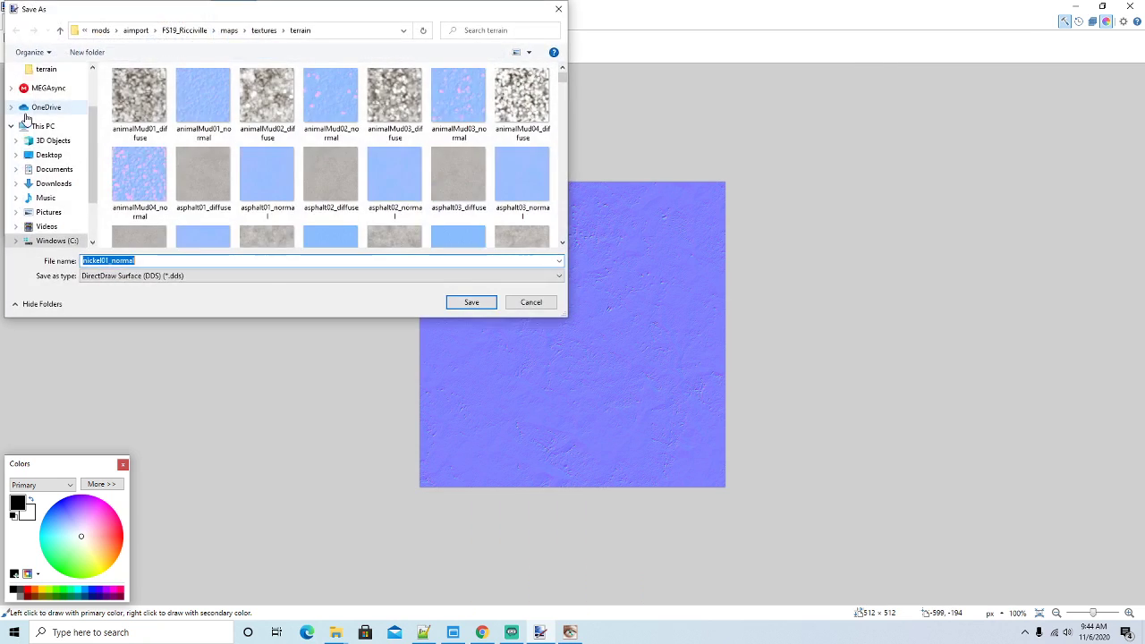
pyautogui.click(472, 304)
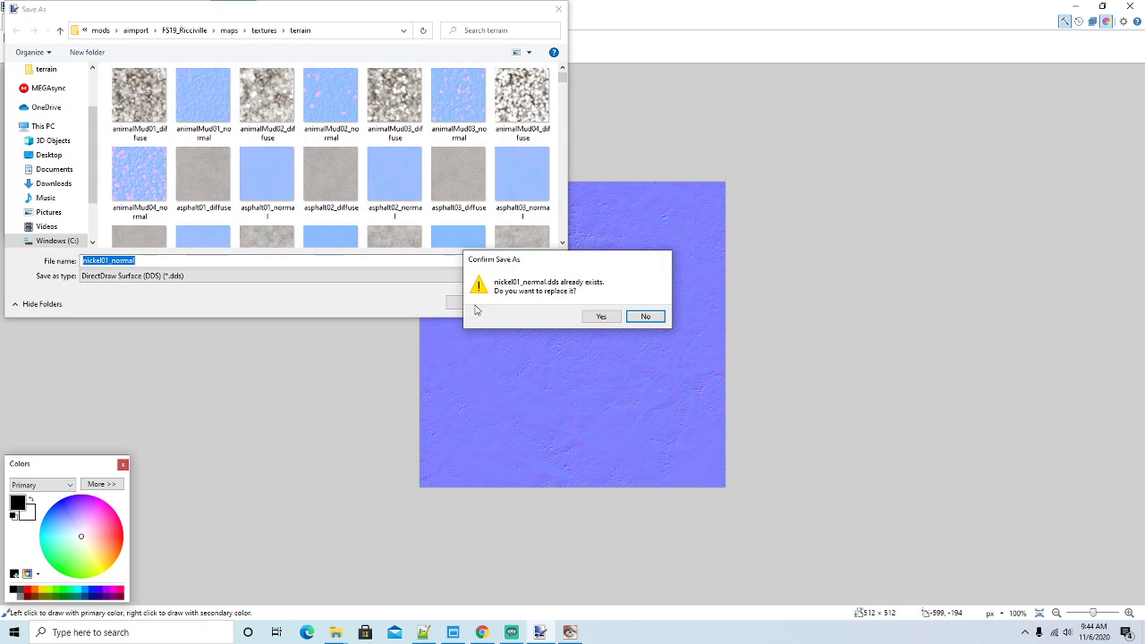
pyautogui.click(601, 316)
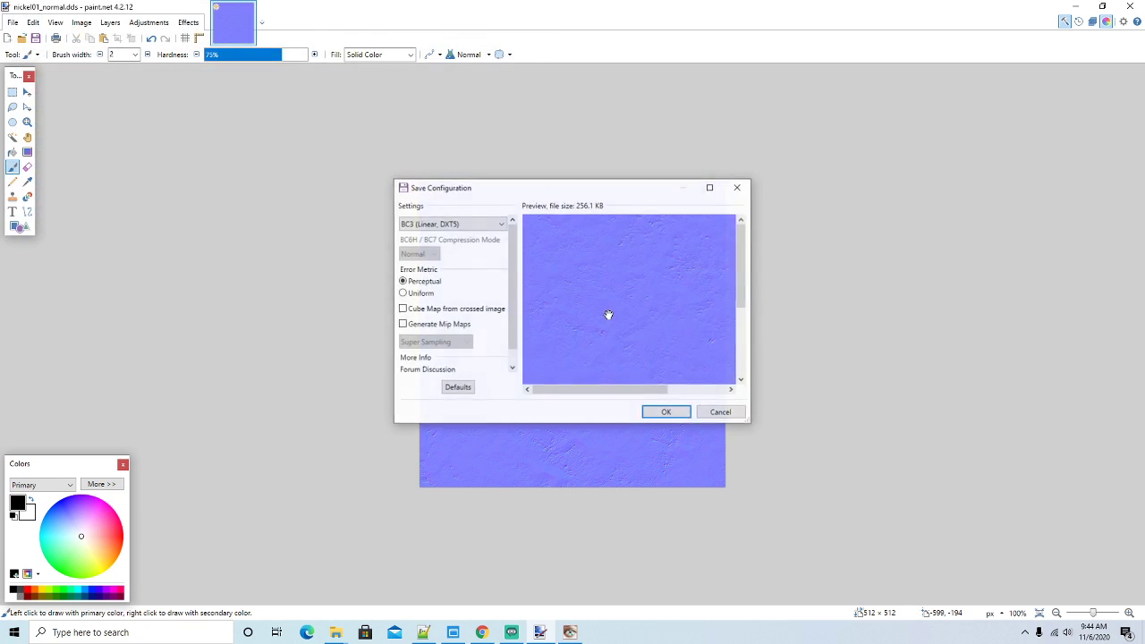
pyautogui.click(666, 412)
pyautogui.click(1076, 6)
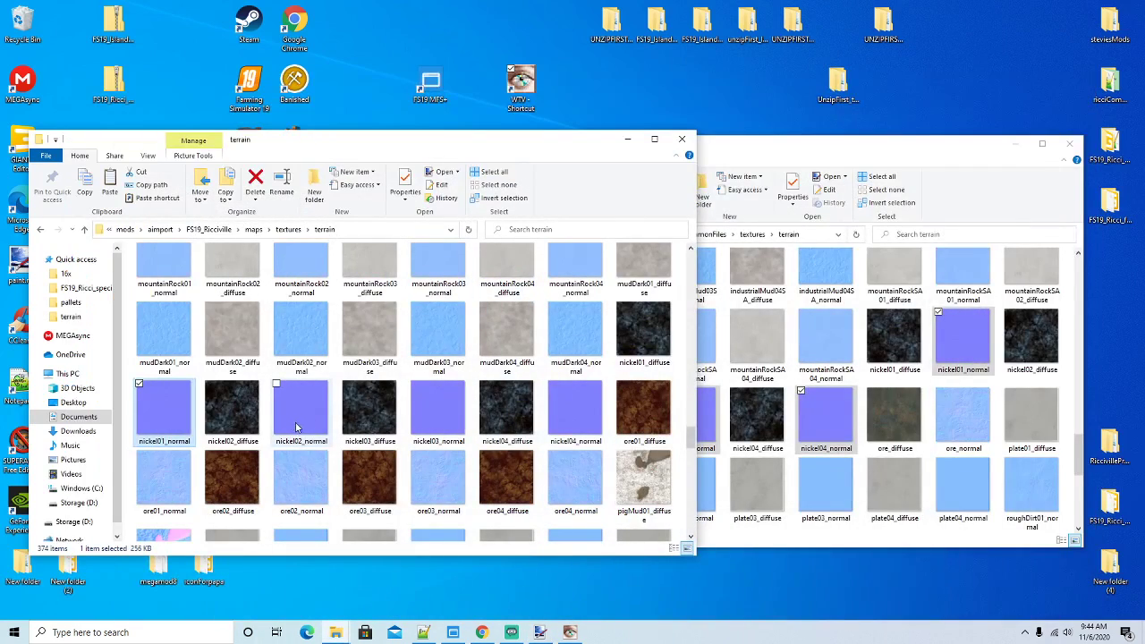
# Open nickel02_normal from the FS19_Ricciville terrain folder in paint.net and close the nickel01_normal image
pyautogui.rightClick(323, 428)
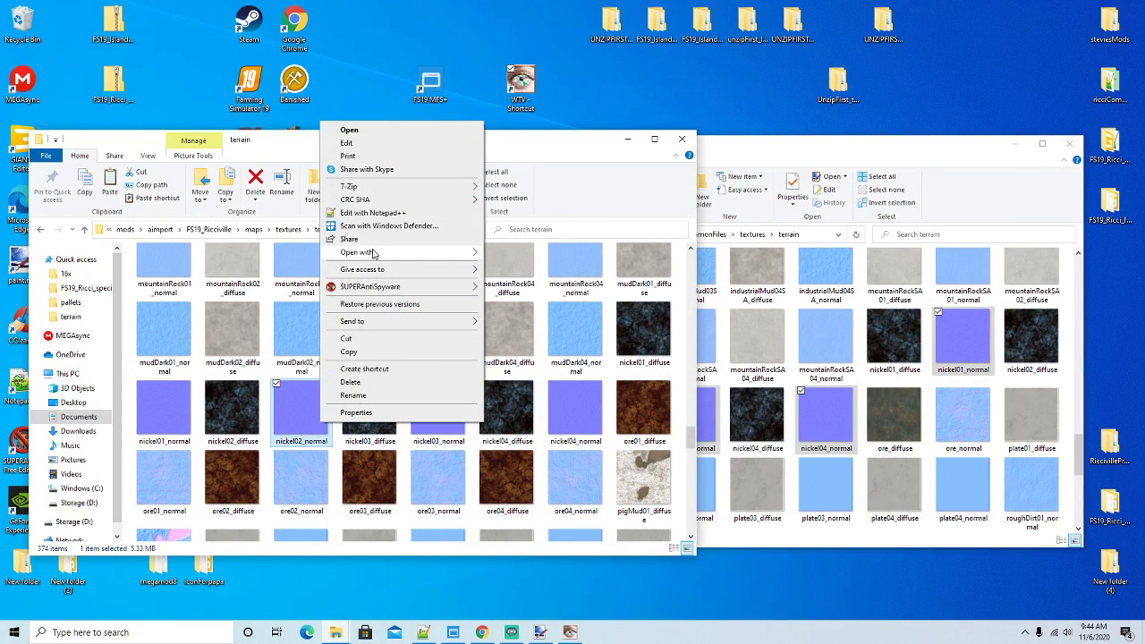
pyautogui.moveTo(374, 254)
pyautogui.click(515, 267)
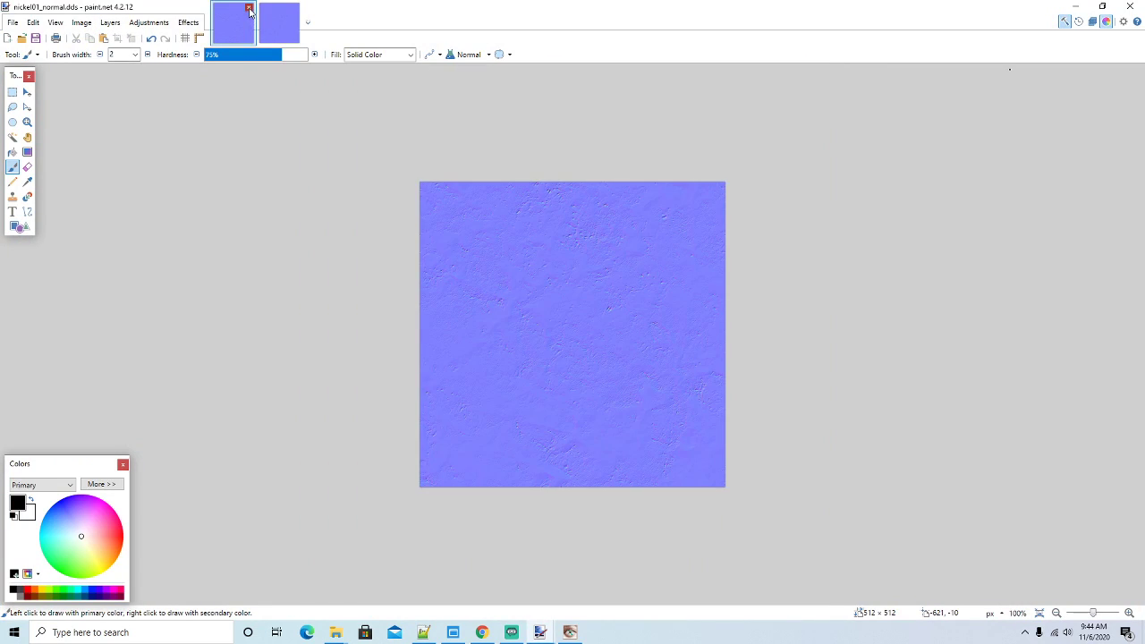
# Resize the nickel02_normal image to 512 by 512 pixels
pyautogui.click(81, 23)
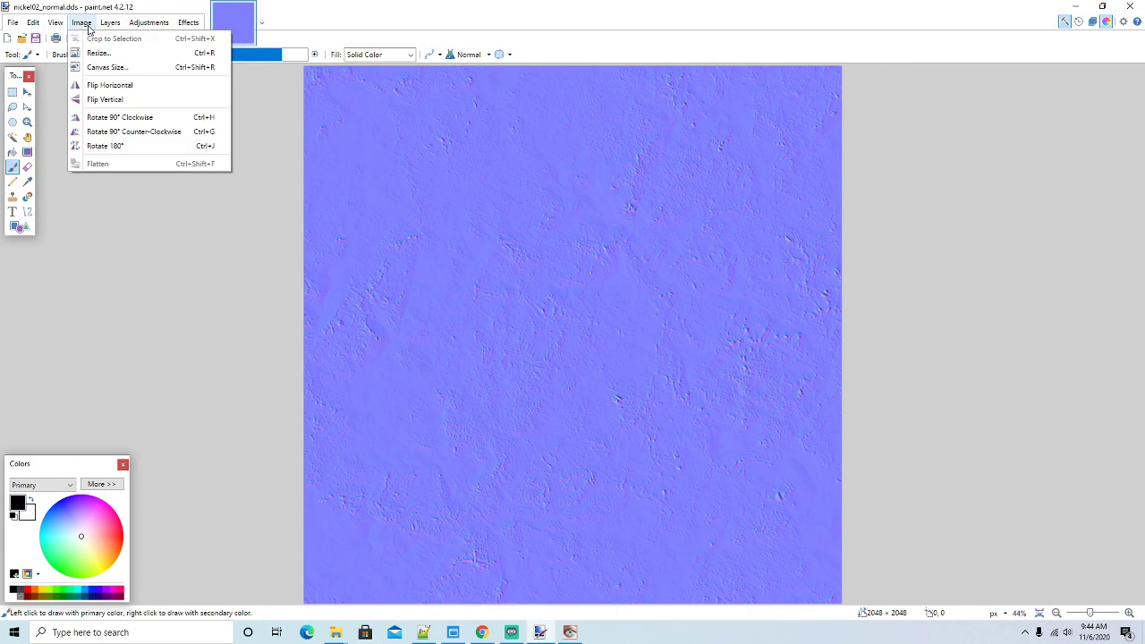
pyautogui.click(93, 50)
pyautogui.write('512')
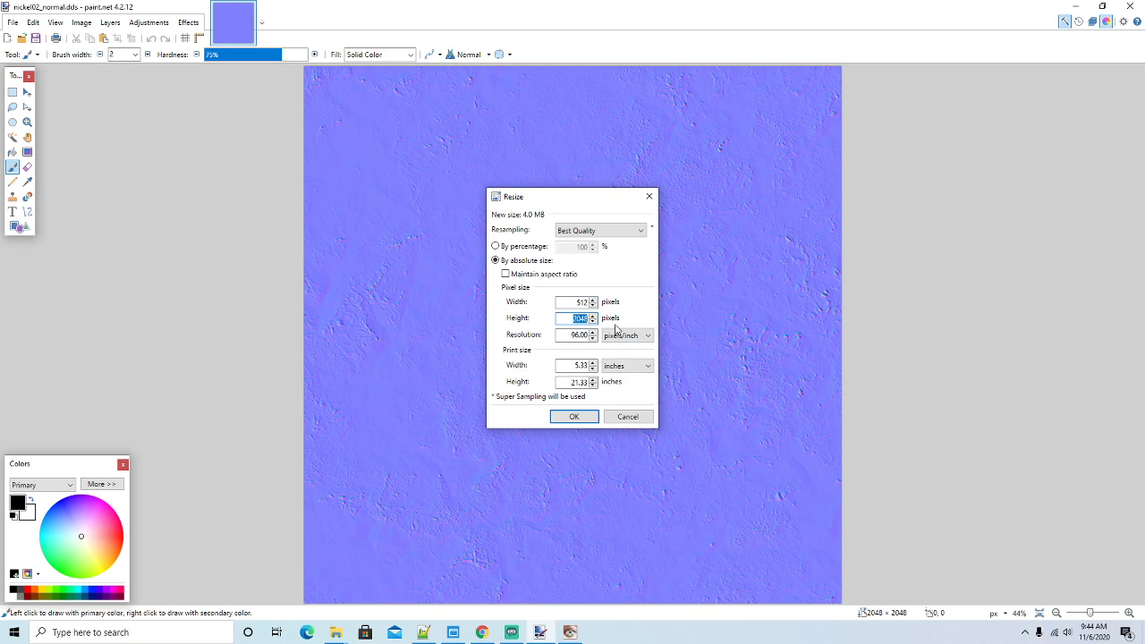
pyautogui.click(578, 418)
# Save the resized image over nickel02_normal.dds in the BC3 (Linear, DXT5) format and minimize paint.net
pyautogui.click(12, 23)
pyautogui.click(33, 110)
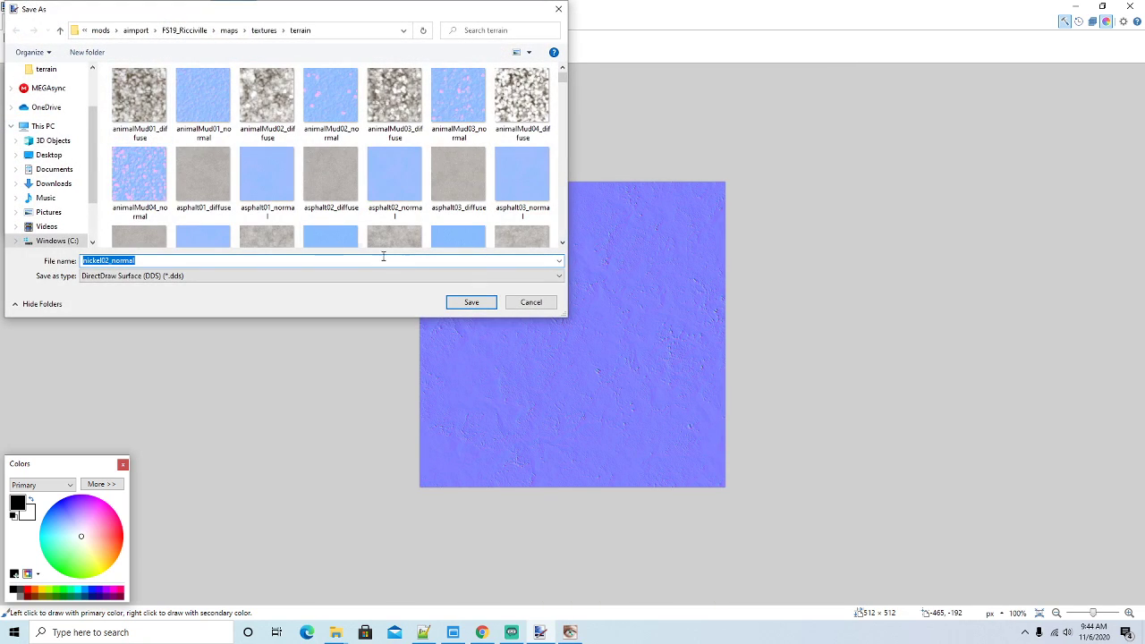
pyautogui.click(471, 302)
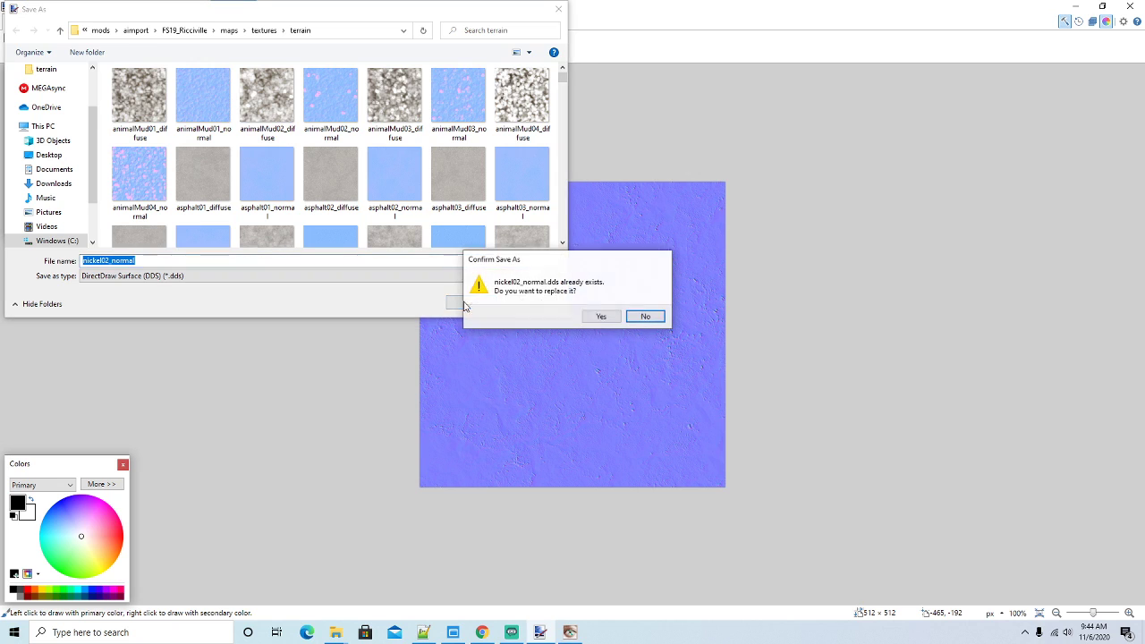
pyautogui.click(667, 317)
pyautogui.click(667, 413)
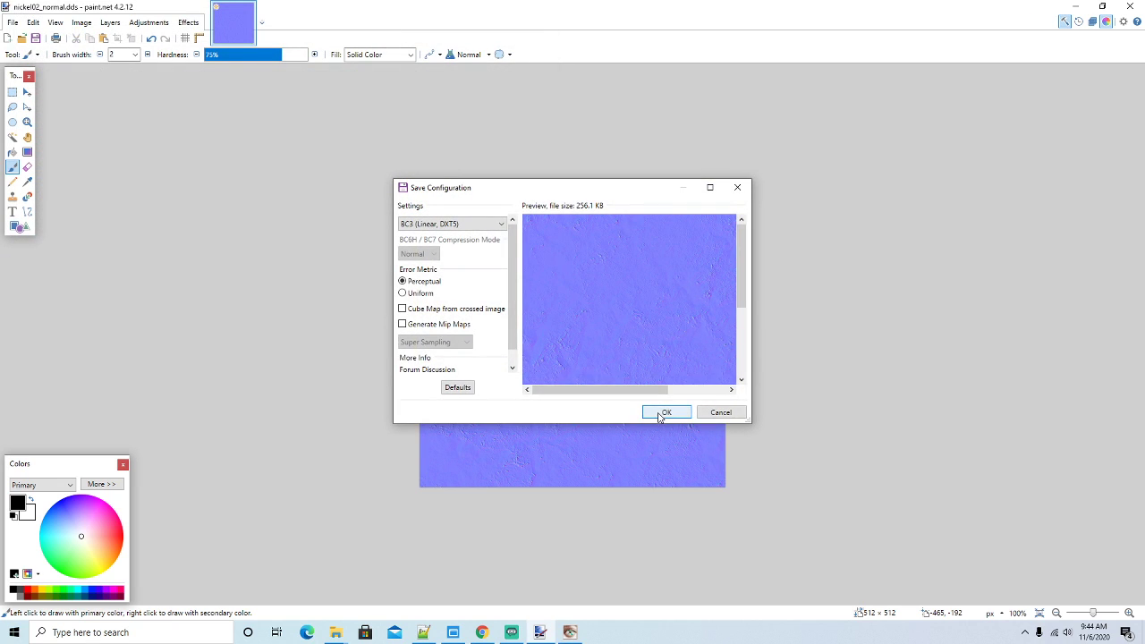
pyautogui.click(1075, 6)
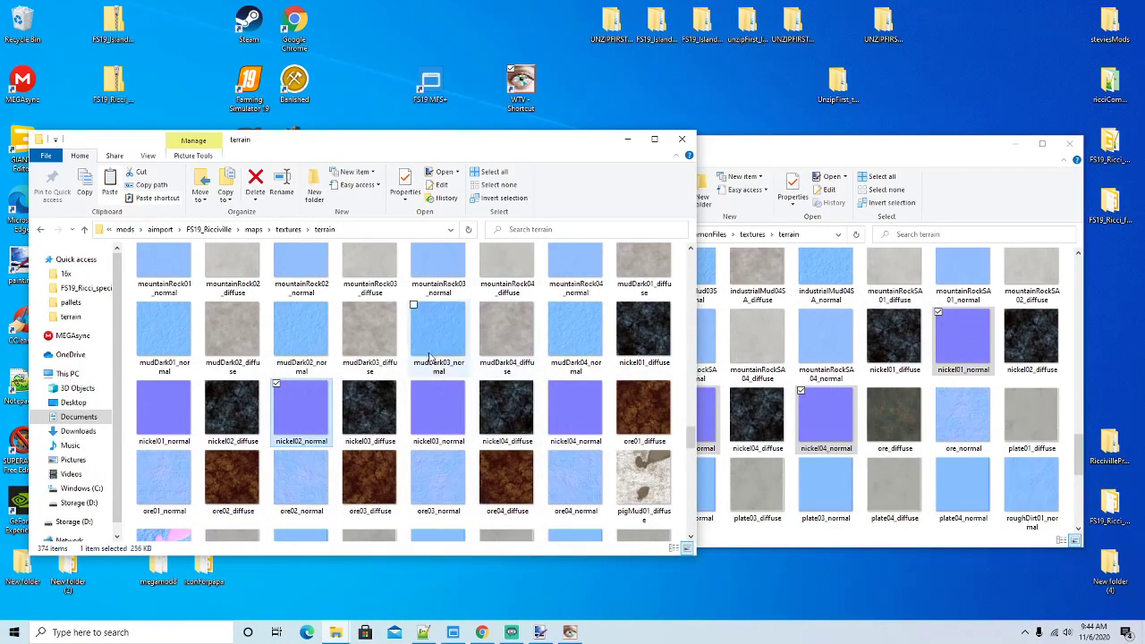
# Open nickel03_normal from the FS19_Ricciville terrain folder in paint.net and close the nickel02_normal image
pyautogui.rightClick(424, 412)
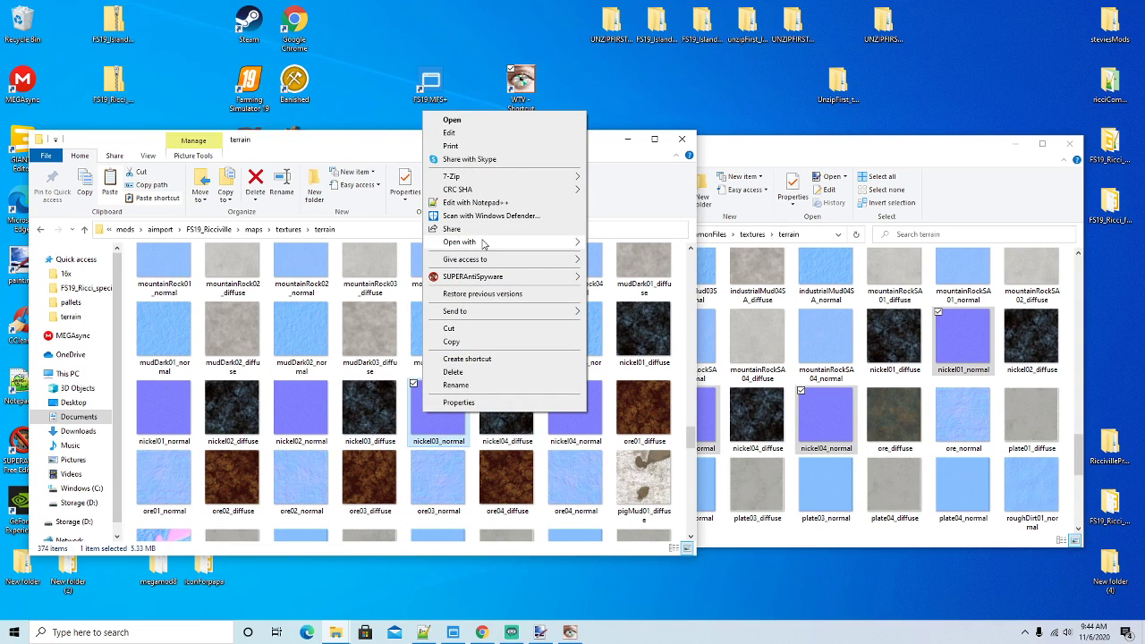
pyautogui.moveTo(483, 243)
pyautogui.click(618, 257)
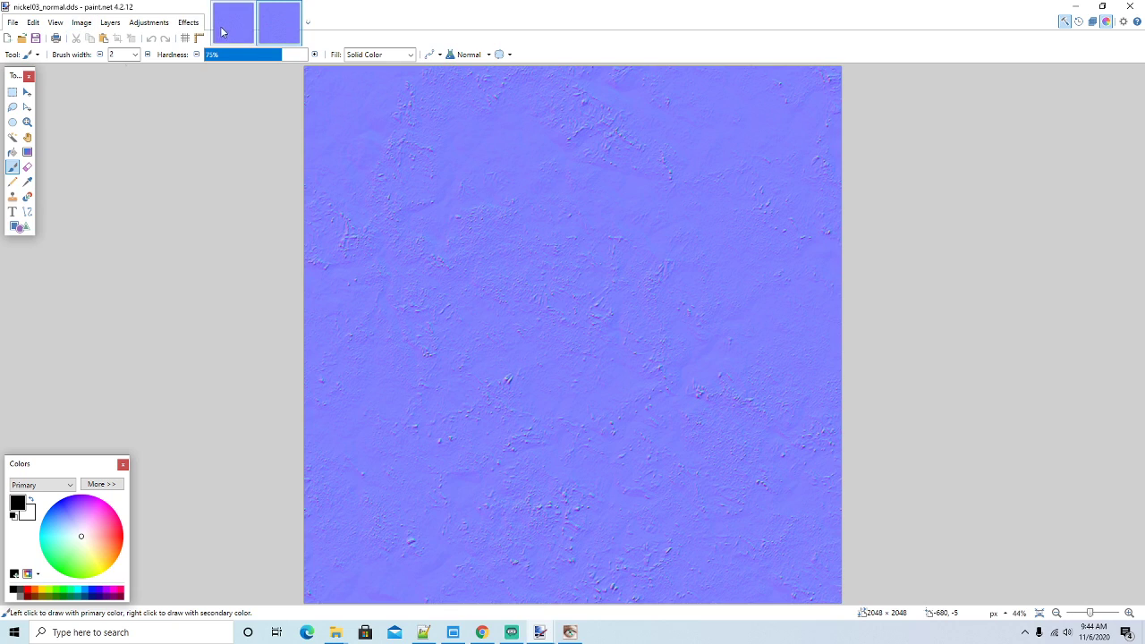
# Resize the nickel03_normal image to 512 by 512 pixels
pyautogui.click(88, 24)
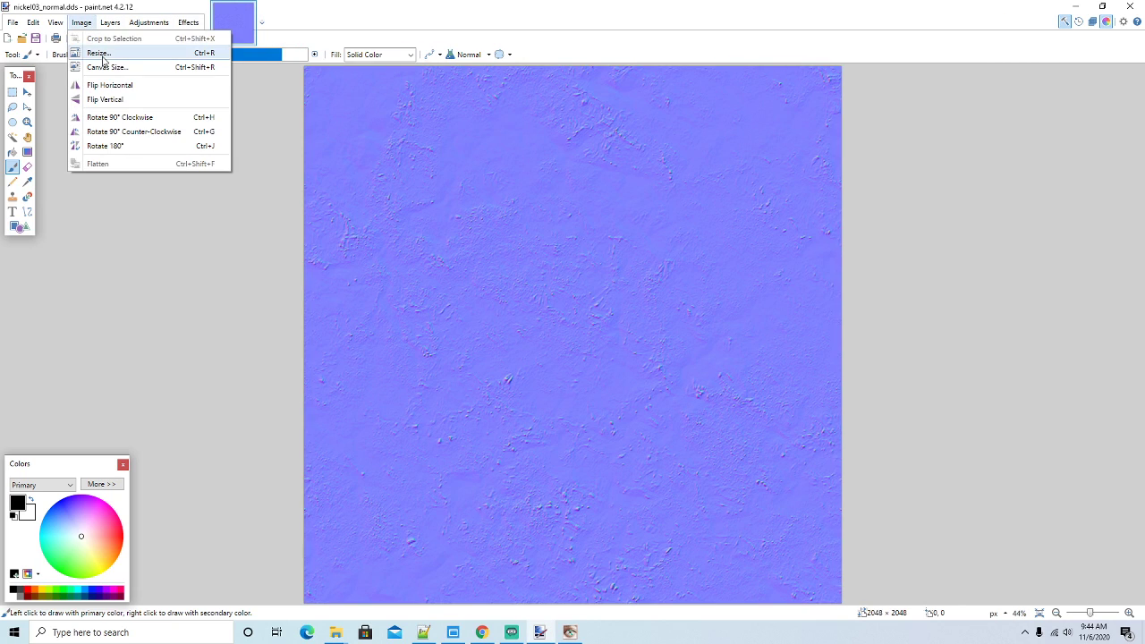
pyautogui.click(100, 53)
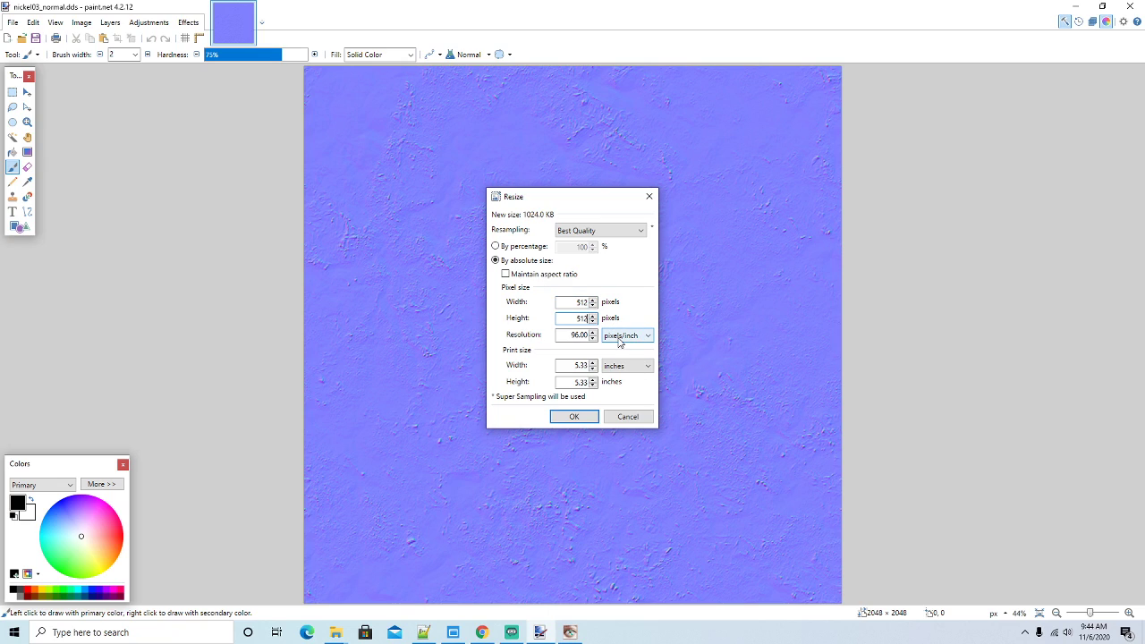
pyautogui.click(575, 417)
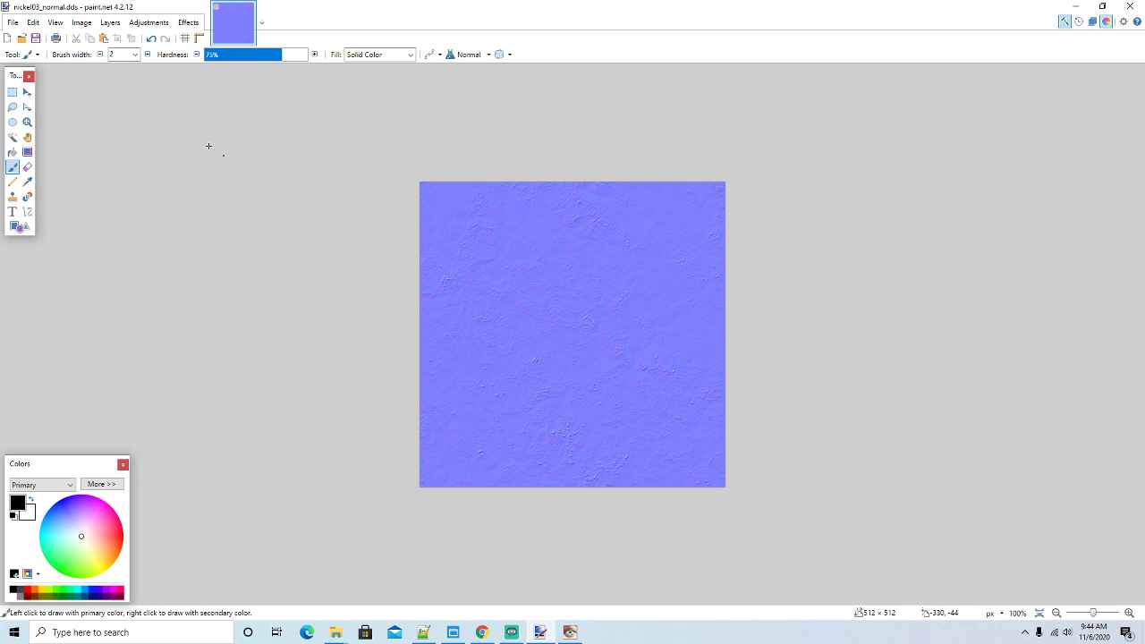
# Save the resized image over nickel03_normal.dds in the BC3 (Linear, DXT5) format and minimize paint.net
pyautogui.click(12, 22)
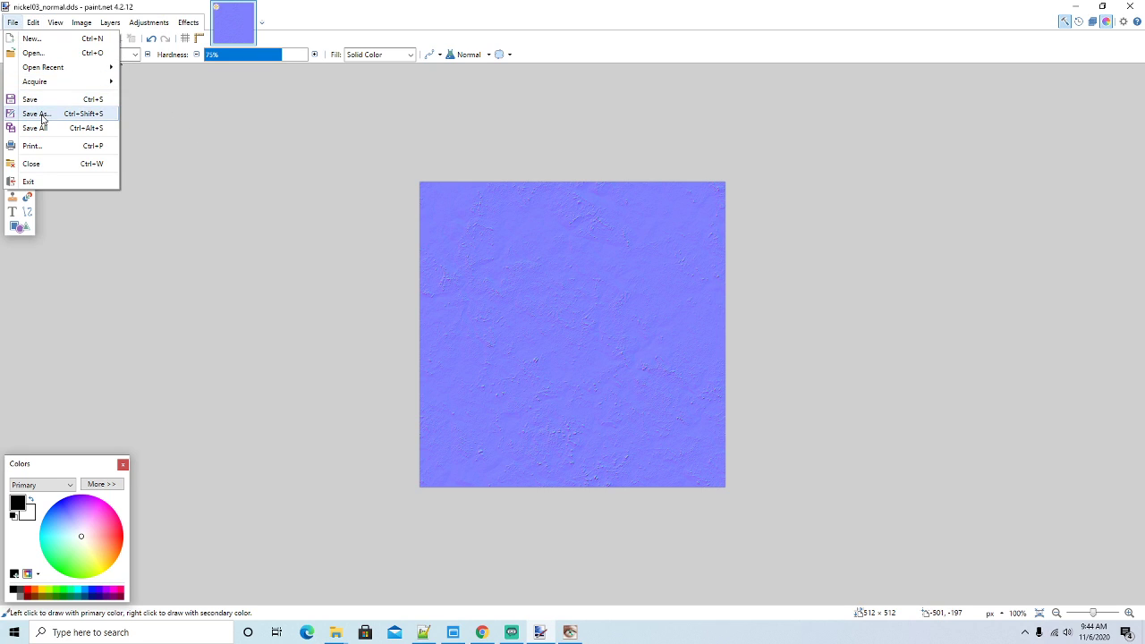
pyautogui.click(41, 114)
pyautogui.click(465, 303)
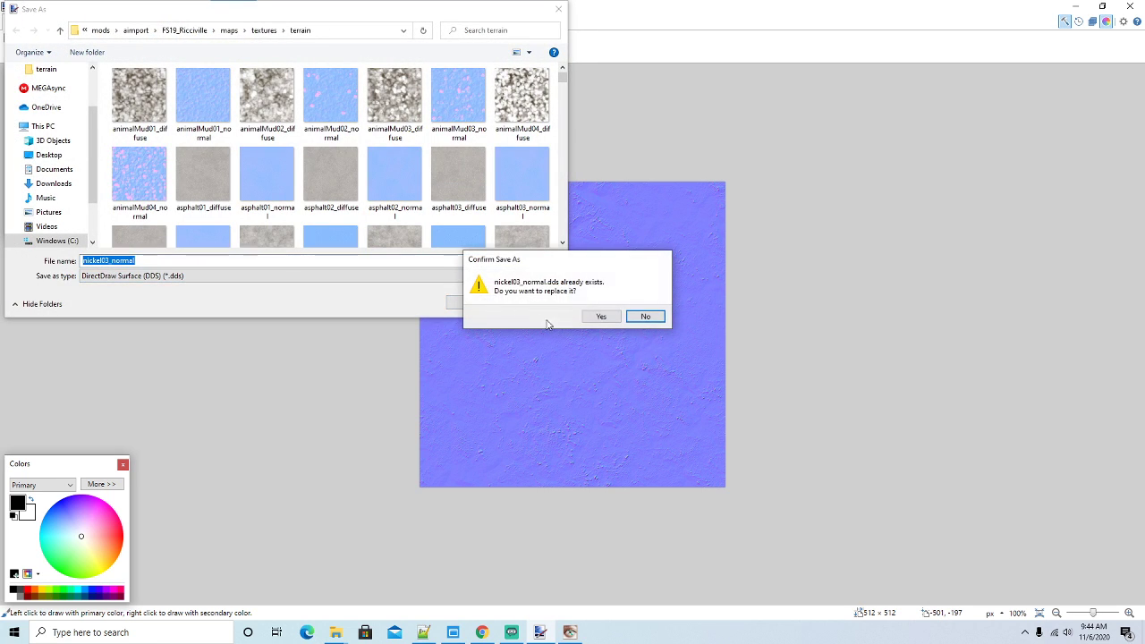
pyautogui.click(601, 316)
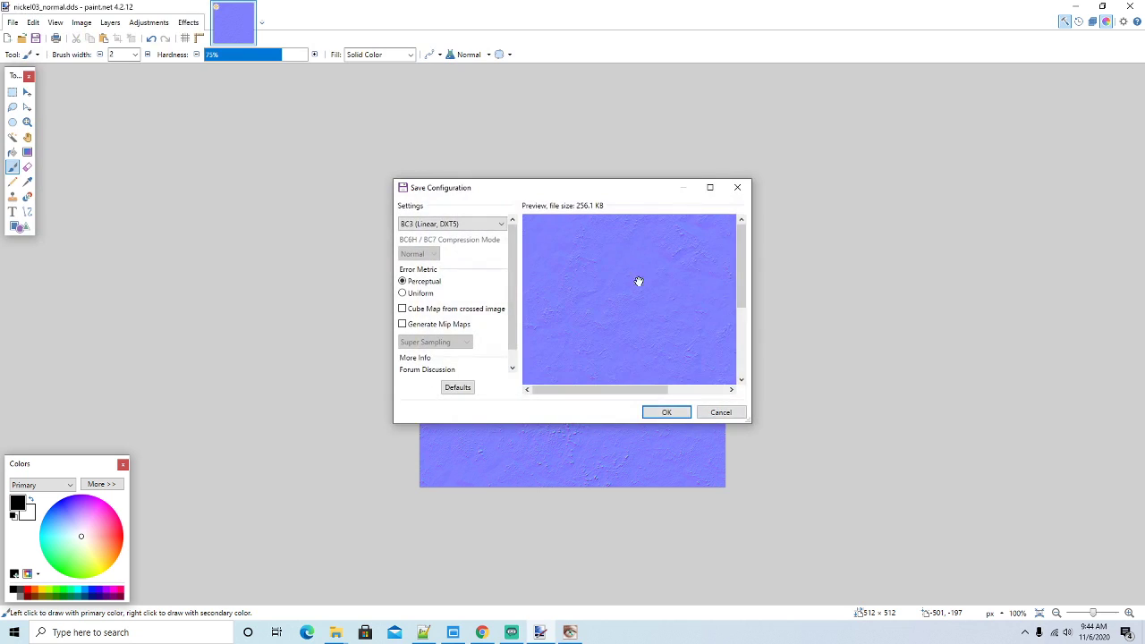
pyautogui.click(682, 415)
pyautogui.click(1076, 7)
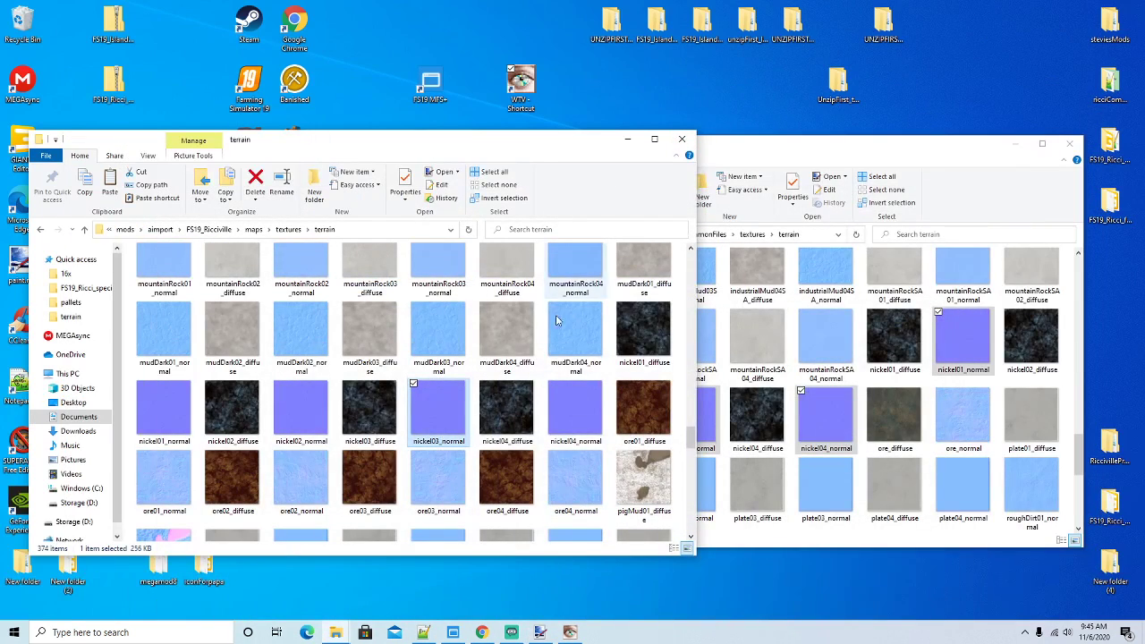
# Open nickel04_normal from the FS19_Ricciville terrain folder in paint.net and close the nickel03_normal image
pyautogui.rightClick(588, 407)
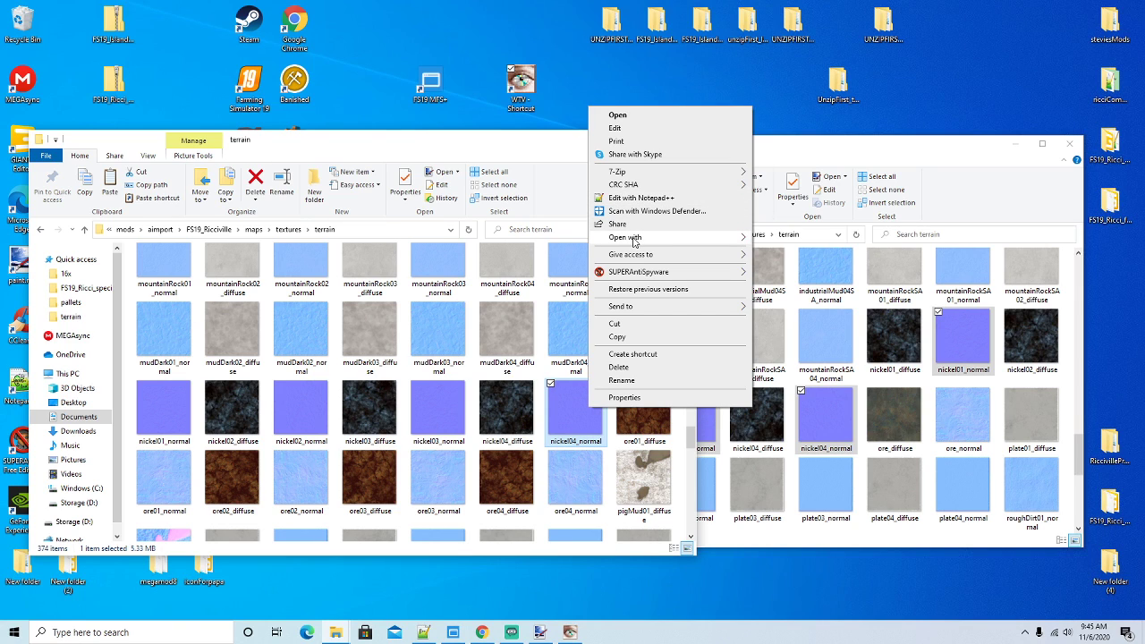
pyautogui.moveTo(636, 240)
pyautogui.click(774, 256)
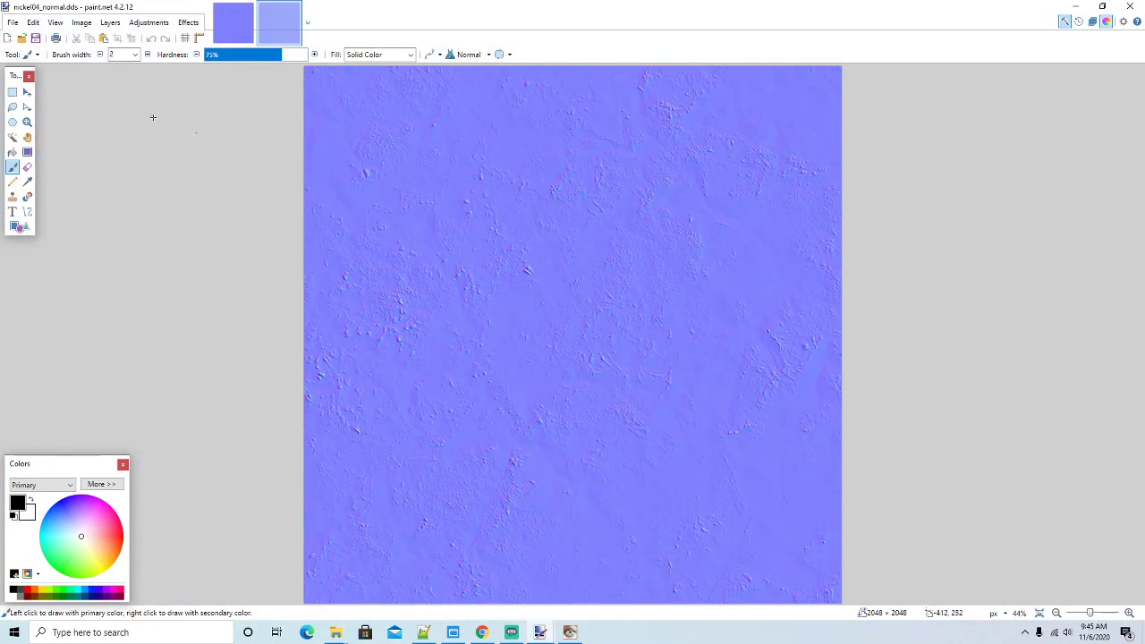
pyautogui.click(244, 16)
pyautogui.click(248, 9)
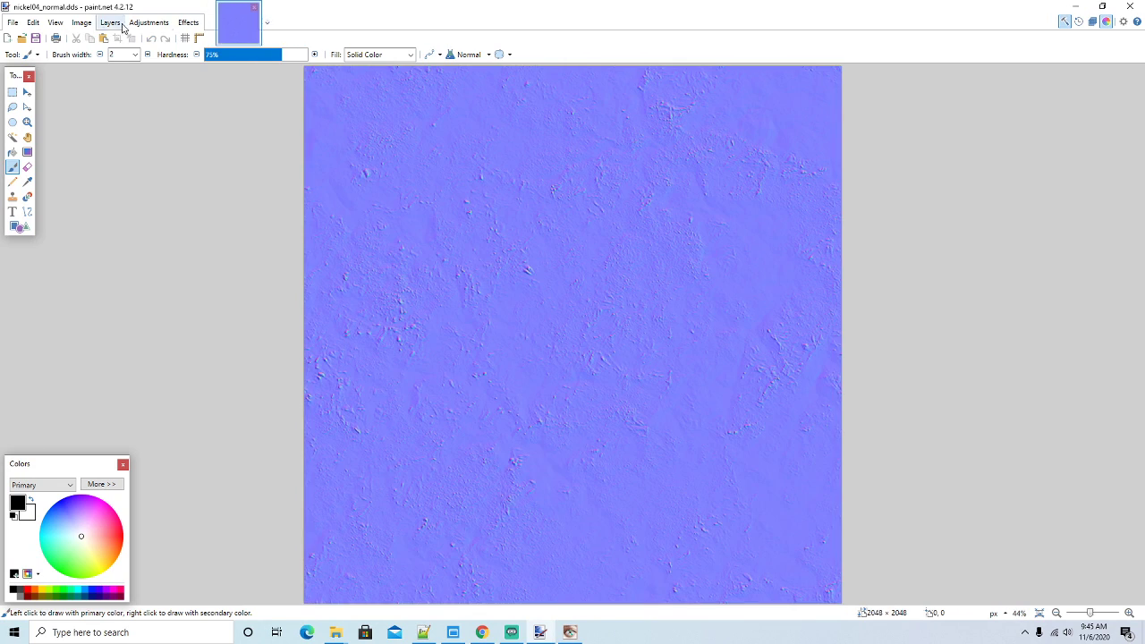
# Resize the nickel04_normal image to 512 by 512 pixels
pyautogui.click(13, 22)
pyautogui.click(89, 52)
pyautogui.write('512')
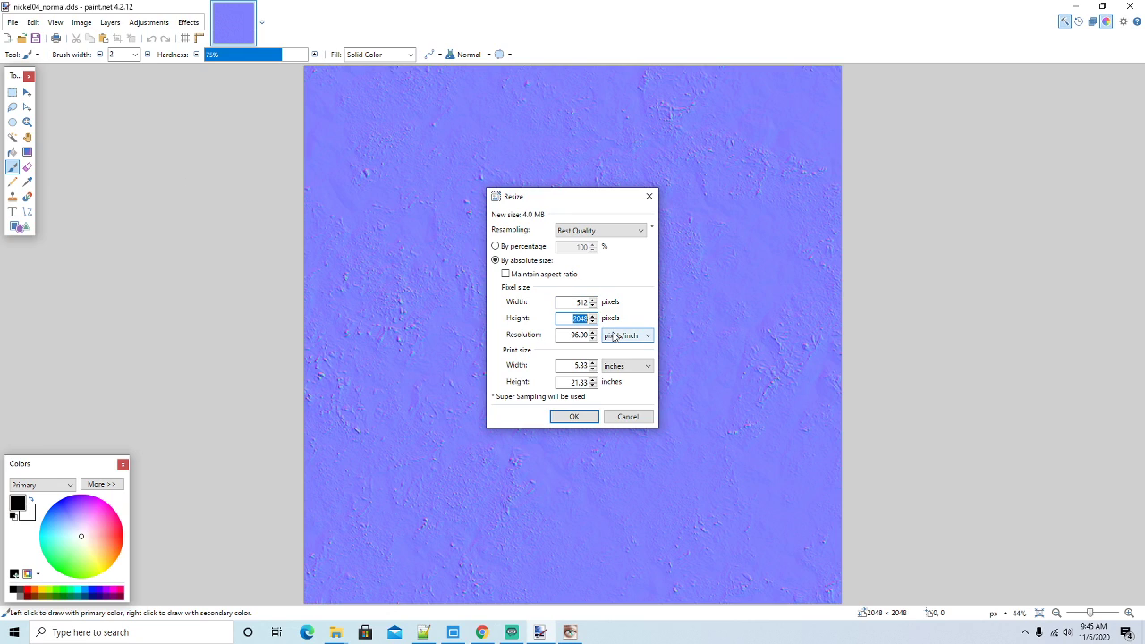
pyautogui.click(574, 417)
# Save the resized image over nickel04_normal.dds in the BC3 (Linear, DXT5) format and close paint.net
pyautogui.click(14, 22)
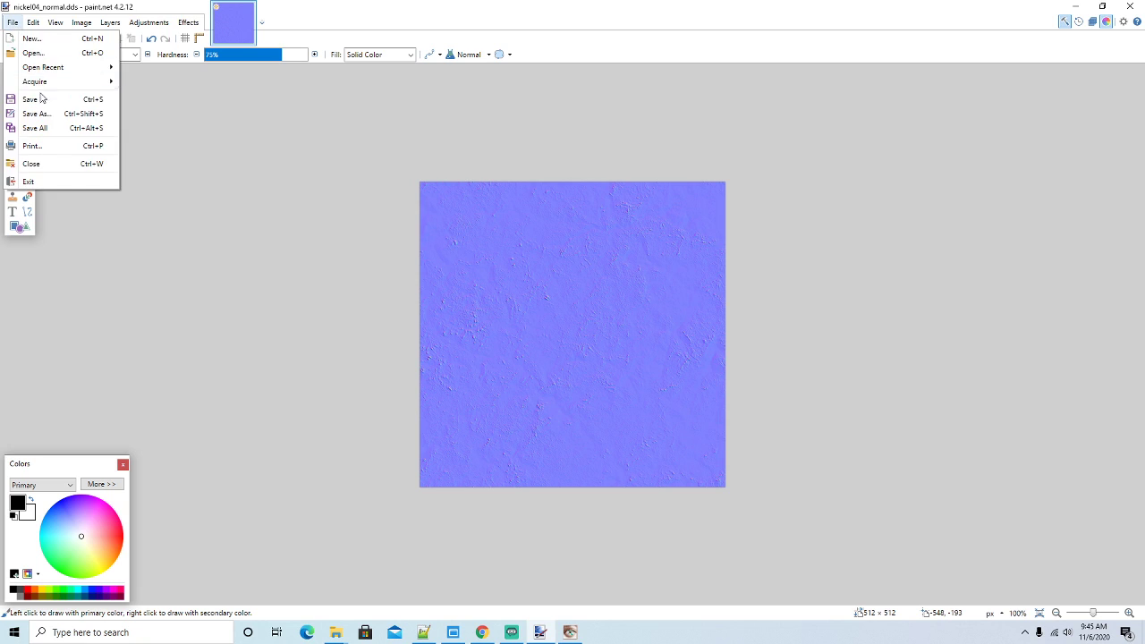
pyautogui.click(38, 113)
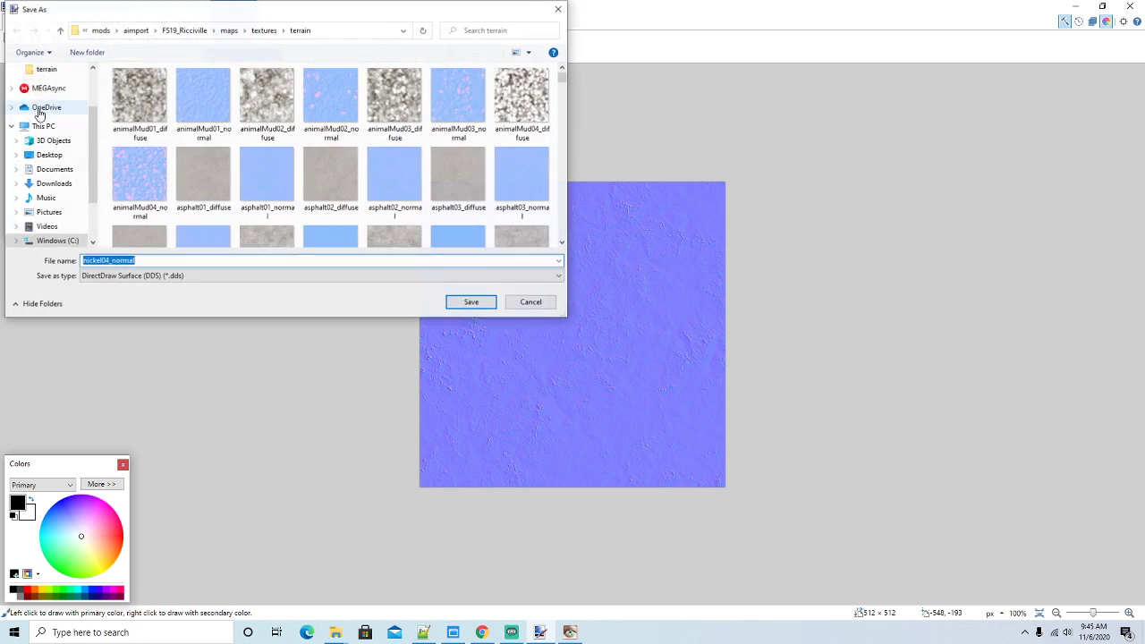
pyautogui.click(470, 302)
pyautogui.click(631, 316)
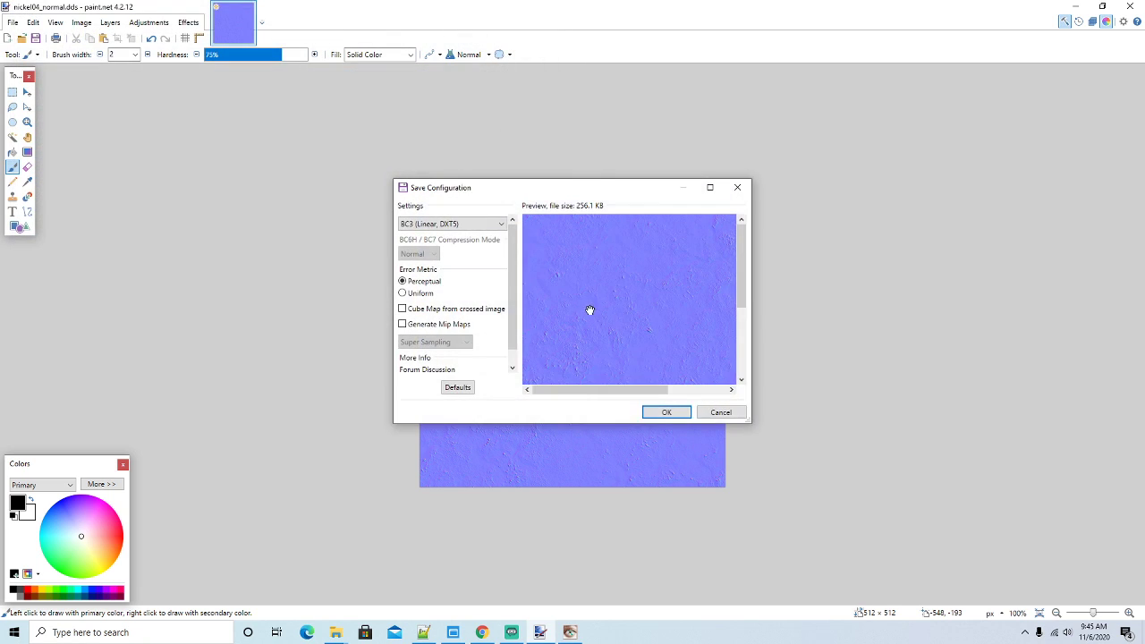
pyautogui.click(667, 413)
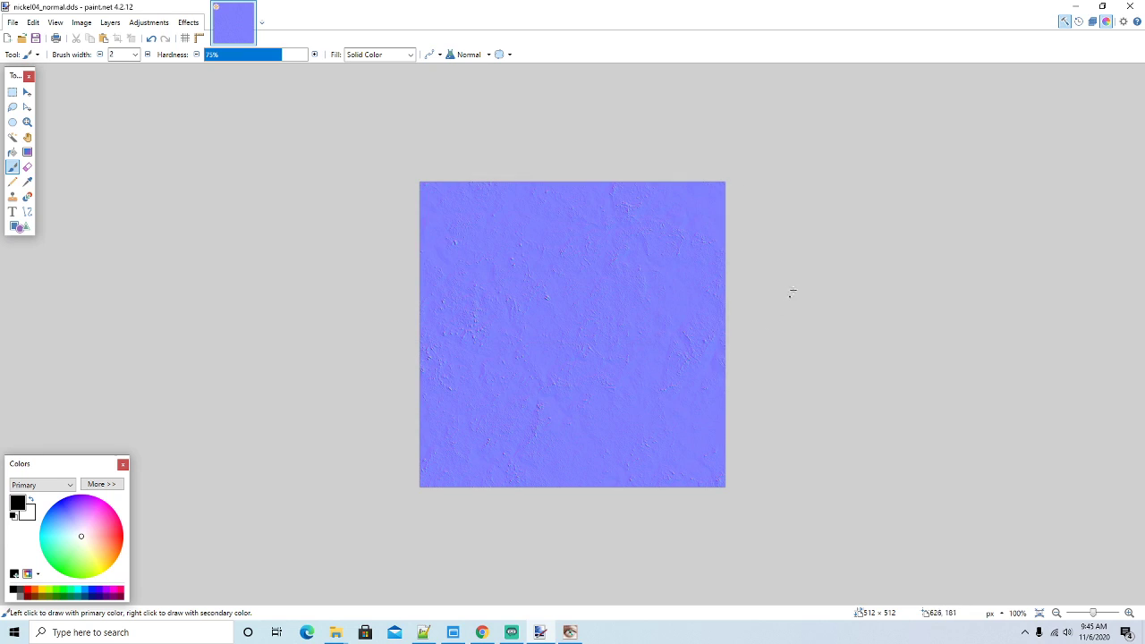
pyautogui.click(1131, 7)
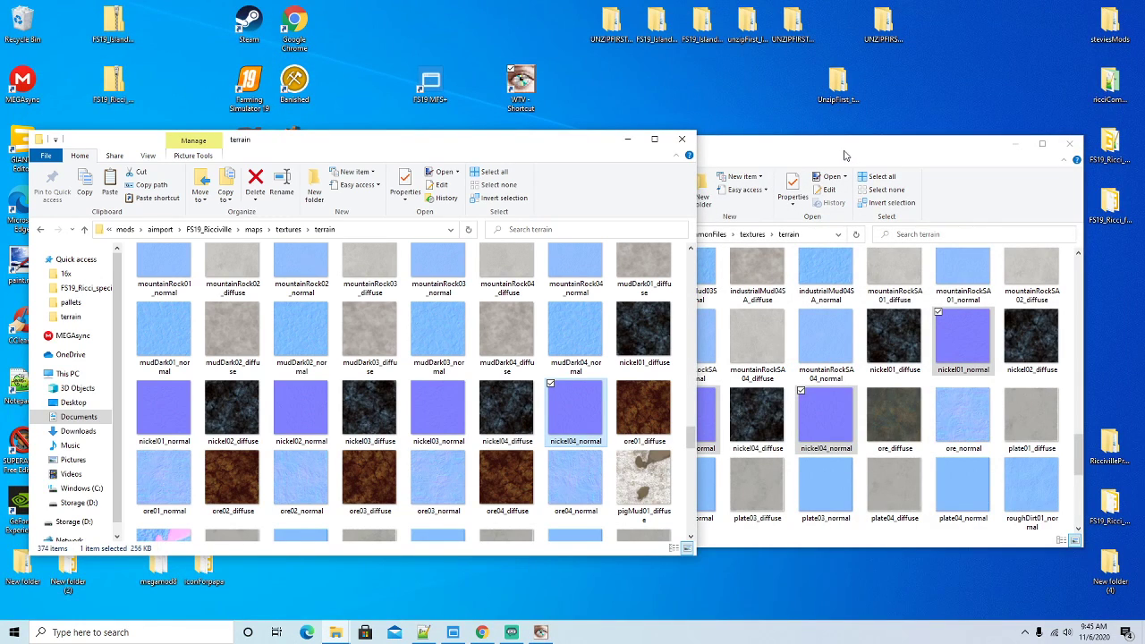
pyautogui.moveTo(843, 156); pyautogui.dragTo(849, 147)
pyautogui.moveTo(366, 149); pyautogui.dragTo(386, 139)
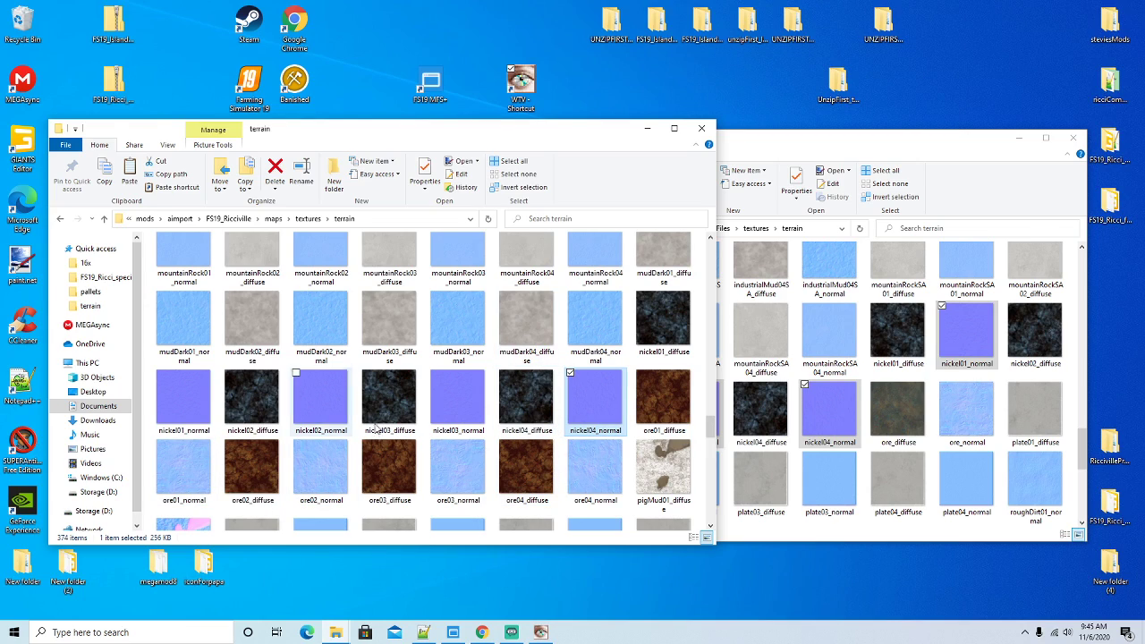
pyautogui.moveTo(443, 136); pyautogui.dragTo(452, 114)
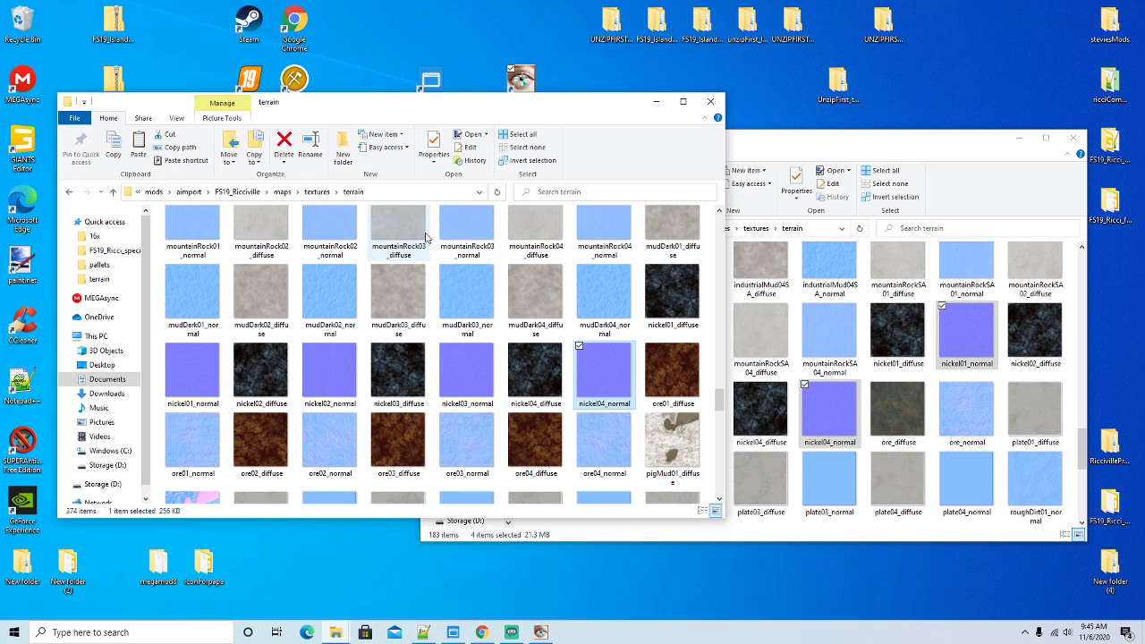
pyautogui.moveTo(349, 106); pyautogui.dragTo(341, 79)
pyautogui.click(338, 633)
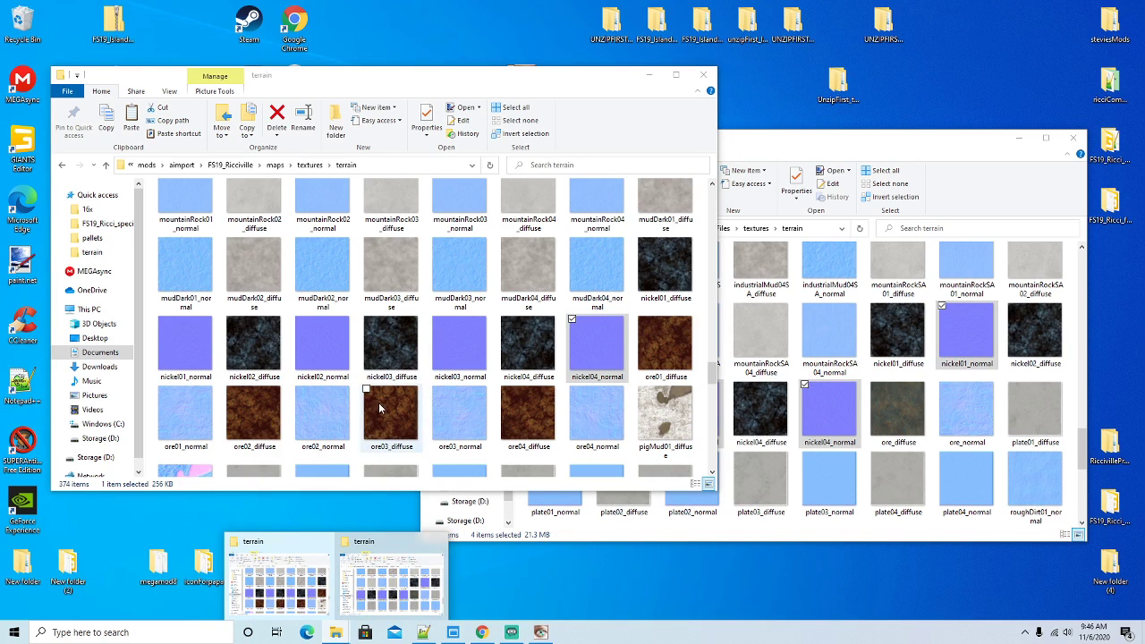
pyautogui.click(425, 82)
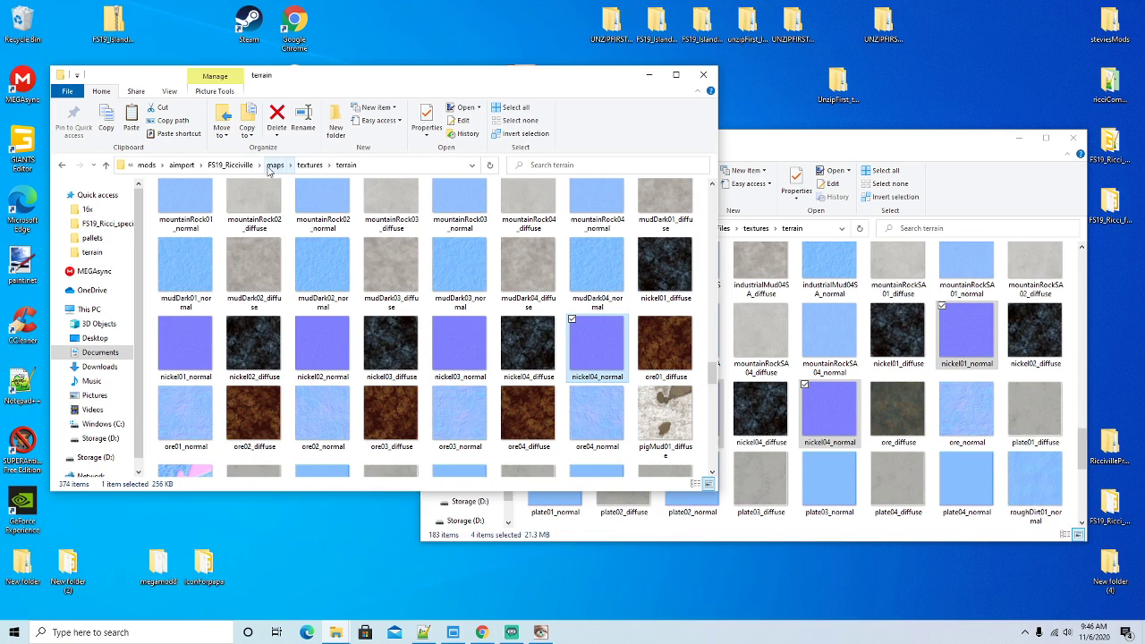
# Open the map folder inside the FS19_Ricciville maps folder and locate the coal weight files
pyautogui.click(230, 164)
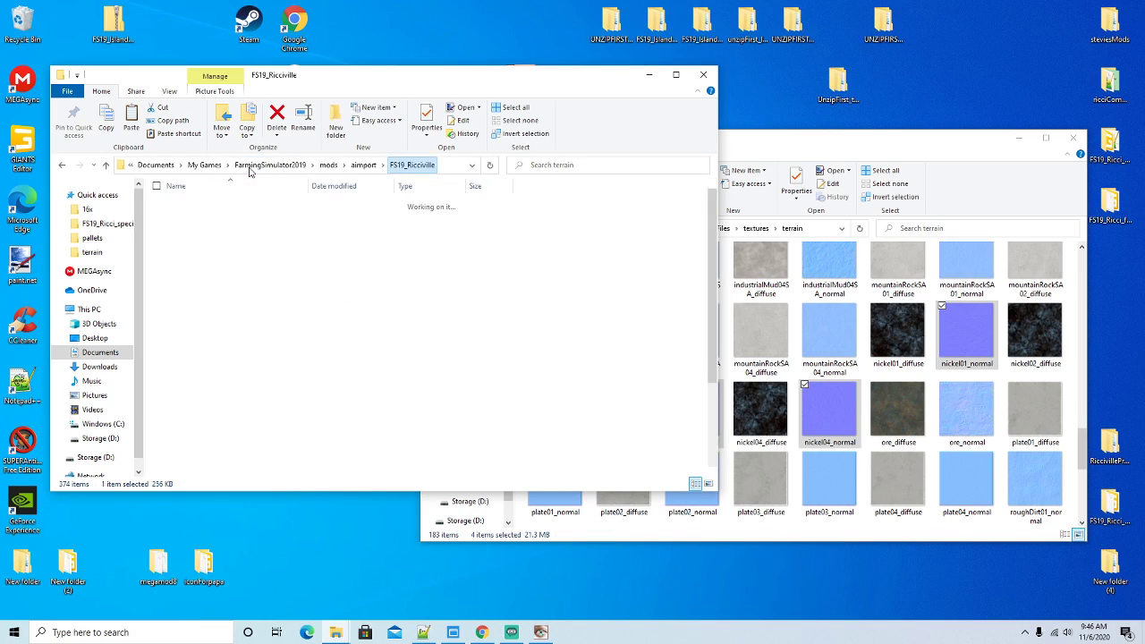
pyautogui.doubleClick(188, 279)
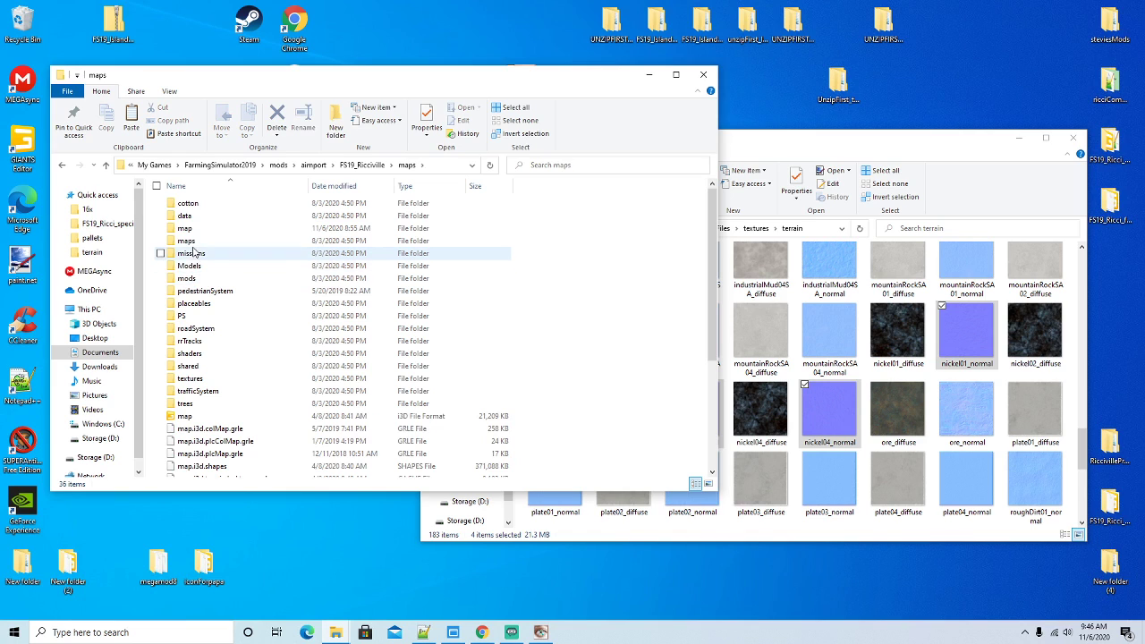
pyautogui.doubleClick(185, 229)
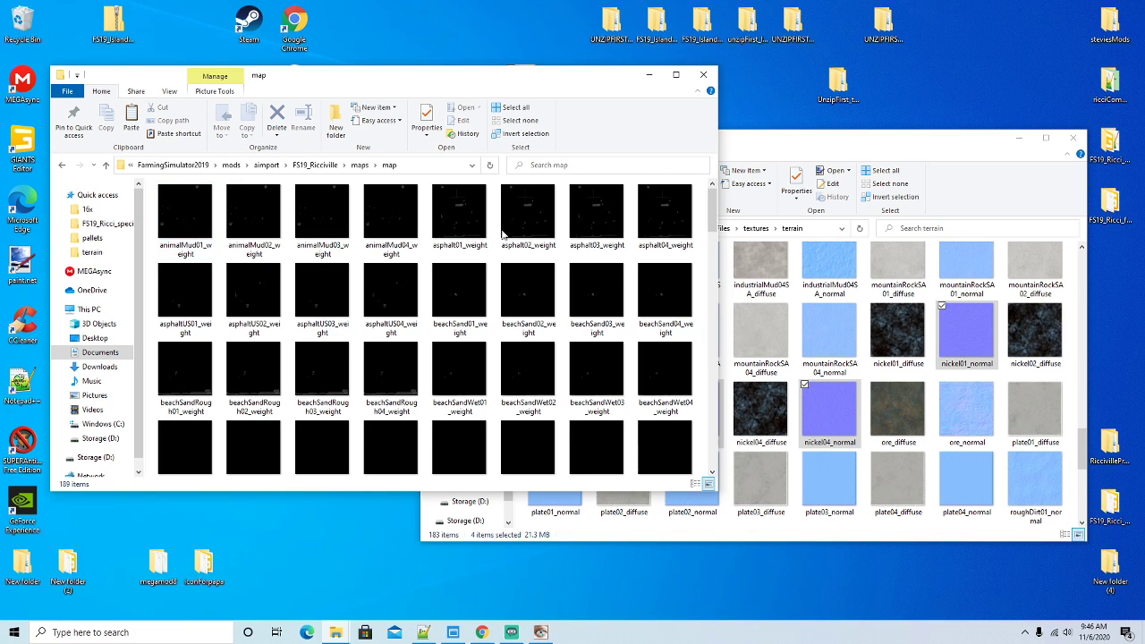
pyautogui.moveTo(711, 217); pyautogui.dragTo(680, 242)
pyautogui.scroll(-1, 680, 242)
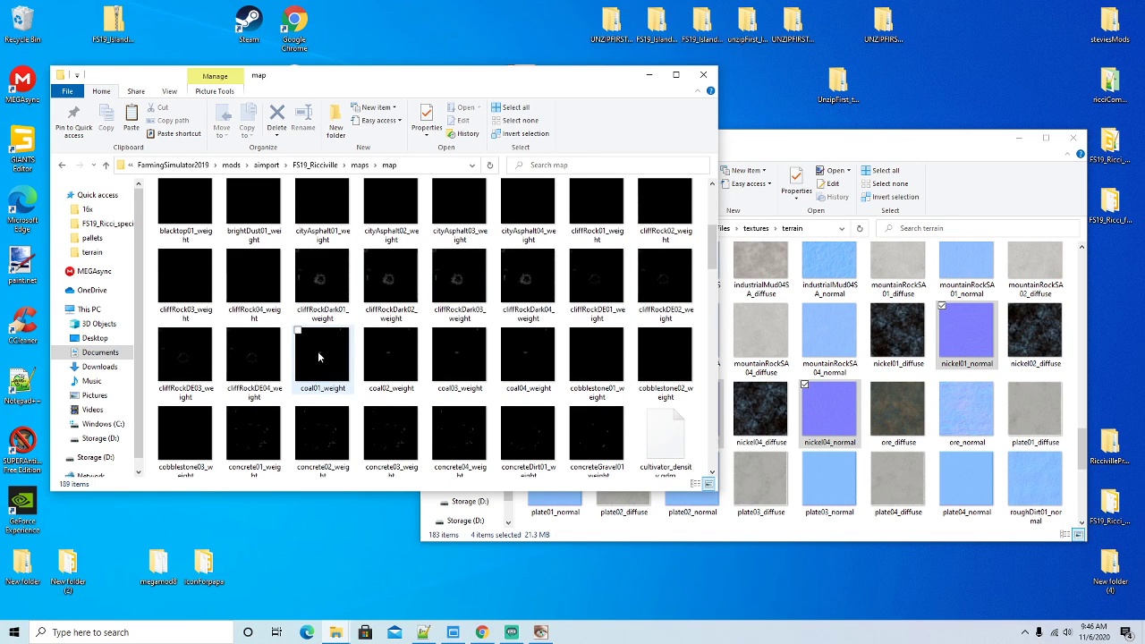
# Copy coal01_weight, open it in the WTV viewer to check its format, and close the viewer
pyautogui.rightClick(318, 354)
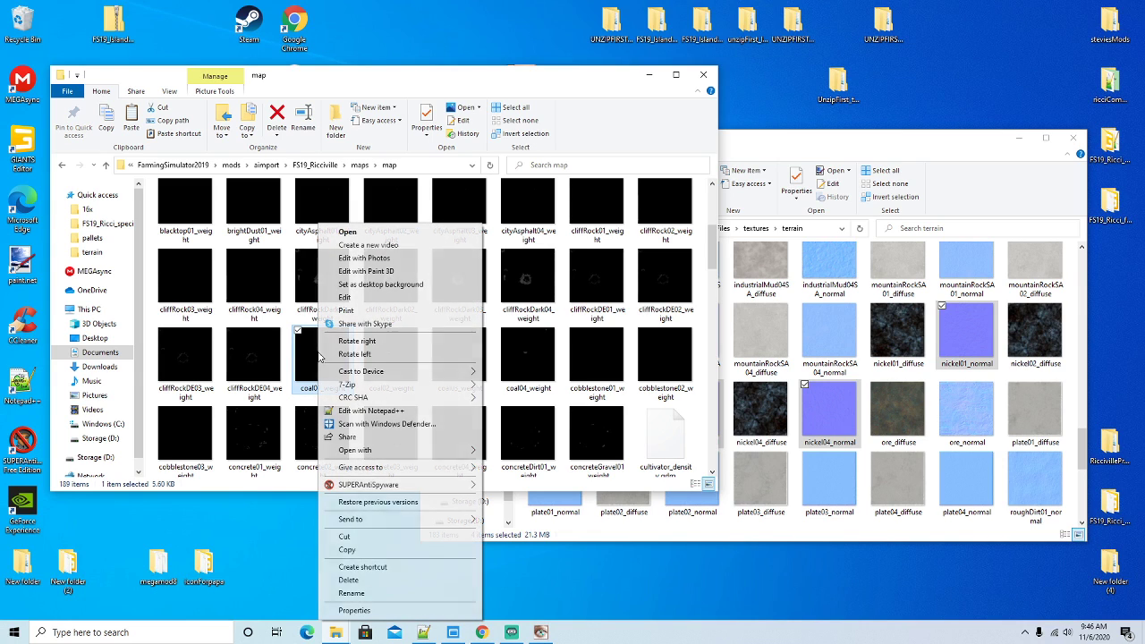
pyautogui.click(418, 76)
pyautogui.moveTo(417, 77); pyautogui.dragTo(401, 128)
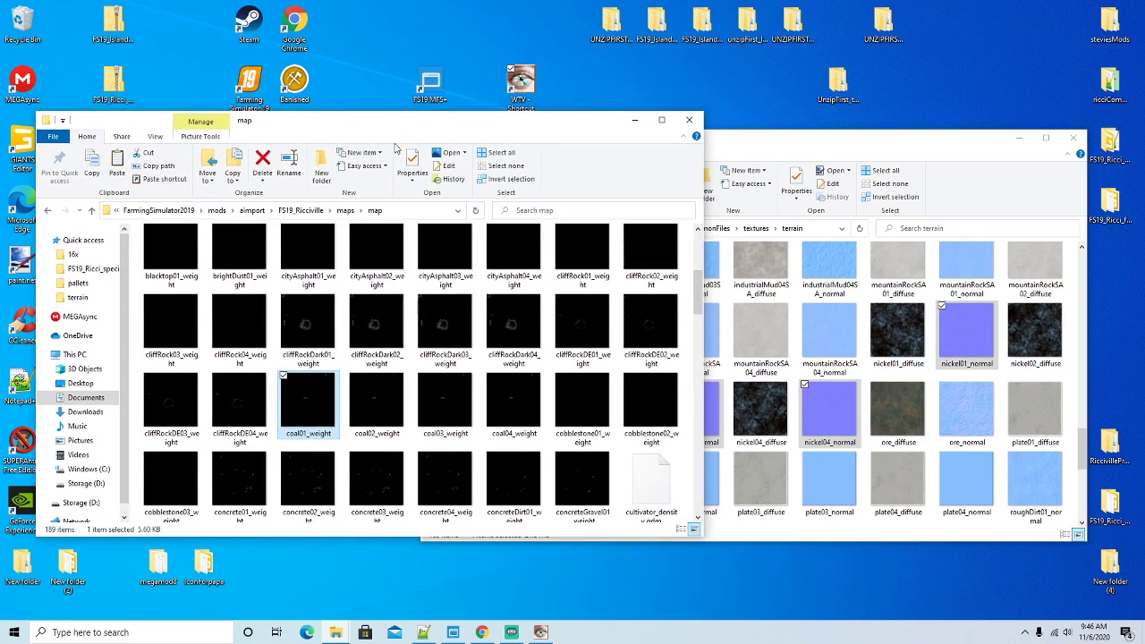
pyautogui.rightClick(317, 399)
pyautogui.click(356, 331)
pyautogui.click(522, 82)
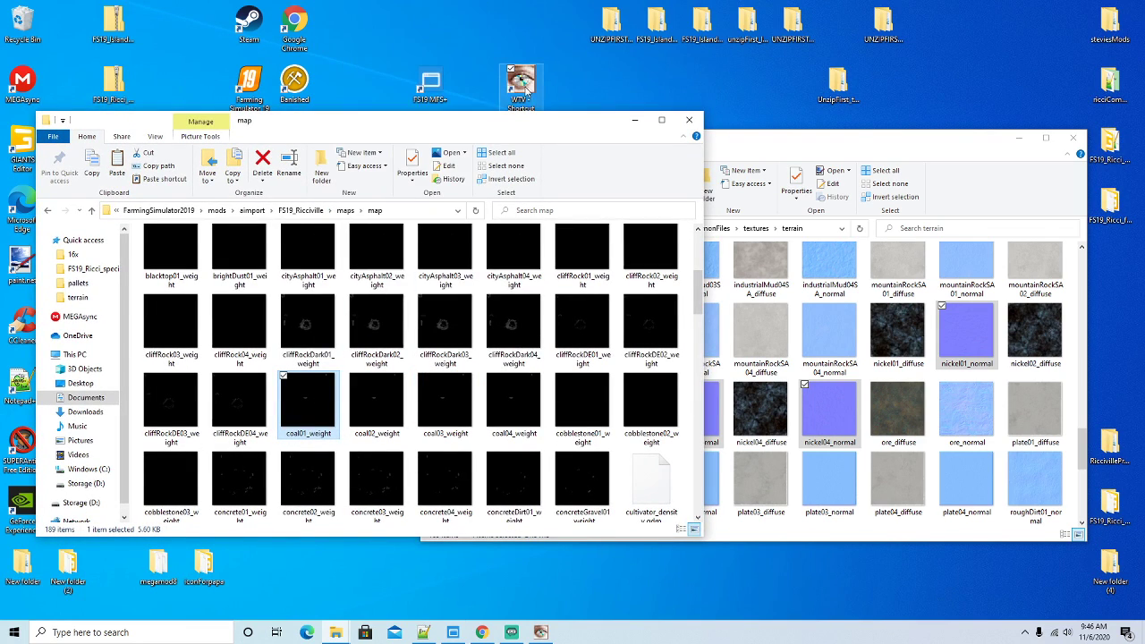
pyautogui.rightClick(526, 87)
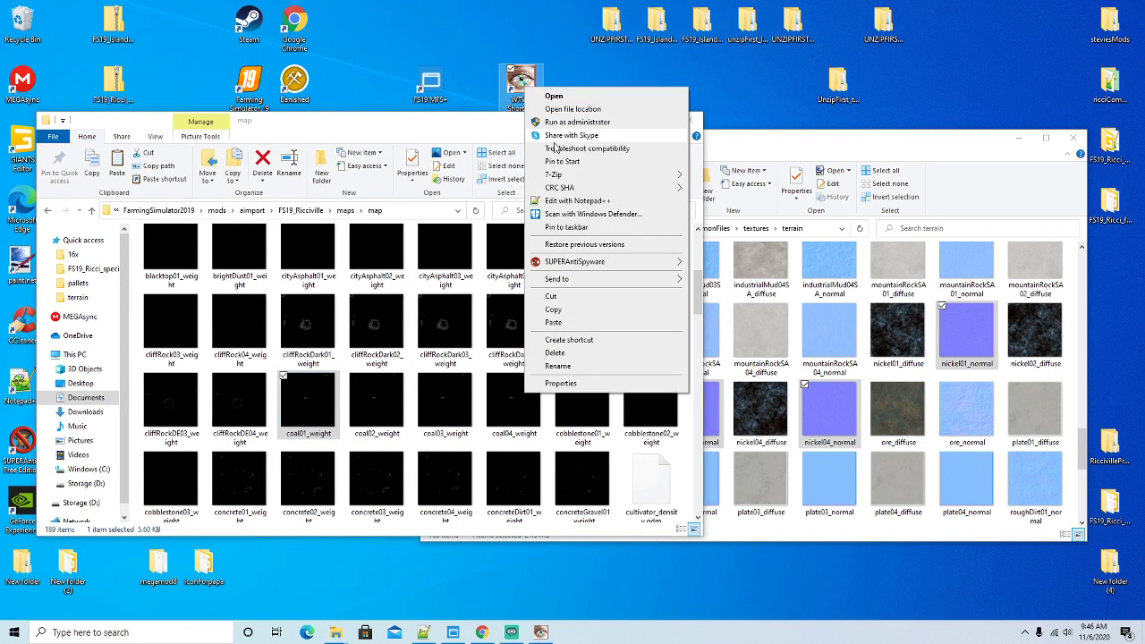
pyautogui.click(554, 322)
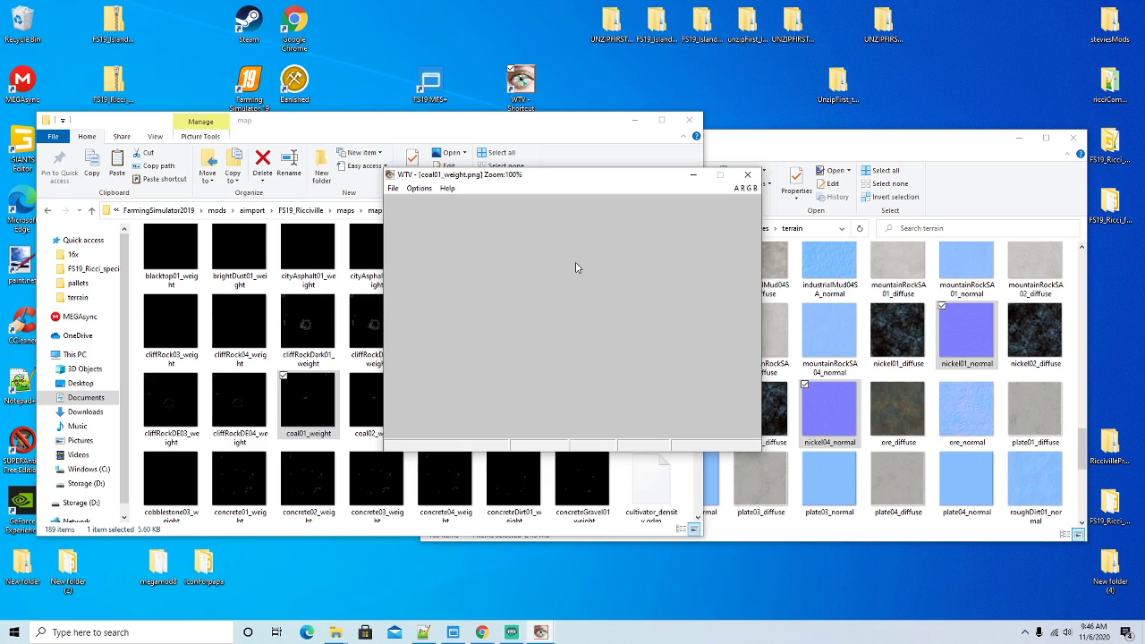
pyautogui.click(747, 175)
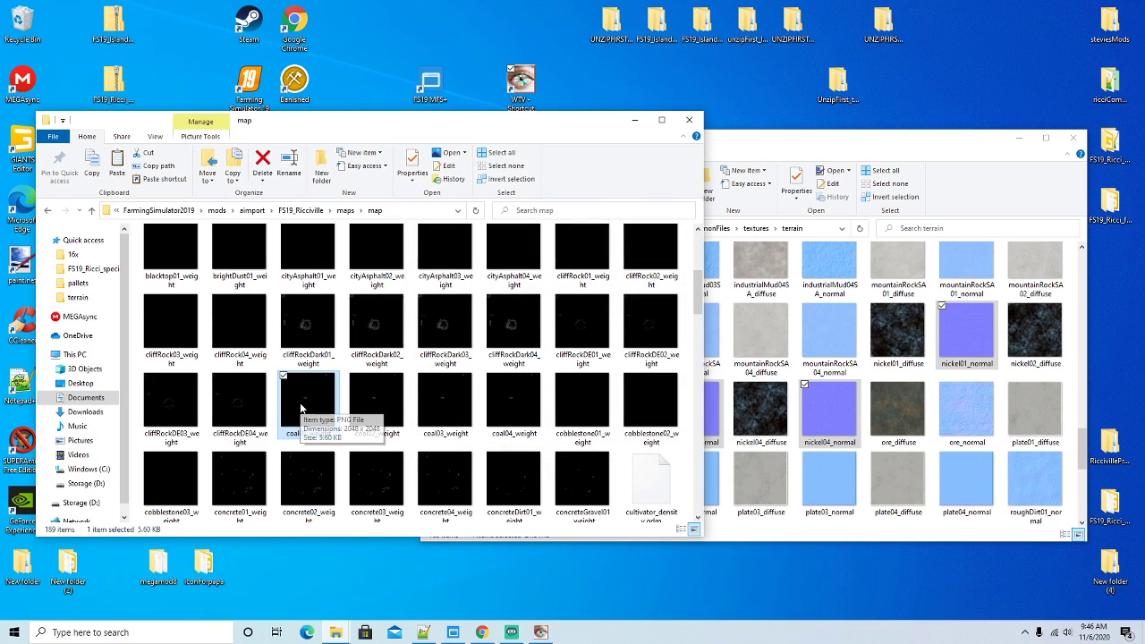
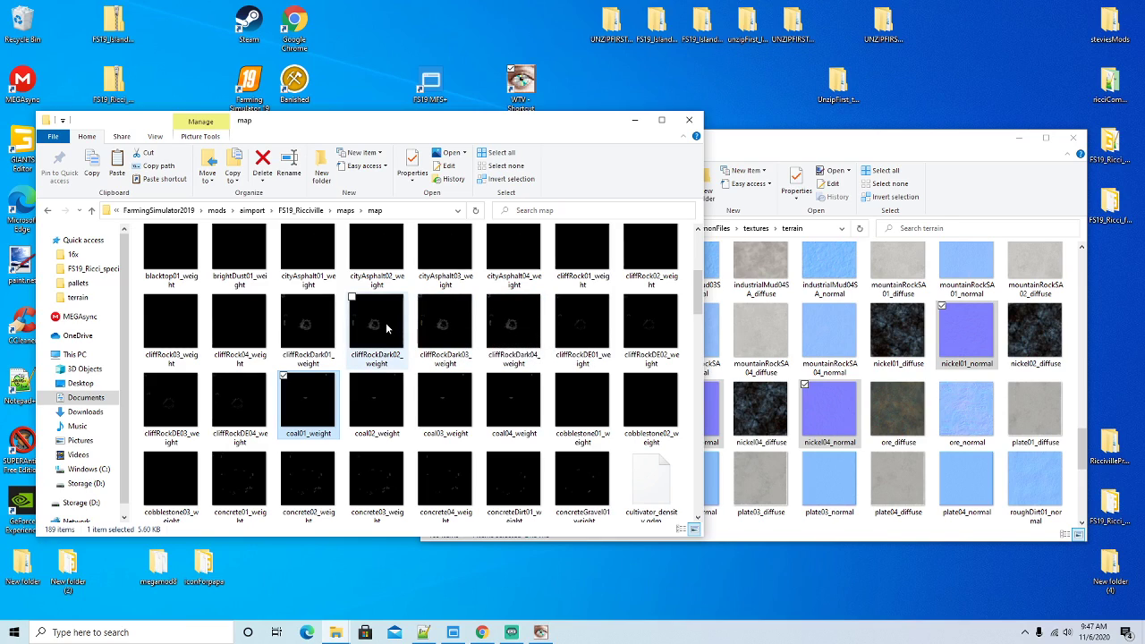
# Switch the FS19_Island_commonFiles terrain window to the mapSA folder of FS19_Ricci_Islands in the 16x mods folder
pyautogui.click(809, 155)
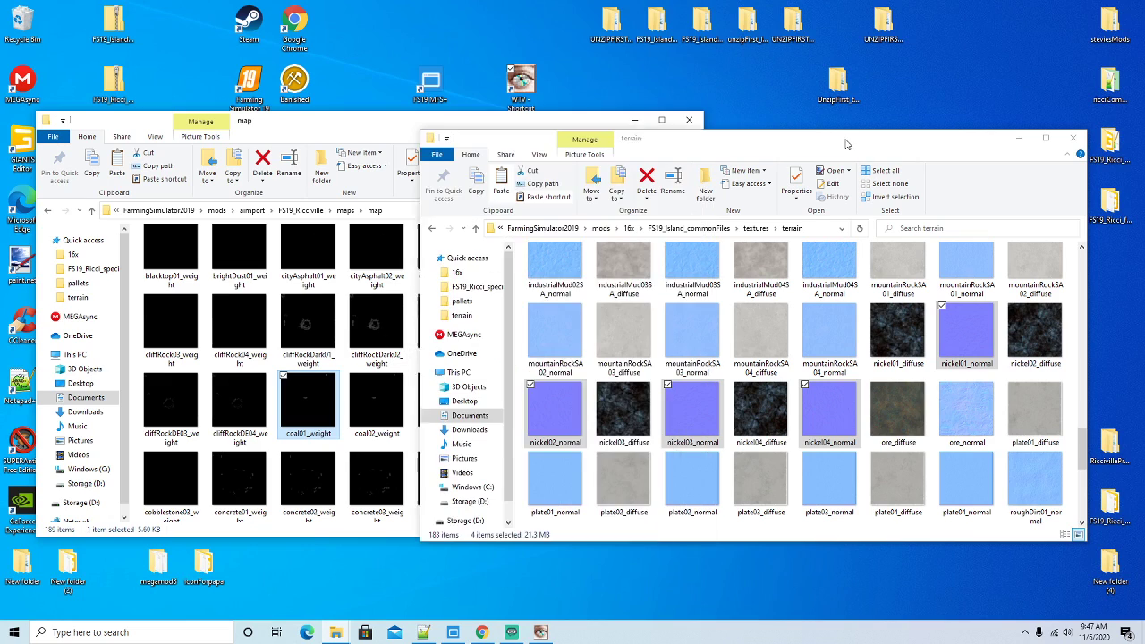
pyautogui.moveTo(771, 145); pyautogui.dragTo(788, 134)
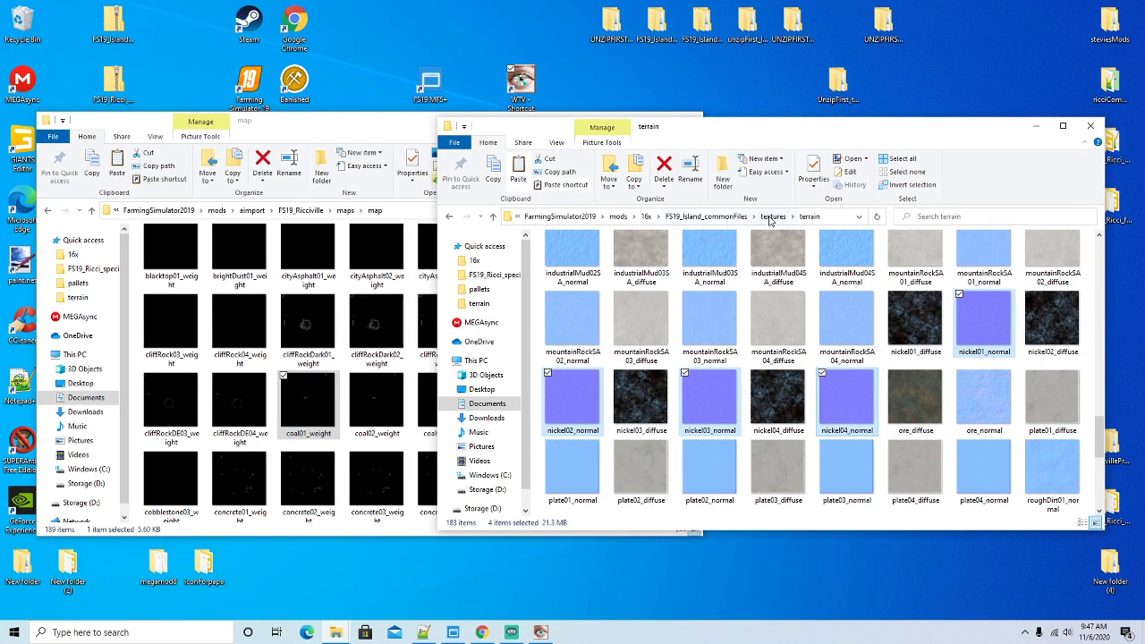
pyautogui.click(647, 217)
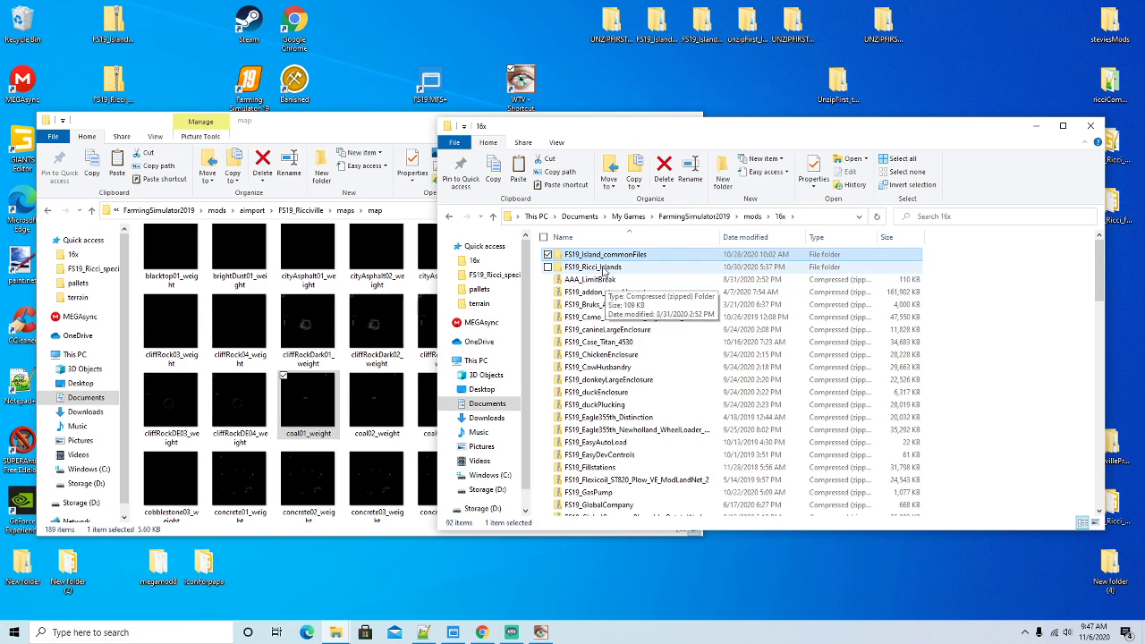
pyautogui.doubleClick(594, 267)
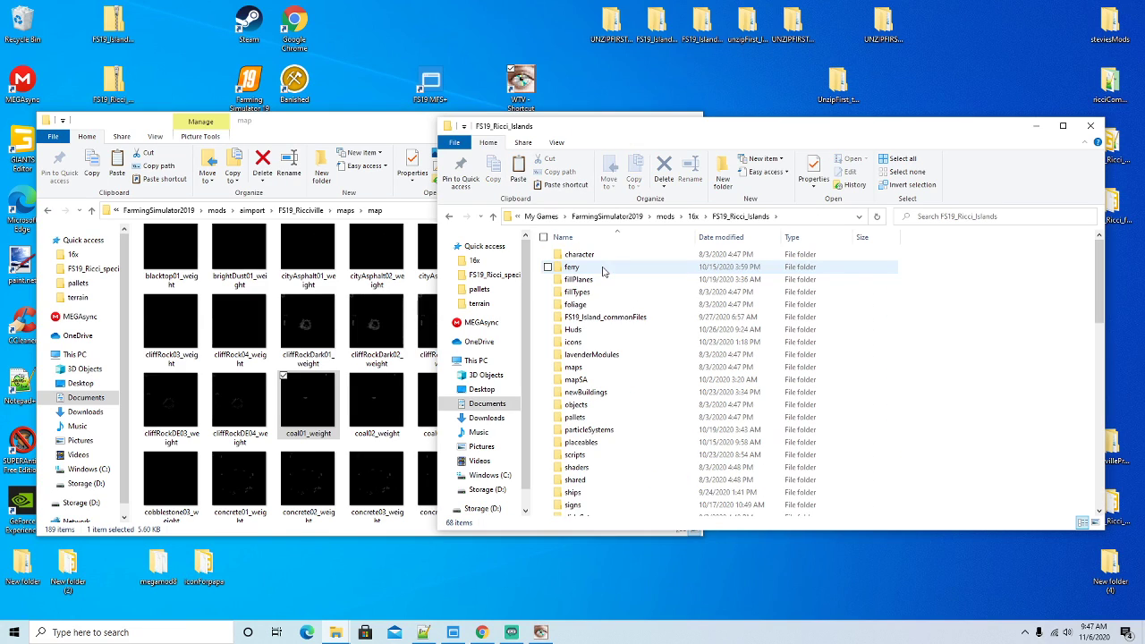
pyautogui.doubleClick(598, 381)
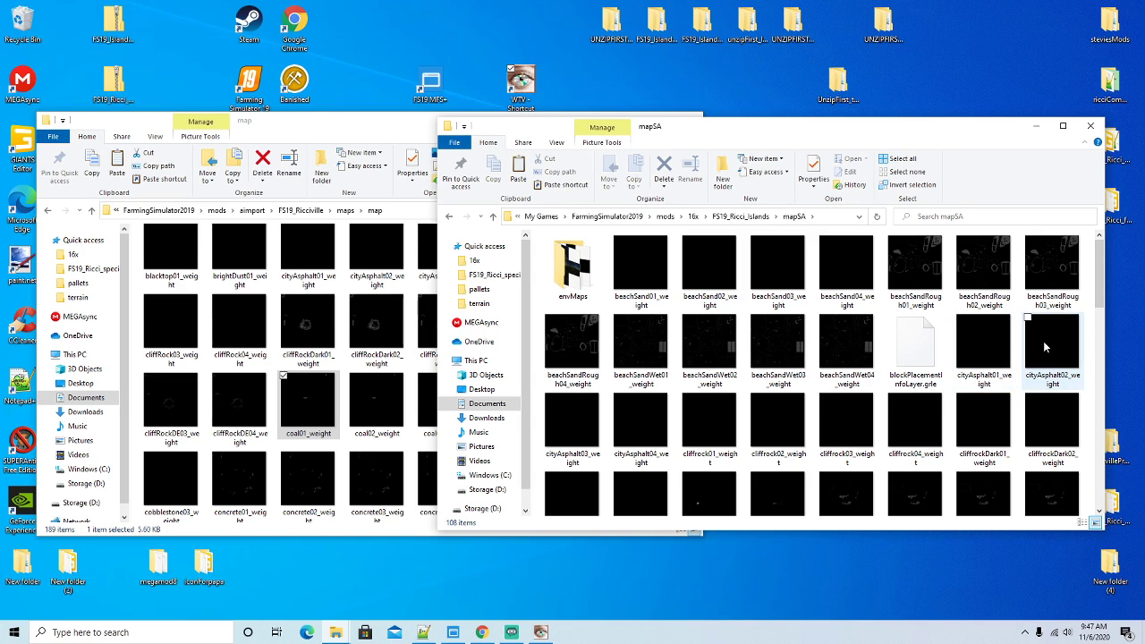
pyautogui.moveTo(750, 132); pyautogui.dragTo(756, 143)
# Make a copy of the blank weight file zcopy_weightCopyCopy inside the FS19_Ricciville map folder
pyautogui.click(318, 123)
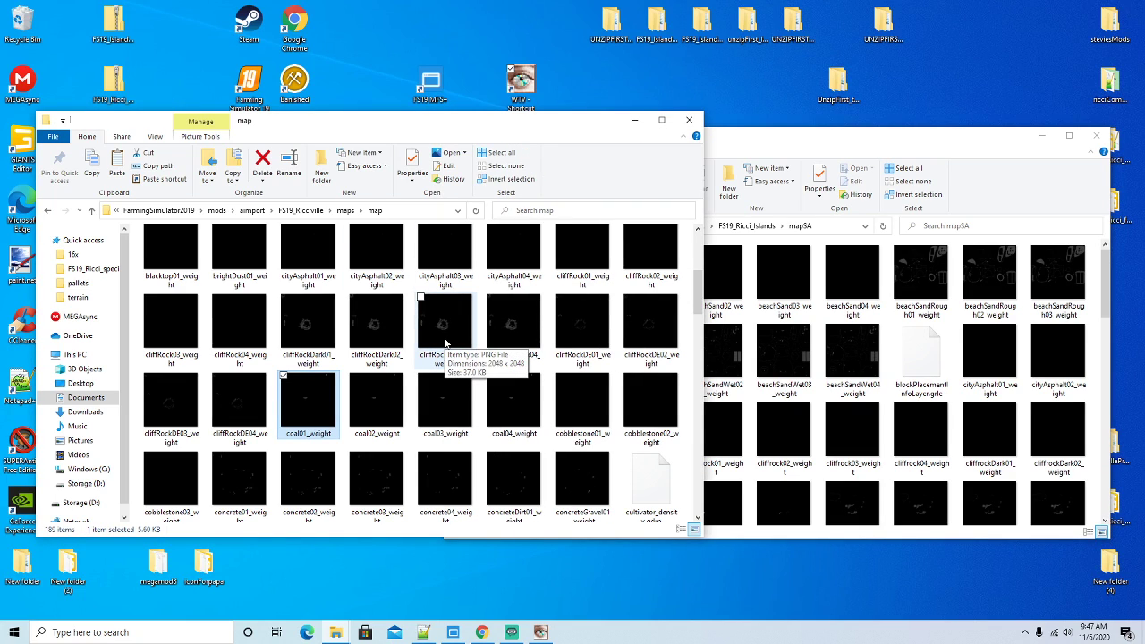
pyautogui.moveTo(701, 298); pyautogui.dragTo(699, 491)
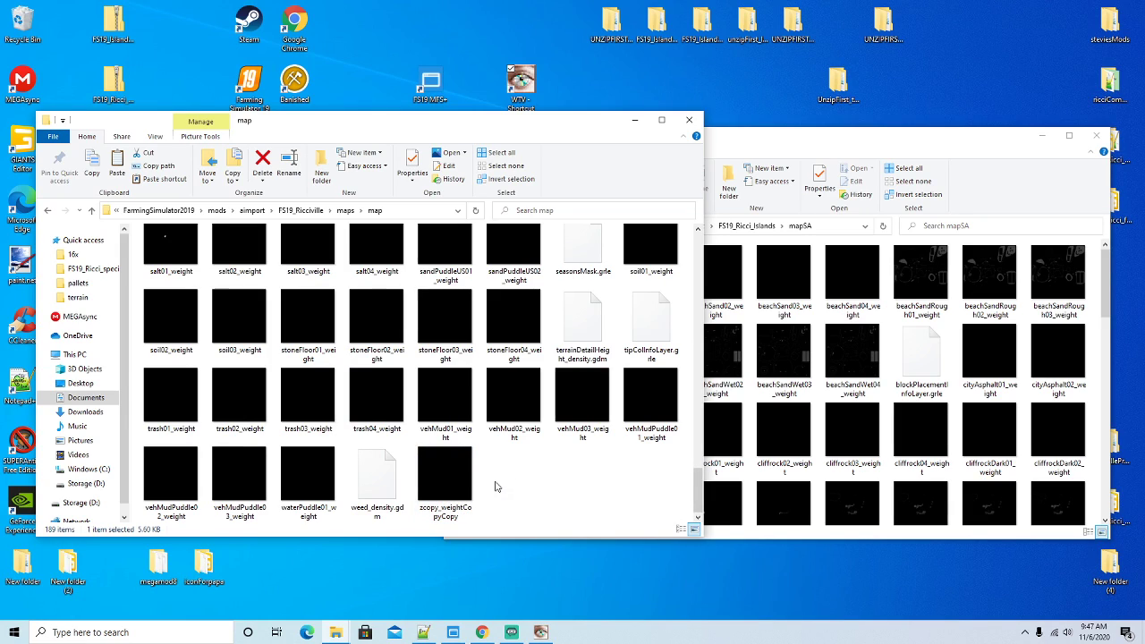
pyautogui.click(442, 484)
pyautogui.rightClick(442, 487)
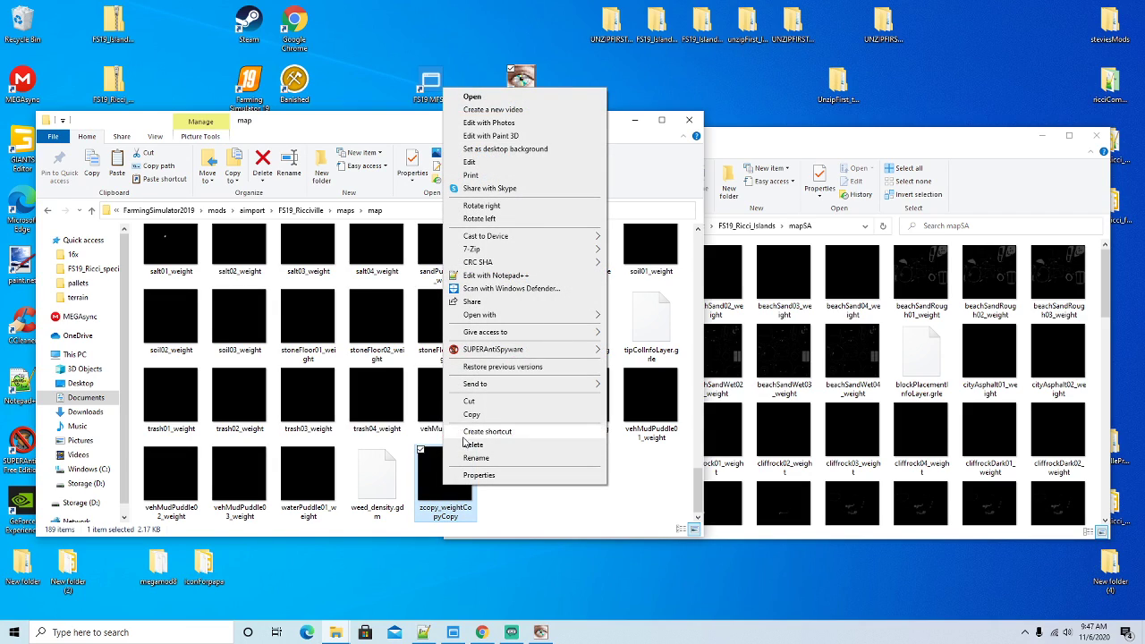
pyautogui.click(528, 489)
pyautogui.rightClick(528, 488)
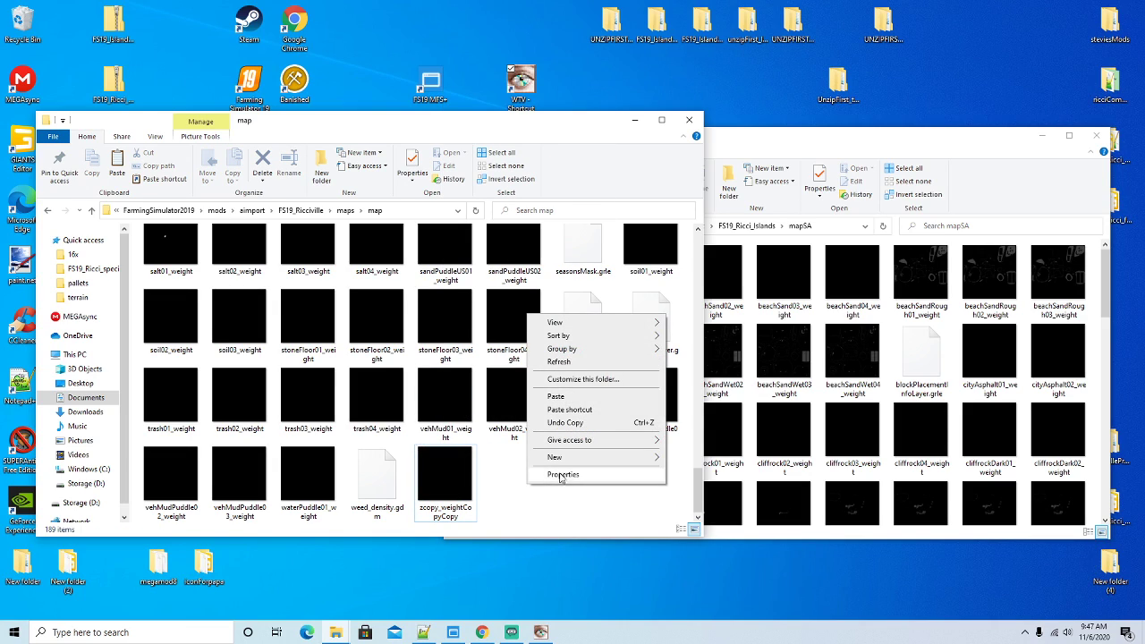
pyautogui.click(557, 398)
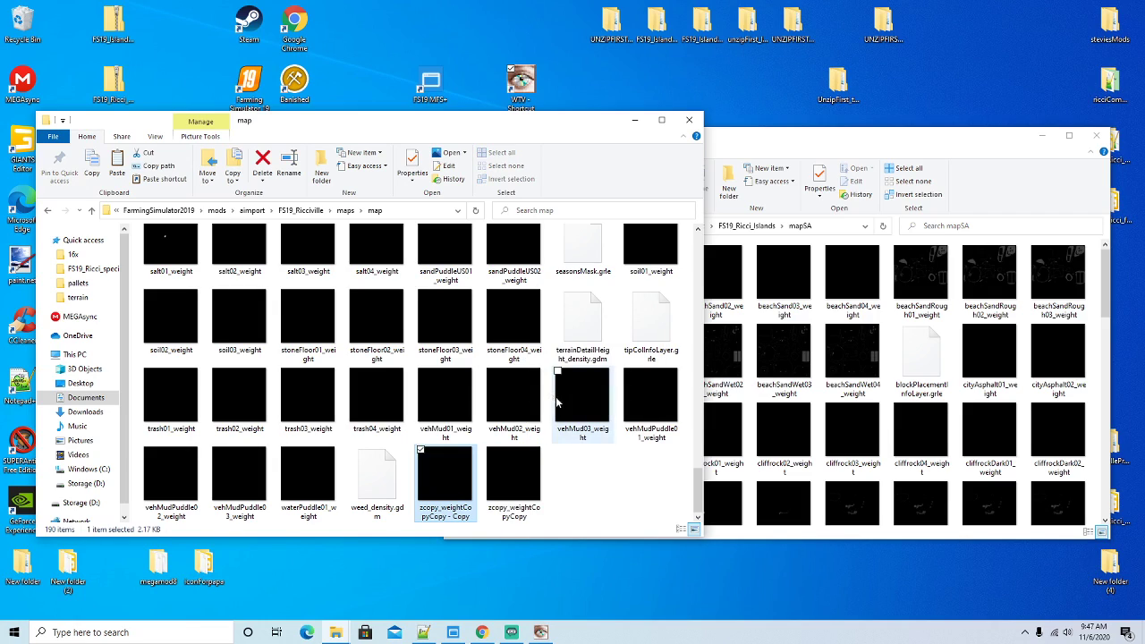
# Rename the new copy of the blank weight file to nickel01_weight
pyautogui.rightClick(433, 492)
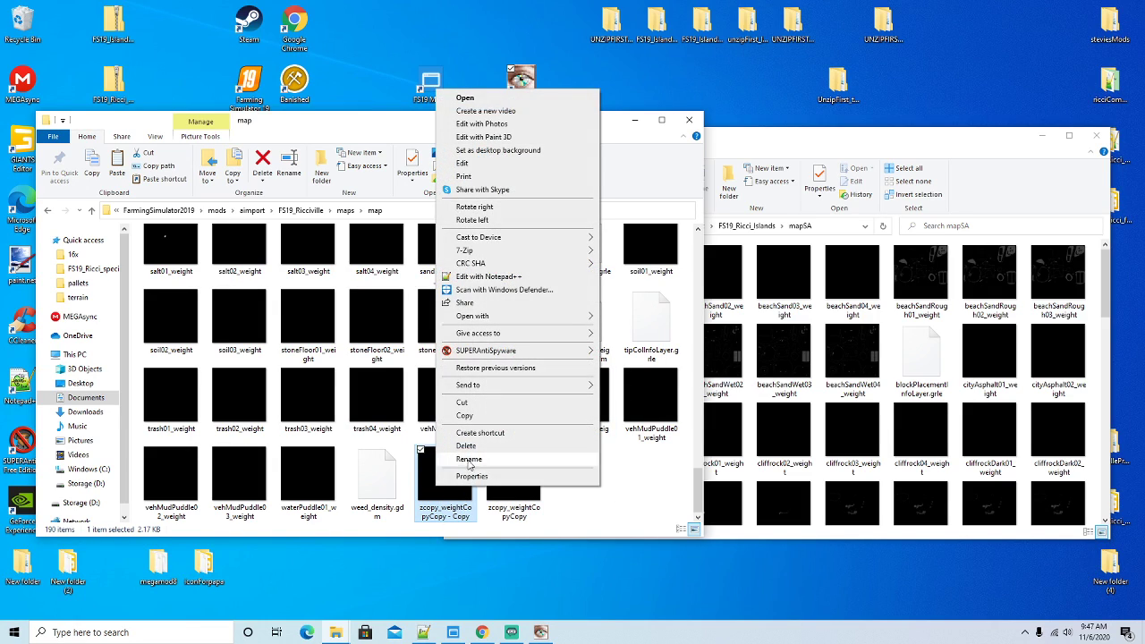
pyautogui.click(469, 463)
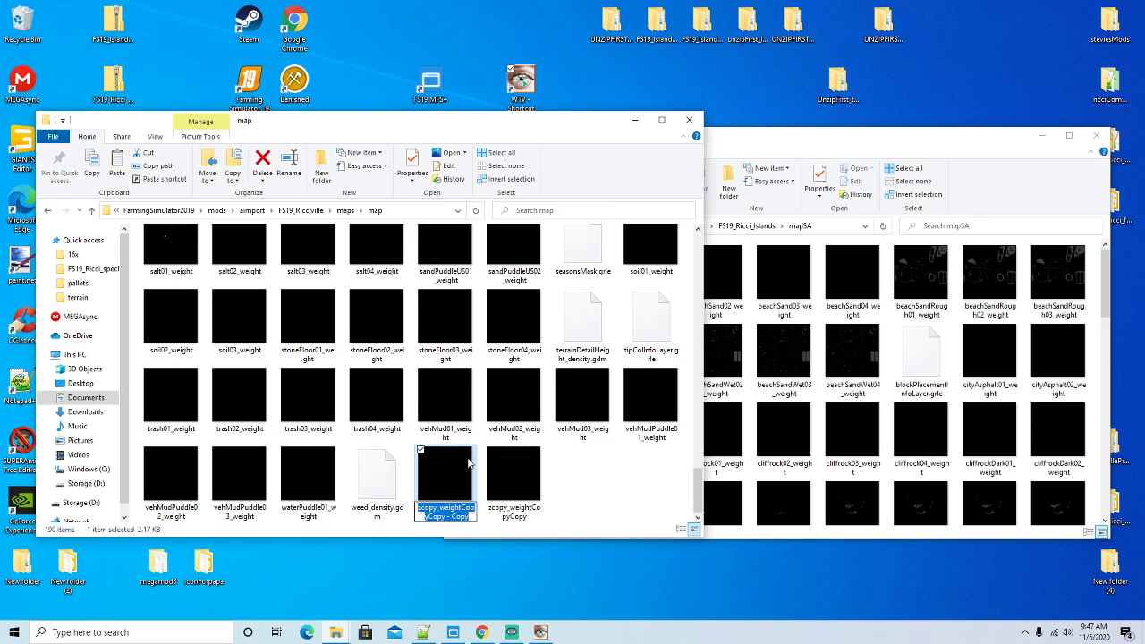
pyautogui.write('nic')
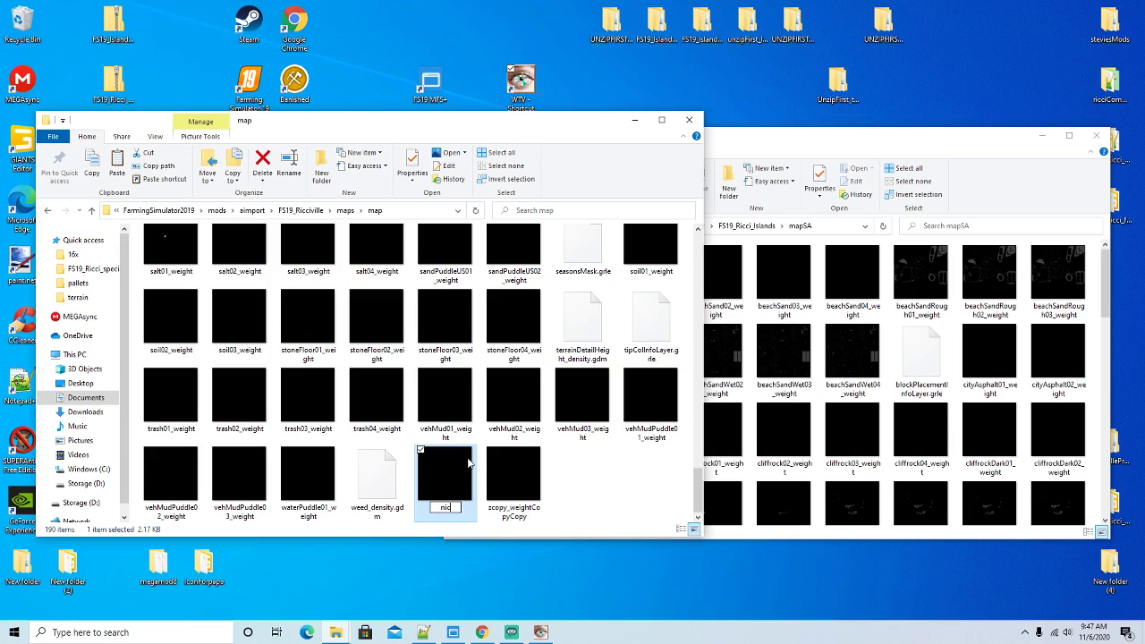
pyautogui.write('kel01')
pyautogui.write('_weight')
pyautogui.press('Return')
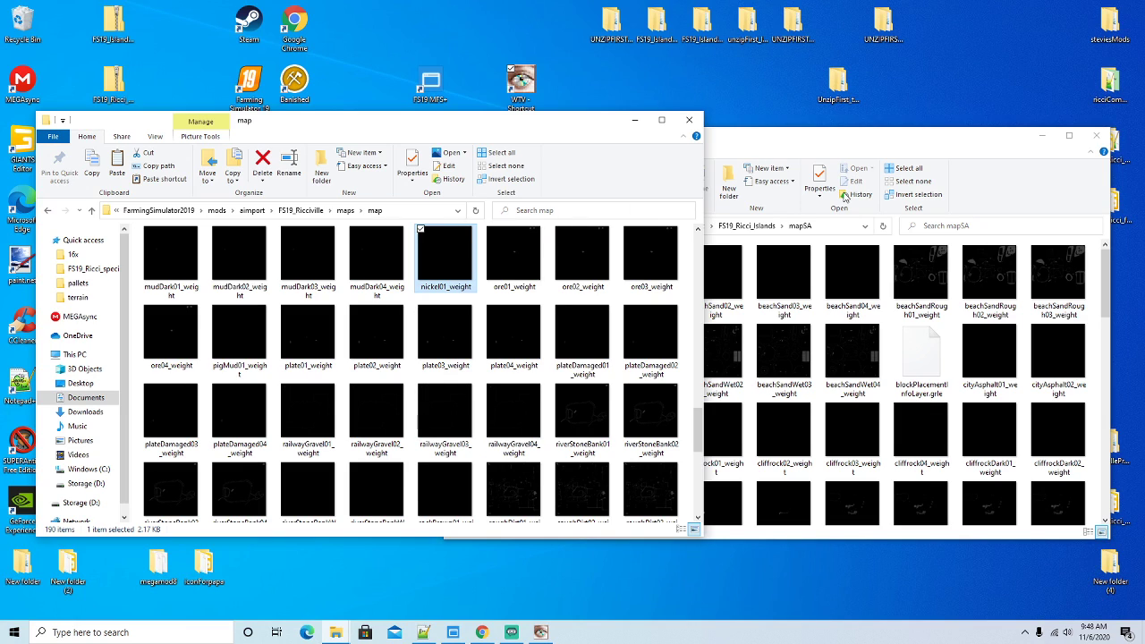
# Check the nickel weight file names in mapSA and add another copy of zcopy_weightCopyCopy named nickel02_weight to the map folder
pyautogui.moveTo(1101, 304); pyautogui.dragTo(1102, 452)
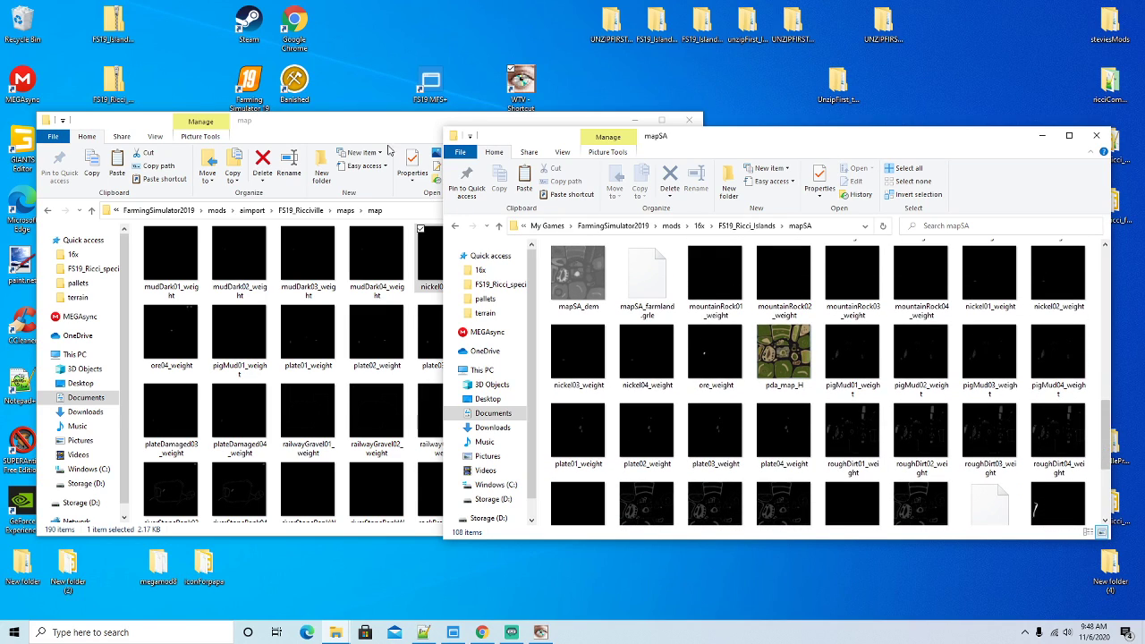
pyautogui.click(392, 150)
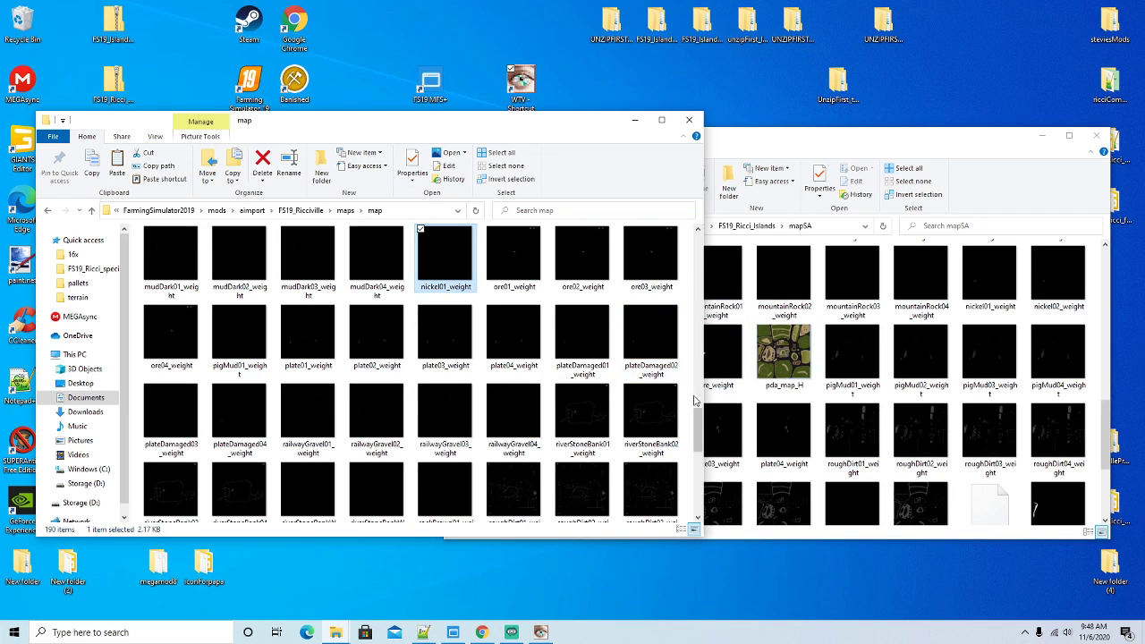
pyautogui.moveTo(701, 430); pyautogui.dragTo(699, 492)
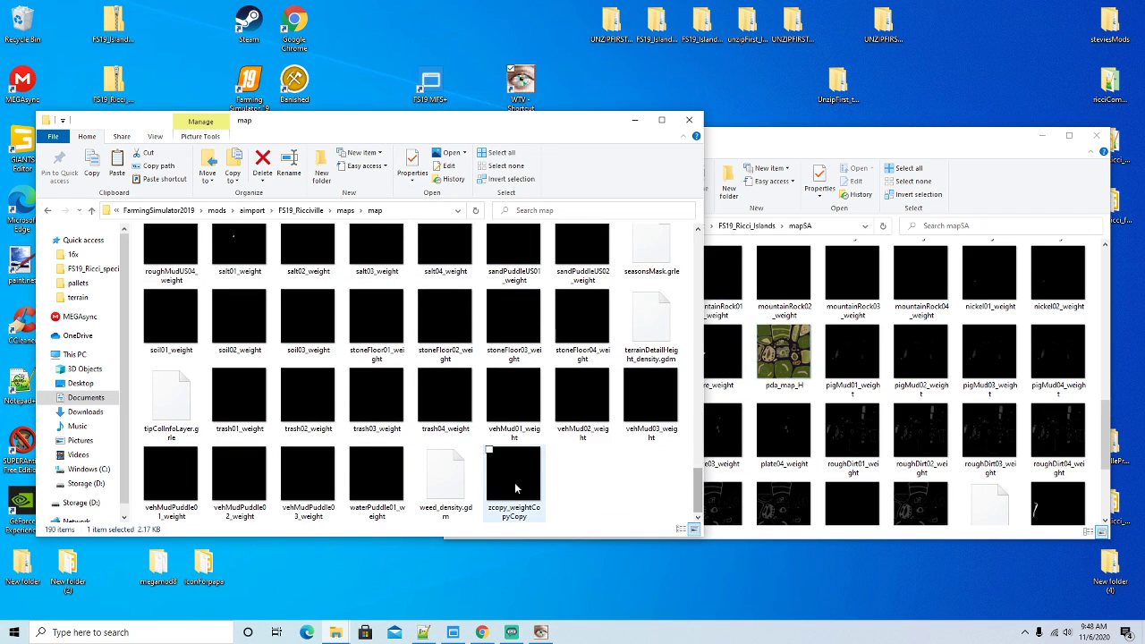
pyautogui.rightClick(515, 483)
pyautogui.click(596, 491)
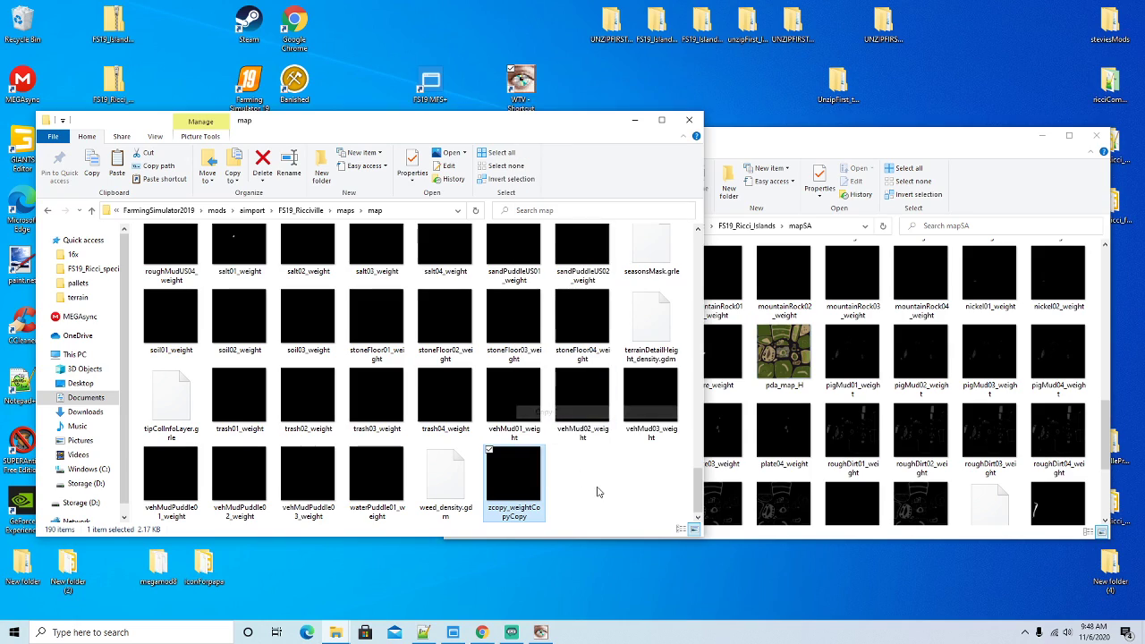
pyautogui.rightClick(598, 487)
pyautogui.click(623, 398)
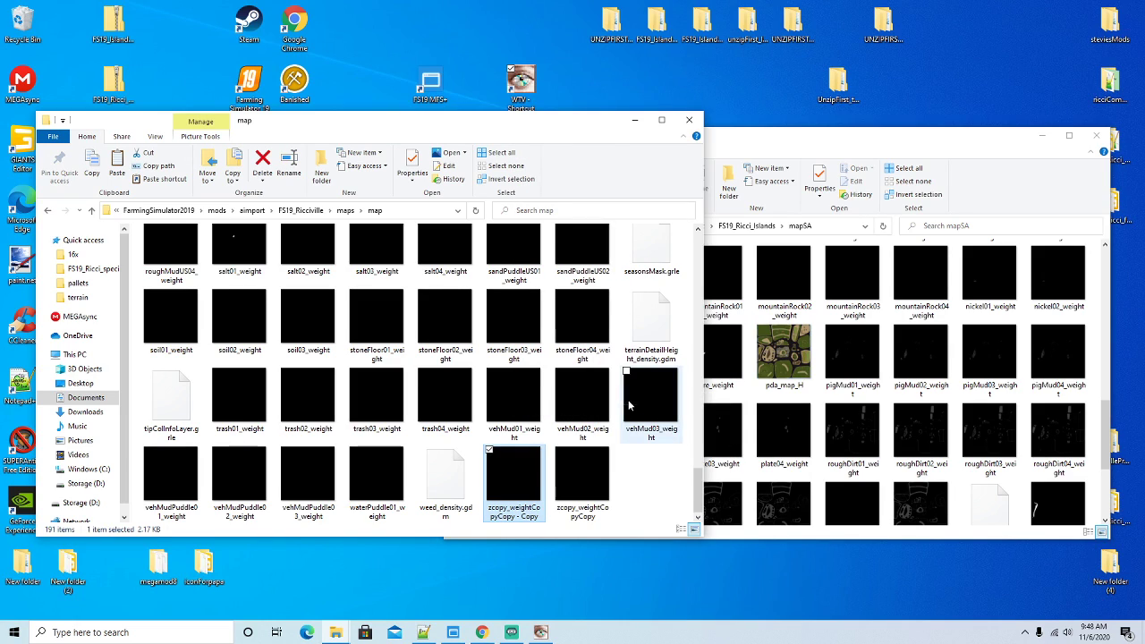
pyautogui.rightClick(524, 501)
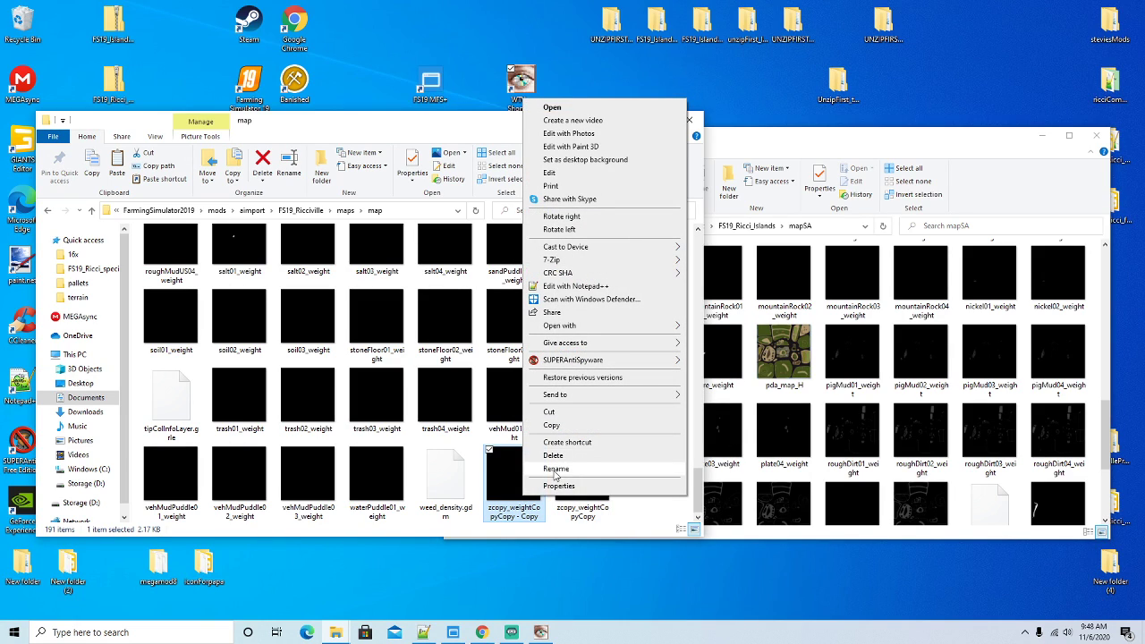
pyautogui.click(553, 471)
pyautogui.write('n')
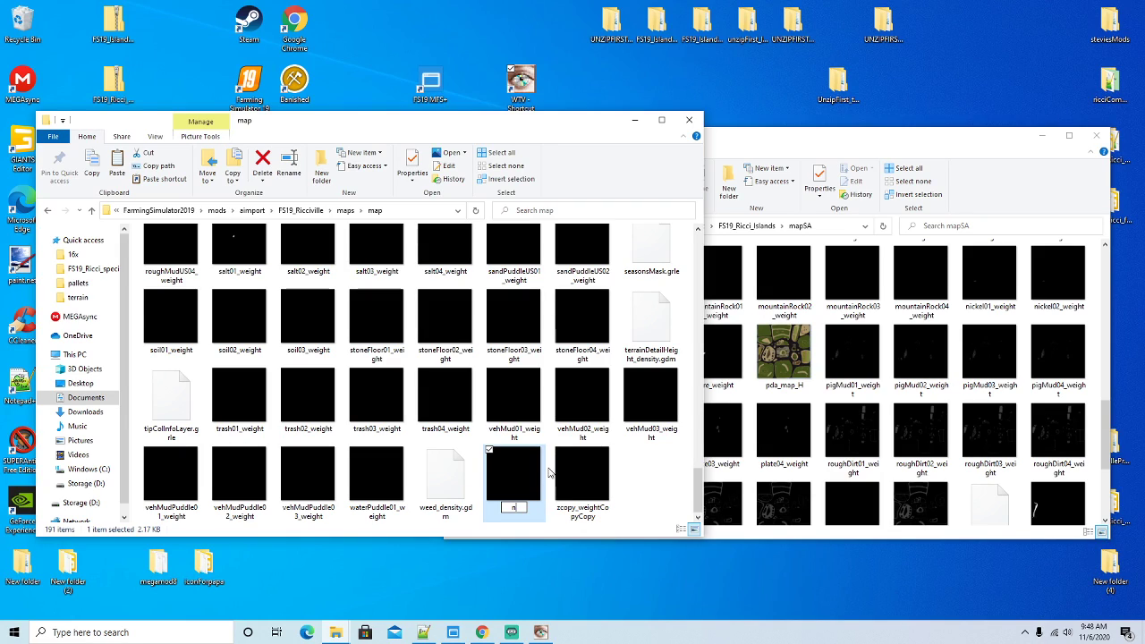
pyautogui.write('ickel02_weight')
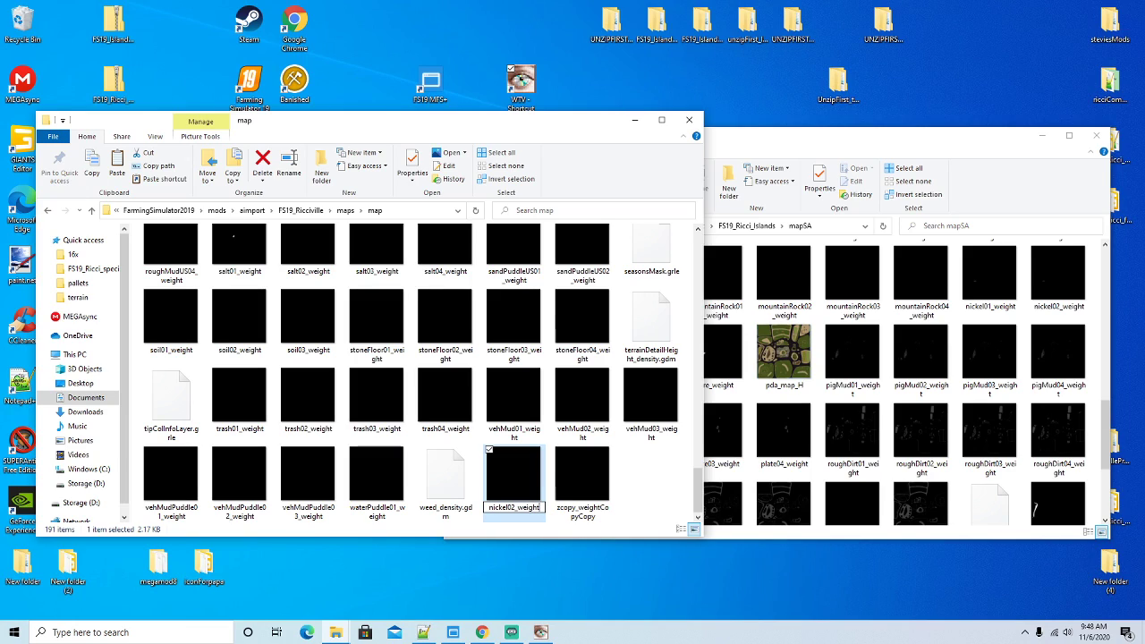
pyautogui.press('Return')
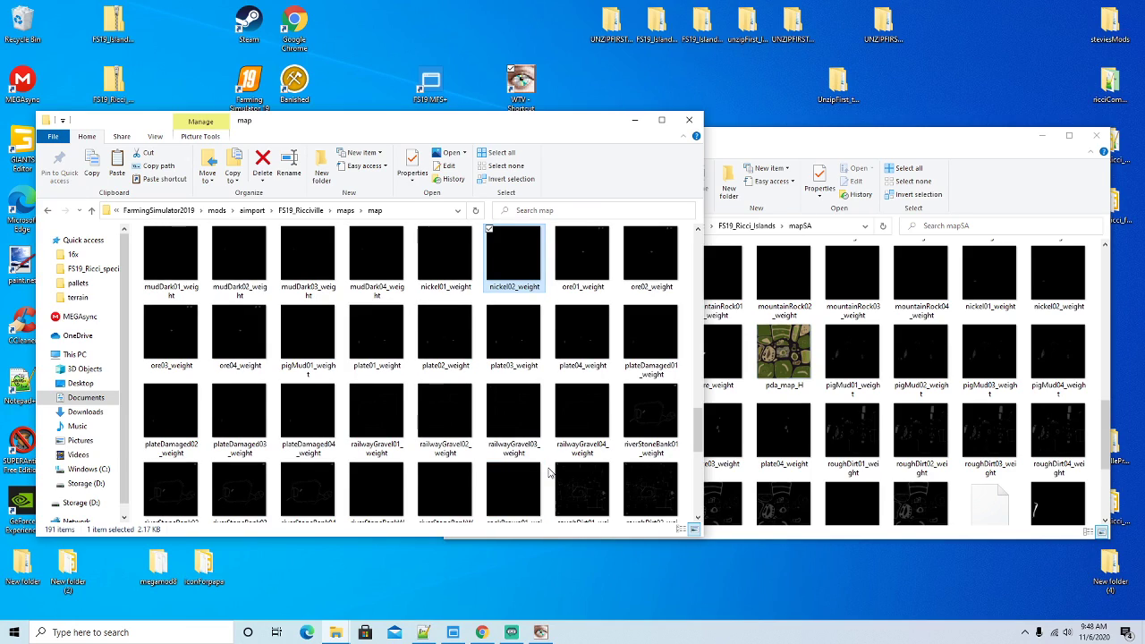
# Paste another copy of zcopy_weightCopyCopy into the map folder and rename it nickel03_weight
pyautogui.moveTo(702, 433); pyautogui.dragTo(694, 514)
pyautogui.rightClick(652, 484)
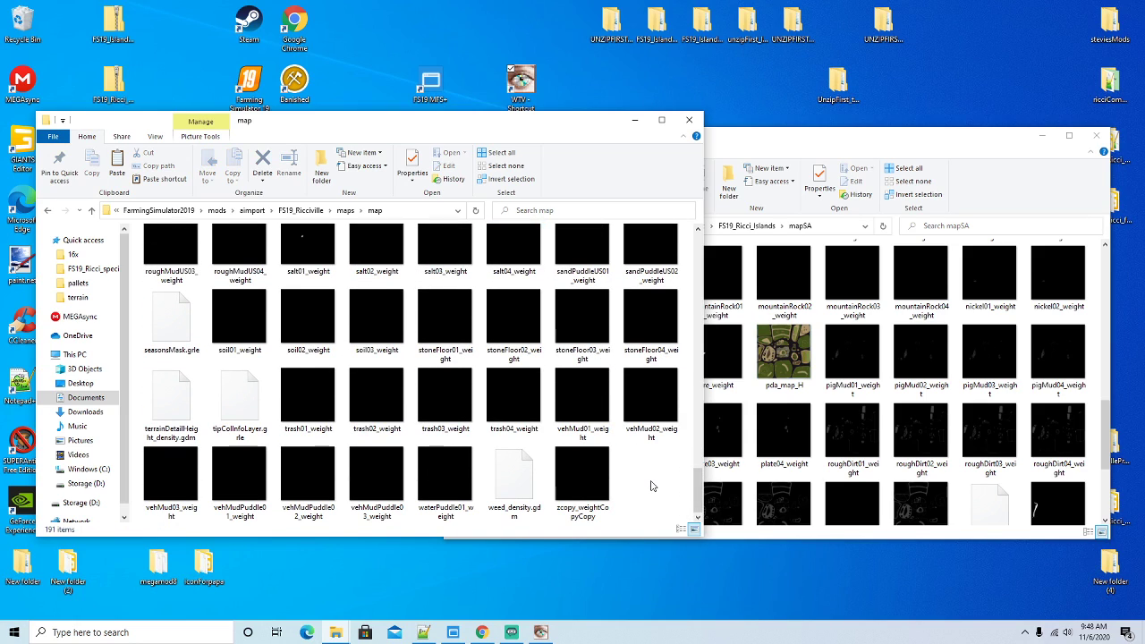
pyautogui.click(679, 394)
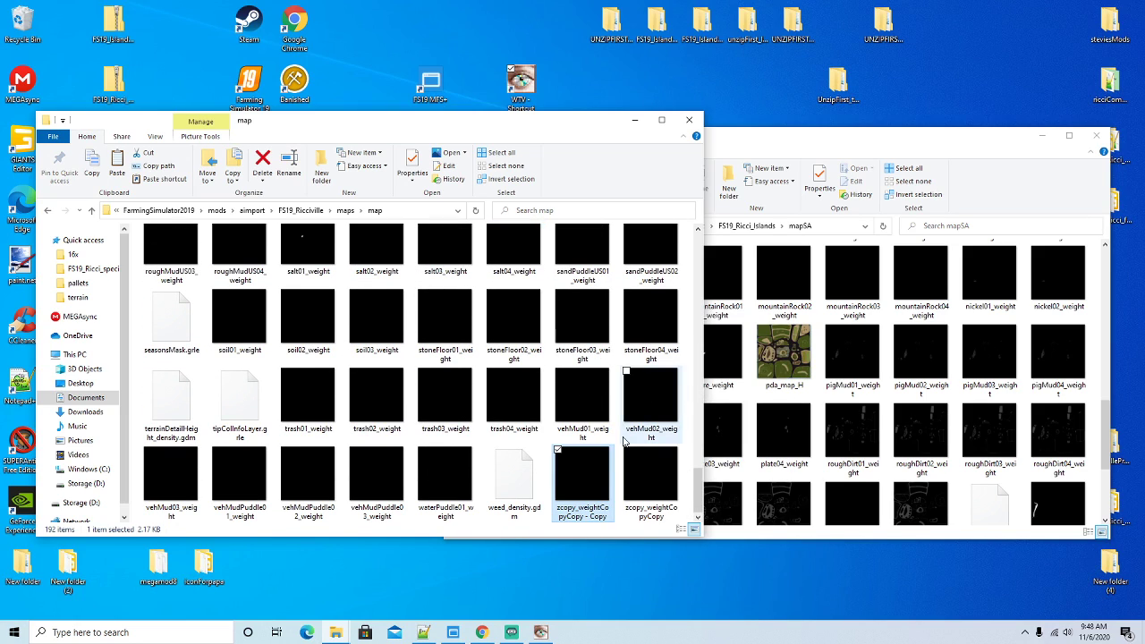
pyautogui.rightClick(582, 481)
pyautogui.click(614, 455)
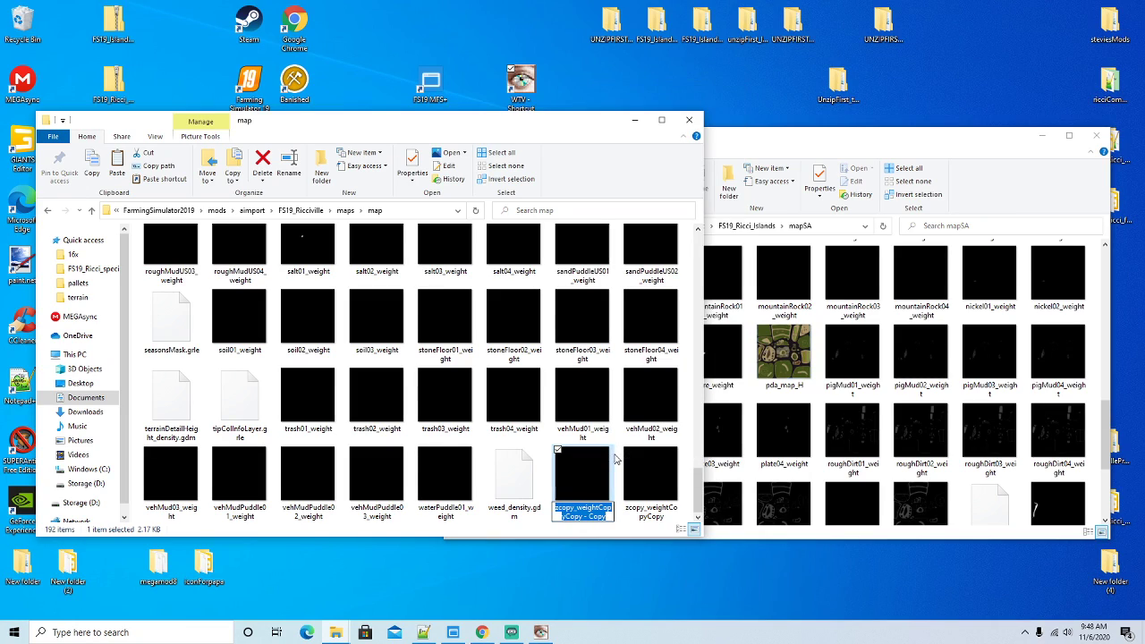
pyautogui.write('nicke')
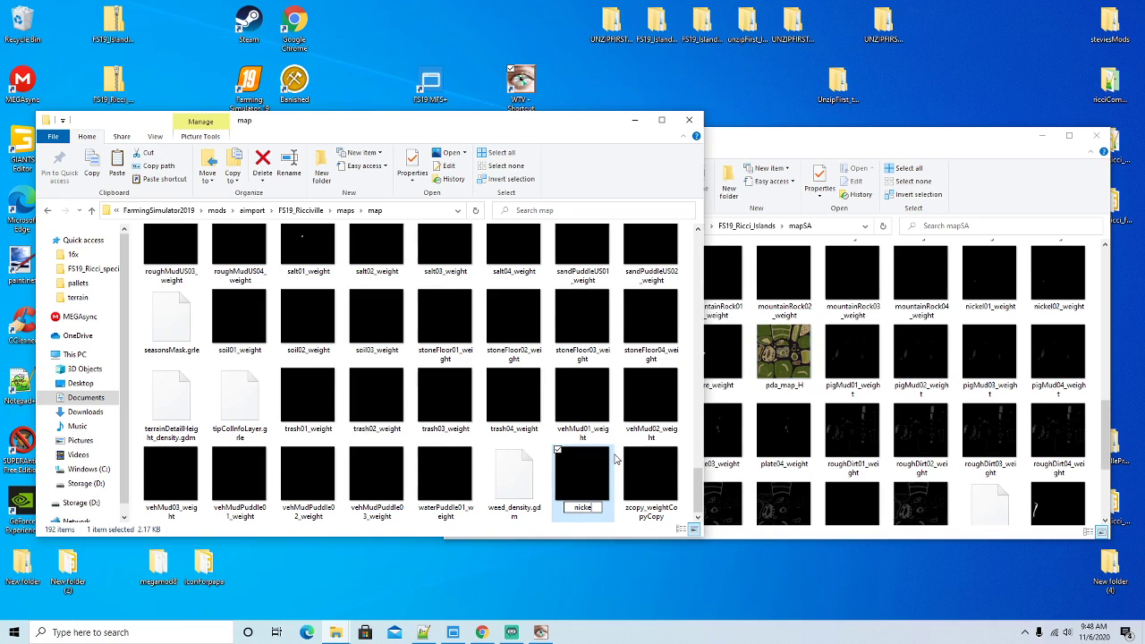
pyautogui.write('l03_weight')
pyautogui.press('Return')
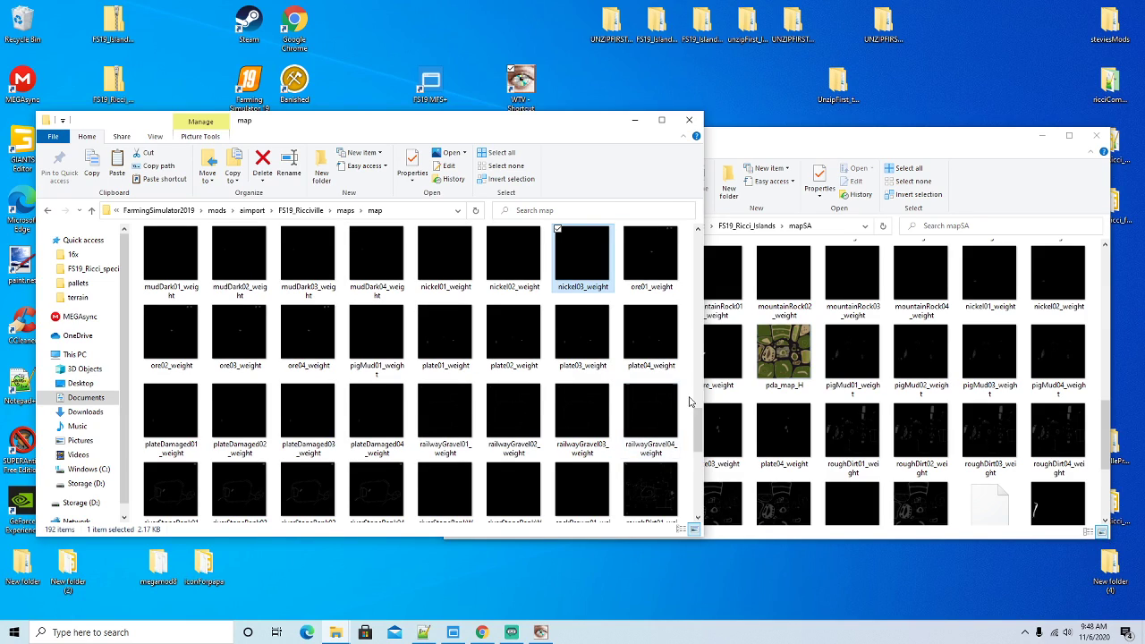
# Create a further copy of the blank weight file in the map folder and name it nickel04_weight
pyautogui.moveTo(696, 420); pyautogui.dragTo(696, 484)
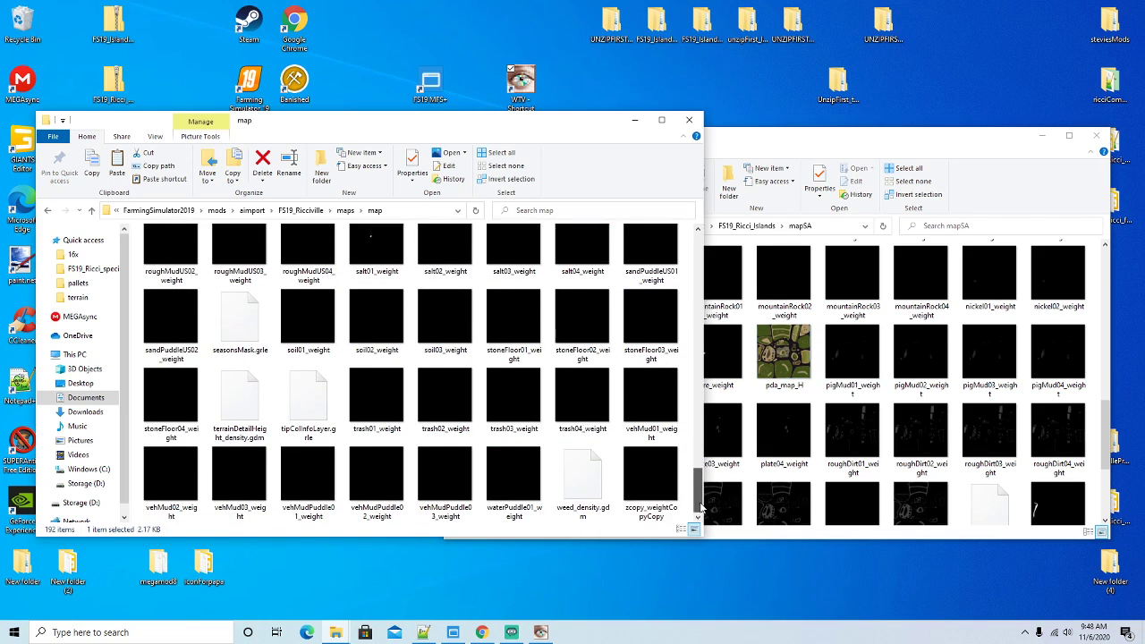
pyautogui.rightClick(619, 442)
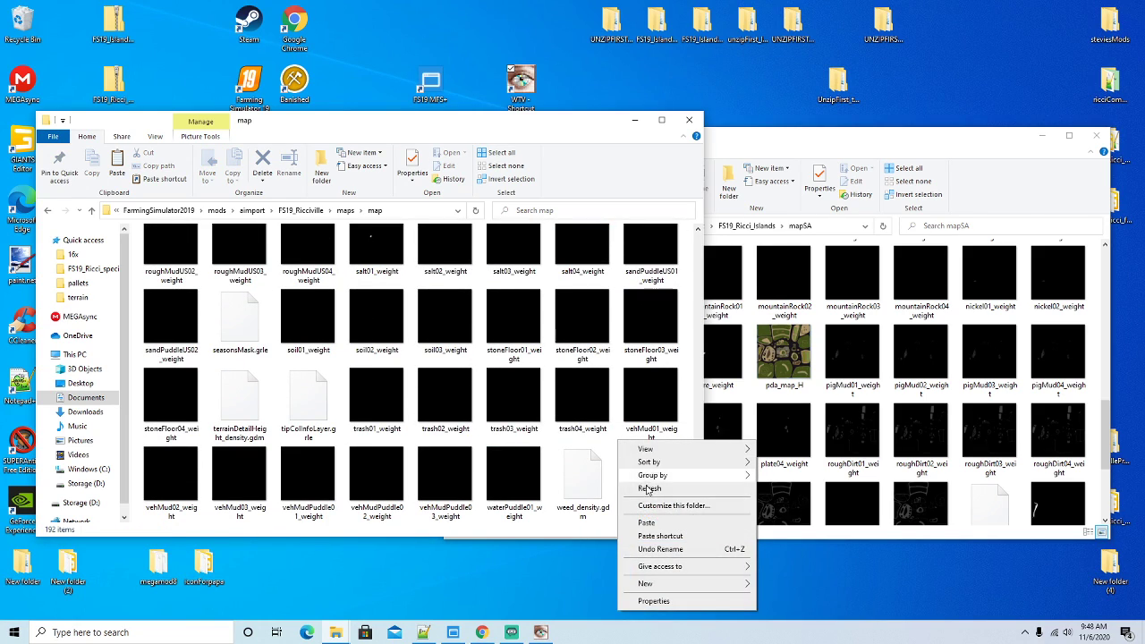
pyautogui.click(647, 524)
pyautogui.rightClick(654, 417)
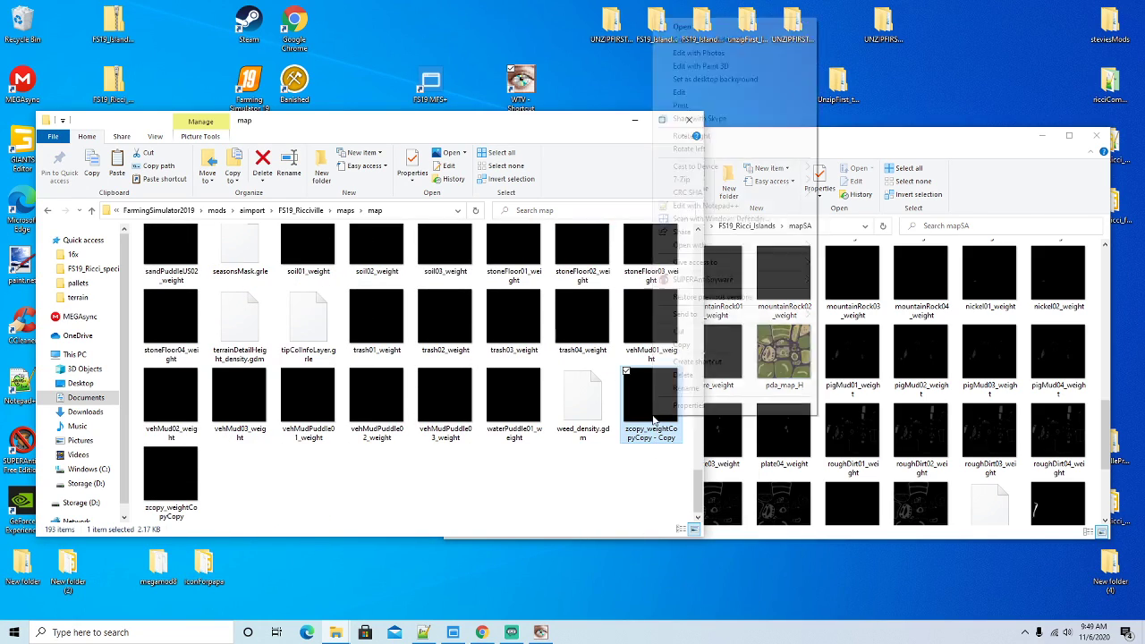
pyautogui.click(686, 388)
pyautogui.write('n')
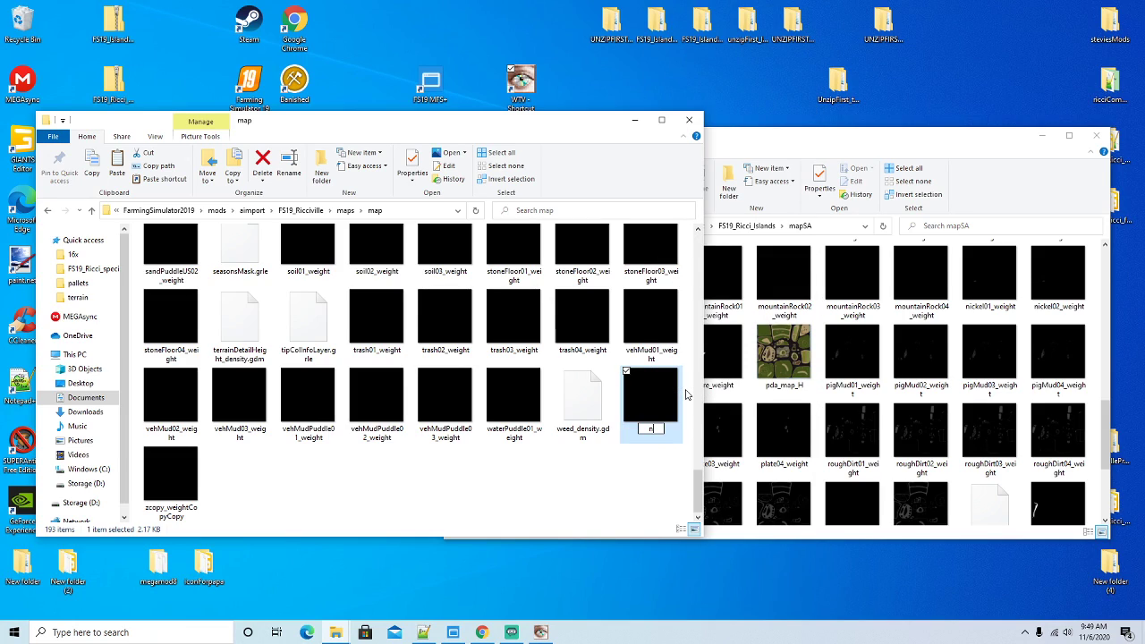
pyautogui.write('ickel04_weight')
pyautogui.press('Return')
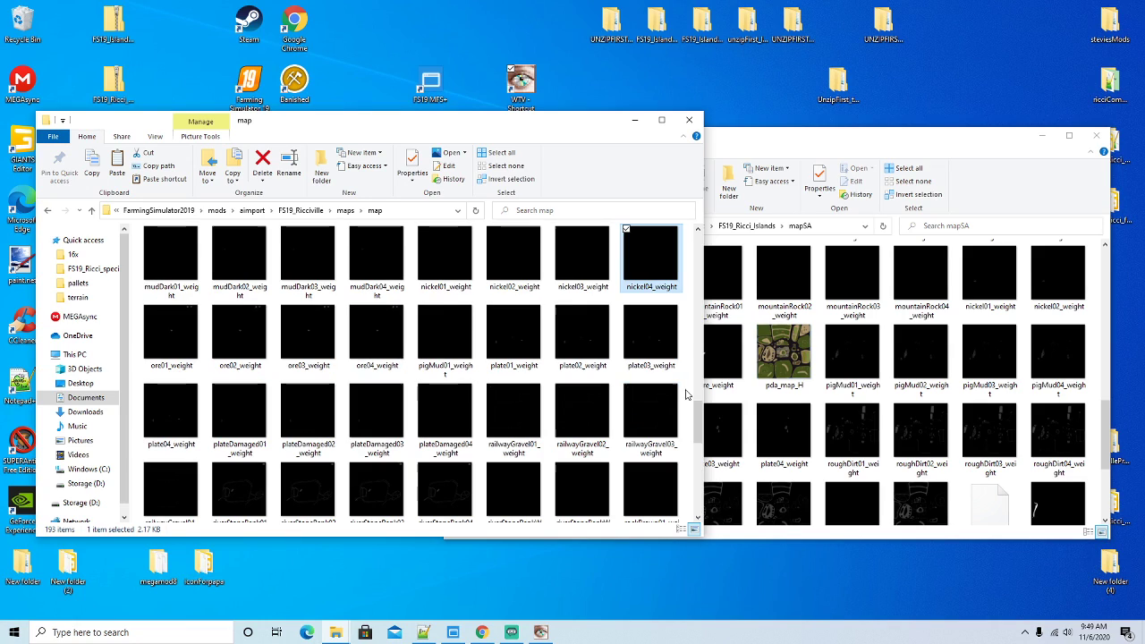
# Paste a new copy of zcopy_weightCopyCopy into the map folder and rename it copper01_weight
pyautogui.scroll(-8, 581, 398)
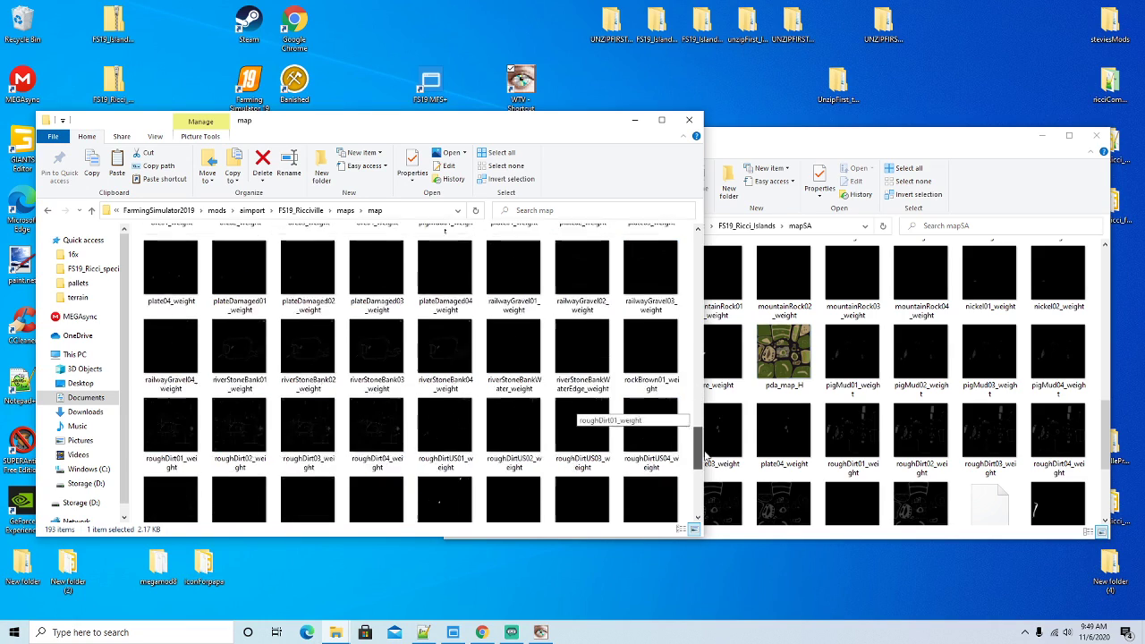
pyautogui.rightClick(530, 480)
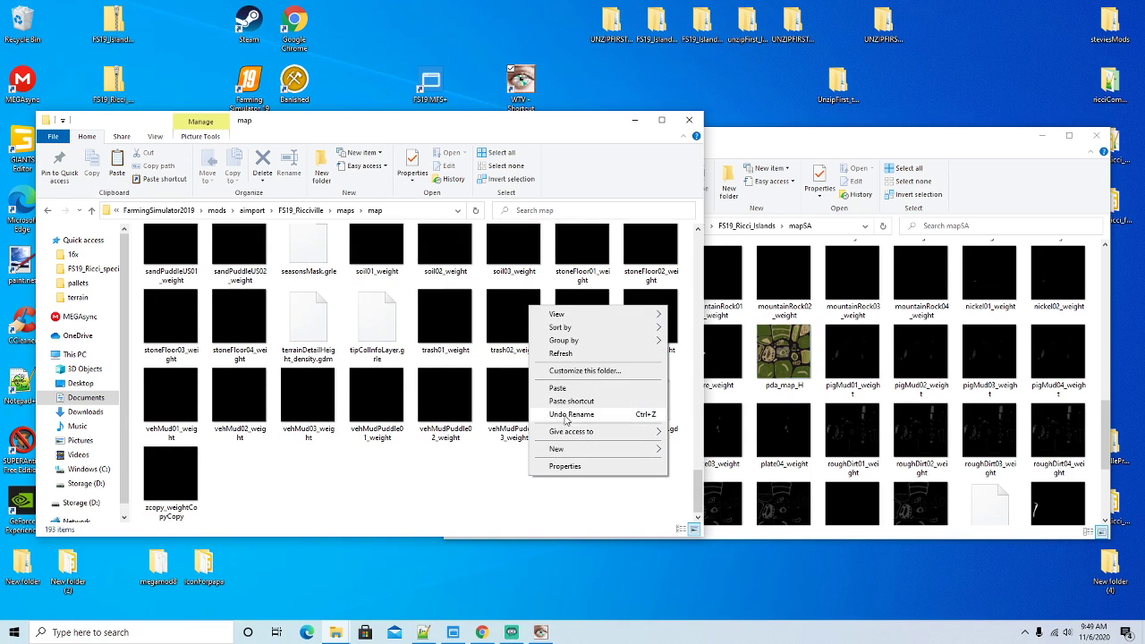
pyautogui.click(556, 390)
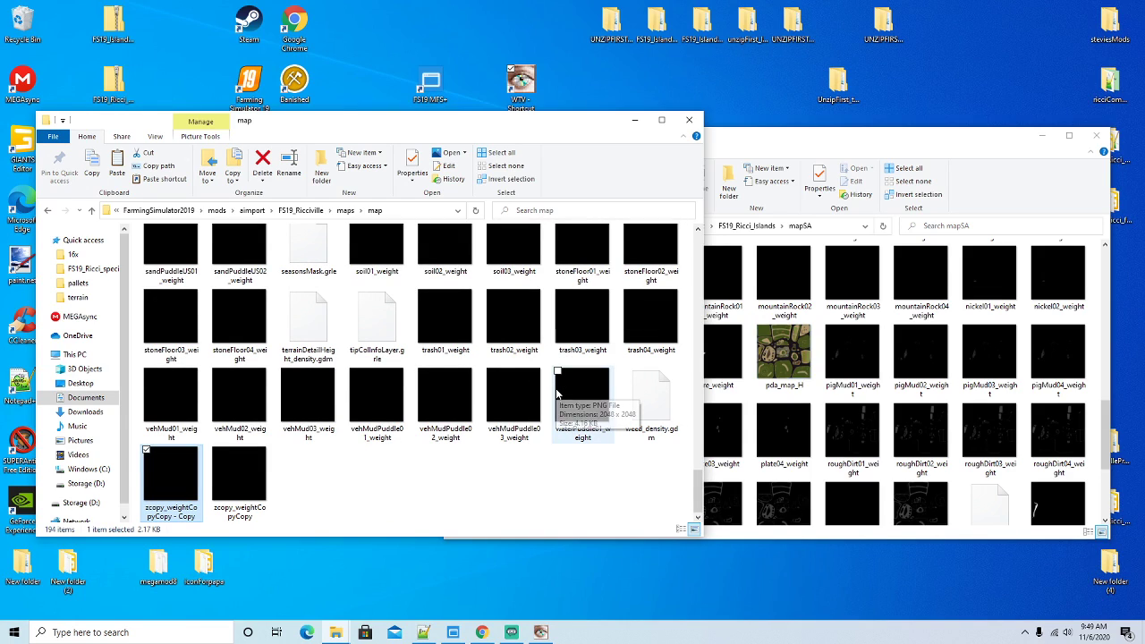
pyautogui.rightClick(174, 483)
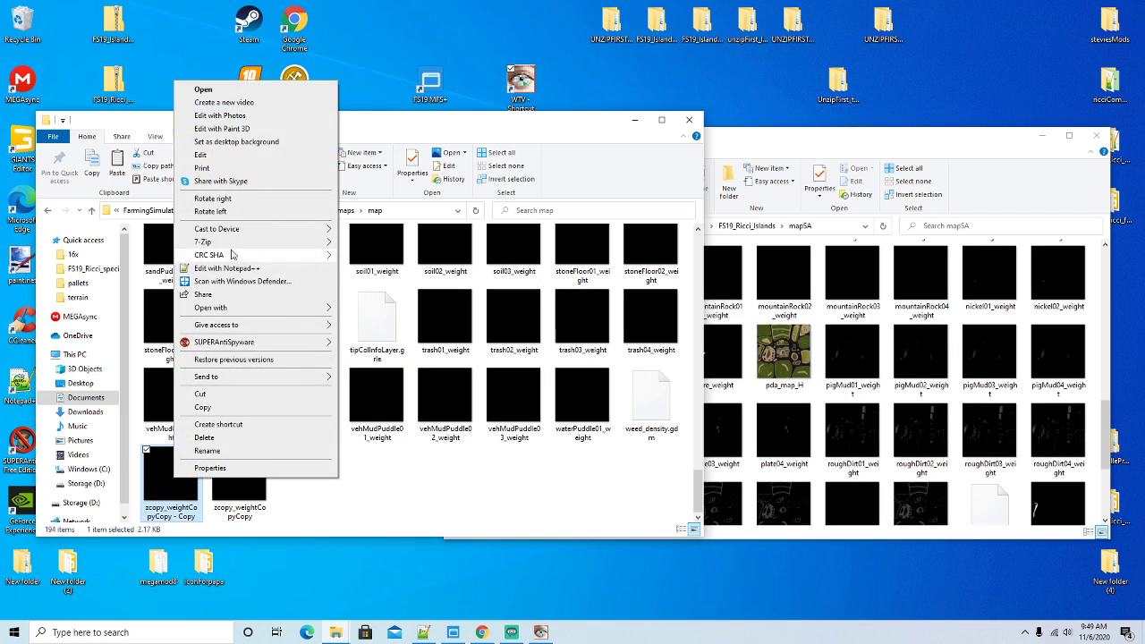
pyautogui.click(206, 450)
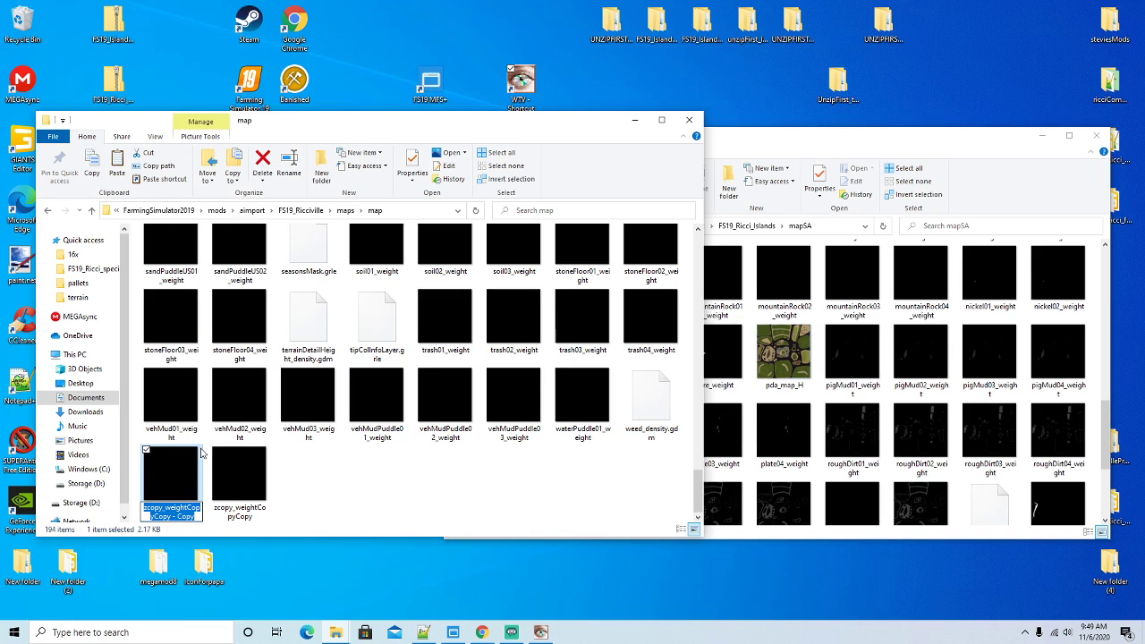
pyautogui.write('copper01_weight')
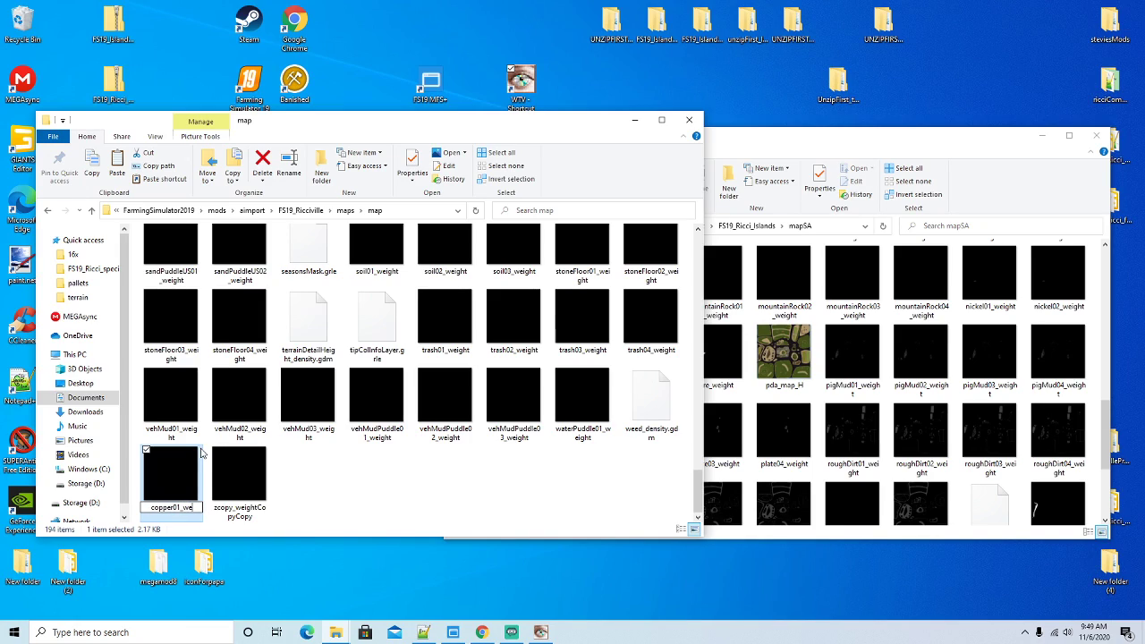
pyautogui.press('Return')
# Paste another copy of zcopy_weightCopyCopy into the map folder and name it copper02_weight
pyautogui.moveTo(700, 323); pyautogui.dragTo(700, 494)
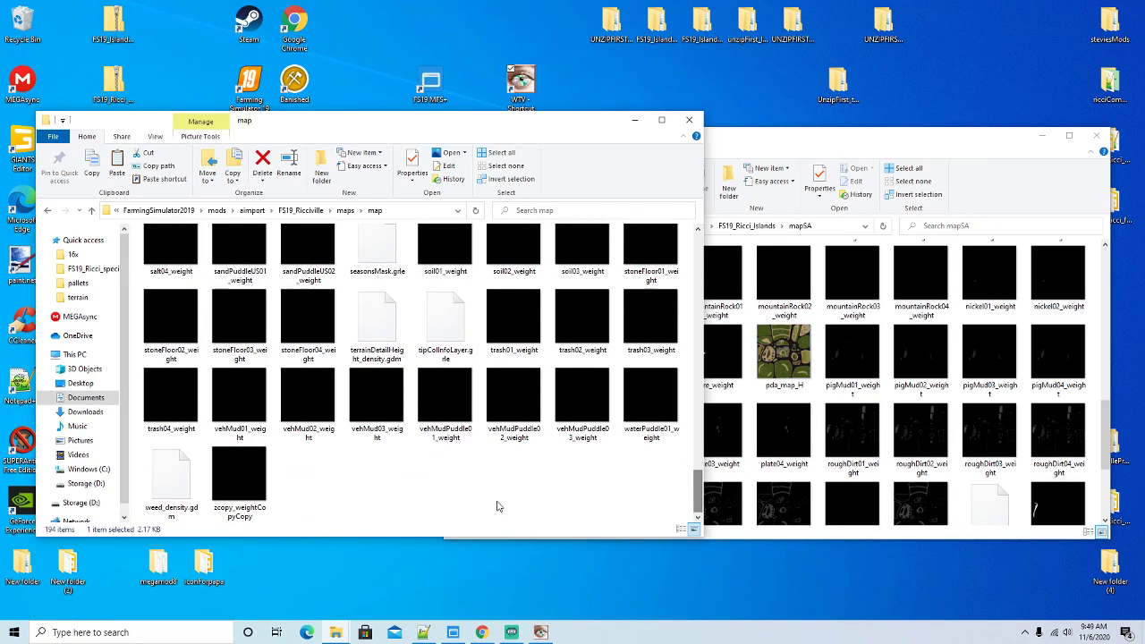
pyautogui.rightClick(498, 506)
pyautogui.click(528, 417)
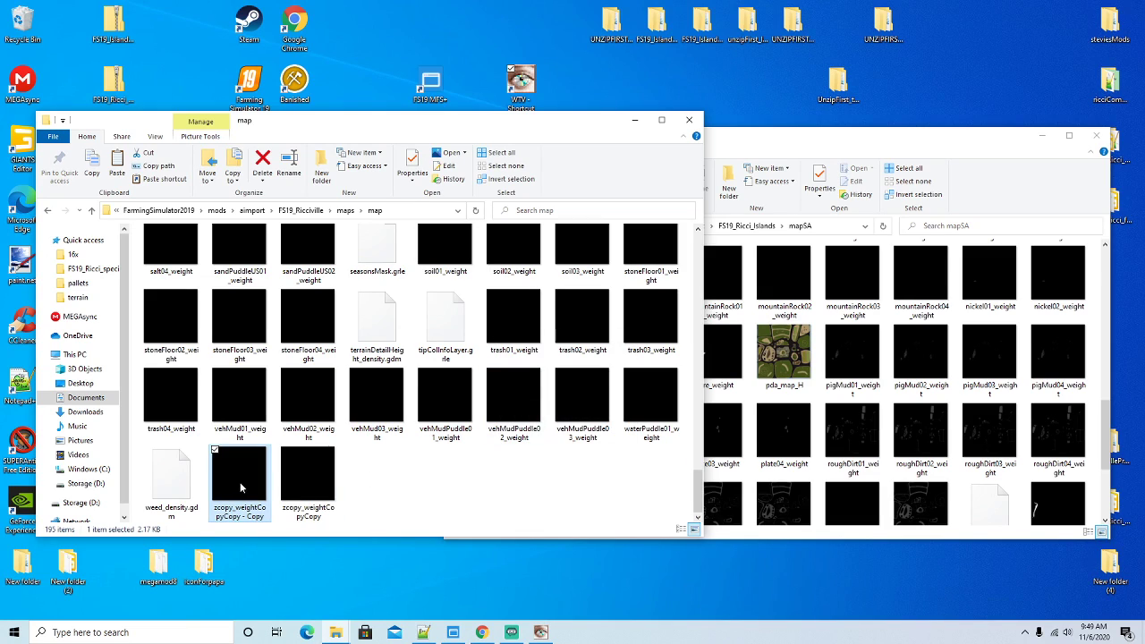
pyautogui.rightClick(237, 487)
pyautogui.click(267, 457)
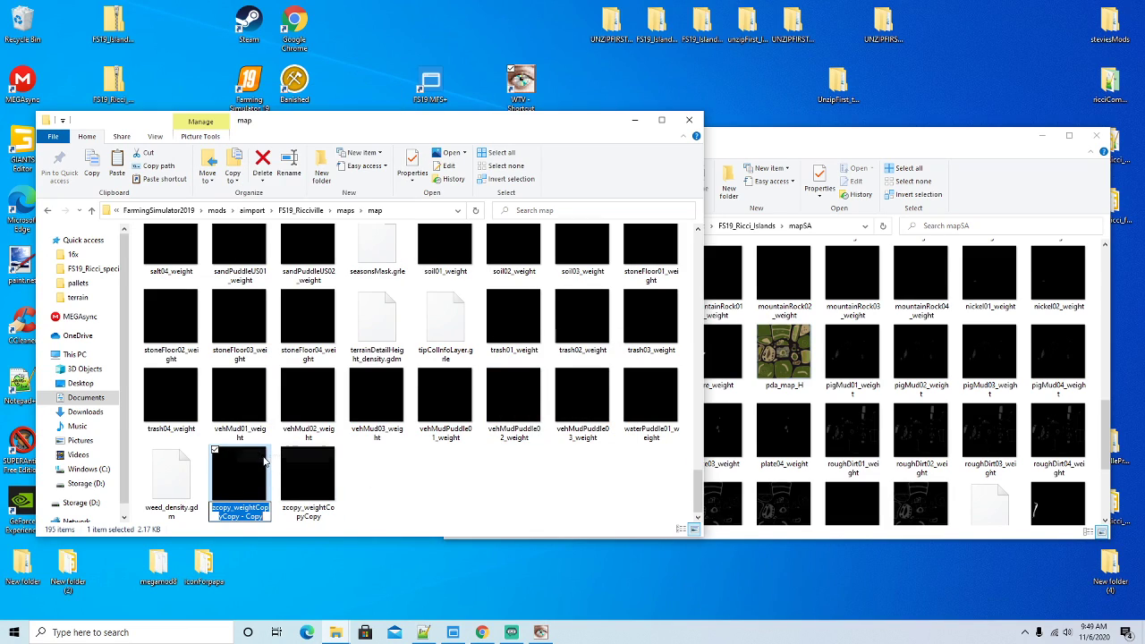
pyautogui.write('copper02_weight')
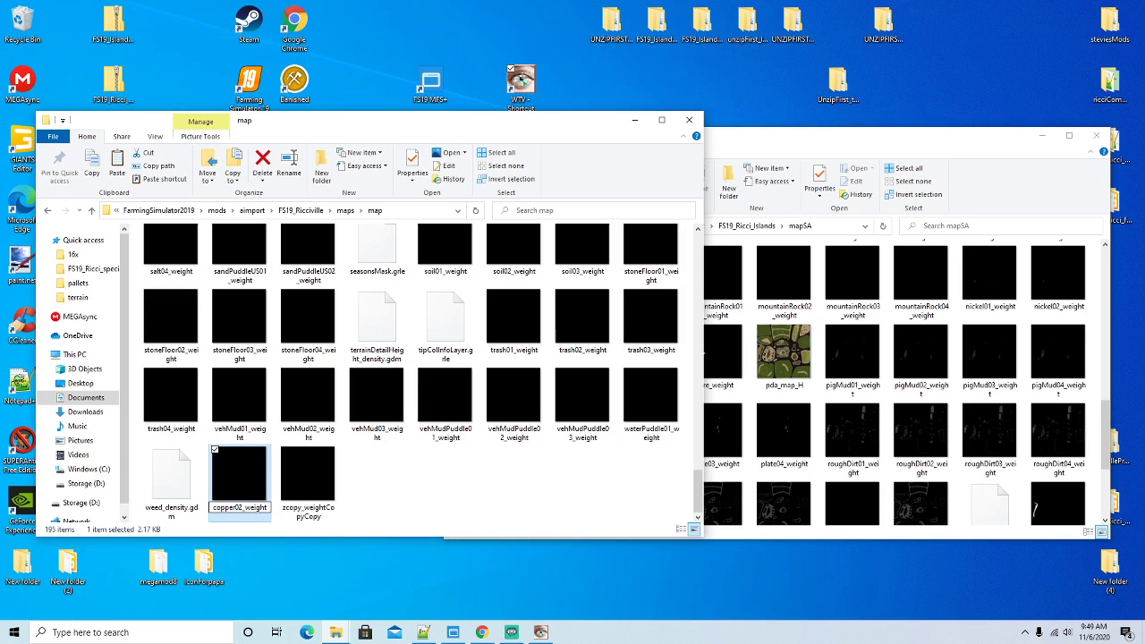
pyautogui.press('Return')
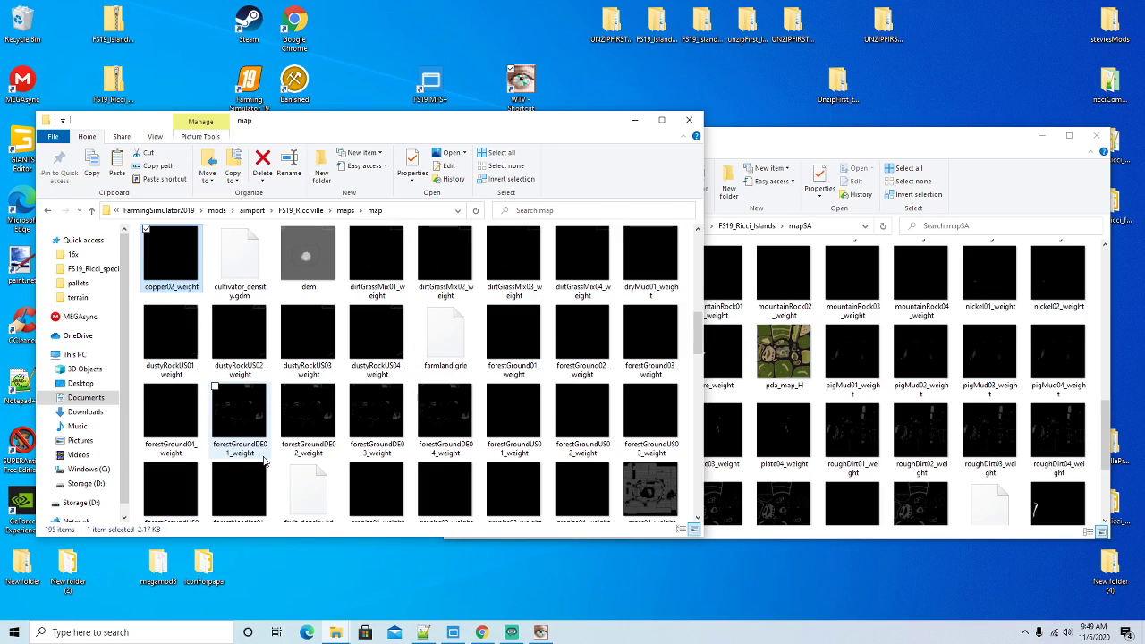
# Add a further copy of the blank weight file to the map folder and rename it copper03_weight
pyautogui.moveTo(699, 336); pyautogui.dragTo(660, 525)
pyautogui.rightClick(538, 497)
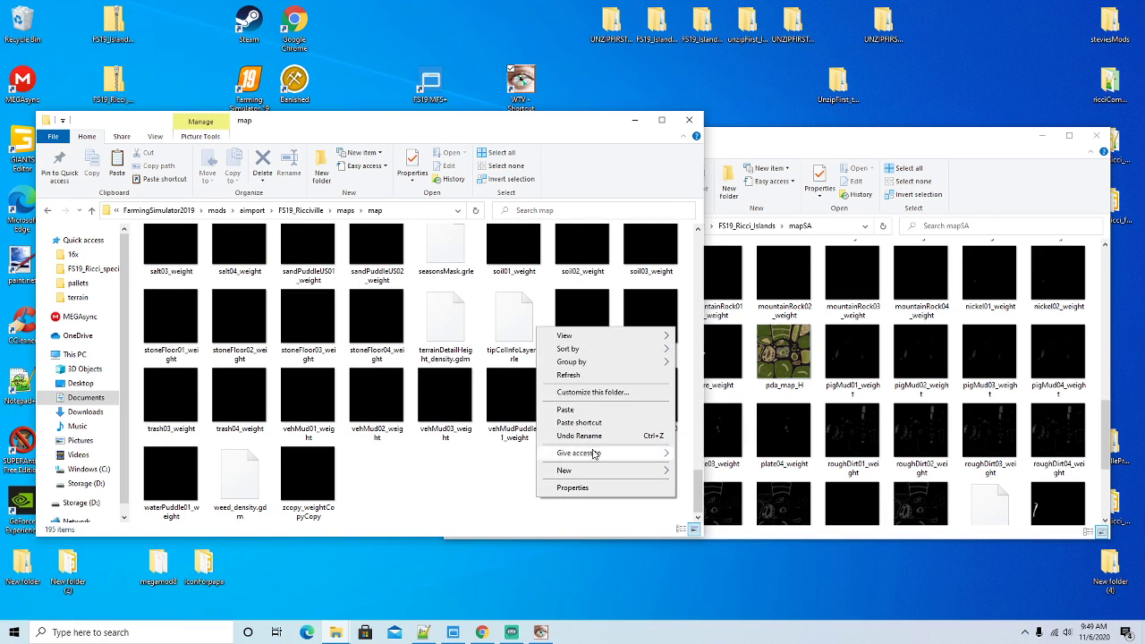
pyautogui.click(552, 408)
pyautogui.rightClick(295, 481)
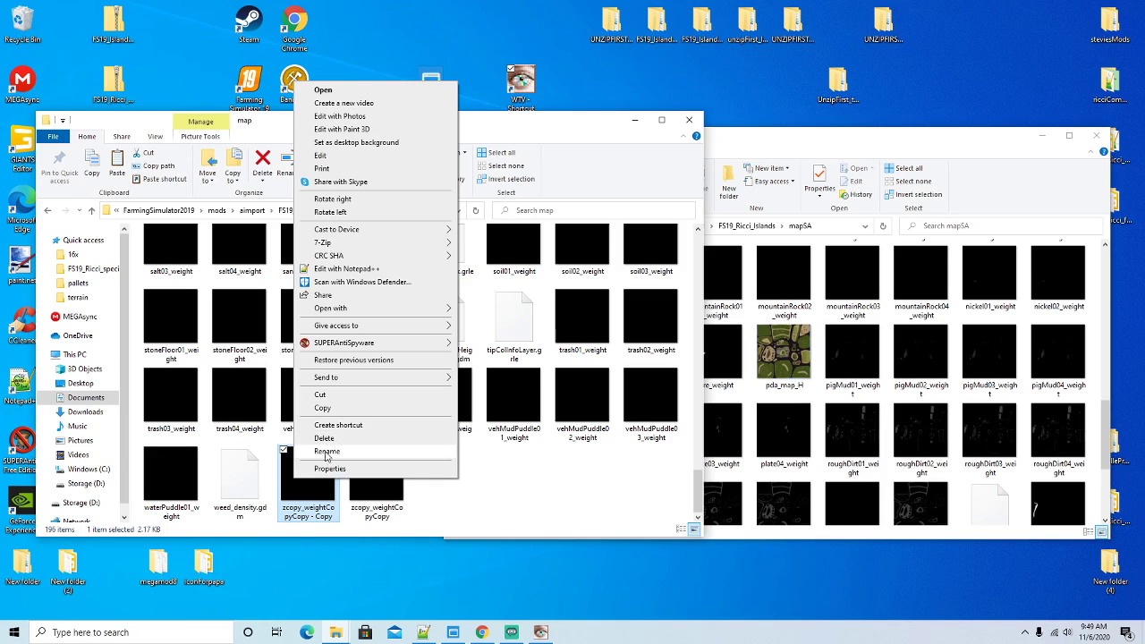
pyautogui.click(325, 453)
pyautogui.write('co')
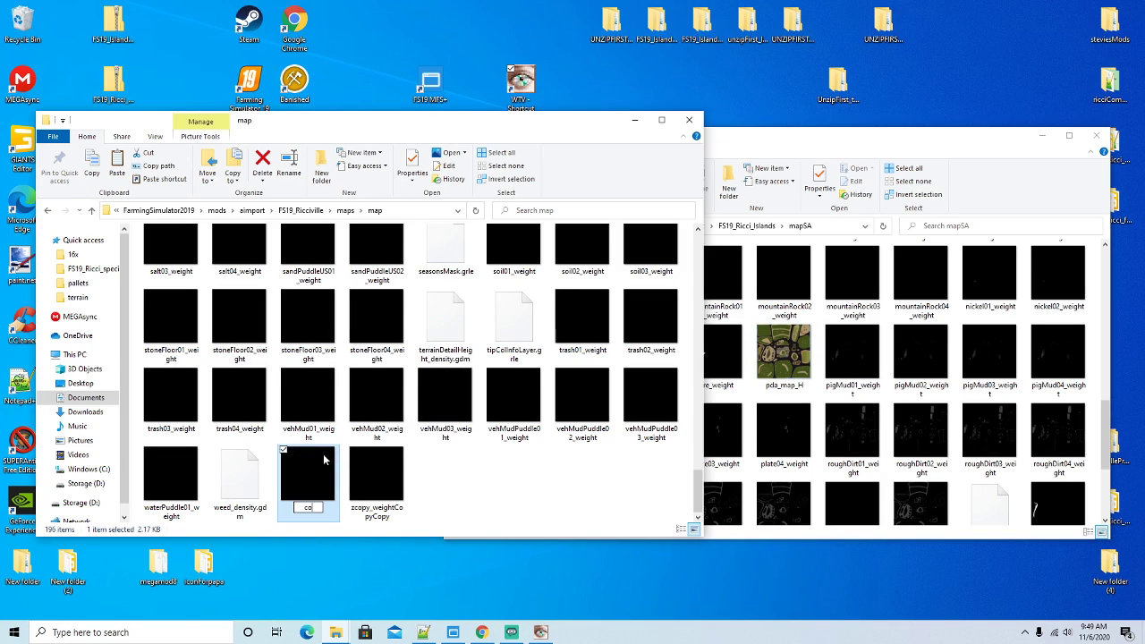
pyautogui.write('pper03_weight')
pyautogui.press('Return')
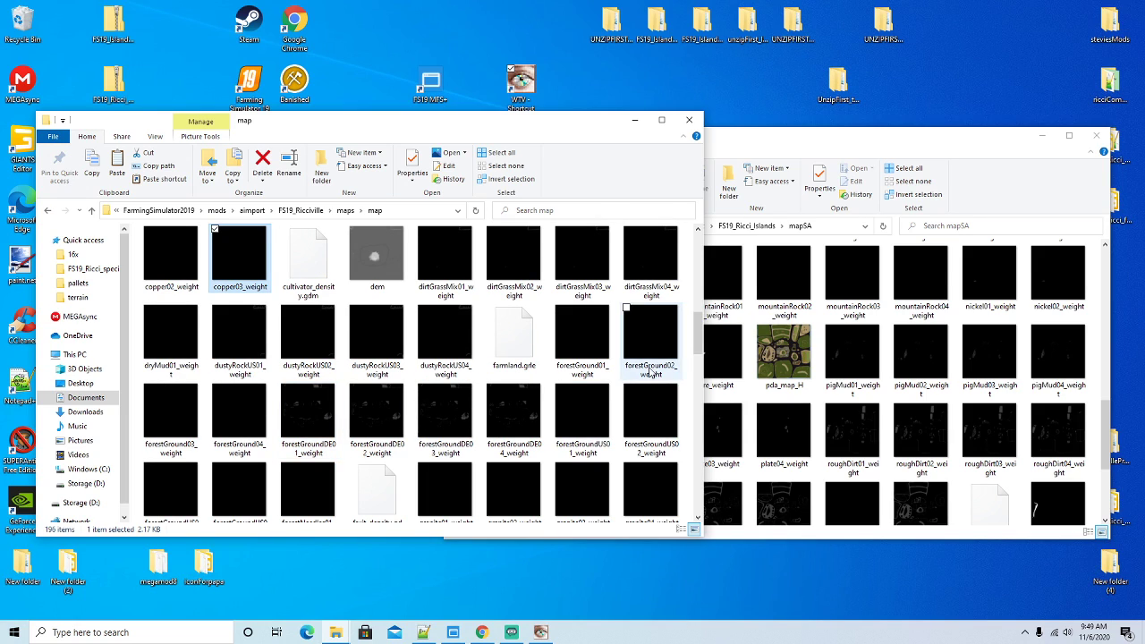
# Create one more copy of zcopy_weightCopyCopy in the map folder, named copper04_weight
pyautogui.moveTo(700, 338); pyautogui.dragTo(699, 510)
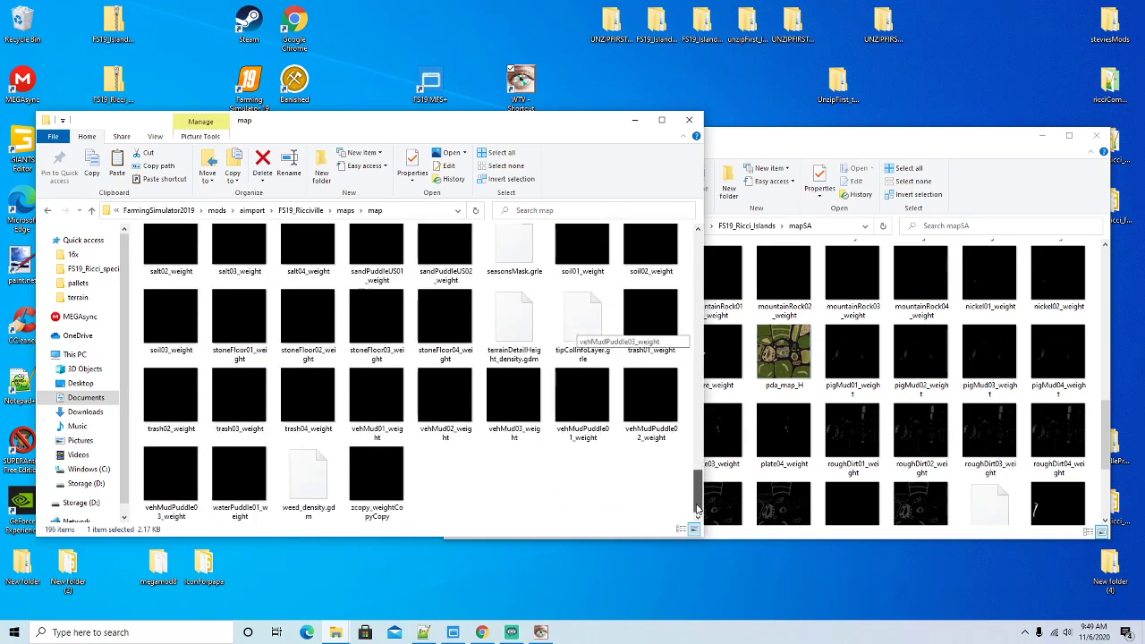
pyautogui.rightClick(601, 507)
pyautogui.click(629, 416)
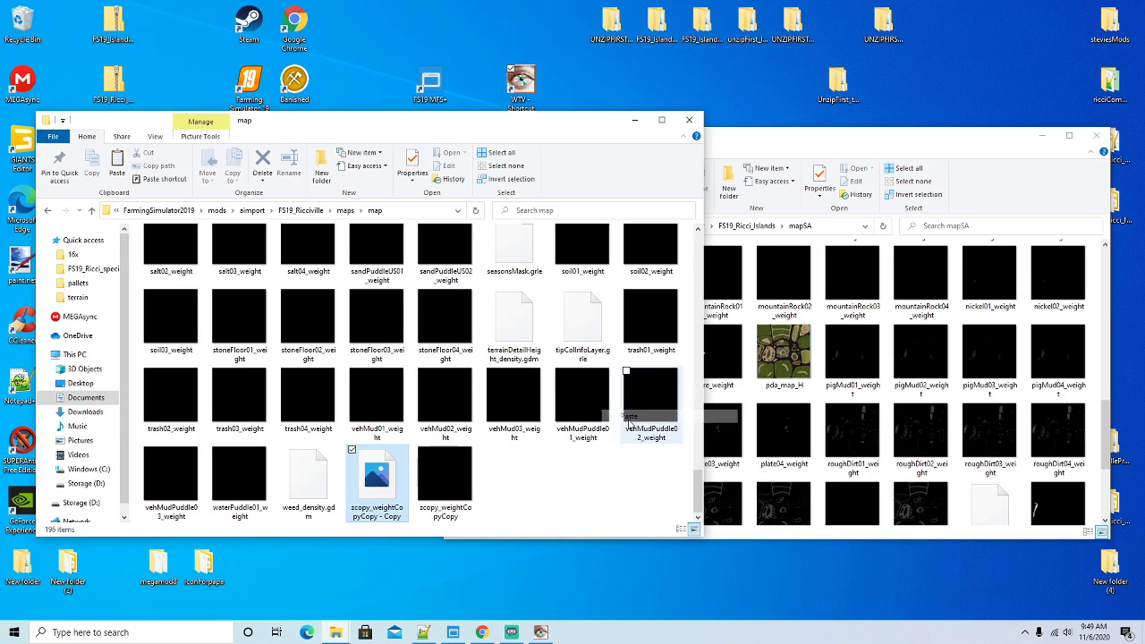
pyautogui.rightClick(370, 495)
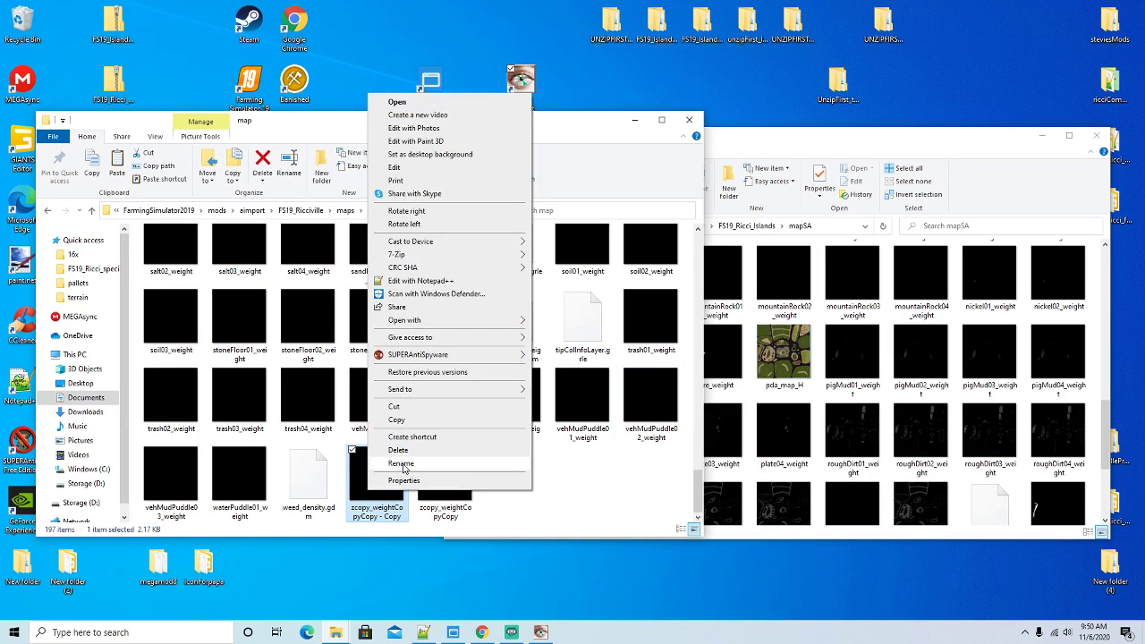
pyautogui.click(405, 468)
pyautogui.write('coppe')
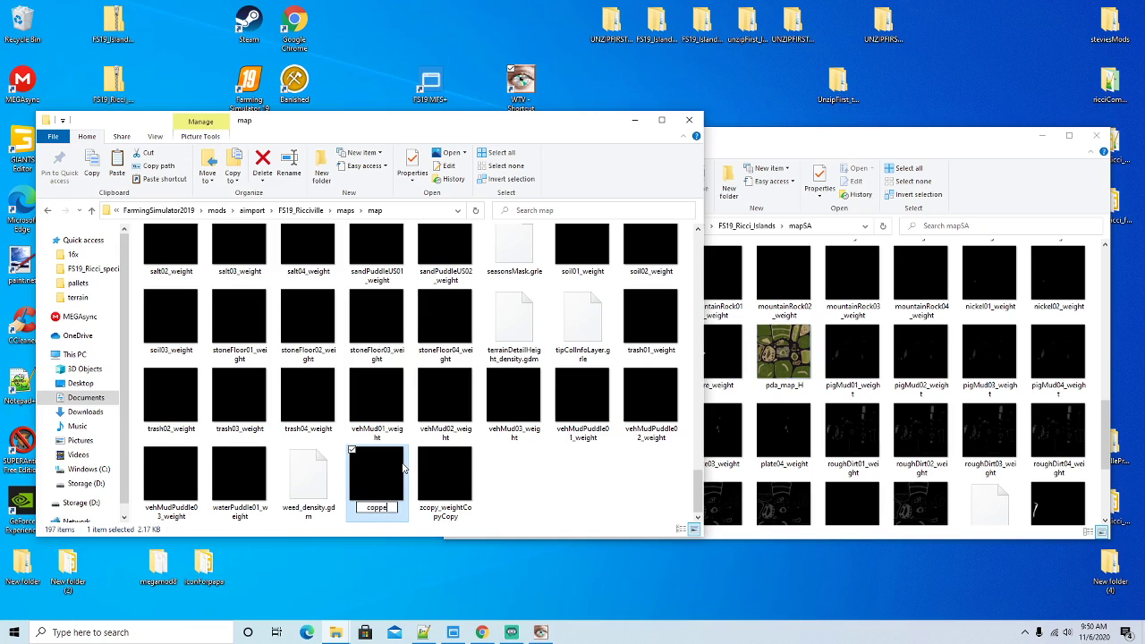
pyautogui.write('r04_weight')
pyautogui.press('Return')
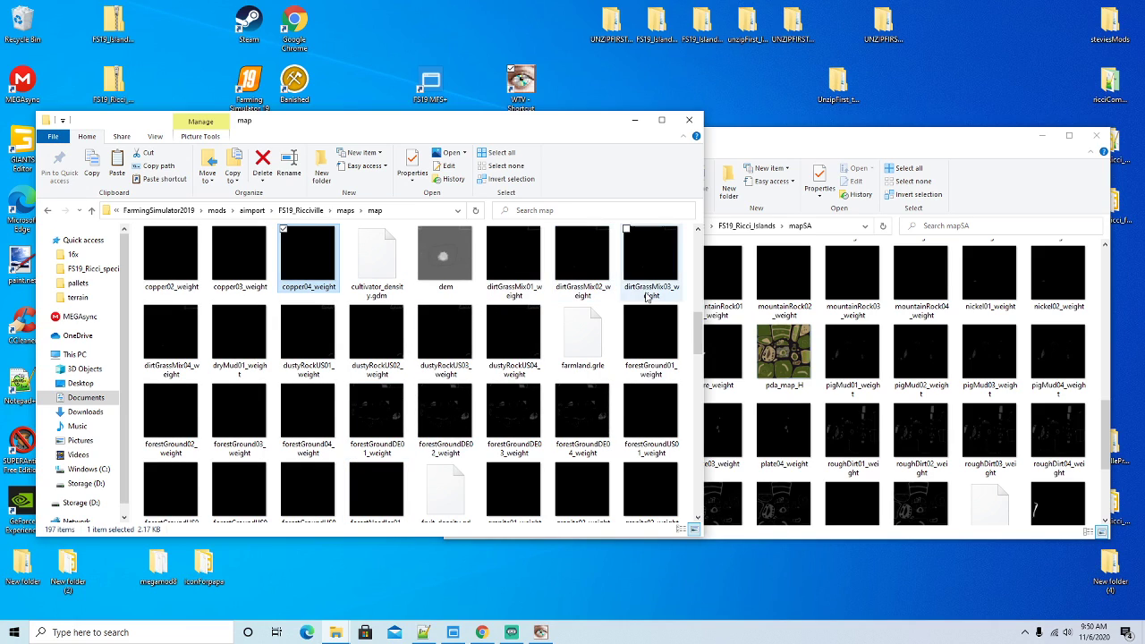
# Go to the maps folder of FS19_Ricciville and open the map i3d file in Notepad++
pyautogui.moveTo(701, 333); pyautogui.dragTo(697, 254)
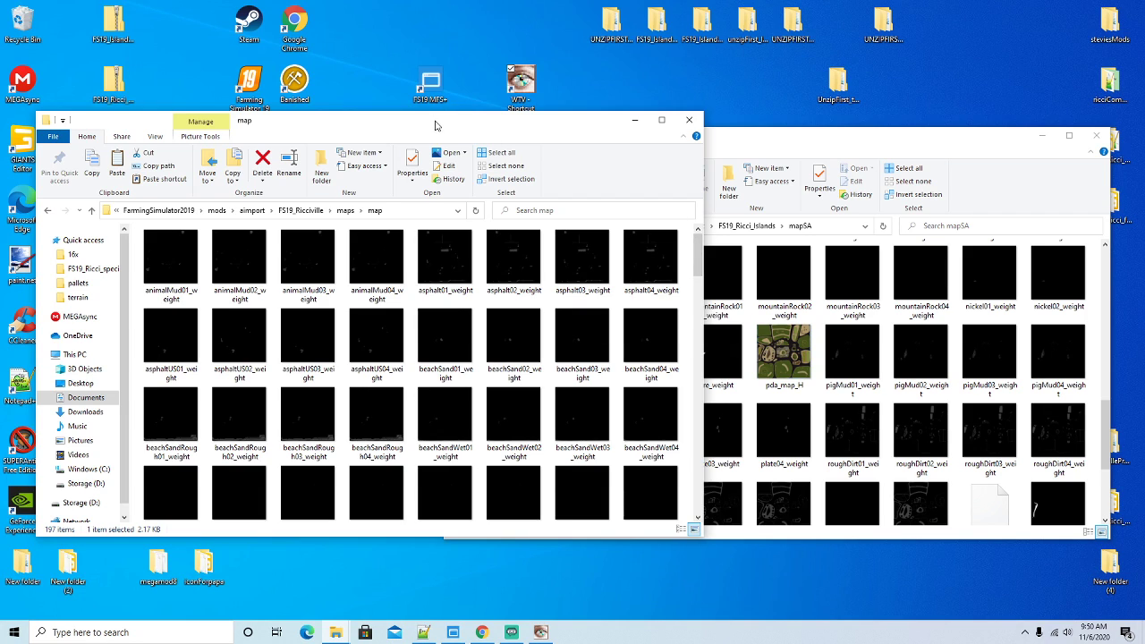
pyautogui.moveTo(435, 123); pyautogui.dragTo(443, 107)
pyautogui.click(308, 193)
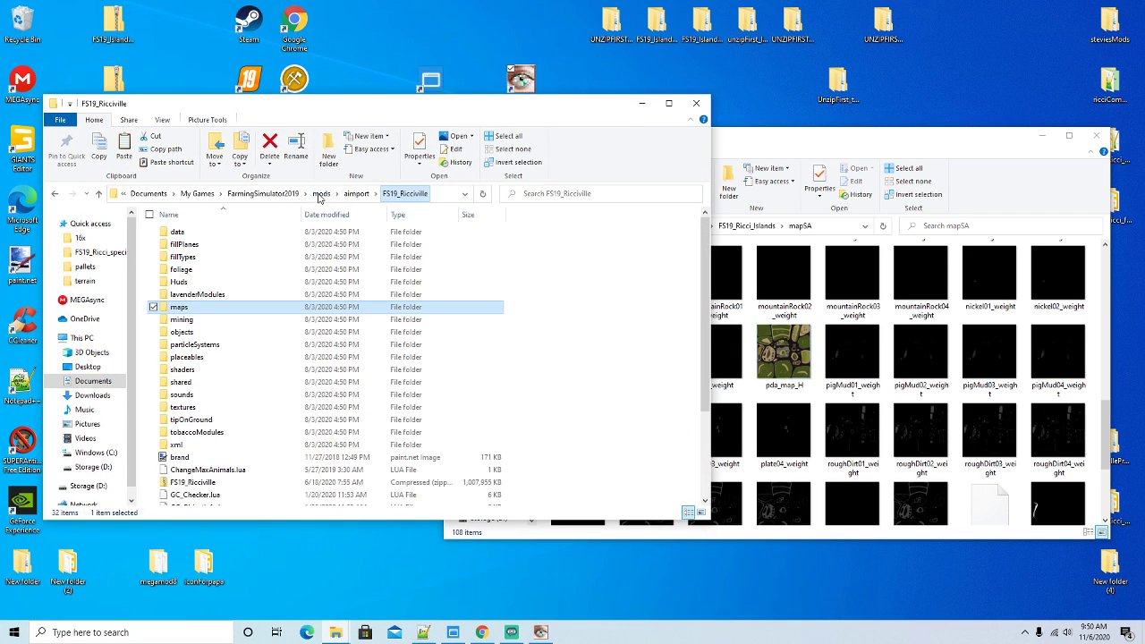
pyautogui.scroll(-3, 262, 340)
pyautogui.scroll(3, 218, 302)
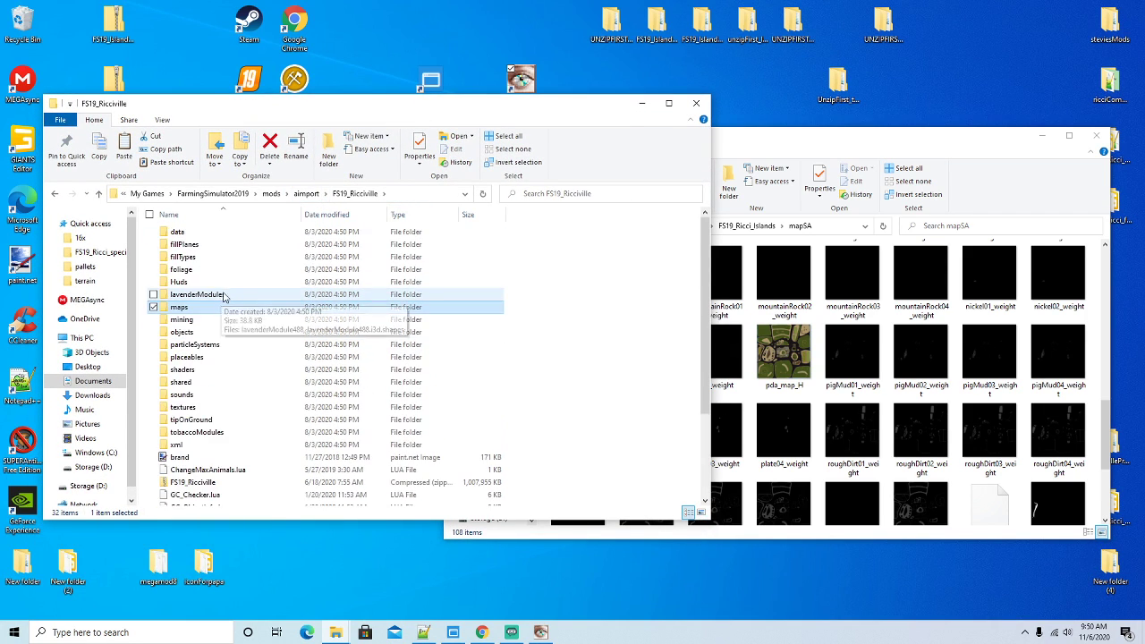
pyautogui.click(184, 307)
pyautogui.doubleClick(186, 309)
pyautogui.scroll(-3, 277, 338)
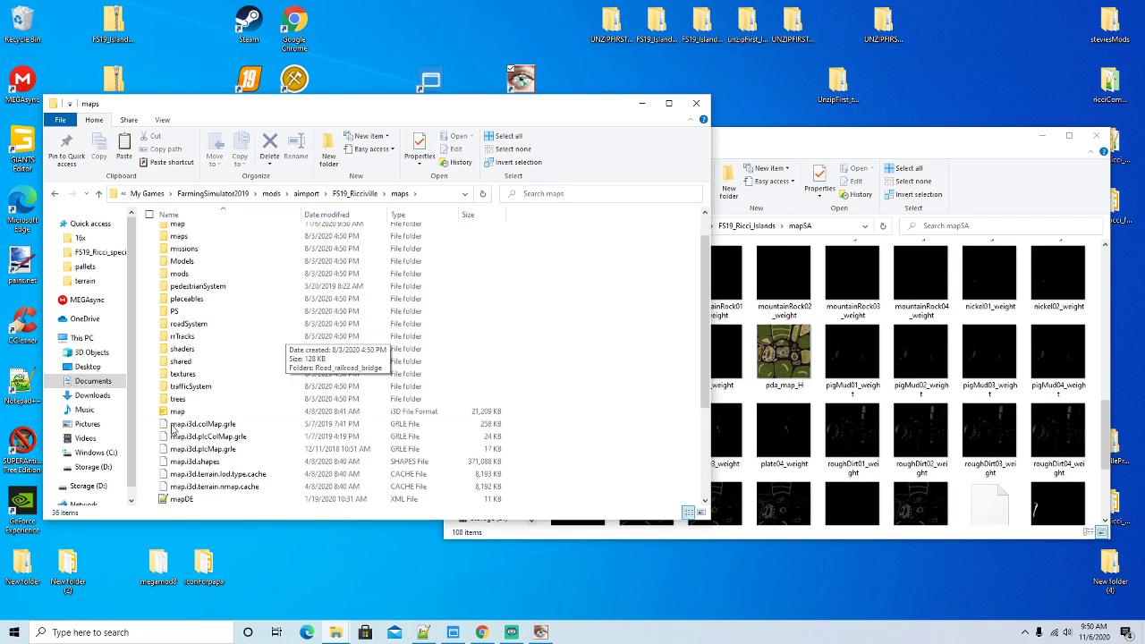
pyautogui.click(182, 413)
pyautogui.rightClick(182, 413)
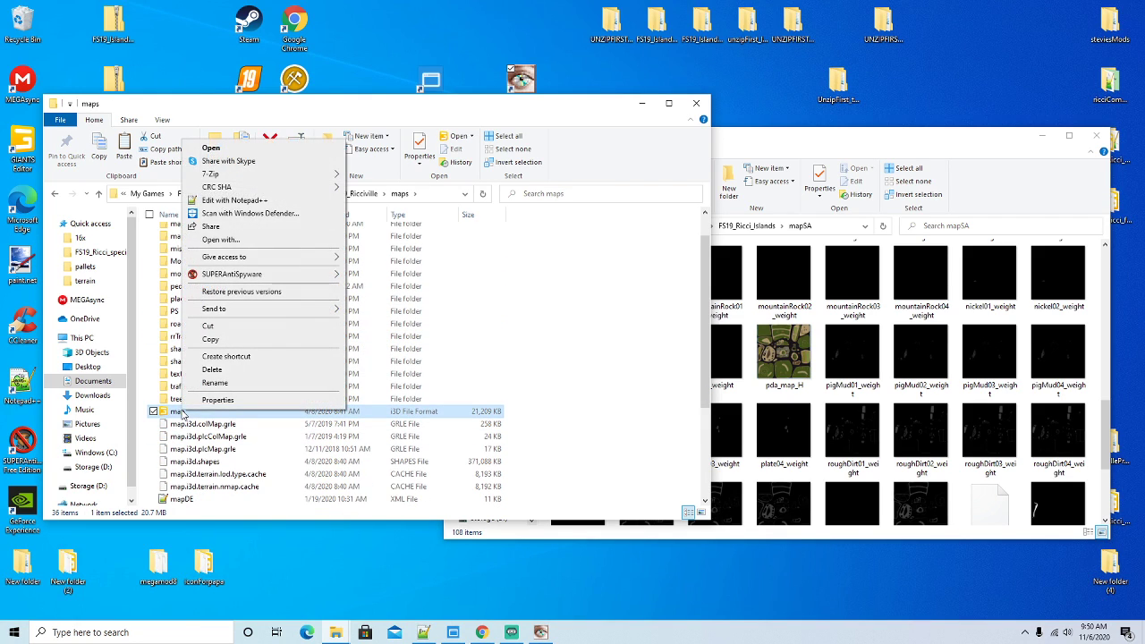
pyautogui.click(274, 204)
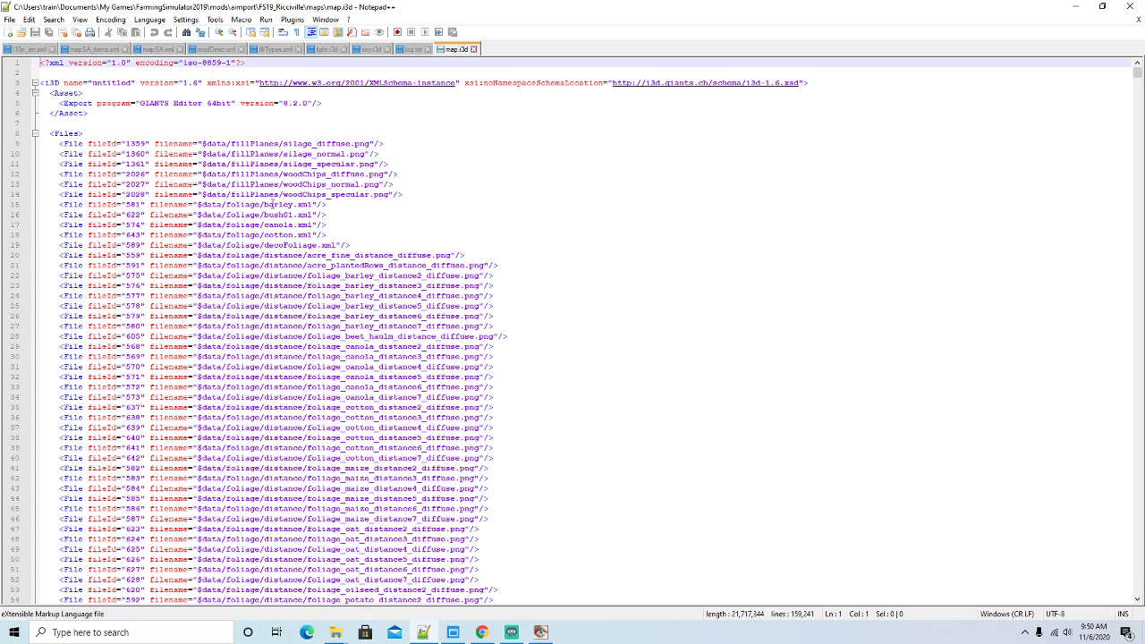
# Search map.i3d for "coal" to locate the coal weight file entries
pyautogui.hotkey('ctrl', 'f')
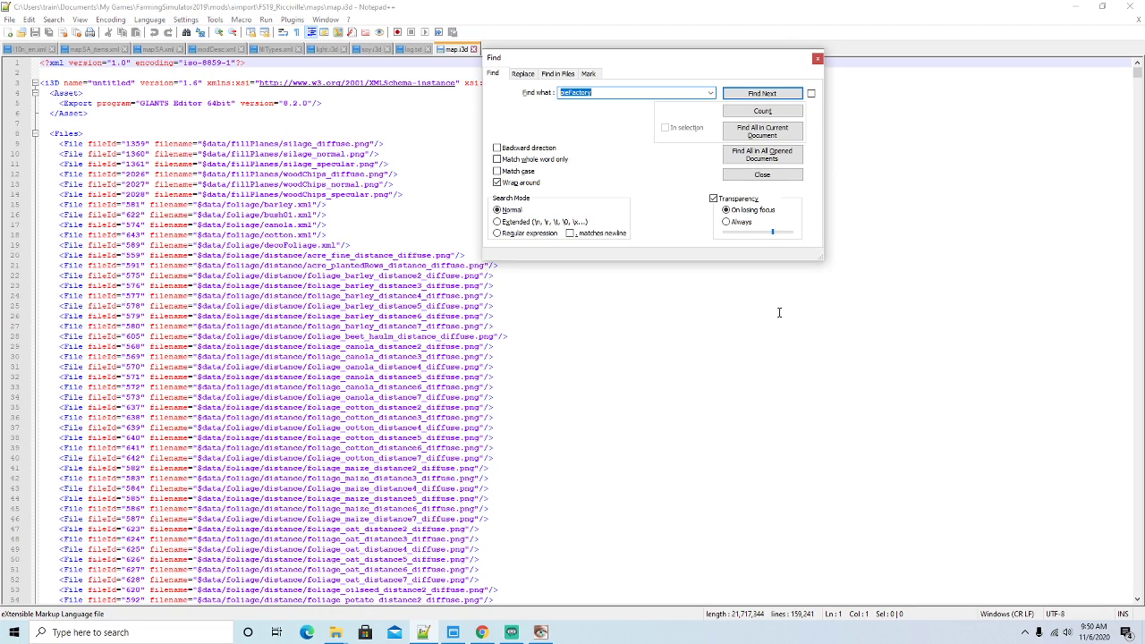
pyautogui.write('coal')
pyautogui.click(741, 97)
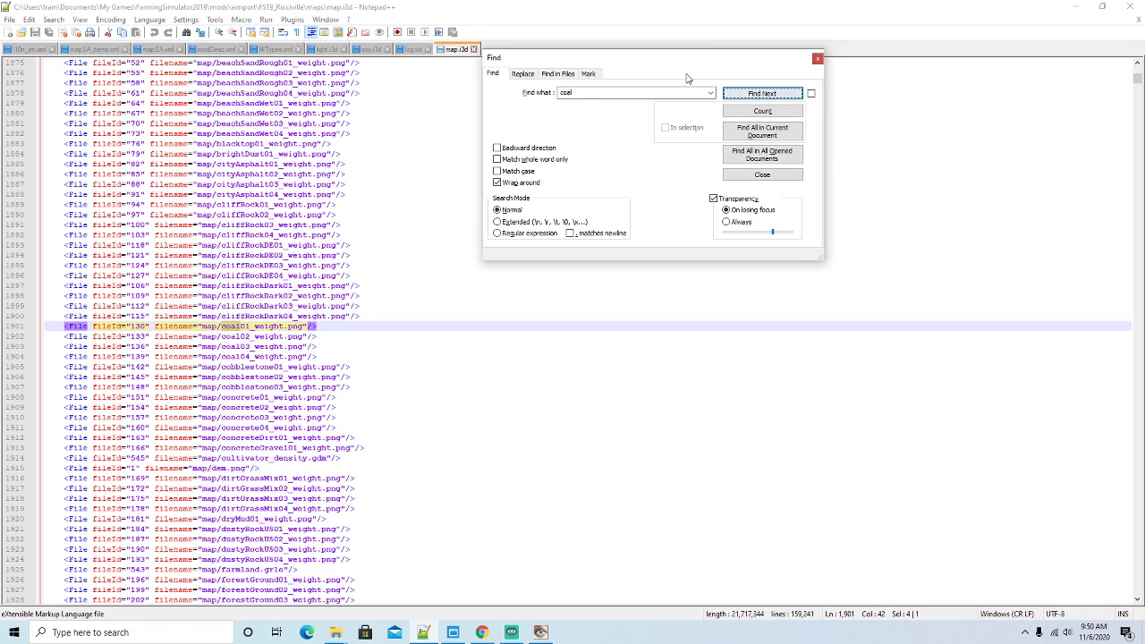
pyautogui.moveTo(671, 62); pyautogui.dragTo(769, 65)
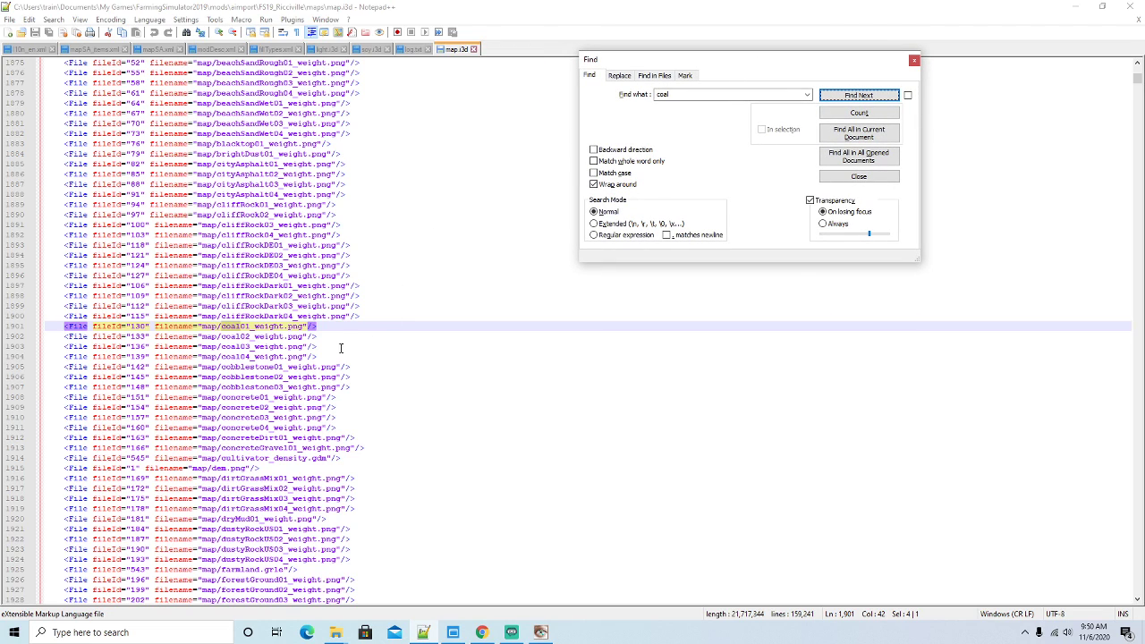
pyautogui.scroll(-1, 340, 345)
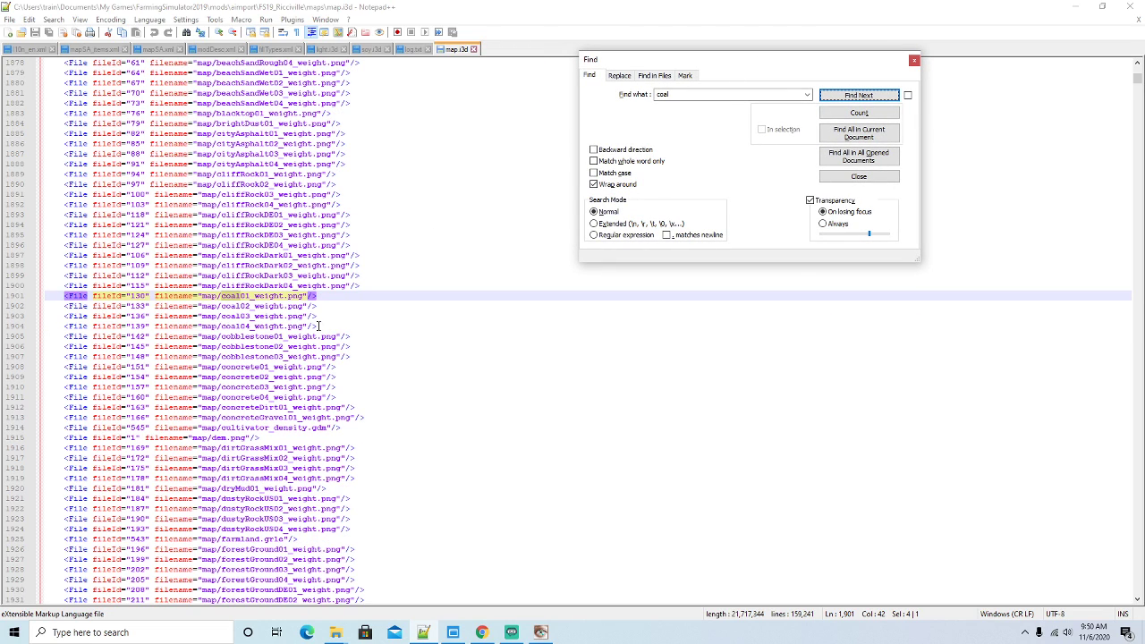
# Duplicate the four coal01–coal04 weight File lines directly below the coal04_weight entry
pyautogui.click(363, 326)
pyautogui.press('Return')
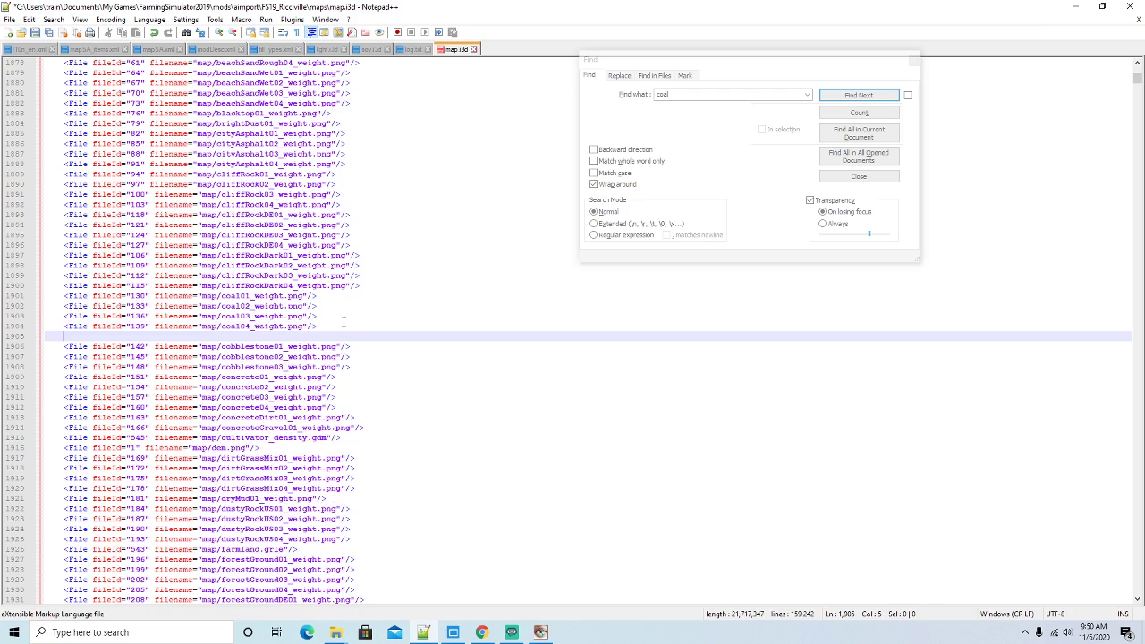
pyautogui.moveTo(319, 325); pyautogui.dragTo(27, 304)
pyautogui.hotkey('ctrl', 'c')
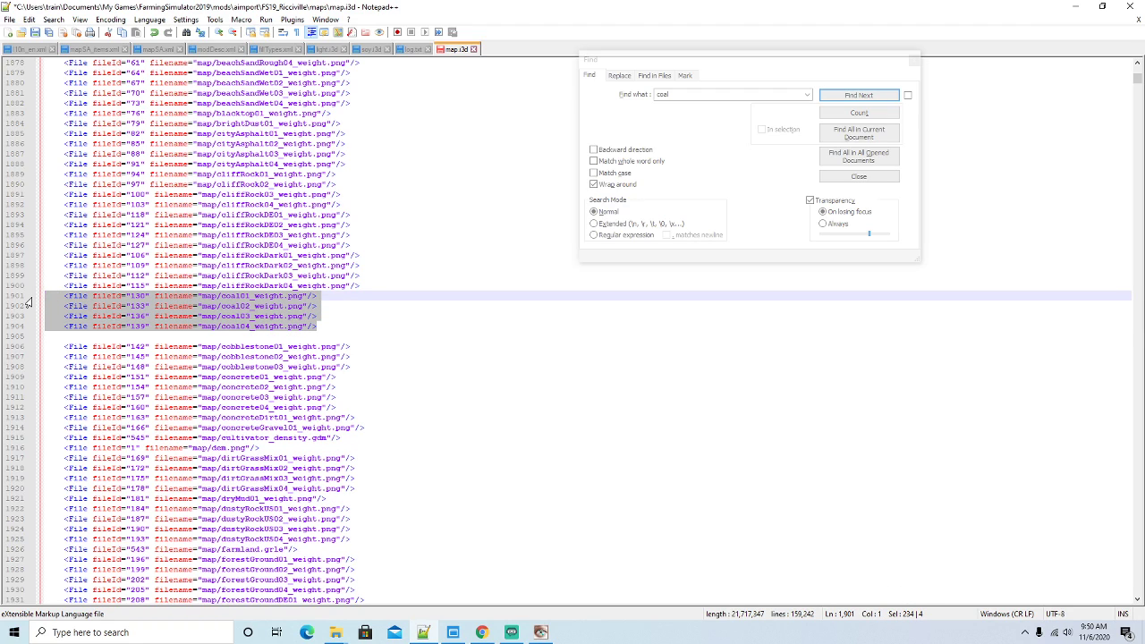
pyautogui.click(88, 335)
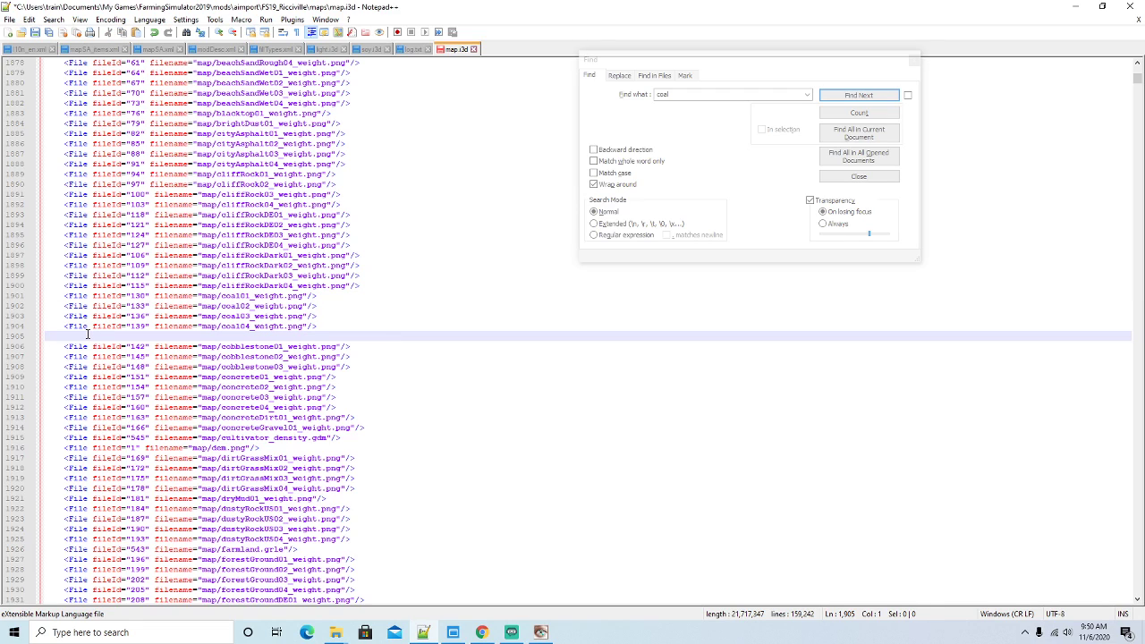
pyautogui.hotkey('ctrl', 'v')
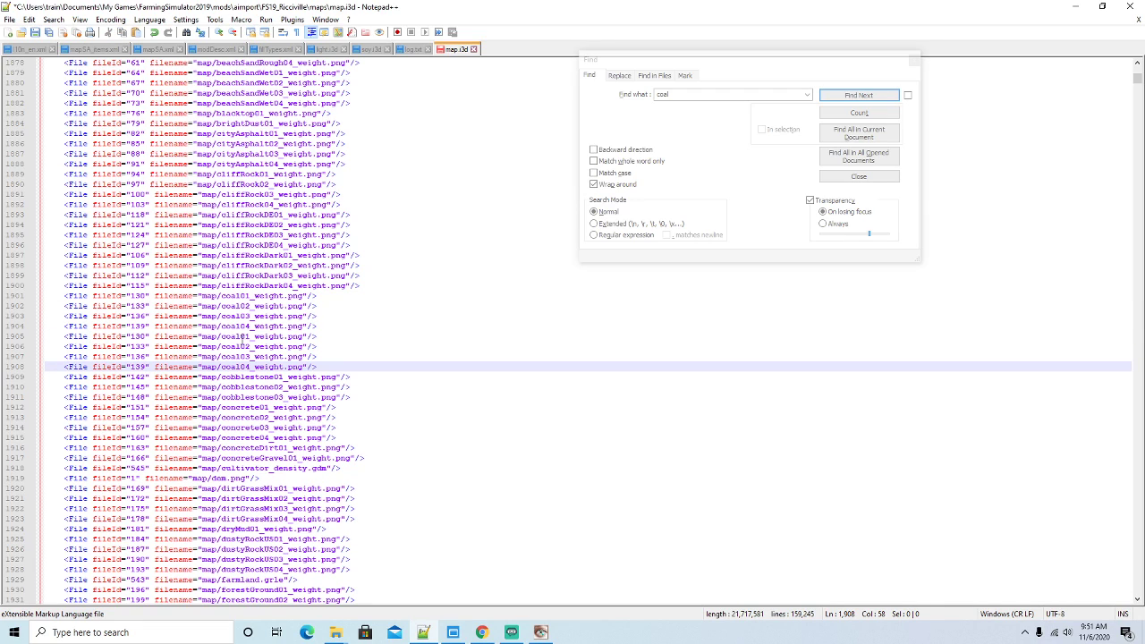
# Change the filenames in the first two duplicated coal lines to copper01_weight.png and copper02_weight.png
pyautogui.click(239, 336)
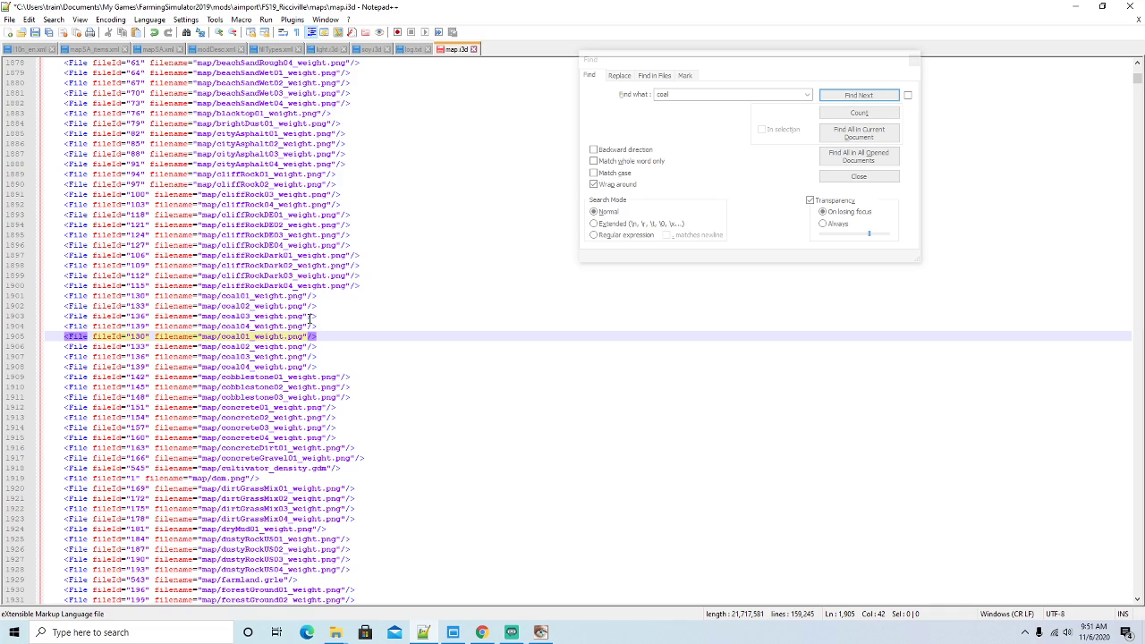
pyautogui.press('BackSpace')
pyautogui.press('BackSpace')
pyautogui.press('BackSpace')
pyautogui.write('oaler')
pyautogui.click(239, 348)
pyautogui.press('BackSpace')
pyautogui.press('BackSpace')
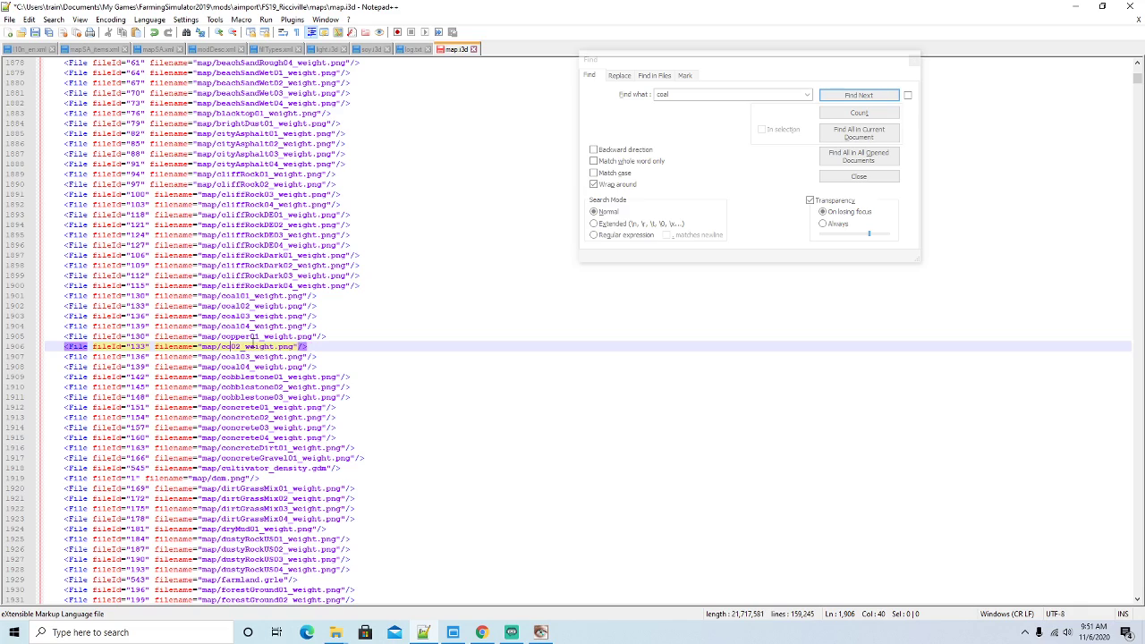
pyautogui.write('pper01')
pyautogui.press('BackSpace')
pyautogui.press('BackSpace')
# Change the filenames in the remaining two duplicated lines to copper03_weight.png and copper04_weight.png
pyautogui.click(242, 355)
pyautogui.press('BackSpace')
pyautogui.press('BackSpace')
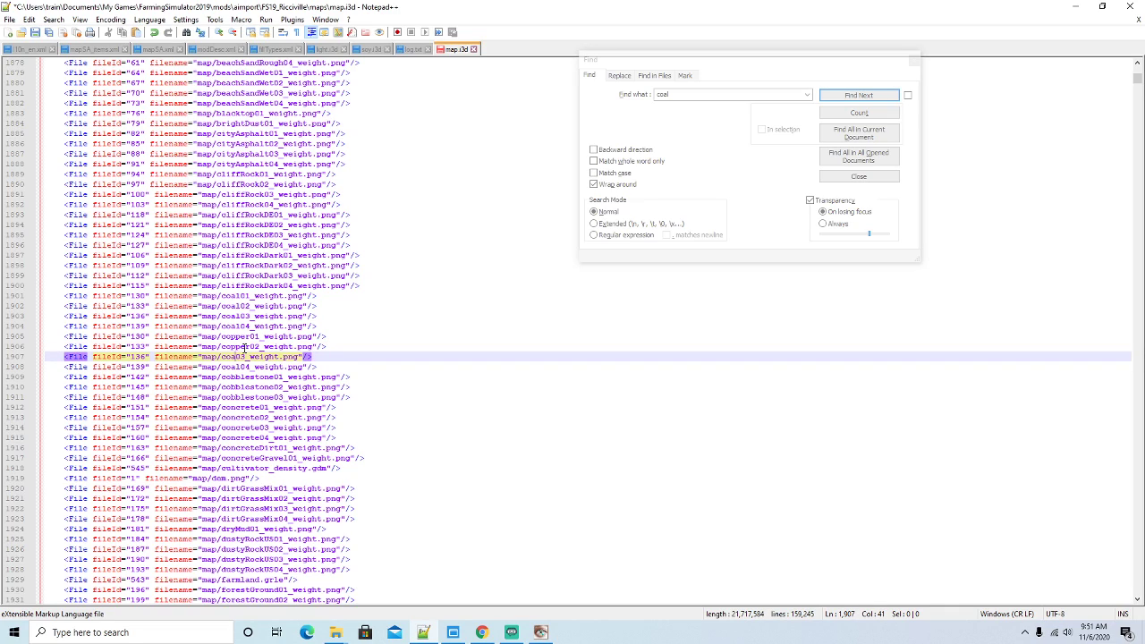
pyautogui.write('pper')
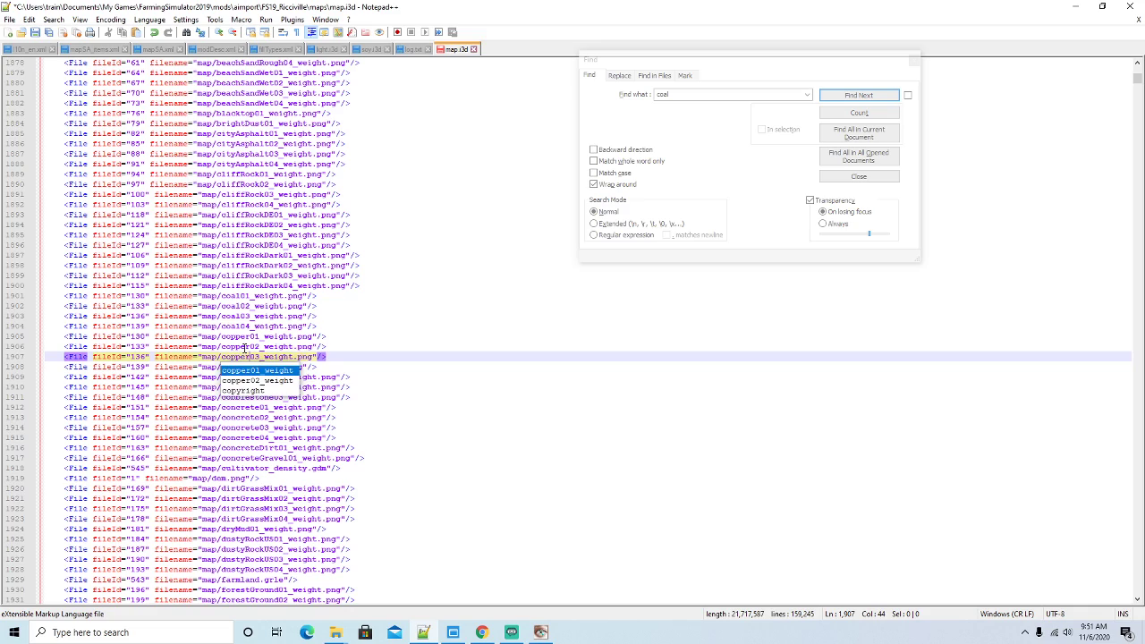
pyautogui.press('Escape')
pyautogui.press('Down')
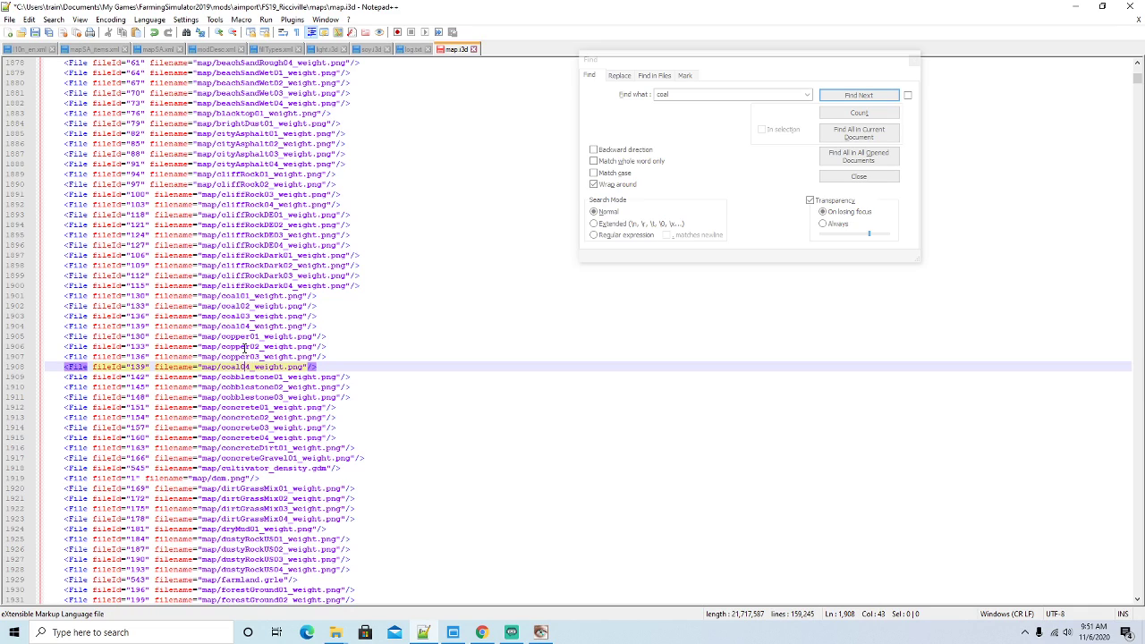
pyautogui.press('BackSpace')
pyautogui.press('BackSpace')
pyautogui.write('pper')
pyautogui.press('Right')
# Set the fileId of the copper01_weight.png entry to 3000
pyautogui.click(151, 337)
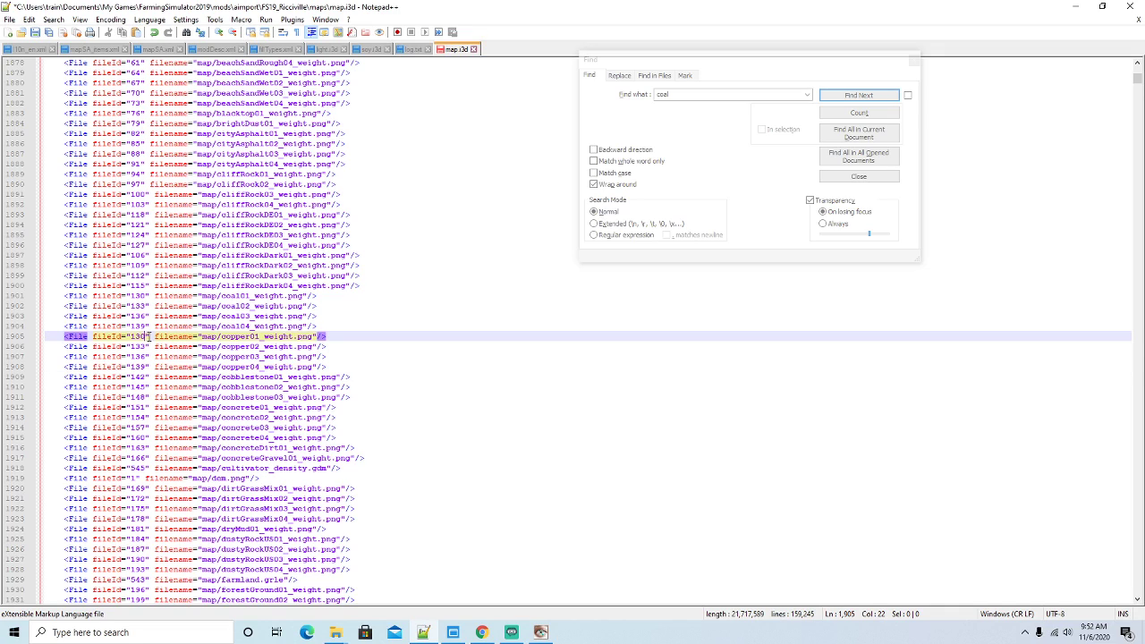
pyautogui.press('BackSpace')
pyautogui.press('BackSpace')
pyautogui.press('BackSpace')
pyautogui.write('3000')
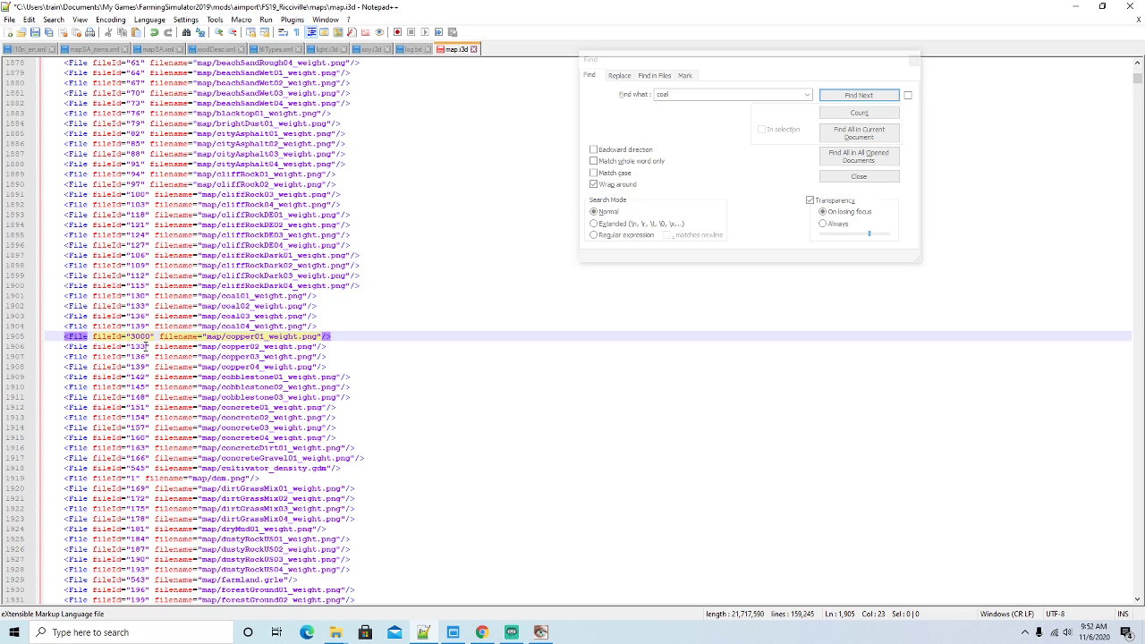
# Set the fileId of the copper02_weight.png entry to 3001
pyautogui.click(147, 346)
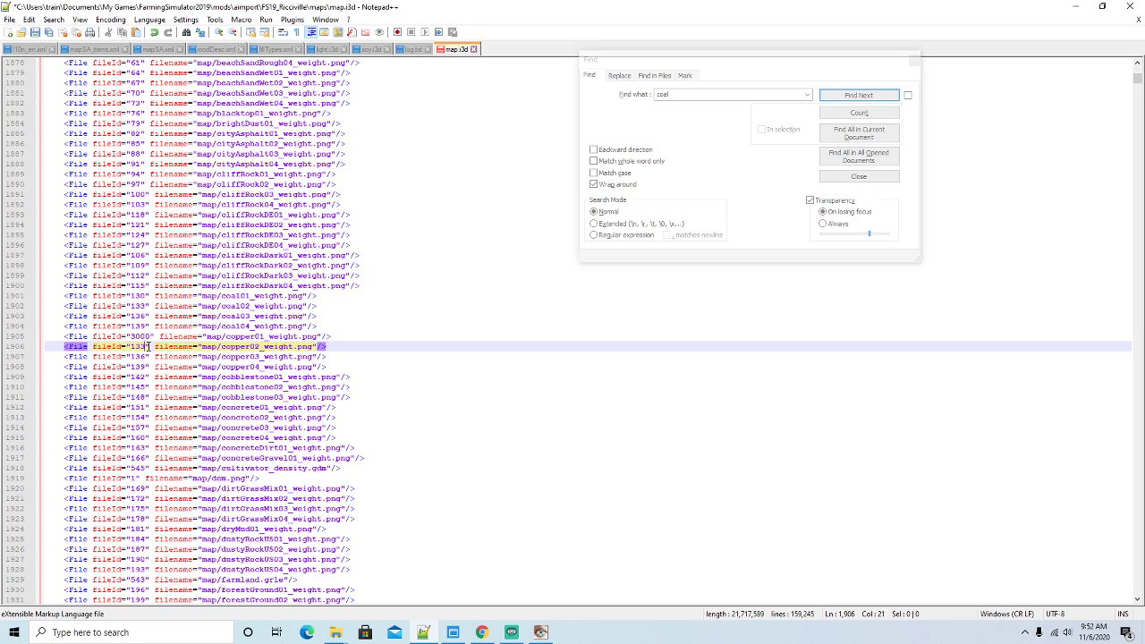
pyautogui.press('BackSpace')
pyautogui.press('BackSpace')
pyautogui.press('BackSpace')
pyautogui.write('3000')
pyautogui.write('0')
pyautogui.press('BackSpace')
pyautogui.write('1')
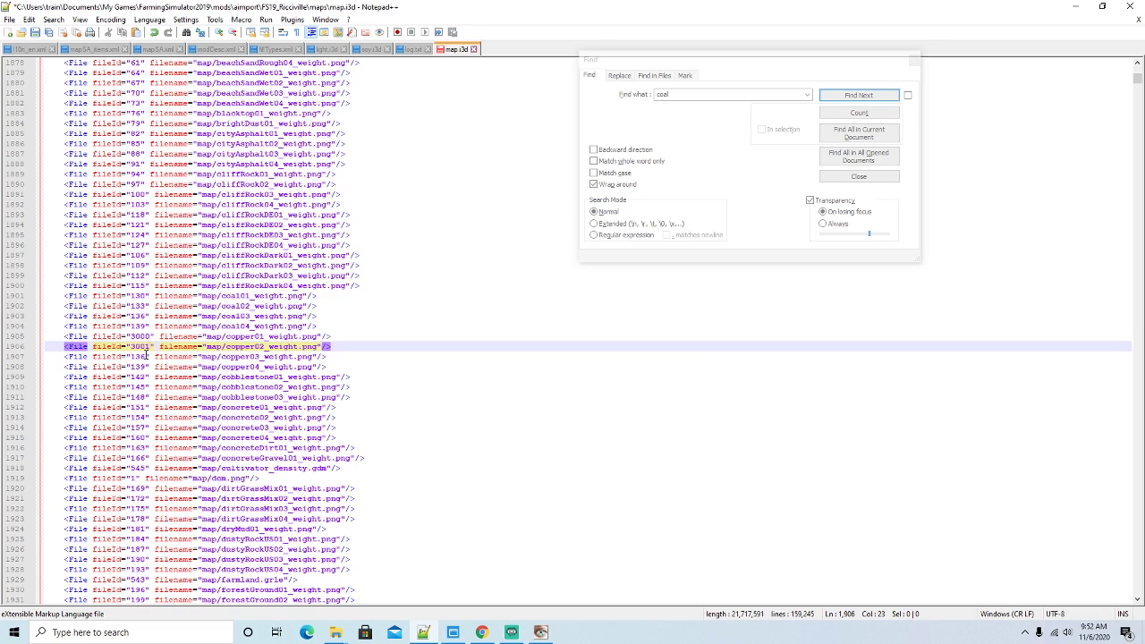
# Set the fileId of the copper03_weight.png entry to 3002 and that of copper04_weight.png to 3003
pyautogui.click(147, 356)
pyautogui.press('BackSpace')
pyautogui.press('BackSpace')
pyautogui.press('BackSpace')
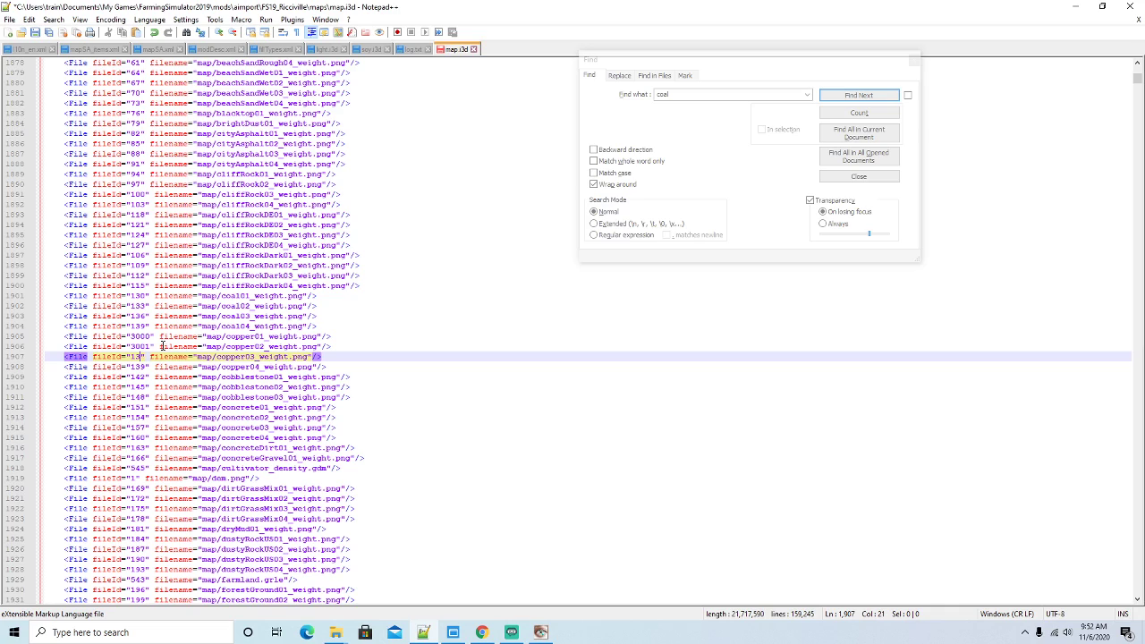
pyautogui.write('3002')
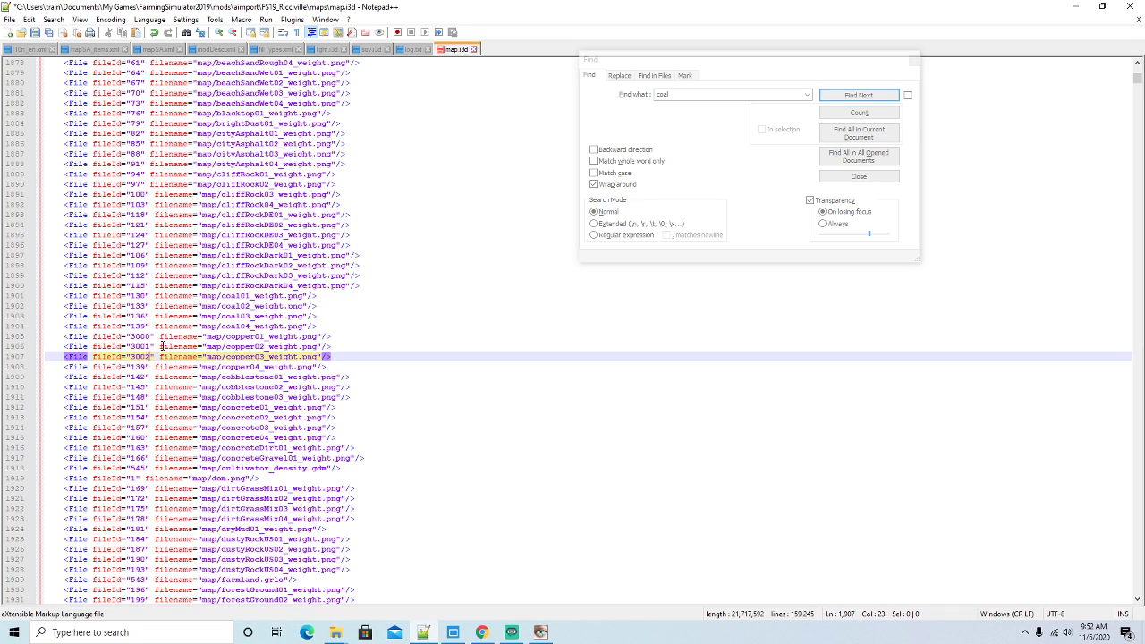
pyautogui.press('Down')
pyautogui.press('BackSpace')
pyautogui.press('BackSpace')
pyautogui.press('BackSpace')
pyautogui.write('3003')
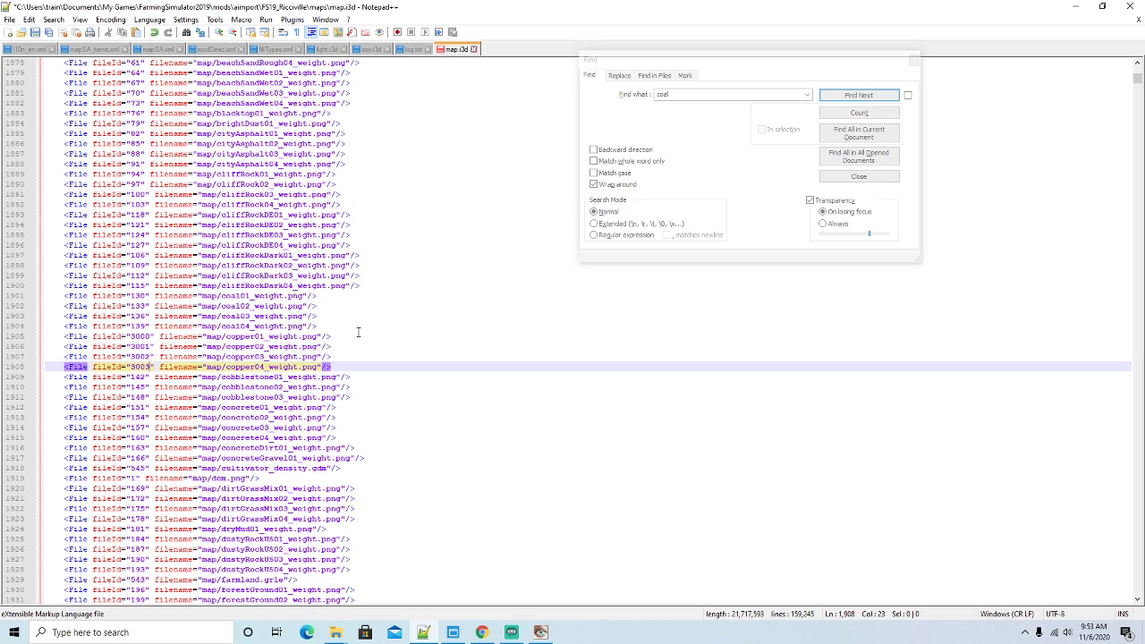
# Paste the four copied coal01–coal04 weight File lines directly below the copper04_weight.png entry
pyautogui.click(338, 366)
pyautogui.press('Return')
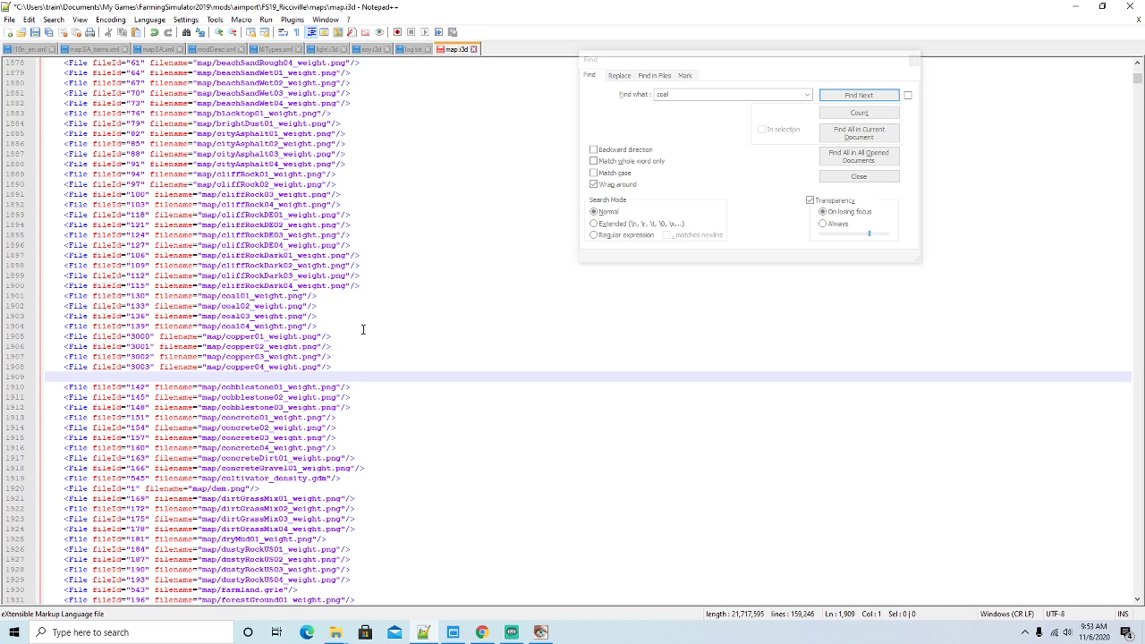
pyautogui.write('<File fileId="130" filename="map/coal01_weight.png"/>     <File fileId="133" filename="map/coal02_weight.png"/>     <File fileId="136" filename="map/coal03_weight.png"/>     <File fileId="139" filename="map/coal04_weight.png"/>')
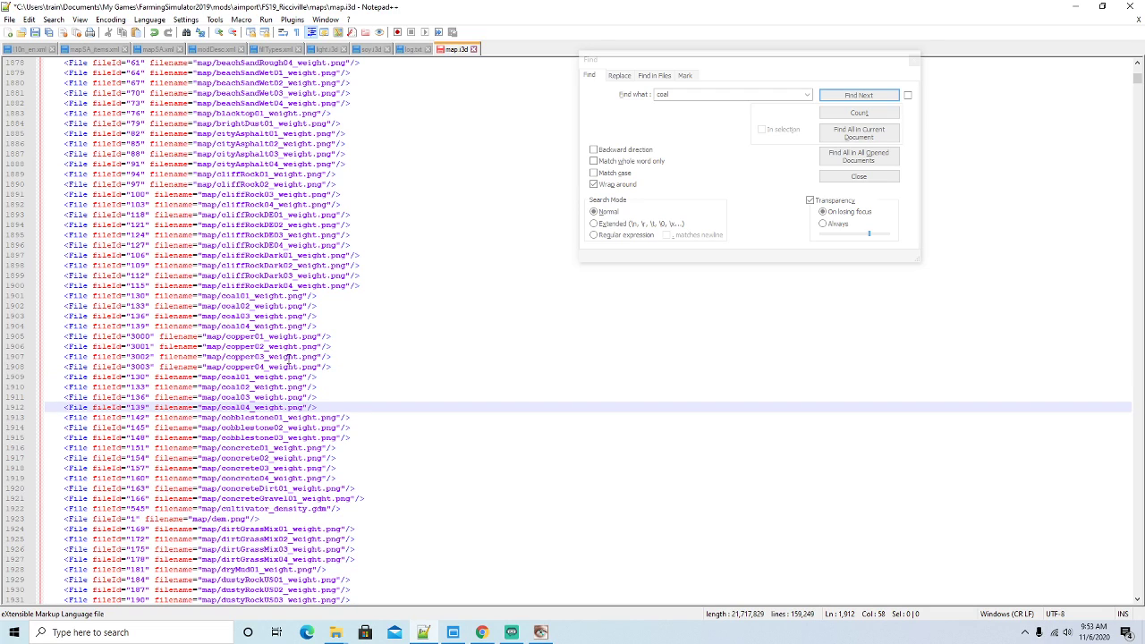
# Change the filename in the first newly pasted coal weight line to nickel01_weight.png
pyautogui.click(239, 377)
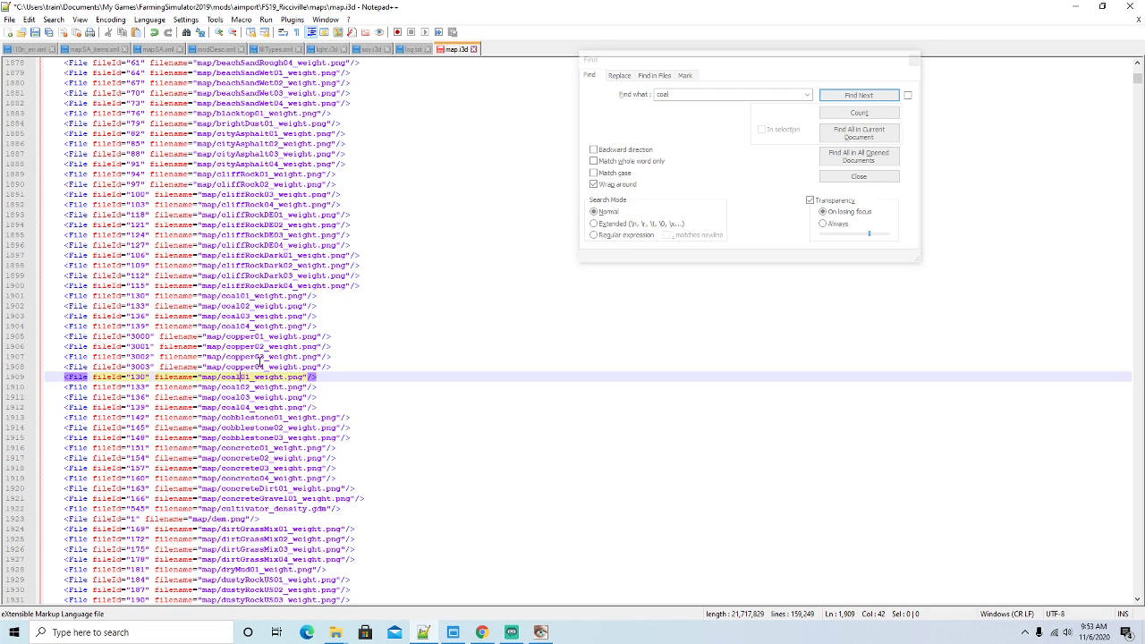
pyautogui.press('BackSpace')
pyautogui.press('BackSpace')
pyautogui.press('BackSpace')
pyautogui.press('BackSpace')
pyautogui.write('nickel')
pyautogui.press('Down')
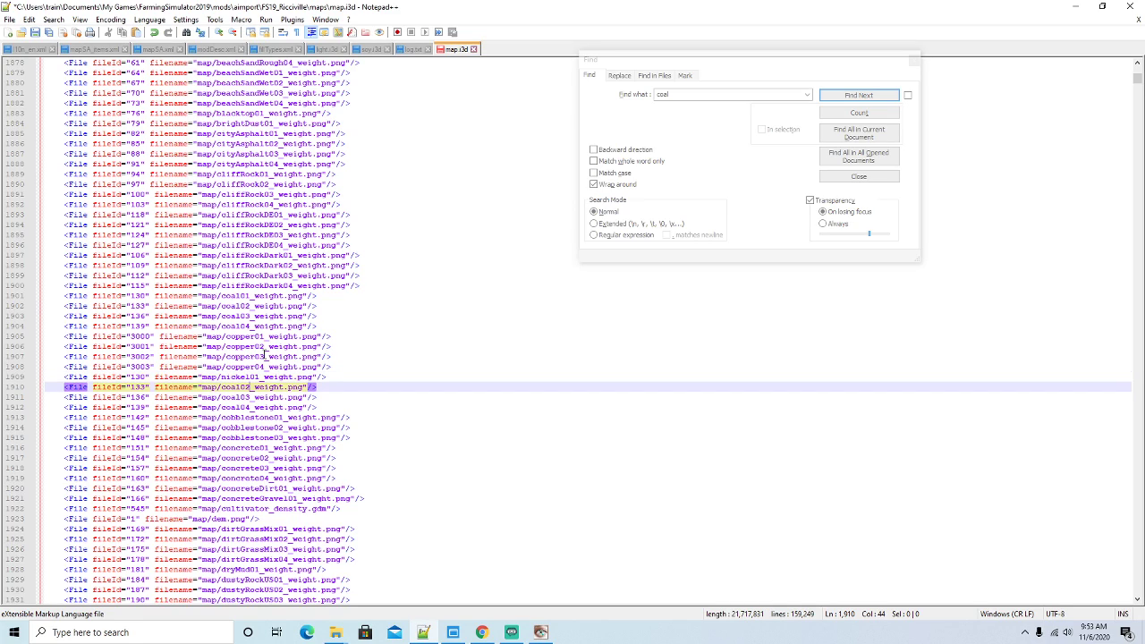
# Change the filename in the second newly pasted coal weight line to nickel02_weight.png
pyautogui.press('BackSpace')
pyautogui.press('BackSpace')
pyautogui.press('BackSpace')
pyautogui.press('BackSpace')
pyautogui.write('nickel')
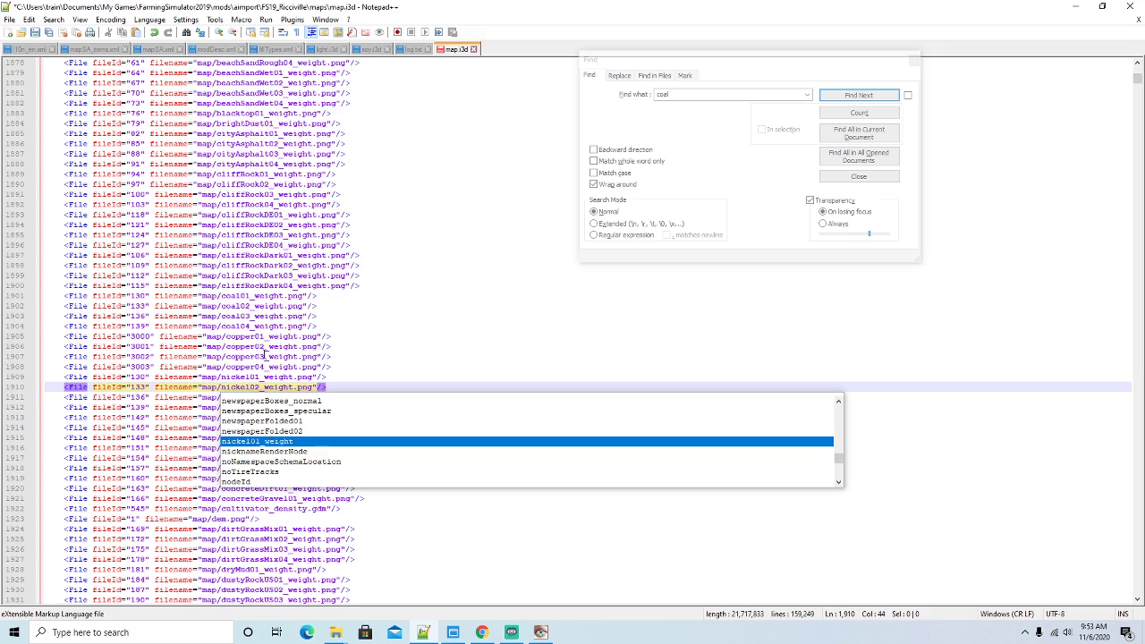
pyautogui.press('Escape')
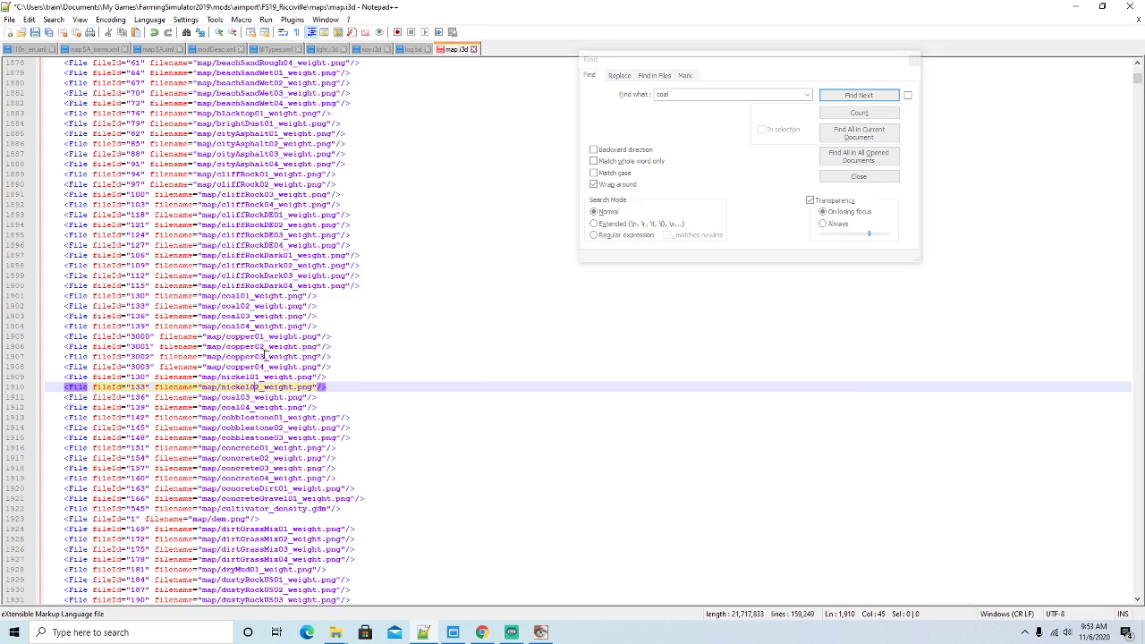
# Change the filename in the third newly pasted coal weight line to nickel03_weight.png
pyautogui.press('Down')
pyautogui.press('BackSpace')
pyautogui.press('BackSpace')
pyautogui.press('BackSpace')
pyautogui.press('BackSpace')
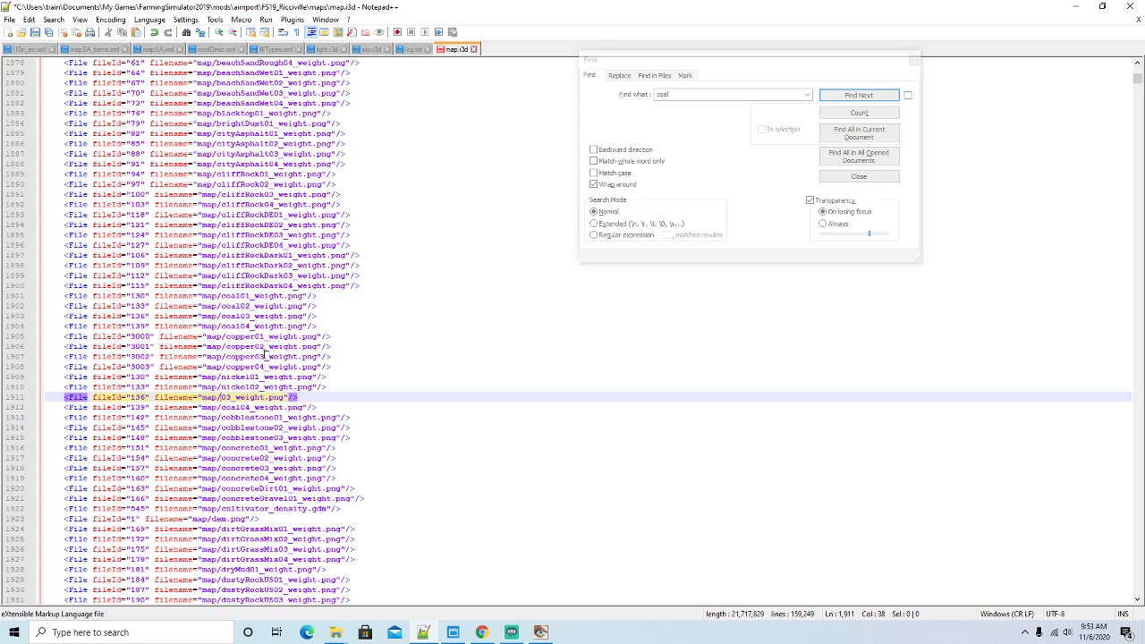
pyautogui.write('nickel')
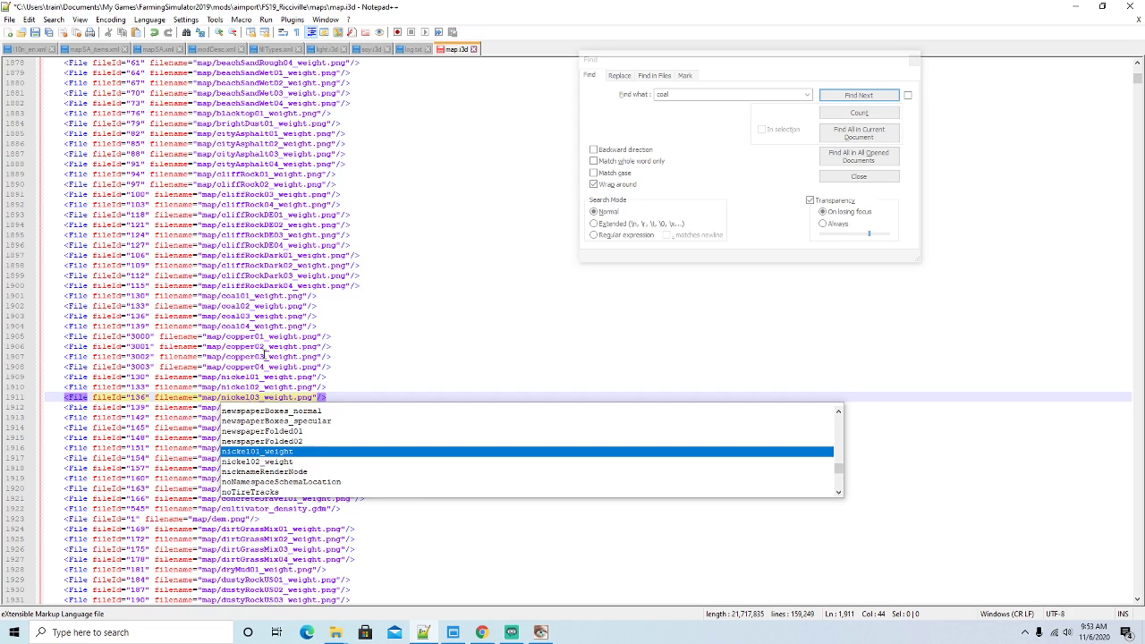
pyautogui.press('Escape')
# Change the filename in the last newly pasted coal weight line to nickel04_weight.png
pyautogui.press('Down')
pyautogui.press('BackSpace')
pyautogui.press('BackSpace')
pyautogui.press('BackSpace')
pyautogui.press('BackSpace')
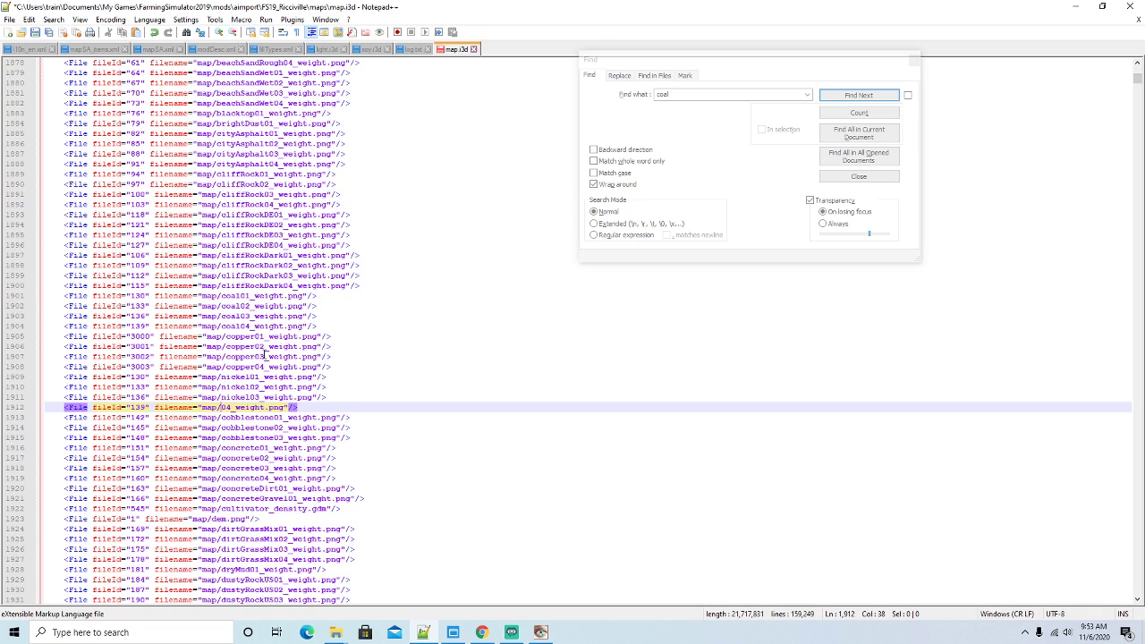
pyautogui.write('nickel')
pyautogui.press('Escape')
# Set the fileId of the nickel01_weight.png entry to 4000 and that of nickel02_weight.png to 4001
pyautogui.click(150, 377)
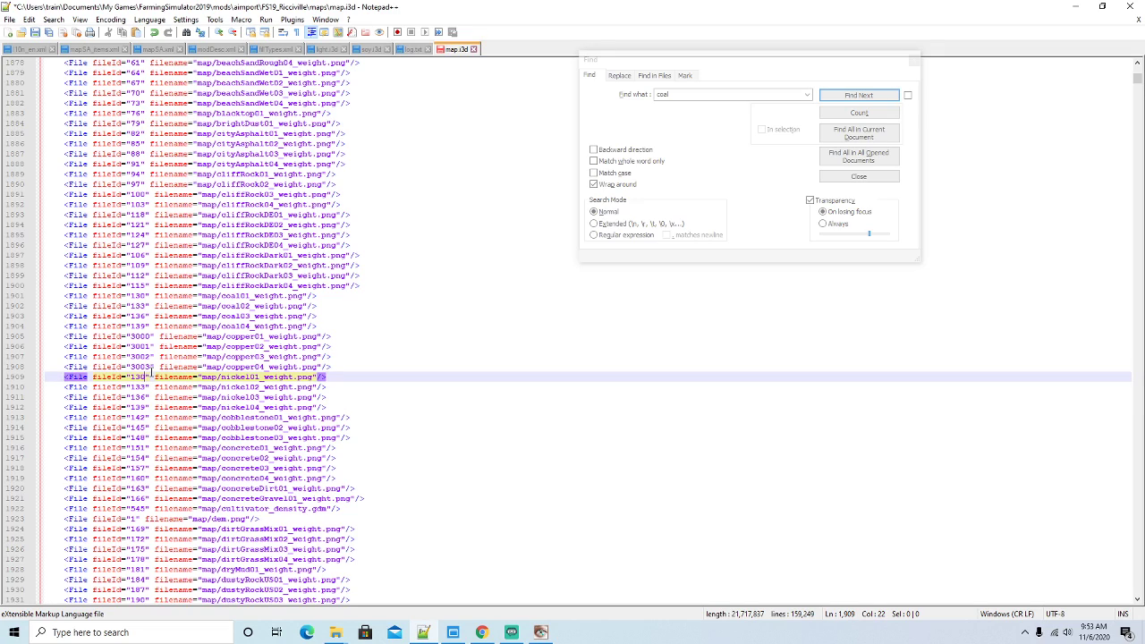
pyautogui.press('BackSpace')
pyautogui.press('BackSpace')
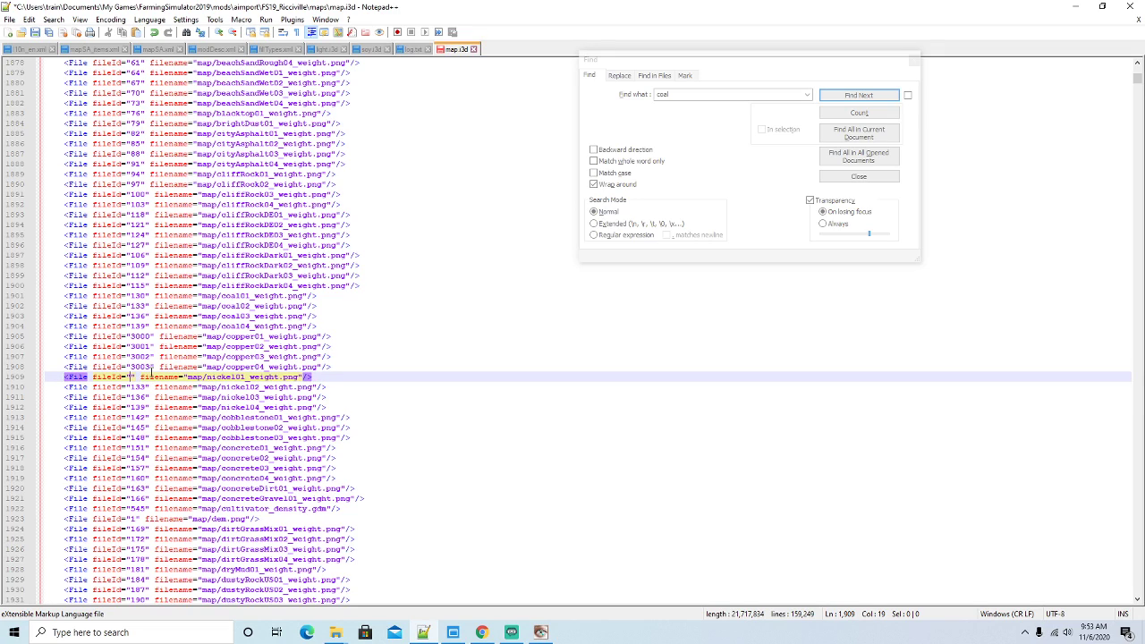
pyautogui.write('4000')
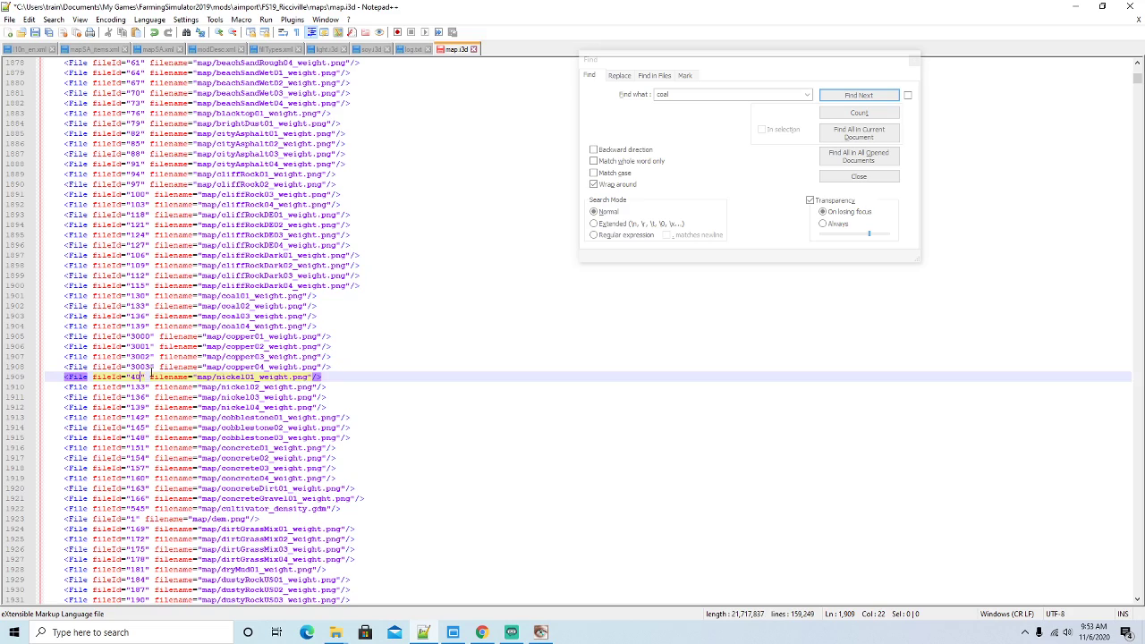
pyautogui.press('Down')
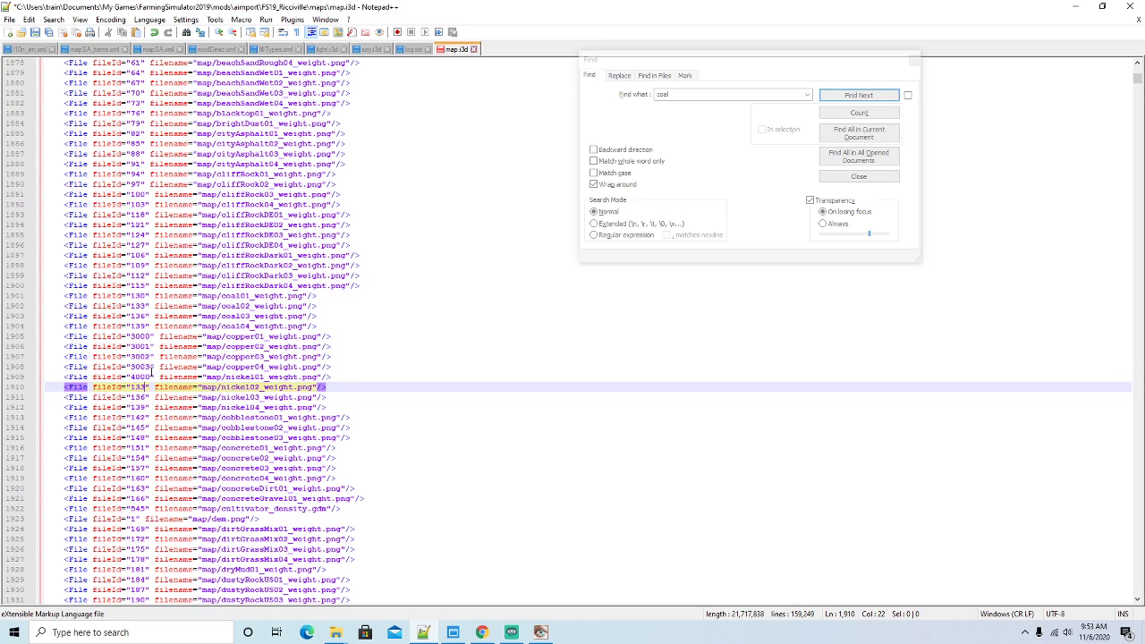
pyautogui.press('BackSpace')
pyautogui.press('BackSpace')
pyautogui.press('BackSpace')
pyautogui.write('4001')
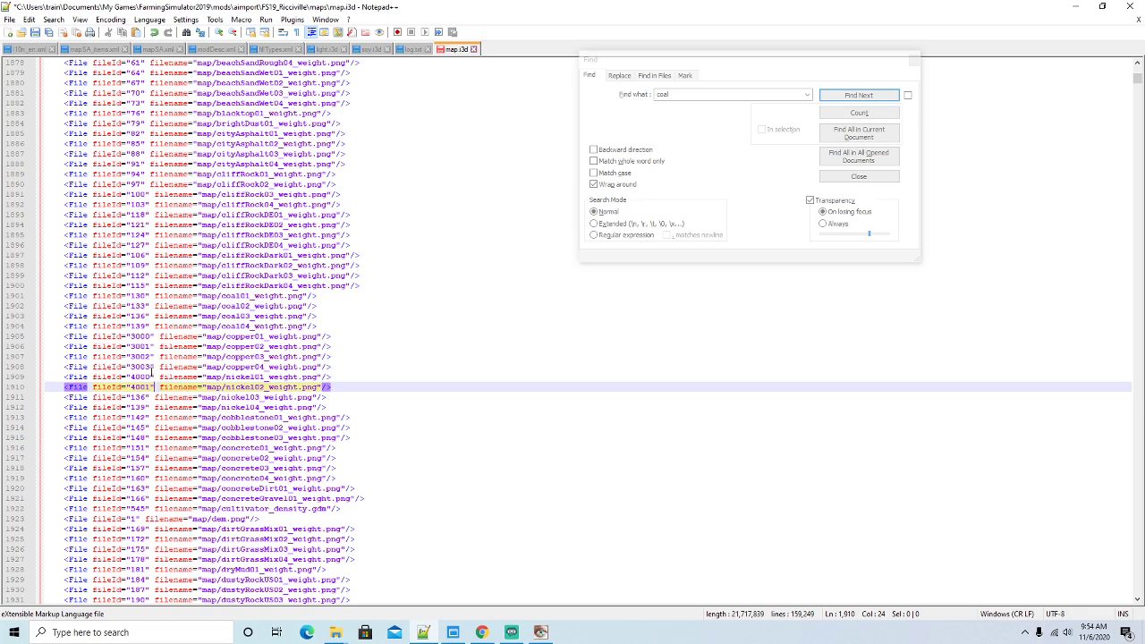
# Set the fileIds of the nickel03_weight.png and nickel04_weight.png entries to 4002 and 4003, and save map.i3d
pyautogui.press('Down')
pyautogui.press('BackSpace')
pyautogui.press('BackSpace')
pyautogui.press('BackSpace')
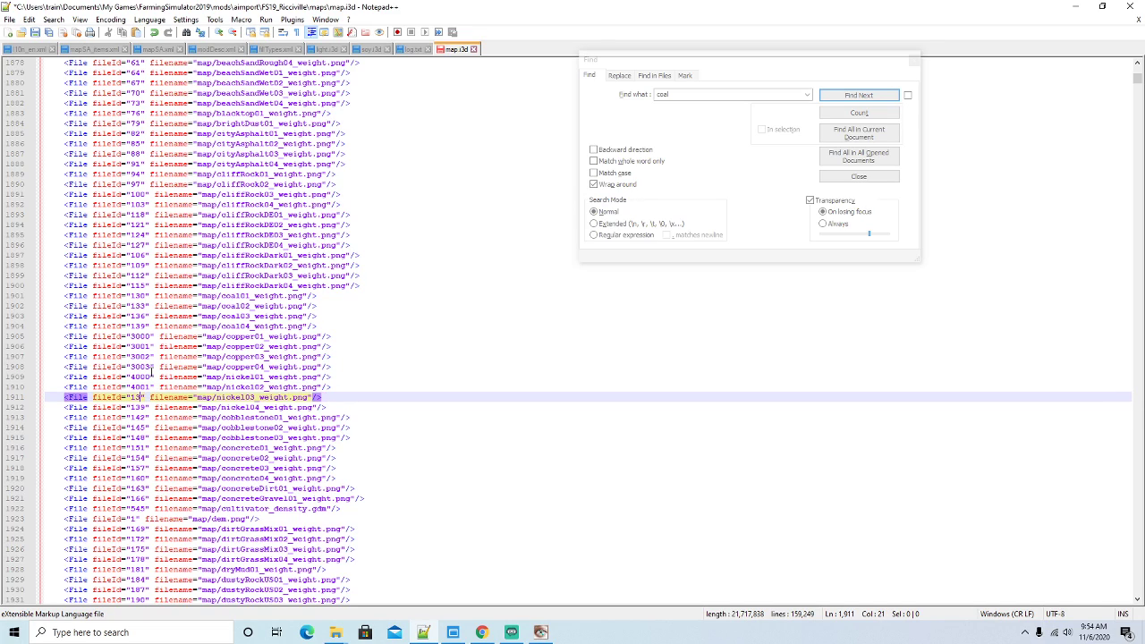
pyautogui.write('4002')
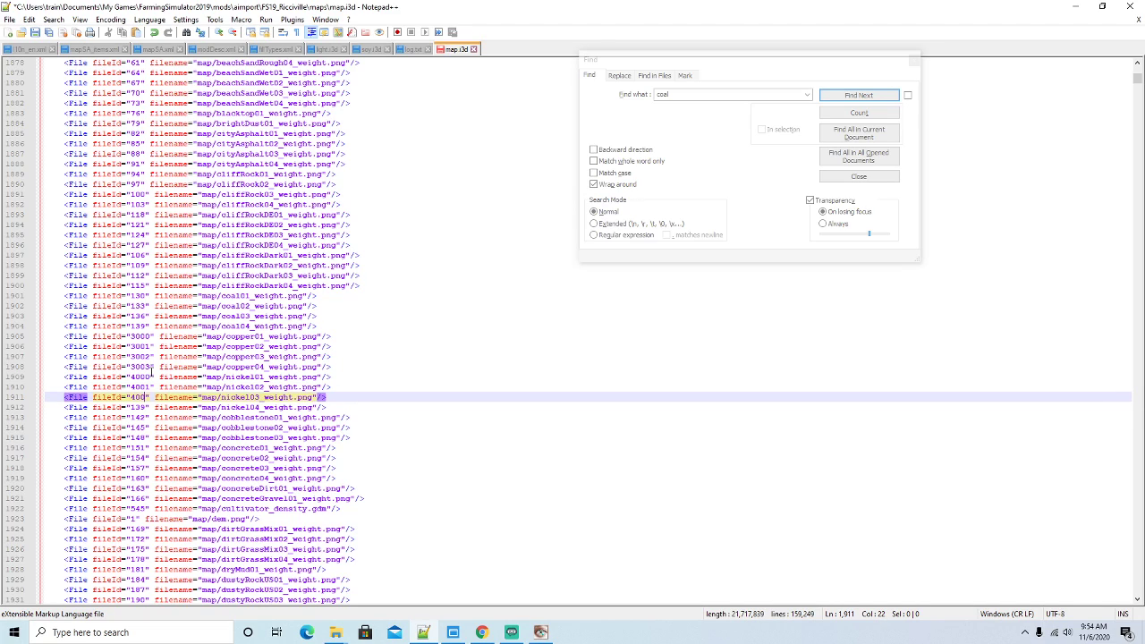
pyautogui.press('Down')
pyautogui.press('BackSpace')
pyautogui.press('BackSpace')
pyautogui.press('BackSpace')
pyautogui.write('4003')
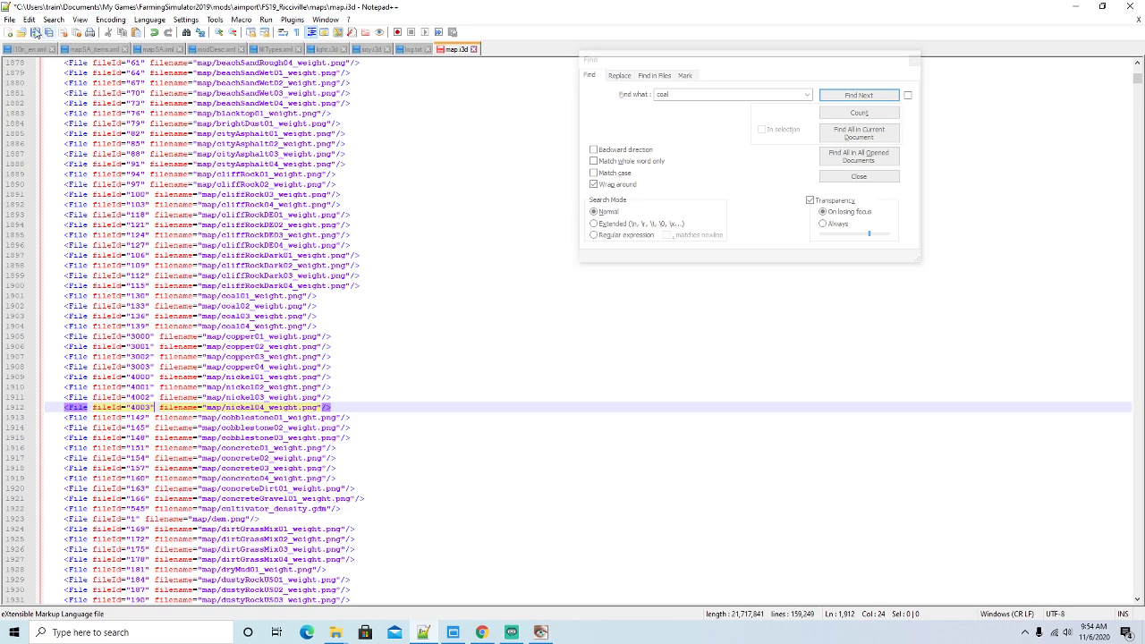
pyautogui.click(35, 32)
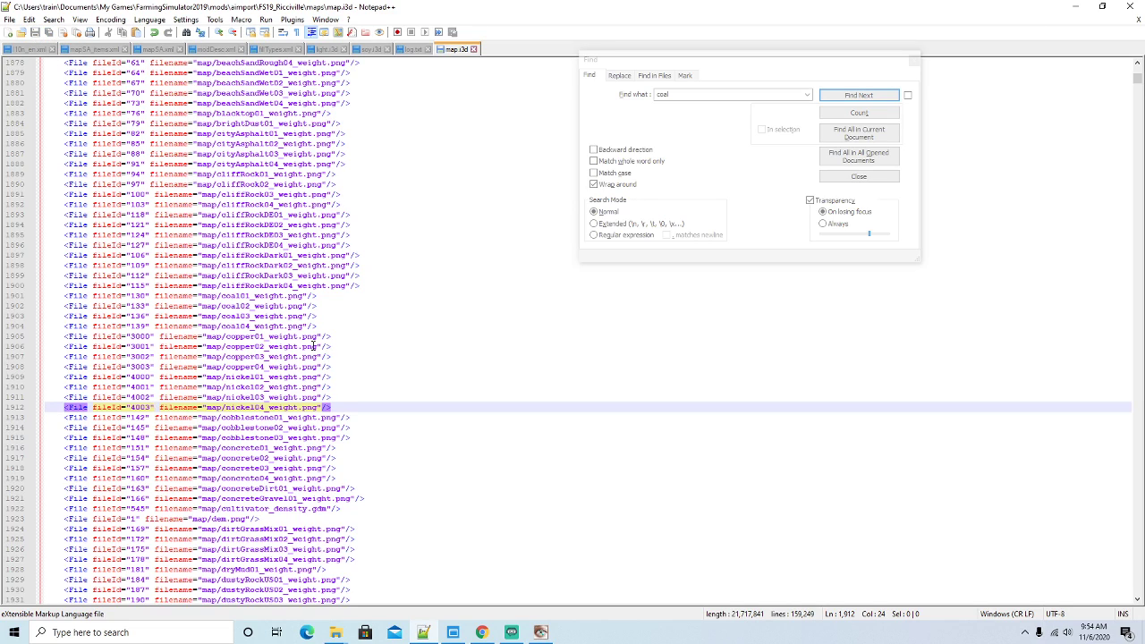
# Find the coal terrain texture entries and duplicate the eight coal01–coal04 diffuse and normal File lines directly below coal04_normal.png
pyautogui.click(770, 80)
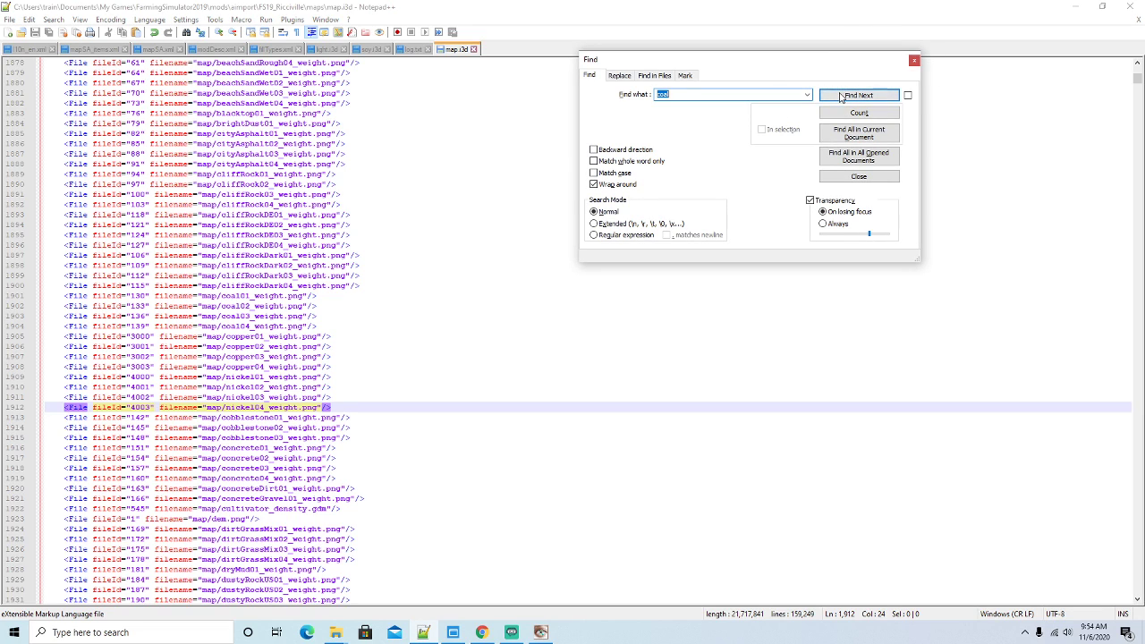
pyautogui.click(839, 96)
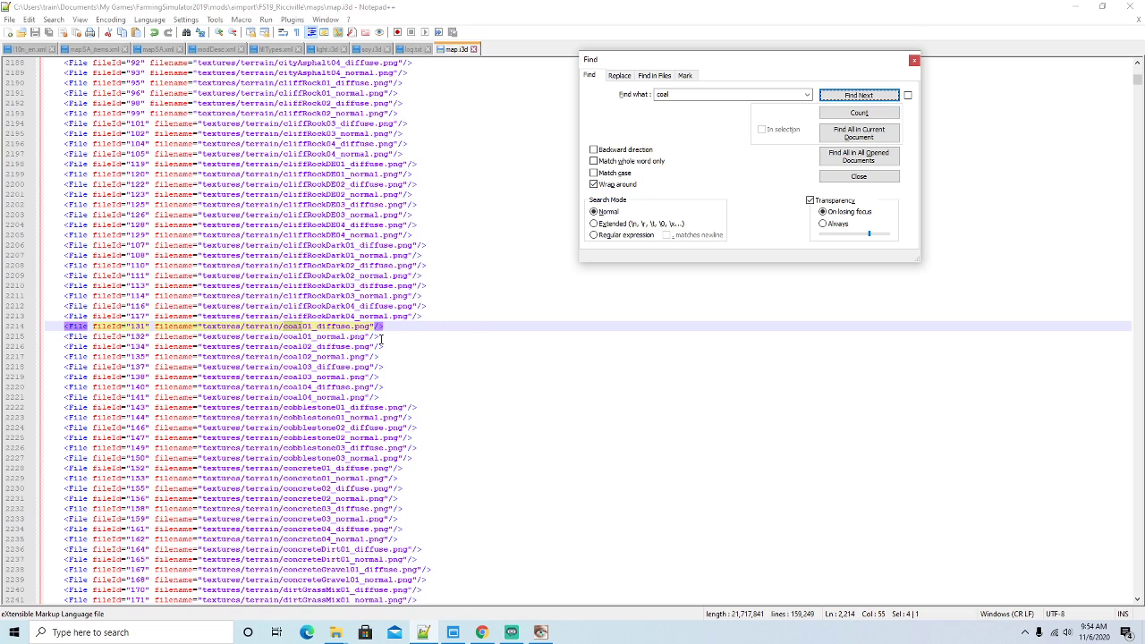
pyautogui.scroll(-1, 361, 318)
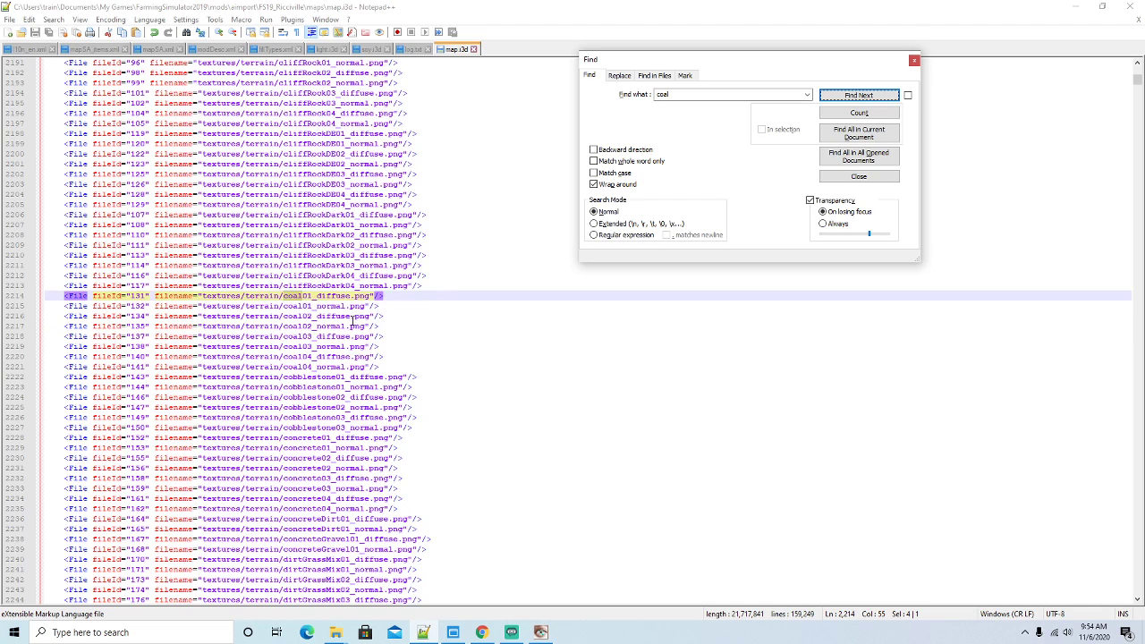
pyautogui.click(381, 366)
pyautogui.press('Return')
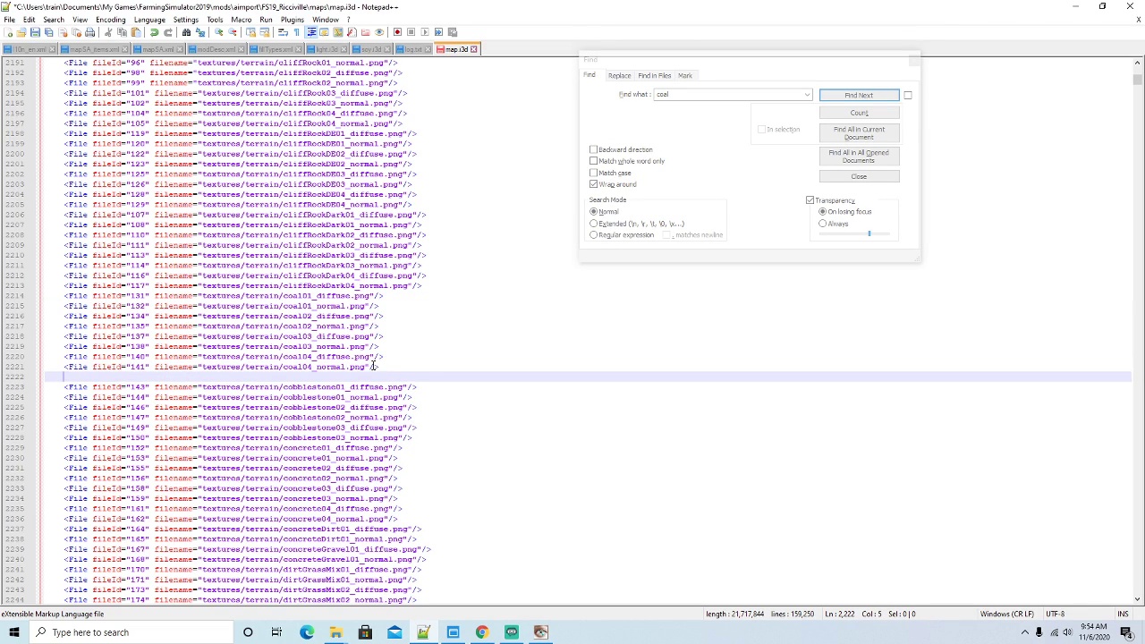
pyautogui.moveTo(381, 366); pyautogui.dragTo(41, 295)
pyautogui.hotkey('ctrl', 'c')
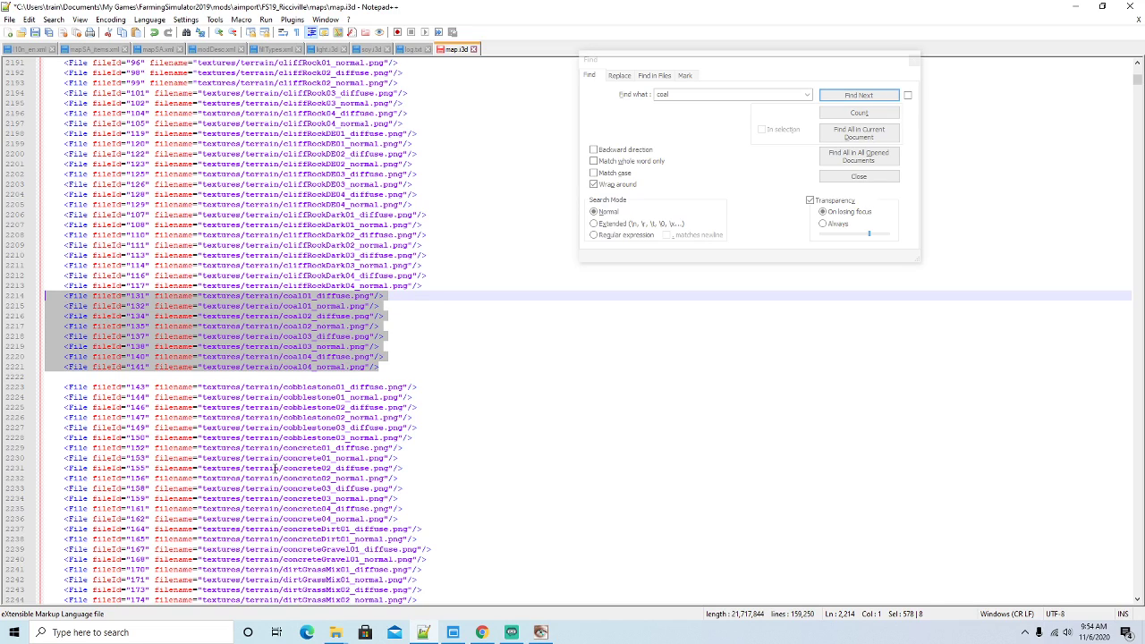
pyautogui.click(99, 374)
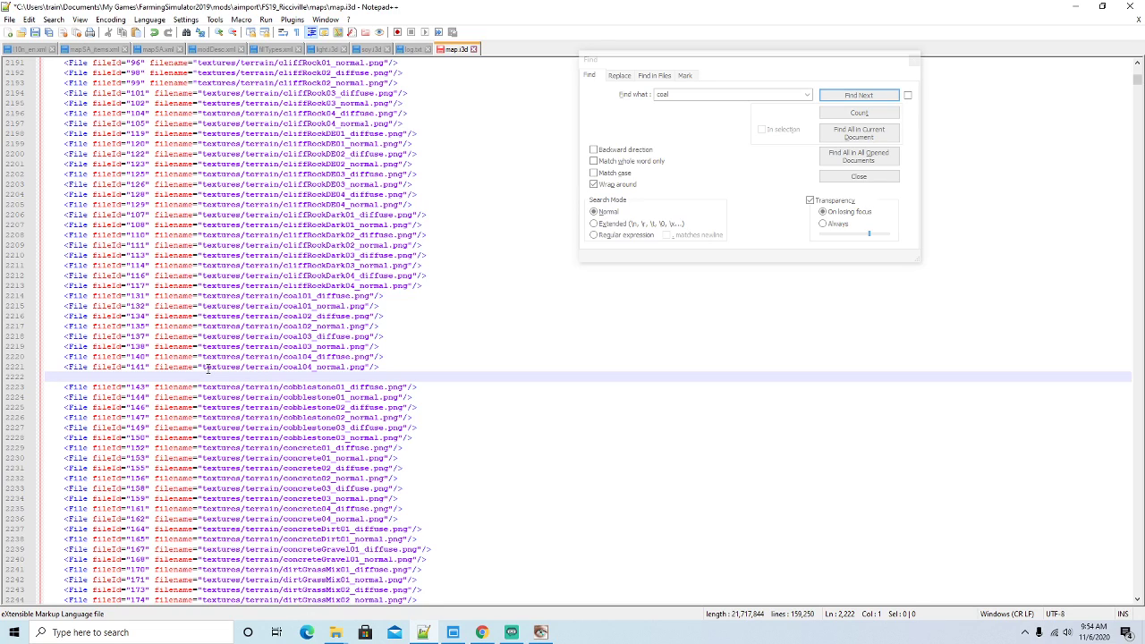
pyautogui.hotkey('ctrl', 'v')
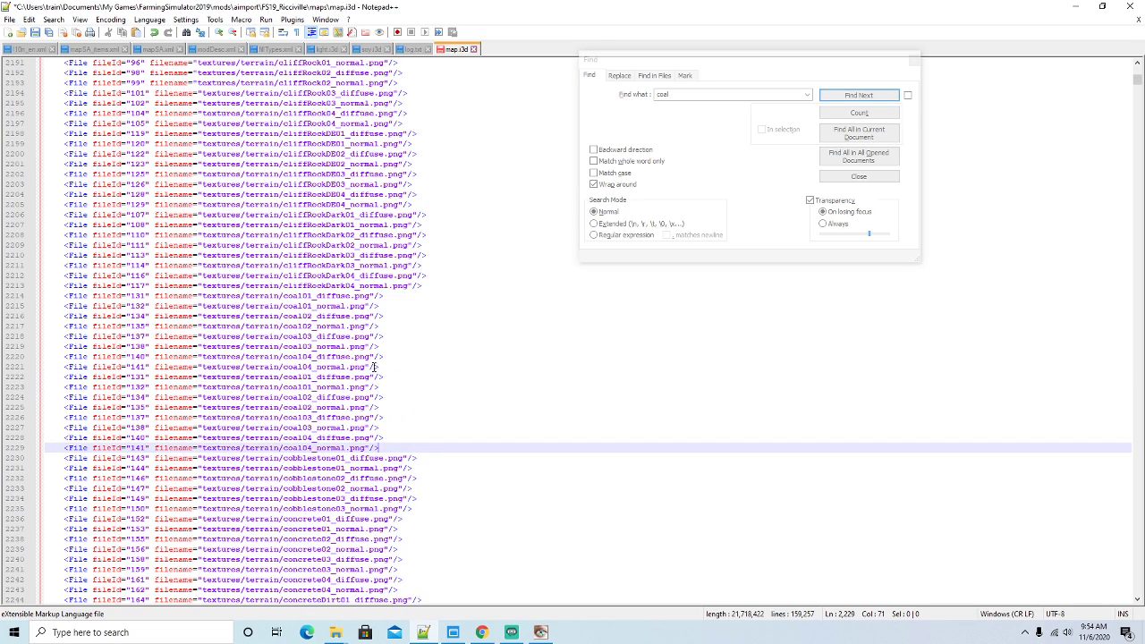
# Change the filenames in the first two duplicated terrain lines to copper01_diffuse.png and copper01_normal.png
pyautogui.click(304, 377)
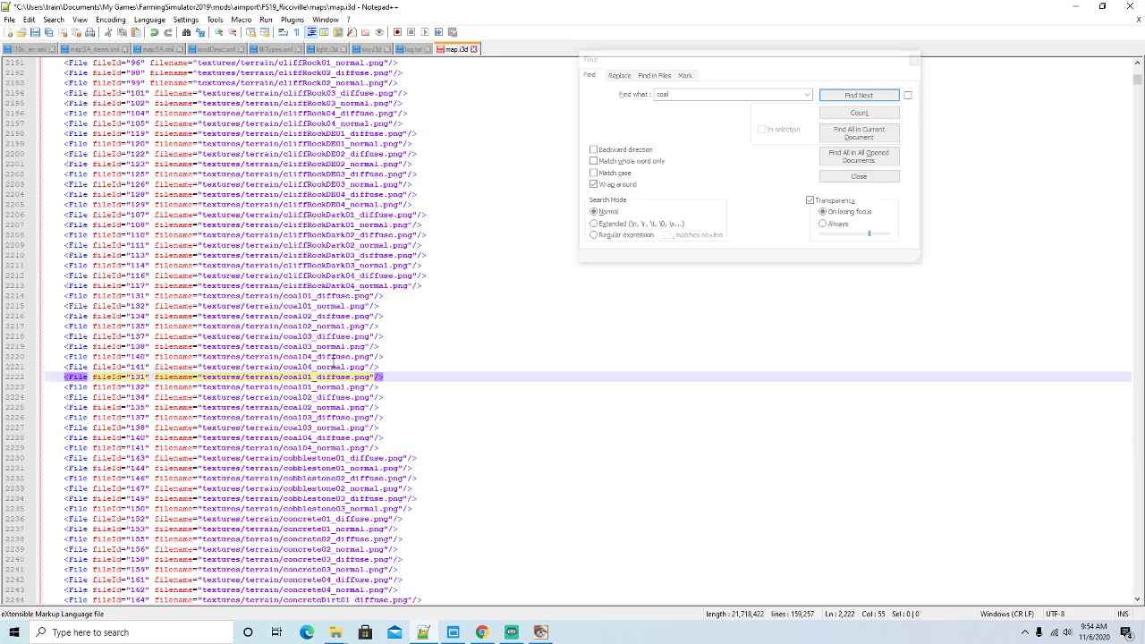
pyautogui.press('BackSpace')
pyautogui.press('BackSpace')
pyautogui.write('pper')
pyautogui.press('Down')
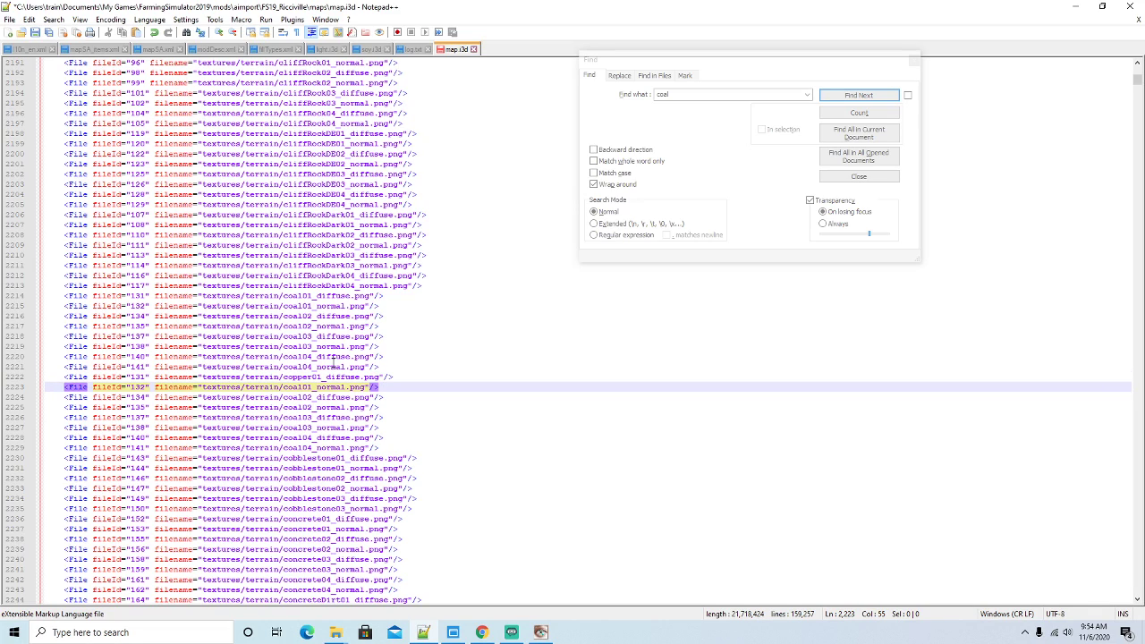
pyautogui.press('BackSpace')
pyautogui.press('BackSpace')
pyautogui.write('pper')
pyautogui.press('Right')
# Change the filenames in the duplicated coal02 terrain lines to copper02_diffuse.png and copper02_normal.png
pyautogui.press('Down')
pyautogui.press('BackSpace')
pyautogui.press('BackSpace')
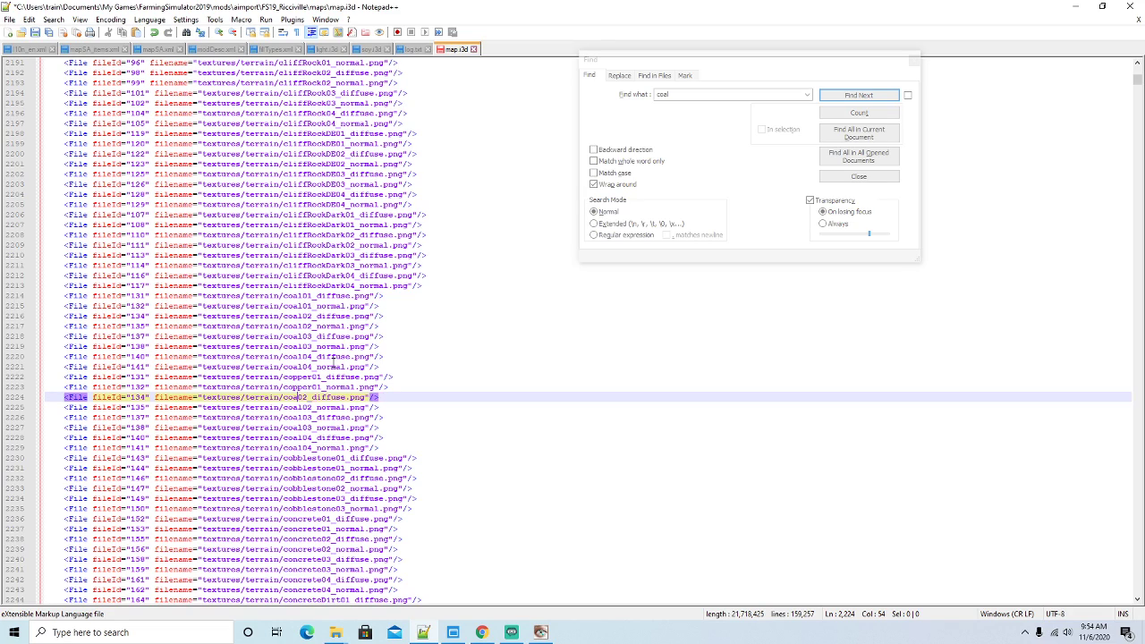
pyautogui.write('pper')
pyautogui.press('Escape')
pyautogui.press('Down')
pyautogui.press('BackSpace')
pyautogui.press('BackSpace')
pyautogui.write('pper')
pyautogui.press('Escape')
# Change the filename in the duplicated coal03_diffuse.png terrain line to copper03_diffuse.png
pyautogui.press('Down')
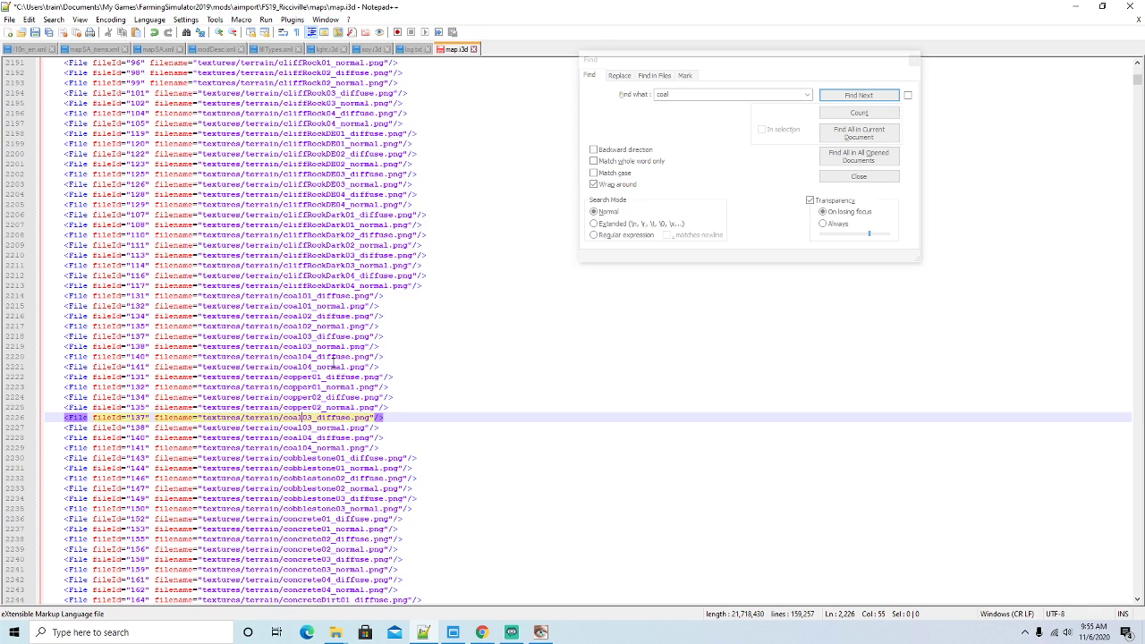
pyautogui.press('BackSpace')
pyautogui.press('BackSpace')
pyautogui.write('pper')
pyautogui.press('Escape')
pyautogui.press('Down')
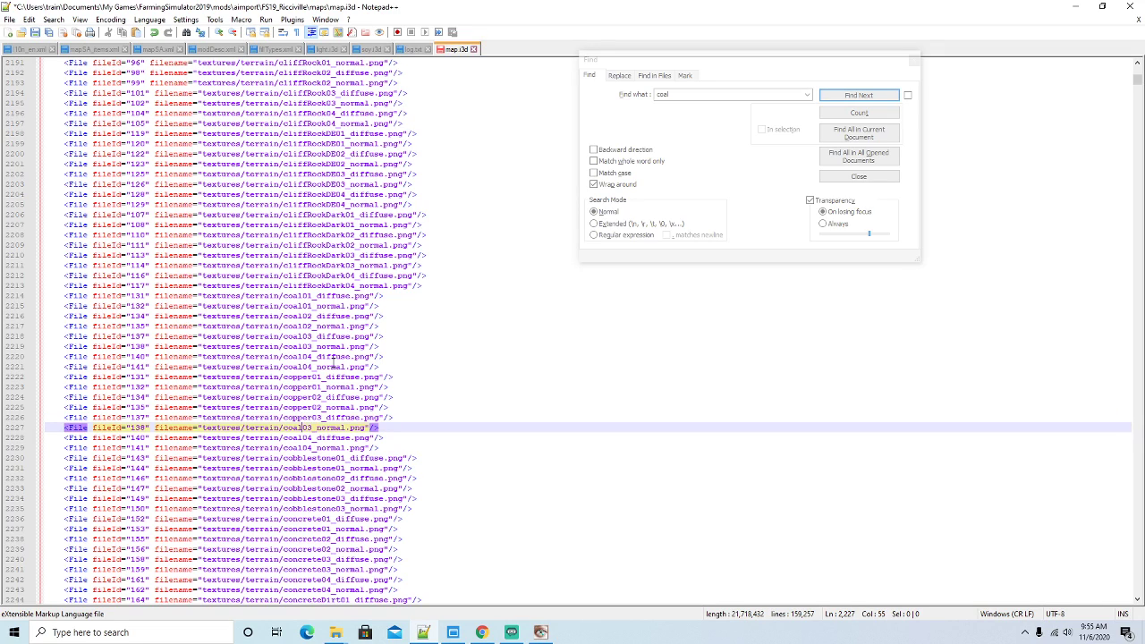
# Change the filename in the duplicated coal03_normal.png terrain line to copper03_normal.png
pyautogui.press('BackSpace')
pyautogui.press('BackSpace')
pyautogui.write('pper')
pyautogui.press('Escape')
pyautogui.press('Down')
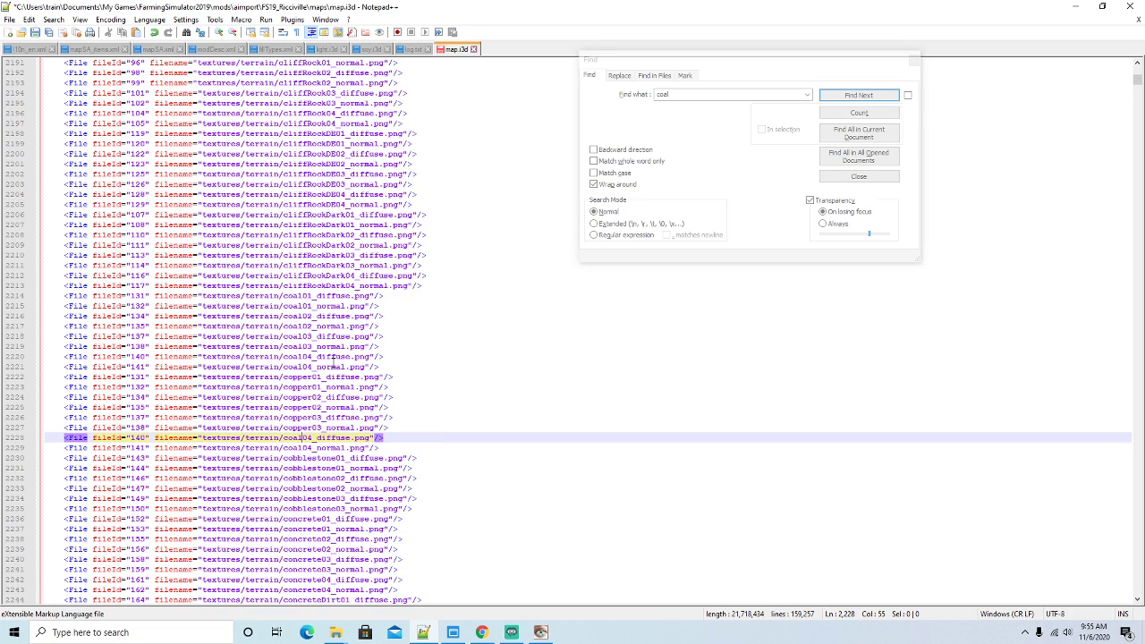
# Change the filenames in the duplicated coal04 terrain lines to copper04_diffuse.png and copper04_normal.png
pyautogui.press('BackSpace')
pyautogui.press('BackSpace')
pyautogui.write('pper')
pyautogui.press('Escape')
pyautogui.press('Down')
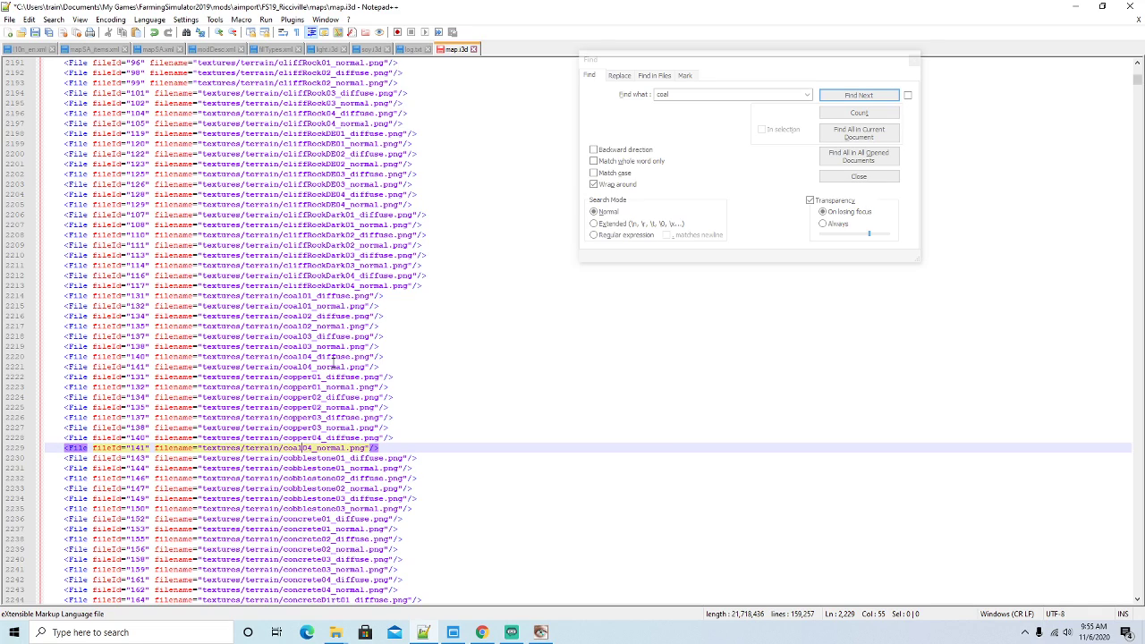
pyautogui.press('BackSpace')
pyautogui.press('BackSpace')
pyautogui.write('pper')
pyautogui.press('Escape')
# Set the file IDs of the copper01_diffuse.png and copper02_diffuse.png terrain lines to 3004 and 3005
pyautogui.scroll(-2, 440, 376)
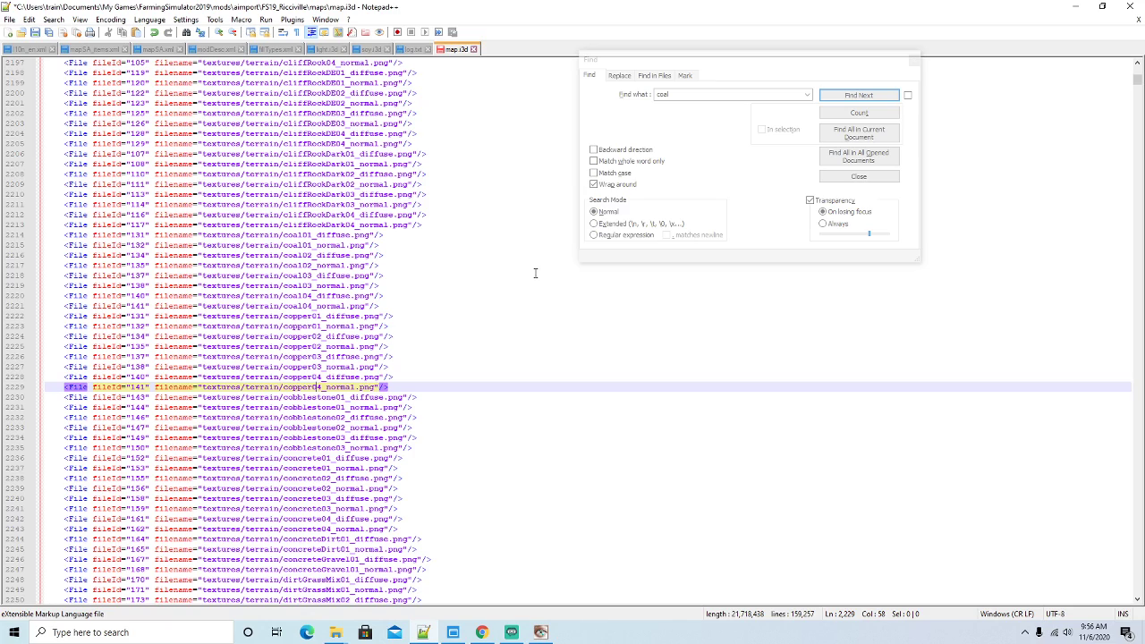
pyautogui.click(150, 316)
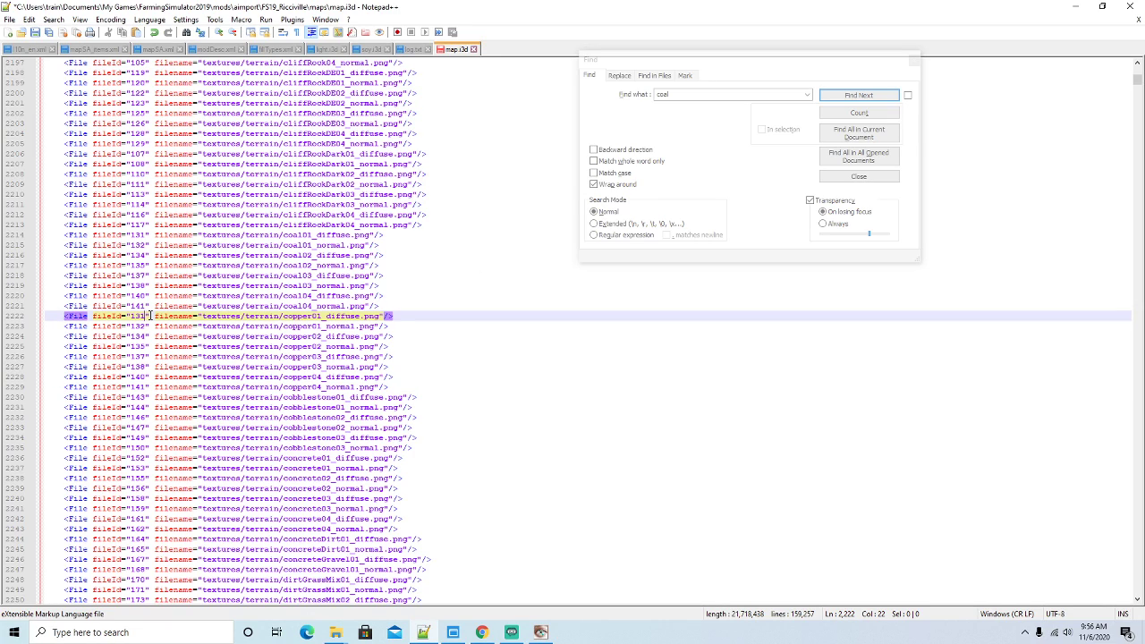
pyautogui.press('BackSpace')
pyautogui.press('BackSpace')
pyautogui.press('BackSpace')
pyautogui.write('3004')
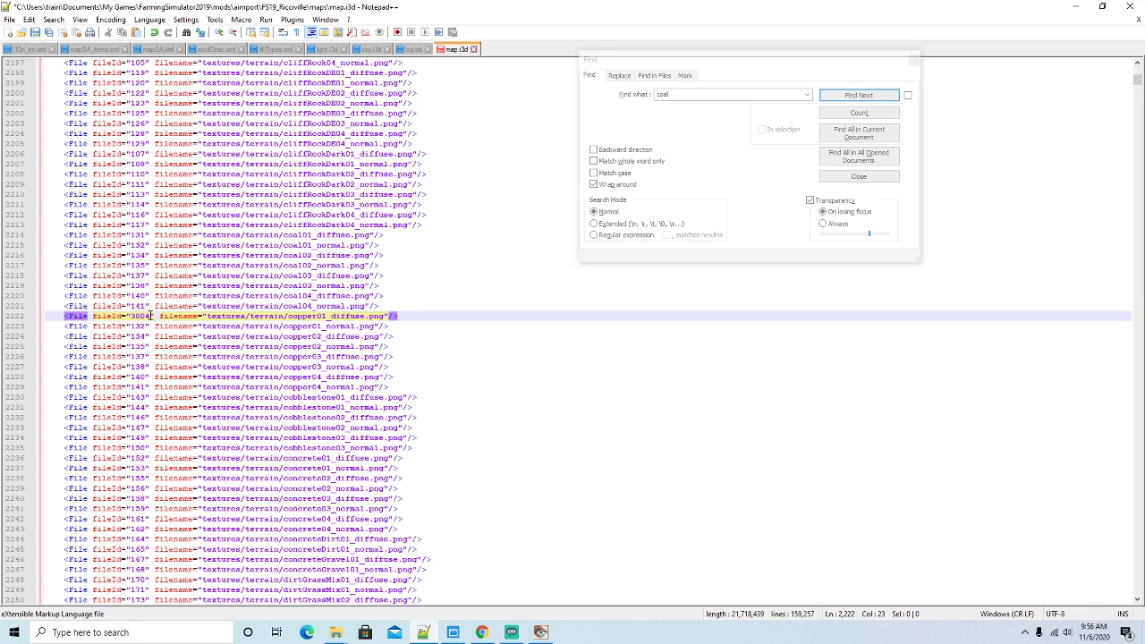
pyautogui.click(148, 336)
pyautogui.press('BackSpace')
pyautogui.press('BackSpace')
pyautogui.write('3005')
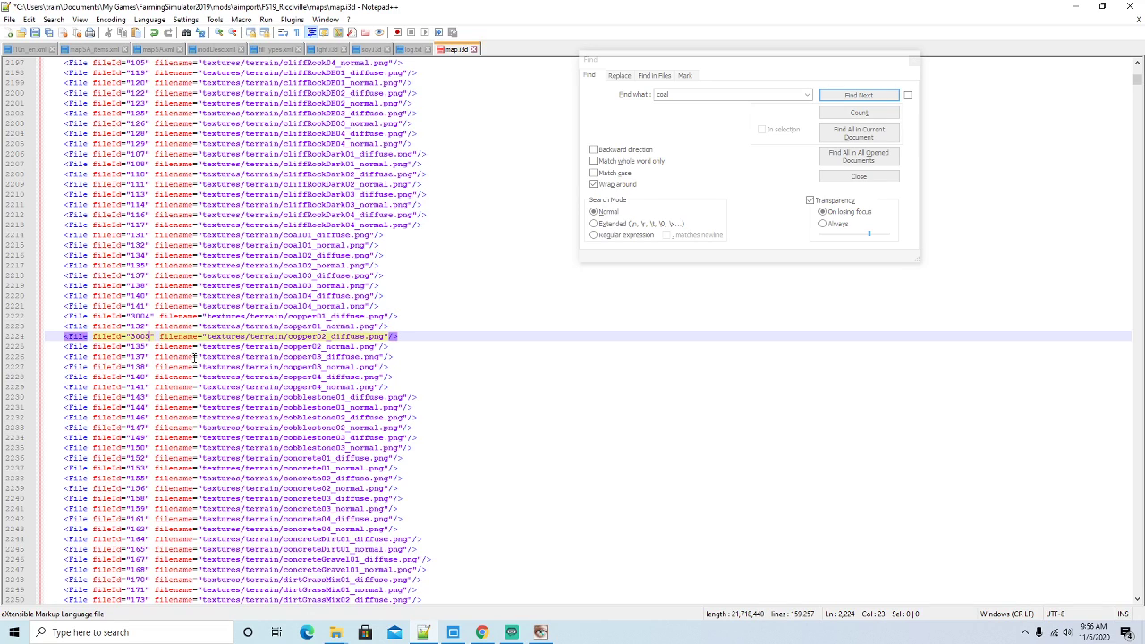
# Set the file IDs of the copper03_diffuse.png and copper04_diffuse.png terrain lines to 3006 and 3007
pyautogui.click(152, 357)
pyautogui.press('BackSpace')
pyautogui.press('BackSpace')
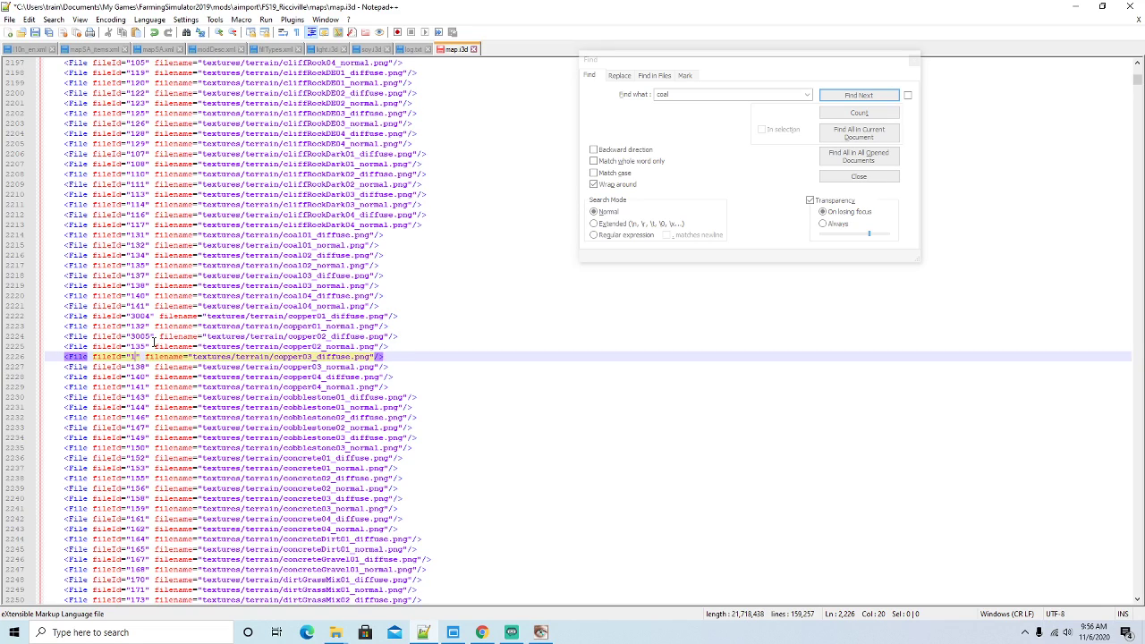
pyautogui.write('3006')
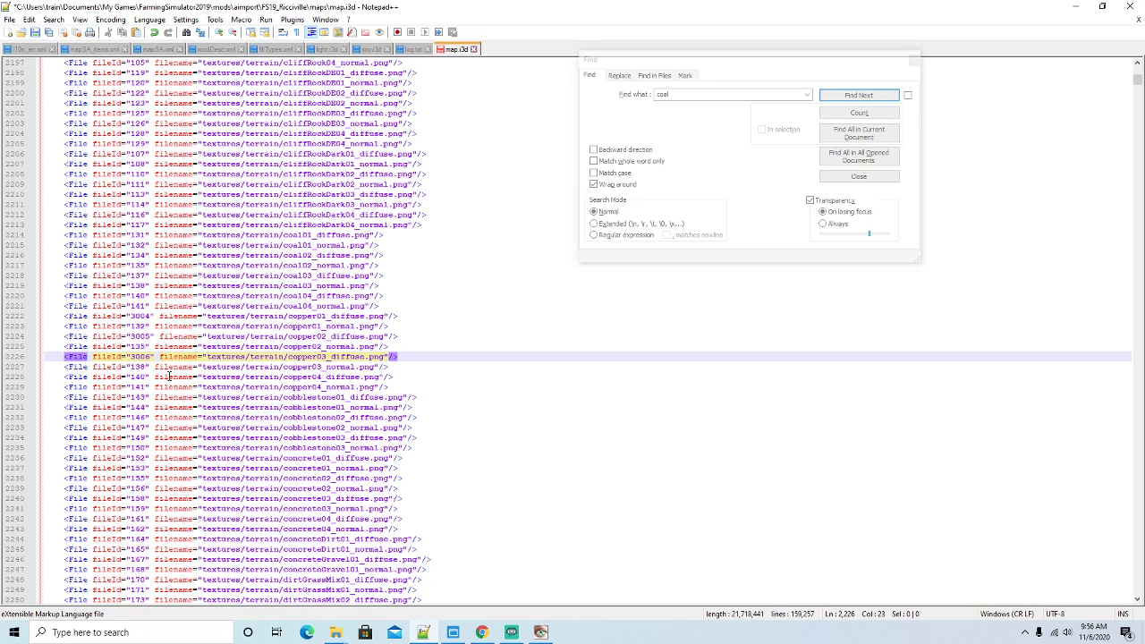
pyautogui.click(148, 377)
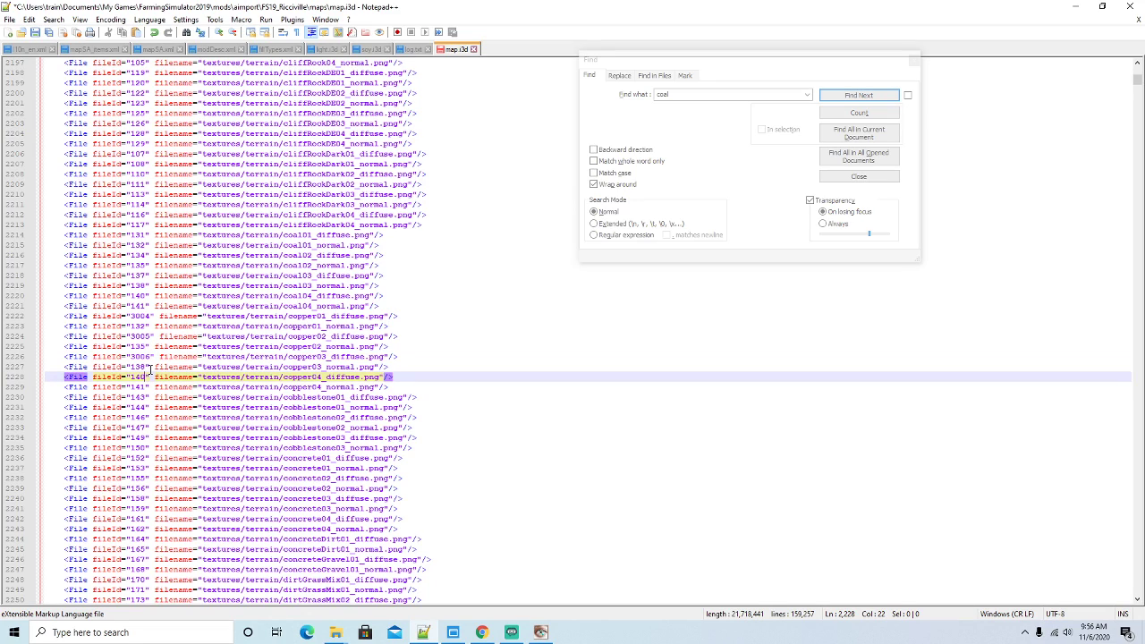
pyautogui.press('BackSpace')
pyautogui.press('BackSpace')
pyautogui.press('BackSpace')
pyautogui.write('300')
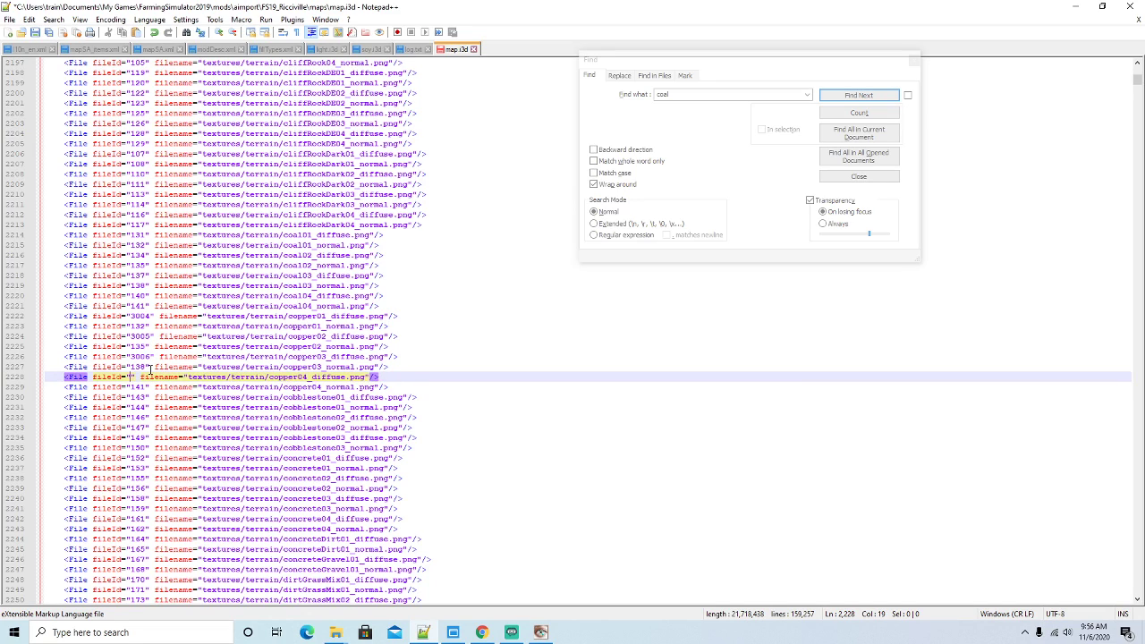
pyautogui.write('7')
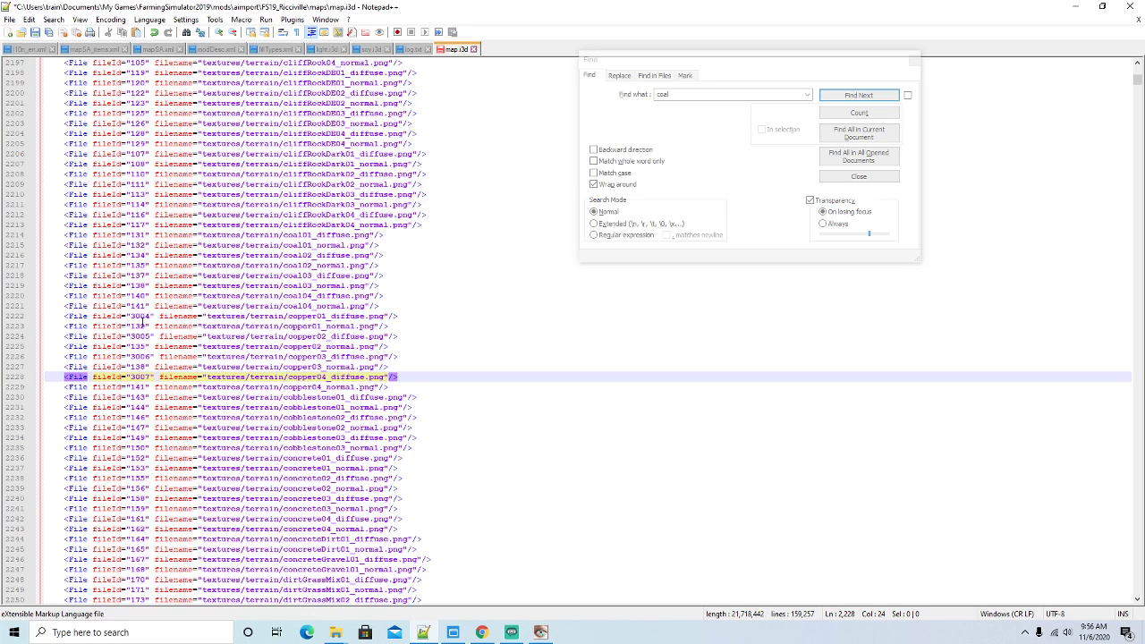
# Set the file IDs of the copper01_normal.png and copper02_normal.png terrain lines to 3008 and 3009
pyautogui.click(150, 325)
pyautogui.press('BackSpace')
pyautogui.press('BackSpace')
pyautogui.press('BackSpace')
pyautogui.write('3008')
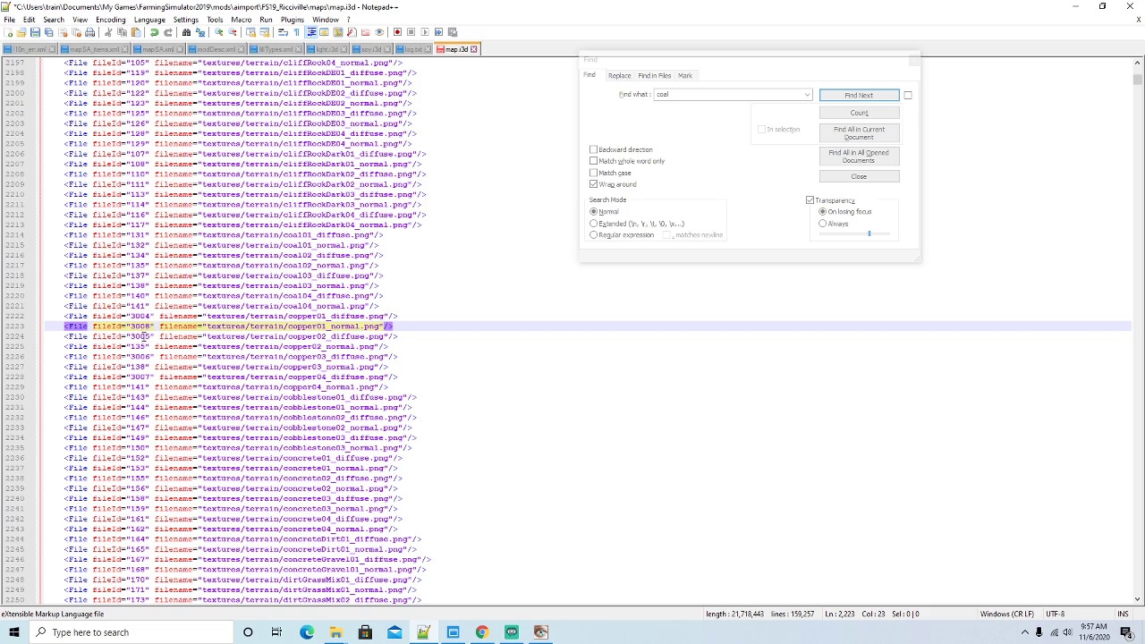
pyautogui.click(145, 346)
pyautogui.press('BackSpace')
pyautogui.press('BackSpace')
pyautogui.press('BackSpace')
pyautogui.write('3')
pyautogui.write('005')
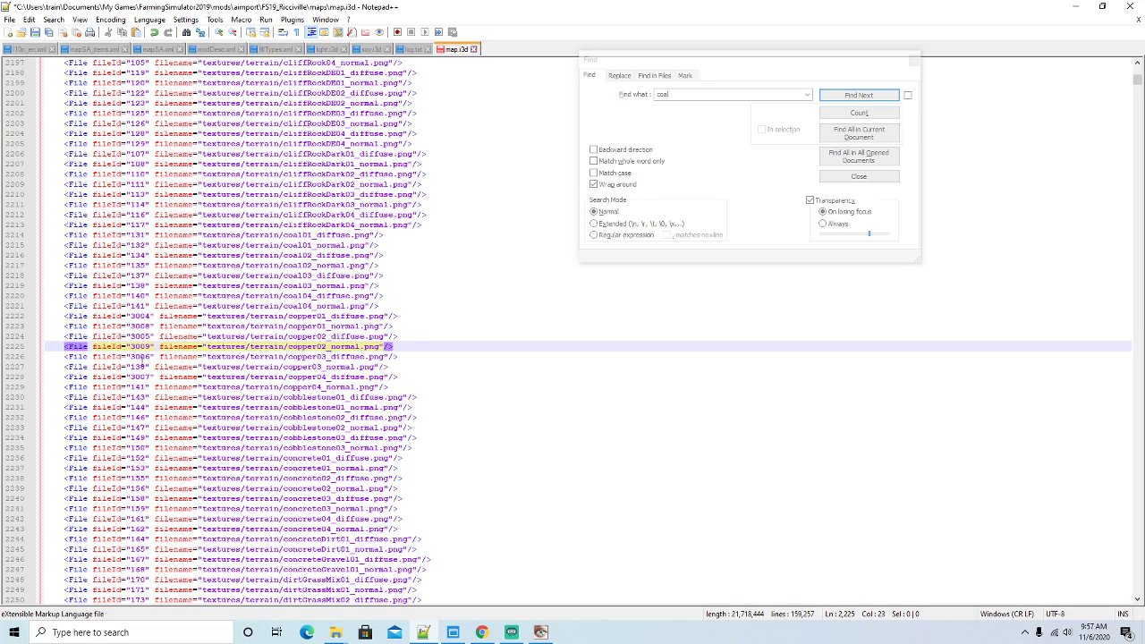
# Set the file IDs of the copper03_normal.png and copper04_normal.png lines to 3010 and 3011, and save map.i3d
pyautogui.click(147, 367)
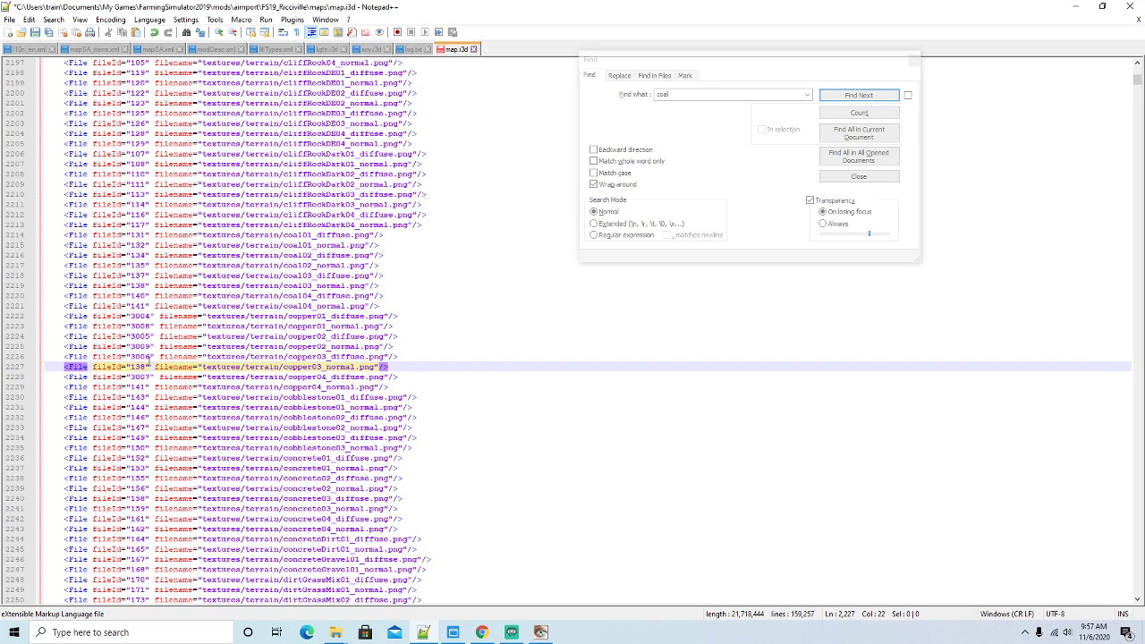
pyautogui.press('BackSpace')
pyautogui.press('BackSpace')
pyautogui.press('BackSpace')
pyautogui.write('30')
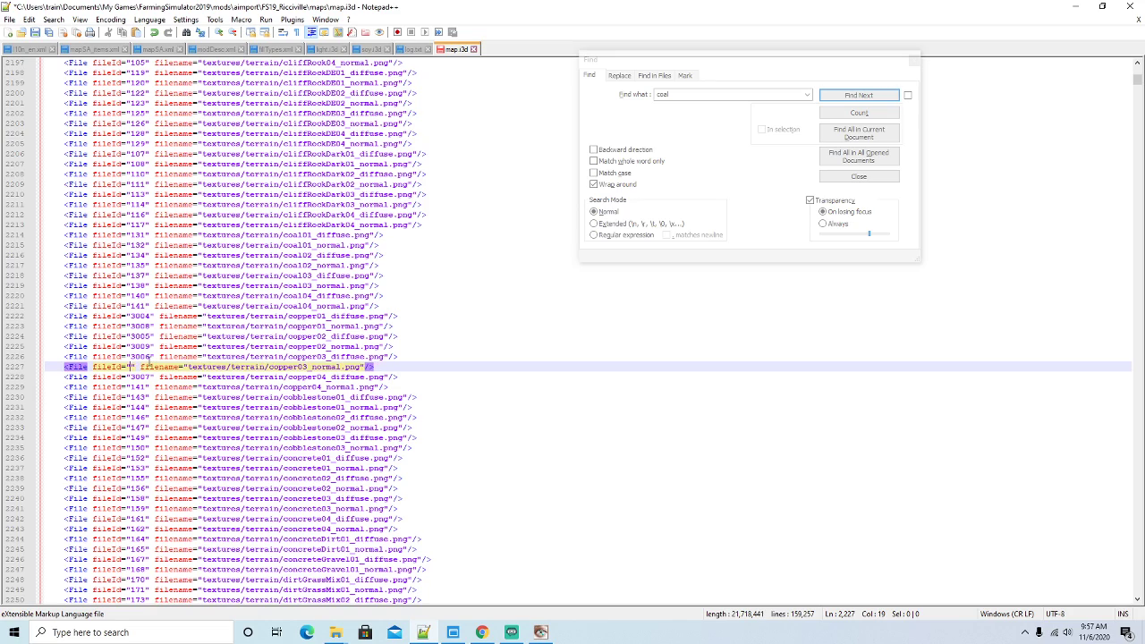
pyautogui.write('10')
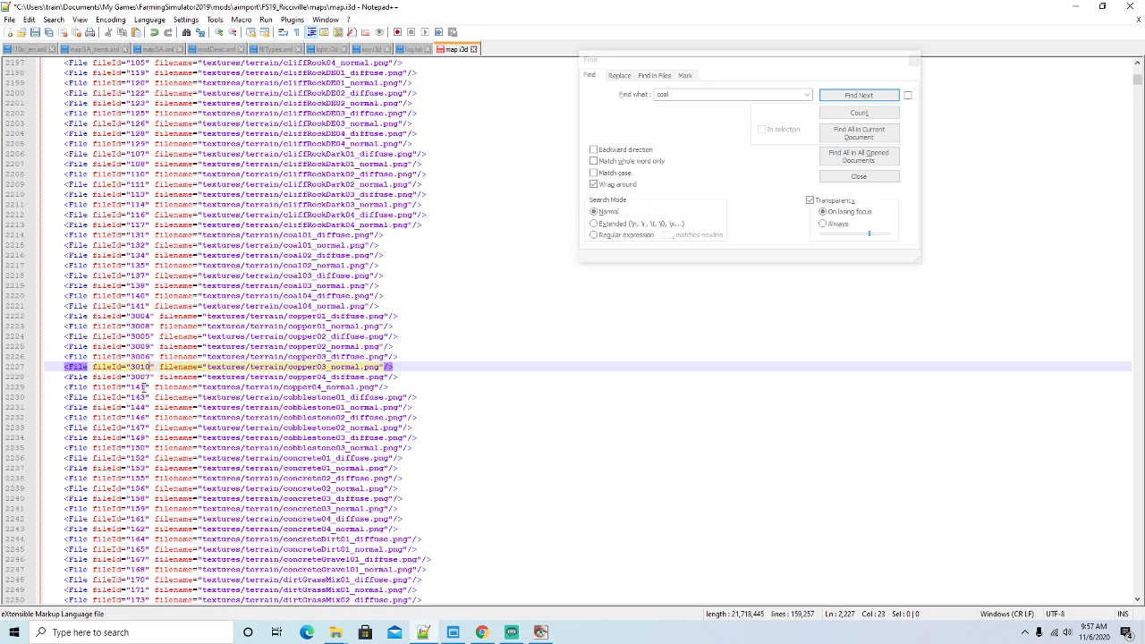
pyautogui.click(144, 387)
pyautogui.press('BackSpace')
pyautogui.press('BackSpace')
pyautogui.press('BackSpace')
pyautogui.write('3011')
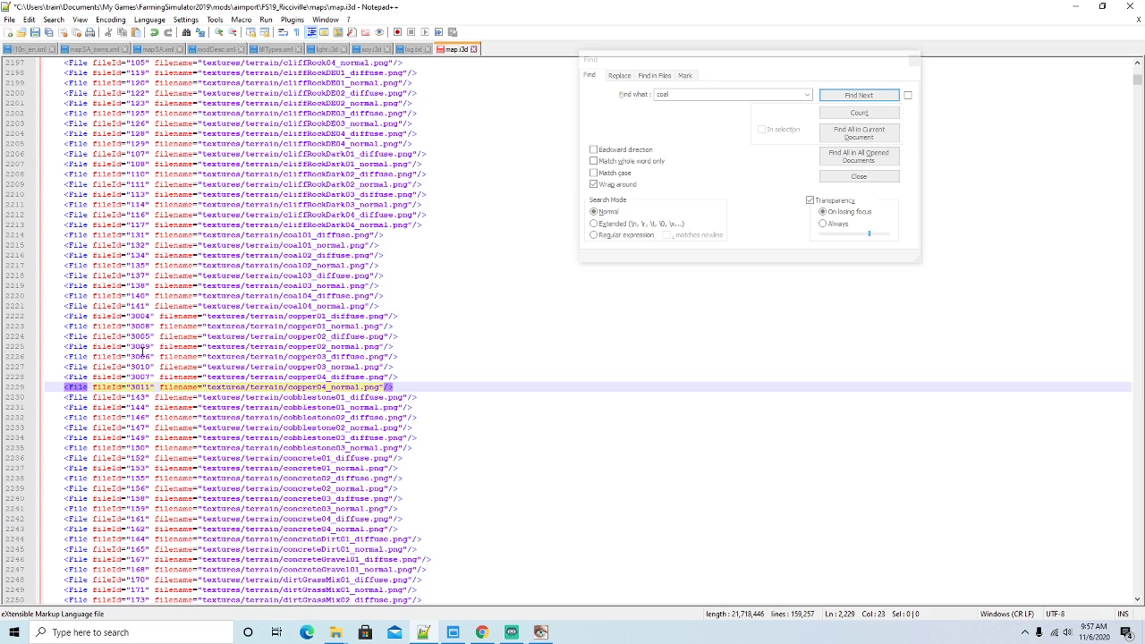
pyautogui.click(35, 33)
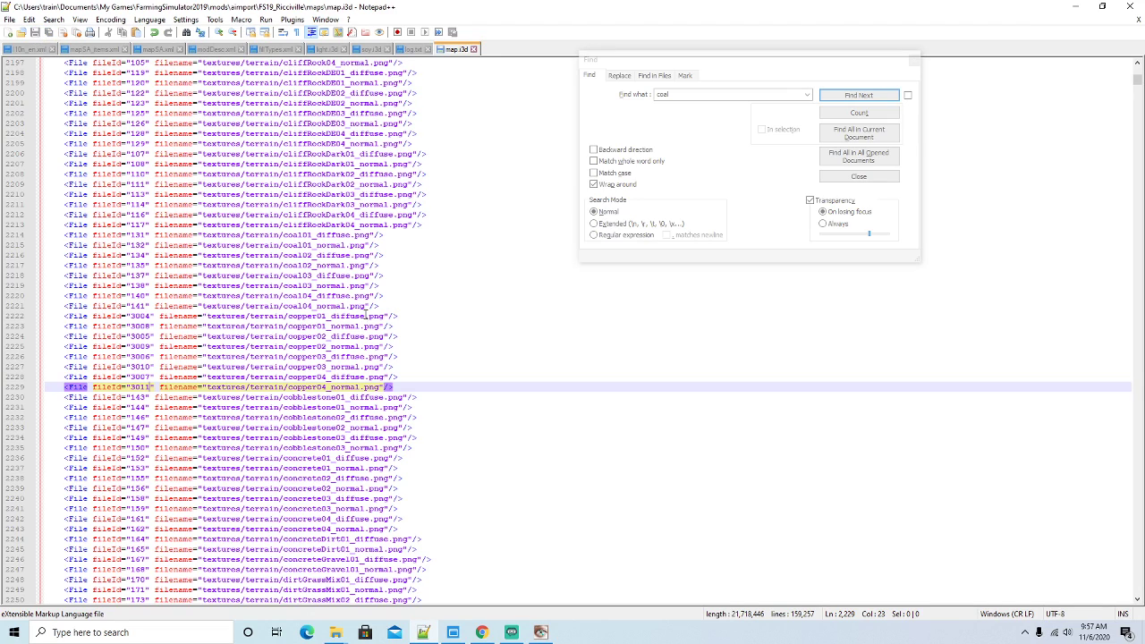
# Insert another copy of the eight coal01–coal04 diffuse and normal File lines directly below copper04_normal.png
pyautogui.press('End')
pyautogui.press('Return')
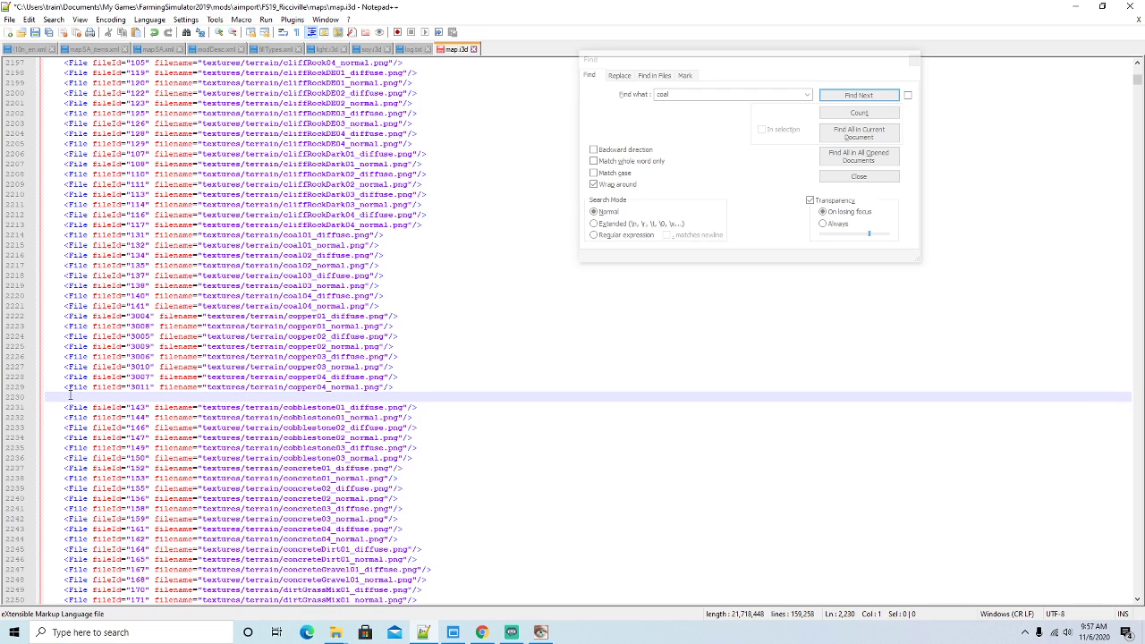
pyautogui.write('<File fileId="131" filename="textures/terrain/coal01_diffuse.png"/>     <File fileId="132" filename="textures/terrain/coal01_normal.png"/>     <File fileId="134" filename="textures/terrain/coal02_diffuse.png"/>     <File fileId="135" filename="textures/terrain/coal02_normal.png"/>     <File fileId="137" filename="textures/terrain/coal03_diffuse.png"/>     <File fileId="138" filename="textures/terrain/coal03_normal.png"/>     <File fileId="140" filename="textures/terrain/coal04_diffuse.png"/>     <File fileId="141" filename="textures/terrain/coal04_normal.png"/>')
pyautogui.scroll(-1, 400, 387)
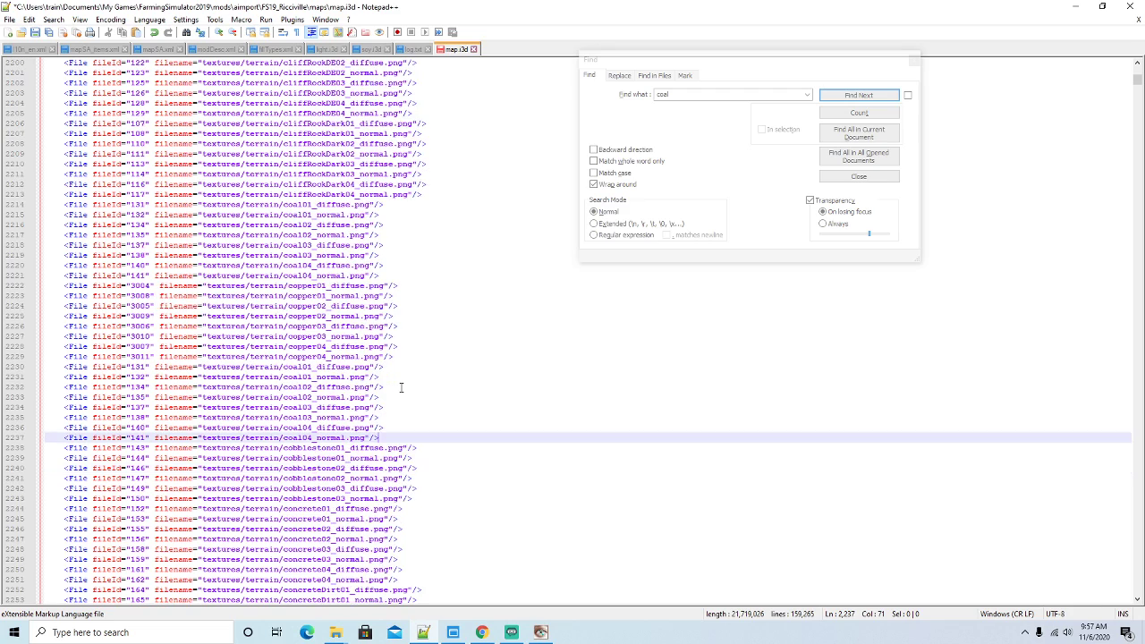
# Change the filenames in the newly pasted coal01 terrain lines to nickel01_diffuse.png and nickel01_normal.png
pyautogui.tripleClick(299, 366)
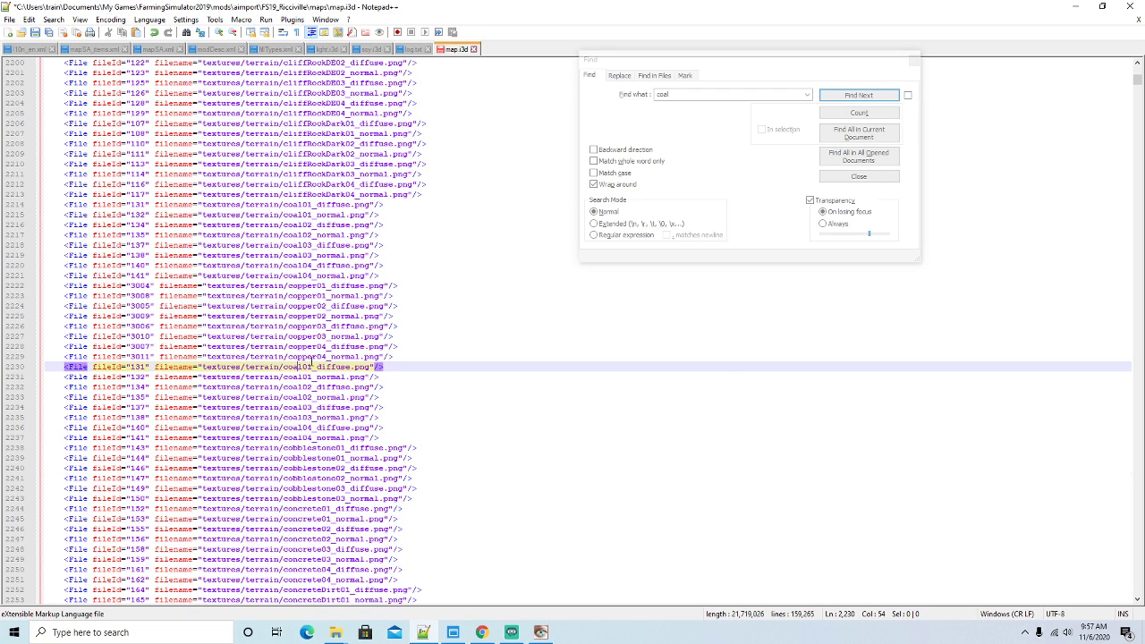
pyautogui.press('BackSpace')
pyautogui.press('BackSpace')
pyautogui.press('BackSpace')
pyautogui.press('BackSpace')
pyautogui.write('nickel')
pyautogui.press('Escape')
pyautogui.press('Down')
pyautogui.press('BackSpace')
pyautogui.press('BackSpace')
pyautogui.press('BackSpace')
pyautogui.press('BackSpace')
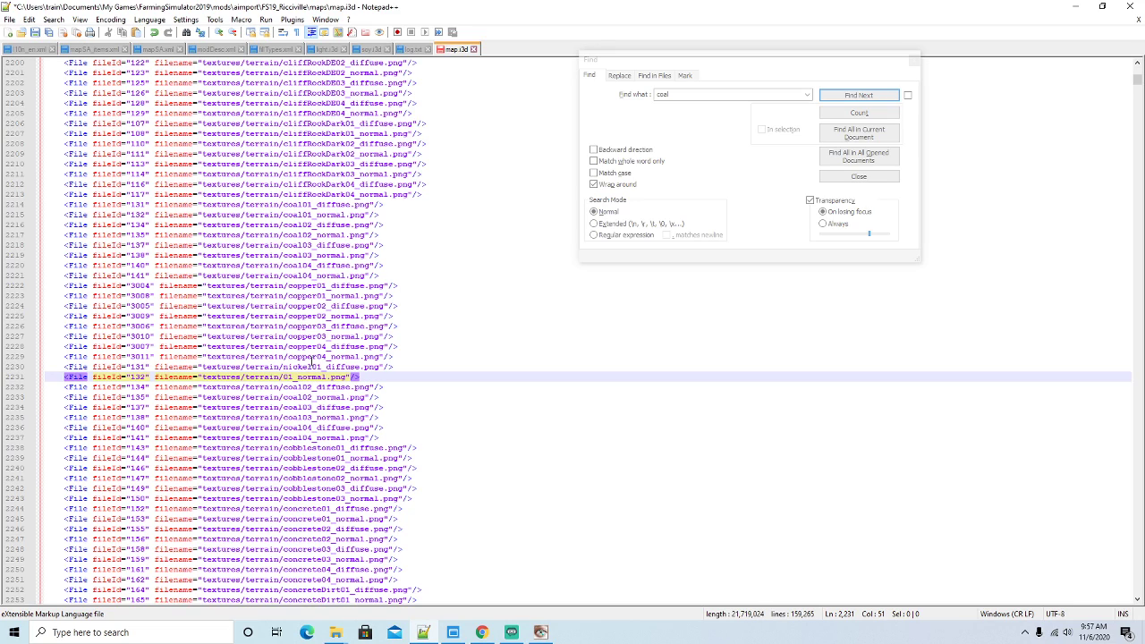
pyautogui.write('nickel')
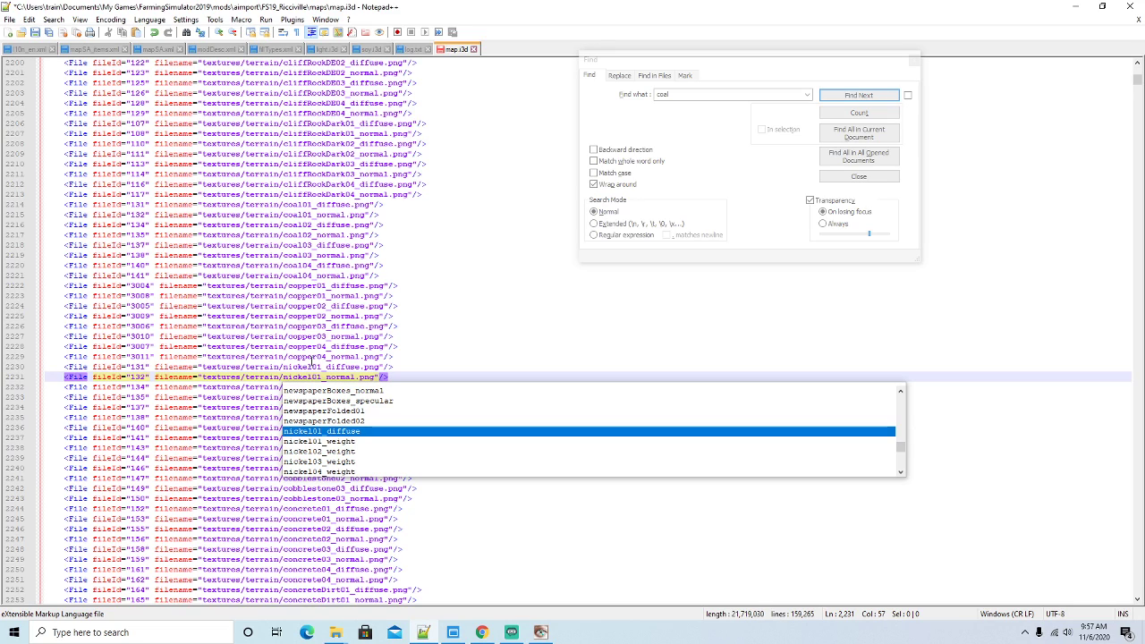
# Change the duplicated coal02_diffuse.png filename on line 2232 to nickel02_diffuse.png
pyautogui.press('Escape')
pyautogui.press('Down')
pyautogui.press('BackSpace')
pyautogui.press('BackSpace')
pyautogui.press('BackSpace')
pyautogui.press('BackSpace')
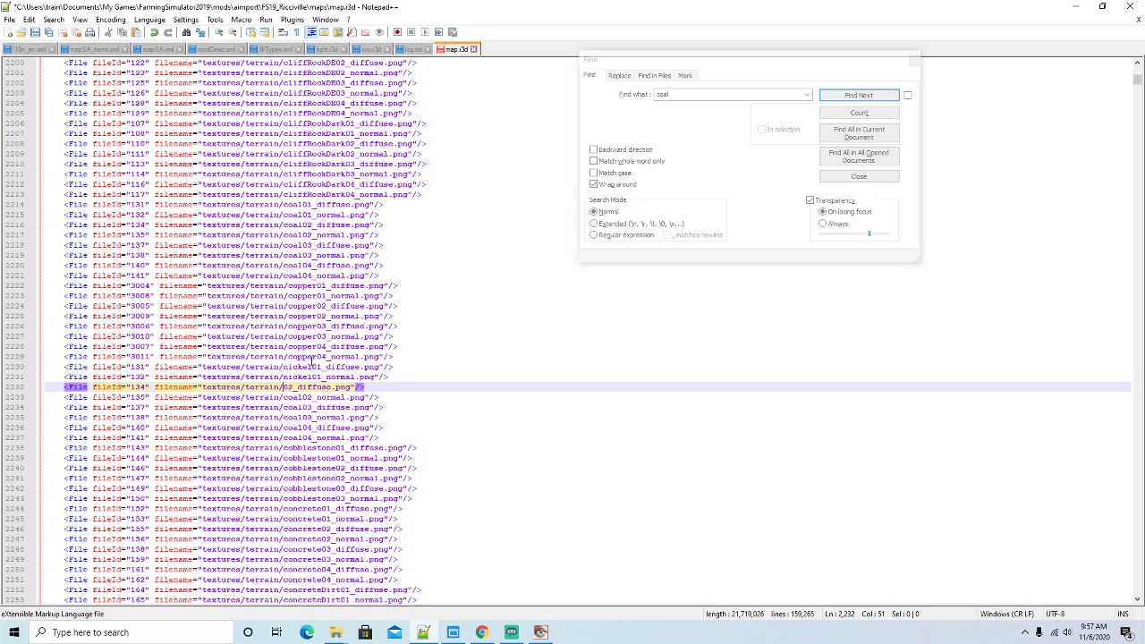
pyautogui.write('nickel')
# Change the duplicated coal02_normal.png filename on line 2233 to nickel02_normal.png
pyautogui.press('Down')
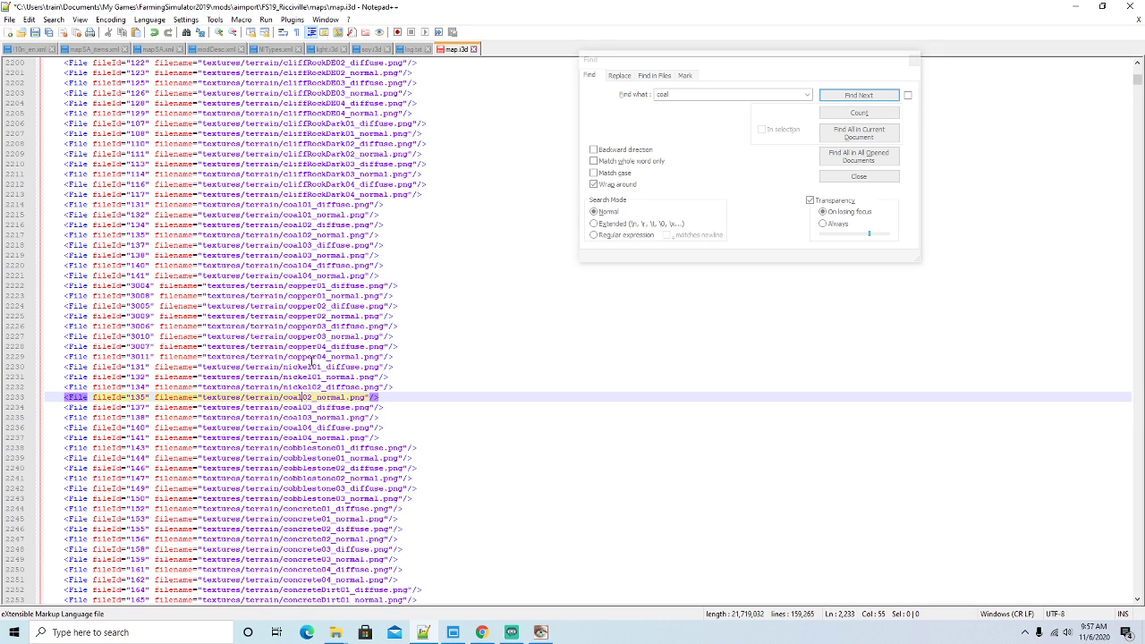
pyautogui.press('BackSpace')
pyautogui.press('BackSpace')
pyautogui.press('BackSpace')
pyautogui.press('BackSpace')
pyautogui.write('nickel')
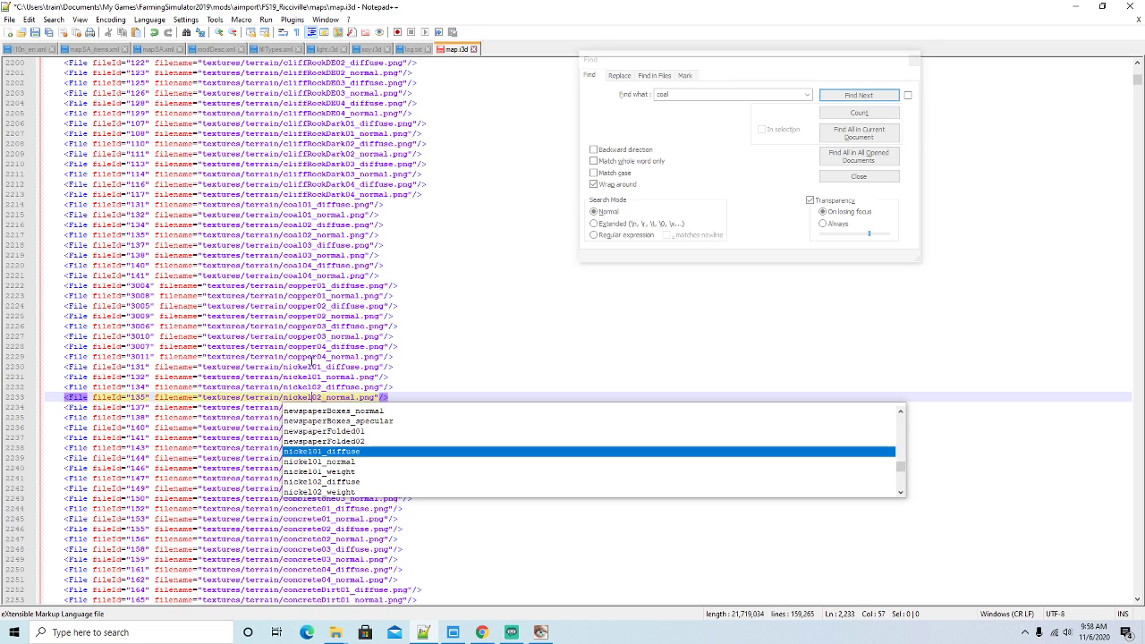
# Change the duplicated coal03_diffuse.png filename on line 2234 to nickel03_diffuse.png
pyautogui.press('Down')
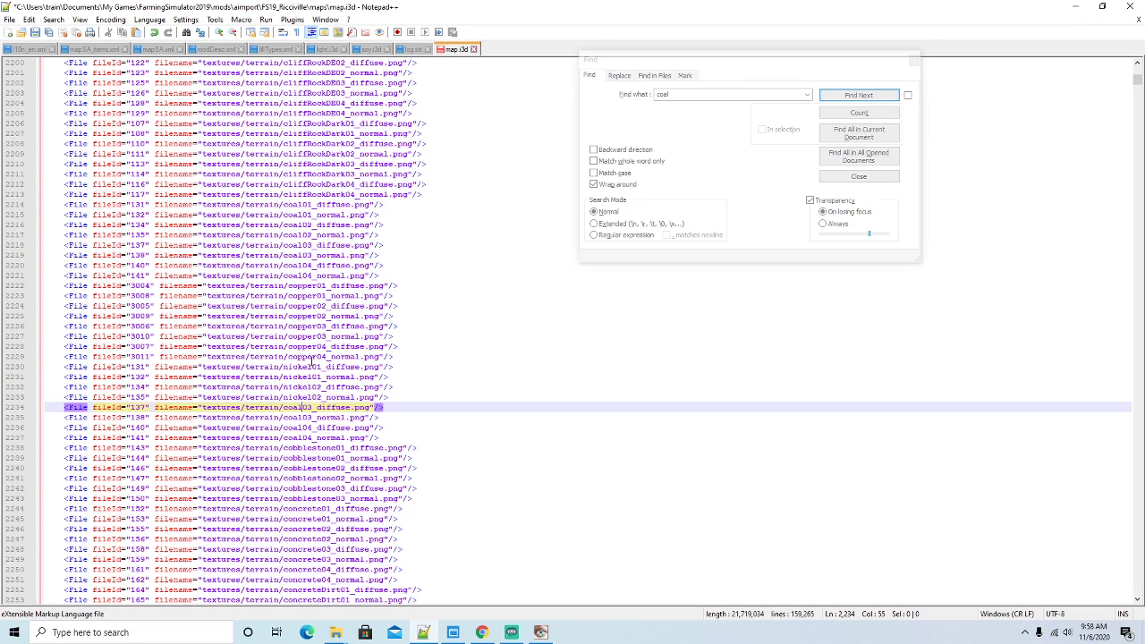
pyautogui.press('BackSpace')
pyautogui.press('BackSpace')
pyautogui.press('BackSpace')
pyautogui.press('BackSpace')
pyautogui.write('nickel')
# Change the duplicated coal03_normal.png filename on line 2235 to nickel03_normal.png
pyautogui.press('Down')
pyautogui.press('BackSpace')
pyautogui.press('BackSpace')
pyautogui.press('BackSpace')
pyautogui.press('BackSpace')
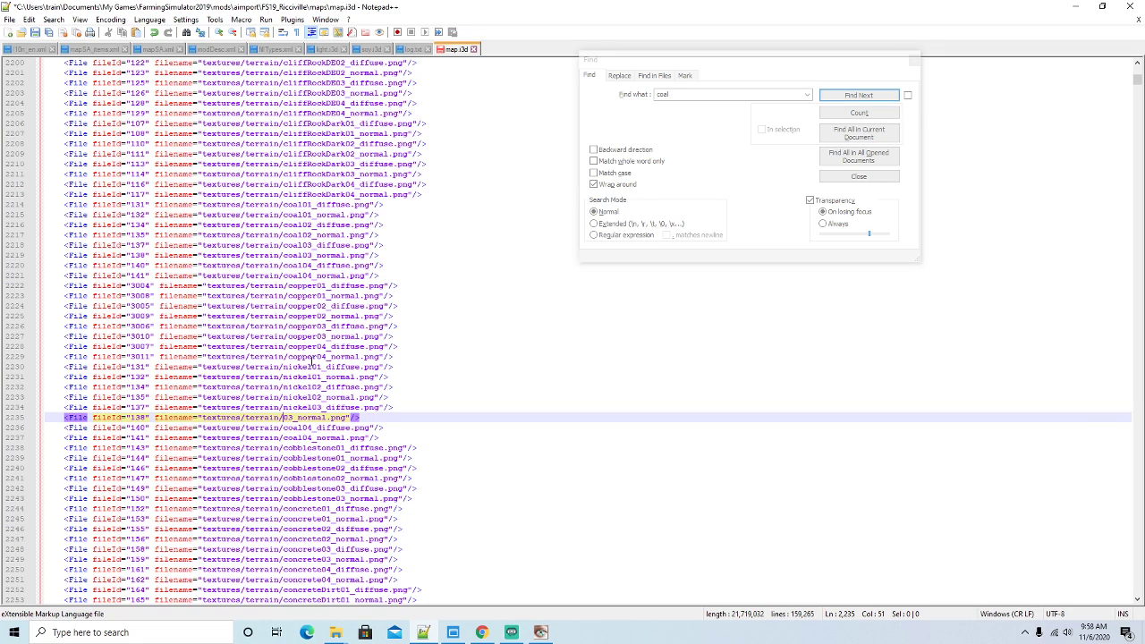
pyautogui.write('nickel')
# Change the duplicated coal04_diffuse.png filename on line 2236 to nickel04_diffuse.png
pyautogui.press('Down')
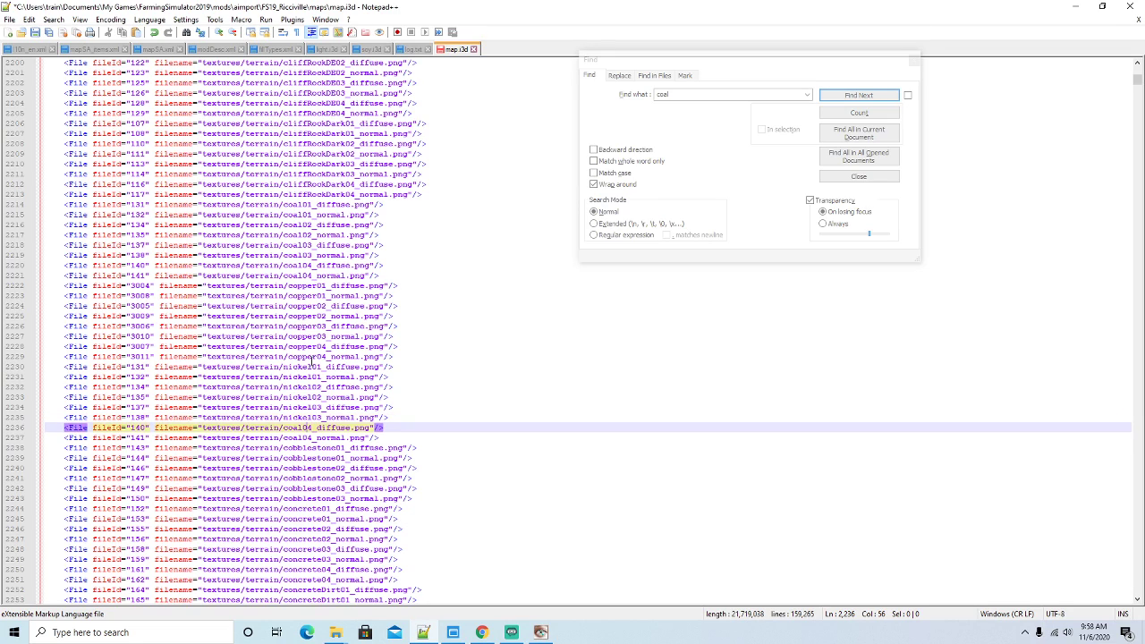
pyautogui.press('BackSpace')
pyautogui.press('BackSpace')
pyautogui.press('BackSpace')
pyautogui.press('BackSpace')
pyautogui.write('nickel')
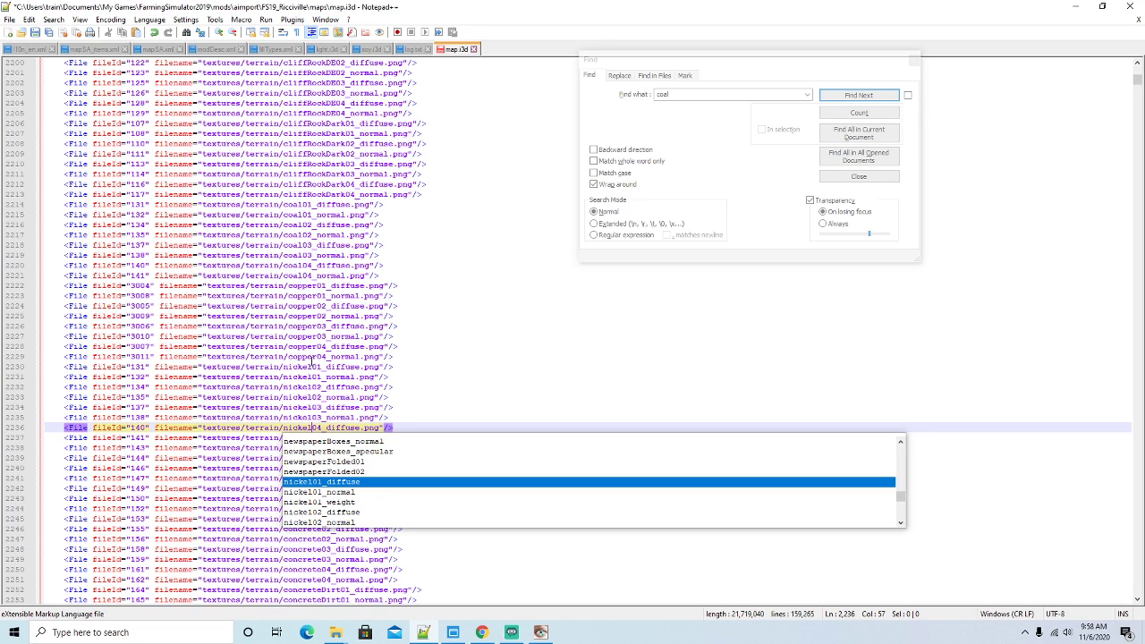
pyautogui.press('Escape')
# Change the duplicated coal04_normal.png filename on line 2237 to nickel04_normal.png
pyautogui.press('Down')
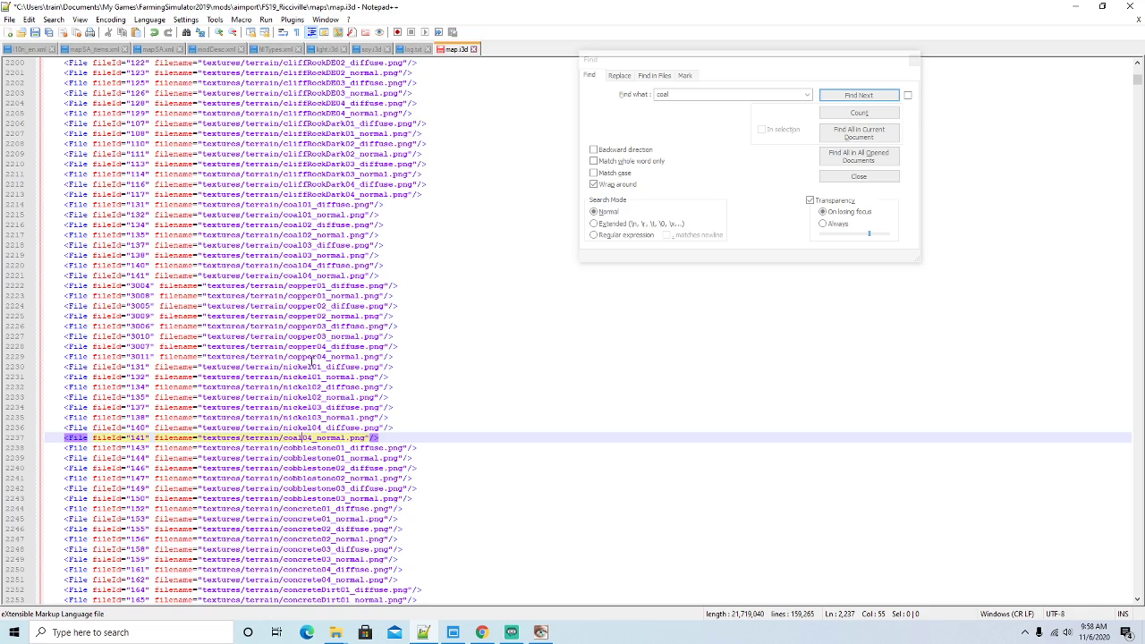
pyautogui.press('BackSpace')
pyautogui.press('BackSpace')
pyautogui.press('BackSpace')
pyautogui.press('BackSpace')
pyautogui.write('nickel')
pyautogui.press('Right')
# Set the fileId of the nickel01_diffuse.png entry to 4004
pyautogui.click(146, 366)
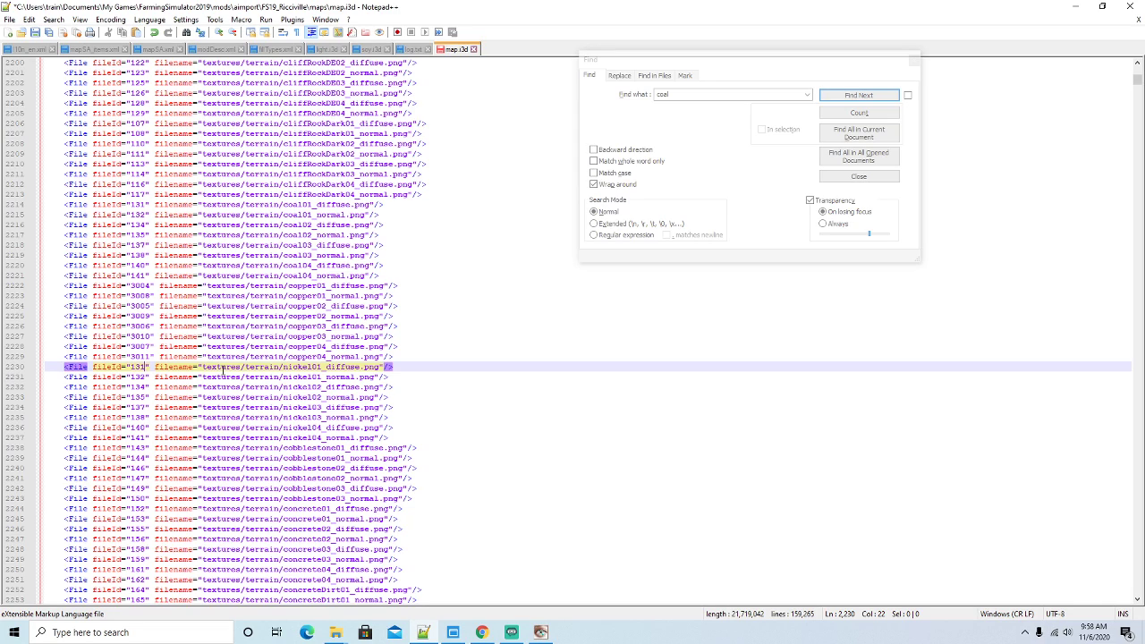
pyautogui.press('BackSpace')
pyautogui.press('BackSpace')
pyautogui.press('BackSpace')
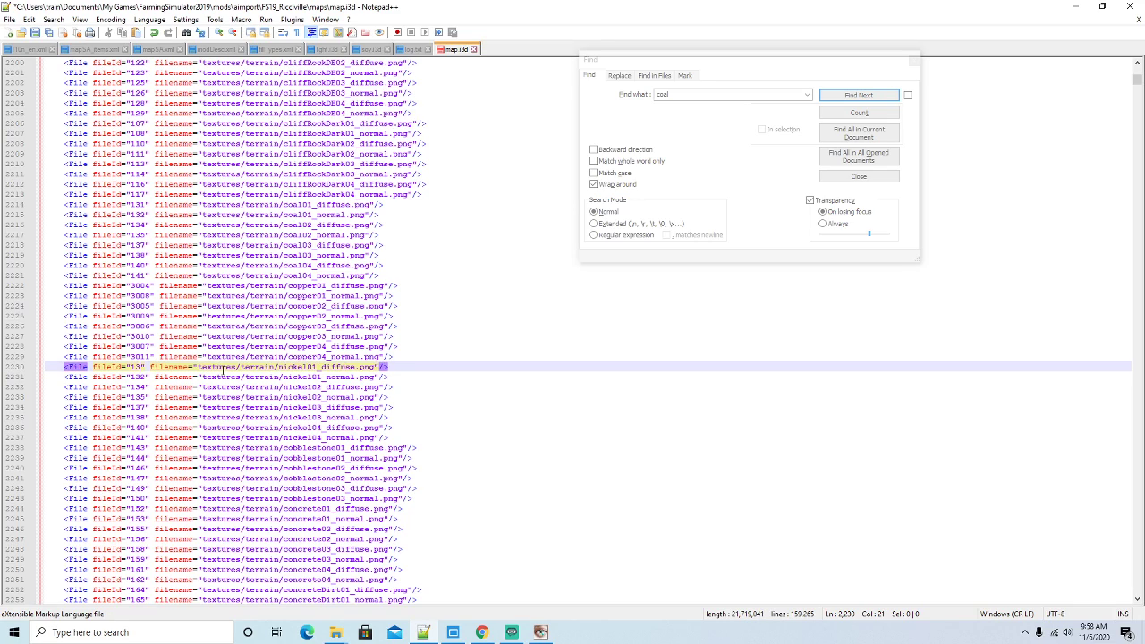
pyautogui.write('4004')
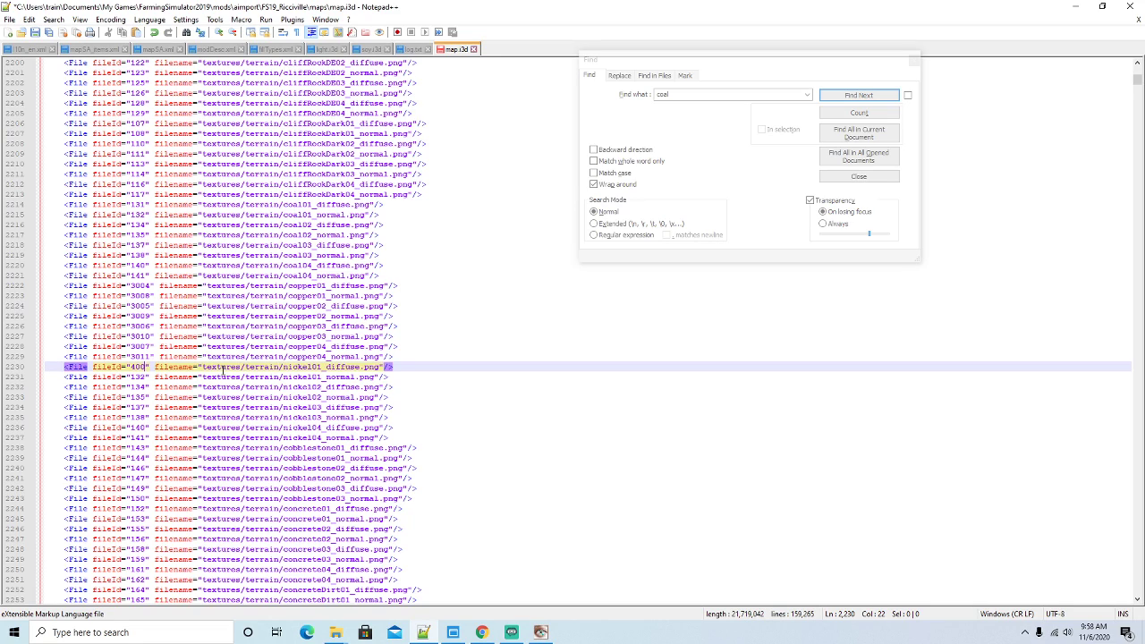
# Set the fileId of the nickel02_diffuse.png entry to 4005
pyautogui.click(147, 387)
pyautogui.press('BackSpace')
pyautogui.press('BackSpace')
pyautogui.press('BackSpace')
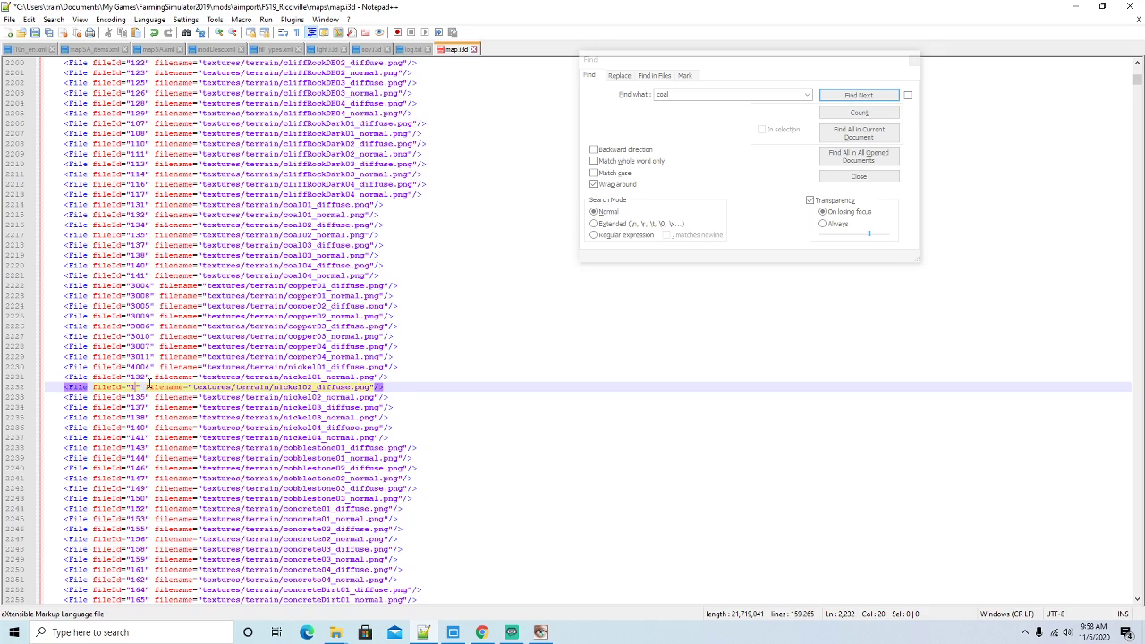
pyautogui.write('4005')
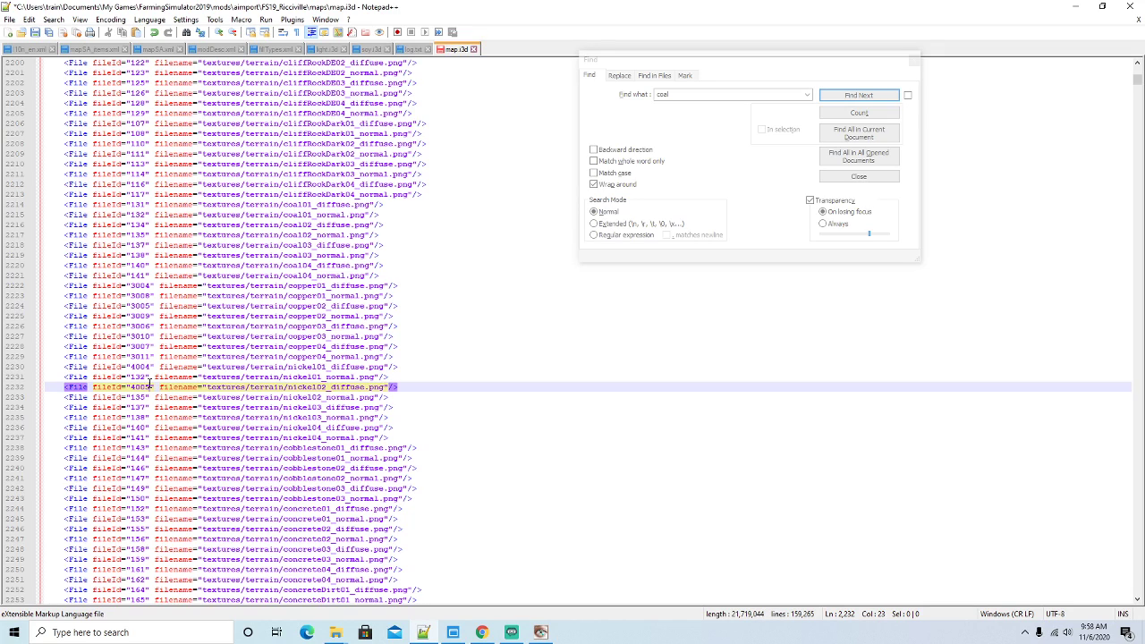
# Set the fileId of the nickel03_diffuse.png entry to 4006
pyautogui.click(147, 407)
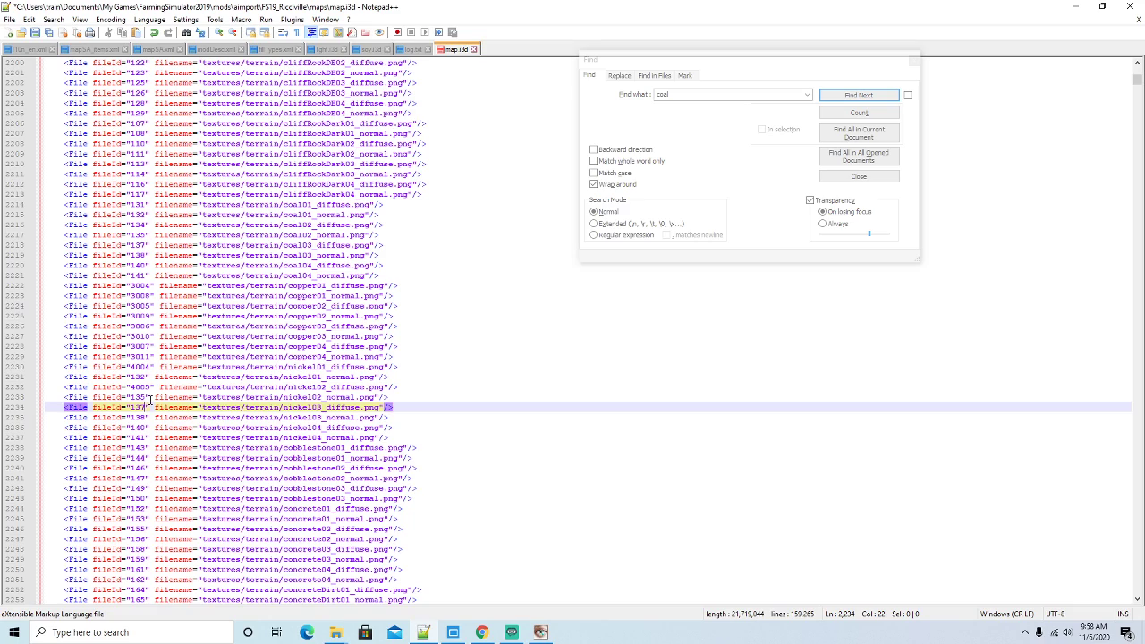
pyautogui.press('BackSpace')
pyautogui.press('BackSpace')
pyautogui.press('BackSpace')
pyautogui.write('400')
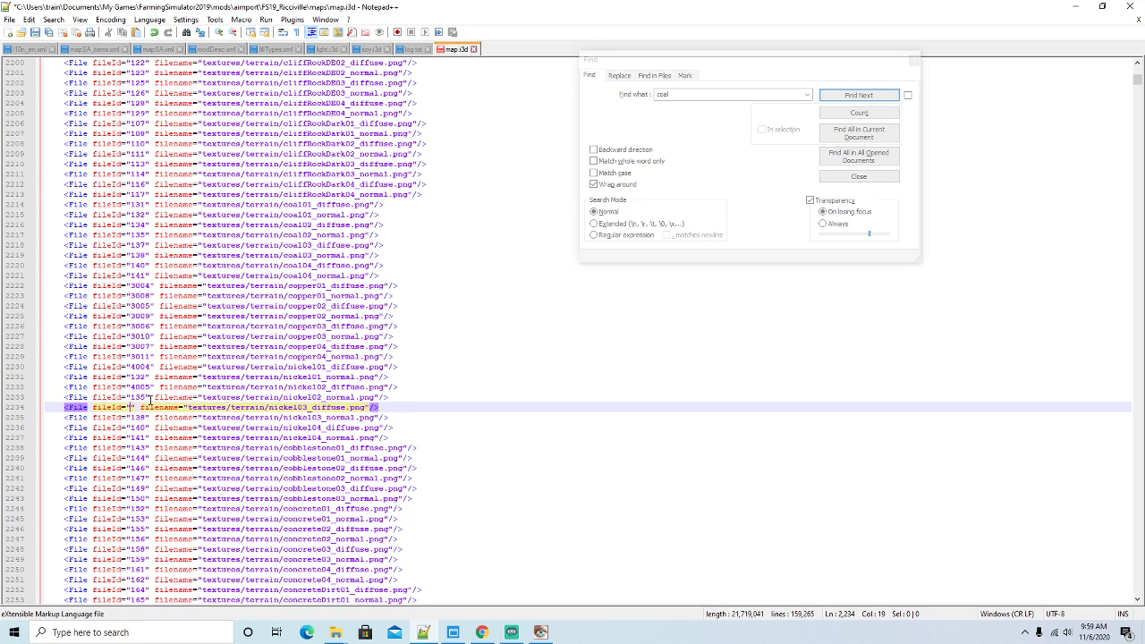
pyautogui.write('6')
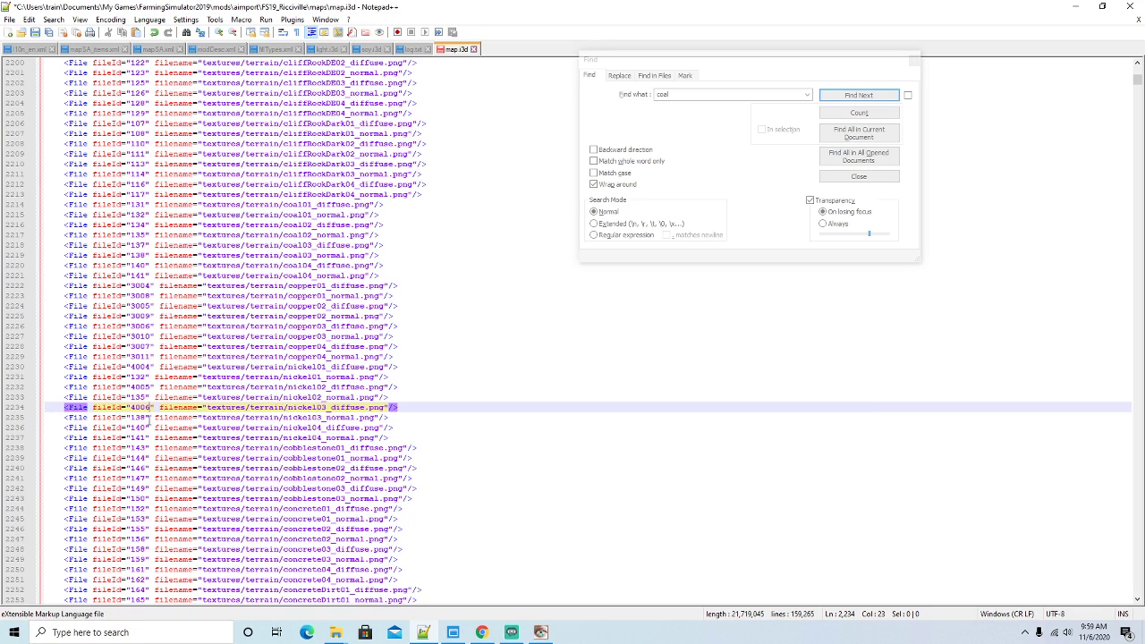
# Set the fileId of the nickel04_diffuse.png entry to 4007
pyautogui.click(145, 427)
pyautogui.press('BackSpace')
pyautogui.press('BackSpace')
pyautogui.press('BackSpace')
pyautogui.write('4007')
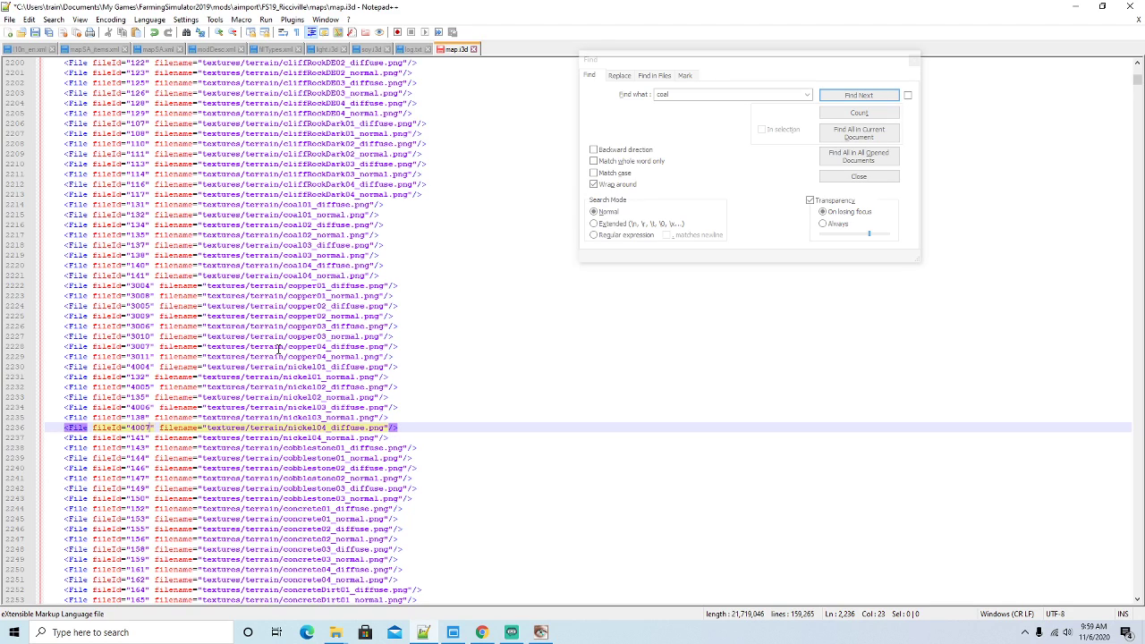
# Set the fileId of the nickel01_normal.png entry to 4008
pyautogui.click(149, 376)
pyautogui.press('BackSpace')
pyautogui.press('BackSpace')
pyautogui.press('BackSpace')
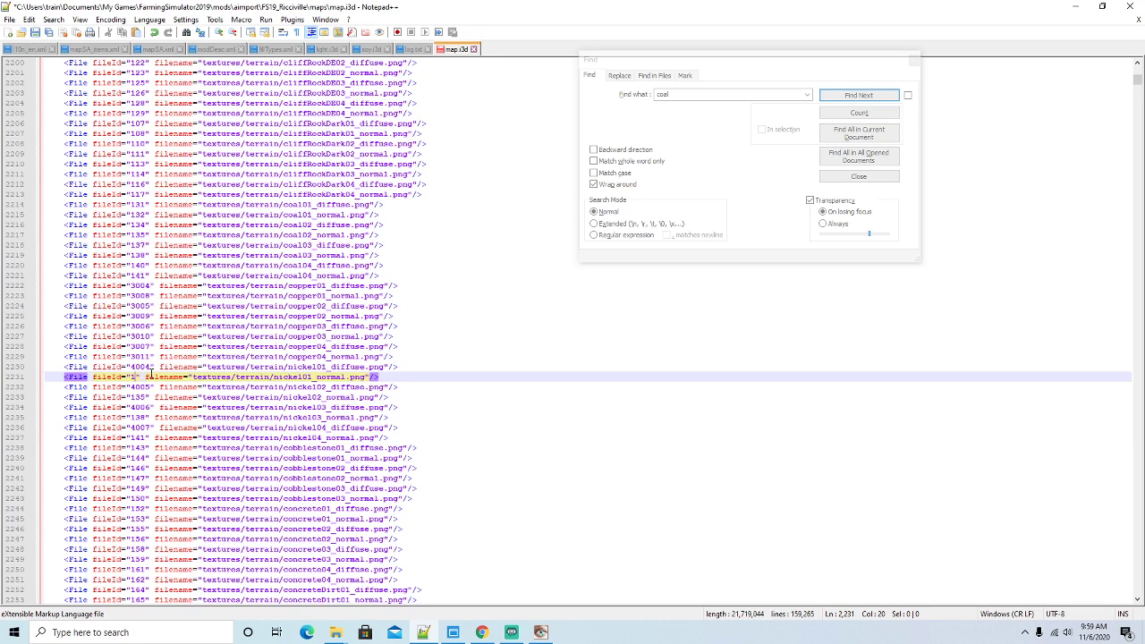
pyautogui.write('4008')
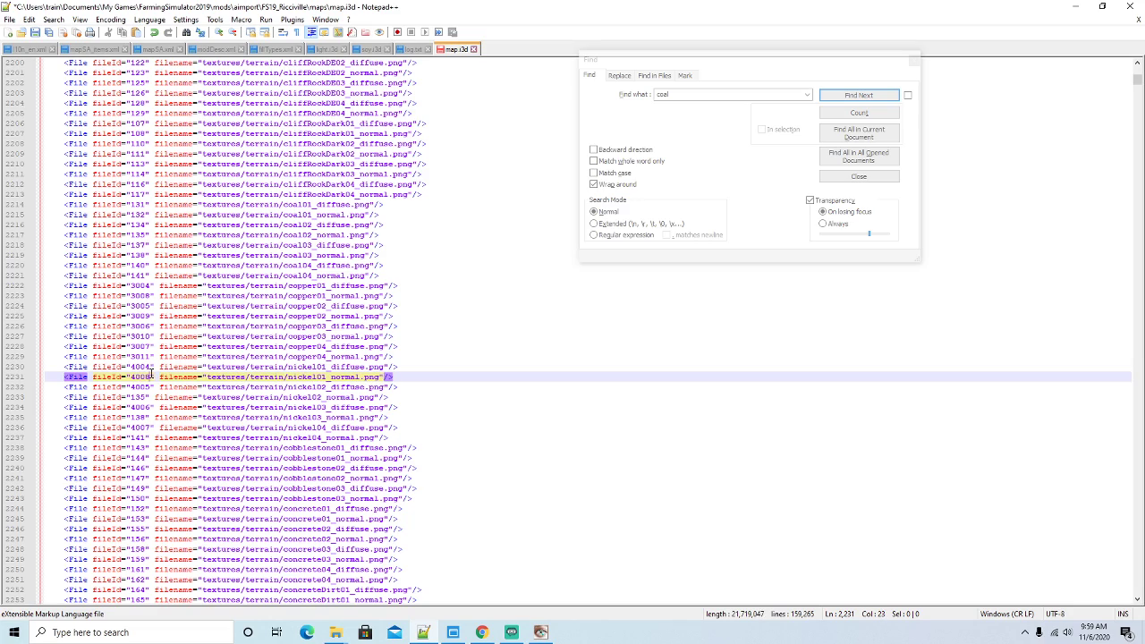
# Set the fileId of the nickel02_normal.png entry to 4009
pyautogui.click(146, 396)
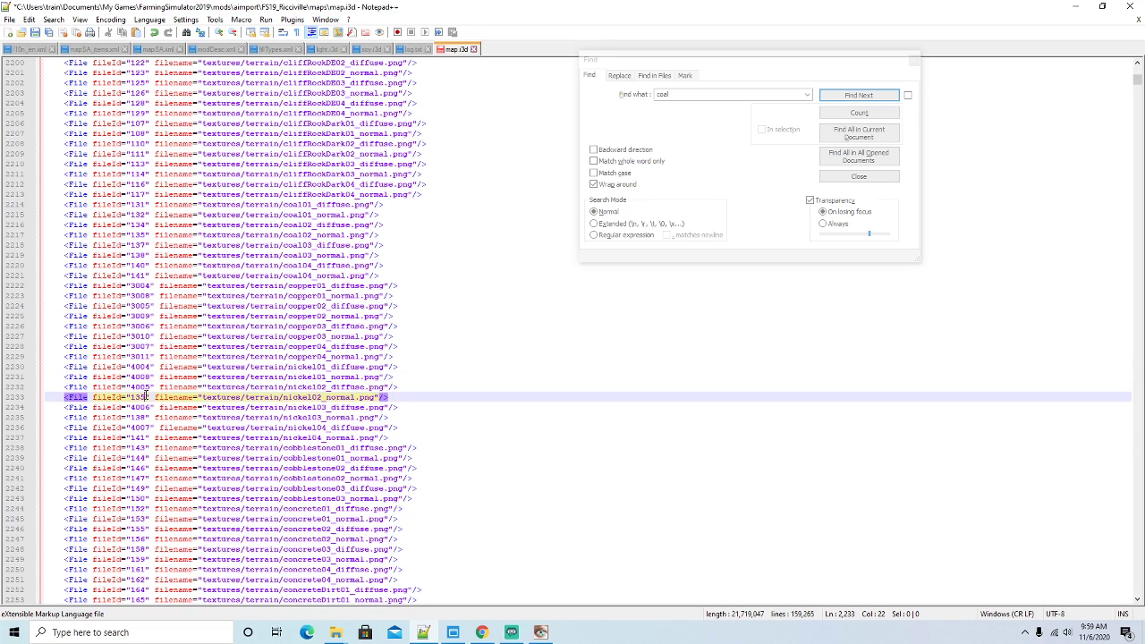
pyautogui.press('BackSpace')
pyautogui.press('BackSpace')
pyautogui.press('BackSpace')
pyautogui.write('4006')
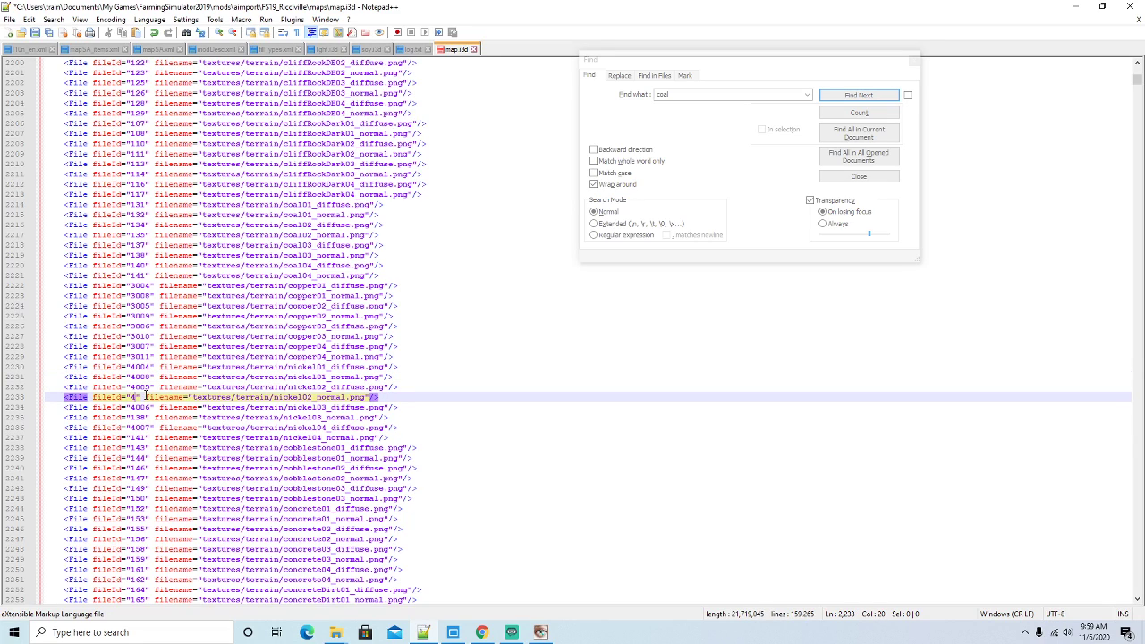
pyautogui.write('9')
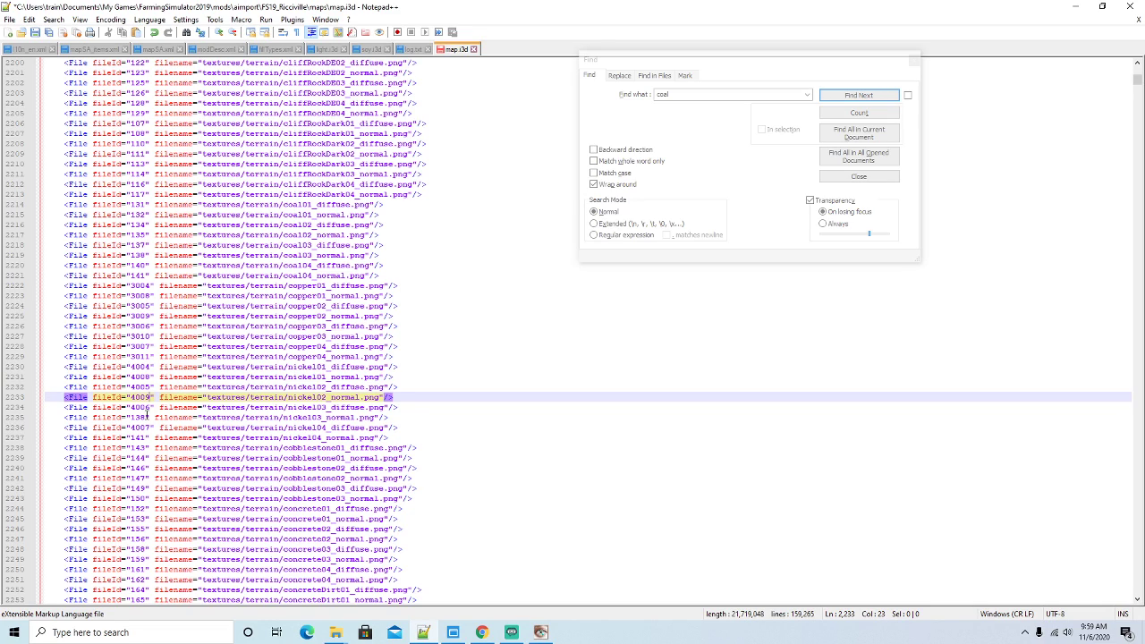
# Set the fileId of the nickel03_normal.png entry to 4010
pyautogui.click(147, 416)
pyautogui.press('BackSpace')
pyautogui.press('BackSpace')
pyautogui.press('BackSpace')
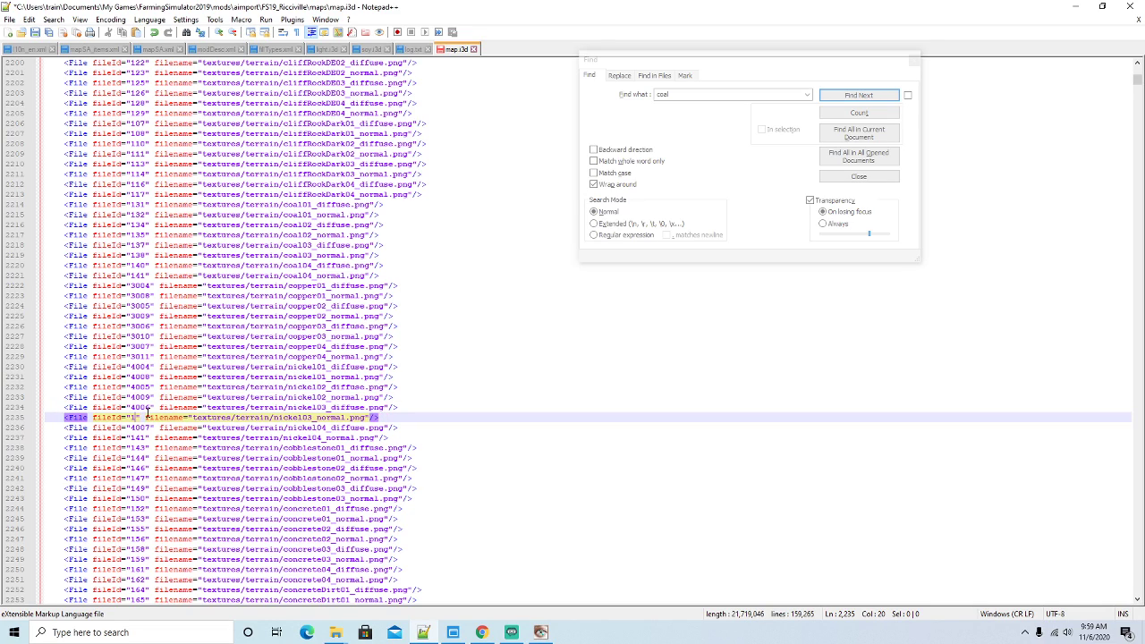
pyautogui.write('4010')
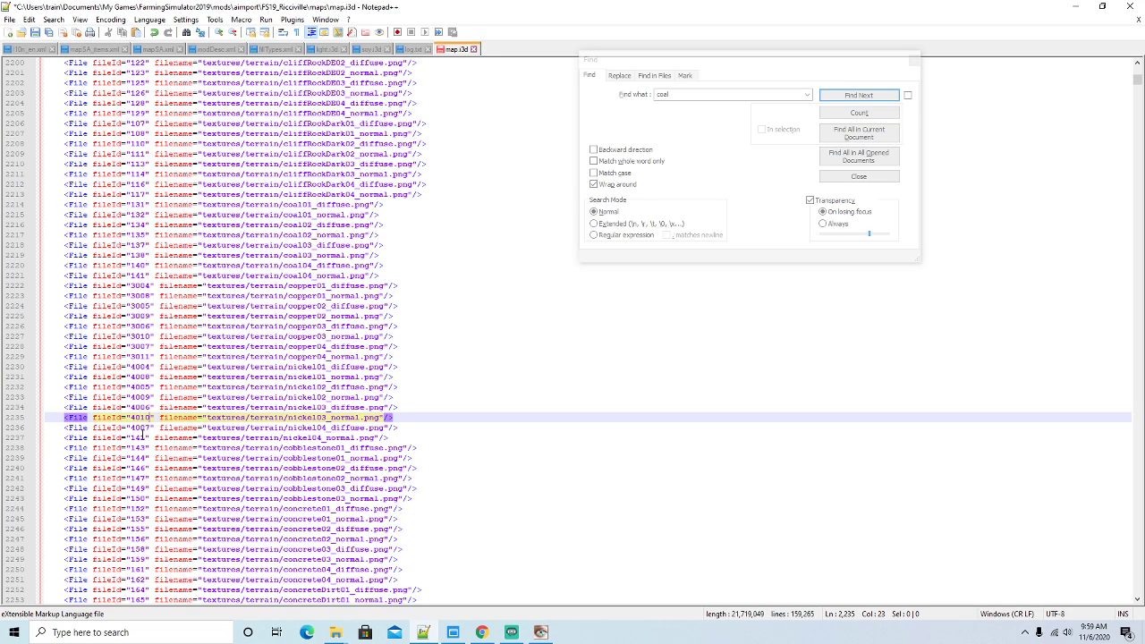
# Set the fileId of the nickel04_normal.png entry to 4011 and save map.i3d
pyautogui.click(146, 435)
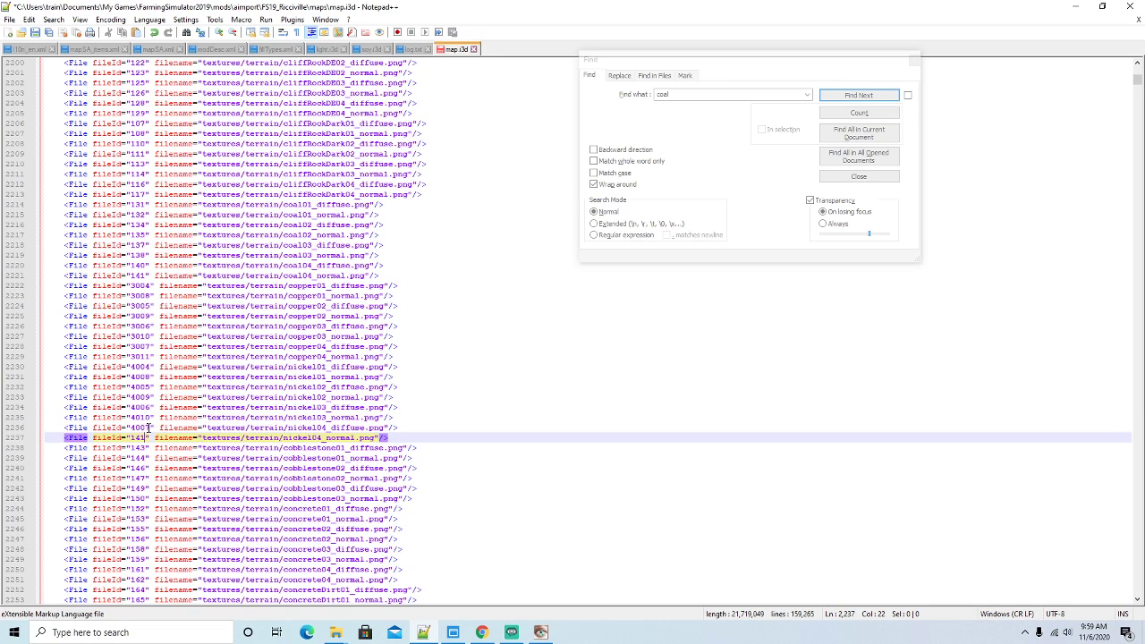
pyautogui.press('BackSpace')
pyautogui.write('11')
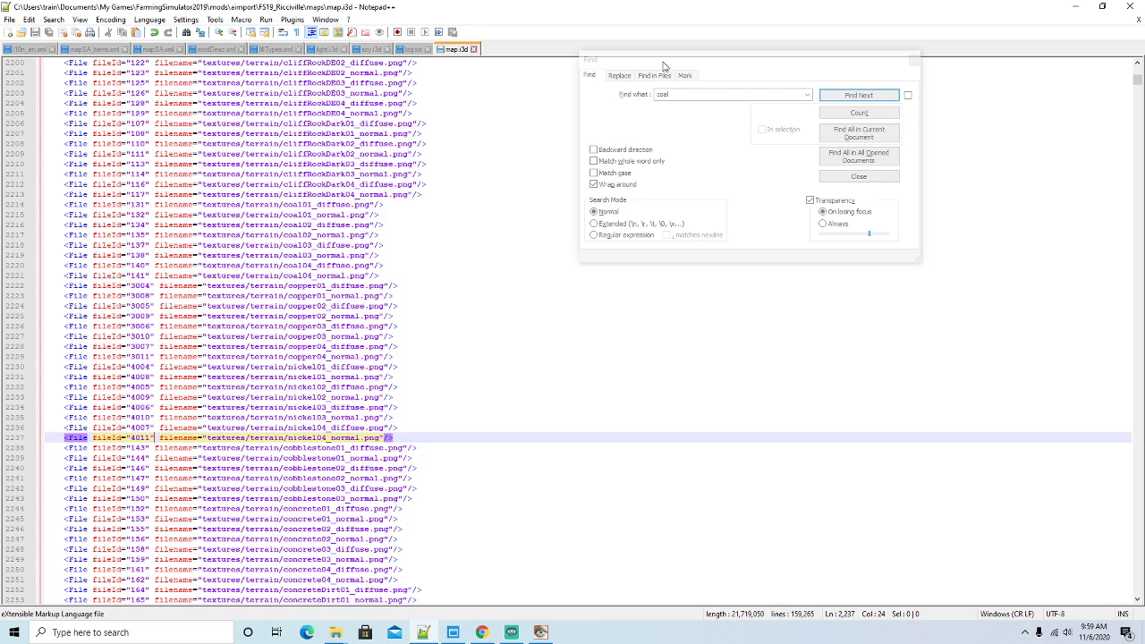
# Find the coal terrain Layer definitions and duplicate the coal01 to coal04 lines directly below coal04
pyautogui.click(727, 73)
pyautogui.click(859, 95)
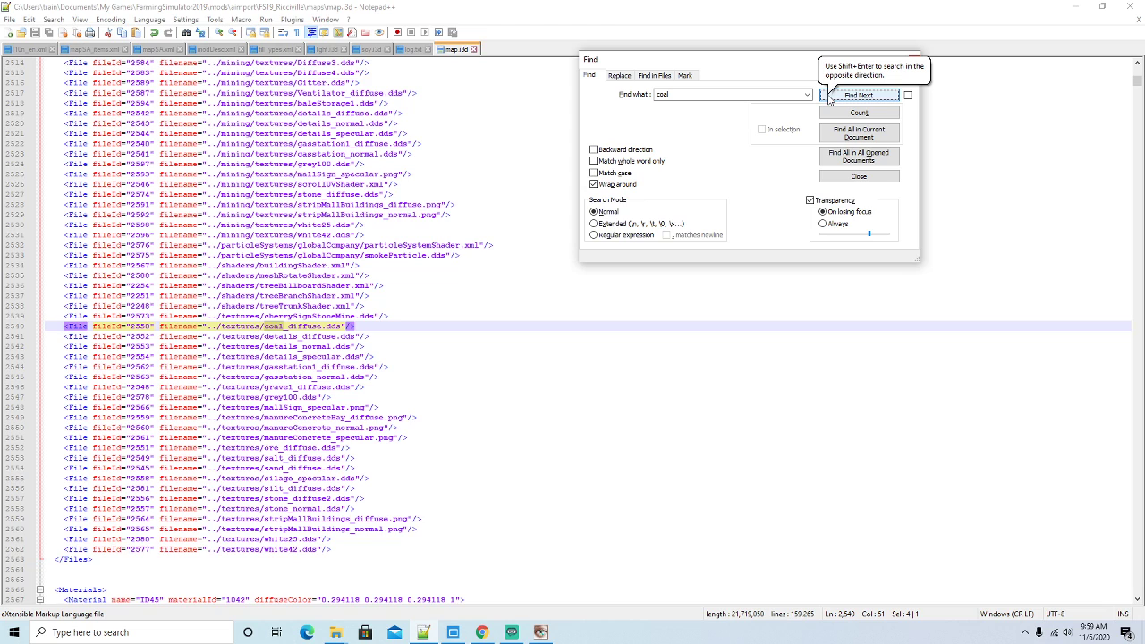
pyautogui.click(857, 95)
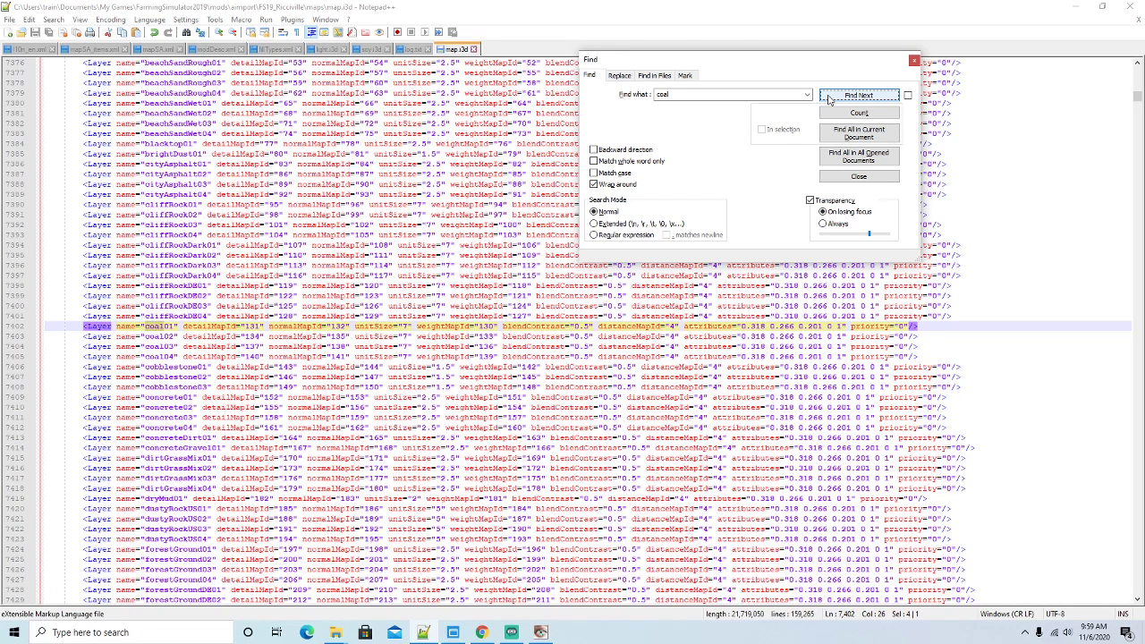
pyautogui.moveTo(777, 57); pyautogui.dragTo(750, 16)
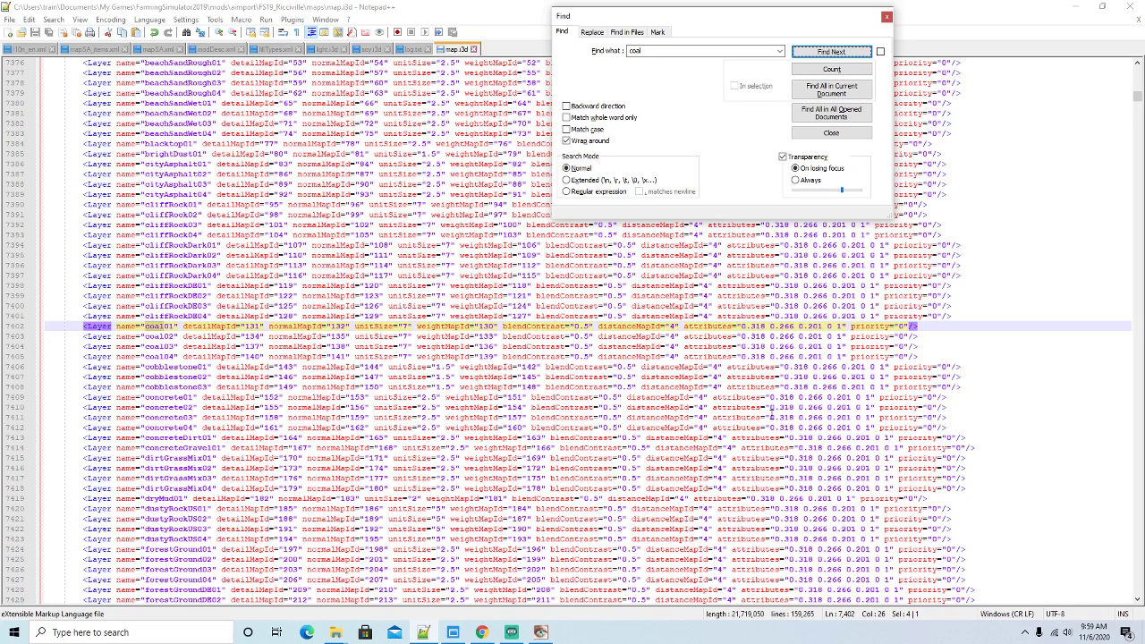
pyautogui.click(916, 356)
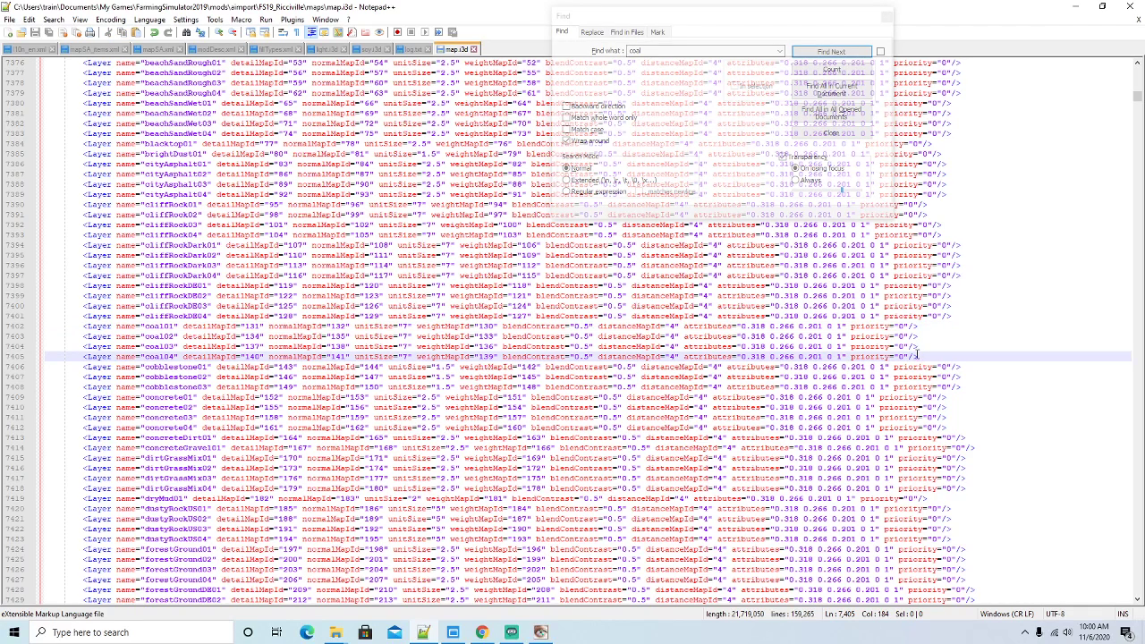
pyautogui.press('Return')
pyautogui.moveTo(895, 366); pyautogui.dragTo(42, 327)
pyautogui.hotkey('ctrl', 'c')
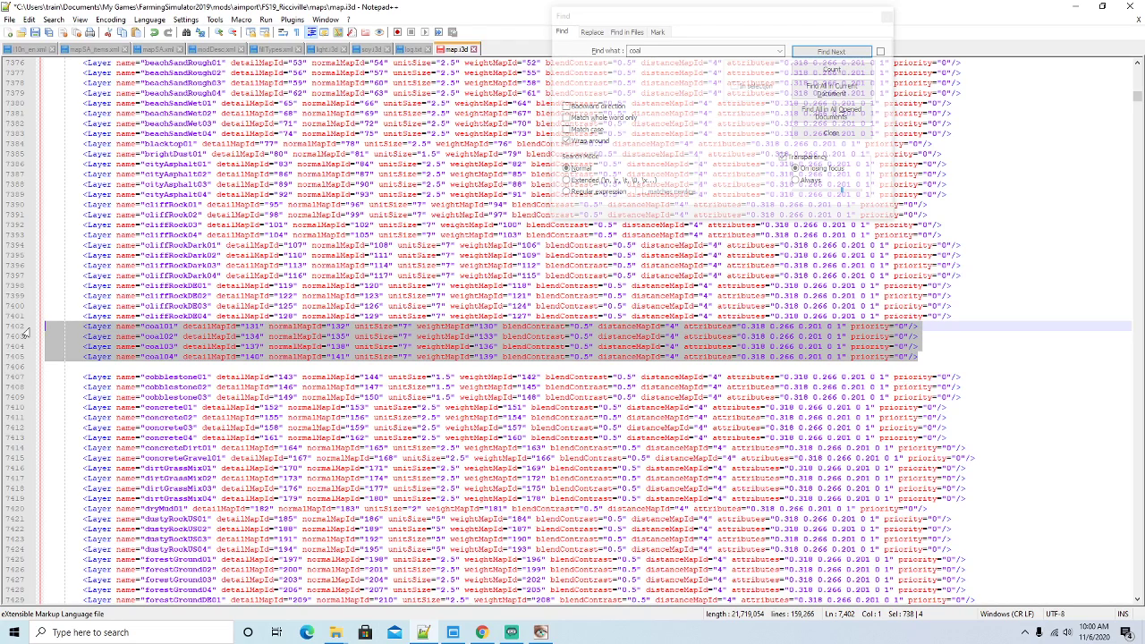
pyautogui.click(68, 363)
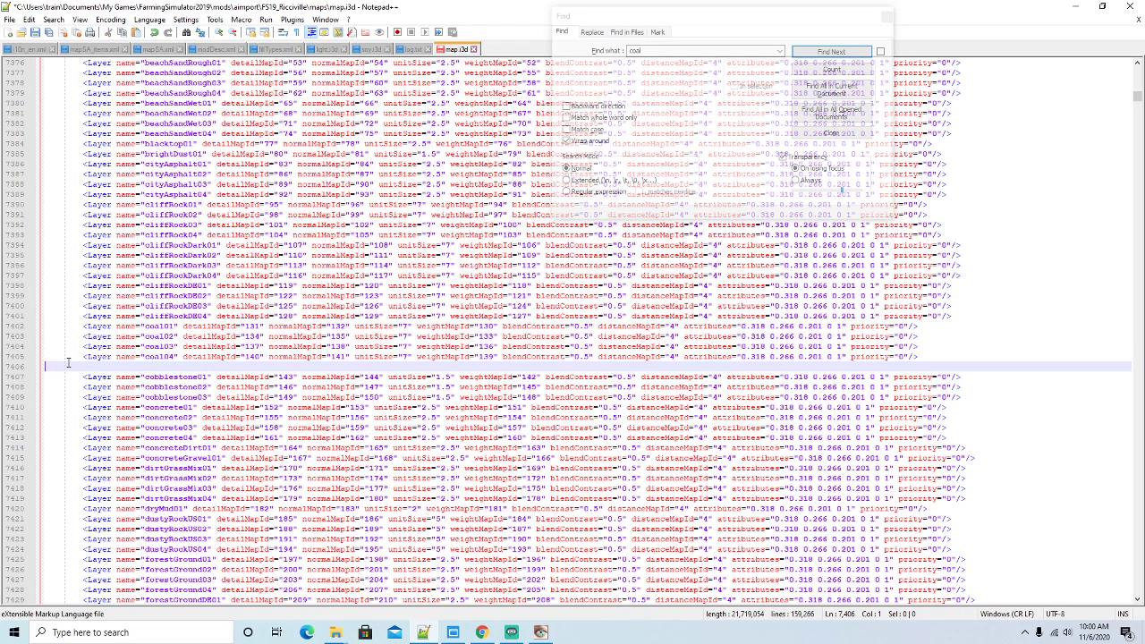
pyautogui.hotkey('ctrl', 'v')
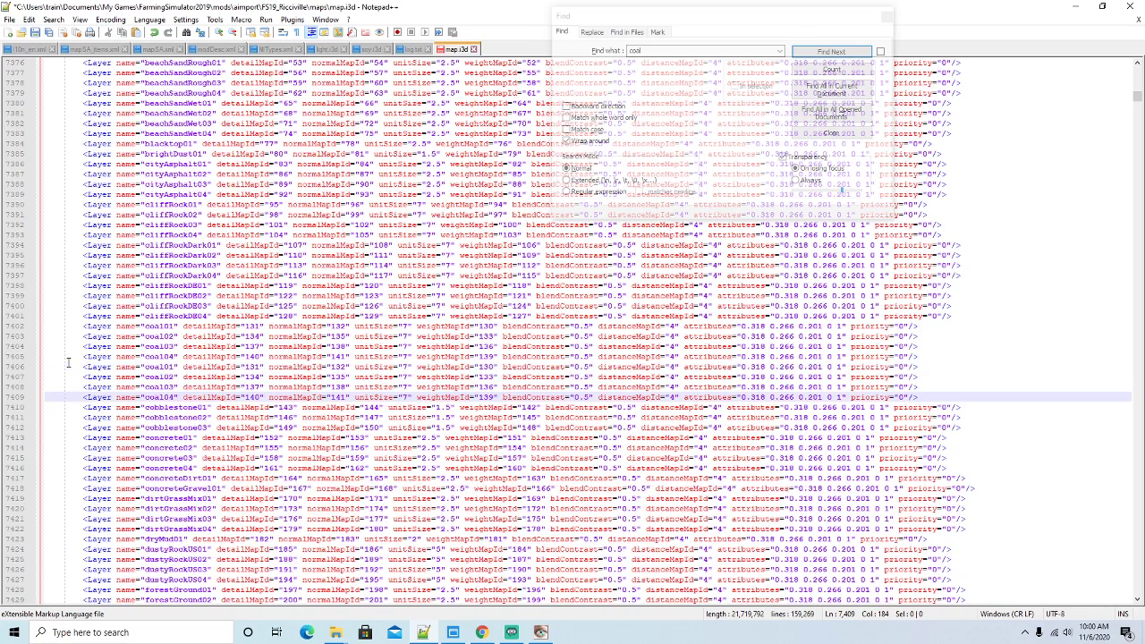
# Rename the duplicated coal01 and coal02 layers to copper01 and copper02
pyautogui.click(164, 367)
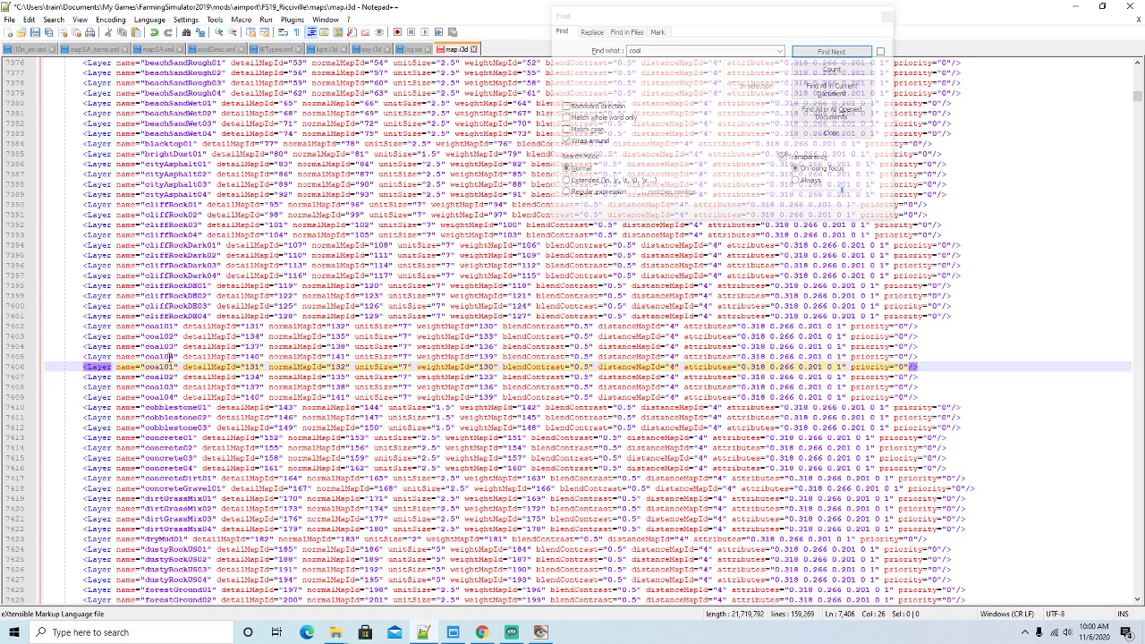
pyautogui.press('BackSpace')
pyautogui.press('BackSpace')
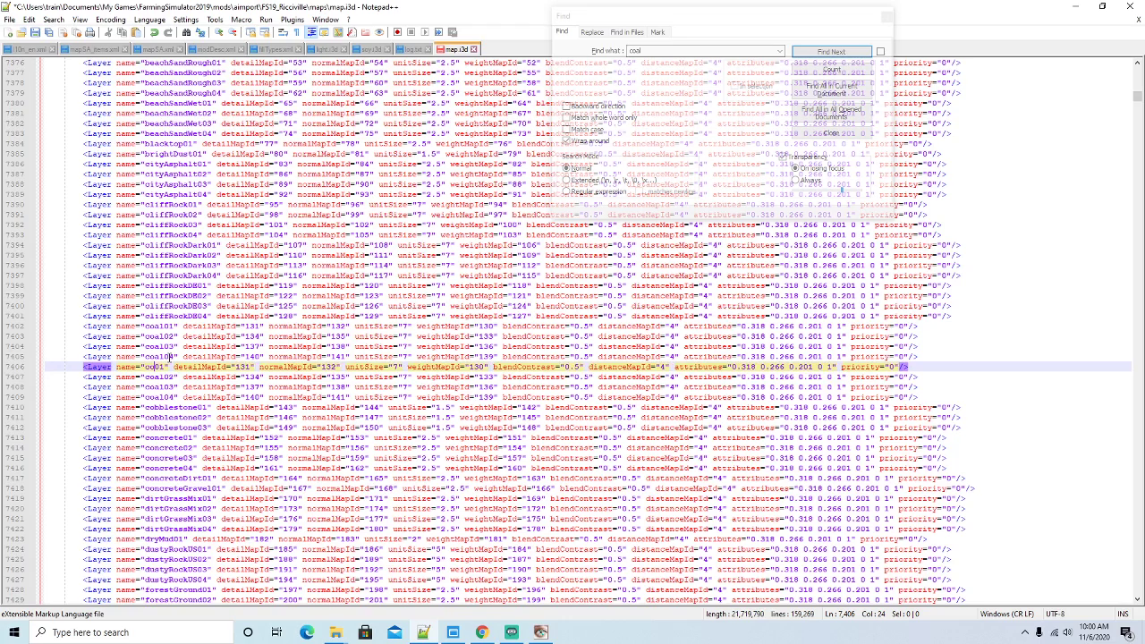
pyautogui.write('pper')
pyautogui.press('Escape')
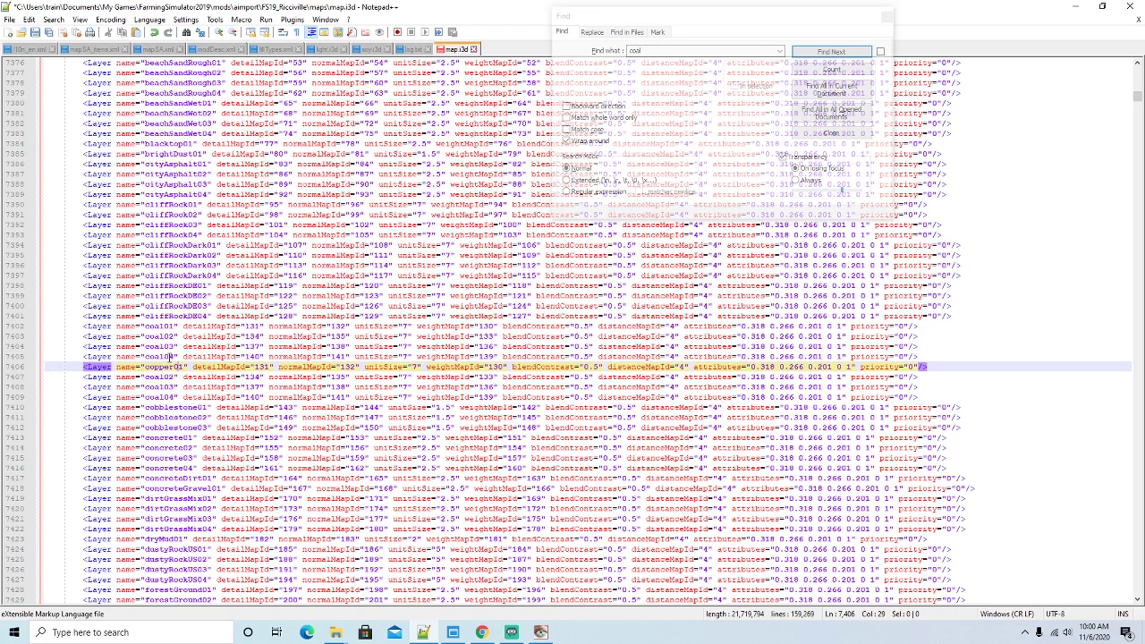
pyautogui.press('Down')
pyautogui.press('BackSpace')
pyautogui.press('BackSpace')
pyautogui.write('pper')
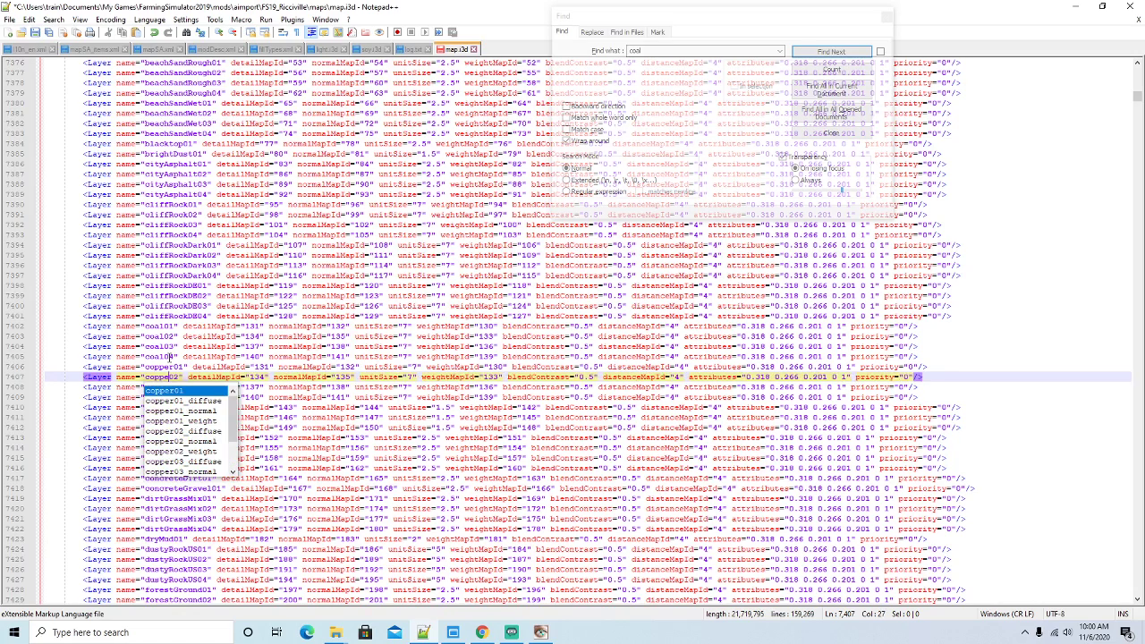
pyautogui.press('Escape')
# Rename the duplicated coal03 and coal04 layers to copper03 and copper04
pyautogui.press('Down')
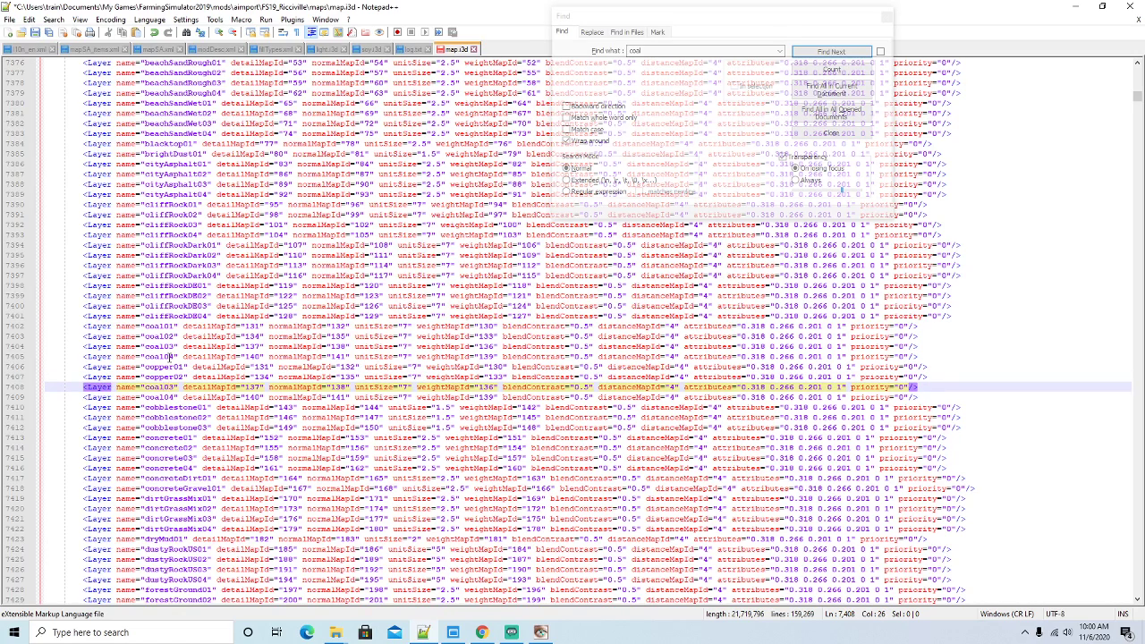
pyautogui.press('BackSpace')
pyautogui.press('BackSpace')
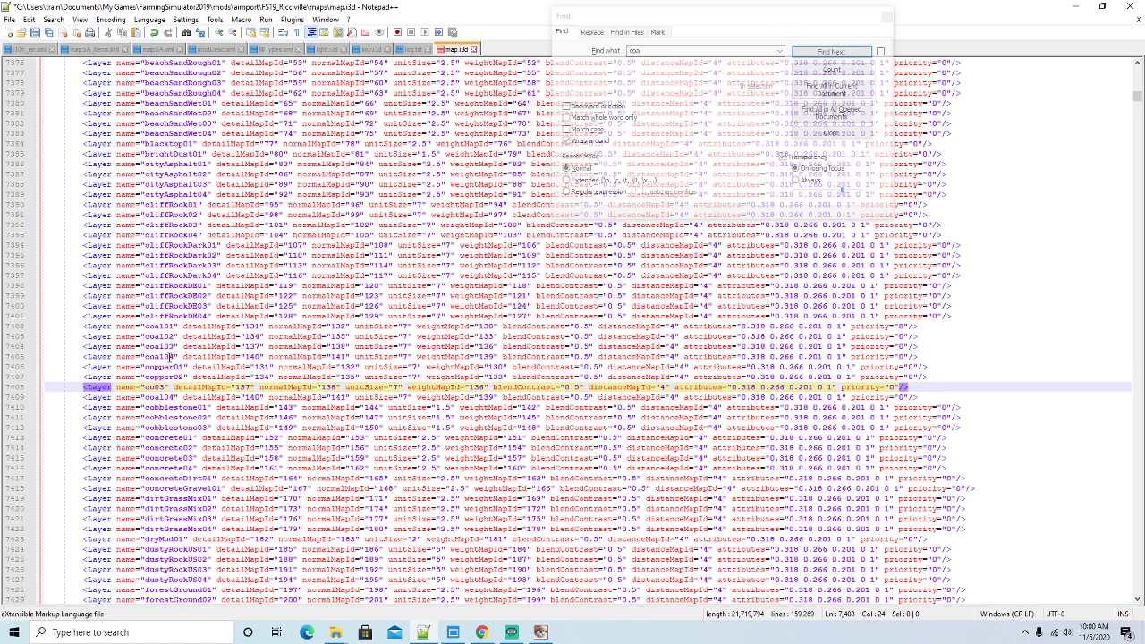
pyautogui.write('pper')
pyautogui.press('Escape')
pyautogui.press('Down')
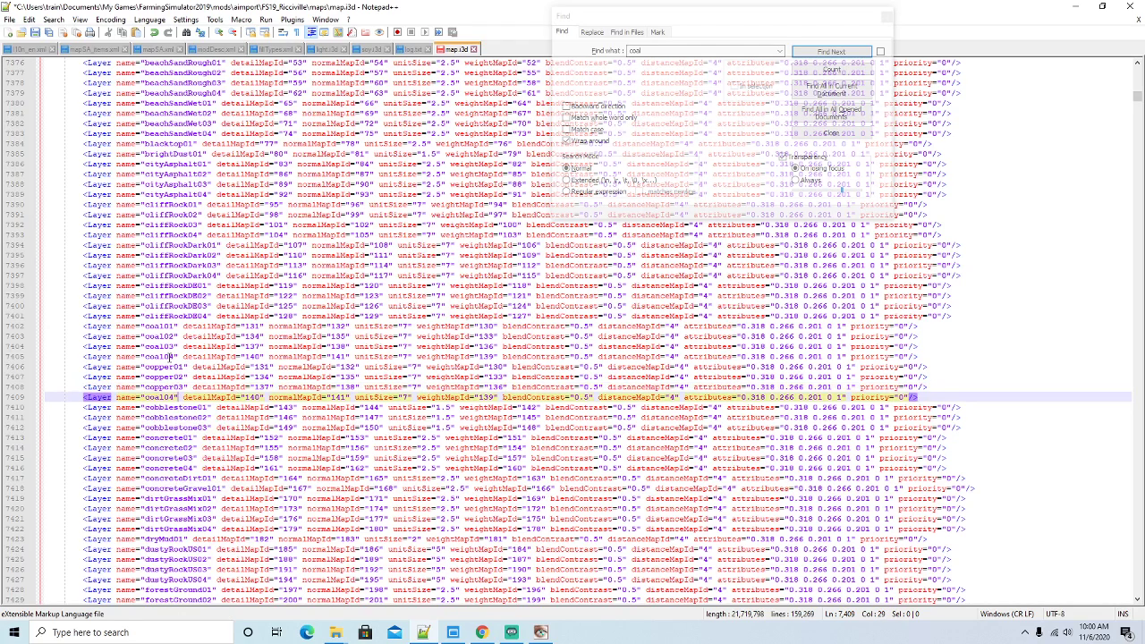
pyautogui.press('BackSpace')
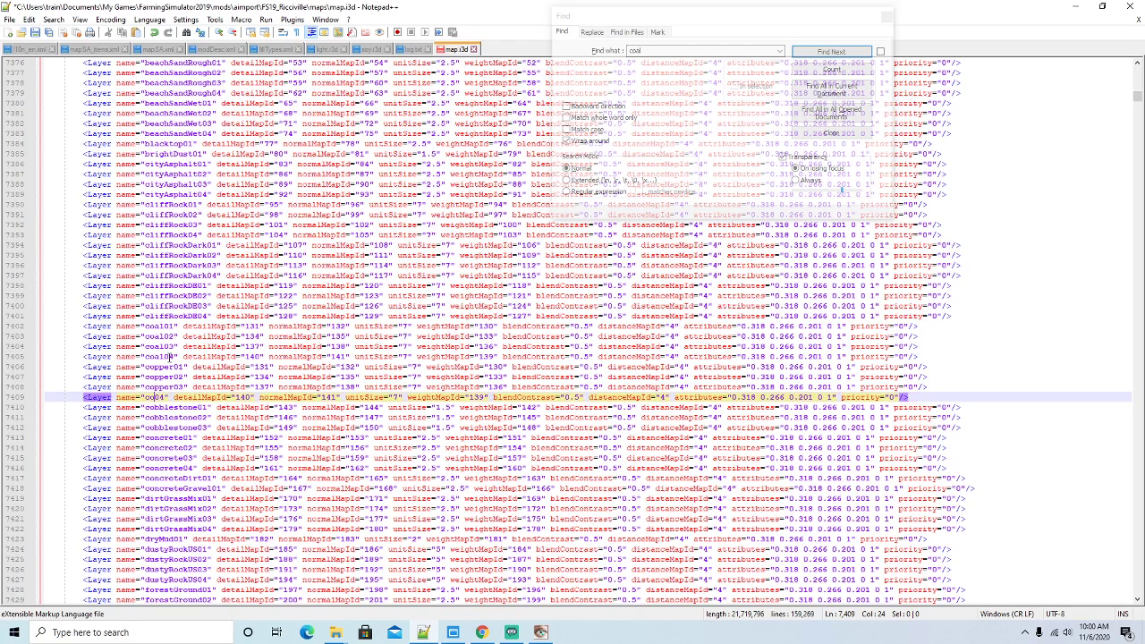
pyautogui.write('pper')
pyautogui.press('Right')
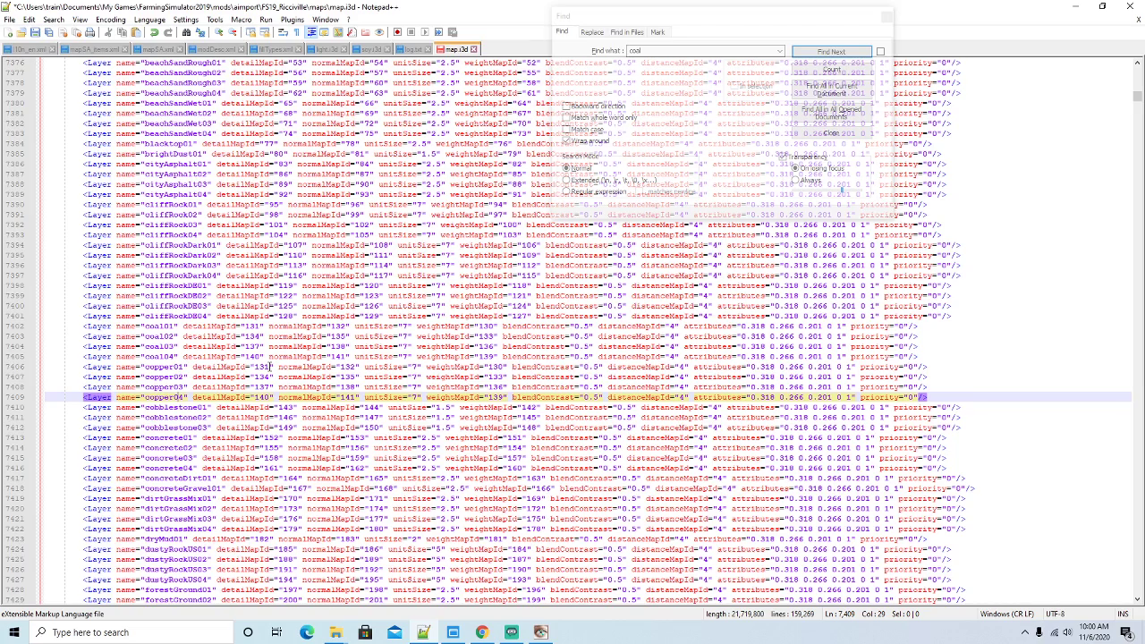
# Set the detailMapId of the copper01 layer to 3000 and of the copper02 layer to 3001
pyautogui.click(273, 367)
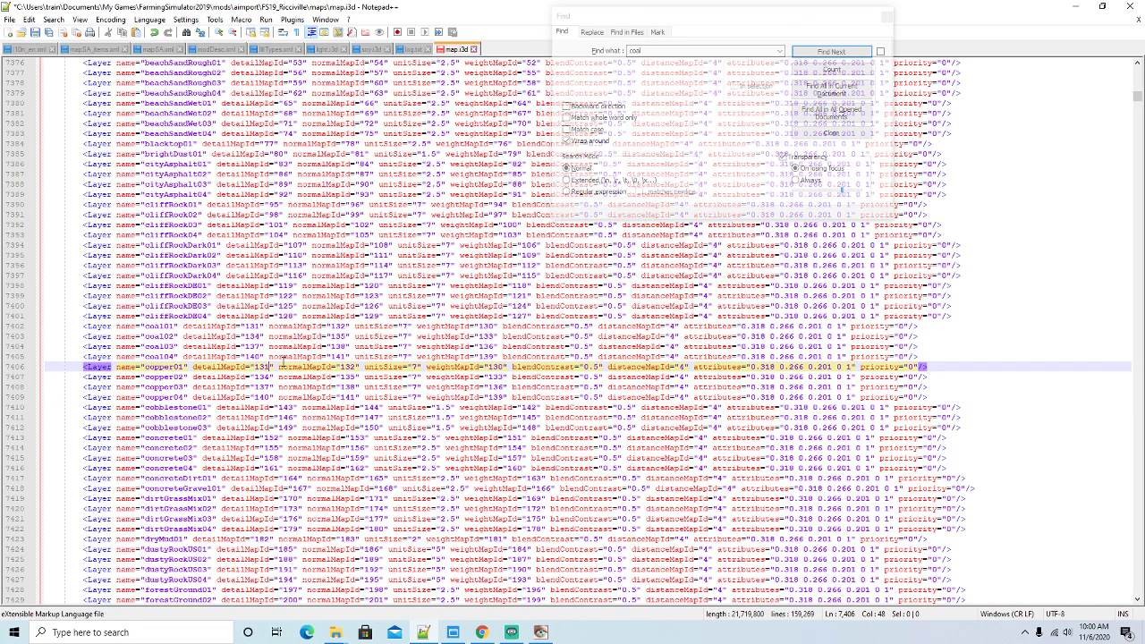
pyautogui.press('BackSpace')
pyautogui.press('BackSpace')
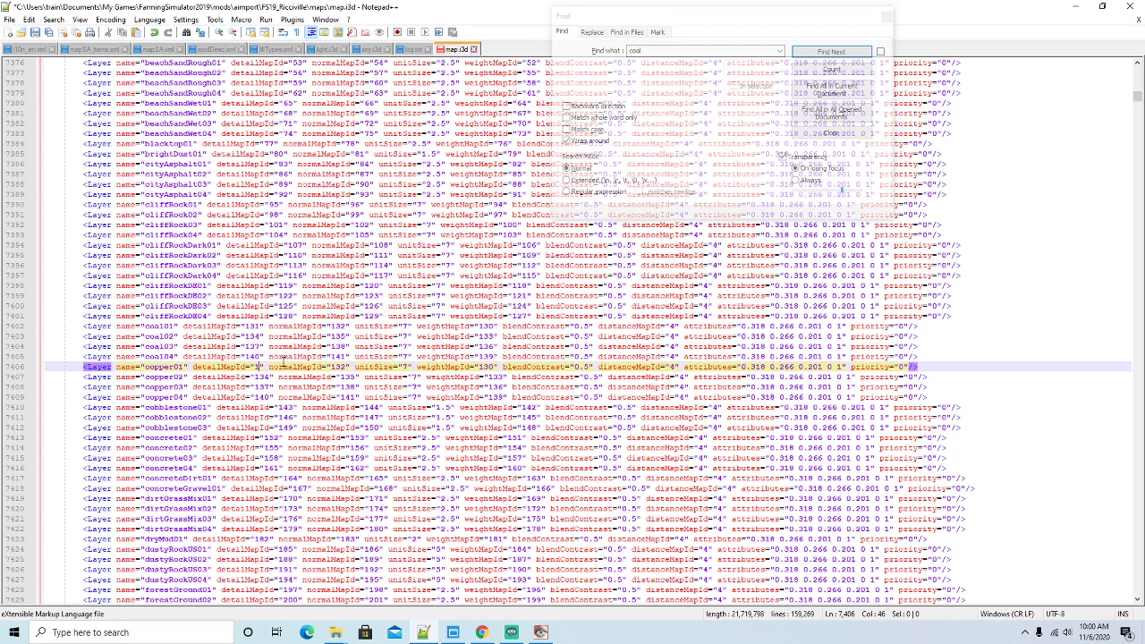
pyautogui.write('000')
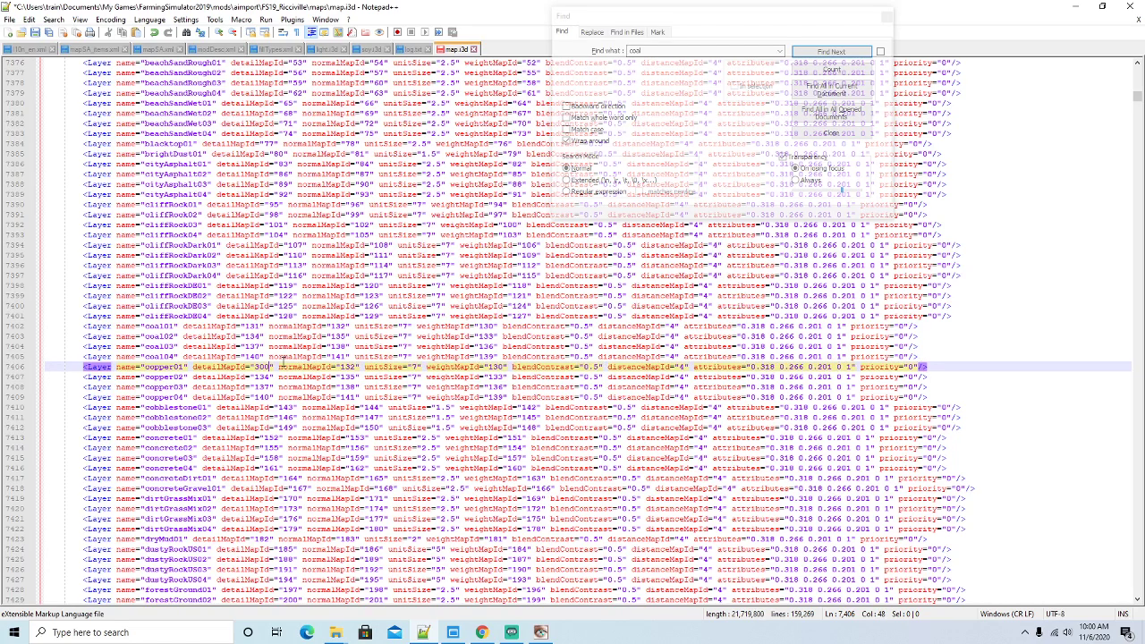
pyautogui.press('Down')
pyautogui.press('Left')
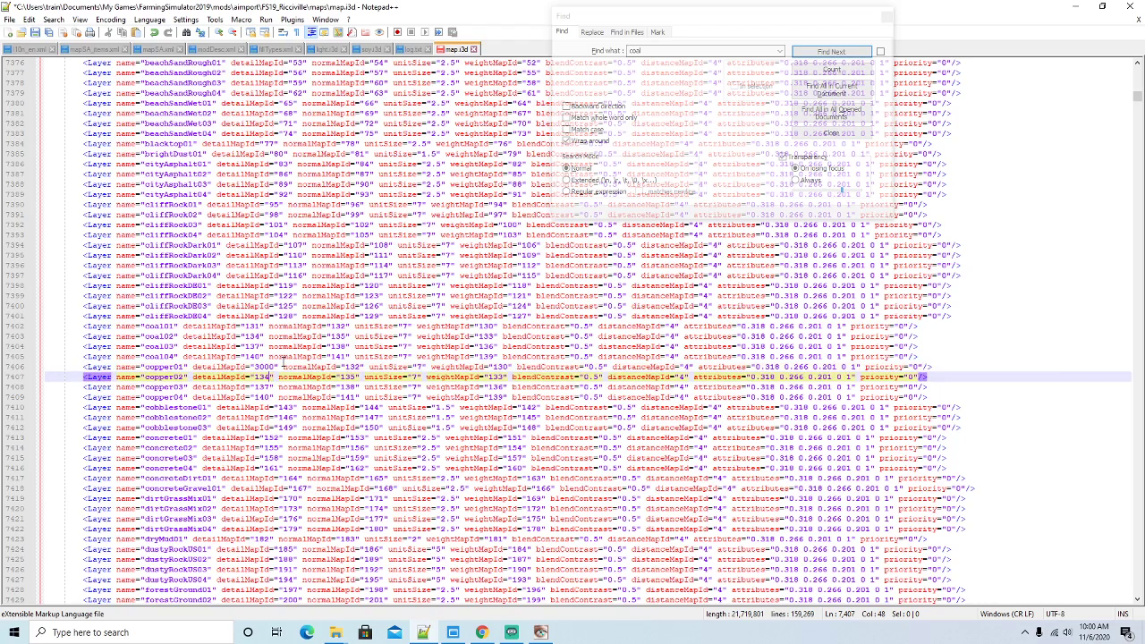
pyautogui.press('BackSpace')
pyautogui.press('BackSpace')
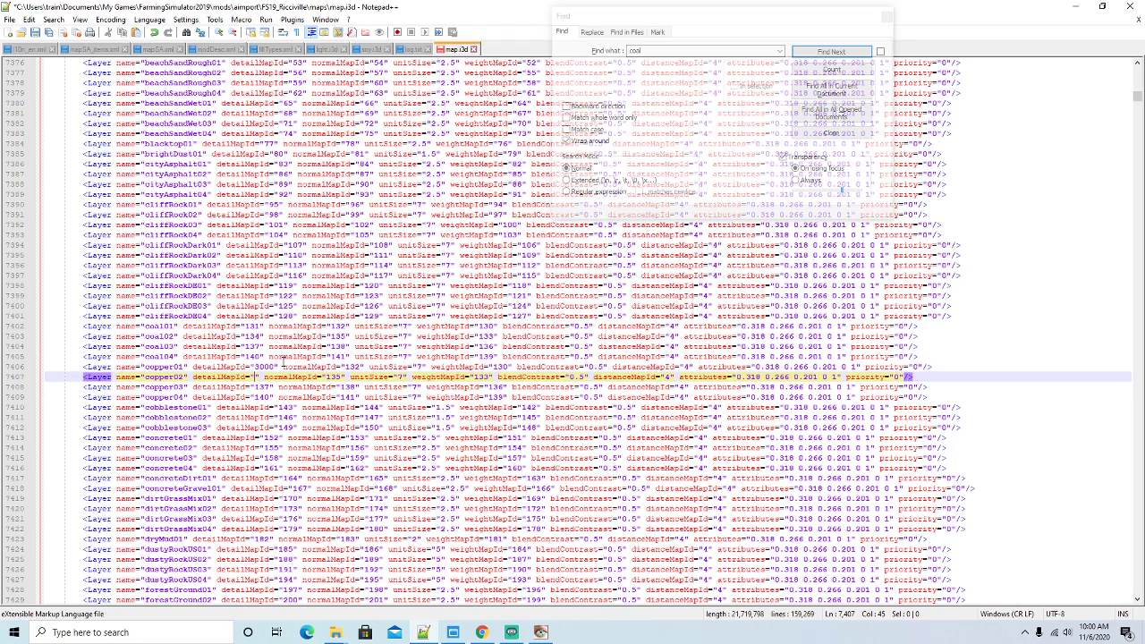
pyautogui.write('001')
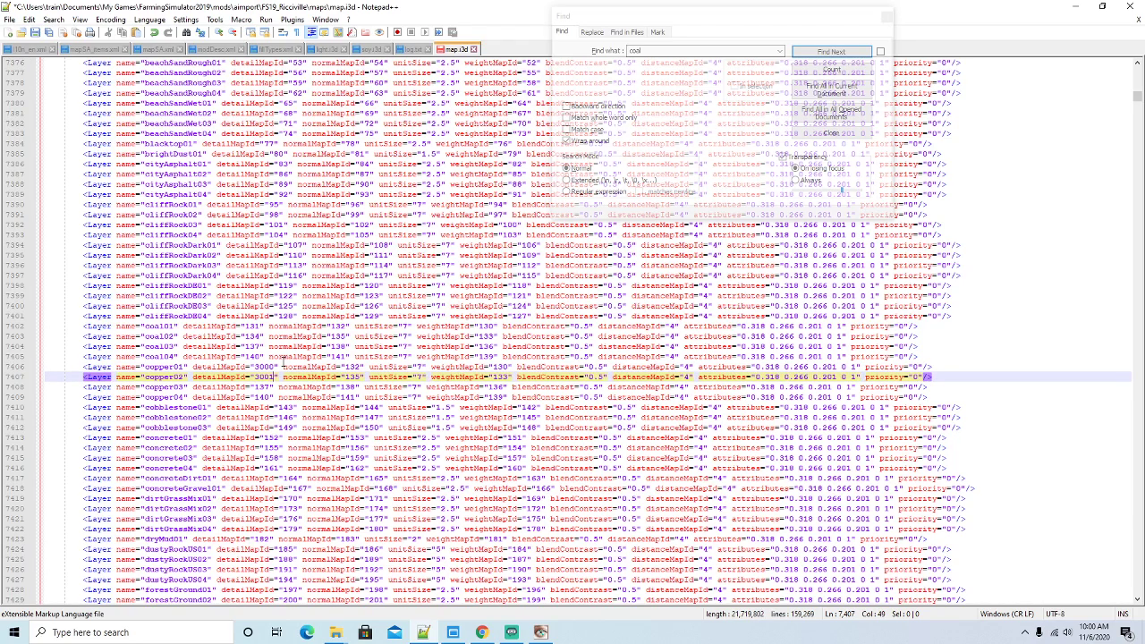
# Set the detailMapId of the copper03 layer to 3002 and of the copper04 layer to 3003
pyautogui.press('Down')
pyautogui.press('BackSpace')
pyautogui.press('BackSpace')
pyautogui.press('BackSpace')
pyautogui.write('3002')
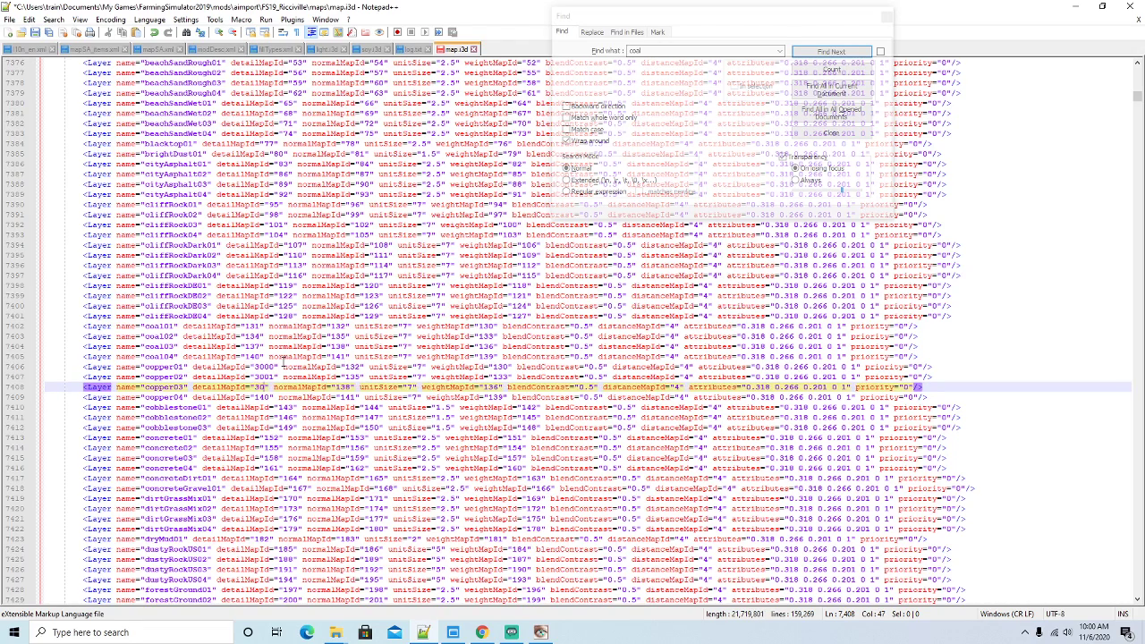
pyautogui.press('Down')
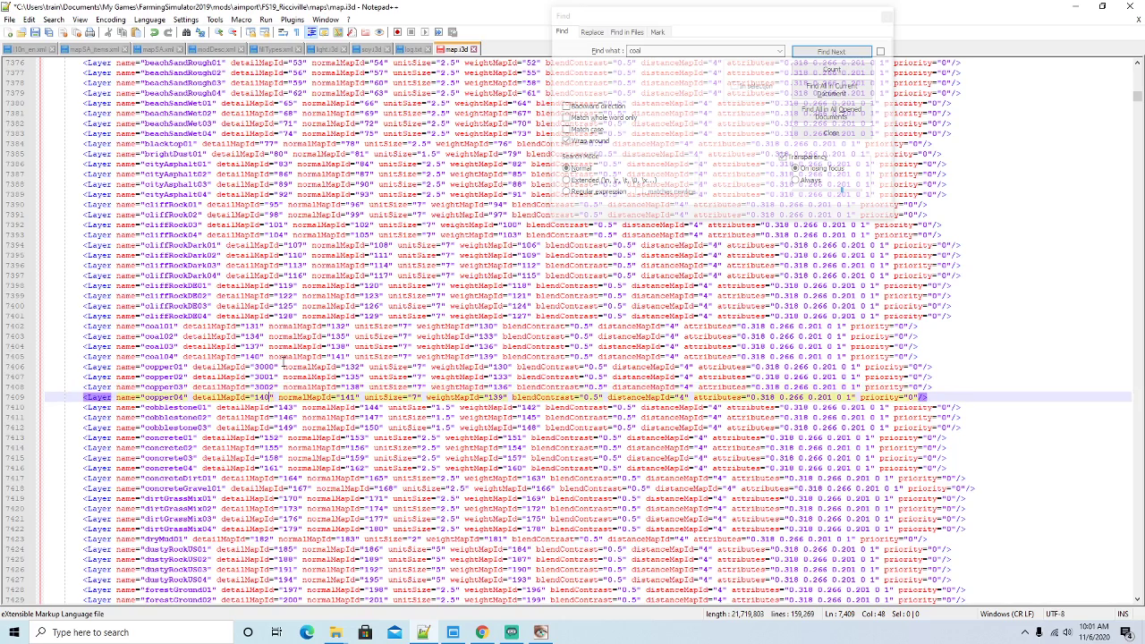
pyautogui.press('BackSpace')
pyautogui.press('BackSpace')
pyautogui.write('3003')
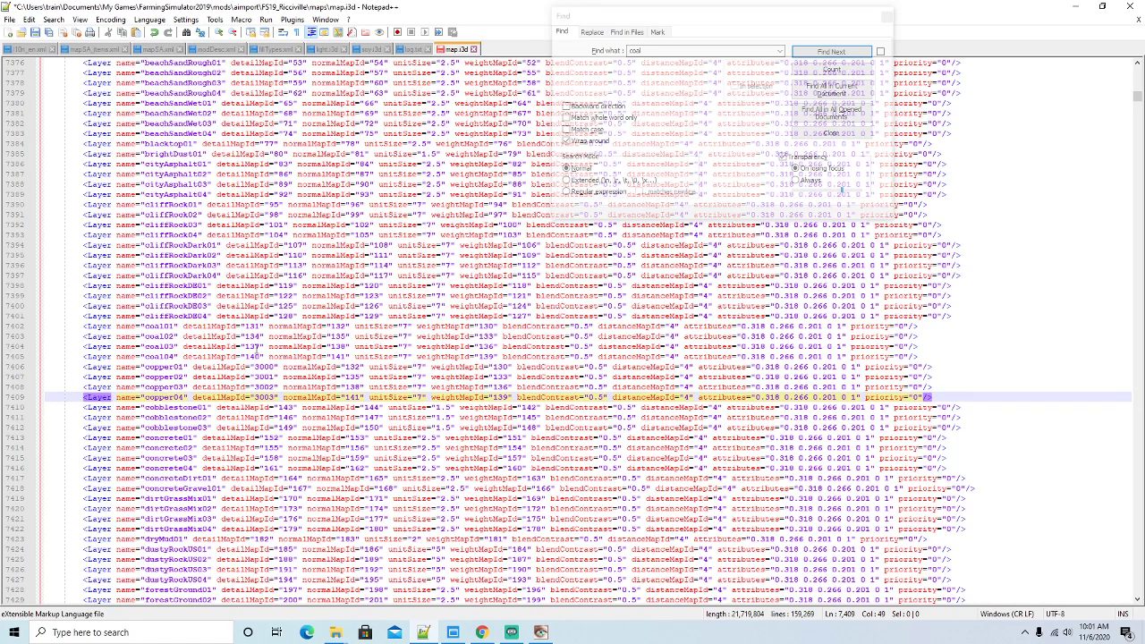
# Set the weightMapId of the copper01 layer to 3000 and of the copper02 layer to 3001
pyautogui.click(361, 367)
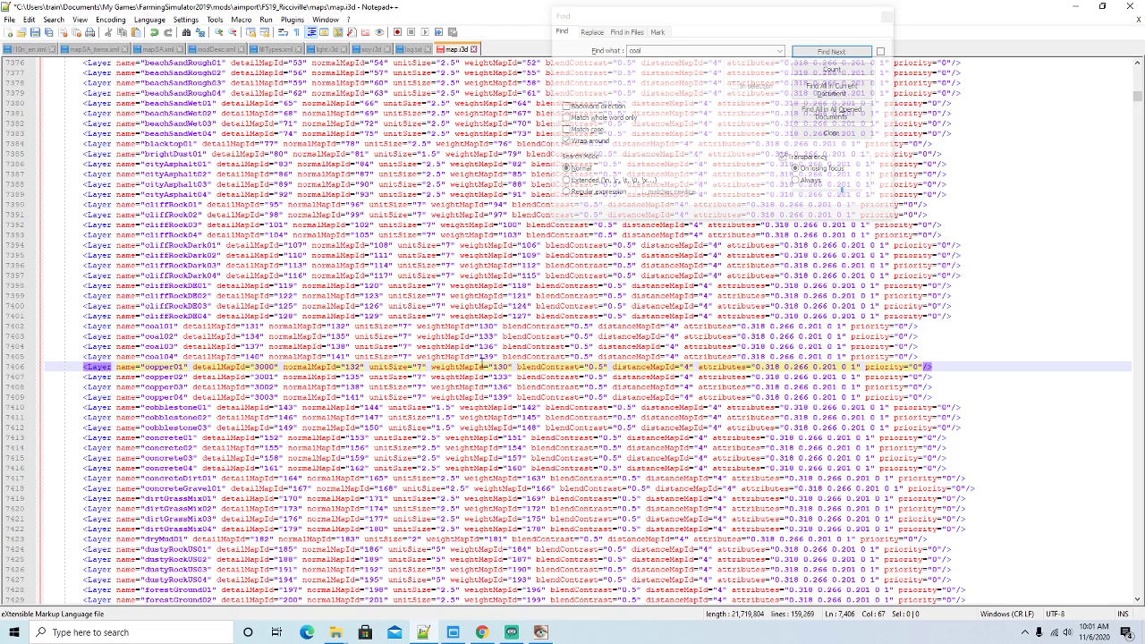
pyautogui.click(508, 367)
pyautogui.press('BackSpace')
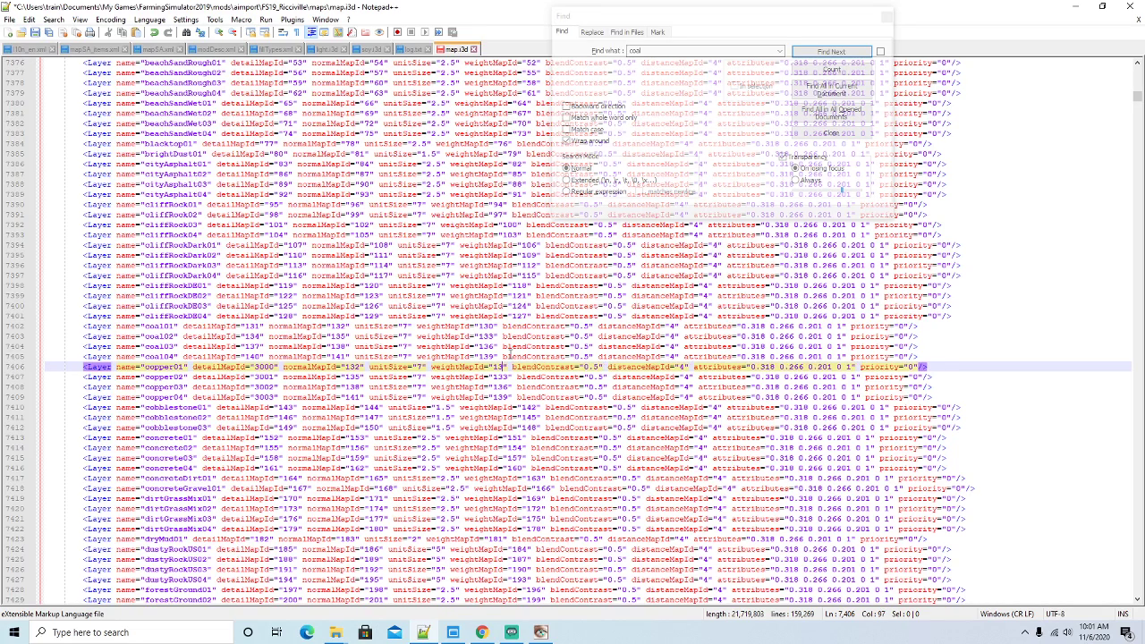
pyautogui.write('00')
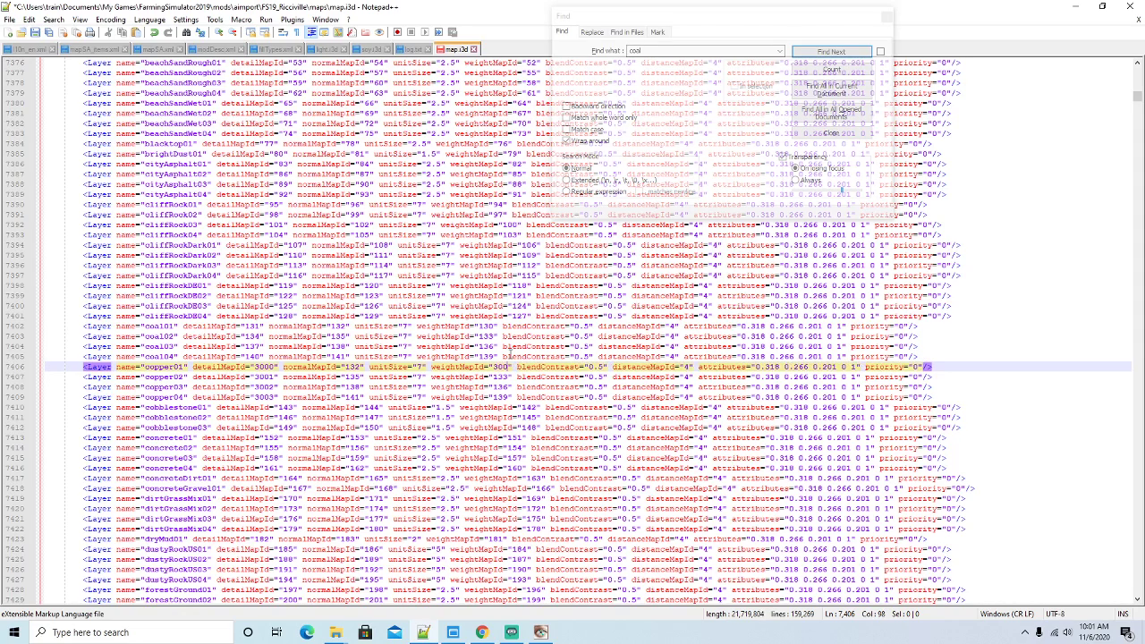
pyautogui.press('Down')
pyautogui.press('BackSpace')
pyautogui.press('BackSpace')
pyautogui.write('3001')
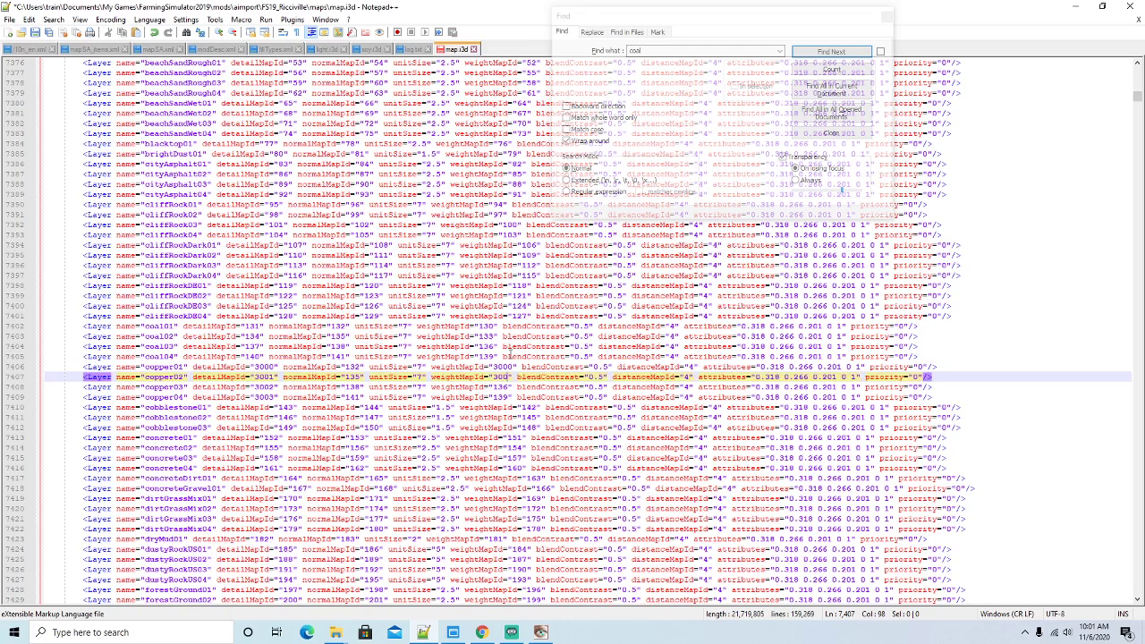
# Set the weightMapId of the copper03 layer to 3002 and of the copper04 layer to 3003
pyautogui.press('Down')
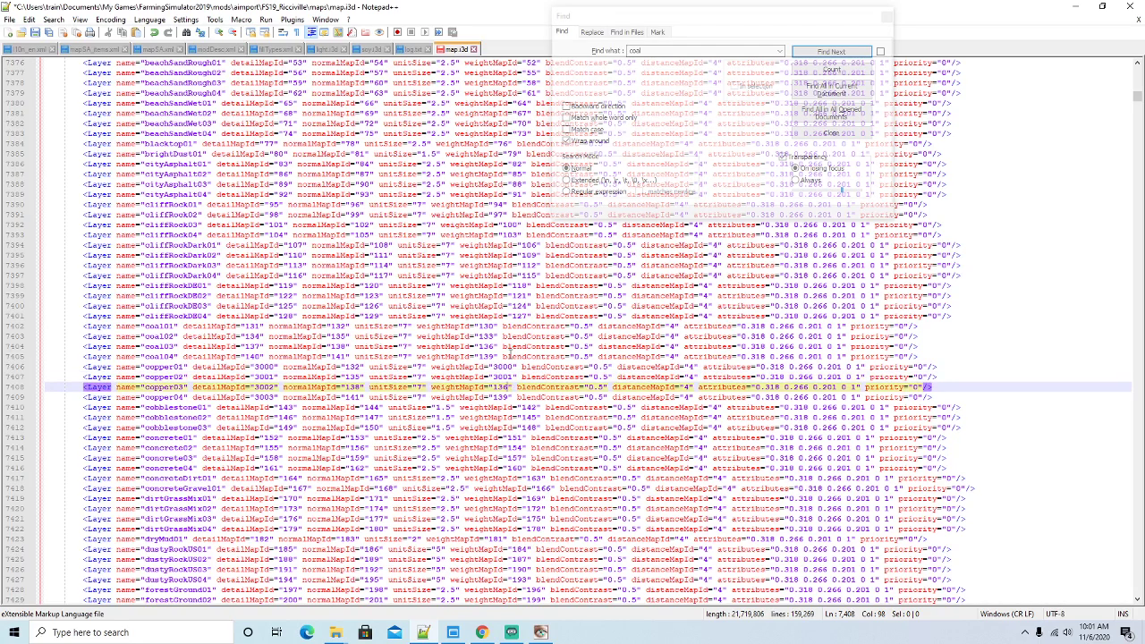
pyautogui.press('BackSpace')
pyautogui.press('BackSpace')
pyautogui.press('BackSpace')
pyautogui.write('3002')
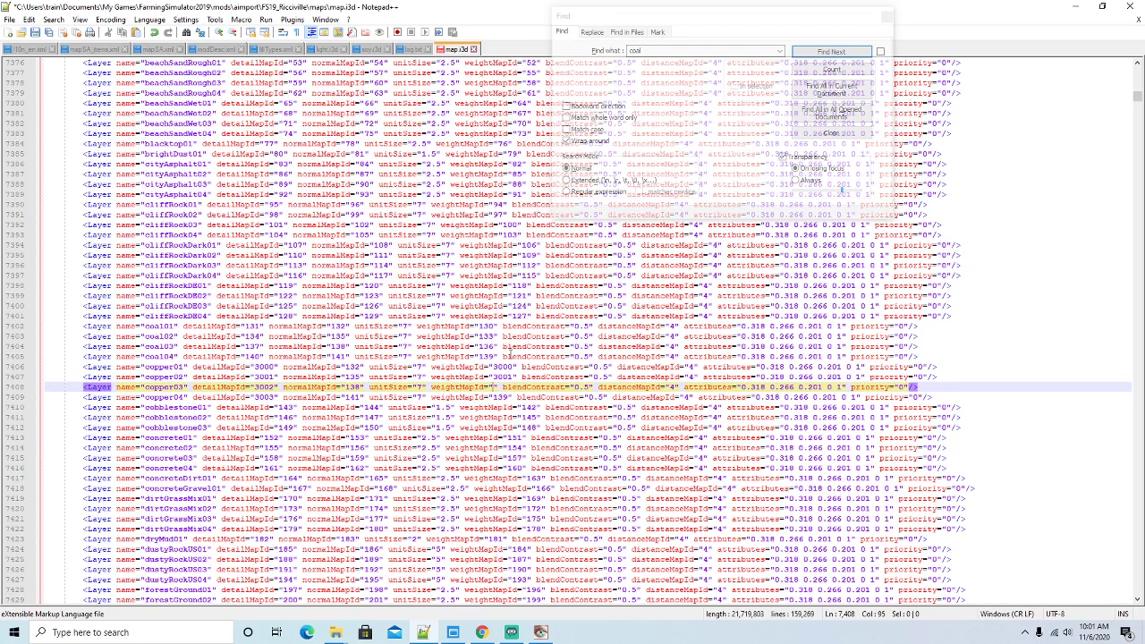
pyautogui.press('Down')
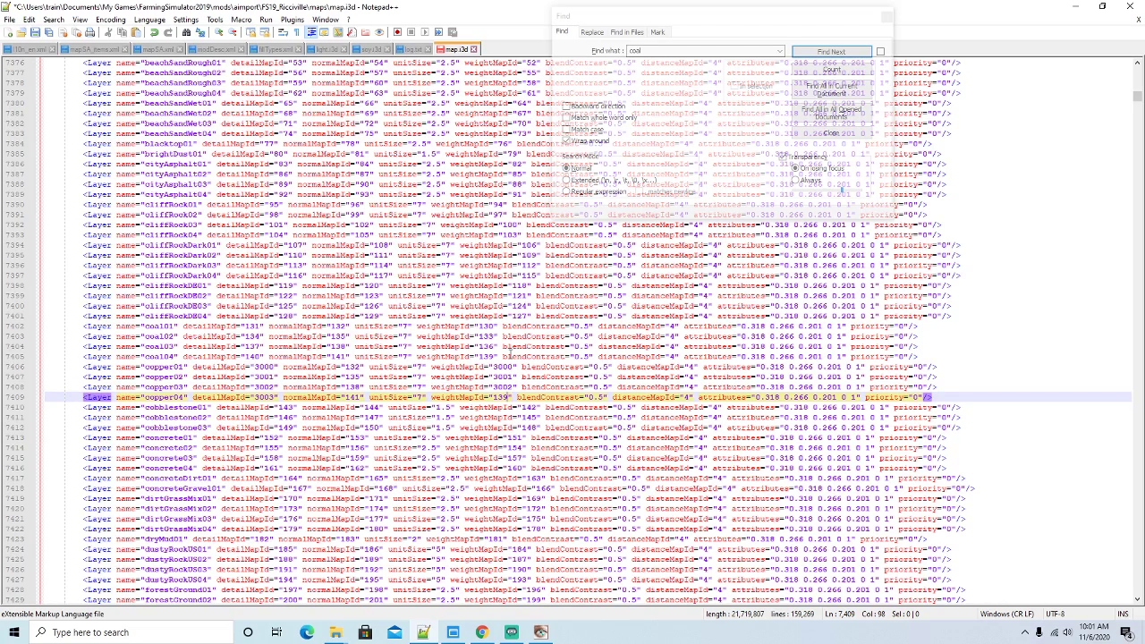
pyautogui.press('BackSpace')
pyautogui.press('BackSpace')
pyautogui.press('BackSpace')
pyautogui.write('3003')
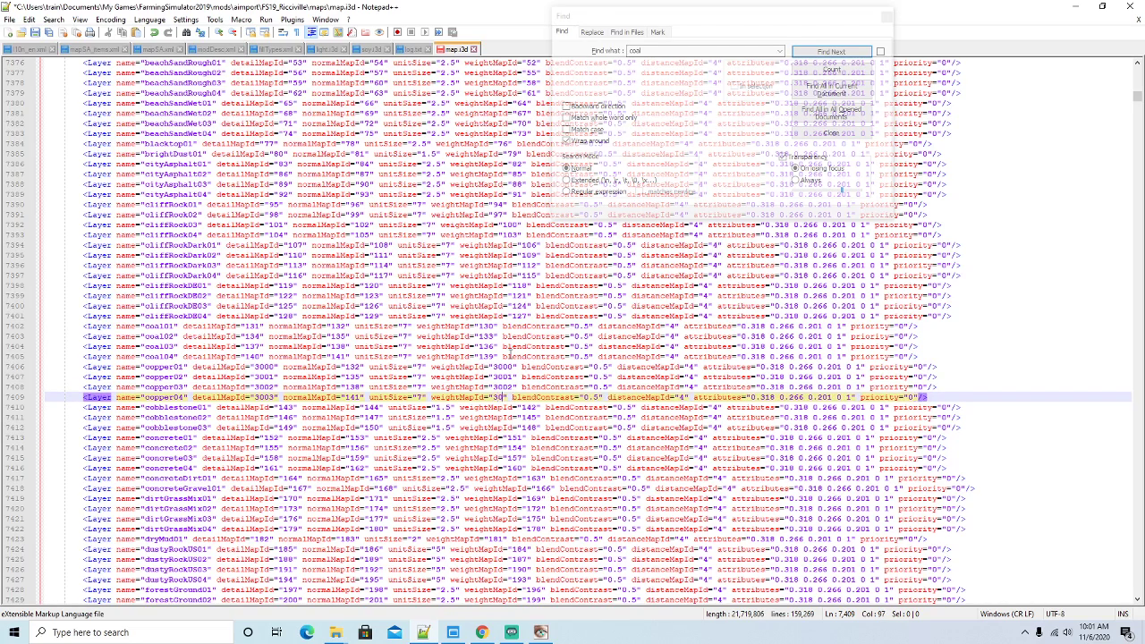
# Set the detailMapId of the copper01, copper02, copper03 and copper04 layers to 3004, 3005, 3006 and 3007 respectively
pyautogui.click(277, 366)
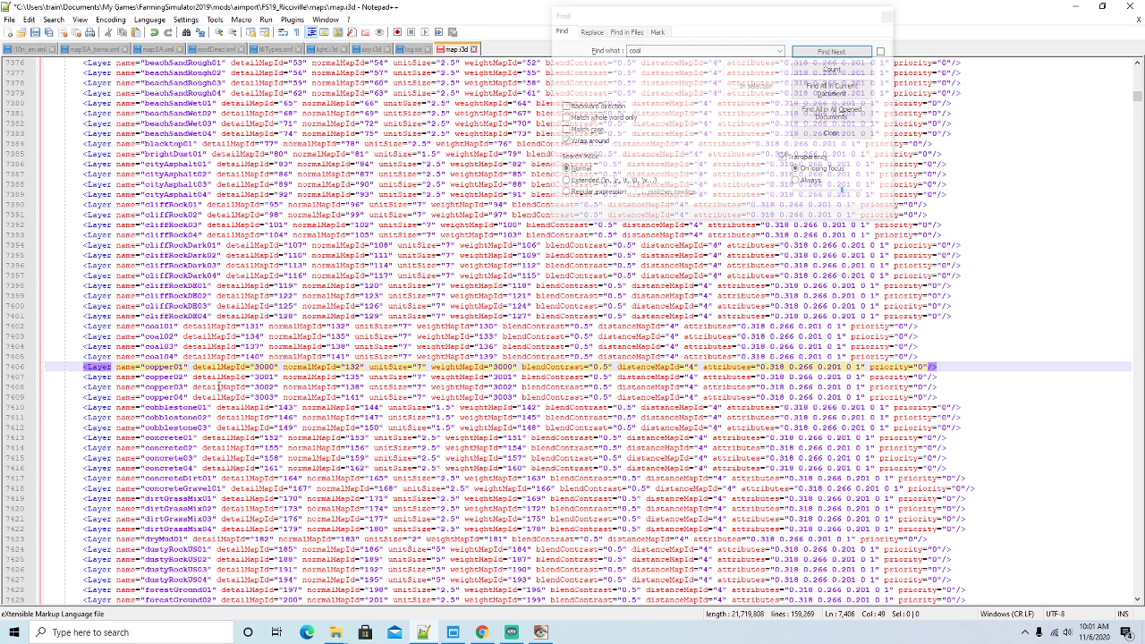
pyautogui.press('BackSpace')
pyautogui.press('BackSpace')
pyautogui.press('BackSpace')
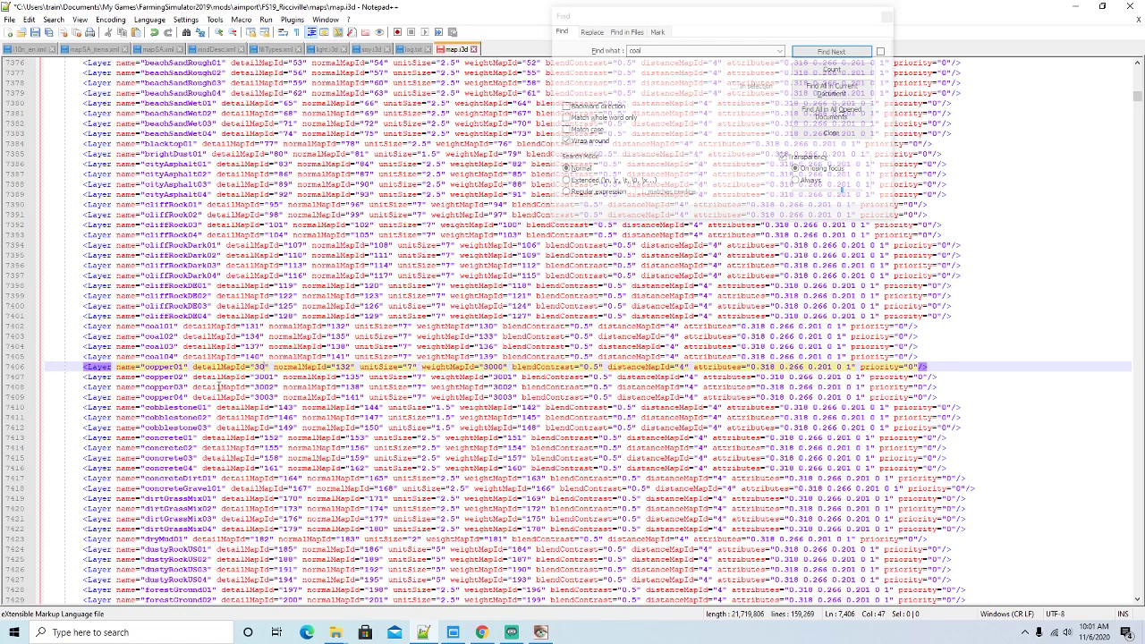
pyautogui.press('BackSpace')
pyautogui.write('3')
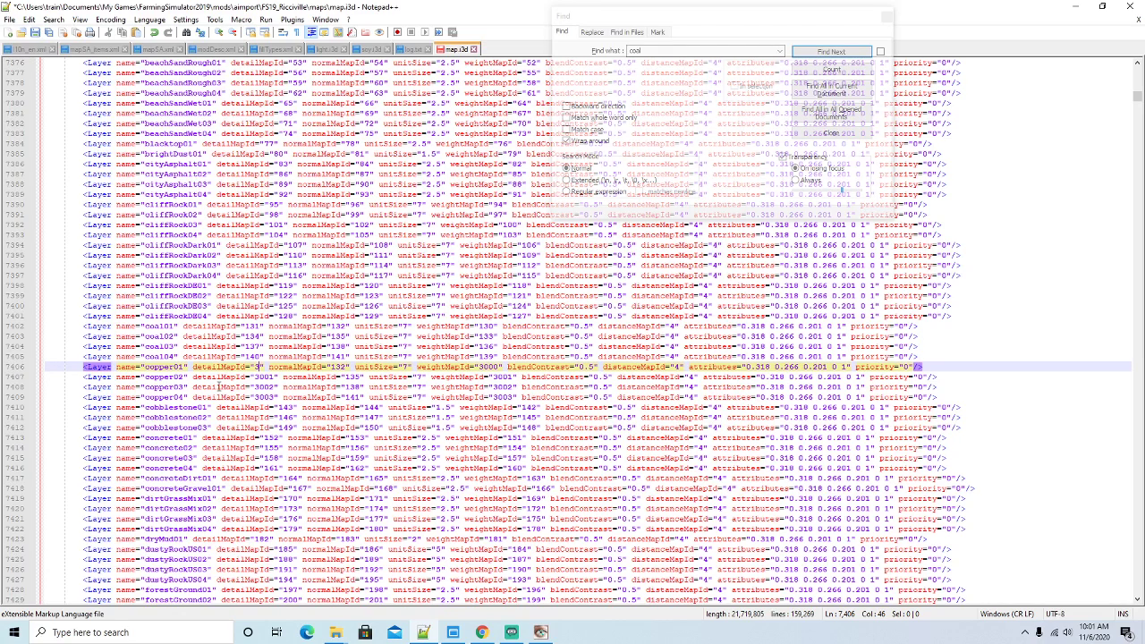
pyautogui.write('004')
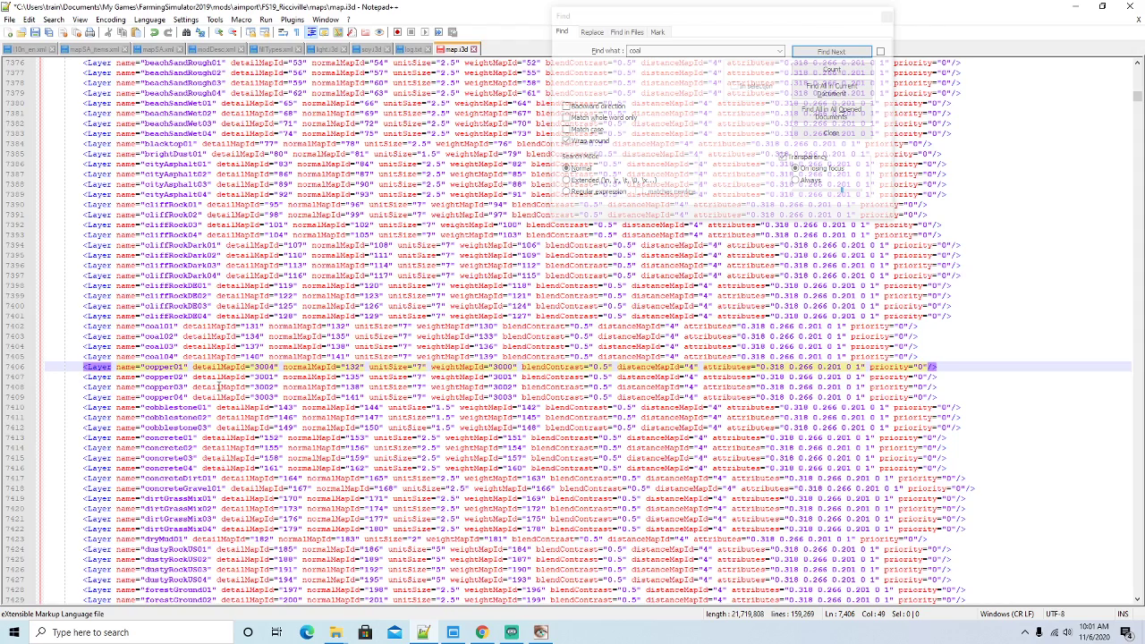
pyautogui.press('Down')
pyautogui.press('Down')
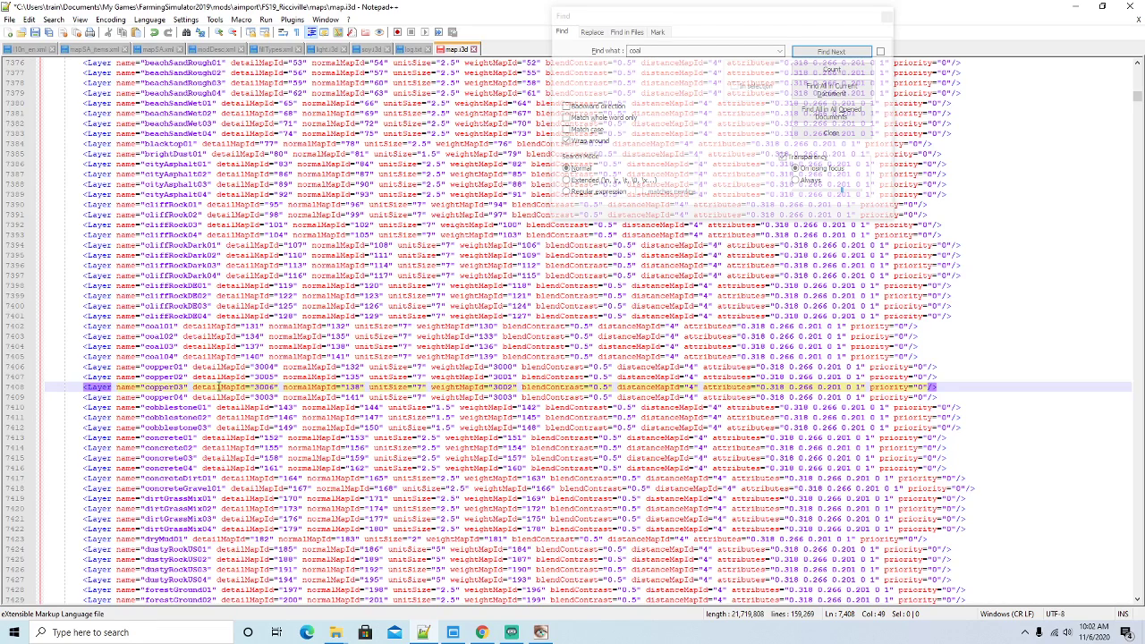
pyautogui.press('Down')
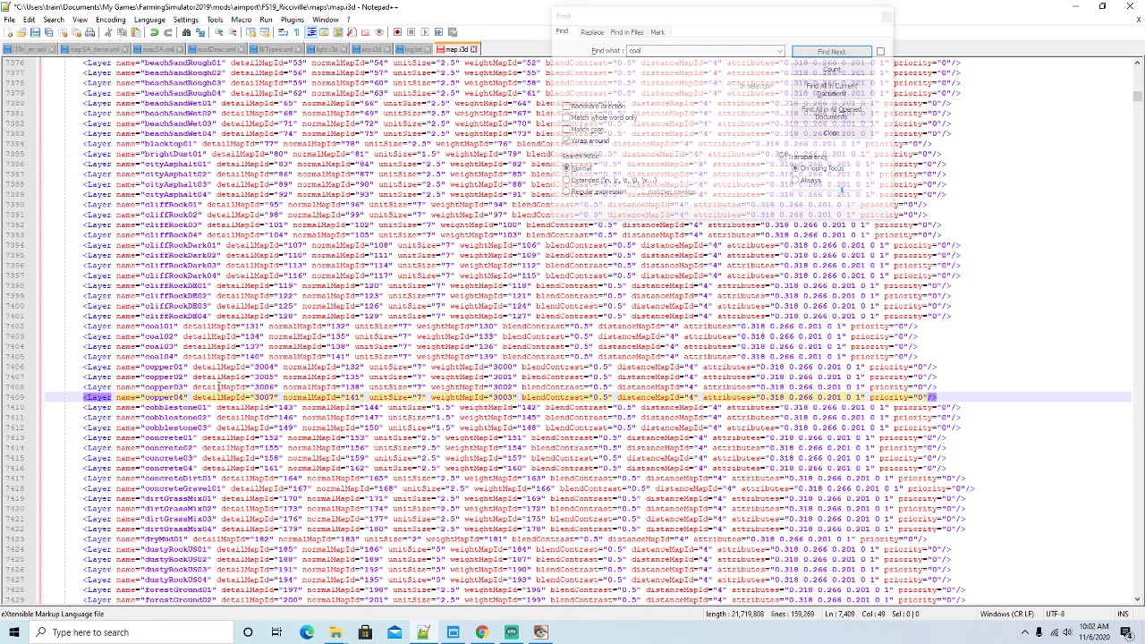
# Set the normalMapId of the copper01 layer to 3008 and of the copper02 layer to 3009
pyautogui.click(360, 367)
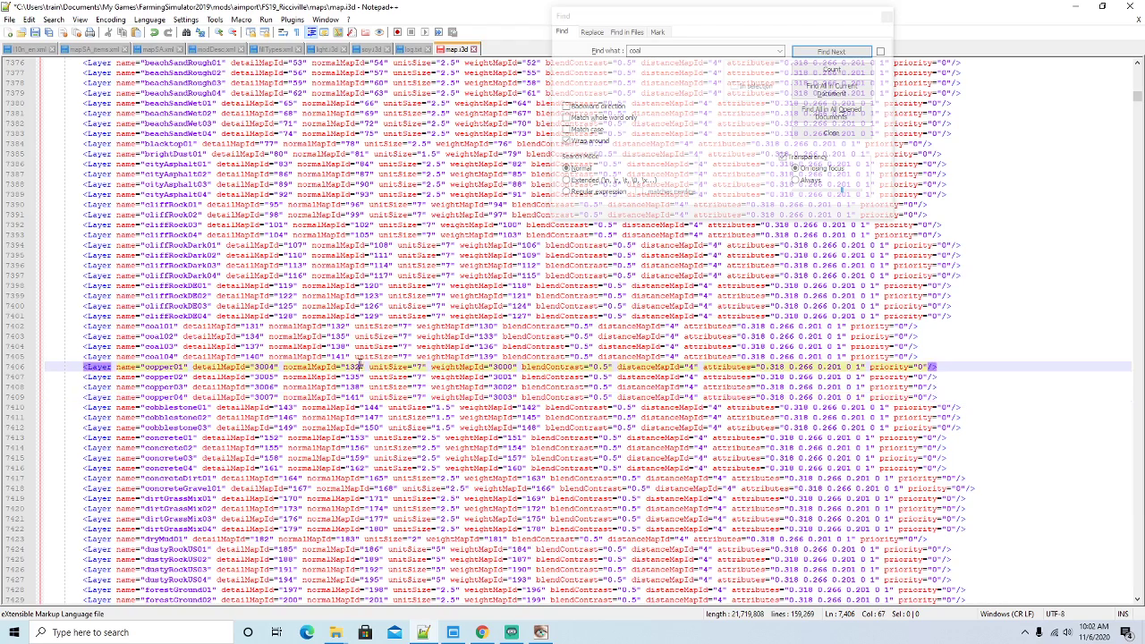
pyautogui.press('BackSpace')
pyautogui.press('BackSpace')
pyautogui.press('BackSpace')
pyautogui.write('3008')
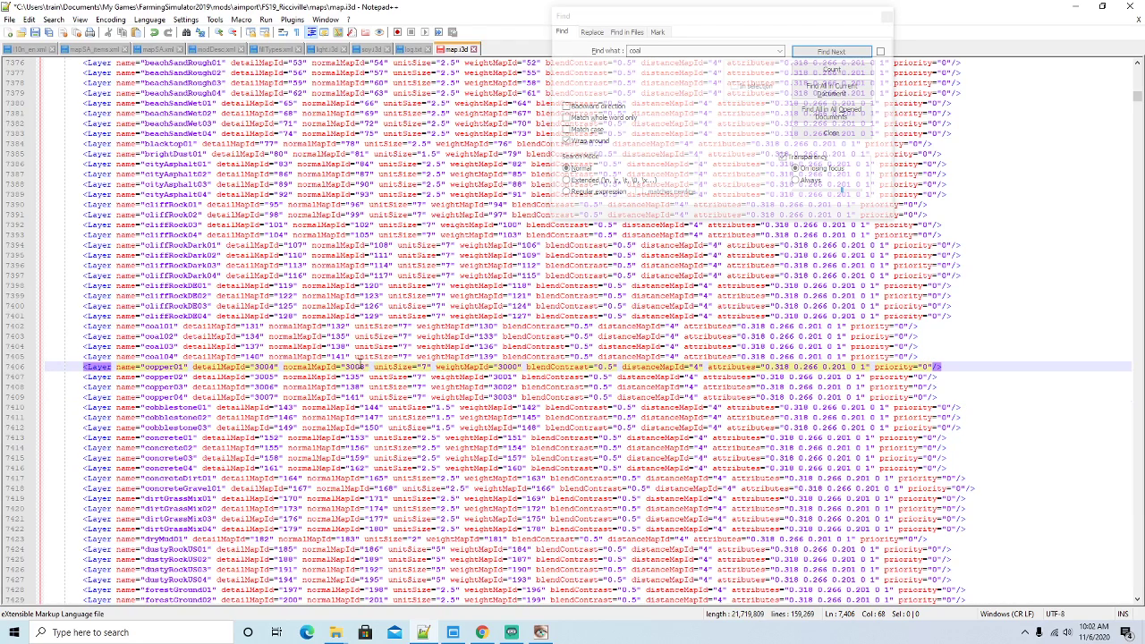
pyautogui.press('Down')
pyautogui.press('BackSpace')
pyautogui.press('BackSpace')
pyautogui.write('009')
pyautogui.press('Down')
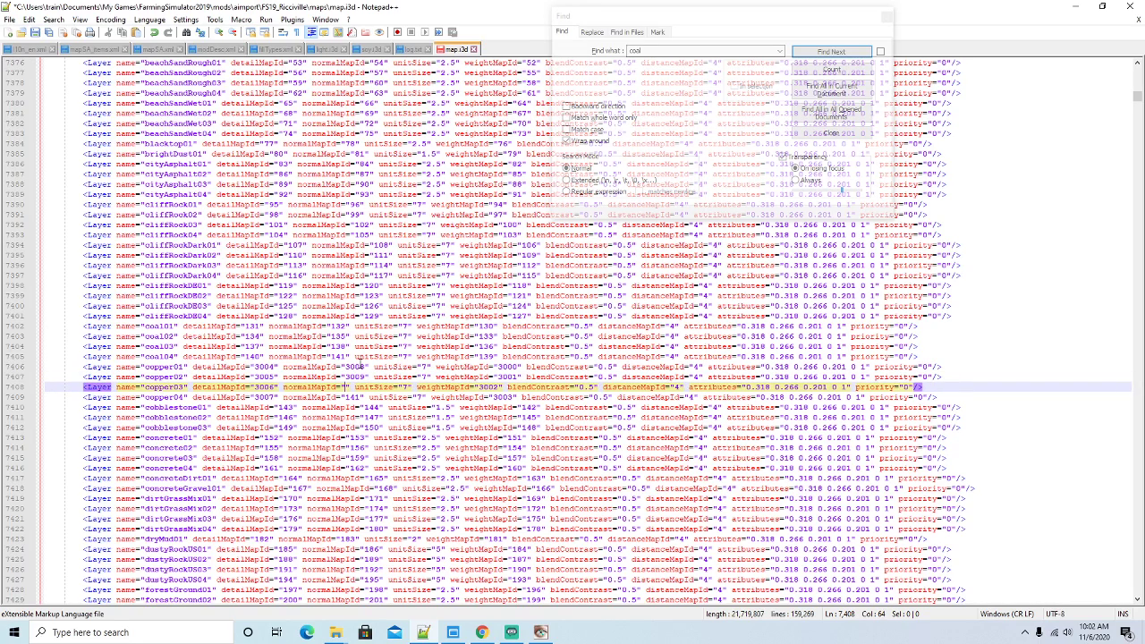
# Set the normalMapId of the copper03 layer to 3010 and of the copper04 layer to 3011, and save map.i3d
pyautogui.press('BackSpace')
pyautogui.write('10')
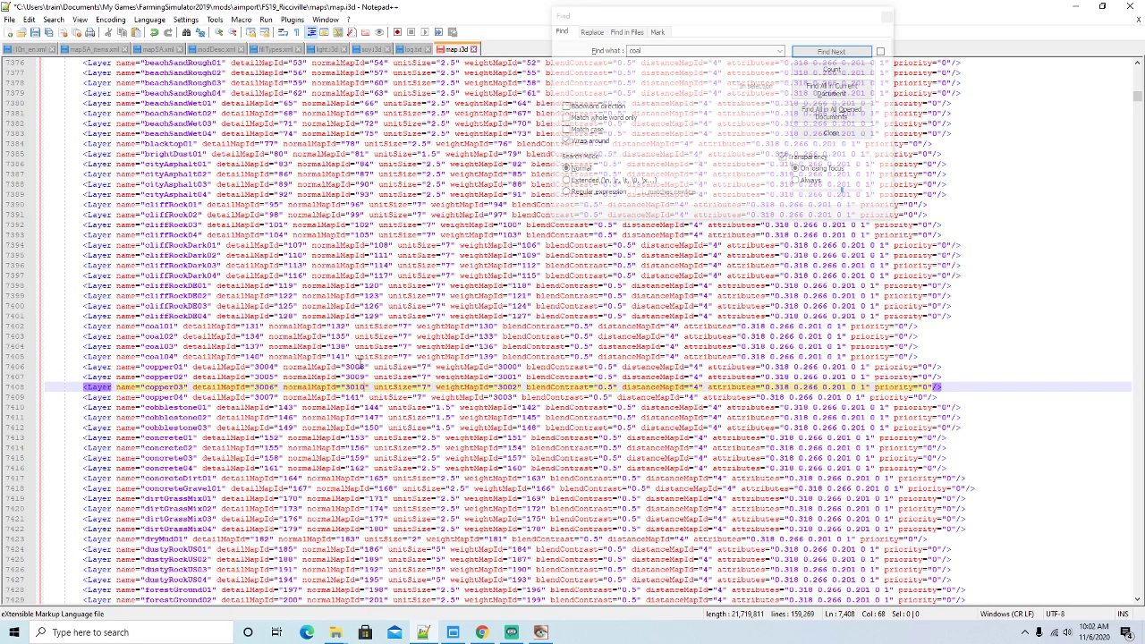
pyautogui.press('Down')
pyautogui.press('BackSpace')
pyautogui.press('BackSpace')
pyautogui.press('BackSpace')
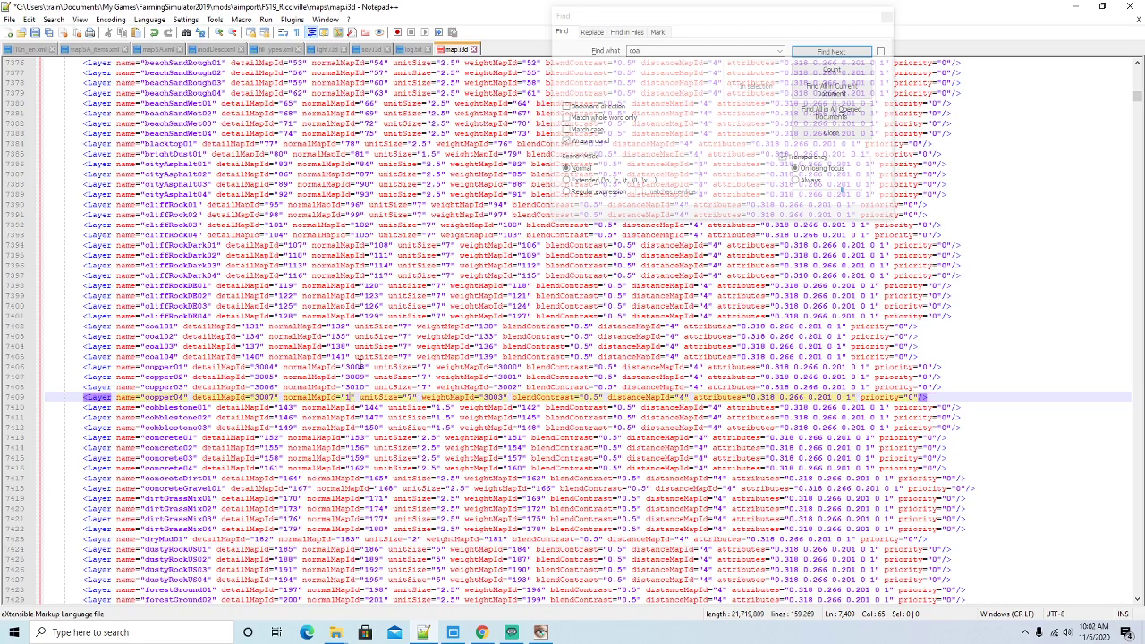
pyautogui.write('3011')
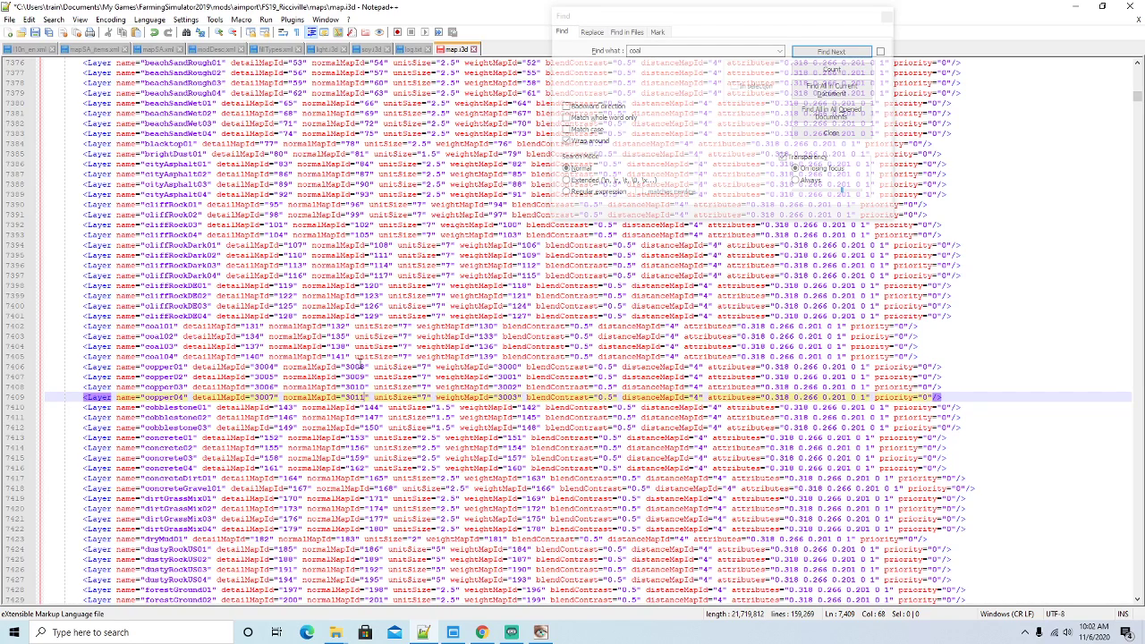
pyautogui.click(35, 33)
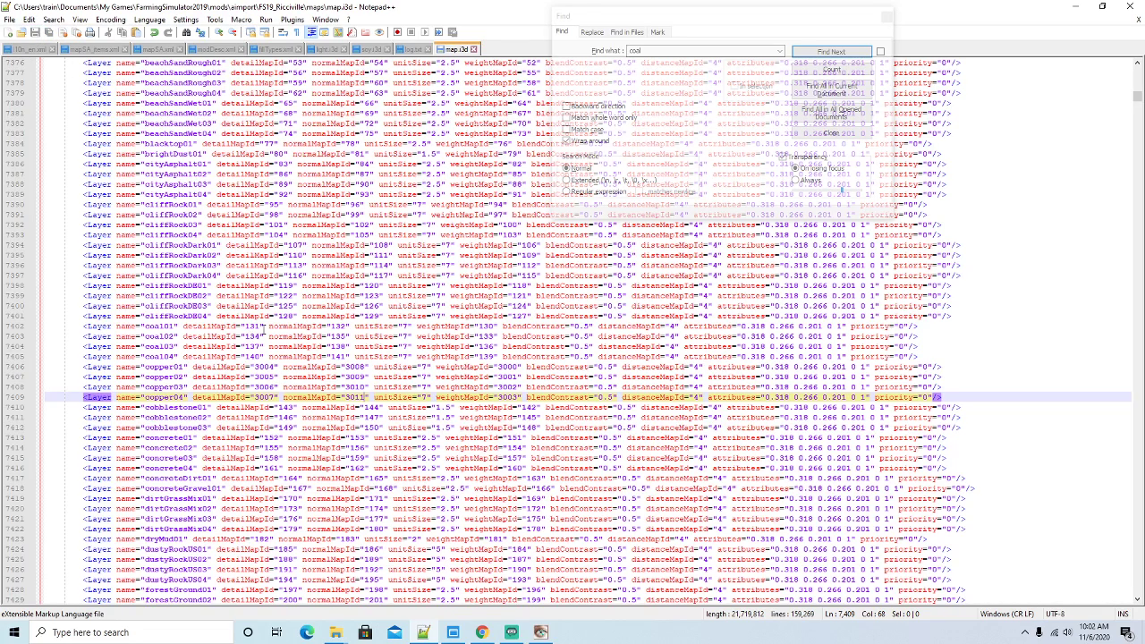
# Insert copies of the coal01 to coal04 layer lines directly below the copper04 layer
pyautogui.moveTo(139, 324); pyautogui.dragTo(261, 327)
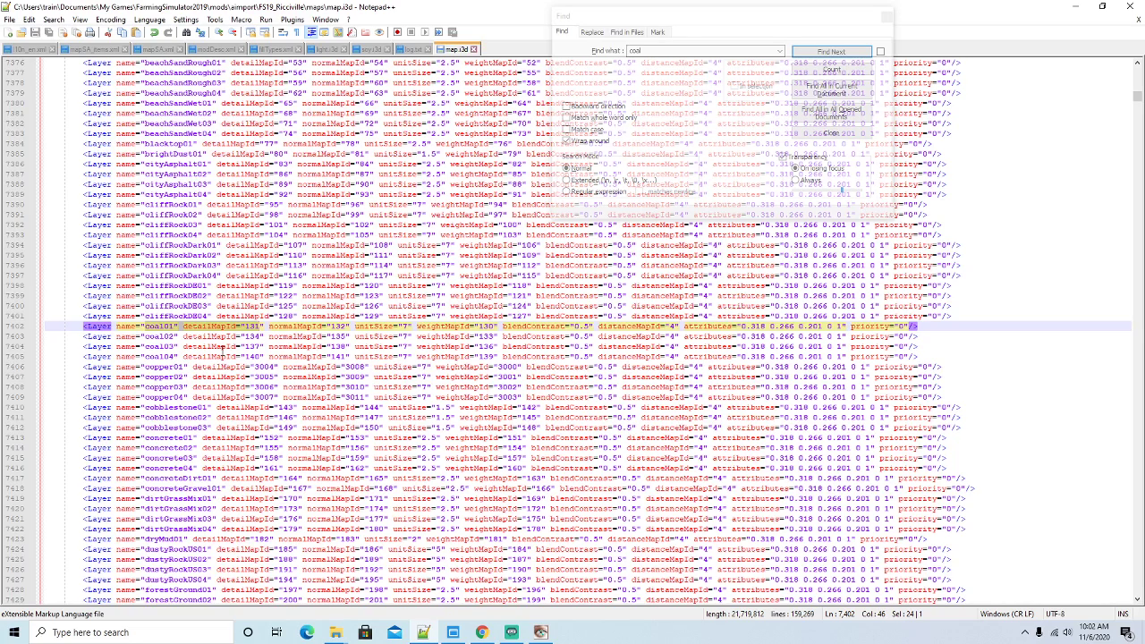
pyautogui.click(189, 397)
pyautogui.click(950, 399)
pyautogui.press('Return')
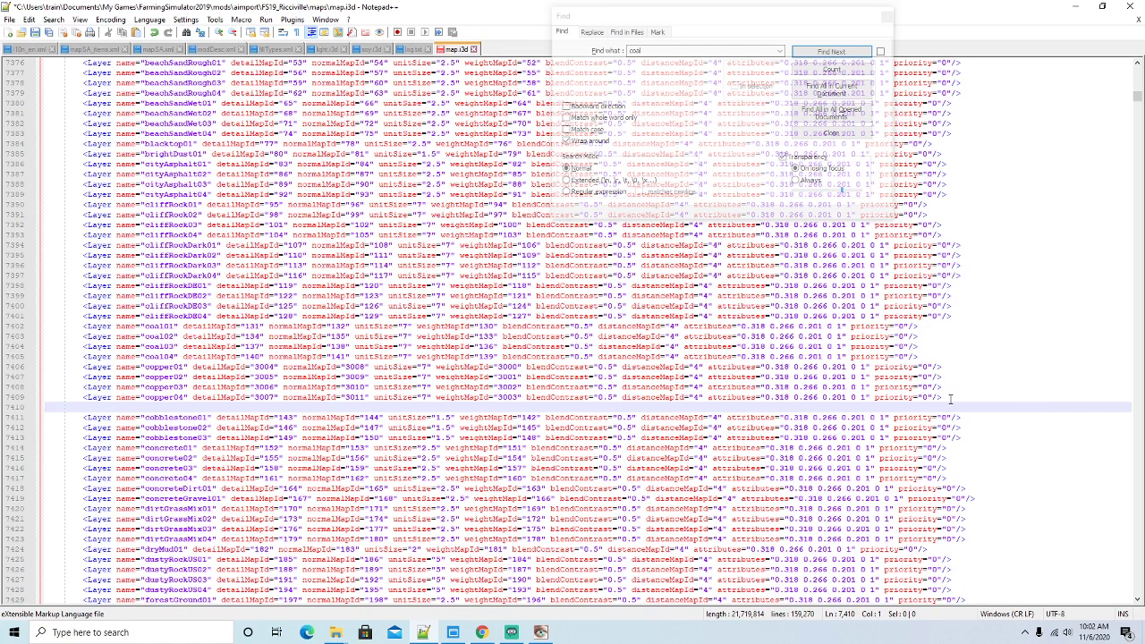
pyautogui.write('<Layer name="coal01" detailMapId="131" normalMapId="132" unitSize="7" weightMapId="130" blendContrast="0.5" distanceMapId="4" attributes="0.318 0.266 0.201 0 1" priority="0"/>         <Layer name="coal02" detailMapId="134" normalMapId="135" unitSize="7" weightMapId="133" blendContrast="0.5" distanceMapId="4" attributes="0.318 0.266 0.201 0 1" priority="0"/>         <Layer name="coal03" detailMapId="137" normalMapId="138" unitSize="7" weightMapId="136" blendContrast="0.5" distanceMapId="4" attributes="0.318 0.266 0.201 0 1" priority="0"/>         <Layer name="coal04" detailMapId="140" normalMapId="141" unitSize="7" weightMapId="139" blendContrast="0.5" distanceMapId="4" attributes="0.318 0.266 0.201 0 1" priority="0"/>')
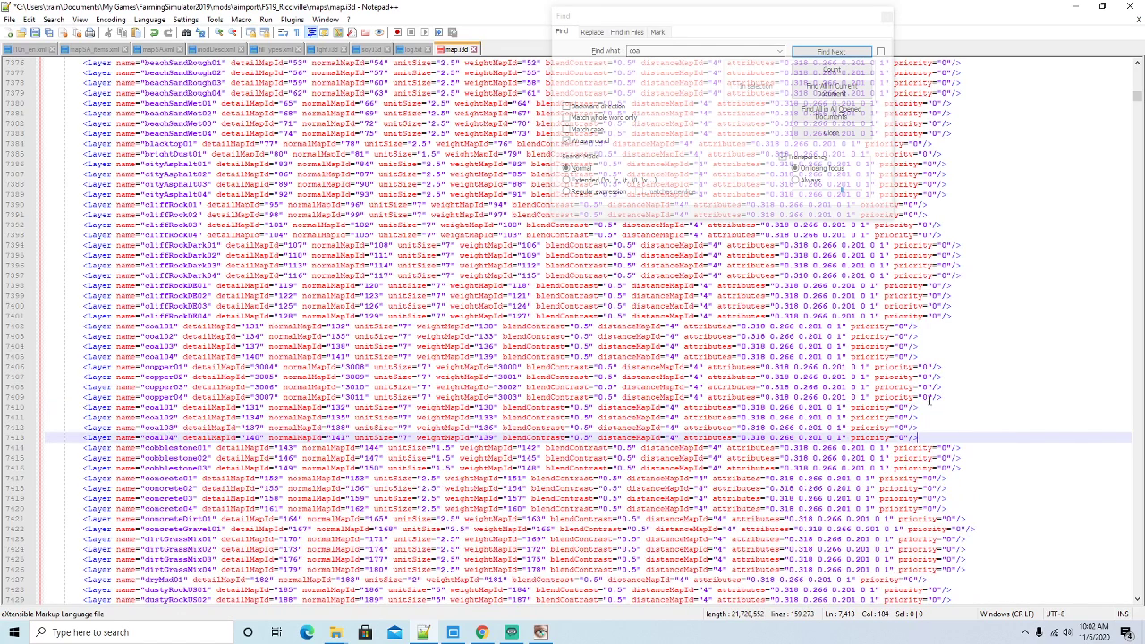
# Rename the copied coal01 and coal02 layers below copper04 as nickel01 and nickel02
pyautogui.click(183, 405)
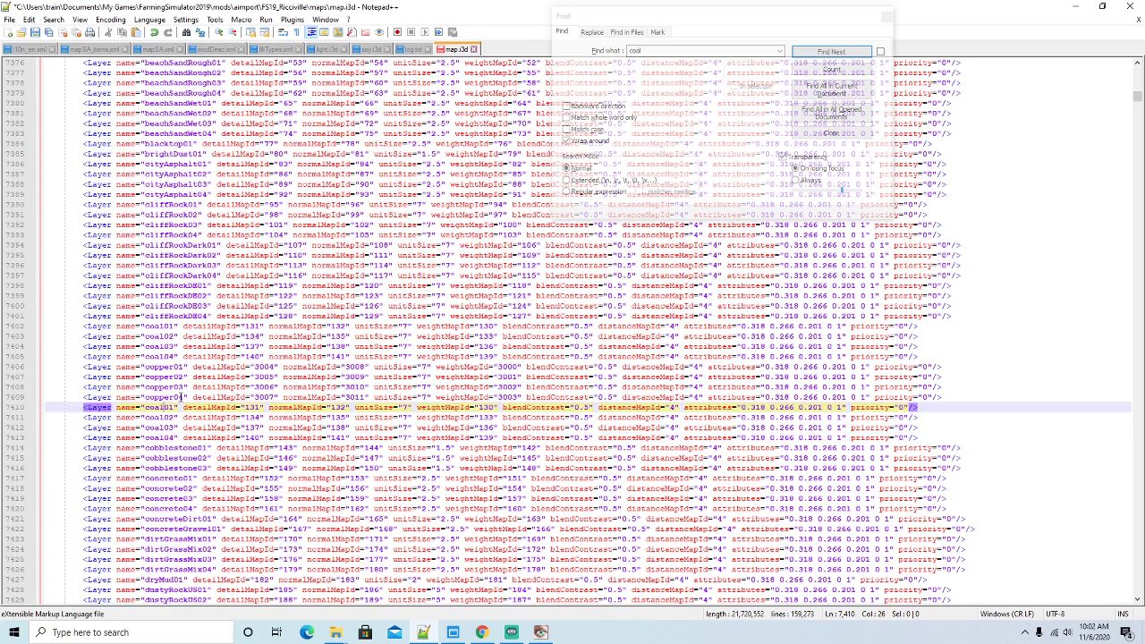
pyautogui.press('BackSpace')
pyautogui.press('BackSpace')
pyautogui.press('BackSpace')
pyautogui.press('BackSpace')
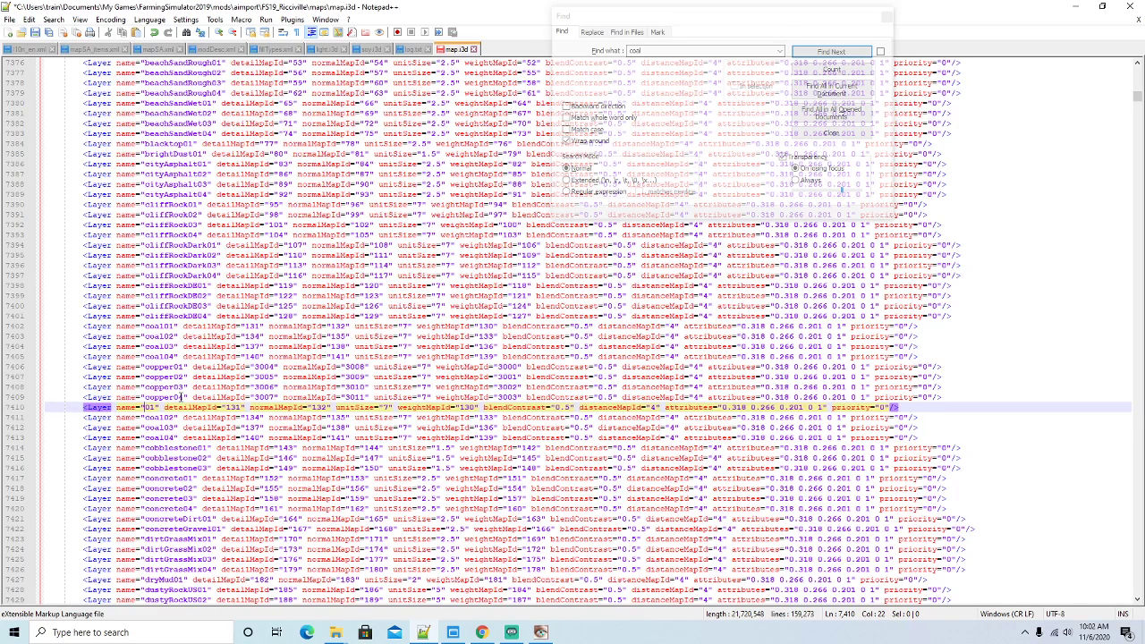
pyautogui.write('nickel')
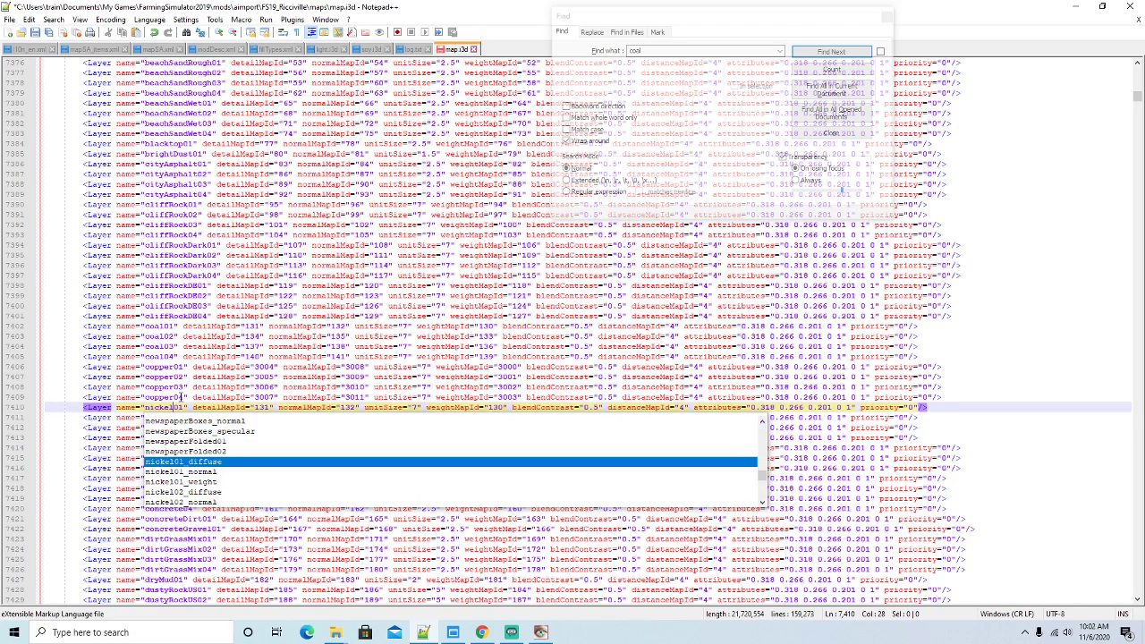
pyautogui.press('Down')
pyautogui.press('BackSpace')
pyautogui.press('BackSpace')
pyautogui.press('BackSpace')
pyautogui.press('BackSpace')
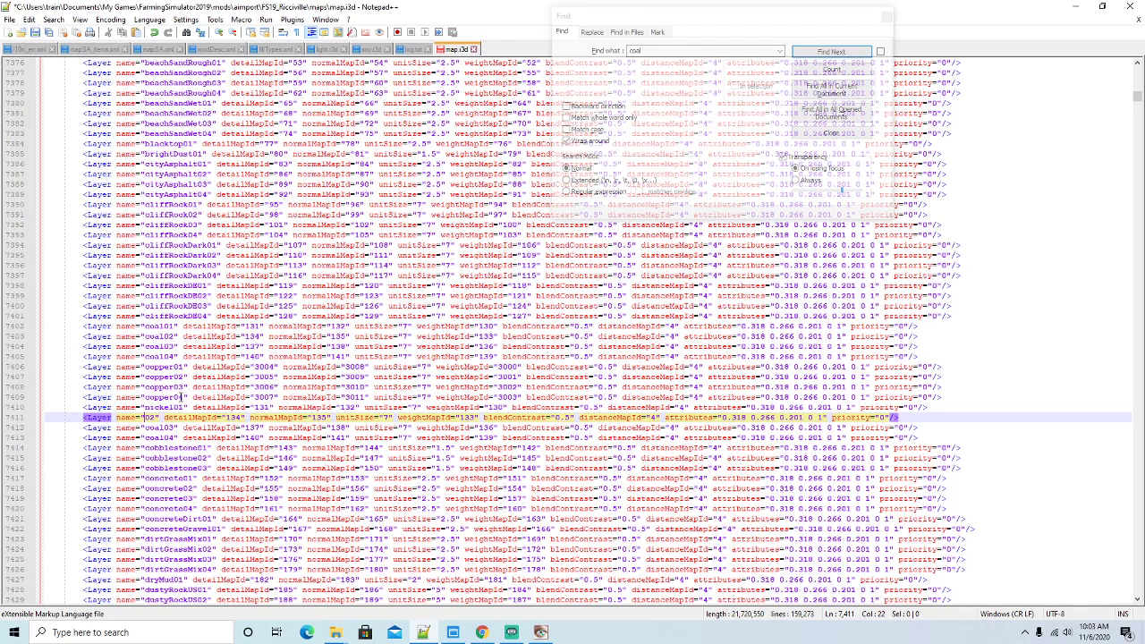
pyautogui.write('nickel')
# Rename the copied coal03 and coal04 layers below nickel02 as nickel03 and nickel04
pyautogui.press('Down')
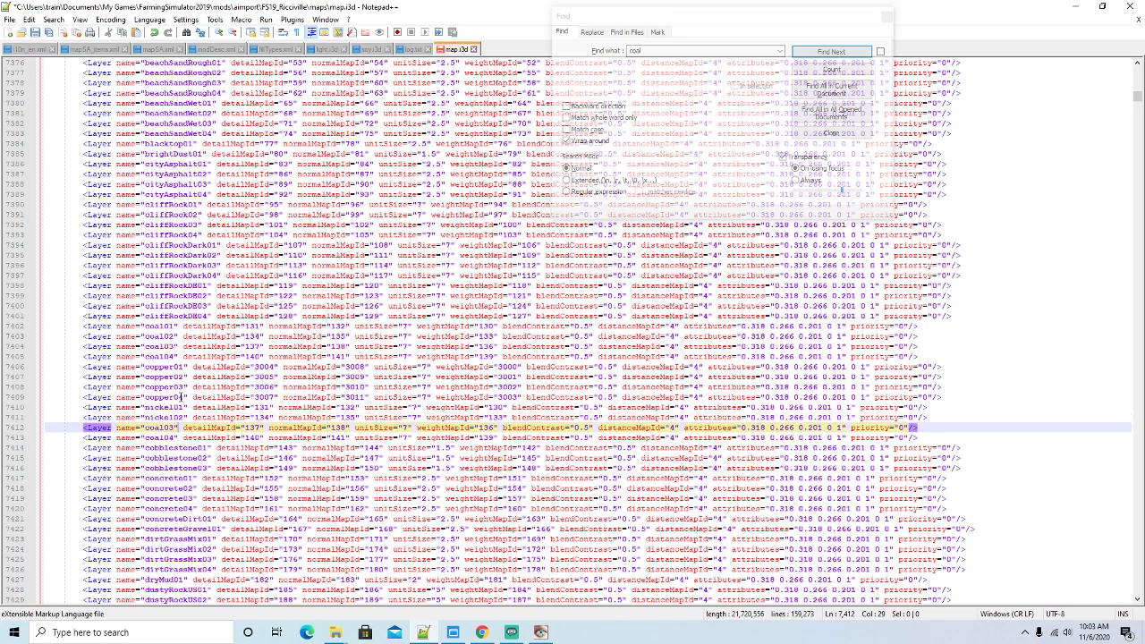
pyautogui.press('BackSpace')
pyautogui.press('BackSpace')
pyautogui.press('BackSpace')
pyautogui.press('BackSpace')
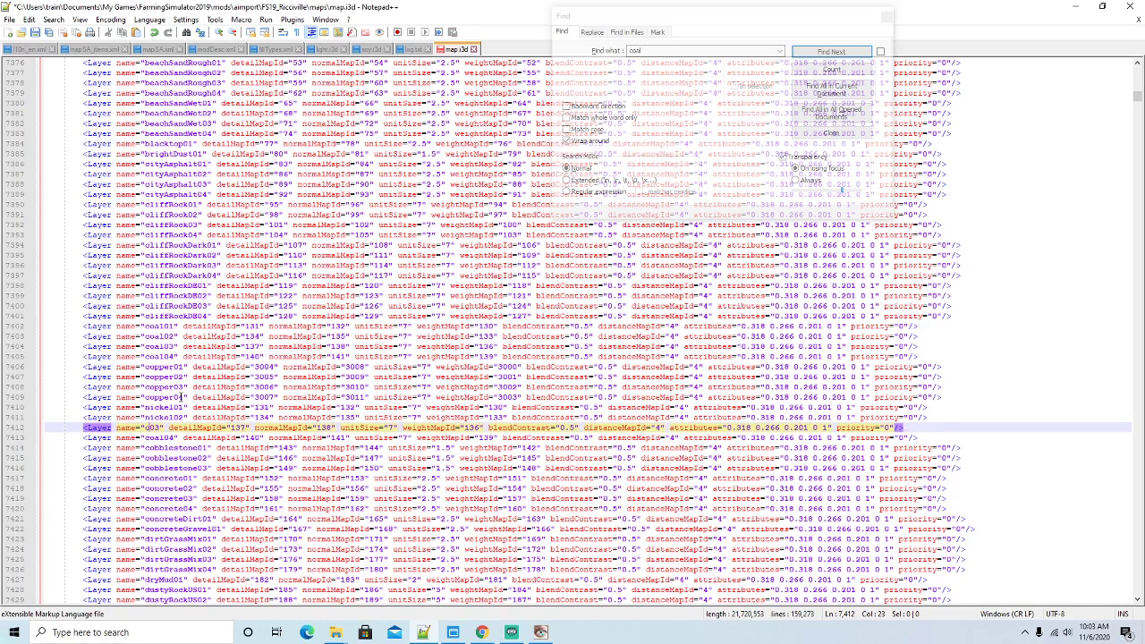
pyautogui.write('nickel')
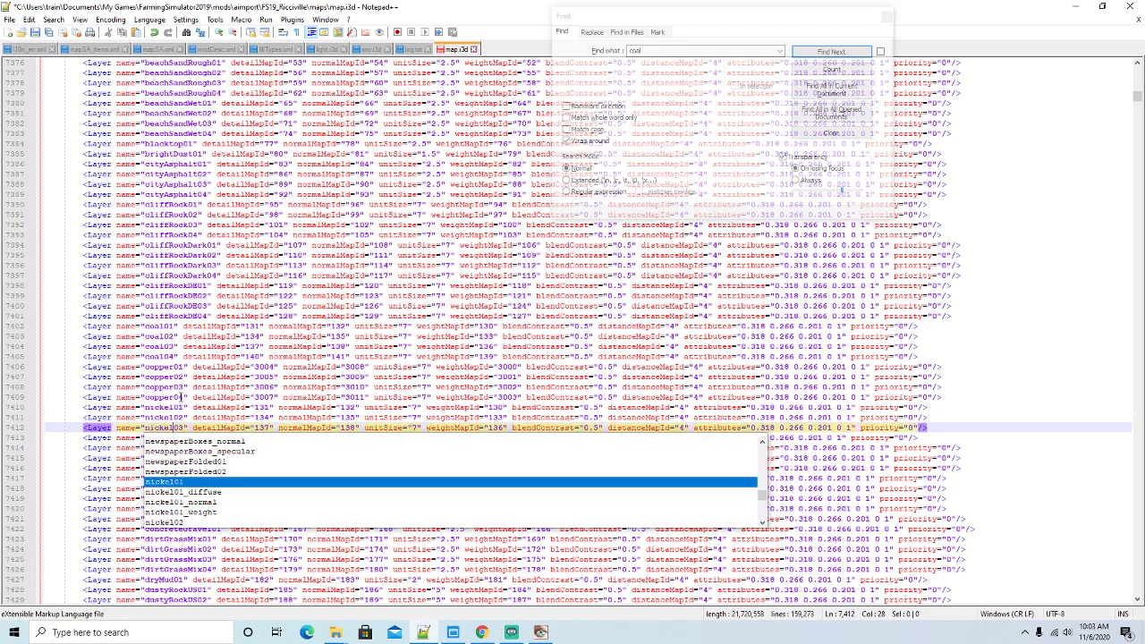
pyautogui.press('Down')
pyautogui.press('BackSpace')
pyautogui.press('BackSpace')
pyautogui.press('BackSpace')
pyautogui.press('BackSpace')
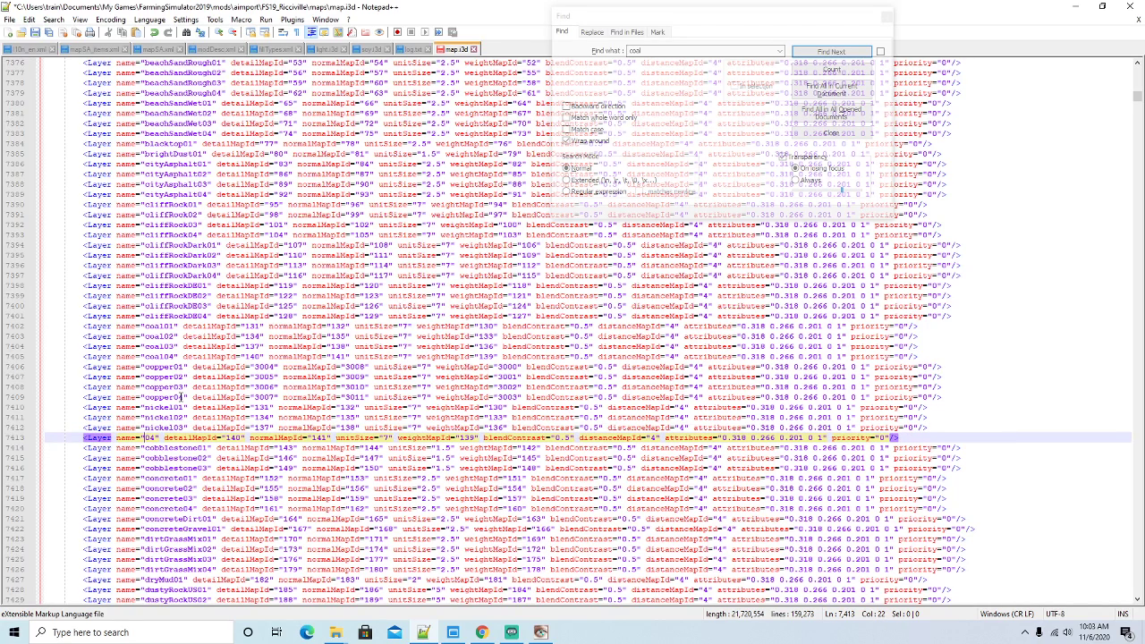
pyautogui.write('nickel')
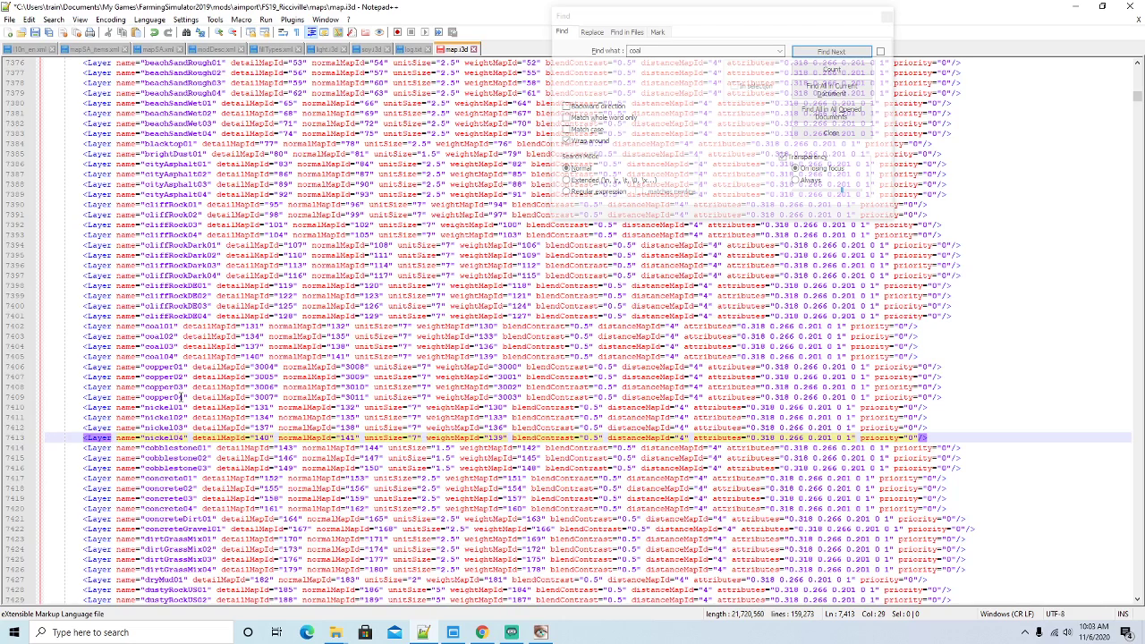
# Set the weightMapId of the nickel01 layer to 4000 and of the nickel02 layer to 4001
pyautogui.click(512, 408)
pyautogui.press('BackSpace')
pyautogui.press('BackSpace')
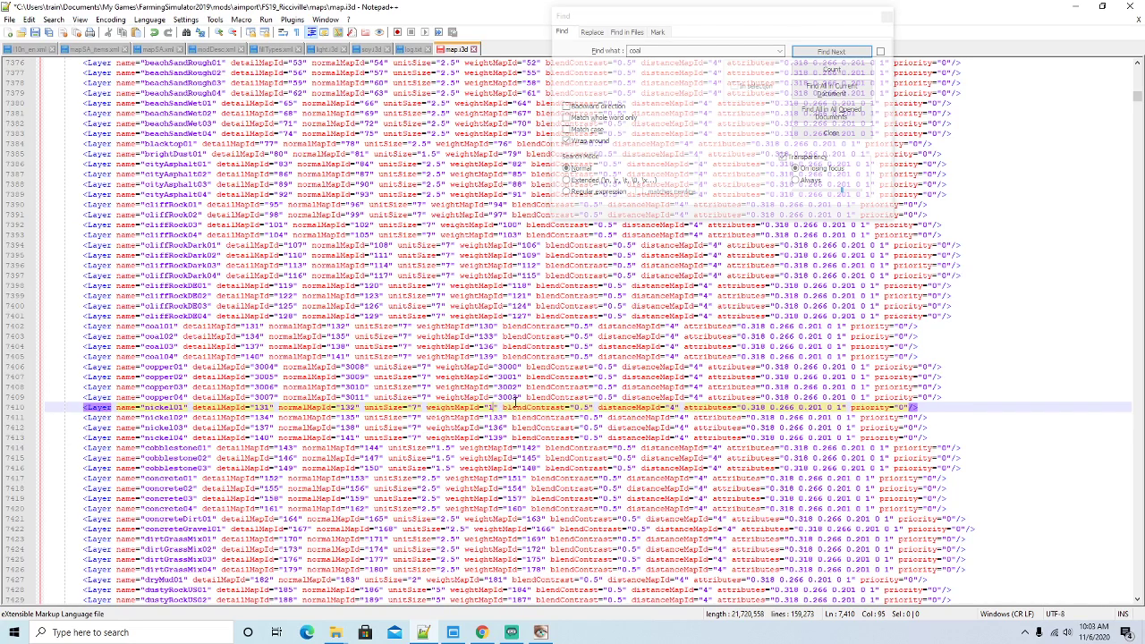
pyautogui.press('BackSpace')
pyautogui.write('4000')
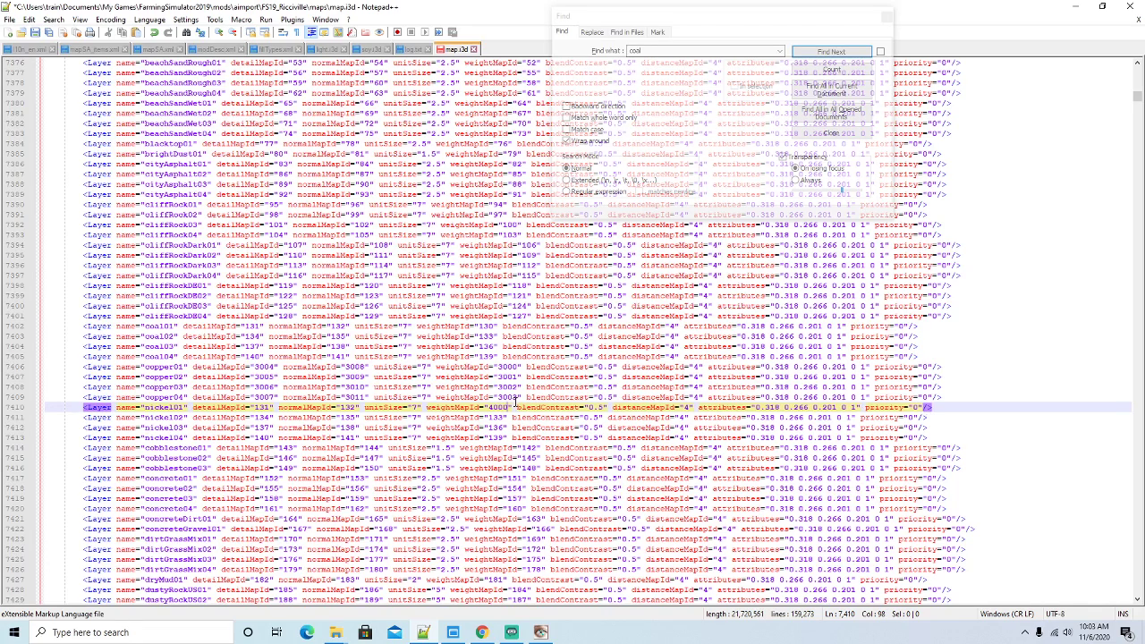
pyautogui.press('Down')
pyautogui.press('BackSpace')
pyautogui.press('BackSpace')
pyautogui.press('BackSpace')
pyautogui.write('4001')
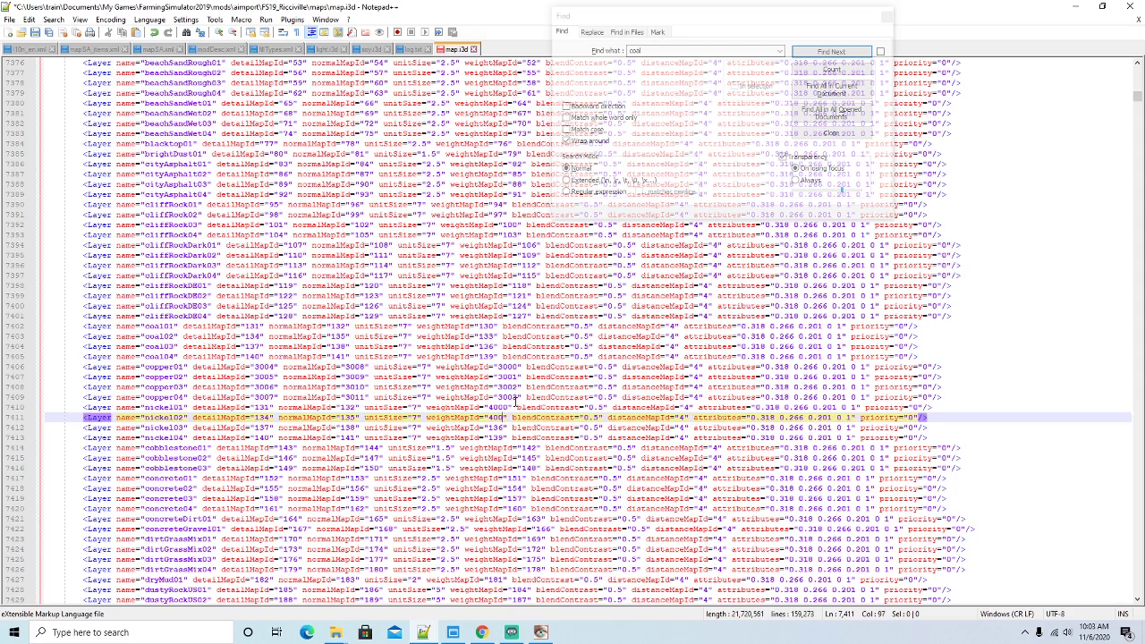
# Set the weightMapId of the nickel03 layer to 4002 and of the nickel04 layer to 4003
pyautogui.press('Down')
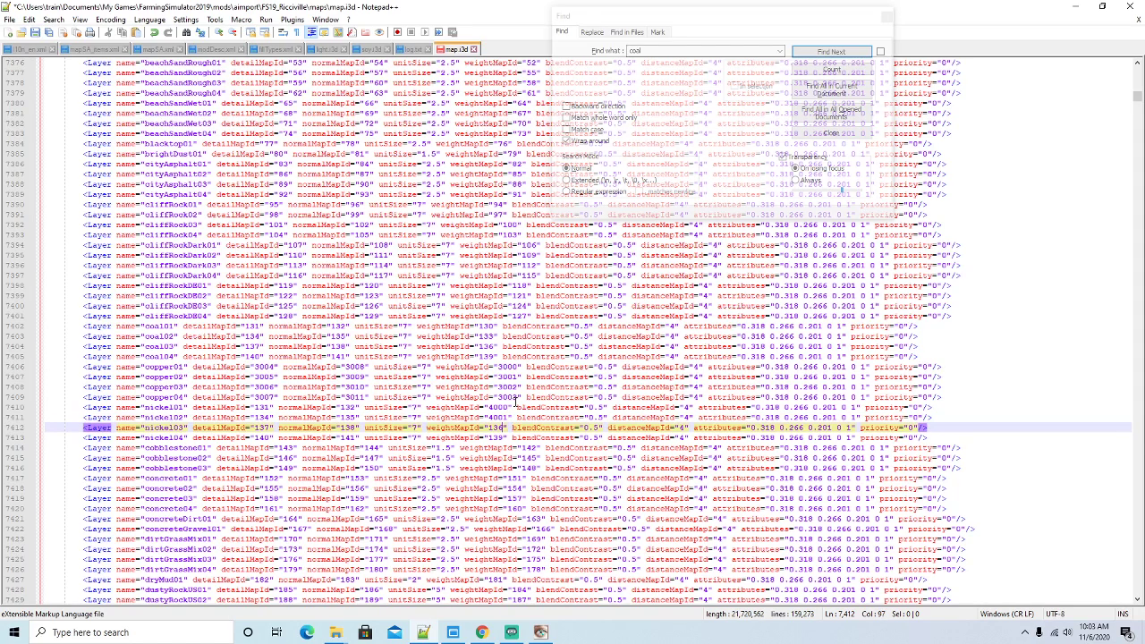
pyautogui.write('400')
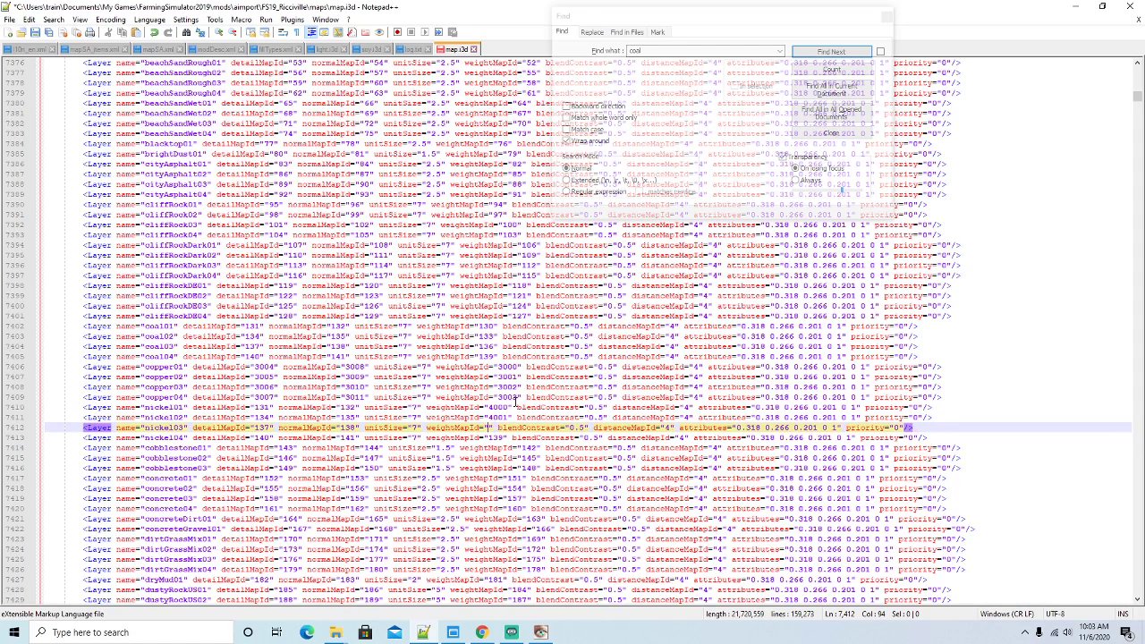
pyautogui.write('2')
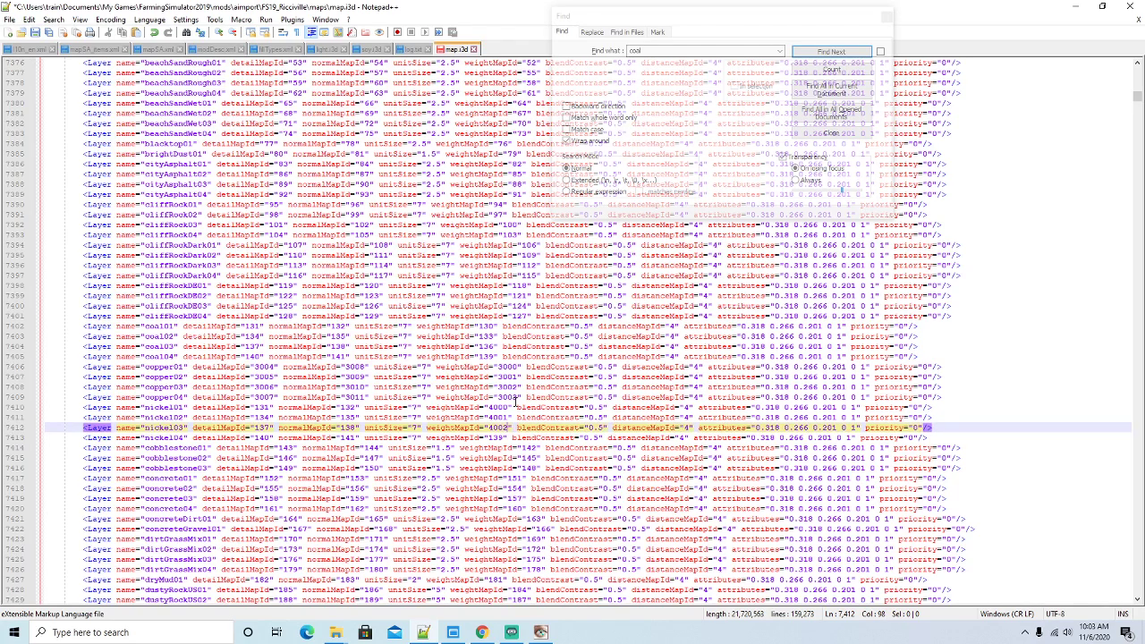
pyautogui.press('Down')
pyautogui.press('BackSpace')
pyautogui.press('BackSpace')
pyautogui.press('BackSpace')
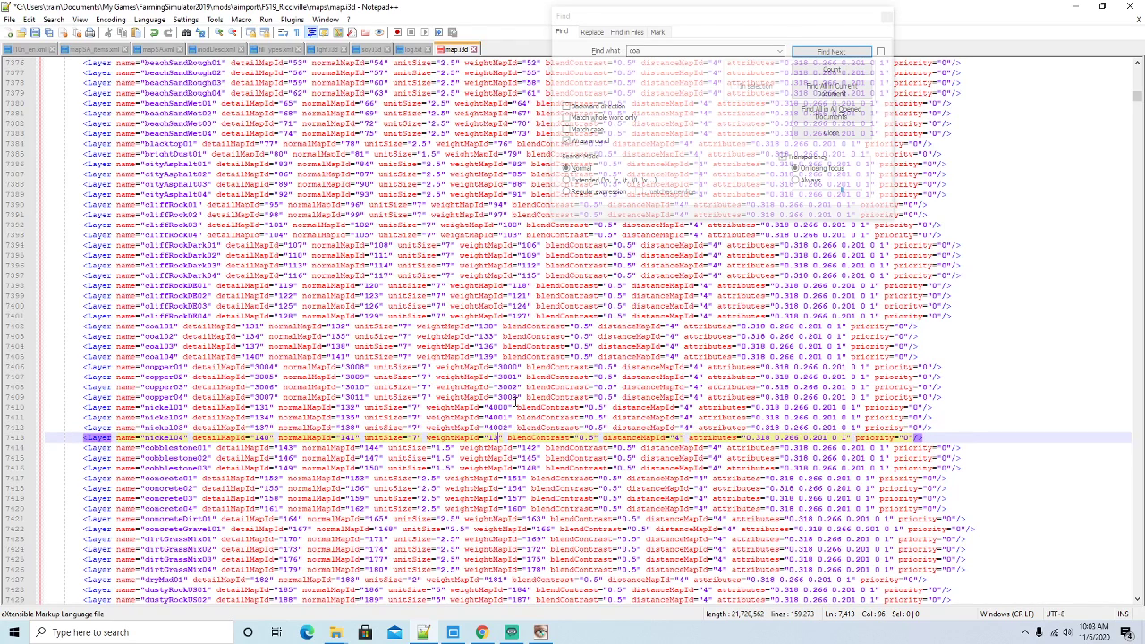
pyautogui.write('4003')
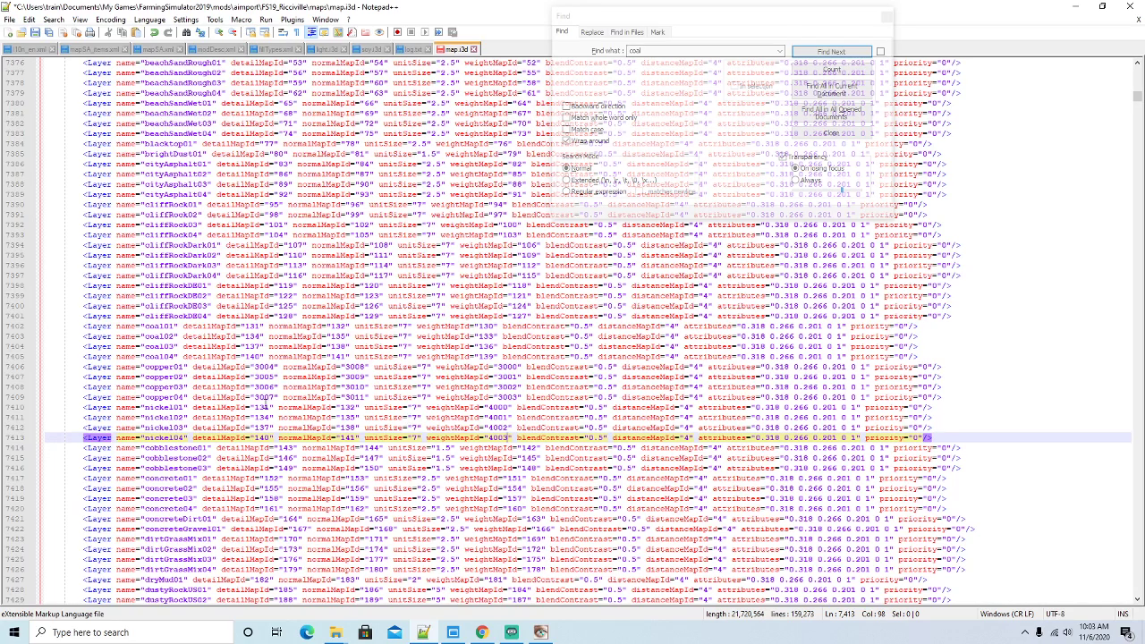
# Set the detailMapId of the nickel01 layer to 4004 and of the nickel02 layer to 4005
pyautogui.click(271, 407)
pyautogui.press('BackSpace')
pyautogui.press('BackSpace')
pyautogui.press('BackSpace')
pyautogui.write('4004')
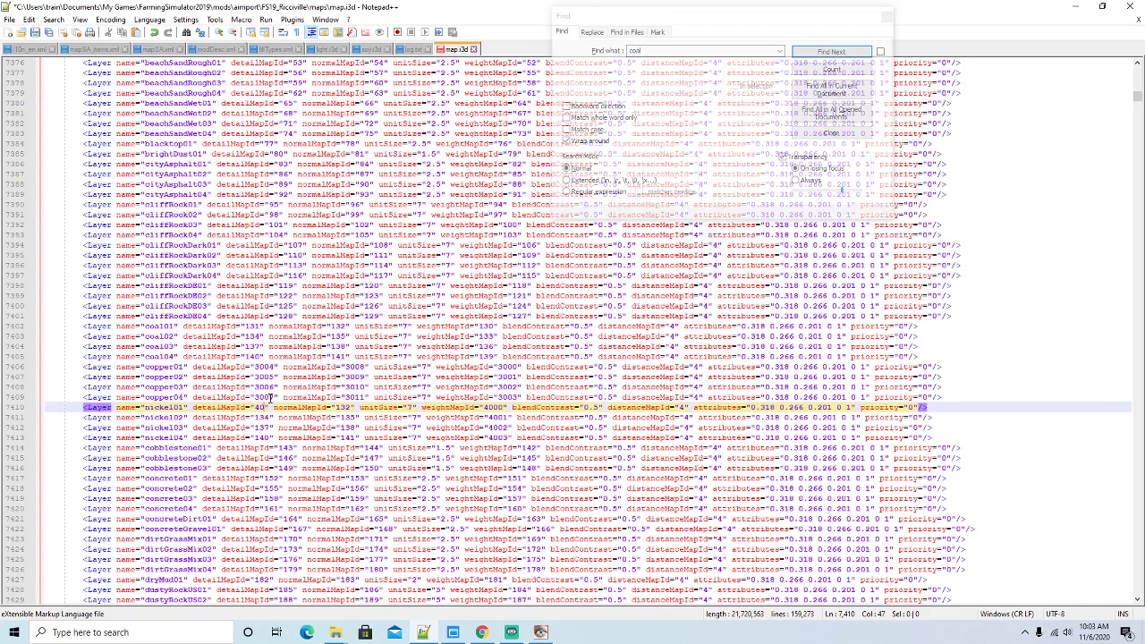
pyautogui.press('Down')
pyautogui.press('BackSpace')
pyautogui.press('BackSpace')
pyautogui.press('BackSpace')
pyautogui.write('4005')
# Set the detailMapId of the nickel03 layer to 4006 and of the nickel04 layer to 4007
pyautogui.press('Down')
pyautogui.press('BackSpace')
pyautogui.press('BackSpace')
pyautogui.press('BackSpace')
pyautogui.write('4006')
pyautogui.press('Down')
pyautogui.press('BackSpace')
pyautogui.press('BackSpace')
pyautogui.press('BackSpace')
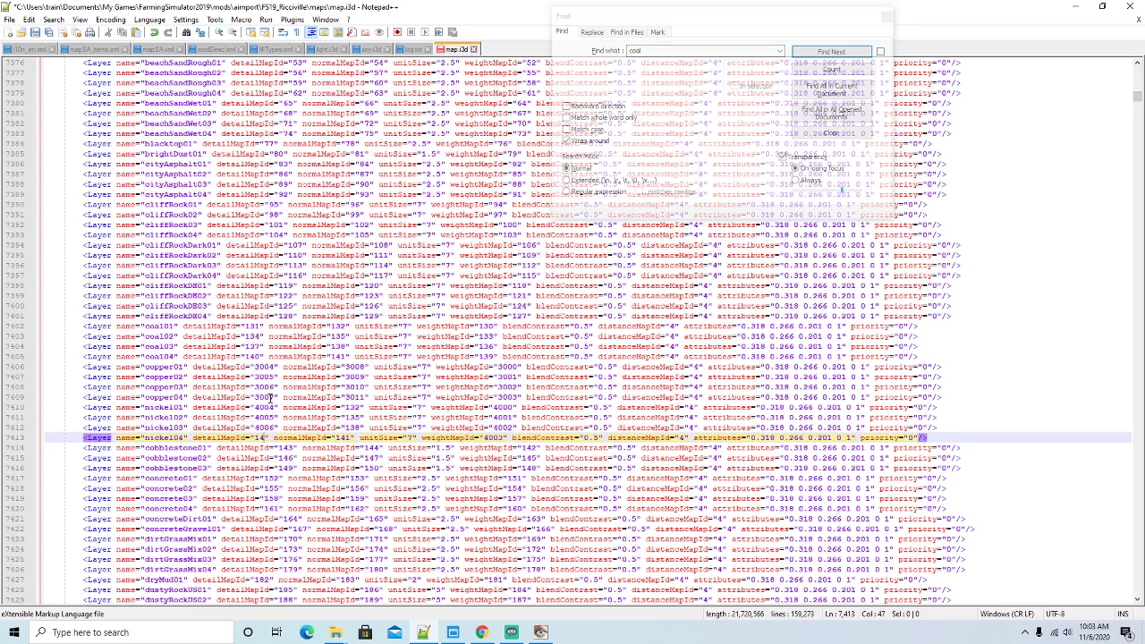
pyautogui.write('4007')
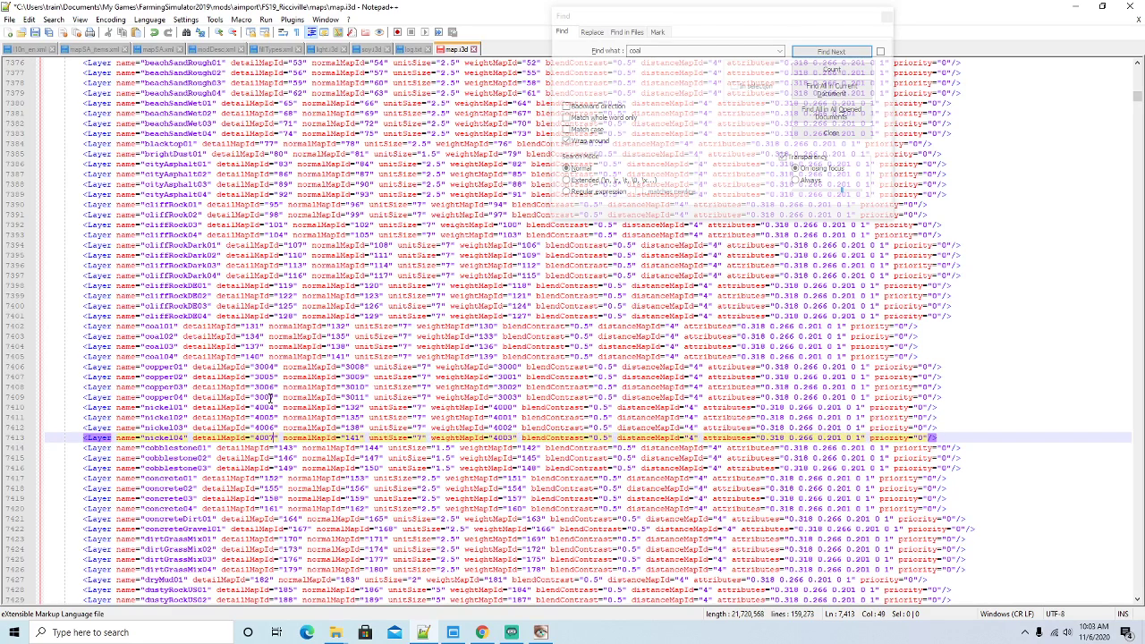
# Set the normalMapId of the nickel01 layer to 4008 and of the nickel02 layer to 4009
pyautogui.click(360, 407)
pyautogui.press('BackSpace')
pyautogui.press('BackSpace')
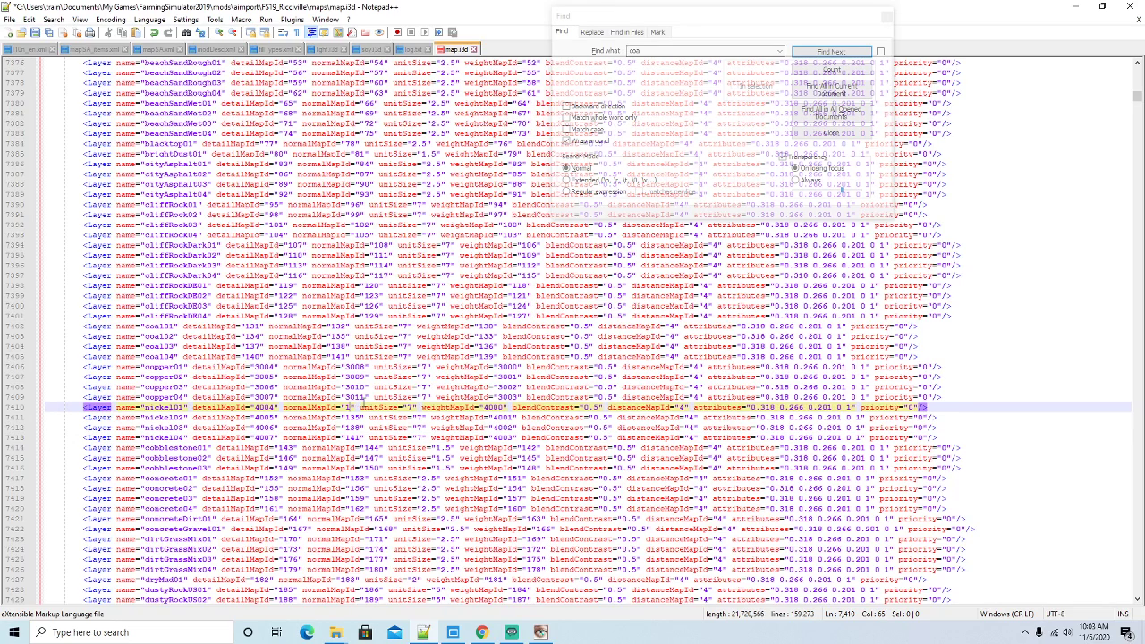
pyautogui.press('BackSpace')
pyautogui.write('4008')
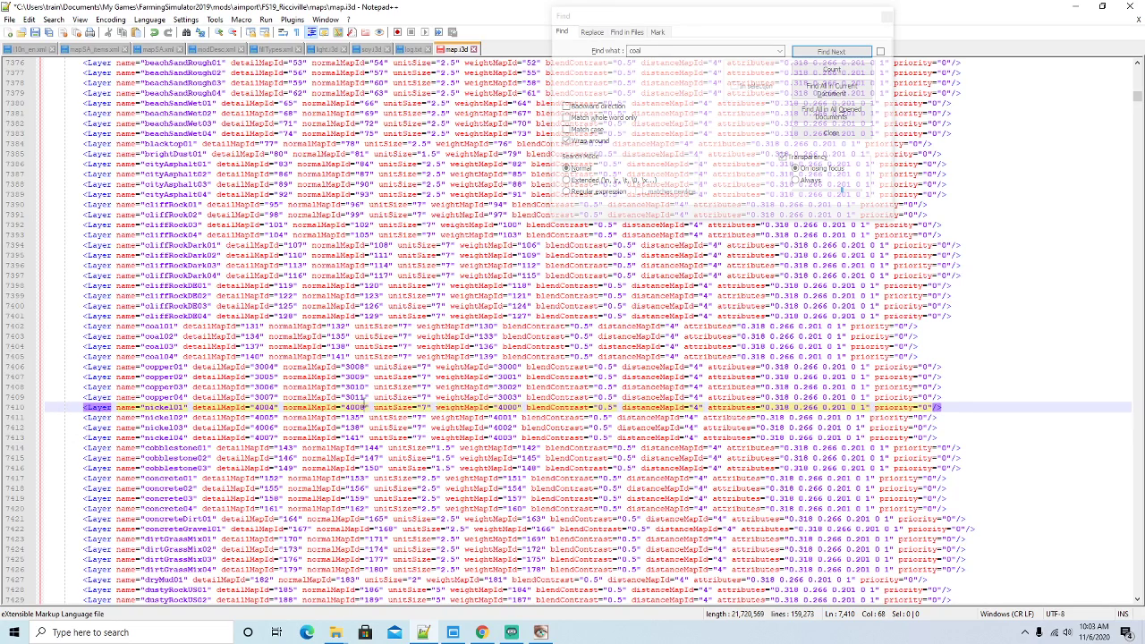
pyautogui.press('Down')
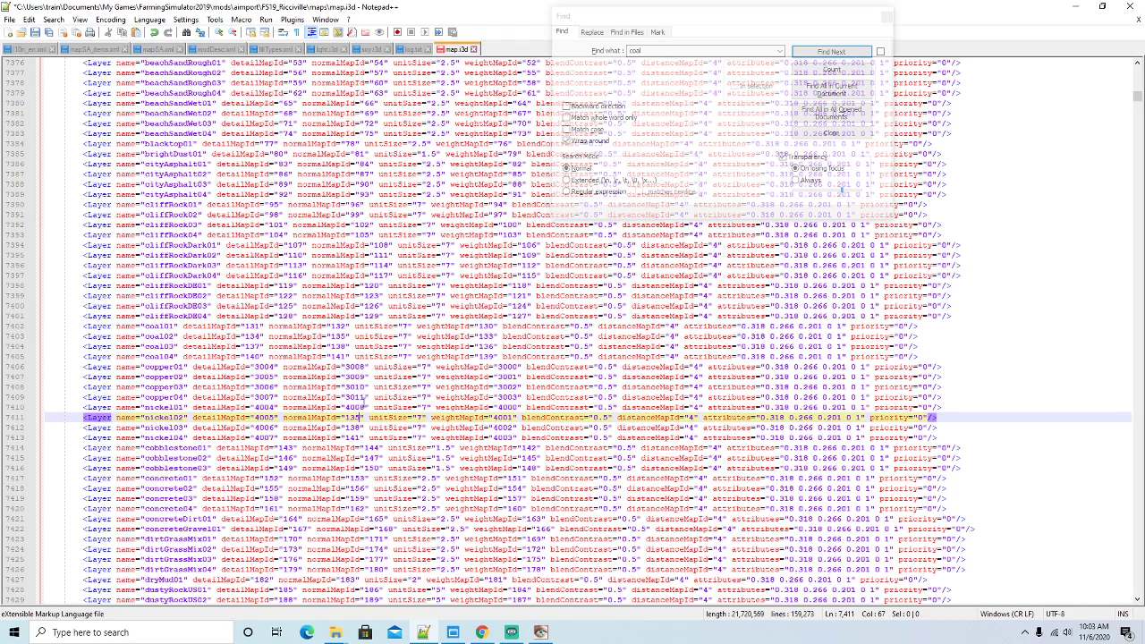
pyautogui.press('BackSpace')
pyautogui.press('BackSpace')
pyautogui.press('BackSpace')
pyautogui.write('4009')
# Set the normalMapId of the nickel03 layer to 4010 and of the nickel04 layer to 4011, and save map.i3d
pyautogui.press('Down')
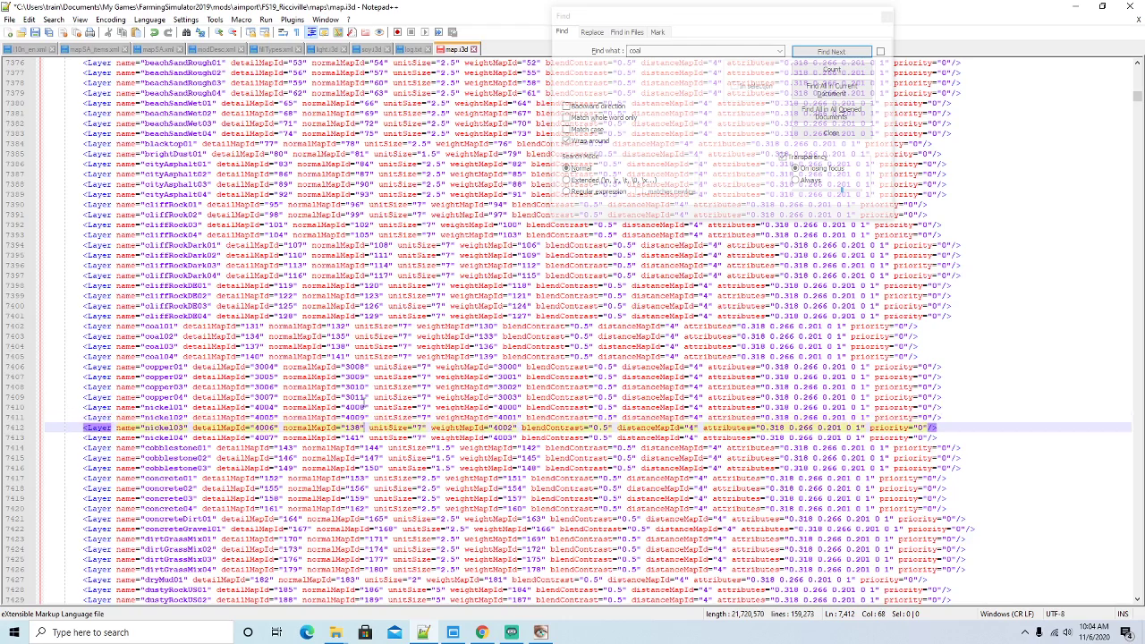
pyautogui.press('BackSpace')
pyautogui.press('BackSpace')
pyautogui.press('BackSpace')
pyautogui.write('4010')
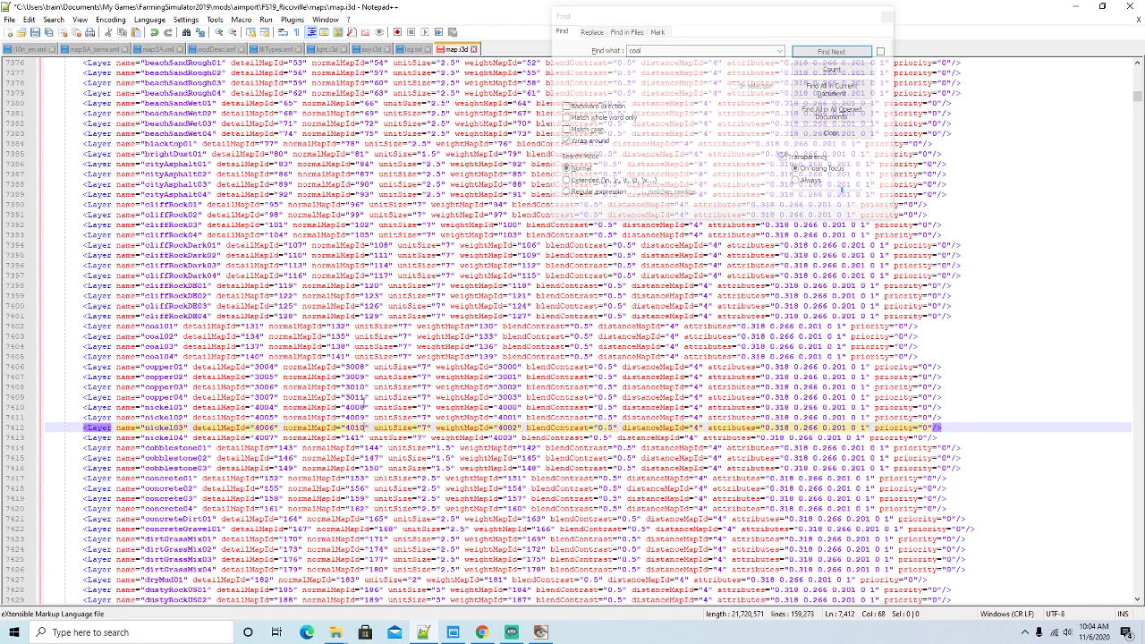
pyautogui.press('Down')
pyautogui.press('BackSpace')
pyautogui.press('BackSpace')
pyautogui.press('BackSpace')
pyautogui.write('4011')
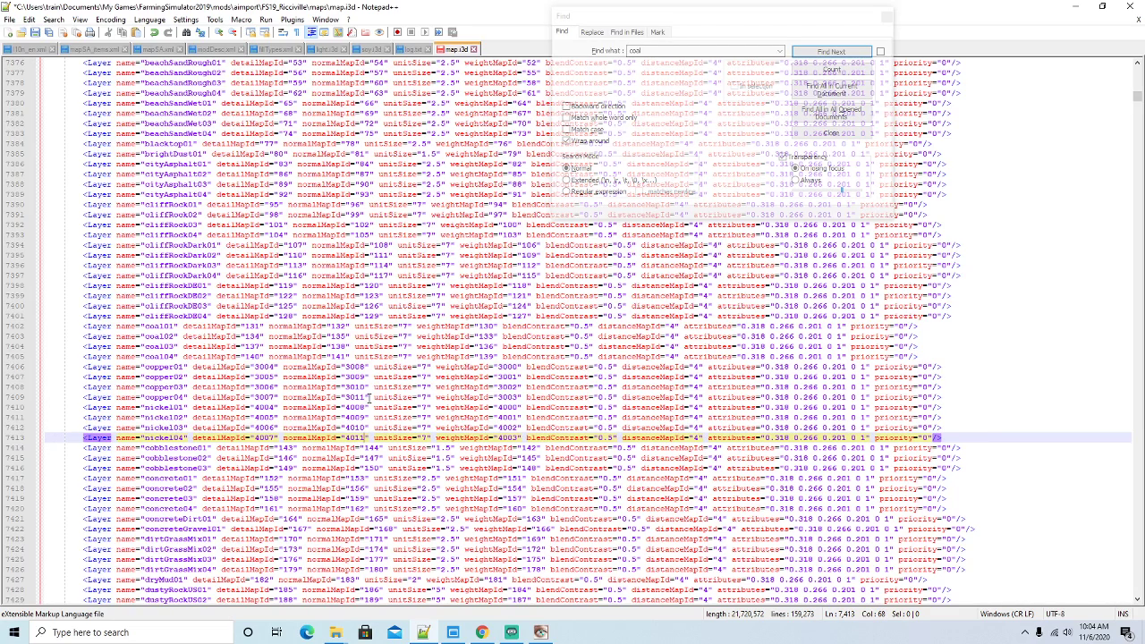
pyautogui.hotkey('ctrl', 'f')
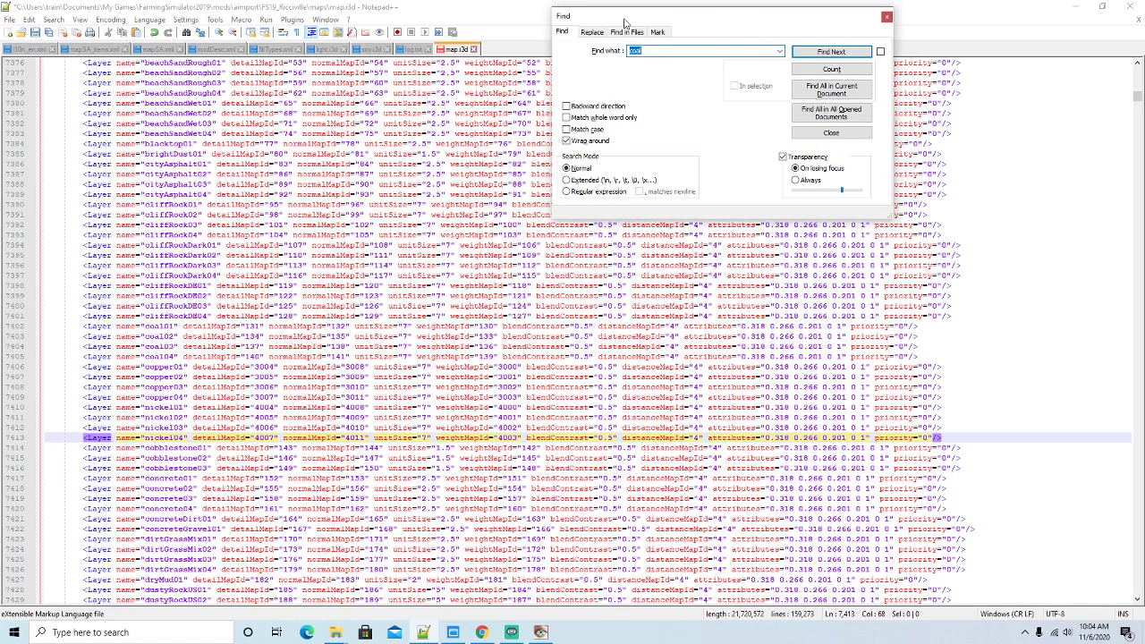
pyautogui.click(36, 36)
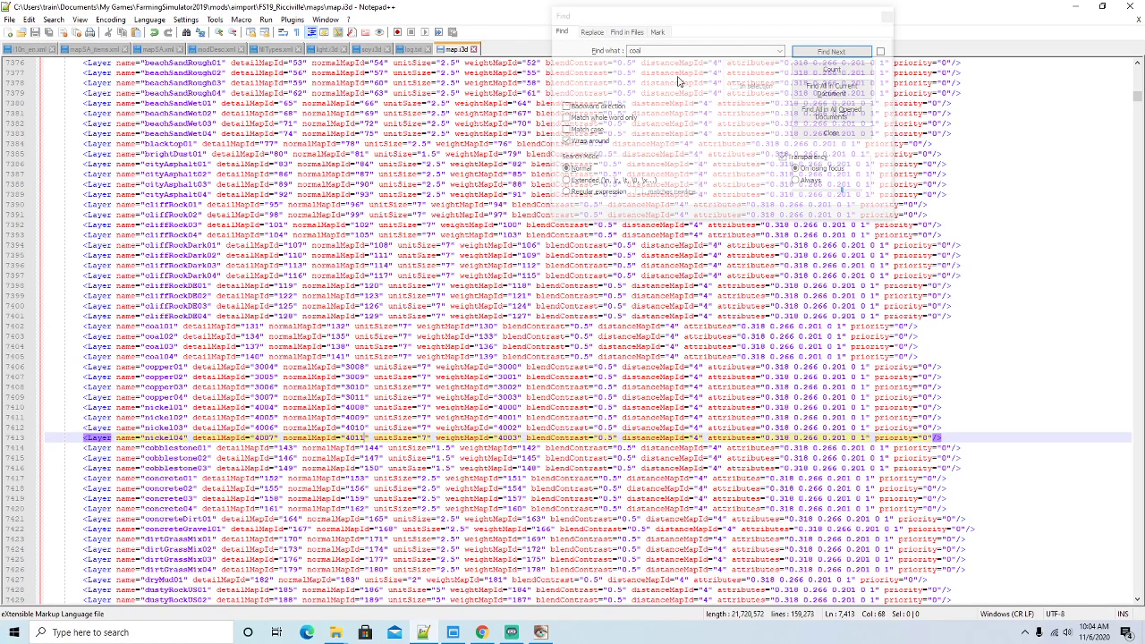
# Search map.i3d from the beginning for "coal" to review the coal, copper and nickel weight file entries
pyautogui.click(737, 36)
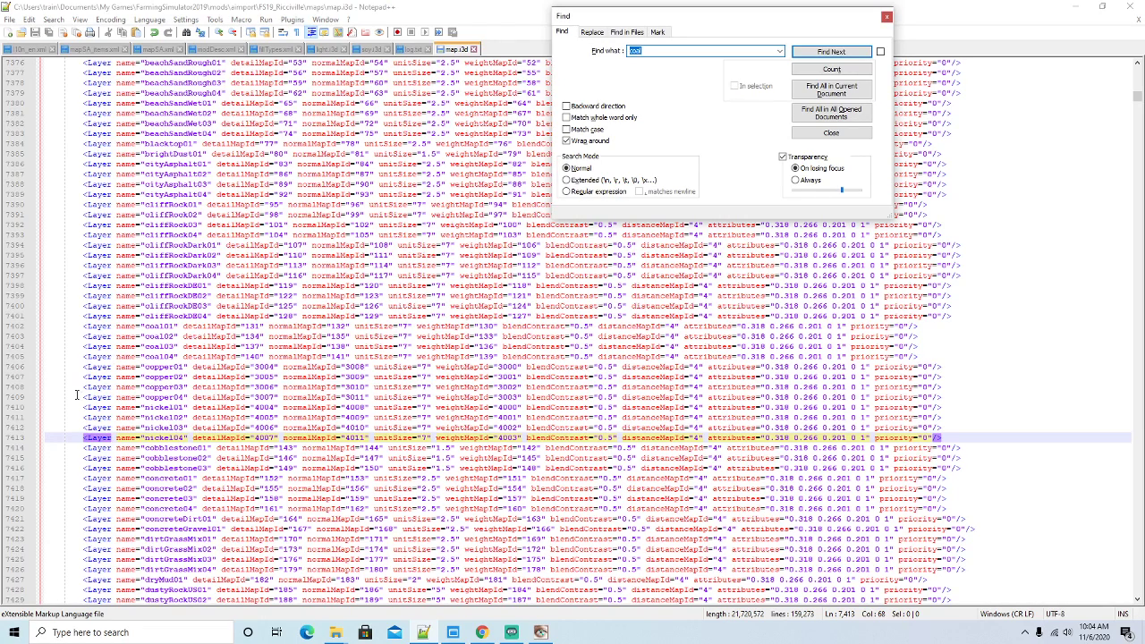
pyautogui.moveTo(182, 325); pyautogui.dragTo(263, 326)
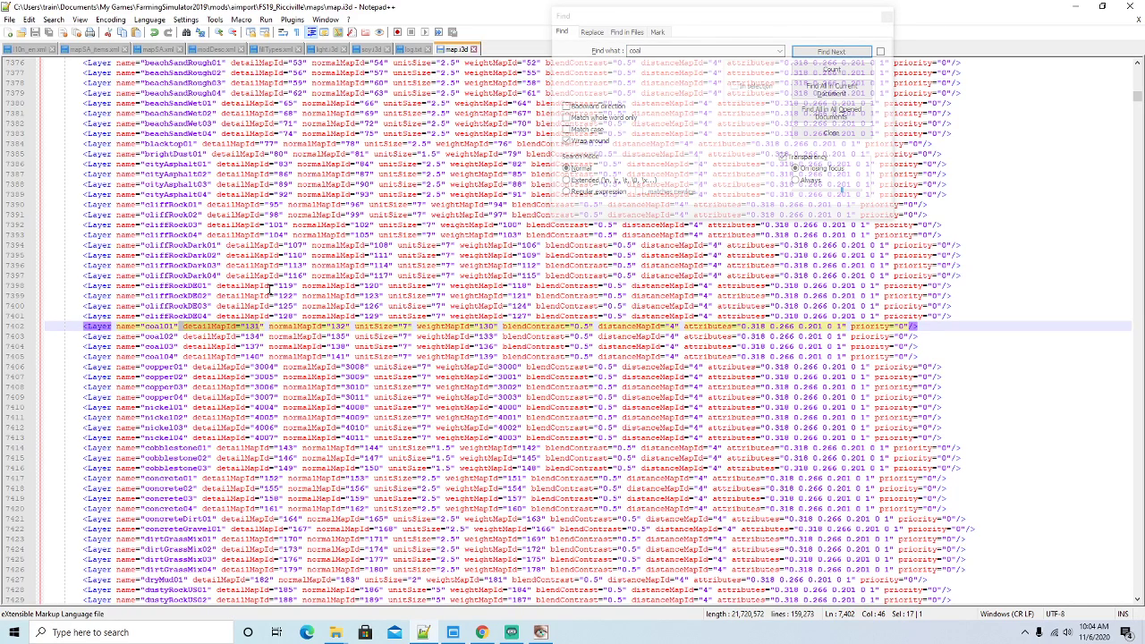
pyautogui.moveTo(781, 17); pyautogui.dragTo(776, 77)
pyautogui.moveTo(1139, 90); pyautogui.dragTo(1138, 68)
pyautogui.scroll(-3, 456, 170)
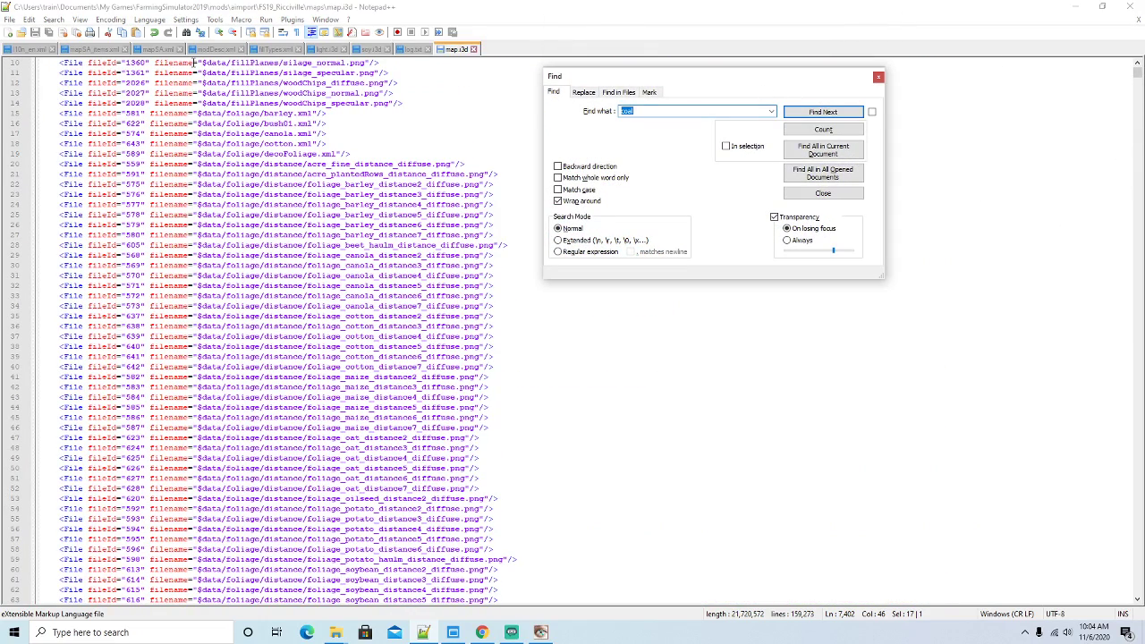
pyautogui.click(193, 64)
pyautogui.click(803, 114)
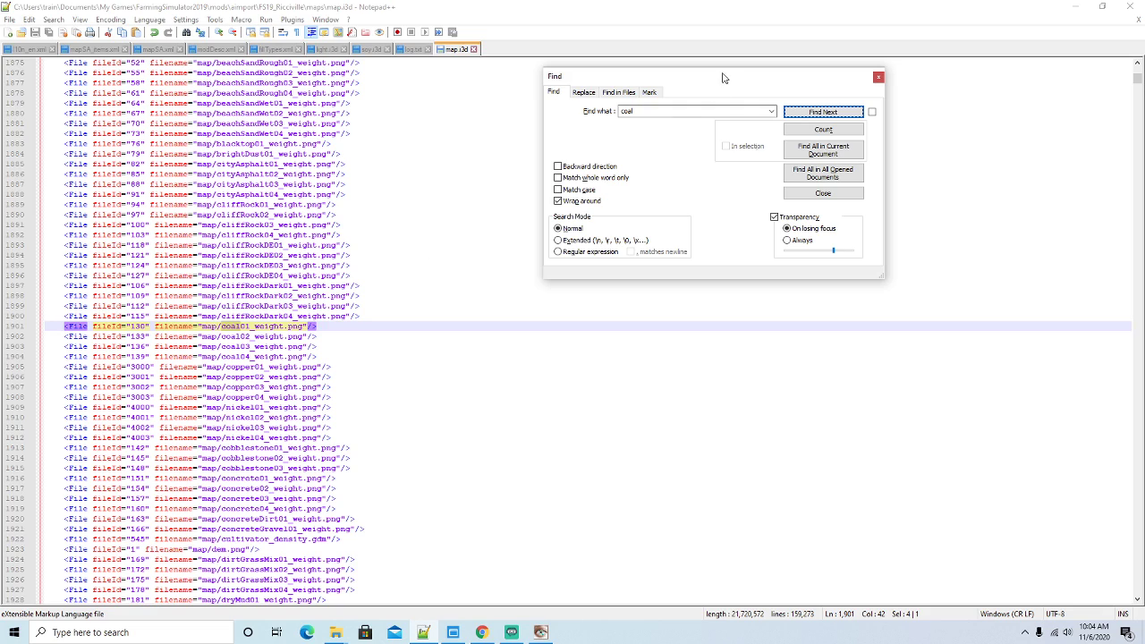
# Step through the remaining "coal" matches to check the terrain texture file IDs and the matching Layer entries
pyautogui.click(803, 114)
pyautogui.click(802, 114)
pyautogui.click(803, 114)
pyautogui.click(802, 113)
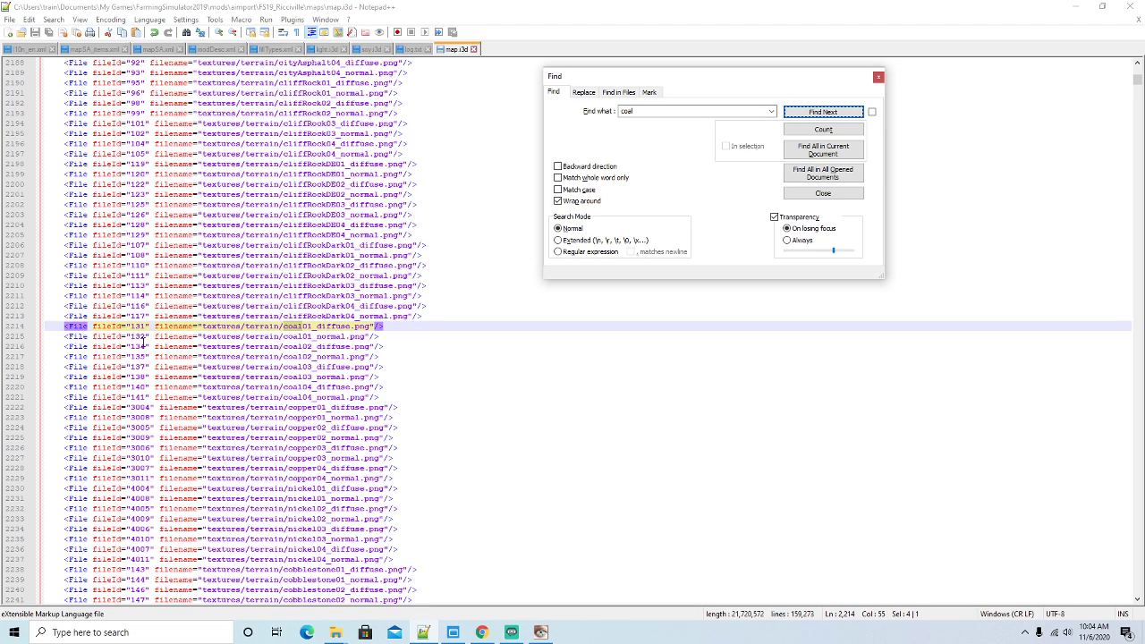
pyautogui.click(816, 114)
pyautogui.click(816, 114)
pyautogui.click(816, 114)
pyautogui.click(816, 114)
pyautogui.click(816, 114)
pyautogui.click(816, 113)
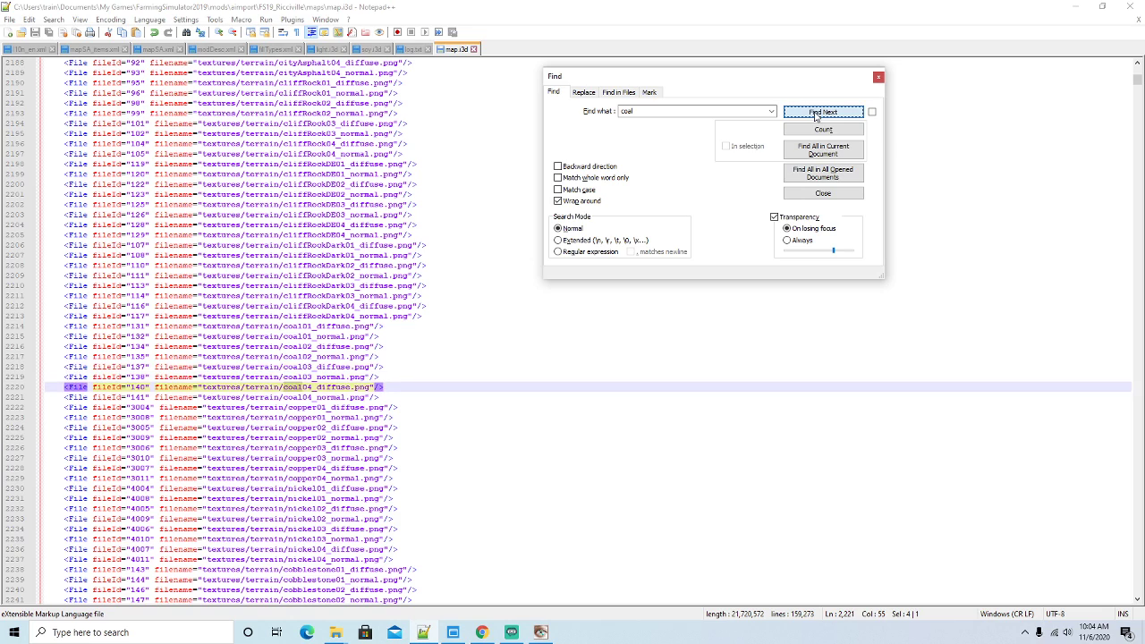
pyautogui.click(816, 114)
pyautogui.click(815, 113)
pyautogui.click(816, 114)
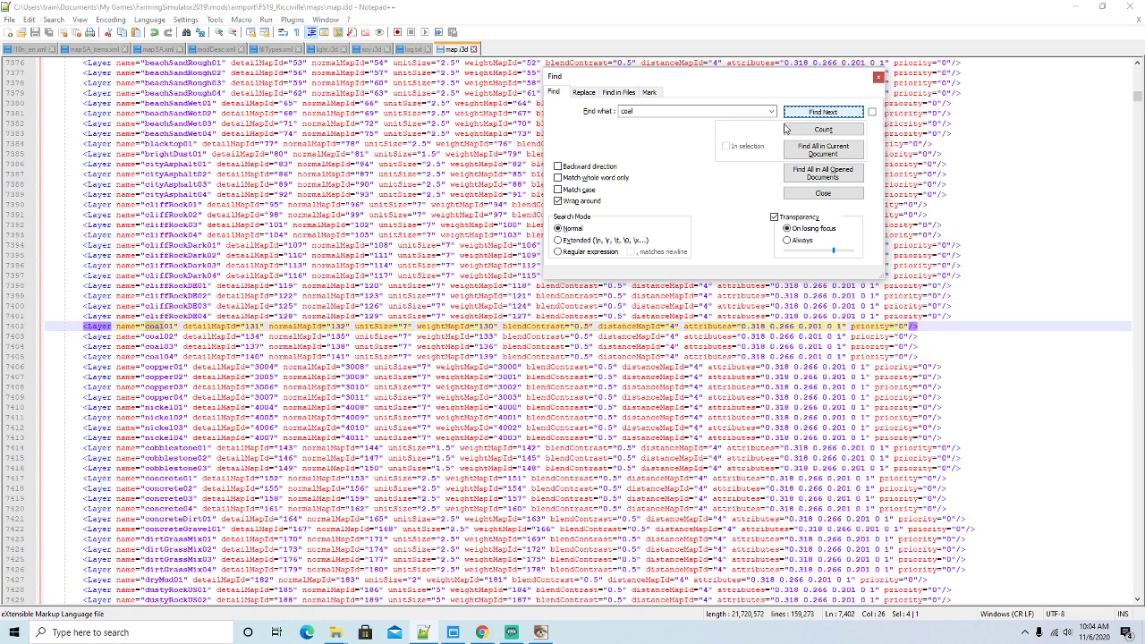
# Find the COAL CombinedLayer entry and duplicate its line directly below the original
pyautogui.click(160, 438)
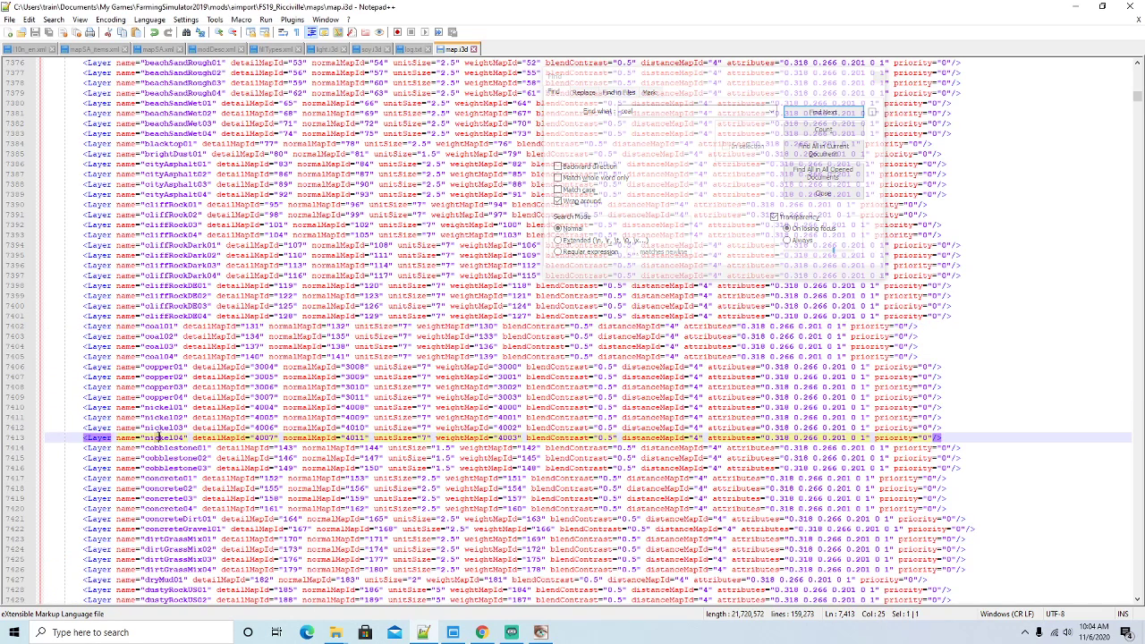
pyautogui.click(745, 76)
pyautogui.click(808, 113)
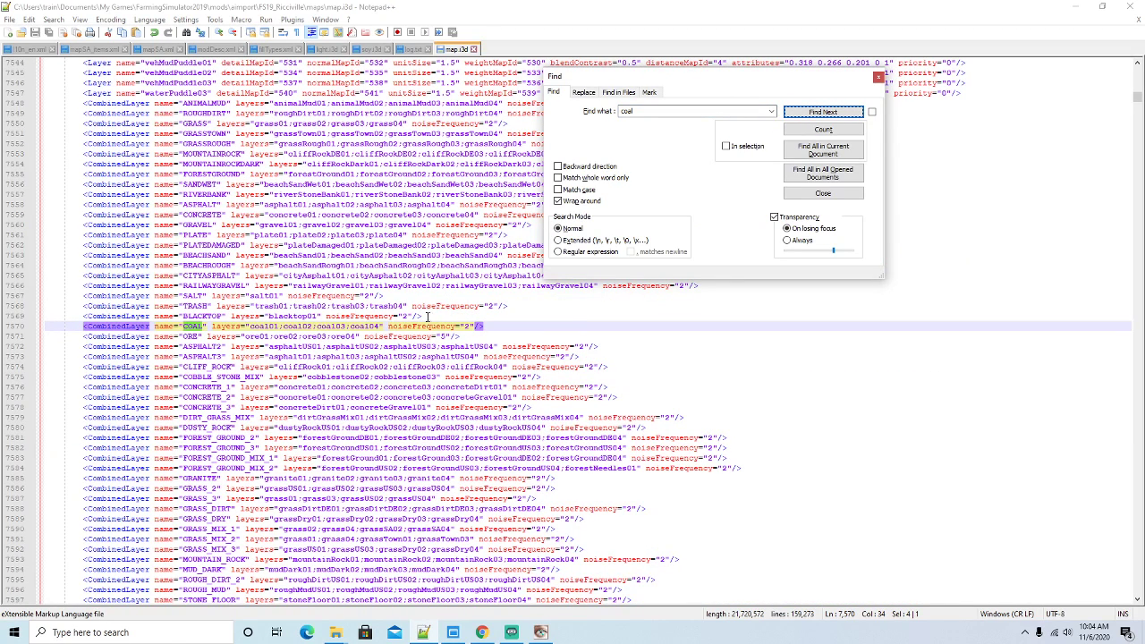
pyautogui.click(493, 326)
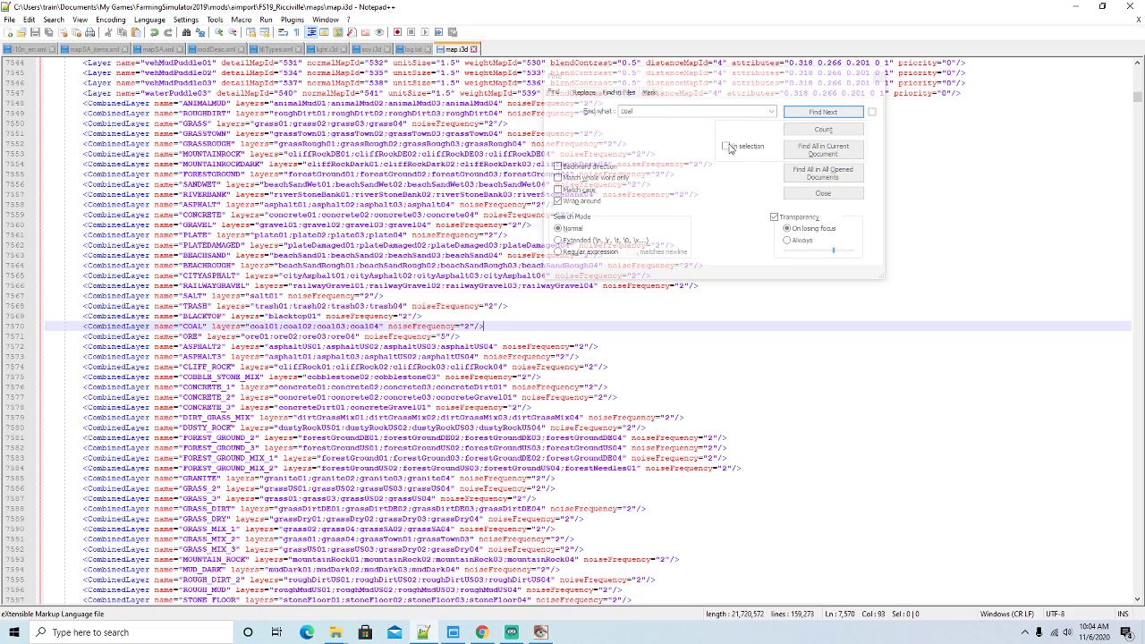
pyautogui.moveTo(730, 79); pyautogui.dragTo(779, 51)
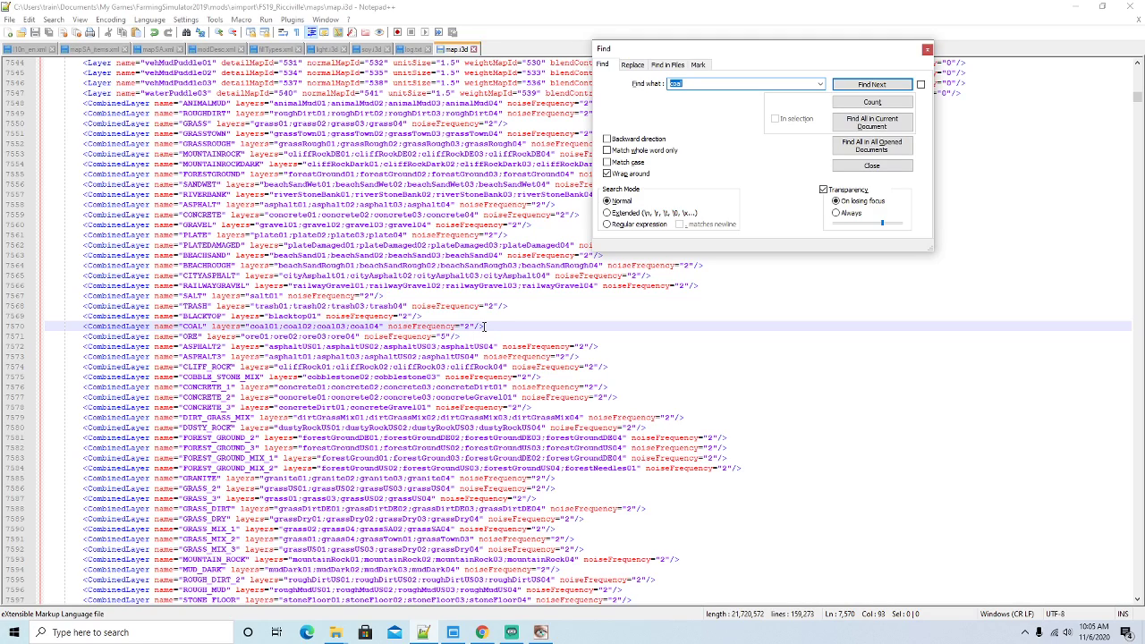
pyautogui.click(484, 327)
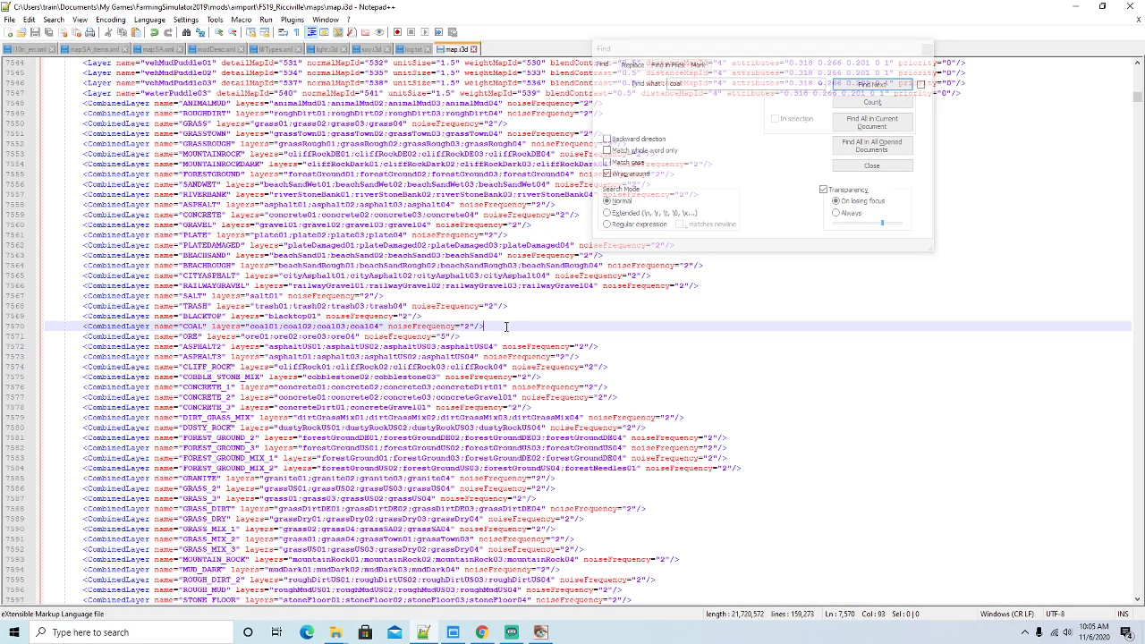
pyautogui.press('Return')
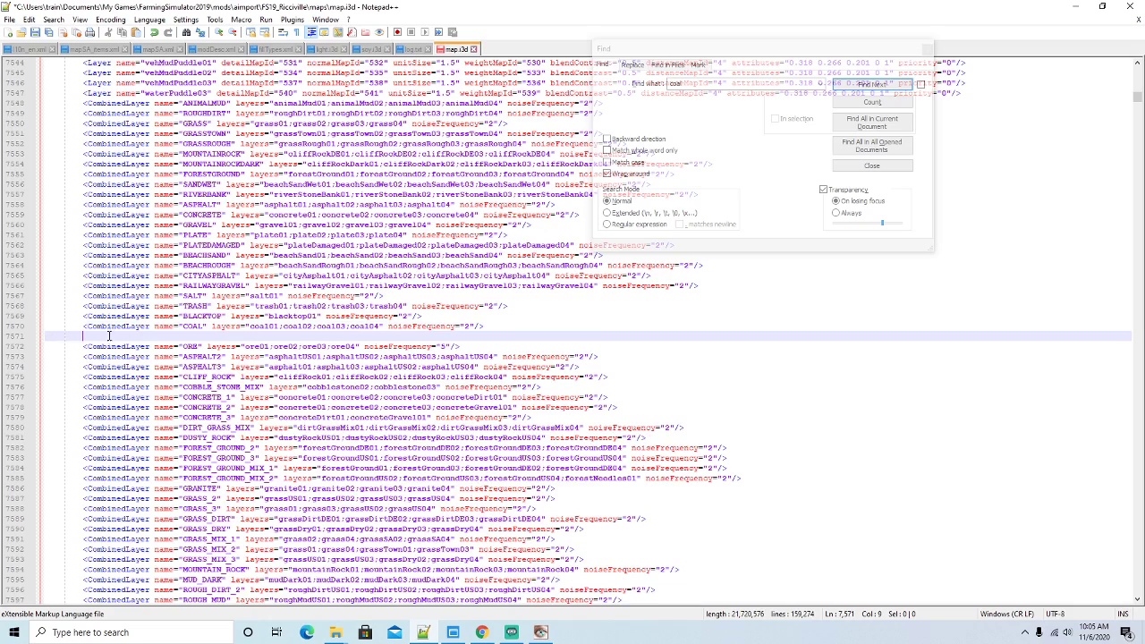
pyautogui.click(19, 326)
pyautogui.hotkey('ctrl', 'c')
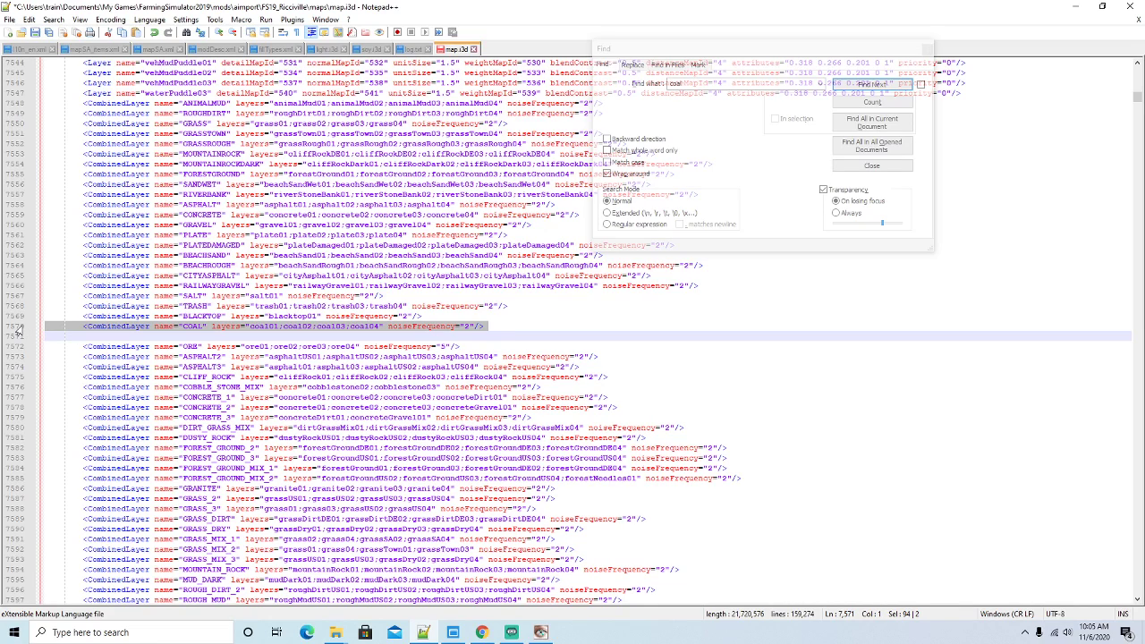
pyautogui.click(66, 337)
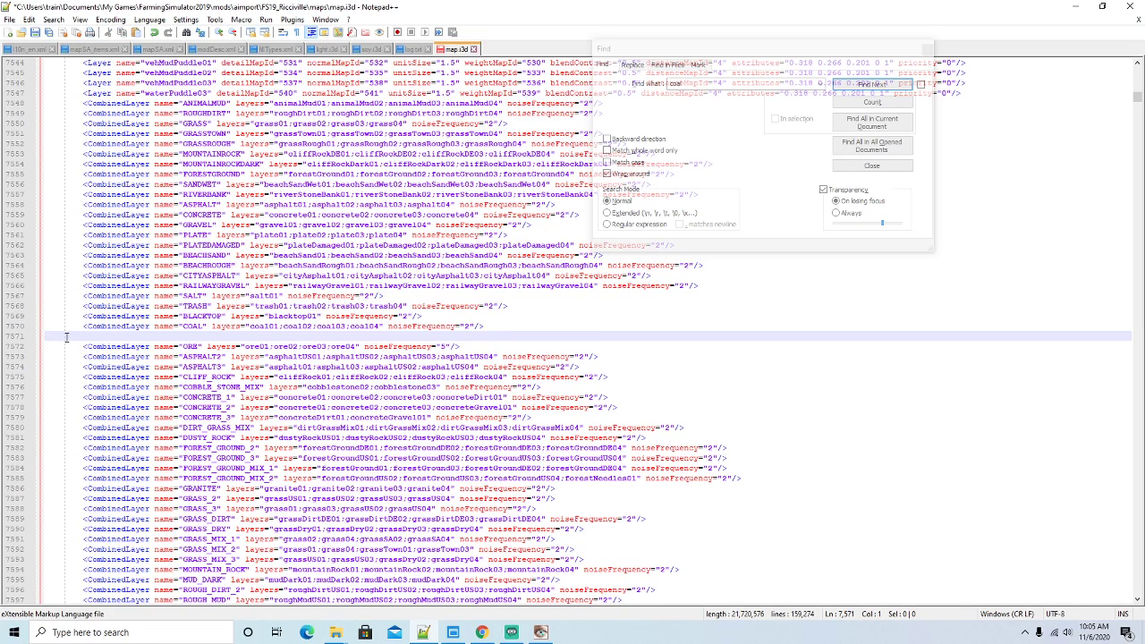
pyautogui.hotkey('ctrl', 'v')
# Rename the duplicated COAL combined layer to COPPER
pyautogui.click(214, 336)
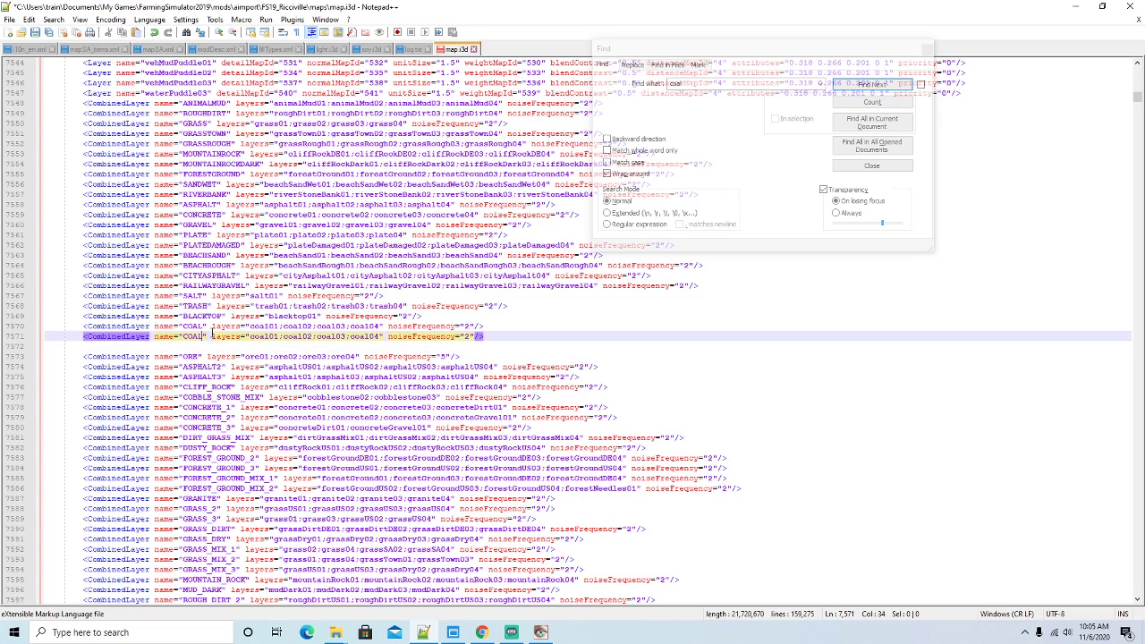
pyautogui.press('BackSpace')
pyautogui.press('BackSpace')
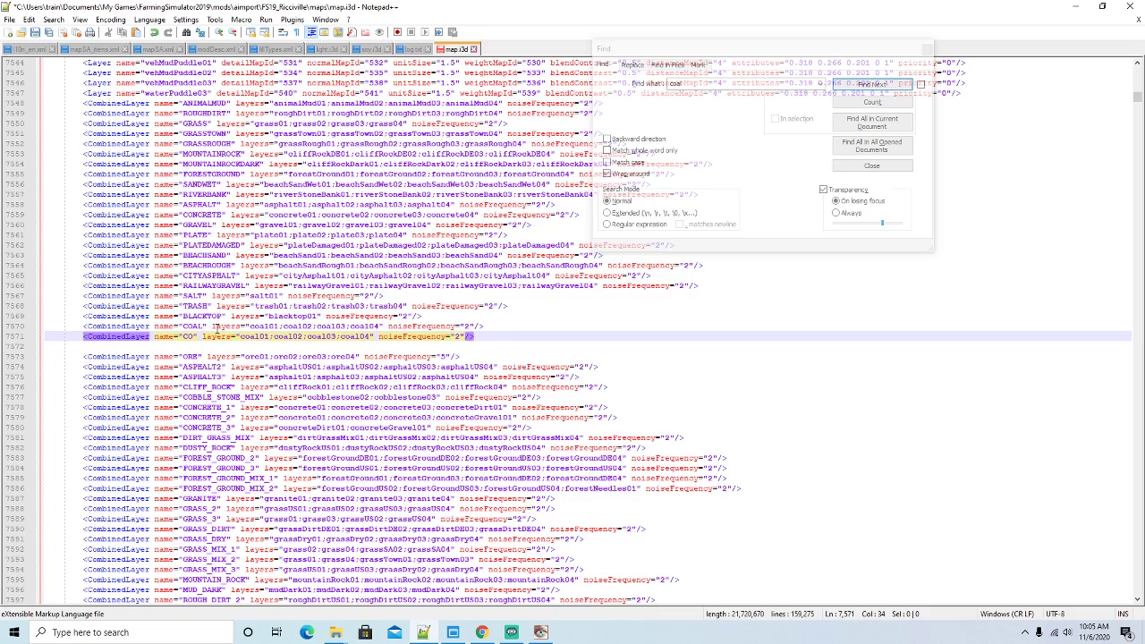
pyautogui.write('PPER')
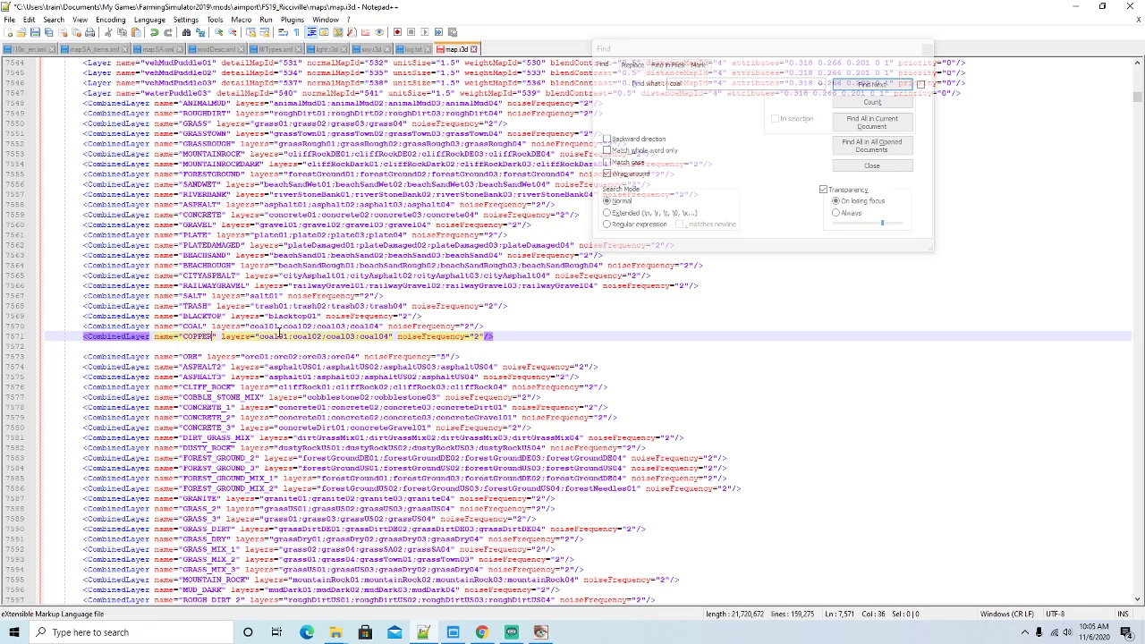
# Change the first two layer references of the COPPER combined layer to copper01 and copper02
pyautogui.click(279, 336)
pyautogui.press('BackSpace')
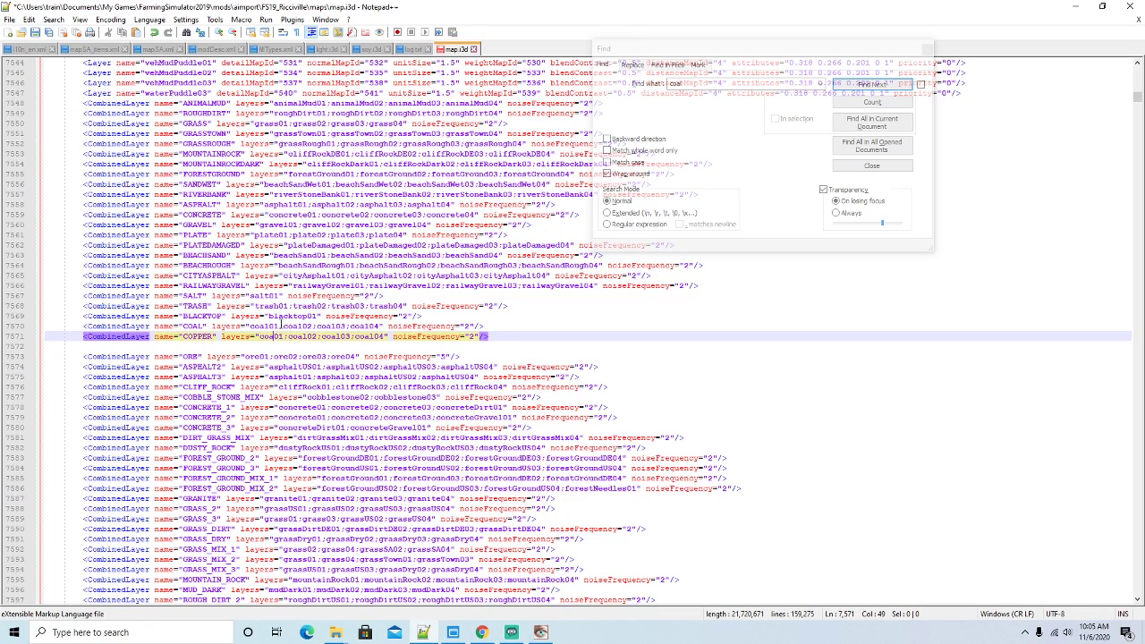
pyautogui.press('BackSpace')
pyautogui.write('pper')
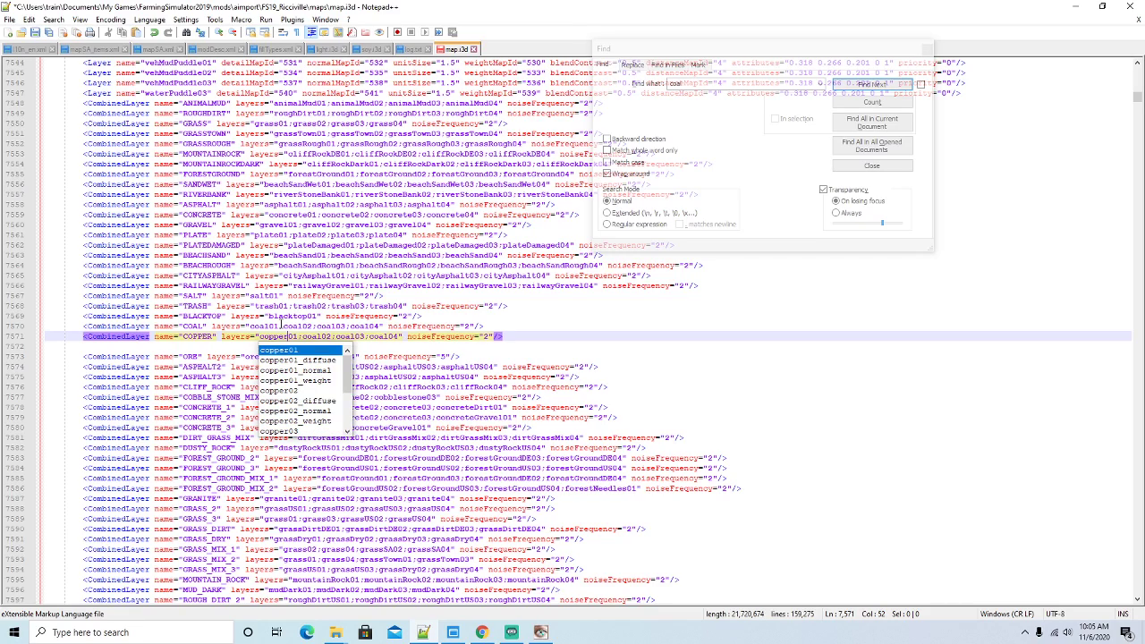
pyautogui.click(328, 334)
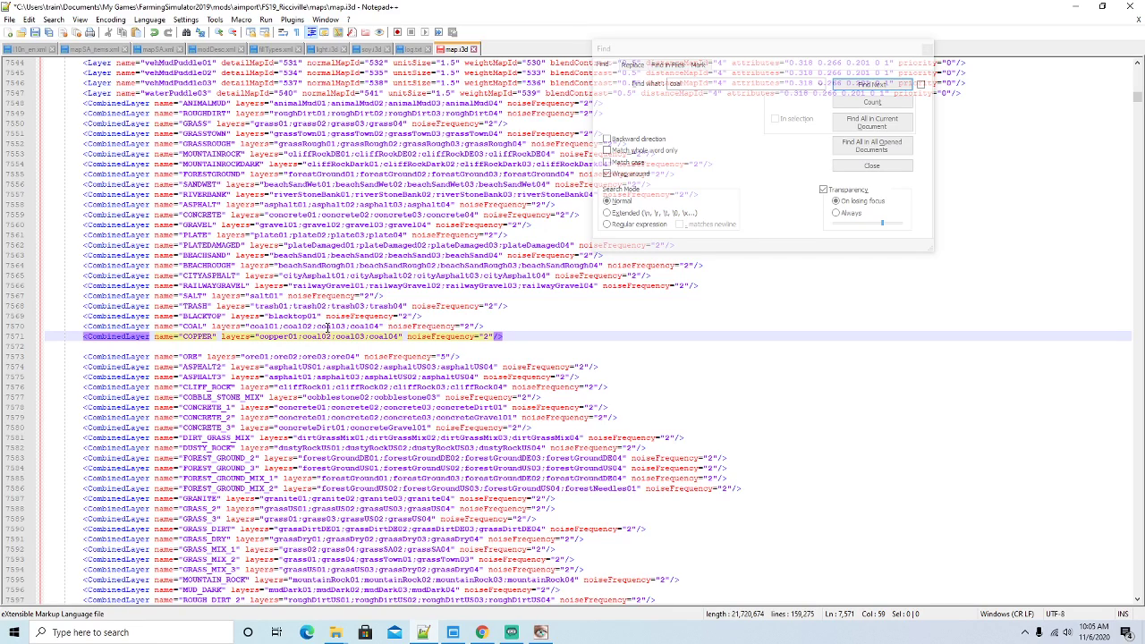
pyautogui.press('BackSpace')
pyautogui.press('BackSpace')
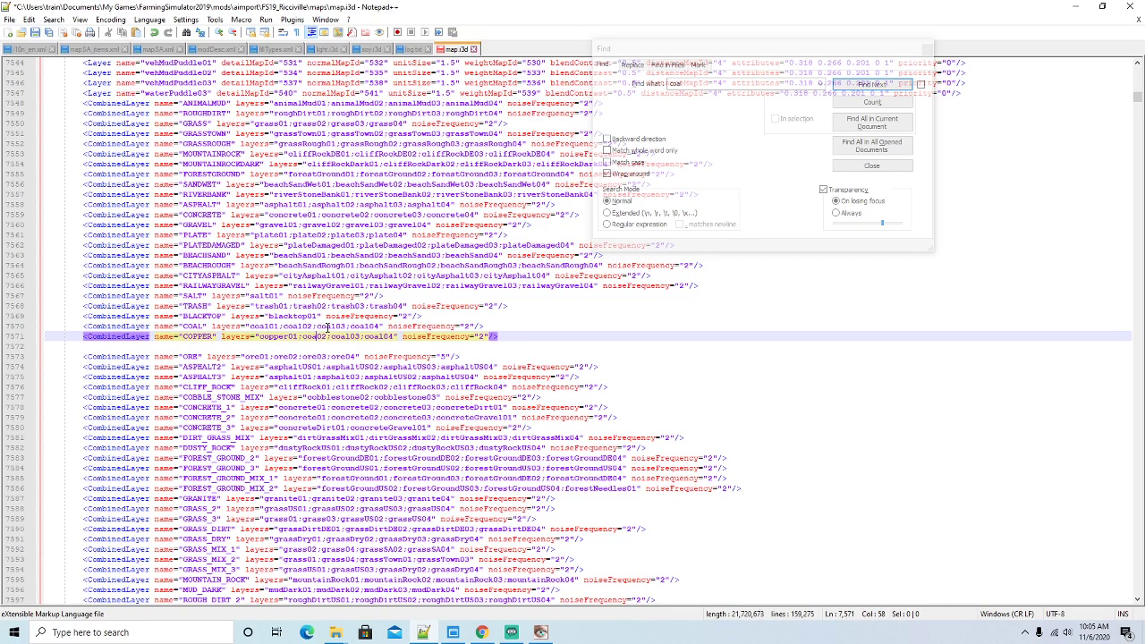
pyautogui.write('pper')
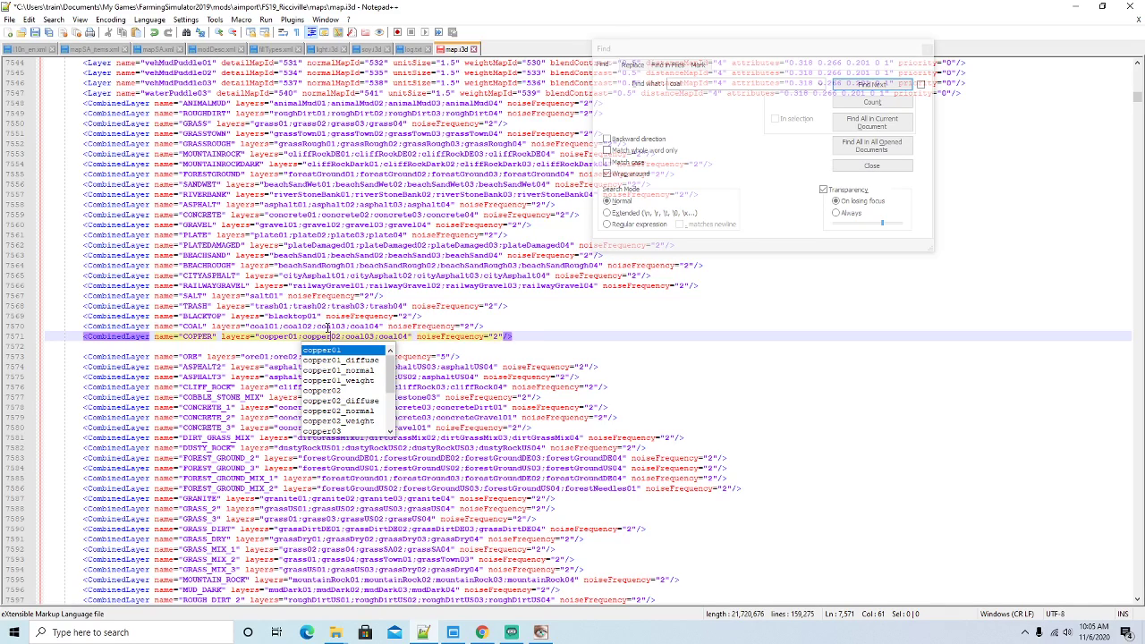
# Change the last two layer references of the COPPER combined layer to copper03 and copper04
pyautogui.press('Right')
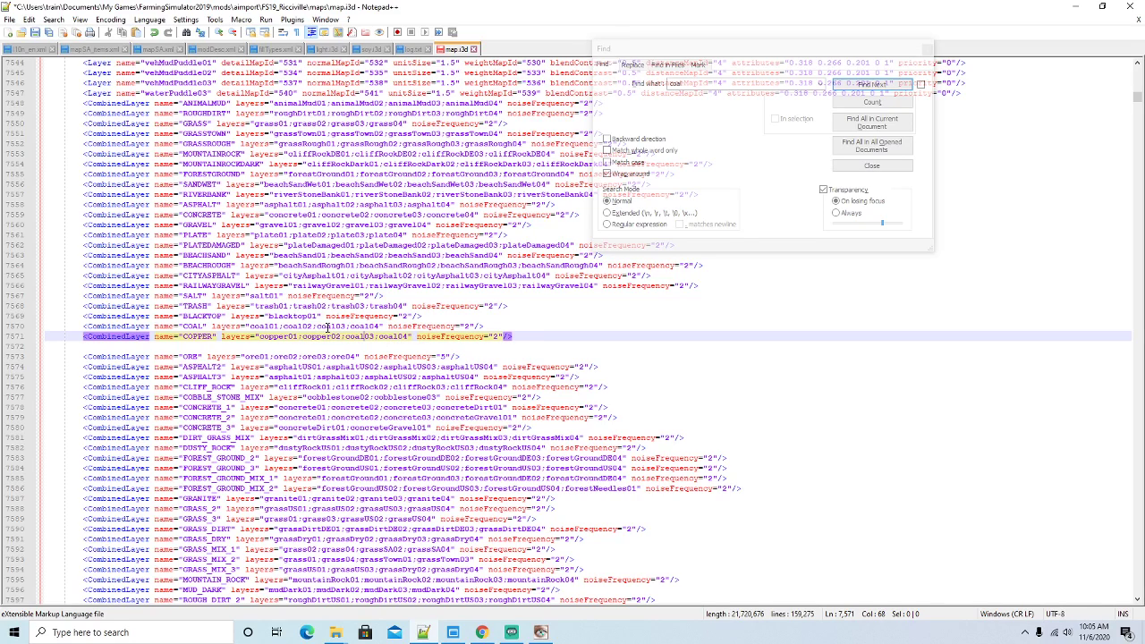
pyautogui.press('BackSpace')
pyautogui.press('BackSpace')
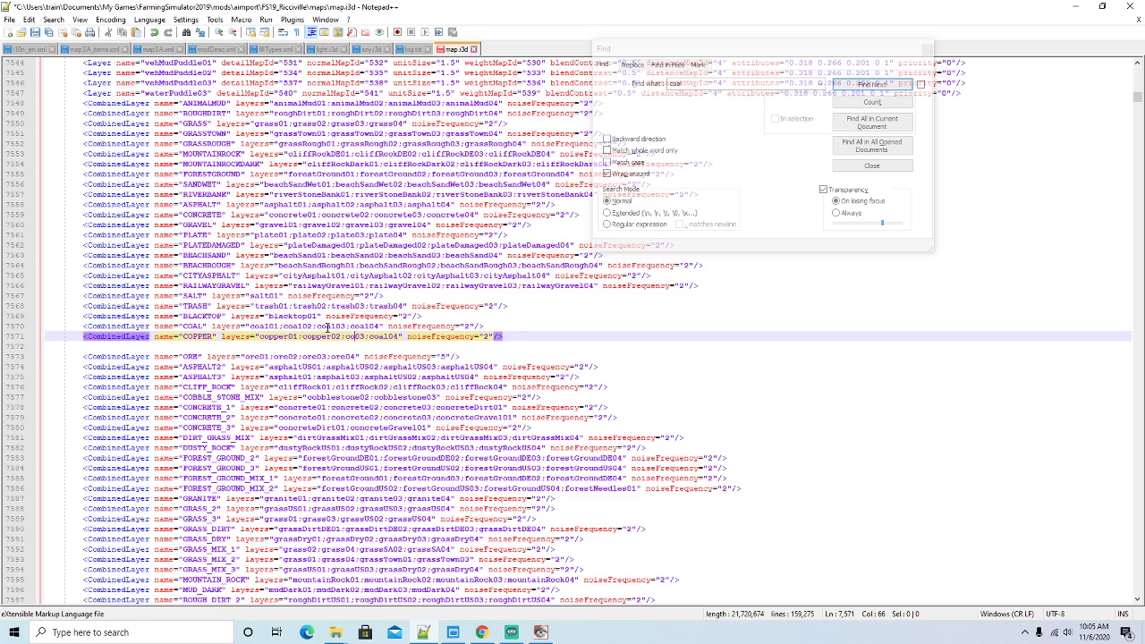
pyautogui.write('pper')
pyautogui.press('Right')
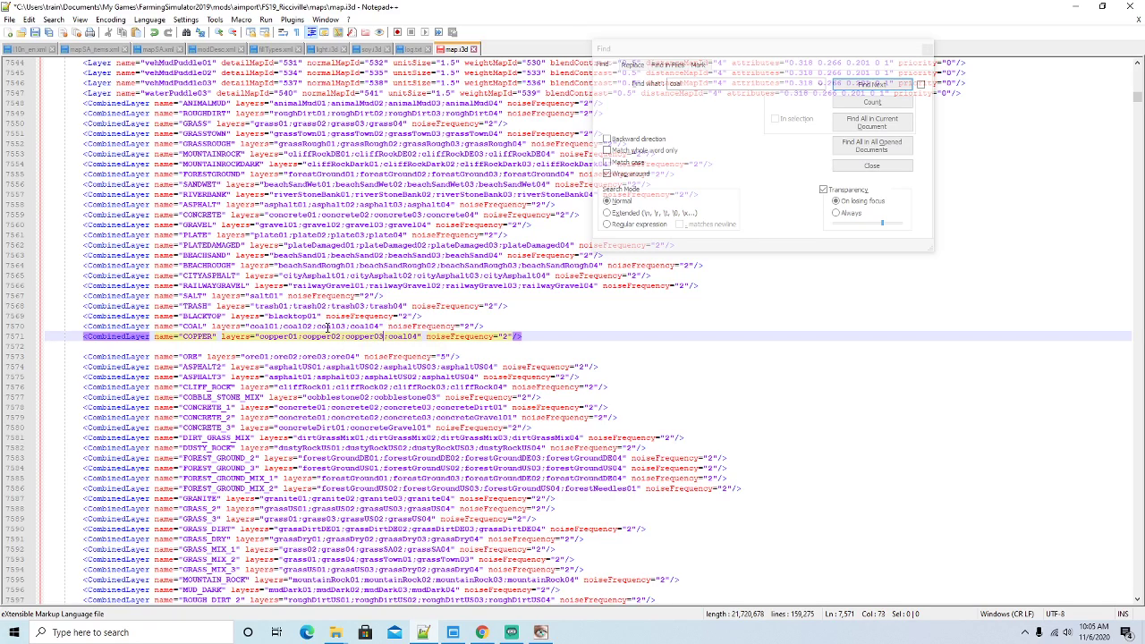
pyautogui.press('BackSpace')
pyautogui.press('BackSpace')
pyautogui.write('pper')
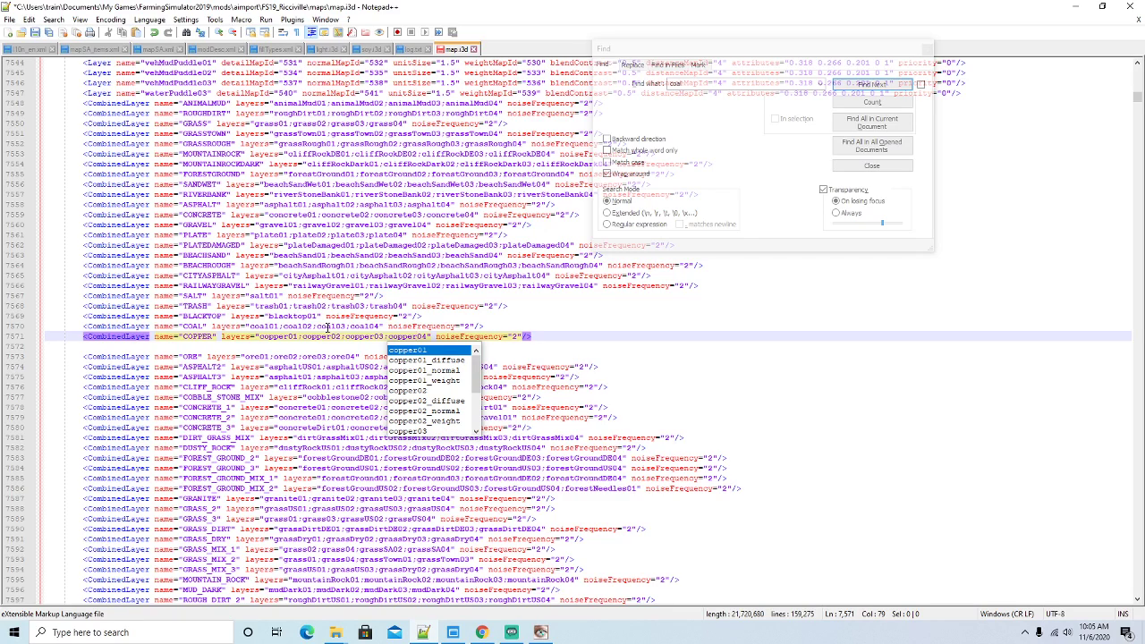
pyautogui.press('Right')
# Insert another copy of the COAL CombinedLayer line below COPPER and rename it NICKEL
pyautogui.click(50, 346)
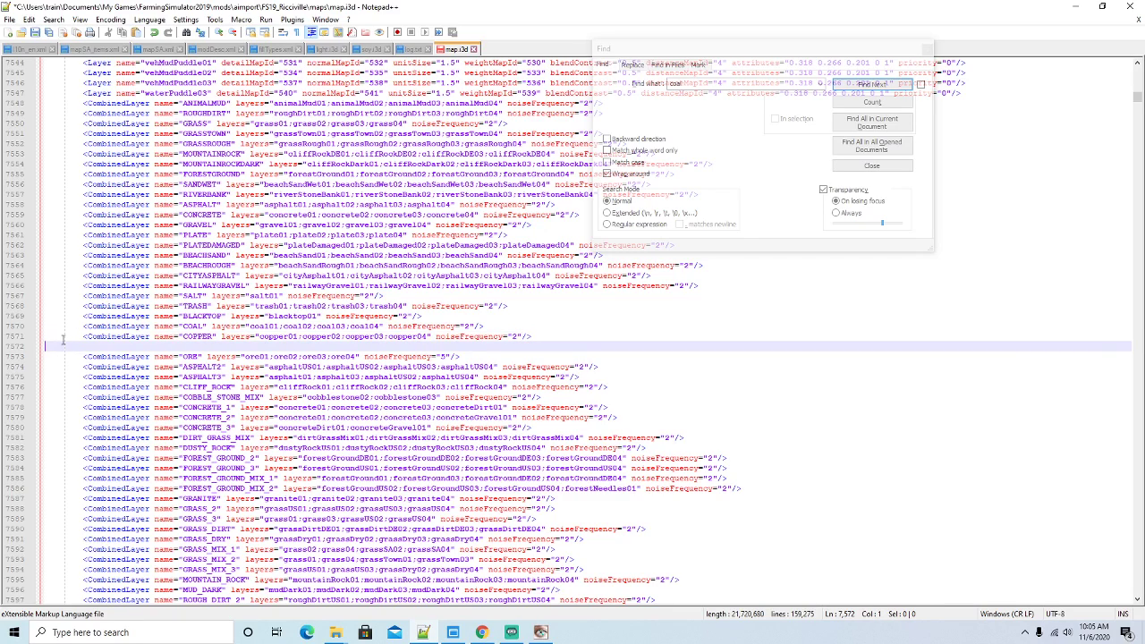
pyautogui.write('<CombinedLayer name="COAL" layers="coal01;coal02;coal03;coal04" noiseFrequency="2"/>')
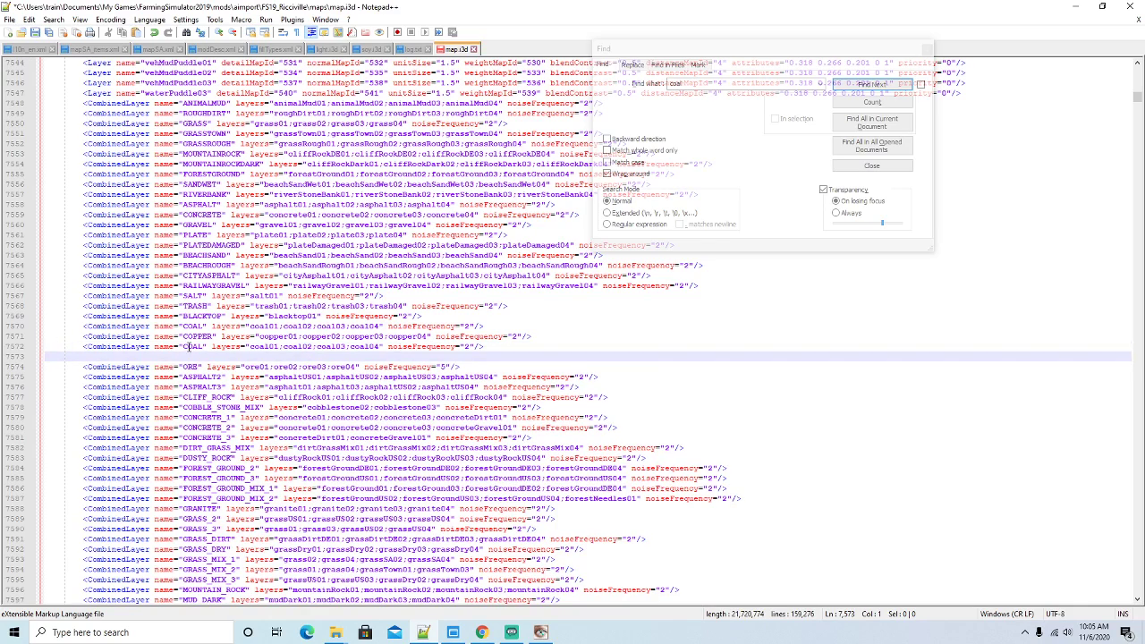
pyautogui.click(203, 346)
pyautogui.press('BackSpace')
pyautogui.press('BackSpace')
pyautogui.press('BackSpace')
pyautogui.press('BackSpace')
pyautogui.write('NIC')
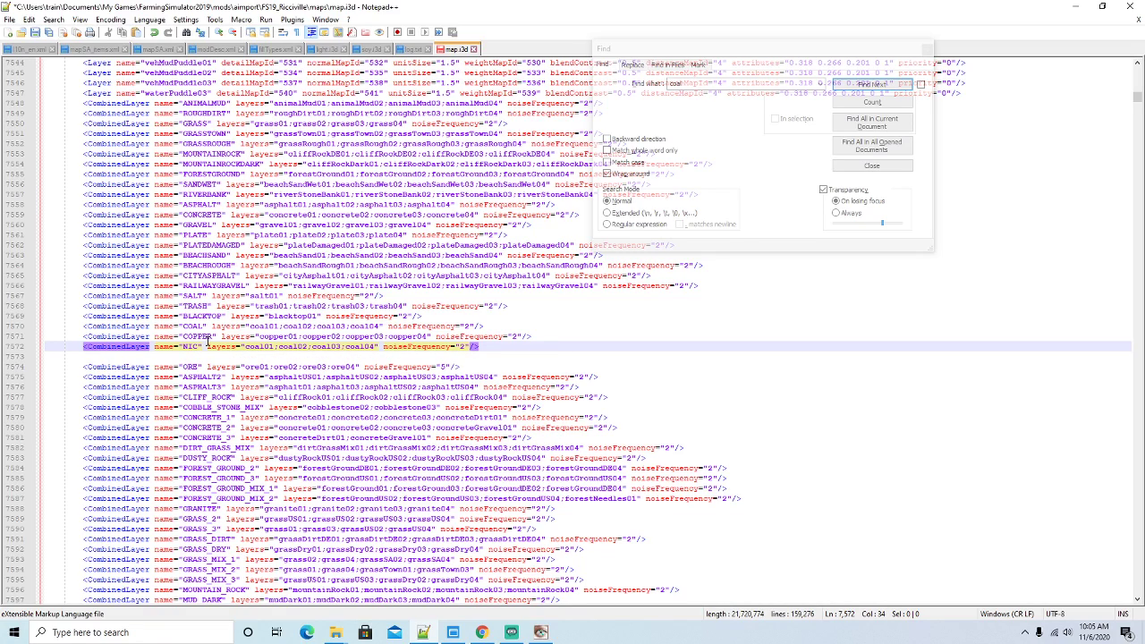
pyautogui.write('KEL')
# Change the first layer reference of the NICKEL combined layer to nickel01
pyautogui.press('Right')
pyautogui.press('Right')
pyautogui.press('Right')
pyautogui.press('Right')
pyautogui.press('Right')
pyautogui.press('Right')
pyautogui.press('Right')
pyautogui.press('Right')
pyautogui.press('Right')
pyautogui.press('BackSpace')
pyautogui.press('BackSpace')
pyautogui.press('BackSpace')
pyautogui.press('BackSpace')
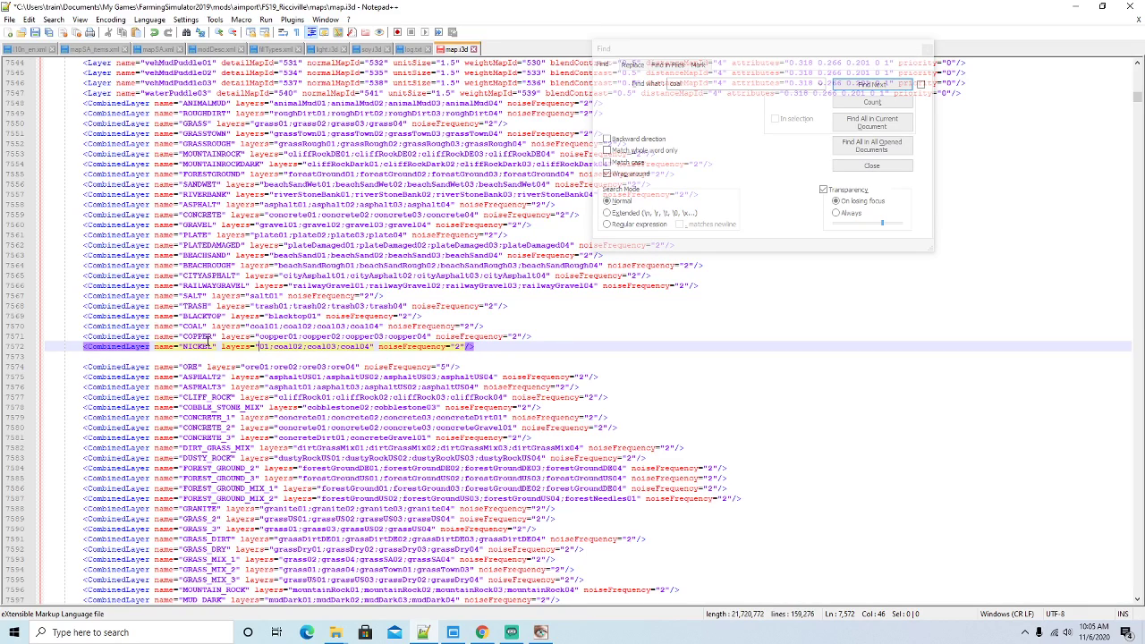
pyautogui.write('nickel')
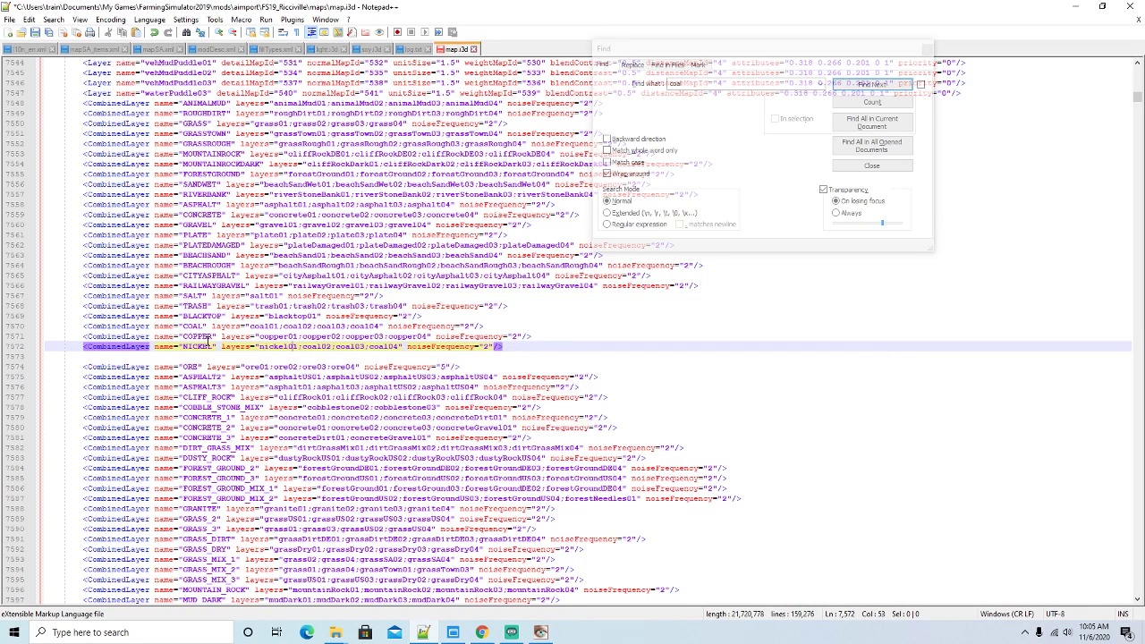
# Change the second layer reference of the NICKEL combined layer to nickel02
pyautogui.press('BackSpace')
pyautogui.press('BackSpace')
pyautogui.press('BackSpace')
pyautogui.press('BackSpace')
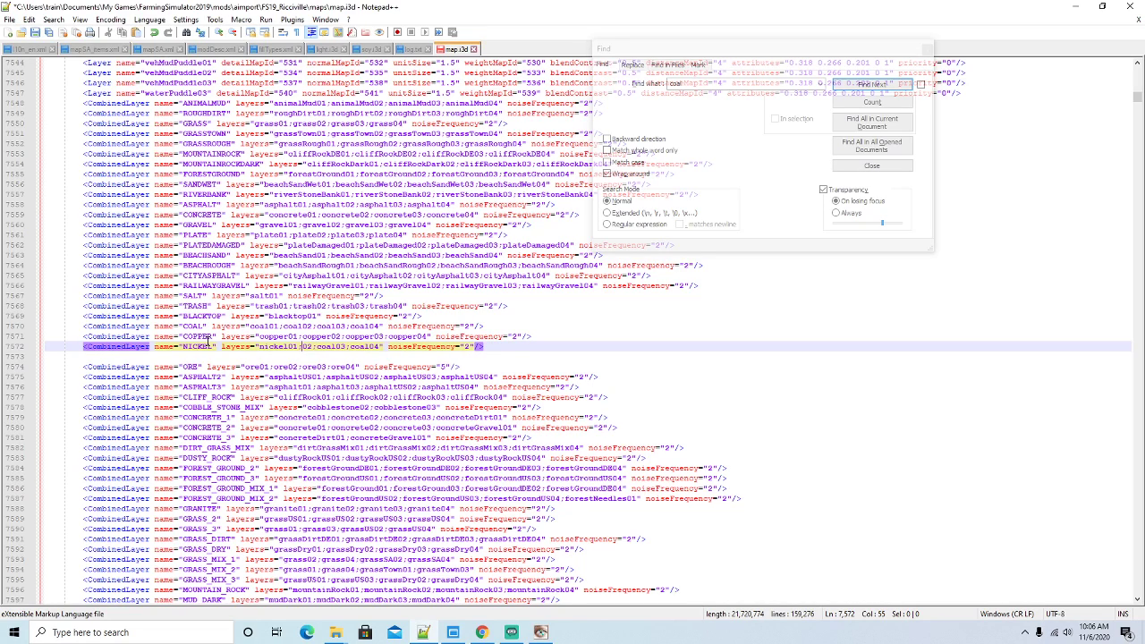
pyautogui.write('nickel')
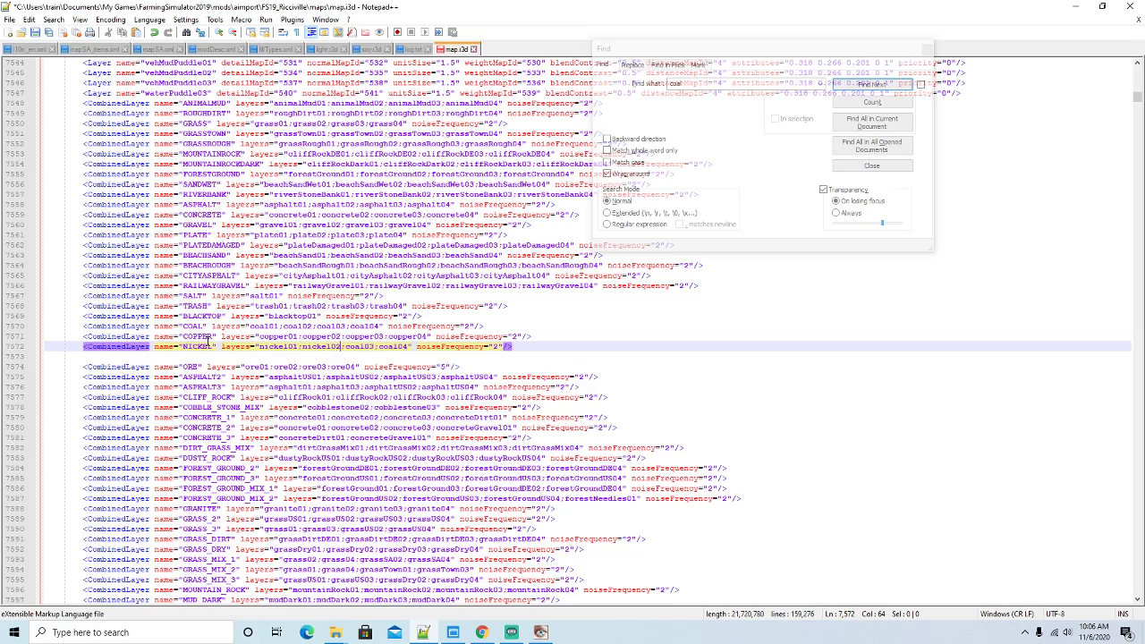
# Change the last two layer references of the NICKEL combined layer to nickel03 and nickel04
pyautogui.press('BackSpace')
pyautogui.press('BackSpace')
pyautogui.press('BackSpace')
pyautogui.press('BackSpace')
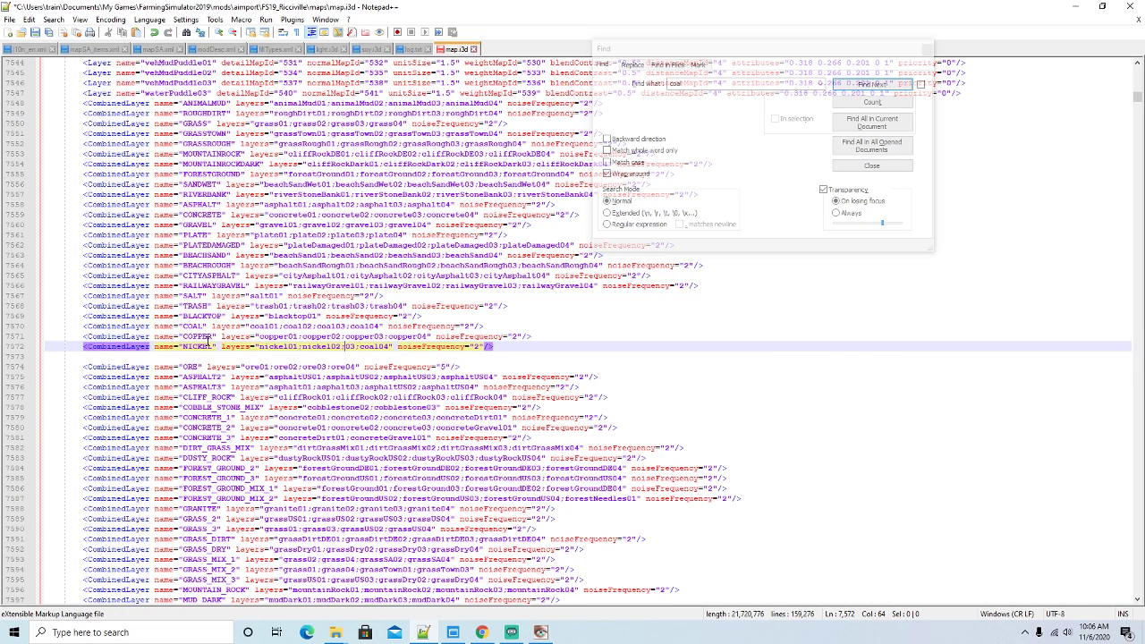
pyautogui.write('nickel')
pyautogui.press('Right')
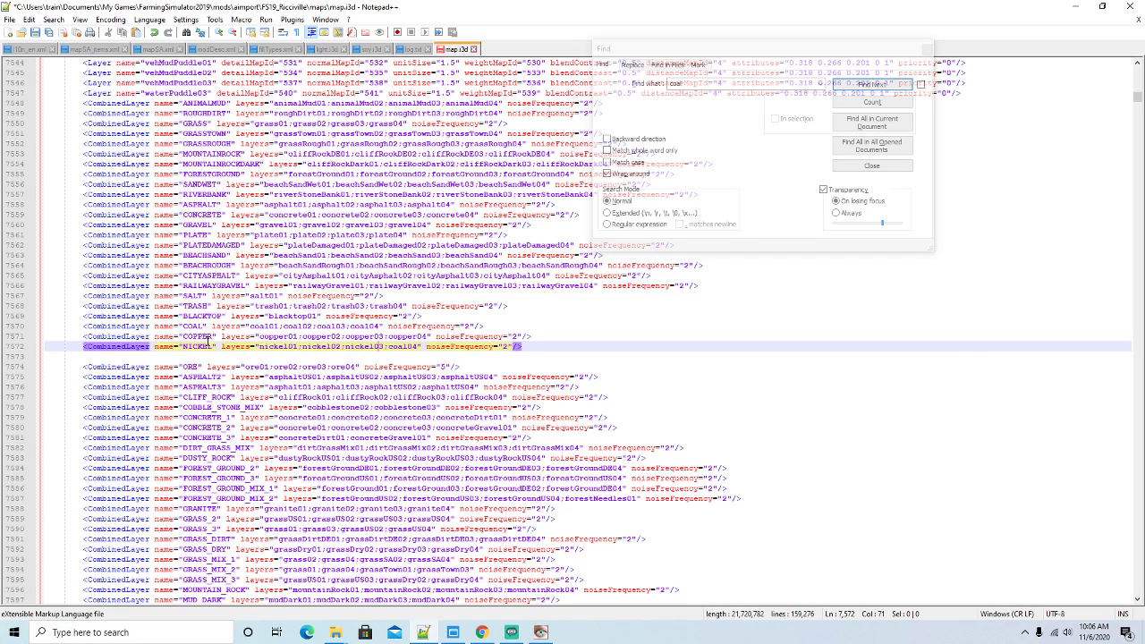
pyautogui.press('BackSpace')
pyautogui.press('BackSpace')
pyautogui.press('BackSpace')
pyautogui.press('BackSpace')
pyautogui.write('nickel')
pyautogui.press('Right')
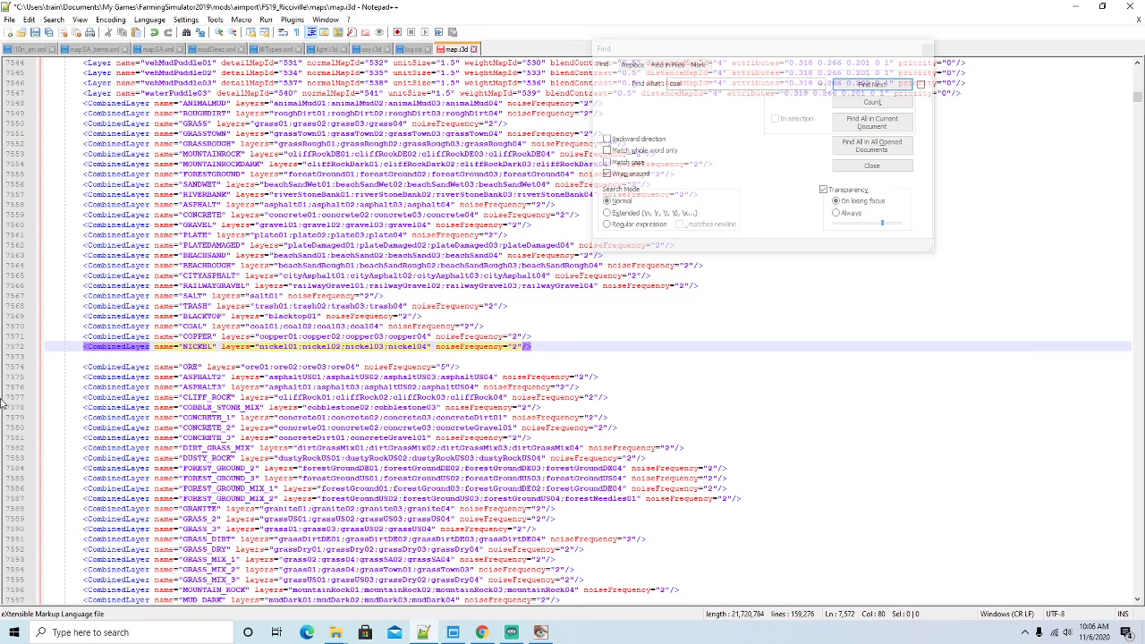
# Delete the empty line below the NICKEL combined layer and save map.i3d
pyautogui.click(20, 358)
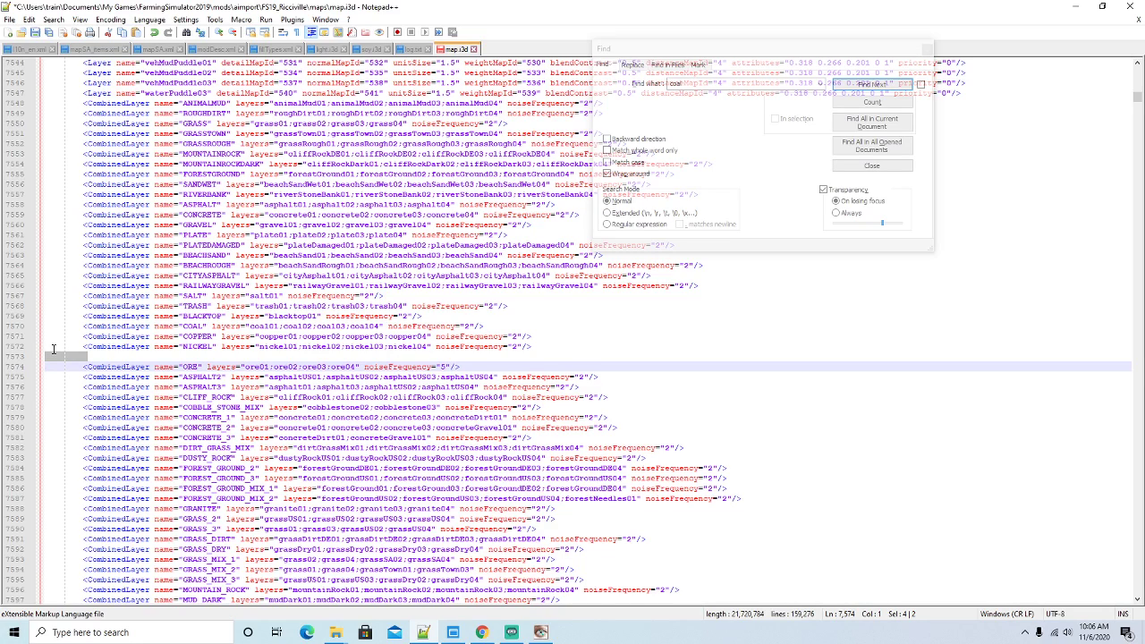
pyautogui.press('Delete')
pyautogui.click(36, 33)
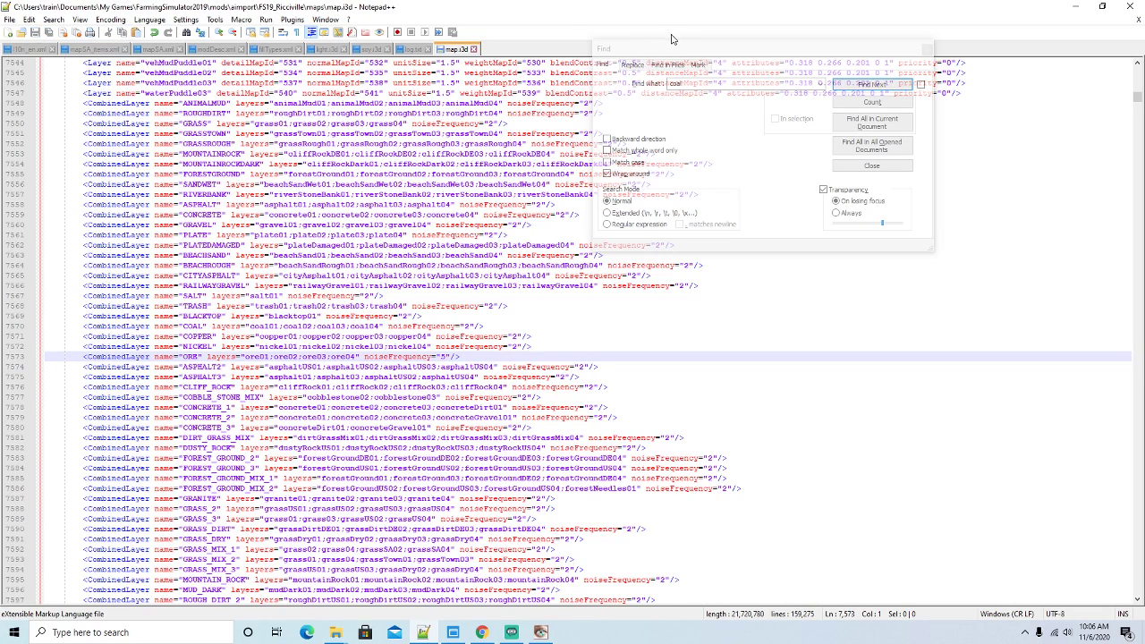
# Continue searching map.i3d for "coal" past the combined layers to check the coalMine01 transform groups
pyautogui.click(787, 41)
pyautogui.click(841, 89)
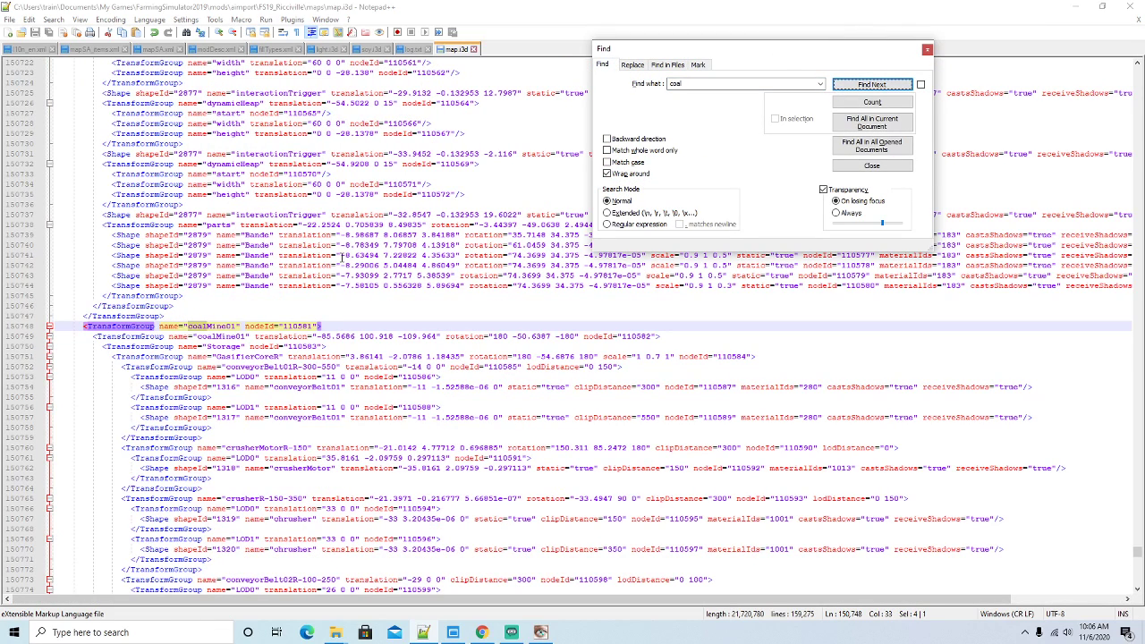
pyautogui.click(855, 85)
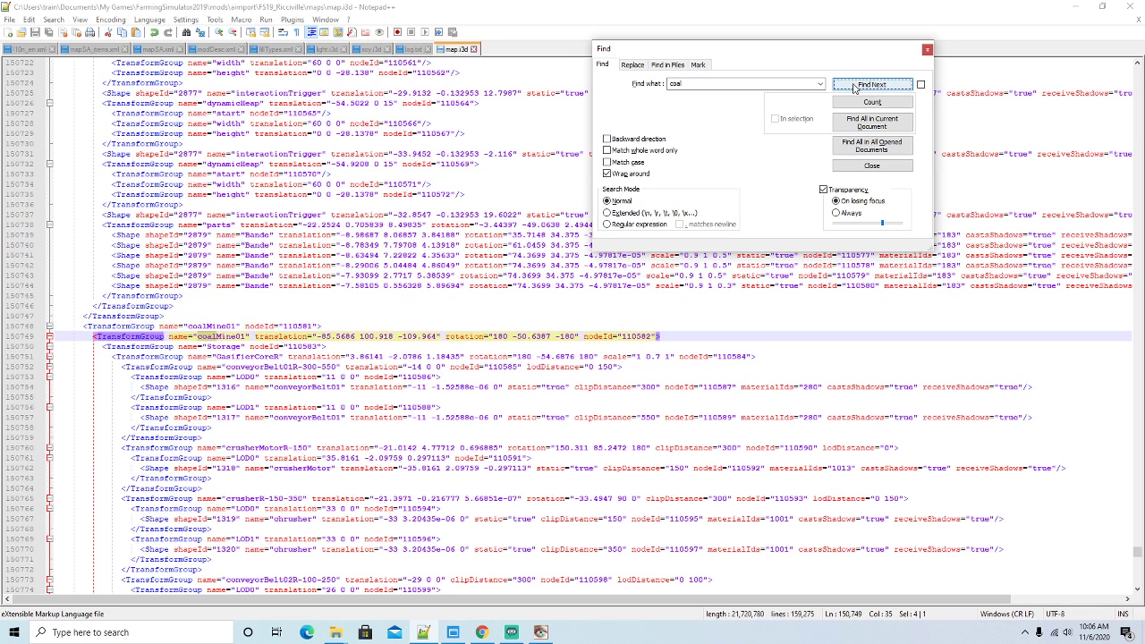
pyautogui.click(855, 85)
pyautogui.click(854, 85)
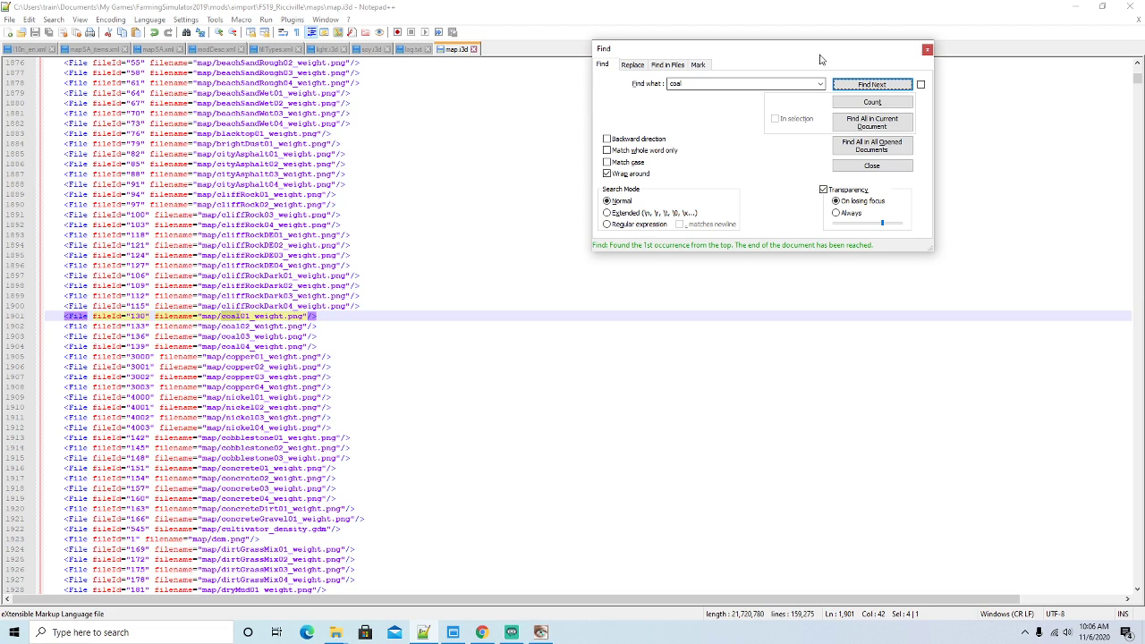
# Step through the "coal" matches in the Files section to check the texture file entries
pyautogui.click(850, 87)
pyautogui.click(851, 86)
pyautogui.click(851, 87)
pyautogui.click(850, 87)
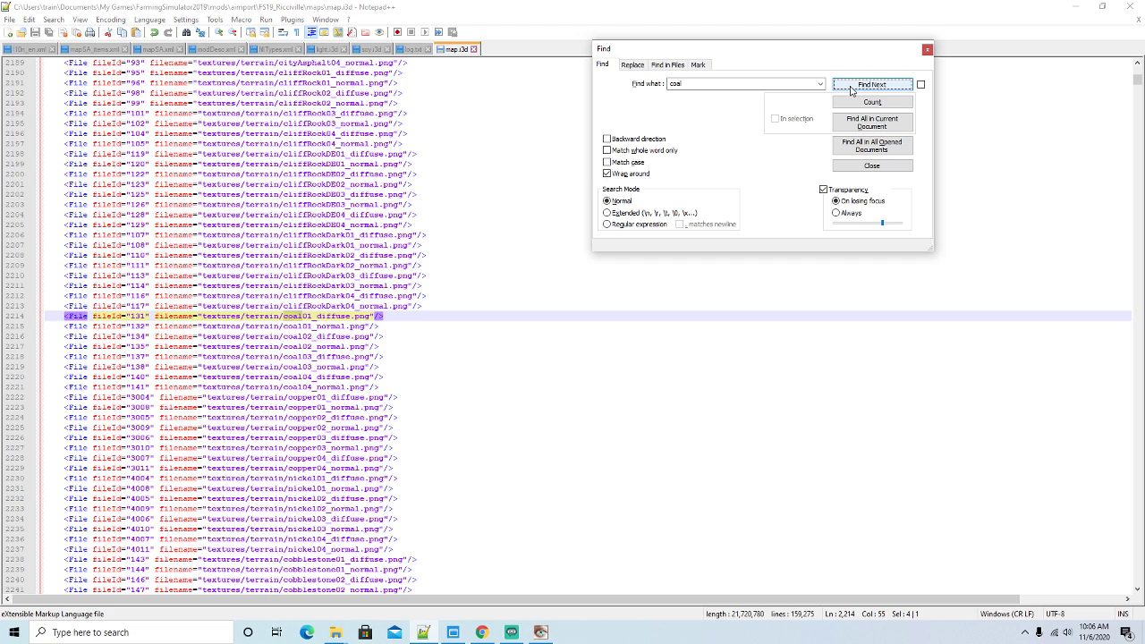
pyautogui.click(851, 87)
pyautogui.click(851, 87)
pyautogui.click(851, 87)
pyautogui.click(851, 87)
pyautogui.click(851, 87)
pyautogui.click(851, 87)
pyautogui.click(851, 87)
pyautogui.click(851, 87)
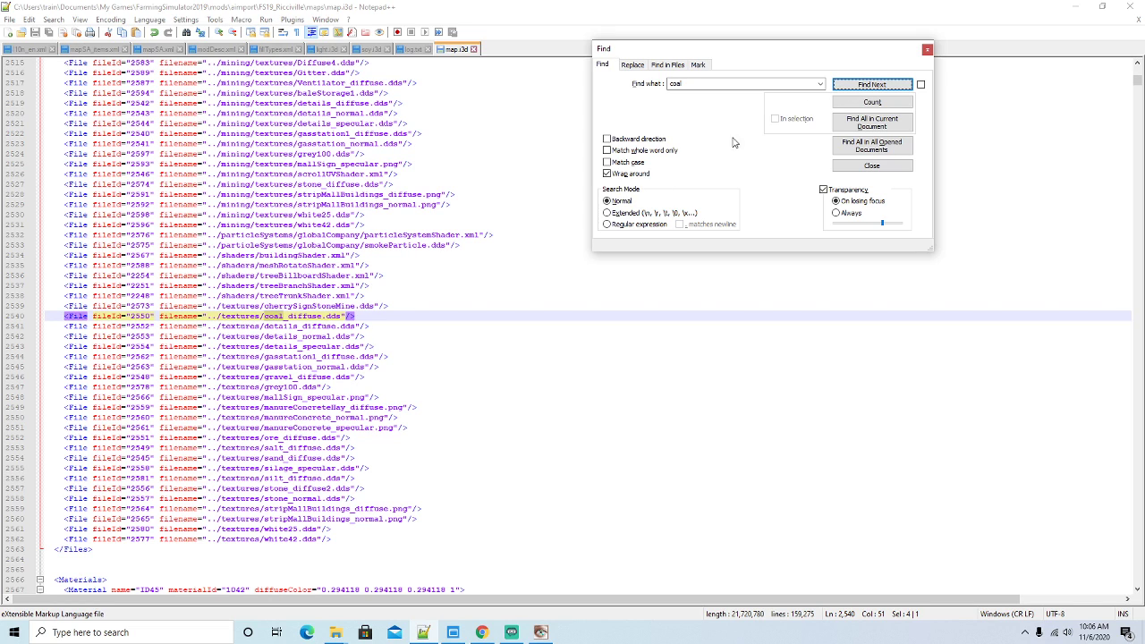
# Step through the "coal" matches in the Layer and CombinedLayer entries to check the copper and nickel additions
pyautogui.click(845, 86)
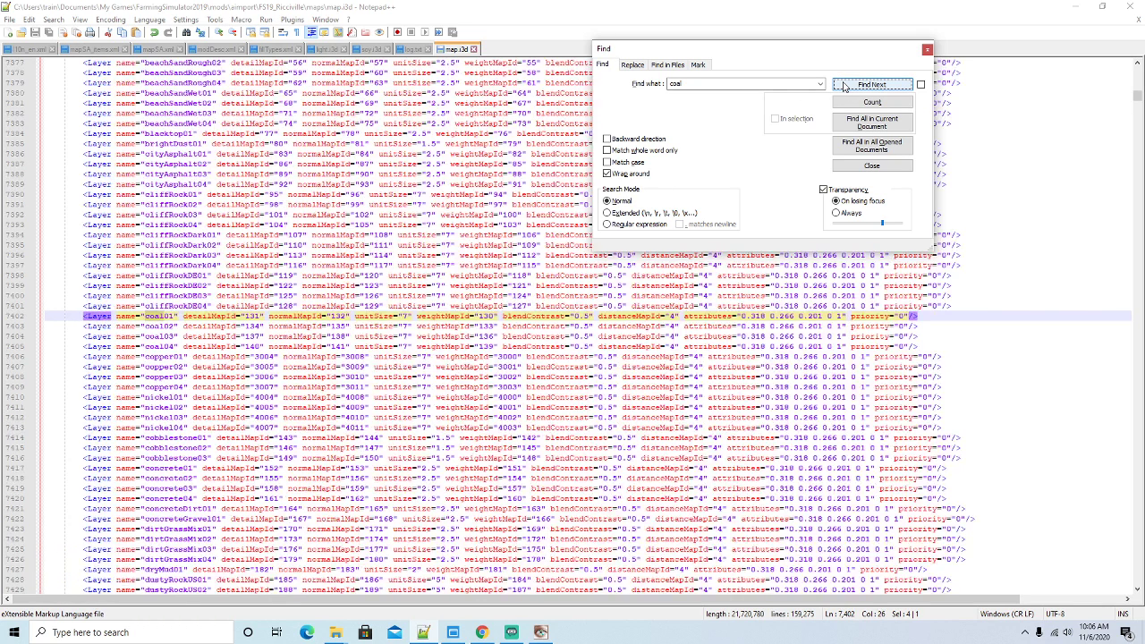
pyautogui.click(844, 86)
pyautogui.click(845, 86)
pyautogui.click(844, 86)
pyautogui.click(844, 86)
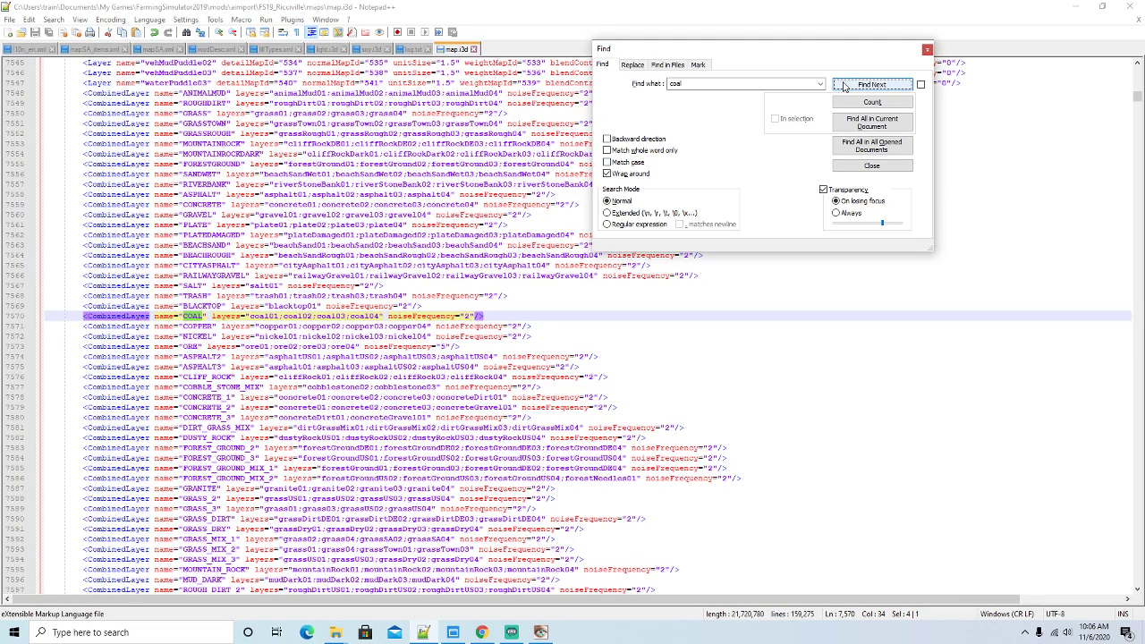
pyautogui.click(844, 86)
pyautogui.click(844, 86)
pyautogui.click(844, 86)
pyautogui.click(844, 86)
pyautogui.click(844, 86)
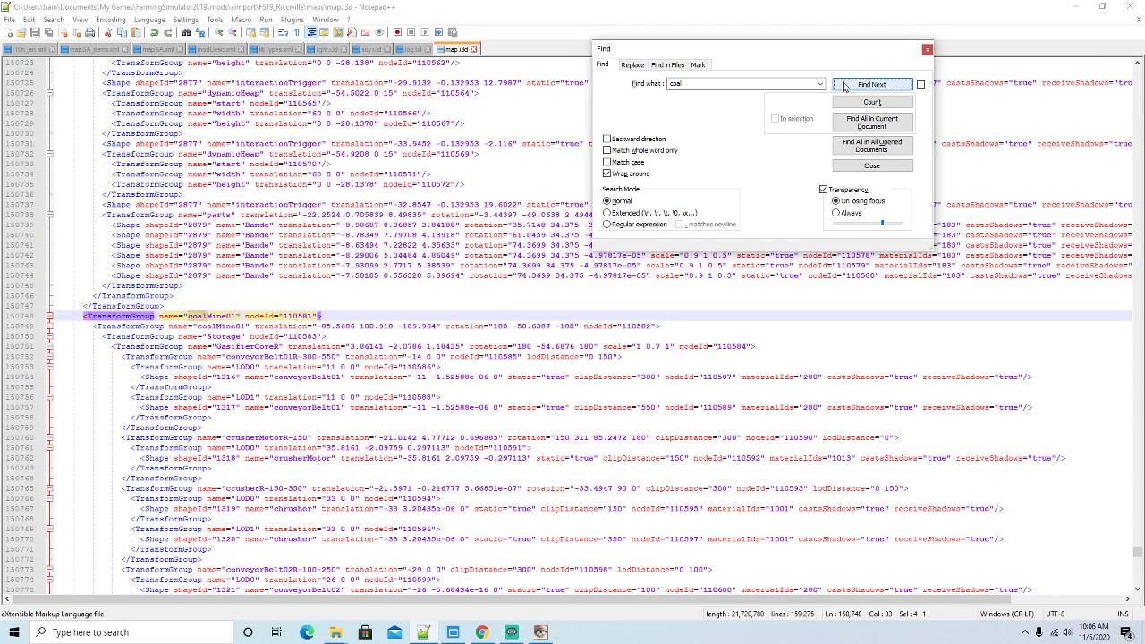
# Close the search and map.i3d, and examine the groundTypeMappings section of the Ricci Islands mapSA.xml
pyautogui.click(927, 50)
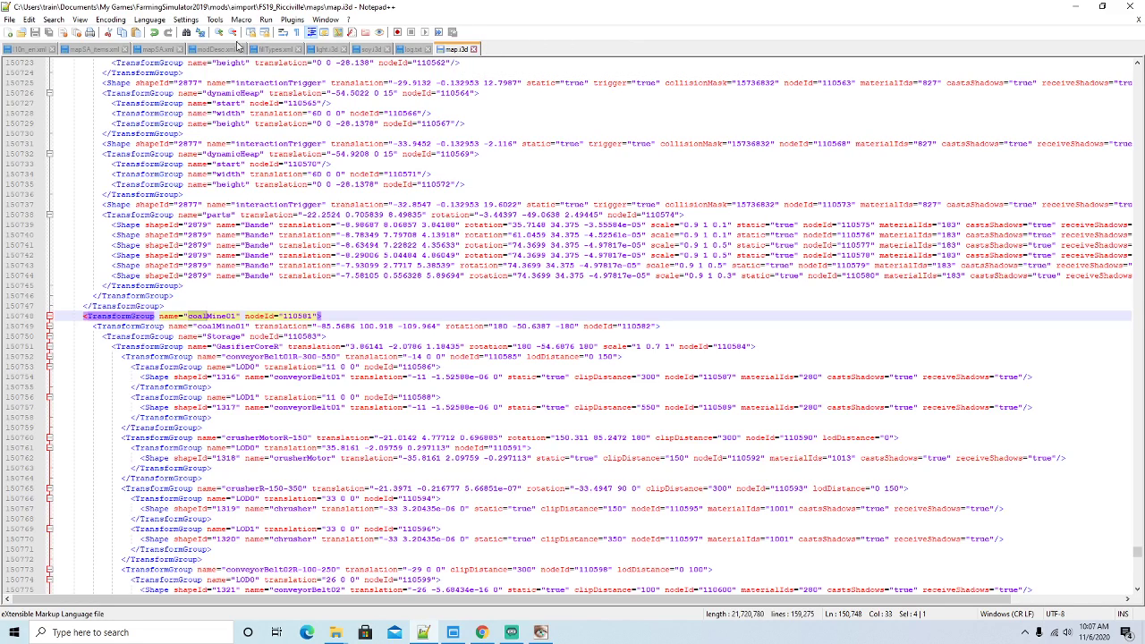
pyautogui.click(474, 50)
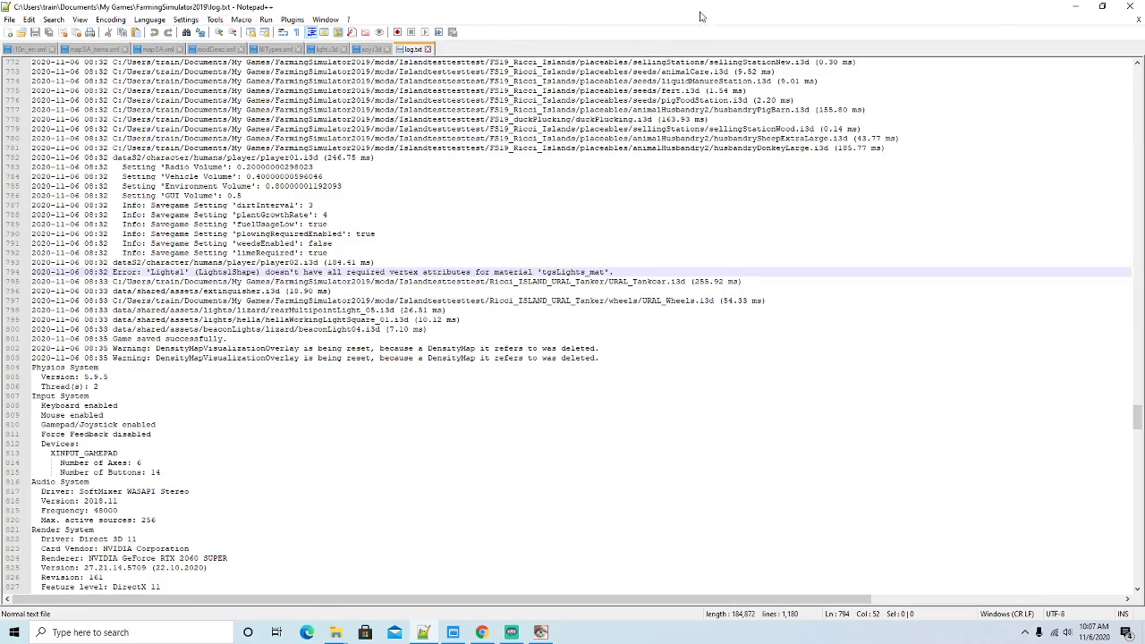
pyautogui.click(93, 49)
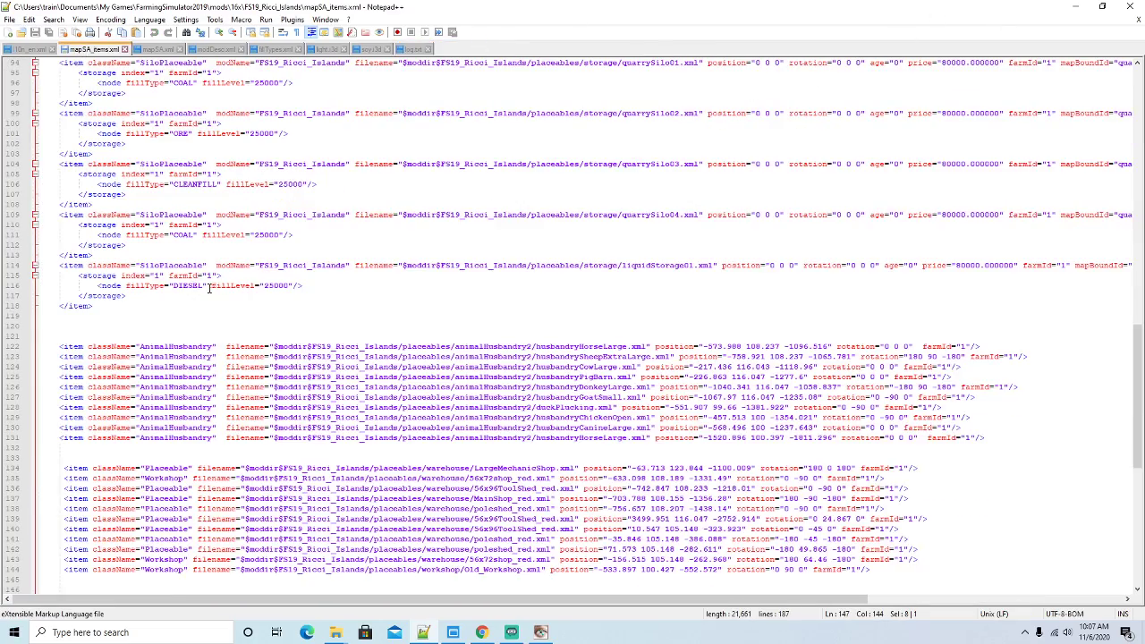
pyautogui.scroll(-14, 210, 284)
pyautogui.scroll(15, 230, 272)
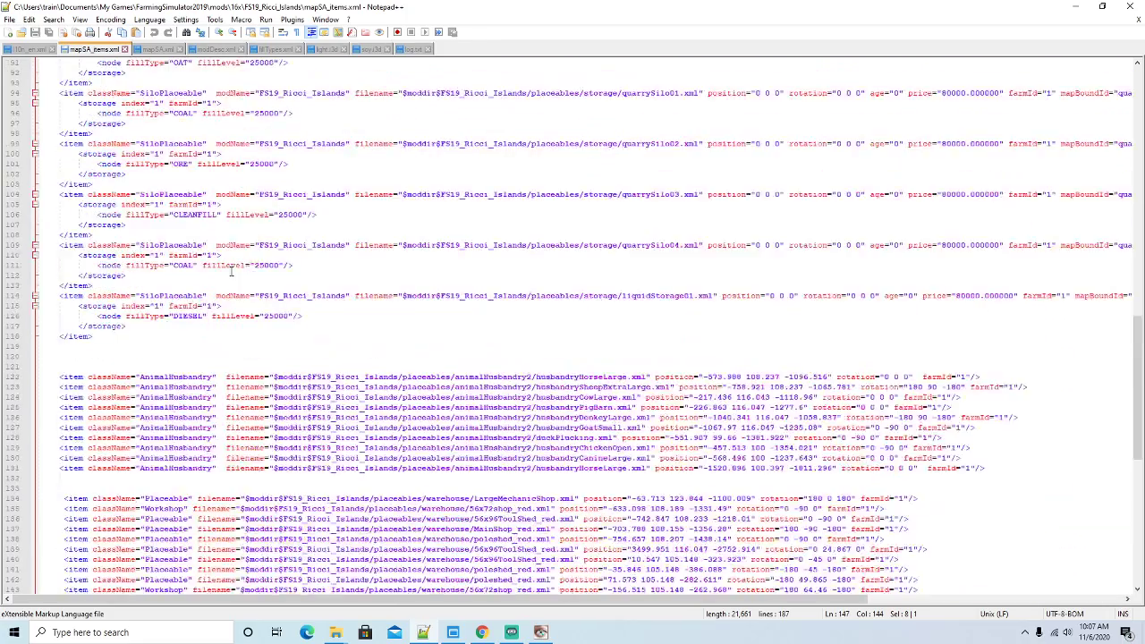
pyautogui.scroll(20, 231, 272)
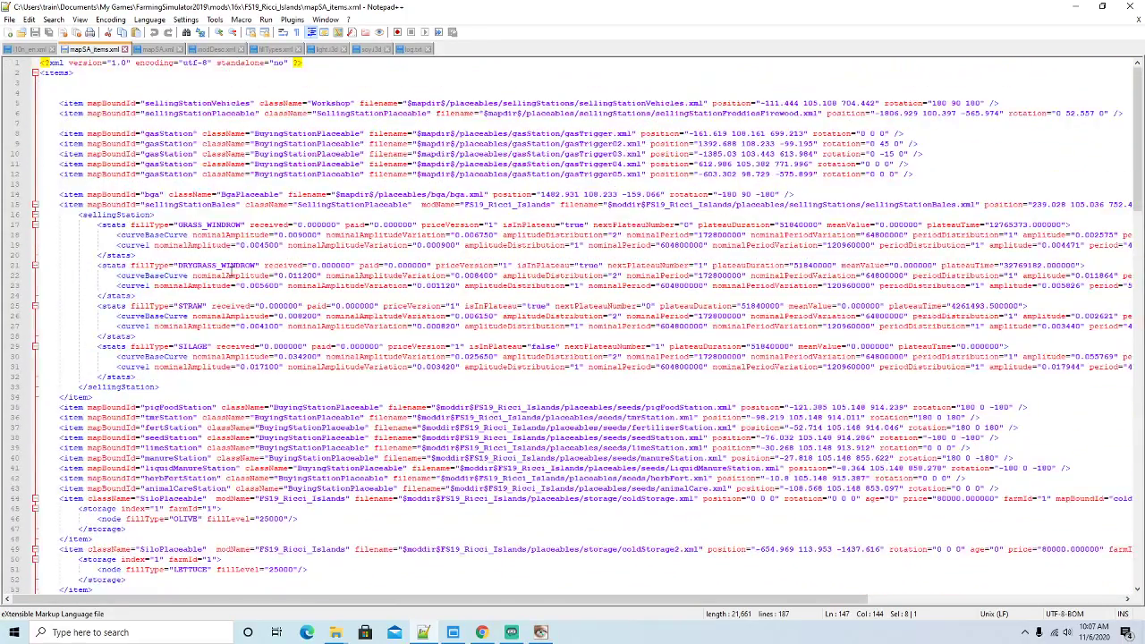
pyautogui.click(159, 49)
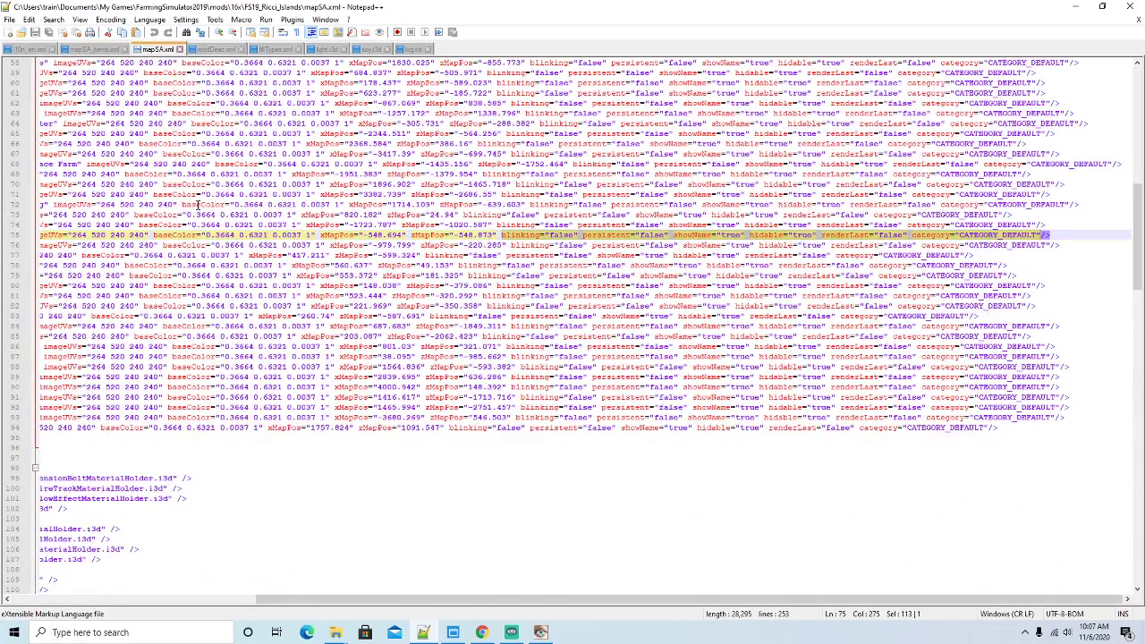
pyautogui.moveTo(348, 598); pyautogui.dragTo(105, 599)
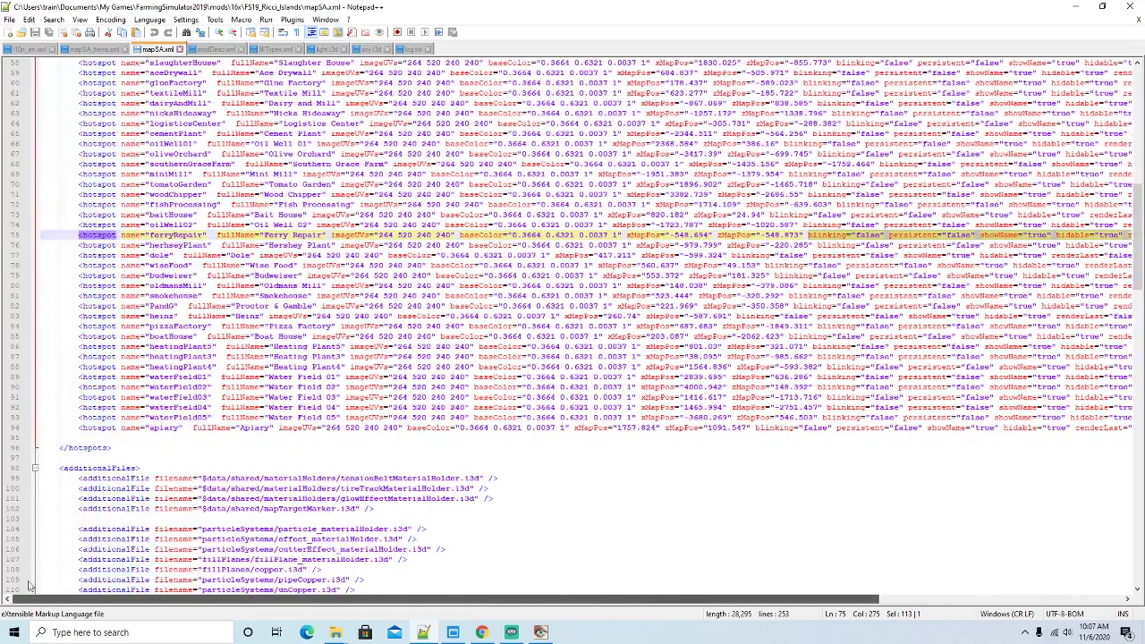
pyautogui.scroll(-20, 460, 413)
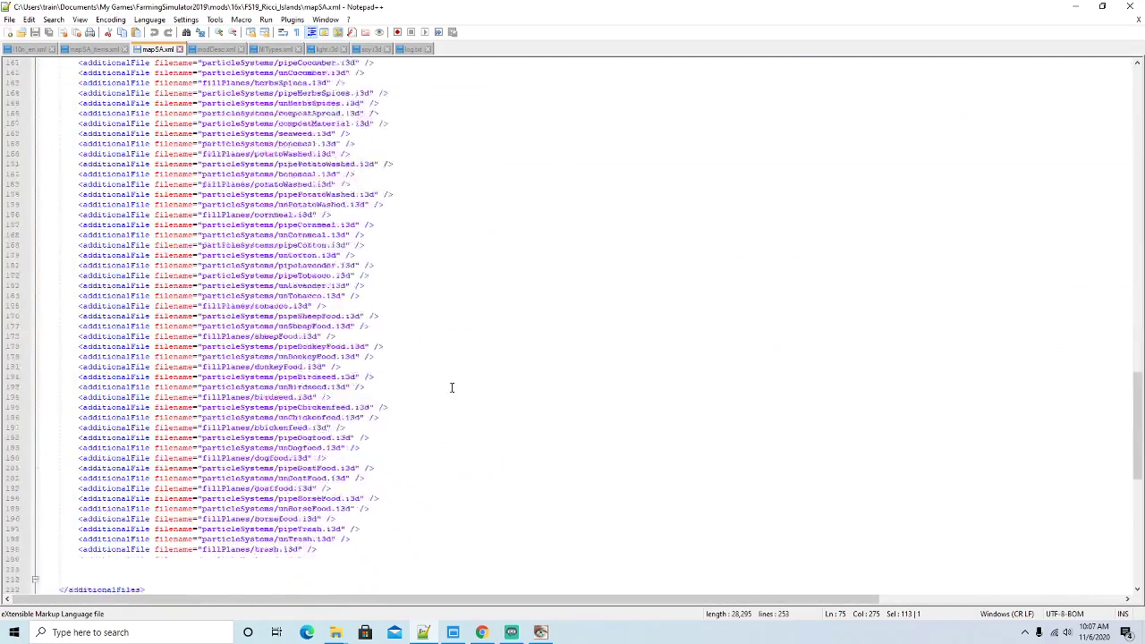
pyautogui.scroll(-2, 452, 386)
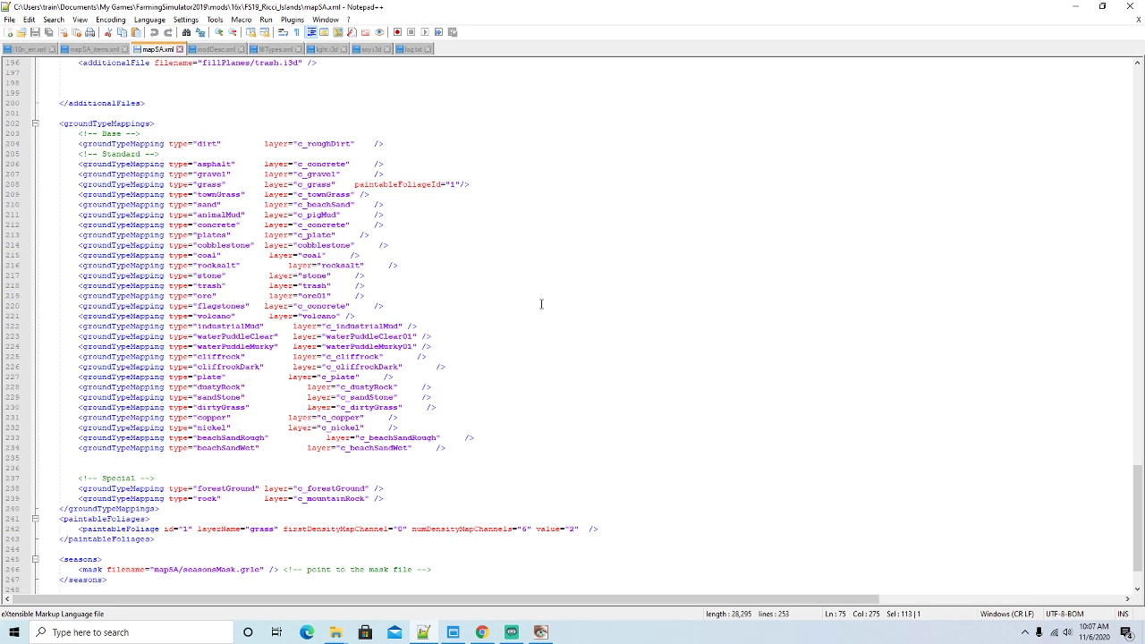
# Switch to File Explorer and open mapDE.xml from the FS19_Ricciville maps folder in Notepad++
pyautogui.click(1074, 7)
pyautogui.moveTo(540, 110); pyautogui.dragTo(582, 82)
pyautogui.click(415, 168)
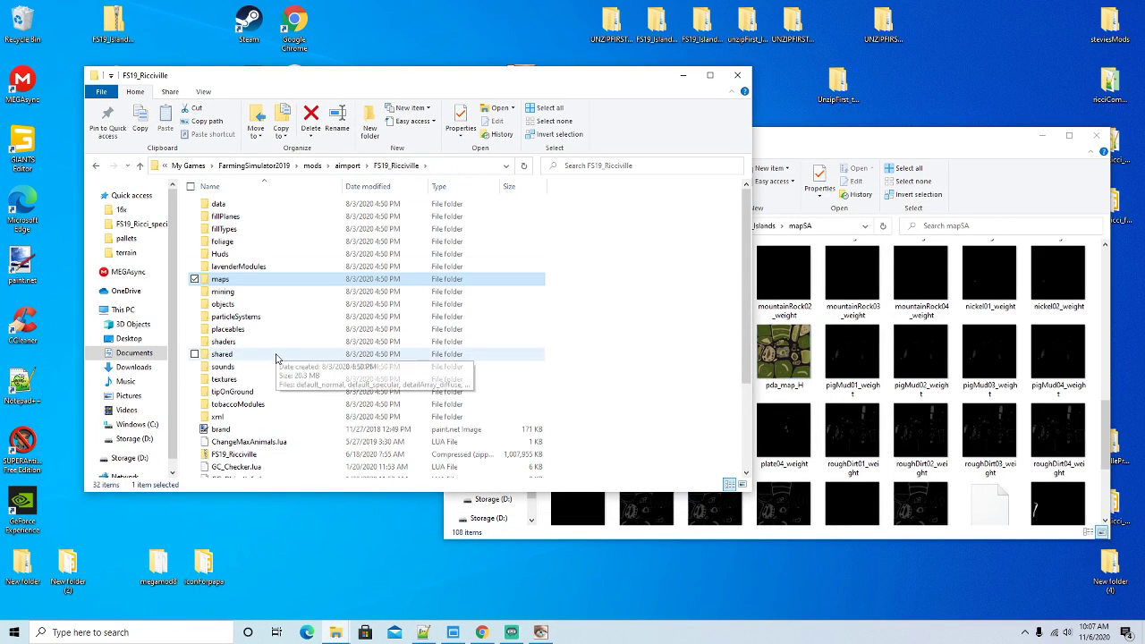
pyautogui.scroll(-3, 280, 353)
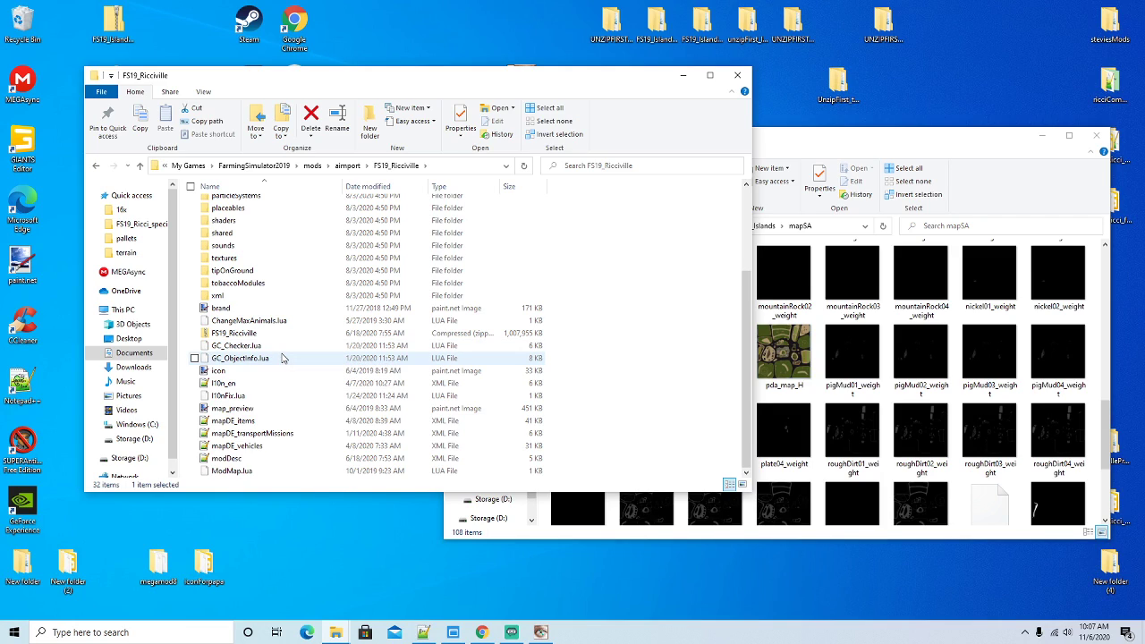
pyautogui.scroll(3, 242, 295)
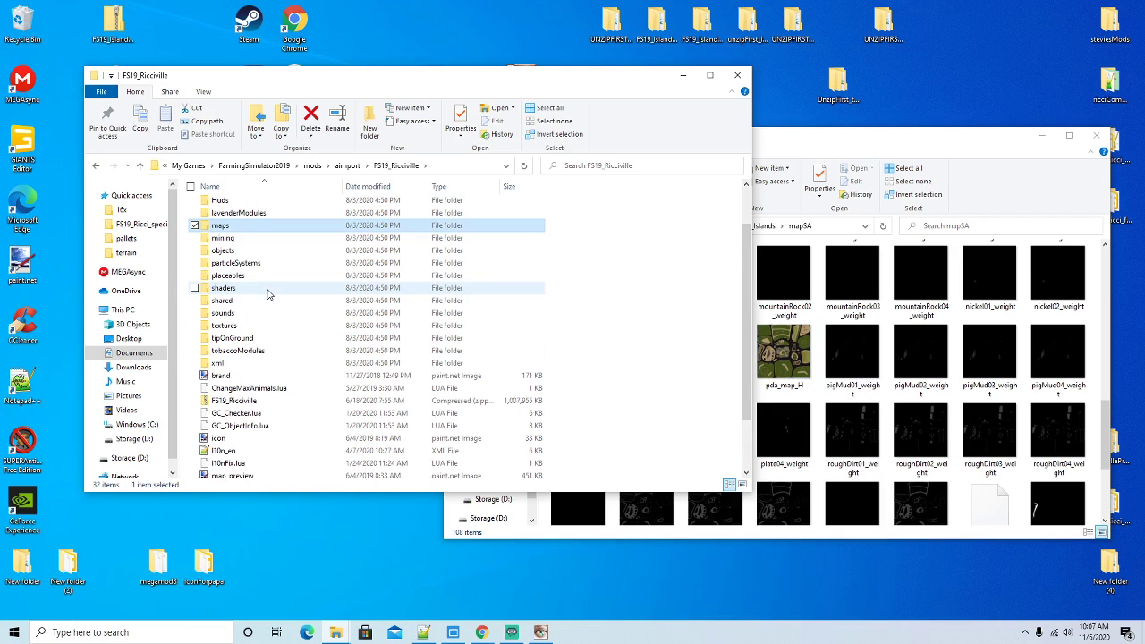
pyautogui.doubleClick(219, 229)
pyautogui.scroll(-4, 299, 320)
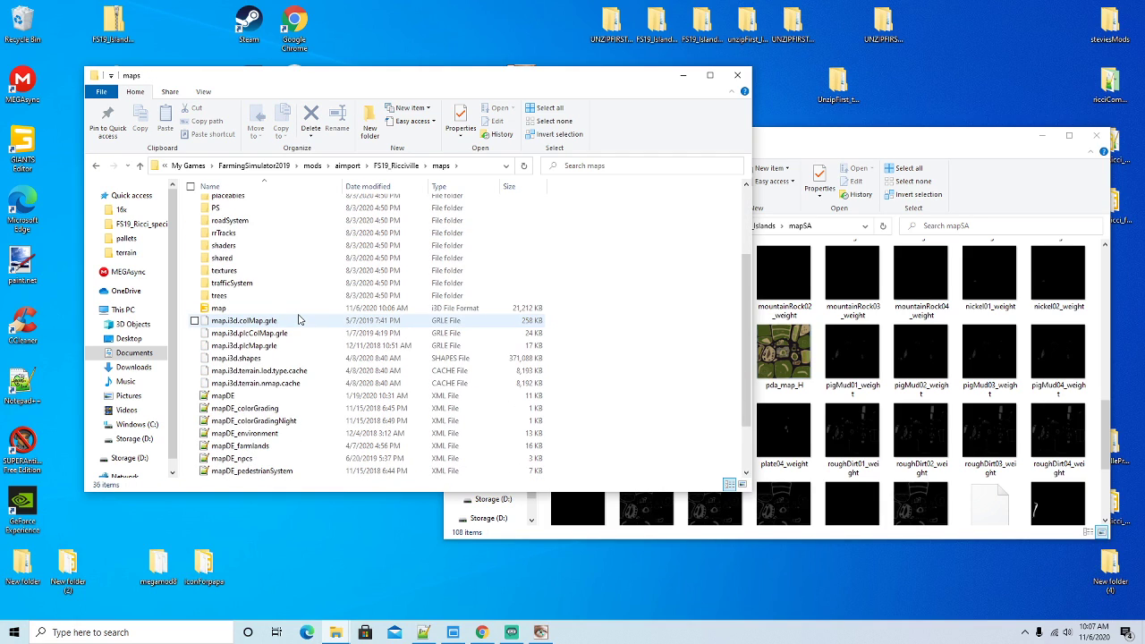
pyautogui.rightClick(224, 360)
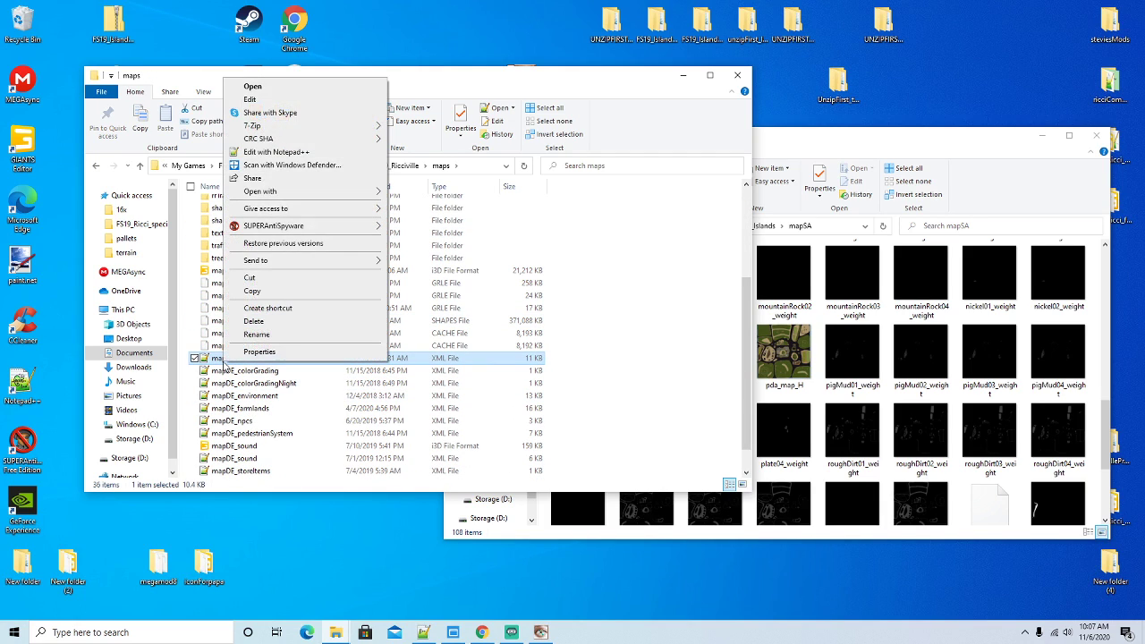
pyautogui.click(292, 154)
# Insert a copy of the coal groundTypeMapping line directly below the original in mapDE.xml
pyautogui.scroll(-8, 389, 275)
pyautogui.scroll(-20, 390, 276)
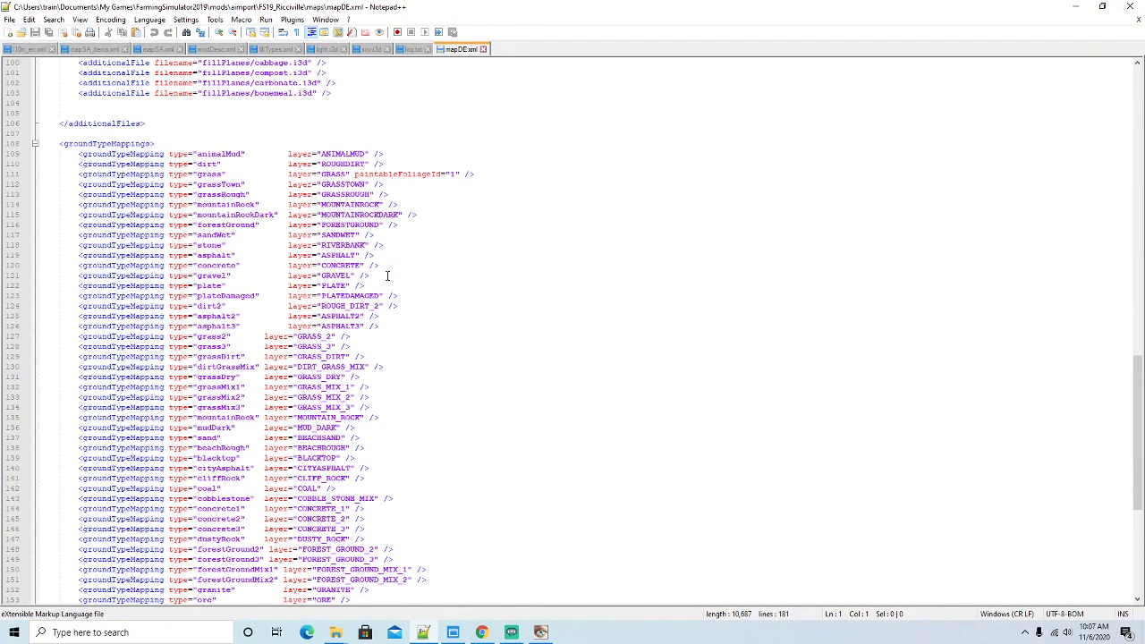
pyautogui.scroll(-2, 387, 276)
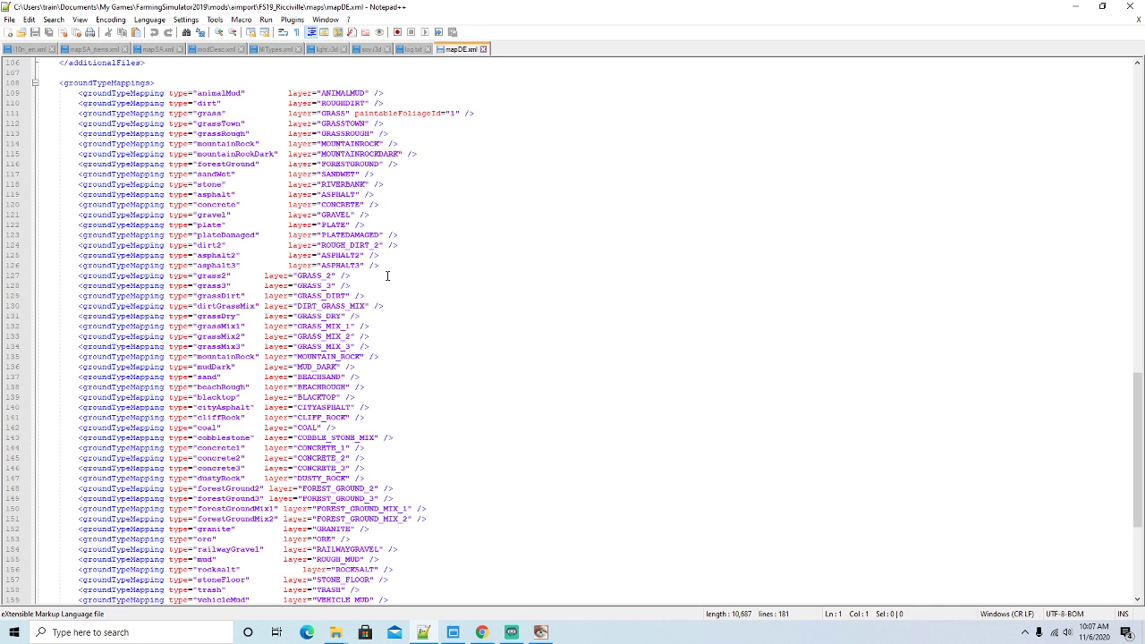
pyautogui.scroll(-1, 388, 276)
pyautogui.scroll(-1, 388, 276)
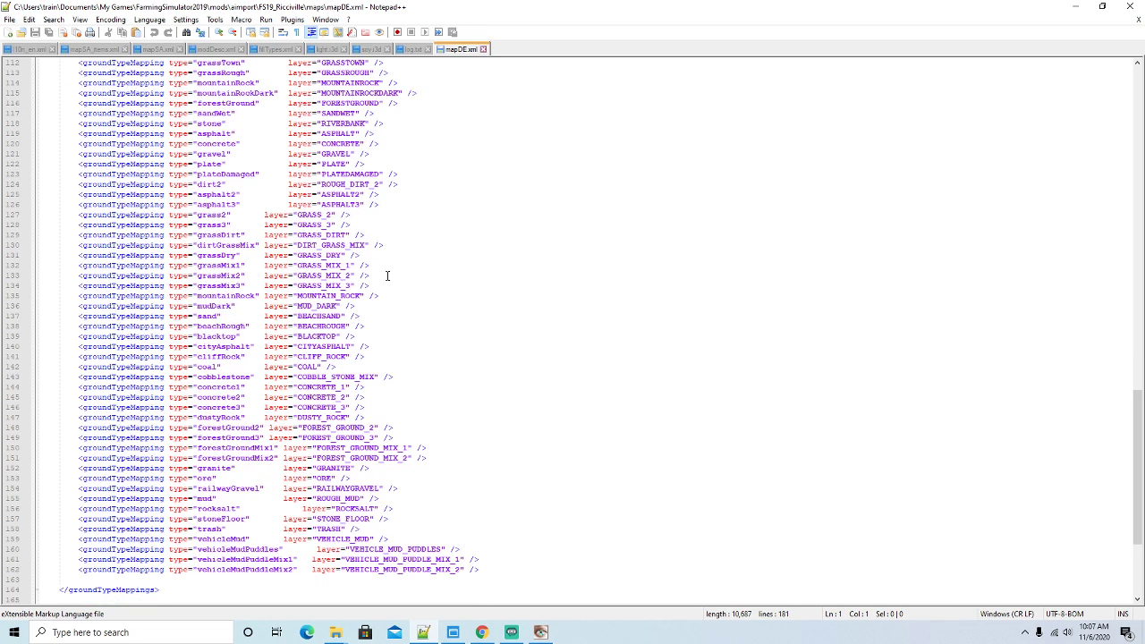
pyautogui.scroll(-1, 387, 276)
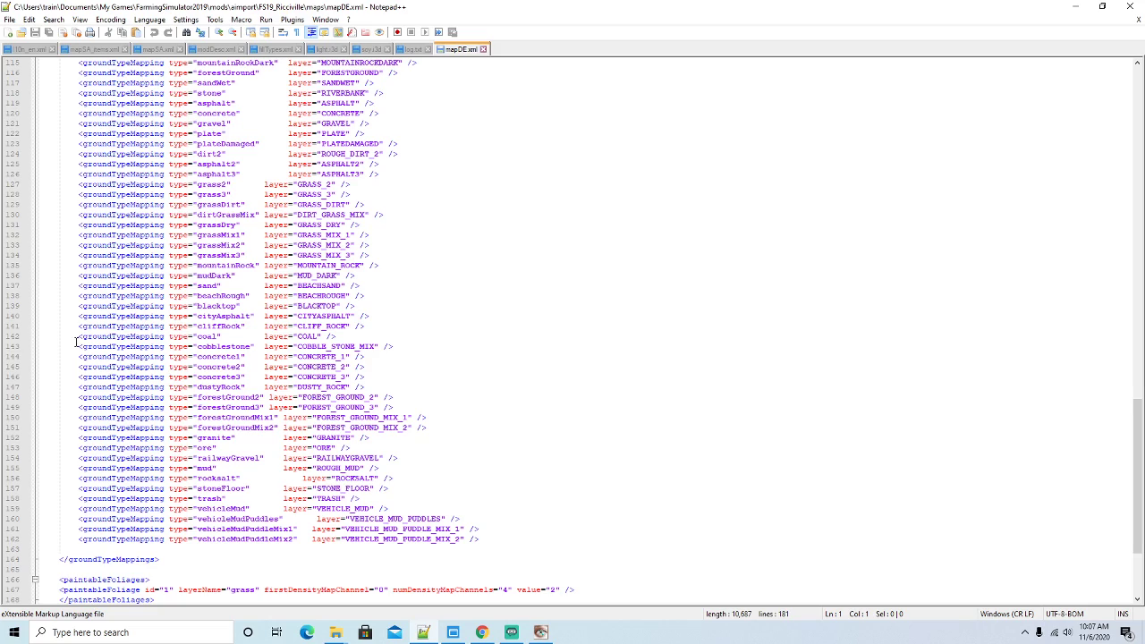
pyautogui.click(13, 341)
pyautogui.hotkey('ctrl', 'c')
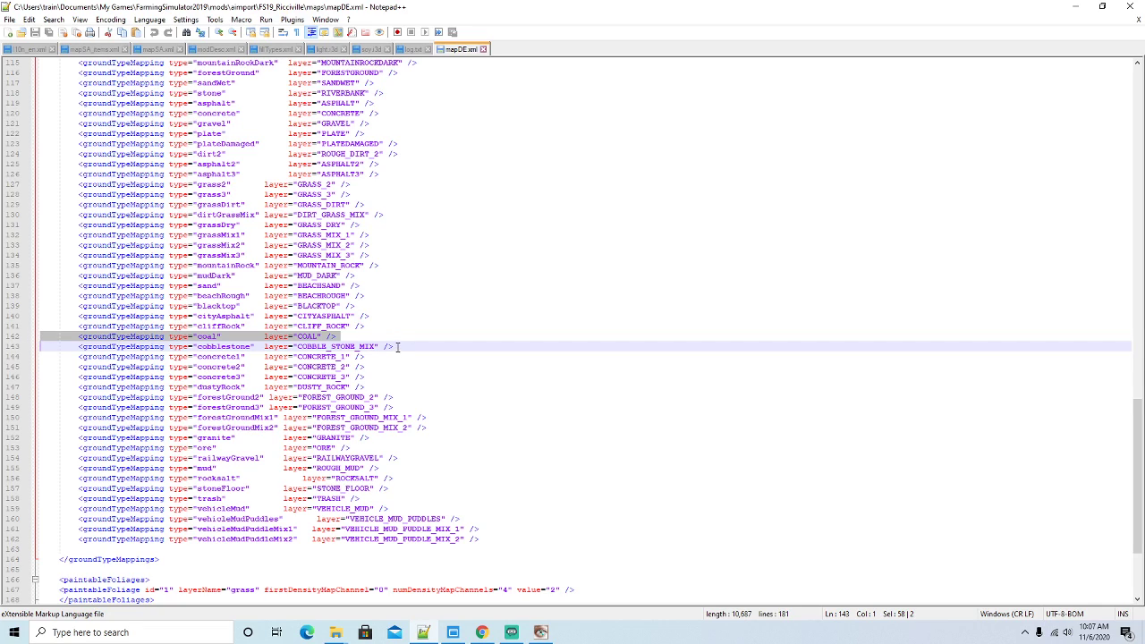
pyautogui.click(348, 336)
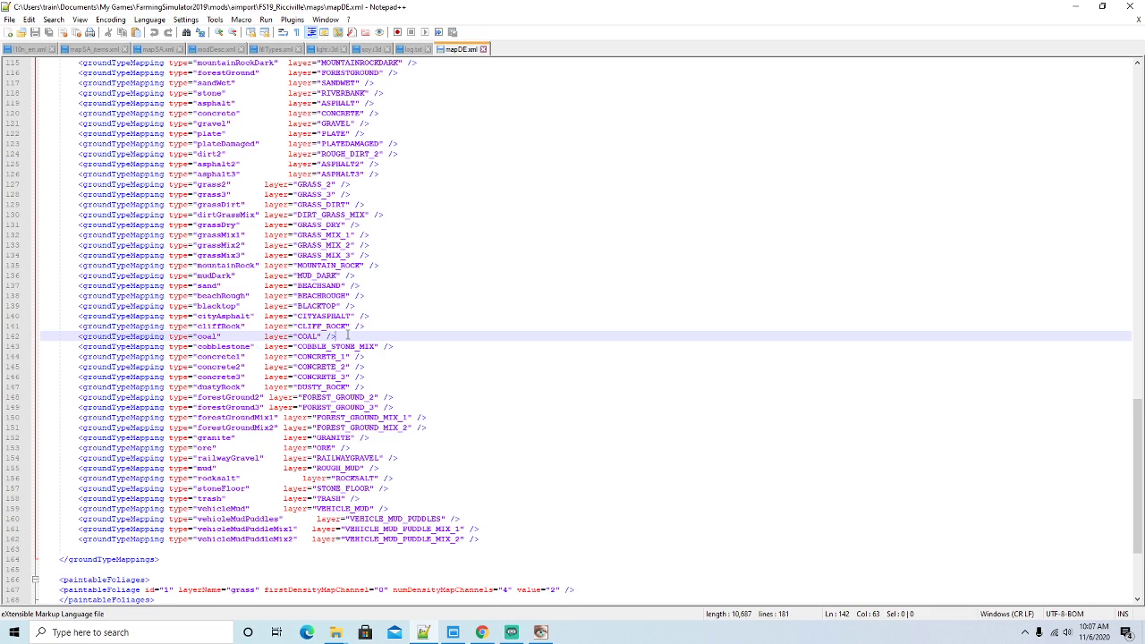
pyautogui.press('Return')
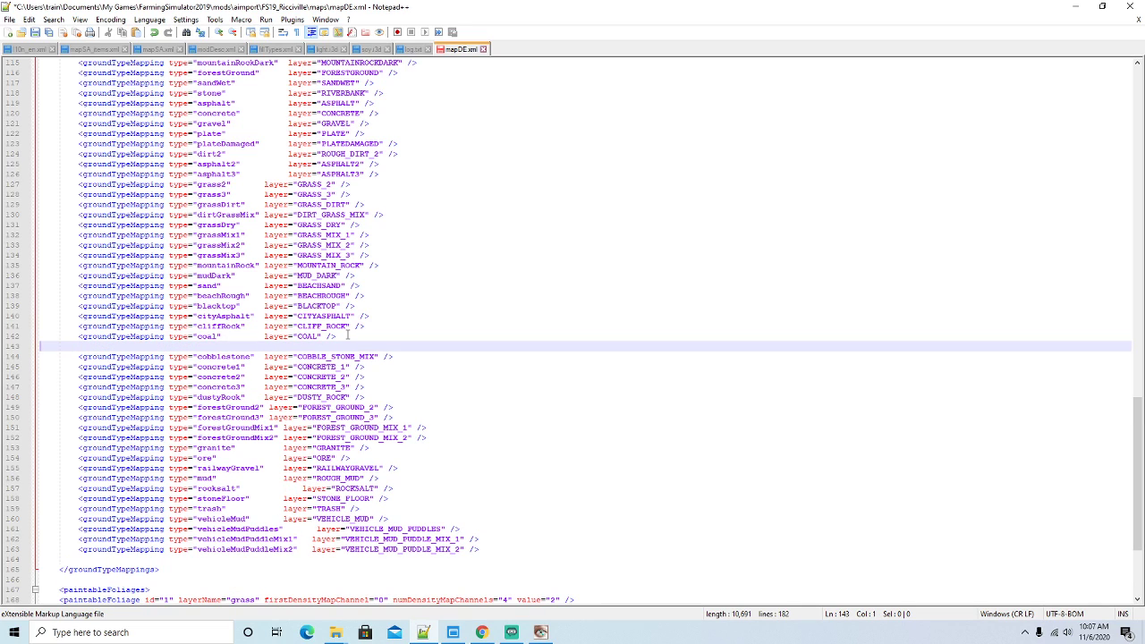
pyautogui.hotkey('ctrl', 'v')
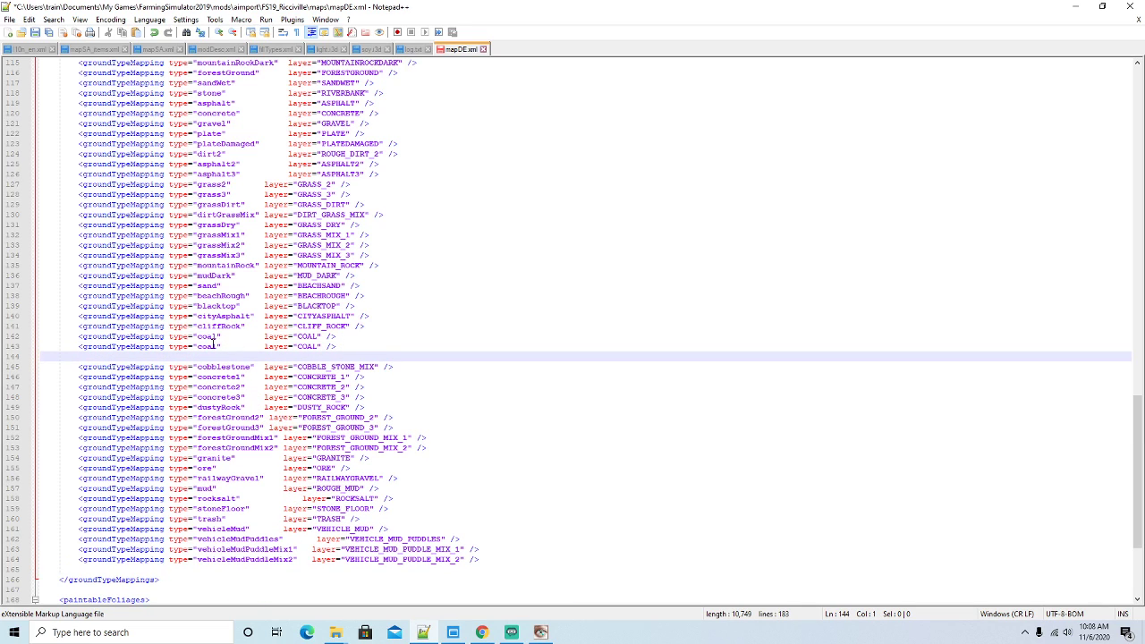
# Change the duplicated coal groundTypeMapping line to type "copper" with layer "COPPER"
pyautogui.click(218, 347)
pyautogui.press('BackSpace')
pyautogui.press('BackSpace')
pyautogui.press('BackSpace')
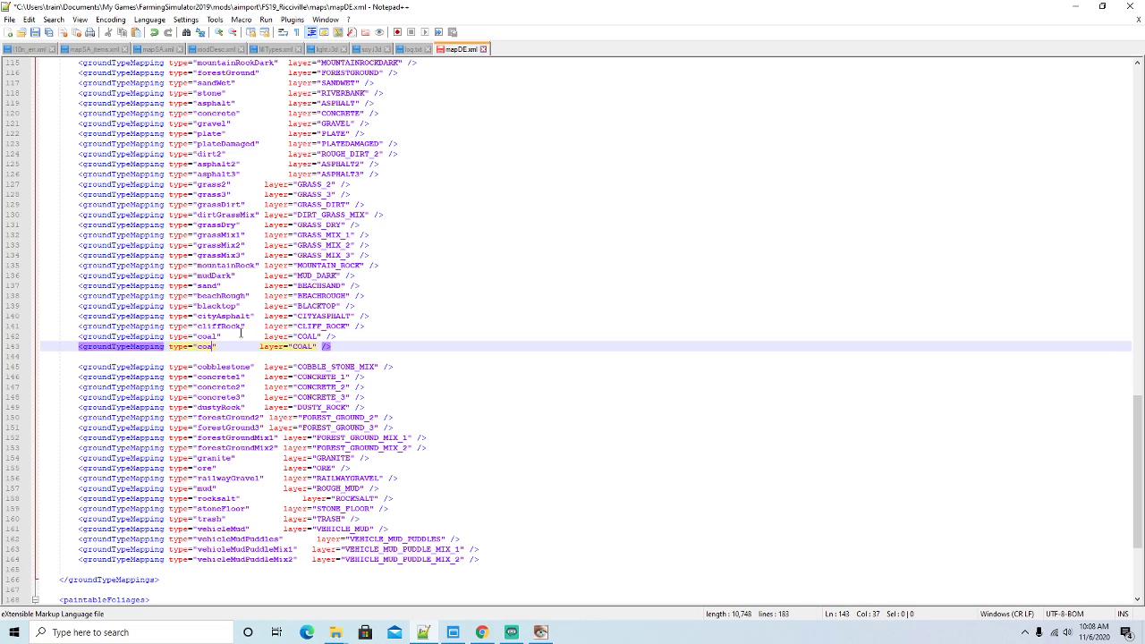
pyautogui.write('opper')
pyautogui.click(329, 346)
pyautogui.press('BackSpace')
pyautogui.press('BackSpace')
pyautogui.write('PPER')
# Insert another copy of the coal mapping below the copper line and change it to type "nickel" with layer "NICKEL"
pyautogui.click(41, 357)
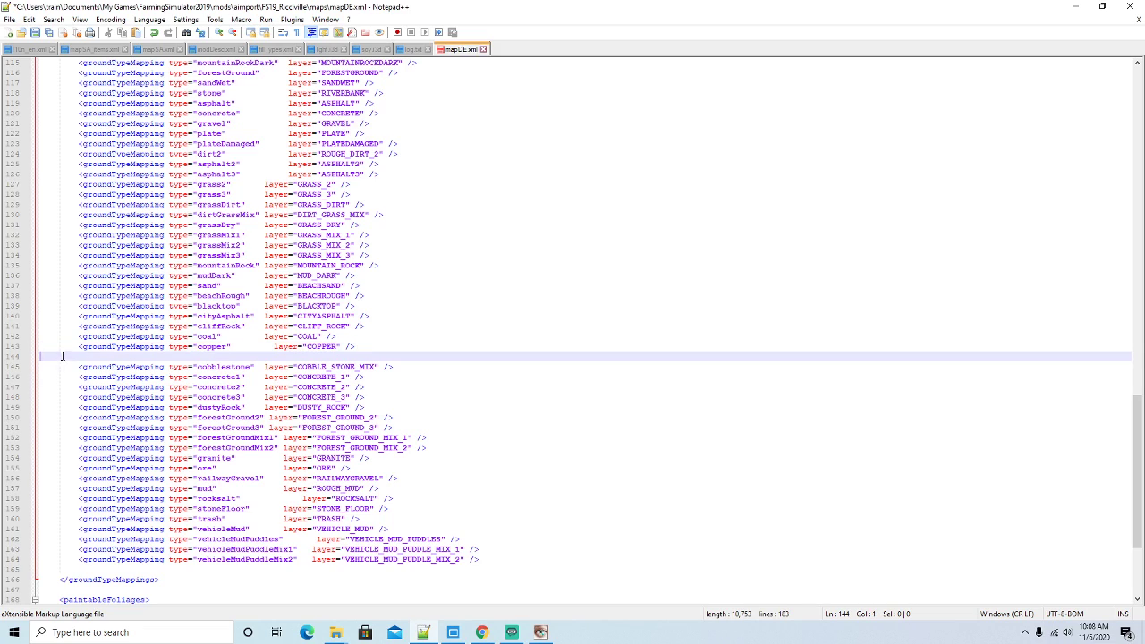
pyautogui.hotkey('ctrl', 'v')
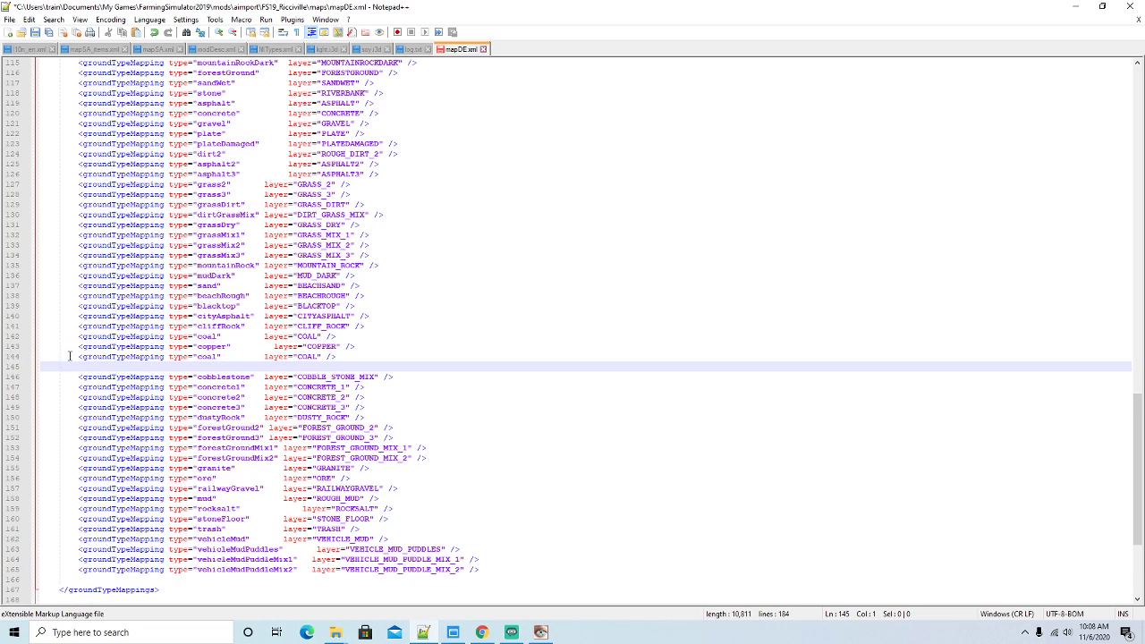
pyautogui.click(218, 357)
pyautogui.press('BackSpace')
pyautogui.press('BackSpace')
pyautogui.press('BackSpace')
pyautogui.press('BackSpace')
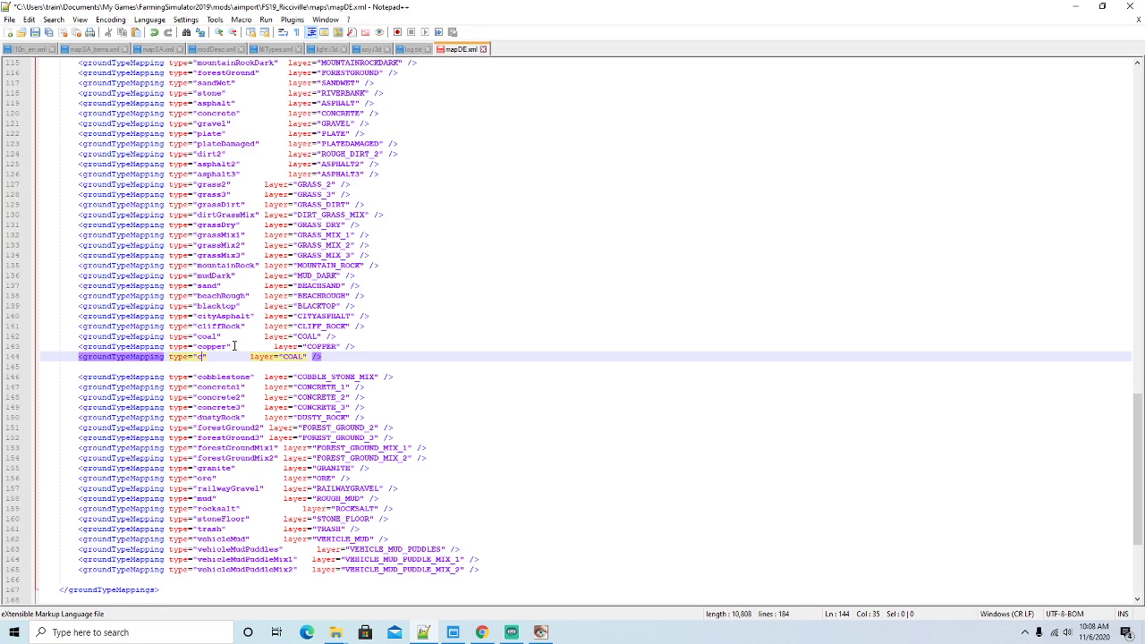
pyautogui.write('nickel')
pyautogui.press('BackSpace')
pyautogui.press('BackSpace')
pyautogui.press('BackSpace')
pyautogui.press('BackSpace')
pyautogui.write('NICKEL')
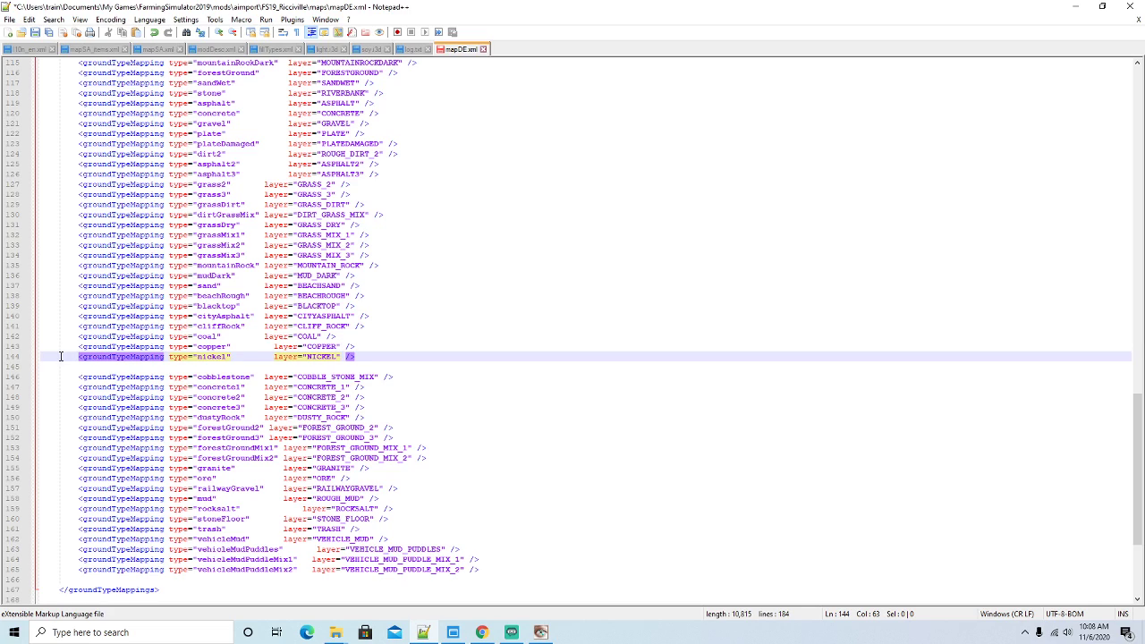
# Delete the empty line below the nickel mapping and save mapDE.xml
pyautogui.click(12, 367)
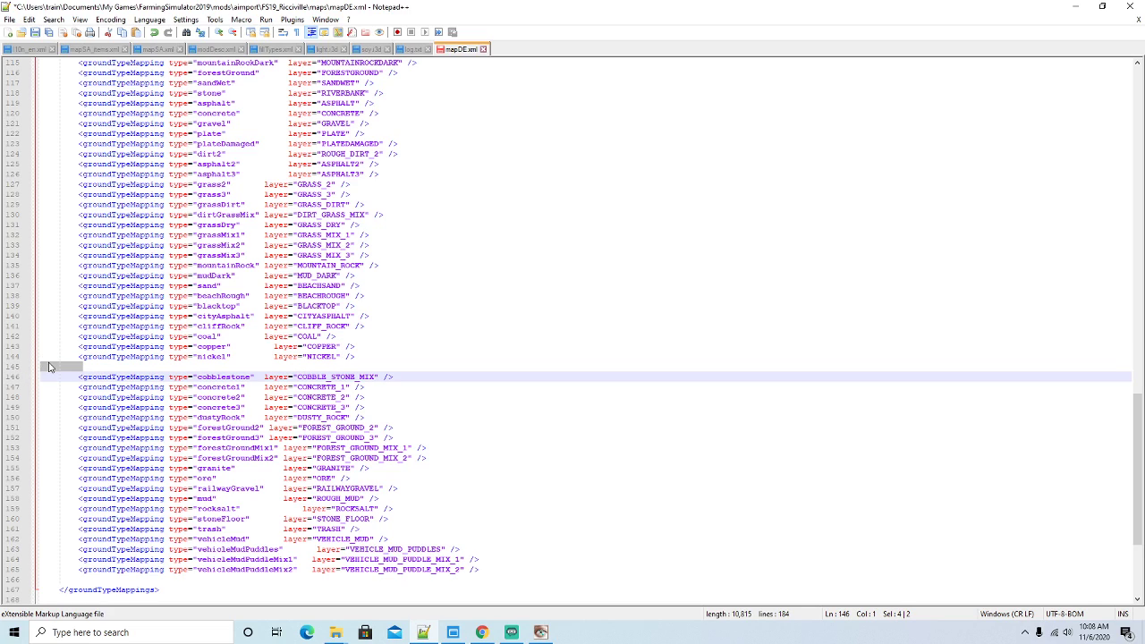
pyautogui.press('Delete')
pyautogui.click(35, 33)
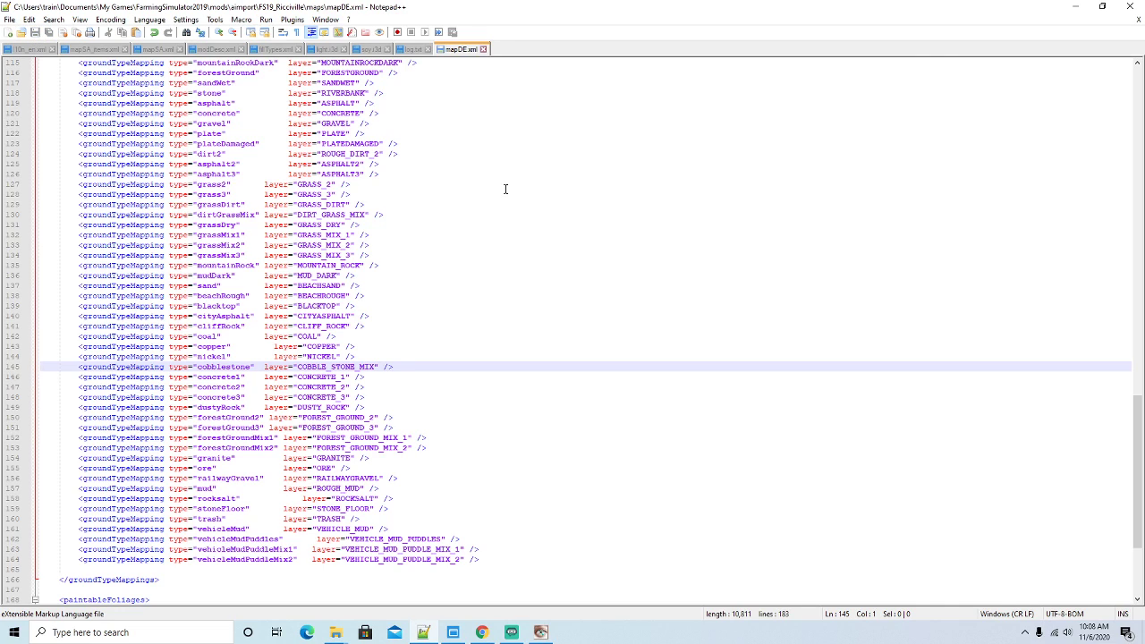
# Search mapDE.xml for further "coal" entries, and close the search
pyautogui.hotkey('ctrl', 'f')
pyautogui.click(861, 86)
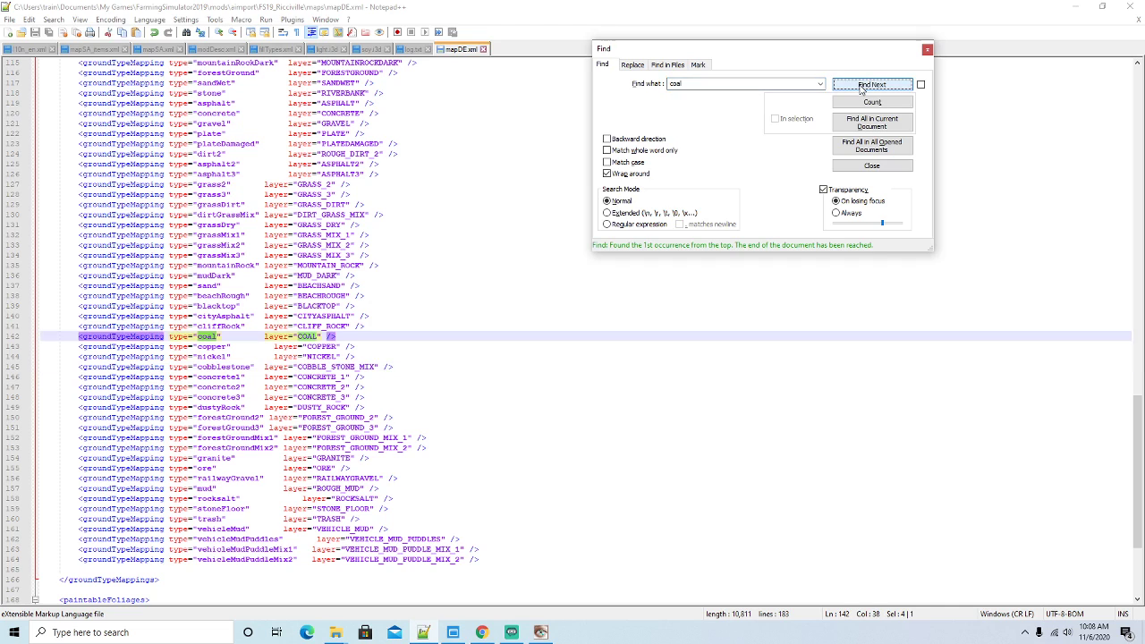
pyautogui.click(927, 50)
# Switch to File Explorer and arrange the Ricciville maps and Ricci Islands mapSA windows side by side
pyautogui.click(1074, 7)
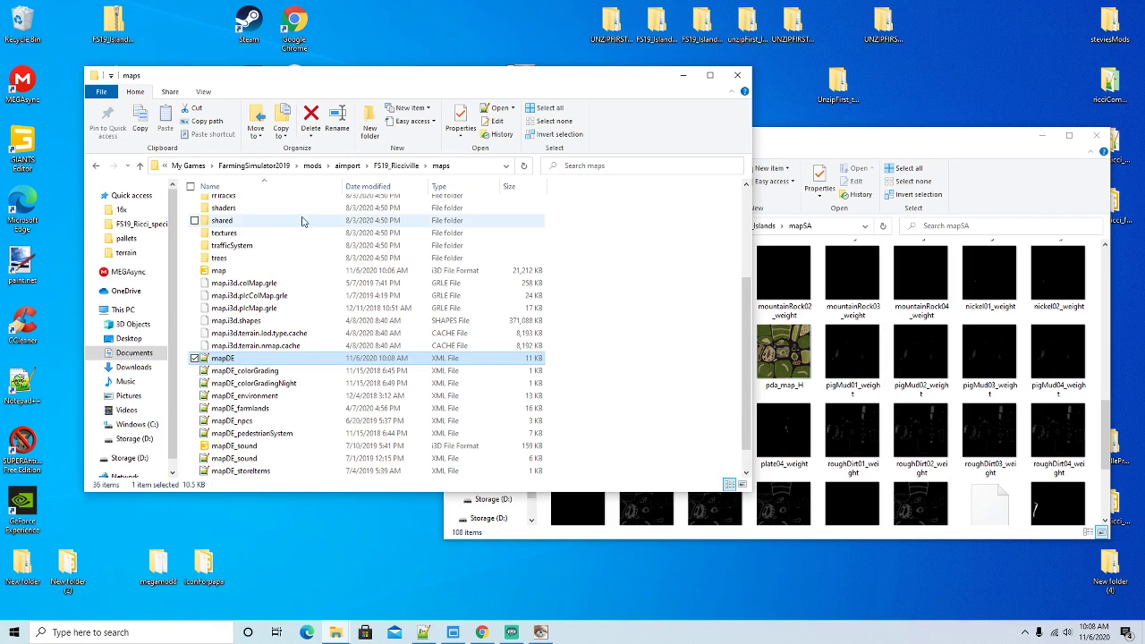
pyautogui.moveTo(331, 85); pyautogui.dragTo(278, 88)
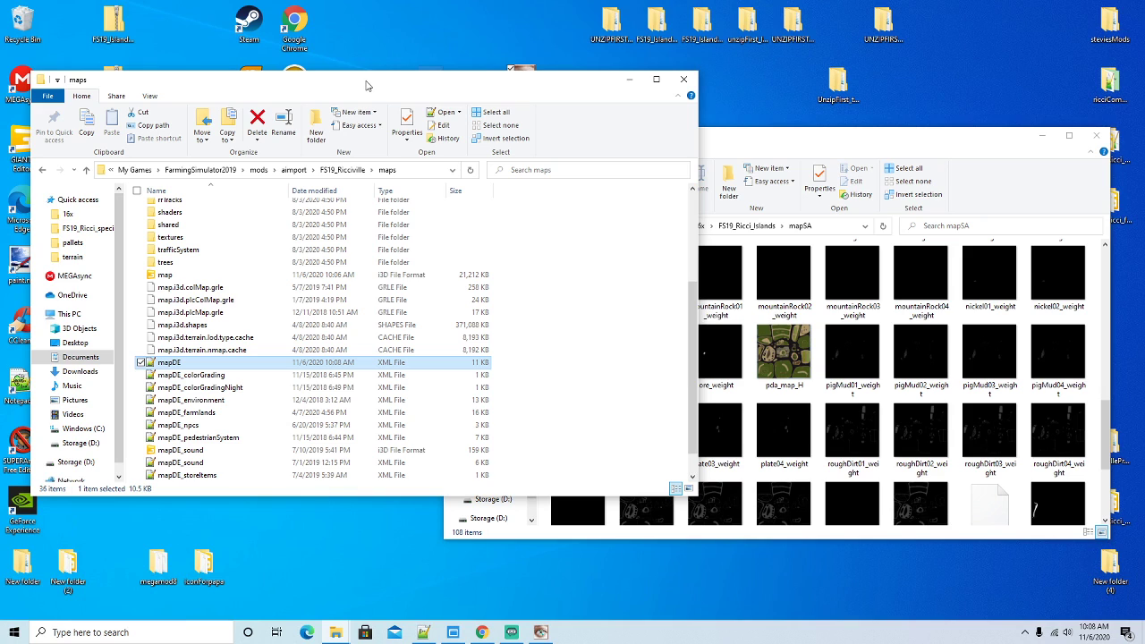
pyautogui.moveTo(365, 83); pyautogui.dragTo(356, 75)
pyautogui.click(756, 144)
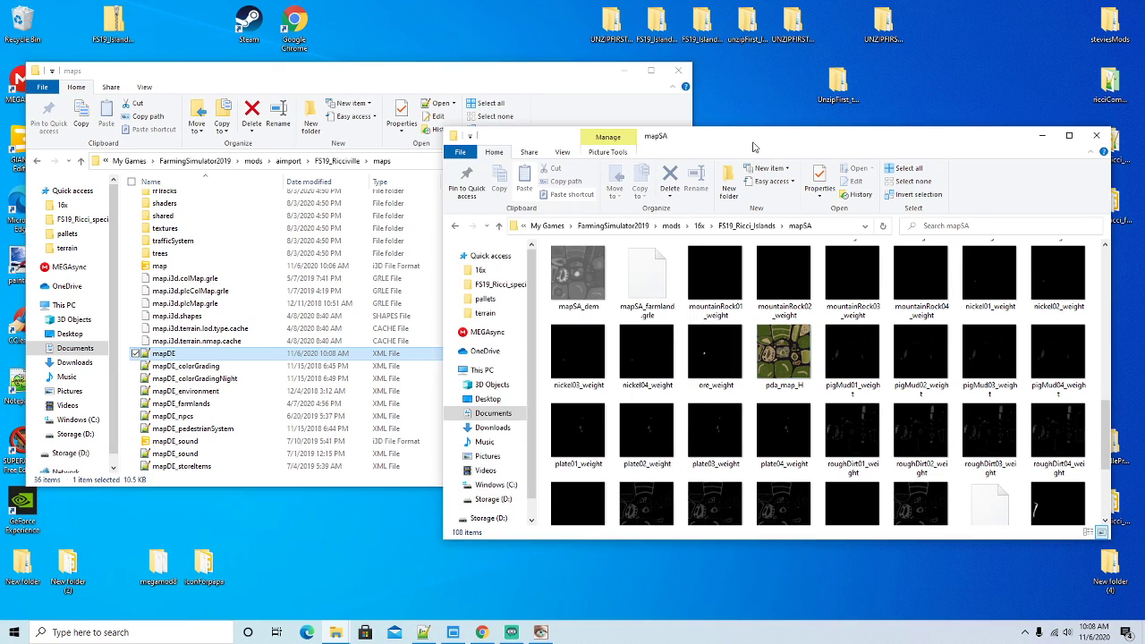
pyautogui.moveTo(741, 143); pyautogui.dragTo(726, 96)
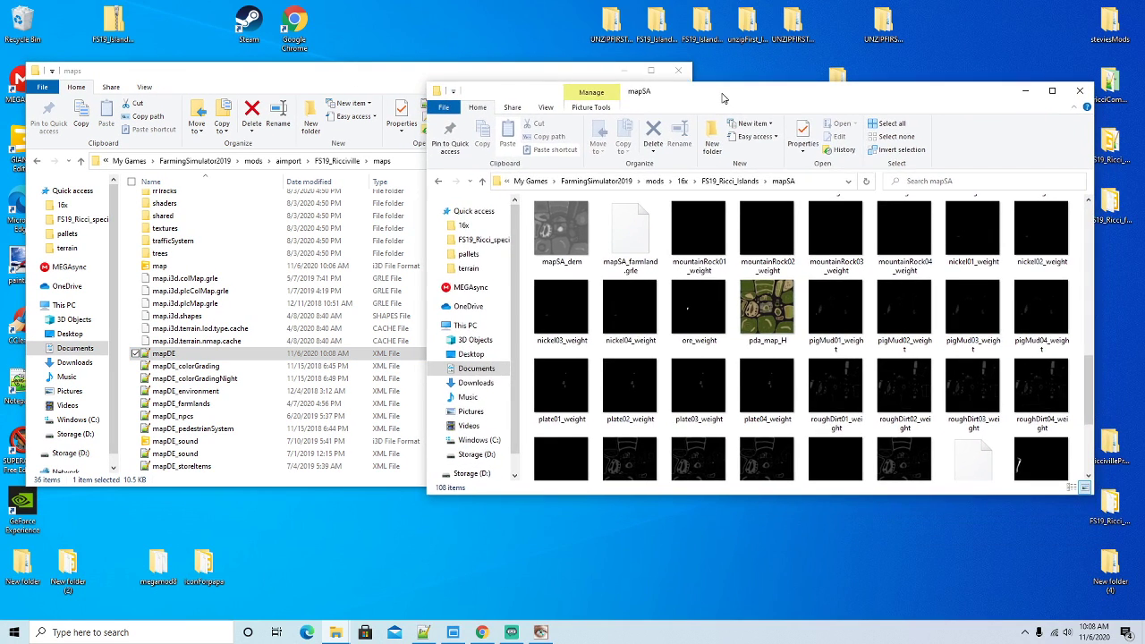
# Open the fillPlanes folder of FS19_Ricci_Islands and locate the copper files
pyautogui.click(730, 180)
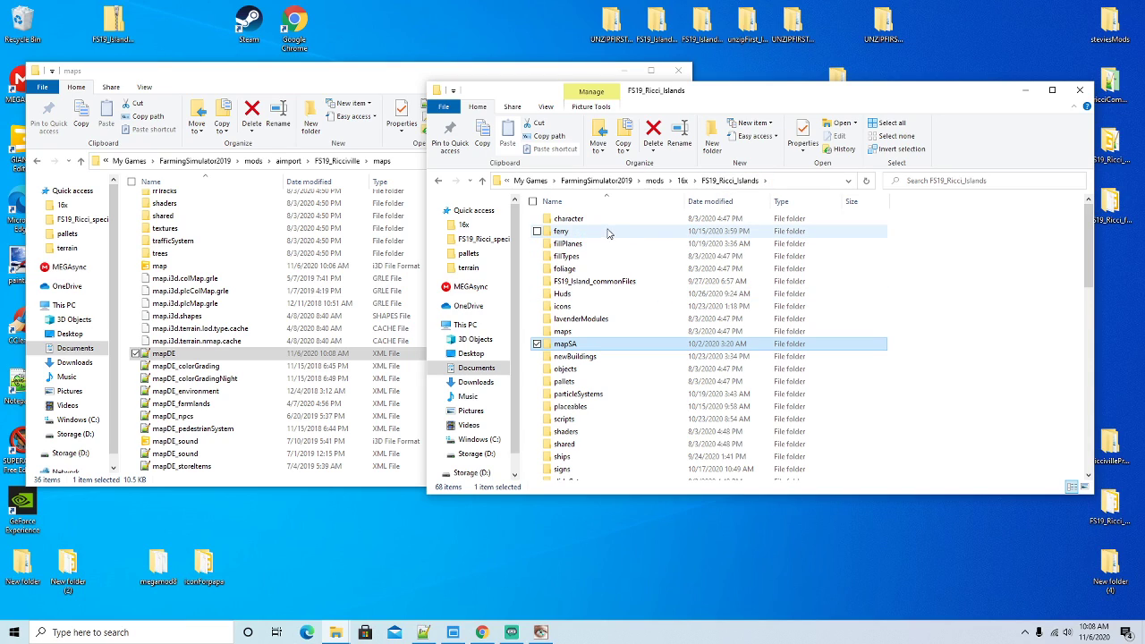
pyautogui.click(577, 246)
pyautogui.doubleClick(579, 248)
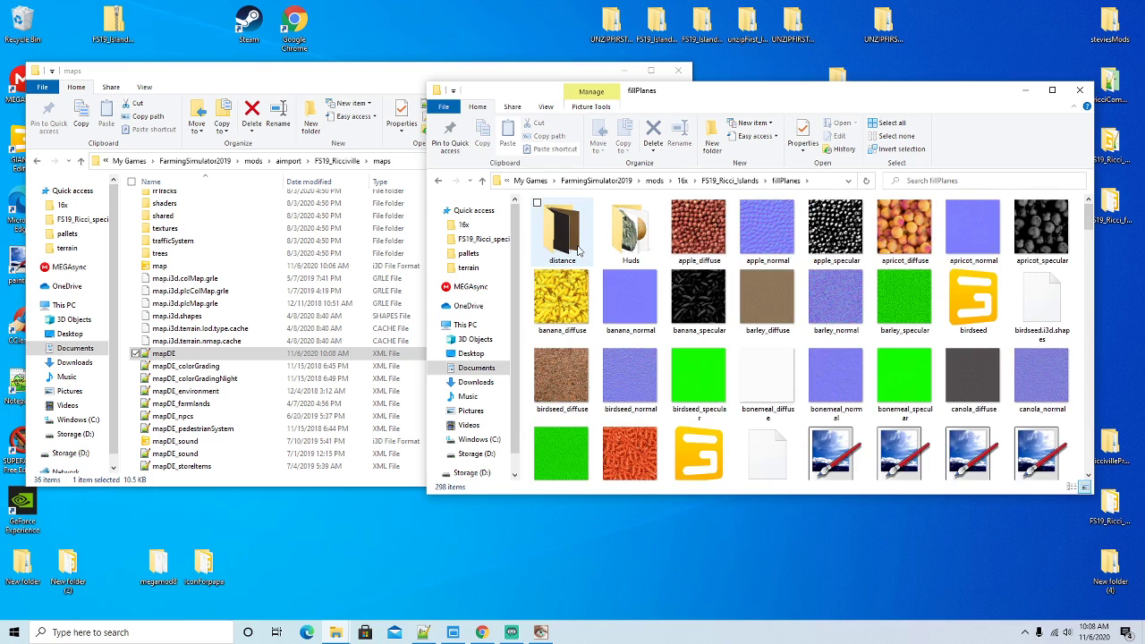
pyautogui.moveTo(857, 93); pyautogui.dragTo(852, 77)
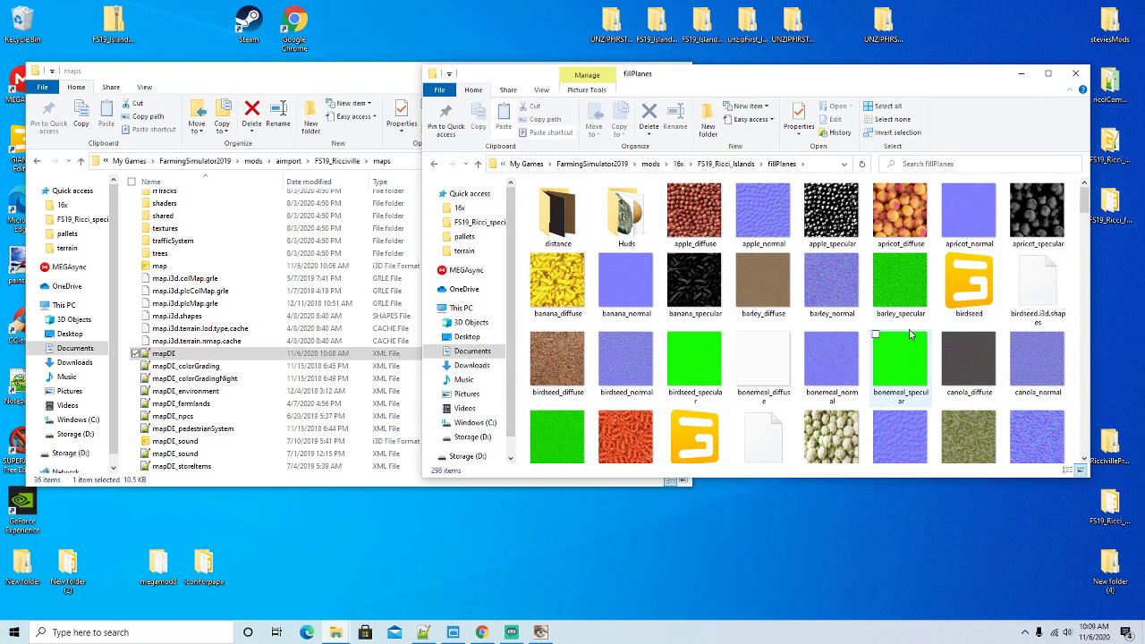
pyautogui.scroll(-1, 911, 334)
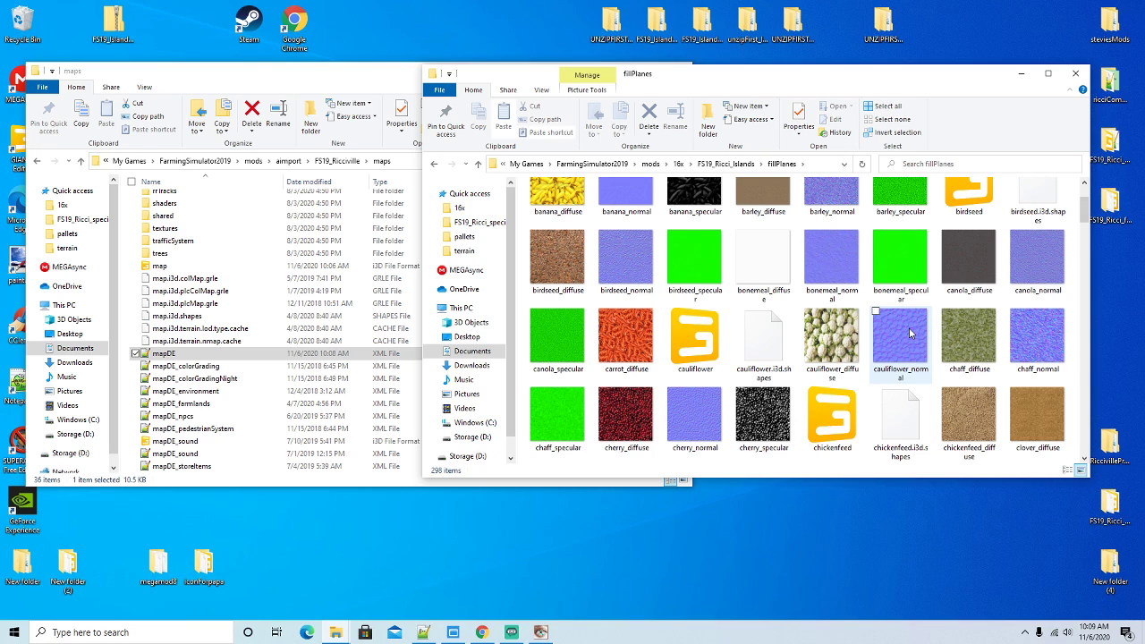
pyautogui.scroll(-2, 911, 335)
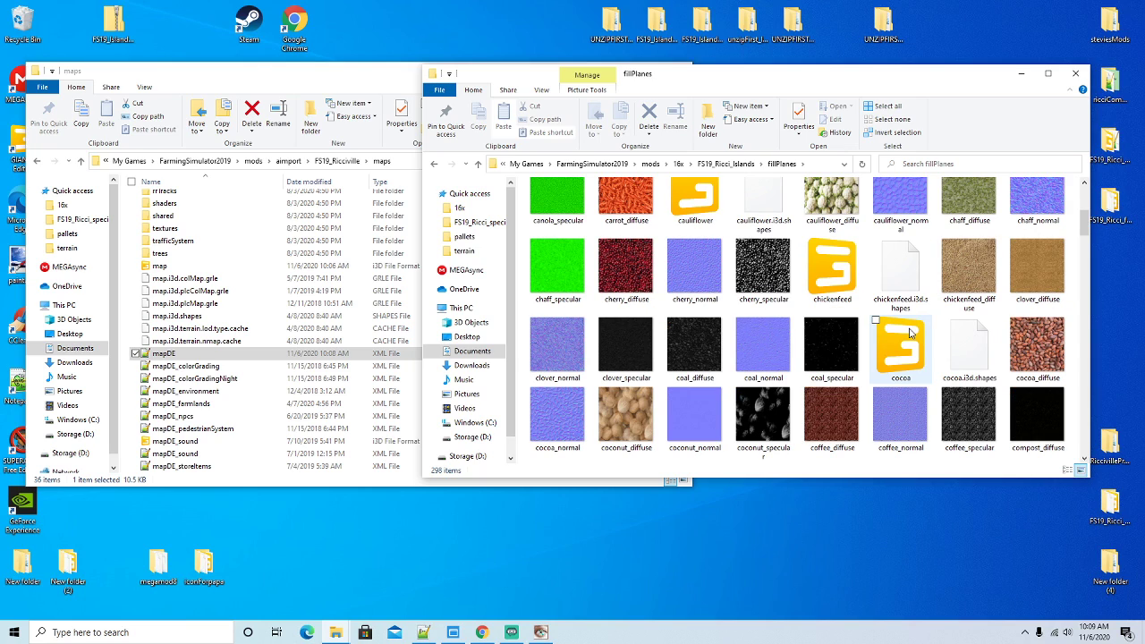
pyautogui.scroll(-2, 911, 333)
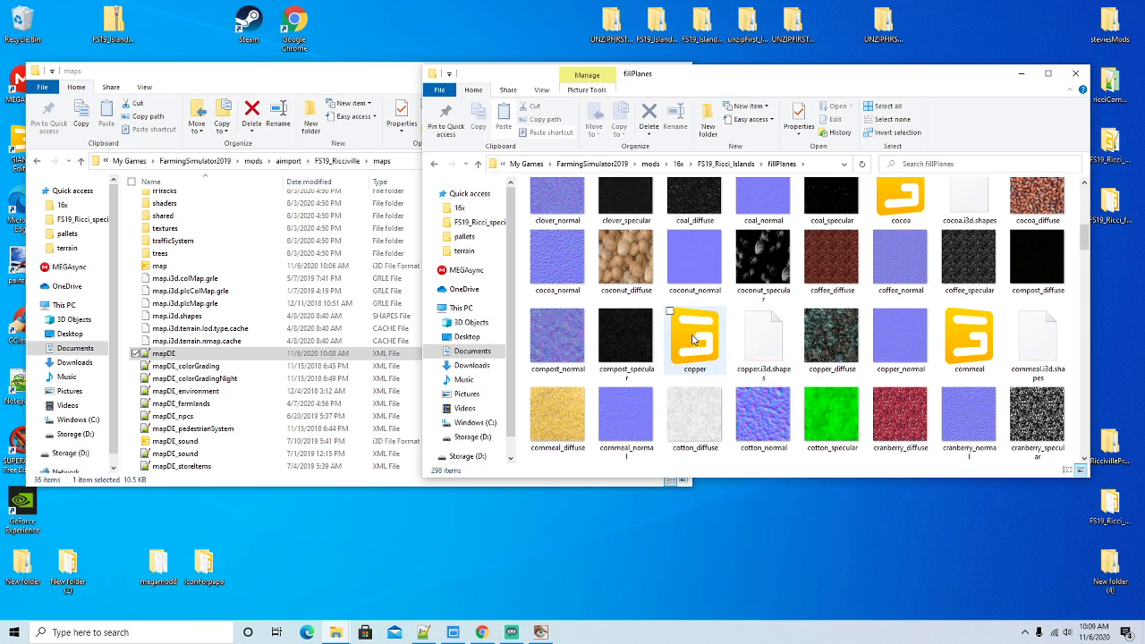
# Open the fillPlanes folder of FS19_Ricciville in the other File Explorer window, and return to the Ricci Islands window
pyautogui.click(295, 79)
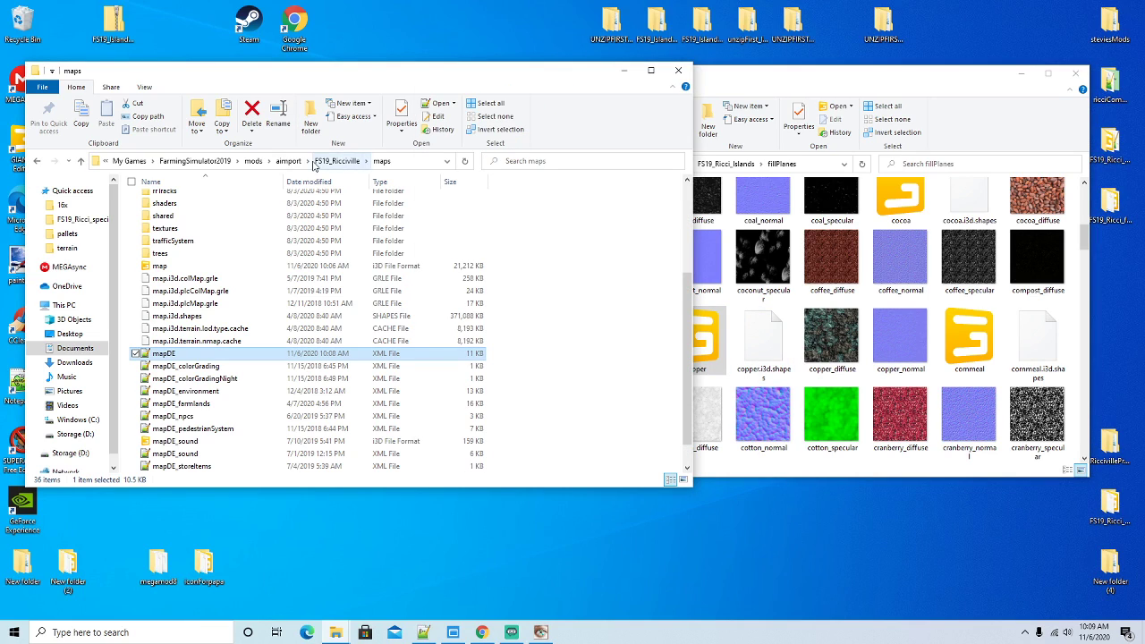
pyautogui.click(331, 162)
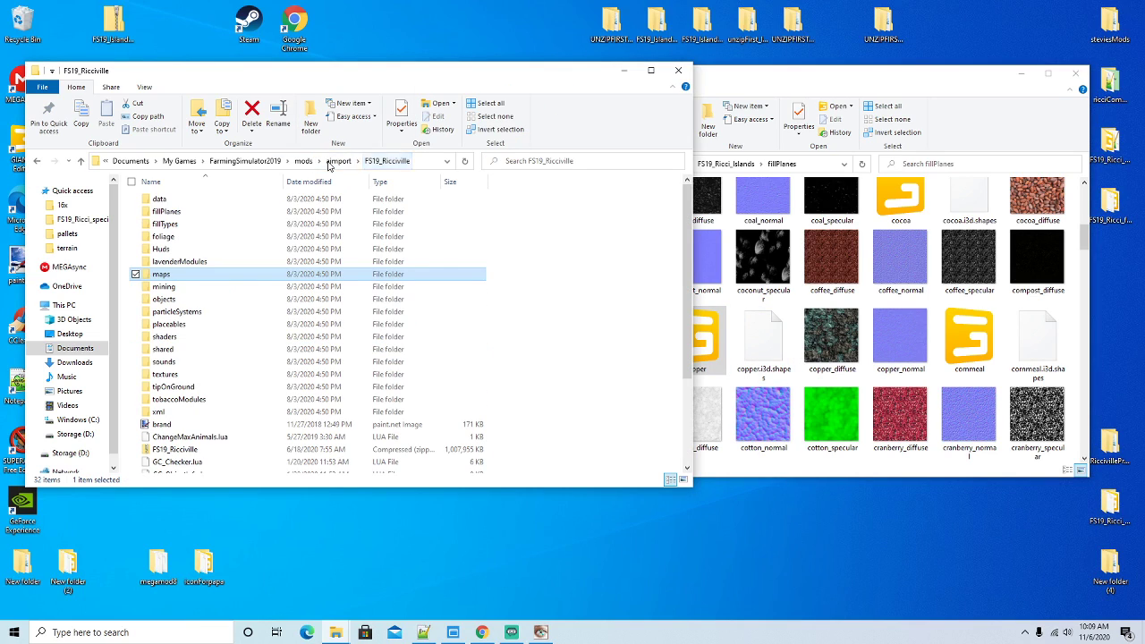
pyautogui.doubleClick(174, 215)
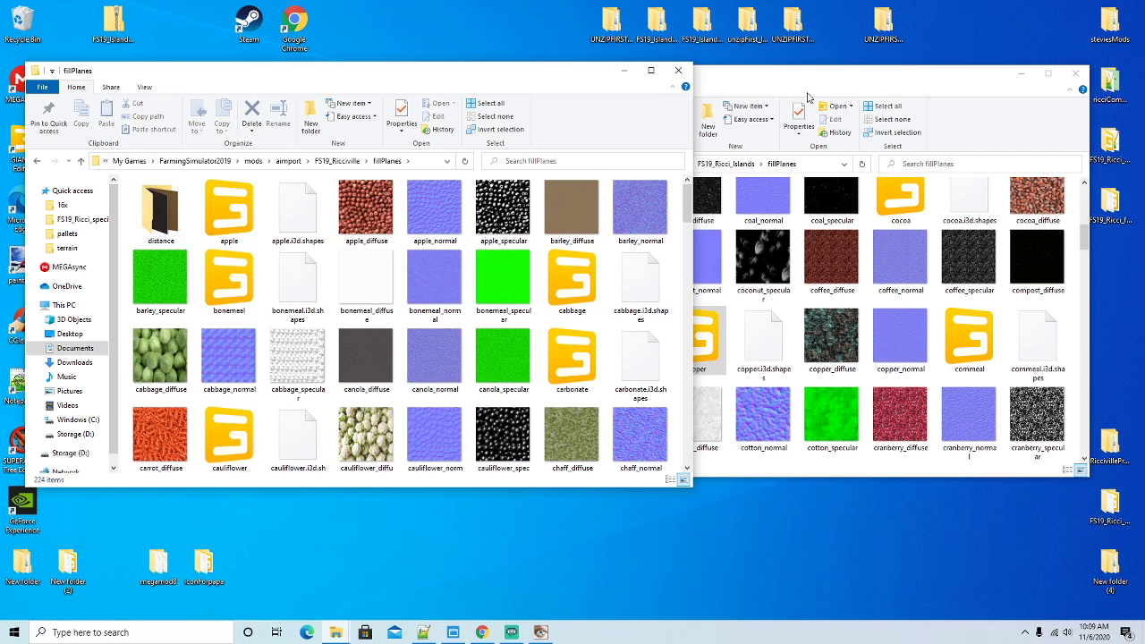
pyautogui.click(803, 91)
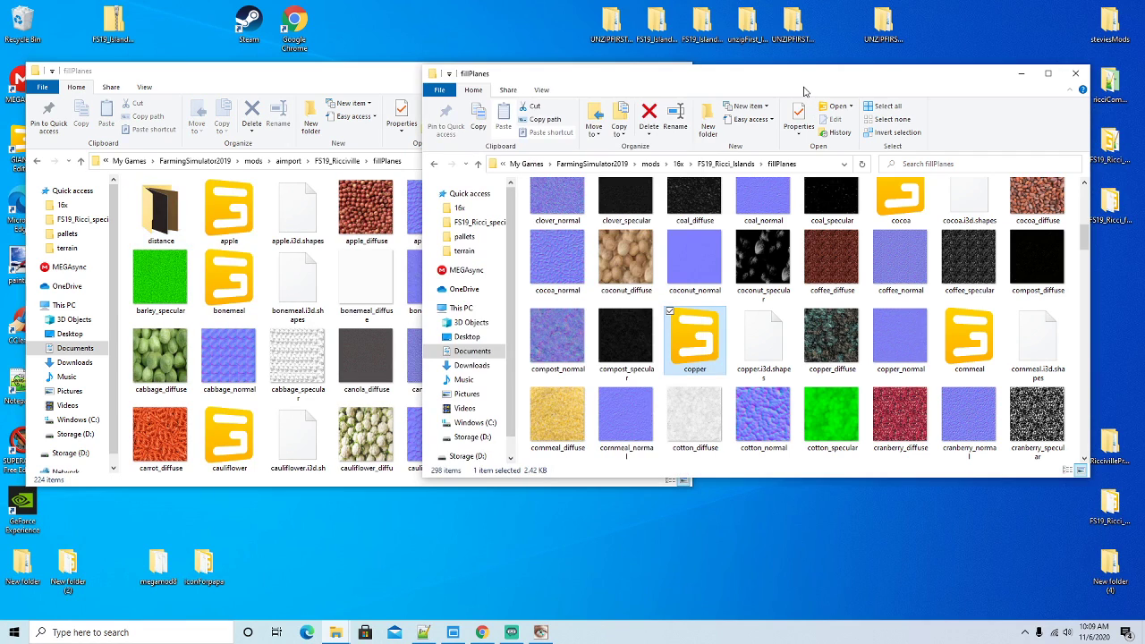
# Open the Ricci Islands copper.i3d in GIANTS Editor and start Export Selection with Files for the copper node
pyautogui.doubleClick(691, 348)
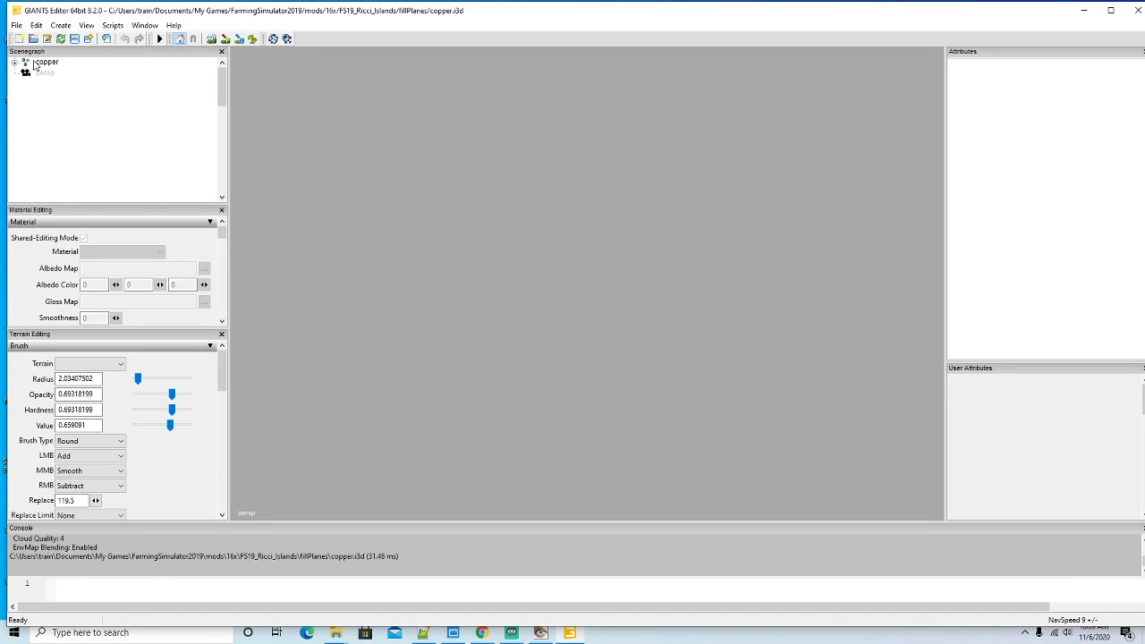
pyautogui.click(26, 64)
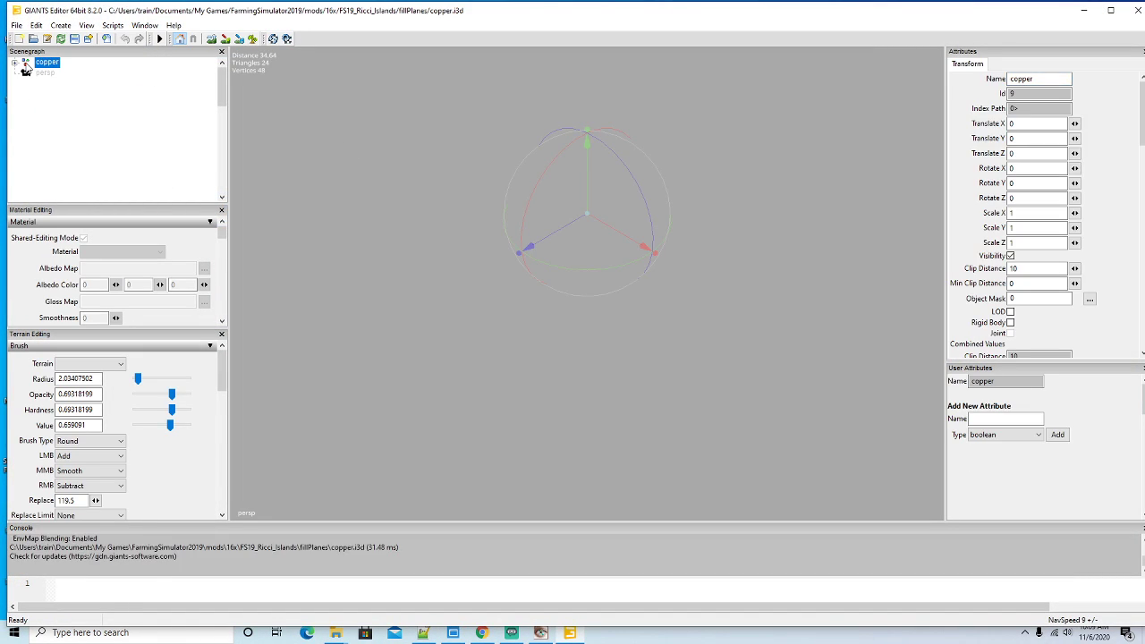
pyautogui.click(16, 26)
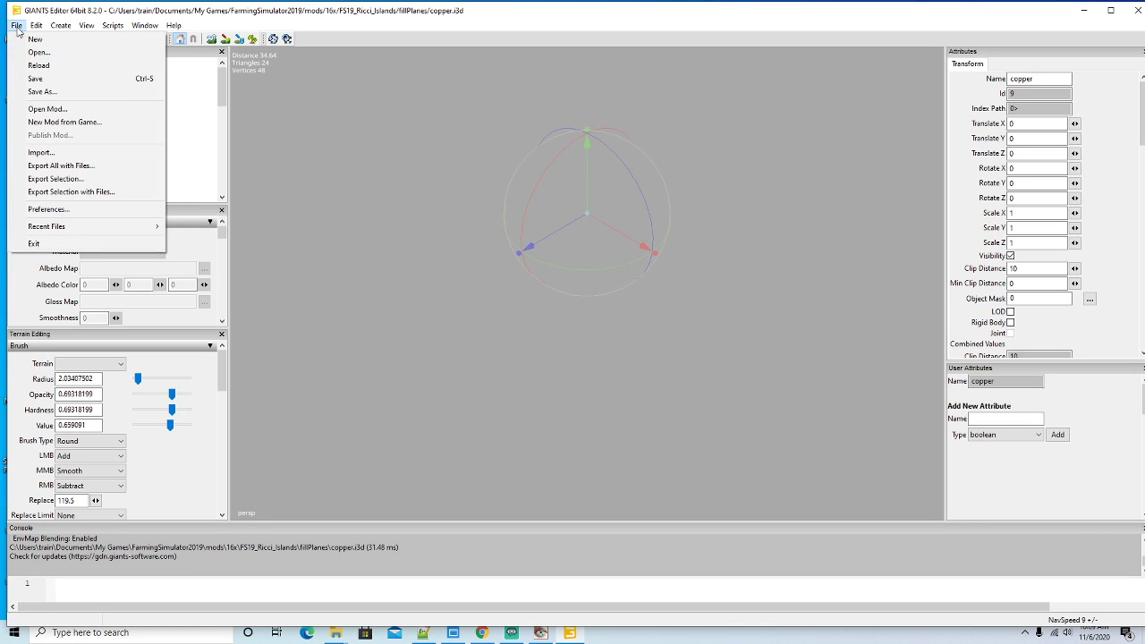
pyautogui.click(63, 191)
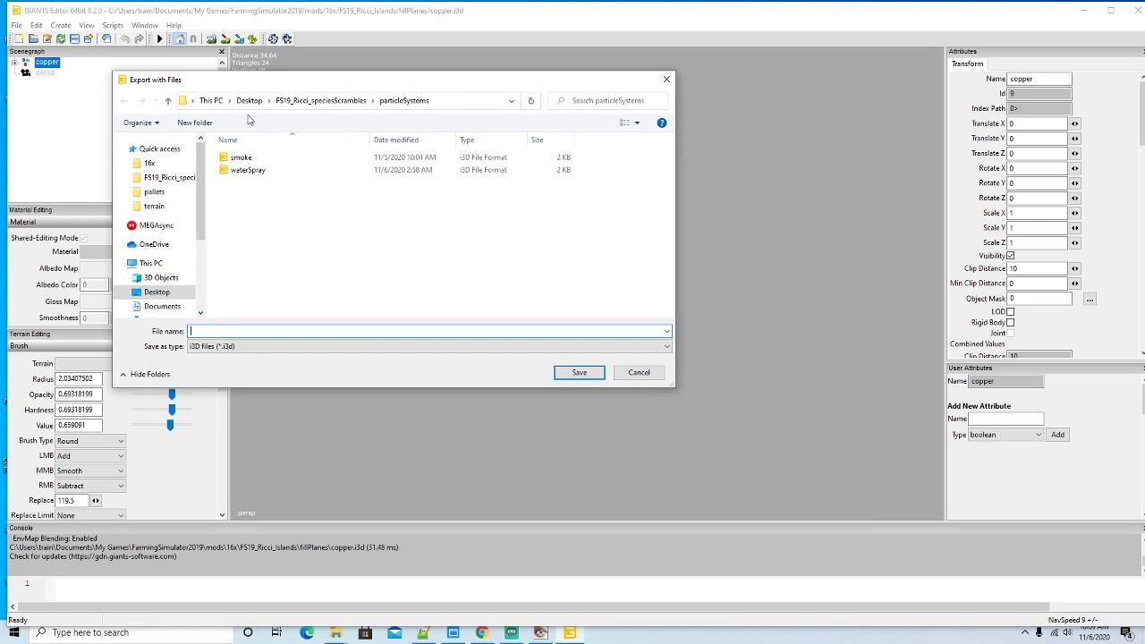
# Set the export destination to the fillPlanes folder of FS19_Ricciville under FarmingSimulator2019/mods/aimport
pyautogui.click(161, 306)
pyautogui.doubleClick(249, 221)
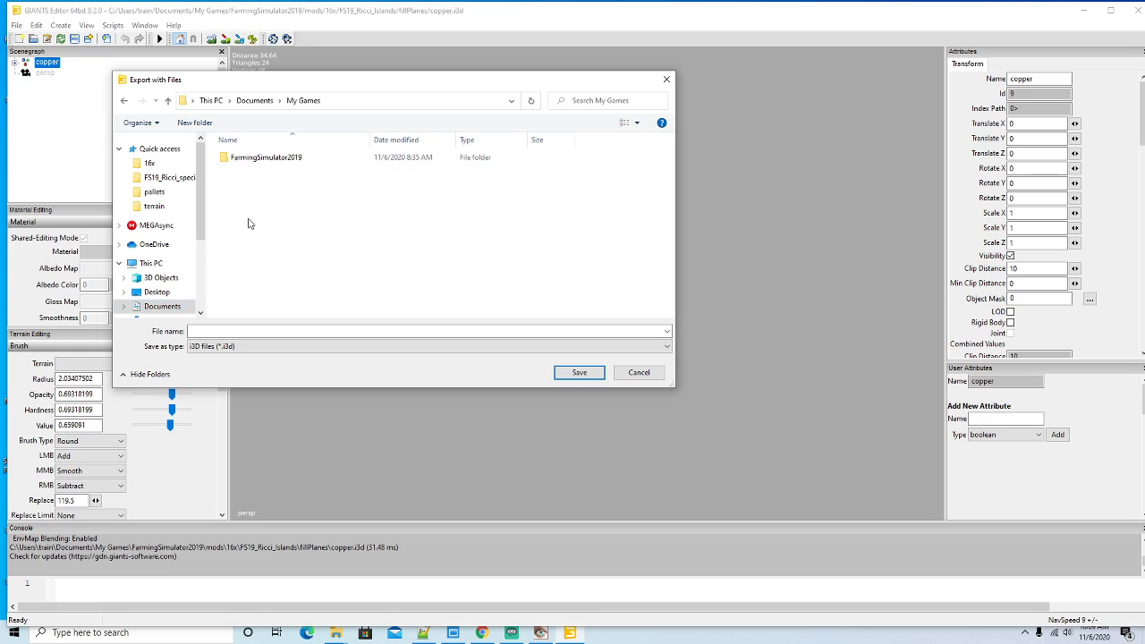
pyautogui.doubleClick(263, 158)
pyautogui.doubleClick(243, 209)
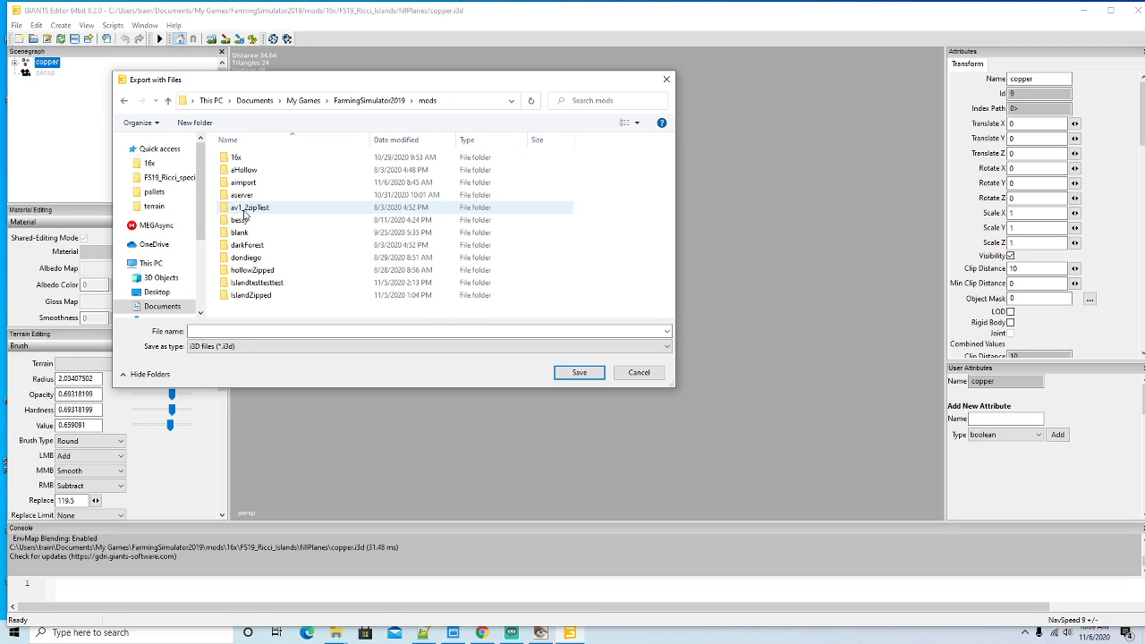
pyautogui.click(245, 185)
pyautogui.doubleClick(245, 184)
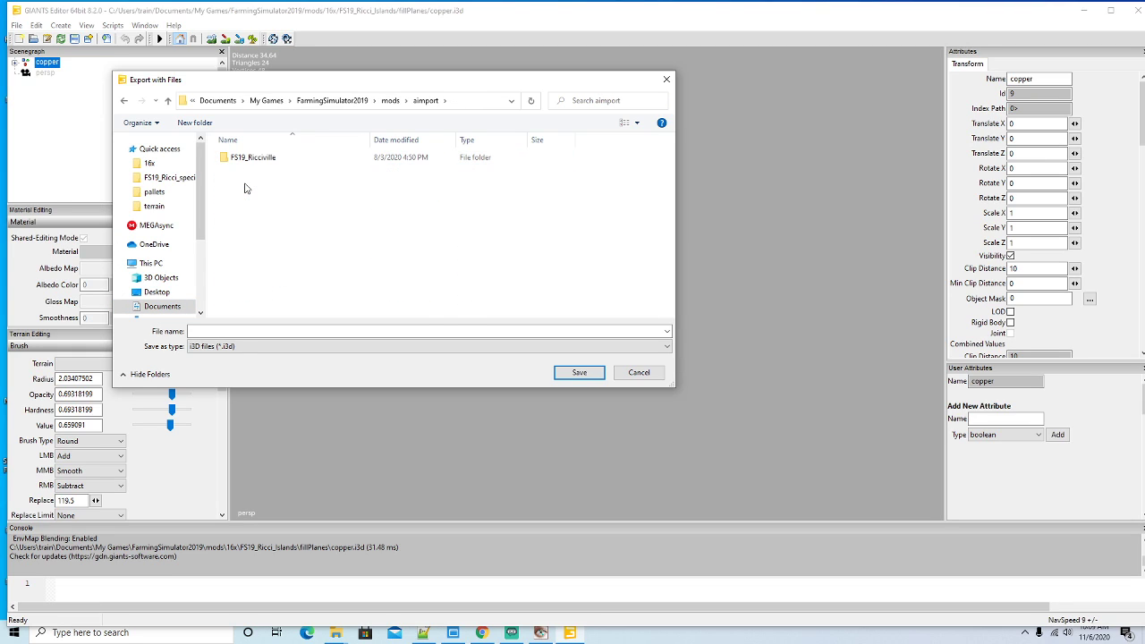
pyautogui.doubleClick(251, 157)
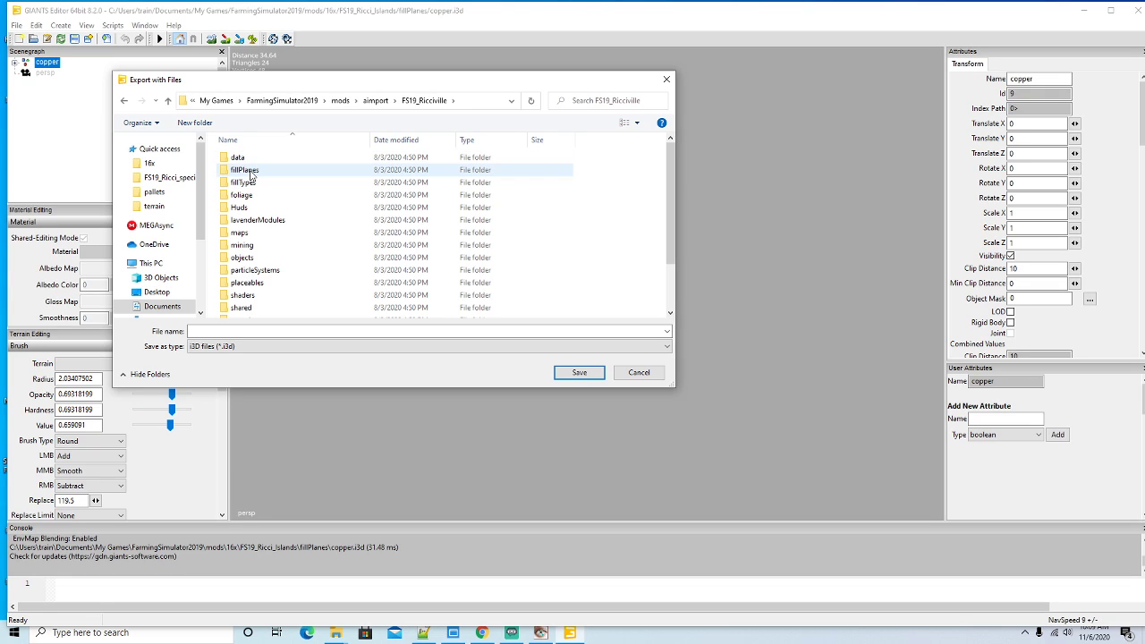
pyautogui.doubleClick(247, 170)
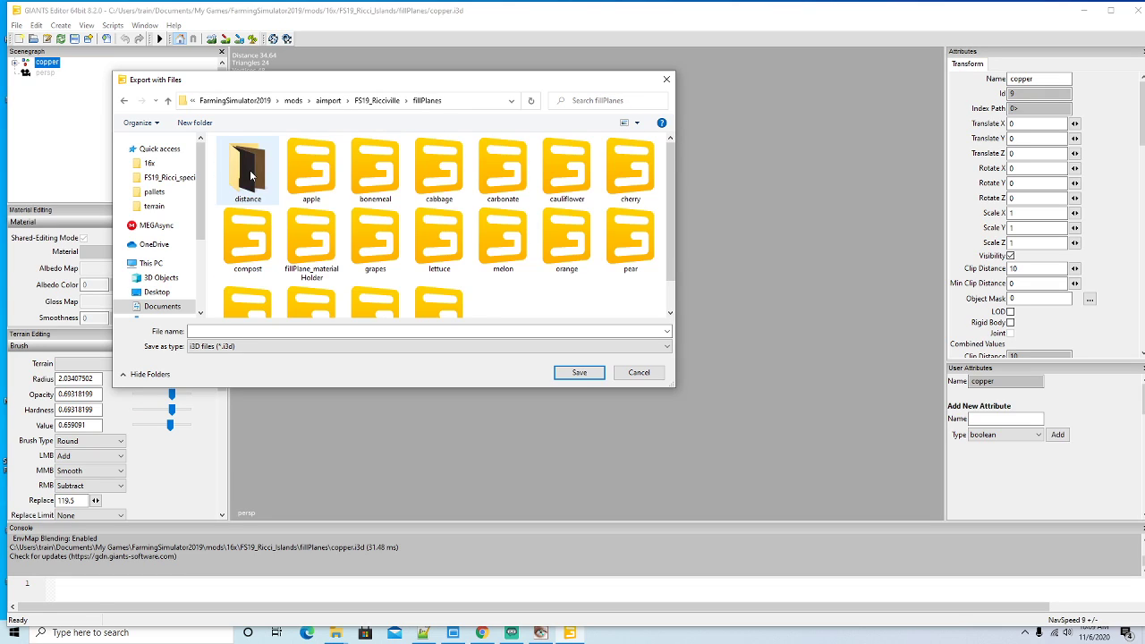
# Export the selection as "copper" with the parent directory structure, and close GIANTS Editor
pyautogui.click(324, 332)
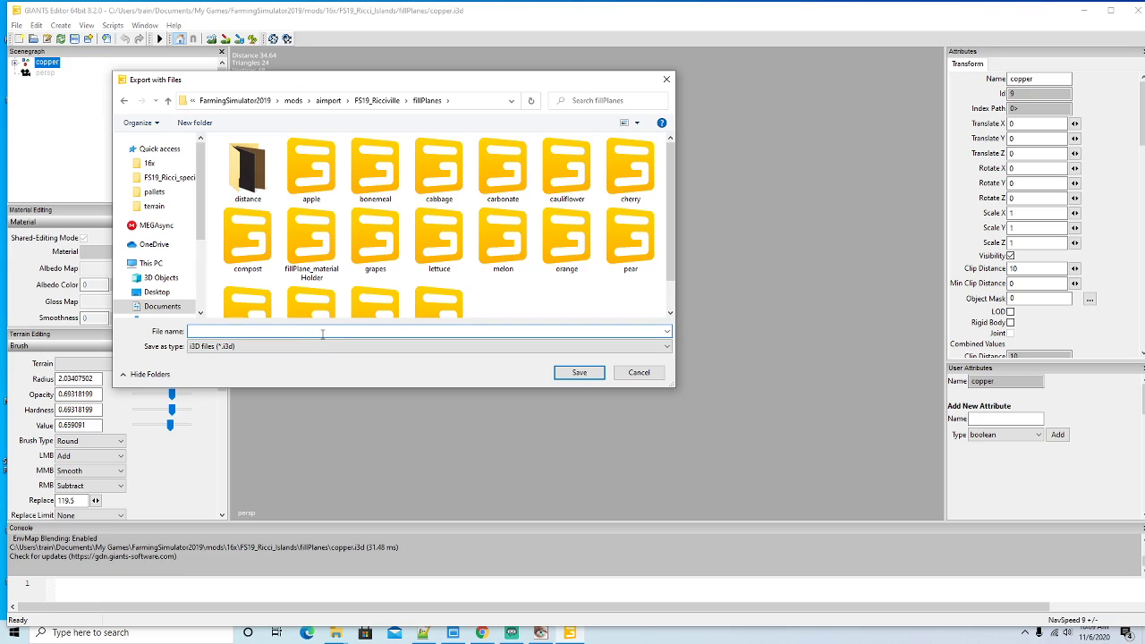
pyautogui.write('copper')
pyautogui.click(580, 373)
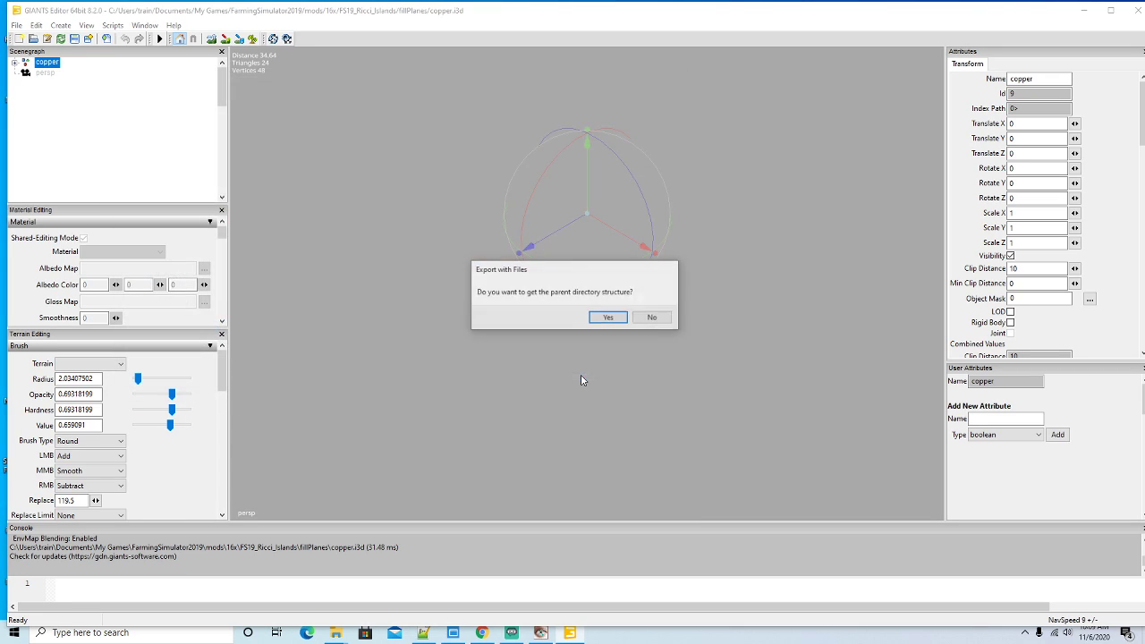
pyautogui.click(606, 317)
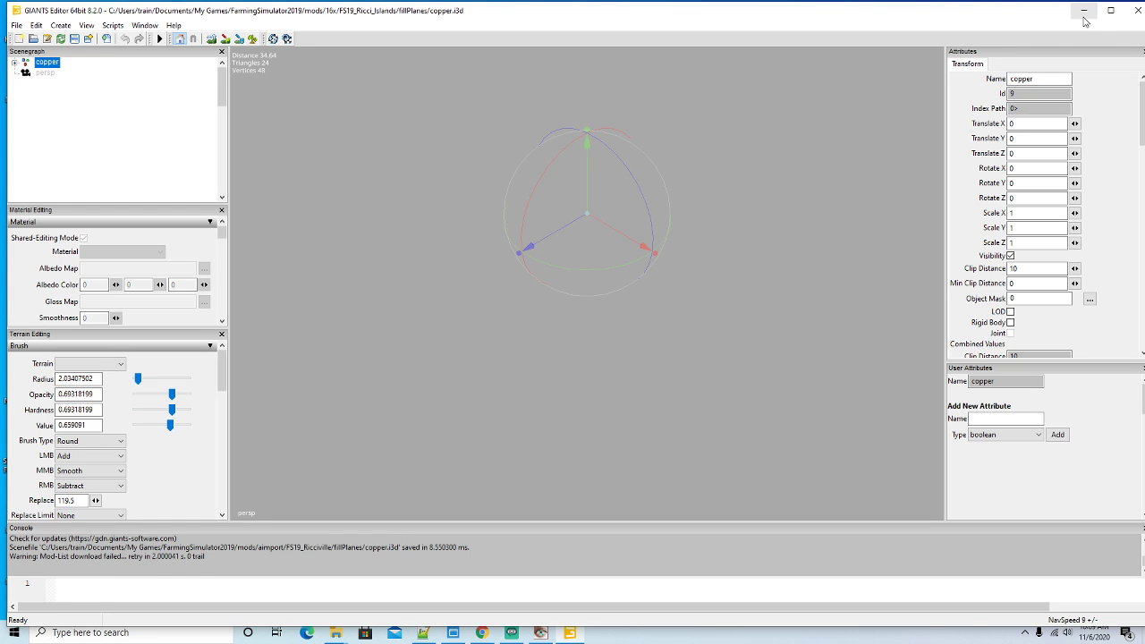
pyautogui.click(1137, 9)
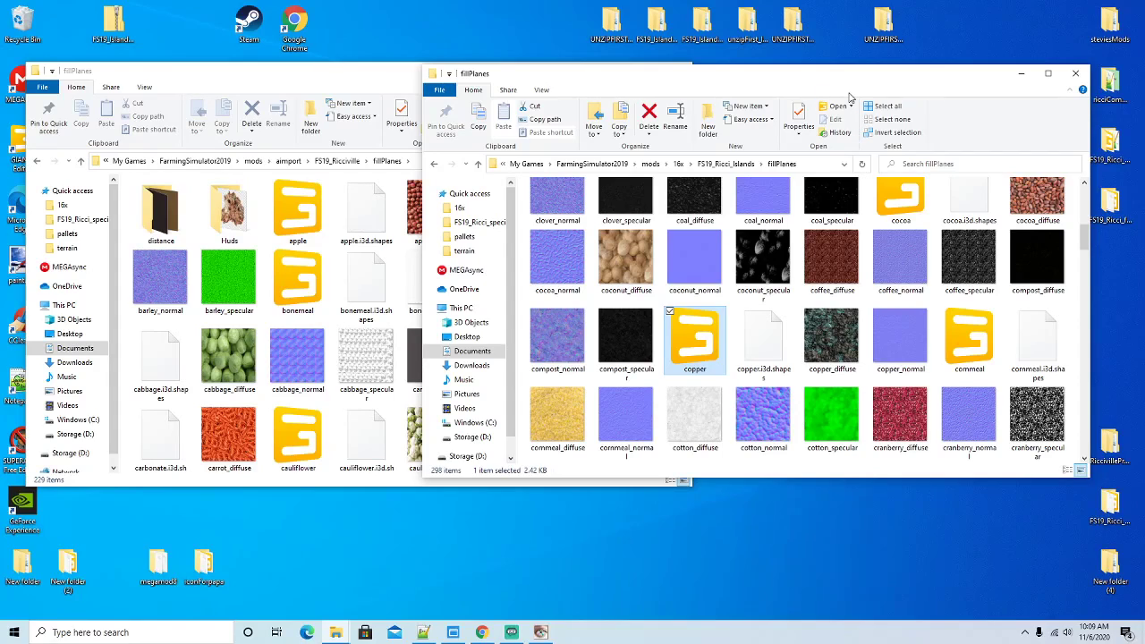
# Look through the FS19_Ricciville fillPlanes folder for the exported copper i3d, shapes, diffuse and normal files
pyautogui.click(330, 88)
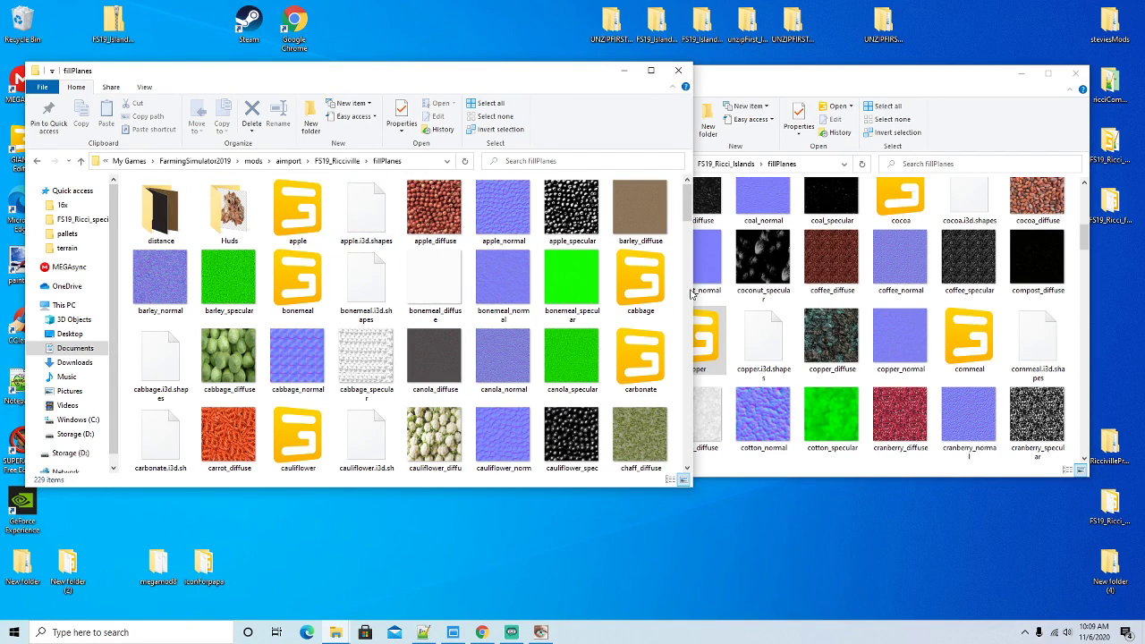
pyautogui.scroll(-2, 605, 317)
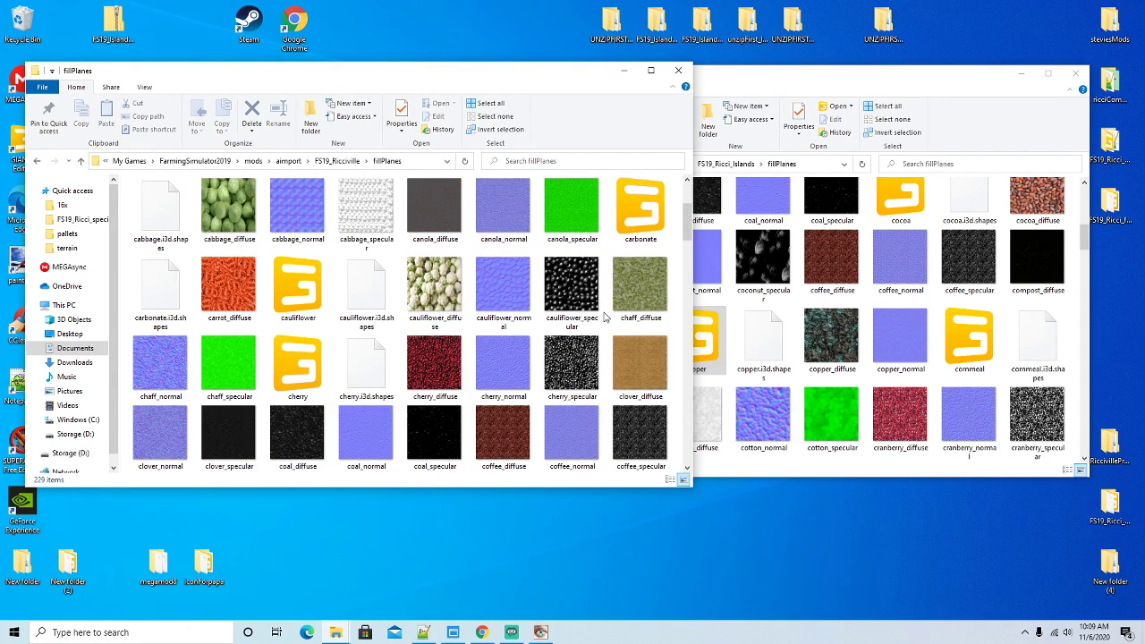
pyautogui.scroll(-2, 605, 318)
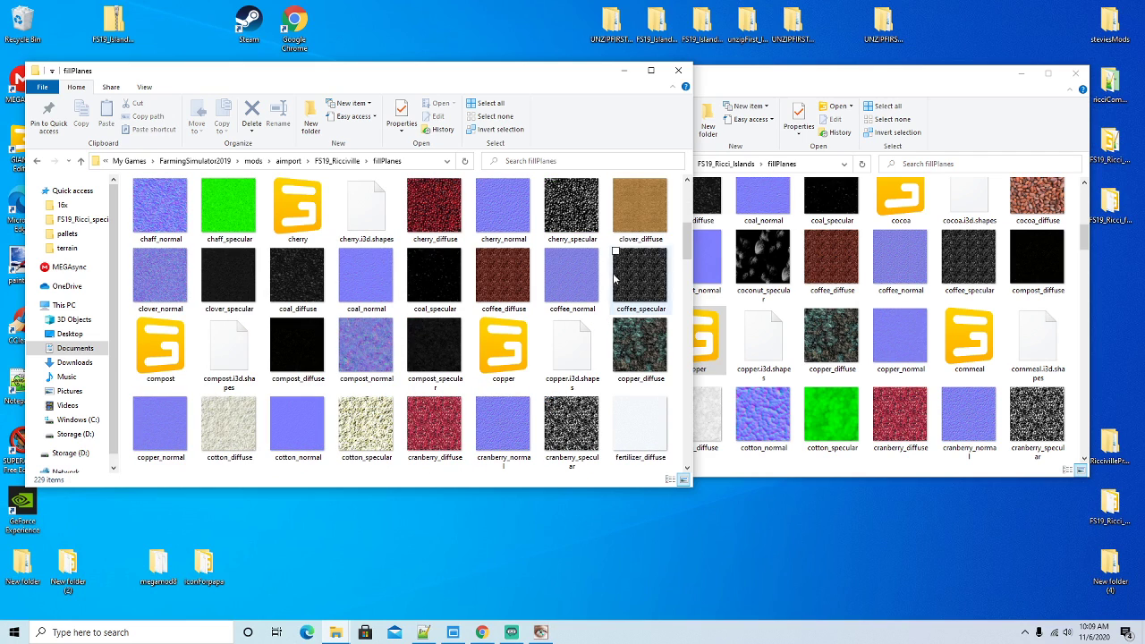
pyautogui.moveTo(424, 77); pyautogui.dragTo(396, 121)
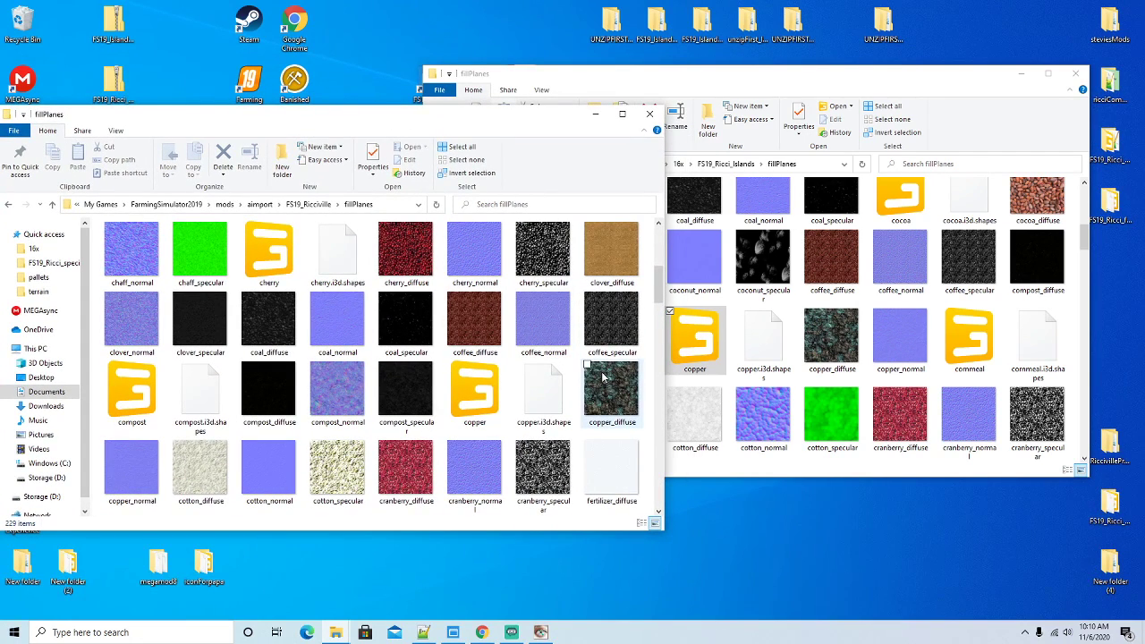
pyautogui.moveTo(605, 392)
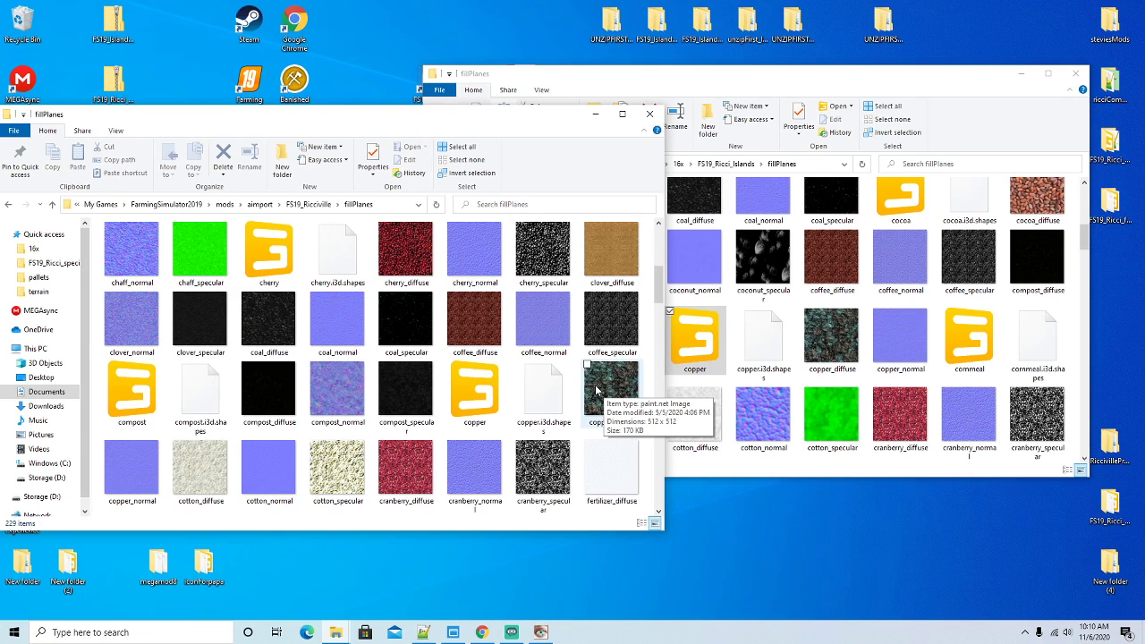
pyautogui.moveTo(408, 262)
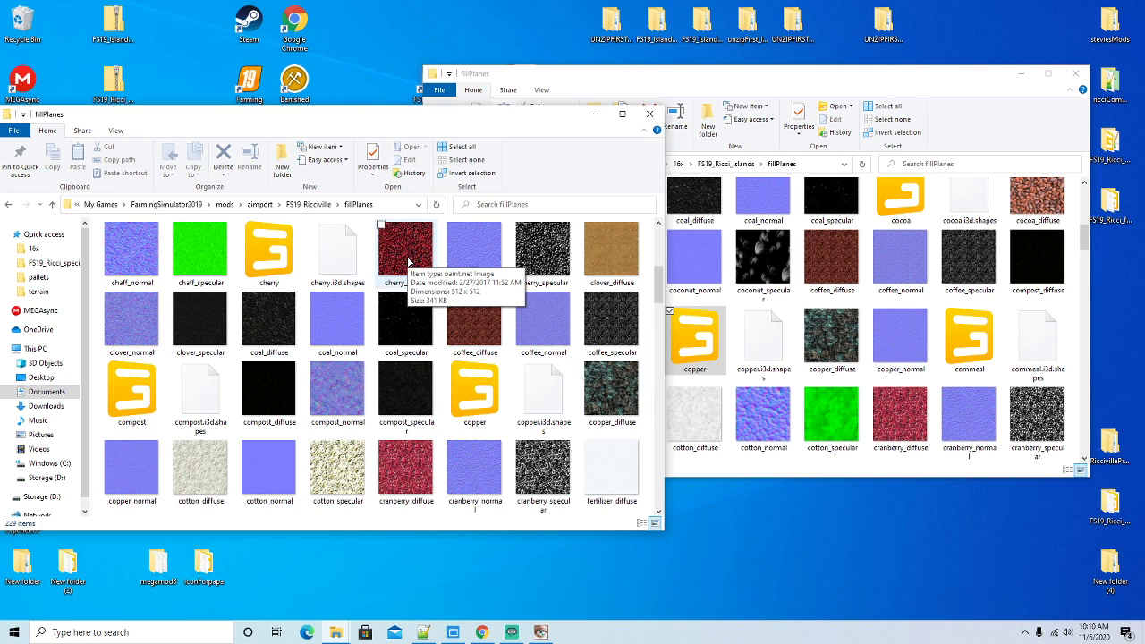
pyautogui.moveTo(386, 120); pyautogui.dragTo(410, 100)
# Open the Ricci Islands nickel.i3d in GIANTS Editor and start Export Selection with Files for the nickel node
pyautogui.click(797, 105)
pyautogui.moveTo(1085, 249); pyautogui.dragTo(1089, 336)
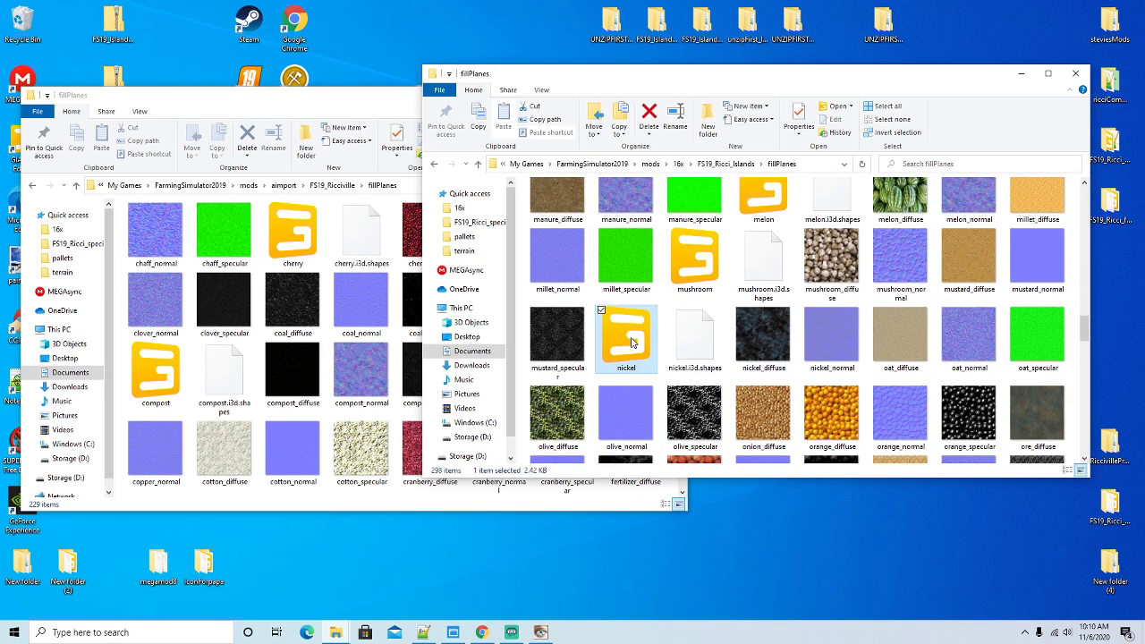
pyautogui.doubleClick(631, 341)
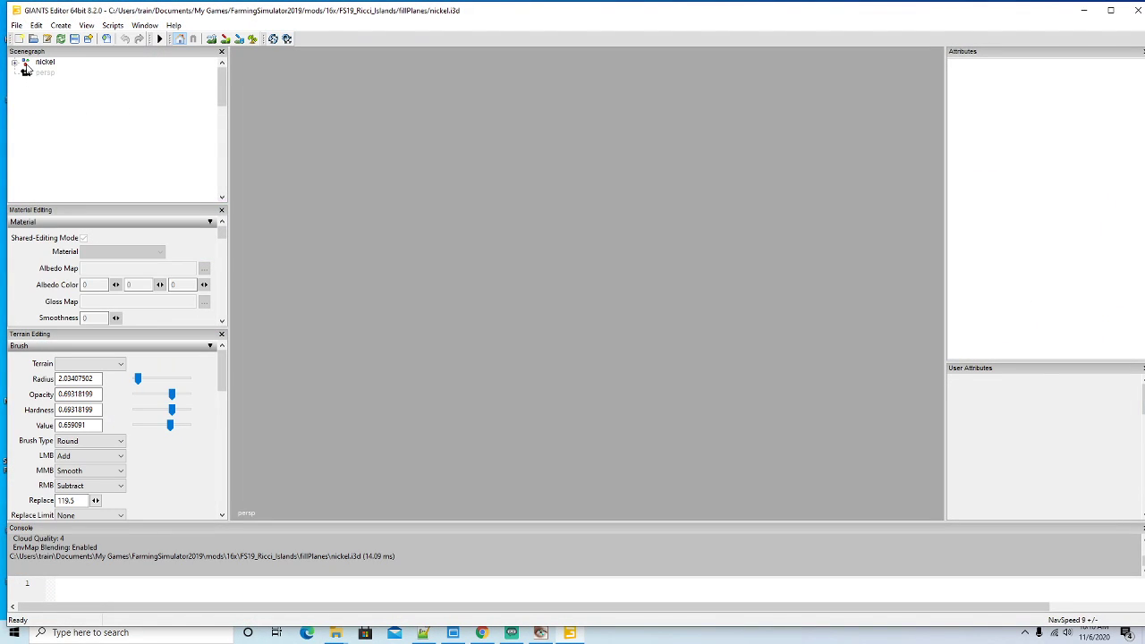
pyautogui.click(25, 65)
pyautogui.click(16, 25)
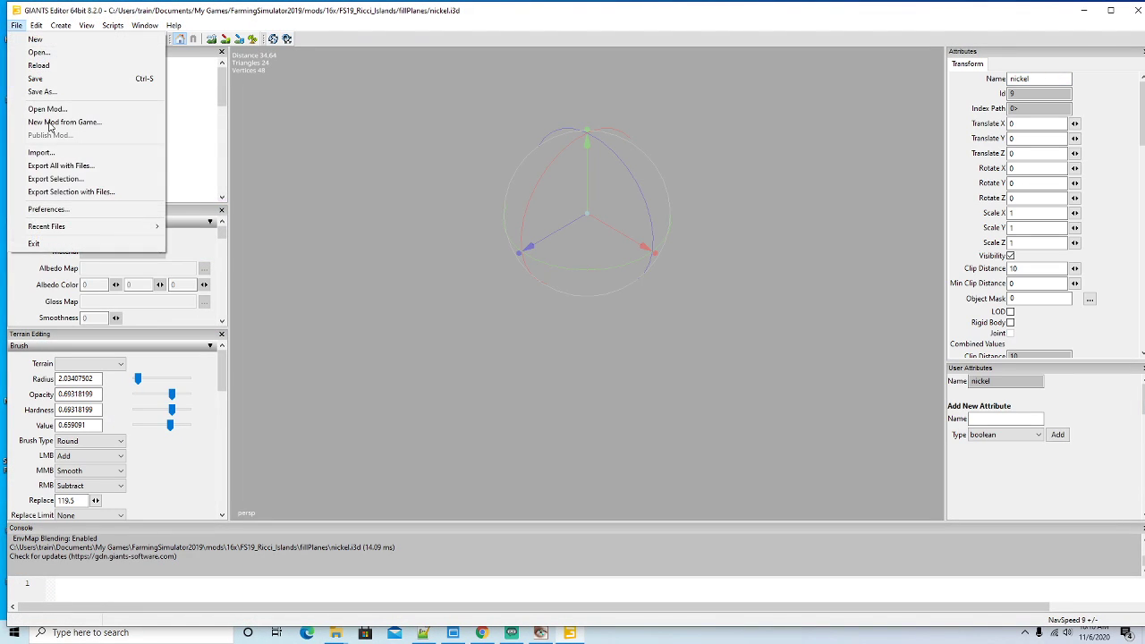
pyautogui.click(68, 192)
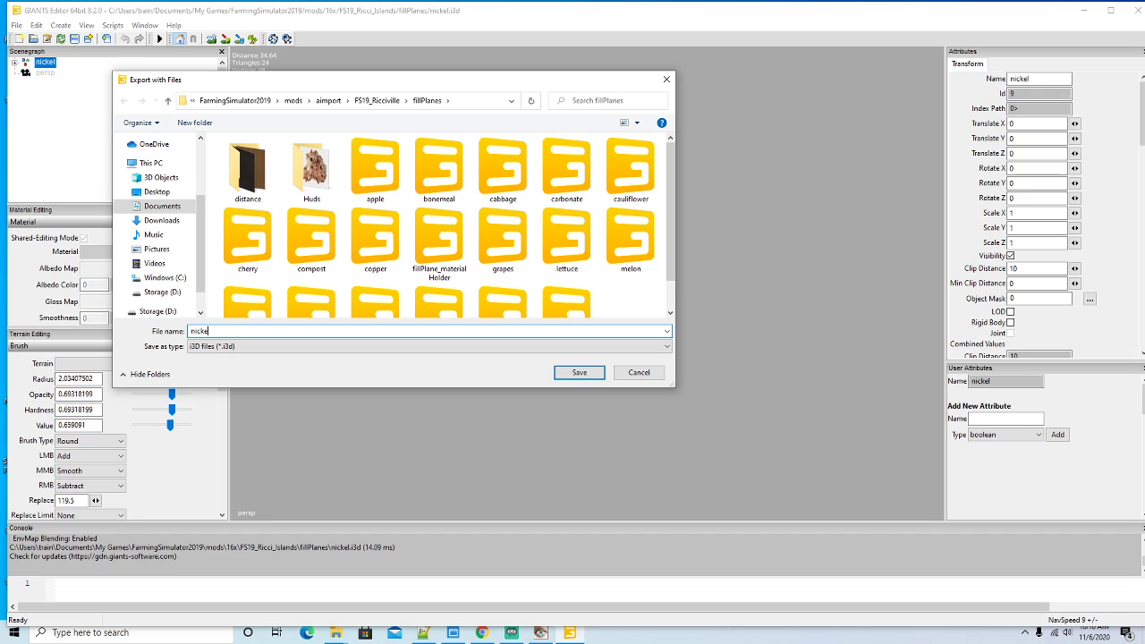
# Export the selection as "nickel" into the FS19_Ricciville fillPlanes folder with the parent directory structure, and close GIANTS Editor
pyautogui.click(580, 373)
pyautogui.click(608, 317)
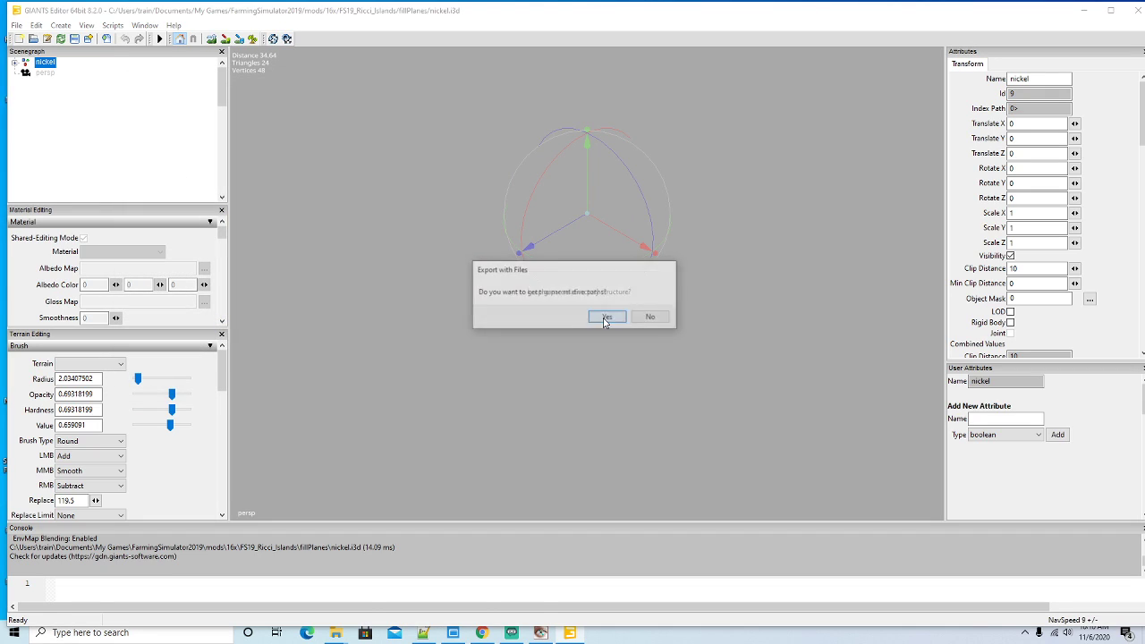
pyautogui.click(608, 317)
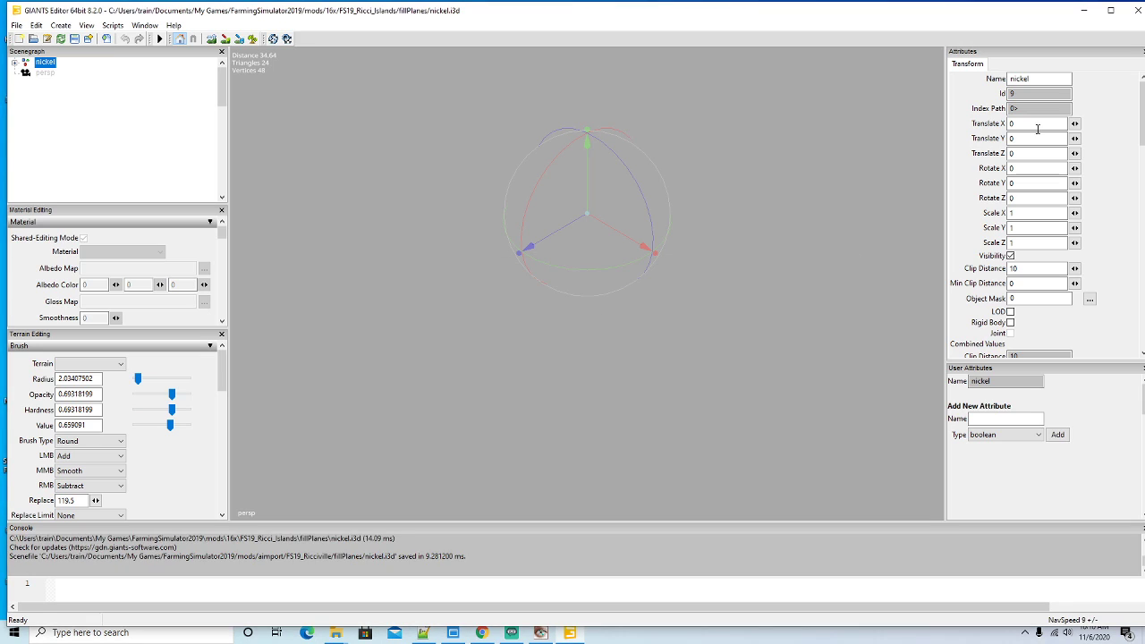
pyautogui.click(1137, 13)
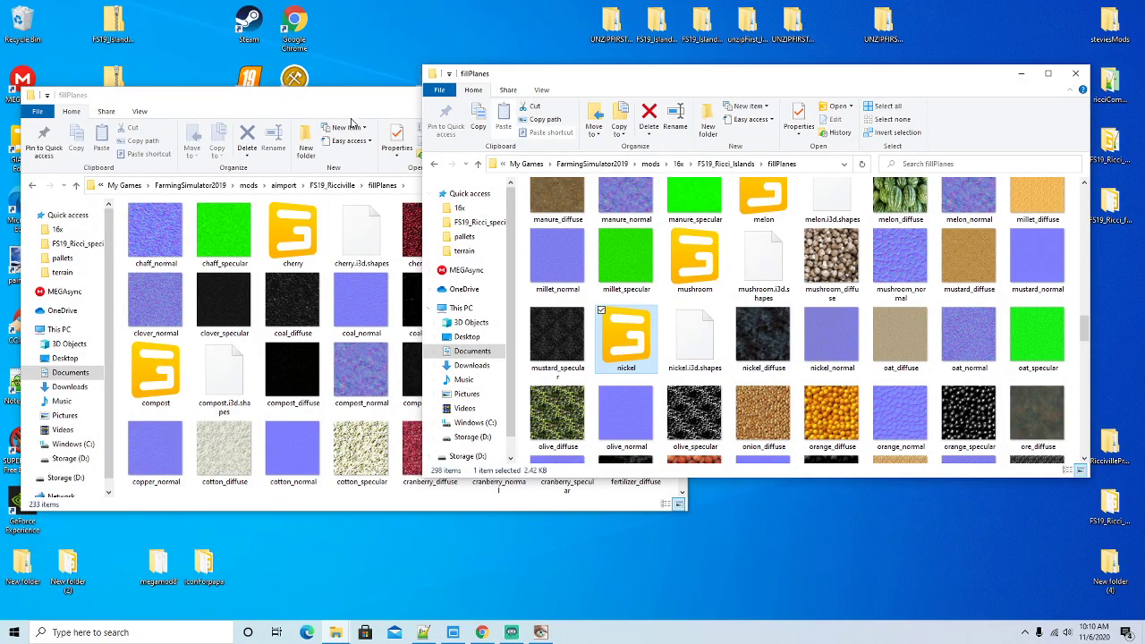
# Locate the exported nickel.i3d in the FS19_Ricciville fillPlanes folder, examine its file paths in Notepad++, and close it
pyautogui.click(352, 125)
pyautogui.moveTo(686, 273); pyautogui.dragTo(683, 364)
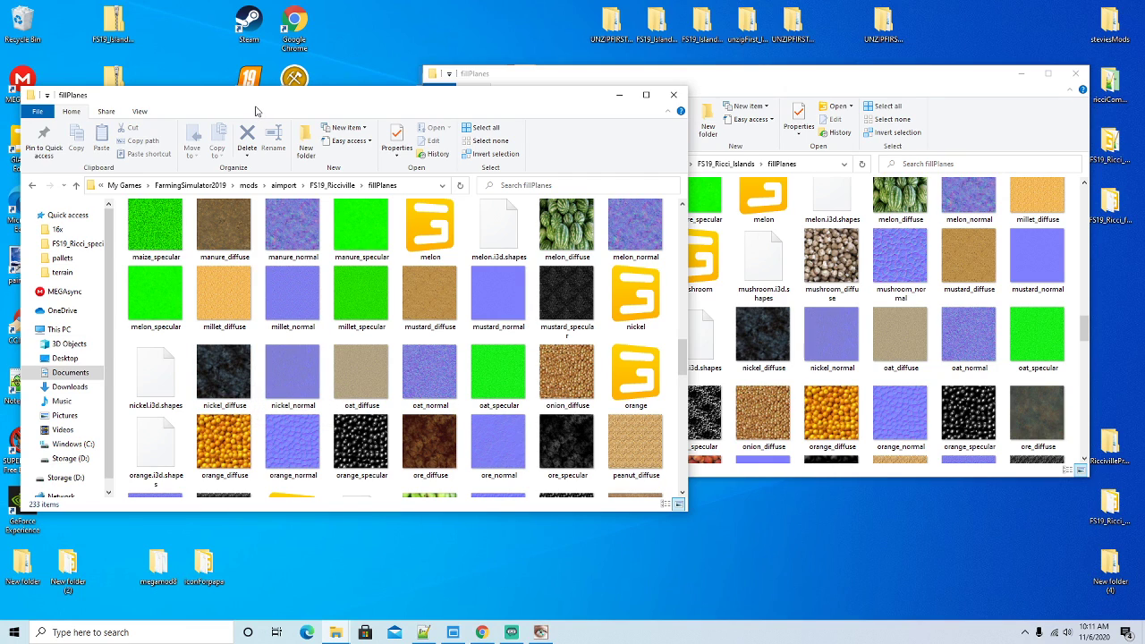
pyautogui.moveTo(265, 98); pyautogui.dragTo(268, 79)
pyautogui.click(641, 295)
pyautogui.rightClick(641, 296)
pyautogui.click(695, 356)
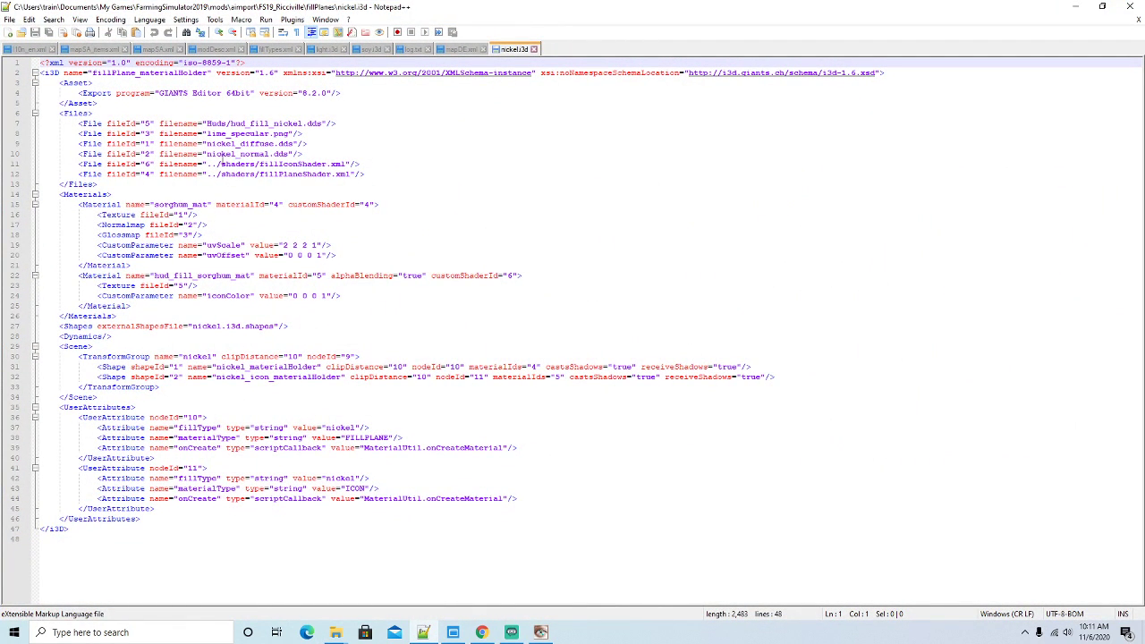
pyautogui.click(532, 49)
pyautogui.click(1075, 6)
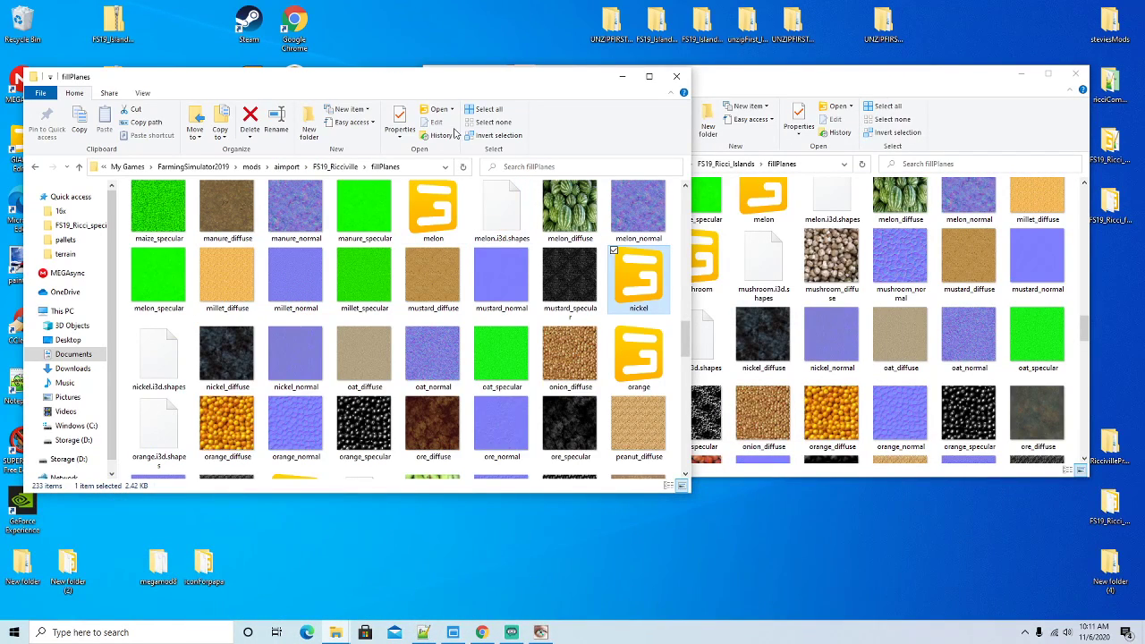
# Open fillPlane_materialHolder.i3d from the FS19_Ricciville fillPlanes folder in GIANTS Editor
pyautogui.scroll(15, 689, 339)
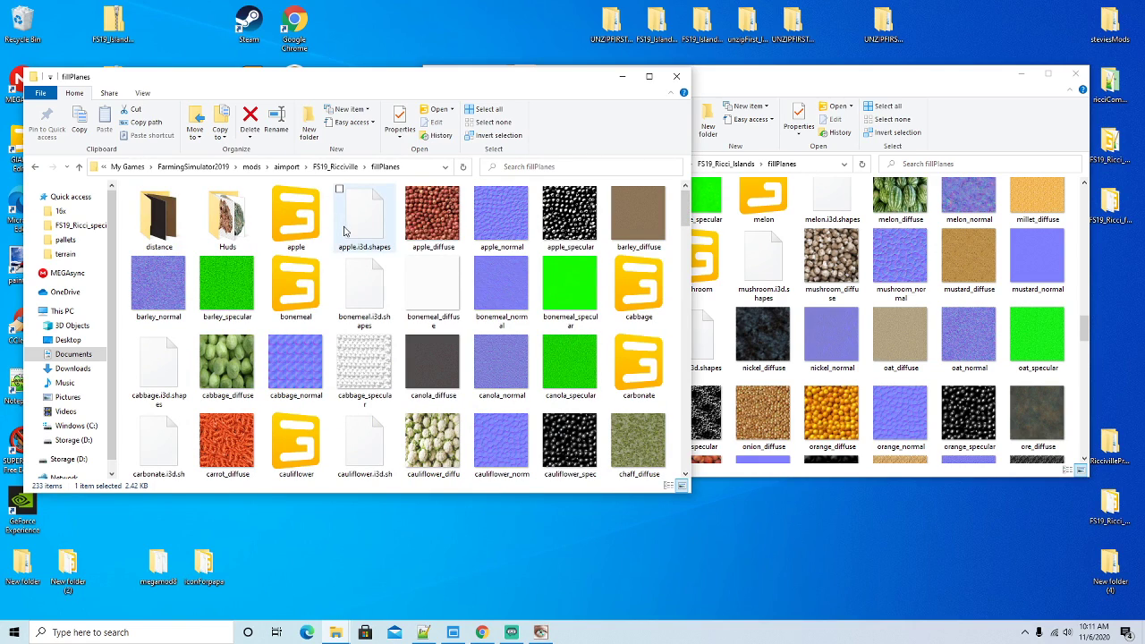
pyautogui.scroll(-2, 344, 231)
pyautogui.scroll(-2, 345, 231)
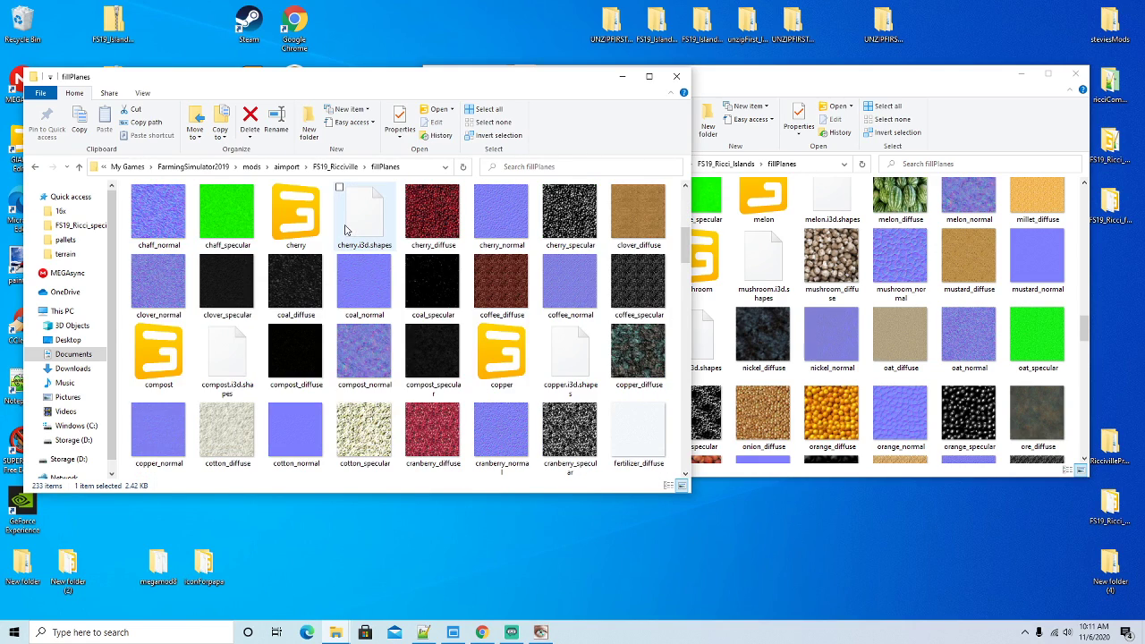
pyautogui.scroll(-2, 344, 230)
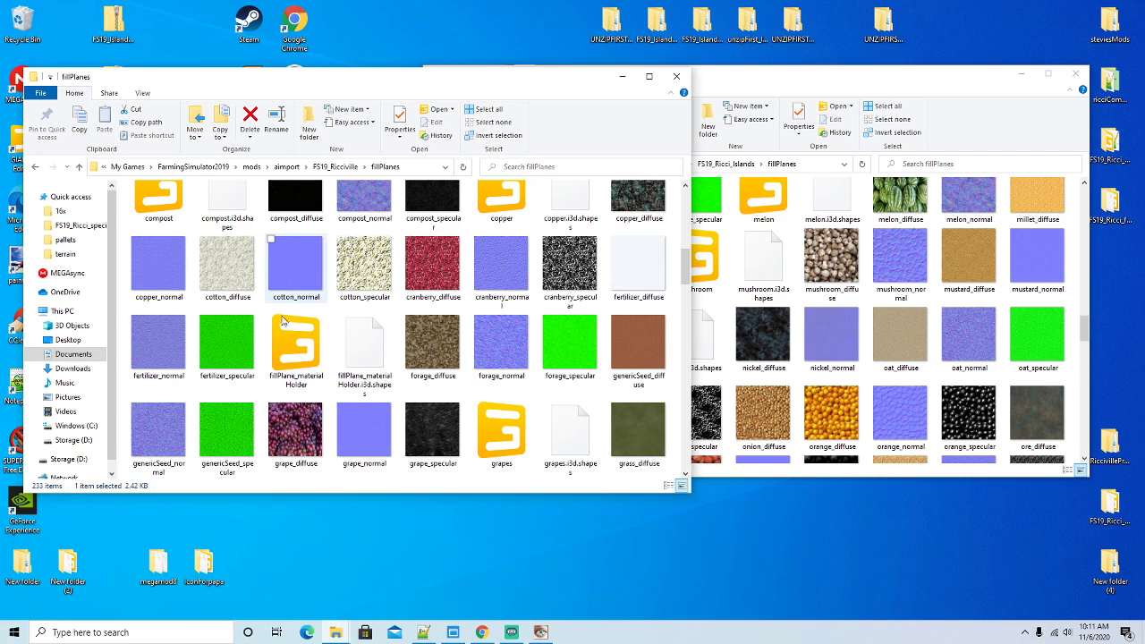
pyautogui.click(300, 354)
pyautogui.rightClick(304, 360)
pyautogui.click(304, 361)
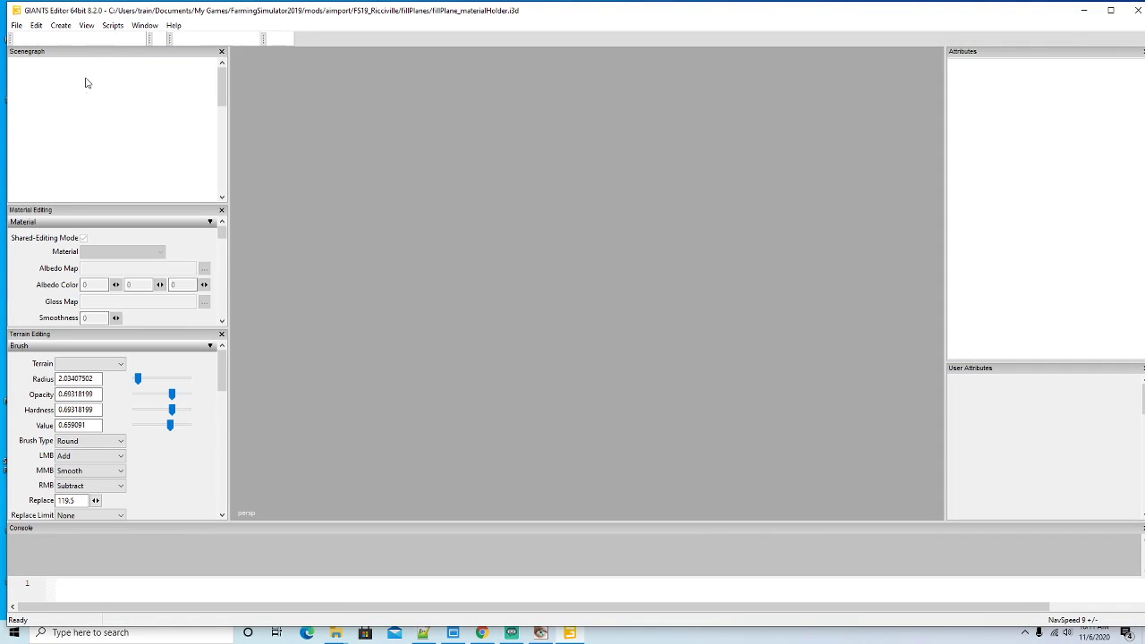
# Duplicate the coal transform group in the scenegraph and move the copy up one place, above the persp camera
pyautogui.scroll(-1, 92, 125)
pyautogui.scroll(-12, 92, 126)
pyautogui.scroll(-1, 92, 125)
pyautogui.click(14, 180)
pyautogui.scroll(-2, 112, 146)
pyautogui.scroll(-1, 111, 145)
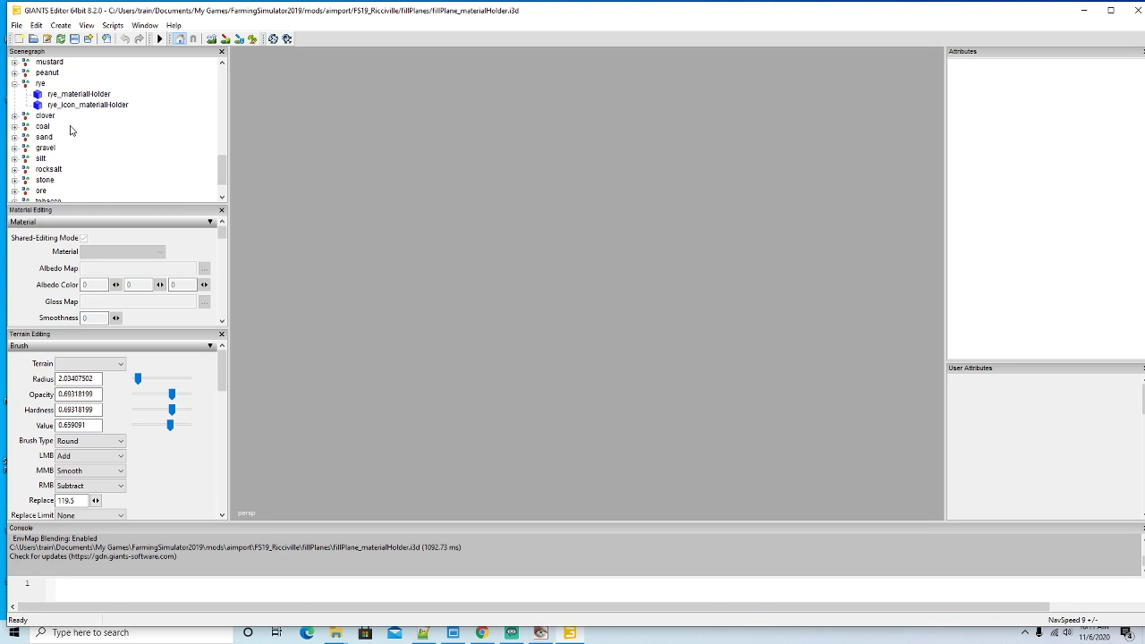
pyautogui.click(26, 128)
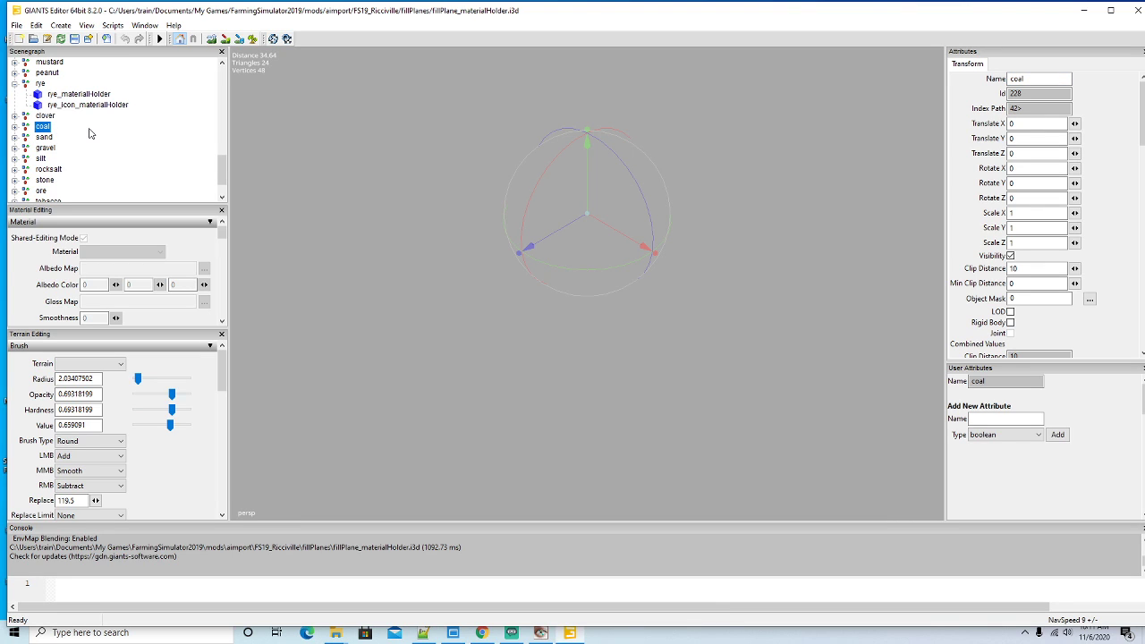
pyautogui.hotkey('ctrl', 'd')
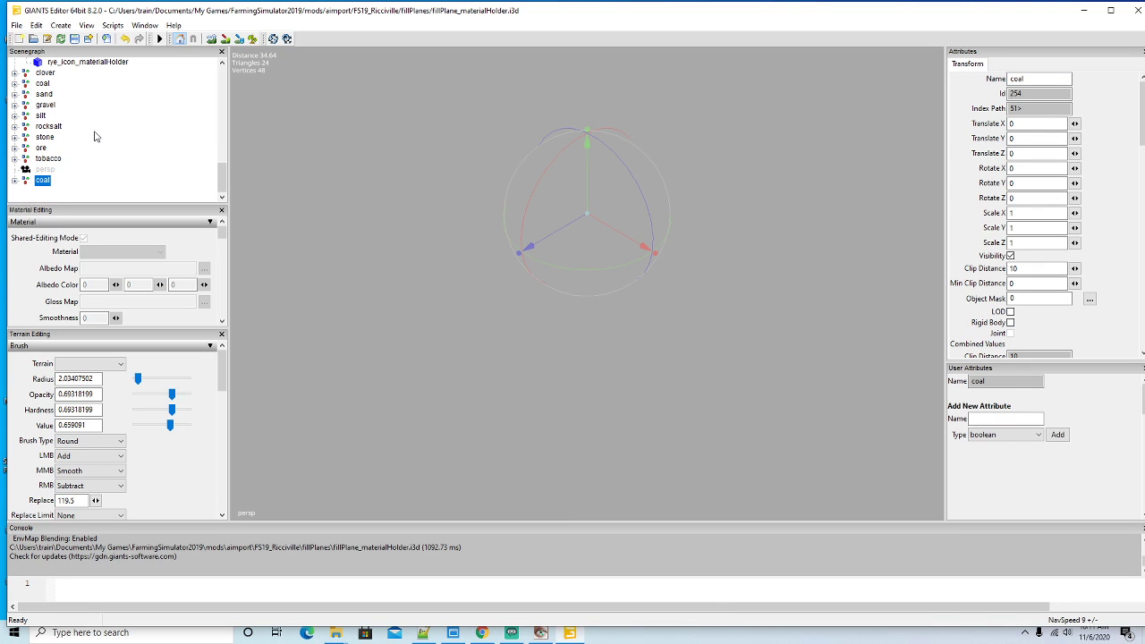
pyautogui.rightClick(29, 181)
pyautogui.click(56, 221)
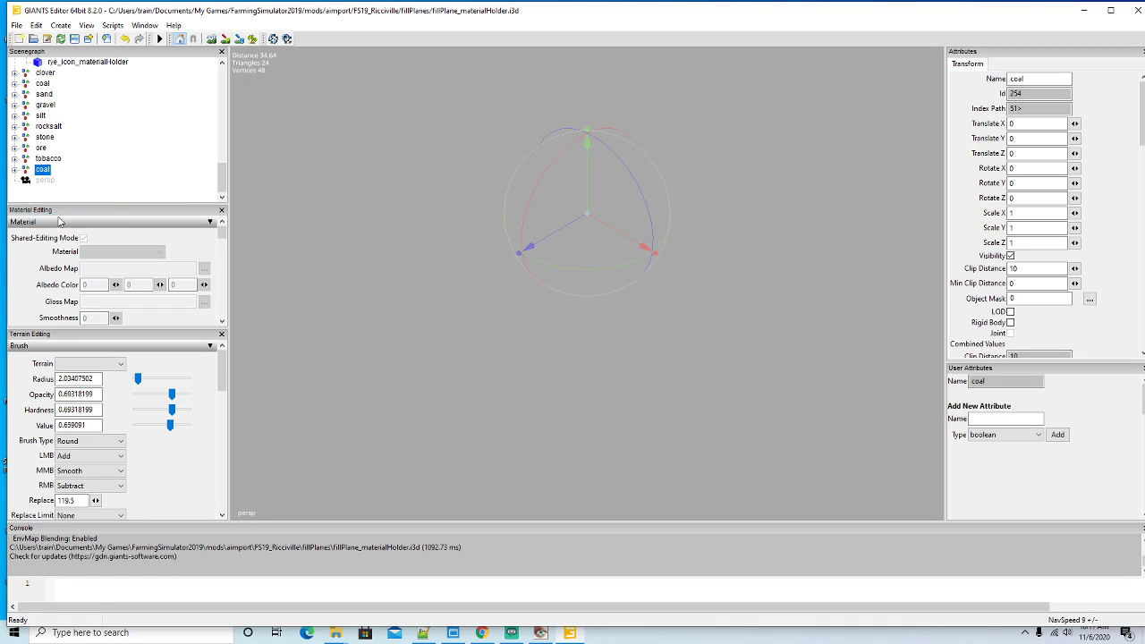
# Rename the duplicated coal group as copper
pyautogui.doubleClick(1020, 78)
pyautogui.write('co')
pyautogui.press('Return')
# Rename the copper group's first child as copper_materialHolder and set its fillType attribute to copper
pyautogui.click(15, 169)
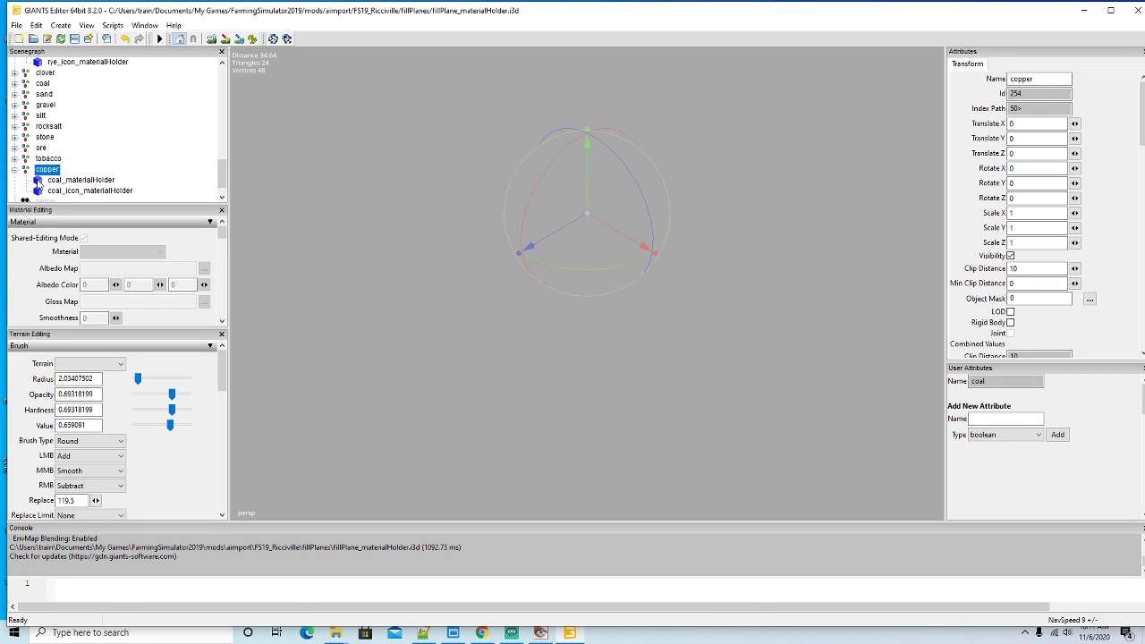
pyautogui.click(38, 182)
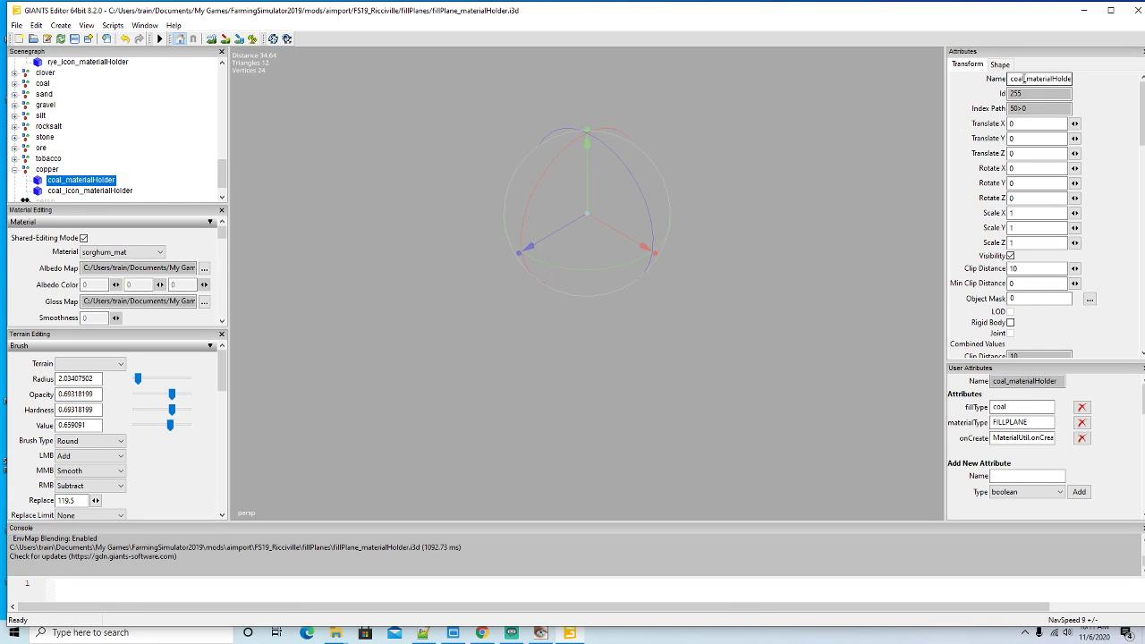
pyautogui.click(1023, 79)
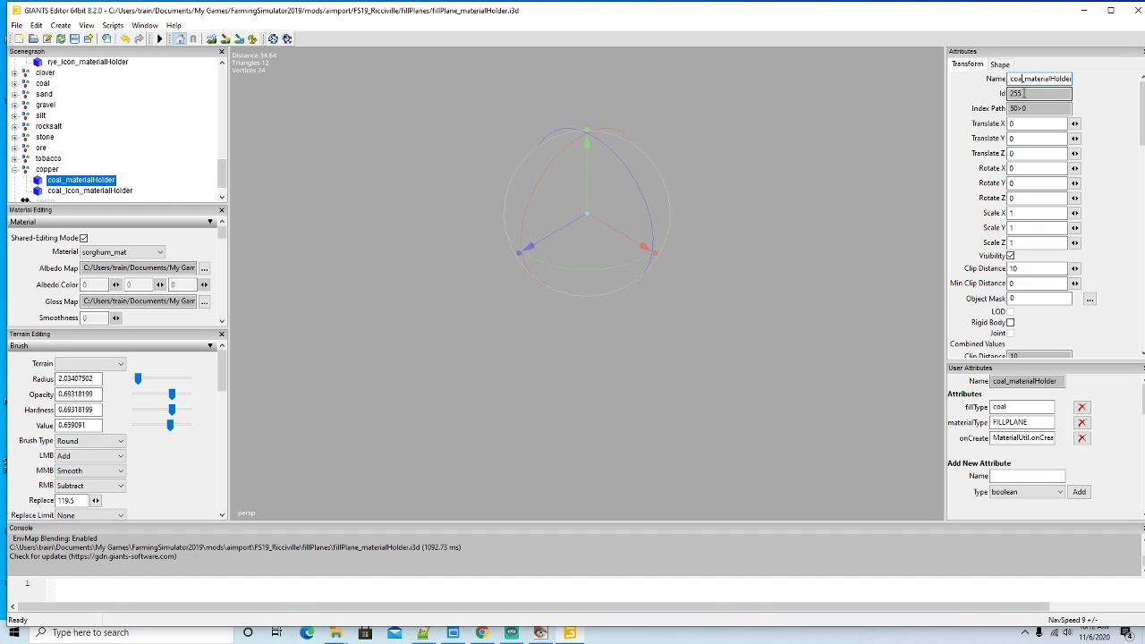
pyautogui.press('BackSpace')
pyautogui.press('BackSpace')
pyautogui.press('BackSpace')
pyautogui.press('BackSpace')
pyautogui.write('copper')
pyautogui.click(1016, 407)
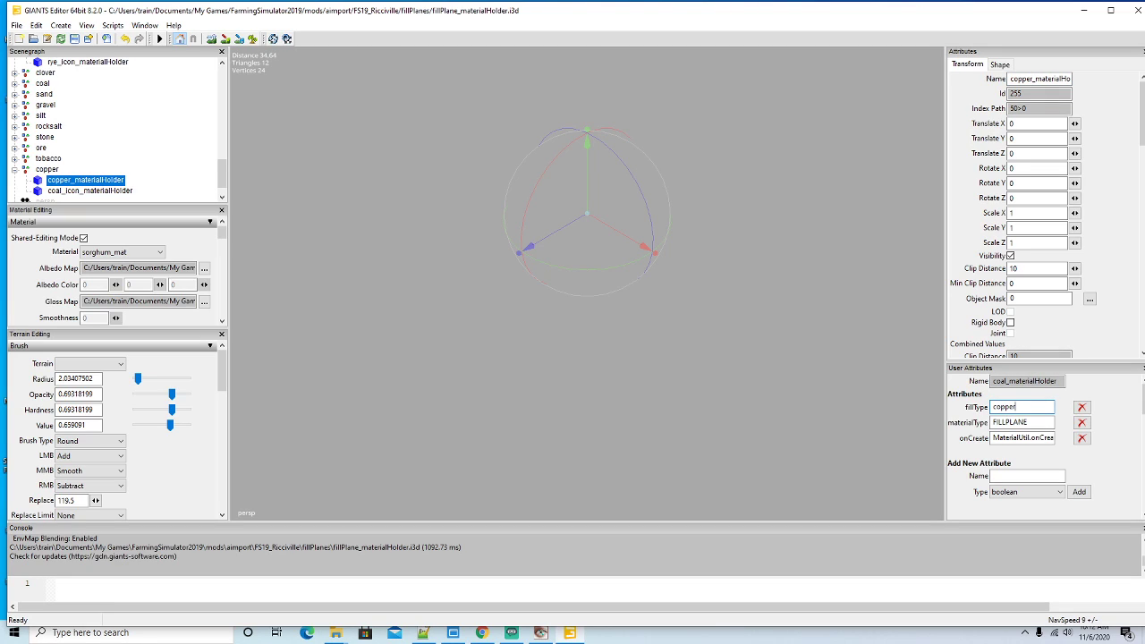
pyautogui.press('Return')
# Rename the copper group's icon child as copper_icon_materialHolder and set its fillType attribute to copper
pyautogui.scroll(-1, 45, 190)
pyautogui.click(41, 181)
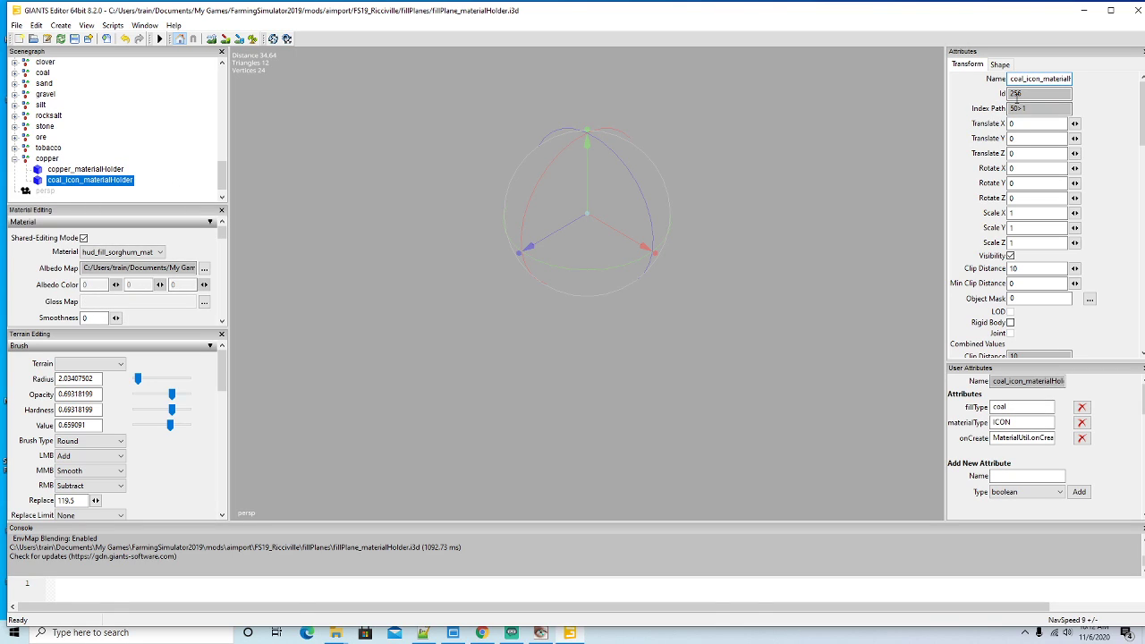
pyautogui.press('BackSpace')
pyautogui.press('BackSpace')
pyautogui.press('BackSpace')
pyautogui.press('BackSpace')
pyautogui.write('copper')
pyautogui.doubleClick(998, 407)
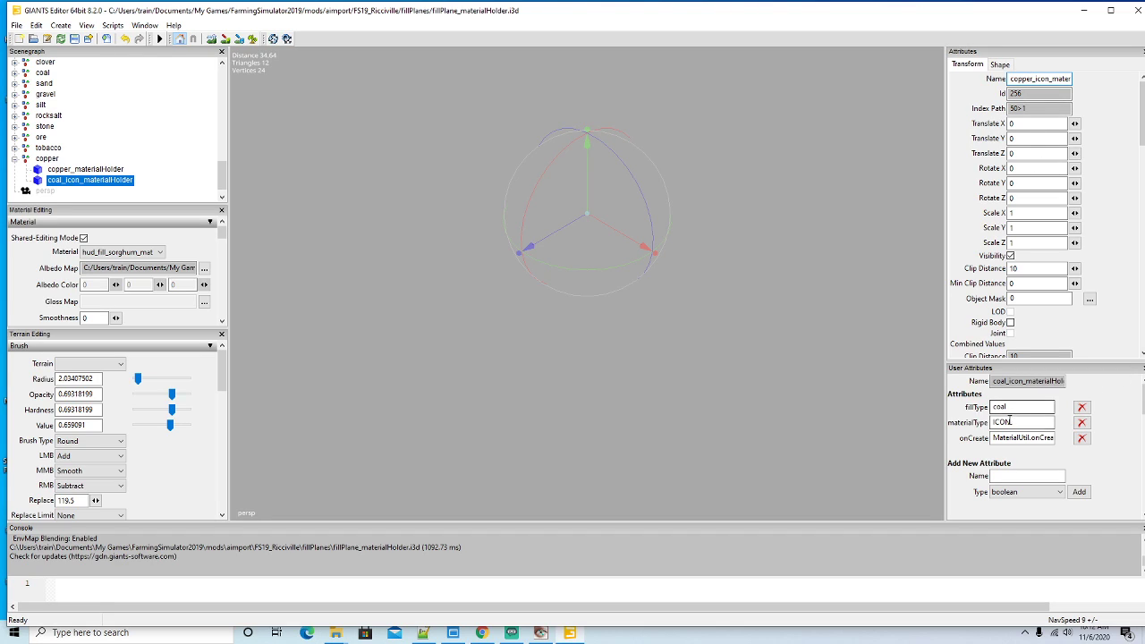
pyautogui.write('copper')
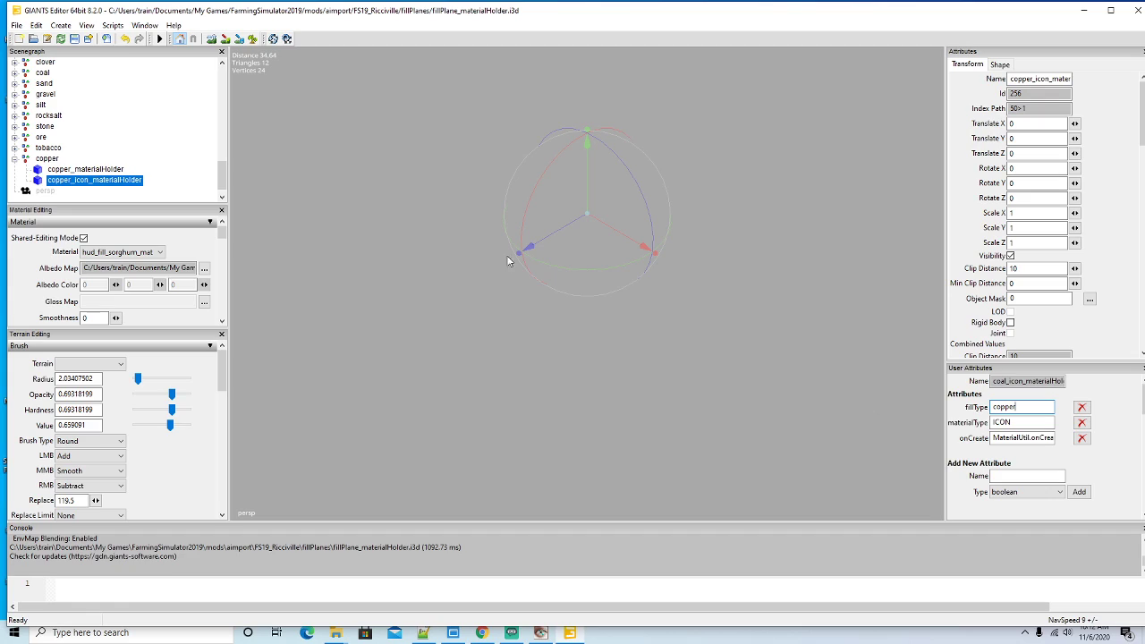
pyautogui.click(92, 191)
# Check the names and user attributes of the copper group and its two material holders, and collapse the group
pyautogui.click(44, 159)
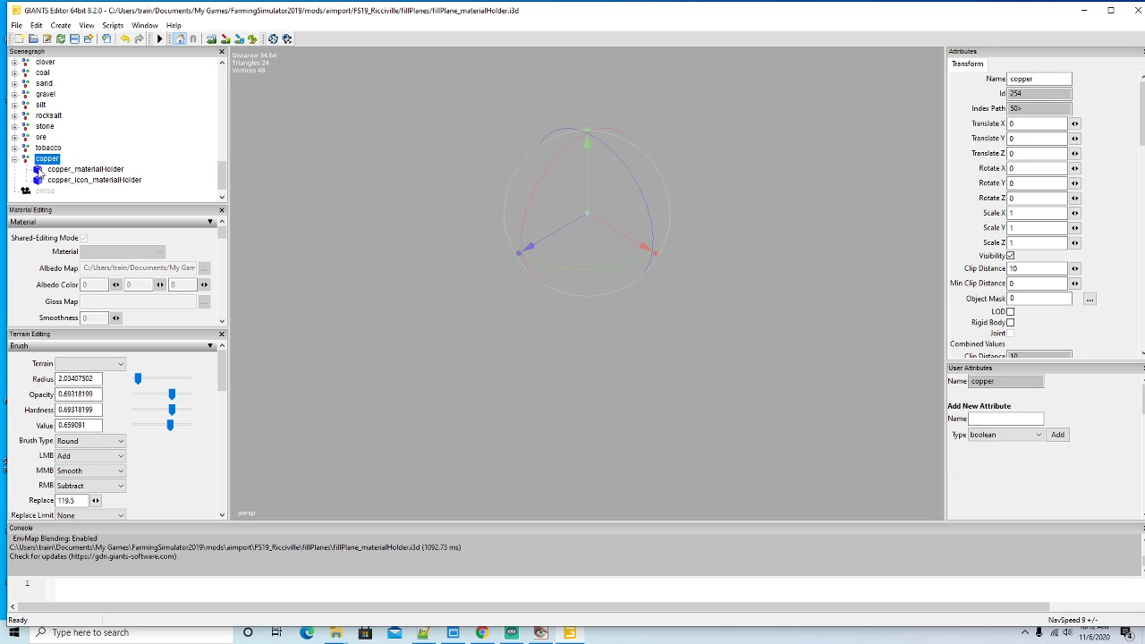
pyautogui.click(39, 172)
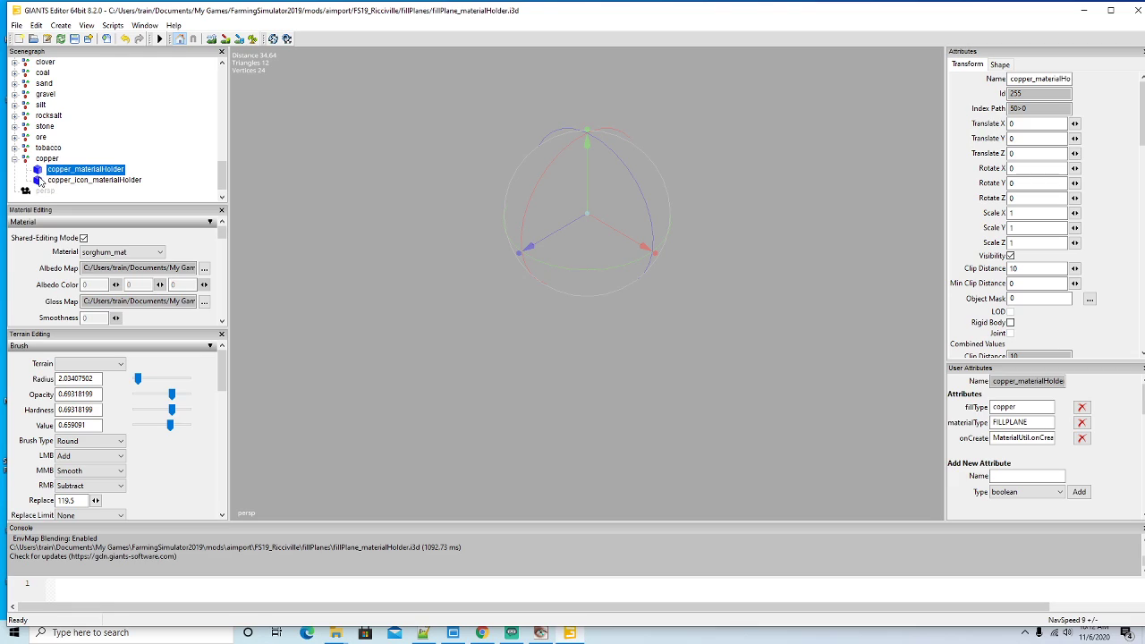
pyautogui.click(37, 184)
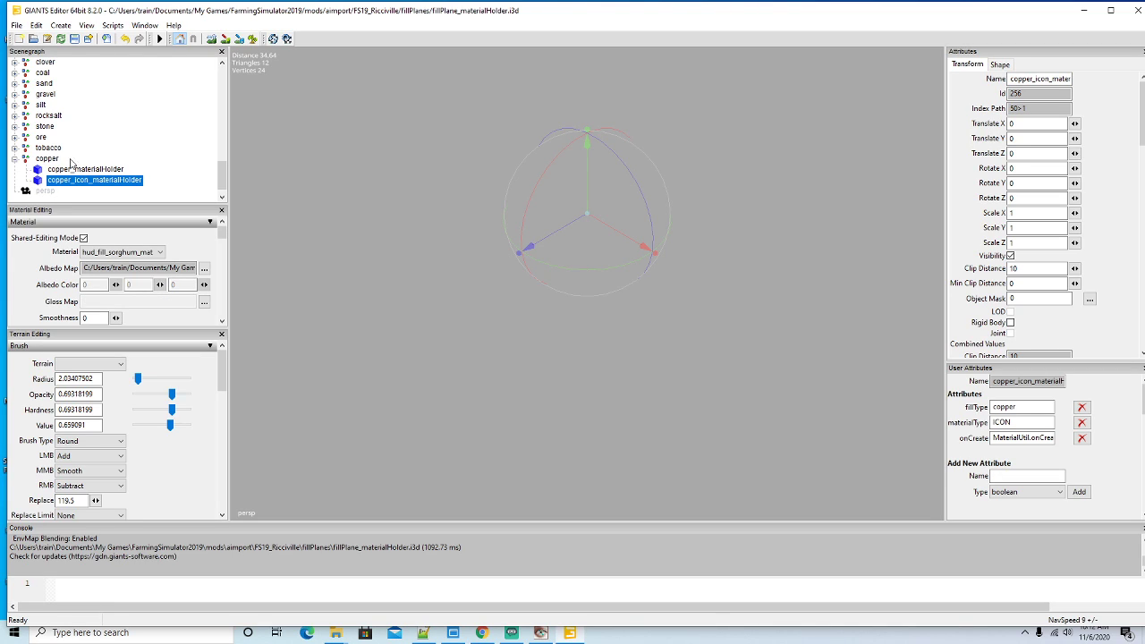
pyautogui.click(14, 160)
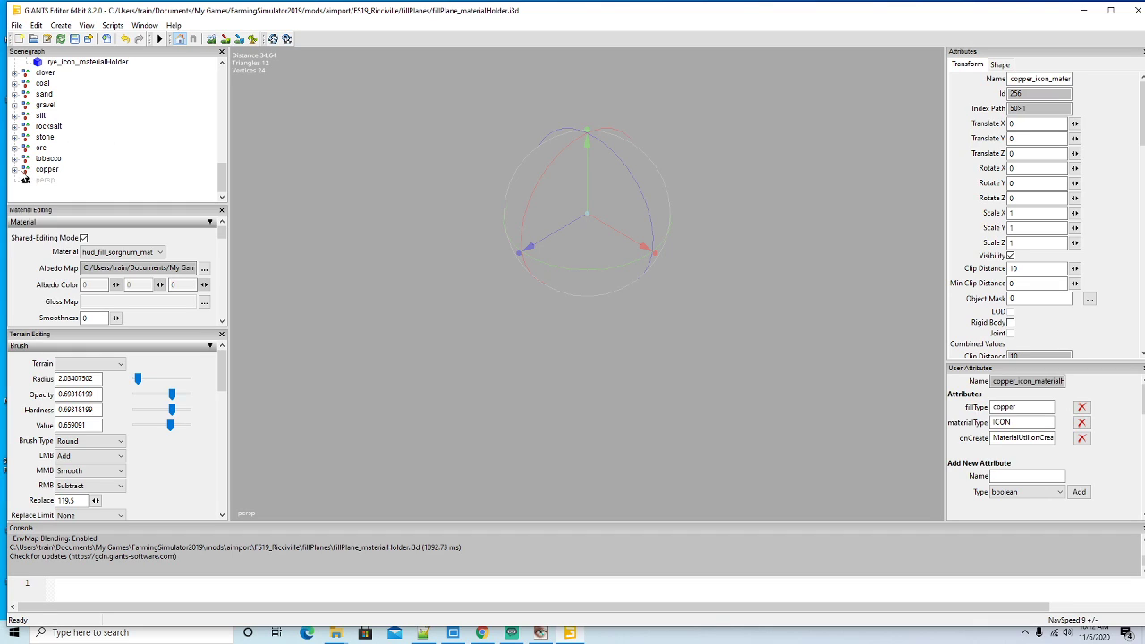
# Duplicate the copper group and rename the copy as nickel
pyautogui.click(41, 170)
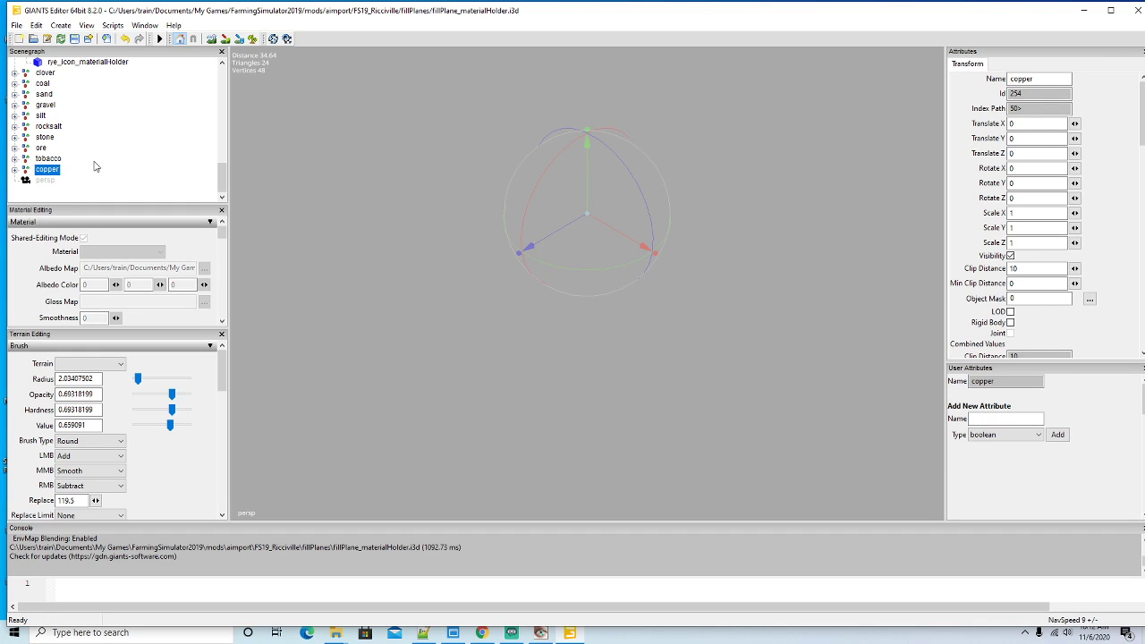
pyautogui.hotkey('ctrl', 'd')
pyautogui.rightClick(25, 192)
pyautogui.click(40, 231)
pyautogui.doubleClick(1037, 78)
pyautogui.write('nickel')
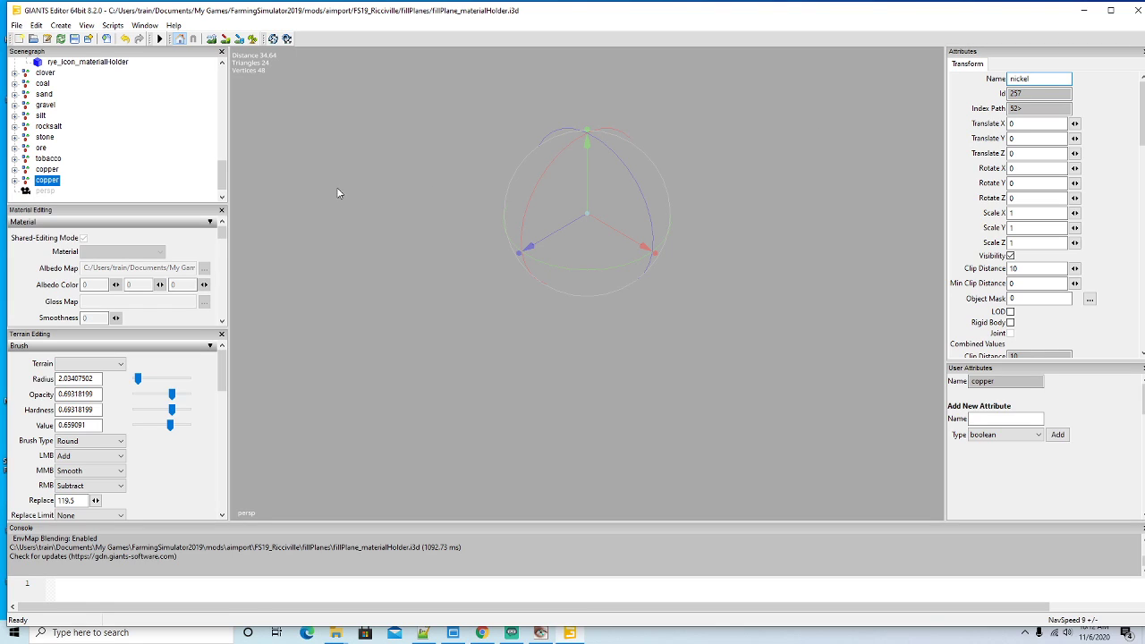
pyautogui.press('Return')
# Rename the nickel group's first child as nickel_materialHolder and set its fillType attribute to nickel
pyautogui.click(14, 180)
pyautogui.scroll(-1, 56, 170)
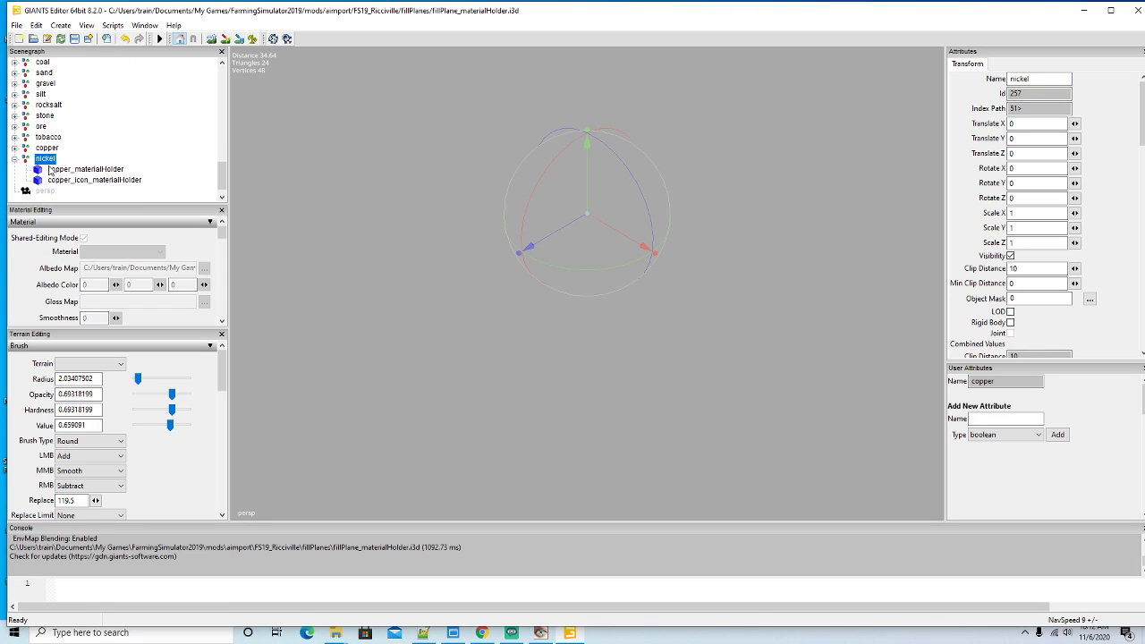
pyautogui.click(40, 170)
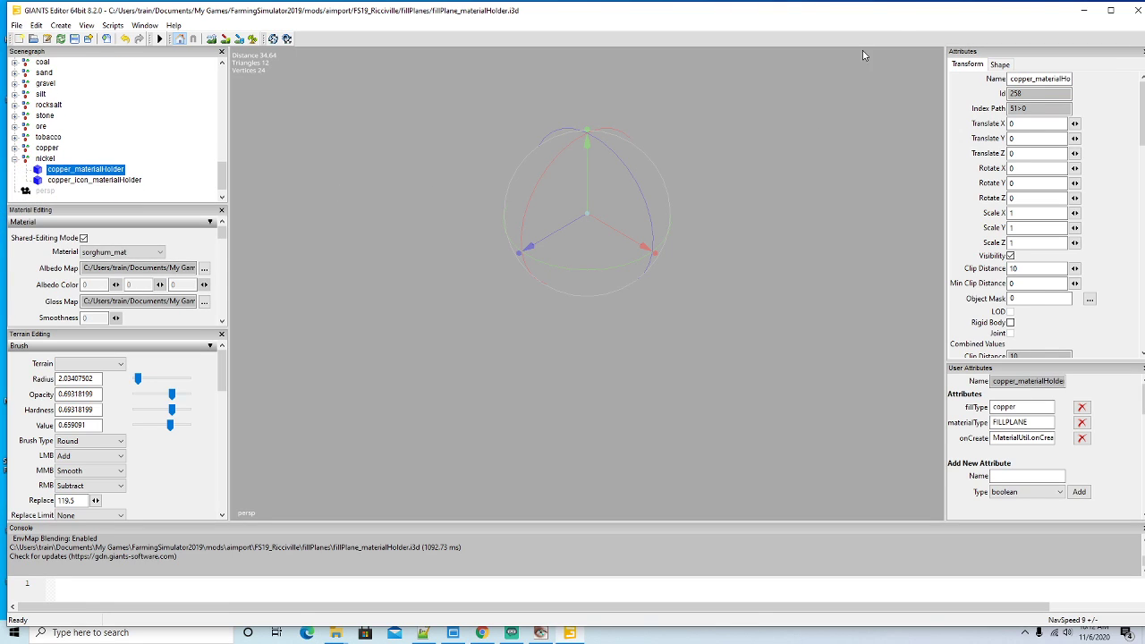
pyautogui.click(1036, 79)
pyautogui.press('BackSpace')
pyautogui.press('BackSpace')
pyautogui.press('BackSpace')
pyautogui.press('BackSpace')
pyautogui.press('BackSpace')
pyautogui.press('BackSpace')
pyautogui.write('nickel')
pyautogui.doubleClick(1004, 407)
pyautogui.write('nickel')
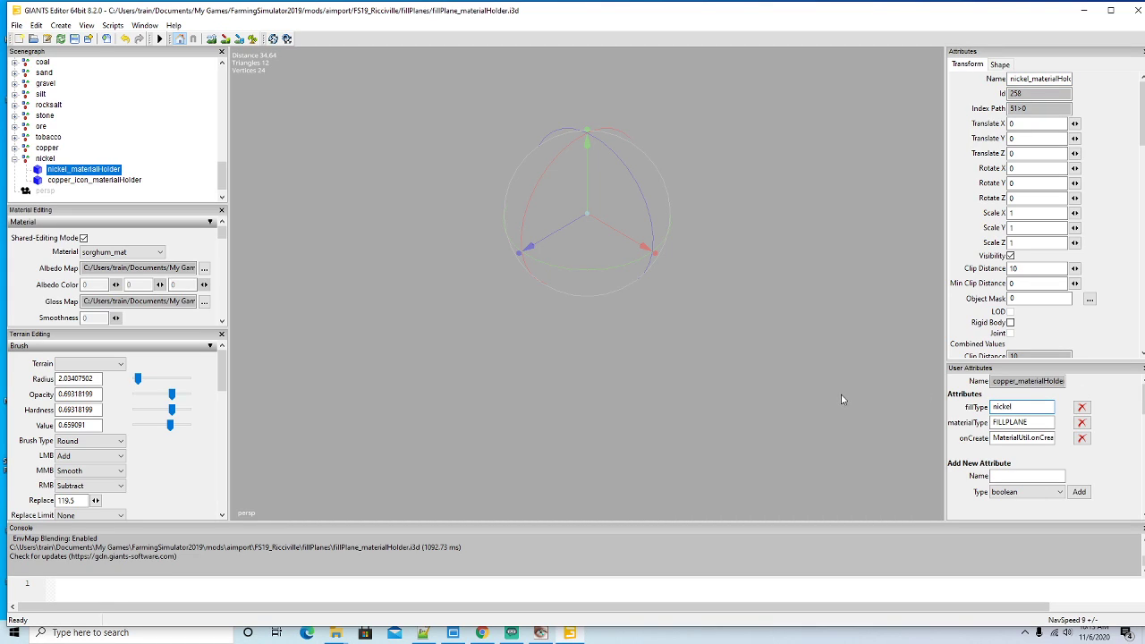
# Rename the nickel group's icon child as nickel_icon_materialHolder and set its fillType attribute to nickel
pyautogui.click(41, 182)
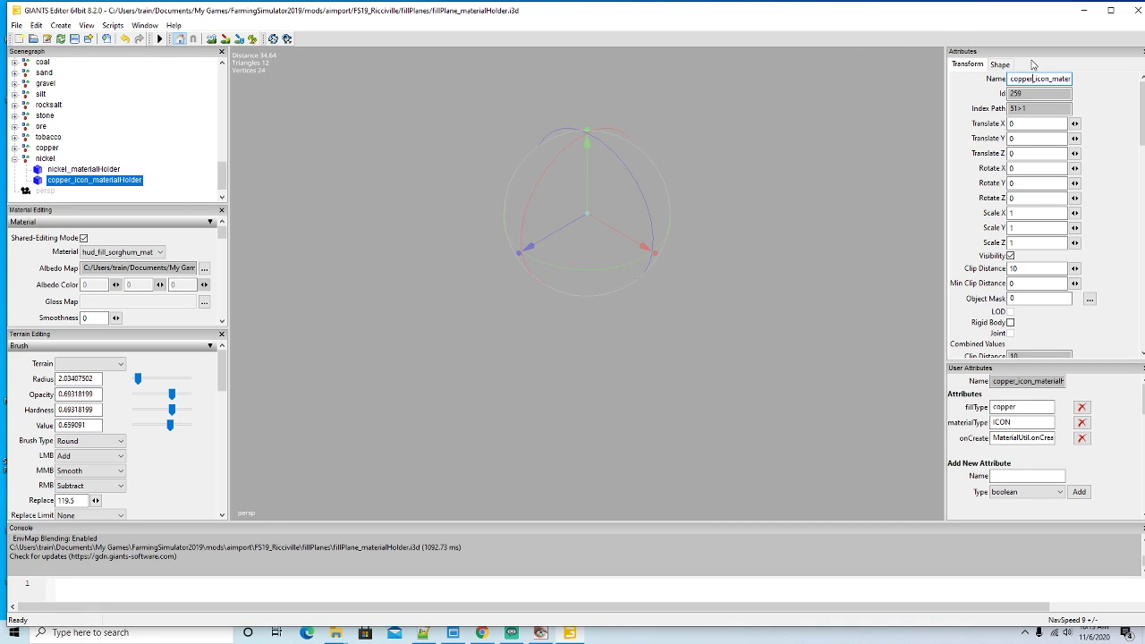
pyautogui.press('BackSpace')
pyautogui.press('BackSpace')
pyautogui.press('BackSpace')
pyautogui.press('BackSpace')
pyautogui.write('nic')
pyautogui.doubleClick(1020, 407)
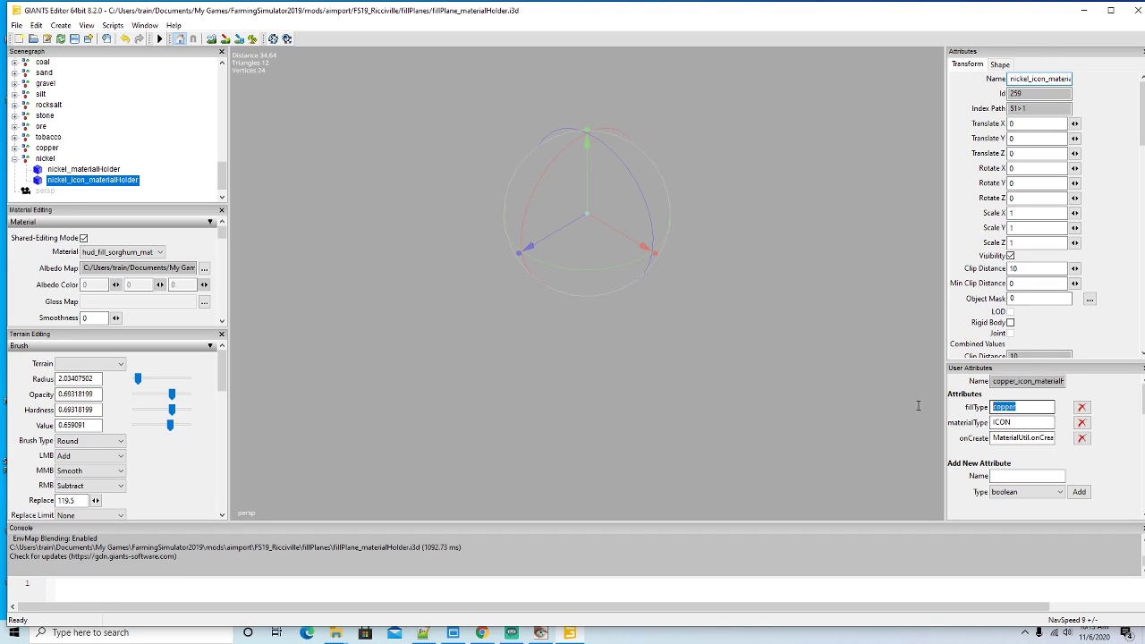
pyautogui.write('nickel')
# Check the names and user attributes of the nickel group and its two material holders
pyautogui.click(42, 159)
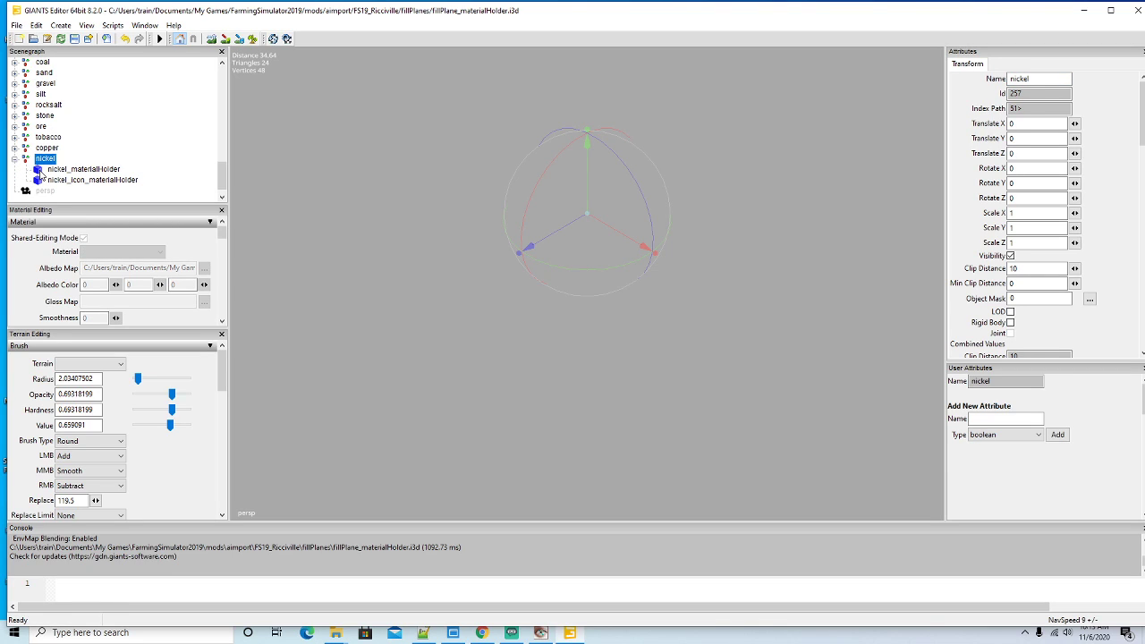
pyautogui.click(41, 171)
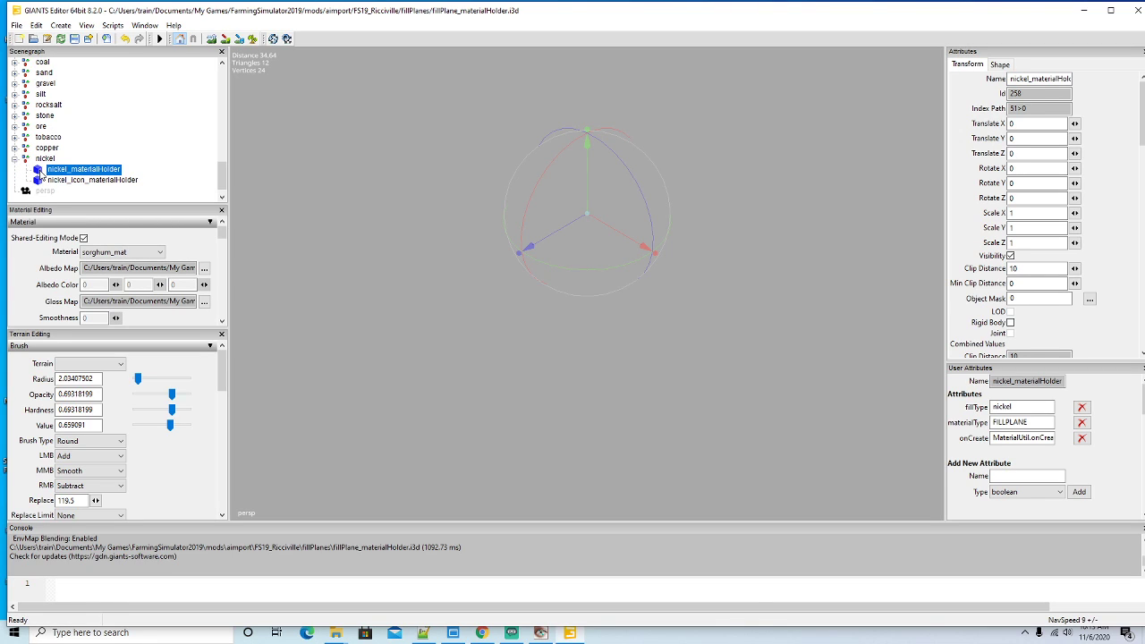
pyautogui.click(37, 181)
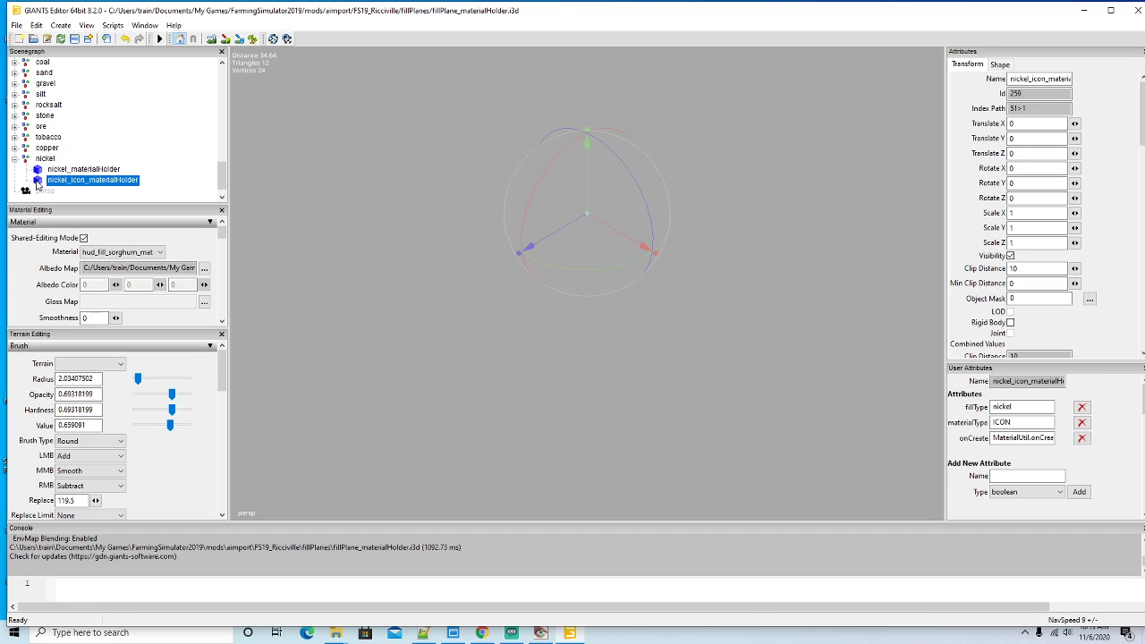
# Save the fillPlane_materialHolder scene and close the editor to return to the Ricciville fillPlanes folder
pyautogui.click(76, 41)
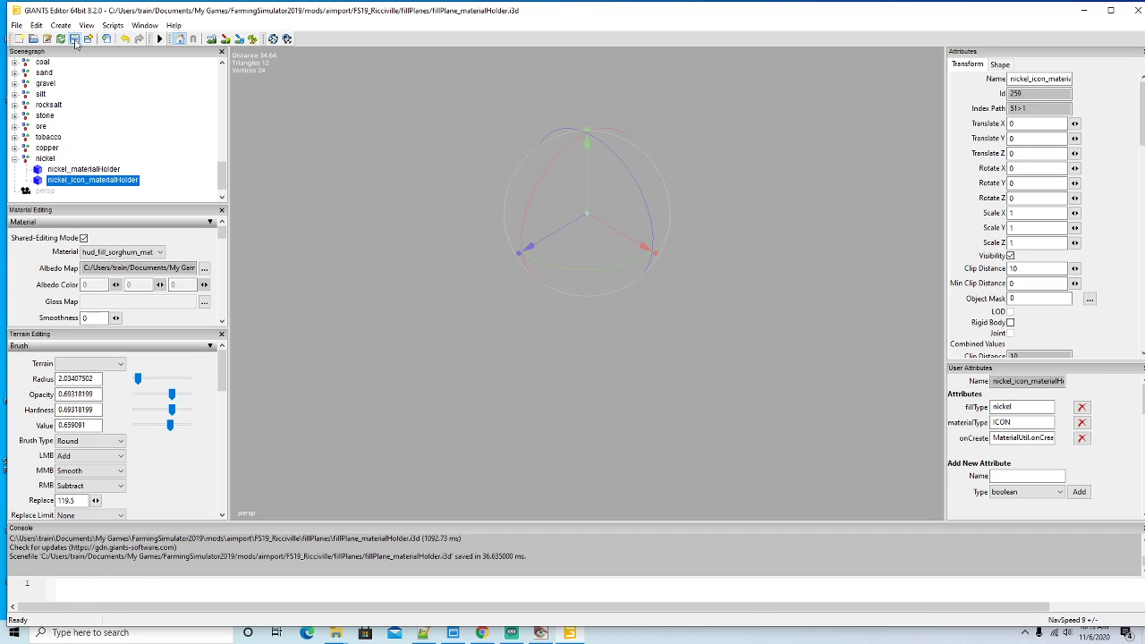
pyautogui.click(1135, 9)
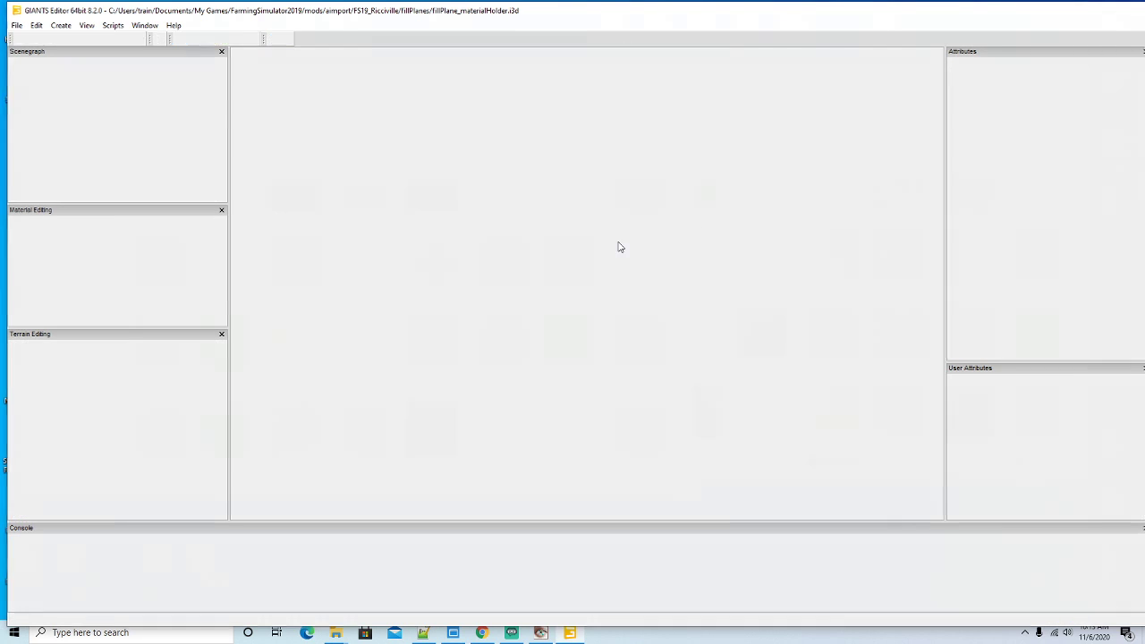
pyautogui.click(295, 344)
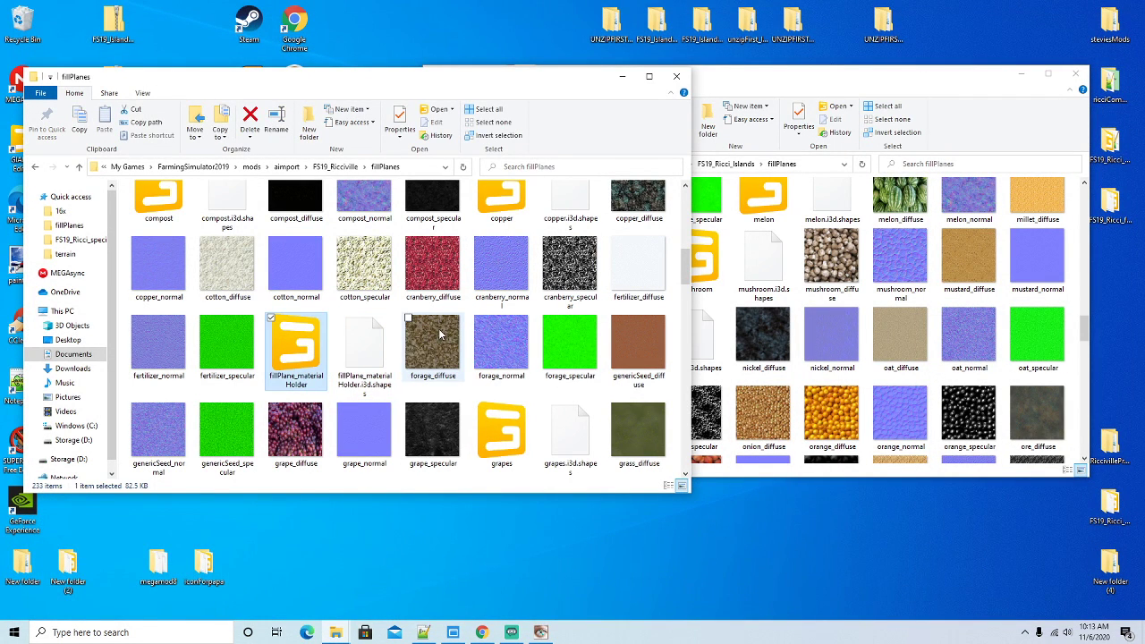
# Look through the remaining files in the Ricciville fillPlanes folder
pyautogui.scroll(-4, 439, 333)
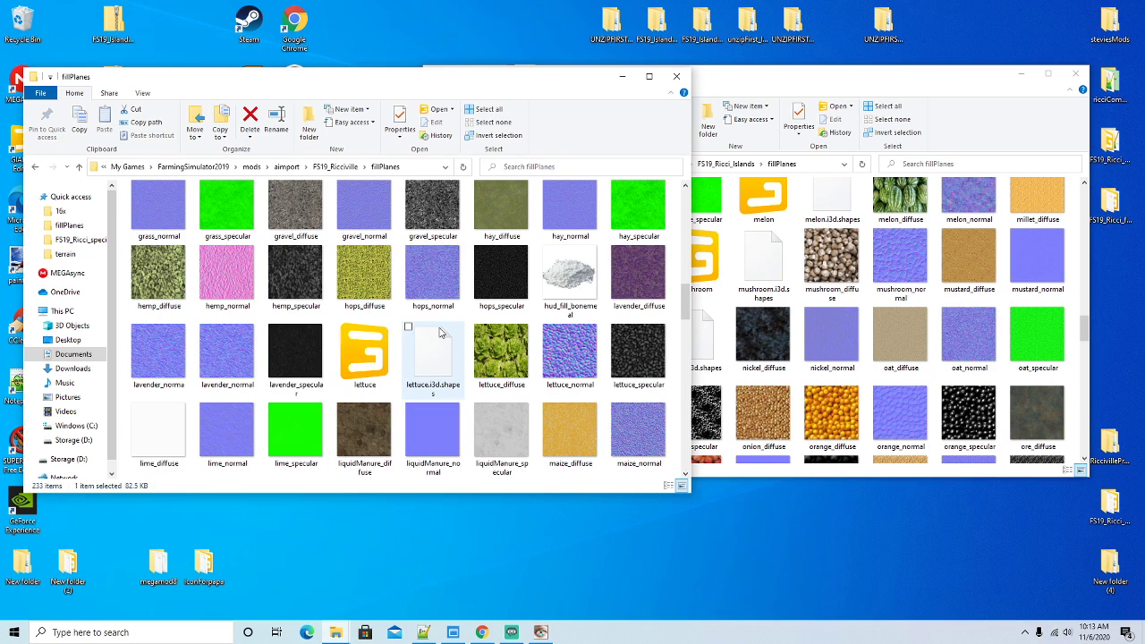
pyautogui.scroll(-3, 439, 333)
pyautogui.scroll(-3, 439, 333)
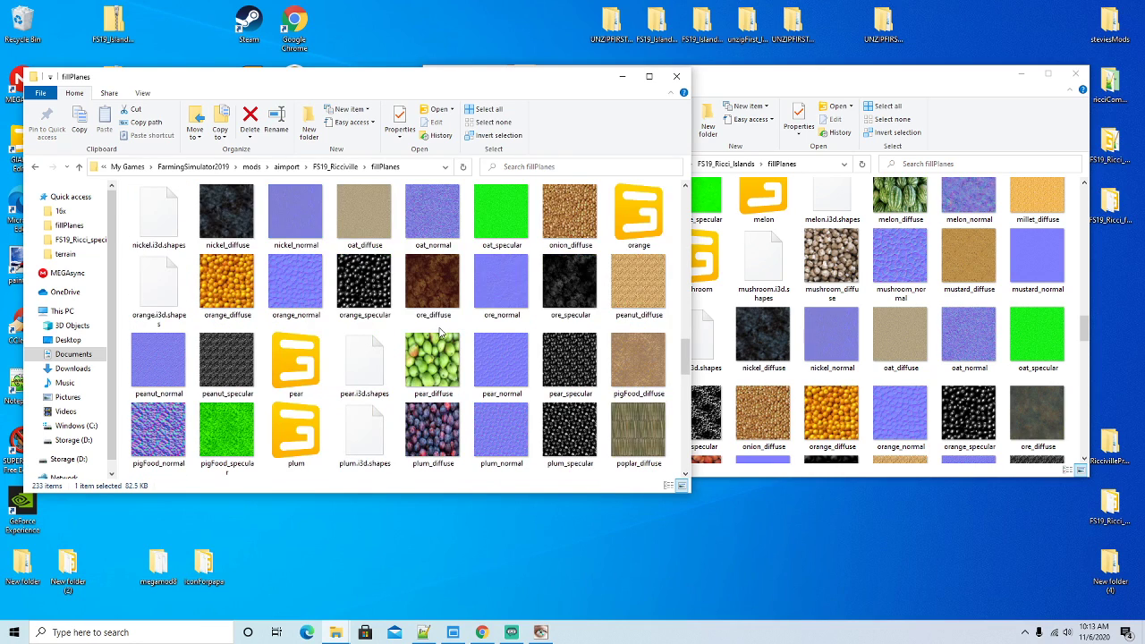
pyautogui.scroll(-2, 439, 333)
pyautogui.scroll(-6, 439, 333)
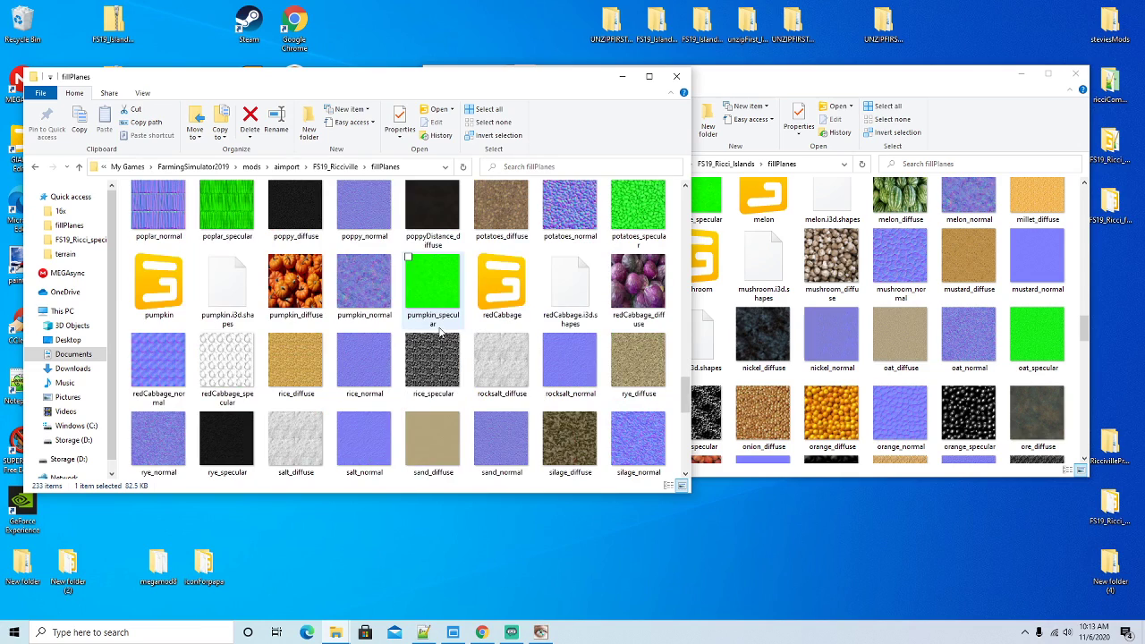
pyautogui.scroll(-3, 439, 333)
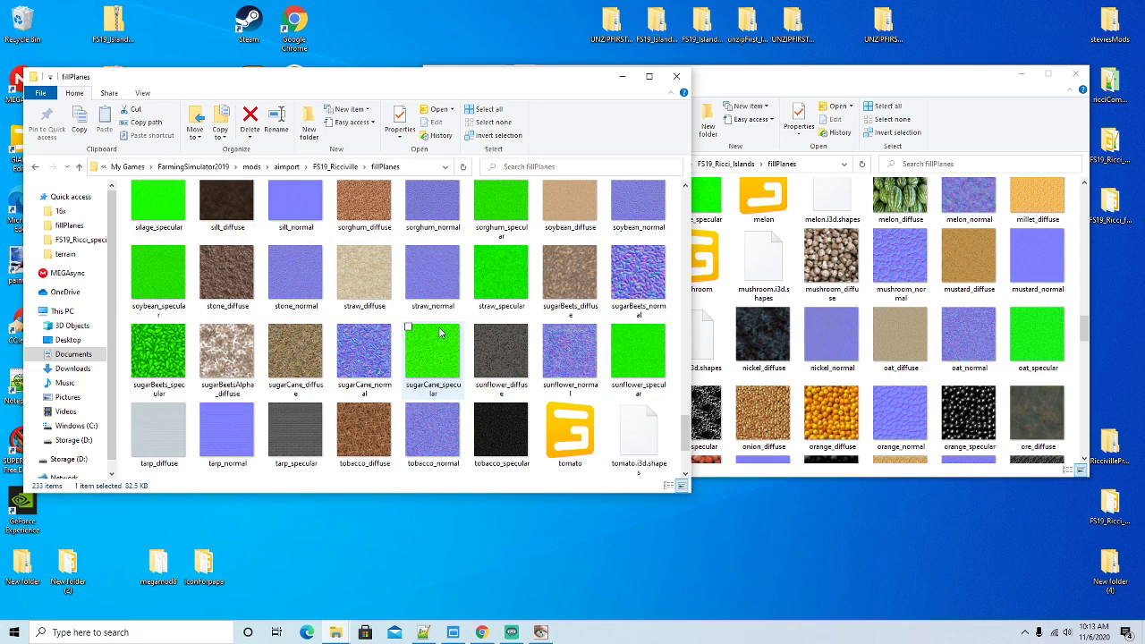
pyautogui.scroll(-2, 439, 332)
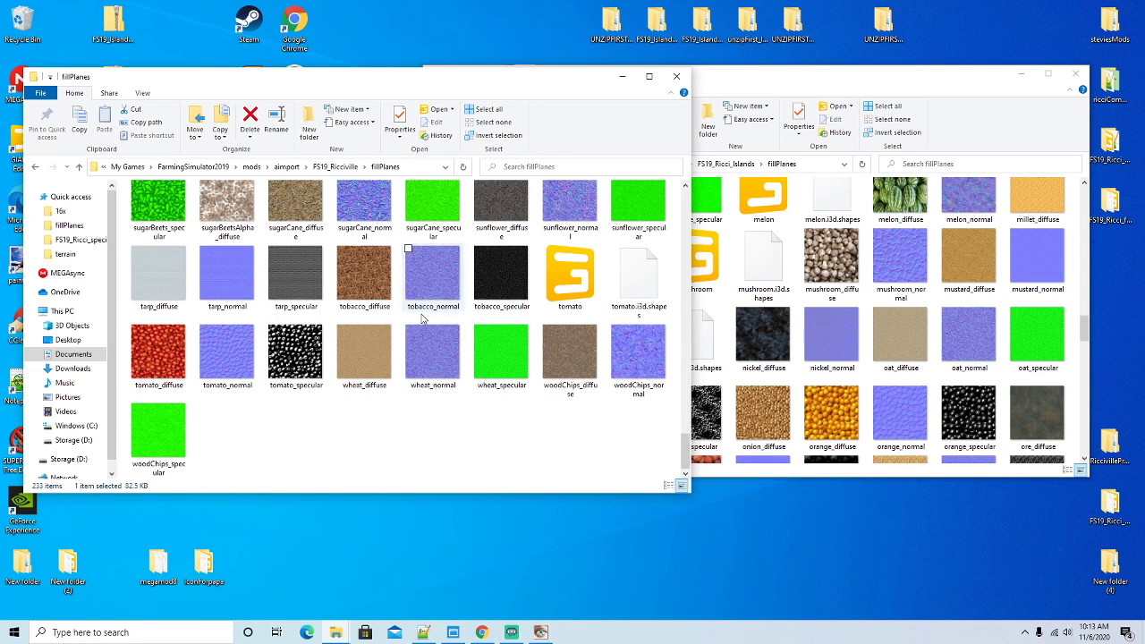
pyautogui.moveTo(347, 81)
pyautogui.mouseDown()
pyautogui.moveTo(410, 82)
pyautogui.moveTo(365, 78)
pyautogui.mouseUp()
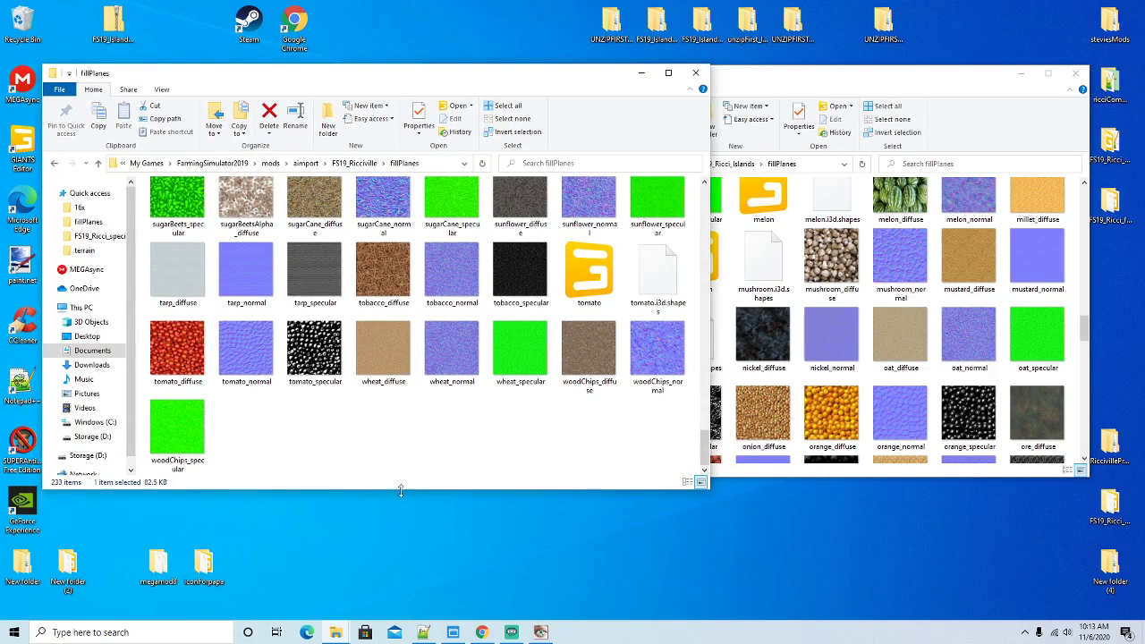
# Switch to mapDE.xml in Notepad++ and duplicate the carbonate and bonemeal fillPlanes additionalFile lines directly below the originals
pyautogui.click(424, 632)
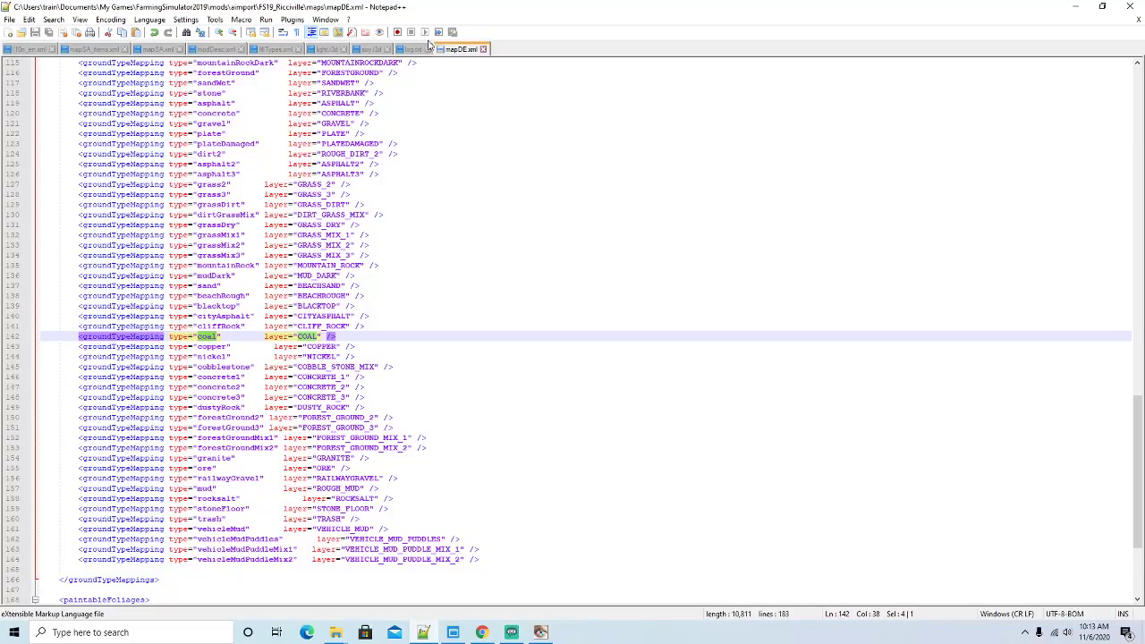
pyautogui.scroll(13, 450, 158)
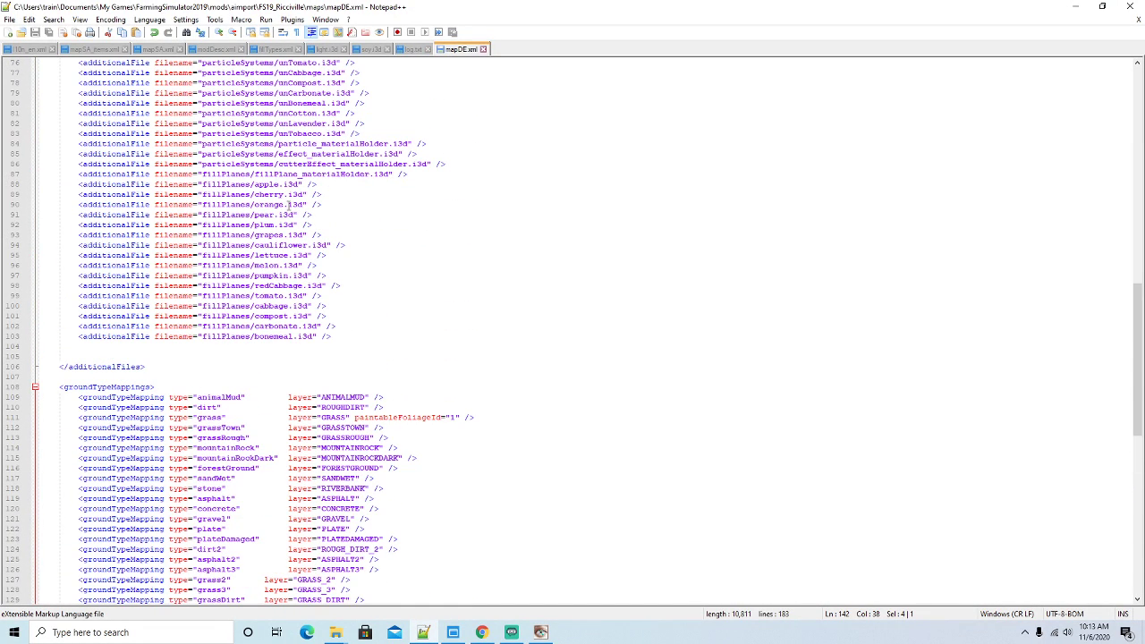
pyautogui.moveTo(332, 338); pyautogui.dragTo(54, 329)
pyautogui.hotkey('ctrl', 'c')
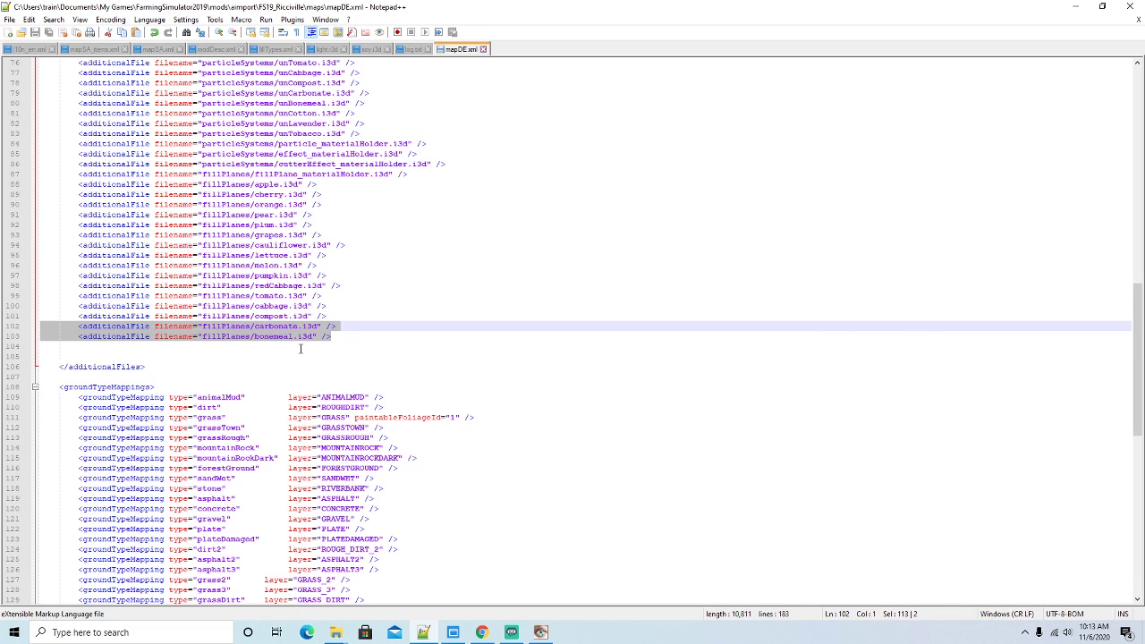
pyautogui.click(43, 348)
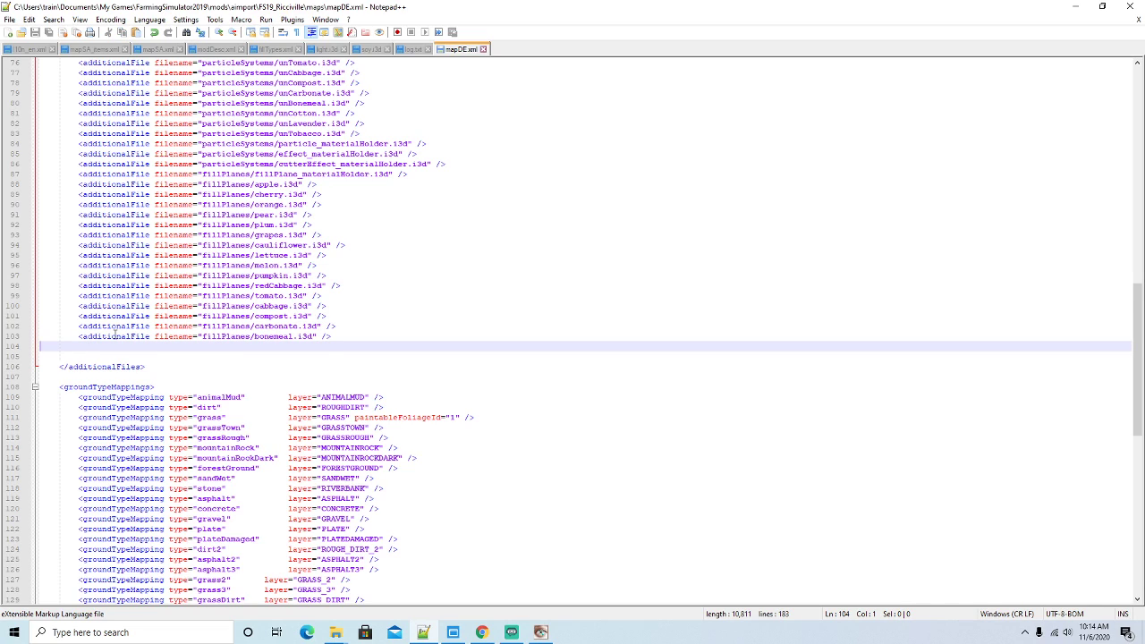
pyautogui.hotkey('ctrl', 'v')
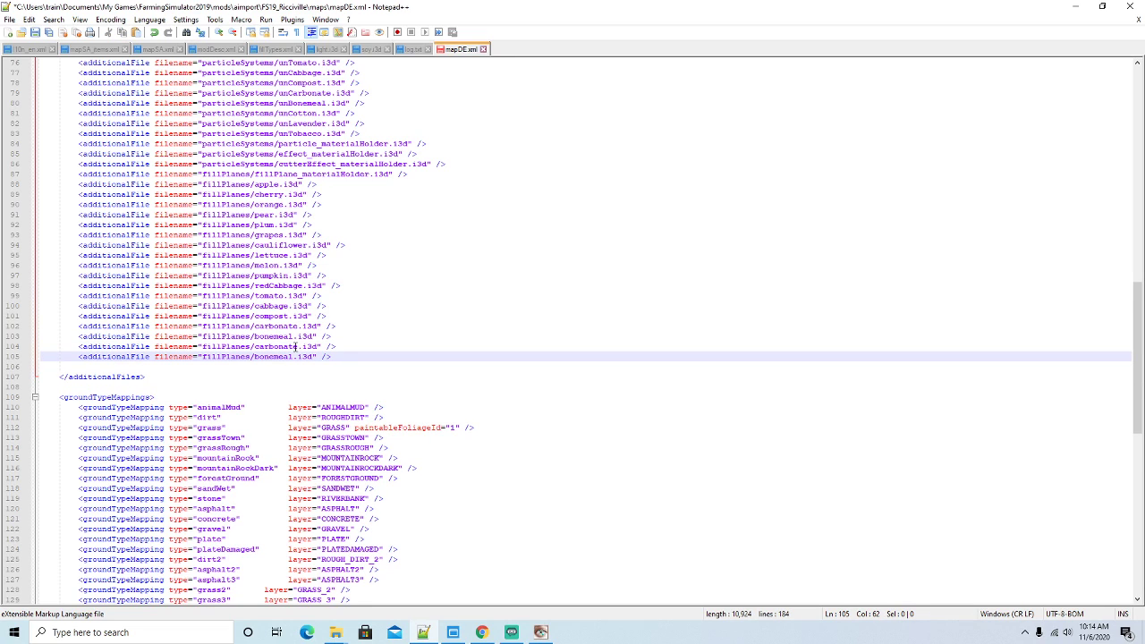
# Change the duplicated carbonate entry's filename to fillPlanes/copper.i3d
pyautogui.click(298, 347)
pyautogui.press('BackSpace')
pyautogui.press('BackSpace')
pyautogui.press('BackSpace')
pyautogui.press('BackSpace')
pyautogui.press('BackSpace')
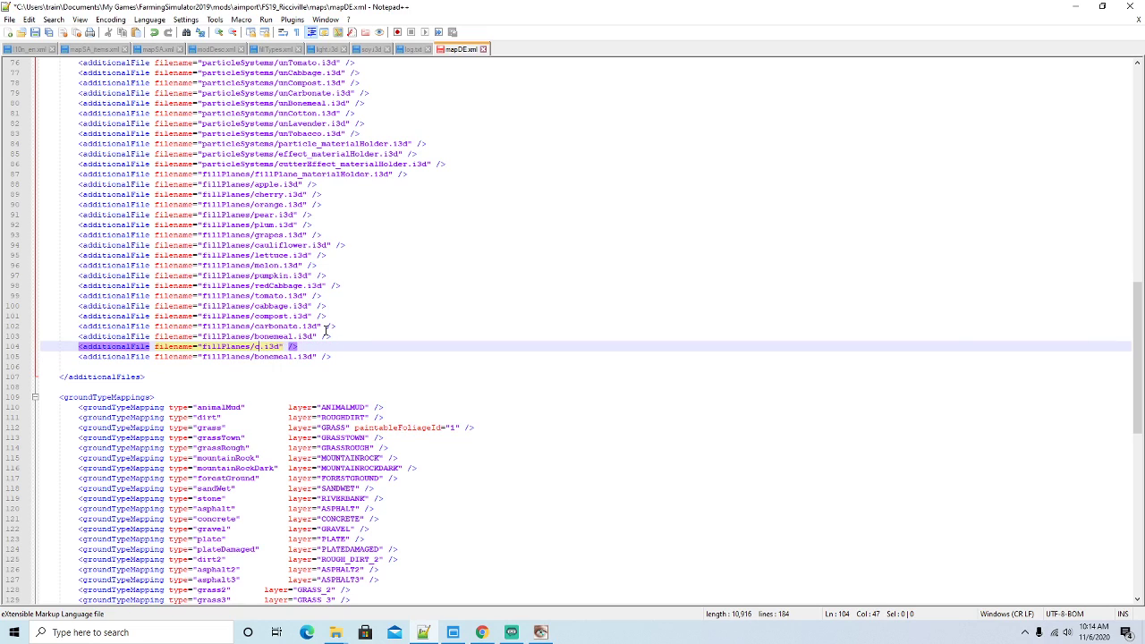
pyautogui.write('oppe')
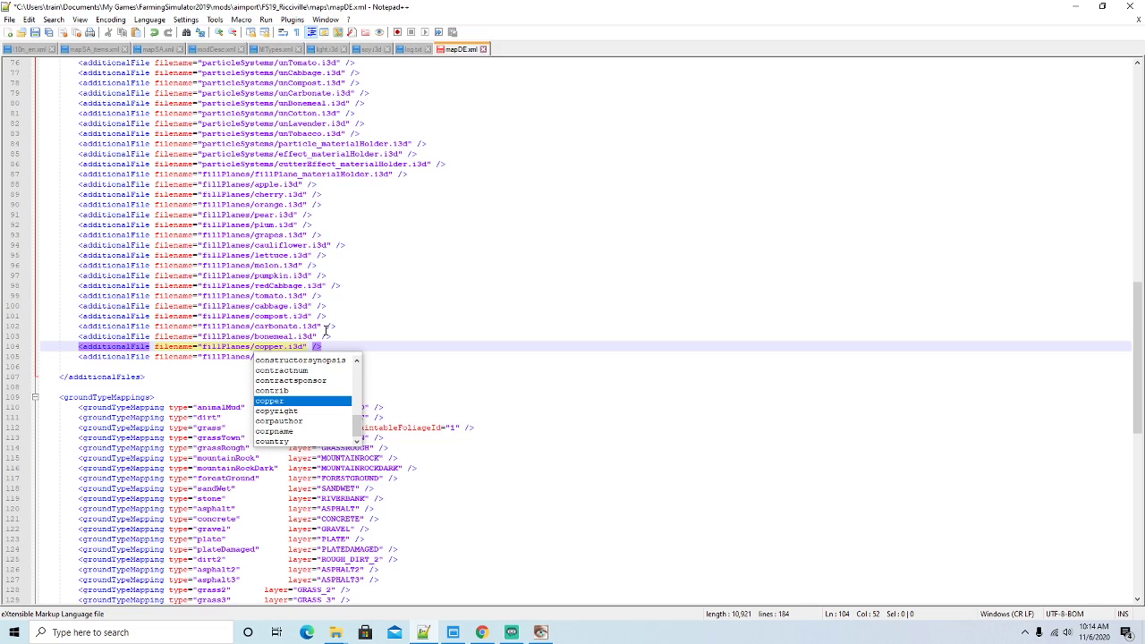
pyautogui.write('r')
pyautogui.press('Escape')
# Change the duplicated bonemeal entry's filename to fillPlanes/nickel.i3d and save mapDE.xml
pyautogui.press('Down')
pyautogui.press('BackSpace')
pyautogui.press('BackSpace')
pyautogui.press('BackSpace')
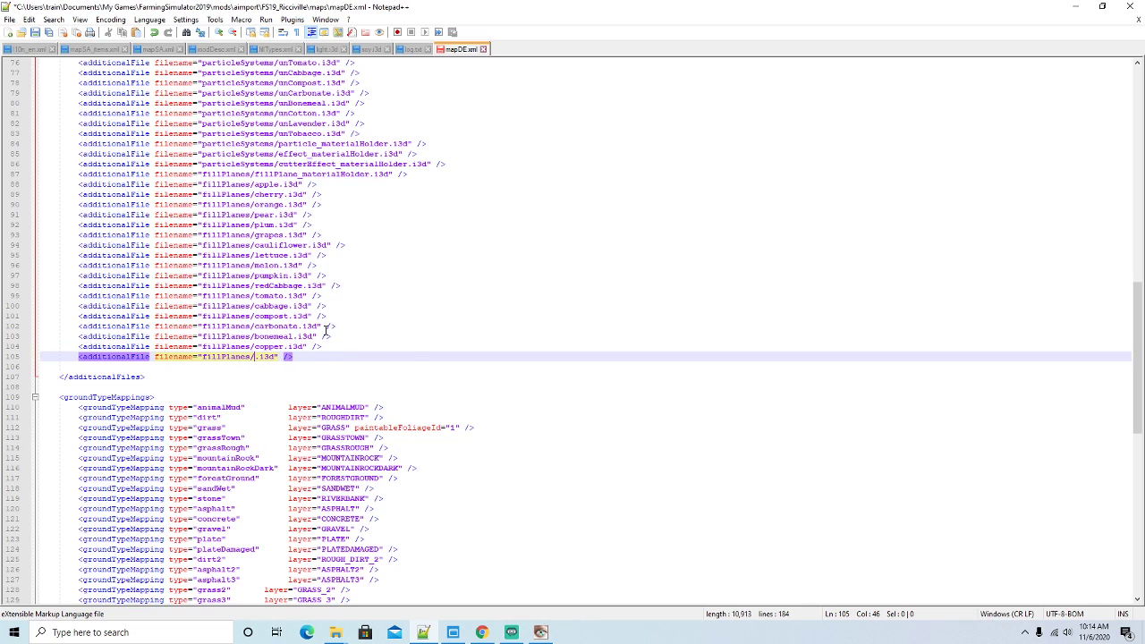
pyautogui.write('nickel')
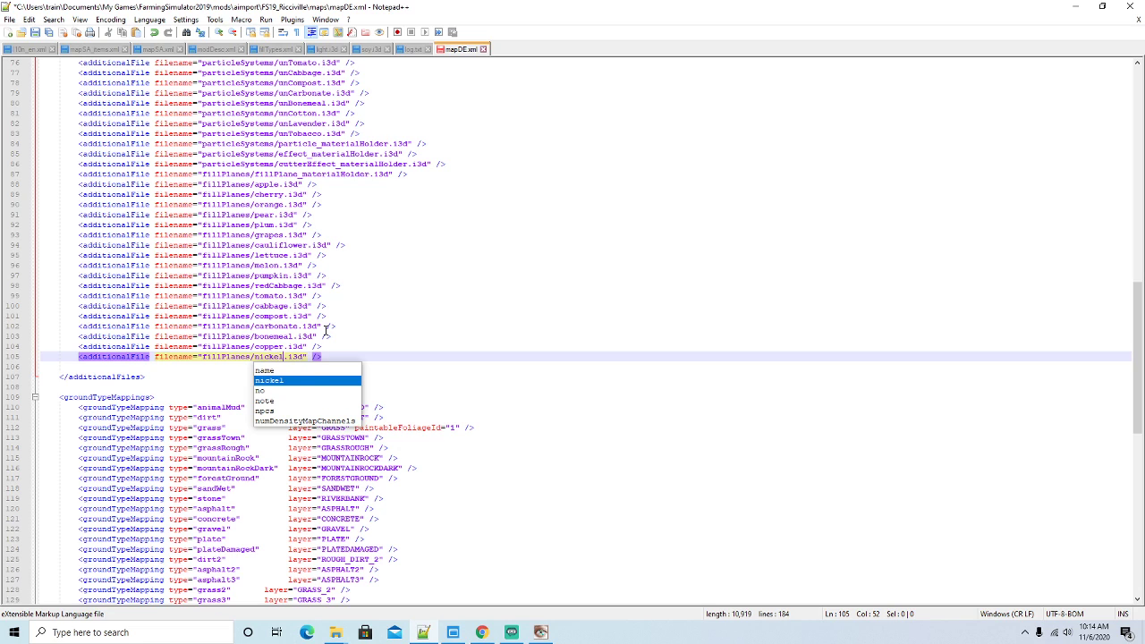
pyautogui.press('Right')
pyautogui.click(34, 33)
pyautogui.click(1075, 6)
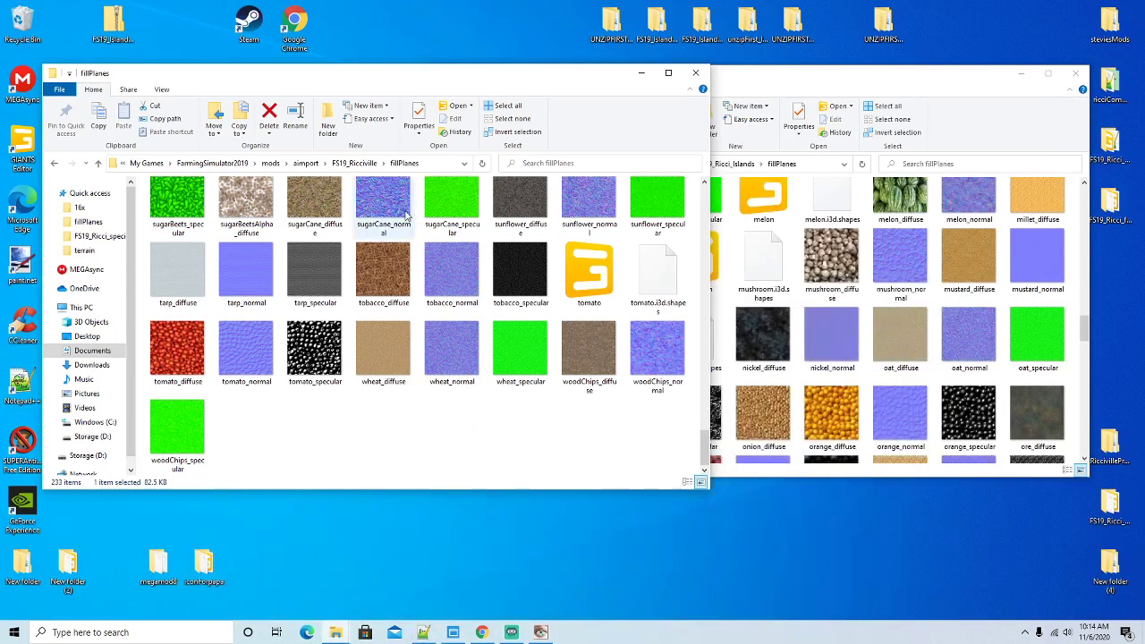
# Open the particleSystems folder of FS19_Ricciville in File Explorer and show its files as large icons
pyautogui.click(359, 163)
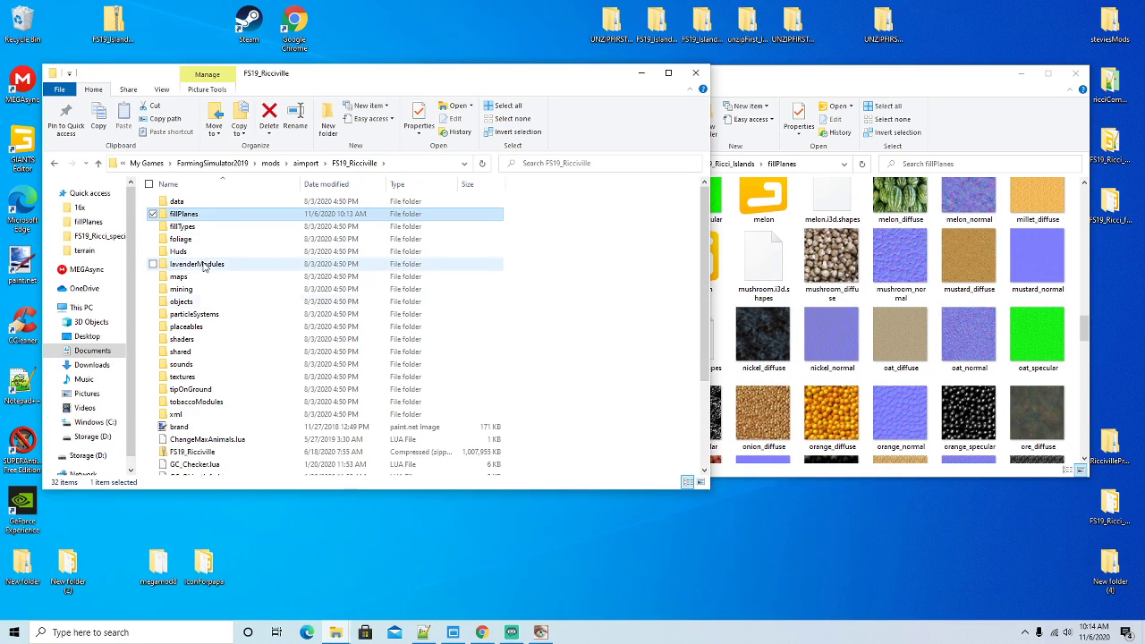
pyautogui.doubleClick(198, 316)
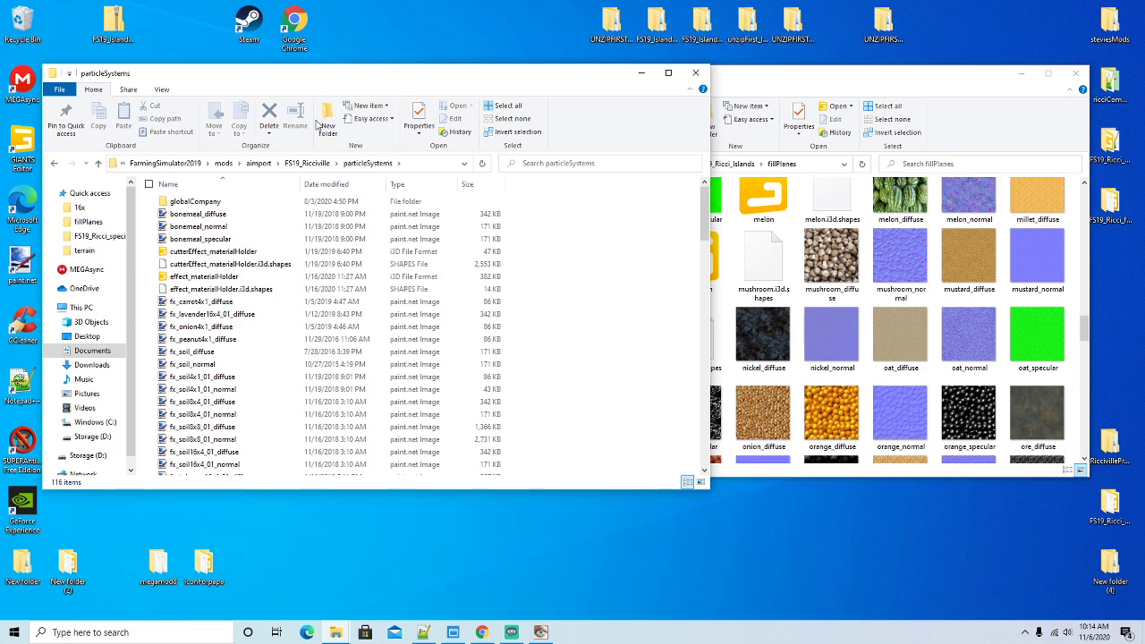
pyautogui.moveTo(303, 81); pyautogui.dragTo(311, 70)
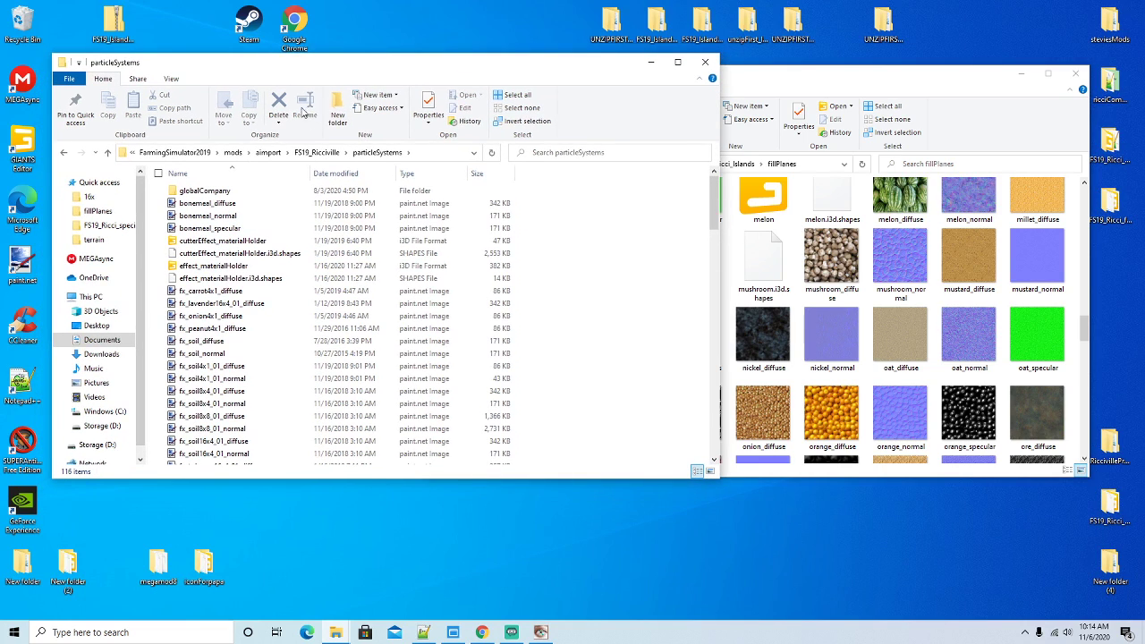
pyautogui.click(171, 79)
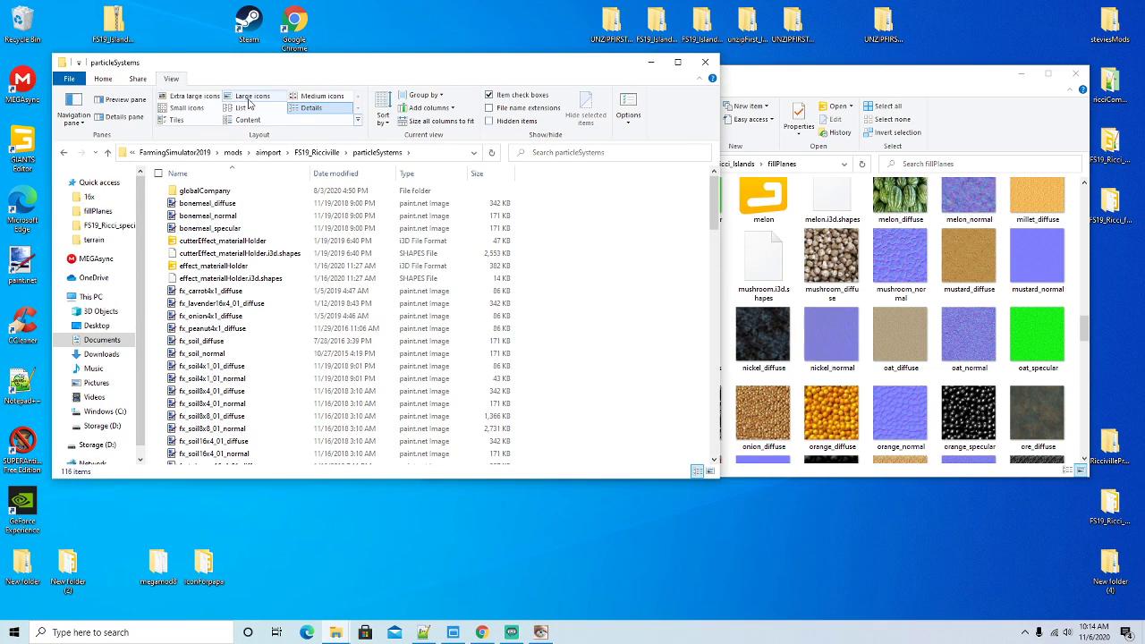
pyautogui.click(249, 98)
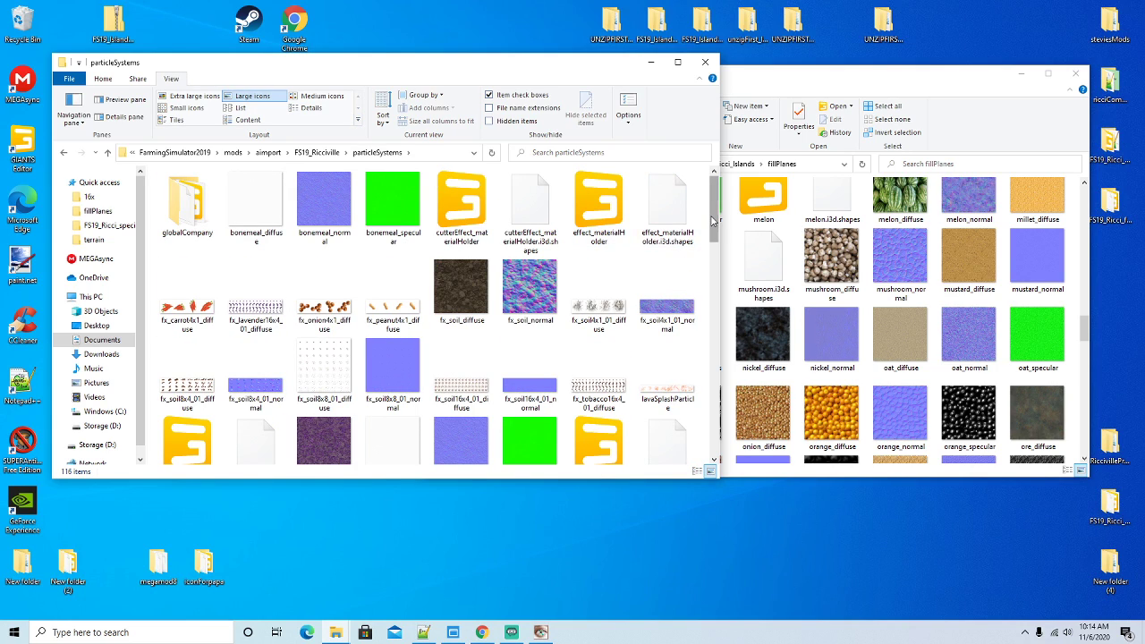
pyautogui.scroll(-1, 713, 219)
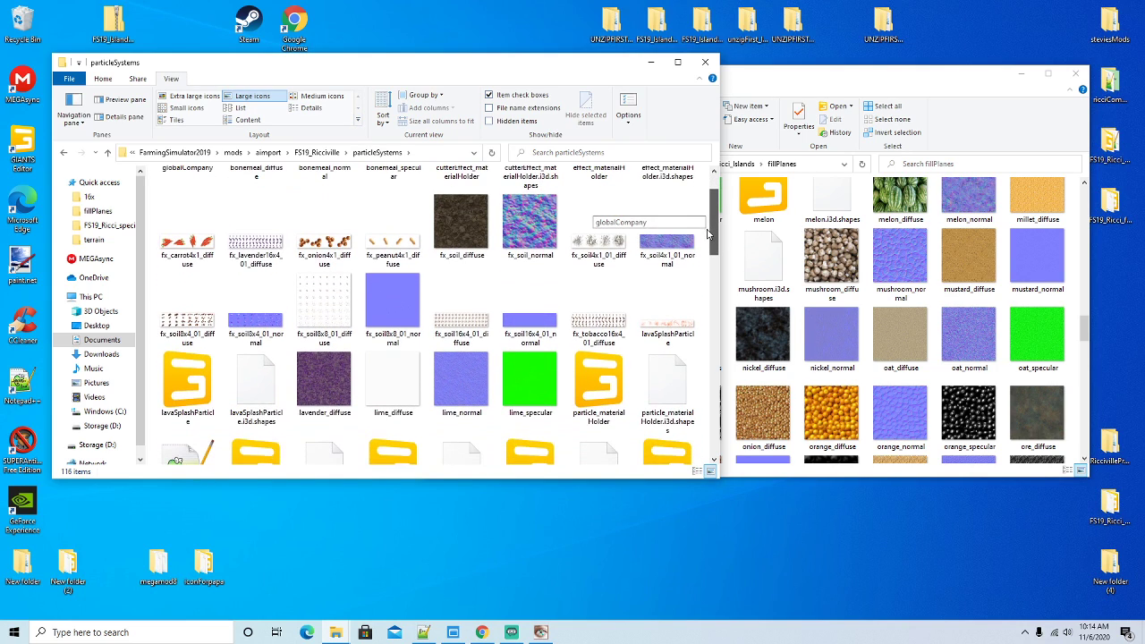
# Open the particleSystems folder of FS19_Ricci_Islands in File Explorer and open its pipeCopper i3d file in GIANTS Editor
pyautogui.scroll(-2, 711, 240)
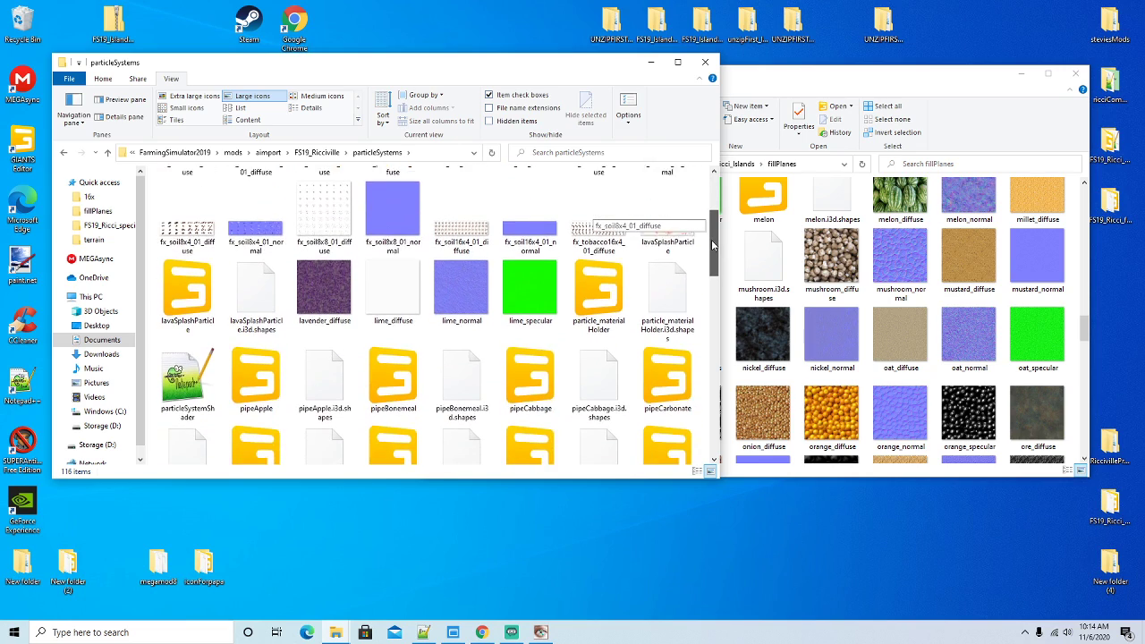
pyautogui.click(881, 106)
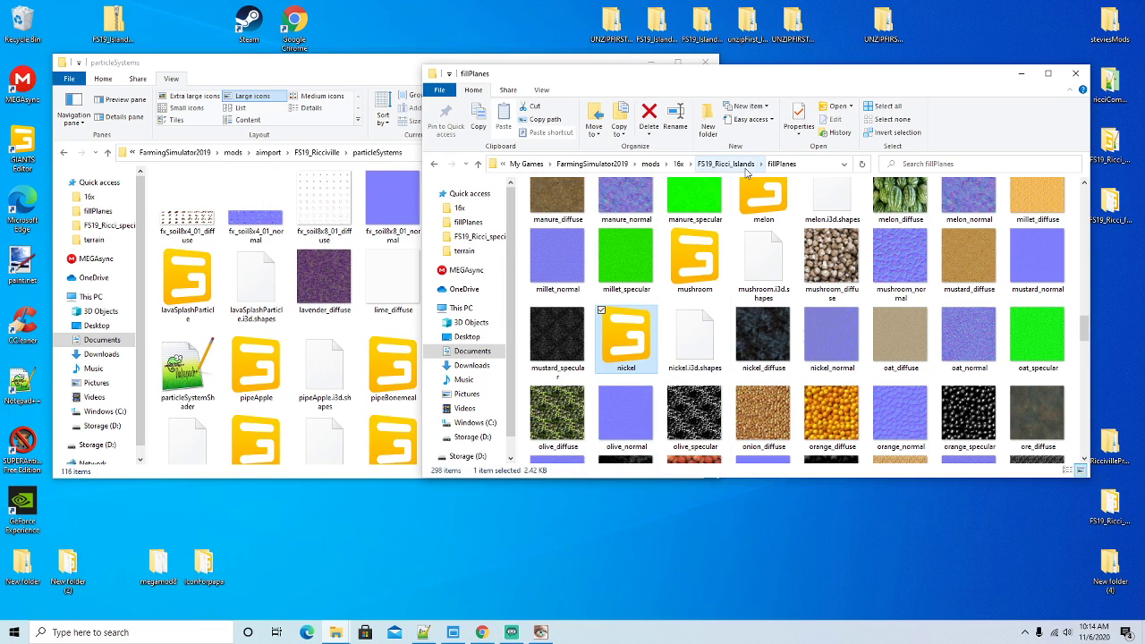
pyautogui.click(746, 168)
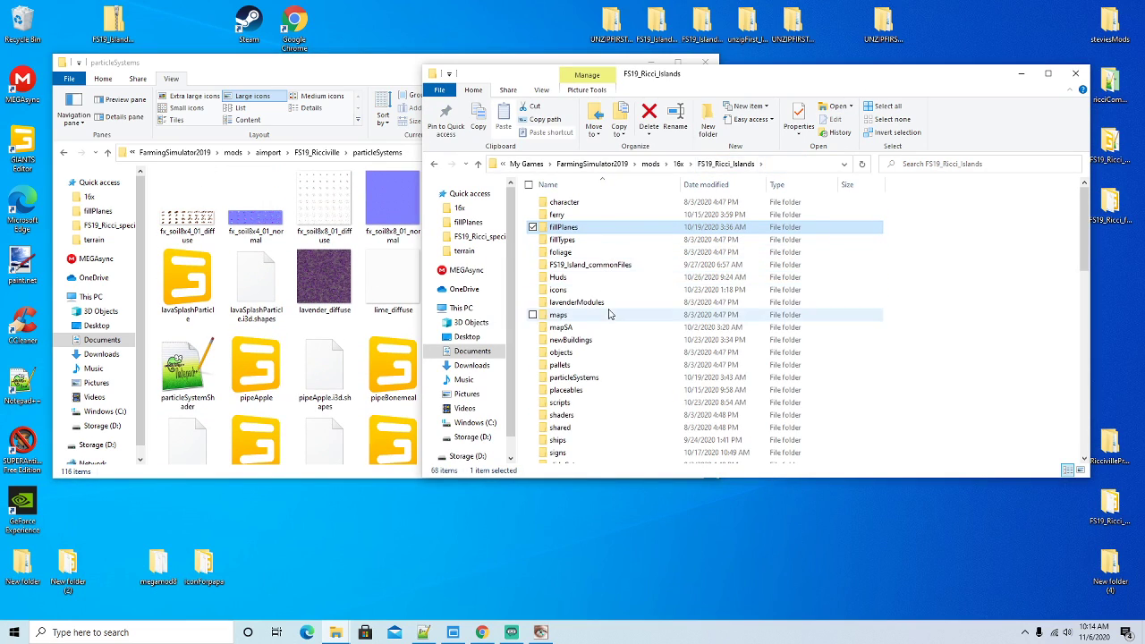
pyautogui.doubleClick(577, 377)
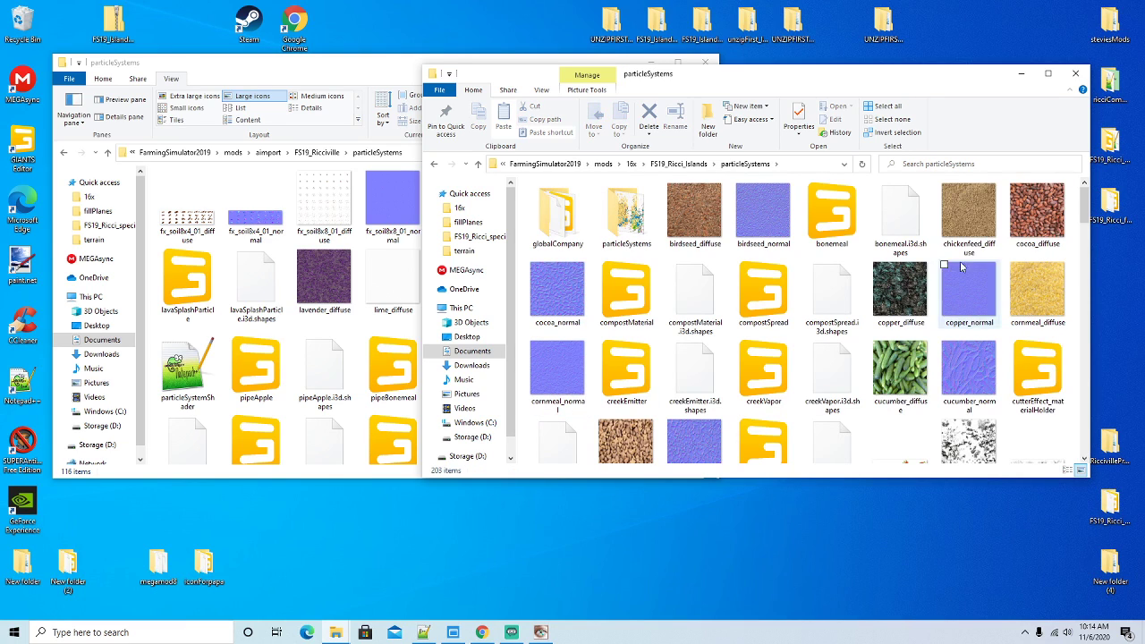
pyautogui.moveTo(1087, 219); pyautogui.dragTo(1079, 299)
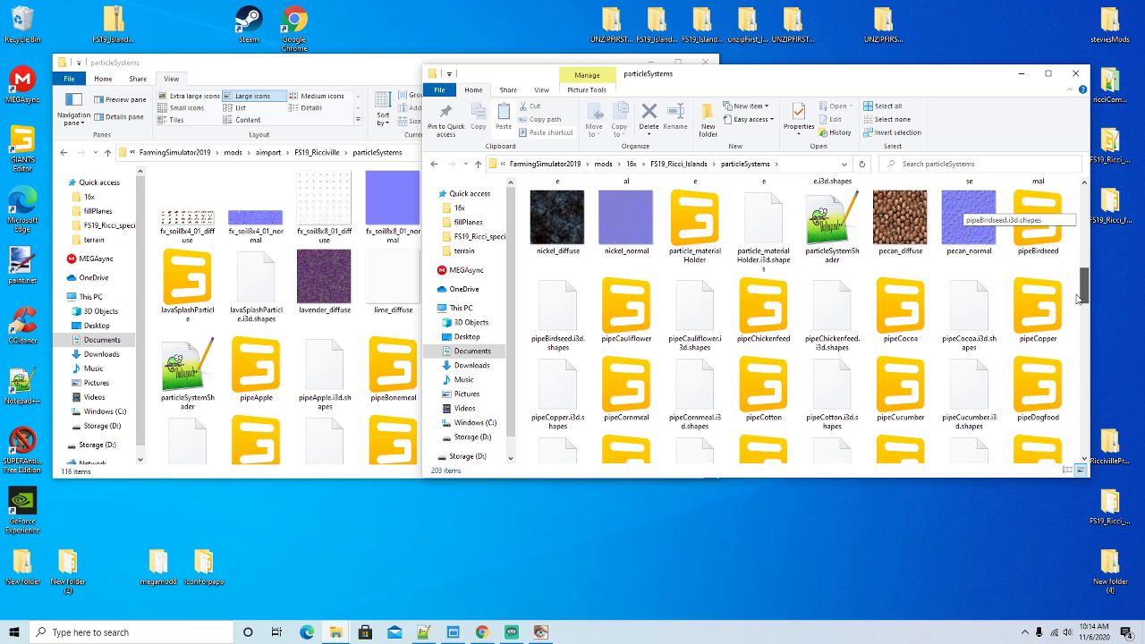
pyautogui.click(1031, 320)
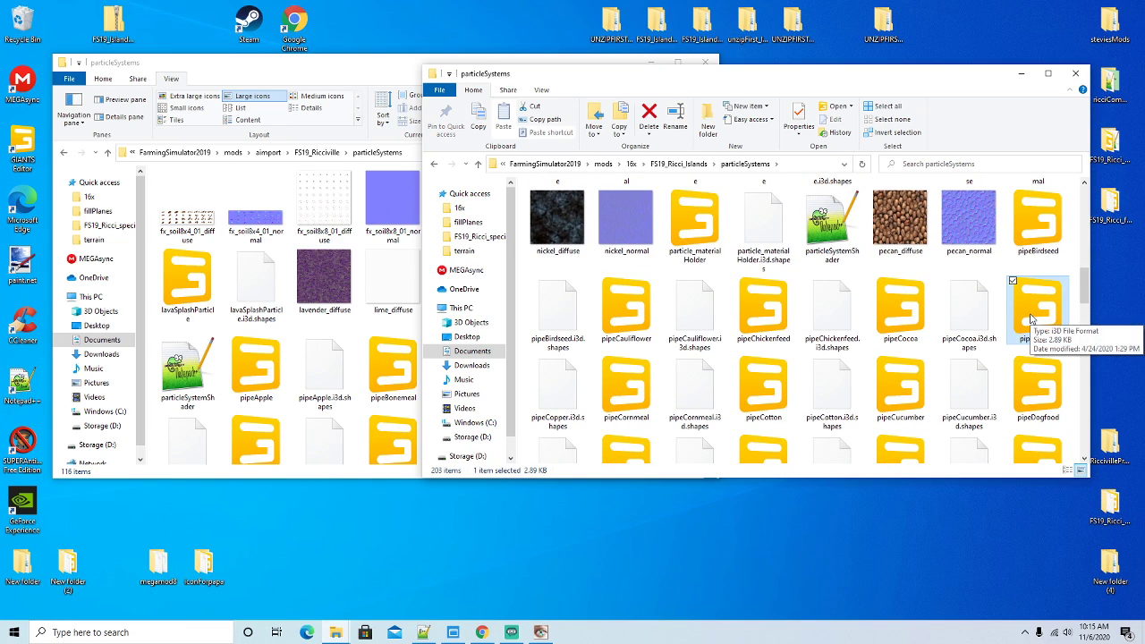
pyautogui.doubleClick(1031, 319)
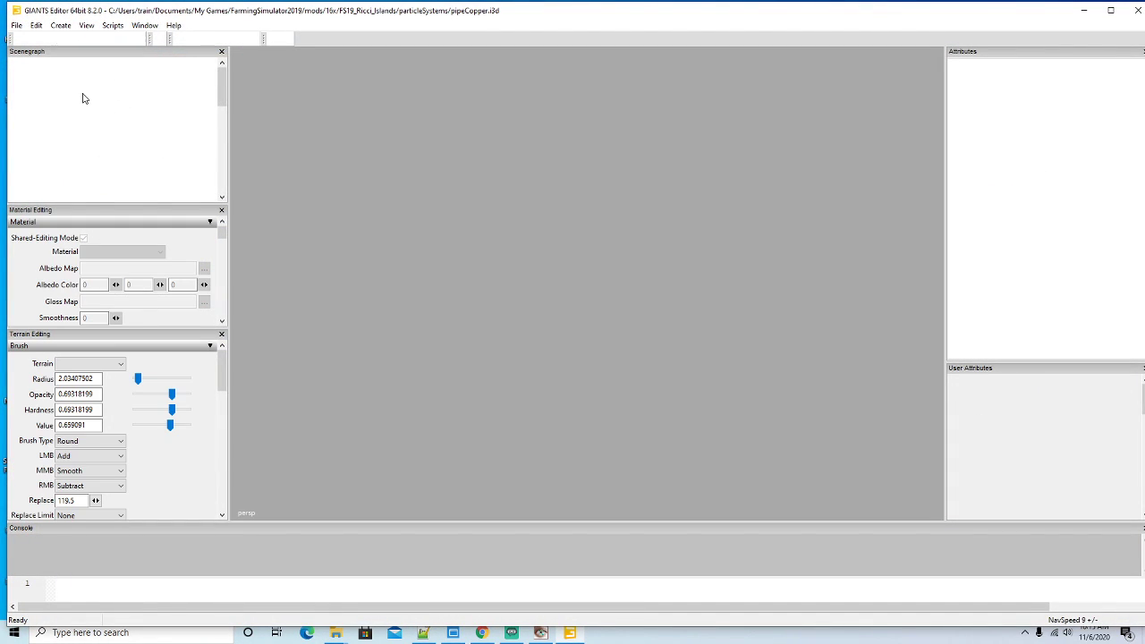
# Export the copper node with its files as pipeCopper into FS19_Ricciville's particleSystems folder, accept the export prompts and close the editor
pyautogui.click(27, 65)
pyautogui.click(16, 25)
pyautogui.click(58, 191)
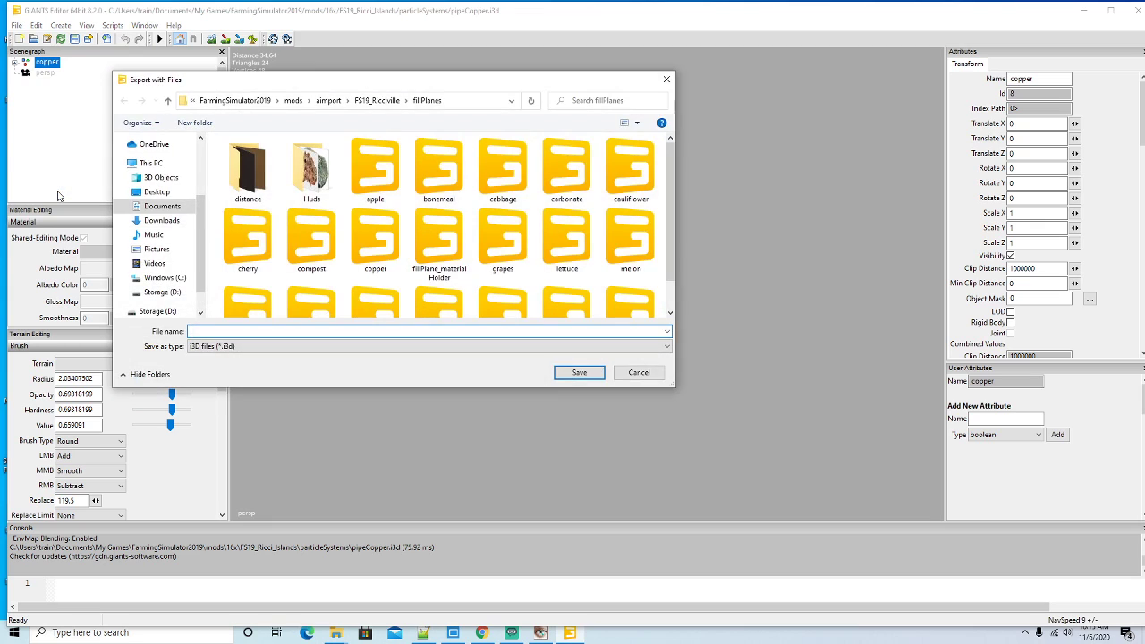
pyautogui.click(377, 101)
pyautogui.click(260, 270)
pyautogui.doubleClick(257, 270)
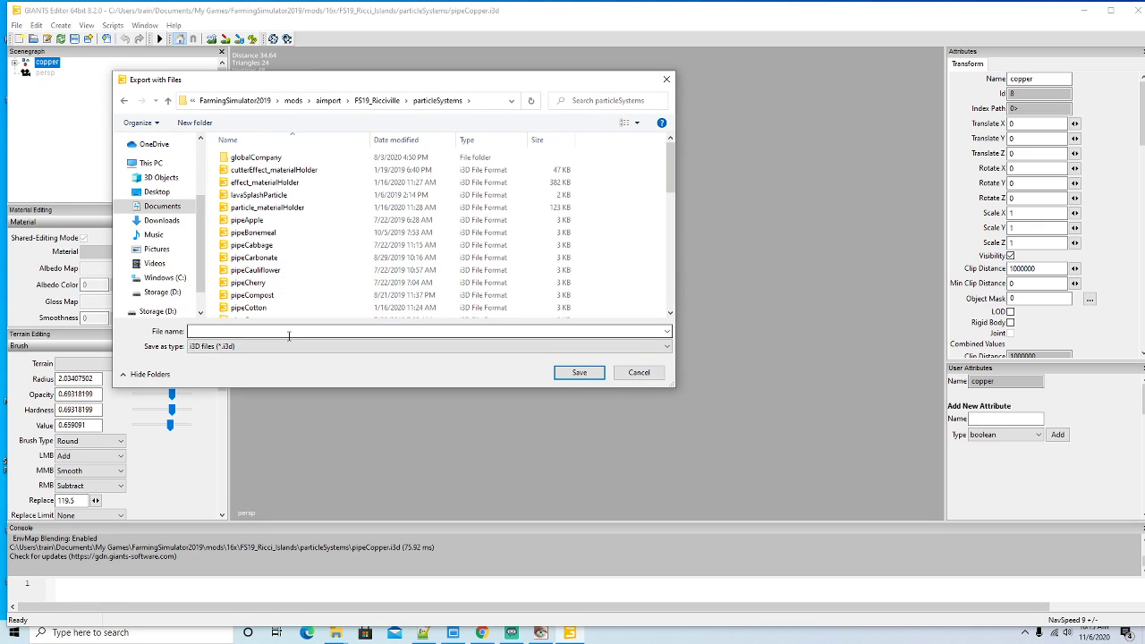
pyautogui.write('pip')
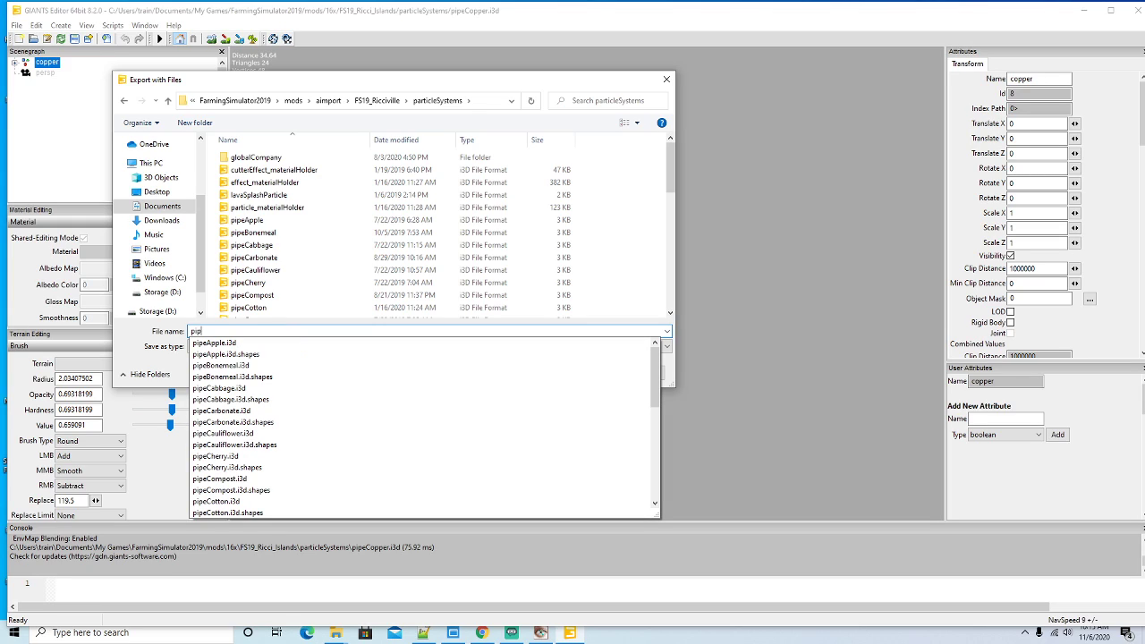
pyautogui.write('eC')
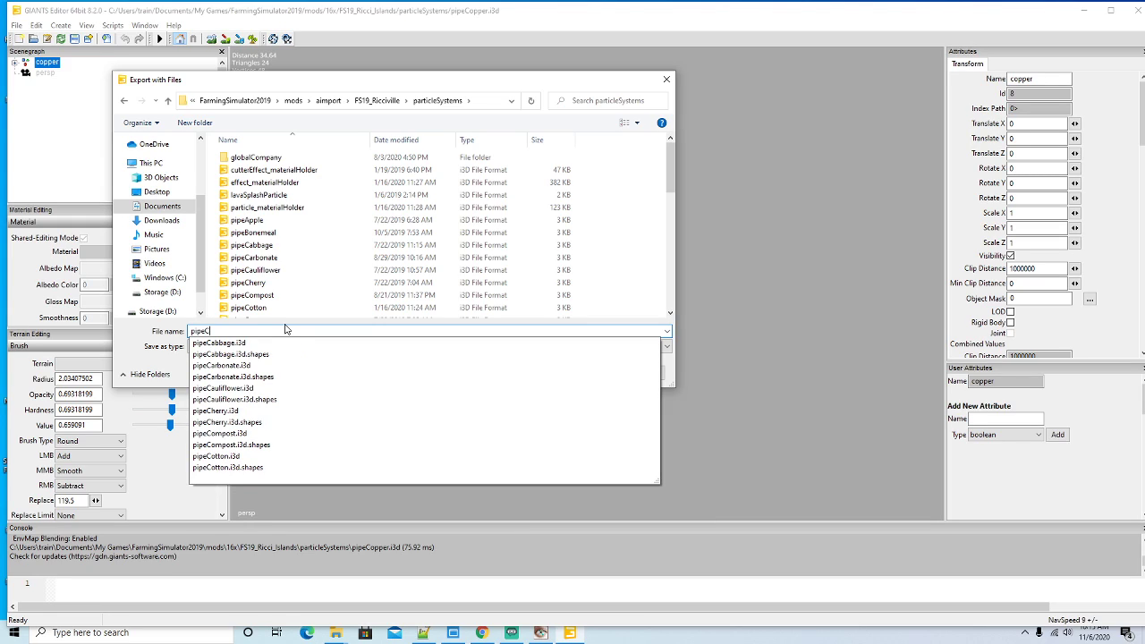
pyautogui.write('opper')
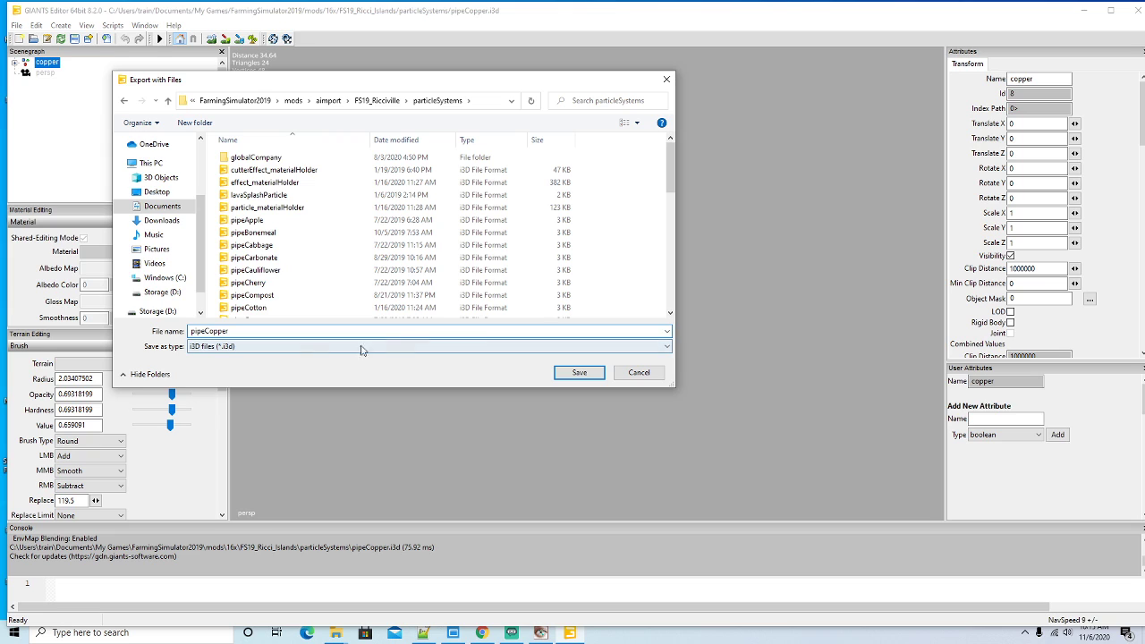
pyautogui.click(579, 372)
pyautogui.click(593, 320)
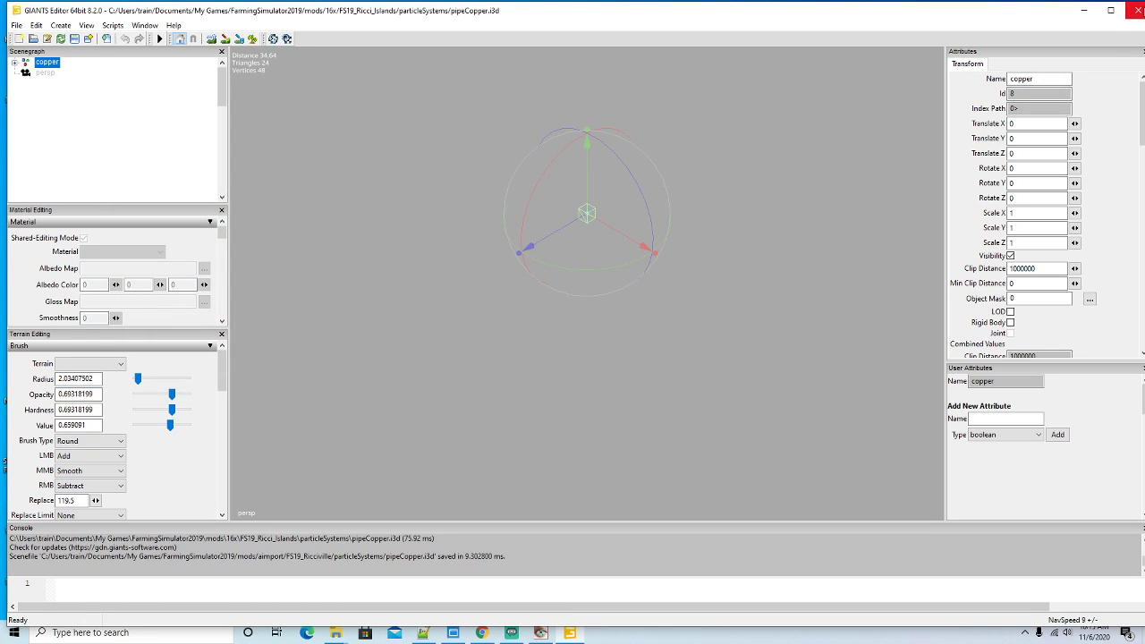
pyautogui.click(1138, 10)
# Open pipeNickel from FS19_Ricci_Islands and export its nickel node with files as pipeNickel into Ricciville's particleSystems folder, keeping game relative paths
pyautogui.moveTo(1087, 295); pyautogui.dragTo(1067, 342)
pyautogui.doubleClick(762, 343)
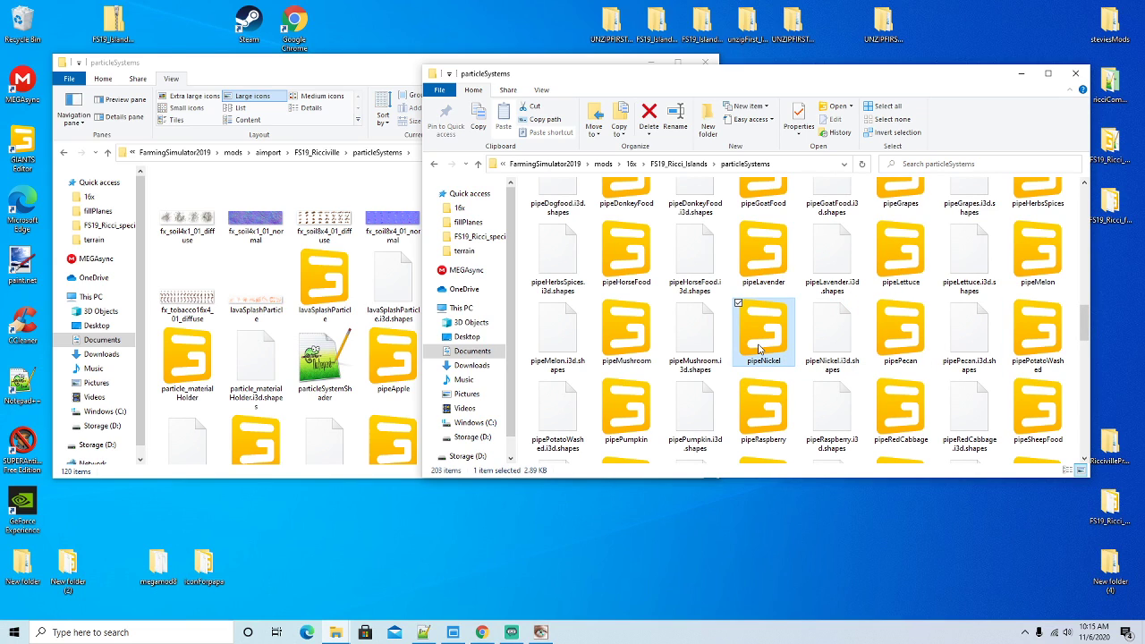
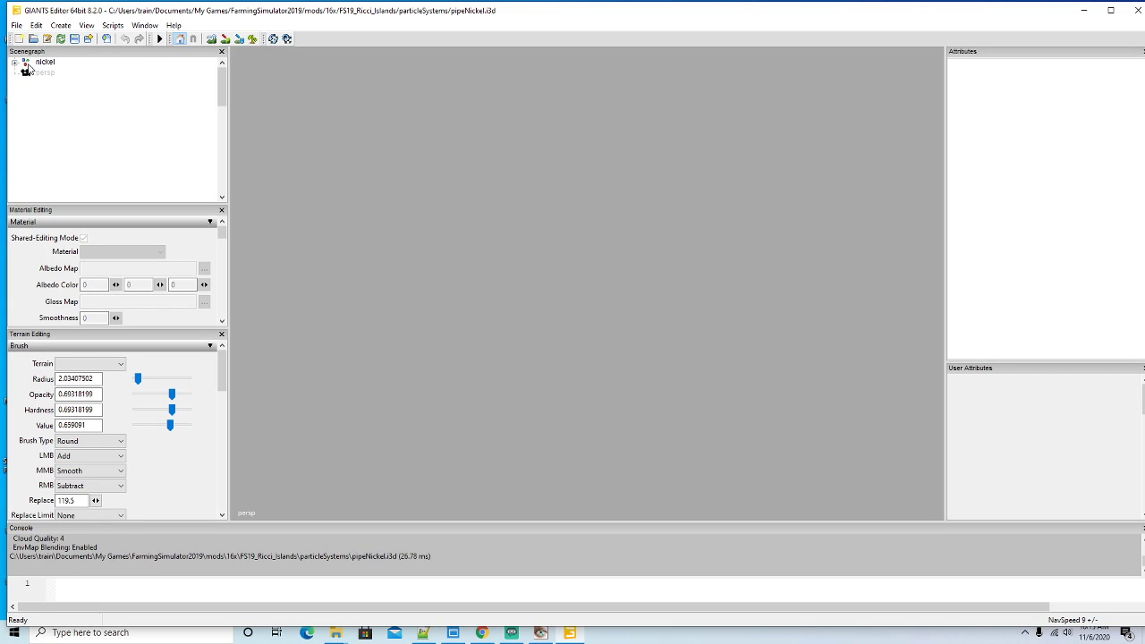
pyautogui.click(27, 64)
pyautogui.click(16, 26)
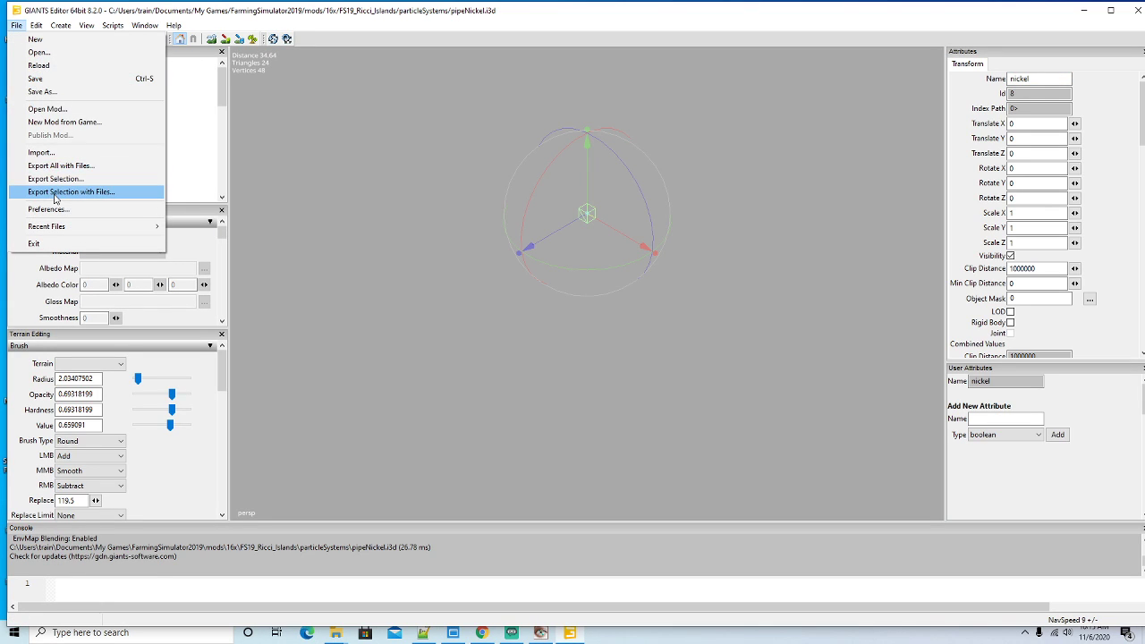
pyautogui.click(55, 193)
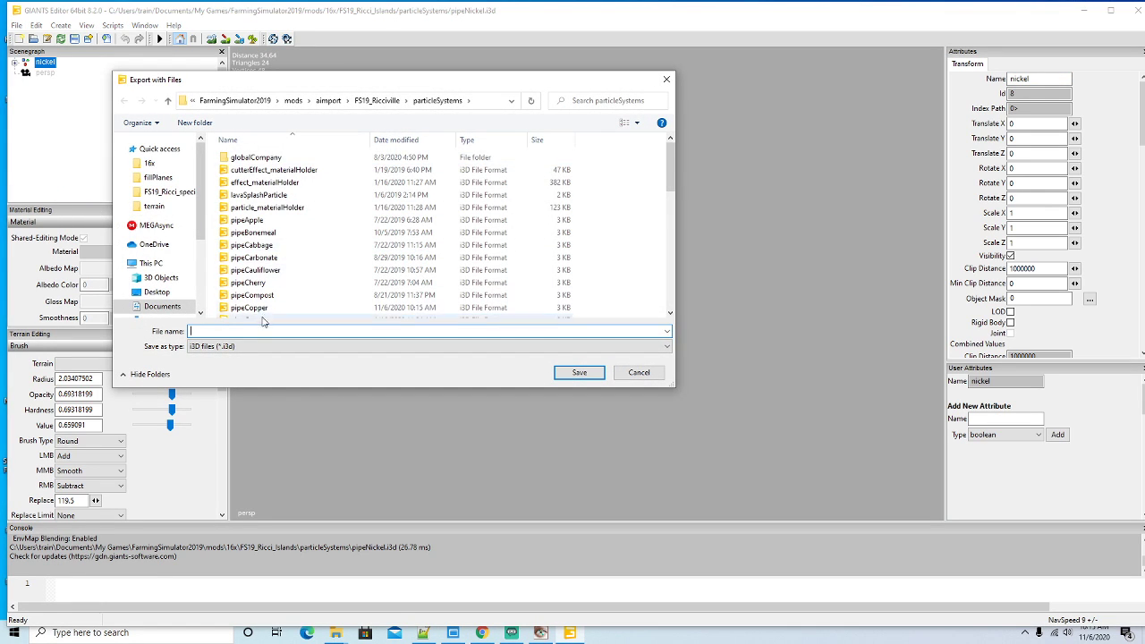
pyautogui.write('p')
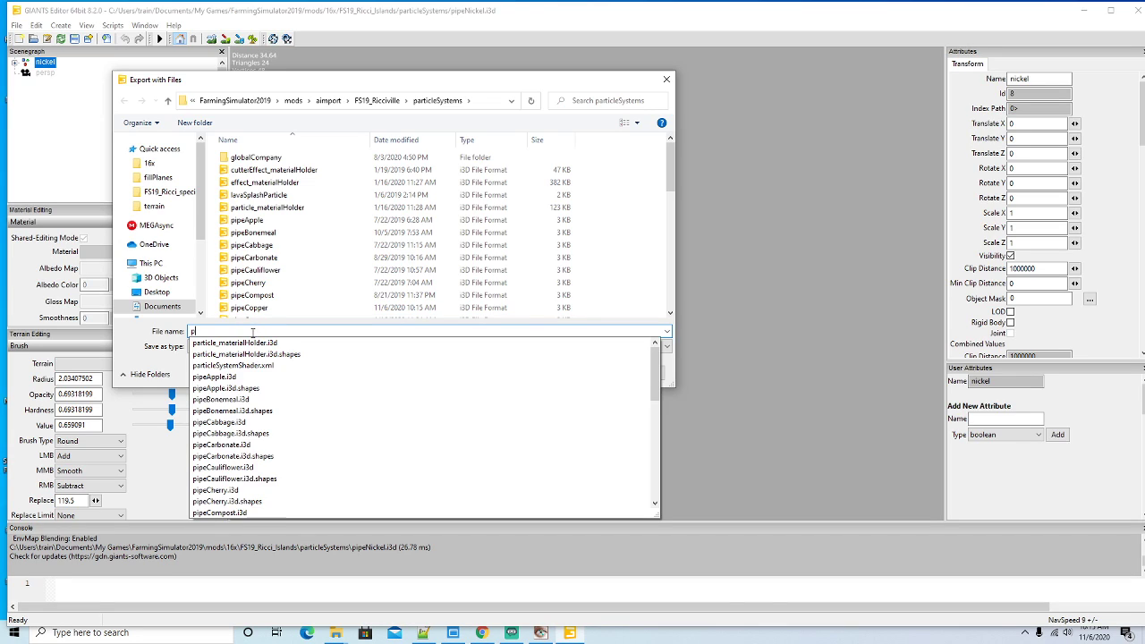
pyautogui.write('ipeNickel')
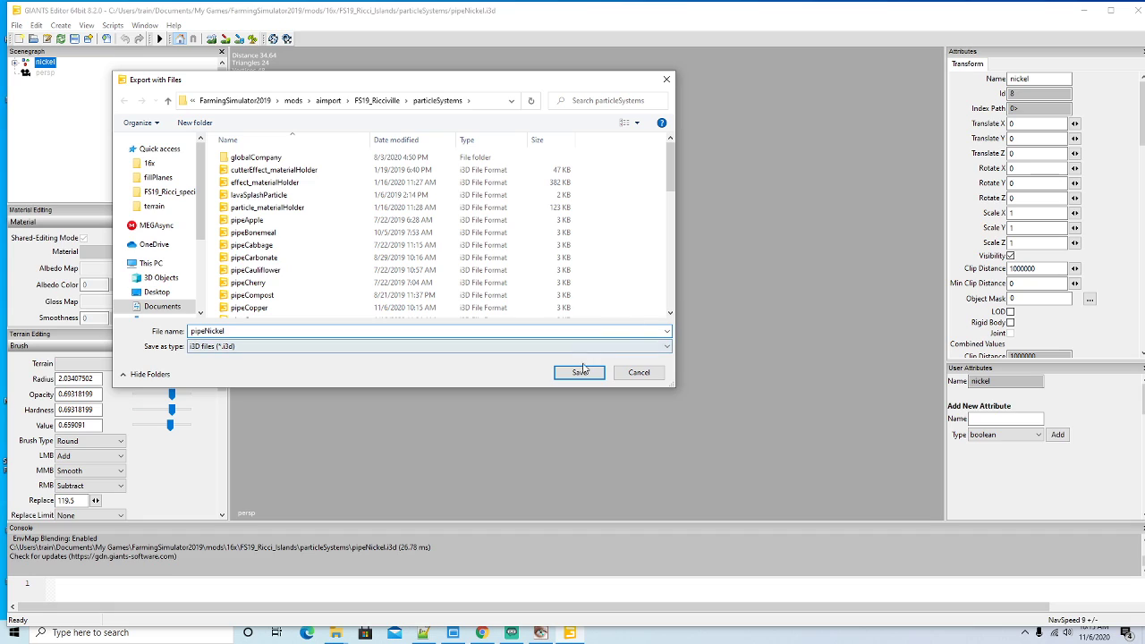
pyautogui.click(581, 370)
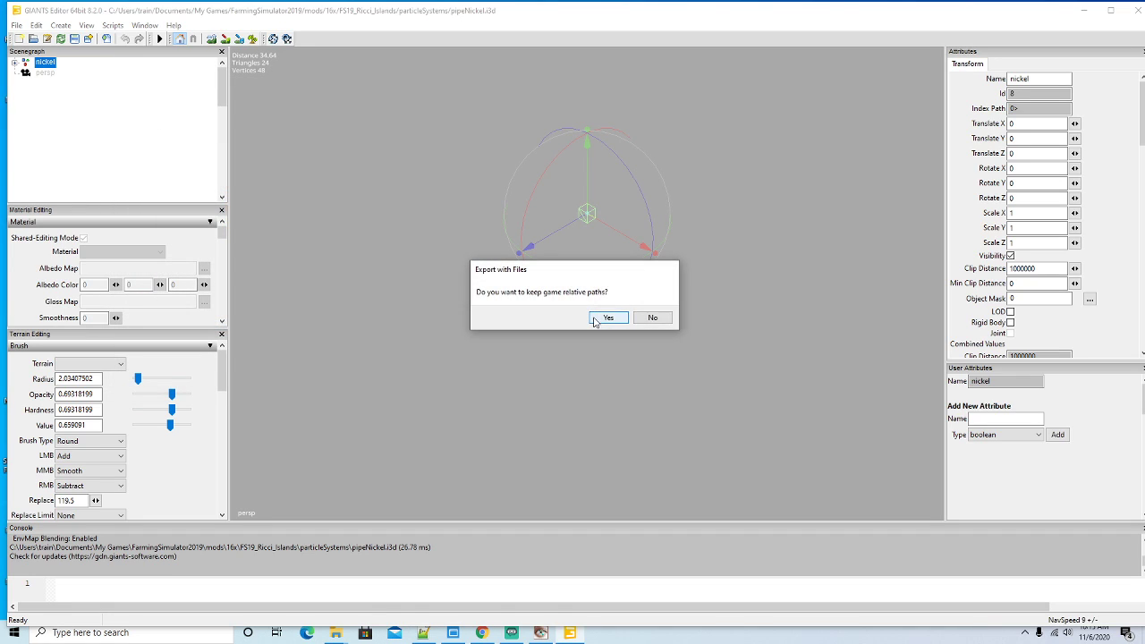
pyautogui.click(607, 318)
pyautogui.click(1134, 11)
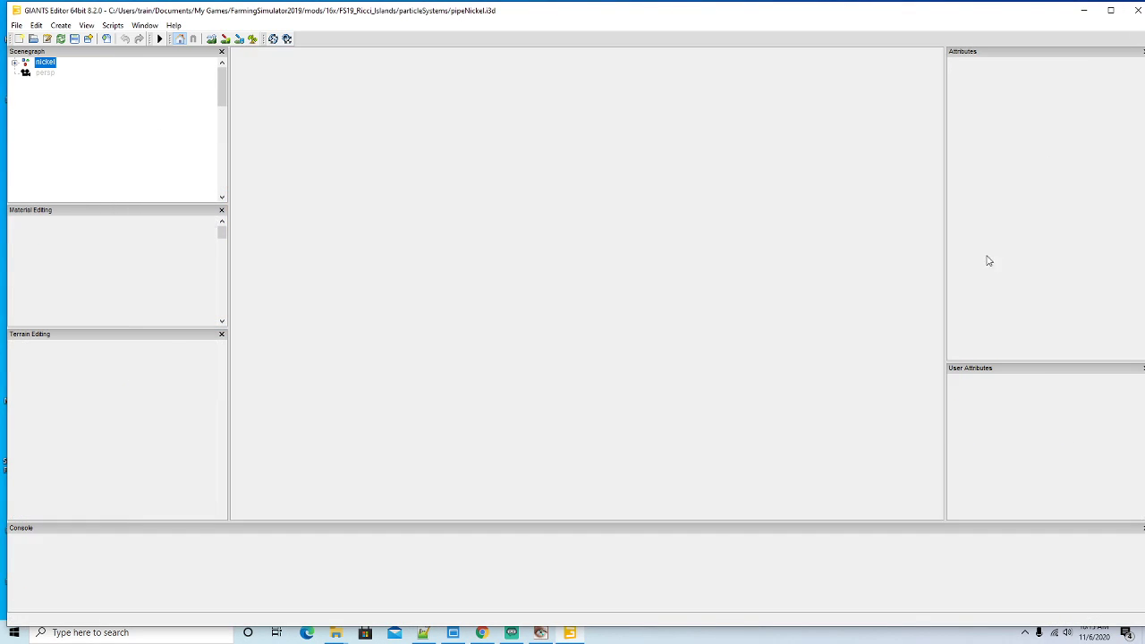
# Open unCopper from FS19_Ricci_Islands and export its copper node with files as unCopper into FS19_Ricciville's particleSystems folder
pyautogui.moveTo(1084, 320); pyautogui.dragTo(1087, 384)
pyautogui.click(1040, 335)
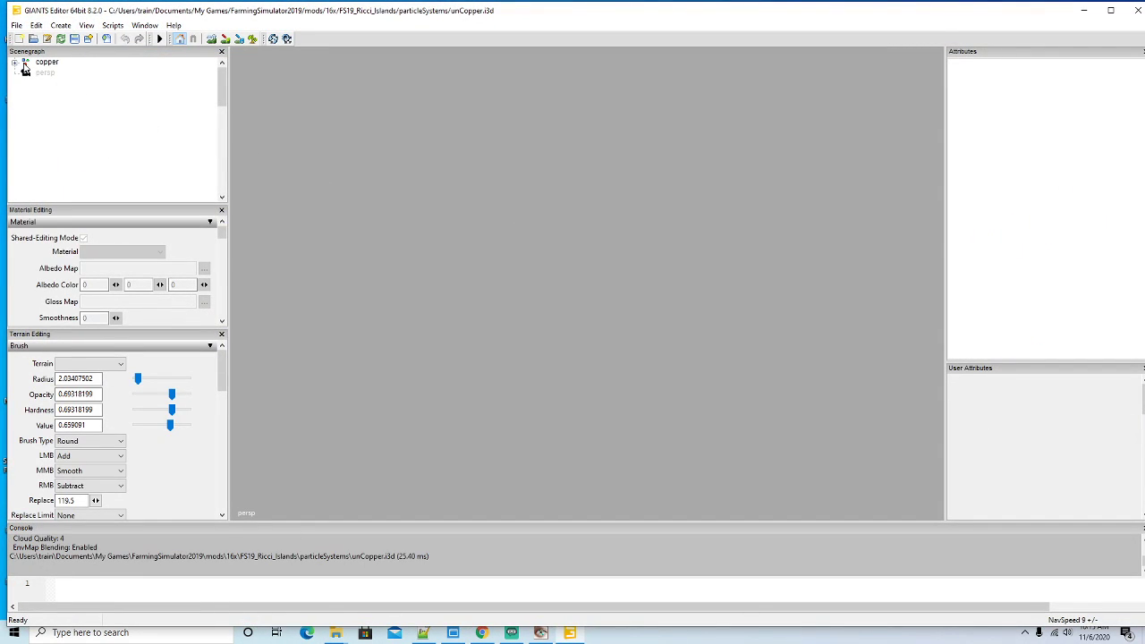
pyautogui.click(25, 64)
pyautogui.click(16, 26)
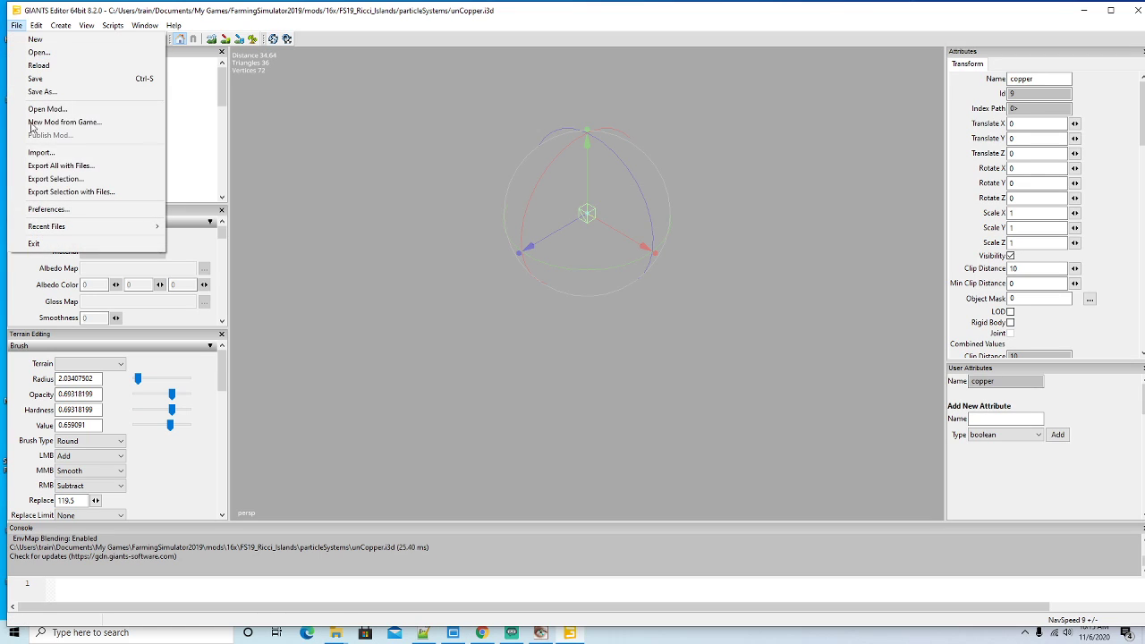
pyautogui.click(49, 194)
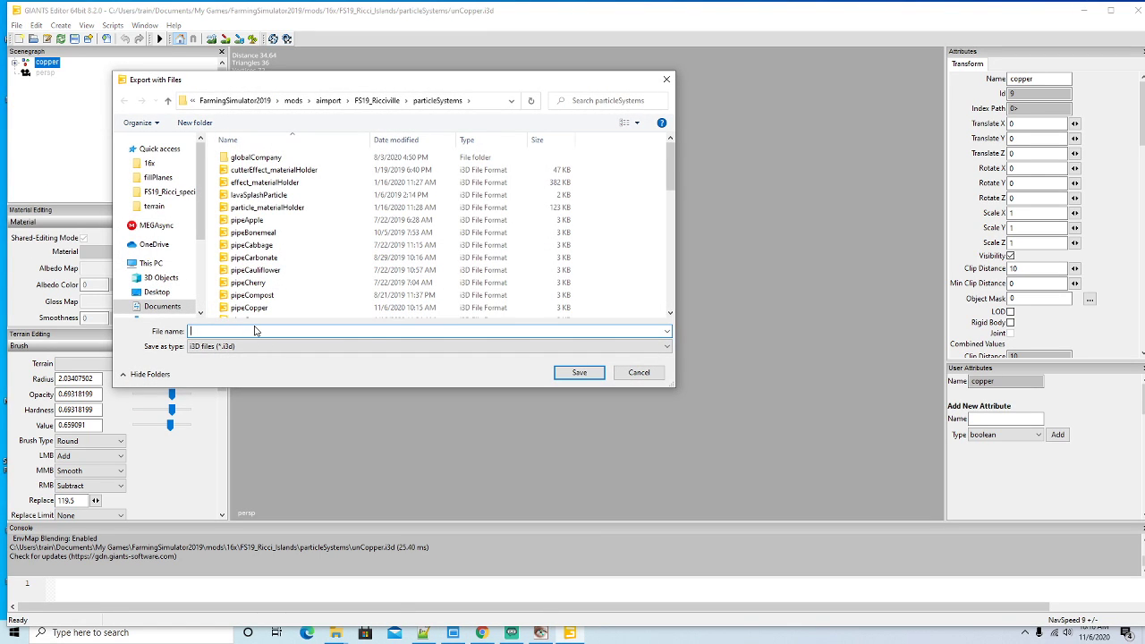
pyautogui.write('unCopper')
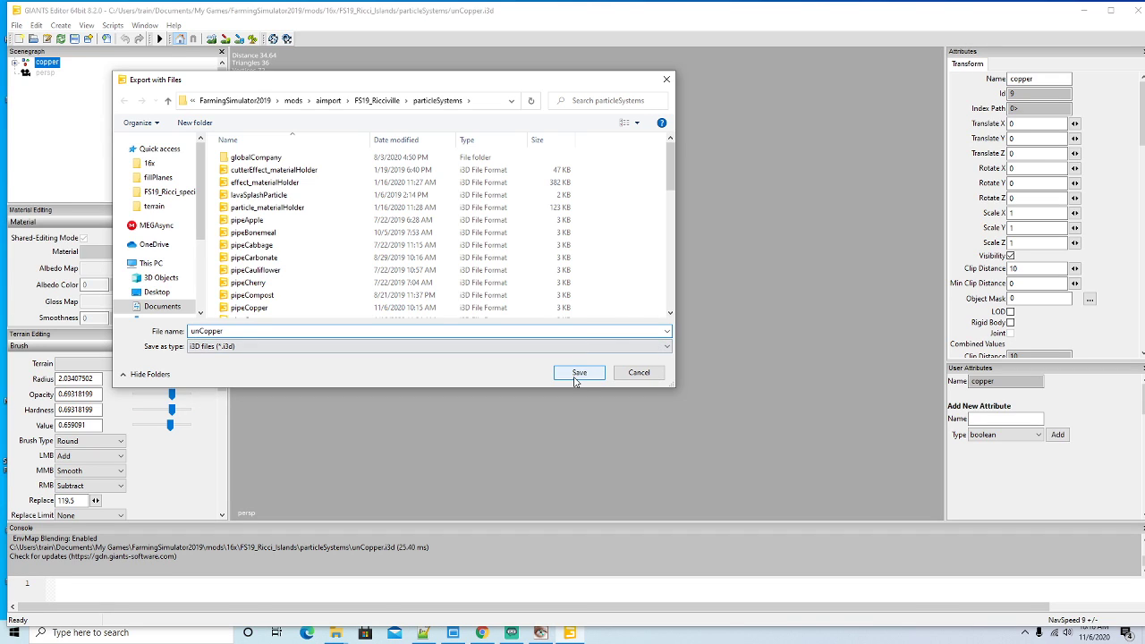
pyautogui.click(577, 373)
pyautogui.click(607, 318)
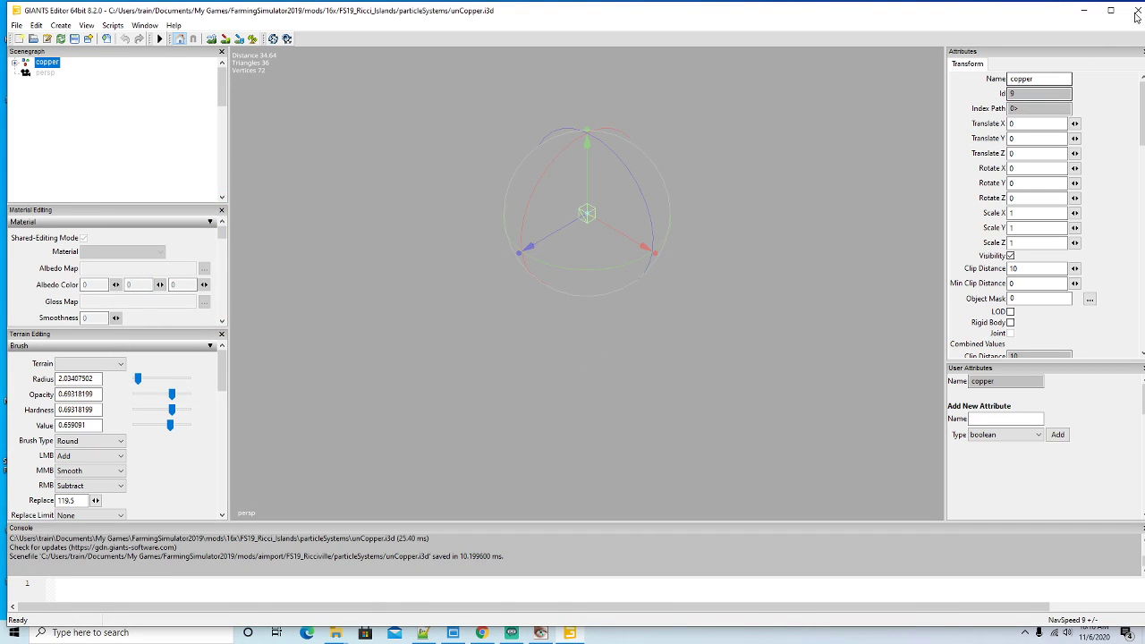
pyautogui.click(1132, 10)
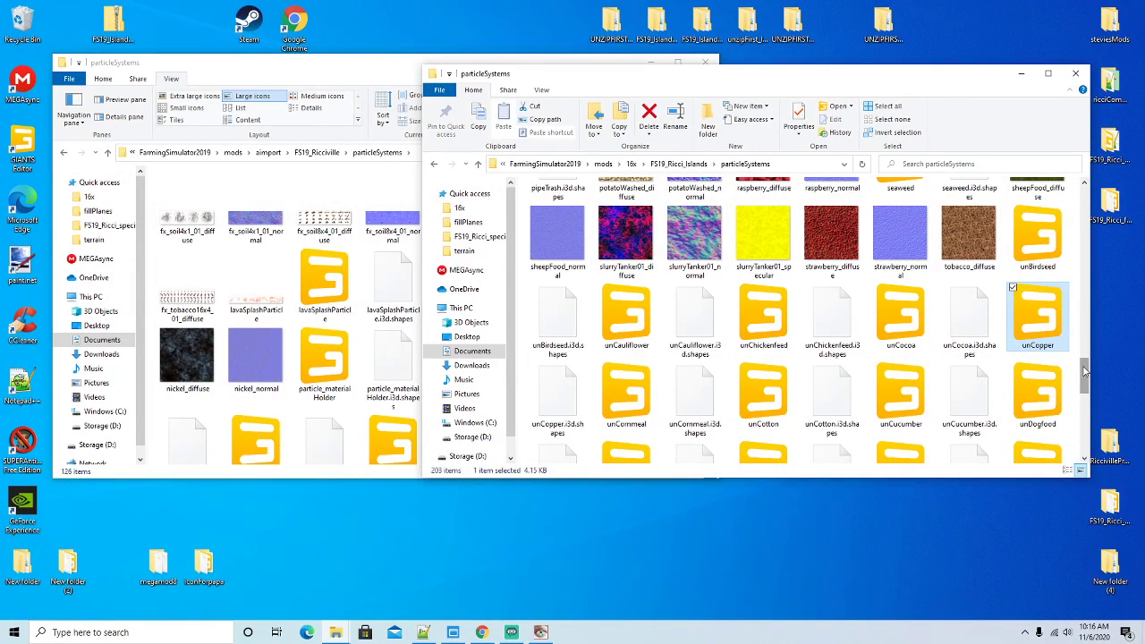
# Open unNickel and export its nickel node with files and parent directory structure as unNickel into Ricciville's particleSystems, and return to that folder's window
pyautogui.moveTo(1087, 378); pyautogui.dragTo(1087, 430)
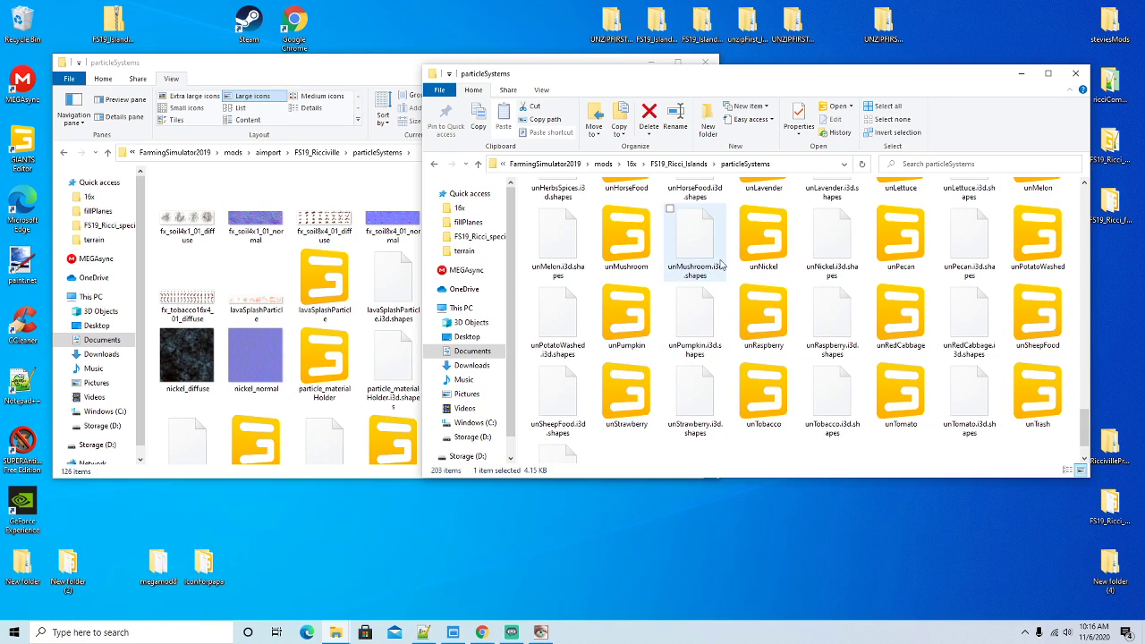
pyautogui.click(767, 247)
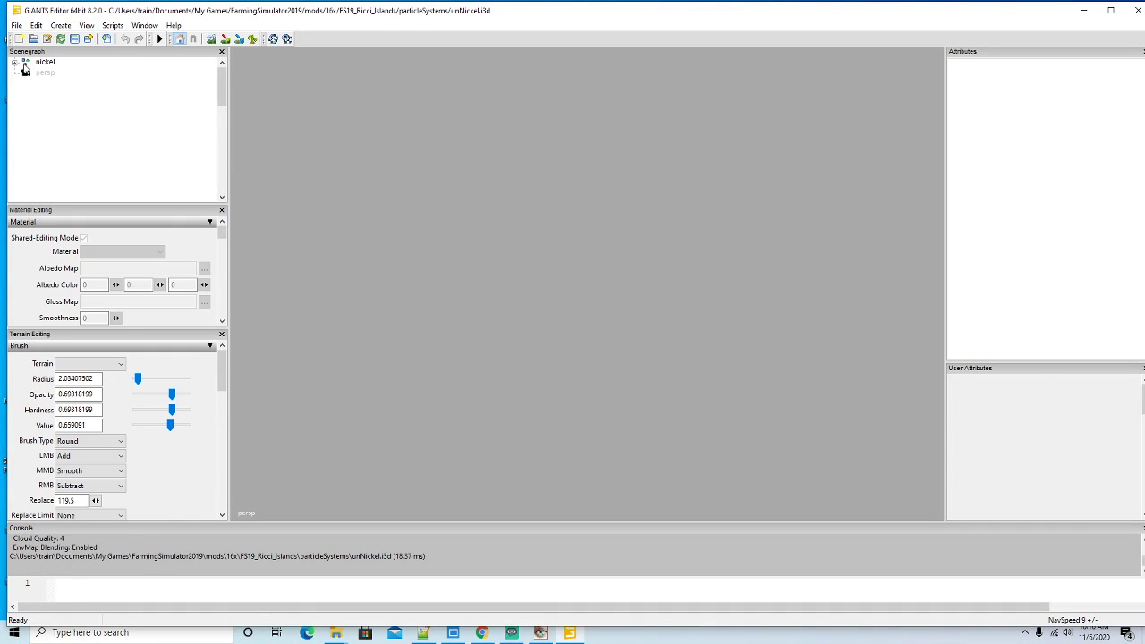
pyautogui.click(25, 63)
pyautogui.click(16, 25)
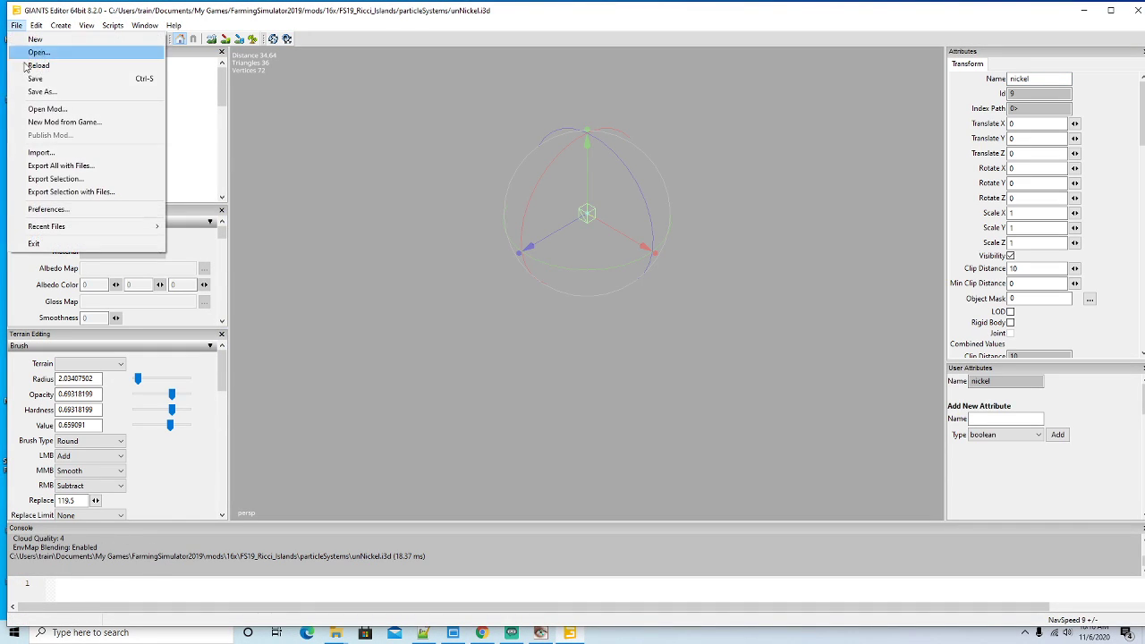
pyautogui.click(52, 193)
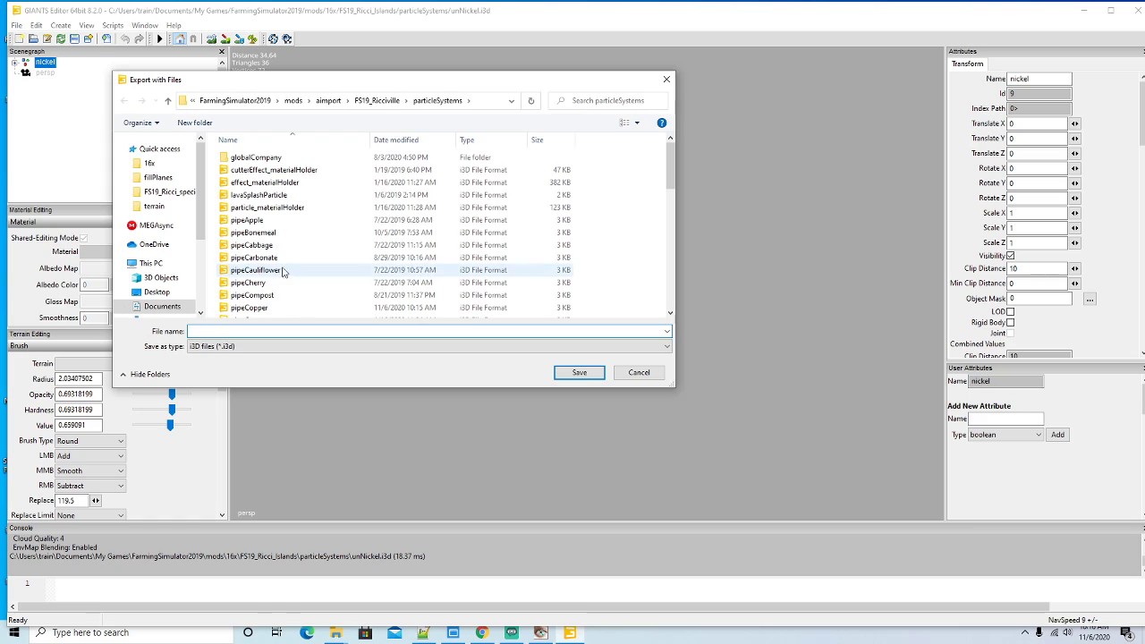
pyautogui.write('un')
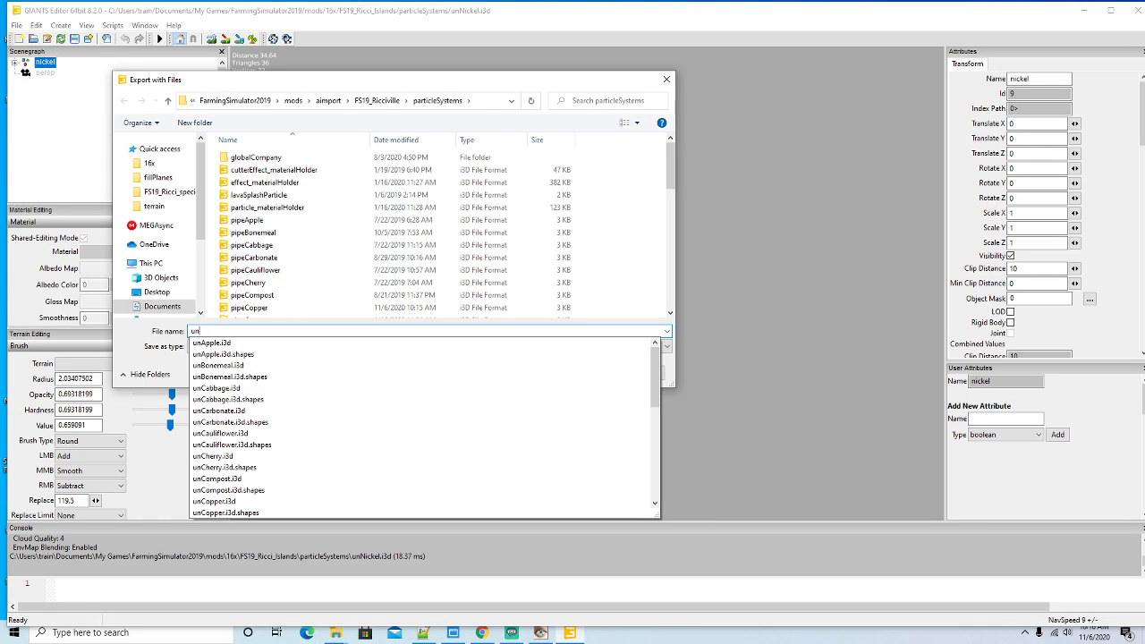
pyautogui.write('N')
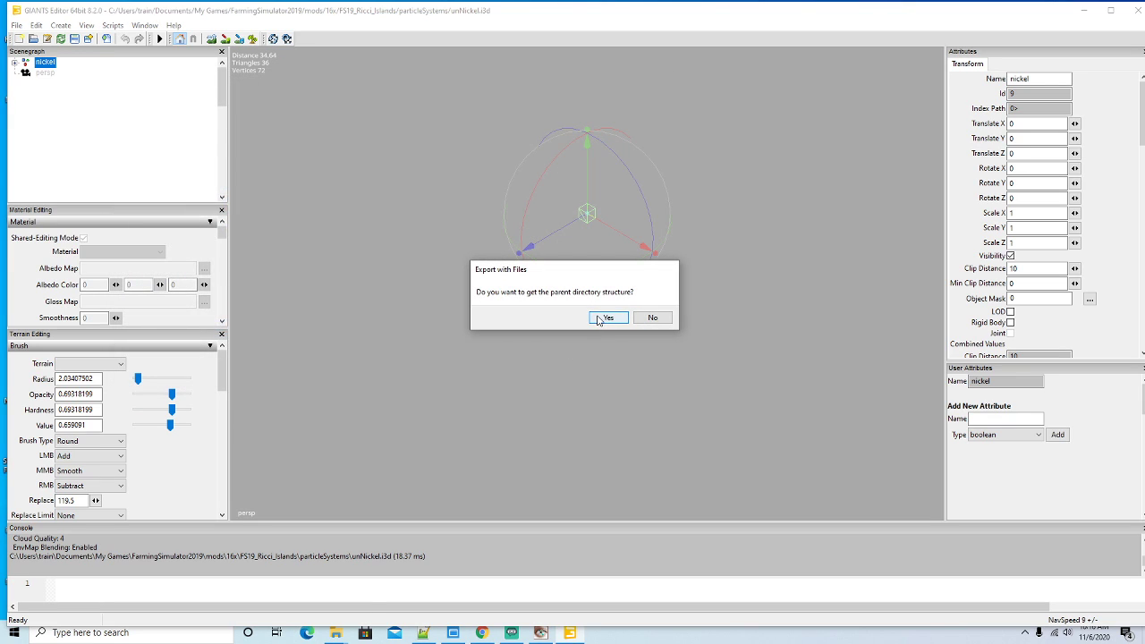
pyautogui.click(600, 321)
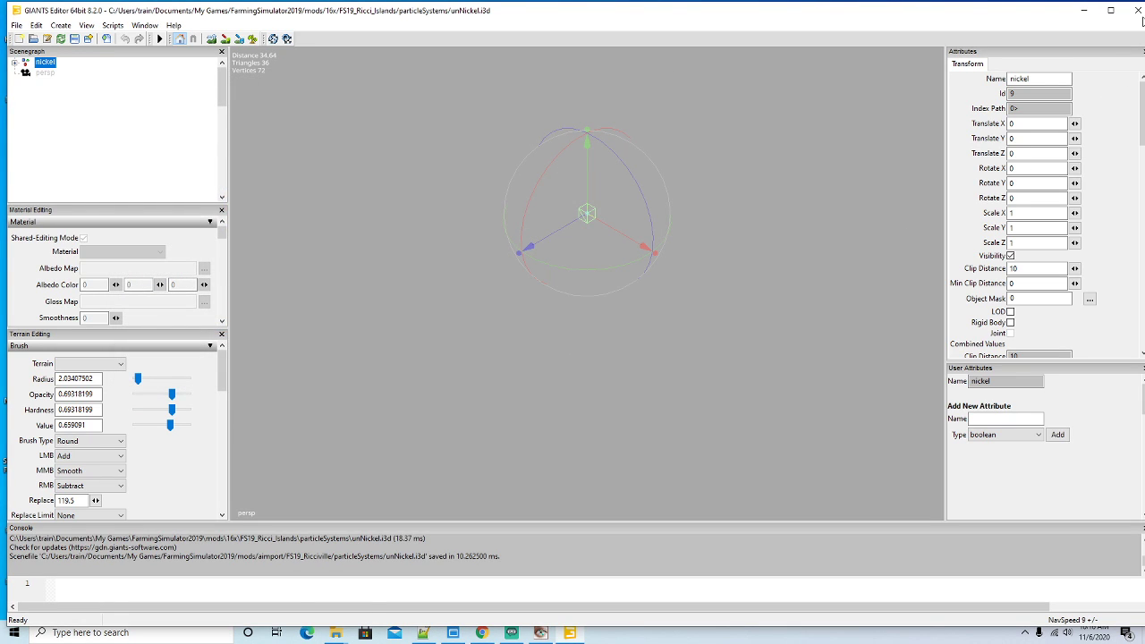
pyautogui.click(1137, 11)
pyautogui.click(346, 80)
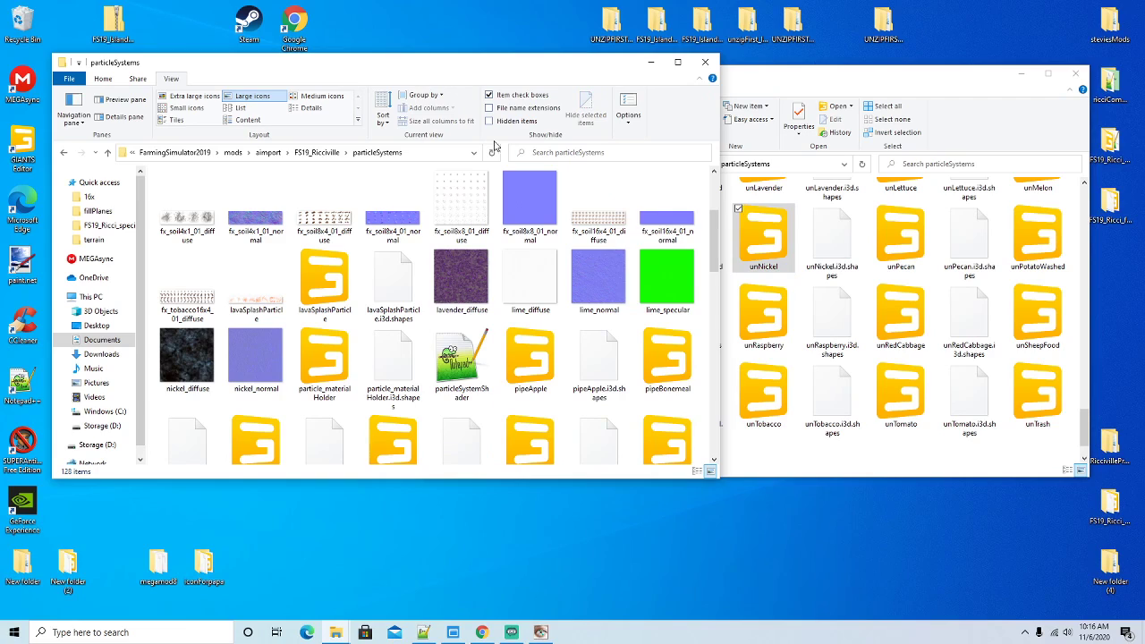
# Open effect_materialHolder from FS19_Ricciville's particleSystems folder in GIANTS Editor
pyautogui.scroll(3, 603, 211)
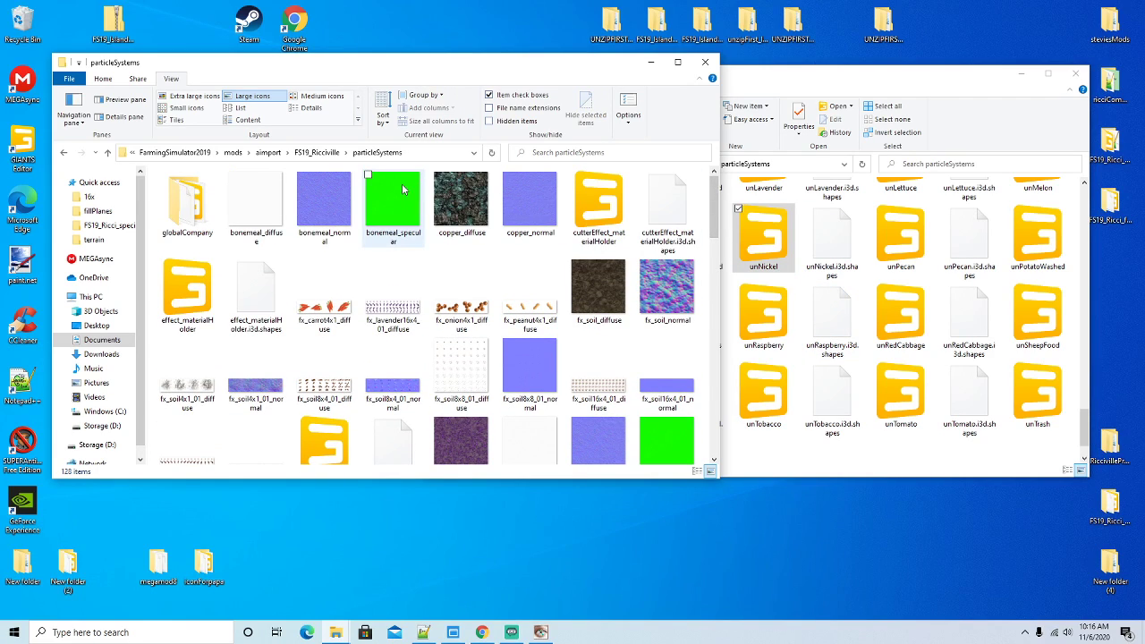
pyautogui.click(185, 284)
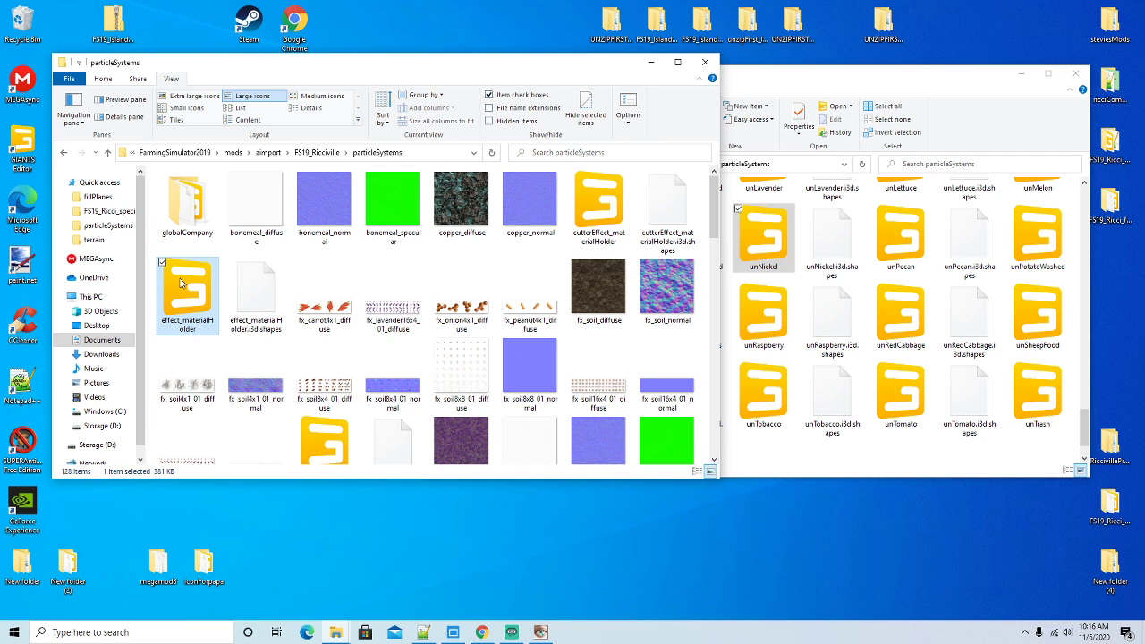
pyautogui.doubleClick(182, 283)
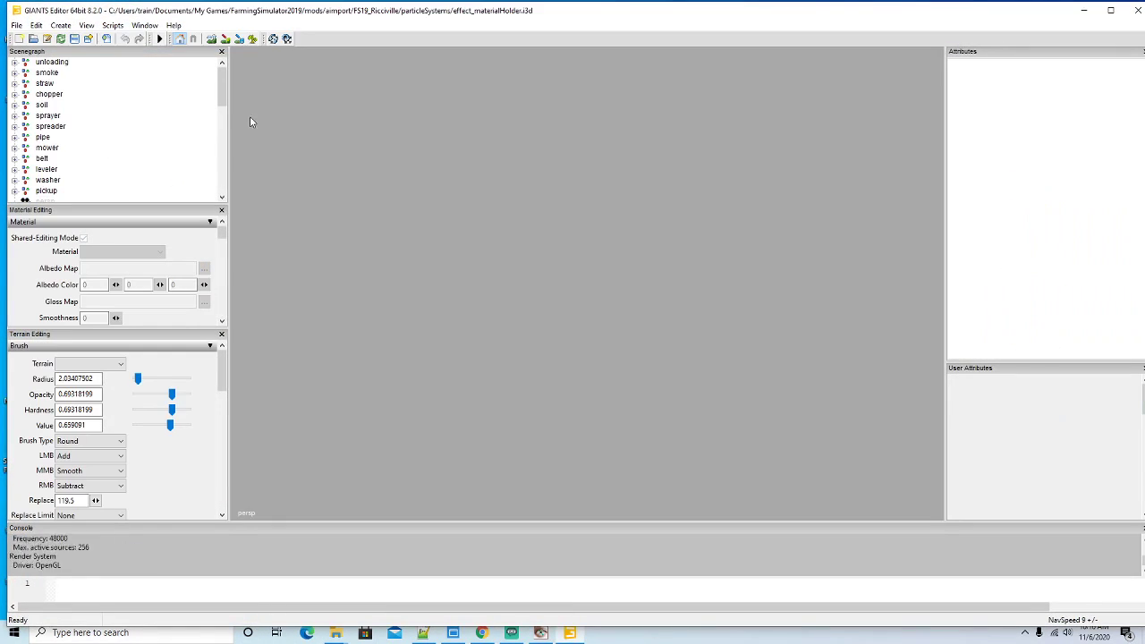
# Duplicate the coal group inside the unloading group and rename the copy copper
pyautogui.click(14, 63)
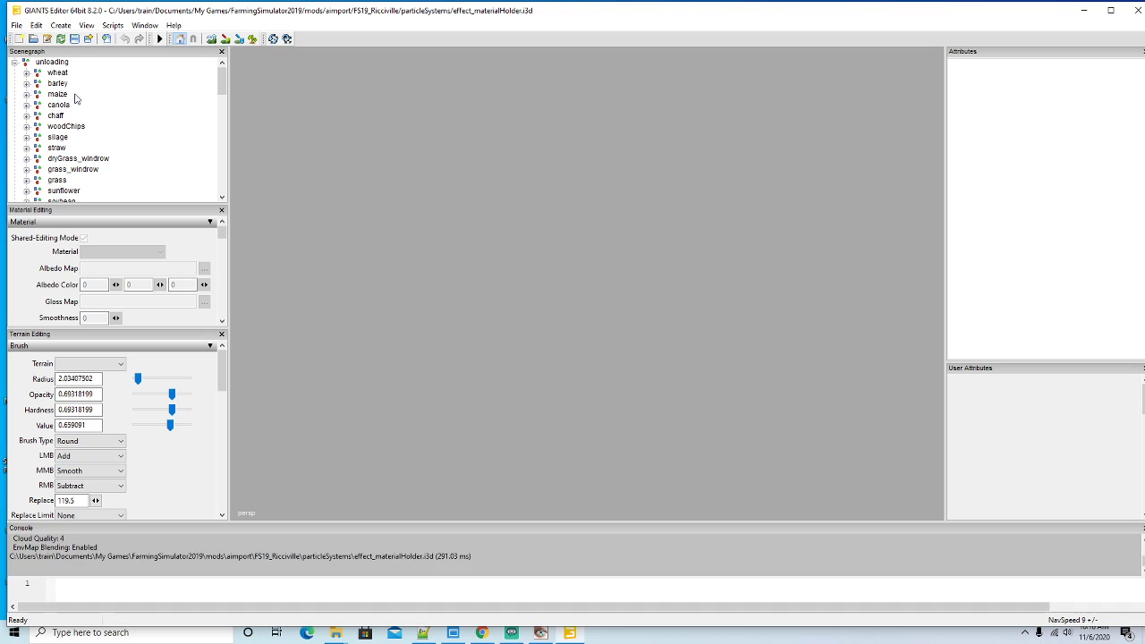
pyautogui.scroll(-3, 77, 95)
pyautogui.scroll(-10, 96, 96)
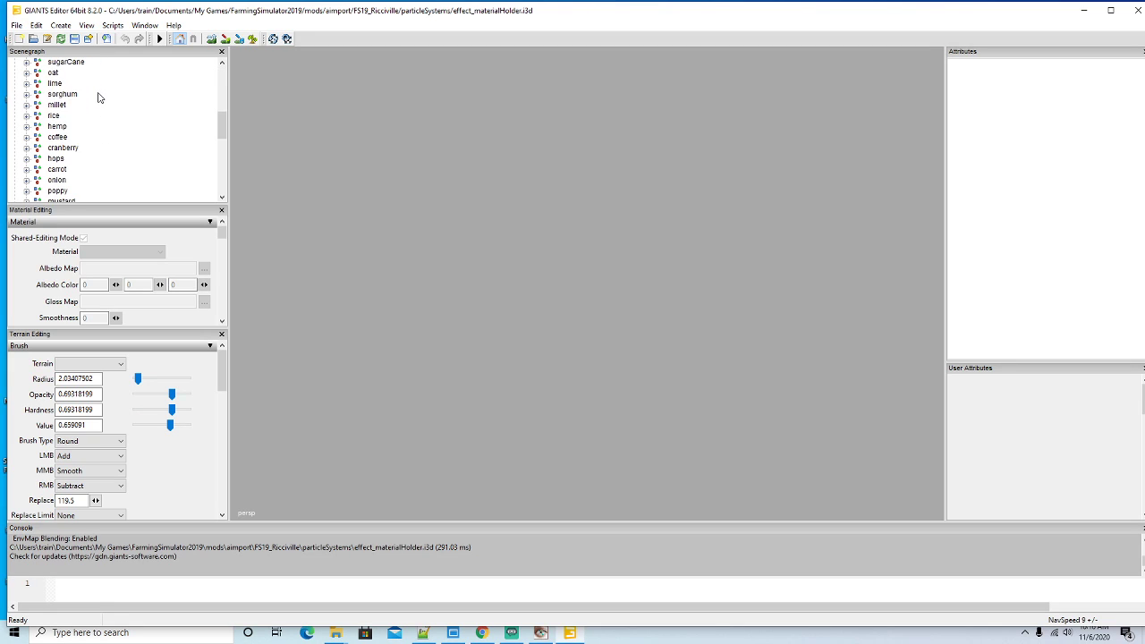
pyautogui.scroll(-1, 98, 97)
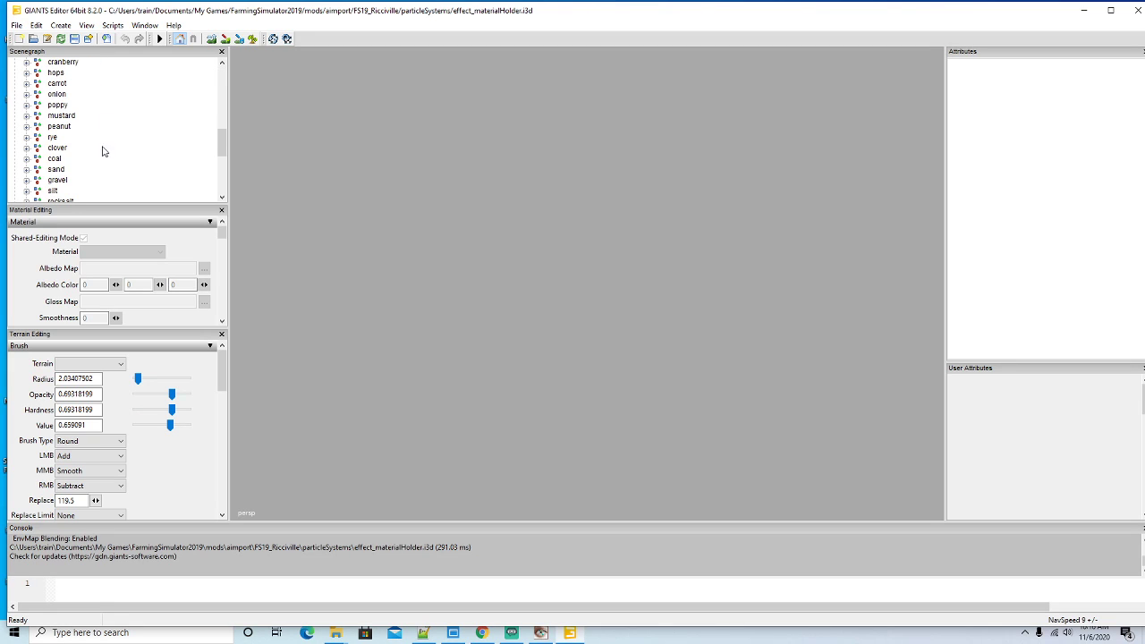
pyautogui.click(39, 159)
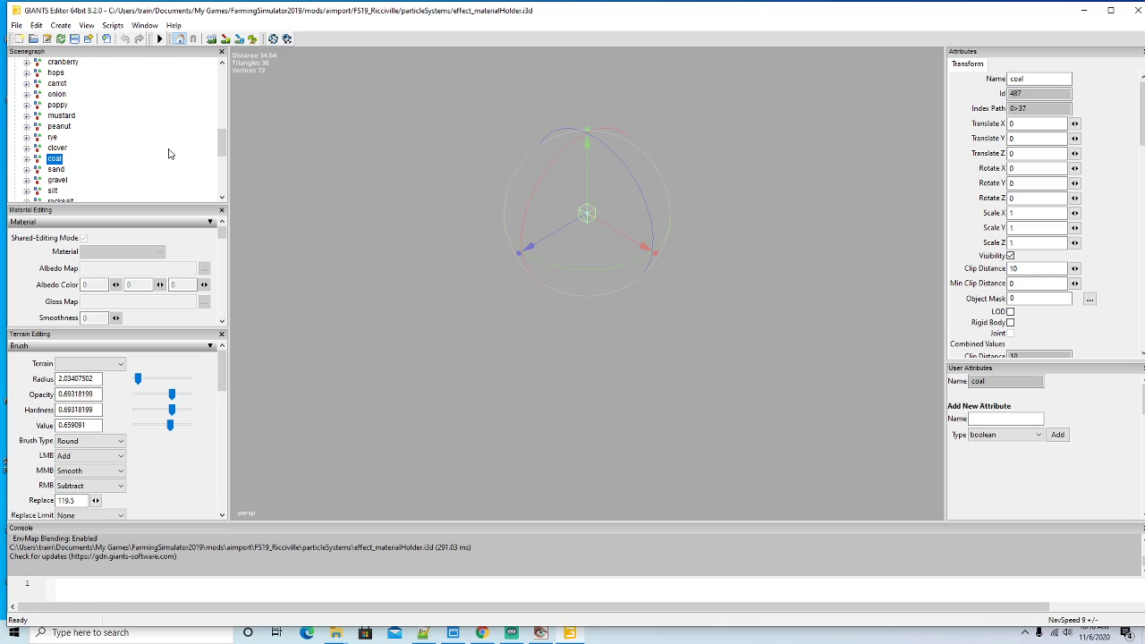
pyautogui.hotkey('ctrl', 'd')
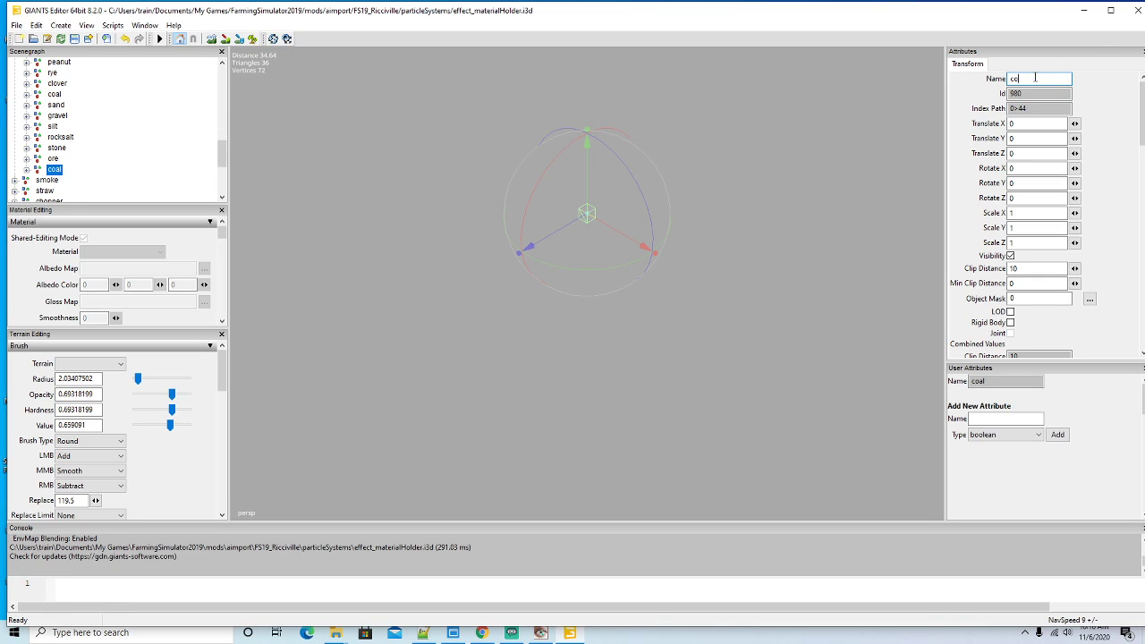
pyautogui.write('copper')
pyautogui.press('Return')
# Rename the copper group's first holder to copper0_025_materialHolder and set its fillType to copper
pyautogui.click(27, 170)
pyautogui.scroll(-2, 96, 150)
pyautogui.click(50, 128)
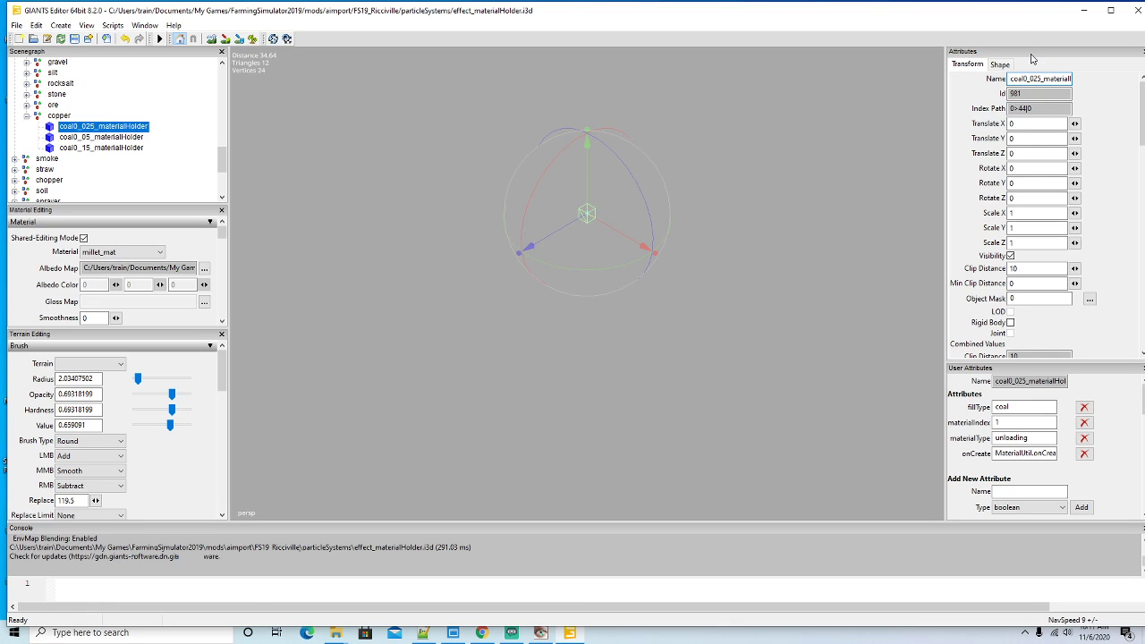
pyautogui.press('BackSpace')
pyautogui.press('BackSpace')
pyautogui.press('Delete')
pyautogui.write('opper')
pyautogui.click(1014, 407)
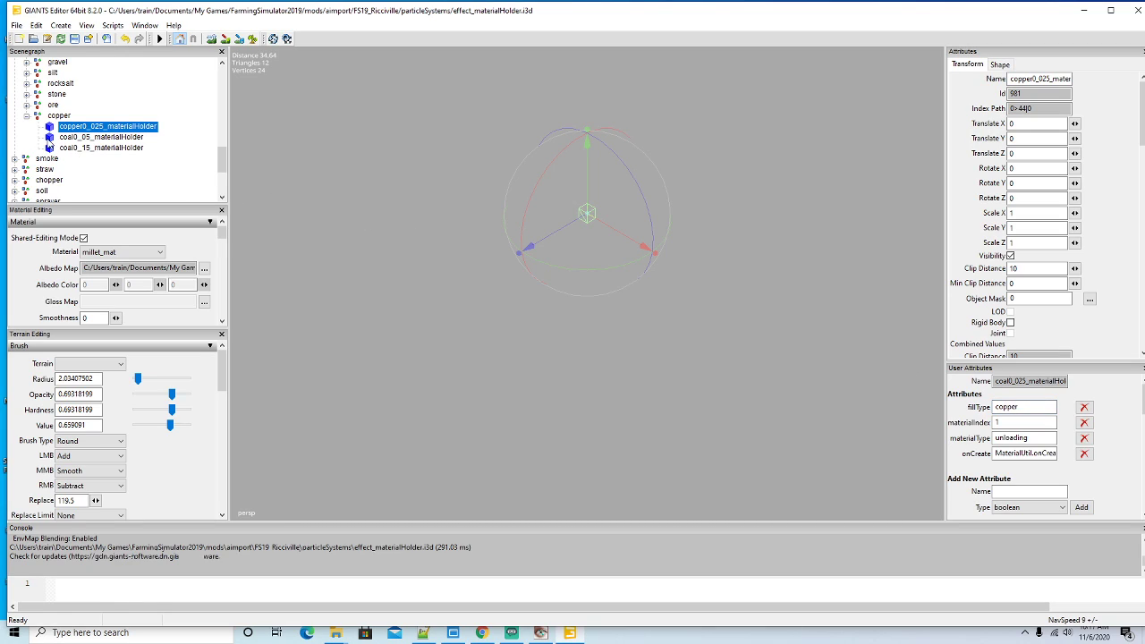
# Rename the copper group's second holder to copper0_05_materialHolder and set its fillType to copper
pyautogui.click(54, 136)
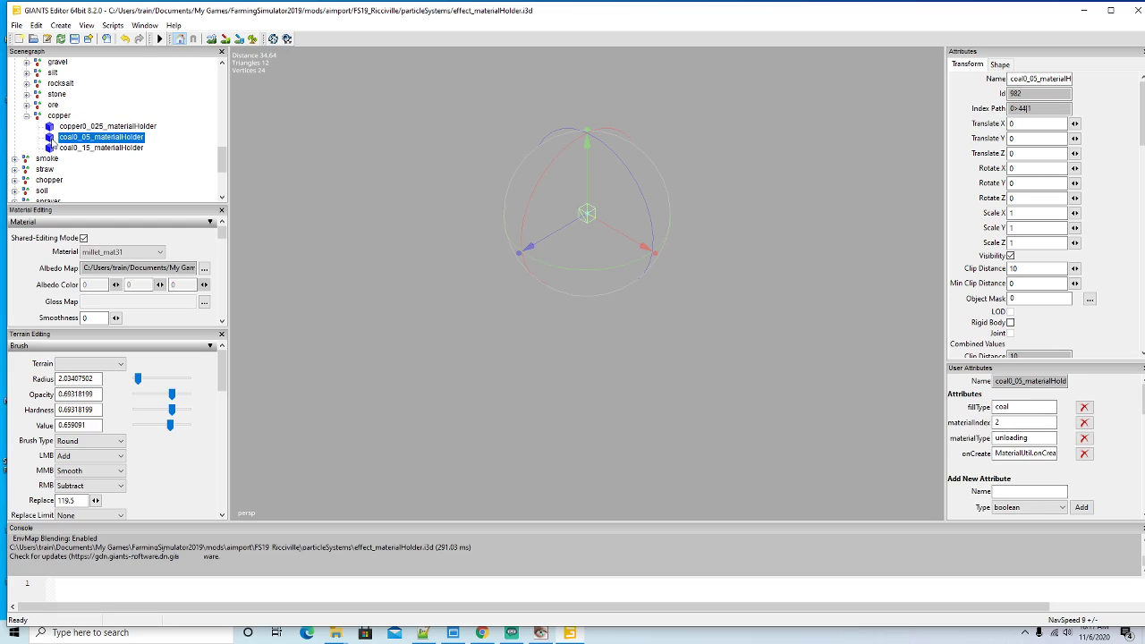
pyautogui.click(1025, 79)
pyautogui.press('BackSpace')
pyautogui.press('BackSpace')
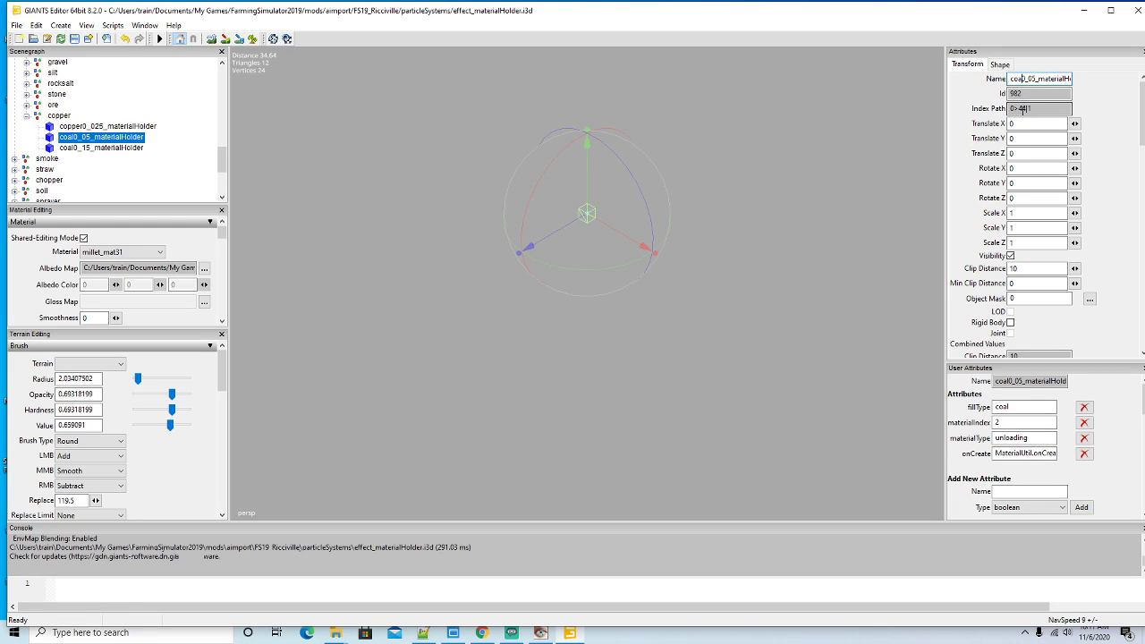
pyautogui.write('pper')
pyautogui.doubleClick(1020, 407)
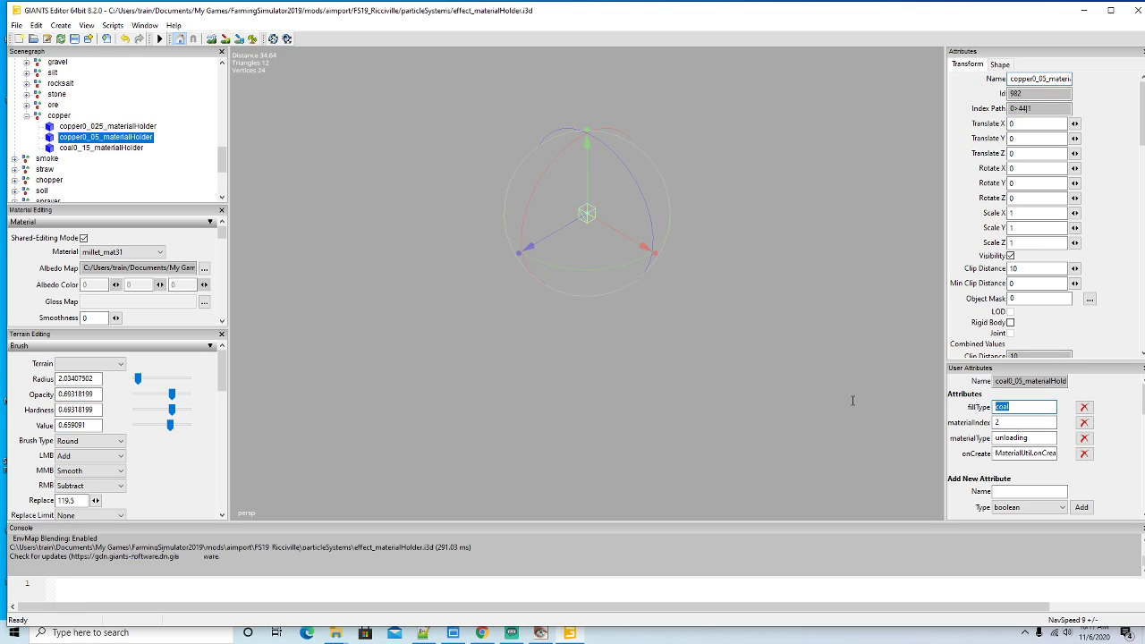
pyautogui.write('co')
pyautogui.press('Return')
# Rename the copper group's third holder to copper0_15_materialHolder with fillType copper, then check all three holders and collapse the group
pyautogui.click(89, 148)
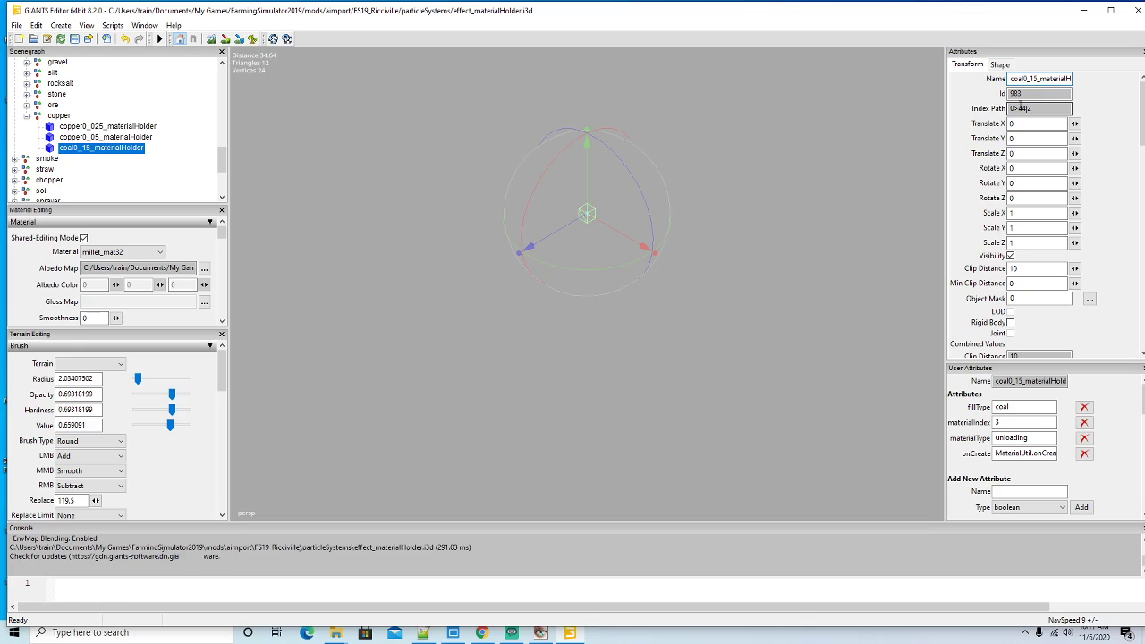
pyautogui.press('BackSpace')
pyautogui.press('BackSpace')
pyautogui.write('pper')
pyautogui.doubleClick(1003, 407)
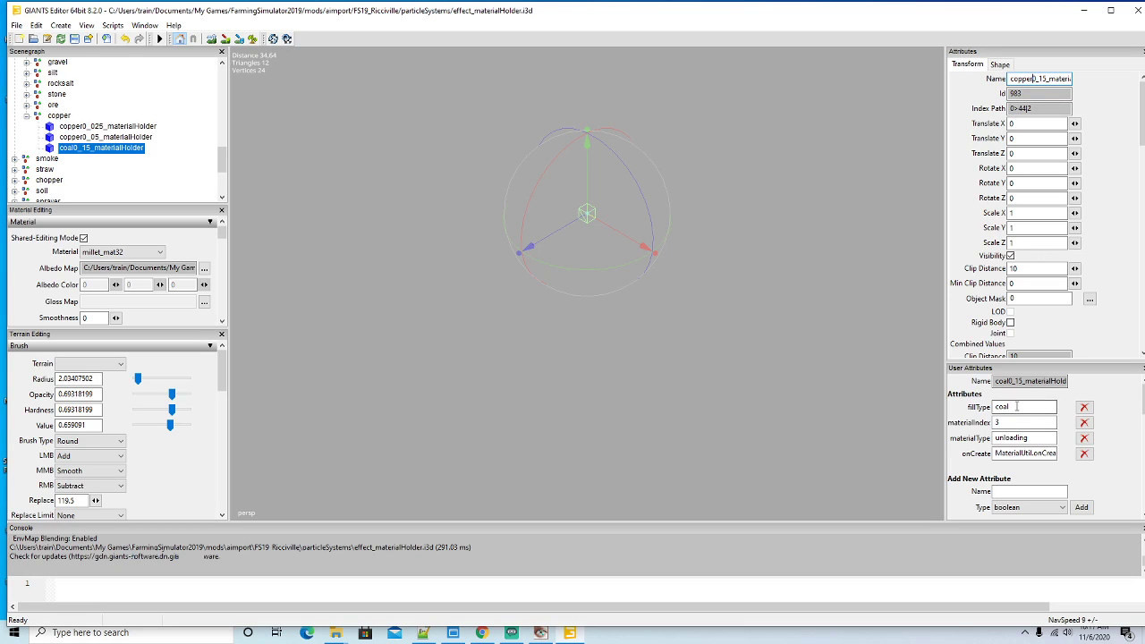
pyautogui.write('c')
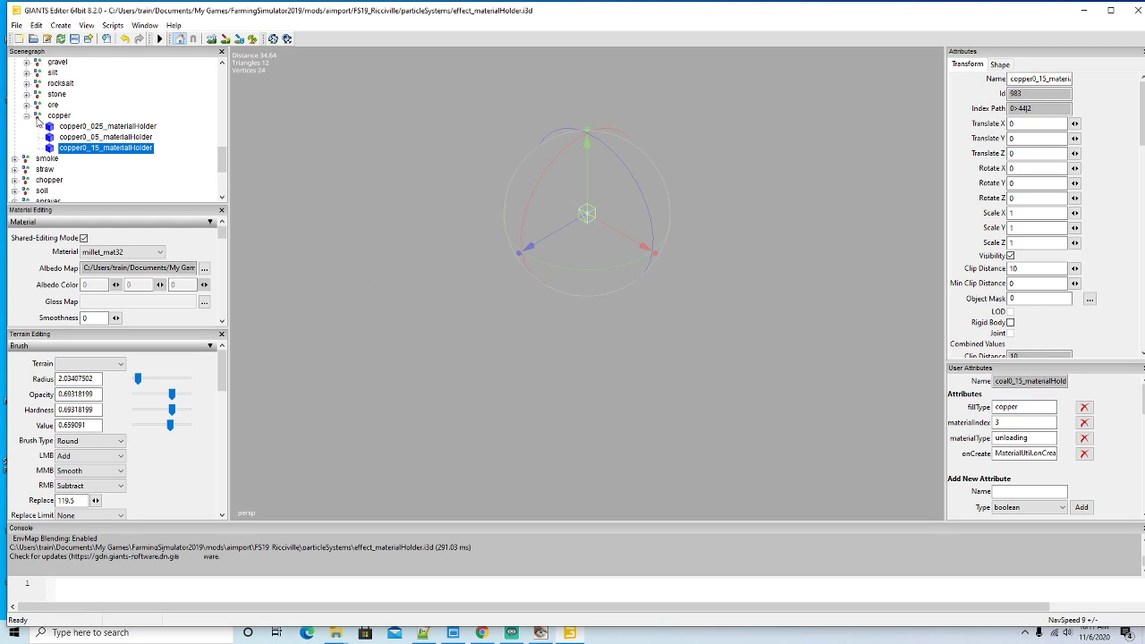
pyautogui.click(38, 118)
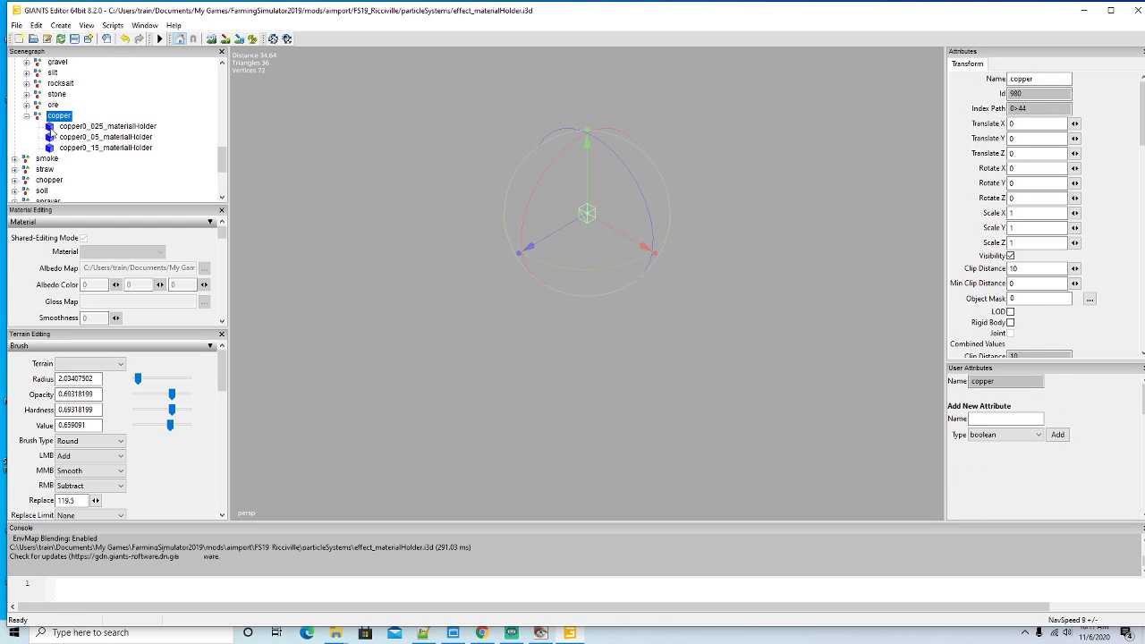
pyautogui.click(51, 129)
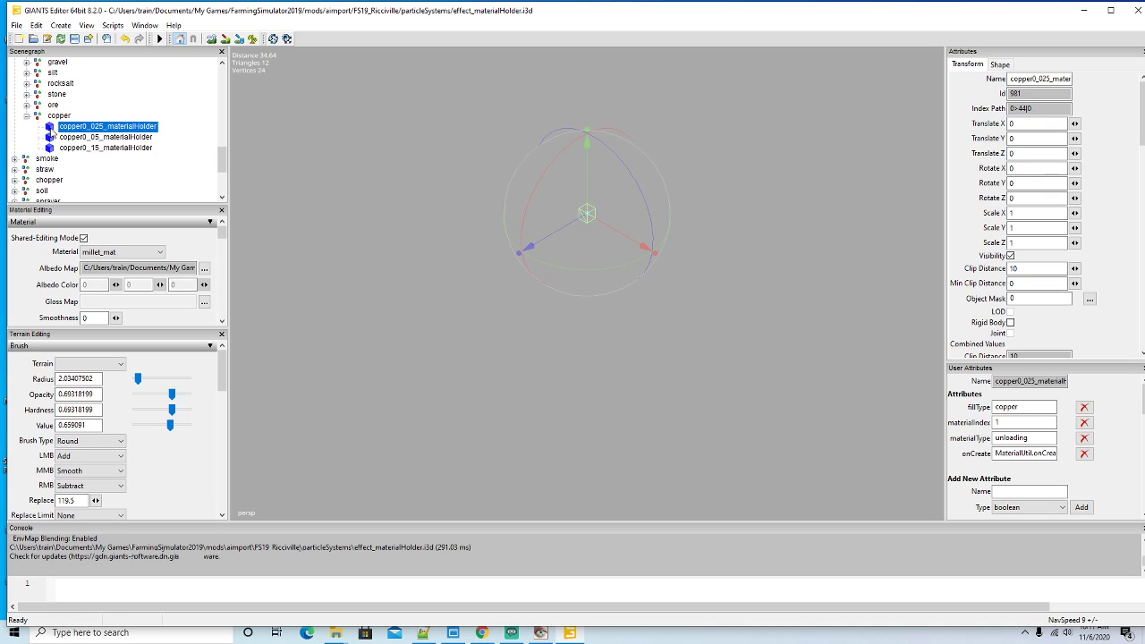
pyautogui.click(52, 139)
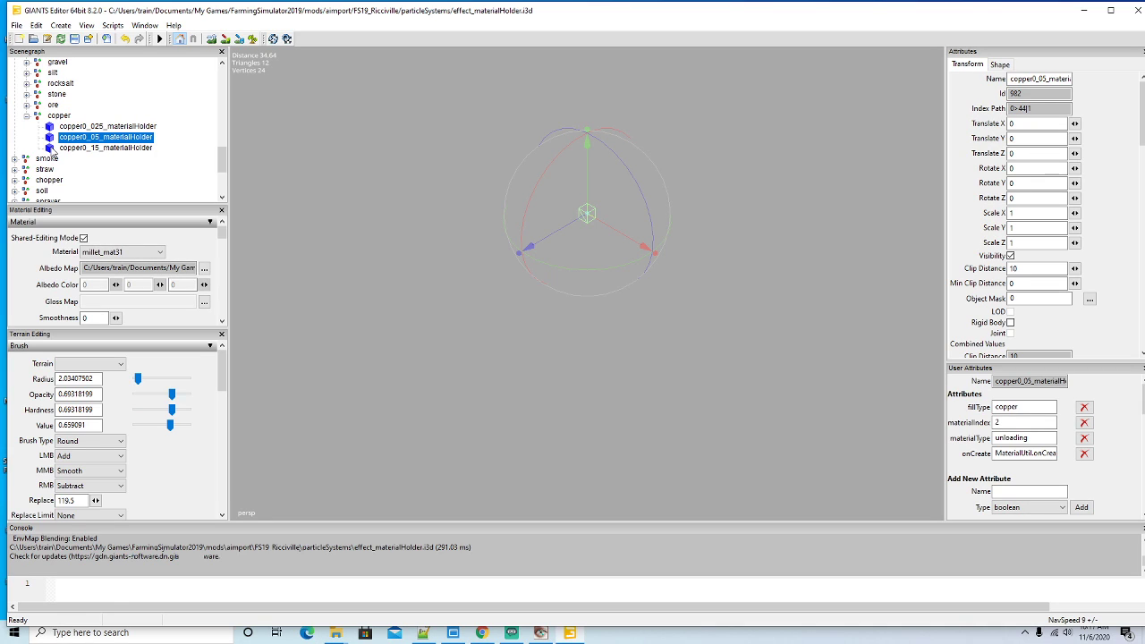
pyautogui.click(54, 147)
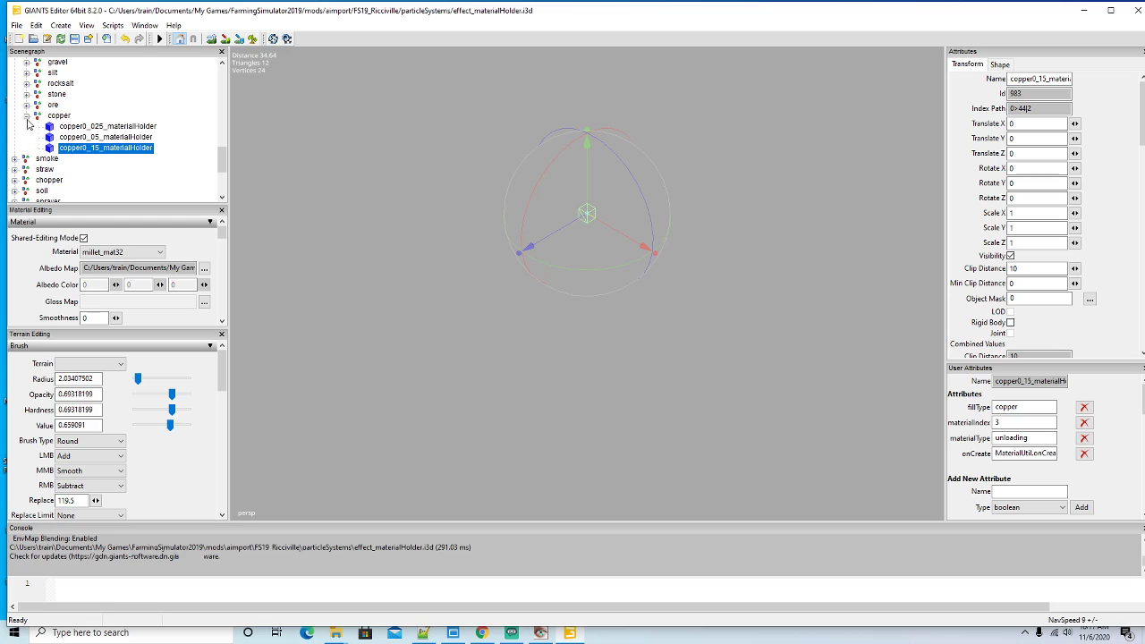
pyautogui.click(27, 116)
# Duplicate the copper group inside unloading and rename the copy nickel
pyautogui.click(47, 116)
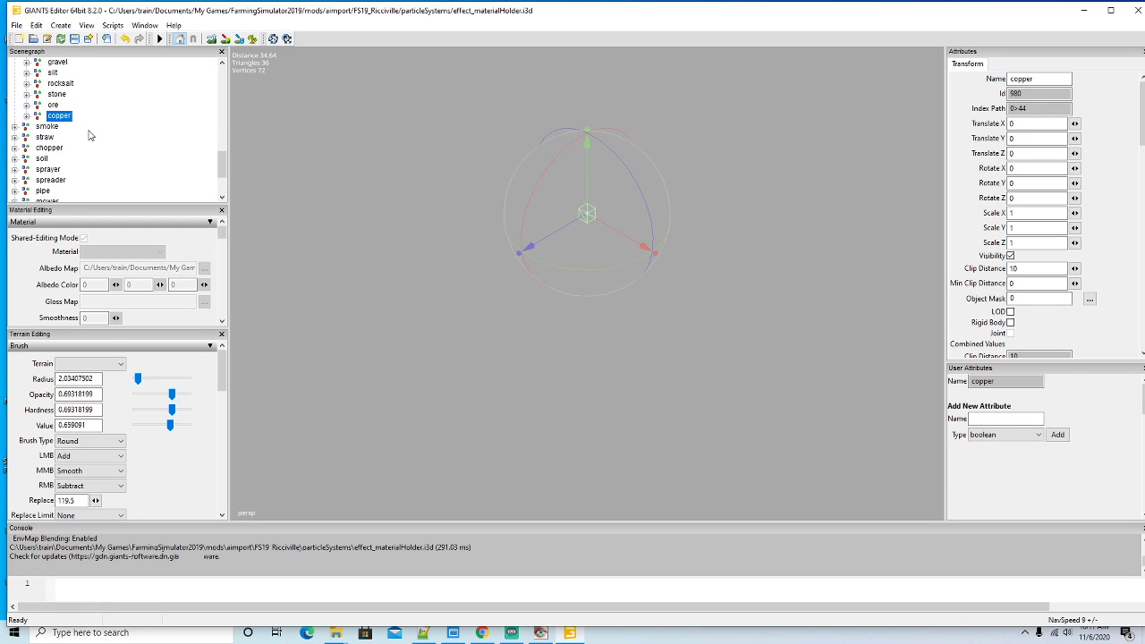
pyautogui.hotkey('ctrl', 'd')
pyautogui.doubleClick(1029, 79)
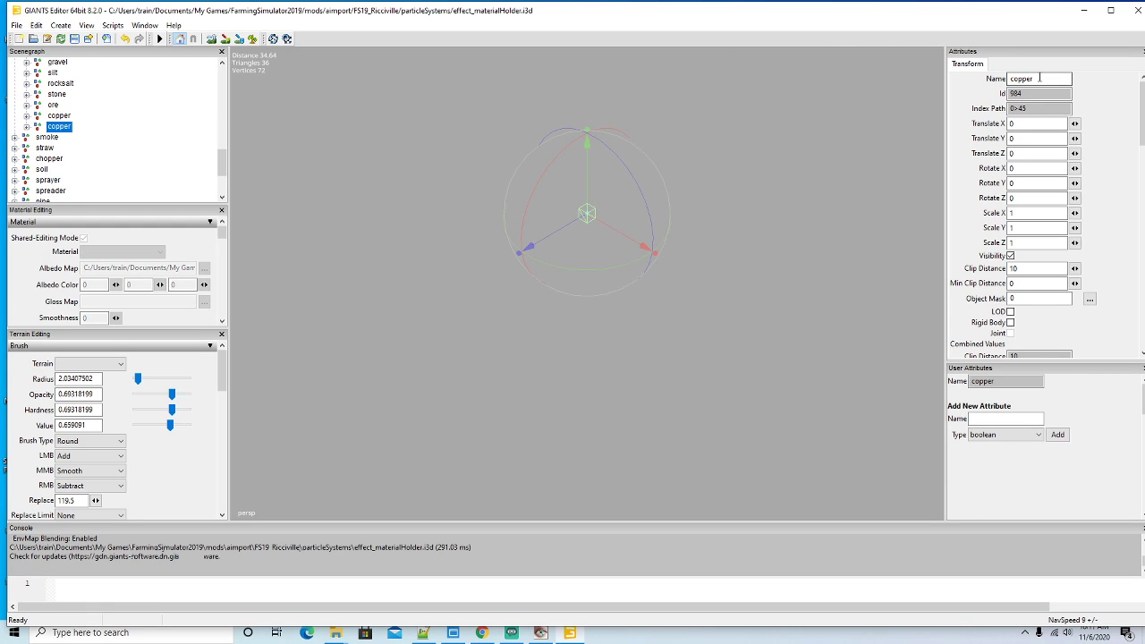
pyautogui.write('nickel')
pyautogui.press('Return')
# Rename the nickel group's first holder to nickel0_025_materialHolder and set its fillType to nickel
pyautogui.click(26, 127)
pyautogui.click(54, 138)
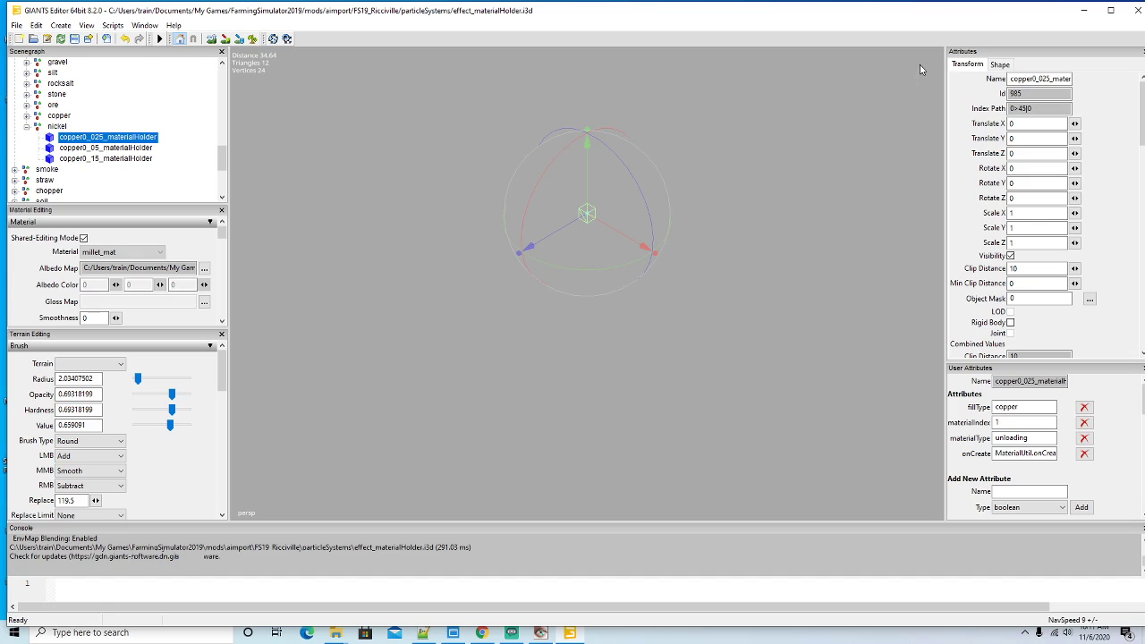
pyautogui.click(1035, 79)
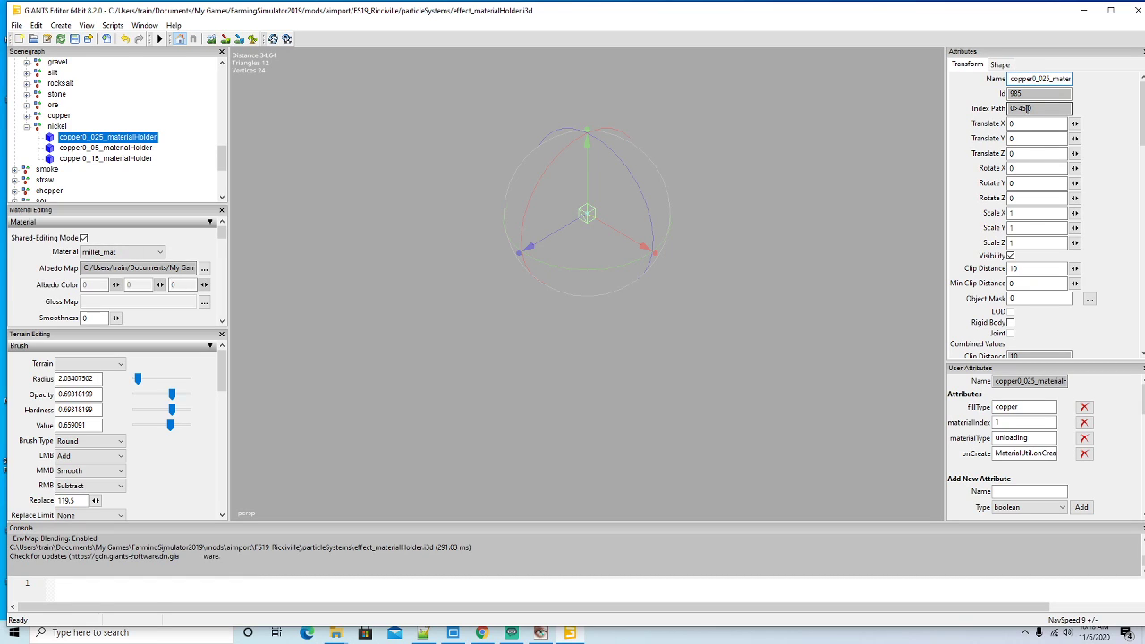
pyautogui.press('BackSpace')
pyautogui.press('BackSpace')
pyautogui.press('BackSpace')
pyautogui.press('BackSpace')
pyautogui.press('BackSpace')
pyautogui.press('BackSpace')
pyautogui.write('nickel')
pyautogui.doubleClick(1016, 407)
pyautogui.write('nick')
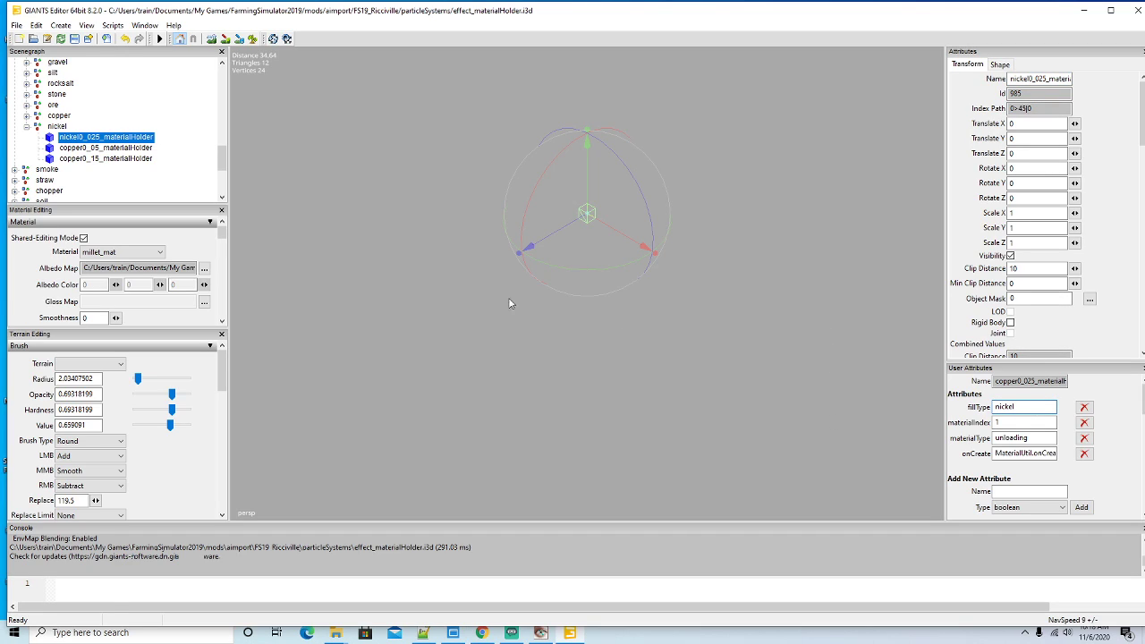
# Rename the nickel group's second holder to nickel0_05_materialHolder and set its fillType to nickel
pyautogui.click(51, 150)
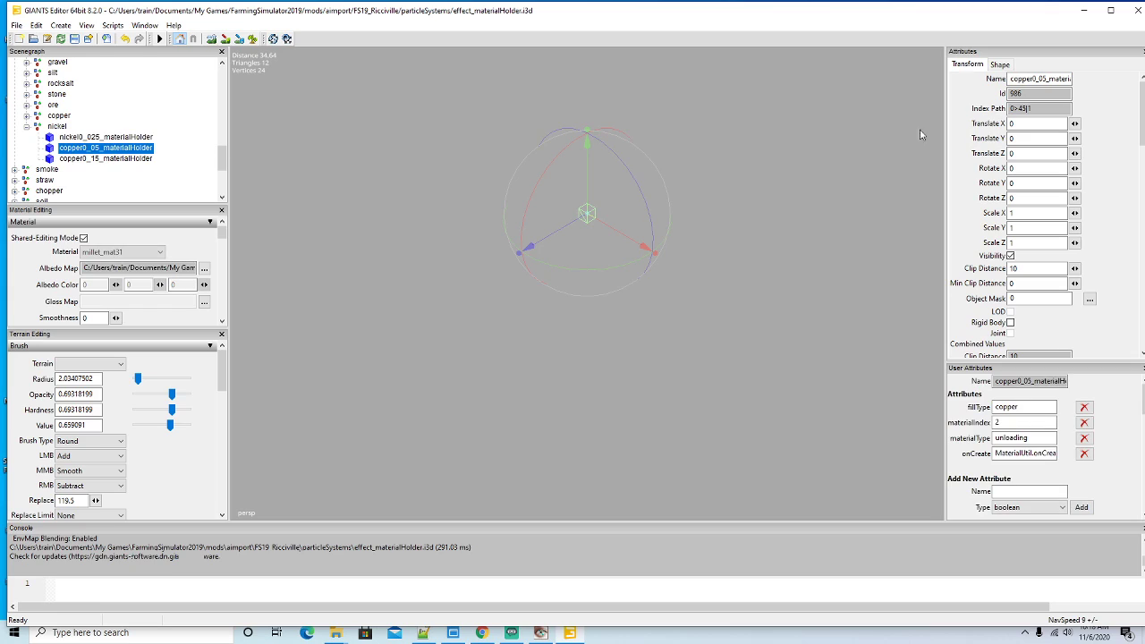
pyautogui.click(1029, 78)
pyautogui.press('BackSpace')
pyautogui.press('BackSpace')
pyautogui.press('BackSpace')
pyautogui.press('BackSpace')
pyautogui.press('BackSpace')
pyautogui.press('BackSpace')
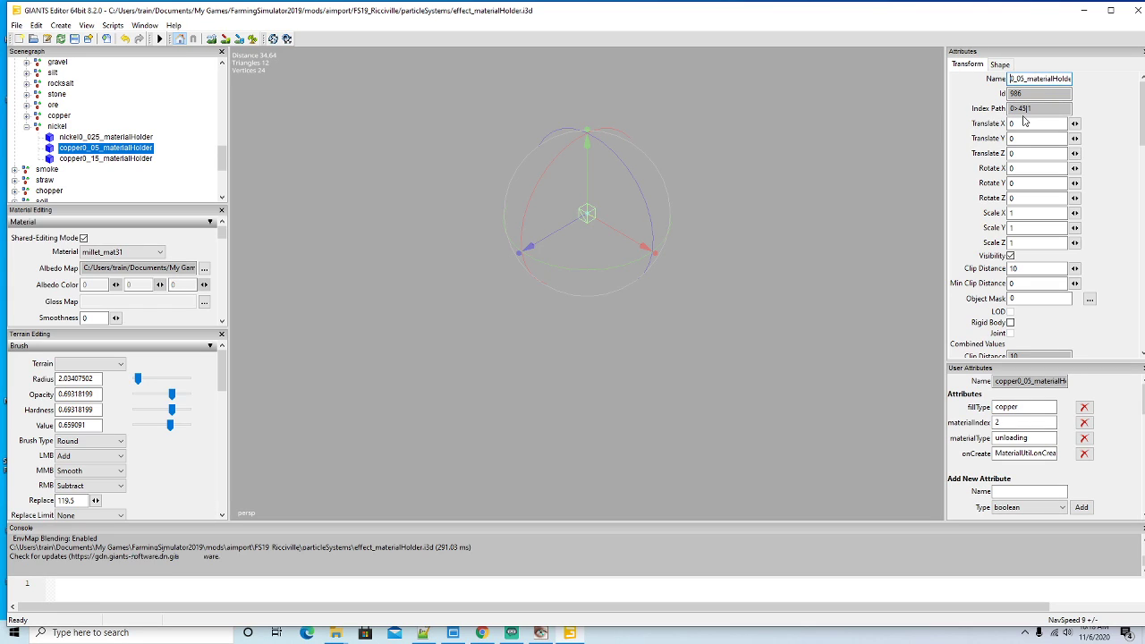
pyautogui.write('nickel')
pyautogui.doubleClick(1020, 407)
pyautogui.write('nickel')
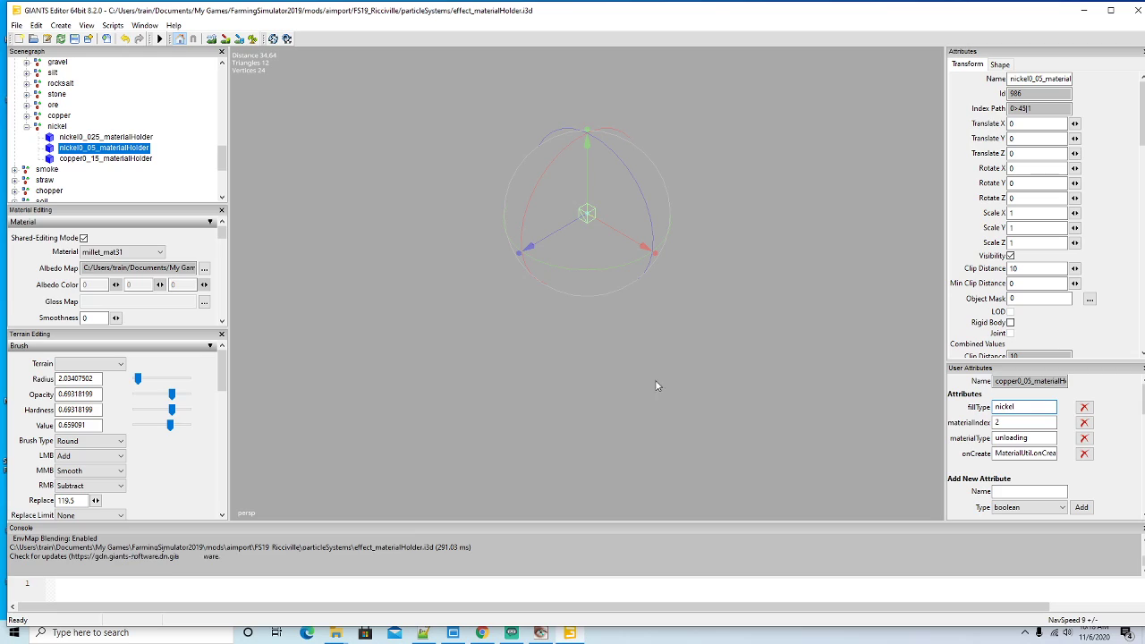
# Rename the nickel group's third holder to nickel0_15_materialHolder with fillType nickel, then check all three holders and collapse the group
pyautogui.click(50, 159)
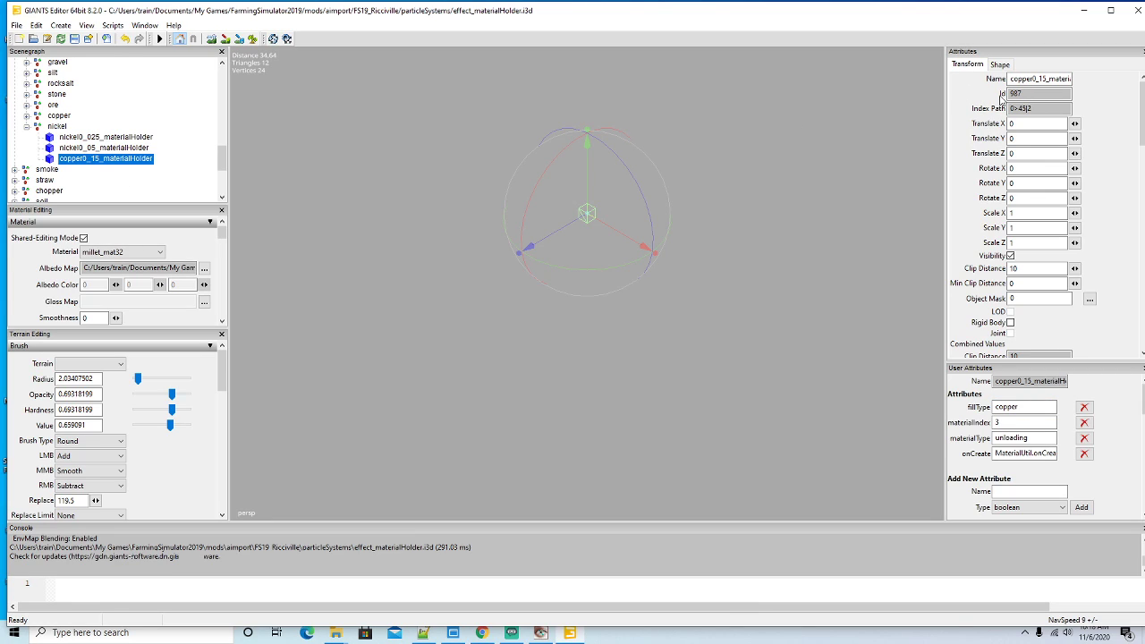
pyautogui.press('BackSpace')
pyautogui.press('BackSpace')
pyautogui.press('BackSpace')
pyautogui.press('BackSpace')
pyautogui.press('BackSpace')
pyautogui.press('BackSpace')
pyautogui.write('nickel')
pyautogui.press('Tab')
pyautogui.press('Tab')
pyautogui.press('Tab')
pyautogui.press('Tab')
pyautogui.write('n')
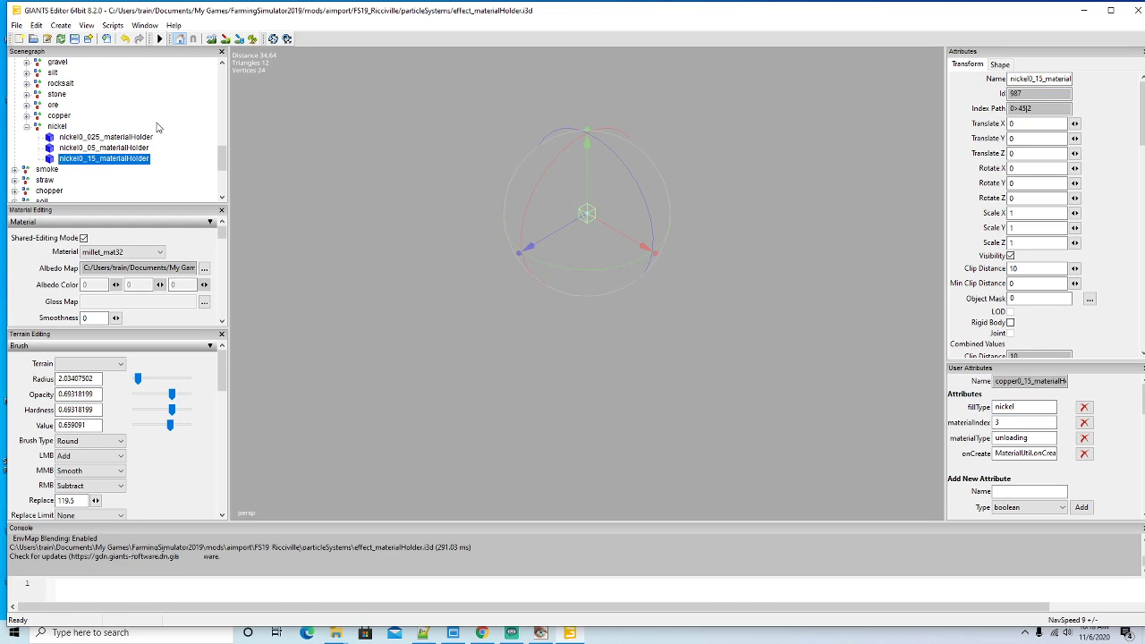
pyautogui.click(38, 131)
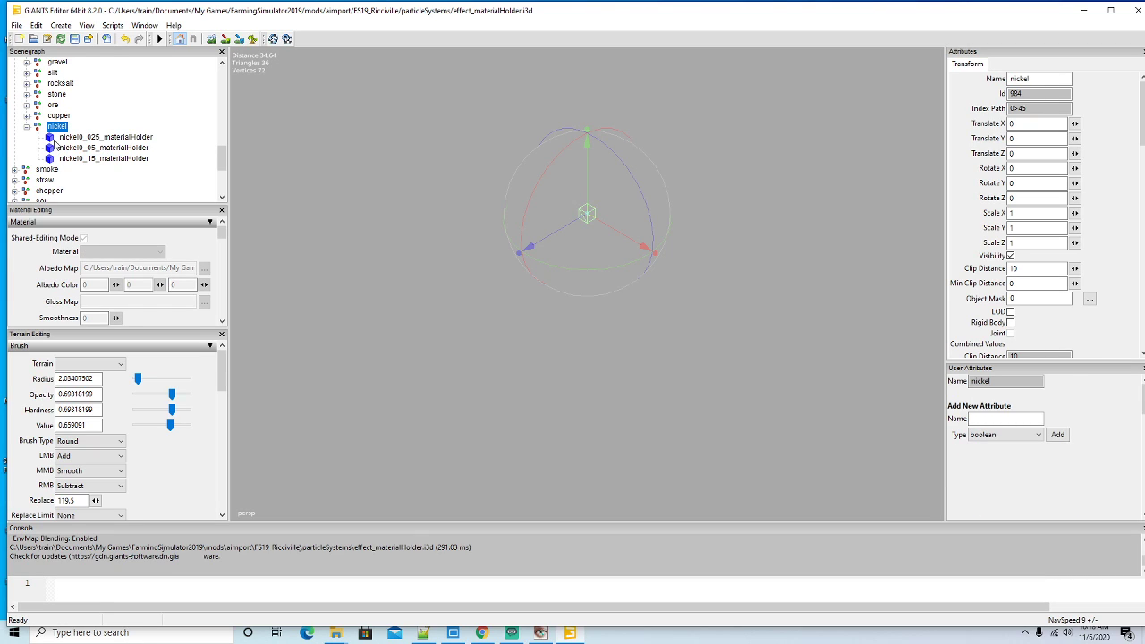
pyautogui.click(52, 139)
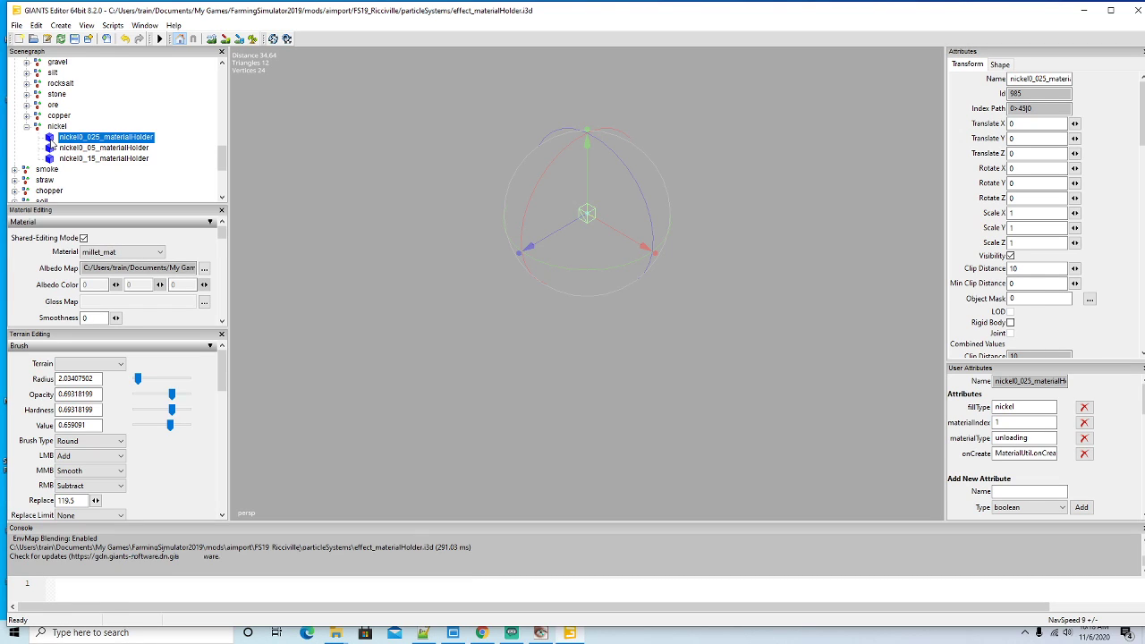
pyautogui.click(53, 149)
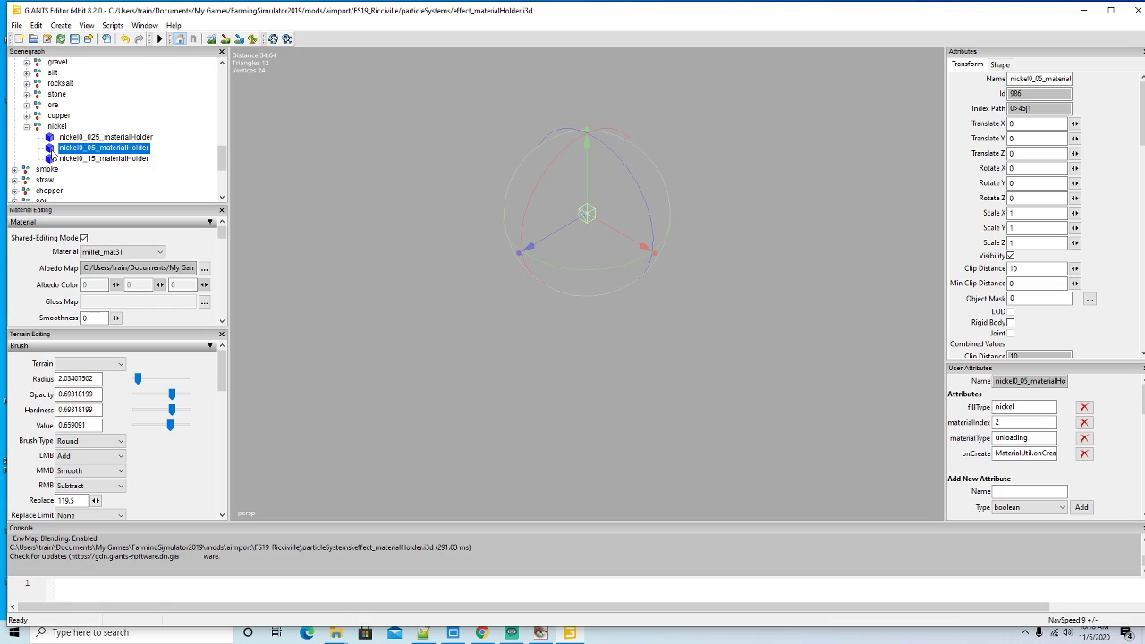
pyautogui.click(52, 161)
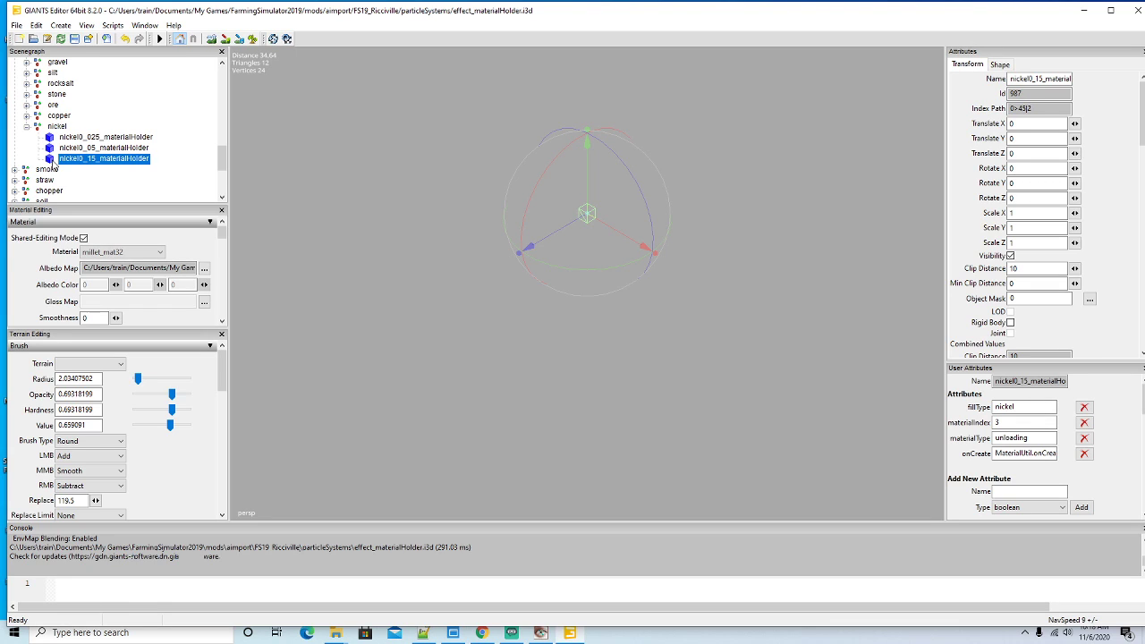
pyautogui.click(26, 128)
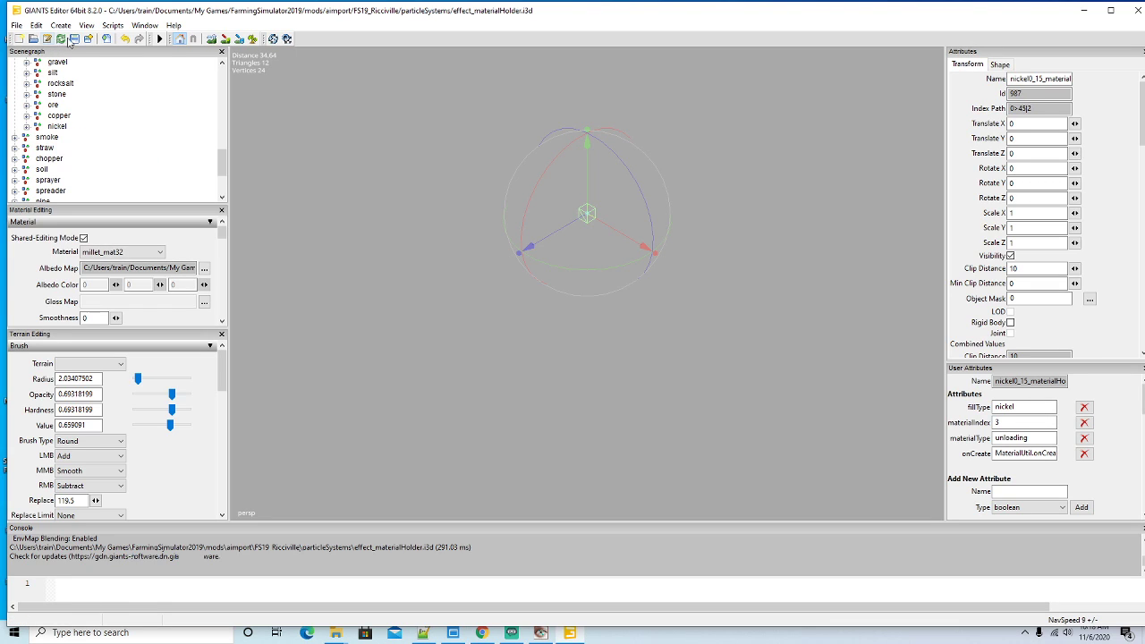
# Save the scene and duplicate the coal group inside smoke
pyautogui.click(75, 40)
pyautogui.click(14, 137)
pyautogui.scroll(-3, 125, 125)
pyautogui.scroll(-6, 125, 122)
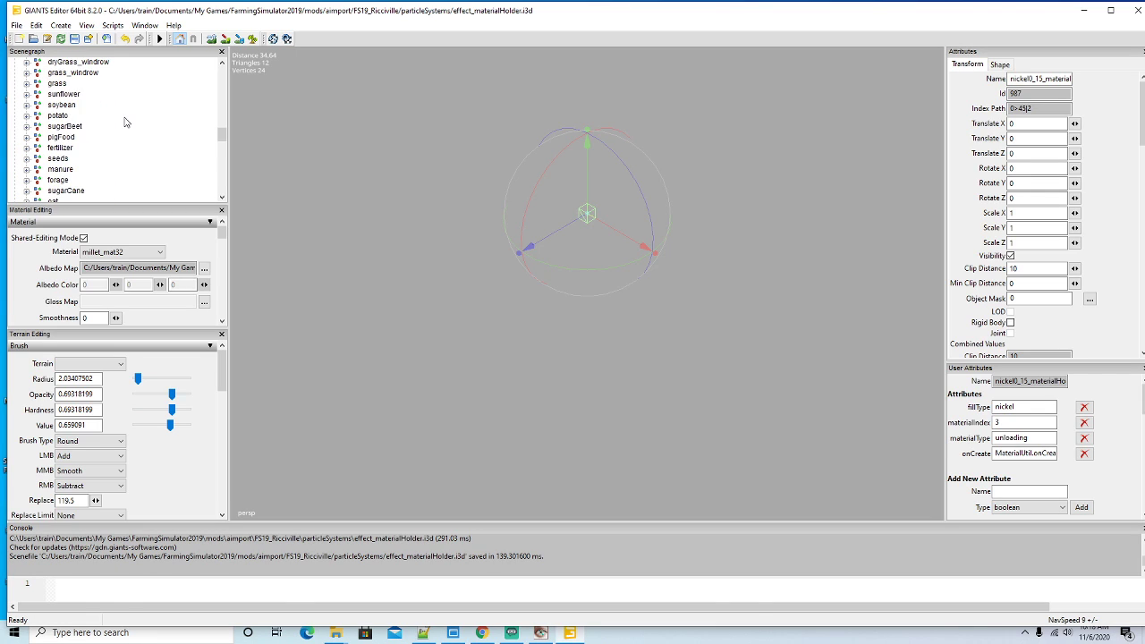
pyautogui.scroll(-3, 126, 122)
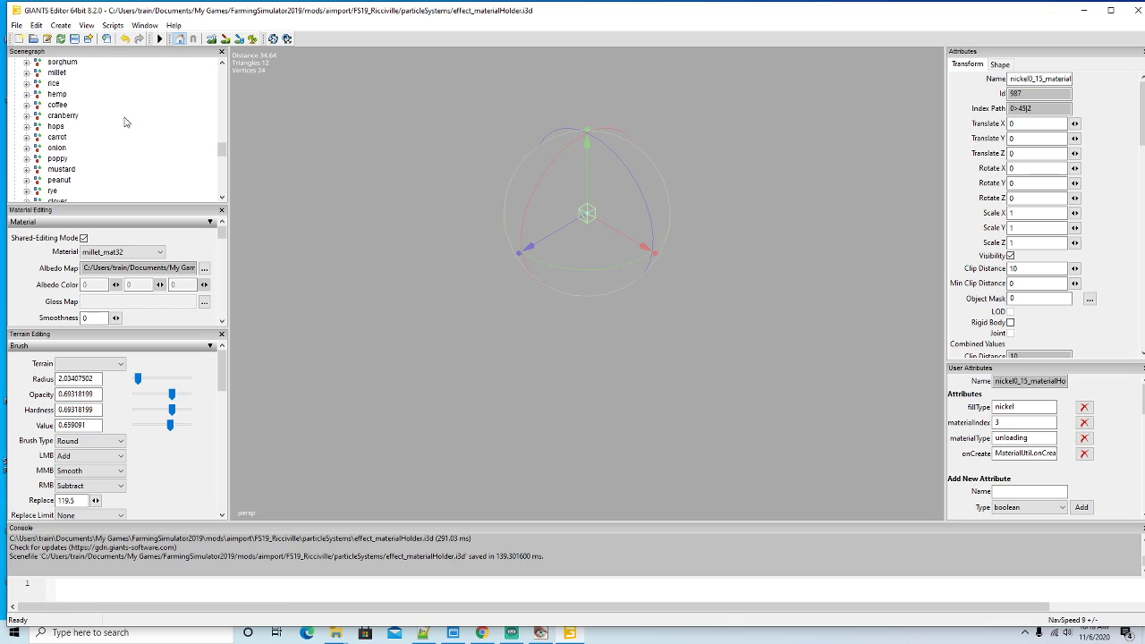
pyautogui.click(40, 160)
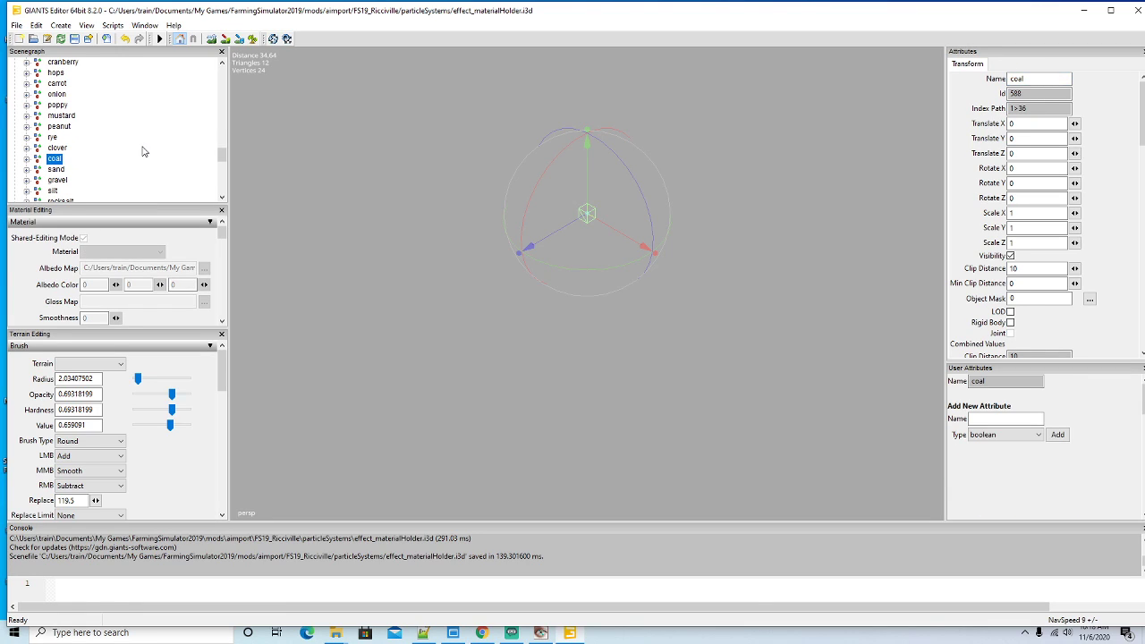
pyautogui.scroll(-7, 141, 151)
pyautogui.click(141, 151)
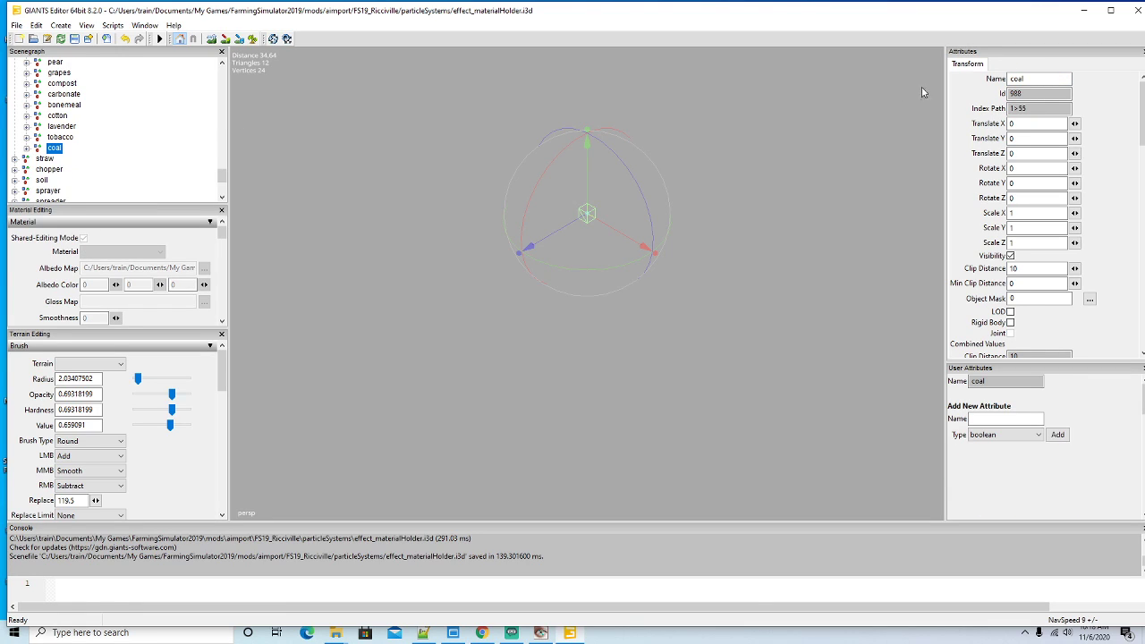
# Rename the duplicated coal group in smoke to copper and look at the material holder inside it
pyautogui.click(1027, 79)
pyautogui.press('Return')
pyautogui.click(27, 147)
pyautogui.scroll(-1, 80, 143)
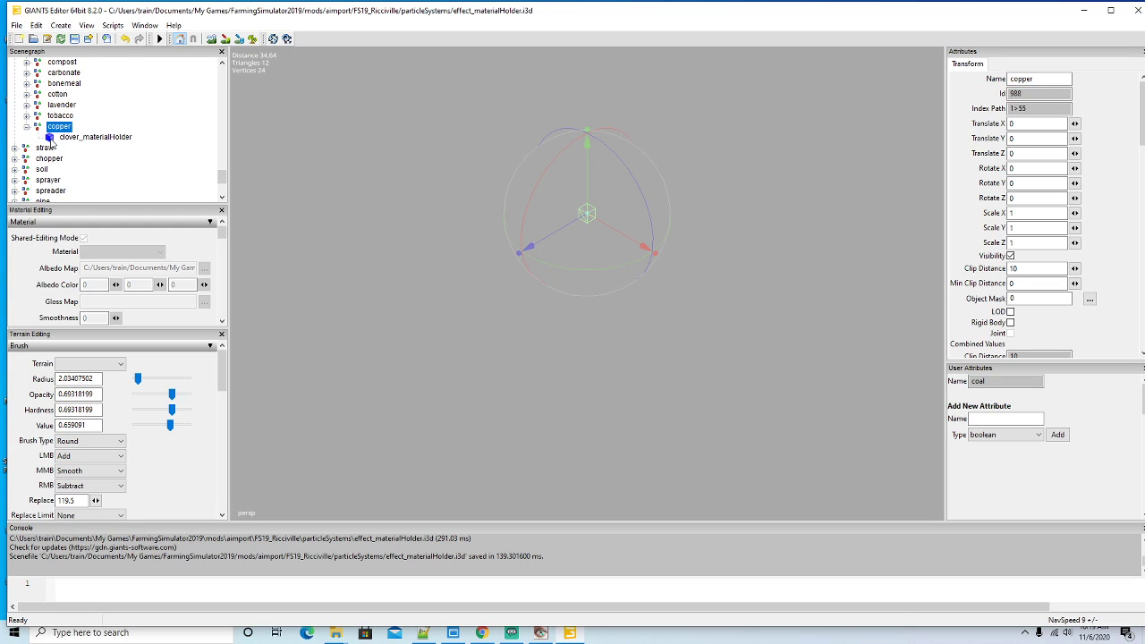
pyautogui.click(26, 127)
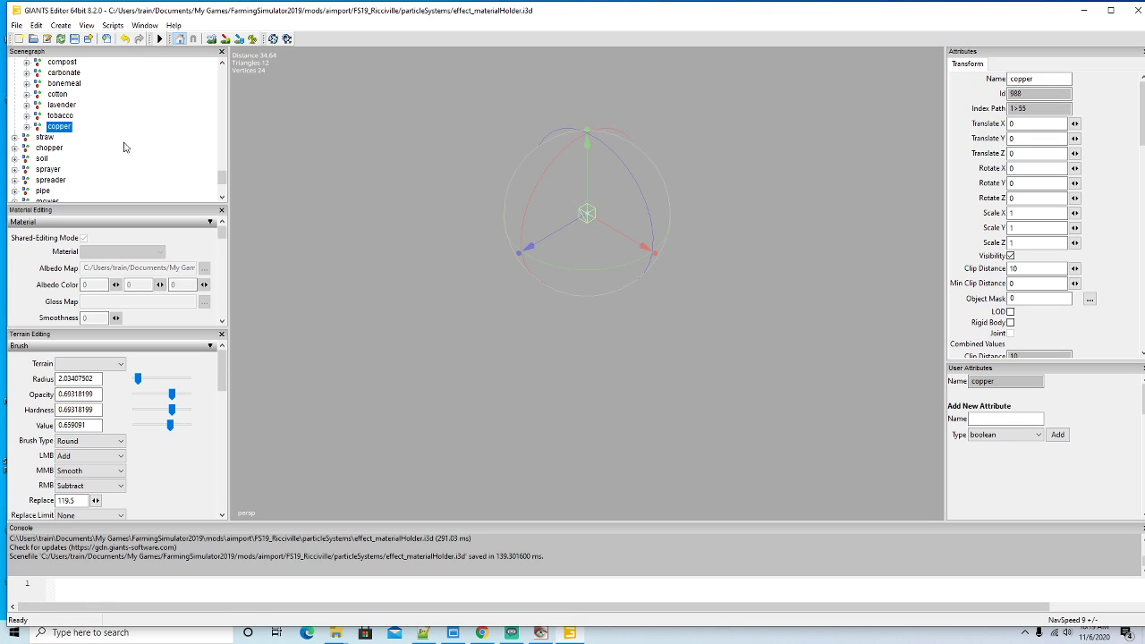
# Duplicate the copper group inside smoke and rename the copy nickel
pyautogui.hotkey('ctrl', 'd')
pyautogui.doubleClick(1029, 79)
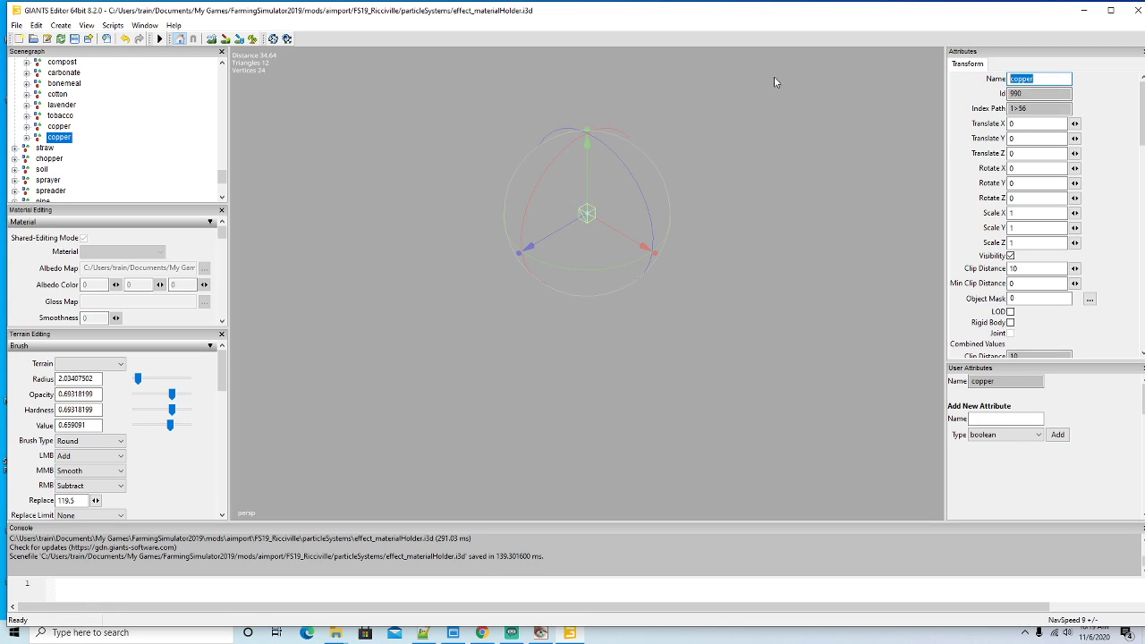
pyautogui.write('nickel')
pyautogui.press('Return')
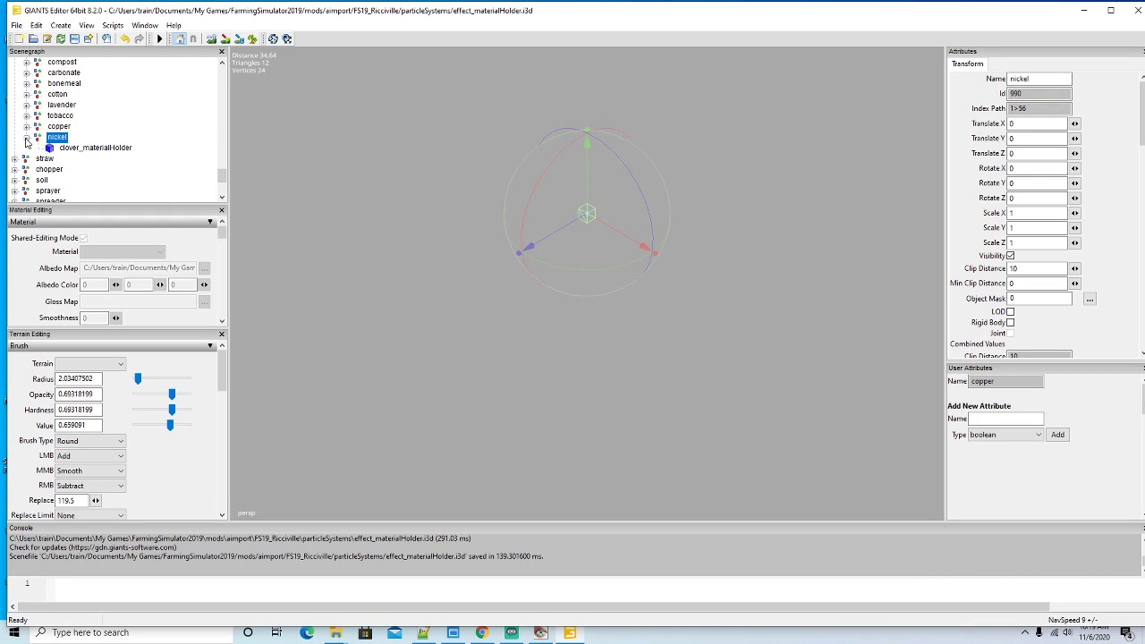
pyautogui.scroll(-1, 77, 142)
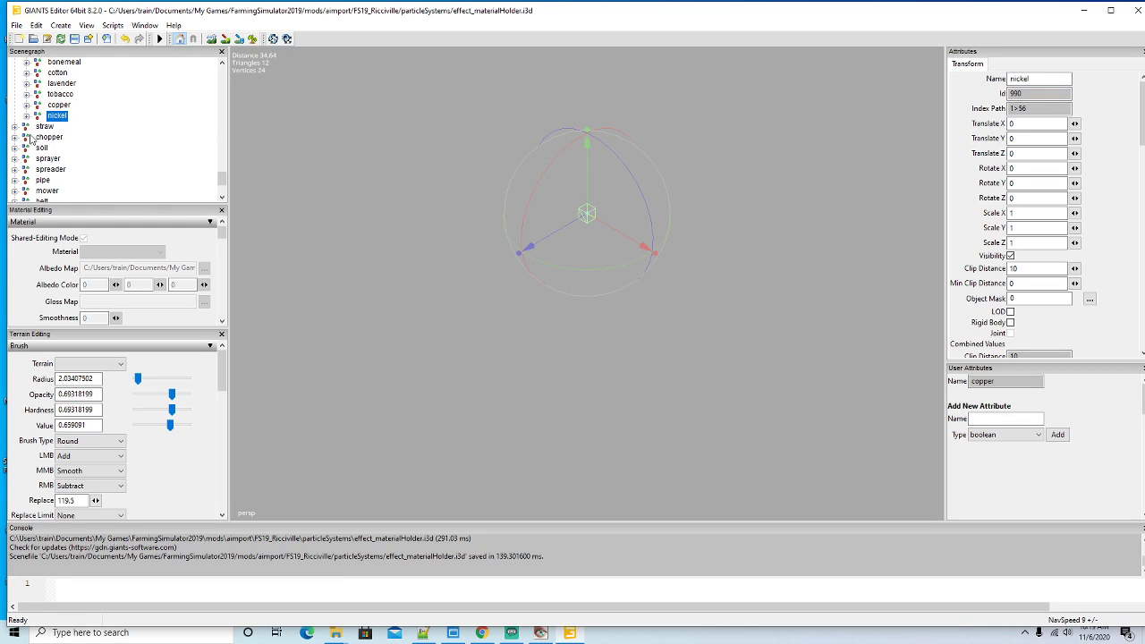
# Duplicate the coal group inside pipe and rename the copy copper
pyautogui.scroll(-1, 32, 140)
pyautogui.click(14, 127)
pyautogui.click(15, 148)
pyautogui.scroll(-3, 54, 145)
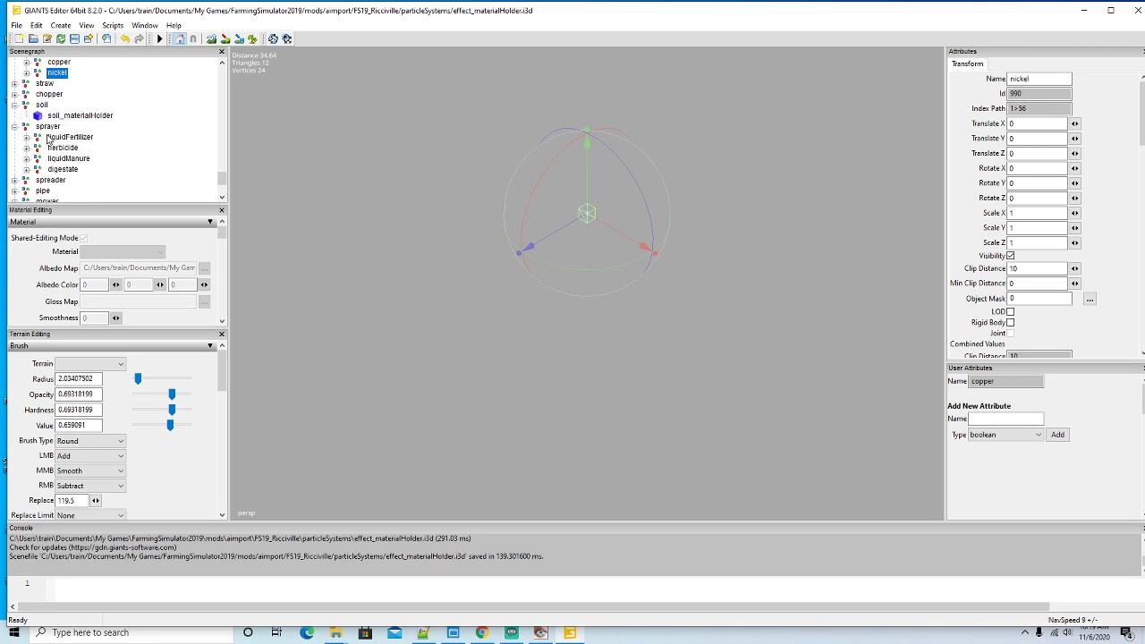
pyautogui.scroll(-1, 62, 141)
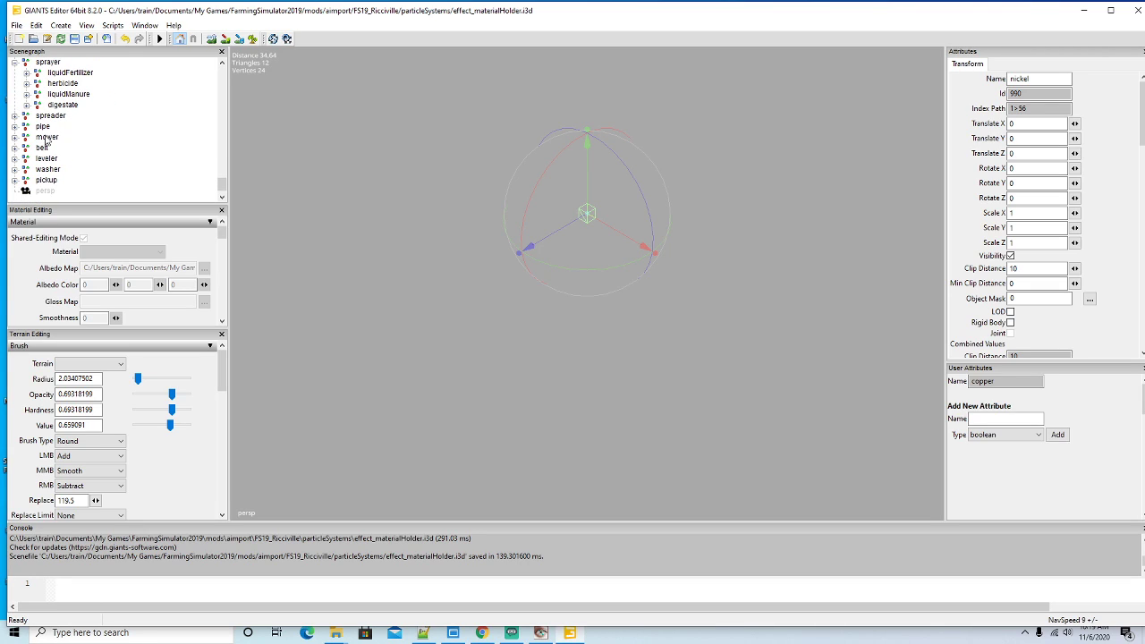
pyautogui.click(15, 126)
pyautogui.scroll(-6, 93, 135)
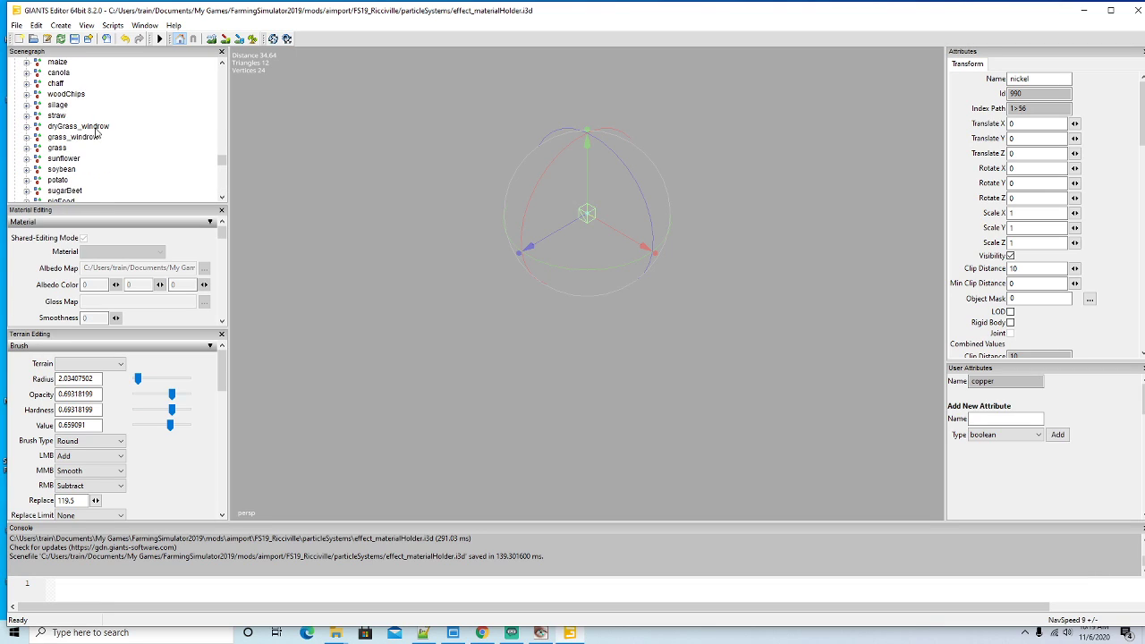
pyautogui.scroll(-4, 98, 132)
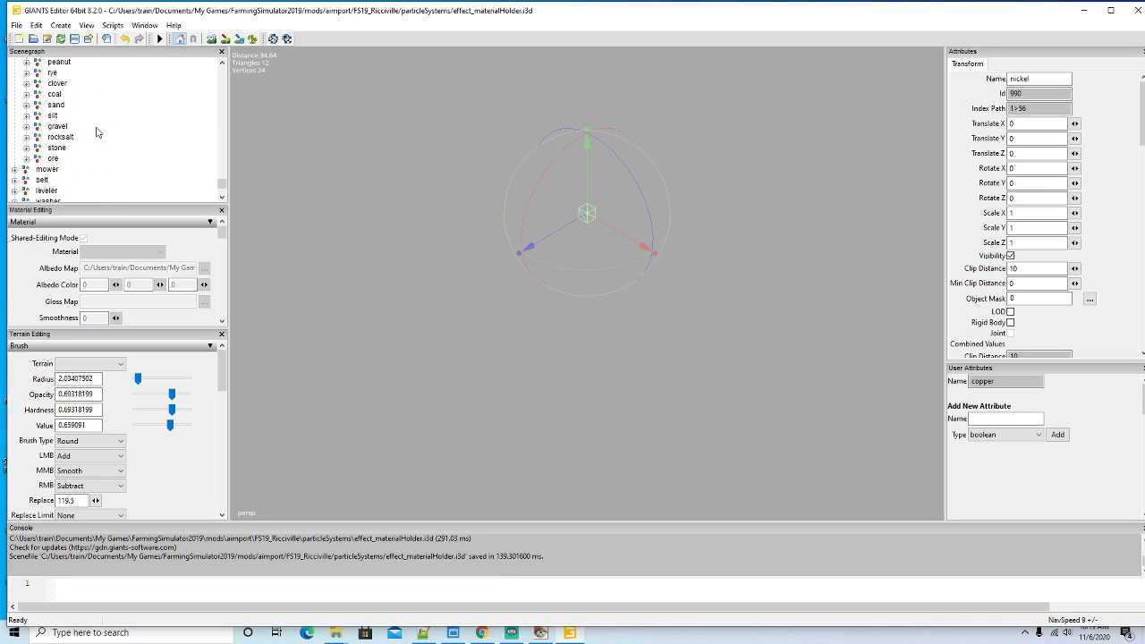
pyautogui.click(38, 94)
pyautogui.hotkey('ctrl', 'd')
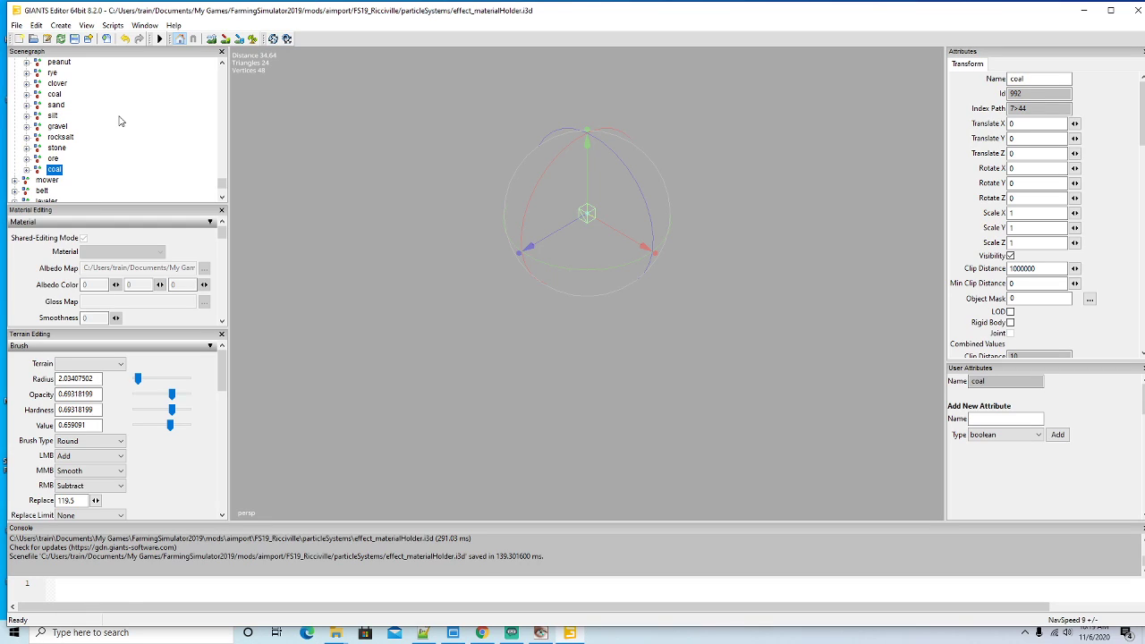
pyautogui.click(1031, 80)
pyautogui.write('copper')
pyautogui.press('Return')
# Rename the first holder in pipe's copper group to copper_1_materialHolder and set its fillType to copper
pyautogui.click(27, 169)
pyautogui.click(54, 182)
pyautogui.click(1023, 77)
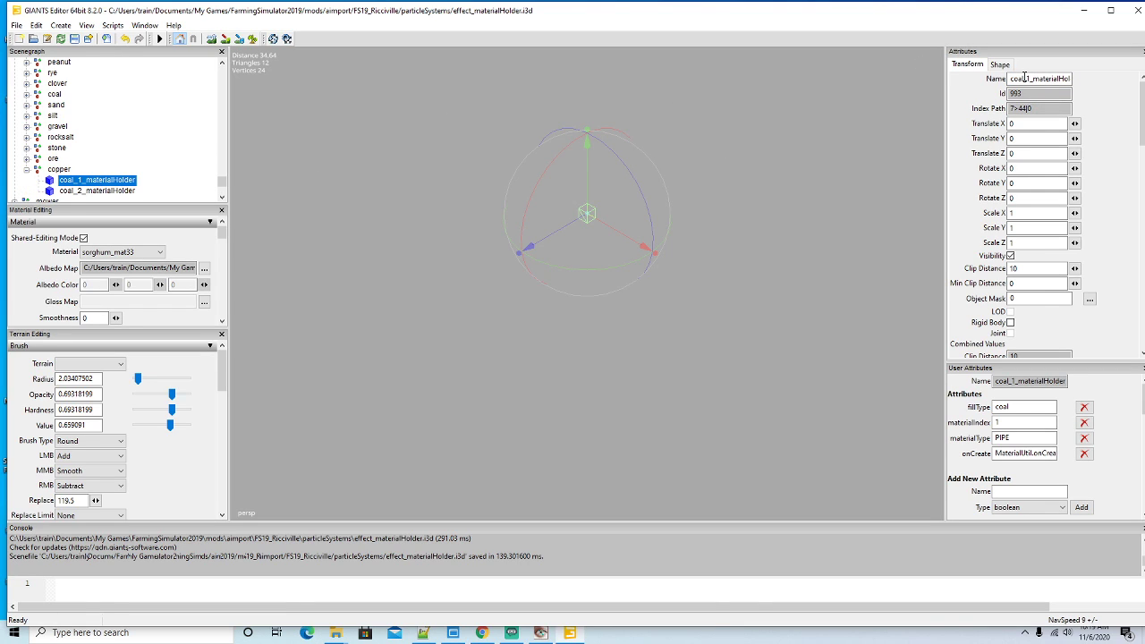
pyautogui.press('Delete')
pyautogui.press('BackSpace')
pyautogui.write('pper')
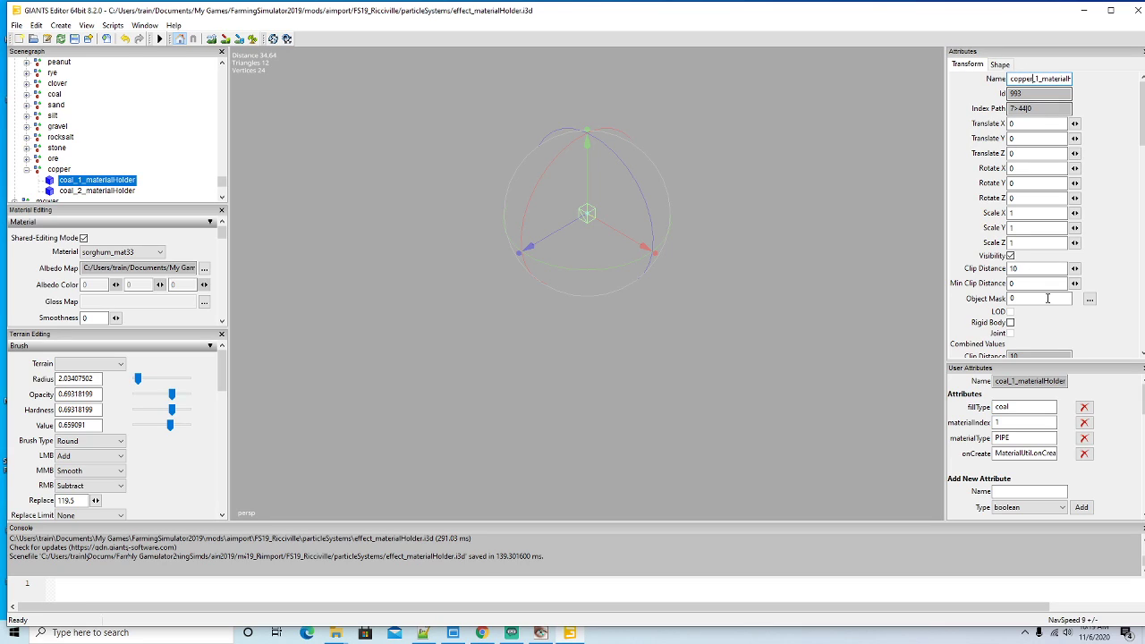
pyautogui.doubleClick(1002, 407)
pyautogui.write('co')
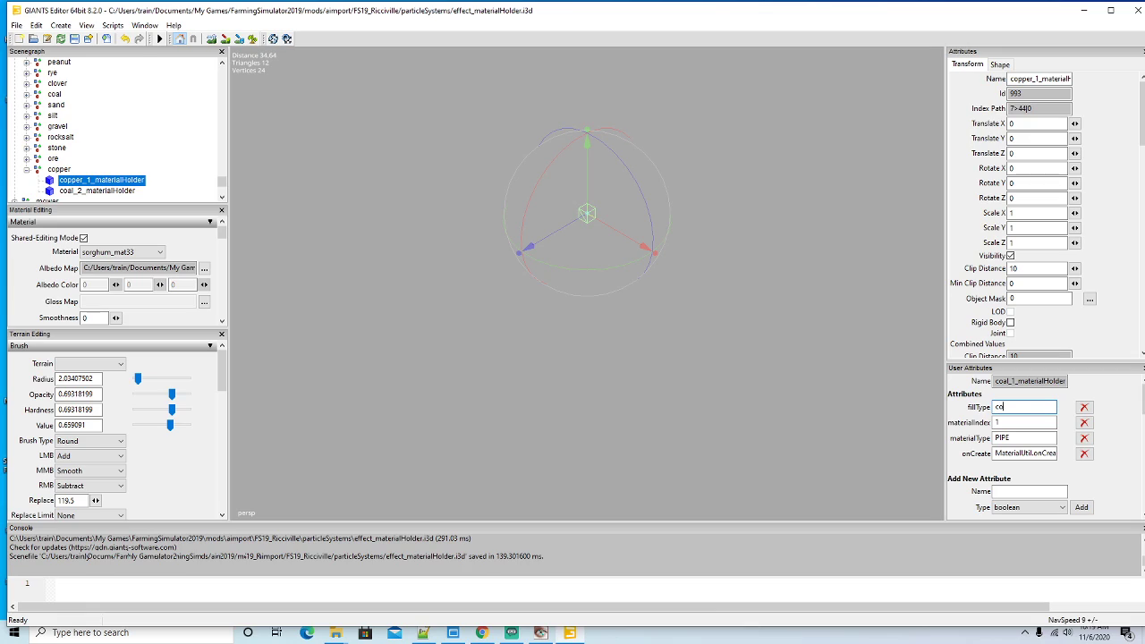
pyautogui.write('pper')
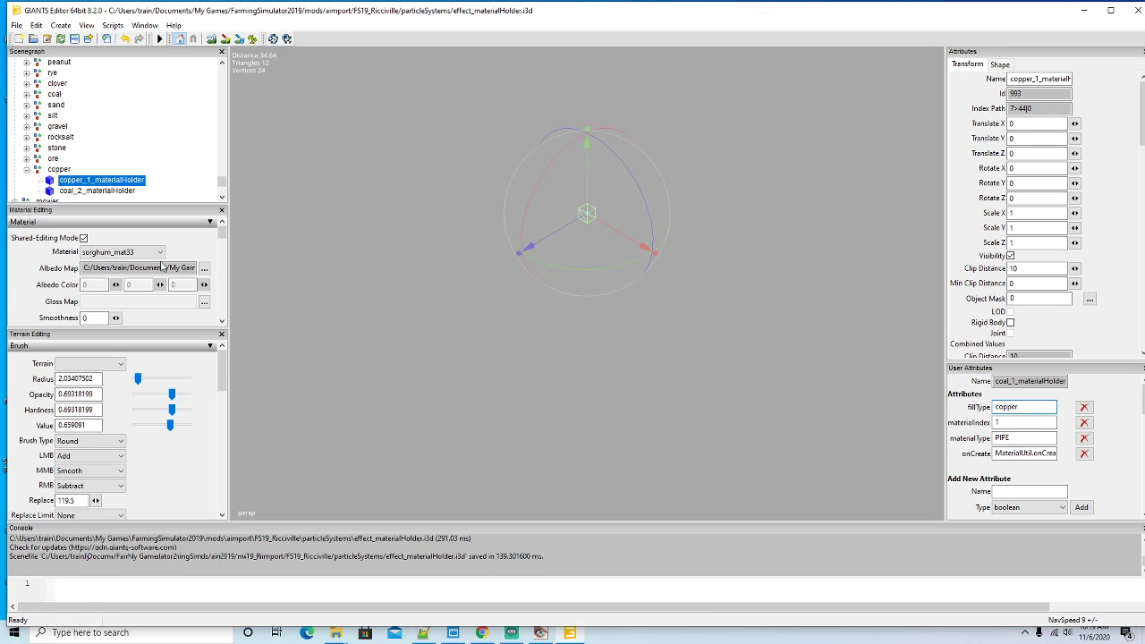
# Rename the second holder in pipe's copper group to copper_2_materialHolder with fillType copper, then collapse the group
pyautogui.click(54, 192)
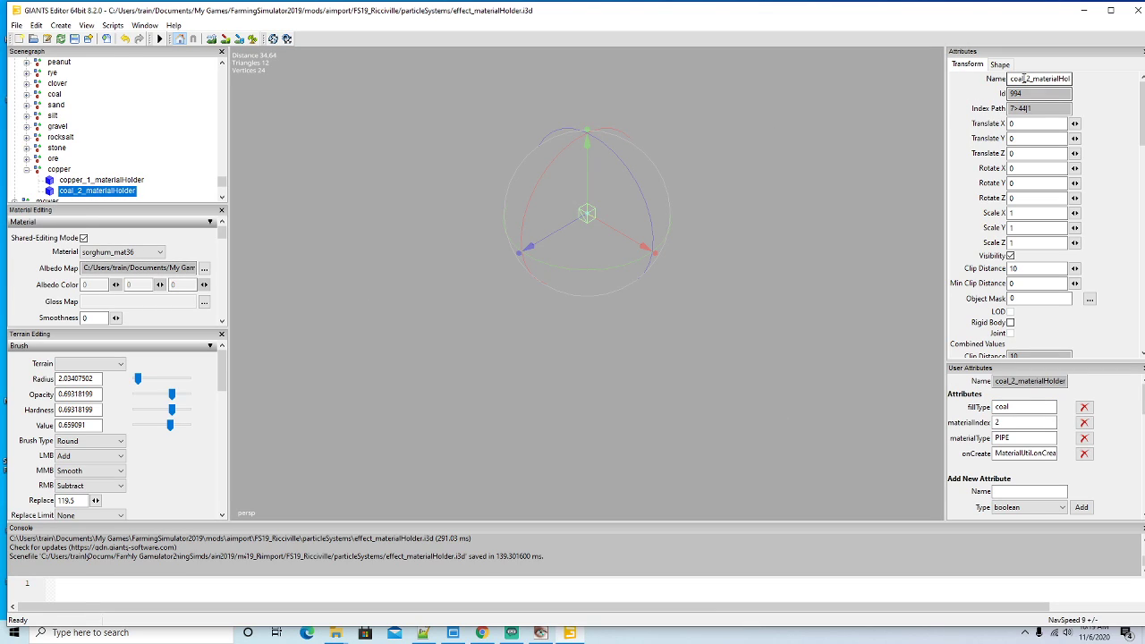
pyautogui.press('BackSpace')
pyautogui.press('BackSpace')
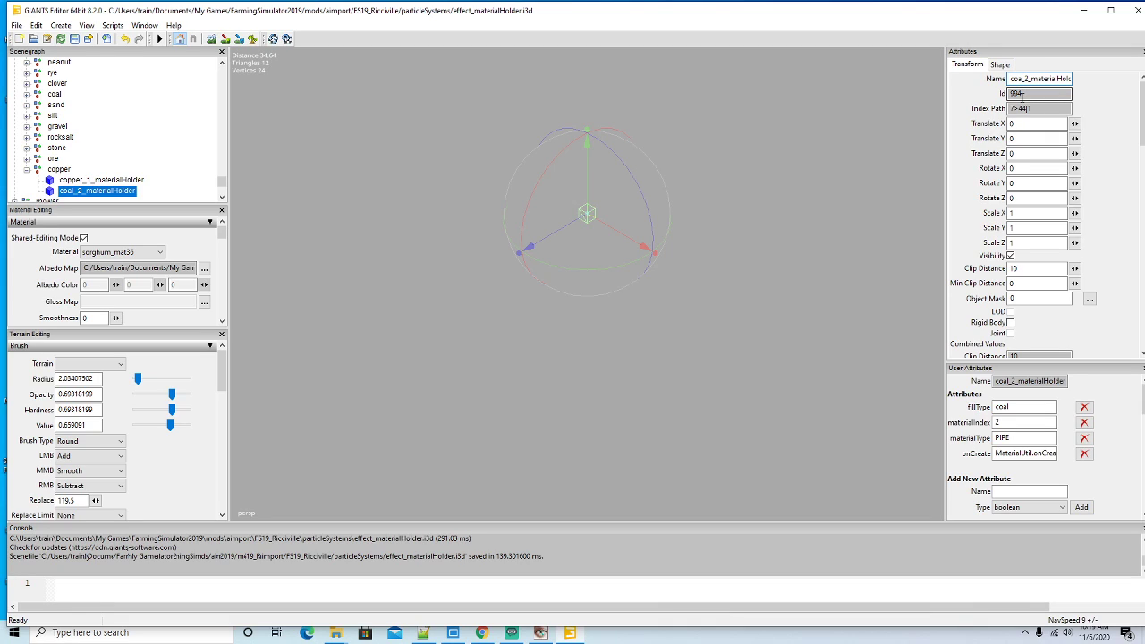
pyautogui.write('pper')
pyautogui.doubleClick(1003, 407)
pyautogui.write('coppe')
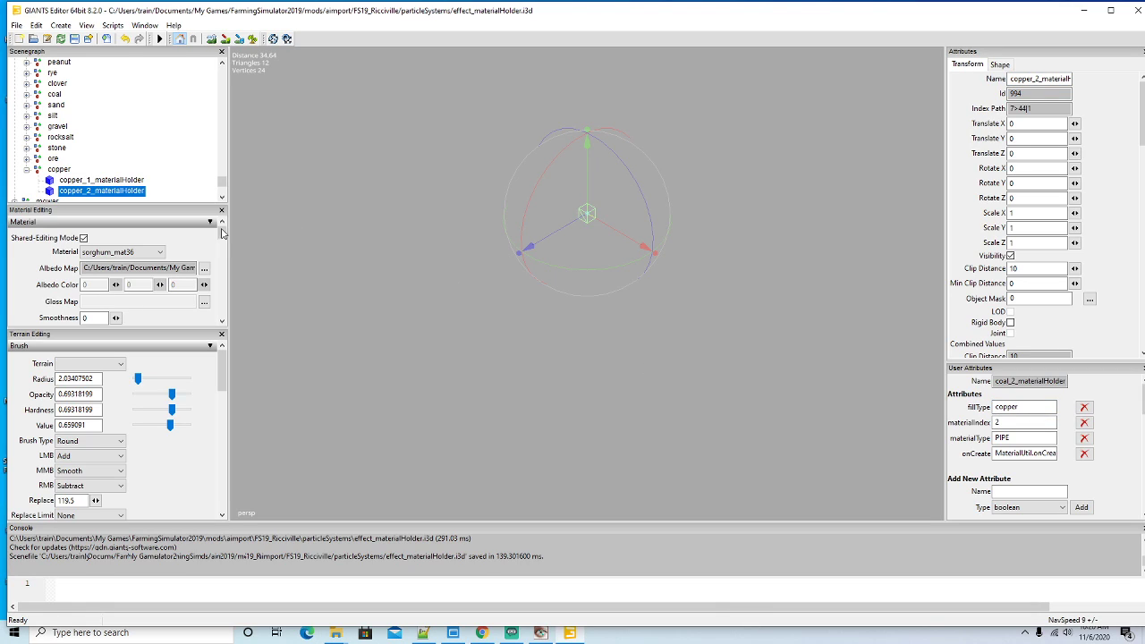
pyautogui.scroll(-1, 122, 148)
pyautogui.click(26, 148)
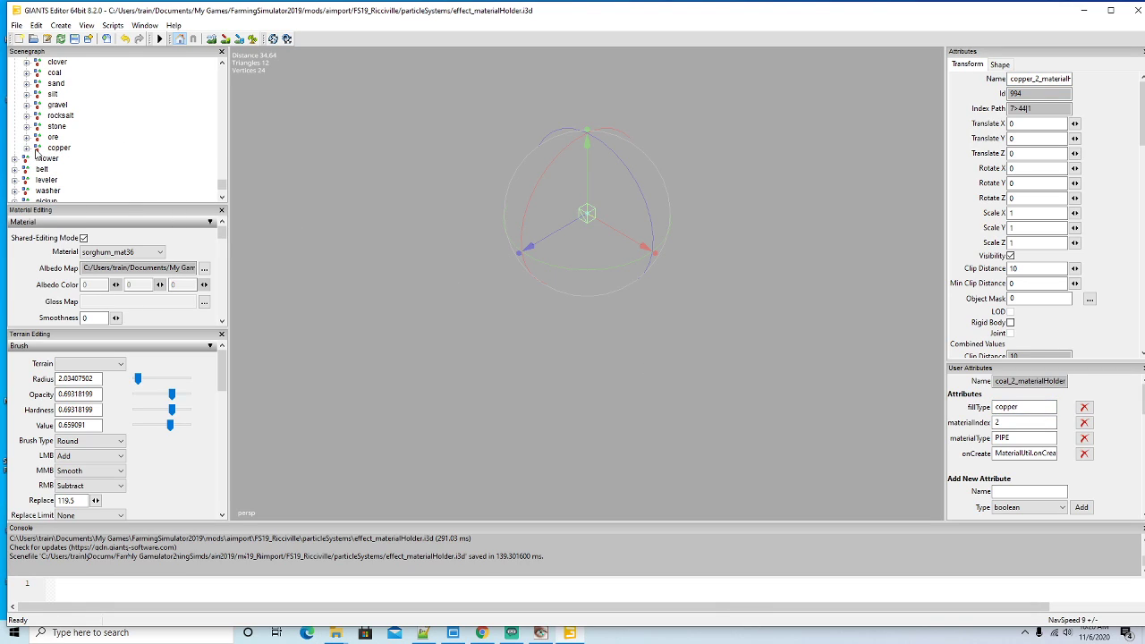
# Duplicate the copper group inside pipe and rename the copy nickel
pyautogui.click(49, 148)
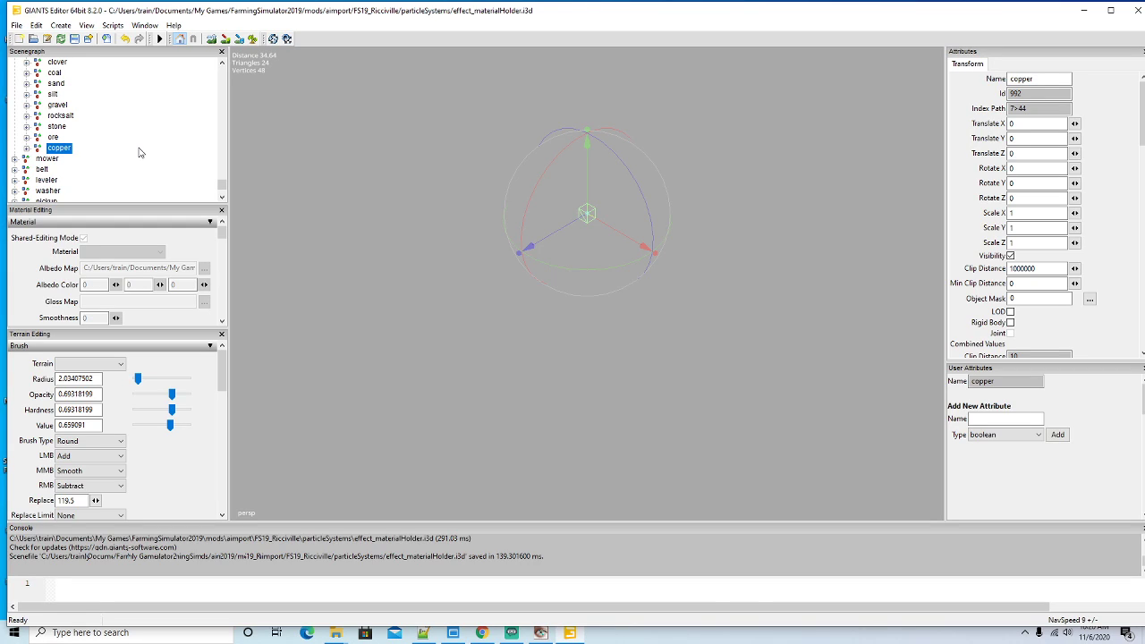
pyautogui.hotkey('ctrl', 'd')
pyautogui.doubleClick(1029, 79)
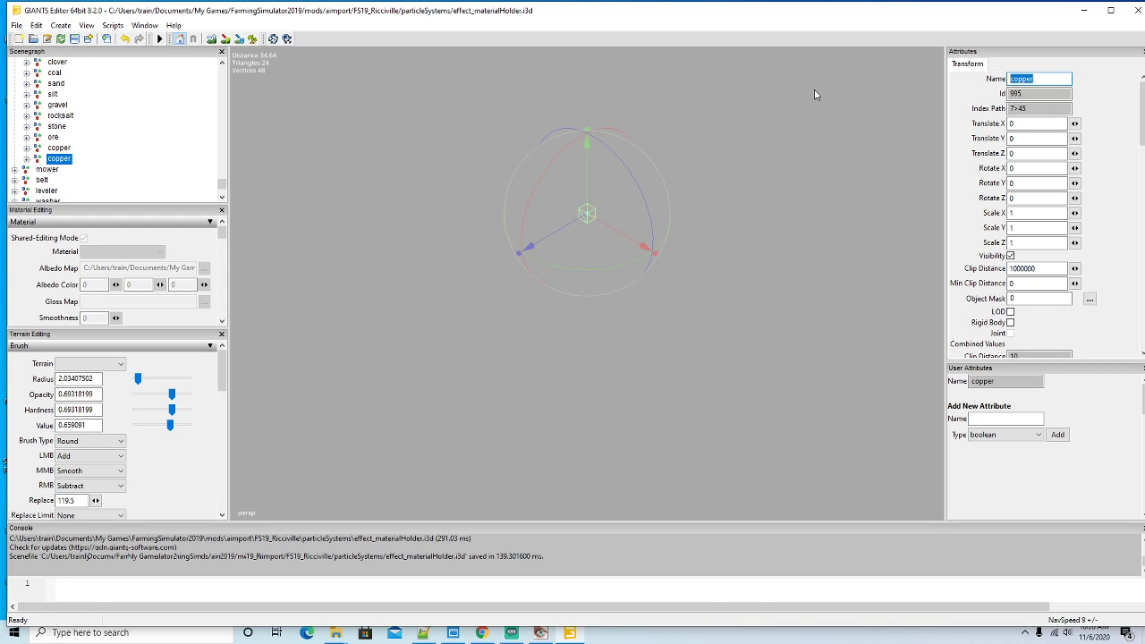
pyautogui.write('nickel')
pyautogui.press('Return')
# Rename the first holder in pipe's nickel group to nickel_1_materialHolder and set its fillType to nickel
pyautogui.click(26, 158)
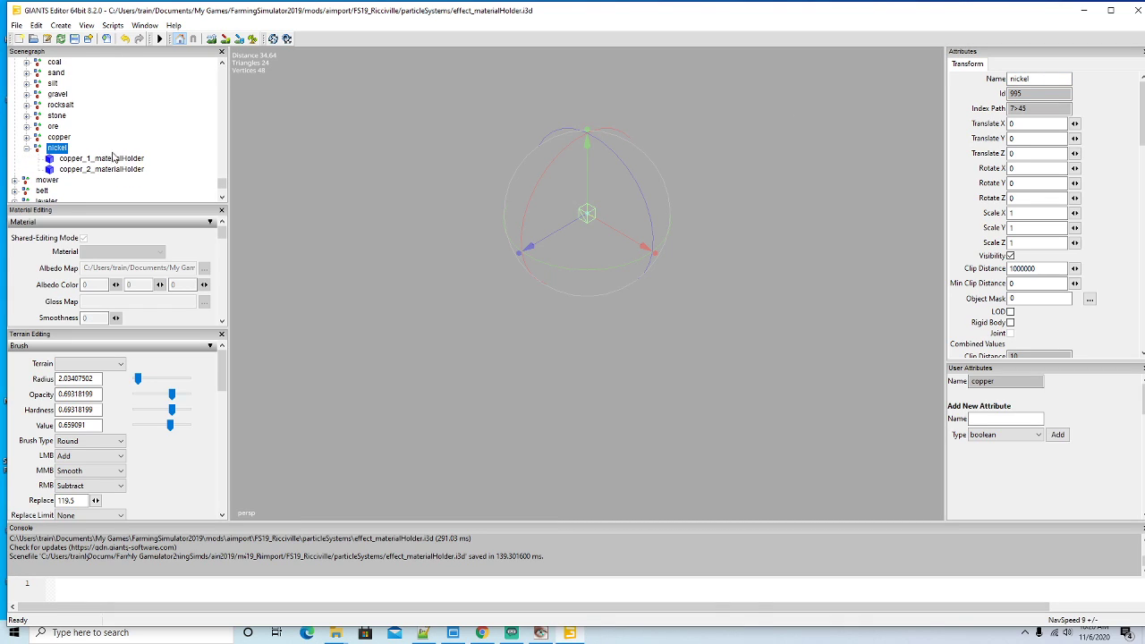
pyautogui.click(52, 160)
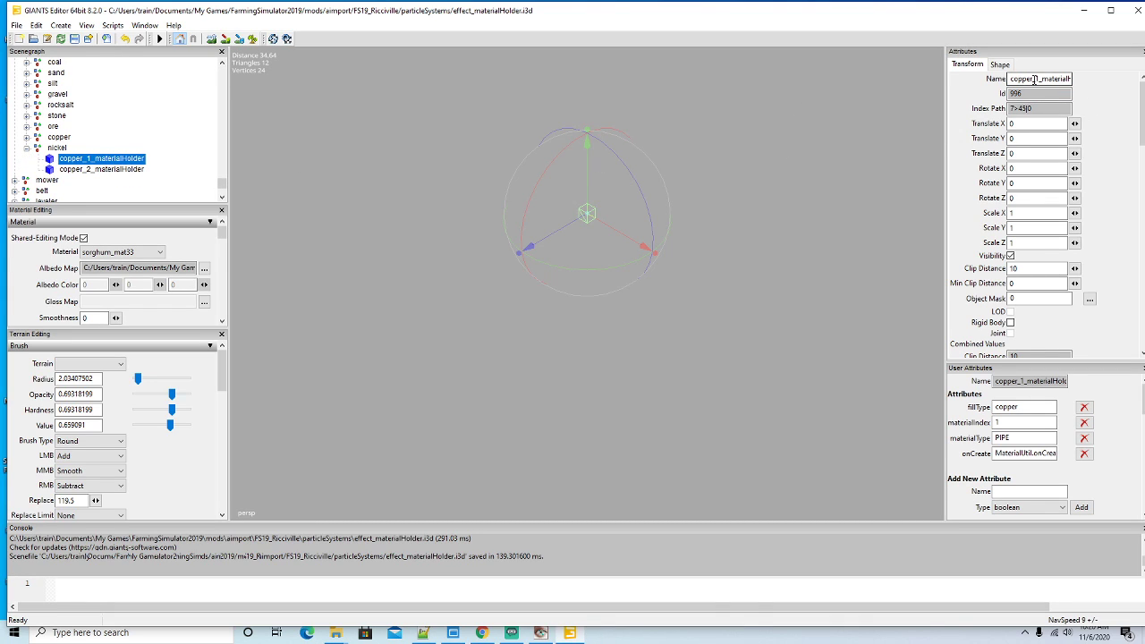
pyautogui.press('BackSpace')
pyautogui.press('BackSpace')
pyautogui.press('BackSpace')
pyautogui.press('BackSpace')
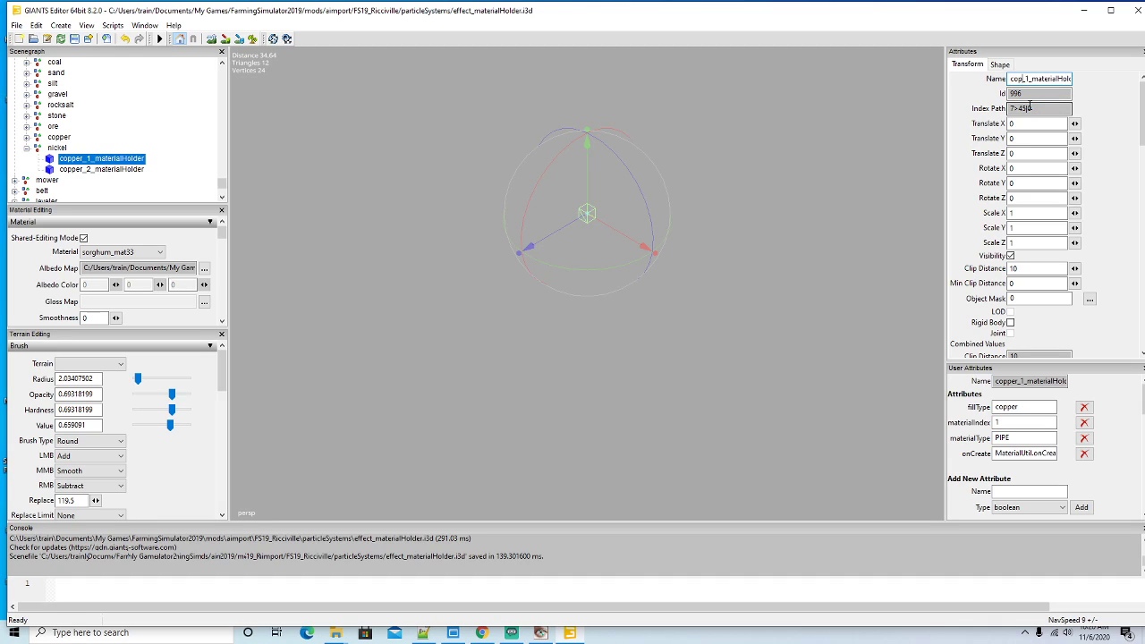
pyautogui.press('BackSpace')
pyautogui.press('BackSpace')
pyautogui.write('nickel')
pyautogui.doubleClick(1011, 407)
pyautogui.write('ni')
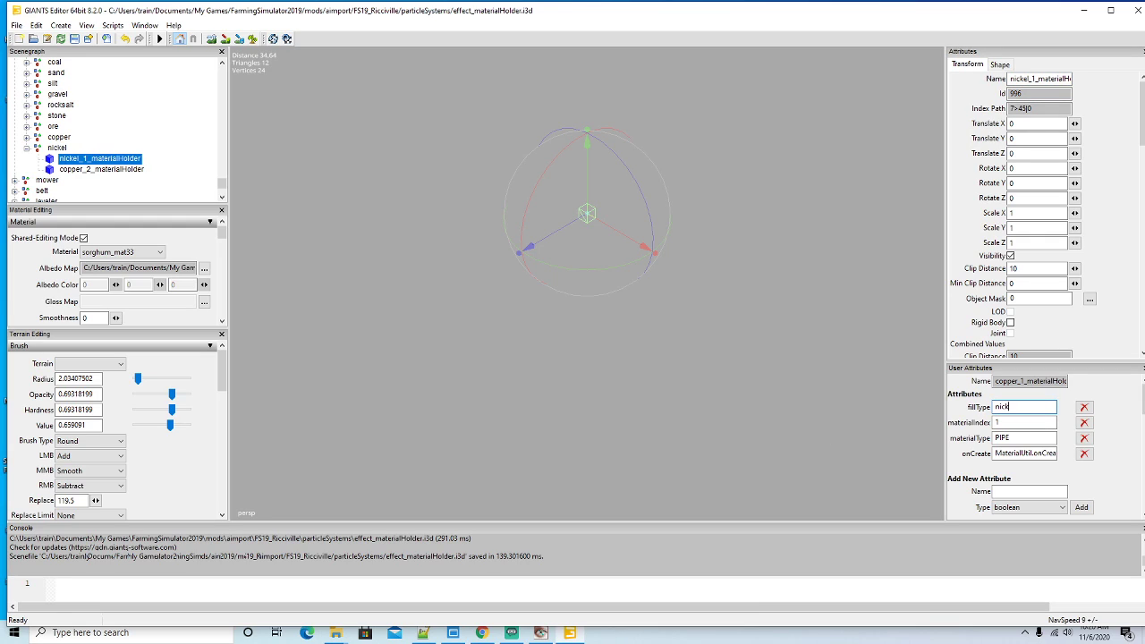
# Rename the second holder in pipe's nickel group to nickel_2_materialHolder with fillType nickel, then save the scene
pyautogui.click(50, 170)
pyautogui.click(1034, 79)
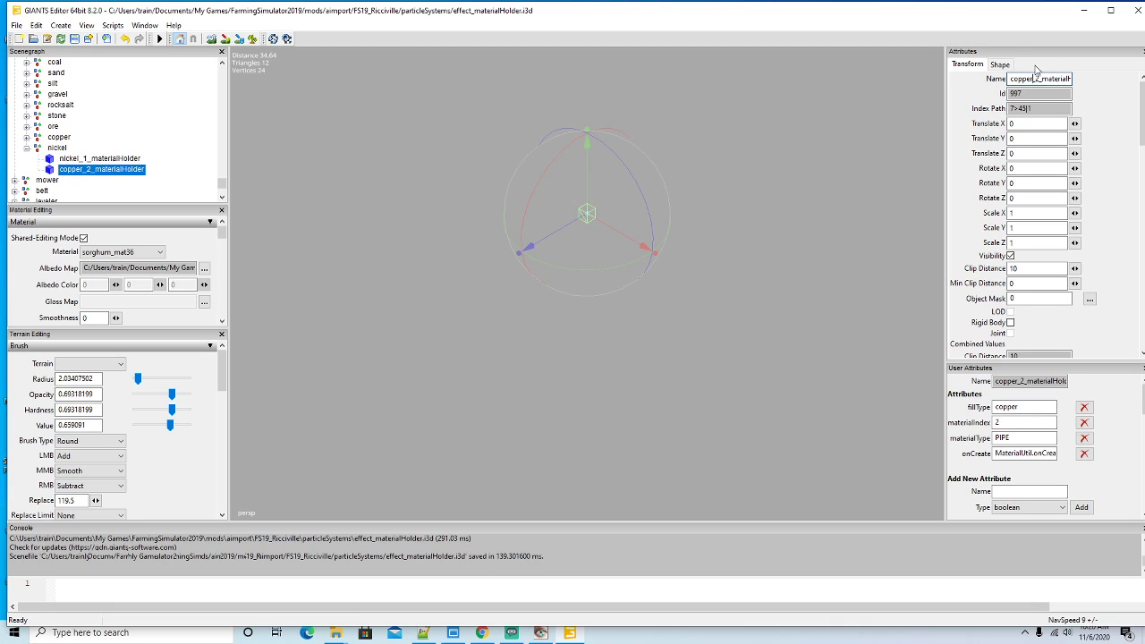
pyautogui.press('BackSpace')
pyautogui.press('BackSpace')
pyautogui.press('BackSpace')
pyautogui.press('BackSpace')
pyautogui.press('BackSpace')
pyautogui.press('BackSpace')
pyautogui.write('nickel')
pyautogui.doubleClick(1007, 407)
pyautogui.write('nick')
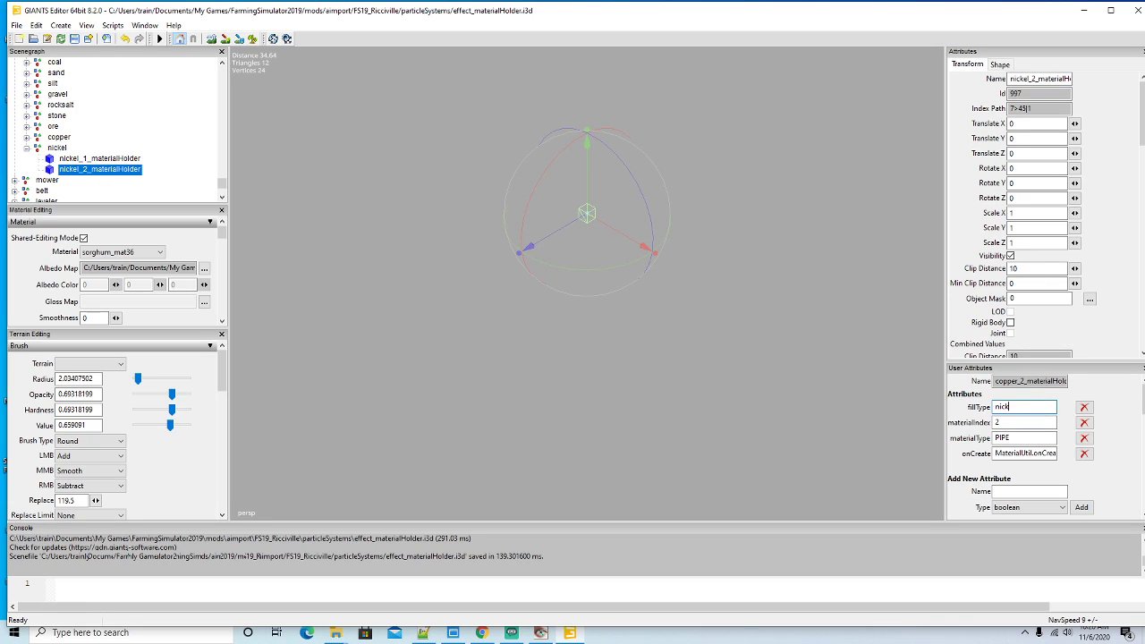
pyautogui.click(27, 148)
pyautogui.click(75, 39)
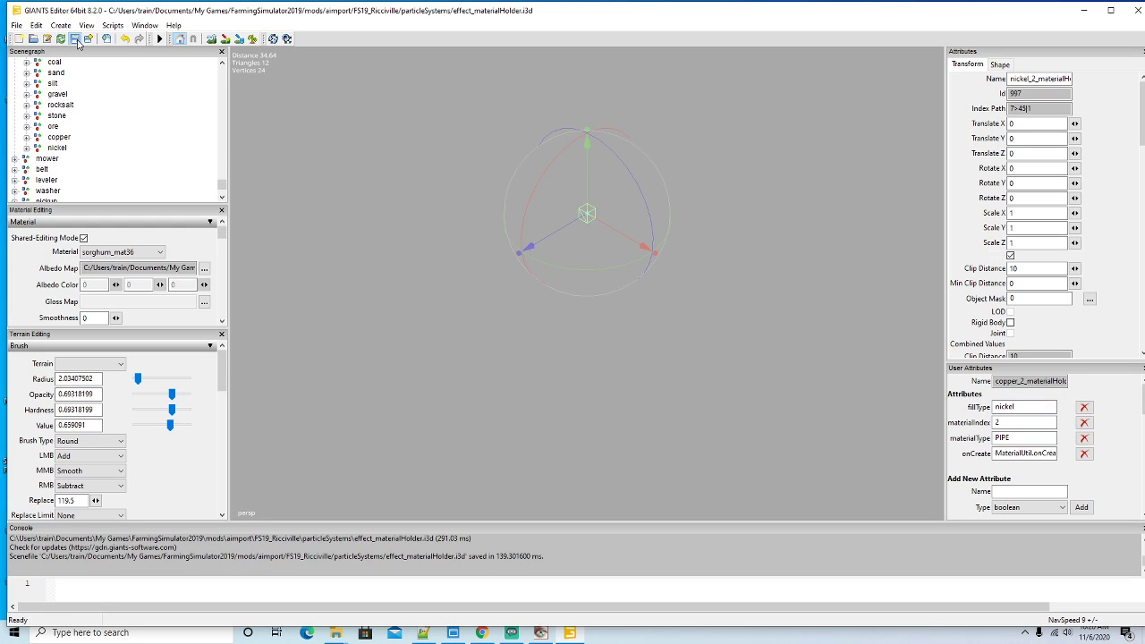
# Duplicate the coal group inside belt and rename the copy copper
pyautogui.scroll(-1, 116, 117)
pyautogui.click(16, 148)
pyautogui.scroll(-5, 102, 134)
pyautogui.scroll(-8, 102, 134)
pyautogui.scroll(-4, 103, 134)
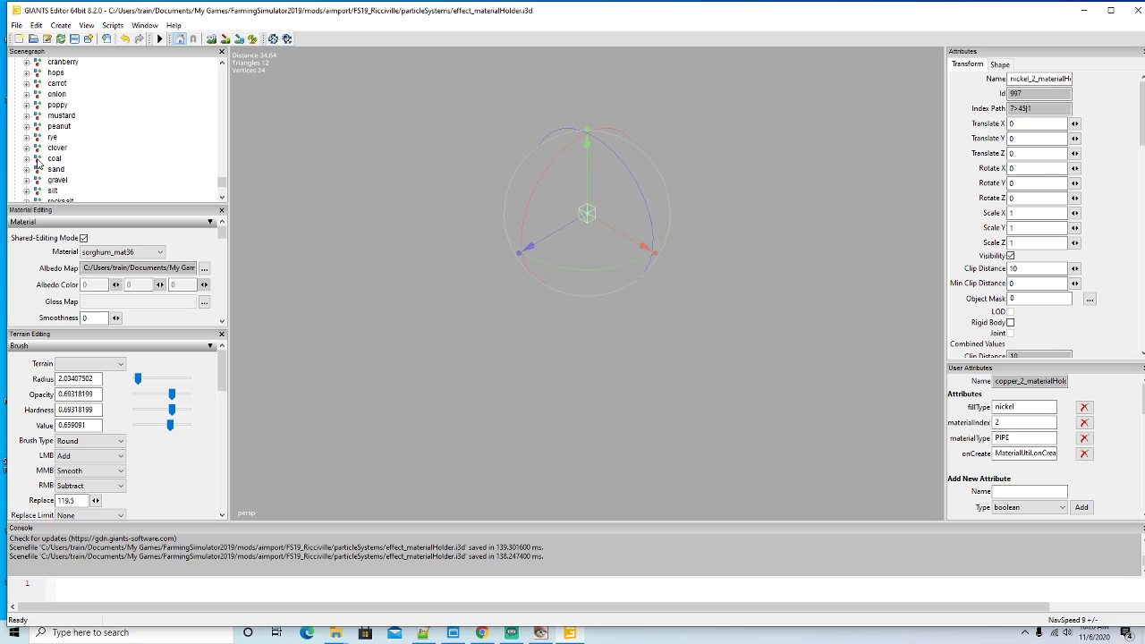
pyautogui.click(39, 160)
pyautogui.hotkey('ctrl', 'd')
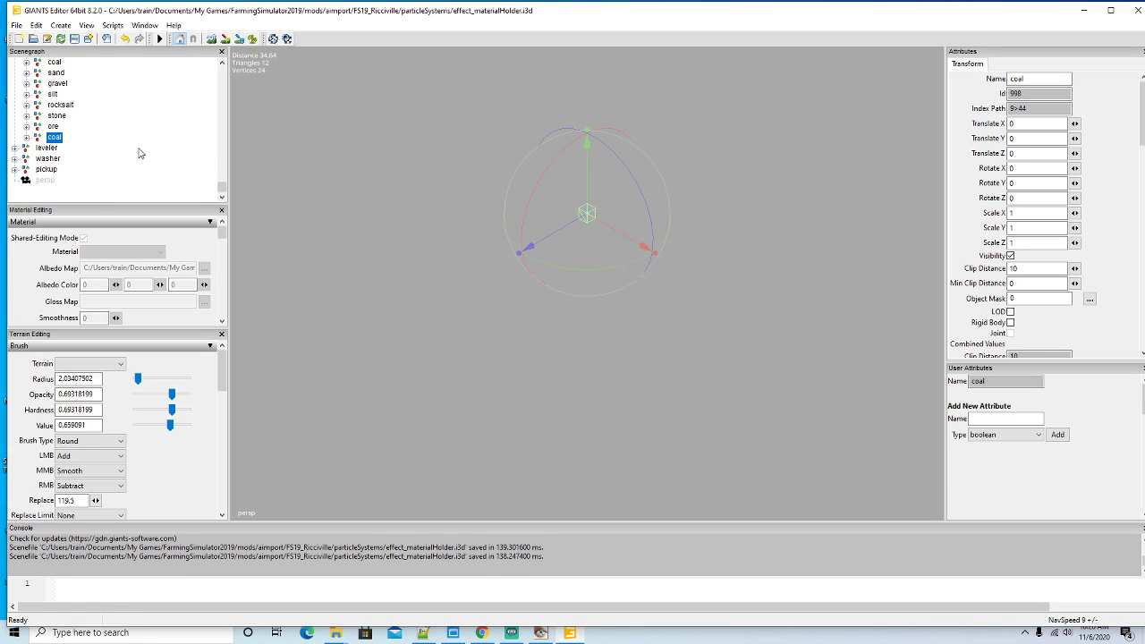
pyautogui.click(1029, 78)
pyautogui.write('copper')
pyautogui.press('Return')
# Rename the holder in belt's copper group to copper0_materialHolder and set its fillType to copper
pyautogui.click(26, 138)
pyautogui.click(51, 149)
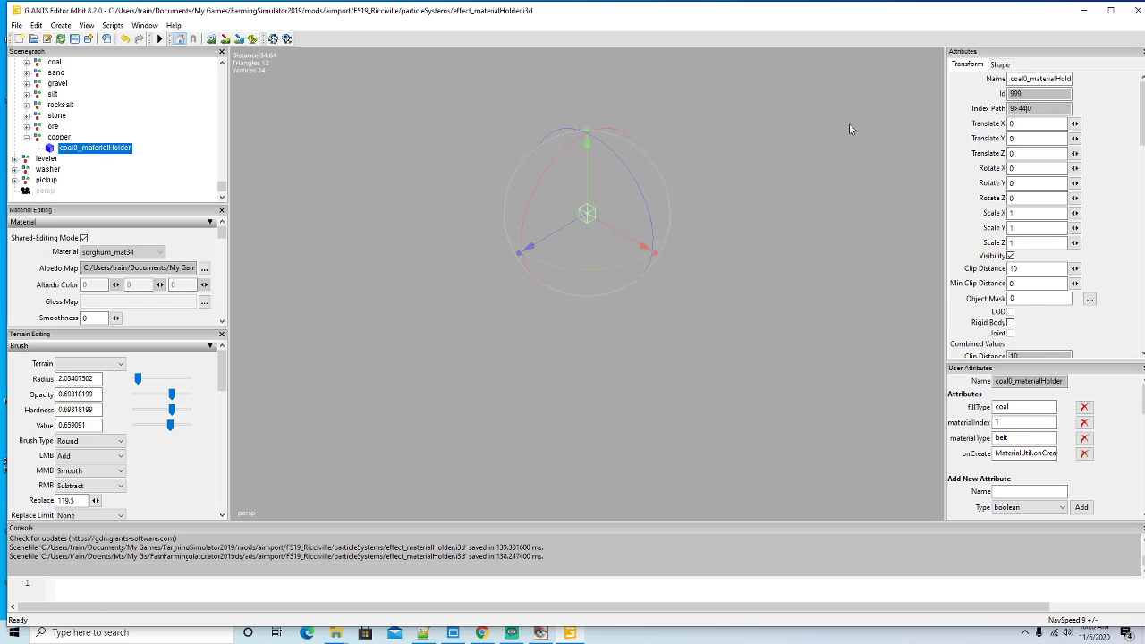
pyautogui.press('BackSpace')
pyautogui.press('BackSpace')
pyautogui.write('pper')
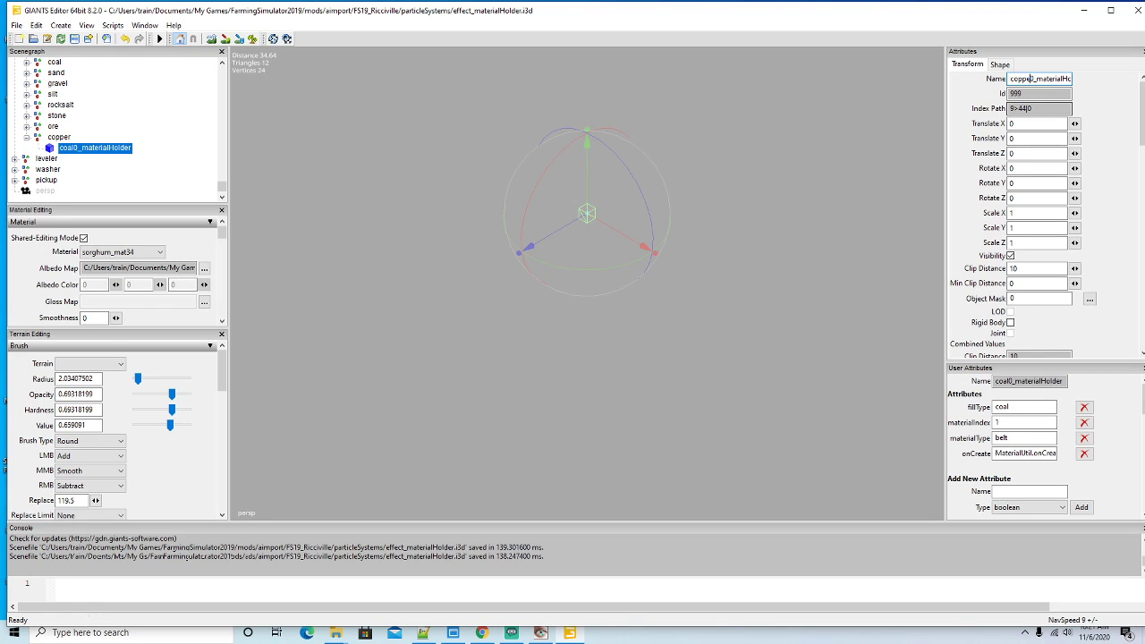
pyautogui.doubleClick(1015, 408)
pyautogui.write('copper')
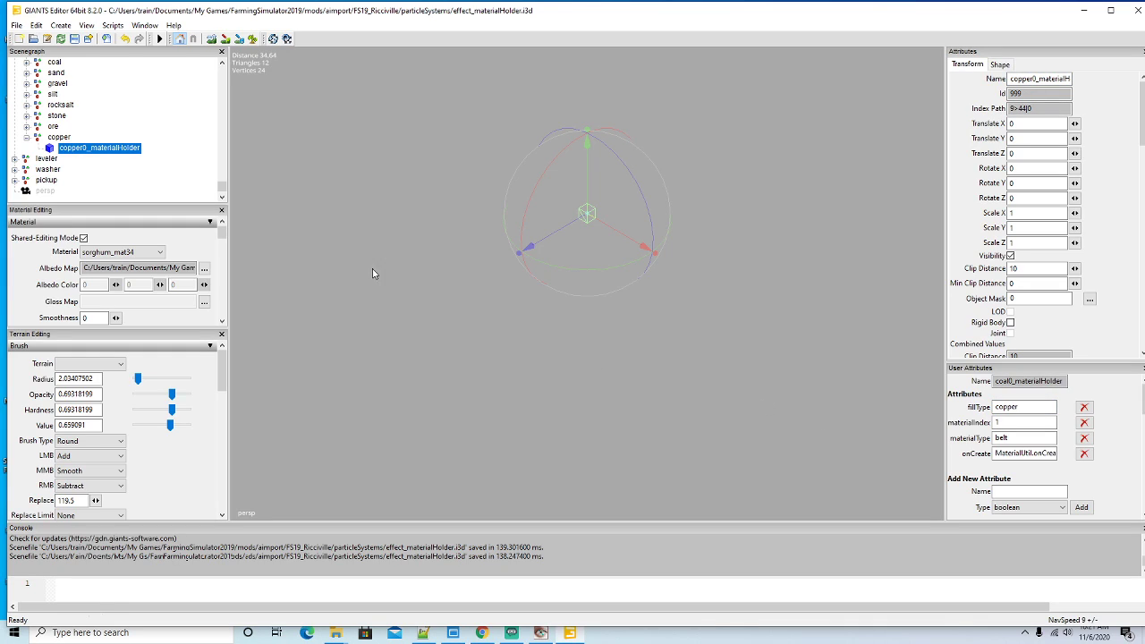
# Duplicate the copper group inside belt and rename the copy nickel
pyautogui.click(28, 138)
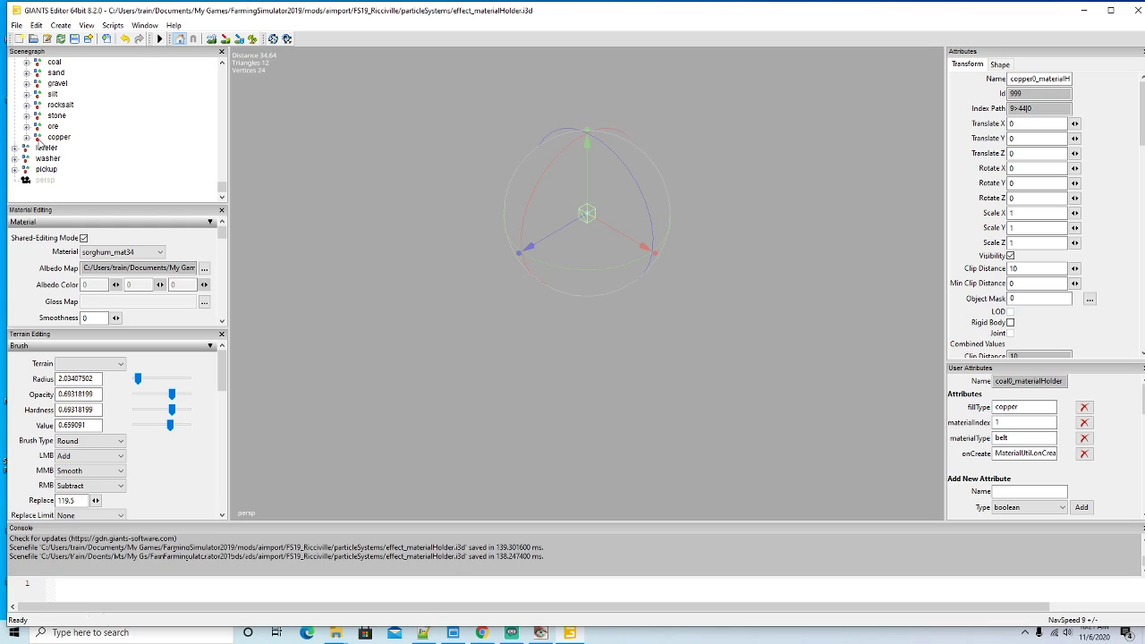
pyautogui.click(56, 137)
pyautogui.hotkey('ctrl', 'd')
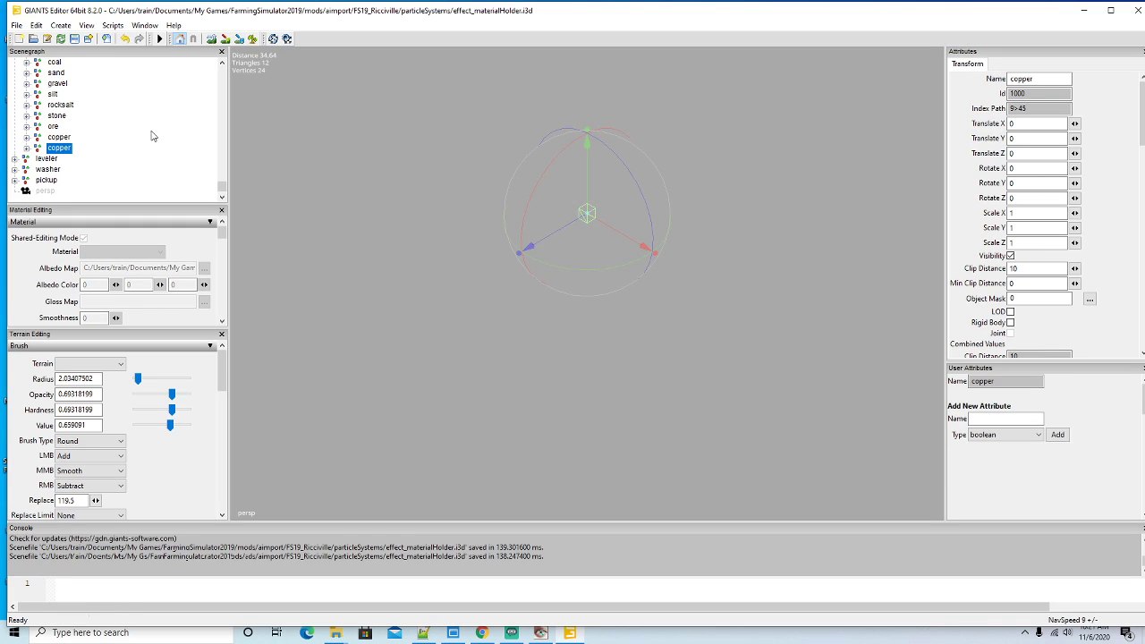
pyautogui.doubleClick(1022, 78)
pyautogui.write('nickel')
pyautogui.press('Return')
# Rename the holder in belt's nickel group to nickel0_materialHolder with fillType nickel, then save the scene
pyautogui.click(26, 148)
pyautogui.click(48, 162)
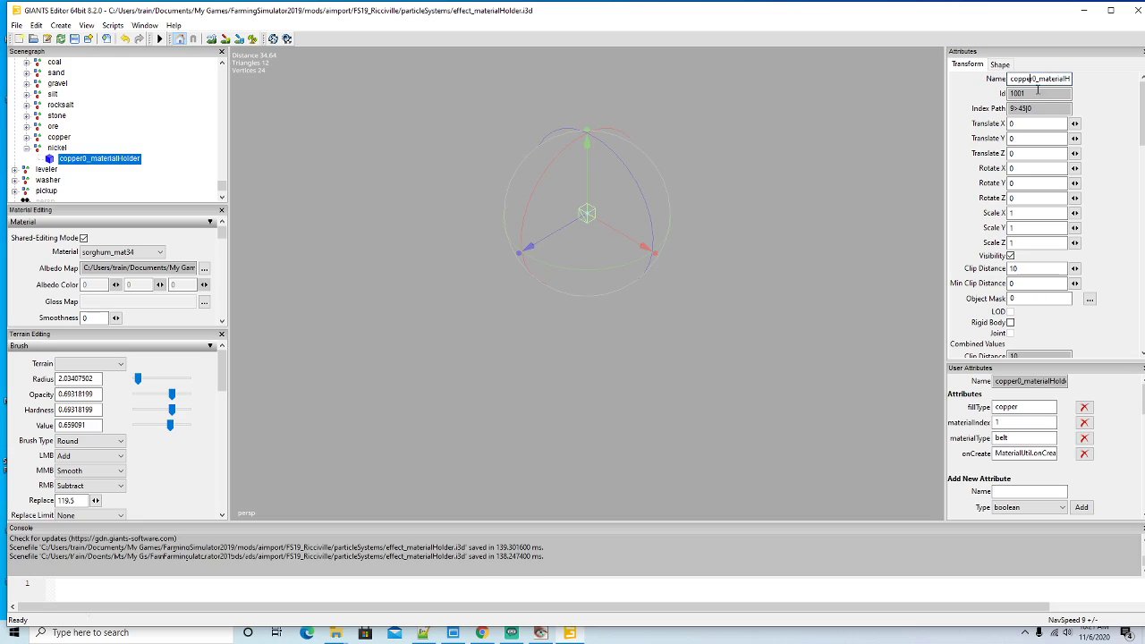
pyautogui.press('BackSpace')
pyautogui.press('BackSpace')
pyautogui.press('BackSpace')
pyautogui.press('BackSpace')
pyautogui.press('BackSpace')
pyautogui.press('BackSpace')
pyautogui.write('nickel')
pyautogui.press('Tab')
pyautogui.press('Tab')
pyautogui.write('n')
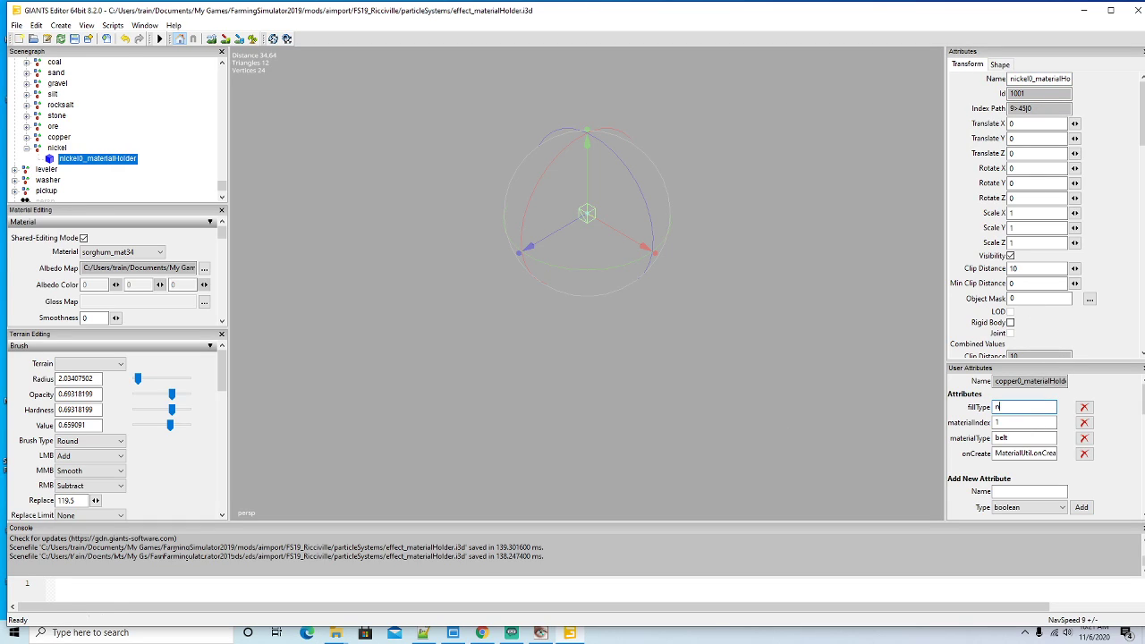
pyautogui.press('Return')
pyautogui.click(74, 39)
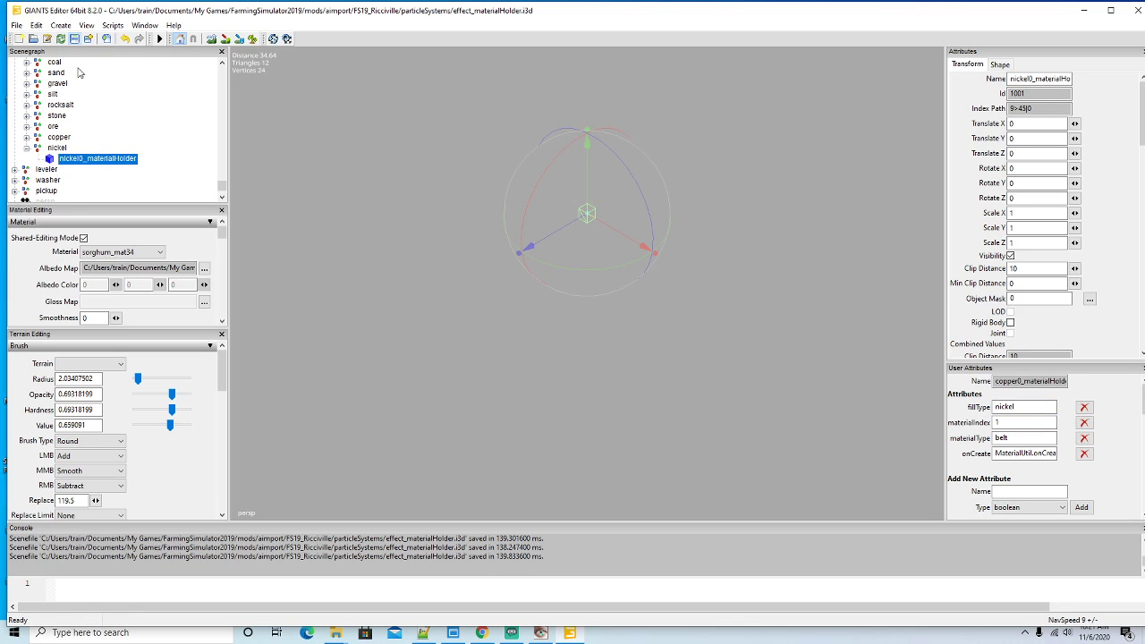
# Duplicate the coal material holder inside the leveler group
pyautogui.click(27, 147)
pyautogui.scroll(-1, 101, 151)
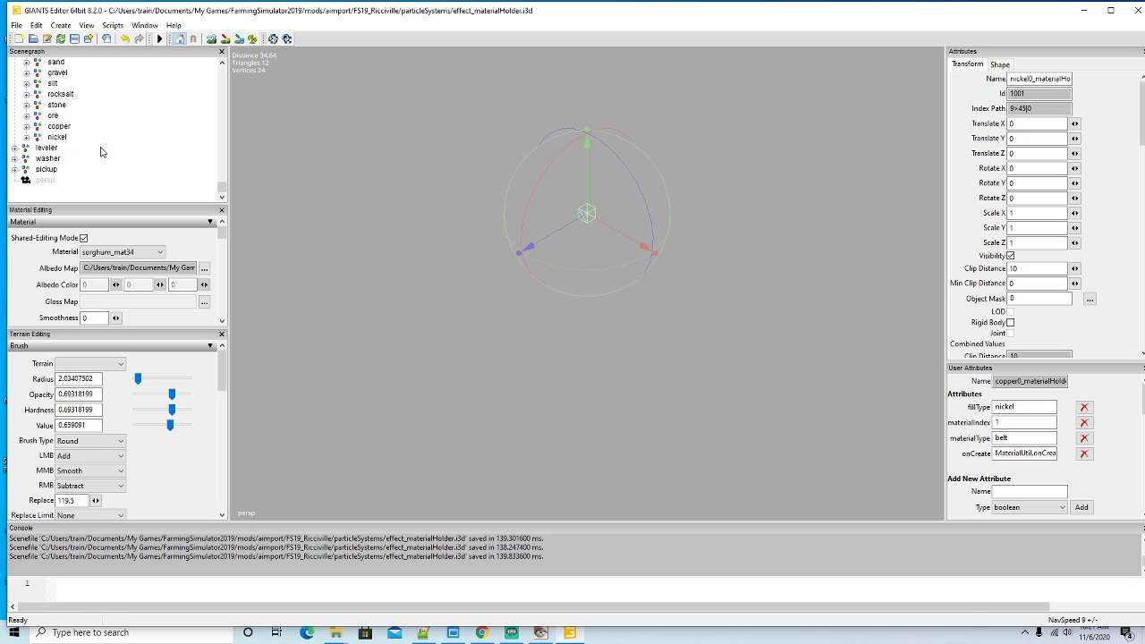
pyautogui.click(15, 148)
pyautogui.scroll(-2, 111, 165)
pyautogui.scroll(-5, 106, 157)
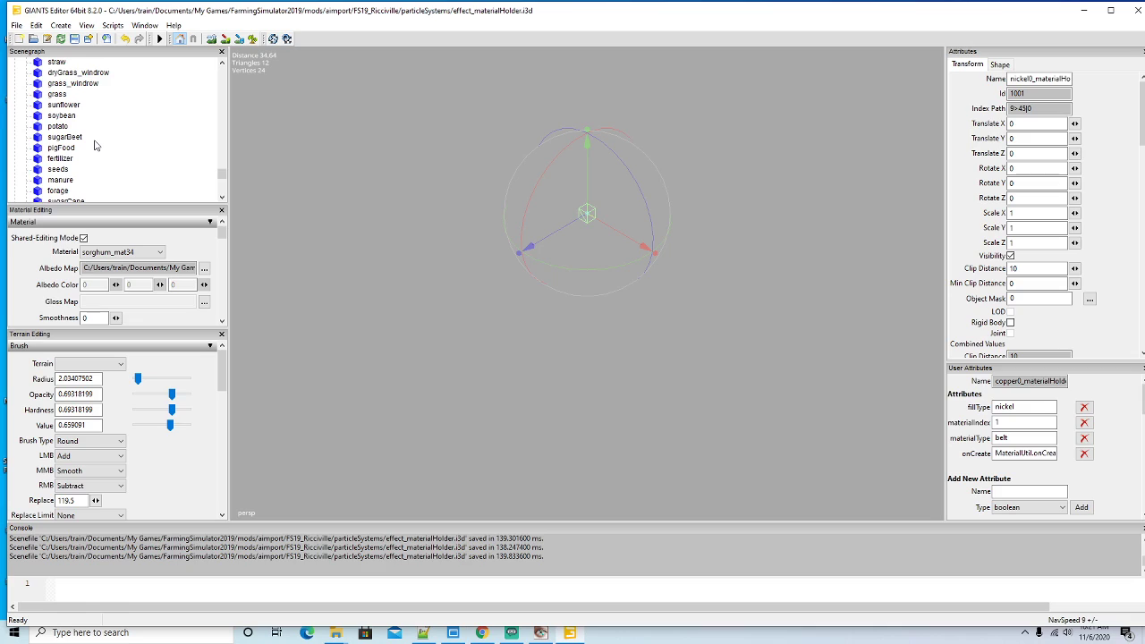
pyautogui.scroll(-8, 96, 145)
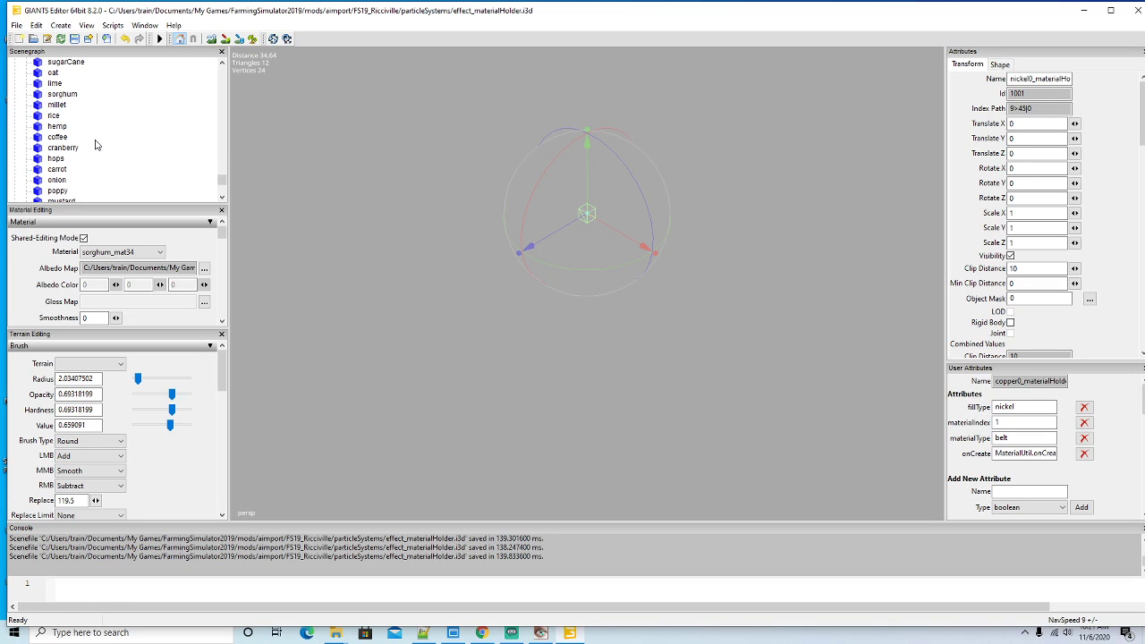
pyautogui.scroll(-5, 96, 144)
pyautogui.scroll(-1, 96, 145)
pyautogui.scroll(-2, 95, 145)
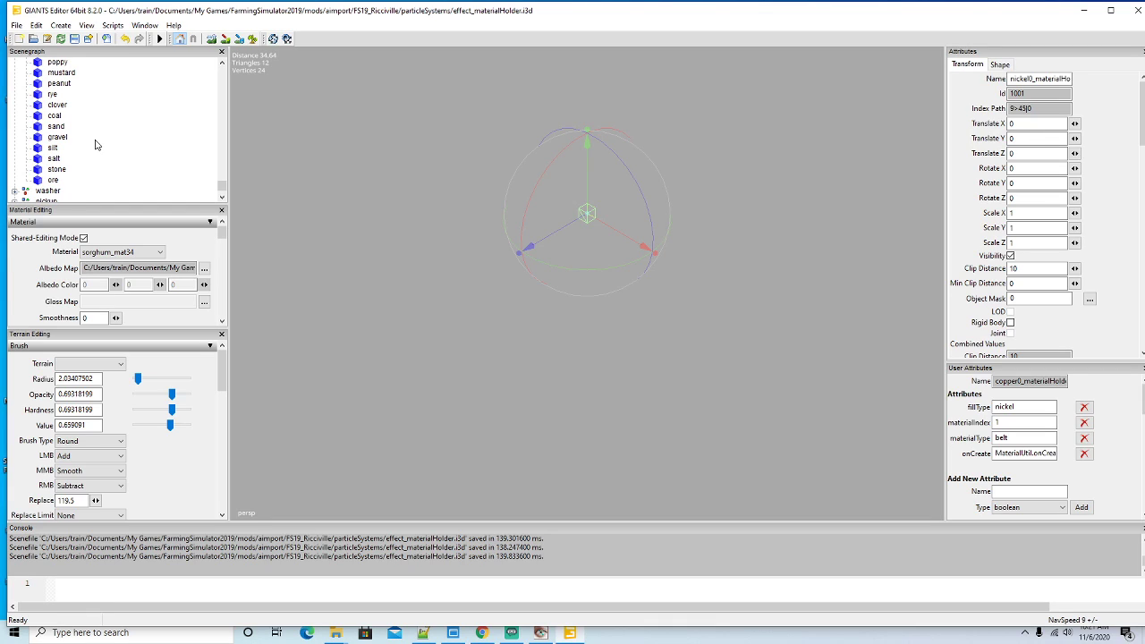
pyautogui.click(44, 116)
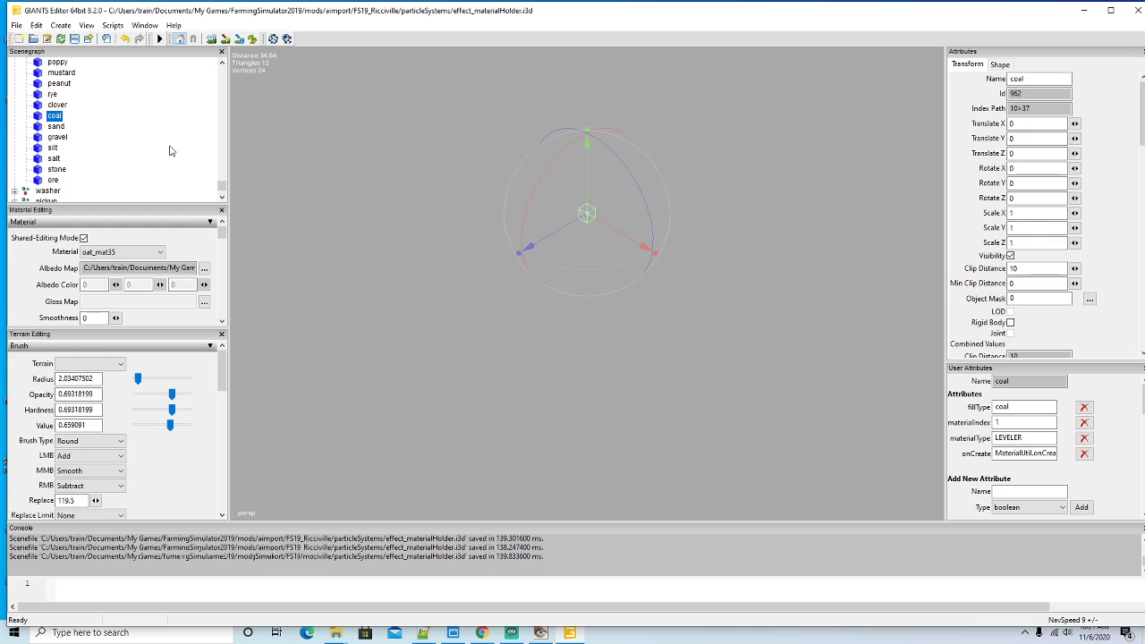
pyautogui.hotkey('ctrl', 'd')
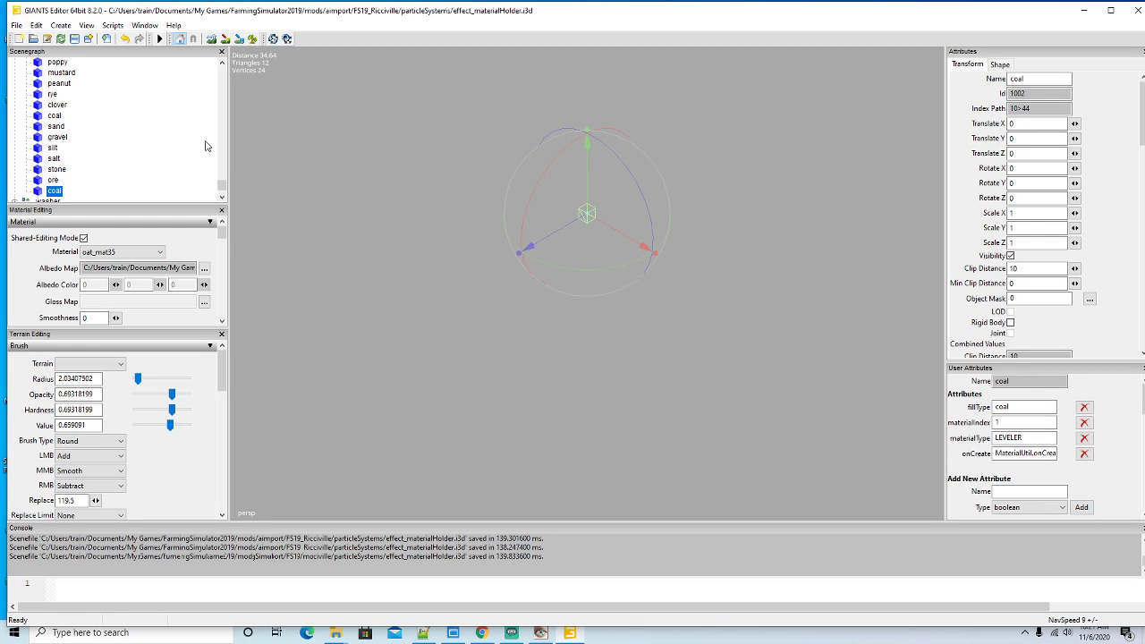
# Rename the duplicated leveler coal object to copper and set its fillType attribute to copper
pyautogui.doubleClick(1017, 94)
pyautogui.hotkey('shift', 'Tab')
pyautogui.write('co')
pyautogui.press('Tab')
pyautogui.write('c')
pyautogui.scroll(-1, 126, 161)
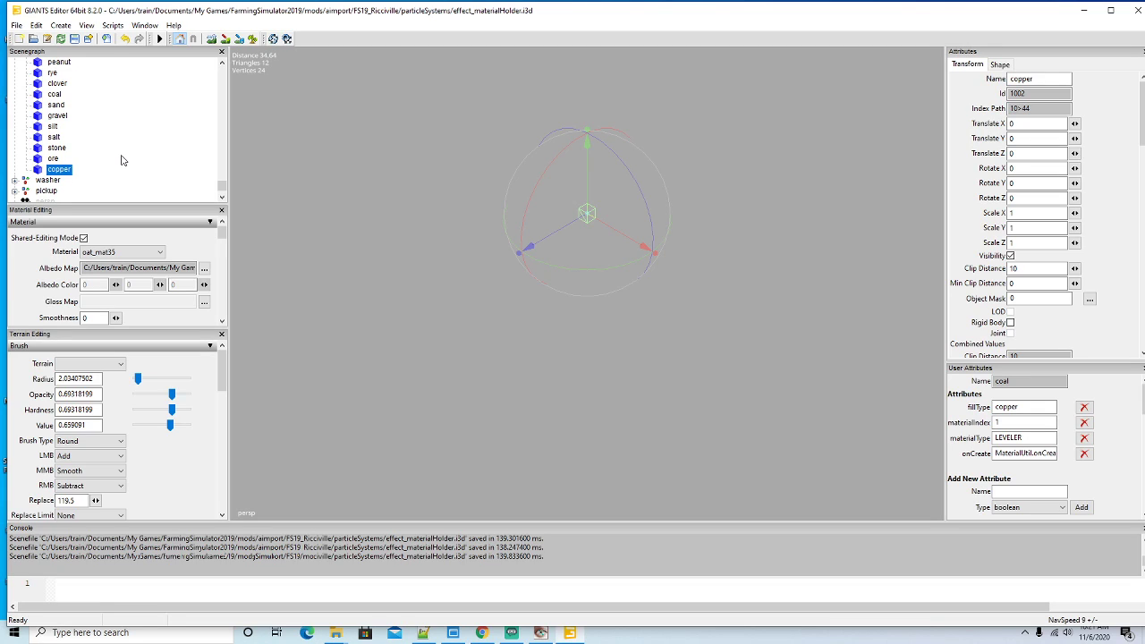
# Duplicate the leveler copper object, name the copy nickel with fillType nickel, and save the scene
pyautogui.hotkey('ctrl', 'd')
pyautogui.moveTo(1035, 79); pyautogui.dragTo(1000, 79)
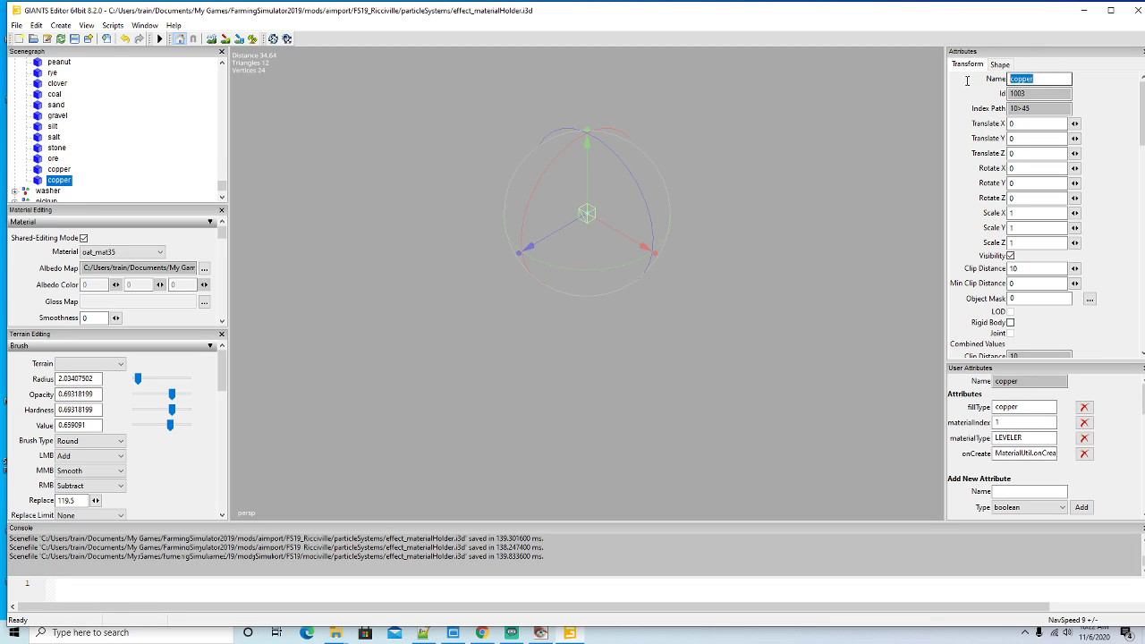
pyautogui.write('nickel')
pyautogui.press('Tab')
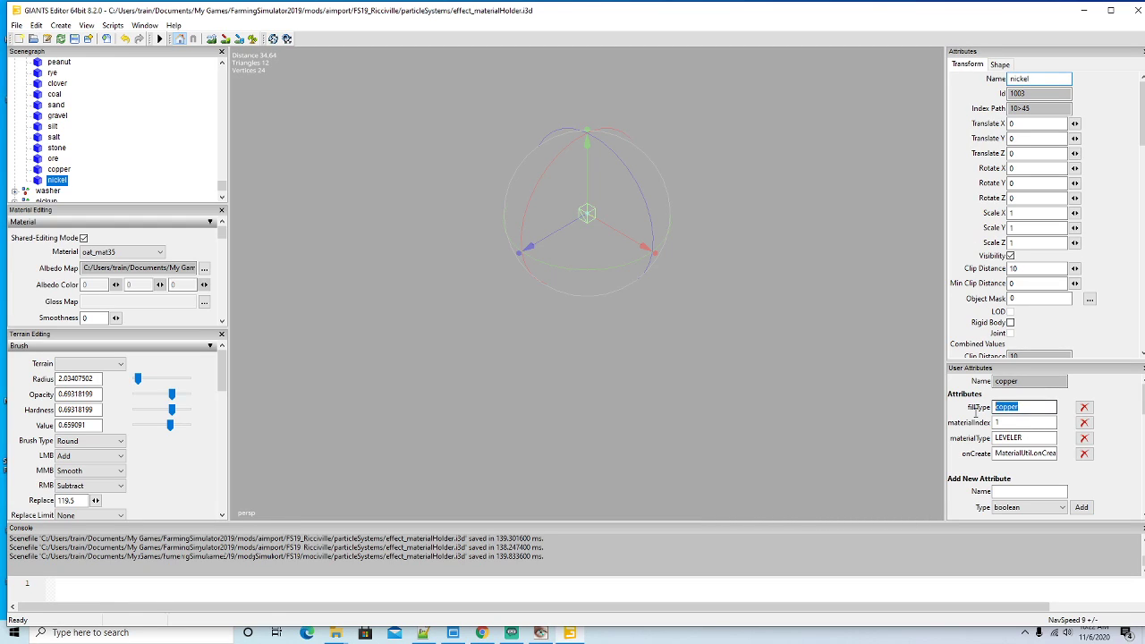
pyautogui.write('nickel')
pyautogui.click(75, 38)
# Check the contents of the washer and pickup groups, and save and close effect_materialHolder
pyautogui.scroll(-1, 101, 134)
pyautogui.click(14, 158)
pyautogui.scroll(-1, 78, 146)
pyautogui.click(14, 169)
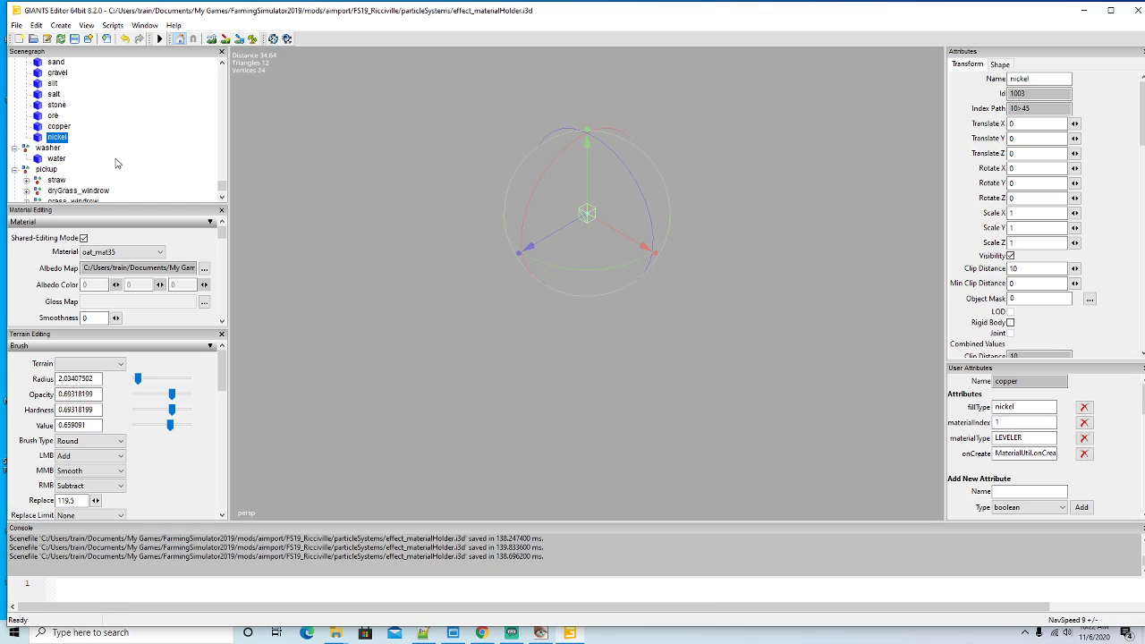
pyautogui.scroll(-1, 115, 166)
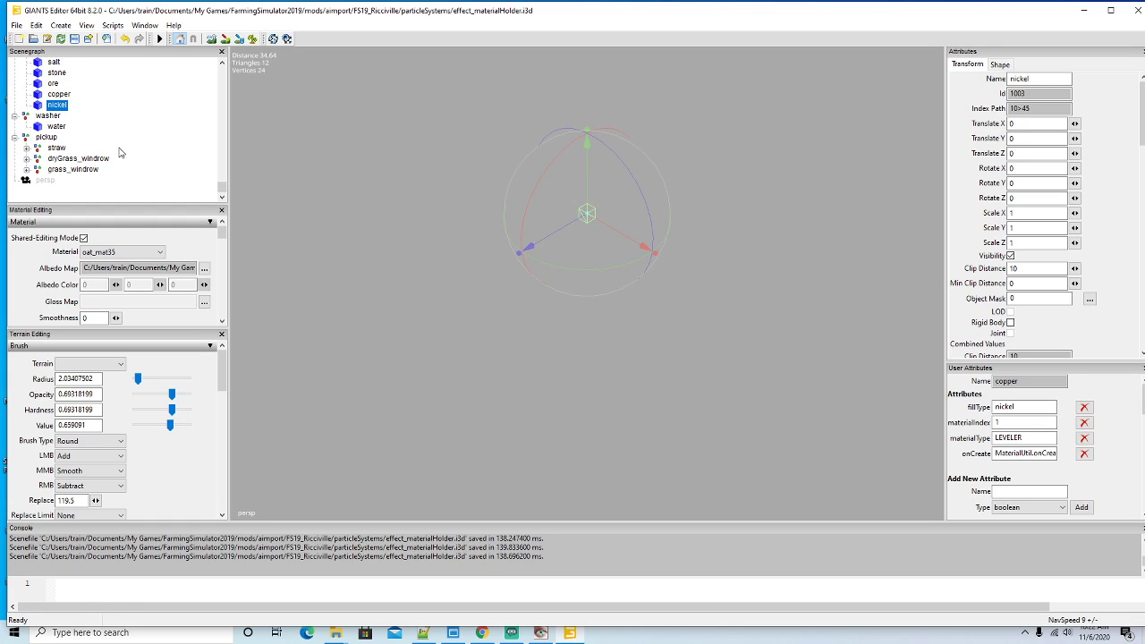
pyautogui.click(76, 40)
pyautogui.click(1137, 16)
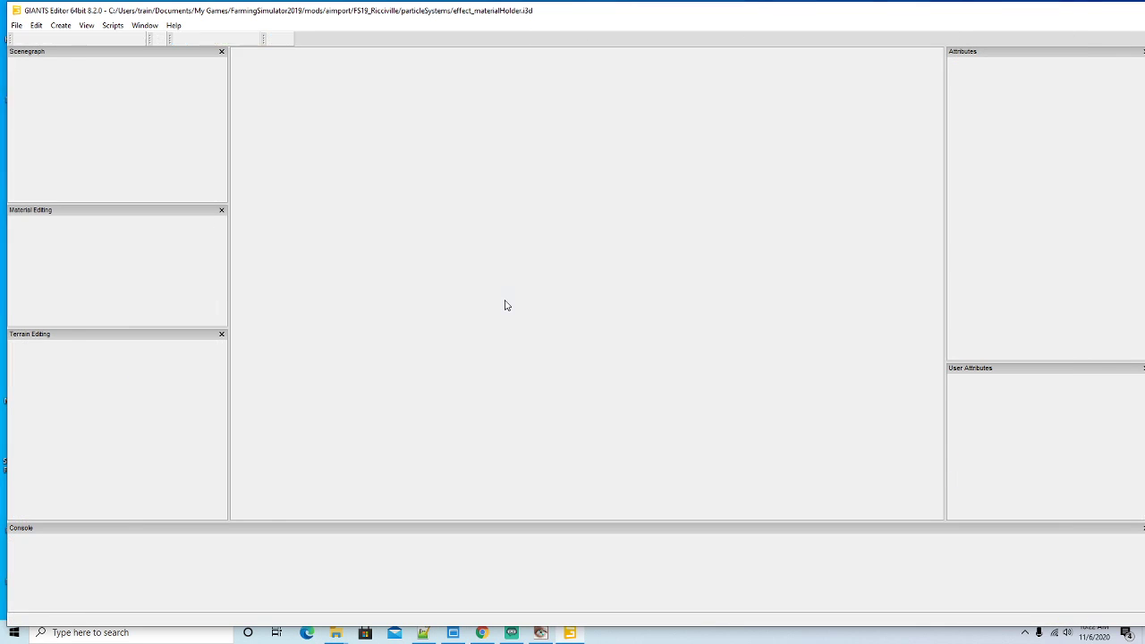
# Open particle_materialHolder from the particleSystems folder in GIANTS Editor
pyautogui.scroll(-2, 382, 290)
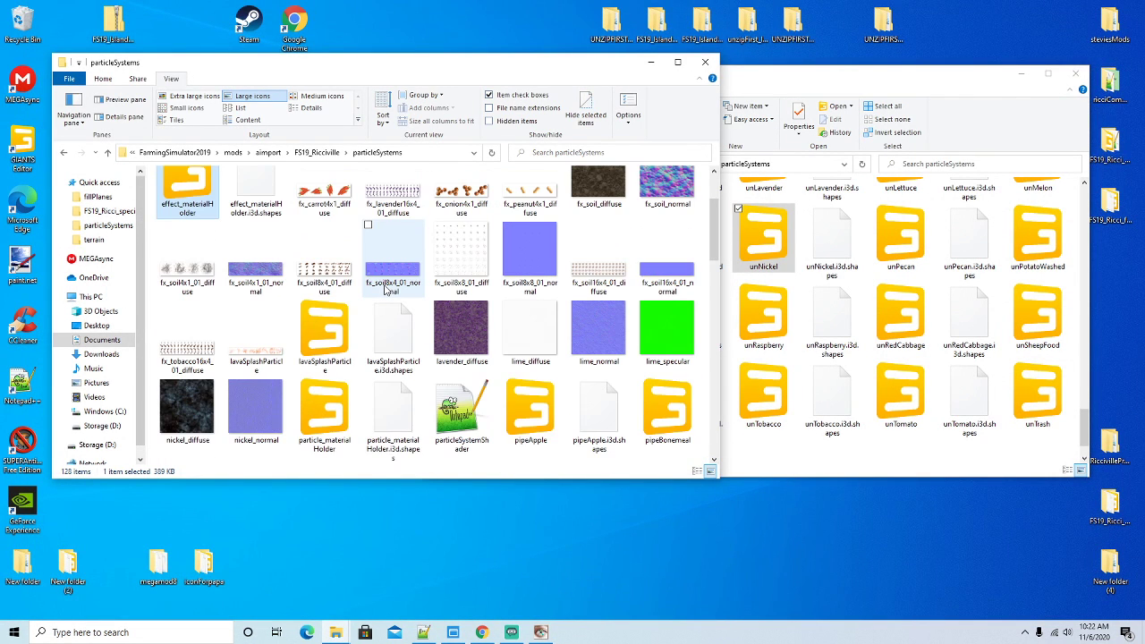
pyautogui.click(328, 410)
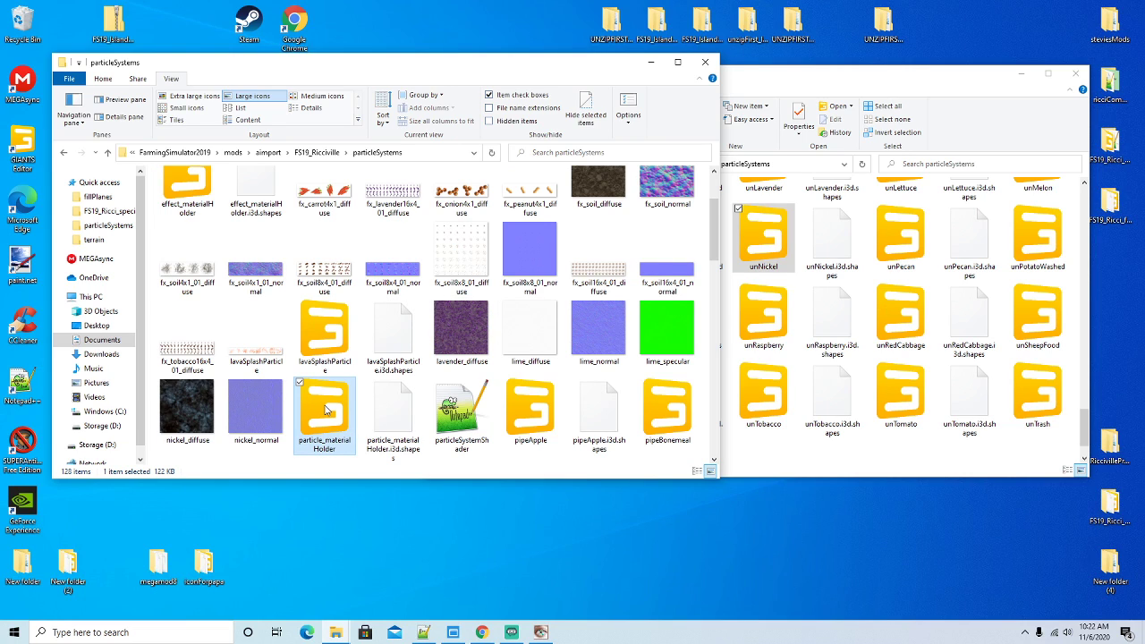
pyautogui.doubleClick(328, 409)
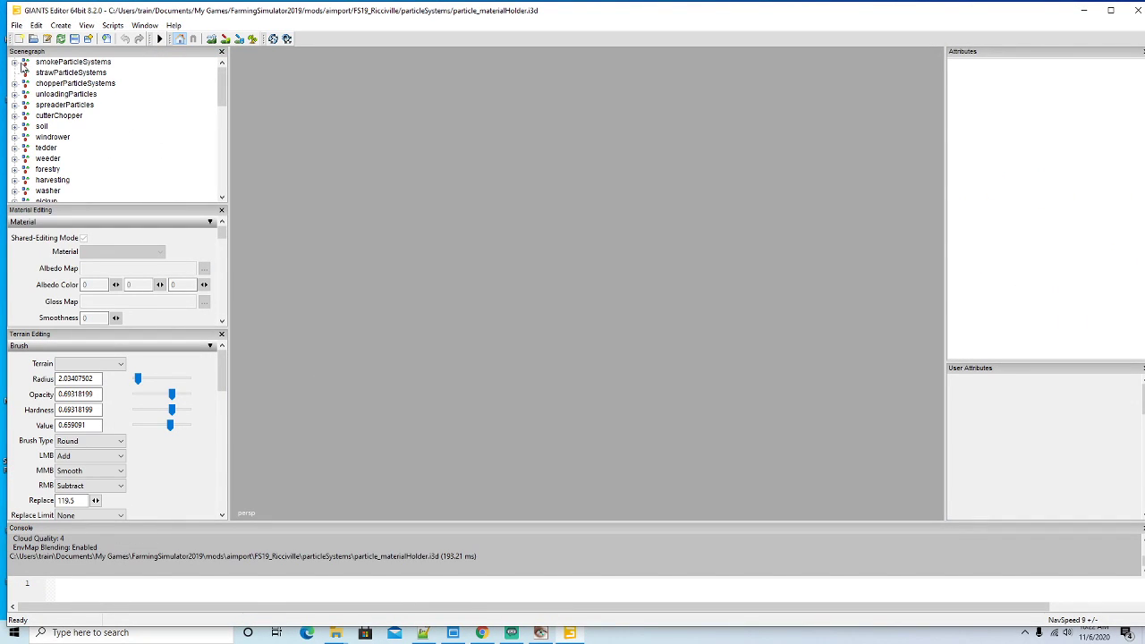
# Examine which fill types the smokeParticleSystems group contains
pyautogui.click(15, 63)
pyautogui.scroll(-3, 80, 86)
pyautogui.scroll(-10, 83, 89)
pyautogui.scroll(-1, 84, 88)
pyautogui.scroll(-1, 136, 114)
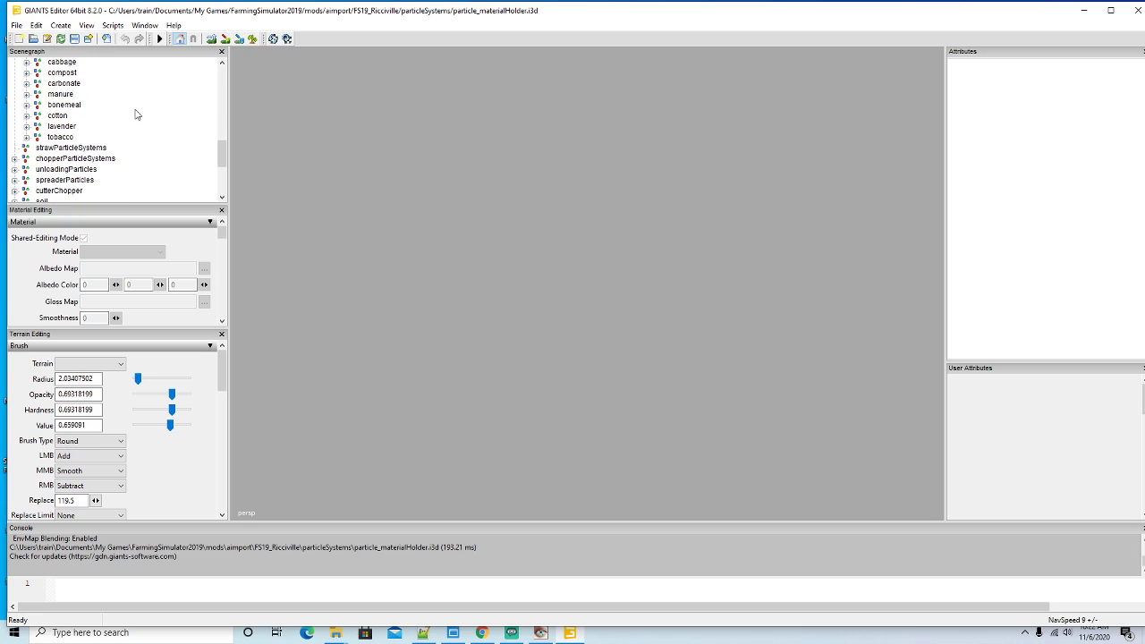
pyautogui.scroll(10, 136, 115)
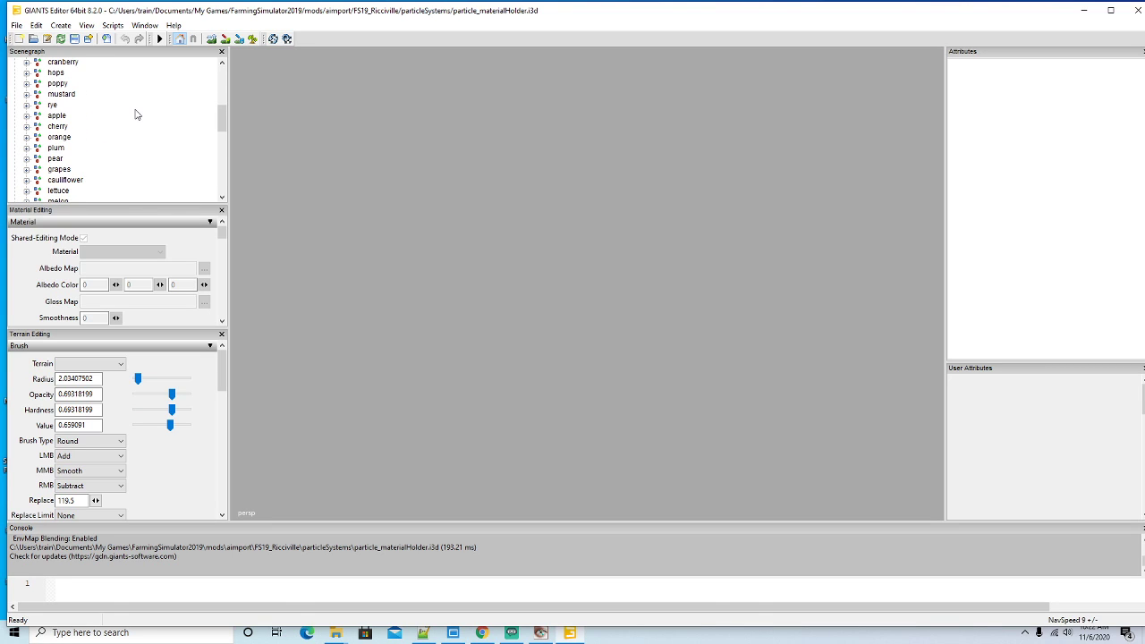
pyautogui.scroll(-3, 136, 115)
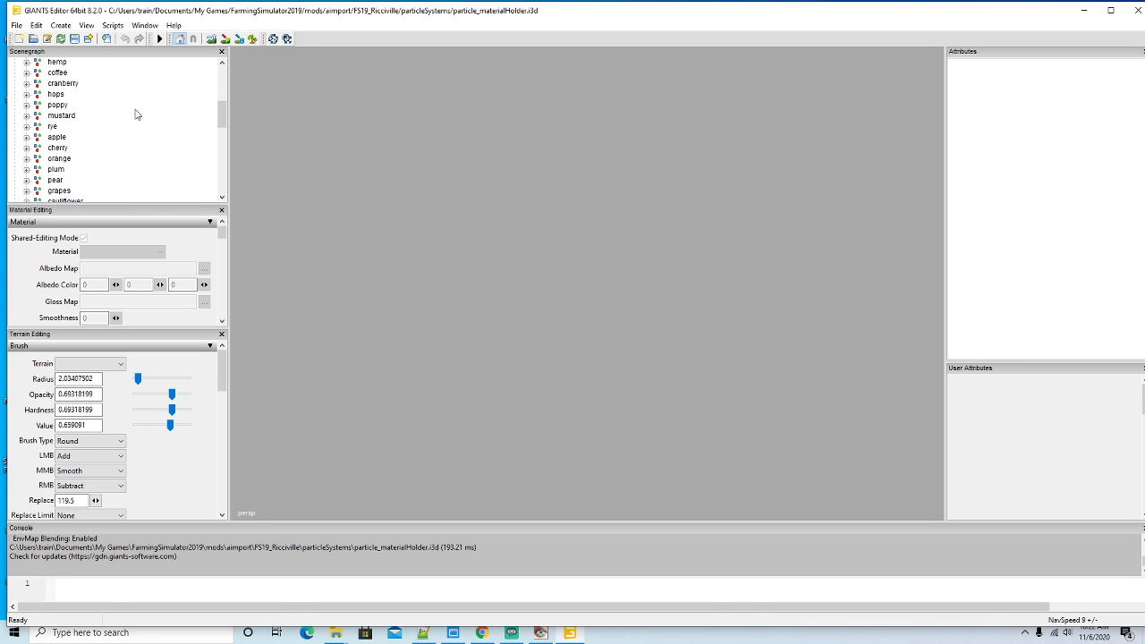
pyautogui.scroll(-8, 136, 114)
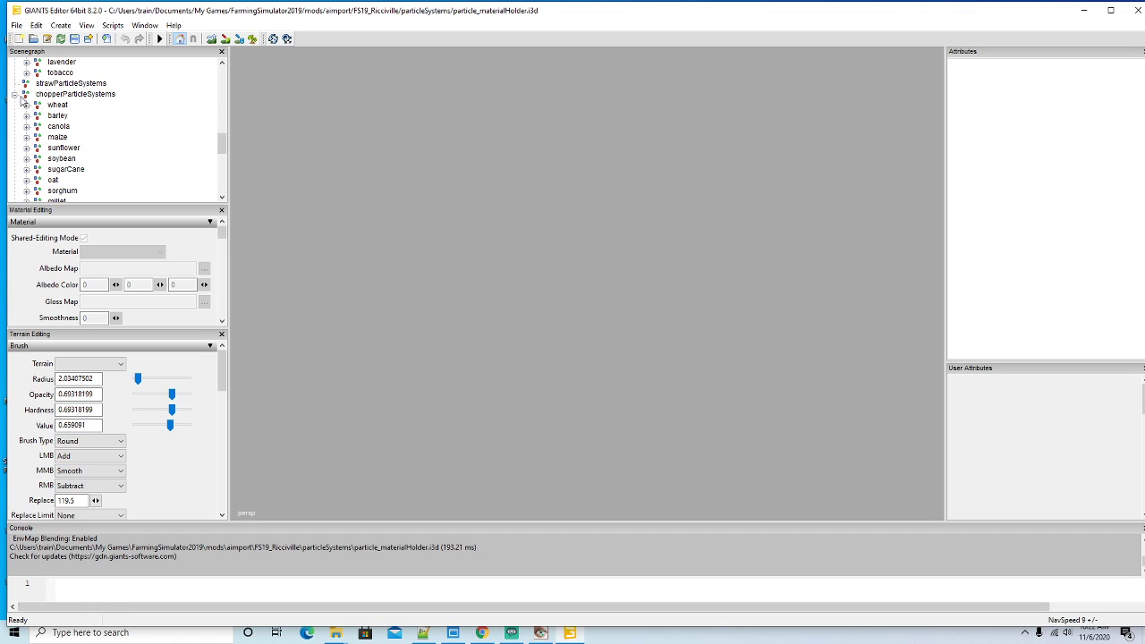
# Examine the unloadingParticles, spreaderParticles, cutterChopper, soil and windrower groups for their fill types, and close the scene
pyautogui.click(14, 104)
pyautogui.scroll(-4, 86, 108)
pyautogui.scroll(-1, 86, 110)
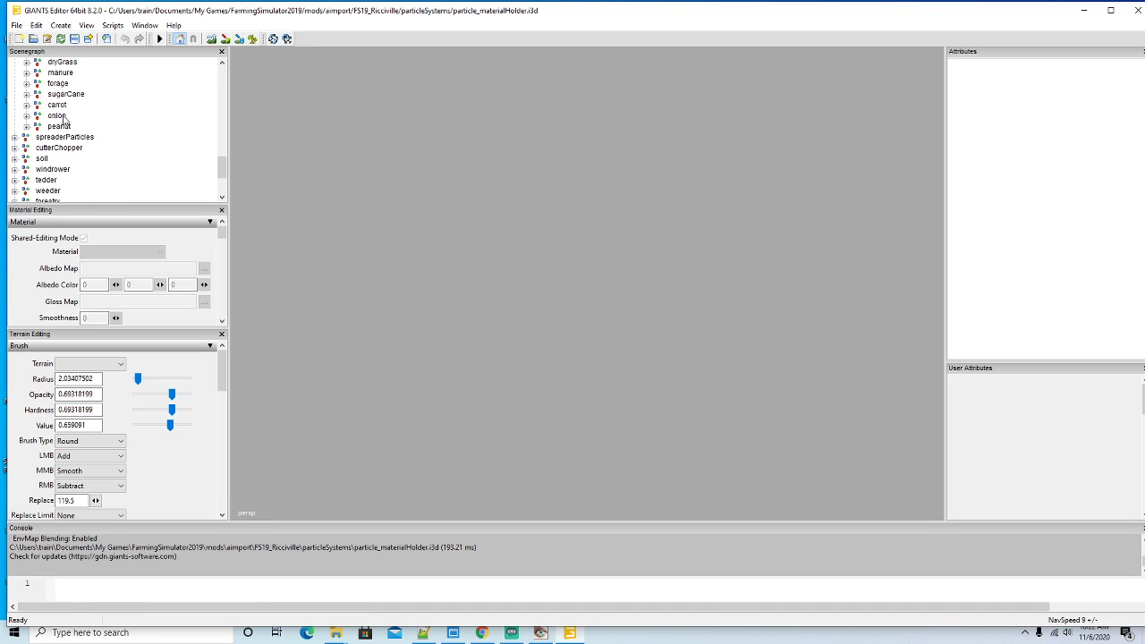
pyautogui.scroll(-1, 23, 135)
pyautogui.click(14, 105)
pyautogui.scroll(-1, 18, 136)
pyautogui.click(14, 126)
pyautogui.scroll(-1, 17, 131)
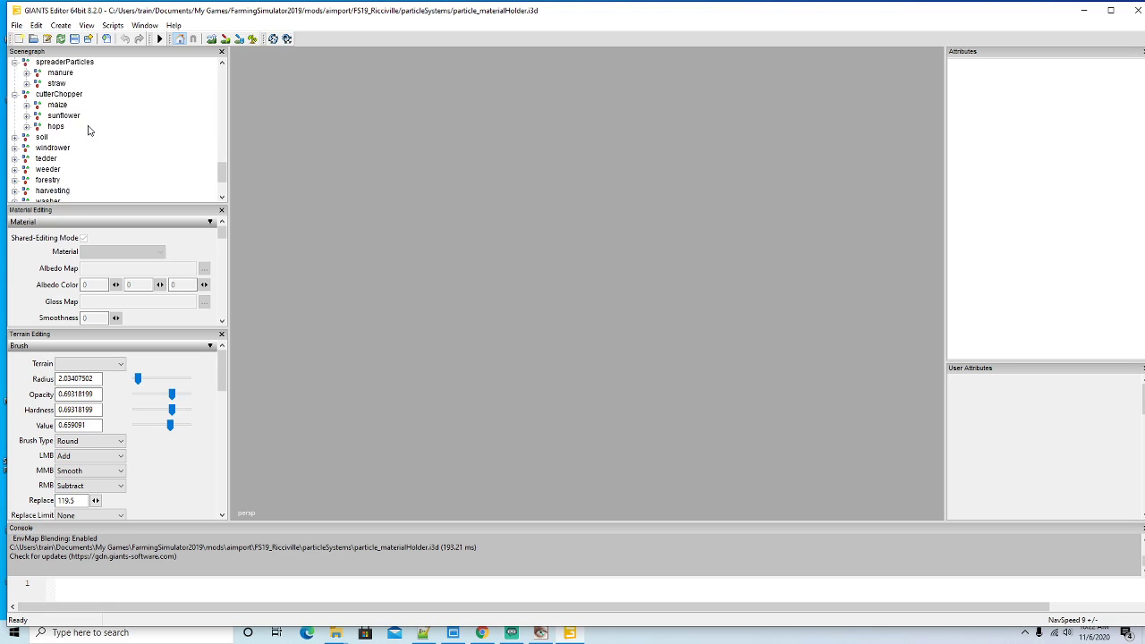
pyautogui.click(13, 126)
pyautogui.scroll(-1, 89, 128)
pyautogui.scroll(-1, 94, 128)
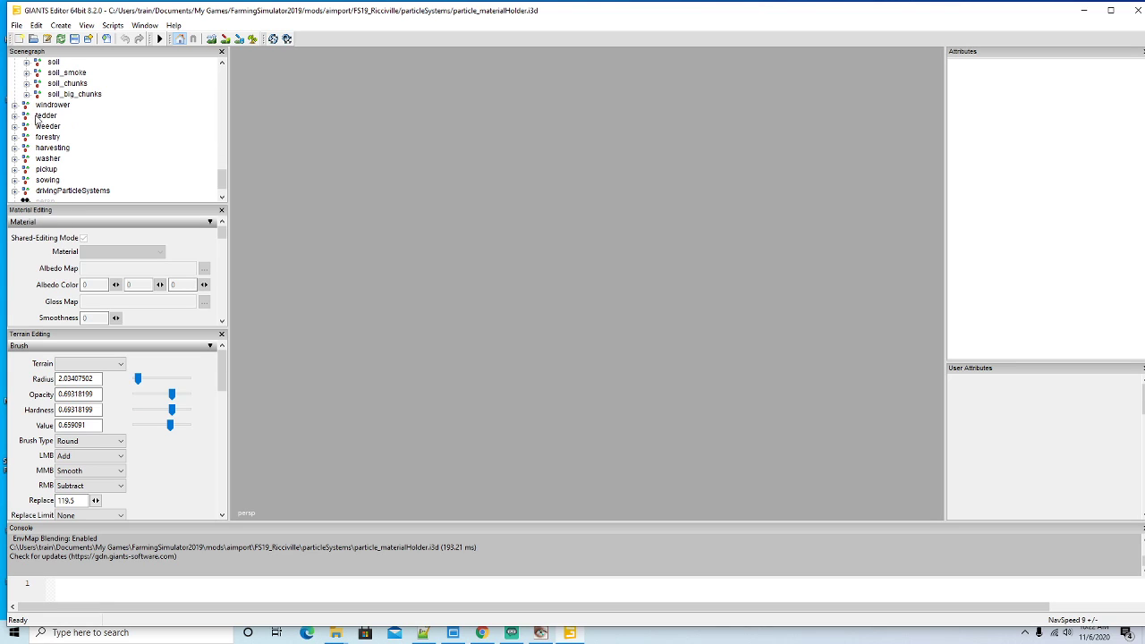
pyautogui.click(14, 105)
pyautogui.scroll(-1, 21, 148)
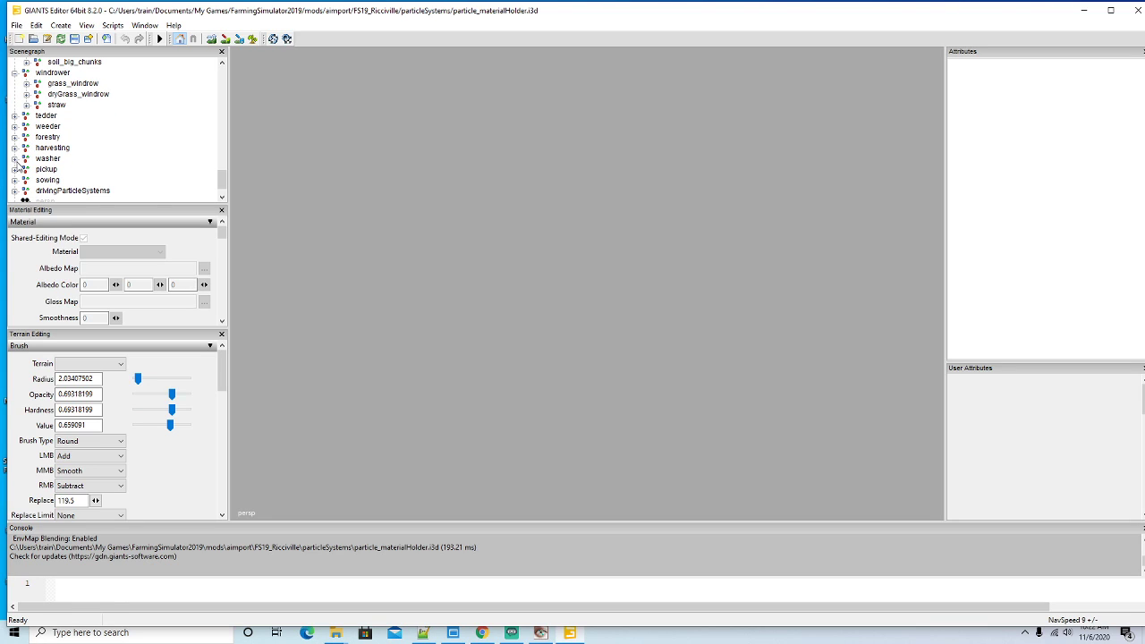
pyautogui.scroll(-1, 73, 139)
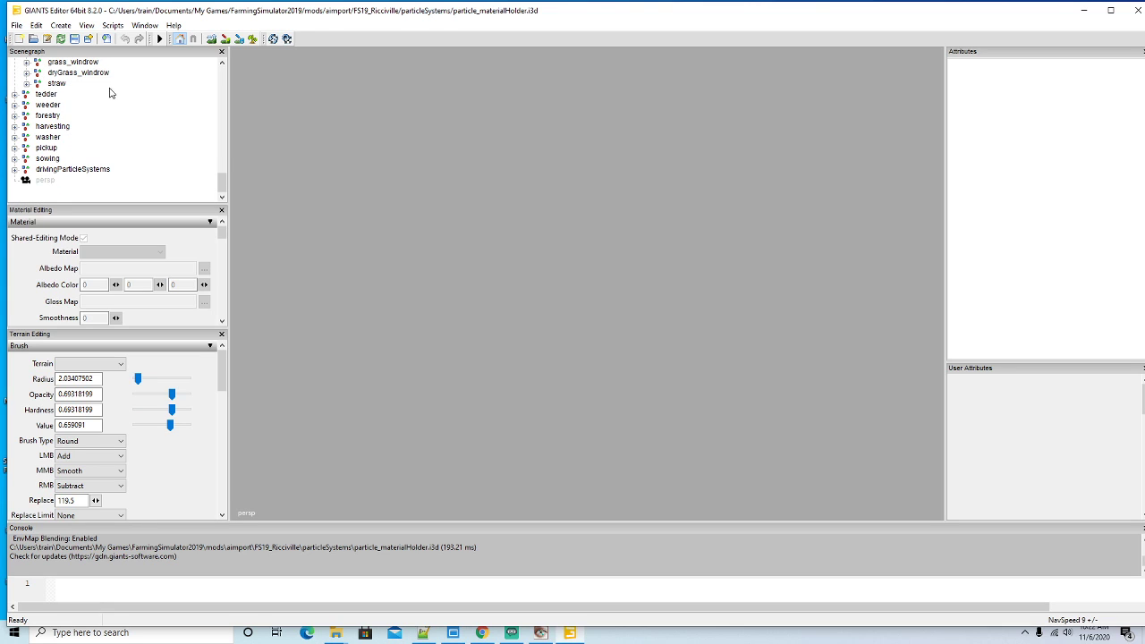
pyautogui.click(1134, 13)
# Switch to mapDE.xml in Notepad++ and duplicate the pipeLavender and pipeTobacco additionalFile lines directly below the pipeTobacco line
pyautogui.scroll(-2, 420, 307)
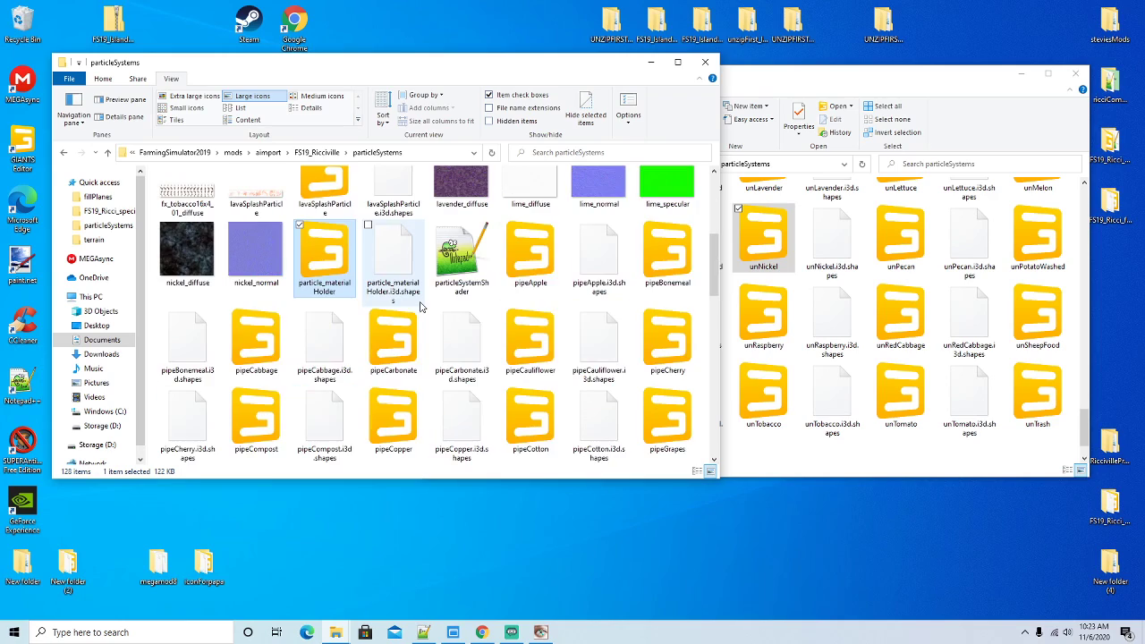
pyautogui.scroll(-3, 420, 307)
pyautogui.scroll(2, 420, 307)
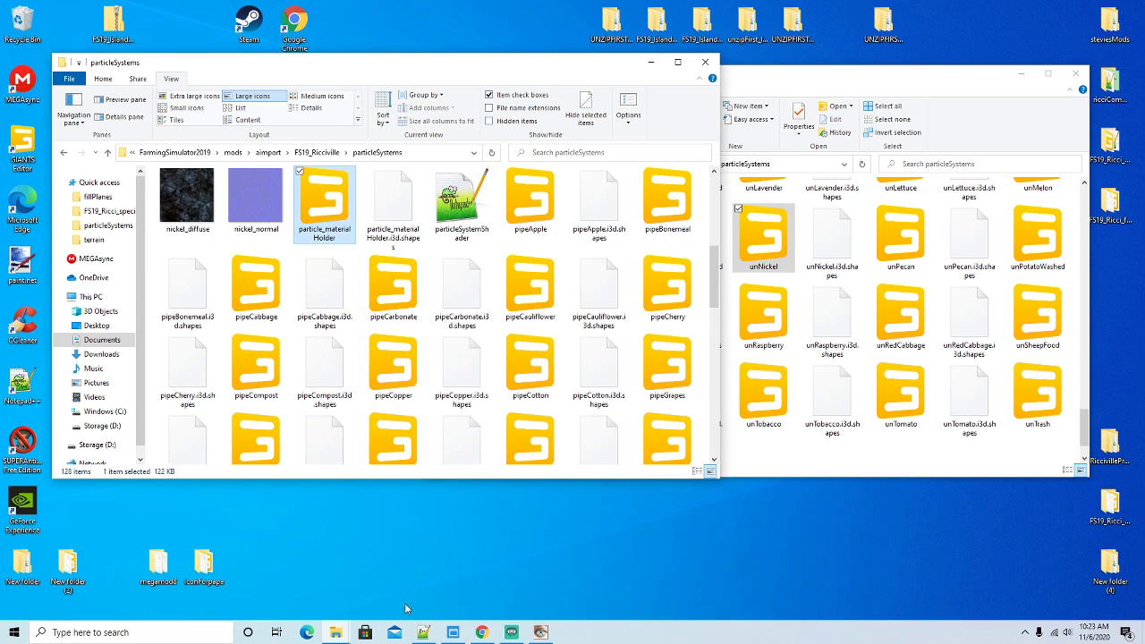
pyautogui.click(423, 632)
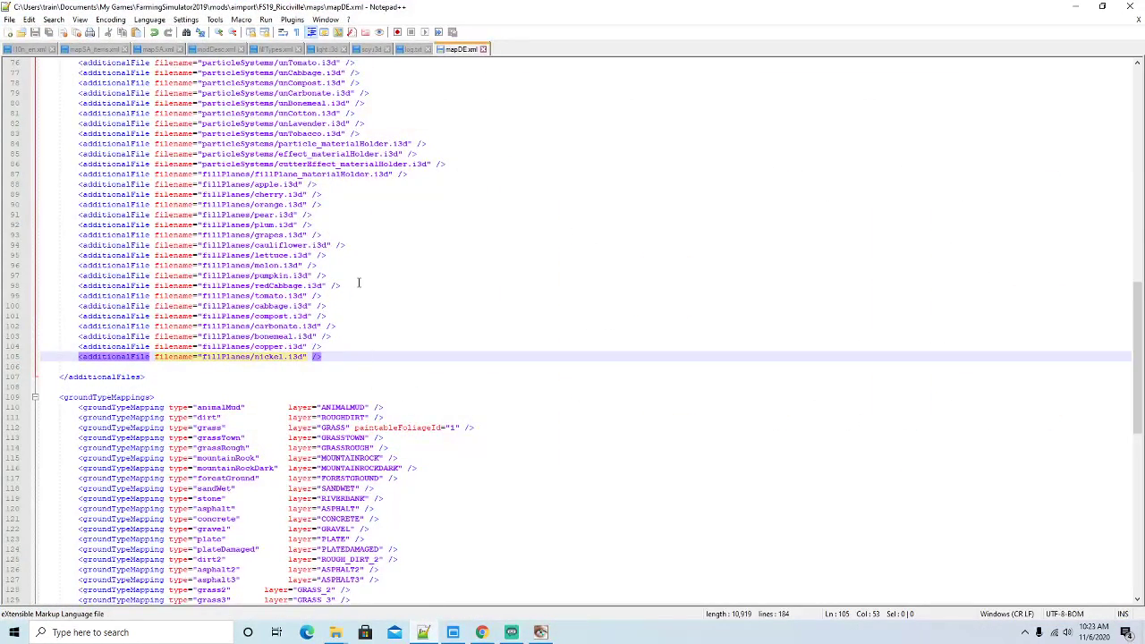
pyautogui.scroll(5, 359, 283)
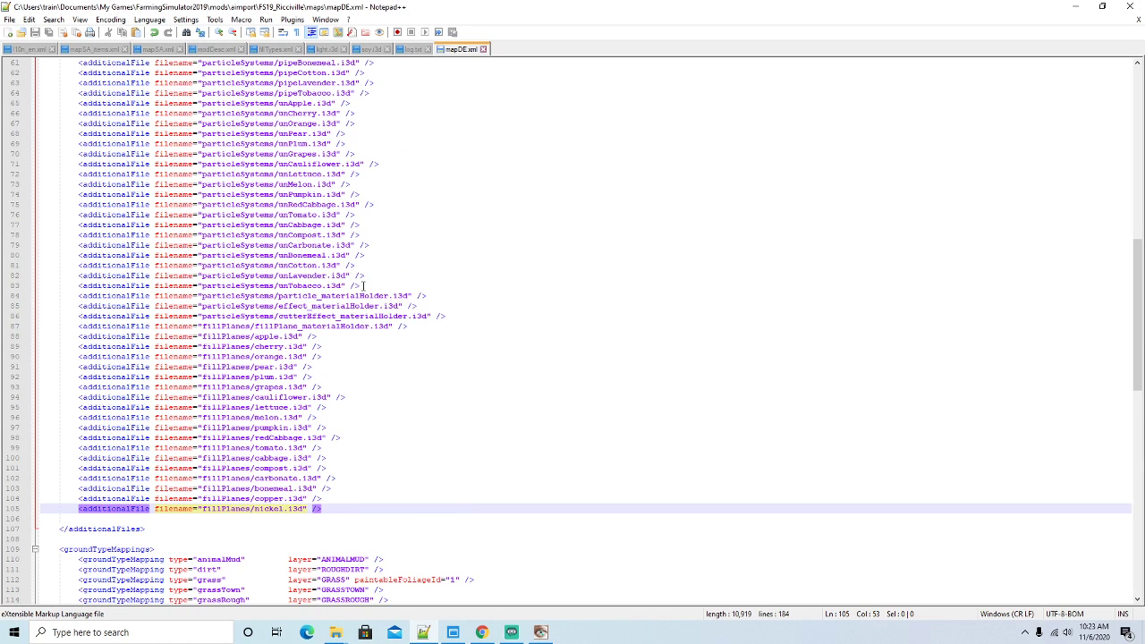
pyautogui.scroll(5, 410, 235)
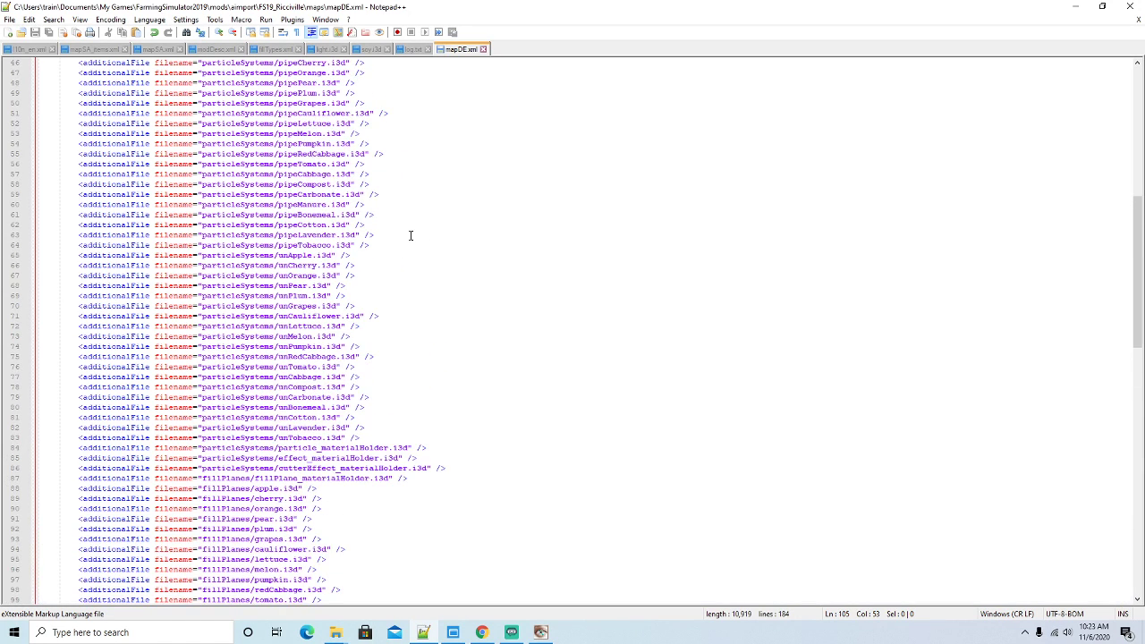
pyautogui.click(370, 245)
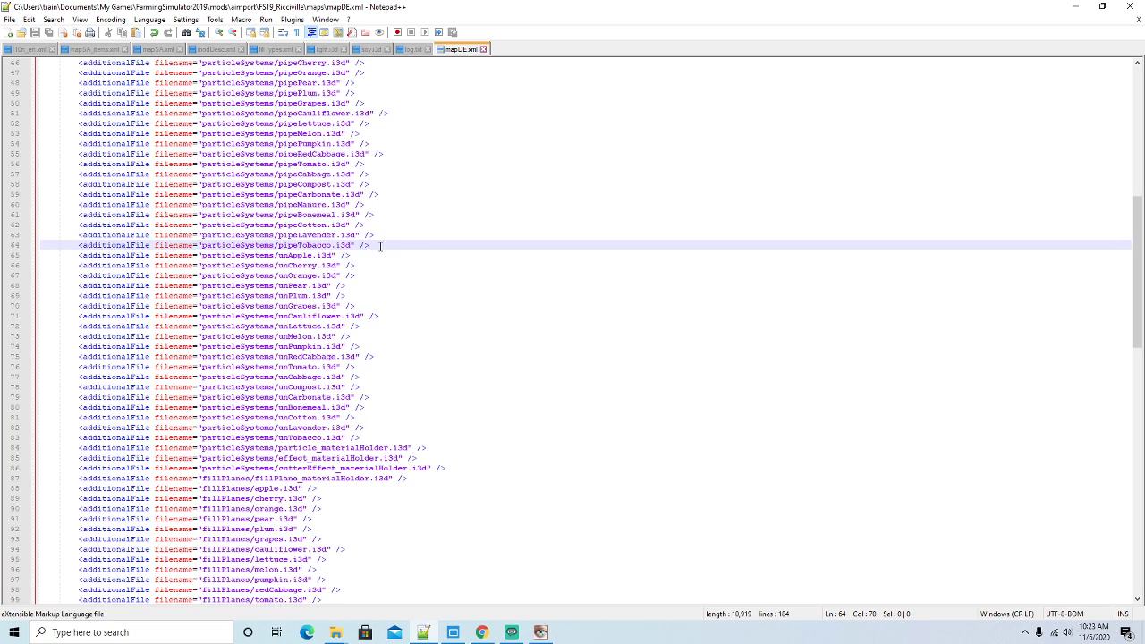
pyautogui.press('Return')
pyautogui.moveTo(379, 247); pyautogui.dragTo(37, 235)
pyautogui.hotkey('ctrl', 'c')
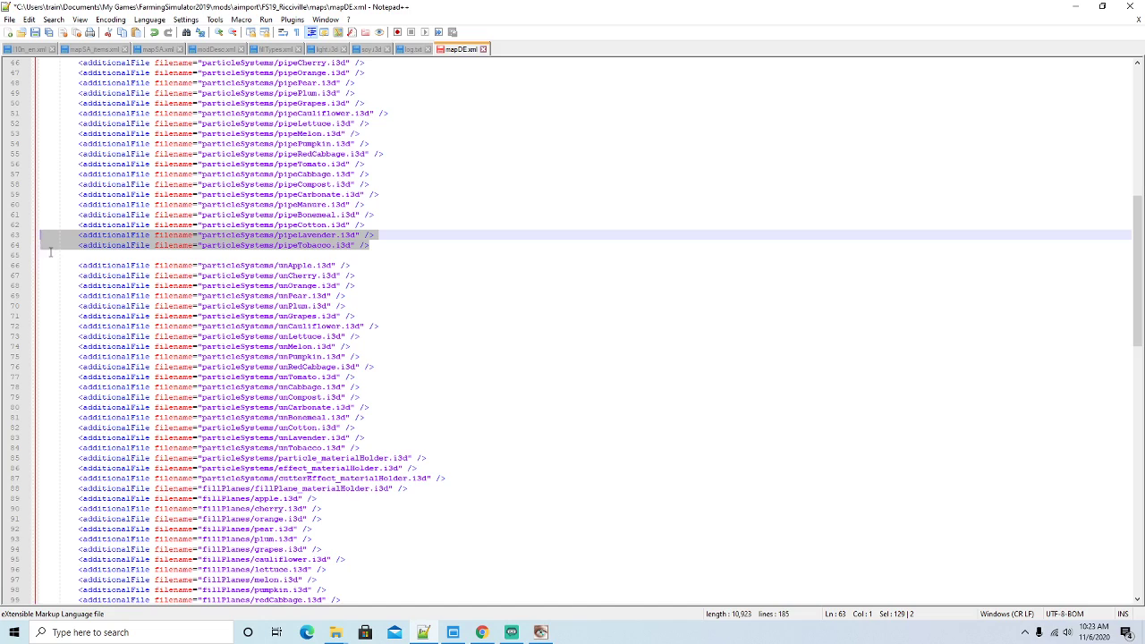
pyautogui.click(40, 254)
pyautogui.hotkey('ctrl', 'v')
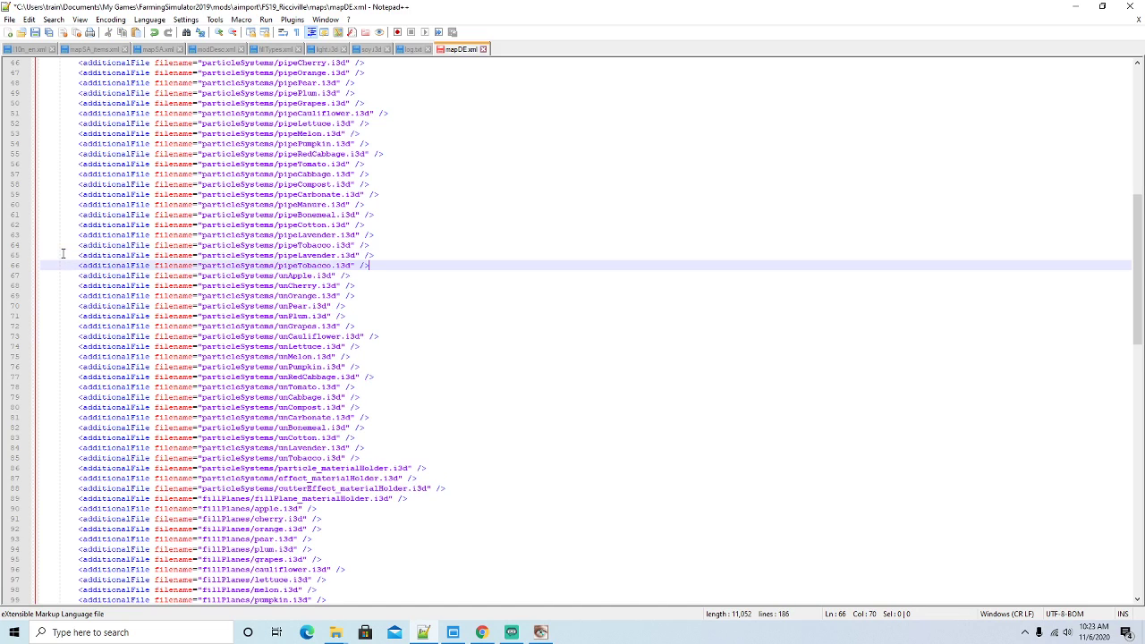
# Change the filename in the copied pipeLavender line to particleSystems/pipeCopper.i3d
pyautogui.click(337, 255)
pyautogui.press('BackSpace')
pyautogui.press('BackSpace')
pyautogui.press('BackSpace')
pyautogui.press('BackSpace')
pyautogui.press('BackSpace')
pyautogui.press('BackSpace')
pyautogui.press('BackSpace')
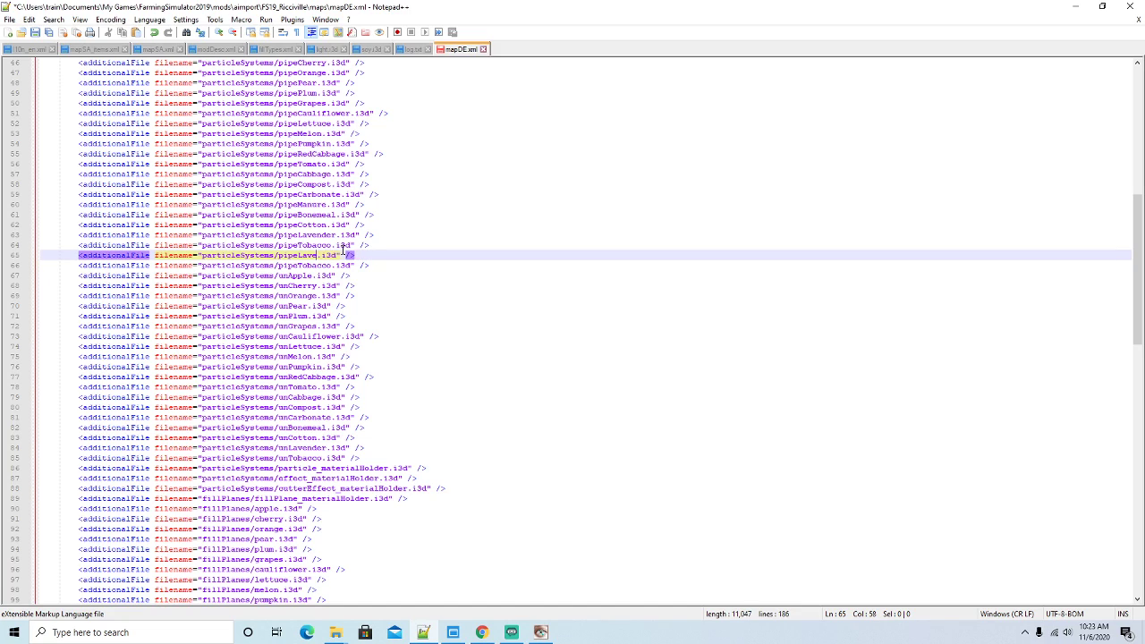
pyautogui.press('BackSpace')
pyautogui.write('Copper')
# Change the filename in the copied pipeTobacco line to particleSystems/pipeNickel.i3d
pyautogui.press('Down')
pyautogui.press('BackSpace')
pyautogui.press('BackSpace')
pyautogui.press('BackSpace')
pyautogui.press('BackSpace')
pyautogui.press('BackSpace')
pyautogui.press('BackSpace')
pyautogui.press('BackSpace')
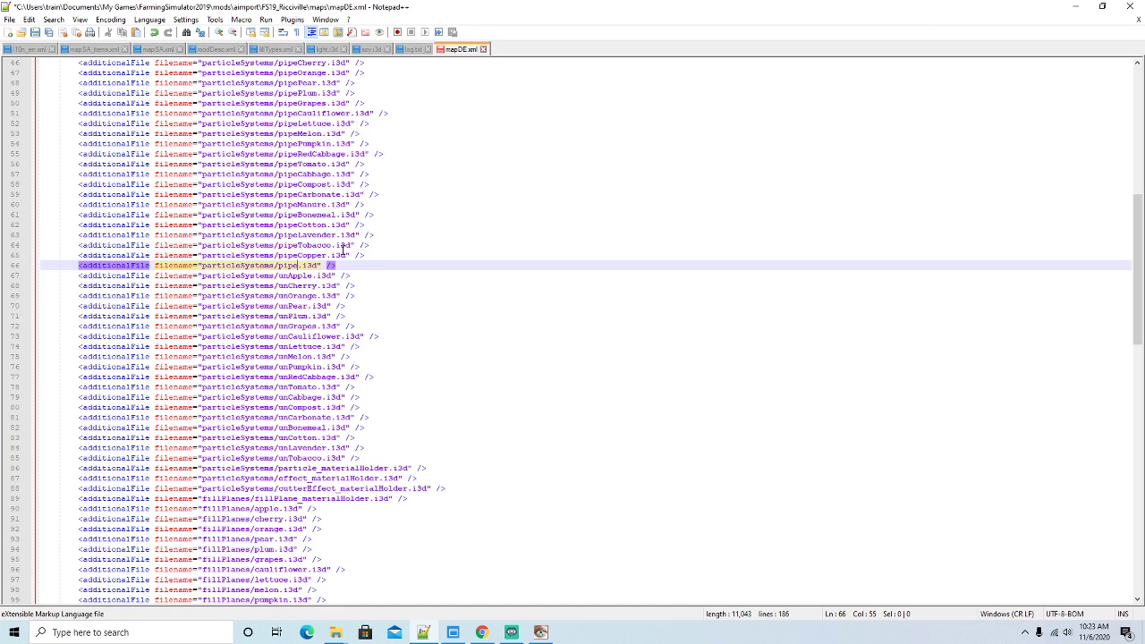
pyautogui.write('Nickel')
pyautogui.scroll(-4, 380, 275)
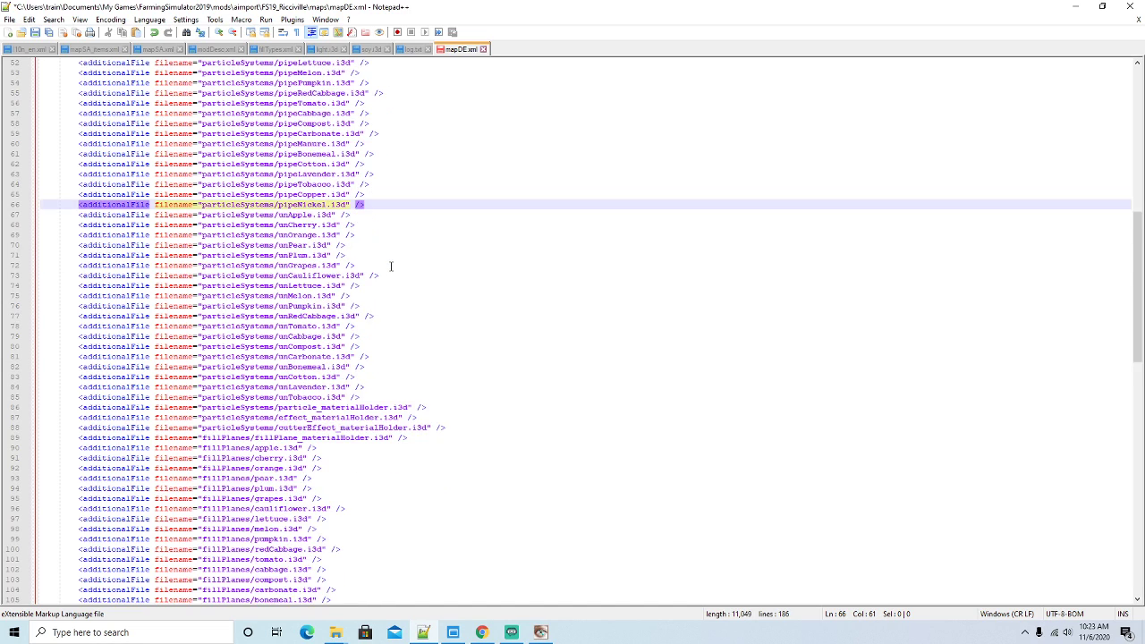
# Duplicate the unLavender and unTobacco additionalFile lines directly below the unTobacco line in mapDE.xml
pyautogui.click(364, 335)
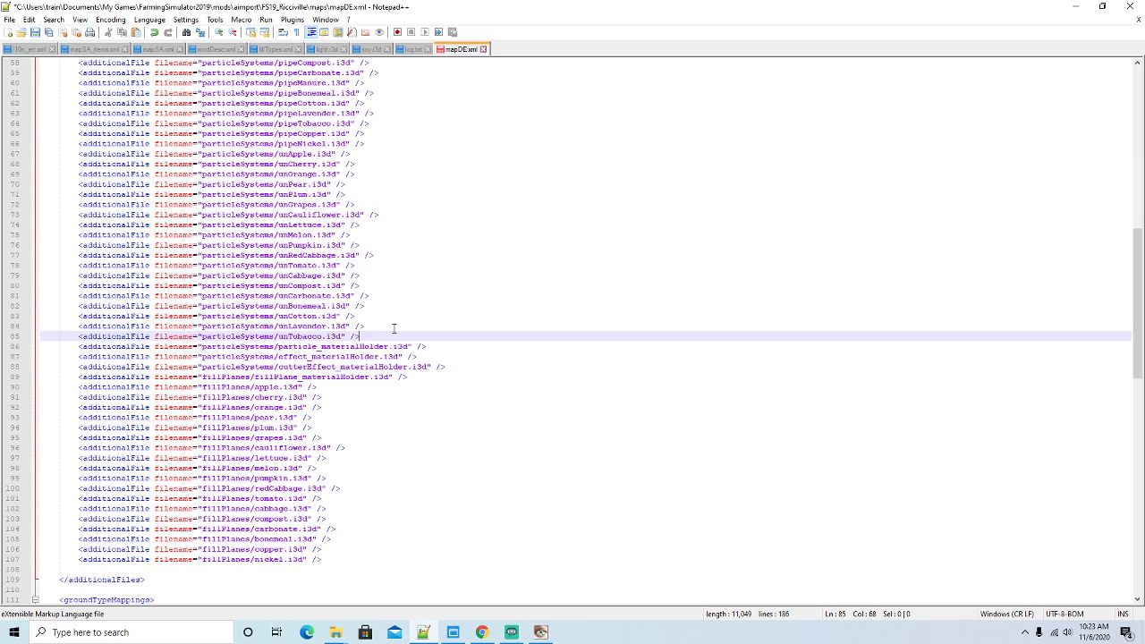
pyautogui.press('Return')
pyautogui.moveTo(360, 337); pyautogui.dragTo(32, 333)
pyautogui.hotkey('ctrl', 'c')
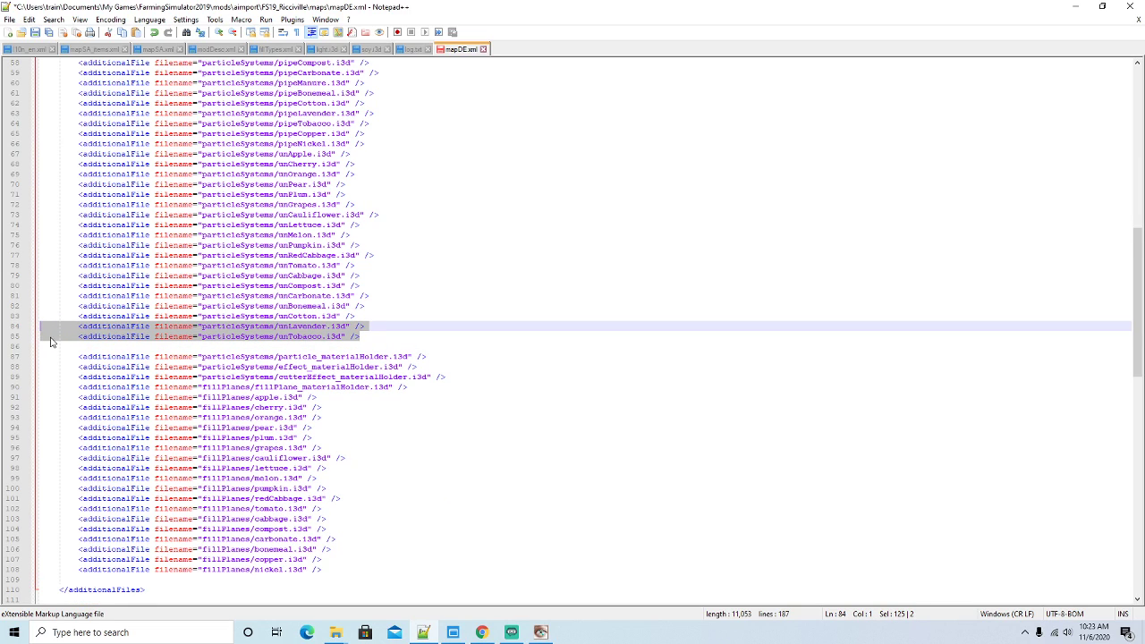
pyautogui.click(67, 341)
pyautogui.hotkey('ctrl', 'v')
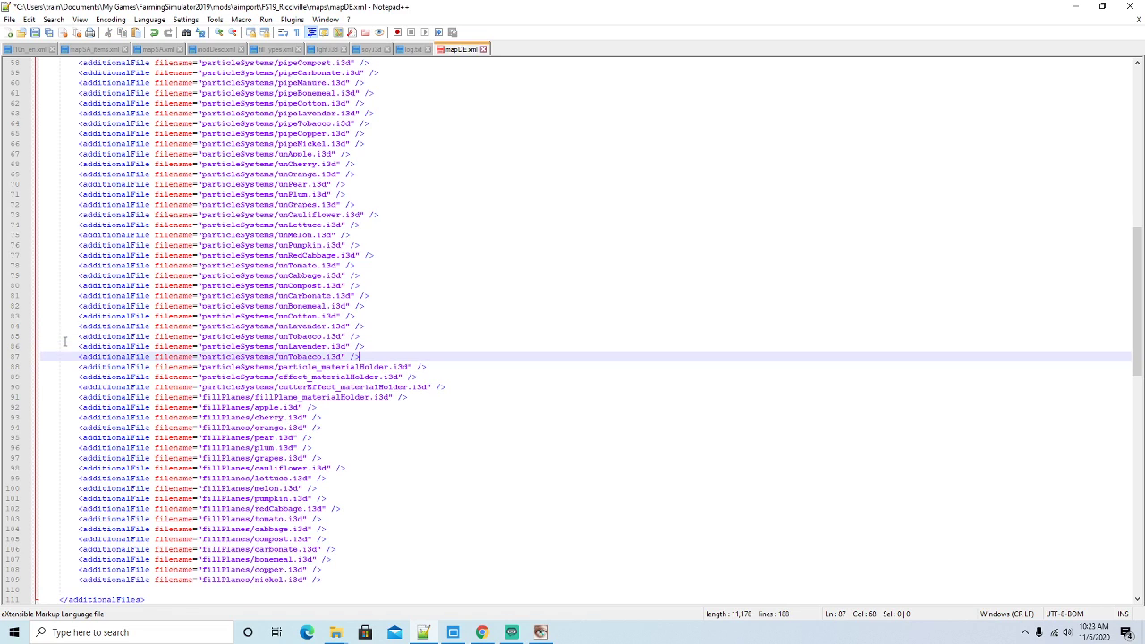
# Change the filename in the copied unLavender line to particleSystems/unCopper.i3d
pyautogui.click(327, 346)
pyautogui.press('BackSpace')
pyautogui.press('BackSpace')
pyautogui.press('BackSpace')
pyautogui.press('BackSpace')
pyautogui.press('BackSpace')
pyautogui.press('BackSpace')
pyautogui.press('BackSpace')
pyautogui.press('BackSpace')
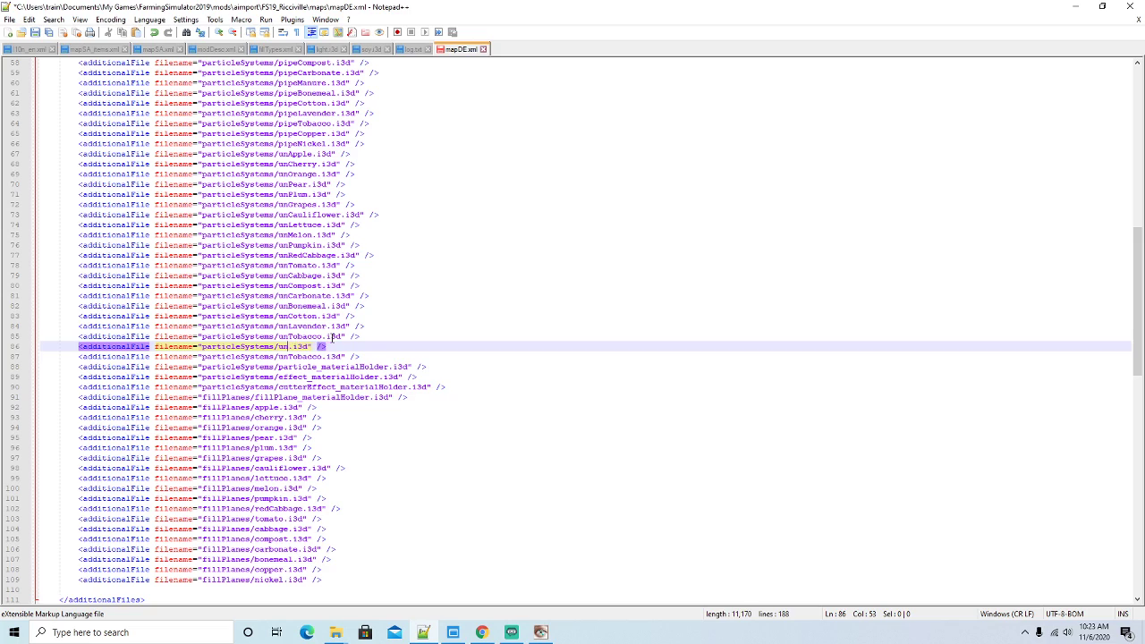
pyautogui.write('Copper')
# Change the filename in the copied unTobacco line to particleSystems/unNickel.i3d and save mapDE.xml
pyautogui.press('Down')
pyautogui.press('BackSpace')
pyautogui.press('BackSpace')
pyautogui.press('BackSpace')
pyautogui.press('BackSpace')
pyautogui.press('BackSpace')
pyautogui.press('BackSpace')
pyautogui.press('BackSpace')
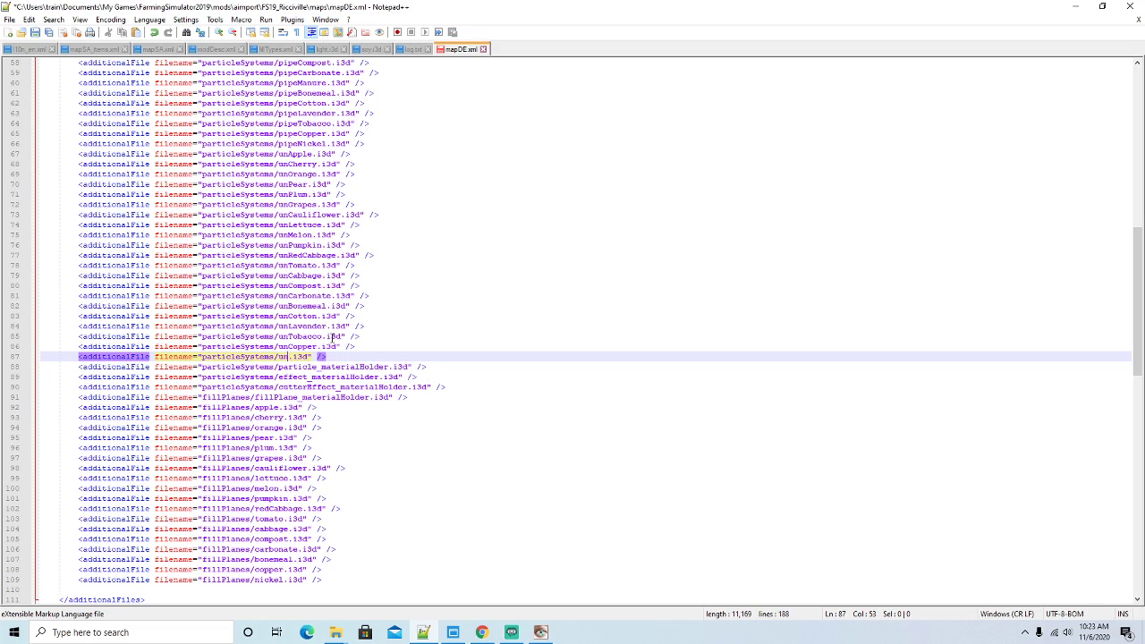
pyautogui.write('Nickel')
pyautogui.click(36, 32)
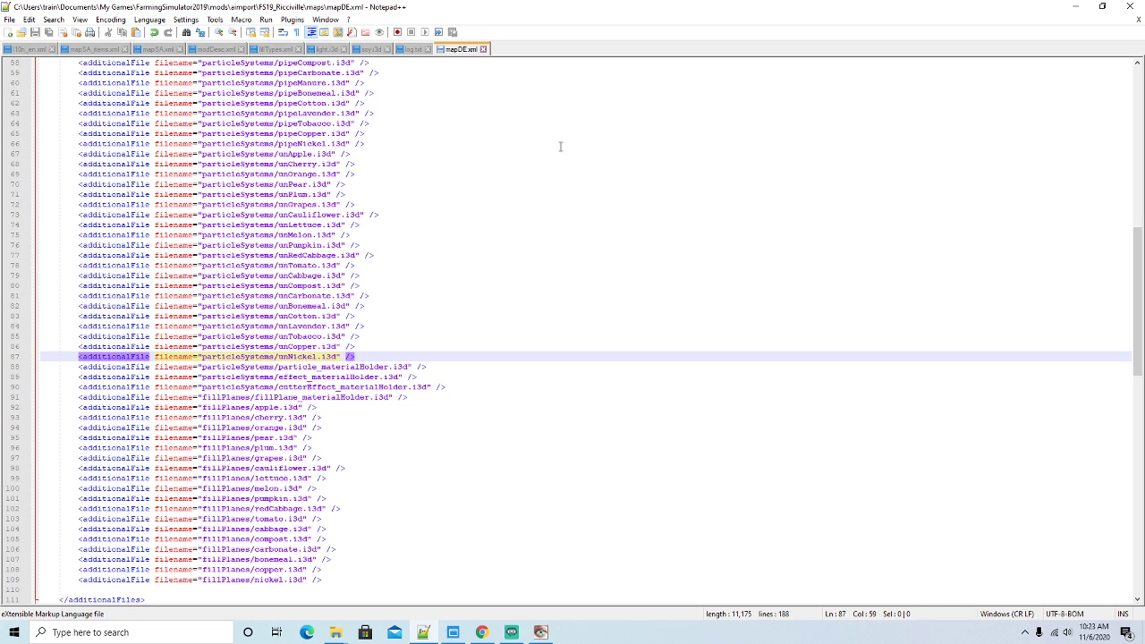
# Switch to File Explorer and open the Huds folders of FS19_Ricciville and FS19_Ricci_Islands in the two windows
pyautogui.click(1074, 7)
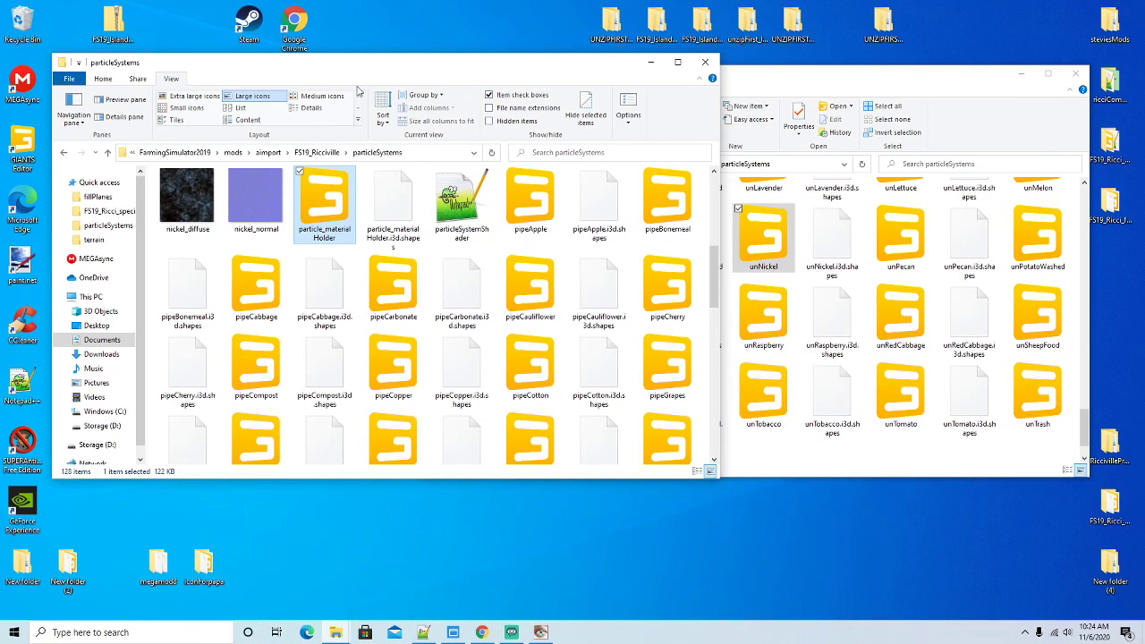
pyautogui.click(319, 153)
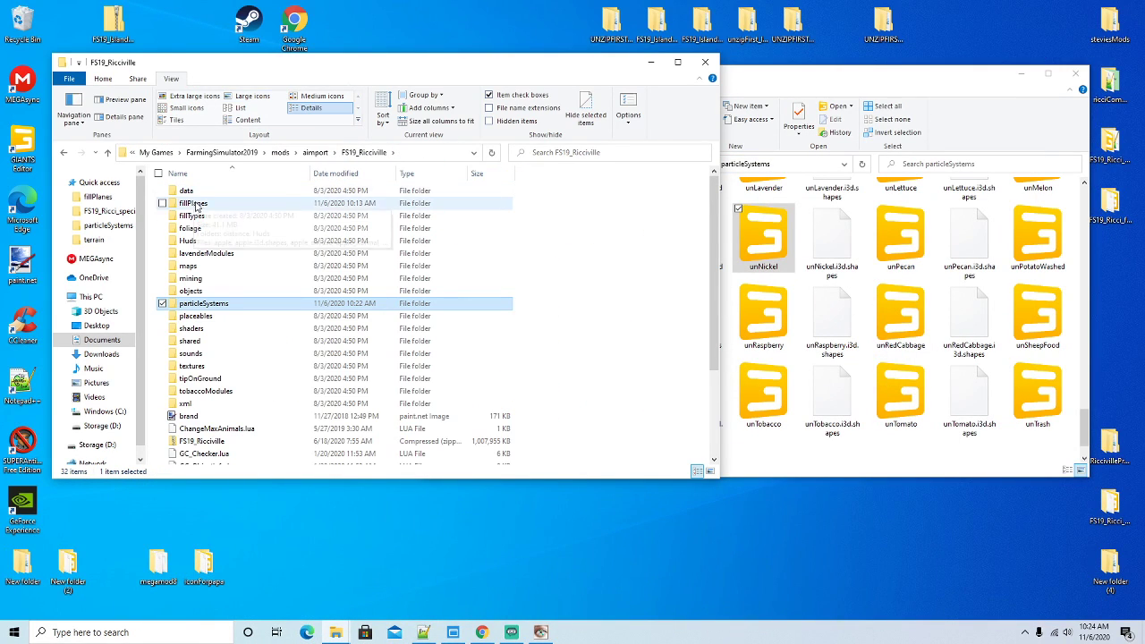
pyautogui.click(197, 204)
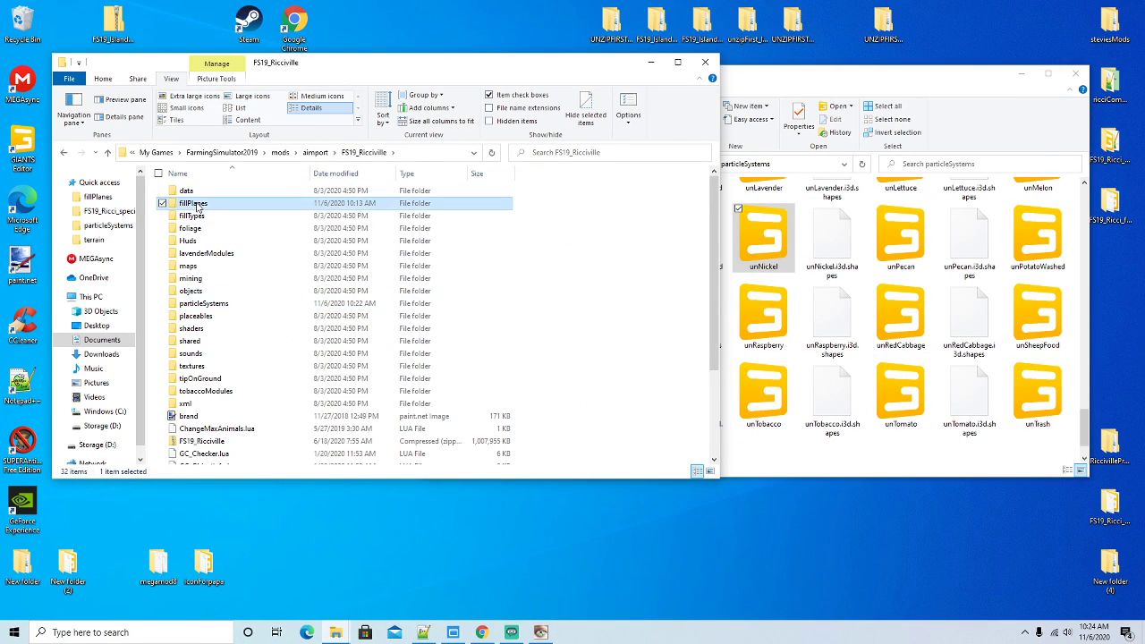
pyautogui.click(213, 305)
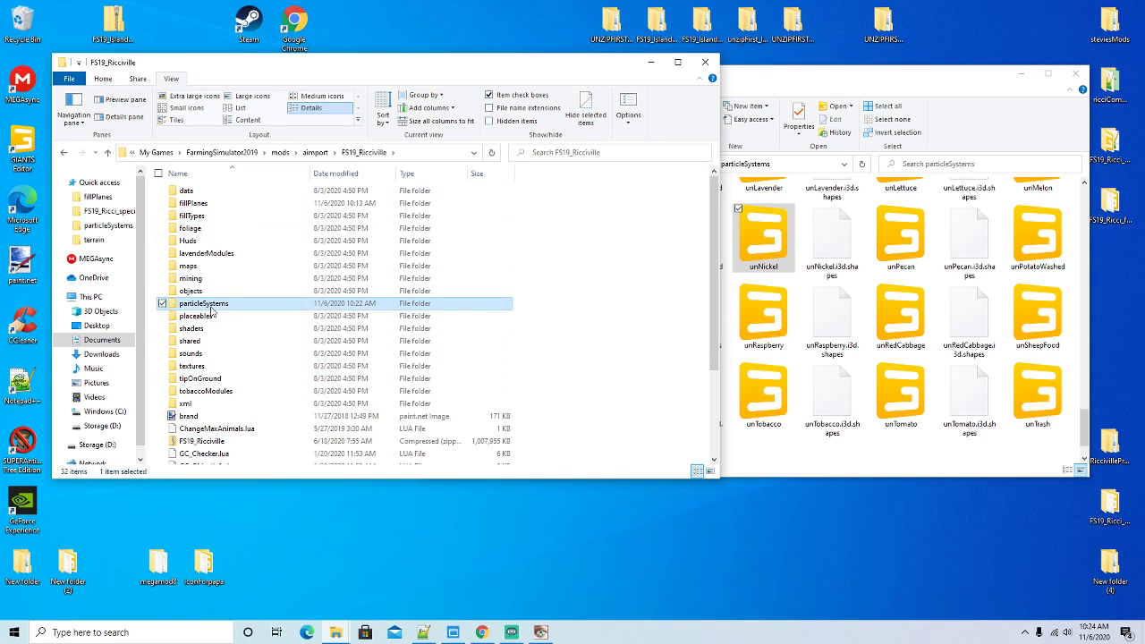
pyautogui.doubleClick(192, 216)
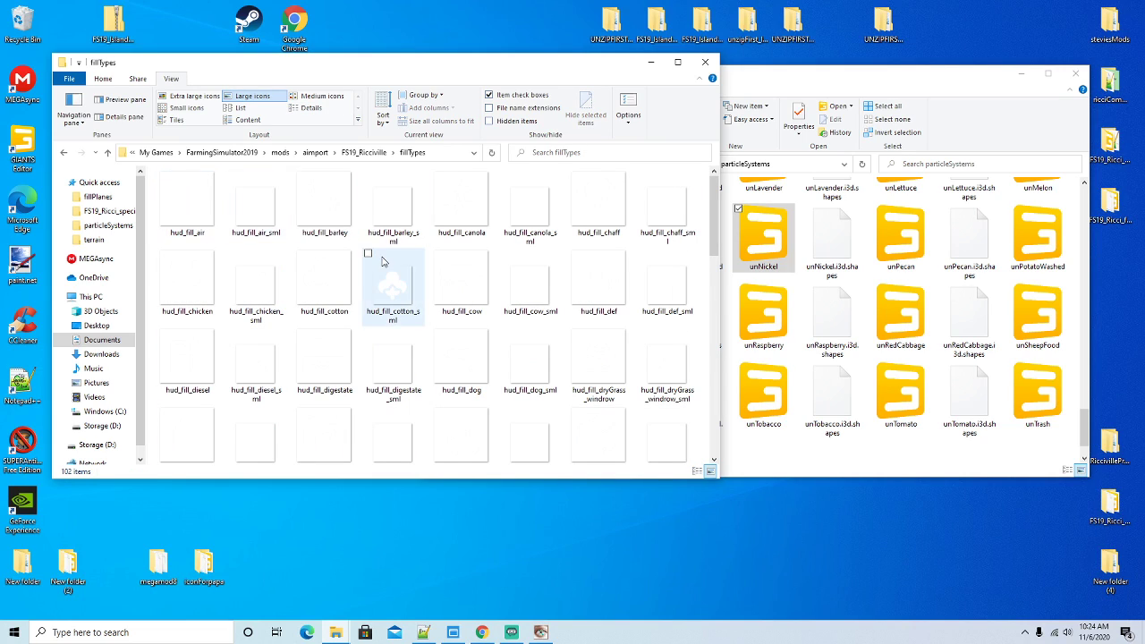
pyautogui.click(65, 154)
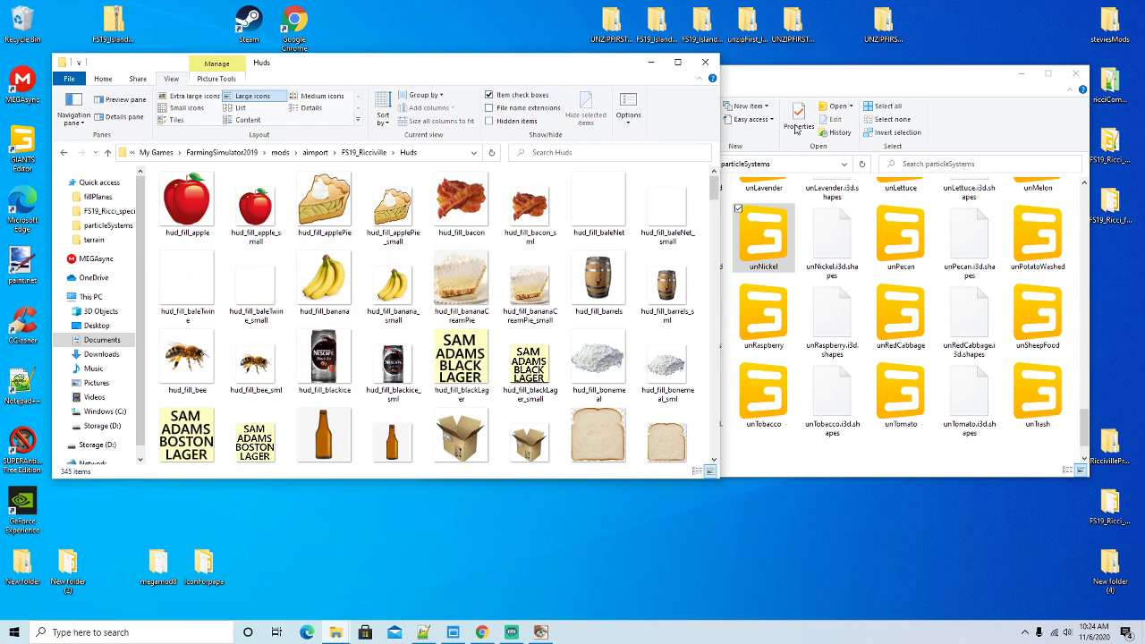
pyautogui.click(841, 89)
pyautogui.click(700, 167)
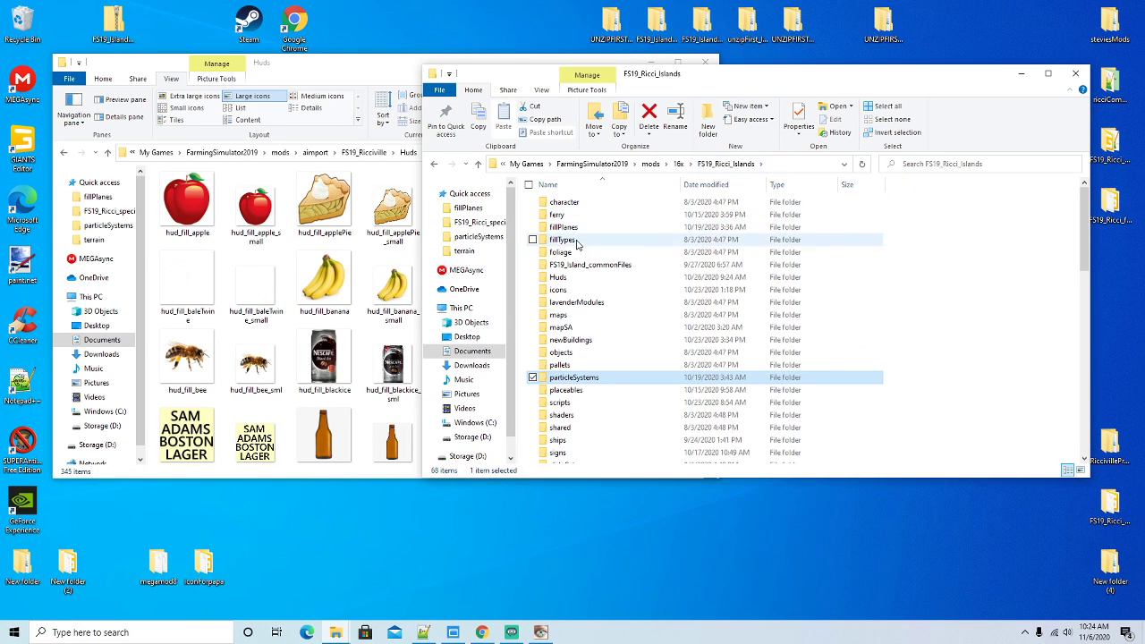
pyautogui.doubleClick(559, 278)
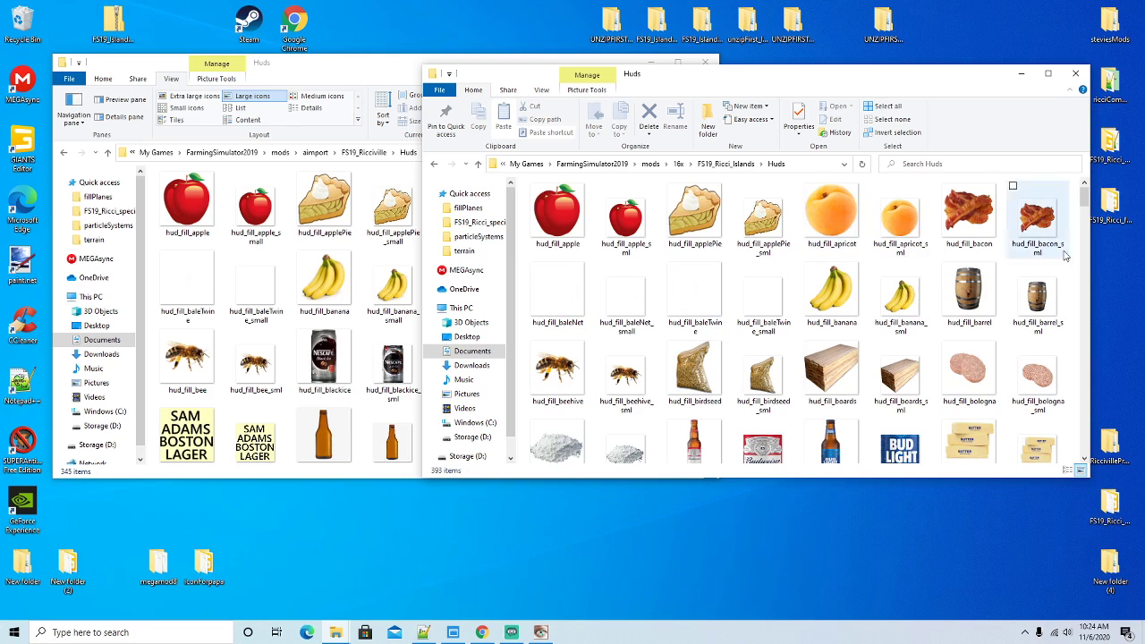
# Copy hud_fill_copper and hud_fill_copper_sml from the FS19_Ricci_Islands Huds folder into the FS19_Ricciville Huds folder
pyautogui.moveTo(1085, 197); pyautogui.dragTo(1082, 257)
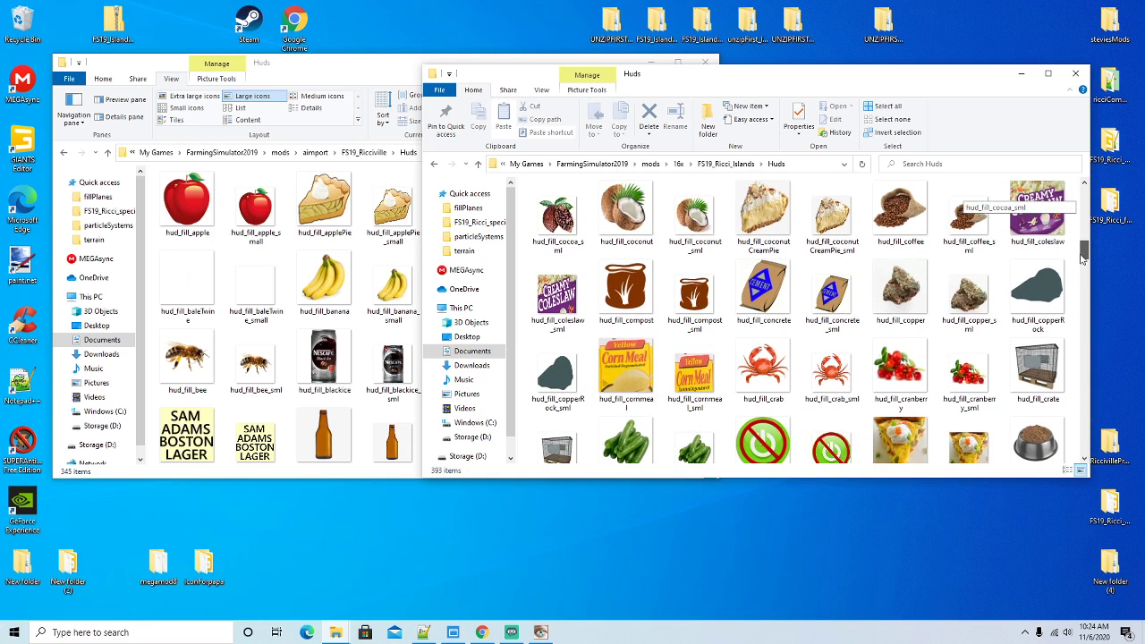
pyautogui.click(1041, 309)
pyautogui.click(913, 294)
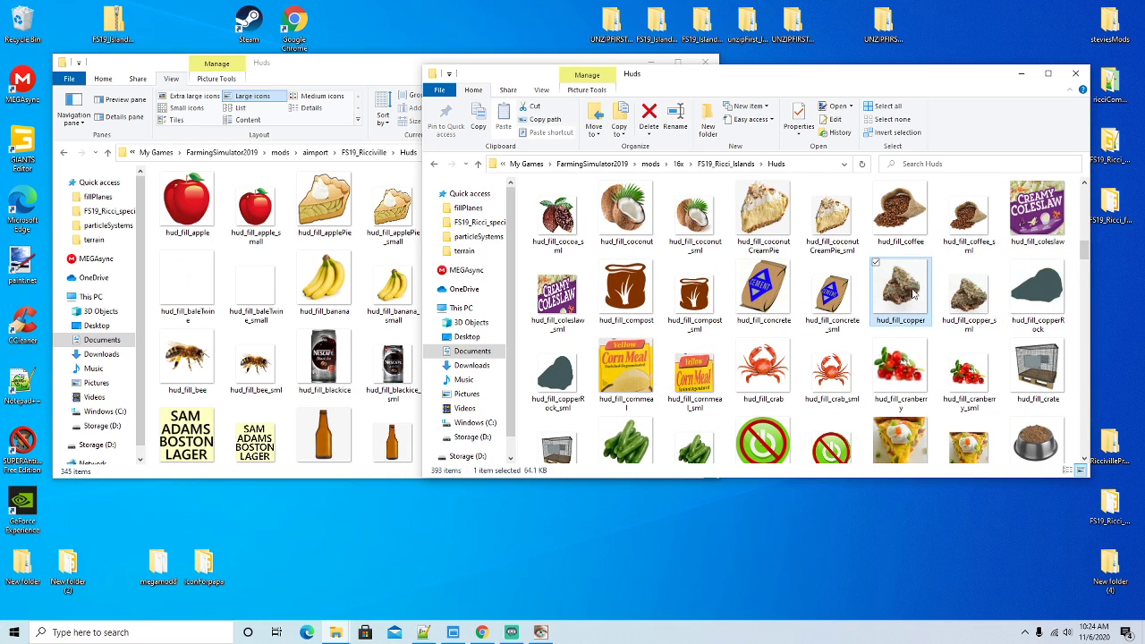
pyautogui.keyDown('ctrl'); pyautogui.click(964, 296); pyautogui.keyUp('ctrl')
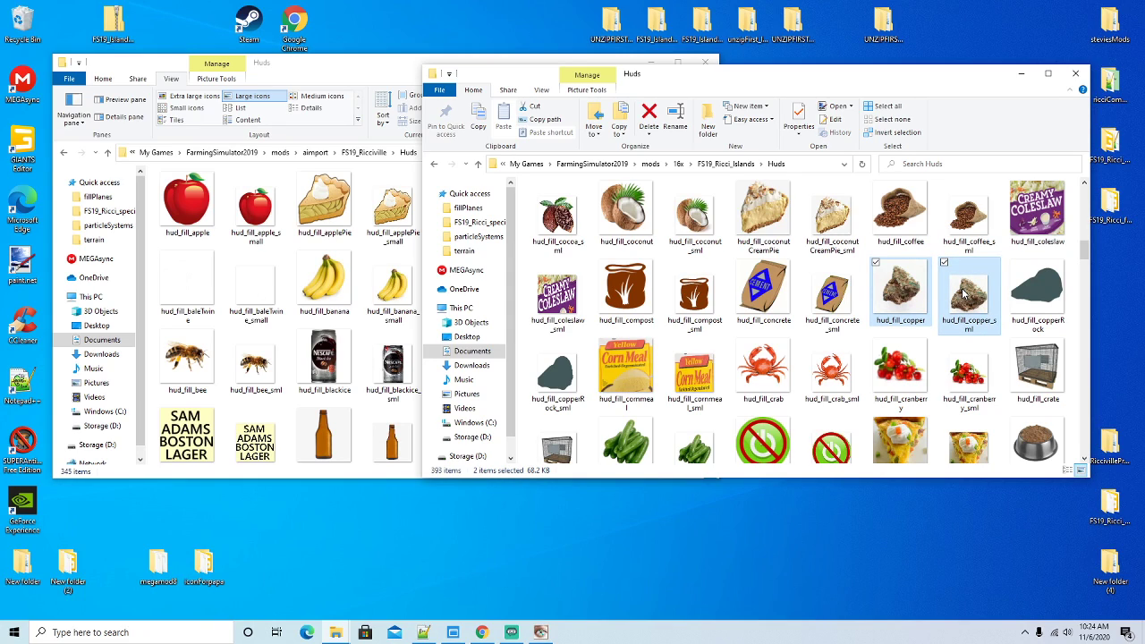
pyautogui.rightClick(964, 295)
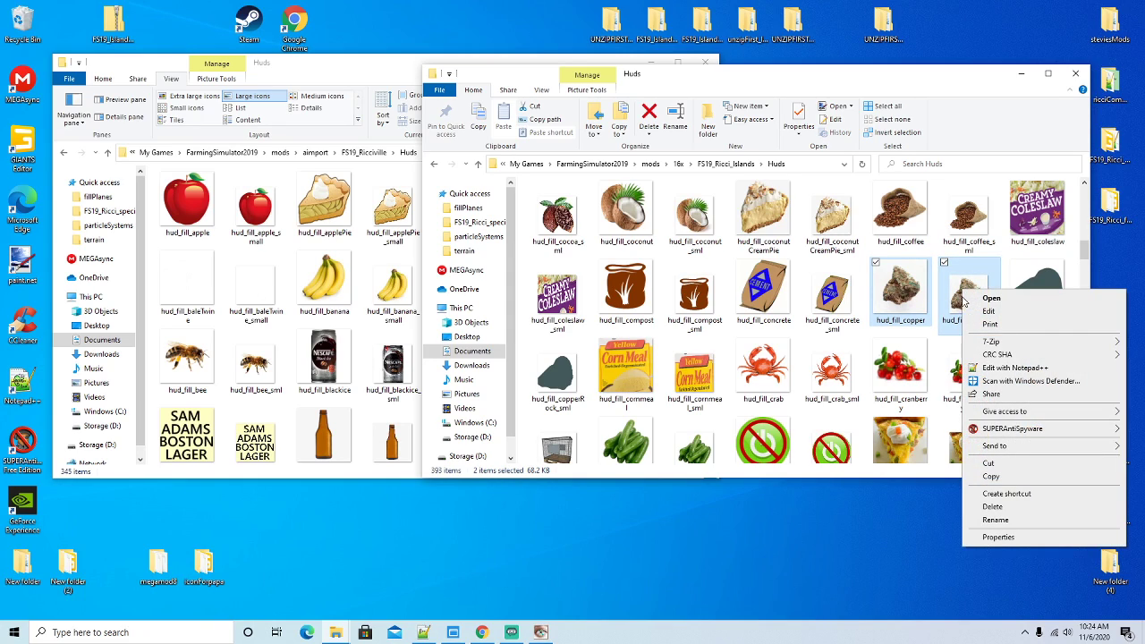
pyautogui.click(989, 478)
pyautogui.click(340, 82)
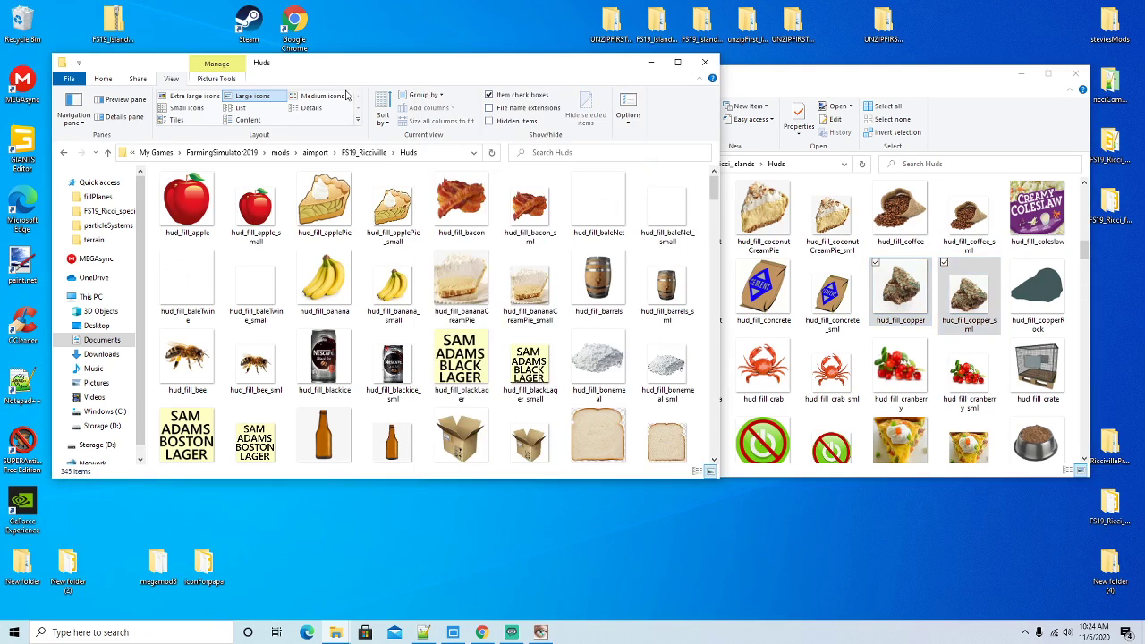
pyautogui.rightClick(429, 248)
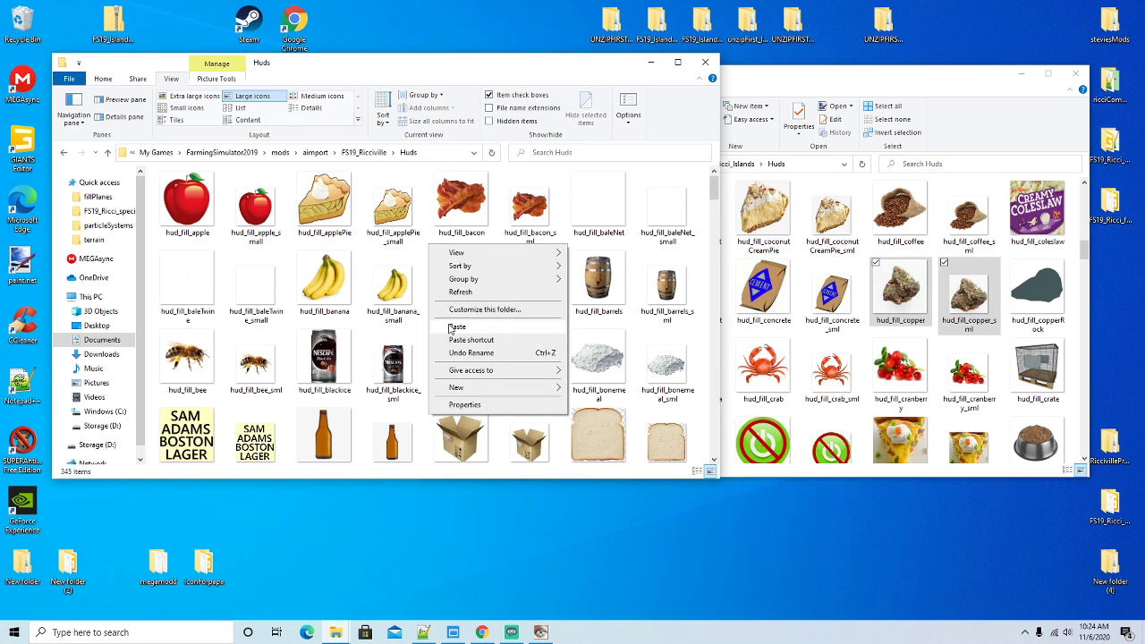
pyautogui.click(456, 327)
# Copy hud_fill_nickel and hud_fill_nickel_sml from the FS19_Ricci_Islands Huds folder into the FS19_Ricciville Huds folder
pyautogui.click(1086, 280)
pyautogui.moveTo(1084, 258); pyautogui.dragTo(1084, 340)
pyautogui.click(970, 333)
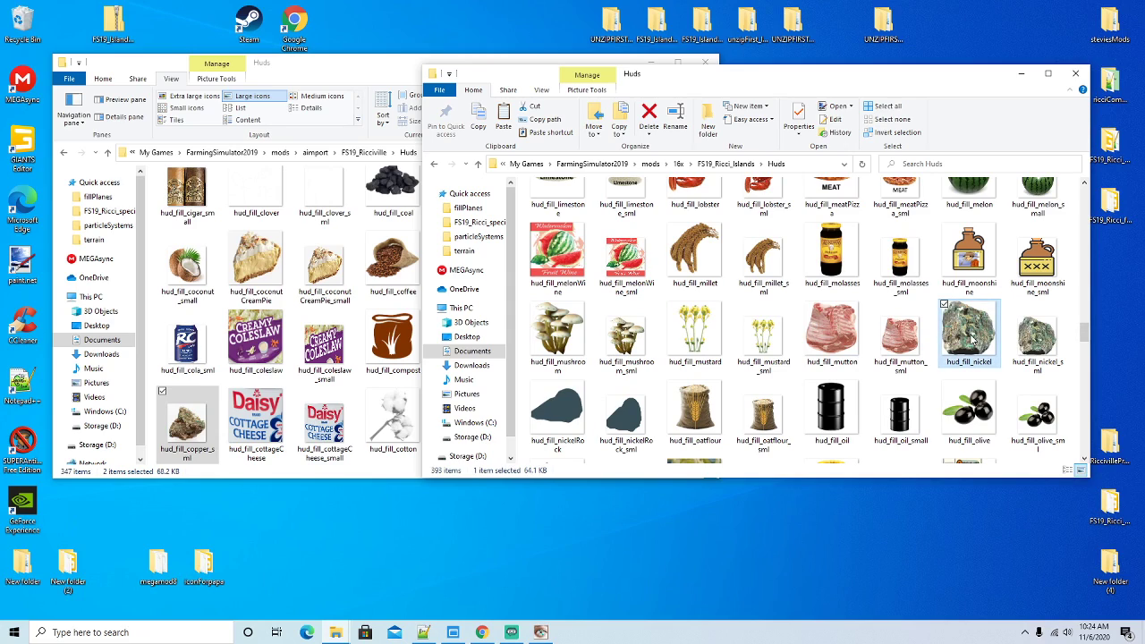
pyautogui.keyDown('ctrl'); pyautogui.click(1033, 347); pyautogui.keyUp('ctrl')
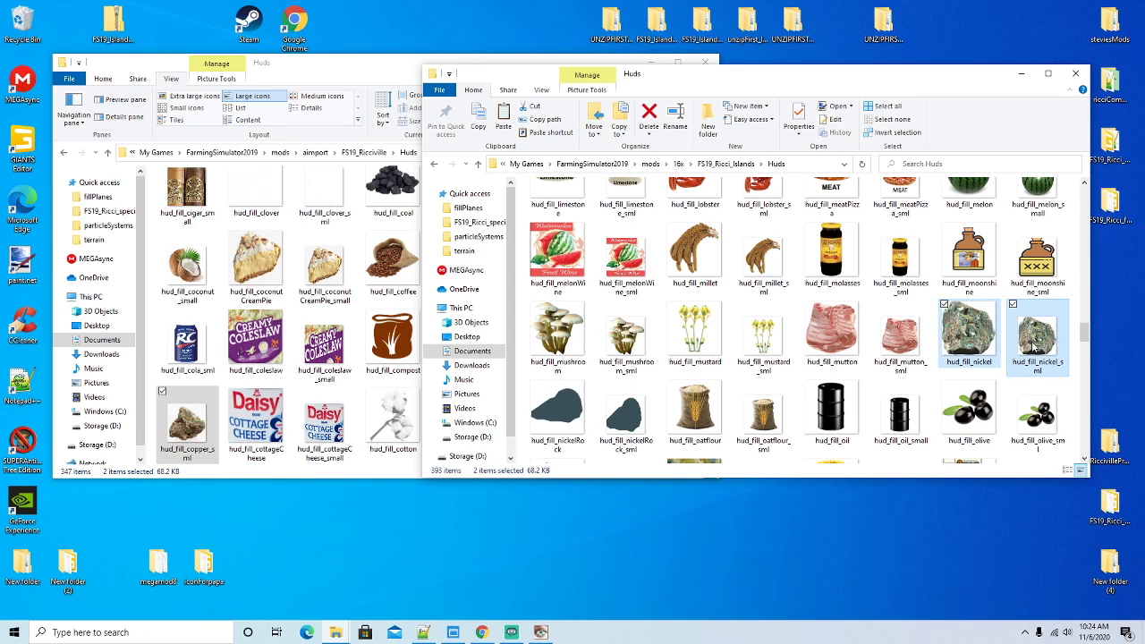
pyautogui.rightClick(1034, 345)
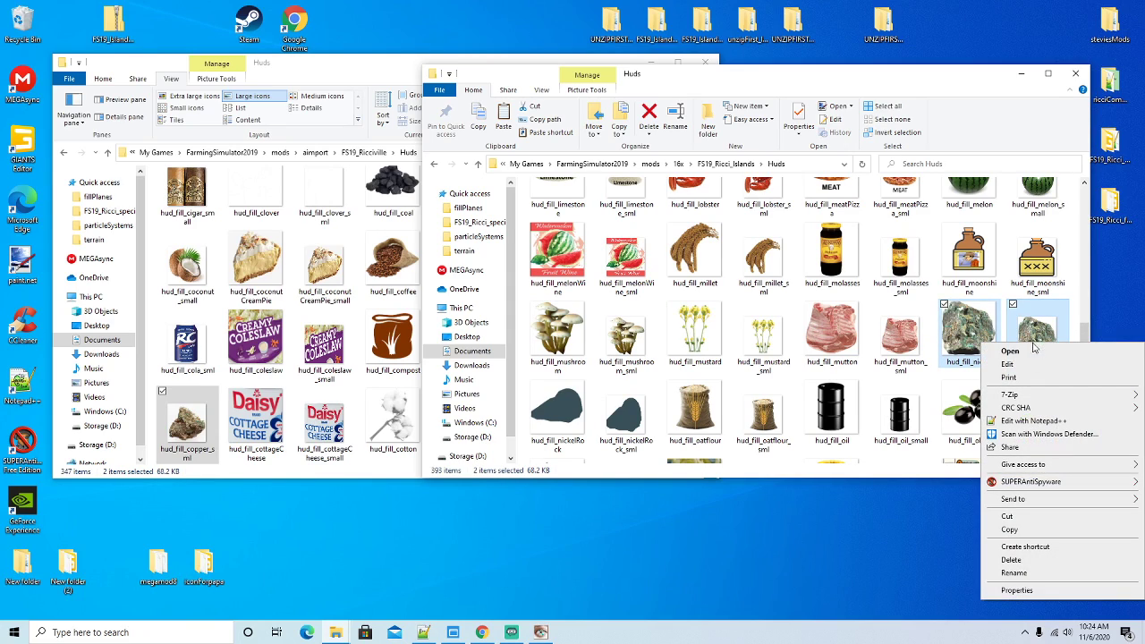
pyautogui.click(1005, 530)
pyautogui.click(305, 74)
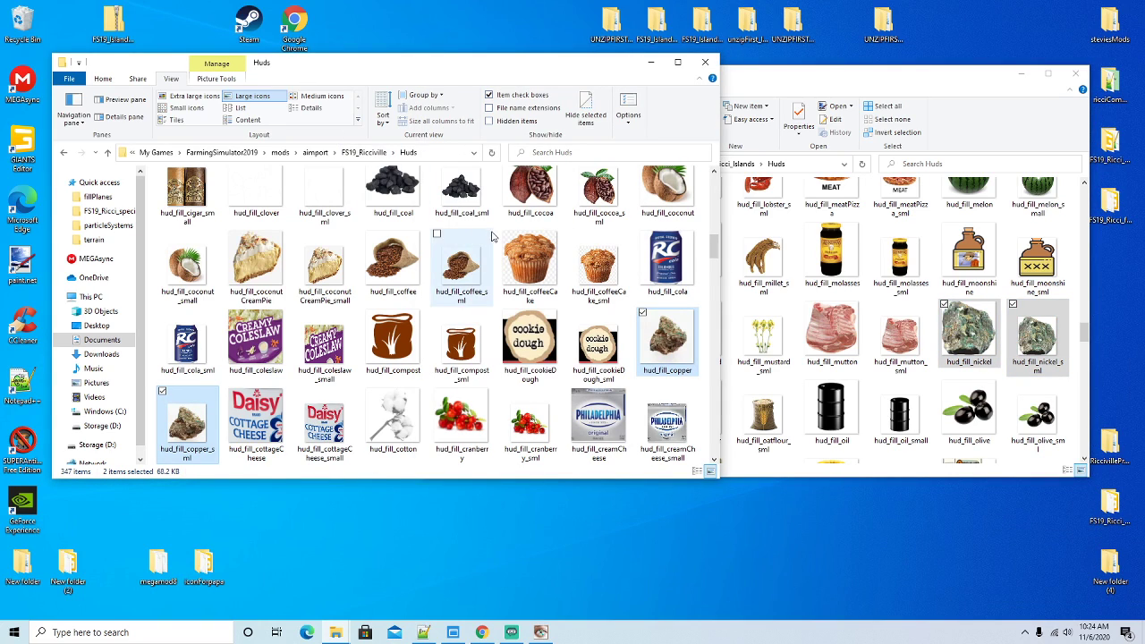
pyautogui.rightClick(492, 229)
pyautogui.click(517, 310)
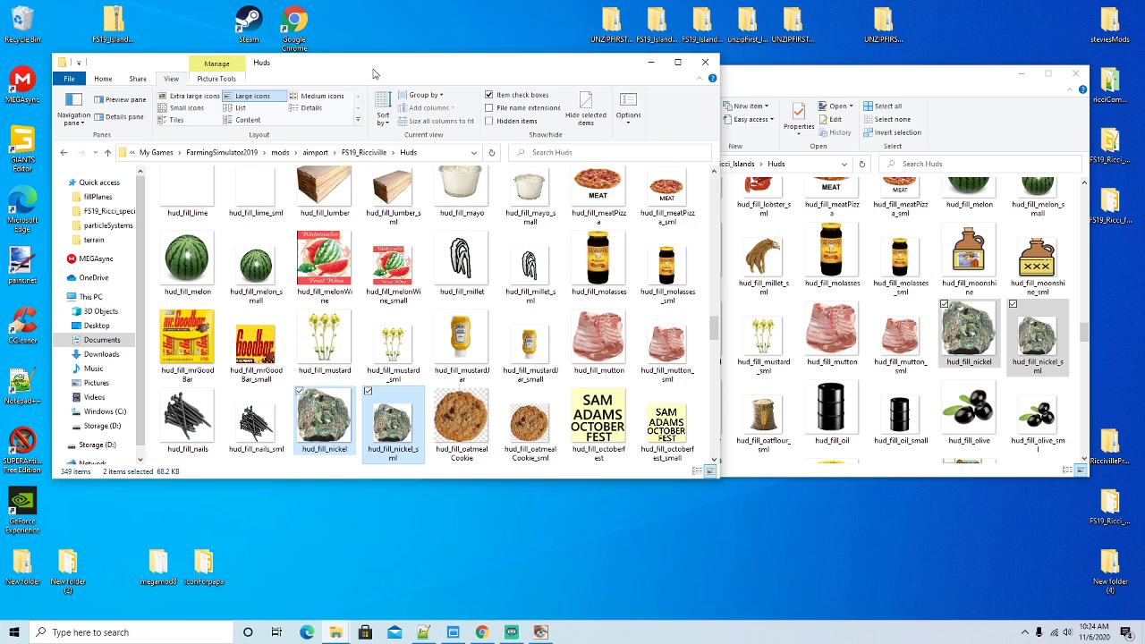
pyautogui.click(358, 153)
pyautogui.scroll(-3, 263, 302)
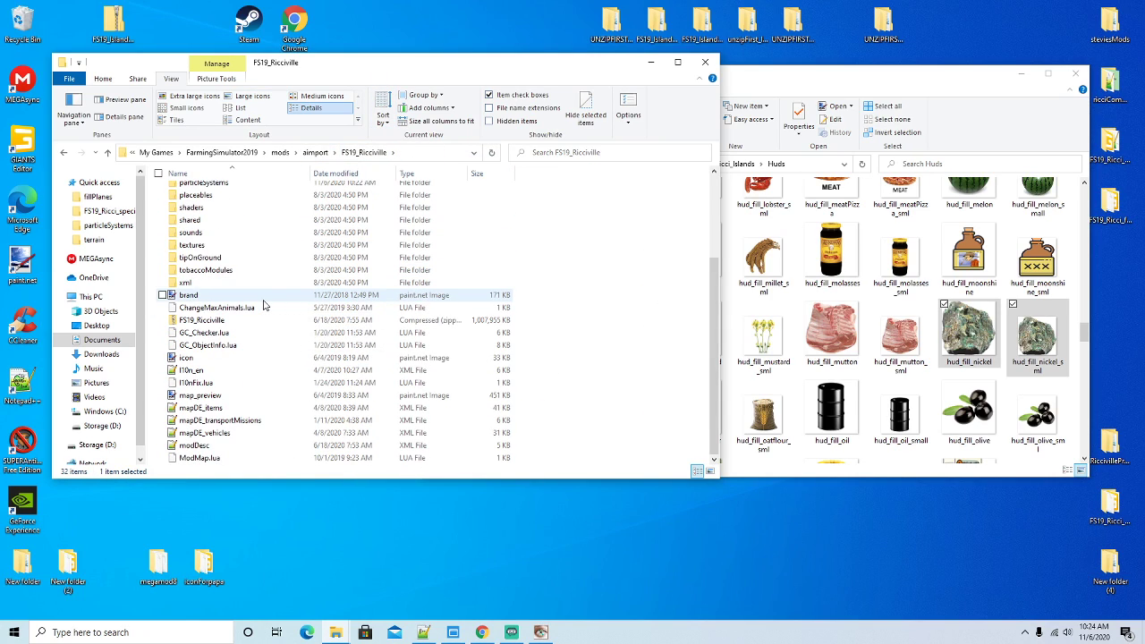
pyautogui.scroll(3, 263, 306)
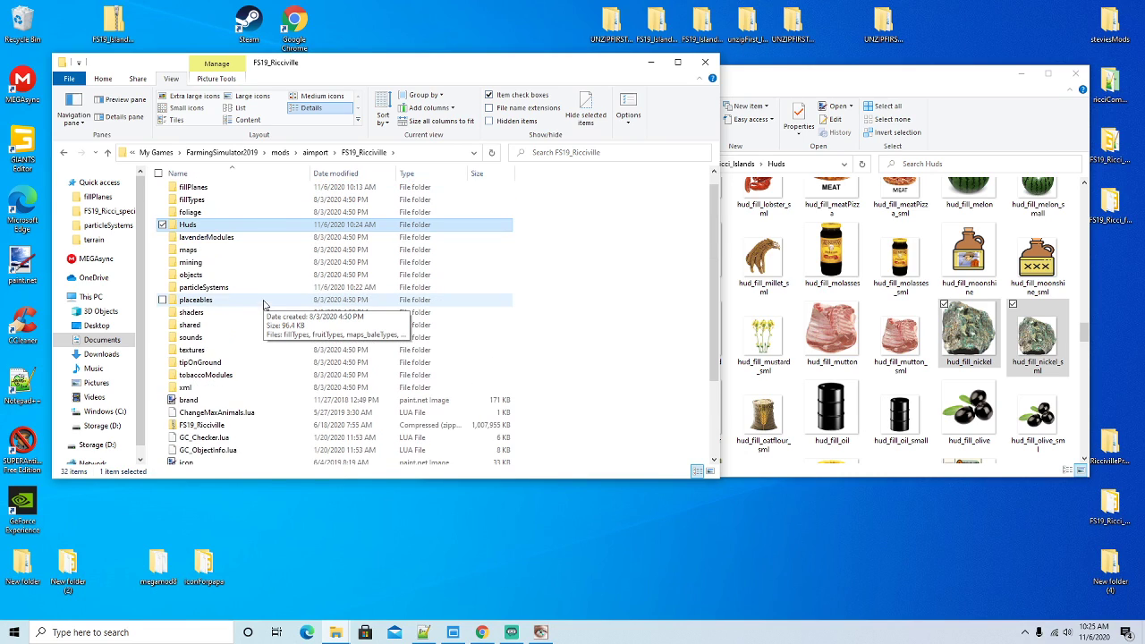
pyautogui.doubleClick(190, 265)
pyautogui.scroll(-5, 268, 313)
pyautogui.scroll(-1, 271, 312)
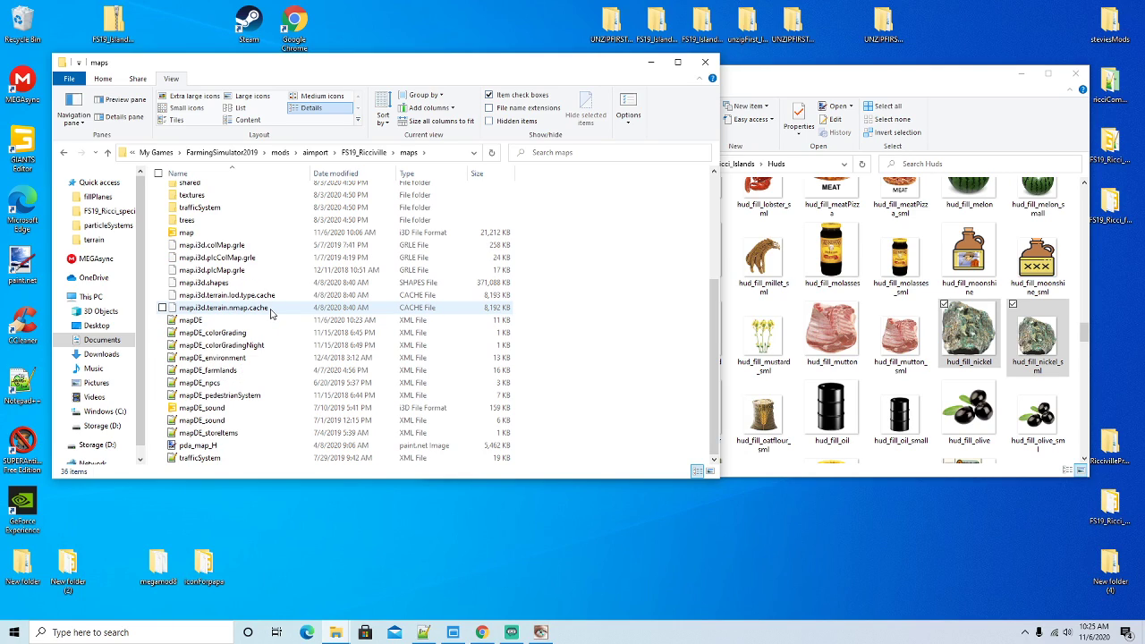
pyautogui.scroll(5, 271, 309)
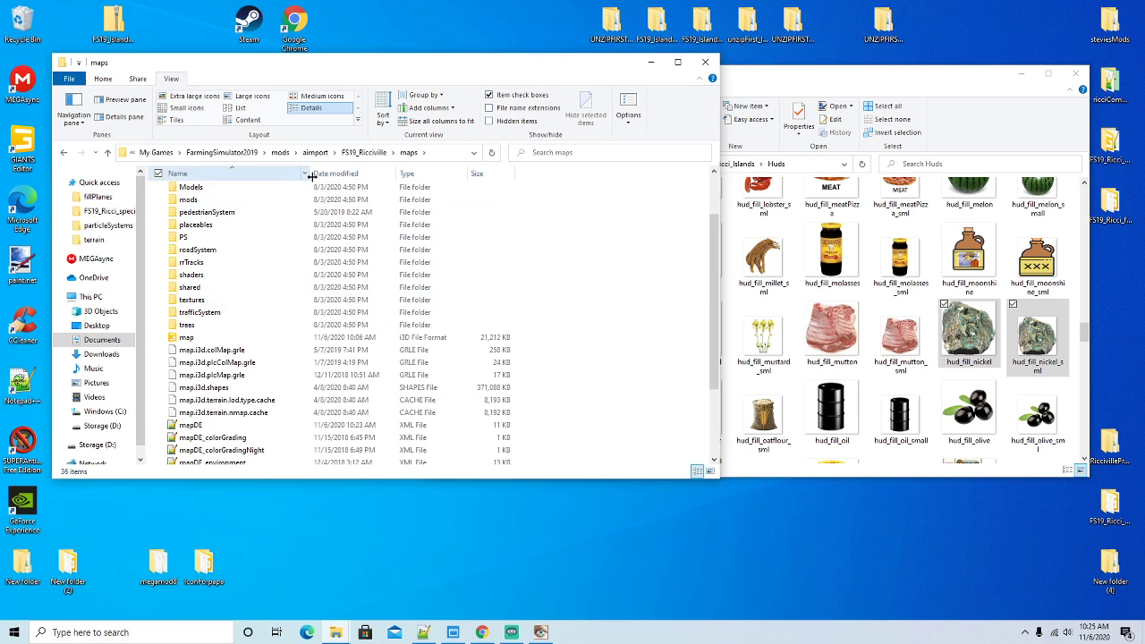
# Open the fillTypes file from the xml folder of FS19_Ricciville in Notepad++
pyautogui.click(363, 152)
pyautogui.doubleClick(188, 405)
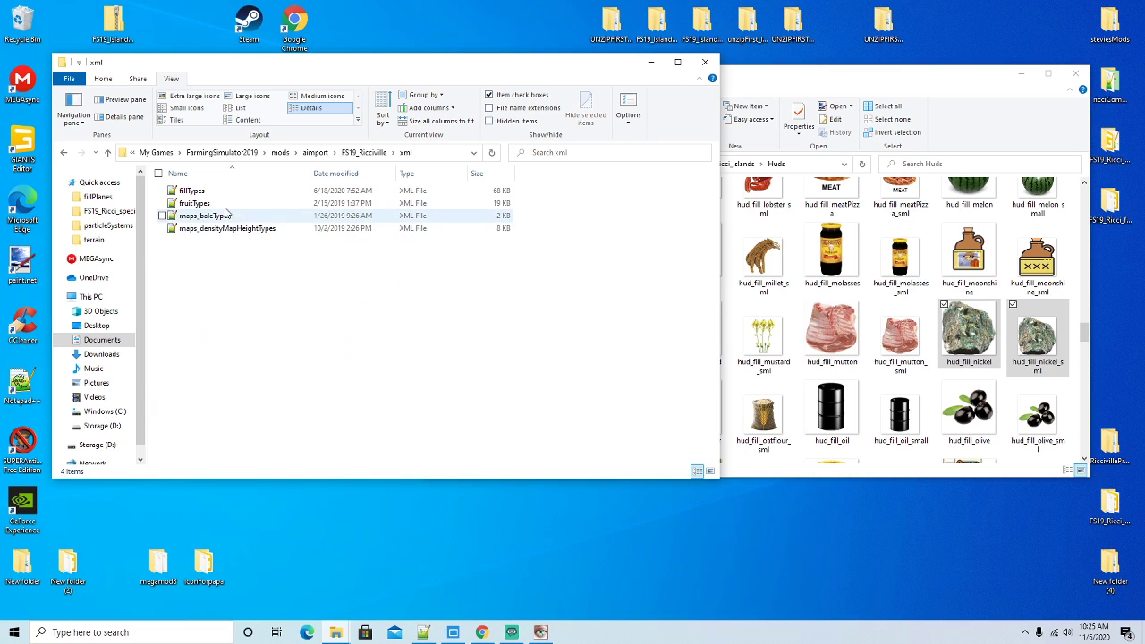
pyautogui.doubleClick(199, 191)
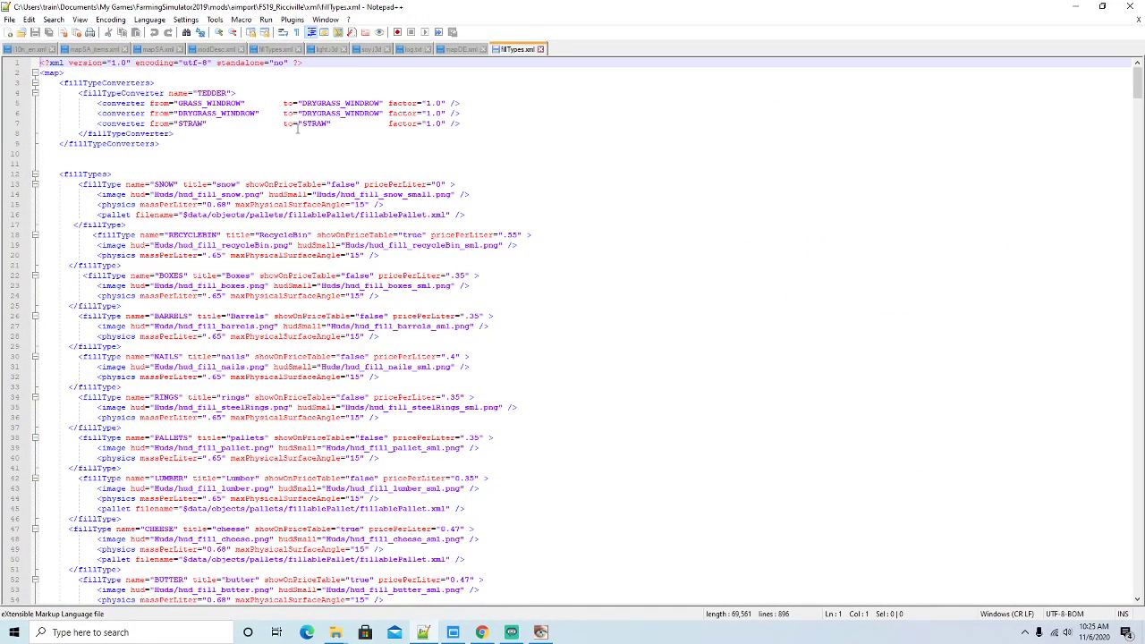
# Search the FS19_Ricci_Islands fillTypes.xml for "copper" until reaching the copper fill type definitions
pyautogui.click(268, 49)
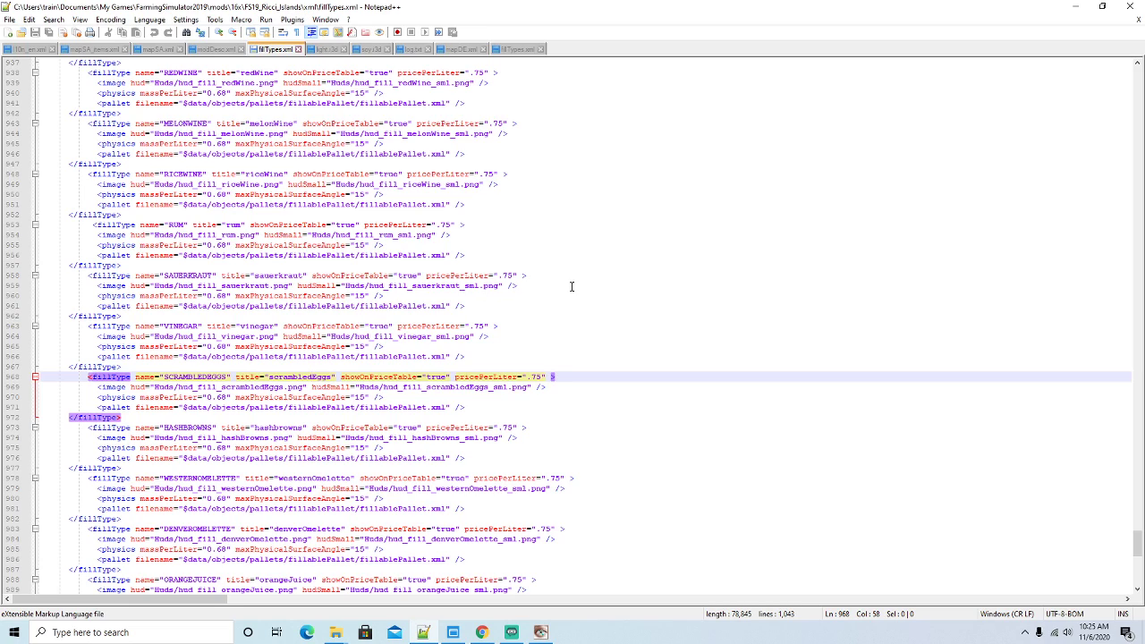
pyautogui.hotkey('ctrl', 'f')
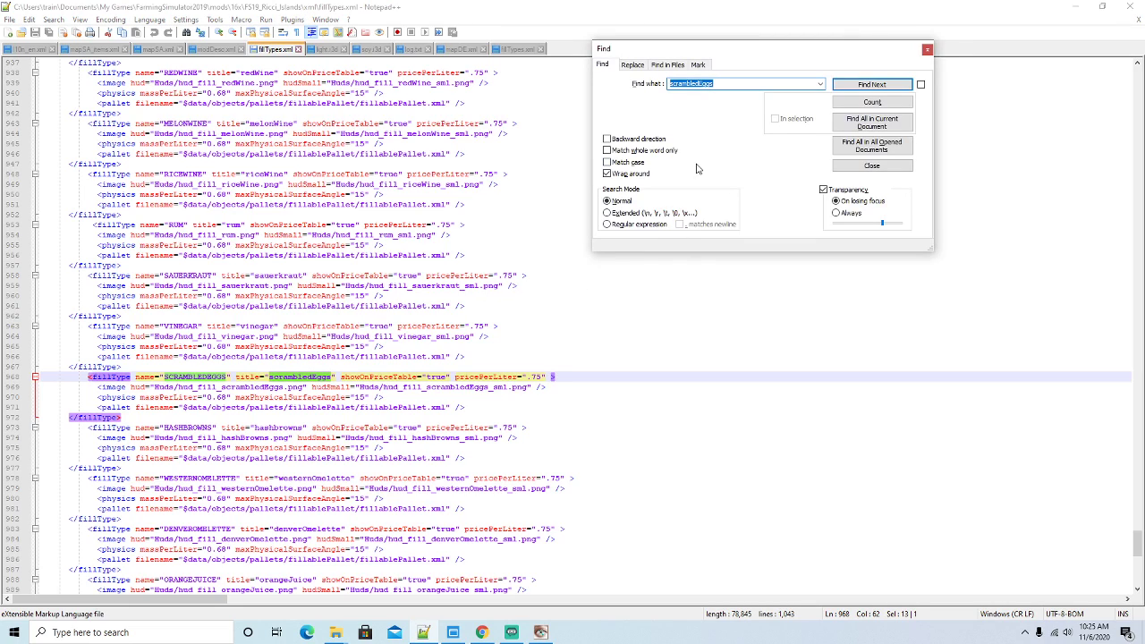
pyautogui.write('c')
pyautogui.click(891, 85)
pyautogui.click(871, 85)
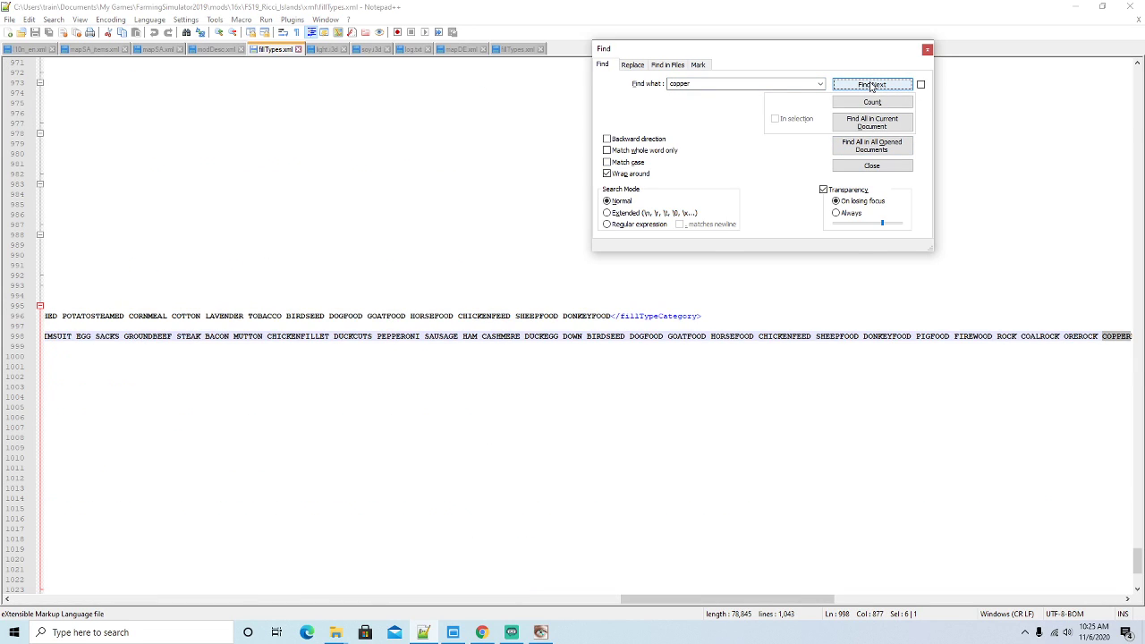
pyautogui.click(871, 85)
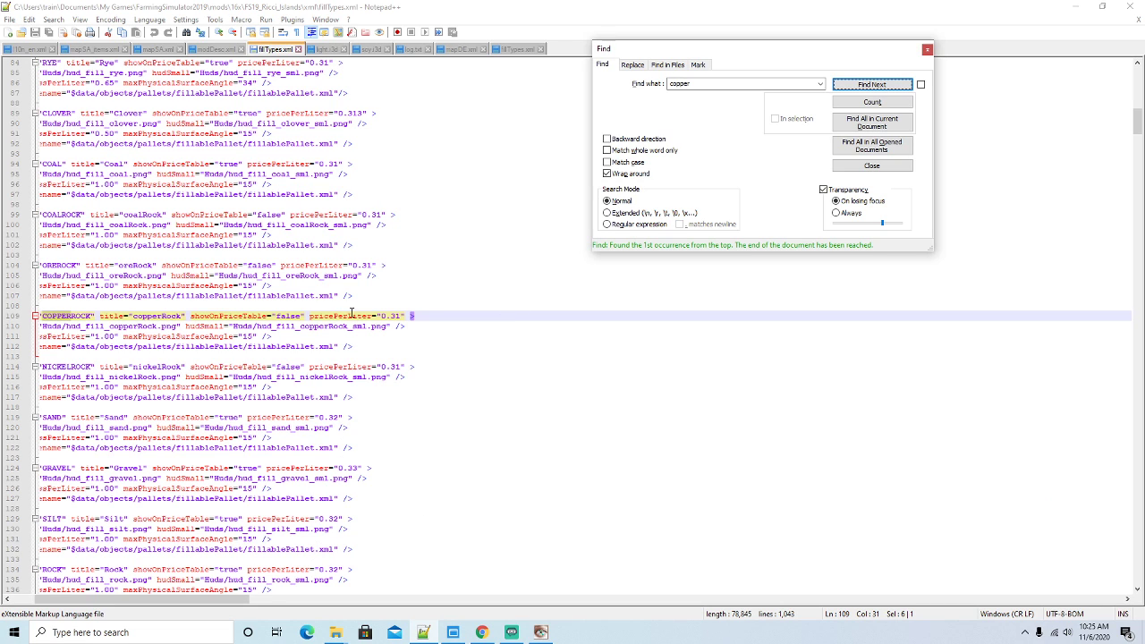
# Step through the next "copper" matches around the COPPERROCK entry in the FS19_Ricci_Islands fillTypes.xml and close the search
pyautogui.scroll(3, 145, 296)
pyautogui.scroll(-4, 179, 282)
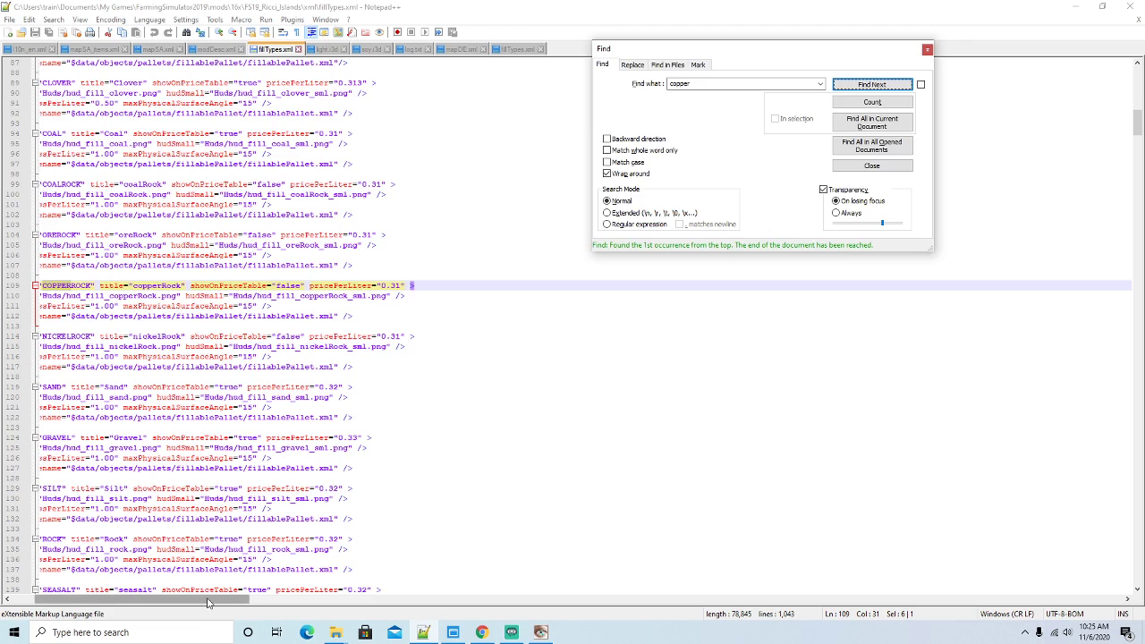
pyautogui.moveTo(144, 598); pyautogui.dragTo(125, 598)
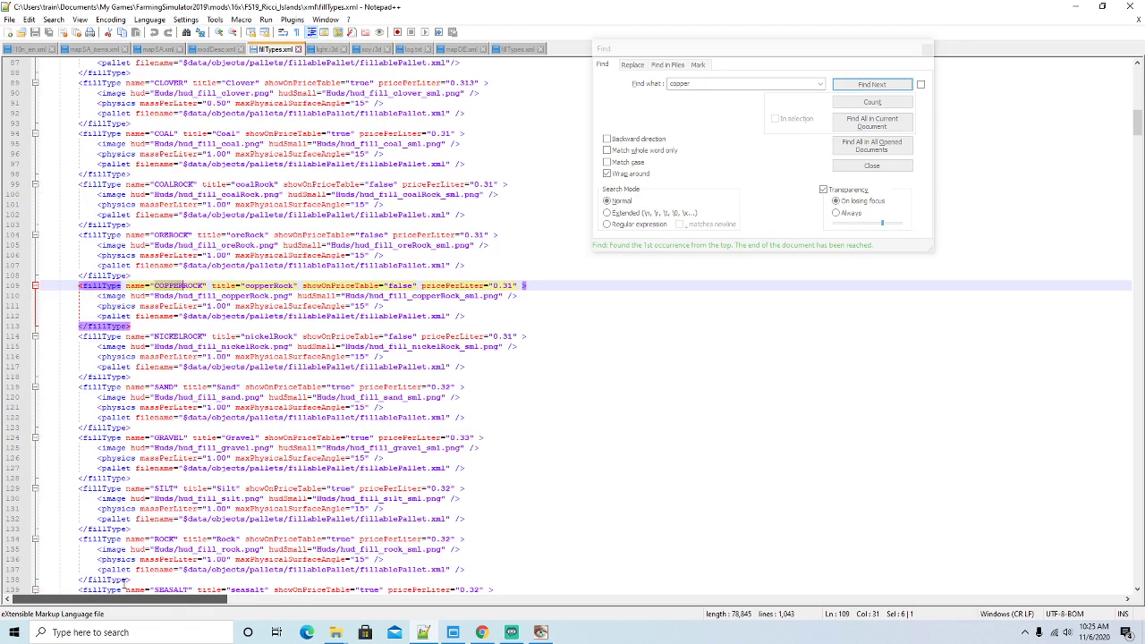
pyautogui.click(799, 53)
pyautogui.click(848, 86)
pyautogui.click(848, 86)
pyautogui.click(848, 86)
pyautogui.click(928, 49)
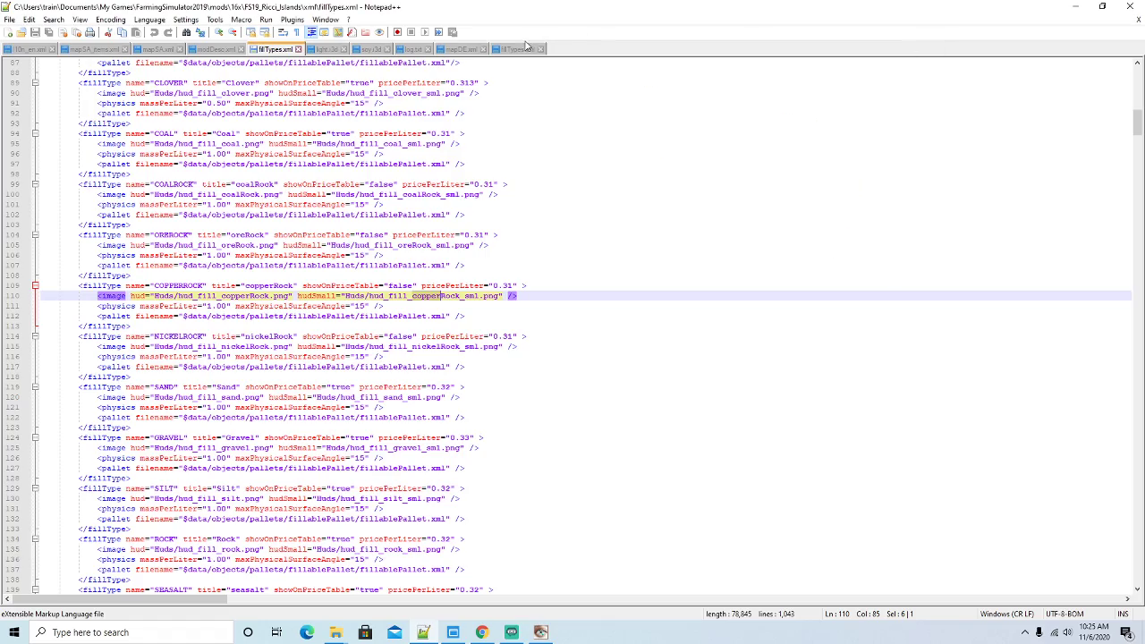
# Search the FS19_Ricciville fillTypes.xml for "coal" to locate the COAL fill type definition
pyautogui.click(526, 47)
pyautogui.scroll(-7, 443, 185)
pyautogui.scroll(-11, 443, 185)
pyautogui.scroll(-12, 442, 185)
pyautogui.scroll(-9, 443, 185)
pyautogui.scroll(-10, 447, 185)
pyautogui.scroll(-8, 450, 186)
pyautogui.scroll(-11, 449, 185)
pyautogui.scroll(-5, 453, 184)
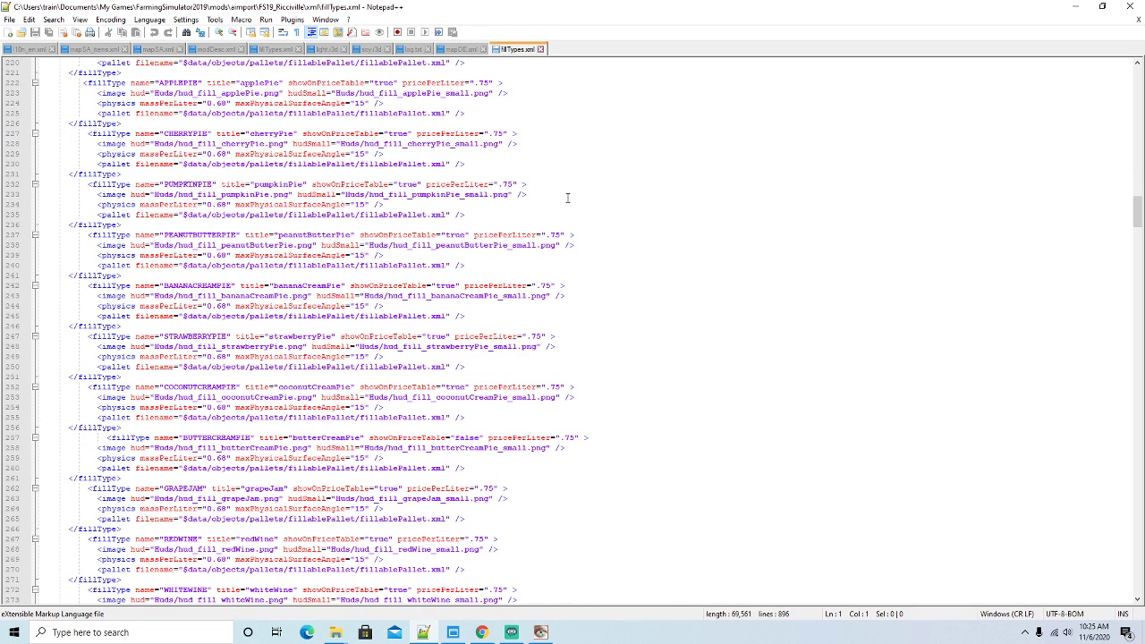
pyautogui.hotkey('ctrl', 'f')
pyautogui.write('c')
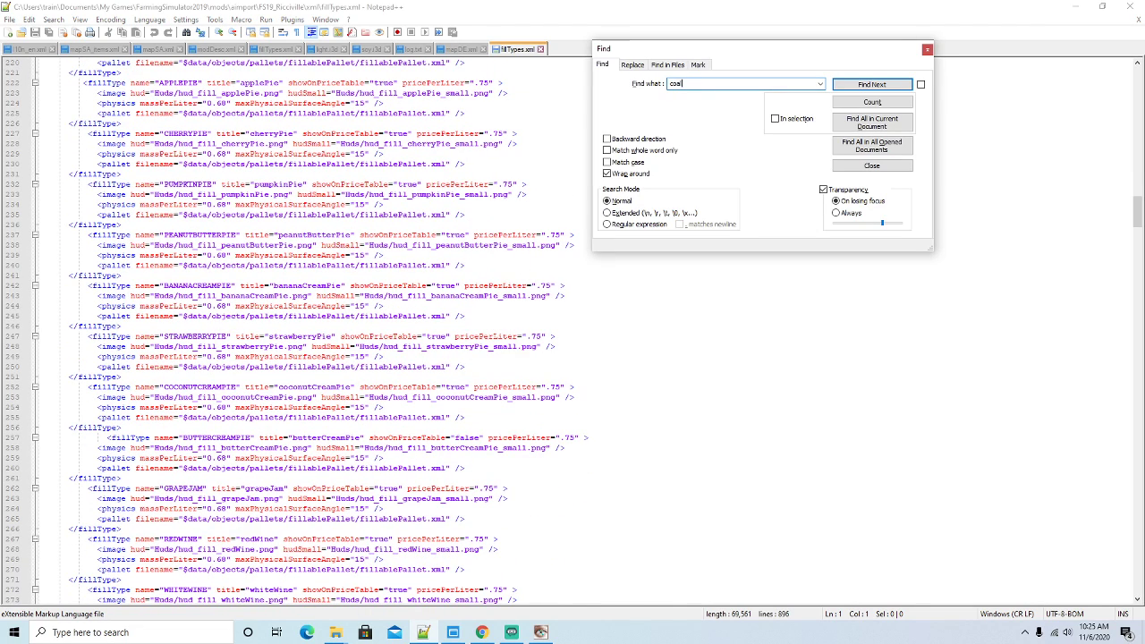
pyautogui.write('oal')
pyautogui.click(841, 87)
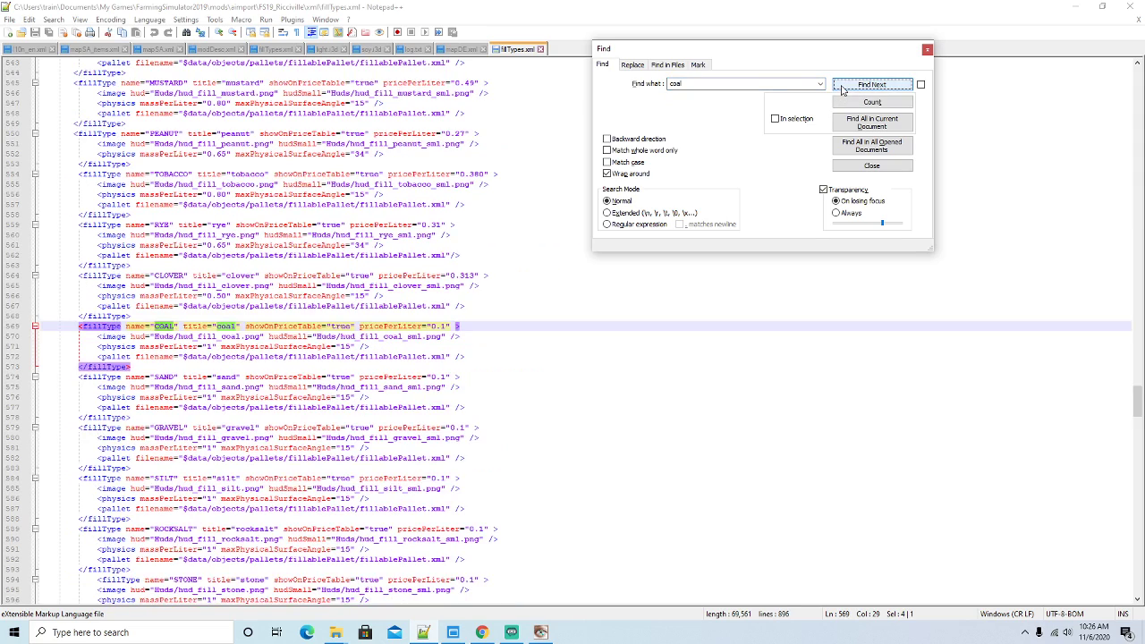
# Duplicate the complete COAL fillType block directly below the original in the FS19_Ricciville fillTypes.xml
pyautogui.click(464, 356)
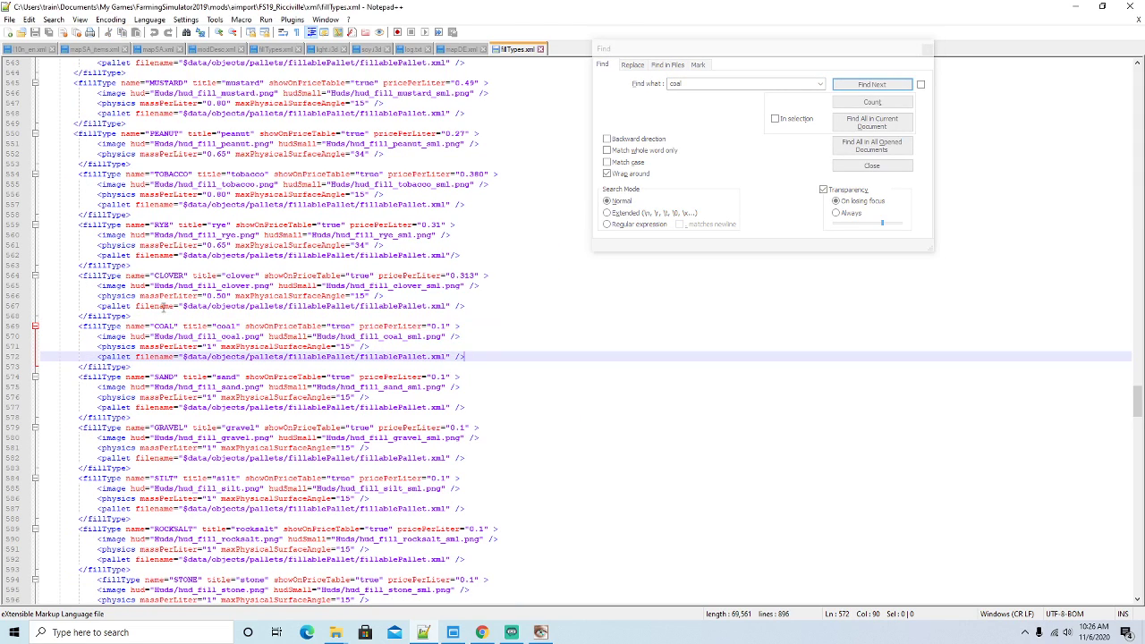
pyautogui.click(105, 325)
pyautogui.click(133, 367)
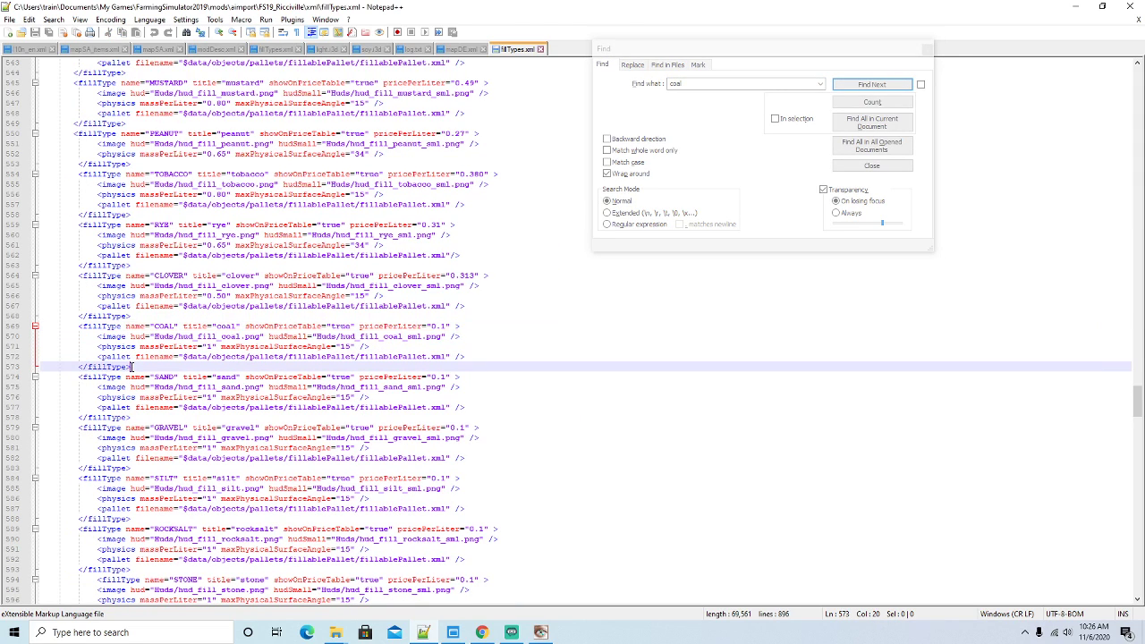
pyautogui.press('Return')
pyautogui.moveTo(132, 367); pyautogui.dragTo(45, 328)
pyautogui.hotkey('ctrl', 'c')
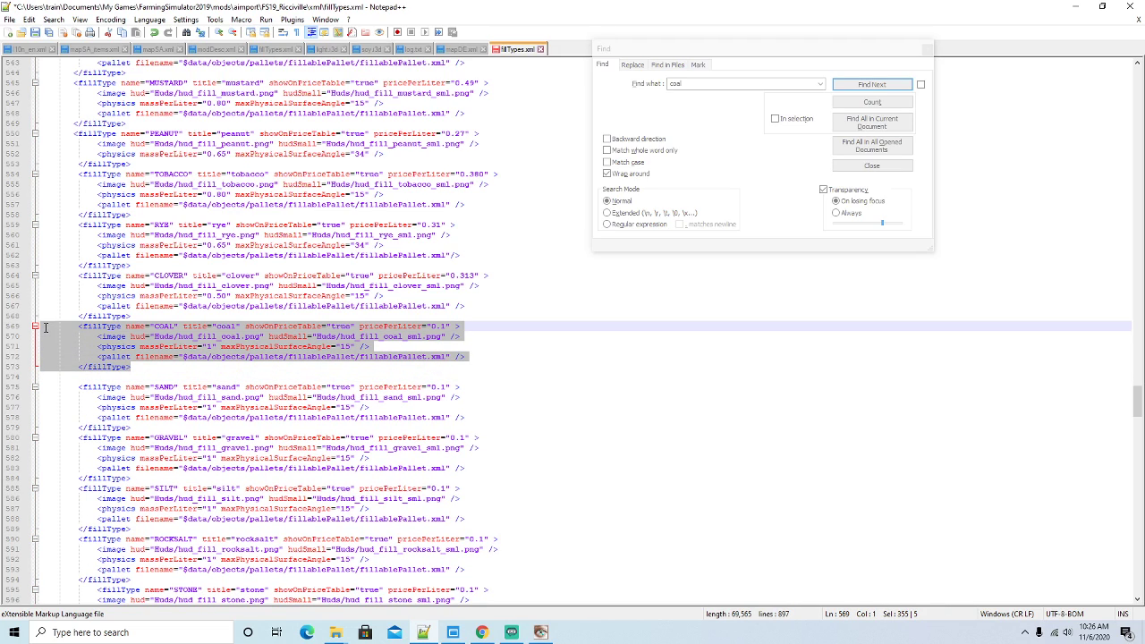
pyautogui.click(70, 371)
pyautogui.hotkey('ctrl', 'v')
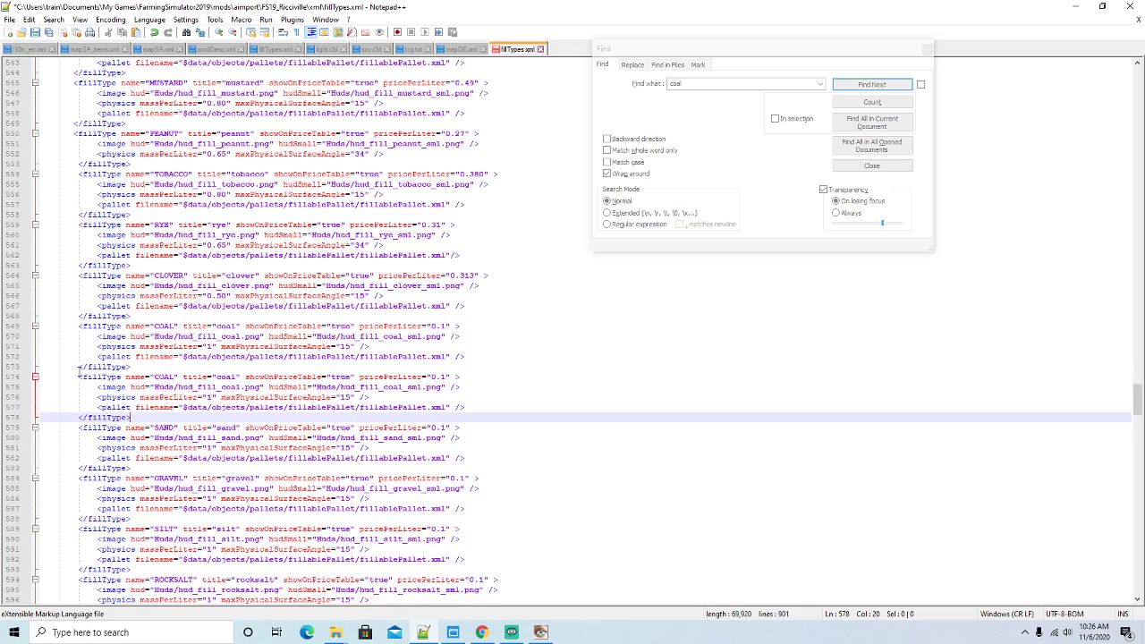
# Change the duplicated block's fill type name to COPPER and its title to copper
pyautogui.click(175, 377)
pyautogui.press('BackSpace')
pyautogui.press('BackSpace')
pyautogui.write('PPER')
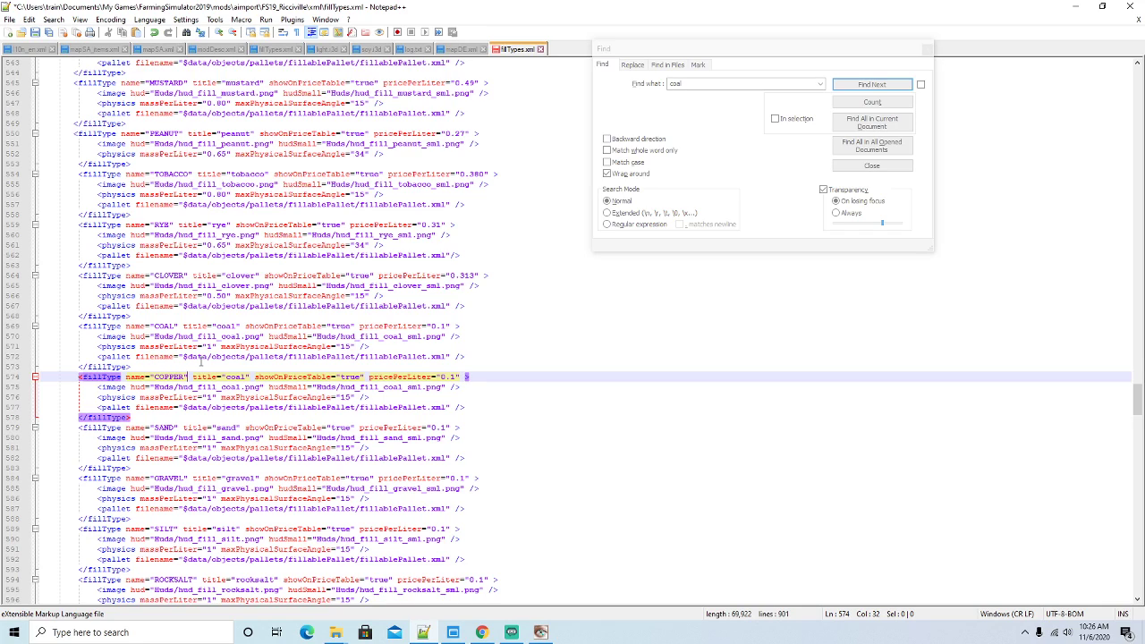
pyautogui.press('BackSpace')
pyautogui.press('BackSpace')
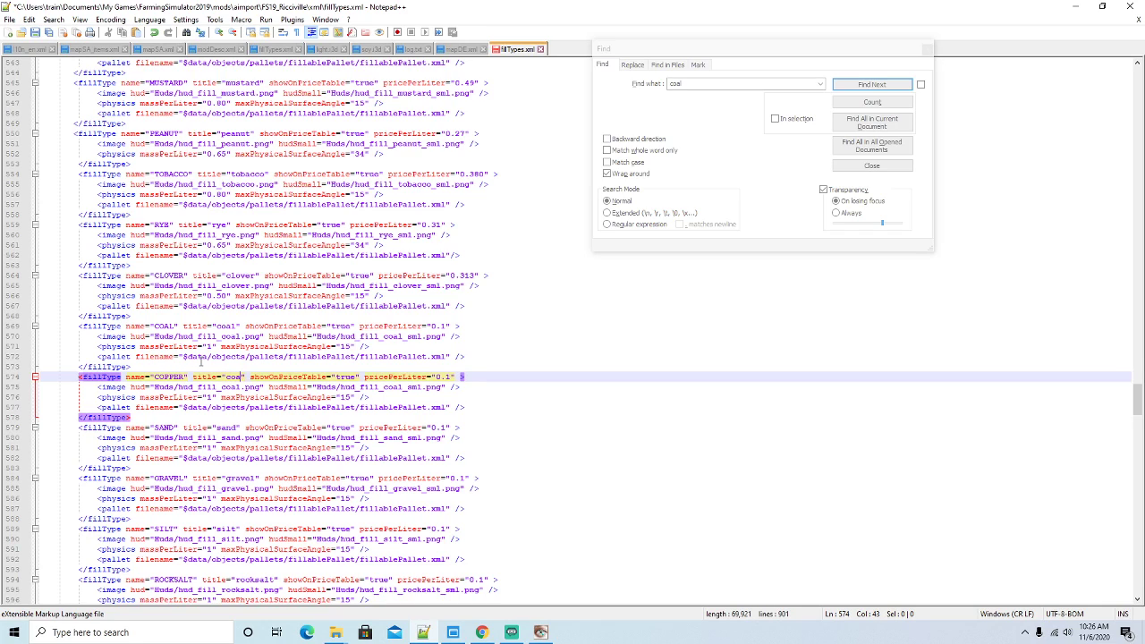
pyautogui.write('pper')
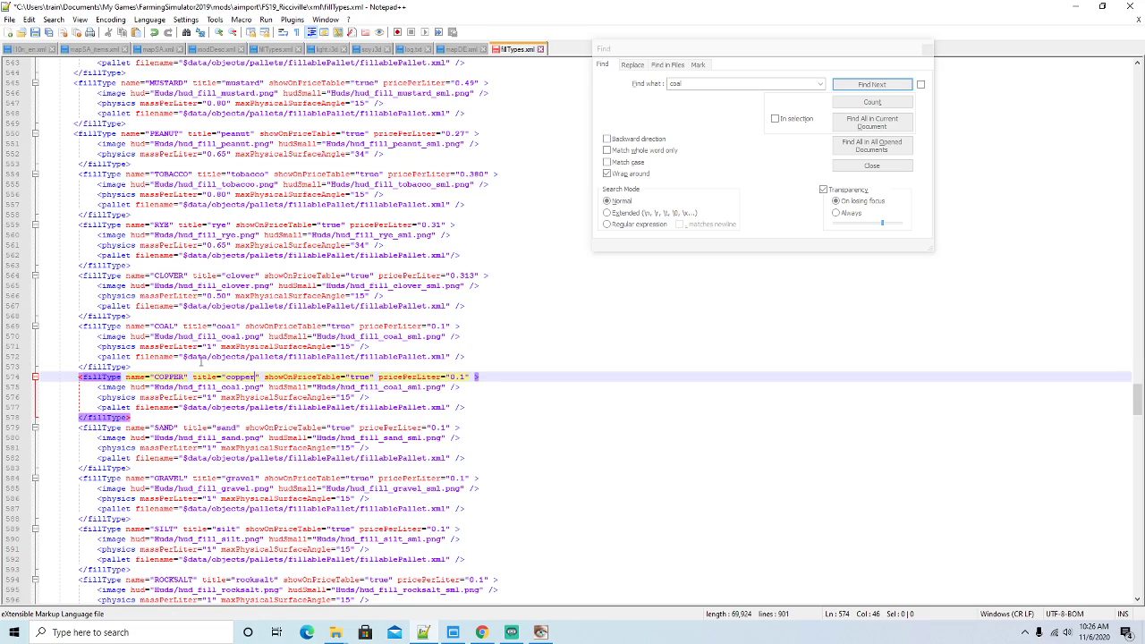
# Set the COPPER entry's hud image to hud_fill_copper.png and its small hud image to hud_fill_copper_sml.png
pyautogui.click(240, 387)
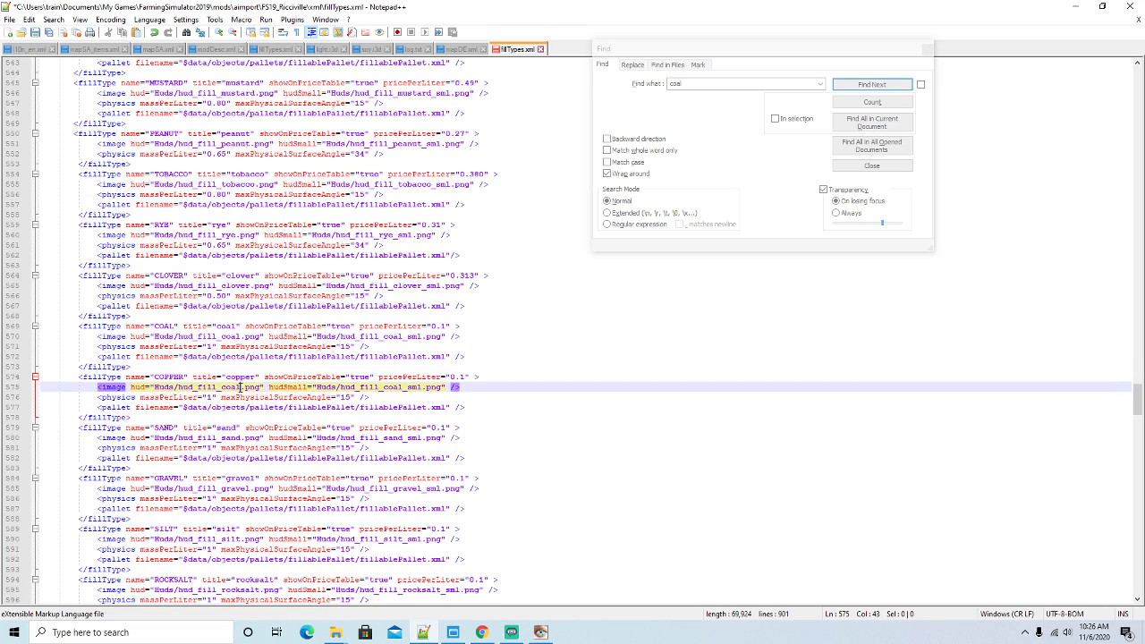
pyautogui.press('BackSpace')
pyautogui.press('BackSpace')
pyautogui.write('pper')
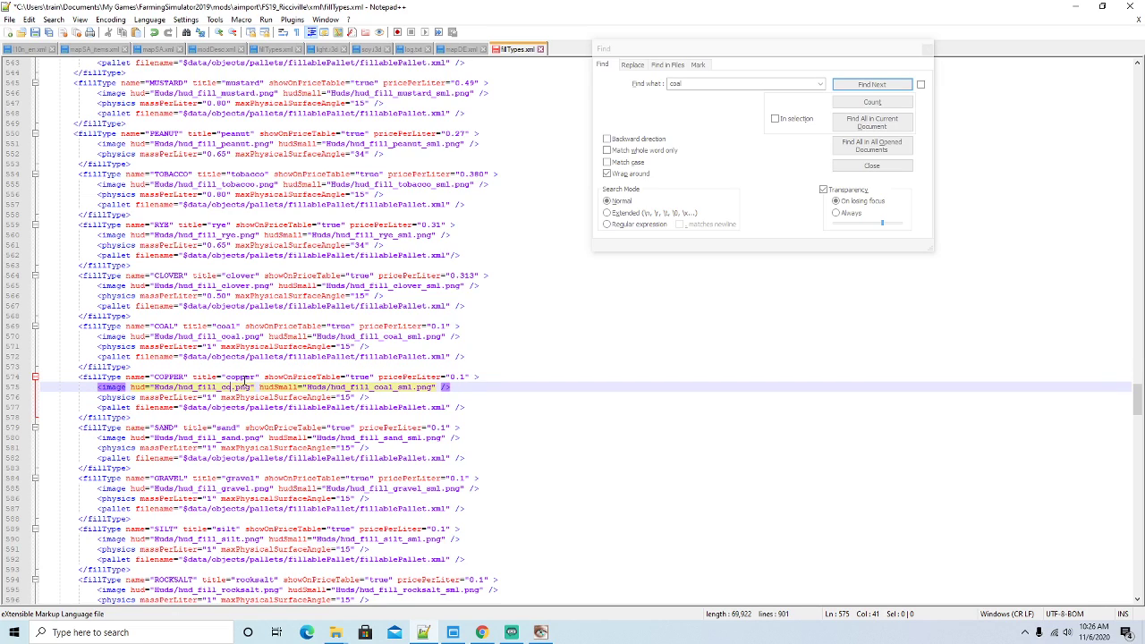
pyautogui.write('r')
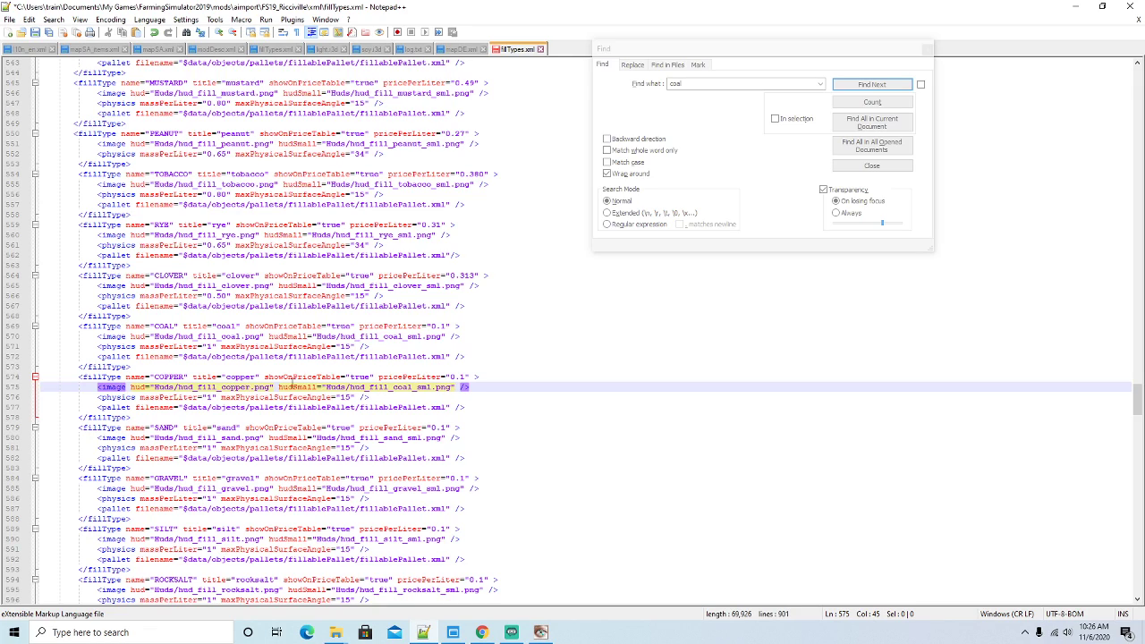
pyautogui.press('BackSpace')
pyautogui.write('pper')
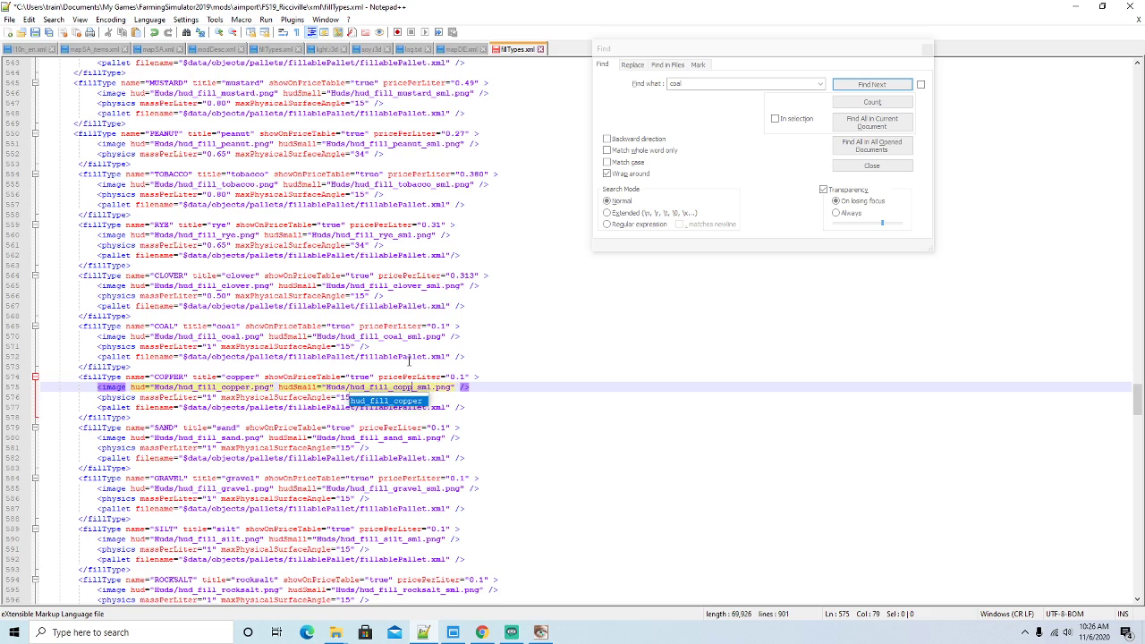
pyautogui.press('Right')
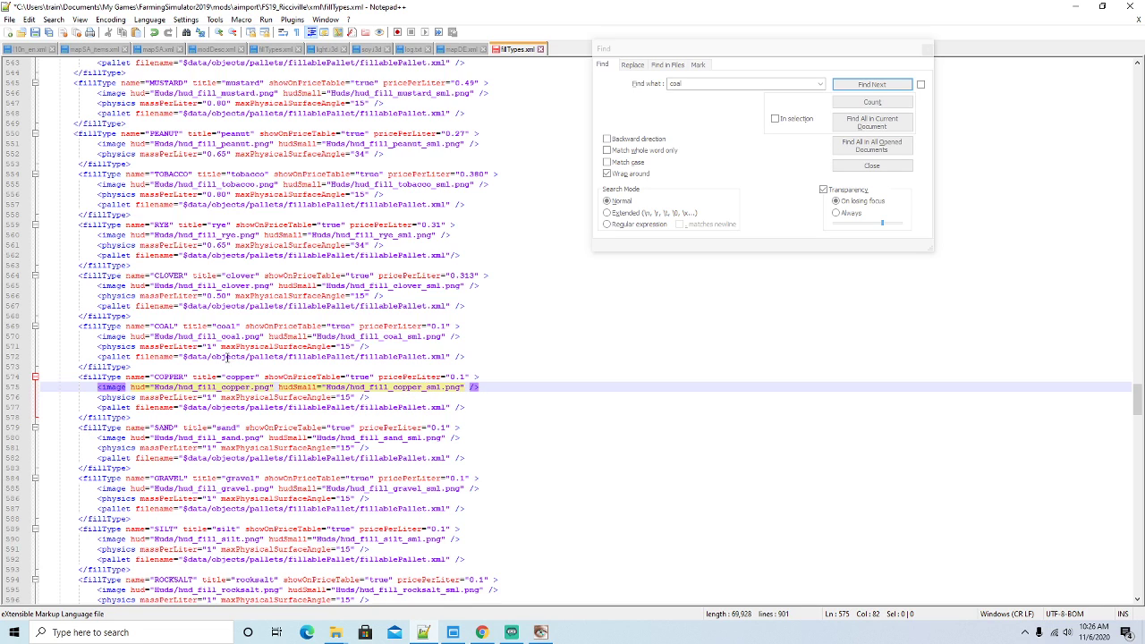
# Insert another copy of the COAL fillType block on a new line below the COPPER block
pyautogui.scroll(-2, 234, 357)
pyautogui.click(108, 315)
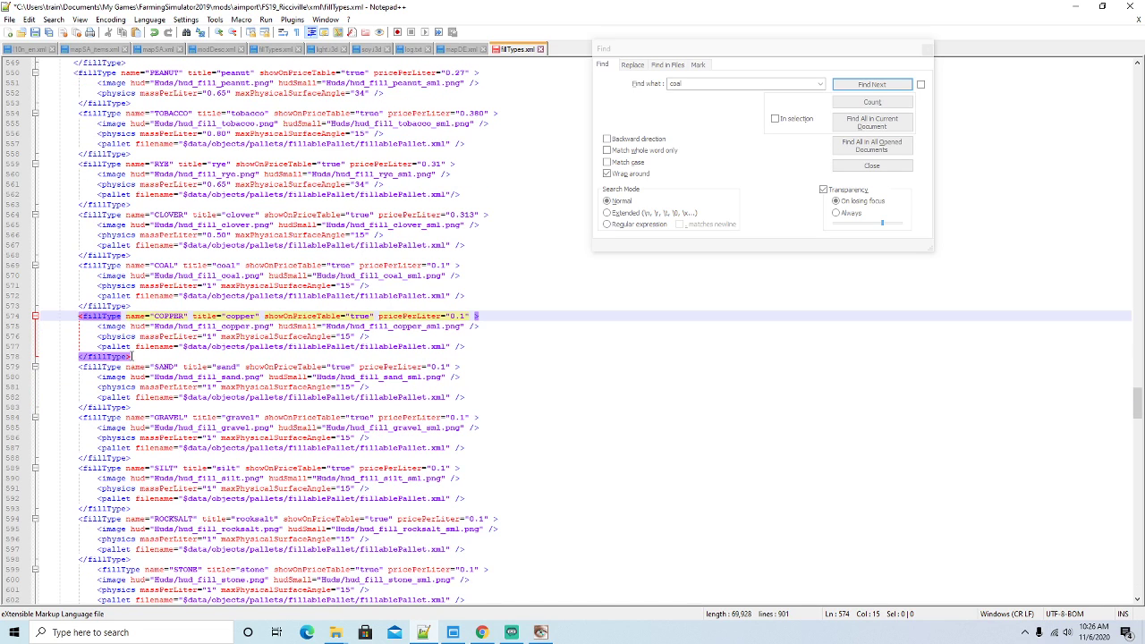
pyautogui.click(154, 356)
pyautogui.press('Return')
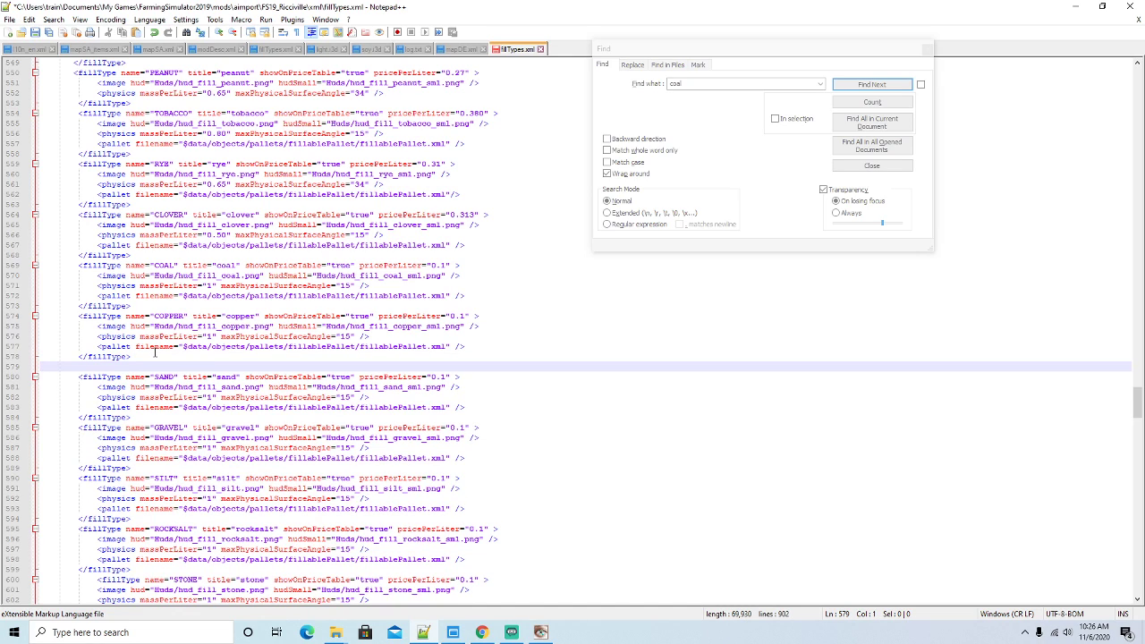
pyautogui.hotkey('ctrl', 'v')
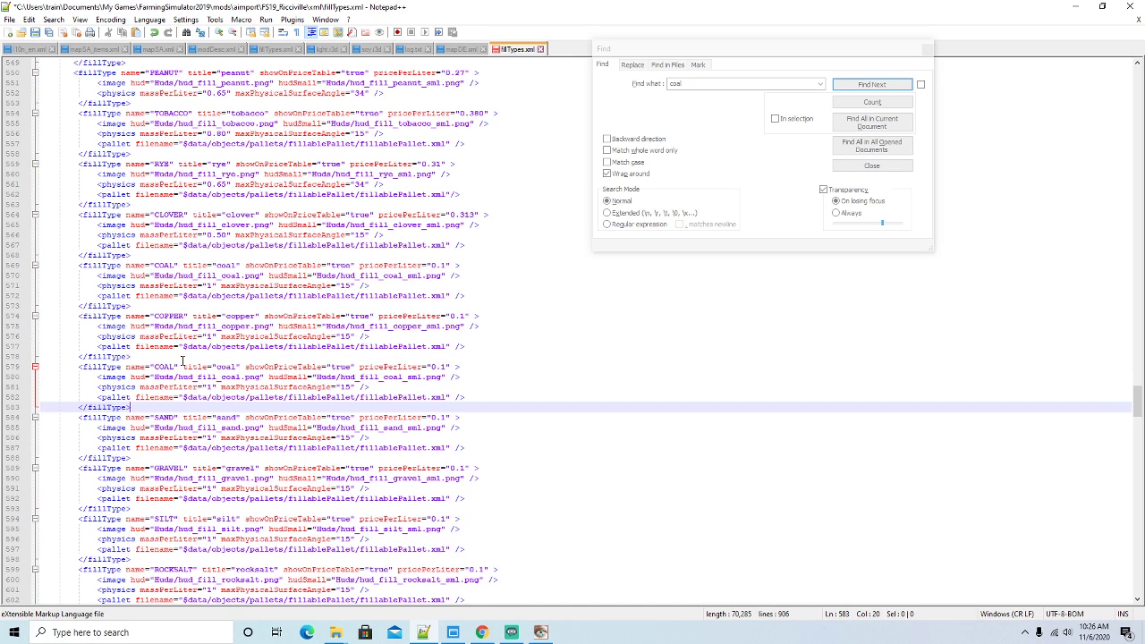
# Change the newly pasted block's fill type name to NICKEL and its title to nickel
pyautogui.click(175, 367)
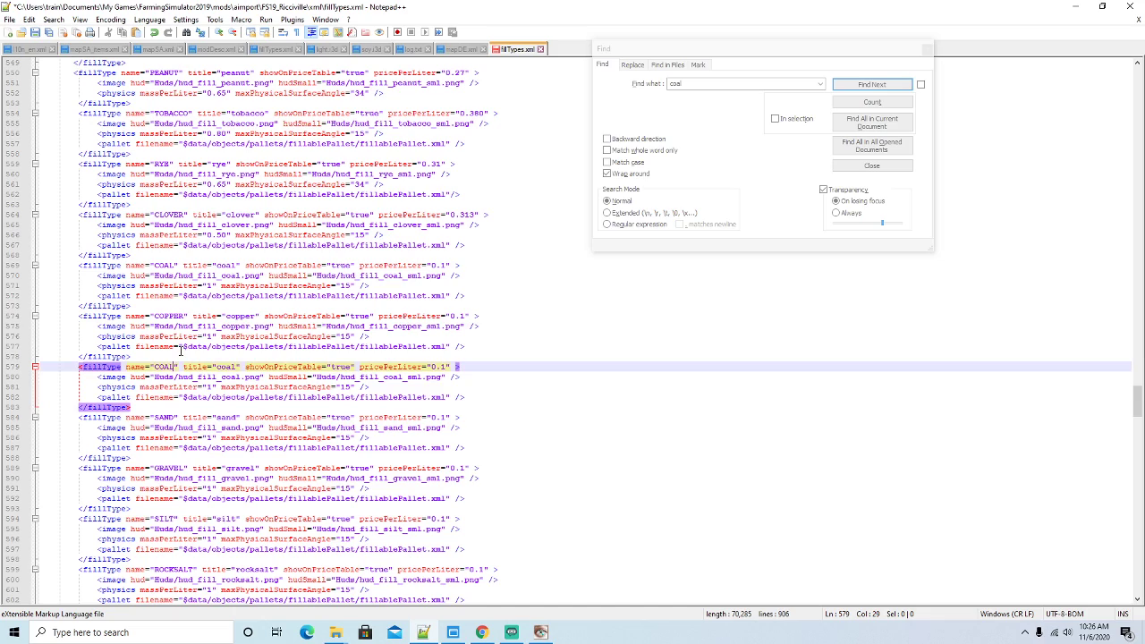
pyautogui.press('BackSpace')
pyautogui.press('BackSpace')
pyautogui.press('BackSpace')
pyautogui.press('BackSpace')
pyautogui.write('NI')
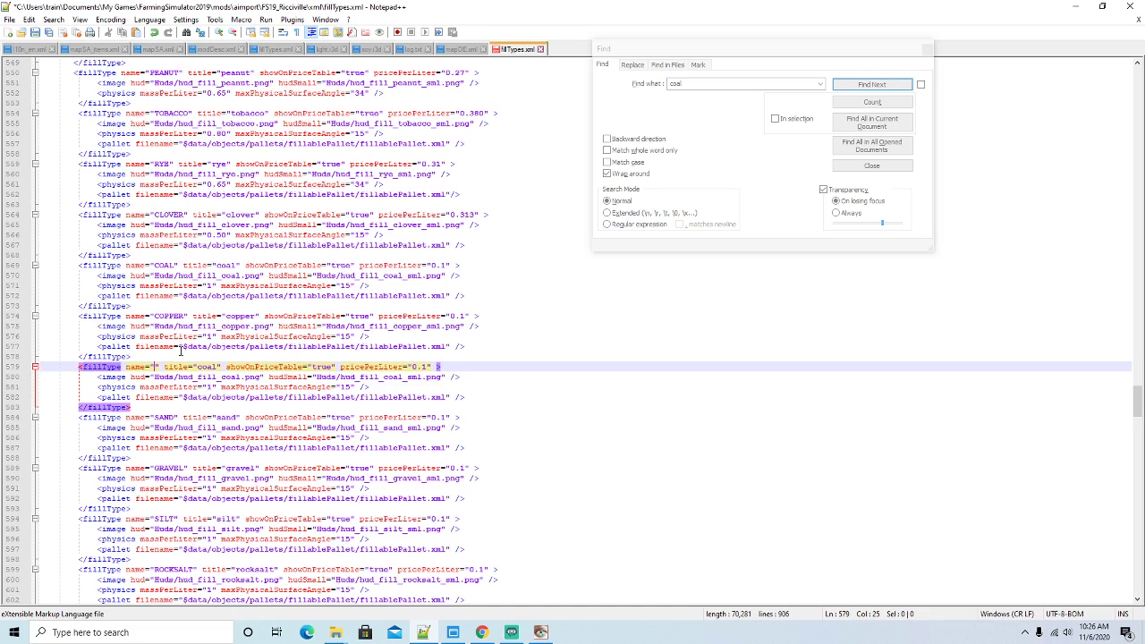
pyautogui.write('CKEL')
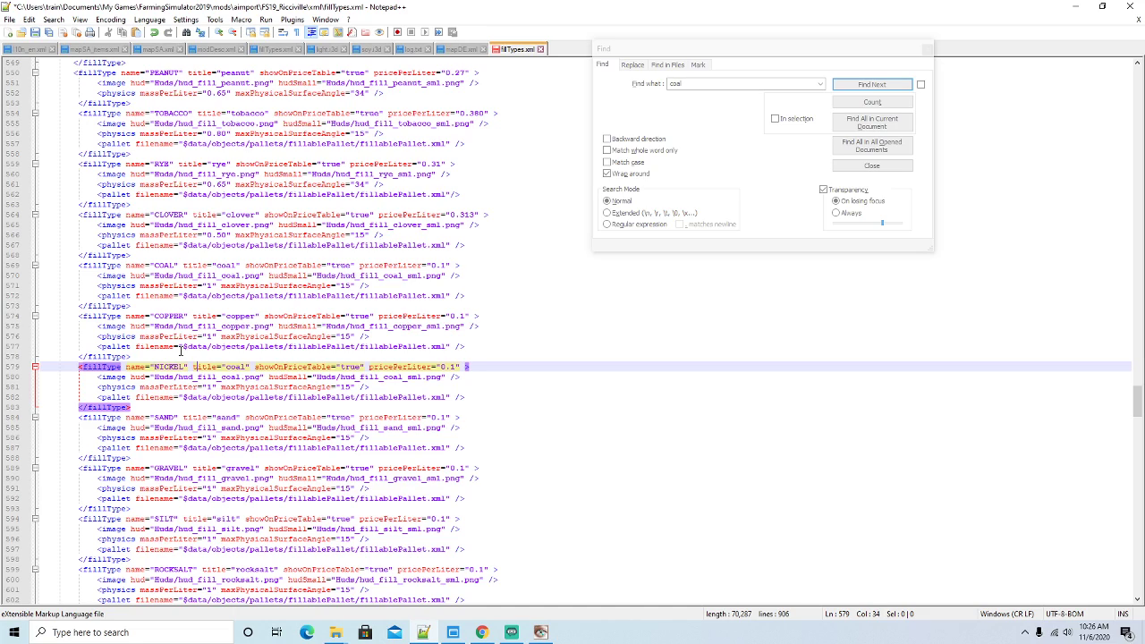
pyautogui.press('BackSpace')
pyautogui.press('BackSpace')
pyautogui.press('BackSpace')
pyautogui.press('BackSpace')
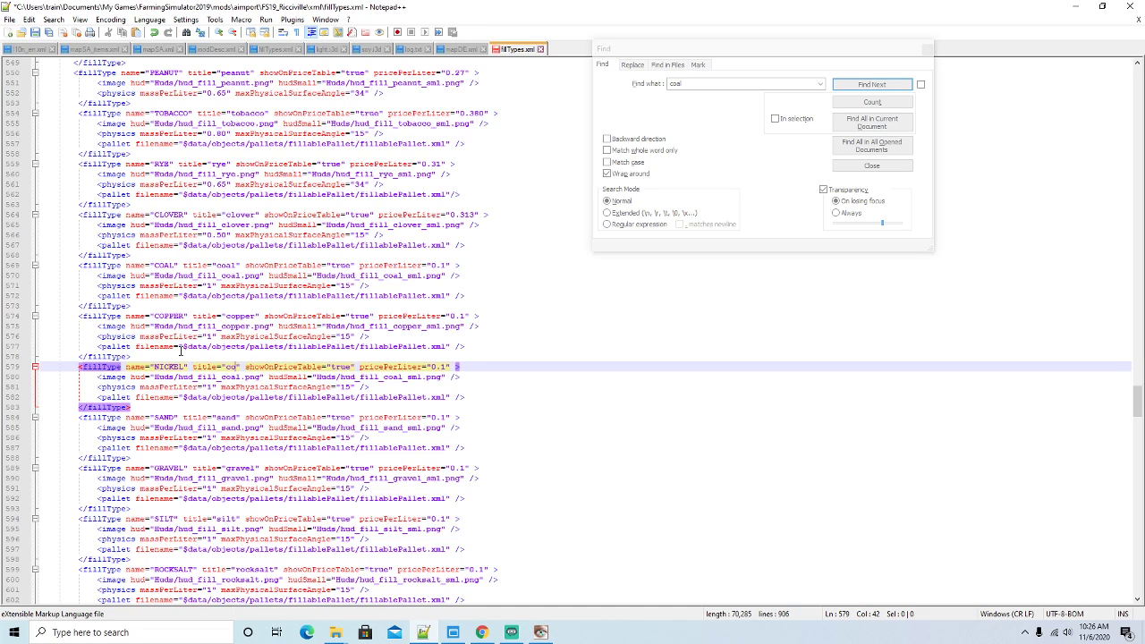
pyautogui.write('nickel')
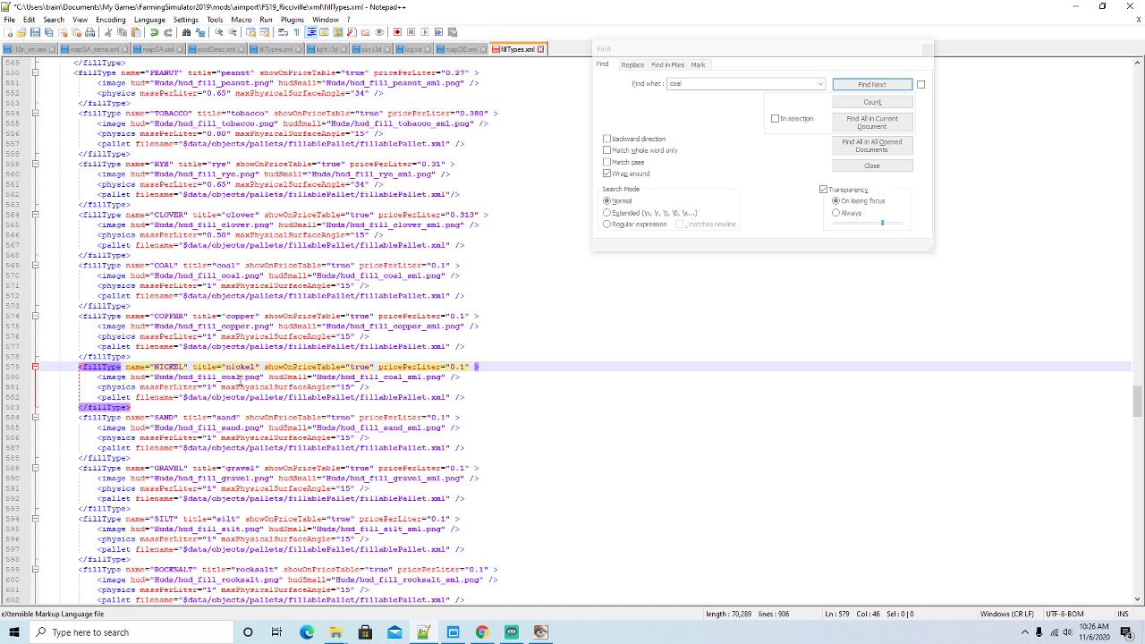
# Set the NICKEL entry's hud images to hud_fill_nickel.png and hud_fill_nickel_sml.png, and save the file
pyautogui.click(240, 376)
pyautogui.press('BackSpace')
pyautogui.press('BackSpace')
pyautogui.press('BackSpace')
pyautogui.press('BackSpace')
pyautogui.write('nickel')
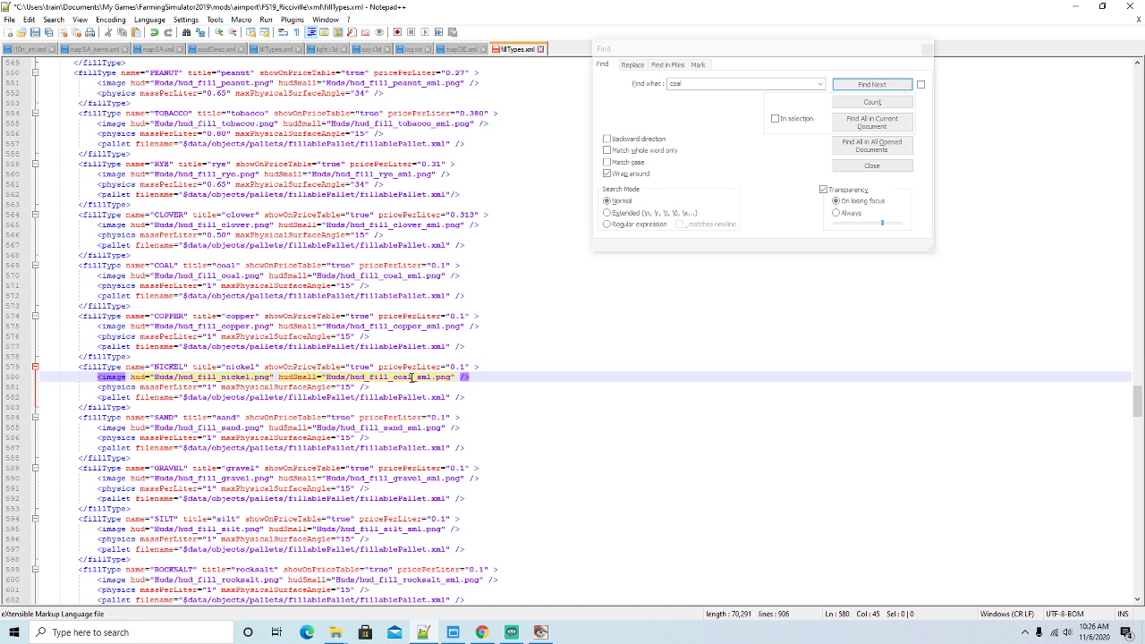
pyautogui.press('BackSpace')
pyautogui.press('BackSpace')
pyautogui.press('BackSpace')
pyautogui.press('BackSpace')
pyautogui.write('nickel')
pyautogui.press('Right')
# Find the next "coal" match in the fill type categories and add COPPER NICKEL before WHEAT in the BULK category
pyautogui.click(772, 51)
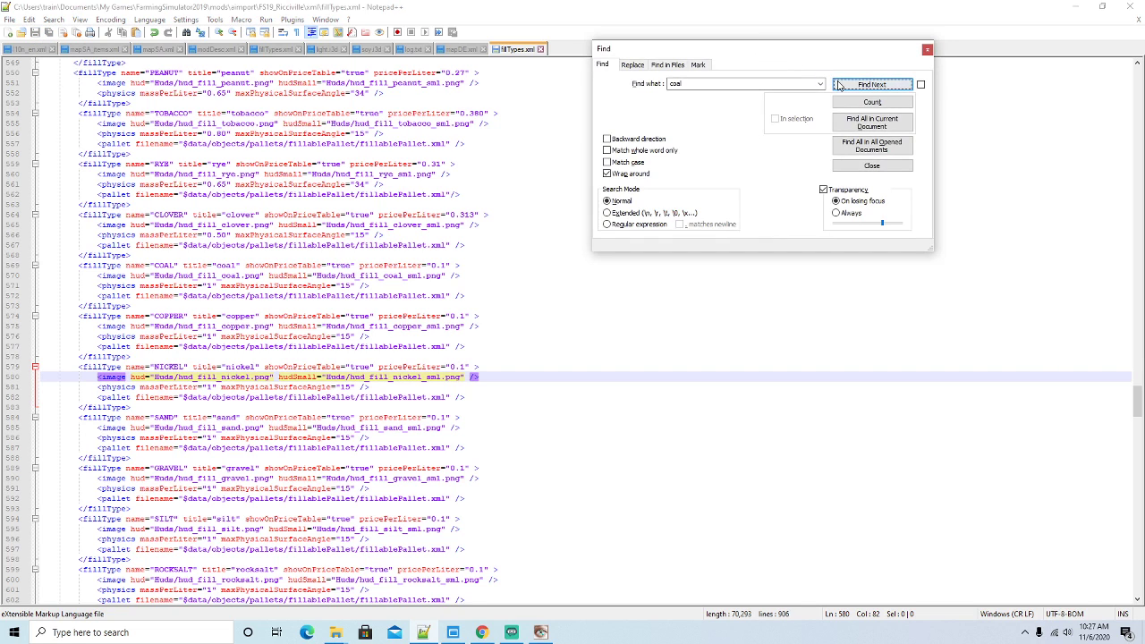
pyautogui.click(872, 84)
pyautogui.moveTo(365, 599); pyautogui.dragTo(214, 583)
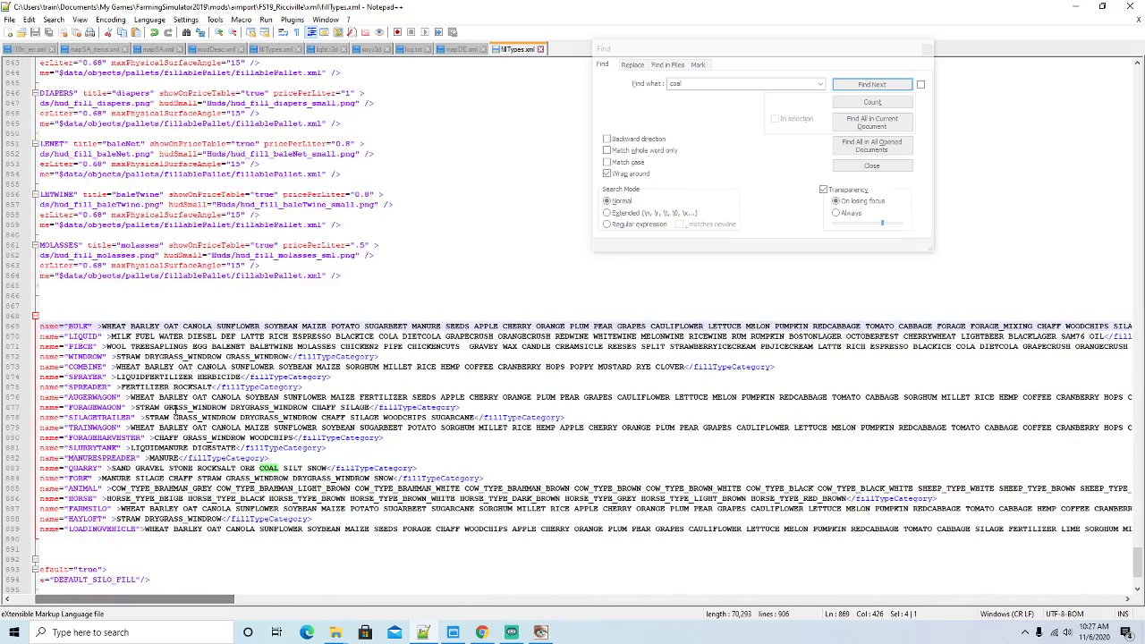
pyautogui.click(101, 327)
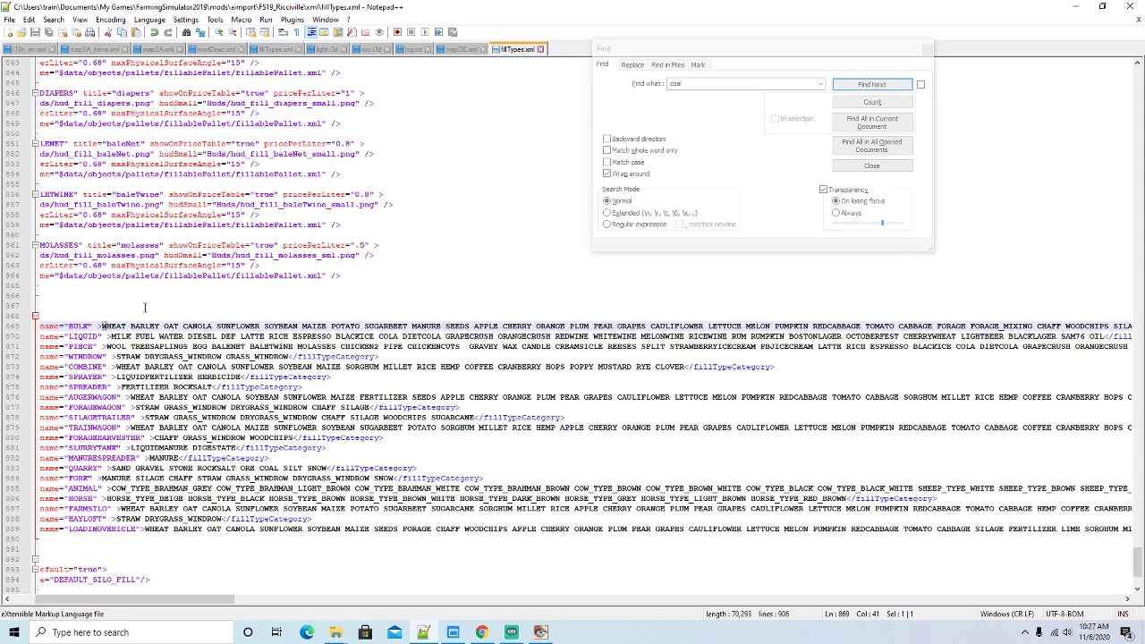
pyautogui.press('Delete')
pyautogui.write('>')
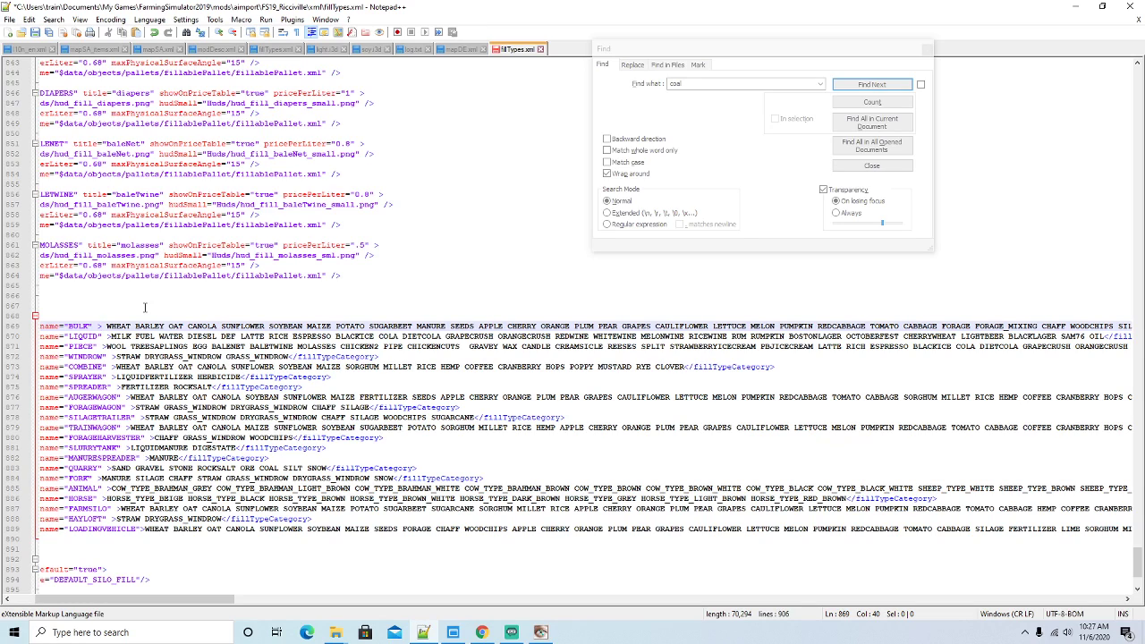
pyautogui.write('COPPER')
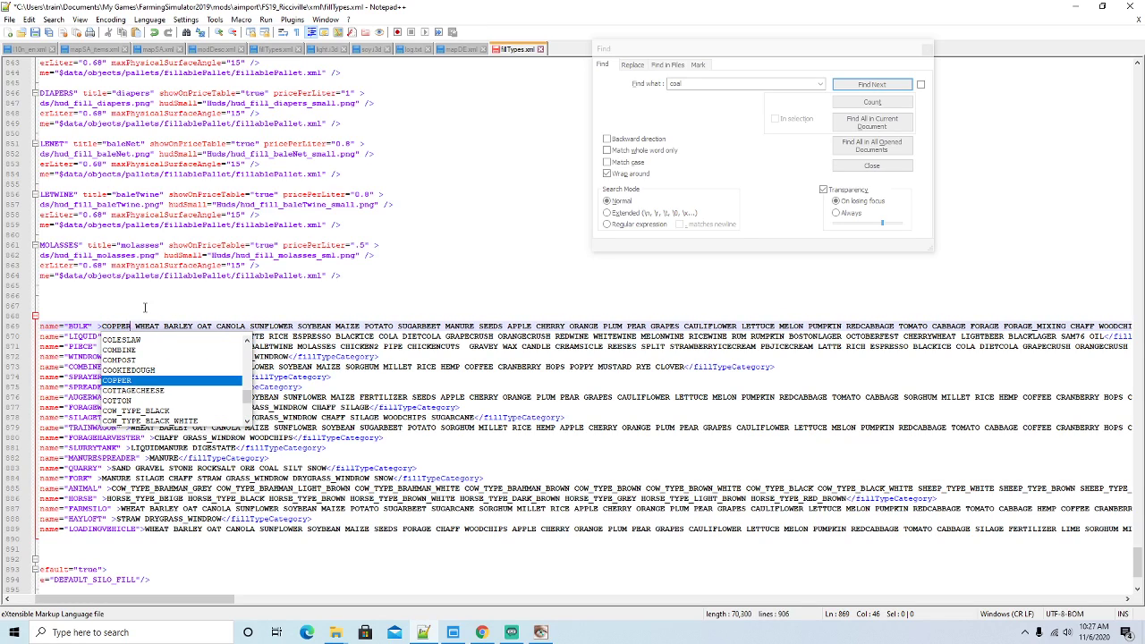
pyautogui.write(' NICKE')
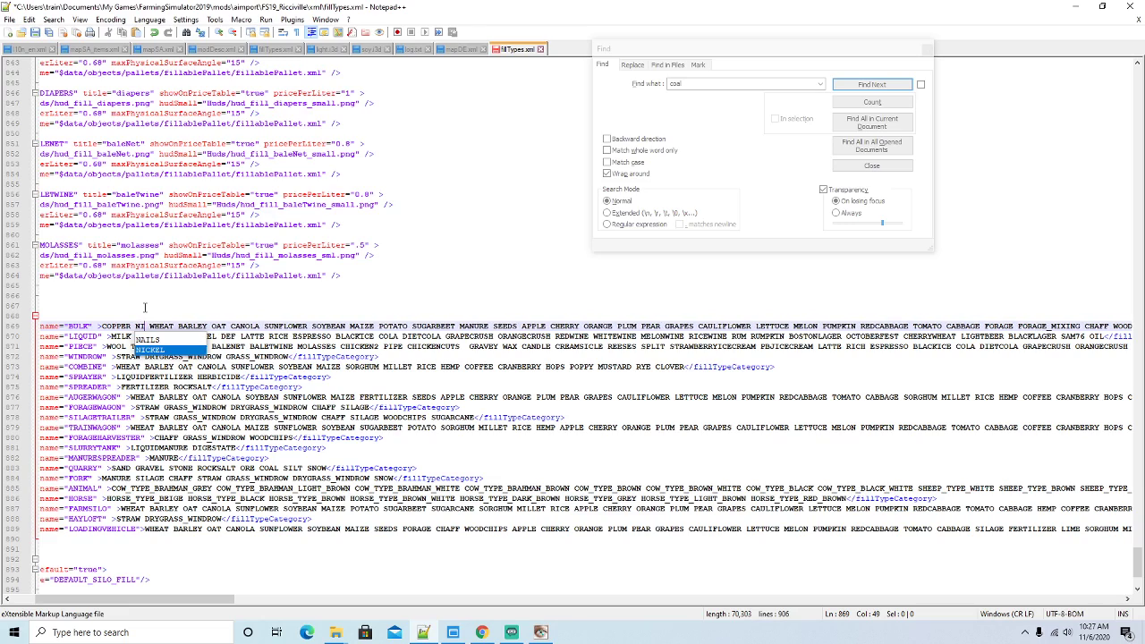
pyautogui.write('L')
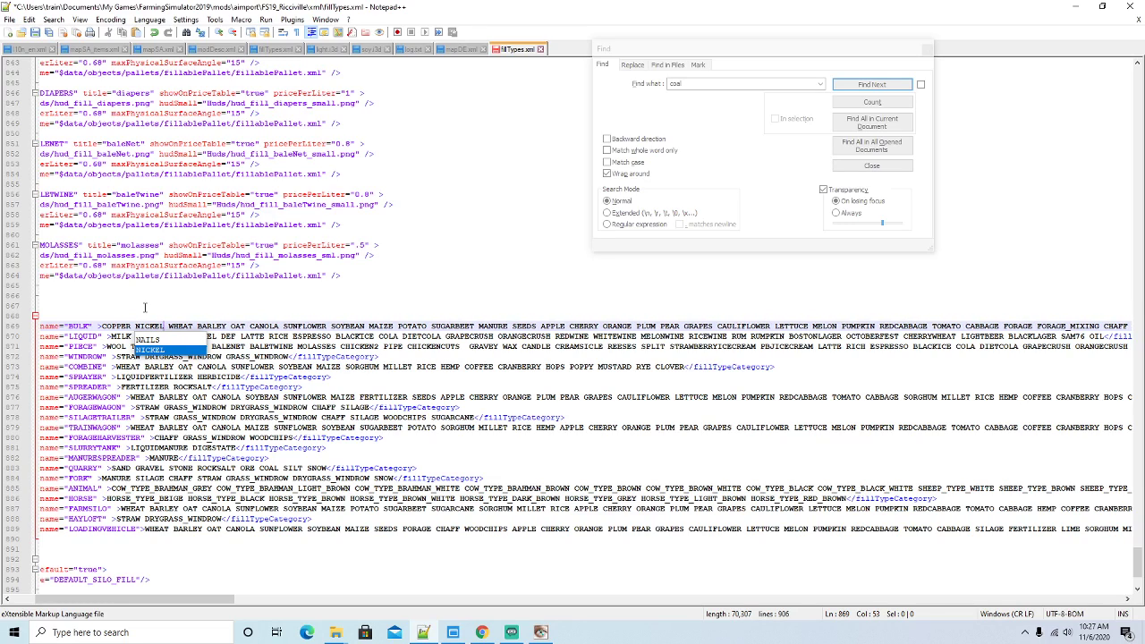
pyautogui.click(82, 325)
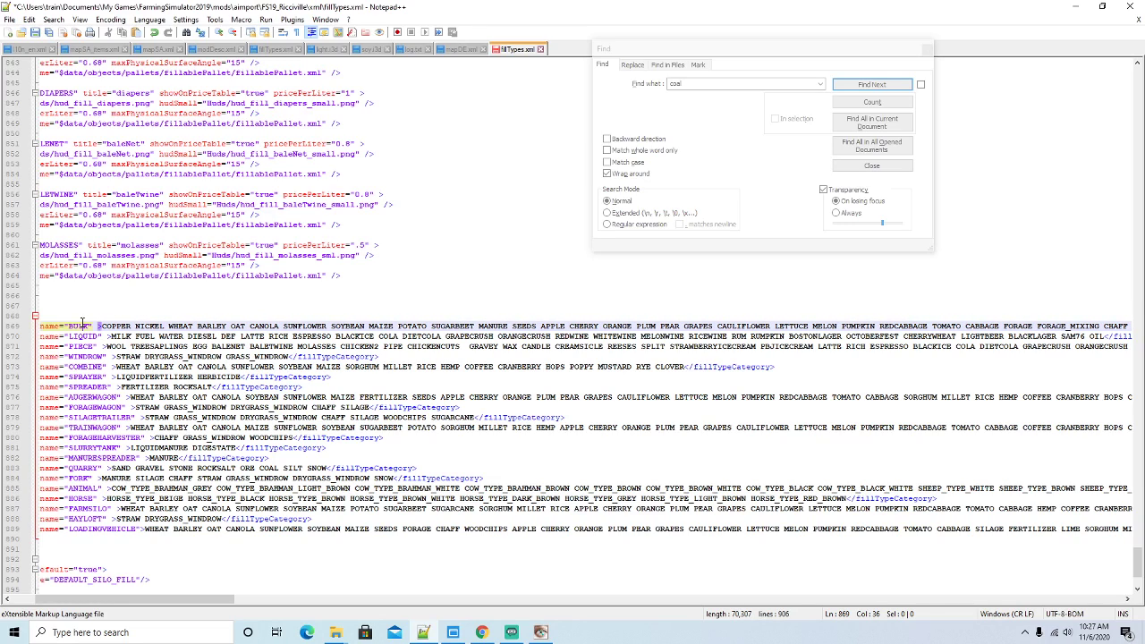
# Find the next "coal" match and add NICKEL COPPER after COAL in the AUGERWAGON fill type category
pyautogui.click(750, 60)
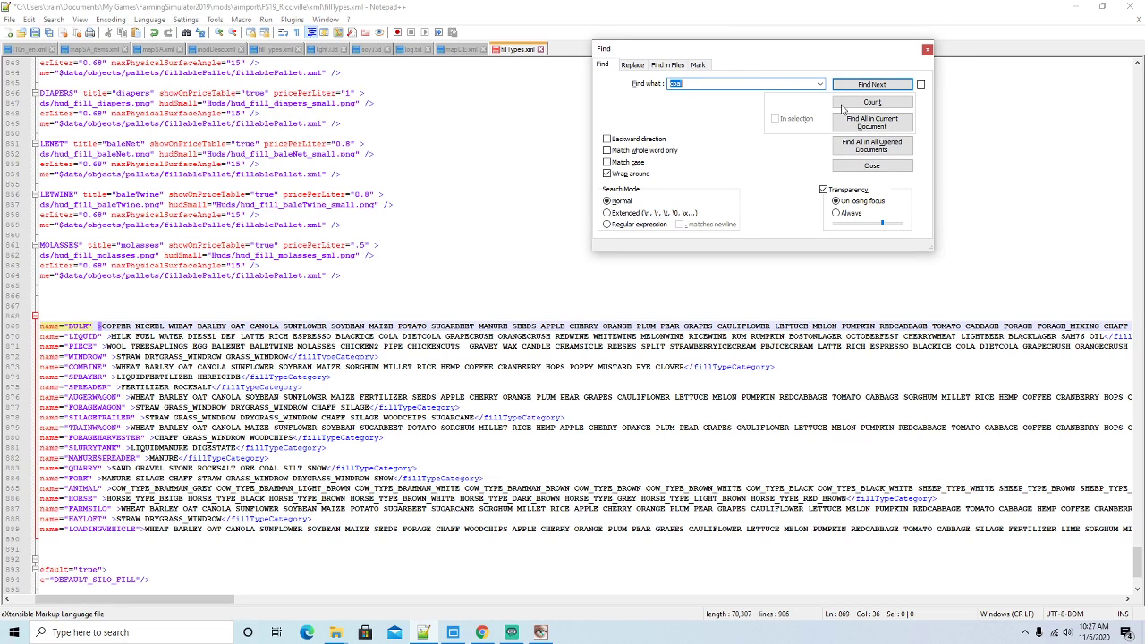
pyautogui.click(861, 85)
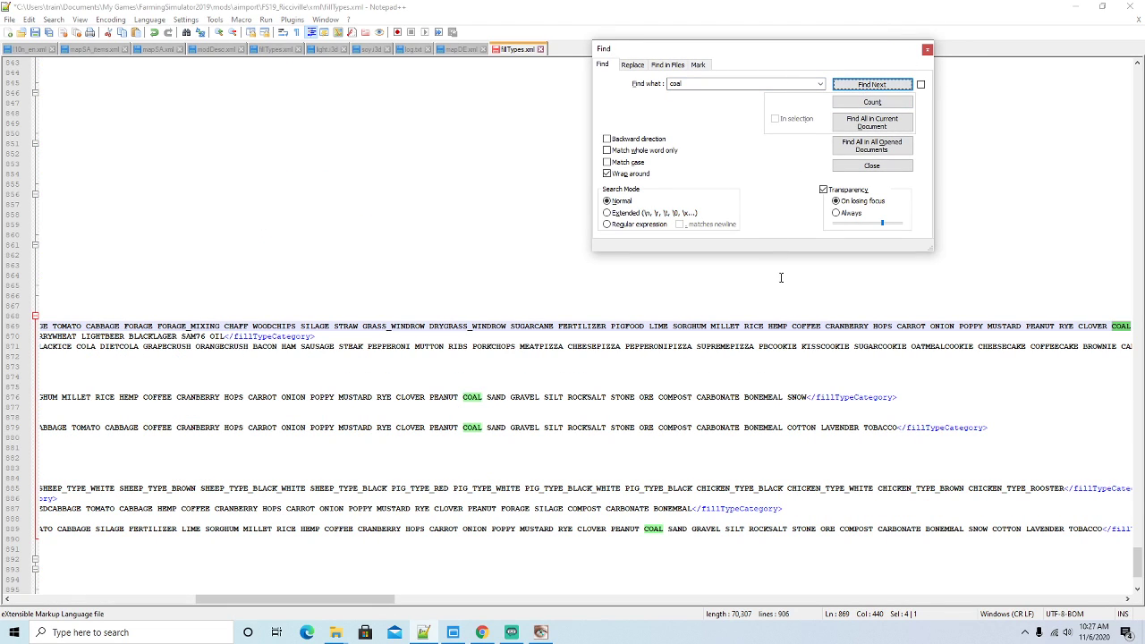
pyautogui.moveTo(389, 600); pyautogui.dragTo(213, 594)
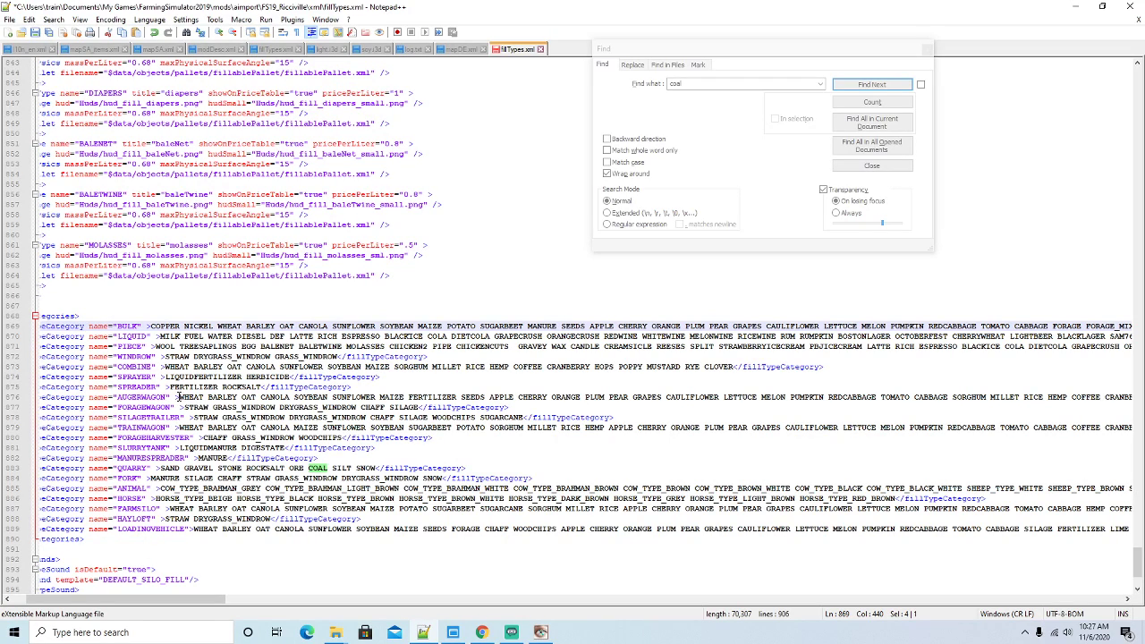
pyautogui.moveTo(208, 599); pyautogui.dragTo(367, 600)
pyautogui.click(550, 397)
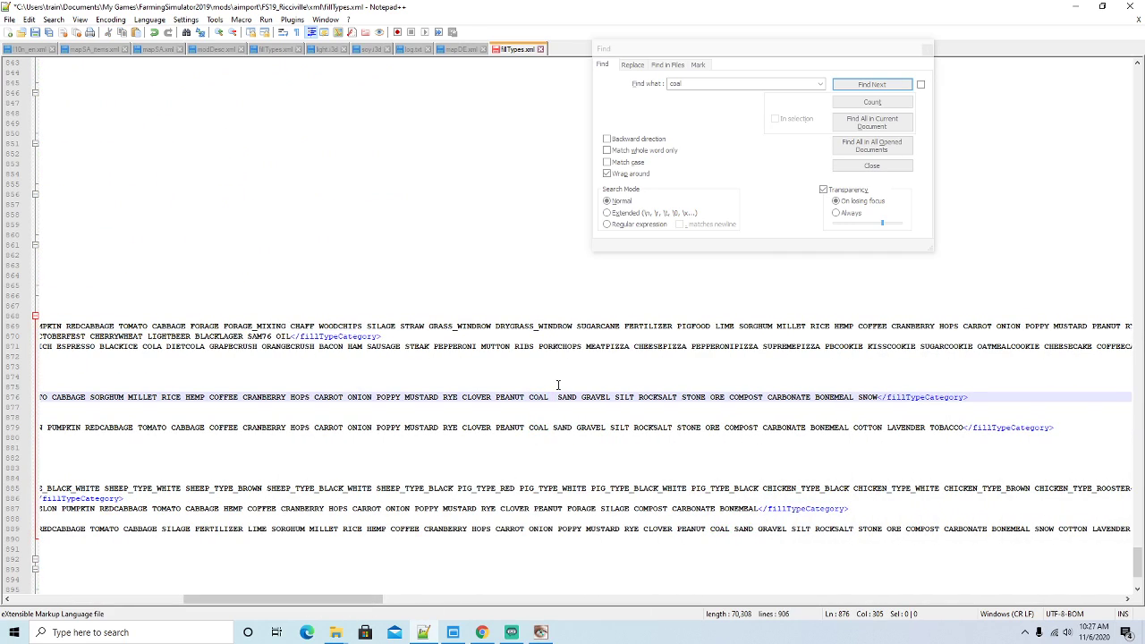
pyautogui.write('NICKEL COPPE')
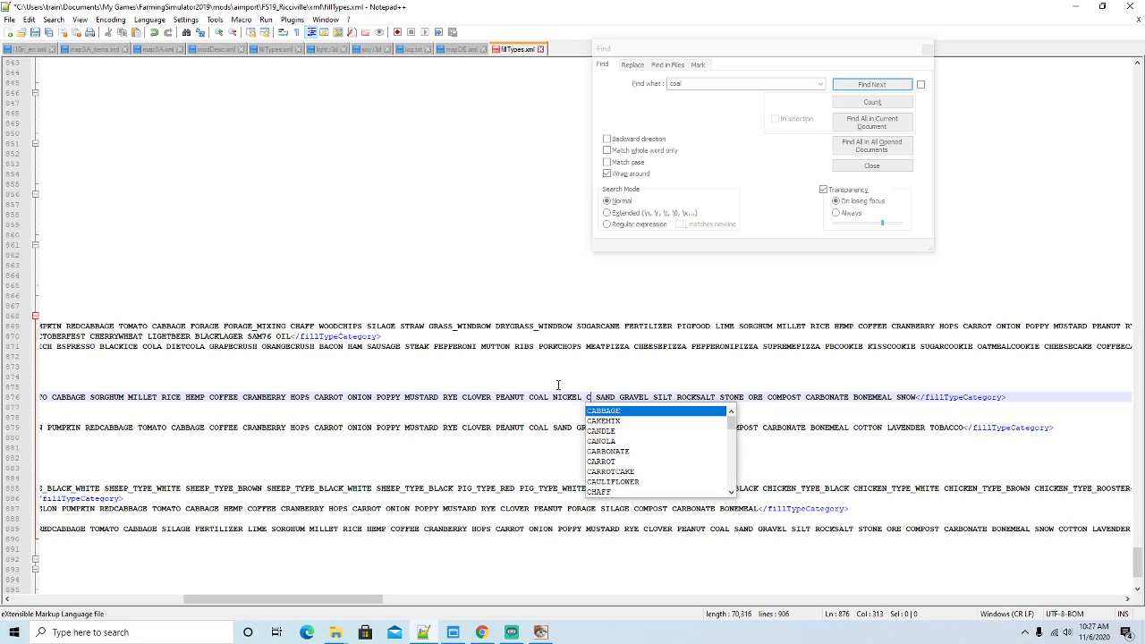
pyautogui.write('R')
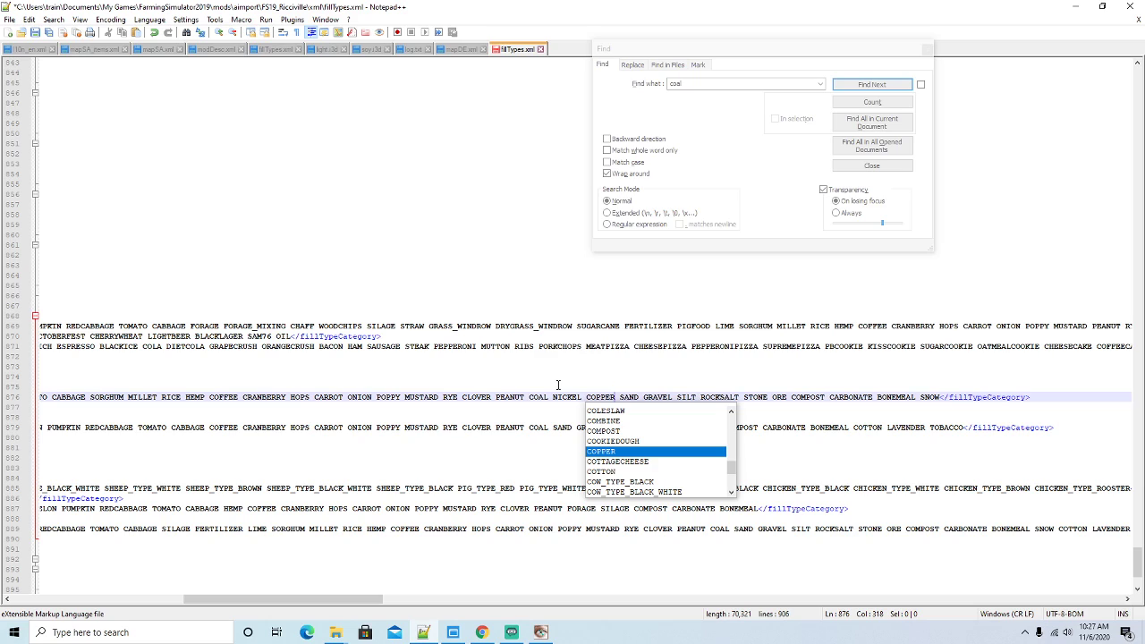
pyautogui.press('Right')
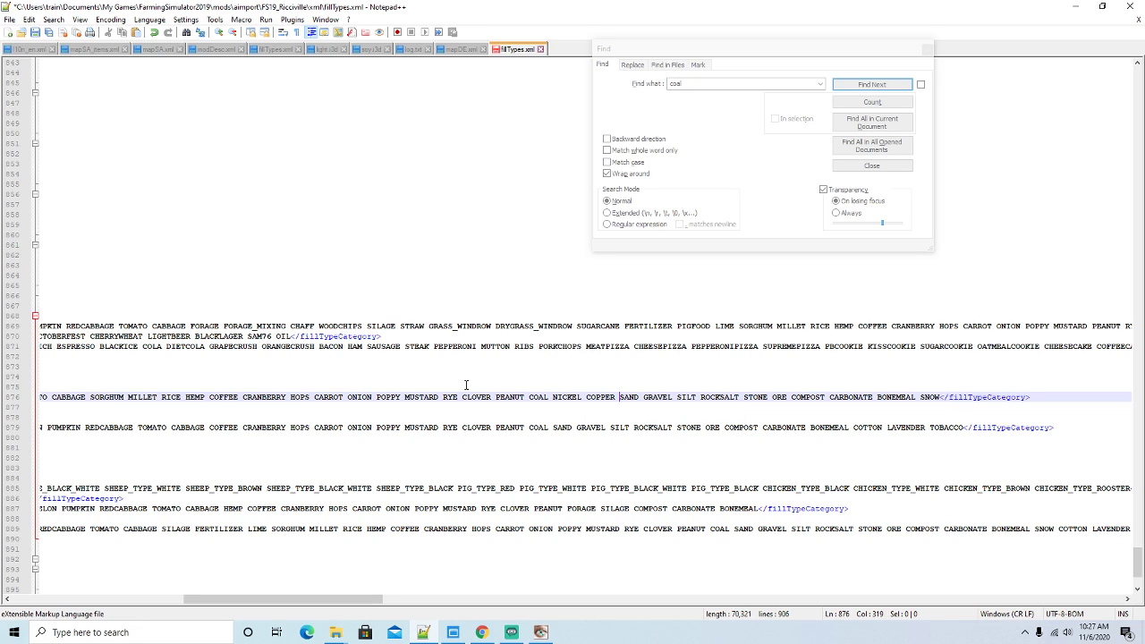
# Find the next "coal" match and add NICKEL COPPER after COAL in the TRAINWAGON category
pyautogui.moveTo(525, 396); pyautogui.dragTo(552, 397)
pyautogui.press('Up')
pyautogui.press('Up')
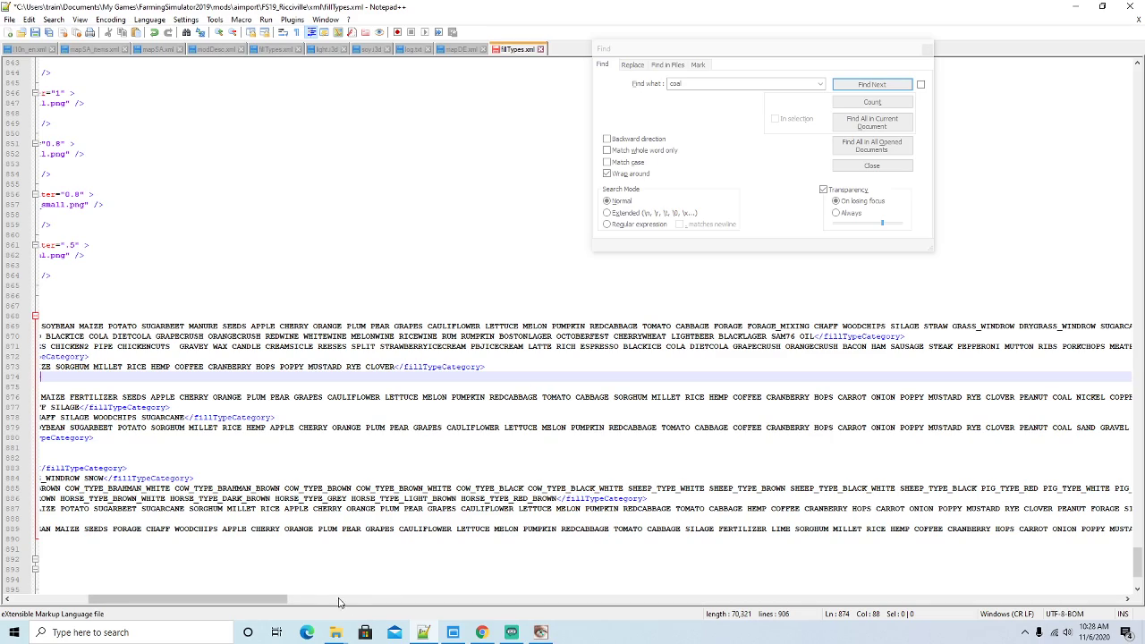
pyautogui.moveTo(283, 599); pyautogui.dragTo(229, 596)
pyautogui.click(120, 396)
pyautogui.moveTo(215, 599); pyautogui.dragTo(390, 599)
pyautogui.click(785, 52)
pyautogui.click(872, 84)
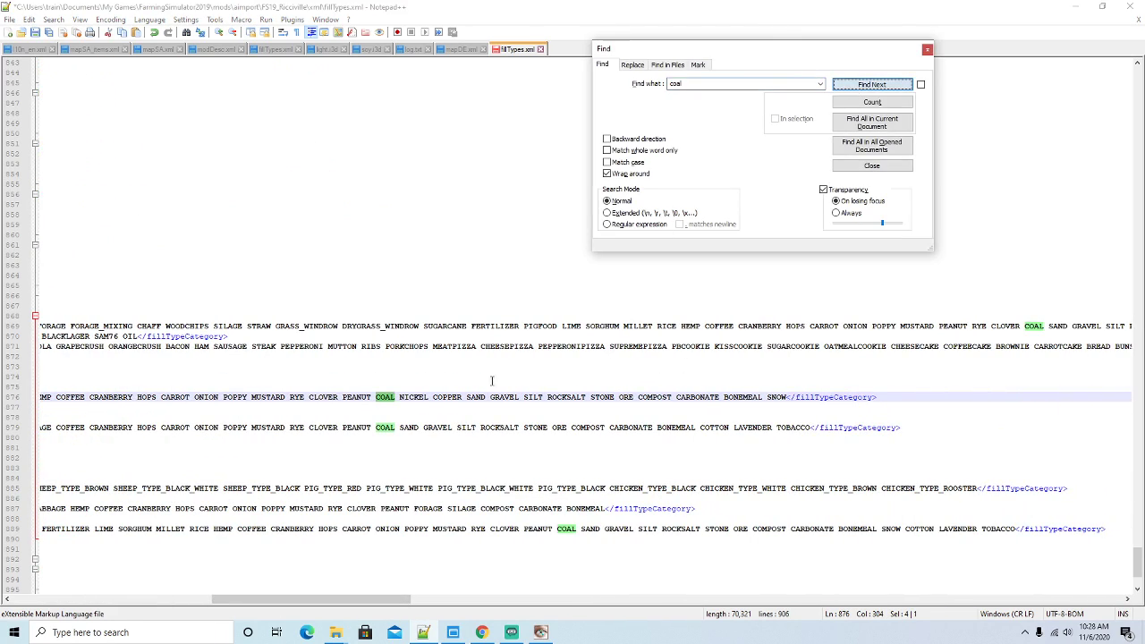
pyautogui.click(396, 428)
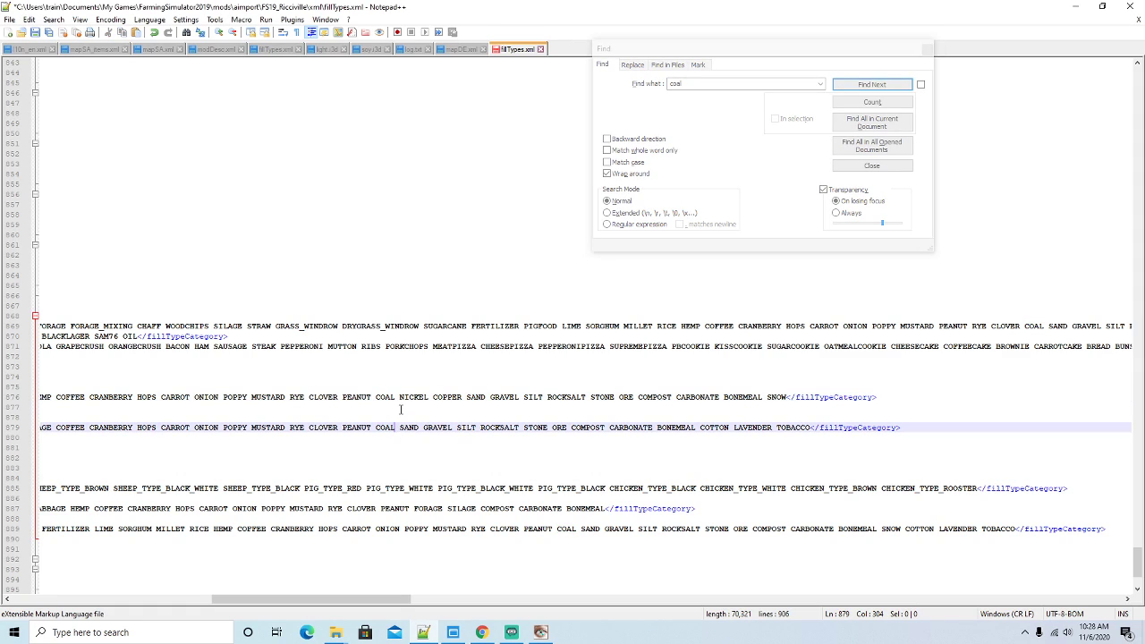
pyautogui.write('NICKE')
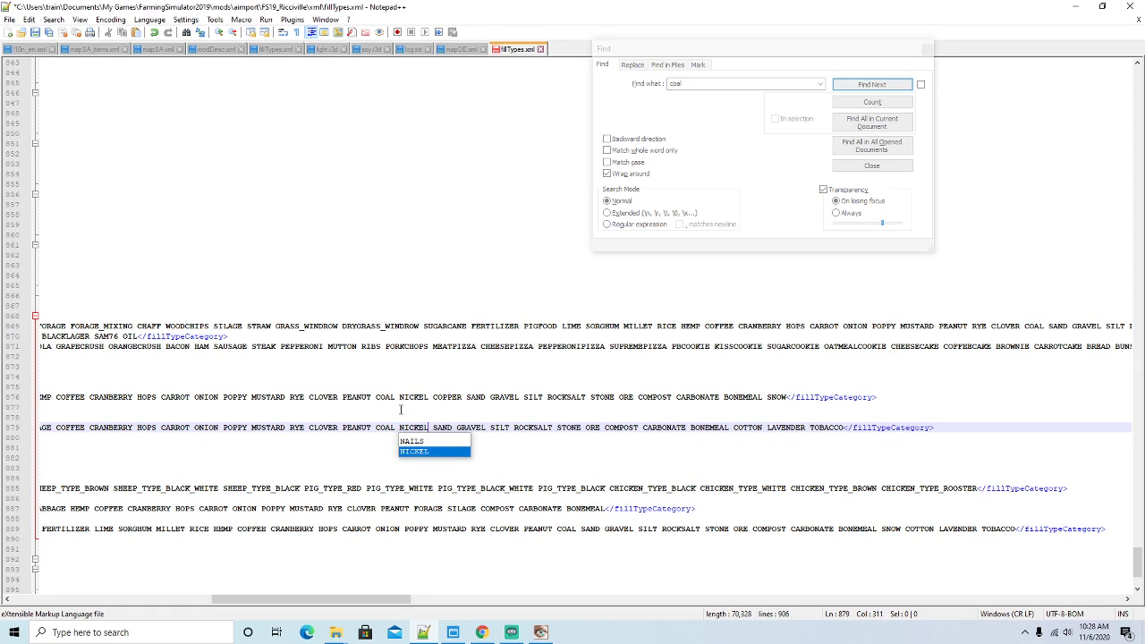
pyautogui.write('L ')
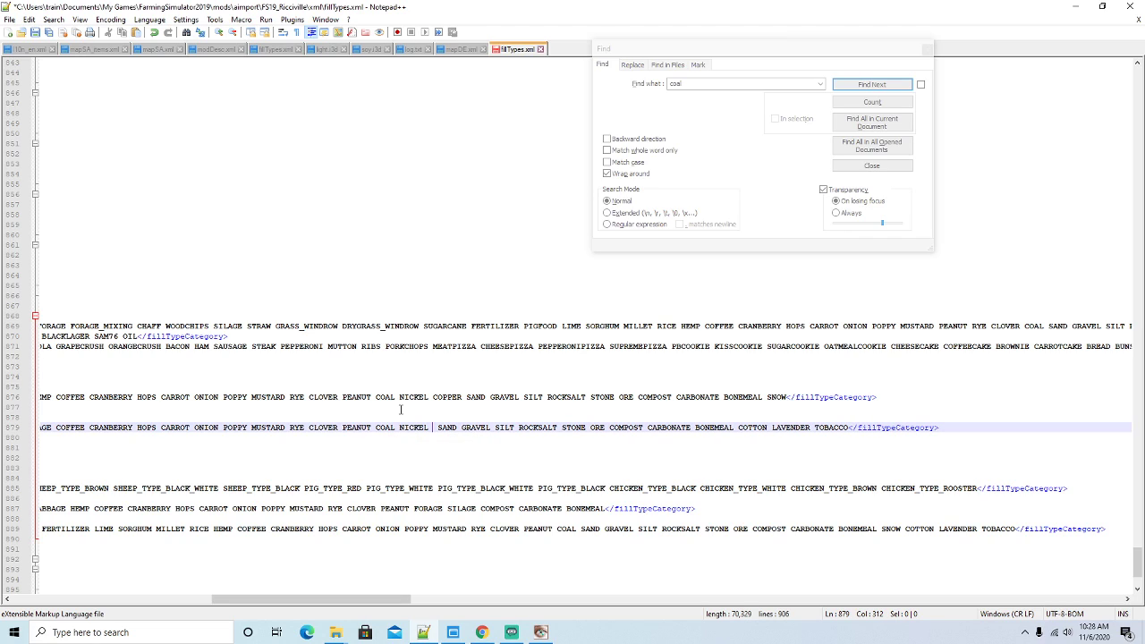
pyautogui.write('COPPER')
pyautogui.press('Escape')
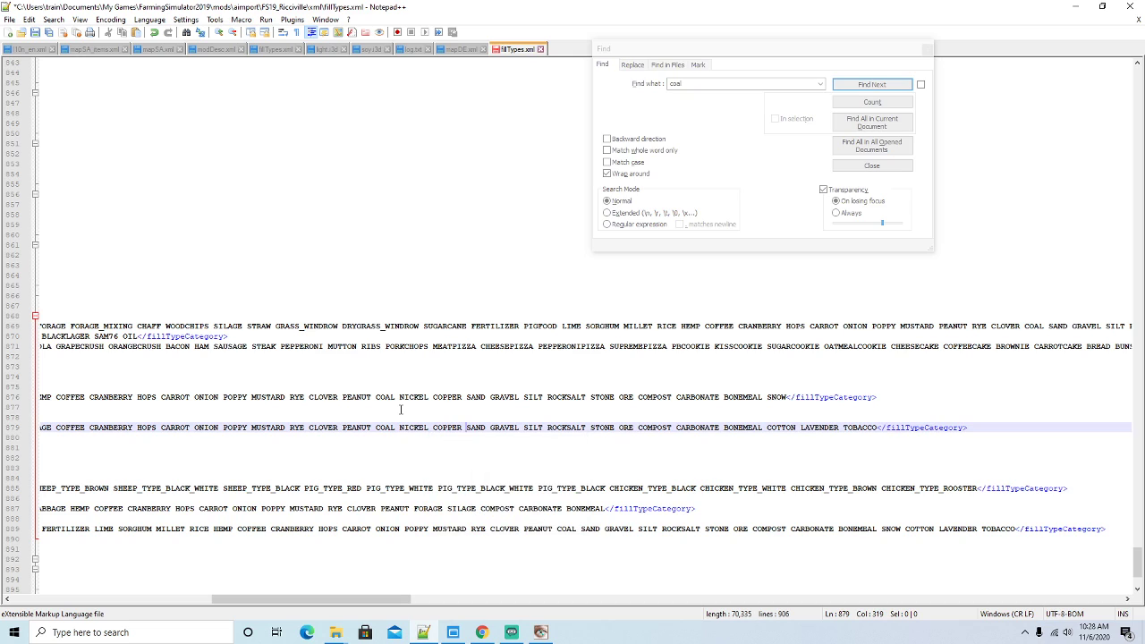
# Find the next "coal" match and insert NICKEL COPPER between COAL and SILT in the QUARRY category
pyautogui.click(742, 41)
pyautogui.click(873, 84)
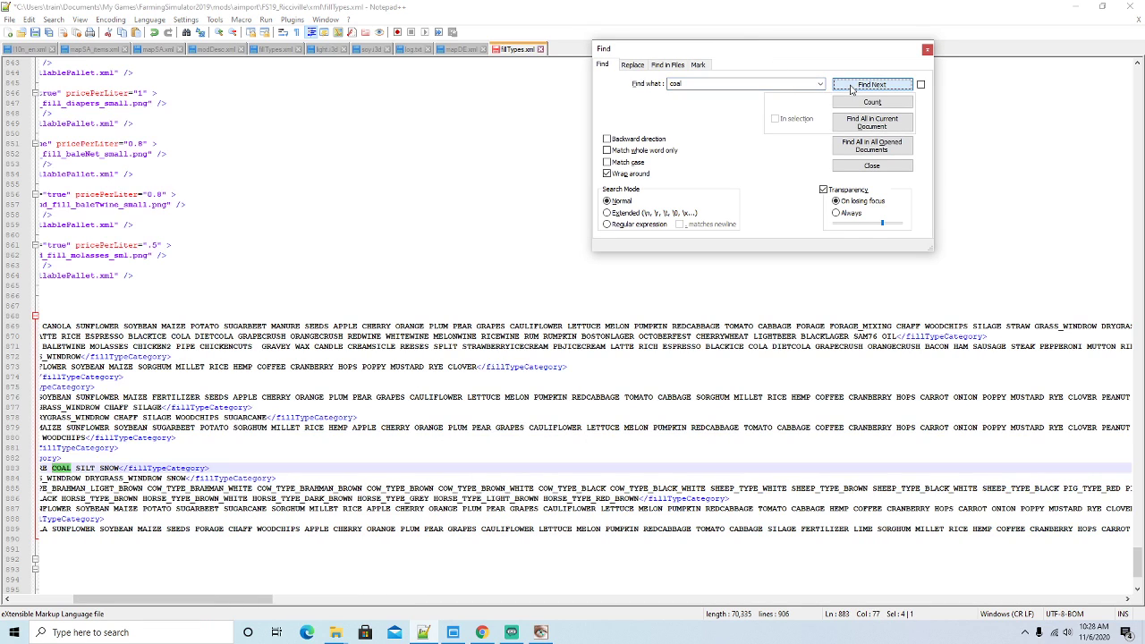
pyautogui.moveTo(266, 599); pyautogui.dragTo(220, 605)
pyautogui.click(304, 468)
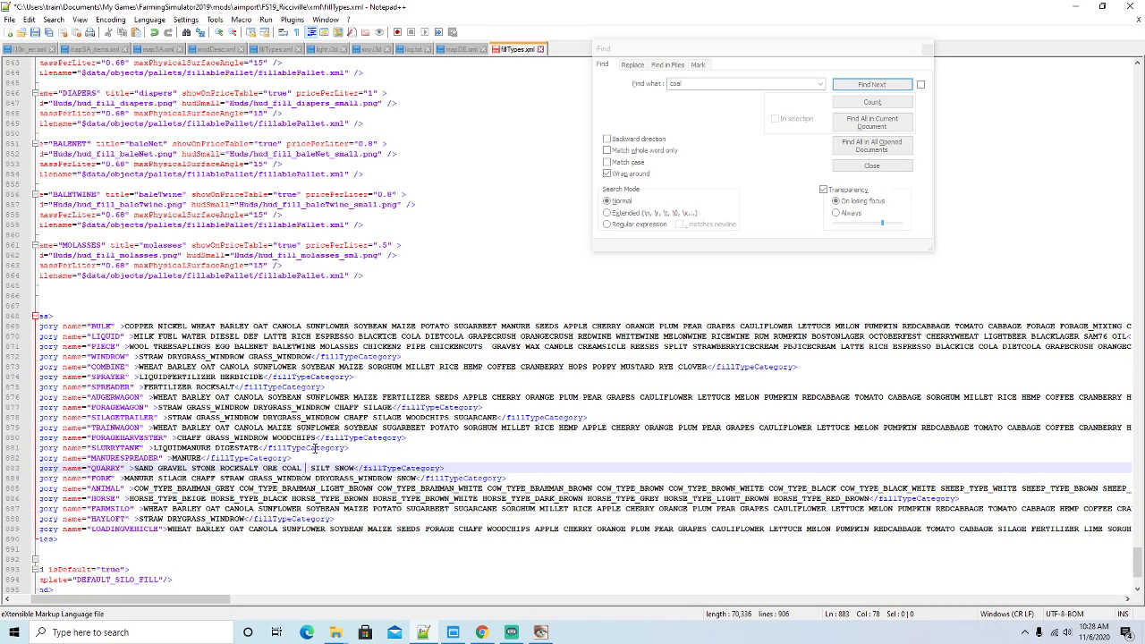
pyautogui.write('NICKE')
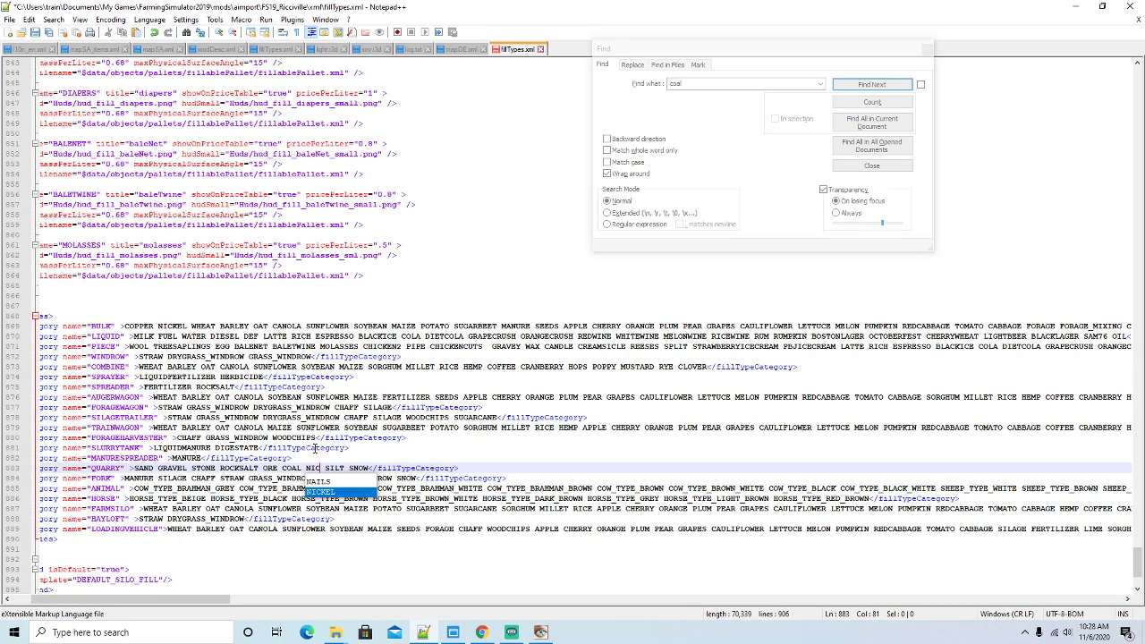
pyautogui.write('L ')
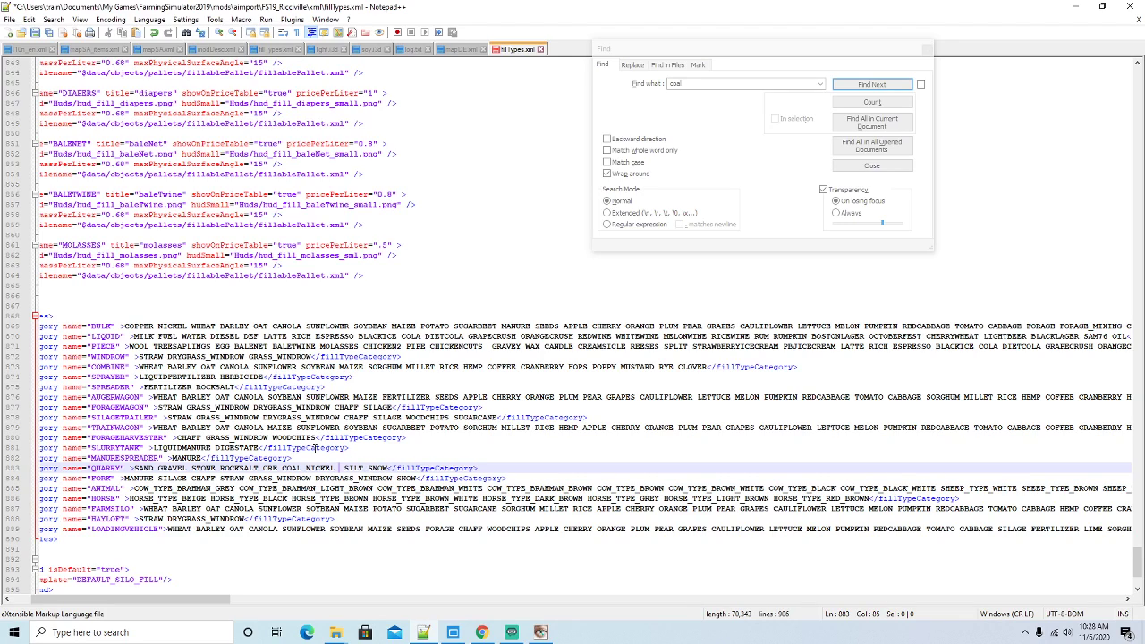
pyautogui.write('COPPER')
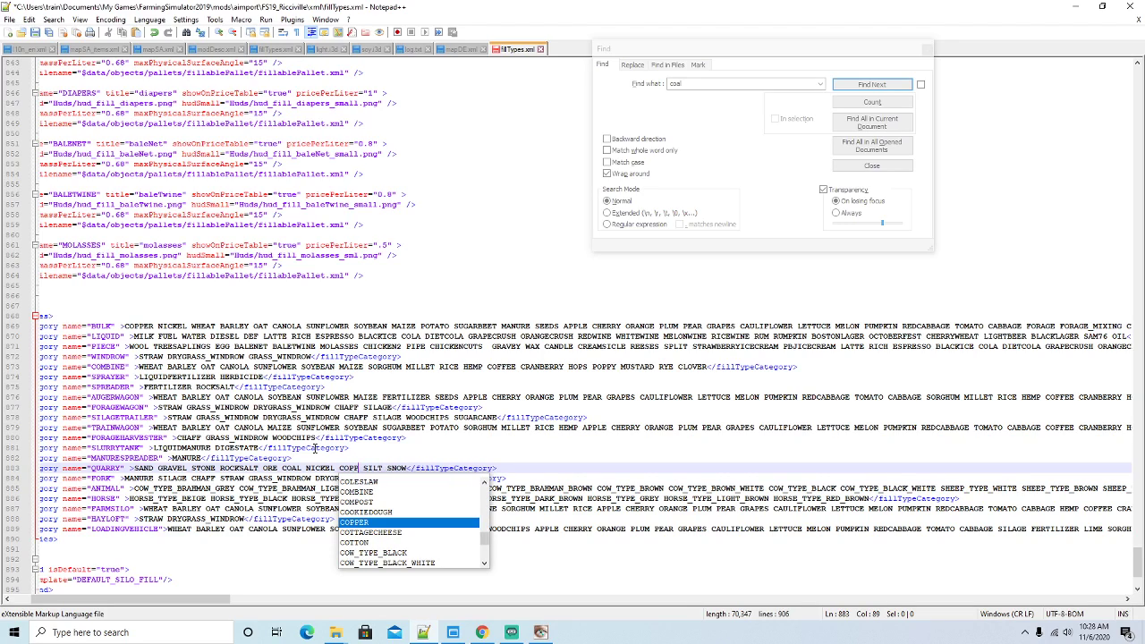
pyautogui.press('Right')
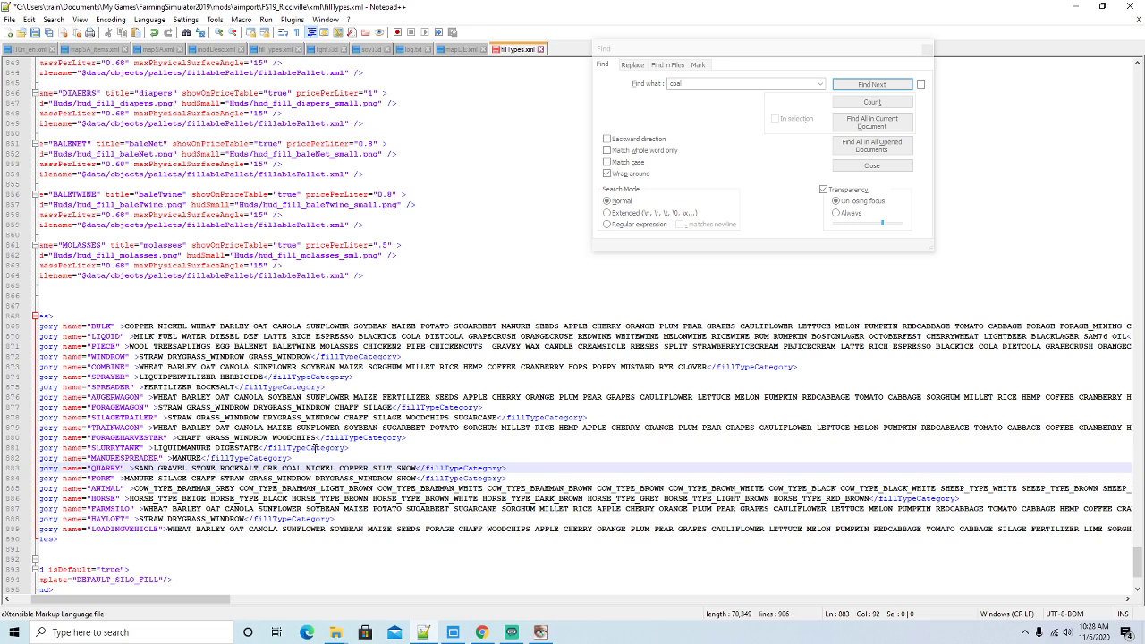
# Find the next "coal" match, add NICKEL COPPER after COAL in the LOADINGVEHICLE category, and save the file
pyautogui.click(759, 52)
pyautogui.press('Return')
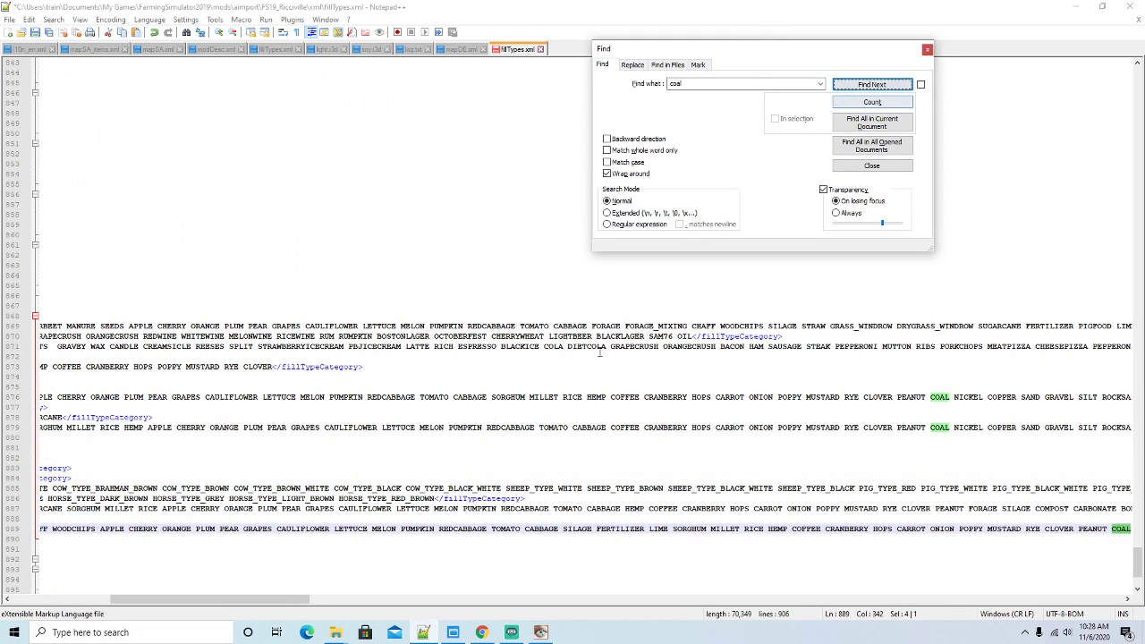
pyautogui.moveTo(305, 599); pyautogui.dragTo(410, 615)
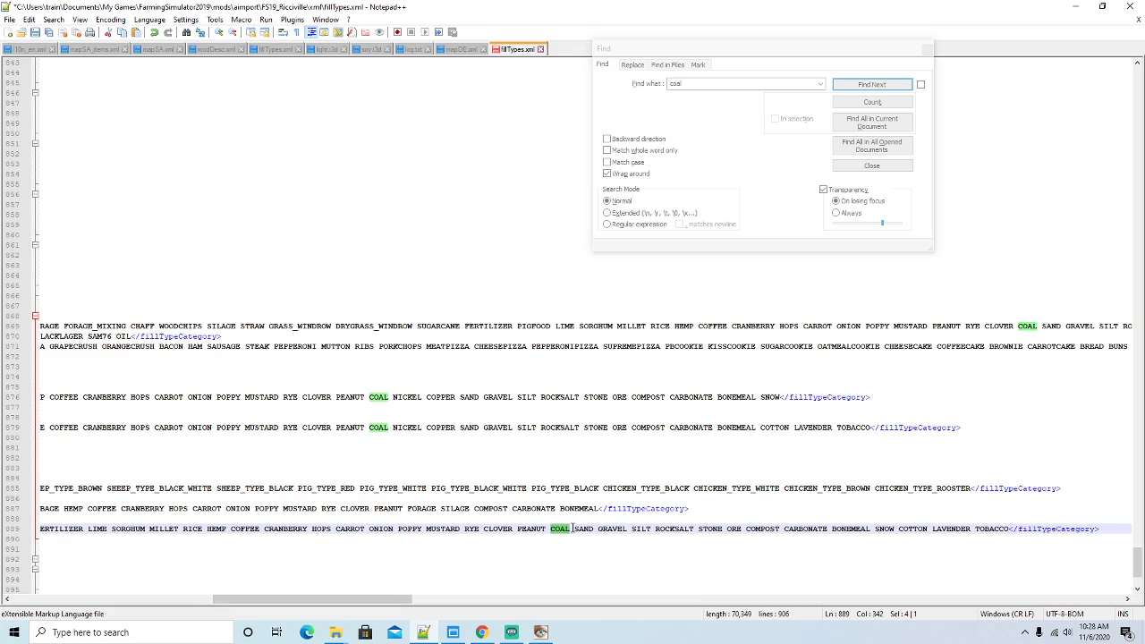
pyautogui.click(574, 533)
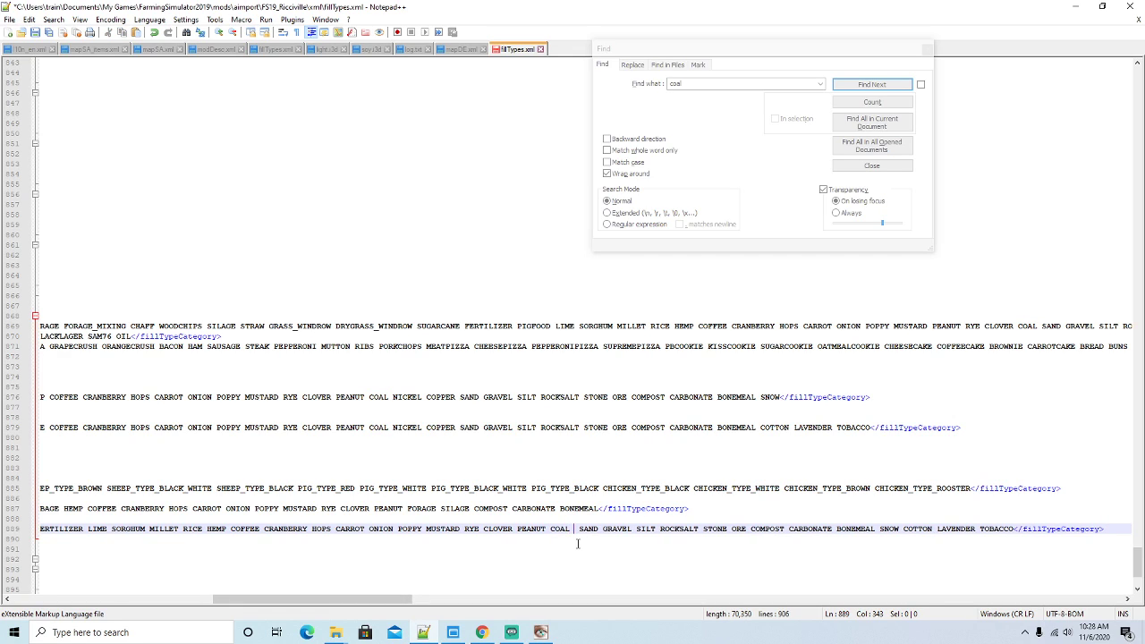
pyautogui.write('NICKE')
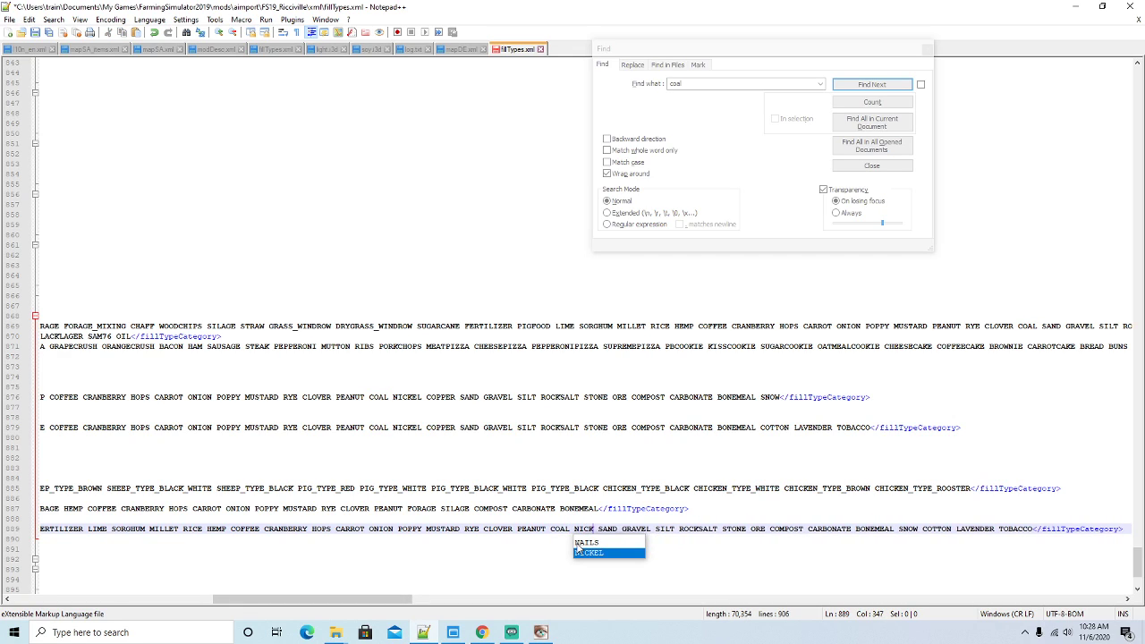
pyautogui.write('L ')
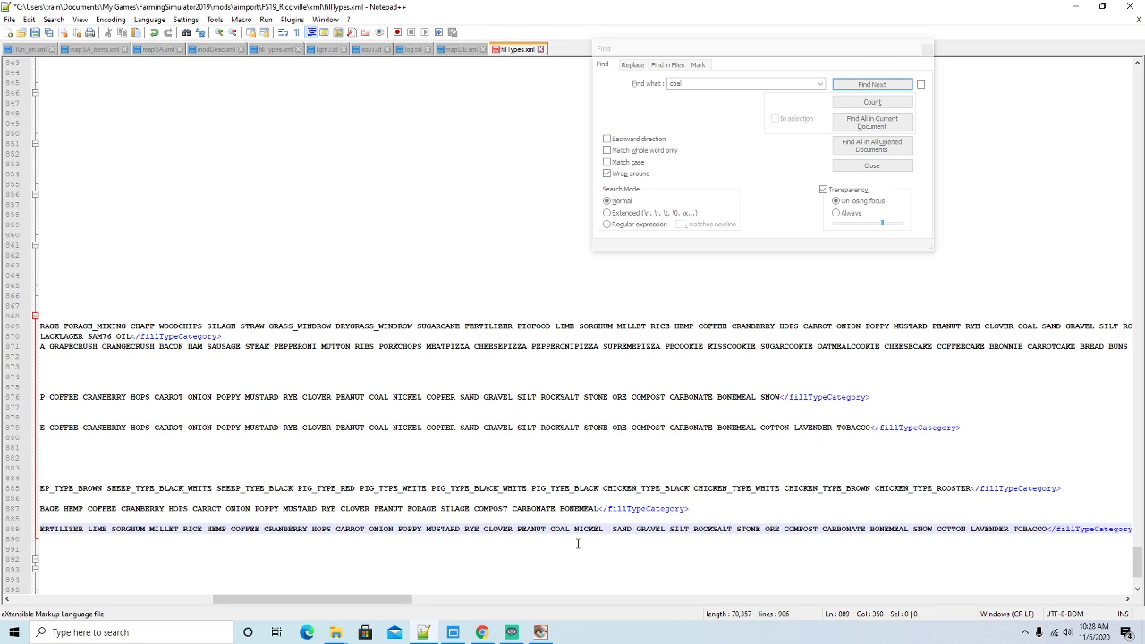
pyautogui.write('COPPER')
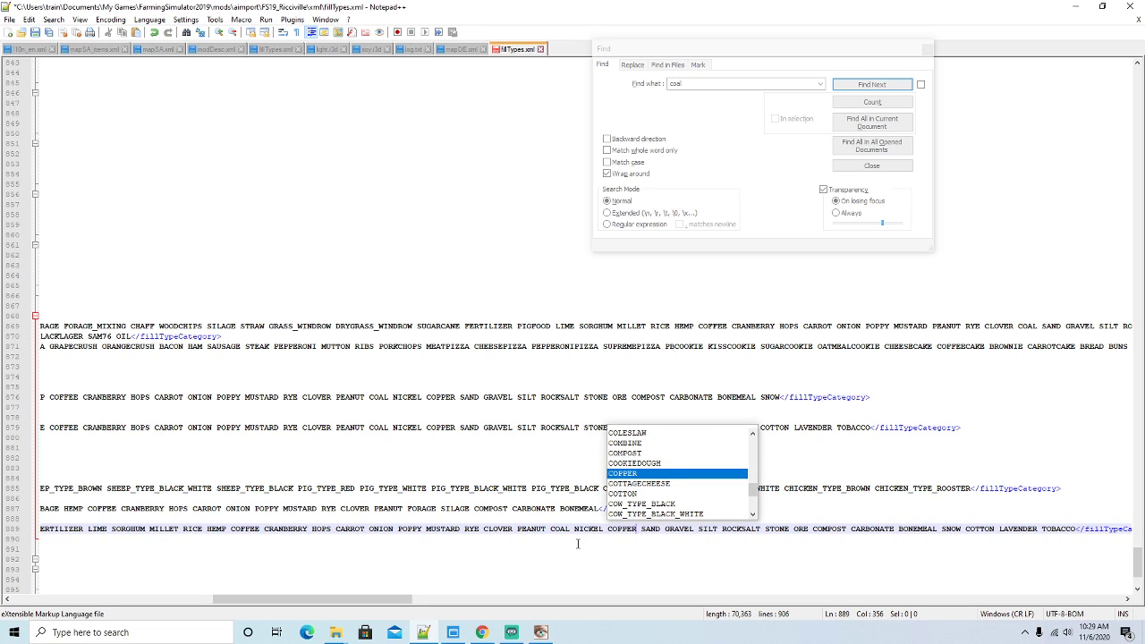
pyautogui.press('Right')
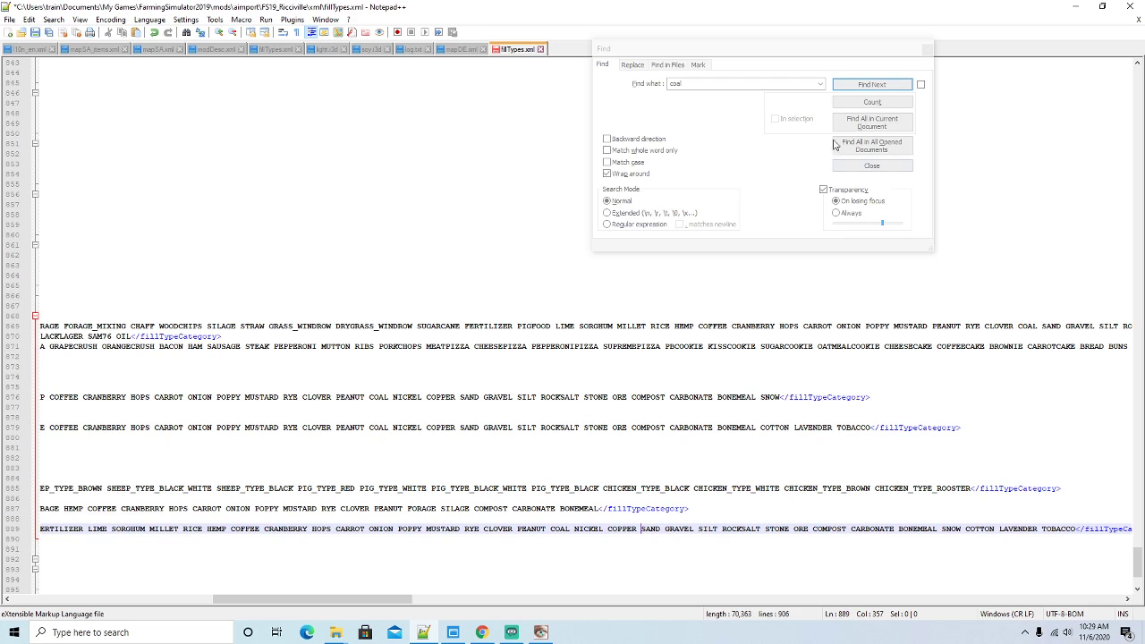
pyautogui.click(36, 33)
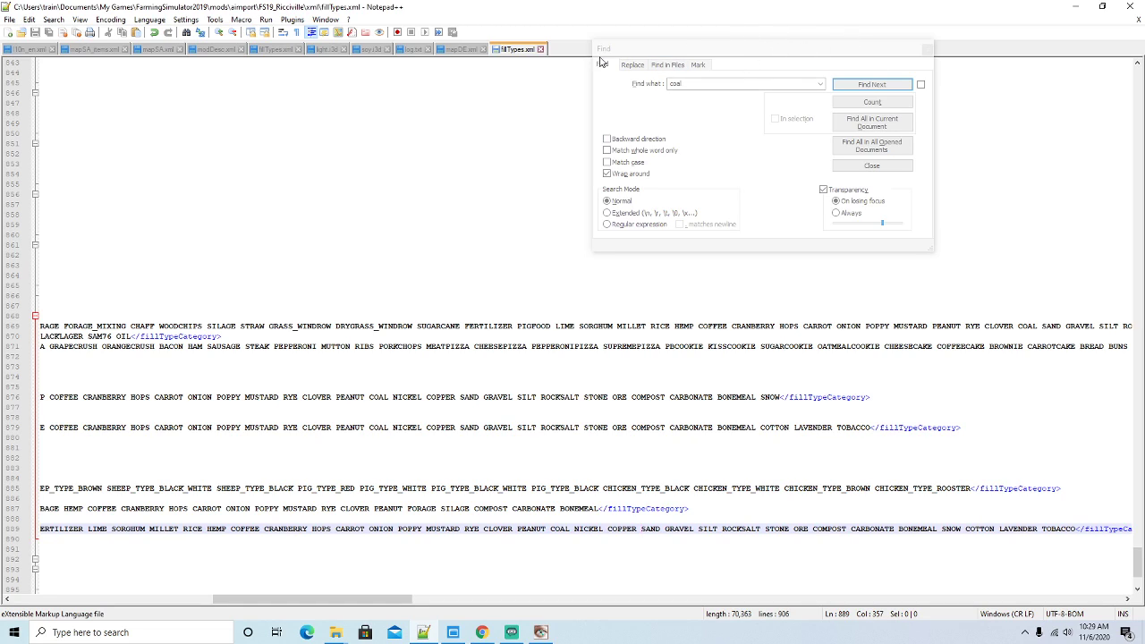
# Close the Find dialog and look over the fillType definitions above the categories
pyautogui.click(774, 250)
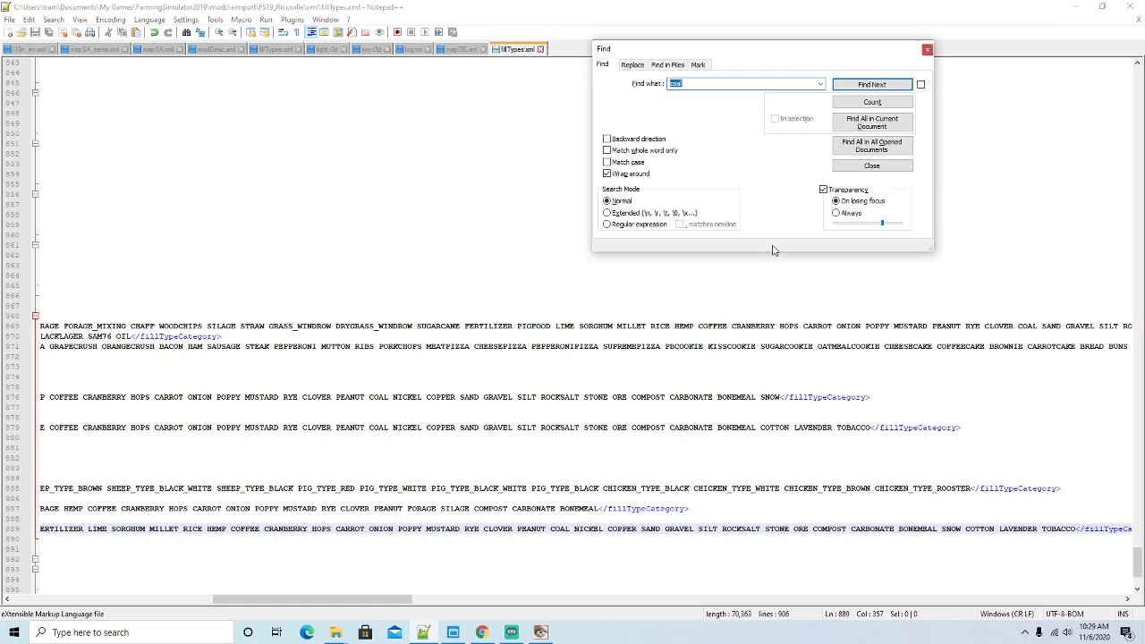
pyautogui.moveTo(744, 51); pyautogui.dragTo(606, 135)
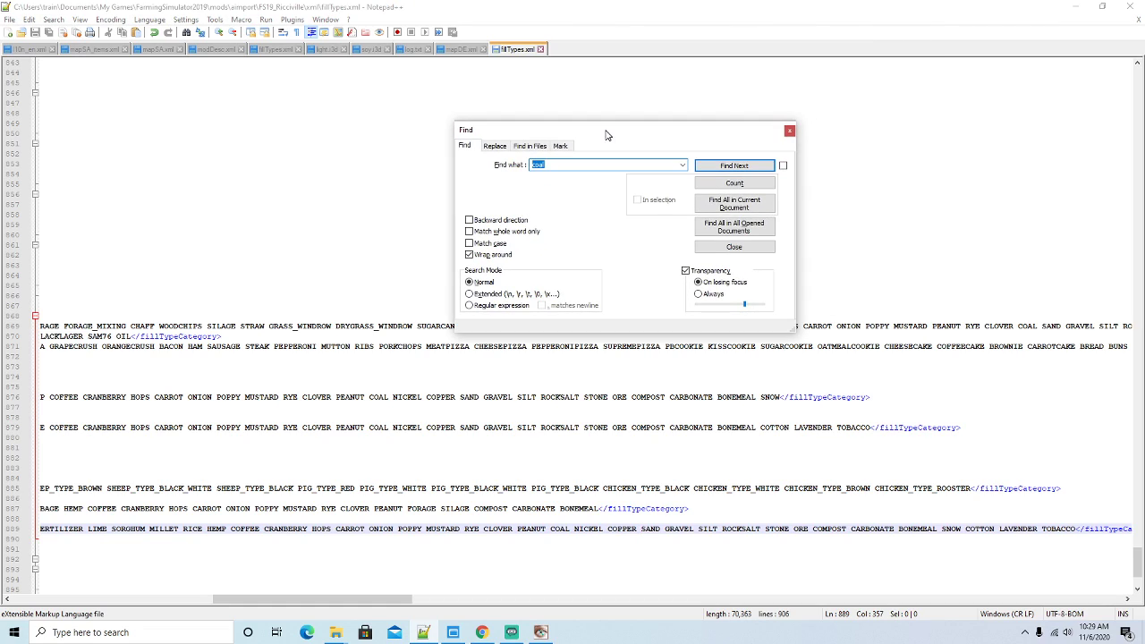
pyautogui.click(789, 131)
pyautogui.moveTo(397, 599); pyautogui.dragTo(195, 600)
pyautogui.scroll(7, 377, 215)
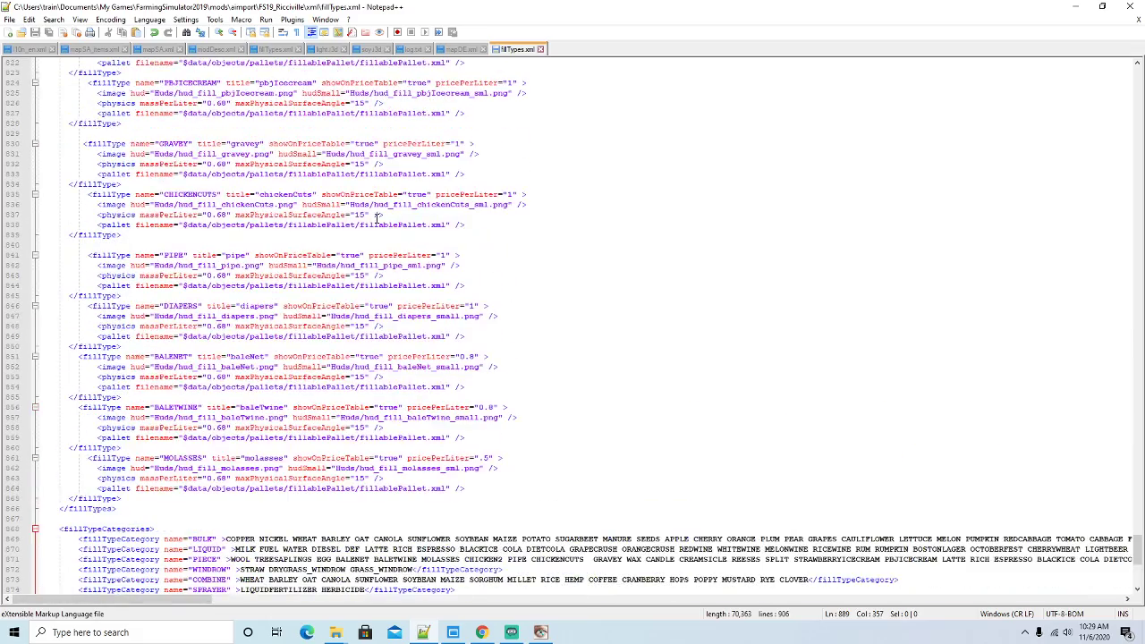
pyautogui.scroll(19, 377, 215)
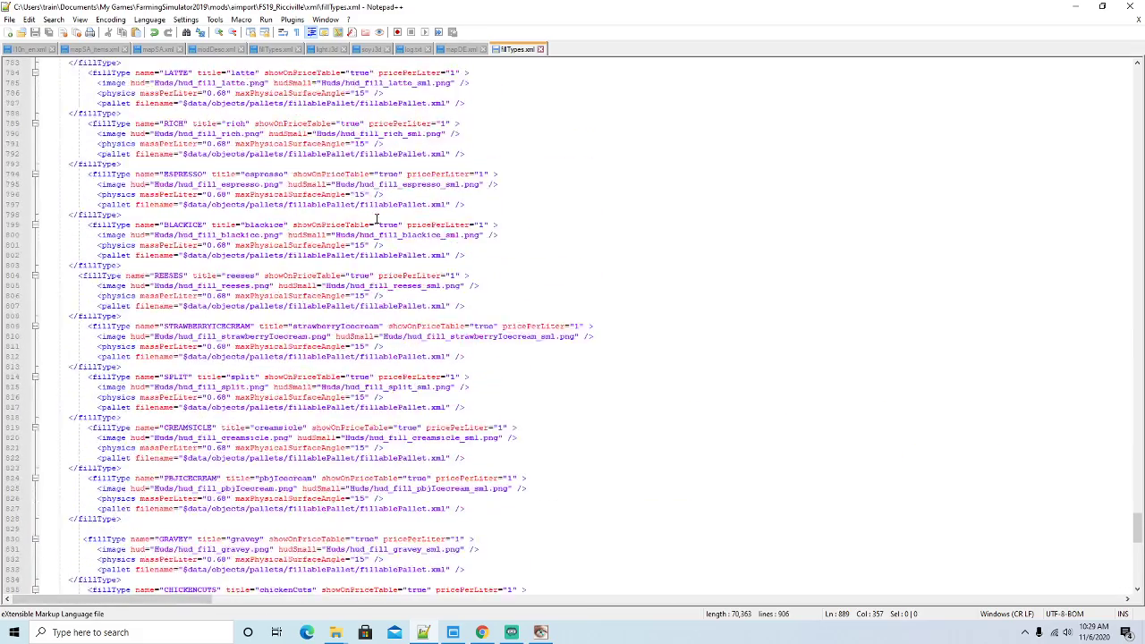
# Switch to File Explorer and open the fillTypes folder inside FS19_Ricciville
pyautogui.click(1075, 6)
pyautogui.click(364, 153)
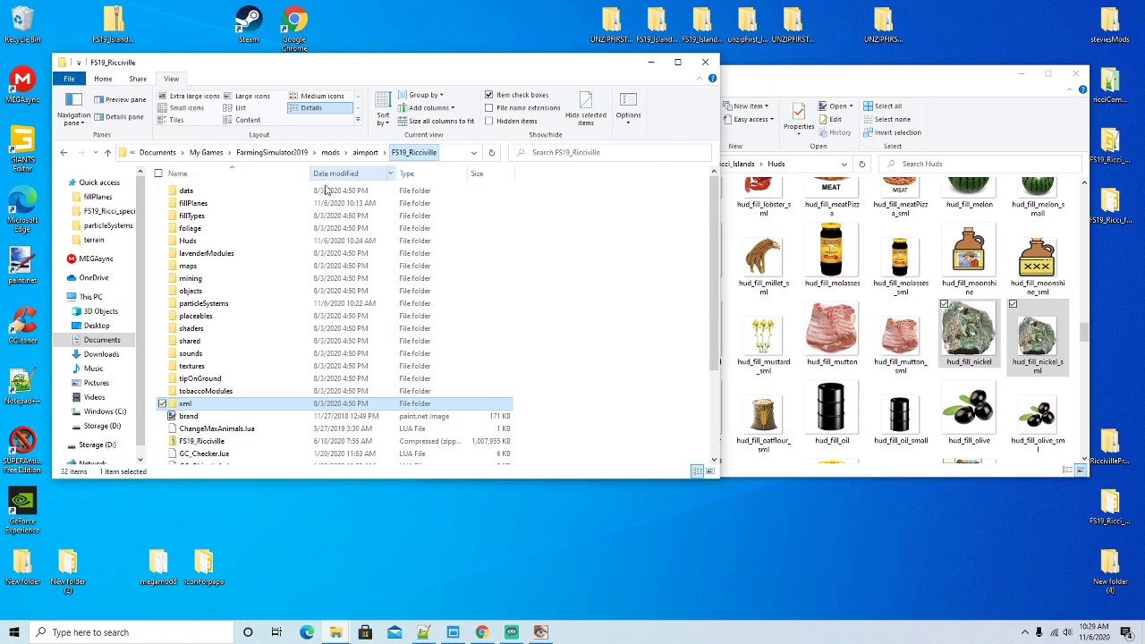
pyautogui.doubleClick(186, 192)
pyautogui.click(64, 154)
pyautogui.click(193, 204)
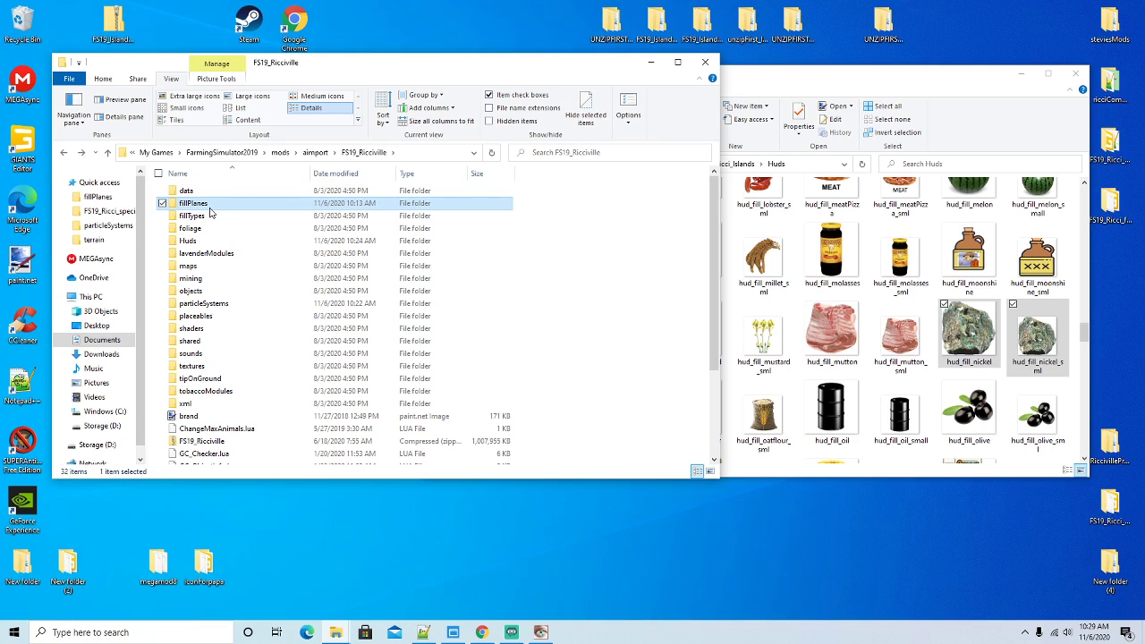
pyautogui.click(211, 217)
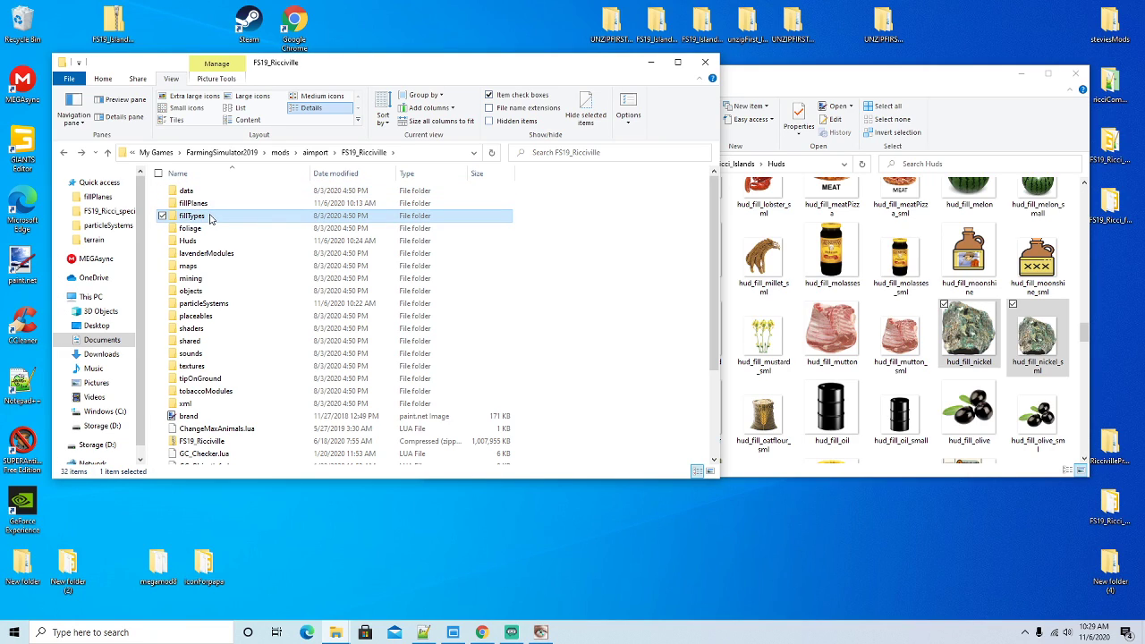
pyautogui.doubleClick(211, 218)
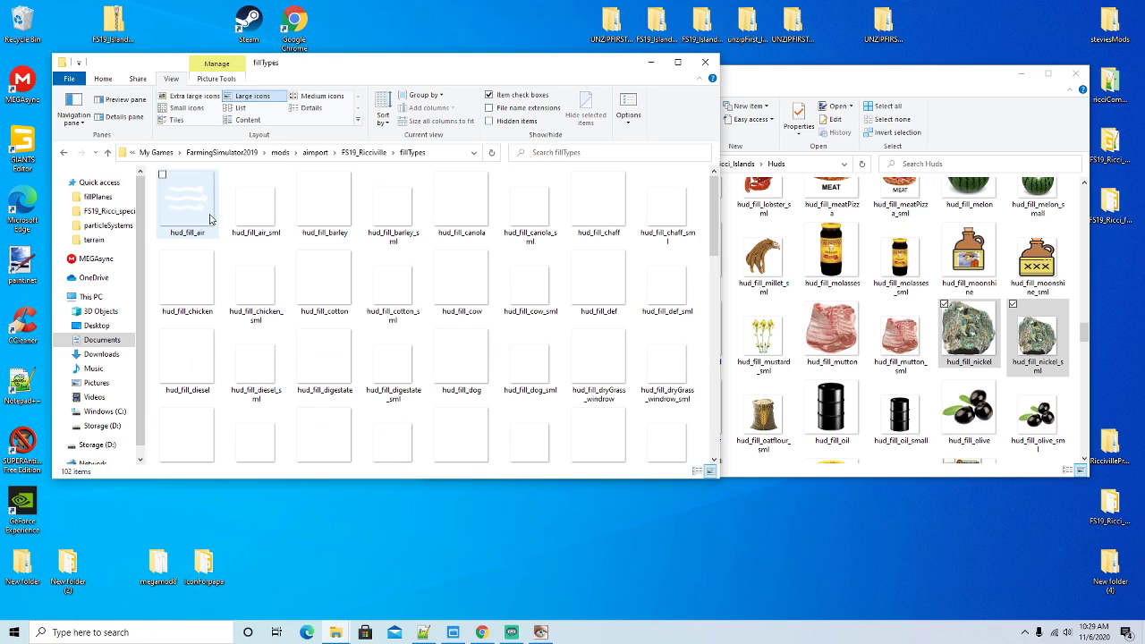
# Look through the FS19_Ricciville subfolders, including maps and particleSystems, and open the tipOnGround folder
pyautogui.click(65, 156)
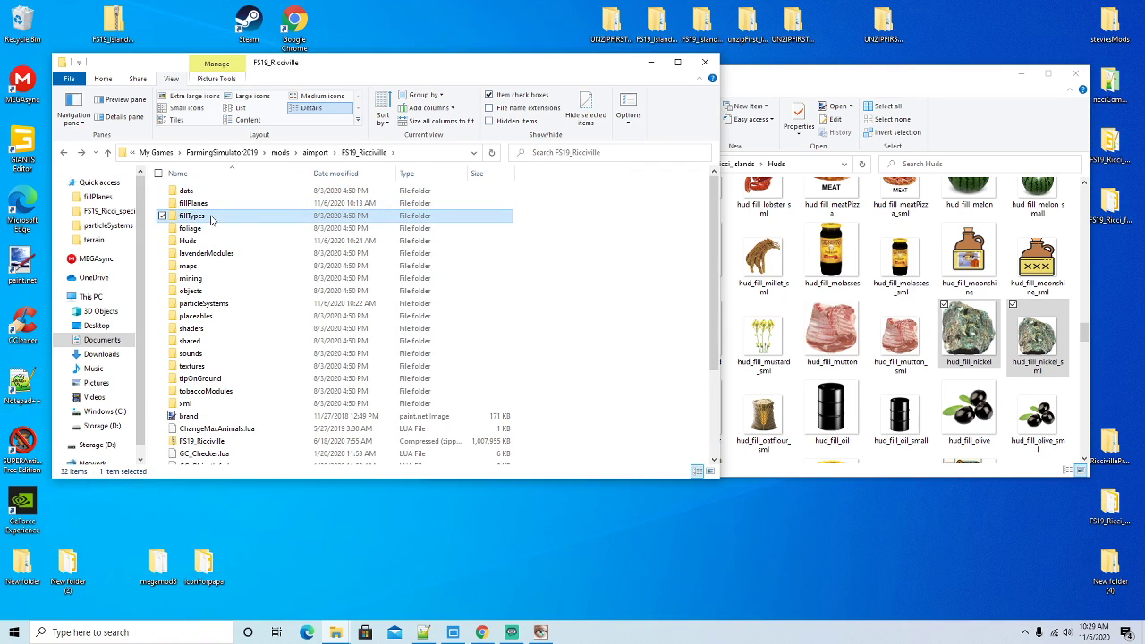
pyautogui.click(207, 230)
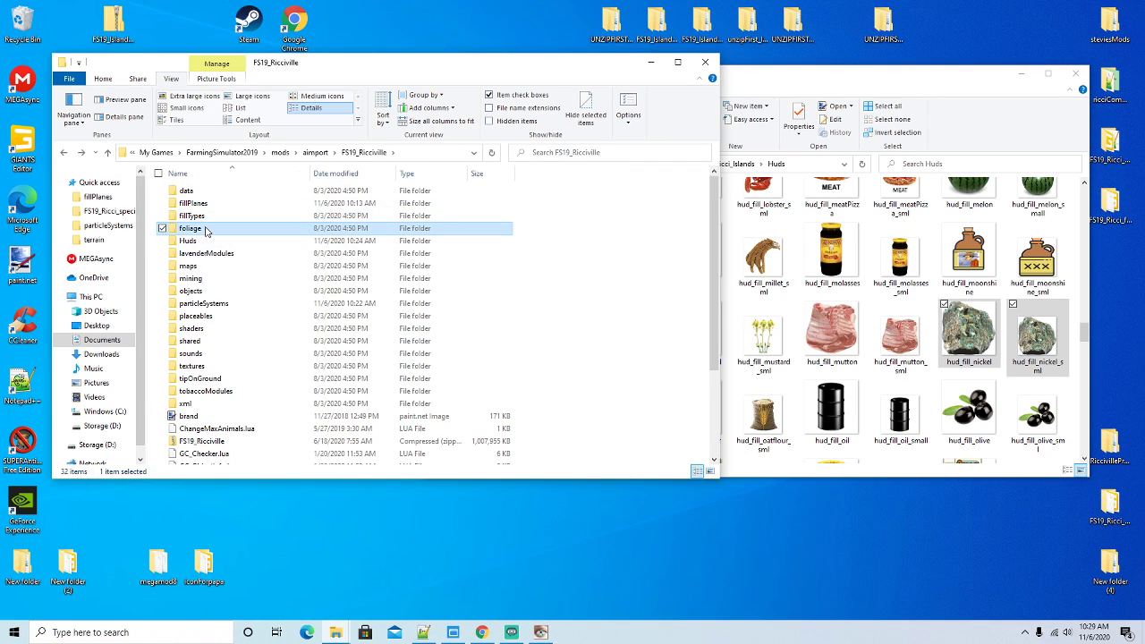
pyautogui.click(204, 268)
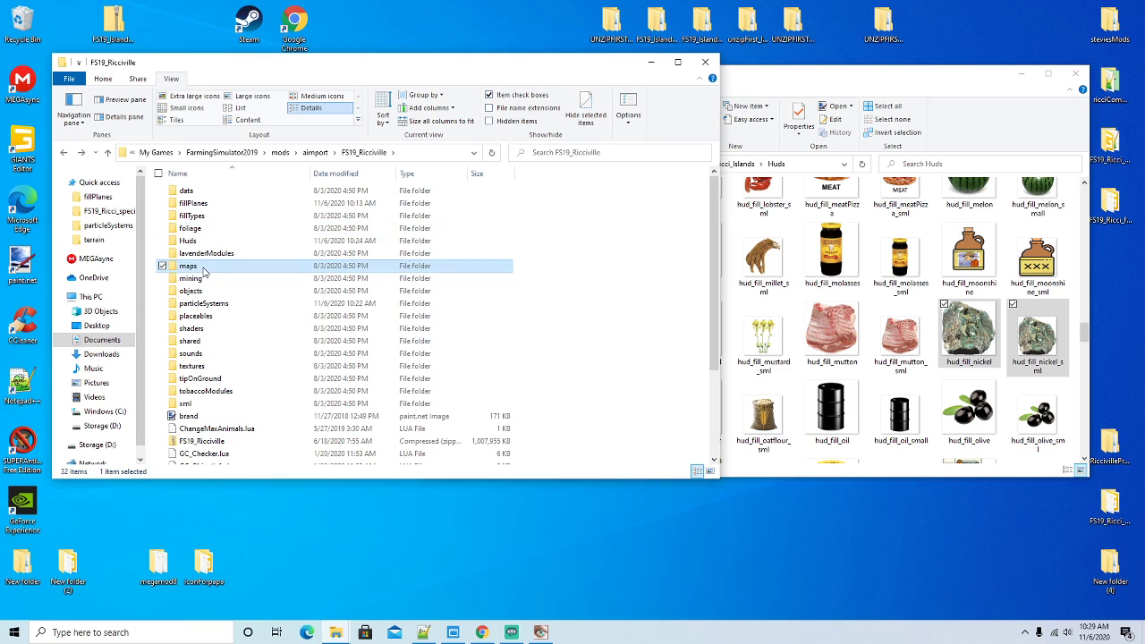
pyautogui.doubleClick(204, 268)
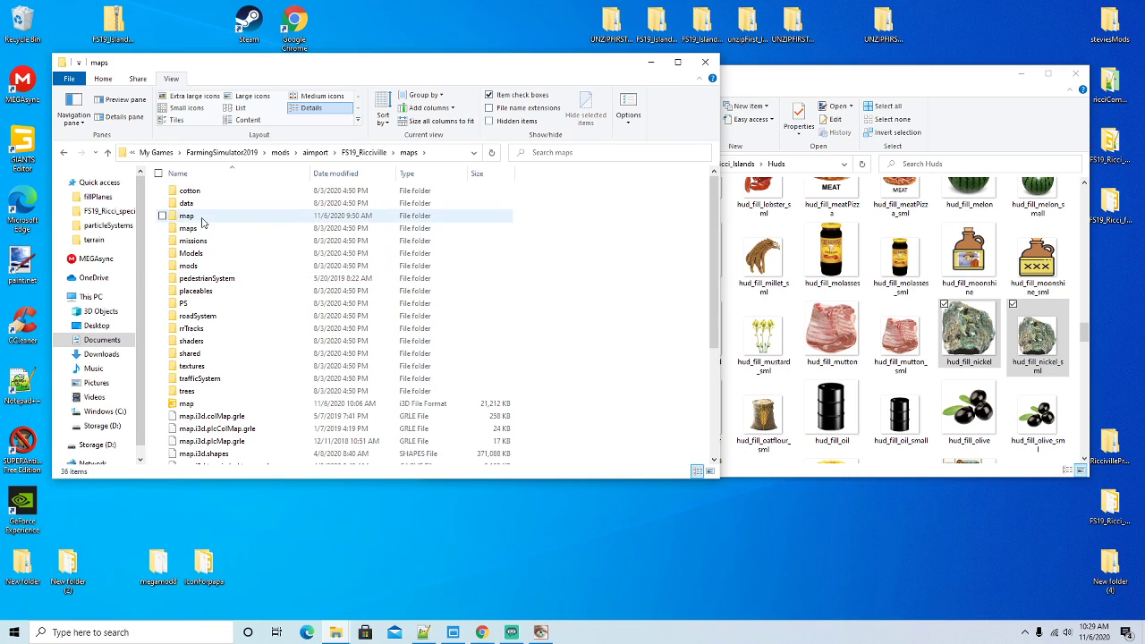
pyautogui.click(63, 153)
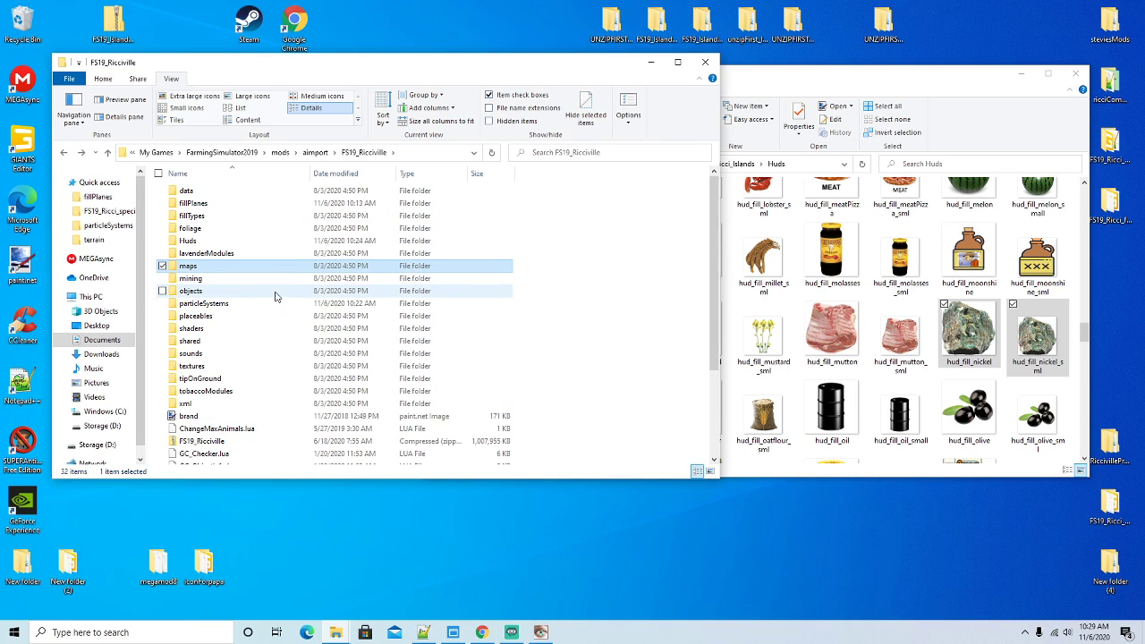
pyautogui.doubleClick(228, 304)
pyautogui.click(64, 154)
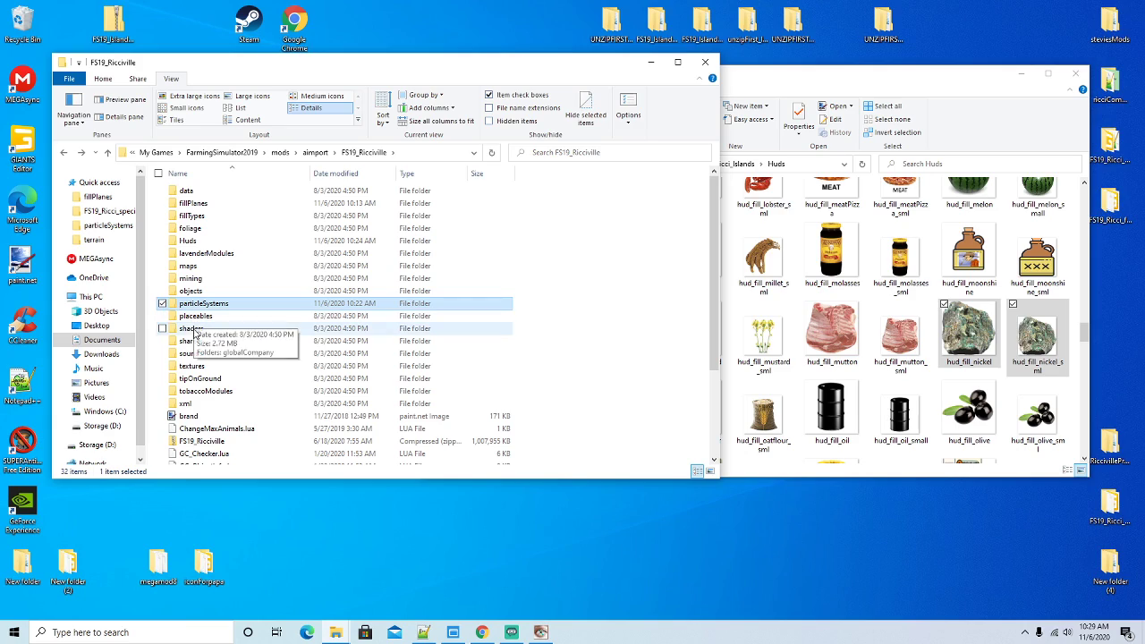
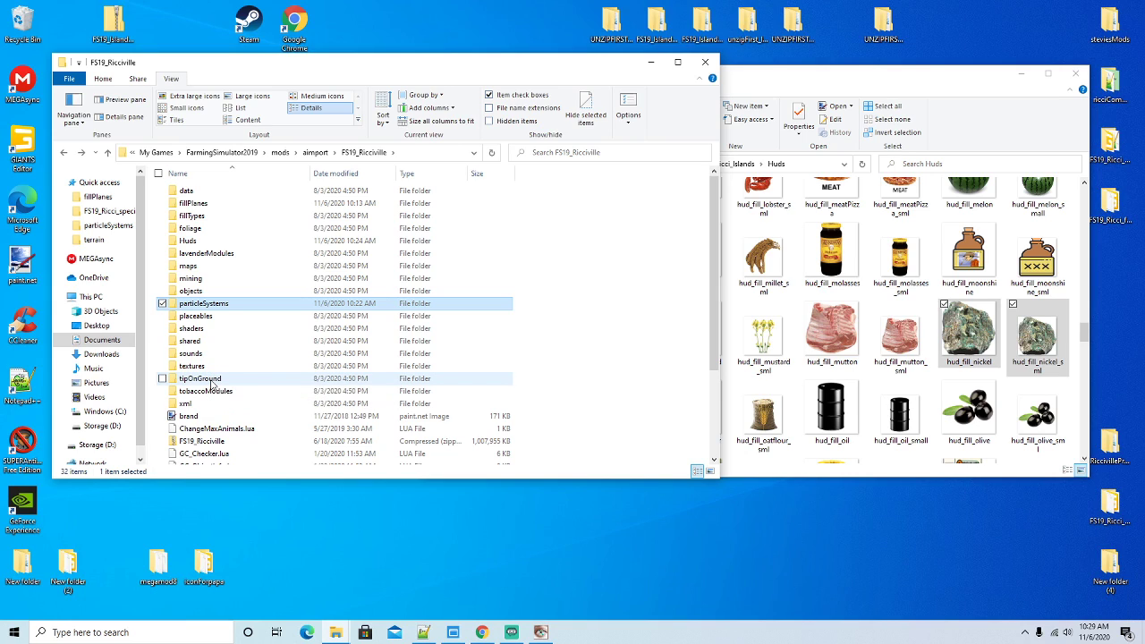
pyautogui.doubleClick(212, 381)
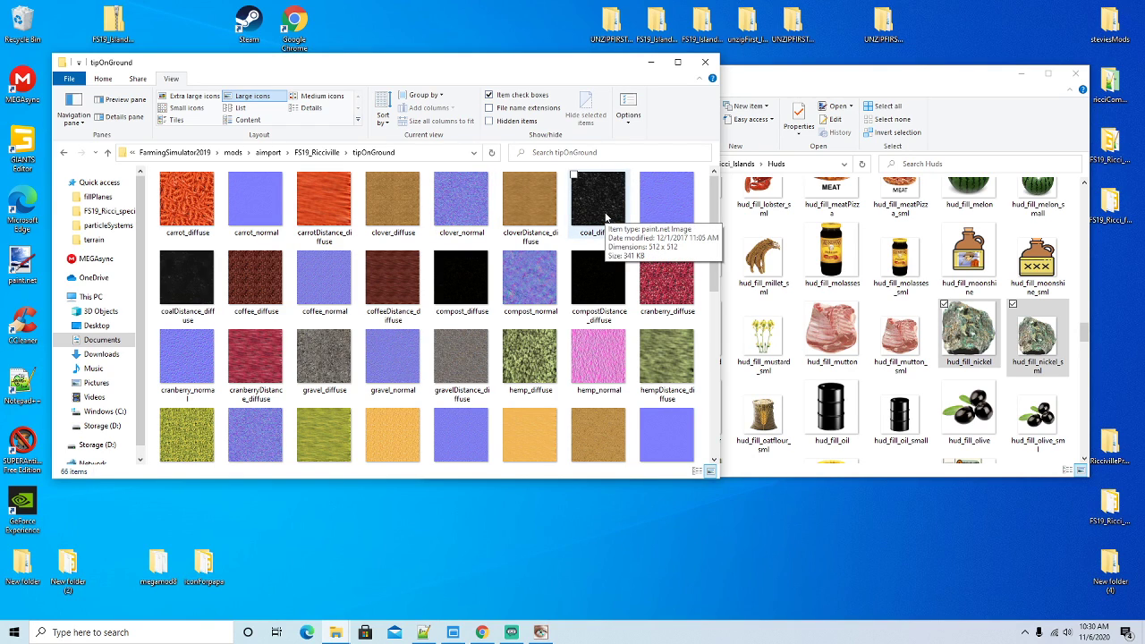
# Move both folder windows aside, view a copy of FS19_Ricciville's coal_diffuse texture in the WTV viewer, and close the viewer
pyautogui.moveTo(591, 70); pyautogui.dragTo(554, 148)
pyautogui.moveTo(742, 81); pyautogui.dragTo(768, 150)
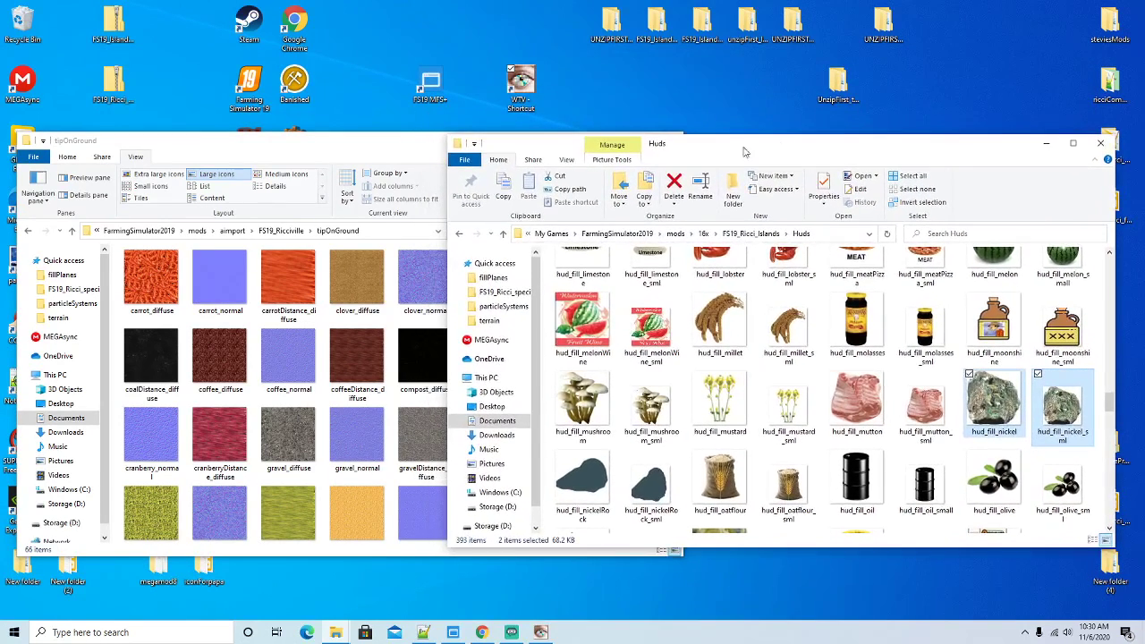
pyautogui.click(417, 151)
pyautogui.click(564, 286)
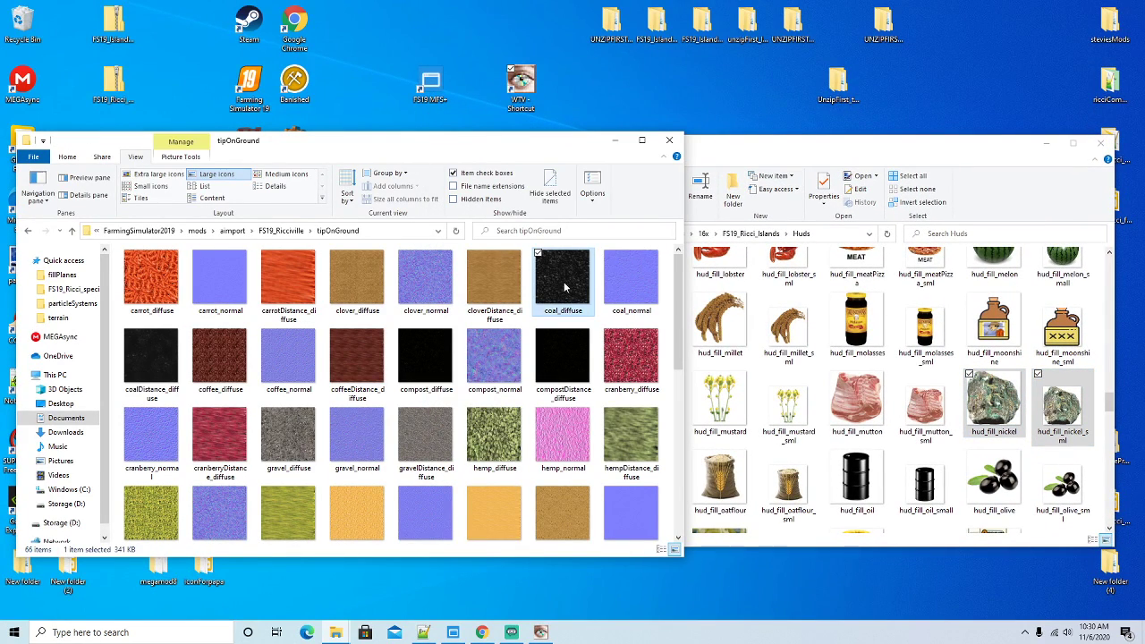
pyautogui.rightClick(564, 286)
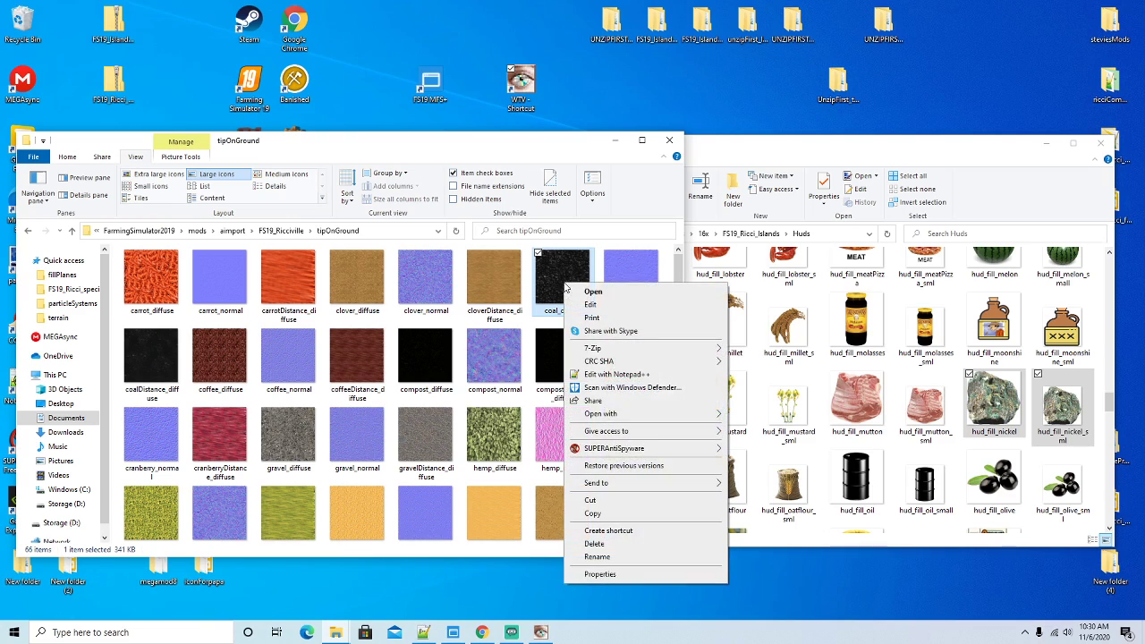
pyautogui.click(592, 514)
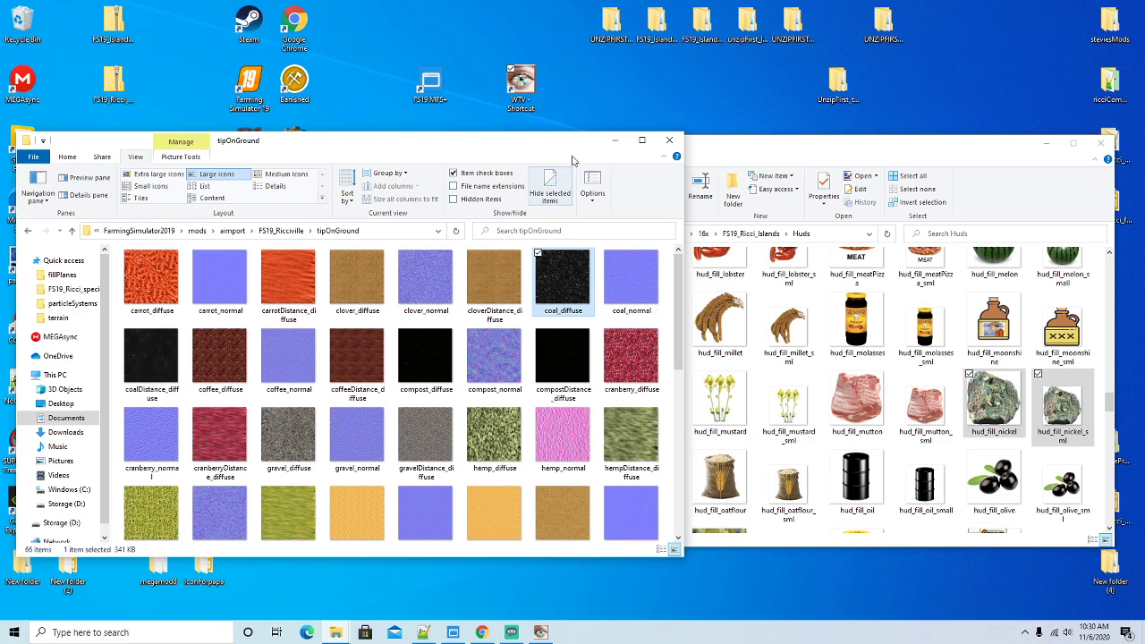
pyautogui.rightClick(531, 87)
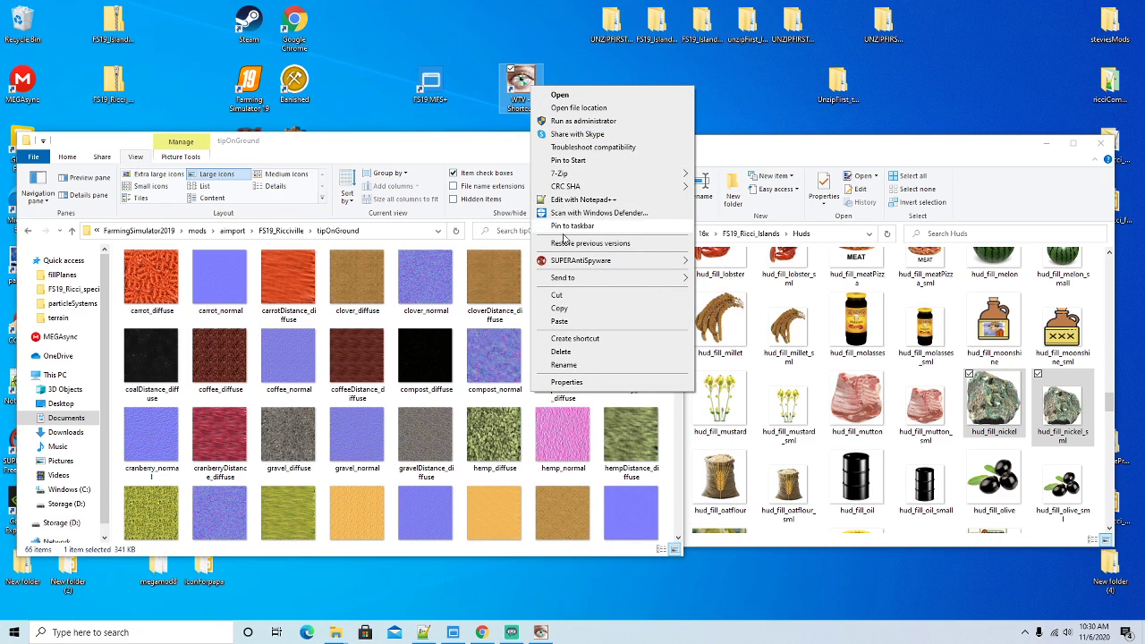
pyautogui.click(562, 322)
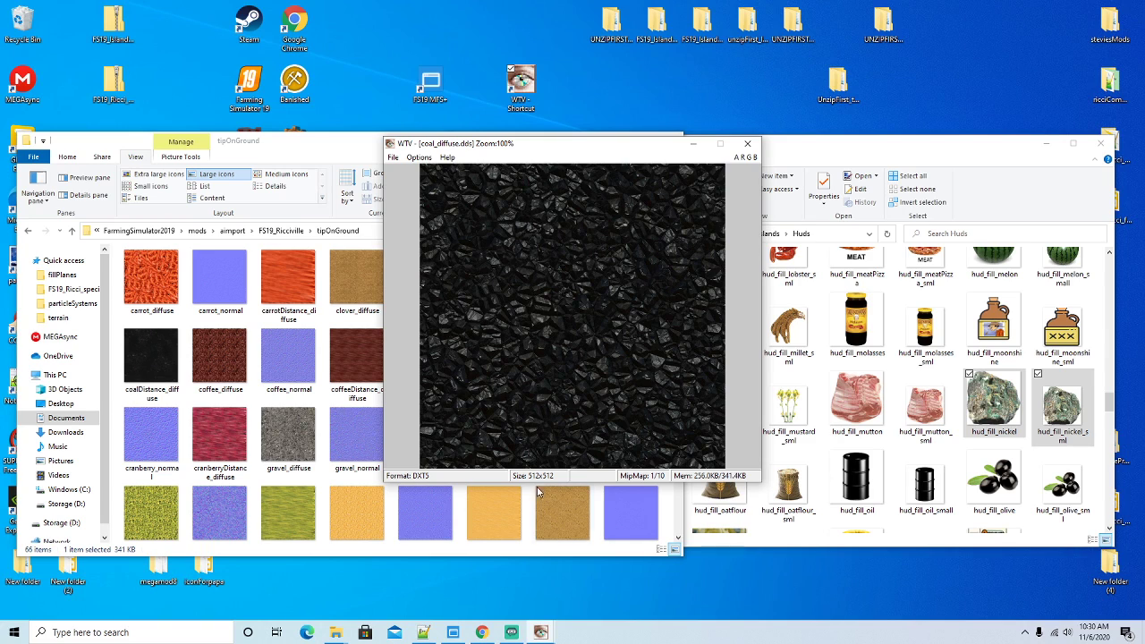
pyautogui.click(748, 144)
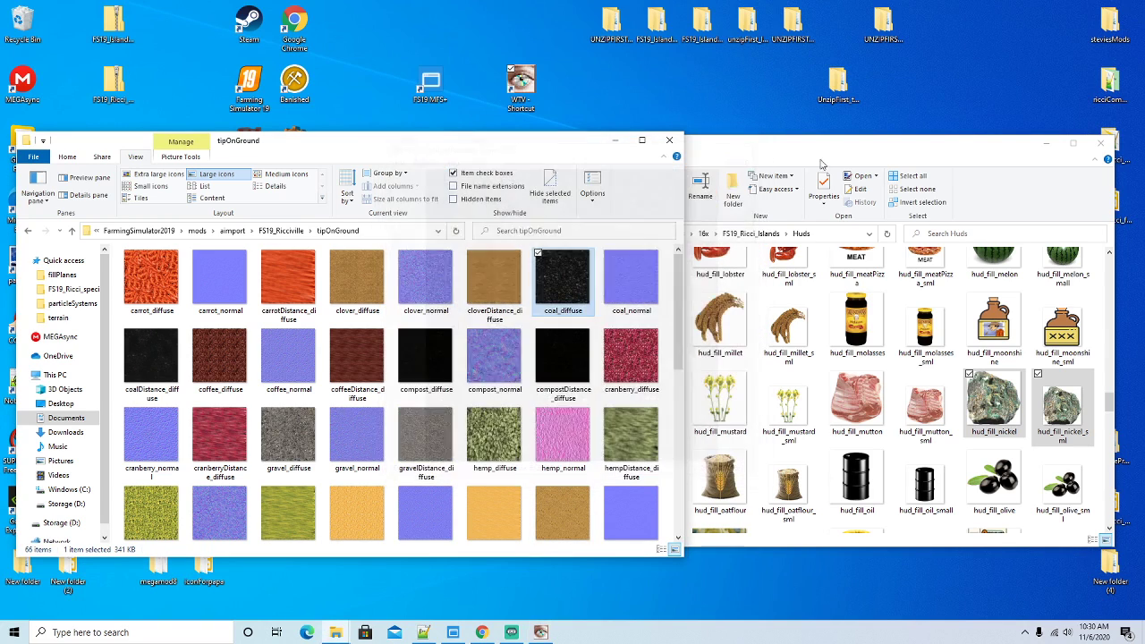
# In the other folder window, go from Huds to FS19_Ricci_Islands and open its tipOnGround folder
pyautogui.click(763, 234)
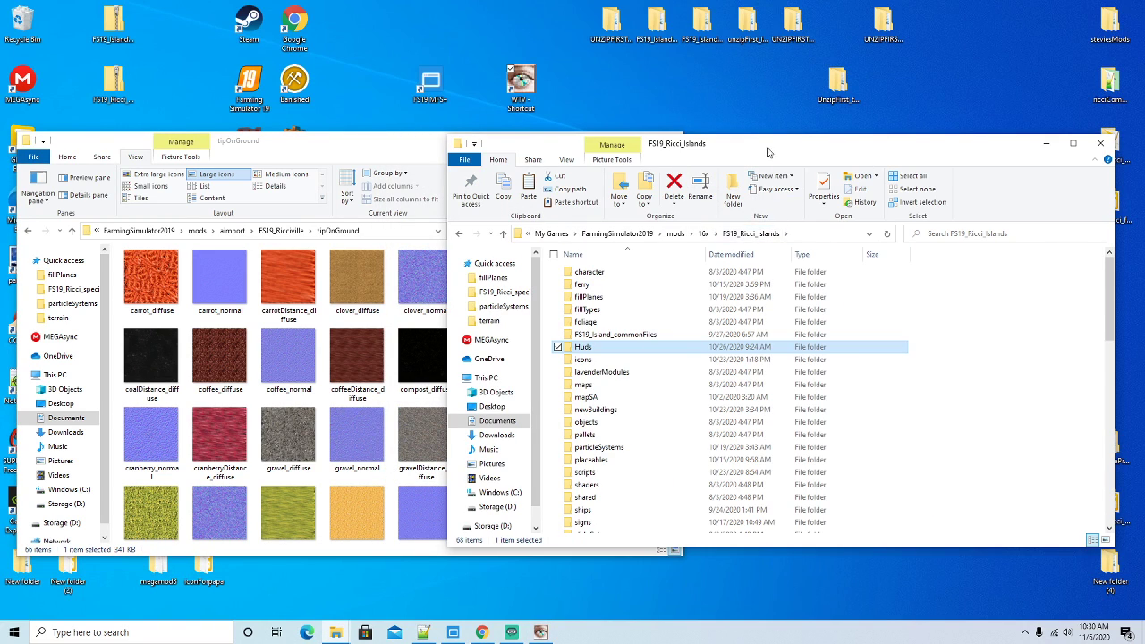
pyautogui.moveTo(767, 151); pyautogui.dragTo(767, 134)
pyautogui.scroll(-2, 648, 402)
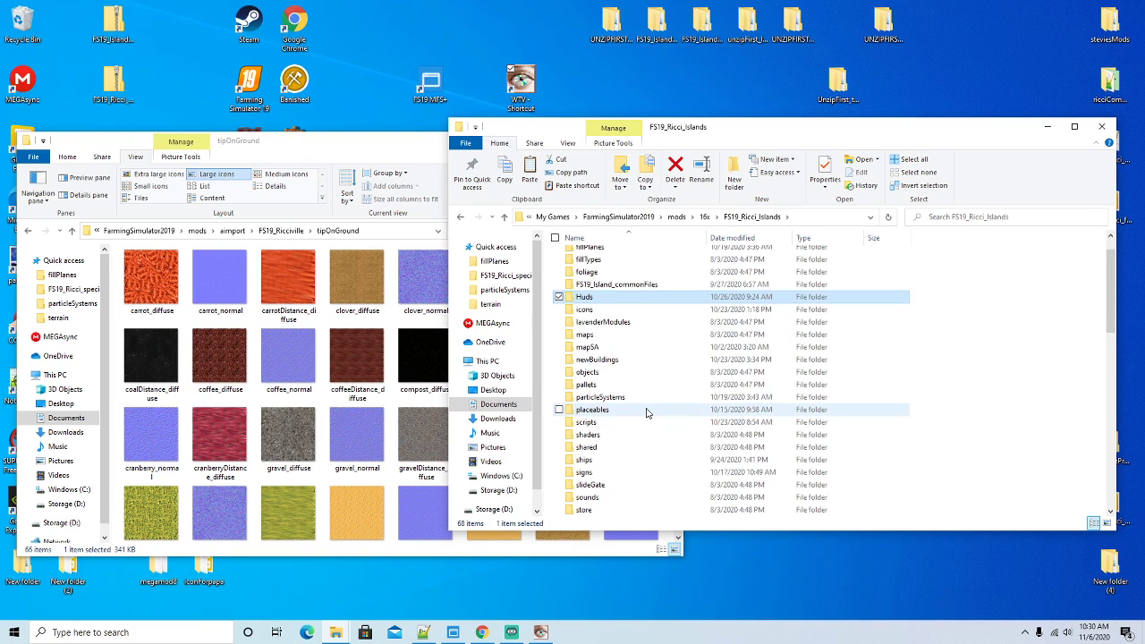
pyautogui.scroll(-1, 648, 412)
pyautogui.click(614, 474)
pyautogui.doubleClick(615, 474)
pyautogui.moveTo(767, 132); pyautogui.dragTo(763, 159)
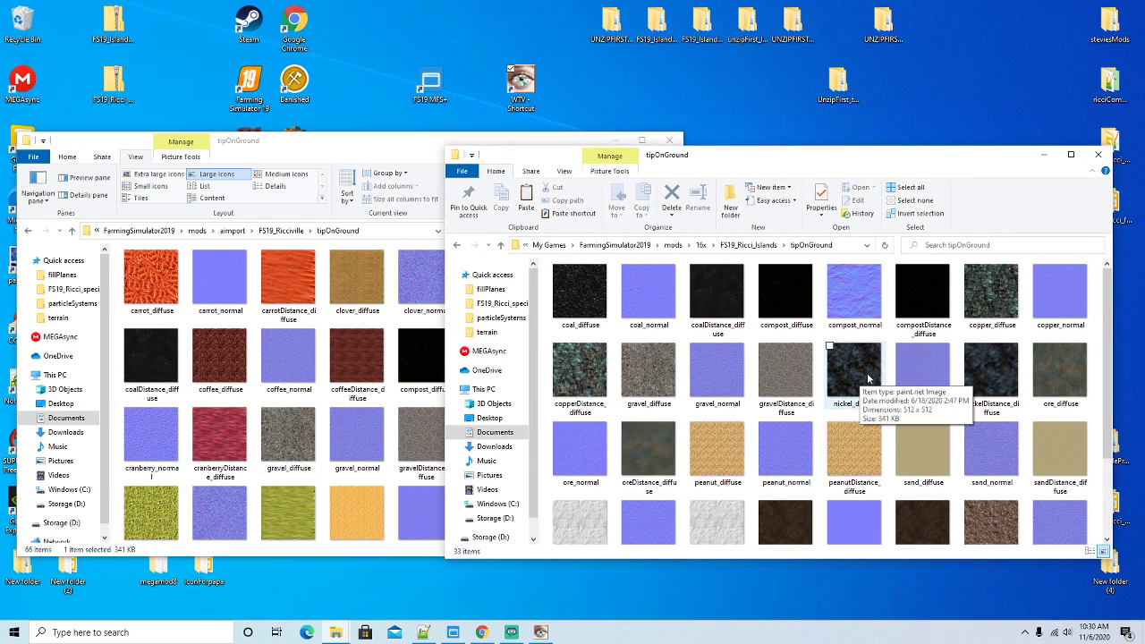
# Copy the copper and nickel diffuse, normal and distance-diffuse textures from FS19_Ricci_Islands' tipOnGround folder into FS19_Ricciville's tipOnGround folder
pyautogui.click(989, 311)
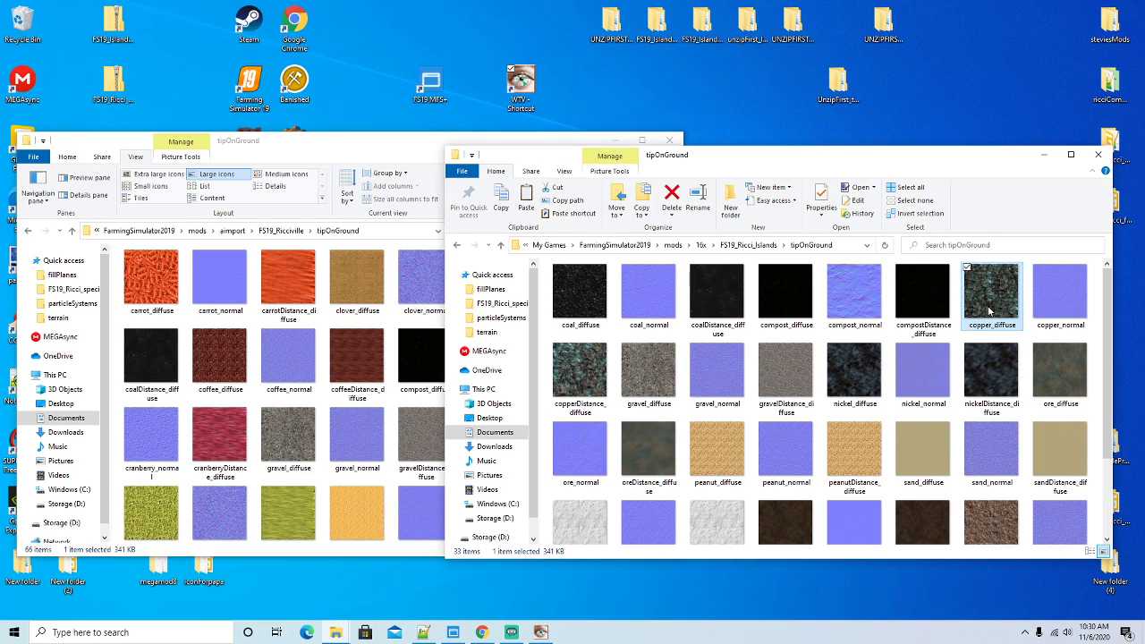
pyautogui.keyDown('shift'); pyautogui.click(595, 372); pyautogui.keyUp('shift')
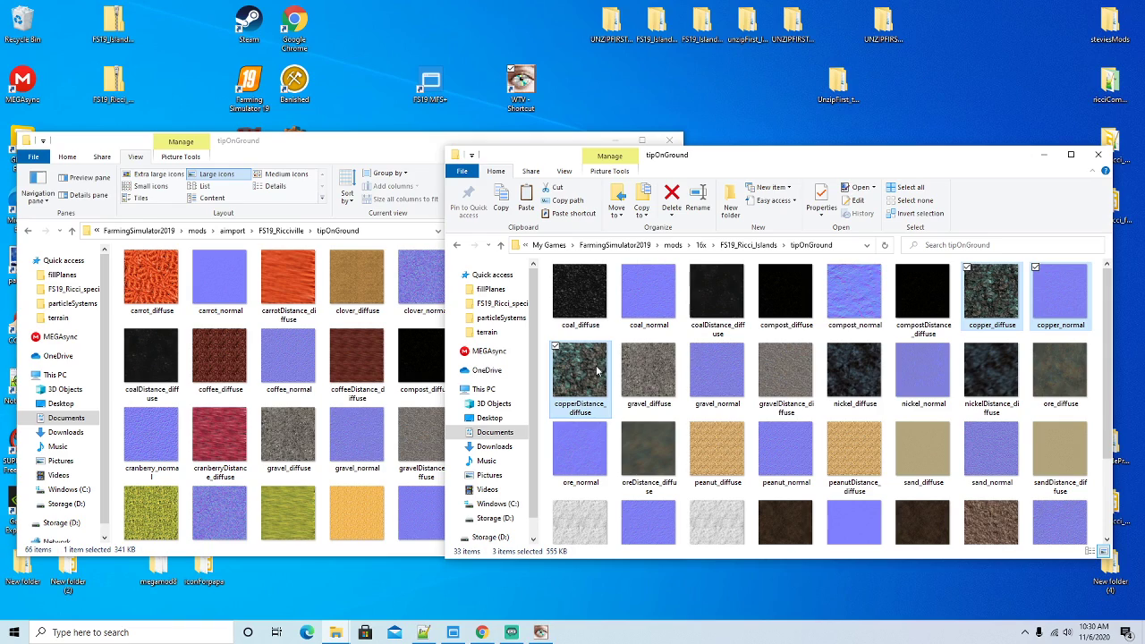
pyautogui.keyDown('ctrl'); pyautogui.click(850, 379); pyautogui.keyUp('ctrl')
pyautogui.keyDown('ctrl'); pyautogui.click(930, 382); pyautogui.keyUp('ctrl')
pyautogui.keyDown('ctrl'); pyautogui.click(992, 382); pyautogui.keyUp('ctrl')
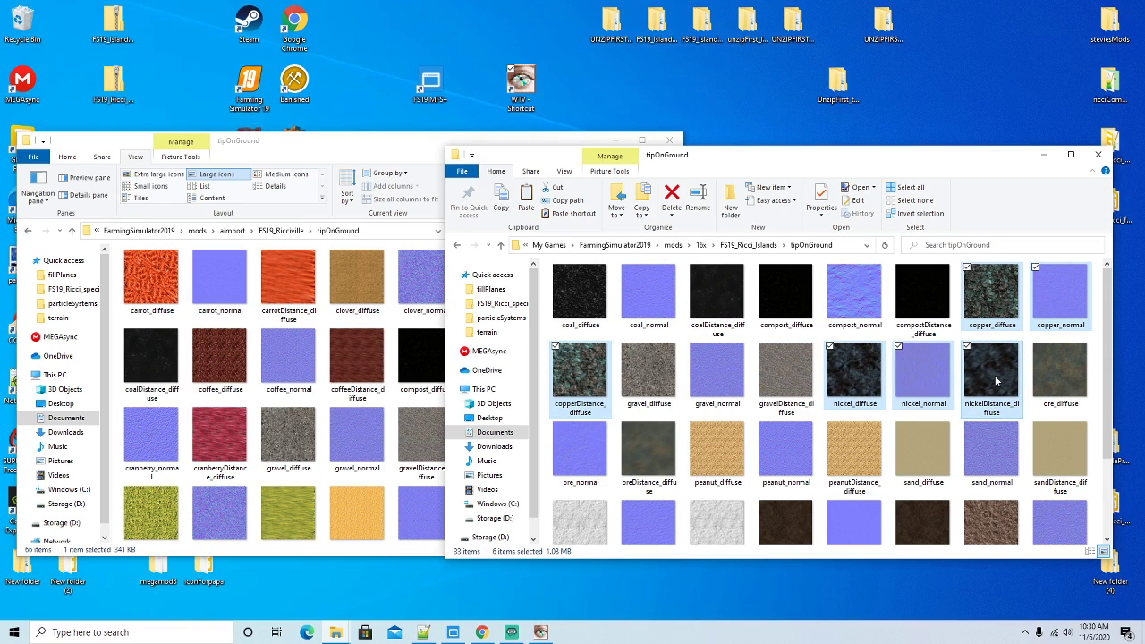
pyautogui.rightClick(993, 381)
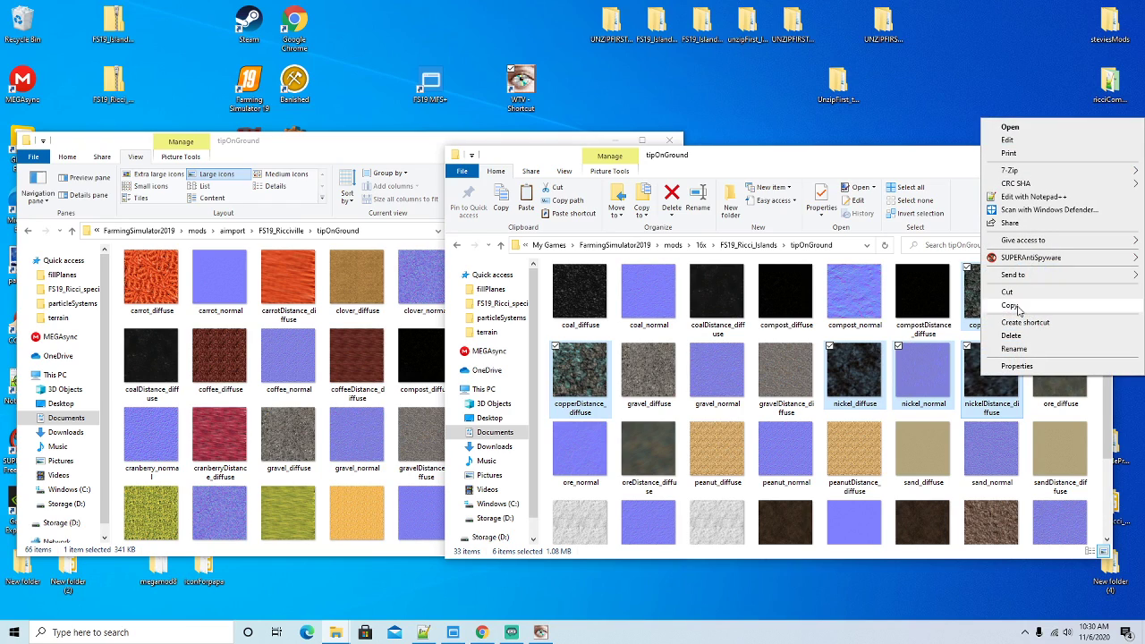
pyautogui.click(1020, 313)
pyautogui.click(383, 161)
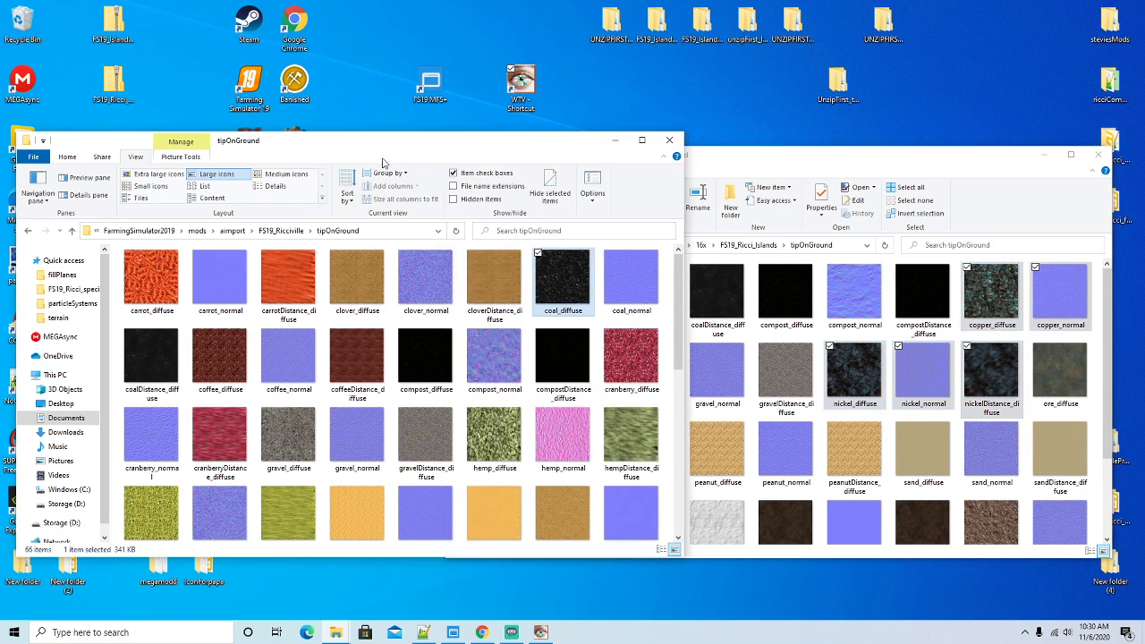
pyautogui.rightClick(394, 324)
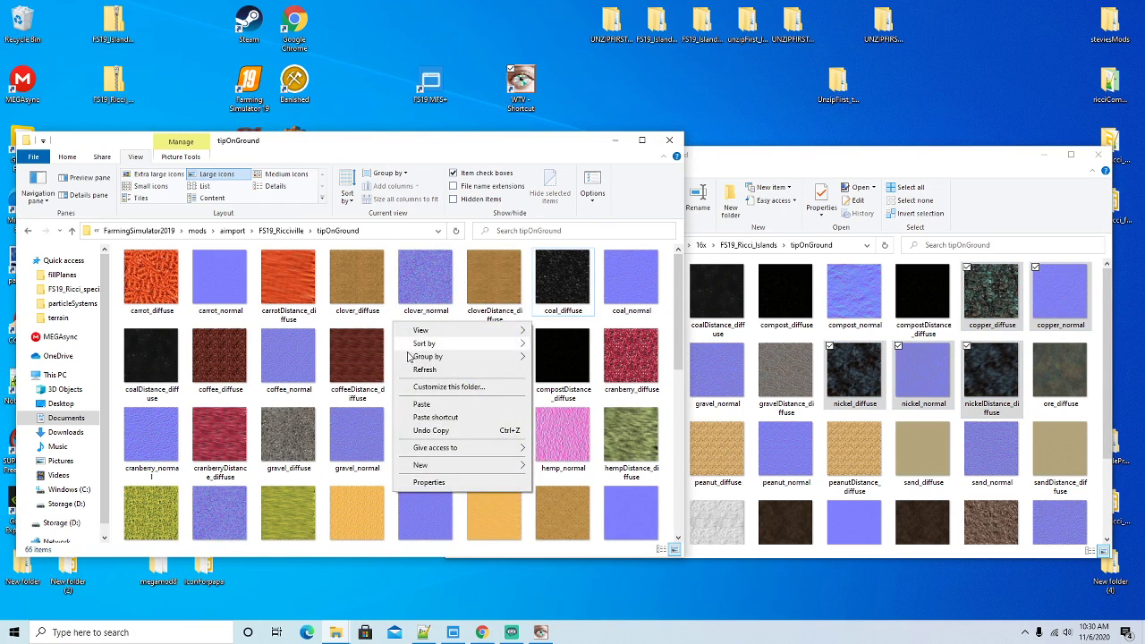
pyautogui.click(419, 406)
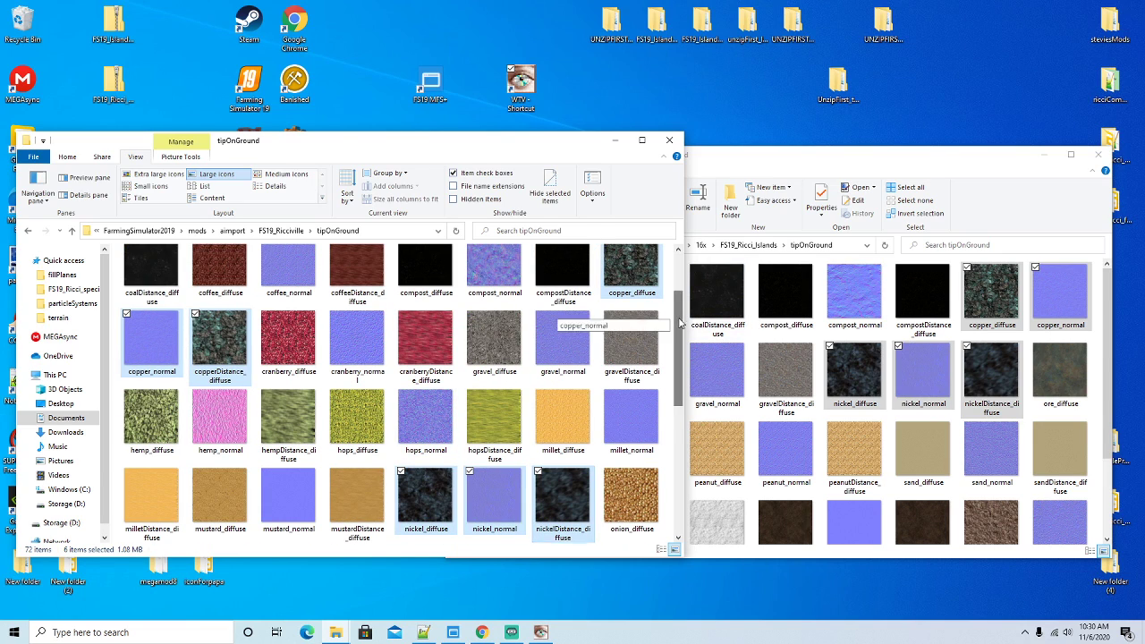
# View the copied copper_diffuse texture from FS19_Ricciville's tipOnGround folder in the WTV viewer, and close the viewer
pyautogui.scroll(1, 680, 323)
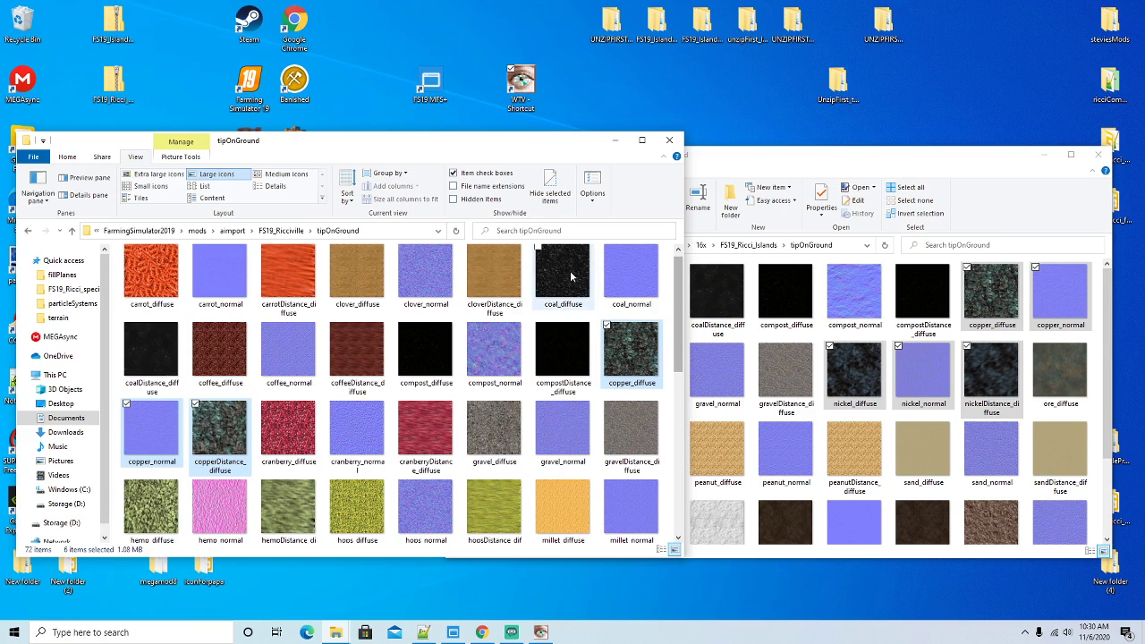
pyautogui.click(623, 358)
pyautogui.rightClick(624, 359)
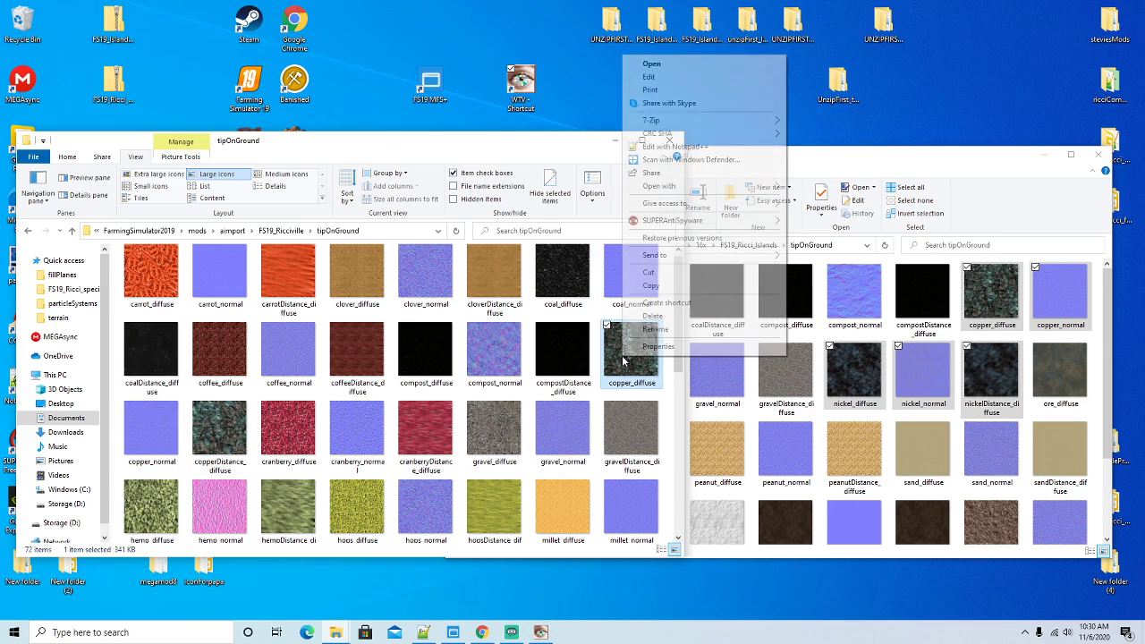
pyautogui.click(646, 286)
pyautogui.rightClick(522, 91)
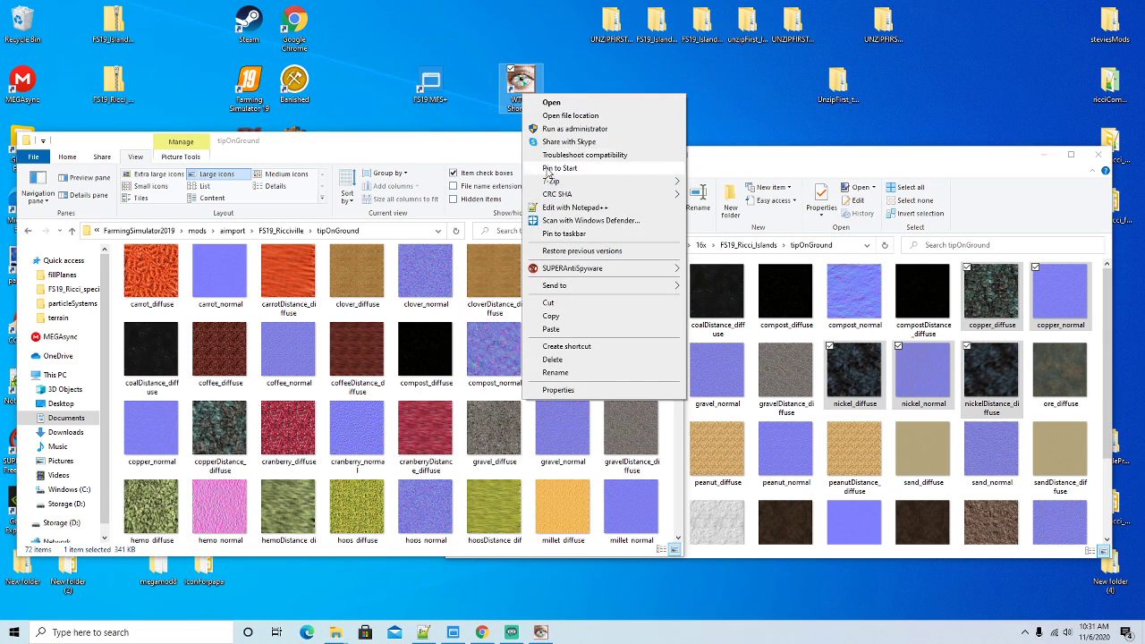
pyautogui.click(552, 329)
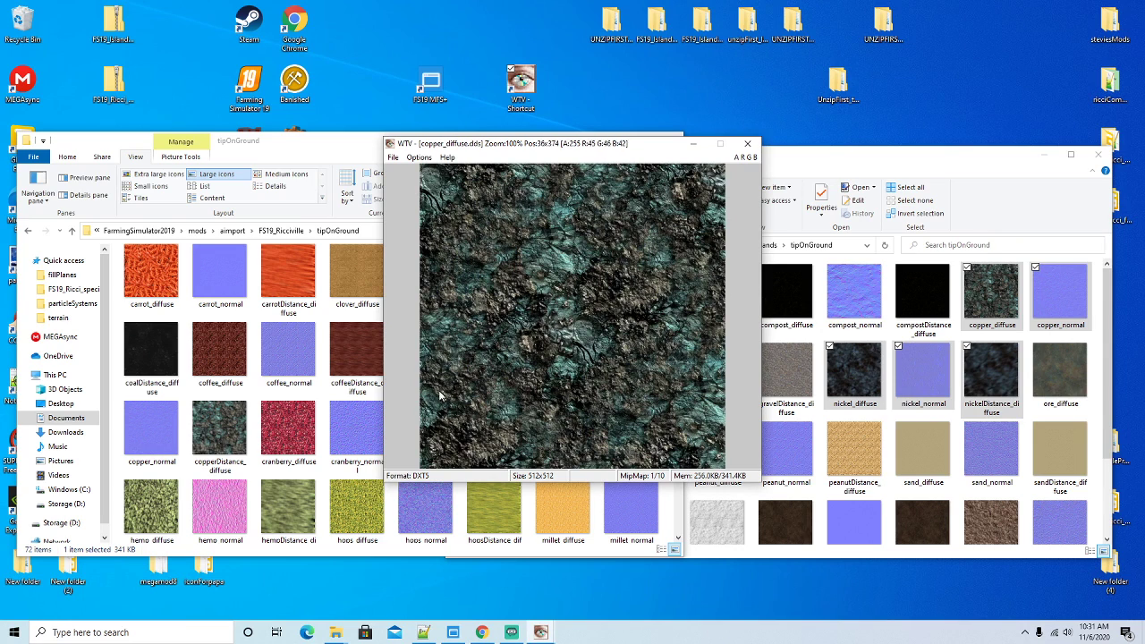
pyautogui.click(747, 143)
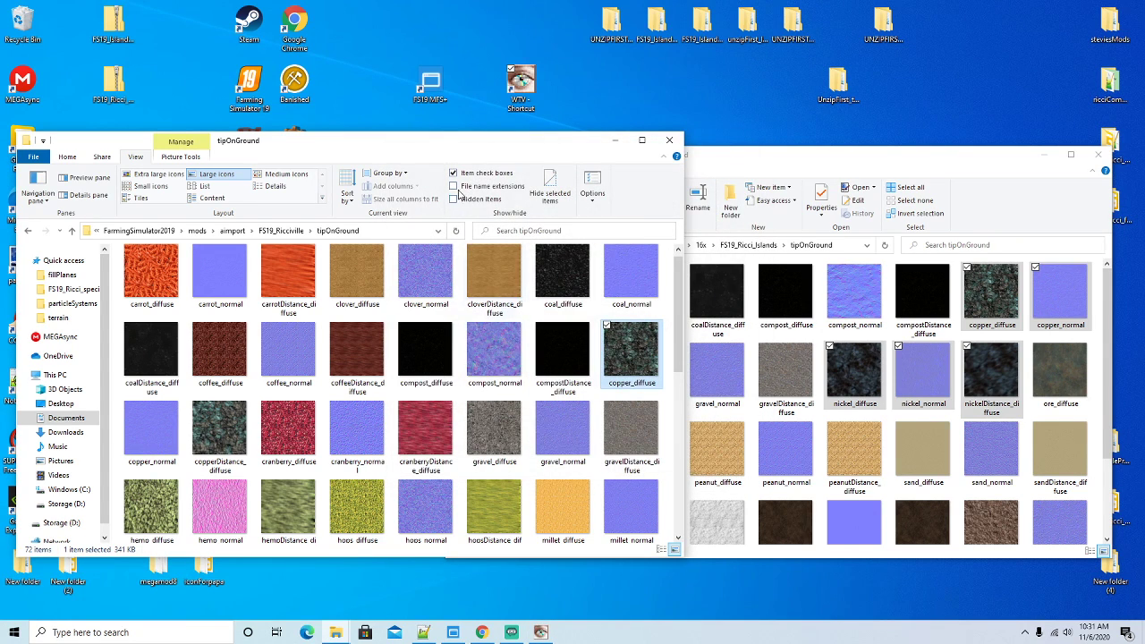
# Rearrange the two folder windows and open maps_densityMapHeightTypes from FS19_Ricciville's xml folder in Notepad++
pyautogui.moveTo(444, 155); pyautogui.dragTo(472, 151)
pyautogui.moveTo(773, 162); pyautogui.dragTo(774, 152)
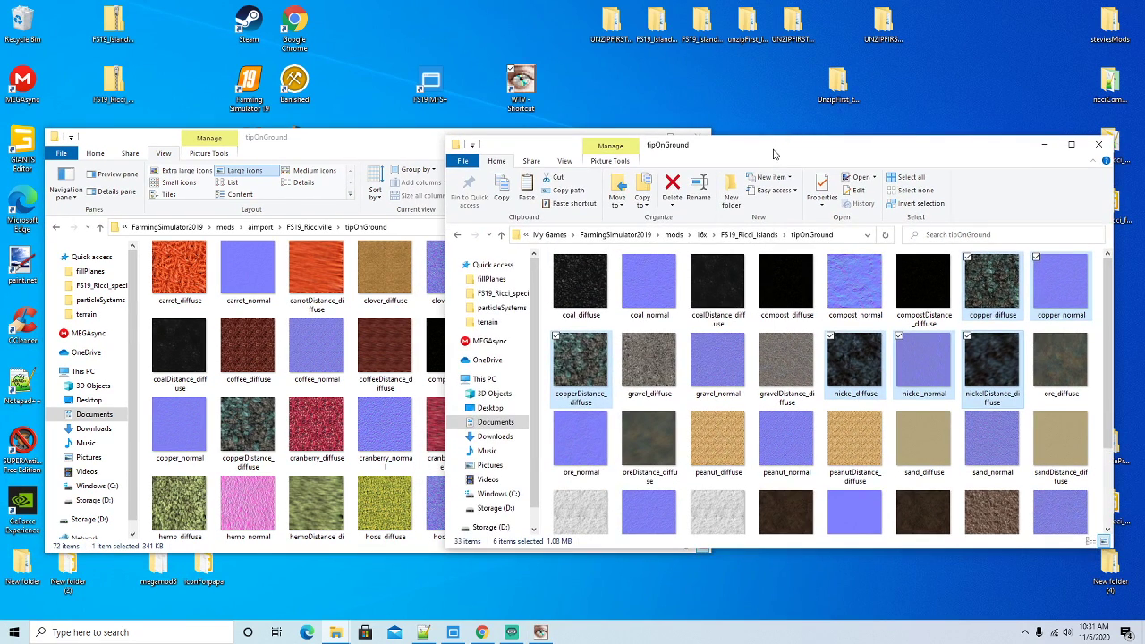
pyautogui.click(386, 158)
pyautogui.moveTo(379, 141); pyautogui.dragTo(388, 134)
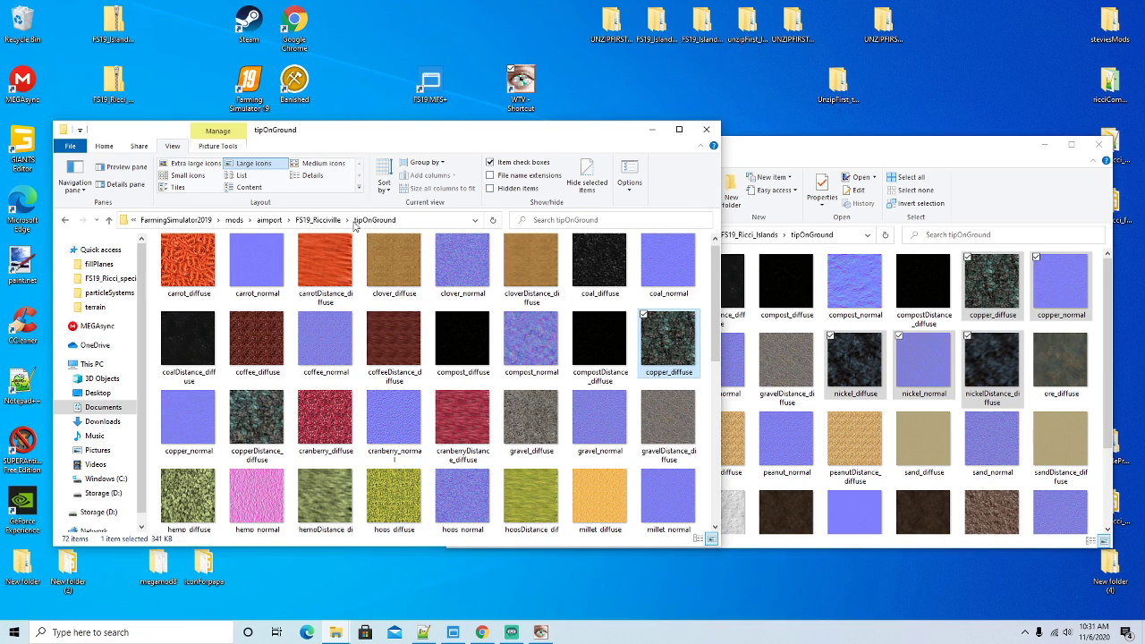
pyautogui.click(317, 220)
pyautogui.scroll(-1, 294, 345)
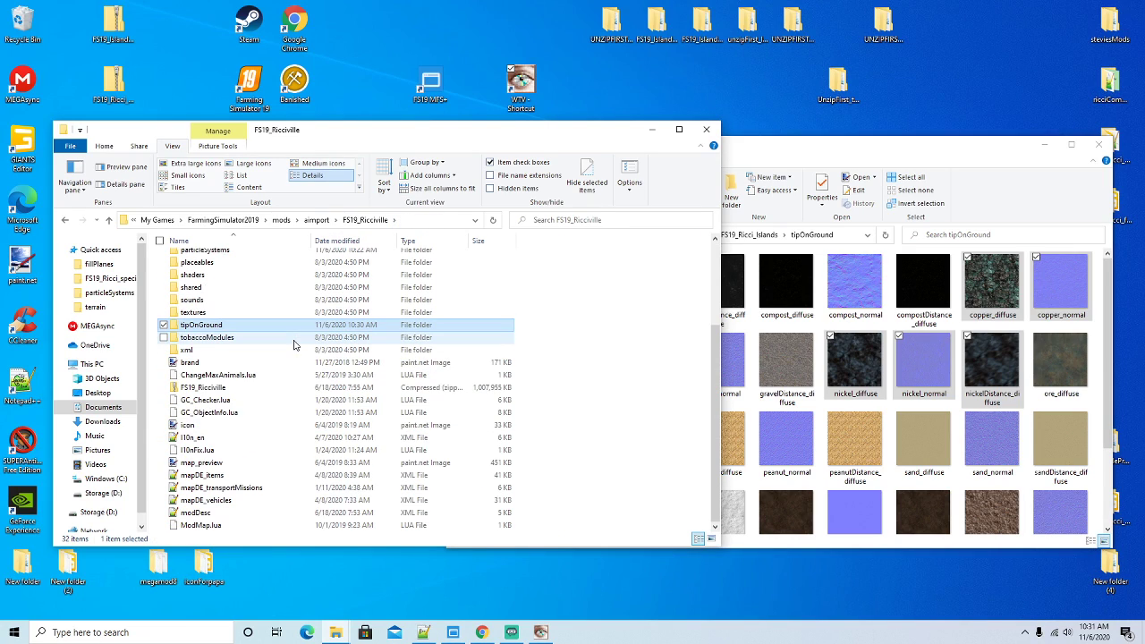
pyautogui.doubleClick(188, 350)
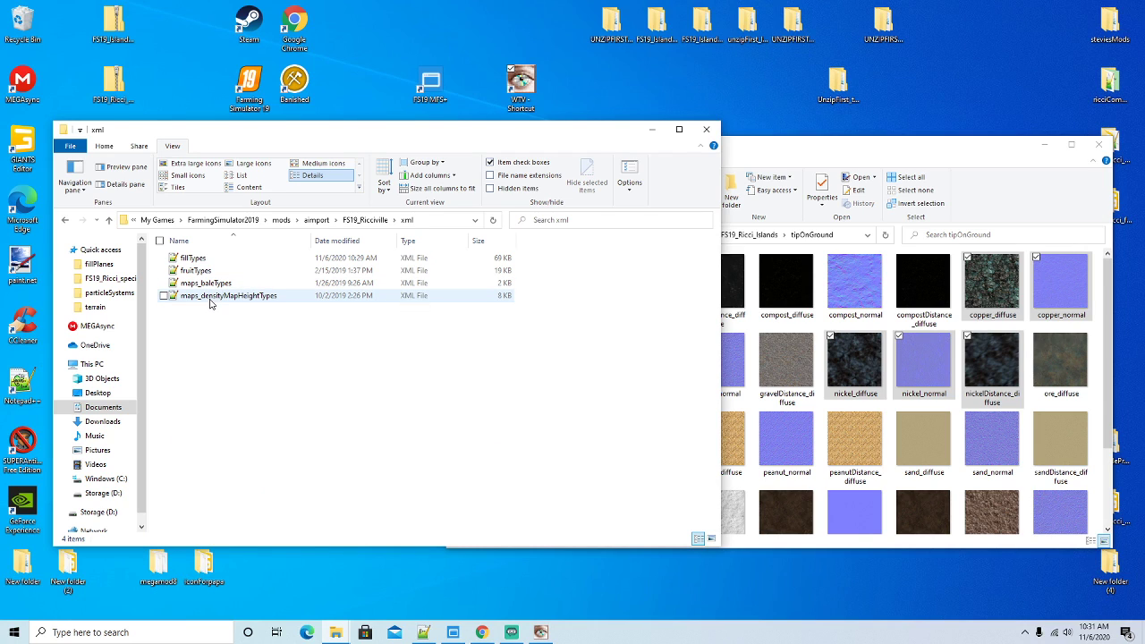
pyautogui.rightClick(211, 302)
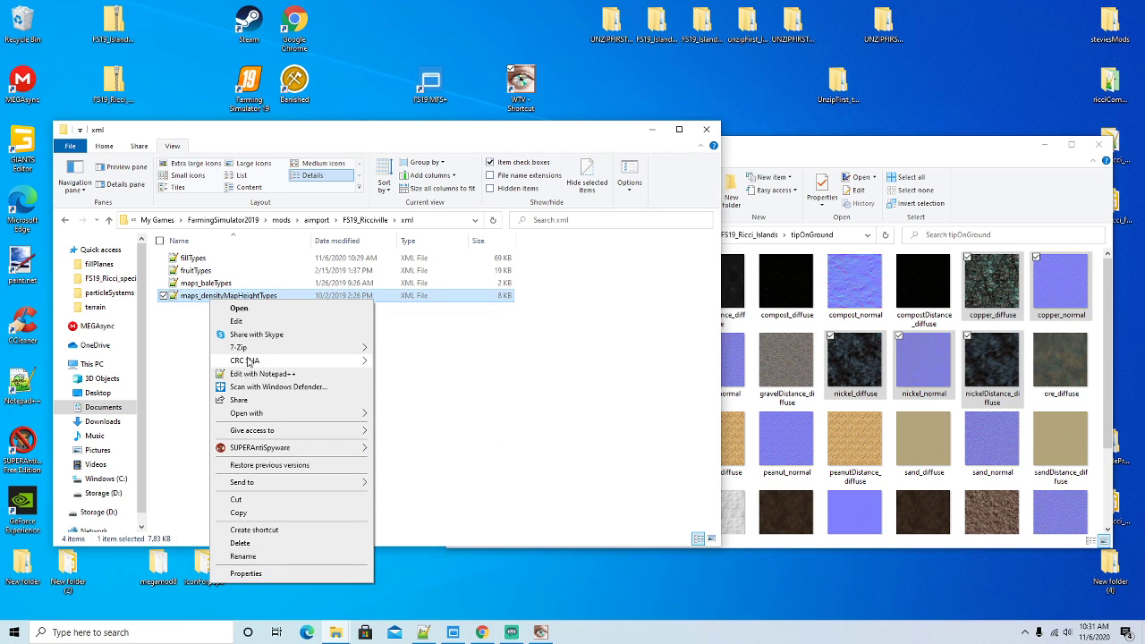
pyautogui.click(259, 376)
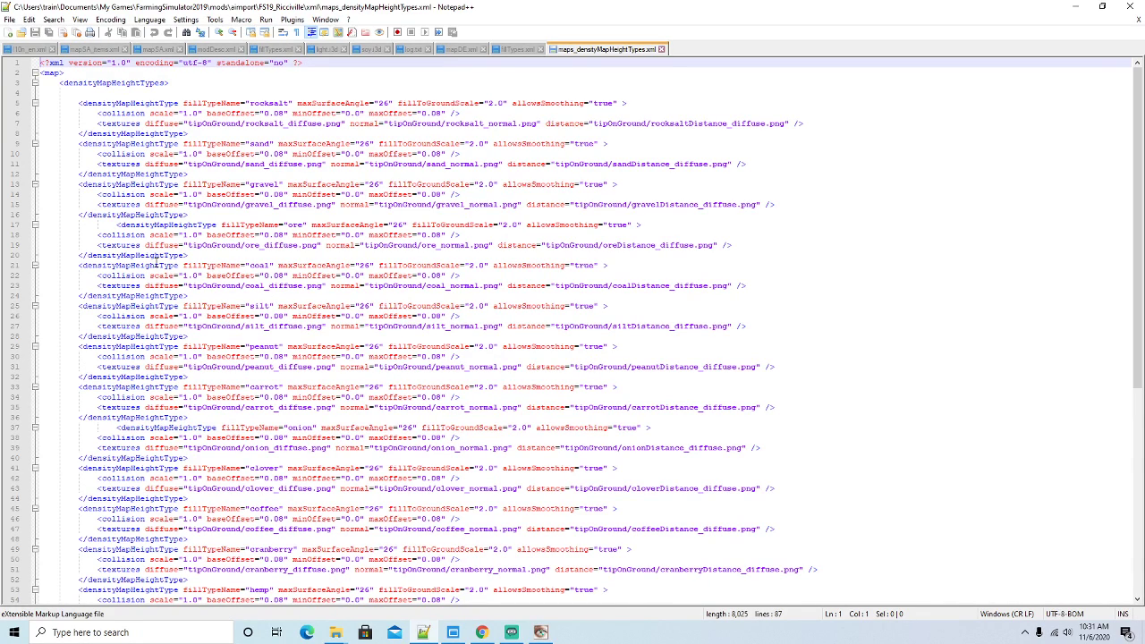
# Copy the coal densityMapHeightType block and paste it on a new line after the compost block
pyautogui.click(155, 266)
pyautogui.moveTo(190, 297); pyautogui.dragTo(42, 265)
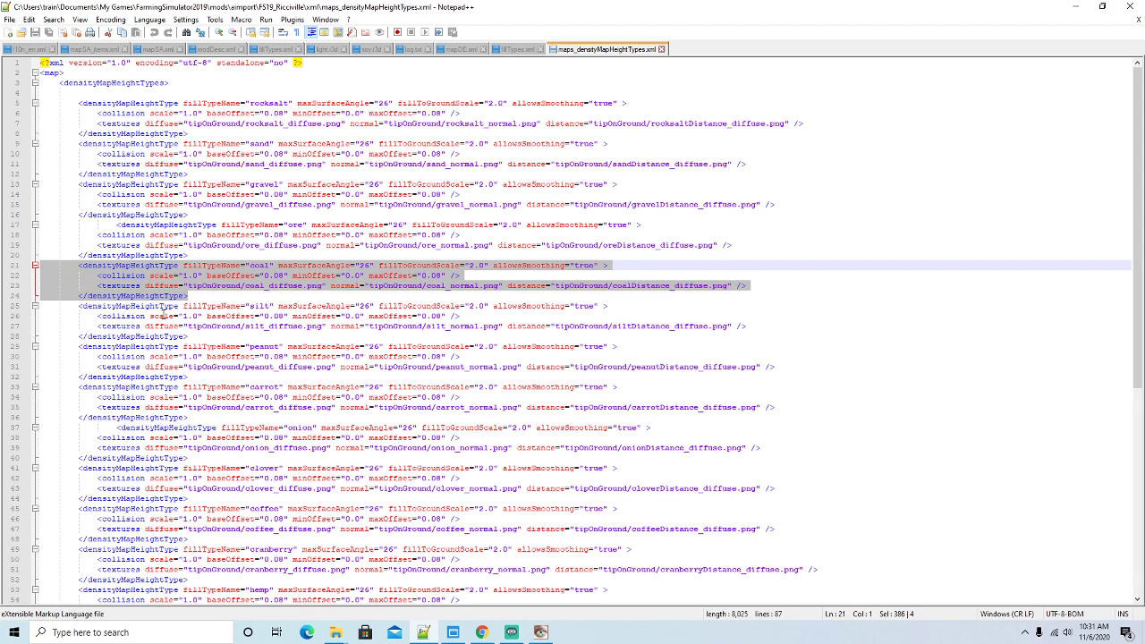
pyautogui.scroll(-11, 322, 306)
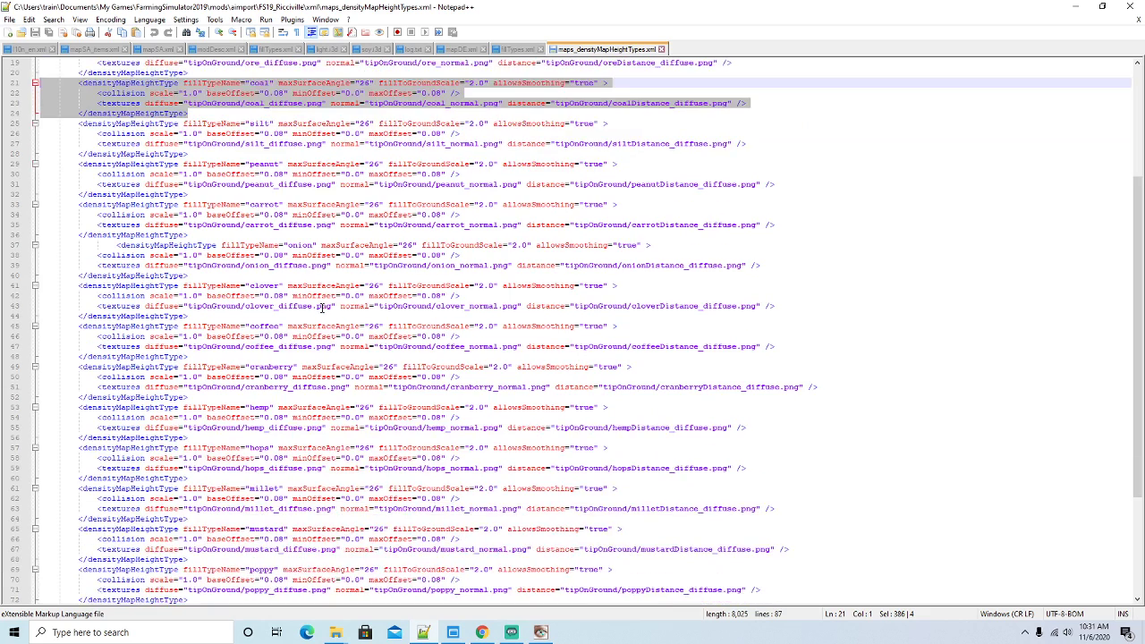
pyautogui.click(152, 528)
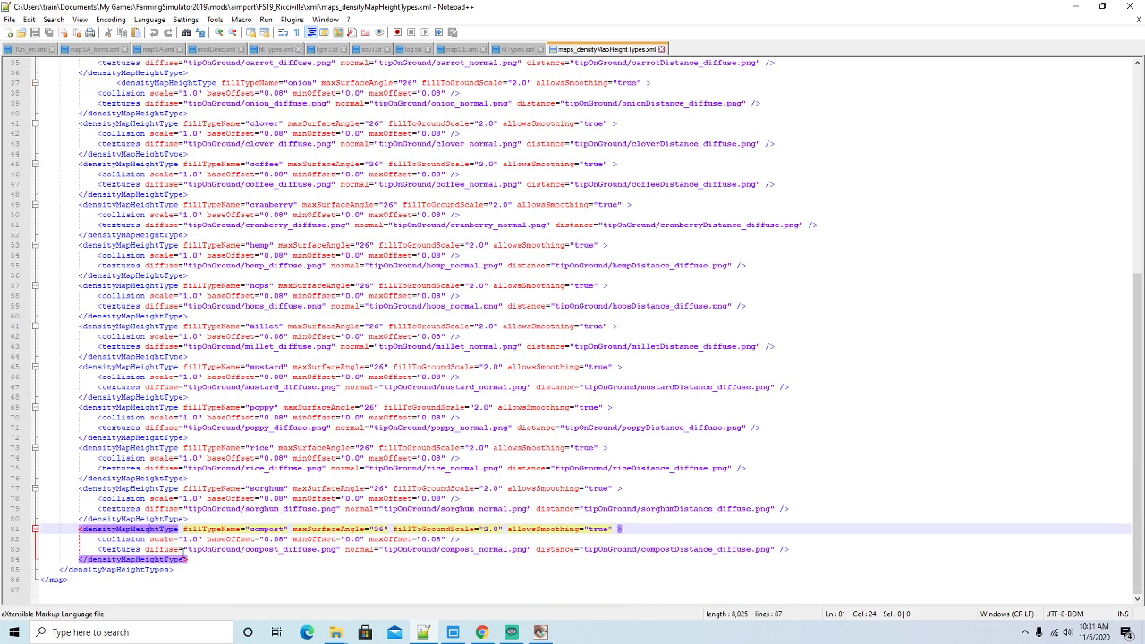
pyautogui.click(192, 561)
pyautogui.press('Return')
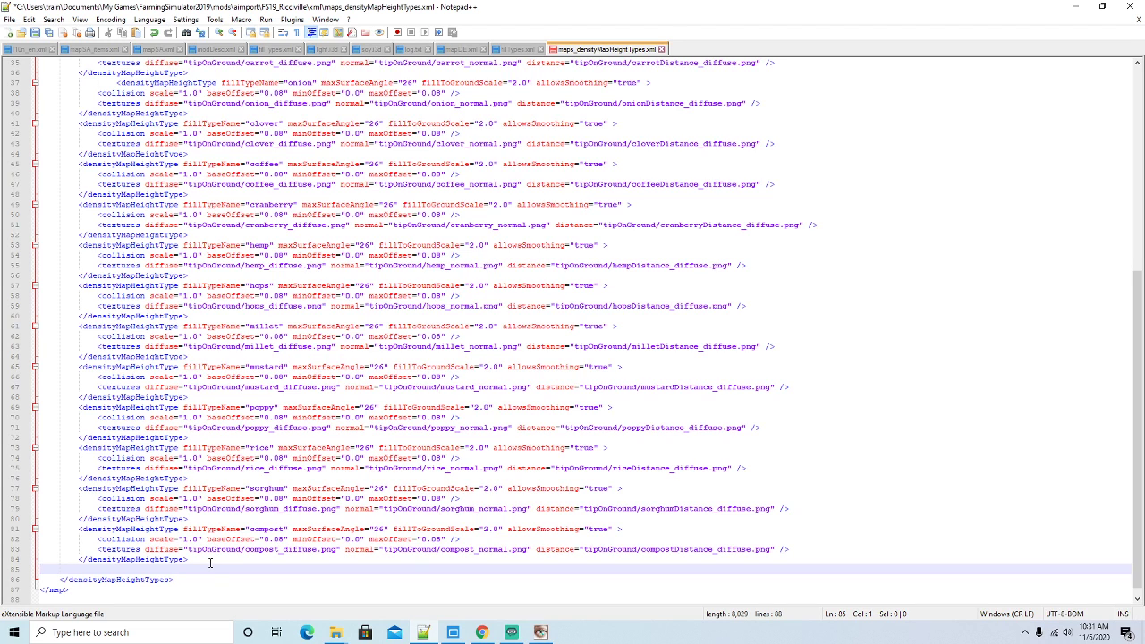
pyautogui.hotkey('ctrl', 'v')
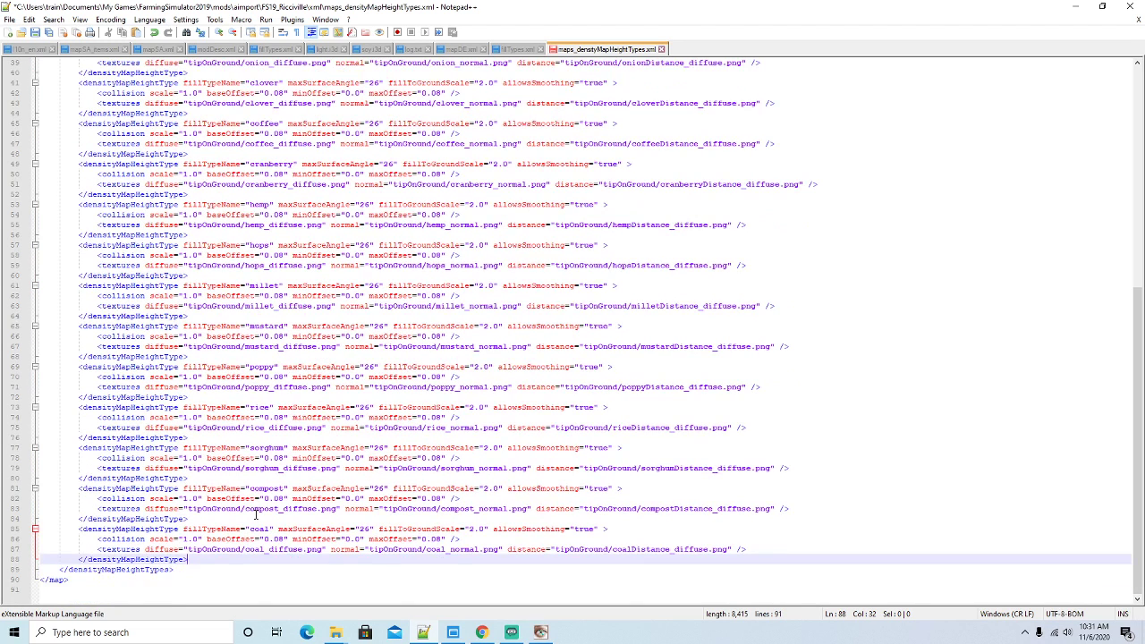
# In the pasted coal block, set fillTypeName to copper and the diffuse texture to tipOnGround/copper_diffuse.png
pyautogui.click(271, 529)
pyautogui.press('BackSpace')
pyautogui.press('BackSpace')
pyautogui.write('pper')
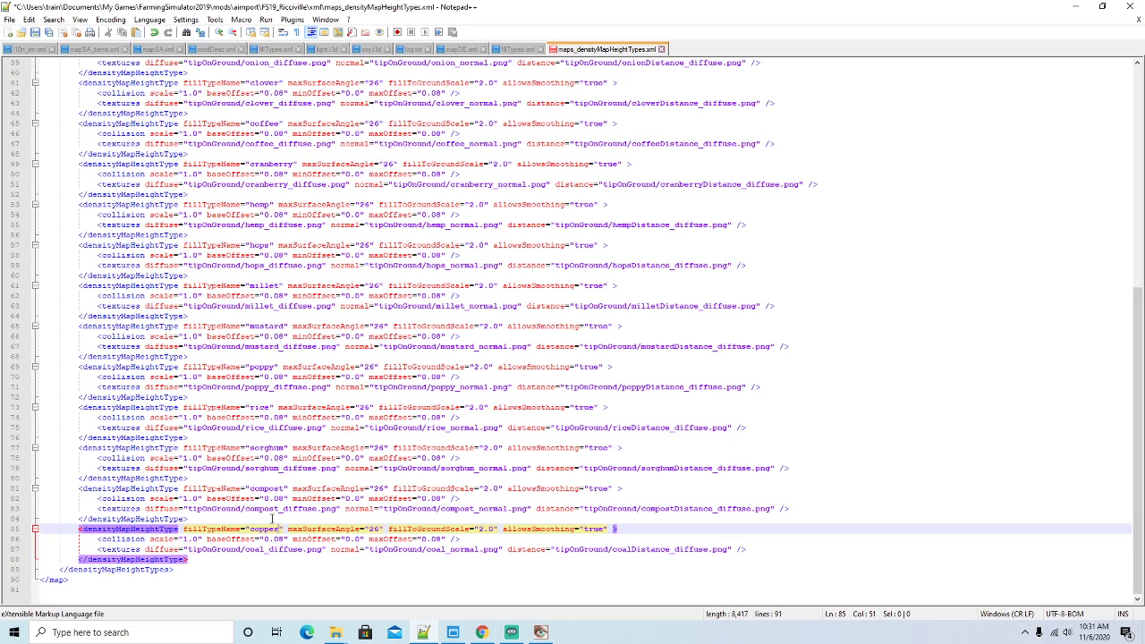
pyautogui.click(264, 548)
pyautogui.press('BackSpace')
pyautogui.press('BackSpace')
pyautogui.write('pper')
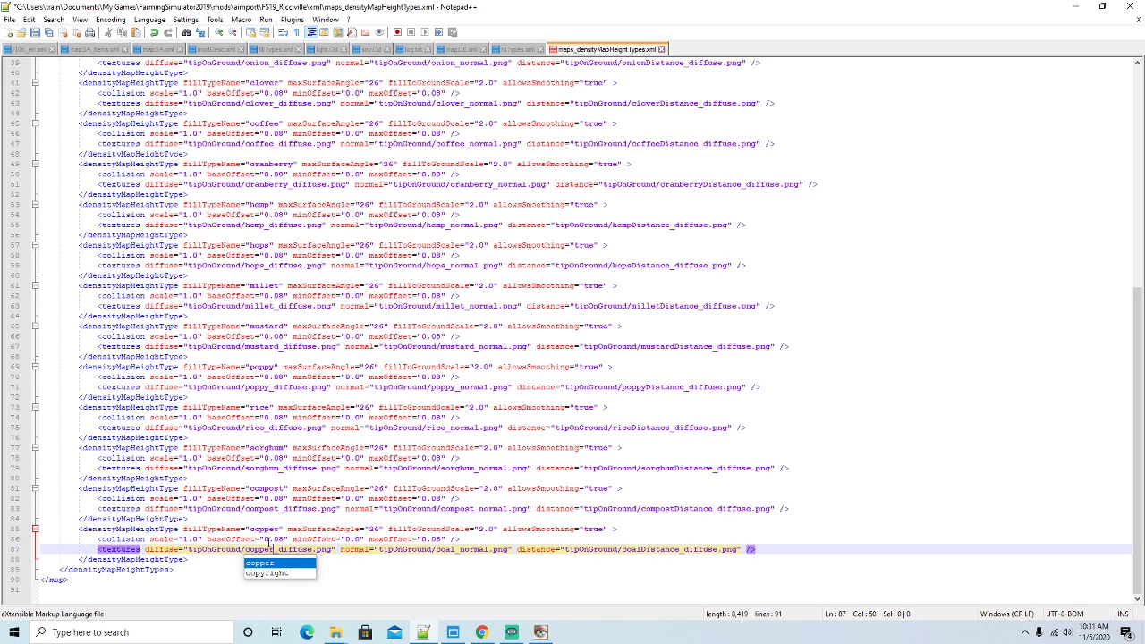
# Set the copper block's normal texture to tipOnGround/copper_normal.png and its distance texture to tipOnGround/copperDistance_diffuse.png
pyautogui.click(456, 549)
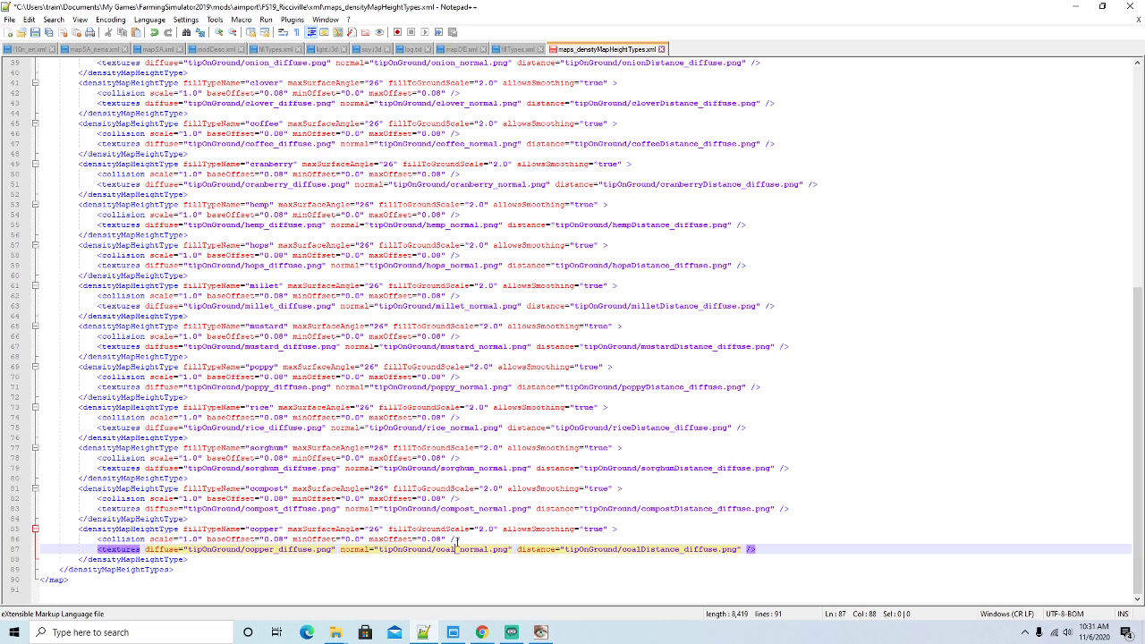
pyautogui.press('BackSpace')
pyautogui.press('BackSpace')
pyautogui.write('ppe')
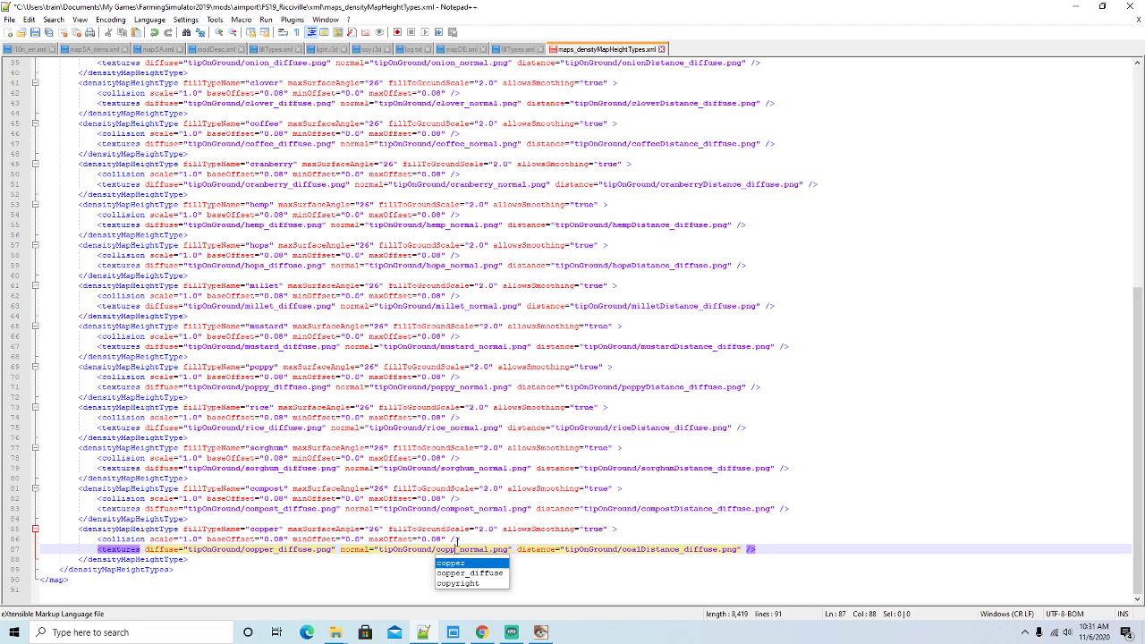
pyautogui.write('r')
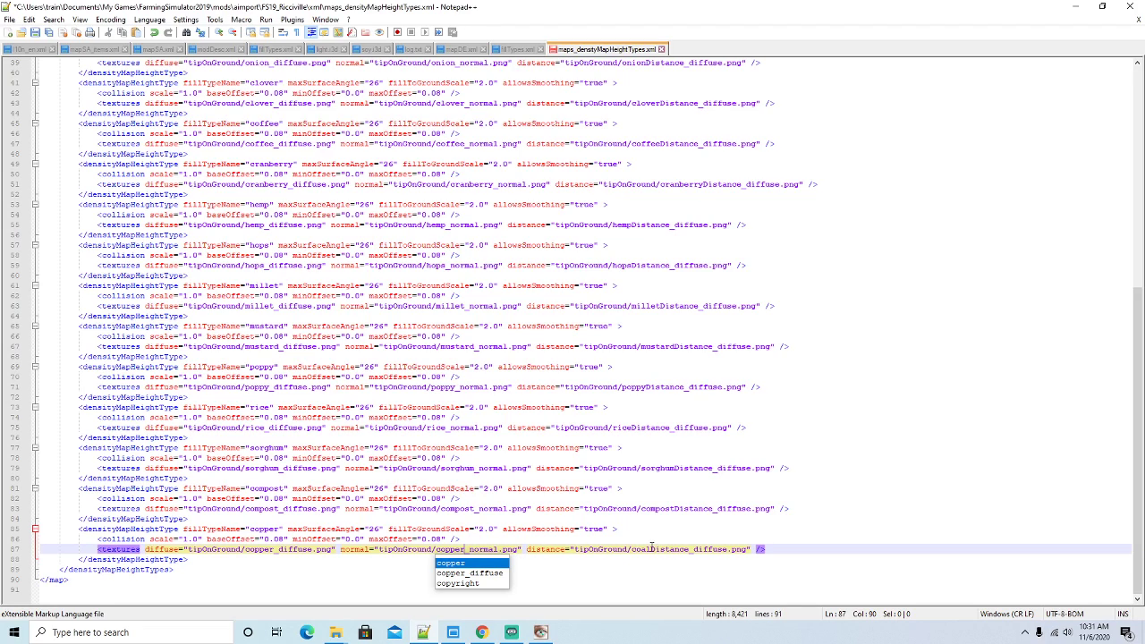
pyautogui.click(651, 549)
pyautogui.press('BackSpace')
pyautogui.press('BackSpace')
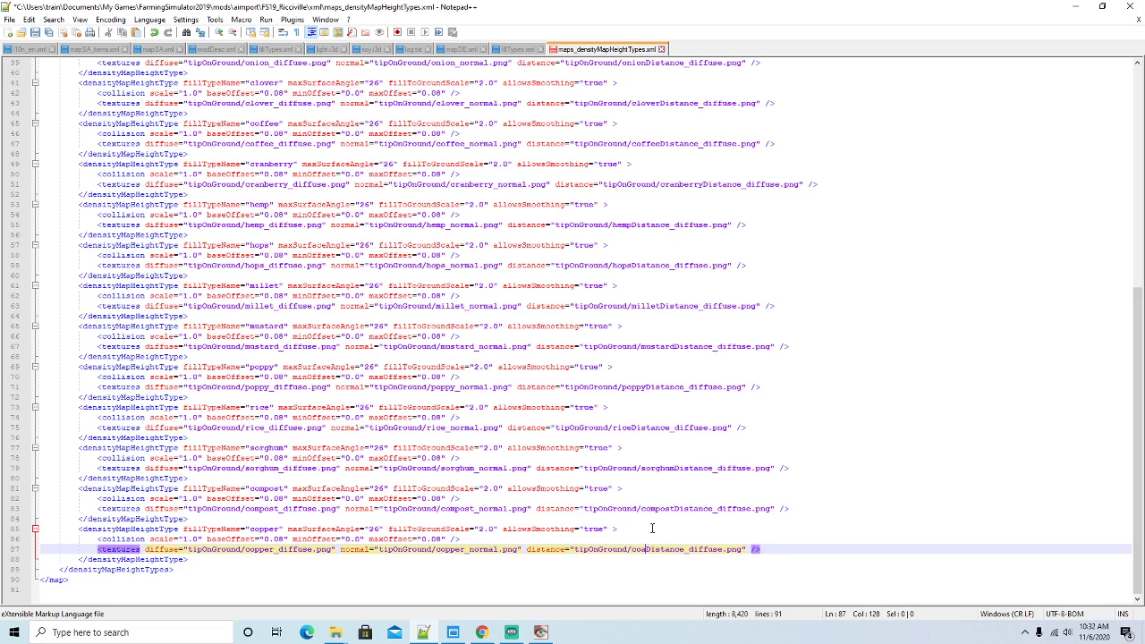
pyautogui.write('pper')
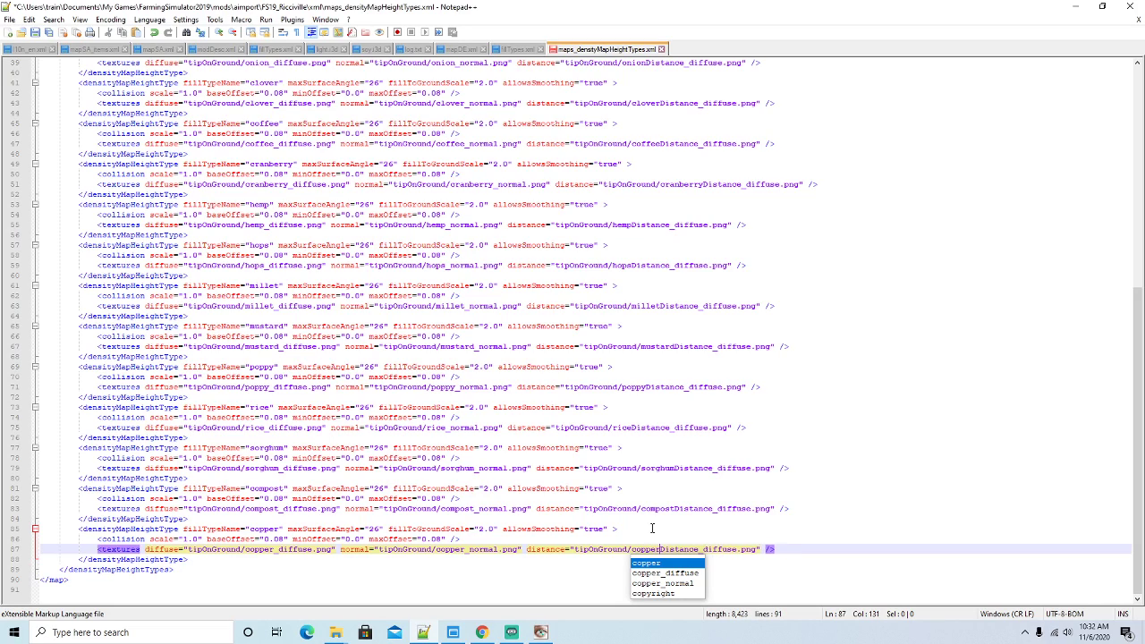
pyautogui.press('Right')
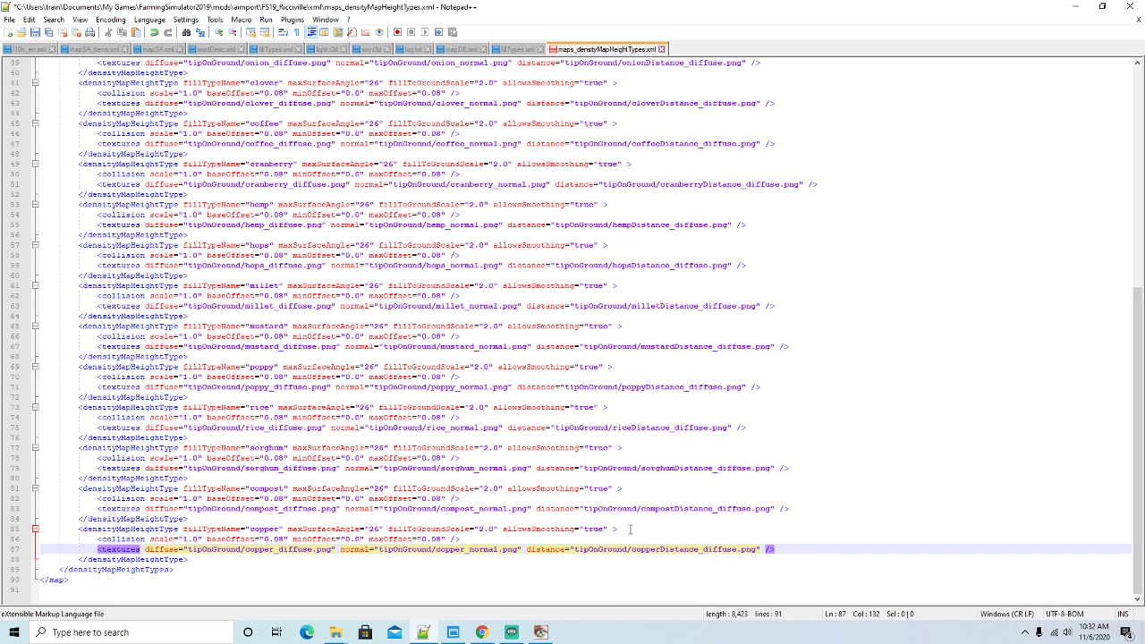
# Paste another copy of the coal densityMapHeightType block on a new line after the copper block
pyautogui.click(134, 529)
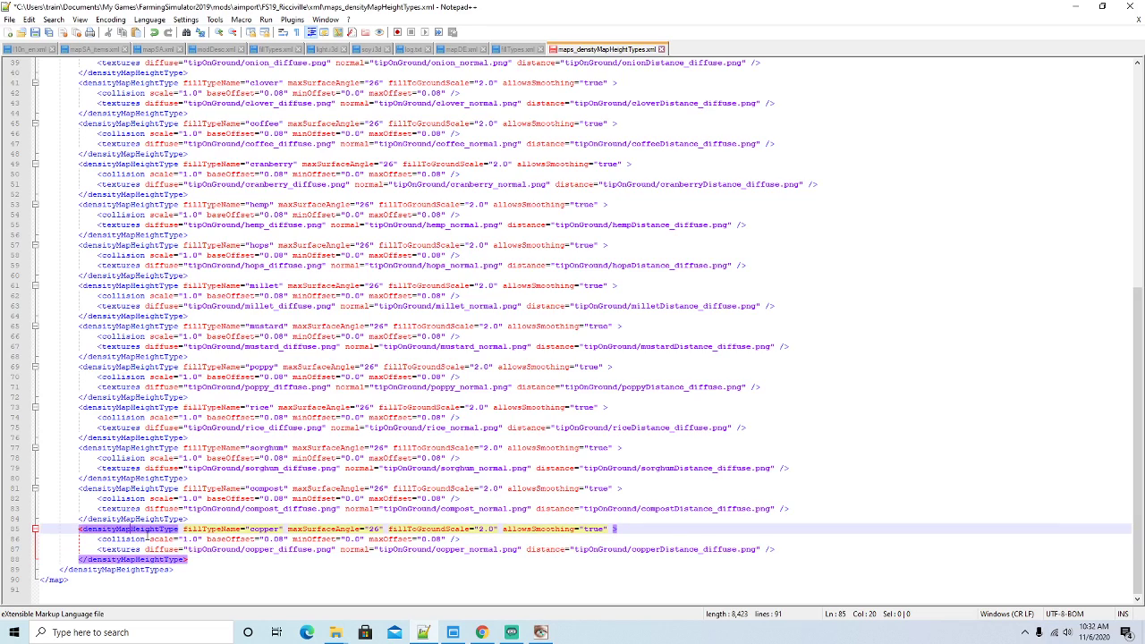
pyautogui.click(189, 559)
pyautogui.press('Return')
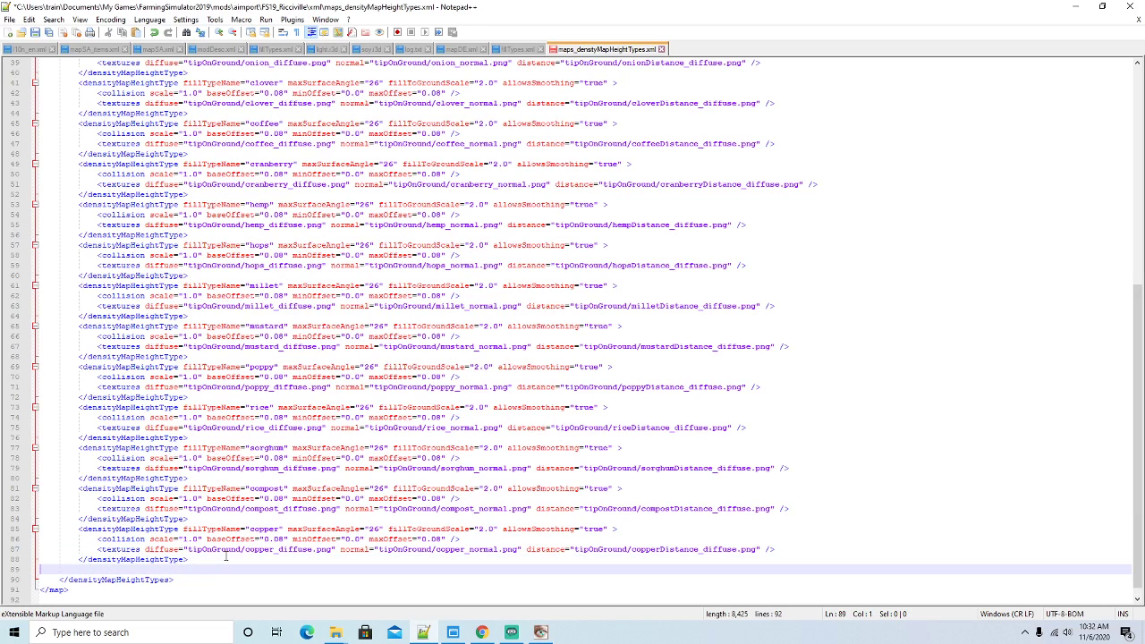
pyautogui.write('<densityMapHeightType fillTypeName="coal" maxSurfaceAngle="26" fillToGroundScale="2.0" allowsSmoothing="true" >             <collision scale="1.0" baseOffset="0.08" minOffset="0.0" maxOffset="0.08" />             <textures diffuse="tipOnGround/coal_diffuse.png" normal="tipOnGround/coal_normal.png" distance="tipOnGround/coalDistance_diffuse.png" />         </densityMapHeightType>')
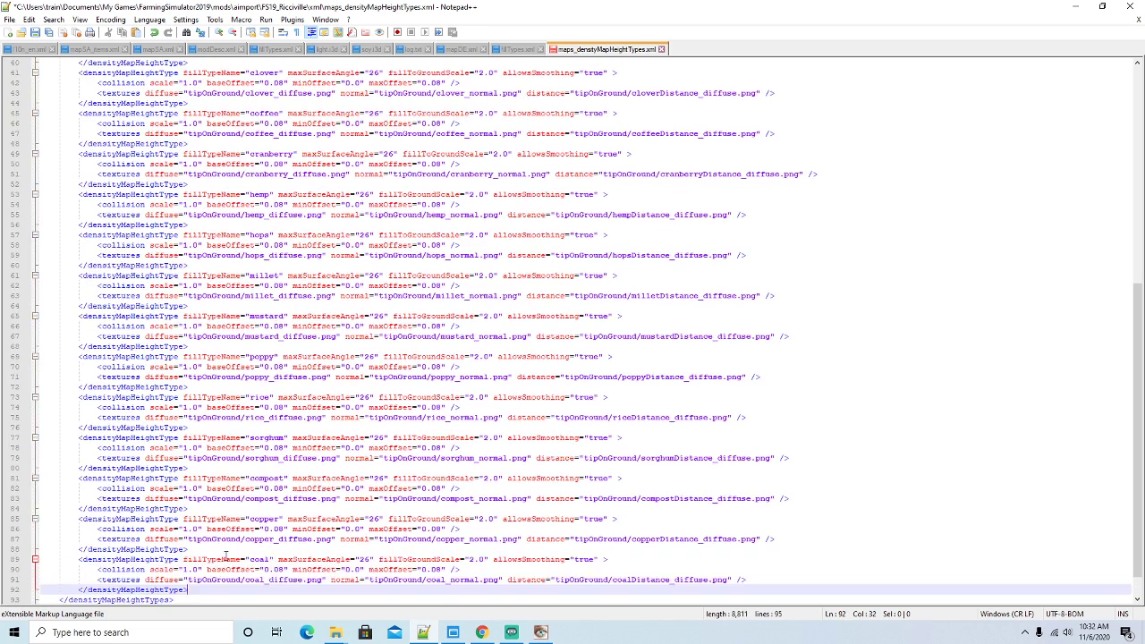
# Set the fillTypeName of the newly pasted coal block to nickel
pyautogui.scroll(-1, 284, 539)
pyautogui.click(271, 529)
pyautogui.press('BackSpace')
pyautogui.press('BackSpace')
pyautogui.press('BackSpace')
pyautogui.press('BackSpace')
pyautogui.write('nickel')
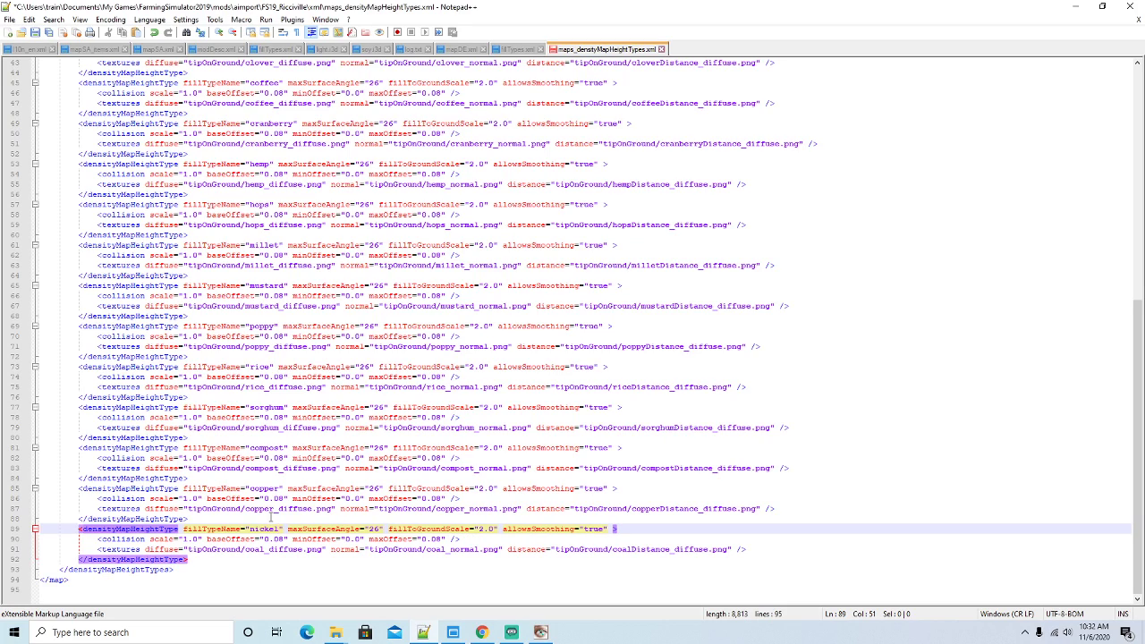
# Set the nickel block's diffuse texture to tipOnGround/nickel_diffuse.png
pyautogui.click(264, 549)
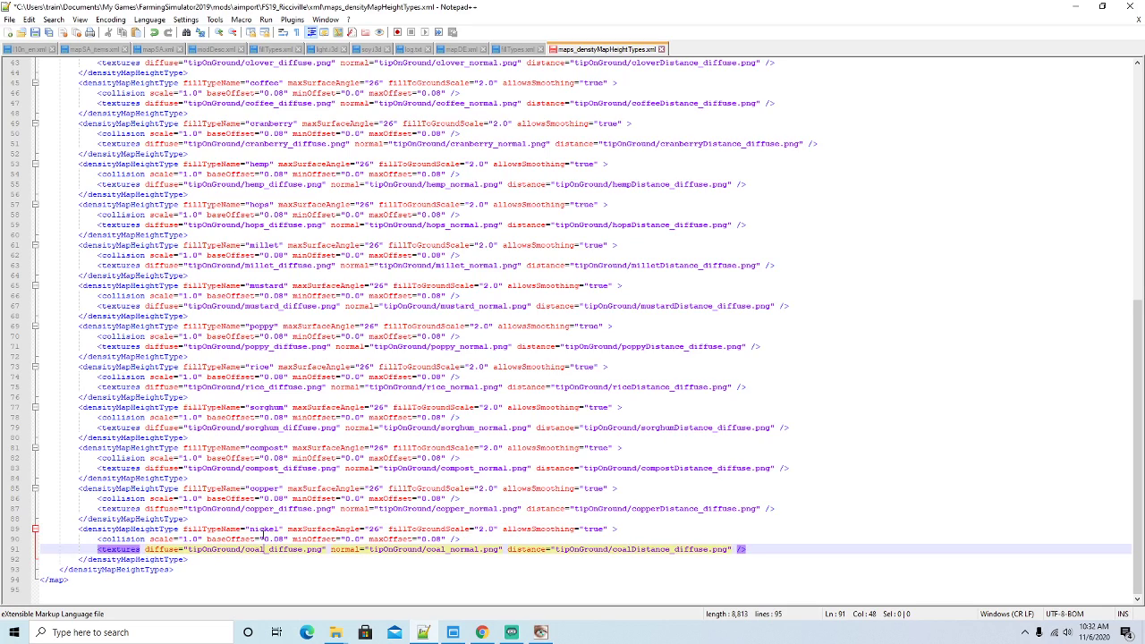
pyautogui.press('BackSpace')
pyautogui.press('BackSpace')
pyautogui.press('BackSpace')
pyautogui.press('BackSpace')
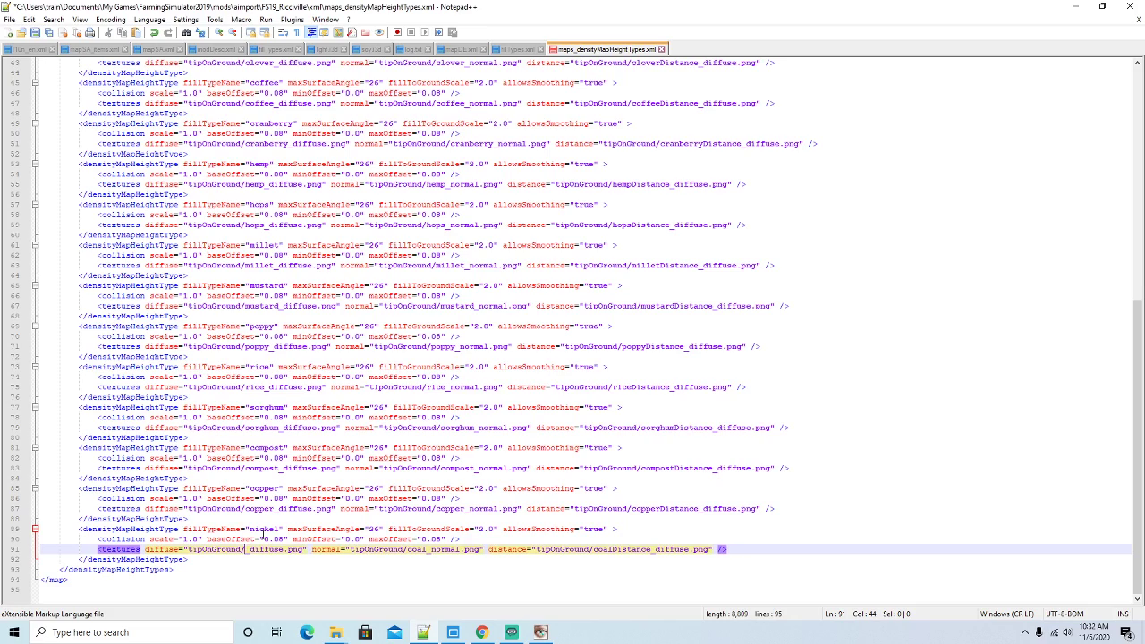
pyautogui.write('nickel')
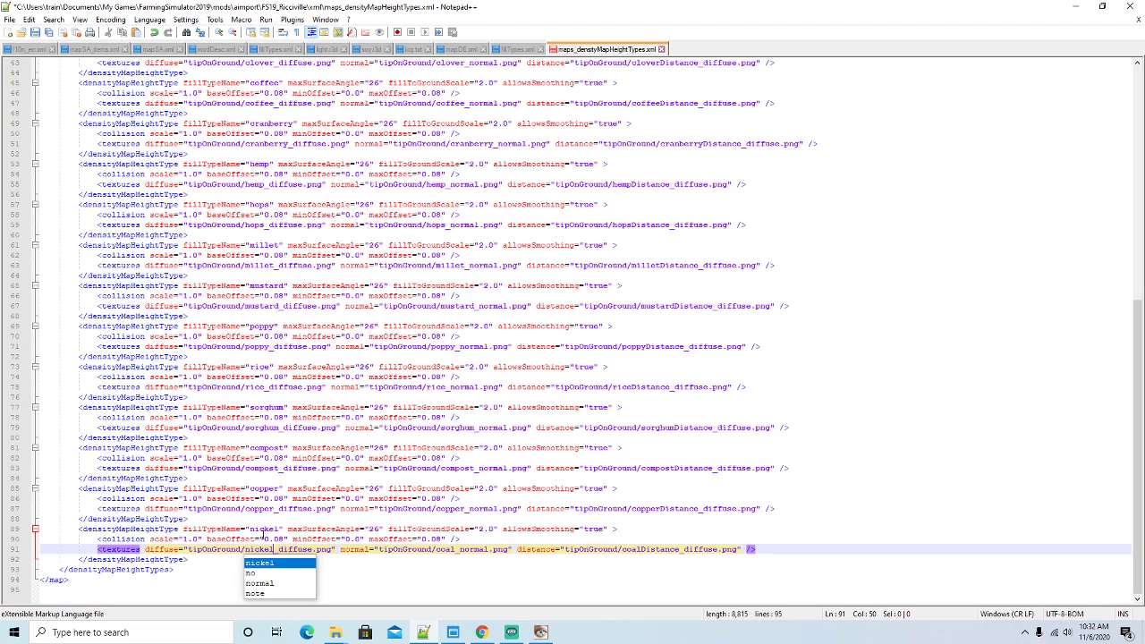
# Set the nickel block's normal texture to tipOnGround/nickel_normal.png
pyautogui.press('Right')
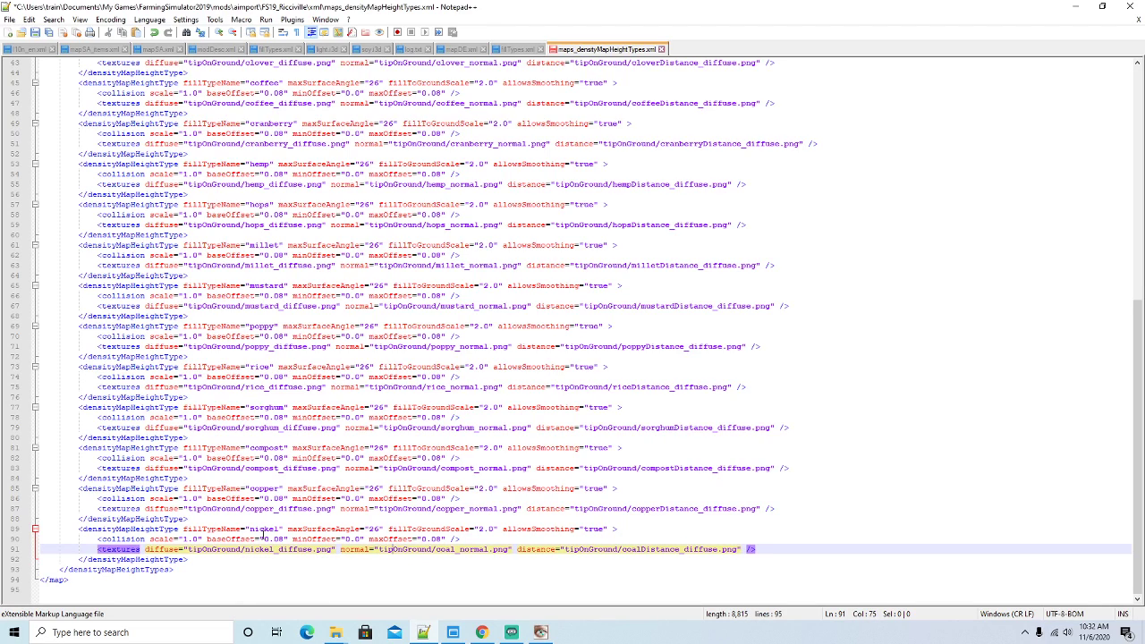
pyautogui.press('BackSpace')
pyautogui.press('BackSpace')
pyautogui.press('BackSpace')
pyautogui.press('BackSpace')
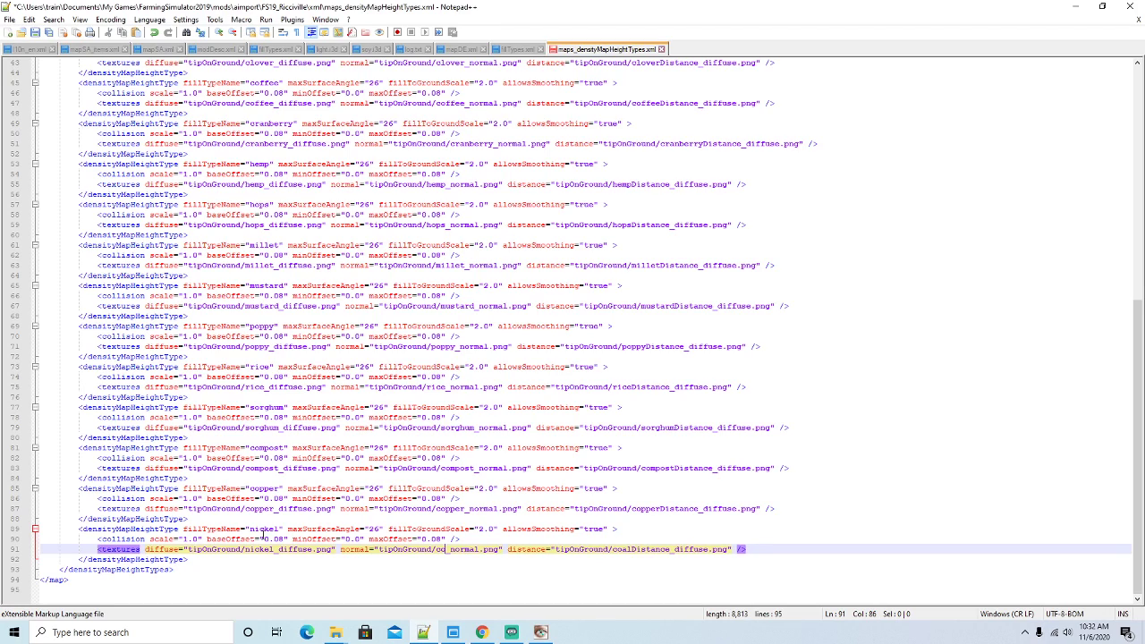
pyautogui.write('nickel')
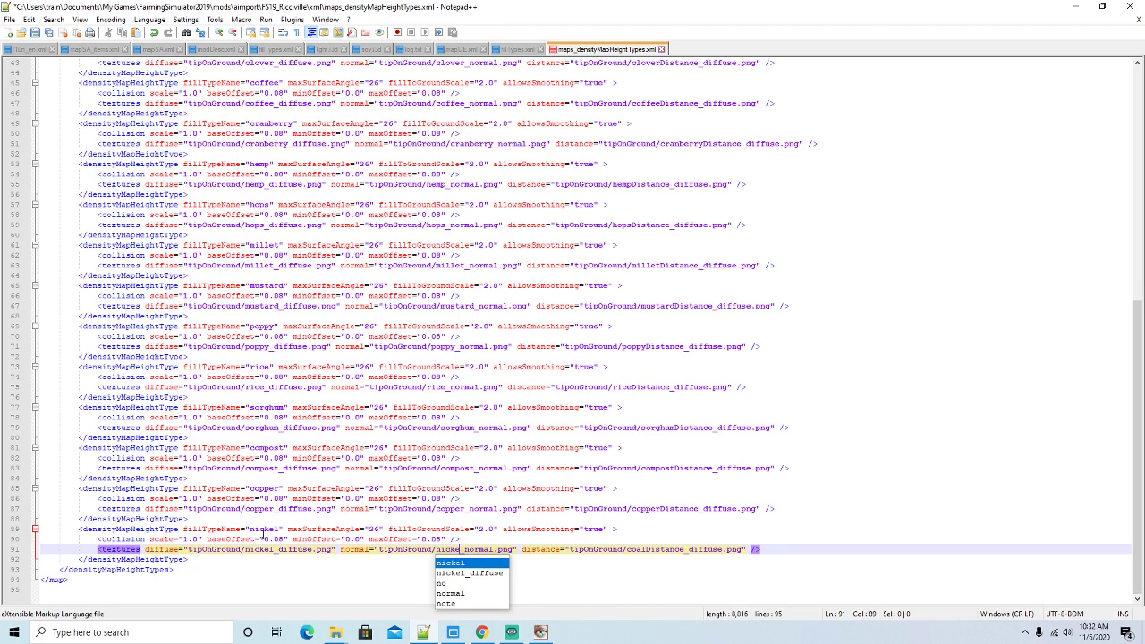
# Set the nickel block's distance texture to tipOnGround/nickelDistance_diffuse.png
pyautogui.press('Right')
pyautogui.press('Right')
pyautogui.press('Right')
pyautogui.press('Right')
pyautogui.press('Right')
pyautogui.press('Right')
pyautogui.press('Right')
pyautogui.press('Right')
pyautogui.press('Right')
pyautogui.press('Right')
pyautogui.press('Right')
pyautogui.press('Right')
pyautogui.press('Right')
pyautogui.press('Right')
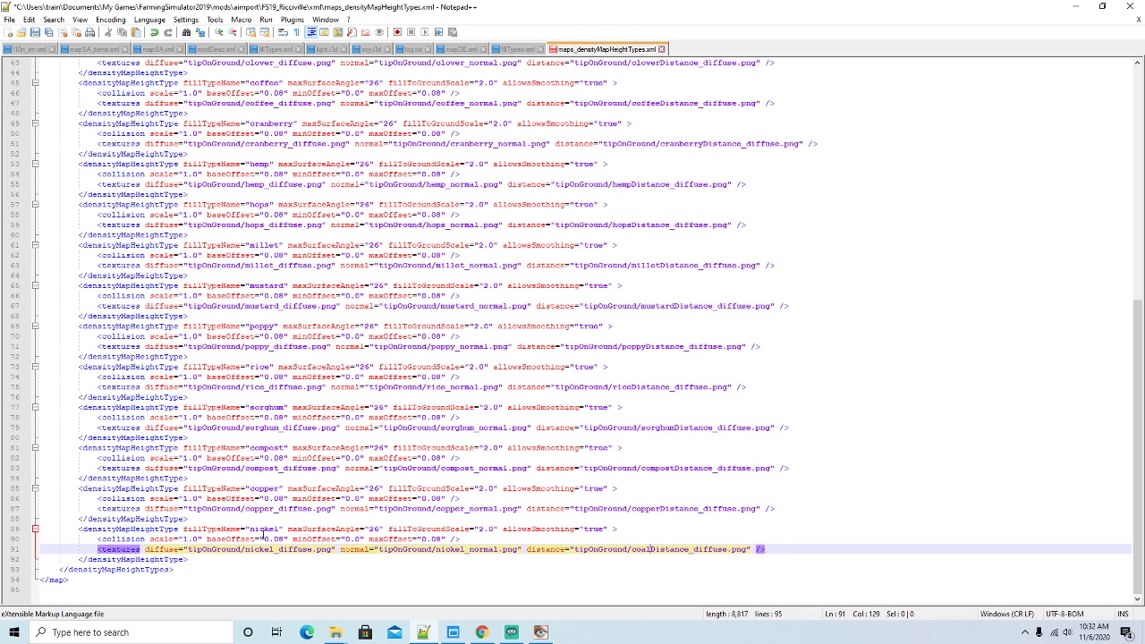
pyautogui.press('BackSpace')
pyautogui.press('BackSpace')
pyautogui.press('BackSpace')
pyautogui.press('BackSpace')
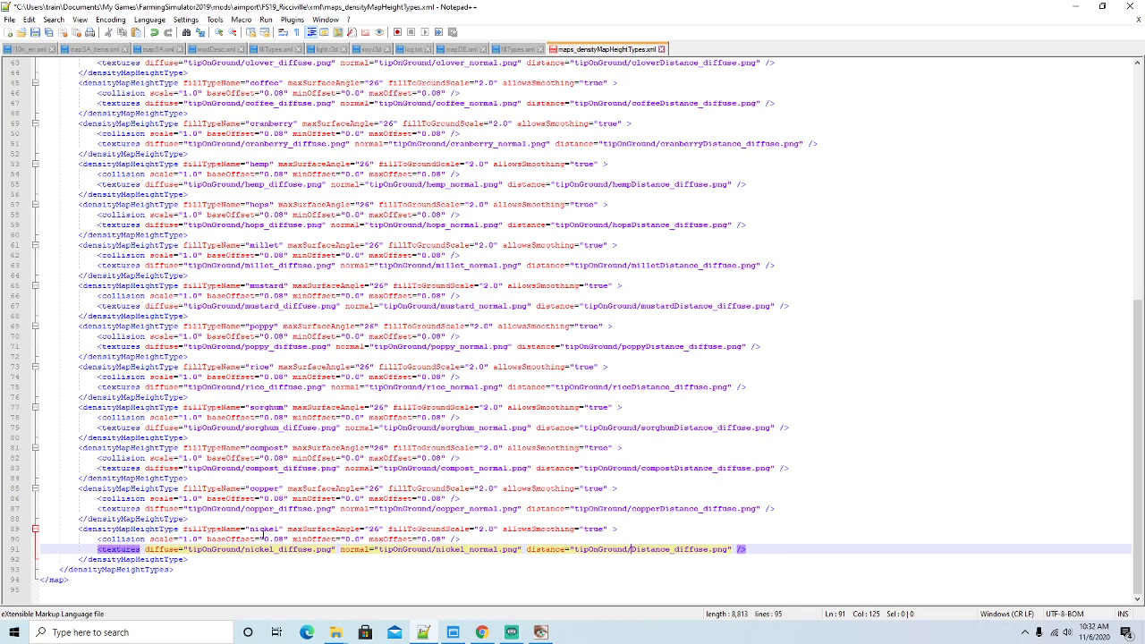
pyautogui.write('nickel')
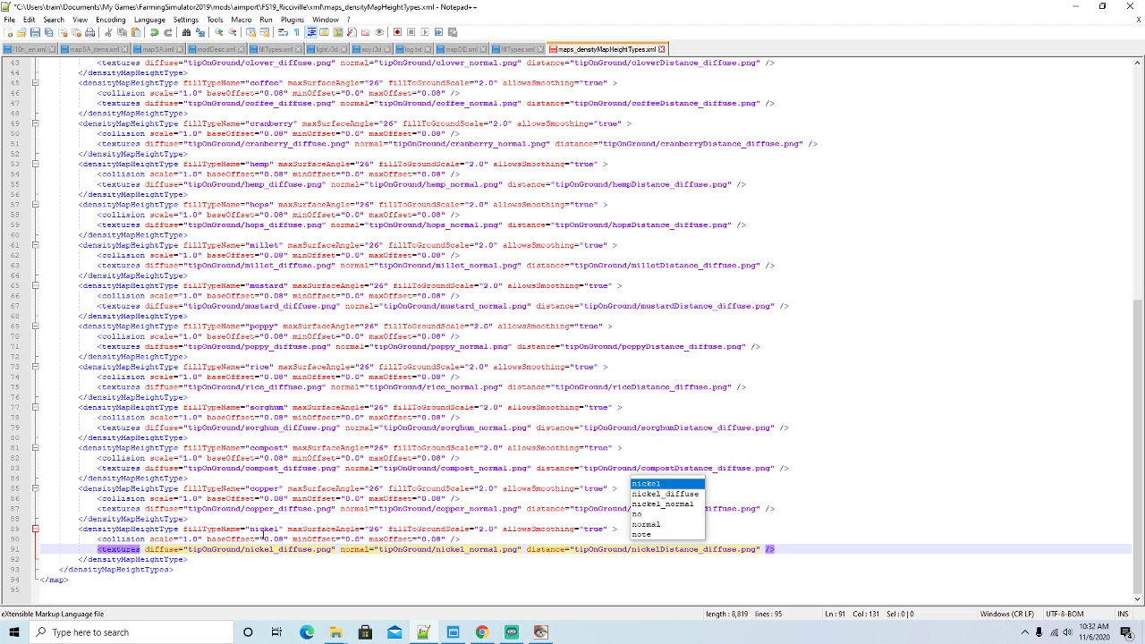
pyautogui.press('Right')
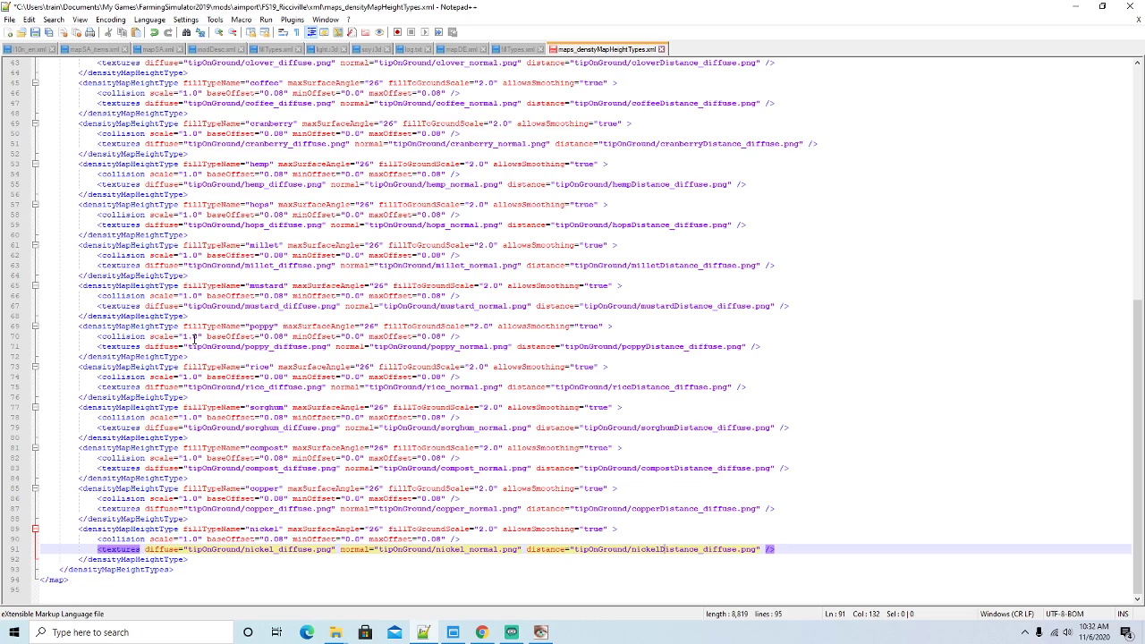
# Delete the entire mustard densityMapHeightType block from maps_densityMapHeightTypes.xml
pyautogui.click(131, 285)
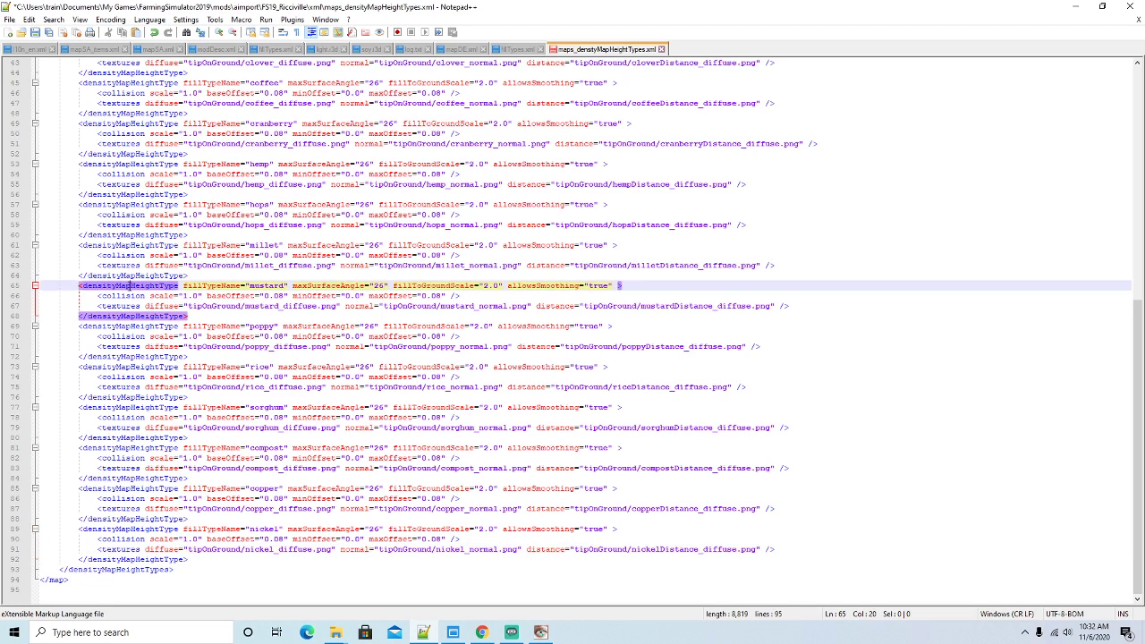
pyautogui.moveTo(188, 316); pyautogui.dragTo(41, 286)
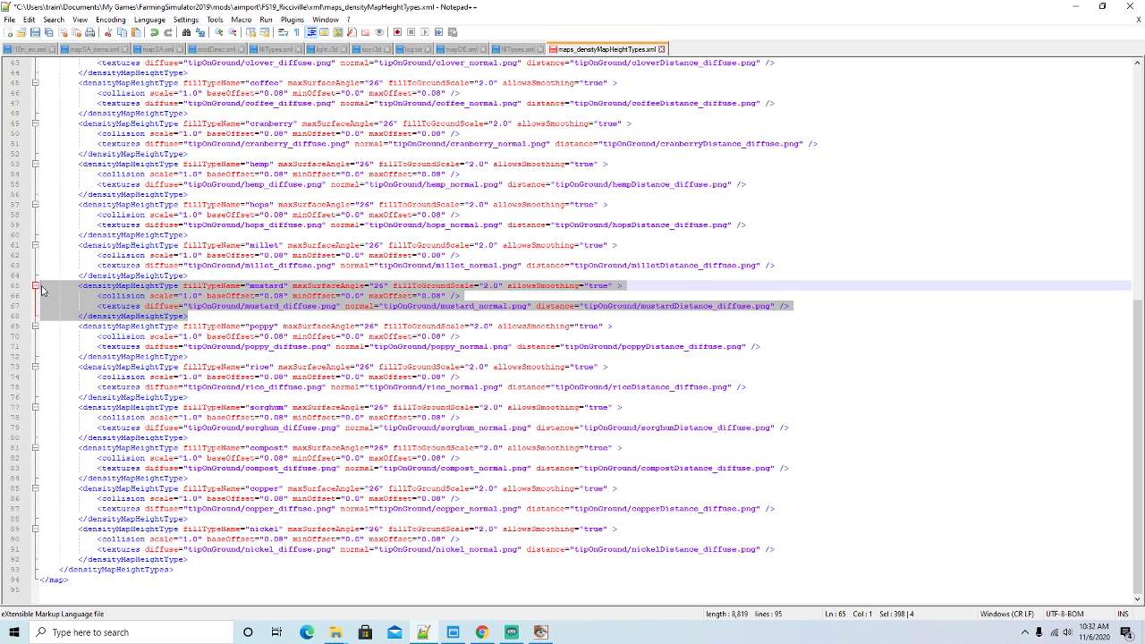
pyautogui.press('Delete')
# Delete the millet densityMapHeightType block with the leftover blank lines before the poppy block, and save the file
pyautogui.click(104, 276)
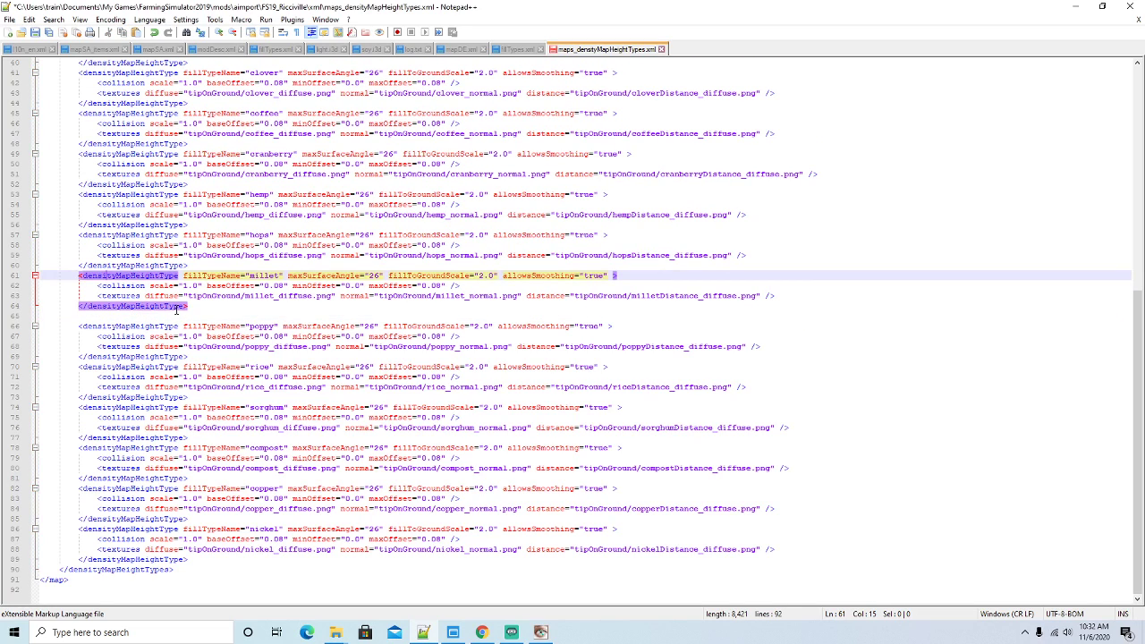
pyautogui.moveTo(191, 307); pyautogui.dragTo(41, 276)
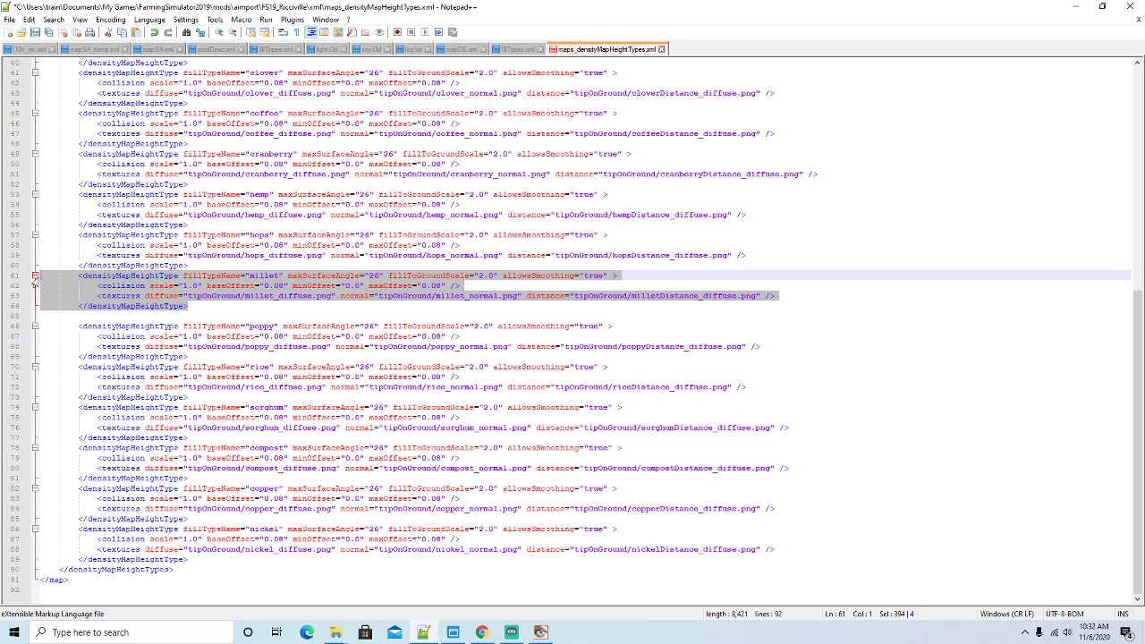
pyautogui.press('Delete')
pyautogui.press('Delete')
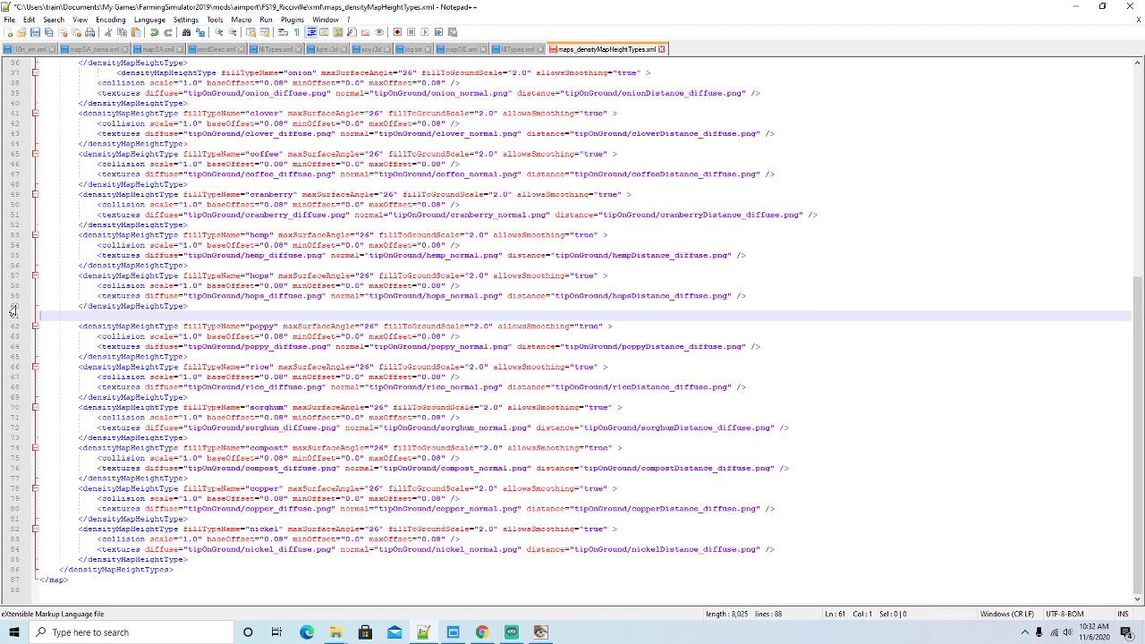
pyautogui.press('Delete')
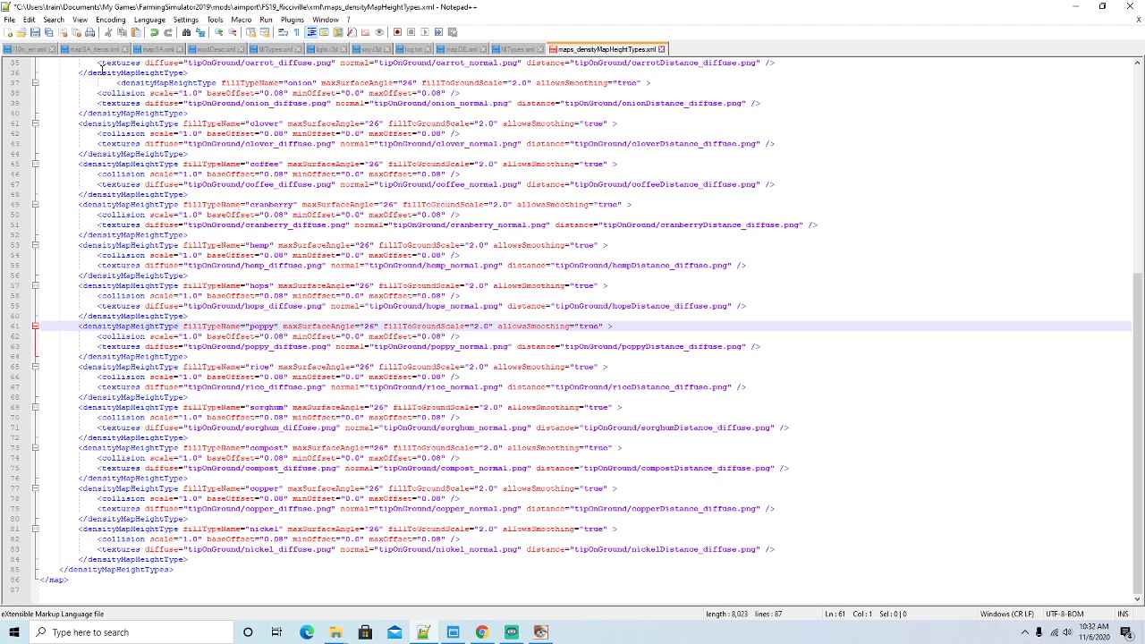
pyautogui.click(36, 33)
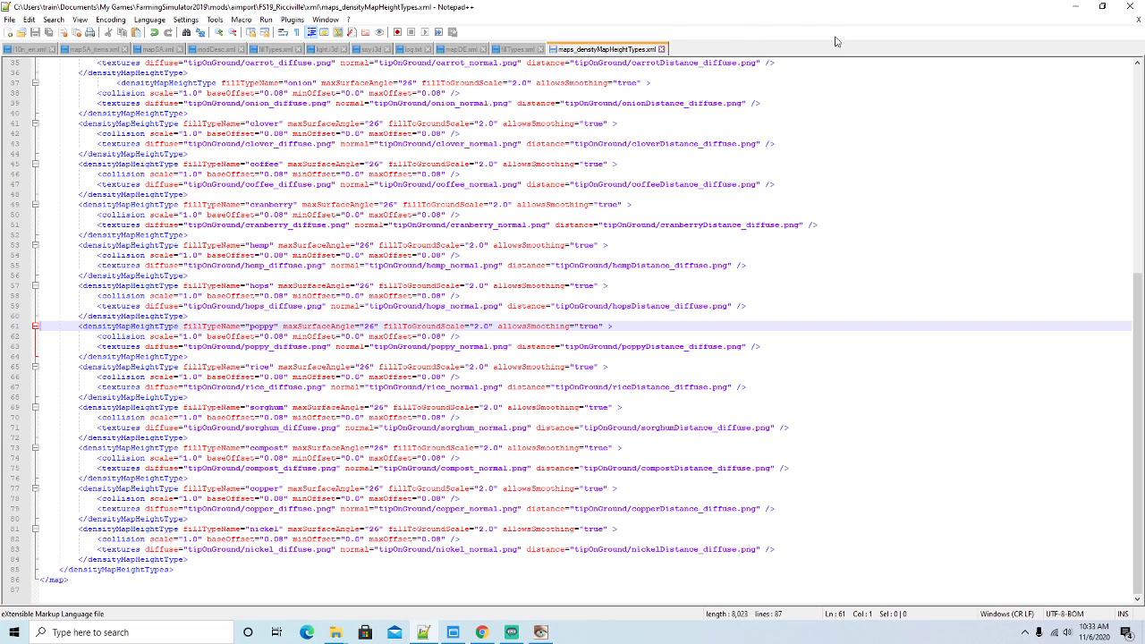
# Switch to File Explorer, go back to the FS19_Ricciville folder and reposition the two folder windows
pyautogui.click(1074, 8)
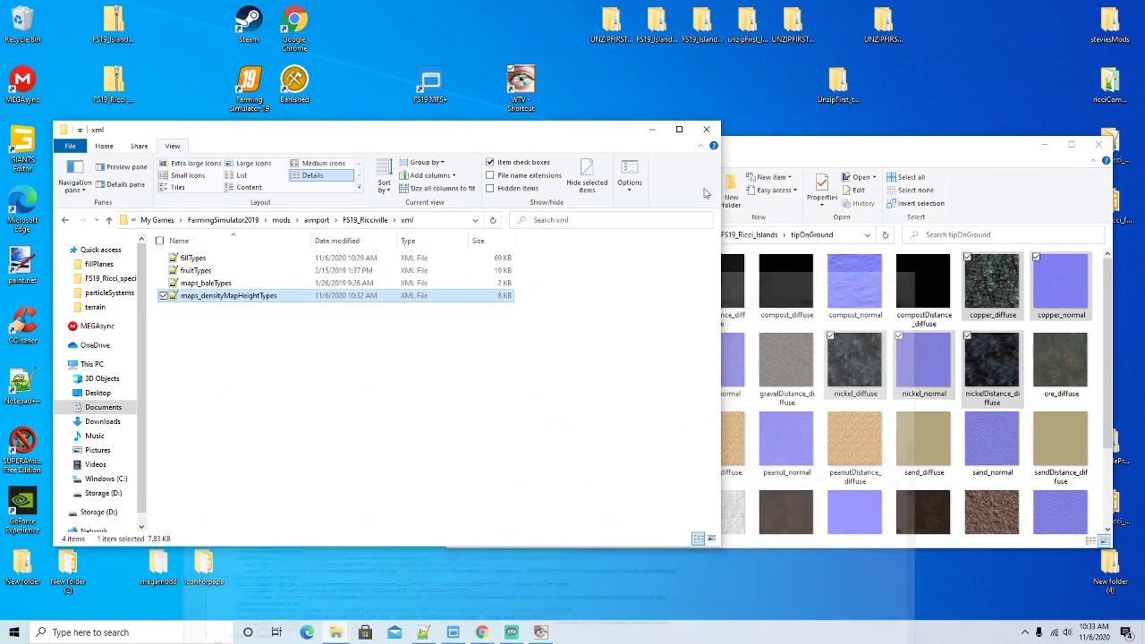
pyautogui.click(65, 220)
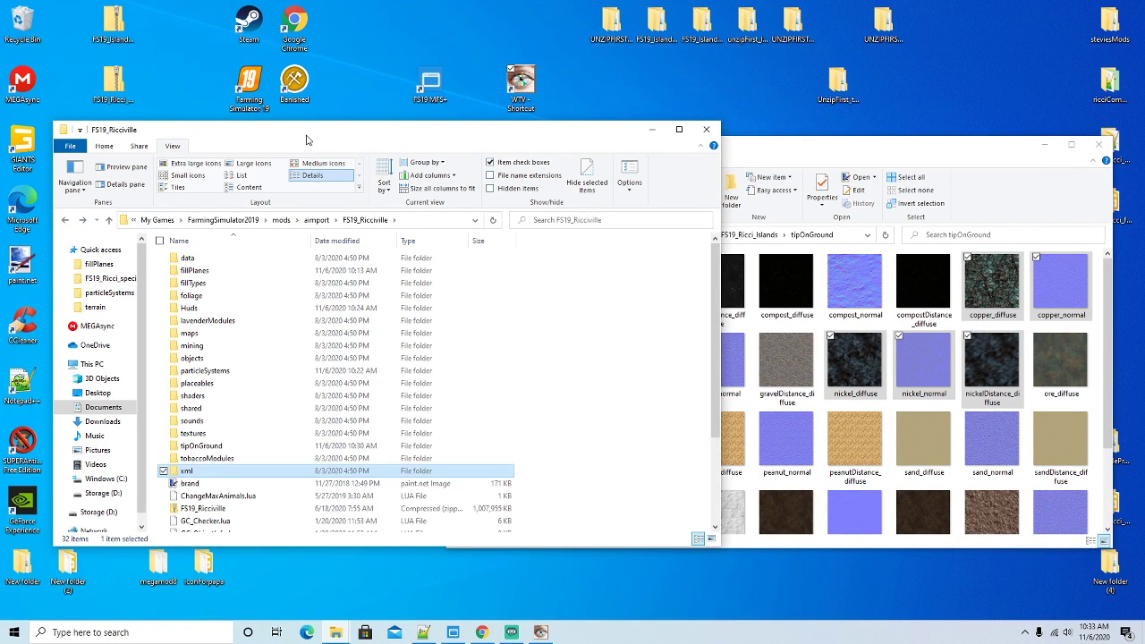
pyautogui.moveTo(304, 130); pyautogui.dragTo(302, 110)
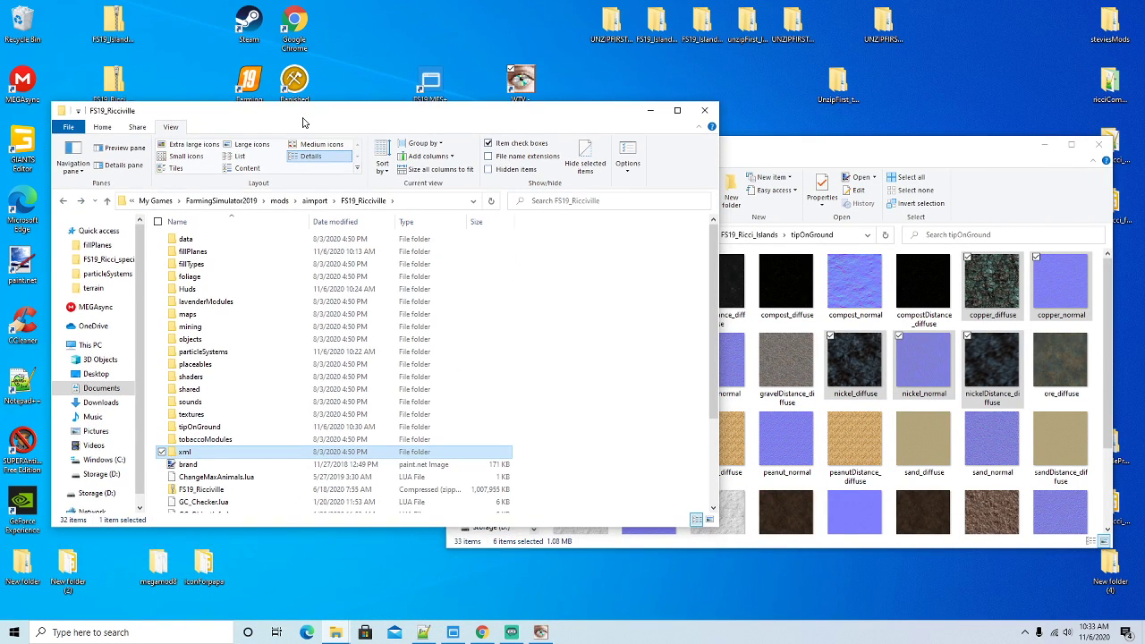
pyautogui.click(228, 439)
pyautogui.scroll(-3, 278, 424)
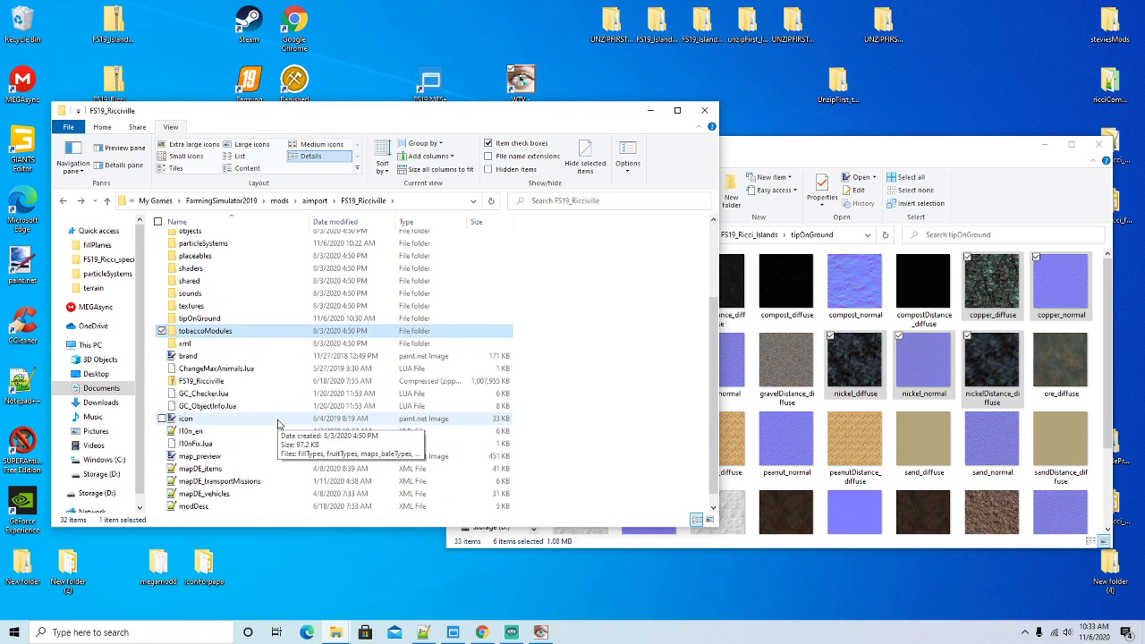
pyautogui.scroll(3, 276, 424)
pyautogui.moveTo(402, 123); pyautogui.dragTo(437, 117)
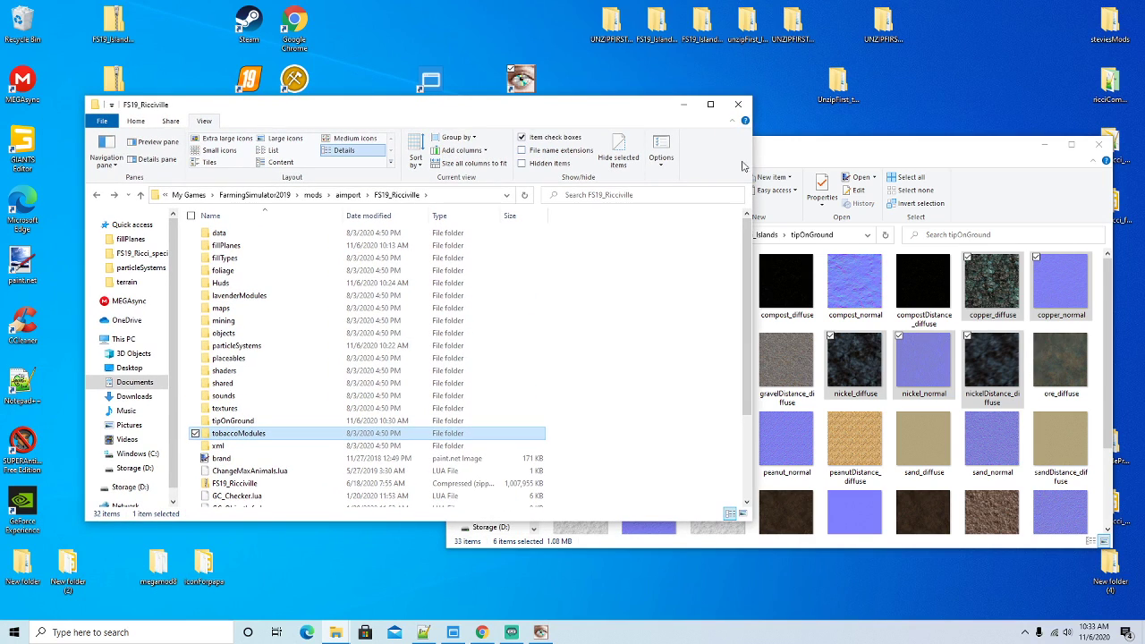
pyautogui.click(778, 165)
pyautogui.moveTo(628, 137); pyautogui.dragTo(633, 117)
pyautogui.click(379, 115)
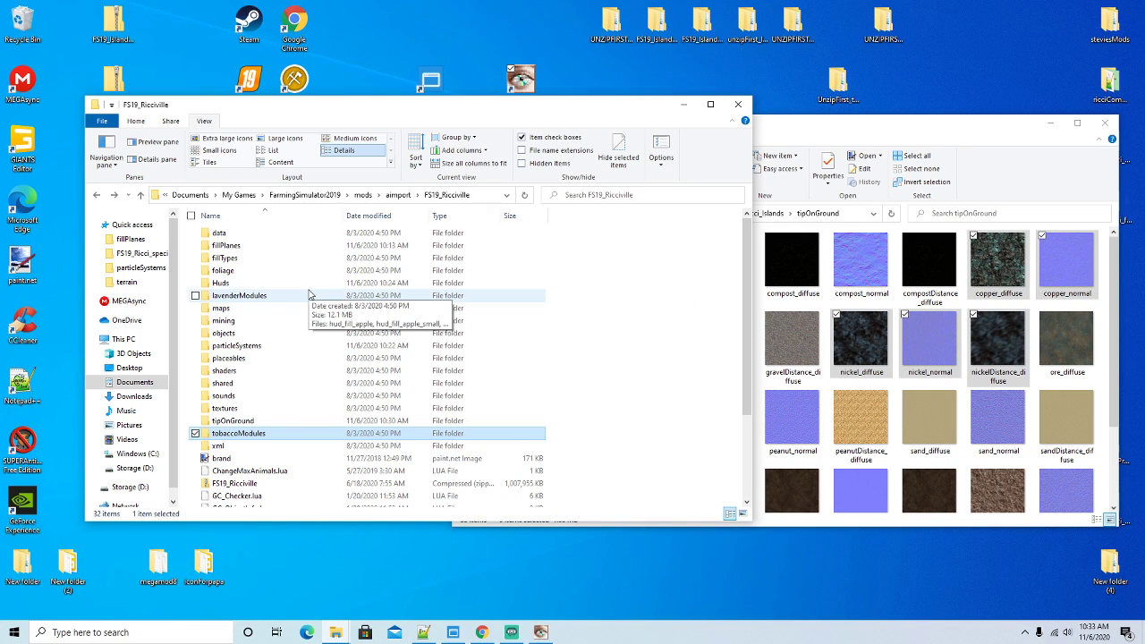
# Open the map i3d file from the maps folder of FS19_Ricciville in GIANTS Editor
pyautogui.scroll(-3, 310, 296)
pyautogui.scroll(1, 310, 295)
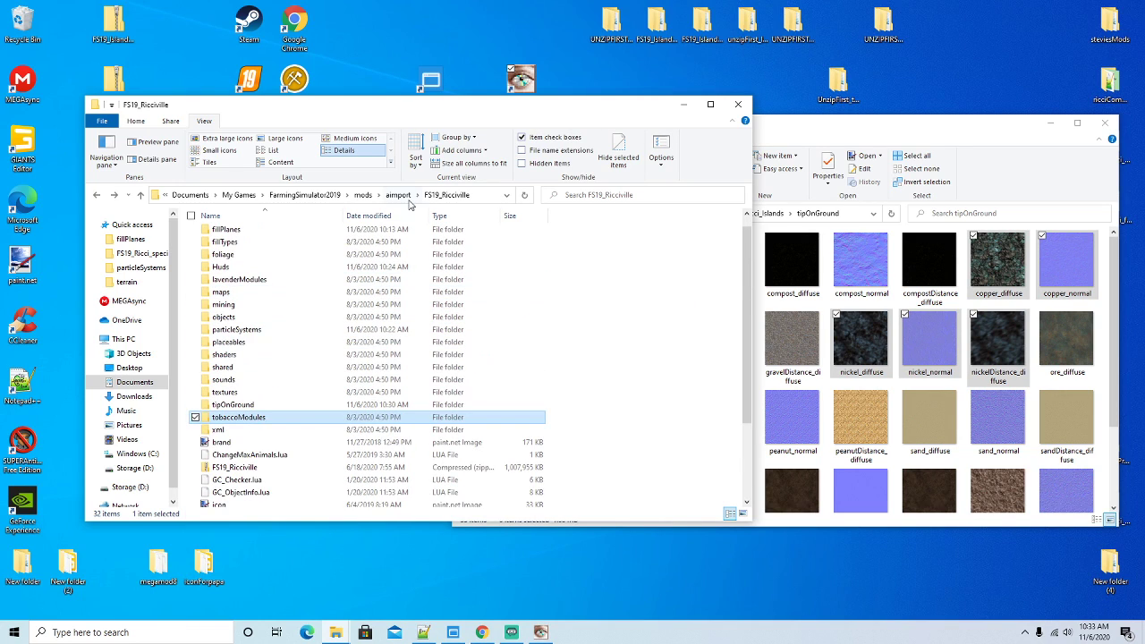
pyautogui.press('BackSpace')
pyautogui.scroll(-3, 313, 304)
pyautogui.scroll(3, 315, 310)
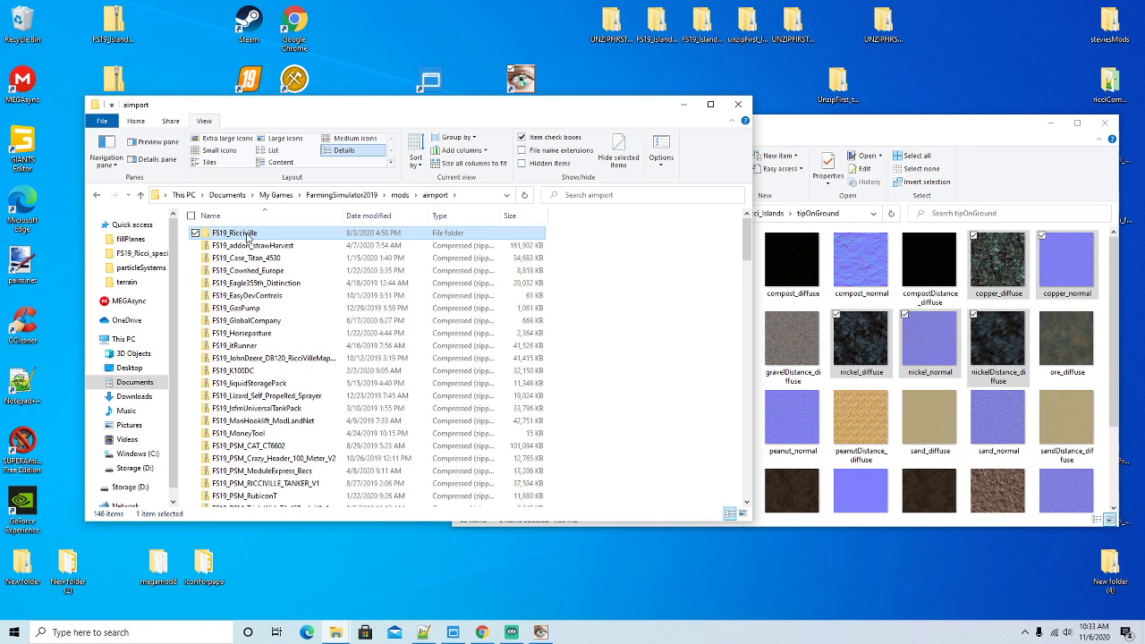
pyautogui.doubleClick(240, 234)
pyautogui.doubleClick(226, 311)
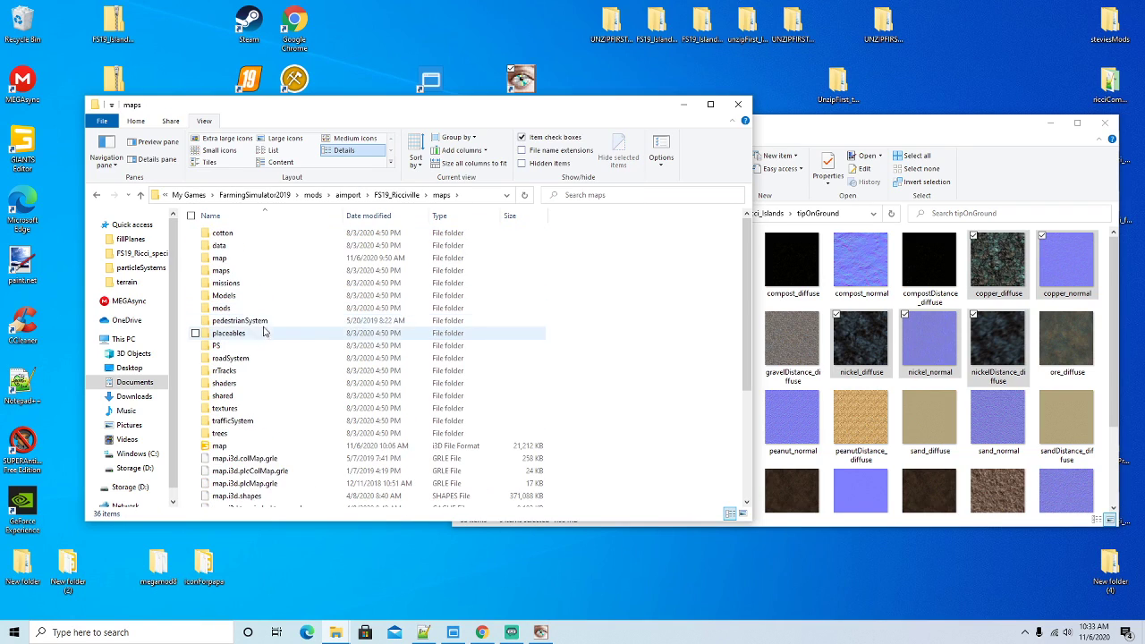
pyautogui.scroll(-5, 259, 327)
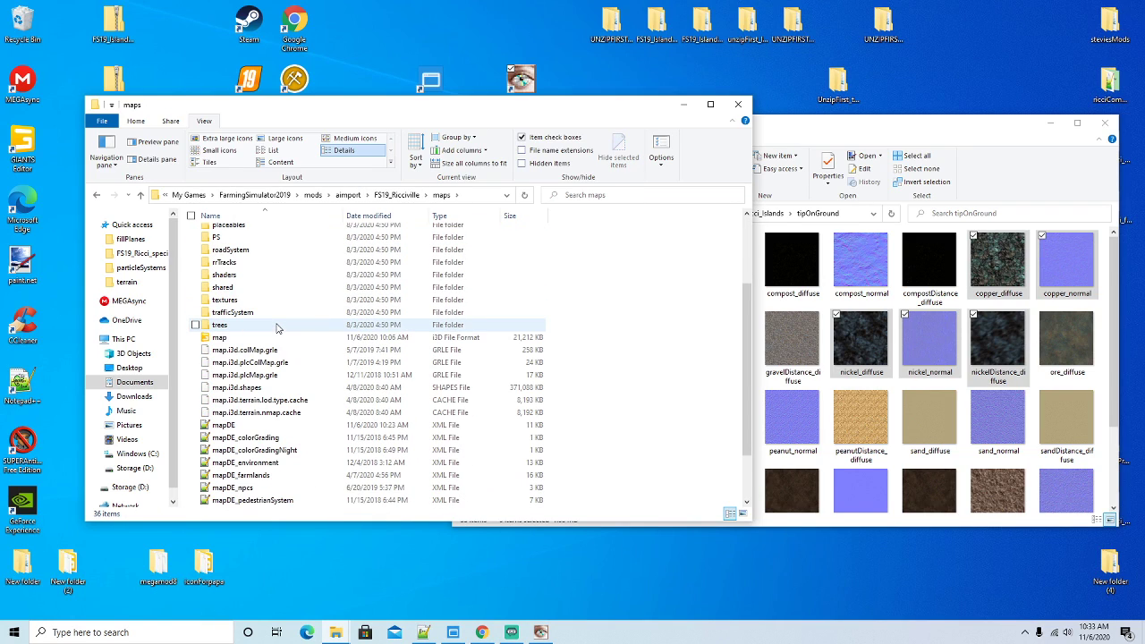
pyautogui.click(219, 338)
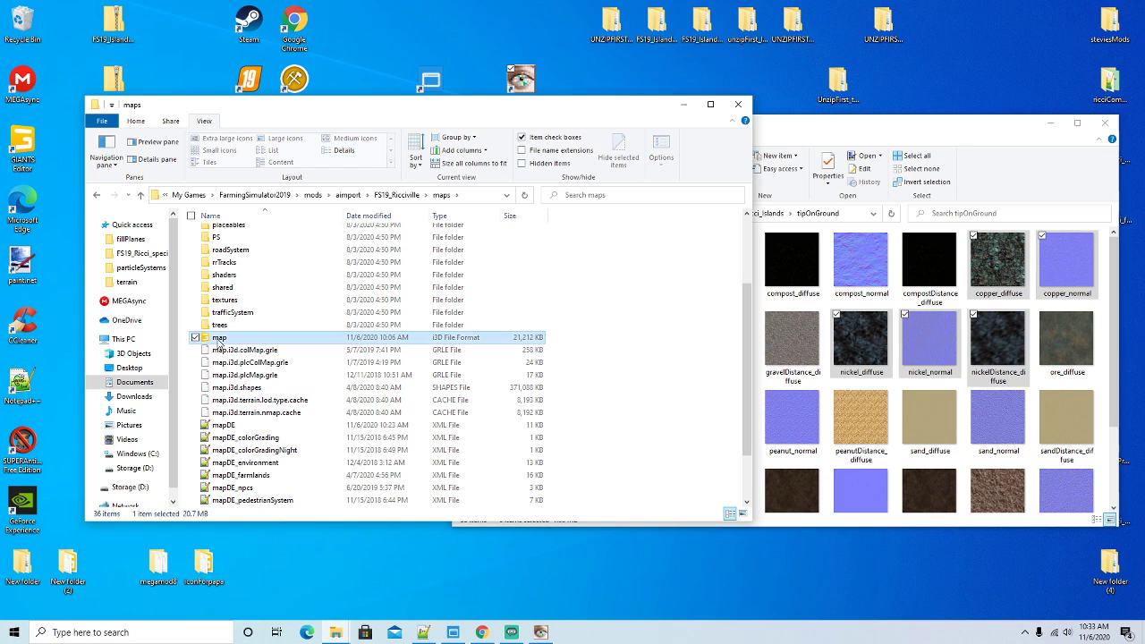
pyautogui.doubleClick(218, 338)
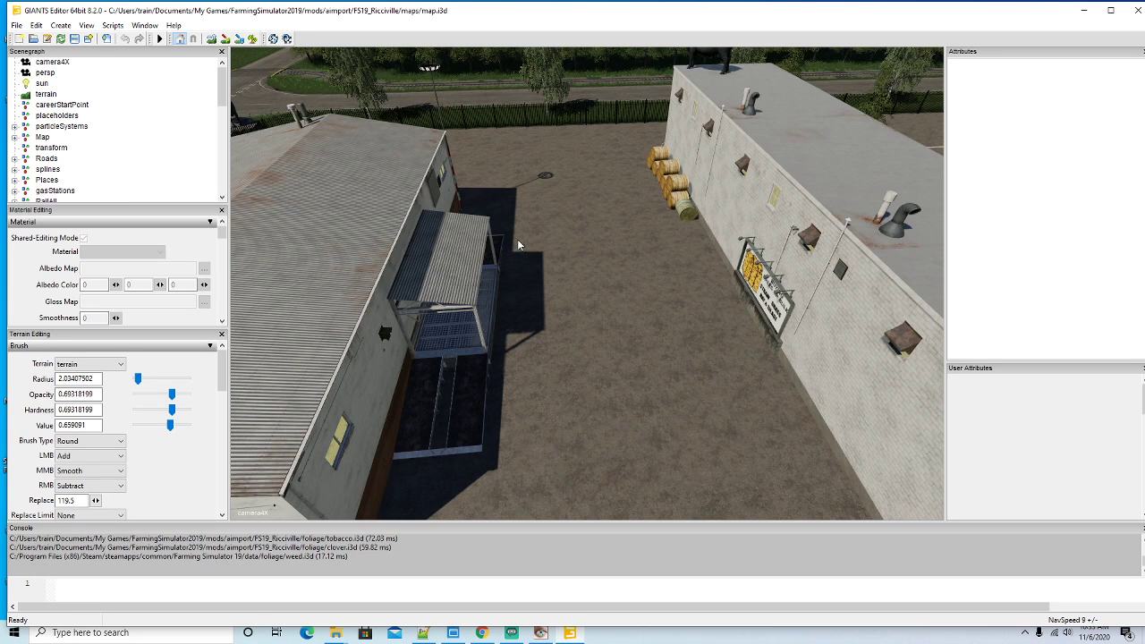
# Set the texture layer for terrain painting to COPPER
pyautogui.moveTo(517, 238); pyautogui.dragTo(587, 453, button='right')
pyautogui.moveTo(222, 371); pyautogui.dragTo(222, 410)
pyautogui.click(129, 433)
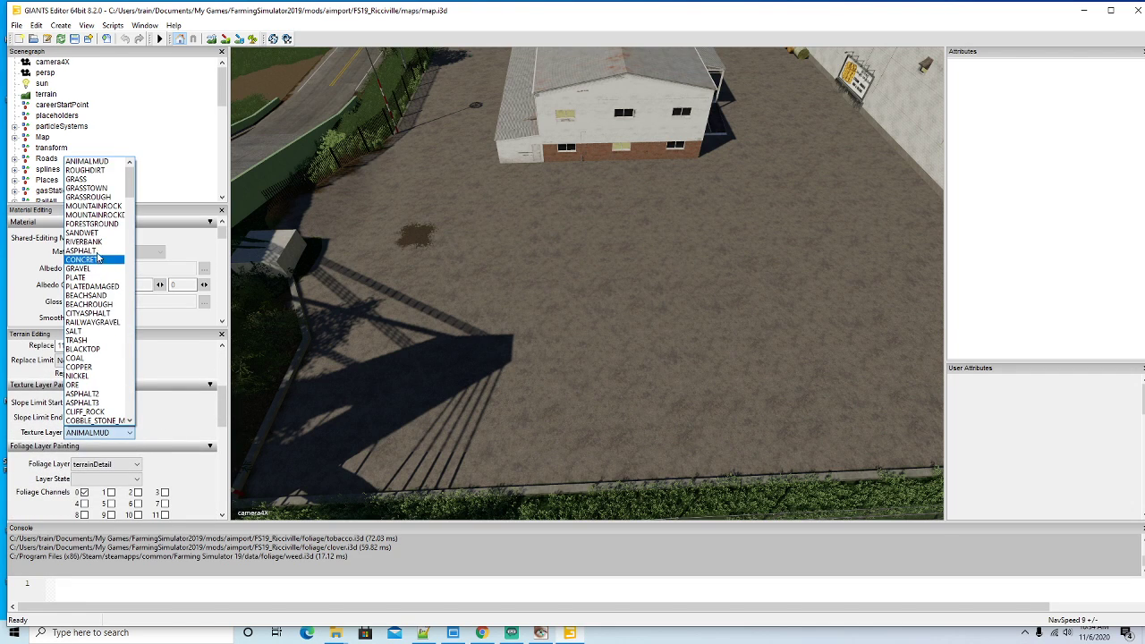
pyautogui.scroll(-7, 107, 233)
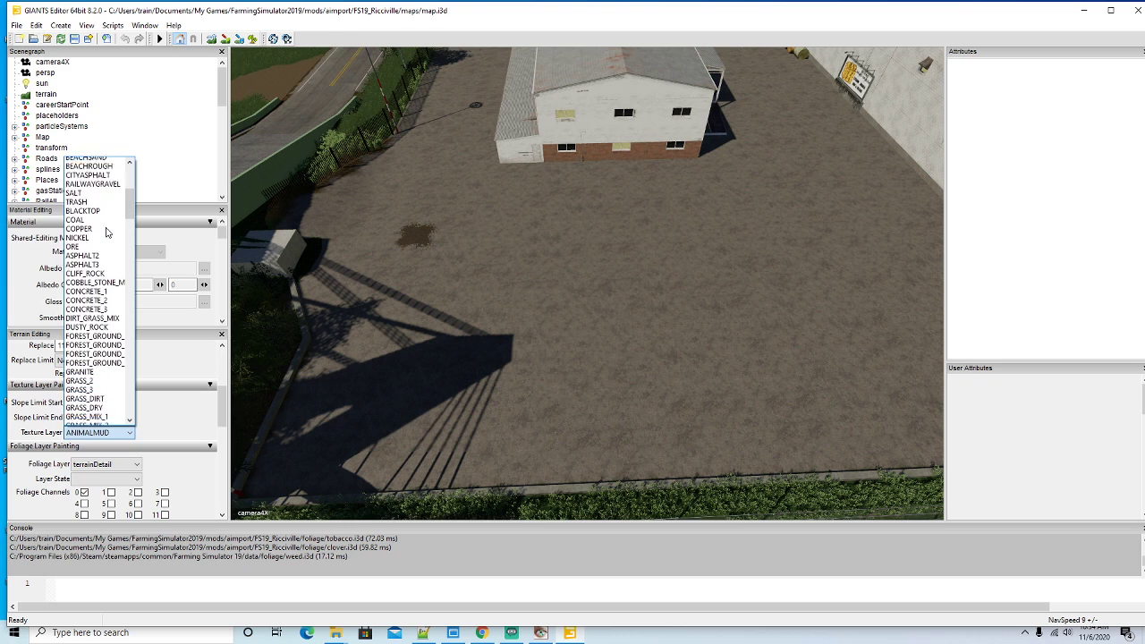
pyautogui.scroll(-6, 108, 234)
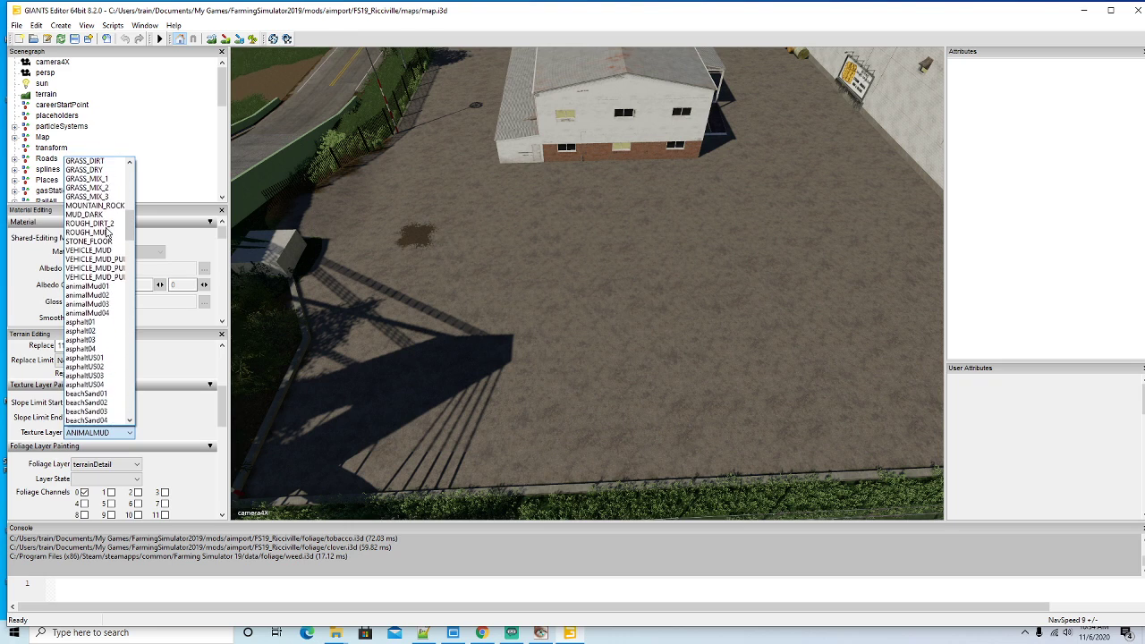
pyautogui.scroll(2, 106, 232)
pyautogui.scroll(3, 106, 232)
pyautogui.scroll(4, 106, 233)
pyautogui.click(87, 215)
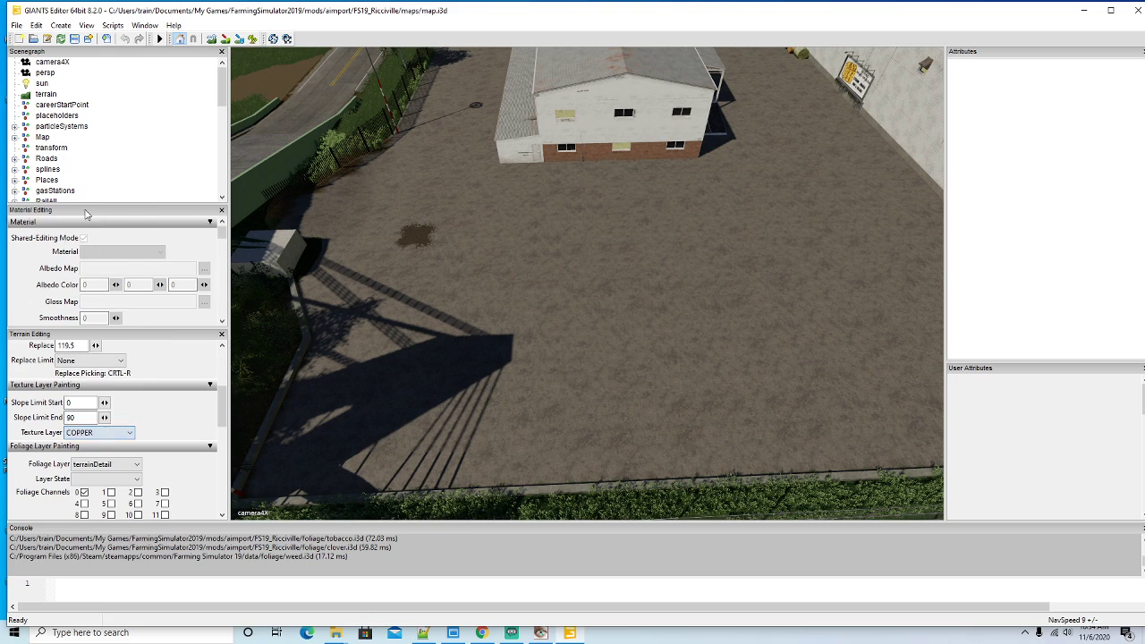
# Paint a test patch of the COPPER texture layer on the open yard ground in front of the white building
pyautogui.click(225, 39)
pyautogui.moveTo(487, 265)
pyautogui.mouseDown()
pyautogui.moveTo(518, 243)
pyautogui.moveTo(545, 284)
pyautogui.moveTo(479, 304)
pyautogui.moveTo(539, 324)
pyautogui.mouseUp()
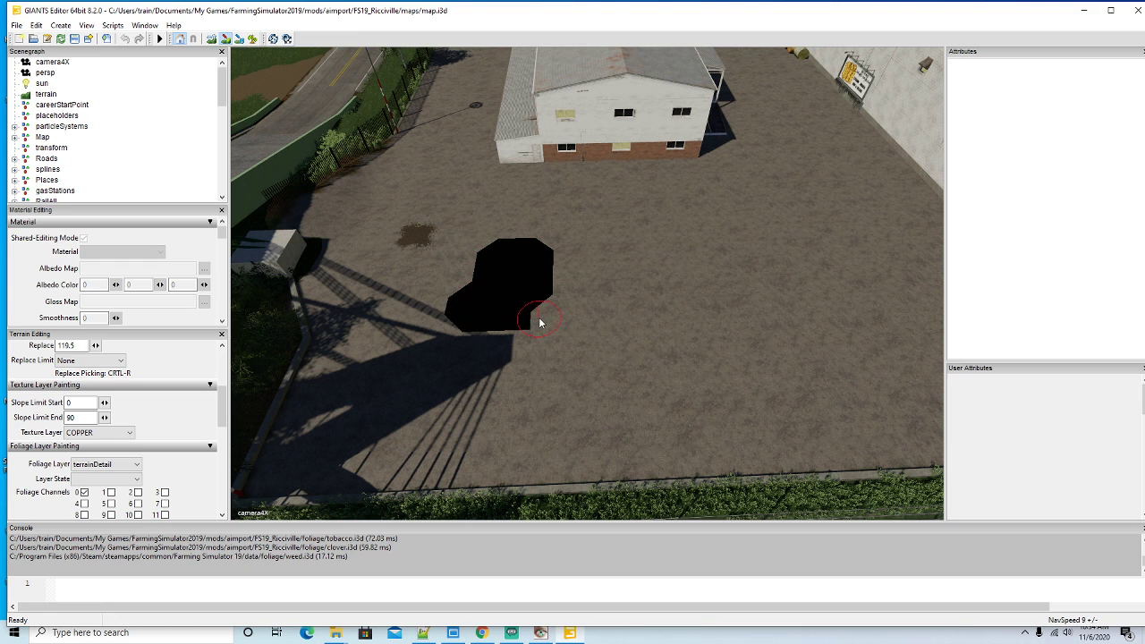
pyautogui.moveTo(540, 324)
pyautogui.mouseDown(button='right')
pyautogui.moveTo(464, 330)
pyautogui.moveTo(504, 327)
pyautogui.mouseUp(button='right')
pyautogui.scroll(3, 463, 330)
pyautogui.scroll(5, 504, 328)
pyautogui.scroll(-5, 525, 322)
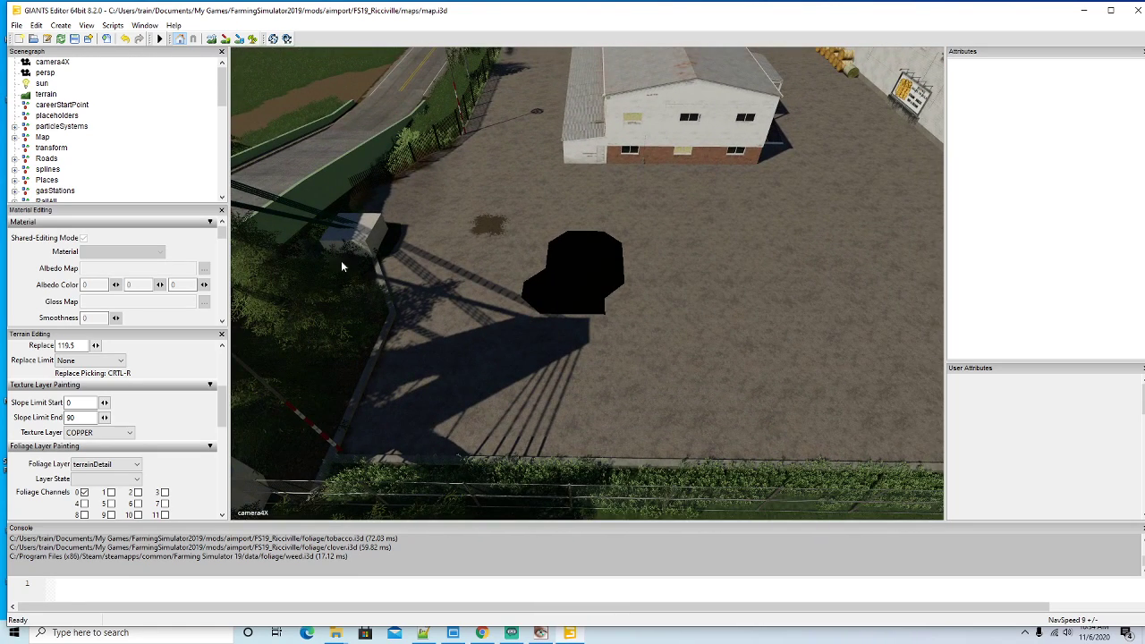
# Set the texture layer to NICKEL and close GIANTS Editor without saving the changes to map.i3d
pyautogui.click(129, 433)
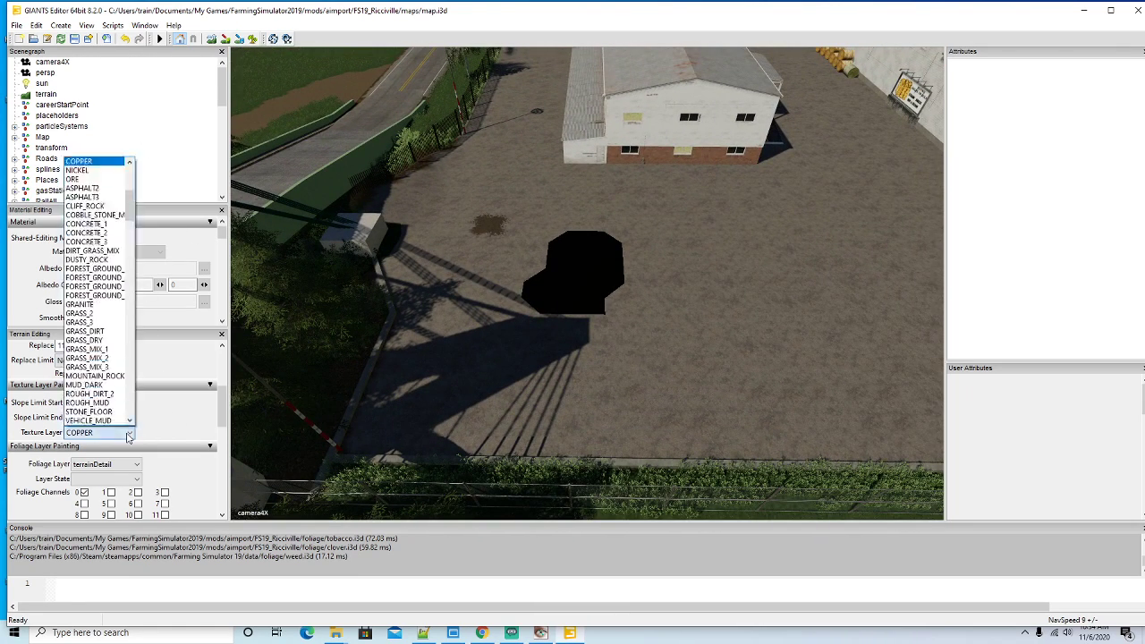
pyautogui.click(90, 185)
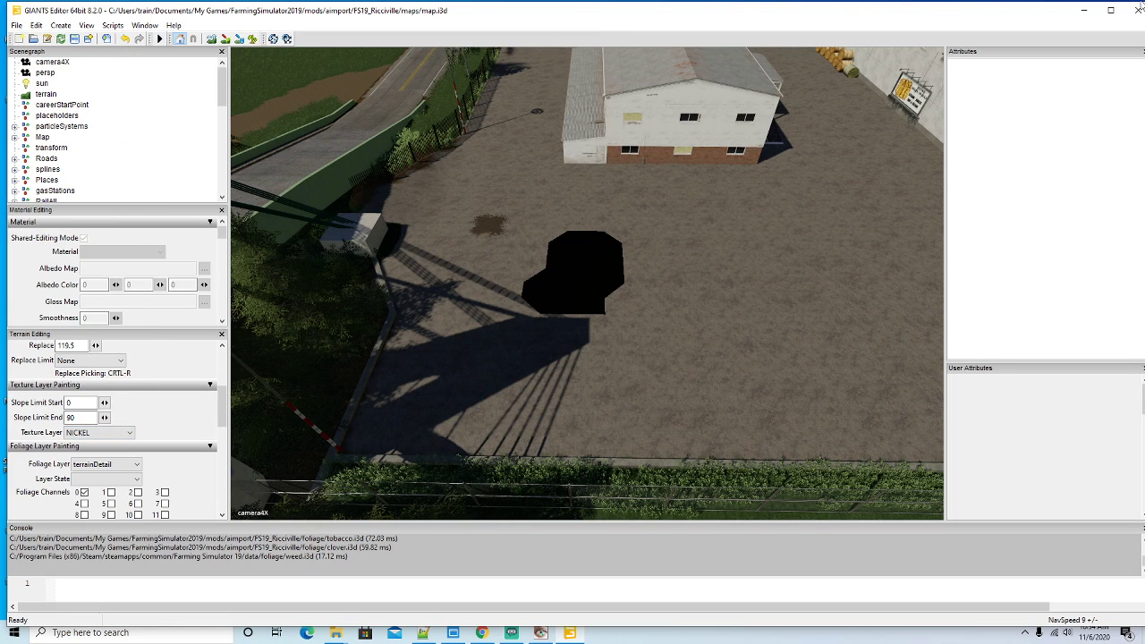
pyautogui.click(1137, 10)
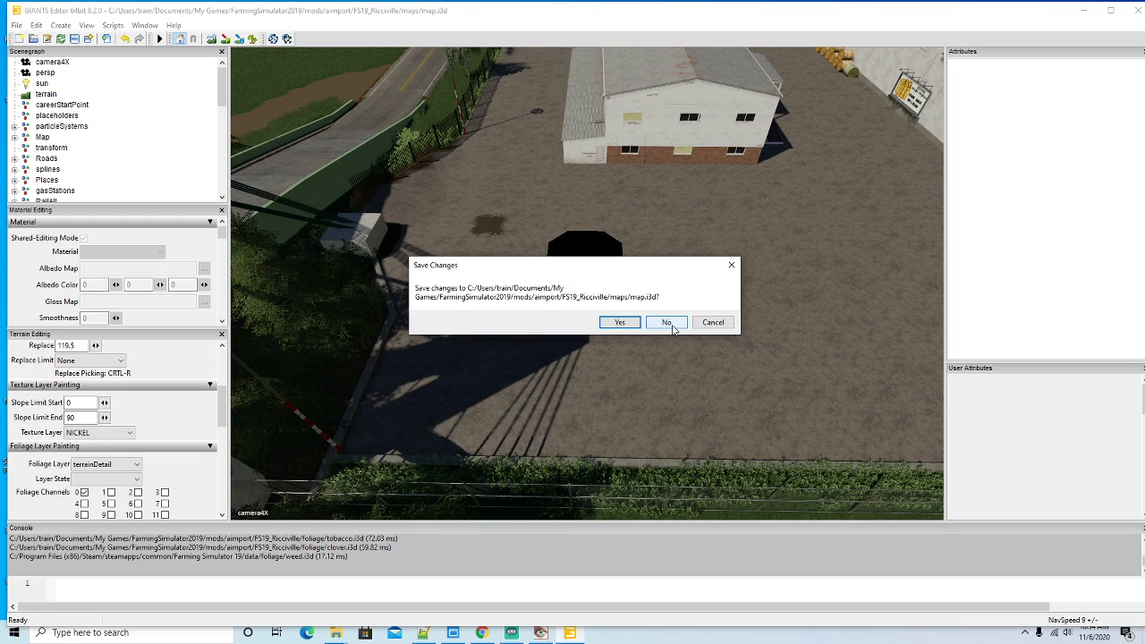
pyautogui.click(732, 265)
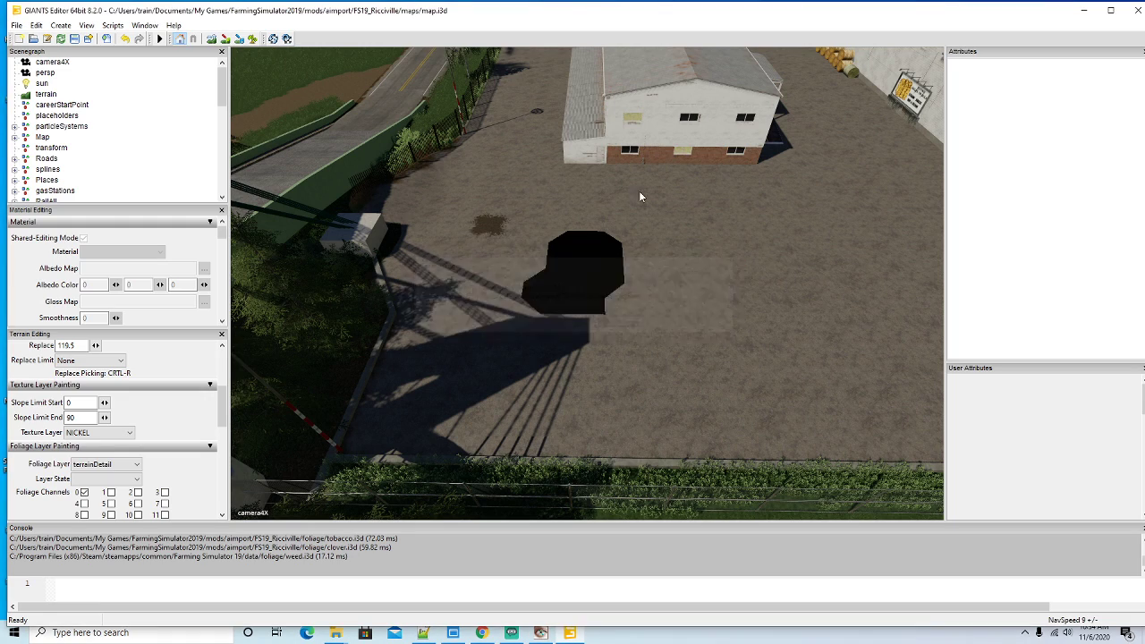
pyautogui.click(1137, 10)
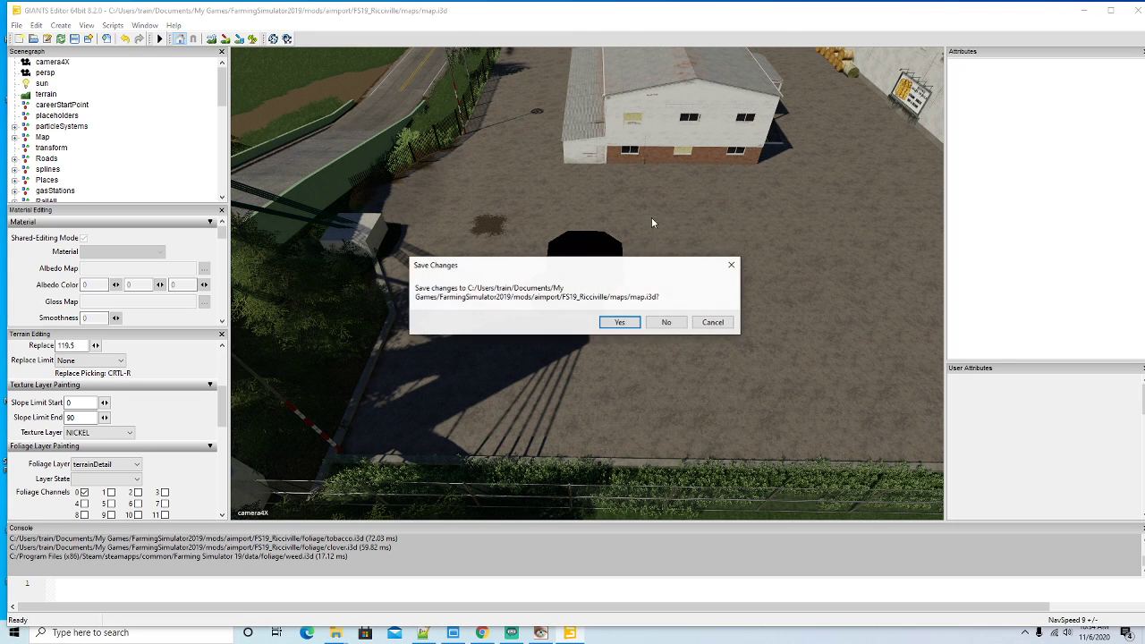
pyautogui.click(663, 322)
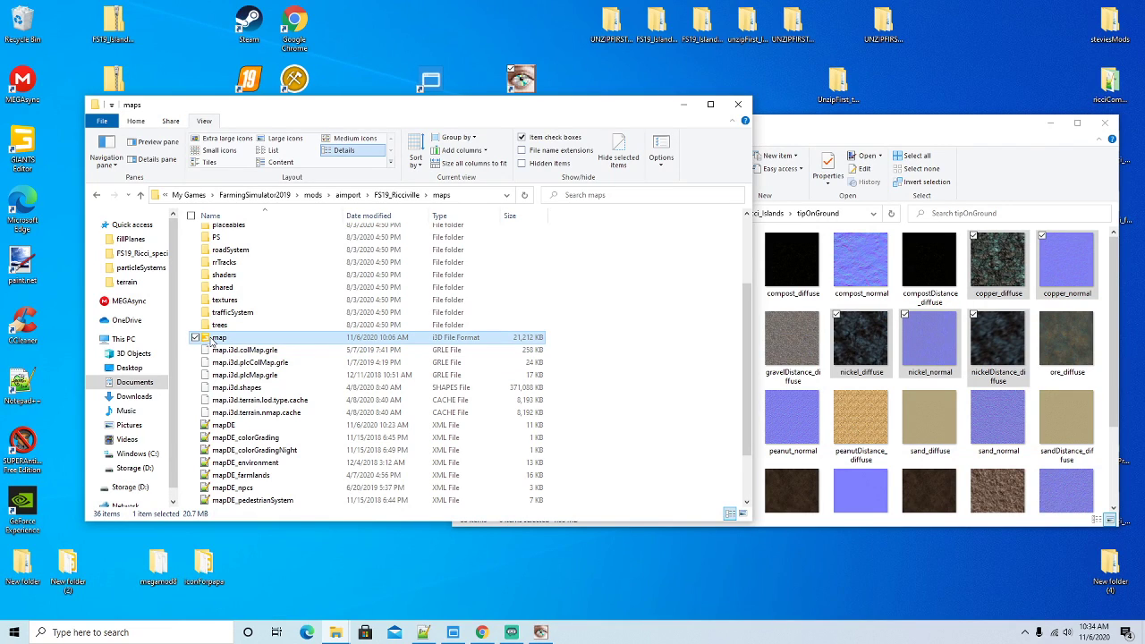
# Reopen map.i3d in GIANTS Editor, save it without edits and close the editor
pyautogui.doubleClick(215, 339)
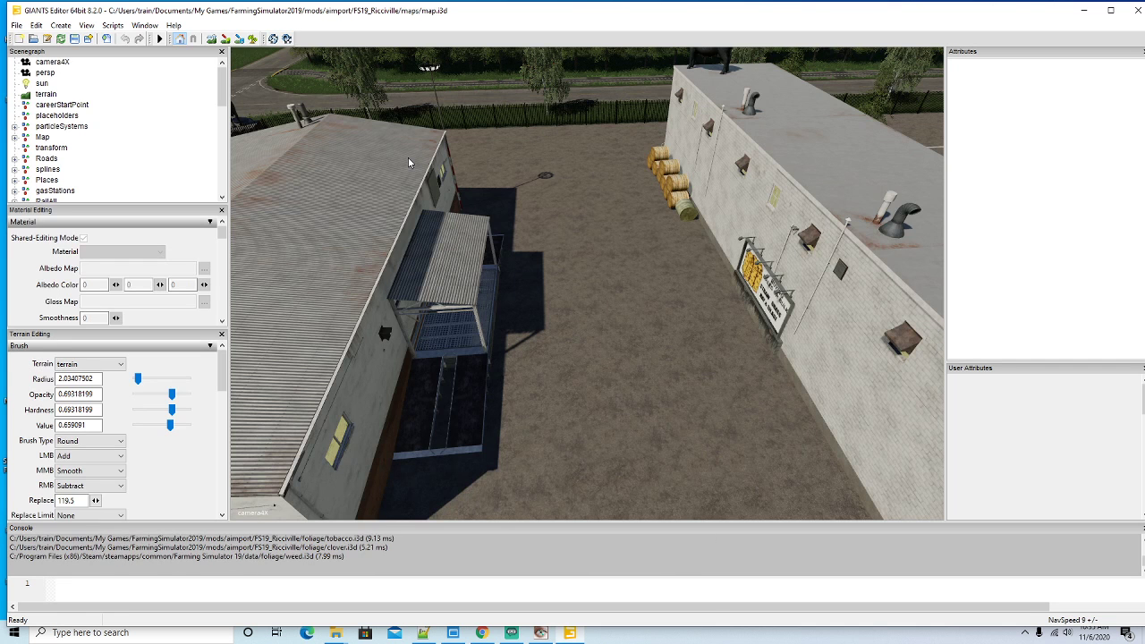
pyautogui.click(76, 40)
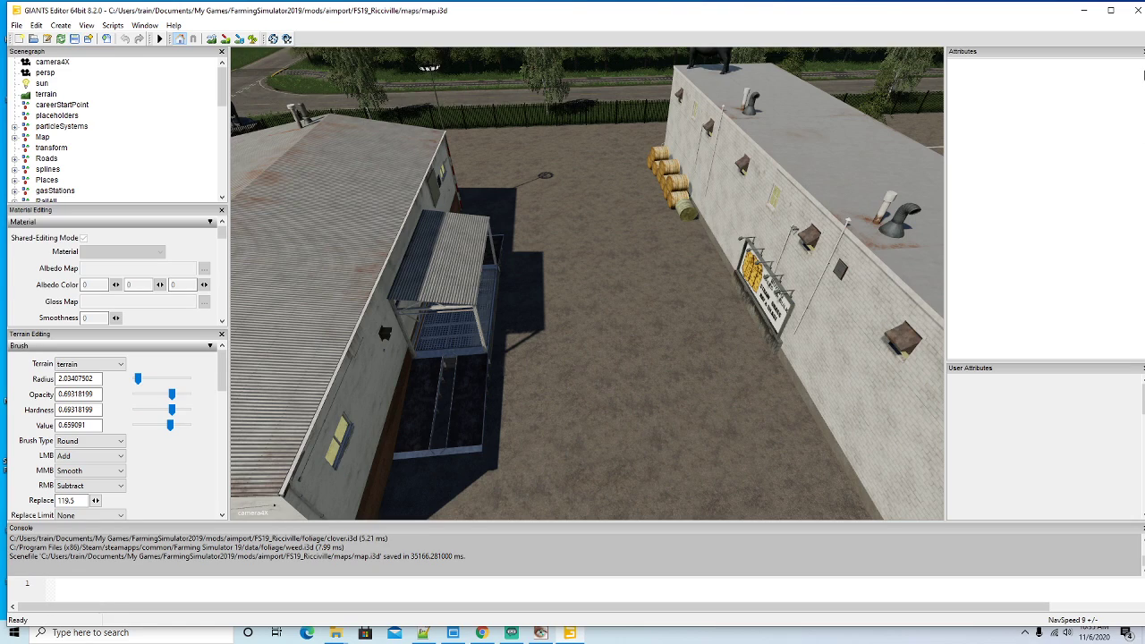
pyautogui.click(1137, 10)
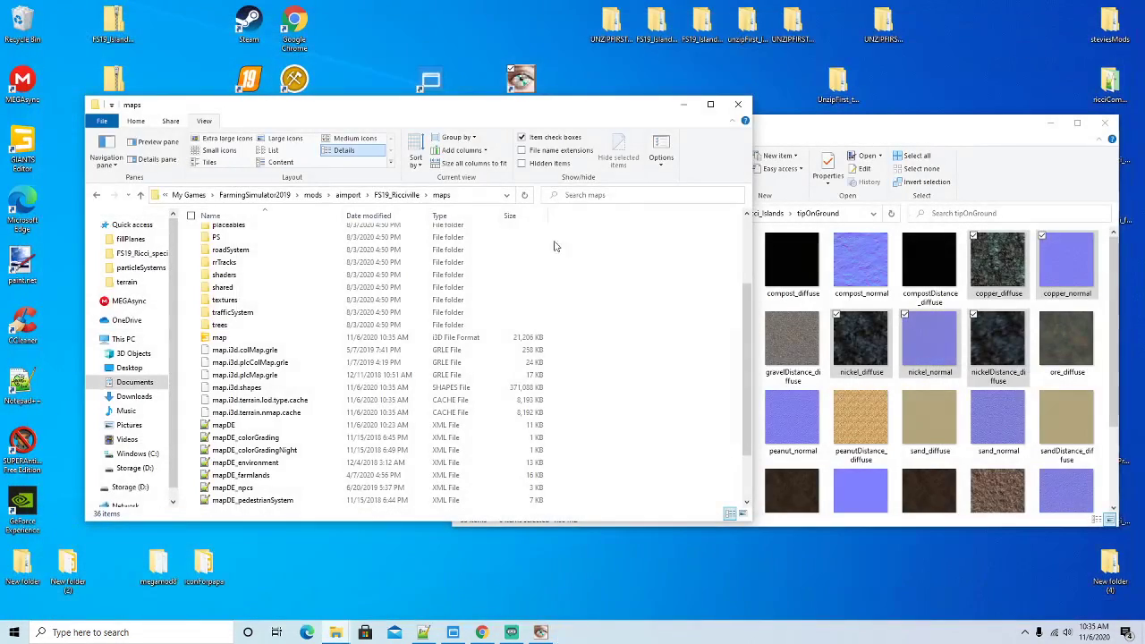
# Load the freshly saved map.i3d in GIANTS Editor again
pyautogui.click(218, 343)
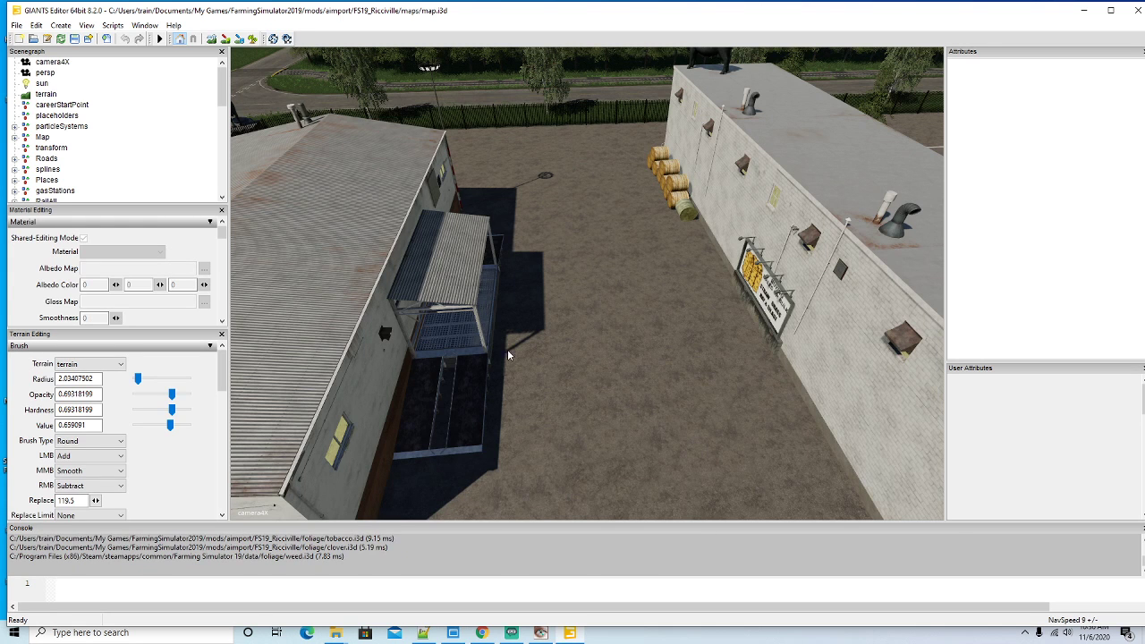
# Paint a test patch of the COPPER texture layer on the open yard ground beside the riverside fence
pyautogui.moveTo(508, 384); pyautogui.dragTo(249, 376, button='right')
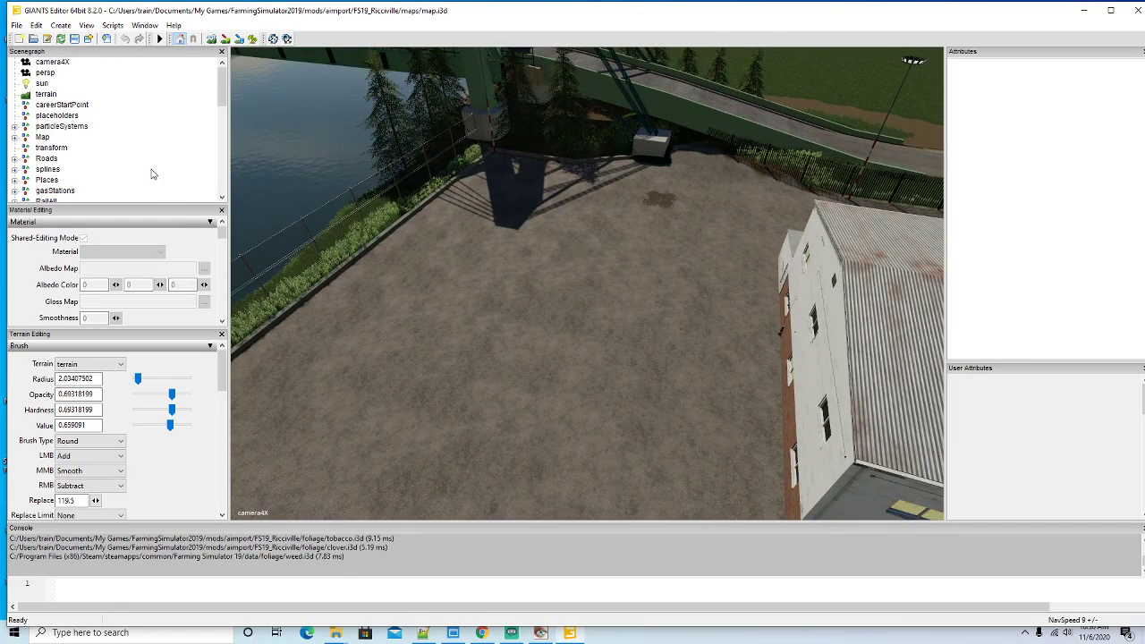
pyautogui.moveTo(223, 383); pyautogui.dragTo(225, 428)
pyautogui.click(129, 396)
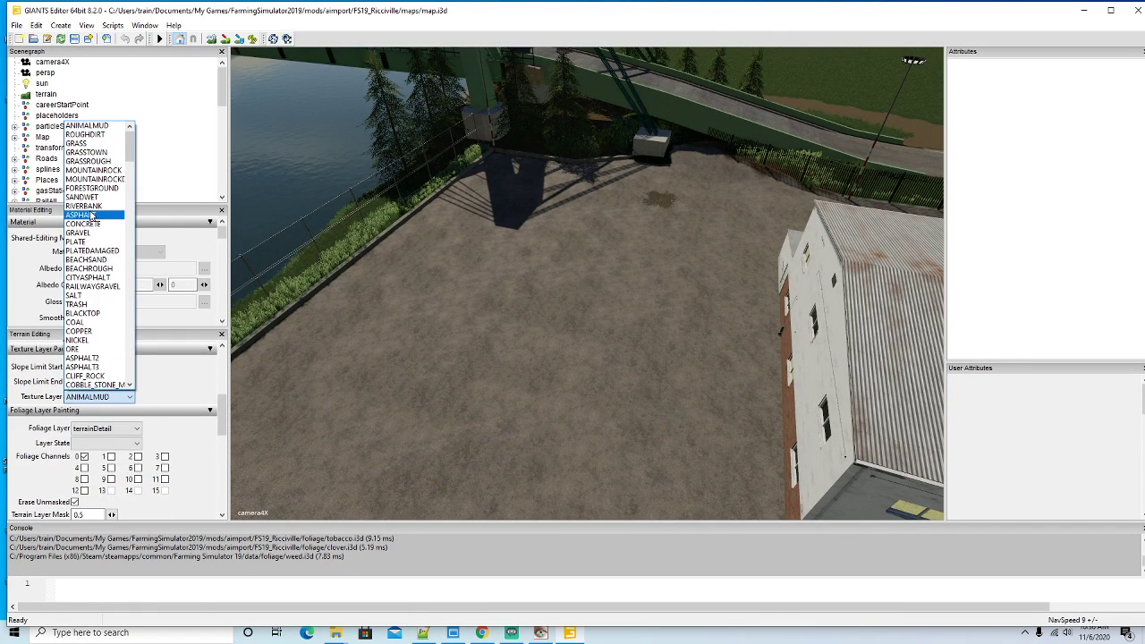
pyautogui.click(79, 331)
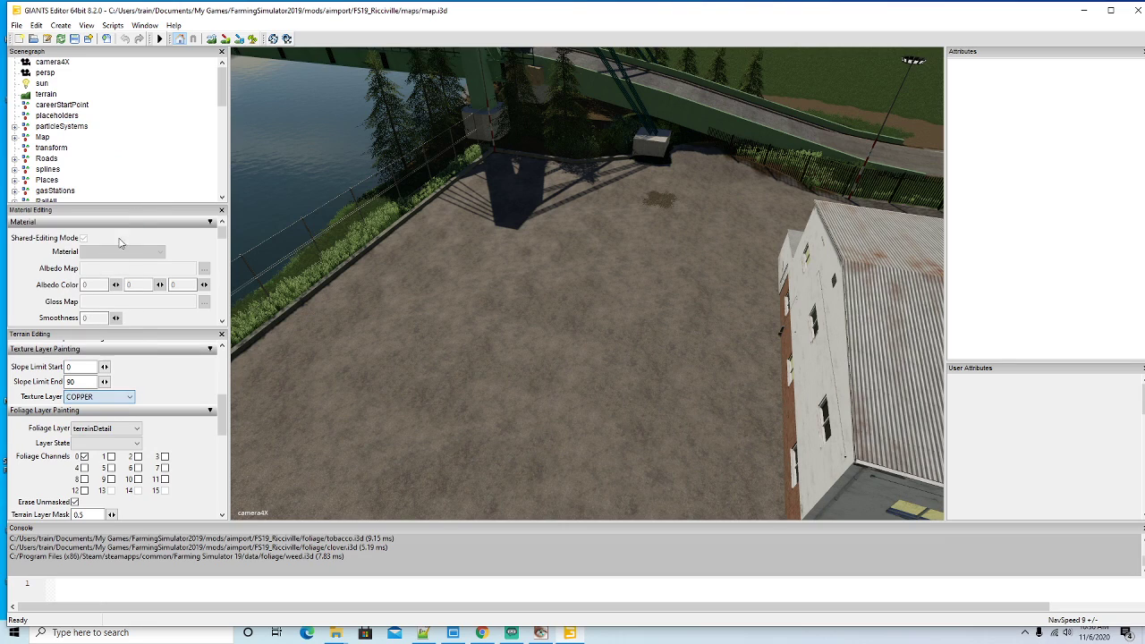
pyautogui.click(225, 39)
pyautogui.moveTo(411, 260)
pyautogui.mouseDown()
pyautogui.moveTo(409, 305)
pyautogui.moveTo(444, 316)
pyautogui.moveTo(456, 267)
pyautogui.moveTo(423, 335)
pyautogui.moveTo(488, 317)
pyautogui.moveTo(471, 260)
pyautogui.moveTo(412, 260)
pyautogui.mouseUp()
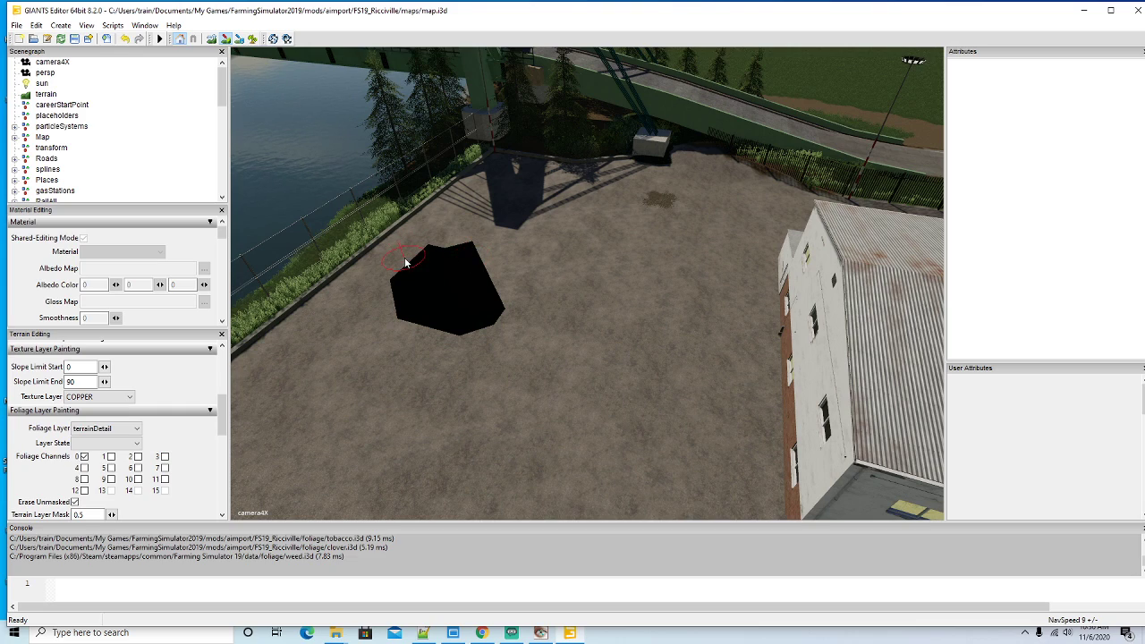
# Paint a NICKEL texture layer test patch beside the copper patch, and return to camera navigation
pyautogui.click(121, 398)
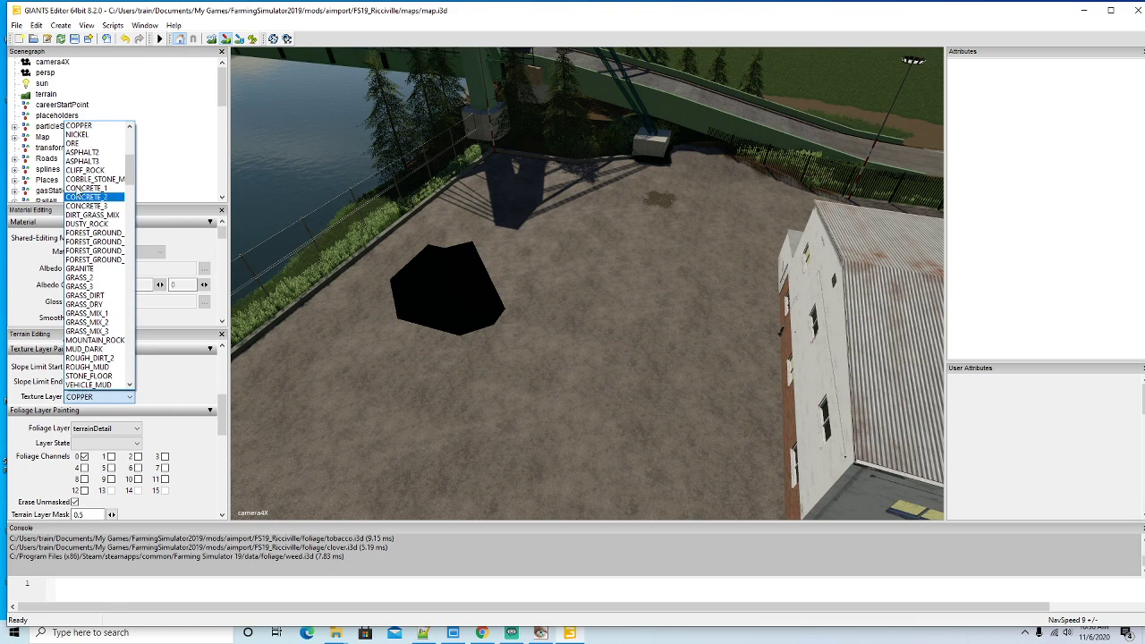
pyautogui.click(77, 134)
pyautogui.moveTo(553, 326)
pyautogui.mouseDown()
pyautogui.moveTo(637, 323)
pyautogui.moveTo(586, 330)
pyautogui.mouseUp()
pyautogui.click(176, 38)
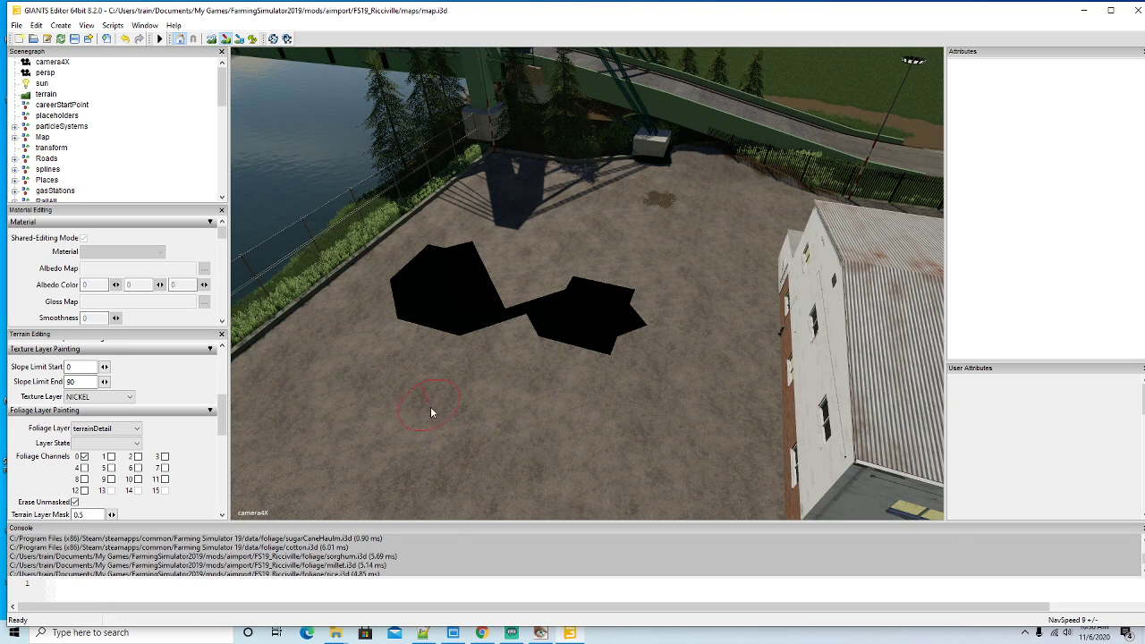
# Examine the painted copper and nickel patches up close, and close GIANTS Editor without saving the changes to map.i3d
pyautogui.scroll(10, 532, 438)
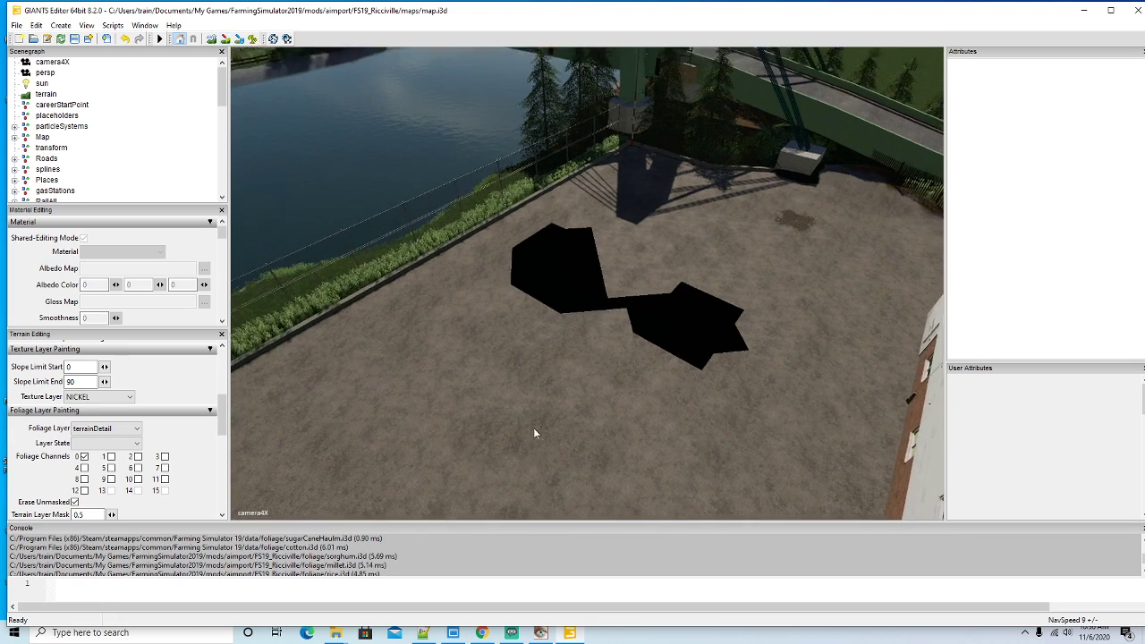
pyautogui.moveTo(531, 441); pyautogui.dragTo(675, 457, button='right')
pyautogui.scroll(-10, 655, 462)
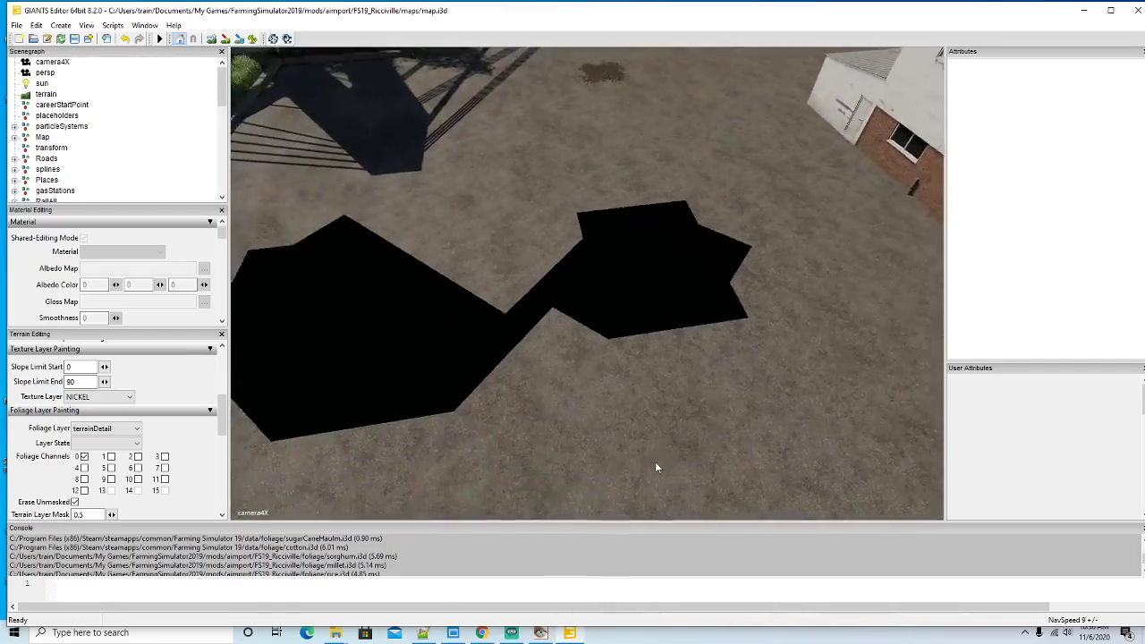
pyautogui.scroll(5, 629, 470)
pyautogui.moveTo(629, 468); pyautogui.dragTo(536, 444, button='right')
pyautogui.scroll(-10, 608, 454)
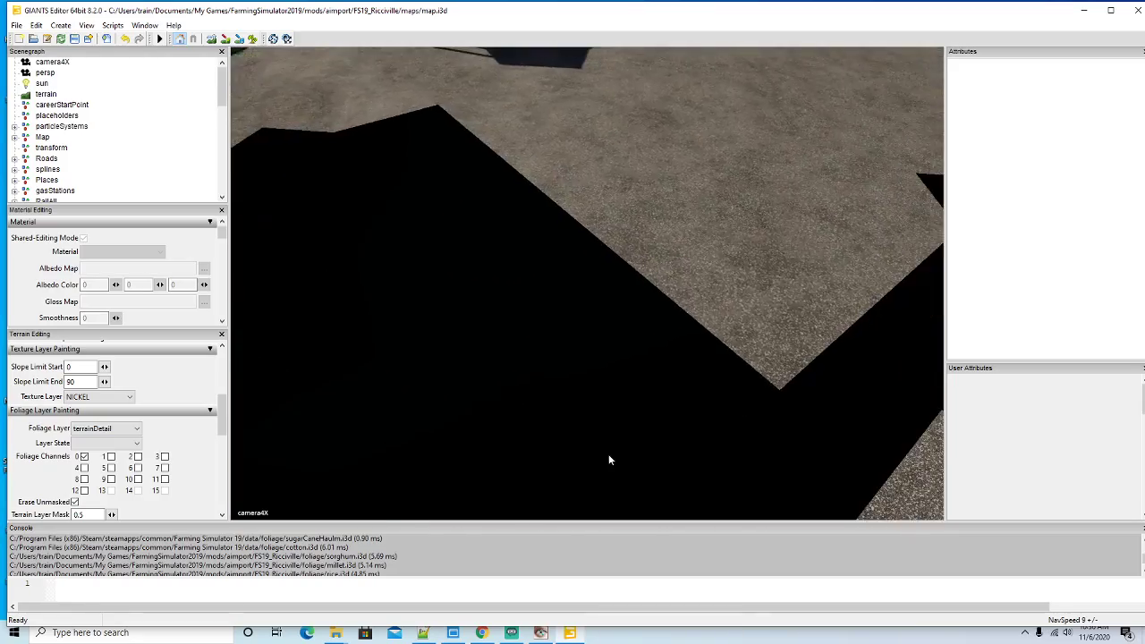
pyautogui.scroll(2, 623, 452)
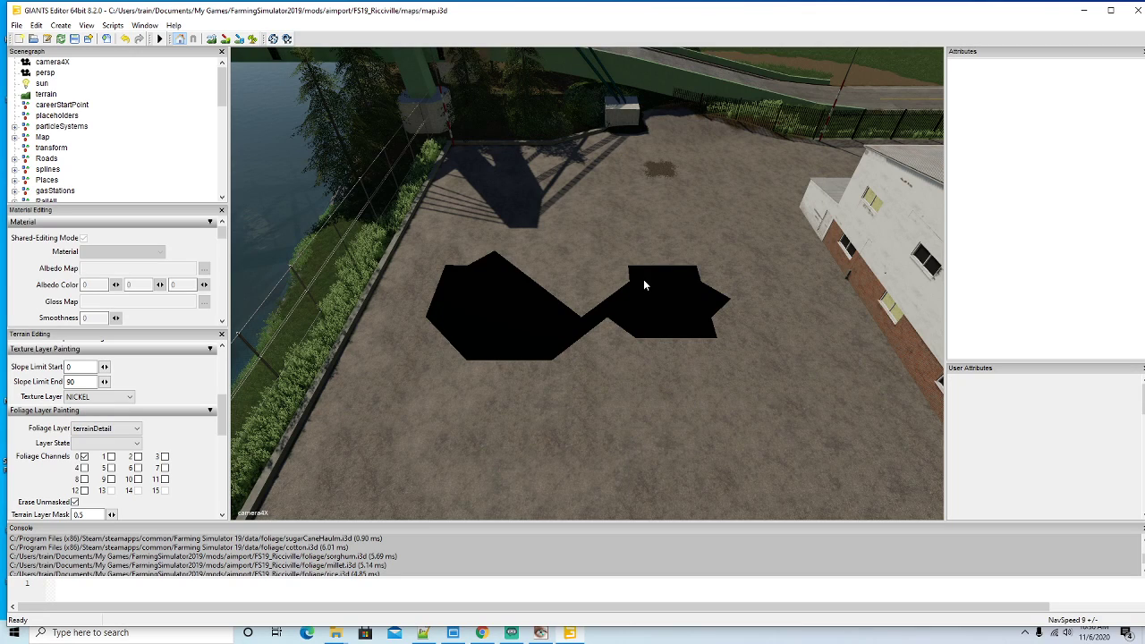
pyautogui.click(1134, 15)
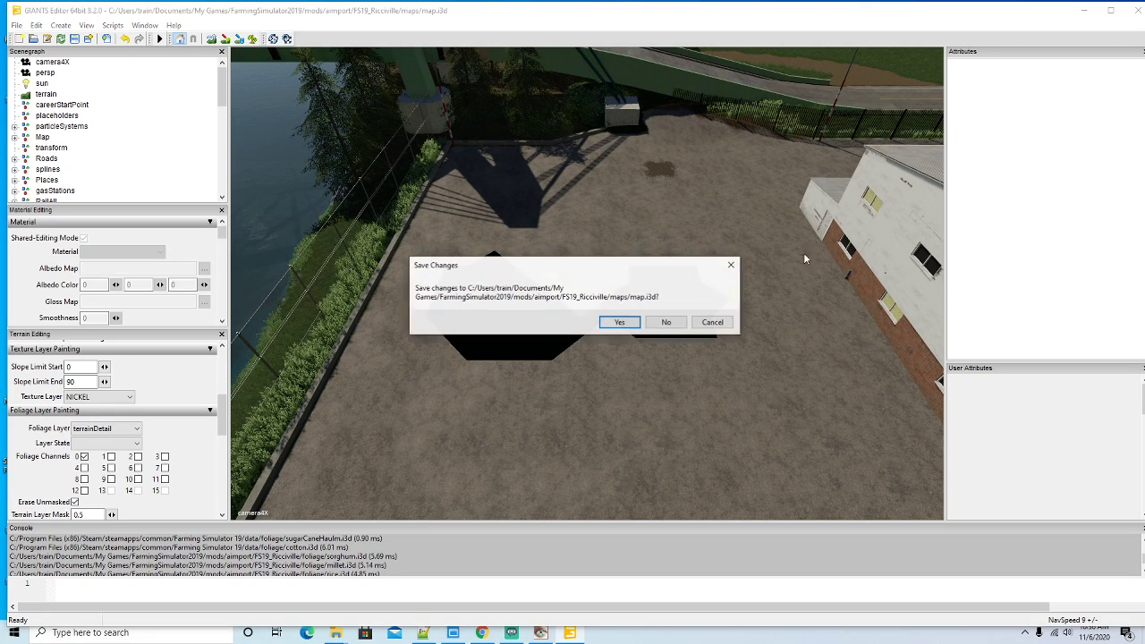
pyautogui.click(660, 324)
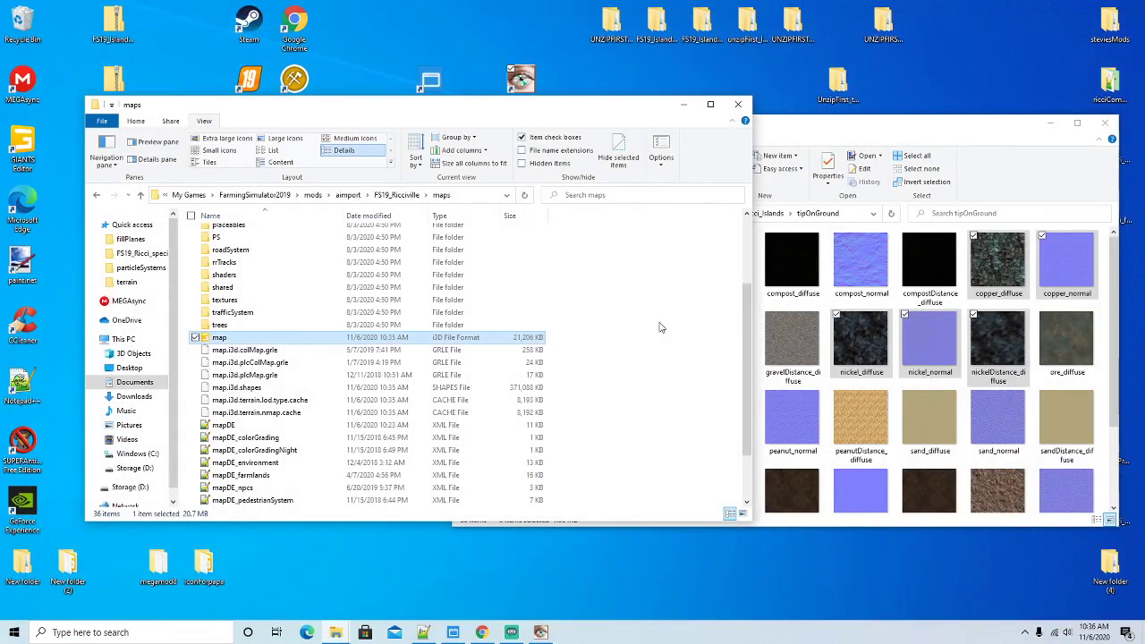
# Look through the textures folder in the root of the FS19_Ricciville mod and return to the mod folder
pyautogui.moveTo(401, 114); pyautogui.dragTo(394, 103)
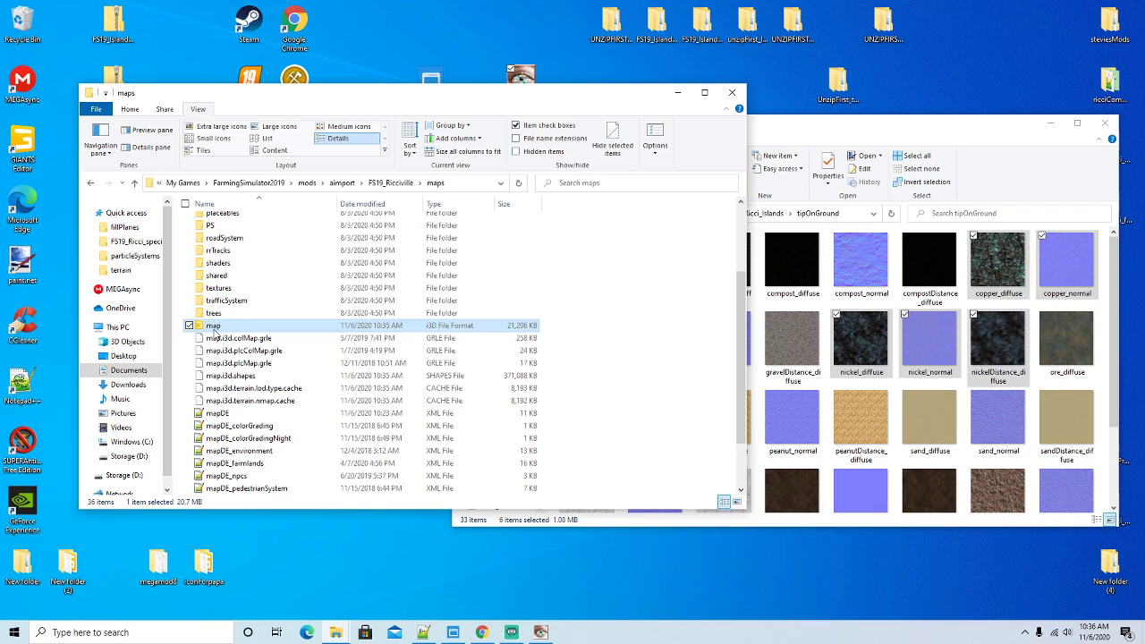
pyautogui.scroll(3, 349, 282)
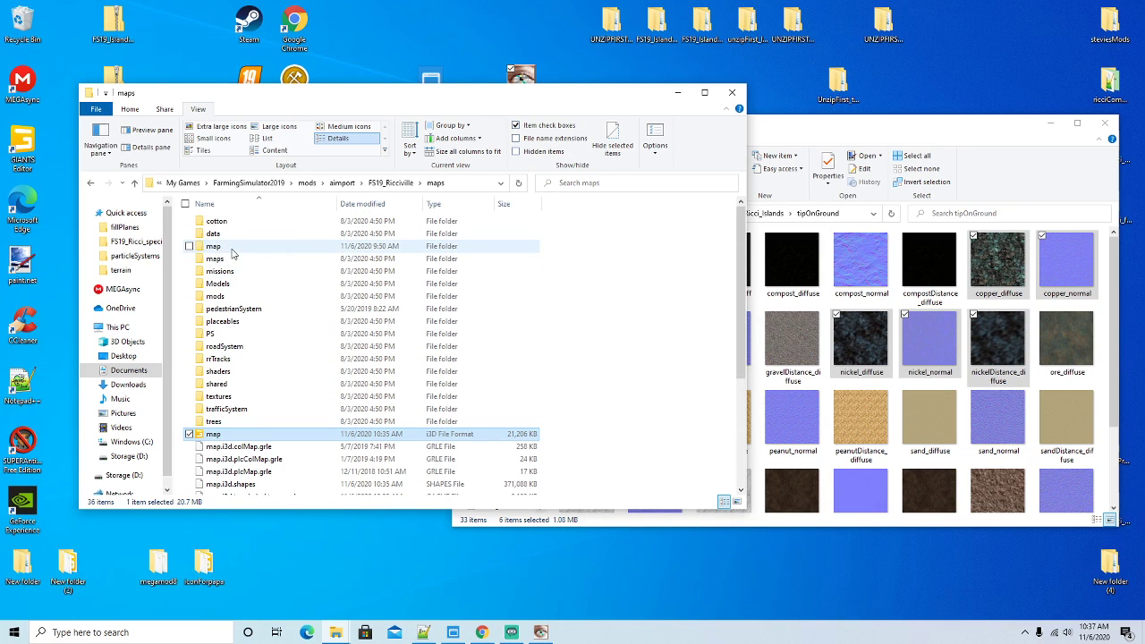
pyautogui.click(391, 183)
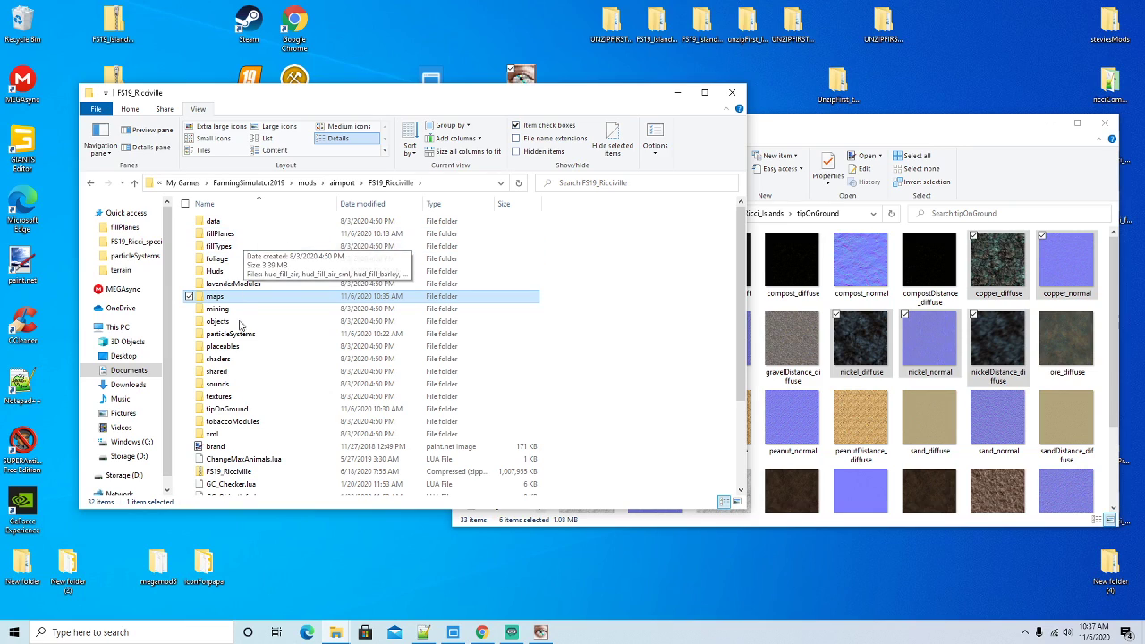
pyautogui.click(229, 399)
pyautogui.doubleClick(229, 399)
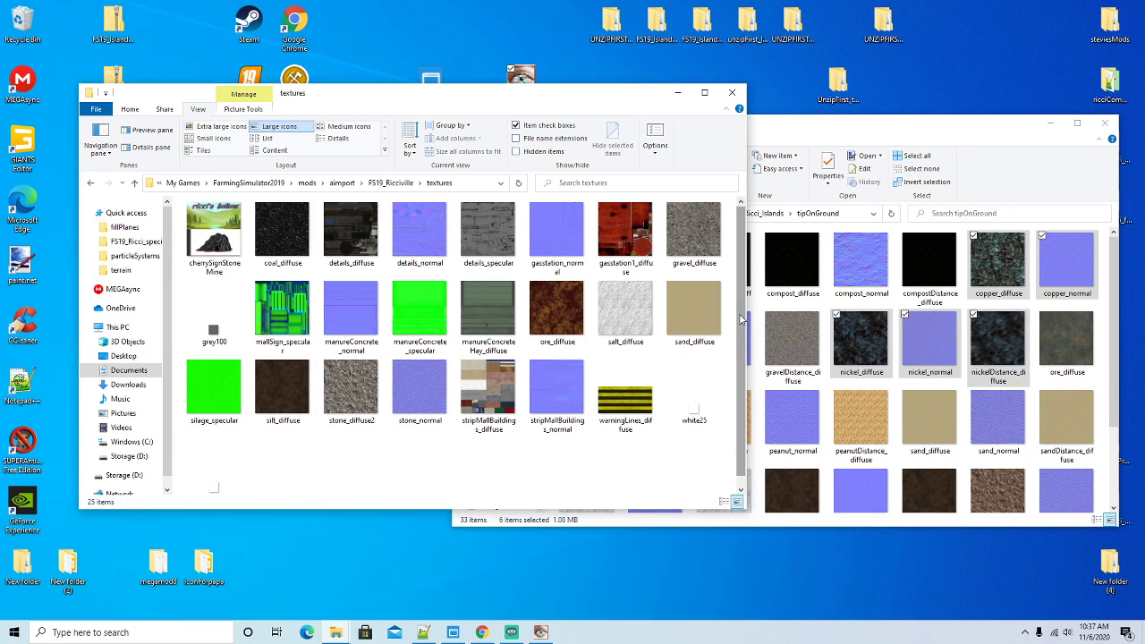
pyautogui.moveTo(408, 95); pyautogui.dragTo(379, 92)
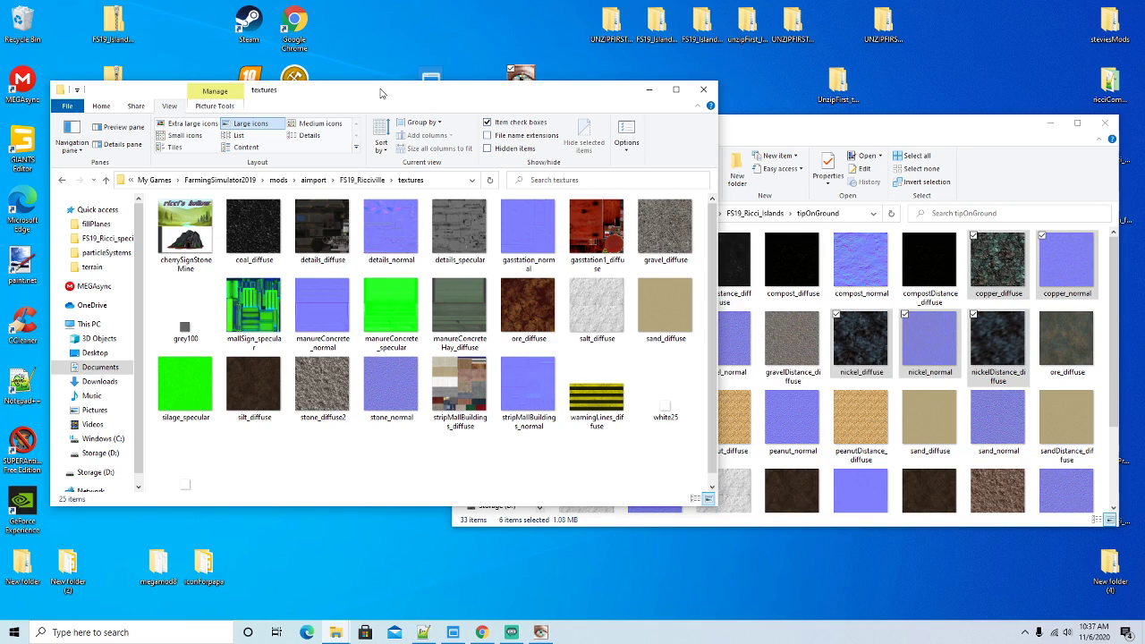
pyautogui.click(63, 182)
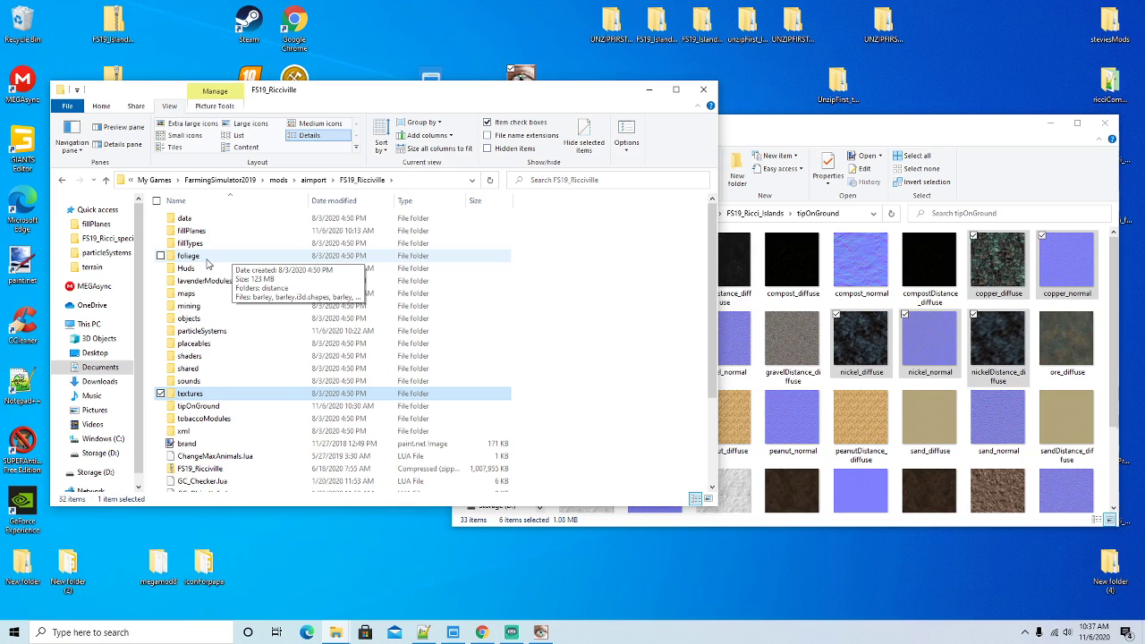
# Open the maps/textures/terrain folder of FS19_Ricciville and find the coal textures
pyautogui.doubleClick(204, 294)
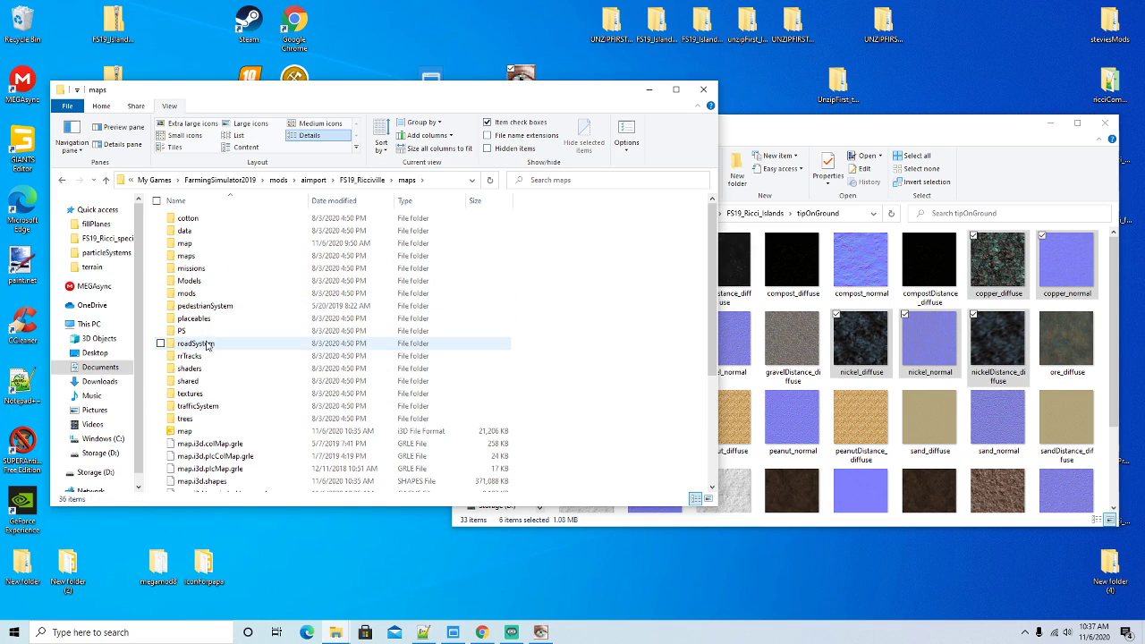
pyautogui.doubleClick(199, 394)
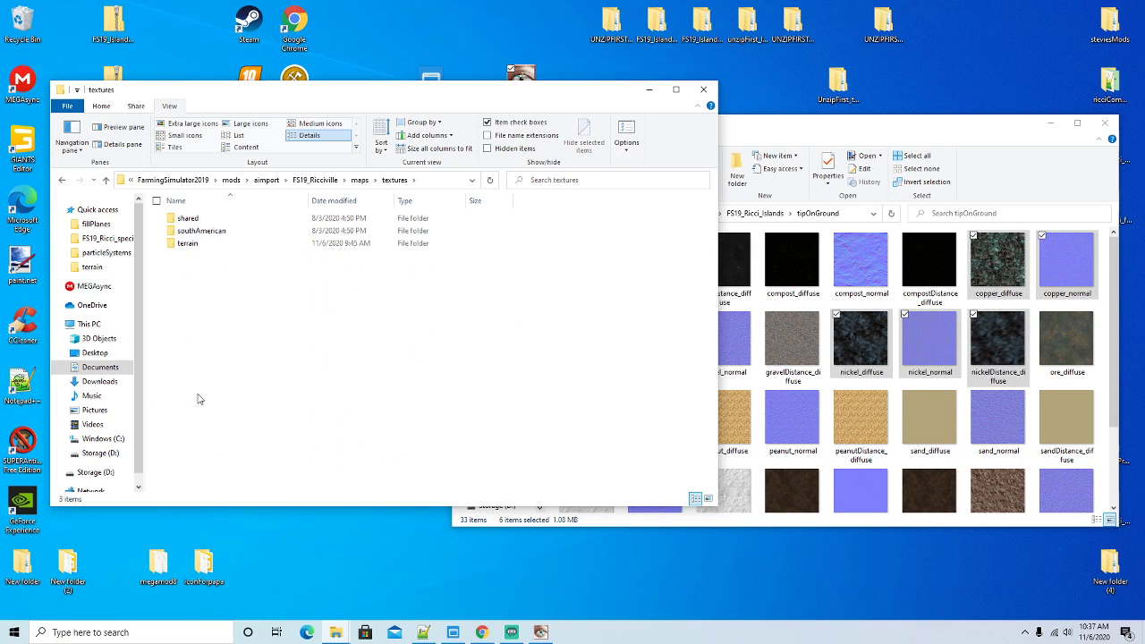
pyautogui.doubleClick(190, 245)
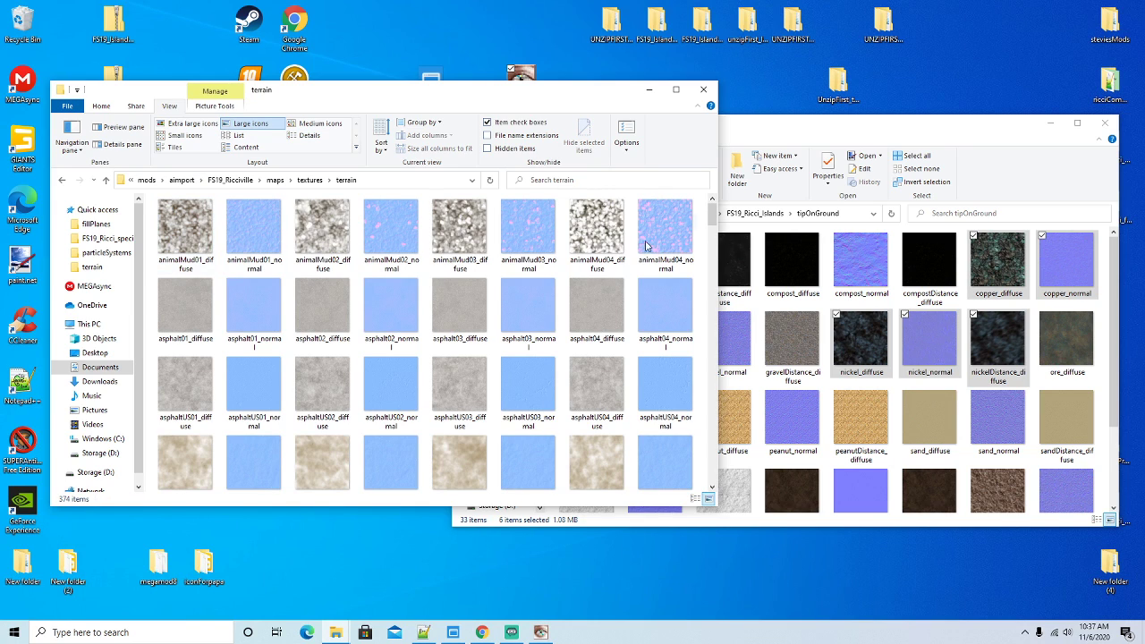
pyautogui.moveTo(714, 223); pyautogui.dragTo(715, 258)
pyautogui.scroll(-3, 652, 319)
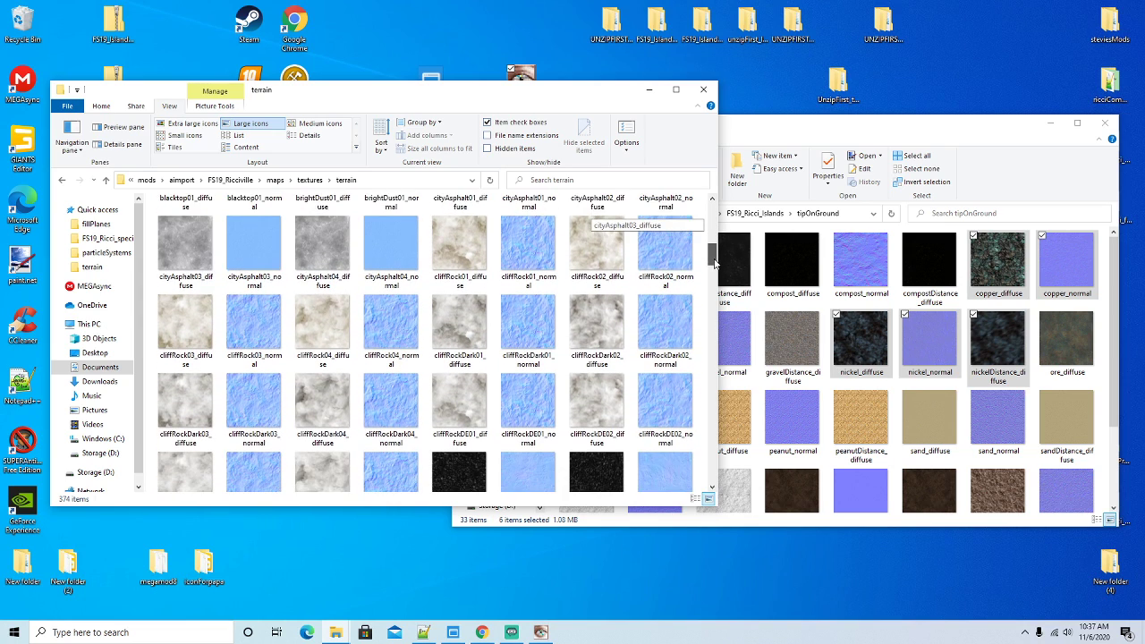
# View coal01_diffuse.dds in the WTV texture viewer to check its format, size and mip maps, and close the viewer
pyautogui.rightClick(449, 328)
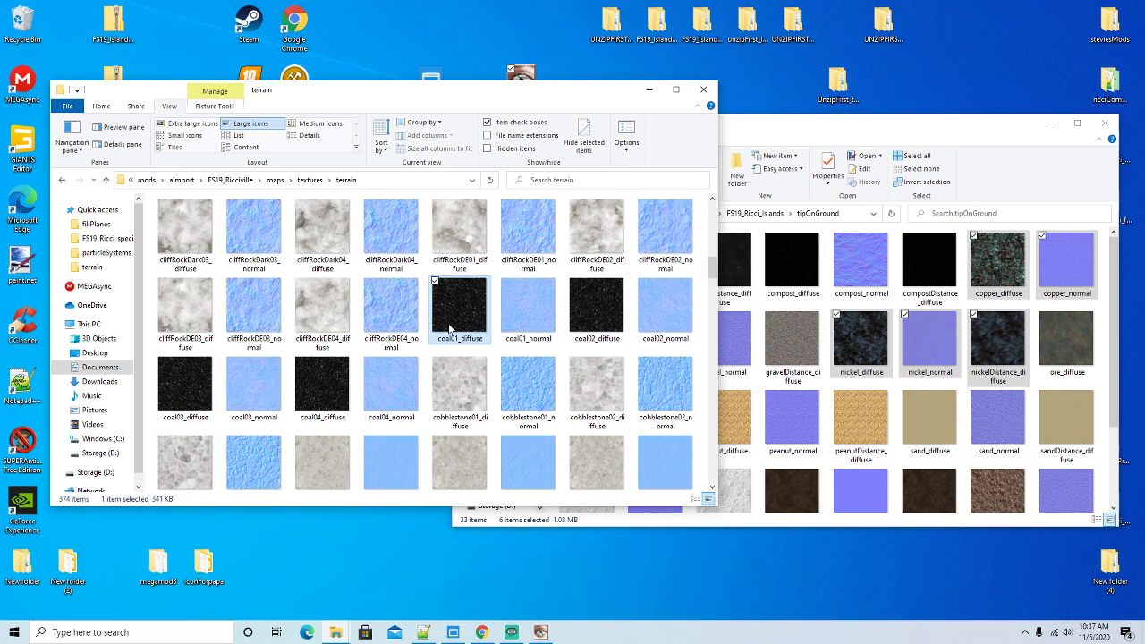
pyautogui.click(534, 89)
pyautogui.moveTo(534, 89); pyautogui.dragTo(531, 131)
pyautogui.rightClick(537, 87)
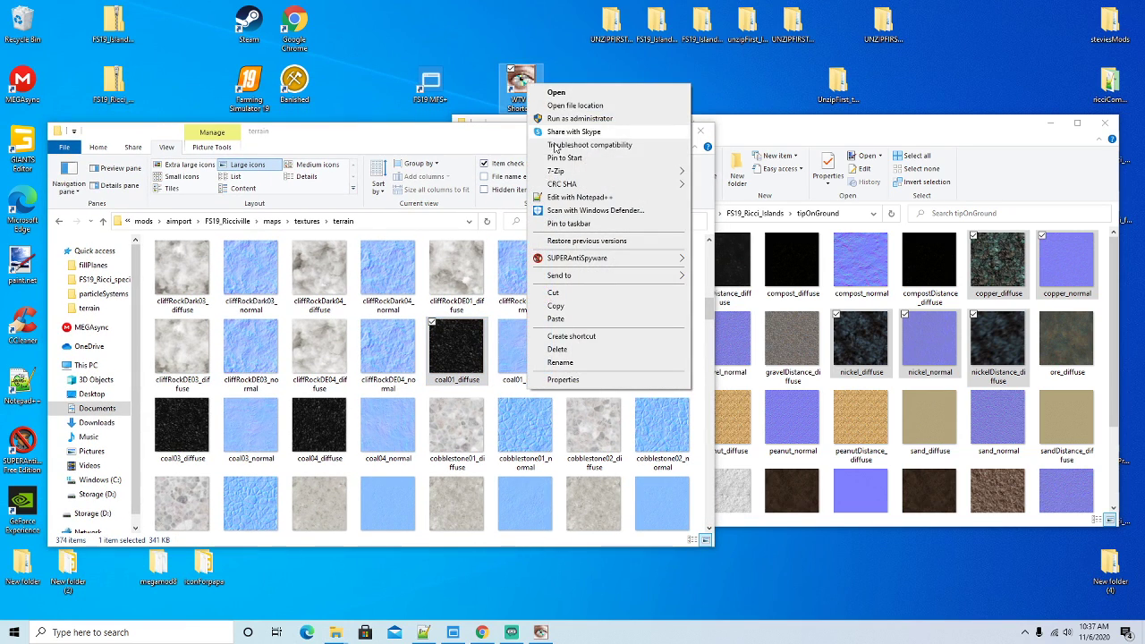
pyautogui.click(550, 319)
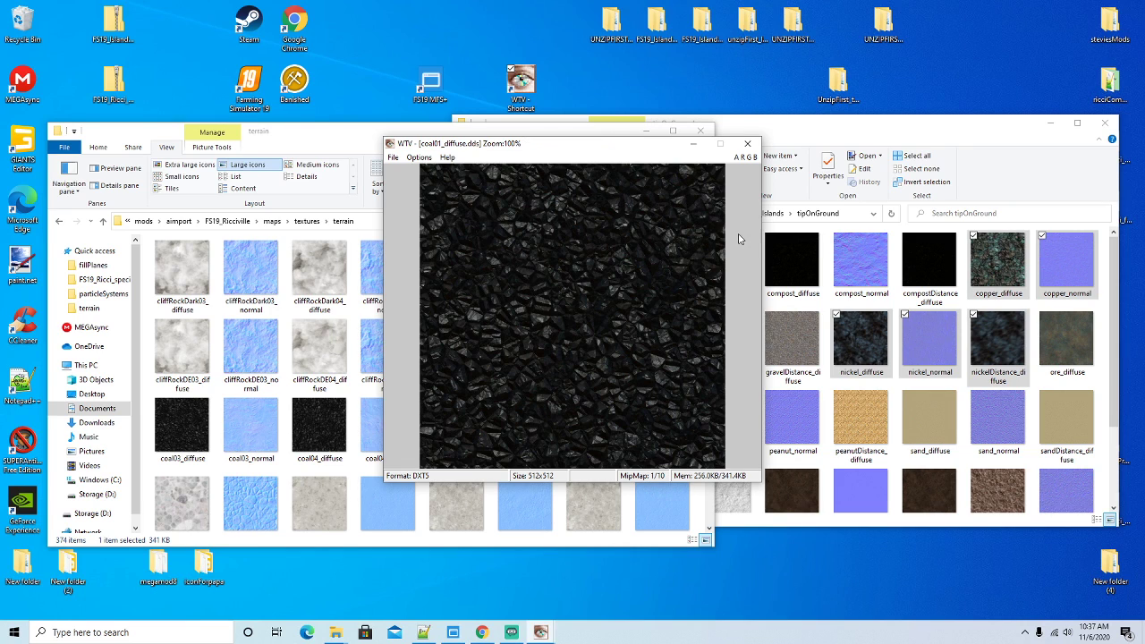
pyautogui.click(747, 143)
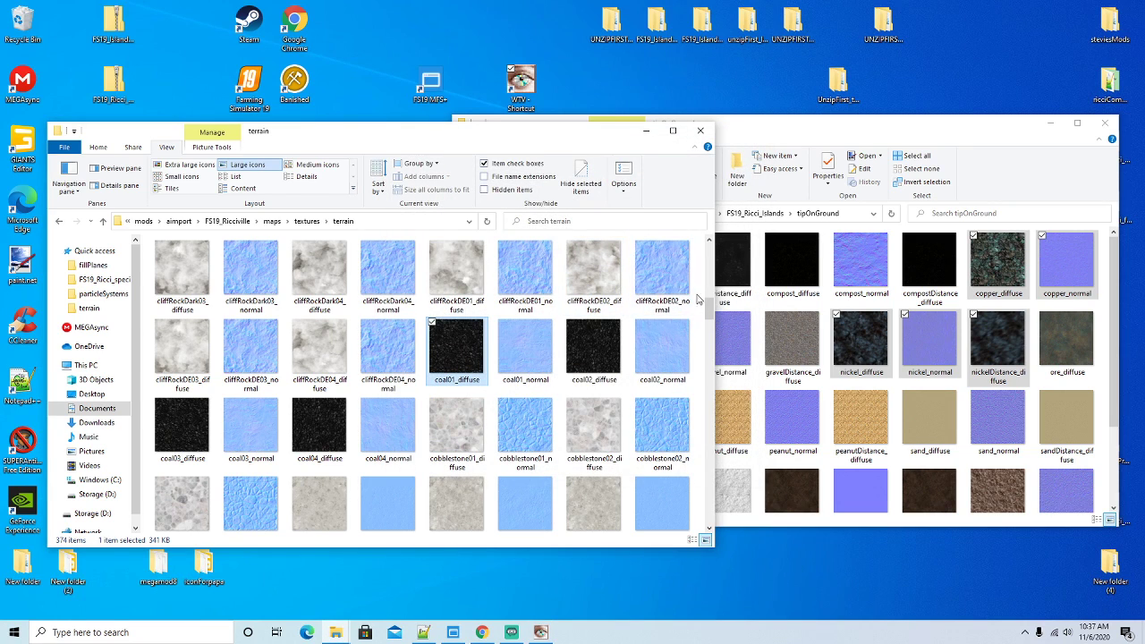
# Open copper01_diffuse.dds in paint.net and resave it as BC3 (Linear, DXT5) with mip maps generated
pyautogui.scroll(-3, 709, 309)
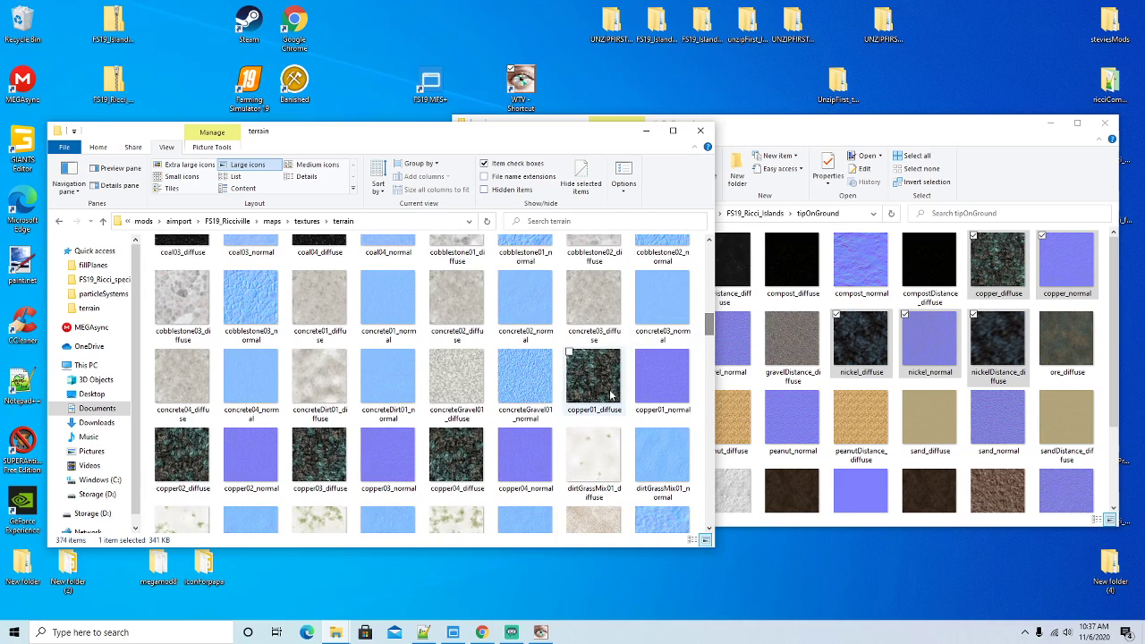
pyautogui.doubleClick(593, 385)
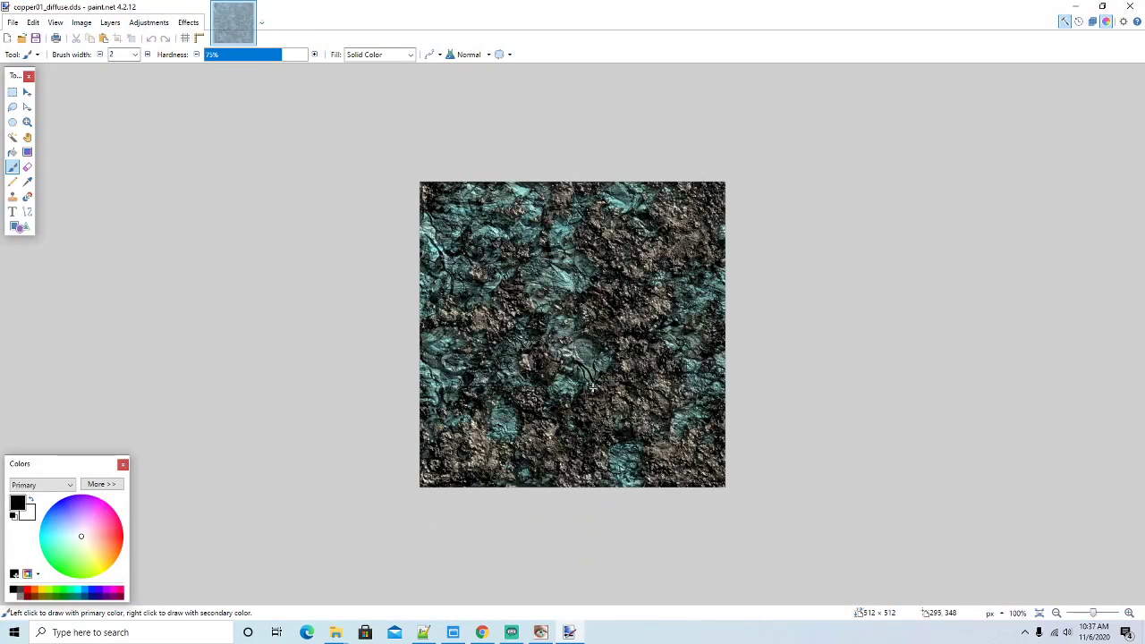
pyautogui.click(35, 39)
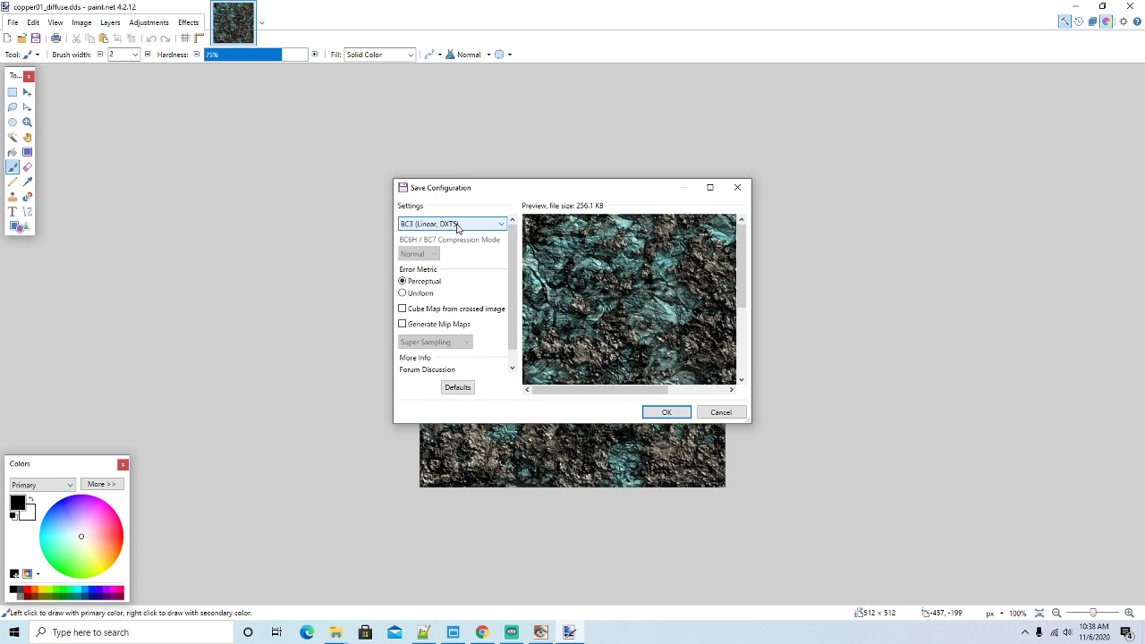
pyautogui.click(402, 325)
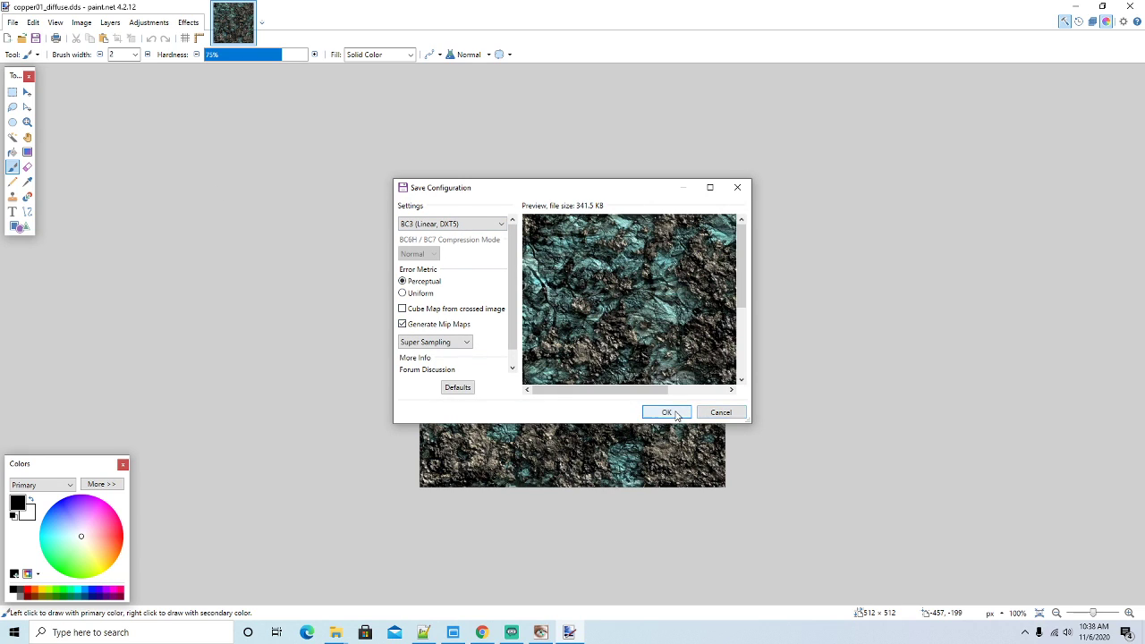
pyautogui.click(673, 412)
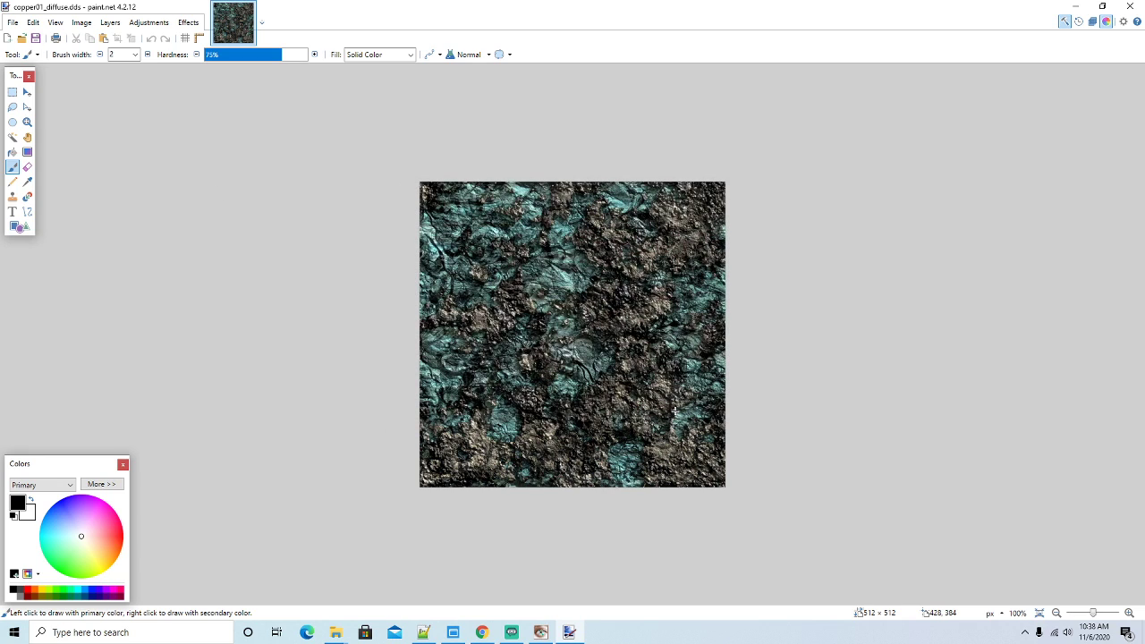
pyautogui.click(1077, 8)
# Open copper01_normal.dds and resave it as BC3 (Linear, DXT5) with mip maps, returning to the terrain folder
pyautogui.doubleClick(666, 373)
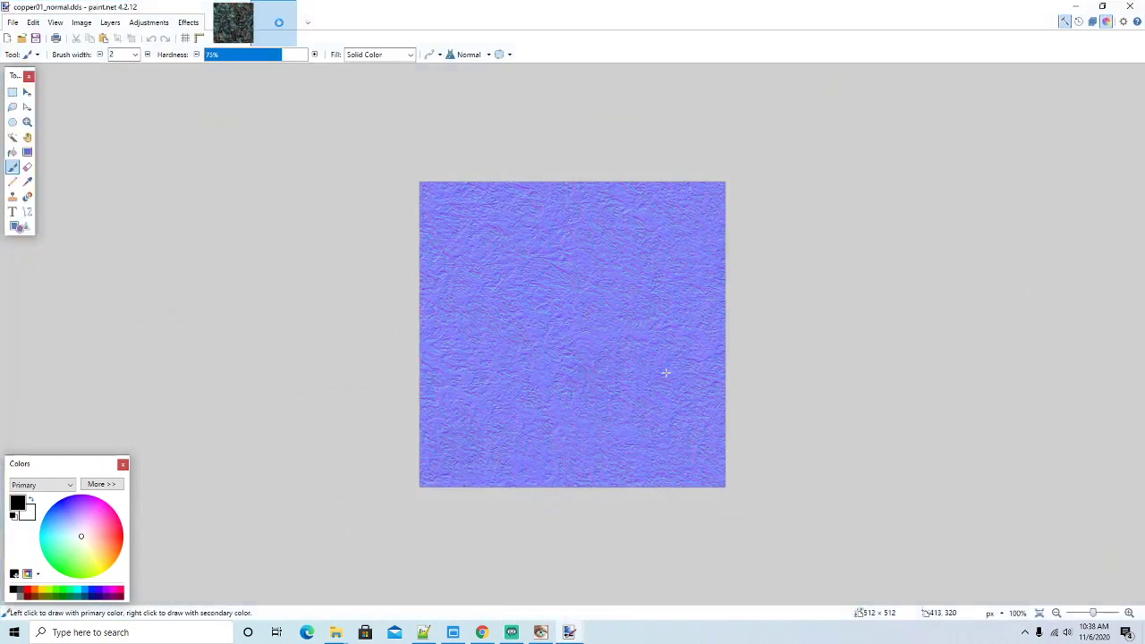
pyautogui.click(36, 39)
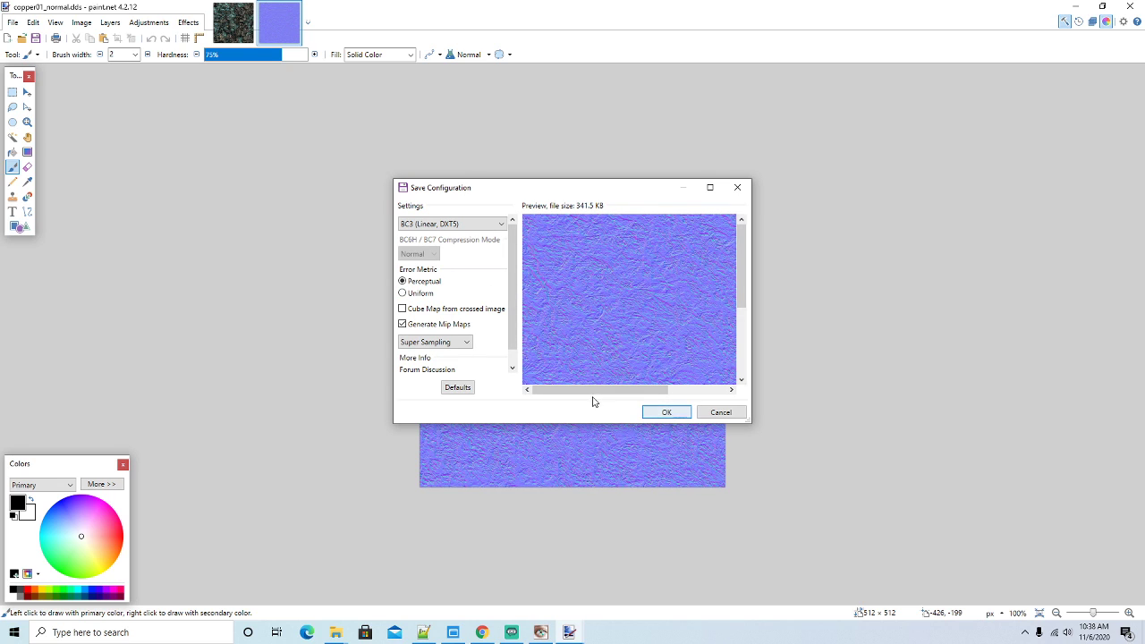
pyautogui.click(654, 416)
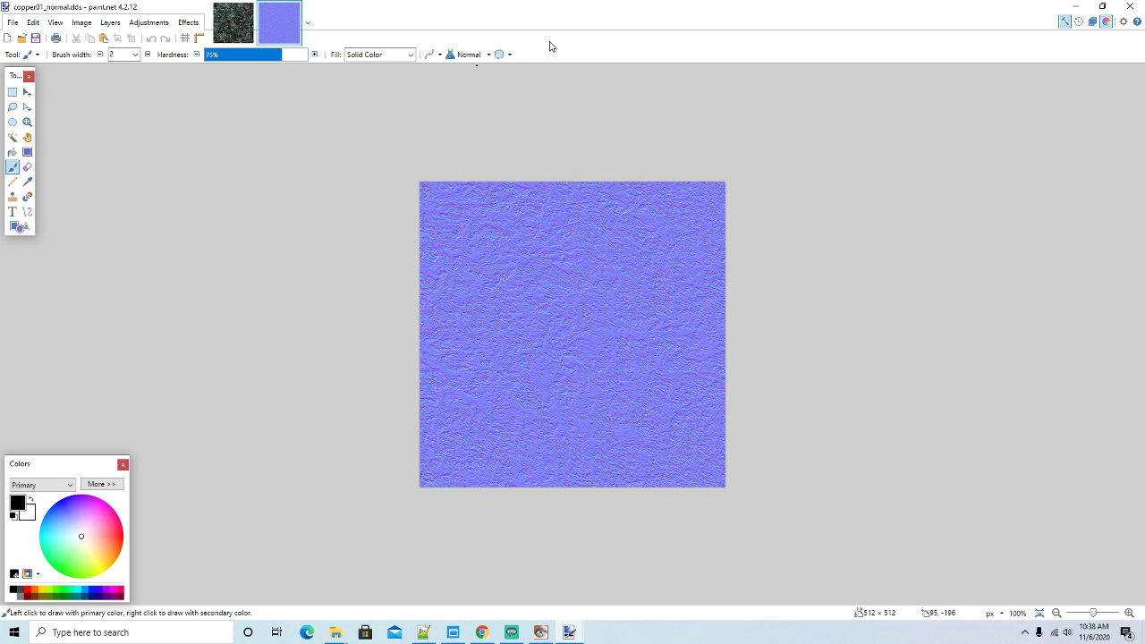
pyautogui.click(1073, 8)
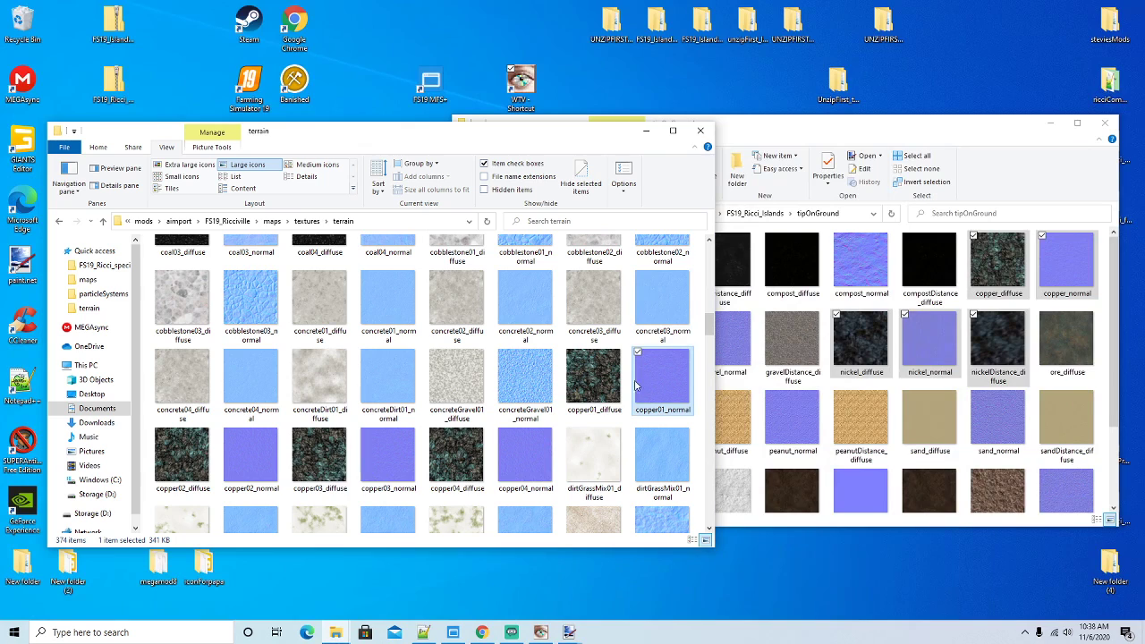
# Open copper02_diffuse.dds, close the two copper01 images, and resave it as BC3 (Linear, DXT5) with mip maps generated
pyautogui.click(178, 472)
pyautogui.doubleClick(177, 471)
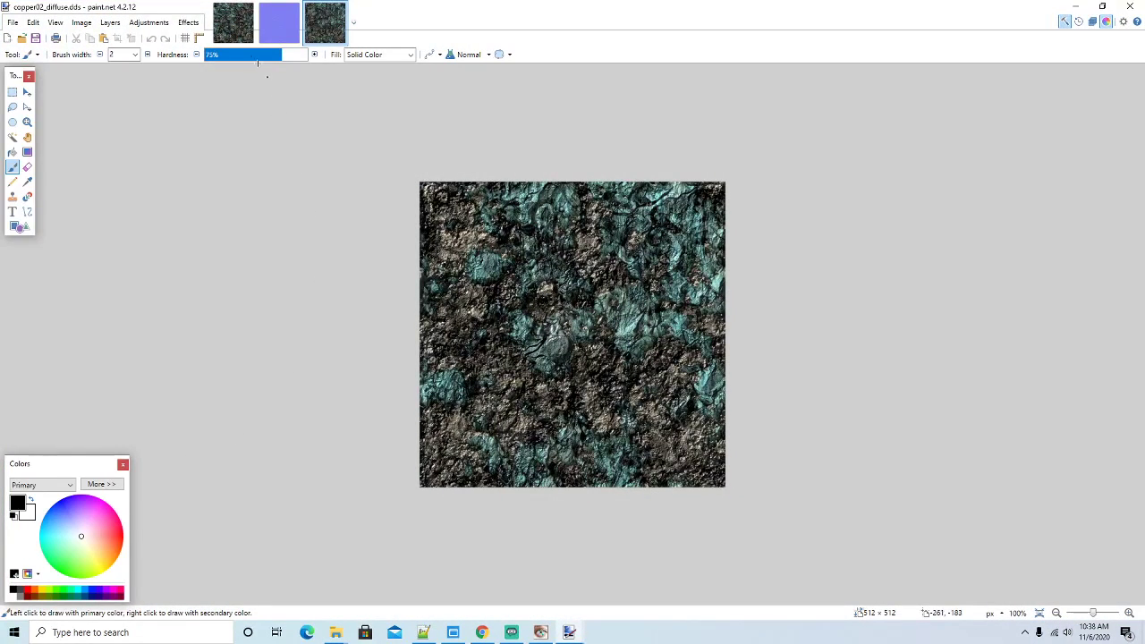
pyautogui.click(246, 13)
pyautogui.click(247, 10)
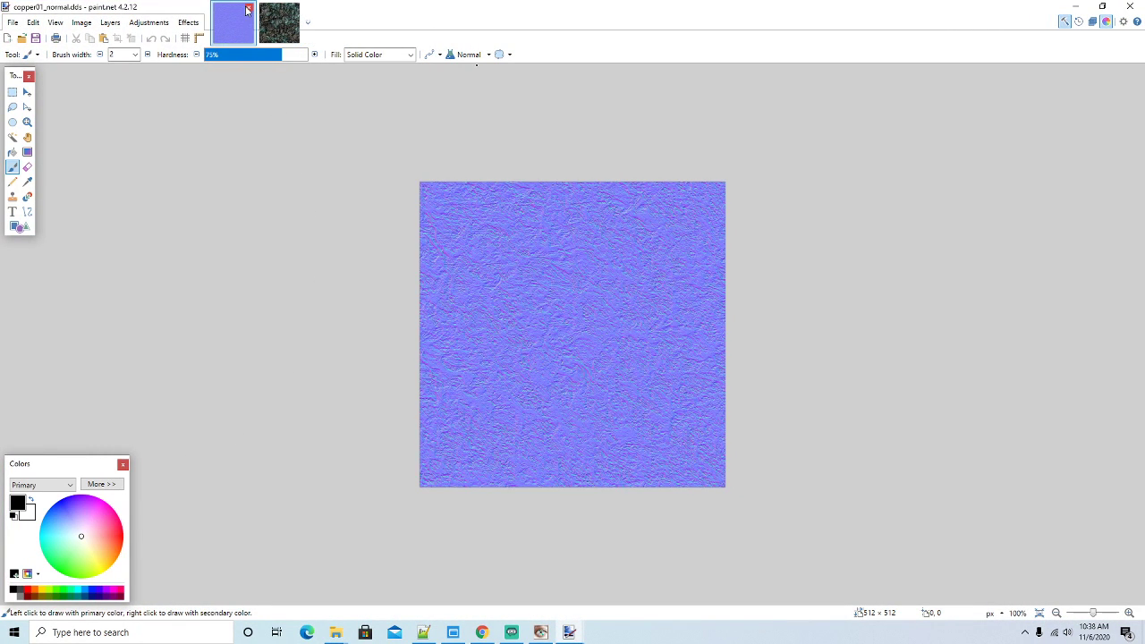
pyautogui.click(247, 11)
pyautogui.click(37, 39)
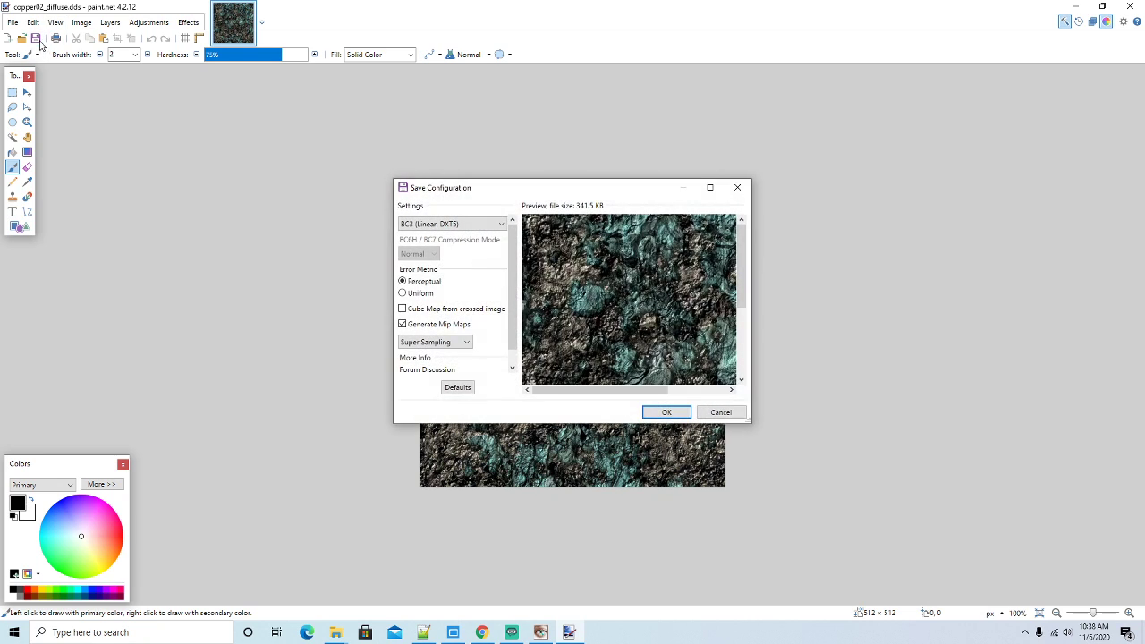
pyautogui.click(666, 412)
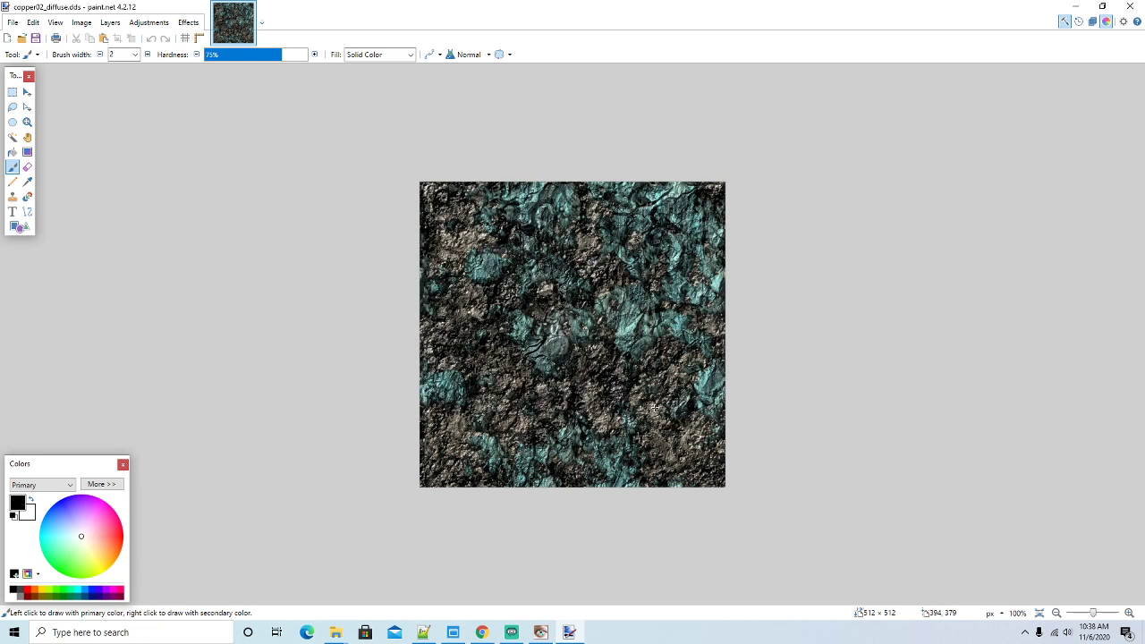
pyautogui.click(1077, 7)
# Open copper02_normal.dds, close the copper02 diffuse image, and resave the normal map with the same BC3 and mip map settings
pyautogui.doubleClick(257, 463)
pyautogui.click(243, 16)
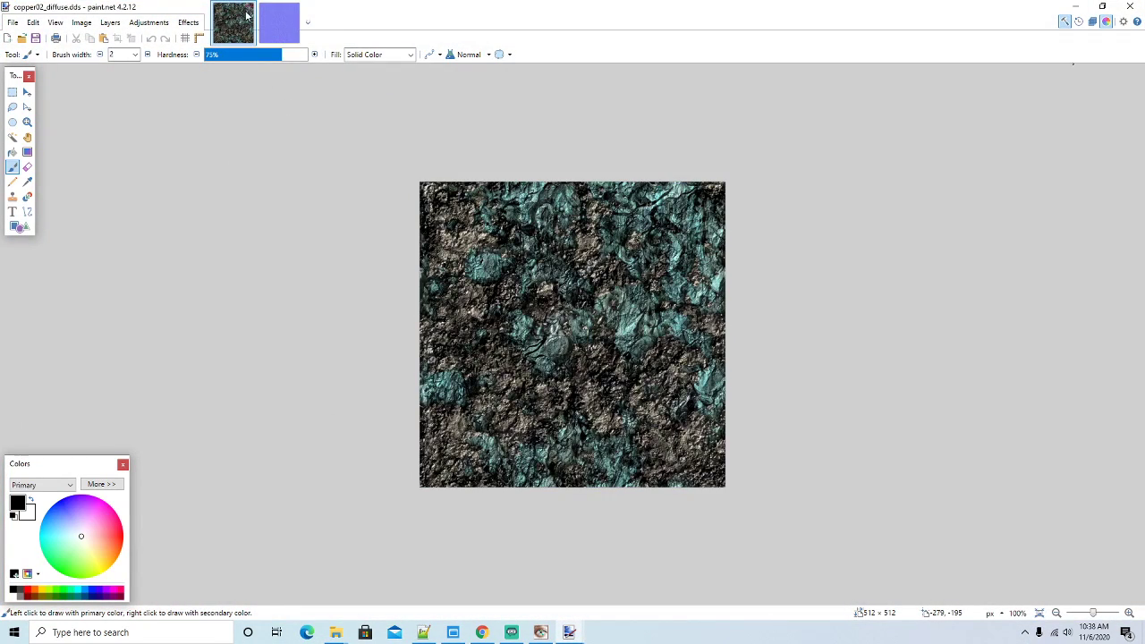
pyautogui.click(249, 8)
pyautogui.click(36, 37)
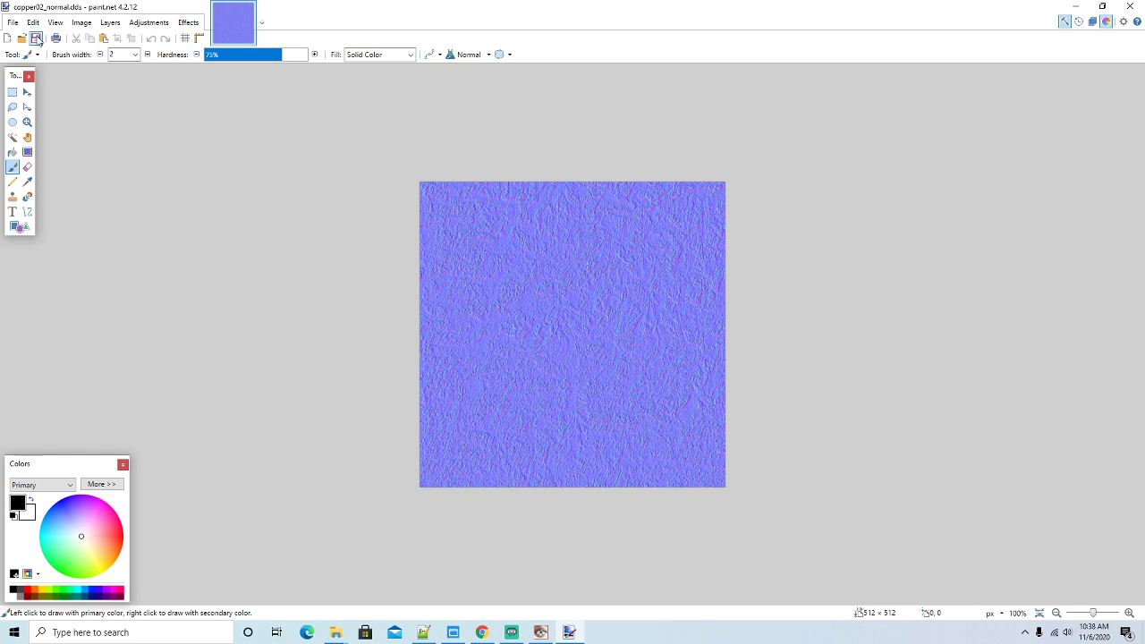
pyautogui.click(662, 412)
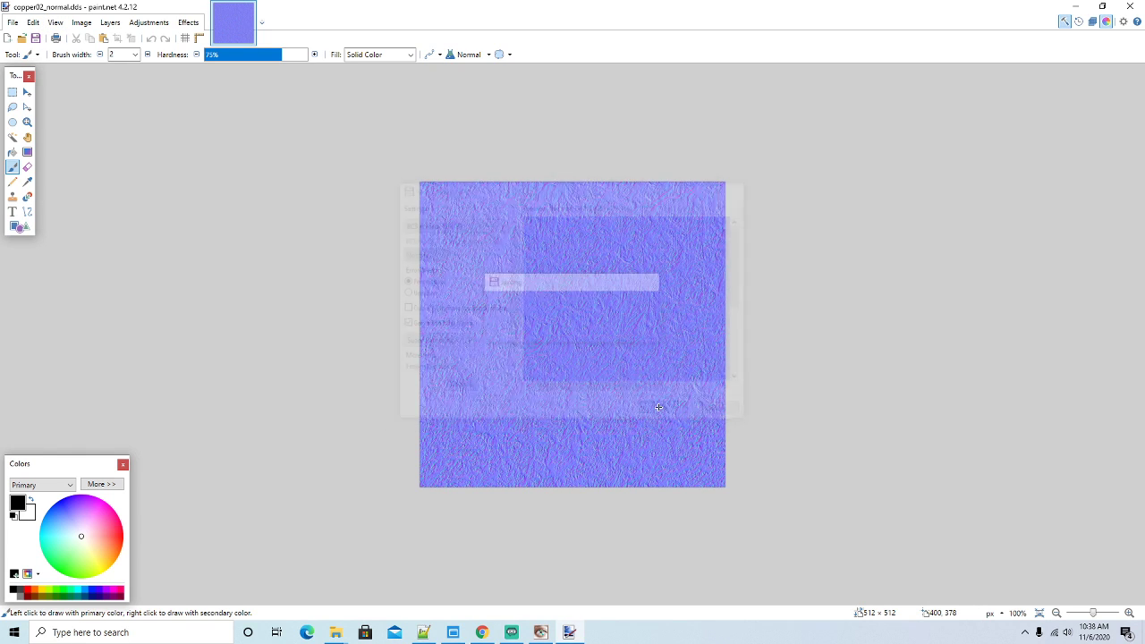
pyautogui.click(1076, 6)
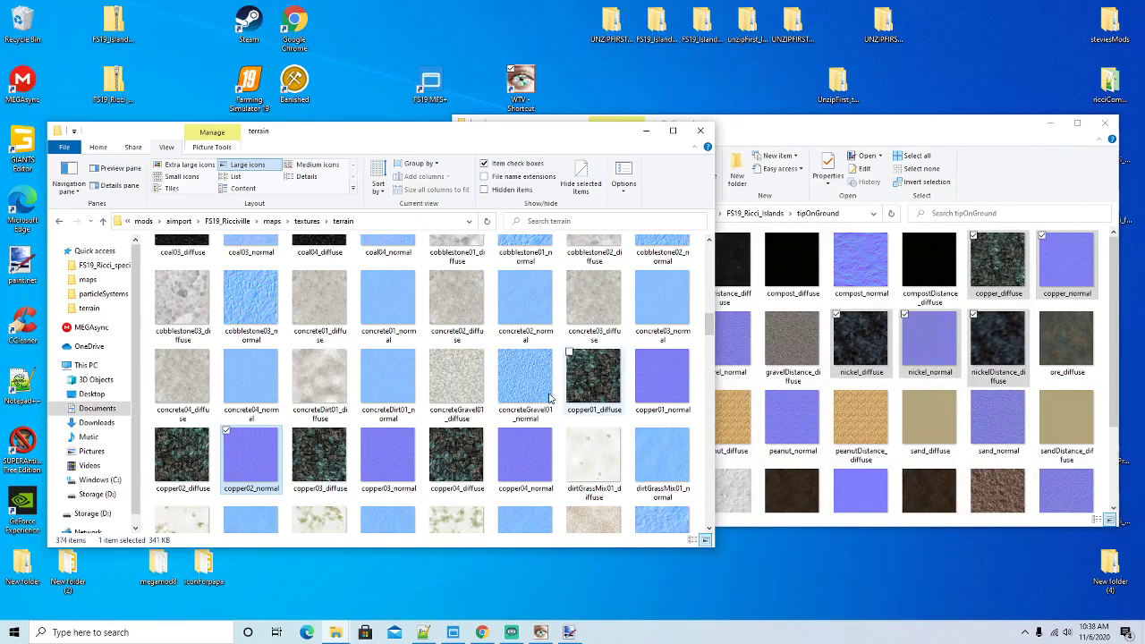
# Open copper03_diffuse.dds, close the copper02 normal image, and resave the diffuse texture as BC3 (Linear, DXT5) with mip maps
pyautogui.click(307, 469)
pyautogui.doubleClick(307, 469)
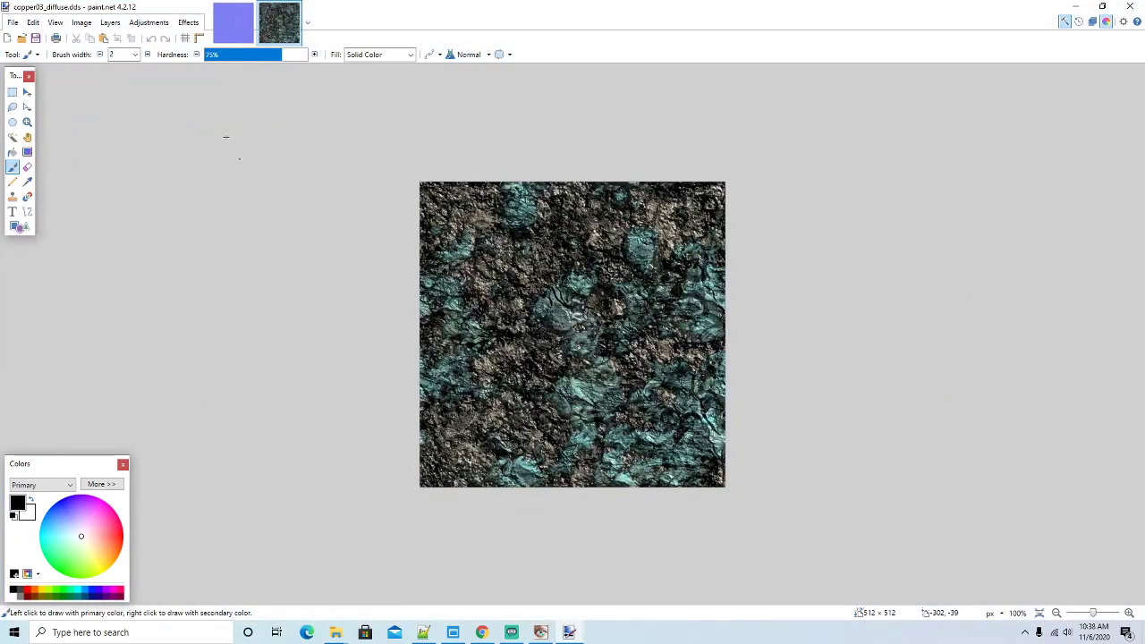
pyautogui.click(242, 19)
pyautogui.click(249, 8)
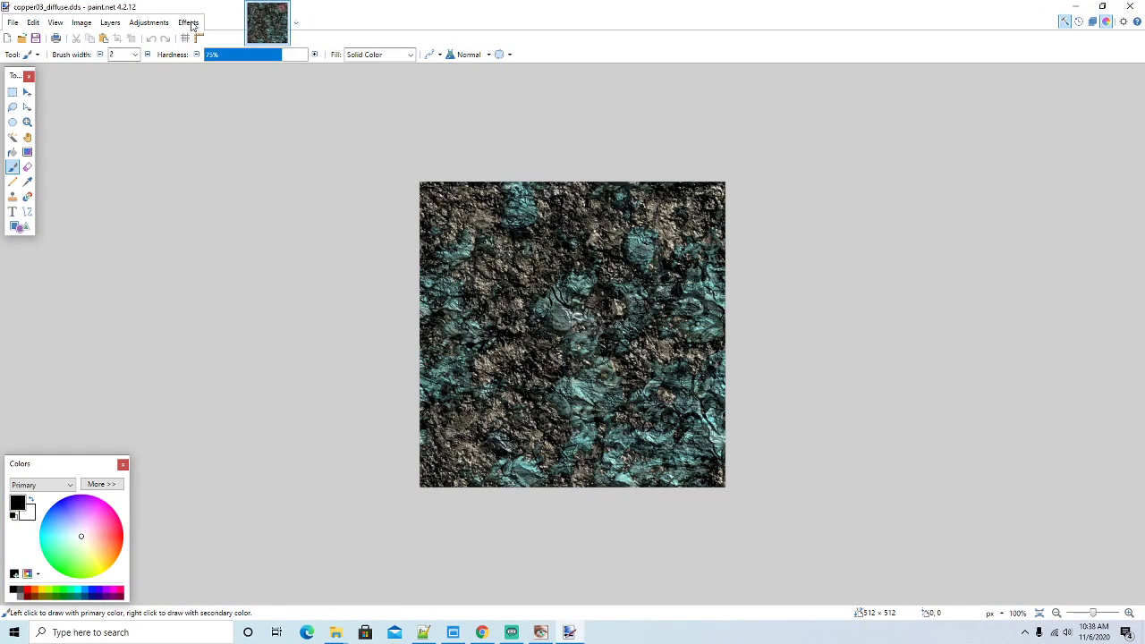
pyautogui.click(35, 38)
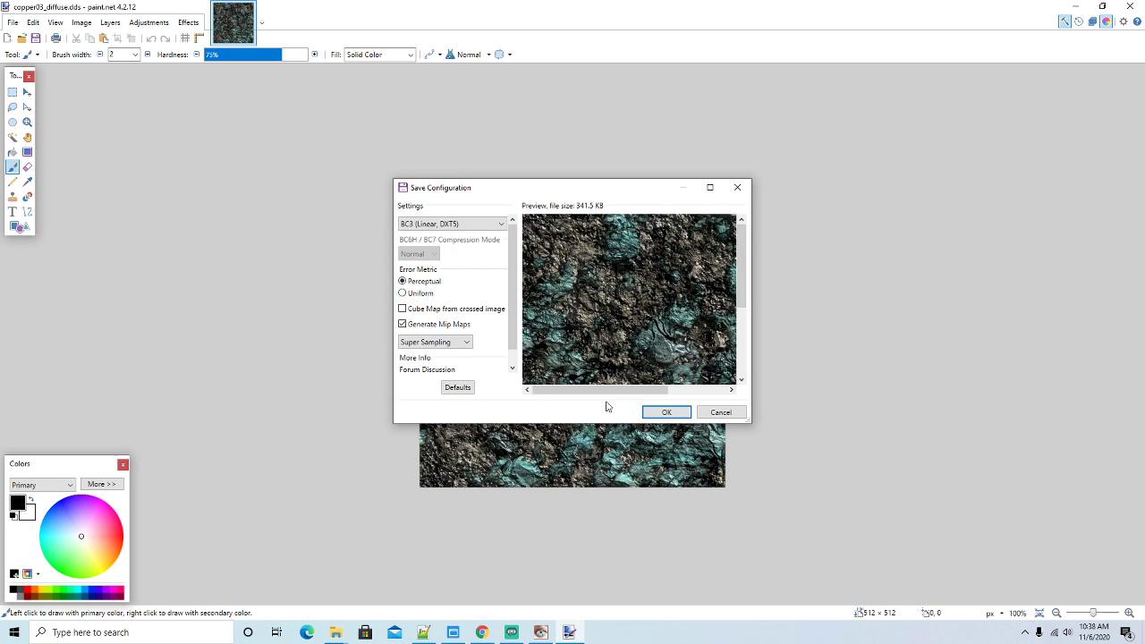
pyautogui.click(669, 413)
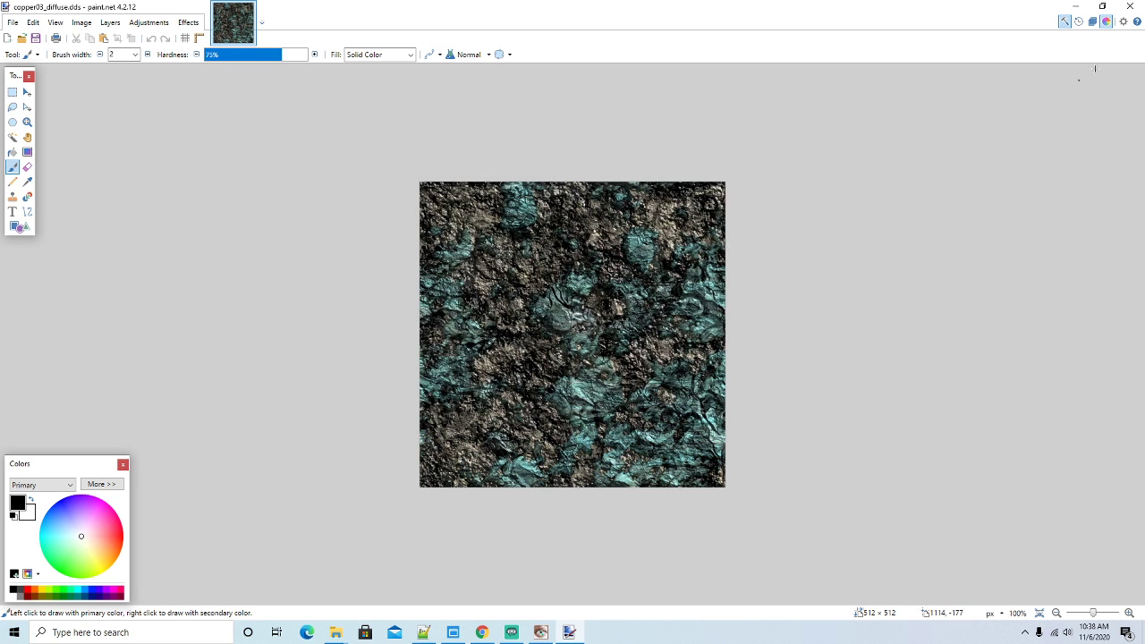
pyautogui.click(1075, 6)
# Open copper03_normal.dds, close the copper03 diffuse image, and resave the normal map as BC3 (Linear, DXT5) with mip maps
pyautogui.doubleClick(390, 449)
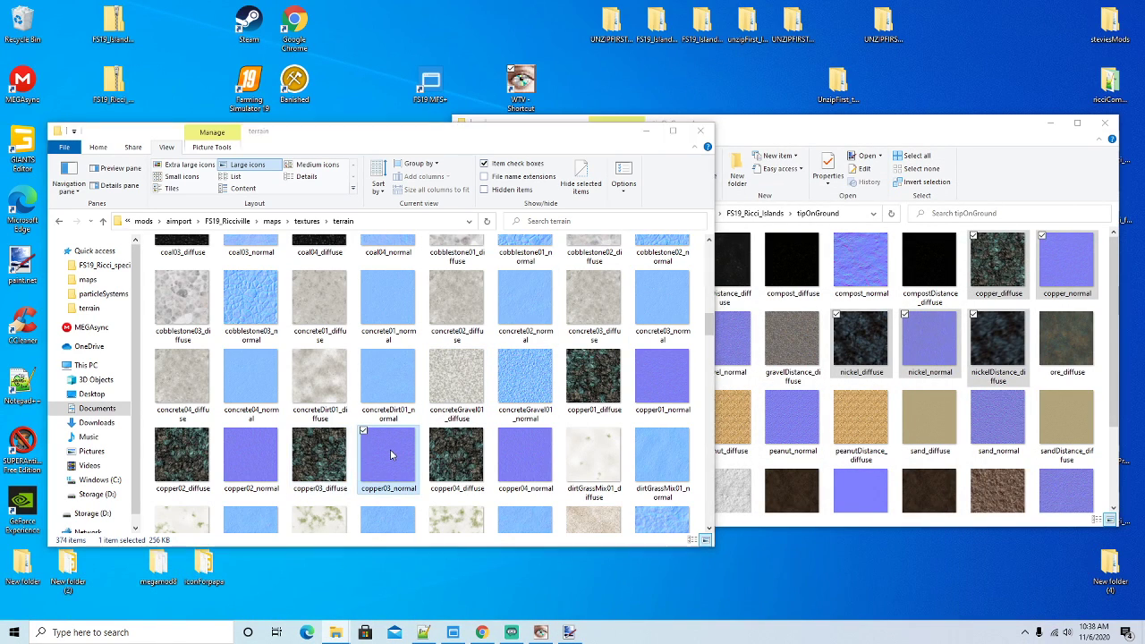
pyautogui.click(232, 23)
pyautogui.click(249, 10)
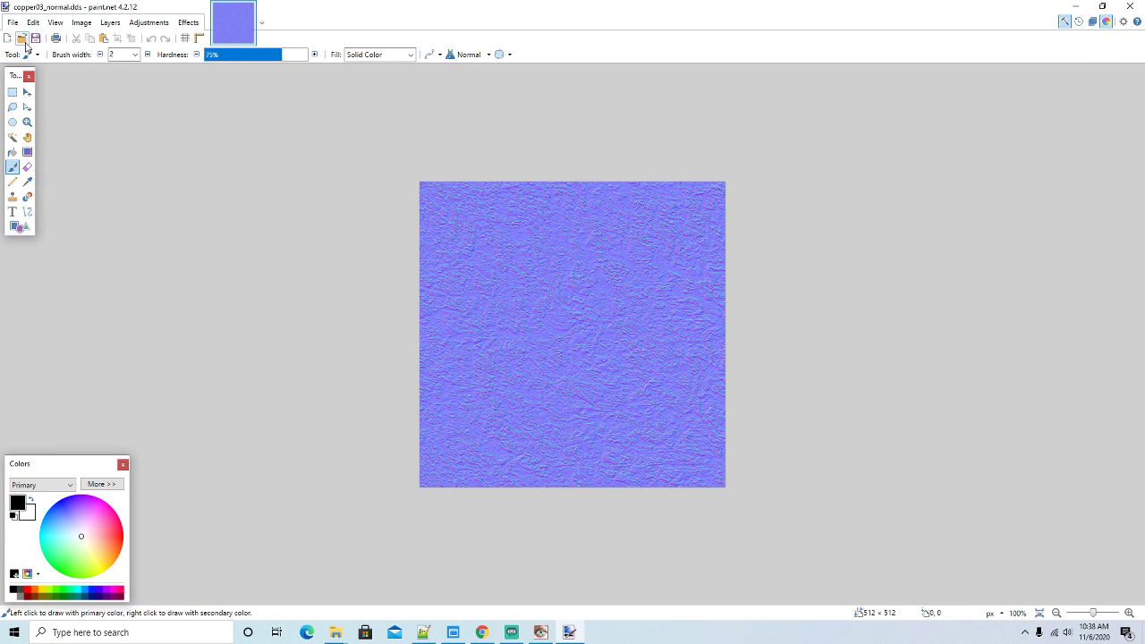
pyautogui.click(36, 38)
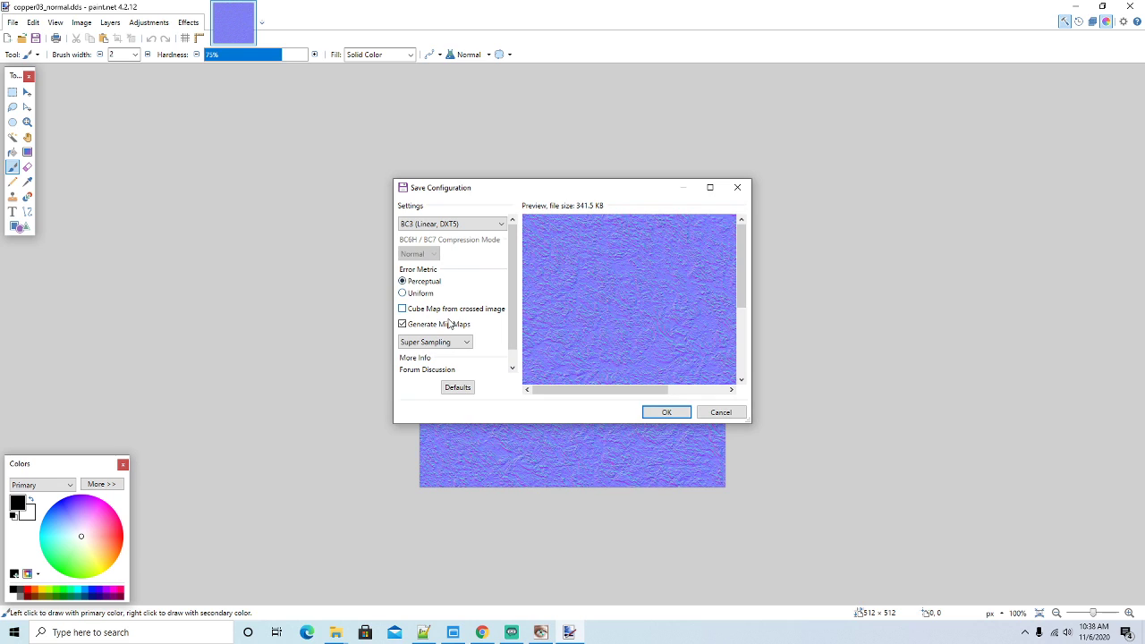
pyautogui.click(678, 414)
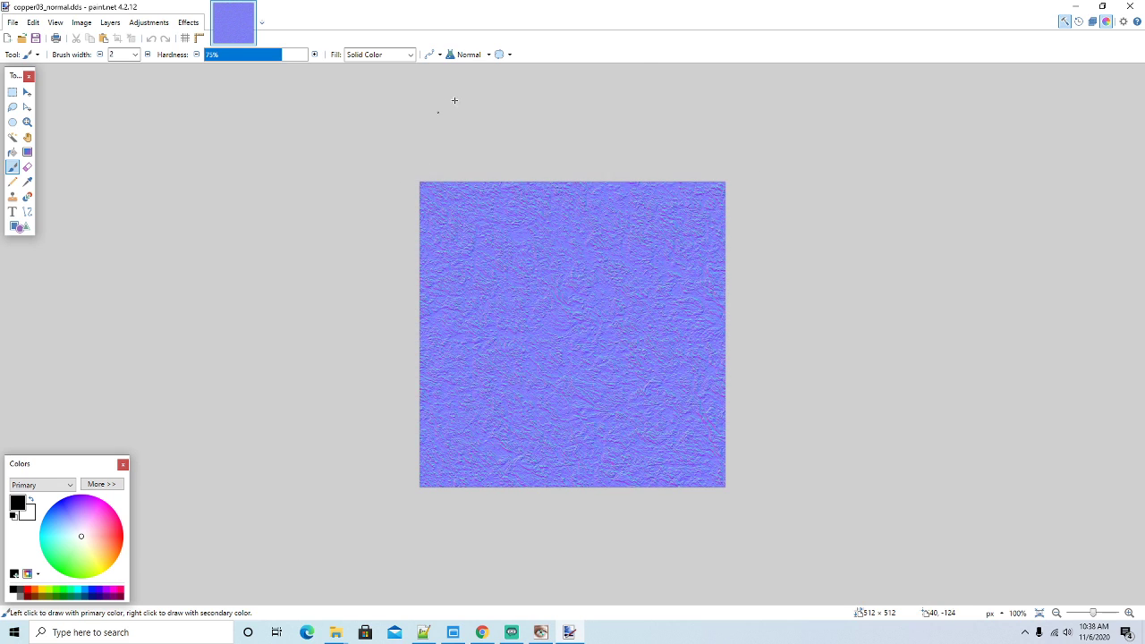
pyautogui.click(1081, 9)
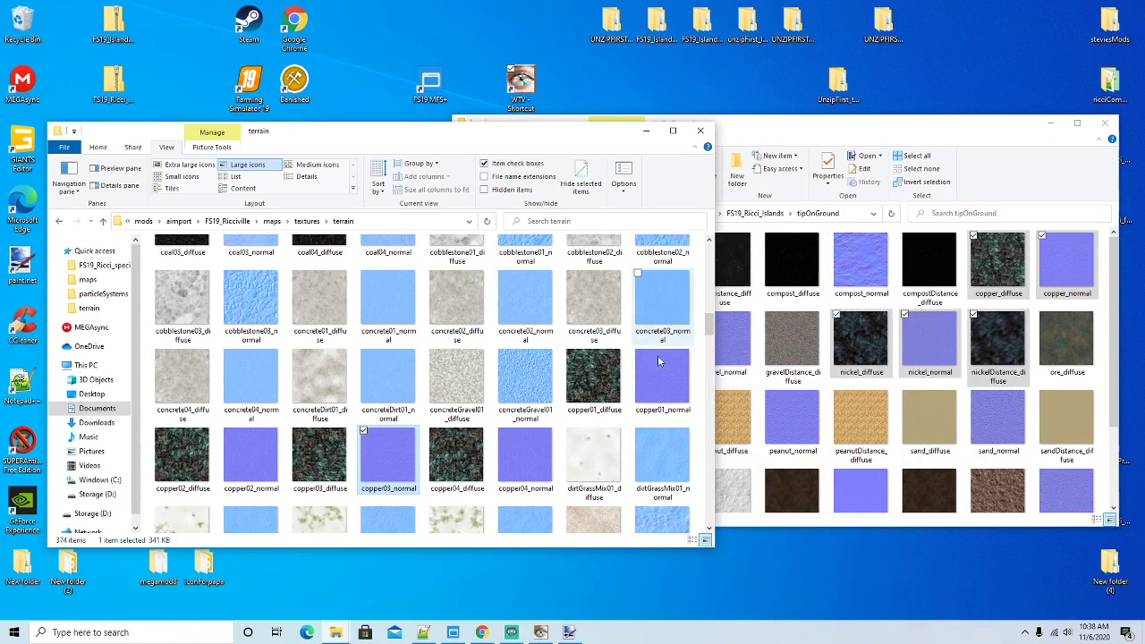
# Open copper04_diffuse.dds, close the copper03 normal image, and resave the diffuse texture with the same BC3 and mip map settings
pyautogui.doubleClick(461, 456)
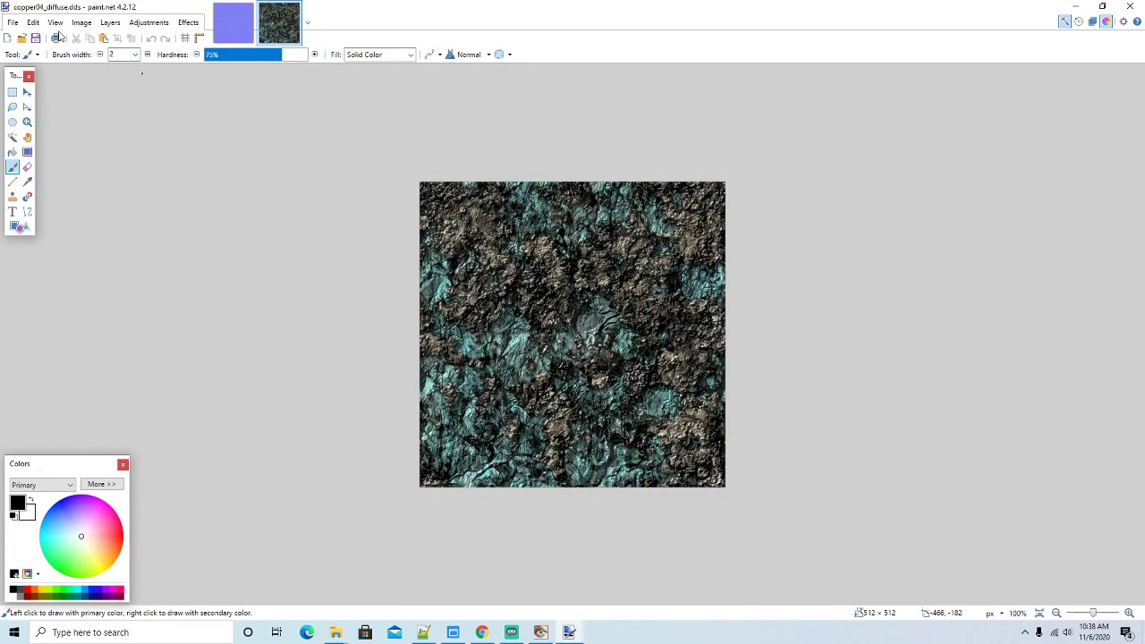
pyautogui.click(234, 23)
pyautogui.click(249, 12)
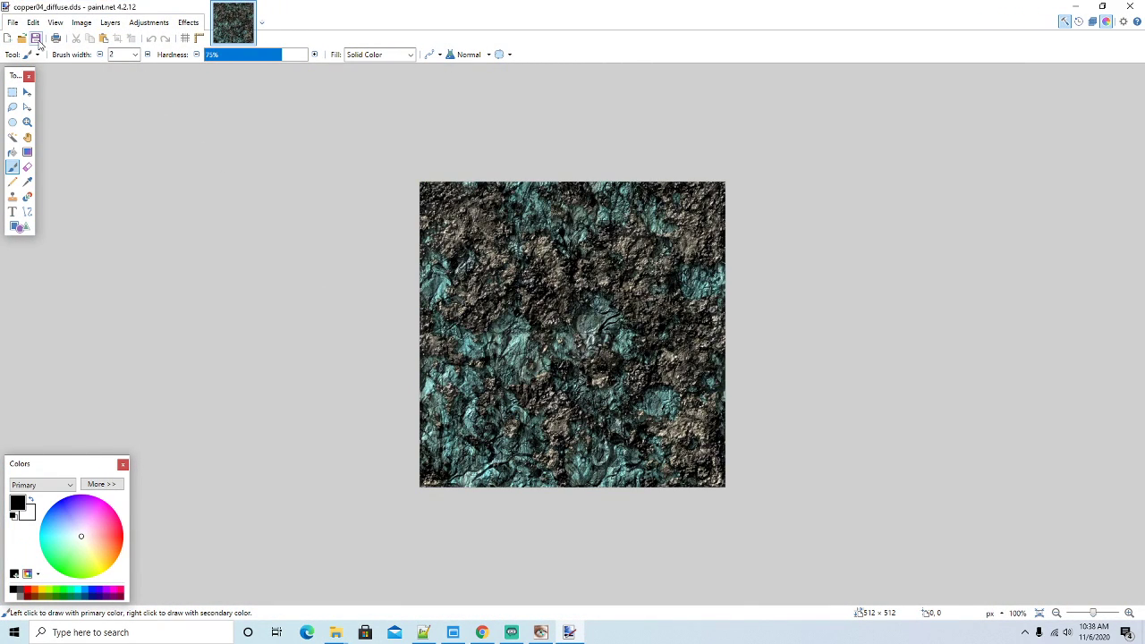
pyautogui.click(36, 38)
pyautogui.click(662, 413)
pyautogui.click(1074, 9)
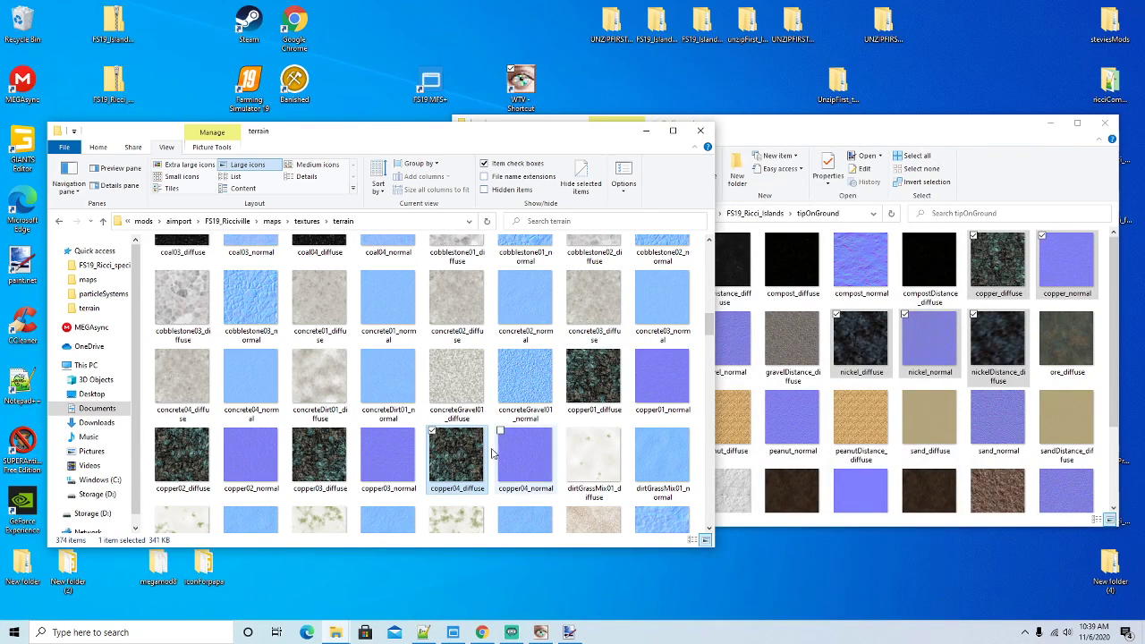
# Open copper04_normal.dds, close the copper04 diffuse image, and resave the normal map with the same BC3 and mip map settings
pyautogui.doubleClick(524, 457)
pyautogui.click(237, 18)
pyautogui.click(248, 10)
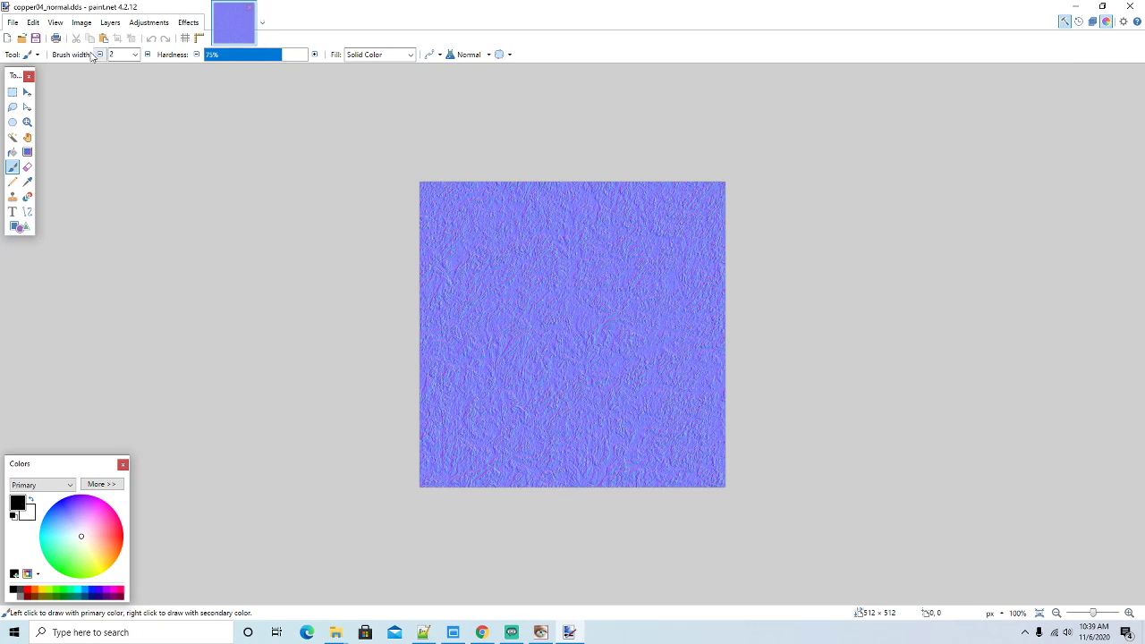
pyautogui.click(41, 42)
pyautogui.click(666, 412)
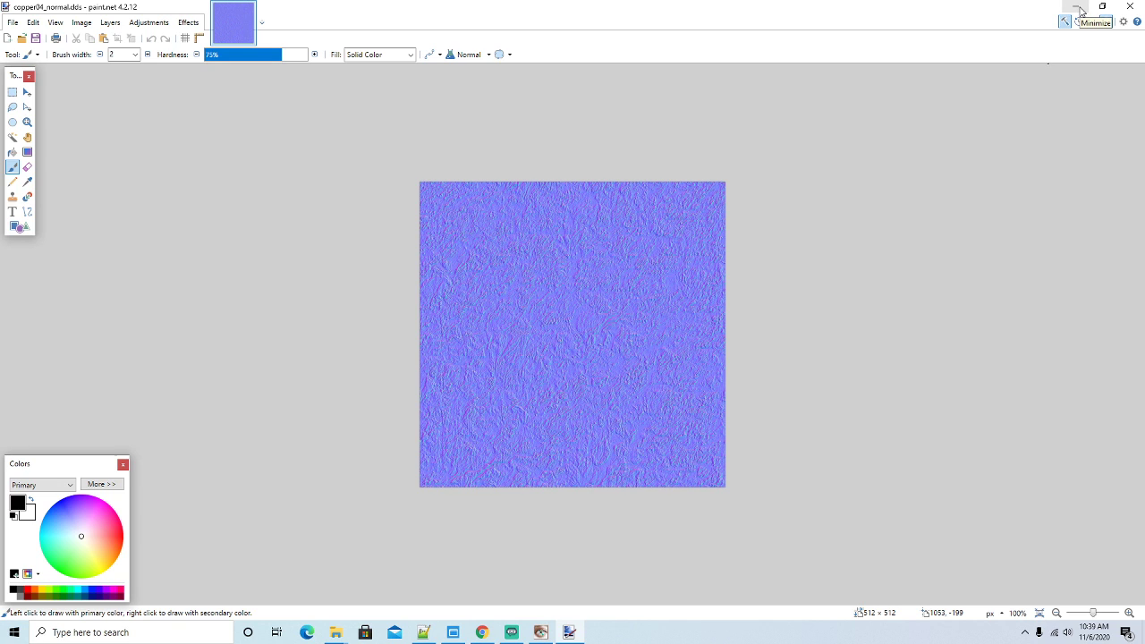
pyautogui.click(1080, 11)
# Find and open nickel01_diffuse.dds in the terrain folder, close the copper04 normal image, and resave it as BC3 (Linear, DXT5) with mip maps
pyautogui.moveTo(709, 332); pyautogui.dragTo(704, 447)
pyautogui.doubleClick(658, 295)
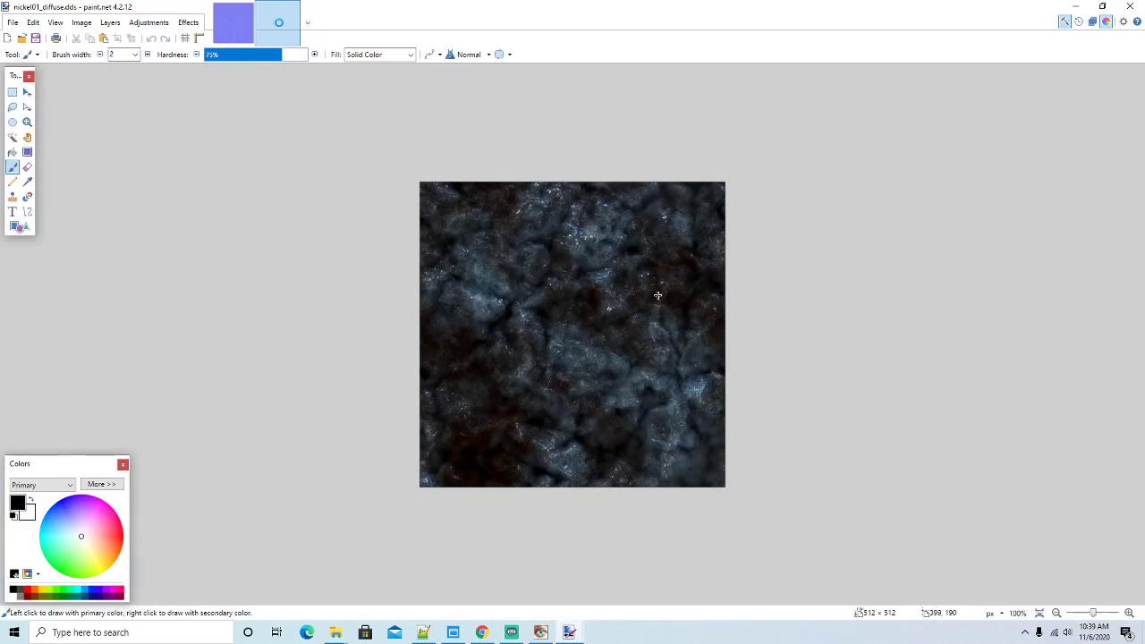
pyautogui.click(245, 16)
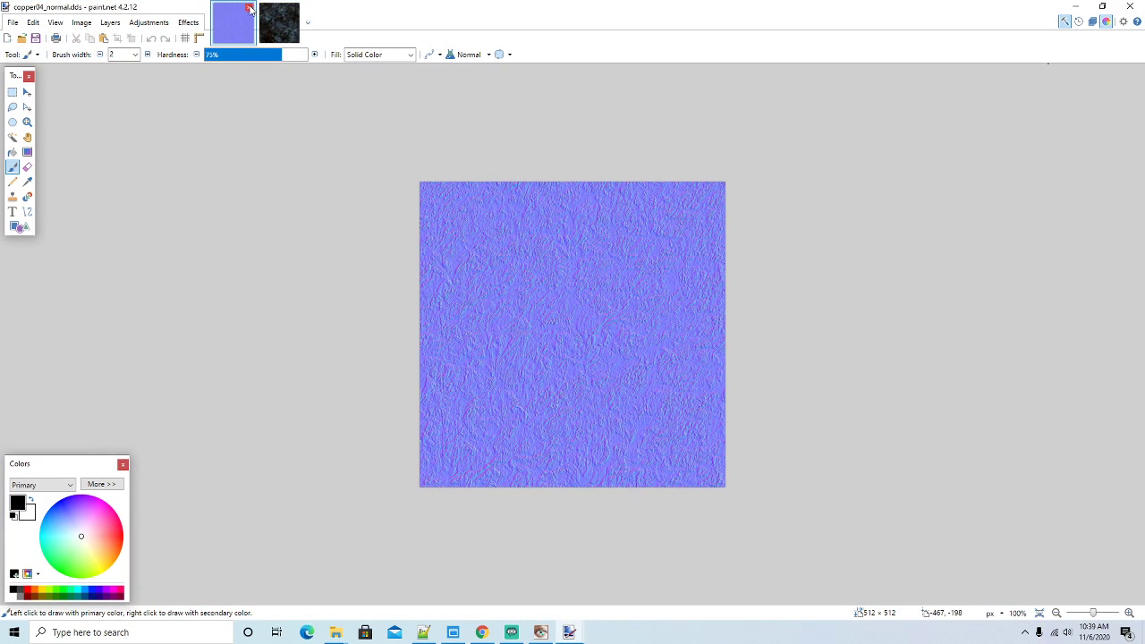
pyautogui.click(250, 8)
pyautogui.click(37, 40)
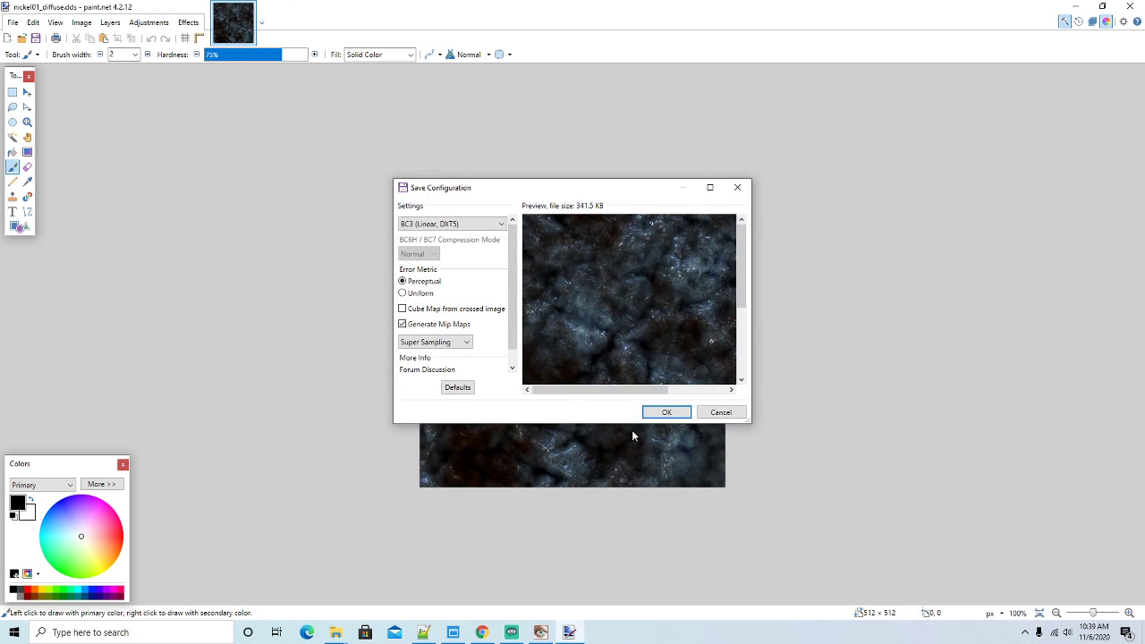
pyautogui.click(651, 405)
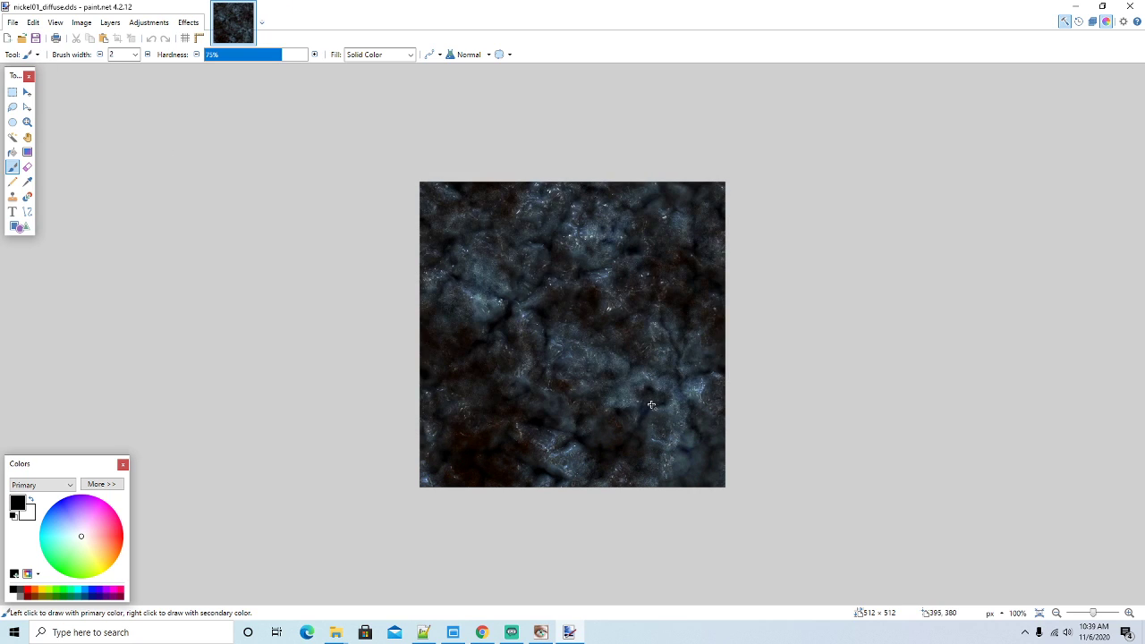
pyautogui.click(1075, 6)
# Open nickel01_normal.dds, close the nickel01 diffuse image, and resave the normal map as BC3 (Linear, DXT5) with mip maps
pyautogui.doubleClick(185, 355)
pyautogui.click(236, 20)
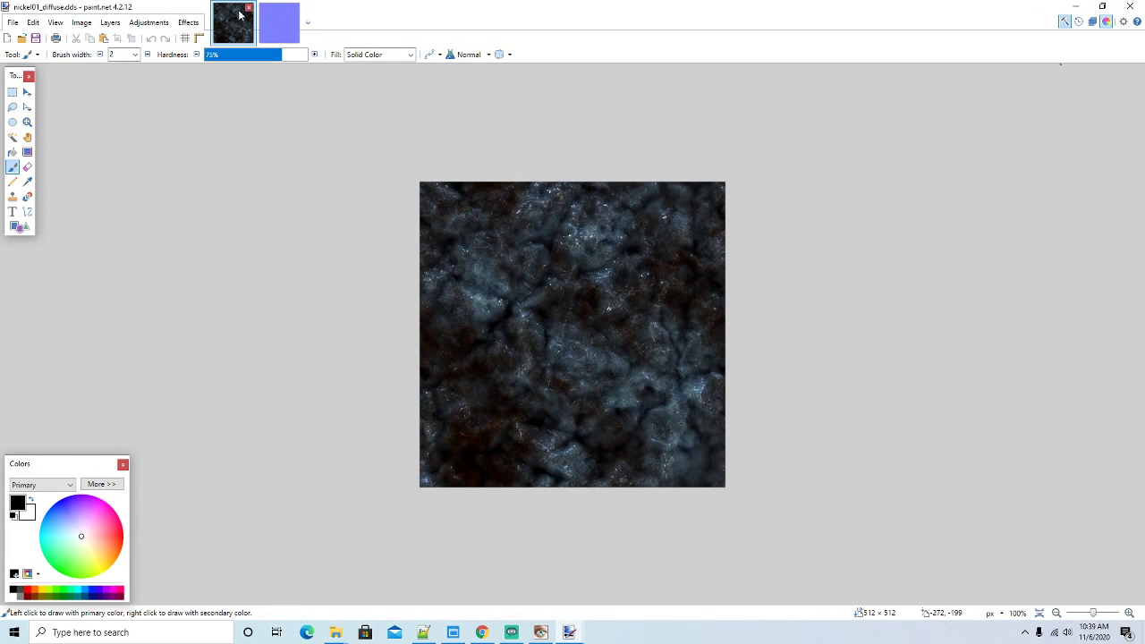
pyautogui.click(248, 9)
pyautogui.click(37, 39)
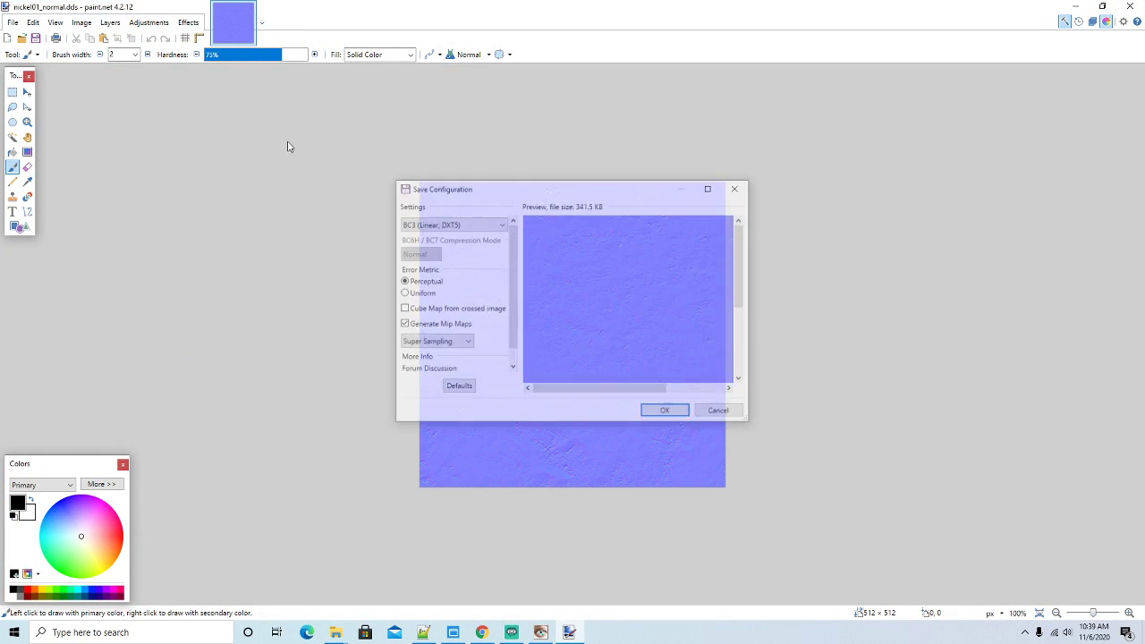
pyautogui.click(663, 413)
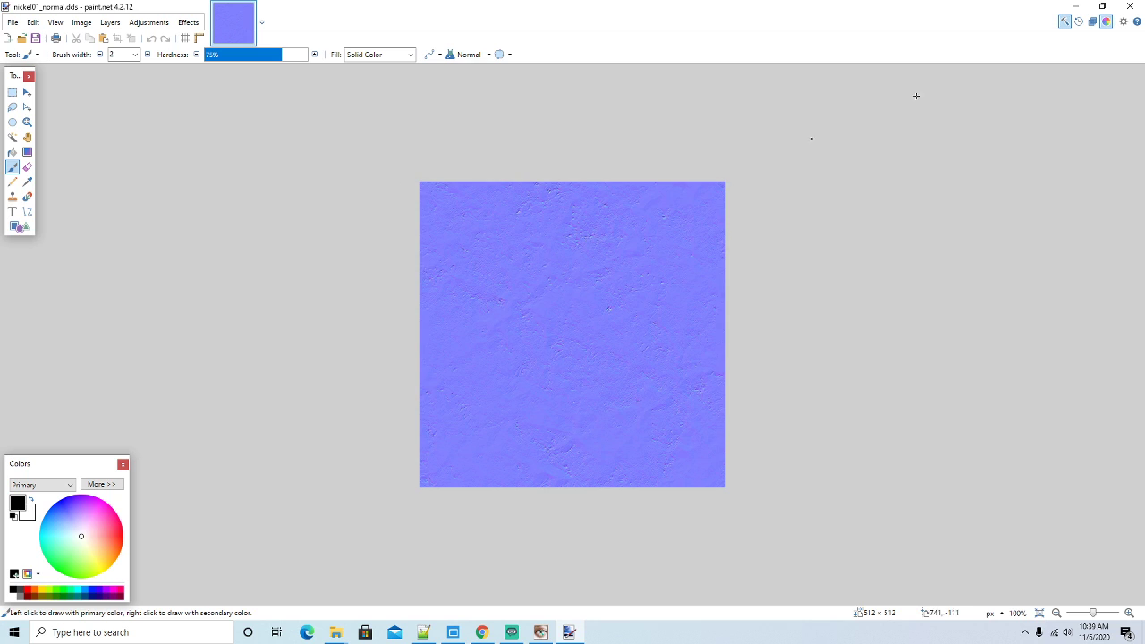
pyautogui.click(1073, 8)
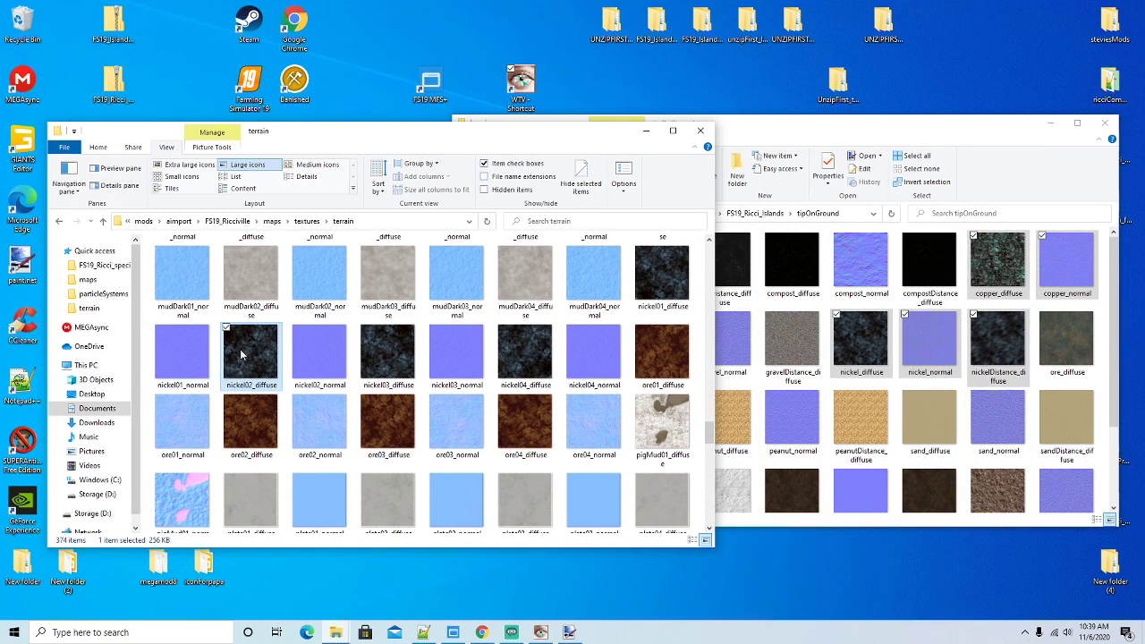
# Open nickel02_diffuse.dds, close the nickel01 normal image, and resave the diffuse texture as BC3 (Linear, DXT5) with mip maps
pyautogui.doubleClick(247, 354)
pyautogui.click(243, 13)
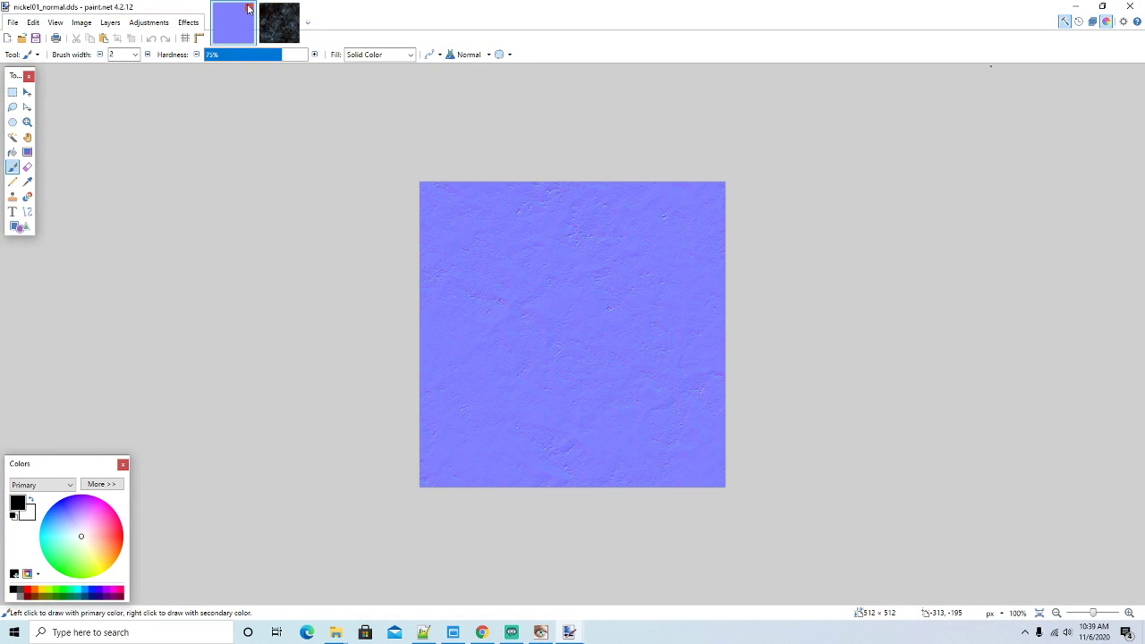
pyautogui.click(249, 9)
pyautogui.click(36, 38)
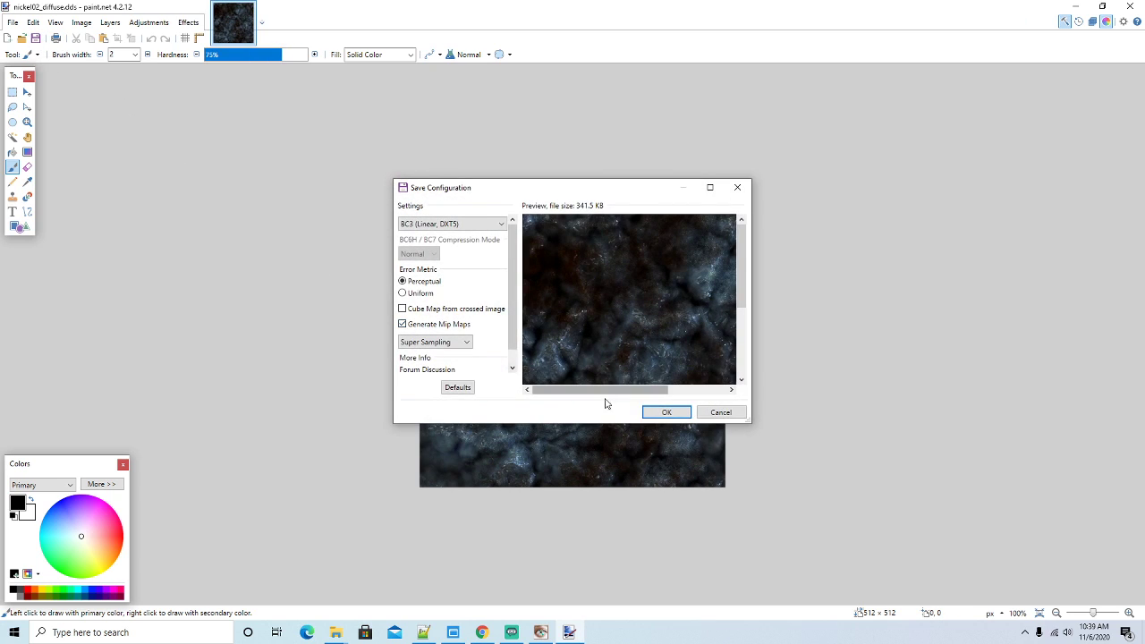
pyautogui.click(665, 413)
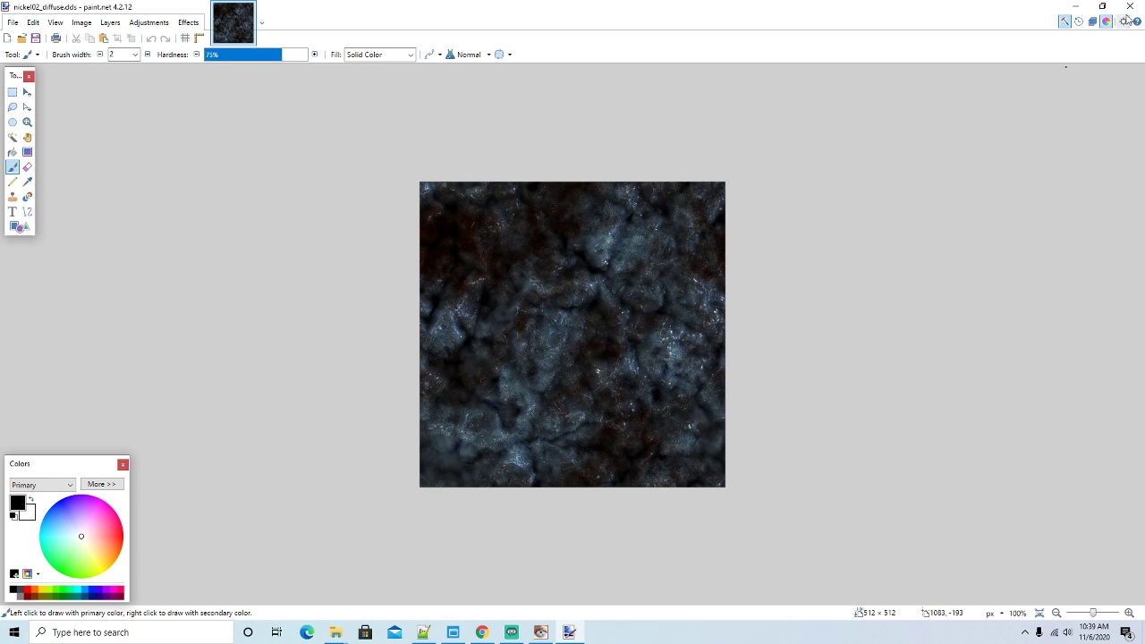
pyautogui.click(1075, 6)
# Open nickel02_normal.dds, close the nickel02 diffuse image, and resave the normal map with the same BC3 and mip map settings
pyautogui.doubleClick(320, 356)
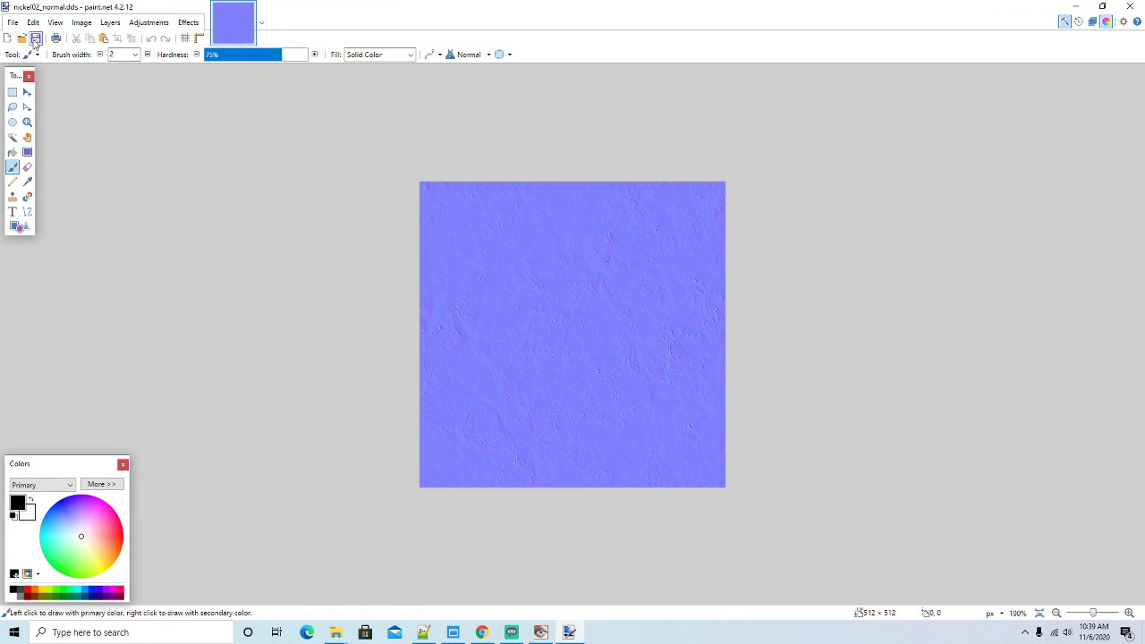
pyautogui.click(36, 38)
pyautogui.click(651, 410)
pyautogui.click(1076, 7)
# Open nickel03_diffuse.dds, close the nickel02 normal image, and resave the diffuse texture as BC3 (Linear, DXT5) with mip maps
pyautogui.doubleClick(387, 356)
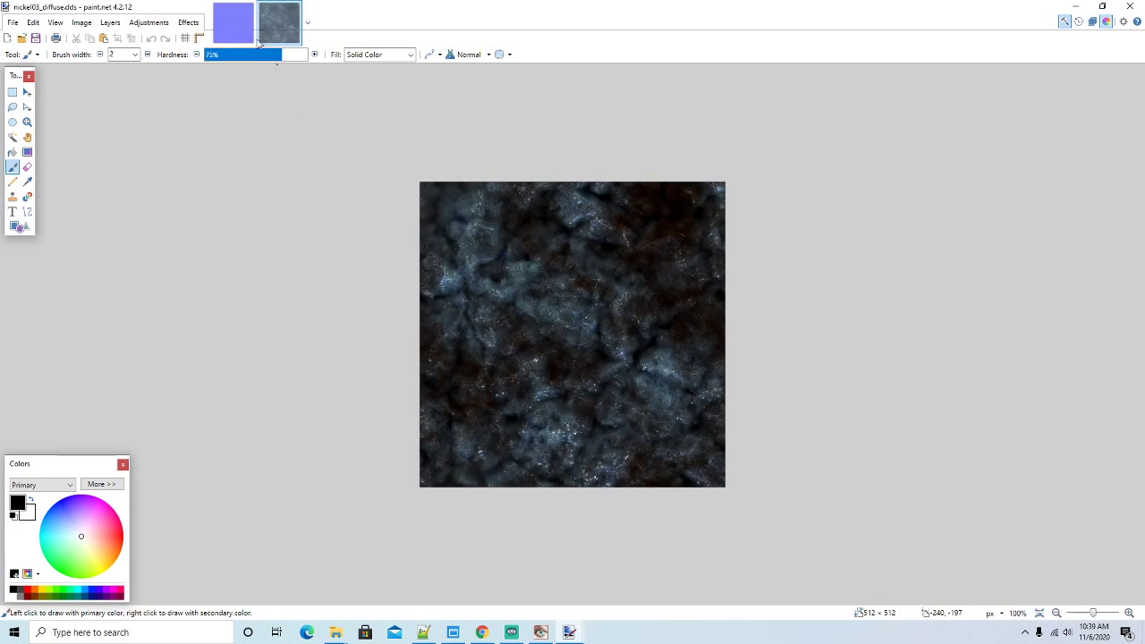
pyautogui.click(233, 22)
pyautogui.click(251, 11)
pyautogui.click(35, 38)
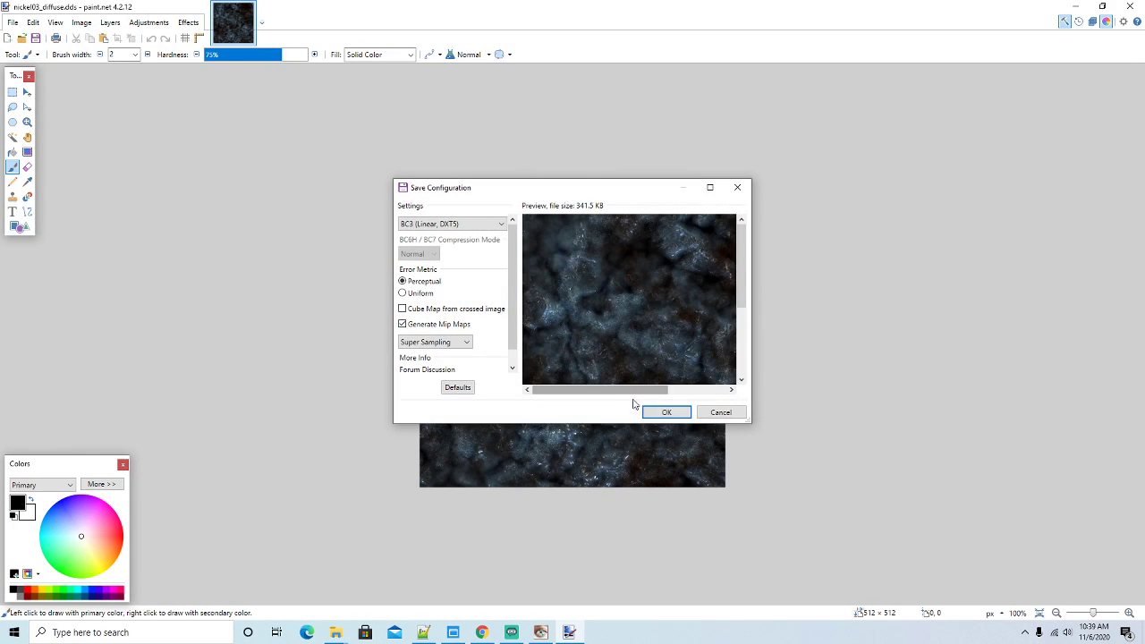
pyautogui.click(662, 412)
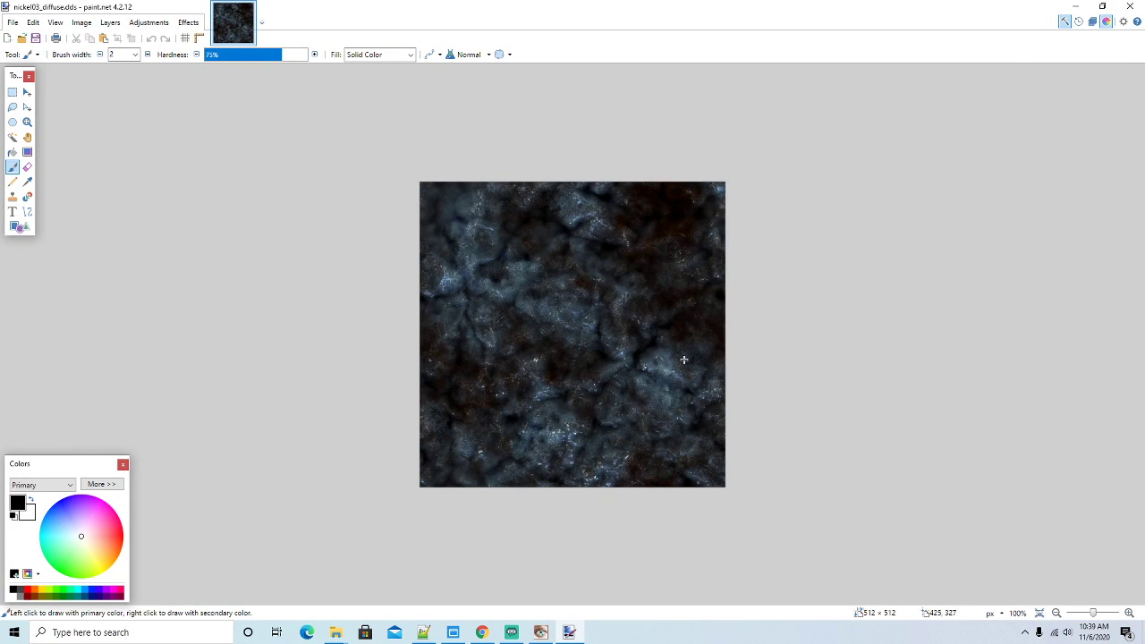
# Open nickel03_normal.dds from the terrain folder, close the nickel03 diffuse image, and resave the normal map with the same mip map settings
pyautogui.click(1076, 7)
pyautogui.click(464, 349)
pyautogui.doubleClick(463, 351)
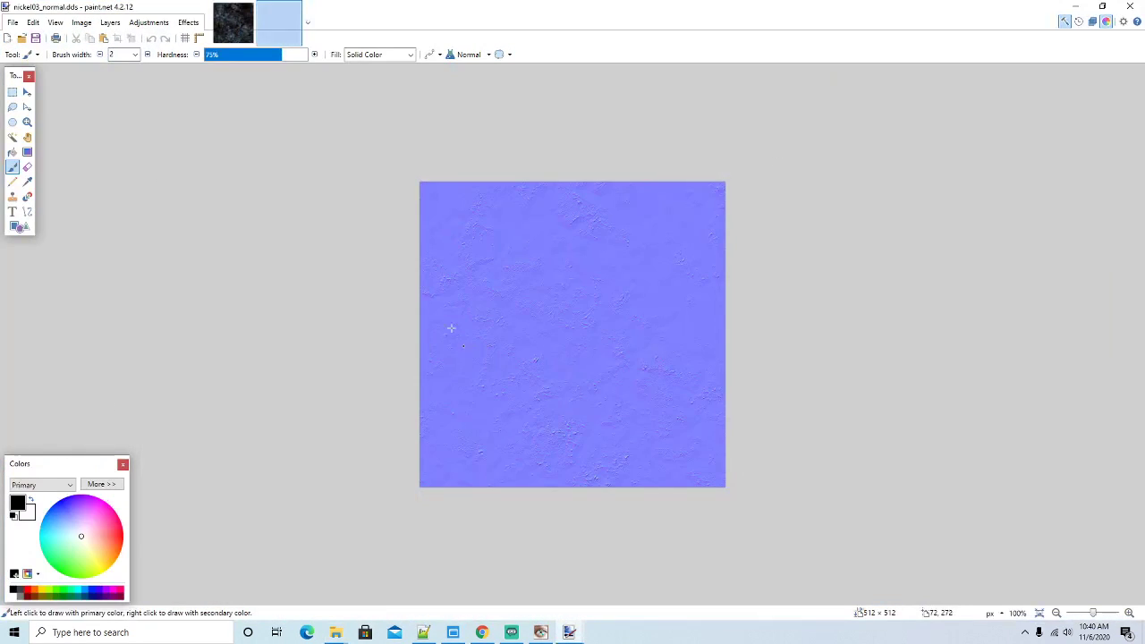
pyautogui.click(235, 23)
pyautogui.click(252, 11)
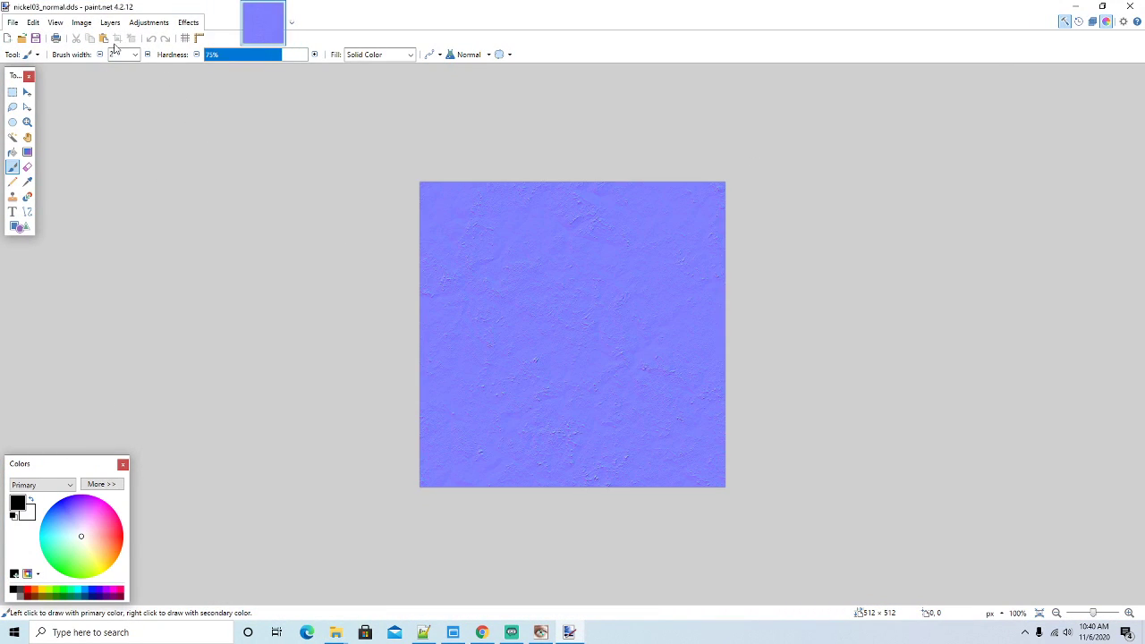
pyautogui.click(35, 38)
pyautogui.click(668, 413)
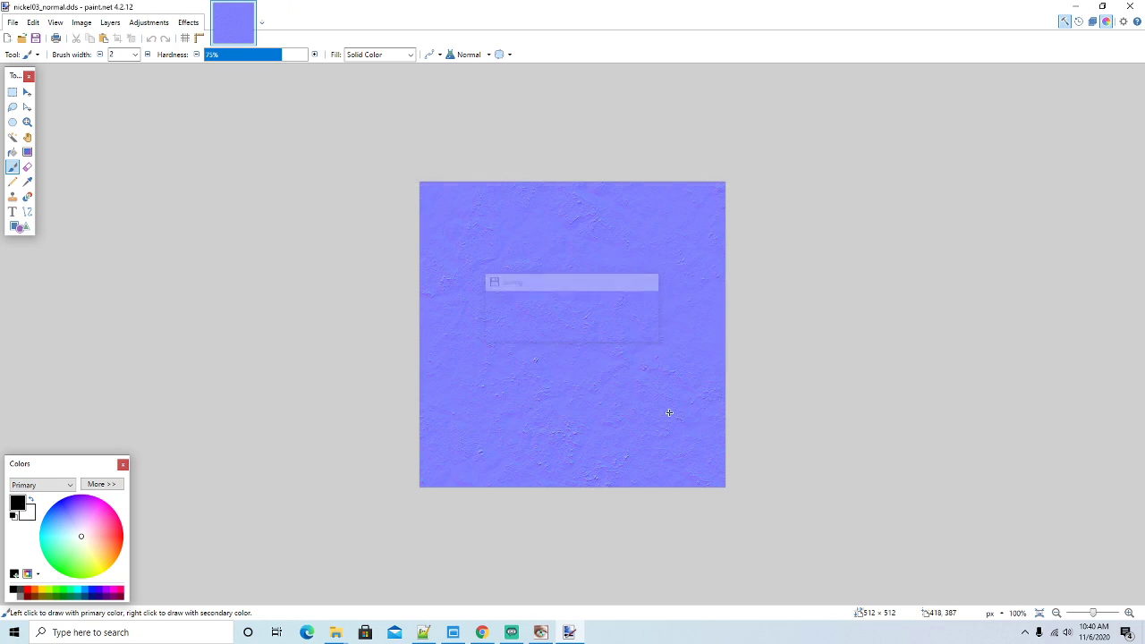
# Open nickel04_diffuse.dds, close the nickel03 normal image, and resave the diffuse texture as BC3 (Linear, DXT5) with mip maps
pyautogui.click(1075, 6)
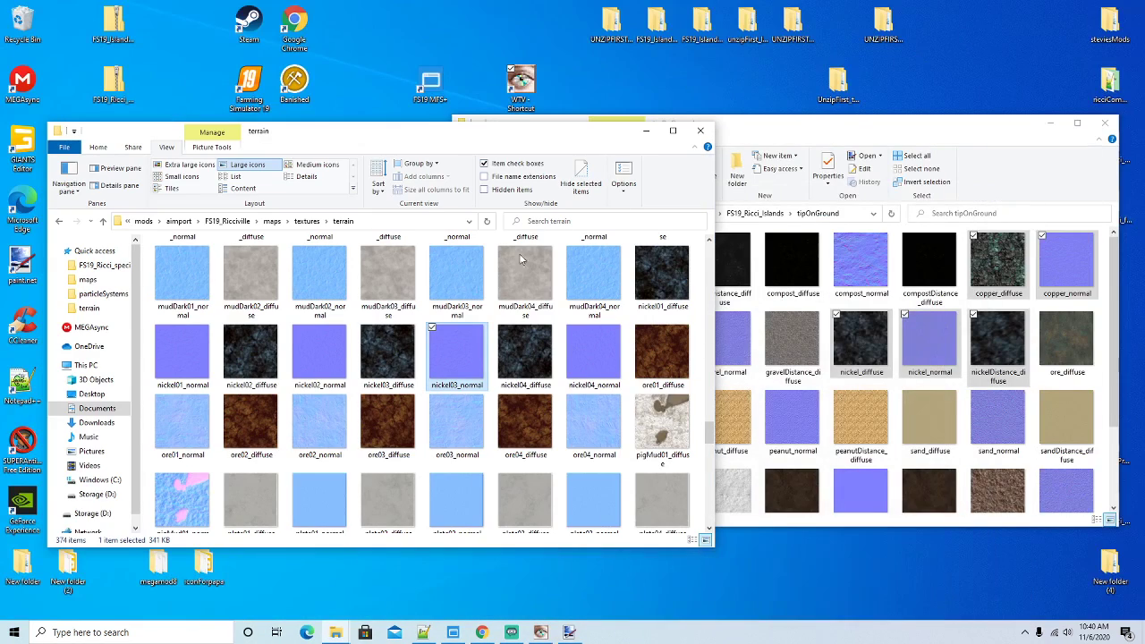
pyautogui.doubleClick(537, 358)
pyautogui.click(235, 22)
pyautogui.click(249, 9)
pyautogui.click(36, 38)
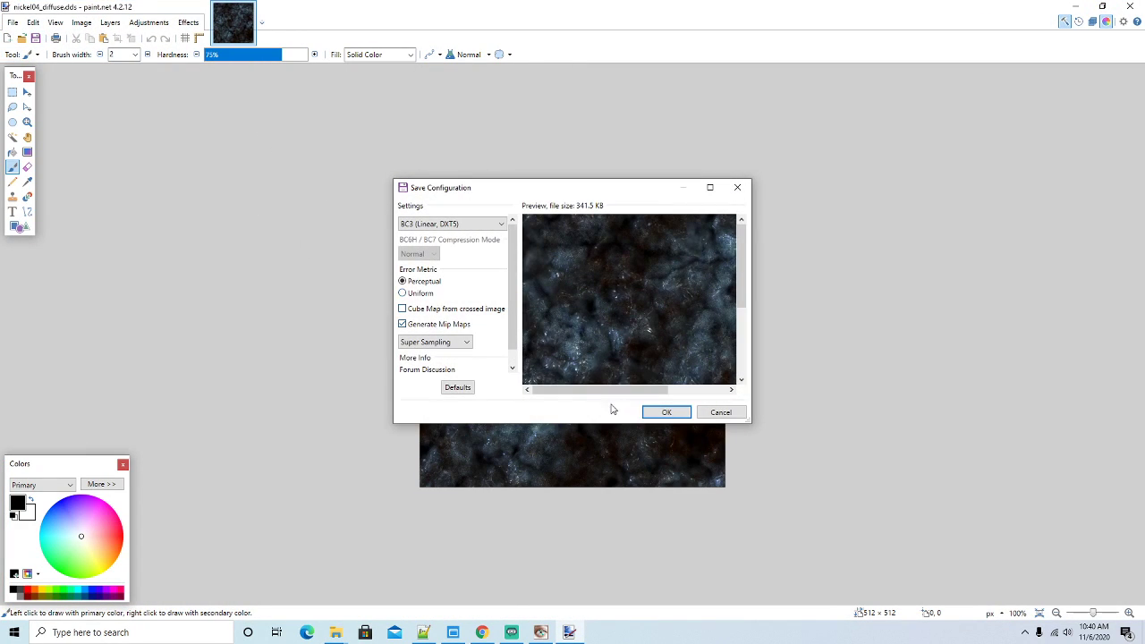
pyautogui.click(647, 417)
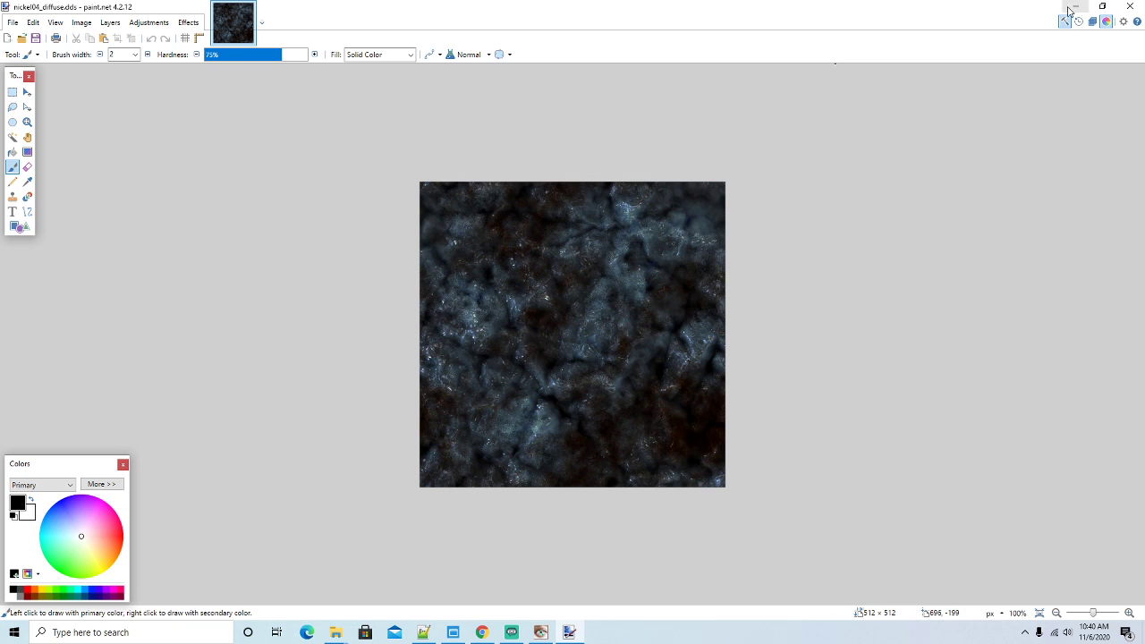
# Open nickel04_normal.dds, close the nickel04 diffuse image, and resave the normal map as BC3 (Linear, DXT5) with mip maps
pyautogui.click(1077, 6)
pyautogui.doubleClick(605, 350)
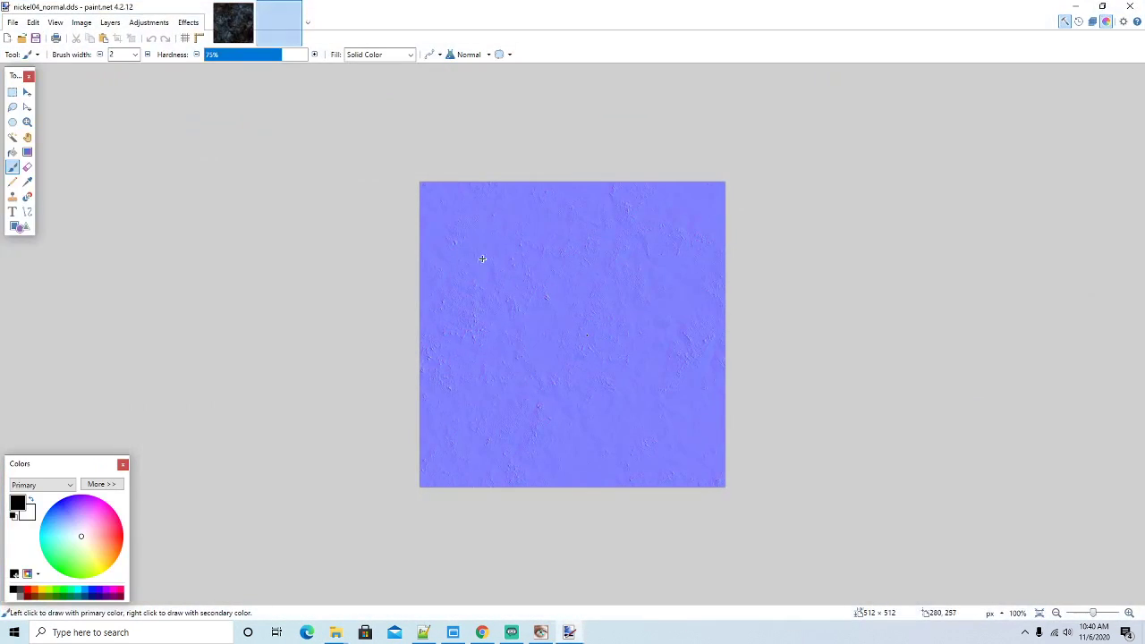
pyautogui.click(229, 26)
pyautogui.click(249, 9)
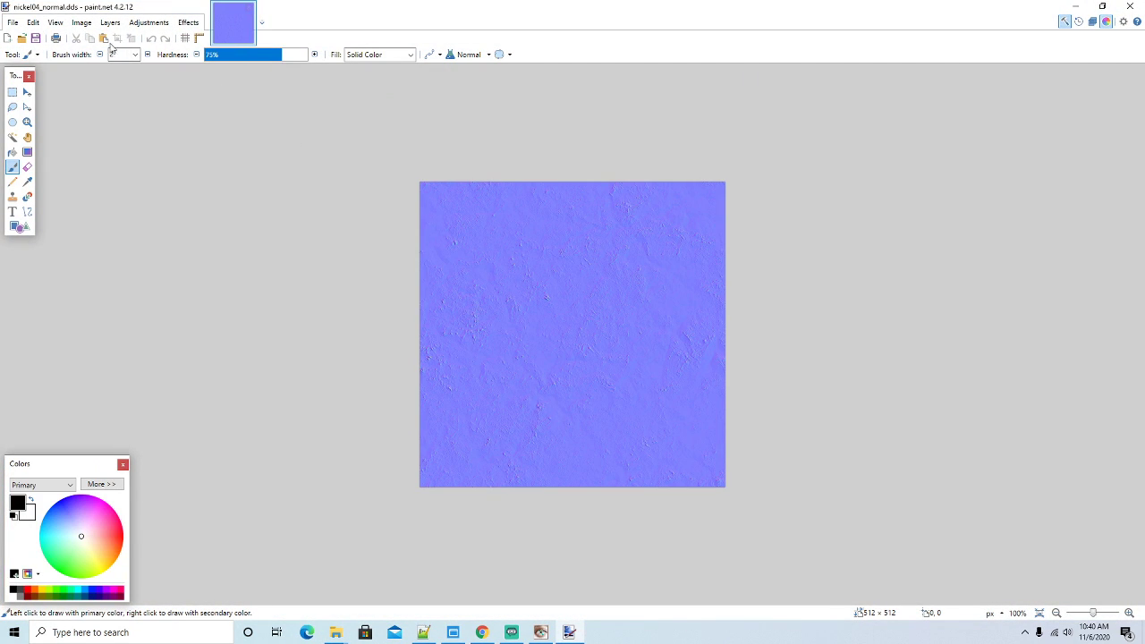
pyautogui.click(35, 39)
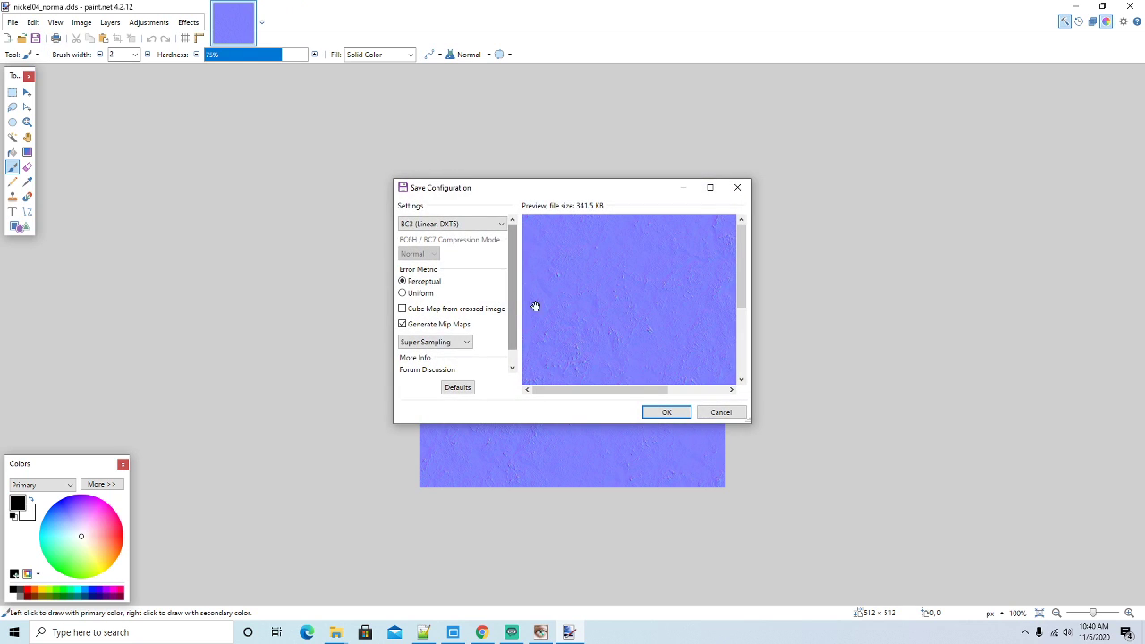
pyautogui.click(666, 412)
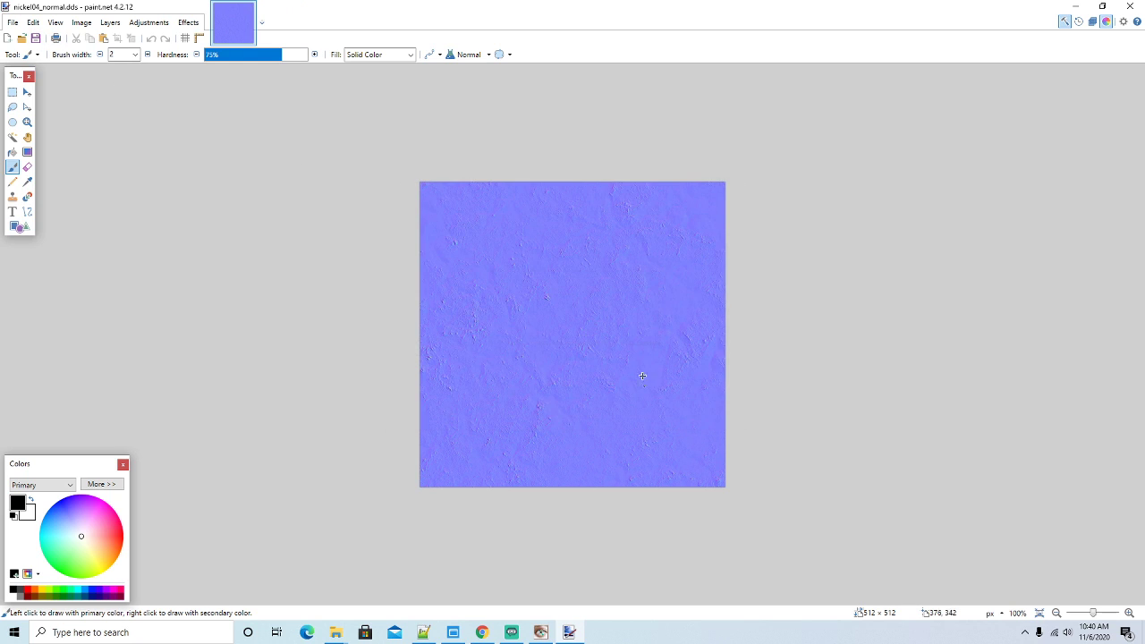
# Return to the terrain folder and go from there to the map folder inside FS19_Ricciville's maps folder
pyautogui.click(1075, 6)
pyautogui.moveTo(502, 143); pyautogui.dragTo(526, 97)
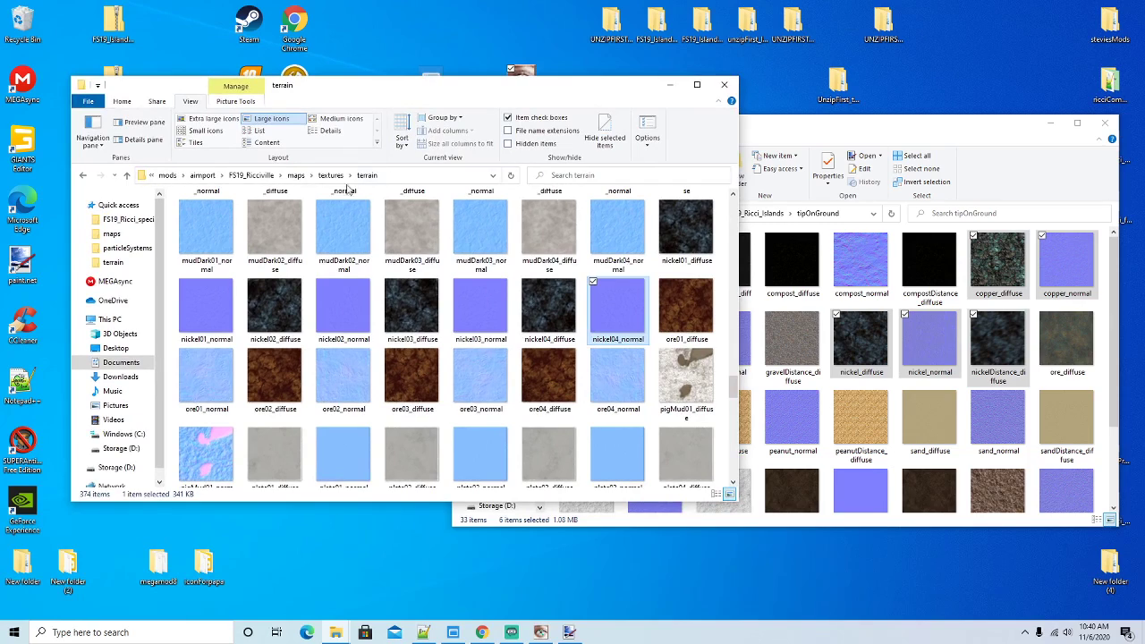
pyautogui.click(295, 176)
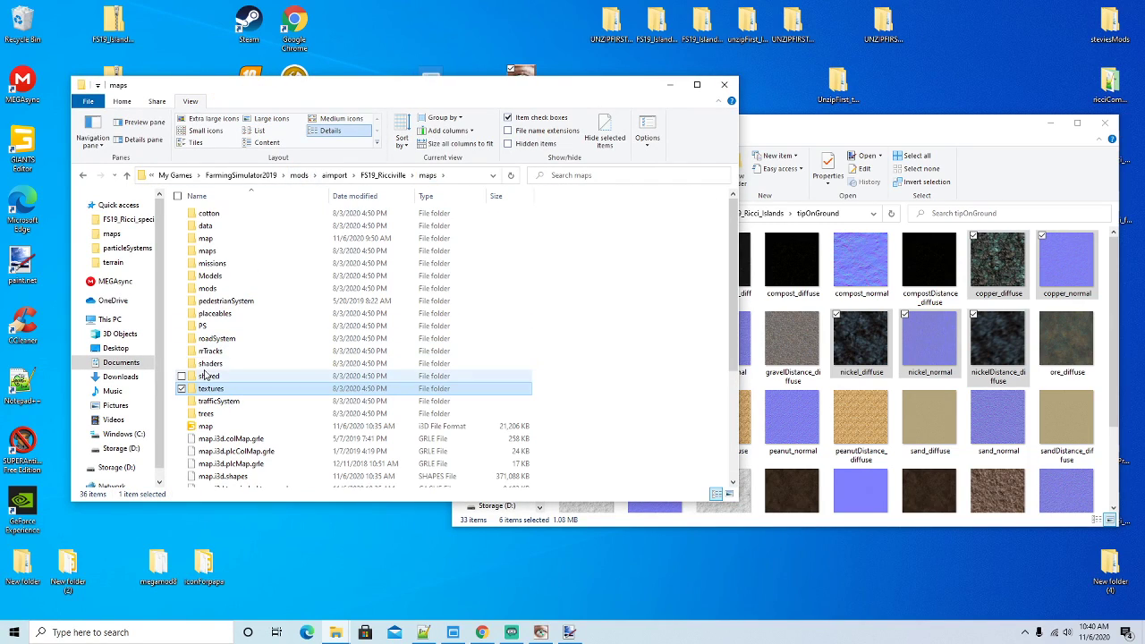
pyautogui.doubleClick(211, 253)
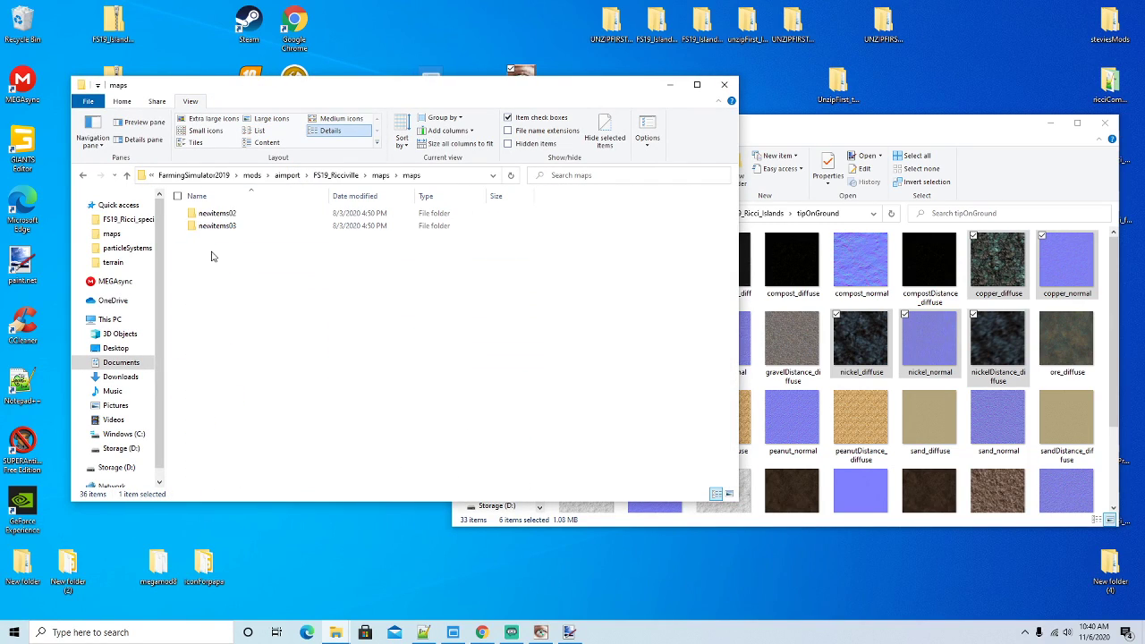
pyautogui.click(82, 175)
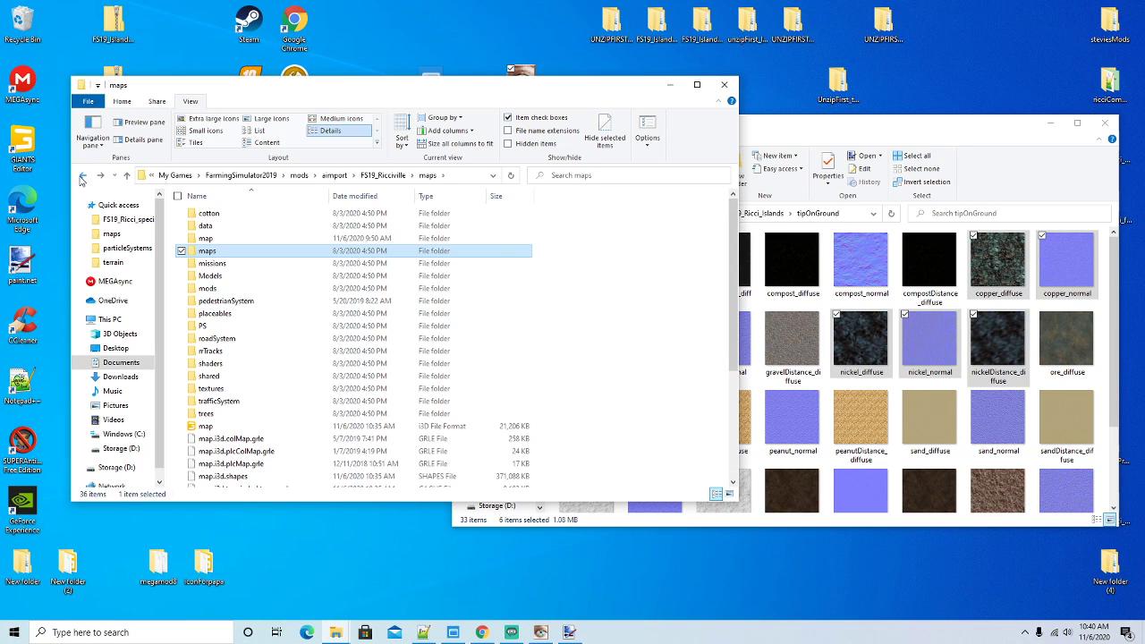
pyautogui.doubleClick(211, 242)
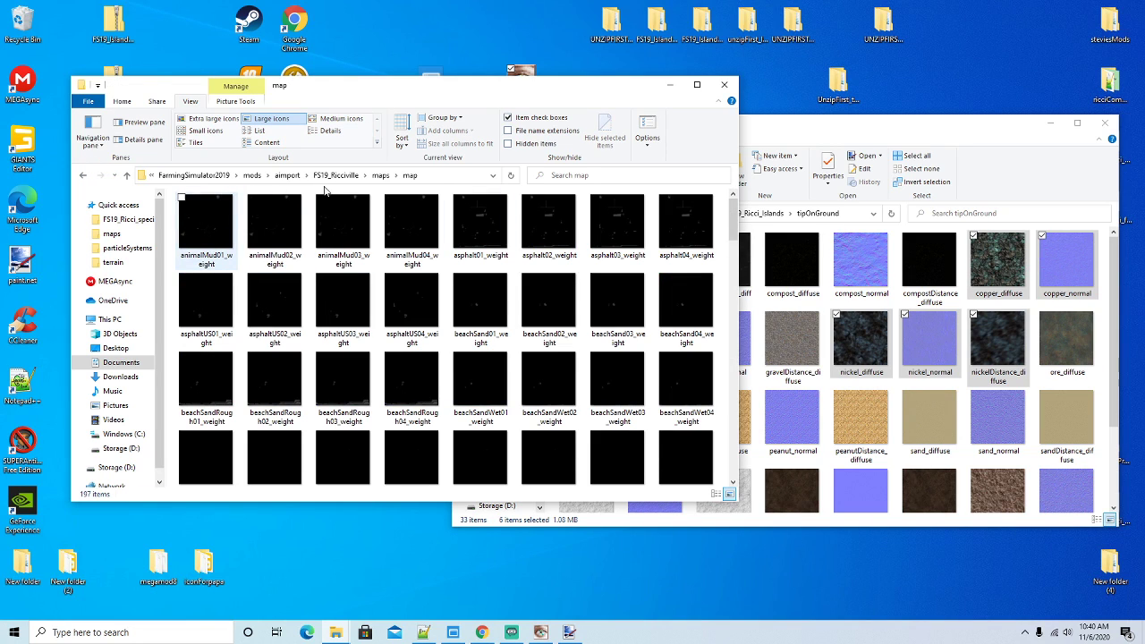
# Find coal01_weight among the weight images, try to view it in the WTV texture viewer, and close the viewer
pyautogui.moveTo(415, 97); pyautogui.dragTo(397, 212)
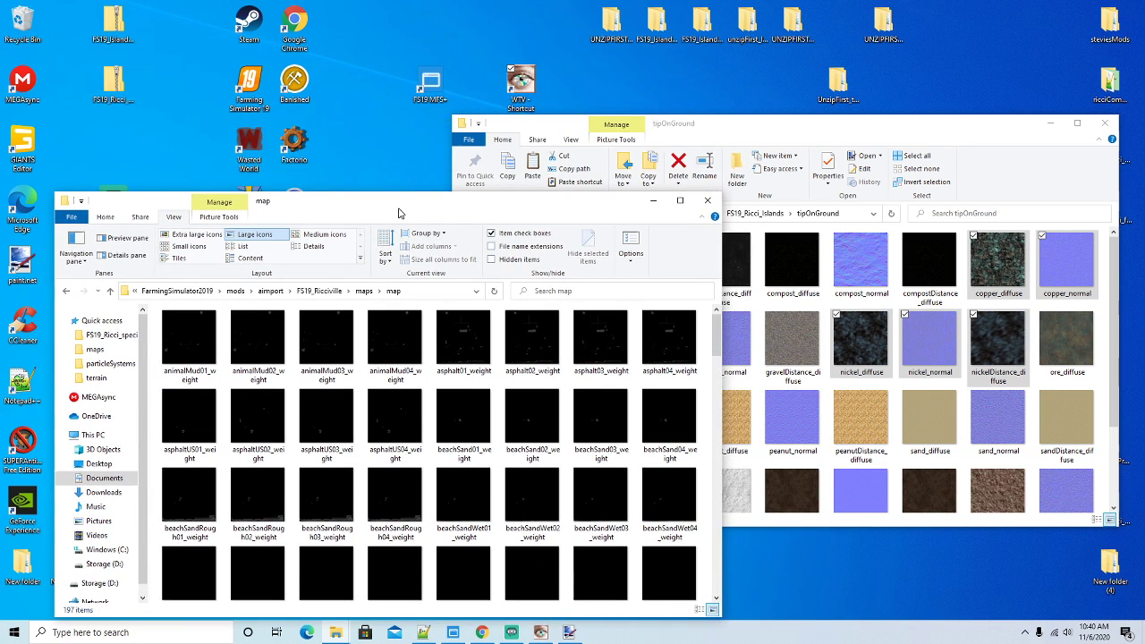
pyautogui.moveTo(763, 123); pyautogui.dragTo(781, 139)
pyautogui.click(718, 365)
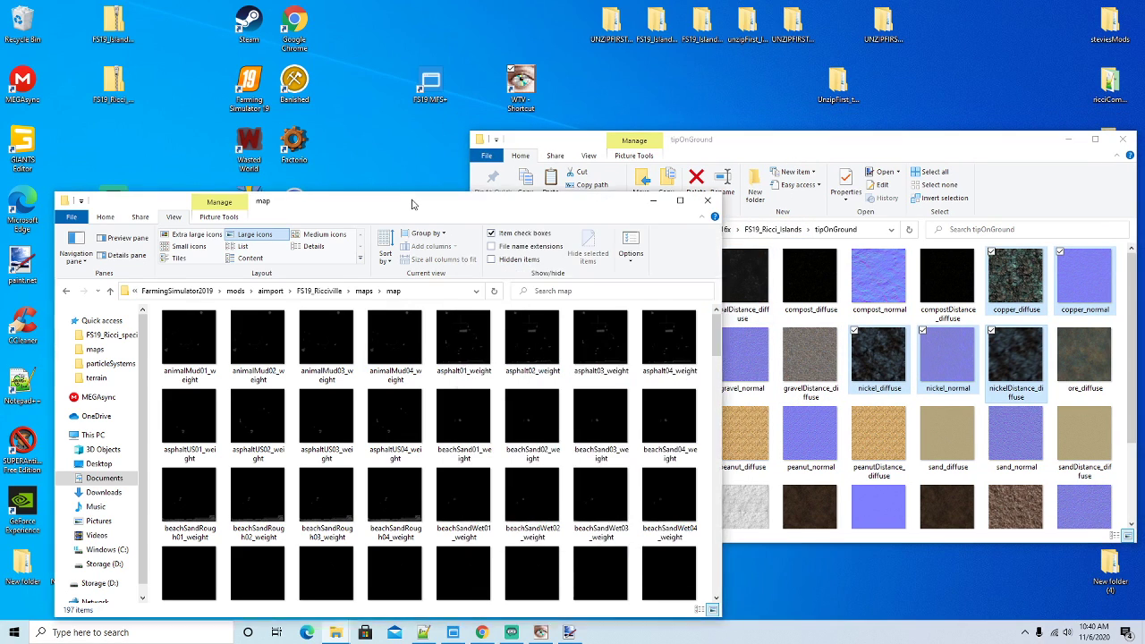
pyautogui.moveTo(717, 365); pyautogui.dragTo(708, 405)
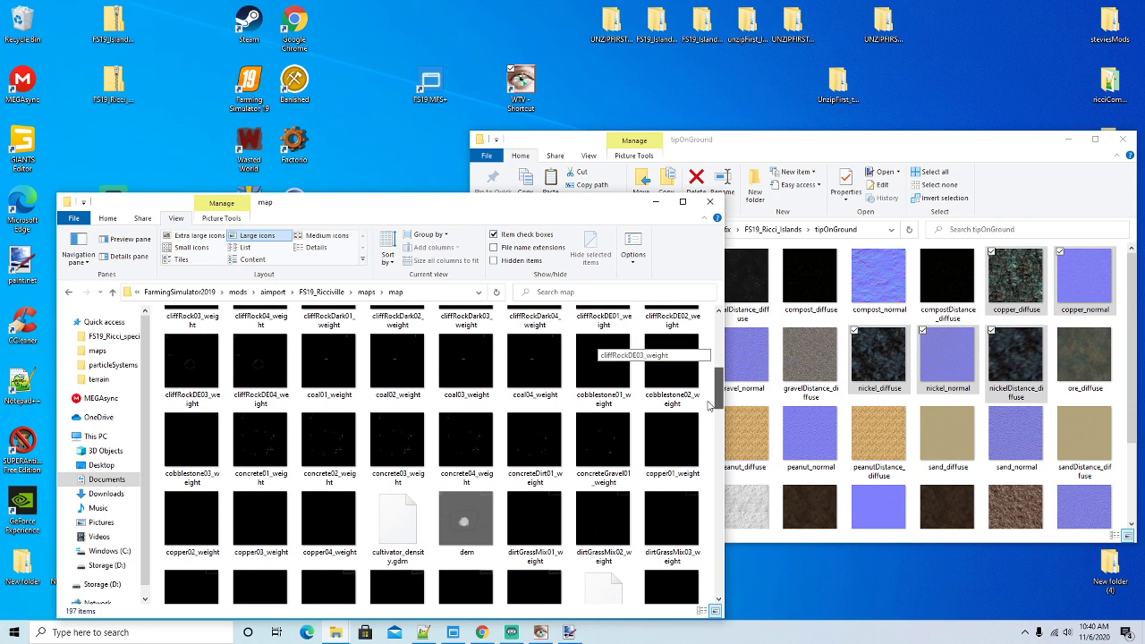
pyautogui.rightClick(330, 371)
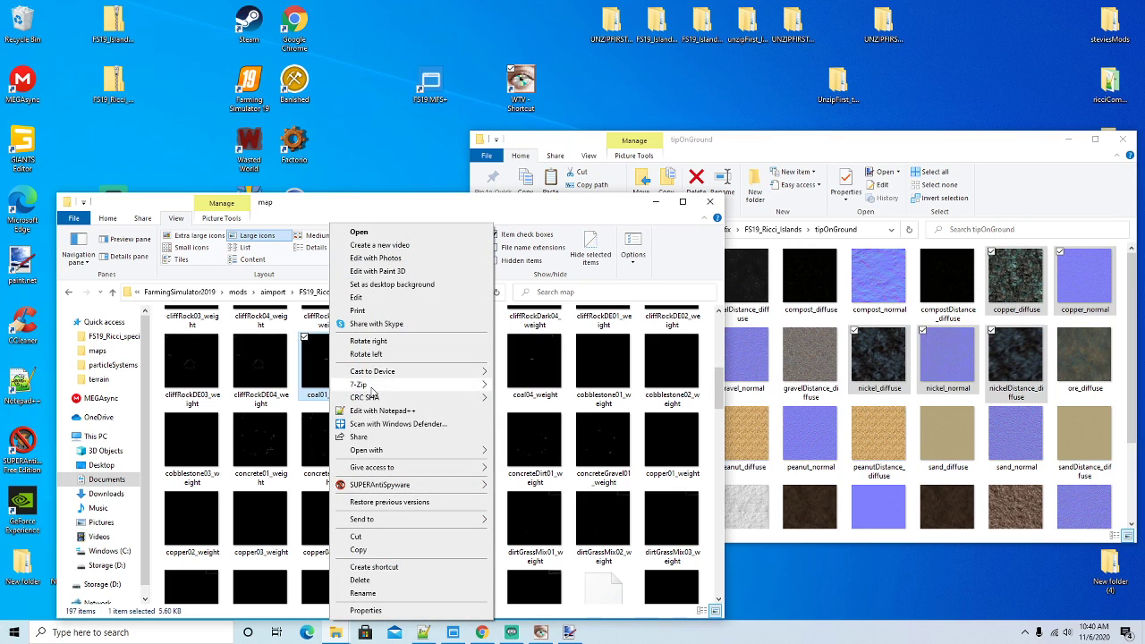
pyautogui.click(360, 550)
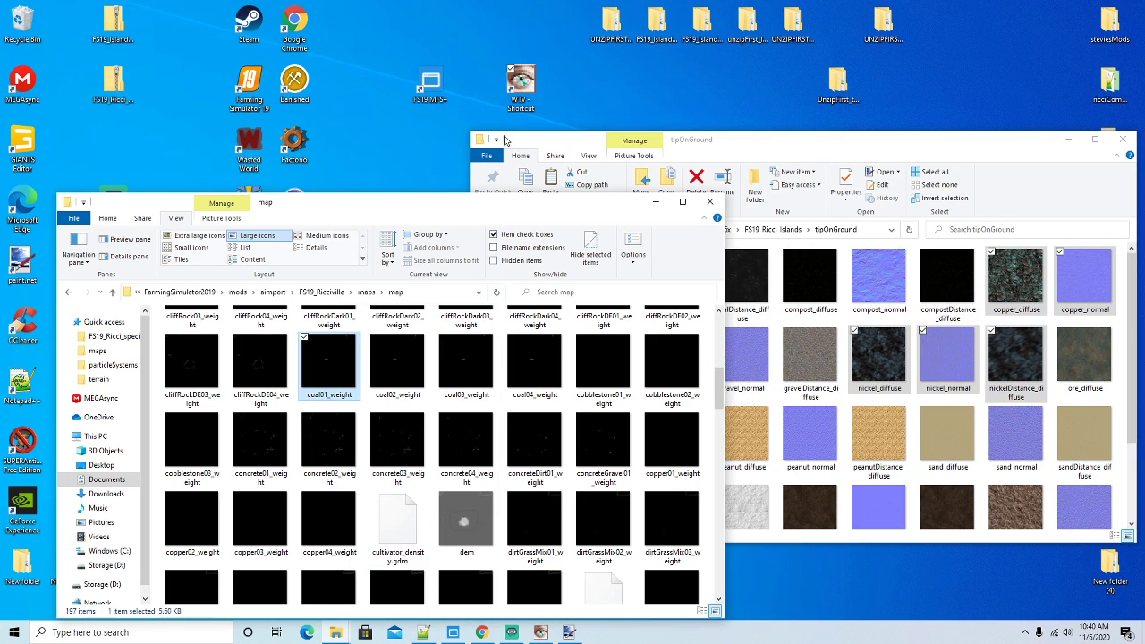
pyautogui.rightClick(540, 95)
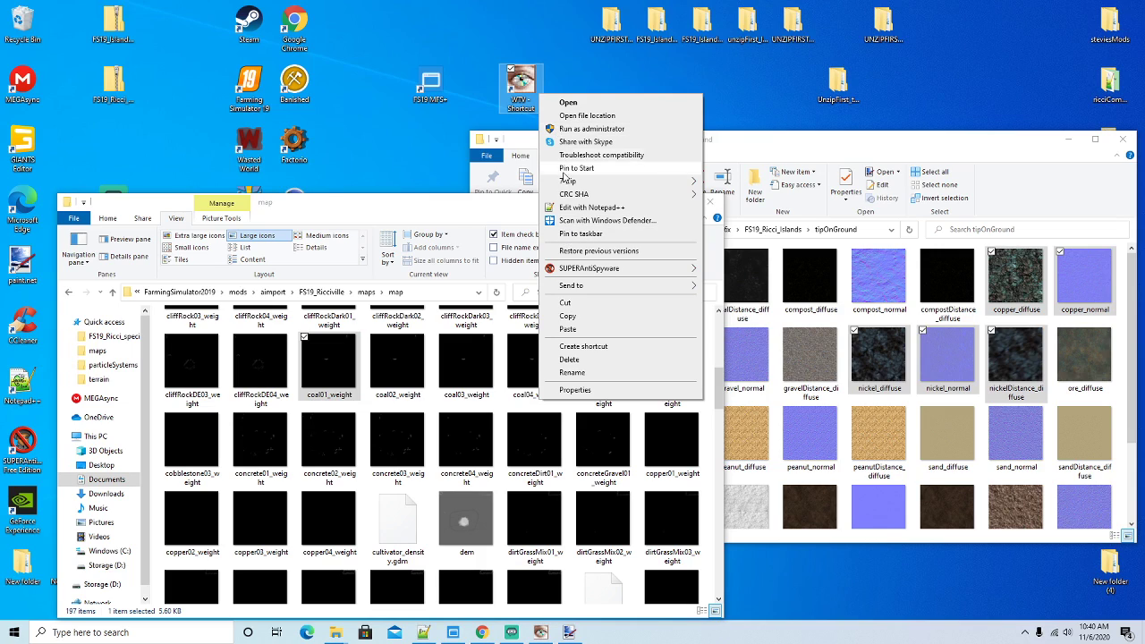
pyautogui.click(563, 328)
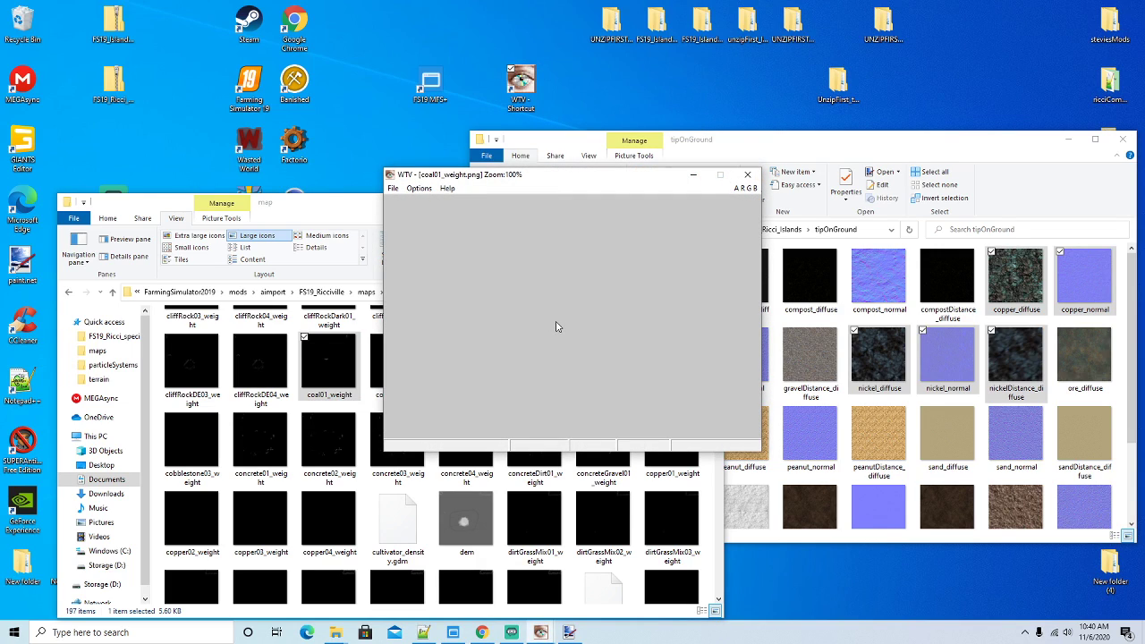
pyautogui.click(747, 173)
# Go back to the FS19_Ricciville mod folder and open map.i3d from its maps folder in GIANTS Editor
pyautogui.moveTo(388, 210); pyautogui.dragTo(378, 153)
pyautogui.click(760, 152)
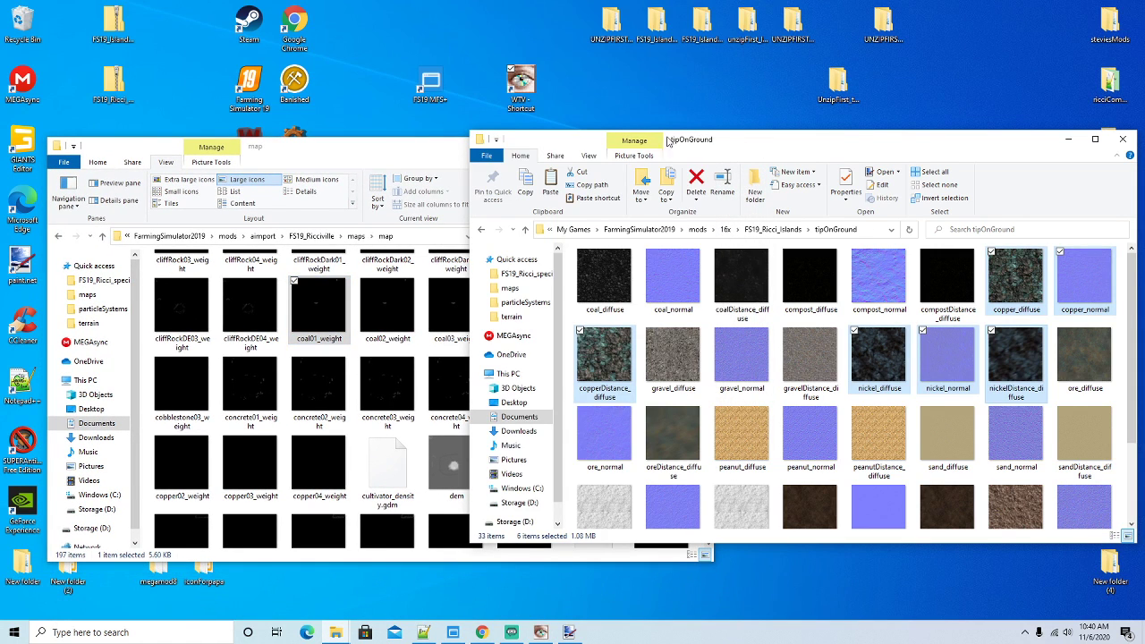
pyautogui.click(452, 154)
pyautogui.click(315, 236)
pyautogui.moveTo(350, 161); pyautogui.dragTo(405, 109)
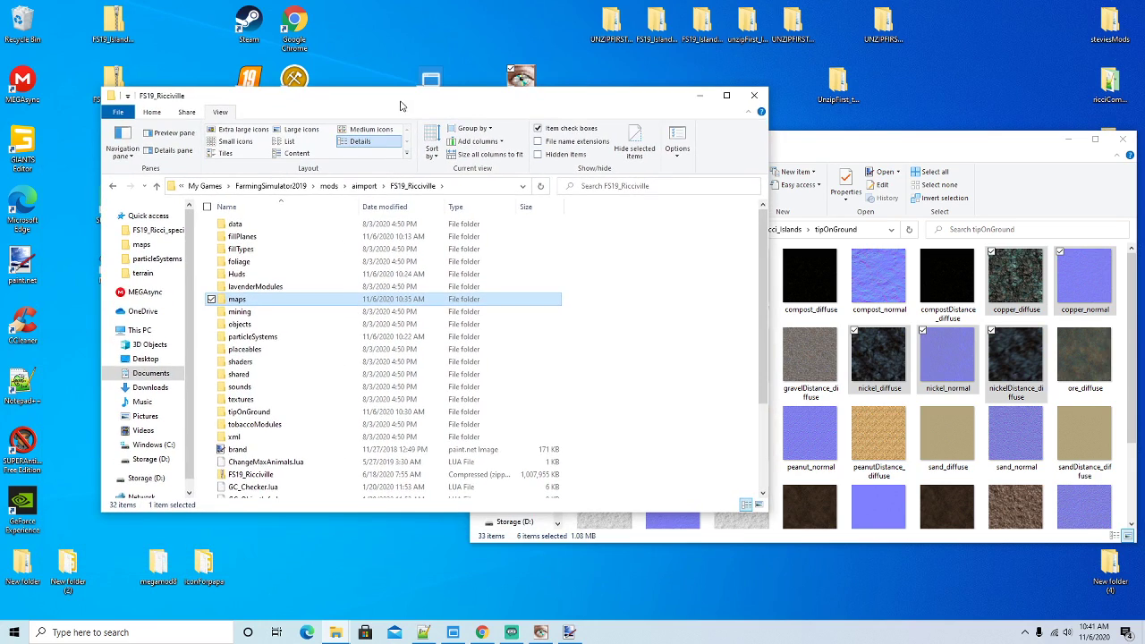
pyautogui.scroll(-2, 268, 289)
pyautogui.scroll(-2, 270, 289)
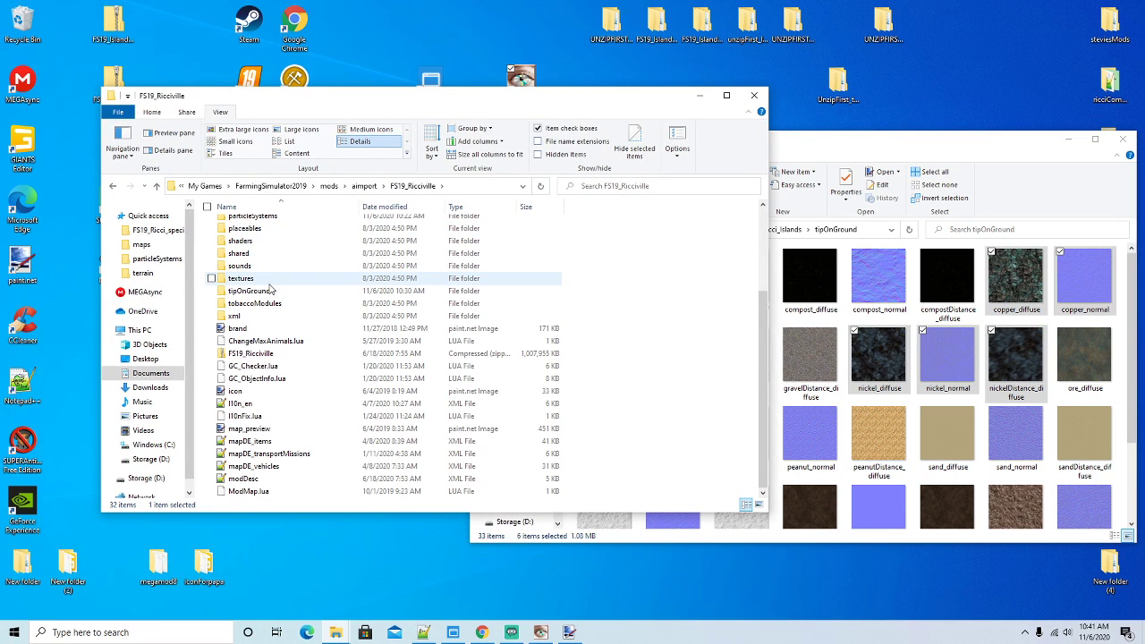
pyautogui.scroll(3, 273, 289)
pyautogui.doubleClick(276, 297)
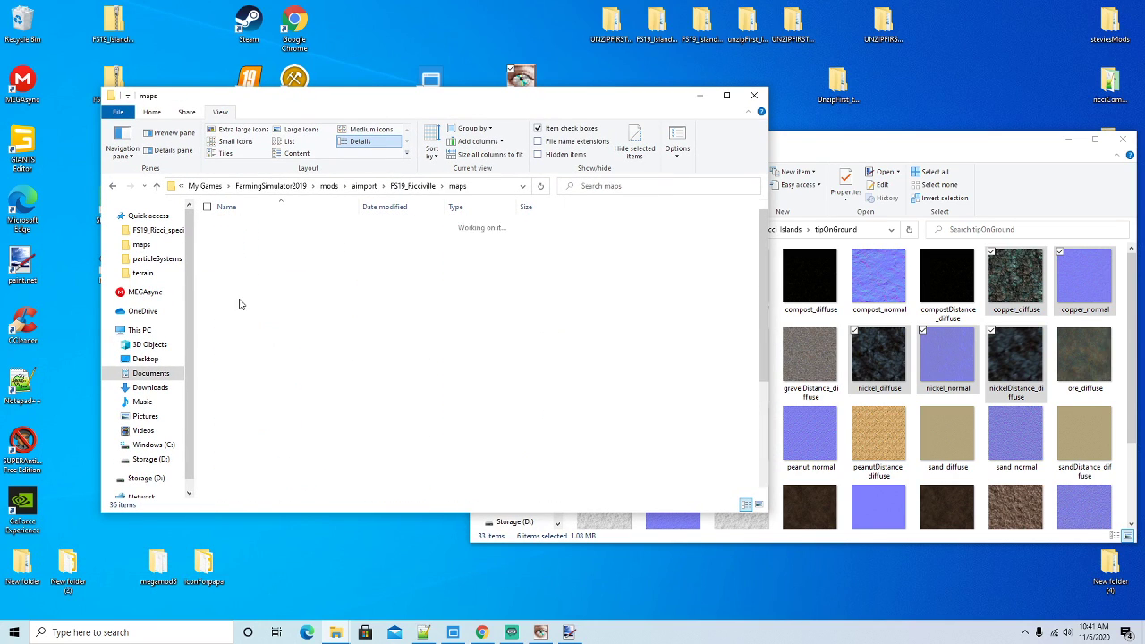
pyautogui.scroll(-2, 240, 304)
pyautogui.click(239, 329)
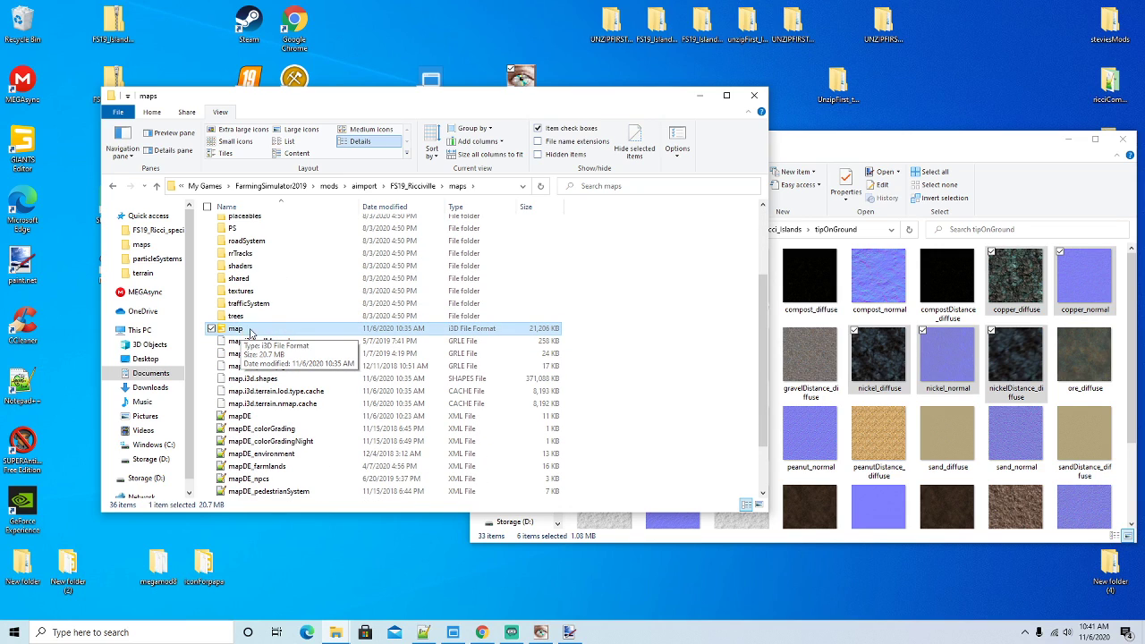
pyautogui.doubleClick(236, 328)
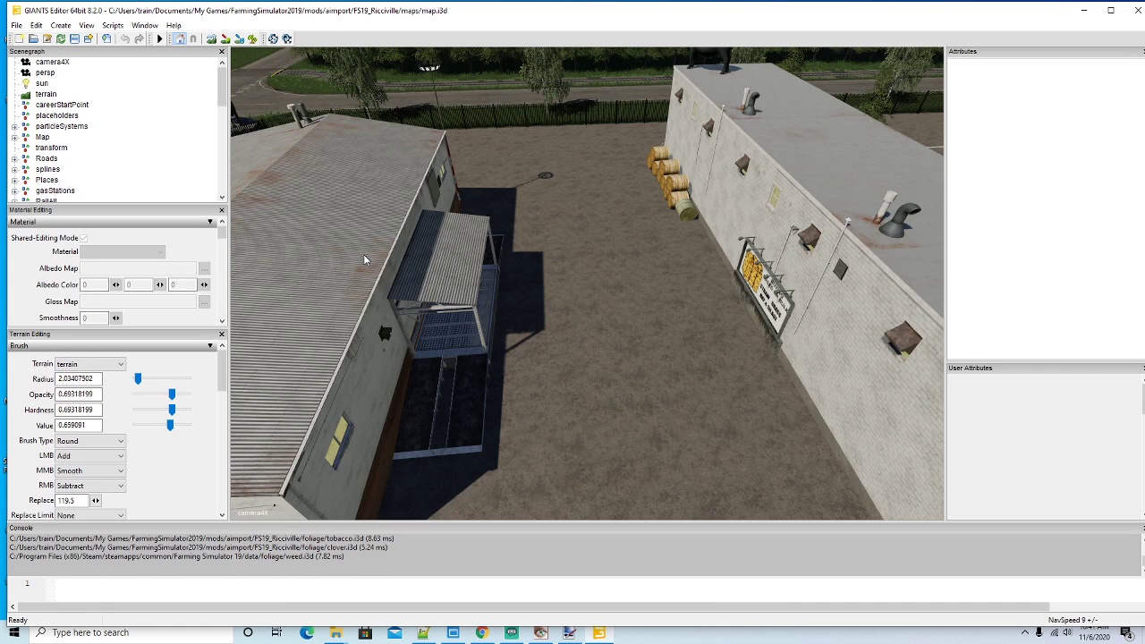
# Save the map in GIANTS Editor, close it, and reopen map.i3d from the maps folder
pyautogui.moveTo(364, 254); pyautogui.dragTo(249, 311, button='right')
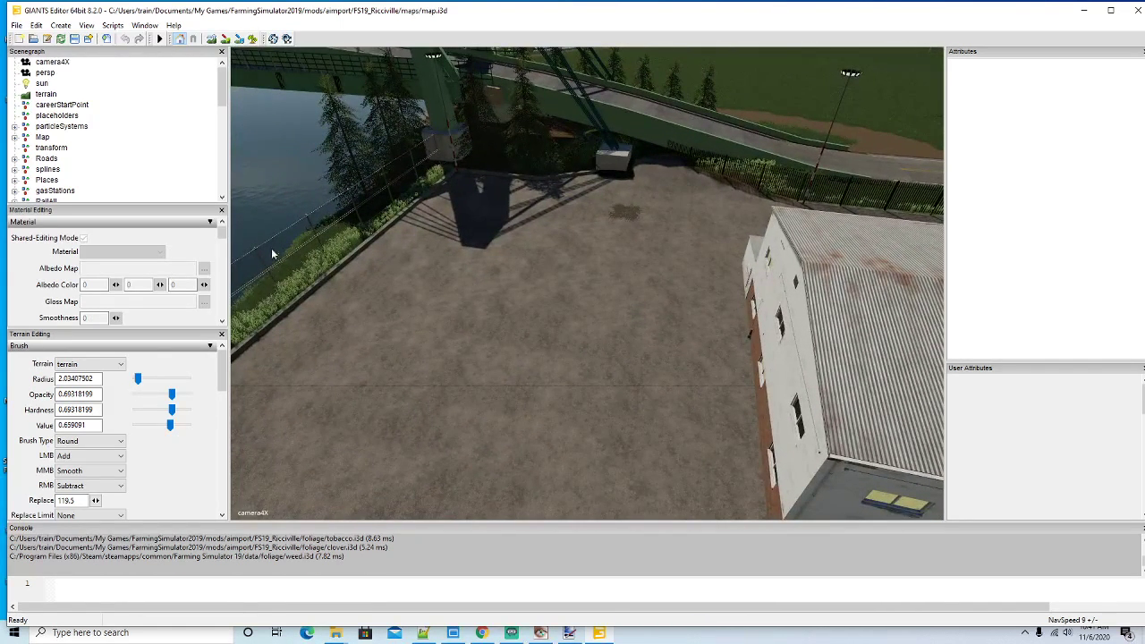
pyautogui.click(75, 41)
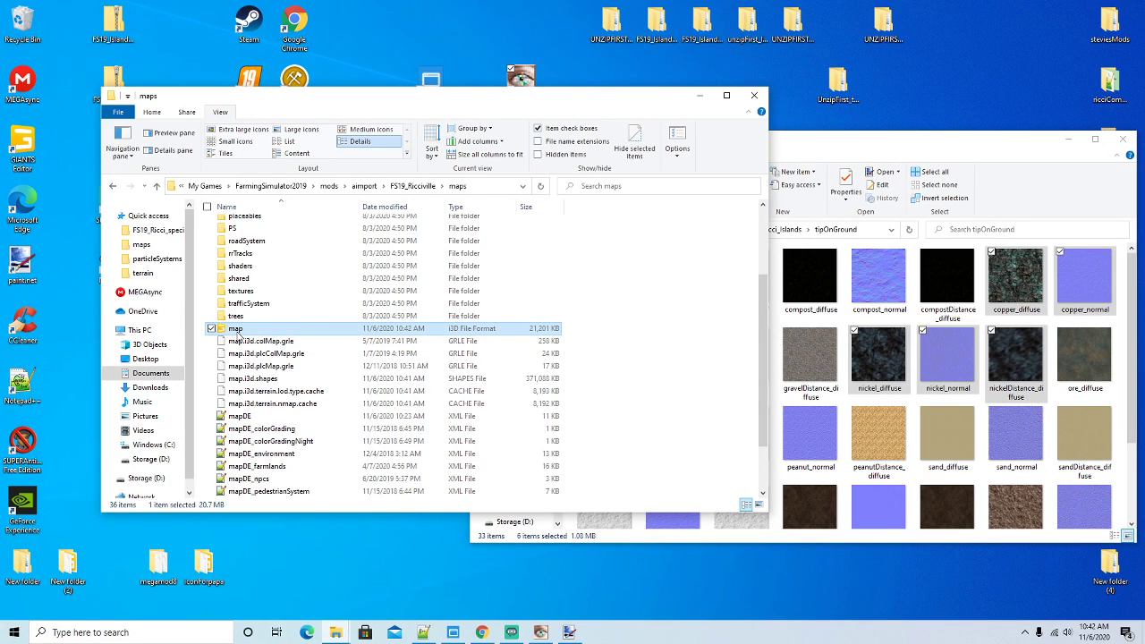
pyautogui.doubleClick(235, 329)
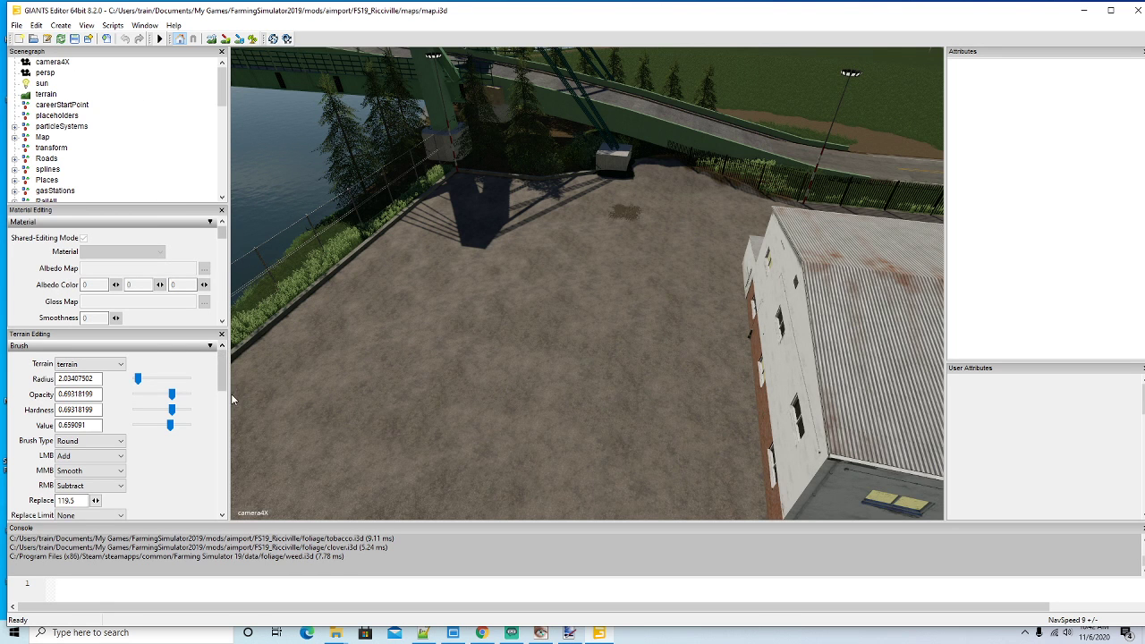
# Paint a test patch of the COPPER texture layer on the paved yard beside the water
pyautogui.moveTo(224, 378); pyautogui.dragTo(225, 424)
pyautogui.click(128, 417)
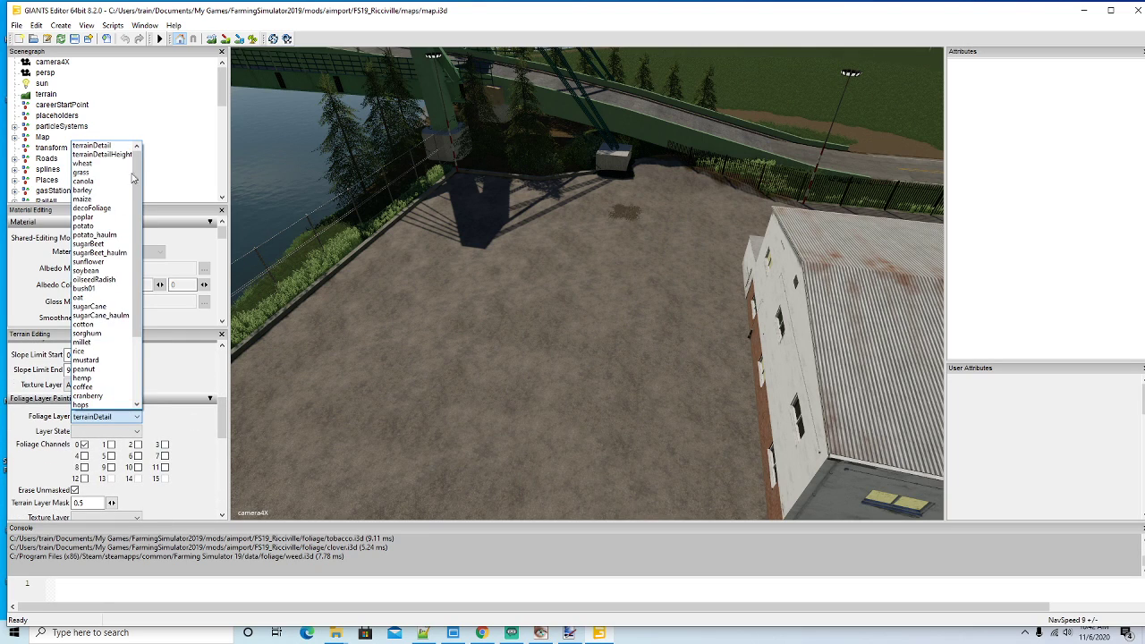
pyautogui.click(99, 145)
pyautogui.click(98, 385)
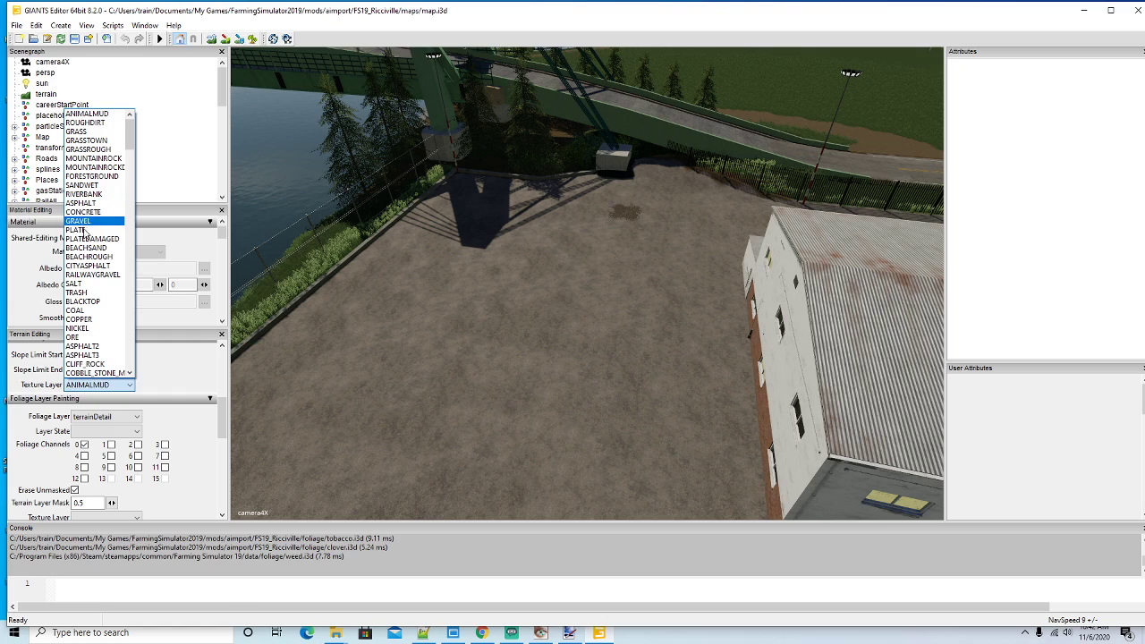
pyautogui.click(81, 319)
pyautogui.click(226, 39)
pyautogui.moveTo(429, 261)
pyautogui.mouseDown()
pyautogui.moveTo(408, 304)
pyautogui.moveTo(455, 278)
pyautogui.moveTo(405, 284)
pyautogui.moveTo(431, 308)
pyautogui.moveTo(428, 278)
pyautogui.moveTo(382, 325)
pyautogui.moveTo(446, 318)
pyautogui.moveTo(449, 344)
pyautogui.moveTo(387, 370)
pyautogui.mouseUp()
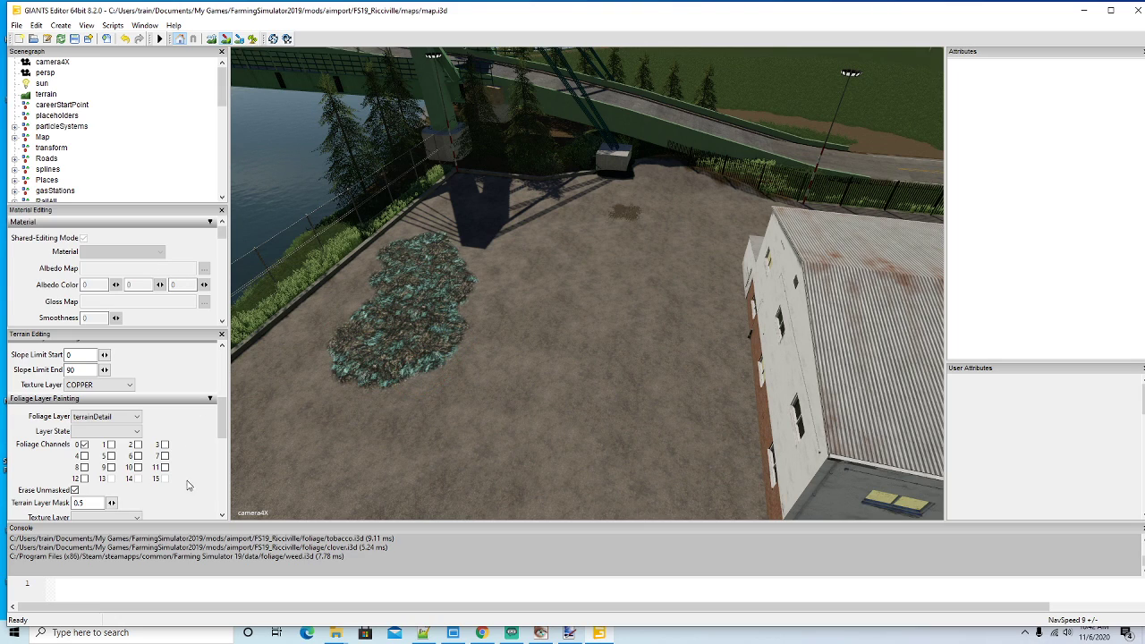
# Paint a test patch of the NICKEL texture layer on the yard directly beside the copper patch
pyautogui.click(128, 386)
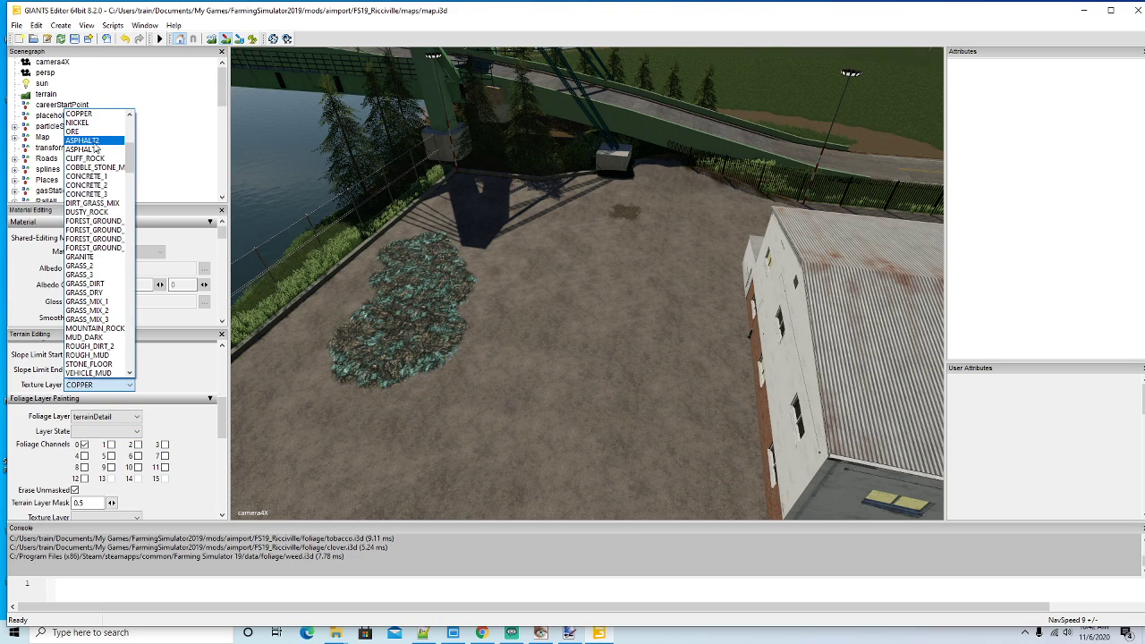
pyautogui.click(77, 122)
pyautogui.moveTo(482, 294)
pyautogui.mouseDown()
pyautogui.moveTo(508, 294)
pyautogui.moveTo(495, 372)
pyautogui.moveTo(511, 289)
pyautogui.moveTo(540, 367)
pyautogui.moveTo(559, 284)
pyautogui.moveTo(560, 390)
pyautogui.moveTo(576, 303)
pyautogui.moveTo(556, 266)
pyautogui.moveTo(599, 362)
pyautogui.mouseUp()
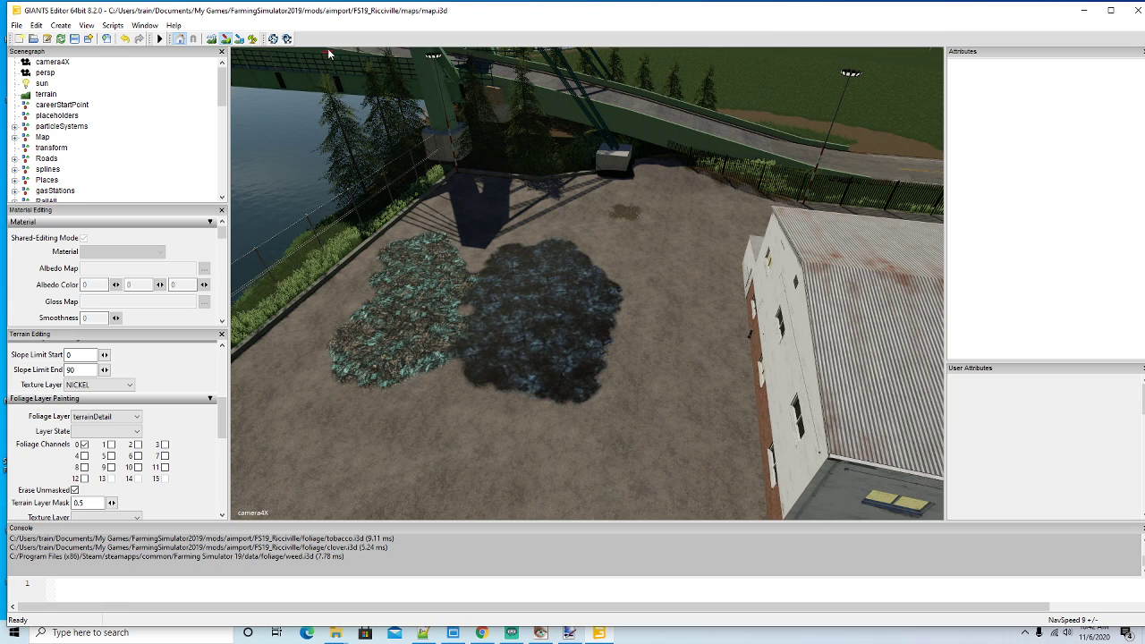
# Close GIANTS Editor without saving map.i3d and minimize the maps and tipOnGround folder windows
pyautogui.click(1135, 9)
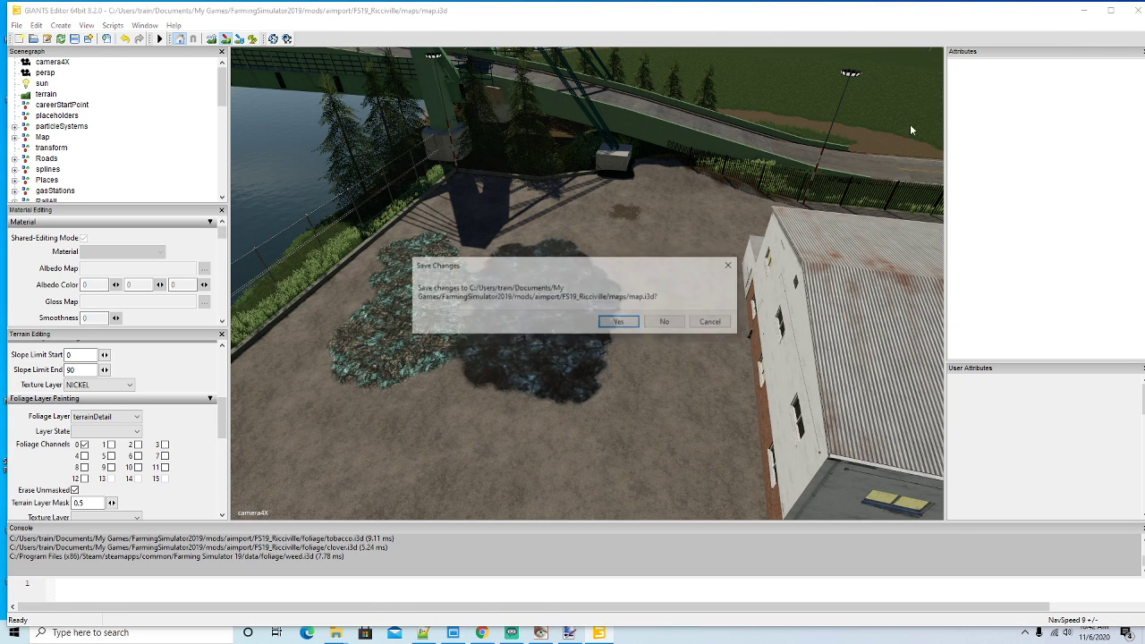
pyautogui.click(667, 324)
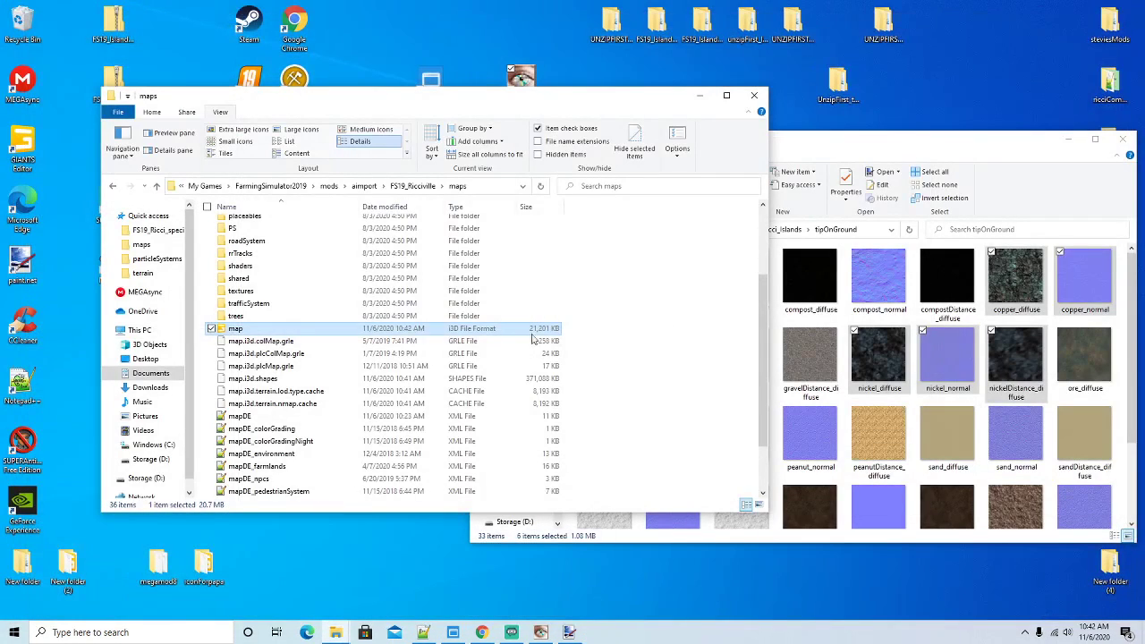
pyautogui.moveTo(461, 98); pyautogui.dragTo(421, 85)
pyautogui.click(856, 152)
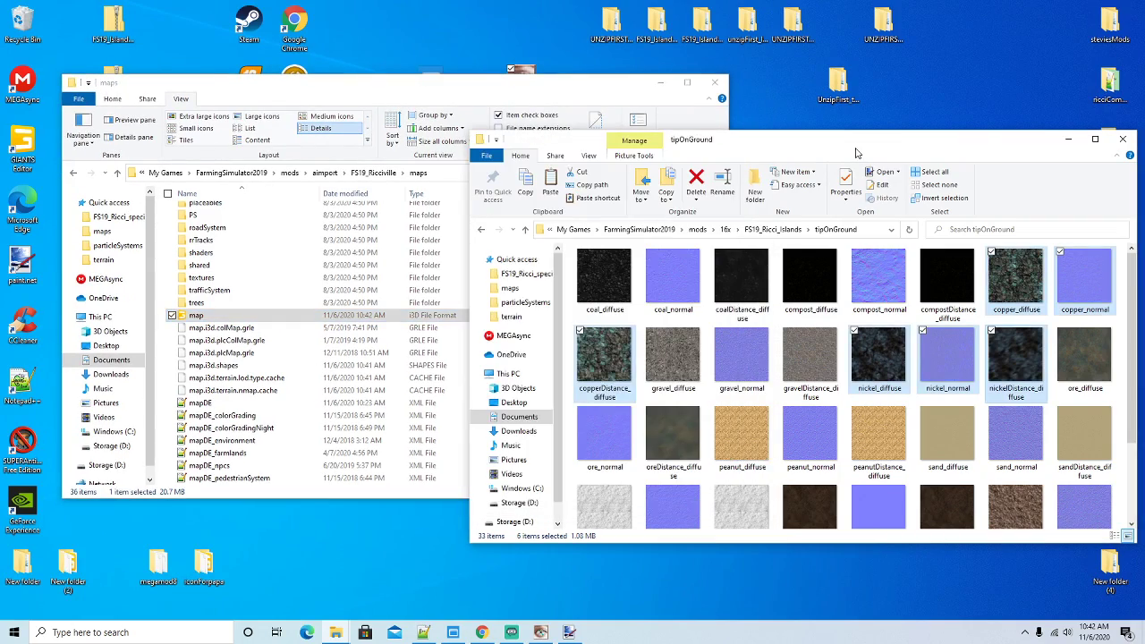
pyautogui.doubleClick(856, 150)
pyautogui.click(1103, 10)
pyautogui.click(1068, 139)
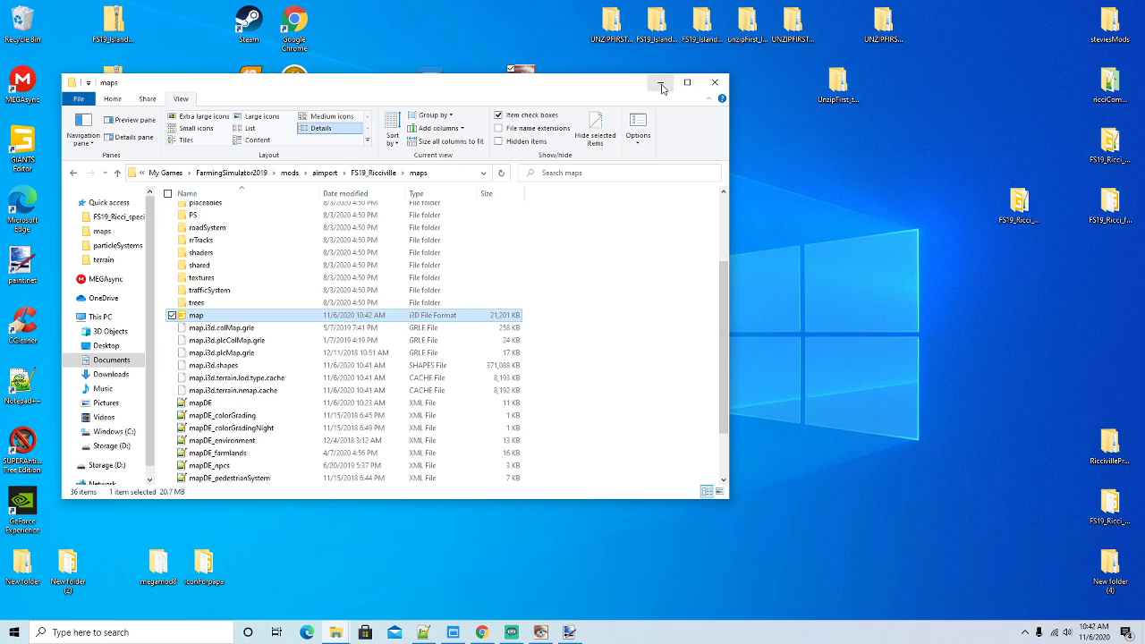
pyautogui.click(660, 83)
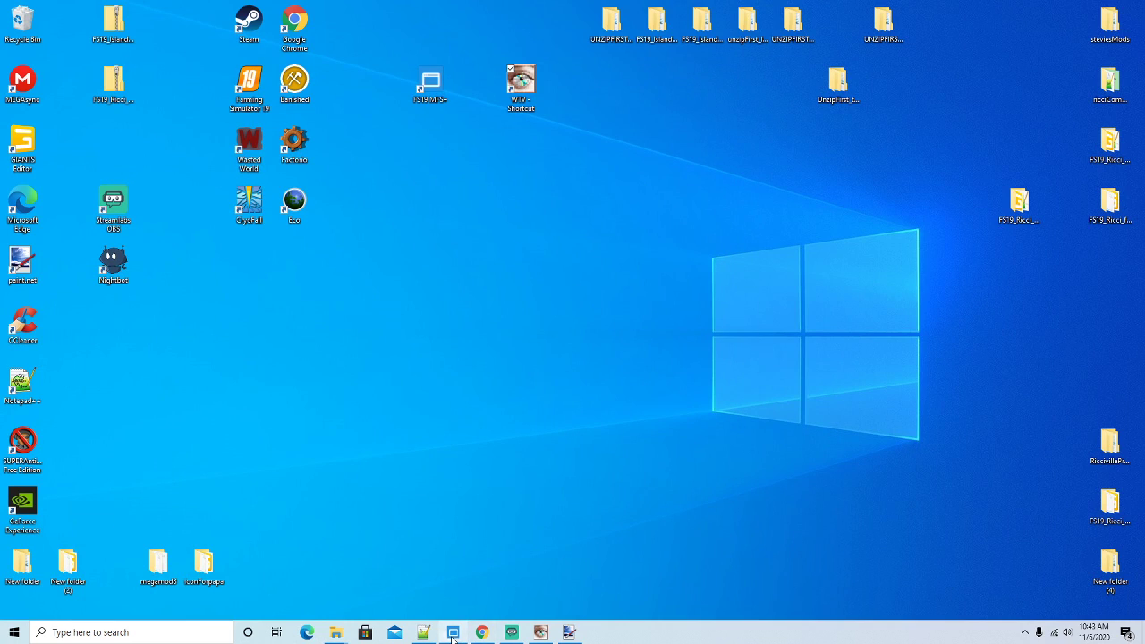
# Bring up FS19_MFS+ to check the active mod folder, and launch Farming Simulator 19 from the desktop
pyautogui.click(452, 632)
pyautogui.moveTo(492, 234); pyautogui.dragTo(480, 189)
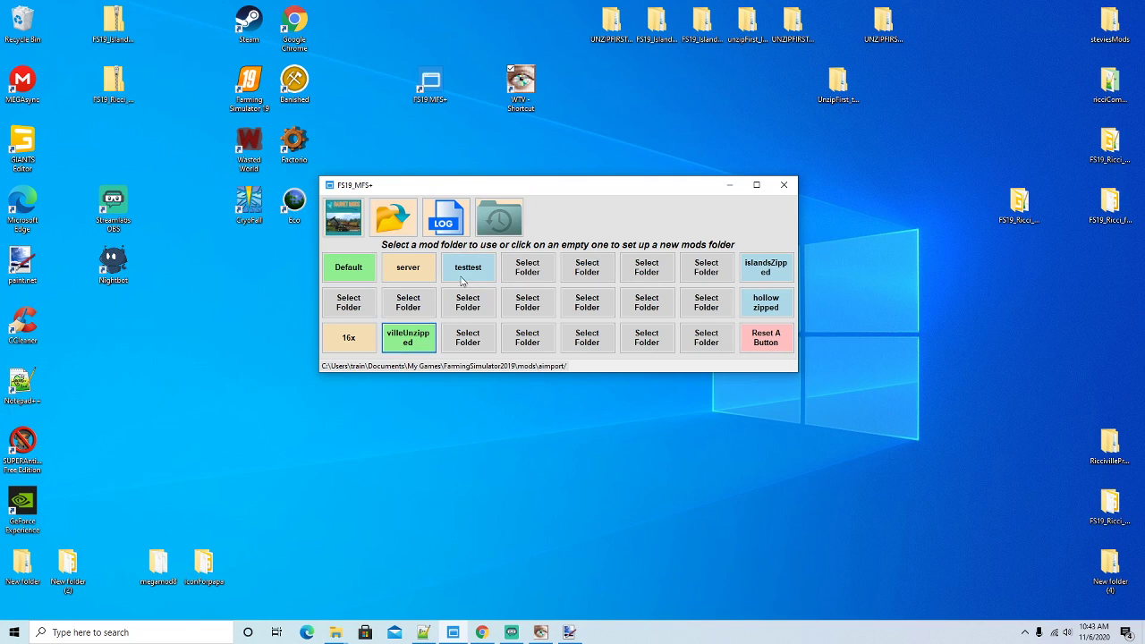
pyautogui.moveTo(492, 188); pyautogui.dragTo(509, 186)
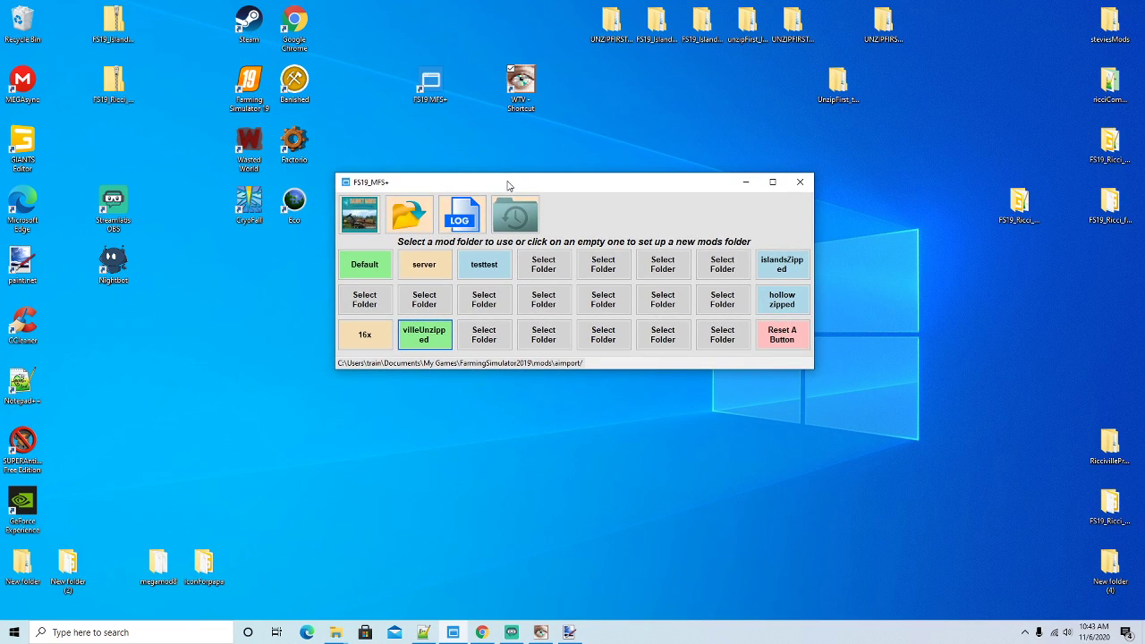
pyautogui.click(247, 86)
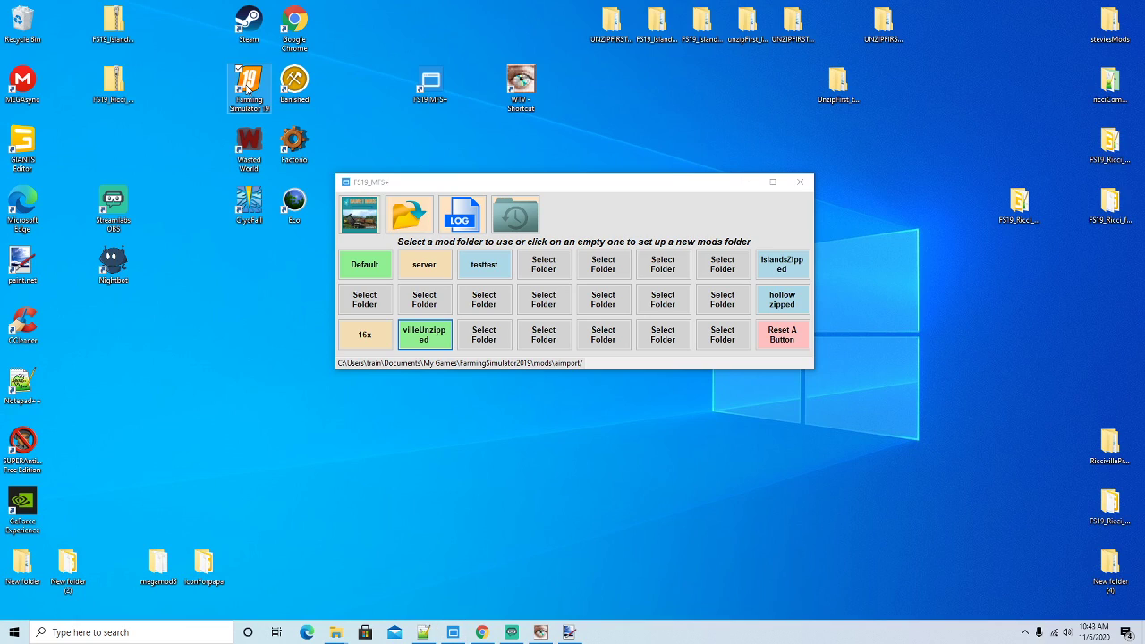
pyautogui.rightClick(247, 87)
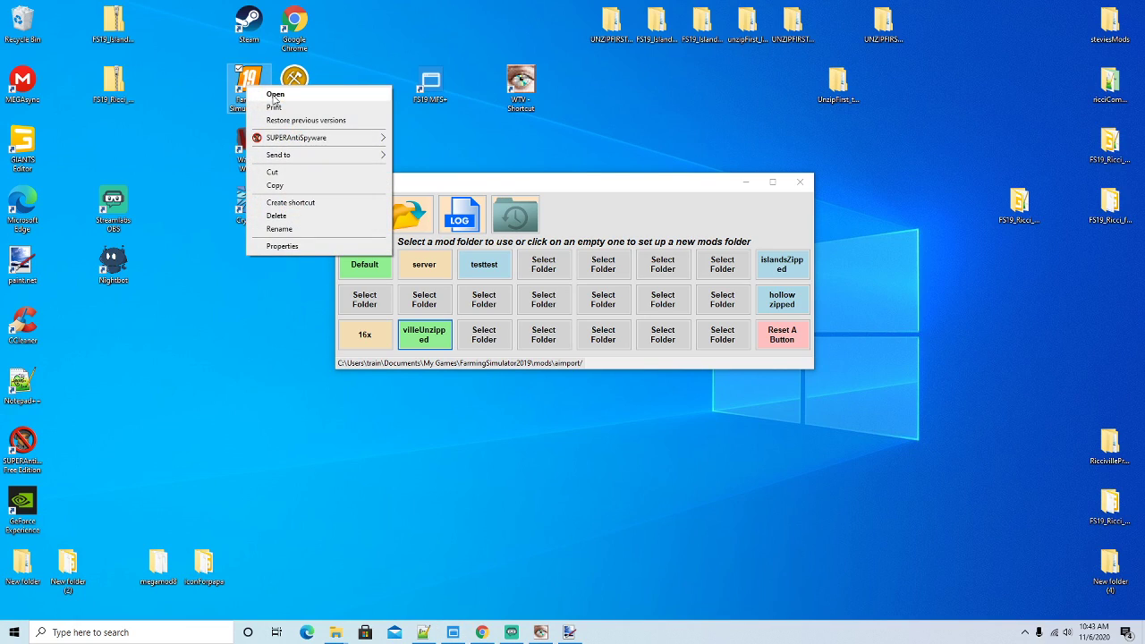
pyautogui.click(275, 95)
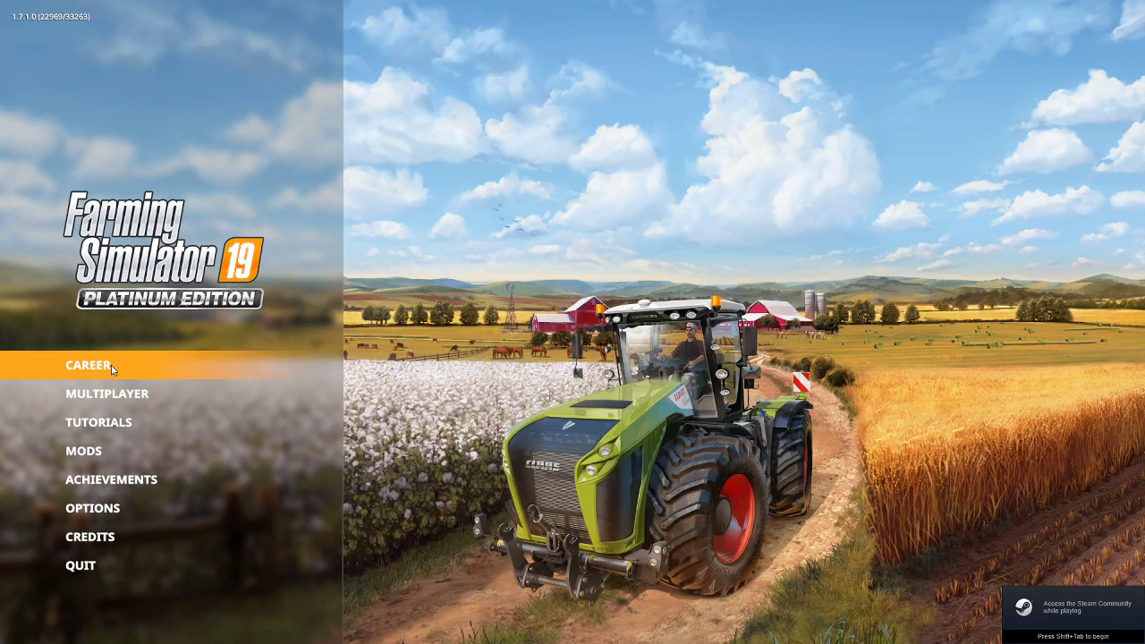
# Go to the career savegames and delete Savegame 1
pyautogui.click(112, 367)
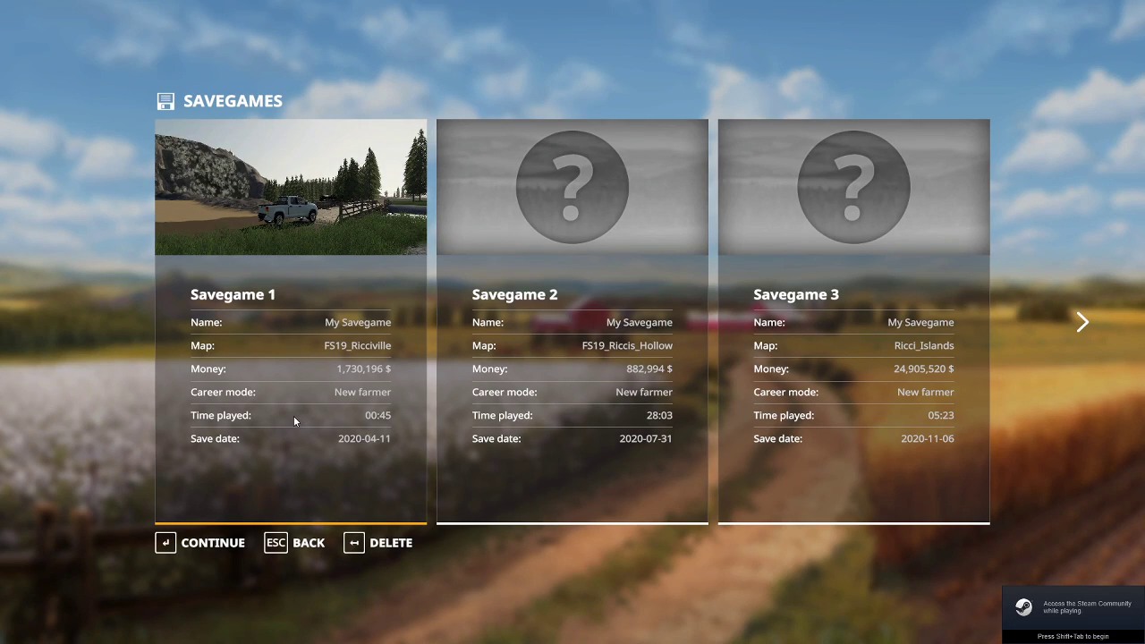
pyautogui.click(385, 543)
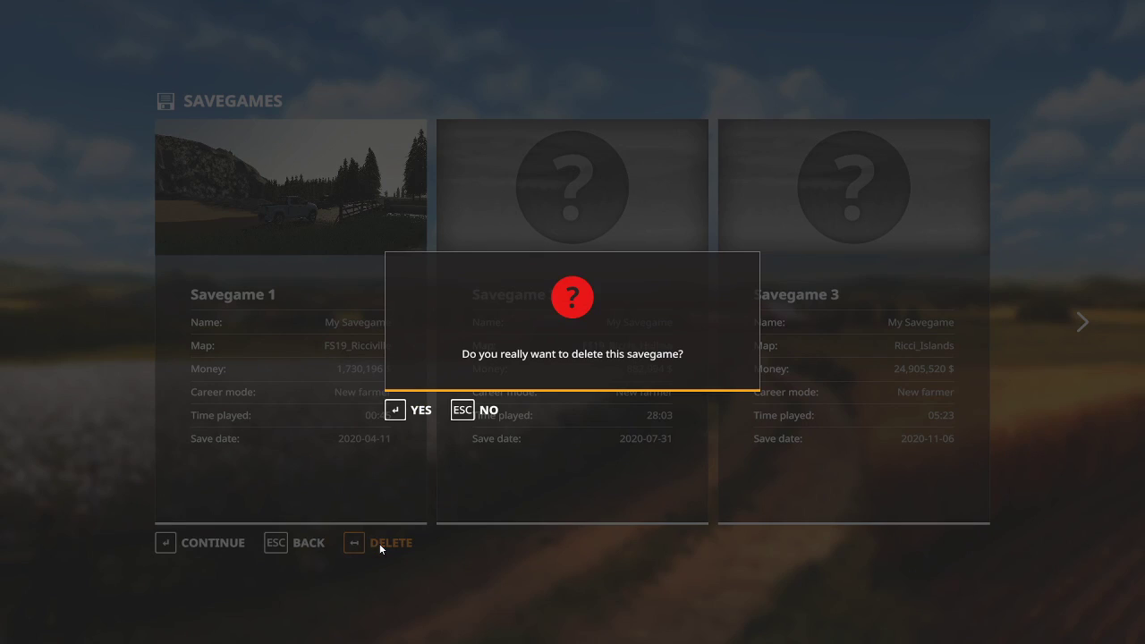
pyautogui.click(423, 413)
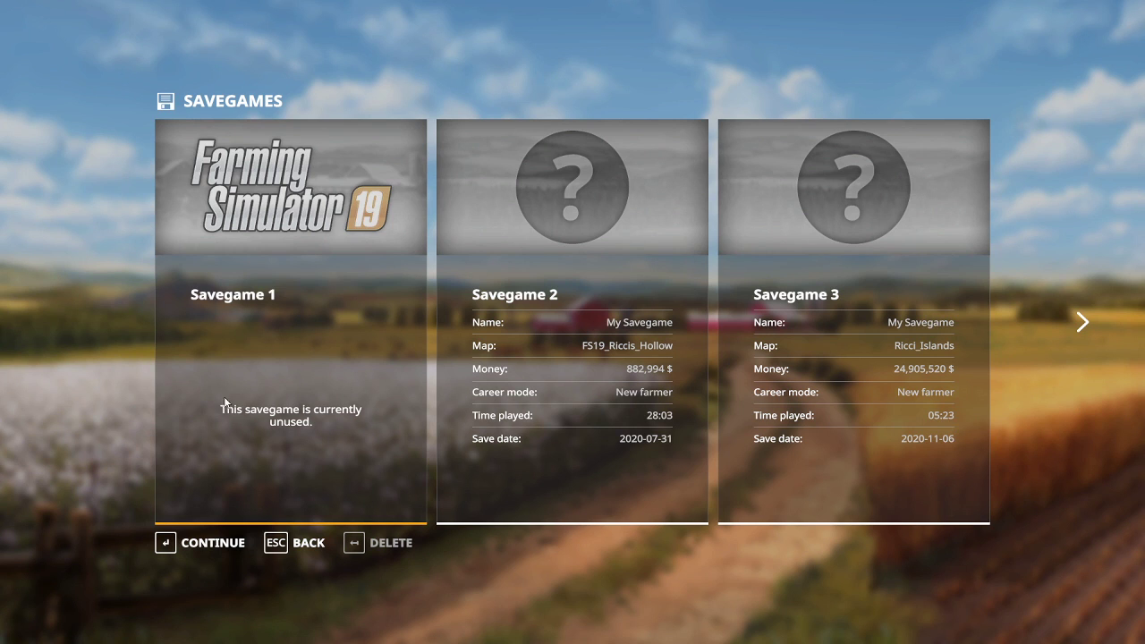
# Start a New farmer career in Savegame 1 on the FS19_Ricciville map with the default character and all mods selected
pyautogui.click(212, 541)
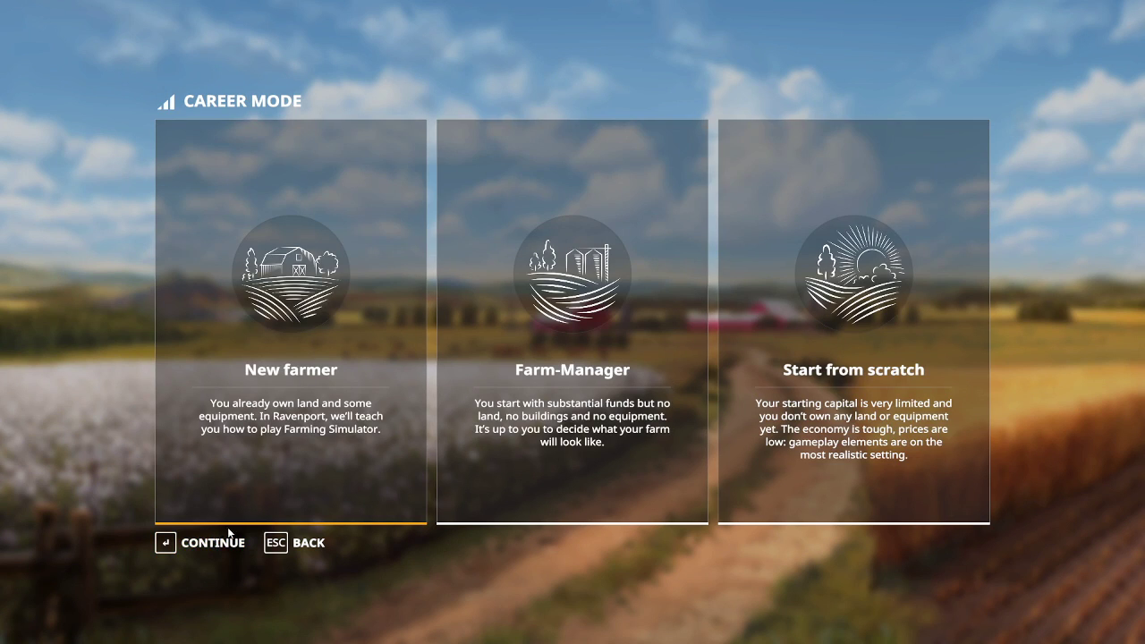
pyautogui.click(228, 536)
pyautogui.press('Right')
pyautogui.press('Right')
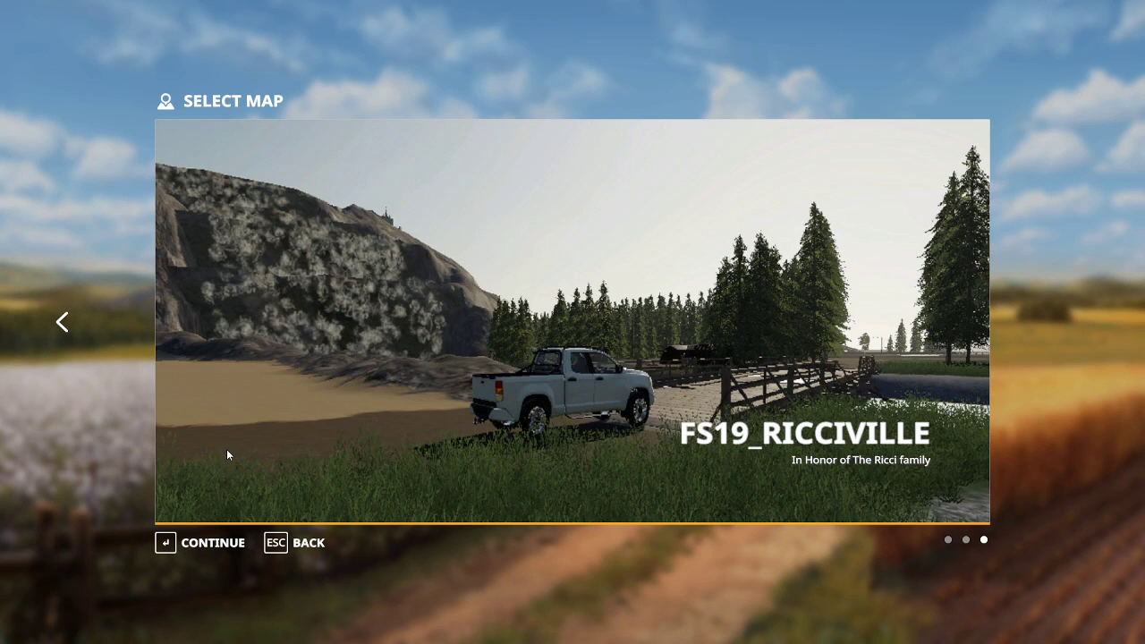
pyautogui.click(205, 543)
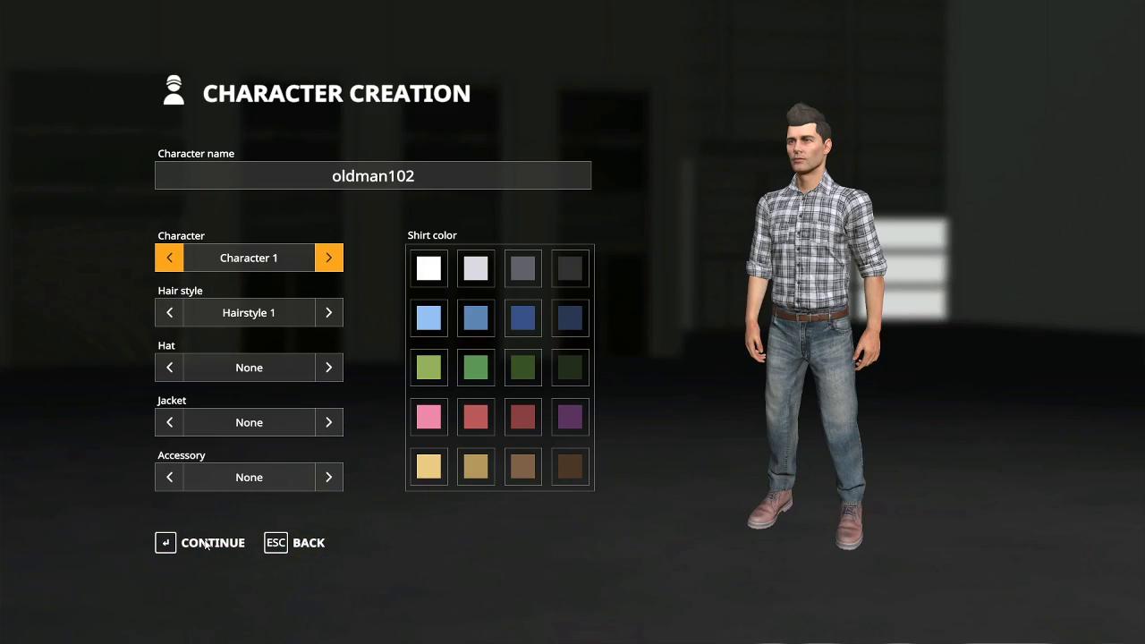
pyautogui.click(207, 544)
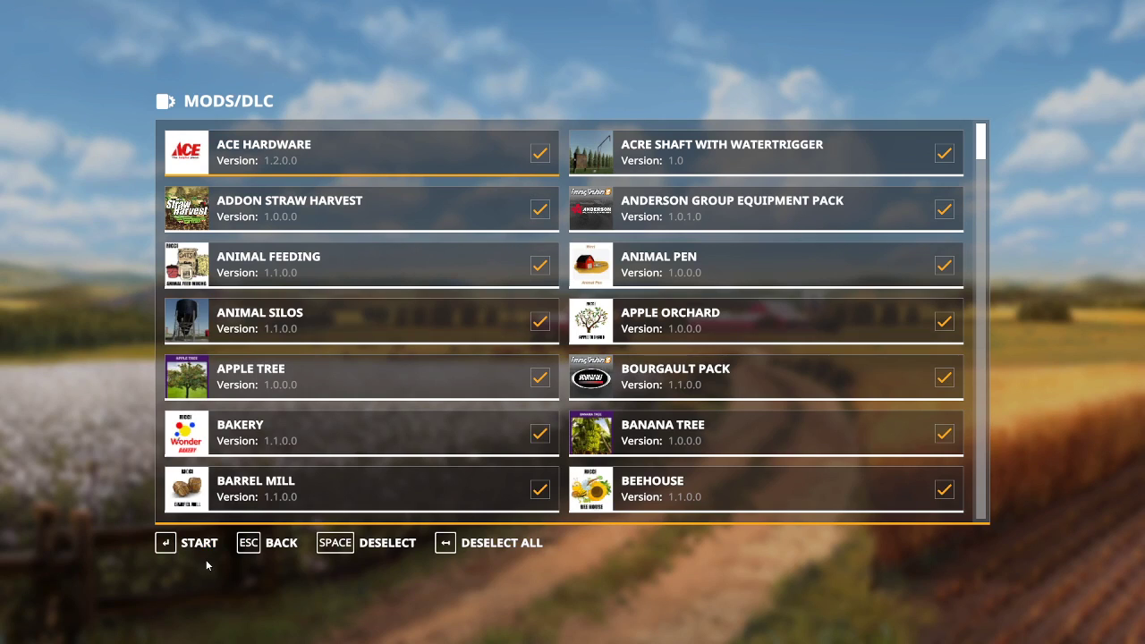
pyautogui.click(201, 543)
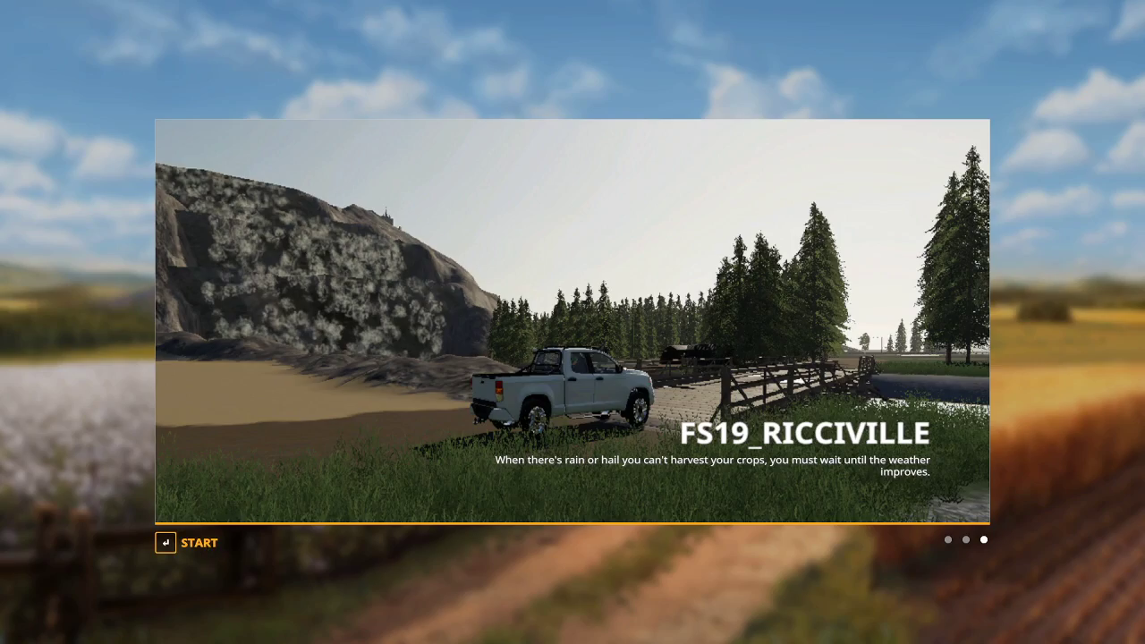
pyautogui.click(205, 552)
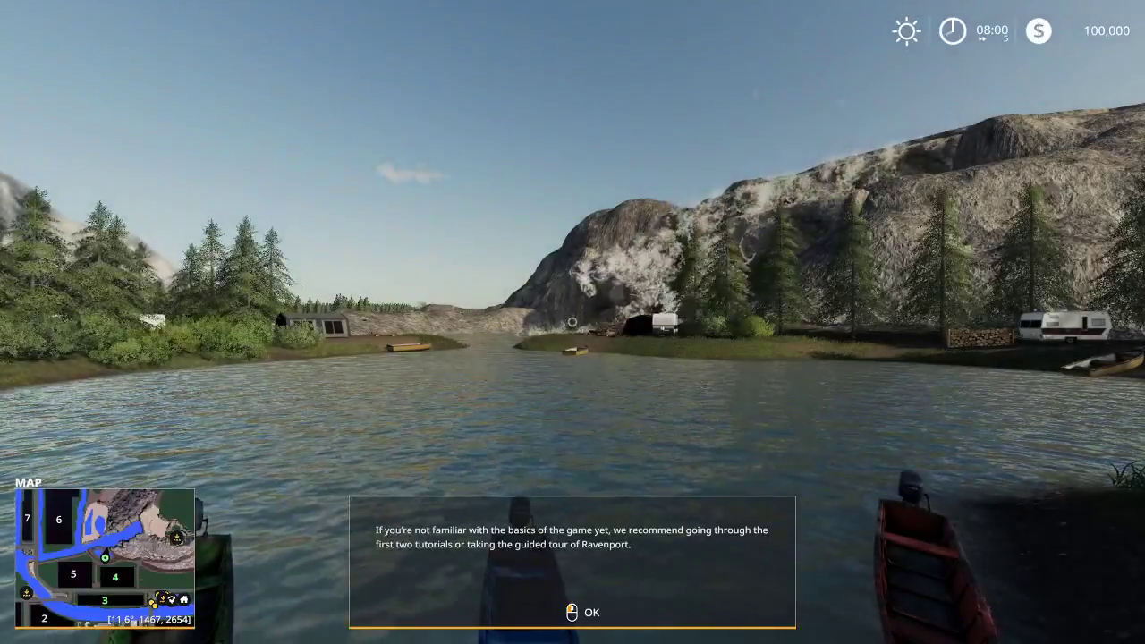
# Dismiss the tutorial message, switch to the John Deere T560 harvester, and get out of it
pyautogui.press('Return')
pyautogui.press('Tab')
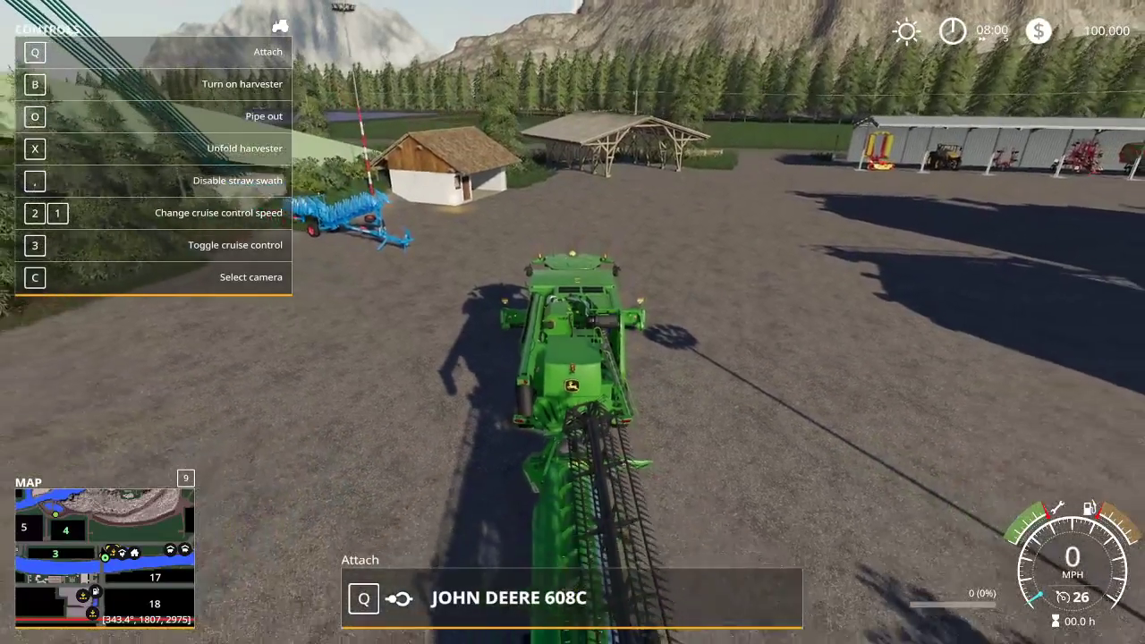
pyautogui.press('e')
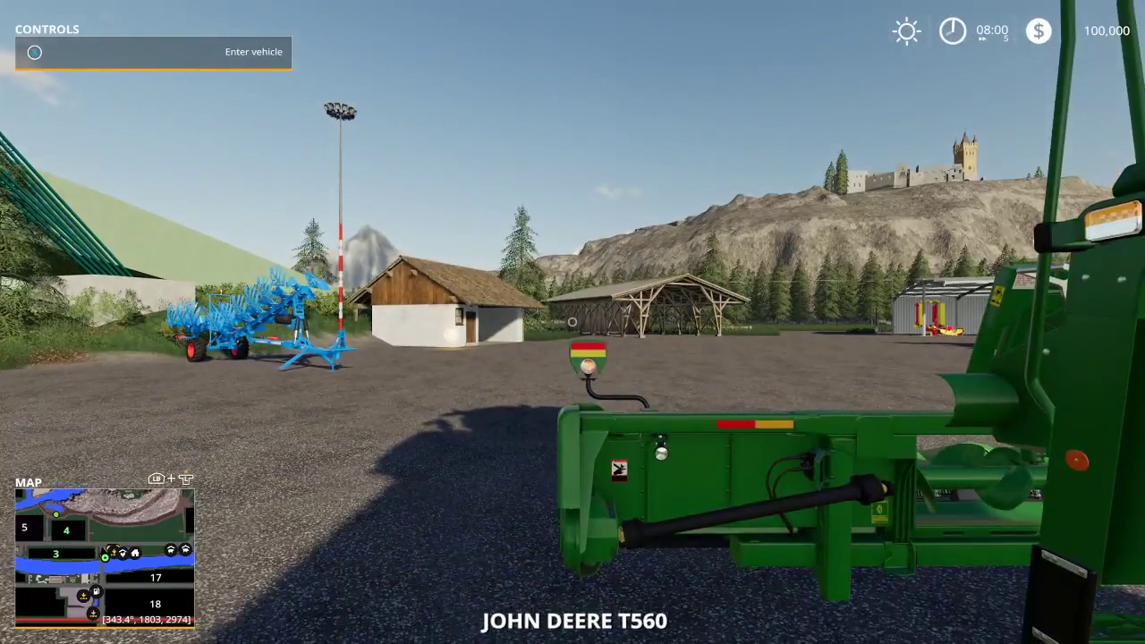
# Visit the Shop location from the in-game map and walk forward into its yard
pyautogui.press('Escape')
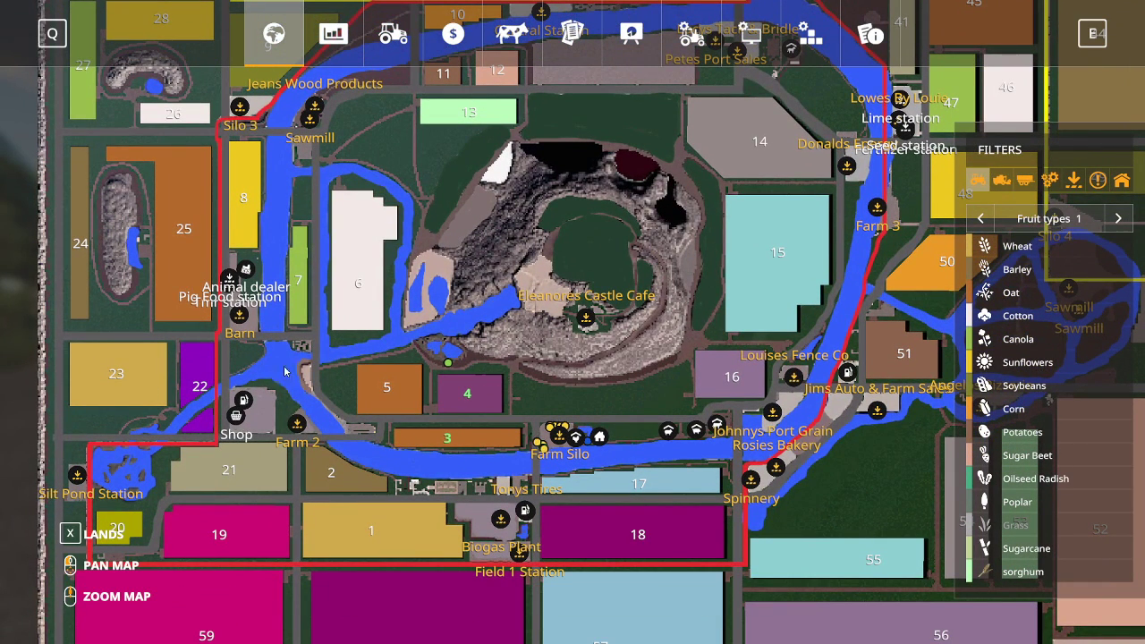
pyautogui.click(237, 419)
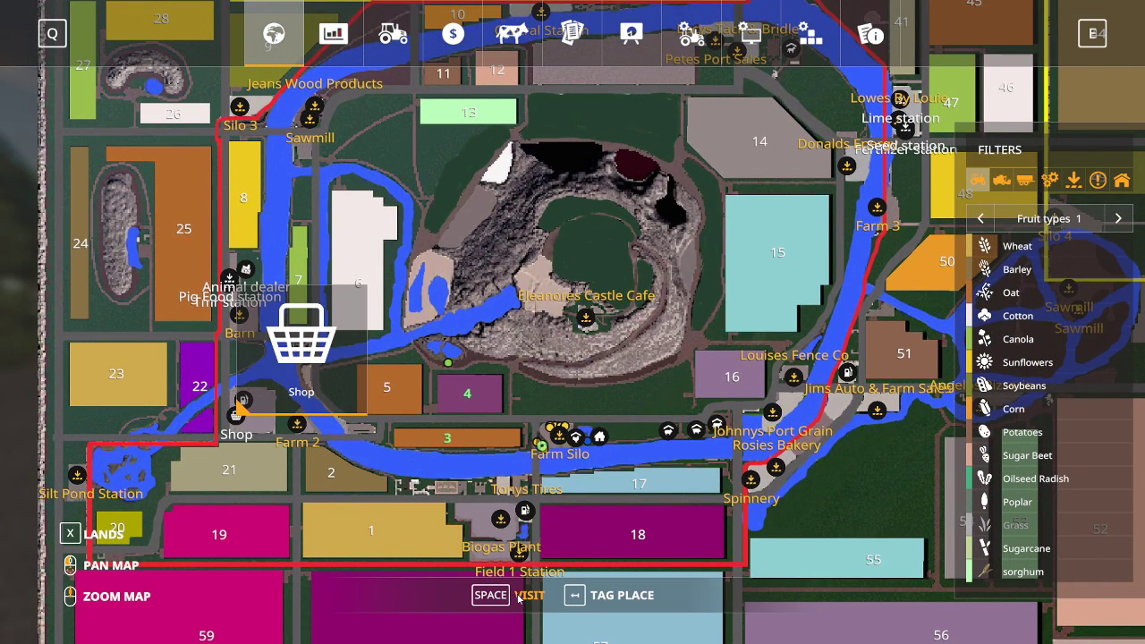
pyautogui.press('space')
pyautogui.press('w')
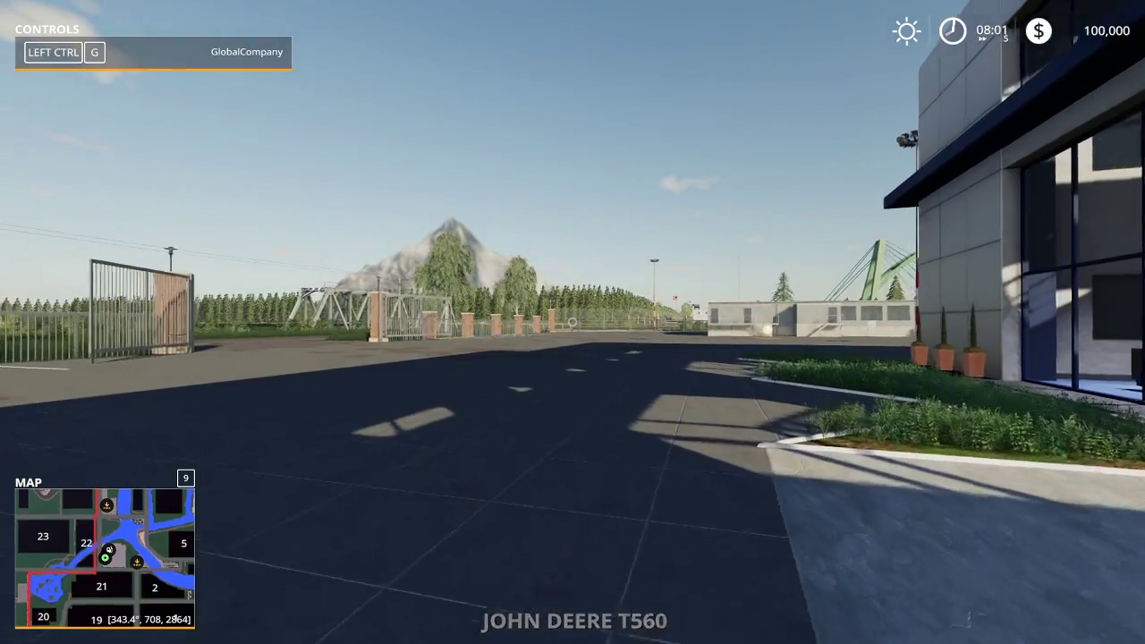
pyautogui.press('w')
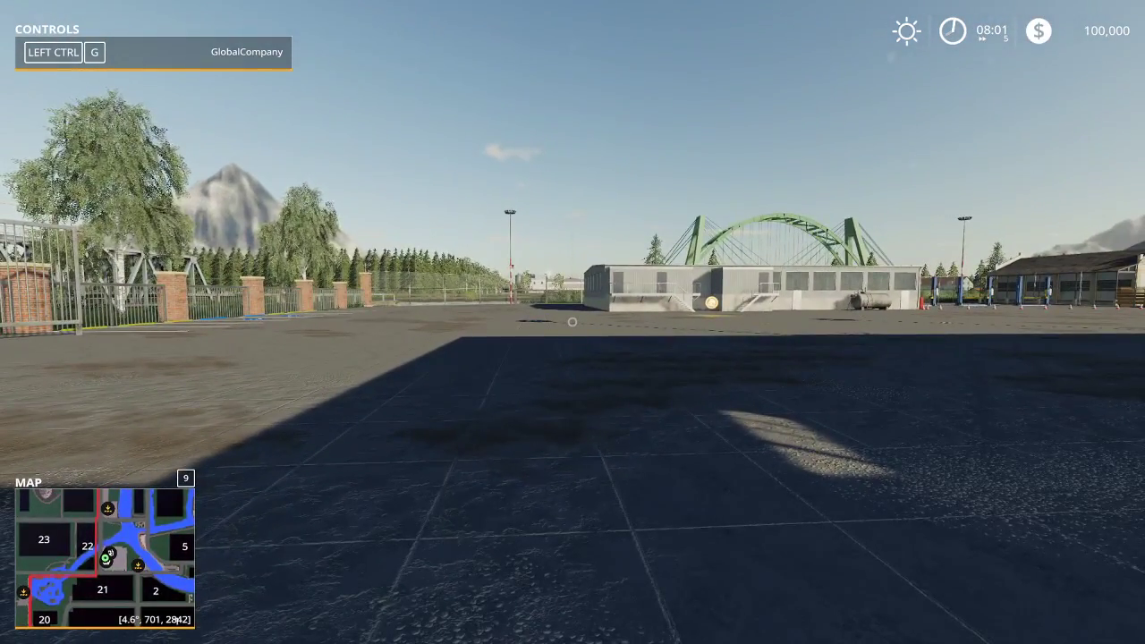
# Open the vehicle store, look through its MODS category, and return to the vehicle categories
pyautogui.press('p')
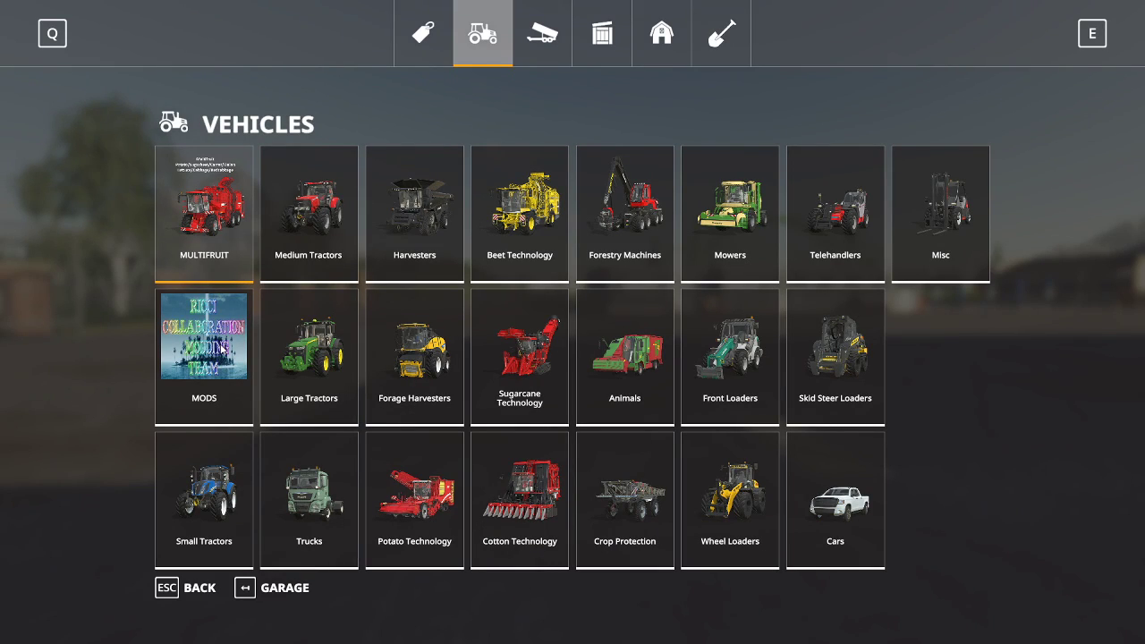
pyautogui.click(221, 345)
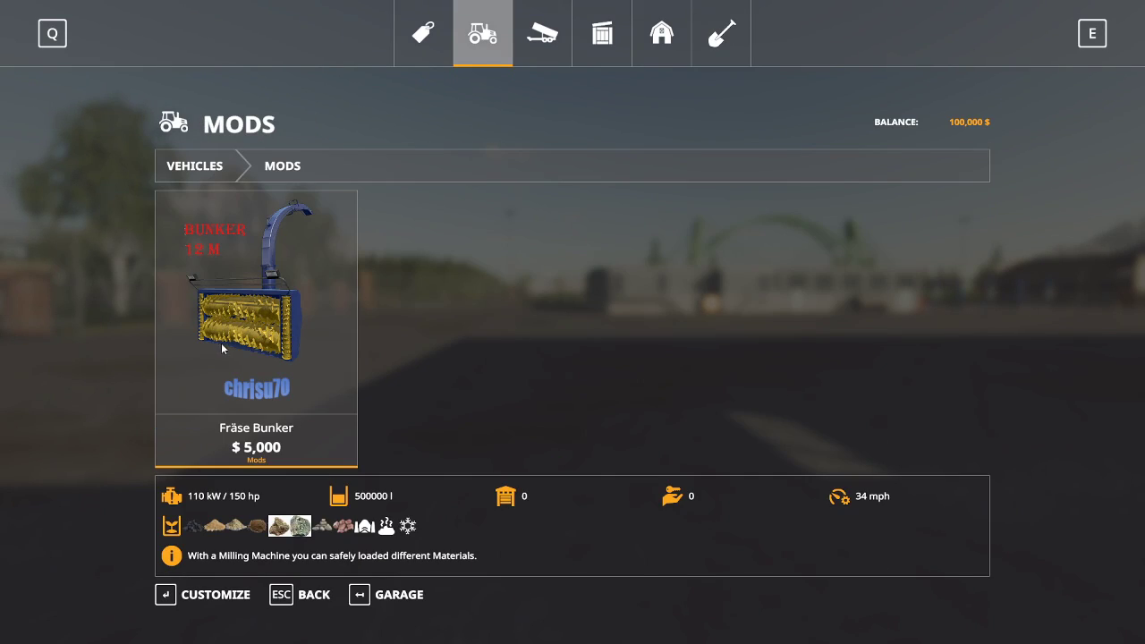
pyautogui.click(322, 594)
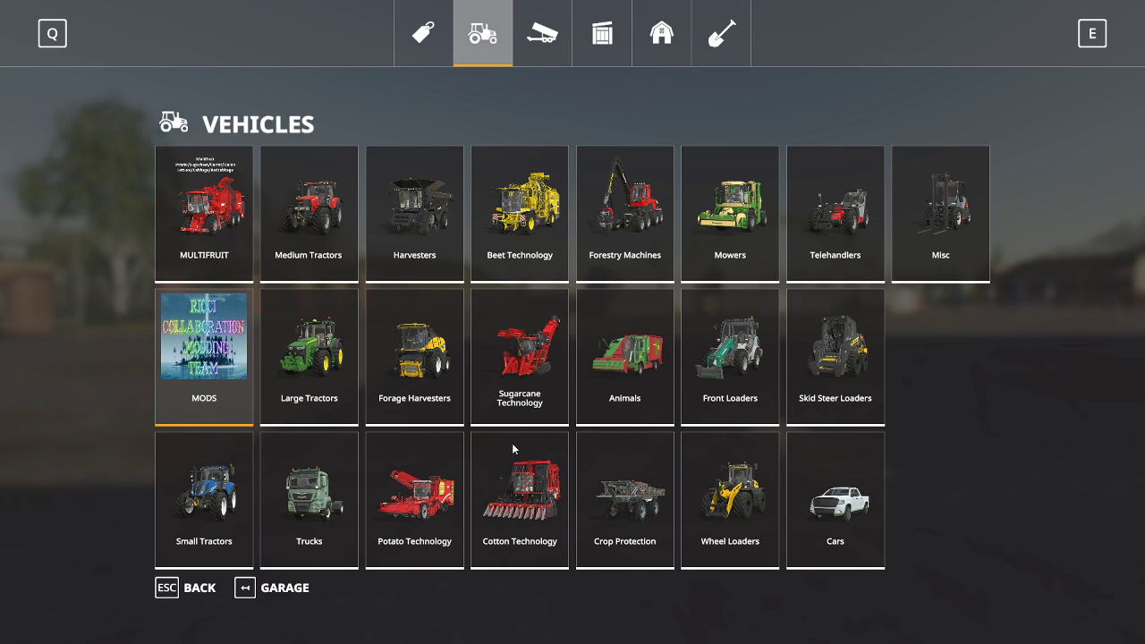
# Lease the Kenworth K100 Daycab from the Trucks category with its default configuration
pyautogui.click(317, 464)
pyautogui.scroll(-4, 485, 331)
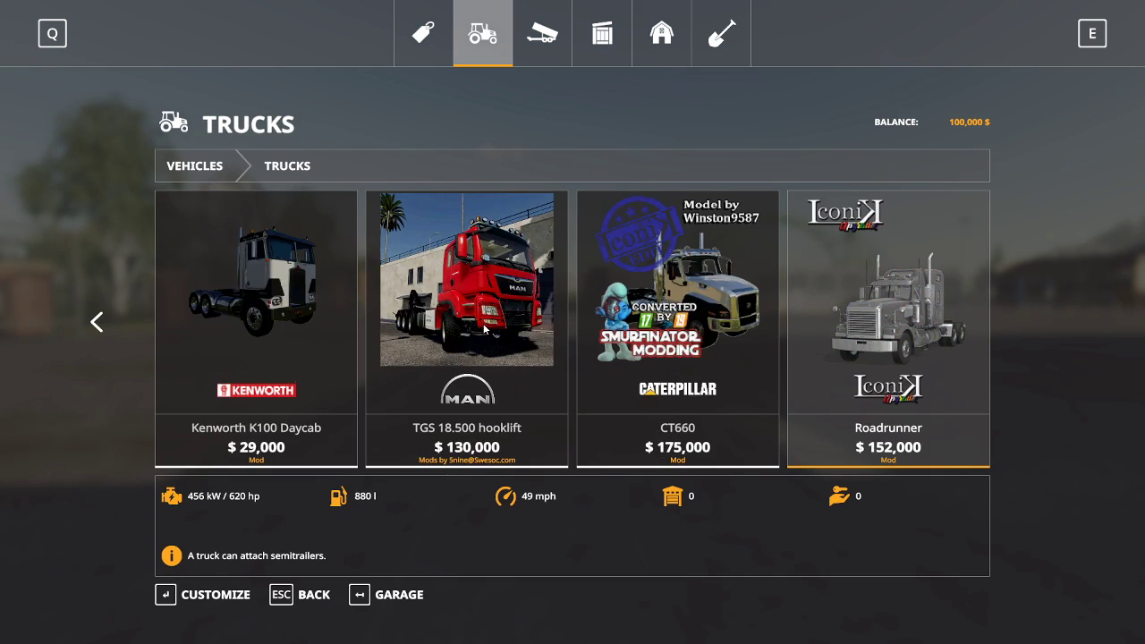
pyautogui.doubleClick(330, 321)
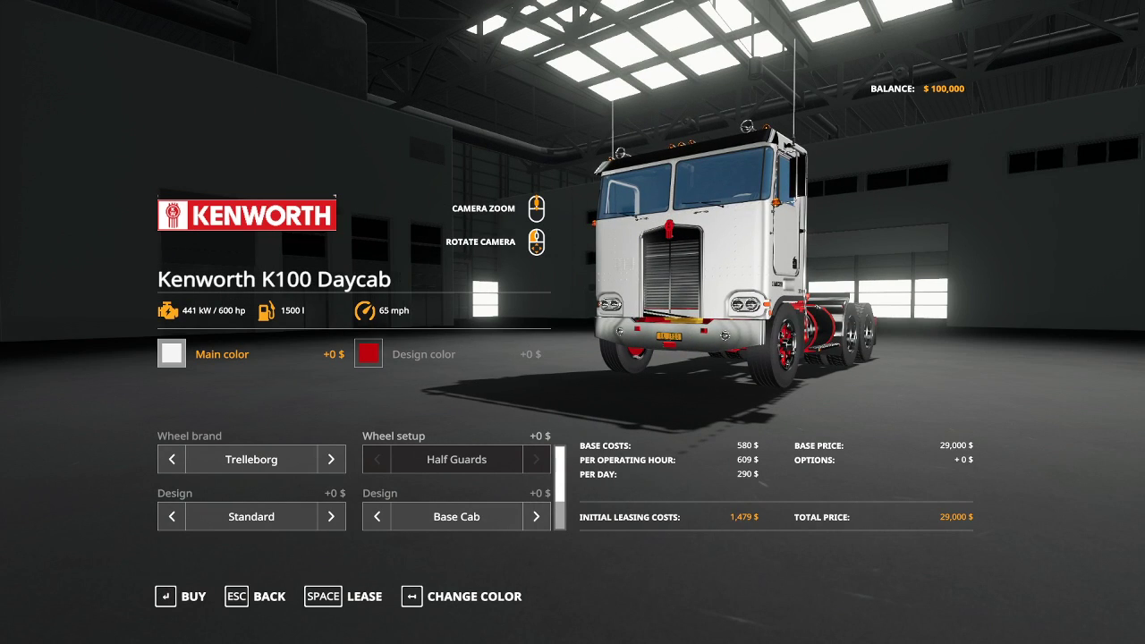
pyautogui.moveTo(510, 359); pyautogui.dragTo(379, 417)
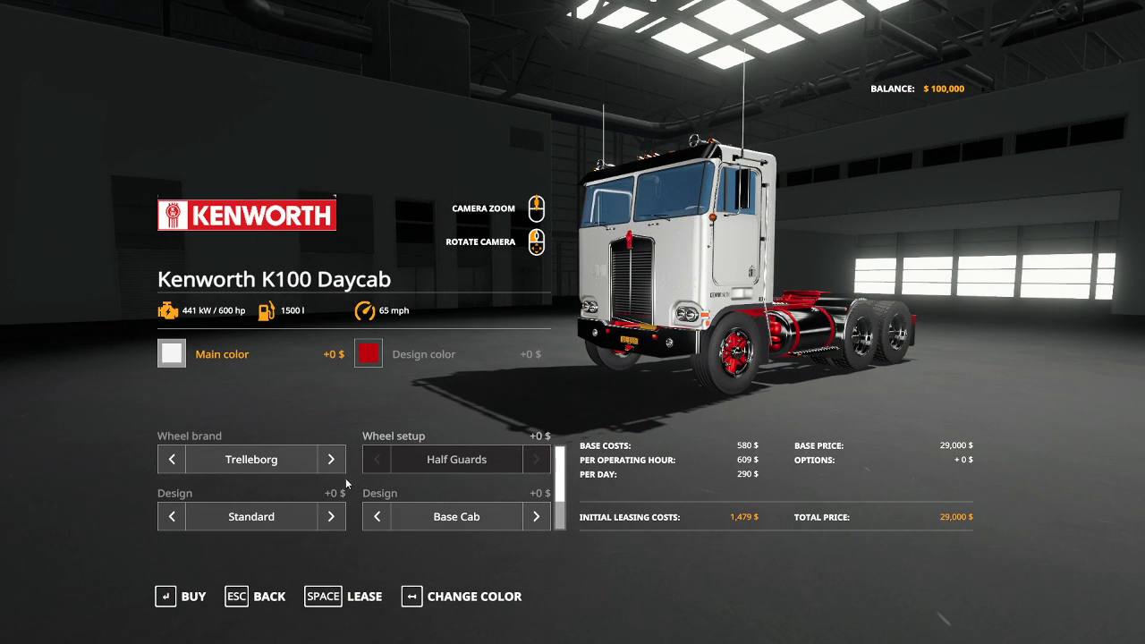
pyautogui.click(358, 598)
pyautogui.click(422, 412)
pyautogui.click(421, 409)
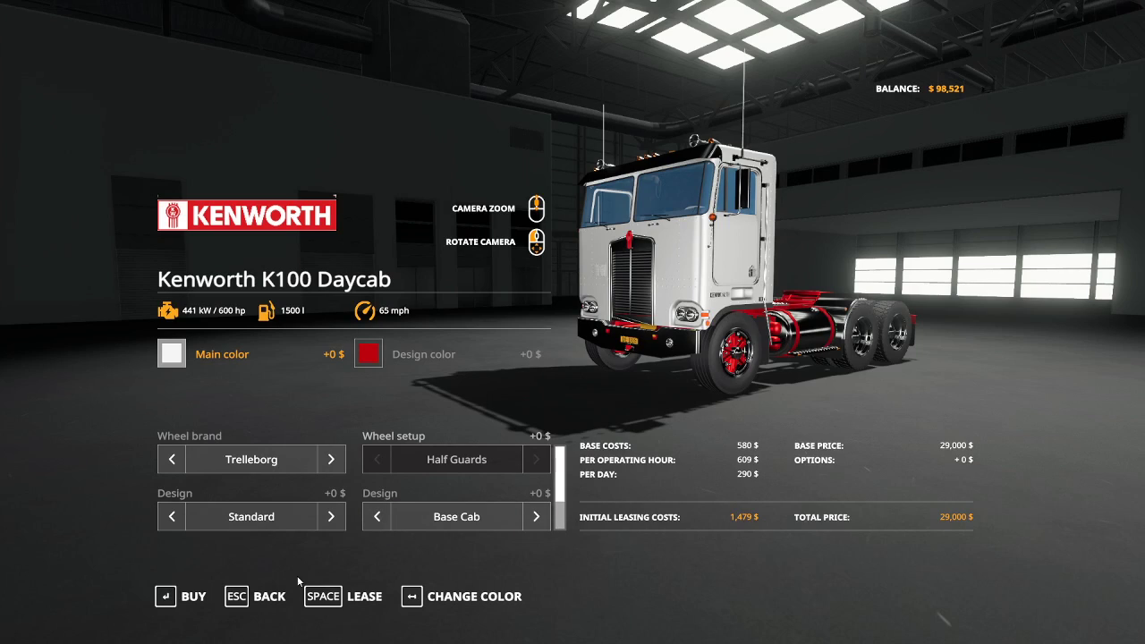
pyautogui.click(268, 594)
# Open the Trailers category of the store's tools and go through its models to the Slide on Tipper 5
pyautogui.click(529, 62)
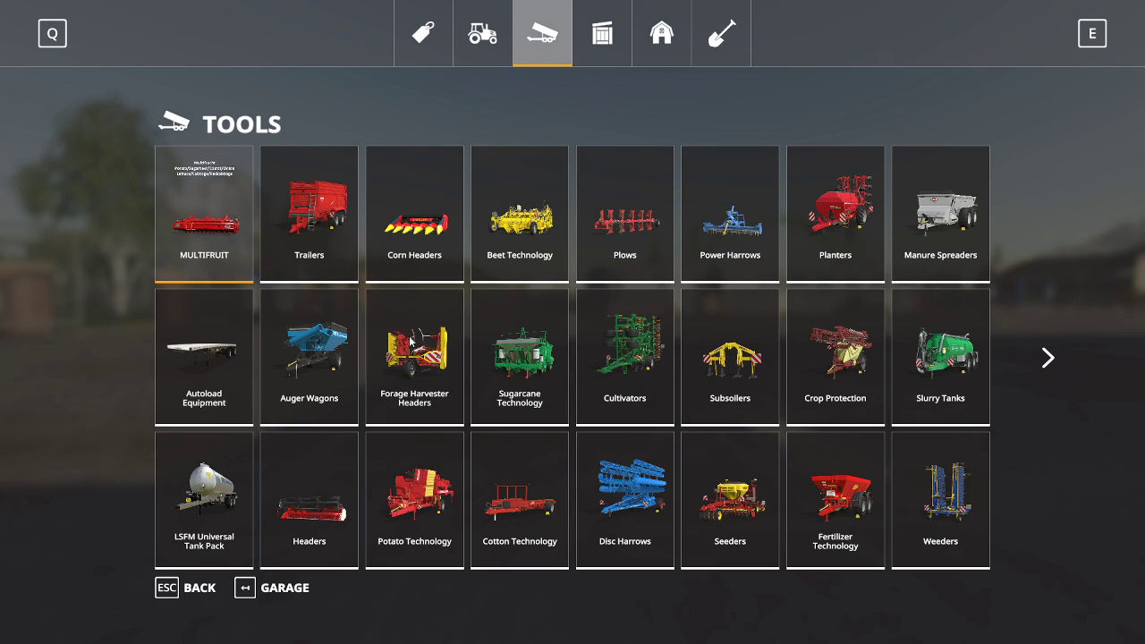
pyautogui.click(310, 261)
pyautogui.press('Left')
pyautogui.press('Right')
pyautogui.press('Right')
pyautogui.press('Right')
pyautogui.press('Right')
pyautogui.press('Right')
pyautogui.press('Right')
pyautogui.press('Right')
pyautogui.press('Right')
pyautogui.press('Right')
pyautogui.press('Right')
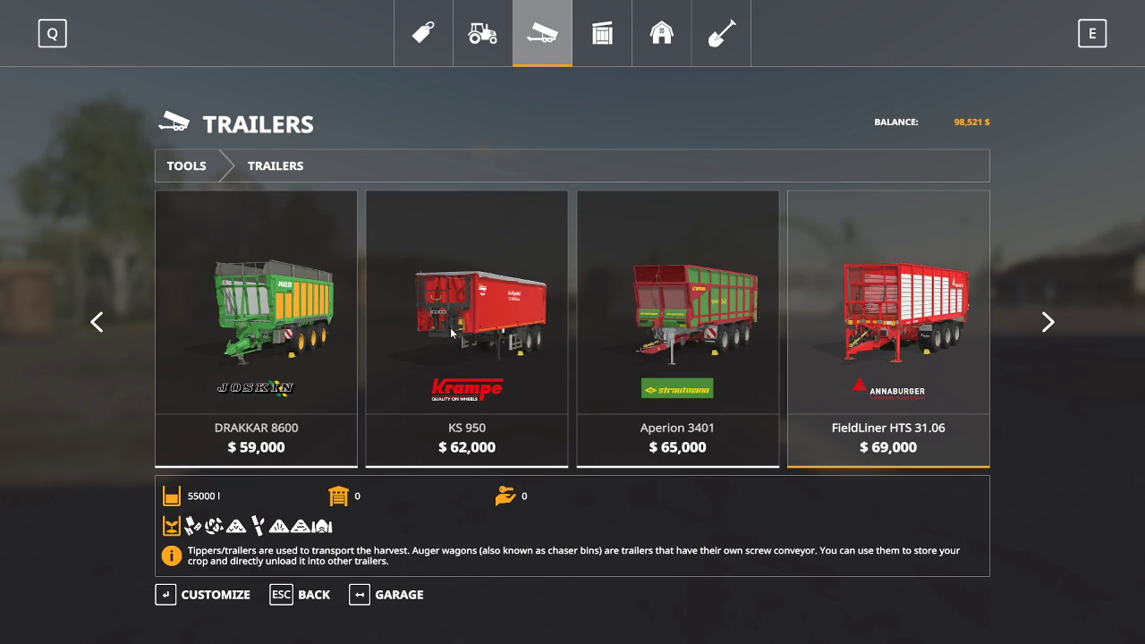
pyautogui.press('Right')
pyautogui.press('Right')
pyautogui.press('Right')
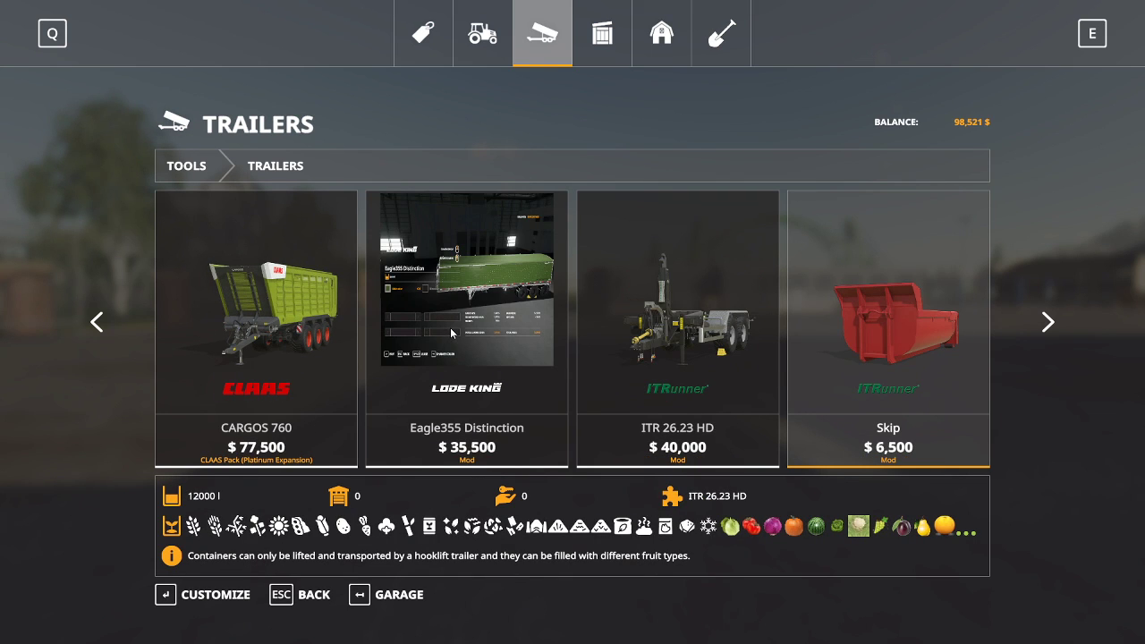
pyautogui.press('Right')
pyautogui.press('Right')
pyautogui.press('Right')
pyautogui.press('Right')
pyautogui.press('Right')
pyautogui.press('Right')
pyautogui.press('Right')
pyautogui.press('Right')
pyautogui.press('Right')
pyautogui.press('Right')
pyautogui.press('Right')
pyautogui.press('Right')
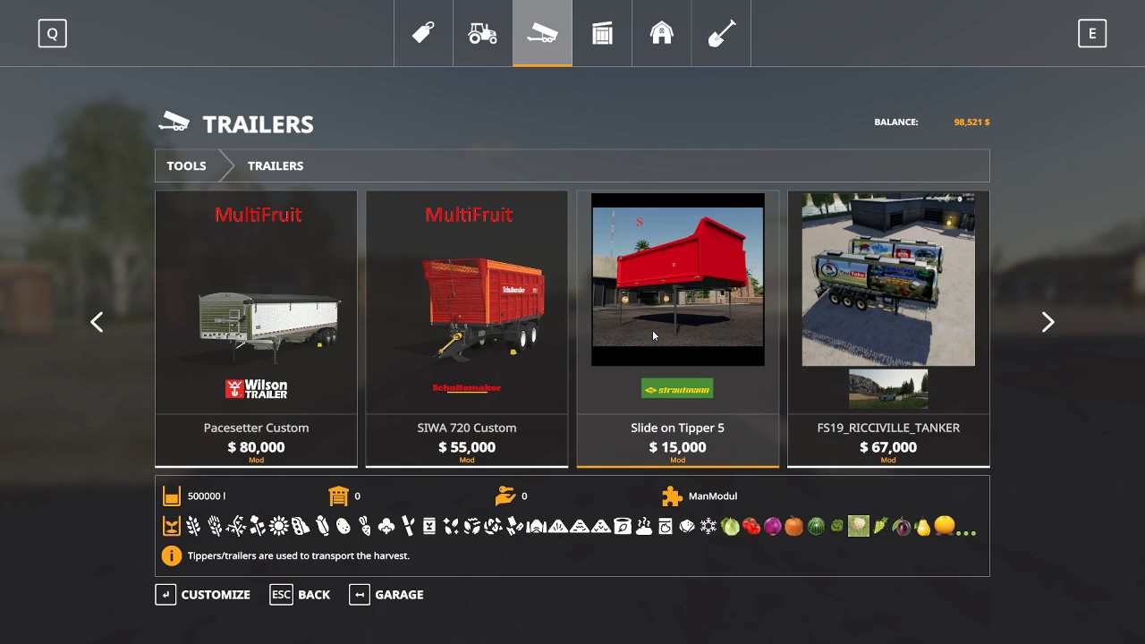
# Lease the Slide on Tipper 5 in its default color and leave the store
pyautogui.click(676, 325)
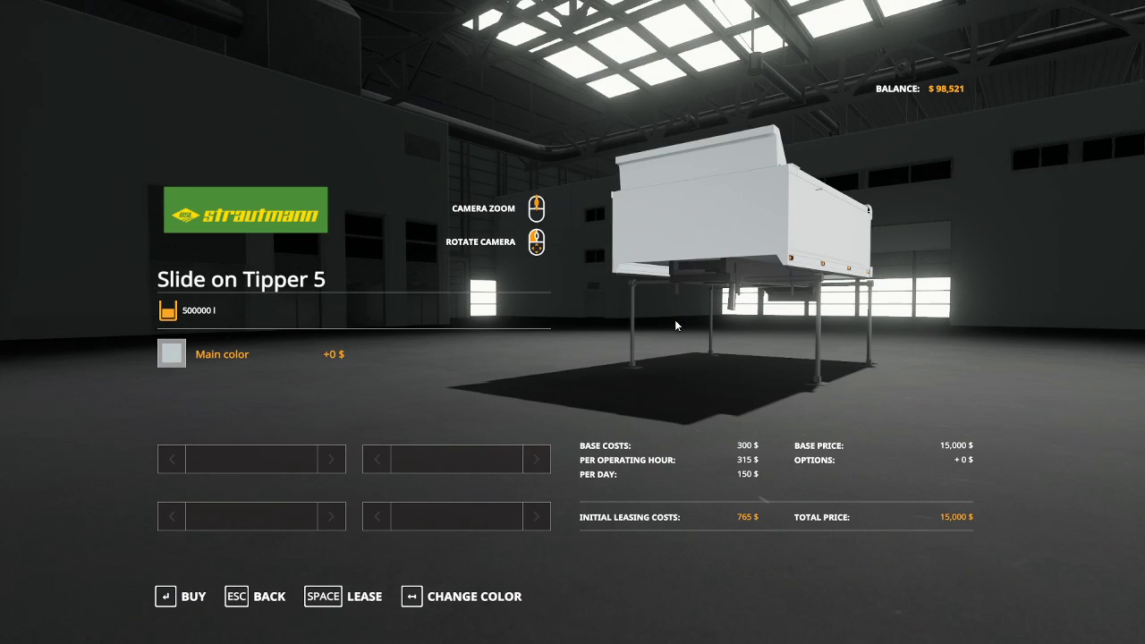
pyautogui.click(364, 587)
pyautogui.click(421, 411)
pyautogui.click(417, 408)
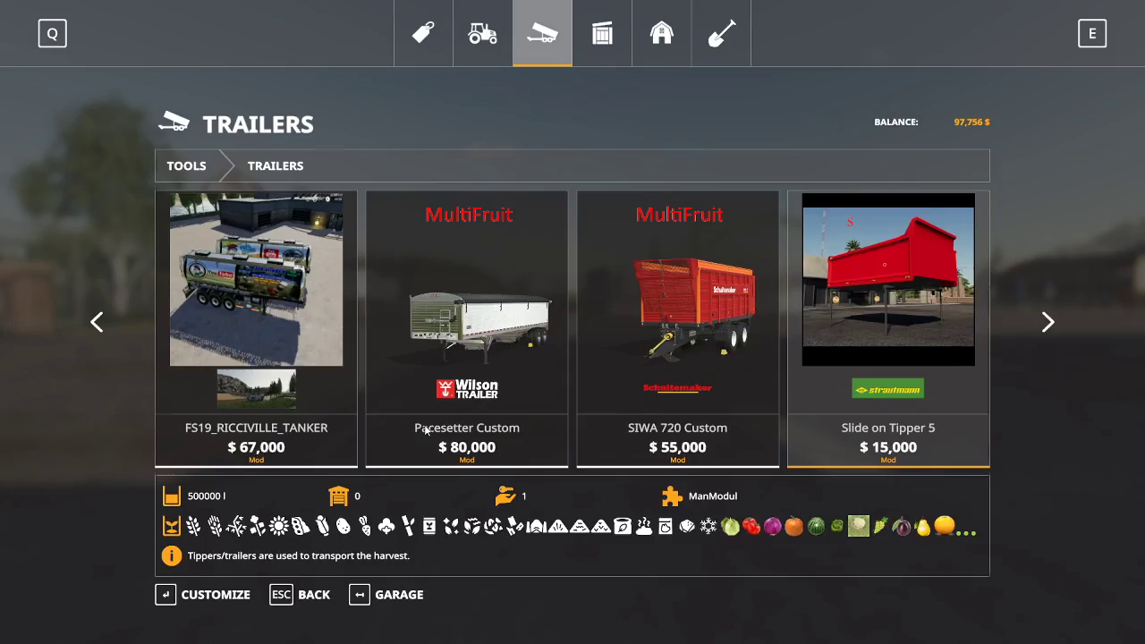
pyautogui.press('Escape')
# Walk across the shop yard to the leased Kenworth truck and enter it
pyautogui.press('w')
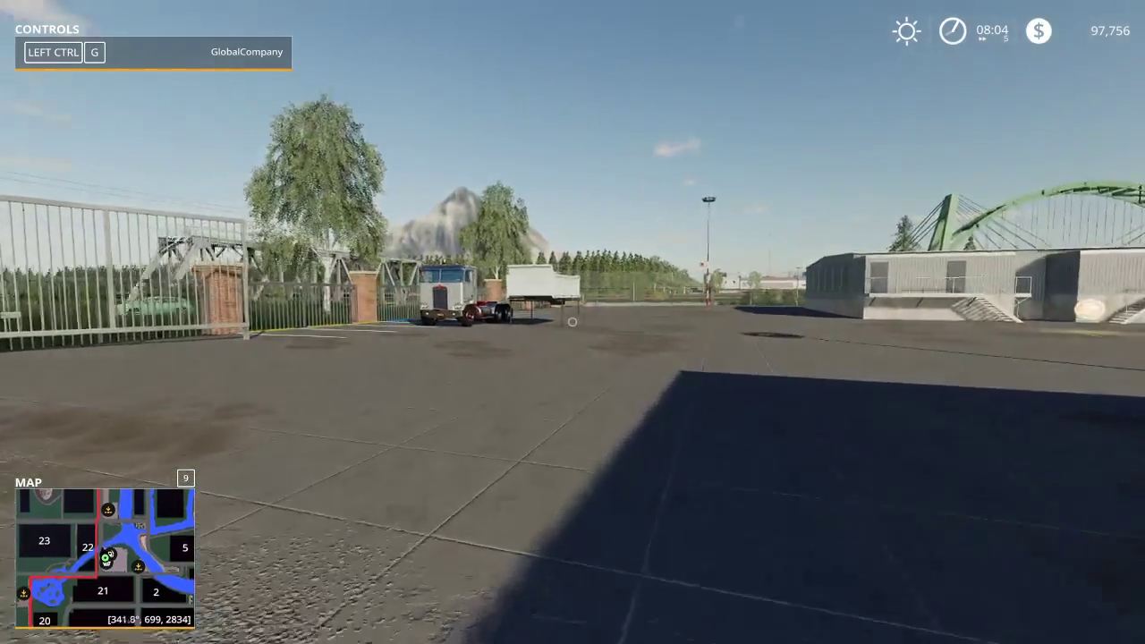
pyautogui.press('w')
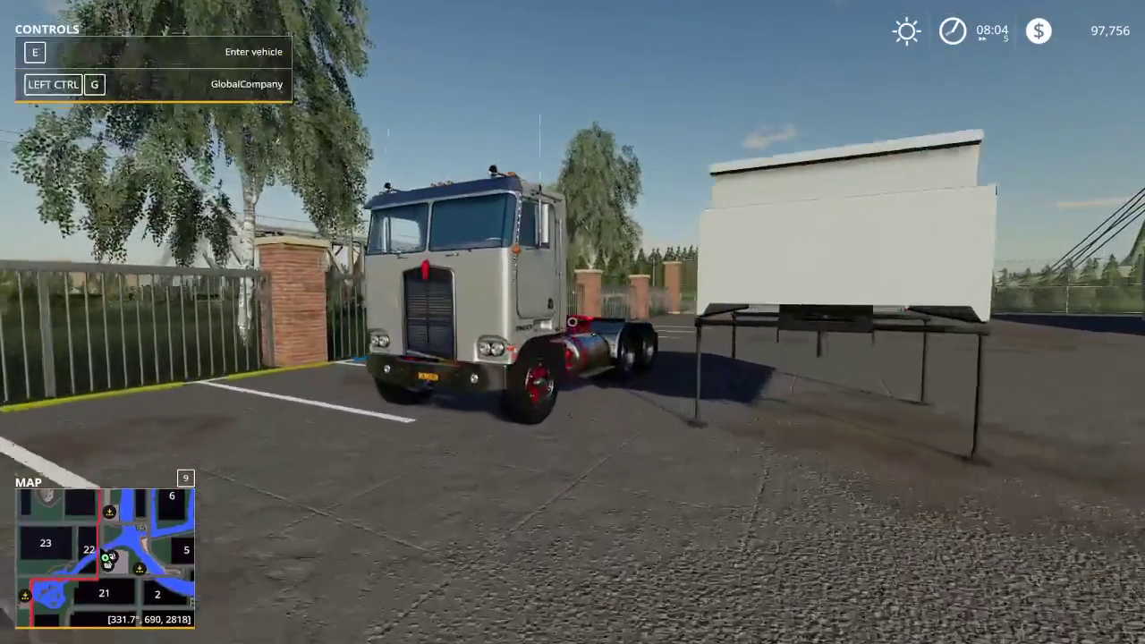
pyautogui.press('e')
pyautogui.scroll(-5, 572, 322)
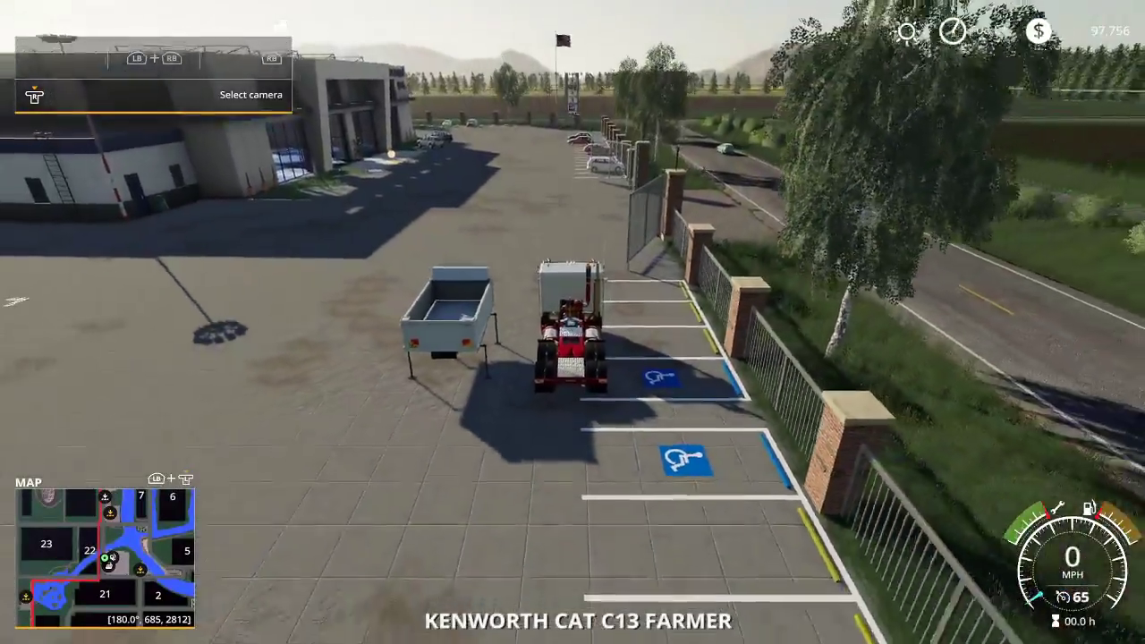
# Drive the Kenworth forward past the tipper body and reverse it in line underneath the body
pyautogui.press('w')
pyautogui.press('a')
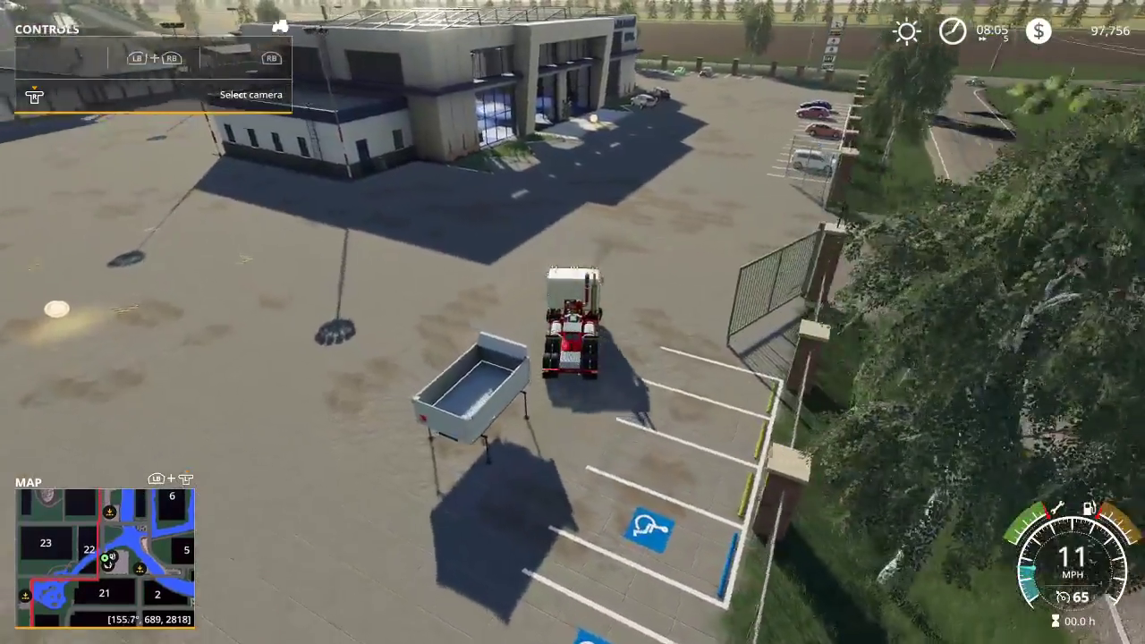
pyautogui.press('s')
pyautogui.press('s')
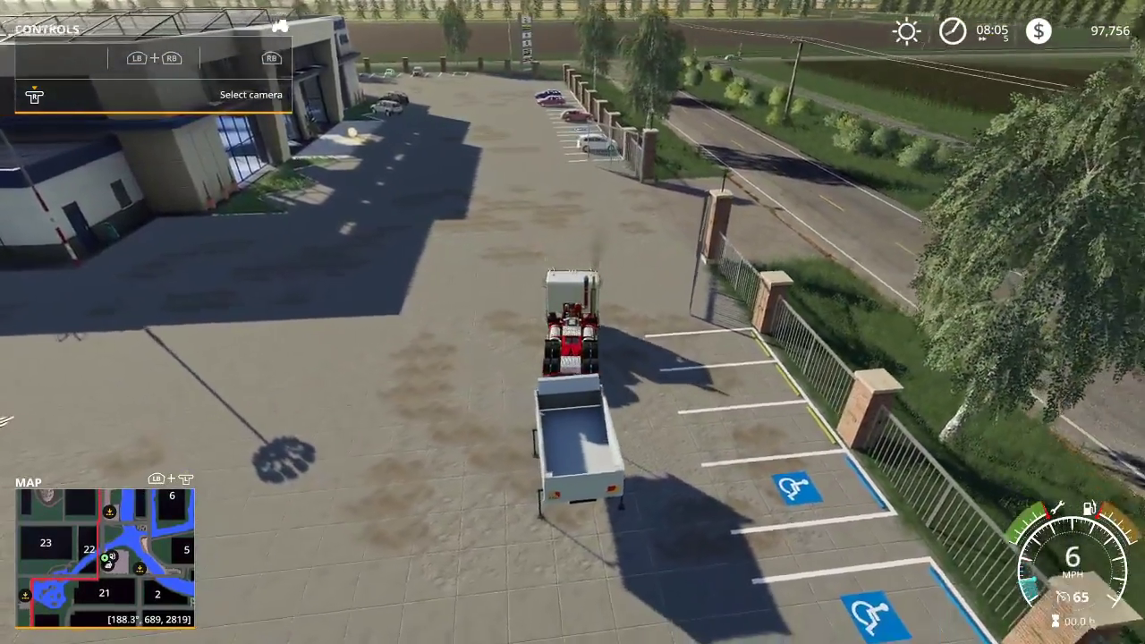
# Attach the slide-on tipper body to the truck and add $50,000,000 to the account through Easy Development Commands
pyautogui.press('q')
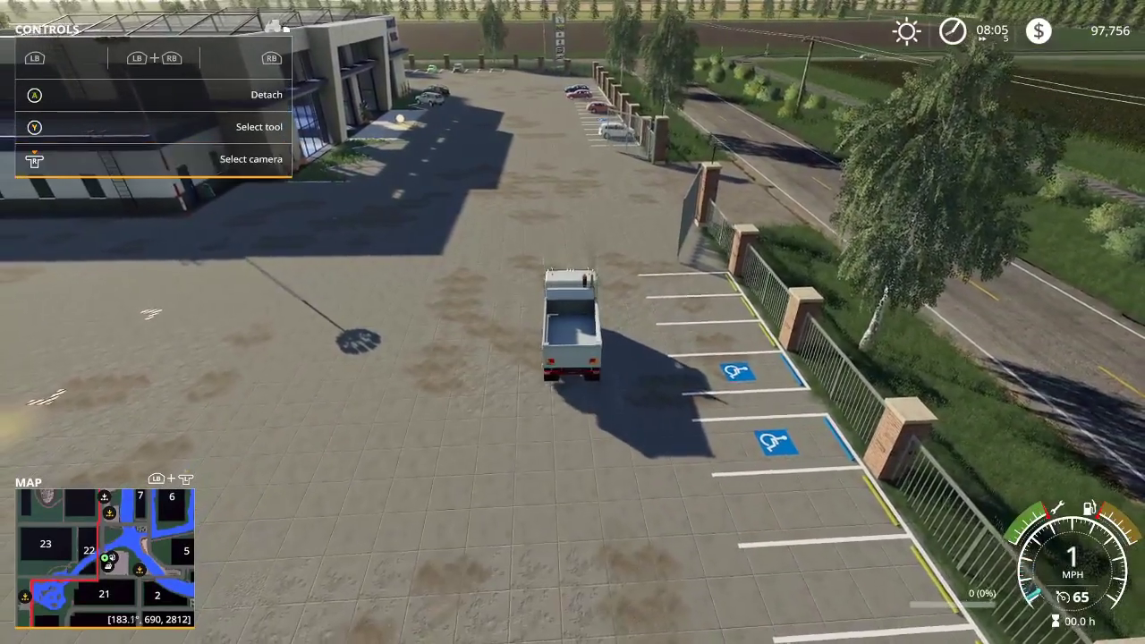
pyautogui.hotkey('ctrl', 'F1')
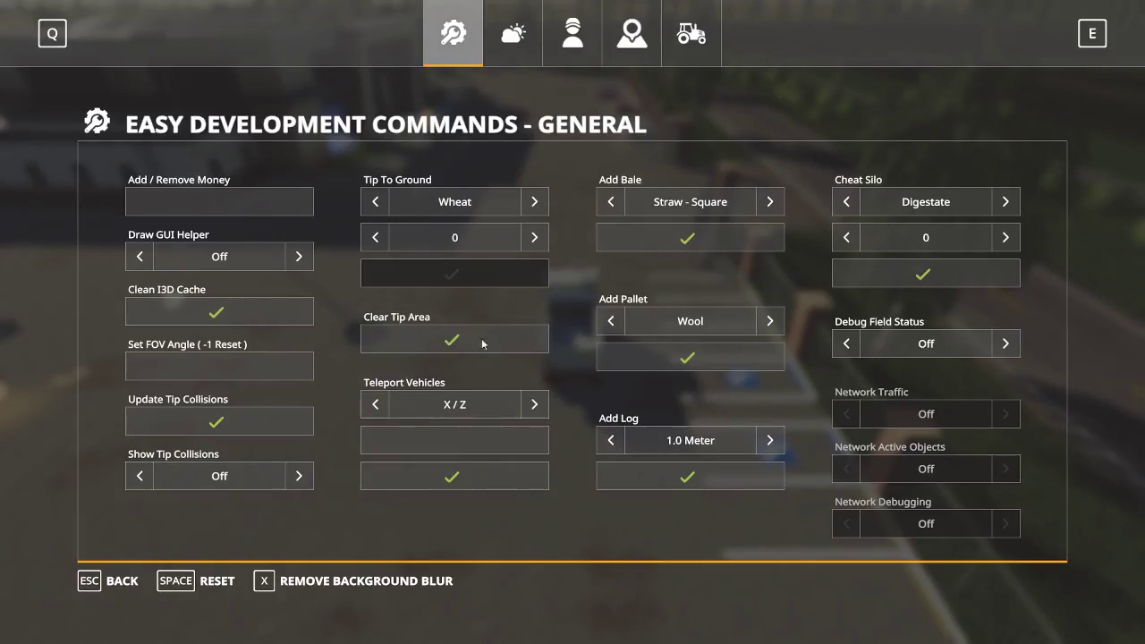
pyautogui.click(165, 204)
pyautogui.write('50000000')
pyautogui.press('Return')
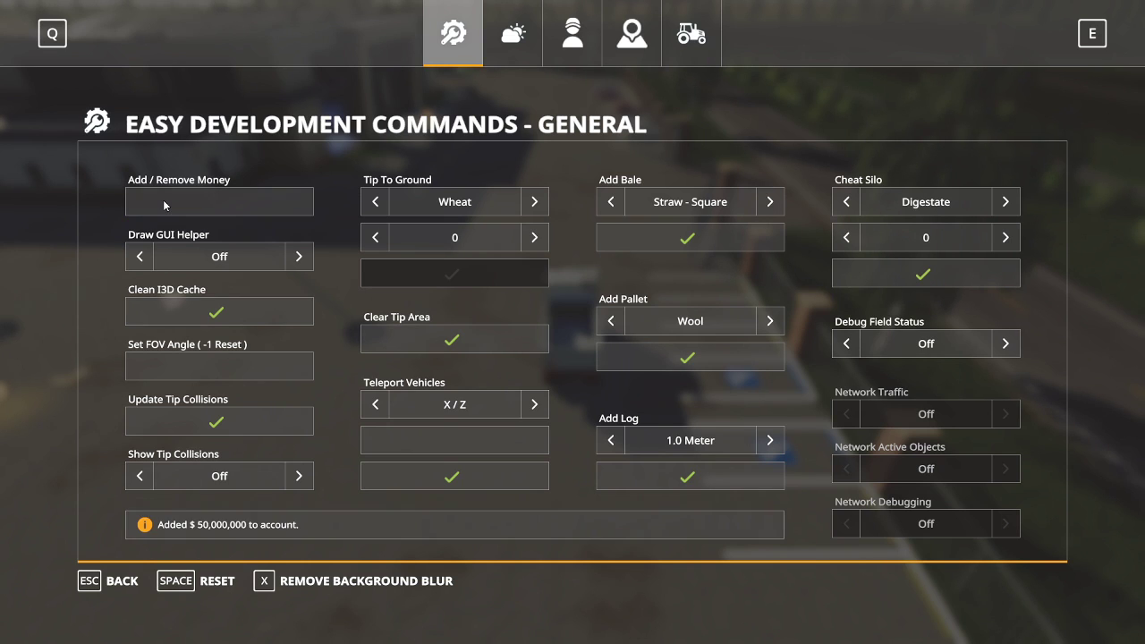
# Buy all farmlands through the player commands and return to the game
pyautogui.click(587, 48)
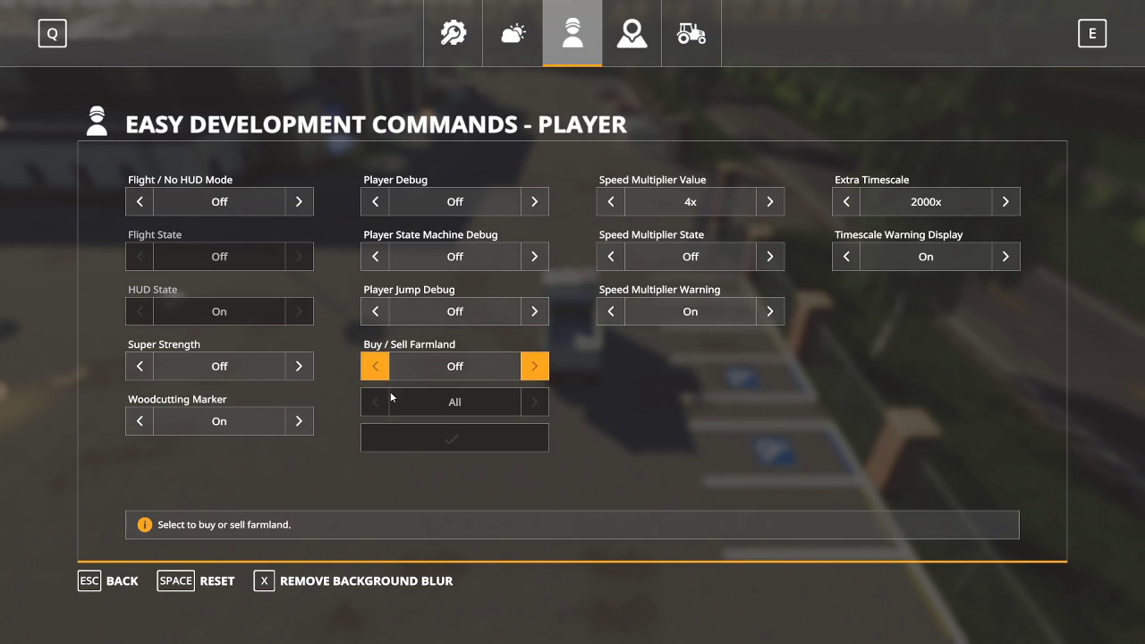
pyautogui.click(535, 403)
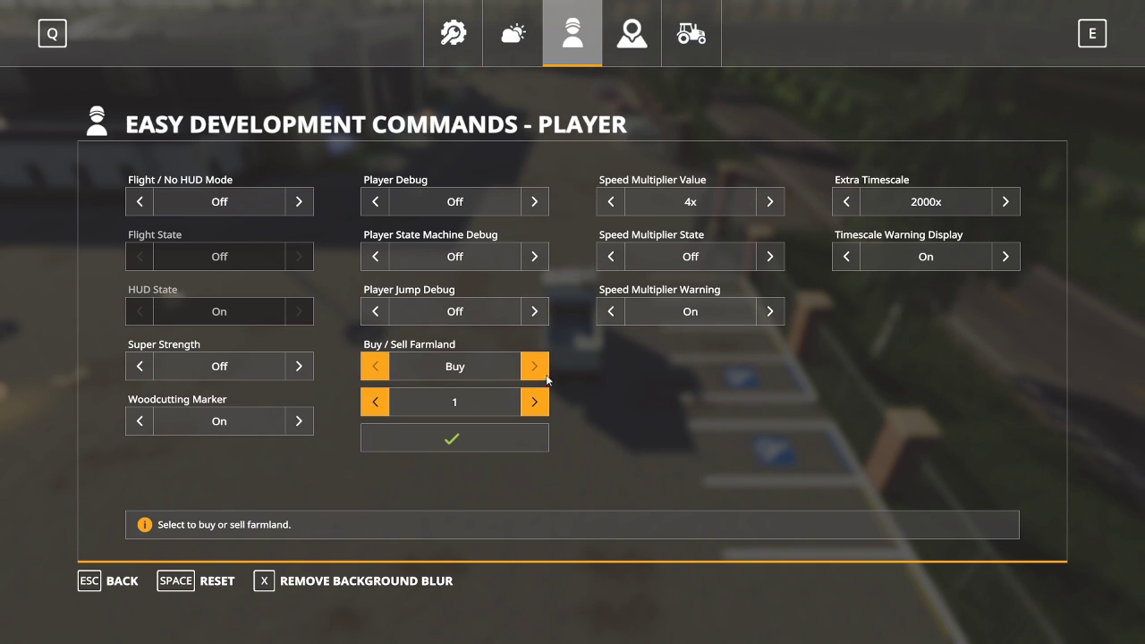
pyautogui.click(535, 367)
pyautogui.click(376, 367)
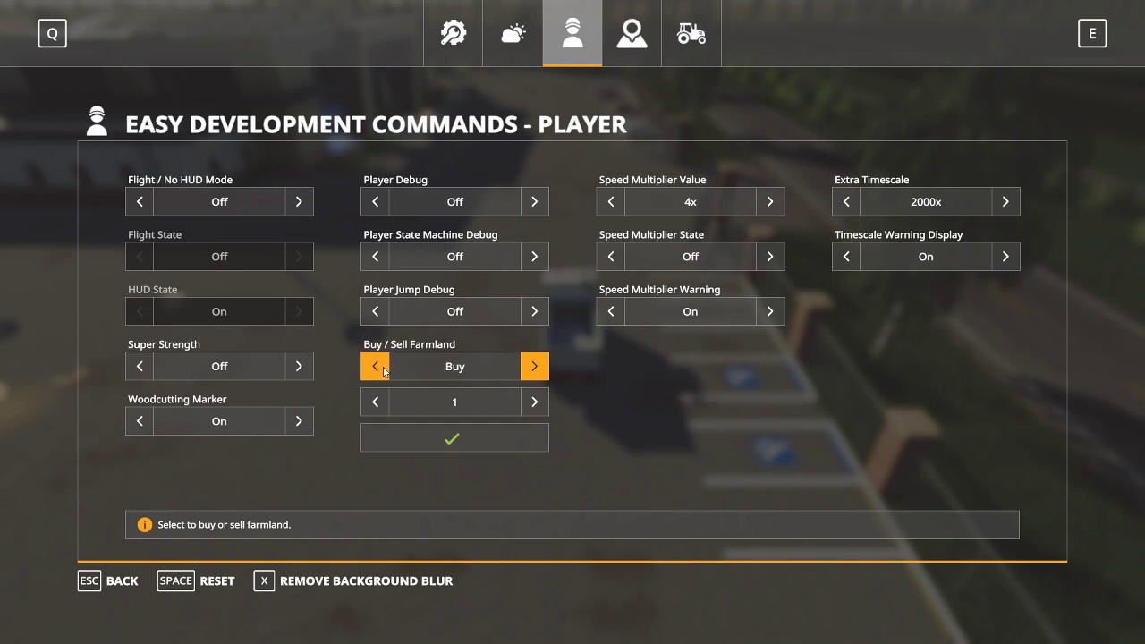
pyautogui.click(374, 402)
pyautogui.click(393, 435)
pyautogui.press('Escape')
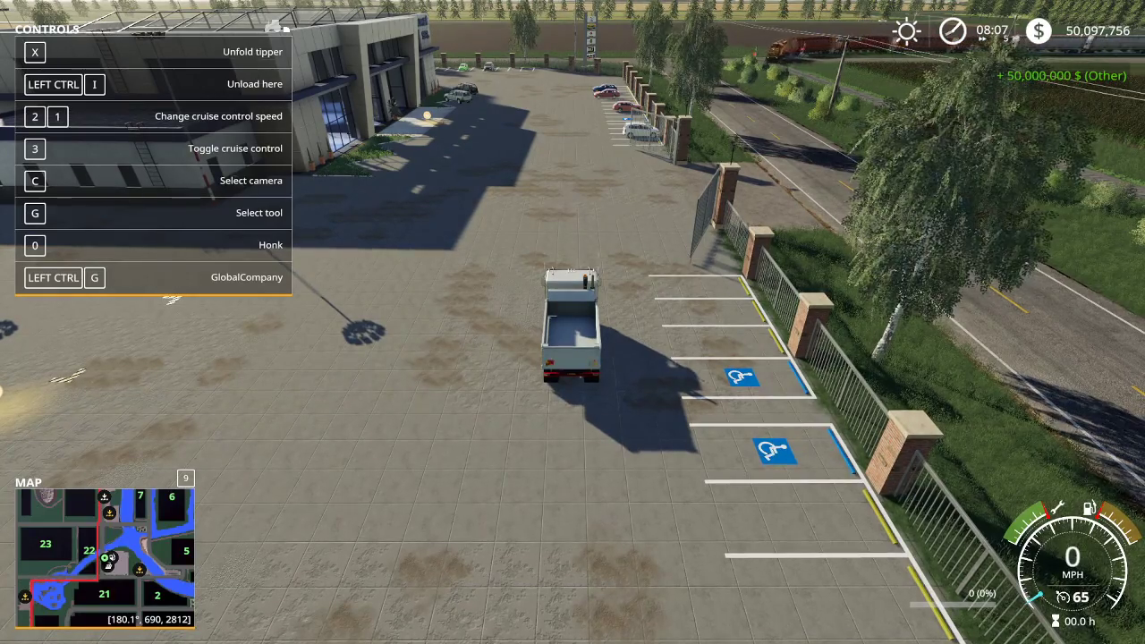
# Drive the truck across the paved yard between the buildings and stop it in the open area
pyautogui.press('w')
pyautogui.press('a')
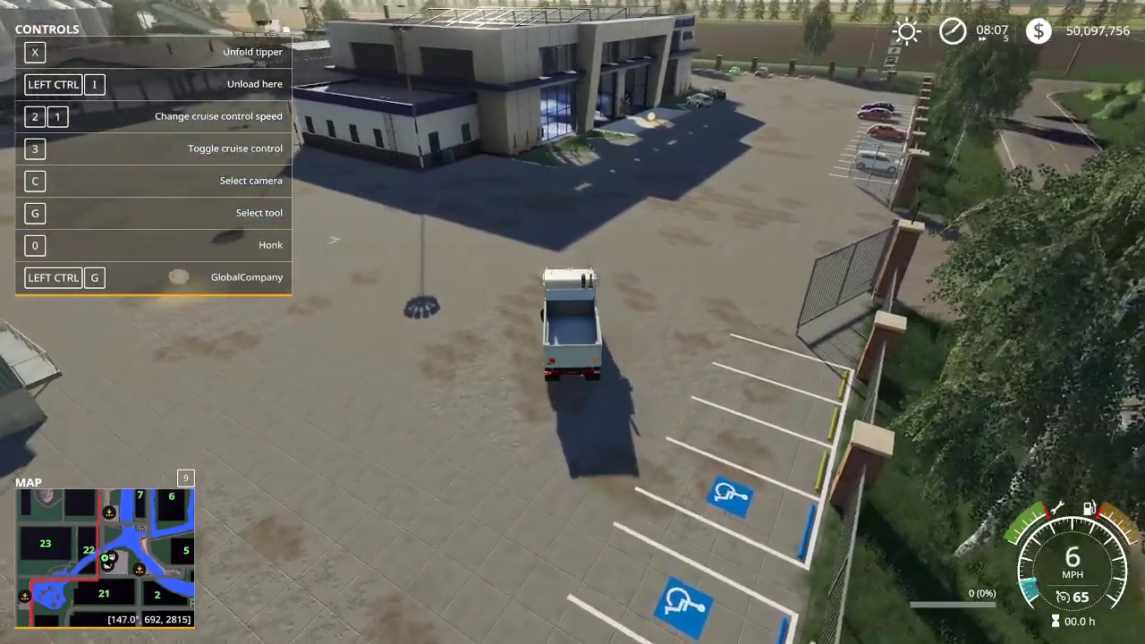
pyautogui.press('w')
pyautogui.press('a')
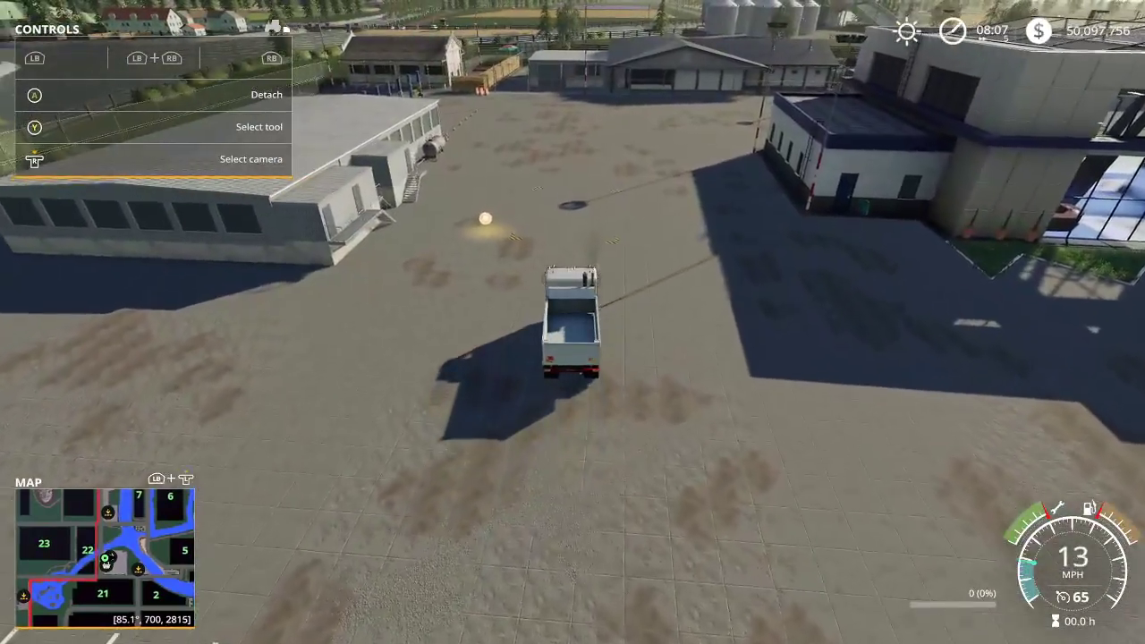
pyautogui.press('w')
pyautogui.press('a')
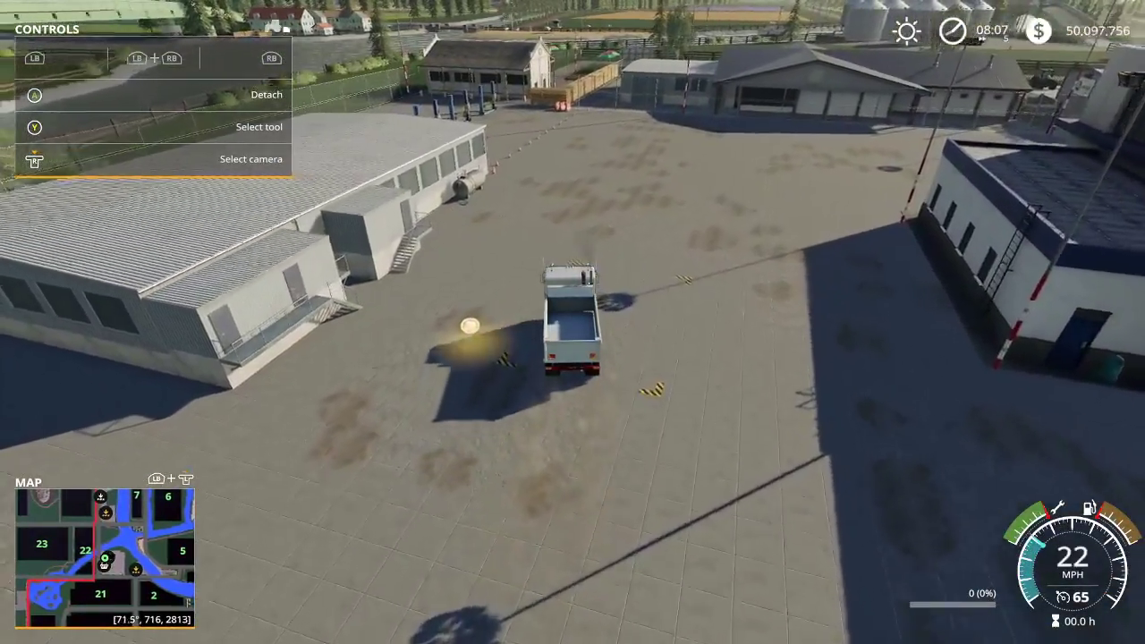
pyautogui.press('w')
pyautogui.press('a')
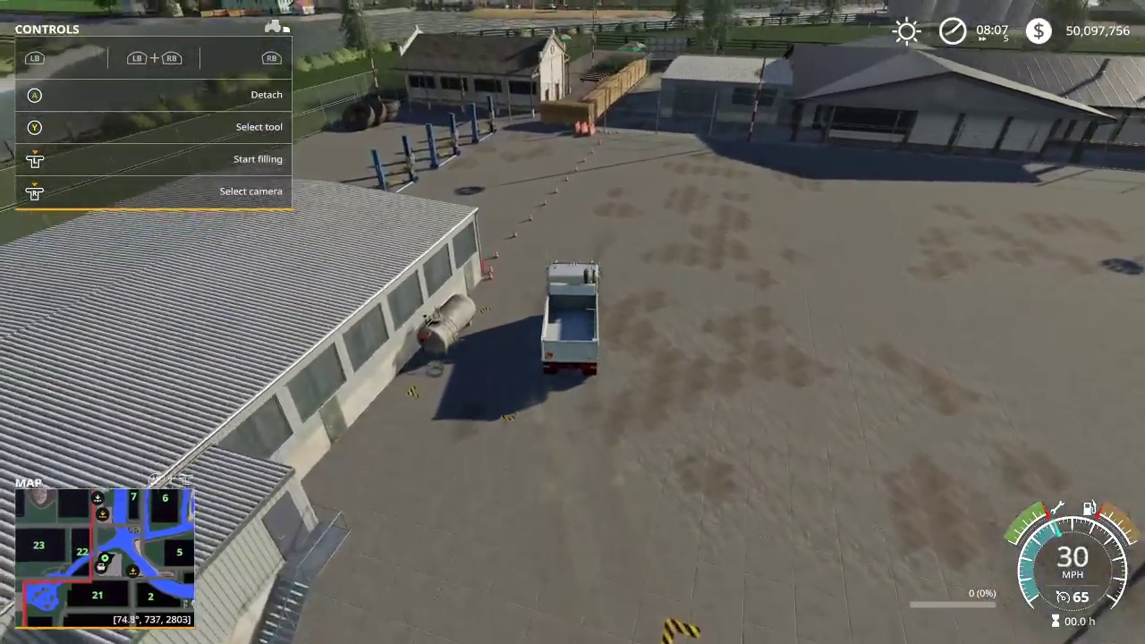
pyautogui.press('a')
pyautogui.press('s')
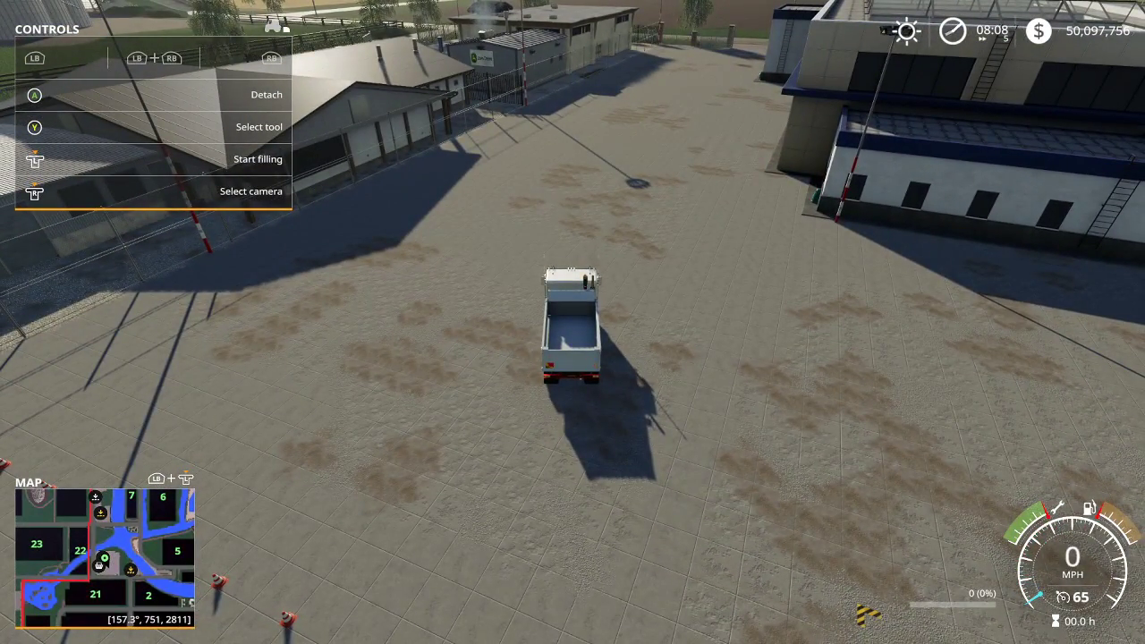
# Fill the Strautmann slide-on tipper with nickel through the vehicle commands and return to the truck
pyautogui.hotkey('ctrl', 'shift', 'e')
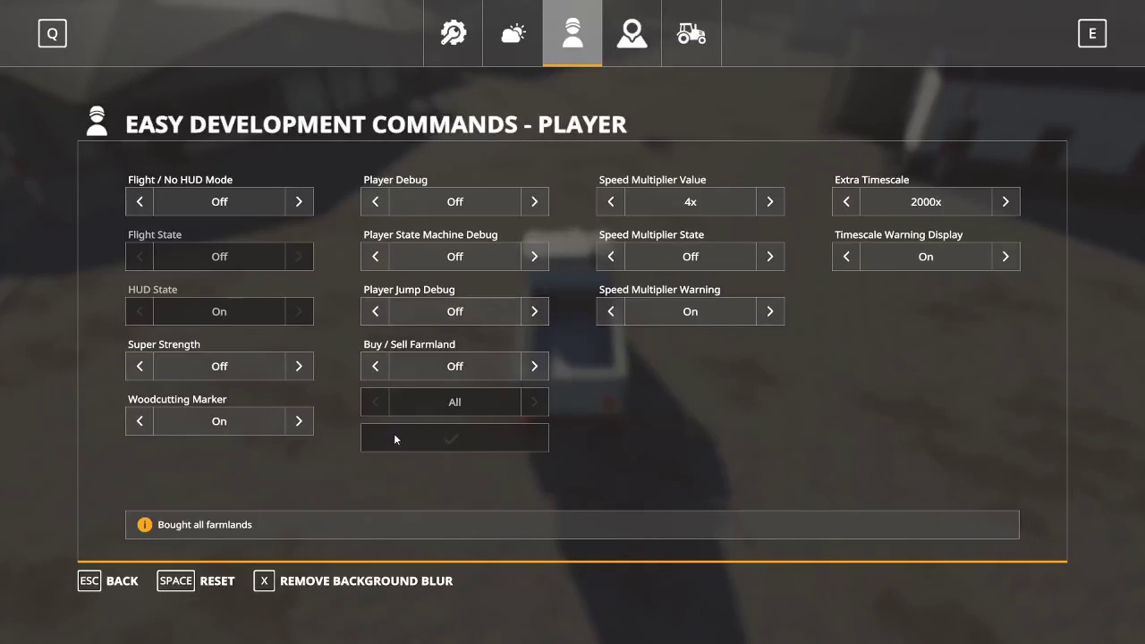
pyautogui.press('e')
pyautogui.press('e')
pyautogui.click(847, 236)
pyautogui.click(847, 236)
pyautogui.click(847, 236)
pyautogui.click(846, 237)
pyautogui.click(847, 237)
pyautogui.click(846, 238)
pyautogui.click(847, 237)
pyautogui.click(846, 237)
pyautogui.click(847, 237)
pyautogui.click(846, 237)
pyautogui.click(847, 237)
pyautogui.click(846, 237)
pyautogui.click(847, 237)
pyautogui.click(1003, 238)
pyautogui.click(991, 274)
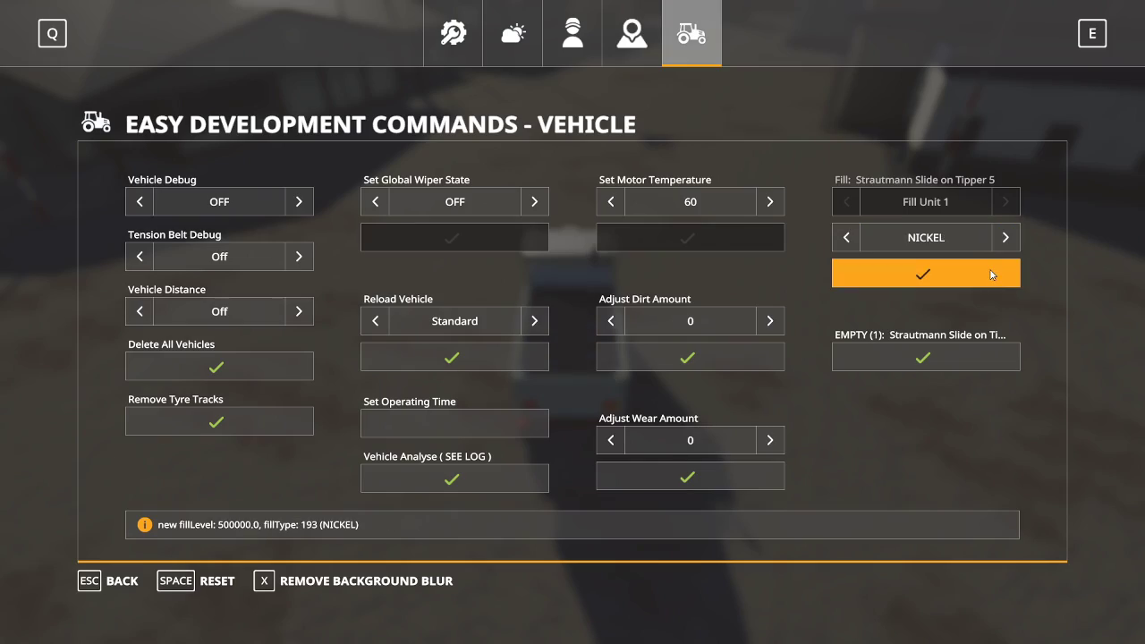
pyautogui.press('Escape')
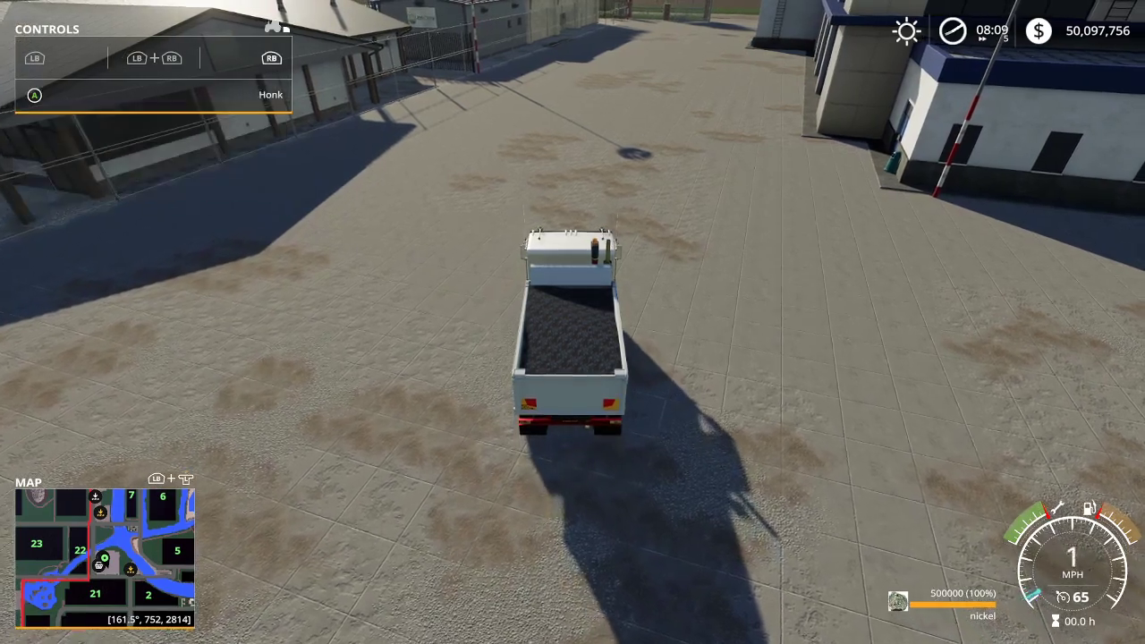
# Tip part of the nickel load onto the yard while driving forward, then stop unloading clear of the heap
pyautogui.press('i')
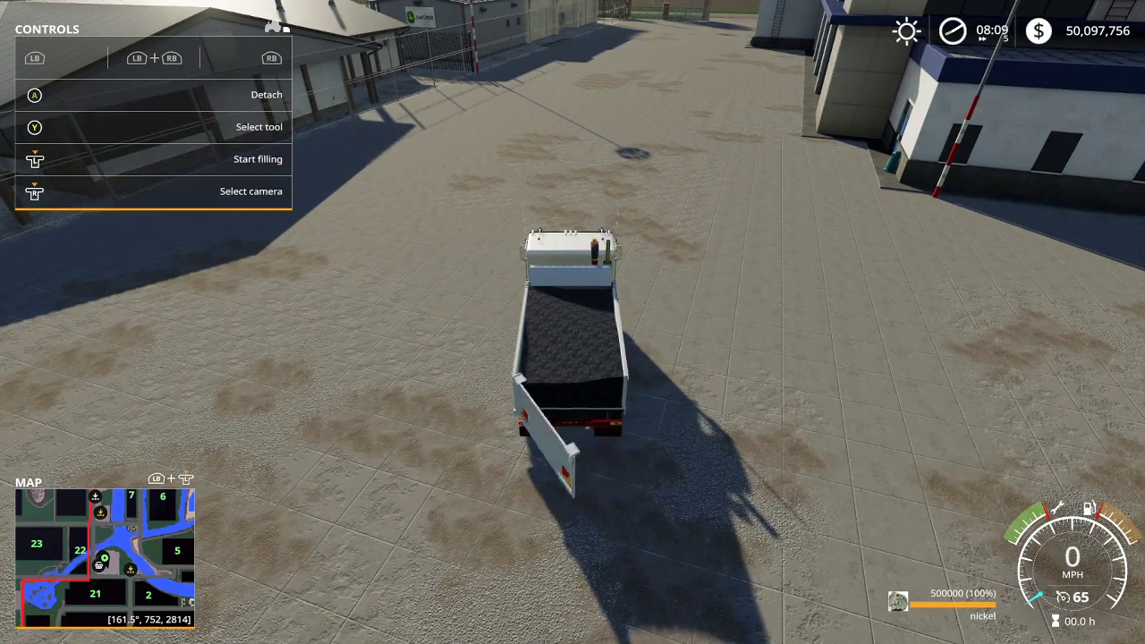
pyautogui.press('w')
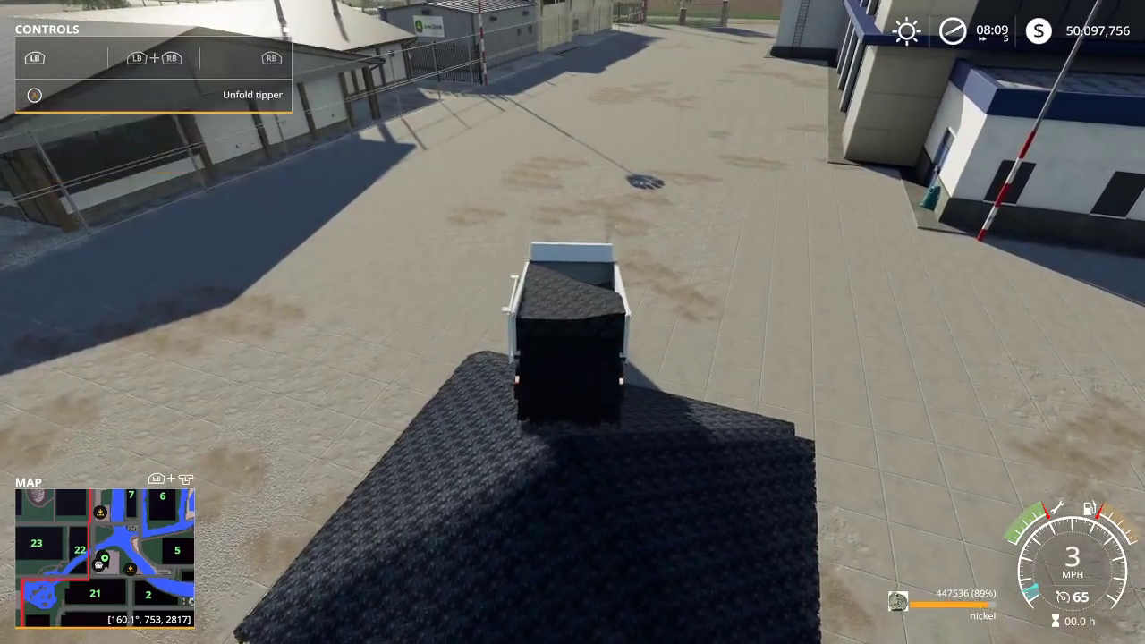
pyautogui.press('w')
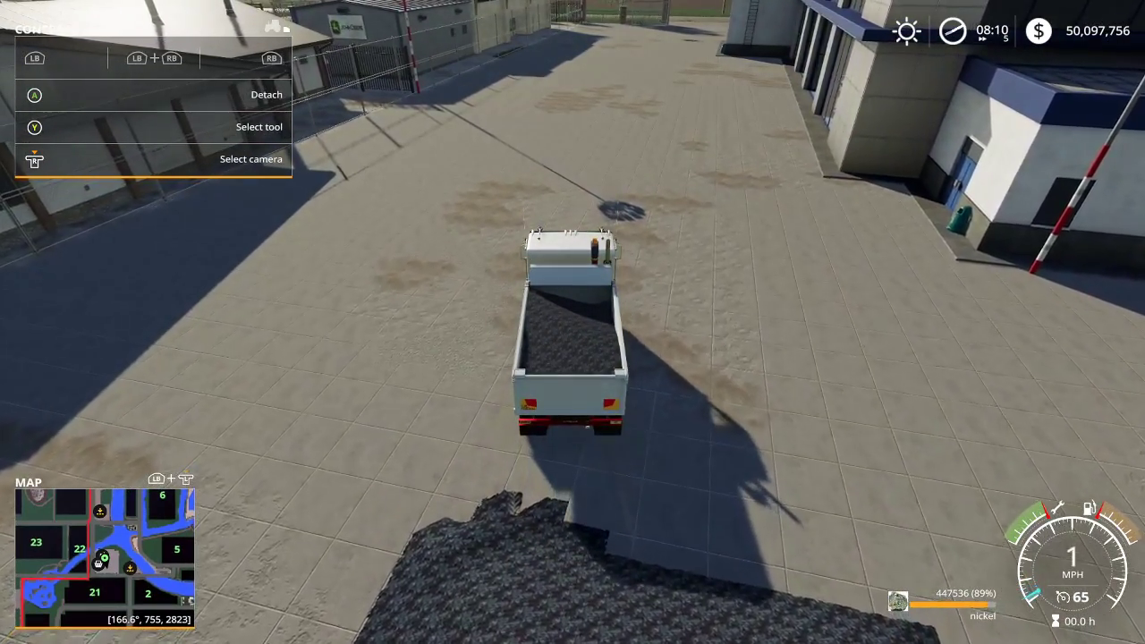
# Fill the slide-on tipper with copper through the vehicle commands and return to the truck
pyautogui.hotkey('ctrl', 'alt', 'e')
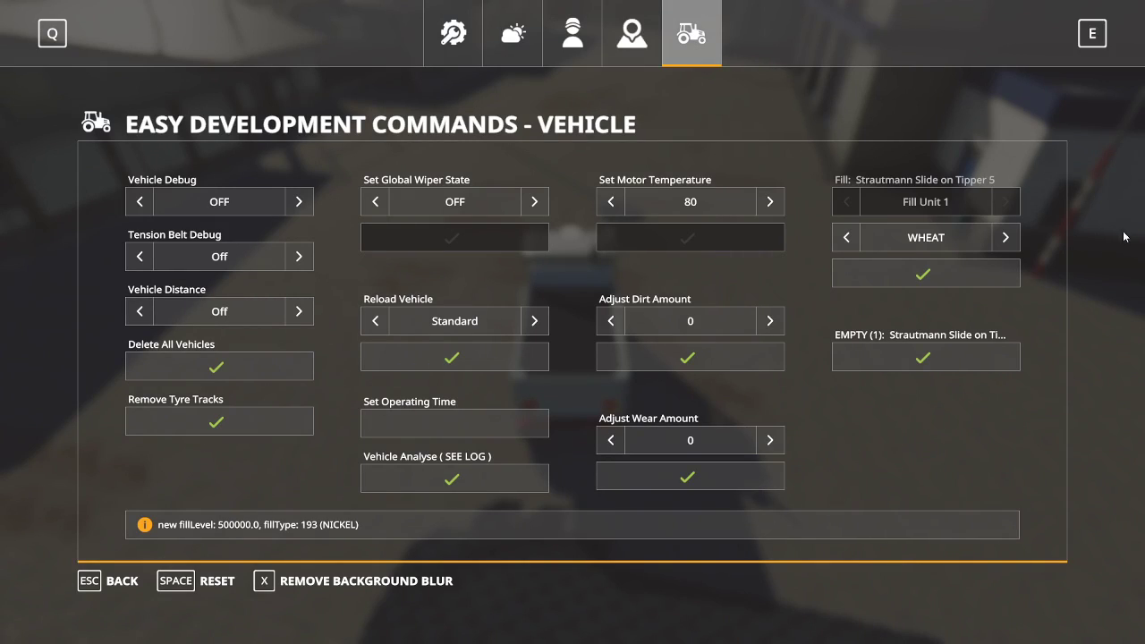
pyautogui.click(847, 238)
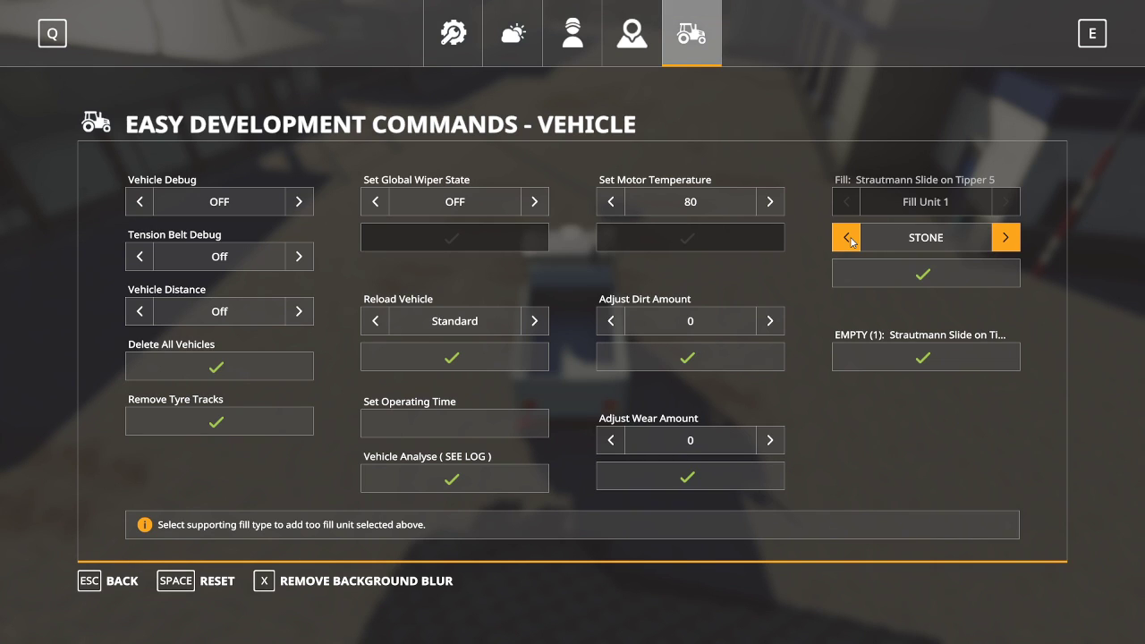
pyautogui.click(868, 278)
pyautogui.press('Escape')
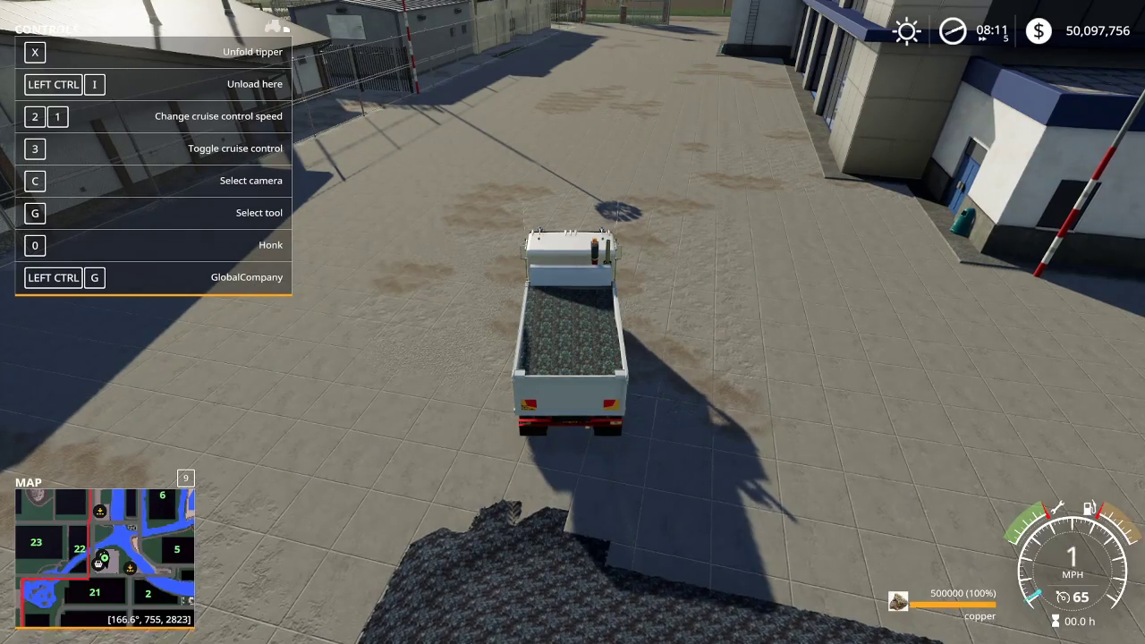
# Tip part of the copper load onto the yard beside the nickel heap while driving forward, and stop unloading
pyautogui.press('w')
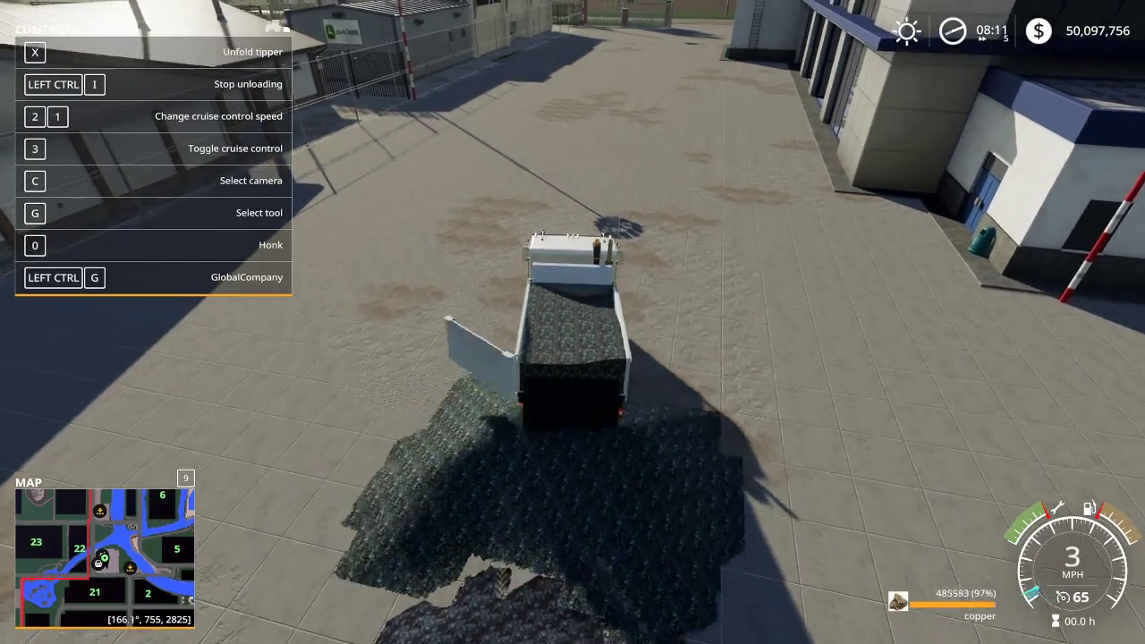
pyautogui.press('w')
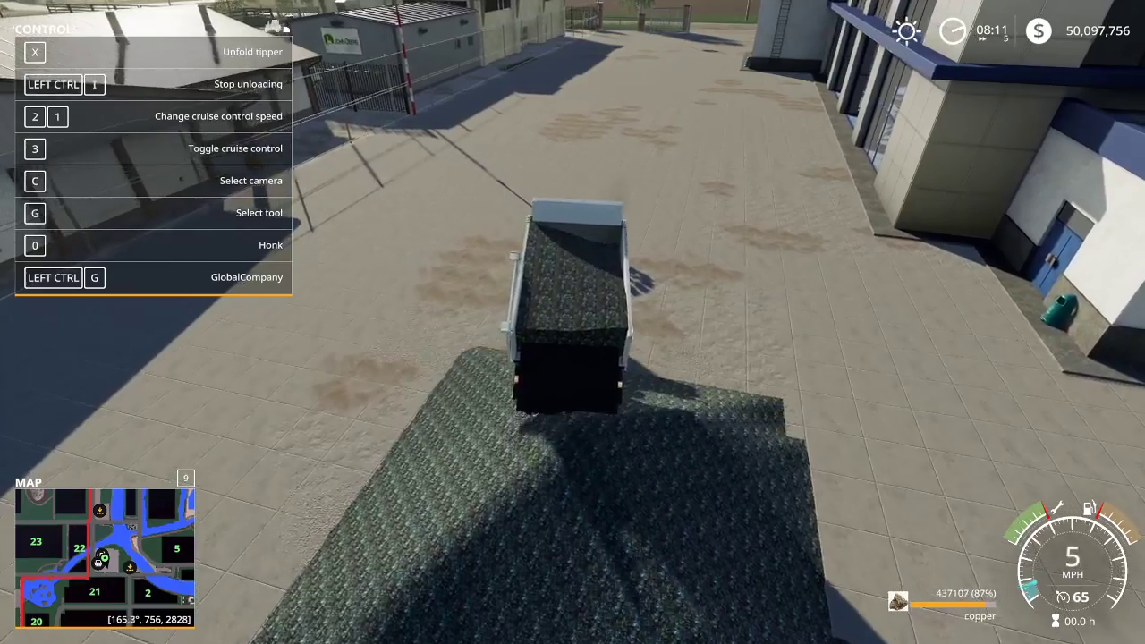
pyautogui.press('i')
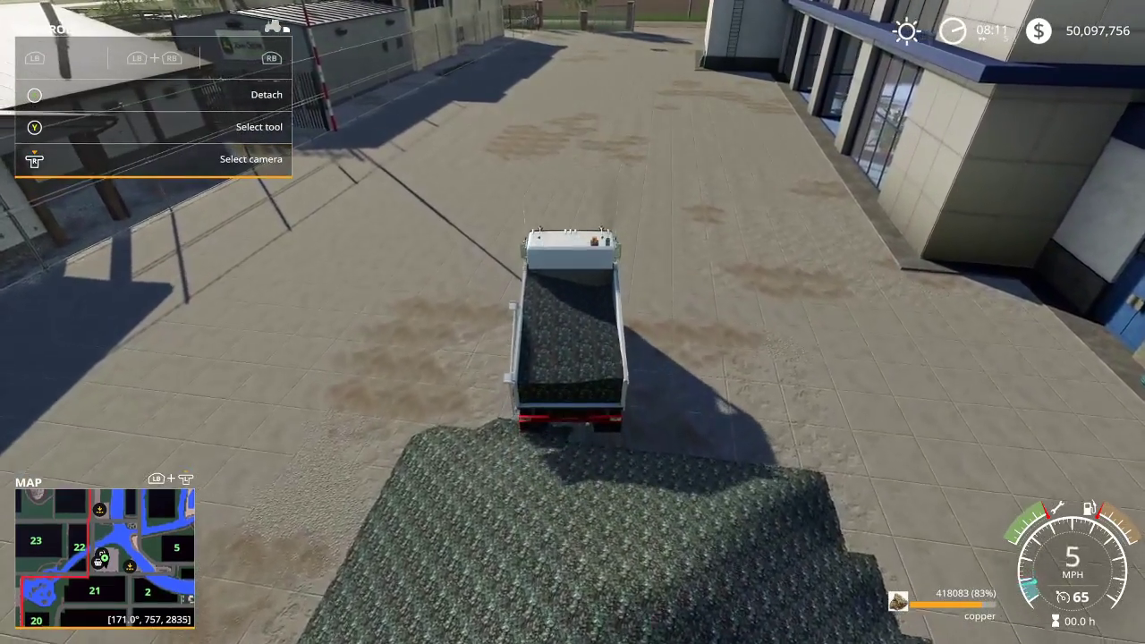
# Get out of the truck and walk around the nickel and copper heaps to examine their textures
pyautogui.press('e')
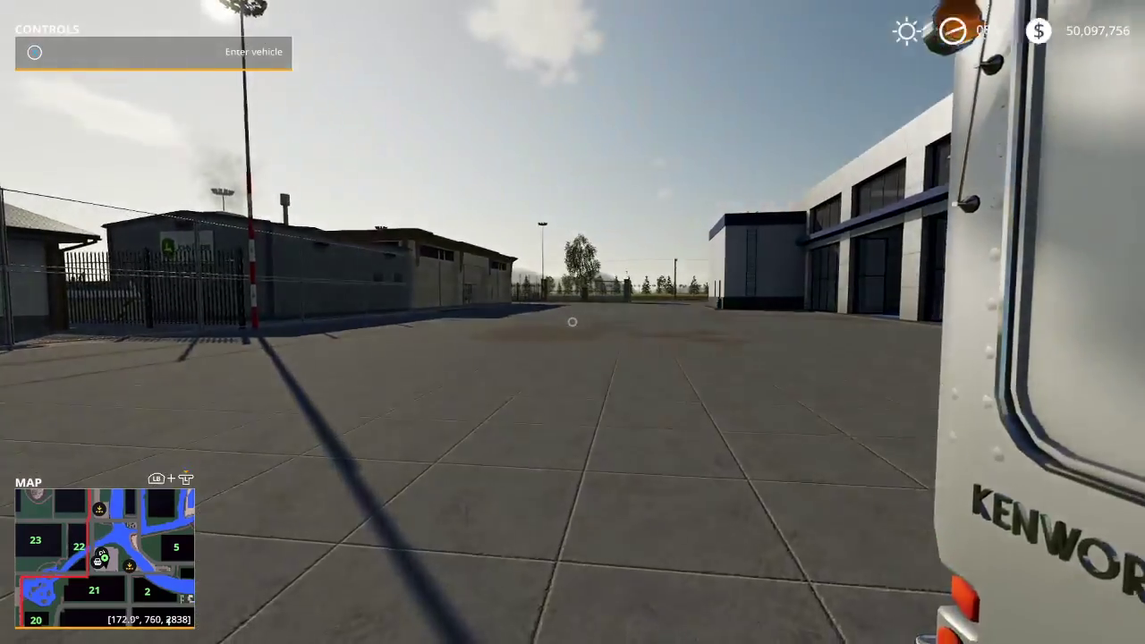
pyautogui.press('s')
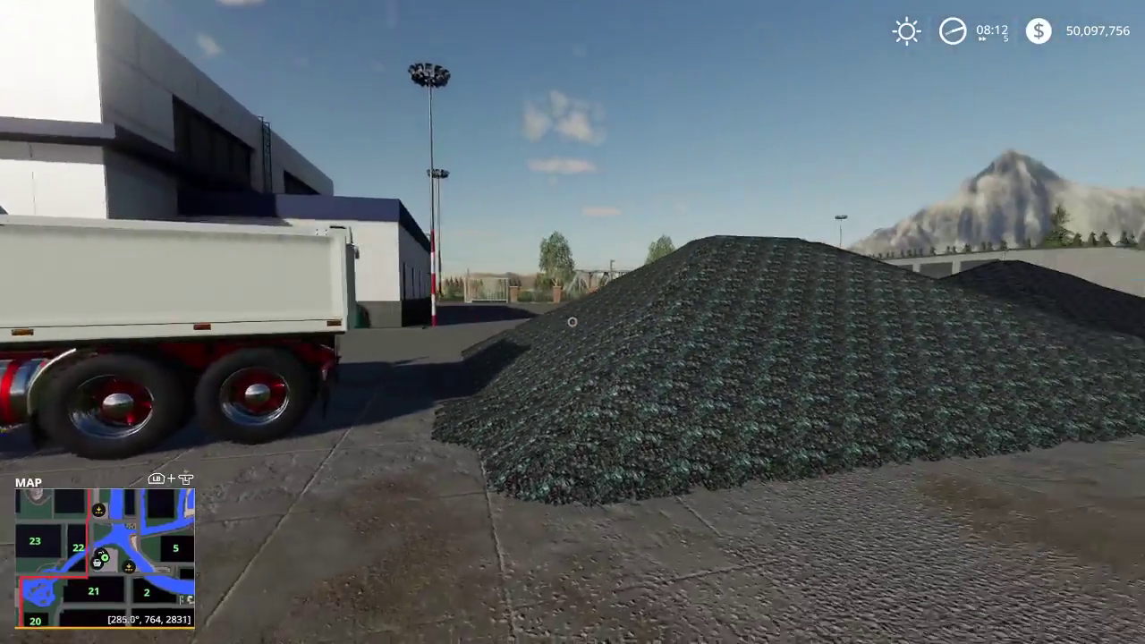
pyautogui.press('w')
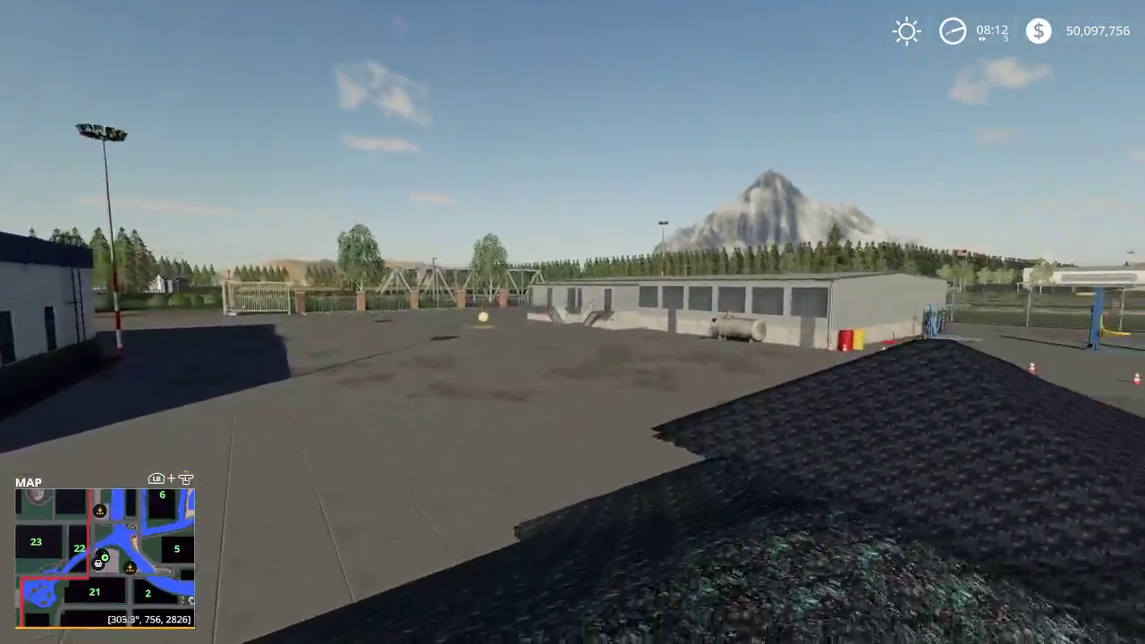
pyautogui.press('w')
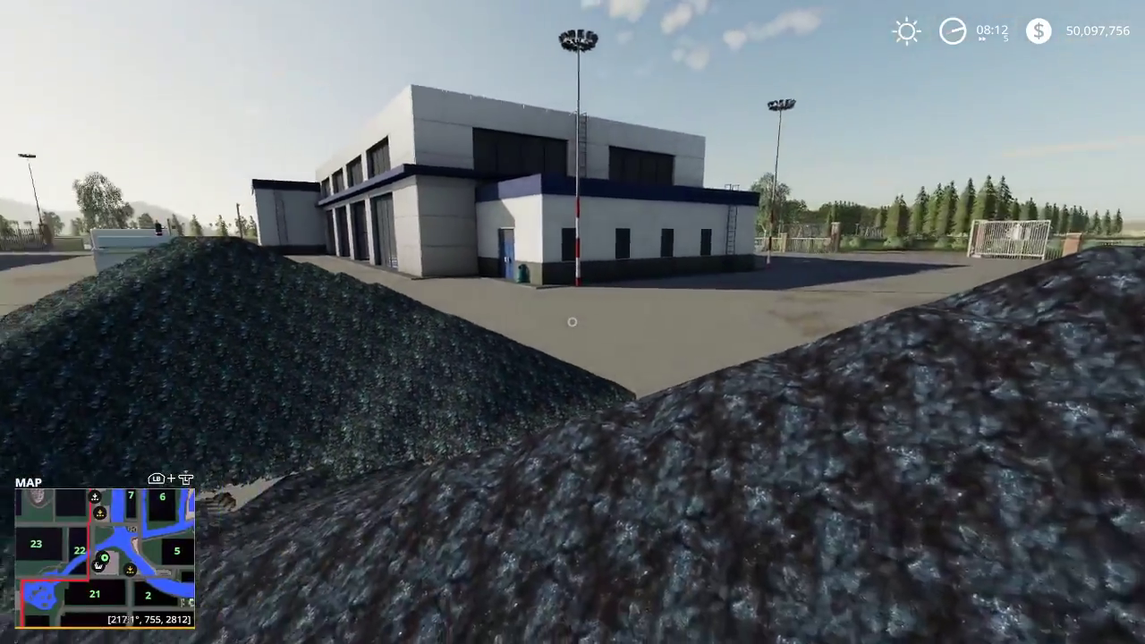
pyautogui.press('w')
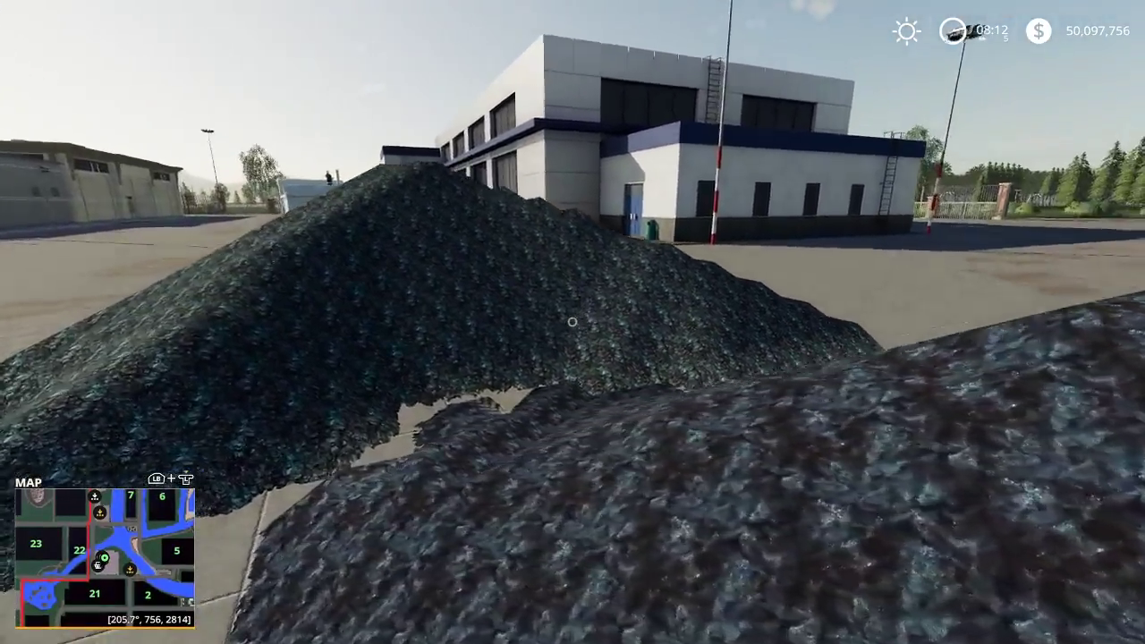
pyautogui.press('w')
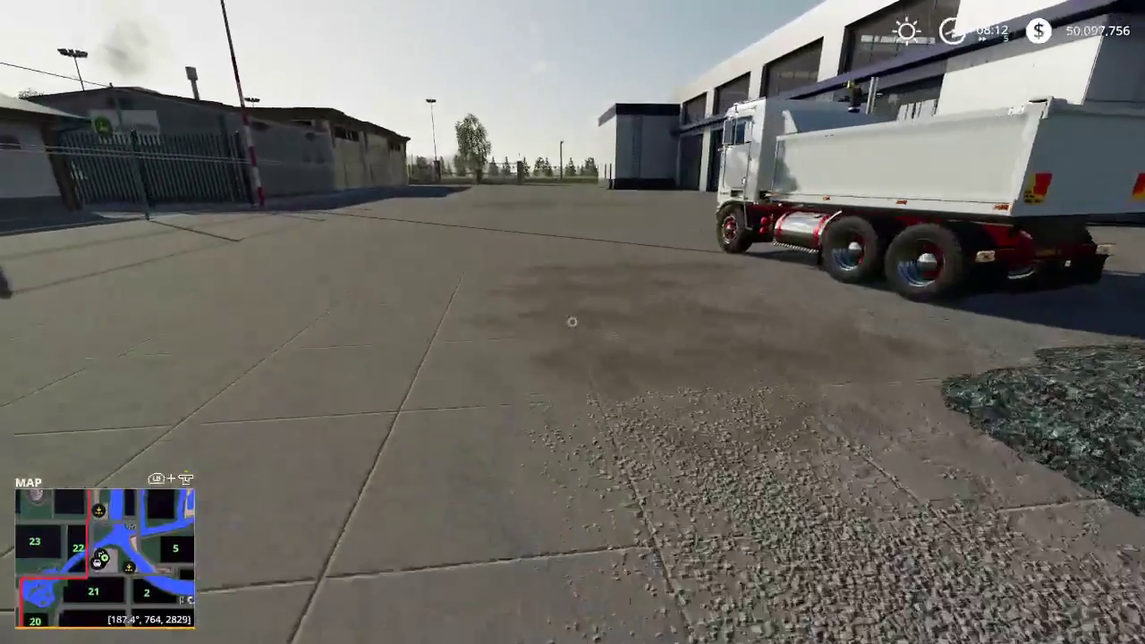
# Open the store's landscaping section and start landscaping over the yard with the ore heaps
pyautogui.press('p')
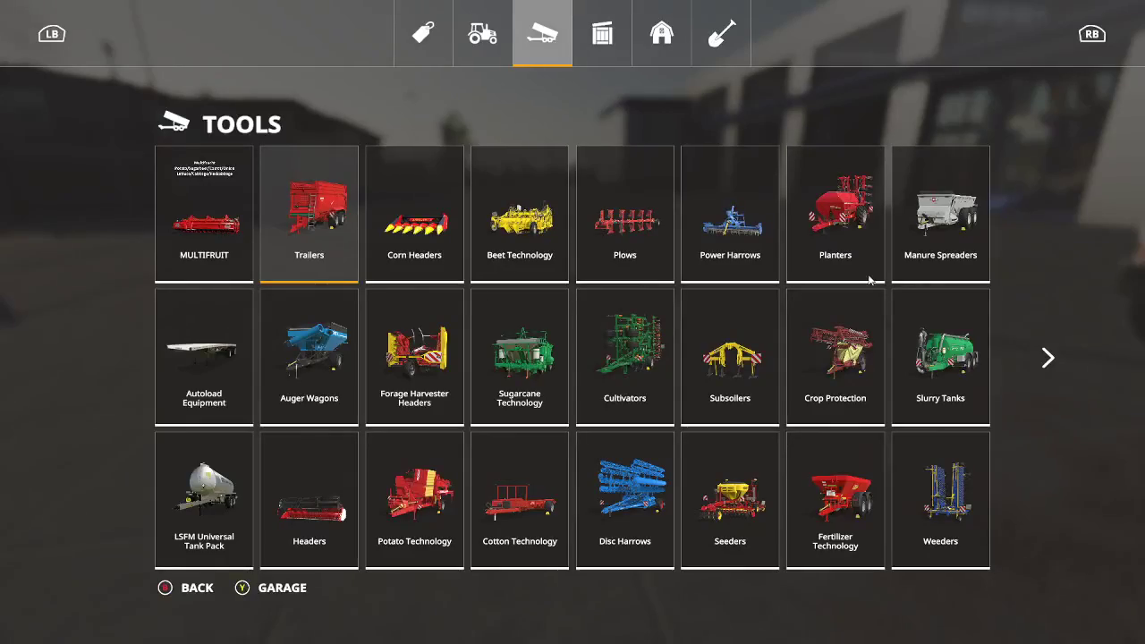
pyautogui.click(734, 37)
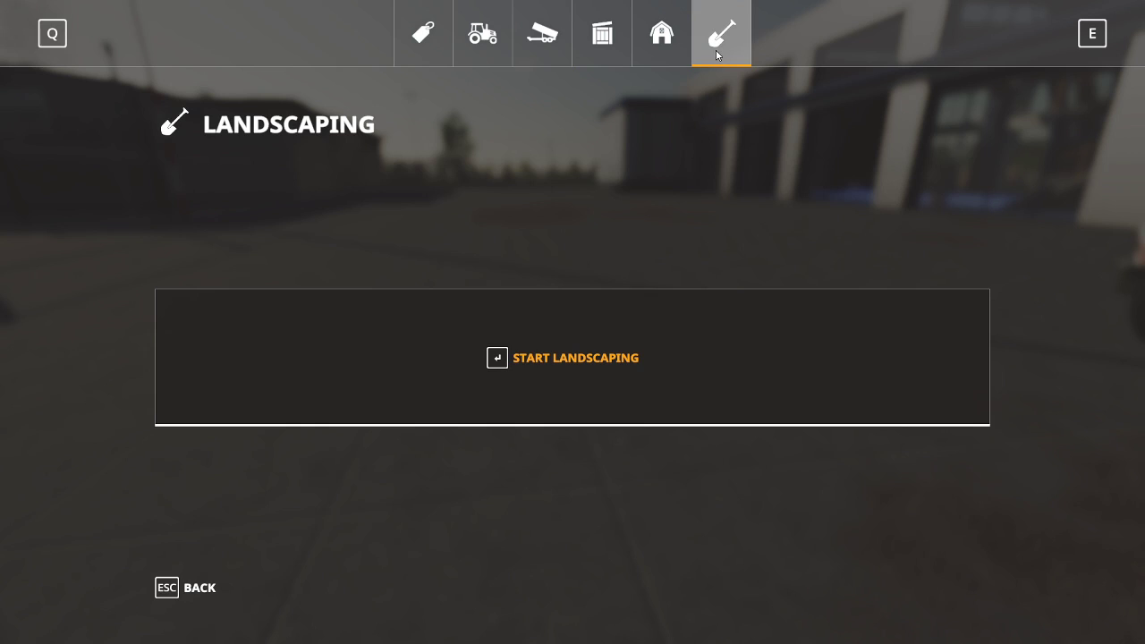
pyautogui.press('Escape')
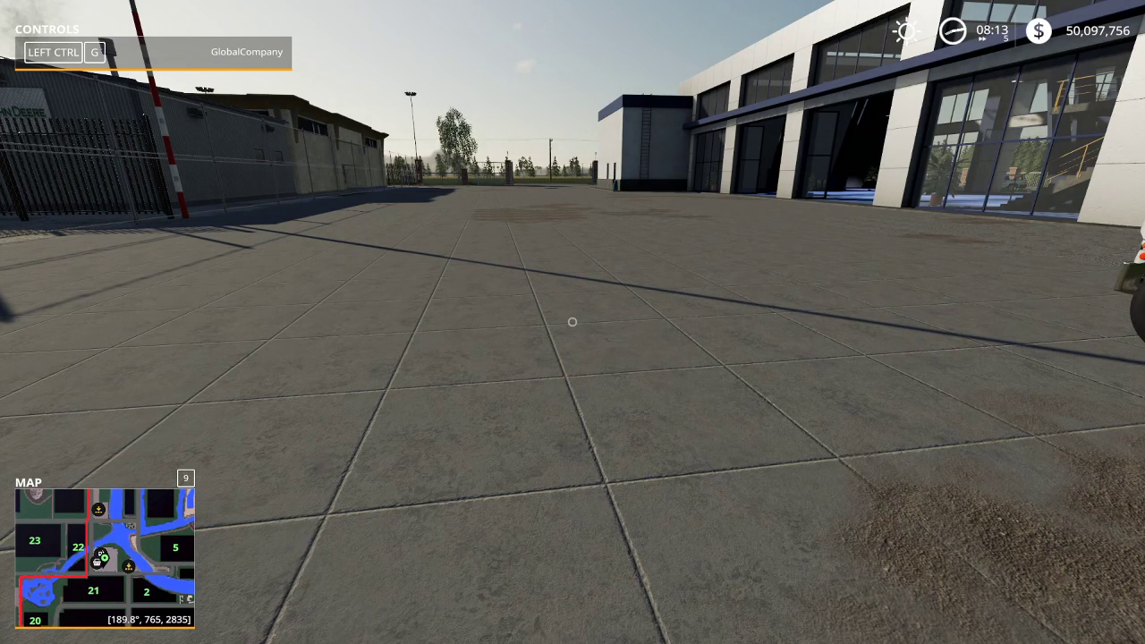
pyautogui.press('Escape')
pyautogui.press('Escape')
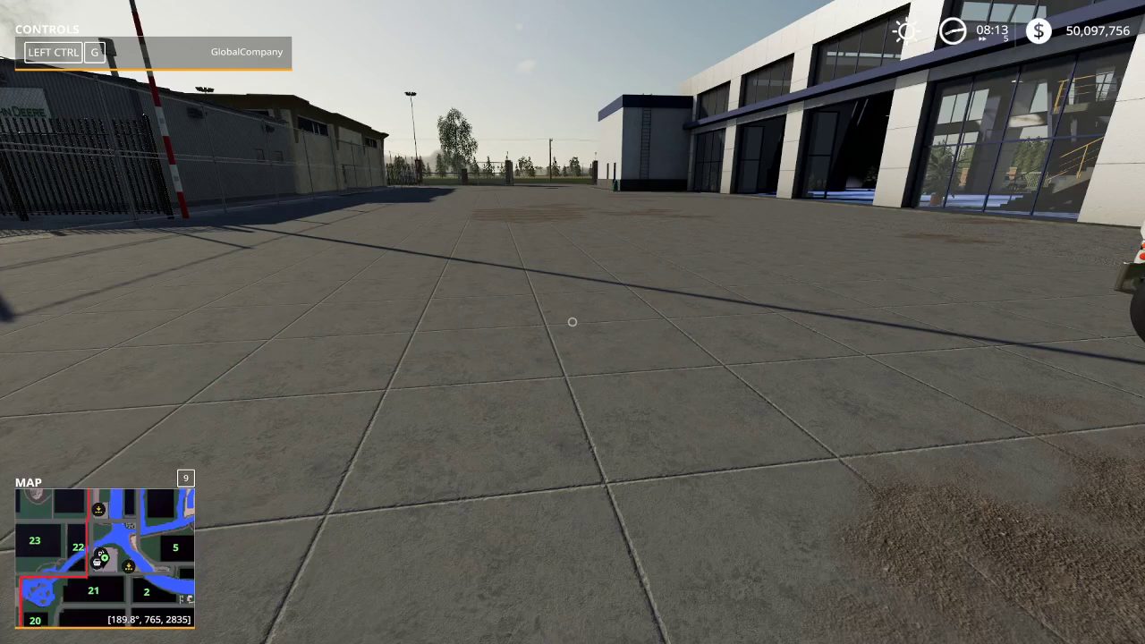
pyautogui.press('p')
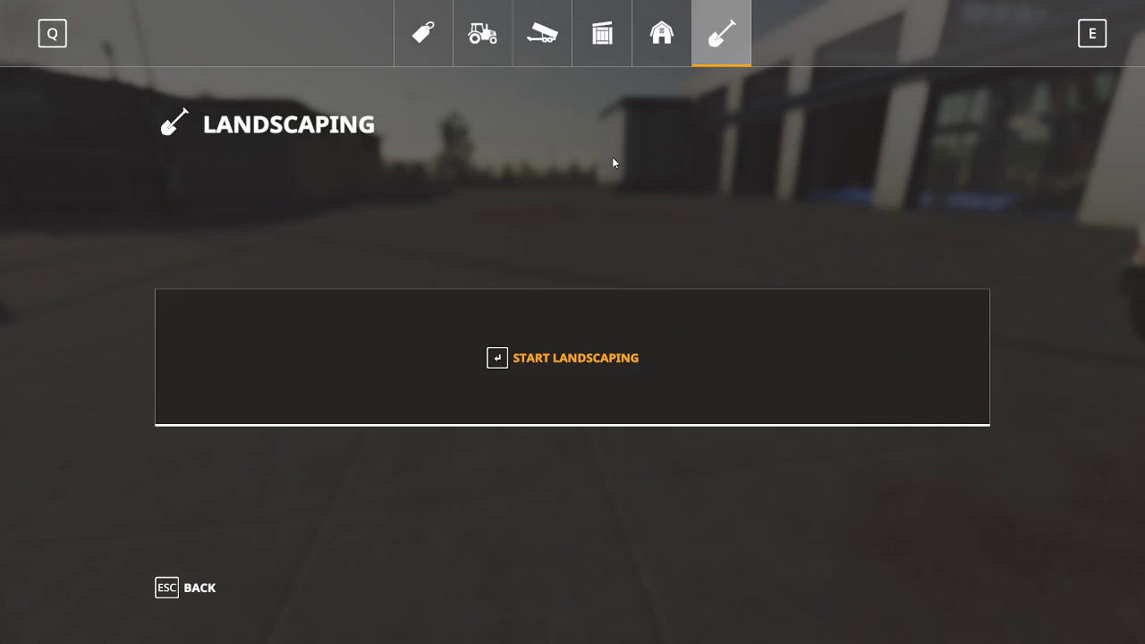
pyautogui.press('Return')
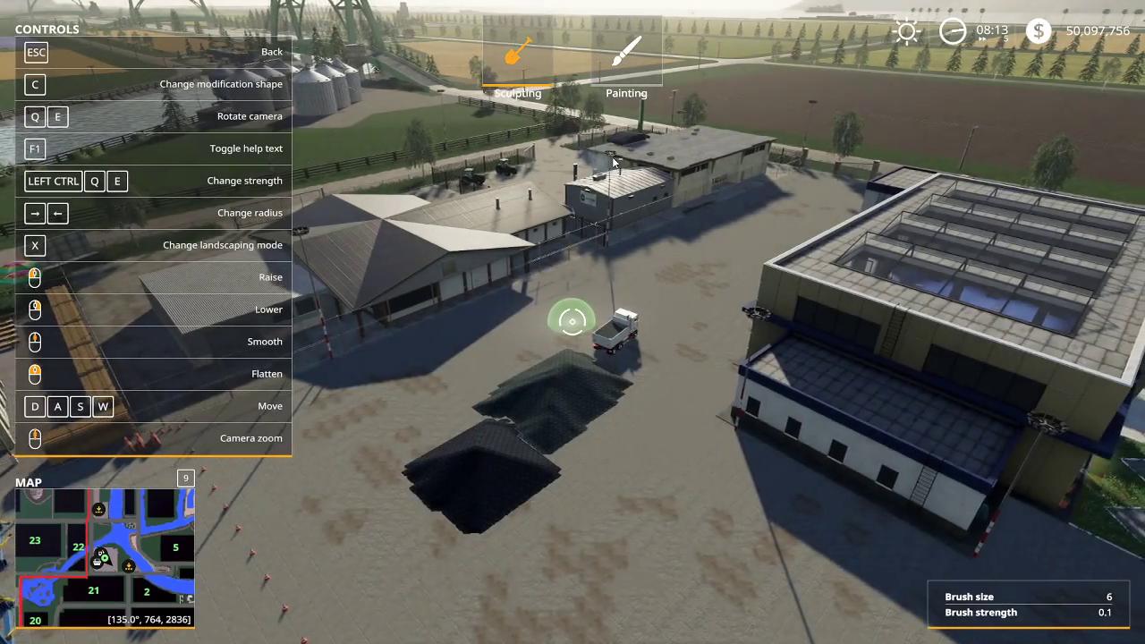
# Switch the landscaping mode from sculpting to painting above the yard
pyautogui.press('q')
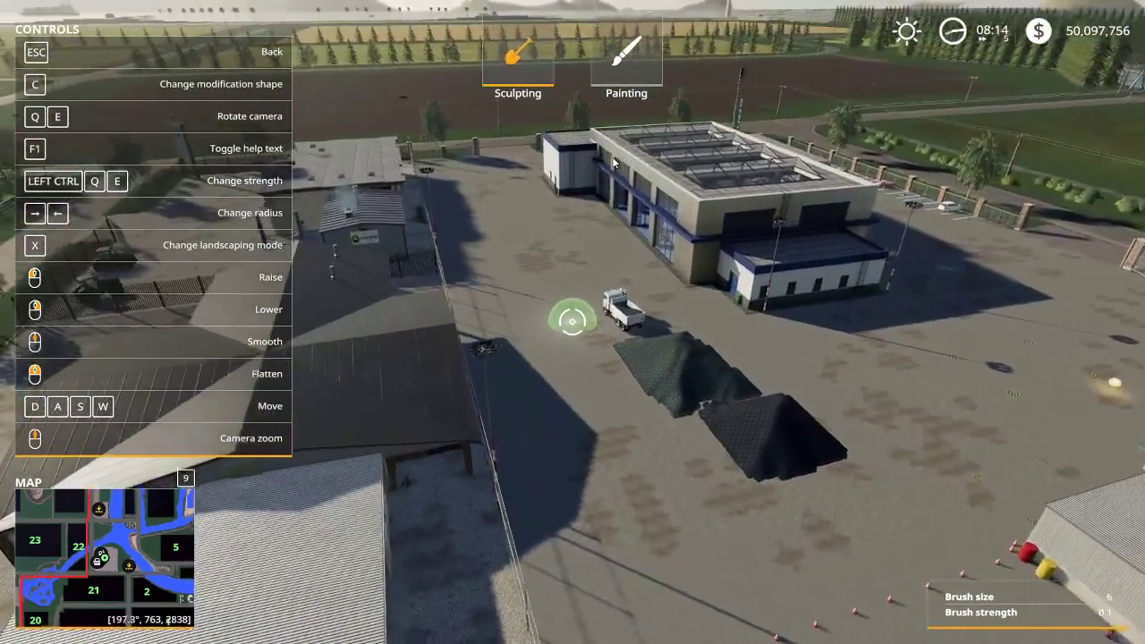
pyautogui.scroll(3, 612, 159)
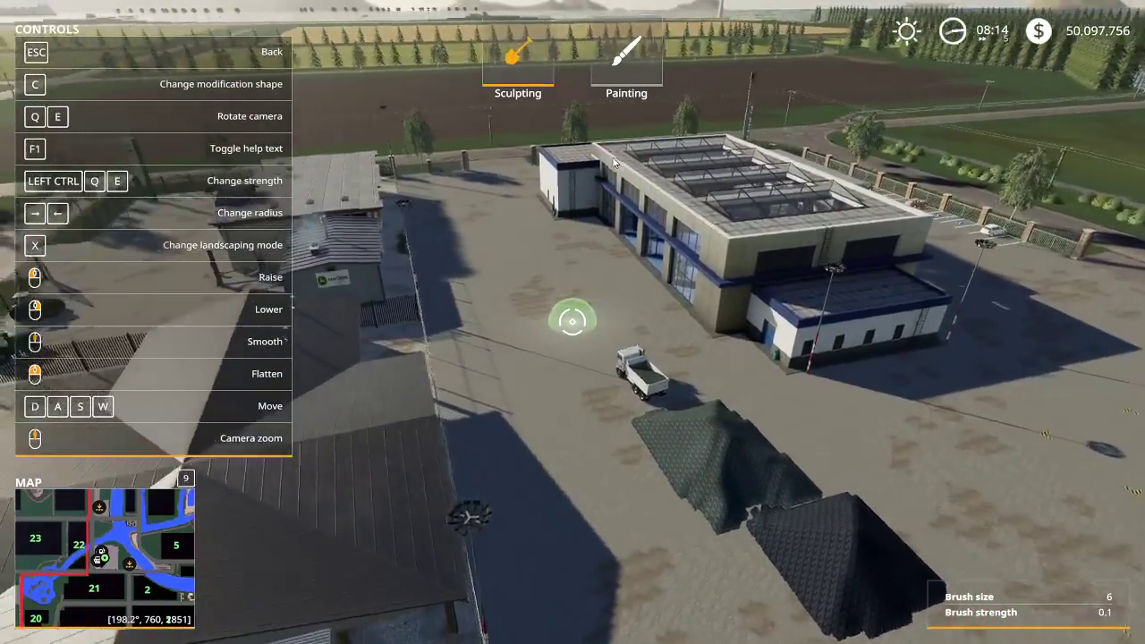
pyautogui.press('w')
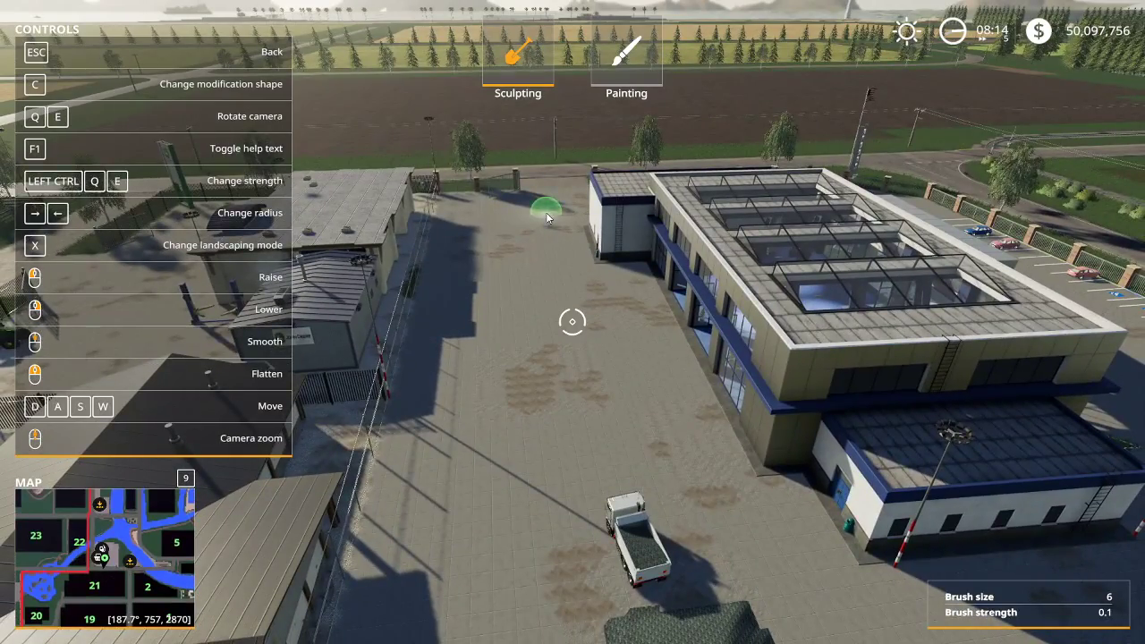
pyautogui.press('x')
pyautogui.press('q')
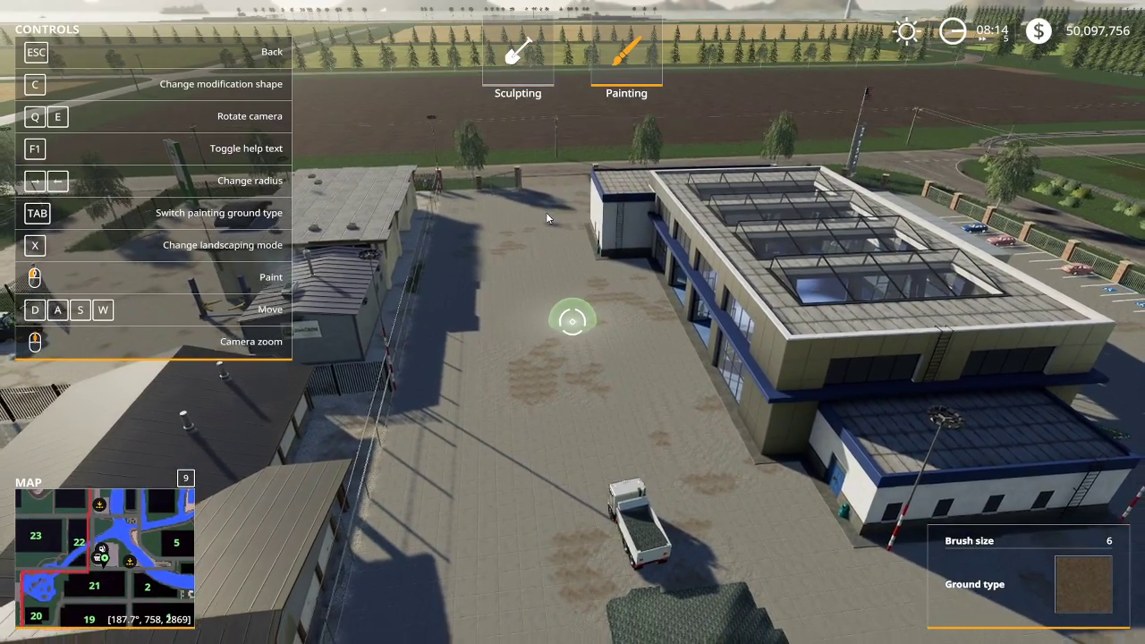
pyautogui.press('s')
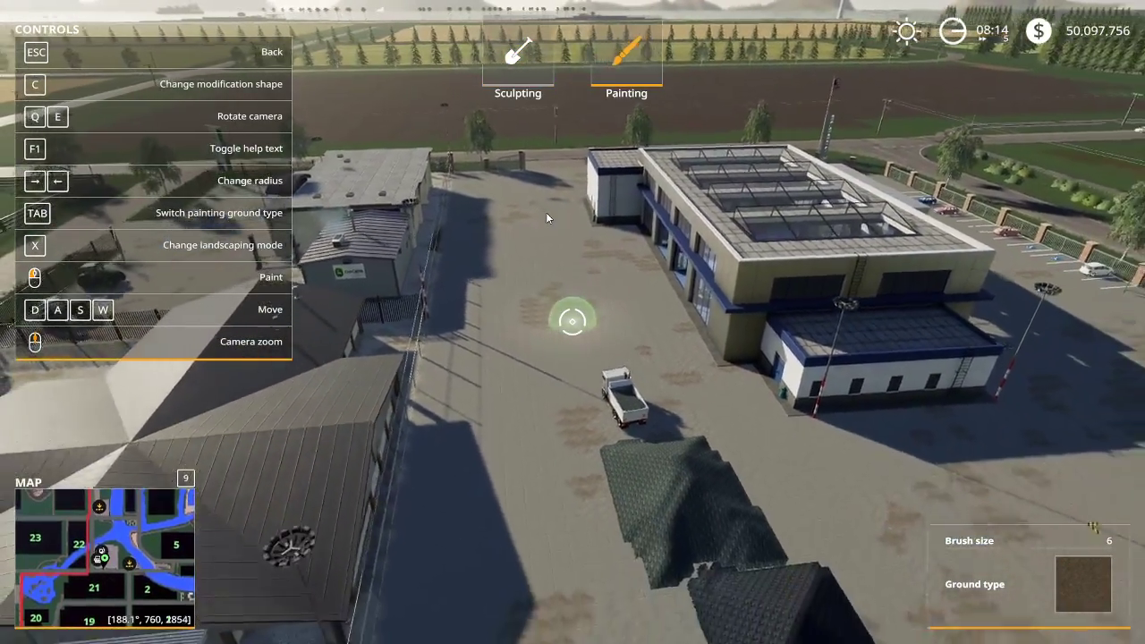
pyautogui.press('s')
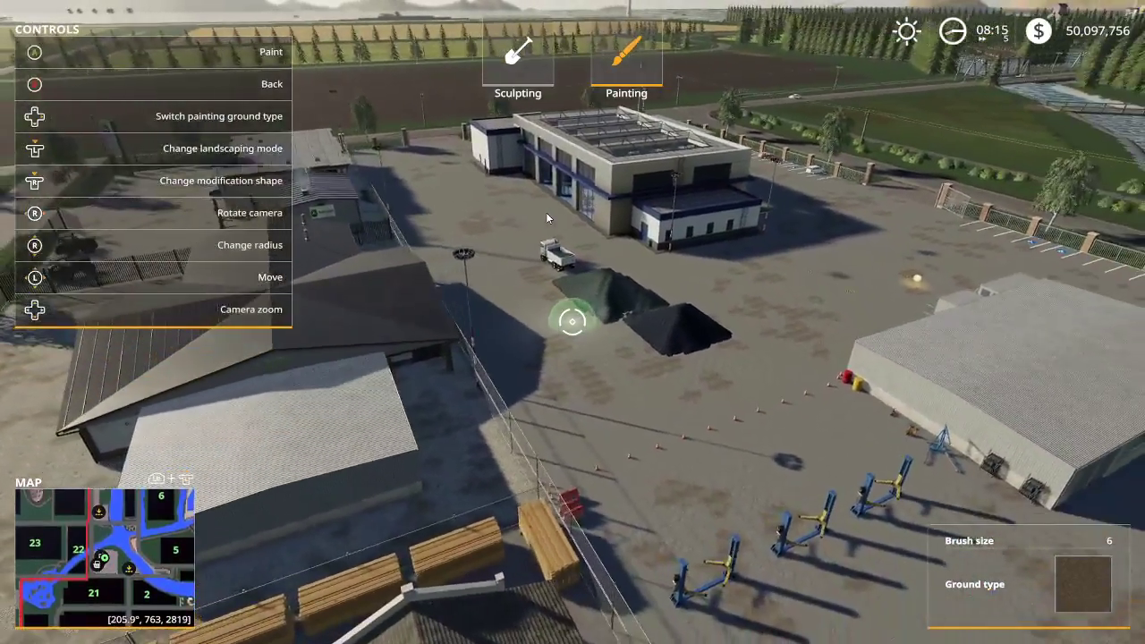
# Set the painting brush size to 6 and choose the dark blue ore texture as the ground type
pyautogui.press('w')
pyautogui.scroll(4, 548, 218)
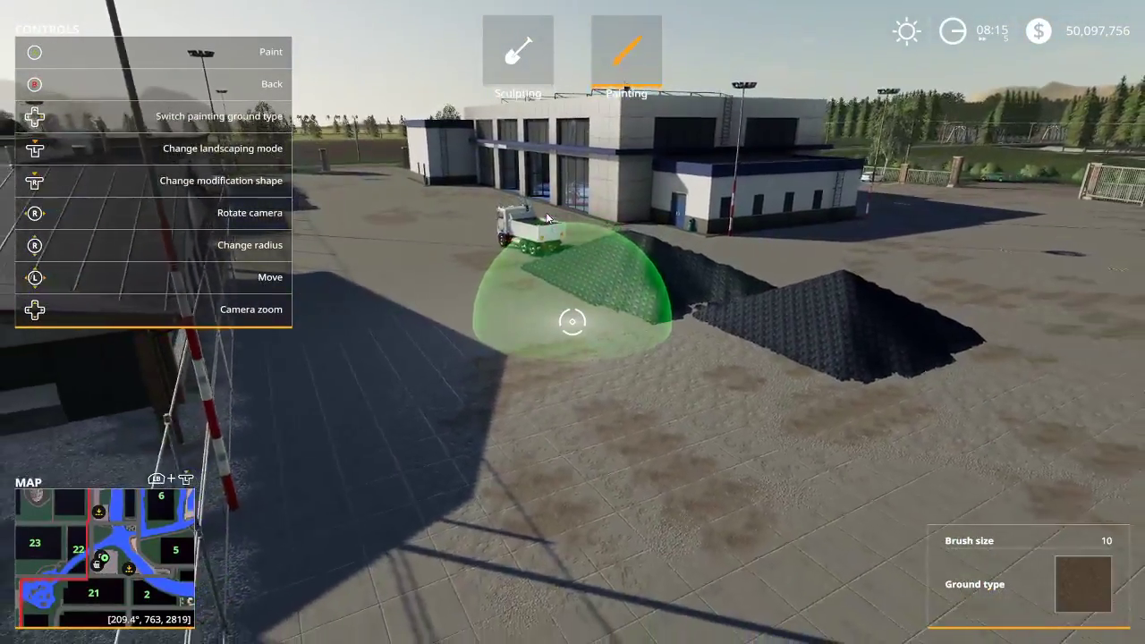
pyautogui.press('q')
pyautogui.scroll(2, 546, 212)
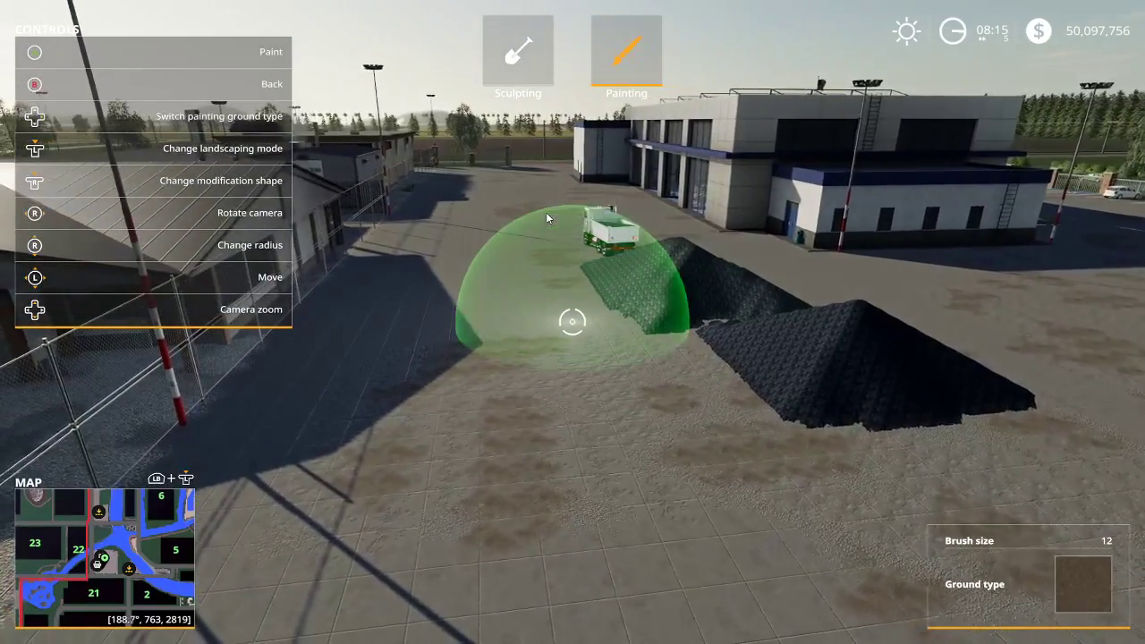
pyautogui.scroll(-6, 547, 217)
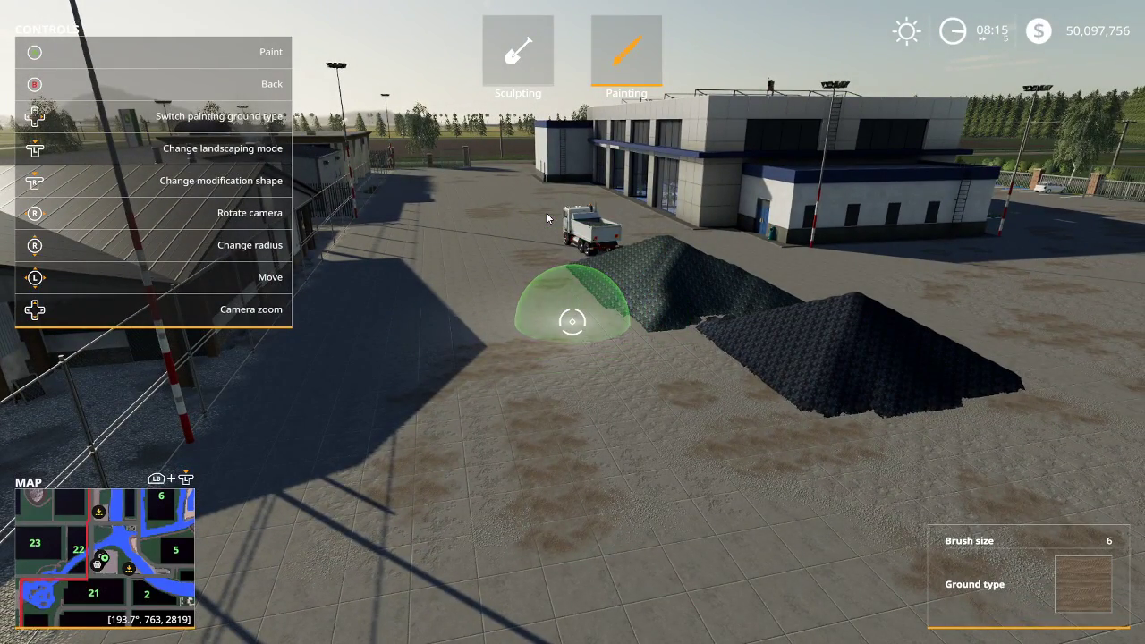
pyautogui.press('Right')
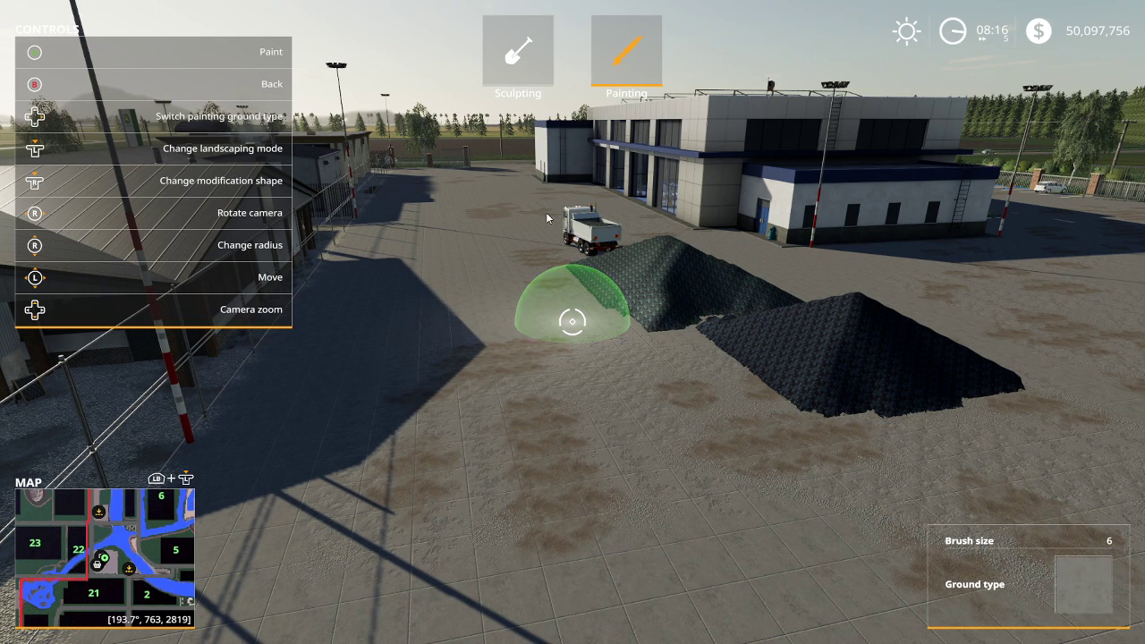
pyautogui.press('Right')
pyautogui.press('s')
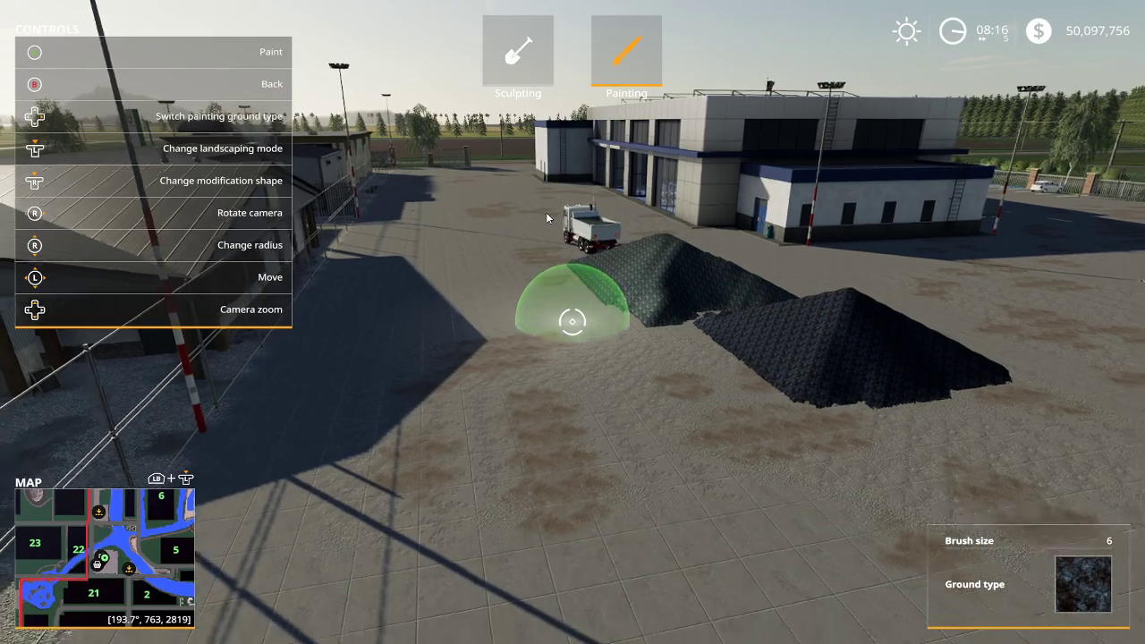
# Paint a patch of the dark blue ore ground between the ore heaps and the row of traffic cones
pyautogui.press('s')
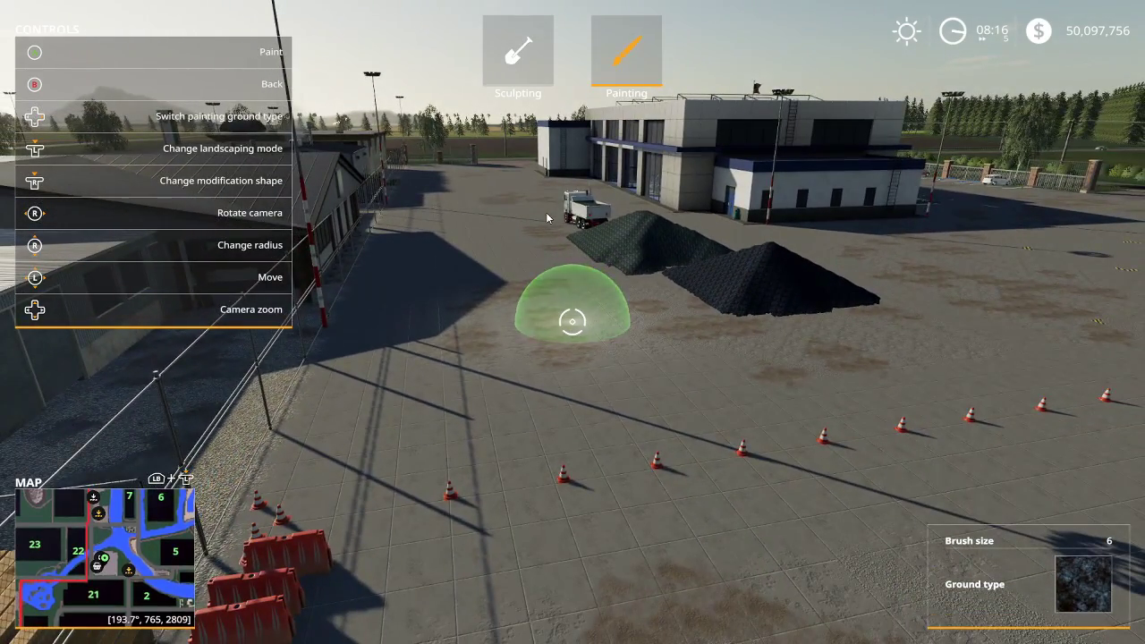
pyautogui.press('s')
pyautogui.press('w')
pyautogui.click(546, 212)
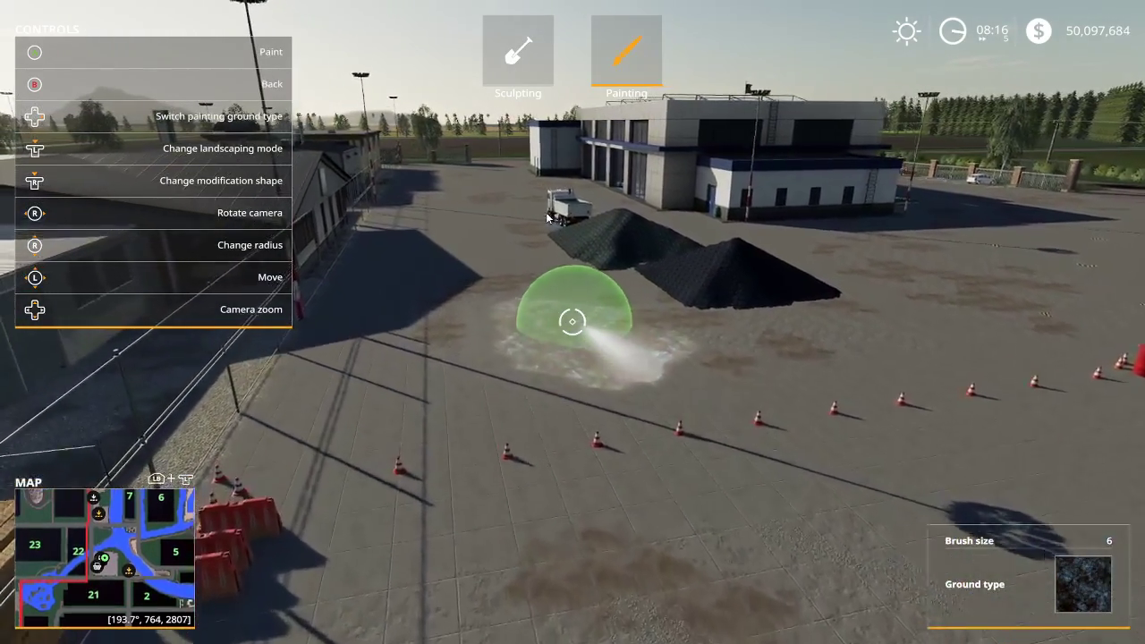
pyautogui.press('w')
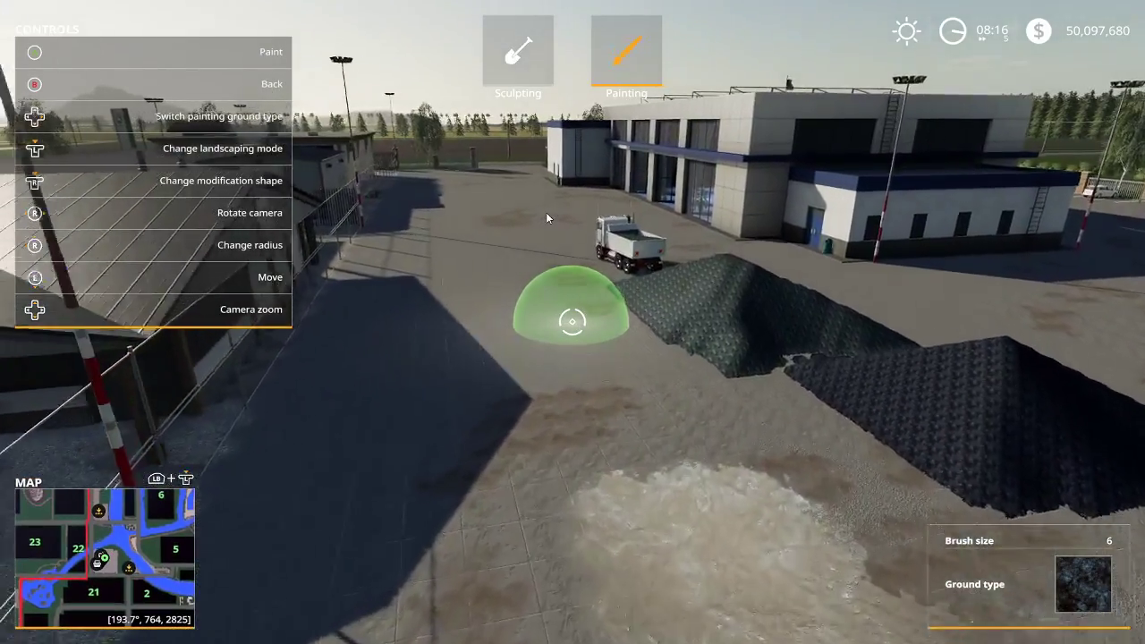
# Go through the ground types and choose the teal and reddish-brown ore texture
pyautogui.scroll(-1, 547, 217)
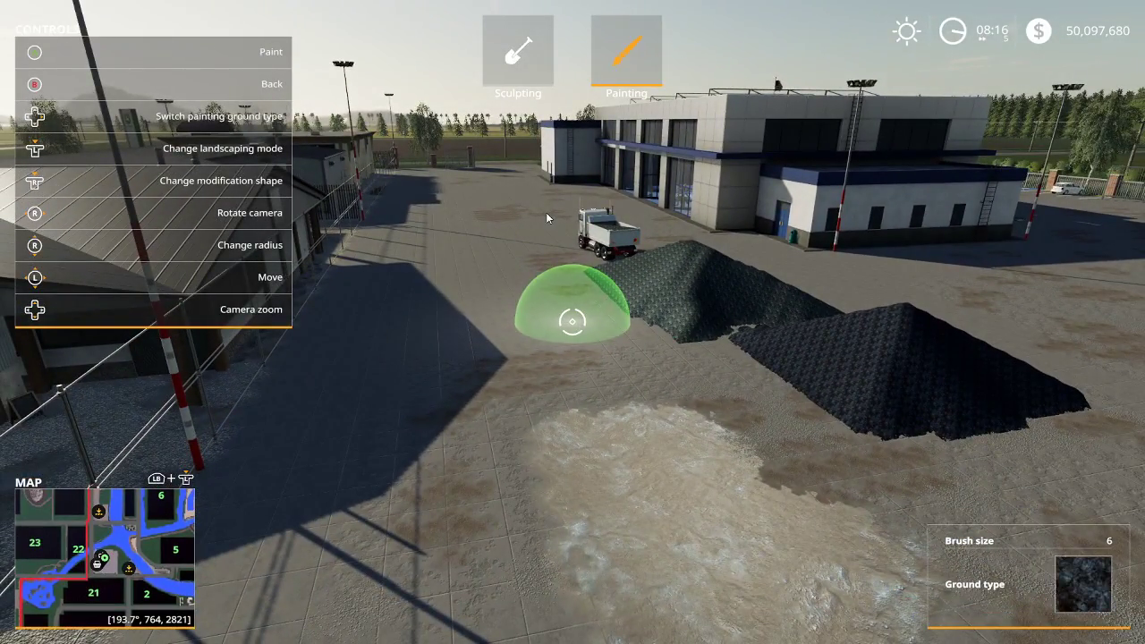
pyautogui.scroll(-1, 548, 217)
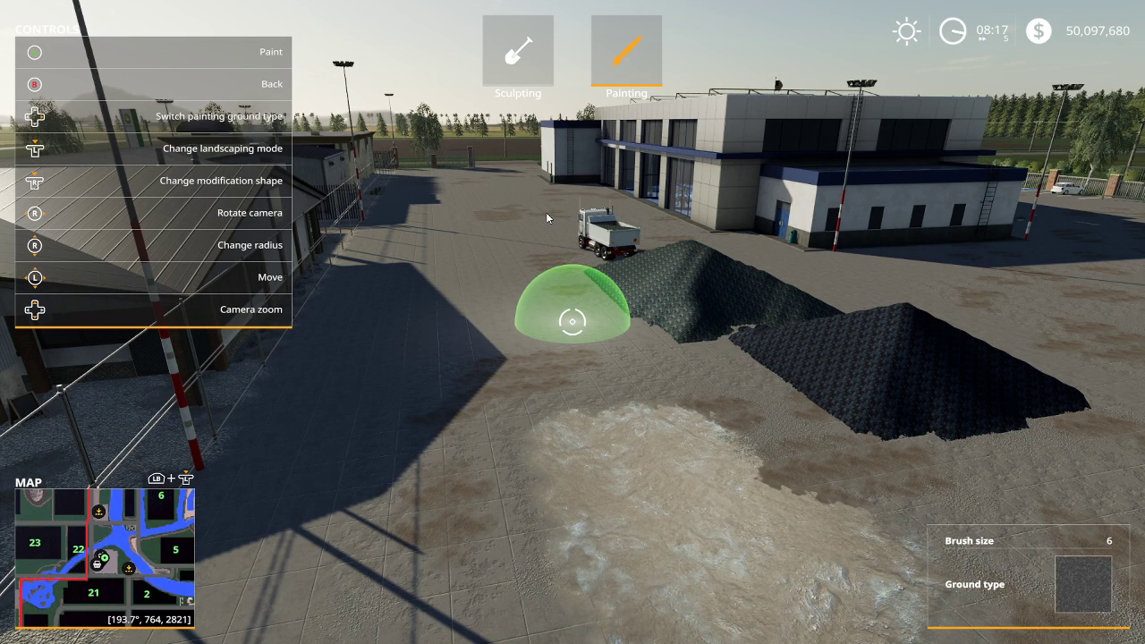
pyautogui.scroll(-3, 548, 217)
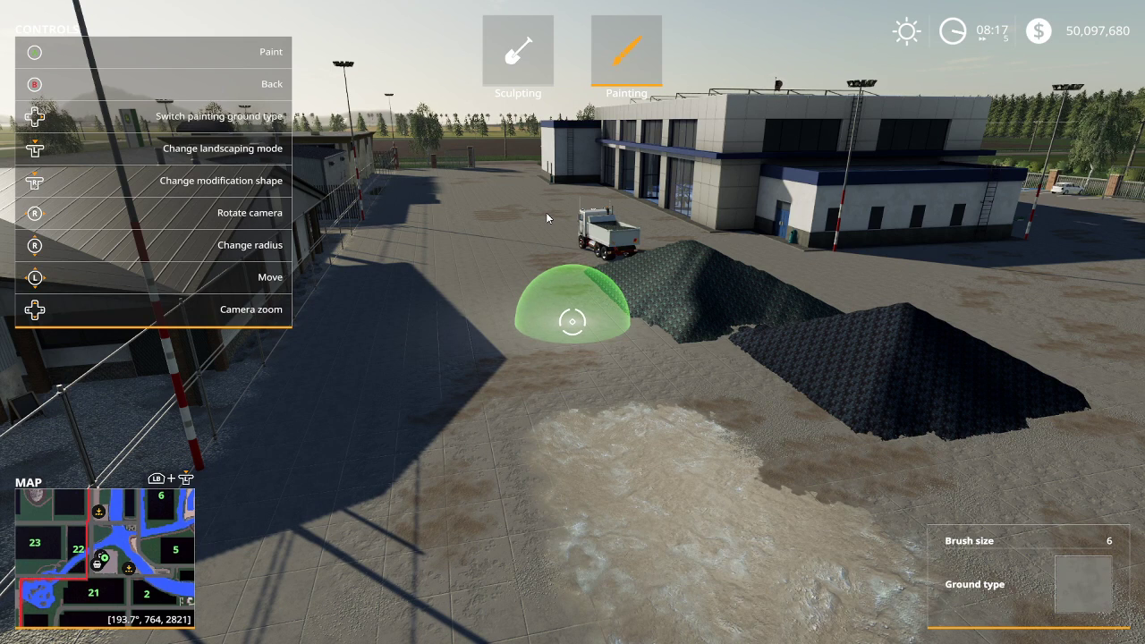
pyautogui.scroll(-2, 548, 217)
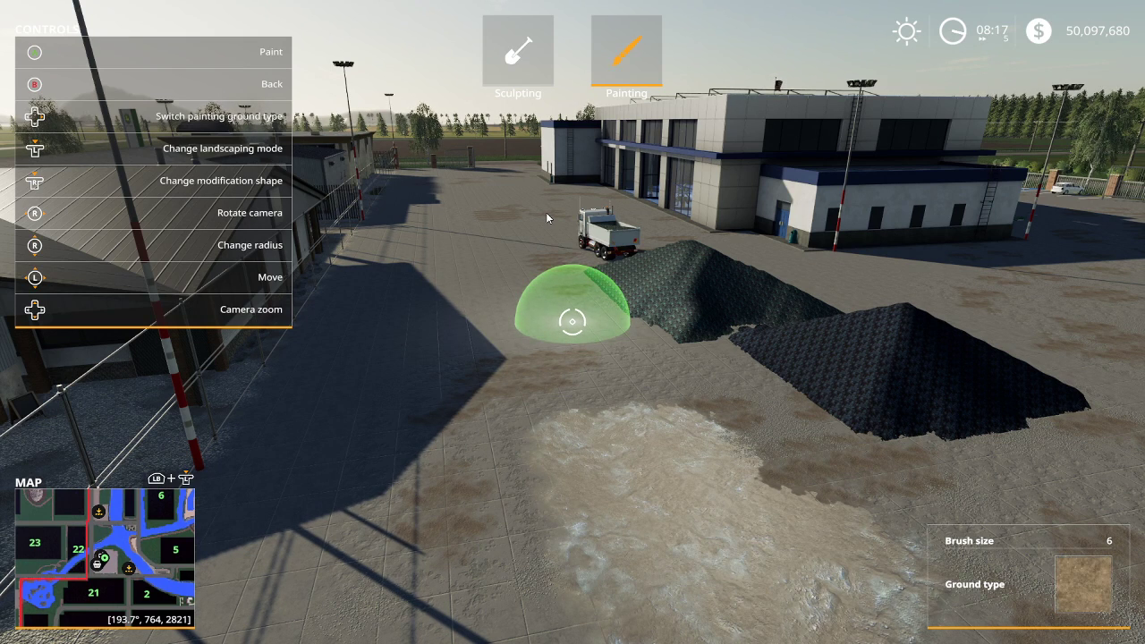
pyautogui.scroll(-1, 547, 217)
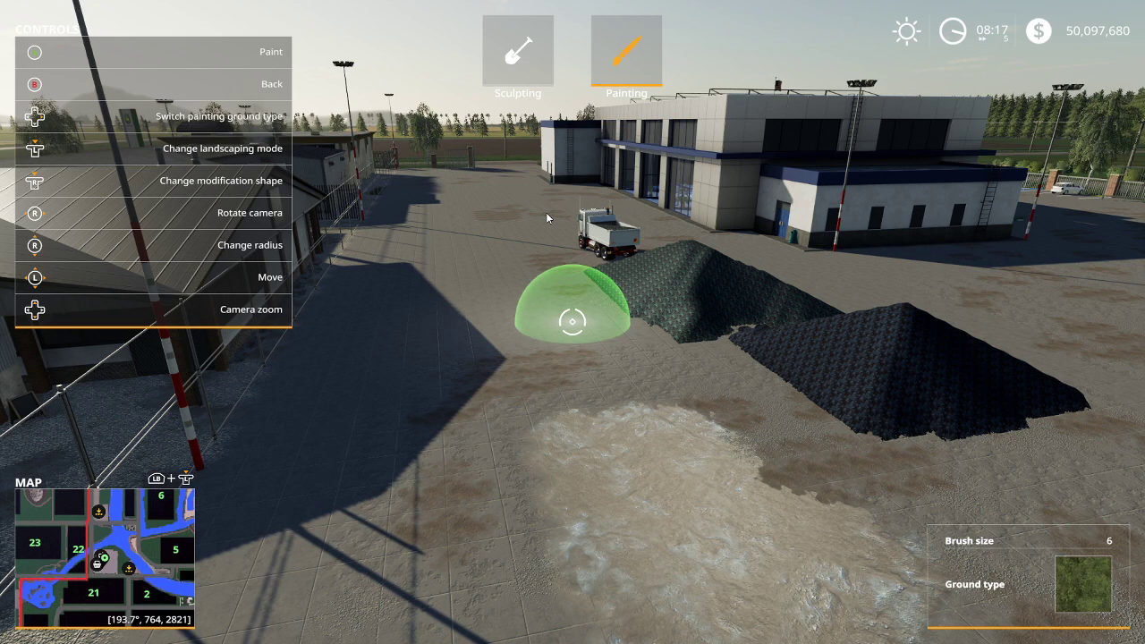
pyautogui.scroll(-2, 548, 217)
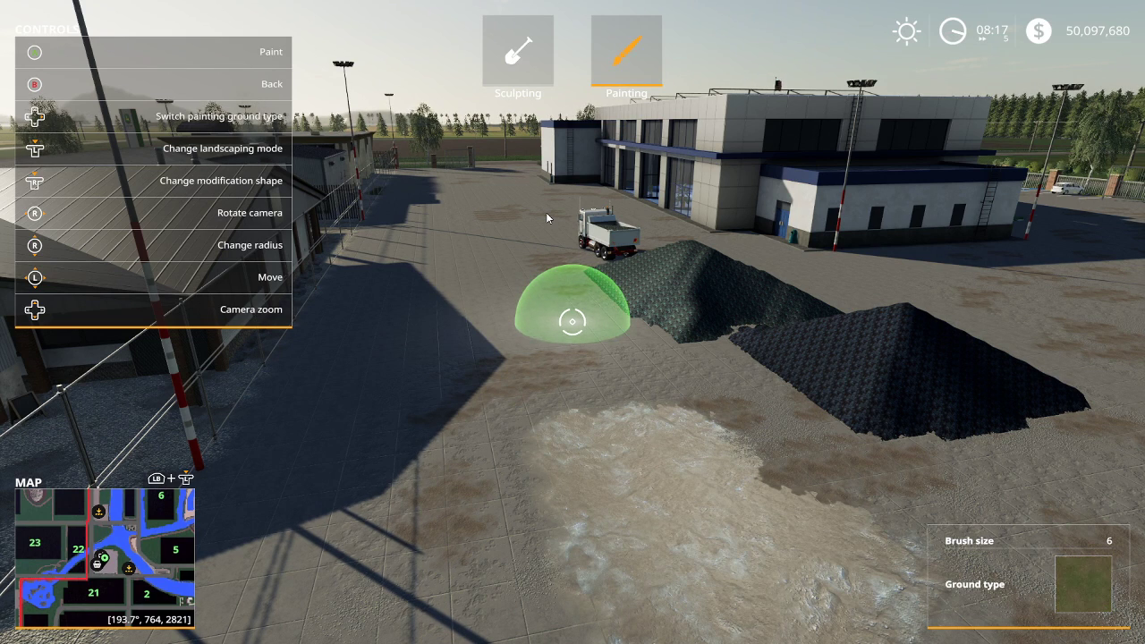
pyautogui.scroll(-2, 548, 217)
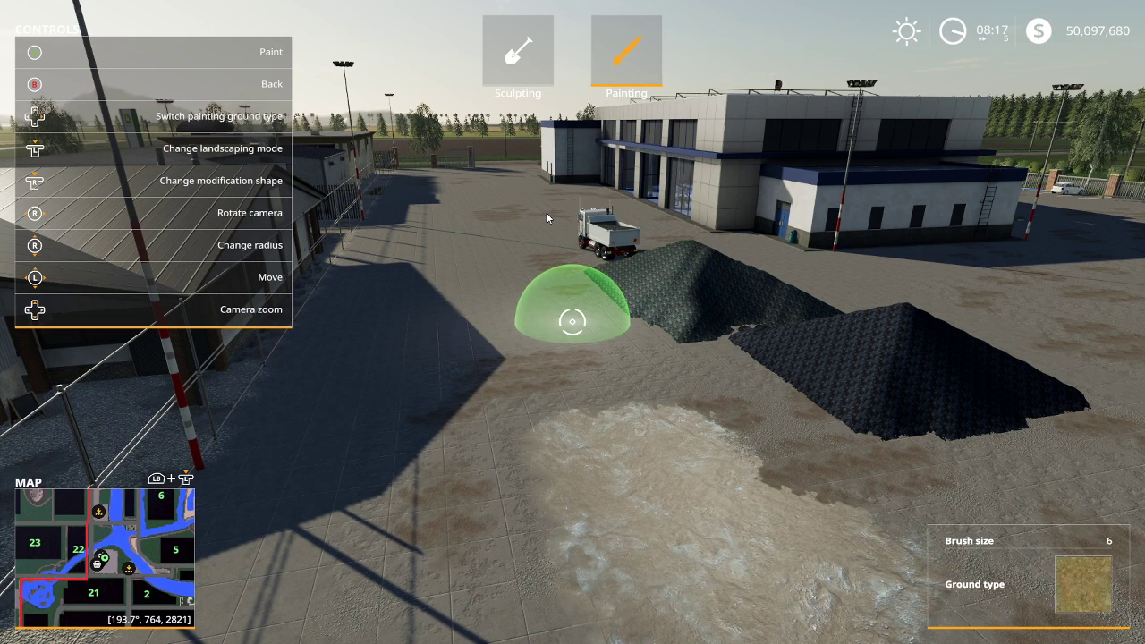
pyautogui.scroll(-2, 548, 215)
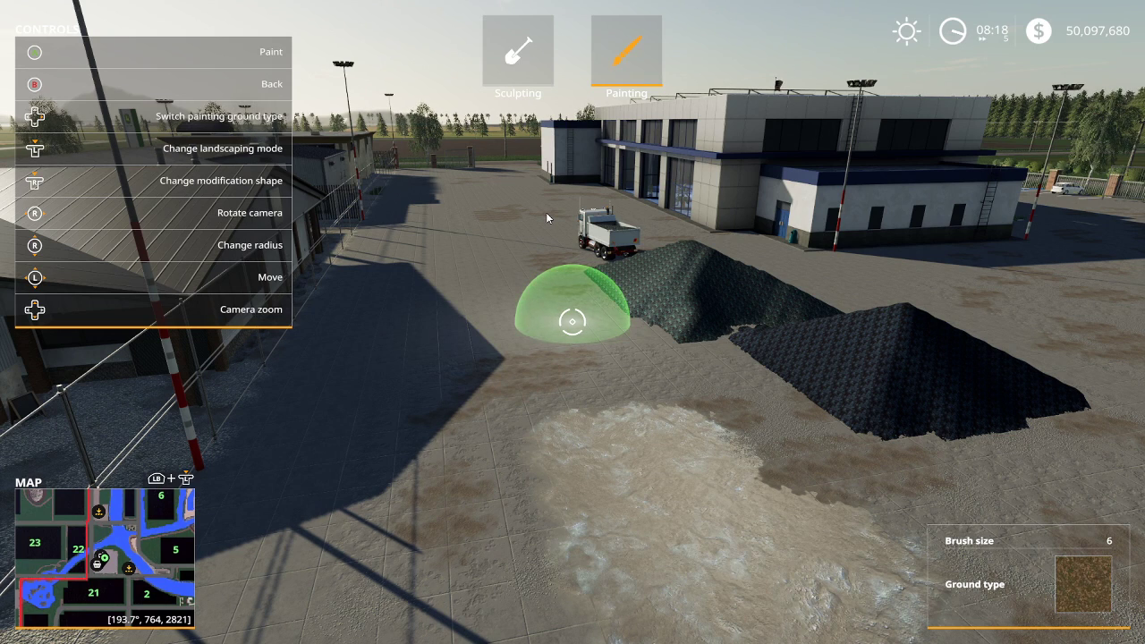
pyautogui.scroll(-1, 546, 217)
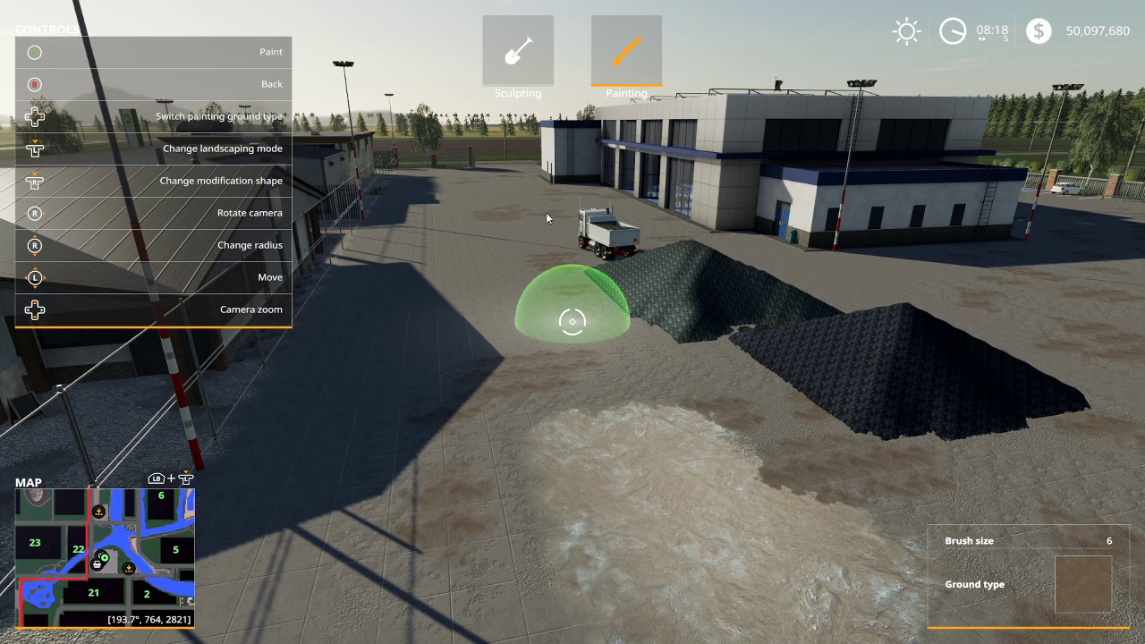
# Paint a patch of the teal ore ground beside the dark blue patch, and leave landscaping
pyautogui.click(547, 216)
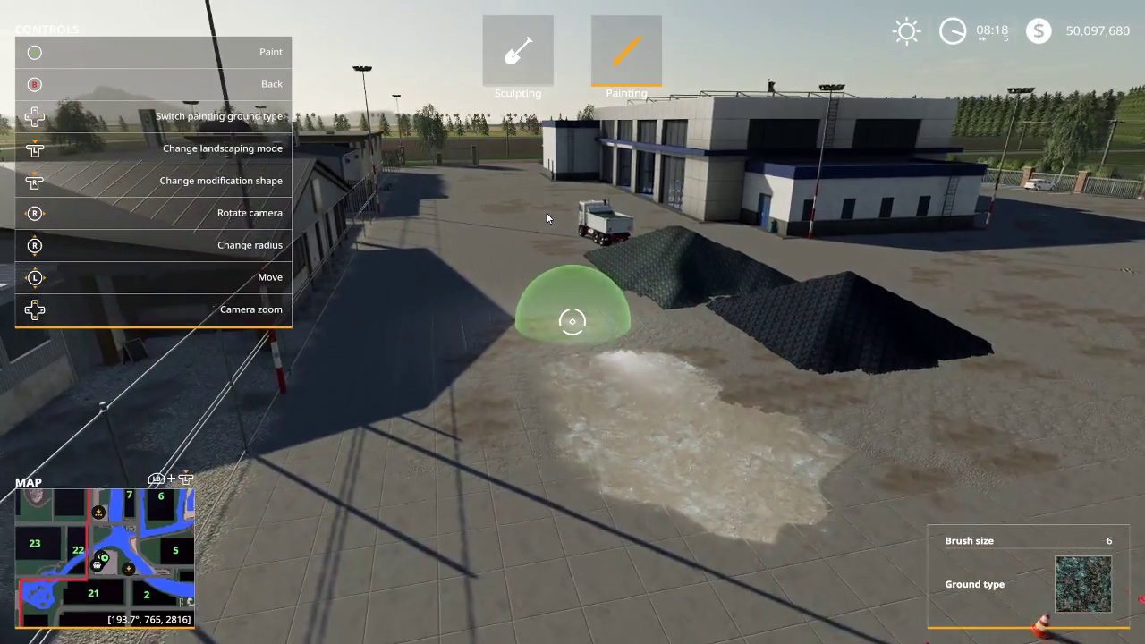
pyautogui.press('w')
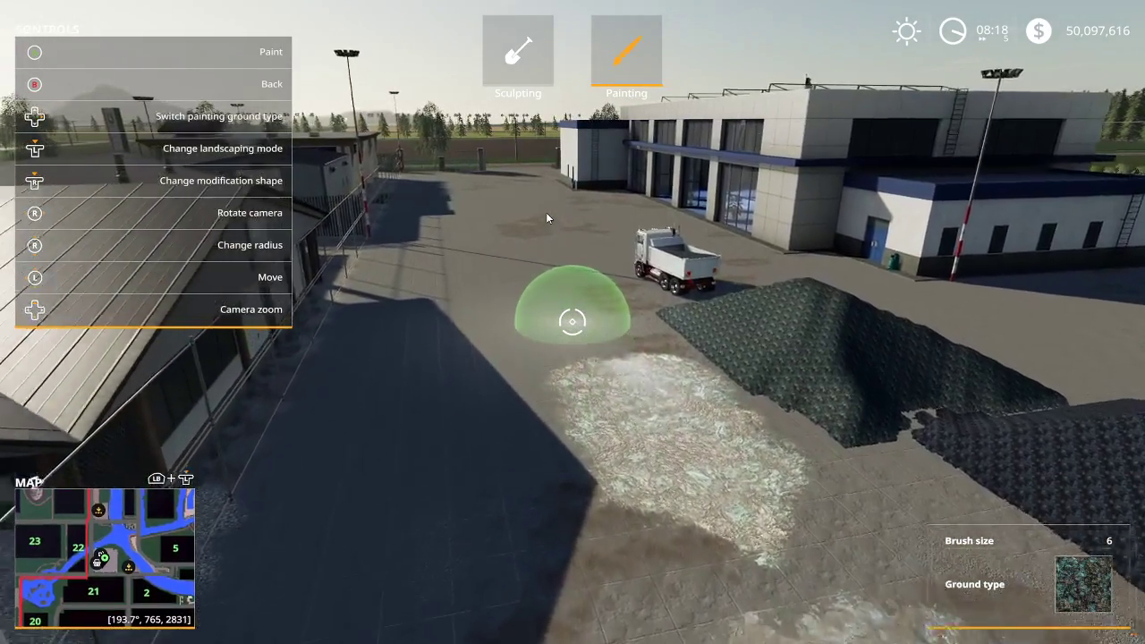
pyautogui.press('Escape')
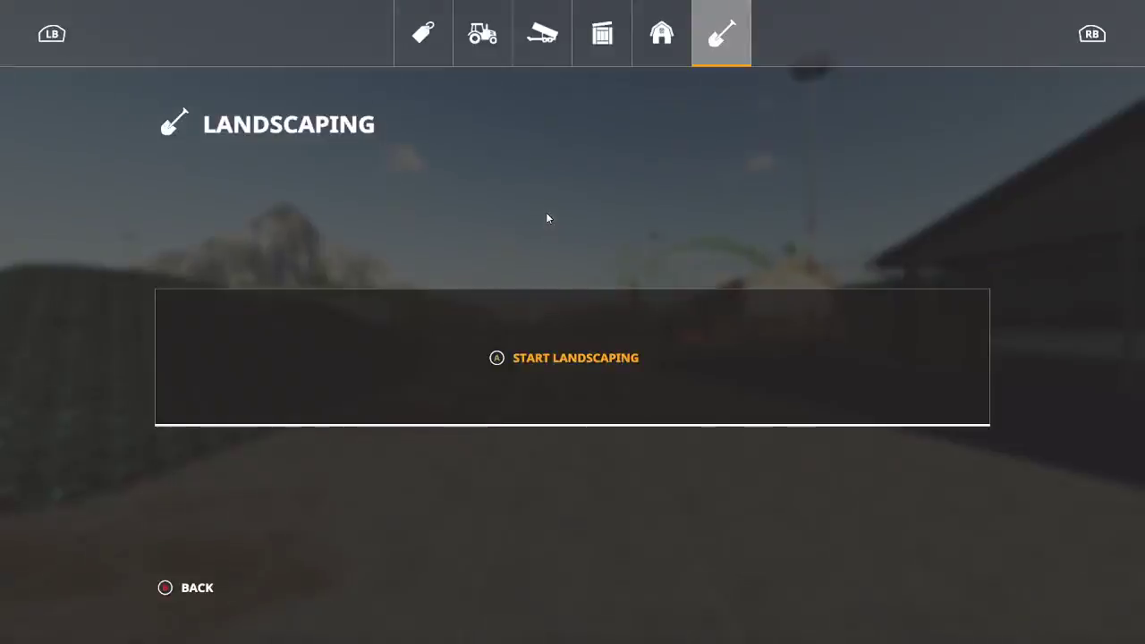
pyautogui.press('Escape')
# Walk across the yard to examine the teal and dark blue painted ground textures up close
pyautogui.press('w')
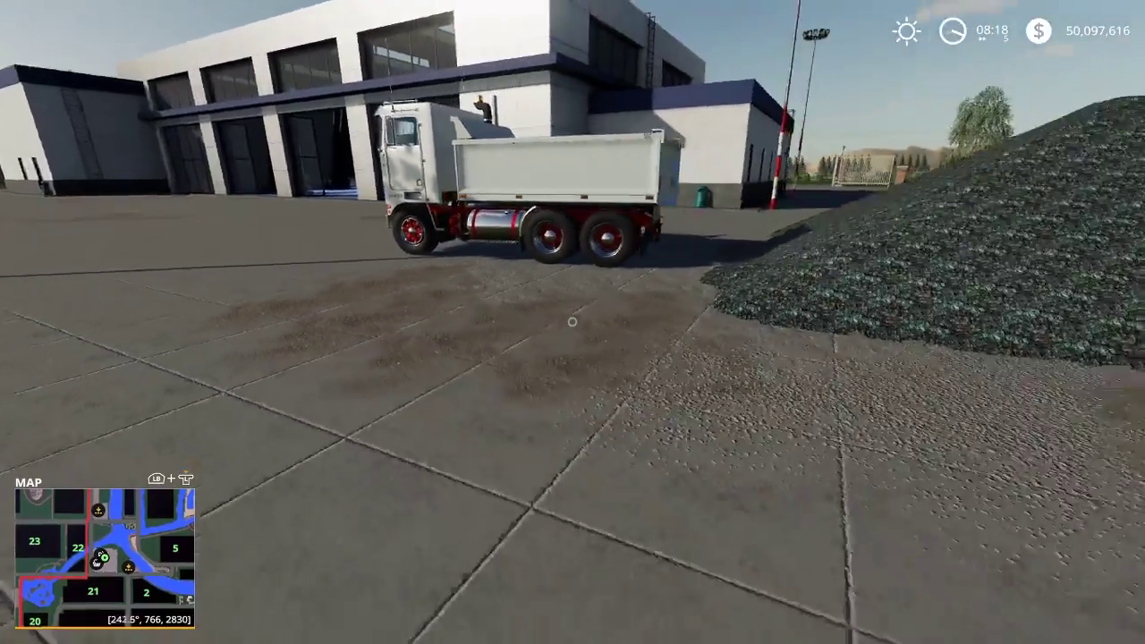
pyautogui.press('w')
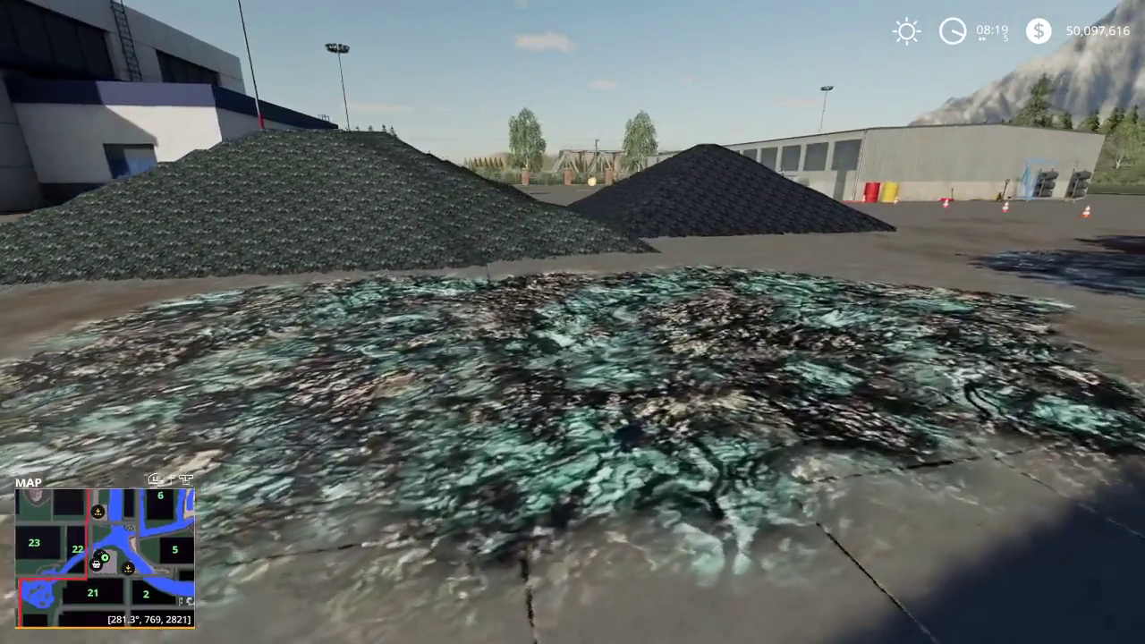
pyautogui.press('w')
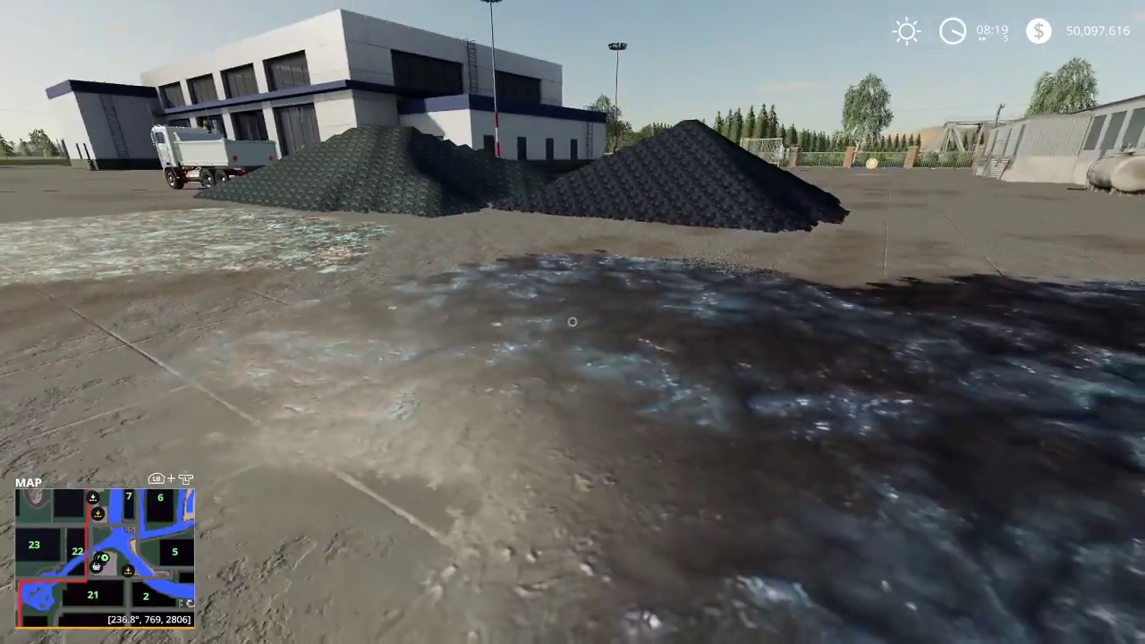
# End the current game session without saving
pyautogui.press('w')
pyautogui.press('Escape')
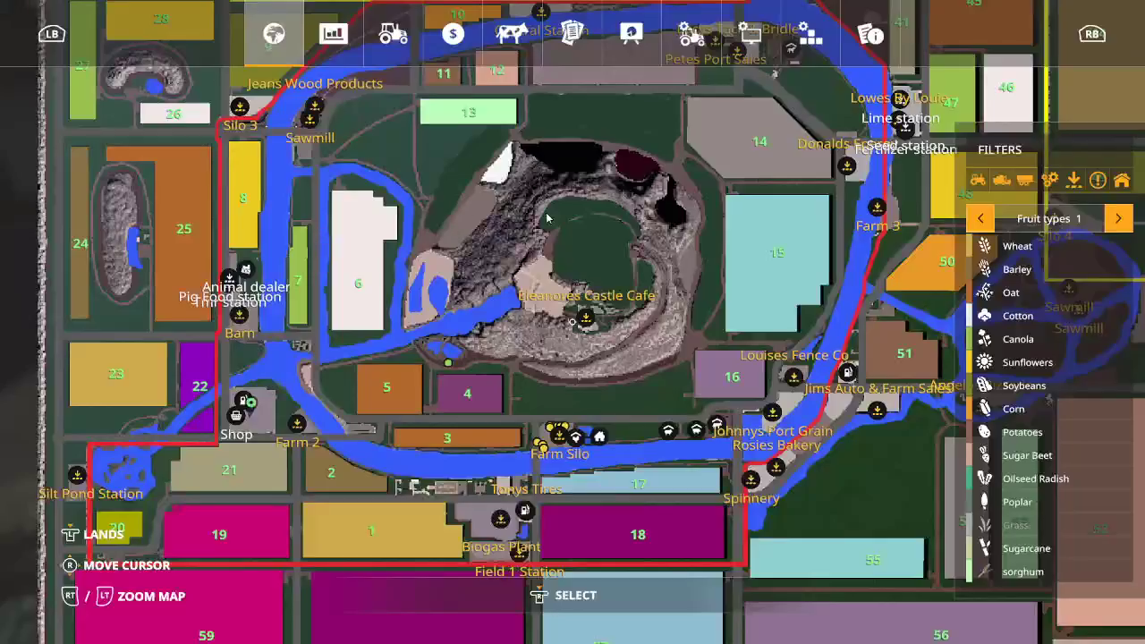
pyautogui.click(691, 52)
pyautogui.click(380, 581)
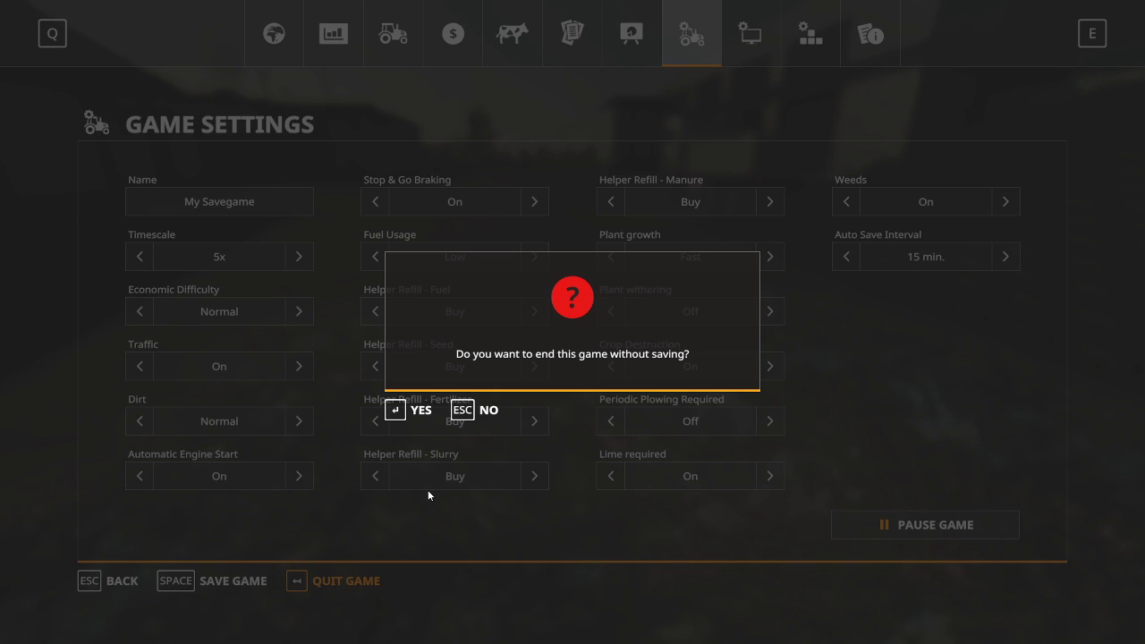
pyautogui.click(416, 410)
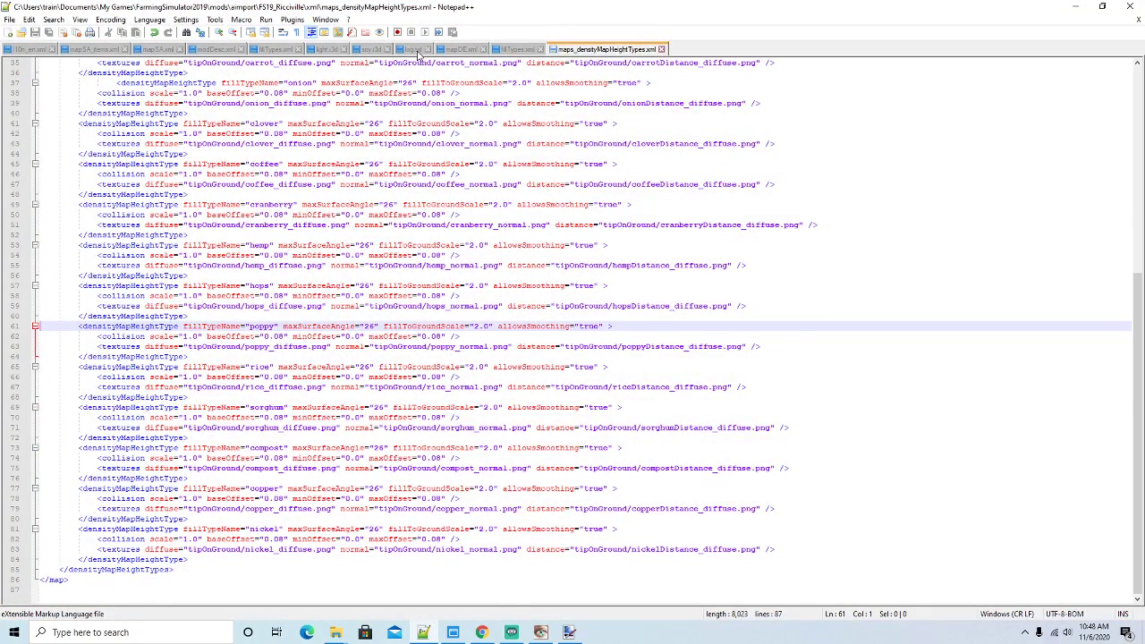
# Switch to Notepad++, reload the modified log.txt, and examine its final entries
pyautogui.click(413, 50)
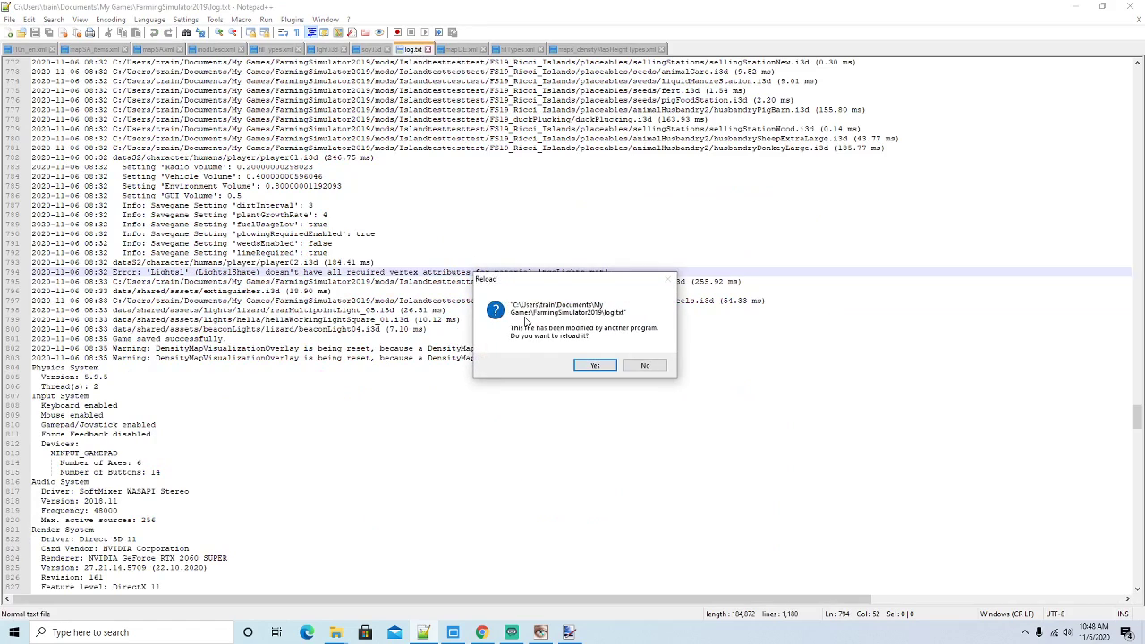
pyautogui.click(594, 365)
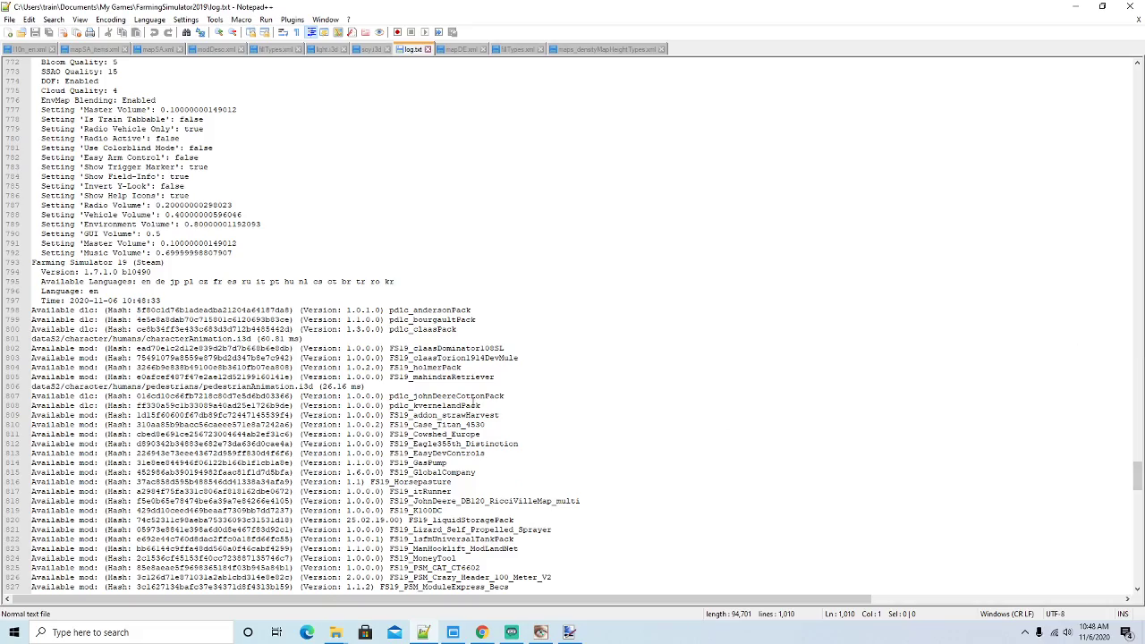
pyautogui.scroll(-20, 322, 237)
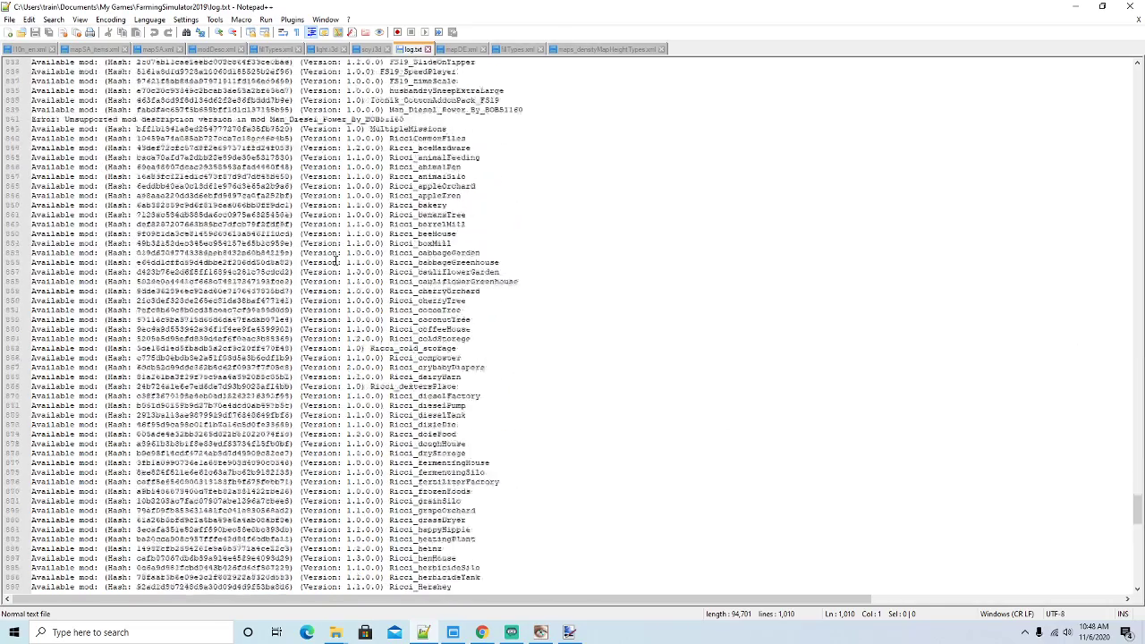
pyautogui.scroll(-20, 334, 255)
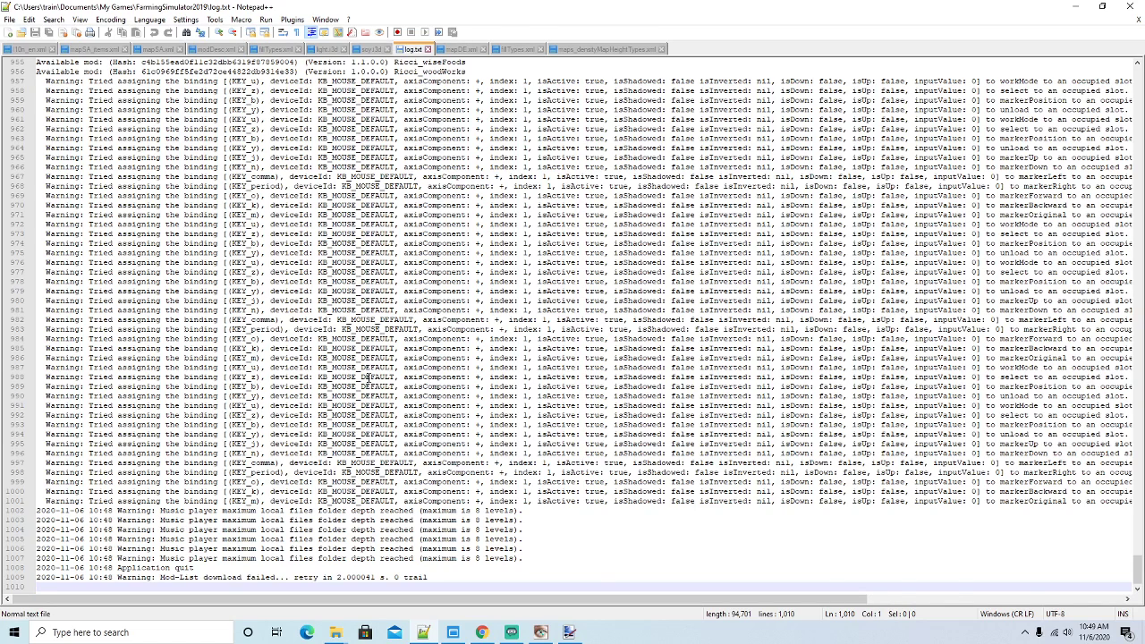
pyautogui.scroll(20, 367, 377)
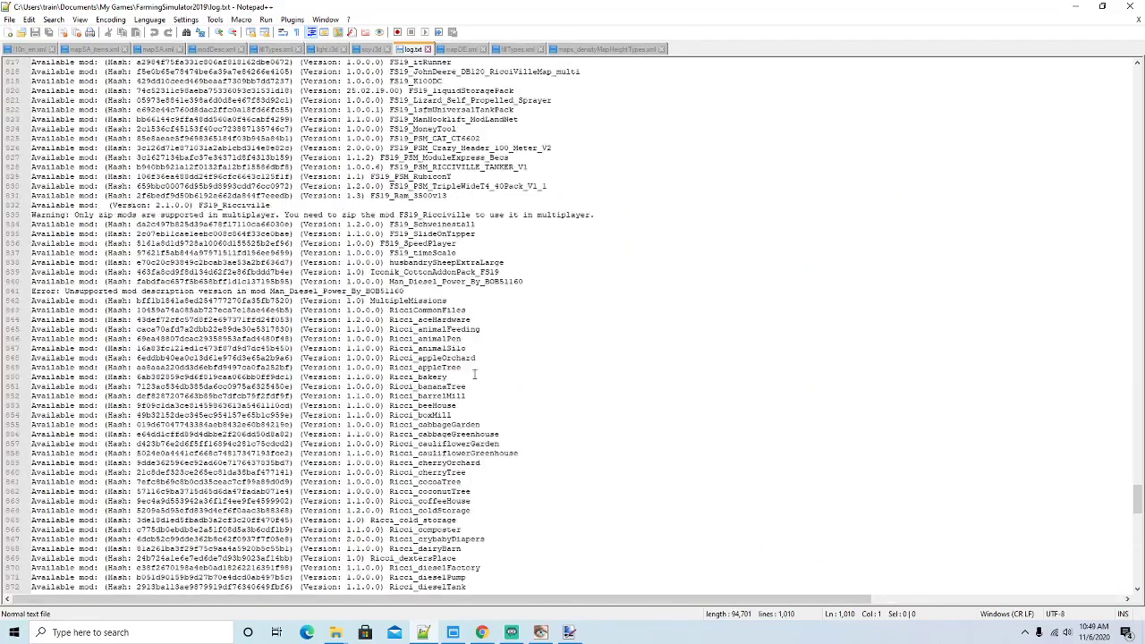
# Read log.txt from the beginning for map loading errors, highlighting part of the creekWaterfallEmitter depth map error line
pyautogui.moveTo(1139, 527); pyautogui.dragTo(1138, 77)
pyautogui.scroll(-20, 307, 215)
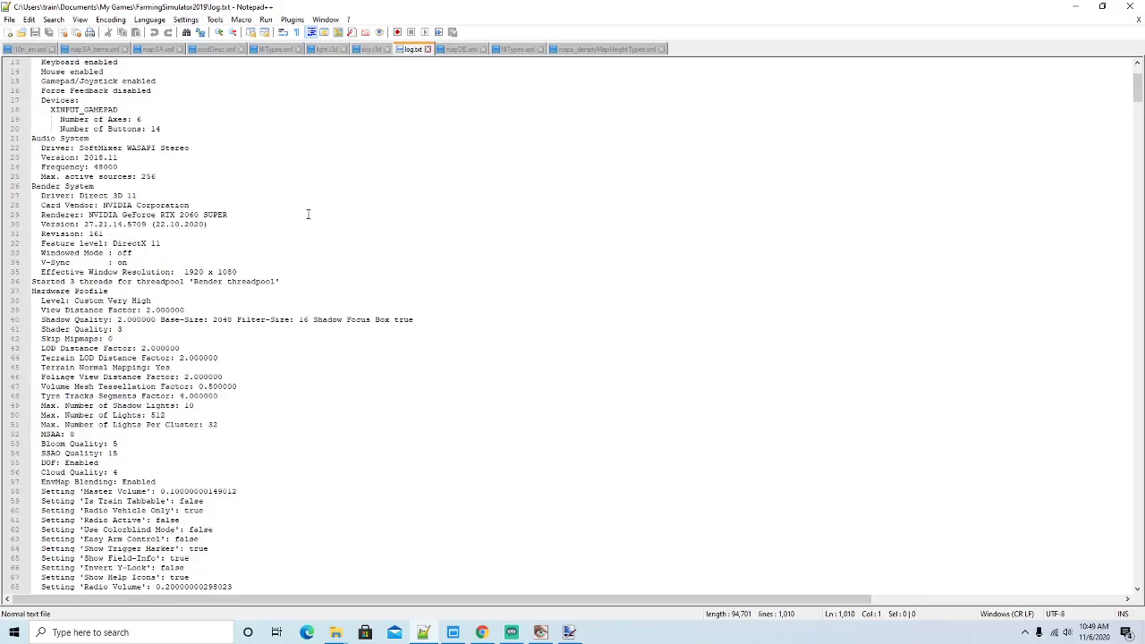
pyautogui.scroll(-20, 307, 215)
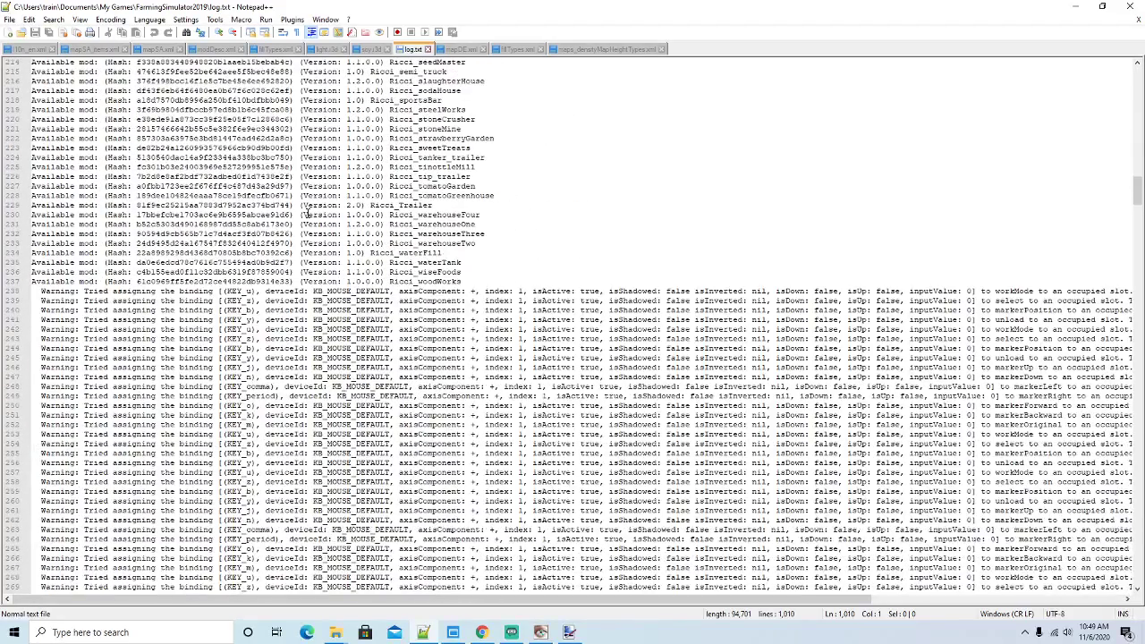
pyautogui.scroll(-20, 307, 215)
pyautogui.scroll(-20, 307, 215)
pyautogui.scroll(-20, 307, 215)
pyautogui.scroll(-20, 307, 215)
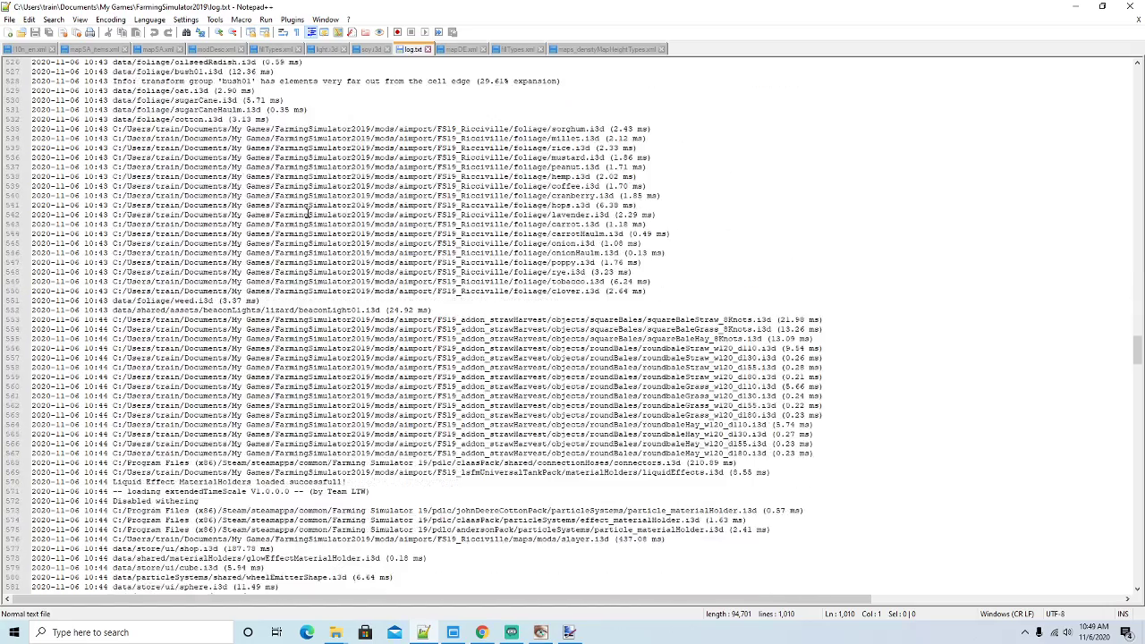
pyautogui.scroll(-20, 307, 215)
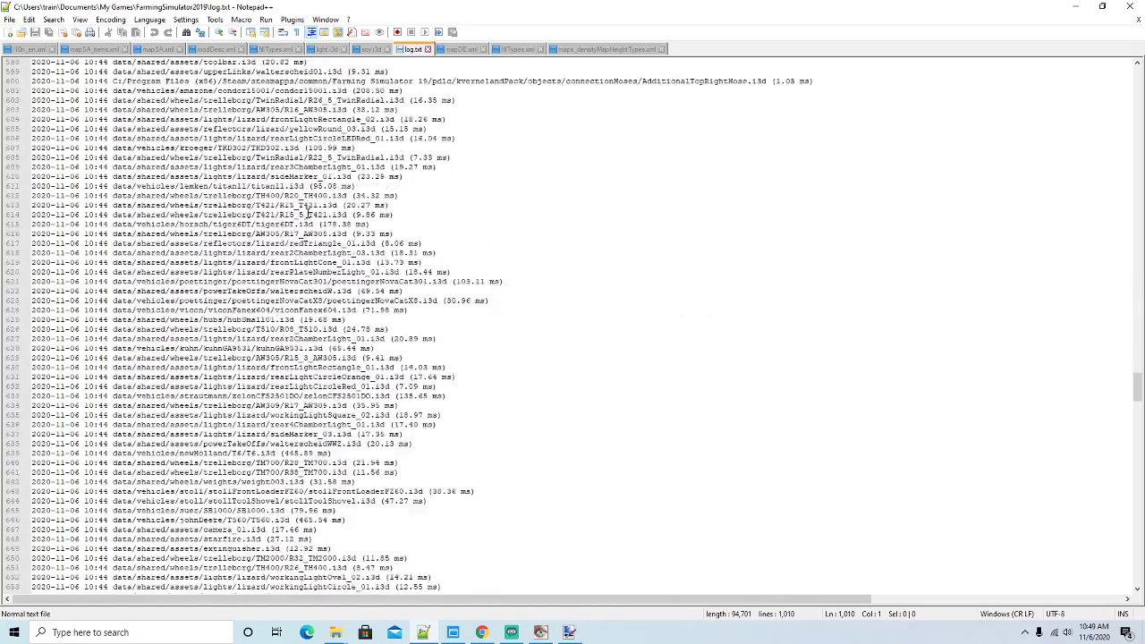
pyautogui.scroll(-20, 307, 214)
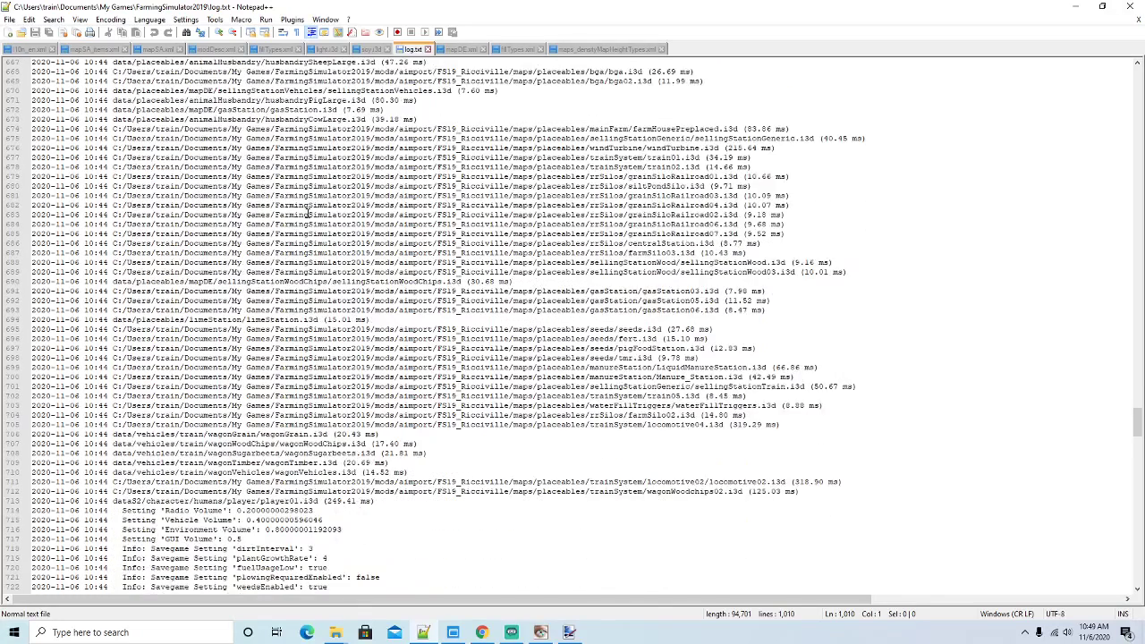
pyautogui.scroll(-5, 307, 214)
pyautogui.scroll(-3, 306, 215)
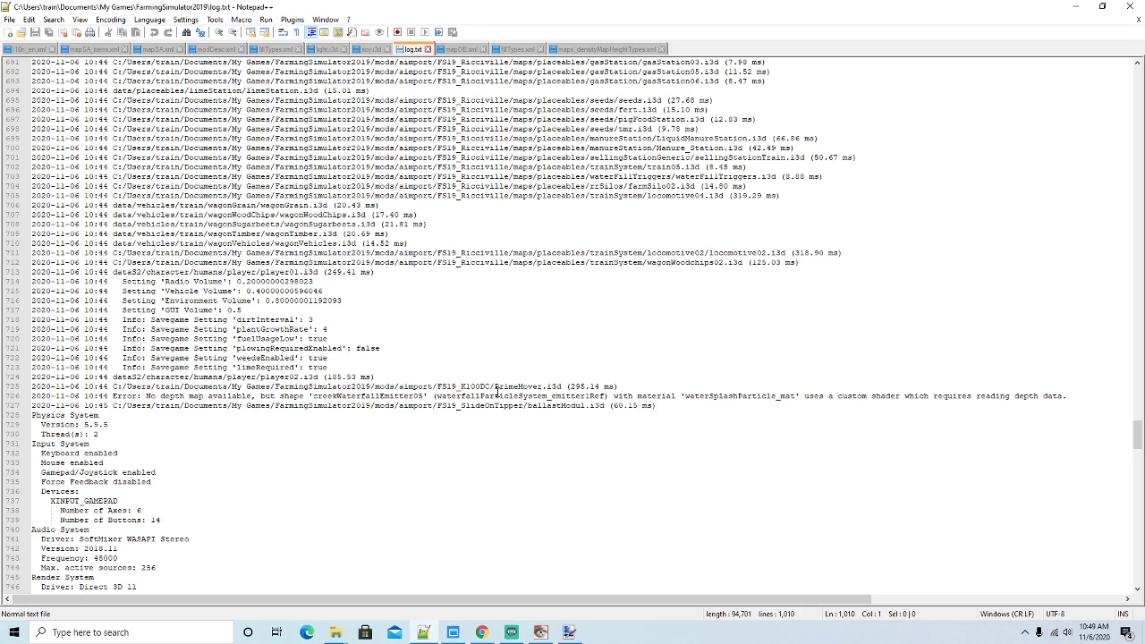
pyautogui.moveTo(434, 395); pyautogui.dragTo(739, 395)
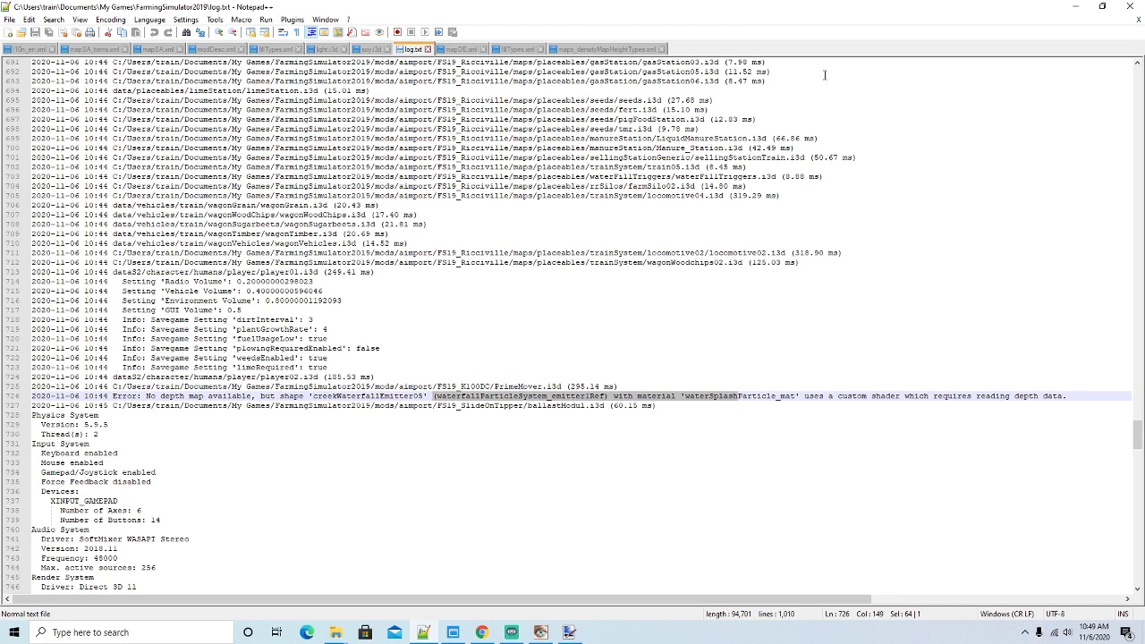
# Minimize Notepad++ and open the fillPlanes folder of the FS19_Ricciville mod in File Explorer
pyautogui.click(1075, 6)
pyautogui.moveTo(558, 179); pyautogui.dragTo(514, 200)
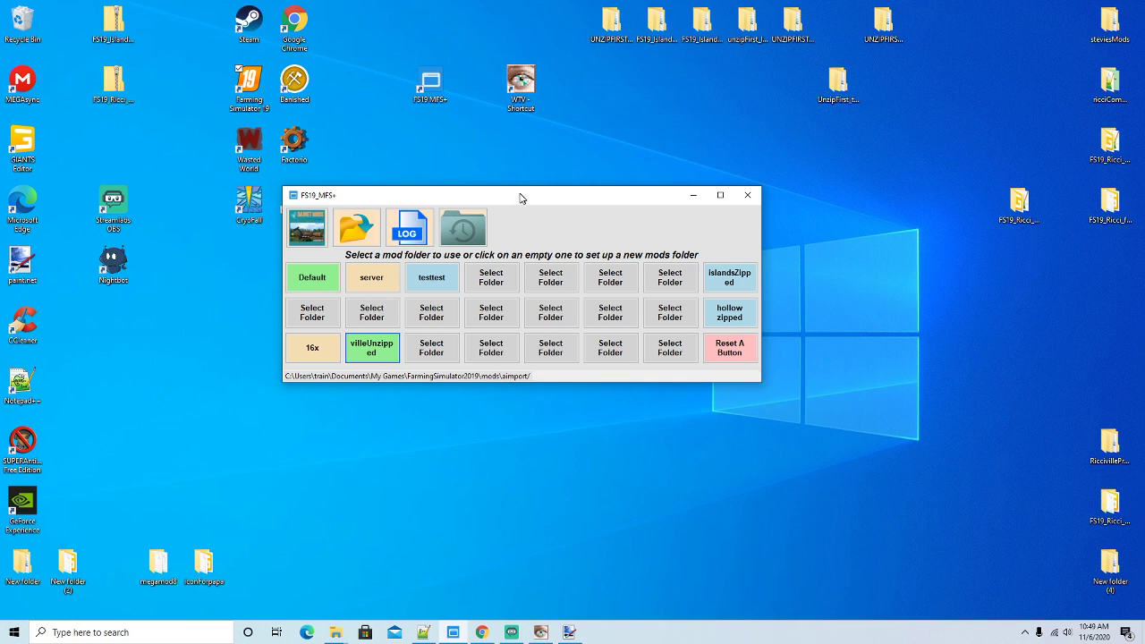
pyautogui.moveTo(524, 199); pyautogui.dragTo(467, 188)
pyautogui.click(337, 630)
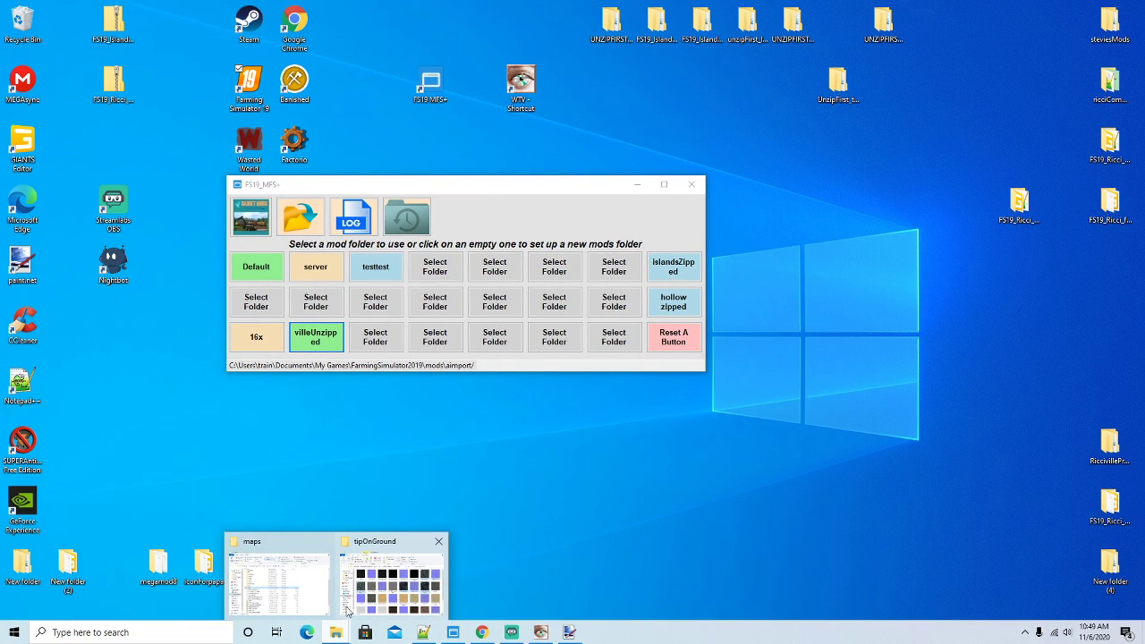
pyautogui.click(289, 554)
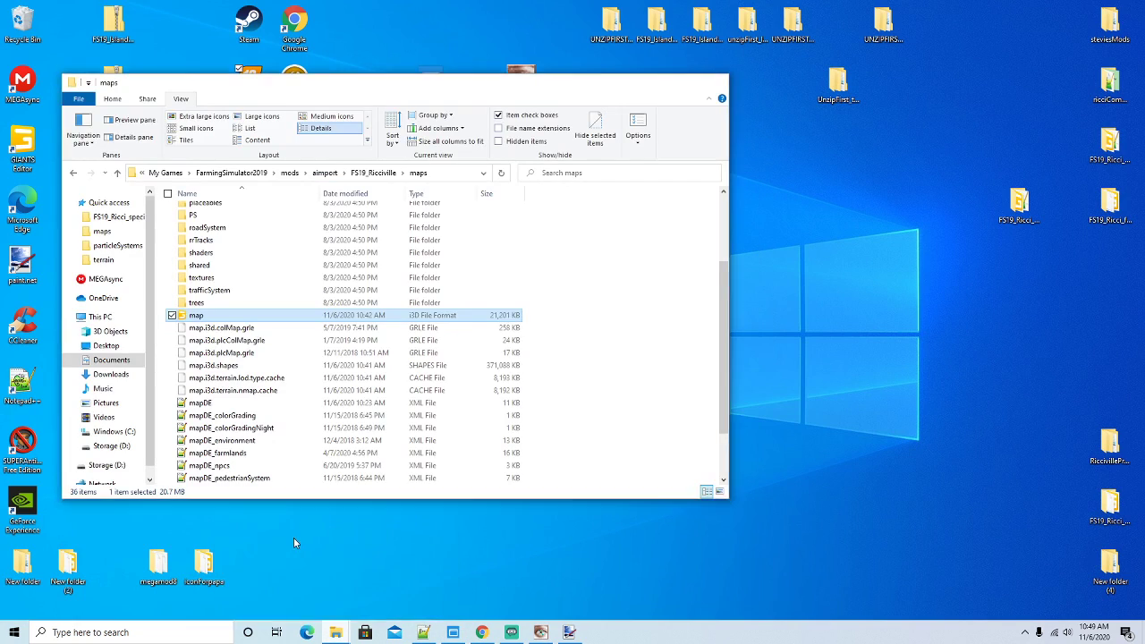
pyautogui.moveTo(367, 94); pyautogui.dragTo(382, 71)
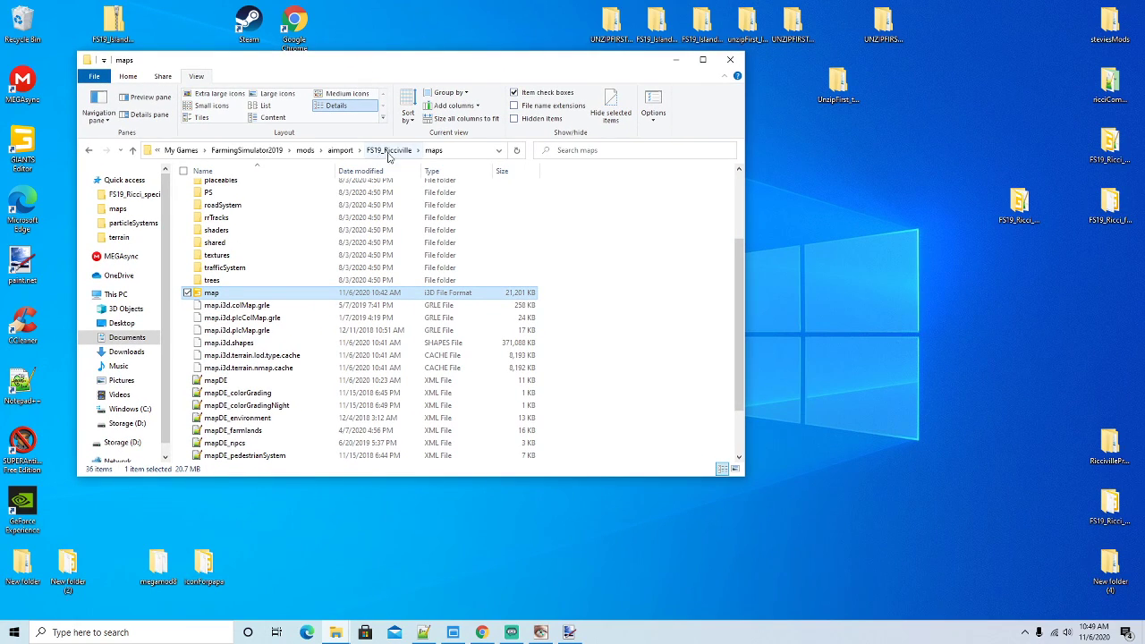
pyautogui.click(388, 156)
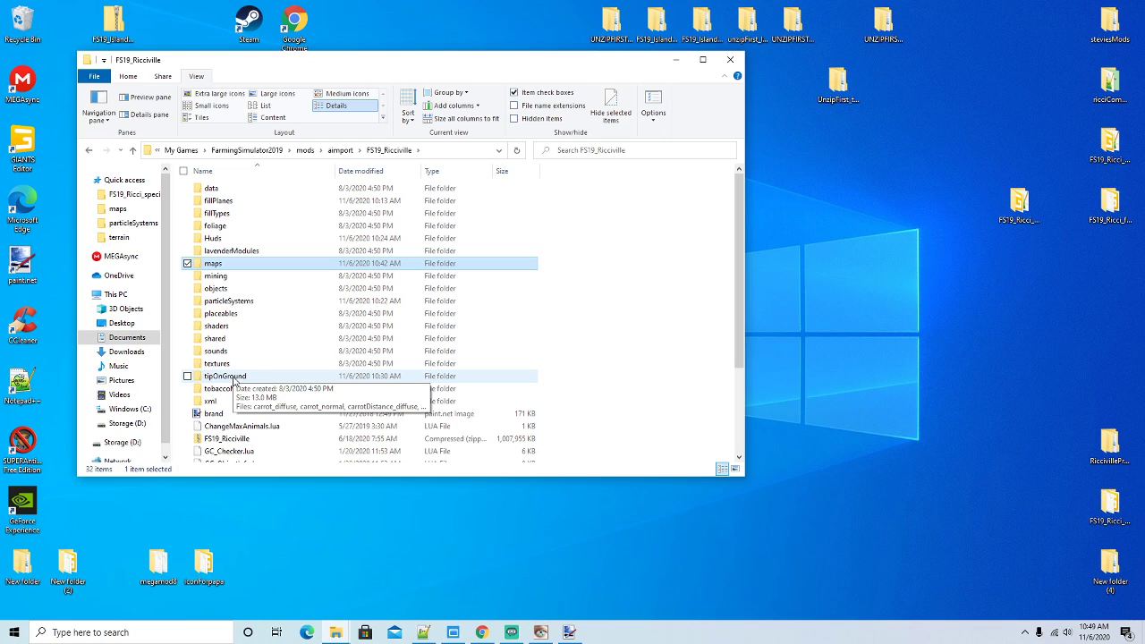
pyautogui.doubleClick(234, 207)
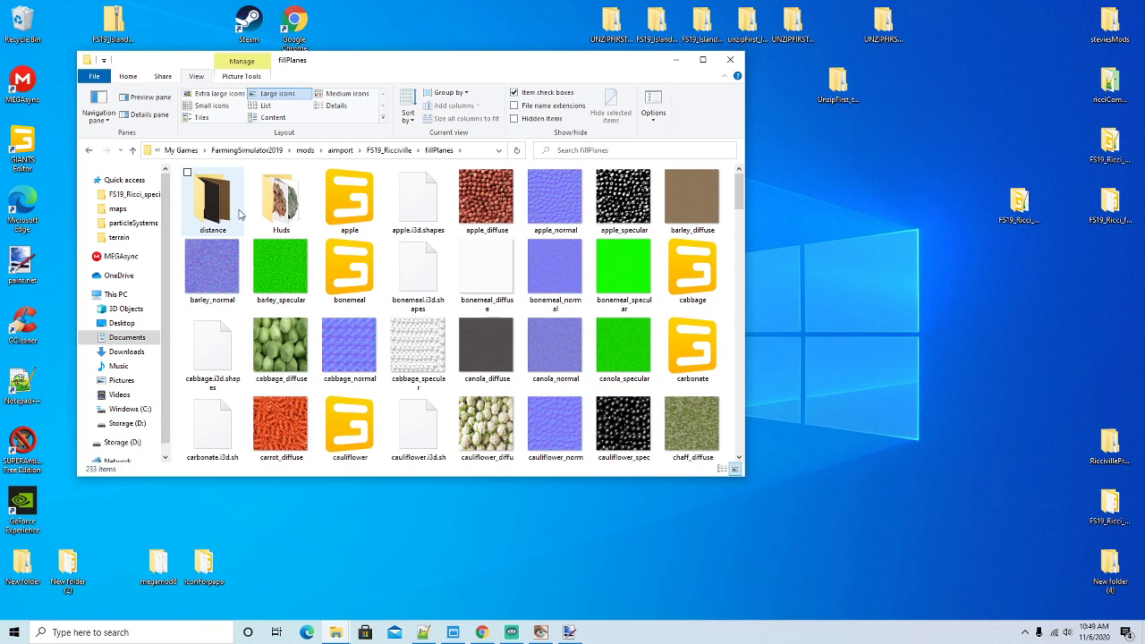
# Find and select the ore_diffuse texture in the FS19_Ricciville fillPlanes folder, repositioning the folder window over the desktop
pyautogui.moveTo(399, 62); pyautogui.dragTo(411, 59)
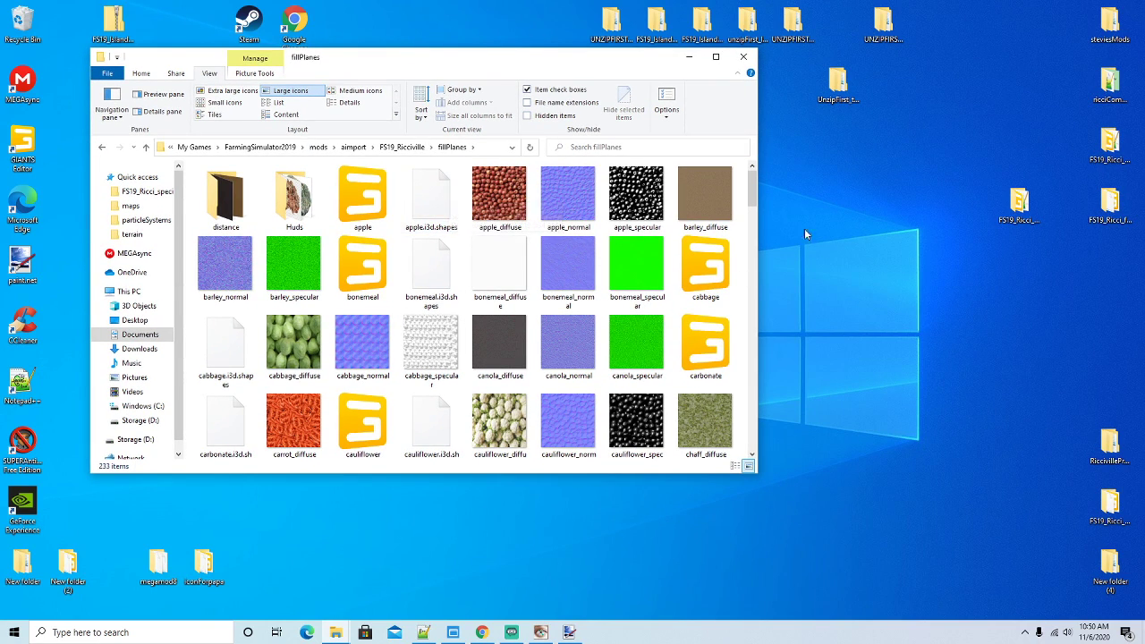
pyautogui.moveTo(751, 193); pyautogui.dragTo(749, 335)
pyautogui.moveTo(442, 58); pyautogui.dragTo(383, 49)
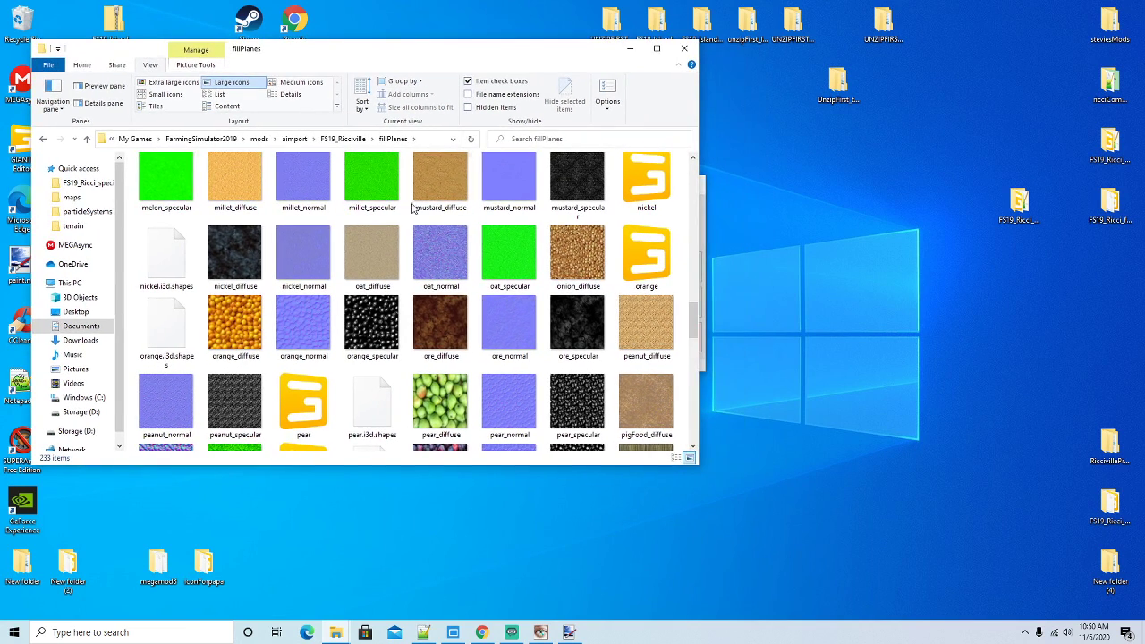
pyautogui.click(449, 335)
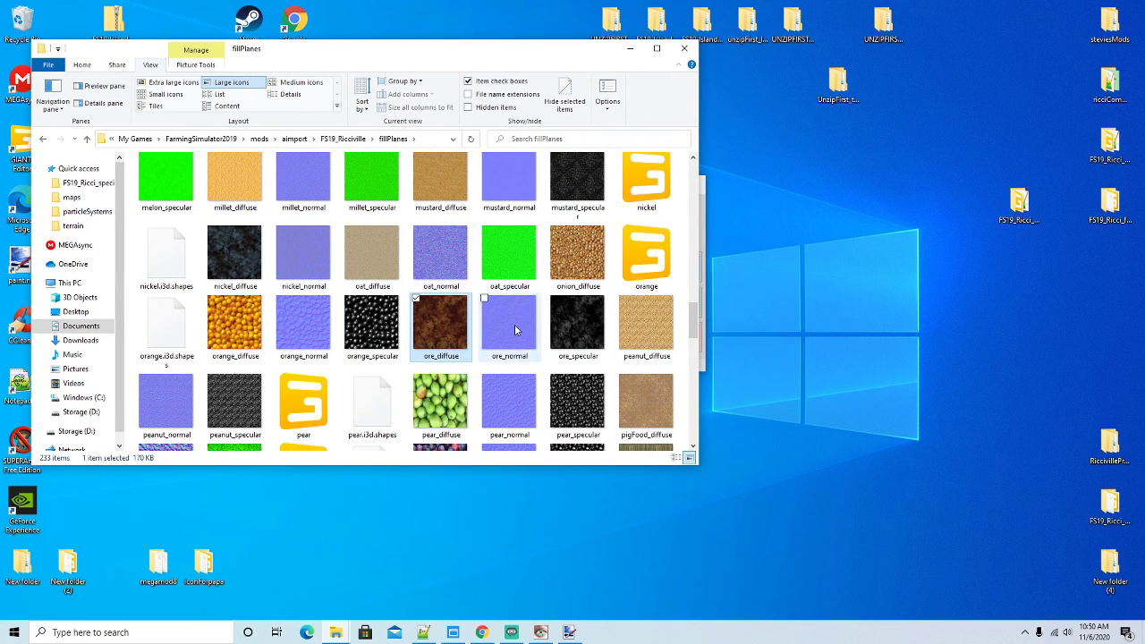
pyautogui.moveTo(402, 58); pyautogui.dragTo(382, 170)
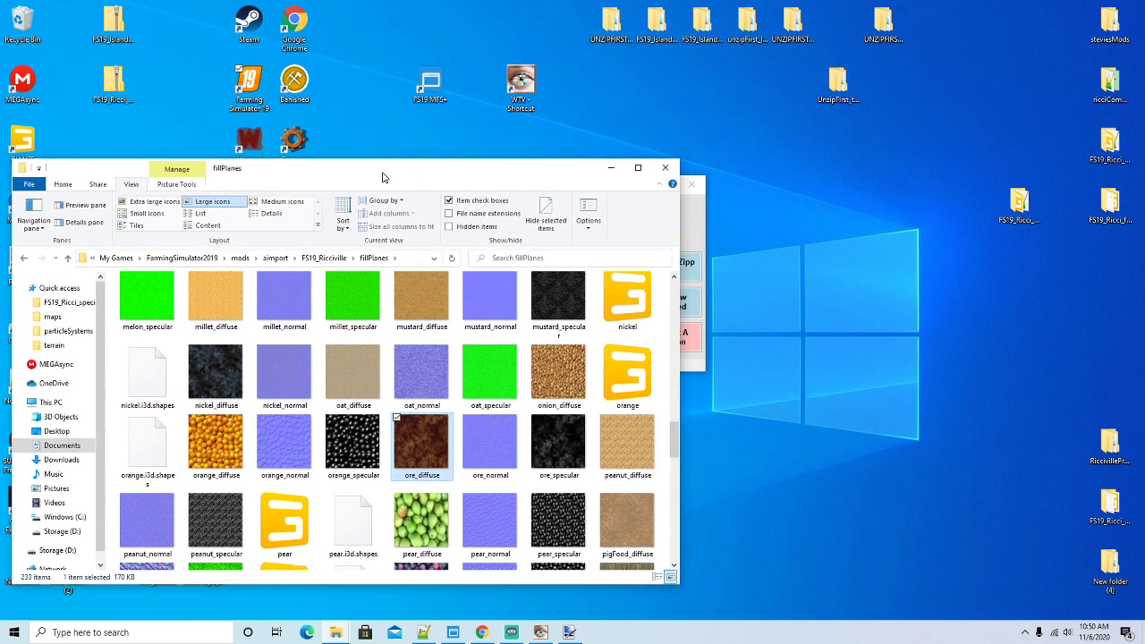
pyautogui.moveTo(468, 167); pyautogui.dragTo(468, 155)
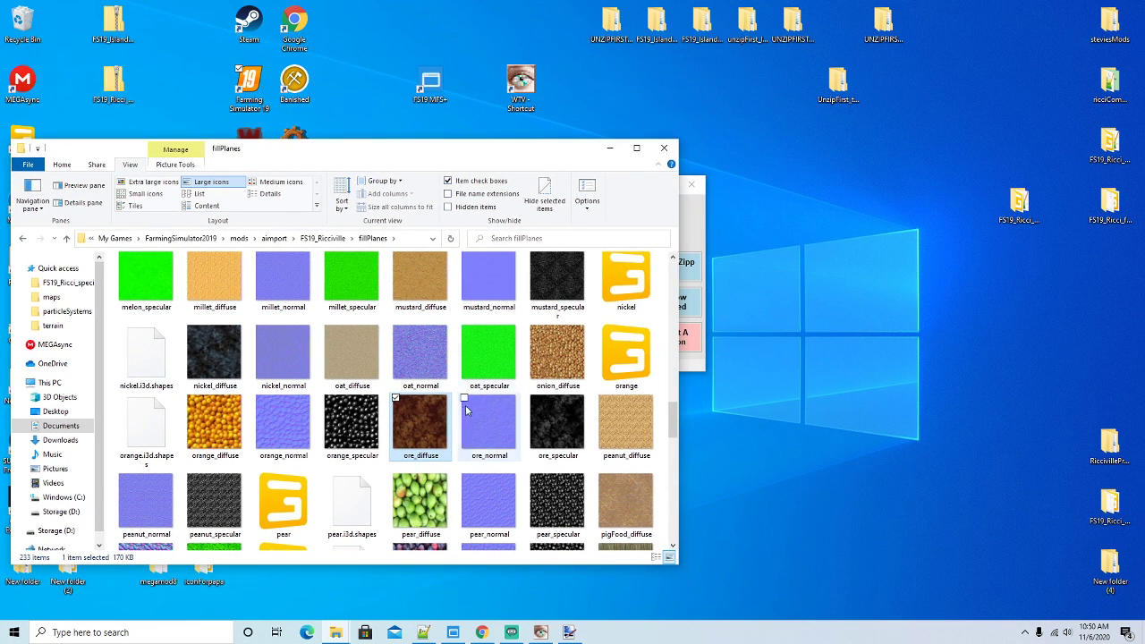
# View the Ricciville ore_diffuse texture in the WTV texture viewer, and minimize the viewer
pyautogui.rightClick(421, 436)
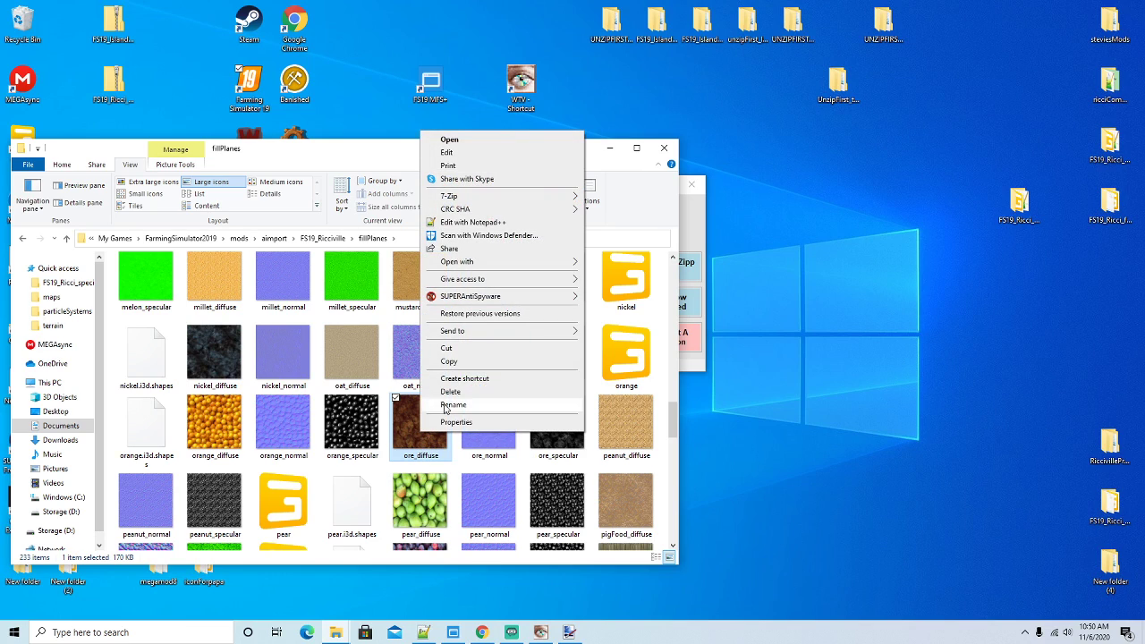
pyautogui.click(515, 178)
pyautogui.click(521, 85)
pyautogui.rightClick(526, 94)
pyautogui.click(552, 329)
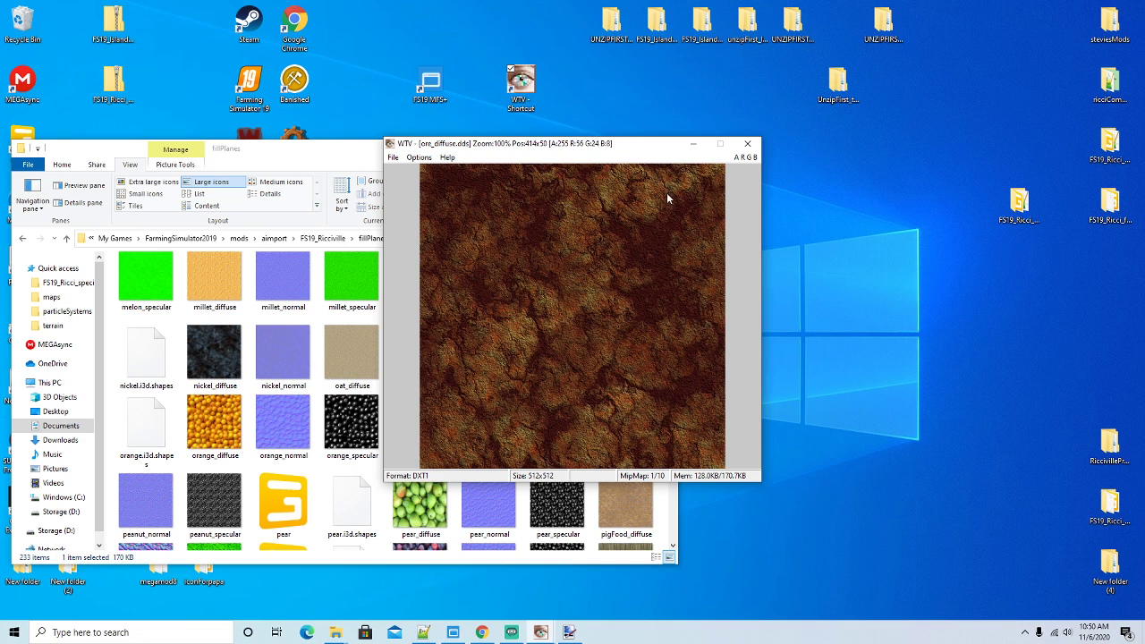
pyautogui.click(692, 146)
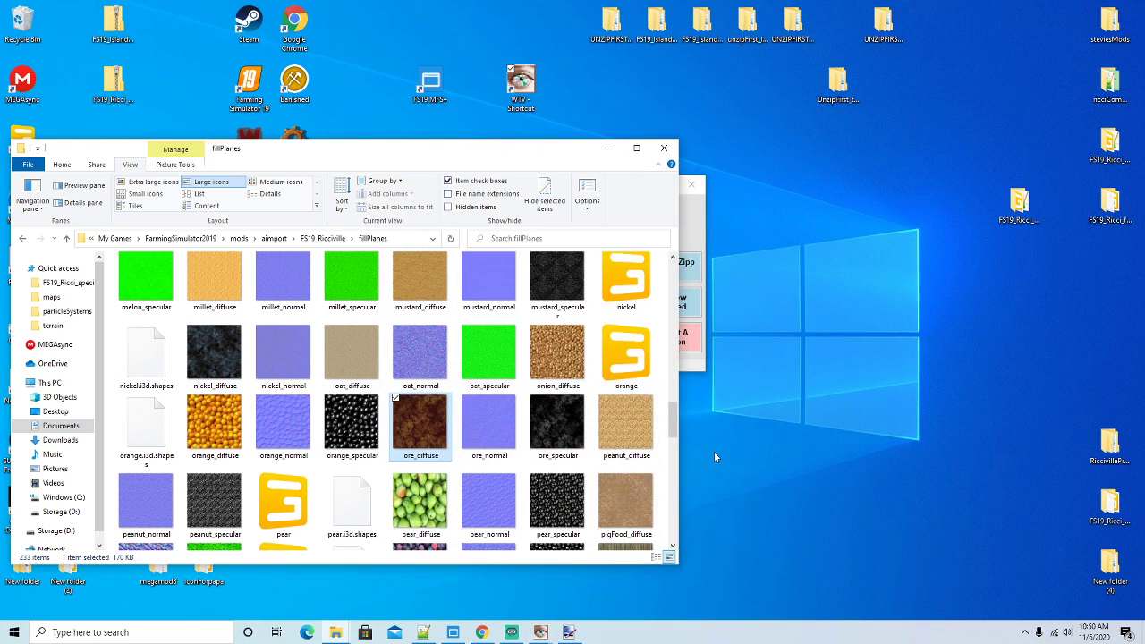
# Bring up the FS19_Ricci_Islands tipOnGround folder window and place it beside the Ricciville fillPlanes window
pyautogui.moveTo(463, 156); pyautogui.dragTo(471, 140)
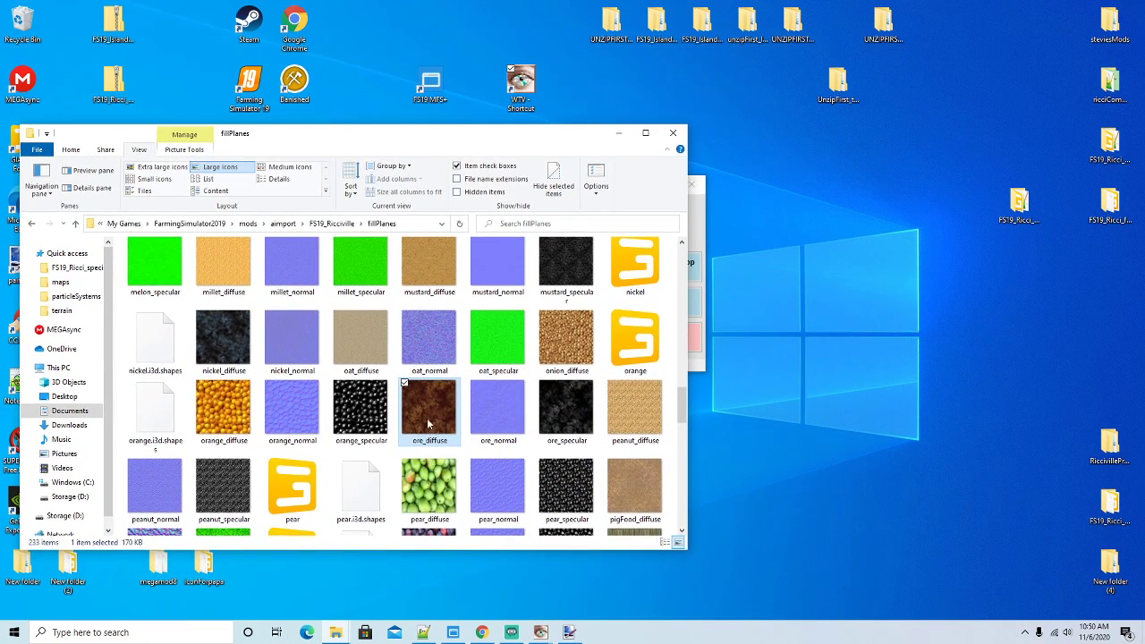
pyautogui.click(339, 636)
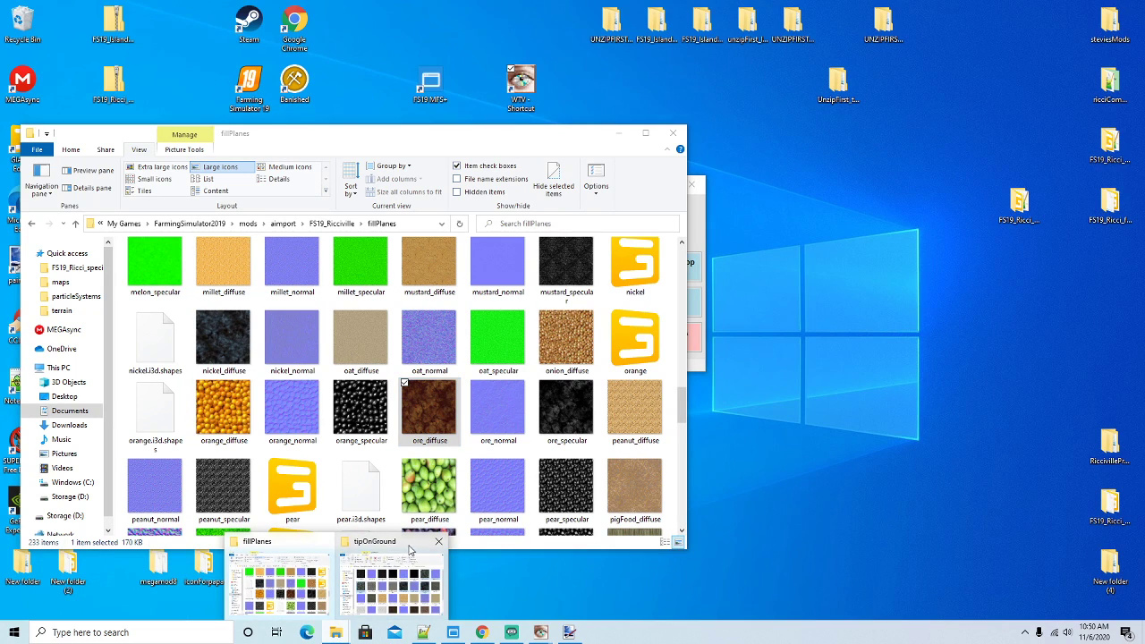
pyautogui.click(393, 581)
pyautogui.moveTo(729, 141); pyautogui.dragTo(788, 134)
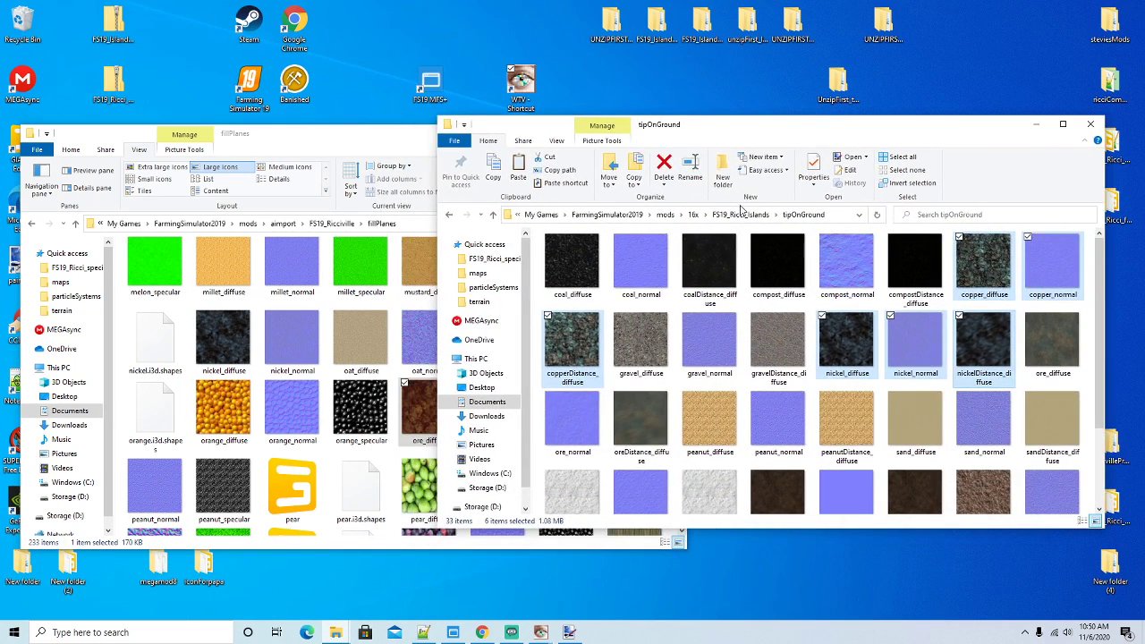
# Go to the fillPlanes folder of FS19_Ricci_Islands and select its ore_diffuse texture
pyautogui.click(738, 215)
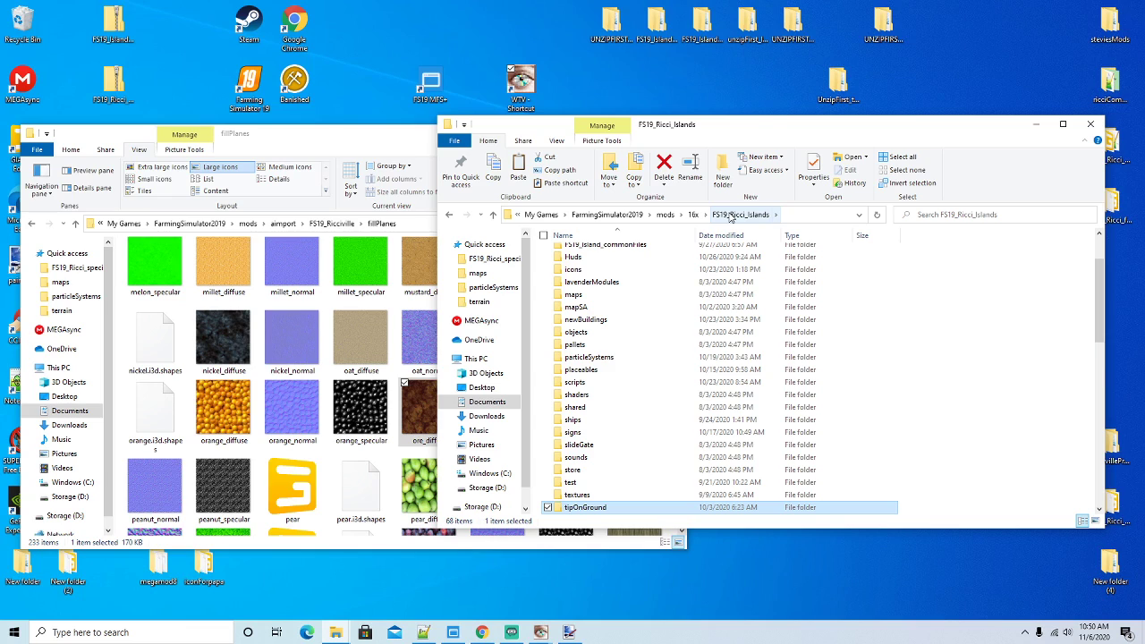
pyautogui.scroll(2, 627, 297)
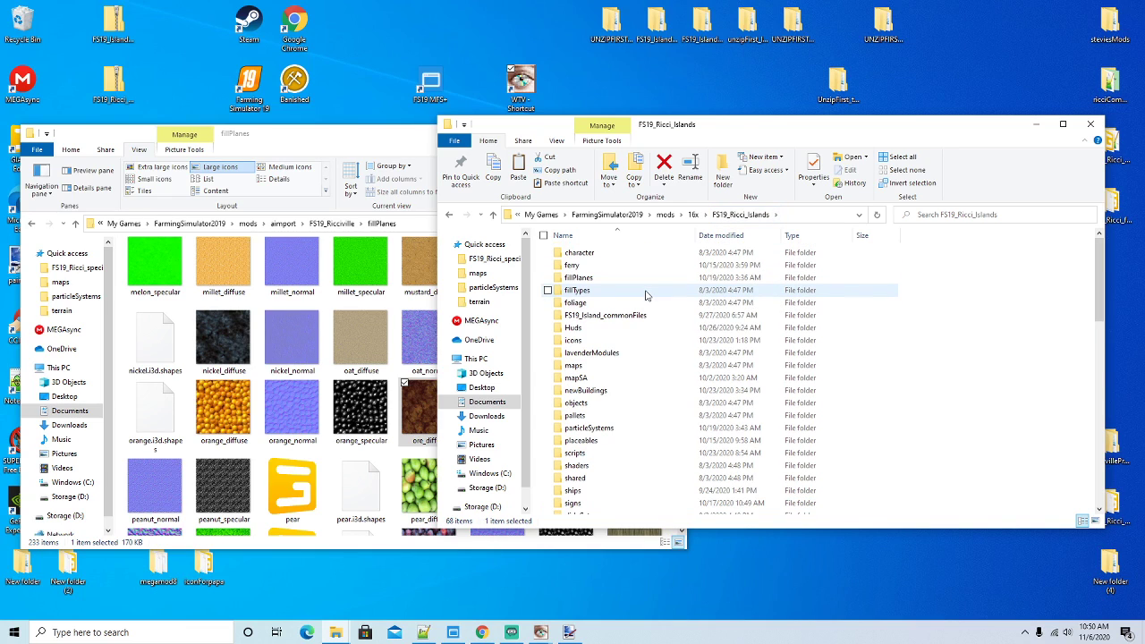
pyautogui.doubleClick(590, 279)
pyautogui.moveTo(1098, 267); pyautogui.dragTo(1096, 405)
pyautogui.click(1049, 342)
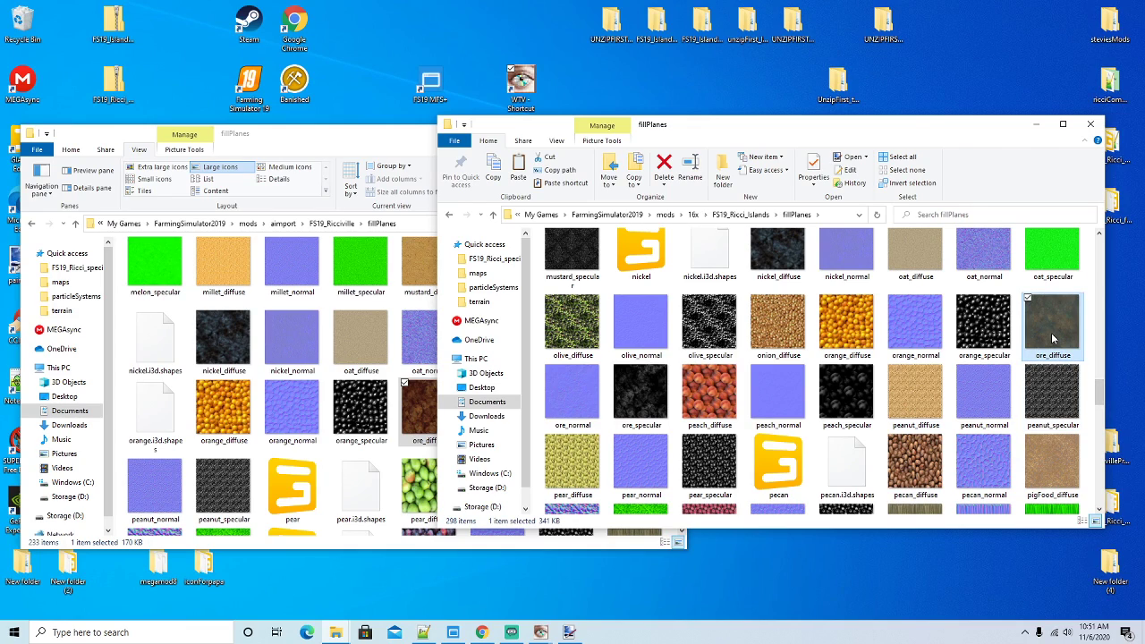
# Copy ore_diffuse, ore_normal and ore_specular from the FS19_Ricci_Islands fillPlanes folder into the FS19_Ricciville one, replacing the existing files
pyautogui.keyDown('ctrl'); pyautogui.click(569, 394); pyautogui.keyUp('ctrl')
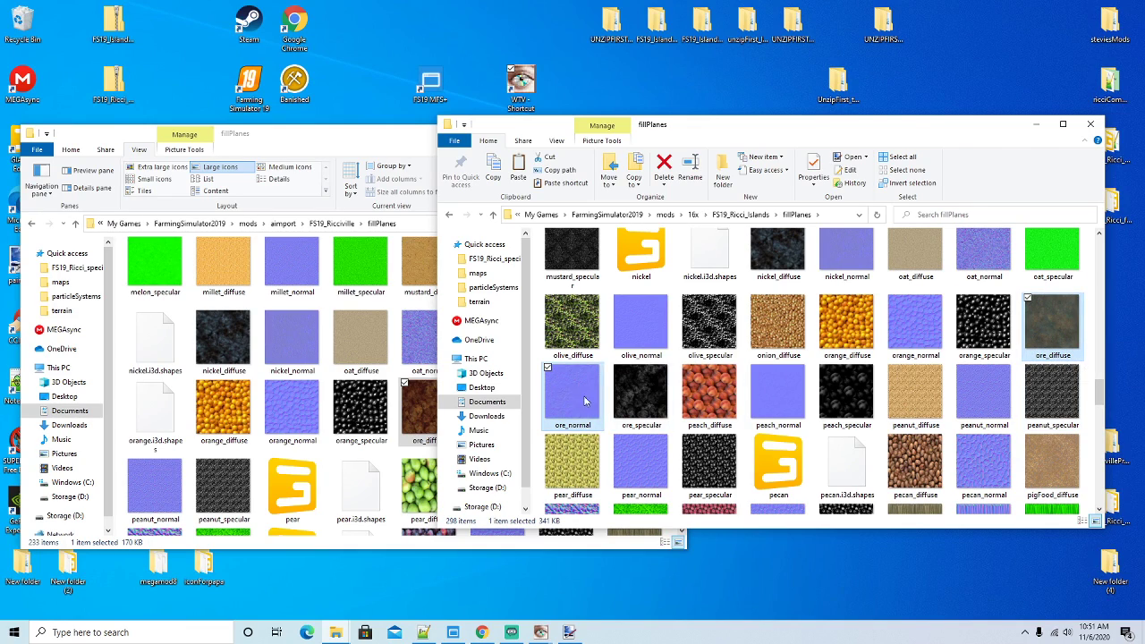
pyautogui.rightClick(642, 401)
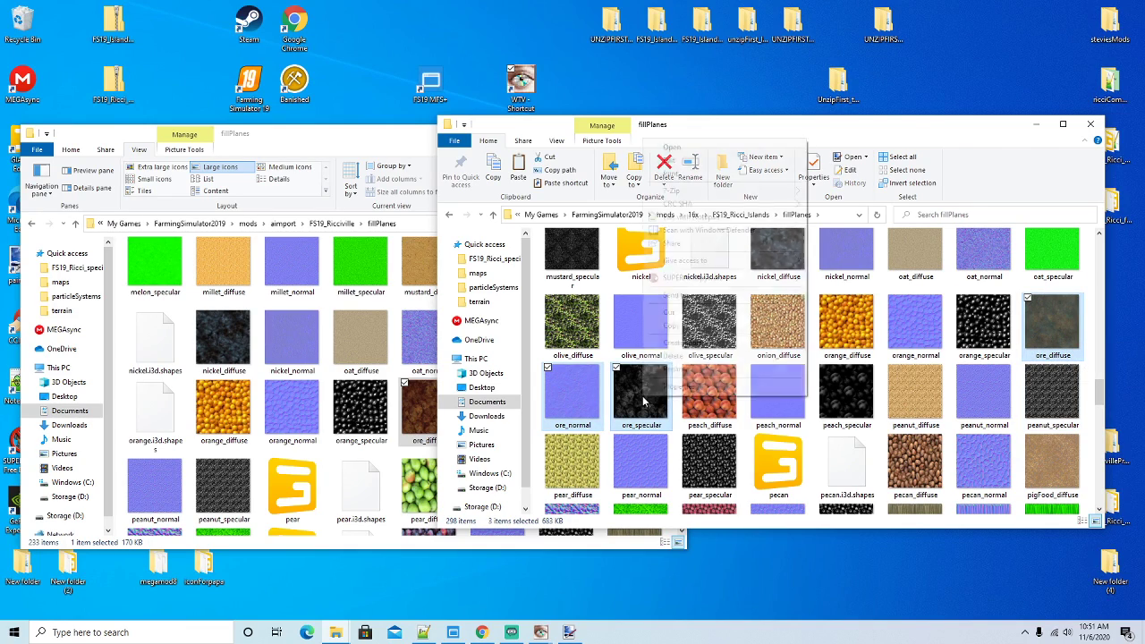
pyautogui.click(672, 326)
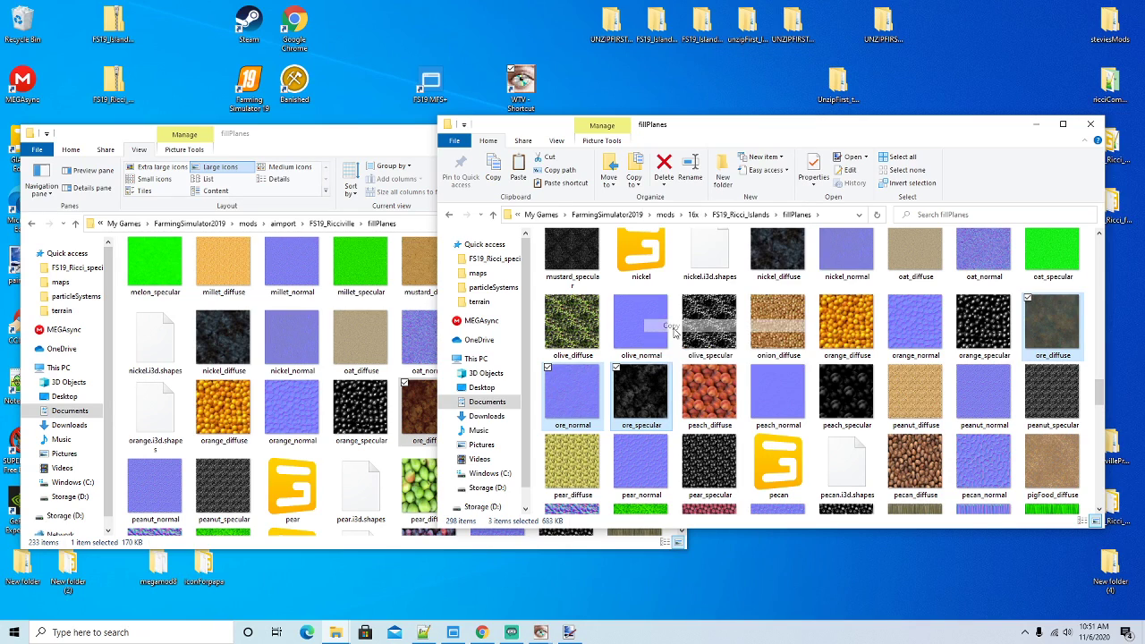
pyautogui.click(385, 133)
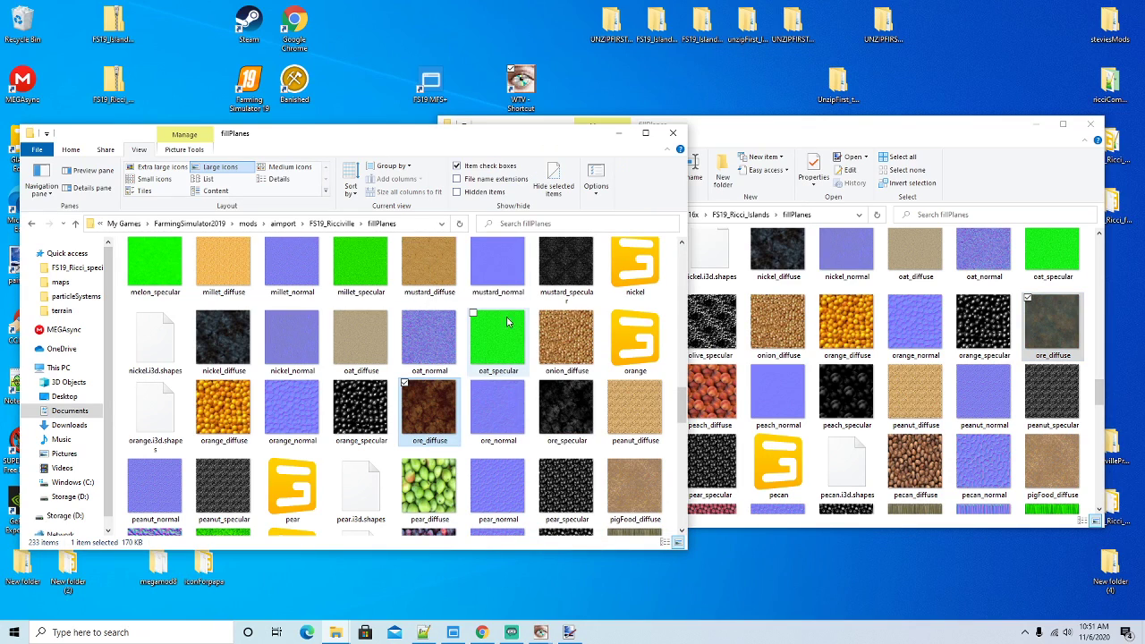
pyautogui.click(463, 372)
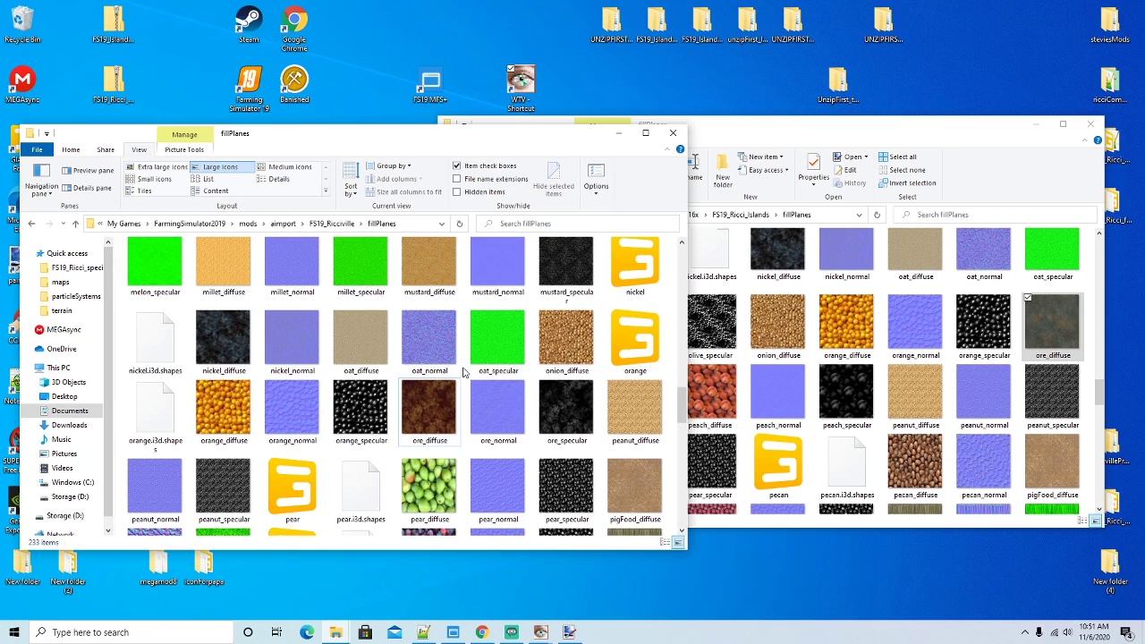
pyautogui.rightClick(463, 372)
pyautogui.click(499, 452)
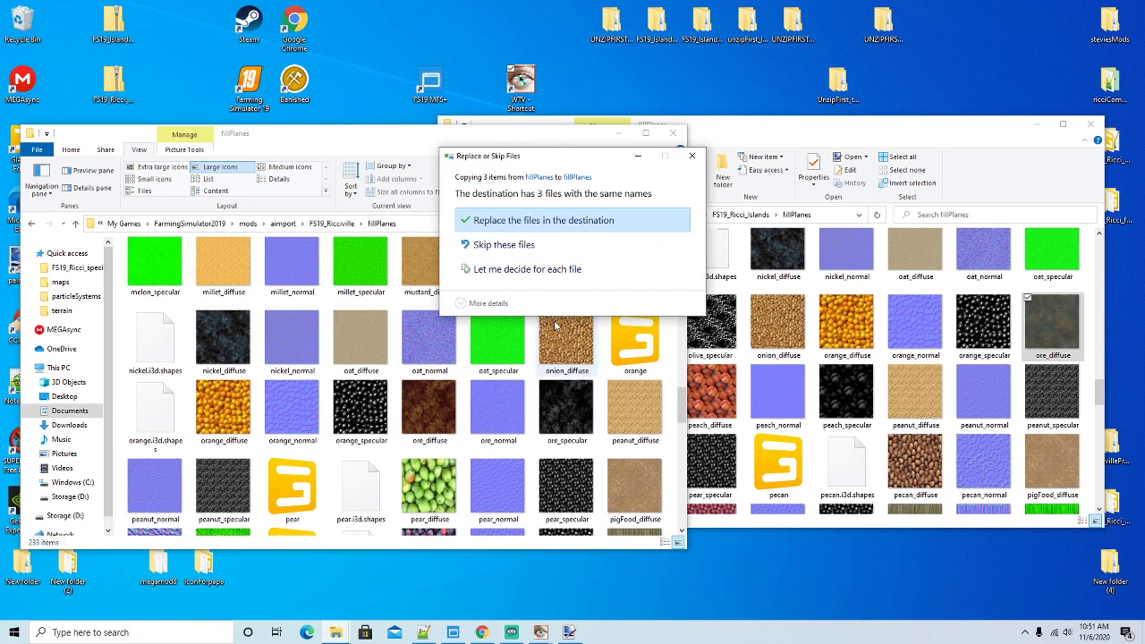
pyautogui.click(550, 221)
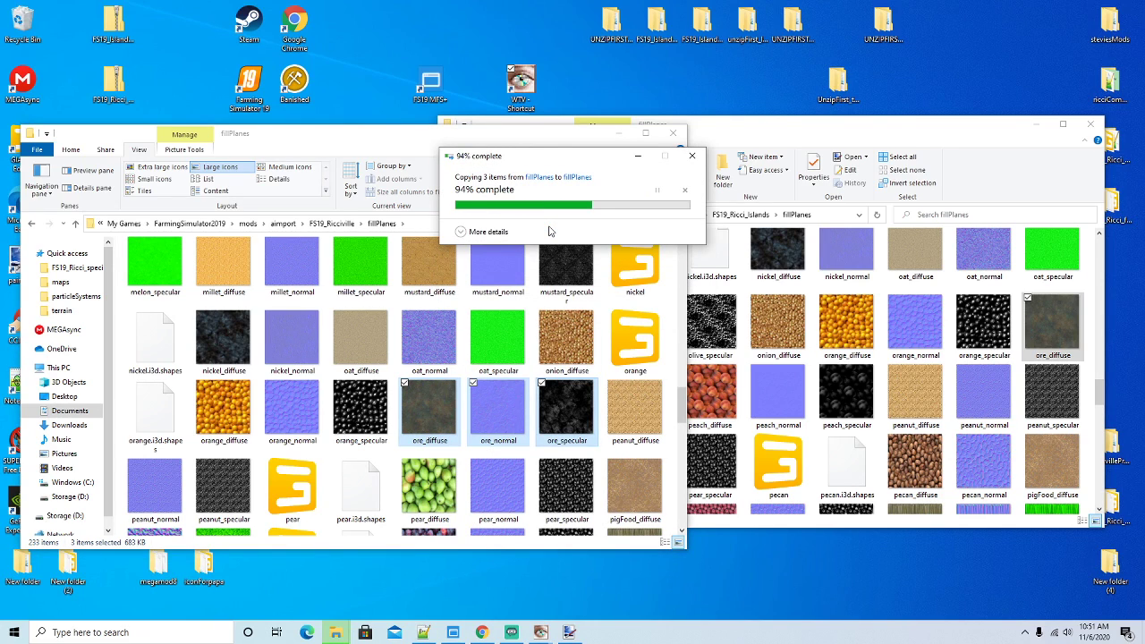
# Try to view the three copied ore textures together in the WTV texture viewer, and close the viewer
pyautogui.rightClick(428, 427)
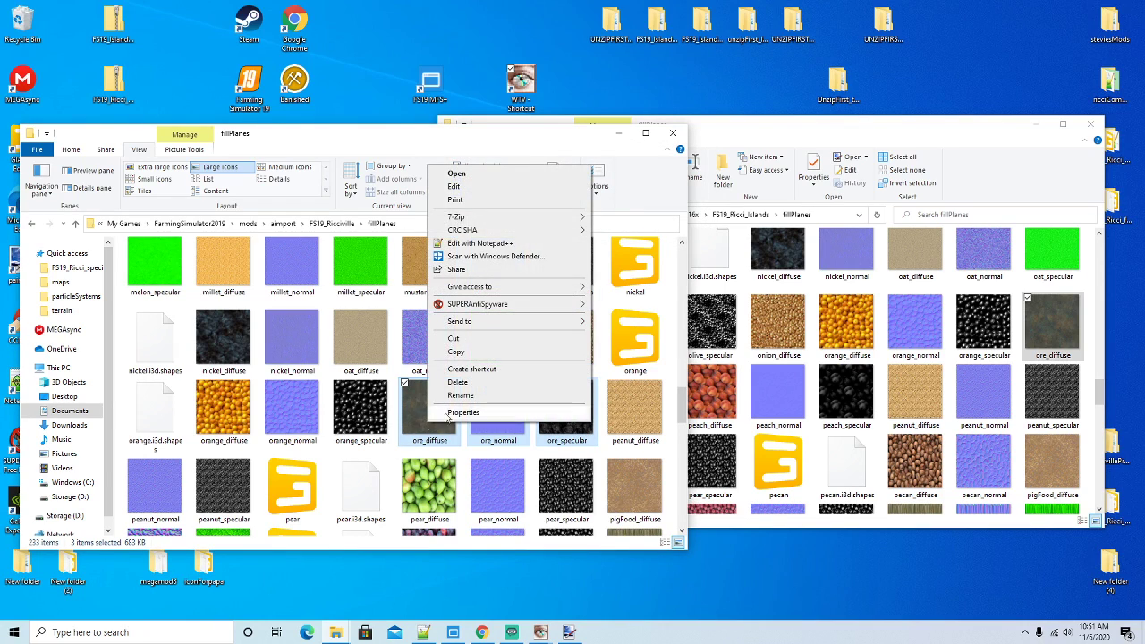
pyautogui.click(487, 355)
pyautogui.click(516, 99)
pyautogui.rightClick(517, 98)
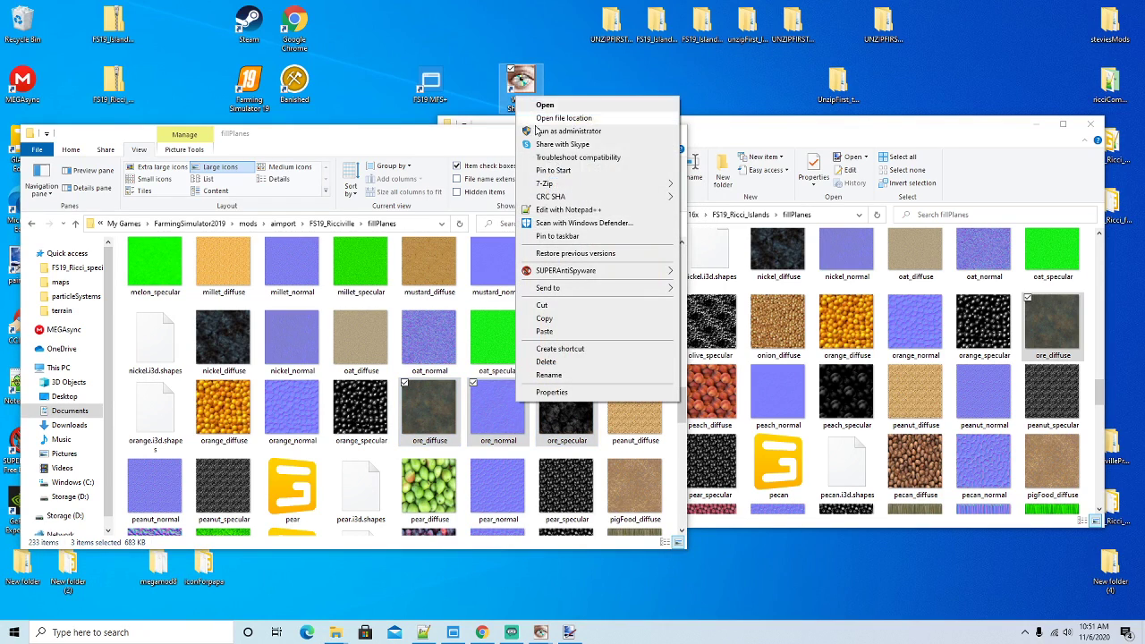
pyautogui.click(542, 333)
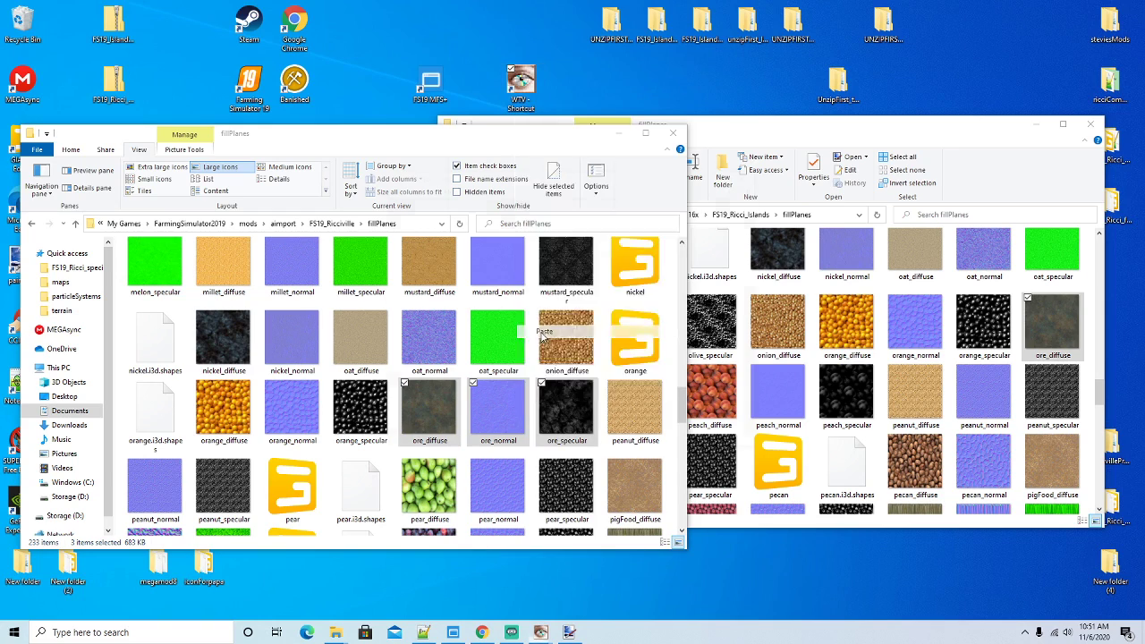
pyautogui.click(633, 355)
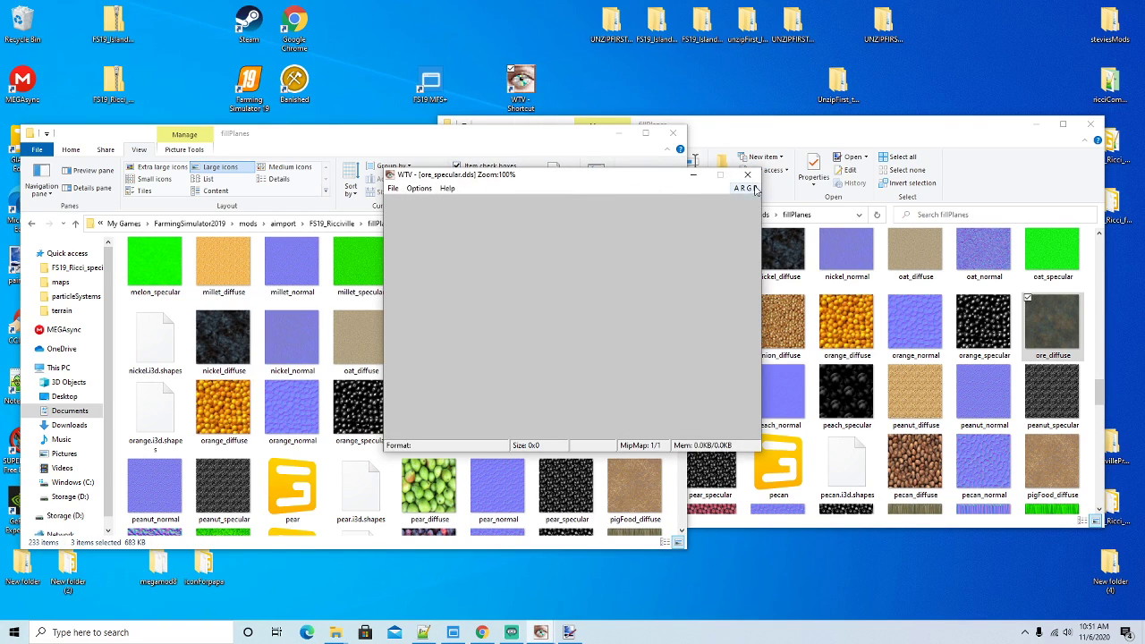
pyautogui.click(748, 174)
# View the replaced ore_diffuse texture from the Ricciville fillPlanes folder in WTV to check its format, and dismiss the viewer
pyautogui.click(425, 409)
pyautogui.rightClick(425, 409)
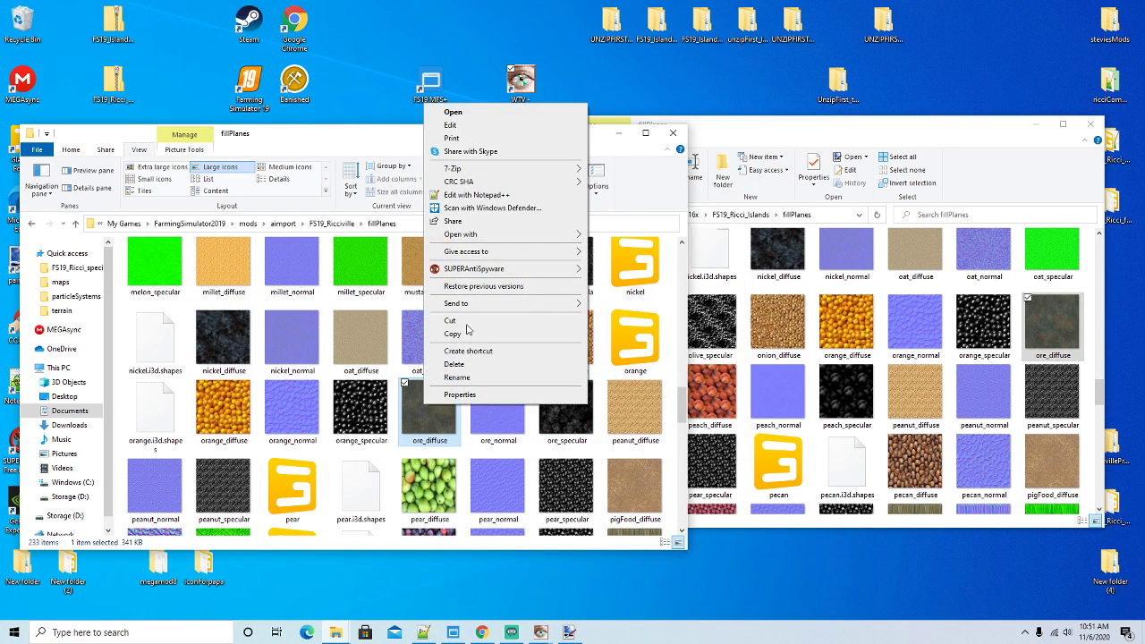
pyautogui.click(462, 332)
pyautogui.rightClick(521, 99)
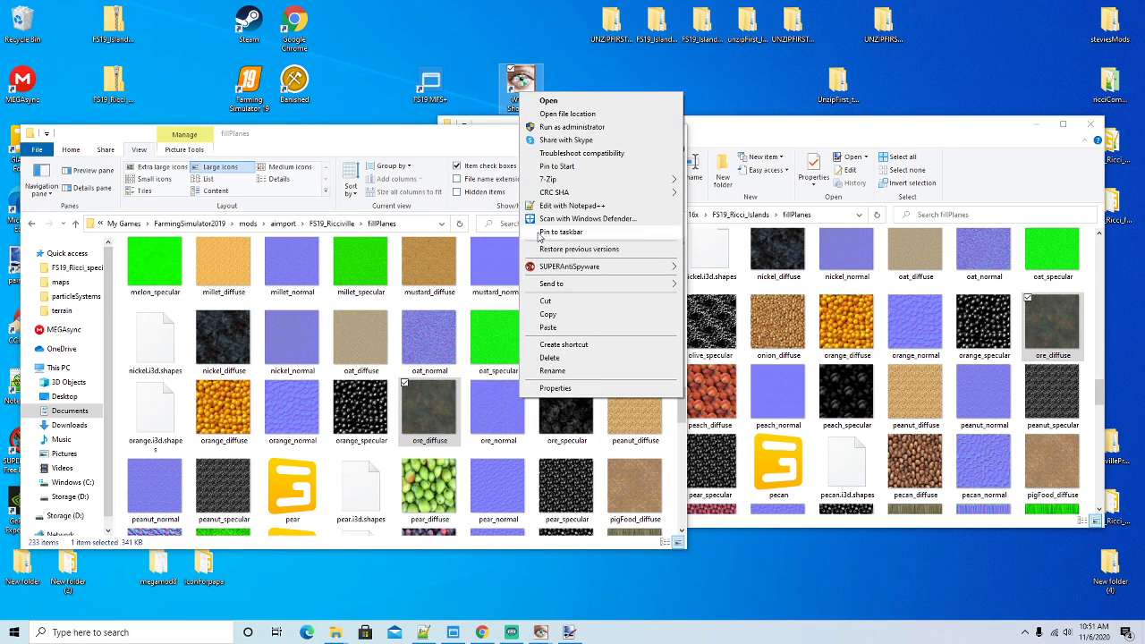
pyautogui.click(547, 328)
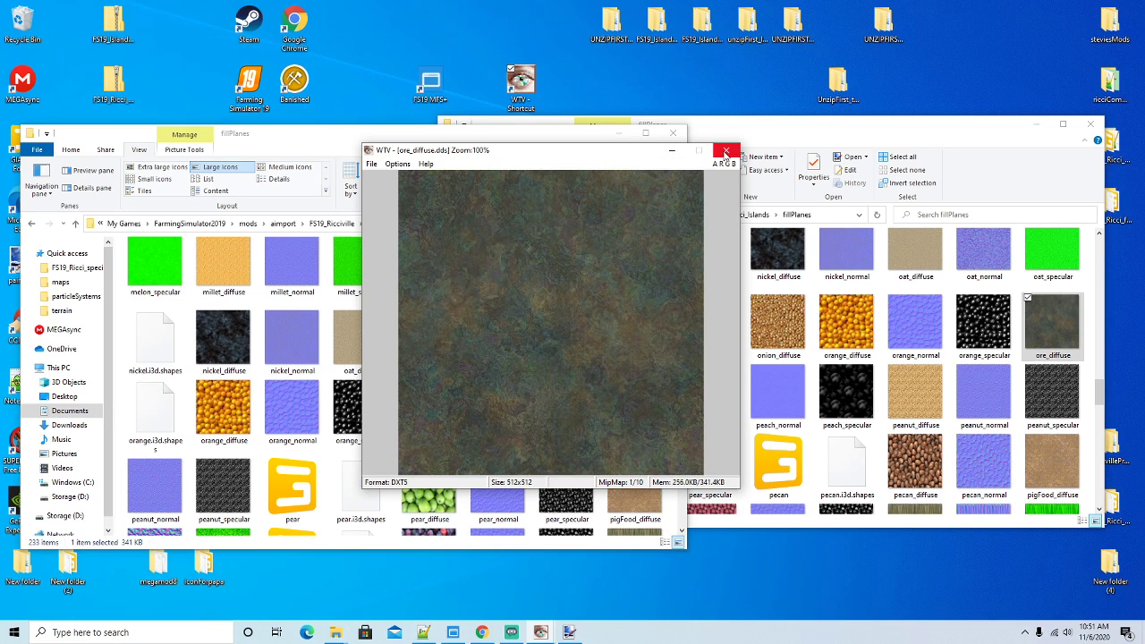
pyautogui.click(673, 157)
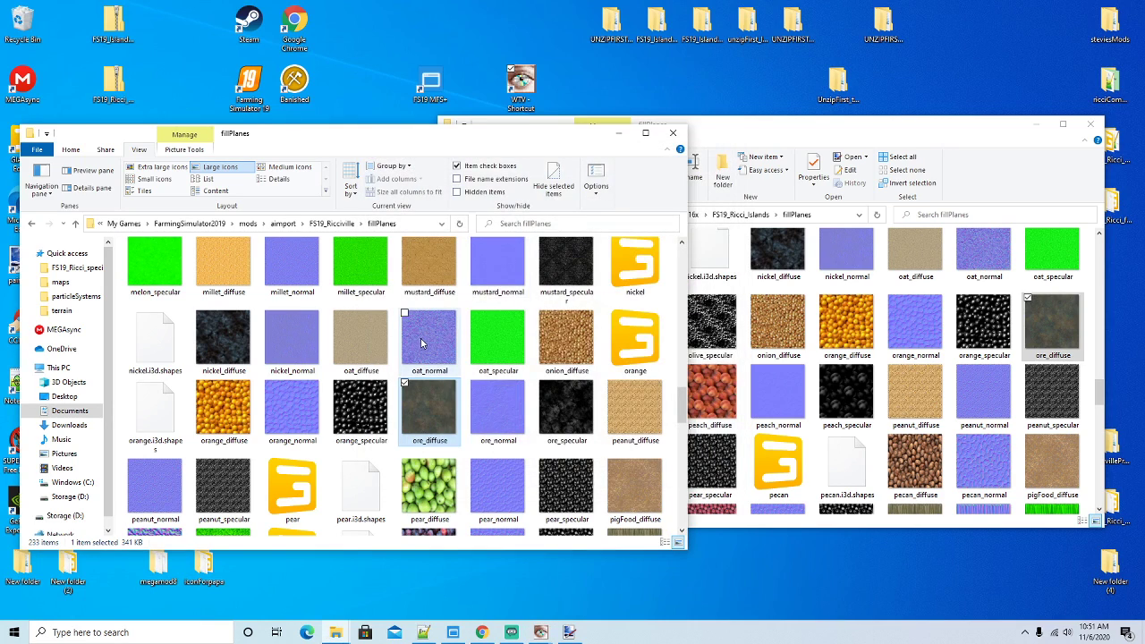
# View the Ricciville nickel_diffuse texture in WTV to check its DDS format, and close the viewer
pyautogui.click(234, 343)
pyautogui.rightClick(234, 343)
pyautogui.click(271, 277)
pyautogui.click(524, 87)
pyautogui.rightClick(526, 91)
pyautogui.click(553, 321)
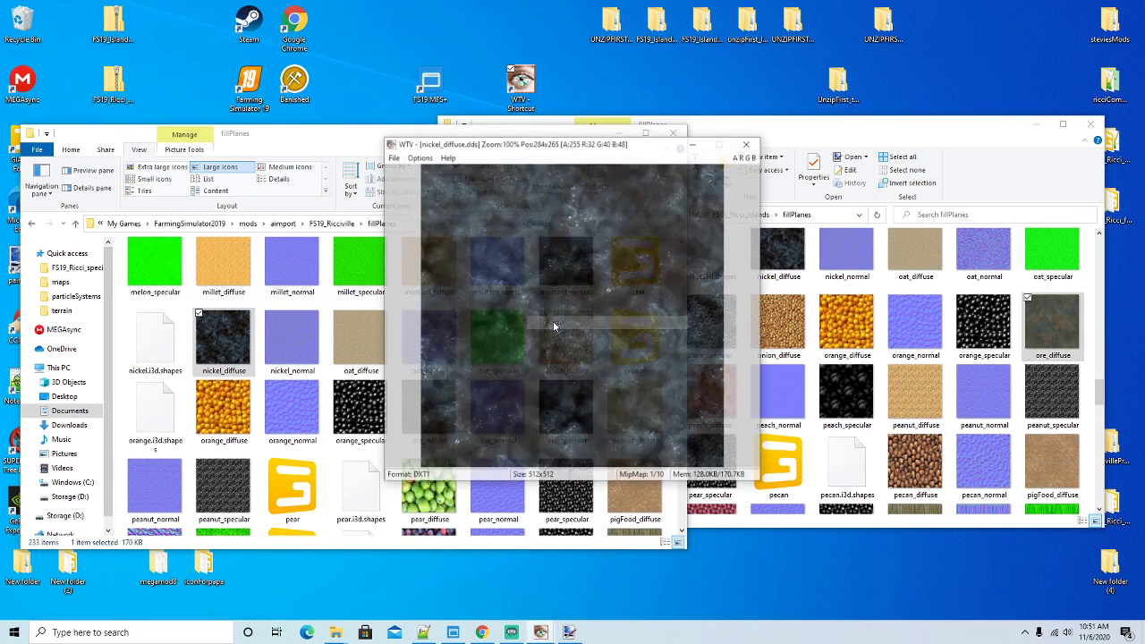
pyautogui.click(746, 144)
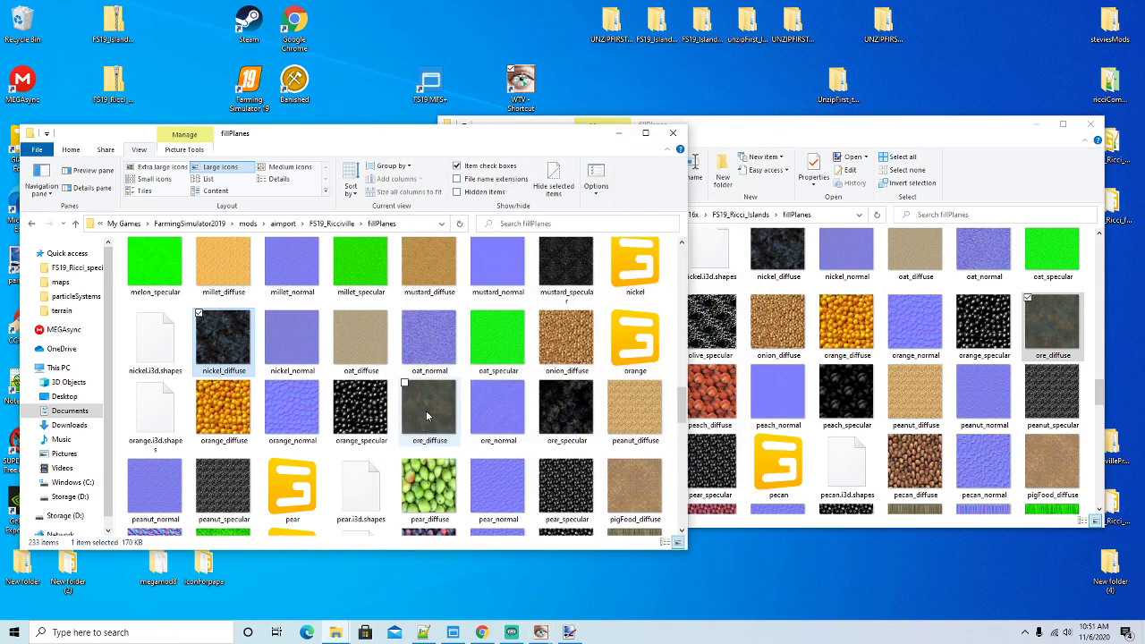
# Open the Ricciville ore_diffuse texture in paint.net and close the nickel04_normal image
pyautogui.rightClick(427, 408)
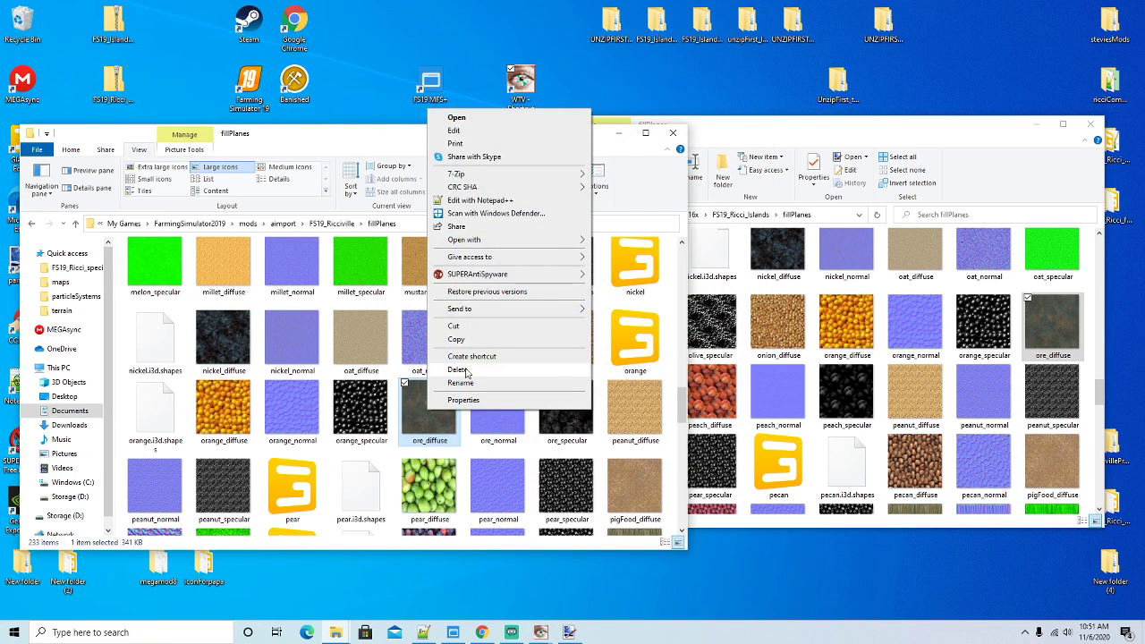
pyautogui.moveTo(573, 240)
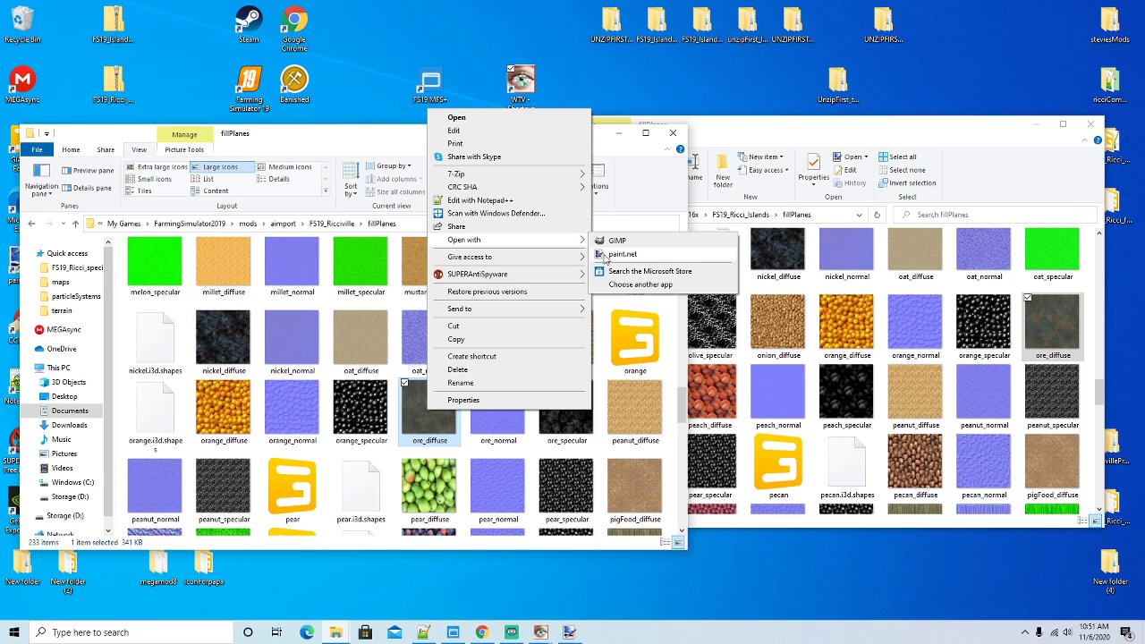
pyautogui.click(604, 260)
pyautogui.click(243, 20)
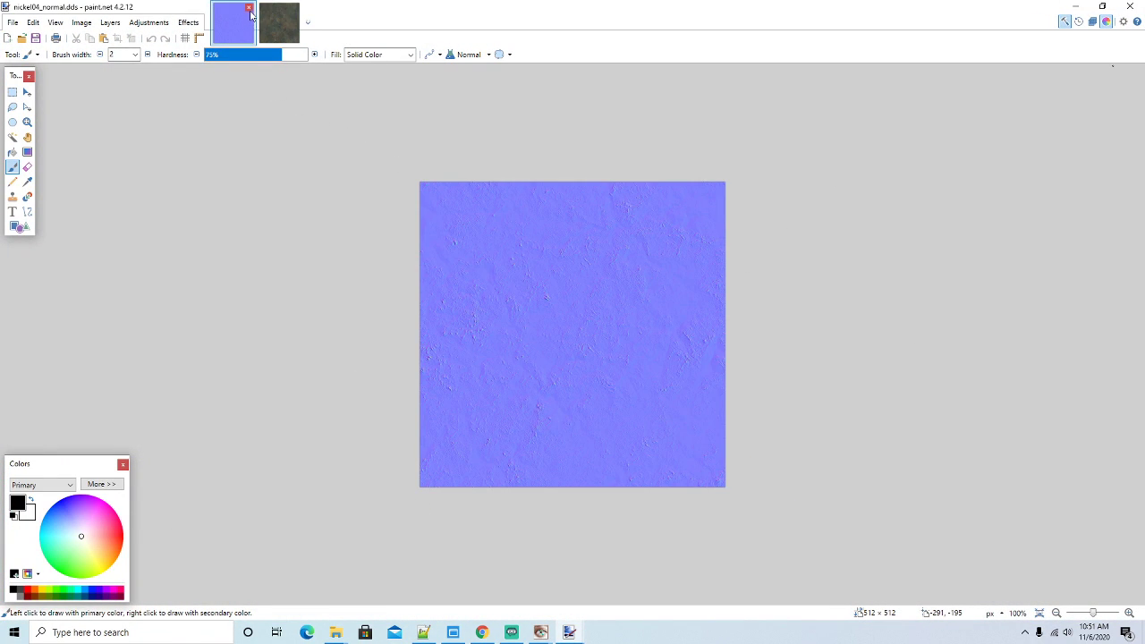
pyautogui.click(250, 9)
# Save ore_diffuse.dds with BC1 (Linear, DXT1) compression and mip maps, and minimize paint.net
pyautogui.click(36, 39)
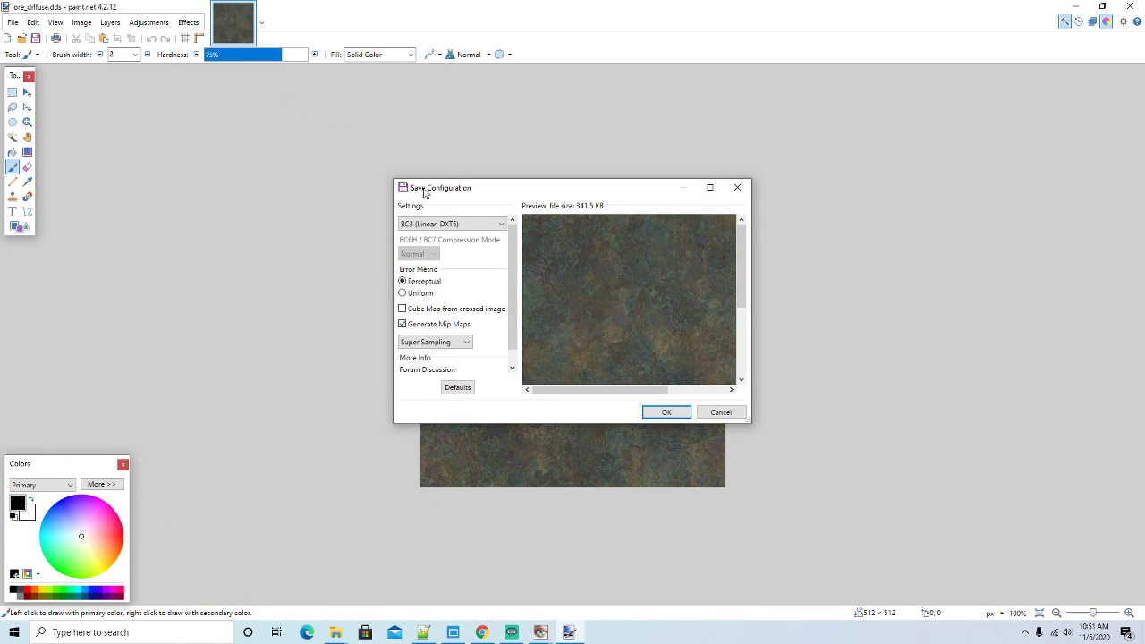
pyautogui.click(492, 223)
pyautogui.click(461, 253)
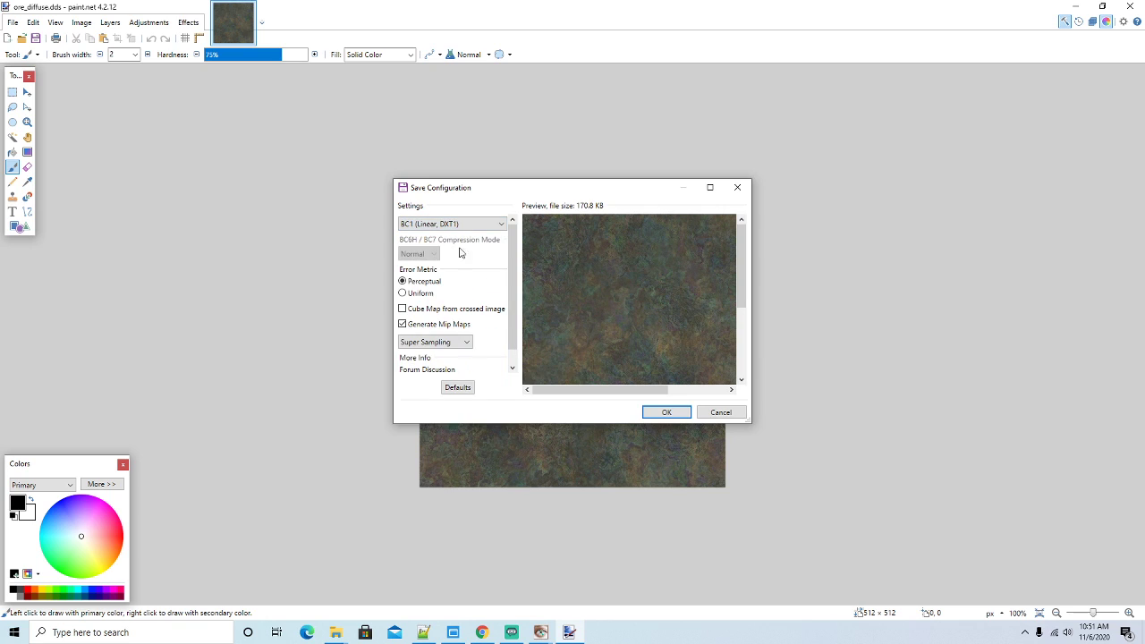
pyautogui.click(667, 414)
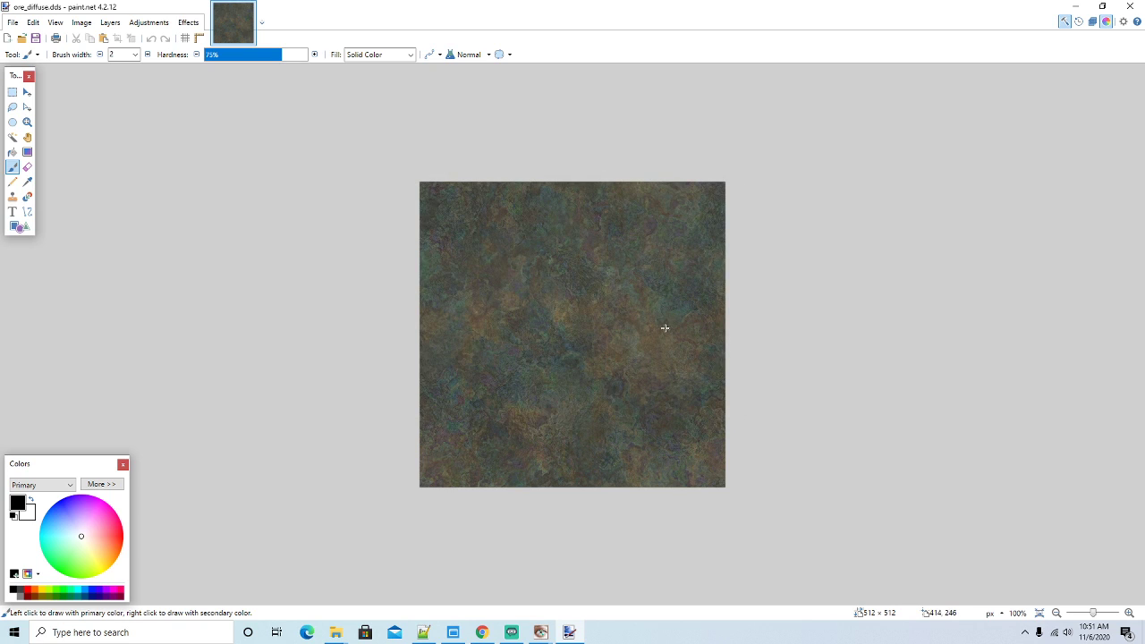
pyautogui.click(1074, 7)
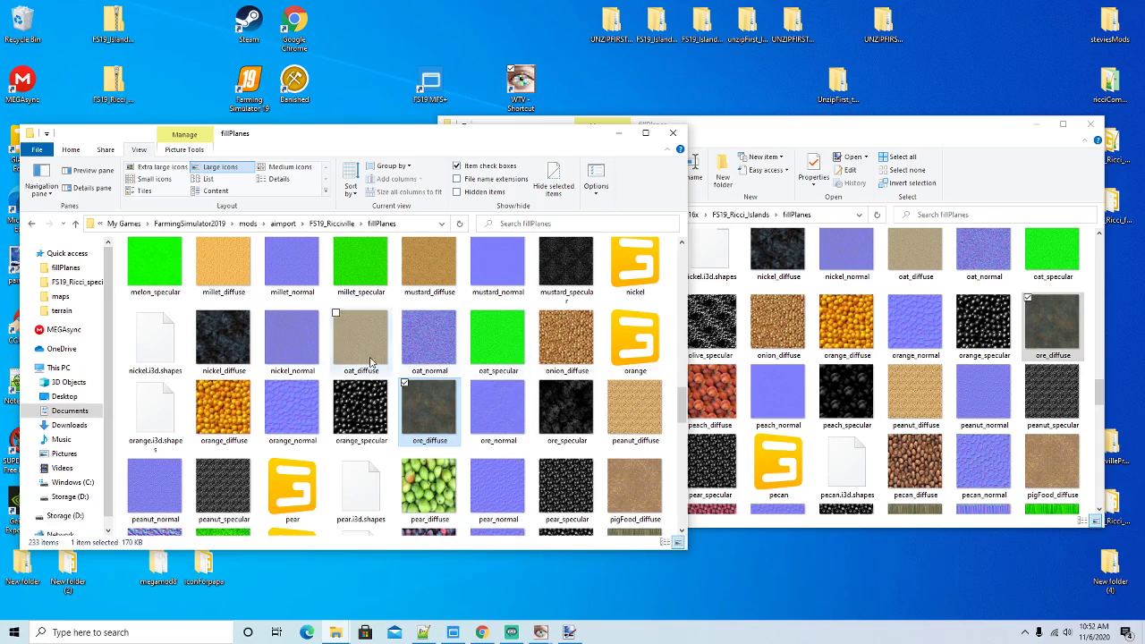
# View the Ricciville nickel_normal texture in WTV to check its DDS format, and close the viewer
pyautogui.click(302, 351)
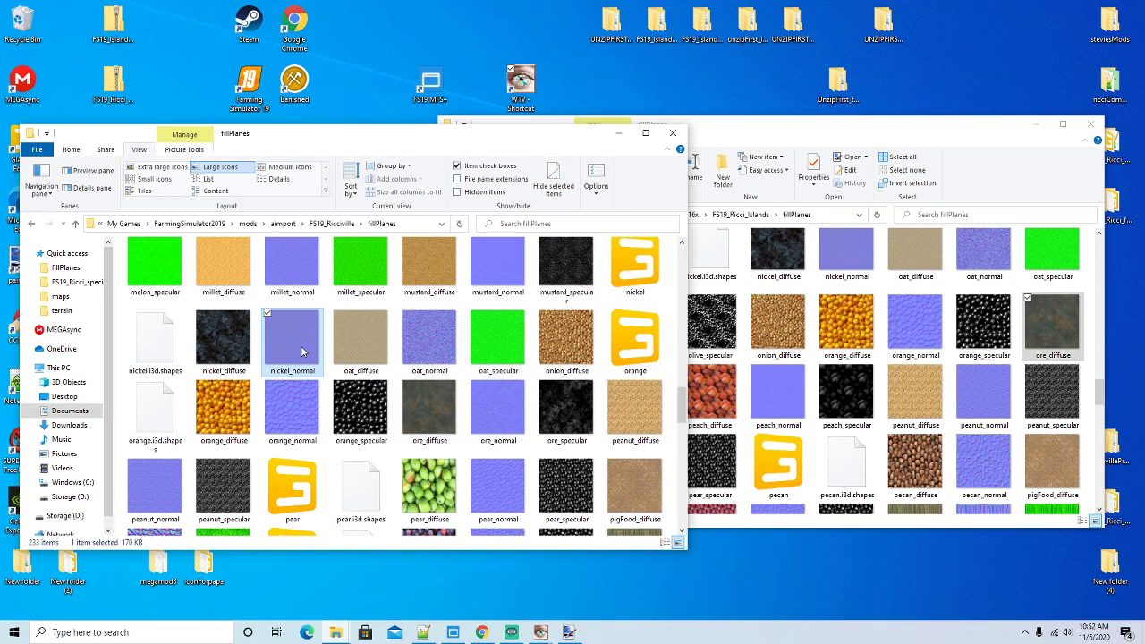
pyautogui.rightClick(303, 352)
pyautogui.click(340, 278)
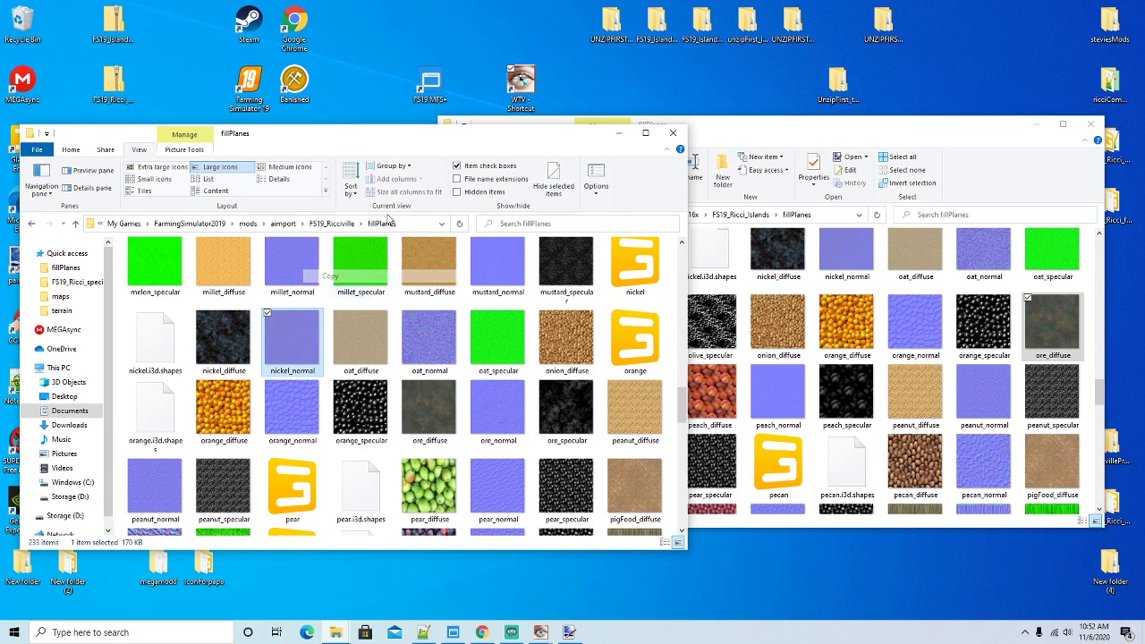
pyautogui.rightClick(524, 96)
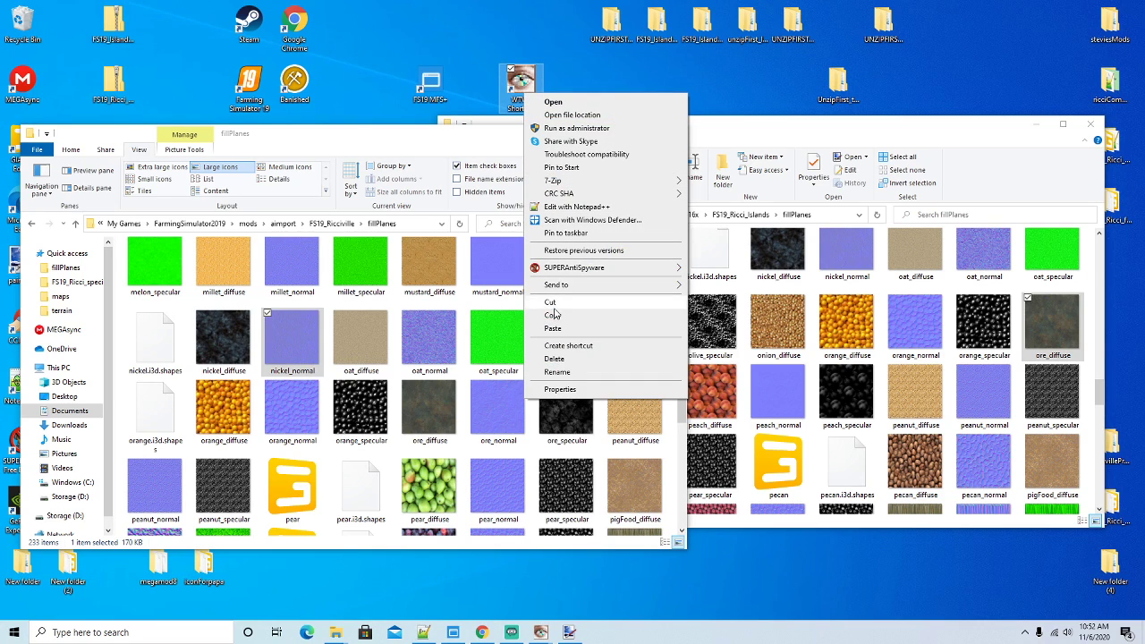
pyautogui.click(552, 328)
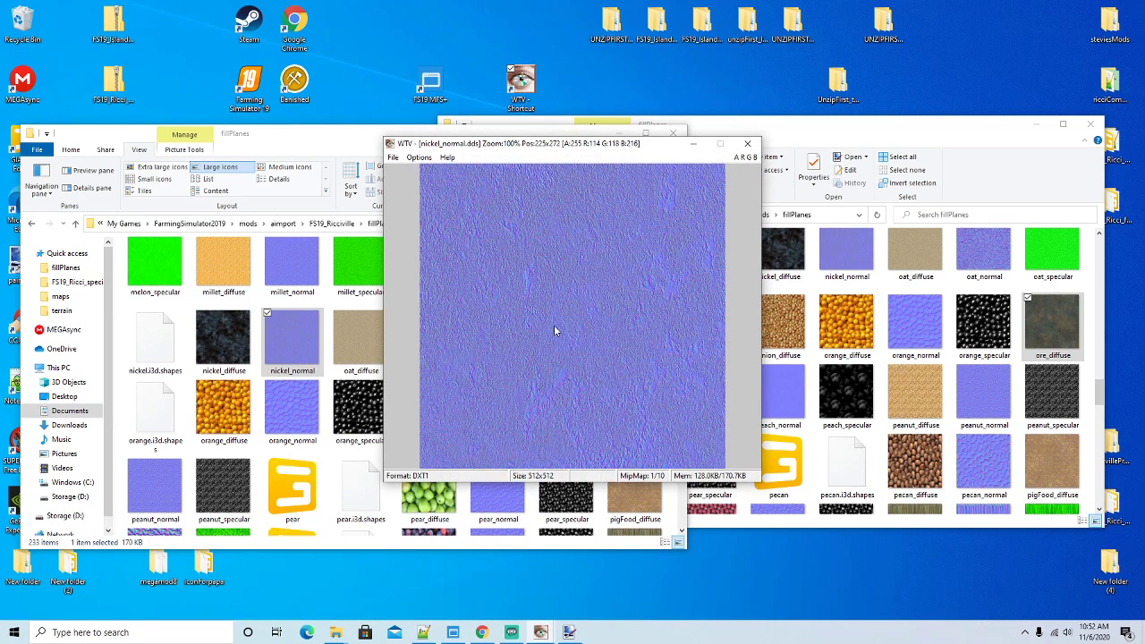
pyautogui.click(747, 143)
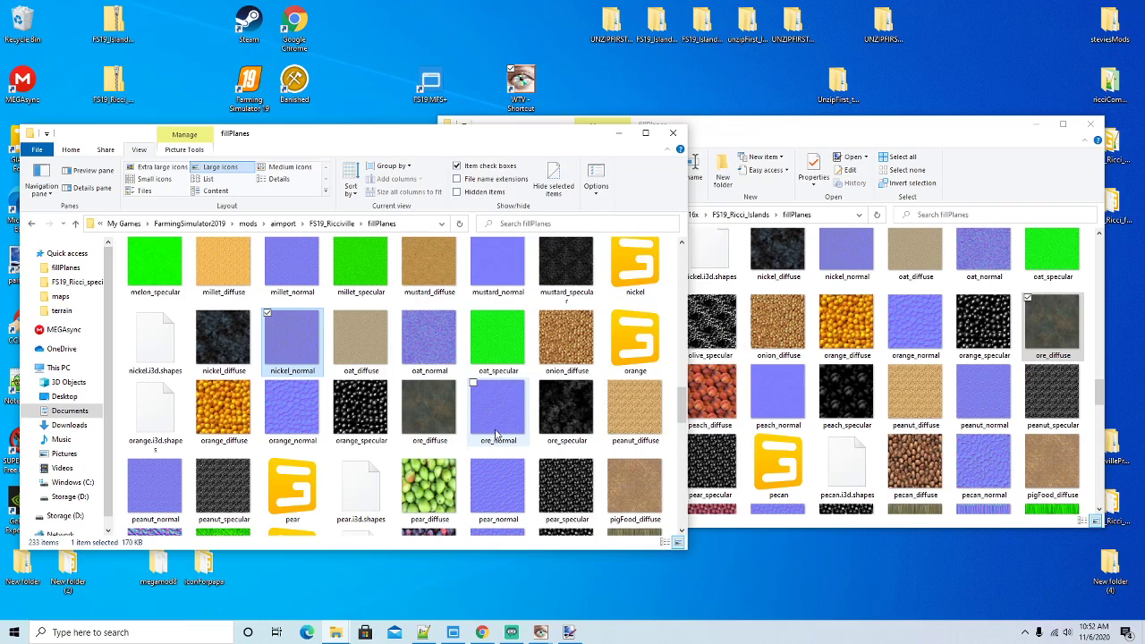
# Open the Ricciville ore_normal texture in paint.net and close the ore_diffuse image
pyautogui.click(498, 420)
pyautogui.rightClick(495, 417)
pyautogui.moveTo(606, 247)
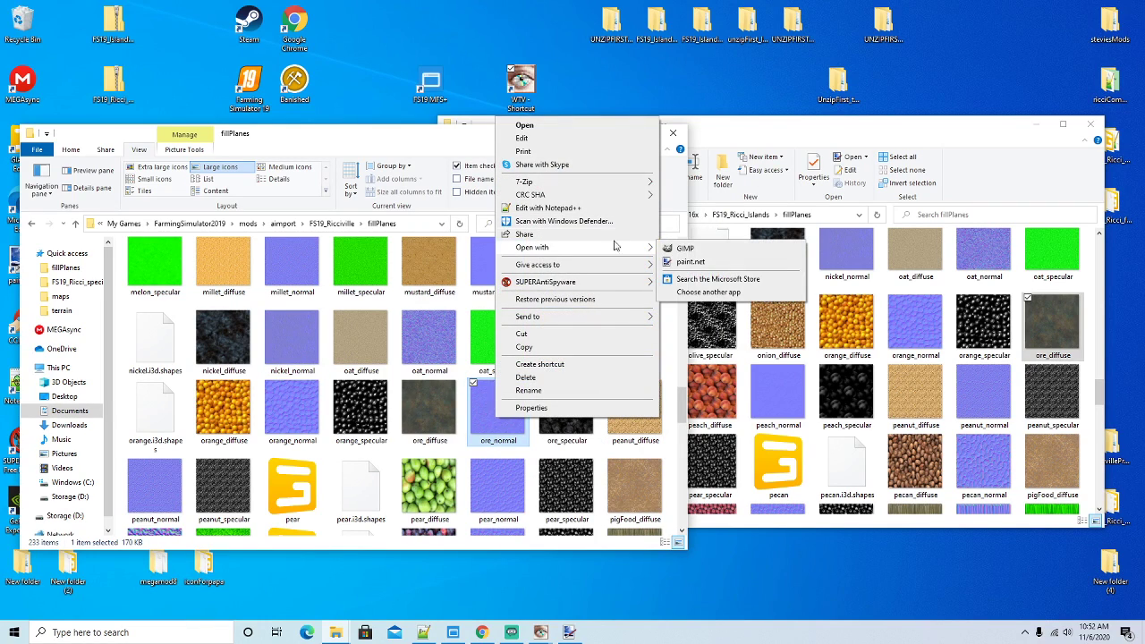
pyautogui.click(690, 262)
pyautogui.click(232, 29)
pyautogui.click(249, 10)
# Save ore_normal.dds with the current save configuration and minimize paint.net
pyautogui.click(36, 38)
pyautogui.click(666, 414)
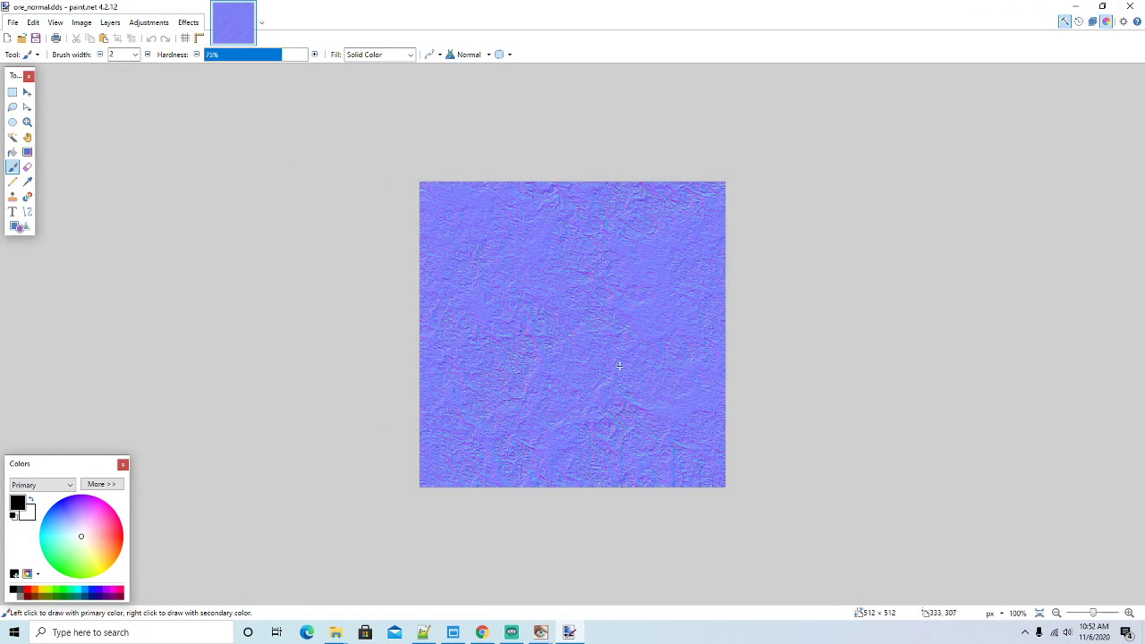
pyautogui.click(1074, 8)
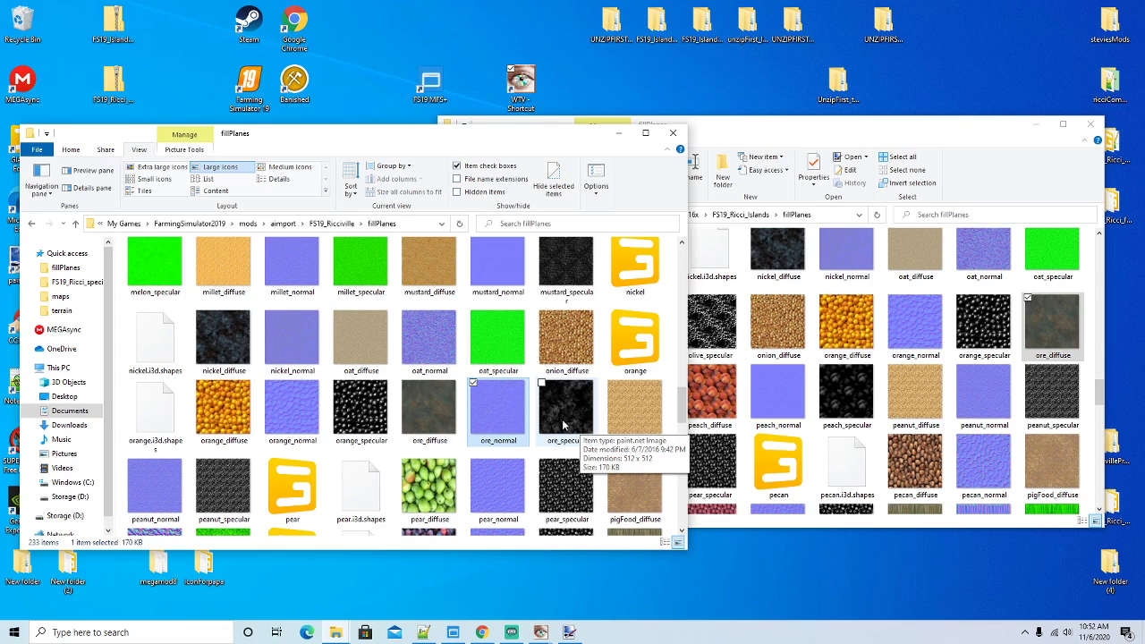
# View the Ricciville mustard_specular texture in WTV to check its DDS format, and close the viewer
pyautogui.click(422, 272)
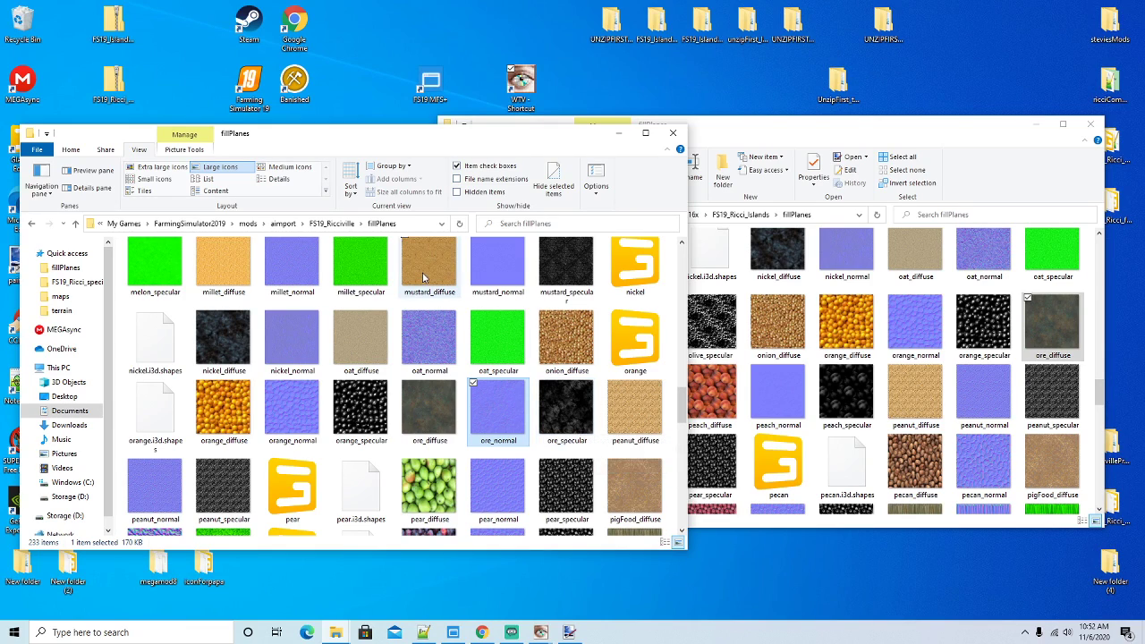
pyautogui.click(550, 277)
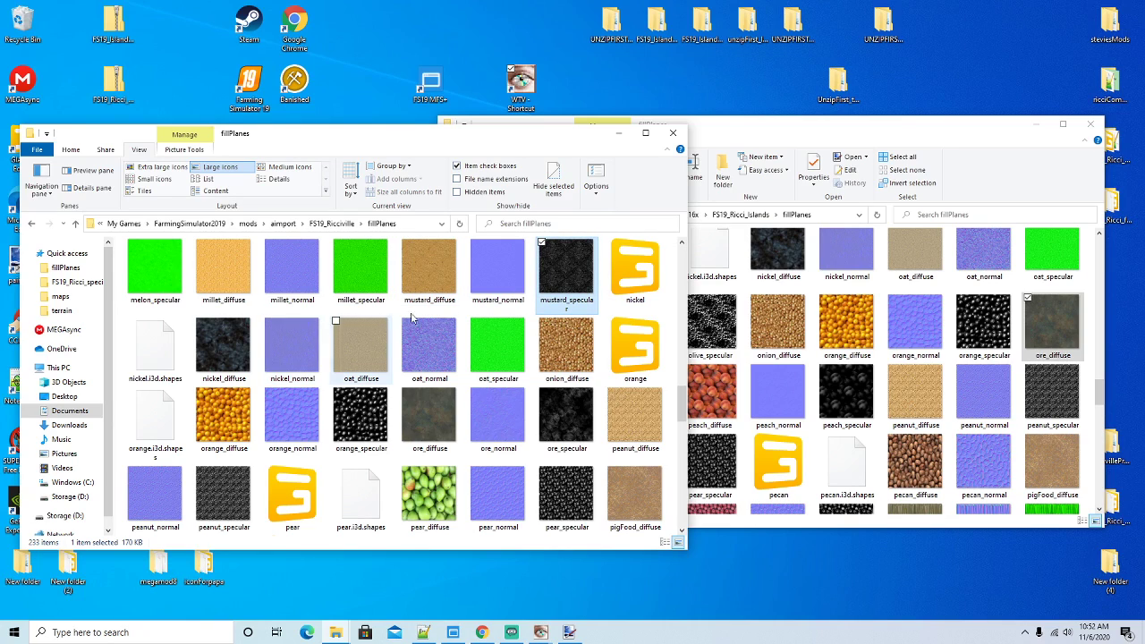
pyautogui.rightClick(576, 269)
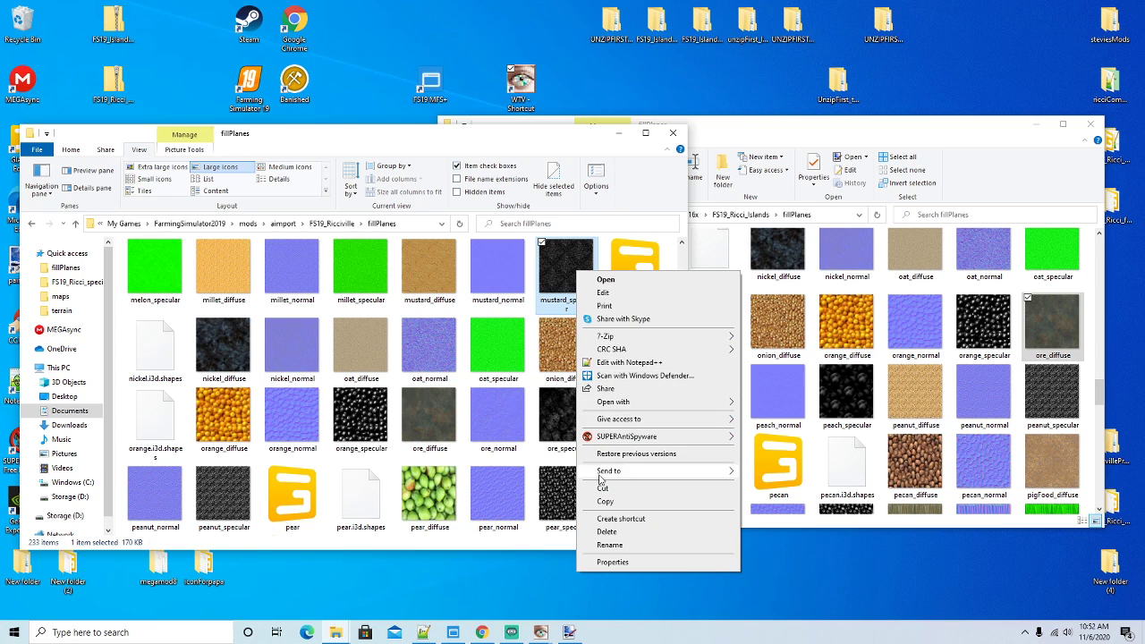
pyautogui.click(606, 501)
pyautogui.rightClick(523, 107)
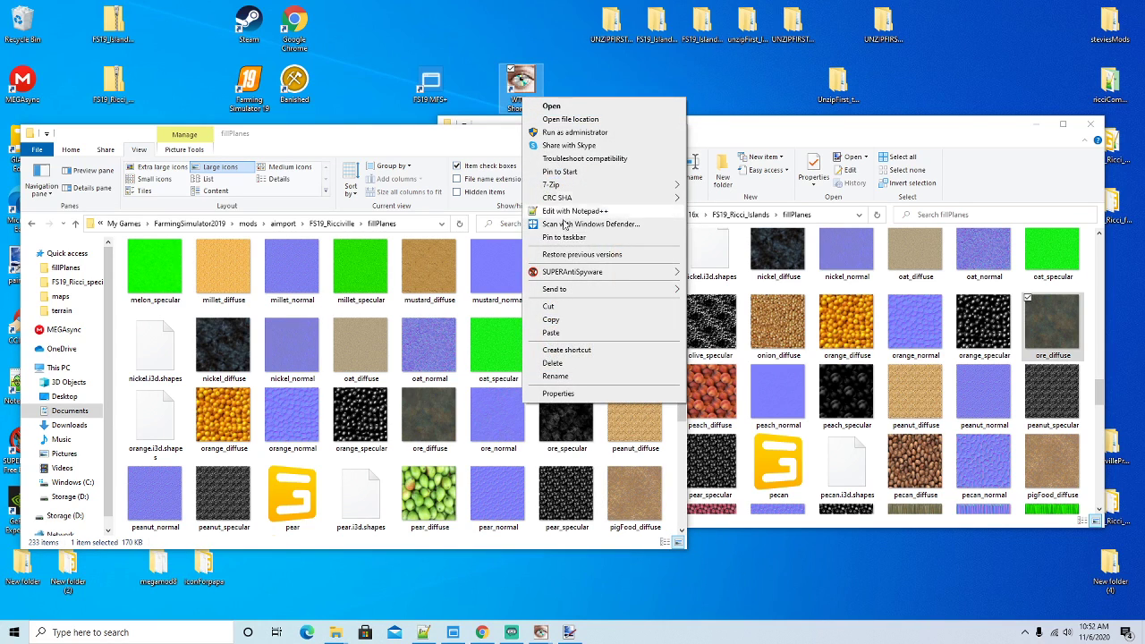
pyautogui.click(550, 335)
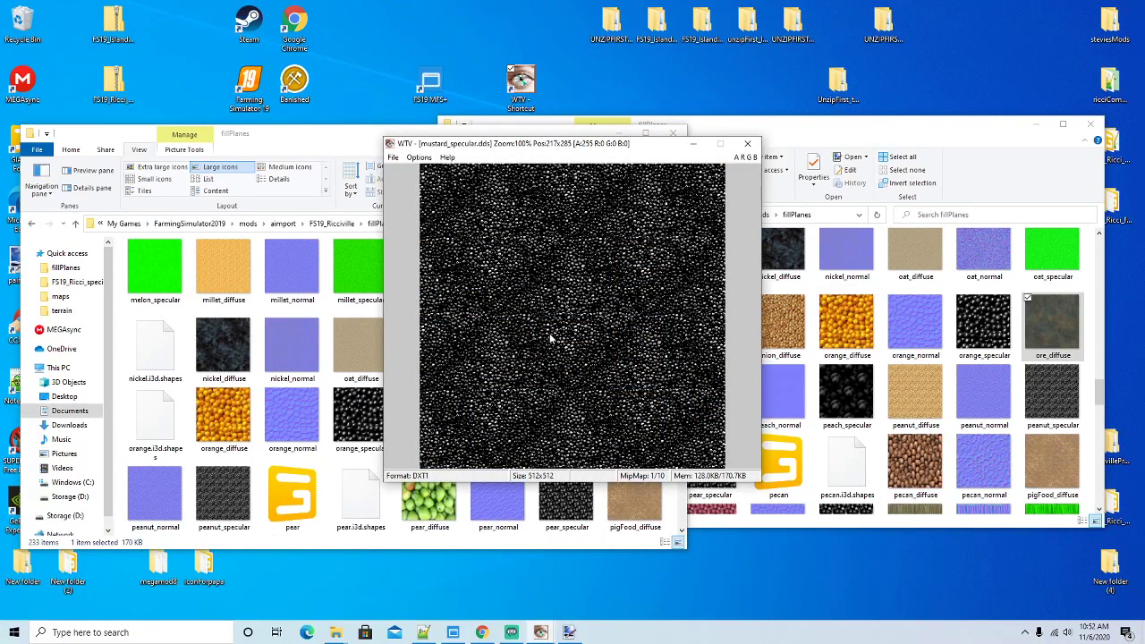
pyautogui.click(748, 143)
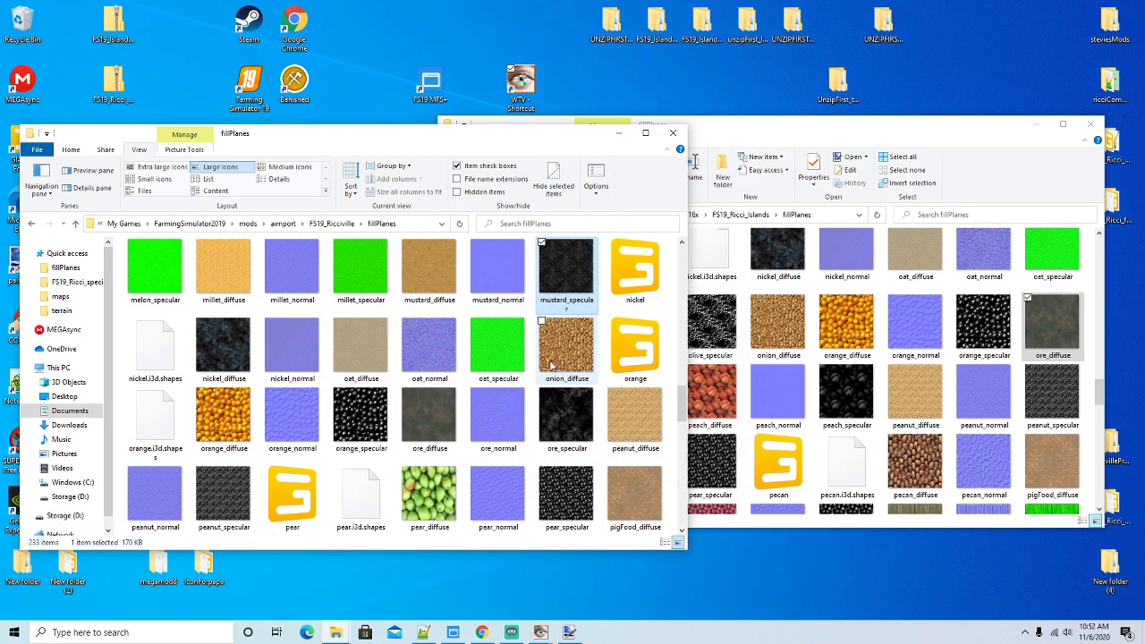
# Open the Ricciville ore_specular texture in paint.net and close the ore_normal image
pyautogui.click(562, 407)
pyautogui.rightClick(562, 407)
pyautogui.moveTo(615, 235)
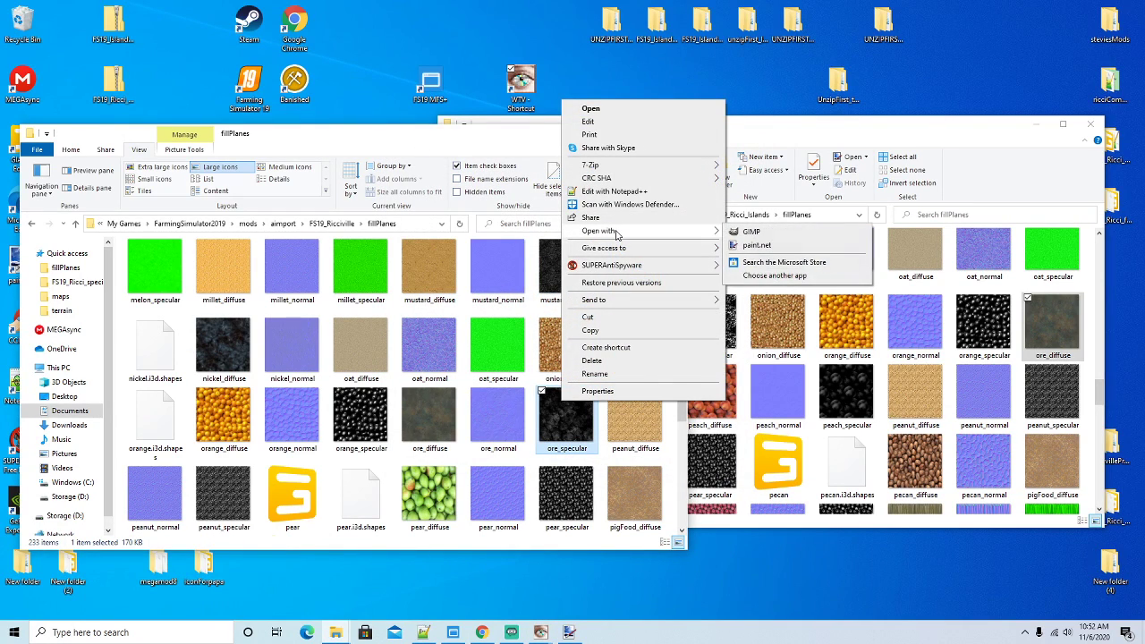
pyautogui.click(755, 245)
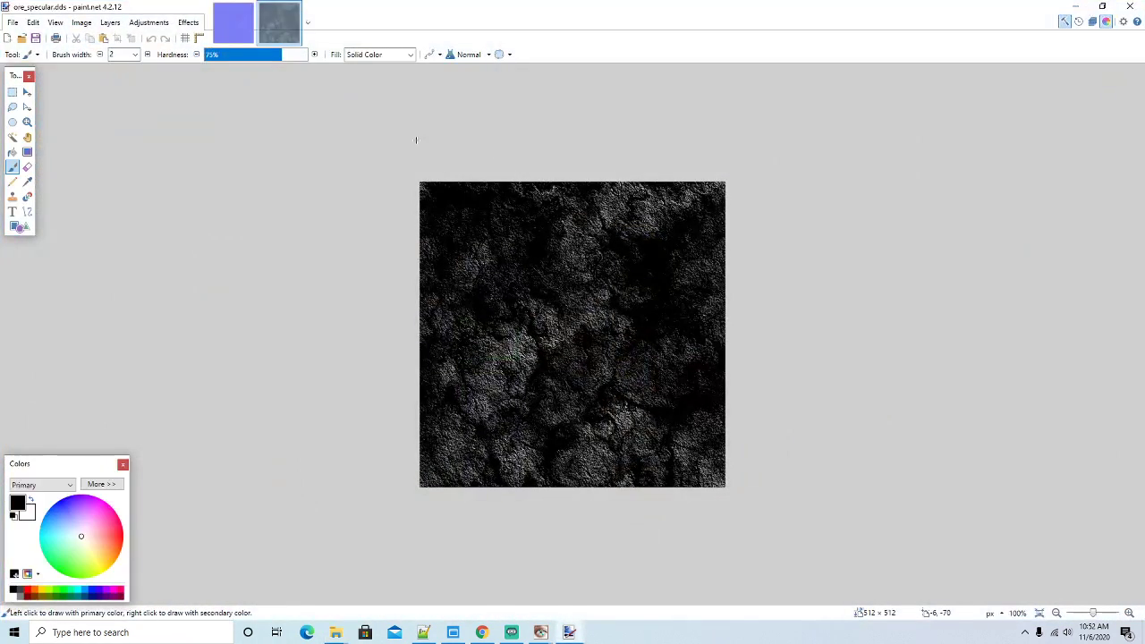
pyautogui.click(240, 15)
pyautogui.click(251, 7)
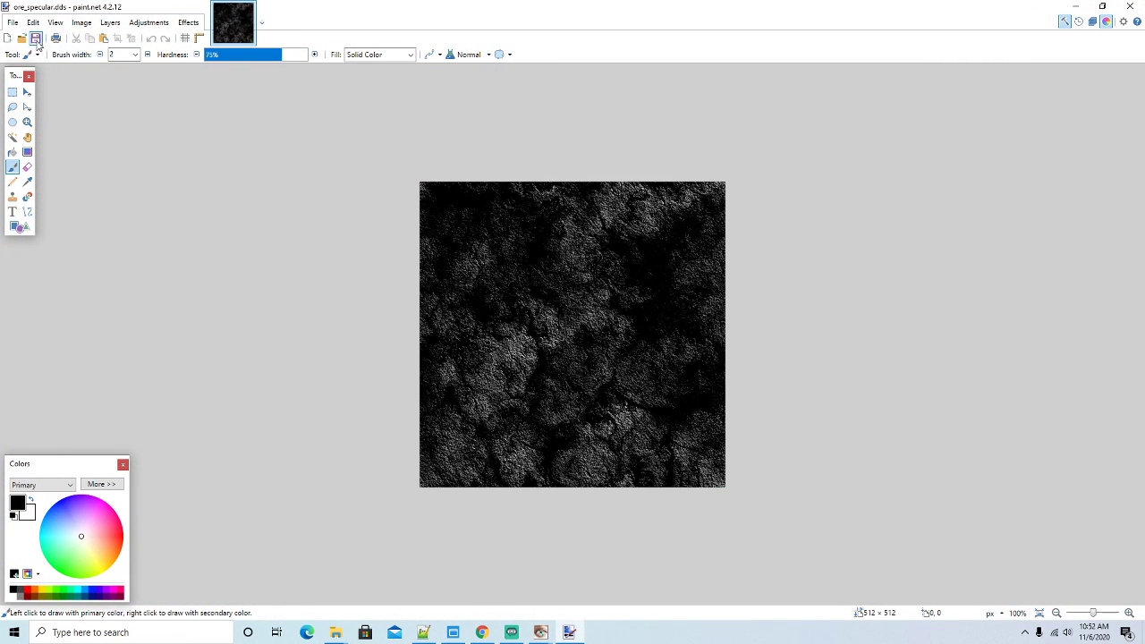
# Save ore_specular.dds with BC1 (Linear, DXT1) compression and mip maps, and minimize paint.net
pyautogui.click(36, 38)
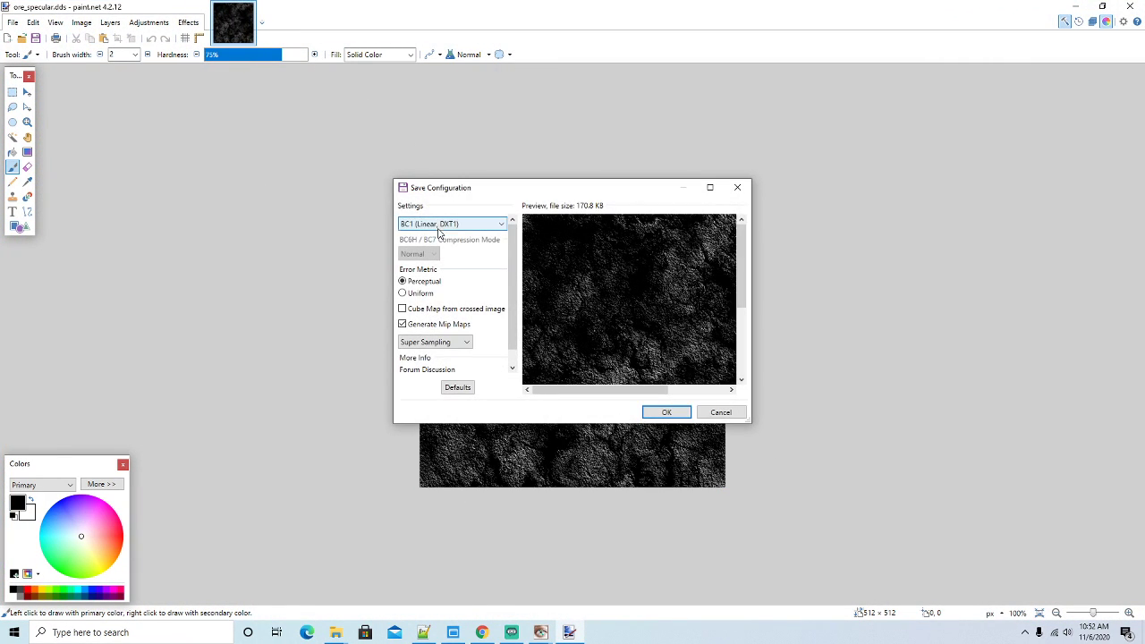
pyautogui.click(667, 412)
pyautogui.click(1078, 9)
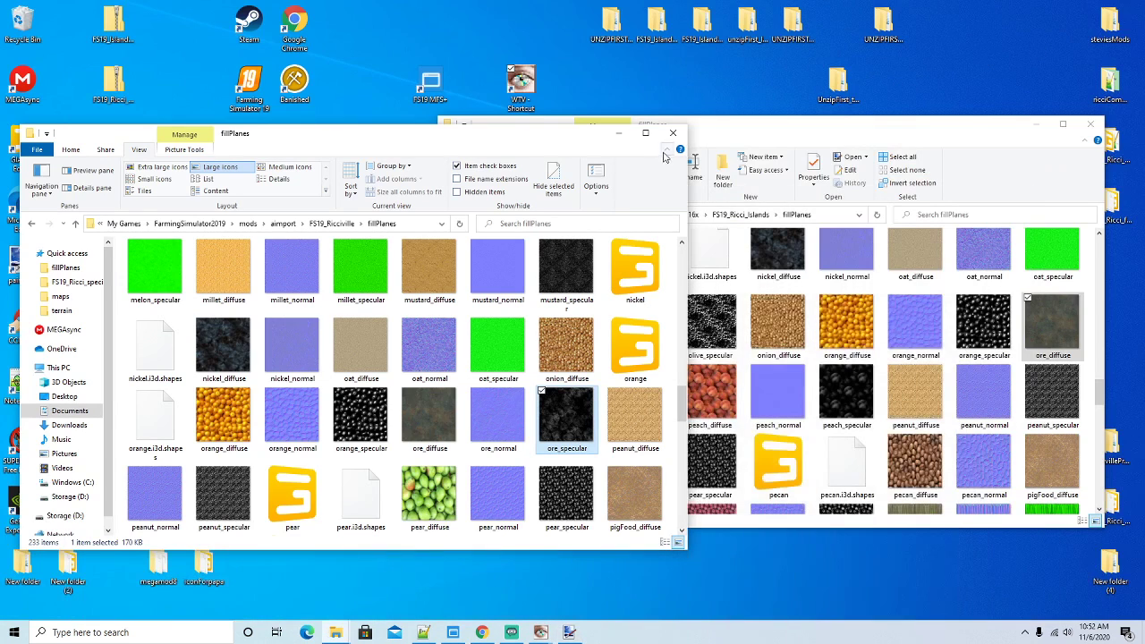
# Look through Ricciville's fillPlanes, particleSystems and textures folders for ore textures, and return to the FS19_Ricciville folder
pyautogui.moveTo(510, 145); pyautogui.dragTo(531, 122)
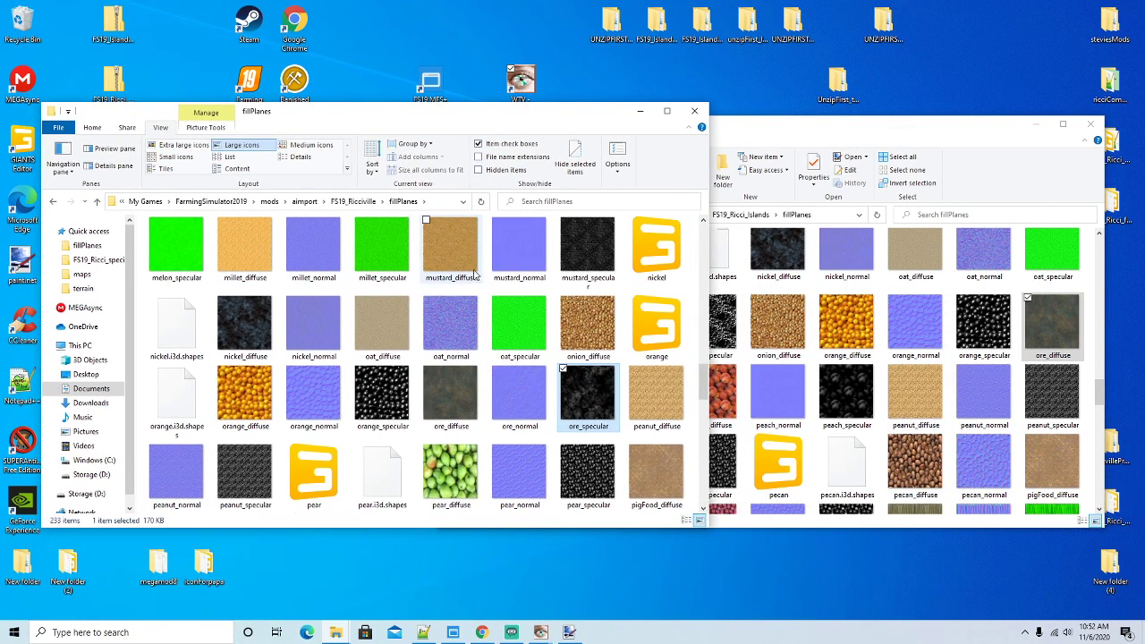
pyautogui.moveTo(467, 278)
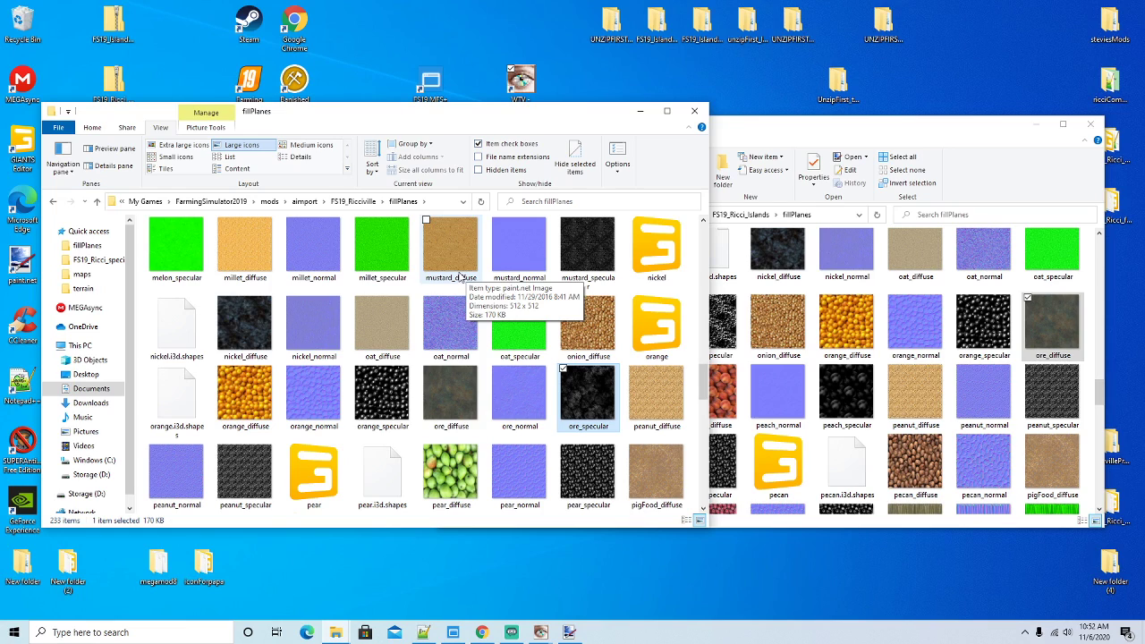
pyautogui.scroll(-2, 487, 309)
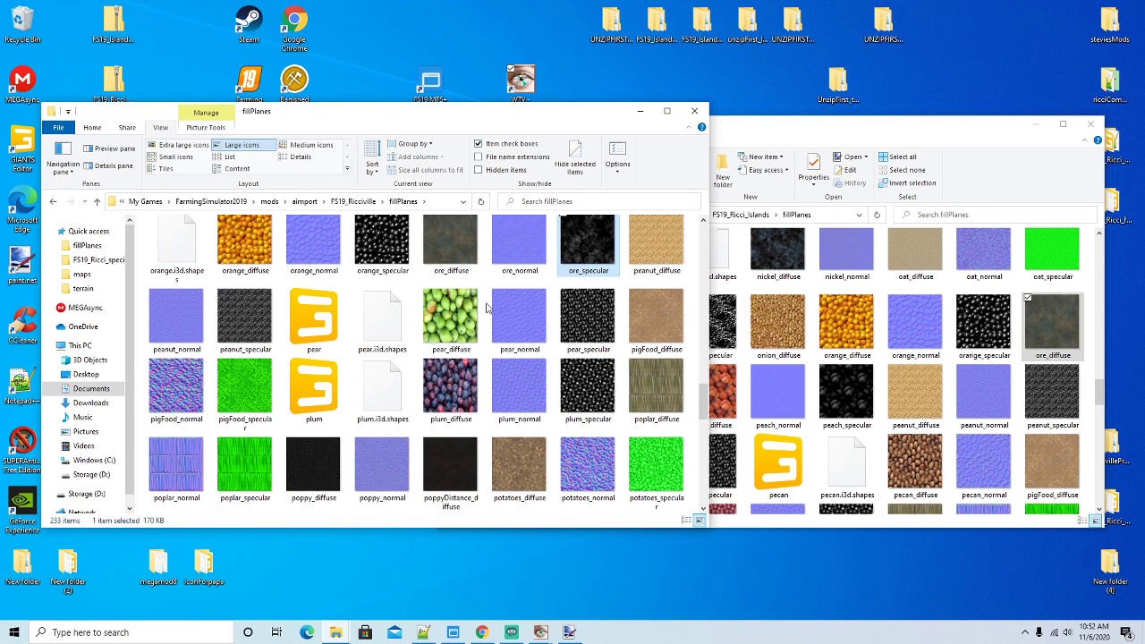
pyautogui.scroll(-2, 487, 309)
pyautogui.scroll(4, 484, 301)
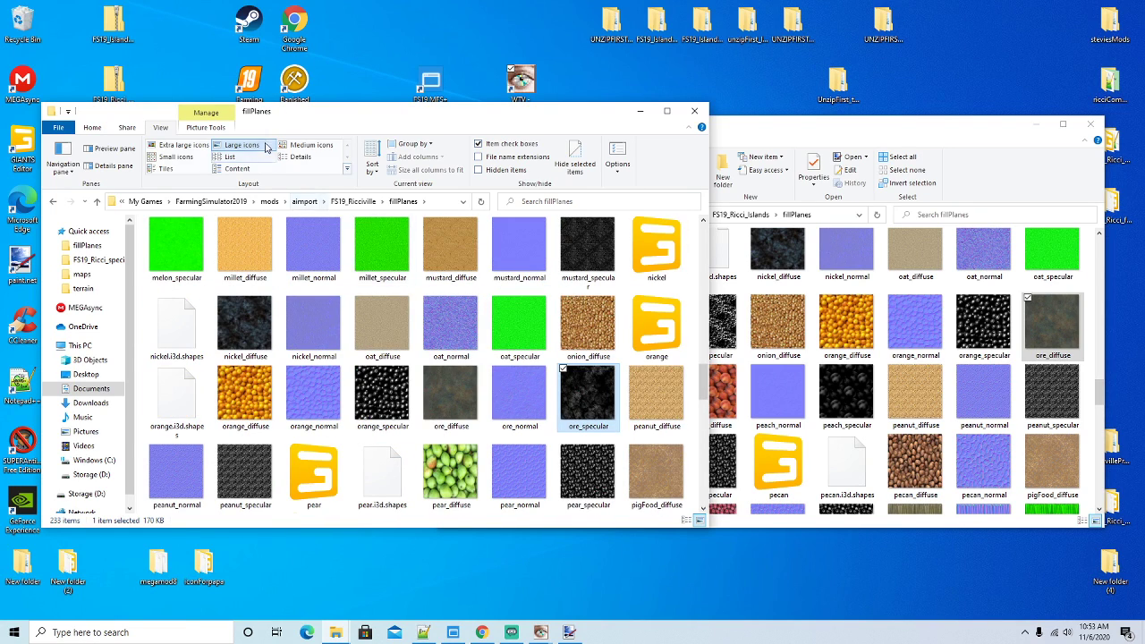
pyautogui.click(358, 202)
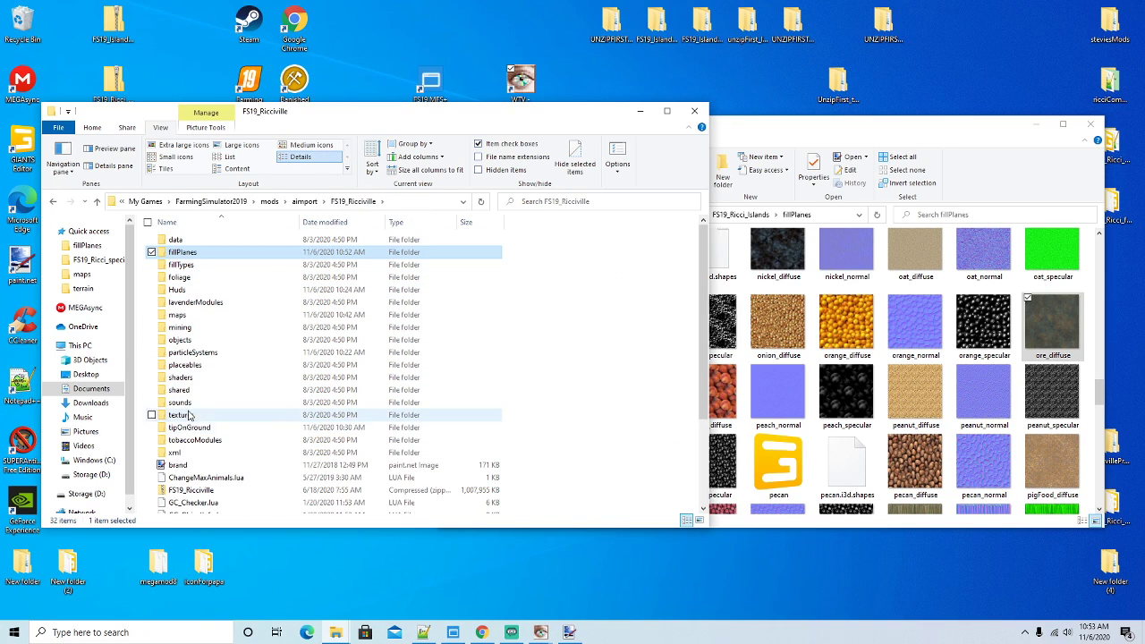
pyautogui.doubleClick(190, 357)
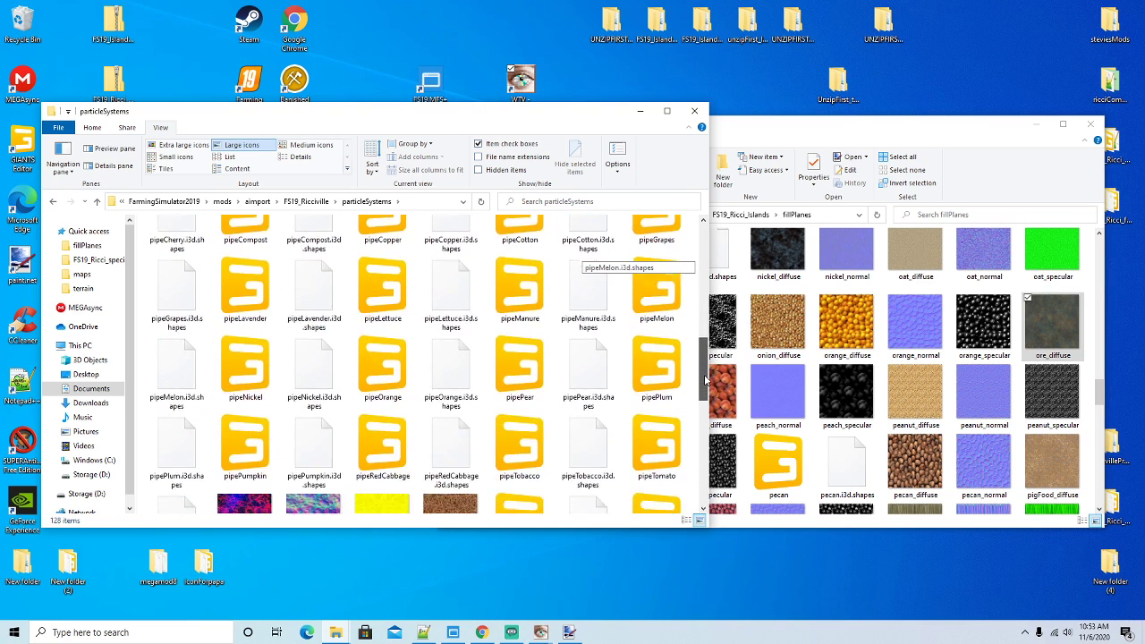
pyautogui.moveTo(705, 430); pyautogui.dragTo(705, 259)
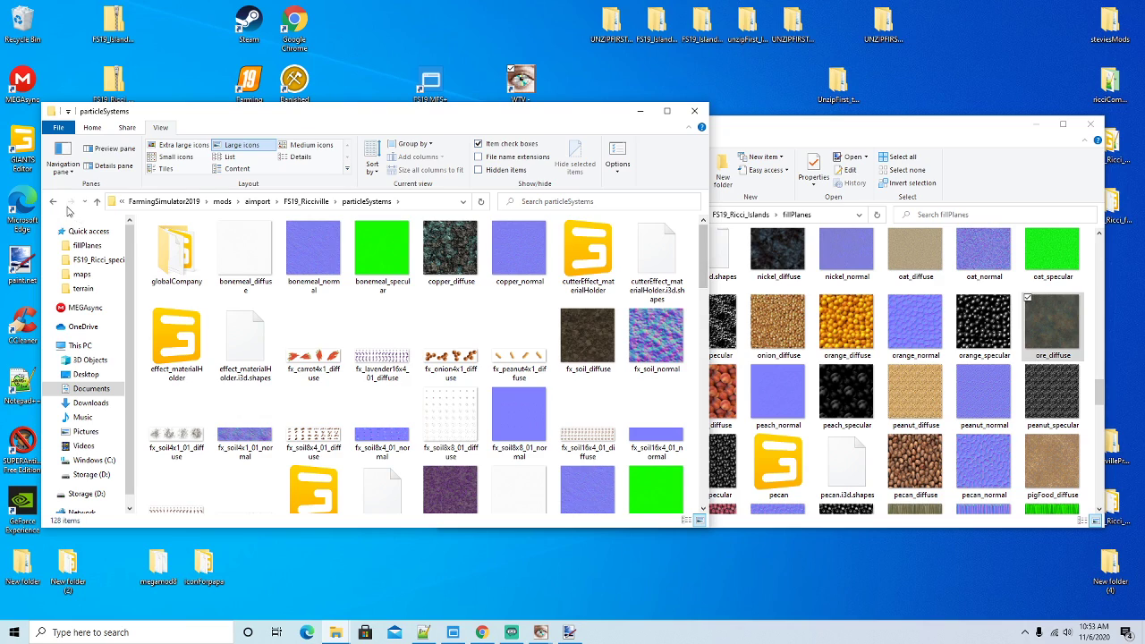
pyautogui.click(54, 202)
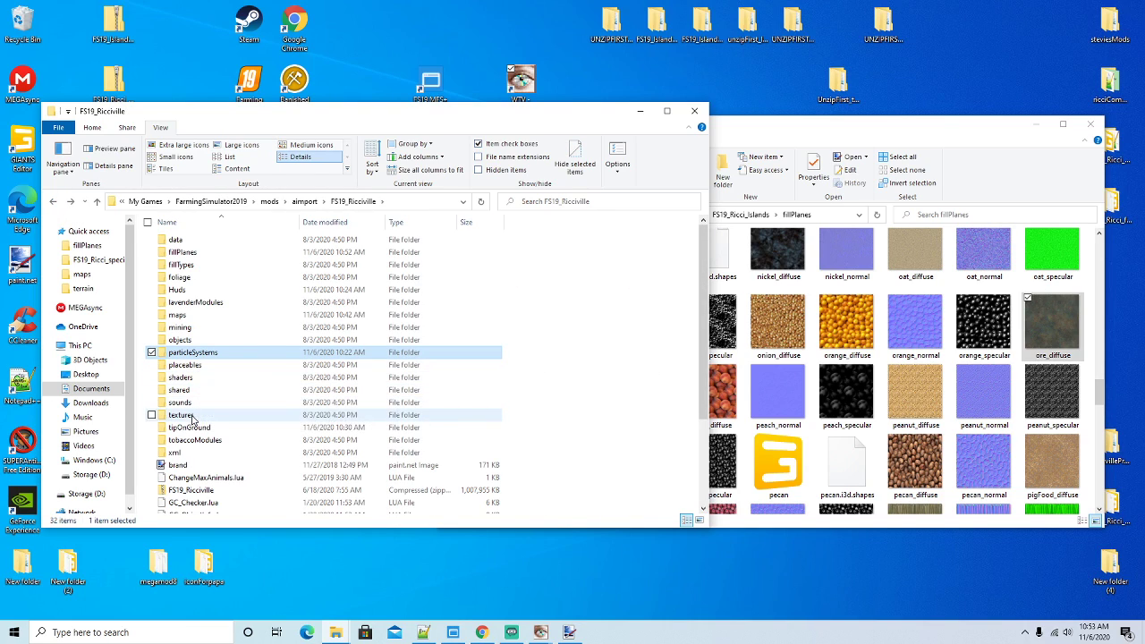
pyautogui.doubleClick(234, 415)
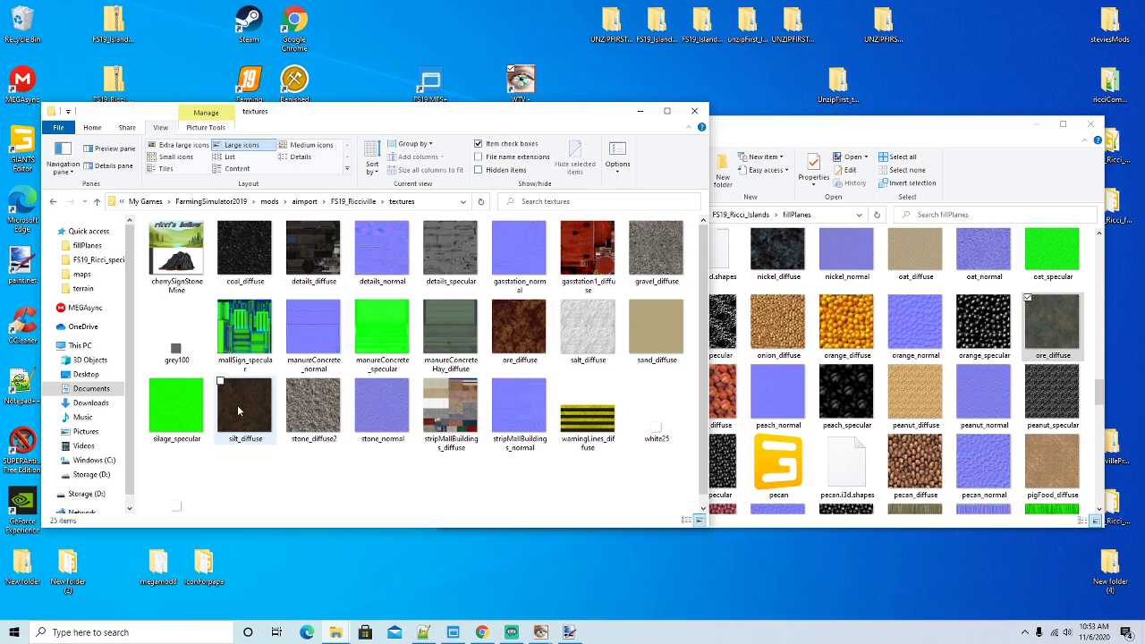
pyautogui.click(52, 202)
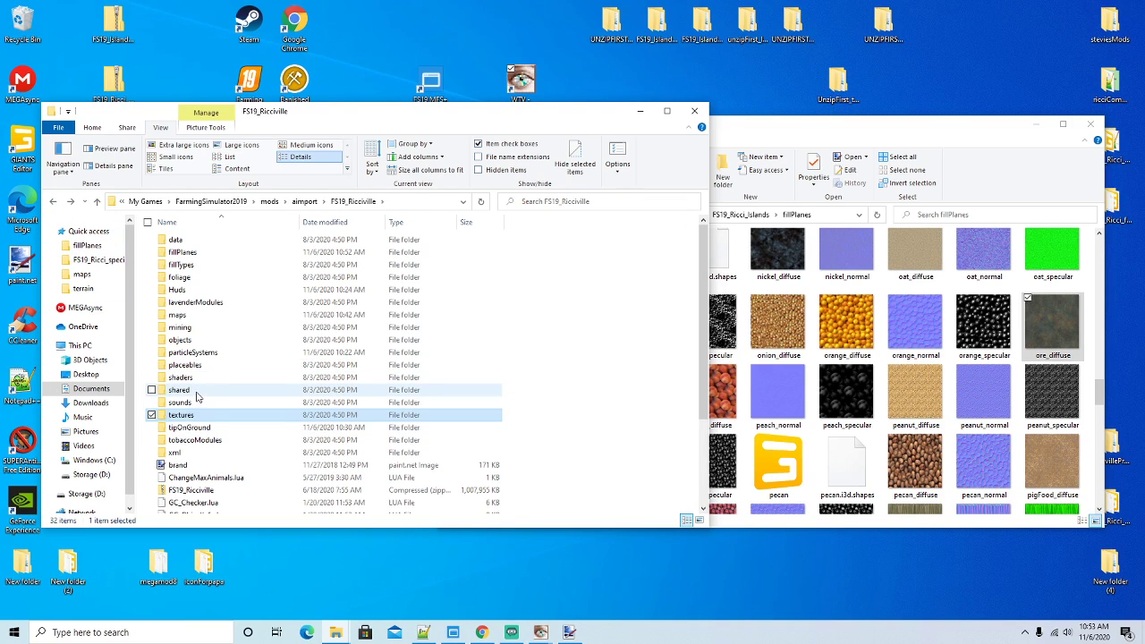
# Open the terrain folder under maps/textures in FS19_Ricciville and browse its ground textures
pyautogui.doubleClick(179, 317)
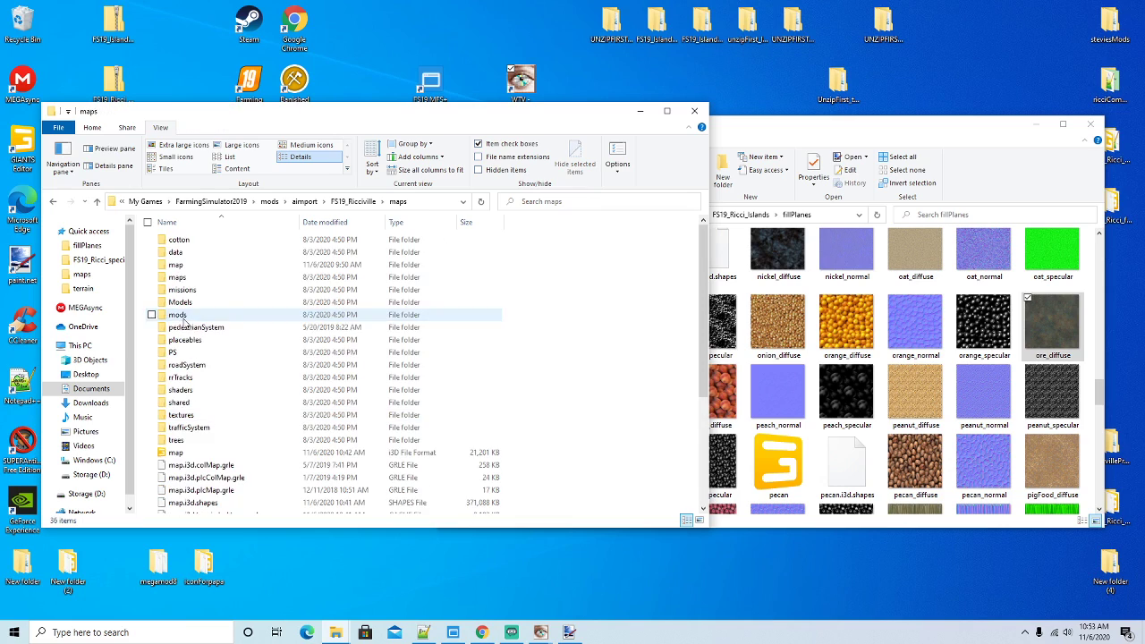
pyautogui.doubleClick(184, 415)
pyautogui.doubleClick(183, 266)
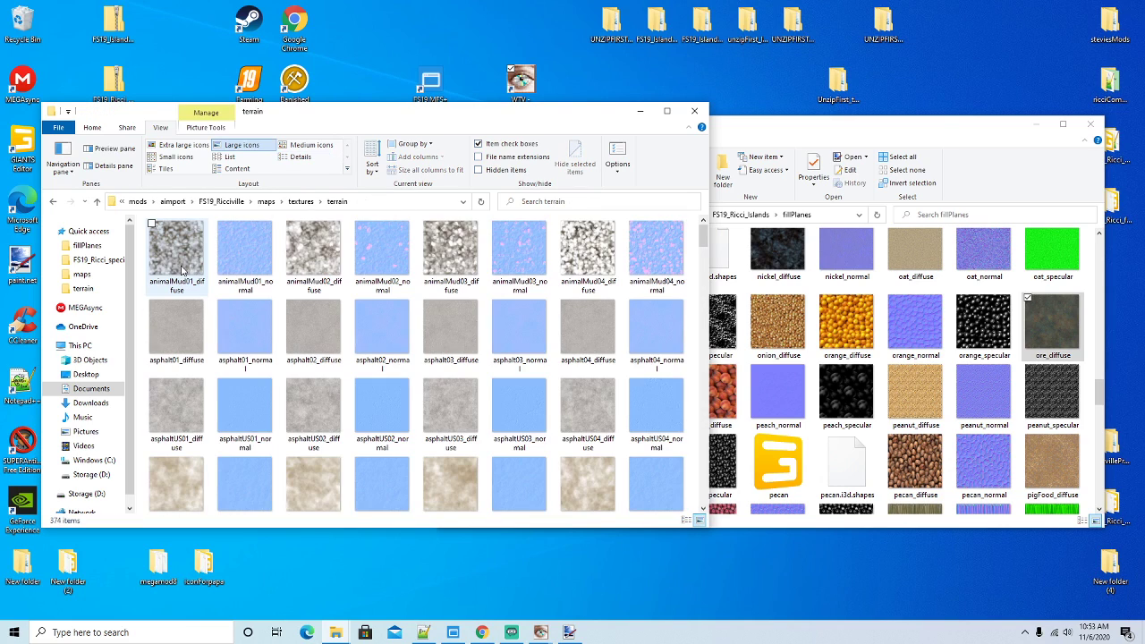
pyautogui.moveTo(703, 246); pyautogui.dragTo(703, 275)
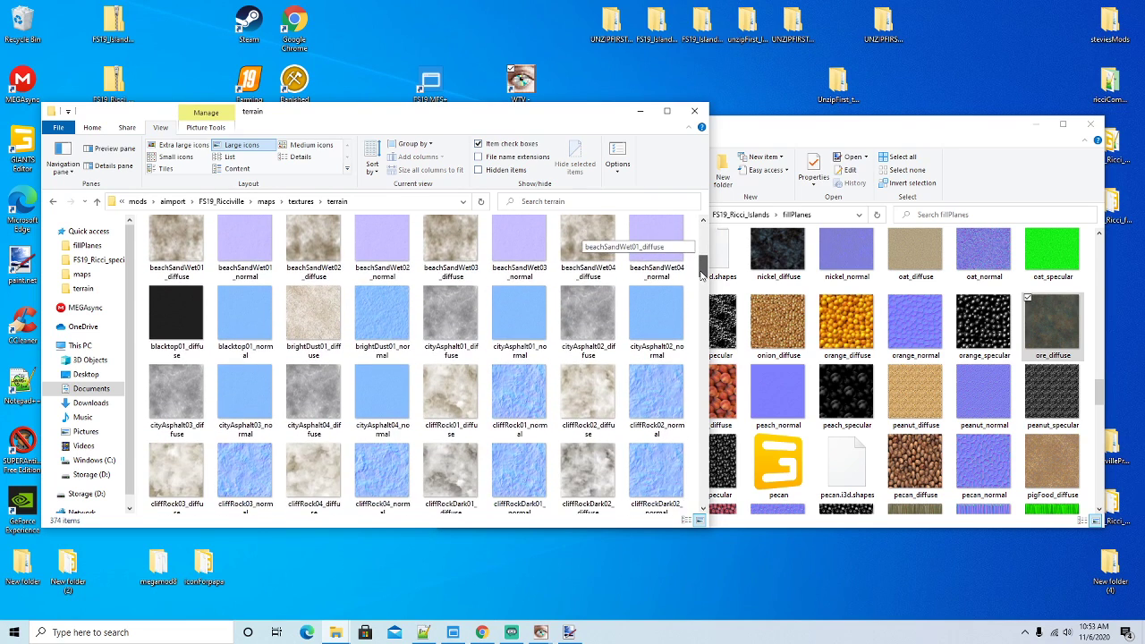
# Open the textures/terrain folder of FS19_Island_commonFiles in the other window and find the ore_diffuse and ore_normal textures
pyautogui.click(885, 145)
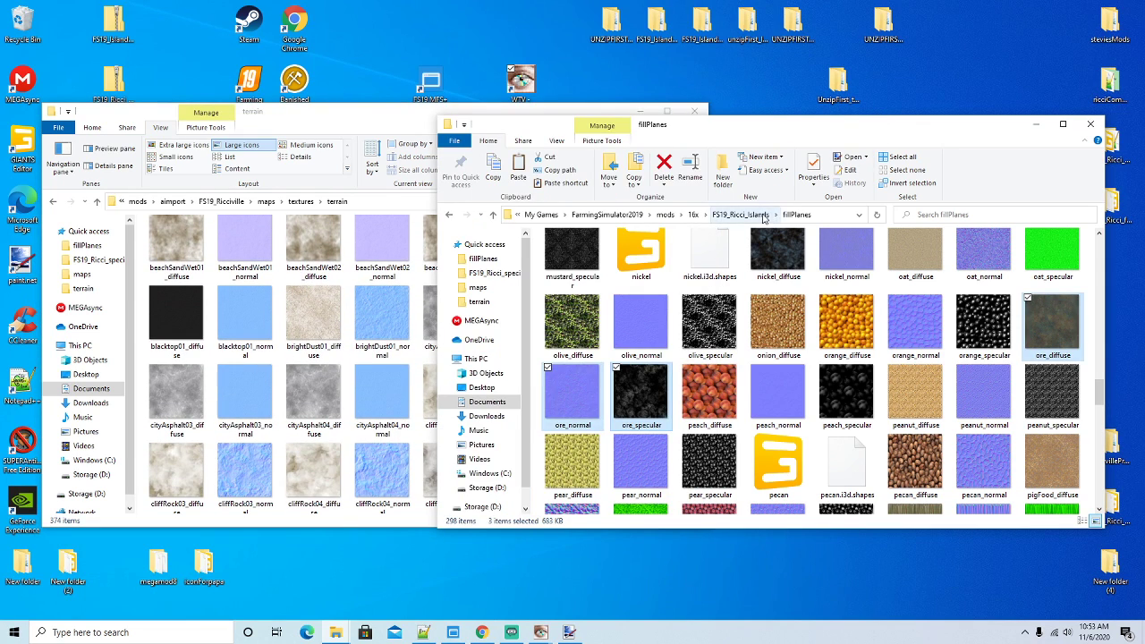
pyautogui.click(741, 215)
pyautogui.scroll(-1, 689, 394)
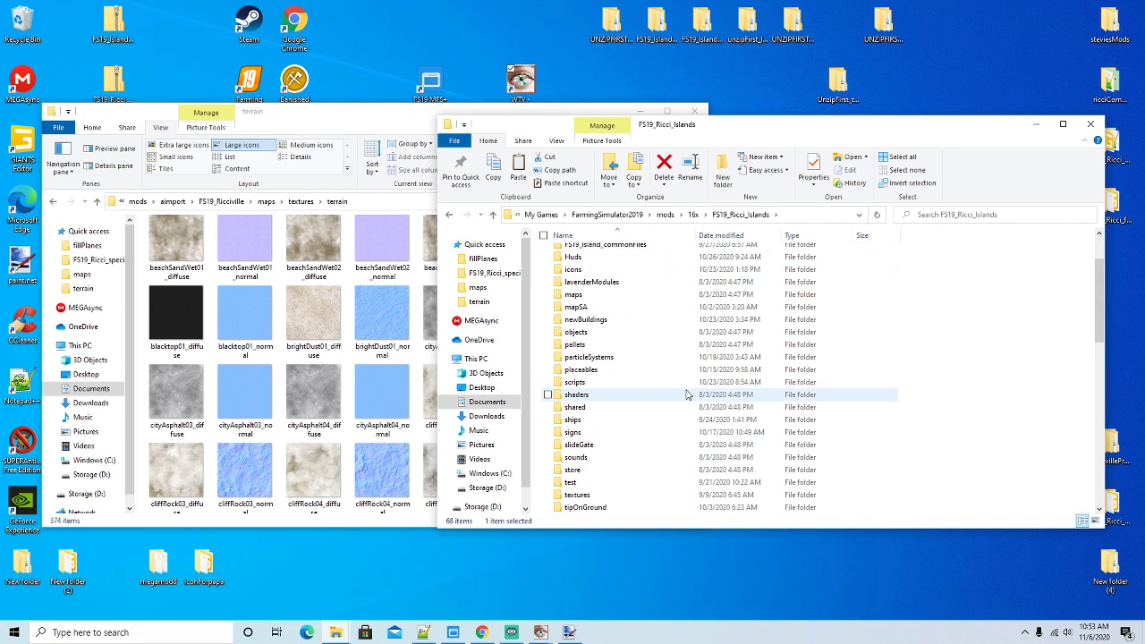
pyautogui.click(693, 215)
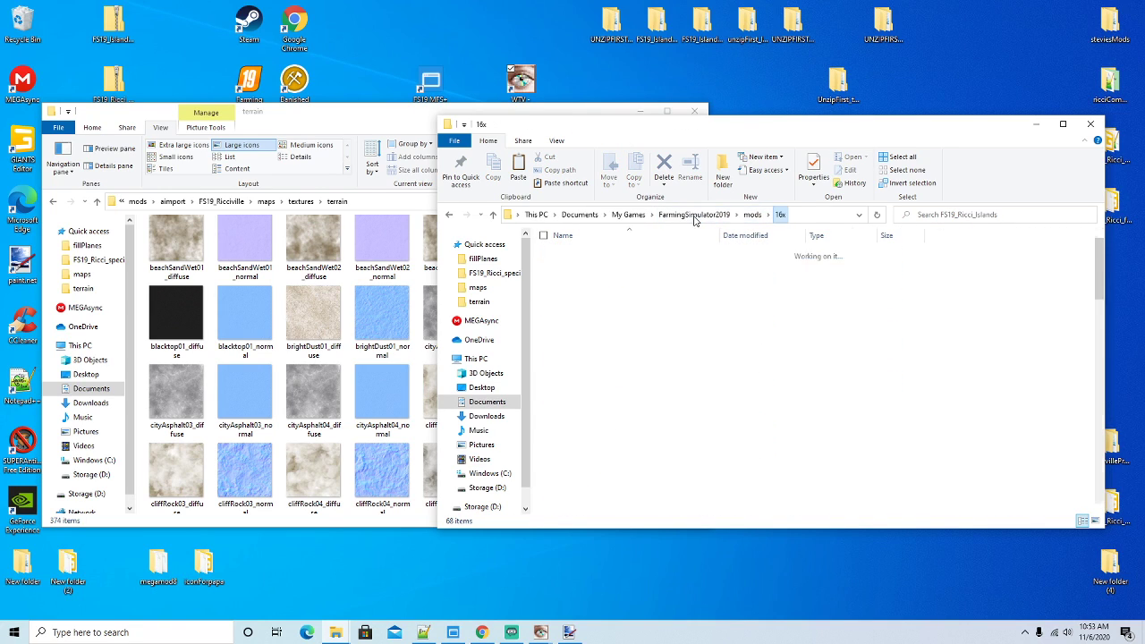
pyautogui.doubleClick(582, 252)
pyautogui.doubleClick(579, 317)
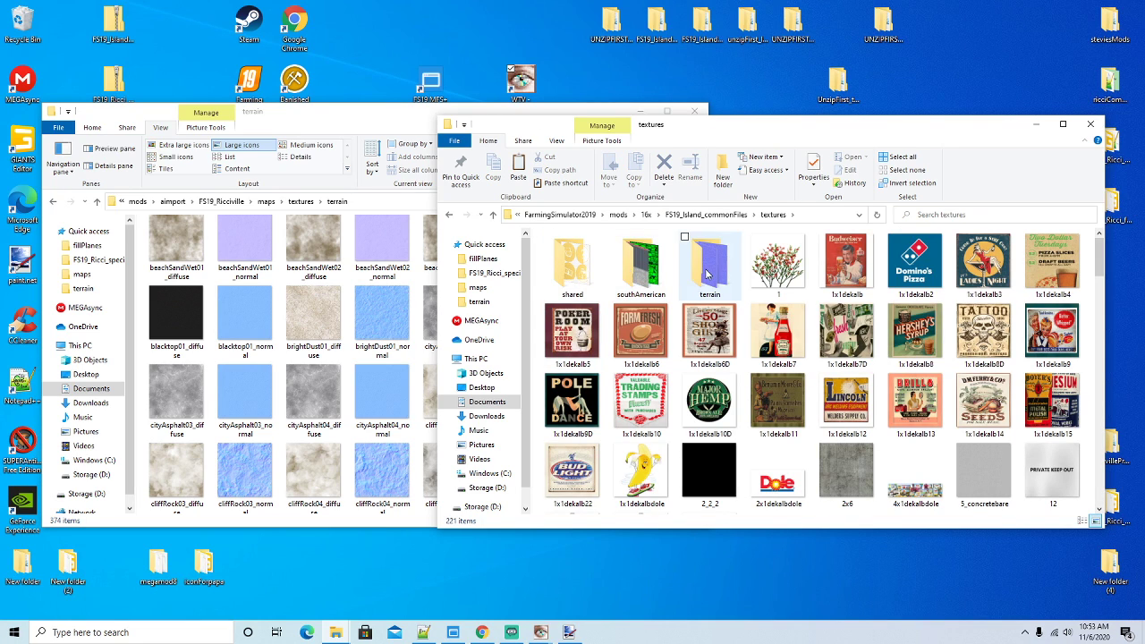
pyautogui.doubleClick(707, 268)
pyautogui.moveTo(1102, 268); pyautogui.dragTo(1098, 448)
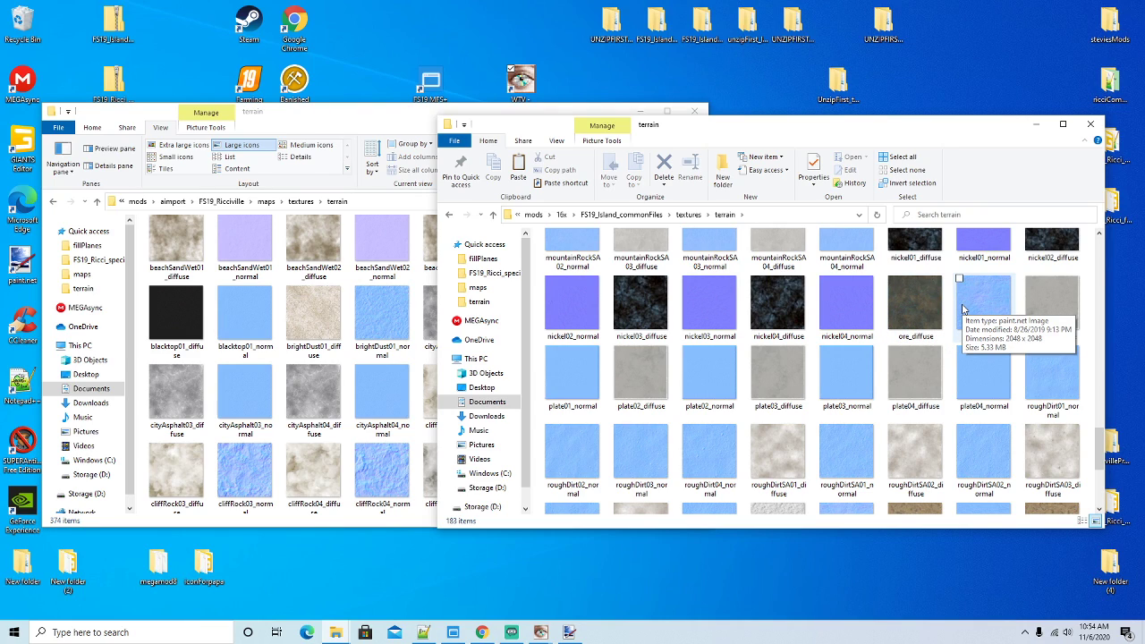
# Find the ore textures in the Ricciville terrain folder, position its window beside the Islands terrain folder, and select ore01_diffuse
pyautogui.click(350, 113)
pyautogui.moveTo(700, 274); pyautogui.dragTo(701, 418)
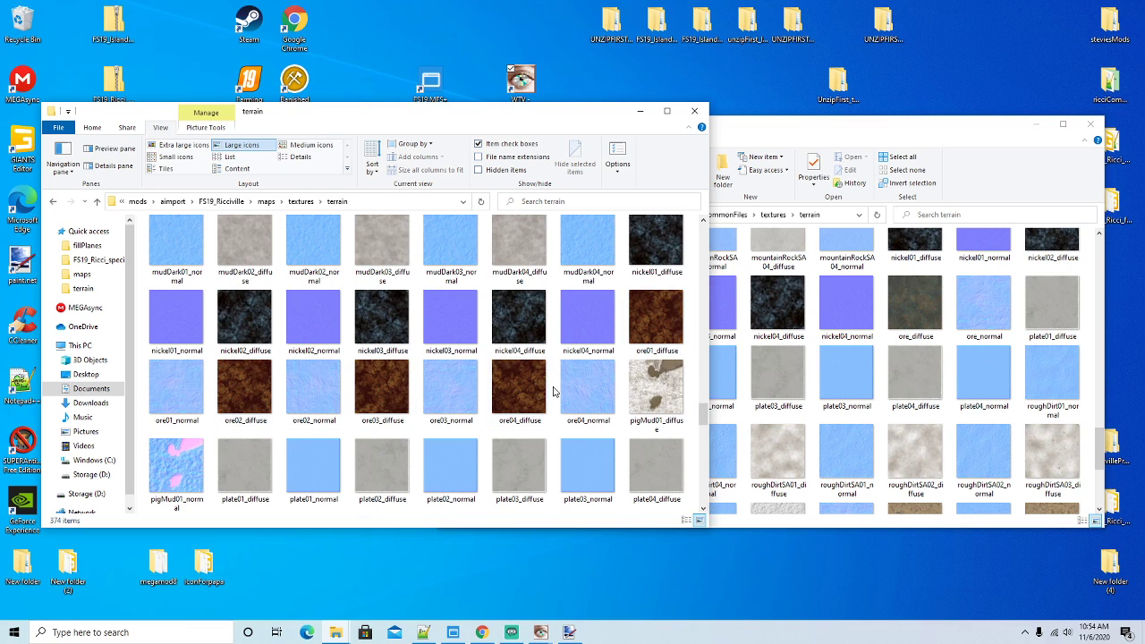
pyautogui.moveTo(454, 118); pyautogui.dragTo(438, 116)
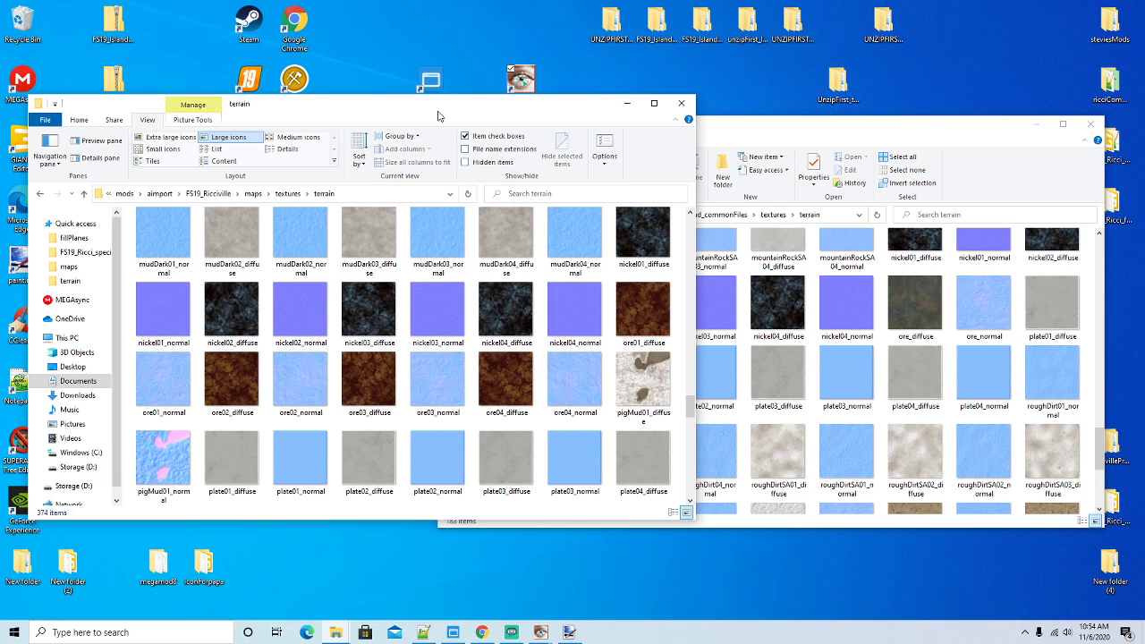
pyautogui.moveTo(396, 108); pyautogui.dragTo(404, 82)
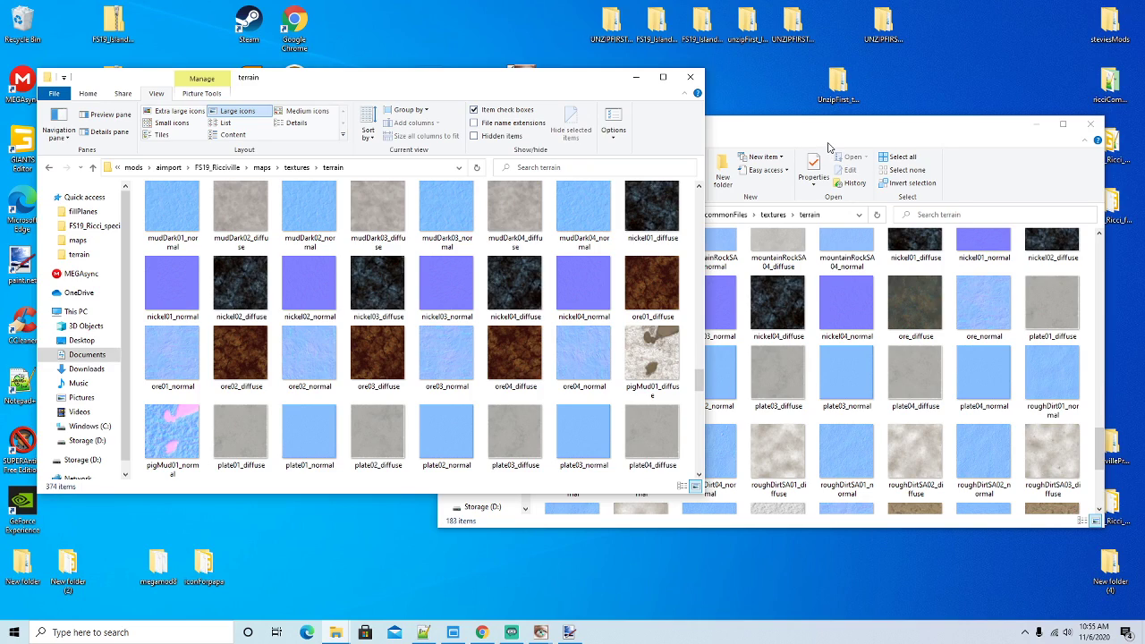
pyautogui.moveTo(502, 89); pyautogui.dragTo(489, 127)
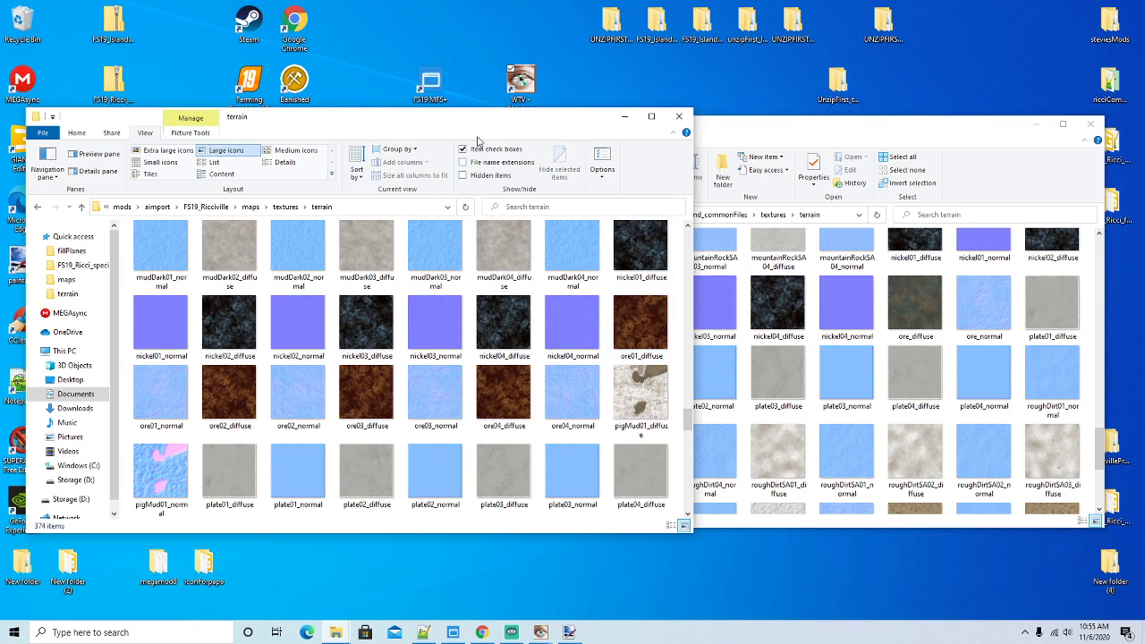
pyautogui.moveTo(471, 118); pyautogui.dragTo(472, 136)
pyautogui.moveTo(630, 365)
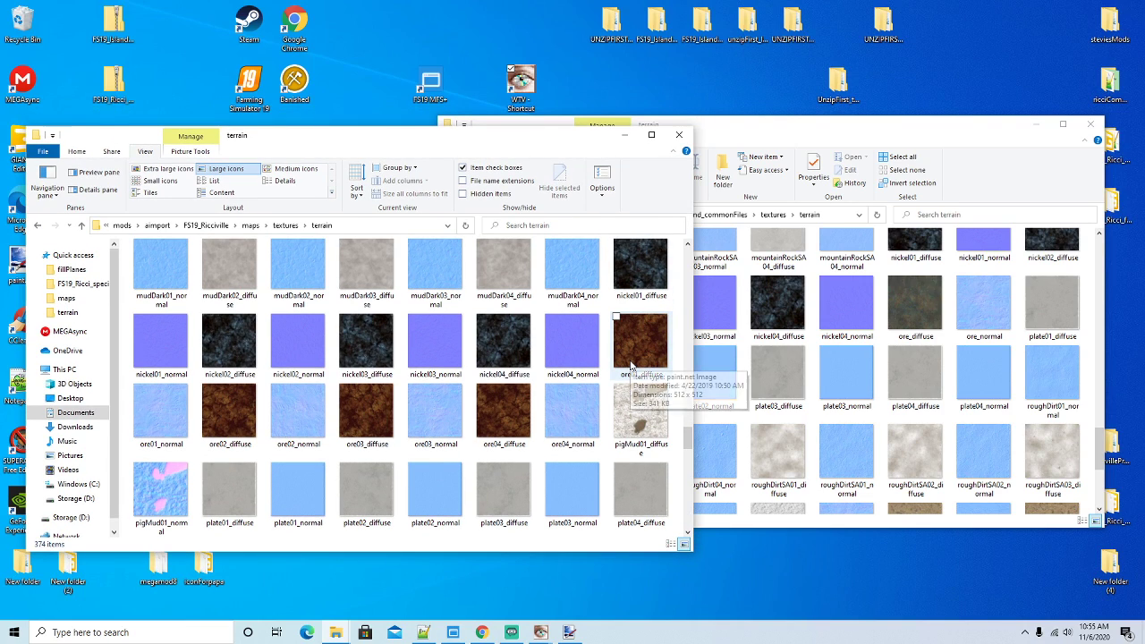
pyautogui.rightClick(631, 363)
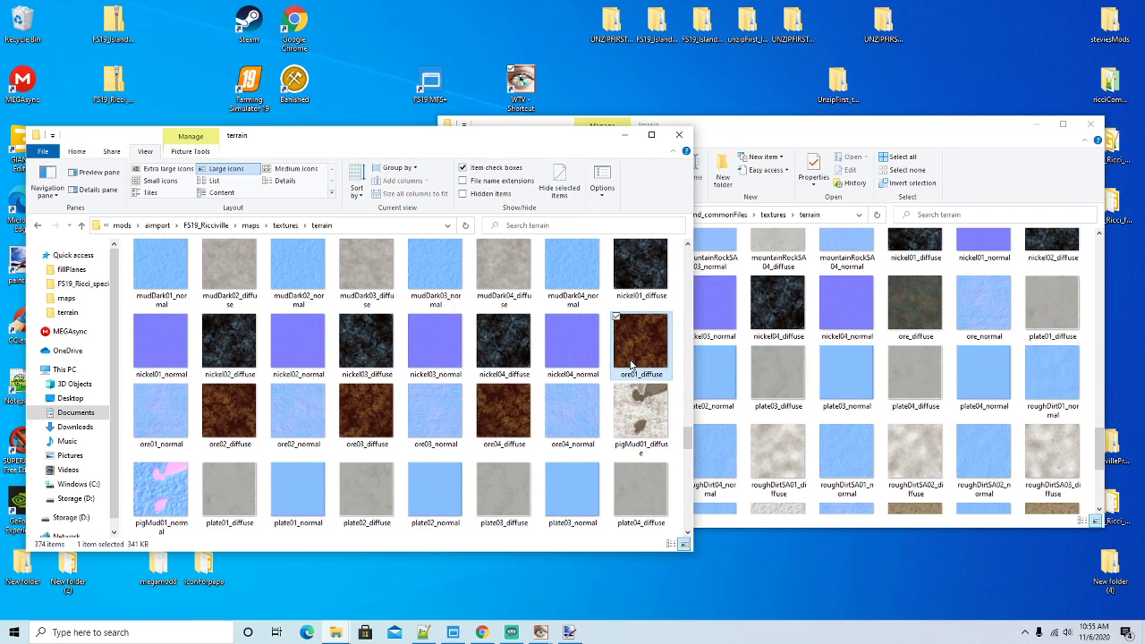
# Check the compression format and size of Ricciville's ore01_diffuse terrain texture in the WTV viewer, and close the viewer
pyautogui.click(526, 87)
pyautogui.rightClick(526, 88)
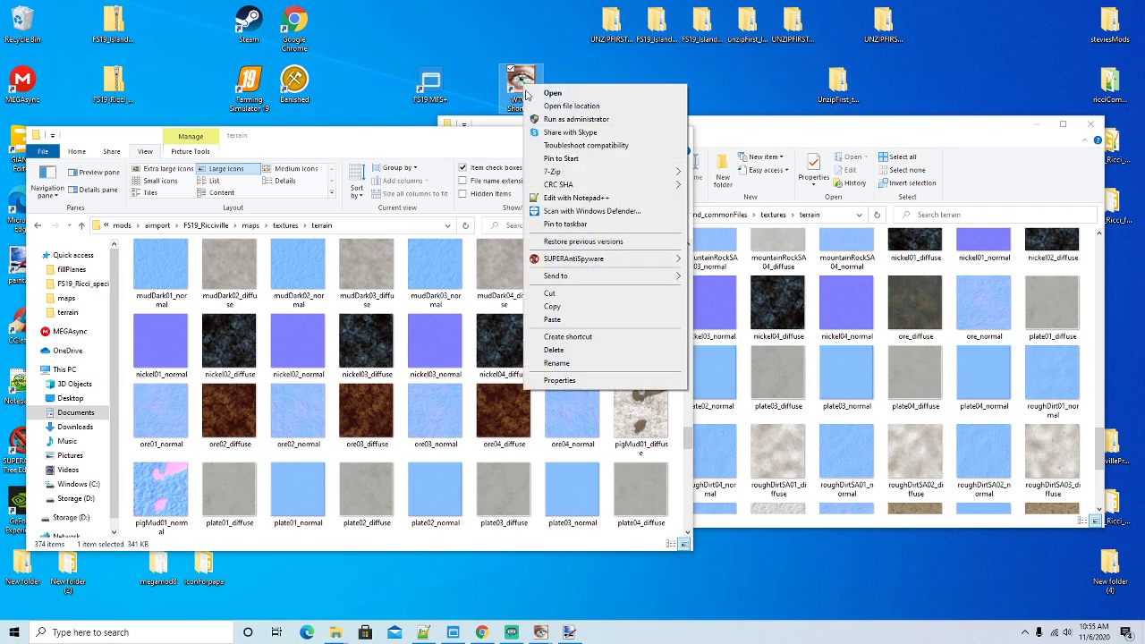
pyautogui.click(552, 319)
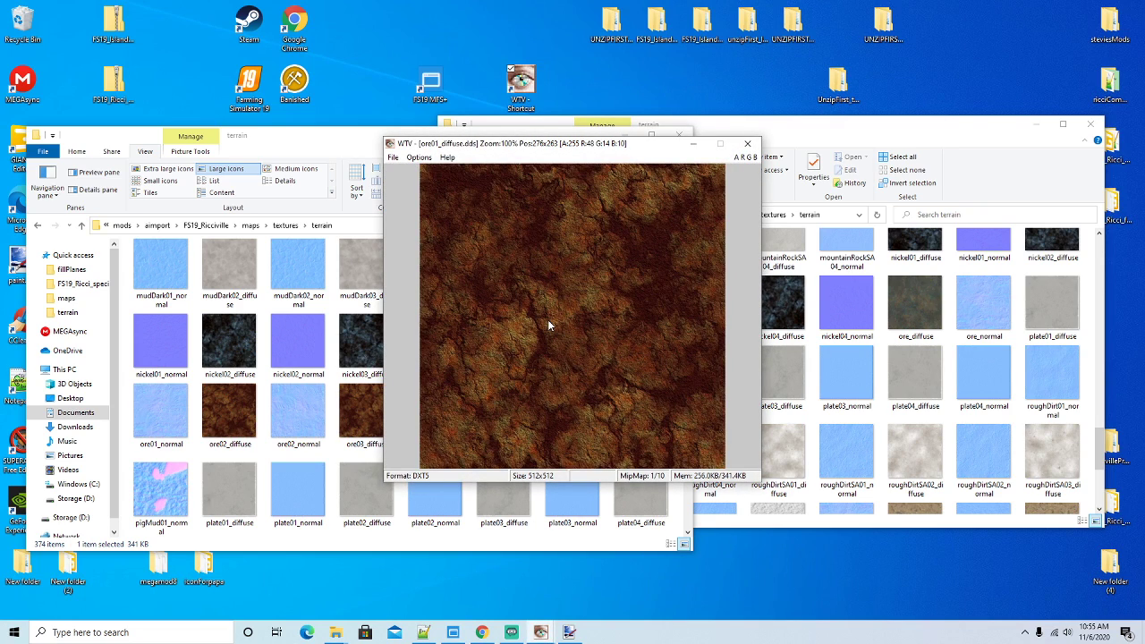
pyautogui.click(749, 145)
pyautogui.moveTo(549, 149); pyautogui.dragTo(549, 143)
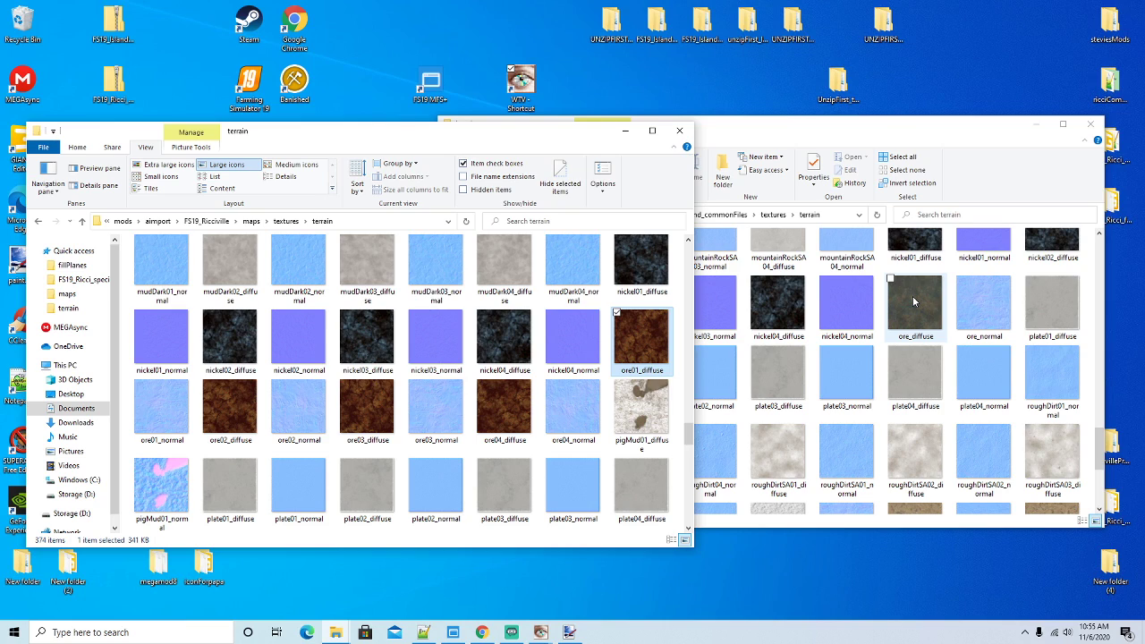
# Check the compression format and size of Ricciville's ore01_normal terrain texture in the WTV viewer, and close the viewer
pyautogui.click(165, 413)
pyautogui.rightClick(164, 418)
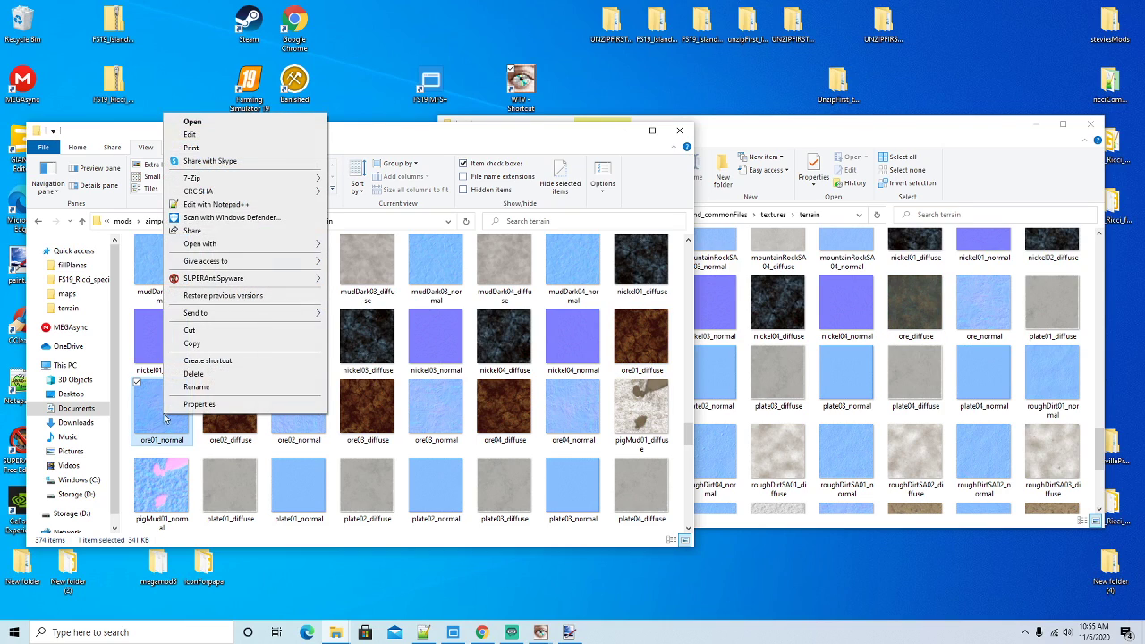
pyautogui.click(191, 343)
pyautogui.rightClick(526, 102)
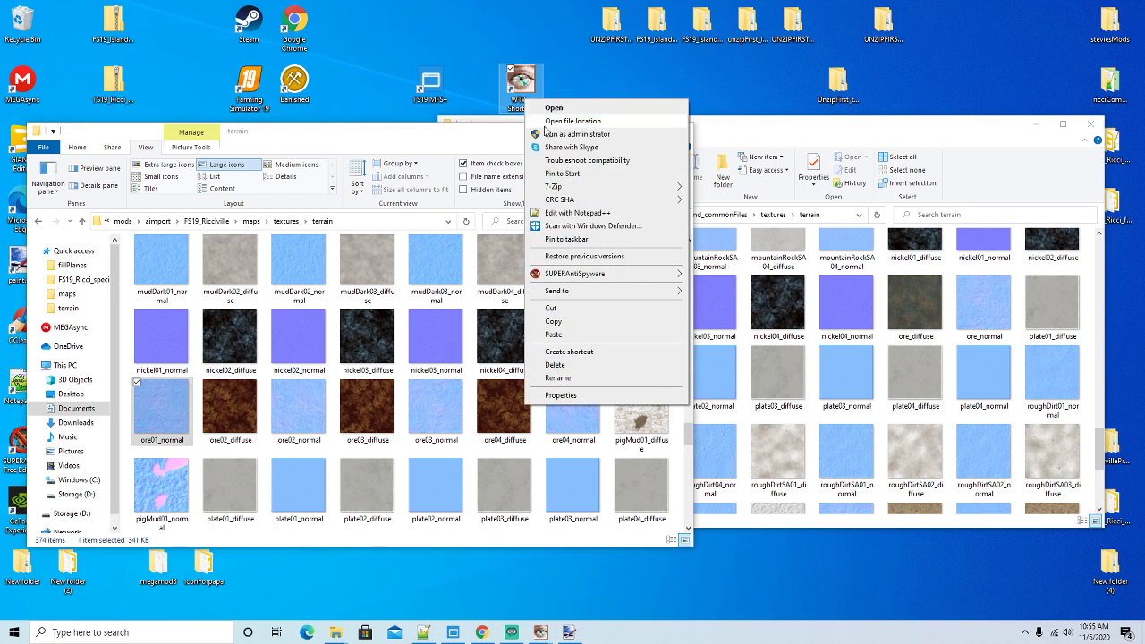
pyautogui.click(561, 335)
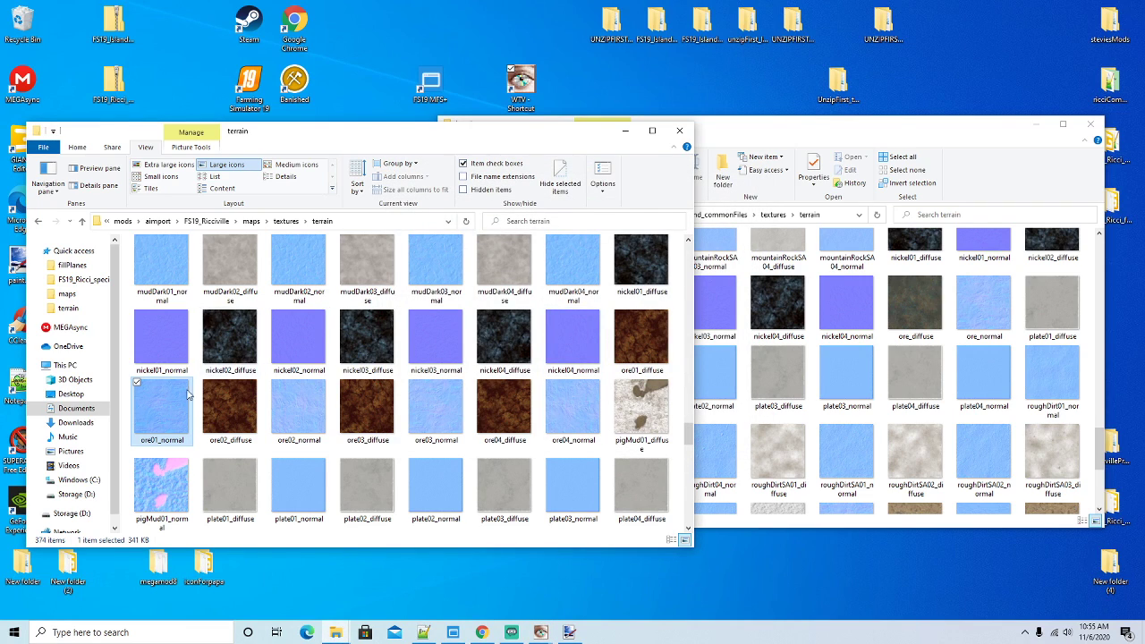
pyautogui.rightClick(157, 414)
pyautogui.click(233, 346)
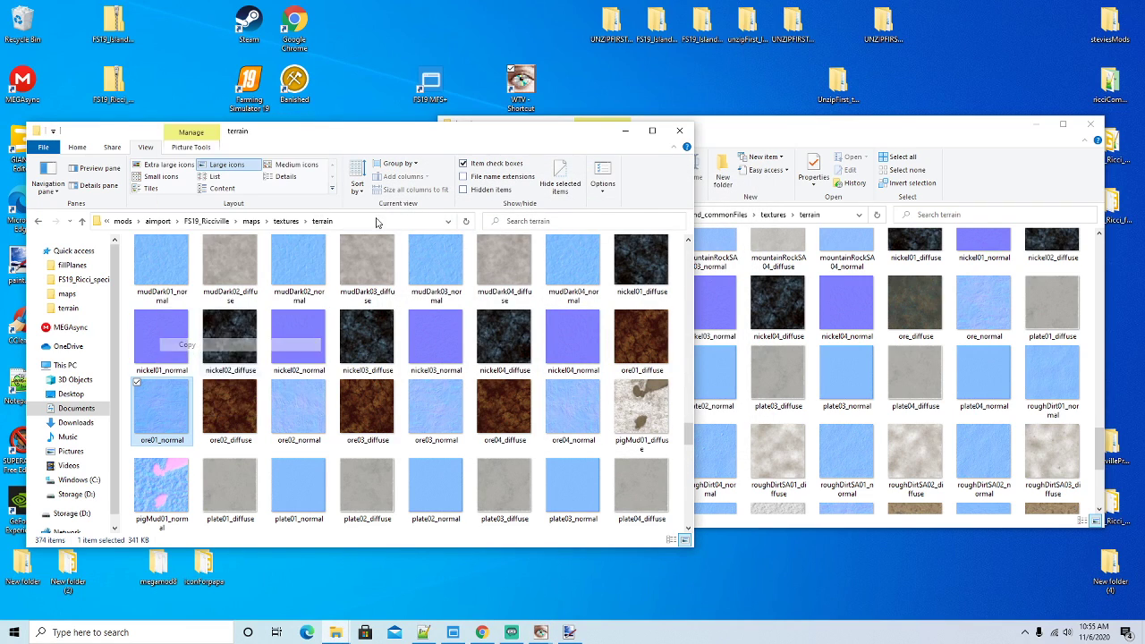
pyautogui.rightClick(526, 85)
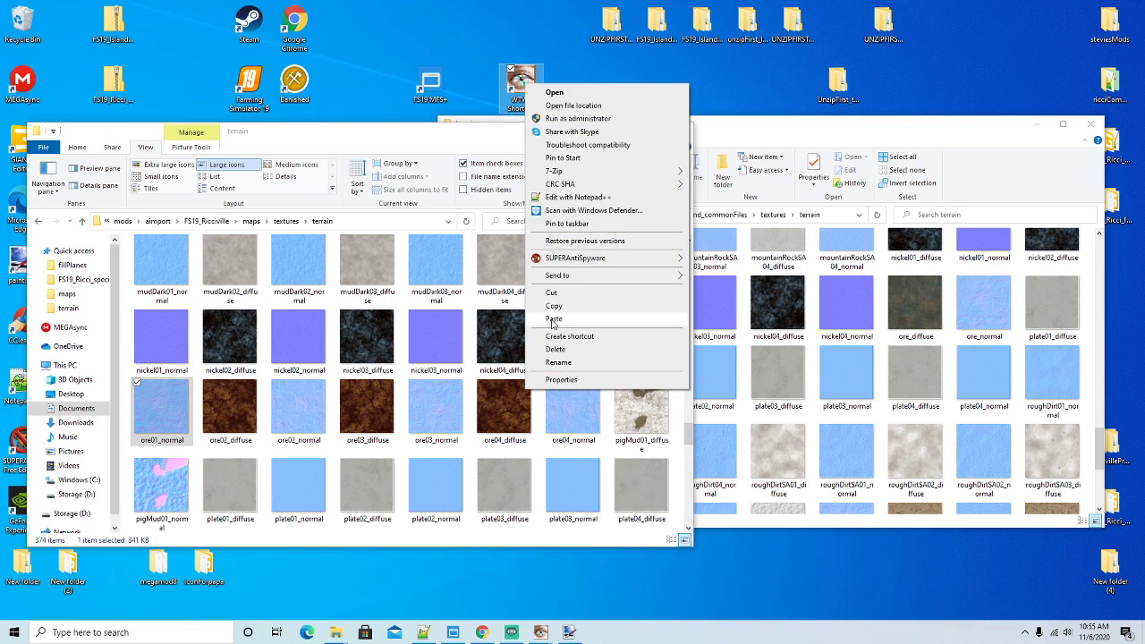
pyautogui.click(553, 321)
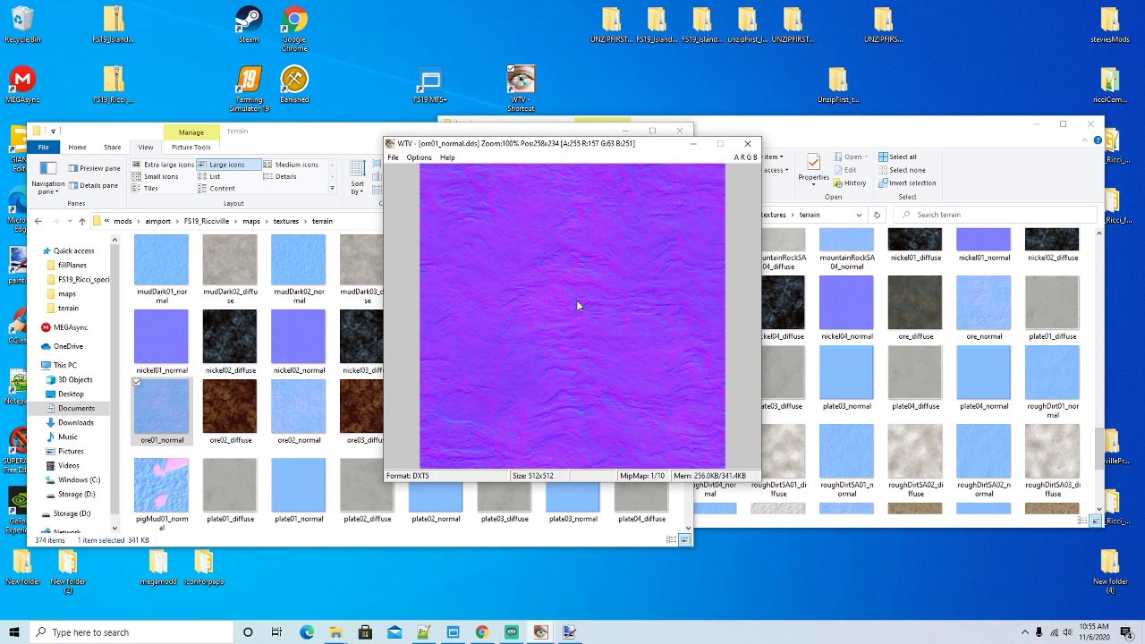
pyautogui.click(747, 144)
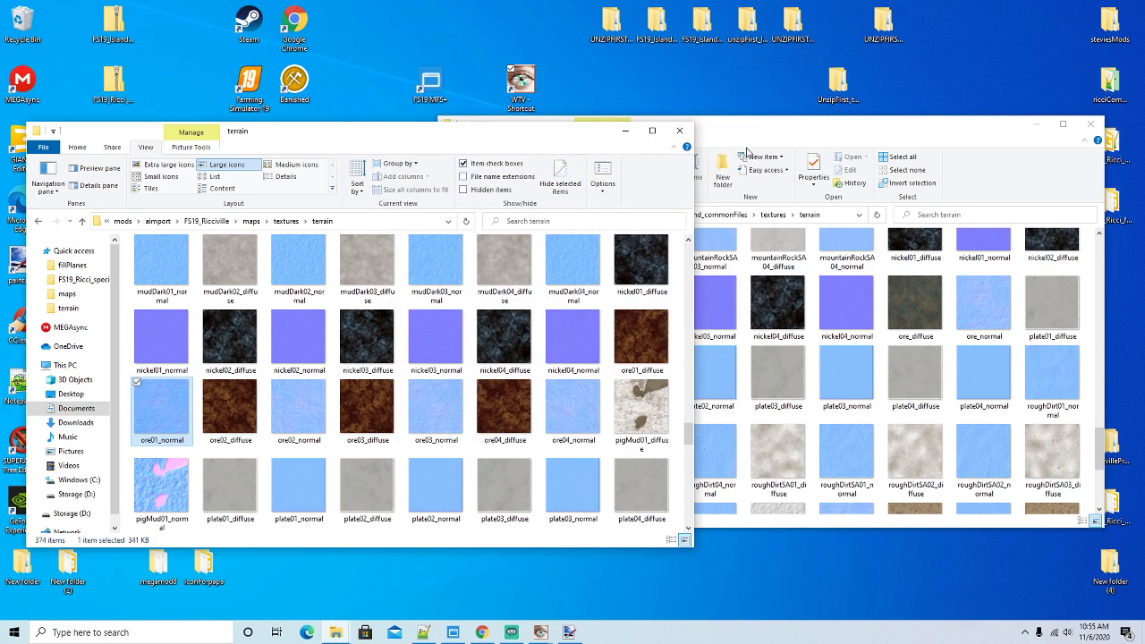
# Copy ore_diffuse and ore_normal from the FS19_Island_commonFiles terrain folder into Ricciville's terrain folder
pyautogui.click(912, 311)
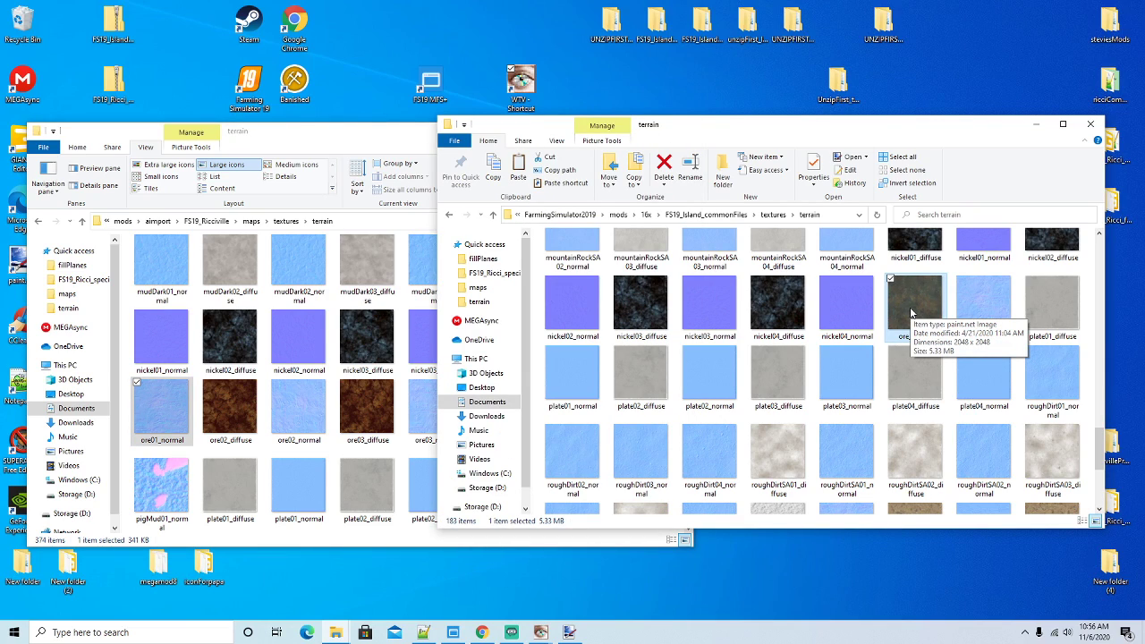
pyautogui.keyDown('ctrl'); pyautogui.click(979, 303); pyautogui.keyUp('ctrl')
pyautogui.rightClick(979, 302)
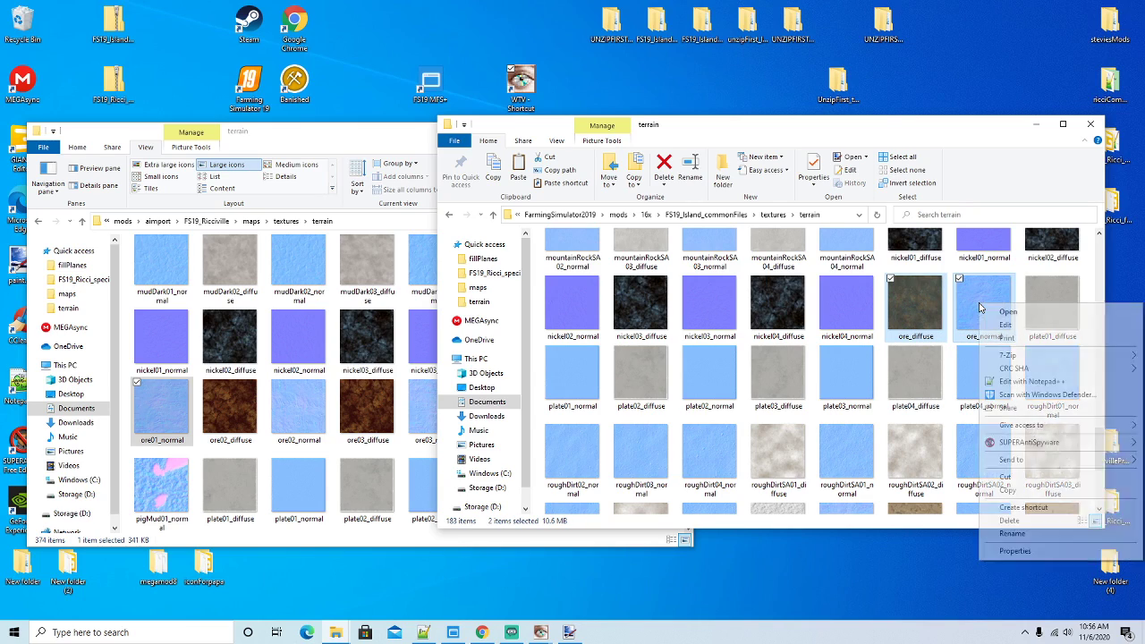
pyautogui.click(1008, 491)
pyautogui.click(335, 134)
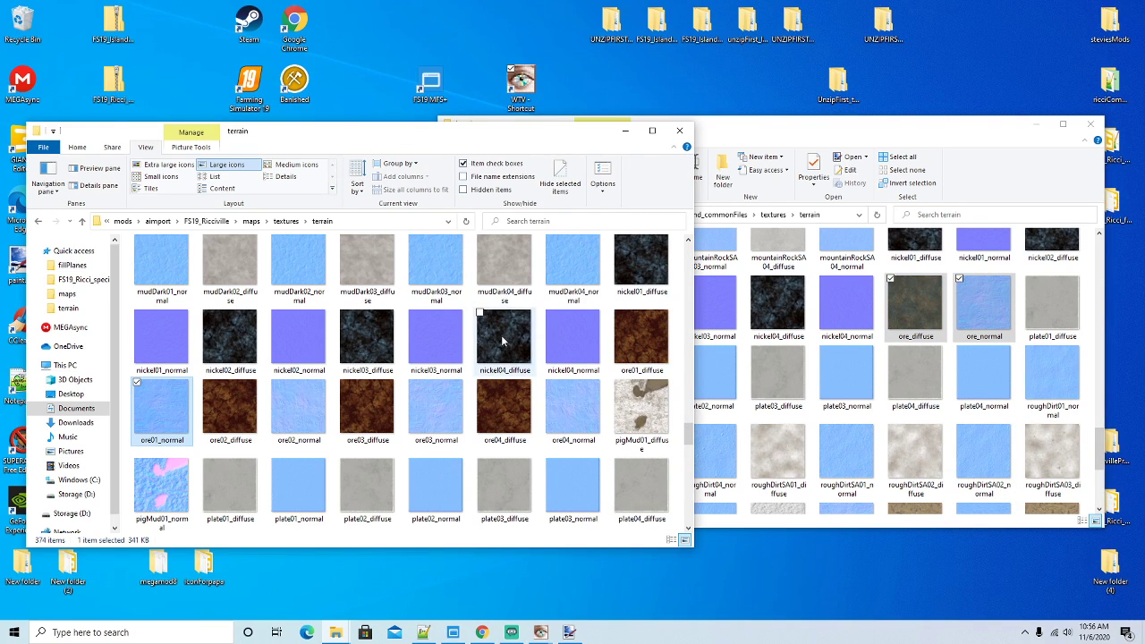
pyautogui.rightClick(472, 313)
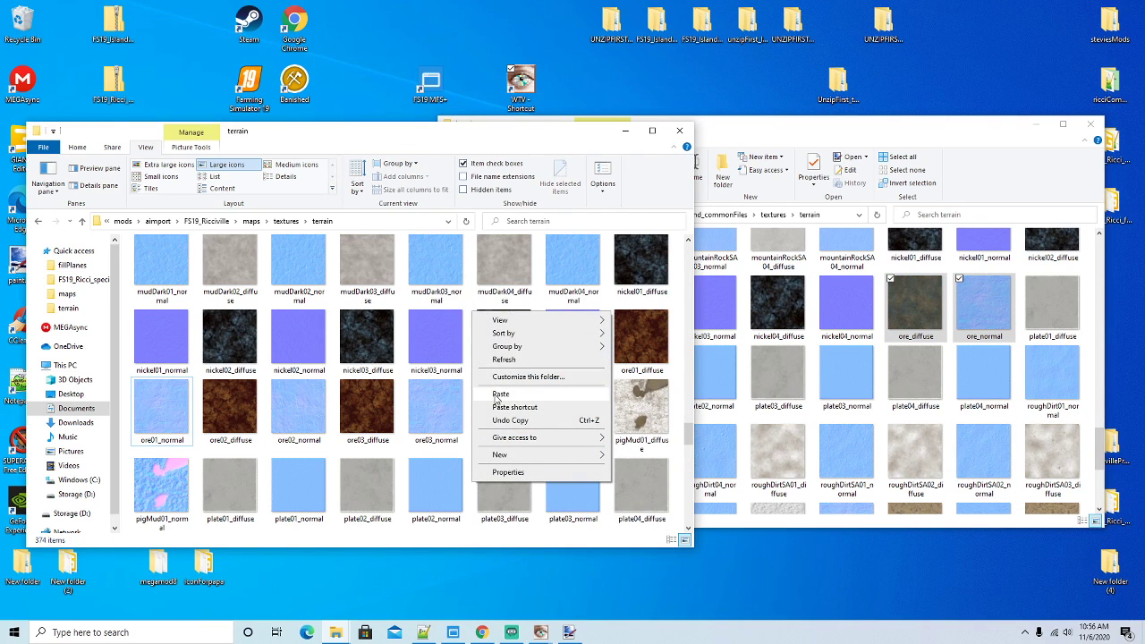
pyautogui.click(500, 395)
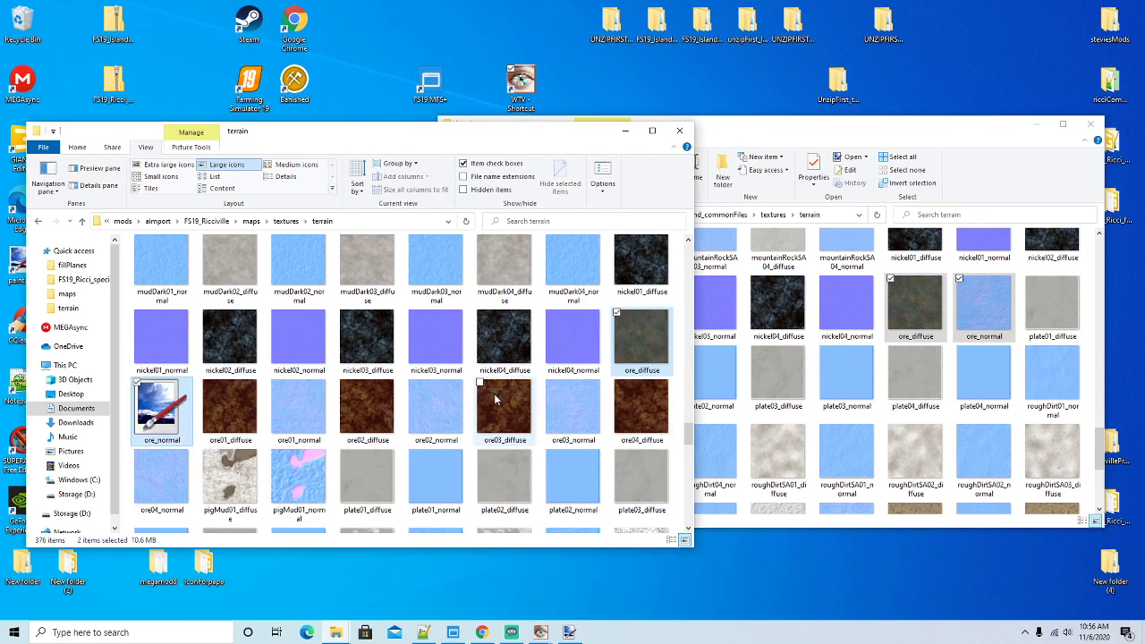
# Open only the copied ore_diffuse texture from Ricciville's terrain folder in paint.net, closing the previously loaded image
pyautogui.rightClick(639, 351)
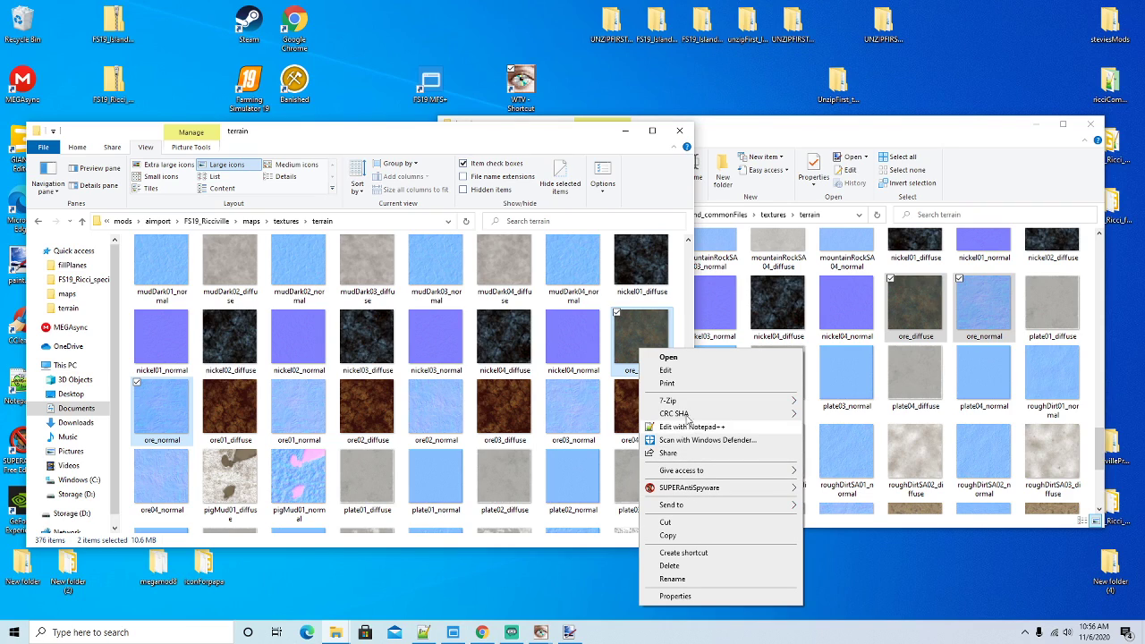
pyautogui.click(641, 336)
pyautogui.click(640, 335)
pyautogui.rightClick(641, 335)
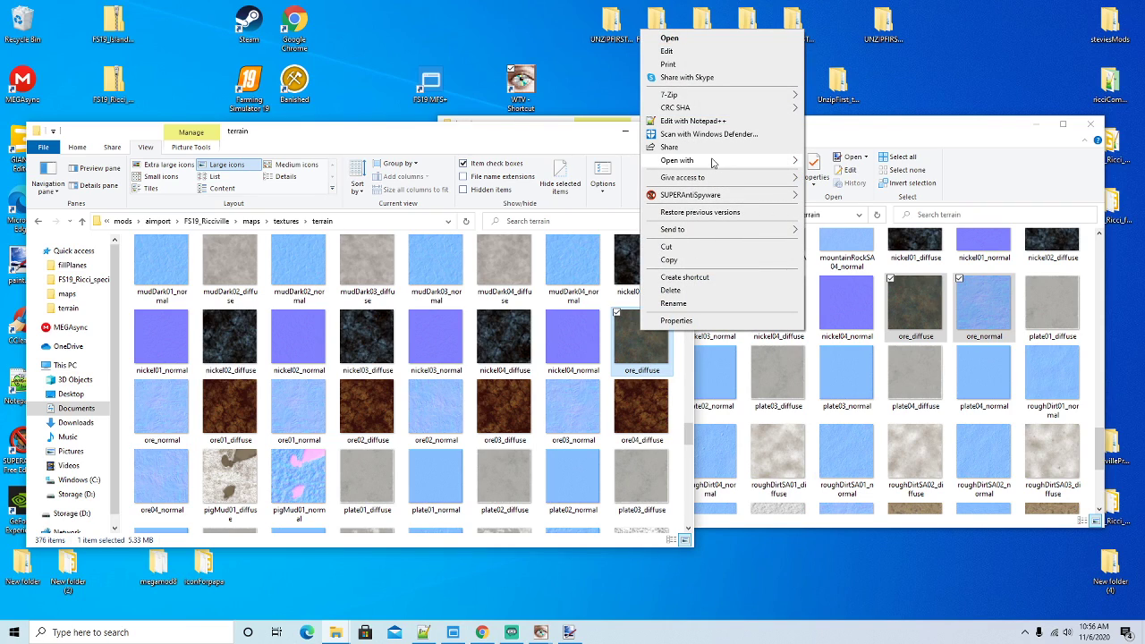
pyautogui.moveTo(729, 161)
pyautogui.click(835, 174)
pyautogui.click(235, 24)
pyautogui.click(250, 11)
# Resize the ore_diffuse image to 512 × 512 pixels
pyautogui.click(82, 23)
pyautogui.click(97, 54)
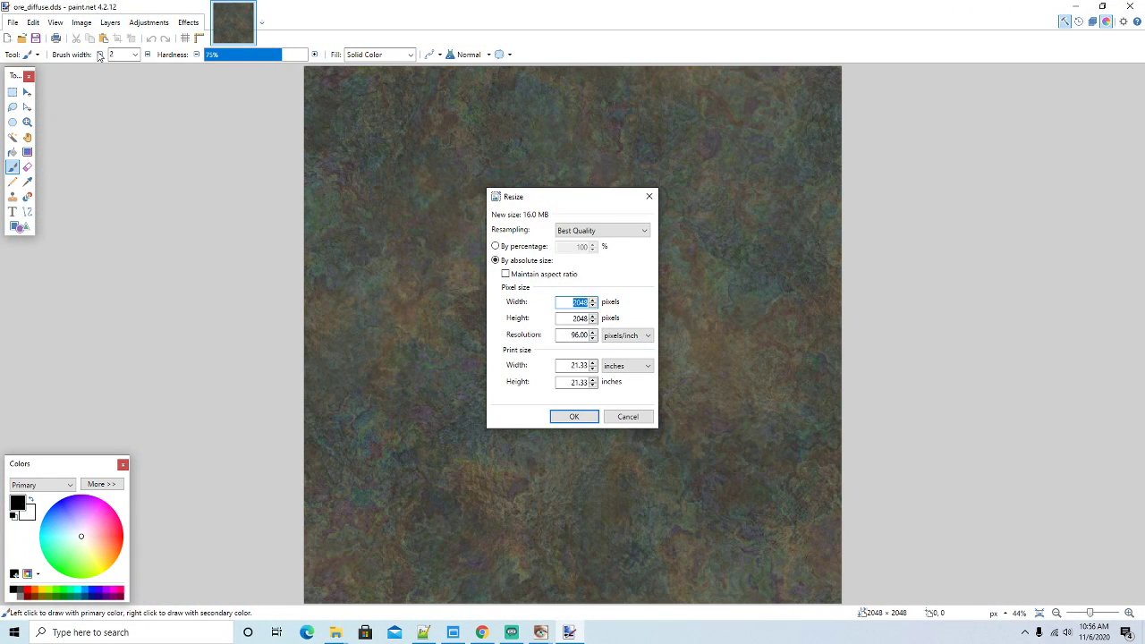
pyautogui.write('512')
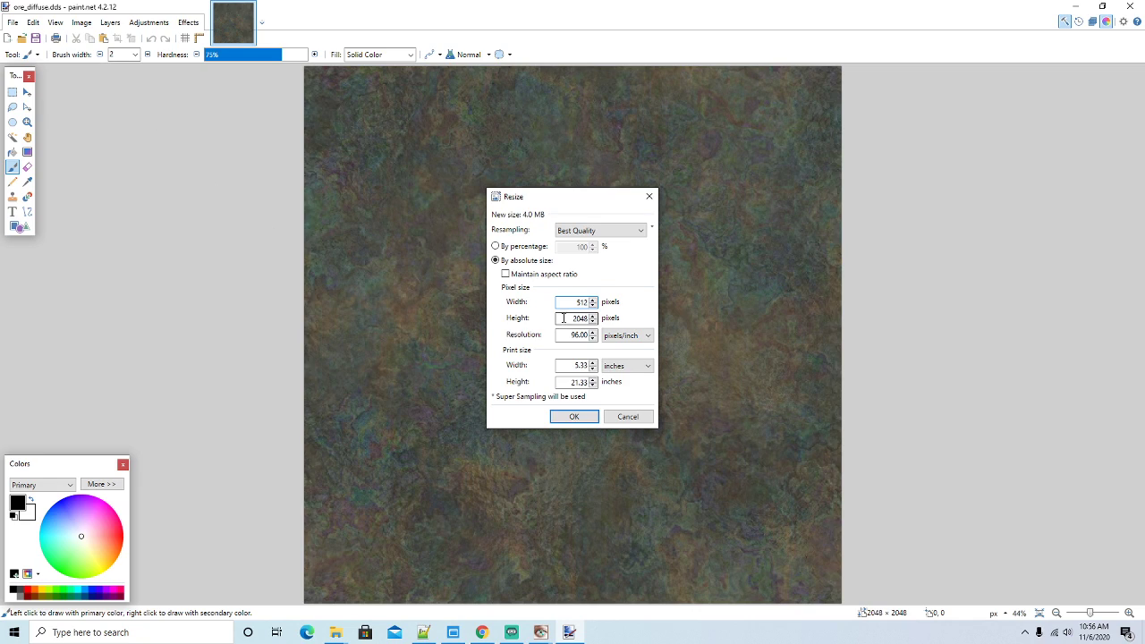
pyautogui.click(566, 321)
pyautogui.write('512')
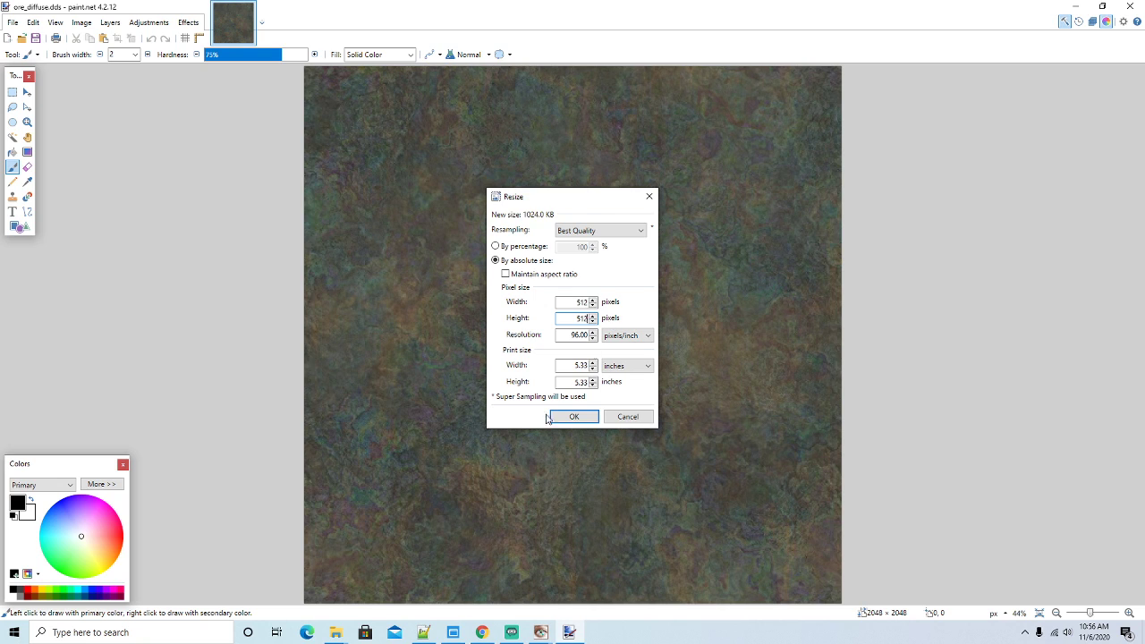
pyautogui.click(573, 416)
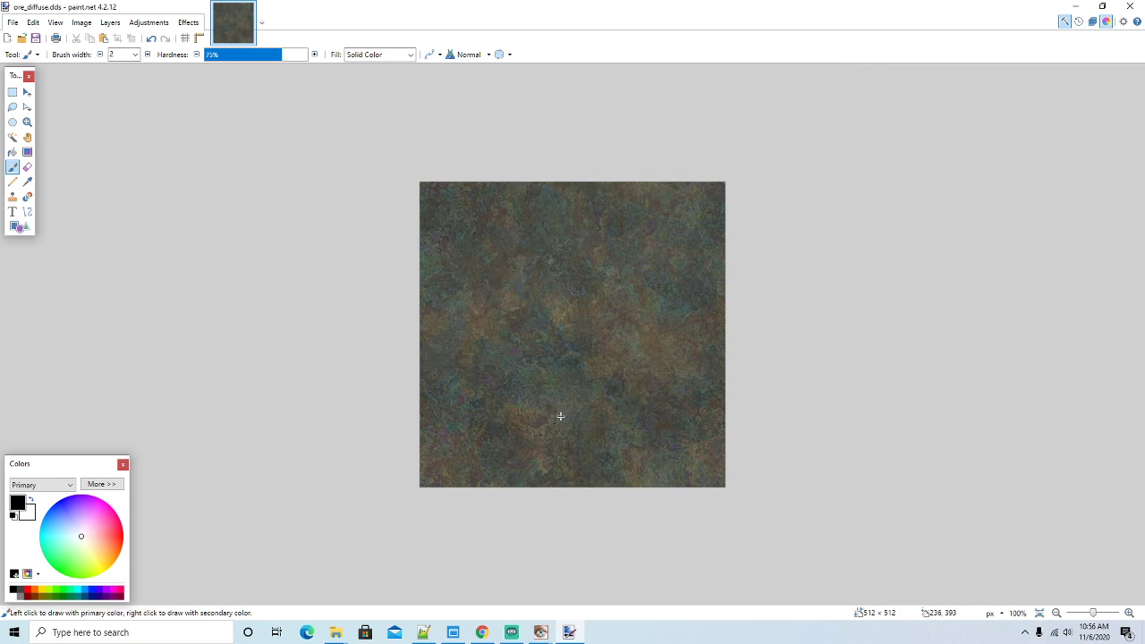
# Save ore_diffuse as a DDS in BC3 (Linear, DXT5) format, and minimize paint.net to return to the terrain folders
pyautogui.click(35, 39)
pyautogui.click(501, 224)
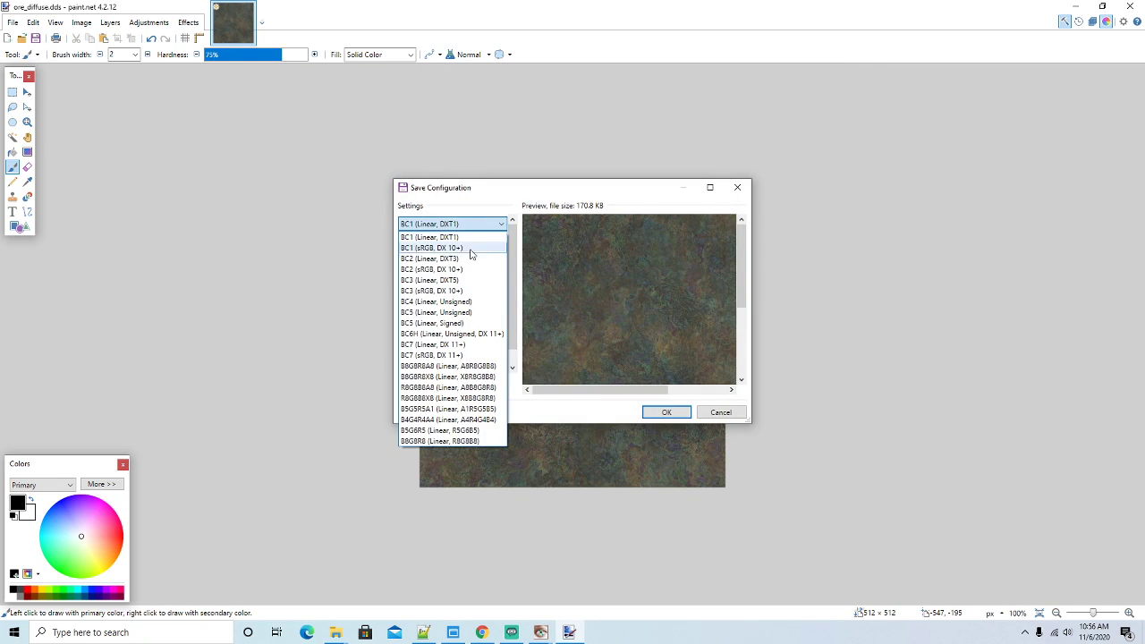
pyautogui.click(457, 281)
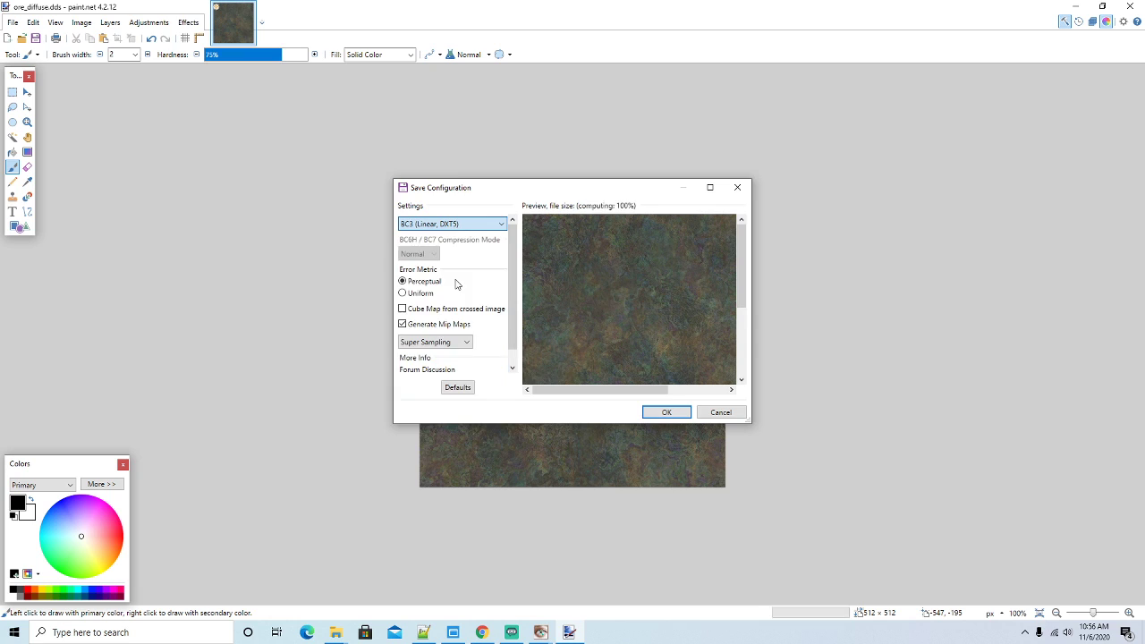
pyautogui.click(674, 411)
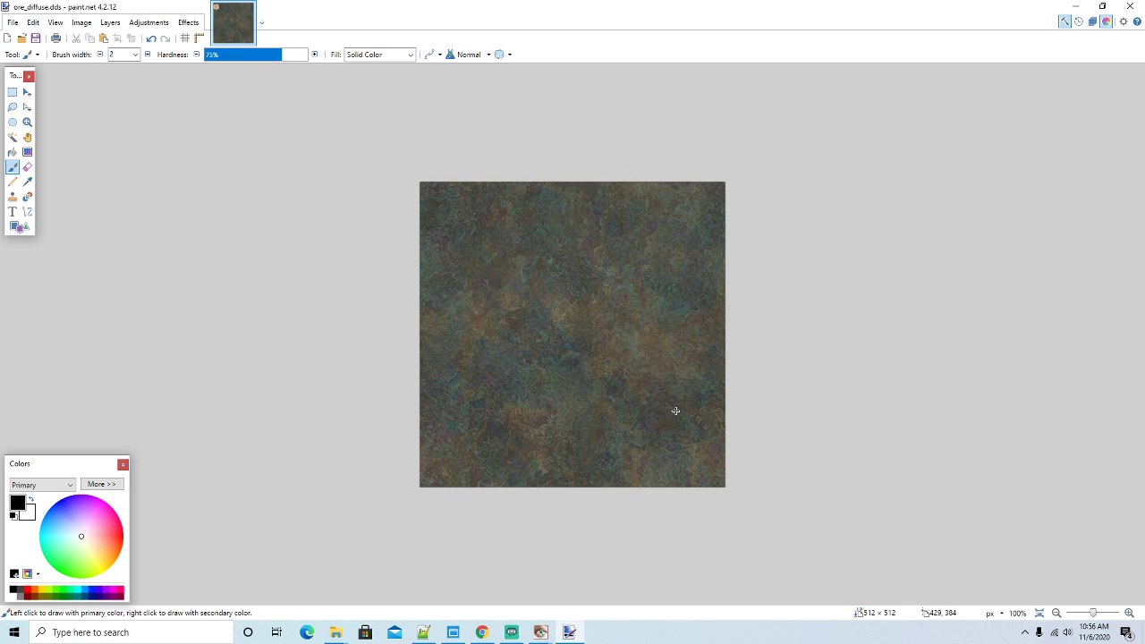
pyautogui.click(1077, 8)
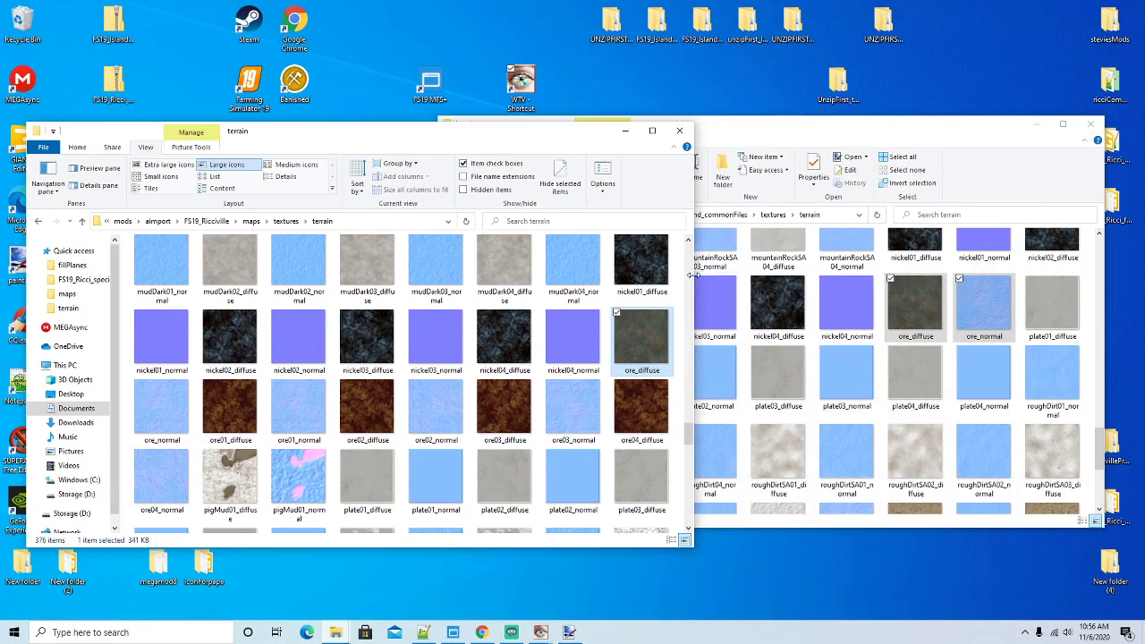
# Open the copied ore_normal texture from Ricciville's terrain folder in paint.net and close the ore_diffuse image
pyautogui.click(152, 421)
pyautogui.rightClick(158, 420)
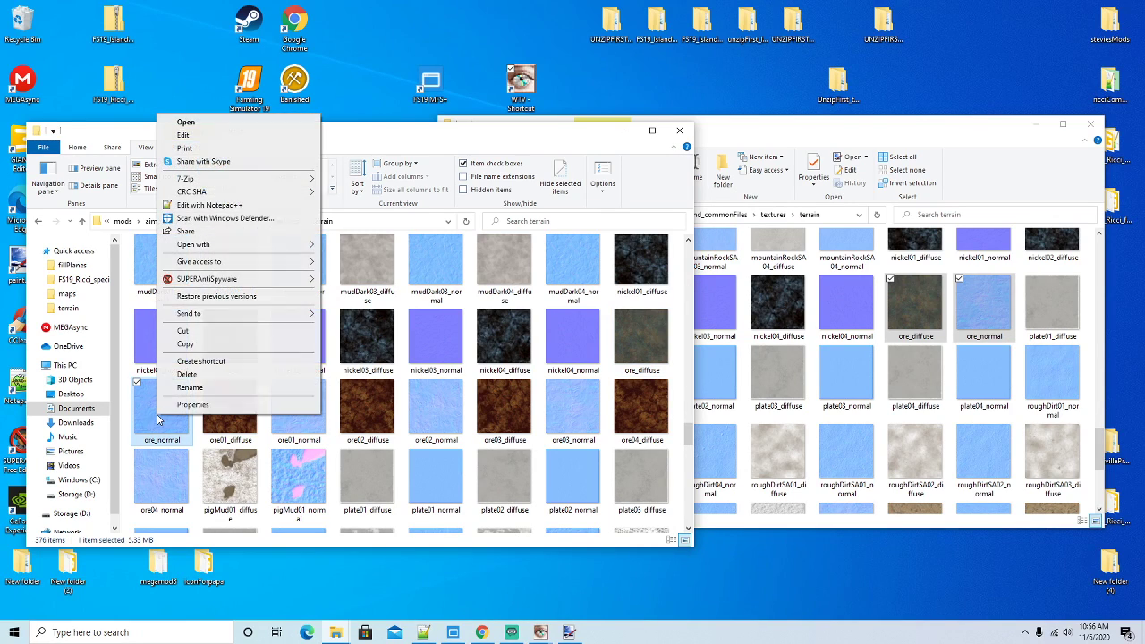
pyautogui.moveTo(204, 247)
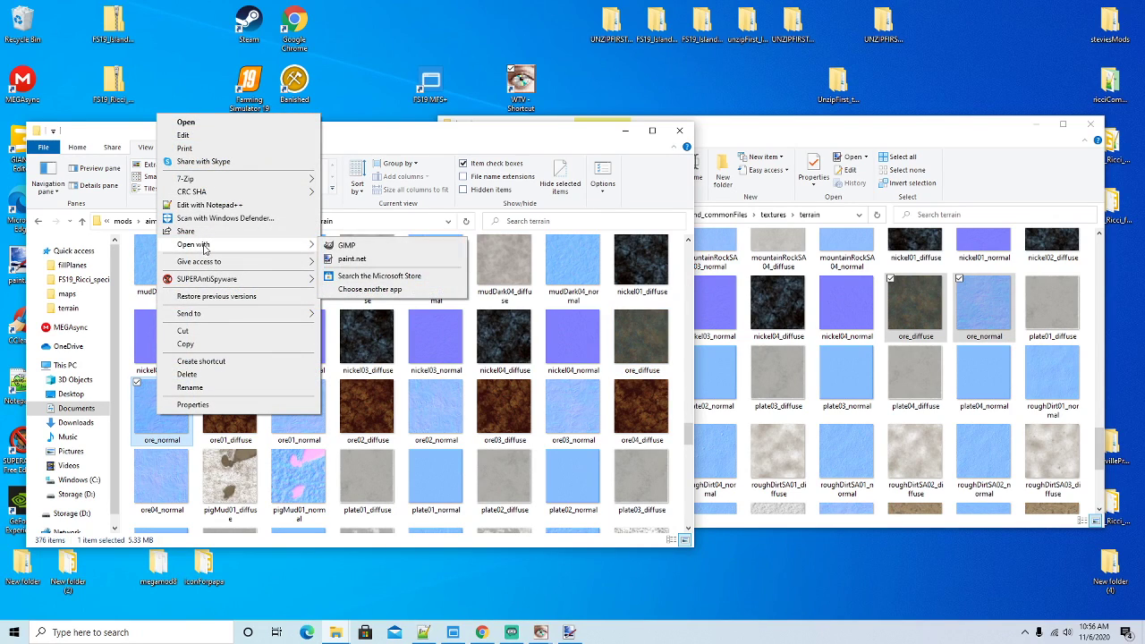
pyautogui.click(352, 259)
pyautogui.click(244, 18)
pyautogui.click(249, 8)
# Resize the ore_normal image to 512 × 512 pixels
pyautogui.click(81, 22)
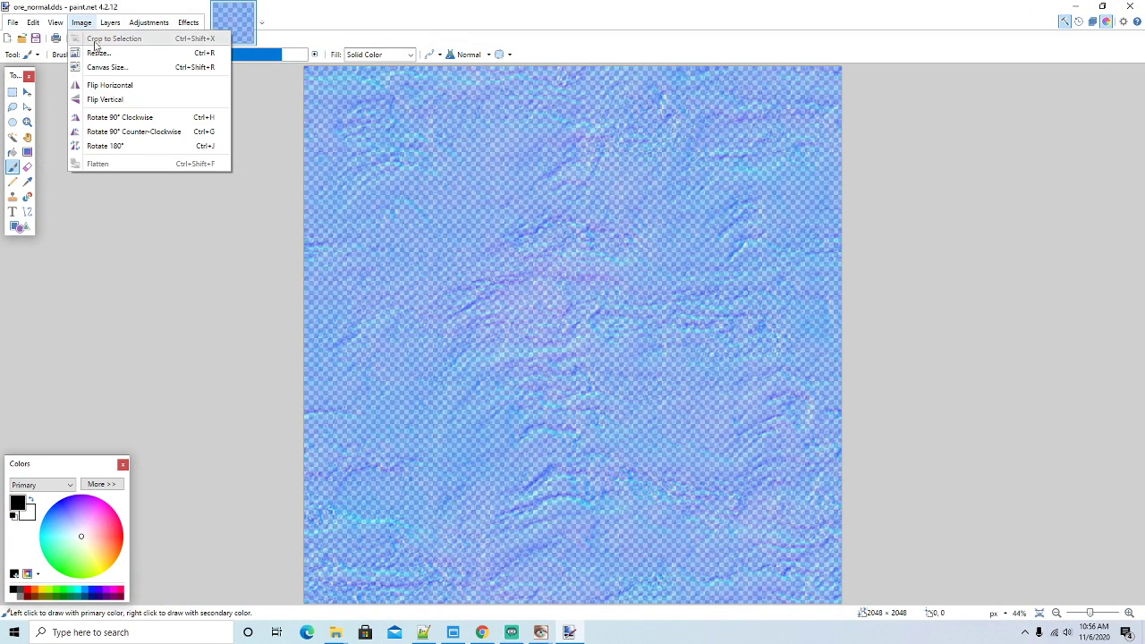
pyautogui.click(101, 55)
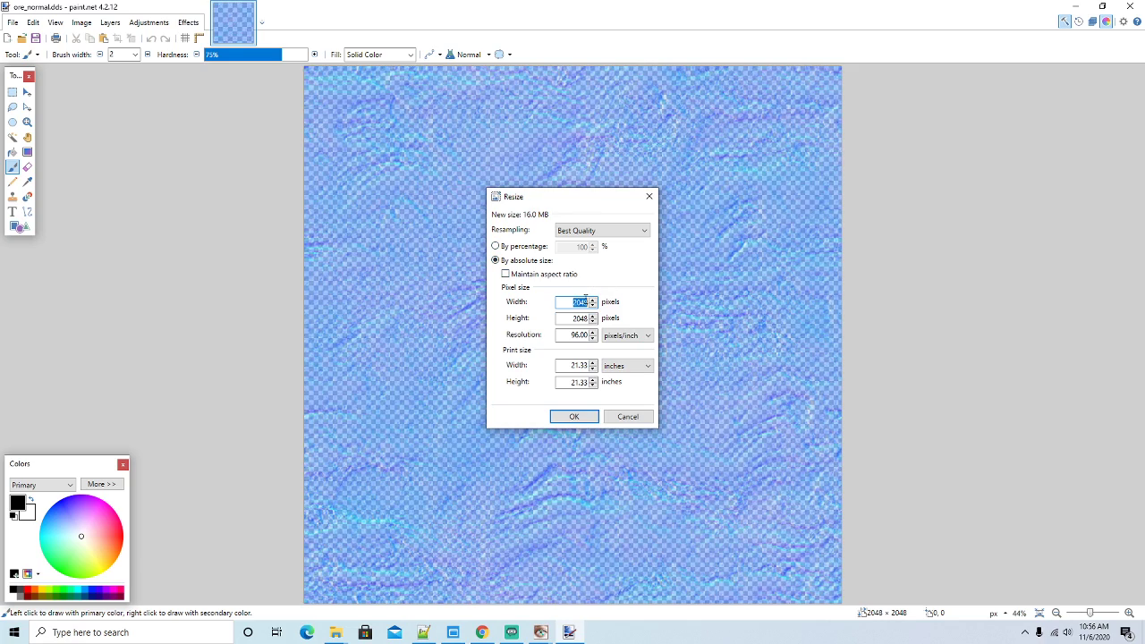
pyautogui.write('512')
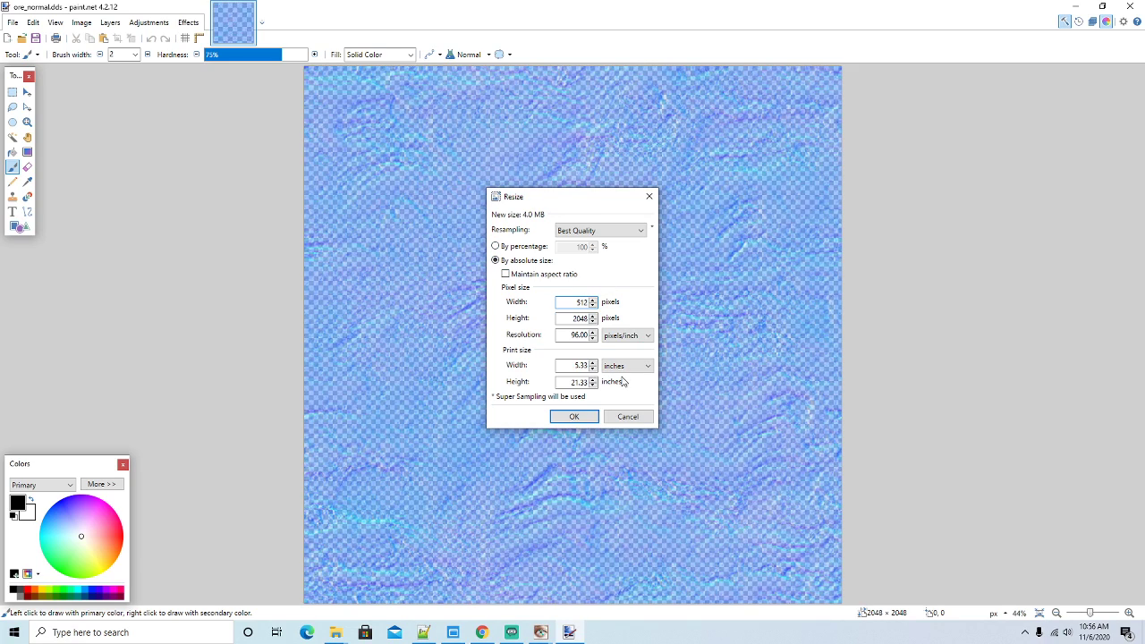
pyautogui.press('Tab')
pyautogui.write('512')
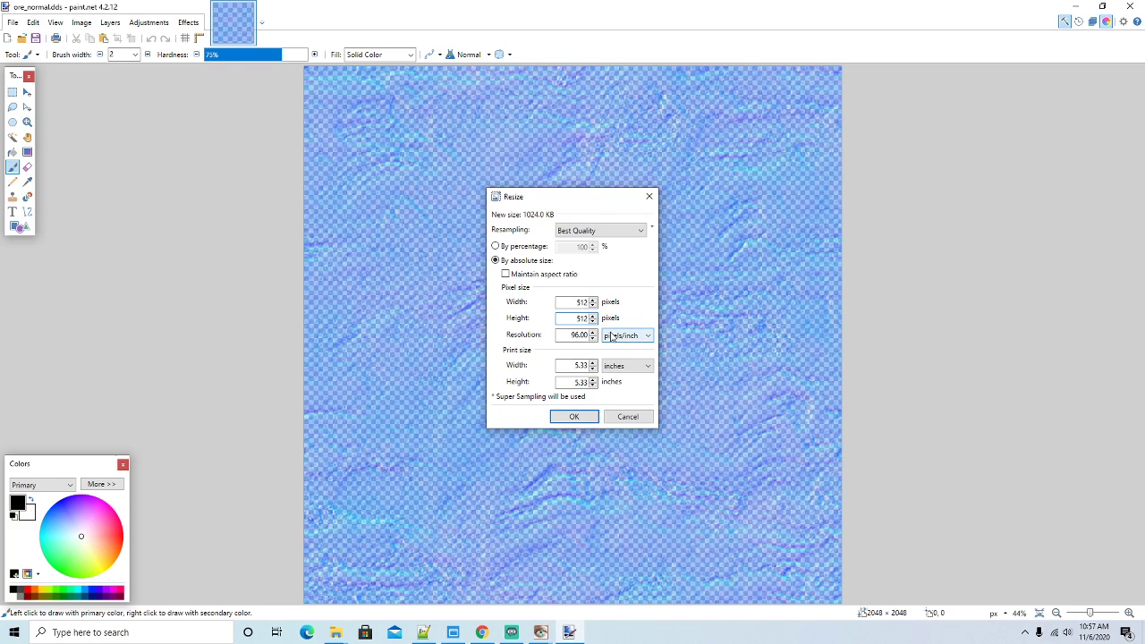
pyautogui.click(574, 418)
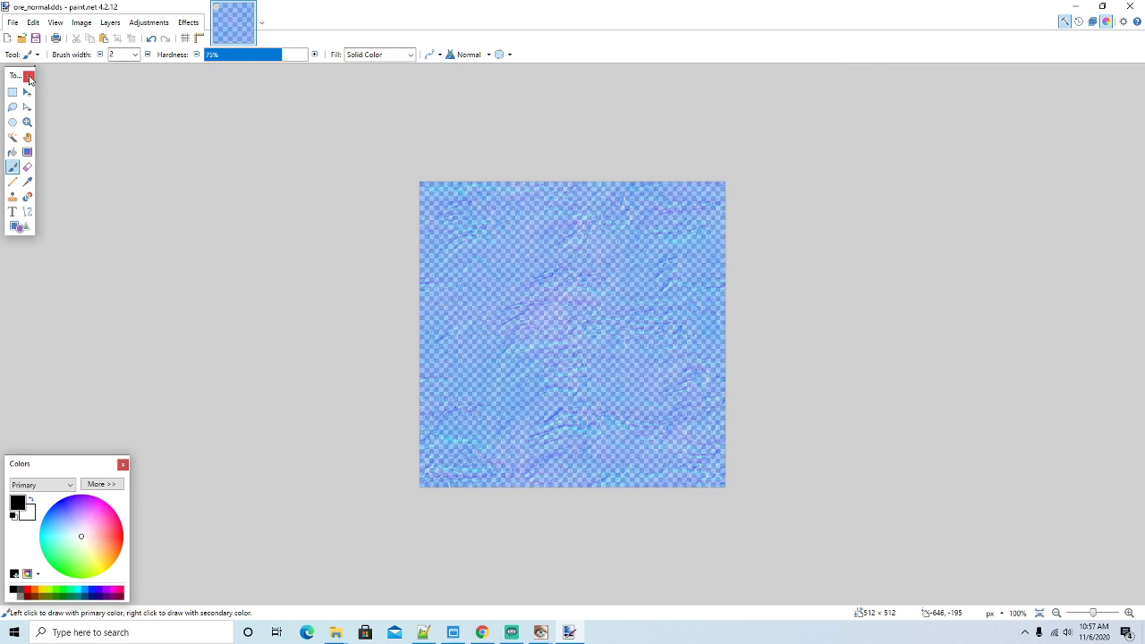
# Save ore_normal as a DDS in BC3 (Linear, DXT5) format and close paint.net
pyautogui.click(36, 37)
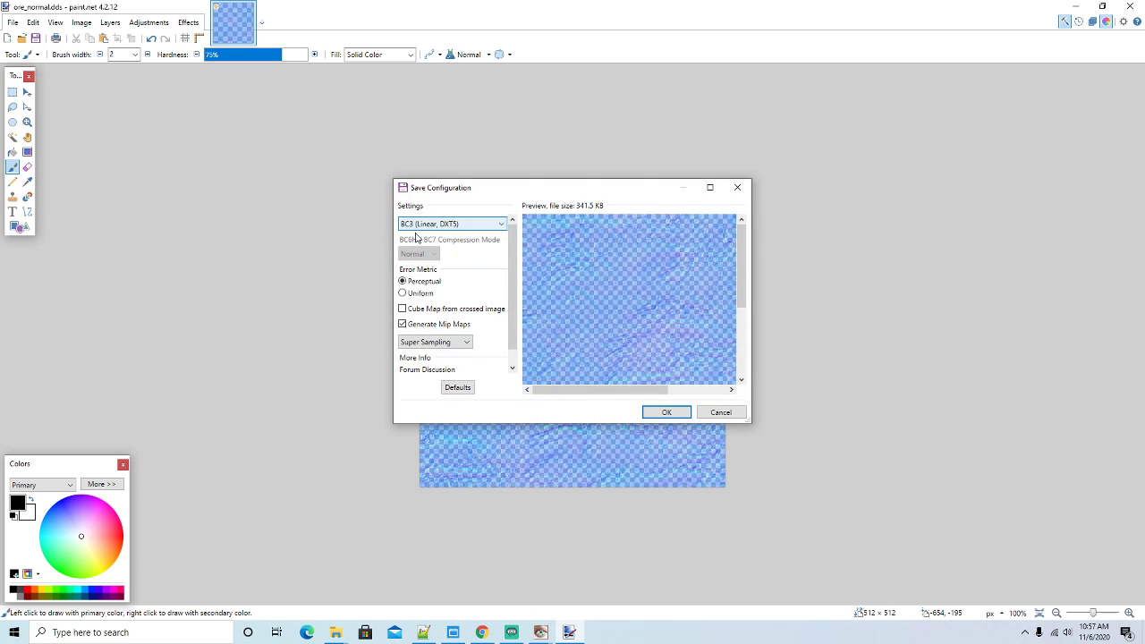
pyautogui.click(656, 419)
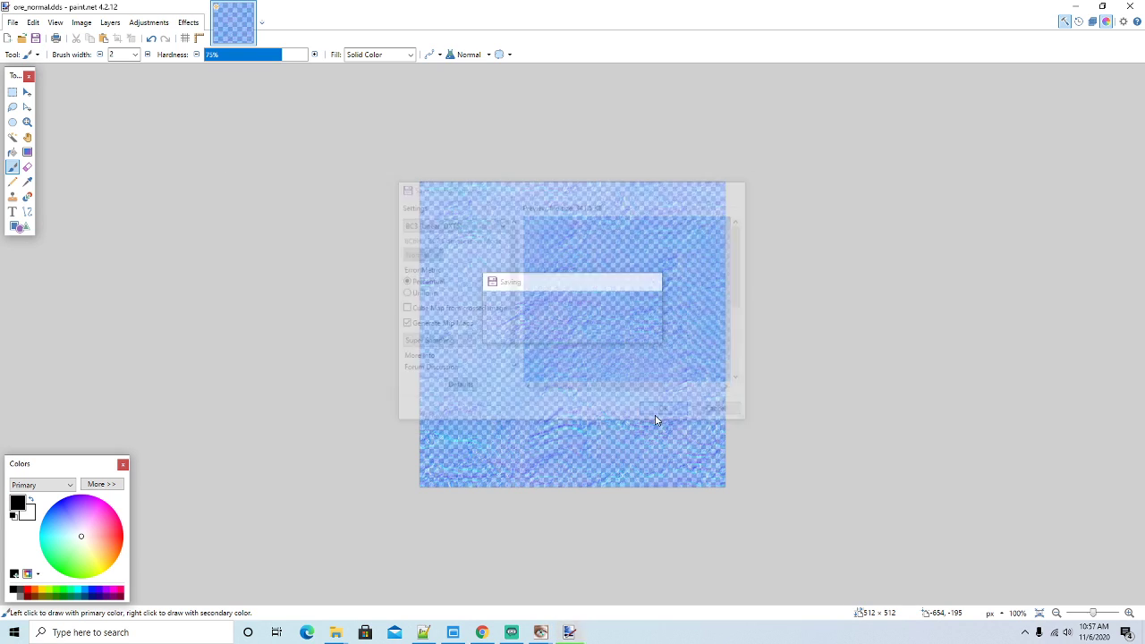
pyautogui.click(1130, 8)
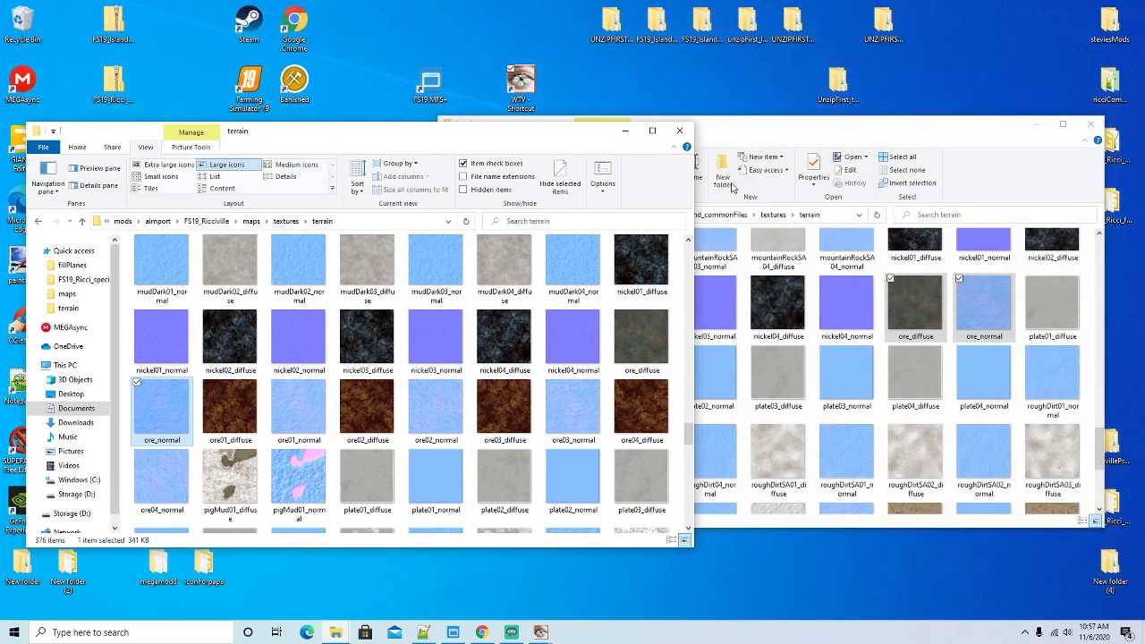
# Delete the old ore01_diffuse and ore01_normal textures from Ricciville's terrain folder
pyautogui.moveTo(475, 133)
pyautogui.mouseDown()
pyautogui.moveTo(490, 123)
pyautogui.moveTo(479, 130)
pyautogui.mouseUp()
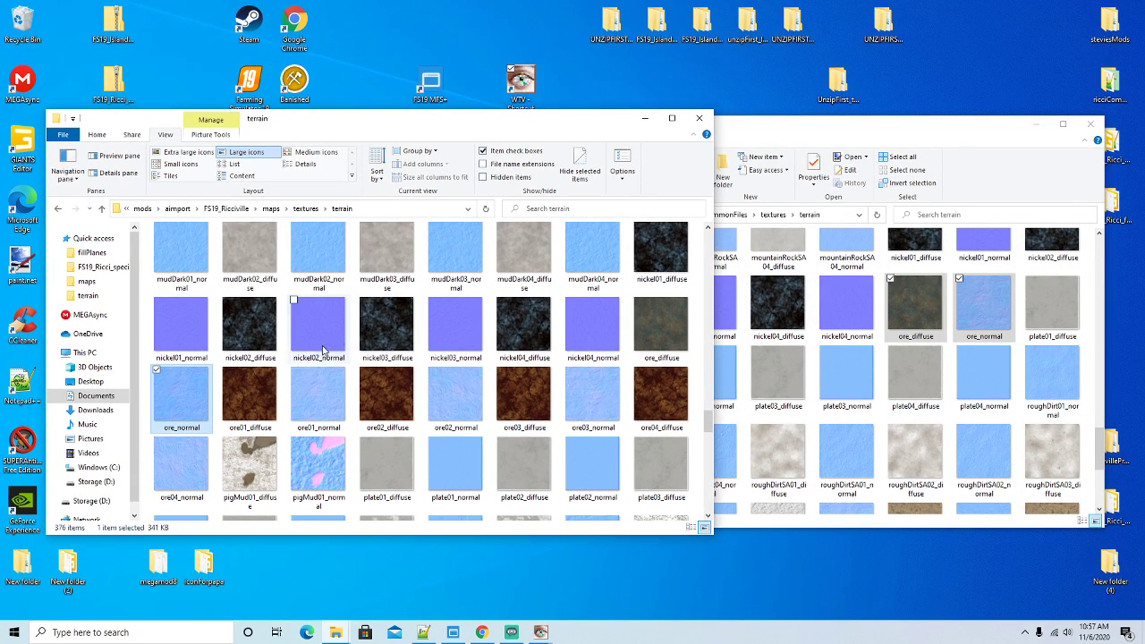
pyautogui.click(257, 411)
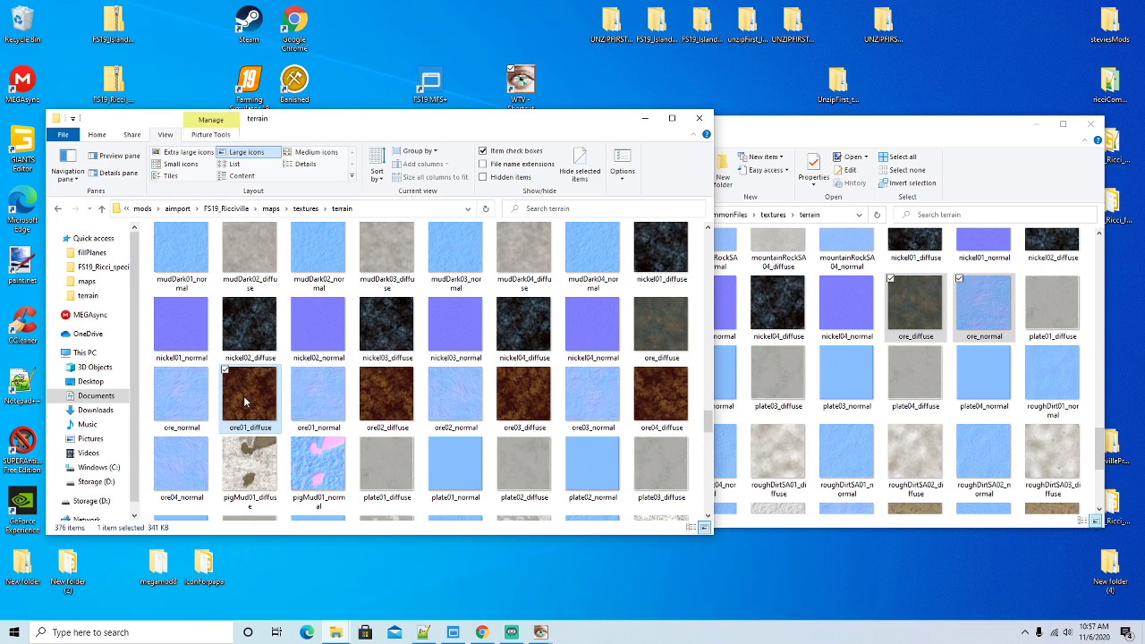
pyautogui.keyDown('ctrl'); pyautogui.click(324, 404); pyautogui.keyUp('ctrl')
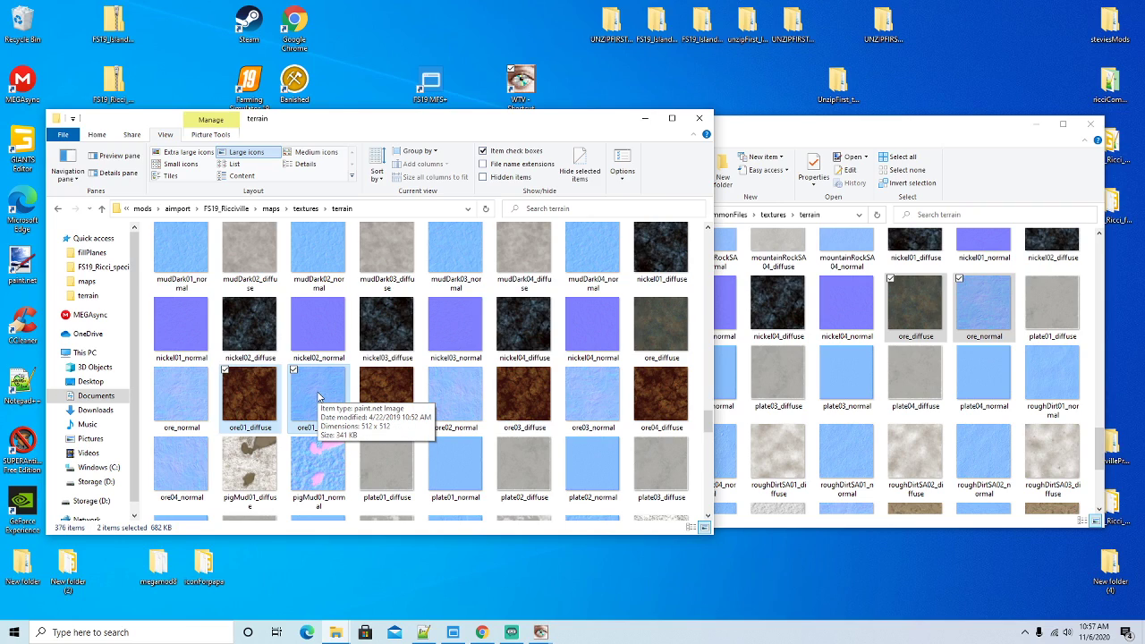
pyautogui.rightClick(319, 394)
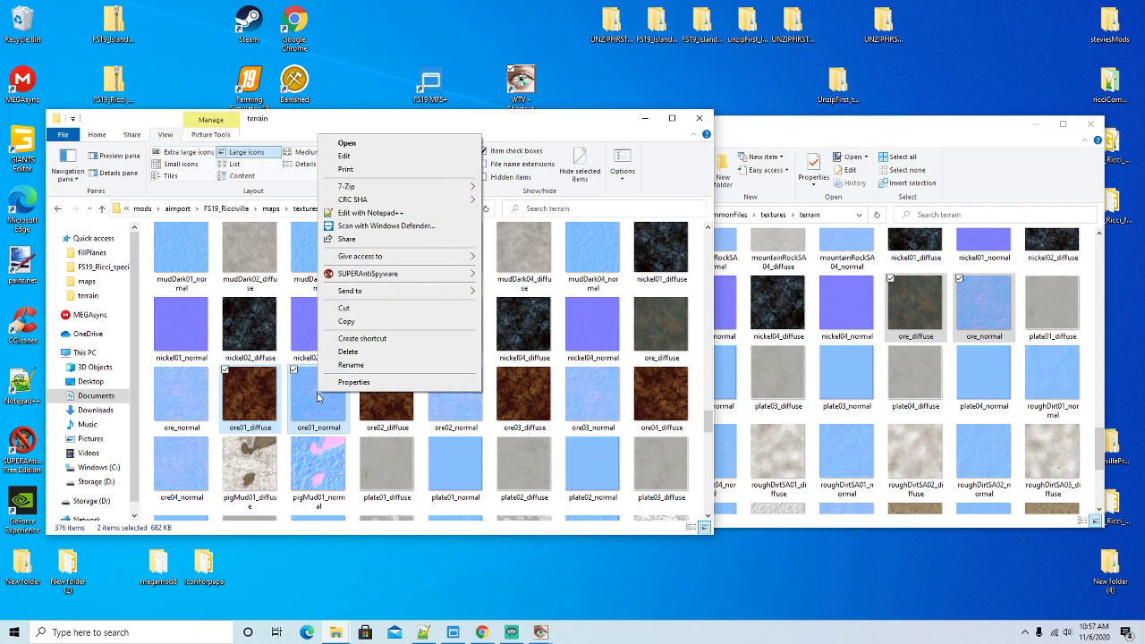
pyautogui.click(345, 357)
# Rename the ore_diffuse texture in Ricciville's terrain folder as ore01_diffuse
pyautogui.click(656, 346)
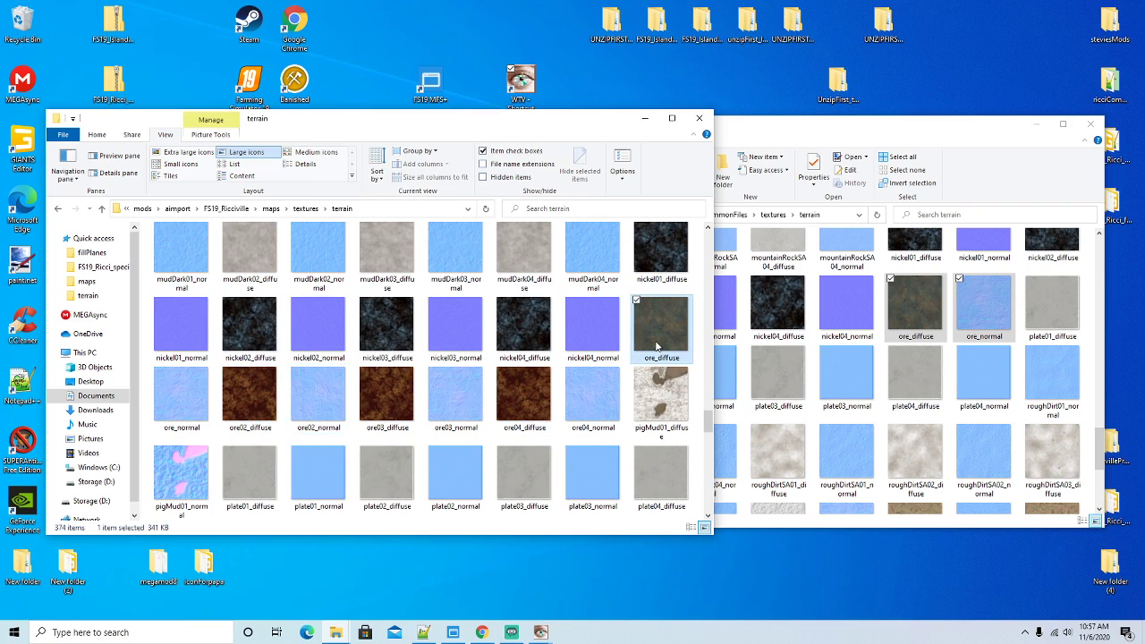
pyautogui.rightClick(655, 347)
pyautogui.click(684, 314)
pyautogui.click(658, 358)
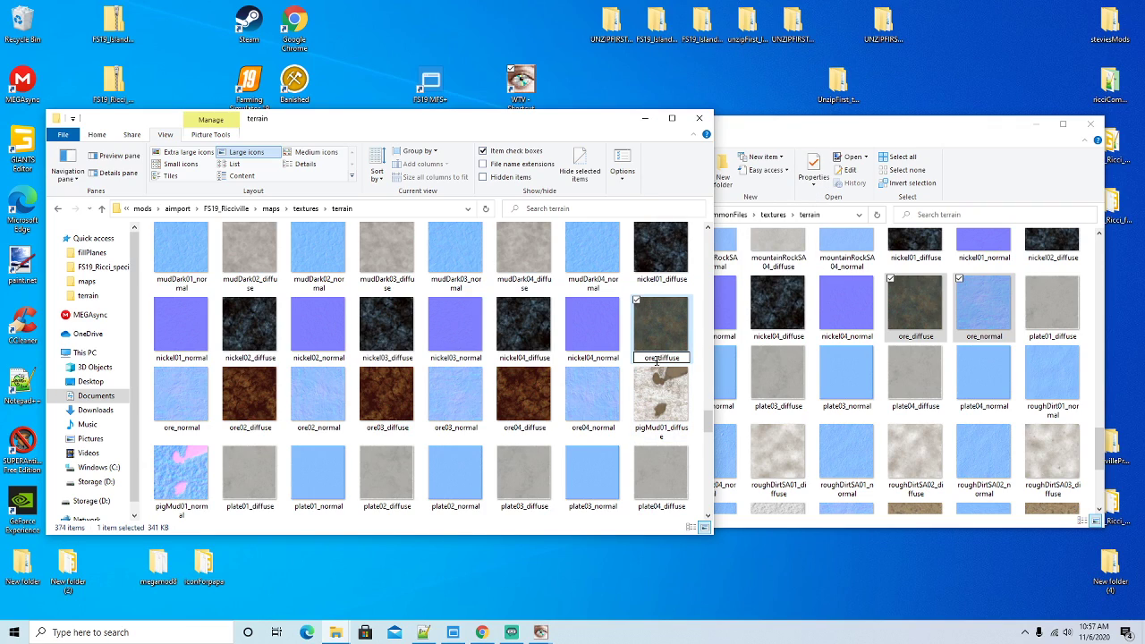
pyautogui.write('01')
pyautogui.press('Return')
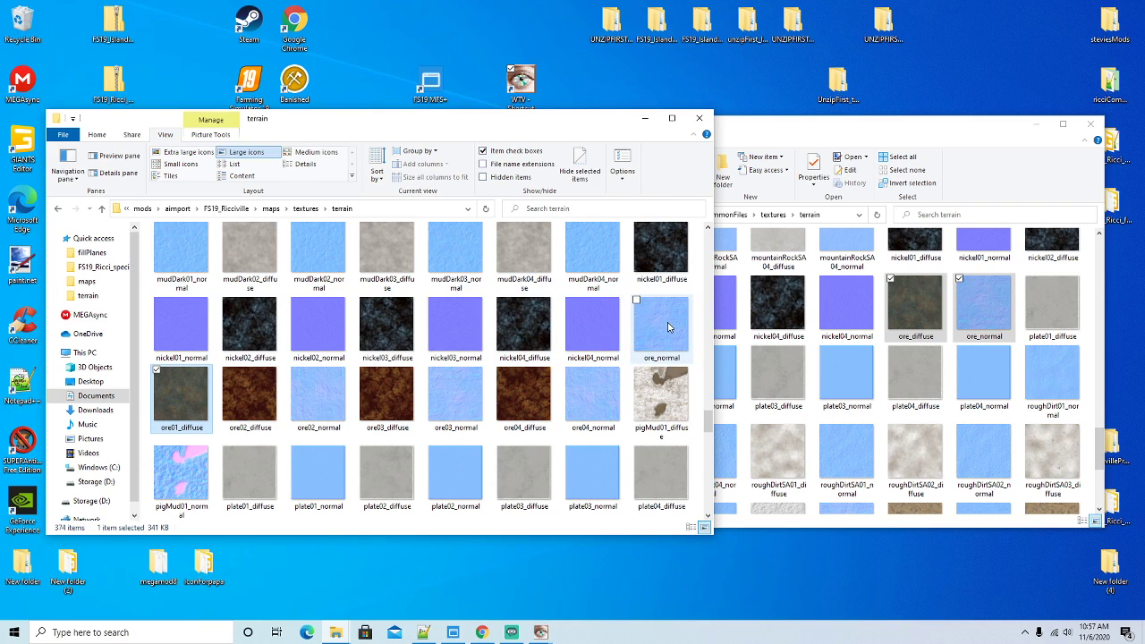
# Rename the ore_normal texture in Ricciville's terrain folder as ore01_normal
pyautogui.click(667, 327)
pyautogui.rightClick(667, 327)
pyautogui.click(706, 291)
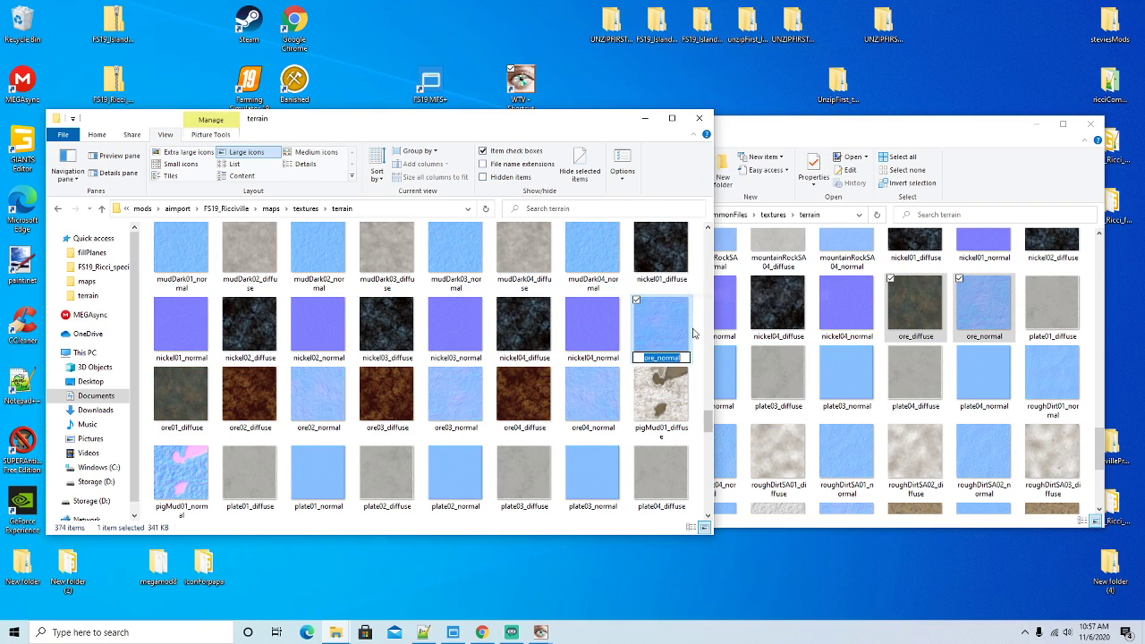
pyautogui.click(656, 356)
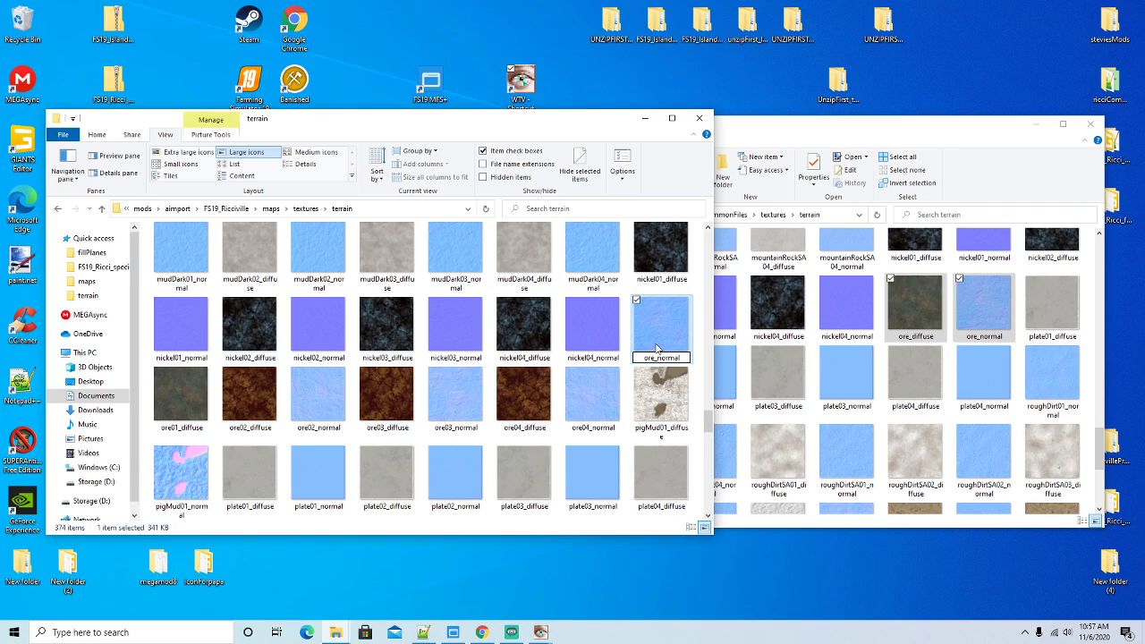
pyautogui.write('01')
pyautogui.press('Return')
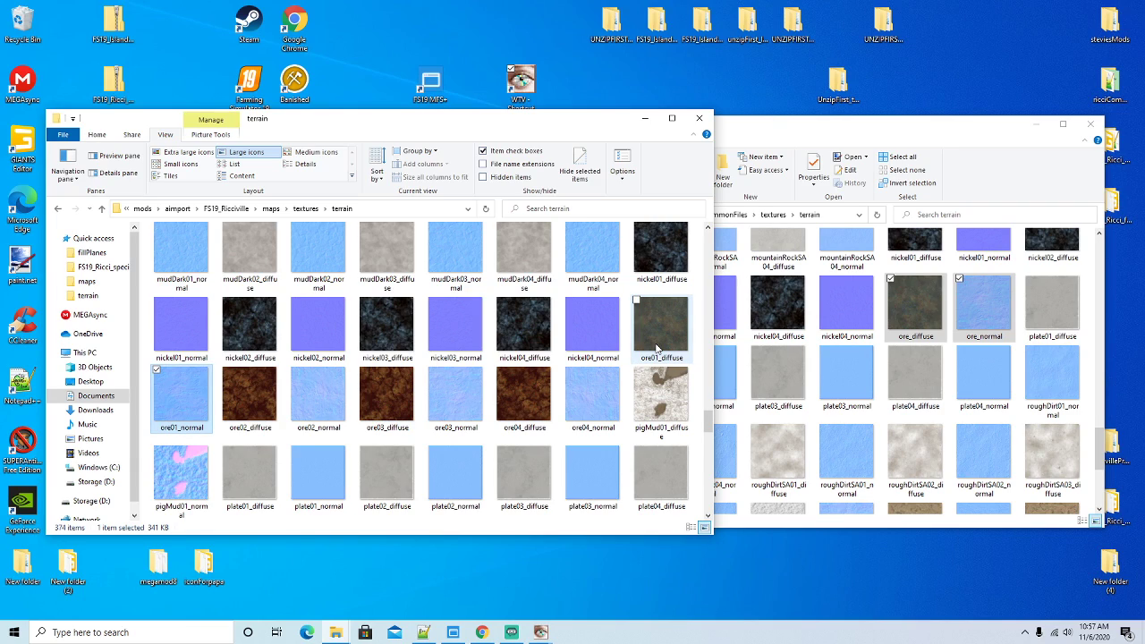
# Delete the old diffuse and normal textures of ore02, ore03 and ore04 from Ricciville's terrain folder
pyautogui.click(250, 394)
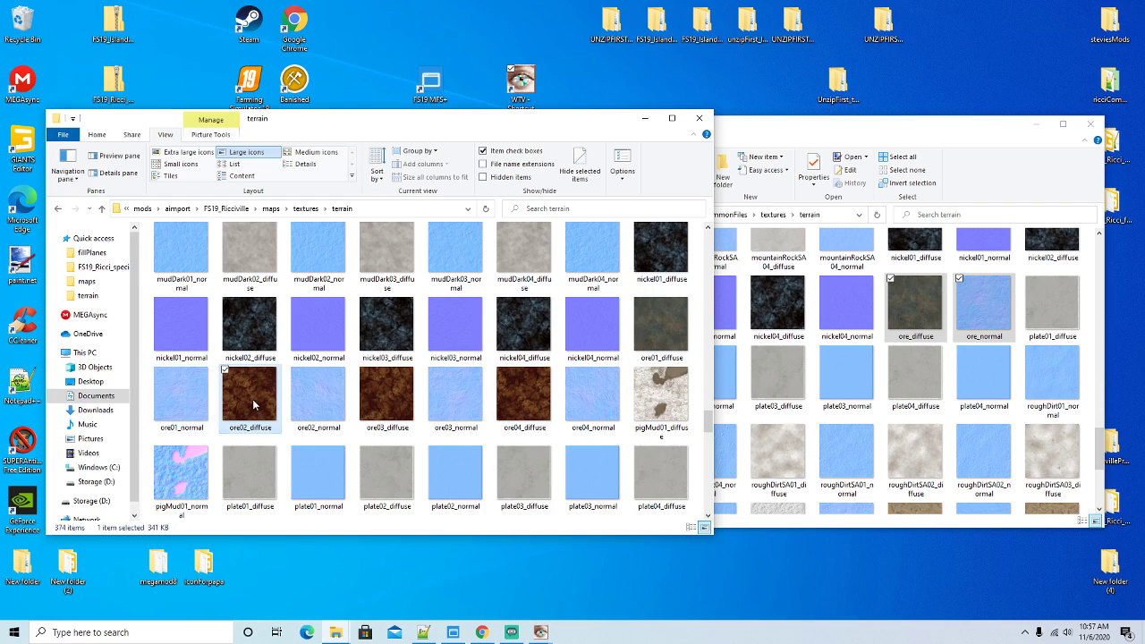
pyautogui.keyDown('ctrl'); pyautogui.click(319, 395); pyautogui.keyUp('ctrl')
pyautogui.keyDown('ctrl'); pyautogui.click(387, 404); pyautogui.keyUp('ctrl')
pyautogui.keyDown('ctrl'); pyautogui.click(454, 401); pyautogui.keyUp('ctrl')
pyautogui.keyDown('ctrl'); pyautogui.click(508, 405); pyautogui.keyUp('ctrl')
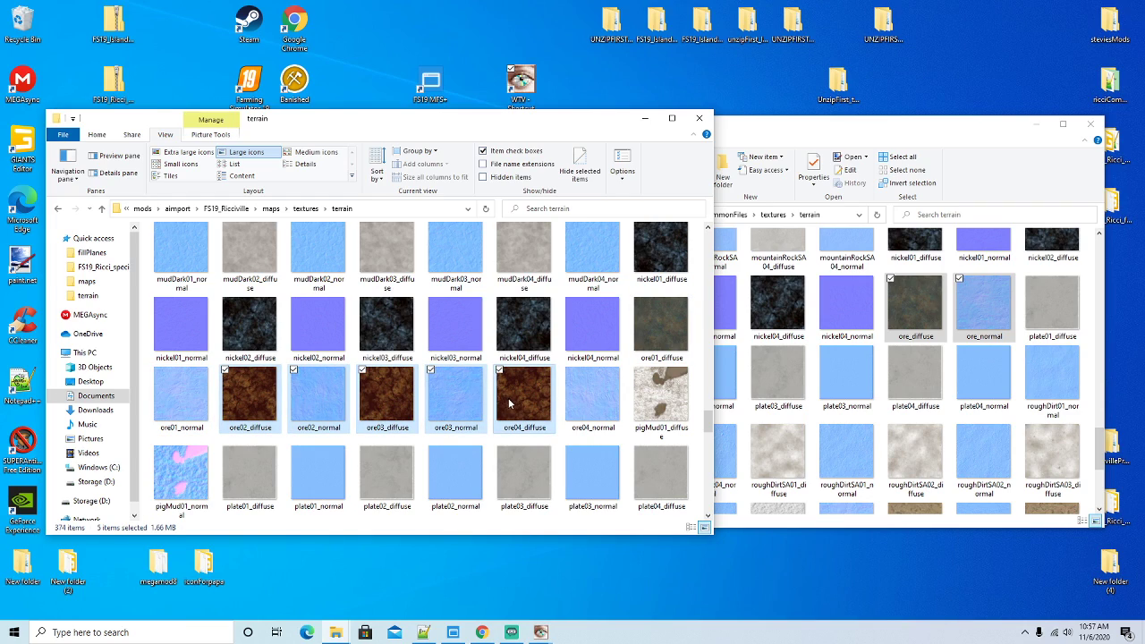
pyautogui.keyDown('ctrl'); pyautogui.click(581, 403); pyautogui.keyUp('ctrl')
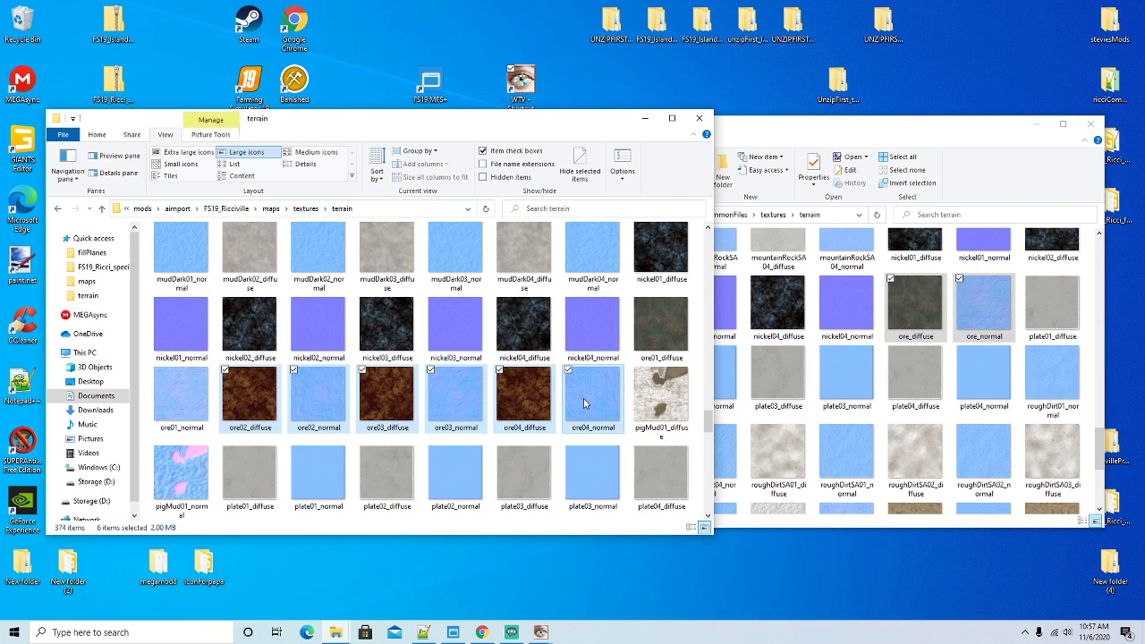
pyautogui.rightClick(583, 398)
pyautogui.click(614, 359)
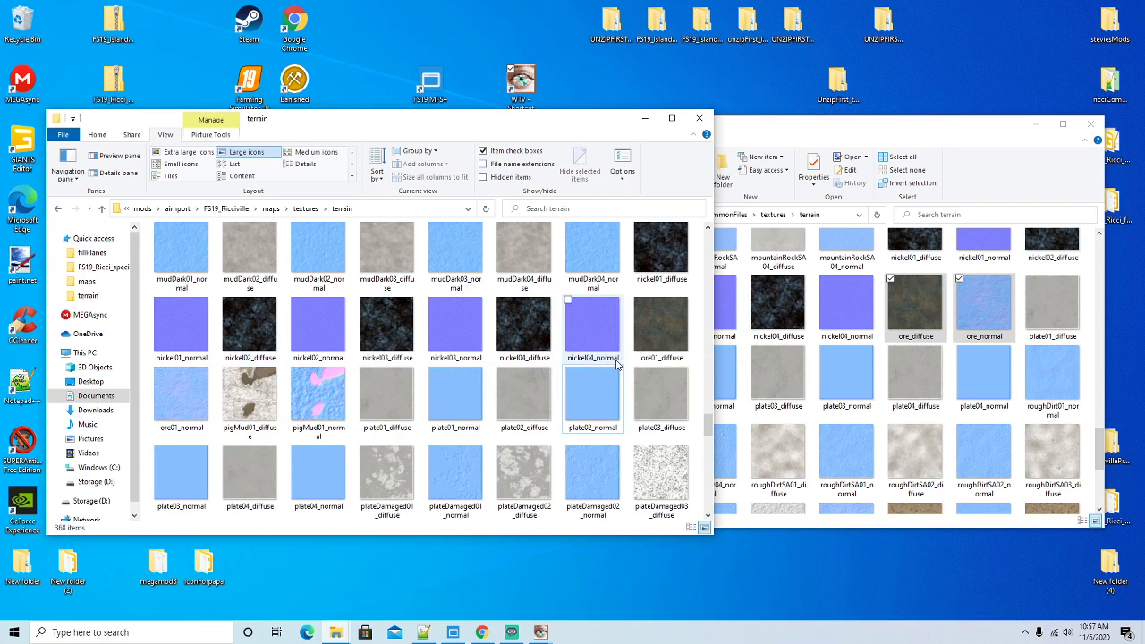
# Open ore01_diffuse in paint.net and rotate the image 90° clockwise
pyautogui.doubleClick(662, 324)
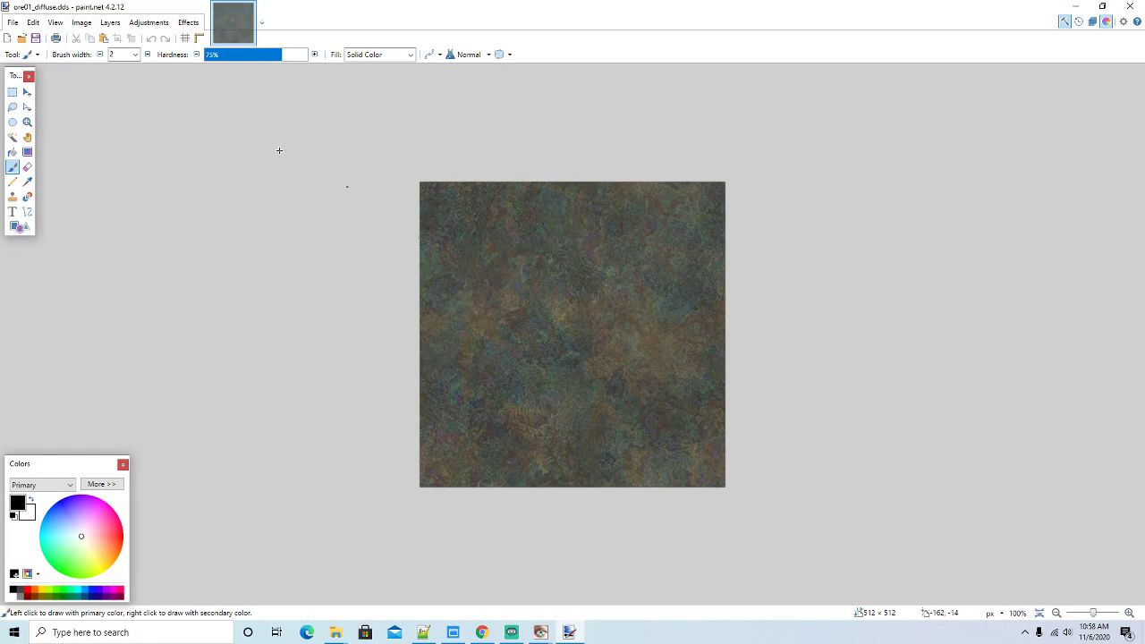
pyautogui.click(82, 23)
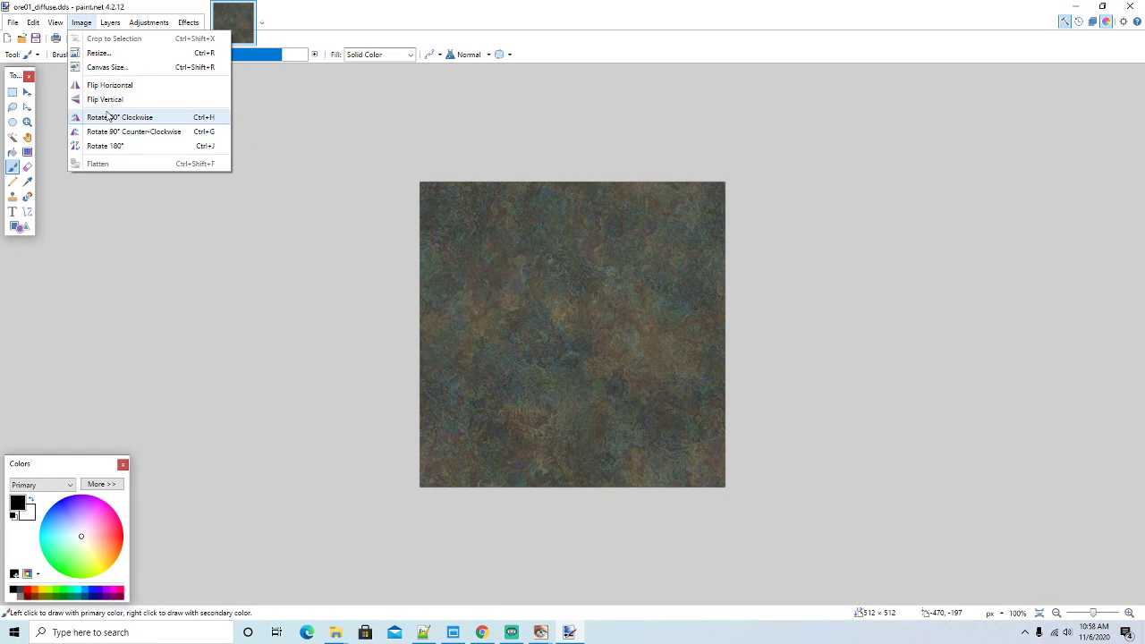
pyautogui.click(108, 117)
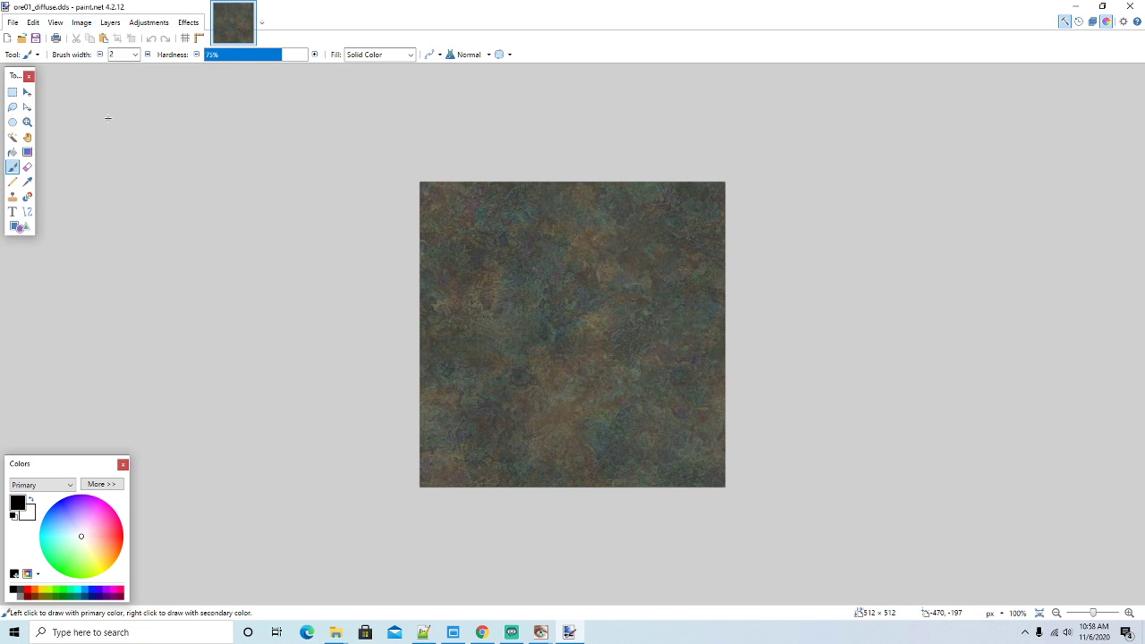
# Save the rotated image in the terrain folder as ore02_diffuse, a DDS in BC3 (Linear, DXT5) format
pyautogui.click(13, 22)
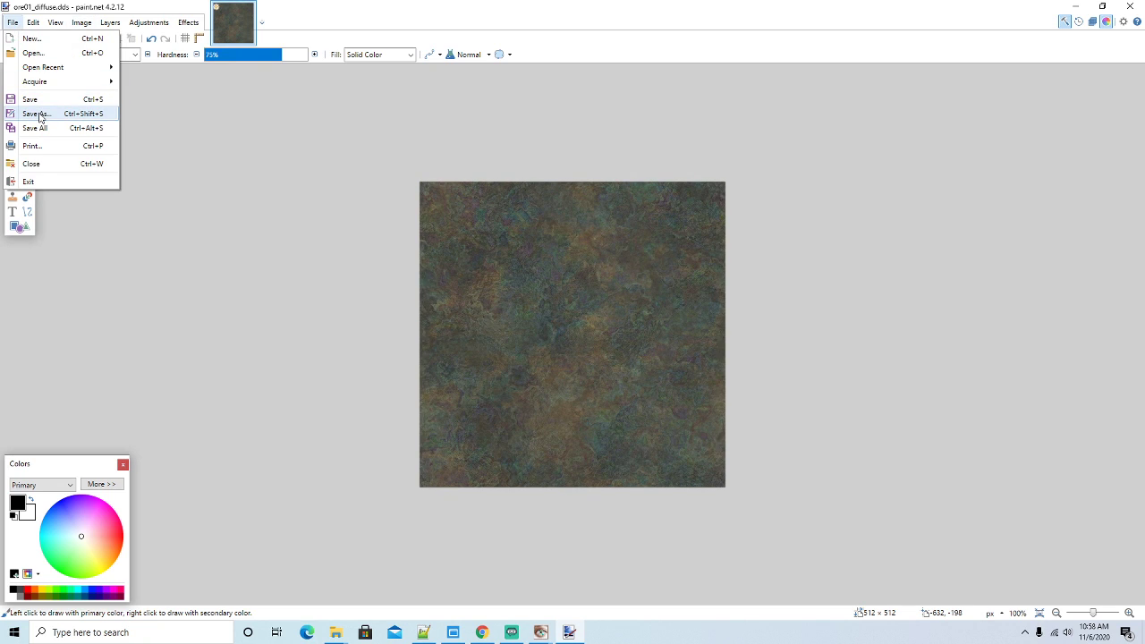
pyautogui.click(39, 114)
pyautogui.click(102, 261)
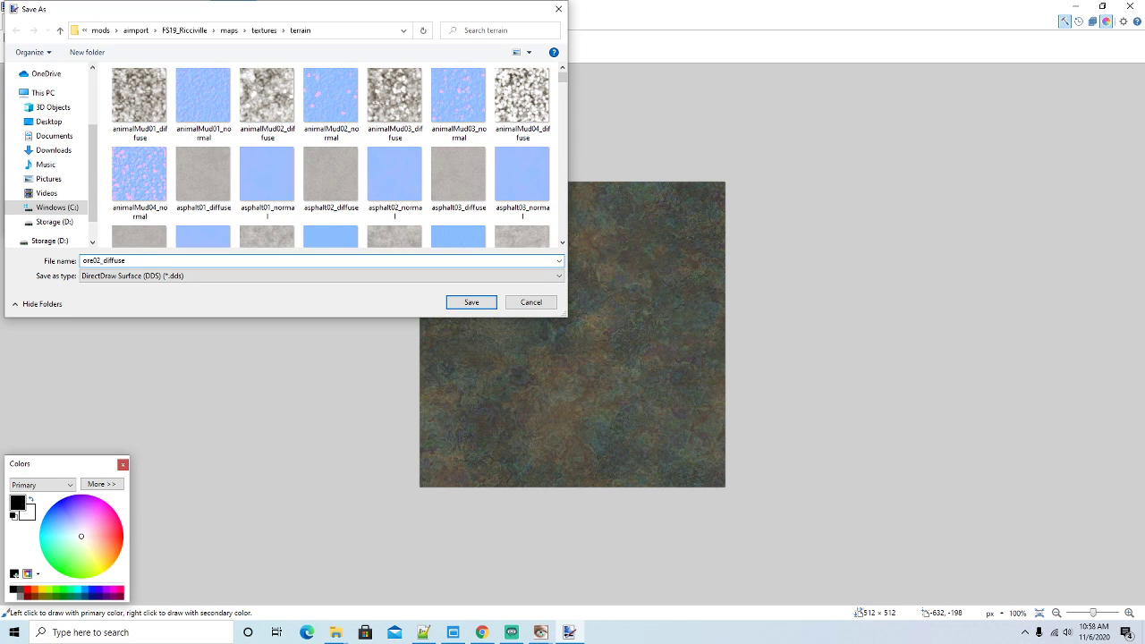
pyautogui.click(471, 302)
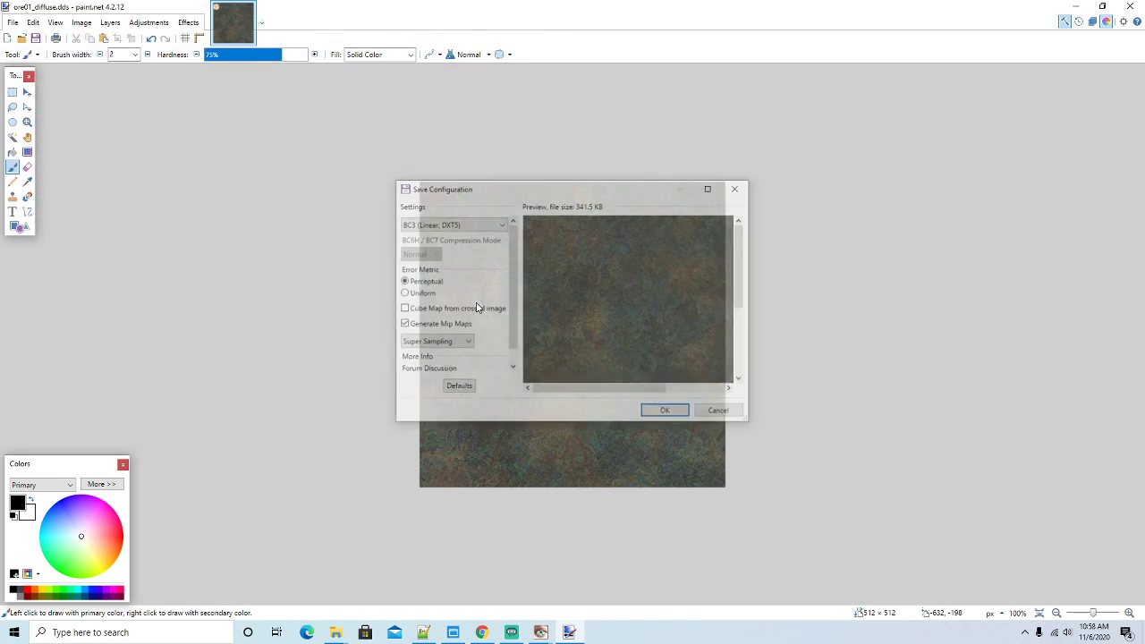
pyautogui.click(665, 413)
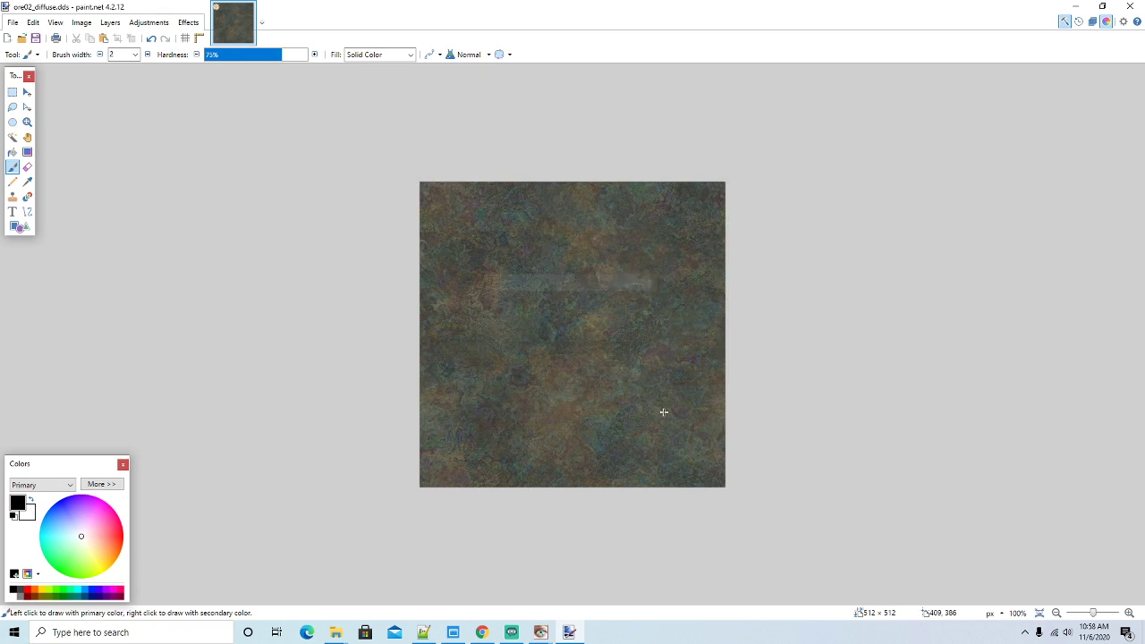
# Rotate the ore02_diffuse image another 90° clockwise and save it as a DDS named ore03_diffuse
pyautogui.click(79, 23)
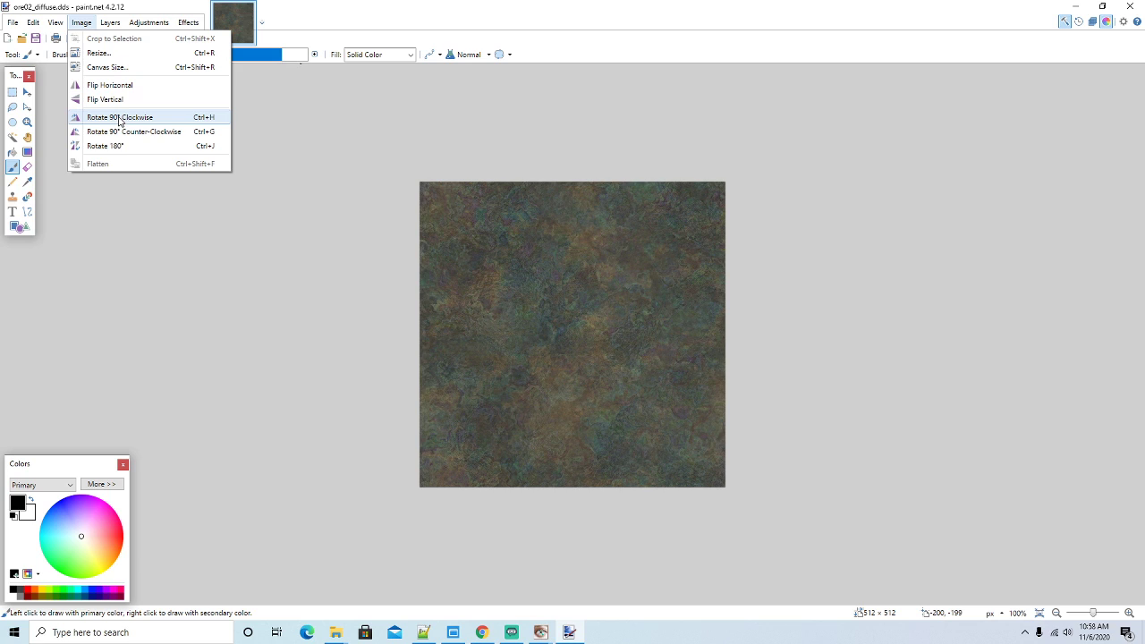
pyautogui.click(119, 121)
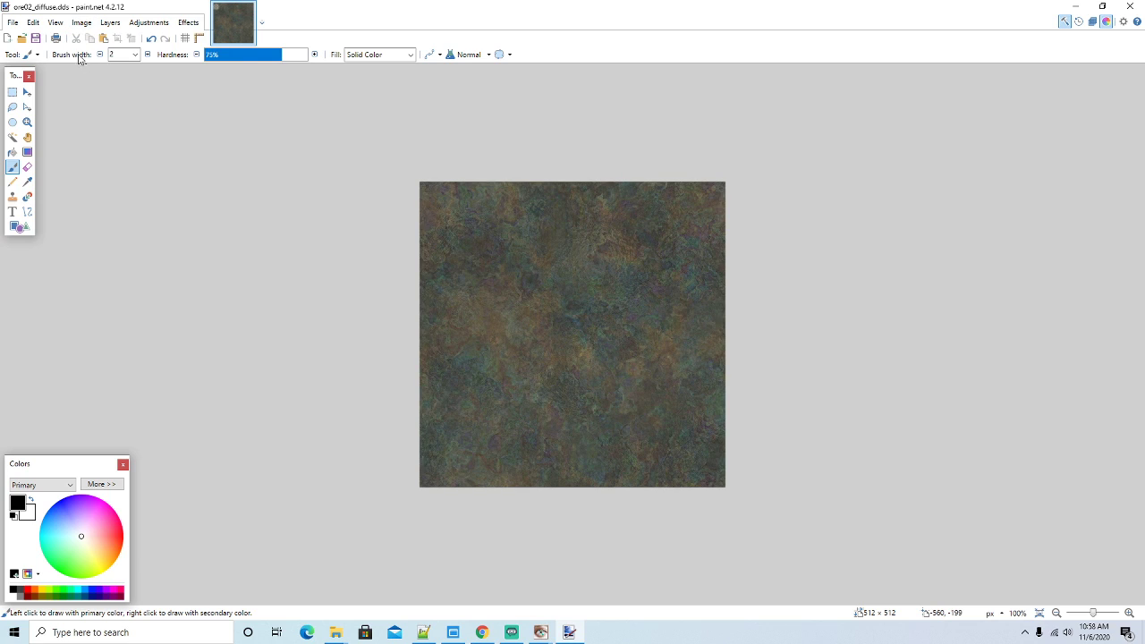
pyautogui.click(12, 22)
pyautogui.click(36, 114)
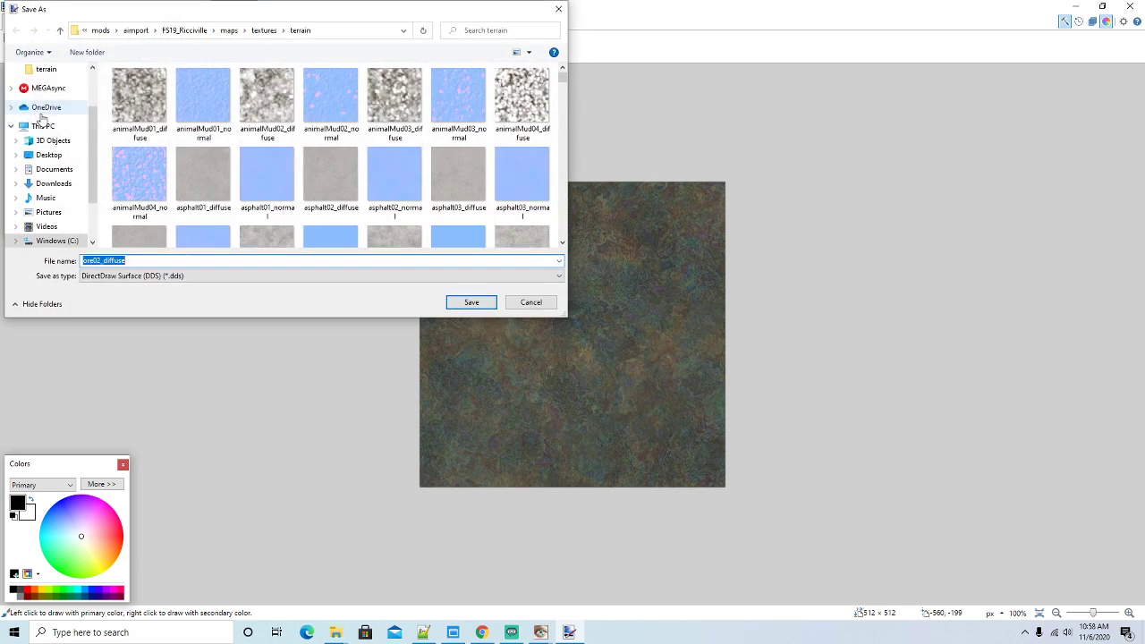
pyautogui.click(102, 260)
pyautogui.press('BackSpace')
pyautogui.write('3')
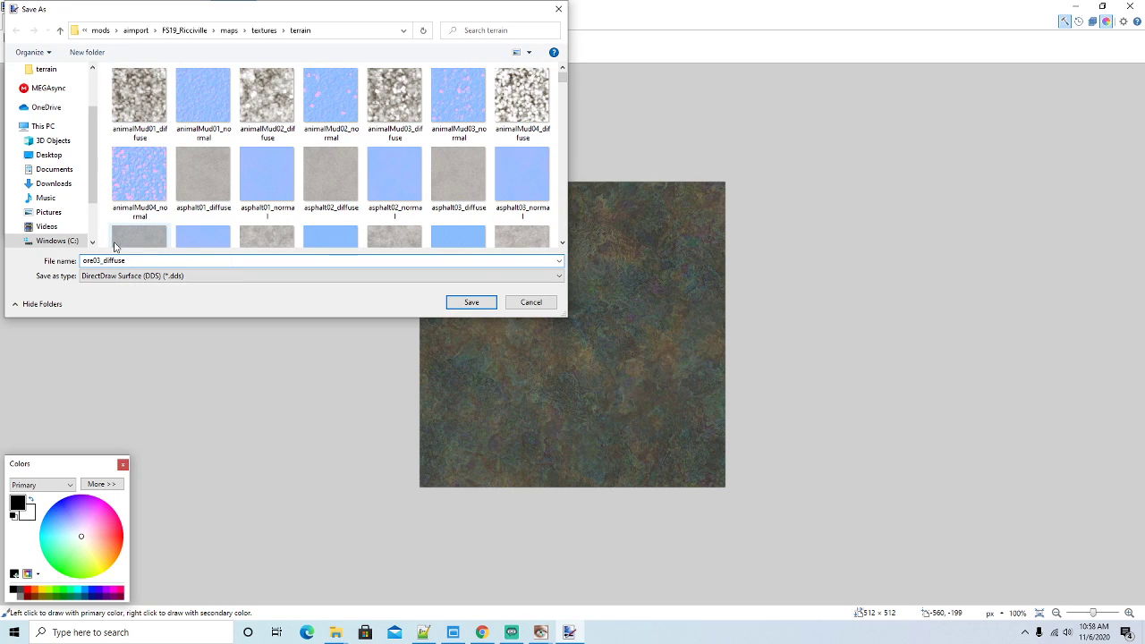
pyautogui.click(458, 303)
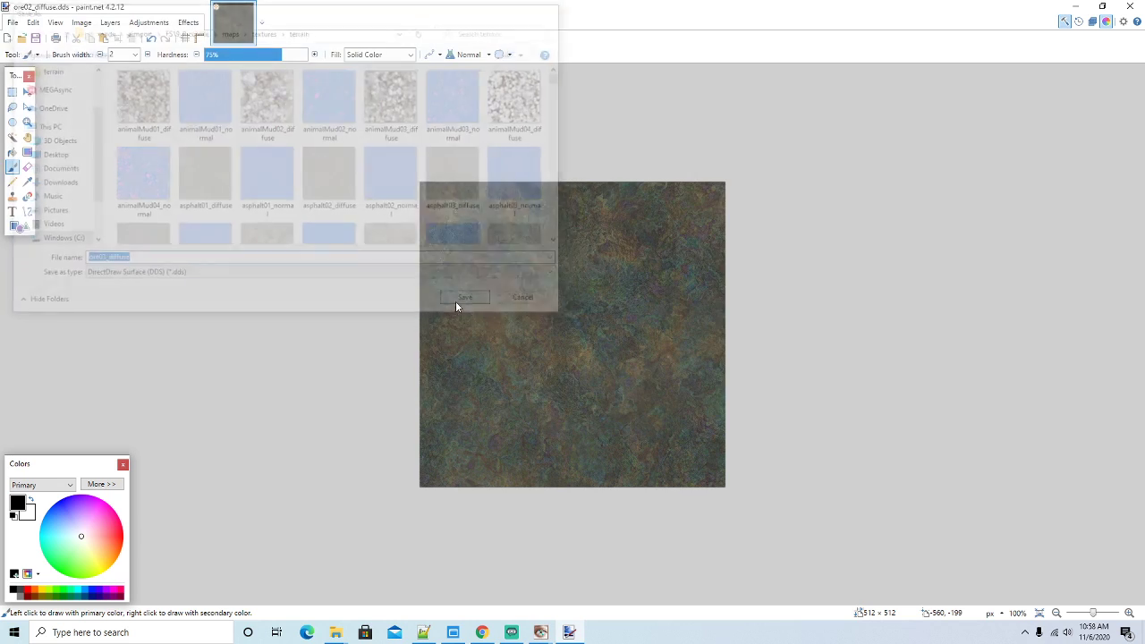
pyautogui.click(666, 413)
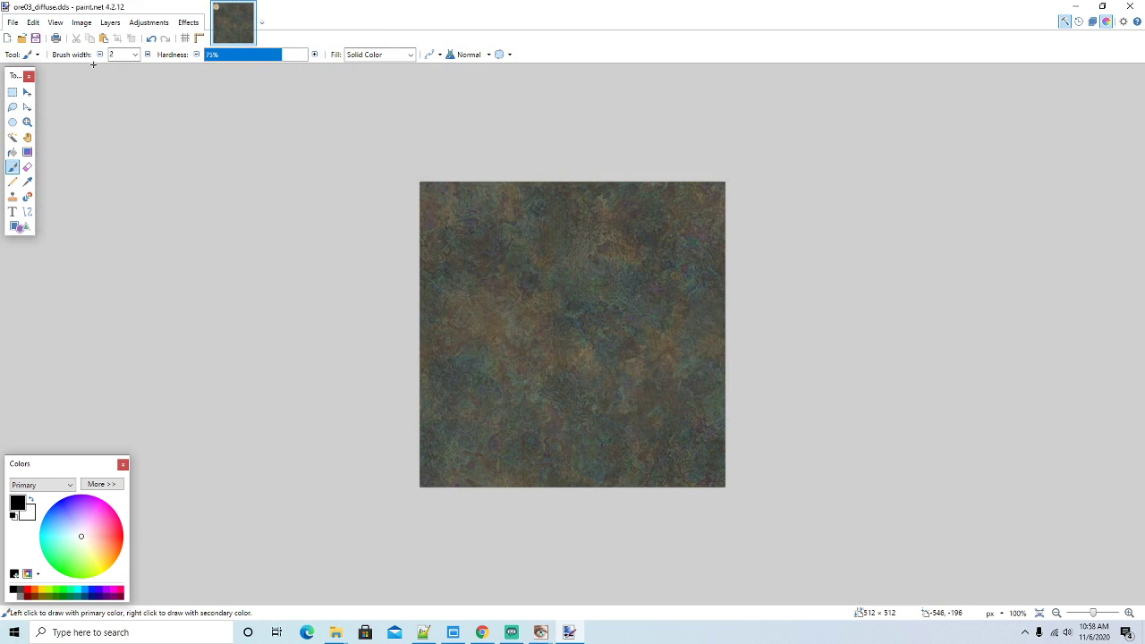
# Rotate the ore03_diffuse image 90° clockwise, save it as ore04_diffuse in BC3 (Linear, DXT5) DDS format, and close paint.net
pyautogui.click(82, 22)
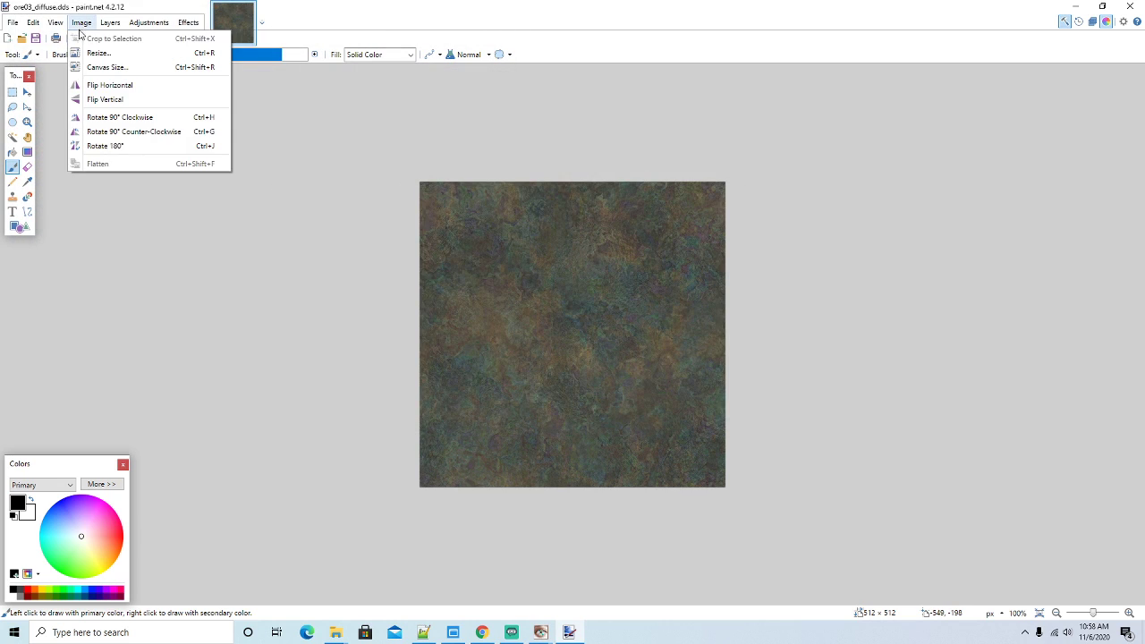
pyautogui.click(122, 122)
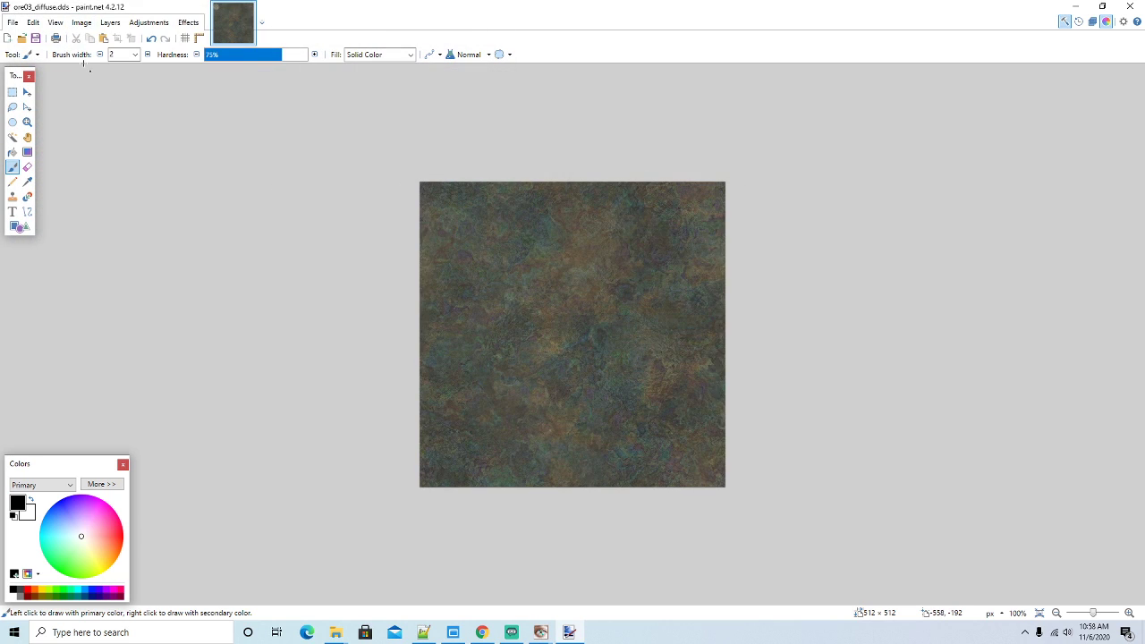
pyautogui.click(14, 23)
pyautogui.click(36, 113)
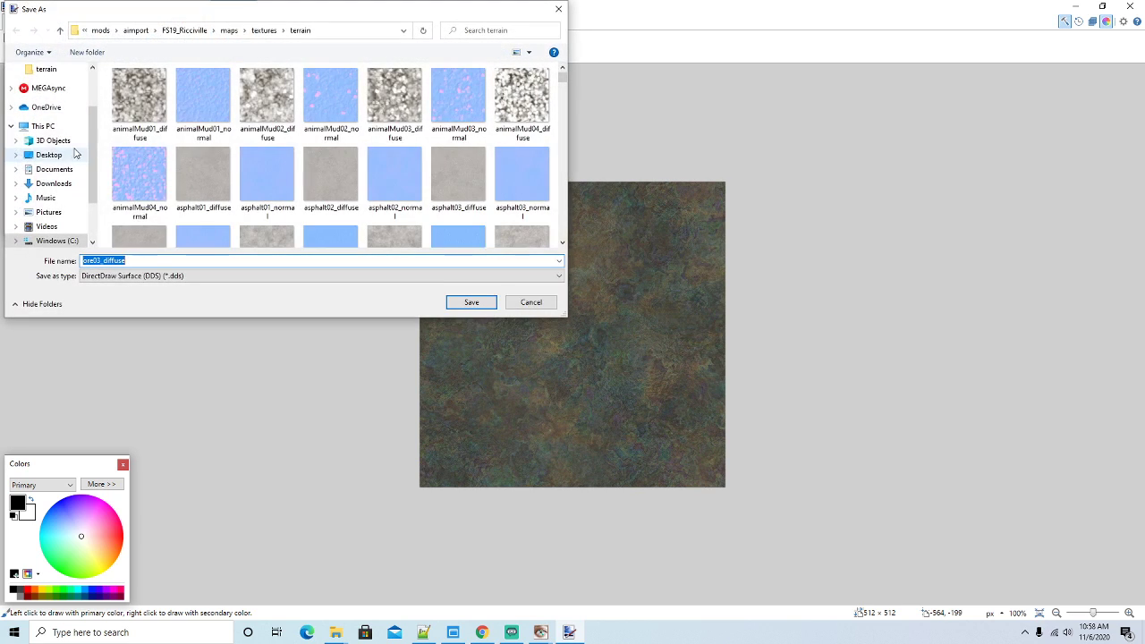
pyautogui.click(102, 260)
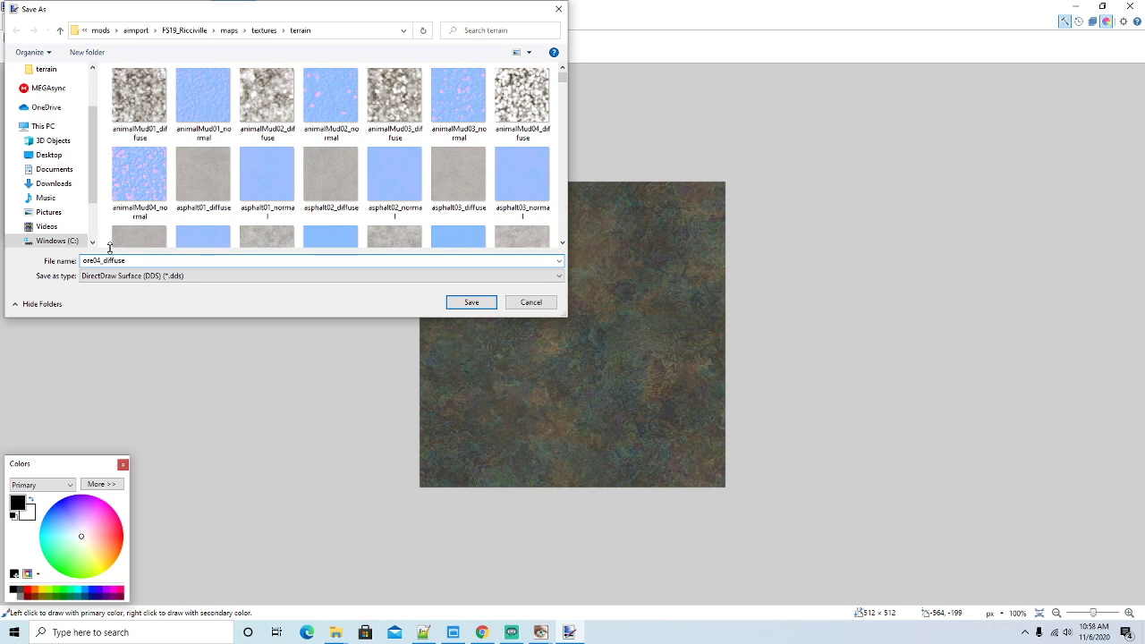
pyautogui.click(473, 303)
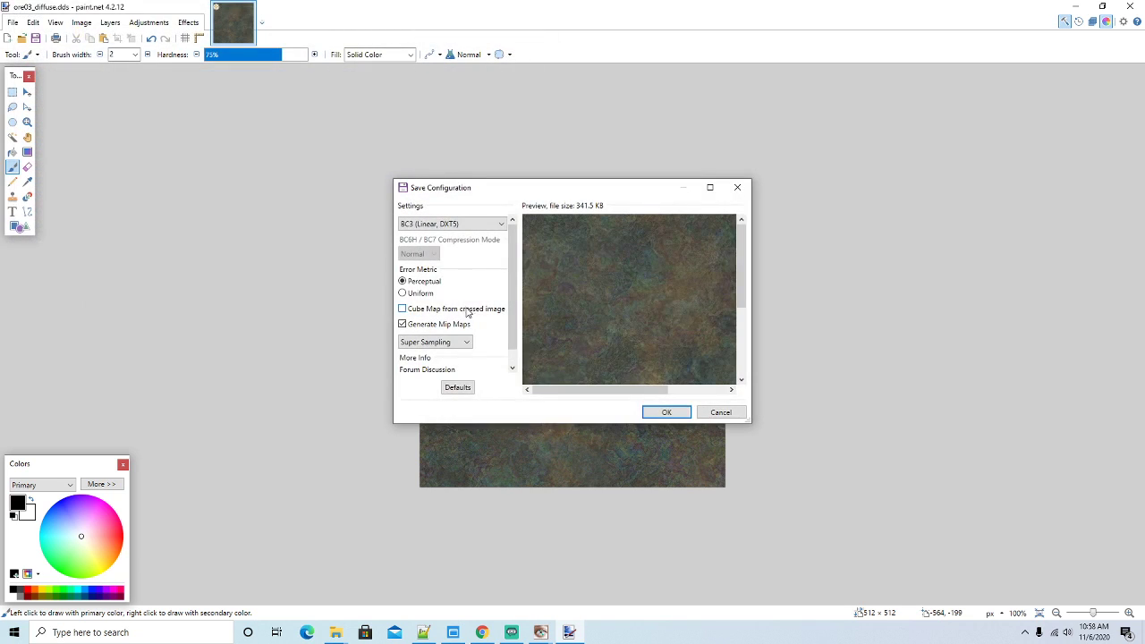
pyautogui.click(689, 411)
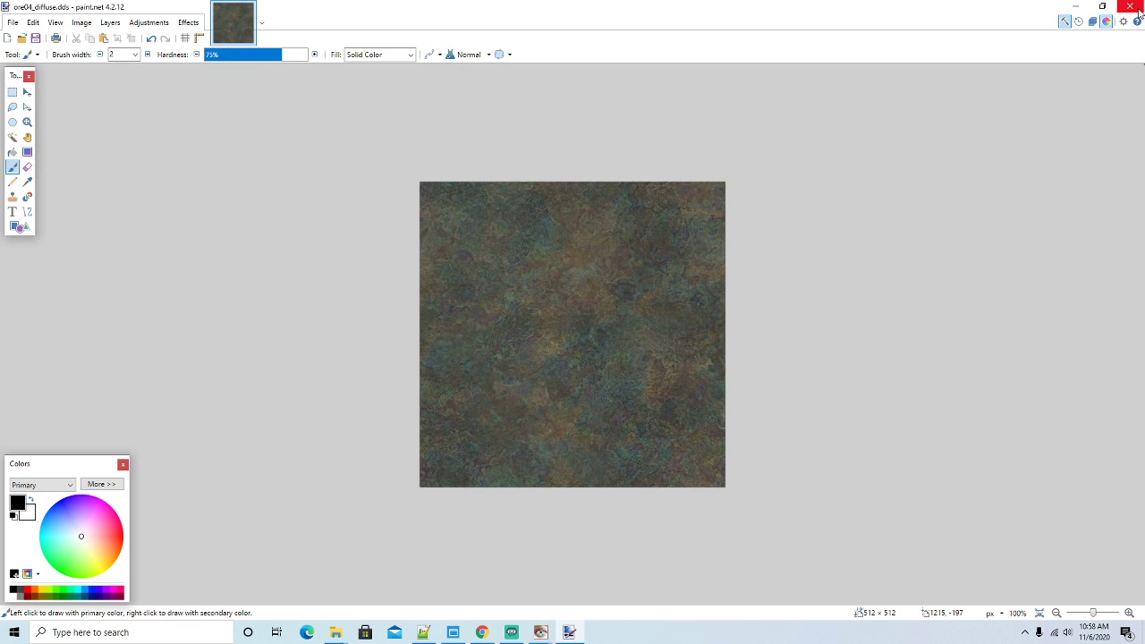
pyautogui.click(1135, 7)
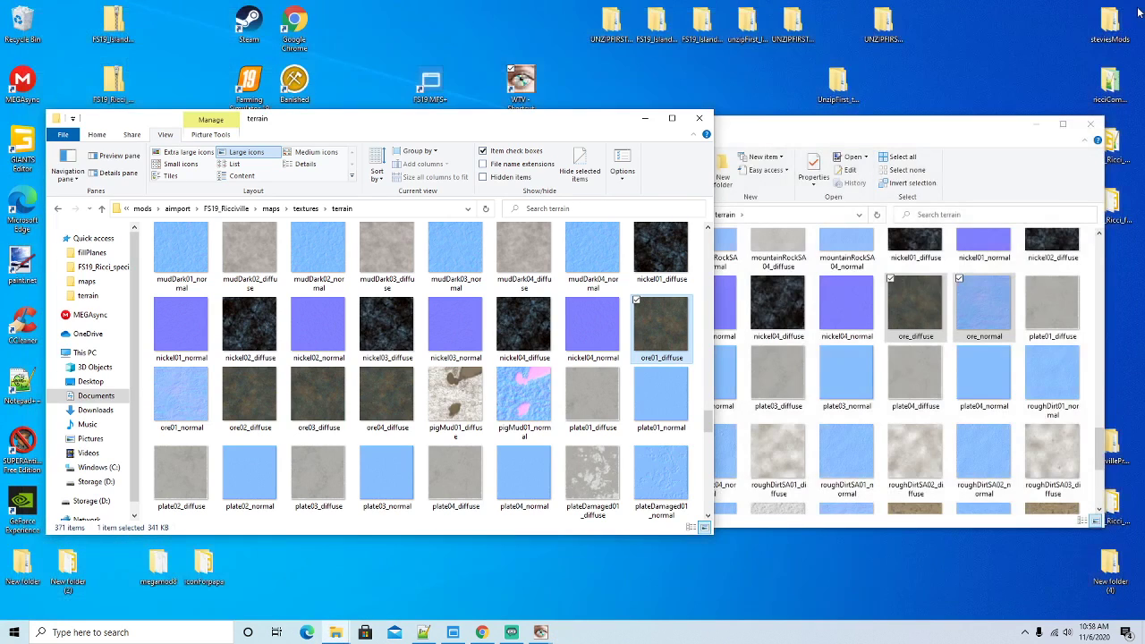
# Open ore01_normal from the Ricciville terrain folder in paint.net and rotate the image 90° clockwise
pyautogui.click(183, 393)
pyautogui.rightClick(182, 393)
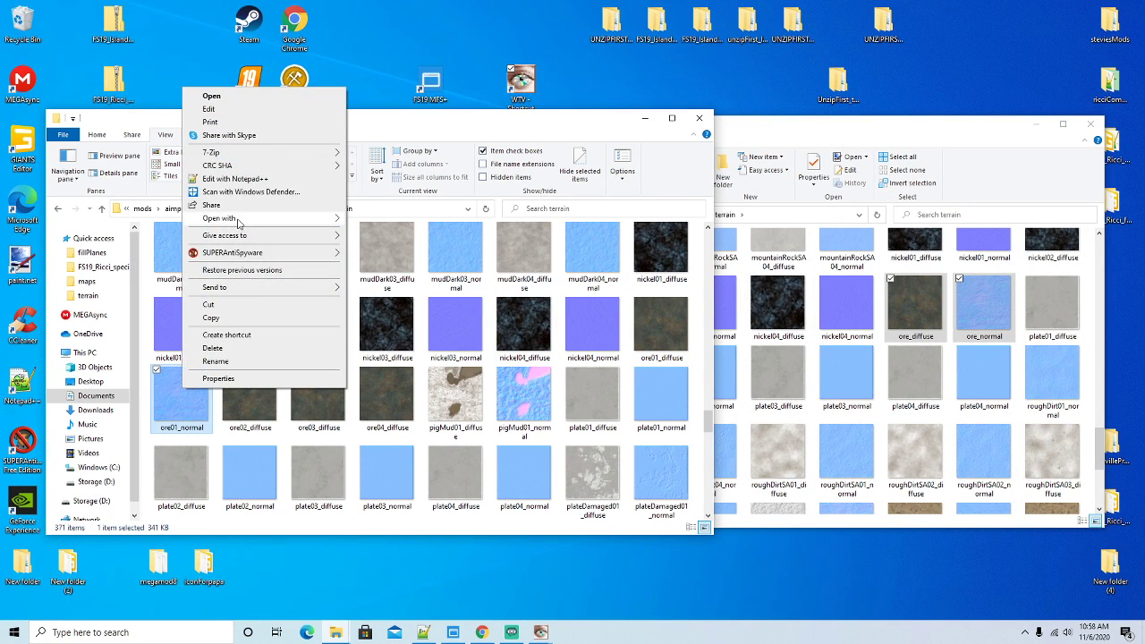
pyautogui.moveTo(257, 224)
pyautogui.click(377, 233)
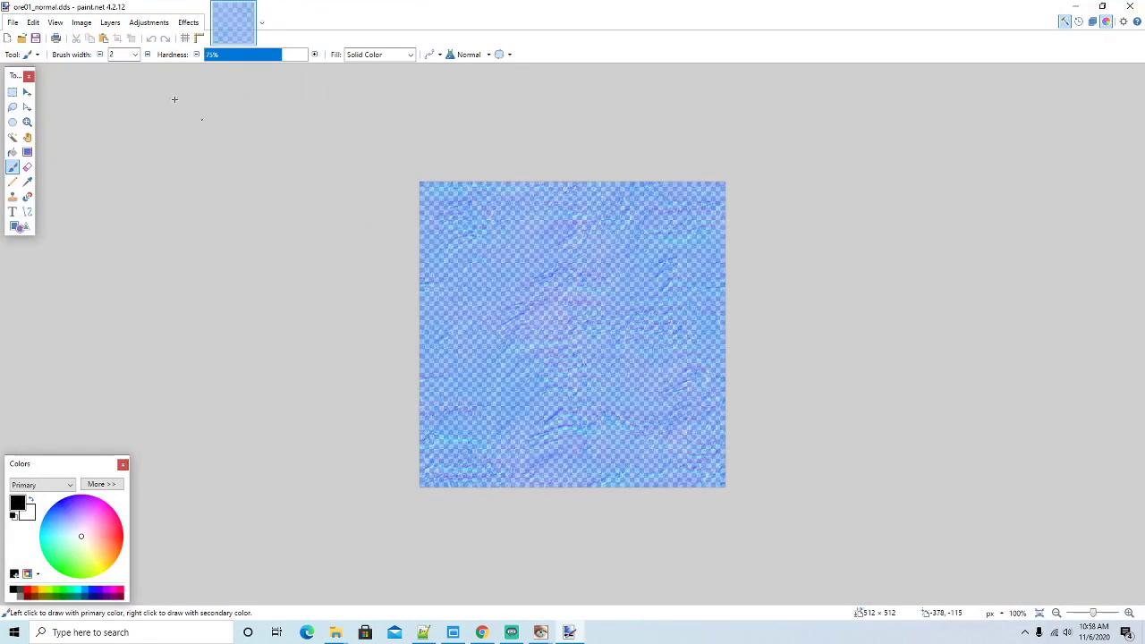
pyautogui.click(82, 23)
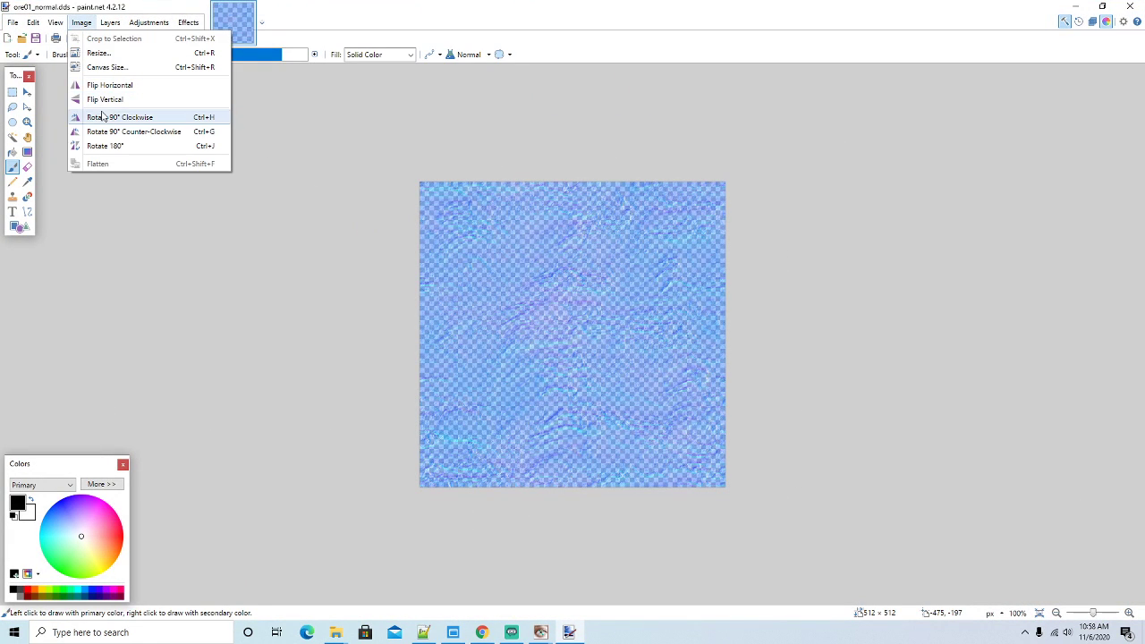
pyautogui.click(103, 119)
# Save the rotated normal map in the terrain folder as a DDS named ore02_normal
pyautogui.click(12, 23)
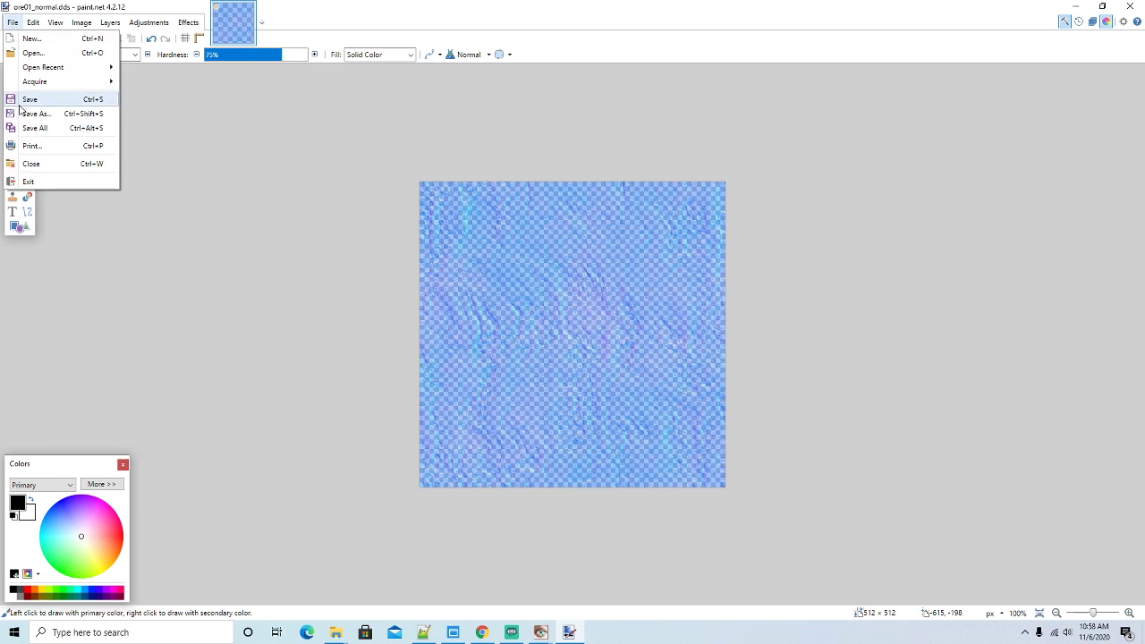
pyautogui.click(34, 115)
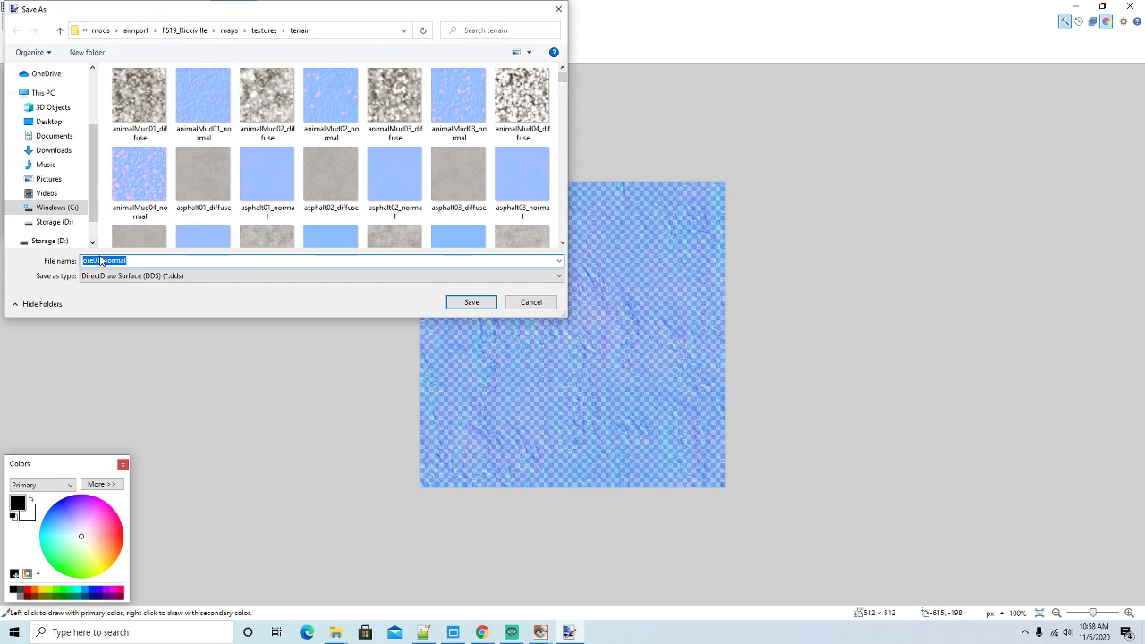
pyautogui.click(102, 259)
pyautogui.click(450, 304)
pyautogui.click(674, 417)
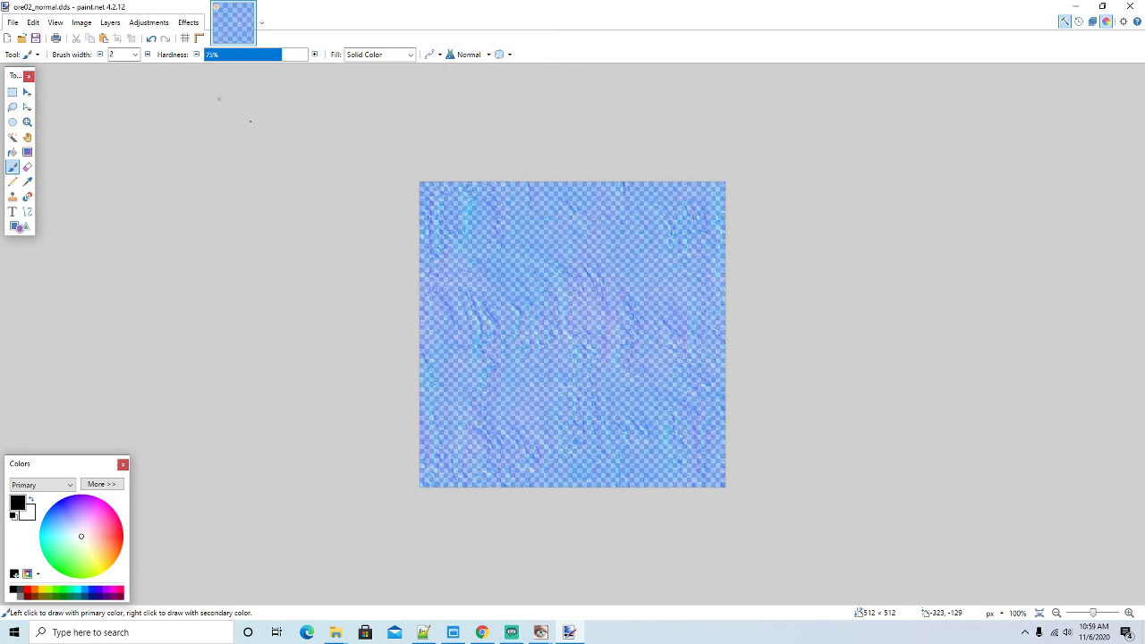
# Rotate the ore02_normal image 90° clockwise and save it as ore03_normal in BC3 (Linear, DXT5) DDS format
pyautogui.click(12, 22)
pyautogui.moveTo(81, 23)
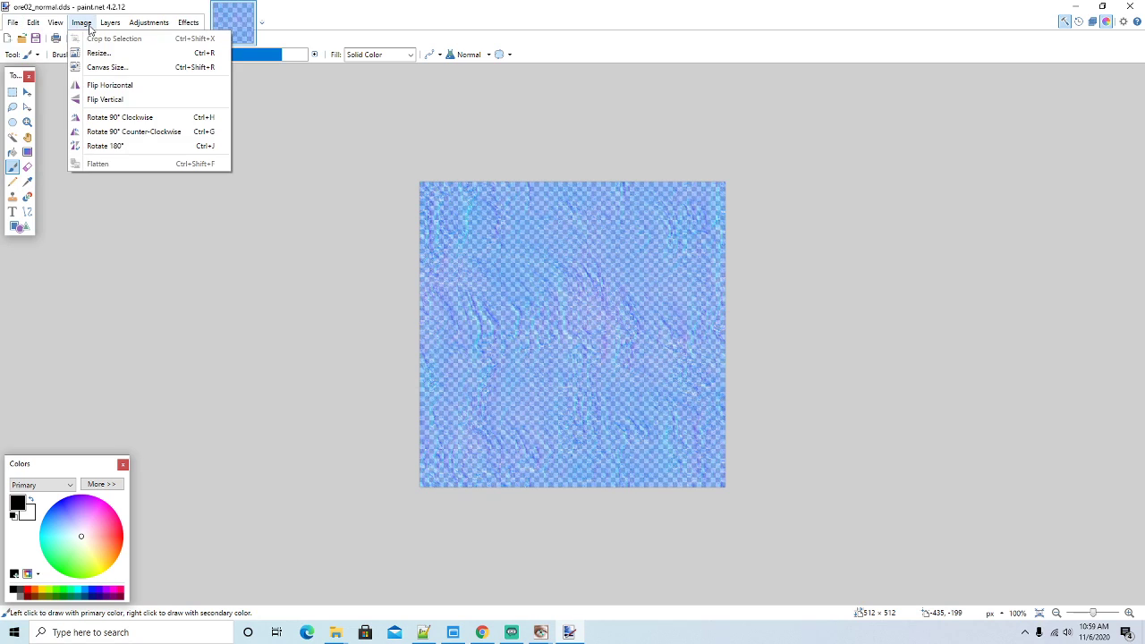
pyautogui.click(108, 100)
pyautogui.click(12, 22)
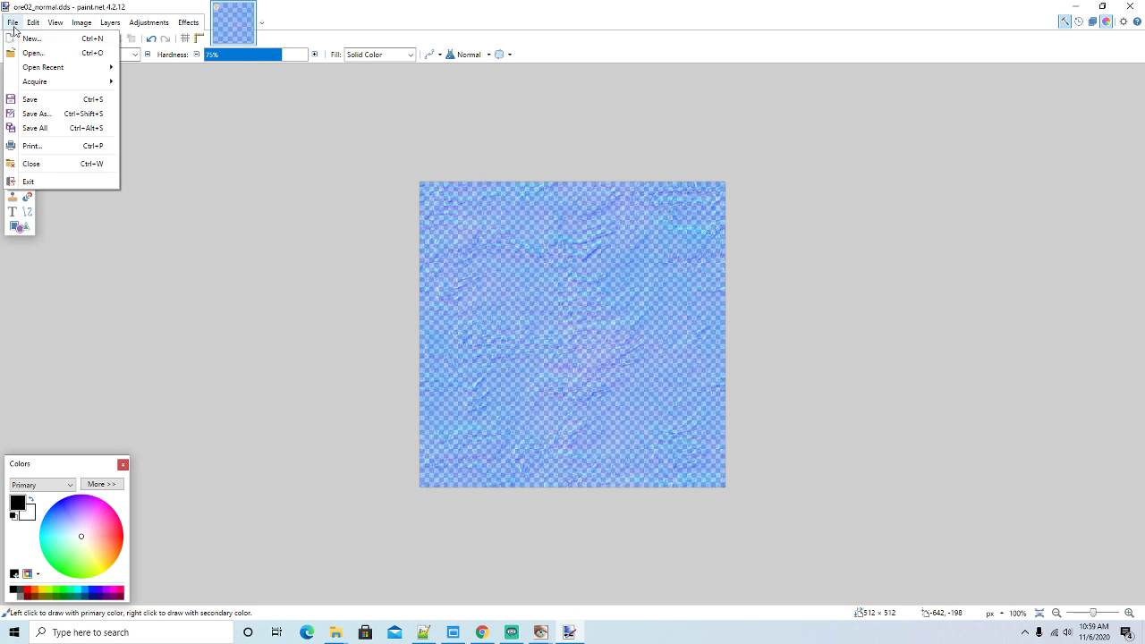
pyautogui.click(29, 114)
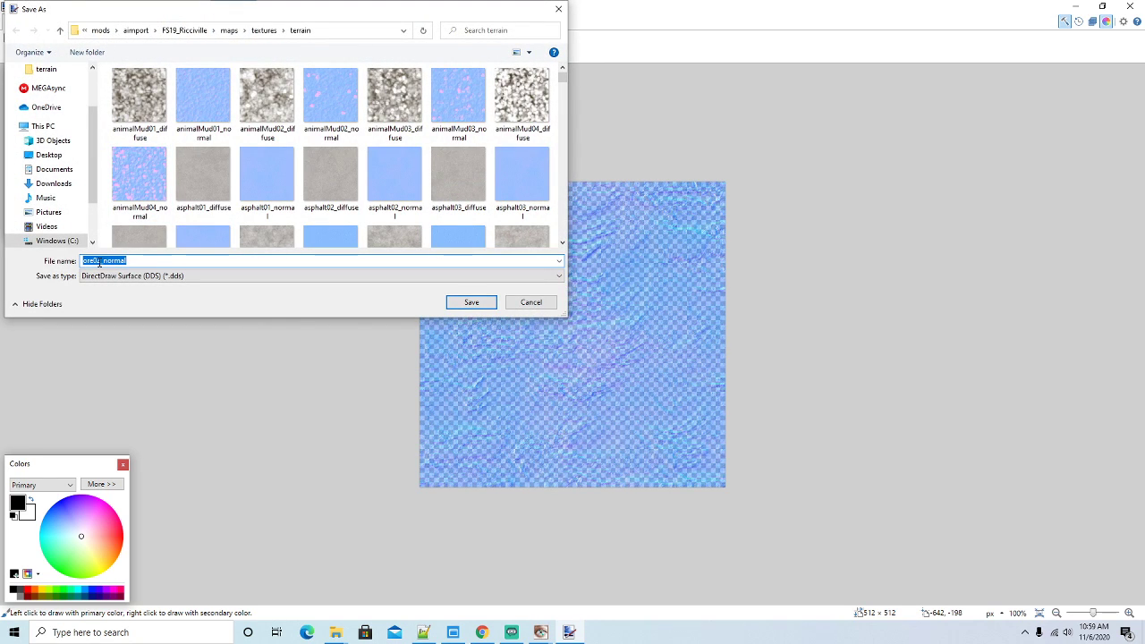
pyautogui.click(102, 260)
pyautogui.click(471, 303)
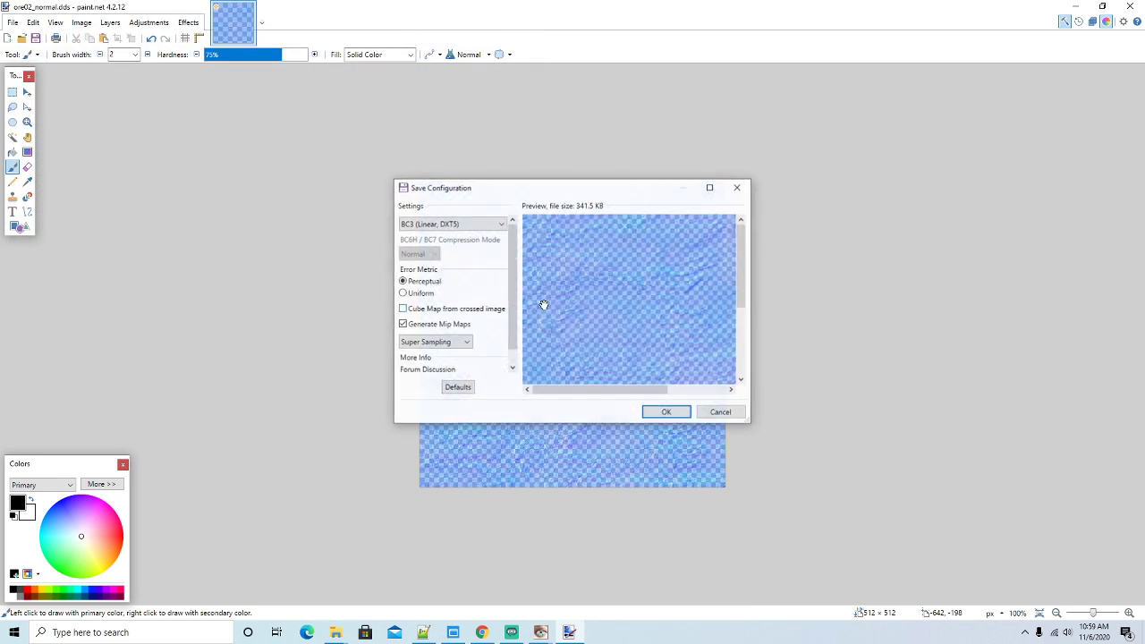
pyautogui.click(666, 412)
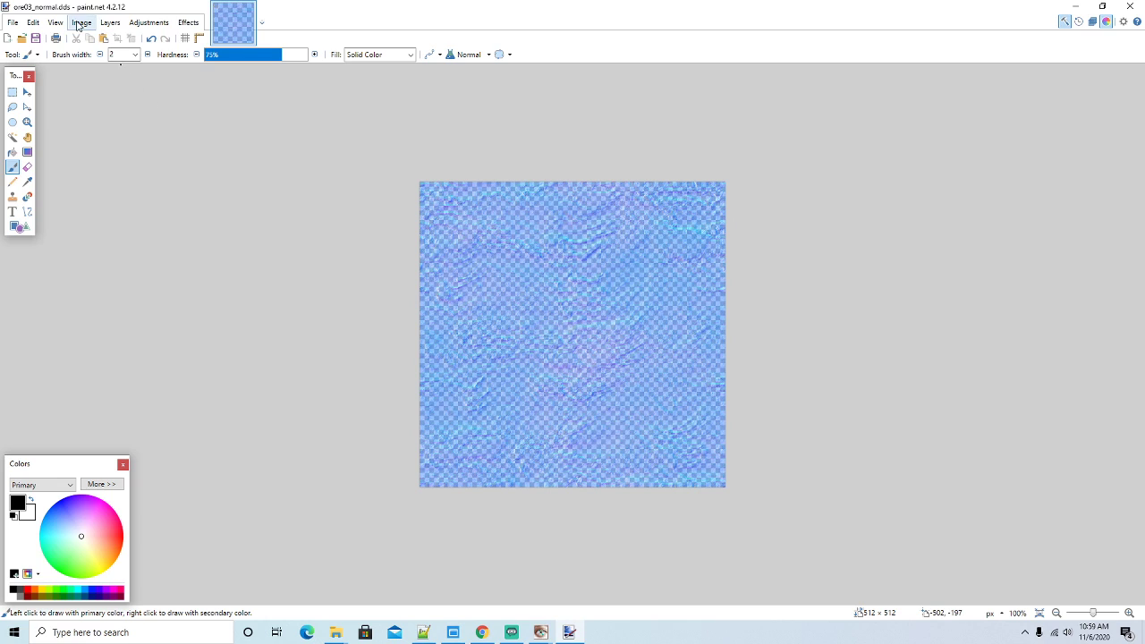
# Rotate the ore03_normal image 90° clockwise, save it as ore04_normal in BC3 (Linear, DXT5) DDS format, and close paint.net
pyautogui.click(71, 25)
pyautogui.click(94, 117)
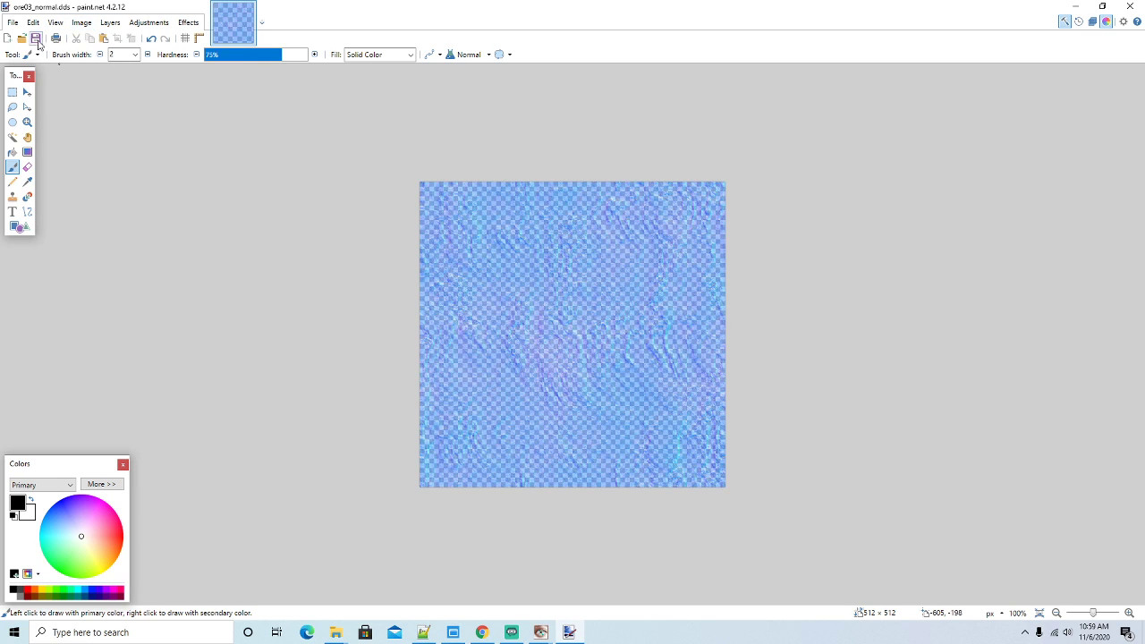
pyautogui.click(14, 22)
pyautogui.click(22, 126)
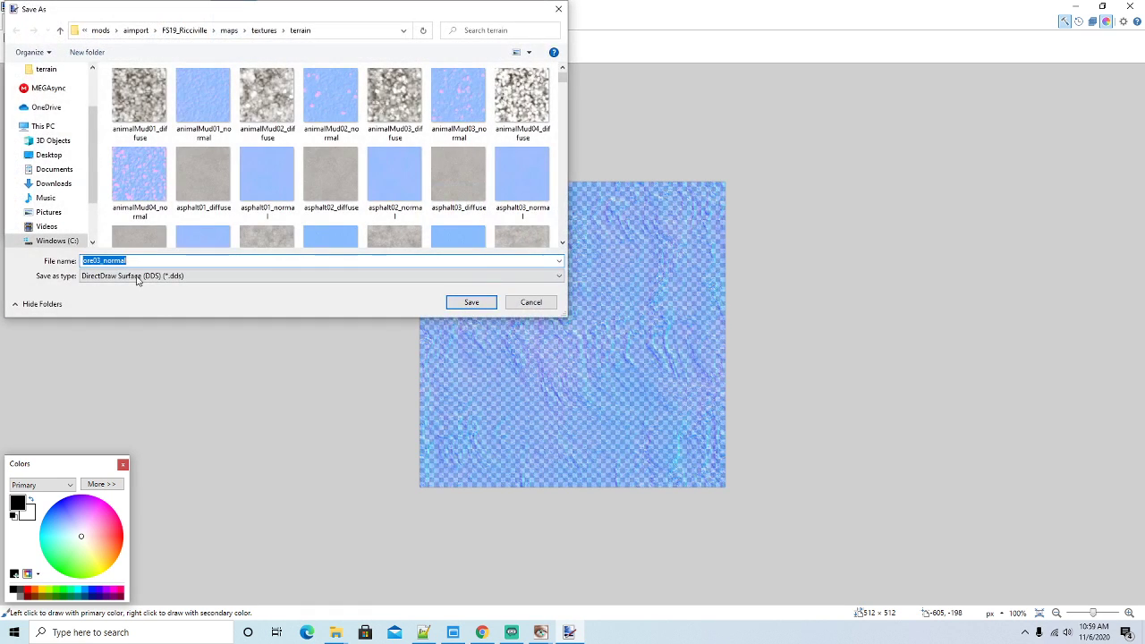
pyautogui.click(104, 259)
pyautogui.click(472, 302)
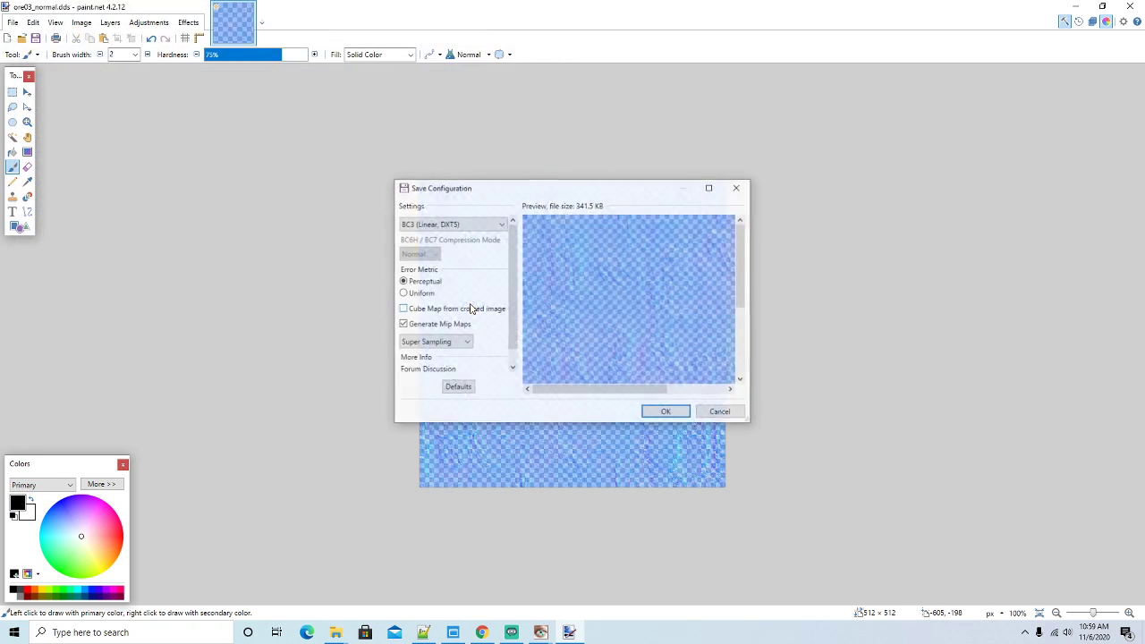
pyautogui.click(665, 412)
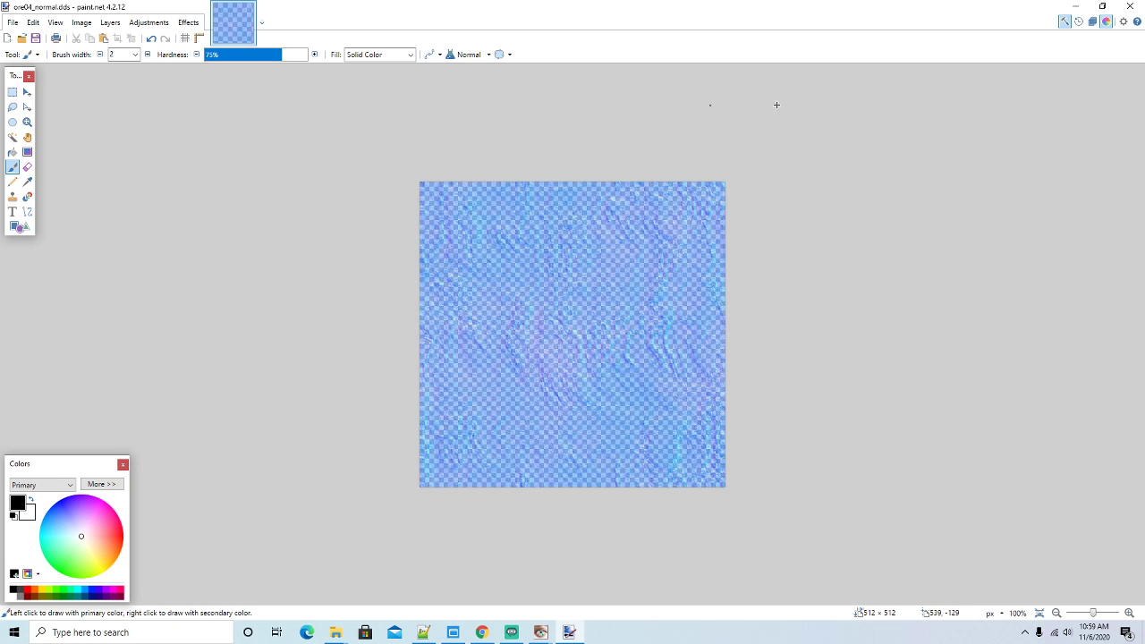
pyautogui.click(1130, 7)
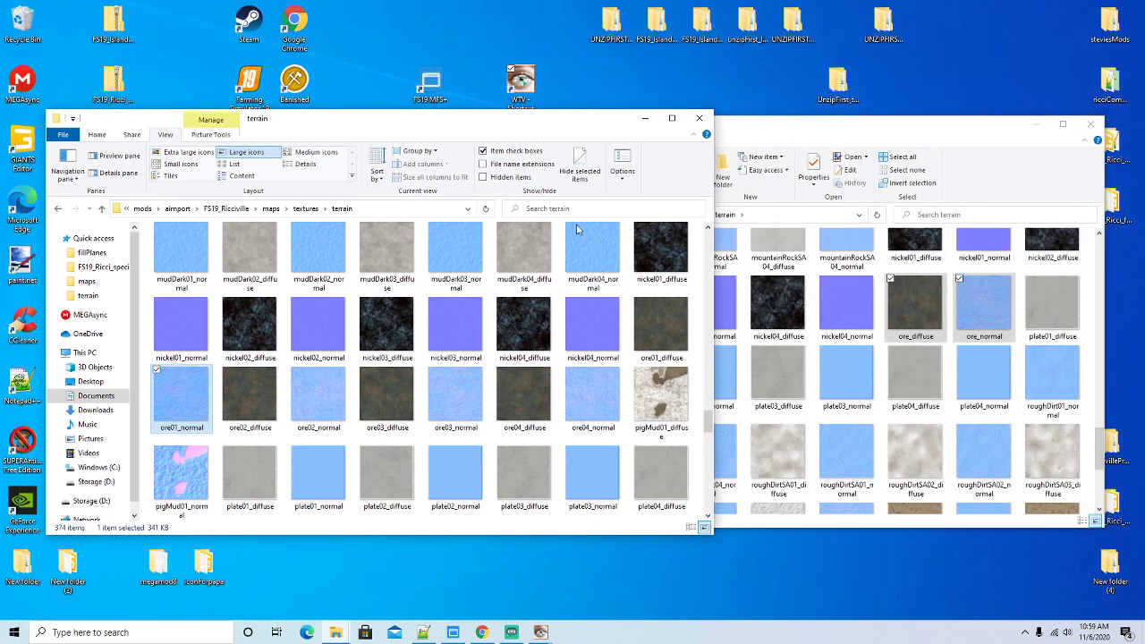
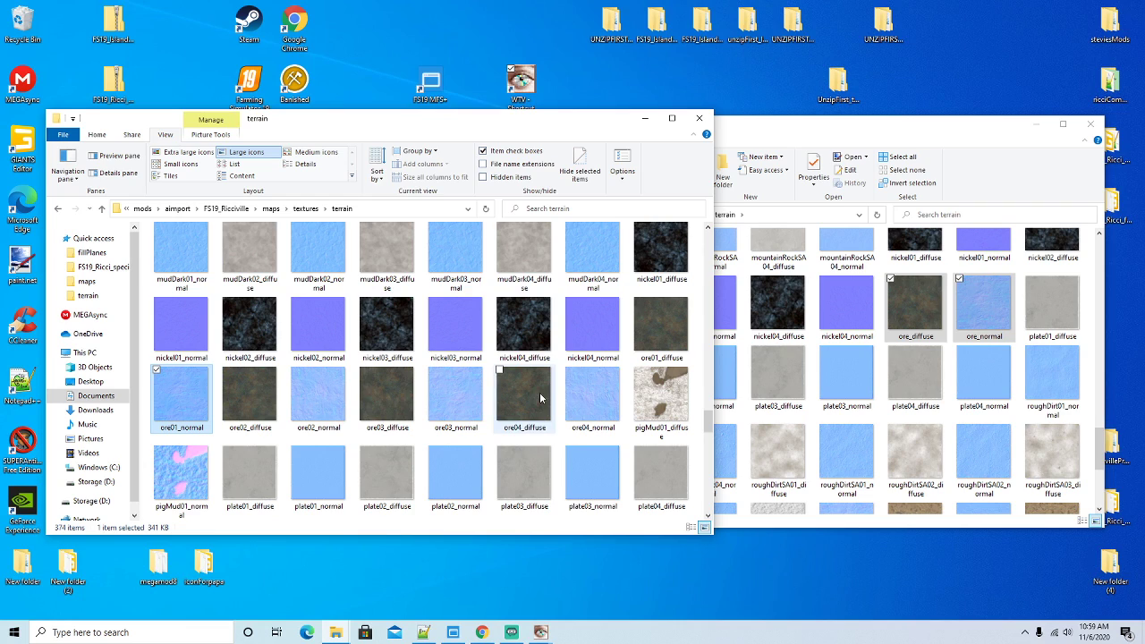
# Go from the terrain folder up to FS19_Ricciville's maps folder and open its map subfolder
pyautogui.moveTo(396, 125); pyautogui.dragTo(411, 105)
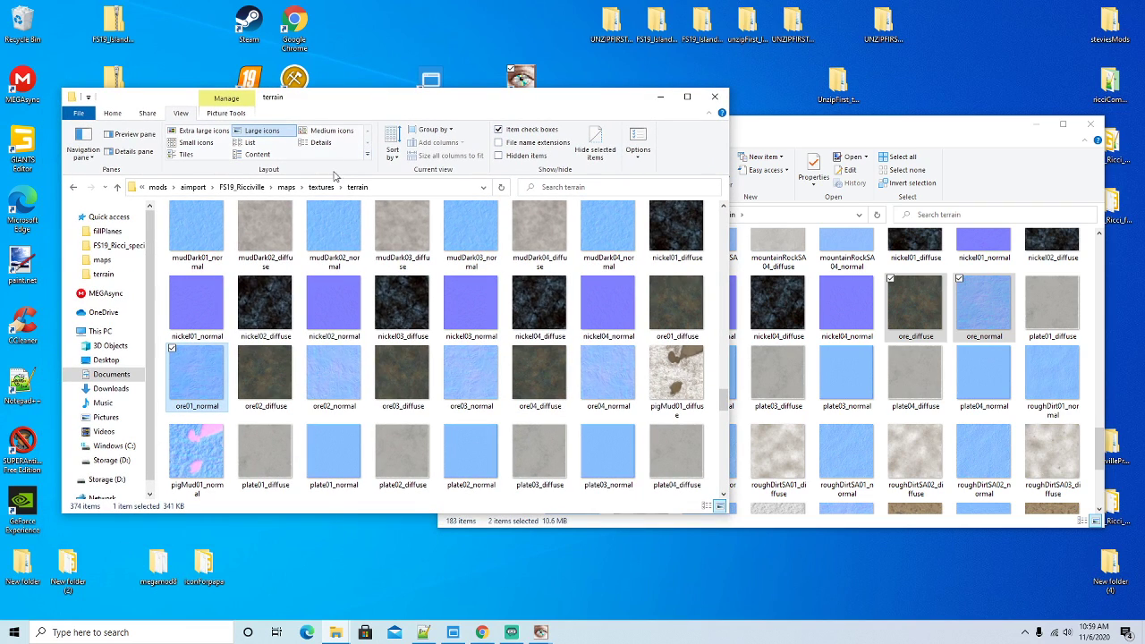
pyautogui.click(286, 187)
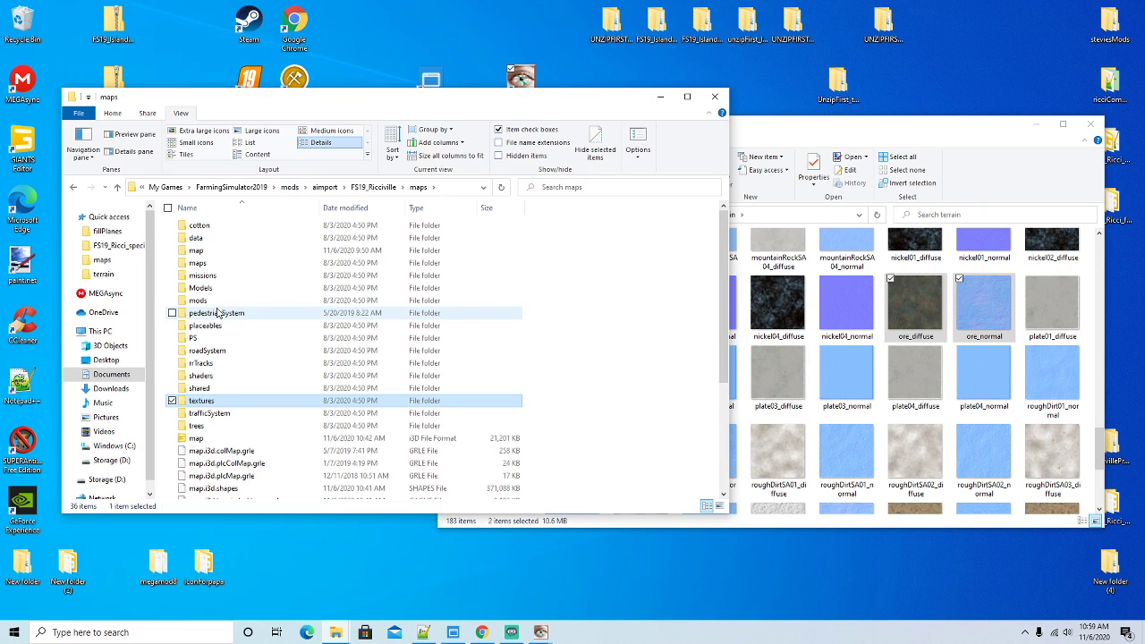
pyautogui.doubleClick(197, 251)
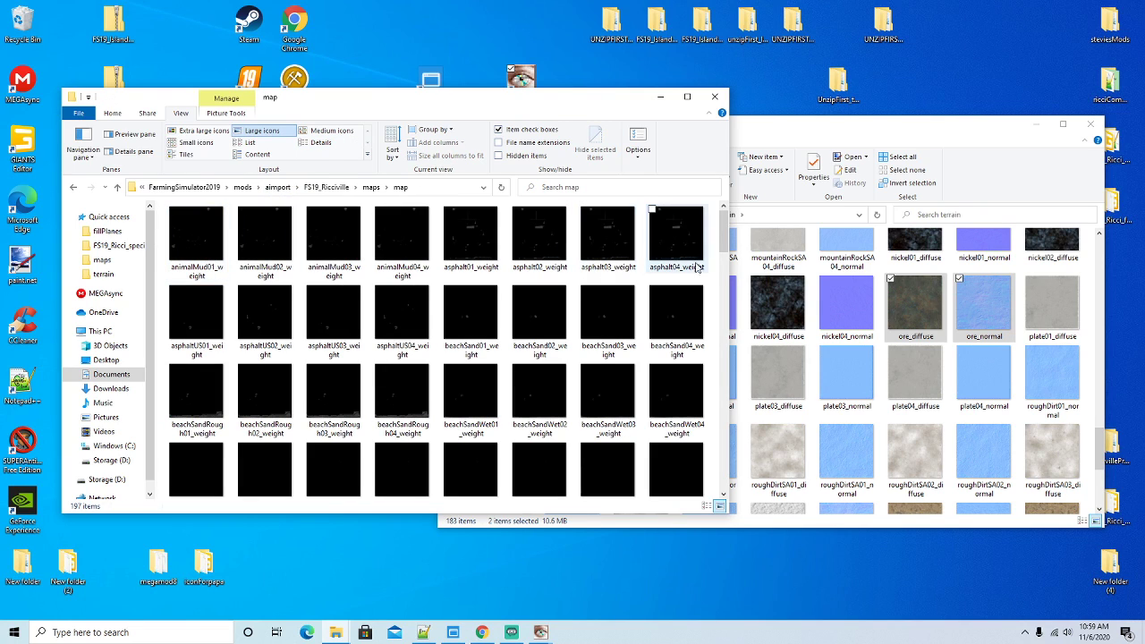
# Delete the ore01_weight, ore02_weight, ore03_weight and ore04_weight files from the map folder
pyautogui.moveTo(725, 235); pyautogui.dragTo(721, 286)
pyautogui.moveTo(721, 296); pyautogui.dragTo(724, 415)
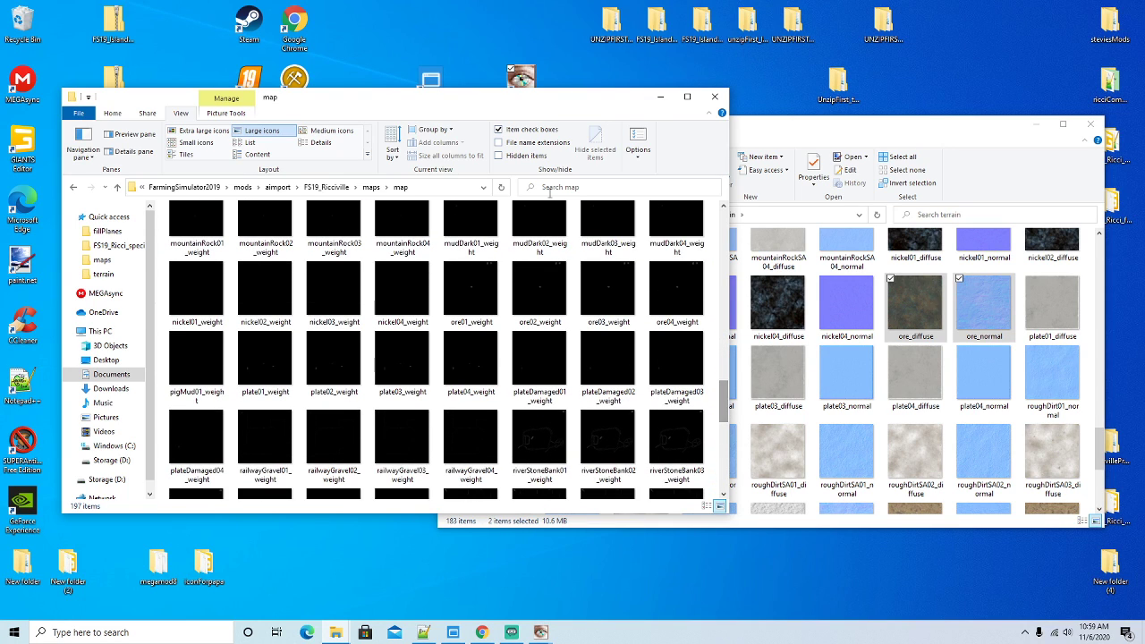
pyautogui.moveTo(471, 101); pyautogui.dragTo(459, 90)
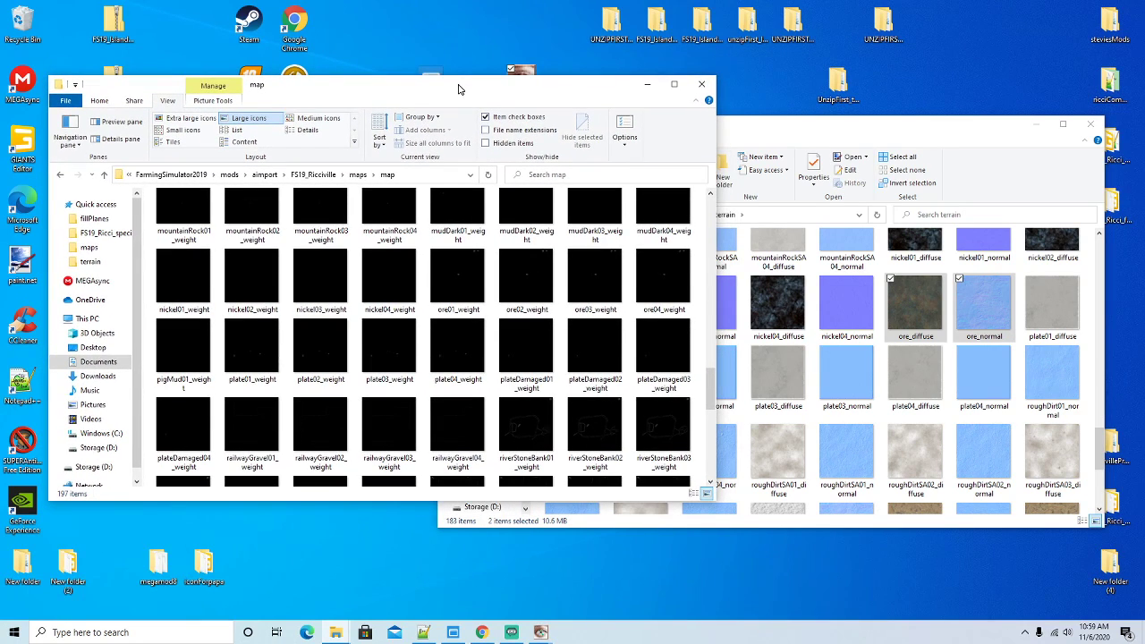
pyautogui.click(470, 275)
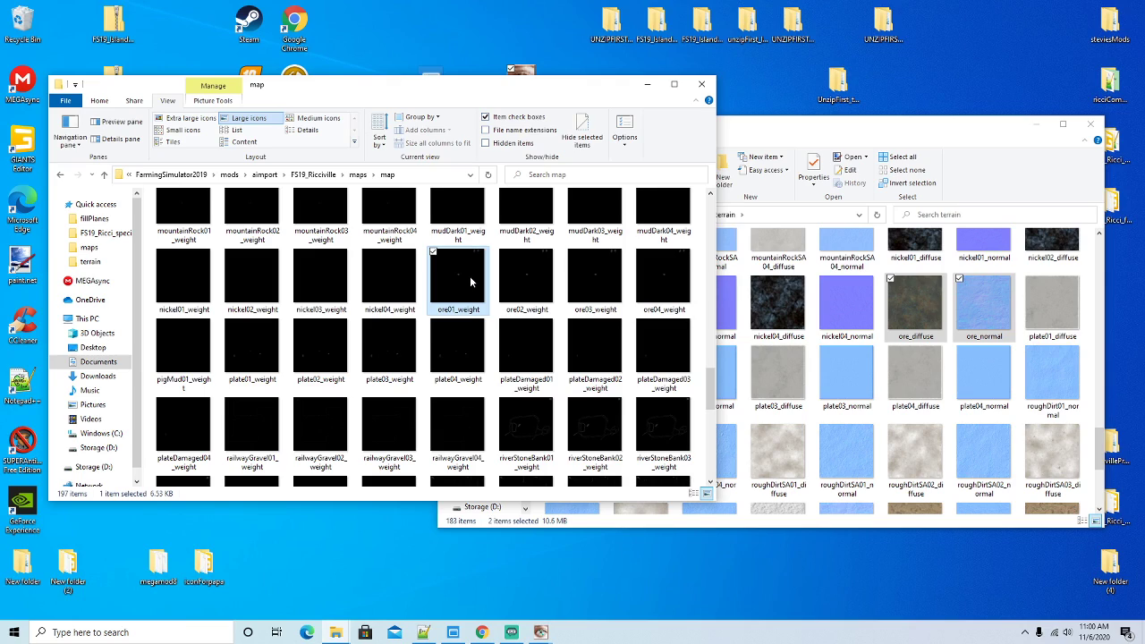
pyautogui.keyDown('ctrl'); pyautogui.click(517, 279); pyautogui.keyUp('ctrl')
pyautogui.keyDown('ctrl'); pyautogui.click(595, 279); pyautogui.keyUp('ctrl')
pyautogui.keyDown('ctrl'); pyautogui.click(662, 285); pyautogui.keyUp('ctrl')
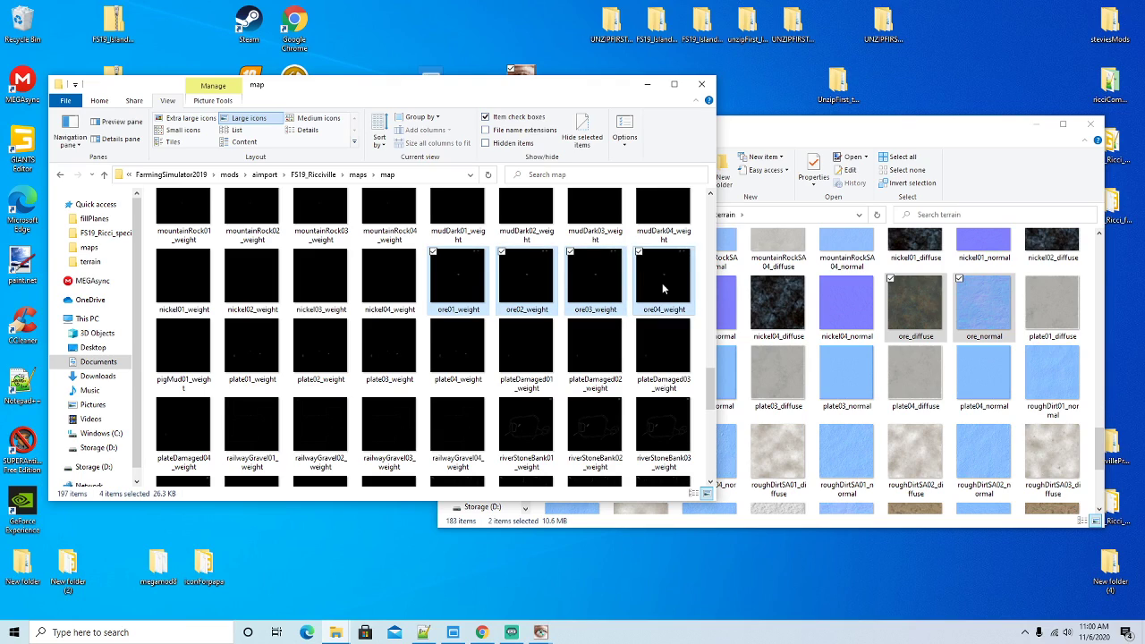
pyautogui.rightClick(661, 283)
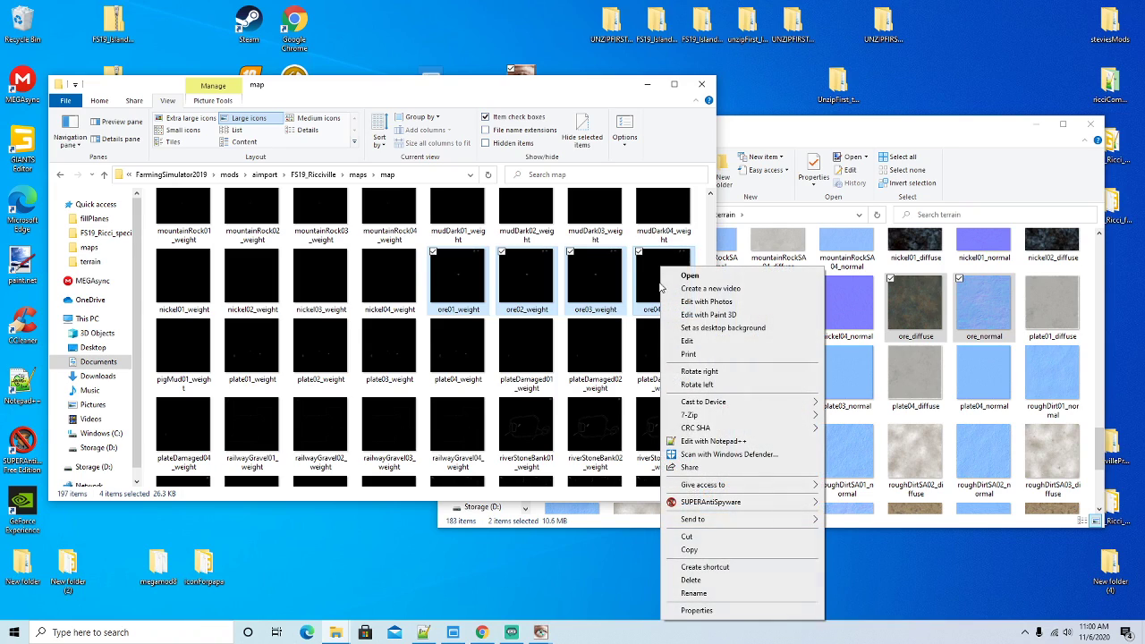
pyautogui.click(691, 581)
# Duplicate the blank zcopy_weightCopyCopy file at the end of the map folder
pyautogui.moveTo(713, 380); pyautogui.dragTo(713, 458)
pyautogui.click(162, 452)
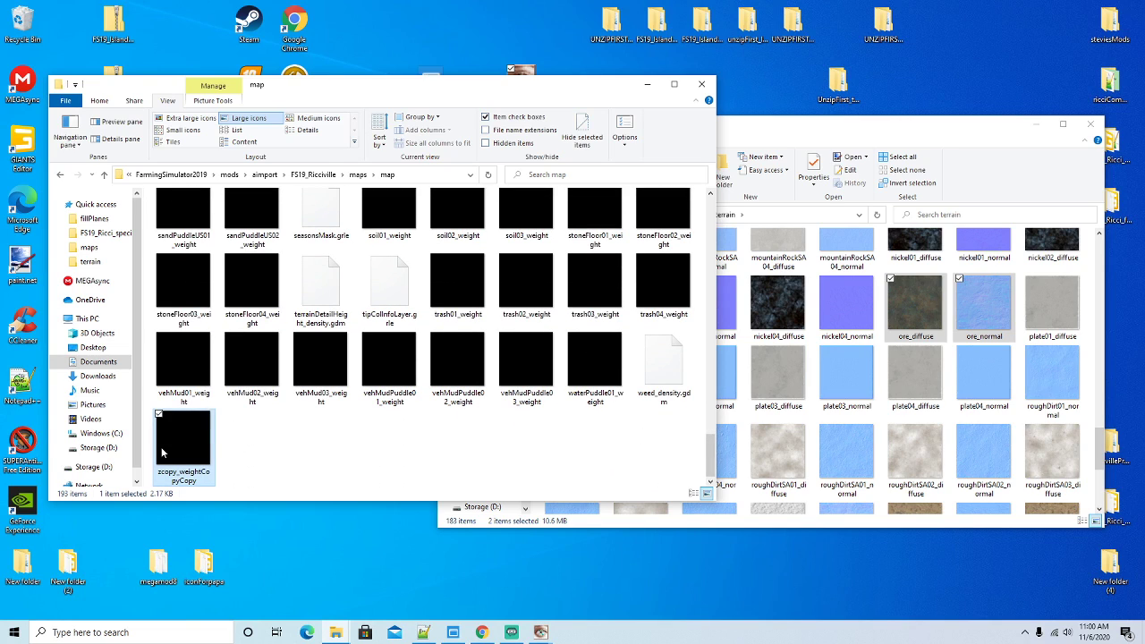
pyautogui.rightClick(162, 453)
pyautogui.click(197, 381)
pyautogui.rightClick(356, 471)
pyautogui.click(394, 377)
# Rename the duplicated blank weight file as ore01_weight
pyautogui.rightClick(174, 459)
pyautogui.click(198, 427)
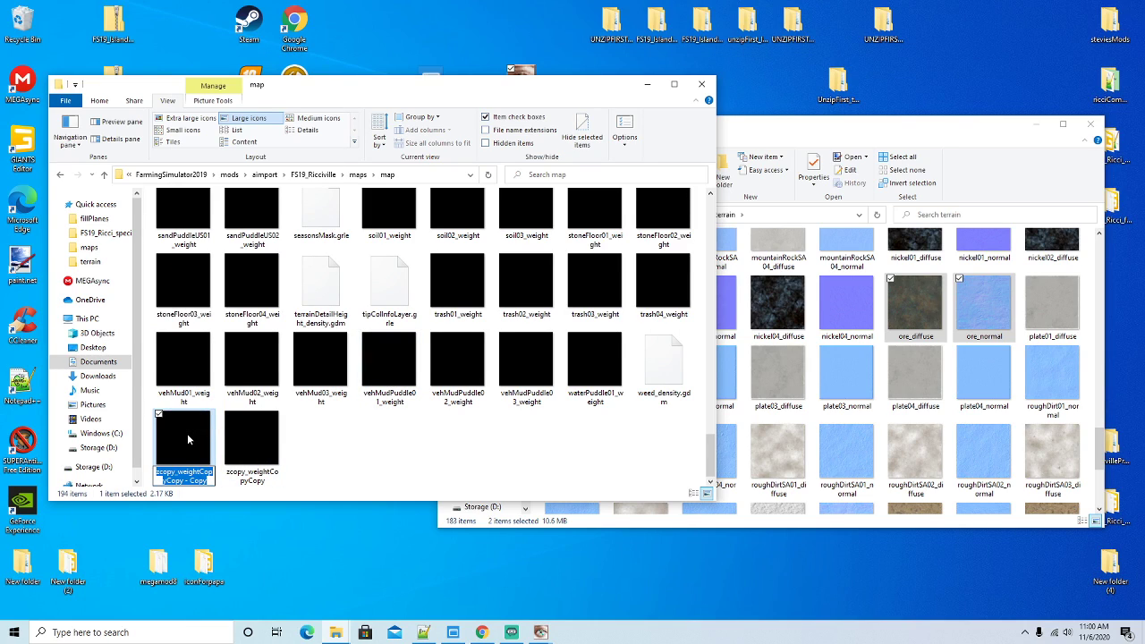
pyautogui.write('ore01')
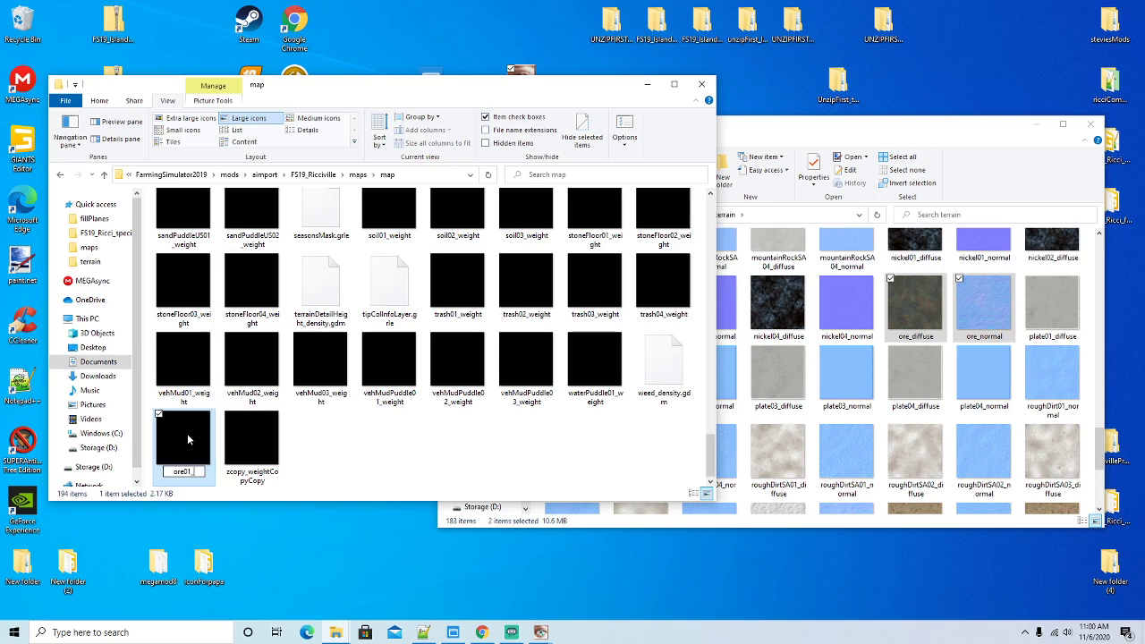
pyautogui.write('_weight')
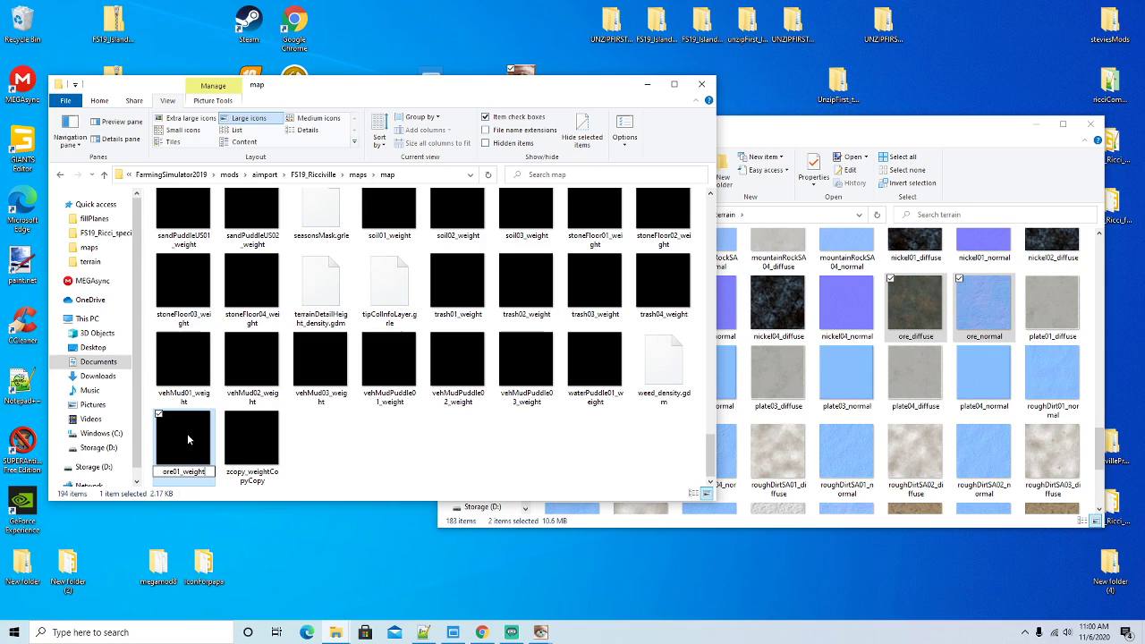
pyautogui.press('Return')
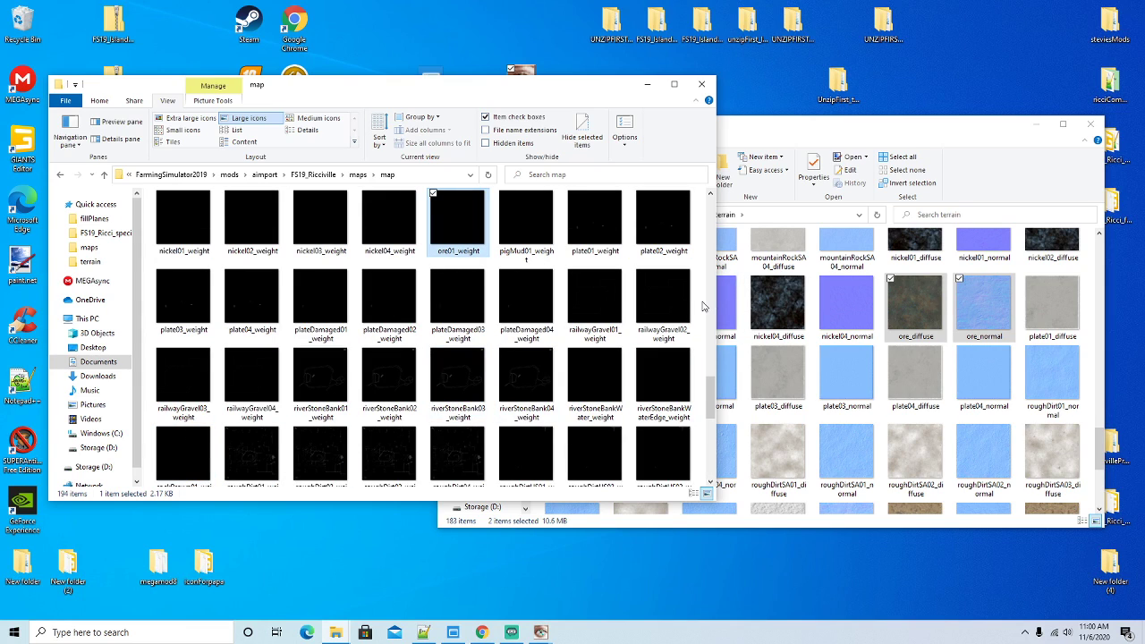
# Paste another copy of the blank weight file into the map folder and rename it as ore02_weight
pyautogui.scroll(-3, 586, 398)
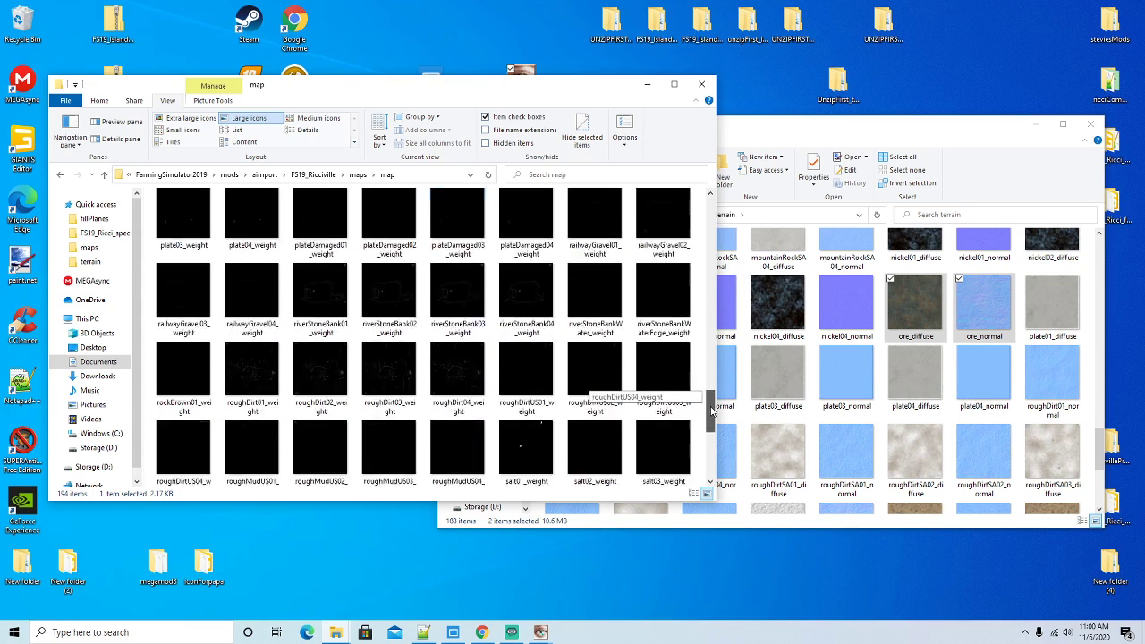
pyautogui.rightClick(493, 448)
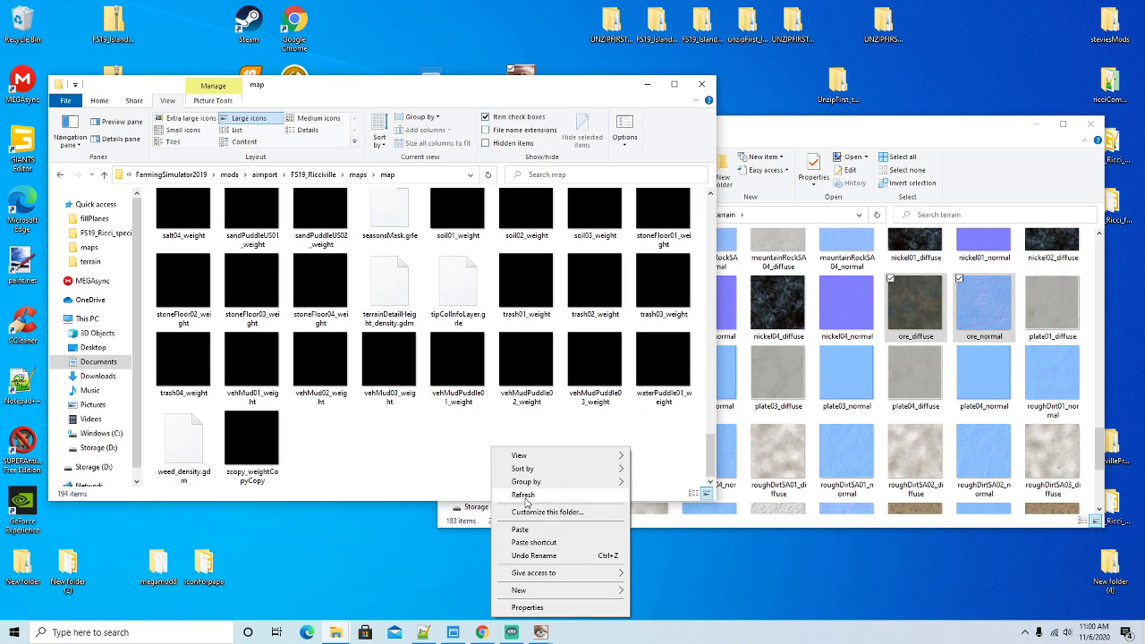
pyautogui.click(519, 529)
pyautogui.rightClick(262, 450)
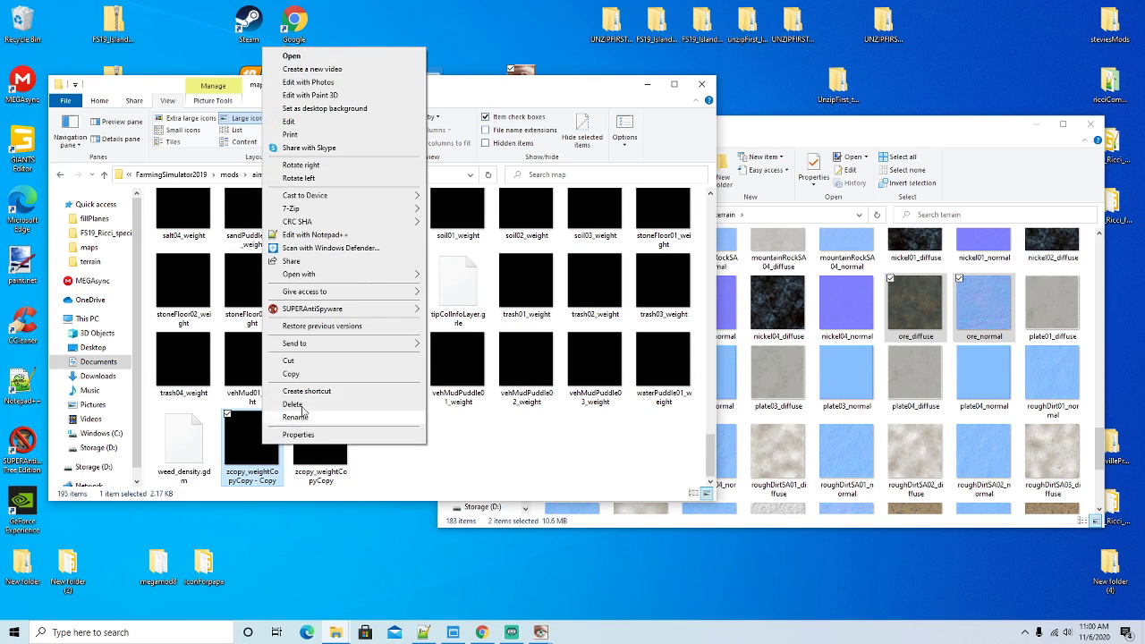
pyautogui.click(289, 416)
pyautogui.write('o')
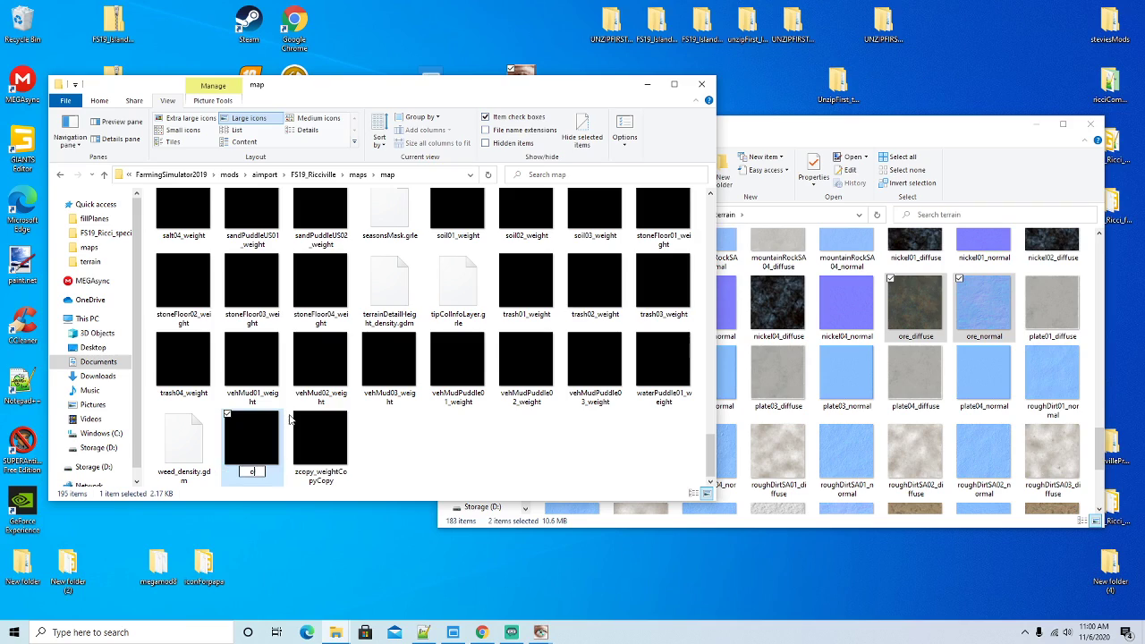
pyautogui.write('re02_weight')
pyautogui.press('Return')
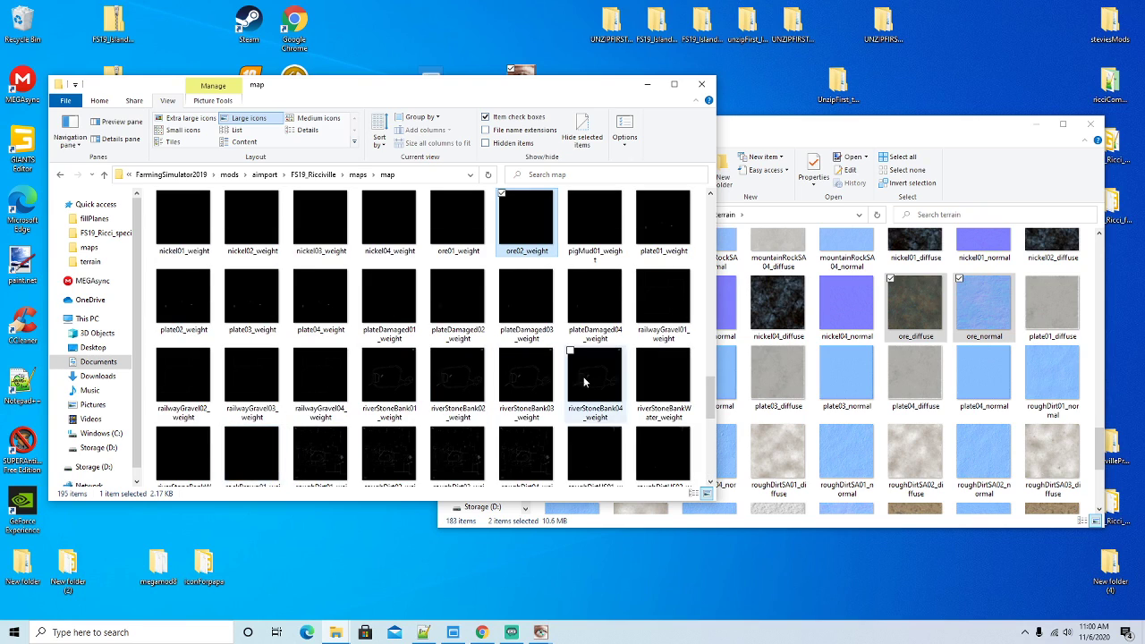
# Paste another copy of the blank weight file at the end of the map folder and rename it as ore03_weight
pyautogui.moveTo(711, 398); pyautogui.dragTo(711, 455)
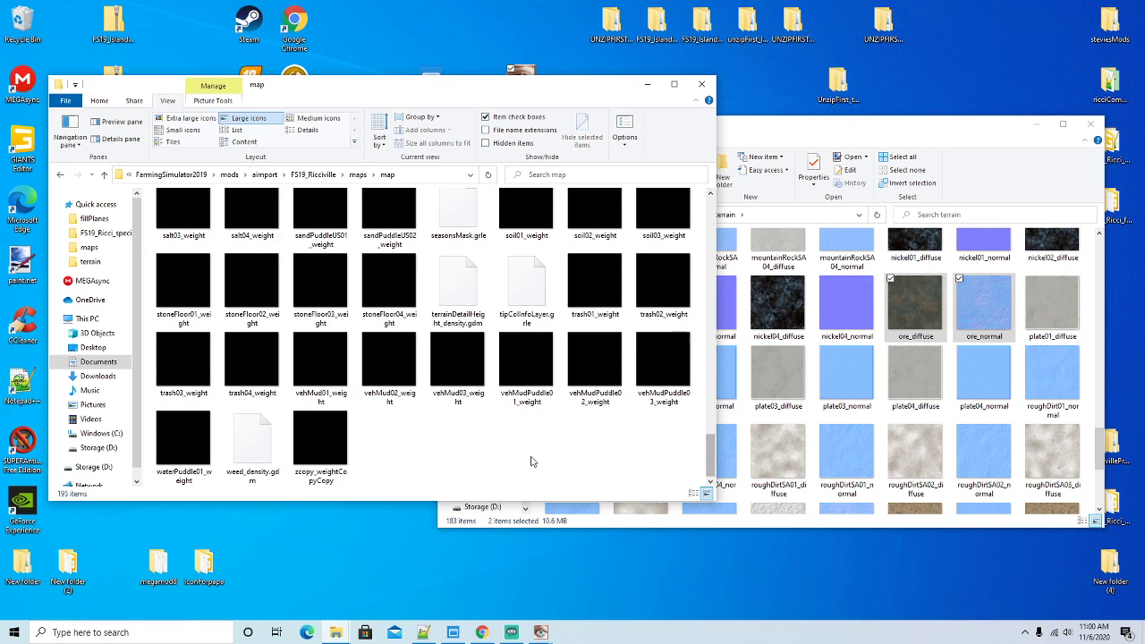
pyautogui.rightClick(532, 287)
pyautogui.click(562, 369)
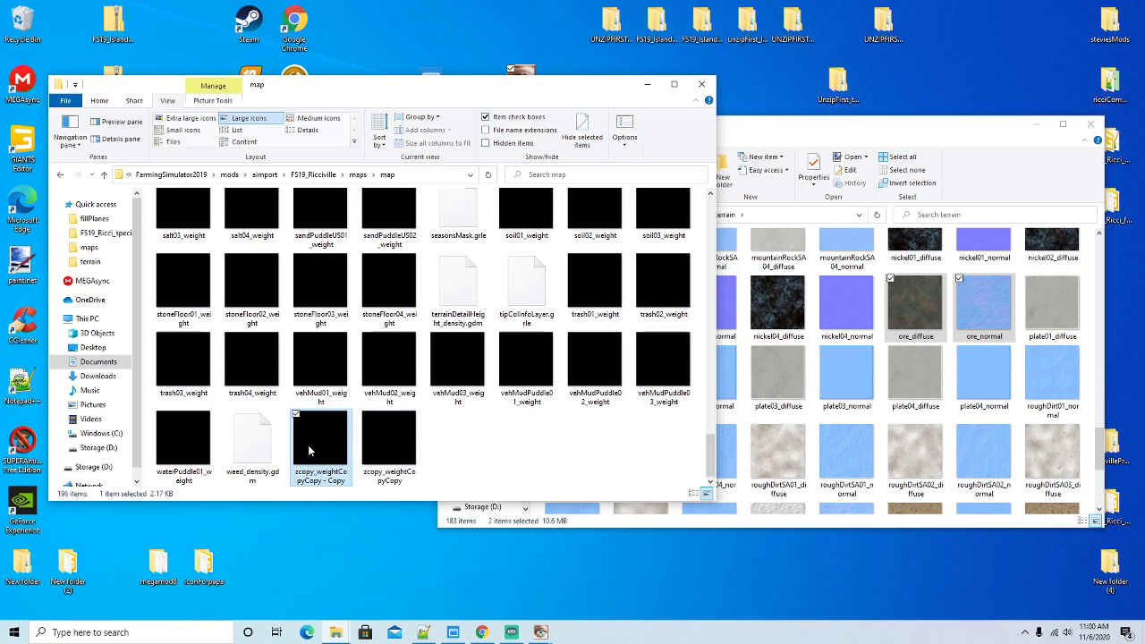
pyautogui.rightClick(311, 445)
pyautogui.click(338, 418)
pyautogui.write('ore03')
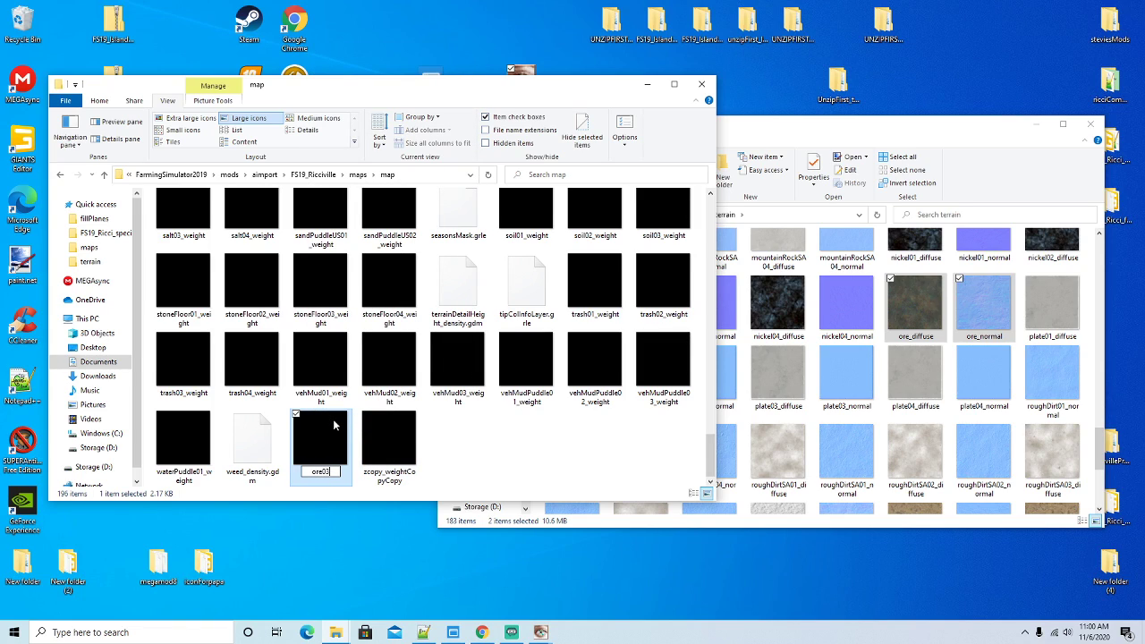
pyautogui.write('_weight')
pyautogui.press('Return')
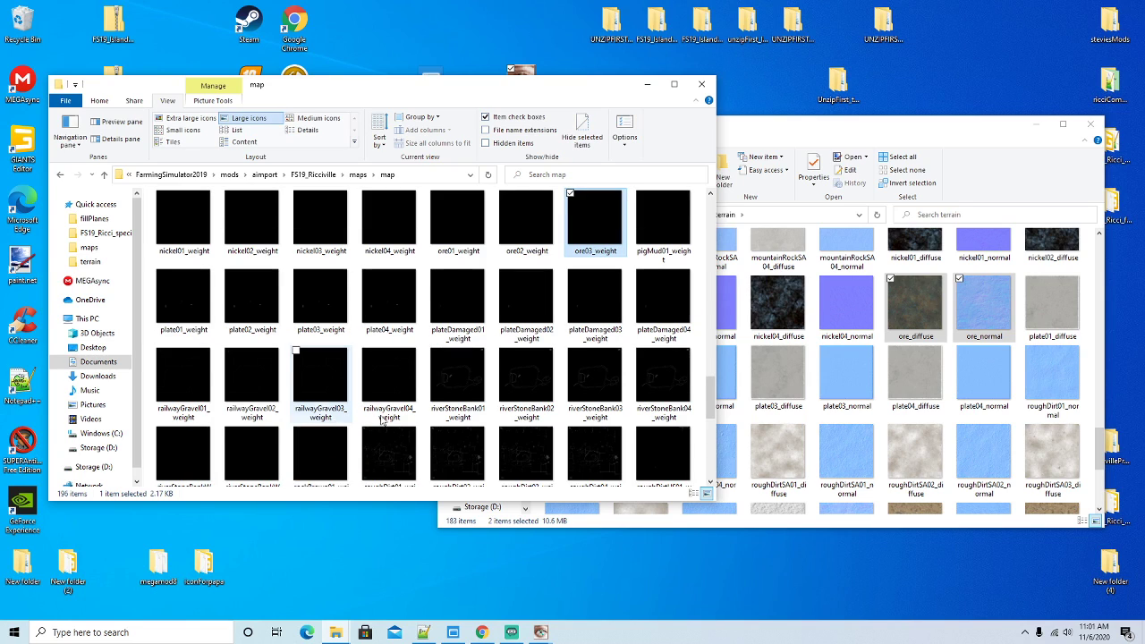
# Add one more copy of the blank weight file to the map folder, renamed as ore04_weight
pyautogui.moveTo(712, 402); pyautogui.dragTo(711, 461)
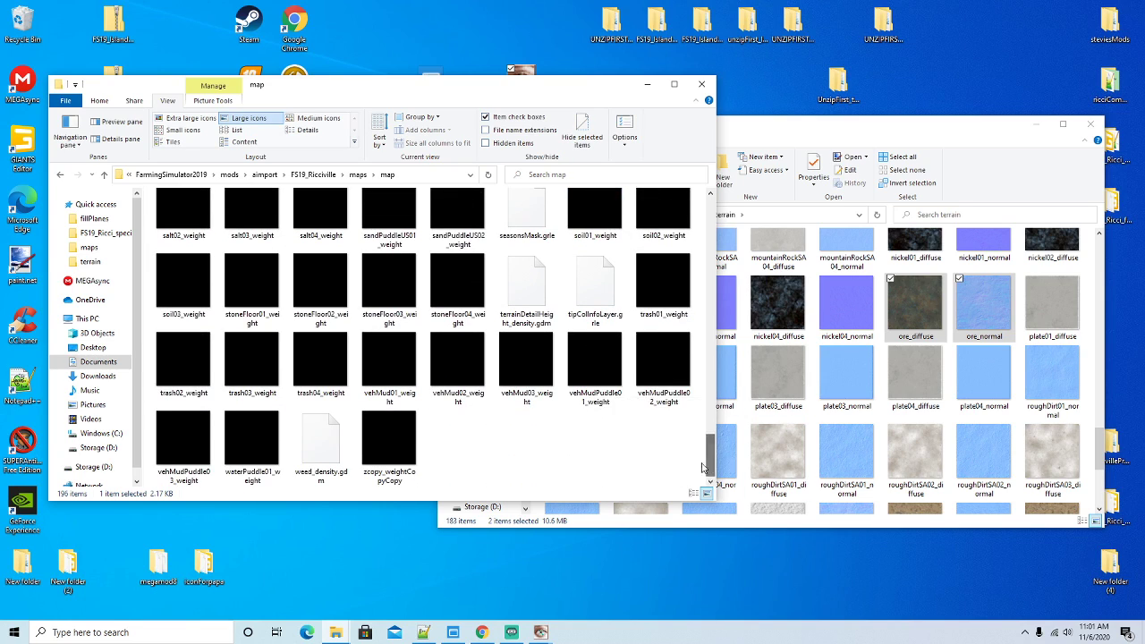
pyautogui.rightClick(563, 460)
pyautogui.click(592, 369)
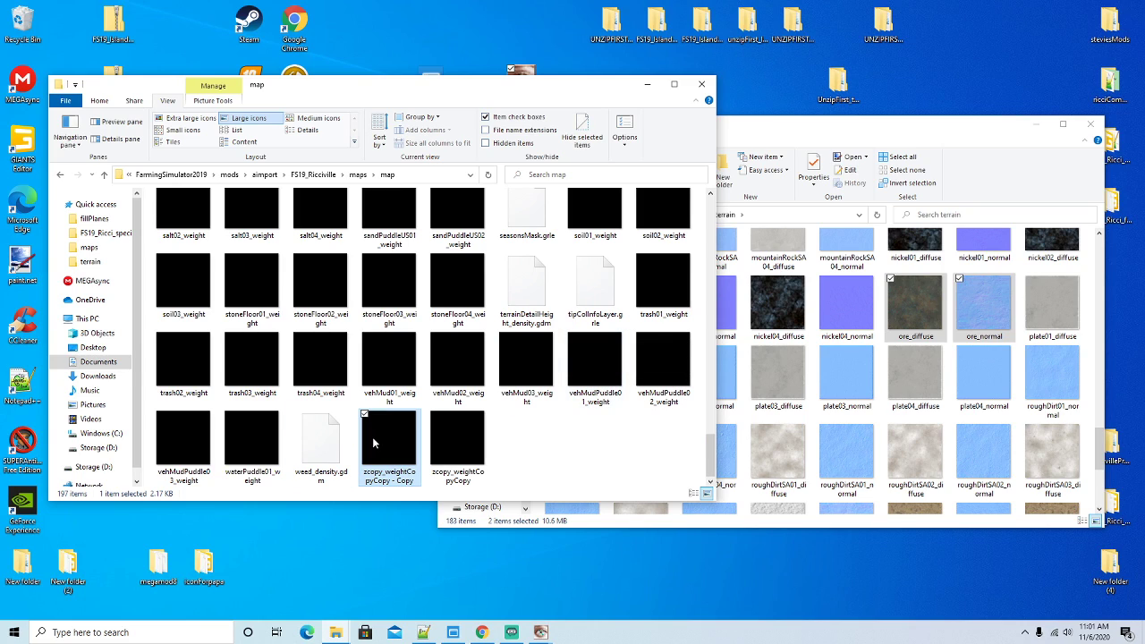
pyautogui.rightClick(374, 443)
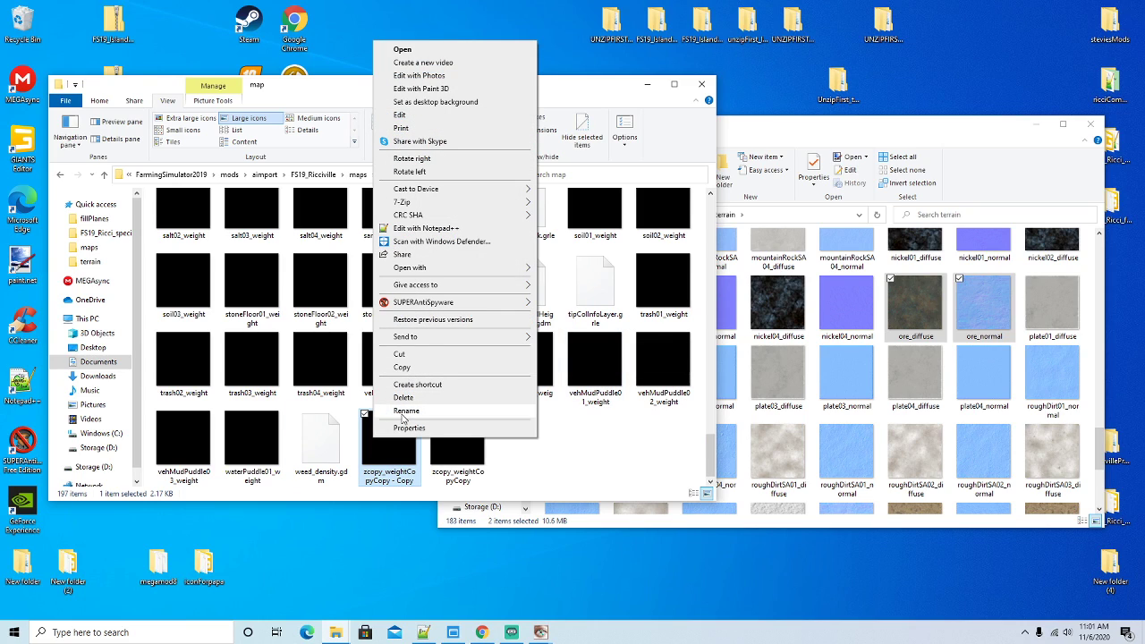
pyautogui.click(406, 410)
pyautogui.write('ore')
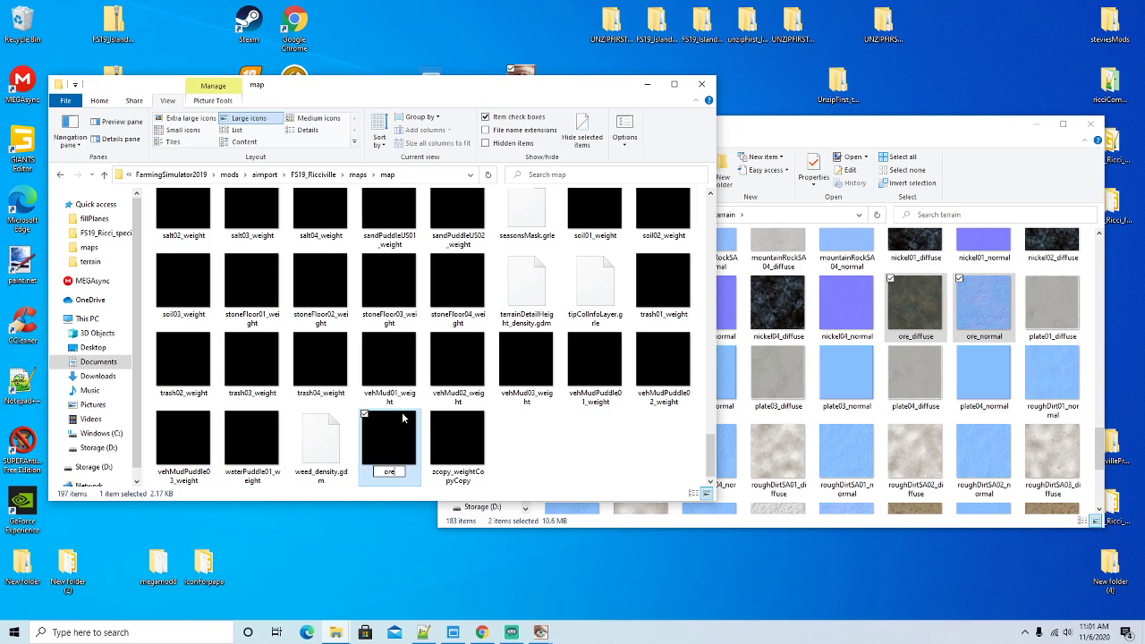
pyautogui.write('04_weight')
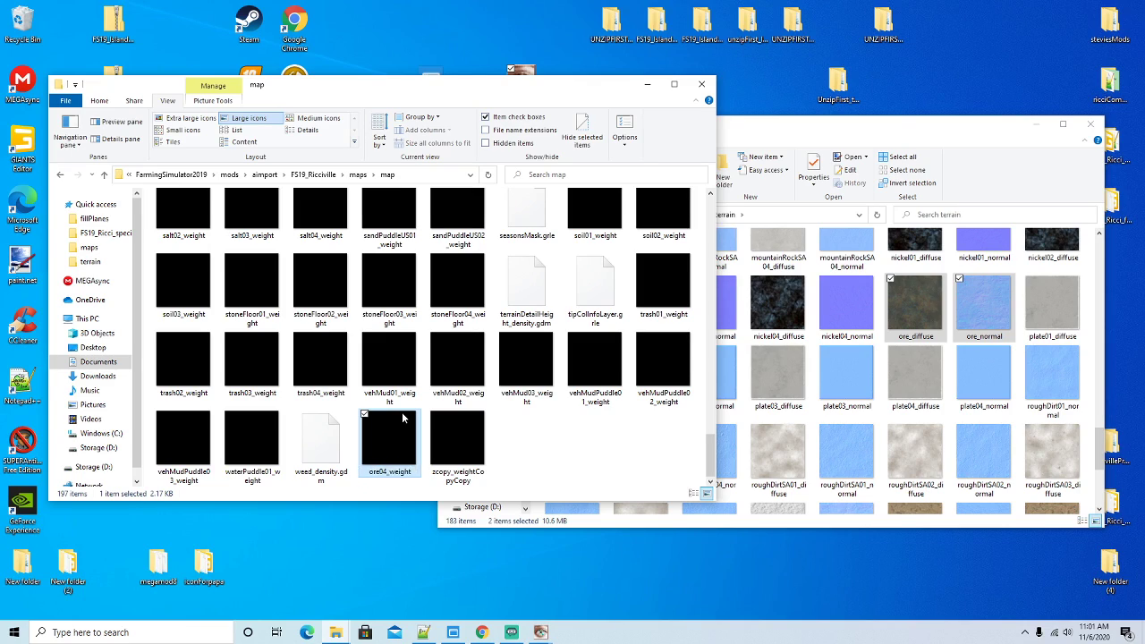
pyautogui.press('Return')
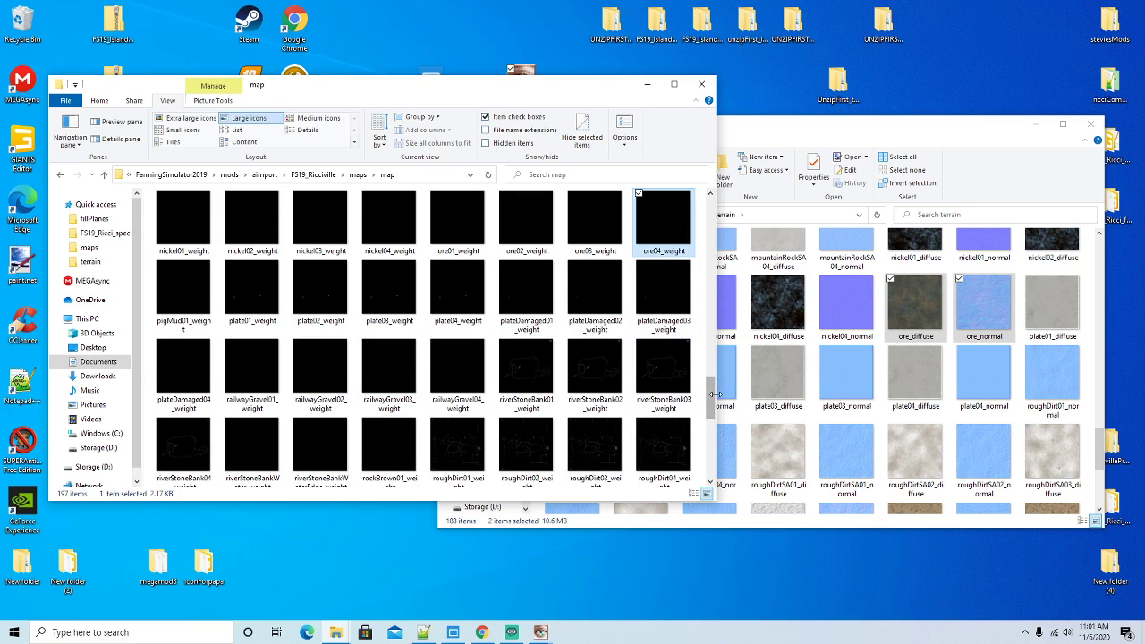
pyautogui.scroll(2, 715, 394)
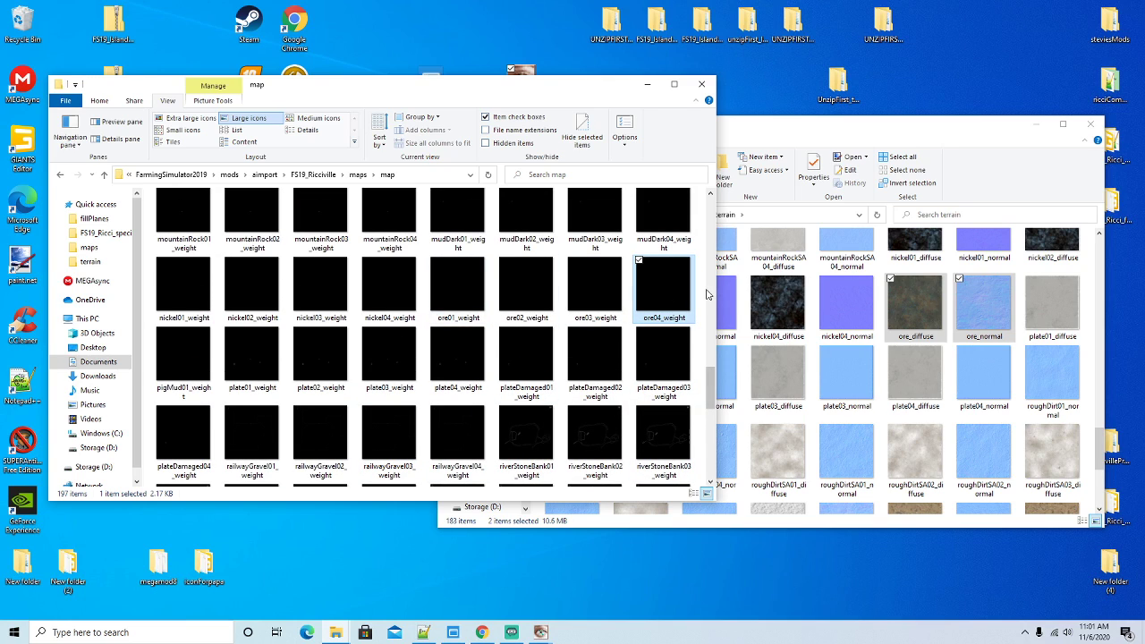
# Go up to the FS19_Ricciville folder and open its tipOnGround folder at the ore textures
pyautogui.moveTo(469, 92); pyautogui.dragTo(476, 101)
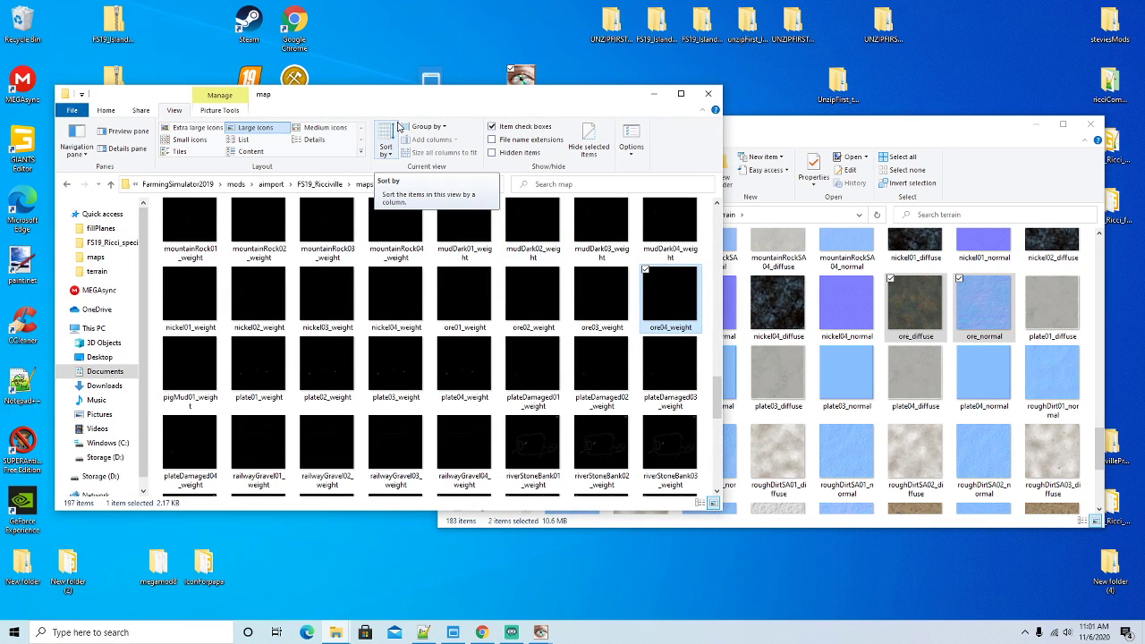
pyautogui.moveTo(364, 99)
pyautogui.mouseDown()
pyautogui.moveTo(381, 97)
pyautogui.moveTo(368, 100)
pyautogui.mouseUp()
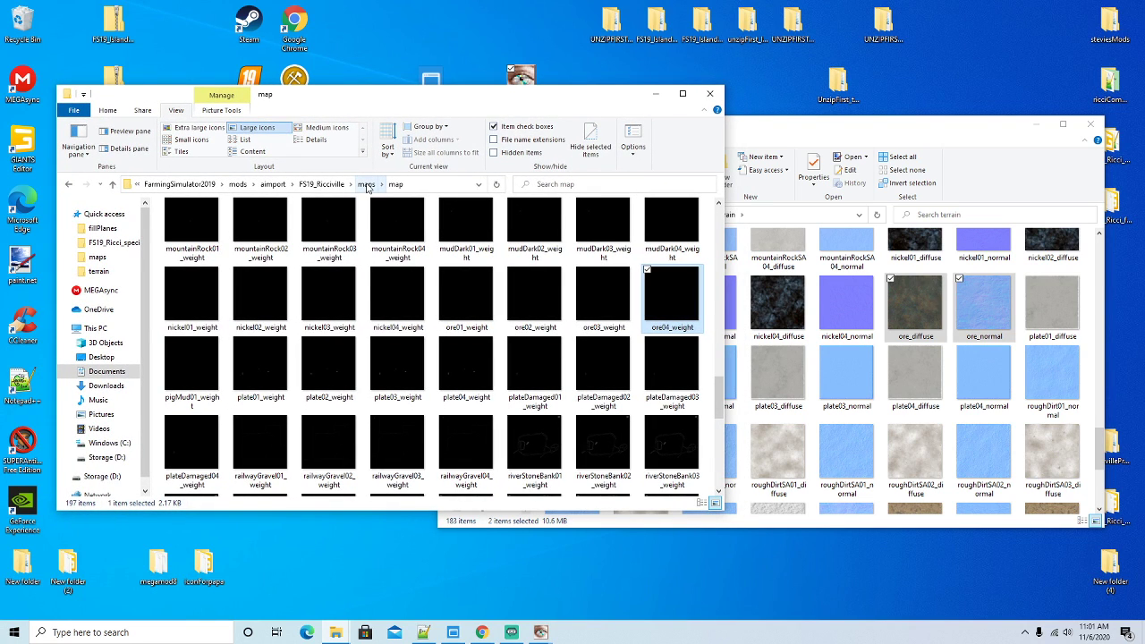
pyautogui.click(367, 185)
pyautogui.click(370, 185)
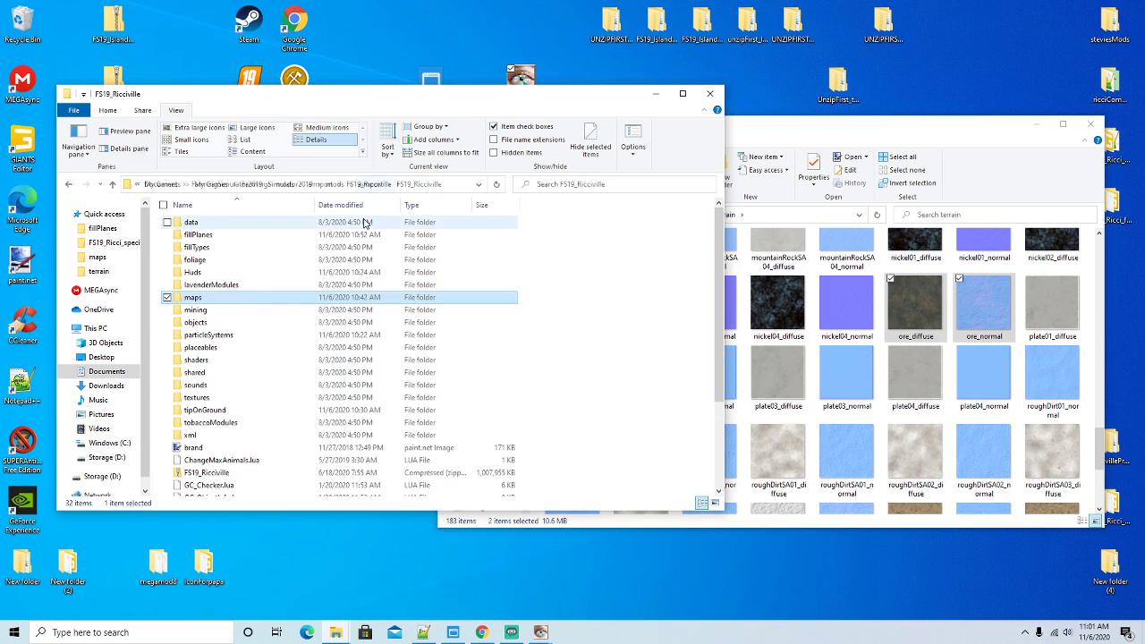
pyautogui.doubleClick(204, 410)
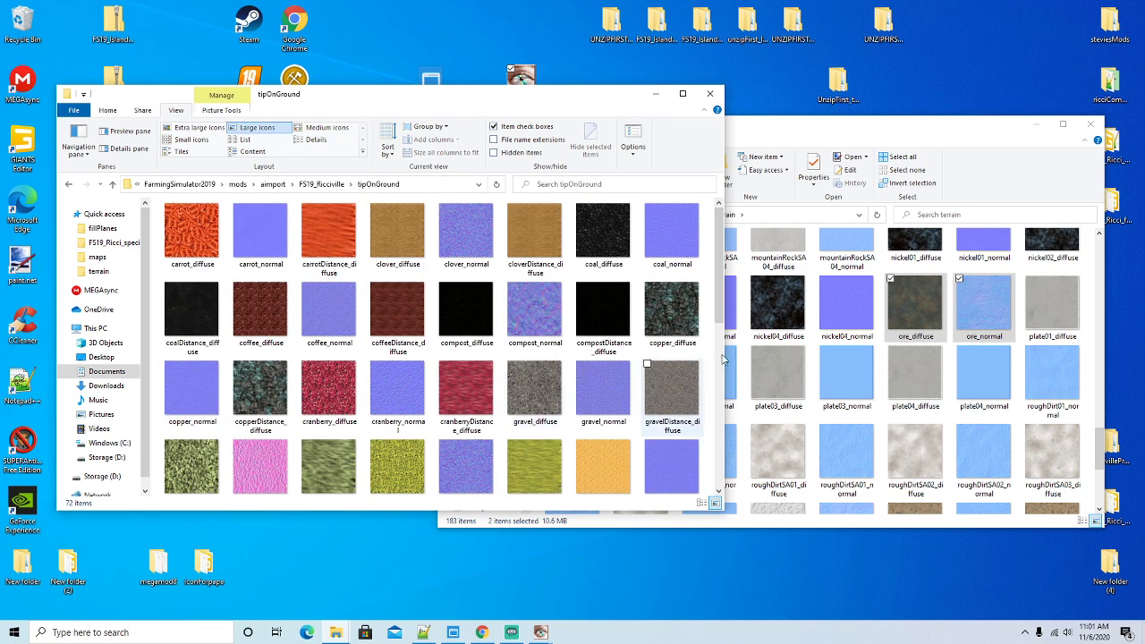
pyautogui.moveTo(717, 295); pyautogui.dragTo(717, 396)
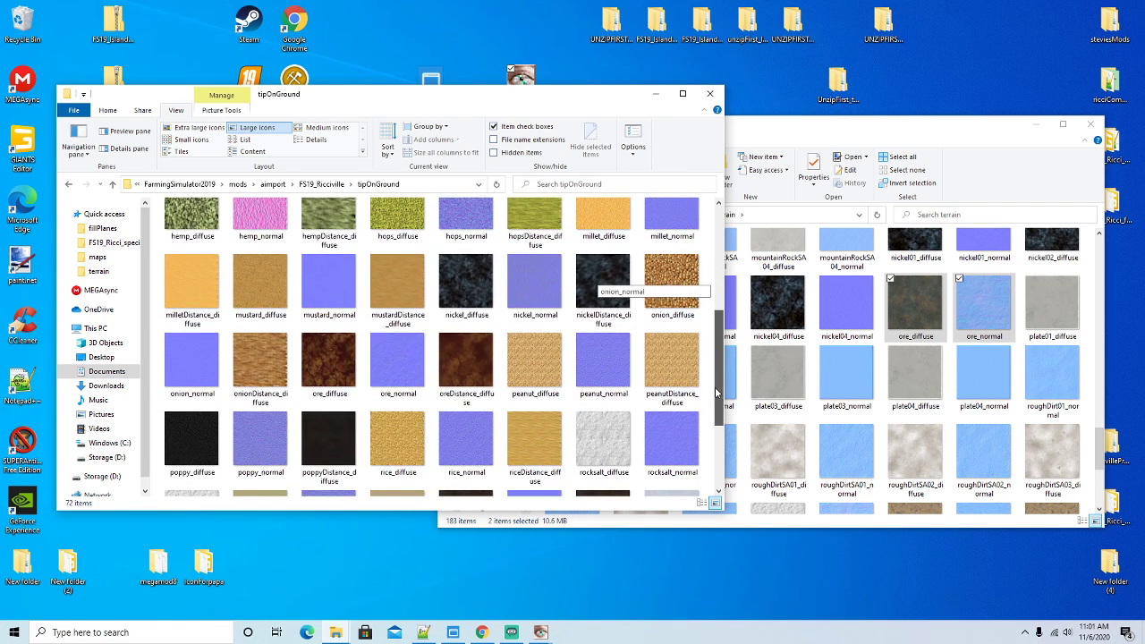
# In the second Explorer window, go back to the 16x folder and open the tipOnGround folder inside FS19_Ricci_Islands
pyautogui.click(846, 188)
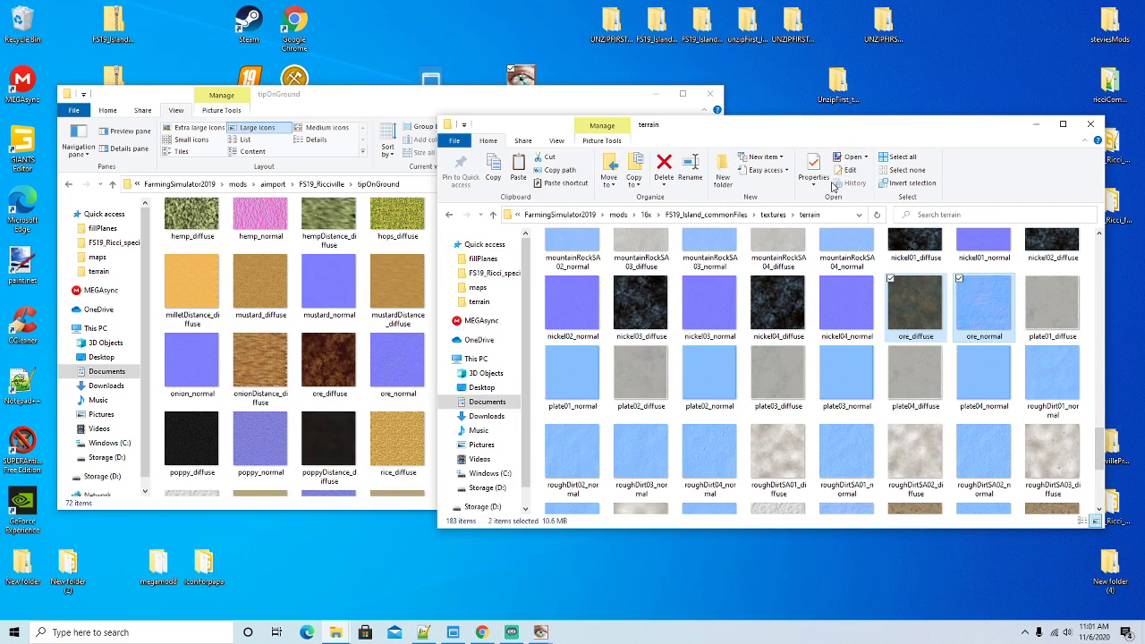
pyautogui.click(735, 215)
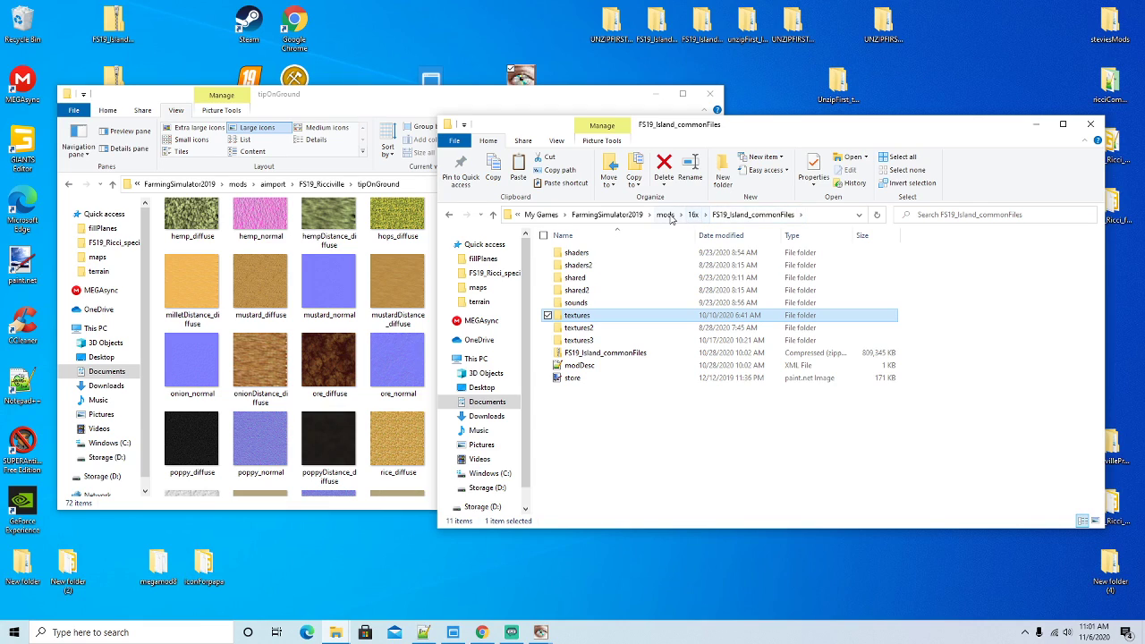
pyautogui.click(693, 215)
pyautogui.doubleClick(598, 266)
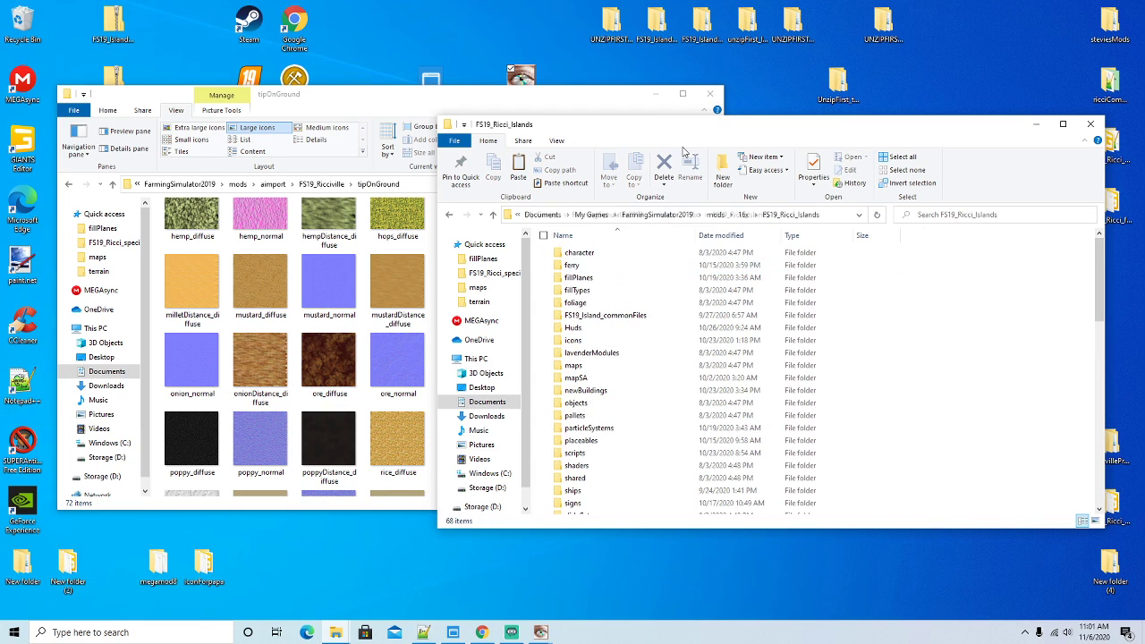
pyautogui.moveTo(761, 124); pyautogui.dragTo(775, 95)
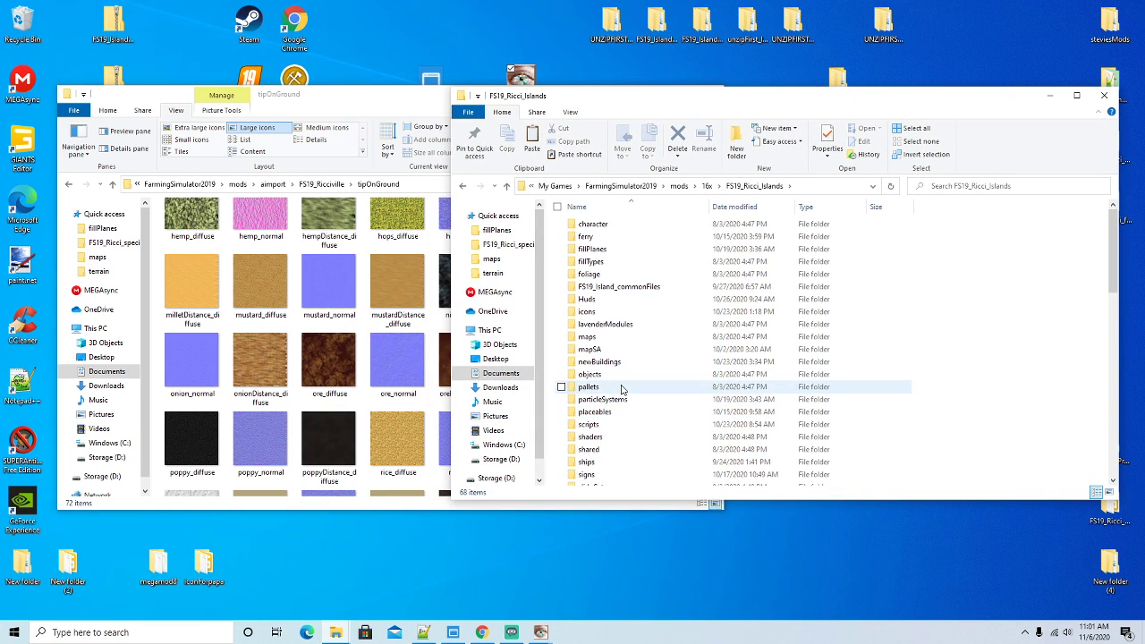
pyautogui.scroll(-3, 623, 403)
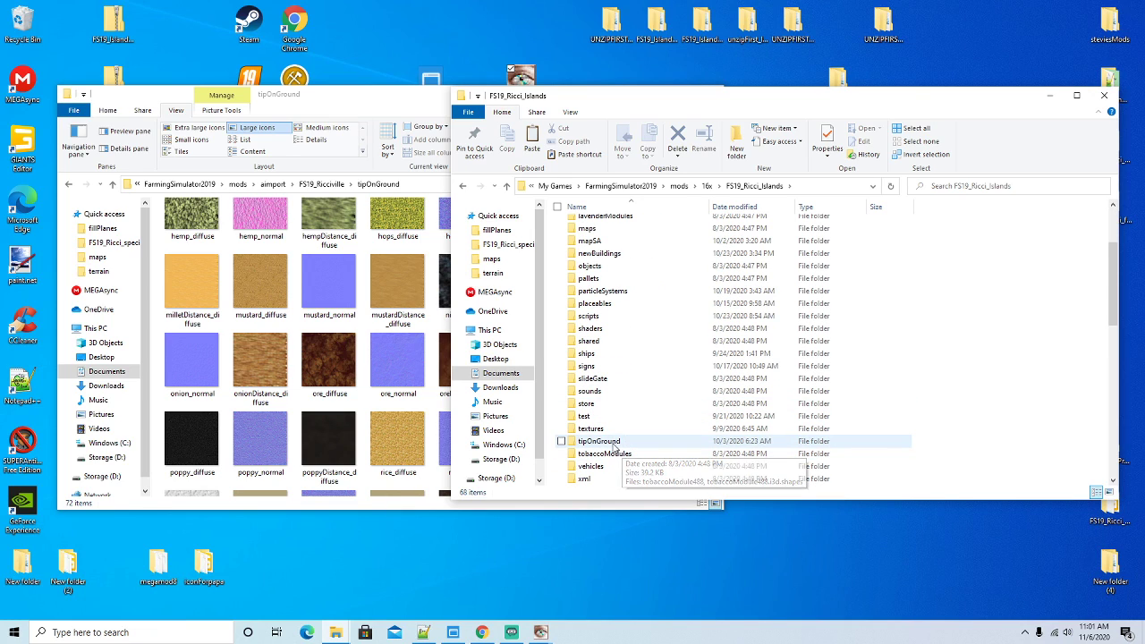
pyautogui.doubleClick(613, 441)
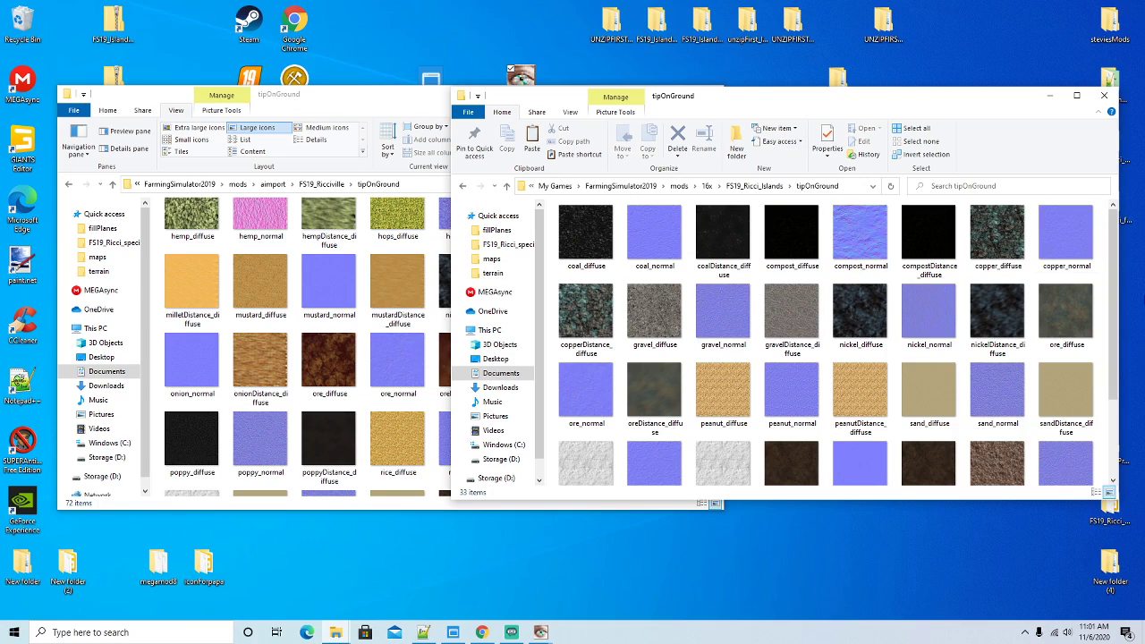
# Copy ore_diffuse, ore_normal and oreDistance_diffuse from the FS19_Ricci_Islands tipOnGround folder
pyautogui.click(1071, 328)
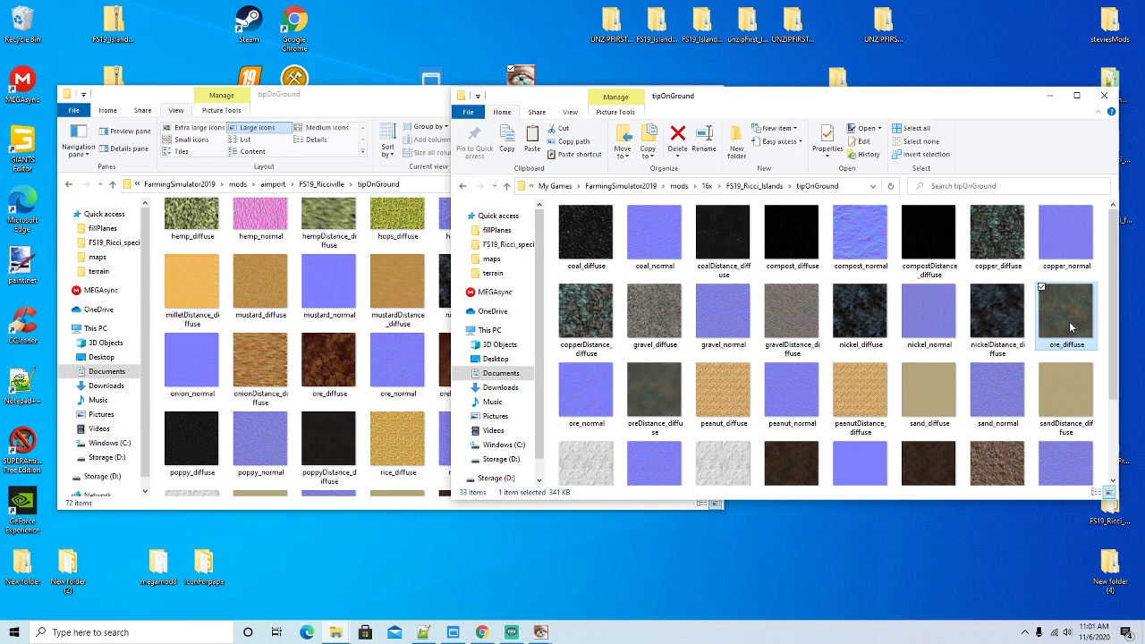
pyautogui.click(361, 127)
pyautogui.click(397, 363)
pyautogui.click(460, 368)
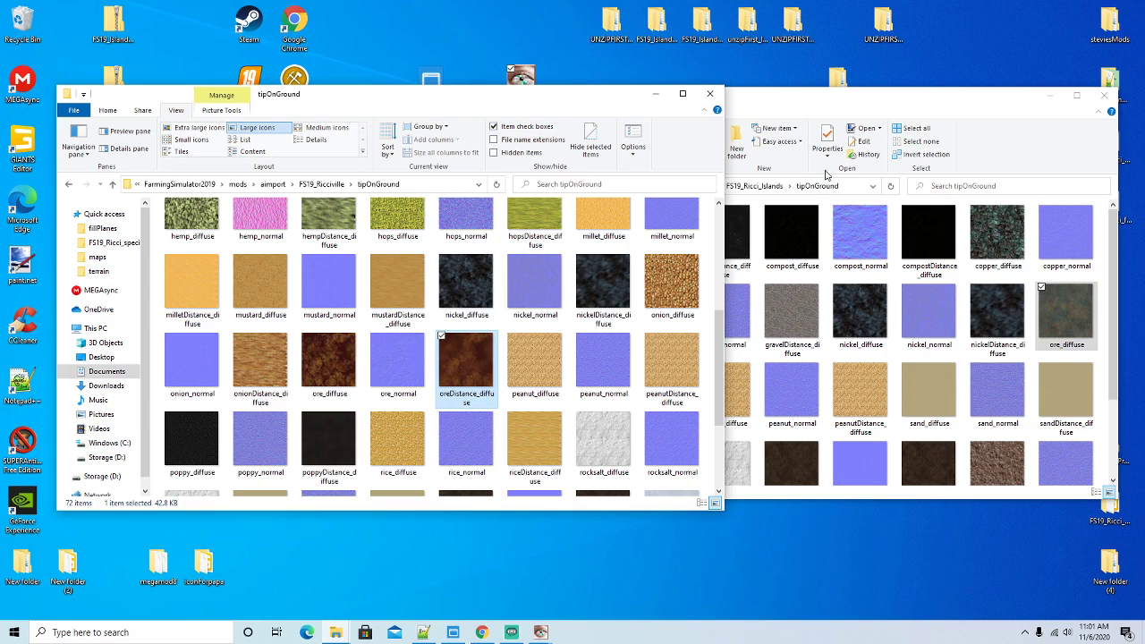
pyautogui.click(832, 112)
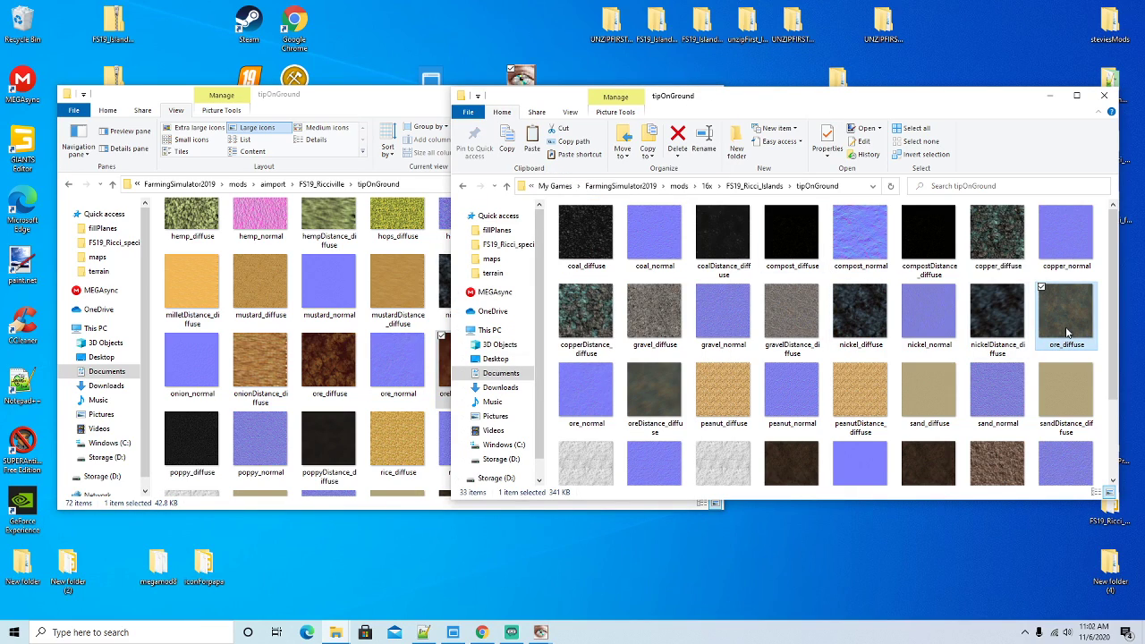
pyautogui.keyDown('ctrl'); pyautogui.click(596, 393); pyautogui.keyUp('ctrl')
pyautogui.keyDown('ctrl'); pyautogui.click(662, 399); pyautogui.keyUp('ctrl')
pyautogui.rightClick(660, 401)
pyautogui.click(689, 332)
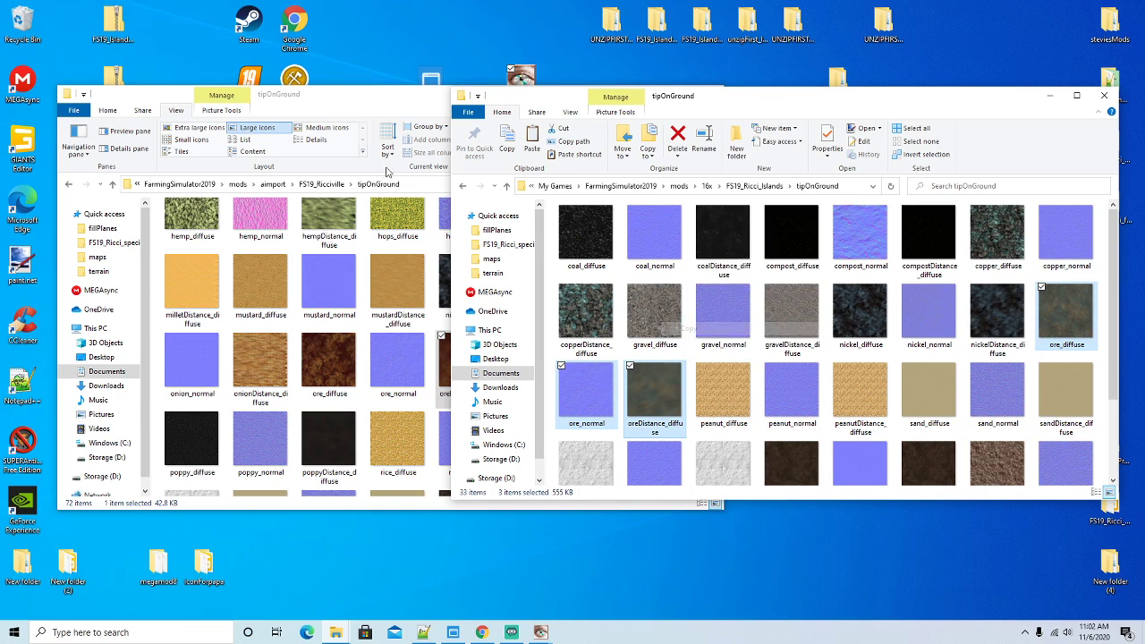
# Paste the three copied ore textures into the FS19_Ricciville tipOnGround folder, replacing the existing files
pyautogui.click(350, 117)
pyautogui.rightClick(502, 328)
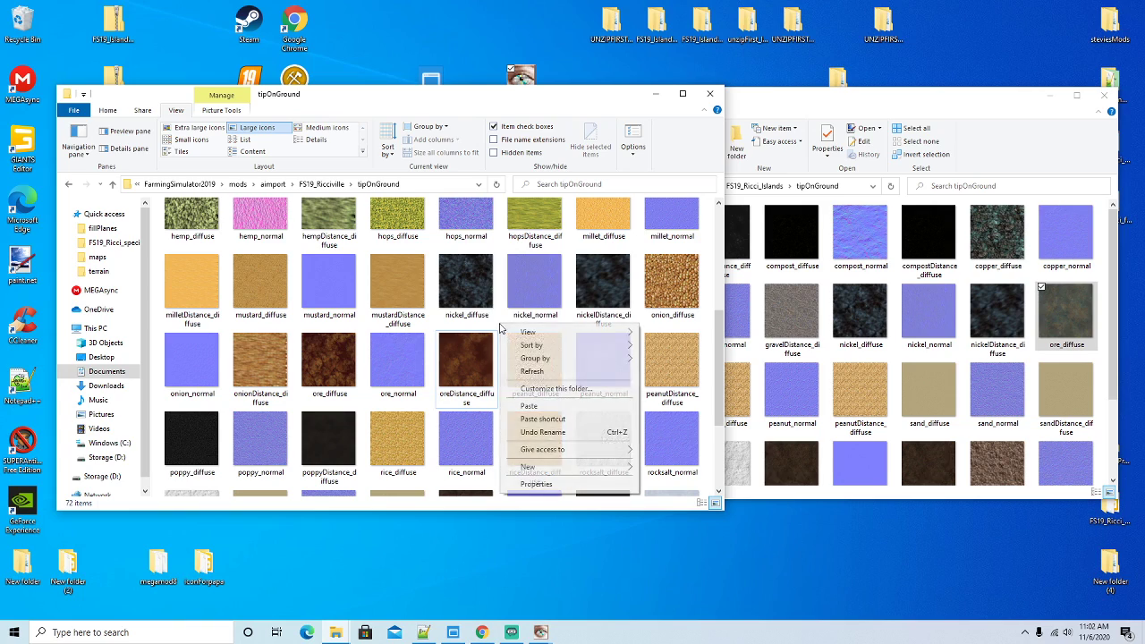
pyautogui.click(528, 408)
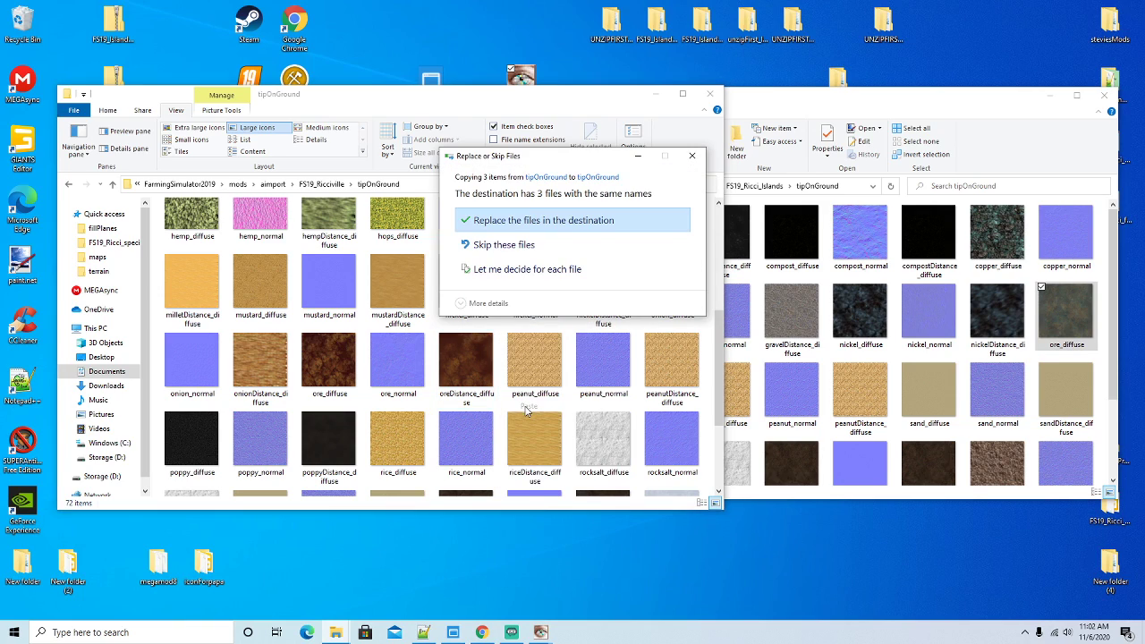
pyautogui.click(533, 224)
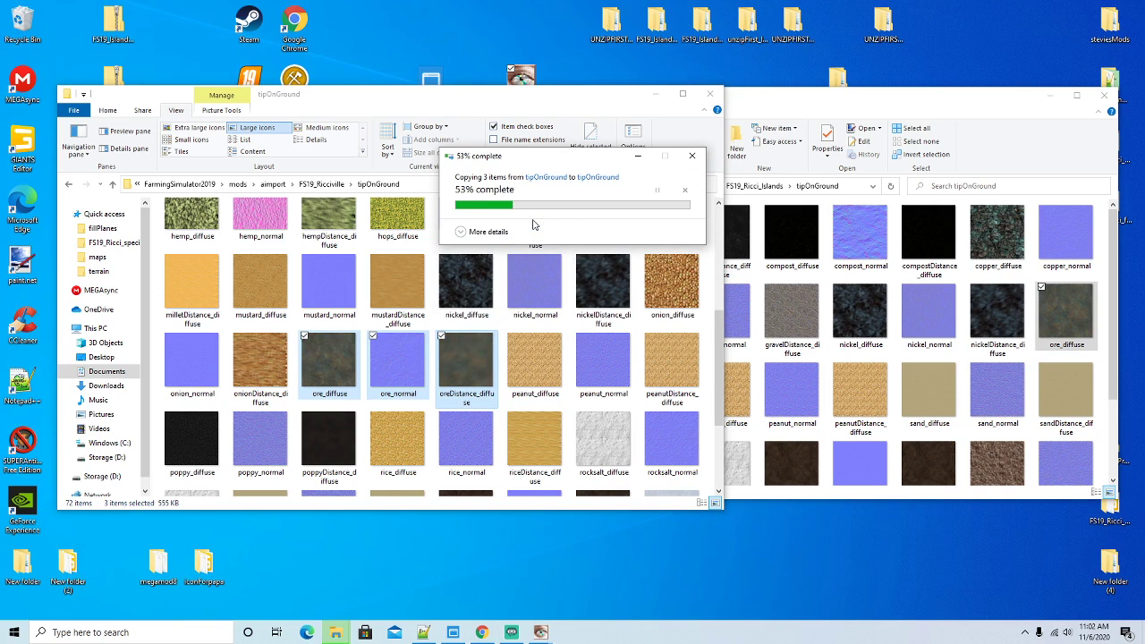
pyautogui.moveTo(413, 100); pyautogui.dragTo(598, 143)
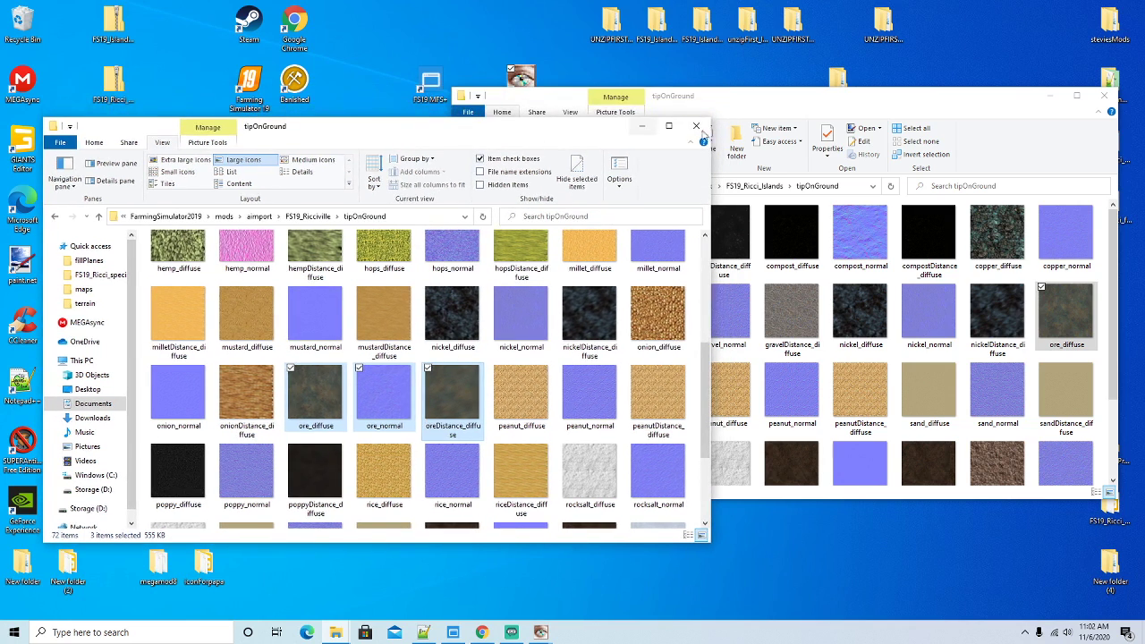
pyautogui.moveTo(813, 108); pyautogui.dragTo(818, 137)
# View the Ricciville nickel_diffuse texture in the WTV viewer to check its format and size, and close the viewer
pyautogui.click(447, 325)
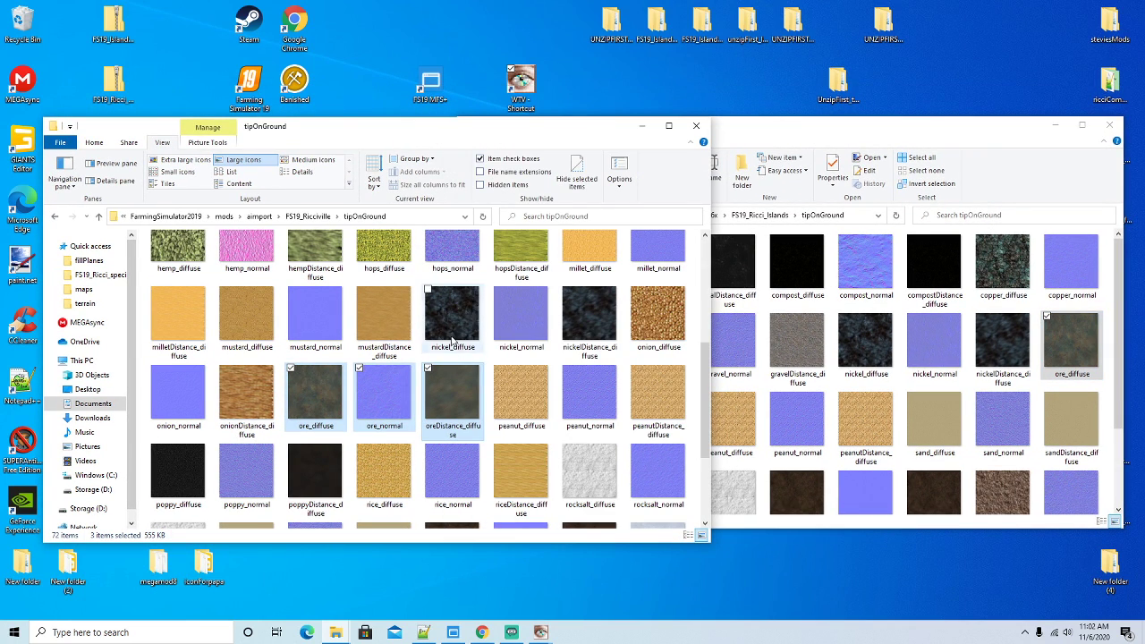
pyautogui.rightClick(447, 325)
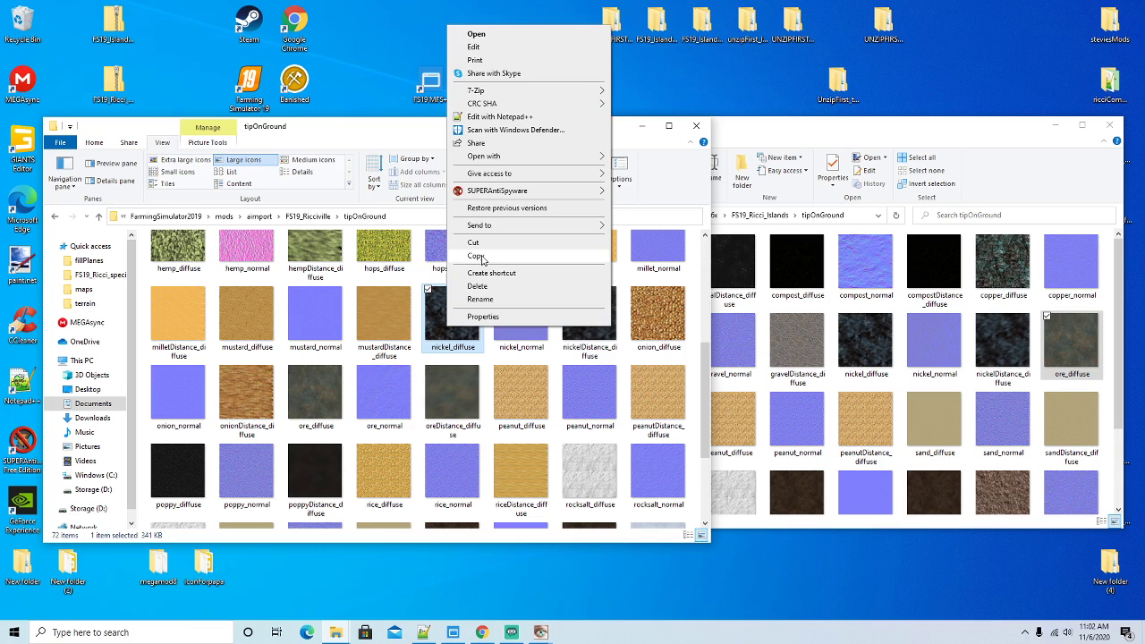
pyautogui.click(483, 258)
pyautogui.rightClick(521, 81)
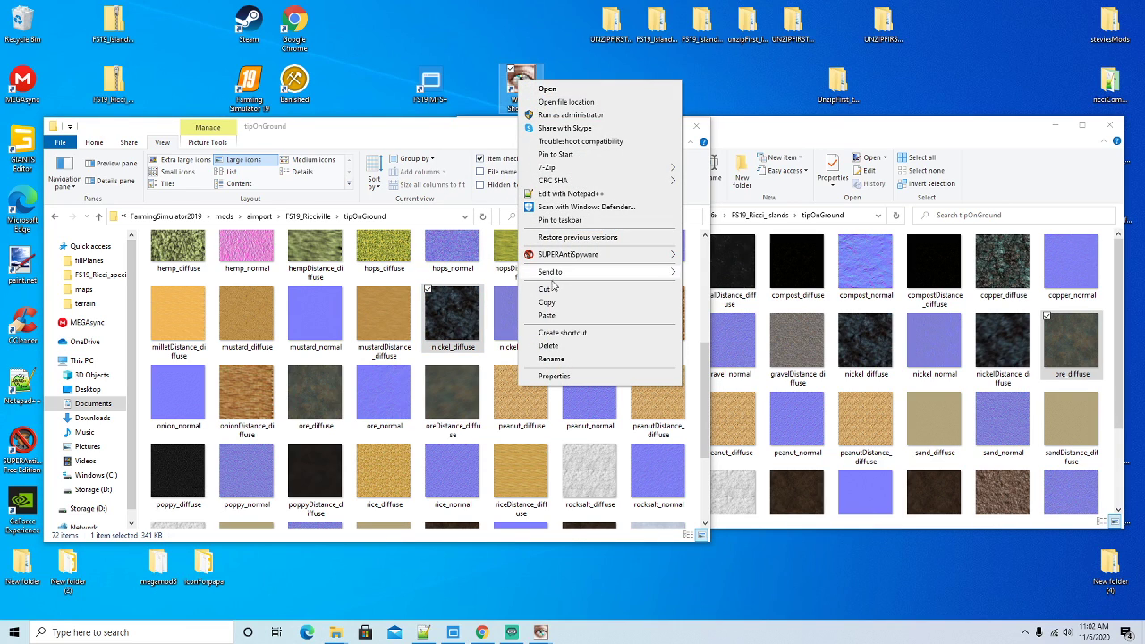
pyautogui.click(548, 318)
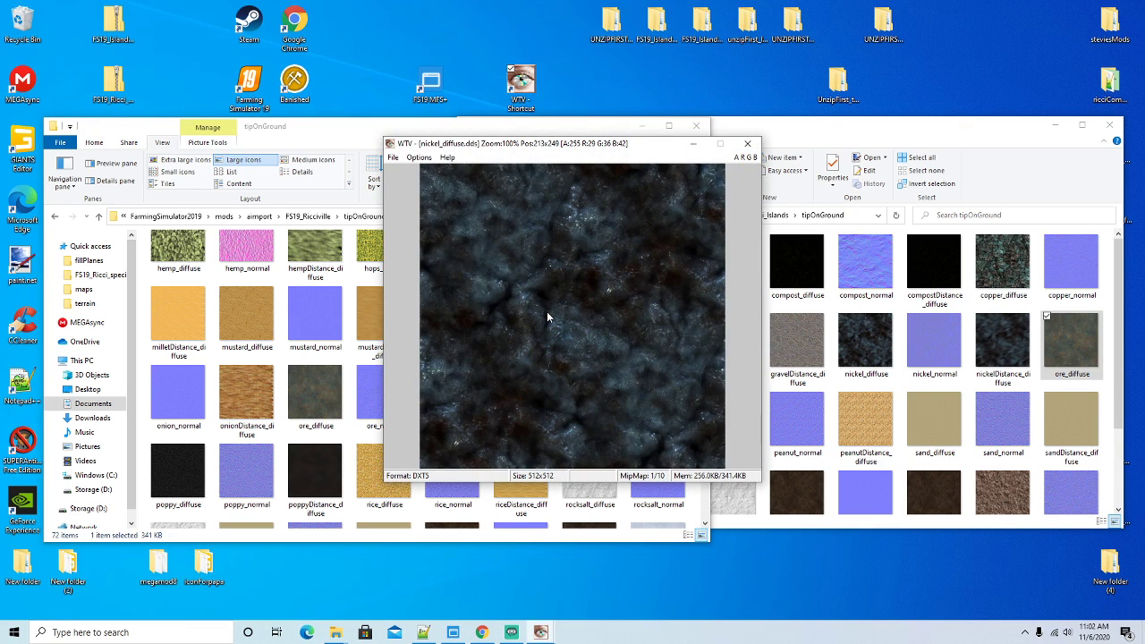
pyautogui.click(748, 143)
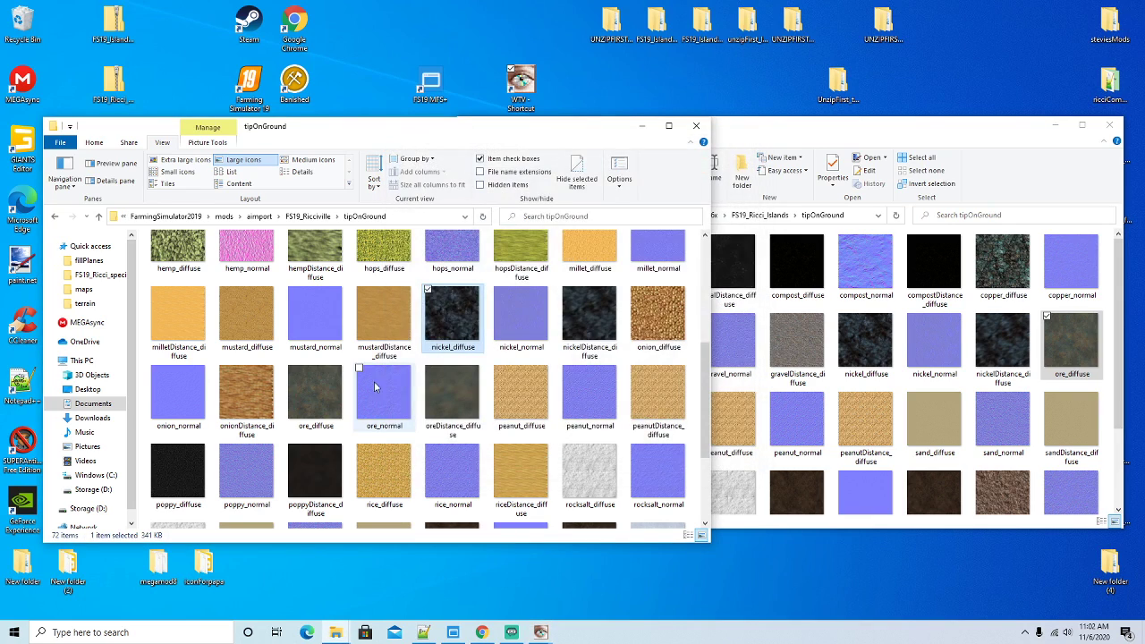
# View the Ricciville tipOnGround ore_diffuse texture in the WTV viewer to check its format and size, and close the viewer
pyautogui.rightClick(321, 399)
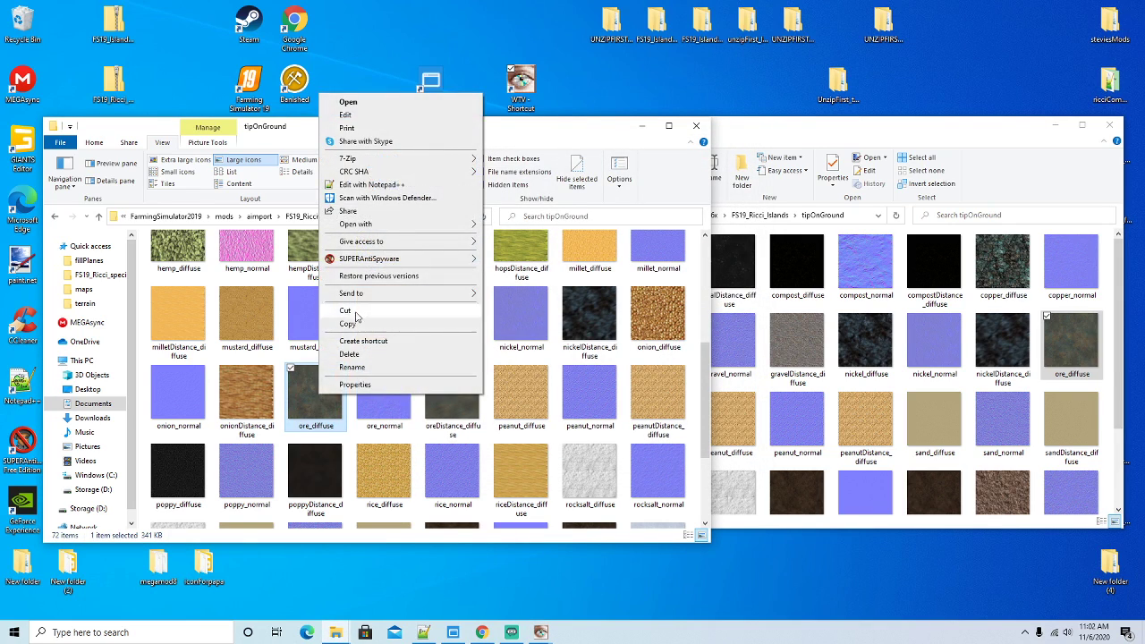
pyautogui.click(349, 323)
pyautogui.rightClick(522, 89)
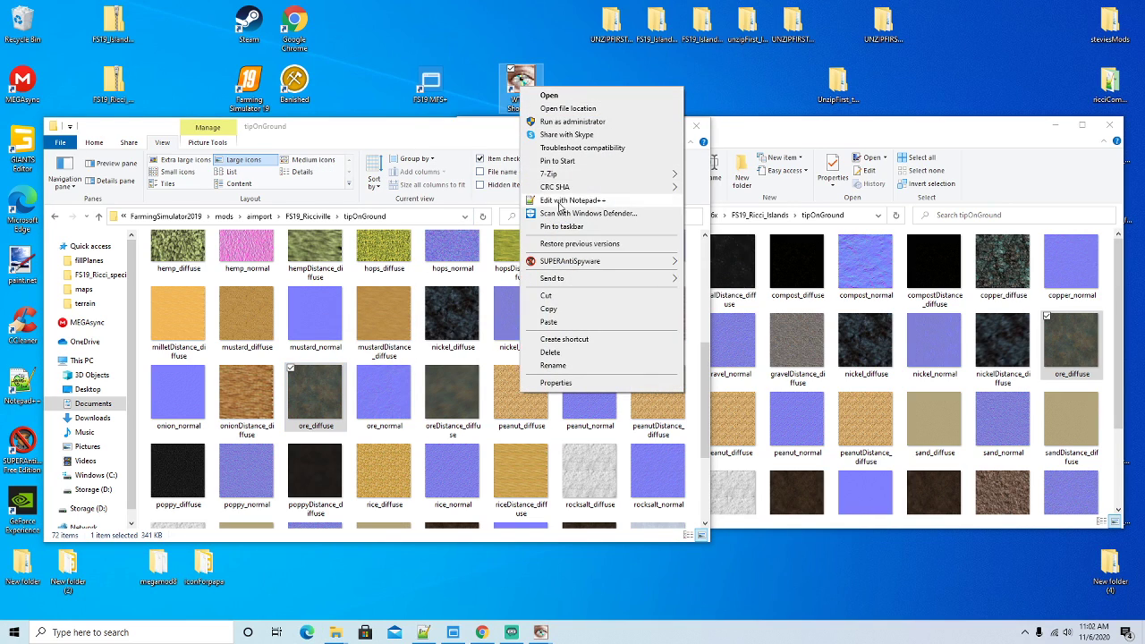
pyautogui.click(550, 322)
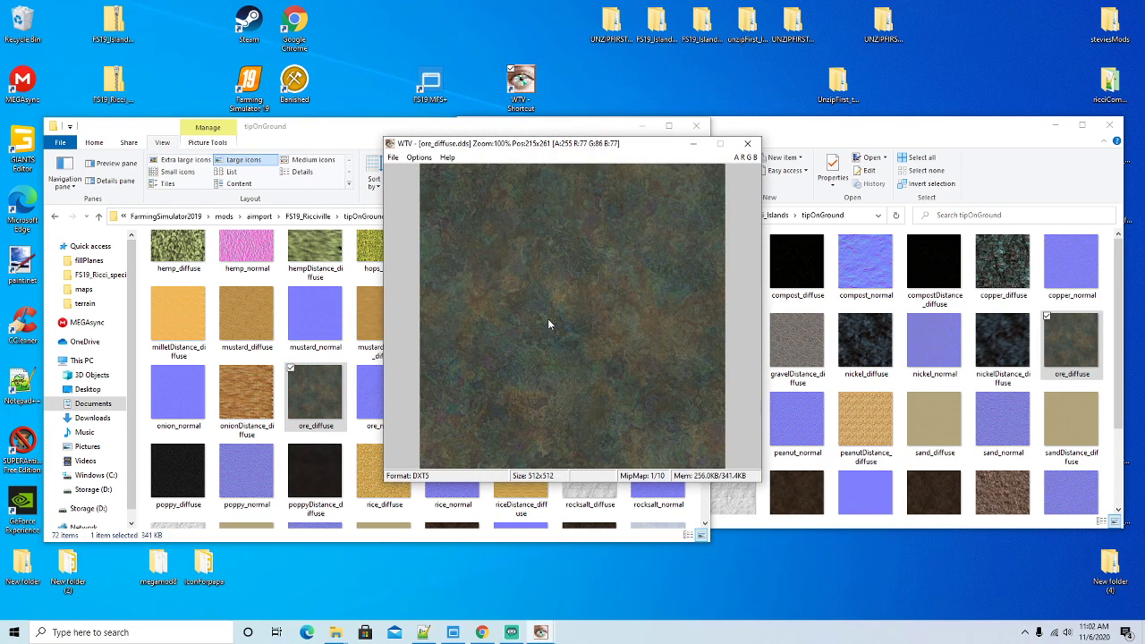
pyautogui.click(747, 145)
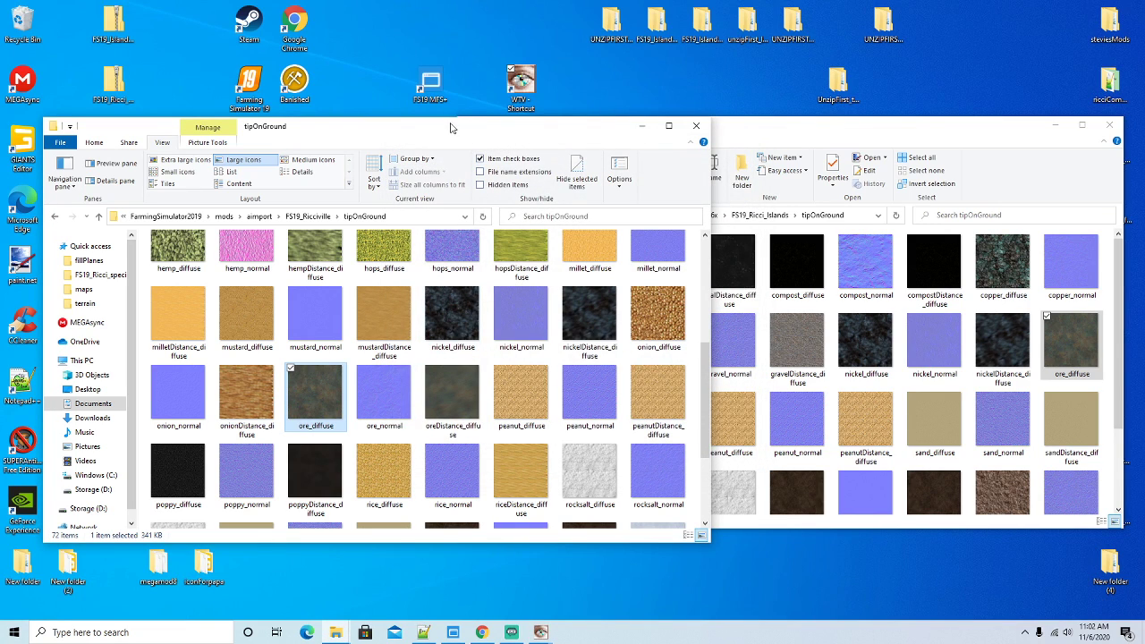
# Go back to the FS19_Ricciville folder and look through its particleSystems folder for ore textures
pyautogui.moveTo(451, 124); pyautogui.dragTo(453, 117)
pyautogui.click(739, 138)
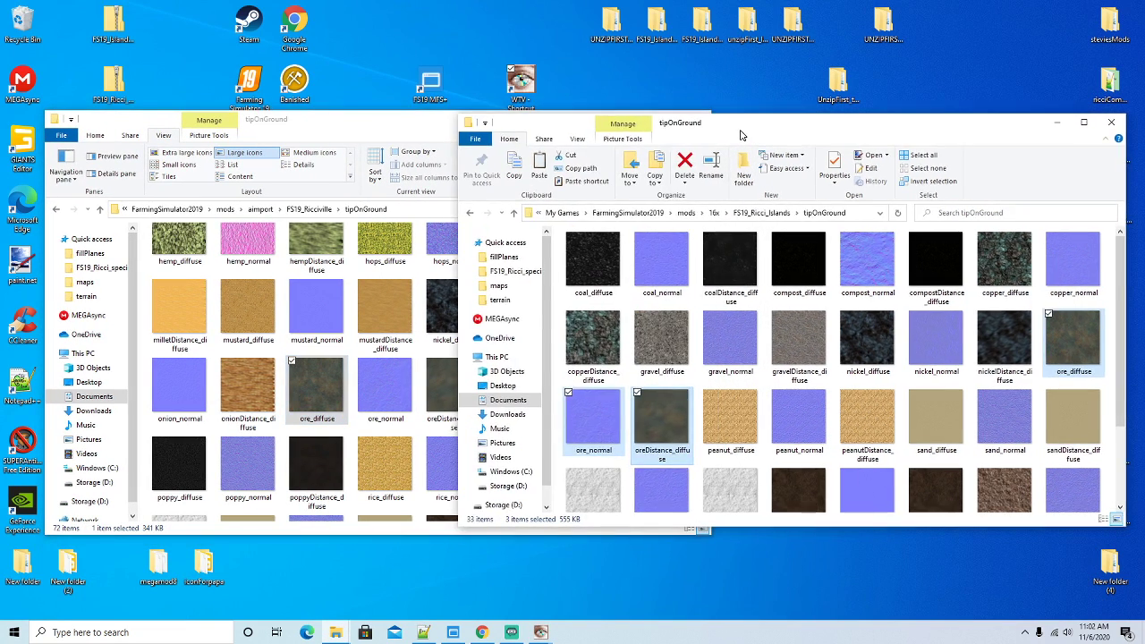
pyautogui.click(412, 135)
pyautogui.click(315, 209)
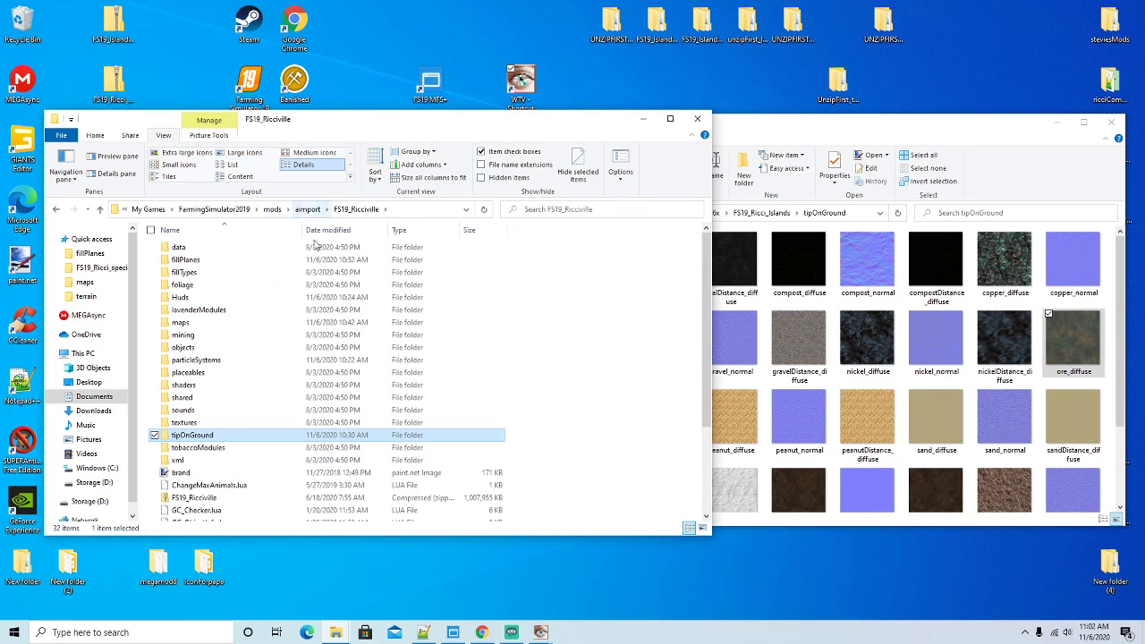
pyautogui.doubleClick(204, 363)
pyautogui.moveTo(705, 273); pyautogui.dragTo(704, 298)
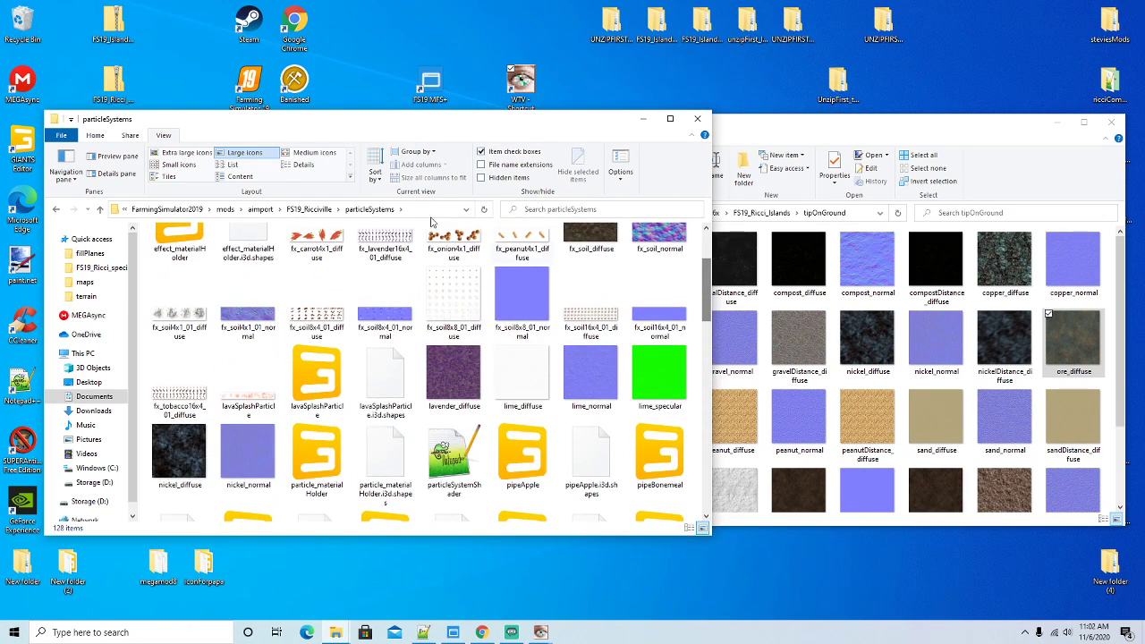
# Return to the FS19_Ricciville folder, search it for "ore" and examine the dates and locations of the matching files
pyautogui.click(308, 208)
pyautogui.click(575, 211)
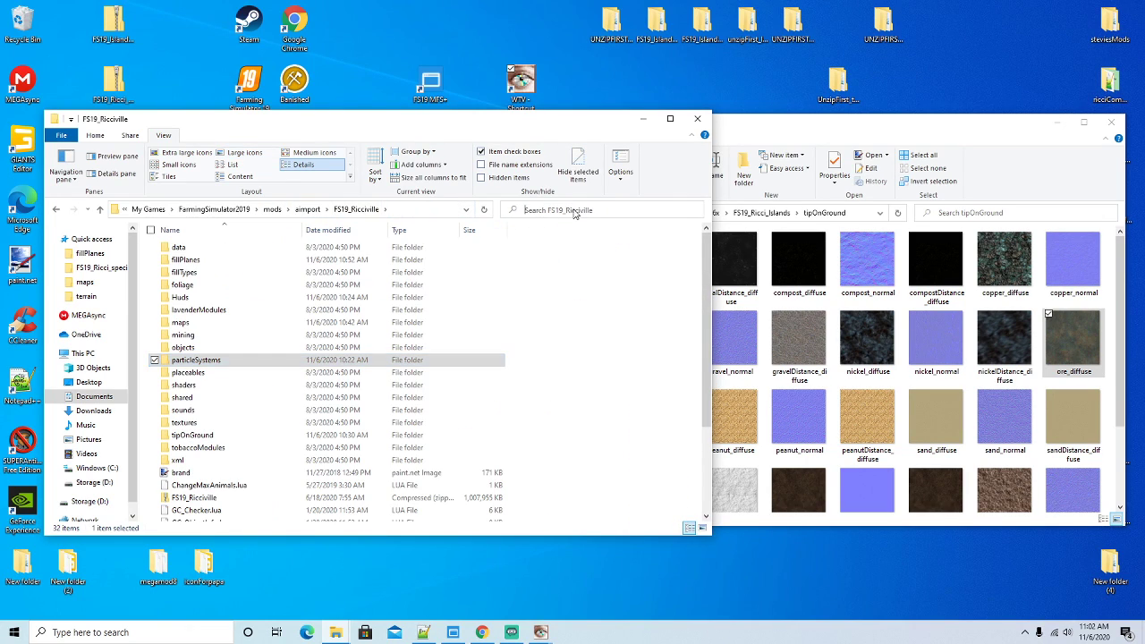
pyautogui.write('ore')
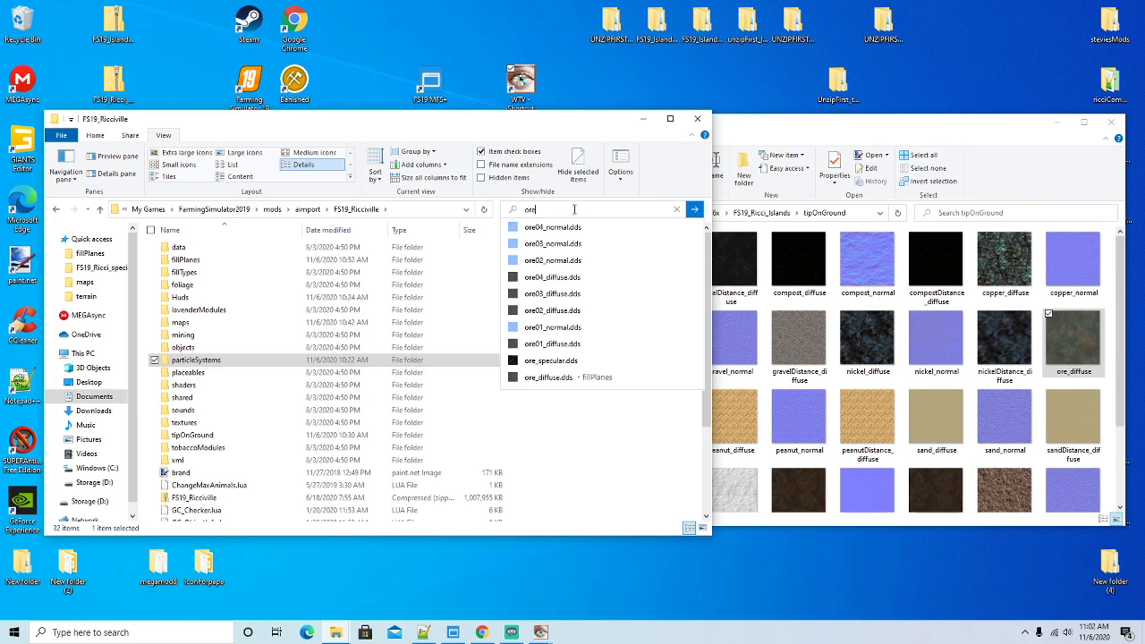
pyautogui.press('Return')
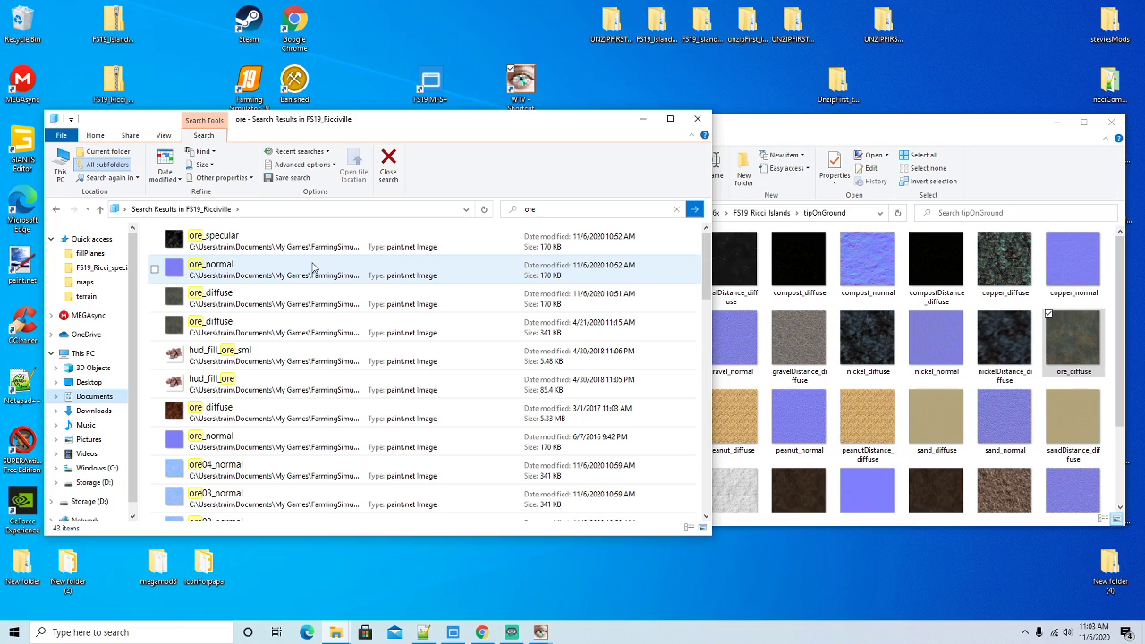
pyautogui.scroll(-1, 313, 267)
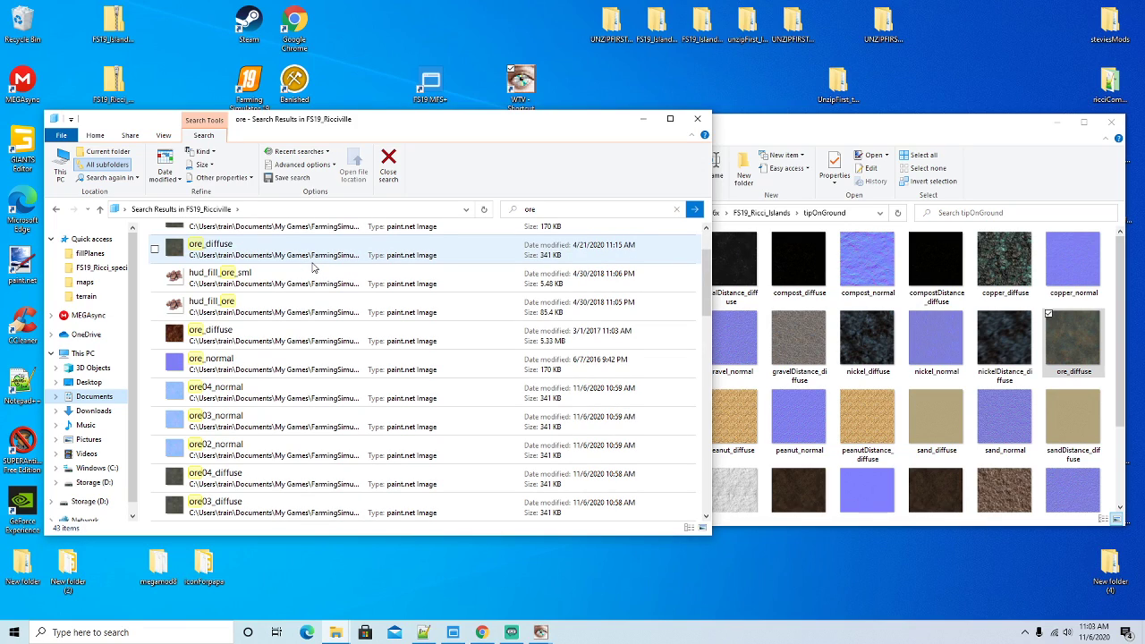
pyautogui.scroll(-1, 313, 267)
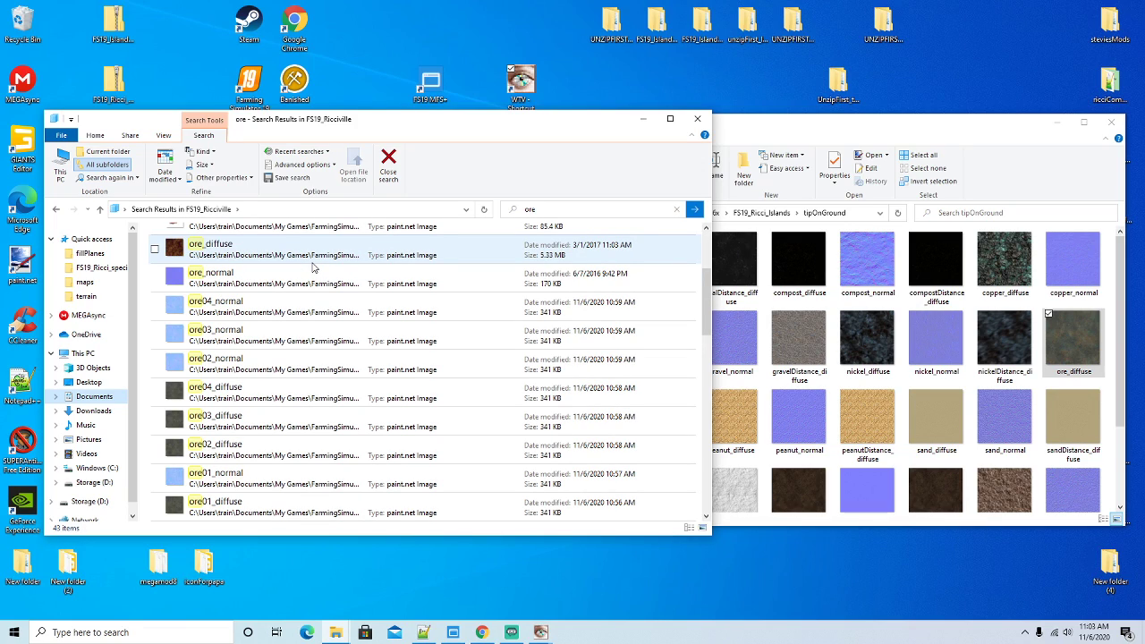
pyautogui.scroll(1, 313, 266)
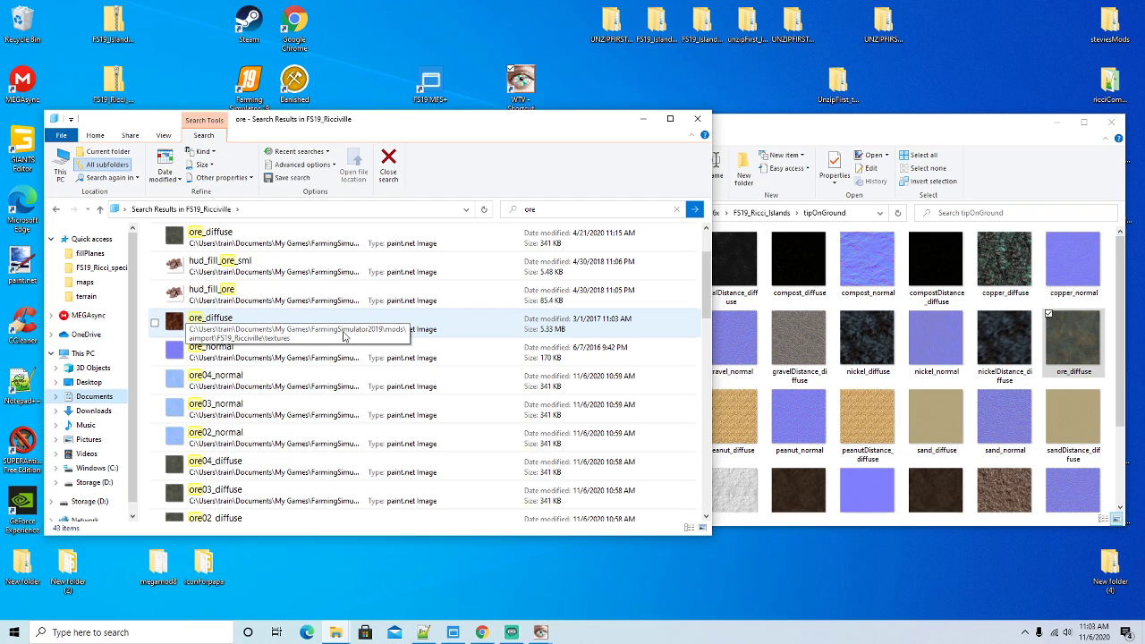
pyautogui.scroll(1, 295, 263)
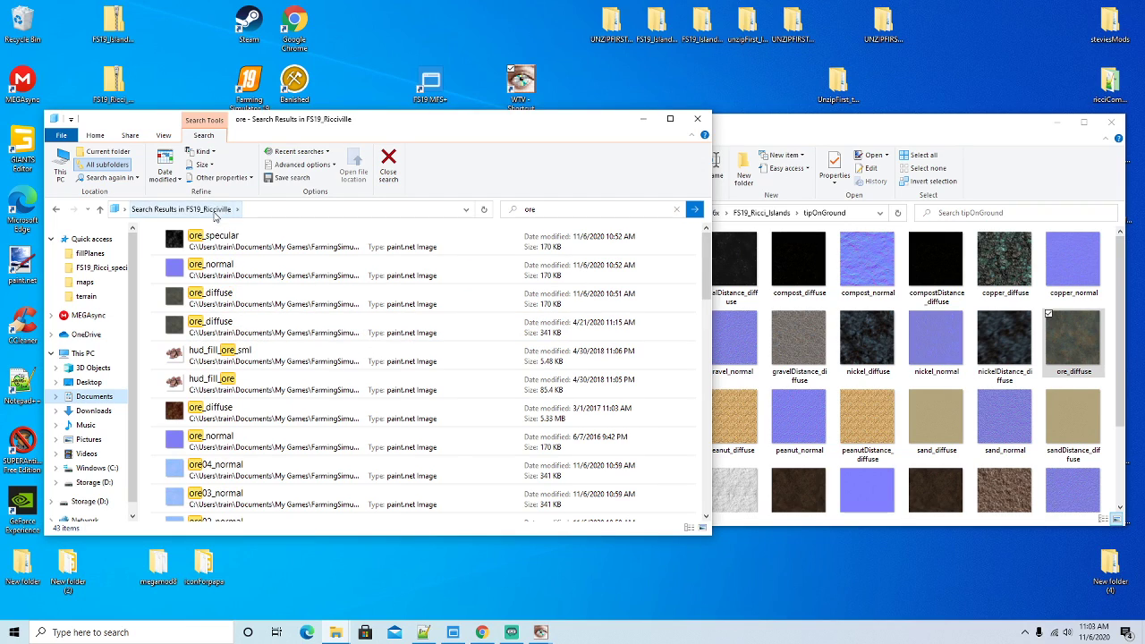
# Check the textures folder of FS19_Ricciville, repeat the "ore" search in the map folder, and leave the search results
pyautogui.click(55, 208)
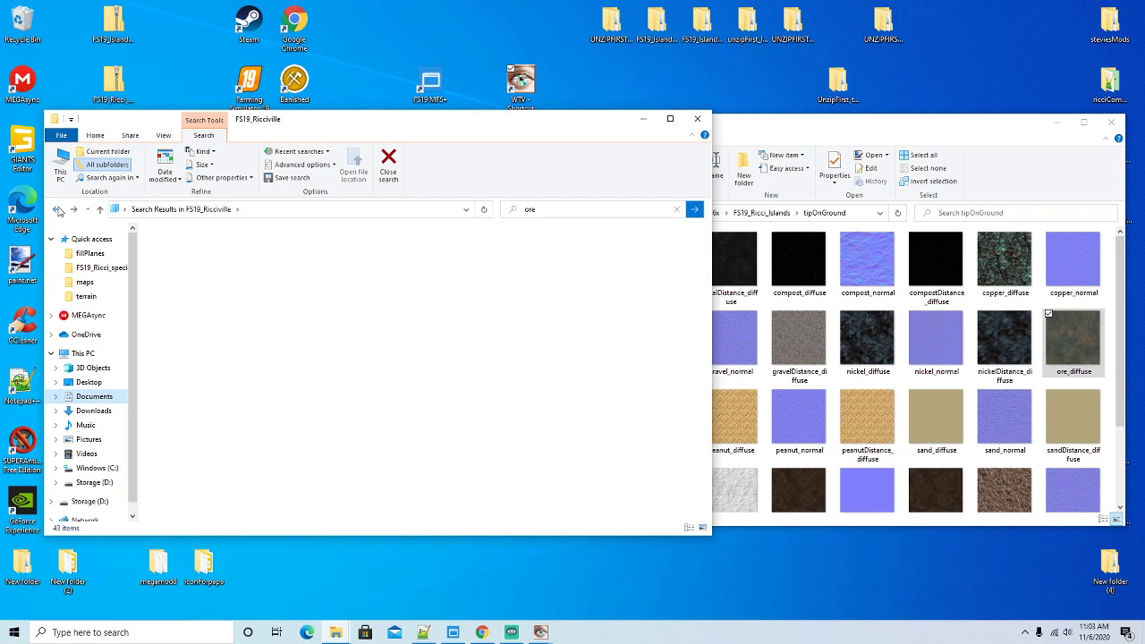
pyautogui.doubleClick(184, 424)
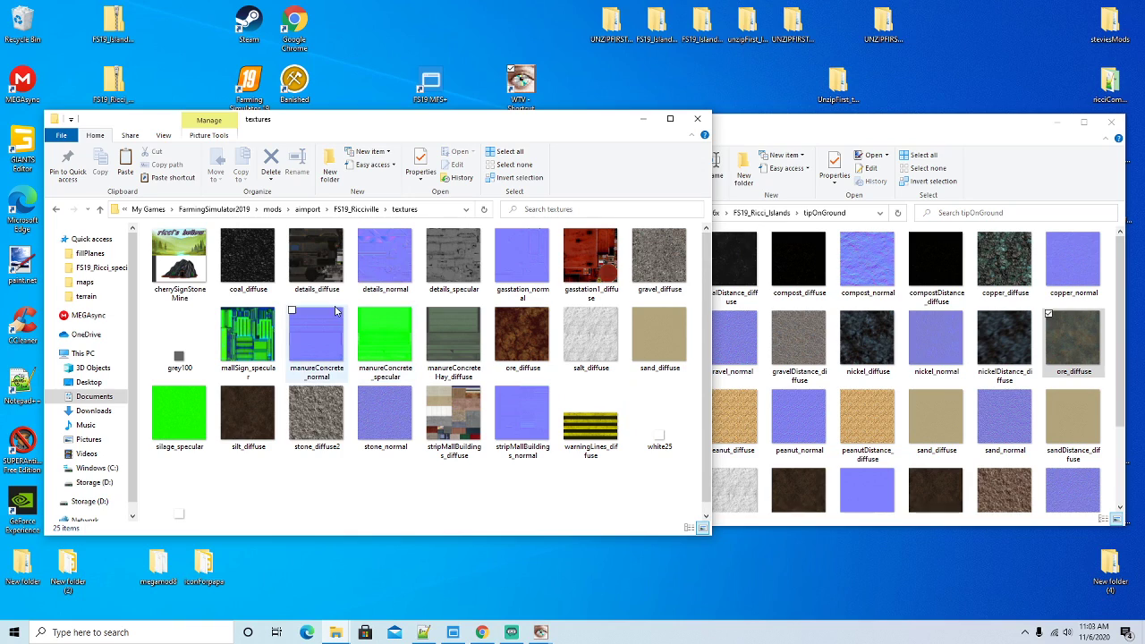
pyautogui.click(356, 208)
pyautogui.click(534, 211)
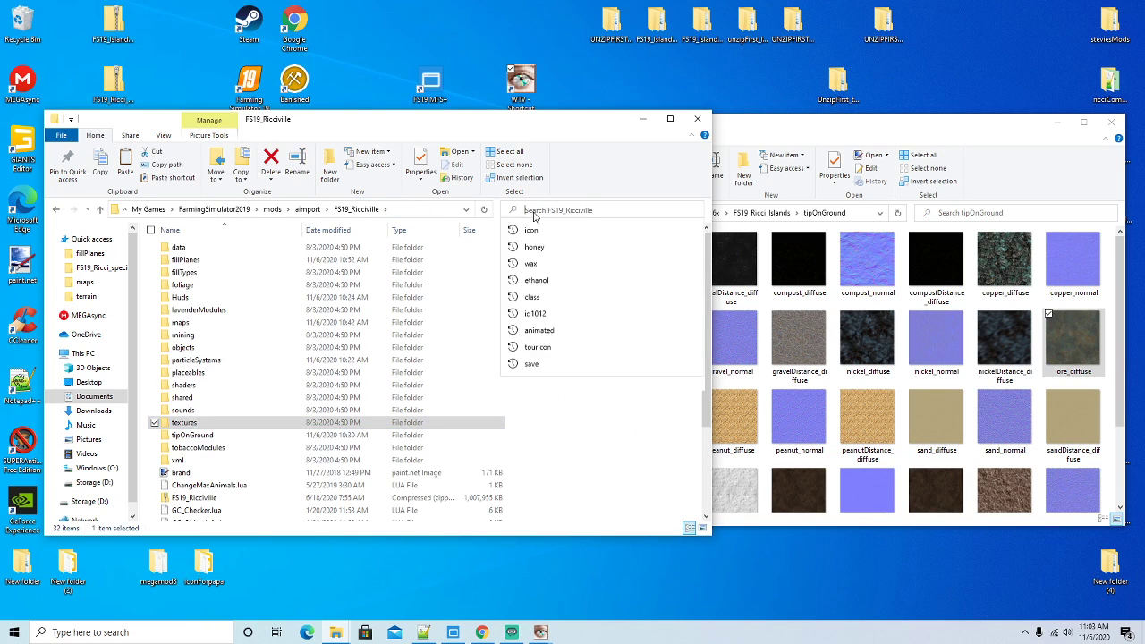
pyautogui.click(529, 227)
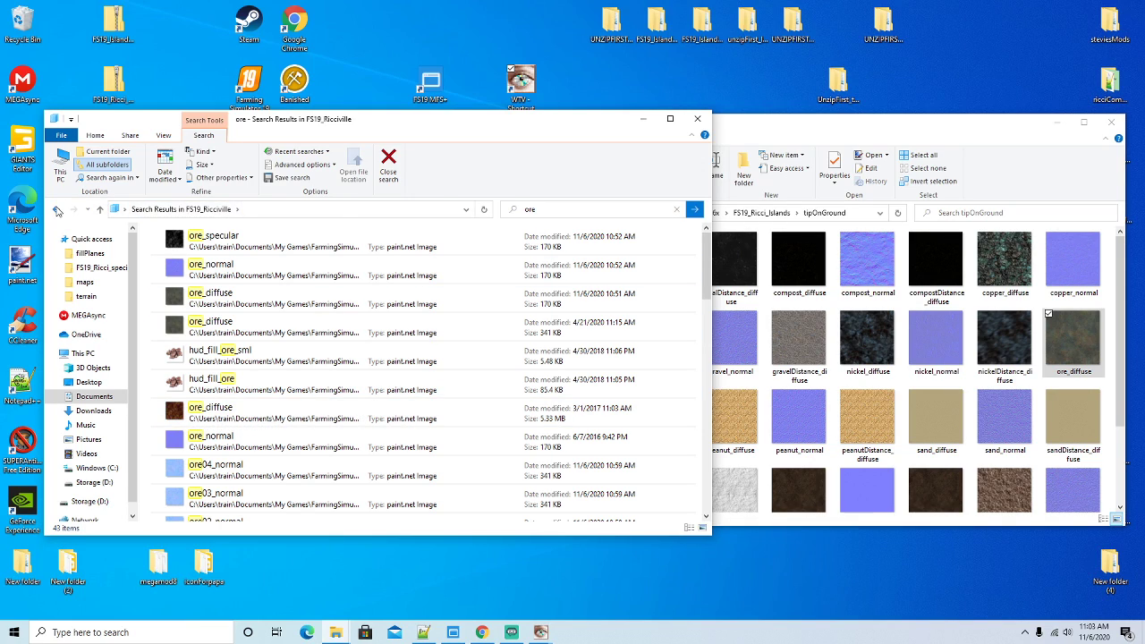
pyautogui.click(56, 209)
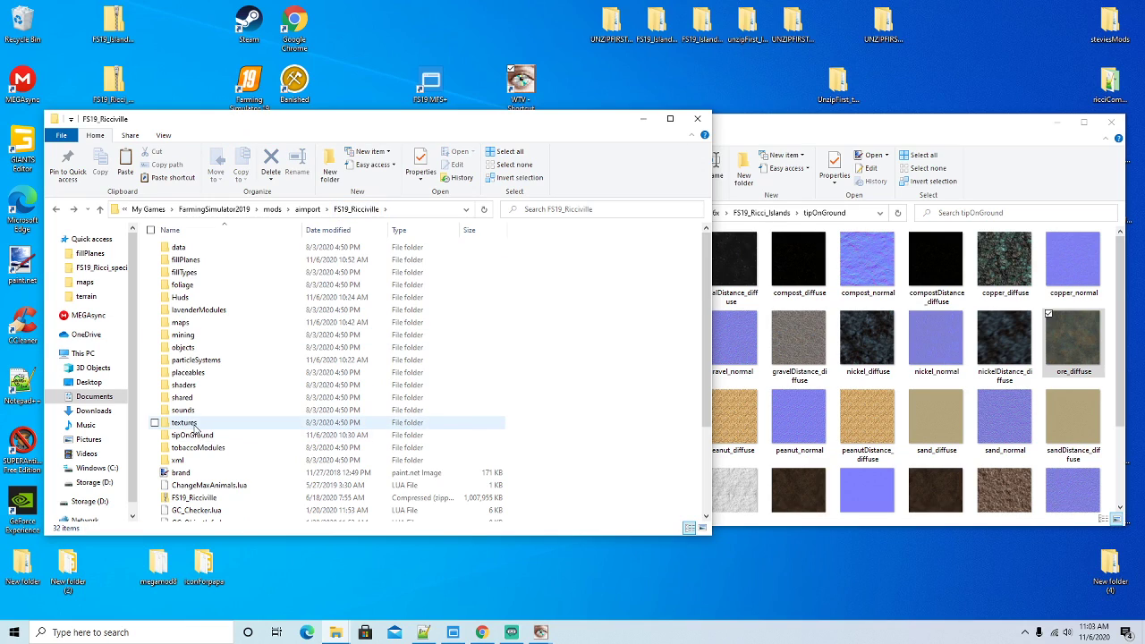
# Open the FS19_Ricciville textures folder, view its ore_diffuse in the WTV viewer to check format and size, and close the viewer
pyautogui.doubleClick(220, 426)
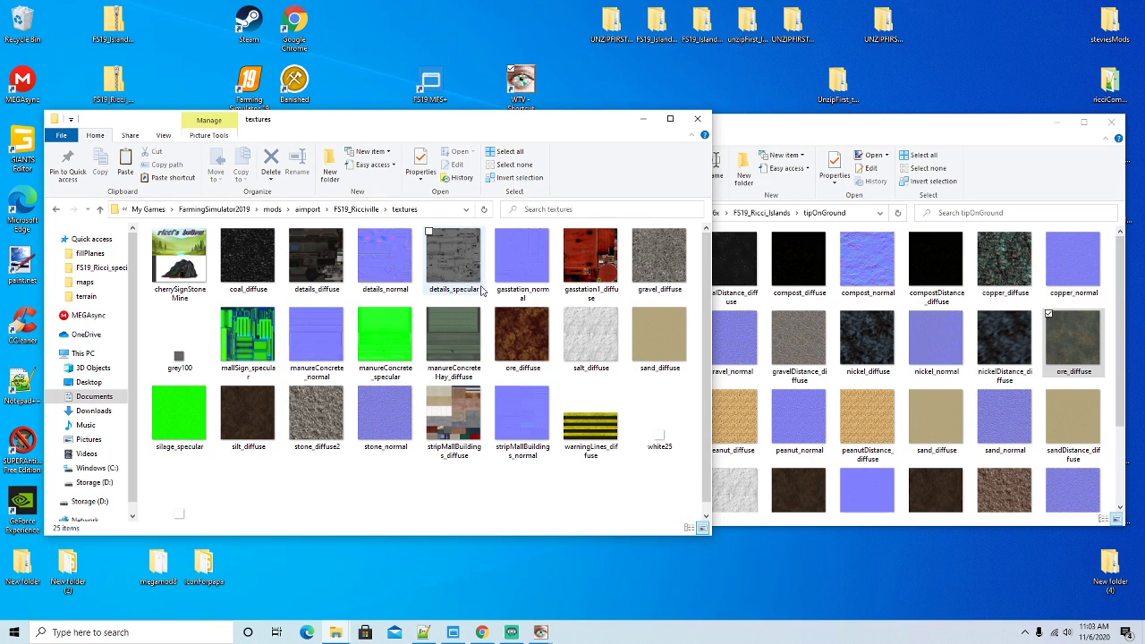
pyautogui.click(512, 339)
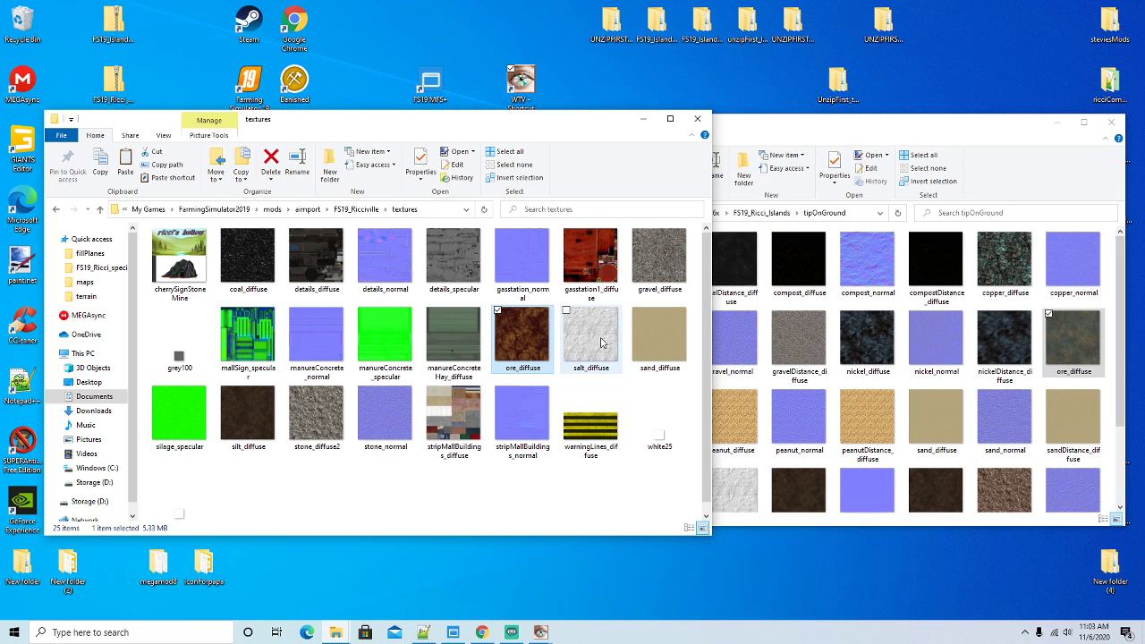
pyautogui.moveTo(492, 126); pyautogui.dragTo(482, 150)
pyautogui.rightClick(501, 383)
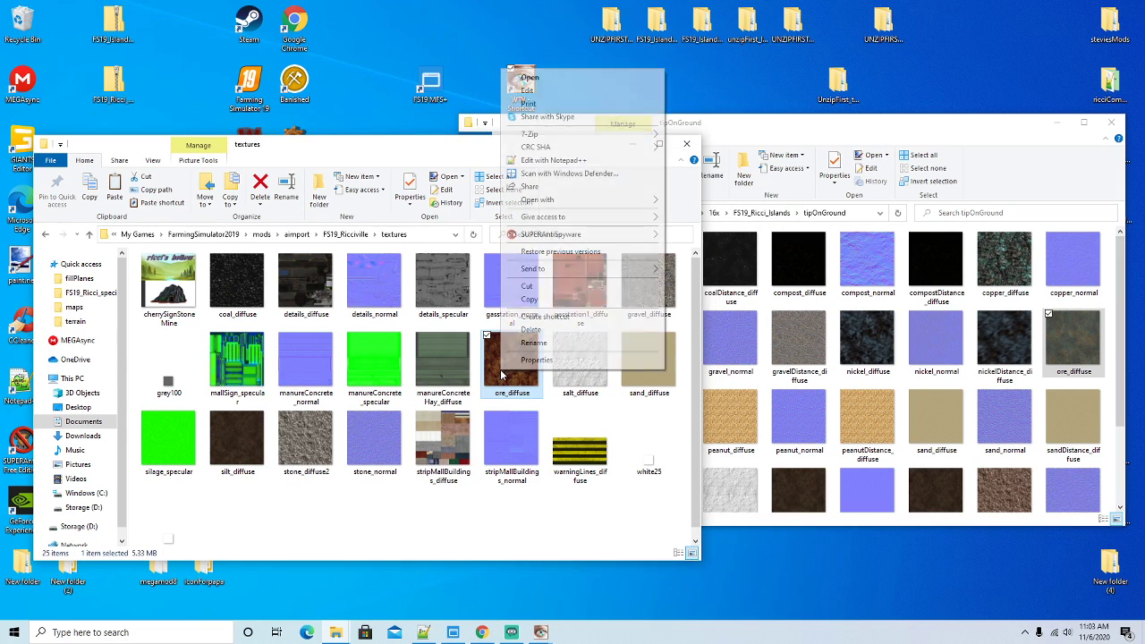
pyautogui.click(533, 305)
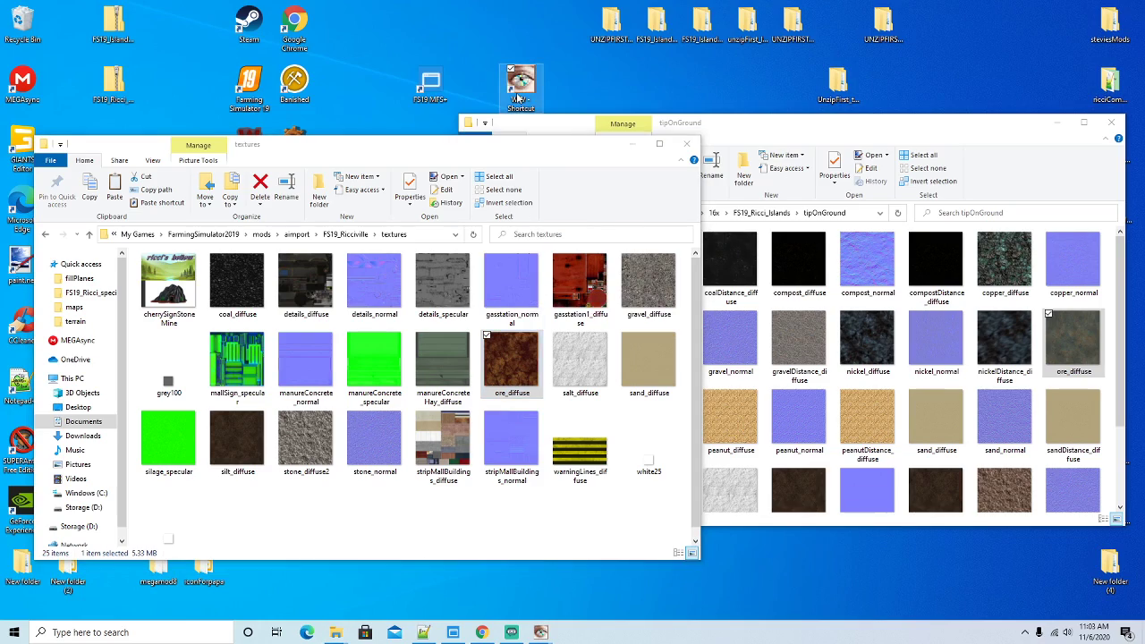
pyautogui.rightClick(516, 92)
pyautogui.click(545, 328)
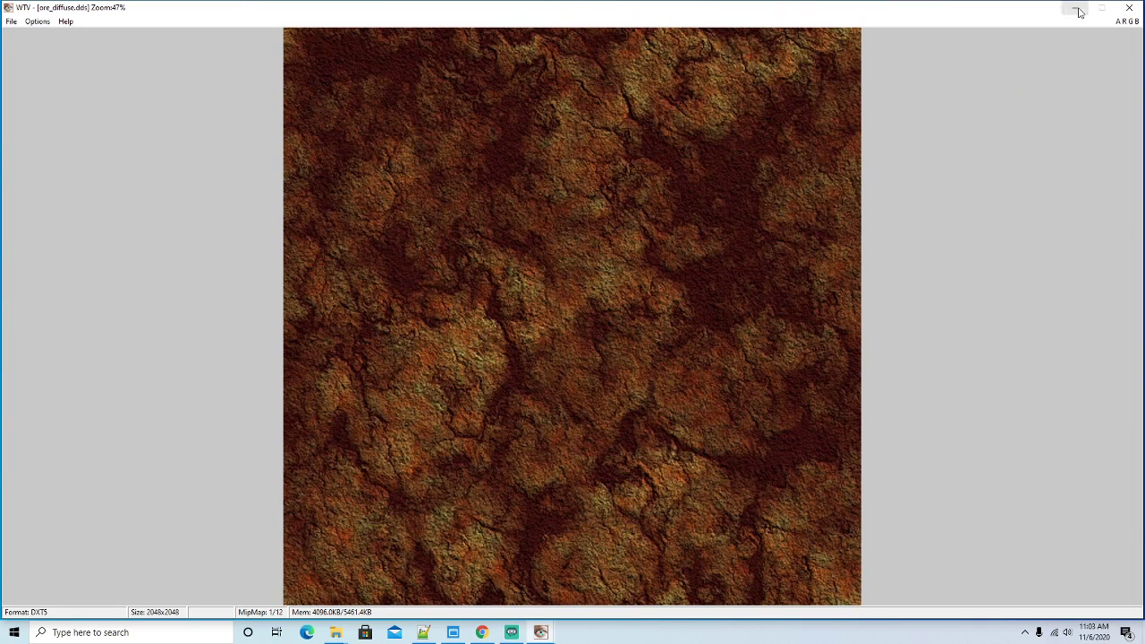
pyautogui.click(1129, 7)
# Copy only the ore_diffuse texture from the FS19_Ricci_Islands tipOnGround folder
pyautogui.moveTo(581, 156); pyautogui.dragTo(573, 152)
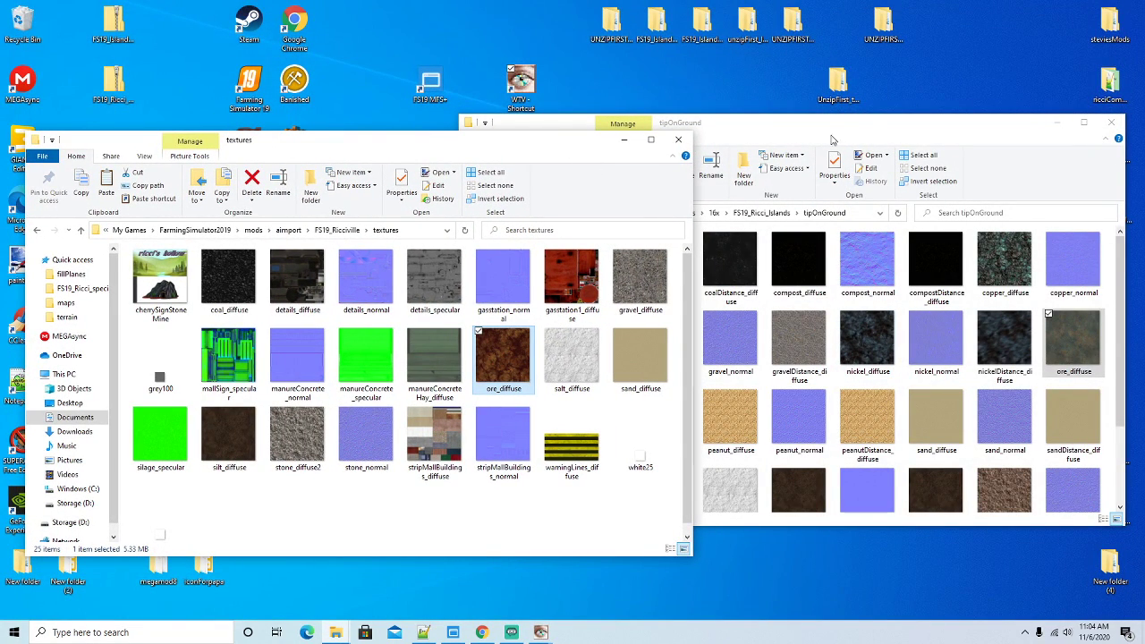
pyautogui.click(868, 128)
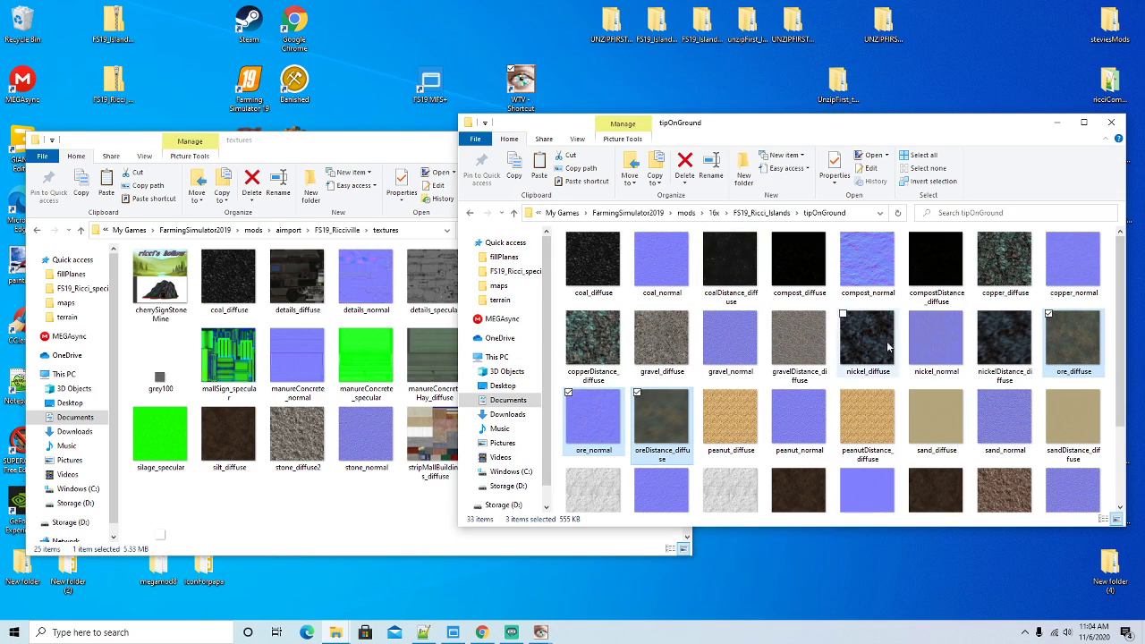
pyautogui.click(1086, 352)
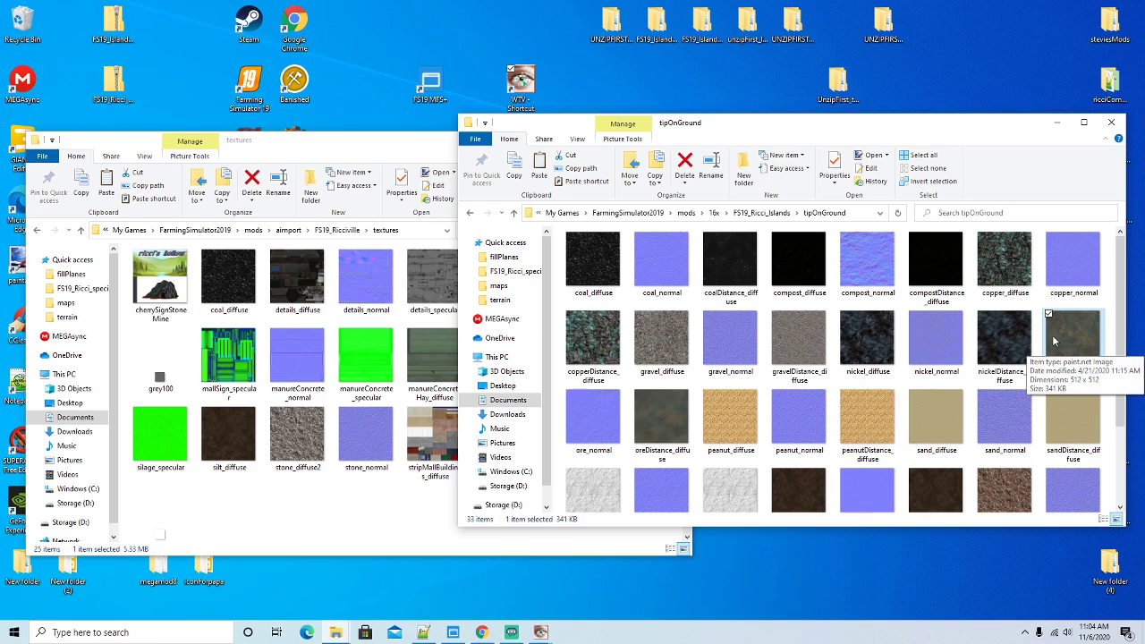
pyautogui.click(408, 145)
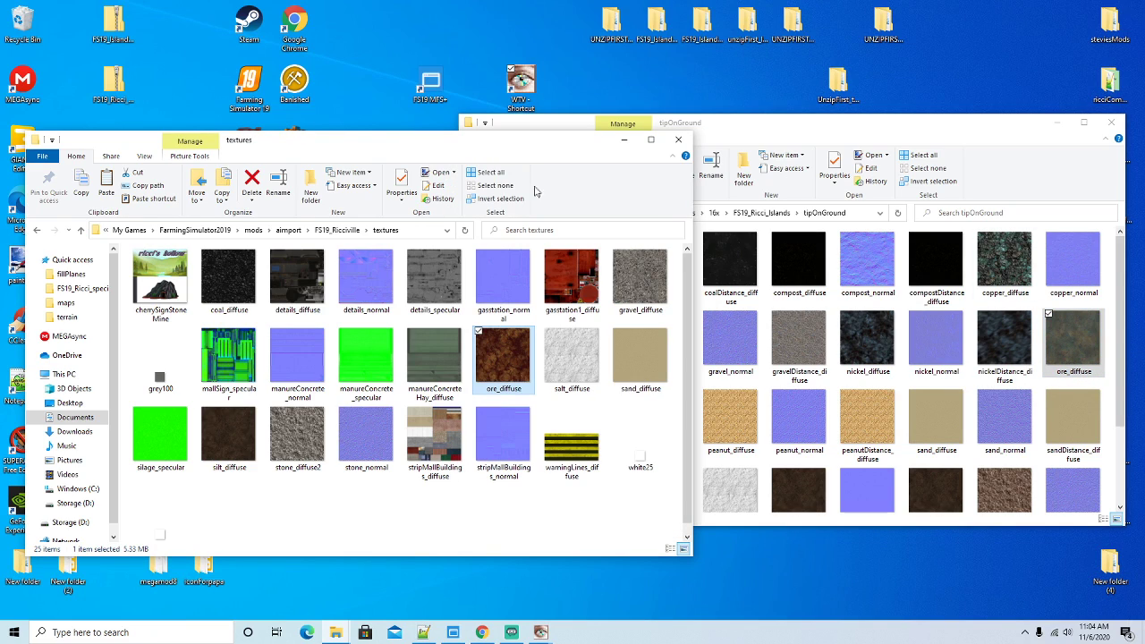
pyautogui.click(1089, 340)
pyautogui.rightClick(1090, 339)
pyautogui.click(1017, 265)
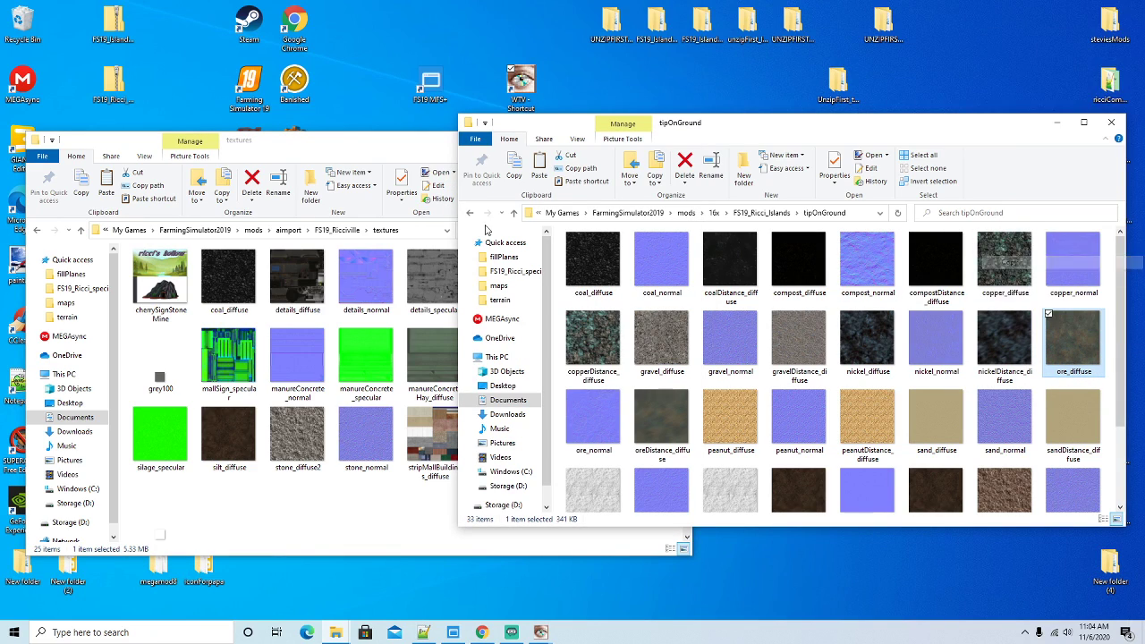
# Paste the copied ore_diffuse into the FS19_Ricciville textures folder, replacing the existing file
pyautogui.click(507, 508)
pyautogui.hotkey('ctrl', 'v')
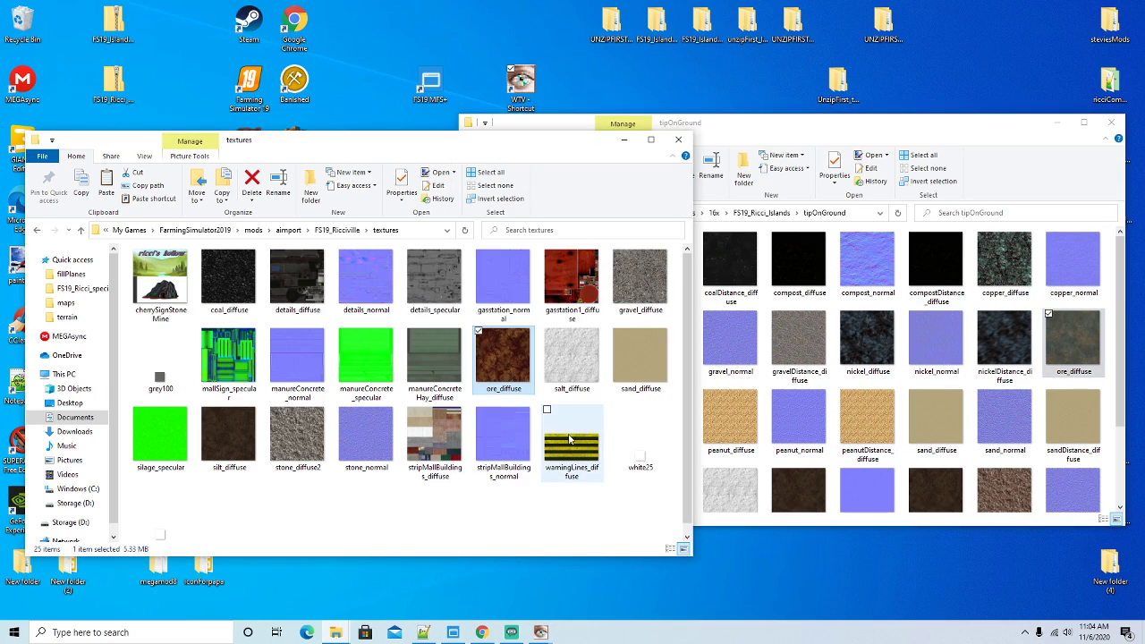
pyautogui.rightClick(503, 523)
pyautogui.click(534, 431)
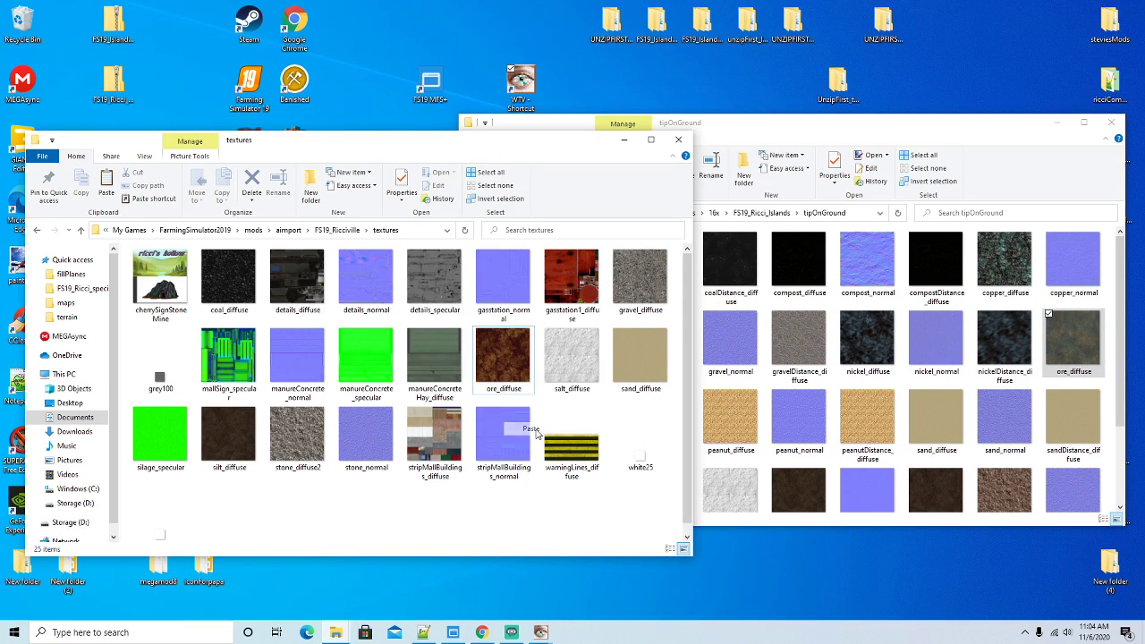
pyautogui.click(504, 234)
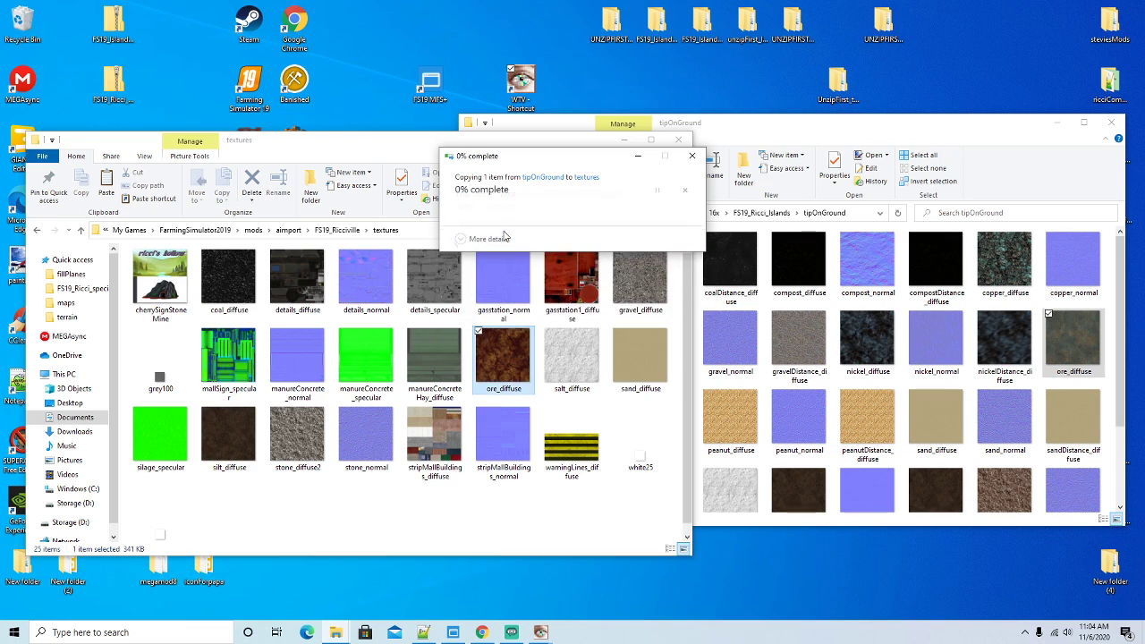
# Open ore_diffuse from the FS19_Ricciville textures folder in paint.net and resize it to 2048 × 2048 pixels
pyautogui.rightClick(500, 368)
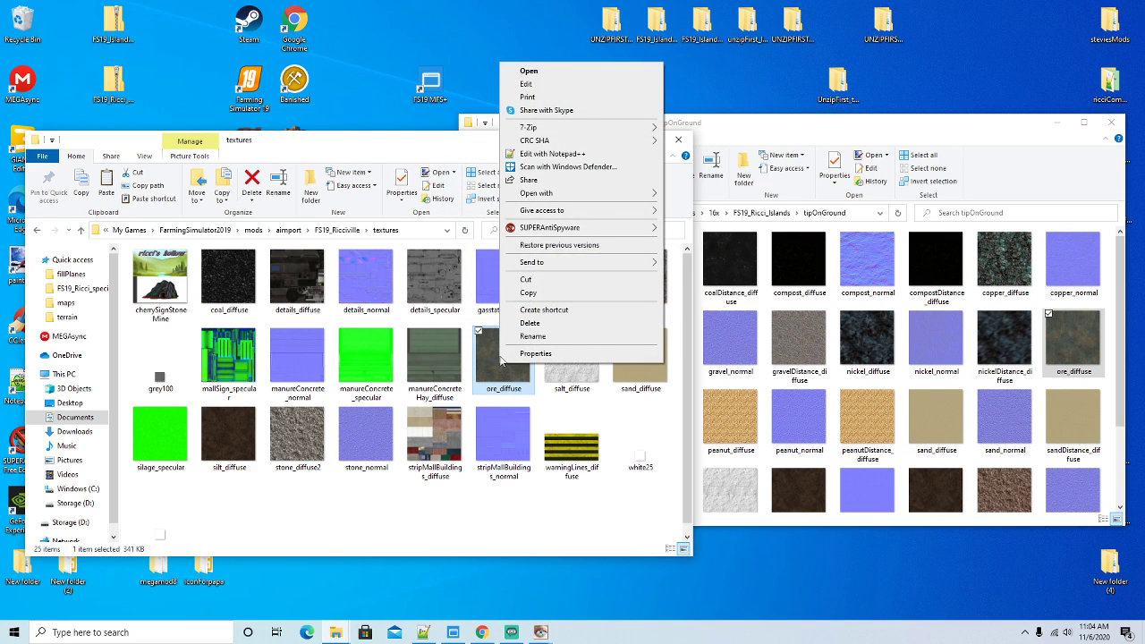
pyautogui.moveTo(555, 194)
pyautogui.click(688, 208)
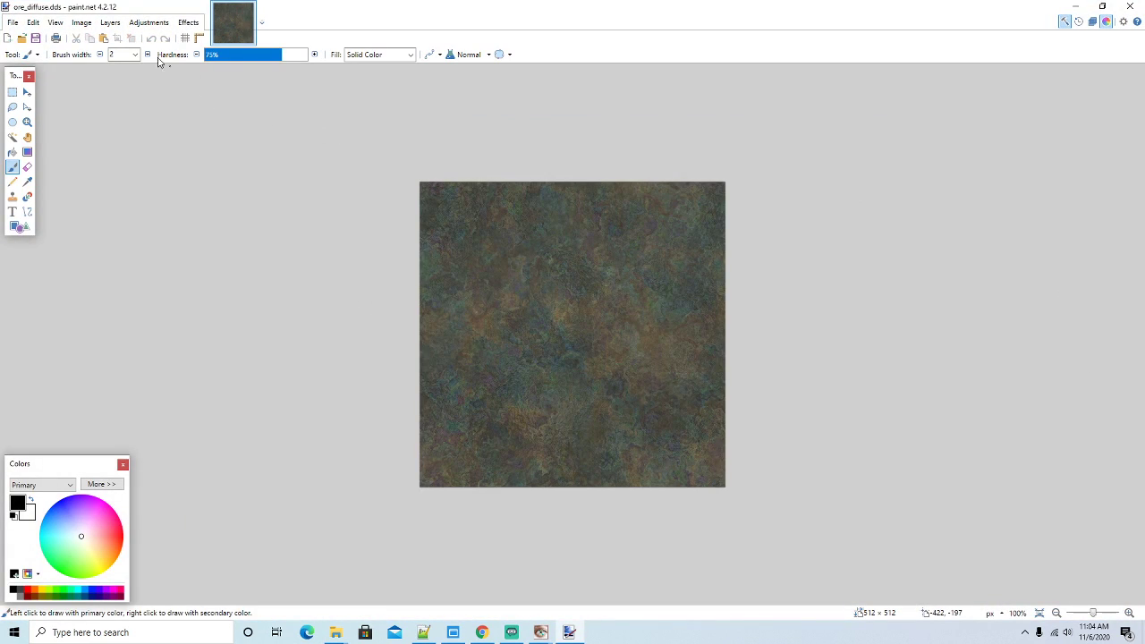
pyautogui.click(81, 23)
pyautogui.click(100, 55)
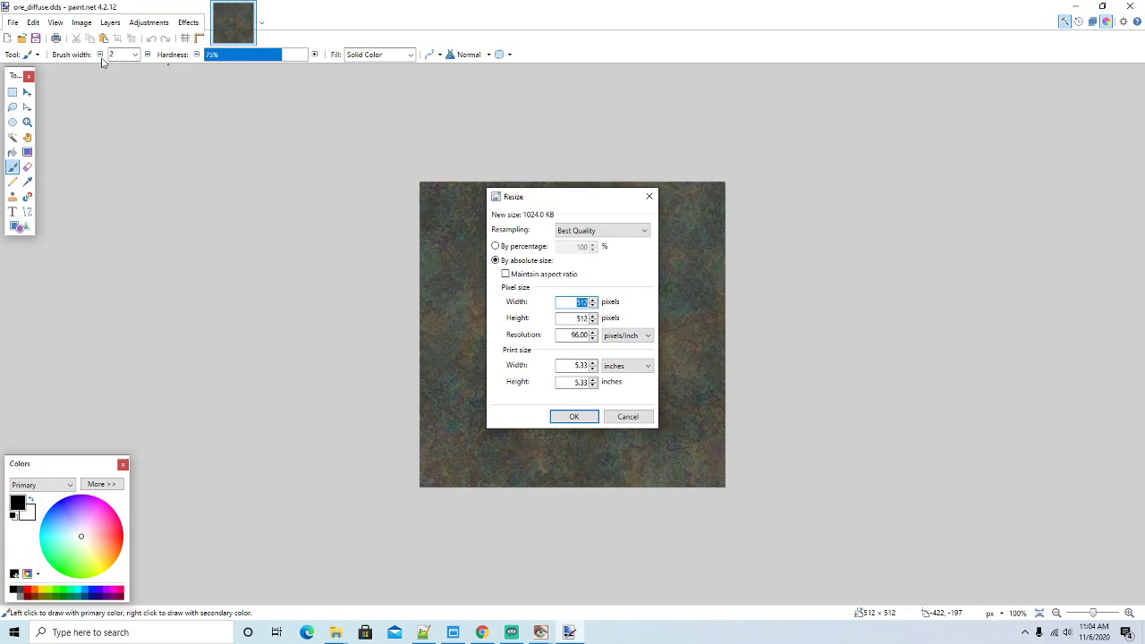
pyautogui.write('204')
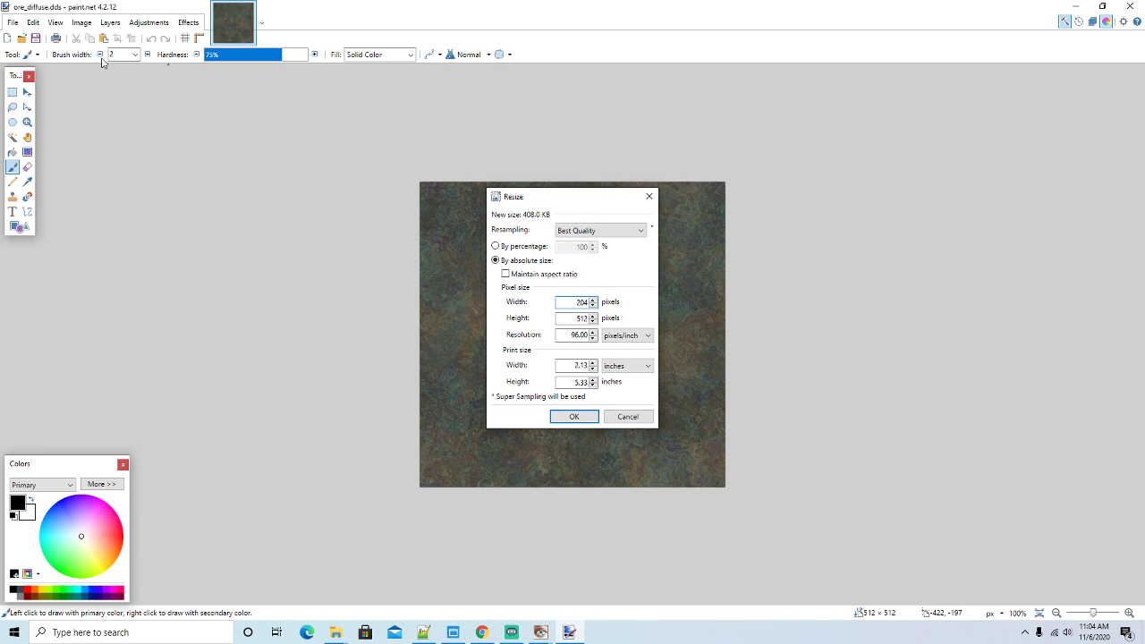
pyautogui.write('8')
pyautogui.click(566, 319)
pyautogui.write('2048')
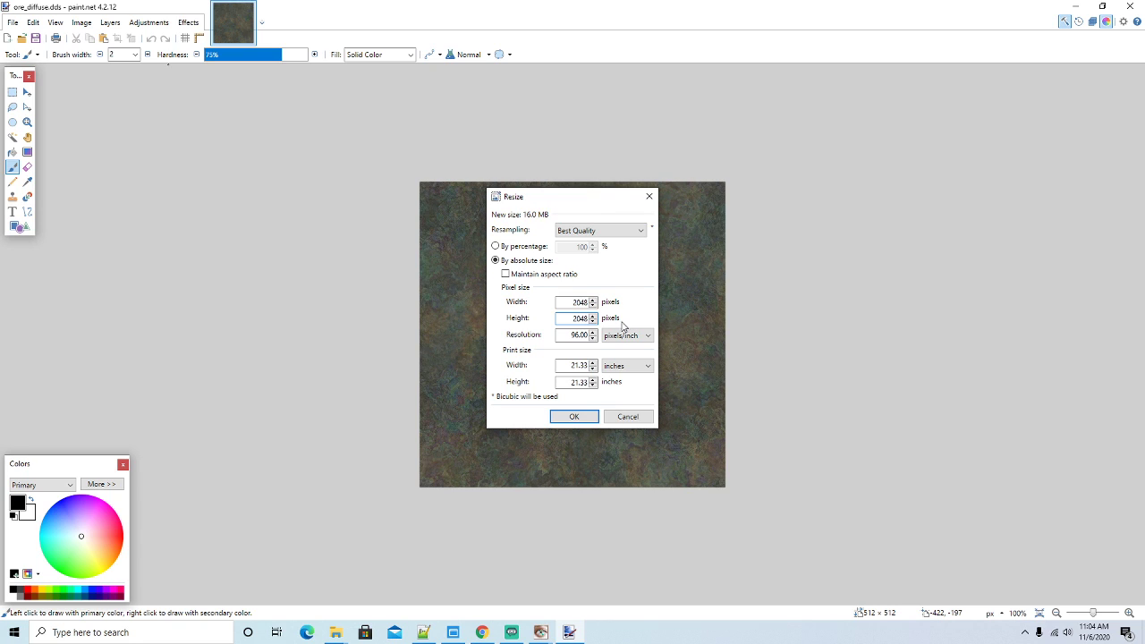
pyautogui.click(580, 417)
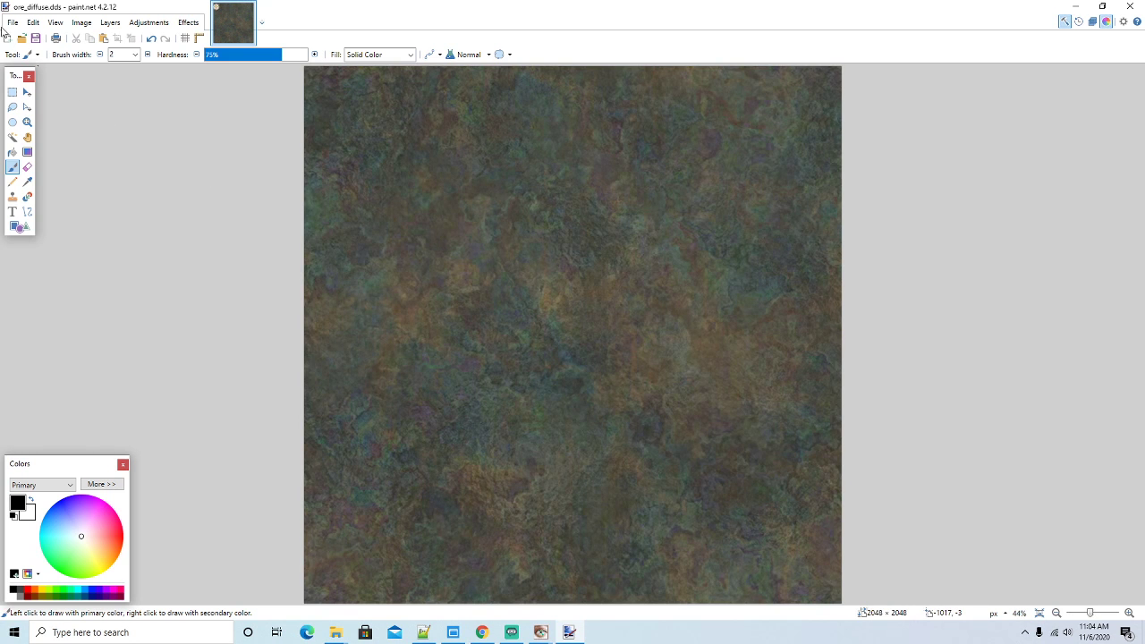
# Save the resized ore_diffuse in BC3 (Linear, DXT5) format with generated mip maps and minimise paint.net
pyautogui.click(36, 40)
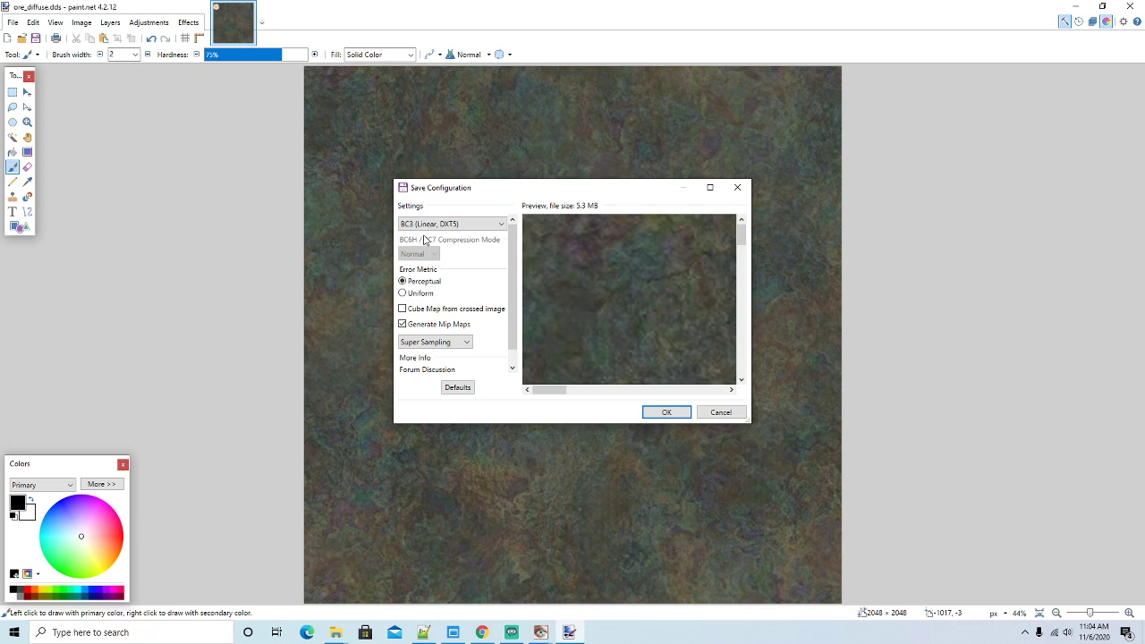
pyautogui.click(666, 413)
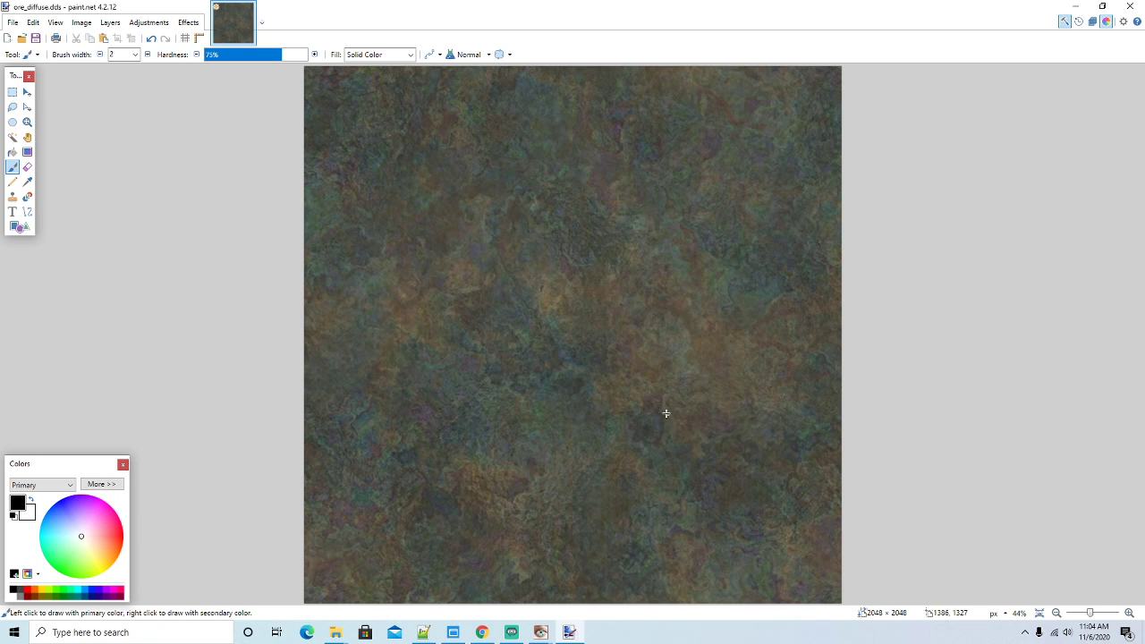
pyautogui.click(1076, 9)
# Search the whole FS19_Ricciville folder for "ore" and examine the results for ore textures that still need replacing
pyautogui.moveTo(329, 144); pyautogui.dragTo(341, 124)
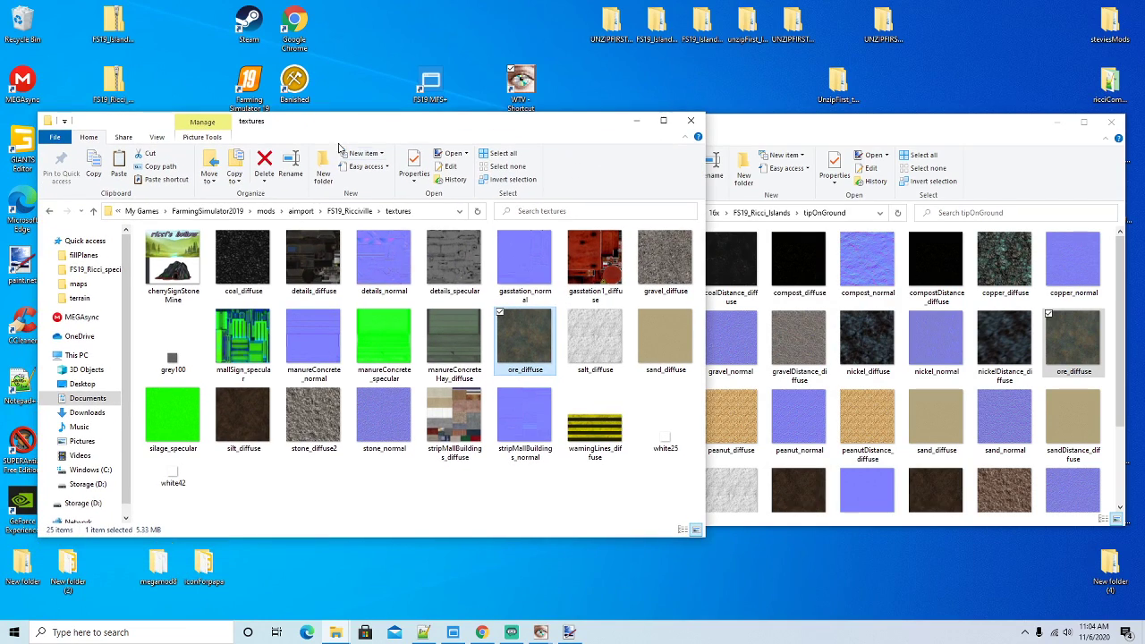
pyautogui.click(353, 211)
pyautogui.click(564, 211)
pyautogui.write('ore')
pyautogui.press('Return')
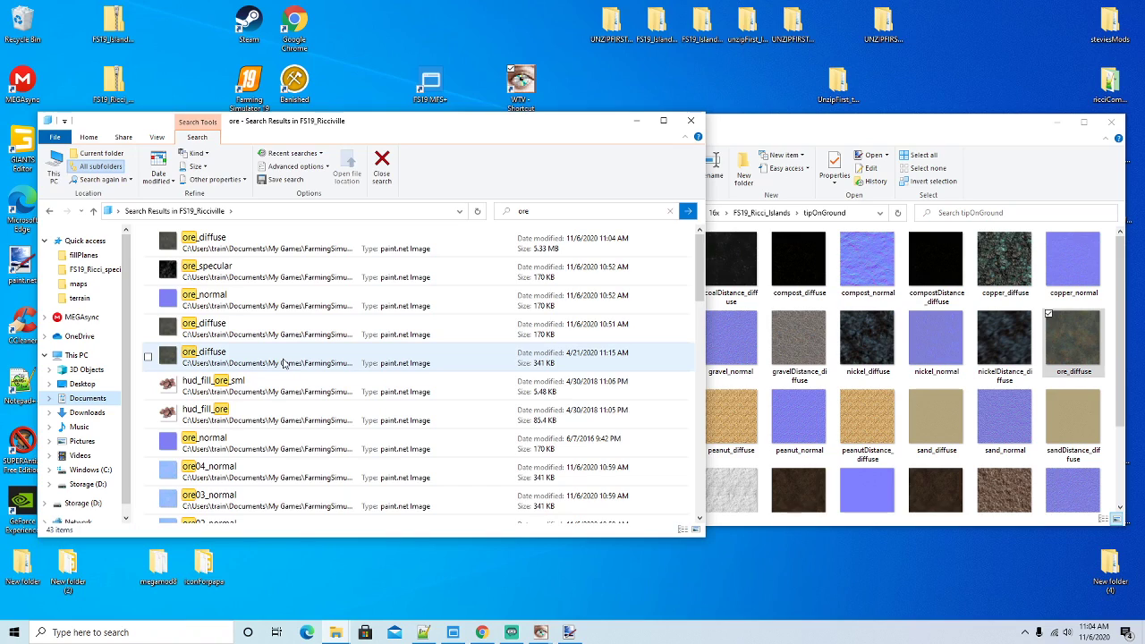
pyautogui.scroll(-2, 278, 359)
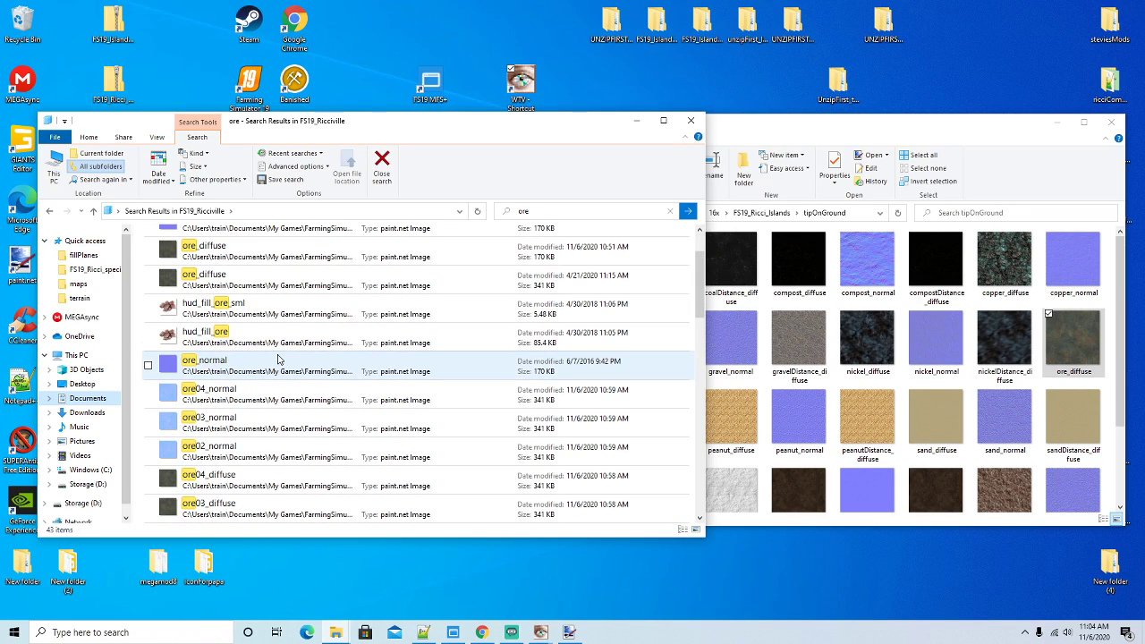
pyautogui.scroll(-2, 278, 359)
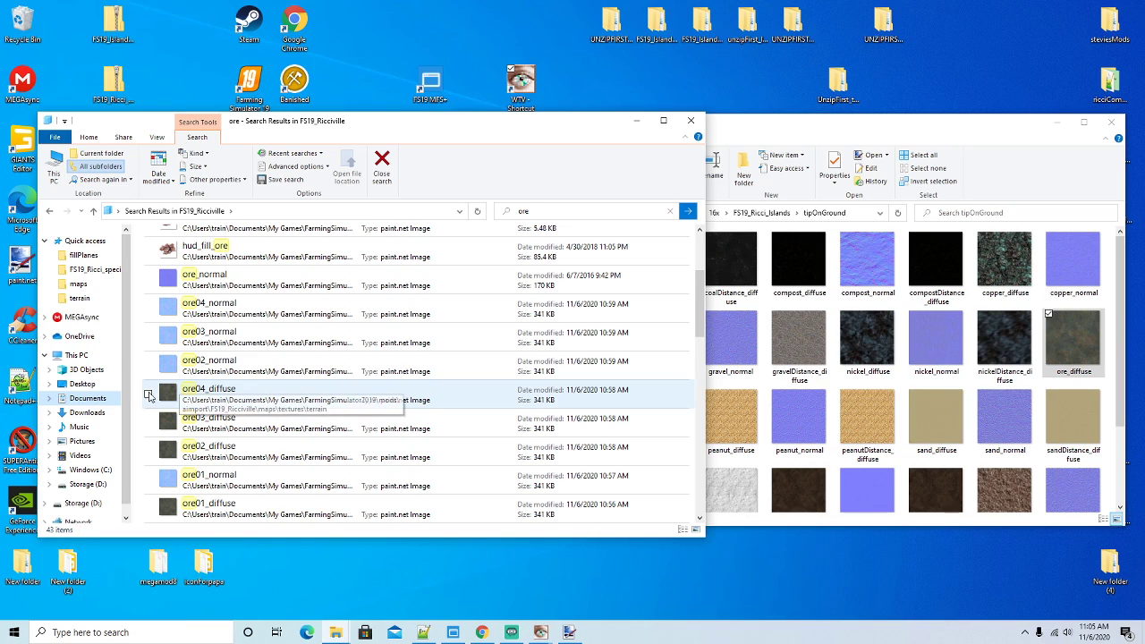
pyautogui.scroll(-2, 242, 407)
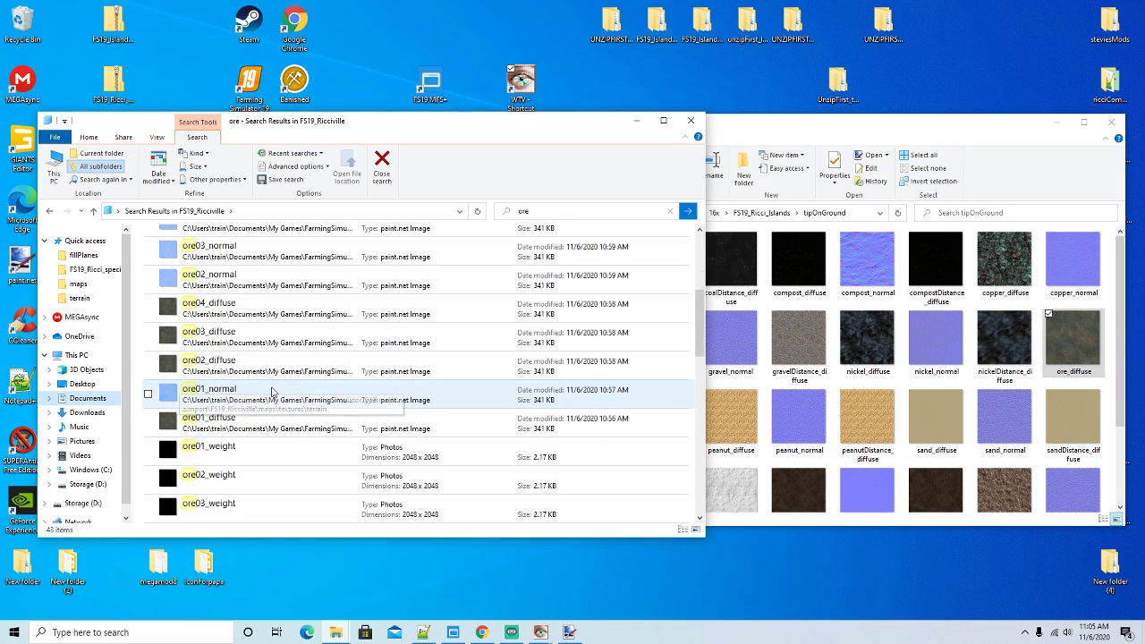
pyautogui.scroll(-1, 273, 391)
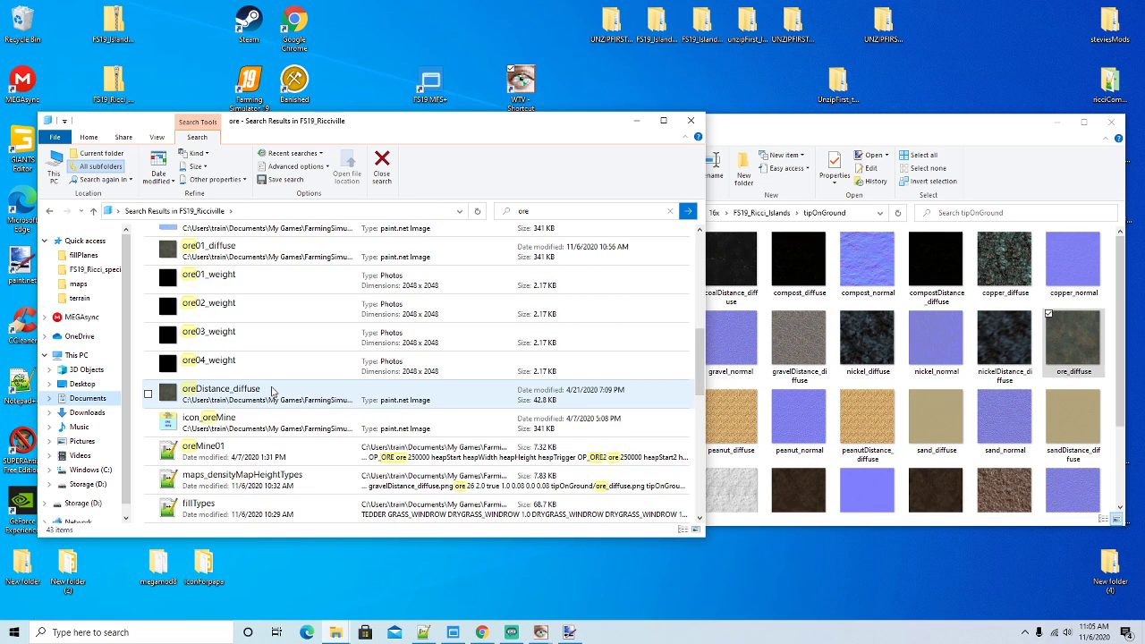
pyautogui.scroll(-1, 273, 391)
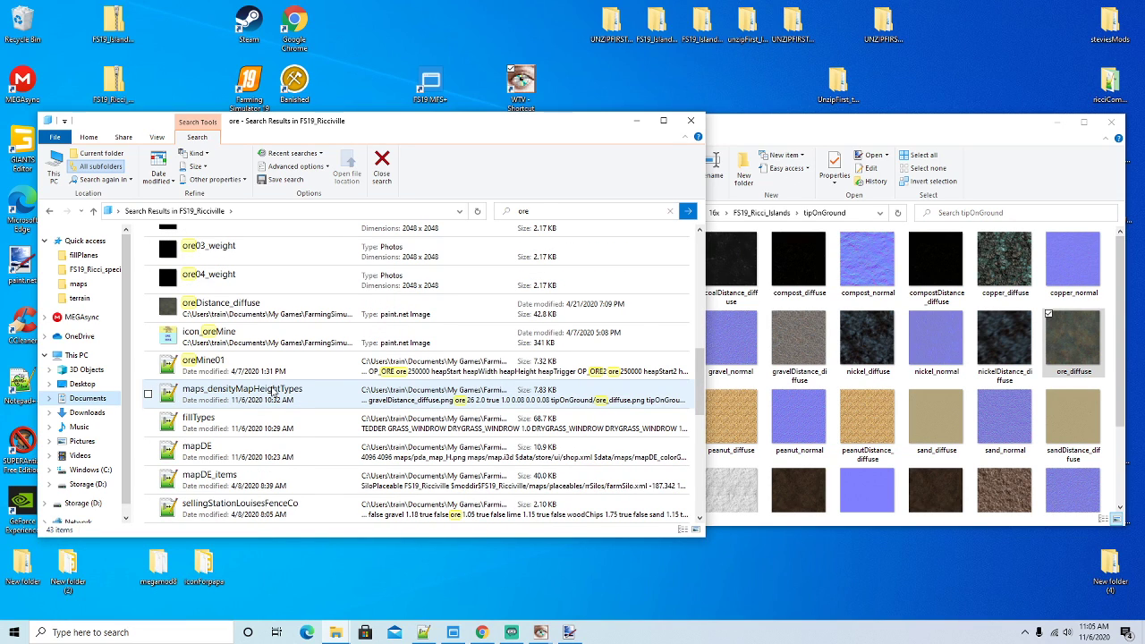
pyautogui.scroll(-5, 273, 391)
pyautogui.scroll(10, 273, 391)
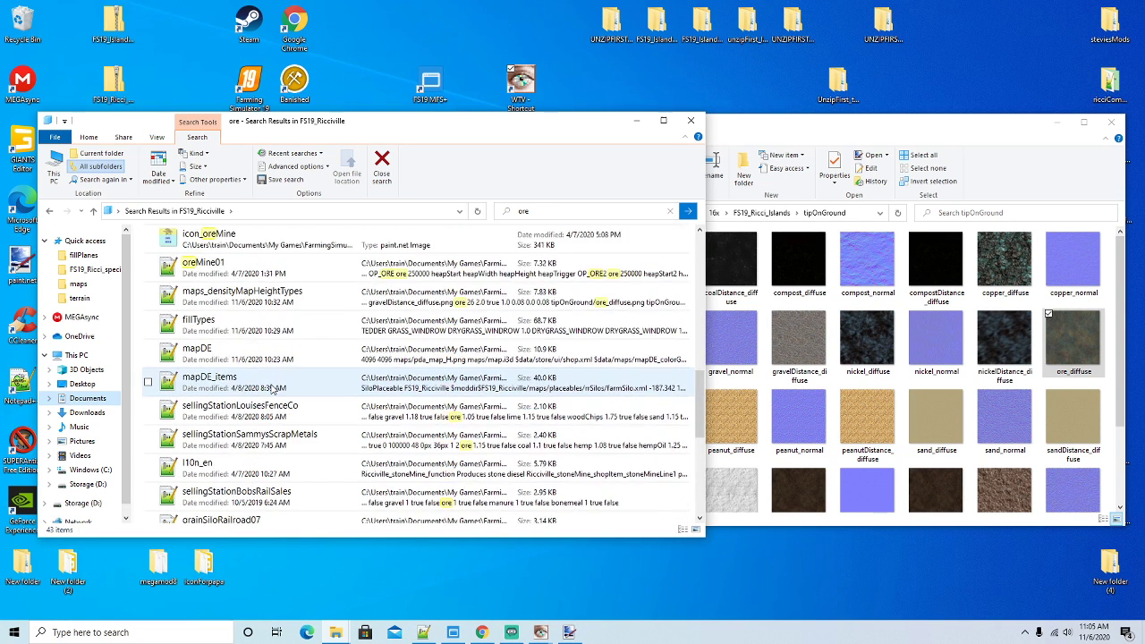
# Minimise the tipOnGround window and return from the search results to the FS19_Ricciville folder
pyautogui.moveTo(506, 133); pyautogui.dragTo(548, 136)
pyautogui.click(654, 126)
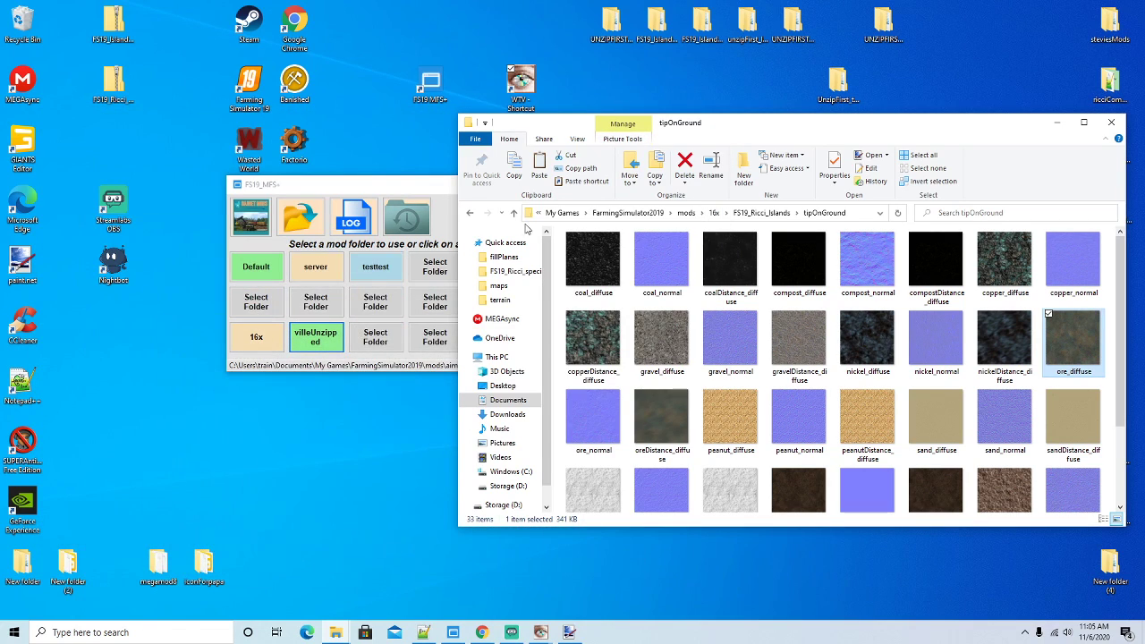
pyautogui.click(1056, 123)
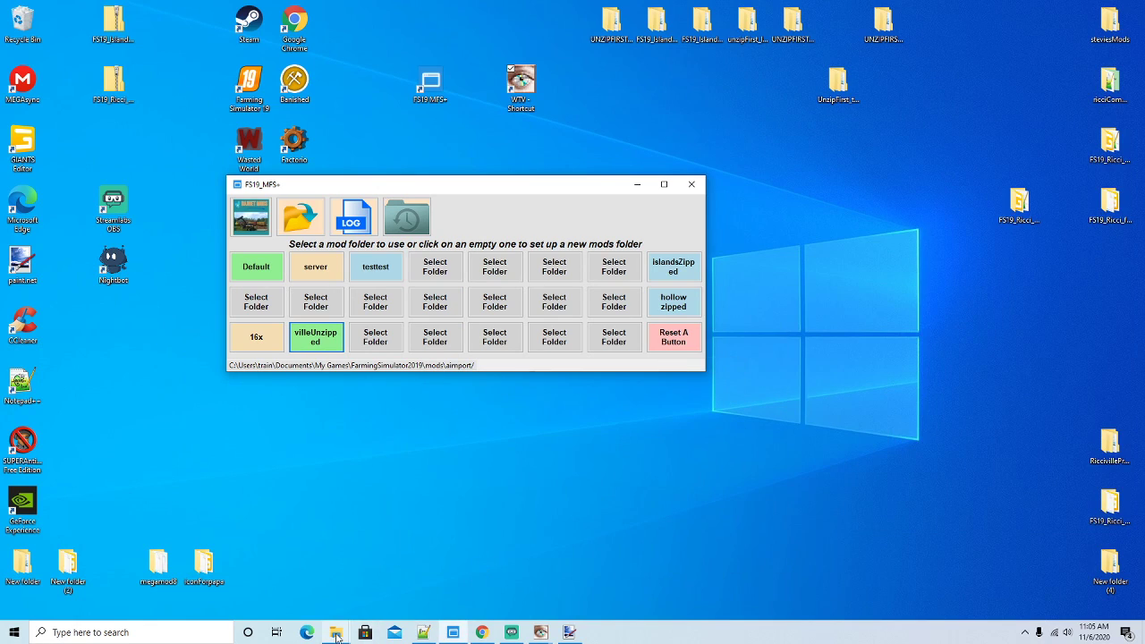
pyautogui.moveTo(336, 633)
pyautogui.click(308, 584)
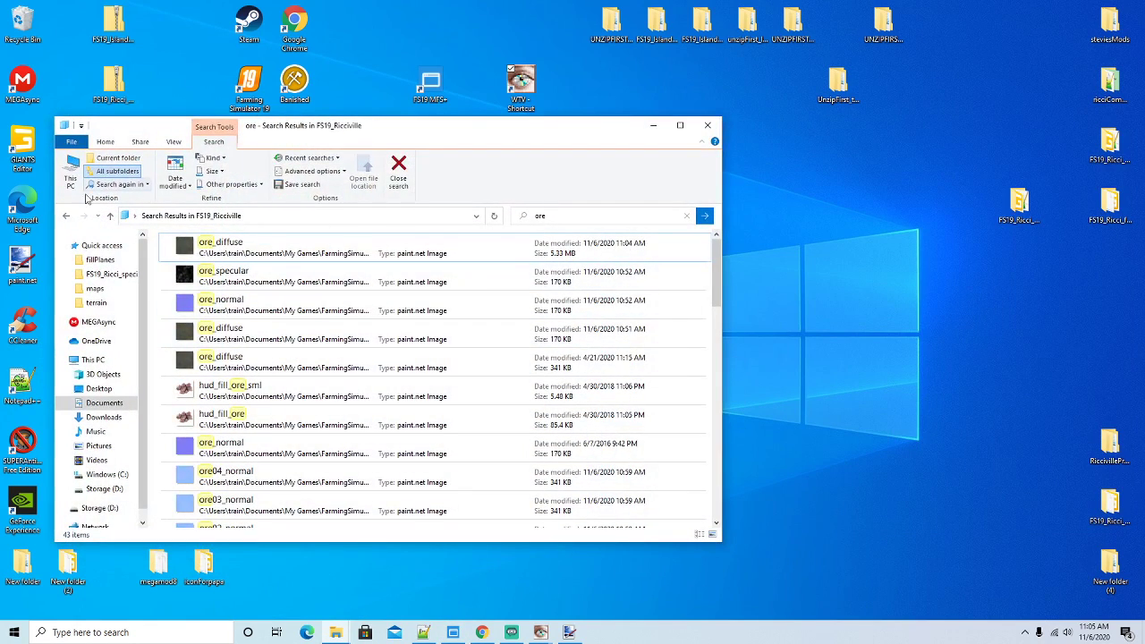
pyautogui.click(67, 215)
pyautogui.moveTo(317, 127); pyautogui.dragTo(332, 90)
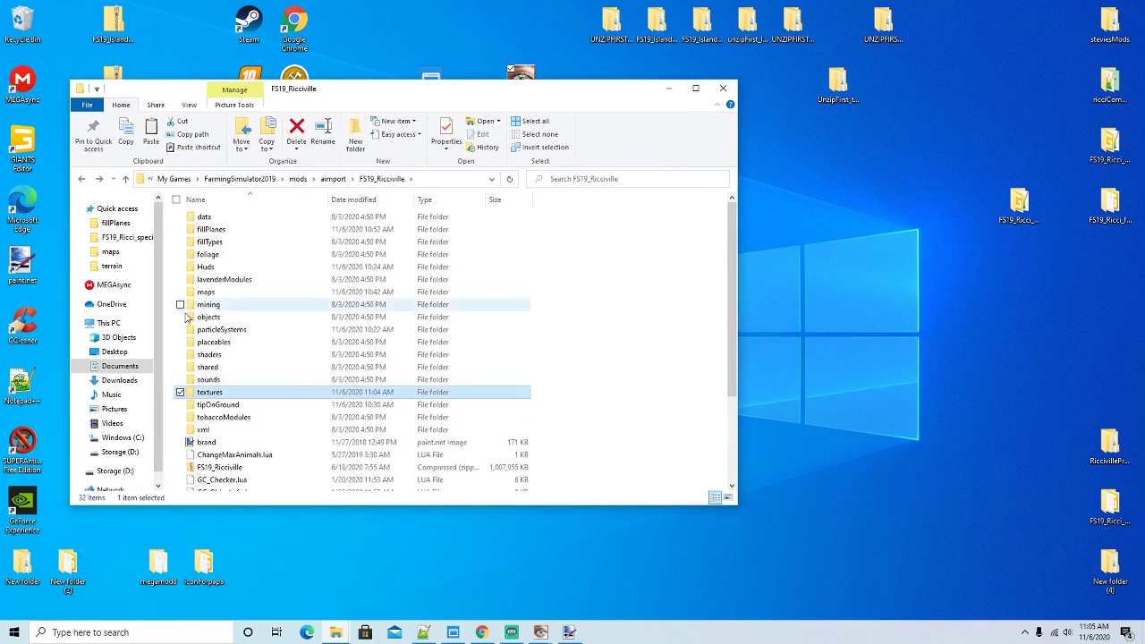
pyautogui.scroll(-2, 243, 320)
pyautogui.scroll(2, 246, 319)
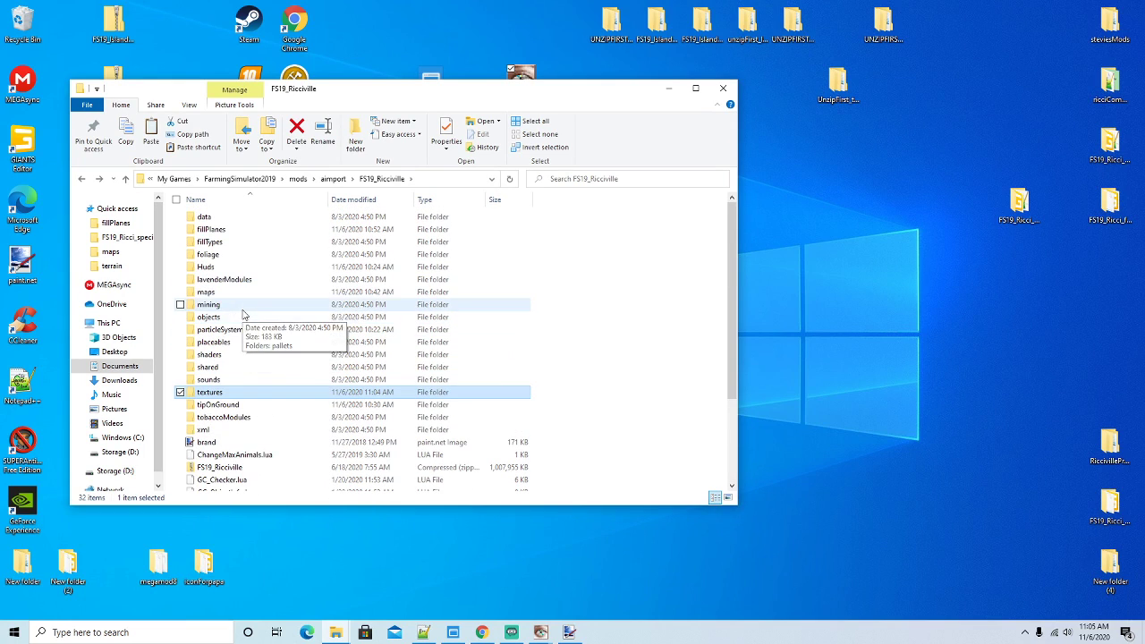
# Open map.i3d from the maps folder of FS19_Ricciville in GIANTS Editor
pyautogui.click(208, 293)
pyautogui.doubleClick(210, 295)
pyautogui.scroll(-3, 212, 340)
pyautogui.doubleClick(212, 360)
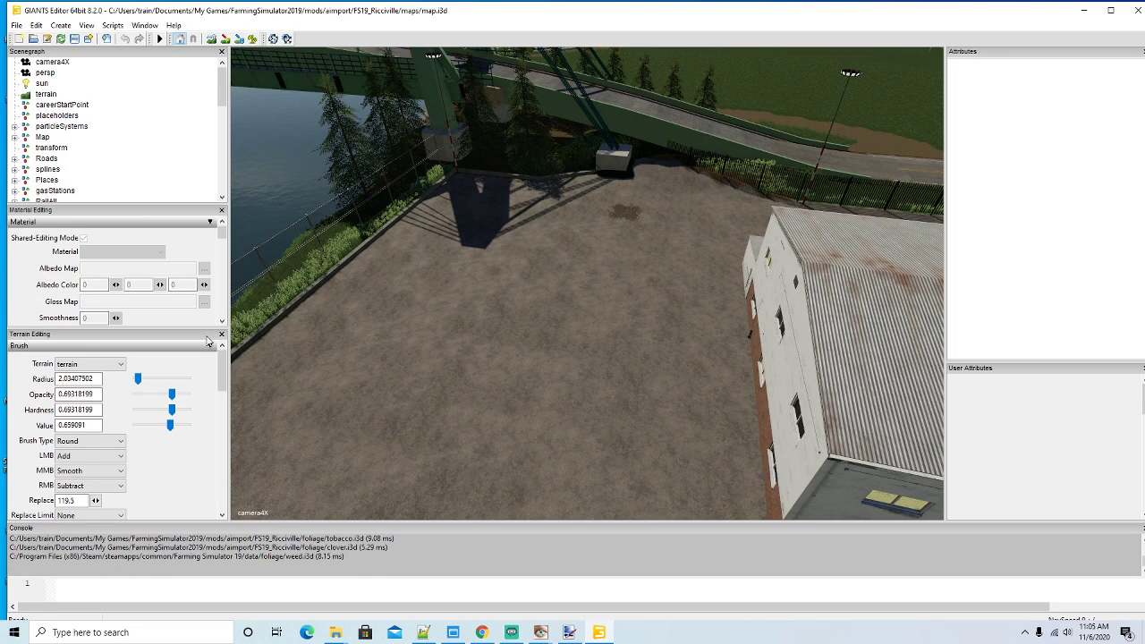
# Paint a test patch with the ORE texture layer on the open yard beside the metal-roofed building and inspect it closely
pyautogui.scroll(-3, 198, 440)
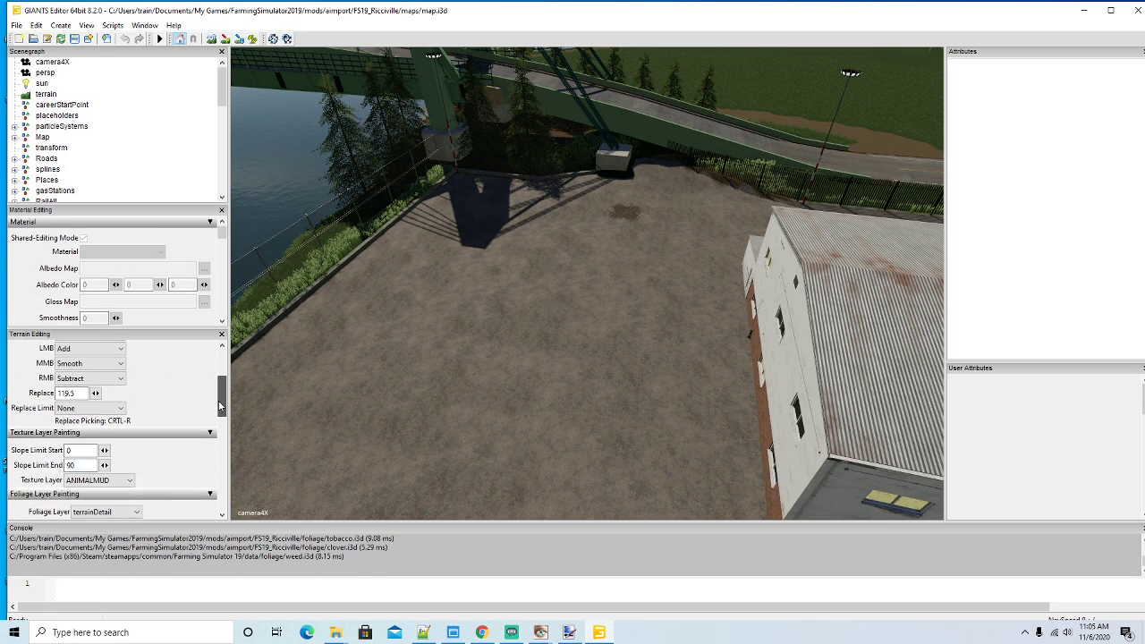
pyautogui.click(98, 467)
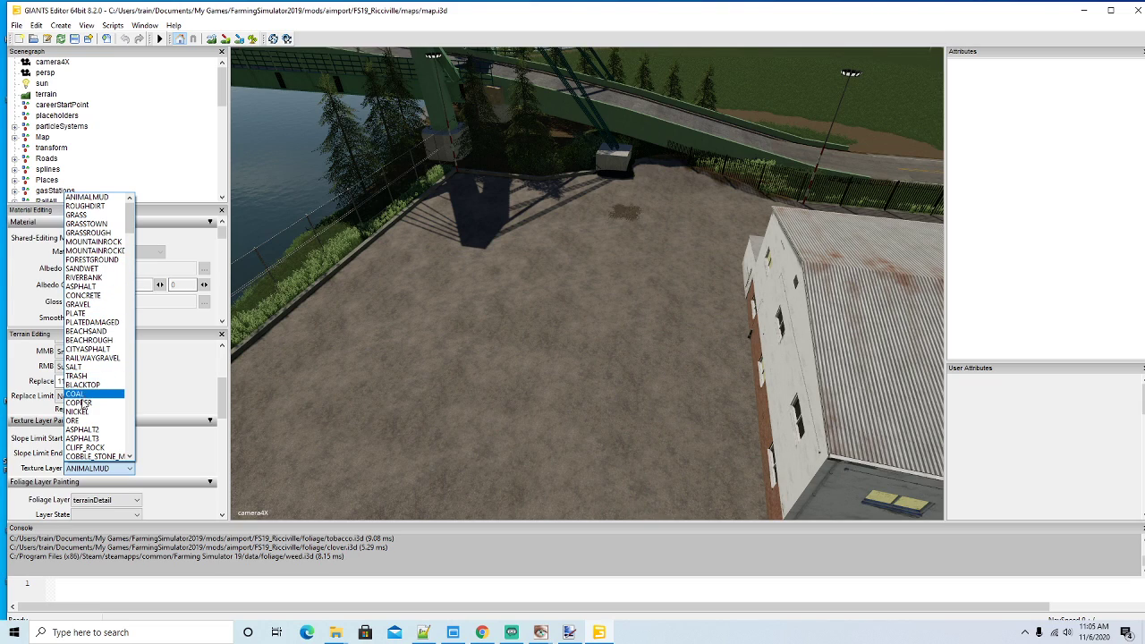
pyautogui.click(76, 421)
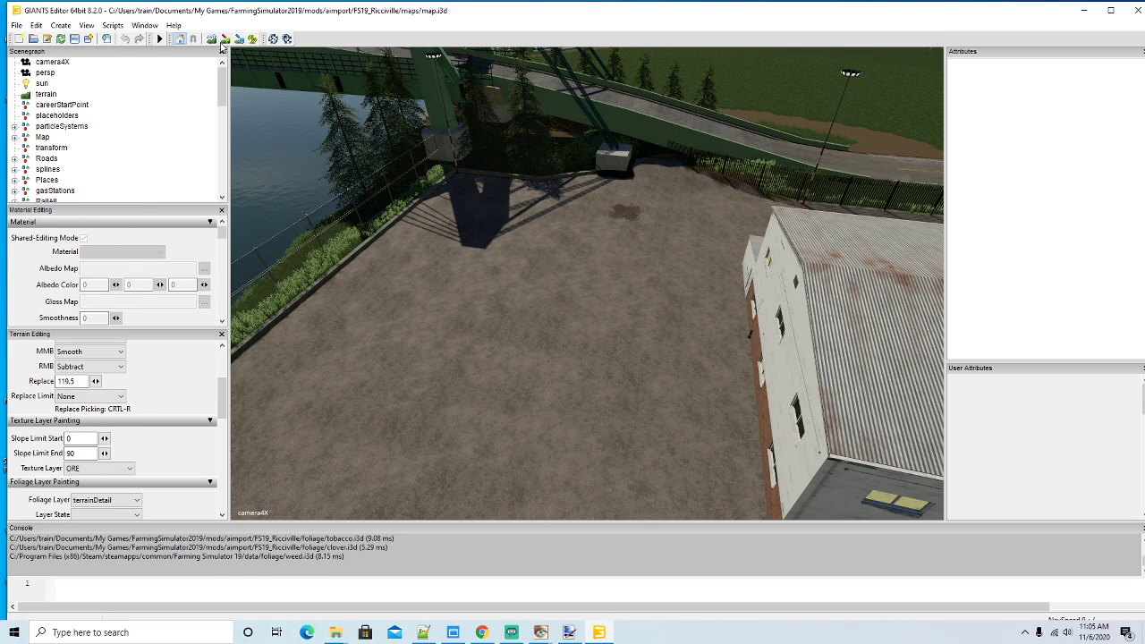
pyautogui.moveTo(452, 304)
pyautogui.mouseDown()
pyautogui.moveTo(435, 324)
pyautogui.moveTo(468, 330)
pyautogui.moveTo(432, 391)
pyautogui.moveTo(498, 299)
pyautogui.moveTo(431, 354)
pyautogui.mouseUp()
pyautogui.moveTo(430, 353)
pyautogui.mouseDown(button='middle')
pyautogui.moveTo(434, 321)
pyautogui.moveTo(473, 320)
pyautogui.mouseUp(button='middle')
pyautogui.scroll(-8, 485, 328)
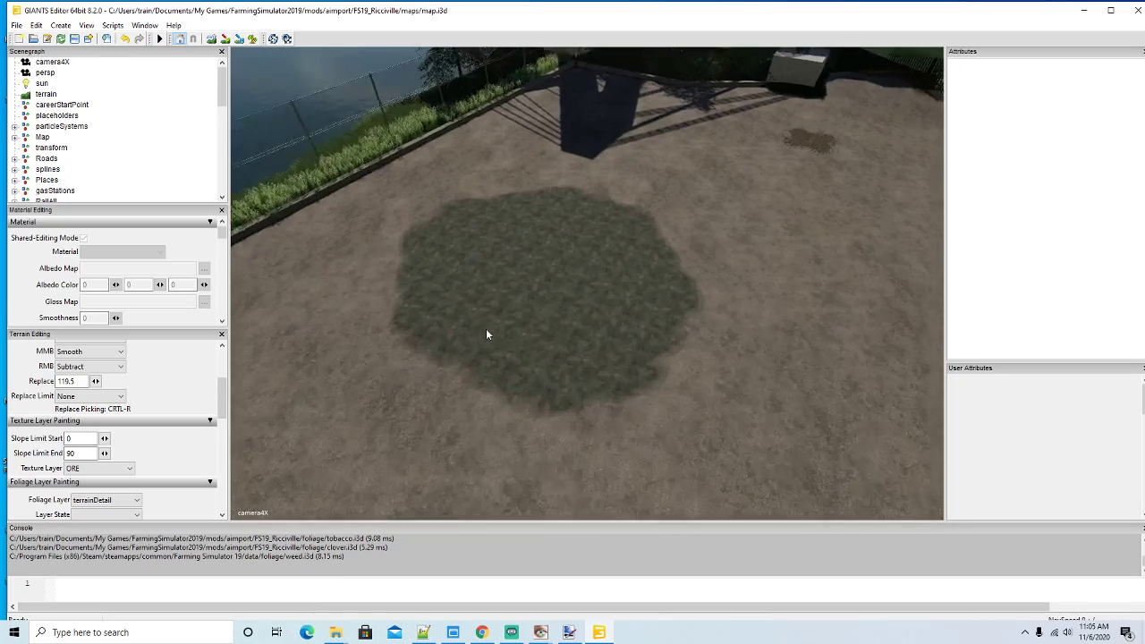
pyautogui.scroll(10, 465, 358)
# Fly across the river to the mining area and look over the mine sites around the hill for the ore mine
pyautogui.moveTo(465, 358)
pyautogui.mouseDown(button='middle')
pyautogui.moveTo(331, 299)
pyautogui.moveTo(605, 345)
pyautogui.mouseUp(button='middle')
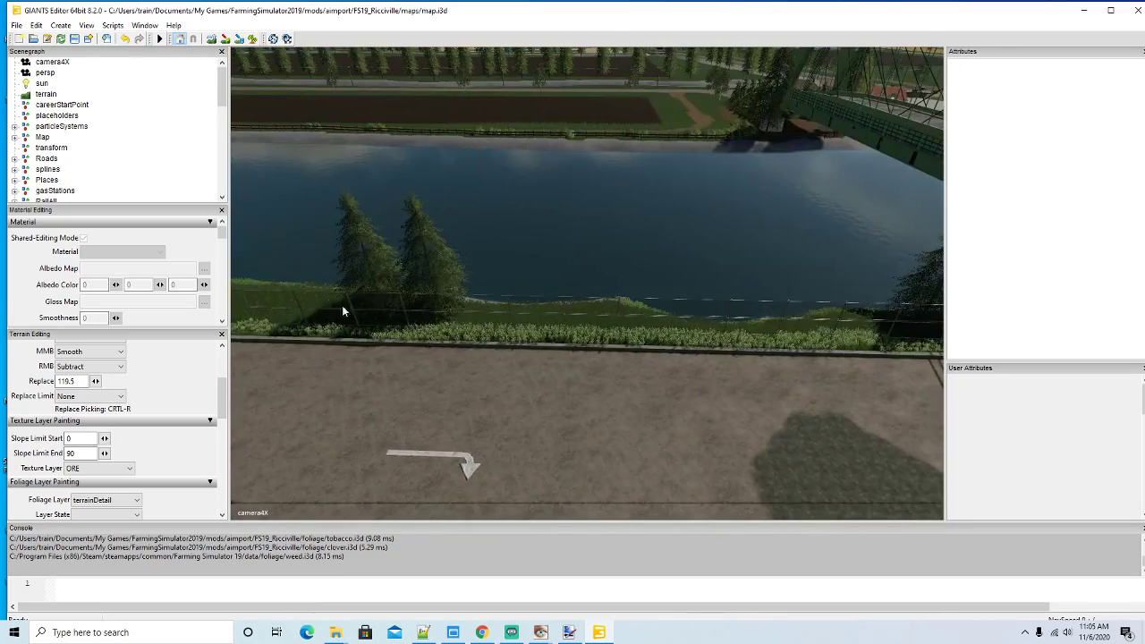
pyautogui.scroll(-10, 596, 324)
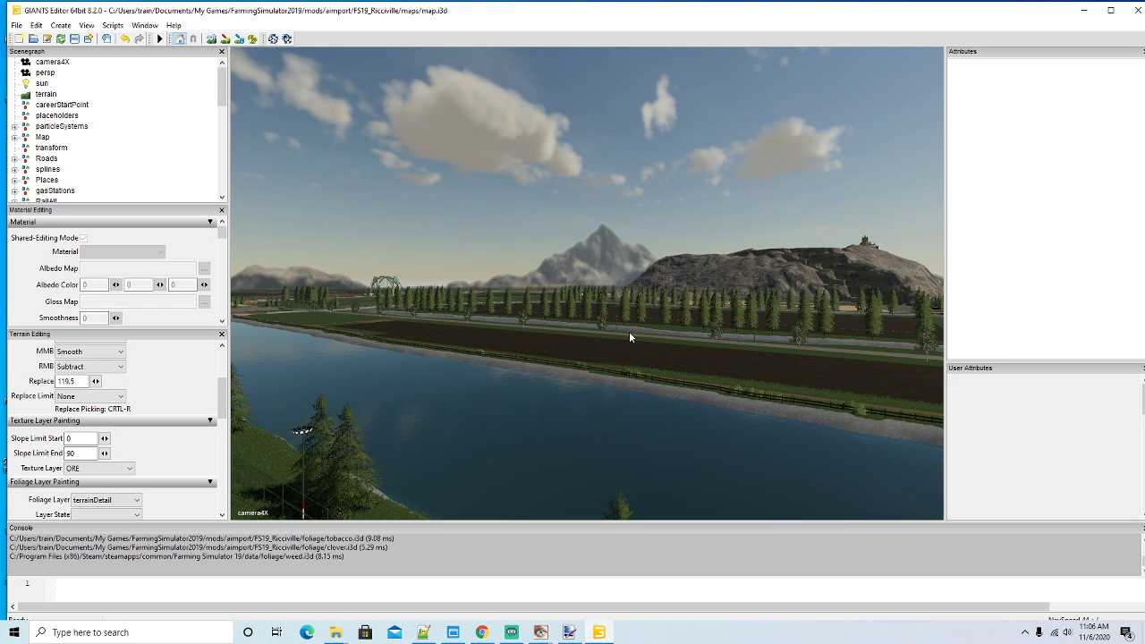
pyautogui.scroll(-8, 694, 417)
pyautogui.scroll(-10, 694, 417)
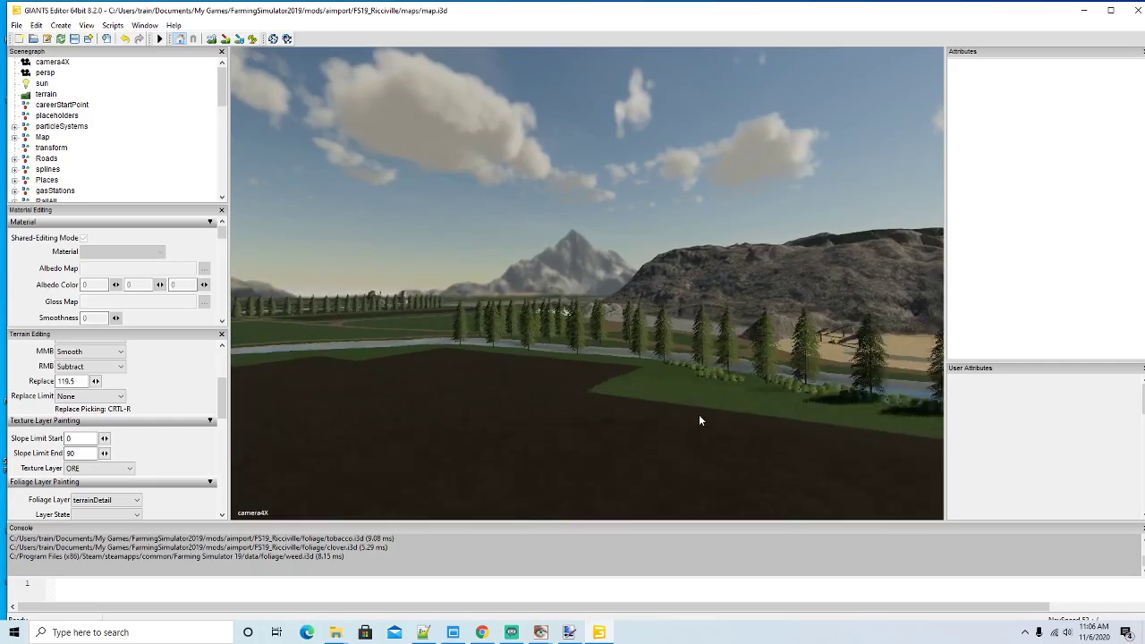
pyautogui.scroll(-10, 700, 419)
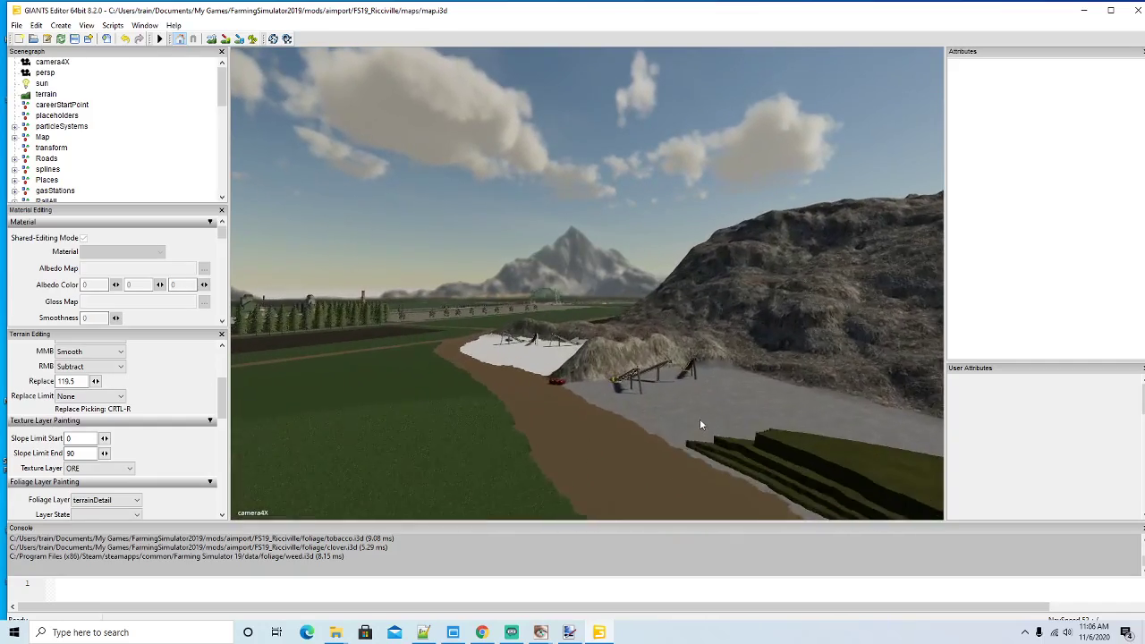
pyautogui.scroll(-10, 701, 421)
pyautogui.scroll(10, 695, 415)
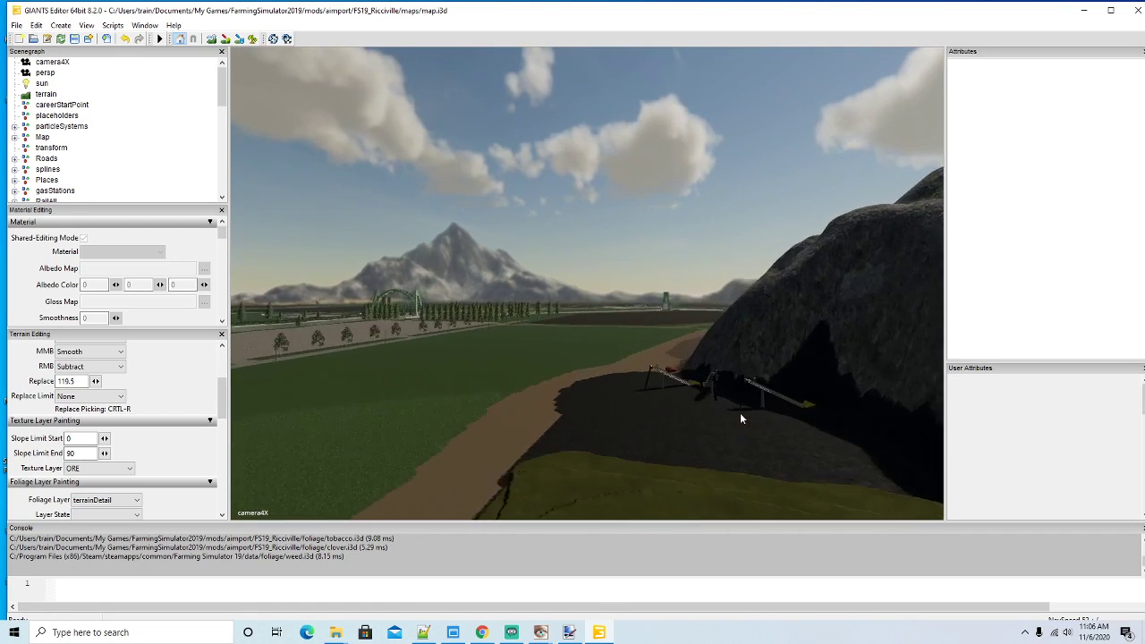
pyautogui.scroll(-10, 740, 418)
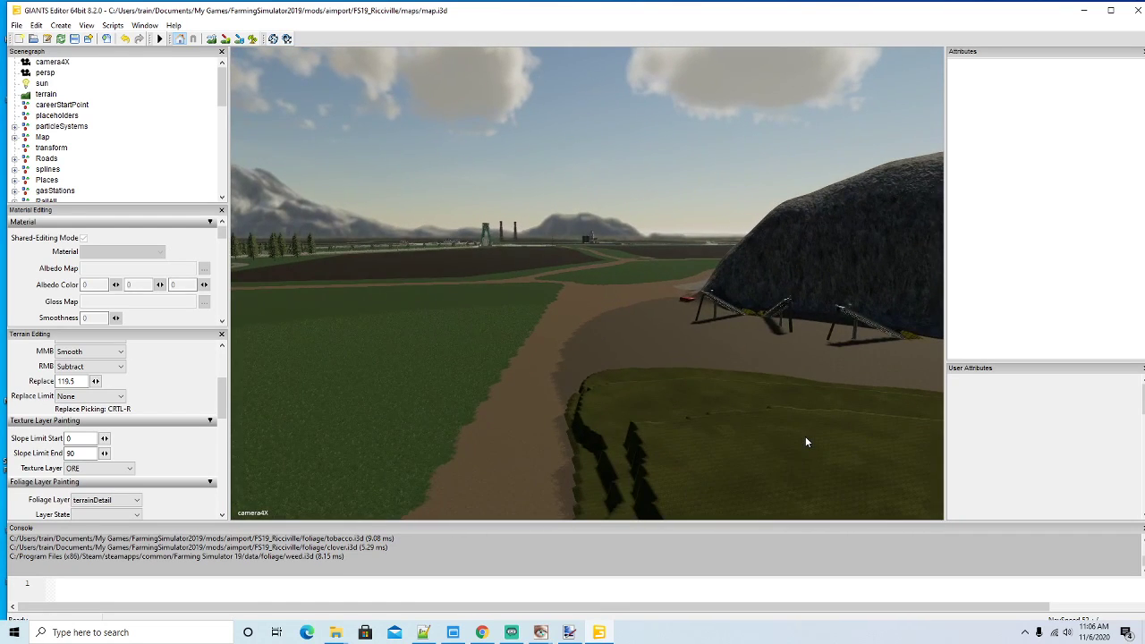
pyautogui.moveTo(805, 436); pyautogui.dragTo(751, 361, button='right')
# Locate the oreMine01 group under globalCompany in the scenegraph, frame it in the view and examine the ground around the ore mine
pyautogui.click(518, 378)
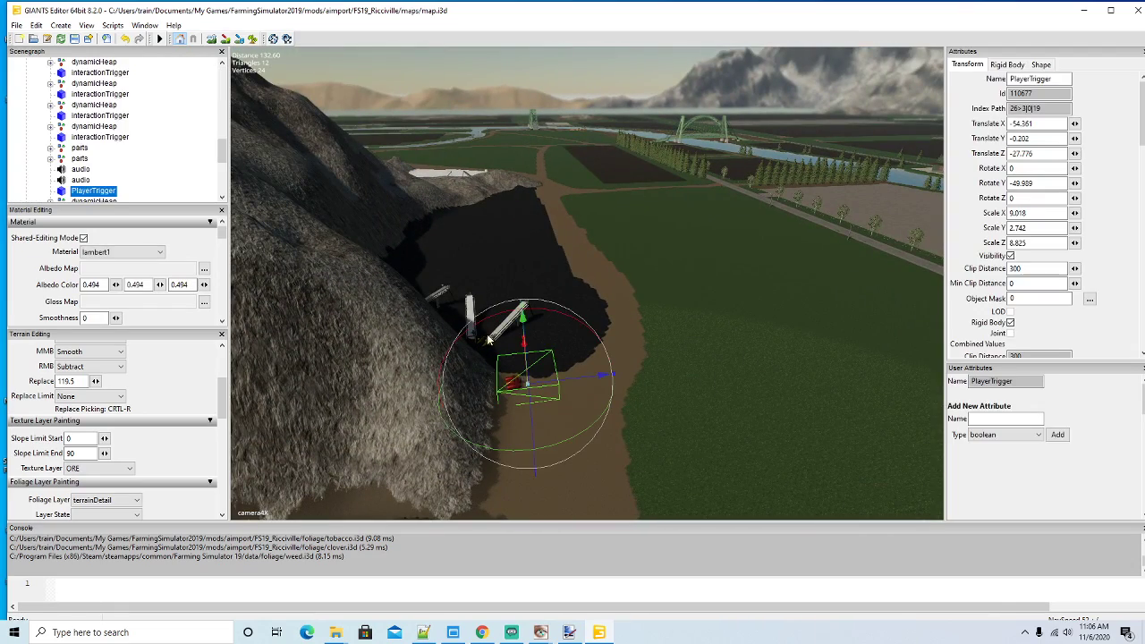
pyautogui.scroll(2, 128, 167)
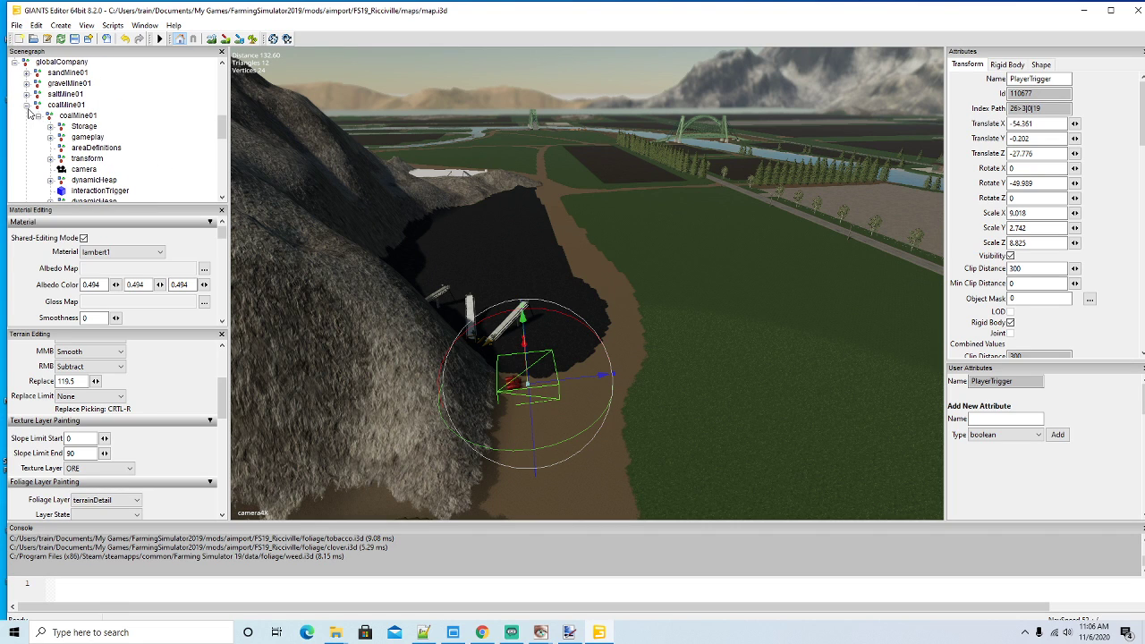
pyautogui.click(26, 105)
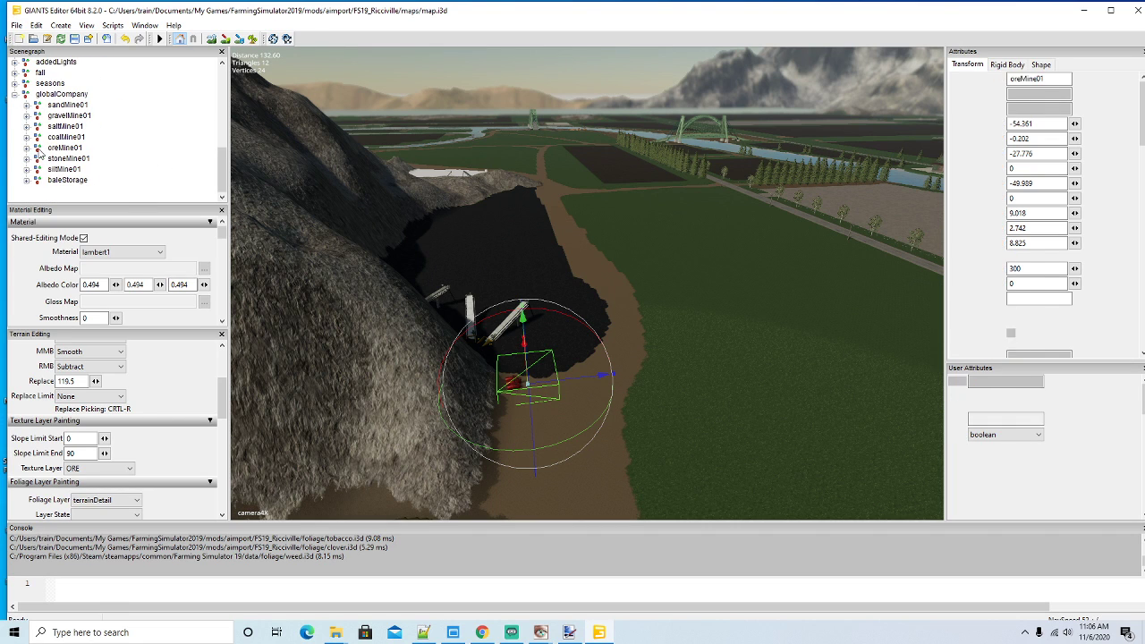
pyautogui.click(54, 148)
pyautogui.press('f')
pyautogui.scroll(-5, 337, 443)
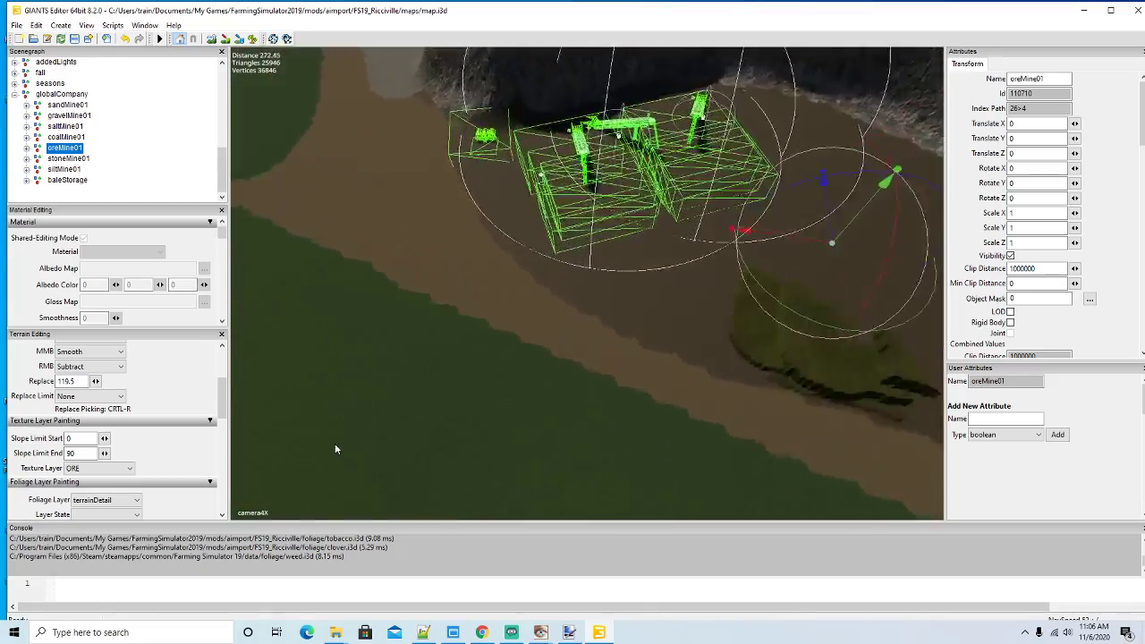
pyautogui.moveTo(456, 404)
pyautogui.mouseDown(button='right')
pyautogui.moveTo(455, 380)
pyautogui.moveTo(454, 403)
pyautogui.mouseUp(button='right')
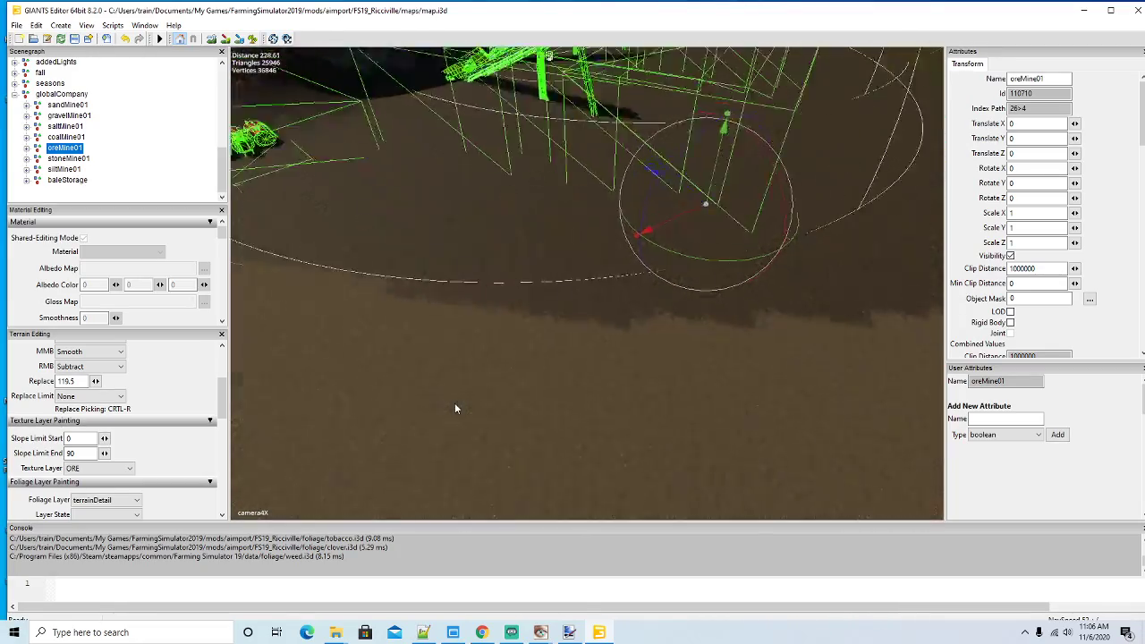
pyautogui.scroll(5, 455, 408)
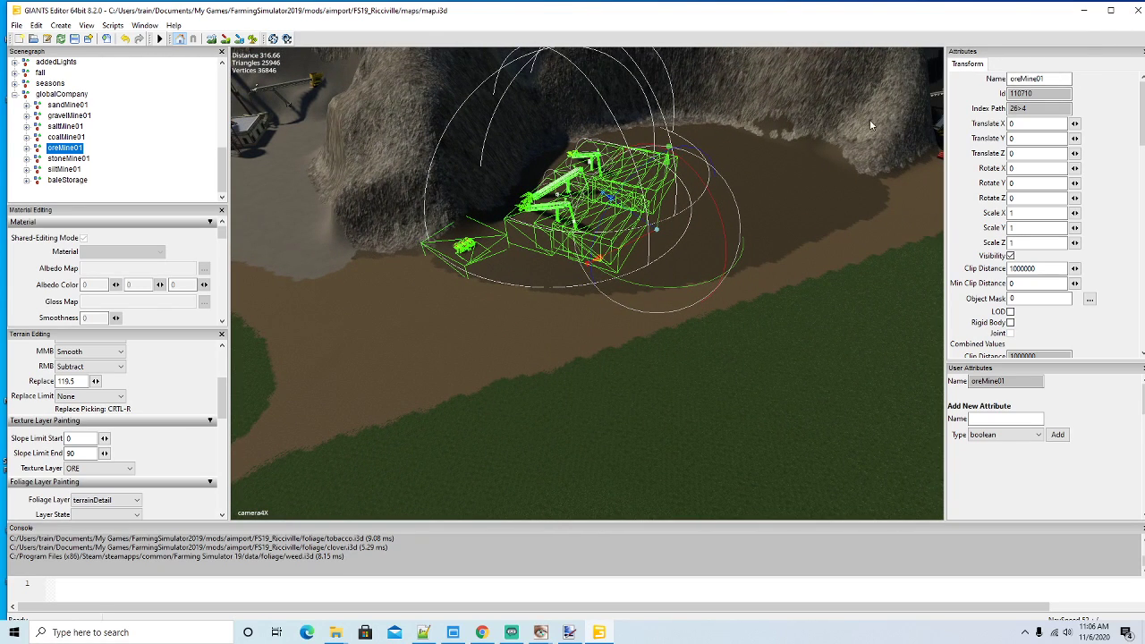
# Close the map in GIANTS Editor and minimise the maps folder window to reach the desktop
pyautogui.click(1132, 10)
pyautogui.click(674, 327)
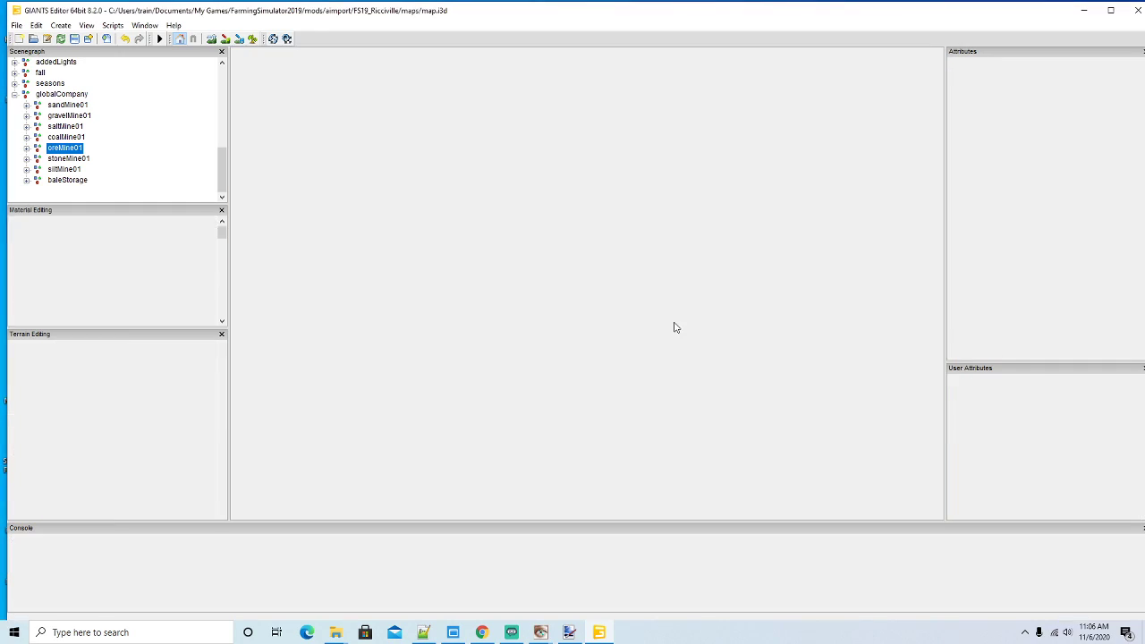
pyautogui.moveTo(510, 93); pyautogui.dragTo(621, 85)
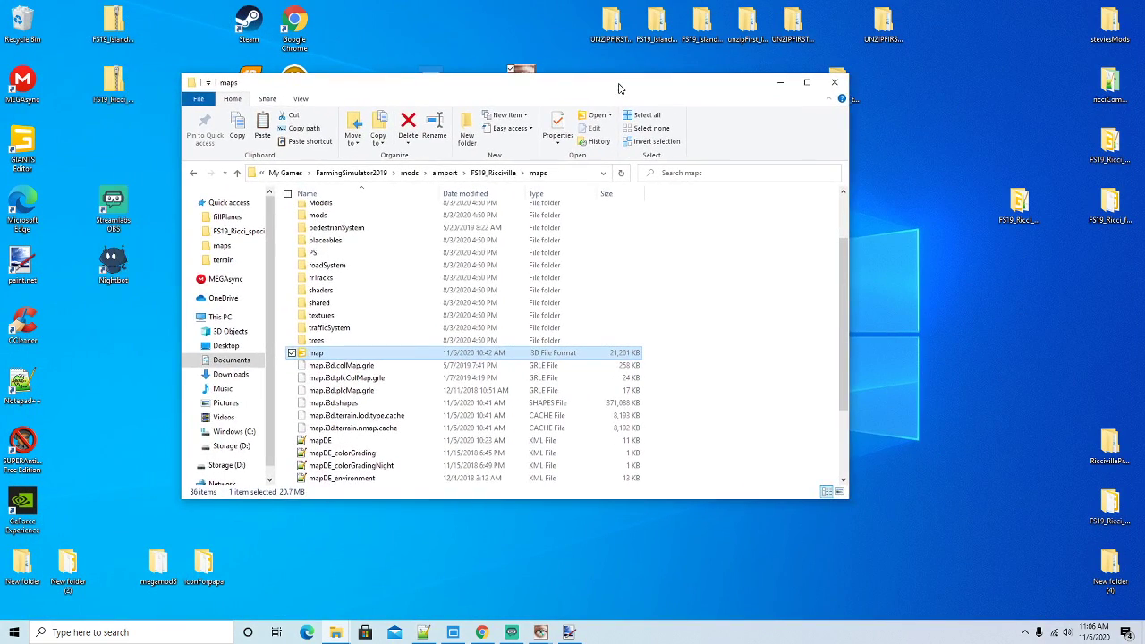
pyautogui.click(777, 87)
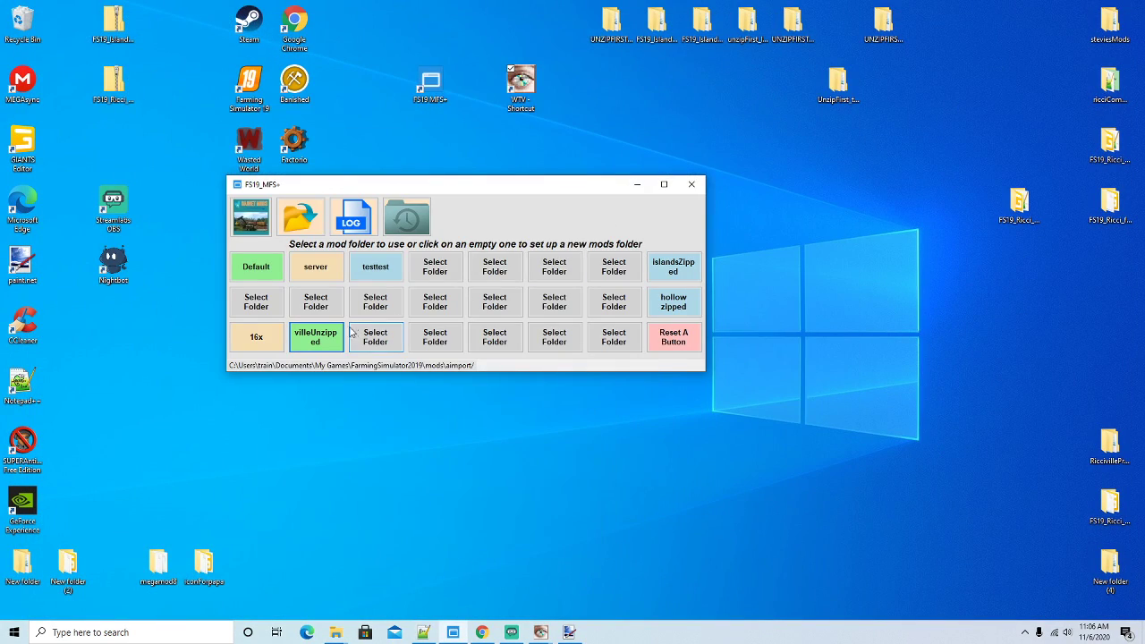
# Launch Farming Simulator 19 from its desktop shortcut and skip the intro video to reach the main menu
pyautogui.click(247, 82)
pyautogui.rightClick(247, 83)
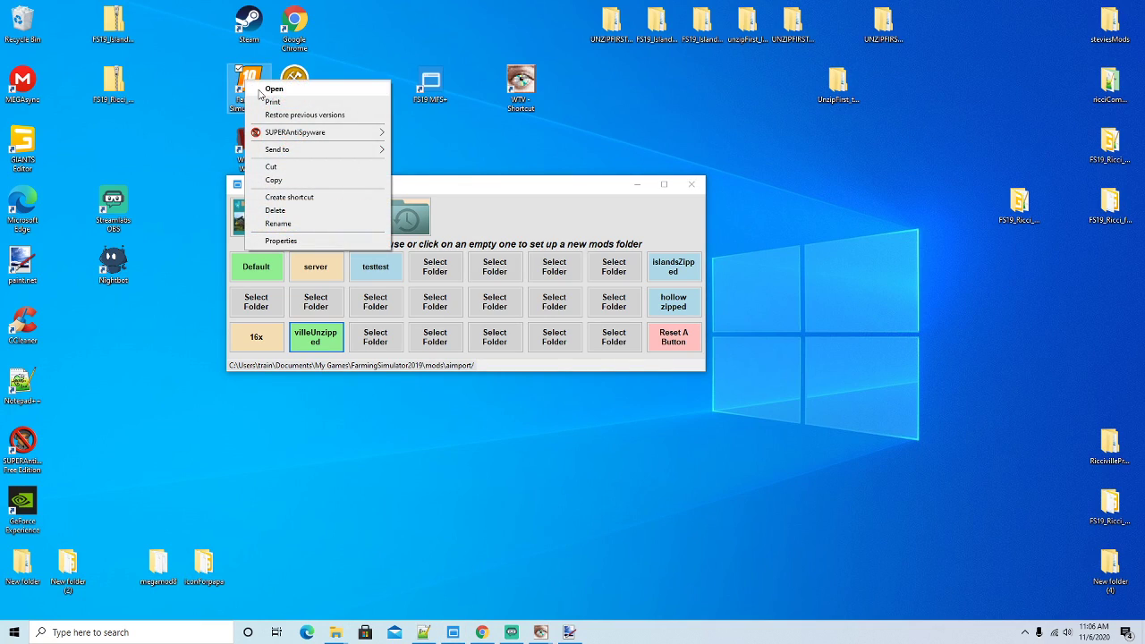
pyautogui.click(269, 90)
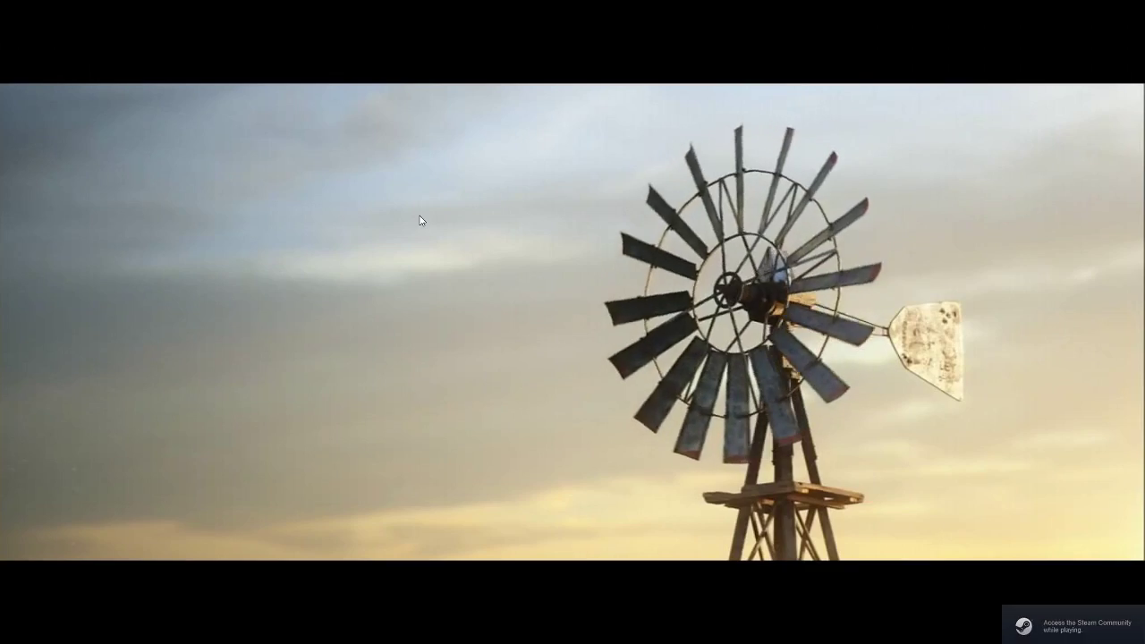
pyautogui.click(418, 220)
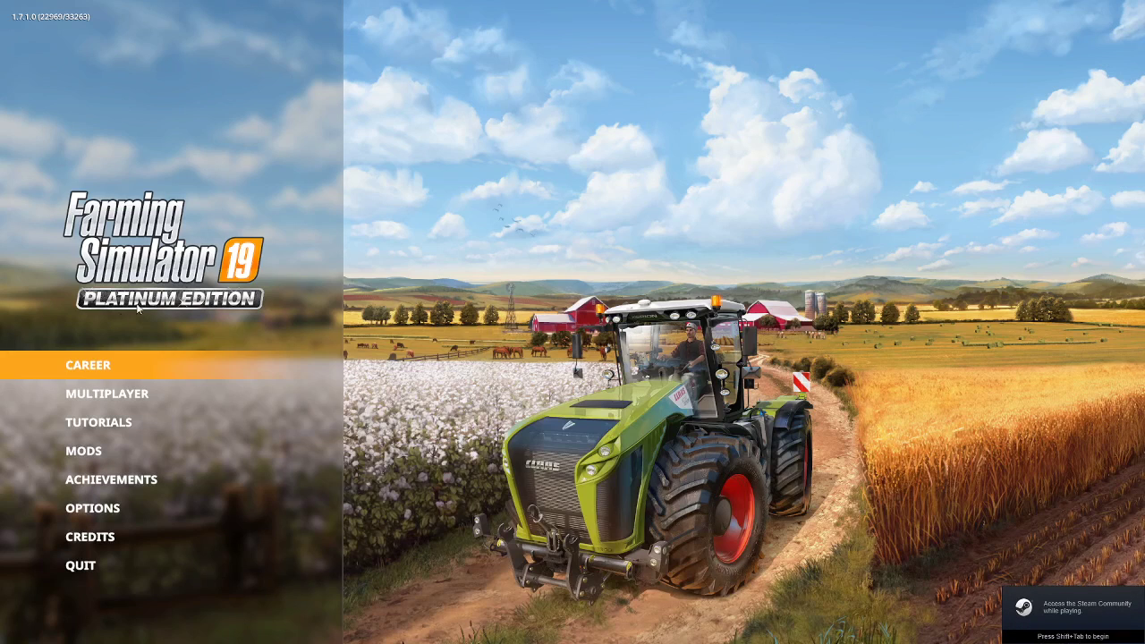
# Begin a new career in Savegame 1 with the New farmer mode
pyautogui.click(78, 372)
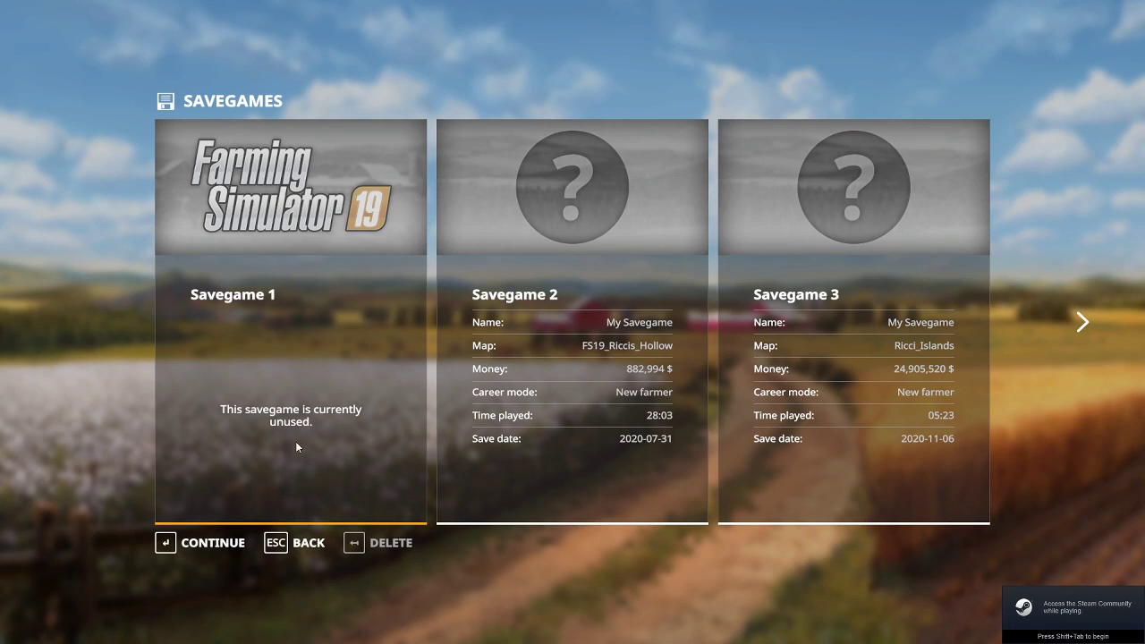
pyautogui.click(213, 540)
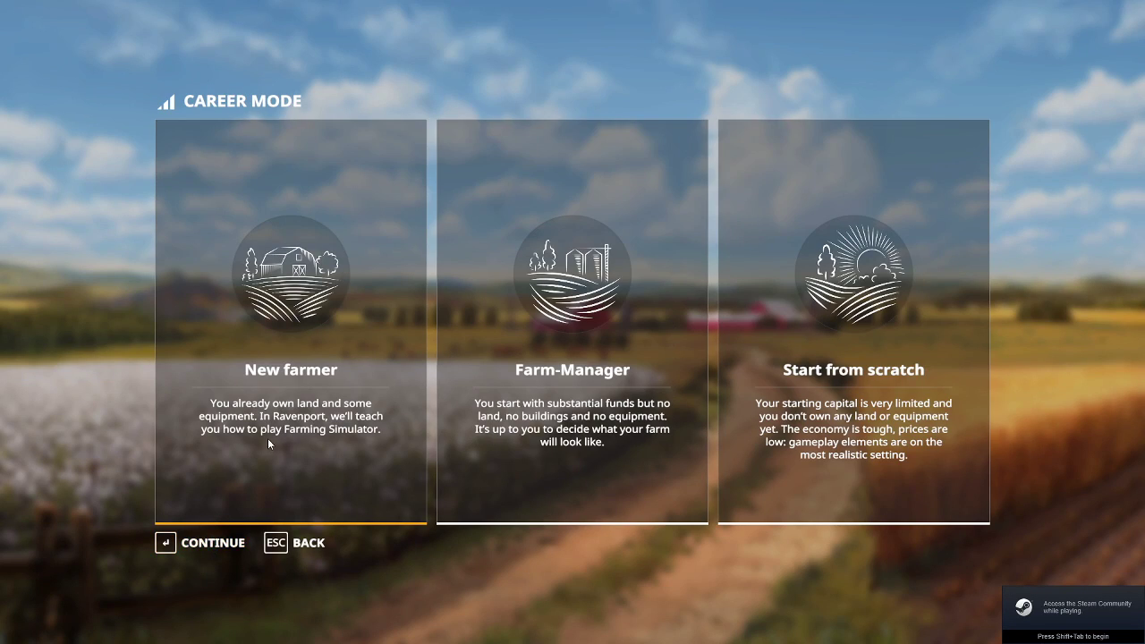
pyautogui.click(214, 541)
# Choose the FS19_Ricciville map, accept the preselected mods and DLC, and start the game
pyautogui.scroll(-2, 244, 467)
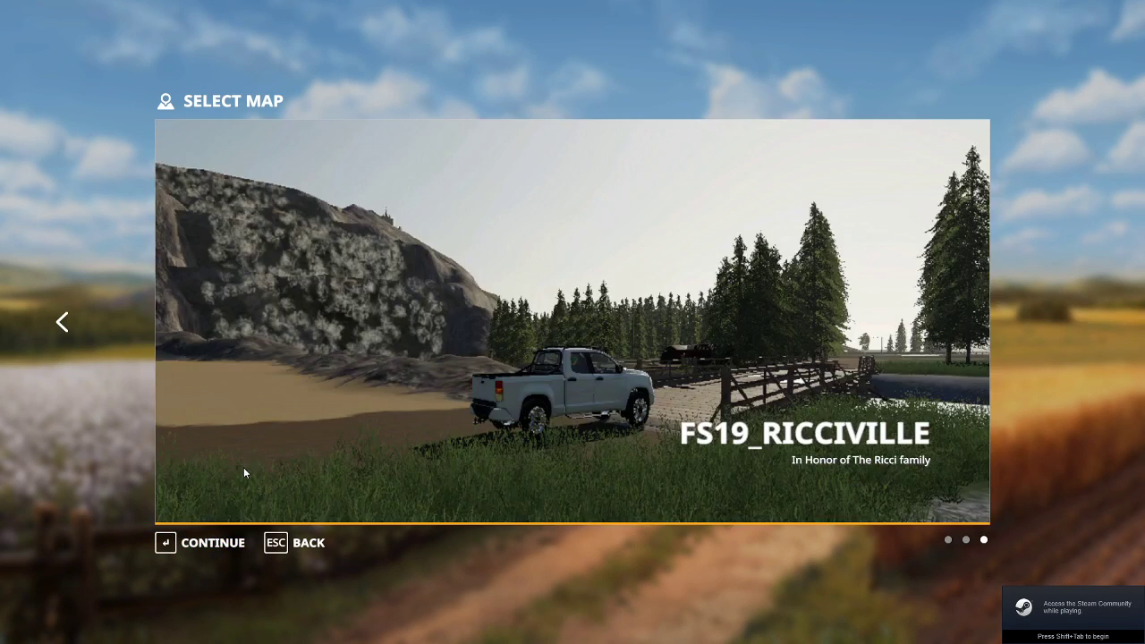
pyautogui.click(216, 543)
pyautogui.click(209, 549)
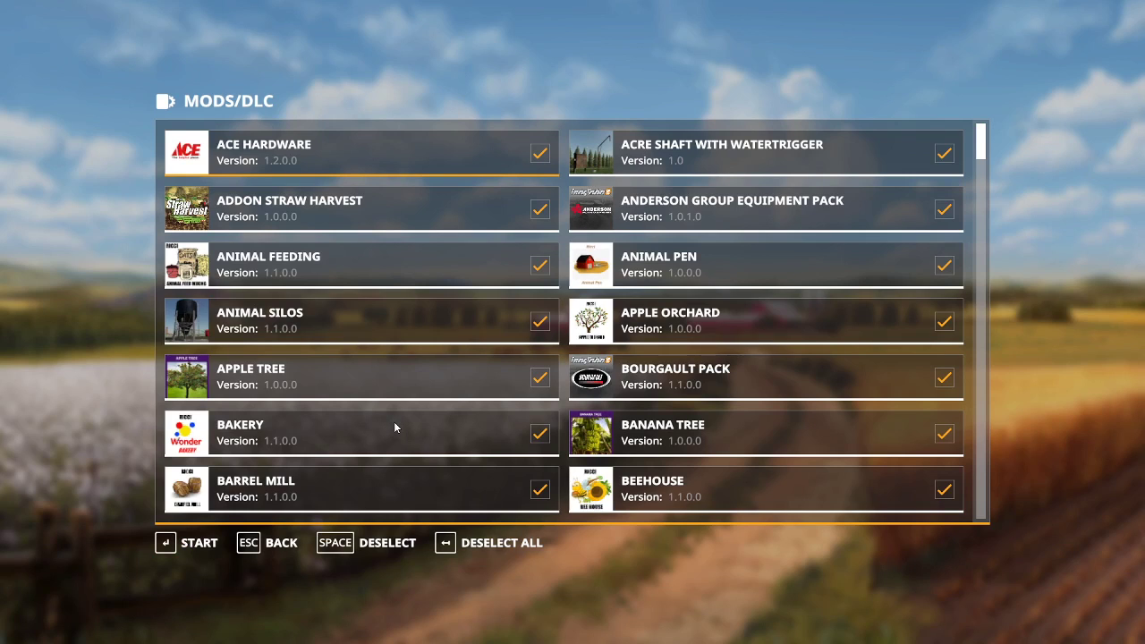
pyautogui.click(209, 548)
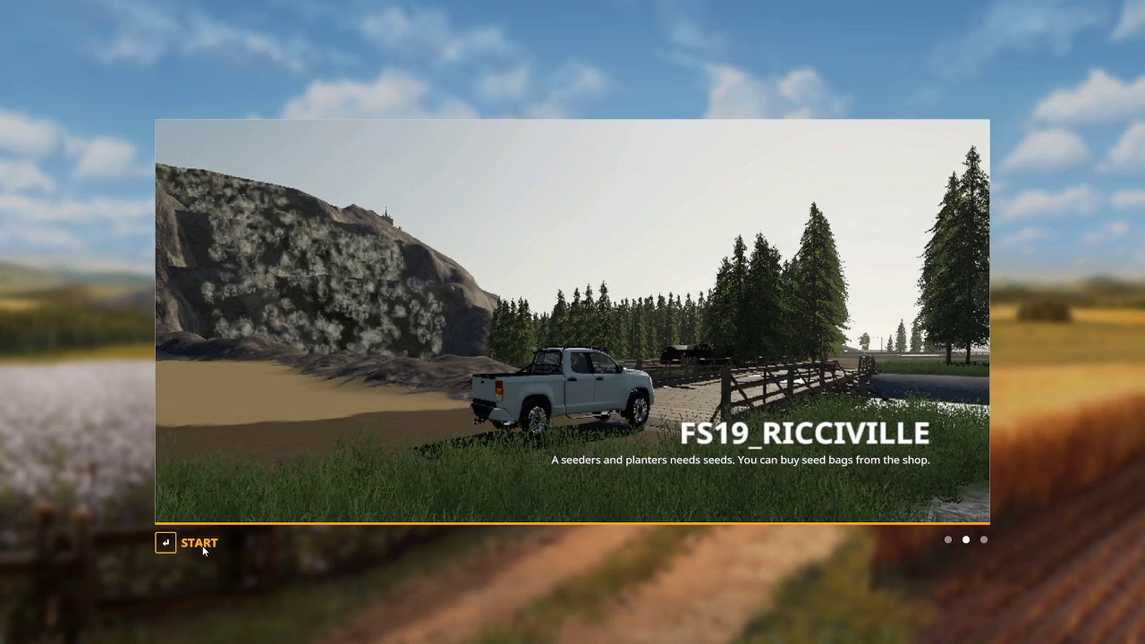
pyautogui.click(165, 542)
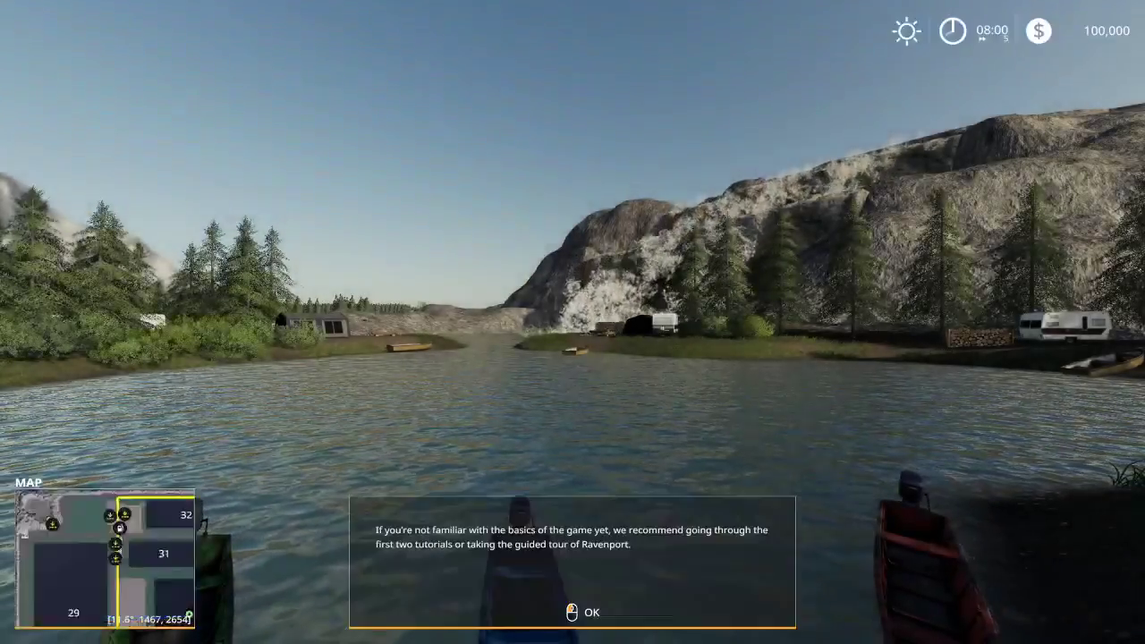
# Dismiss the tutorial recommendation and open the in-game overview map of Ricciville
pyautogui.click(201, 544)
pyautogui.press('Escape')
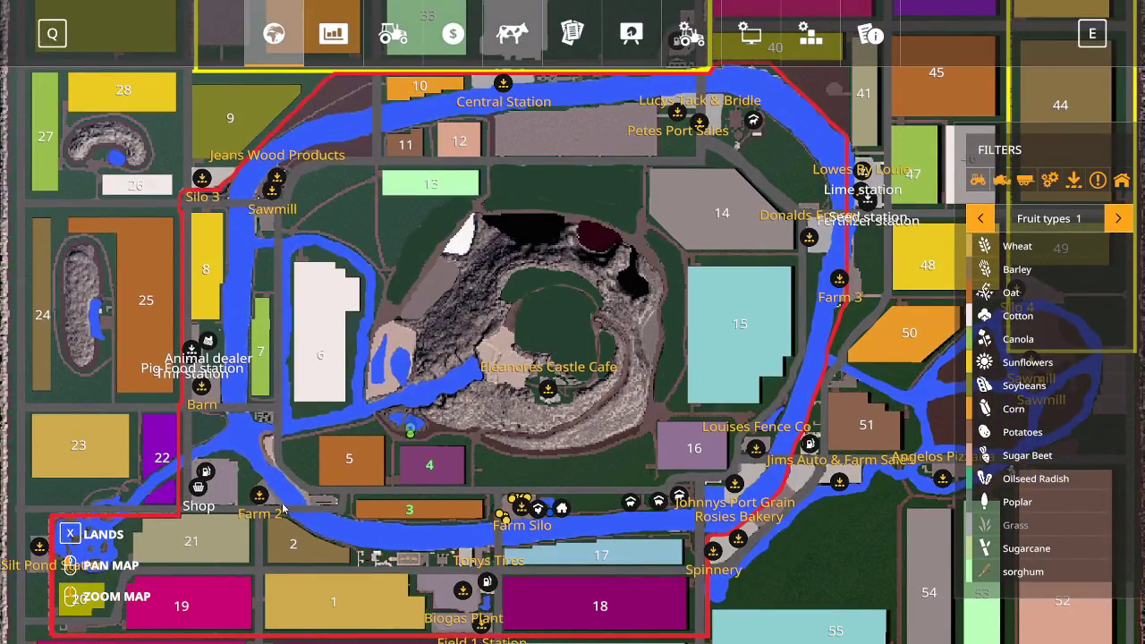
# Visit the Shop location from the map and add $50,000,000 to the account with the development commands
pyautogui.click(197, 488)
pyautogui.press('space')
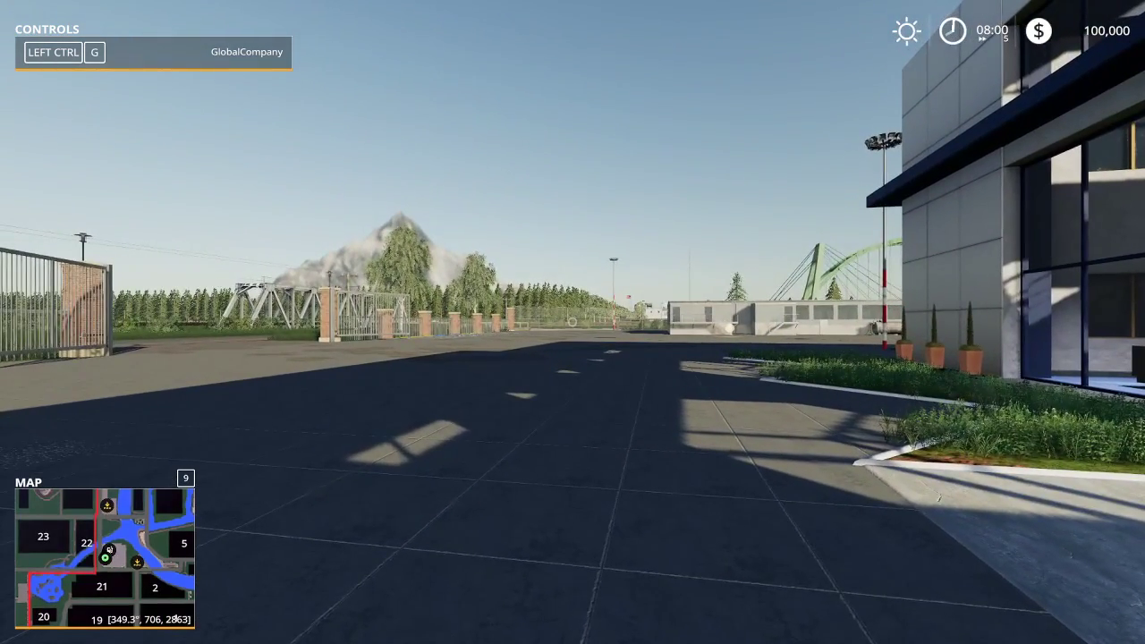
pyautogui.hotkey('ctrl', 'alt', 'e')
pyautogui.click(212, 206)
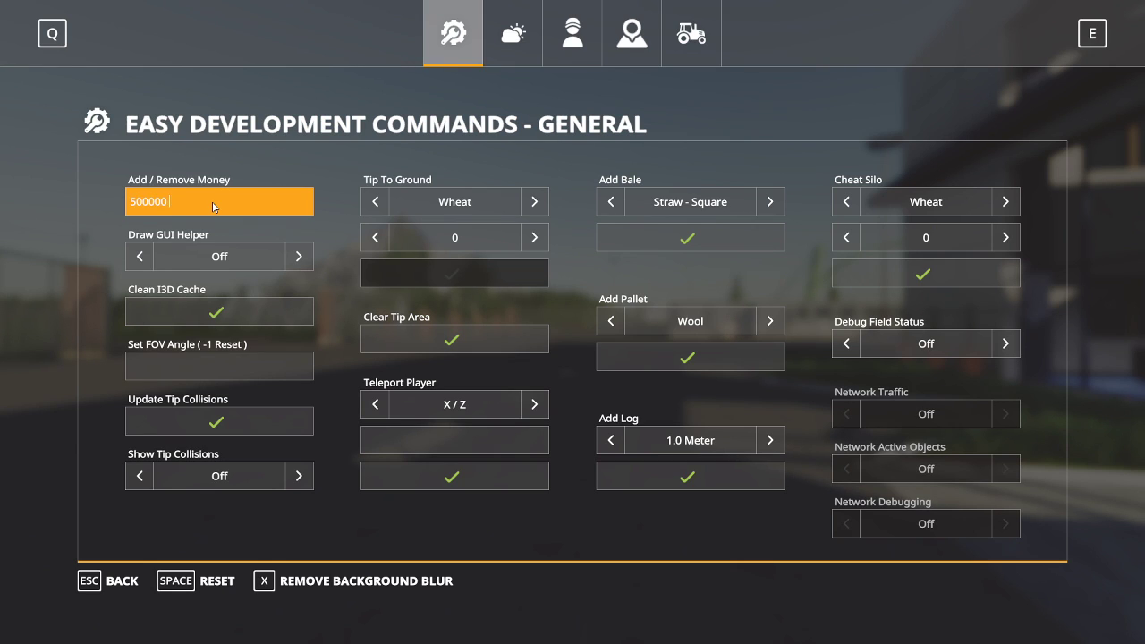
pyautogui.press('Return')
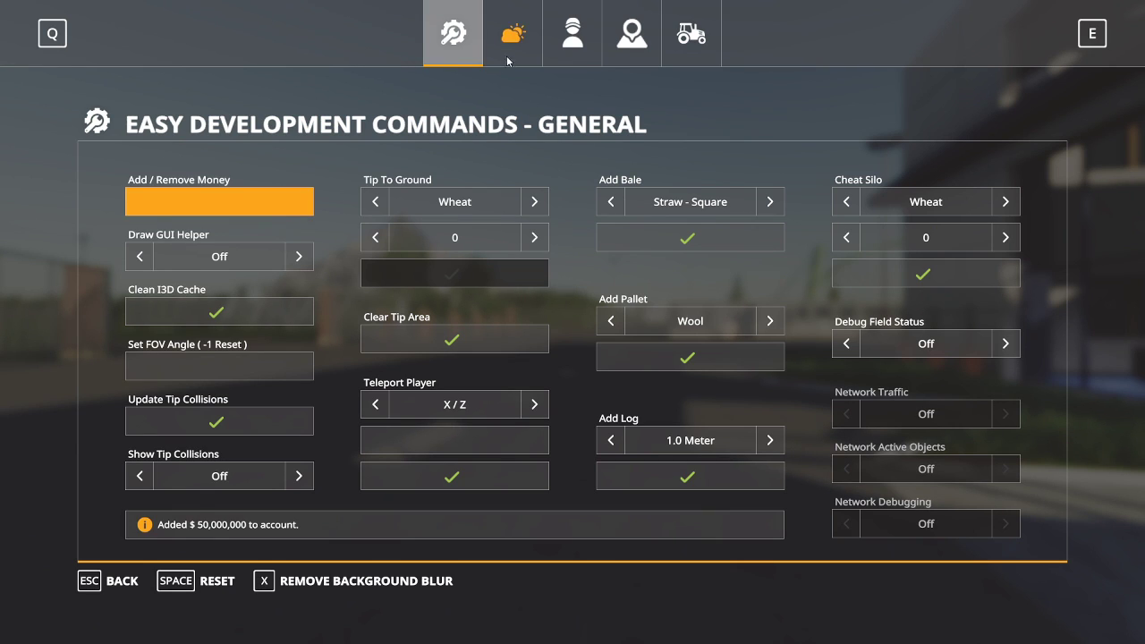
# Buy all farmland with the player development commands
pyautogui.click(583, 48)
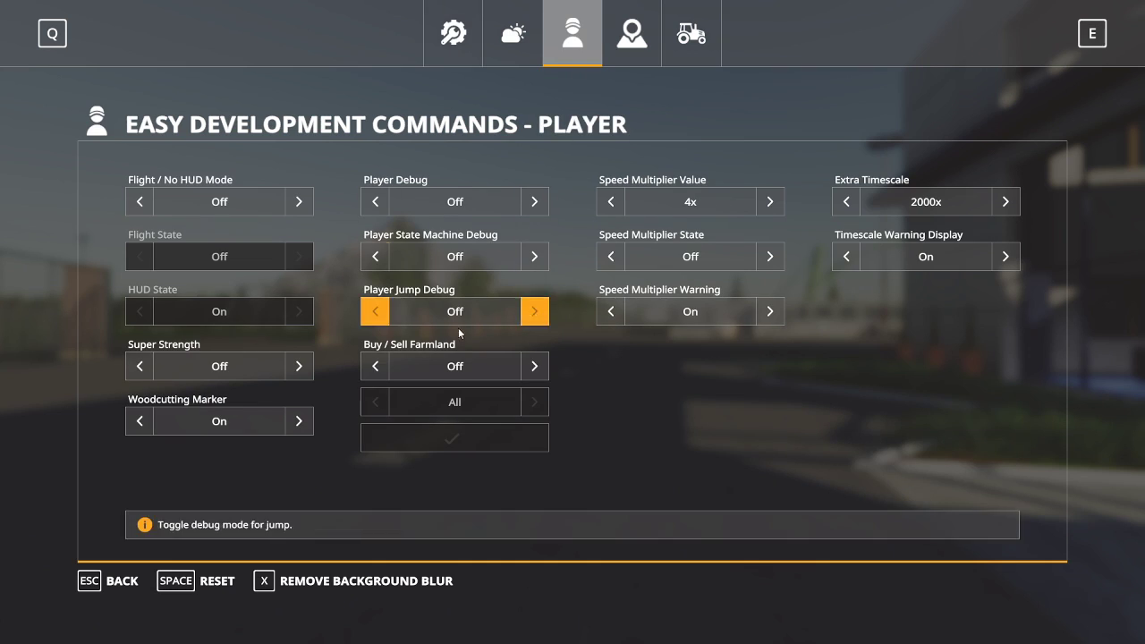
pyautogui.click(534, 365)
pyautogui.click(641, 56)
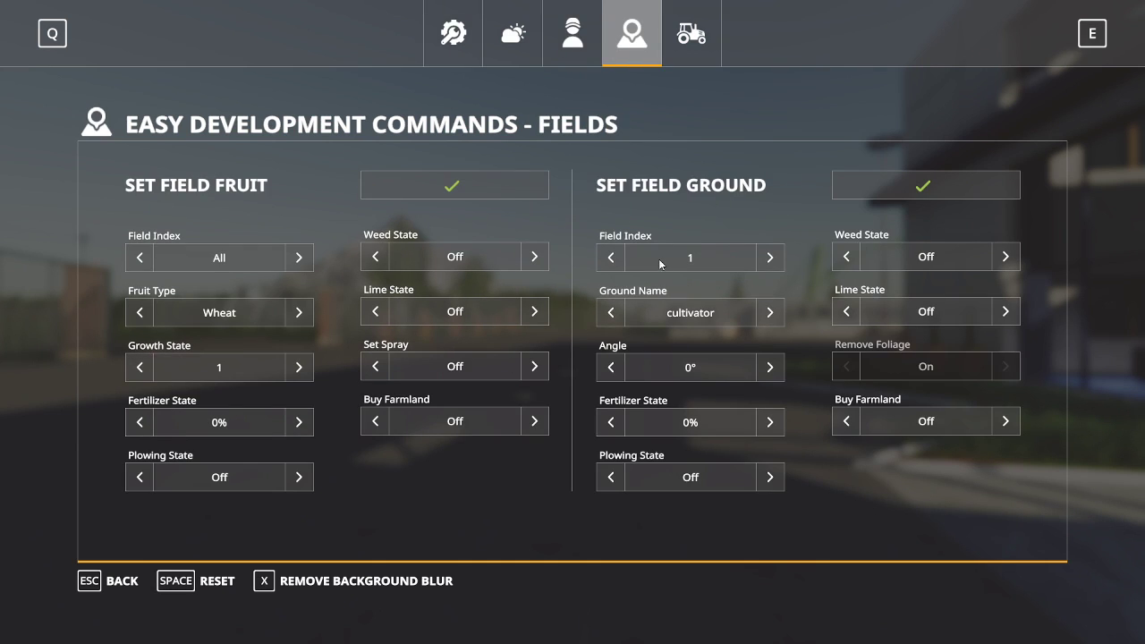
# Turn the player speed multiplier on and switch its warning display off
pyautogui.click(573, 36)
pyautogui.click(766, 260)
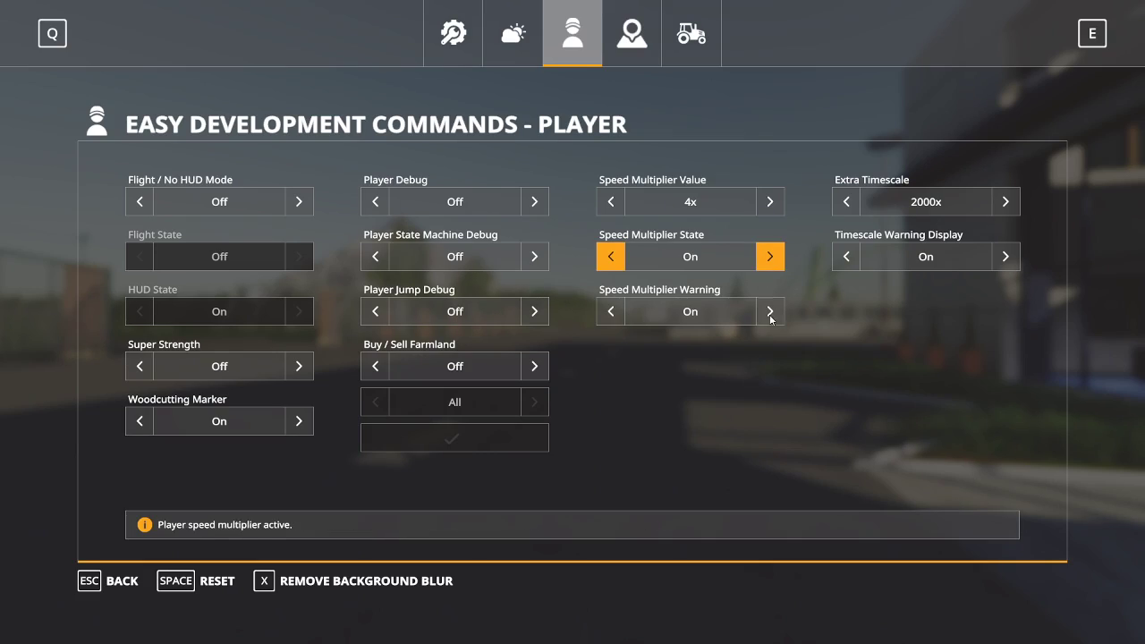
pyautogui.click(771, 319)
pyautogui.press('Escape')
pyautogui.press('w')
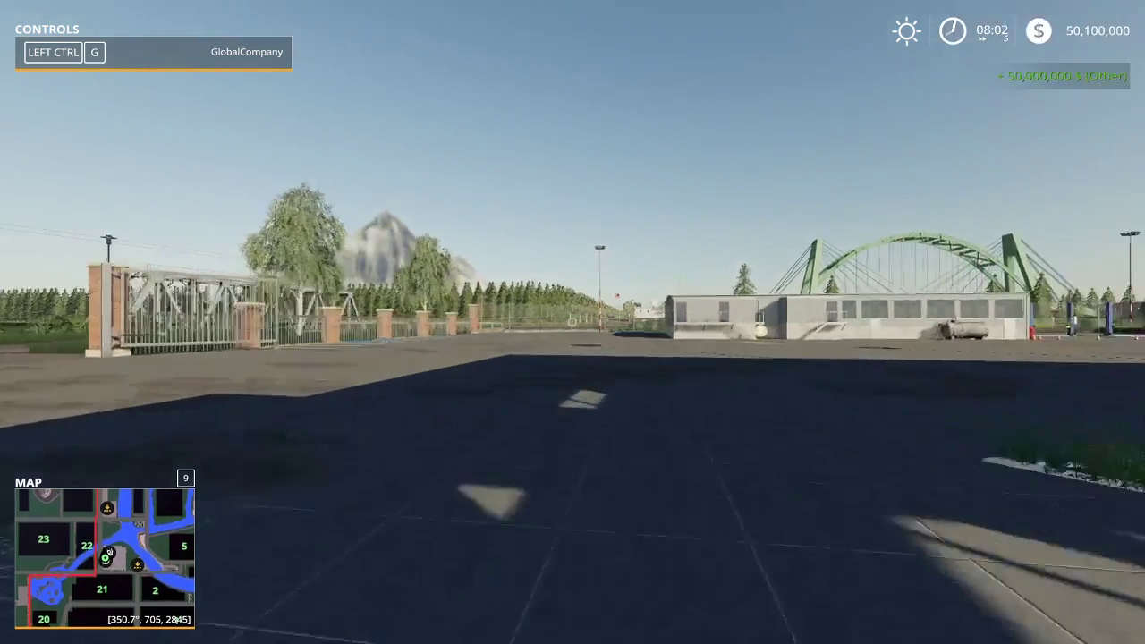
# Lease the Kenworth K100 Daycab from the store's trucks with its default configuration
pyautogui.press('Escape')
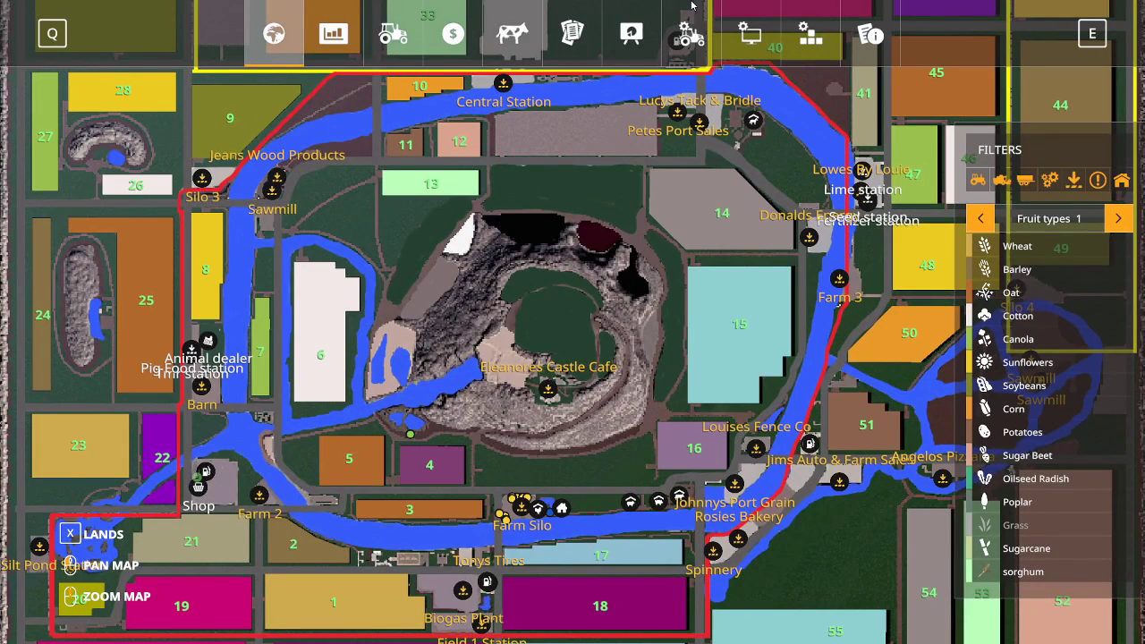
pyautogui.press('Escape')
pyautogui.press('p')
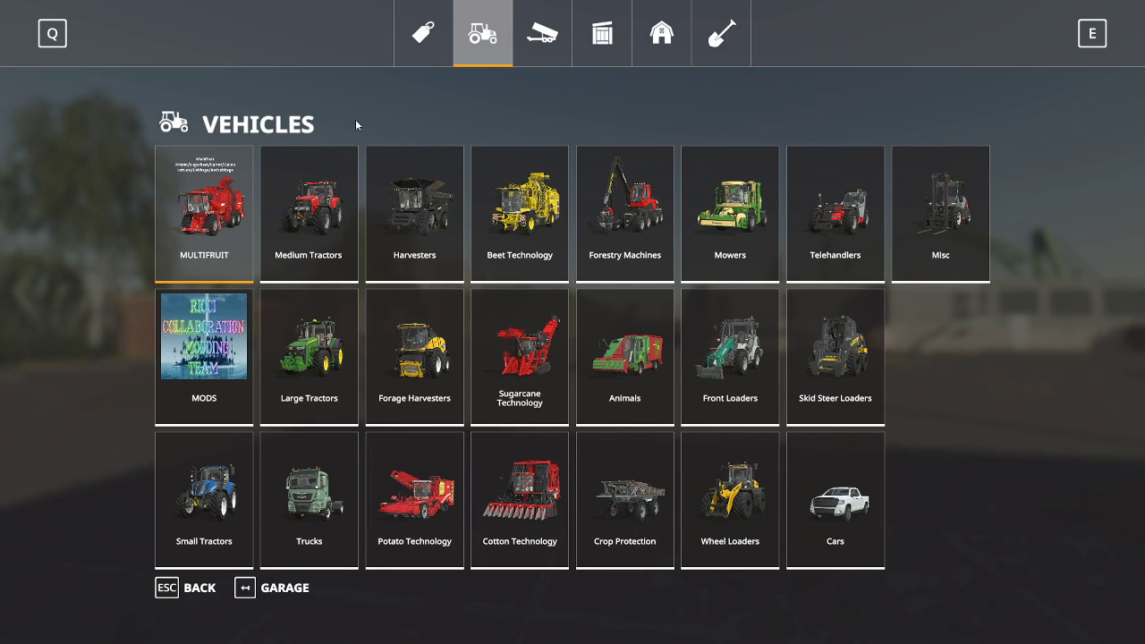
pyautogui.click(332, 499)
pyautogui.press('Right')
pyautogui.press('Right')
pyautogui.press('Right')
pyautogui.press('Right')
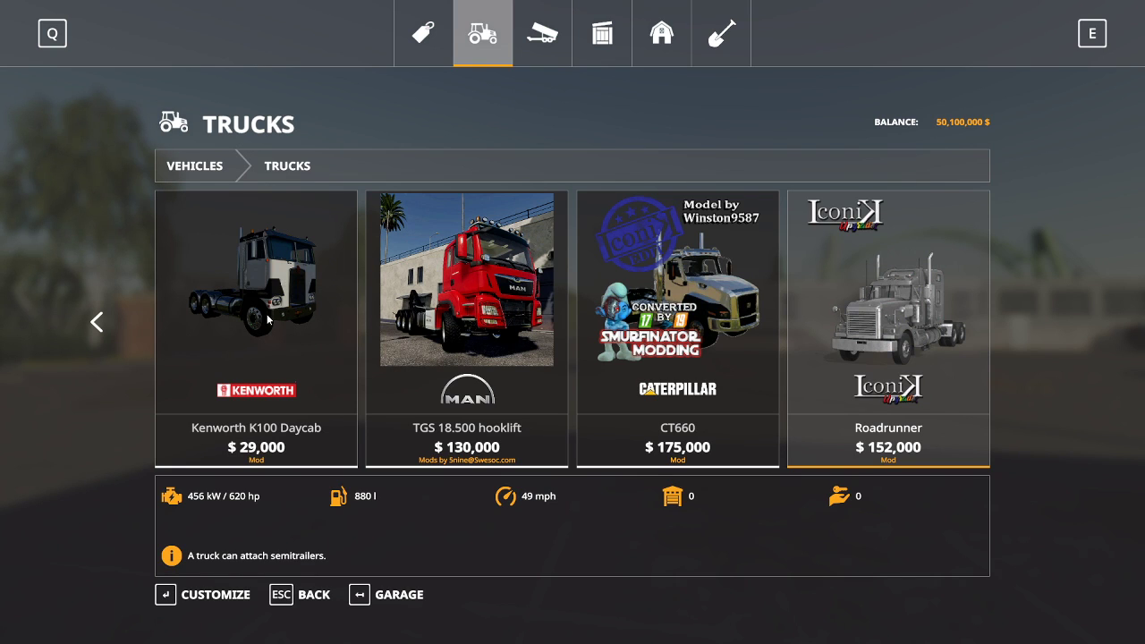
pyautogui.click(267, 314)
pyautogui.click(344, 596)
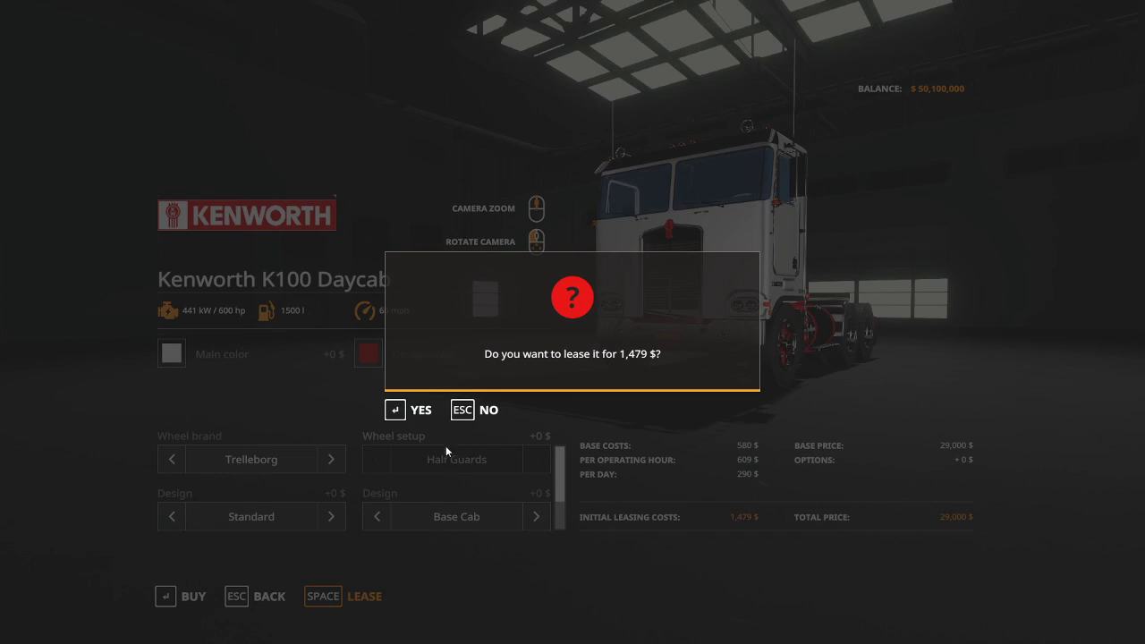
pyautogui.click(422, 414)
pyautogui.click(420, 409)
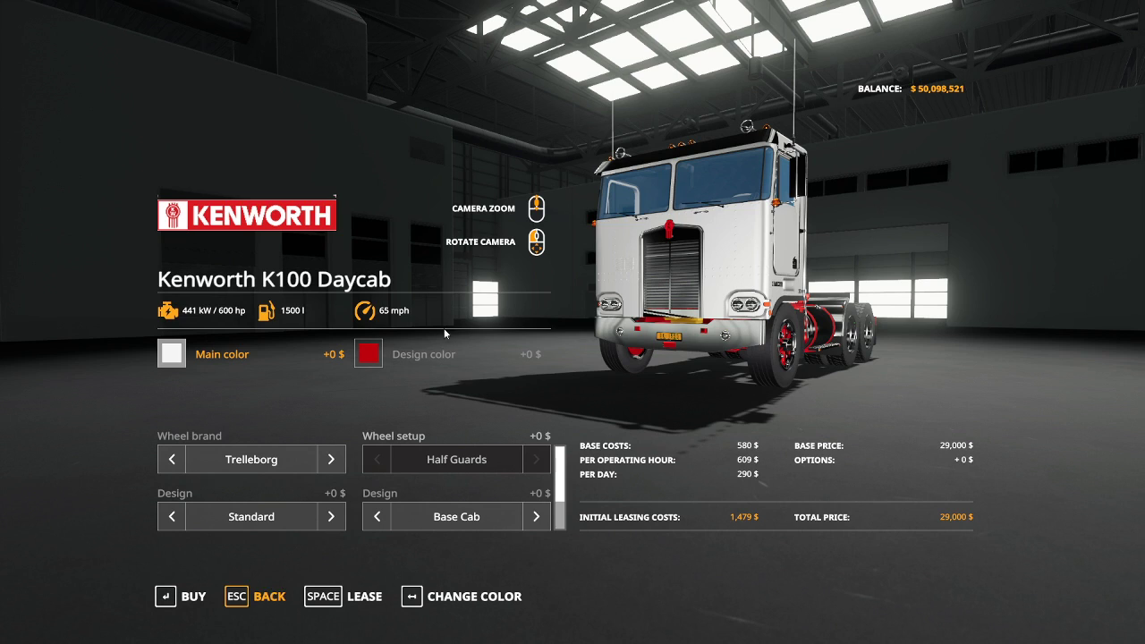
pyautogui.press('Escape')
# Lease the Strautmann Slide on Tipper 5 from the store's trailers
pyautogui.click(543, 47)
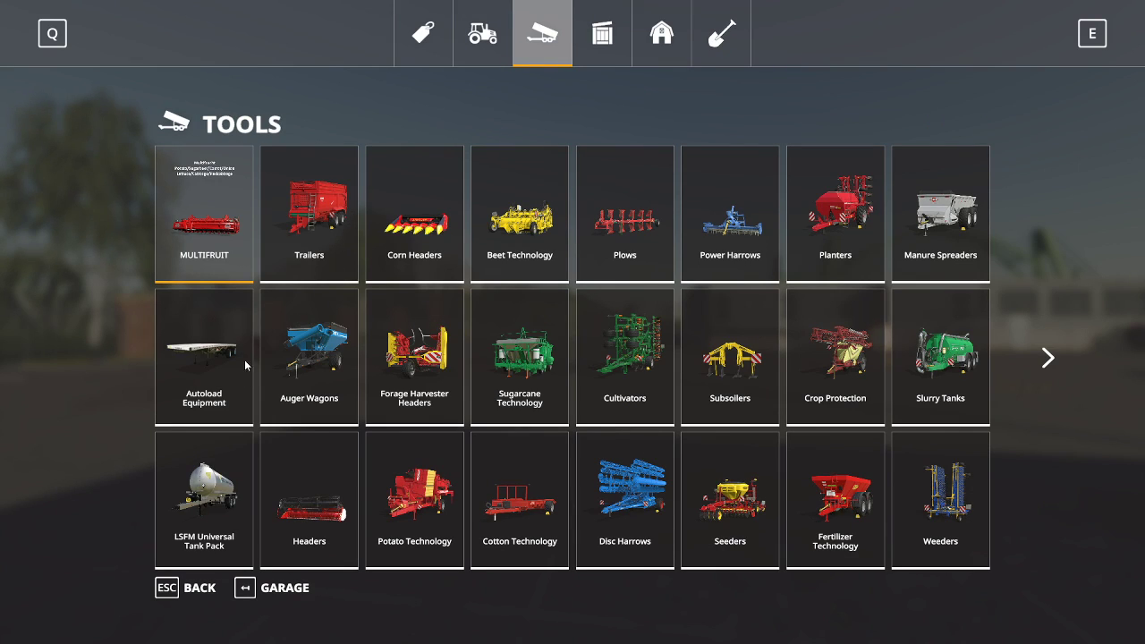
pyautogui.click(318, 237)
pyautogui.scroll(-13, 503, 317)
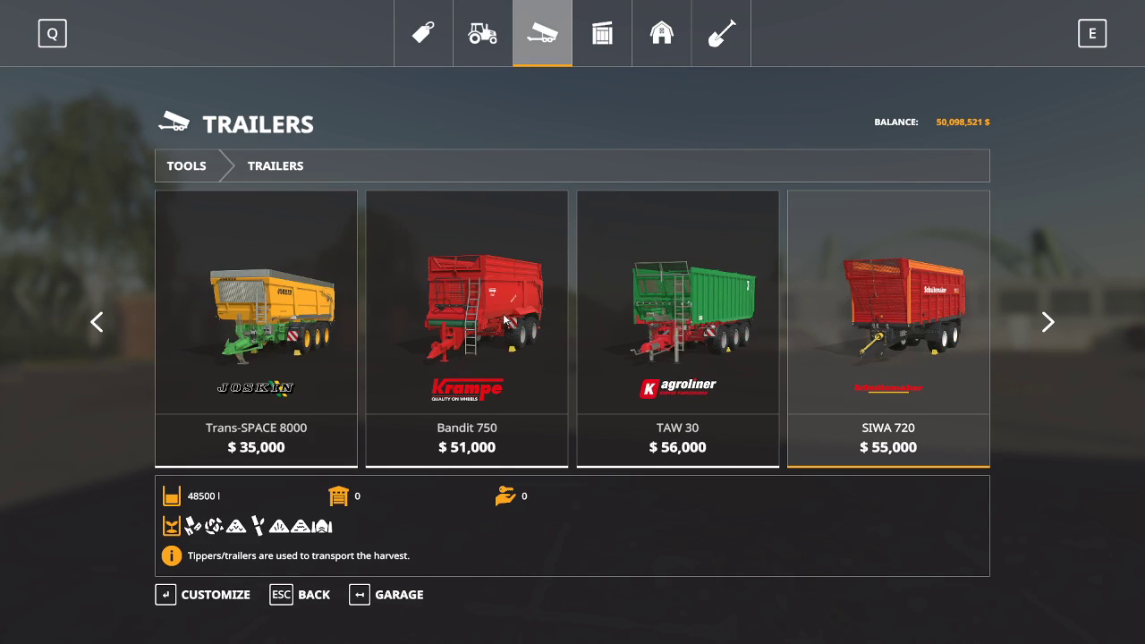
pyautogui.scroll(-14, 504, 317)
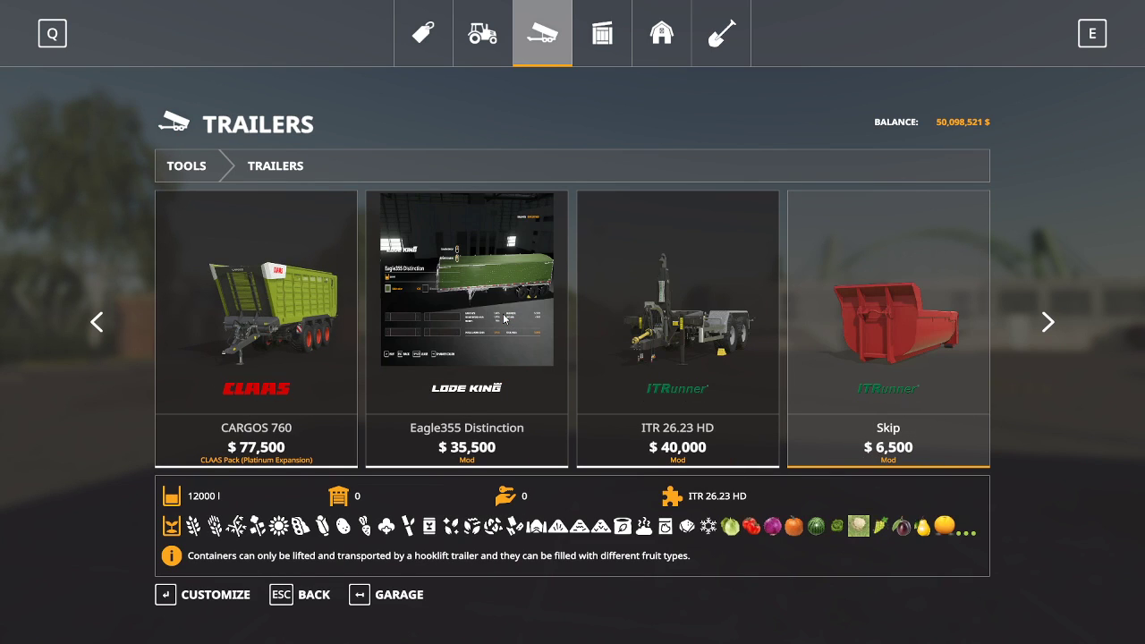
pyautogui.scroll(-3, 503, 318)
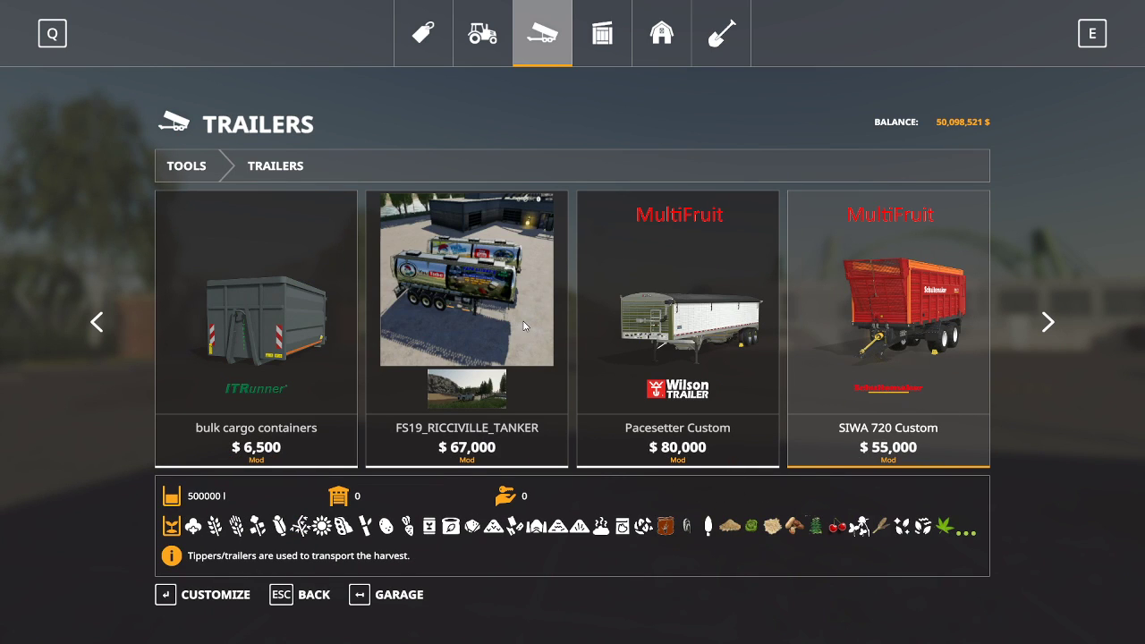
pyautogui.scroll(-3, 524, 324)
pyautogui.click(498, 318)
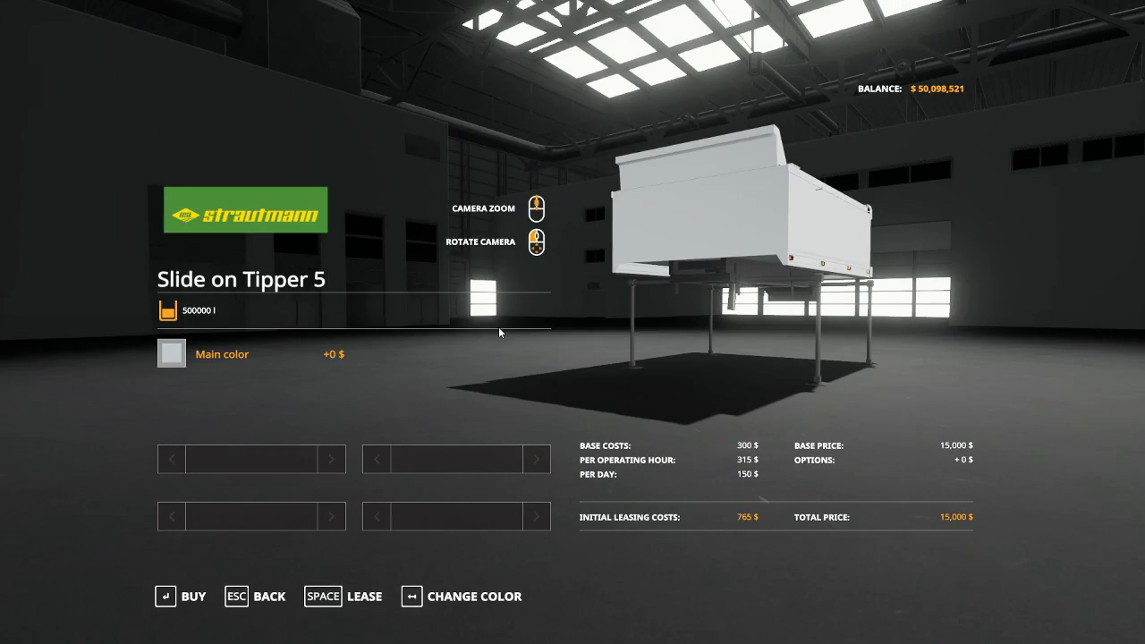
pyautogui.press('space')
pyautogui.click(420, 409)
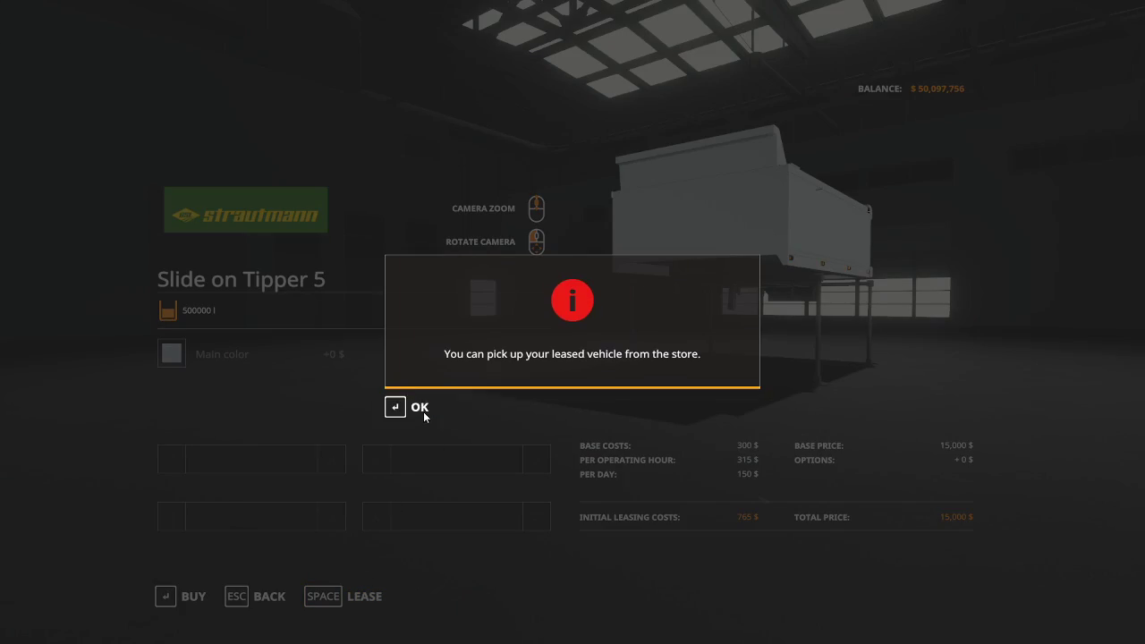
pyautogui.click(417, 407)
pyautogui.press('Escape')
pyautogui.press('Escape')
# Get into the leased Kenworth, back it under the slide-on tipper and attach the tipper
pyautogui.press('w')
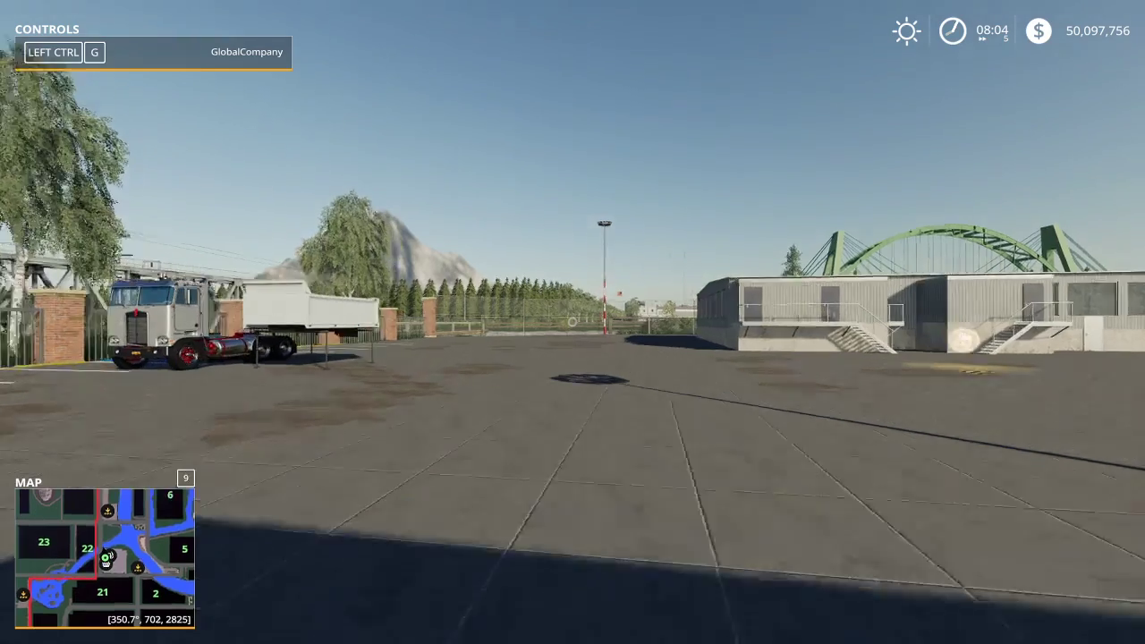
pyautogui.press('e')
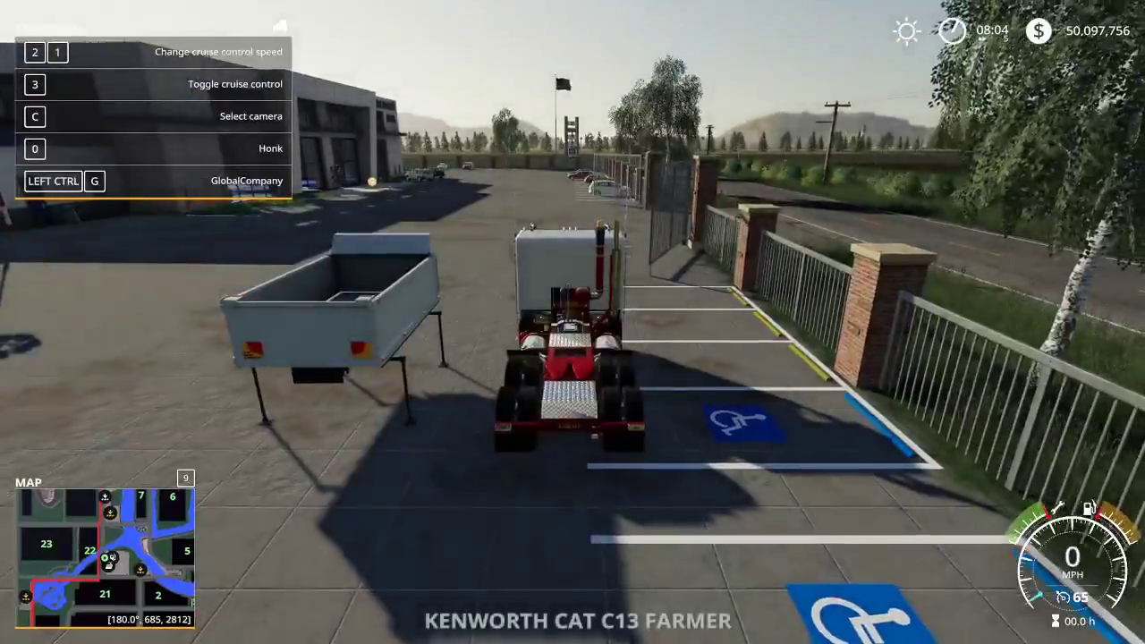
pyautogui.press('w')
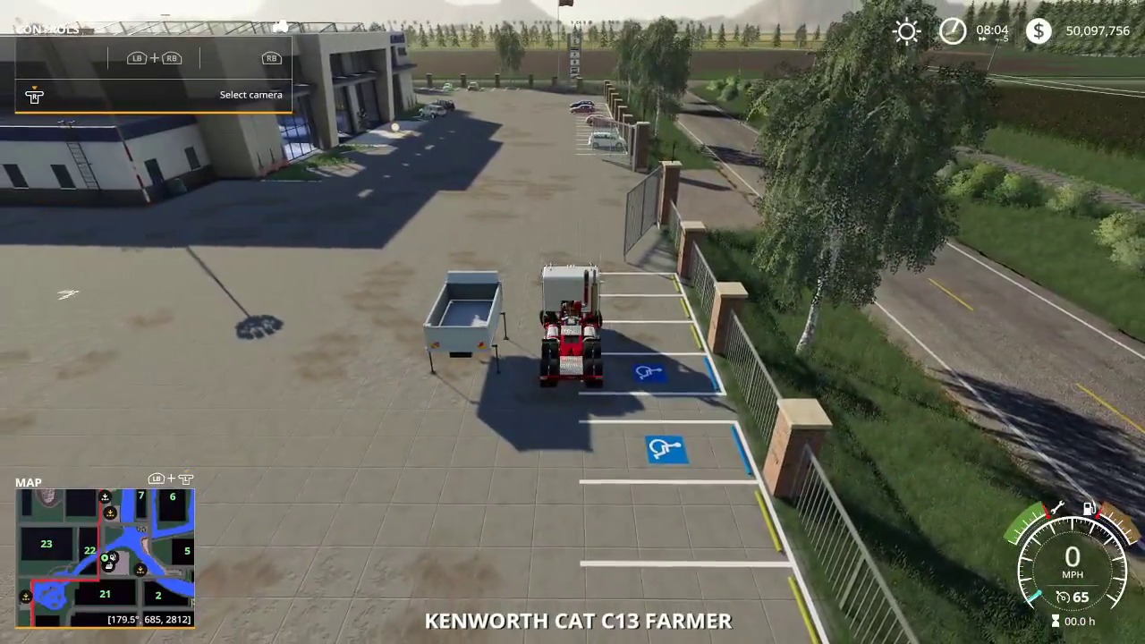
pyautogui.press('w')
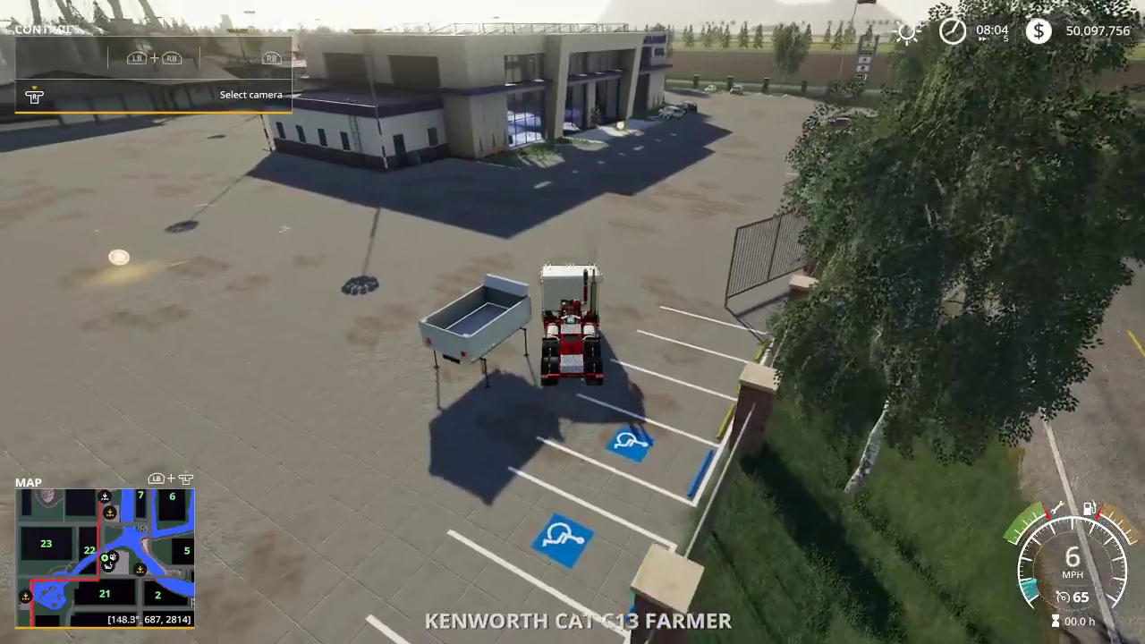
pyautogui.press('s')
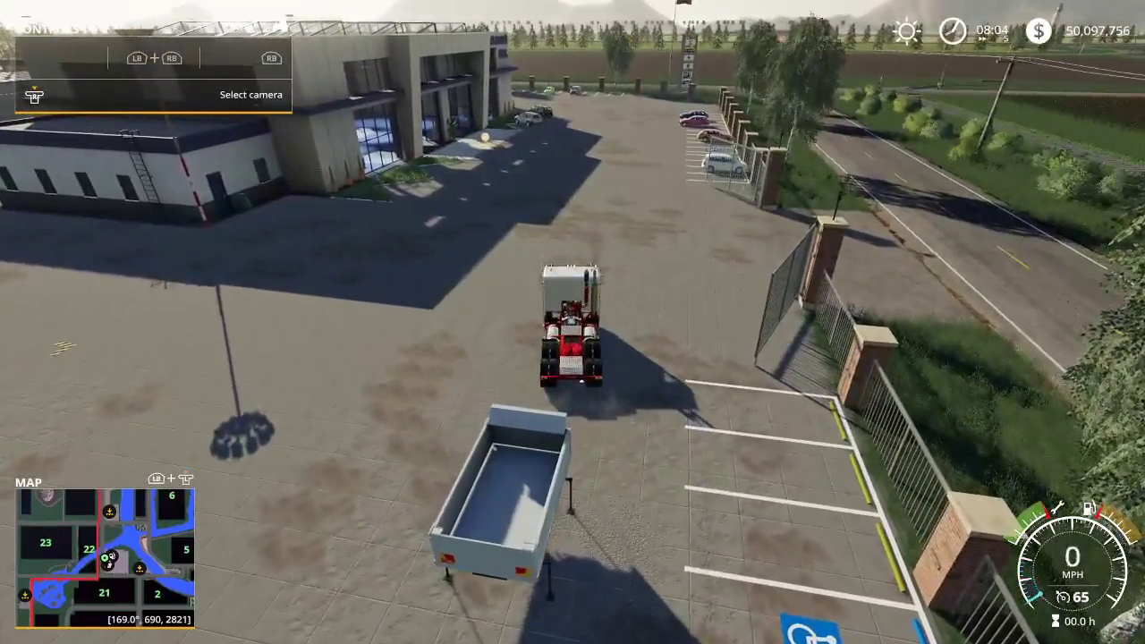
pyautogui.press('s')
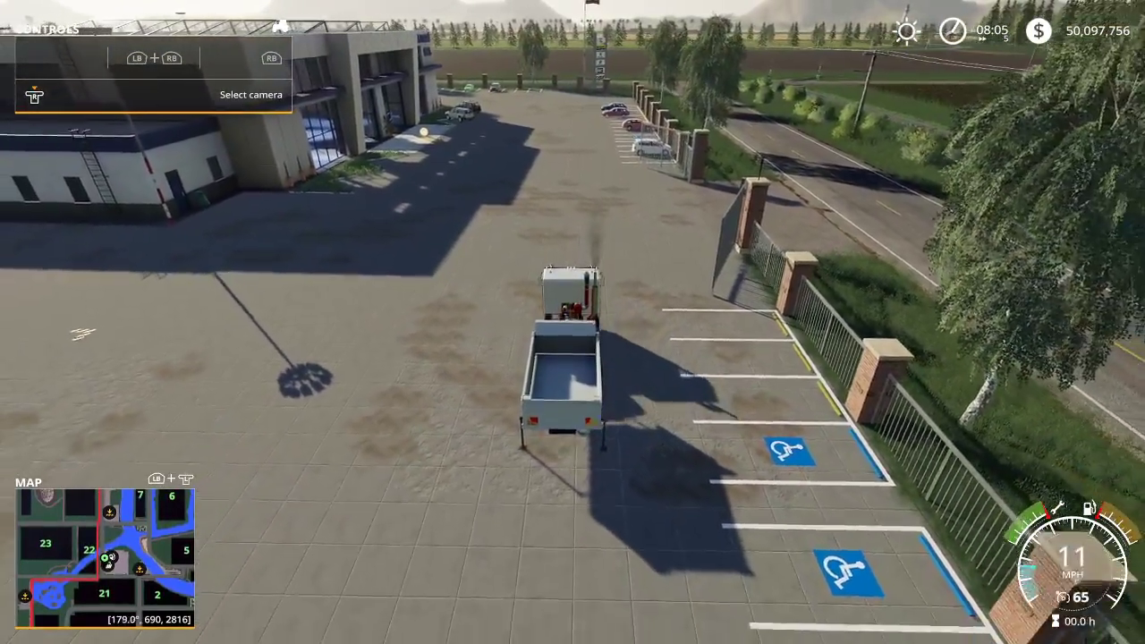
pyautogui.press('q')
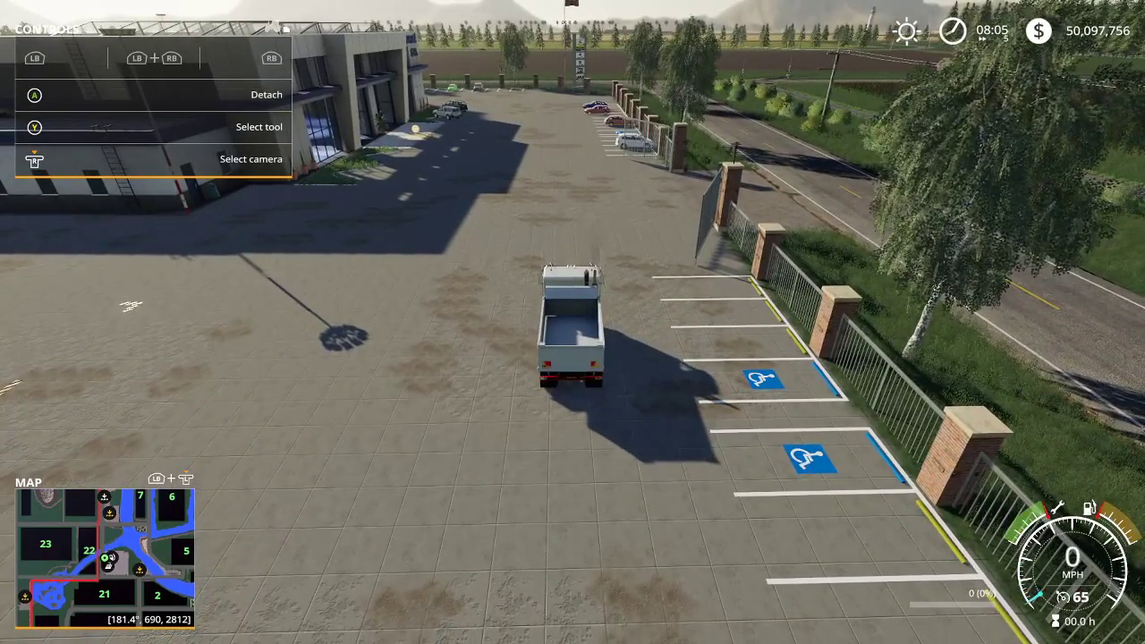
# Fill the attached slide-on tipper with ORE using the vehicle development commands
pyautogui.hotkey('ctrl', 'alt', 'd')
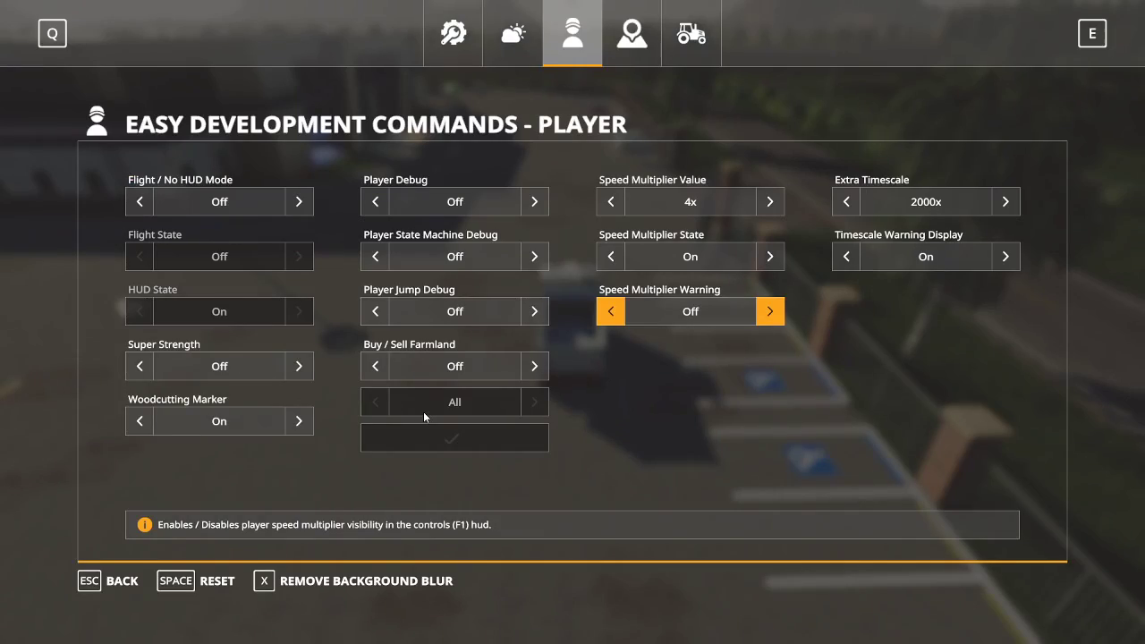
pyautogui.click(689, 40)
pyautogui.click(848, 237)
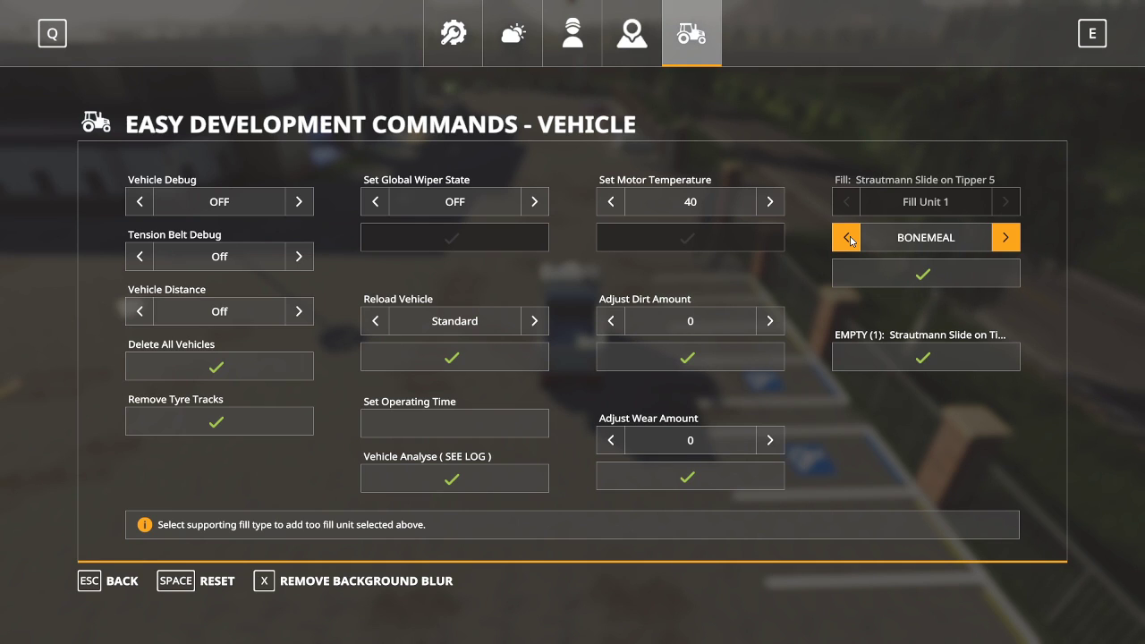
pyautogui.click(1005, 237)
pyautogui.click(926, 274)
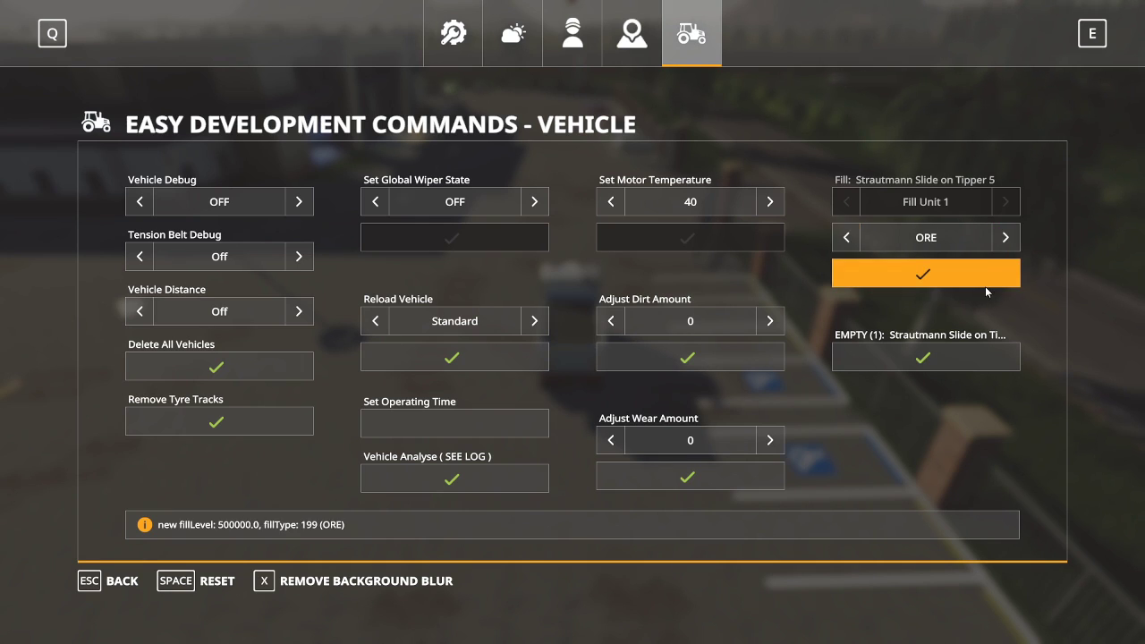
pyautogui.press('Escape')
# Position the truck in the store yard and unload ore onto the ground while driving forward
pyautogui.press('w')
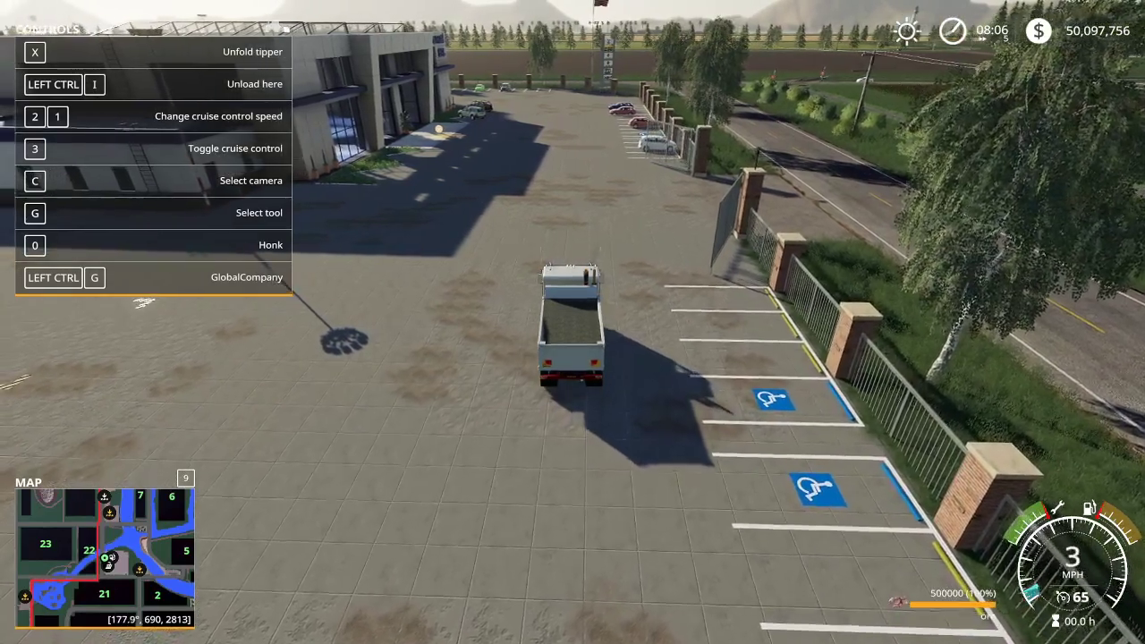
pyautogui.press('s')
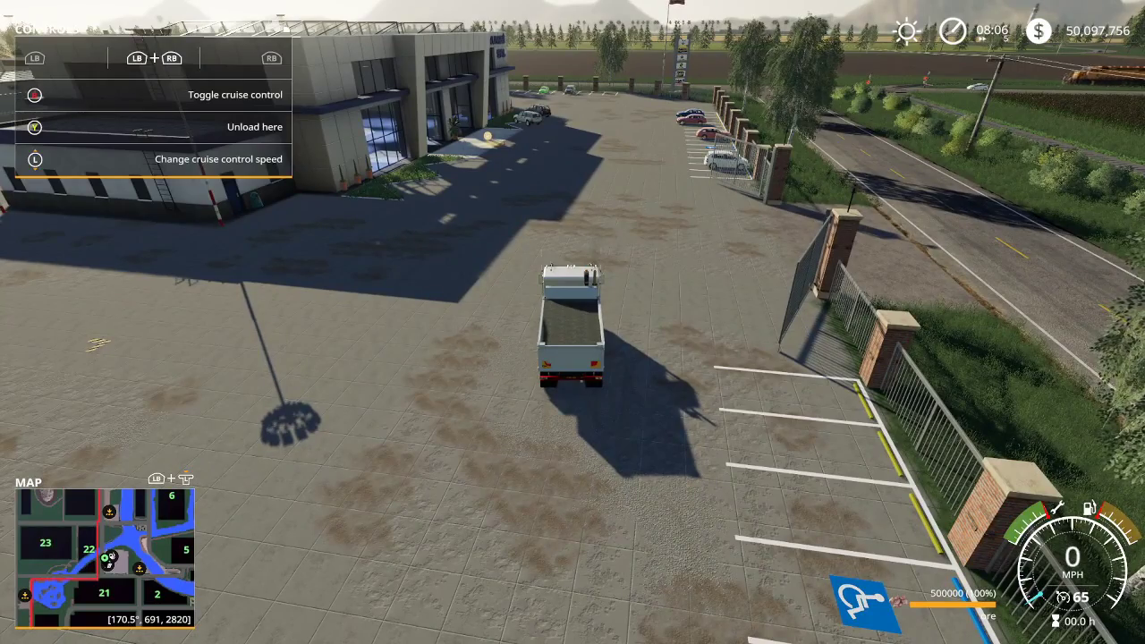
pyautogui.hotkey('ctrl', 'i')
pyautogui.press('w')
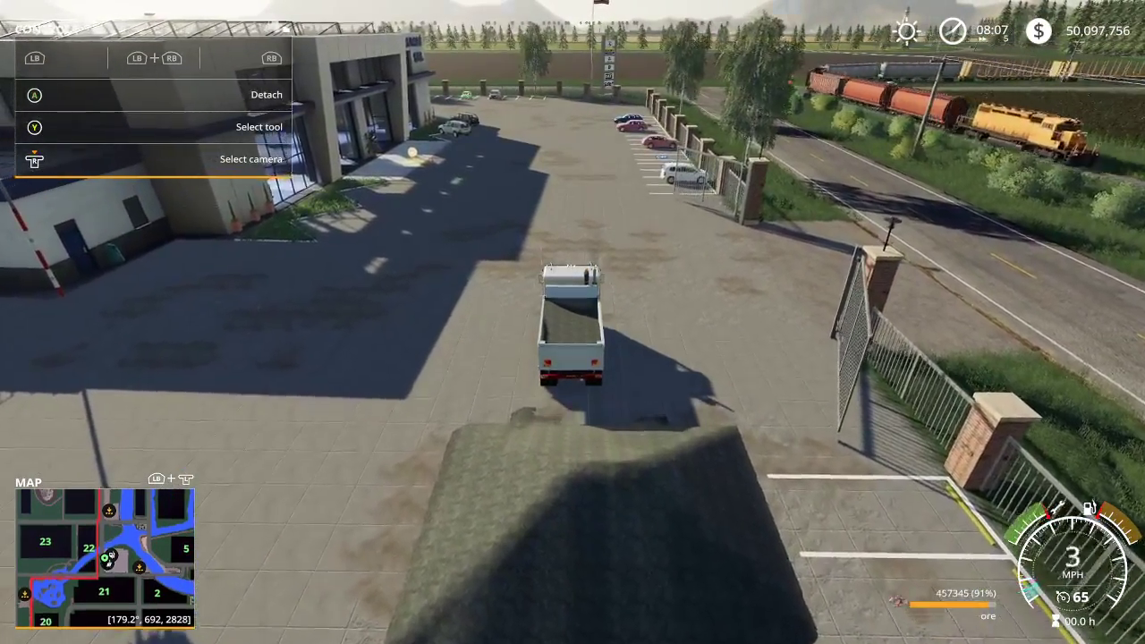
# Get out of the truck and inspect the dumped ore pile on foot
pyautogui.press('e')
pyautogui.press('w')
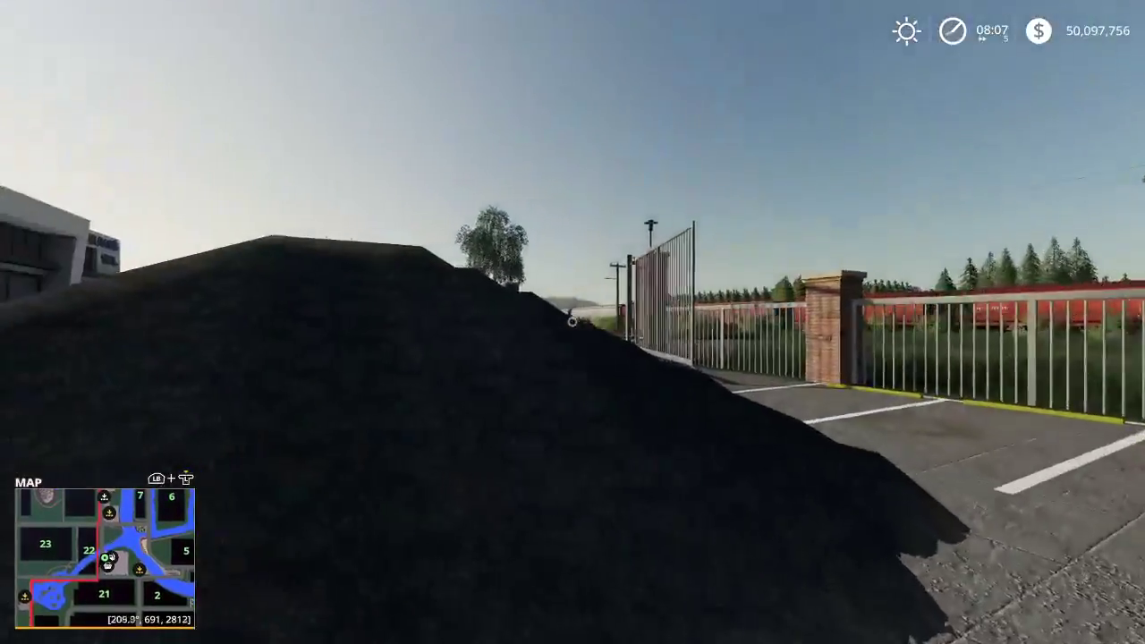
pyautogui.press('w')
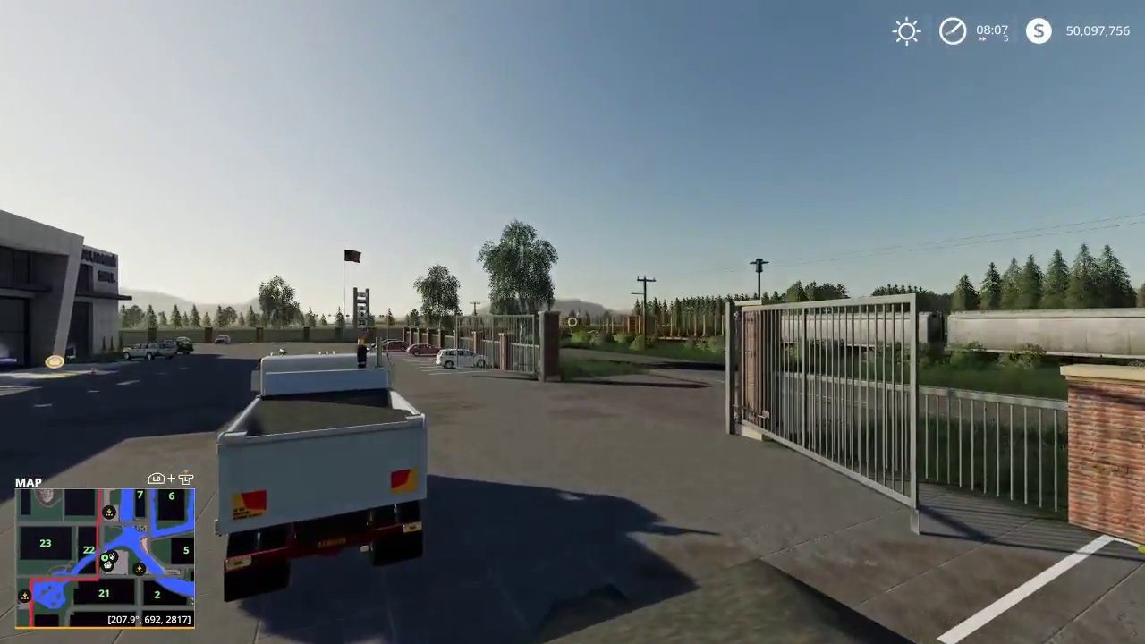
# Open the map, zoom in on the area around field 14 and visit Lucys Tack & Bridle
pyautogui.press('Escape')
pyautogui.press('s')
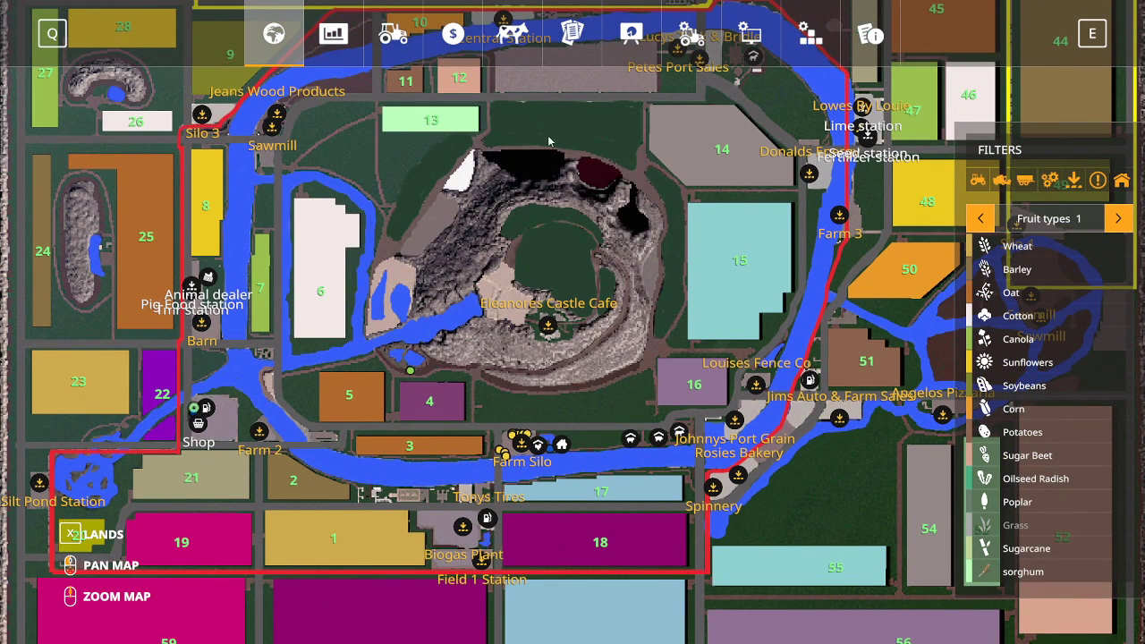
pyautogui.scroll(3, 659, 107)
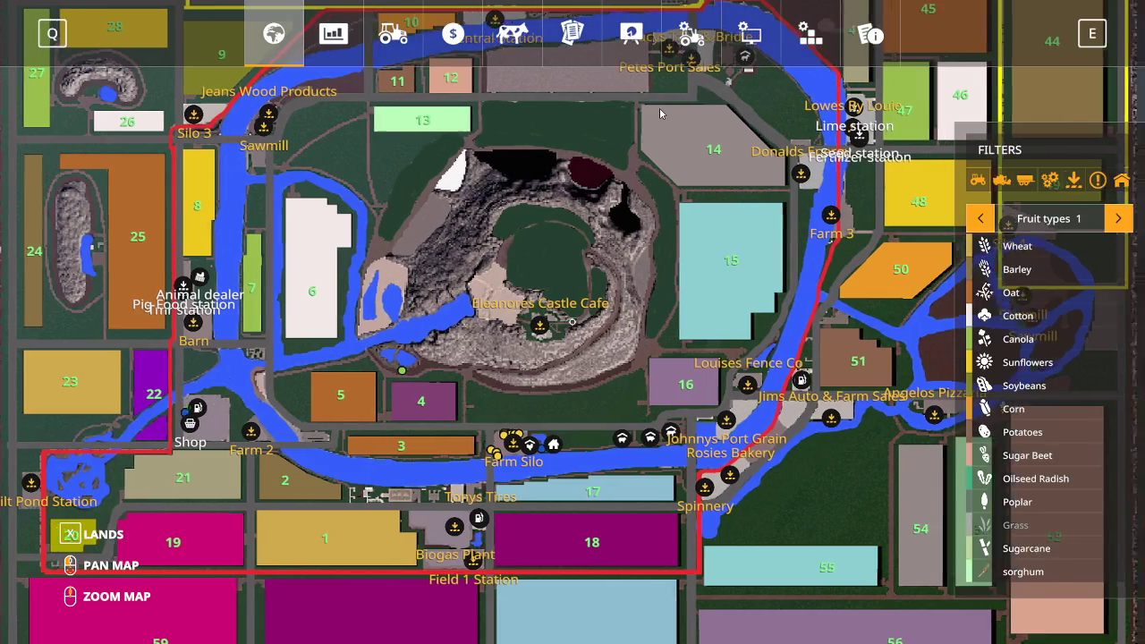
pyautogui.press('w')
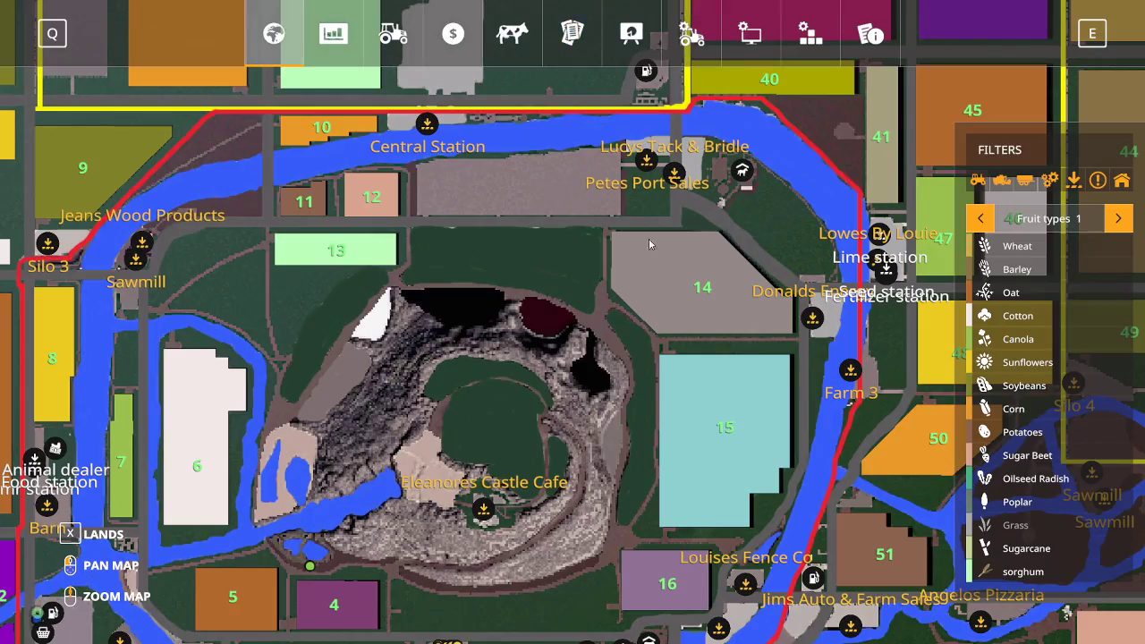
pyautogui.moveTo(676, 185)
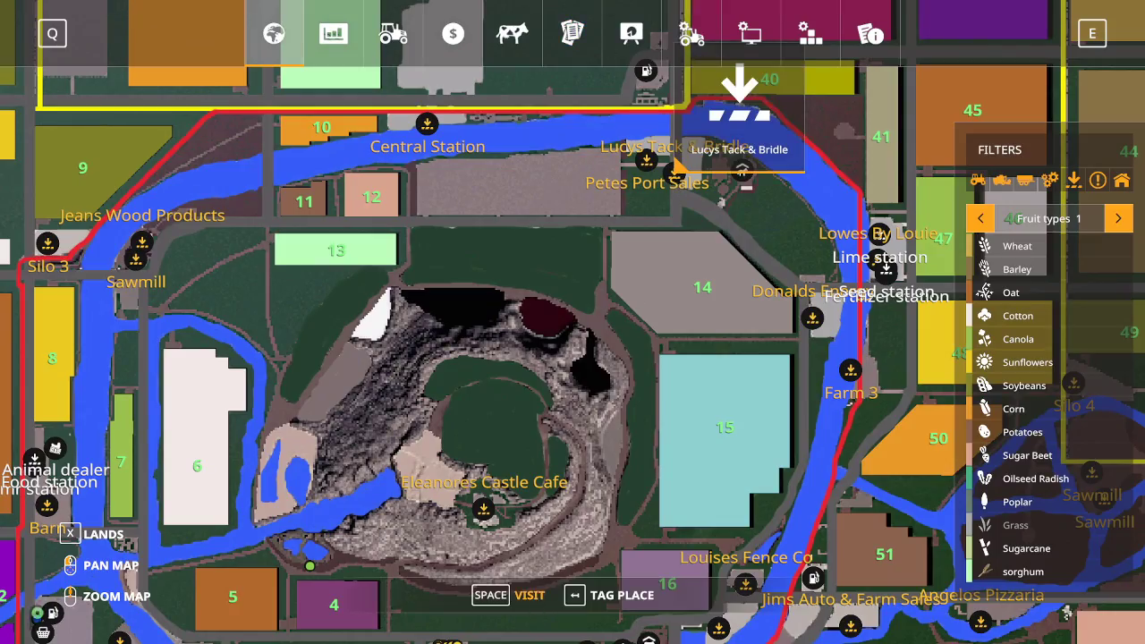
pyautogui.press('space')
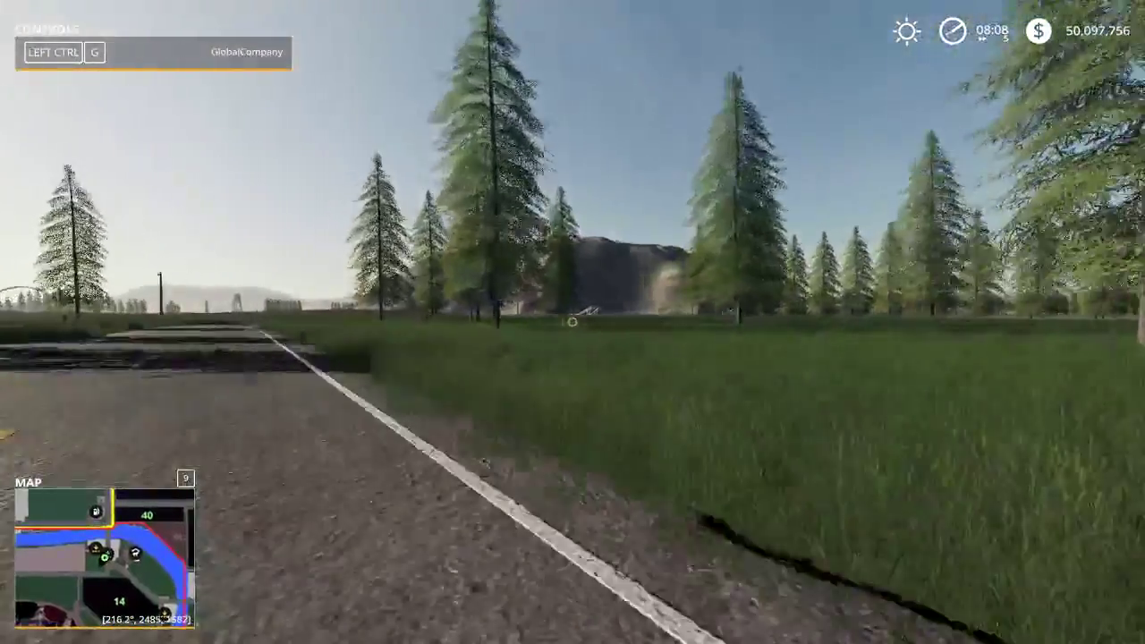
# Cross the grassland to the quarry and examine the terraced material heaps at its foot
pyautogui.press('w')
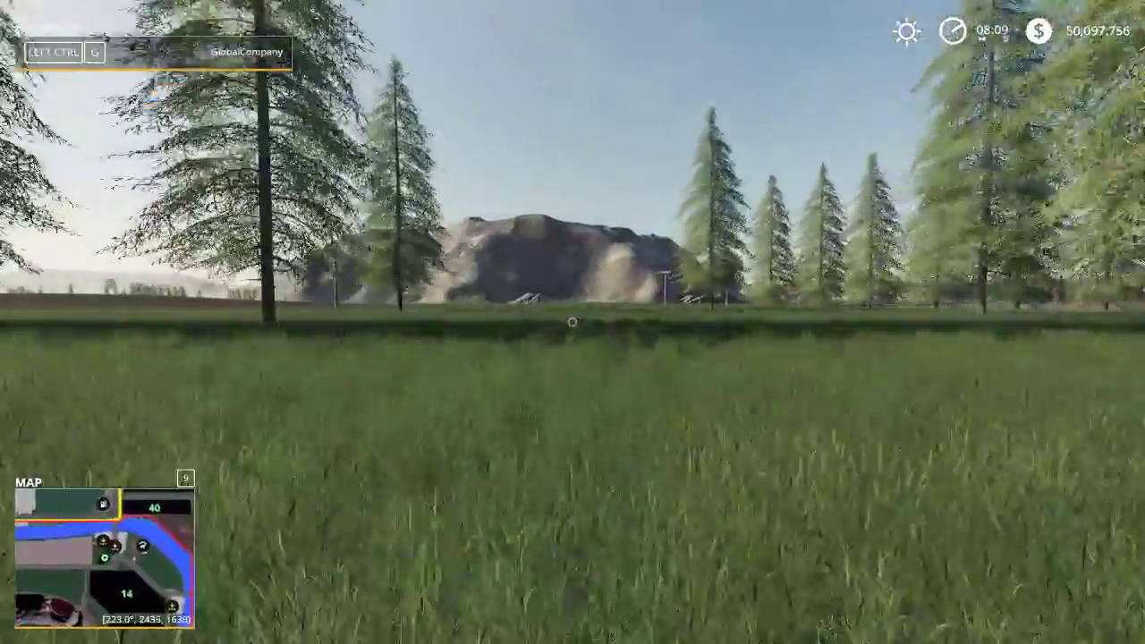
pyautogui.press('w')
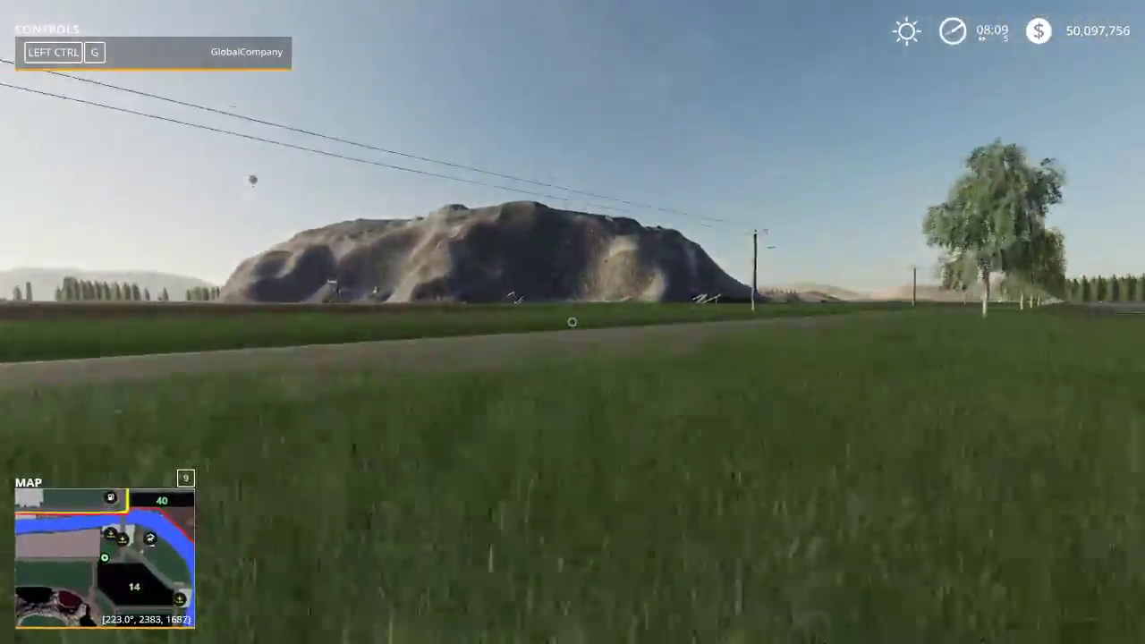
pyautogui.press('w')
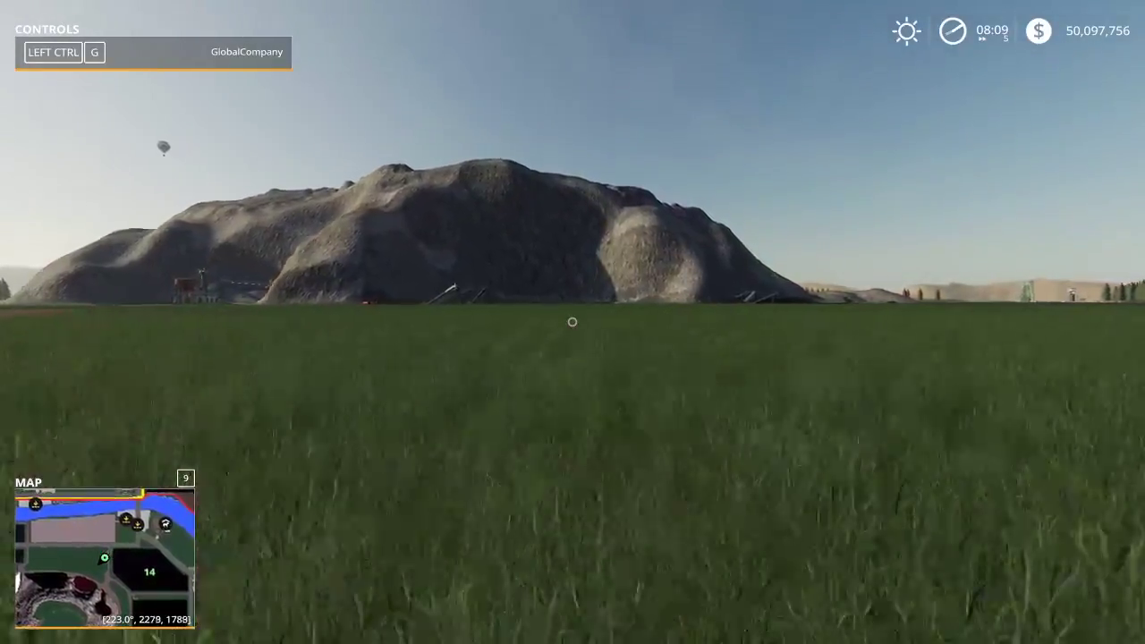
pyautogui.press('w')
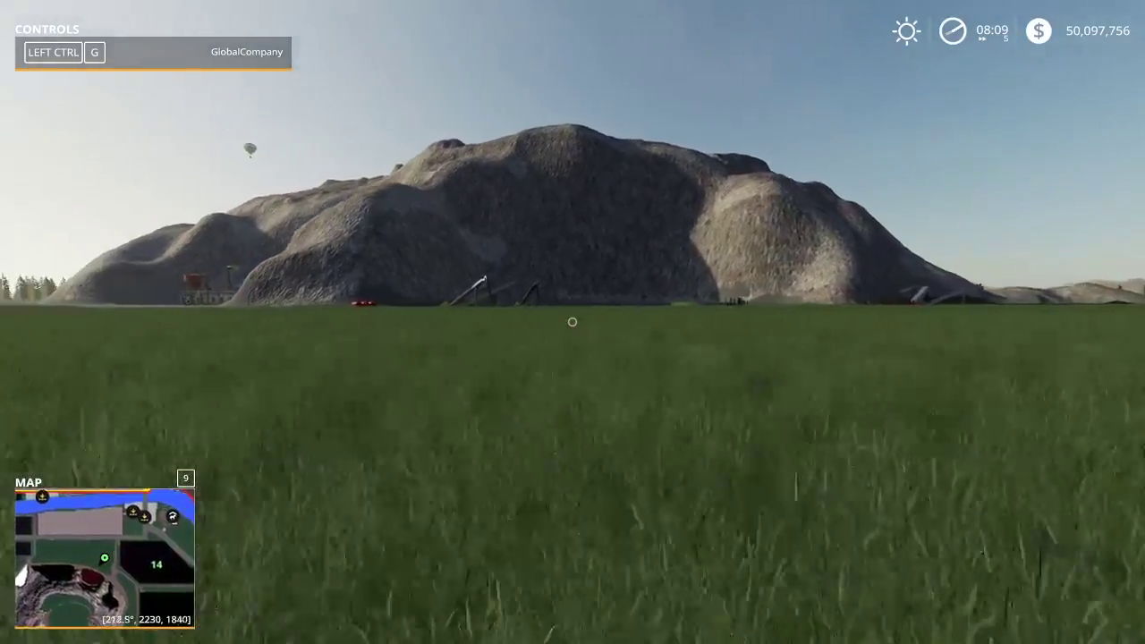
pyautogui.press('w')
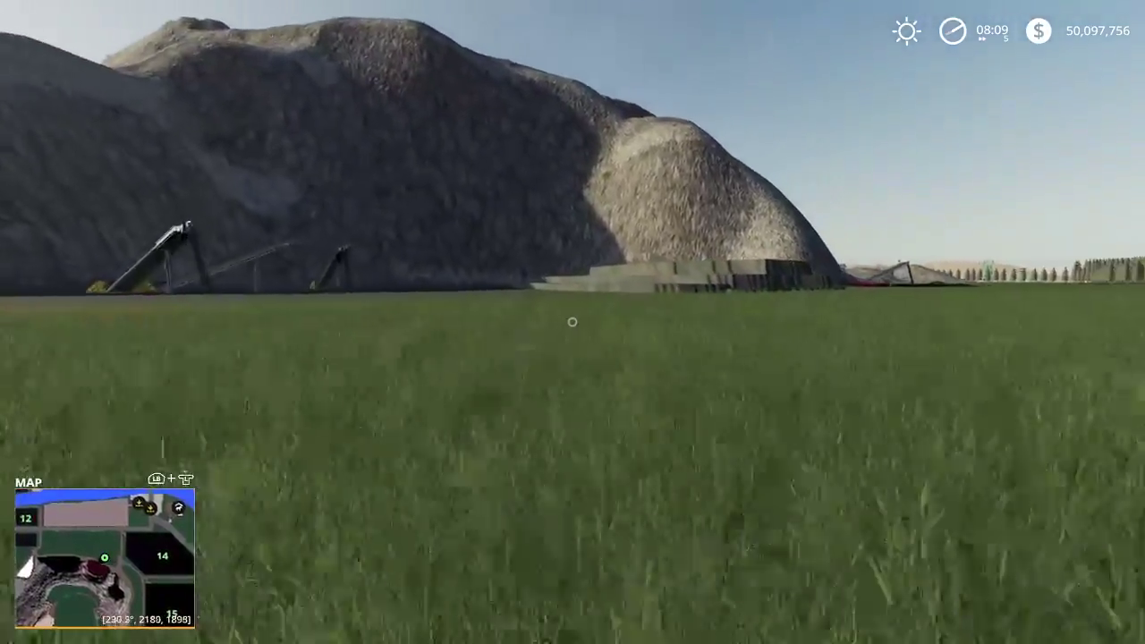
pyautogui.press('w')
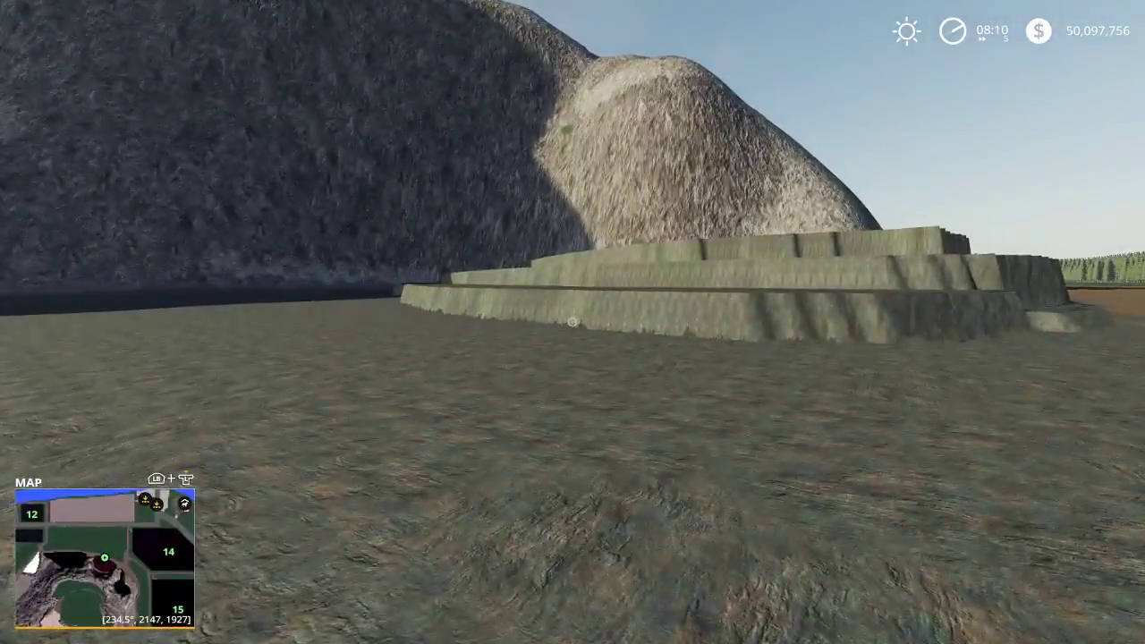
pyautogui.press('s')
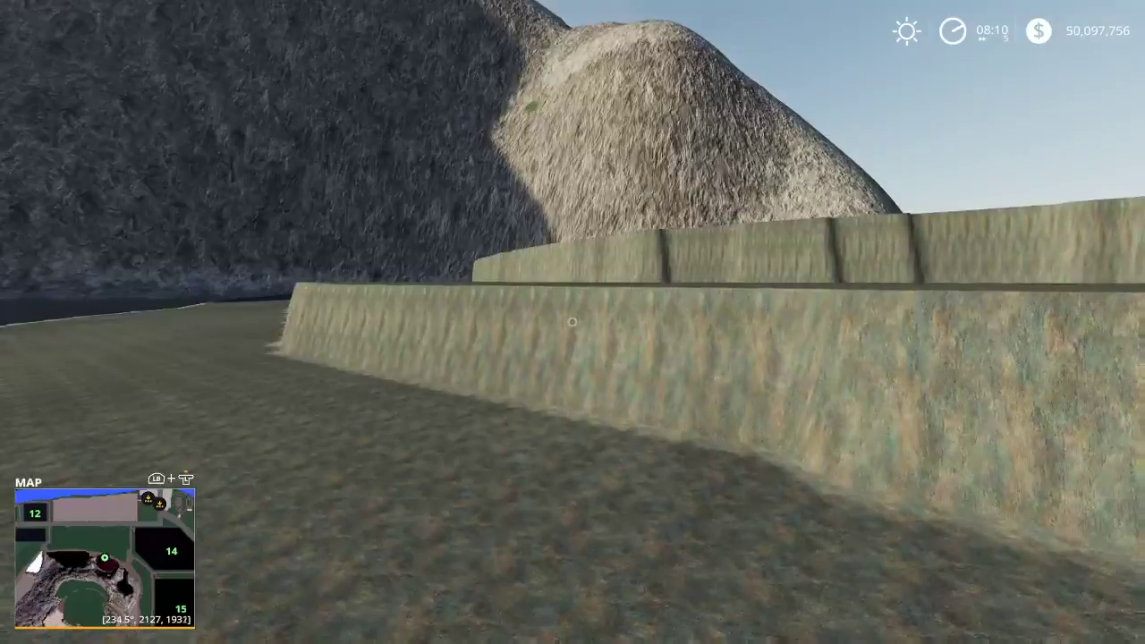
pyautogui.press('w')
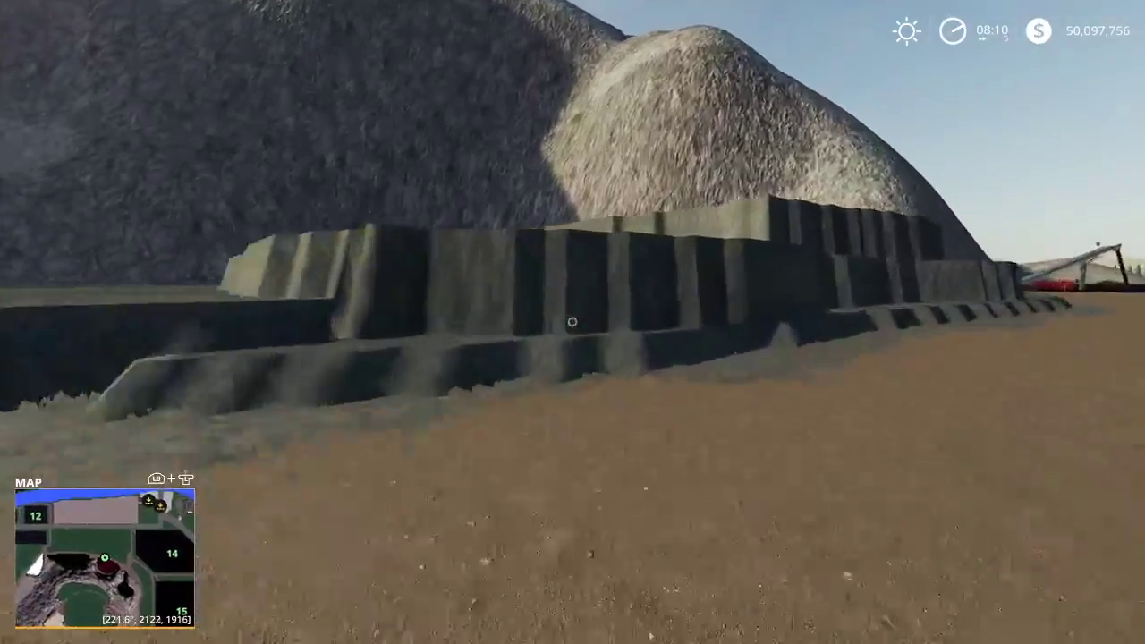
pyautogui.press('s')
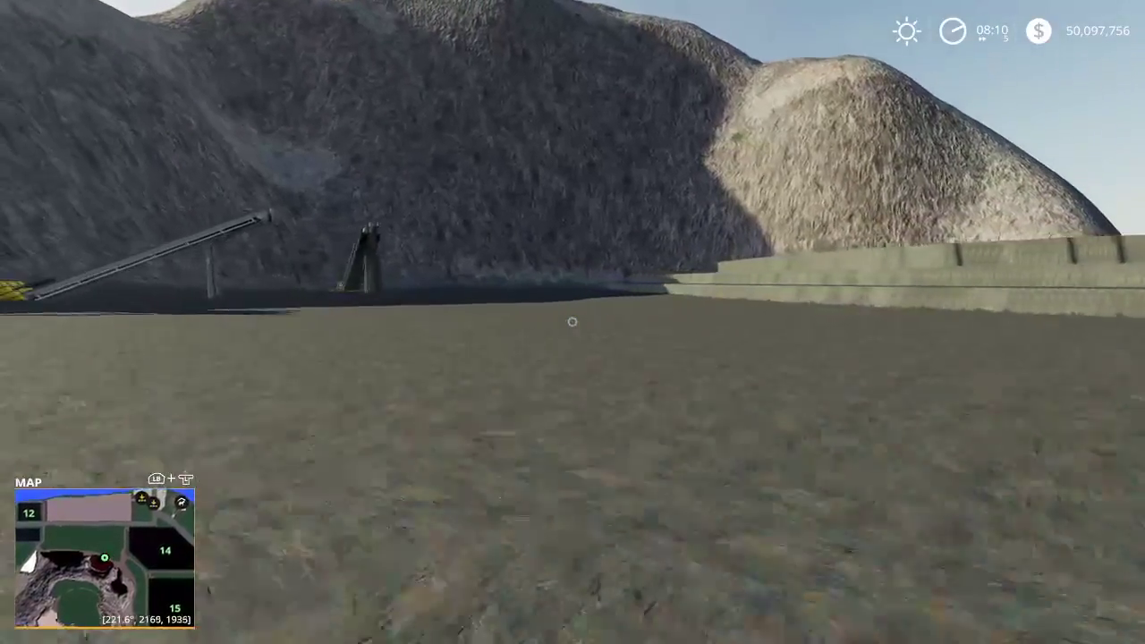
# Quit the game without saving and minimize the FS19_MFS+ mod folder window
pyautogui.press('Escape')
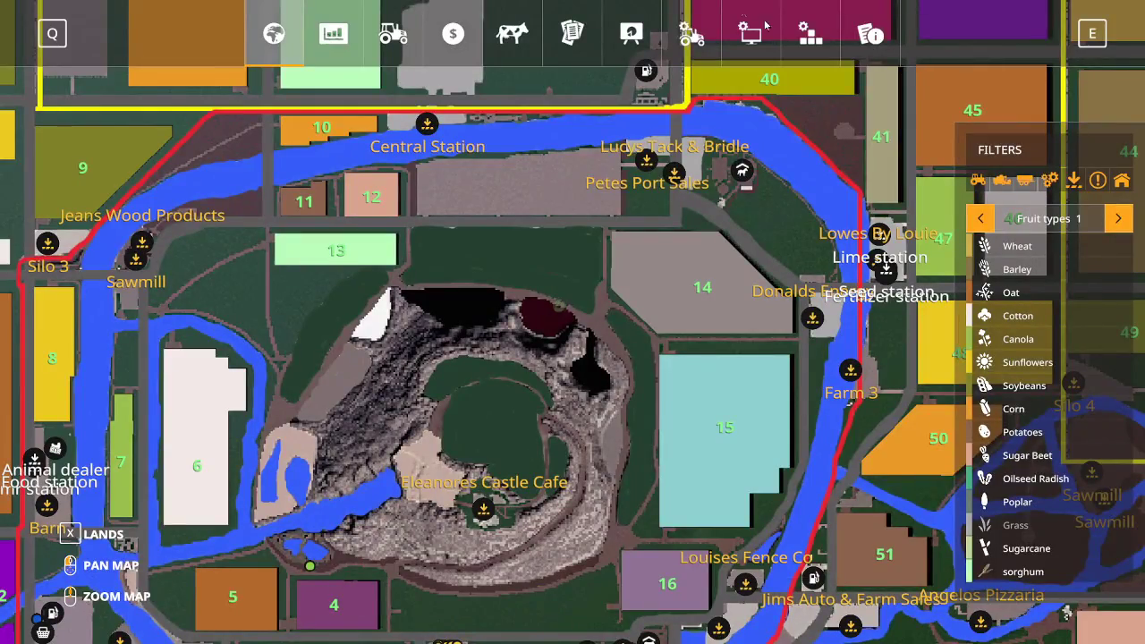
pyautogui.click(693, 33)
pyautogui.click(346, 580)
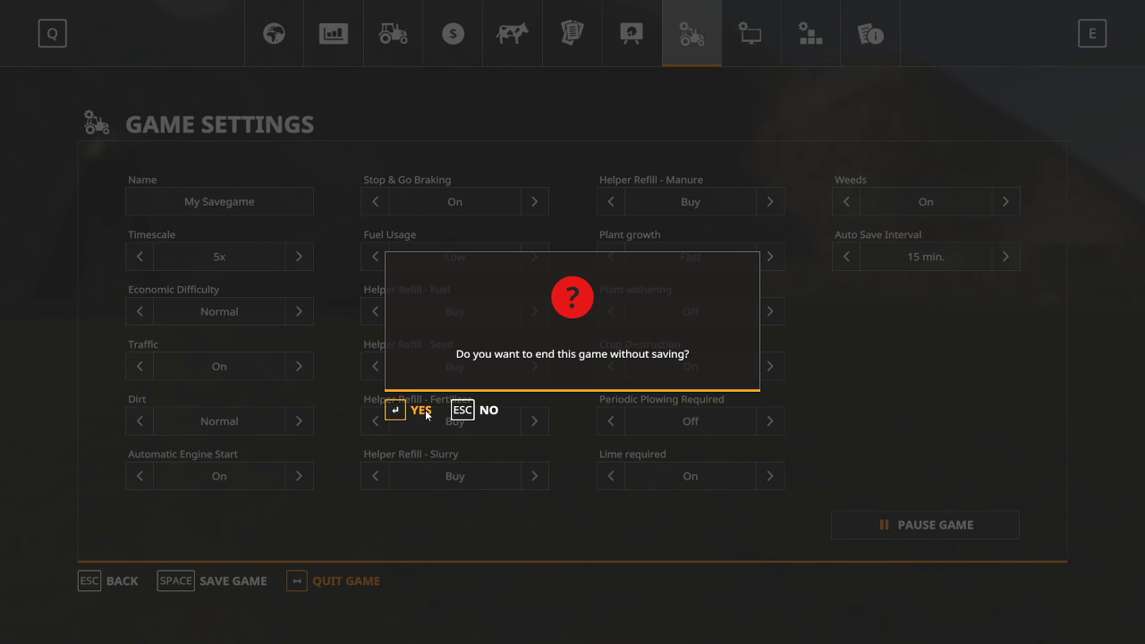
pyautogui.press('Return')
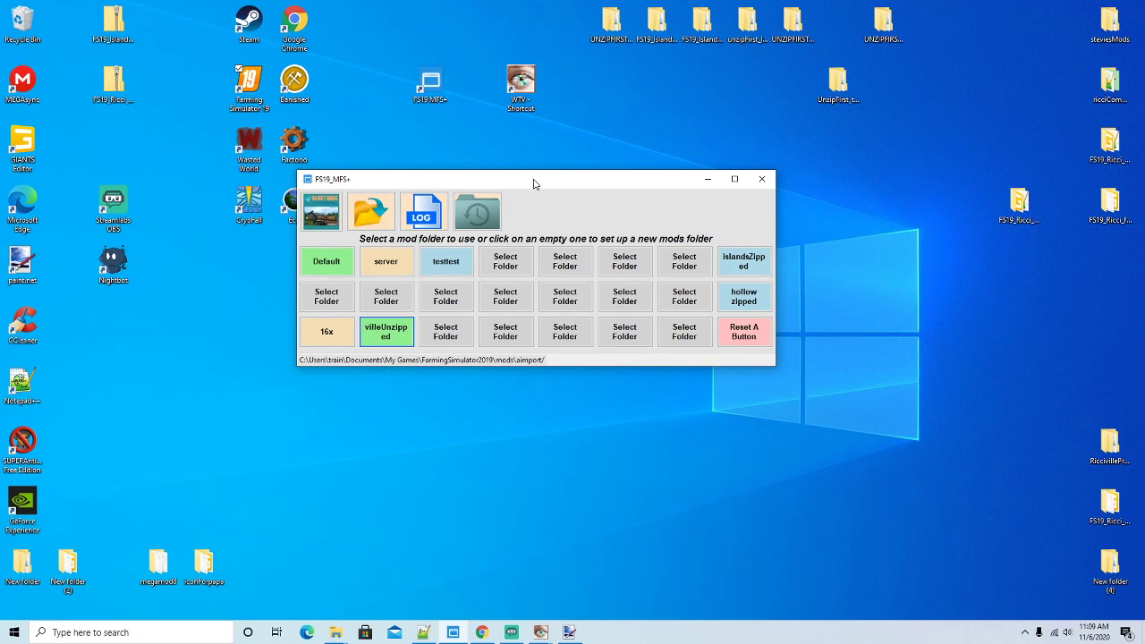
pyautogui.click(708, 179)
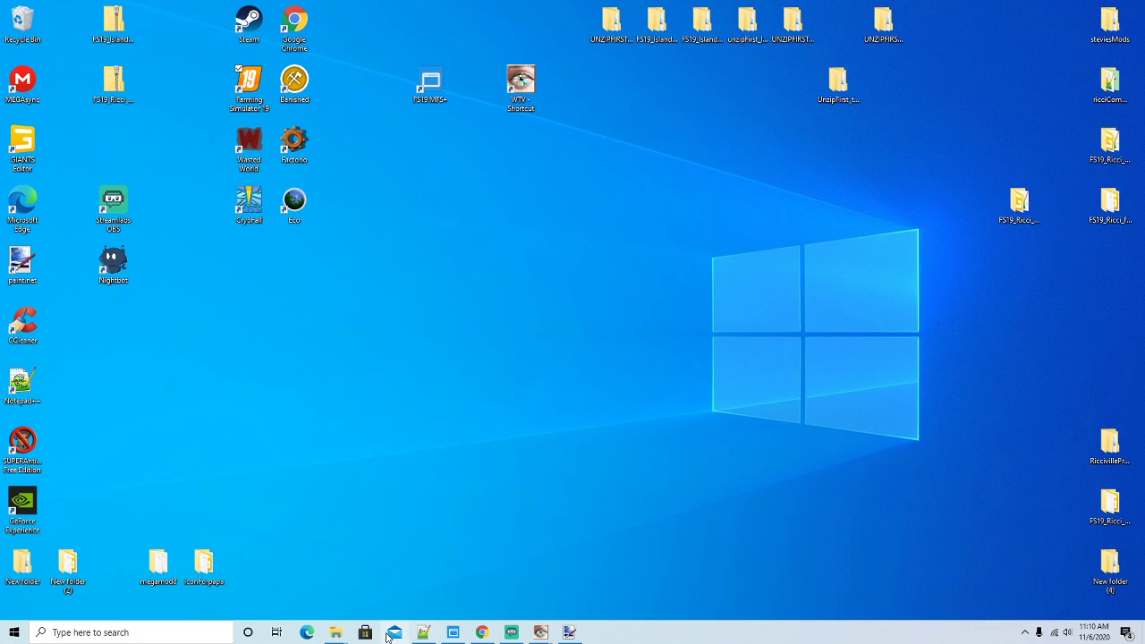
# Switch to the maps window in File Explorer, go up to mods, open the aimport folder and reposition its window
pyautogui.moveTo(337, 635)
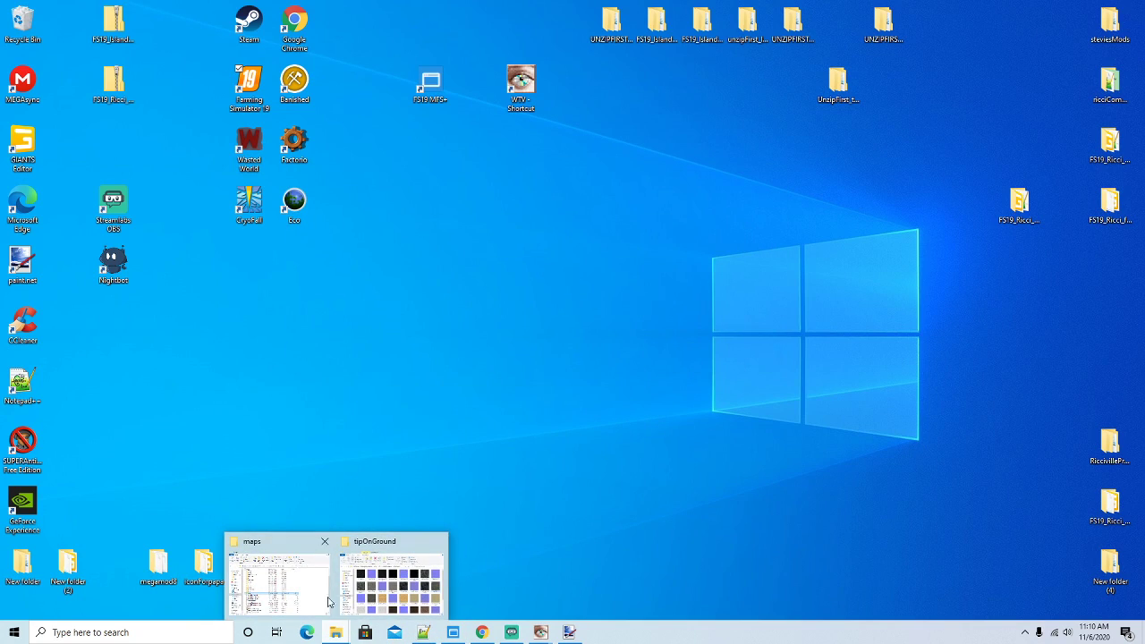
pyautogui.click(295, 560)
pyautogui.moveTo(483, 87); pyautogui.dragTo(462, 77)
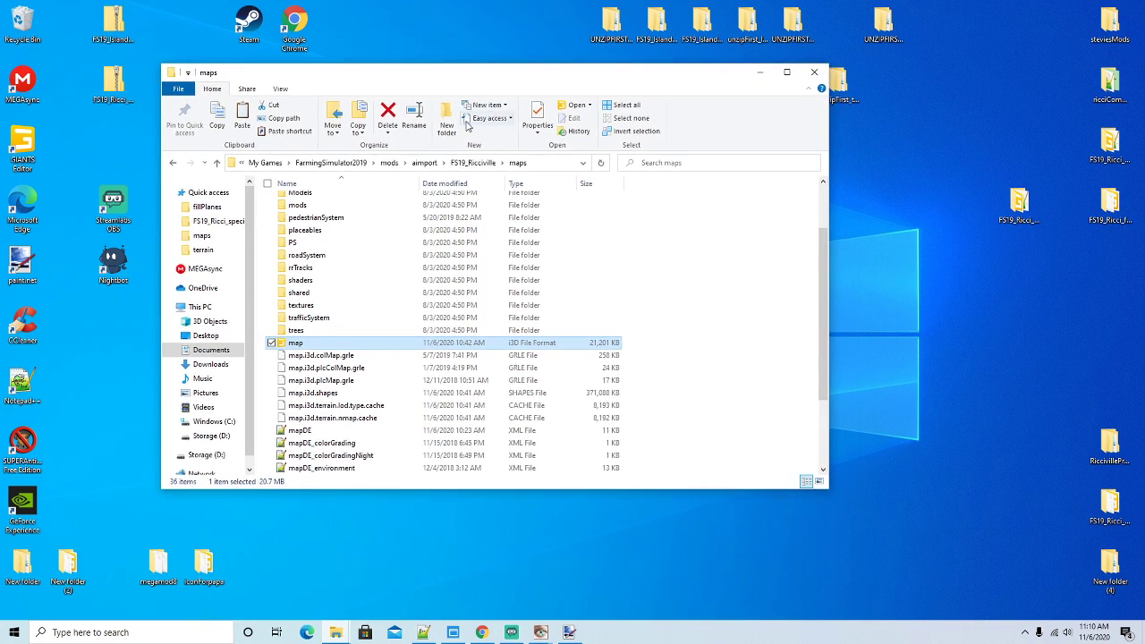
pyautogui.click(391, 163)
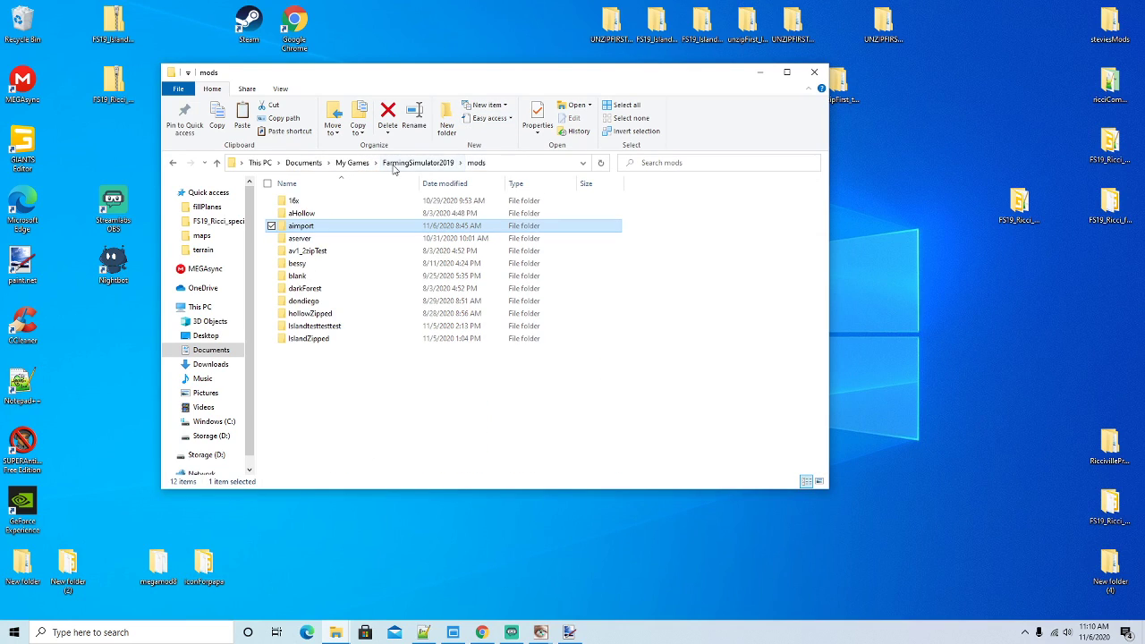
pyautogui.doubleClick(313, 226)
pyautogui.moveTo(423, 85); pyautogui.dragTo(393, 81)
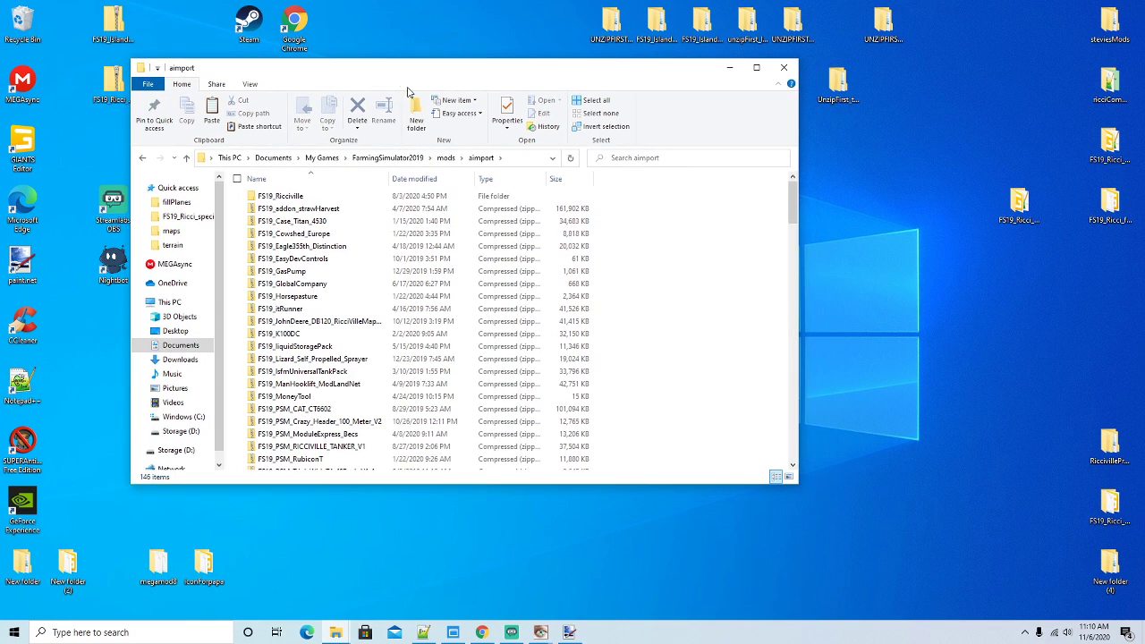
pyautogui.moveTo(490, 73); pyautogui.dragTo(468, 123)
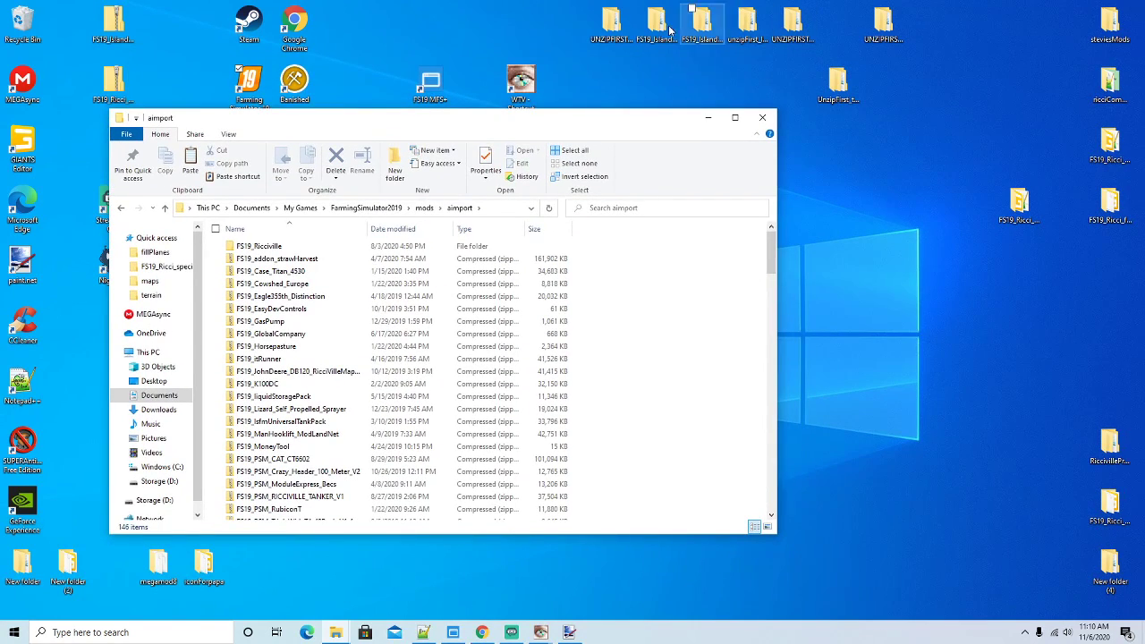
# Find the FS19_Islands_requiredMods_UnzipFirst folder on the desktop and open it beside the aimport window
pyautogui.click(617, 28)
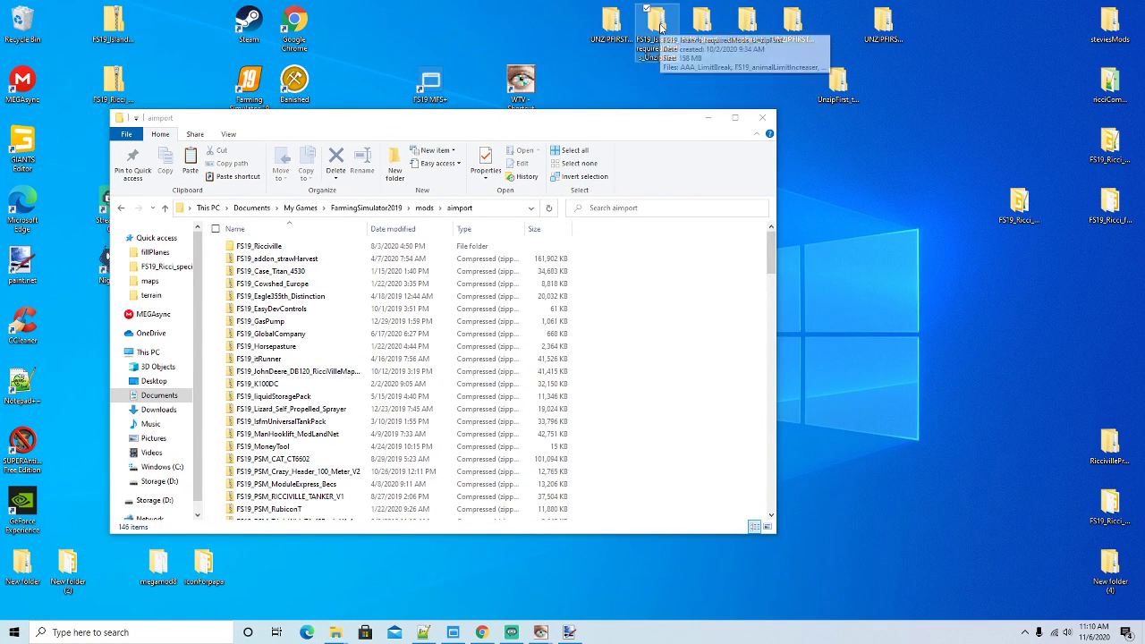
pyautogui.click(657, 27)
pyautogui.click(700, 31)
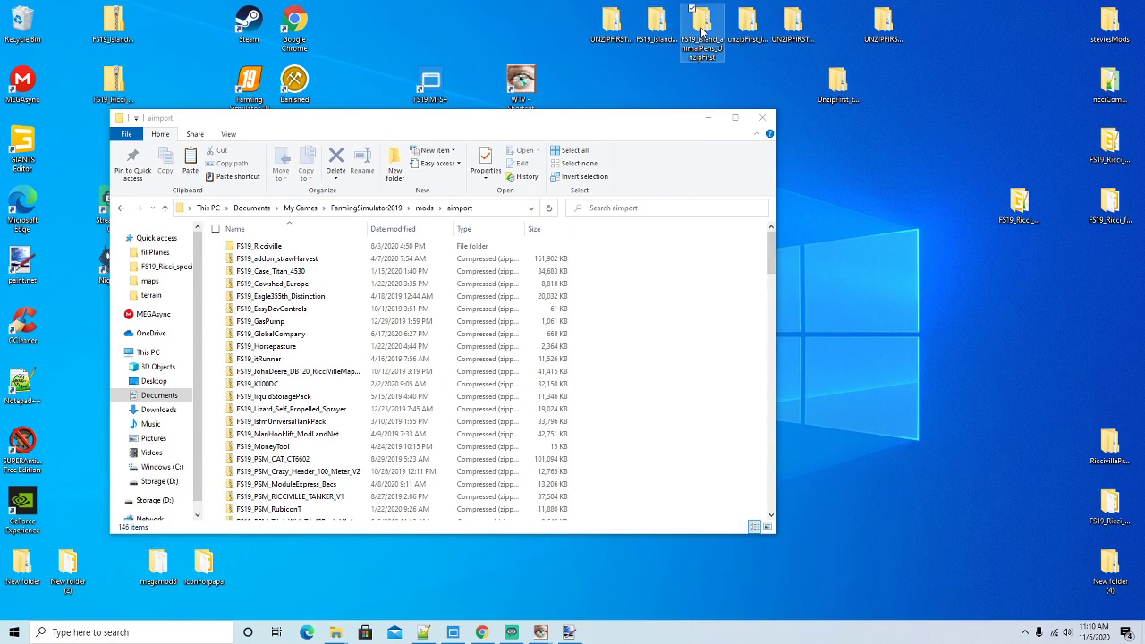
pyautogui.click(747, 27)
pyautogui.click(792, 27)
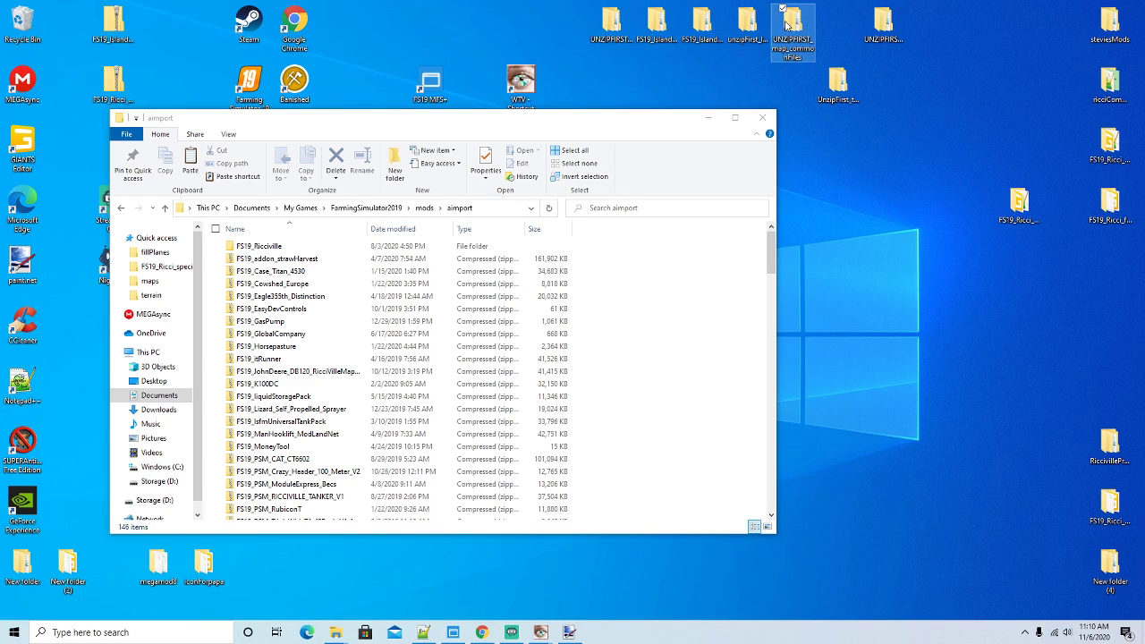
pyautogui.click(883, 28)
pyautogui.click(745, 25)
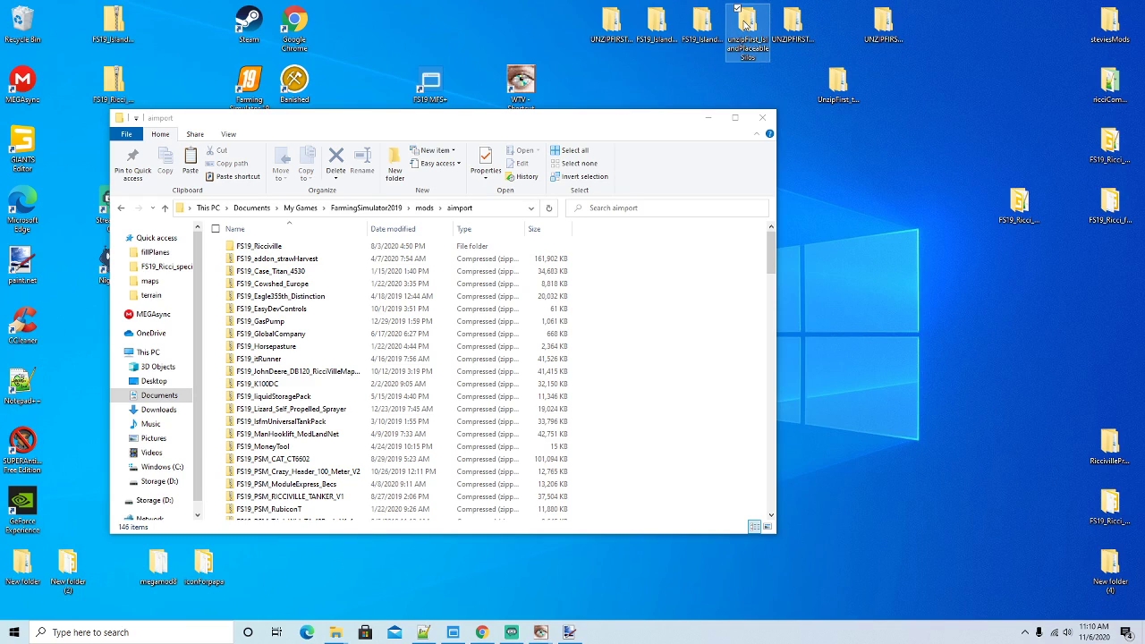
pyautogui.click(707, 27)
pyautogui.click(662, 27)
pyautogui.doubleClick(671, 27)
pyautogui.moveTo(549, 145); pyautogui.dragTo(757, 135)
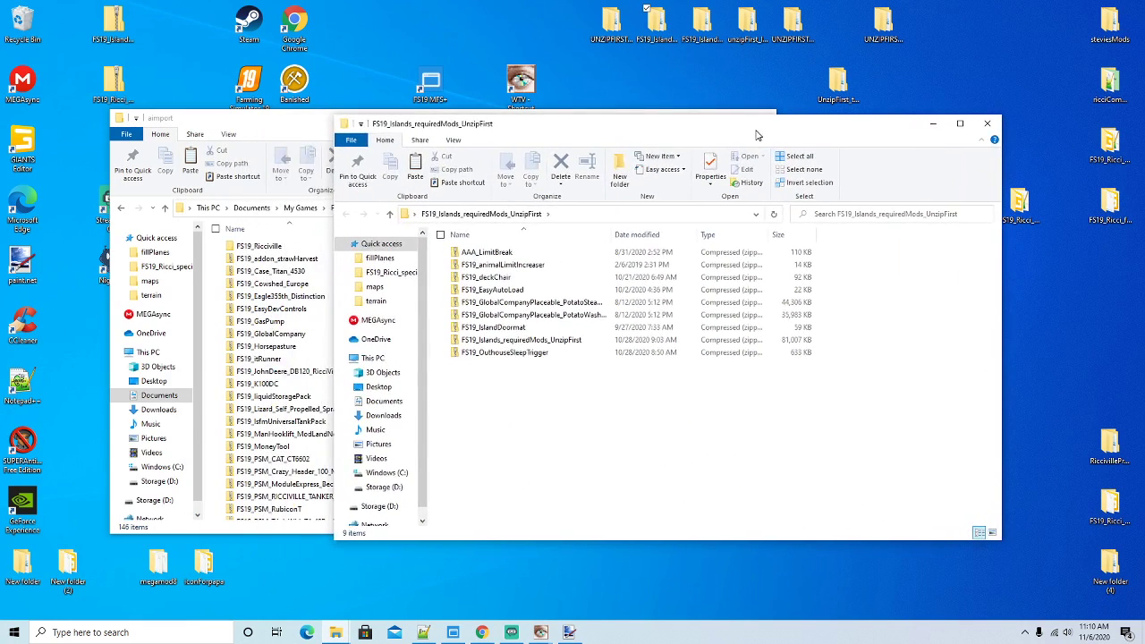
# Copy the AAA_LimitBreak zip from the required mods folder and paste it into the aimport mods folder
pyautogui.click(483, 254)
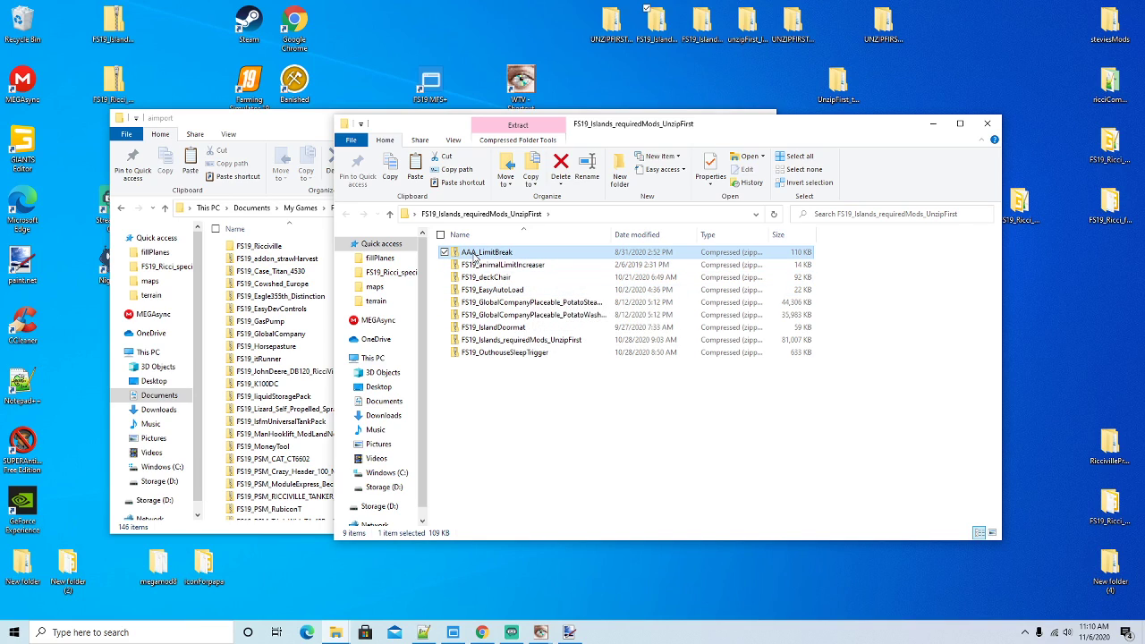
pyautogui.click(440, 234)
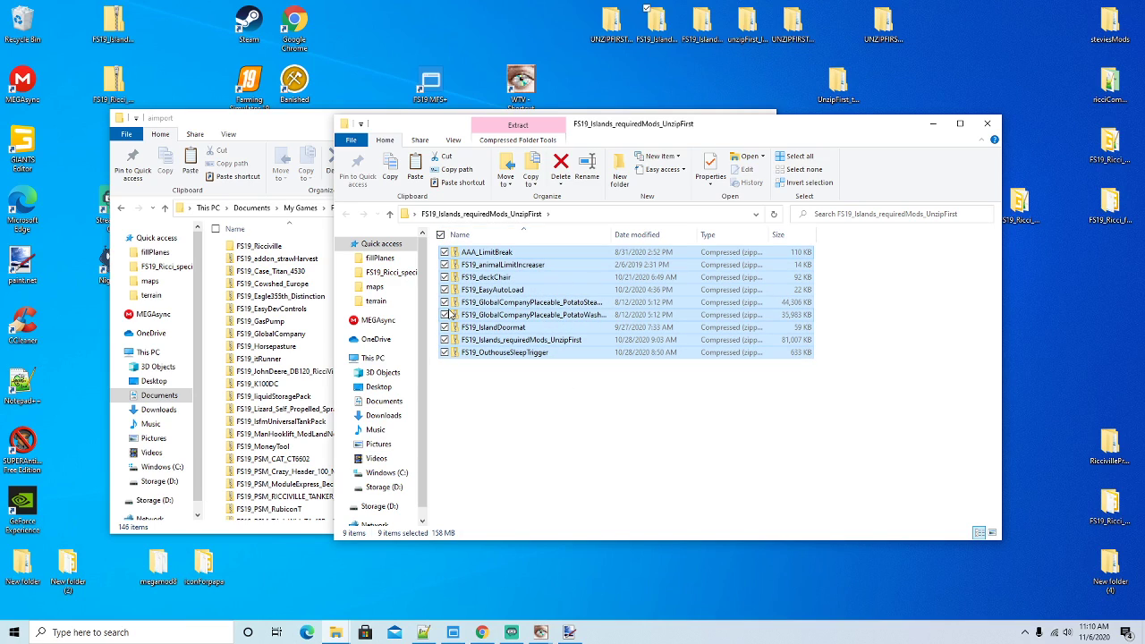
pyautogui.click(484, 255)
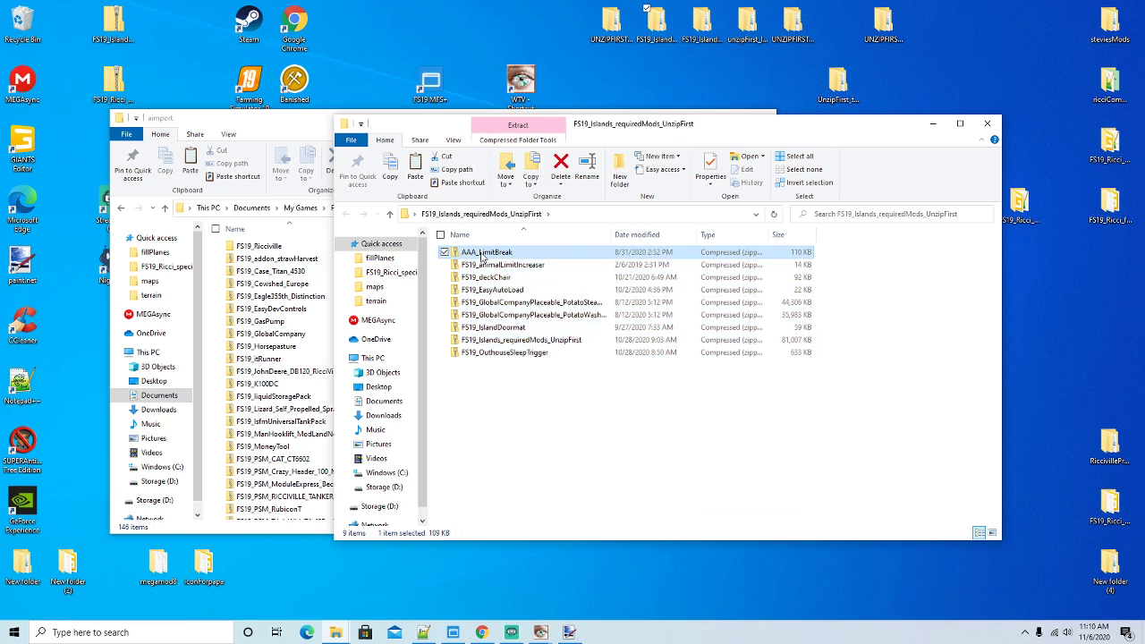
pyautogui.rightClick(483, 254)
pyautogui.click(510, 497)
pyautogui.click(298, 159)
pyautogui.rightClick(684, 343)
pyautogui.click(708, 423)
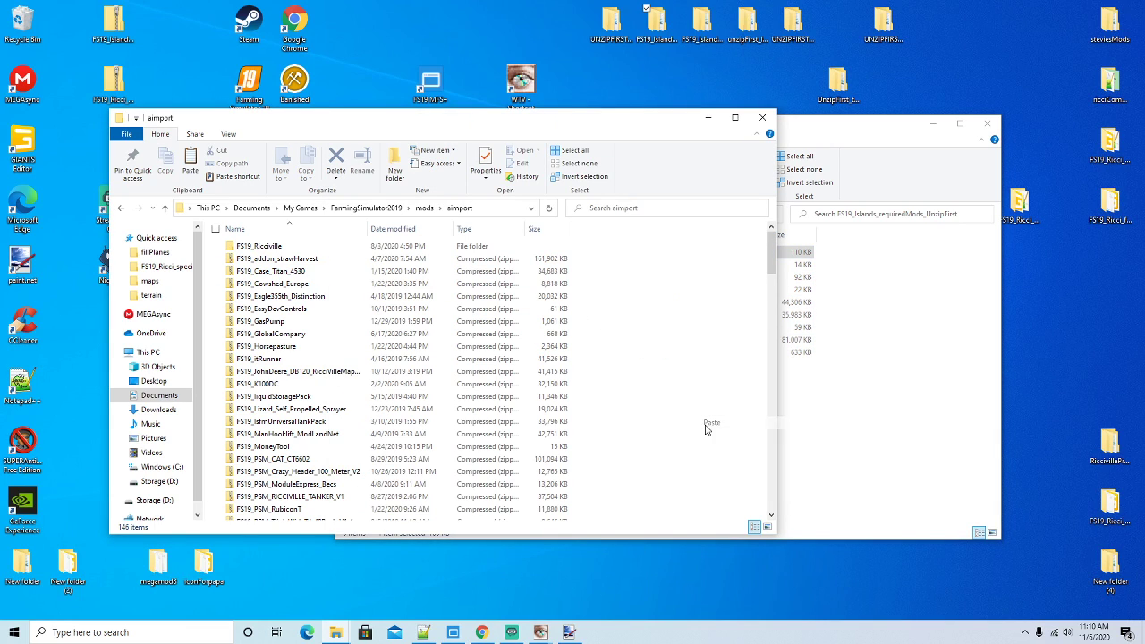
# Close the required mods folder window and minimize the aimport folder window
pyautogui.click(837, 120)
pyautogui.click(986, 123)
pyautogui.moveTo(575, 124); pyautogui.dragTo(644, 108)
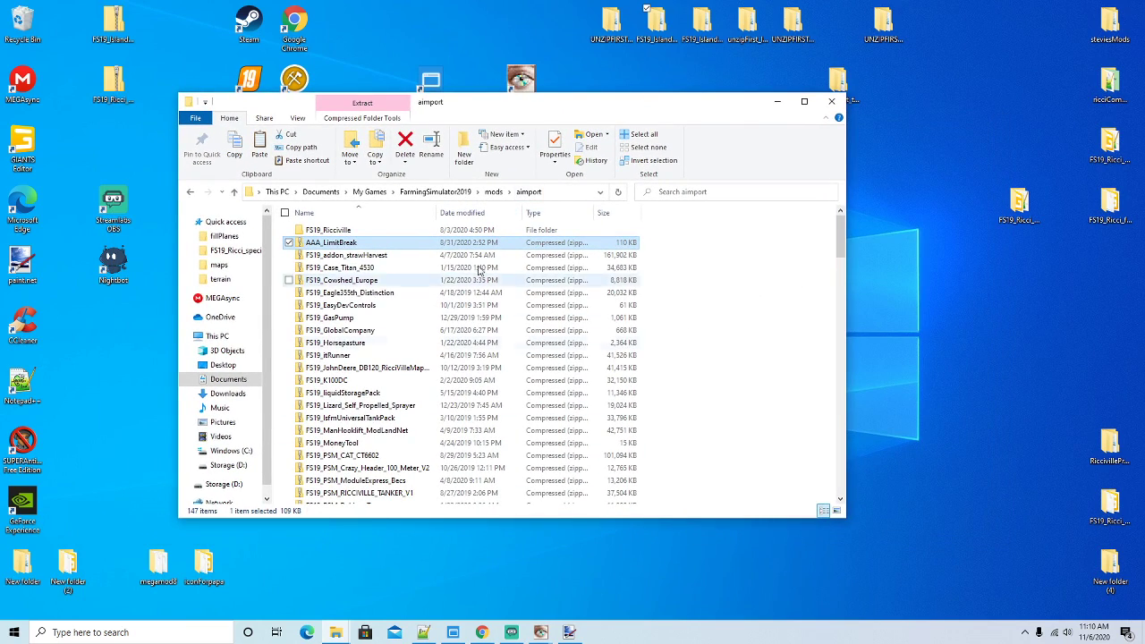
pyautogui.moveTo(572, 107)
pyautogui.mouseDown()
pyautogui.moveTo(514, 118)
pyautogui.moveTo(584, 122)
pyautogui.moveTo(567, 113)
pyautogui.moveTo(566, 123)
pyautogui.mouseUp()
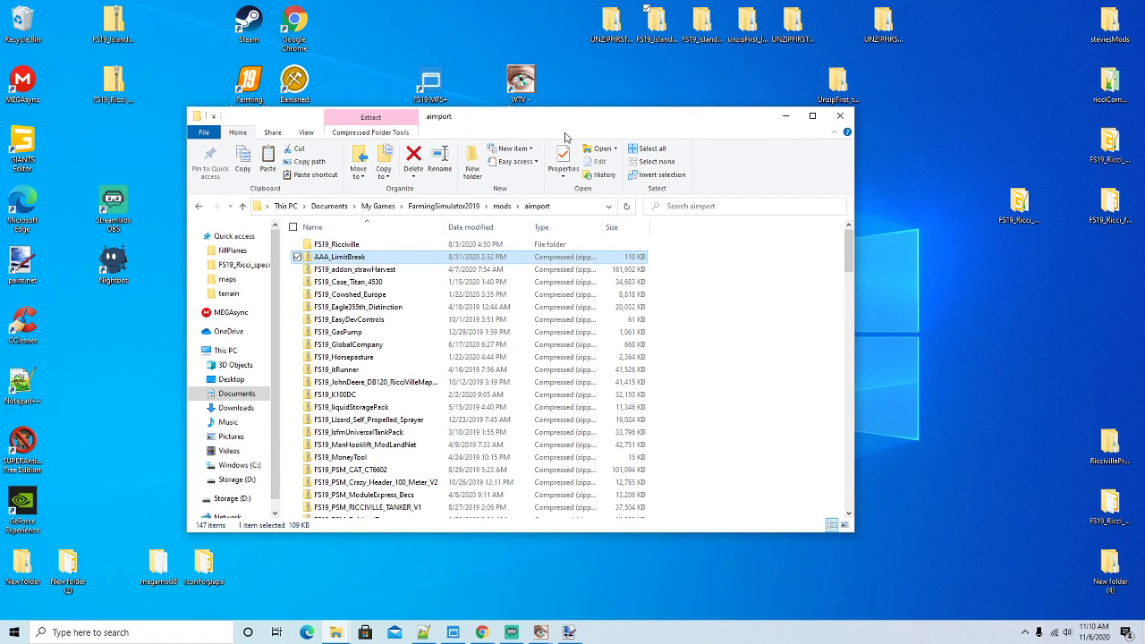
pyautogui.click(785, 117)
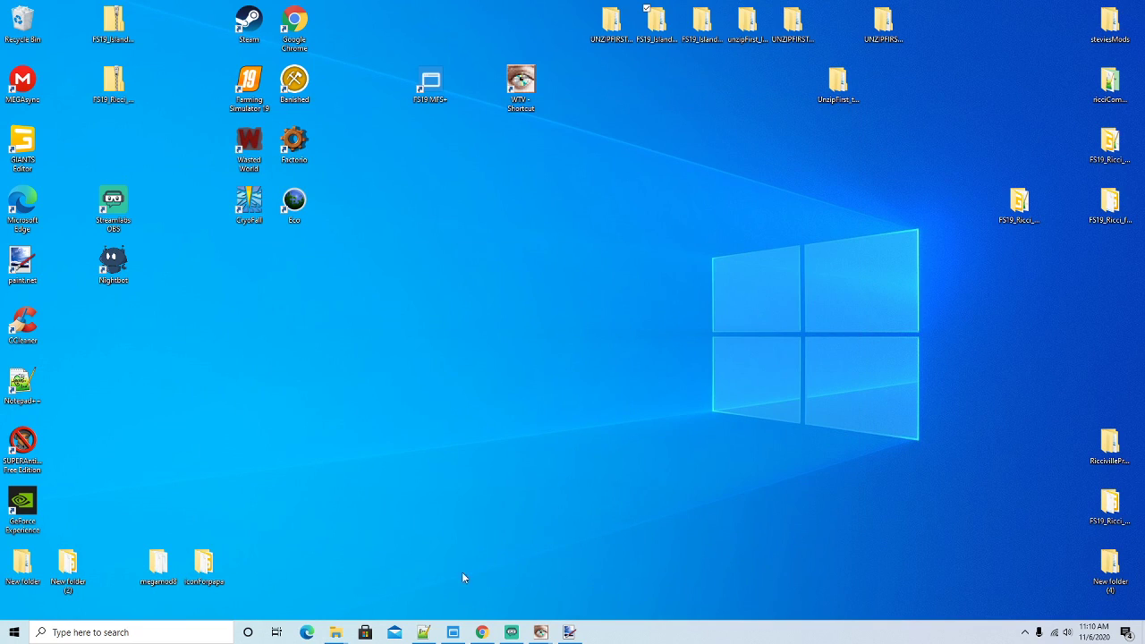
# Bring back the aimport window, open the Huds folder inside FS19_Ricciville and reposition the window
pyautogui.moveTo(336, 632)
pyautogui.click(308, 563)
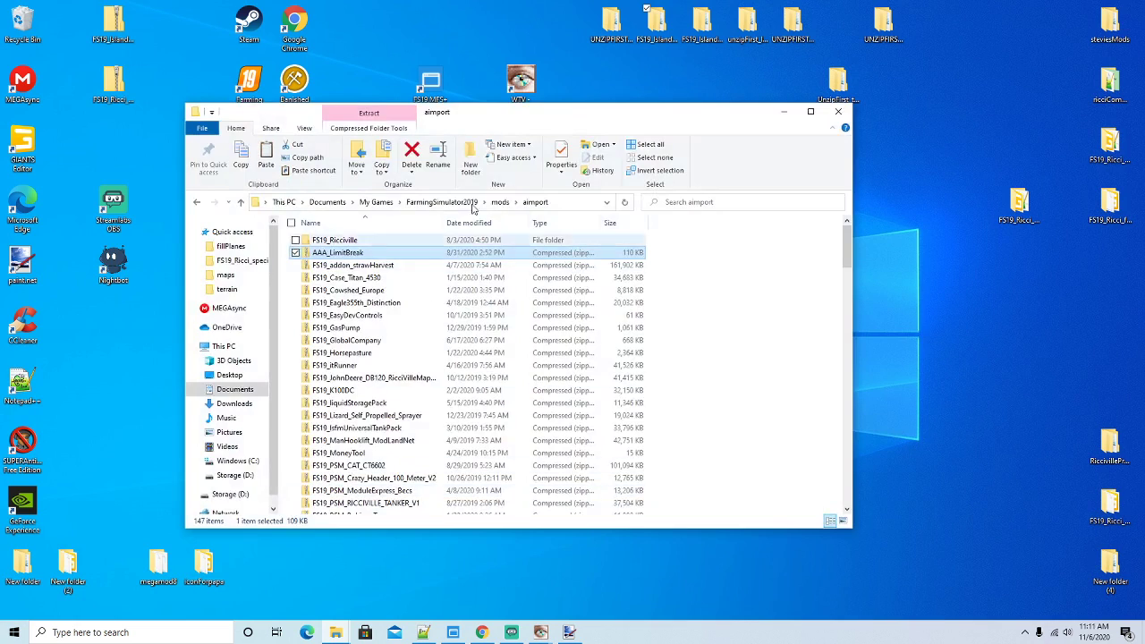
pyautogui.moveTo(481, 120); pyautogui.dragTo(388, 95)
pyautogui.doubleClick(319, 235)
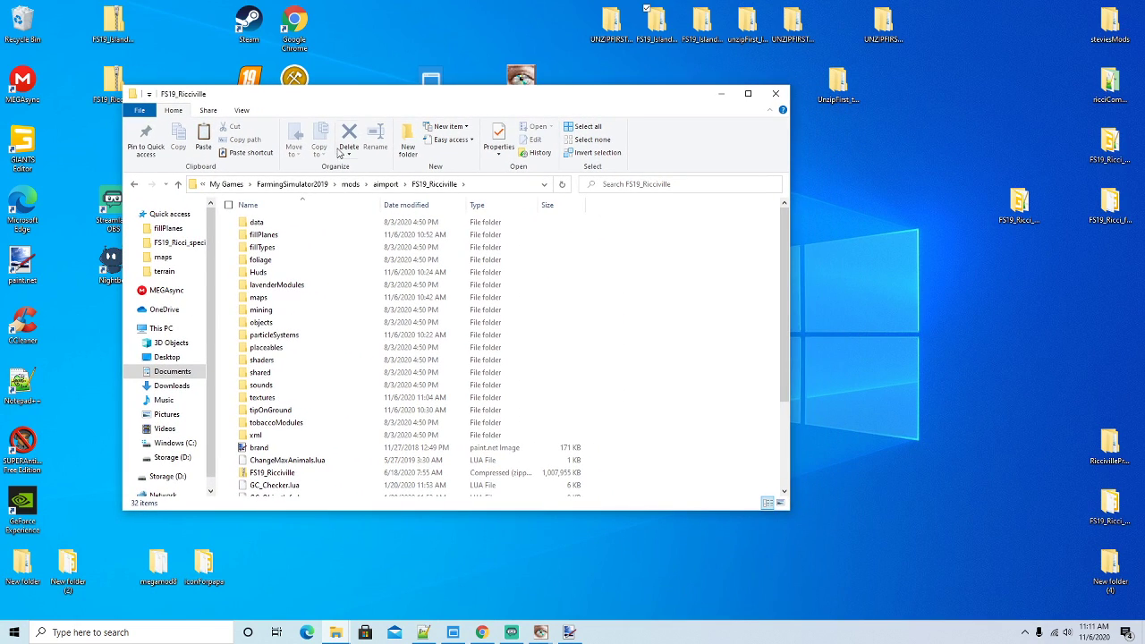
pyautogui.doubleClick(263, 248)
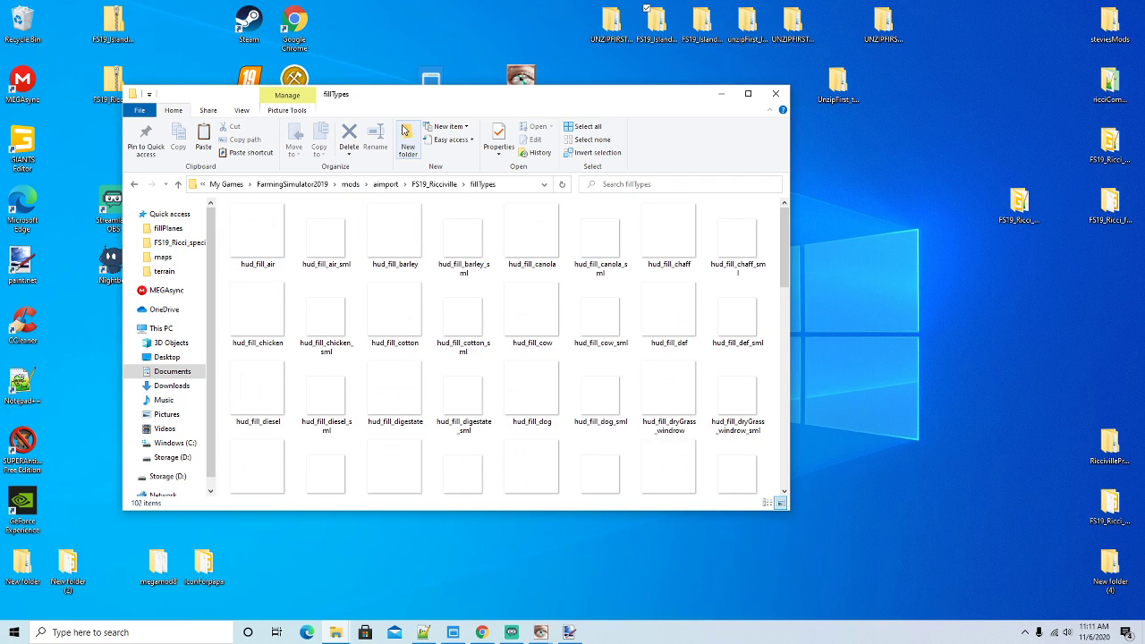
pyautogui.click(135, 184)
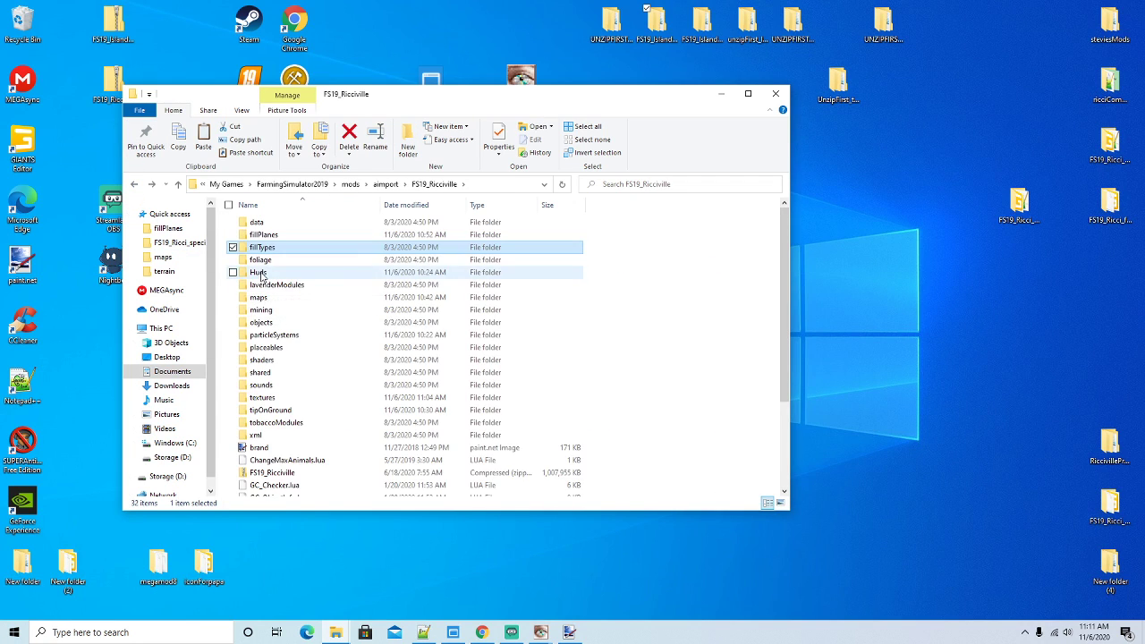
pyautogui.doubleClick(261, 275)
pyautogui.moveTo(428, 106); pyautogui.dragTo(333, 80)
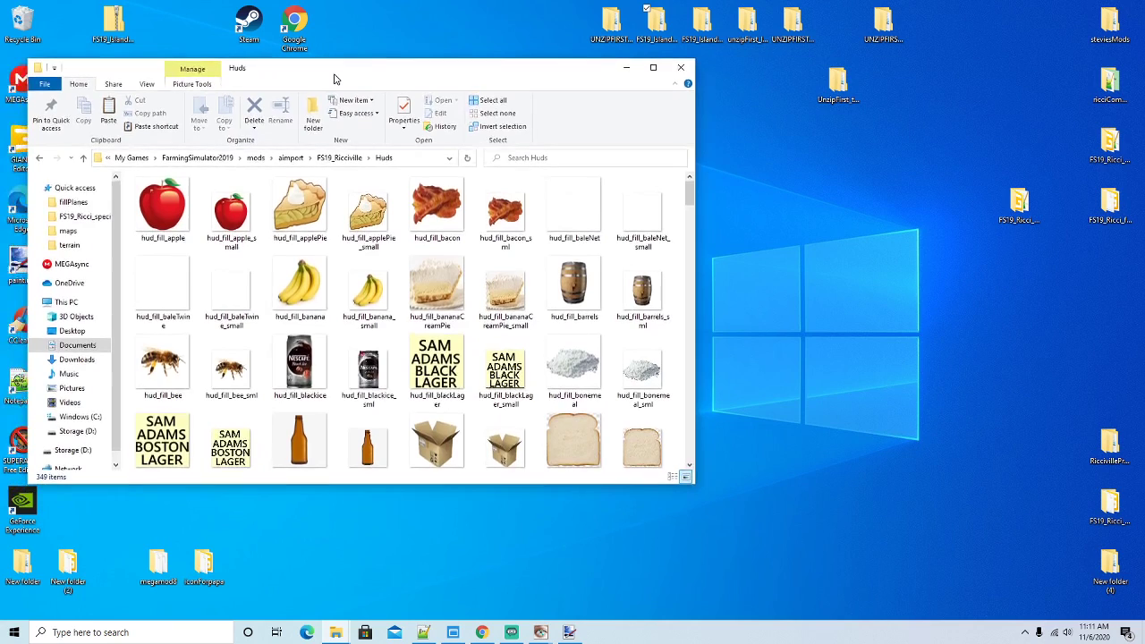
# Bring up the tipOnGround window beside the Ricciville Huds window and switch it to the Huds folder of FS19_Ricci_Islands
pyautogui.moveTo(340, 631)
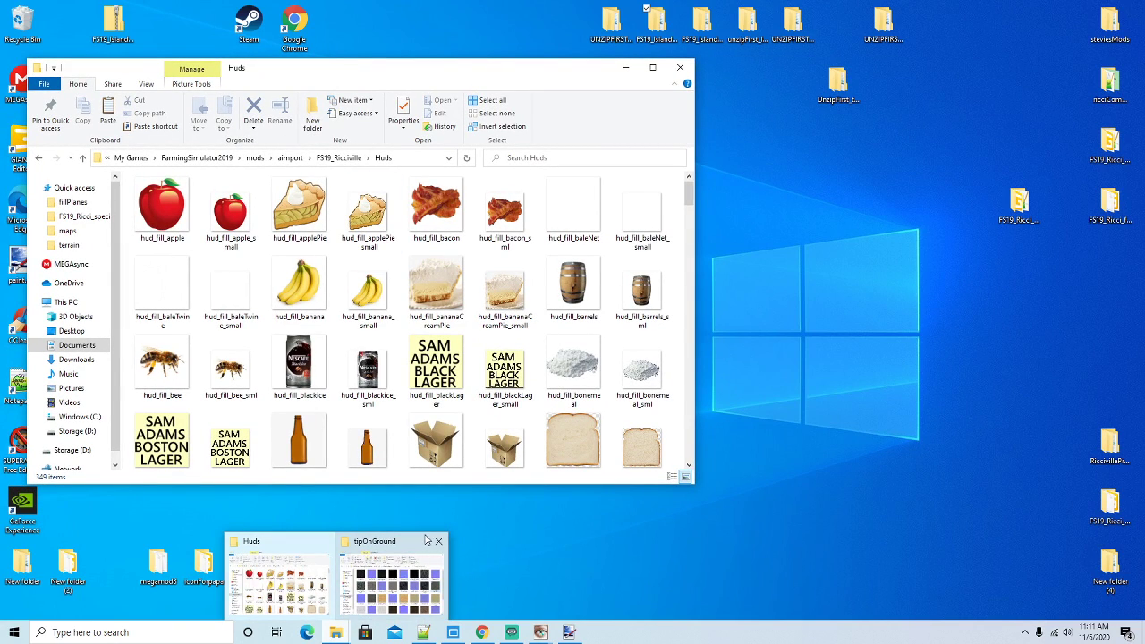
pyautogui.click(398, 581)
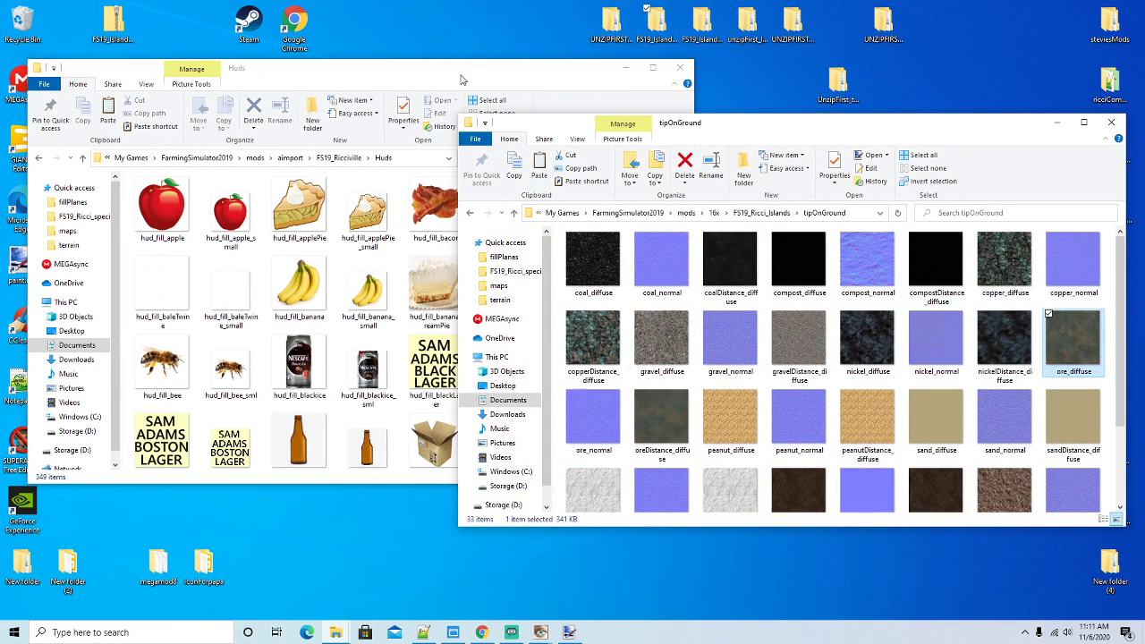
pyautogui.moveTo(461, 80); pyautogui.dragTo(422, 122)
pyautogui.moveTo(790, 128); pyautogui.dragTo(768, 109)
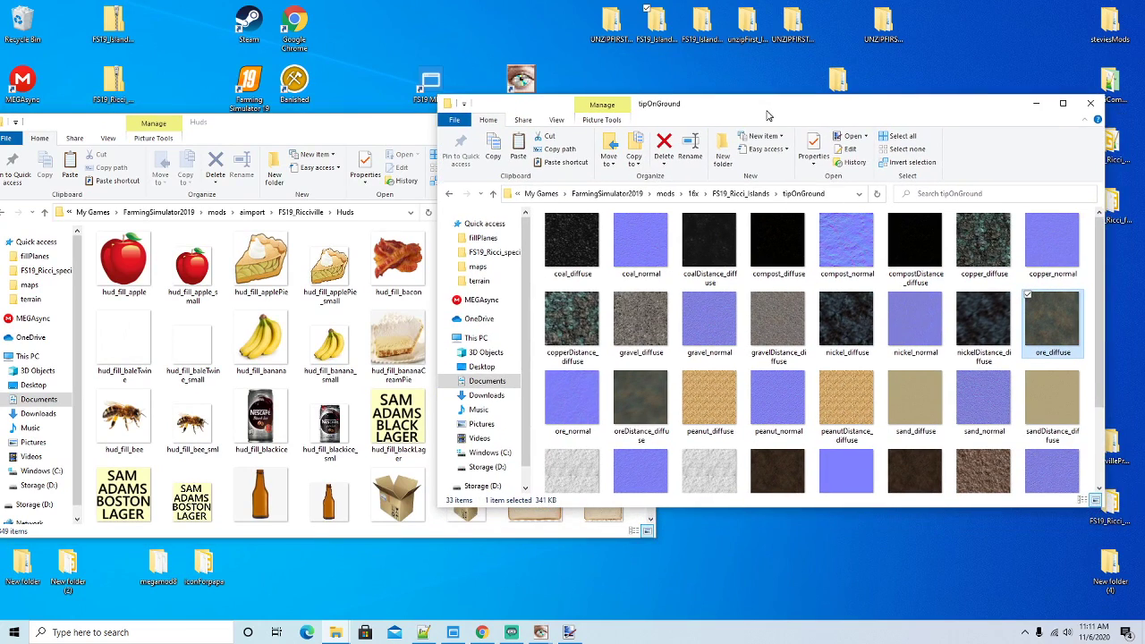
pyautogui.click(740, 193)
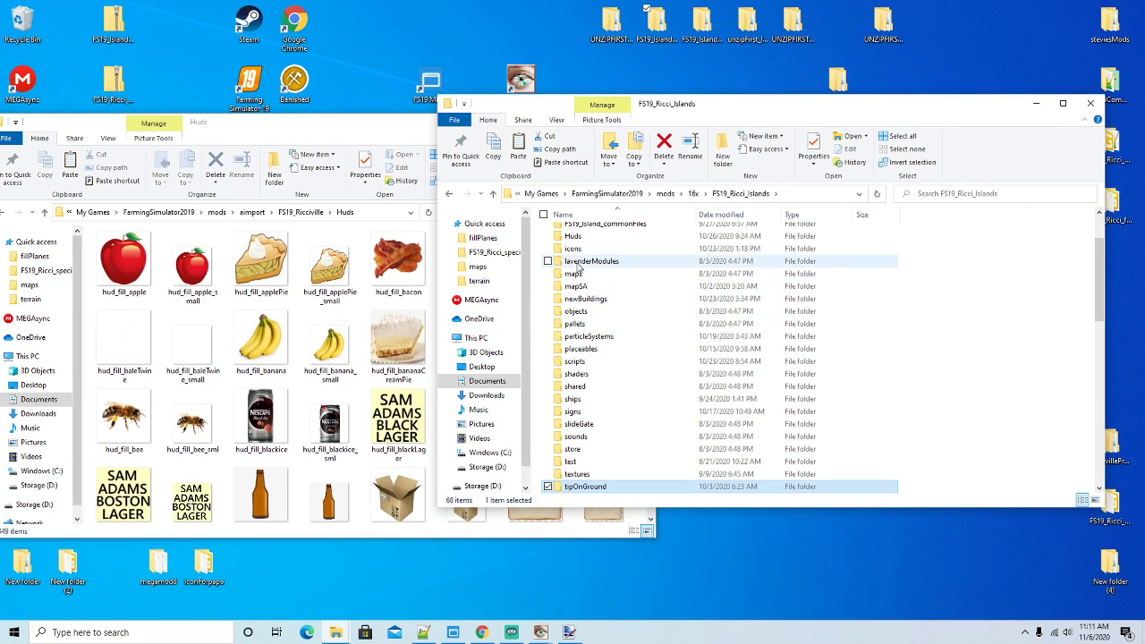
pyautogui.doubleClick(572, 237)
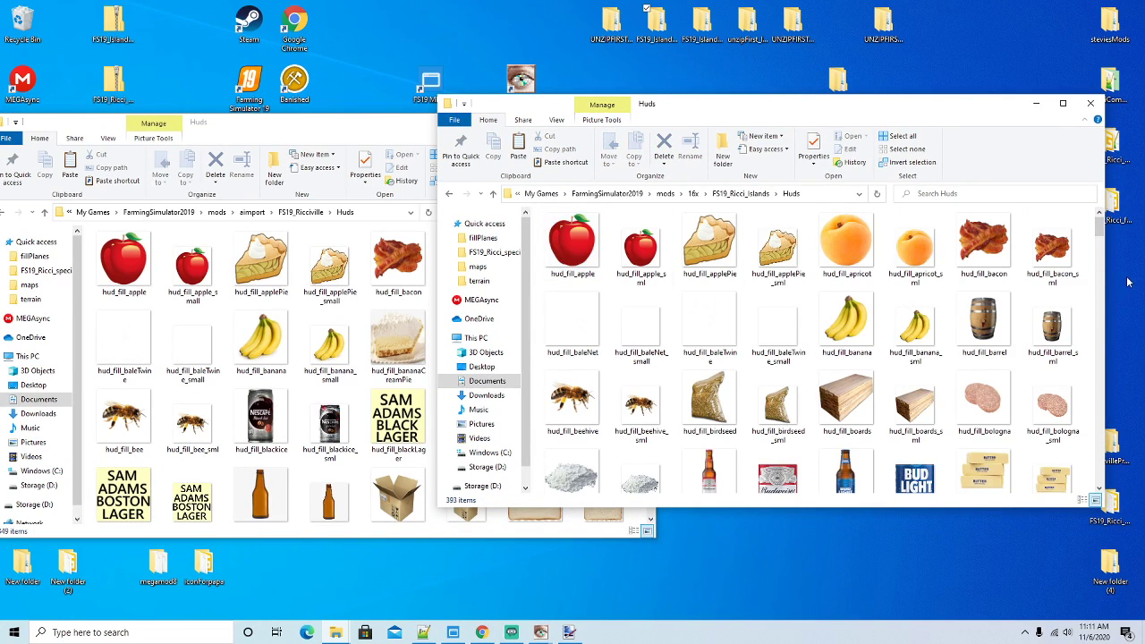
# Copy hud_fill_coalRock and hud_fill_coalRock_sml from the FS19_Ricci_Islands Huds folder into the FS19_Ricciville Huds folder
pyautogui.moveTo(1101, 231); pyautogui.dragTo(1098, 274)
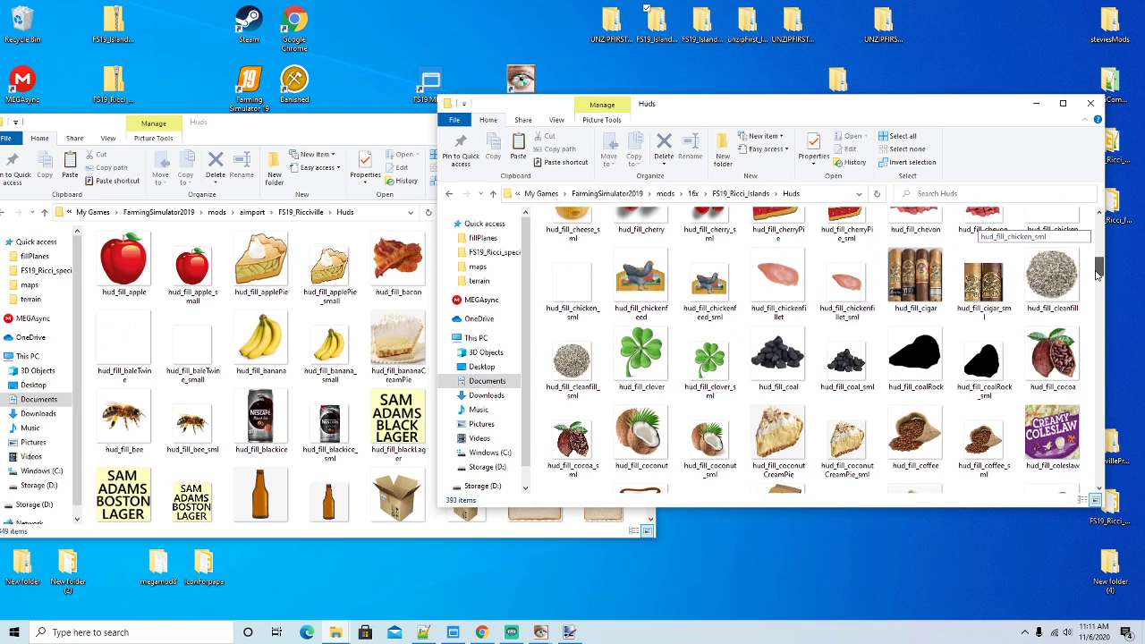
pyautogui.click(914, 366)
pyautogui.keyDown('ctrl'); pyautogui.click(981, 369); pyautogui.keyUp('ctrl')
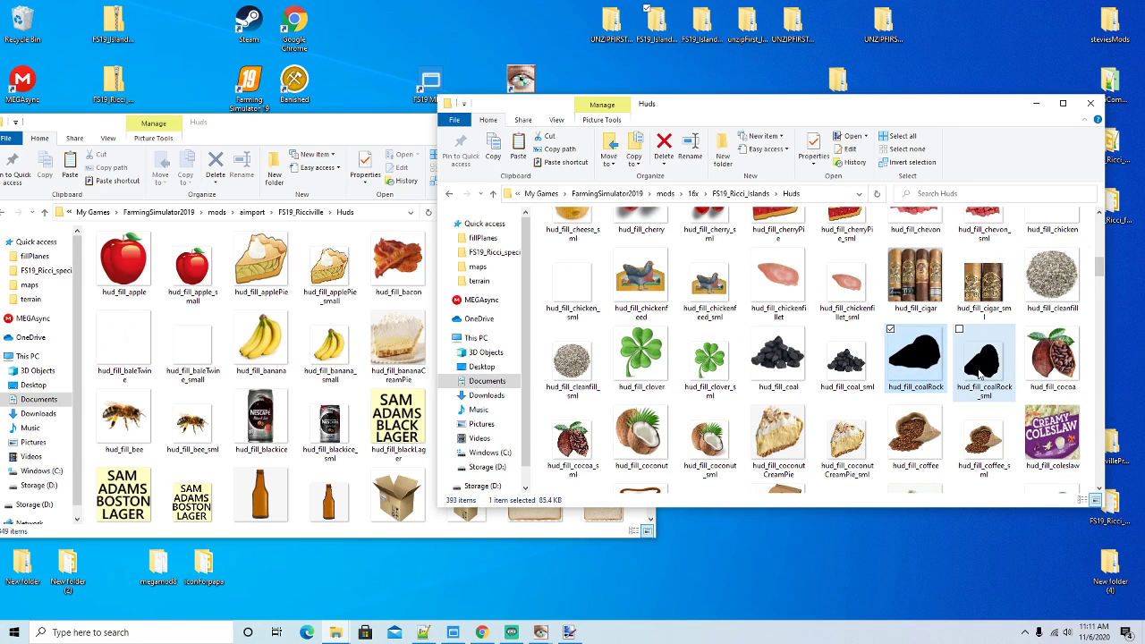
pyautogui.rightClick(981, 369)
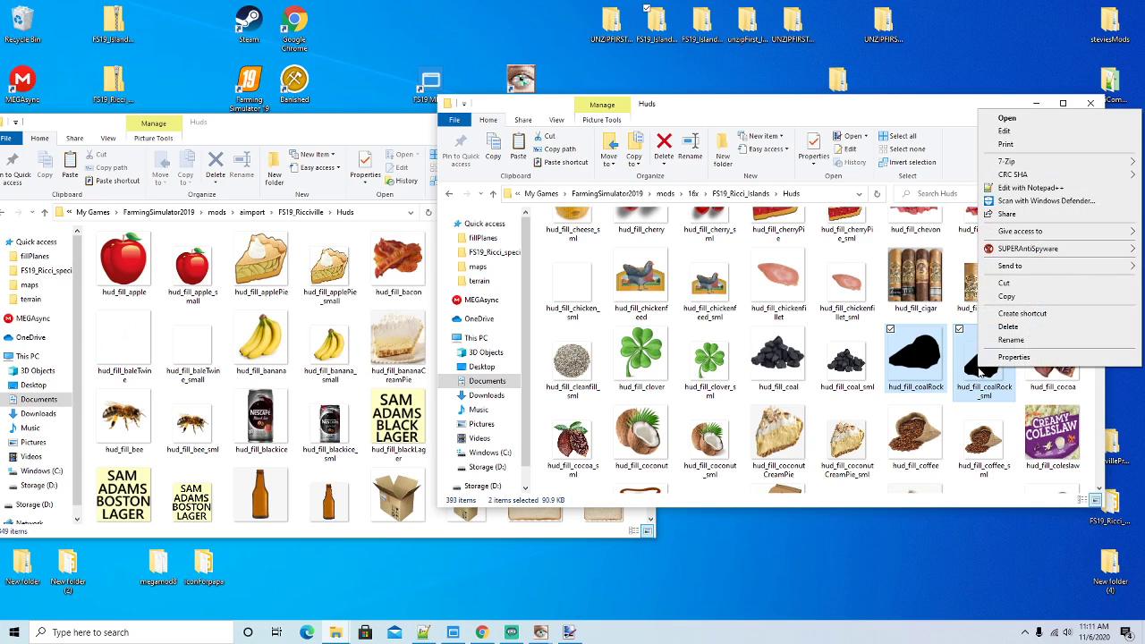
pyautogui.click(1010, 302)
pyautogui.click(371, 140)
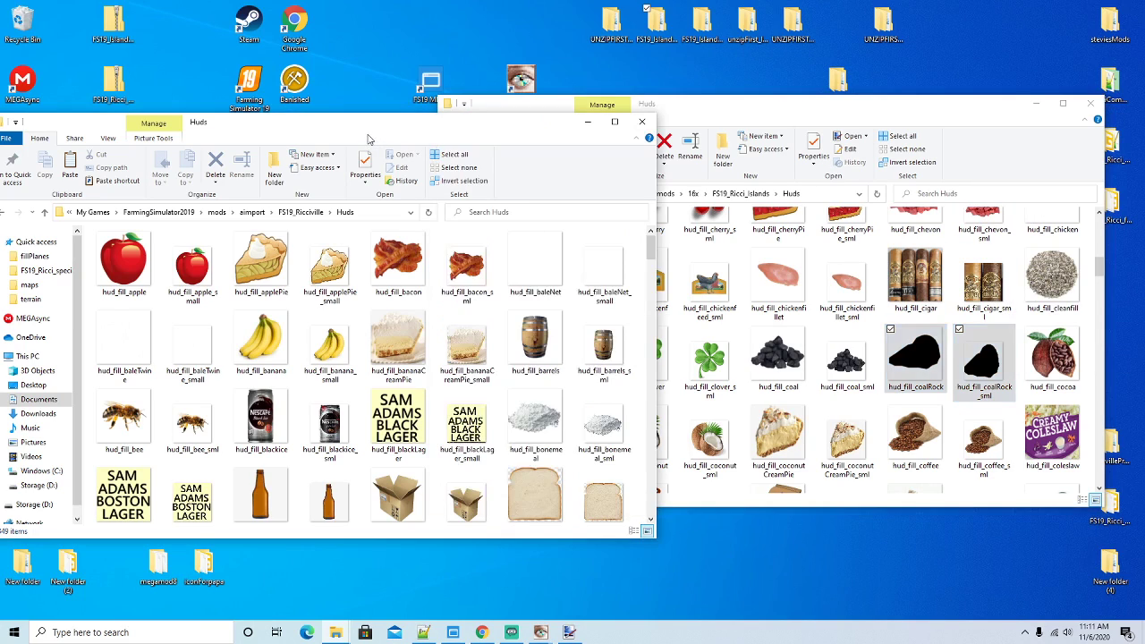
pyautogui.rightClick(436, 310)
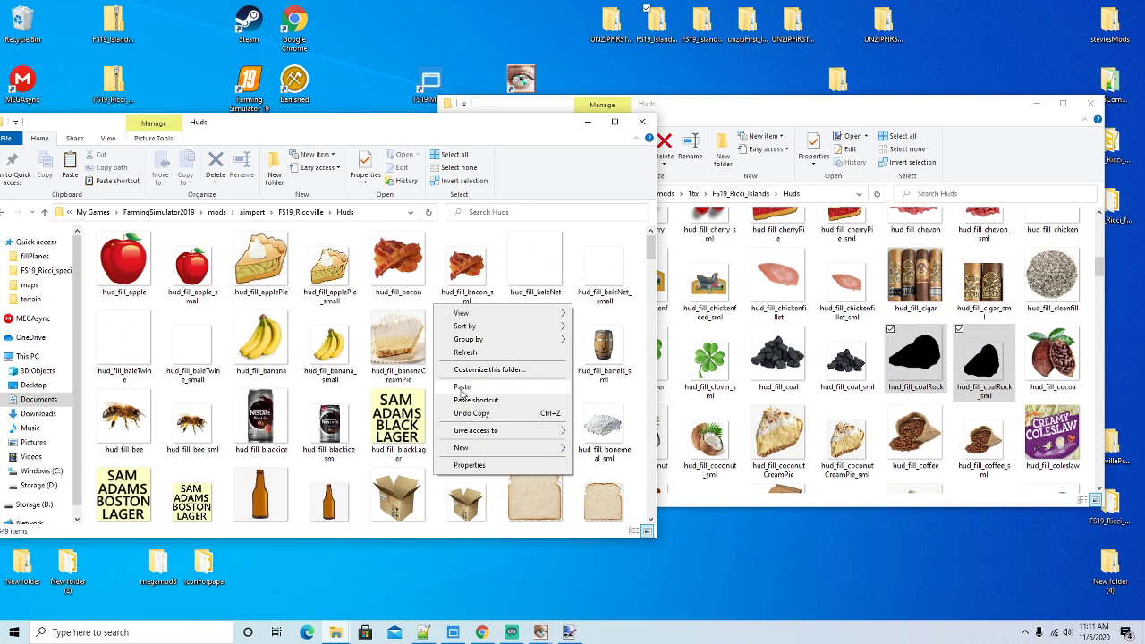
pyautogui.click(463, 388)
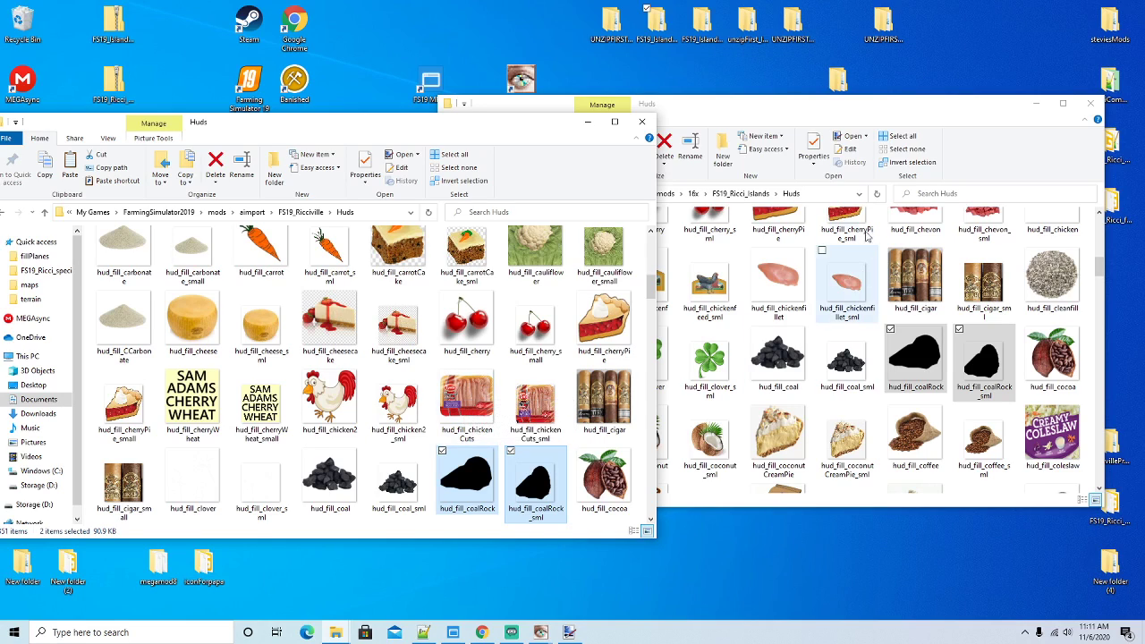
# Copy hud_fill_copperRock and hud_fill_copperRock_sml from the Islands Huds folder into the Ricciville Huds folder
pyautogui.click(903, 115)
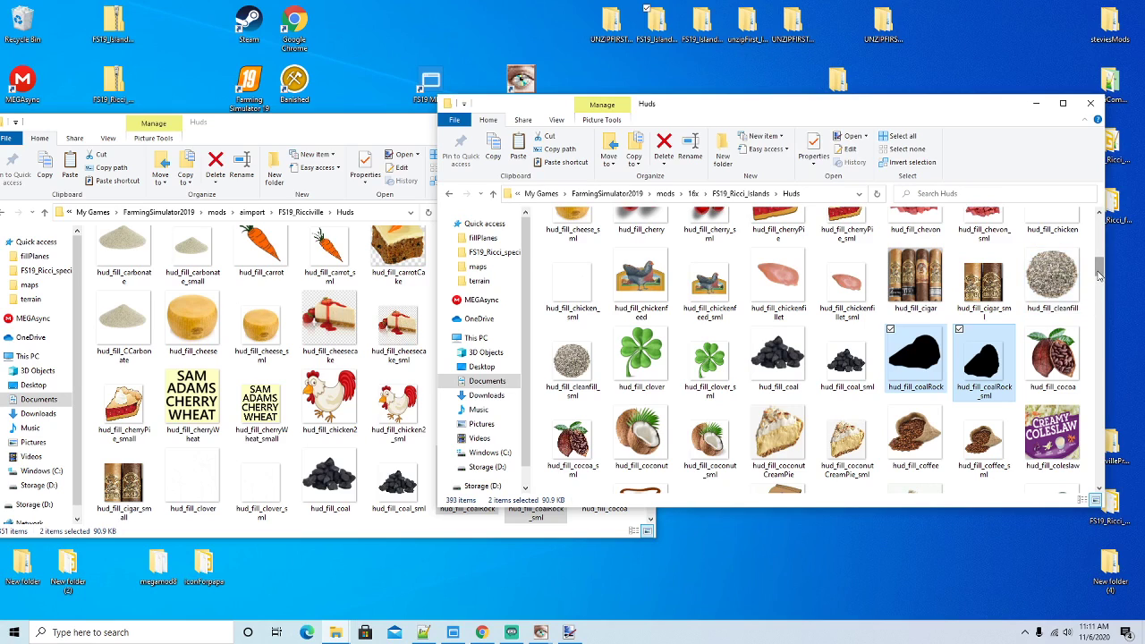
pyautogui.scroll(-2, 1099, 279)
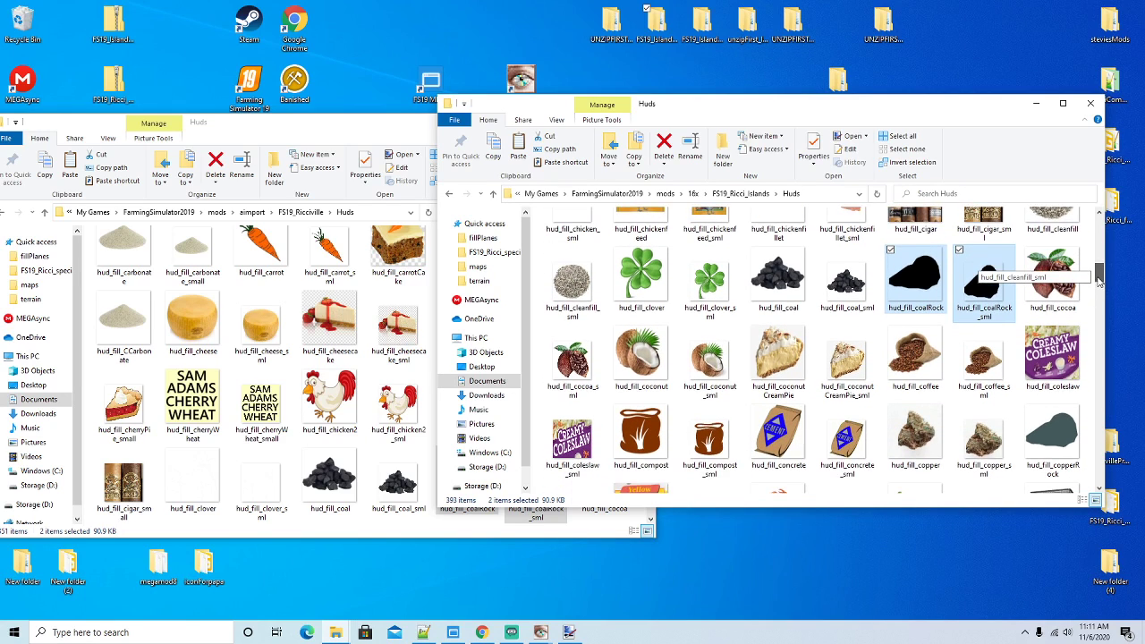
pyautogui.click(1053, 360)
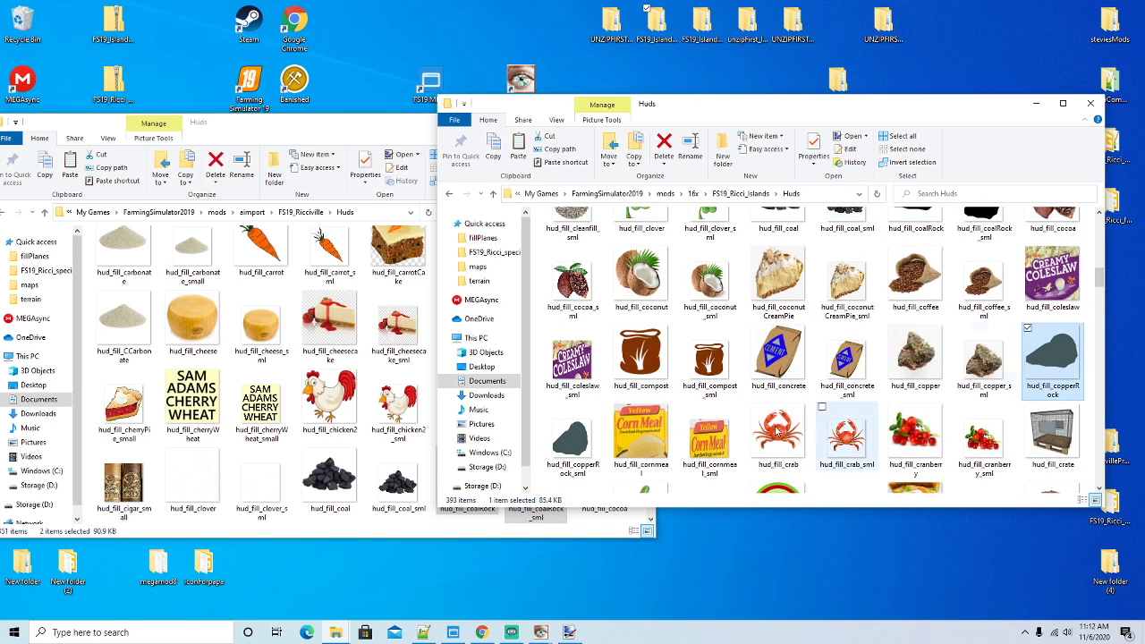
pyautogui.keyDown('ctrl'); pyautogui.click(588, 456); pyautogui.keyUp('ctrl')
pyautogui.rightClick(587, 455)
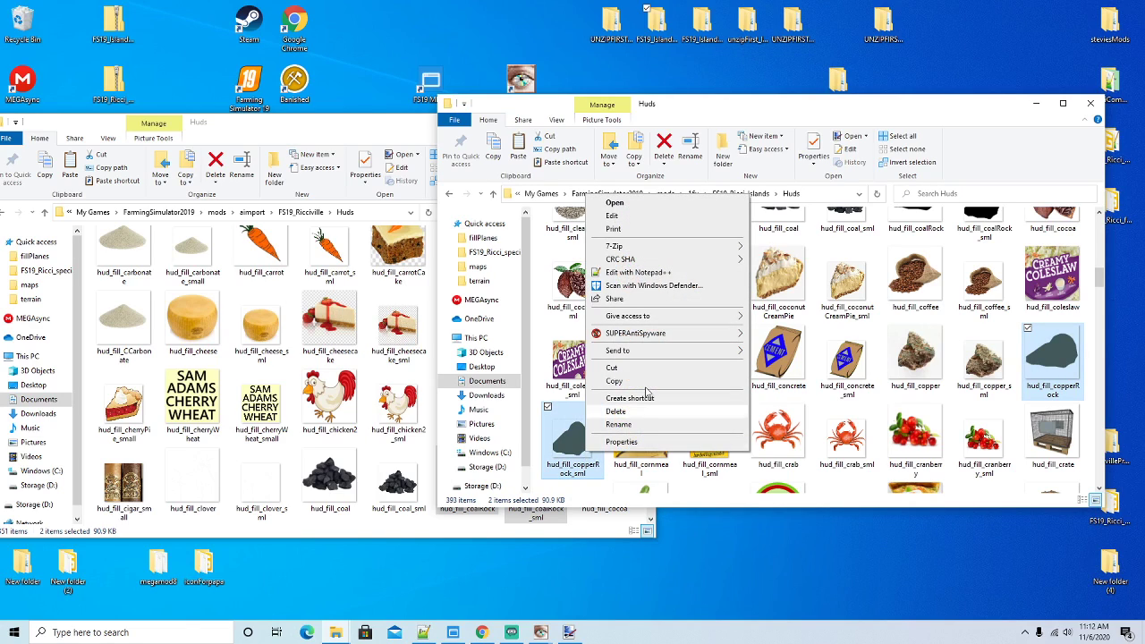
pyautogui.click(617, 376)
pyautogui.click(314, 135)
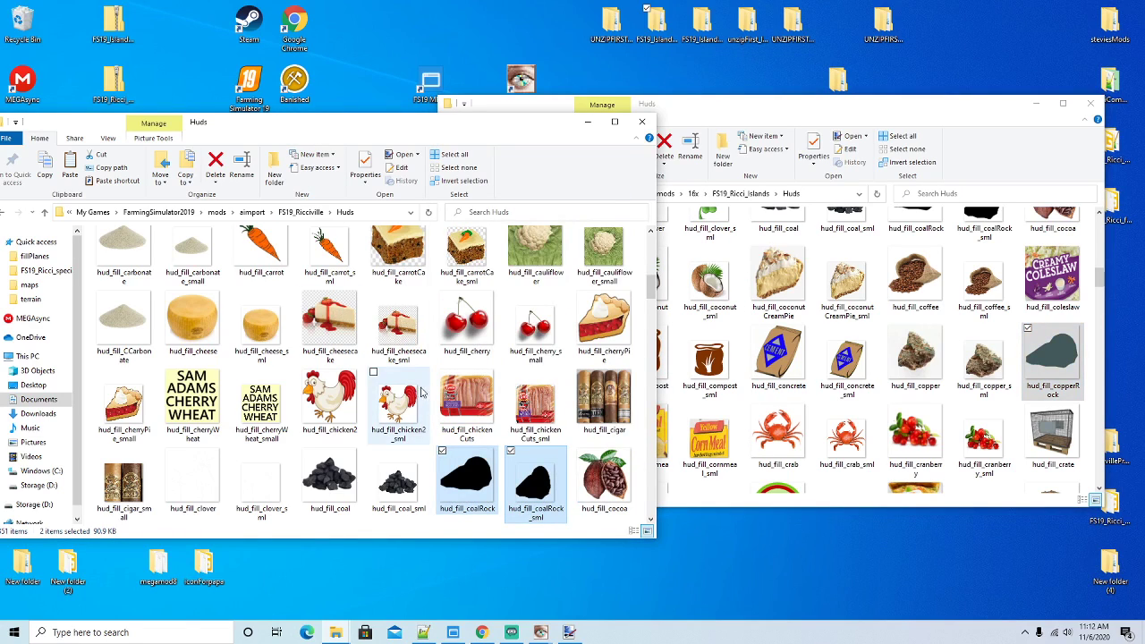
pyautogui.rightClick(432, 289)
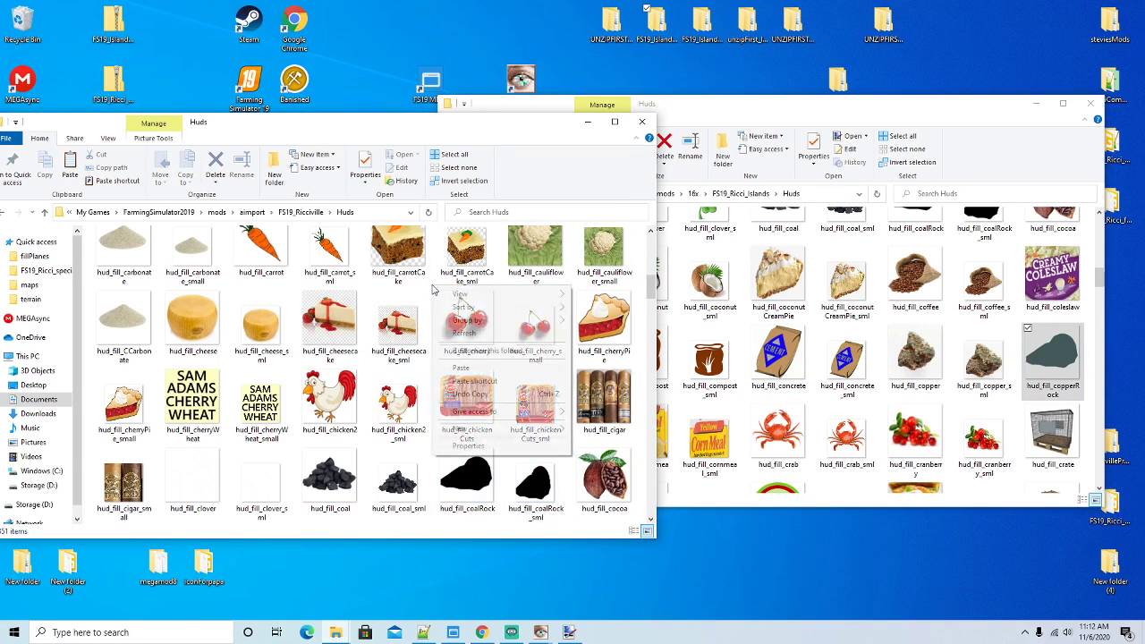
pyautogui.click(459, 372)
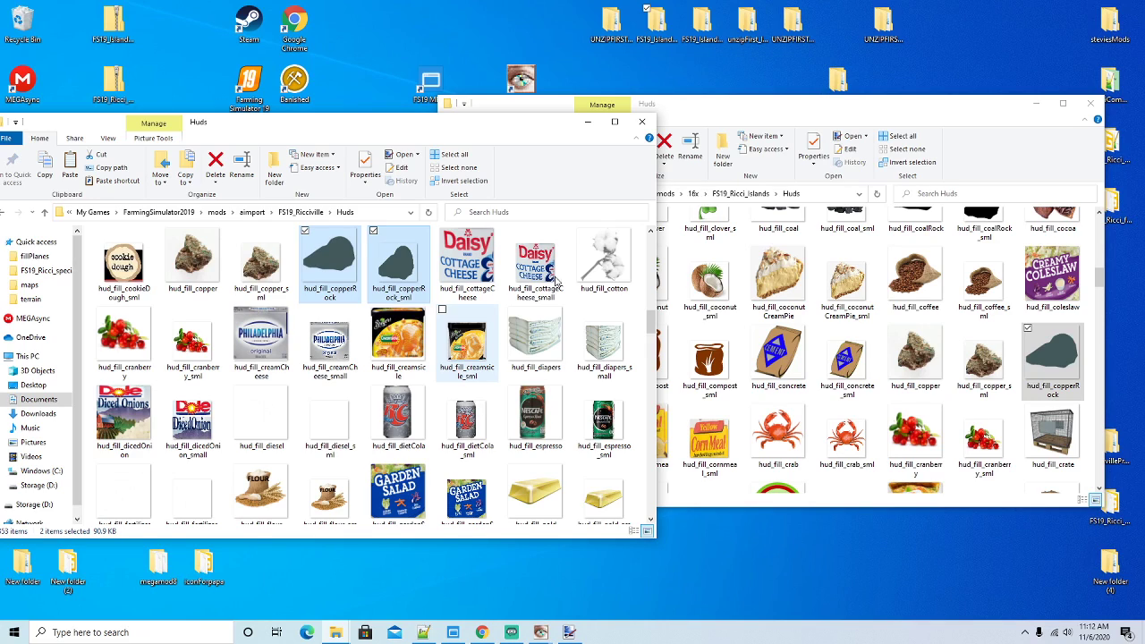
# Copy hud_fill_nickelRock and hud_fill_nickelRock_sml from the Islands Huds folder into the Ricciville Huds folder
pyautogui.click(805, 260)
pyautogui.hotkey('ctrl', 'v')
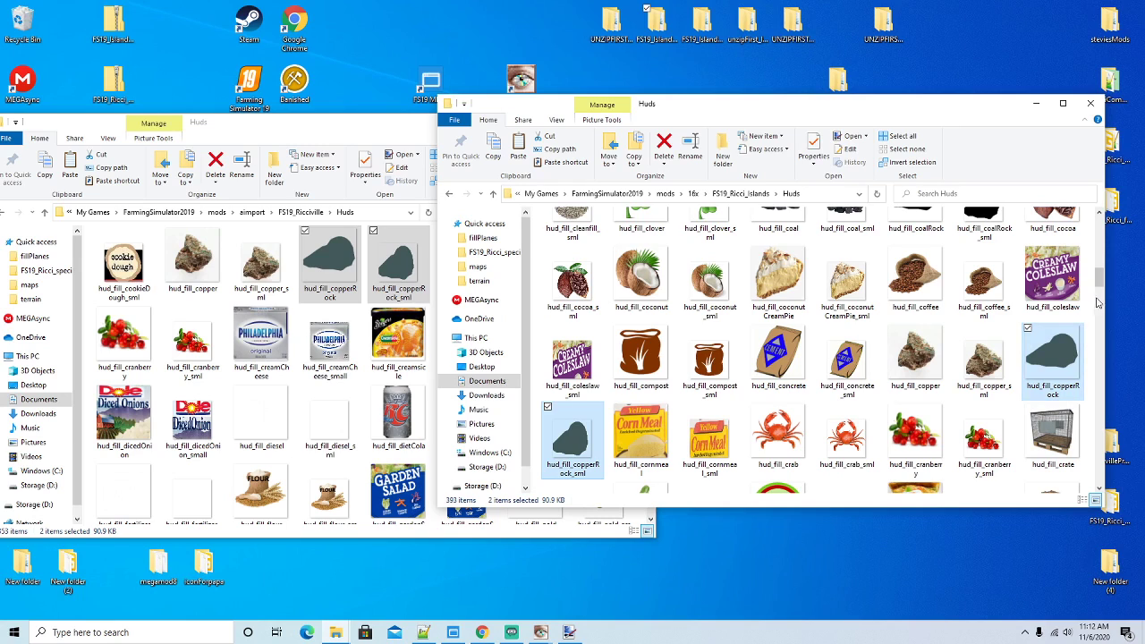
pyautogui.moveTo(1099, 283); pyautogui.dragTo(1104, 371)
pyautogui.click(579, 421)
pyautogui.keyDown('ctrl'); pyautogui.click(642, 421); pyautogui.keyUp('ctrl')
pyautogui.rightClick(646, 435)
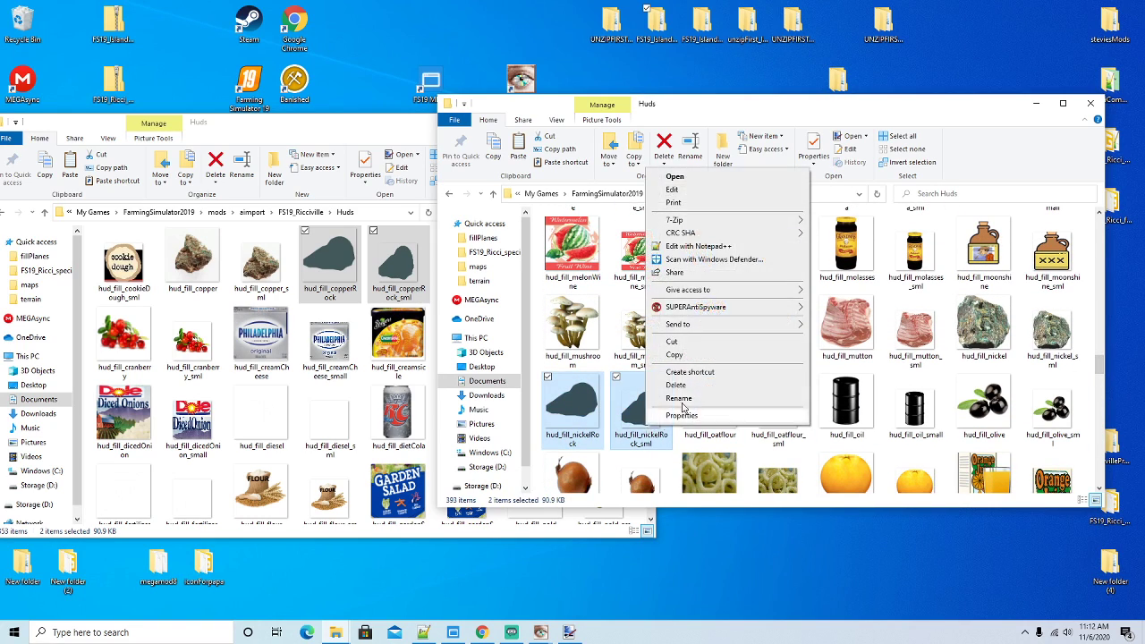
pyautogui.click(677, 355)
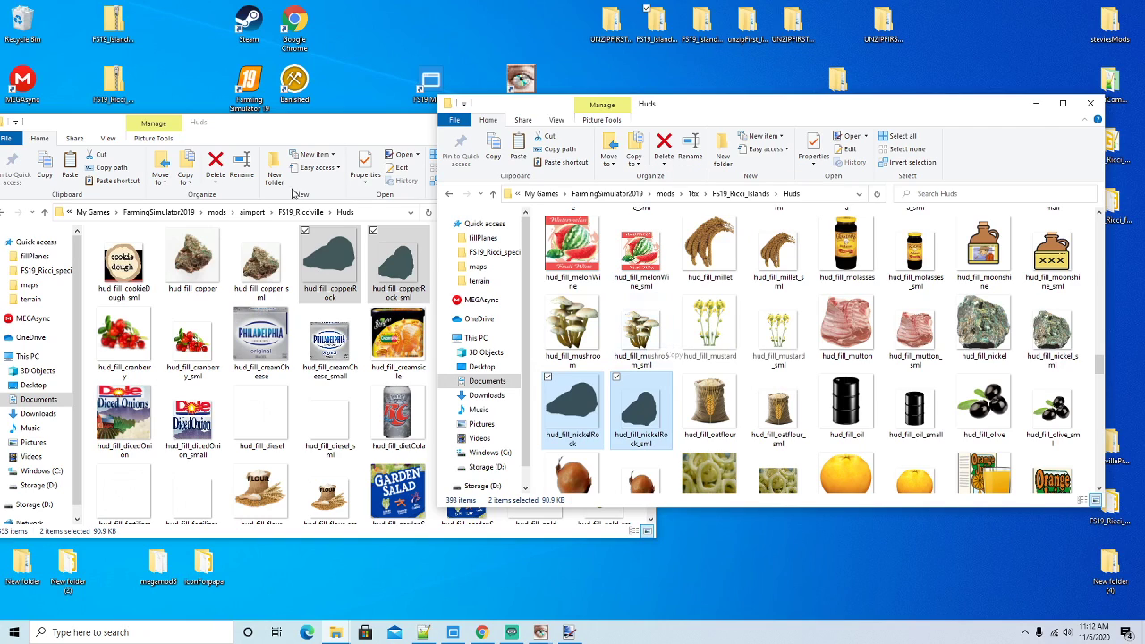
pyautogui.click(270, 128)
pyautogui.rightClick(434, 315)
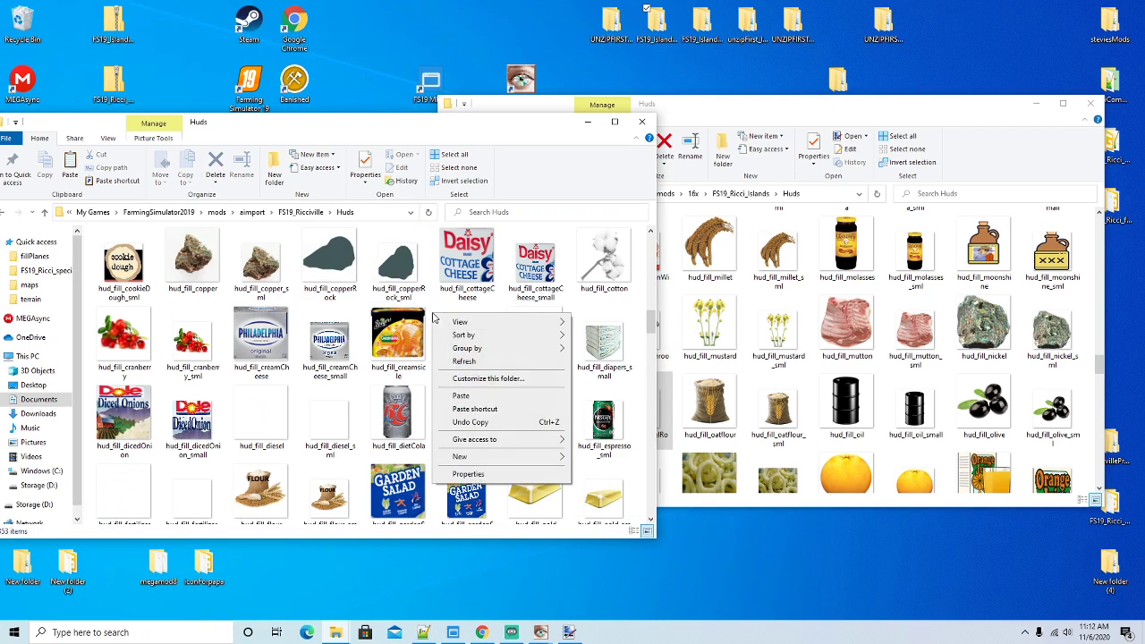
pyautogui.click(459, 398)
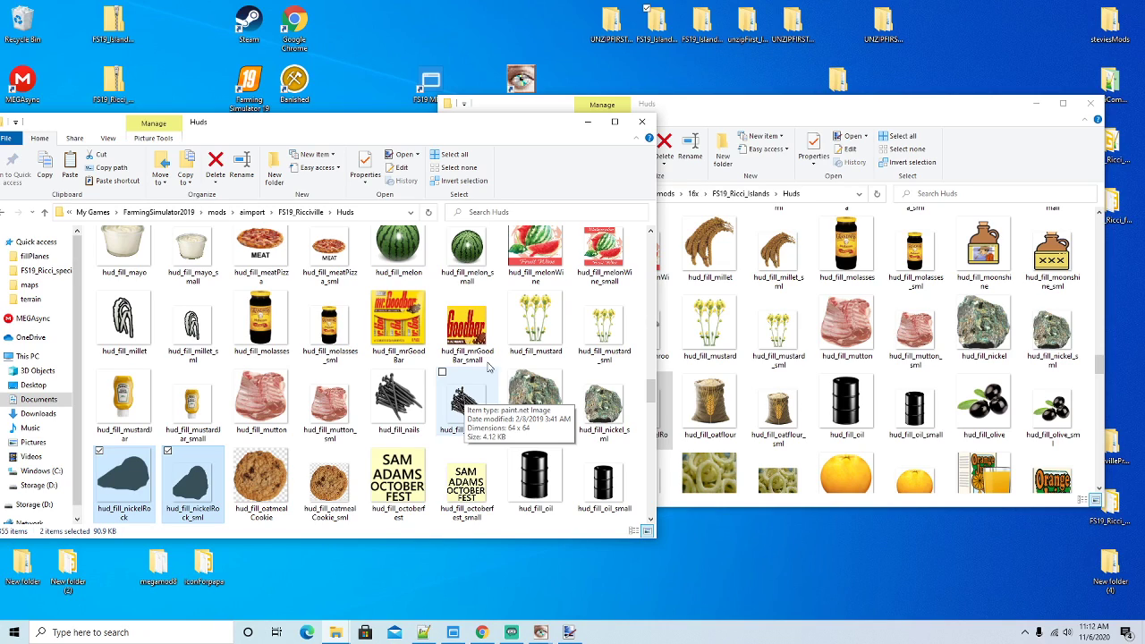
# Copy hud_fill_oreRock and hud_fill_oreRock_sml from the Islands Huds folder into the Ricciville Huds folder
pyautogui.click(752, 126)
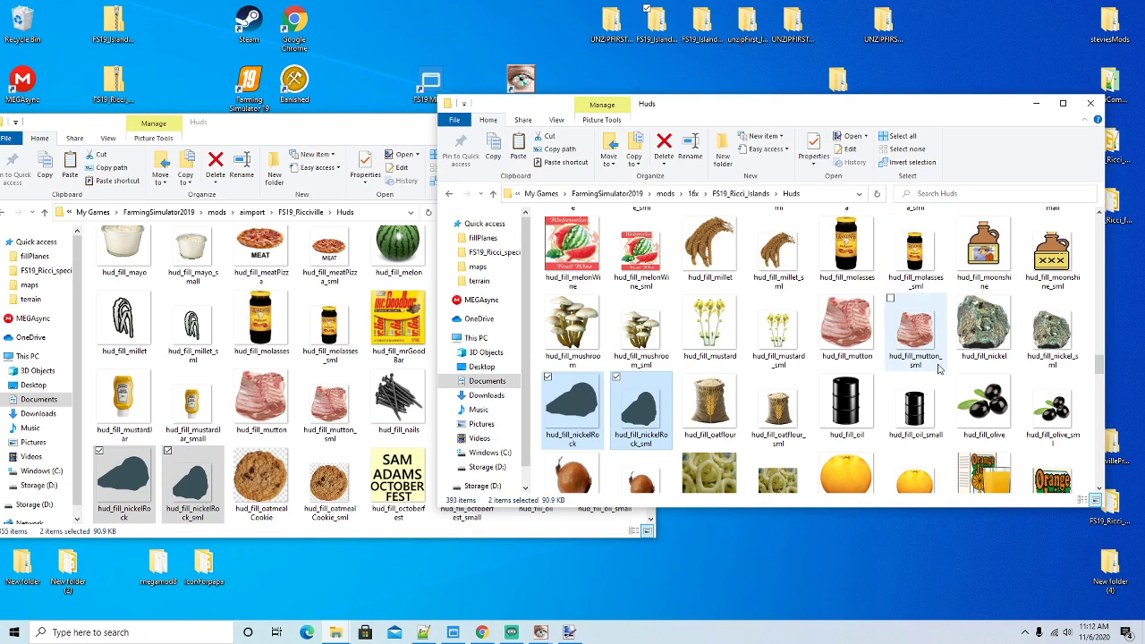
pyautogui.moveTo(1100, 369); pyautogui.dragTo(1098, 380)
pyautogui.click(720, 394)
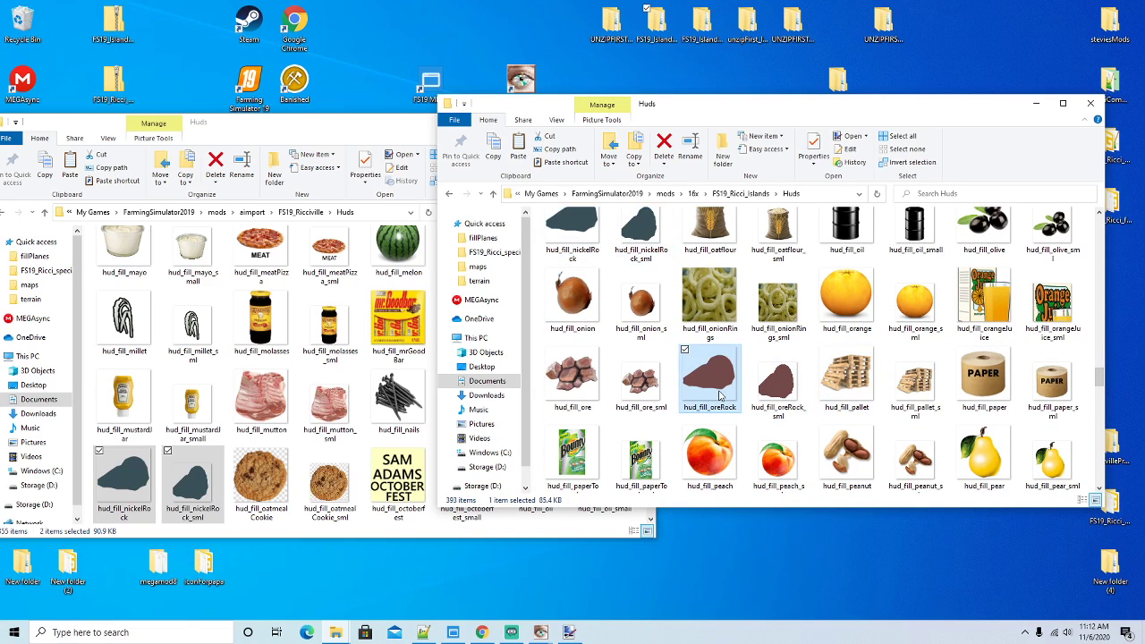
pyautogui.keyDown('ctrl'); pyautogui.click(777, 385); pyautogui.keyUp('ctrl')
pyautogui.rightClick(788, 395)
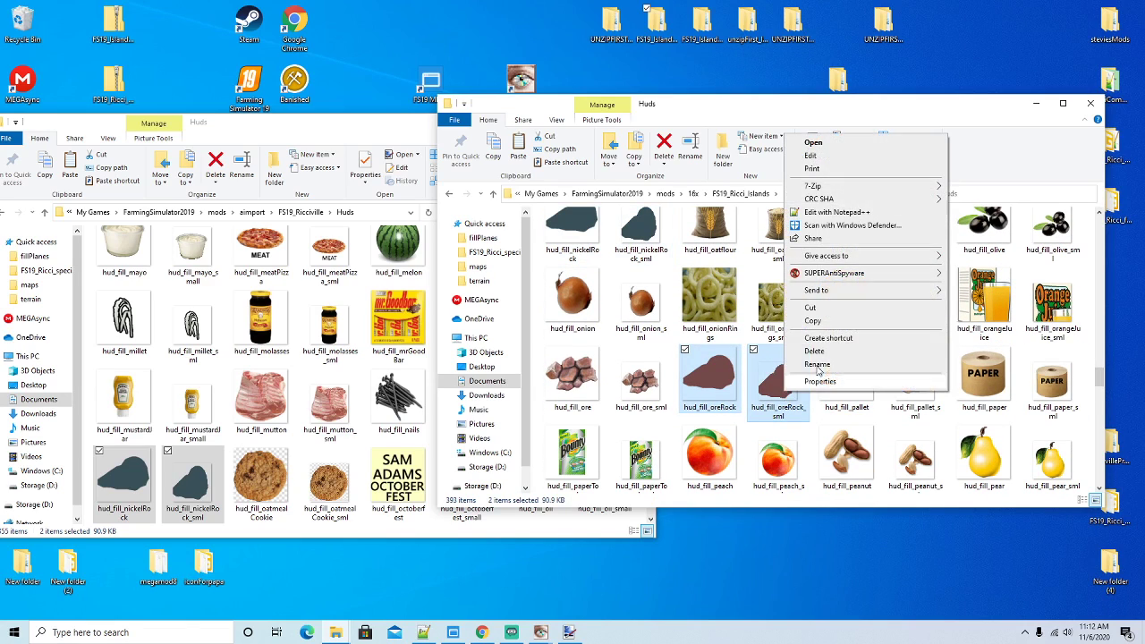
pyautogui.click(812, 320)
pyautogui.click(434, 290)
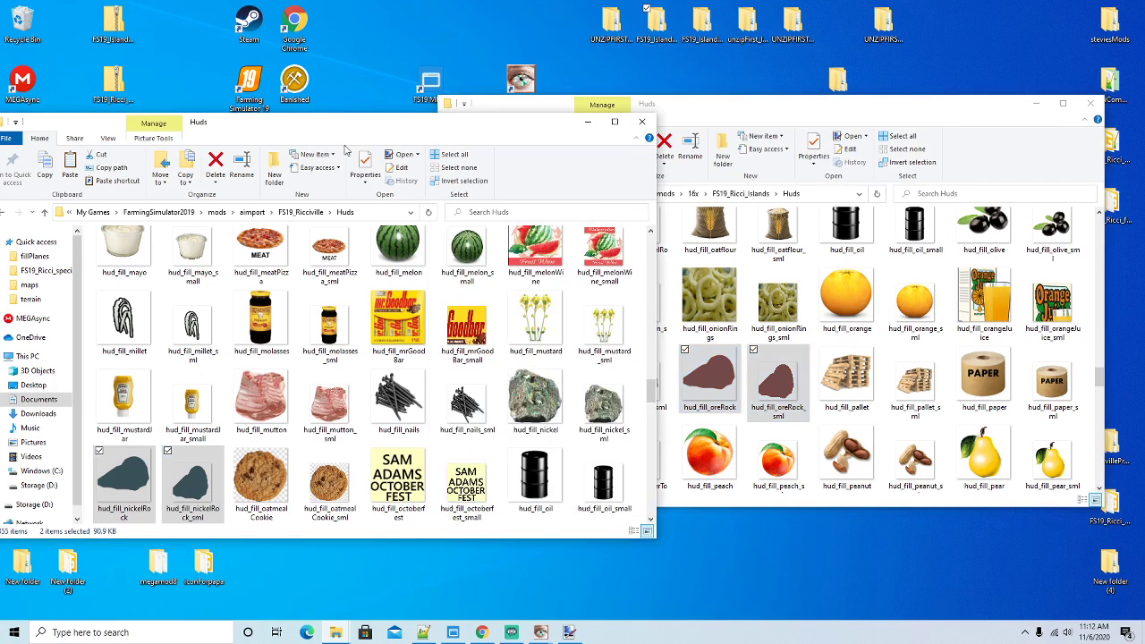
pyautogui.rightClick(435, 291)
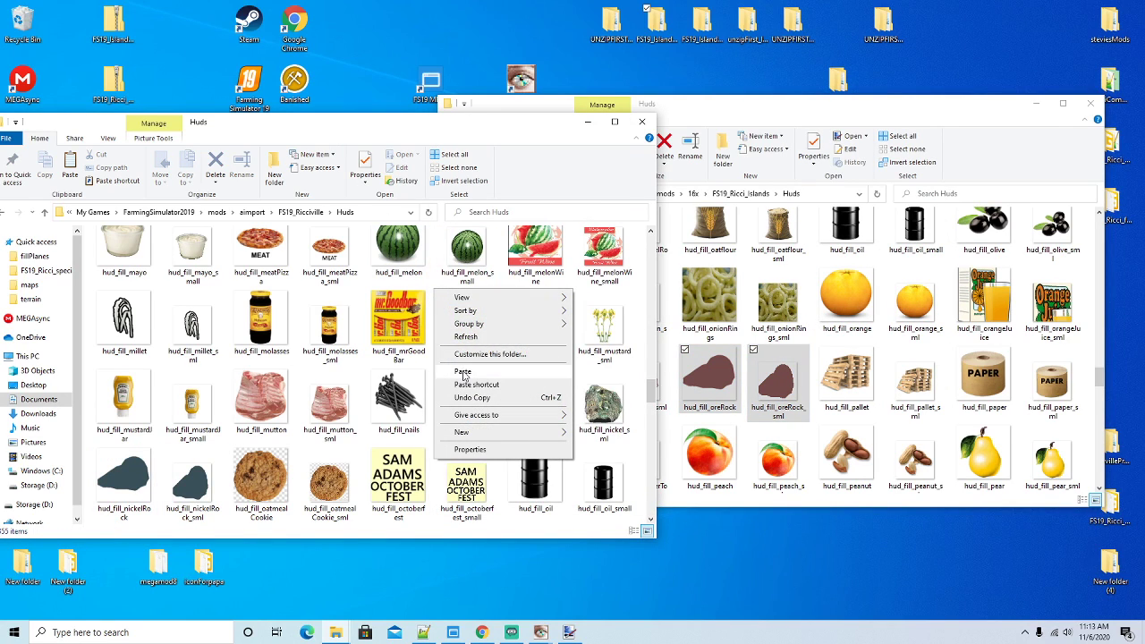
pyautogui.click(466, 370)
# Copy hud_fill_rock and hud_fill_rock_sml from the FS19_Ricci_Islands Huds folder into the FS19_Ricciville Huds folder
pyautogui.click(895, 113)
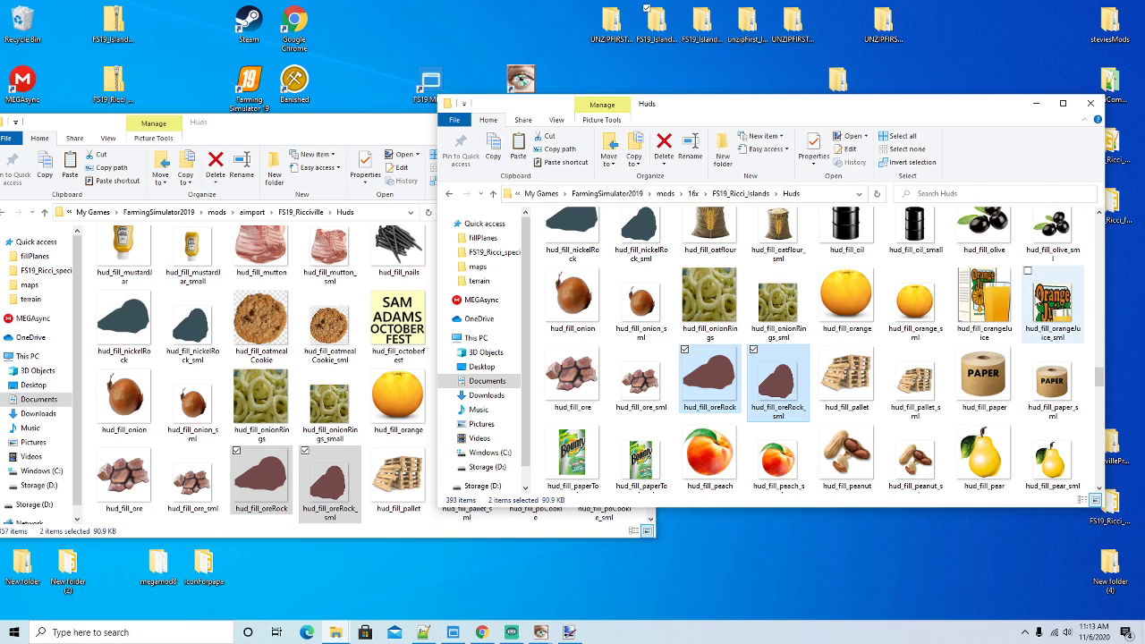
pyautogui.moveTo(1099, 382); pyautogui.dragTo(1100, 417)
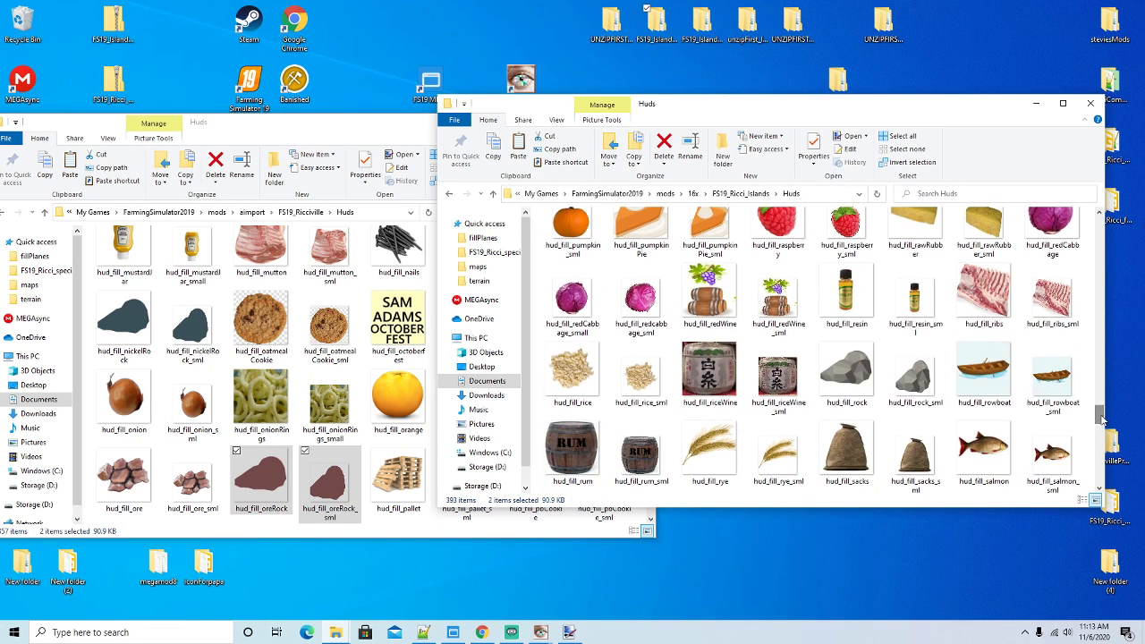
pyautogui.click(872, 389)
pyautogui.click(367, 132)
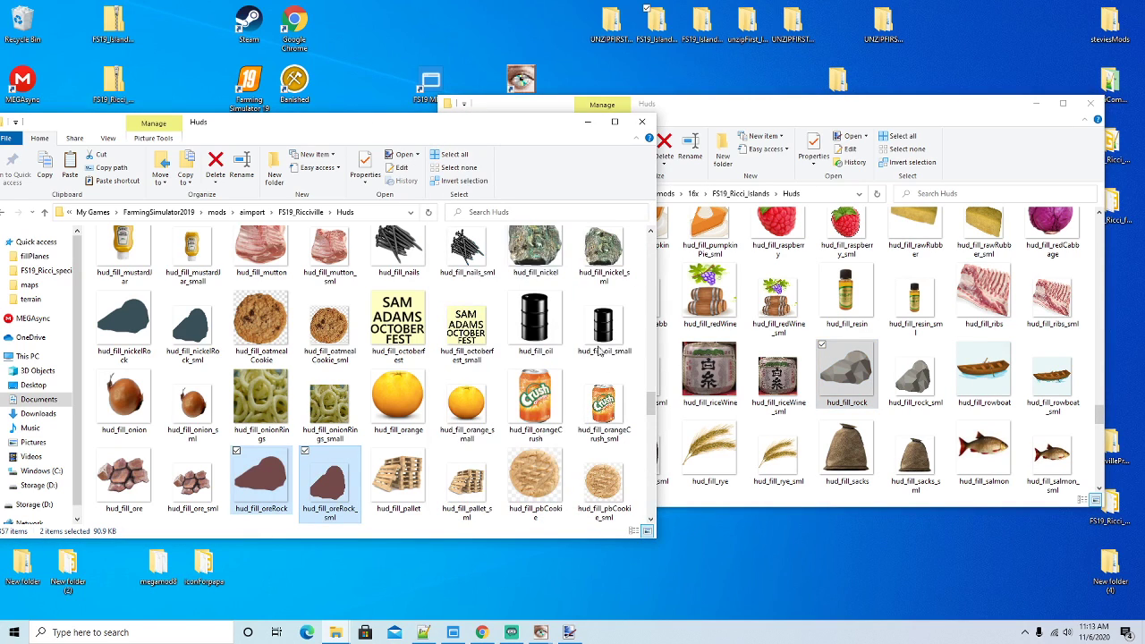
pyautogui.moveTo(651, 407); pyautogui.dragTo(656, 466)
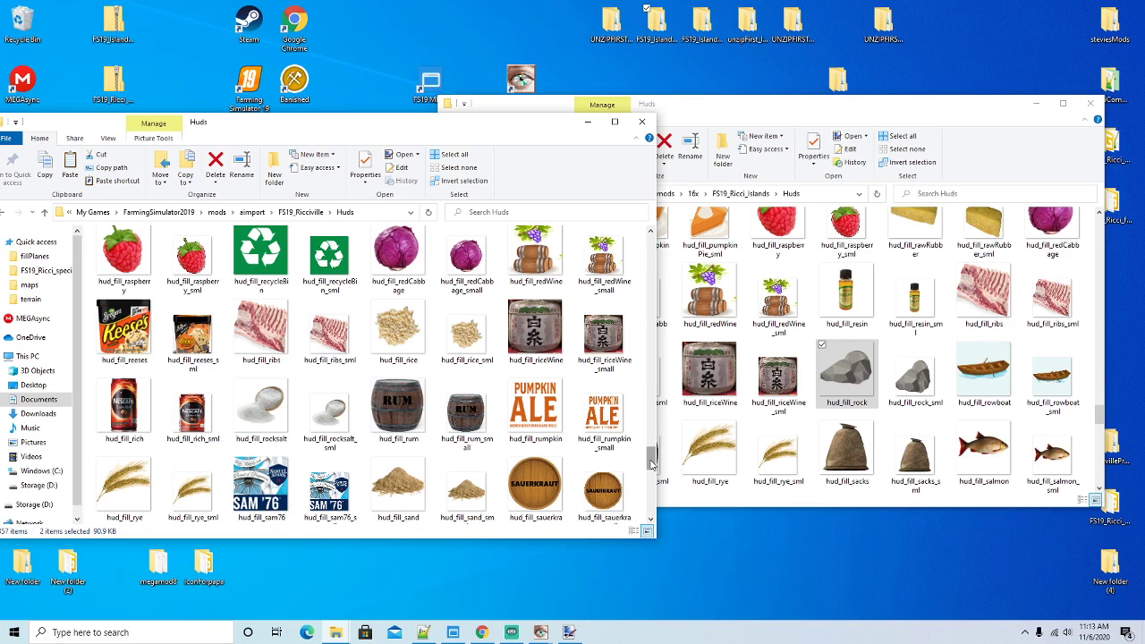
pyautogui.scroll(-1, 651, 463)
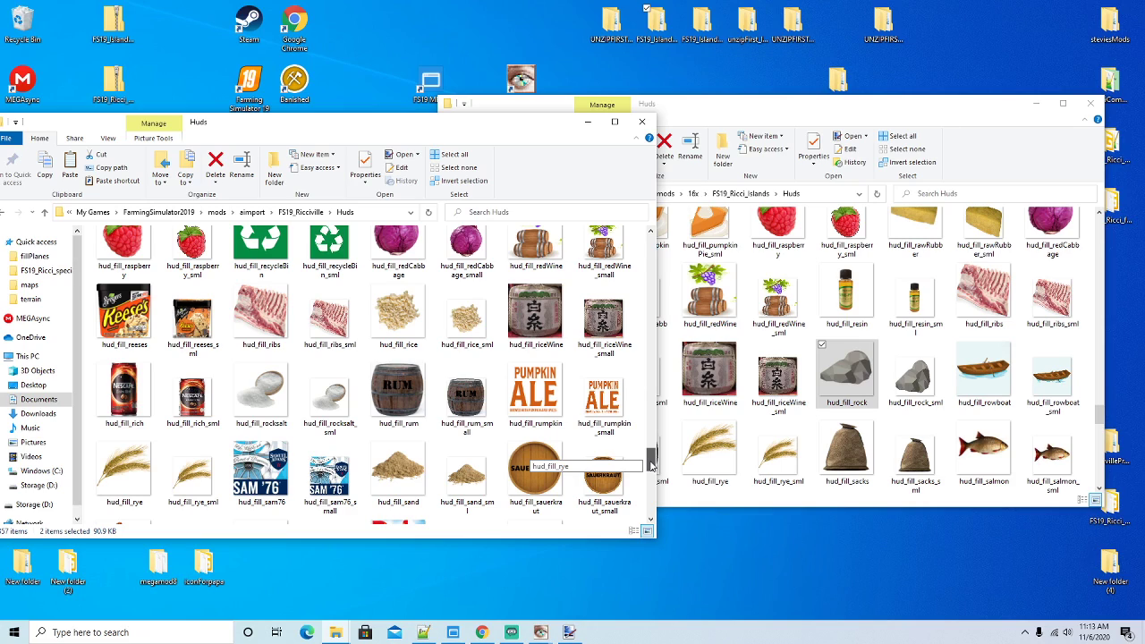
pyautogui.click(841, 389)
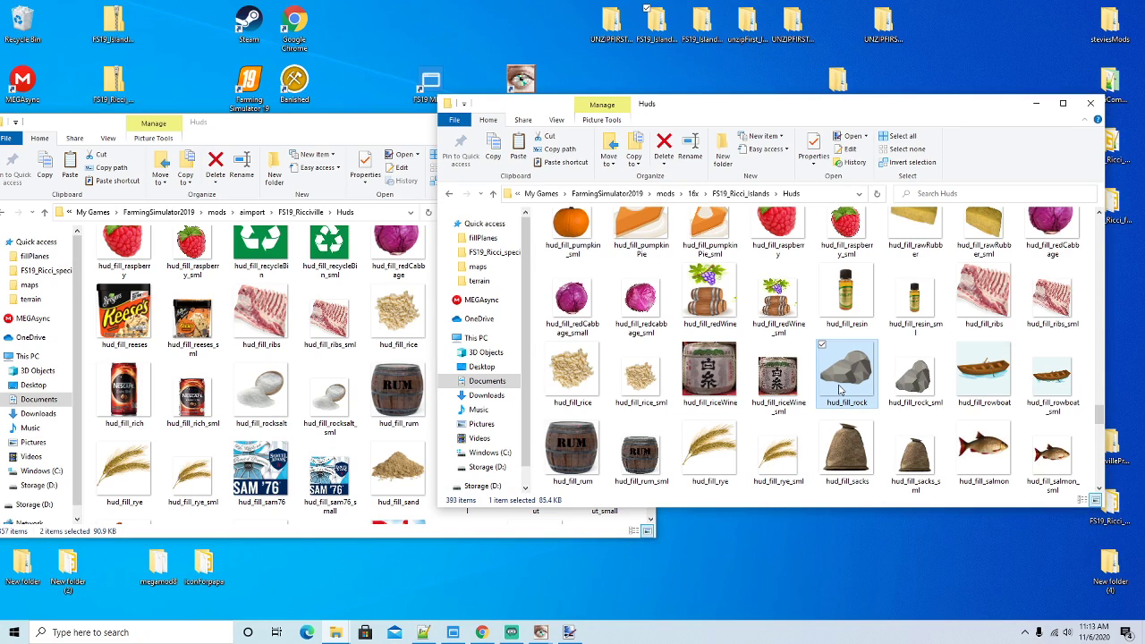
pyautogui.keyDown('ctrl'); pyautogui.click(912, 376); pyautogui.keyUp('ctrl')
pyautogui.rightClick(911, 387)
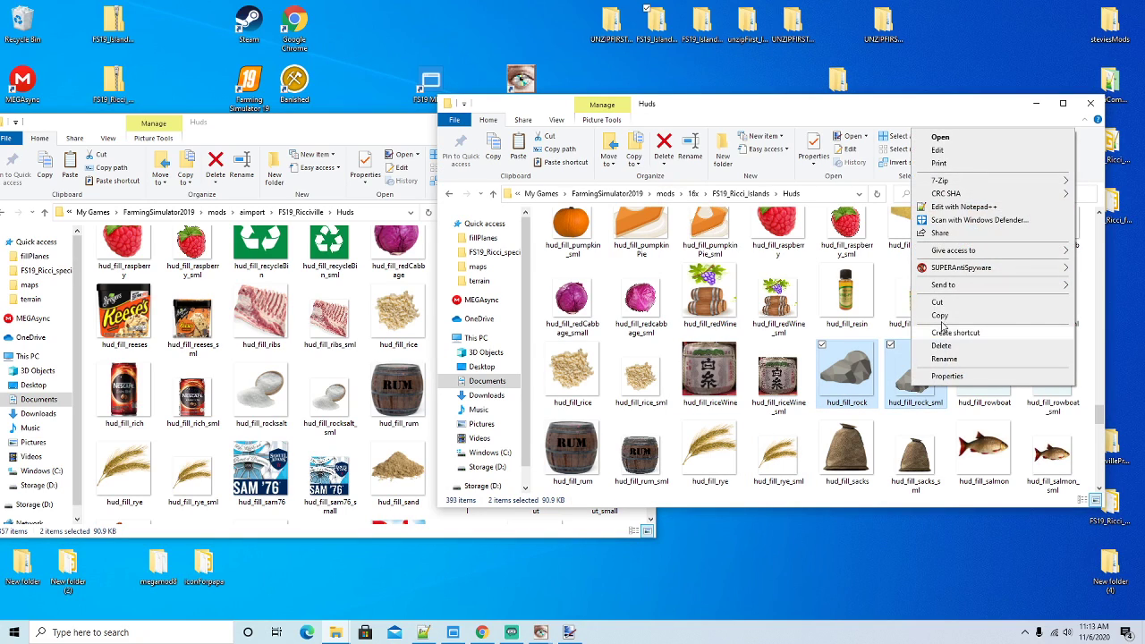
pyautogui.click(939, 316)
pyautogui.click(392, 127)
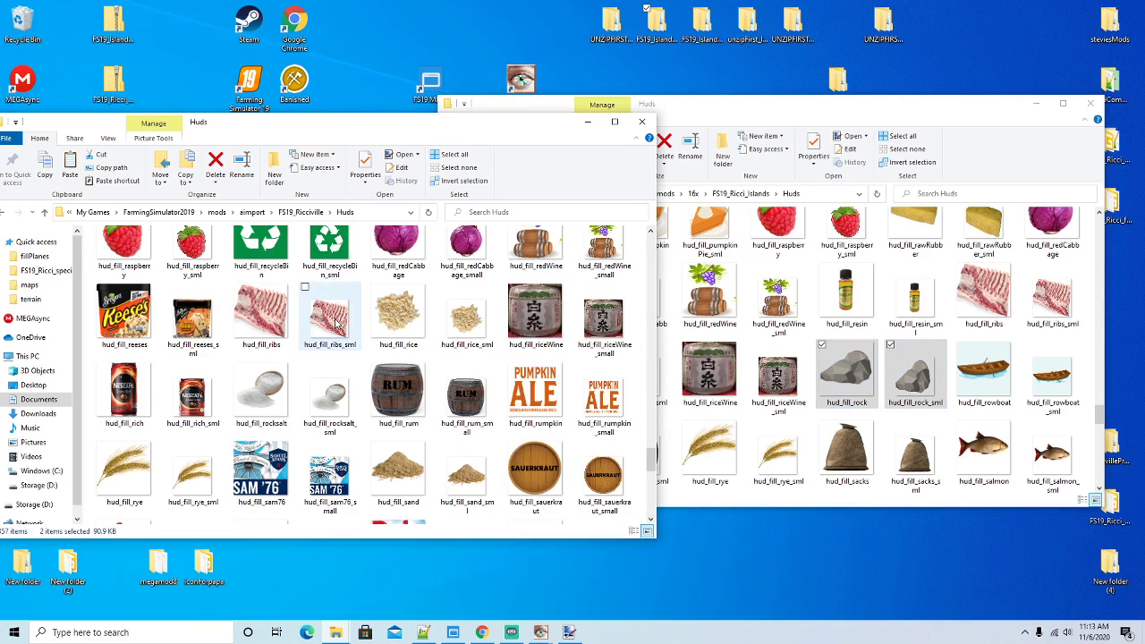
pyautogui.rightClick(363, 361)
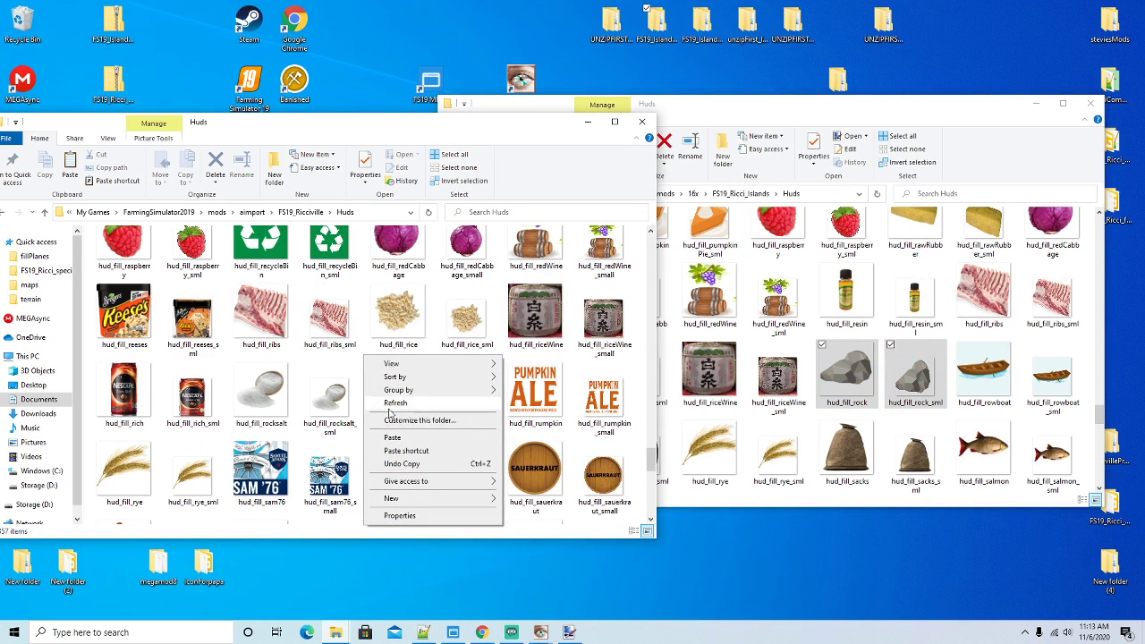
pyautogui.click(397, 439)
# Switch to Notepad++, reload log.txt, and copy the COALROCK, OREROCK, COPPERROCK and NICKELROCK fillType entries from the FS19_Ricci_Islands fillTypes.xml
pyautogui.click(1099, 414)
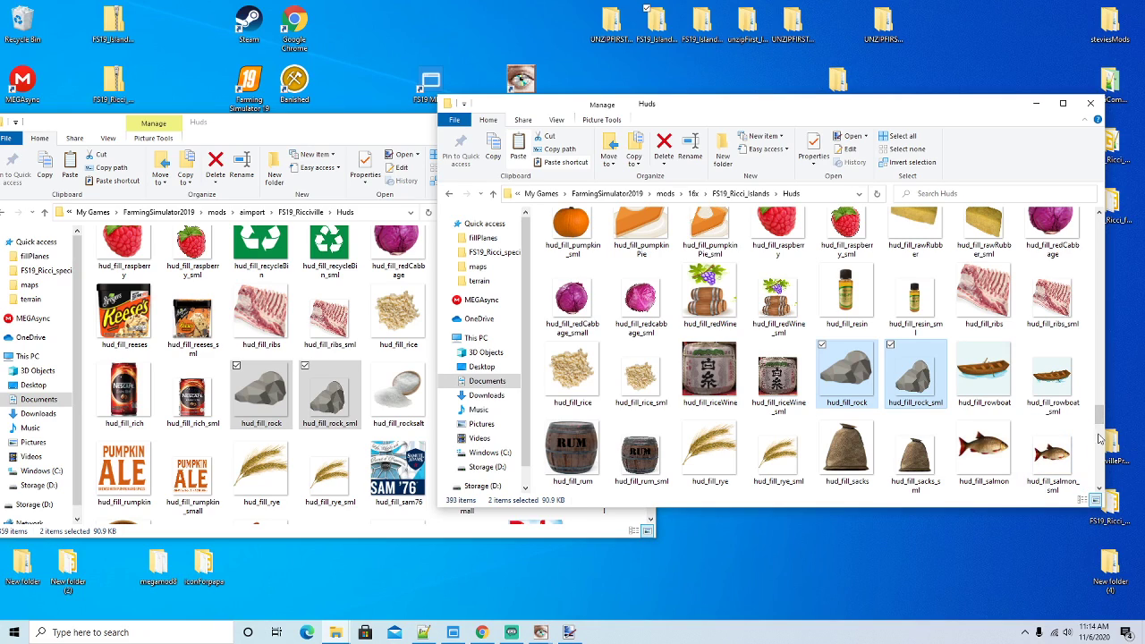
pyautogui.moveTo(1102, 419); pyautogui.dragTo(1100, 265)
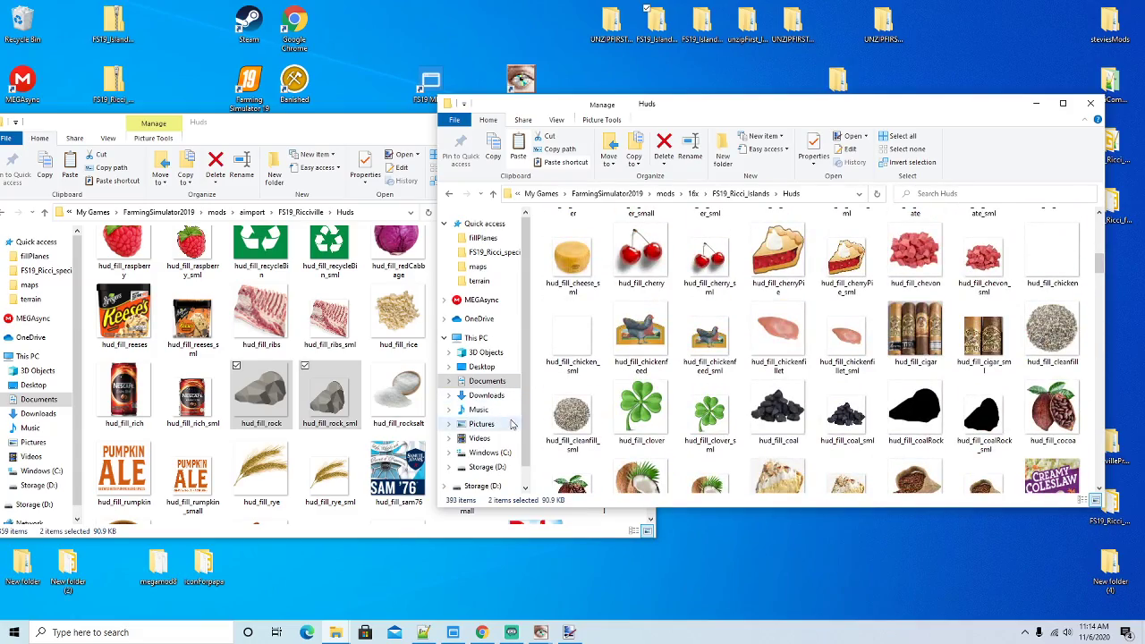
pyautogui.click(421, 635)
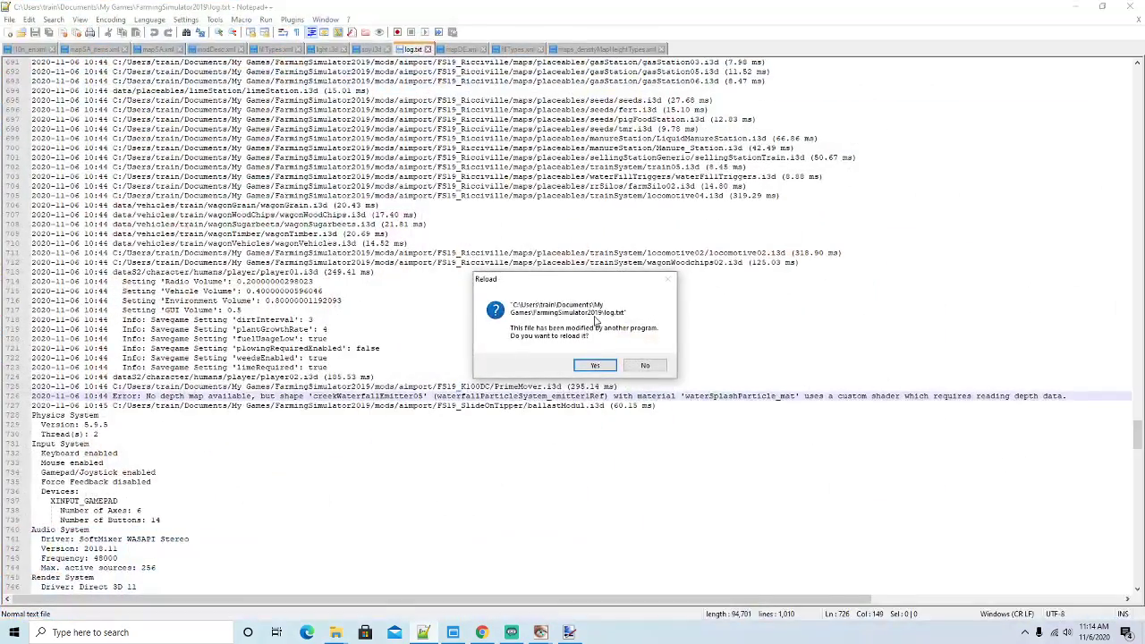
pyautogui.click(603, 365)
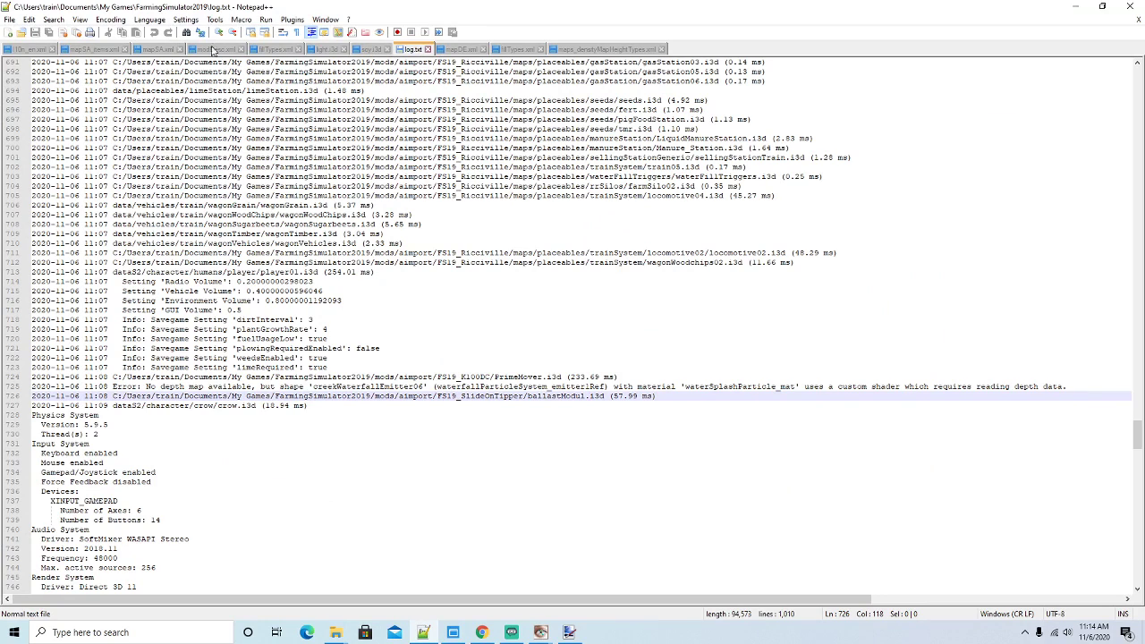
pyautogui.click(276, 50)
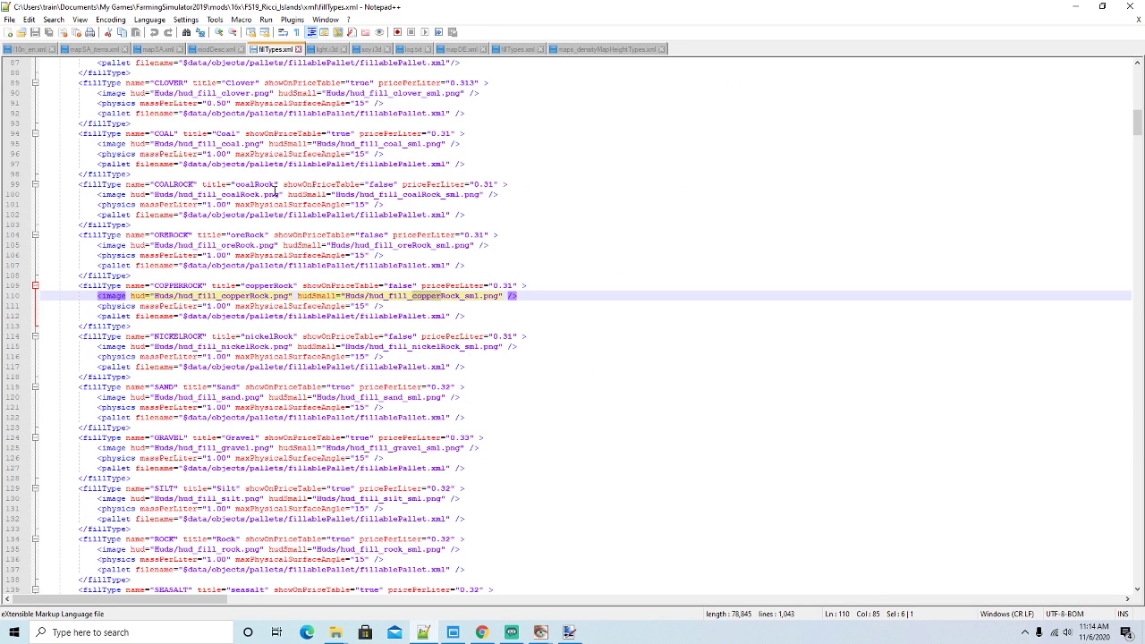
pyautogui.scroll(1, 277, 190)
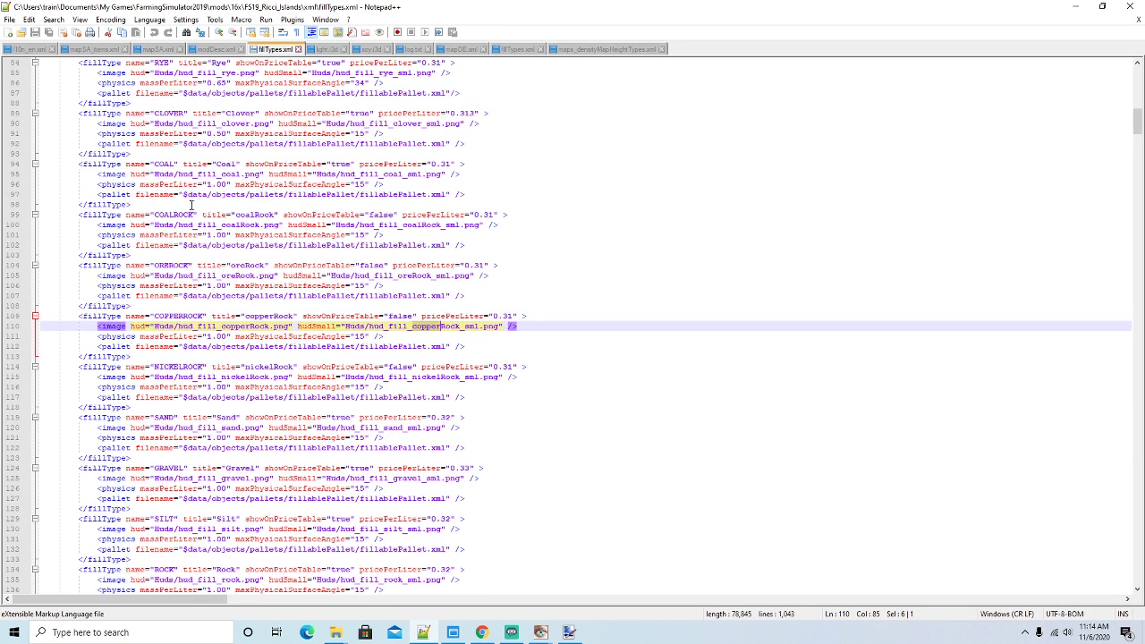
pyautogui.click(103, 214)
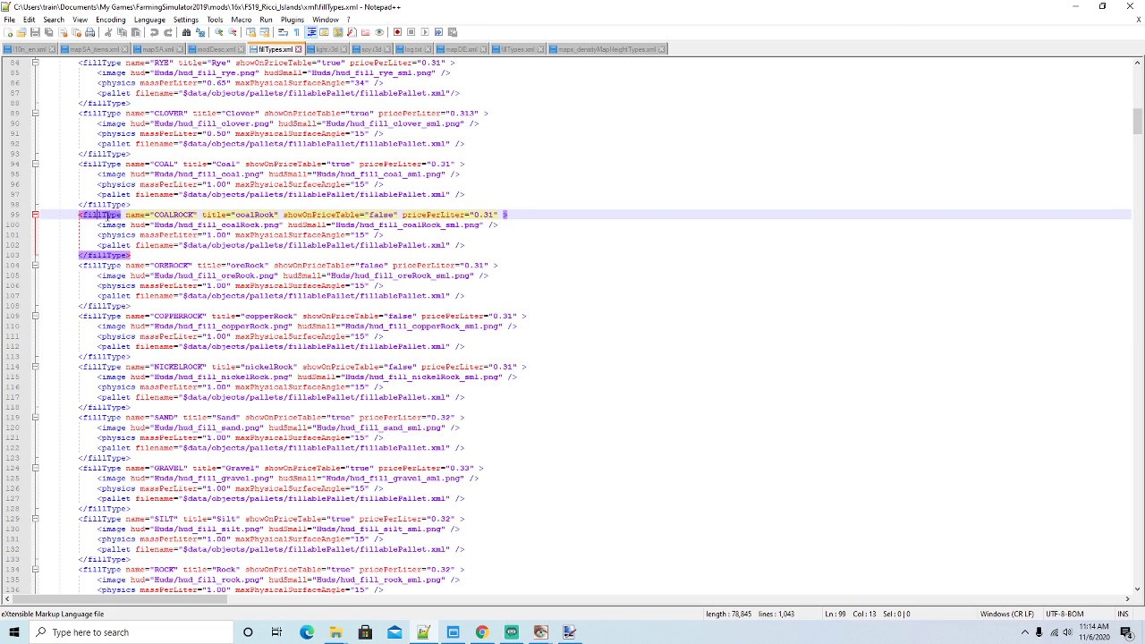
pyautogui.click(149, 266)
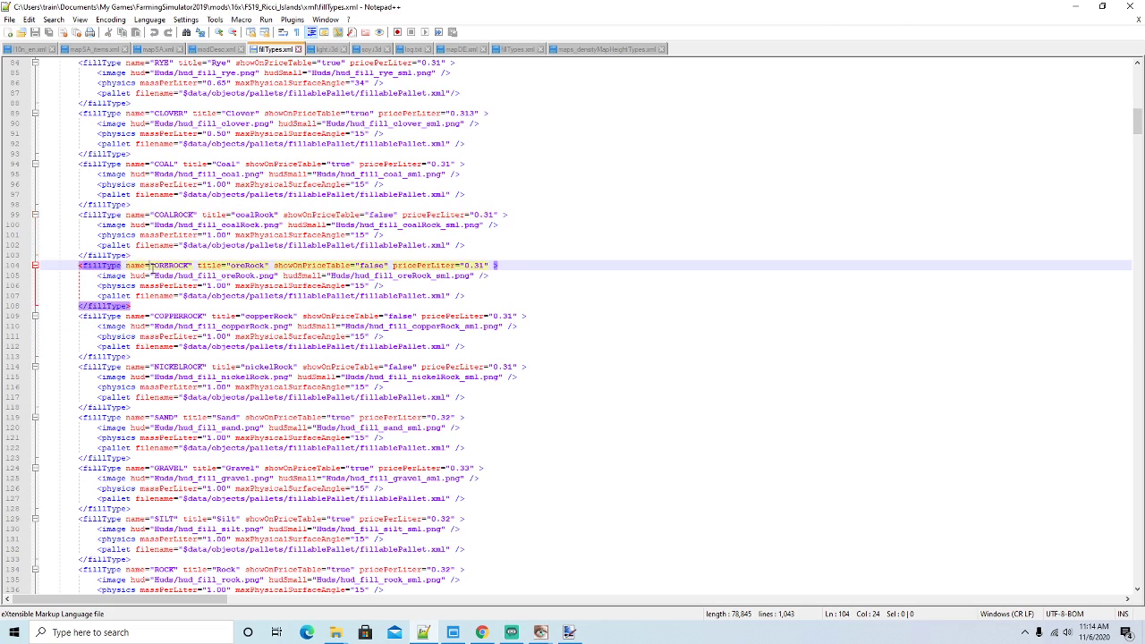
pyautogui.click(177, 317)
pyautogui.click(178, 367)
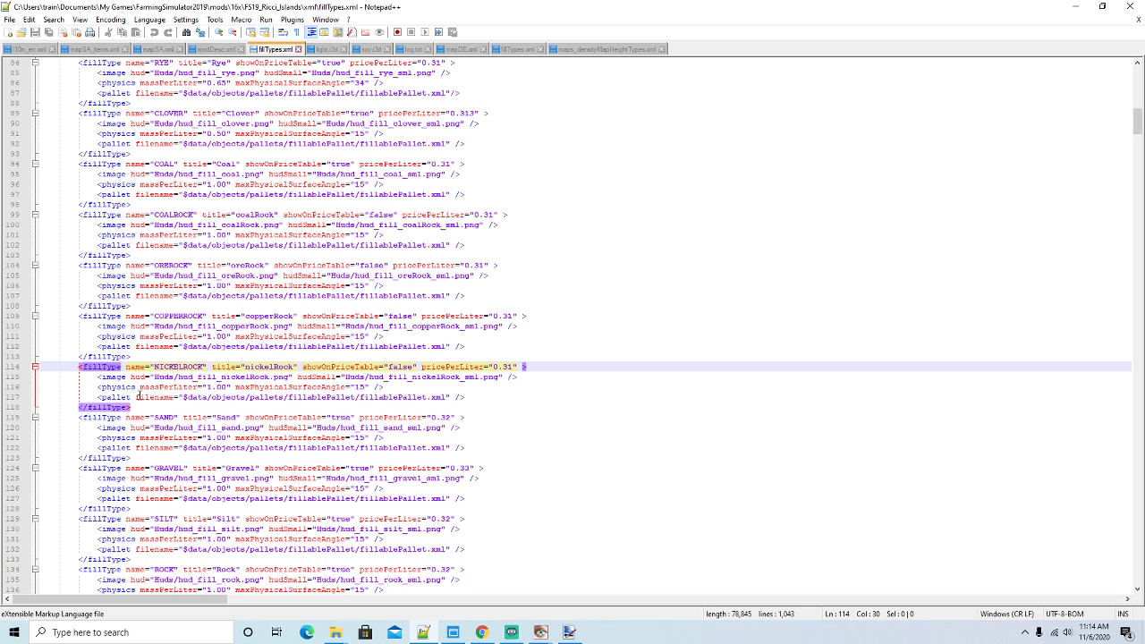
pyautogui.moveTo(131, 407); pyautogui.dragTo(44, 215)
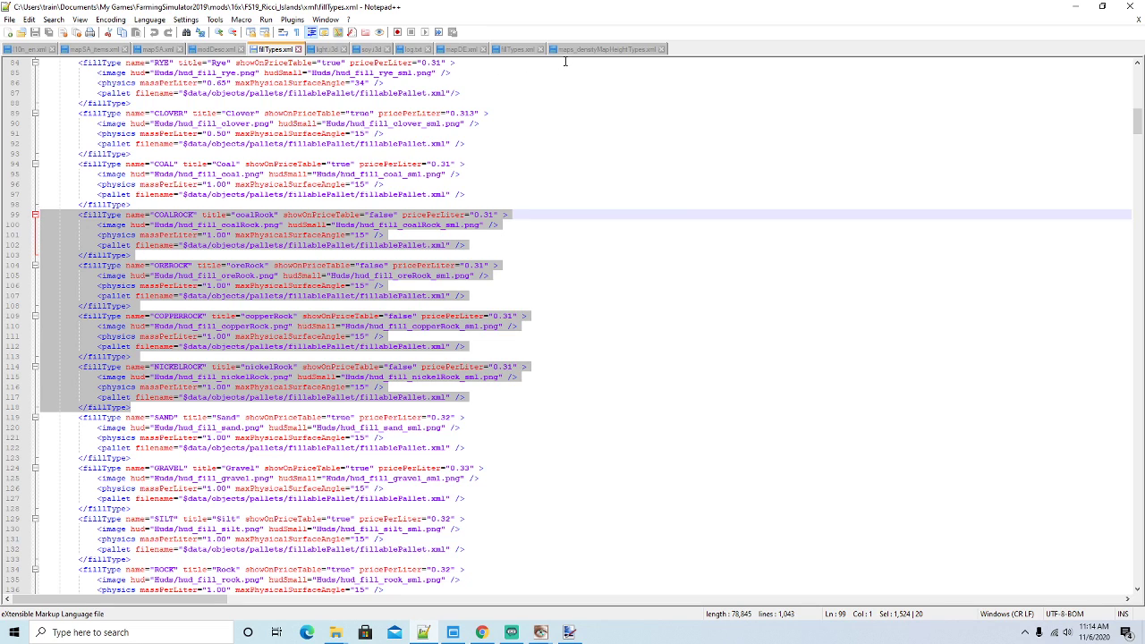
# Paste the four copied rock fillType entries on a new line after the ORE entry in the FS19_Ricciville fillTypes.xml
pyautogui.click(517, 49)
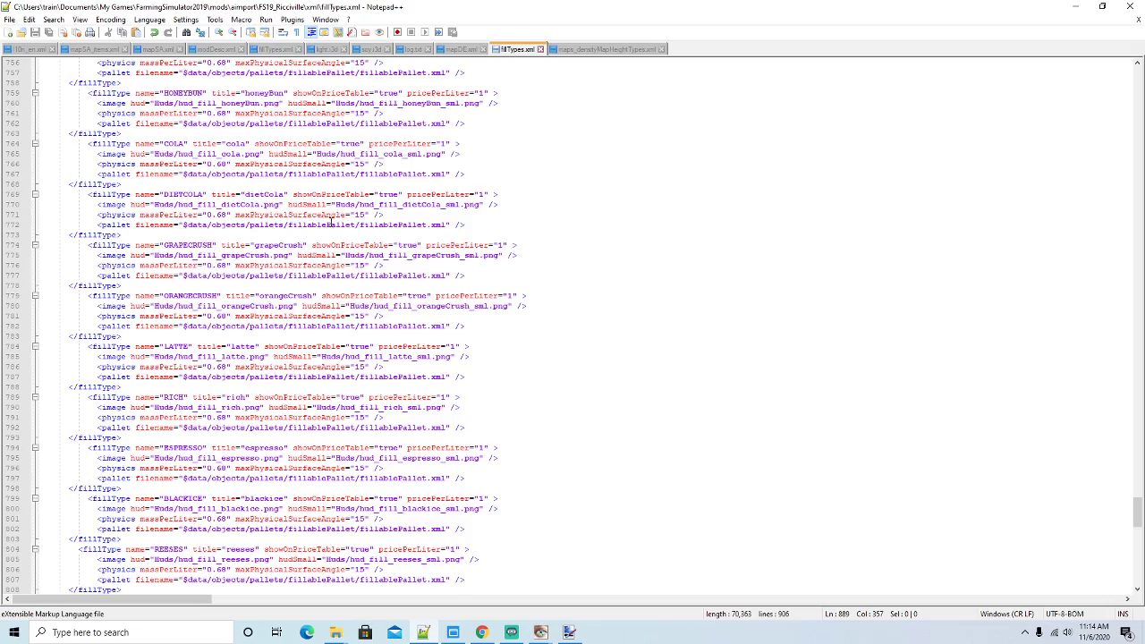
pyautogui.scroll(-3, 331, 224)
pyautogui.scroll(-3, 331, 223)
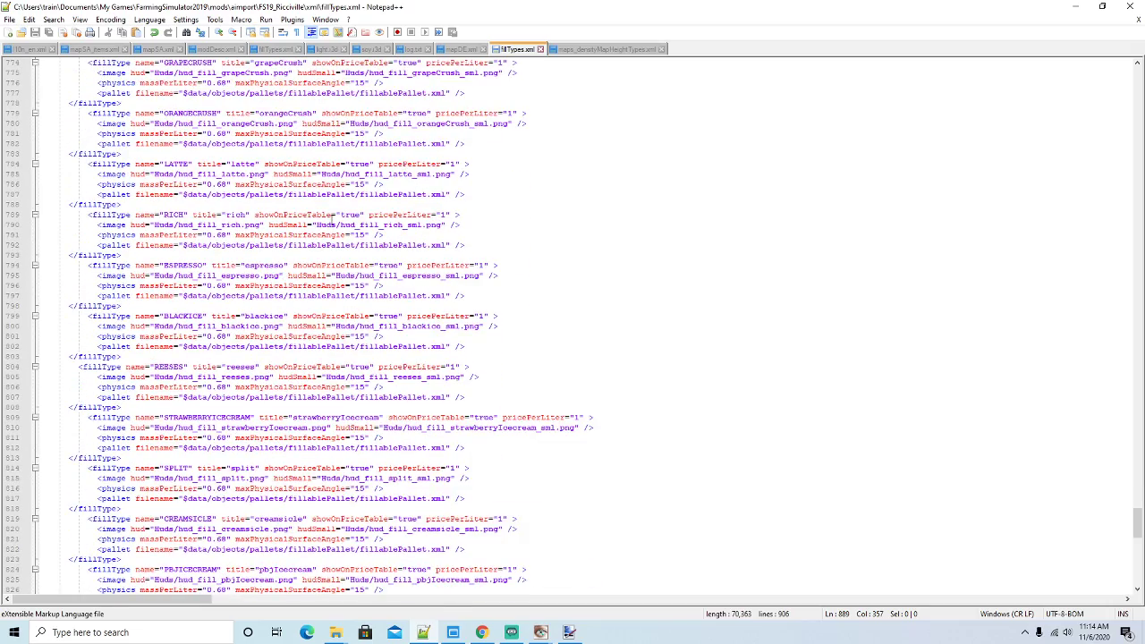
pyautogui.scroll(15, 332, 219)
pyautogui.scroll(20, 333, 219)
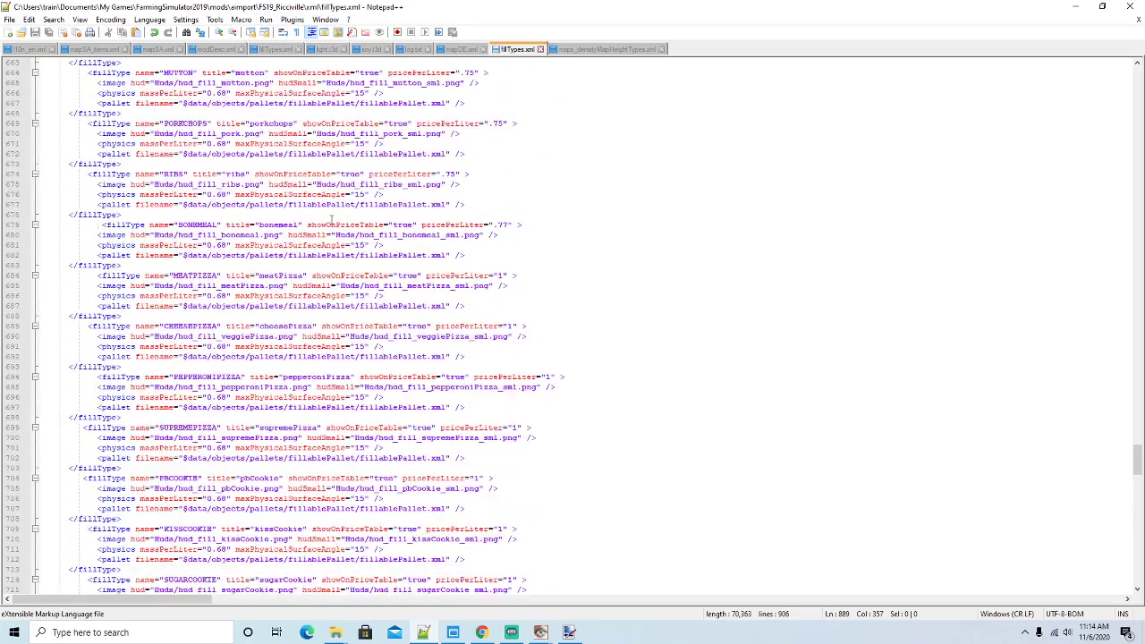
pyautogui.scroll(20, 331, 219)
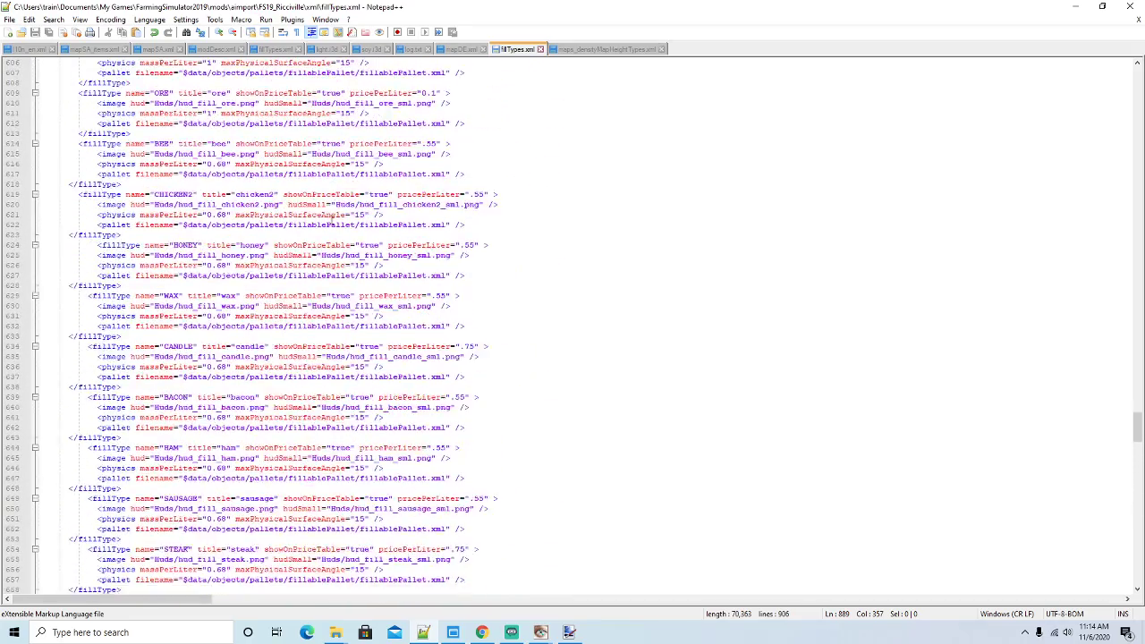
pyautogui.scroll(3, 331, 219)
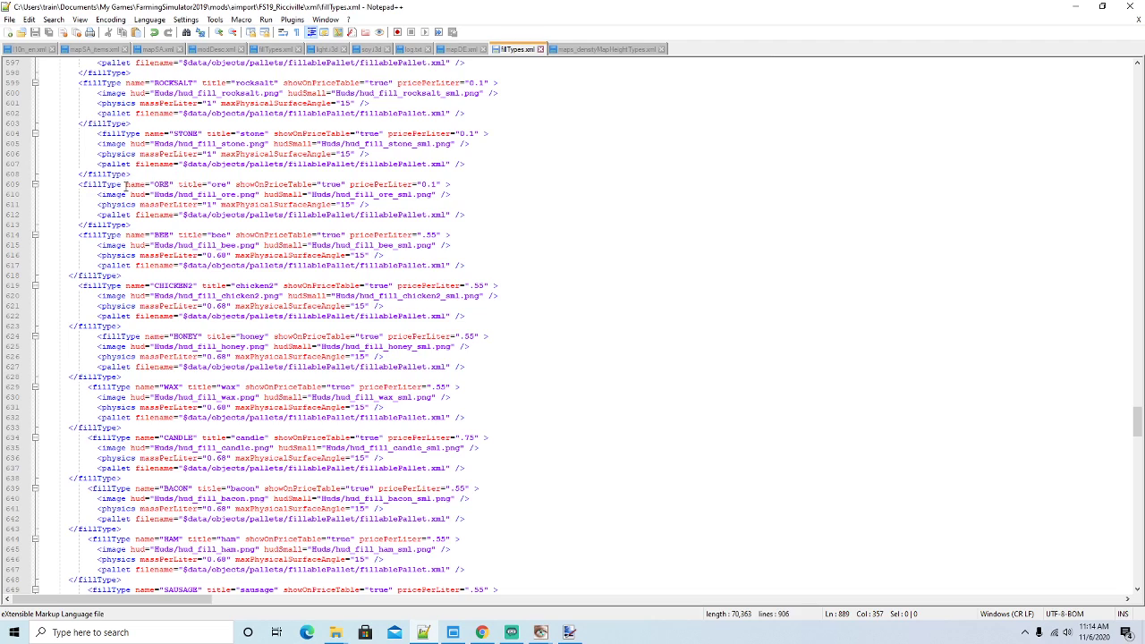
pyautogui.click(96, 185)
pyautogui.click(132, 226)
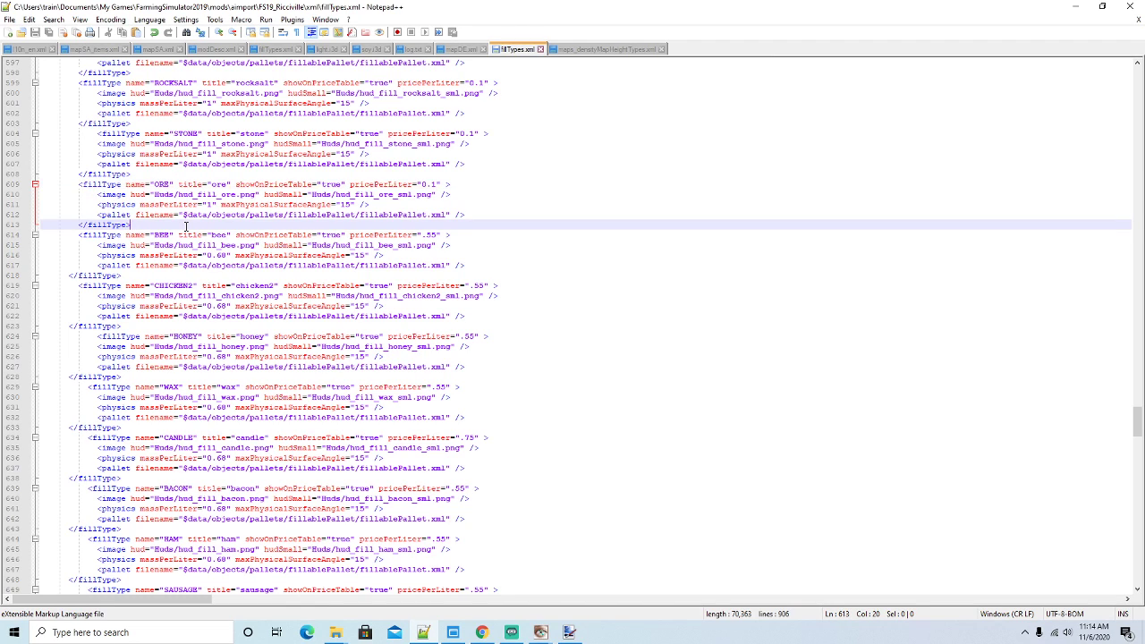
pyautogui.press('Return')
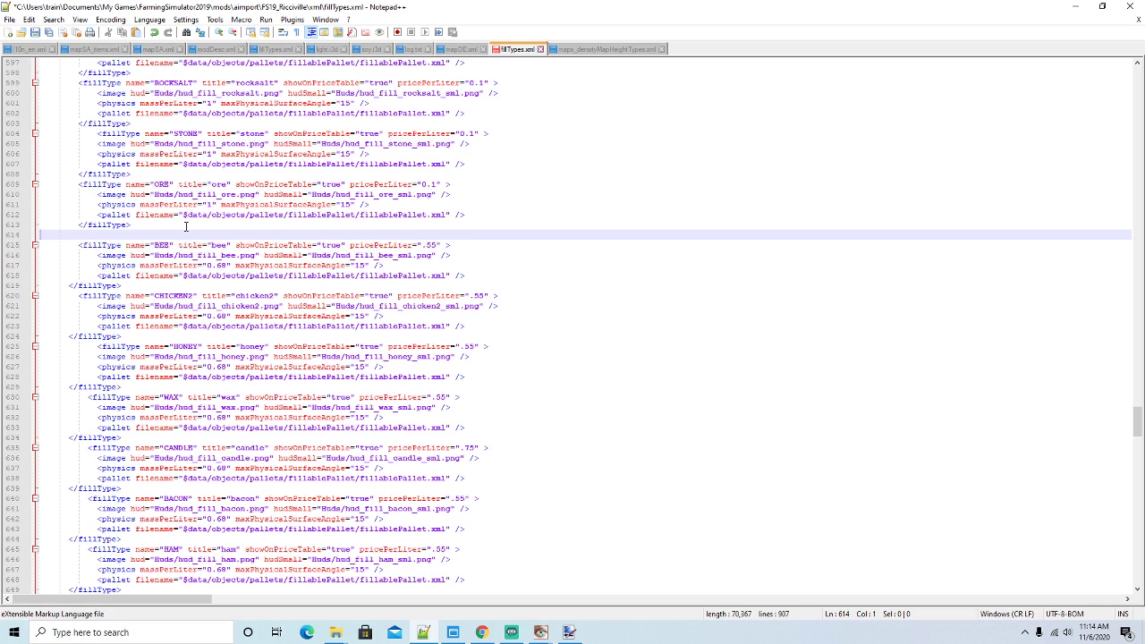
pyautogui.hotkey('ctrl', 'v')
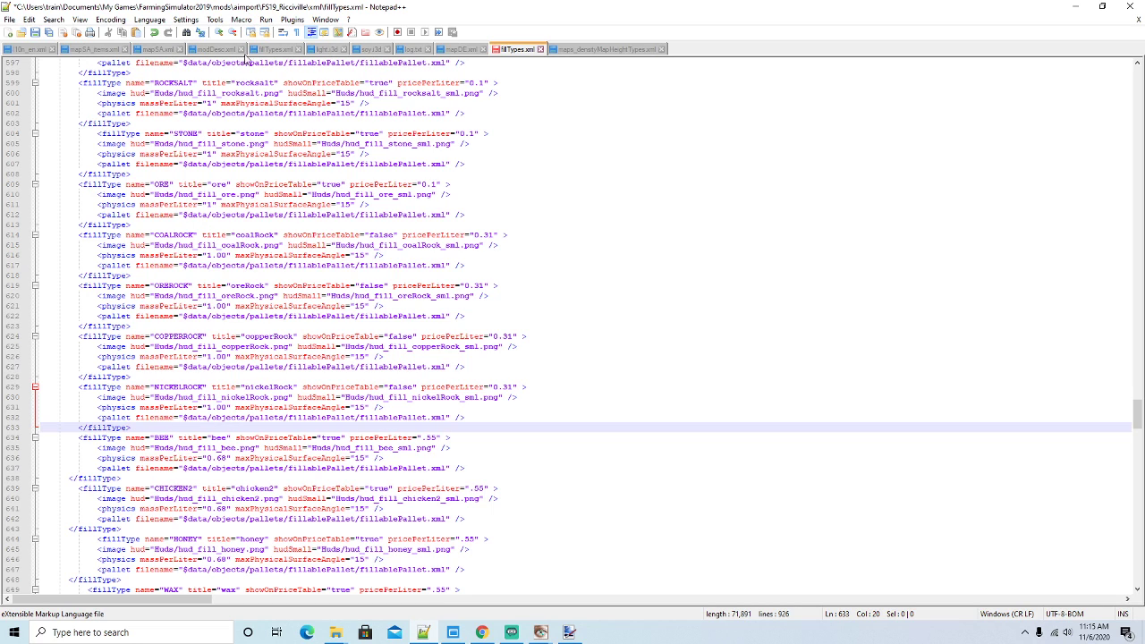
# Copy the ROCK fillType entry from the Islands fillTypes.xml to below NICKELROCK in the Ricciville fillTypes.xml and save the file
pyautogui.click(279, 49)
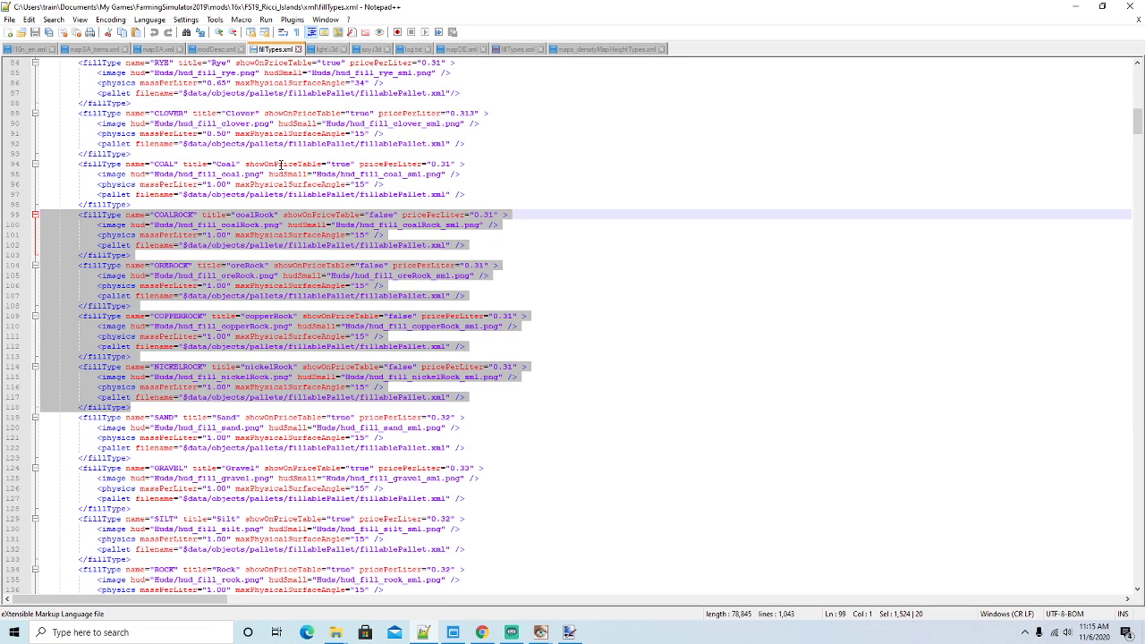
pyautogui.scroll(-5, 283, 164)
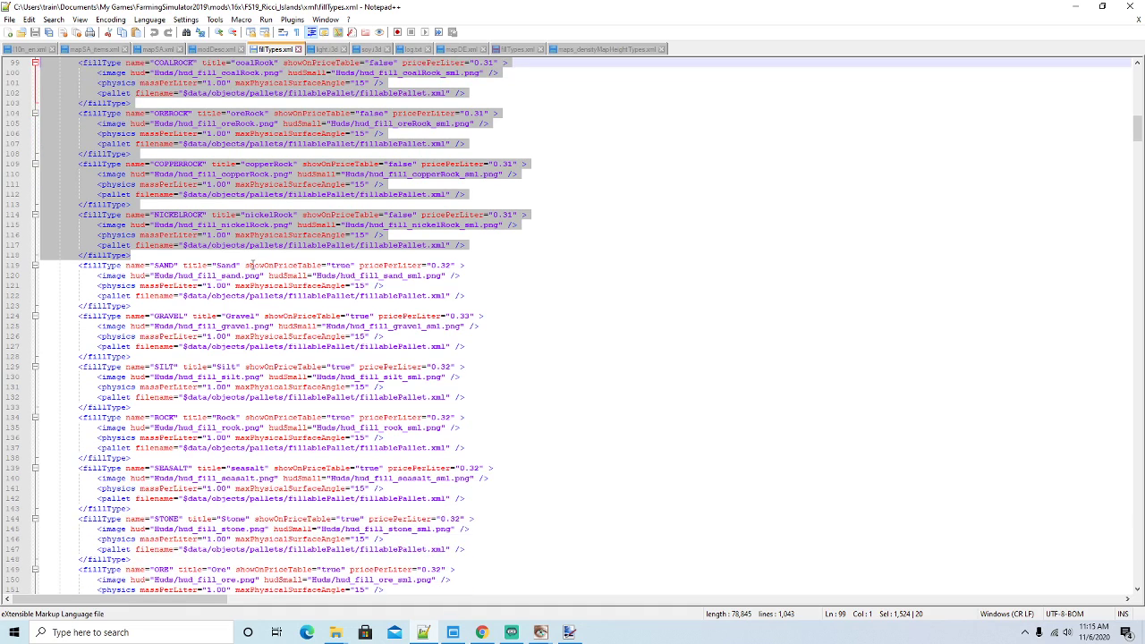
pyautogui.click(104, 417)
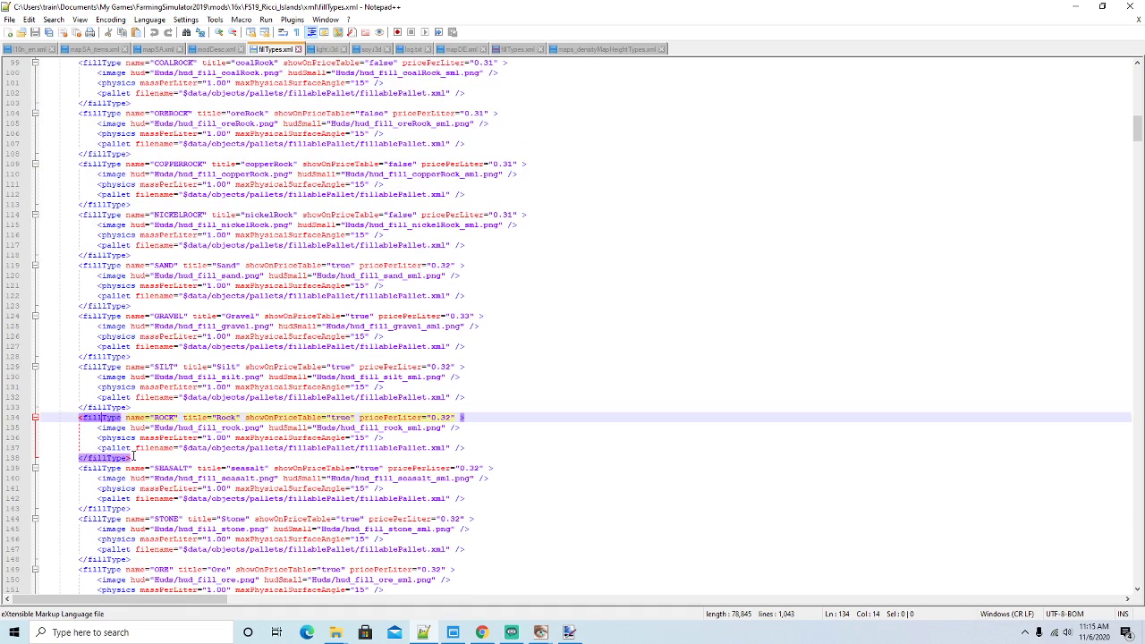
pyautogui.moveTo(132, 458); pyautogui.dragTo(48, 420)
pyautogui.hotkey('ctrl', 'c')
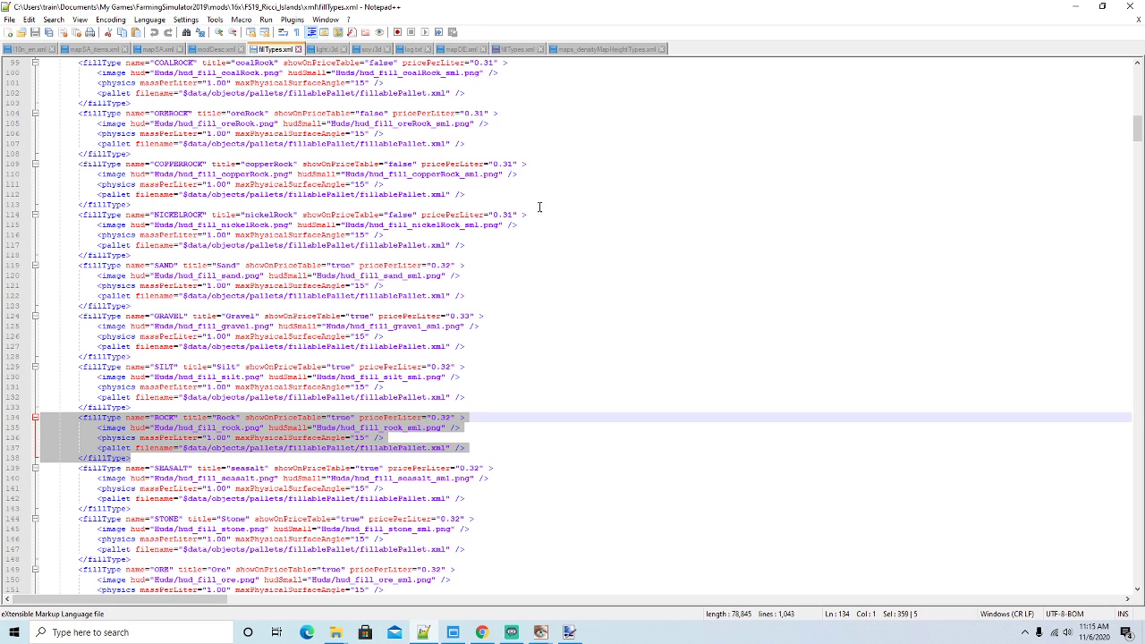
pyautogui.click(517, 50)
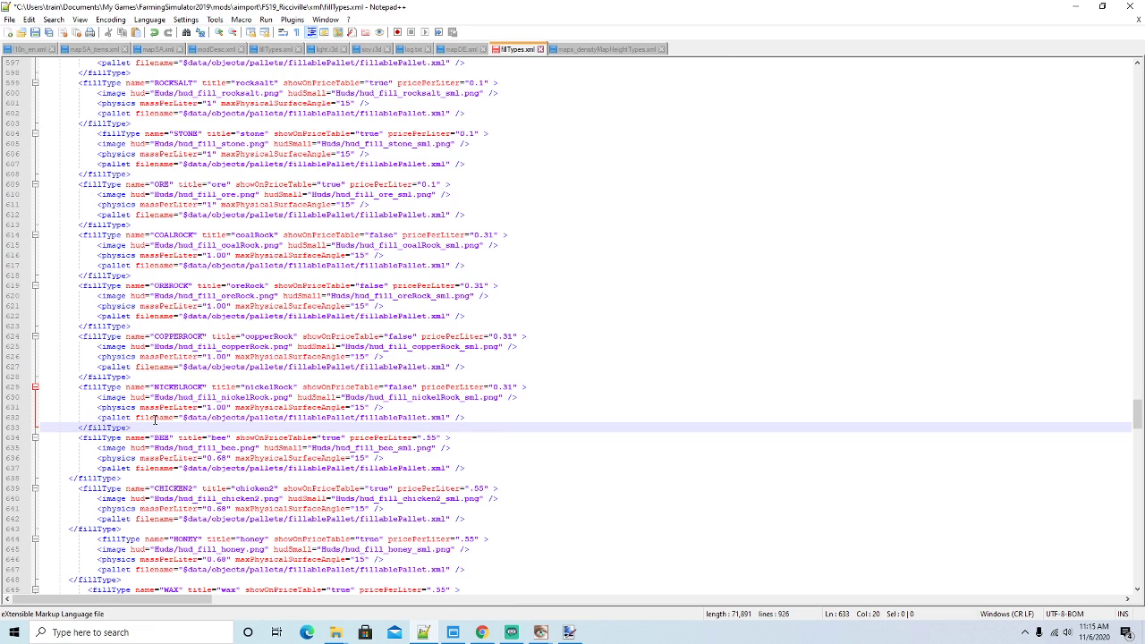
pyautogui.press('Return')
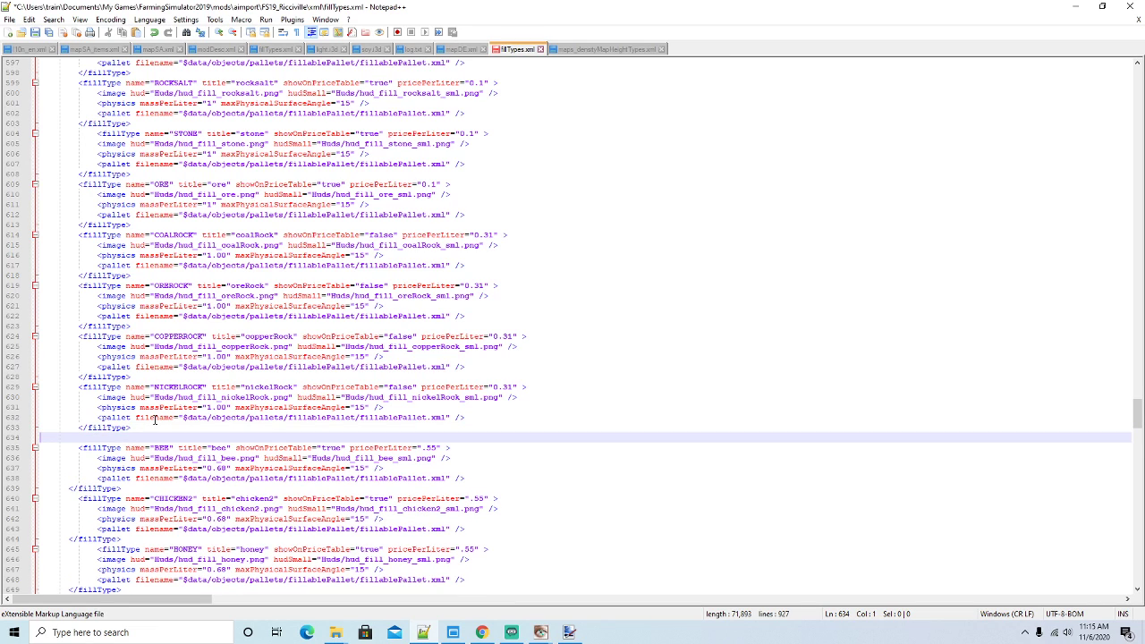
pyautogui.hotkey('ctrl', 'v')
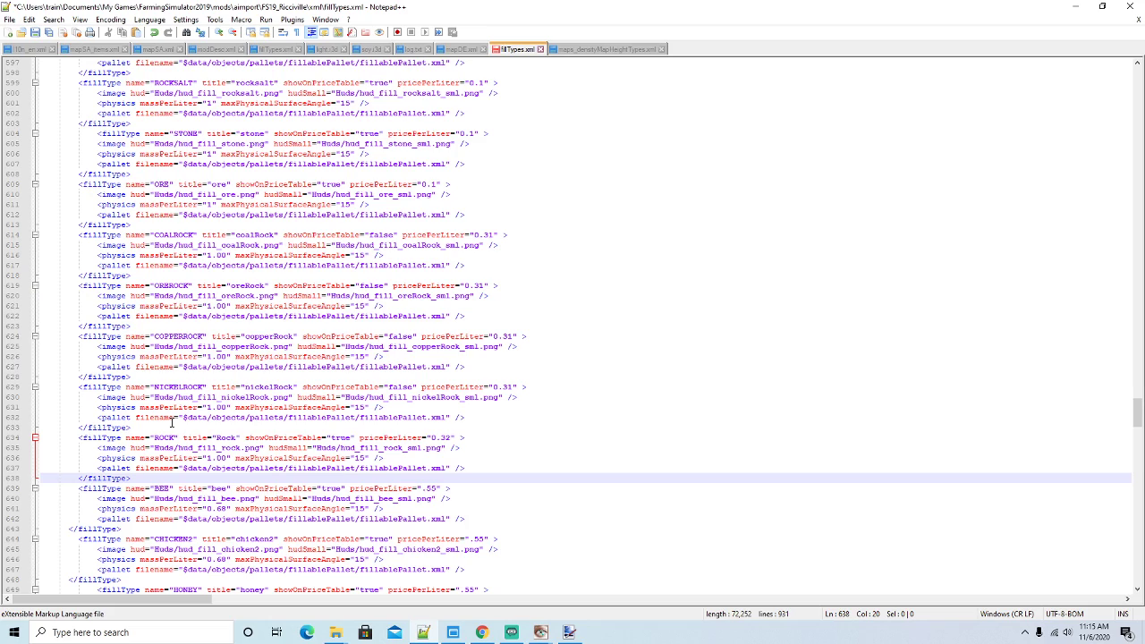
pyautogui.click(35, 34)
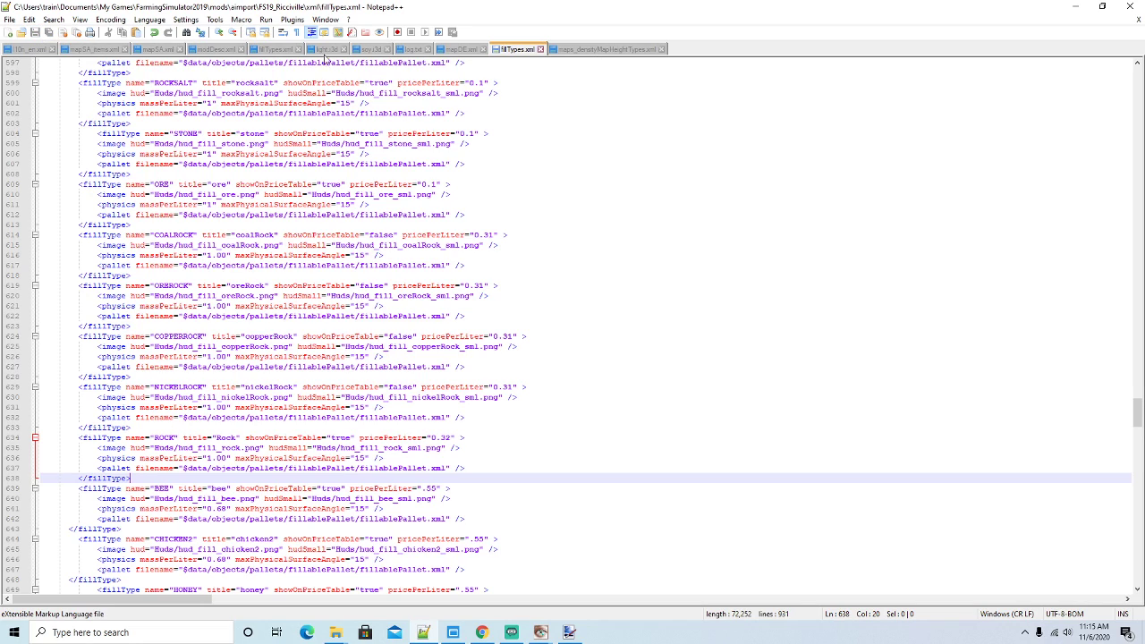
# Copy ROCK COALROCK OREROCK COPPERROCK NICKELROCK from the PIECE fillTypeCategory in the FS19_Ricci_Islands fillTypes.xml
pyautogui.click(273, 51)
pyautogui.scroll(-20, 353, 240)
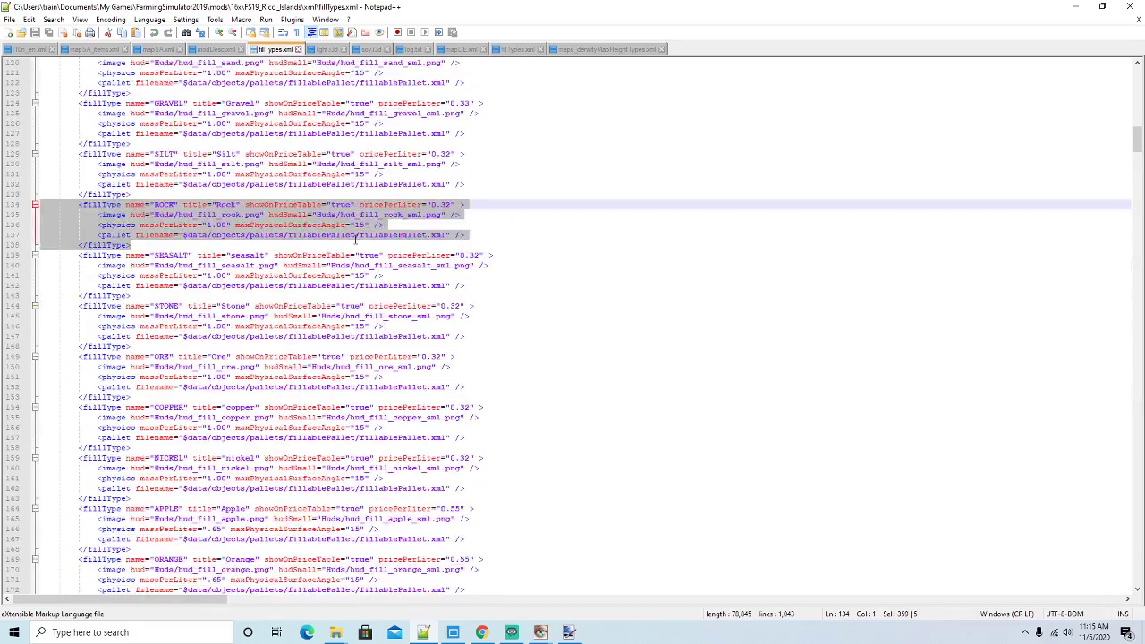
pyautogui.scroll(-20, 356, 239)
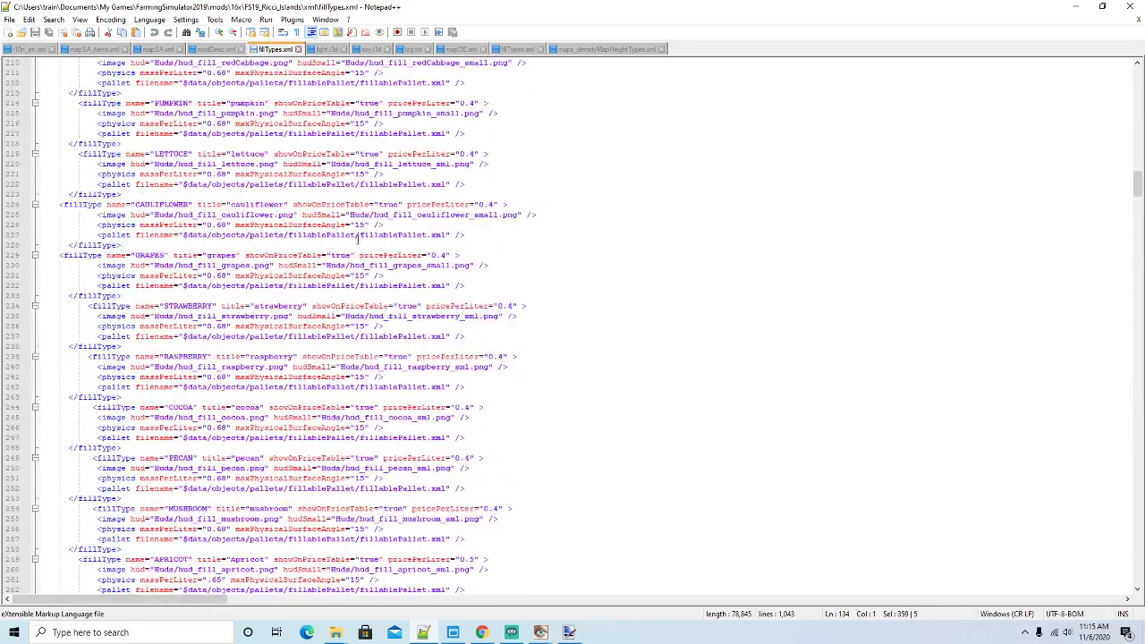
pyautogui.scroll(-20, 357, 237)
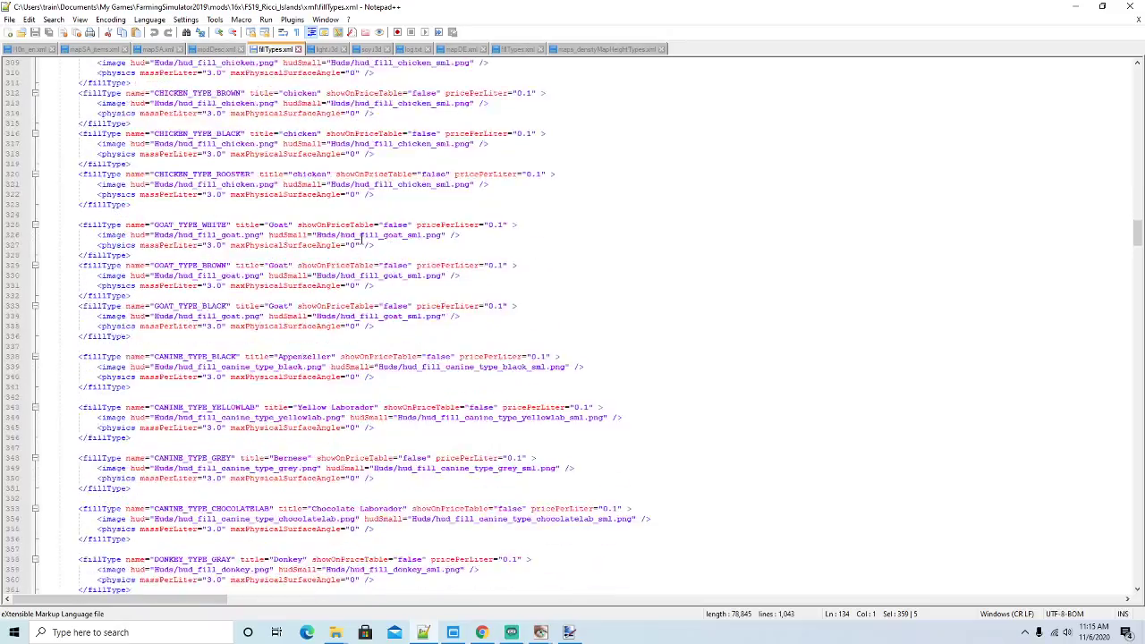
pyautogui.moveTo(1137, 256); pyautogui.dragTo(1118, 563)
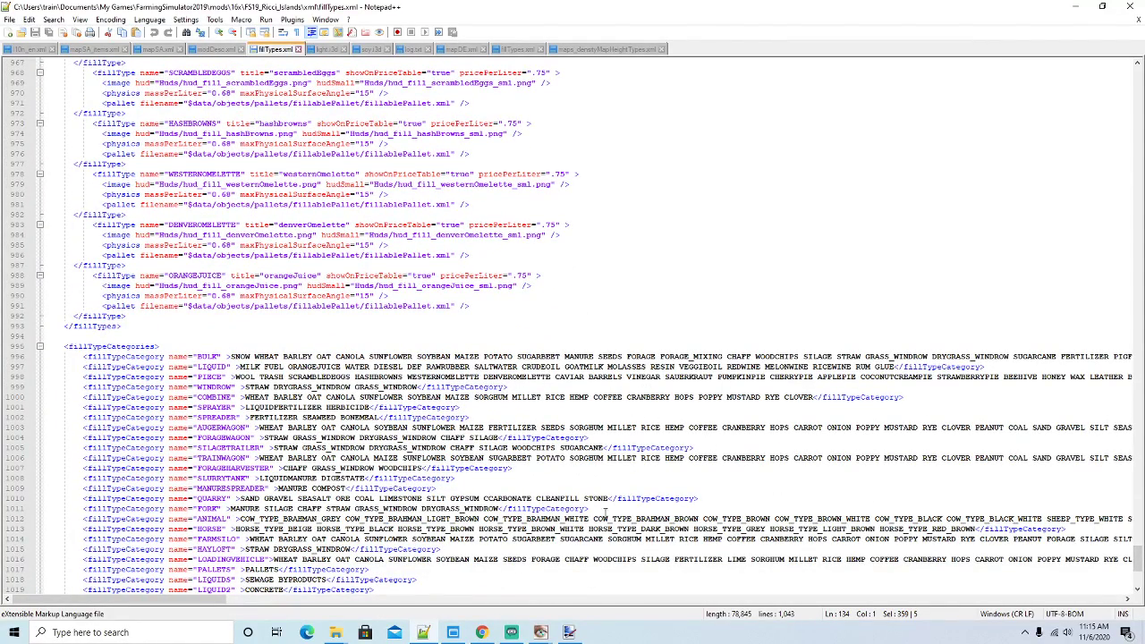
pyautogui.moveTo(225, 600)
pyautogui.mouseDown()
pyautogui.moveTo(785, 634)
pyautogui.moveTo(240, 601)
pyautogui.mouseUp()
pyautogui.click(125, 377)
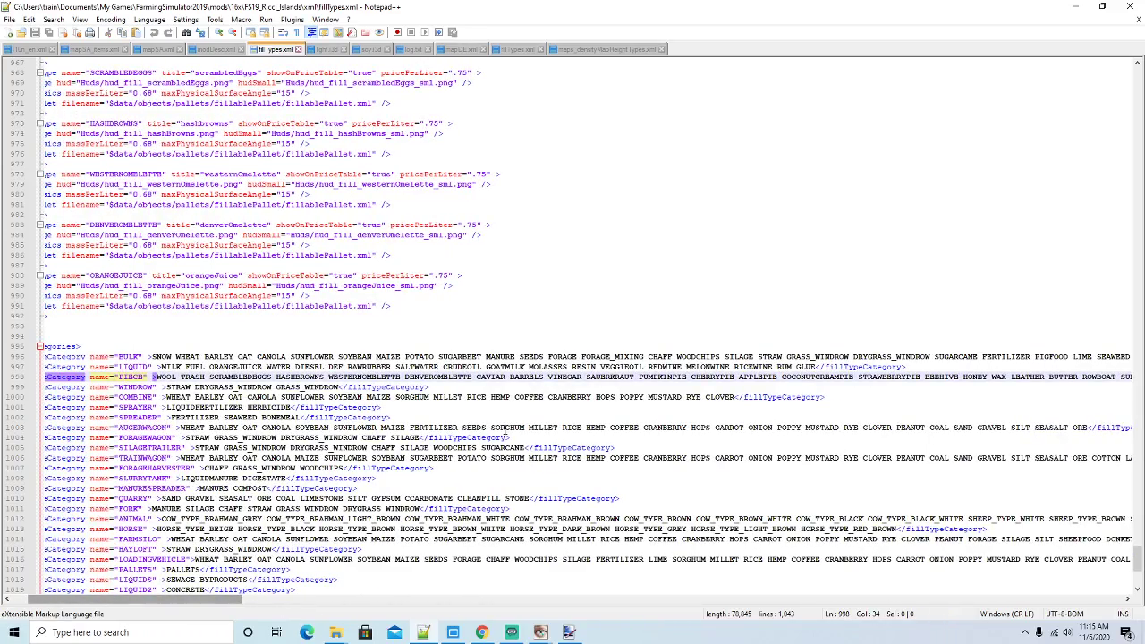
pyautogui.moveTo(230, 603); pyautogui.dragTo(920, 641)
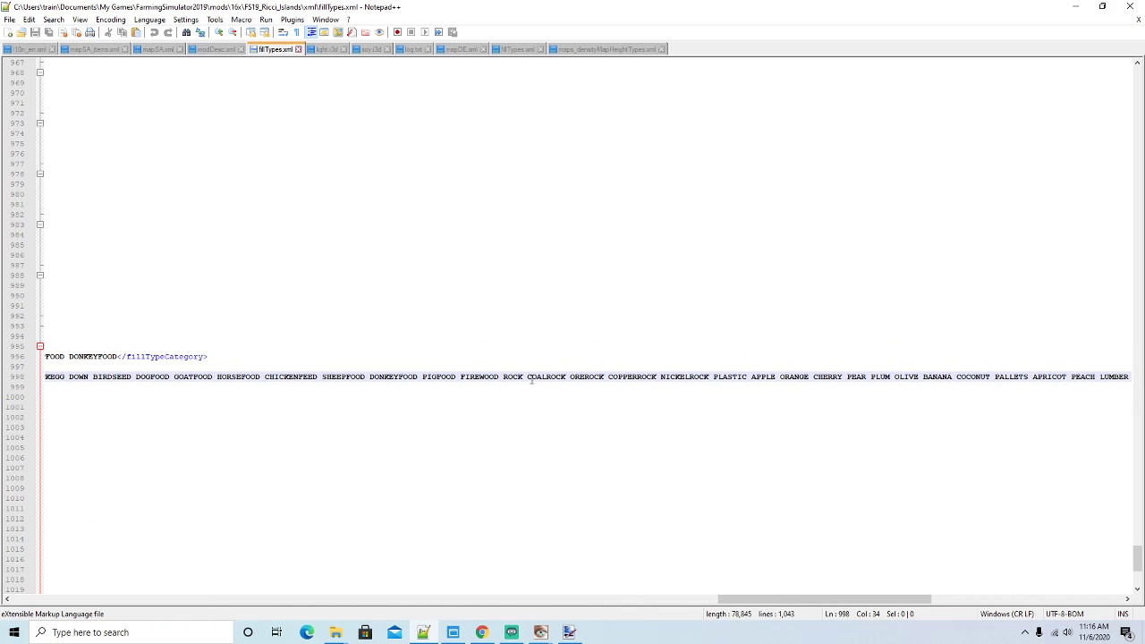
pyautogui.moveTo(503, 376); pyautogui.dragTo(709, 381)
pyautogui.hotkey('ctrl', 'c')
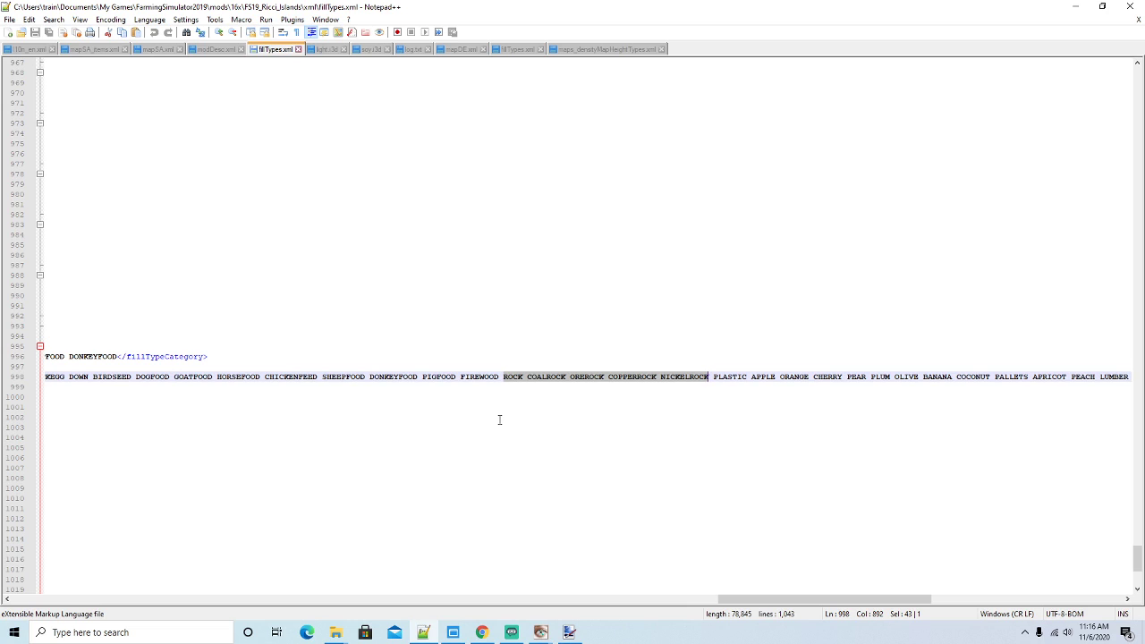
# Paste the five rock names after WOOL in the PIECE category of the FS19_Ricciville fillTypes.xml and save the file
pyautogui.click(521, 50)
pyautogui.moveTo(1136, 421); pyautogui.dragTo(1127, 574)
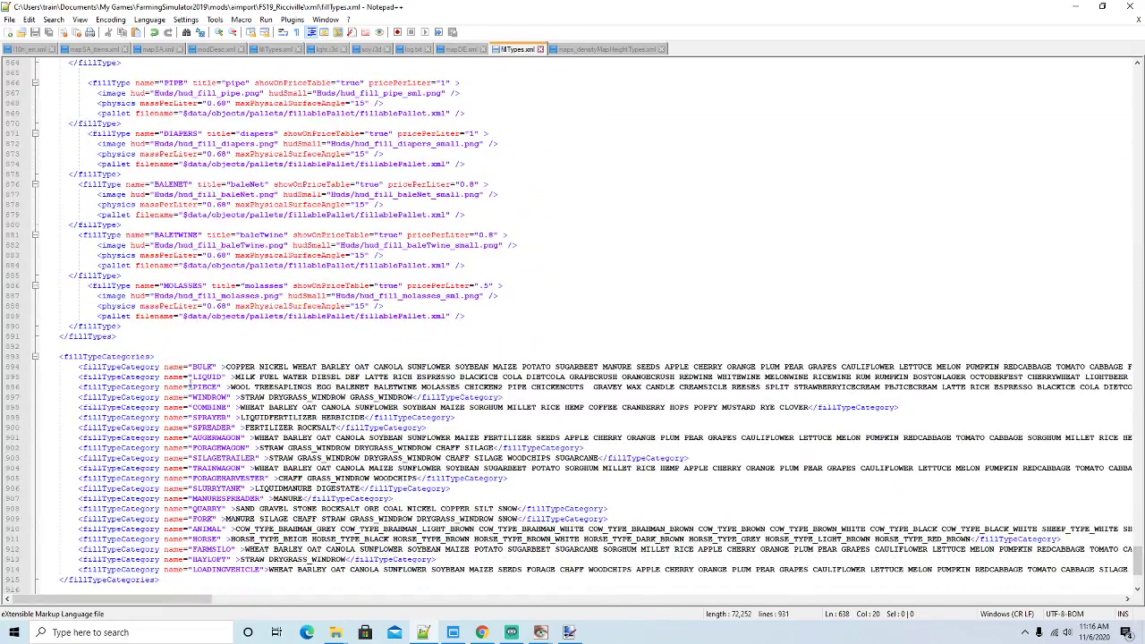
pyautogui.click(195, 387)
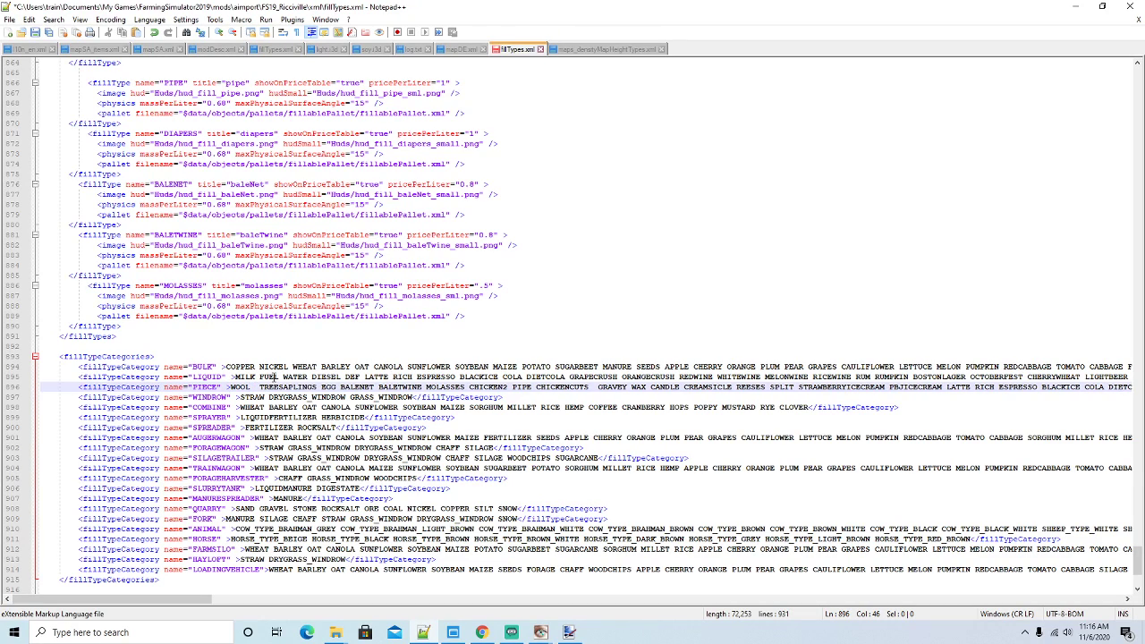
pyautogui.hotkey('ctrl', 'v')
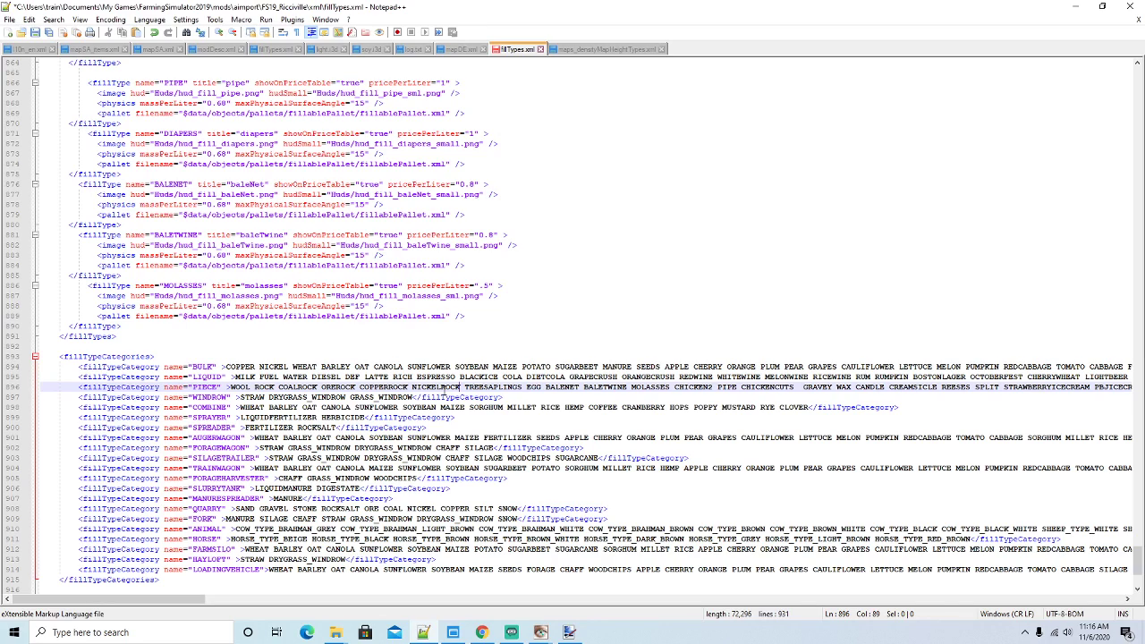
pyautogui.hotkey('ctrl', 's')
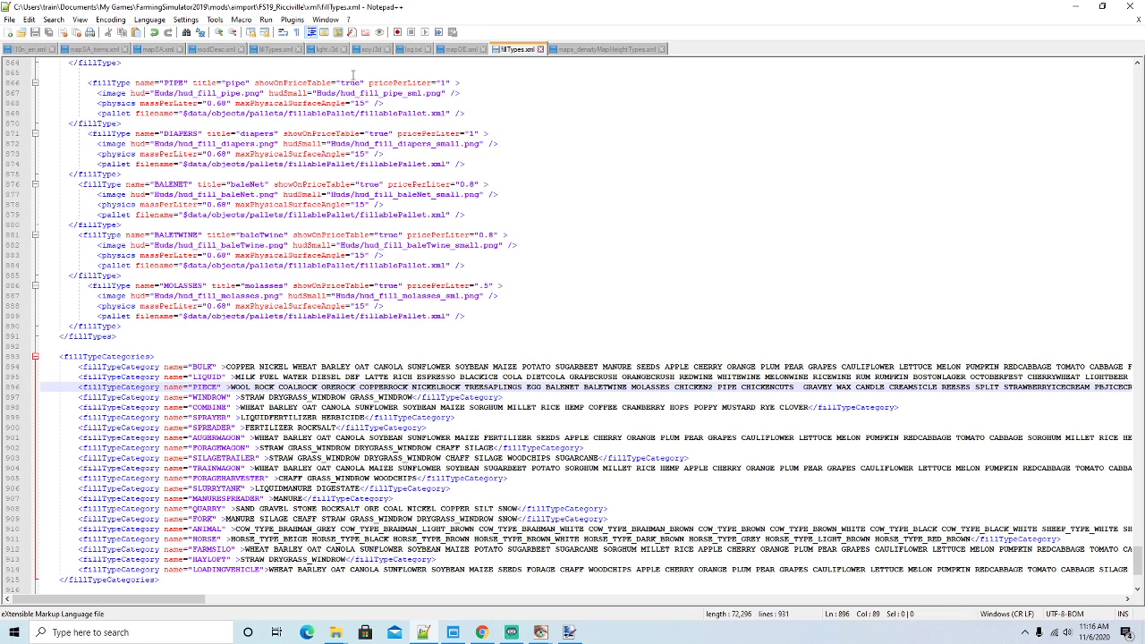
# Return to the Islands fillTypes.xml and locate the rock names in its PIECE fillTypeCategory line
pyautogui.click(281, 49)
pyautogui.click(549, 426)
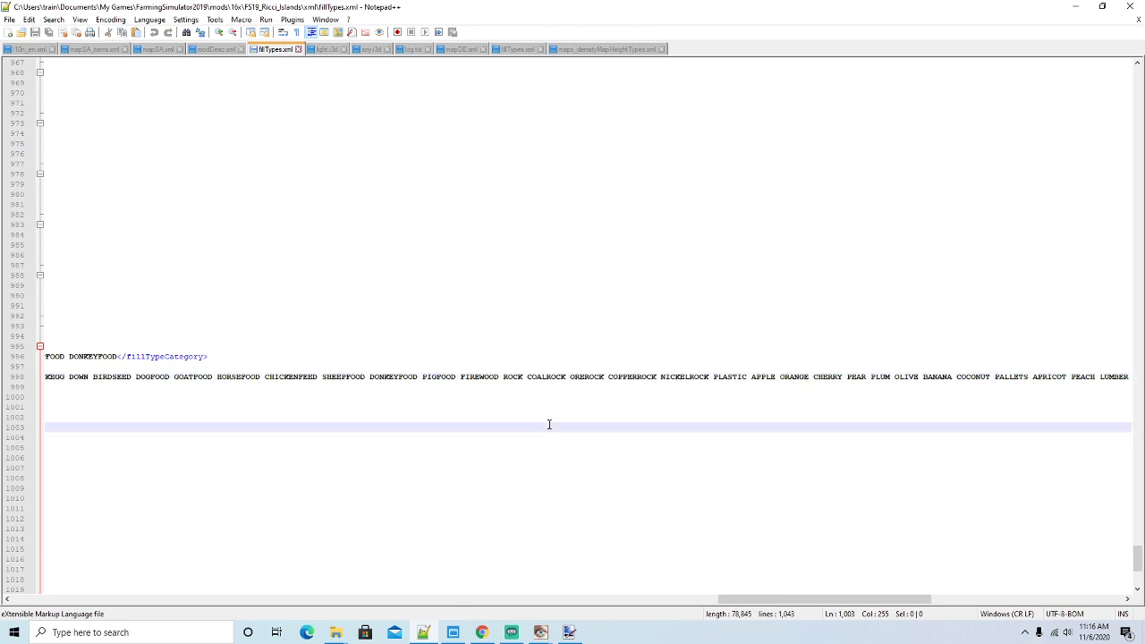
pyautogui.moveTo(429, 599); pyautogui.dragTo(725, 598)
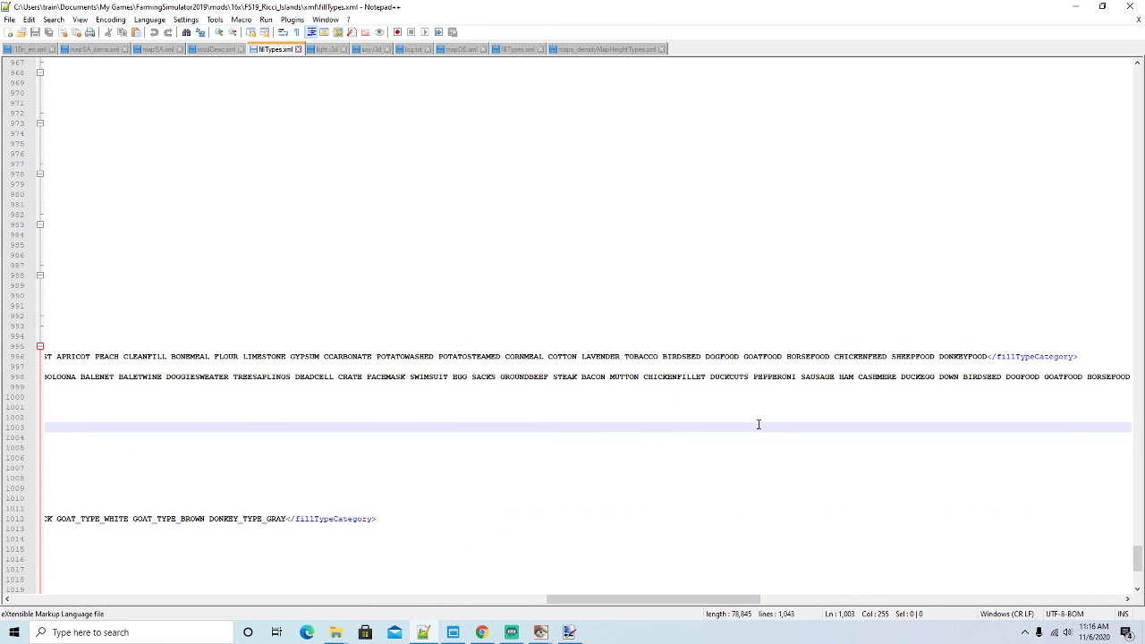
pyautogui.moveTo(612, 598); pyautogui.dragTo(76, 596)
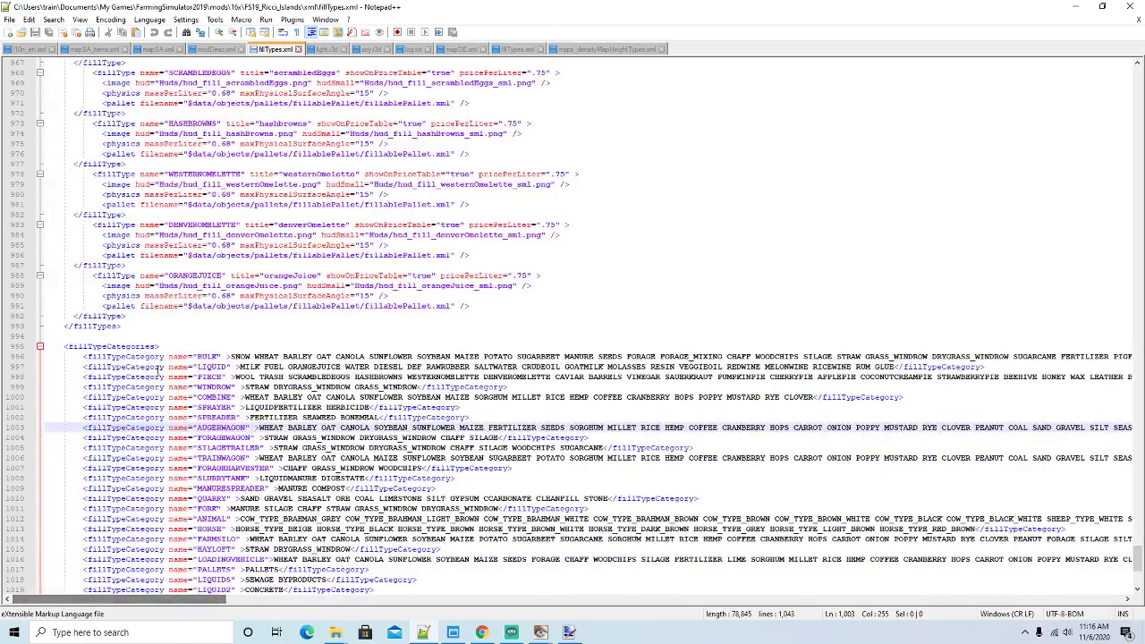
pyautogui.click(158, 376)
pyautogui.moveTo(224, 599); pyautogui.dragTo(874, 642)
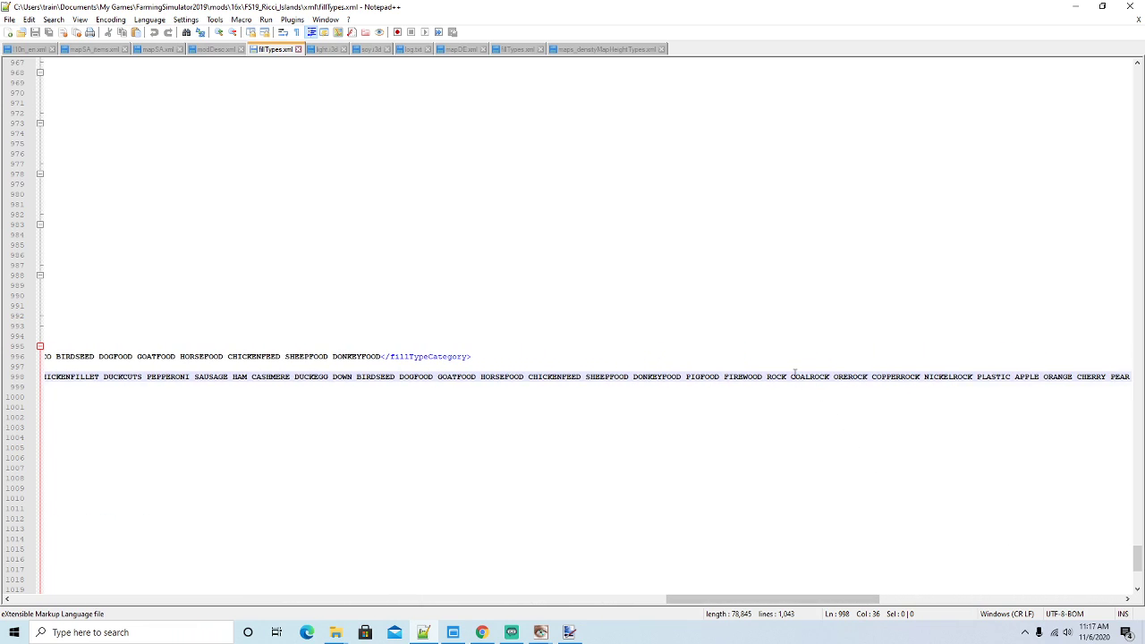
# Search the Islands fillTypes.xml for all occurrences of COALROCK to check which categories use it
pyautogui.moveTo(791, 377); pyautogui.dragTo(831, 377)
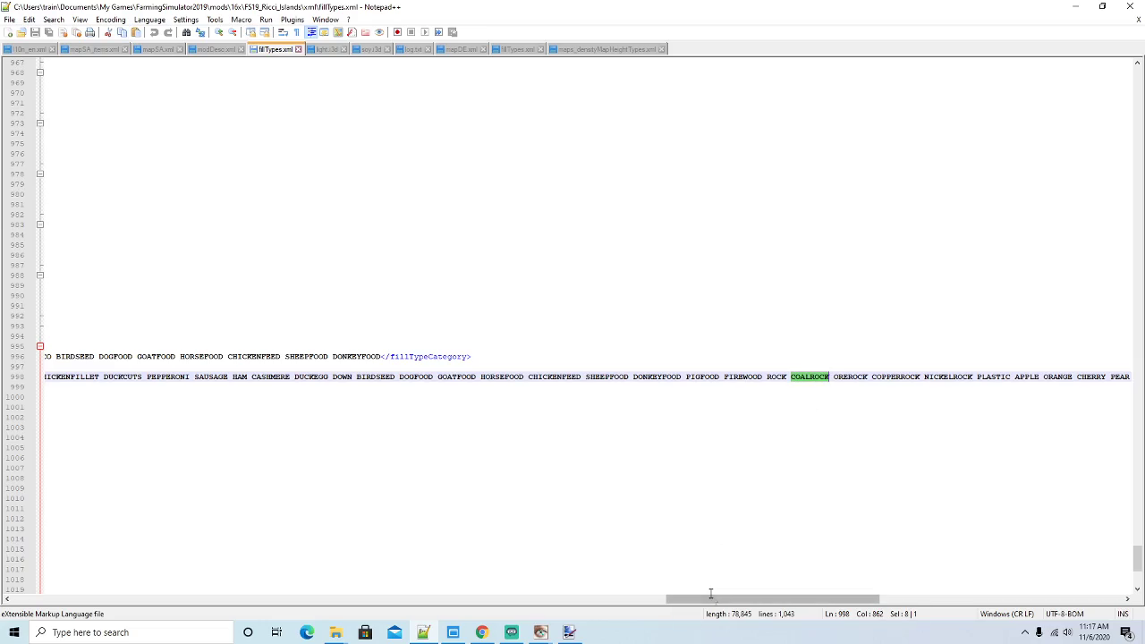
pyautogui.moveTo(711, 601); pyautogui.dragTo(77, 600)
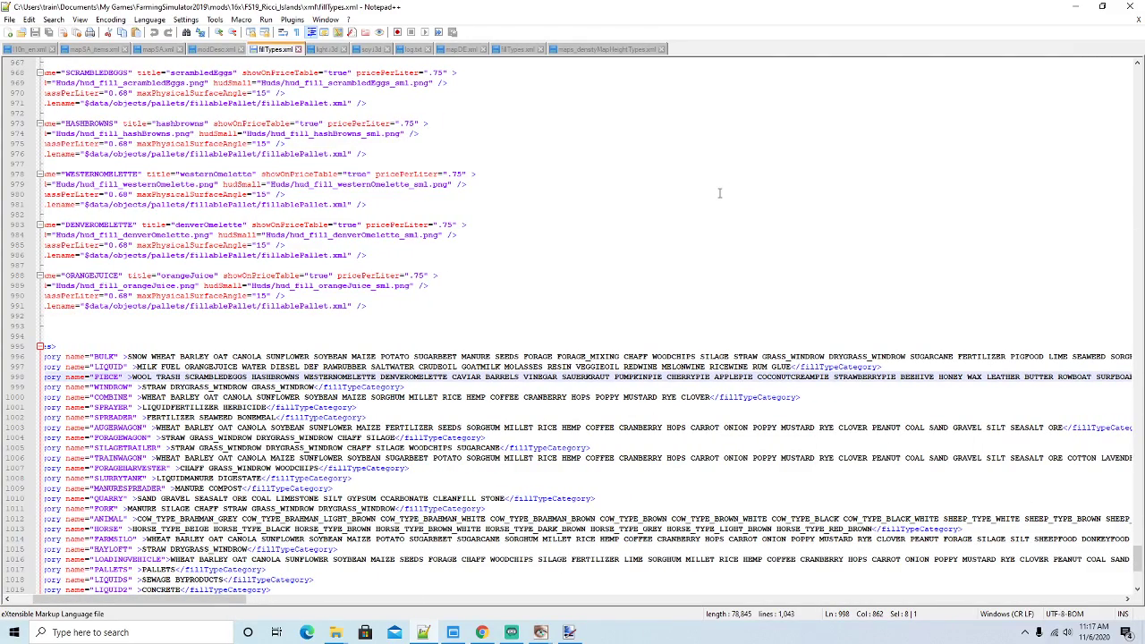
pyautogui.hotkey('ctrl', 'f')
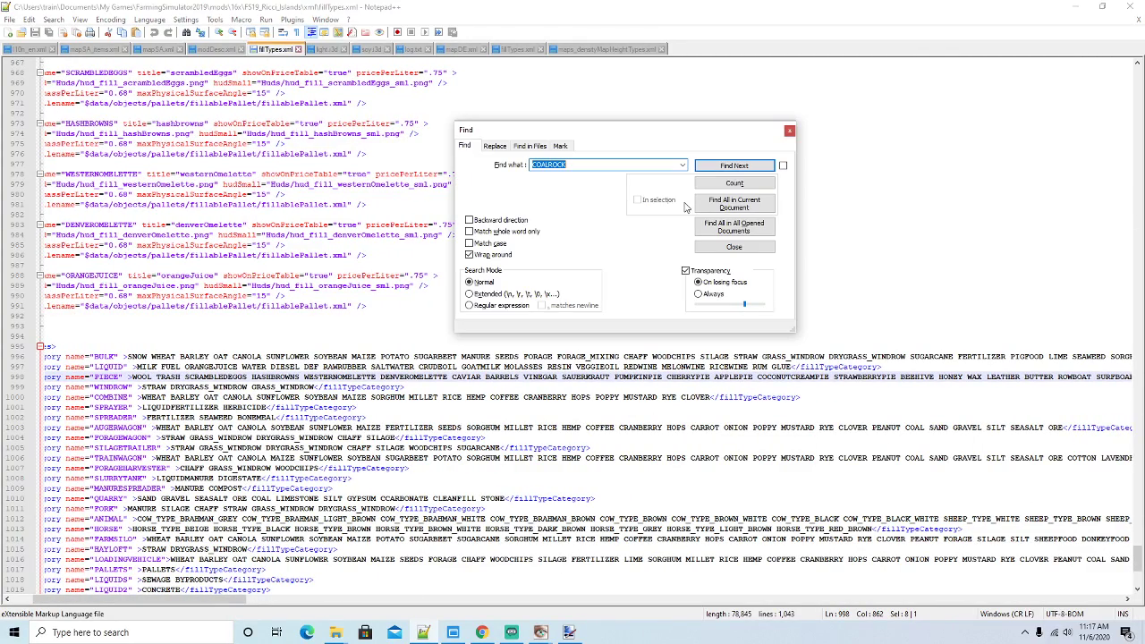
pyautogui.click(723, 167)
pyautogui.click(721, 167)
pyautogui.click(721, 167)
pyautogui.click(721, 167)
pyautogui.click(721, 167)
pyautogui.moveTo(673, 129); pyautogui.dragTo(713, 68)
pyautogui.moveTo(631, 599); pyautogui.dragTo(76, 591)
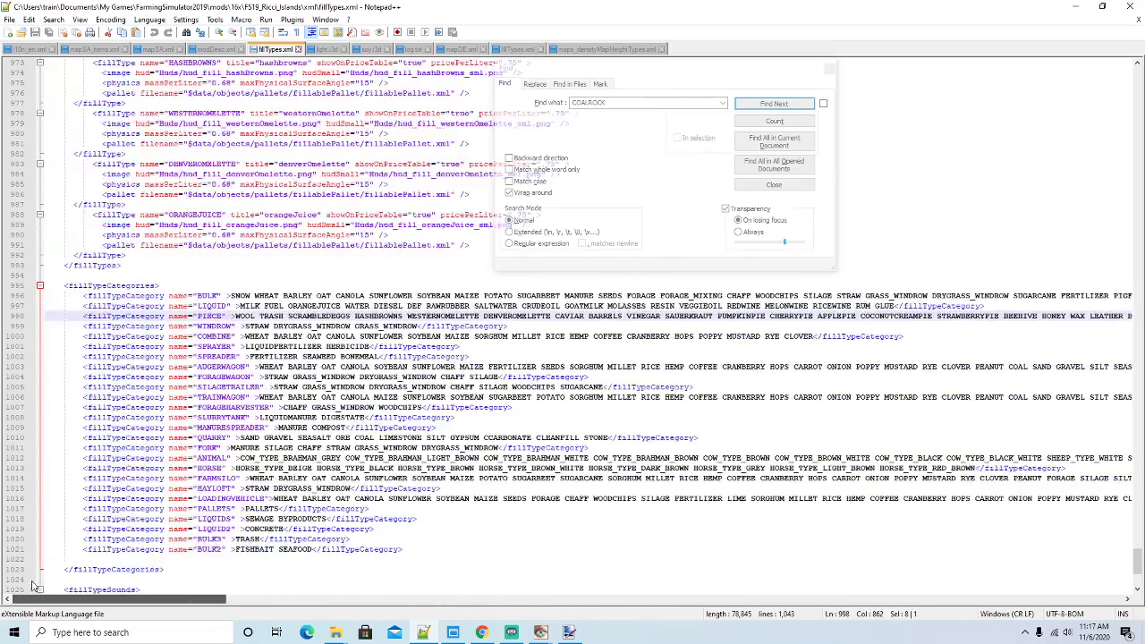
pyautogui.click(768, 104)
pyautogui.click(768, 104)
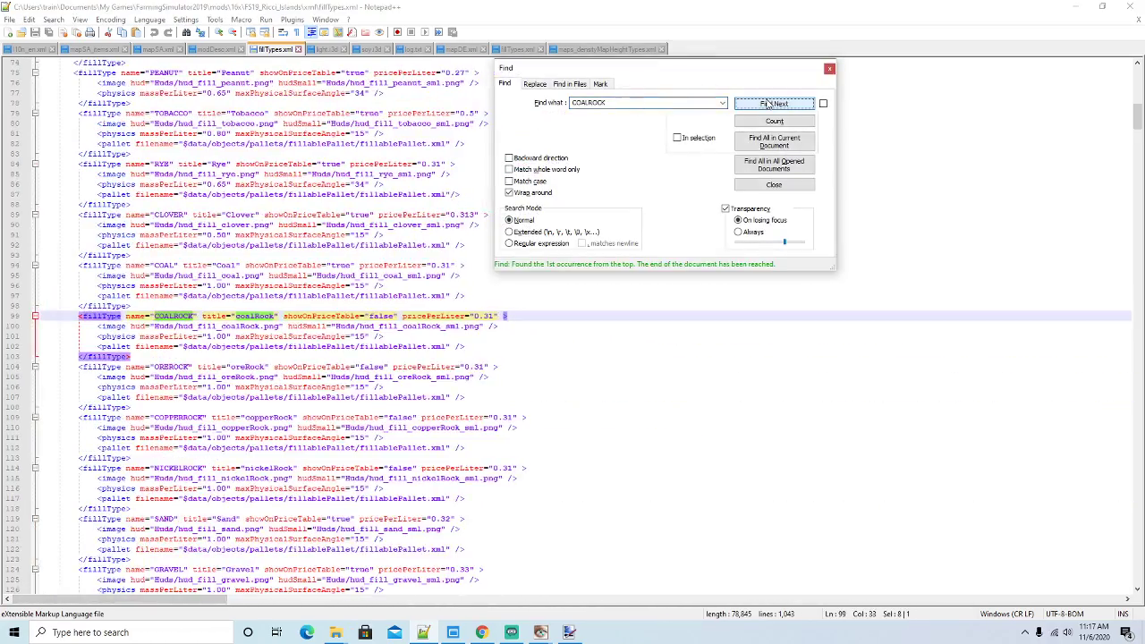
pyautogui.click(829, 69)
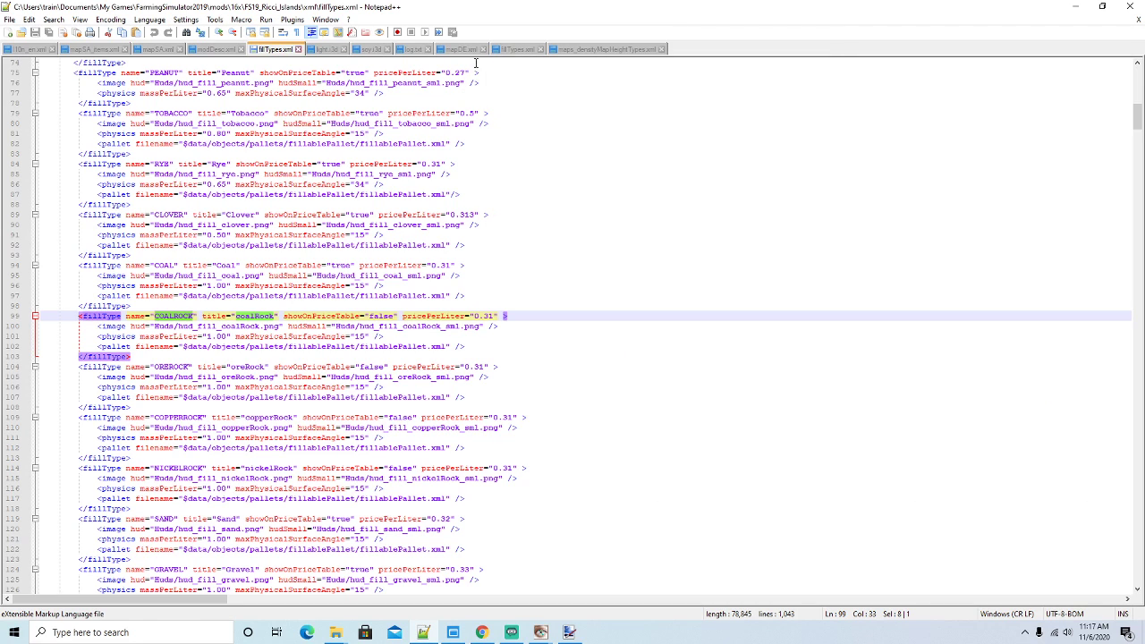
pyautogui.click(515, 49)
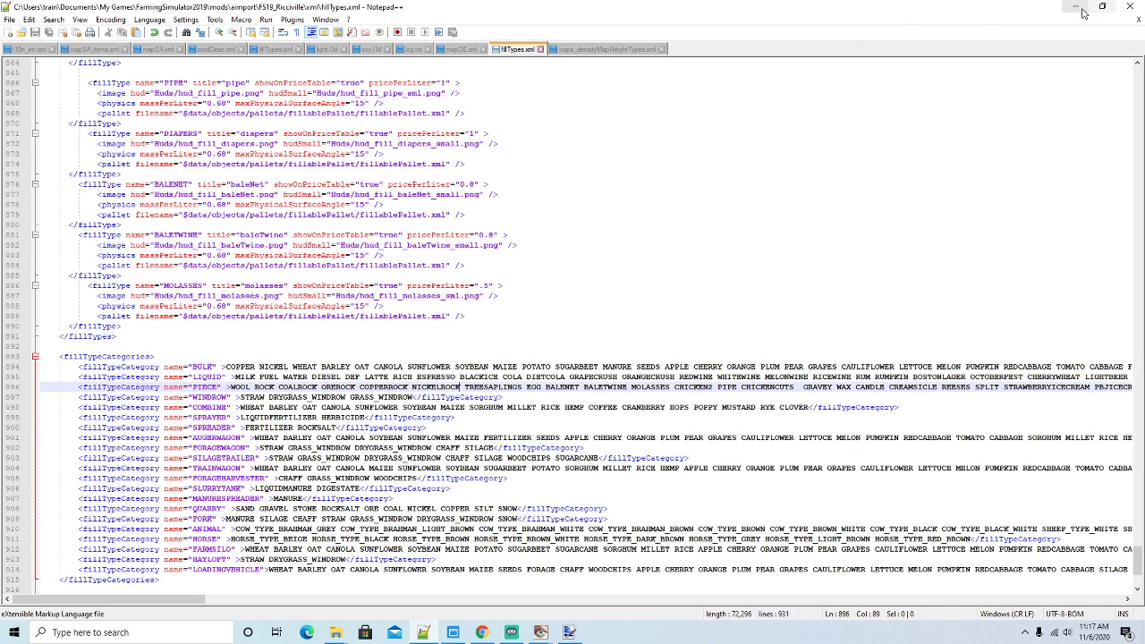
pyautogui.click(275, 50)
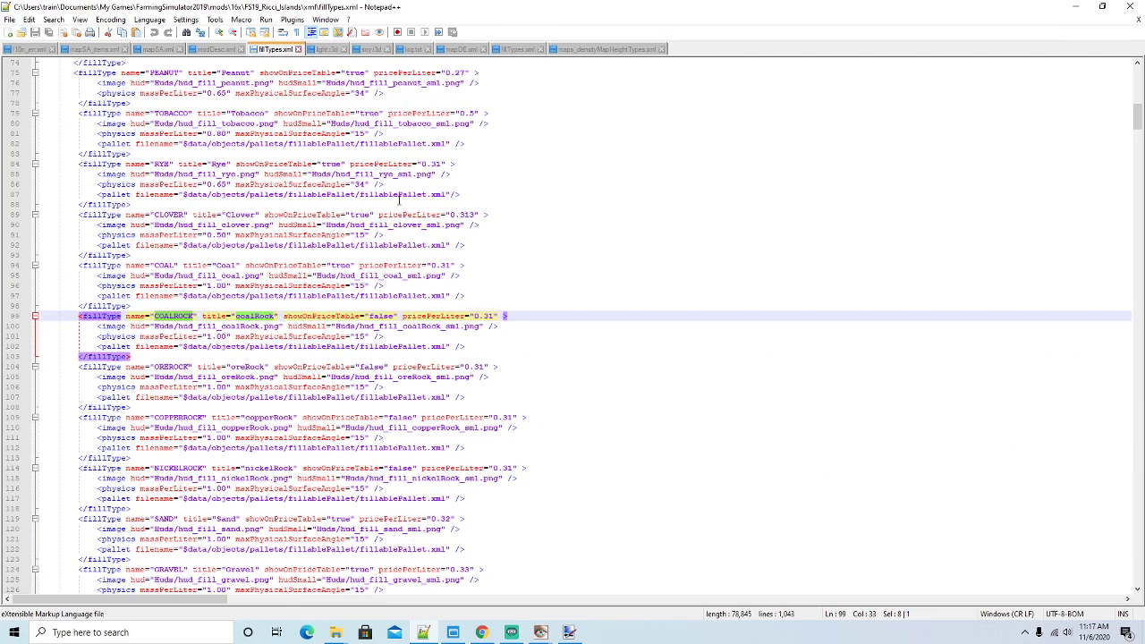
pyautogui.hotkey('ctrl', 'f')
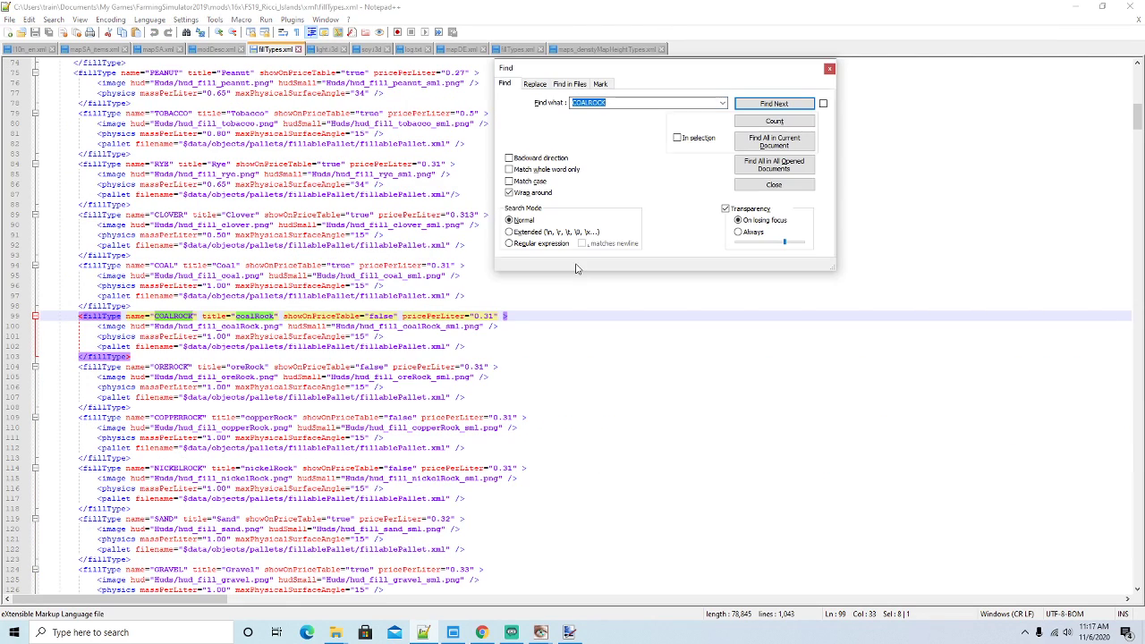
pyautogui.write('sca')
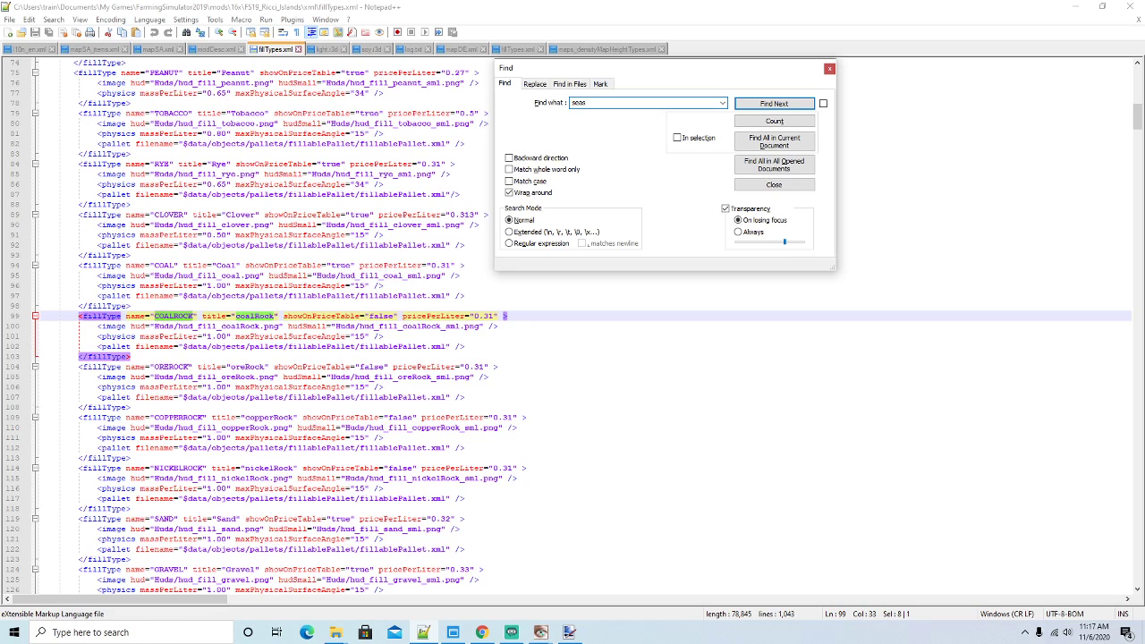
pyautogui.write('salt')
pyautogui.moveTo(646, 72); pyautogui.dragTo(632, 117)
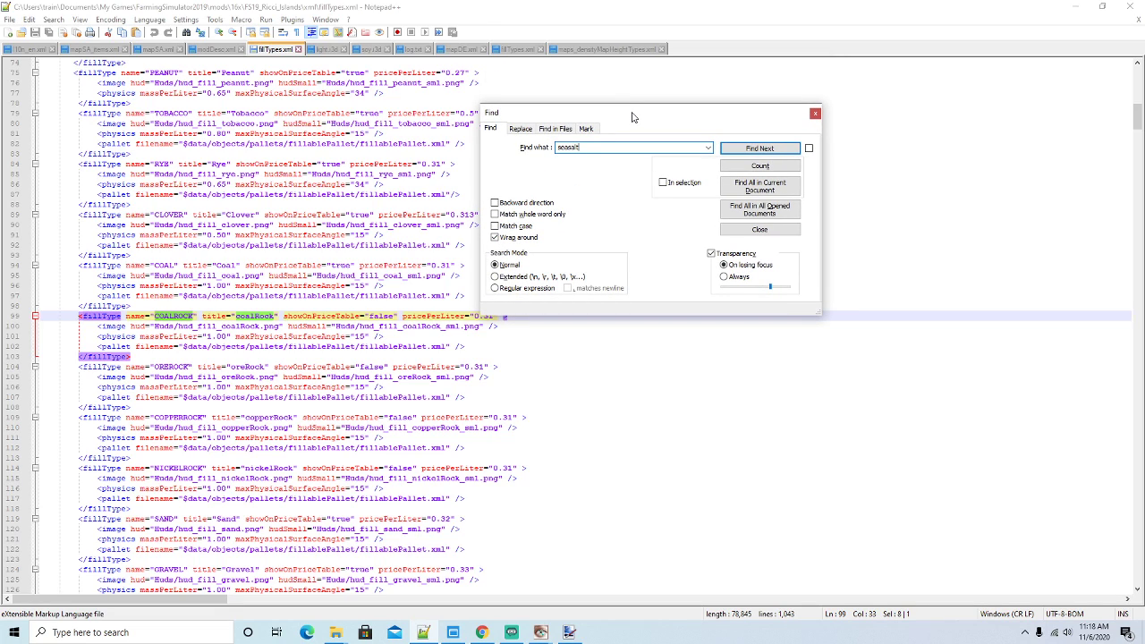
pyautogui.moveTo(631, 120)
pyautogui.mouseDown()
pyautogui.moveTo(644, 125)
pyautogui.moveTo(645, 109)
pyautogui.mouseUp()
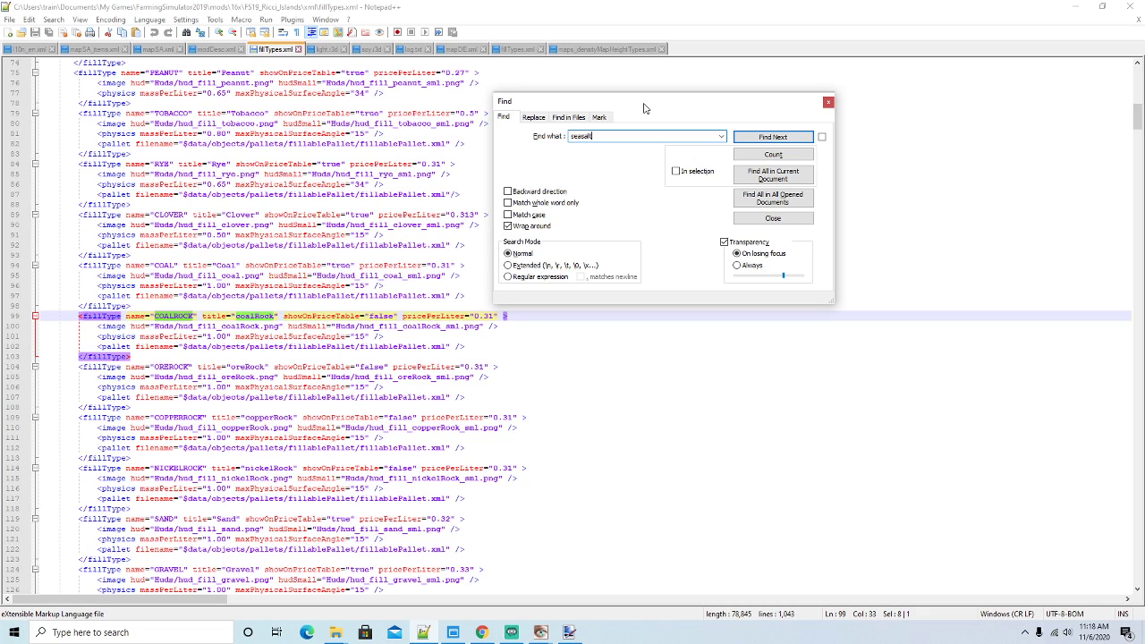
pyautogui.click(828, 104)
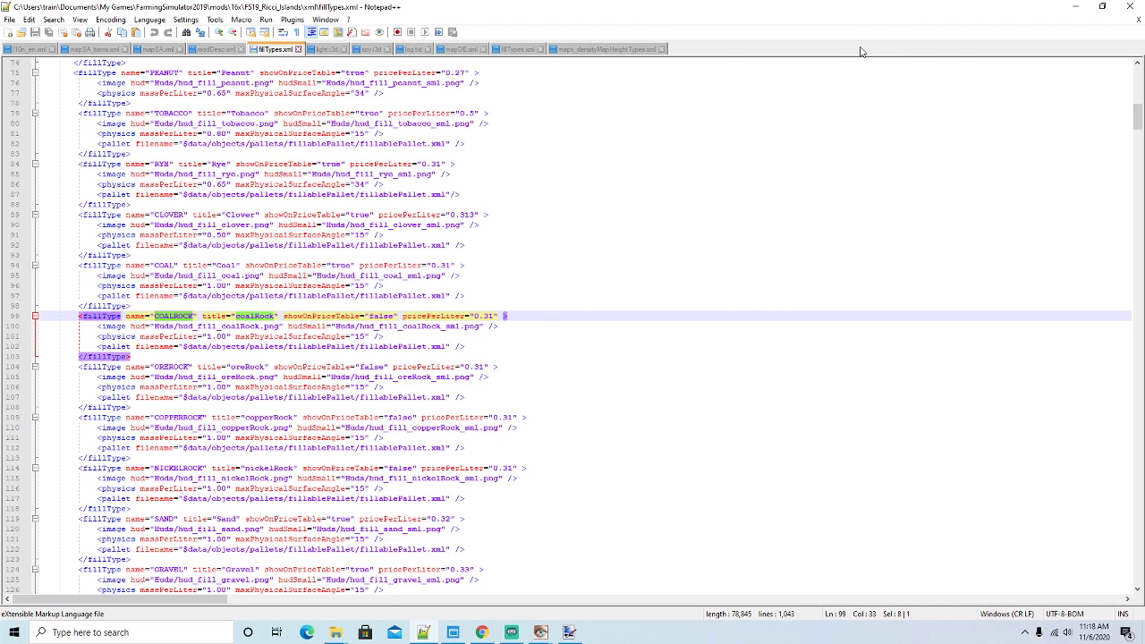
# Minimize Notepad++ and both Huds folder windows to clear the desktop
pyautogui.click(1076, 6)
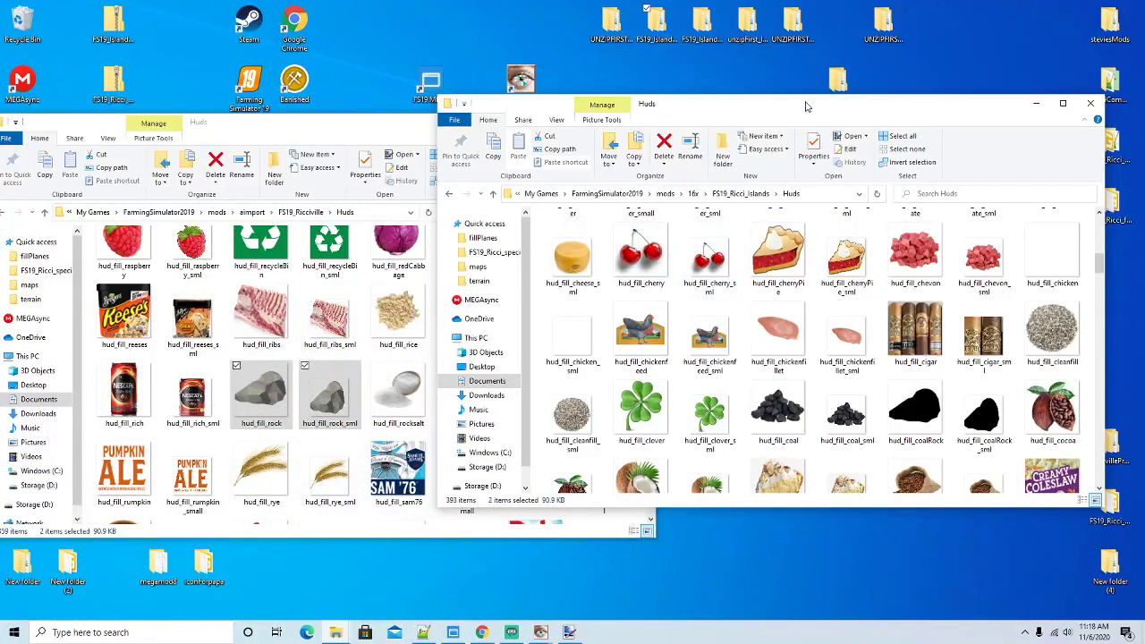
pyautogui.click(1035, 104)
pyautogui.moveTo(528, 123); pyautogui.dragTo(650, 120)
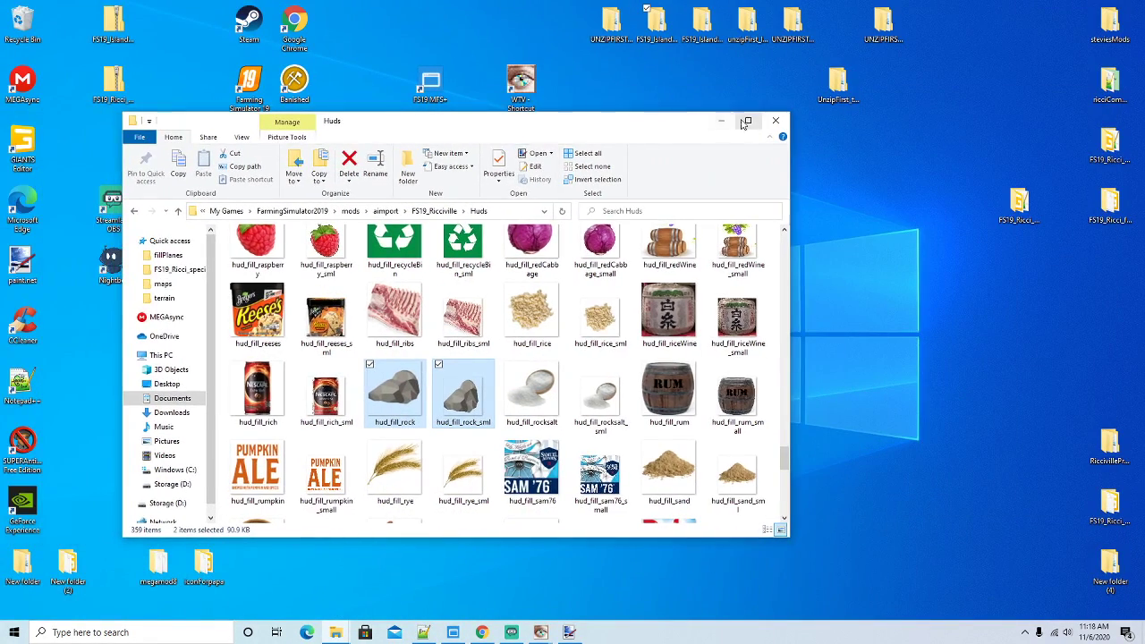
pyautogui.click(722, 122)
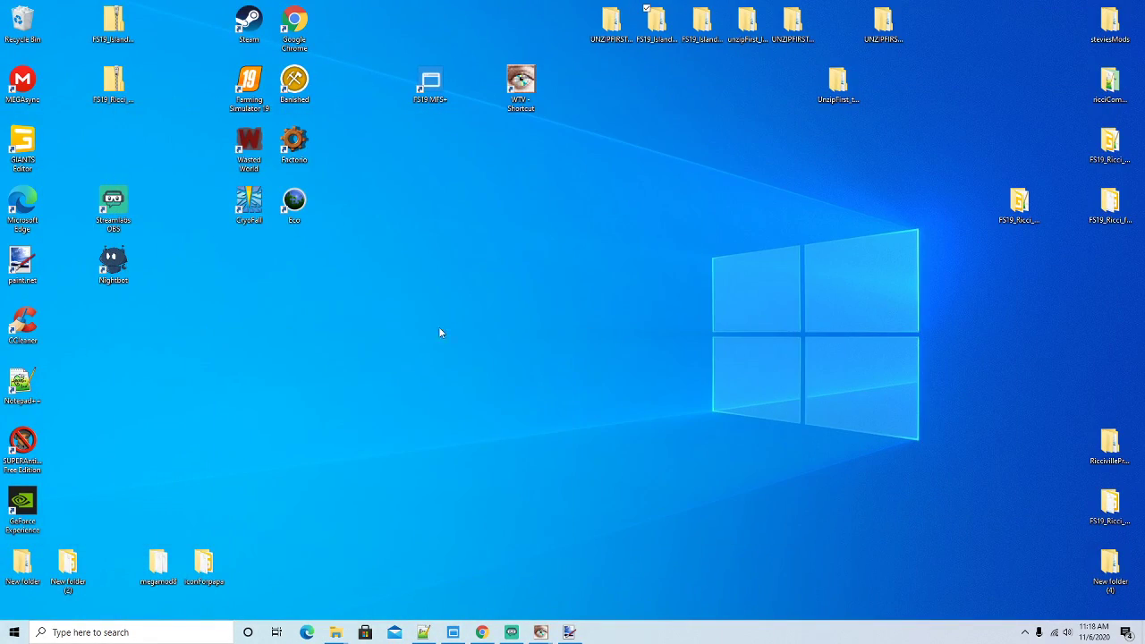
# Bring up the FS19_MFS+ mod folder switcher to check the active mods folder and launch Farming Simulator 19
pyautogui.click(453, 633)
pyautogui.rightClick(258, 82)
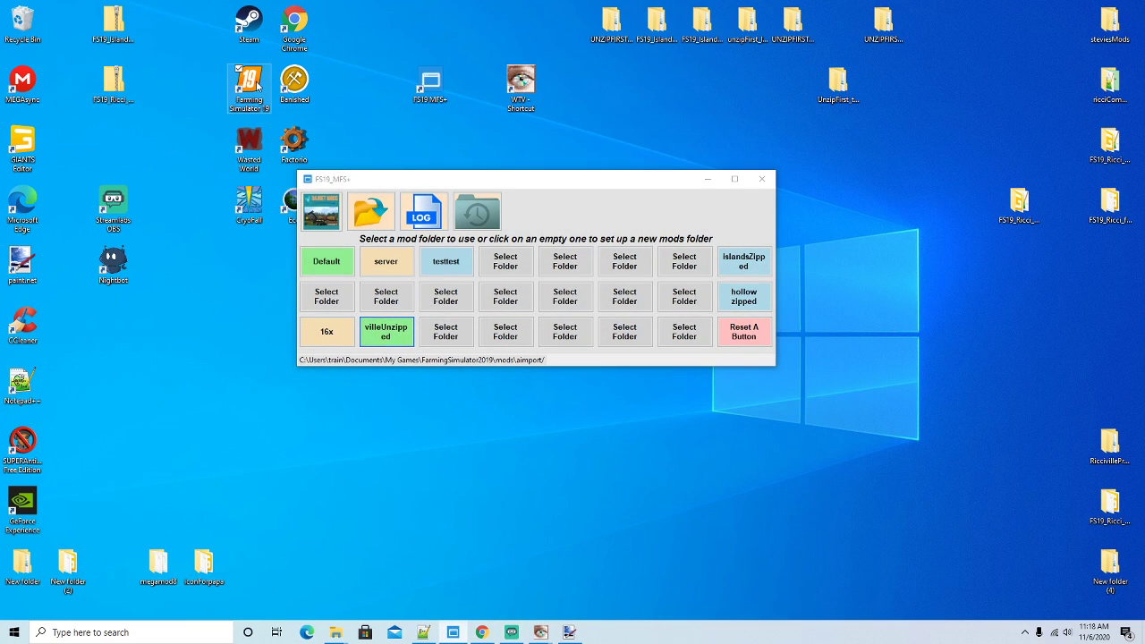
pyautogui.click(283, 91)
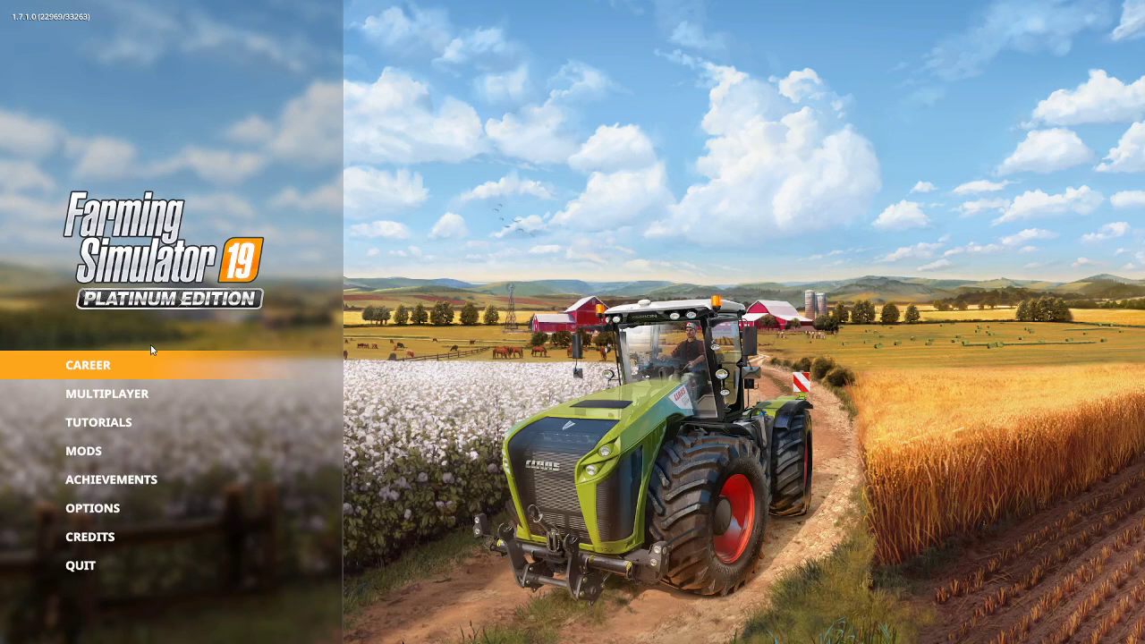
# Start a new career in Savegame 1 as New farmer on the FS19_RICCIVILLE map with all mods selected
pyautogui.click(105, 369)
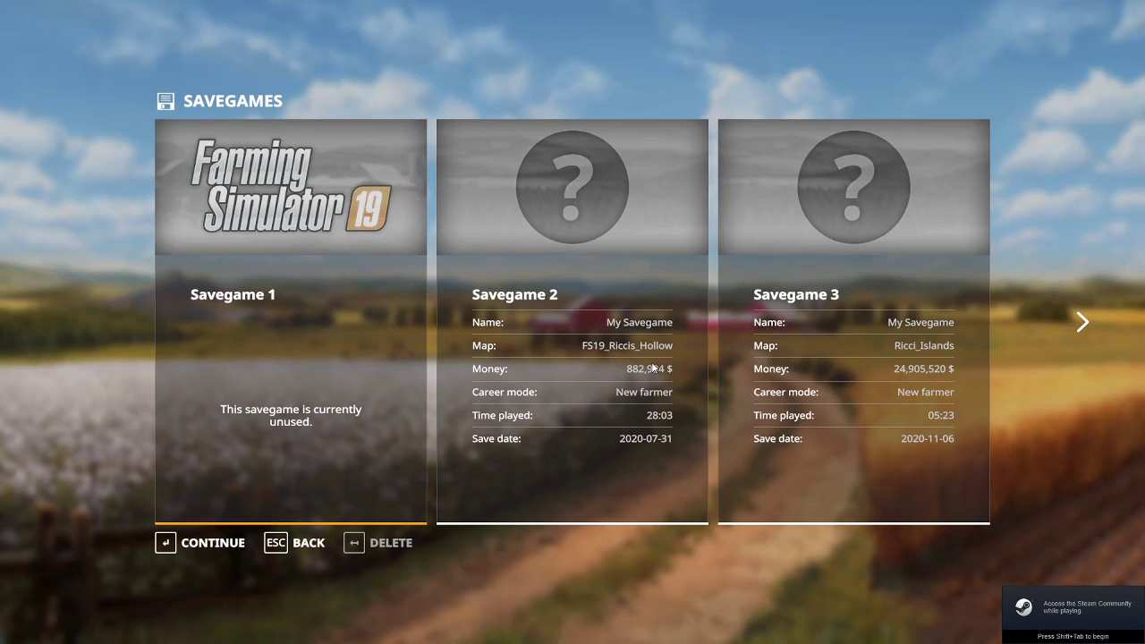
pyautogui.click(219, 541)
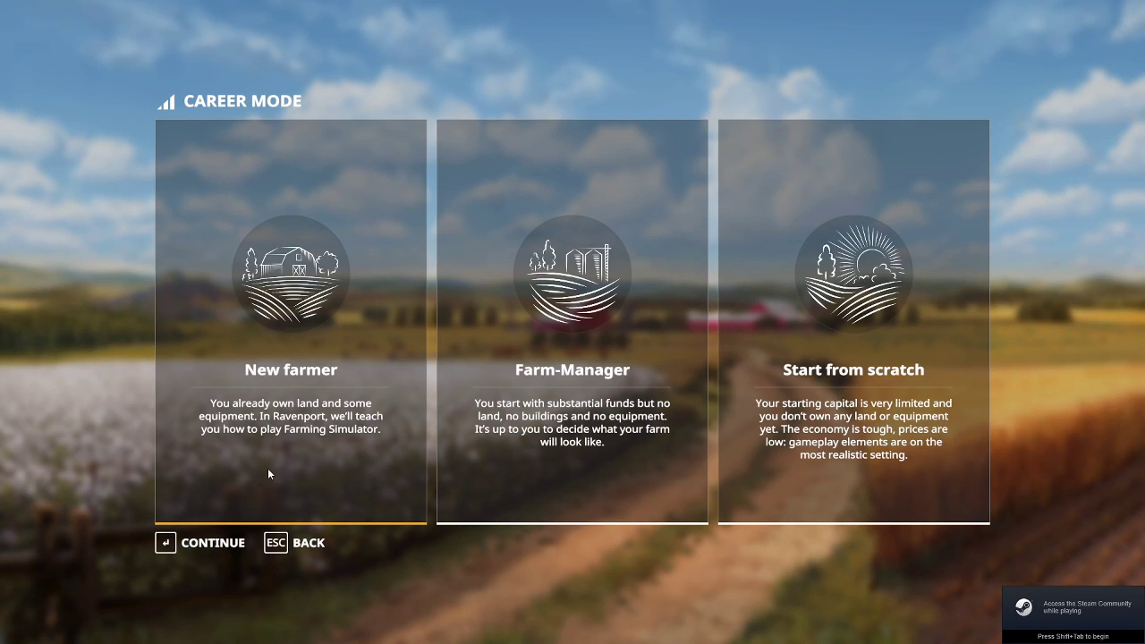
pyautogui.click(250, 516)
pyautogui.scroll(-1, 262, 486)
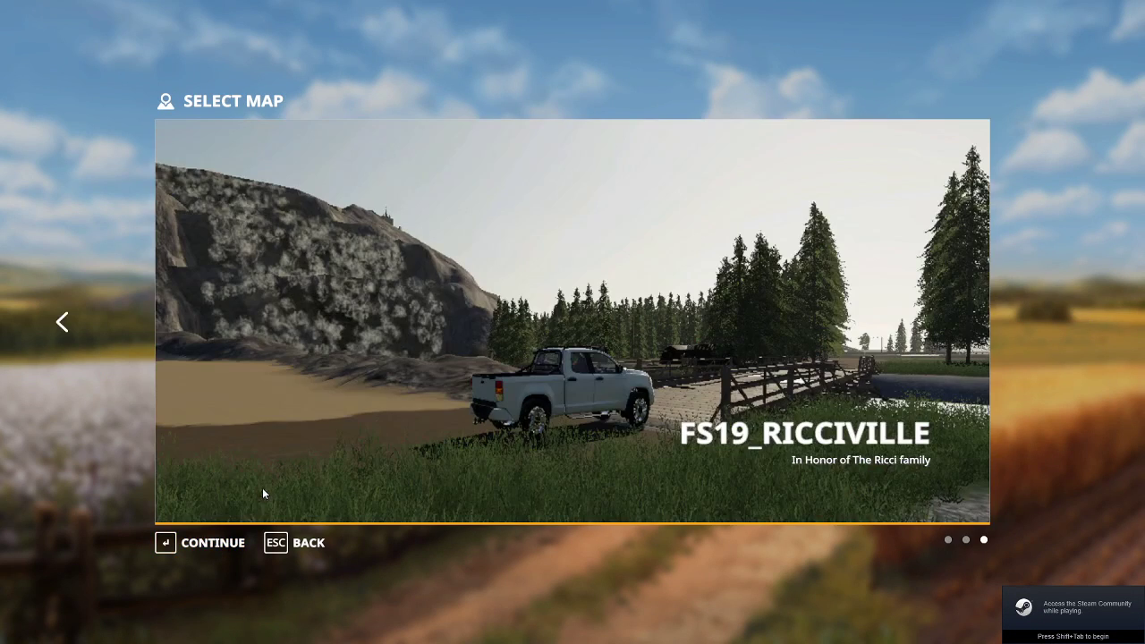
pyautogui.click(228, 543)
pyautogui.click(219, 545)
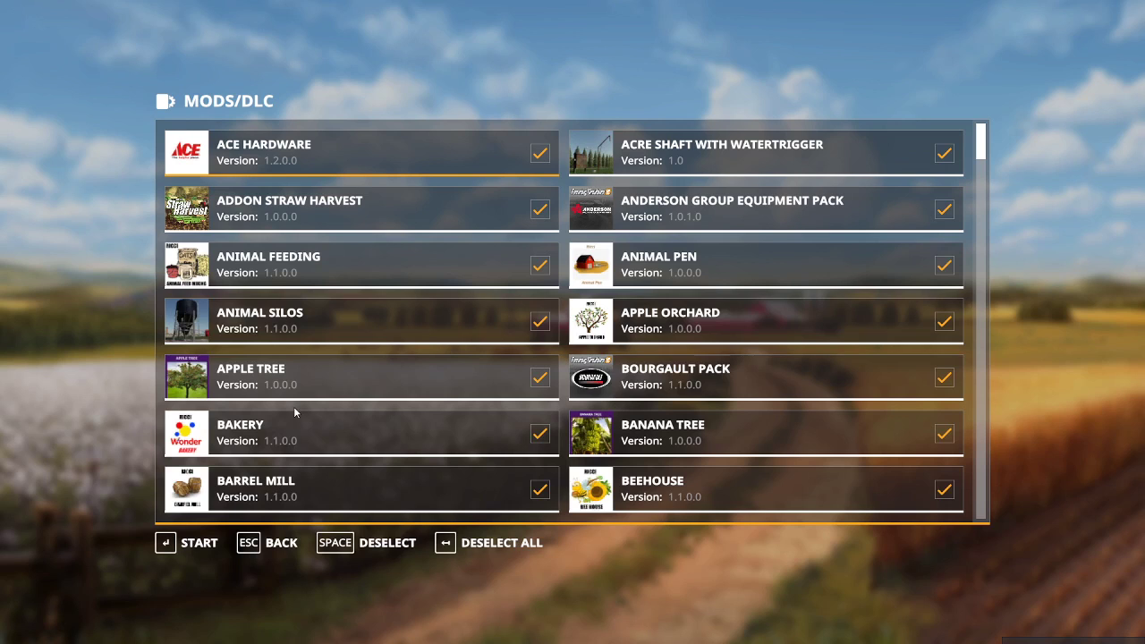
pyautogui.click(200, 544)
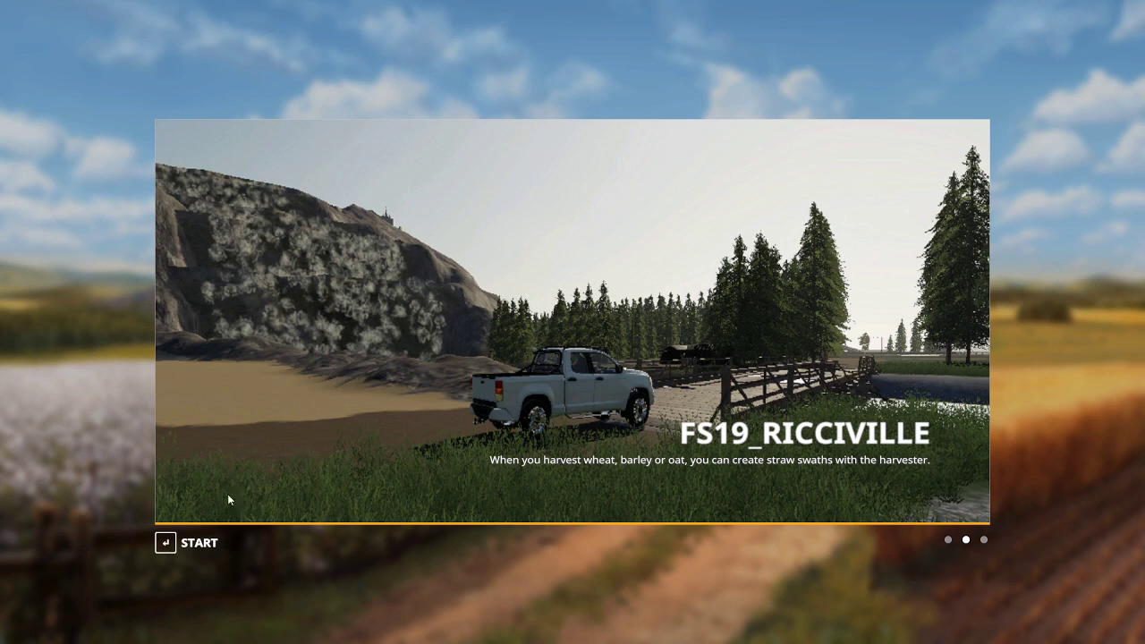
pyautogui.click(201, 544)
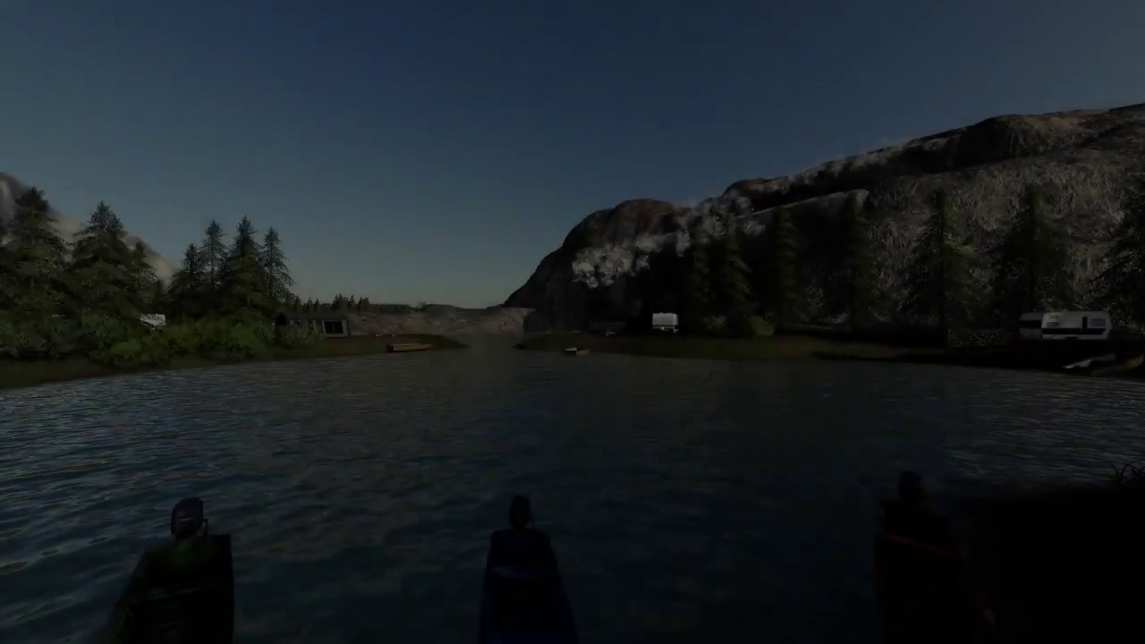
pyautogui.press('Return')
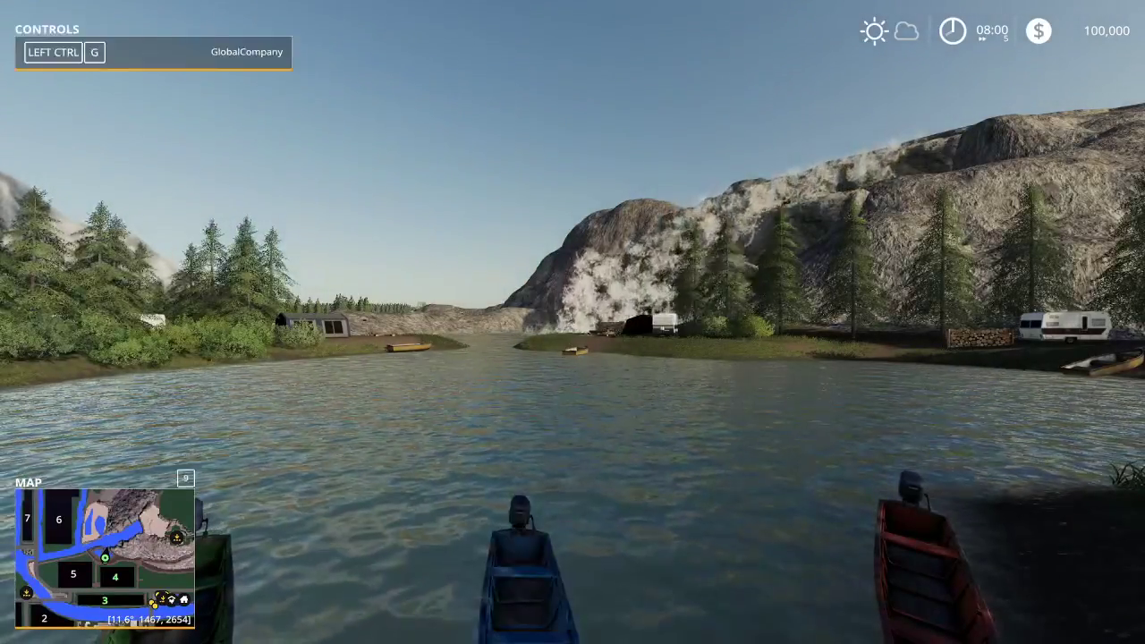
# In Easy Development Commands, turn on the player speed multiplier at 5x and turn off its warning
pyautogui.hotkey('ctrl', 'alt', 'e')
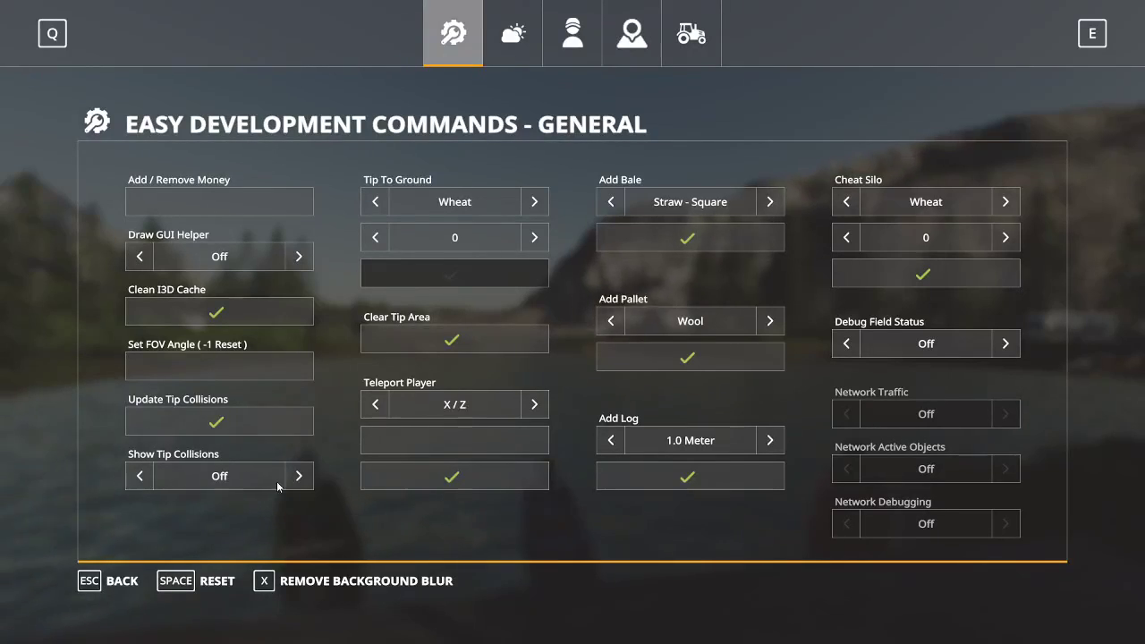
pyautogui.click(589, 45)
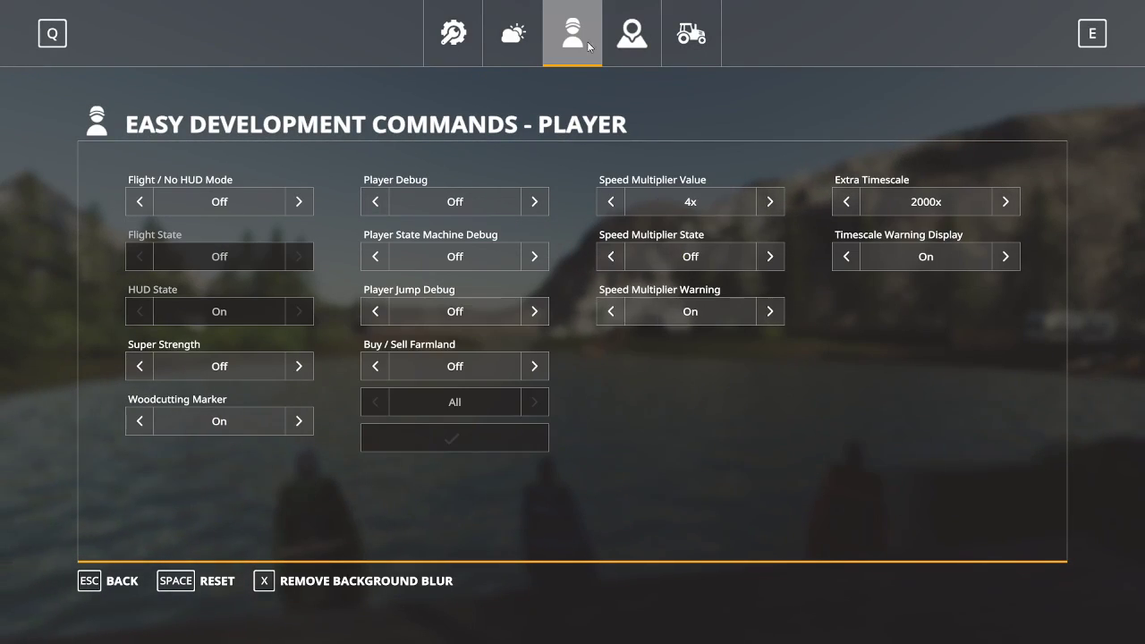
pyautogui.click(770, 256)
pyautogui.click(769, 312)
pyautogui.click(769, 201)
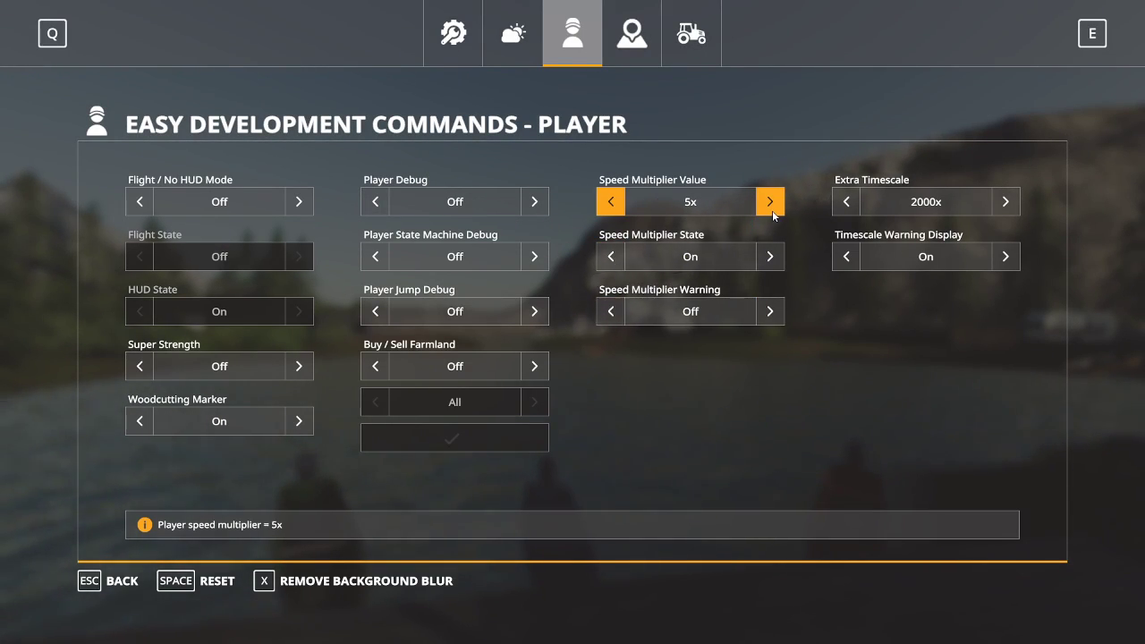
pyautogui.press('Escape')
# Walk from the boats across the wooden bridge and past the sand heaps and conveyors beside field 6
pyautogui.press('w')
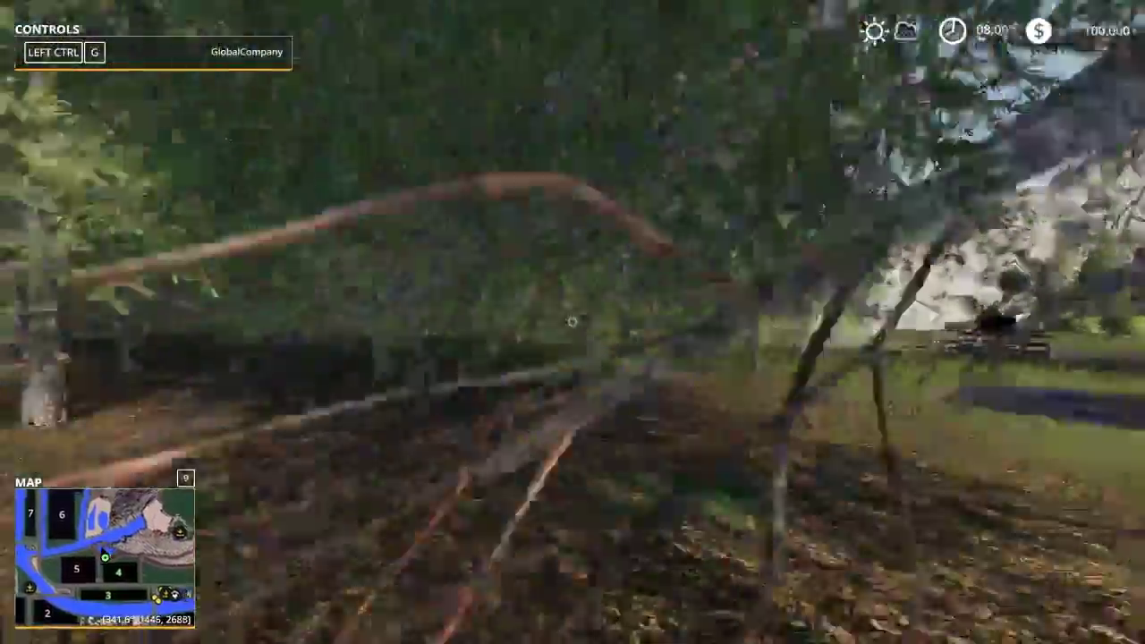
pyautogui.press('w')
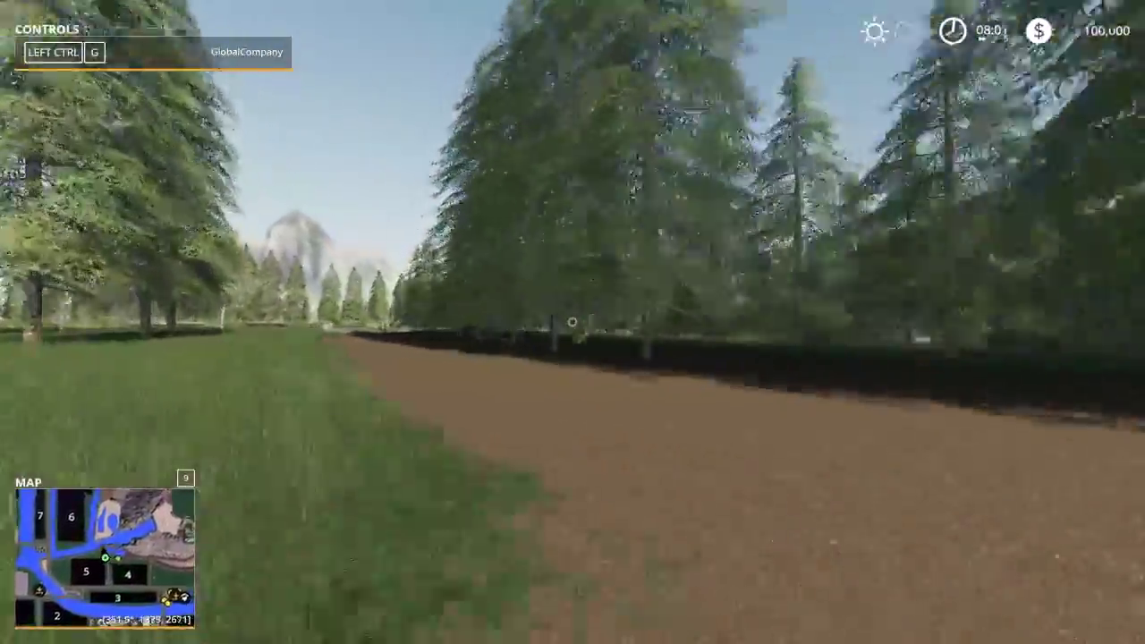
pyautogui.press('w')
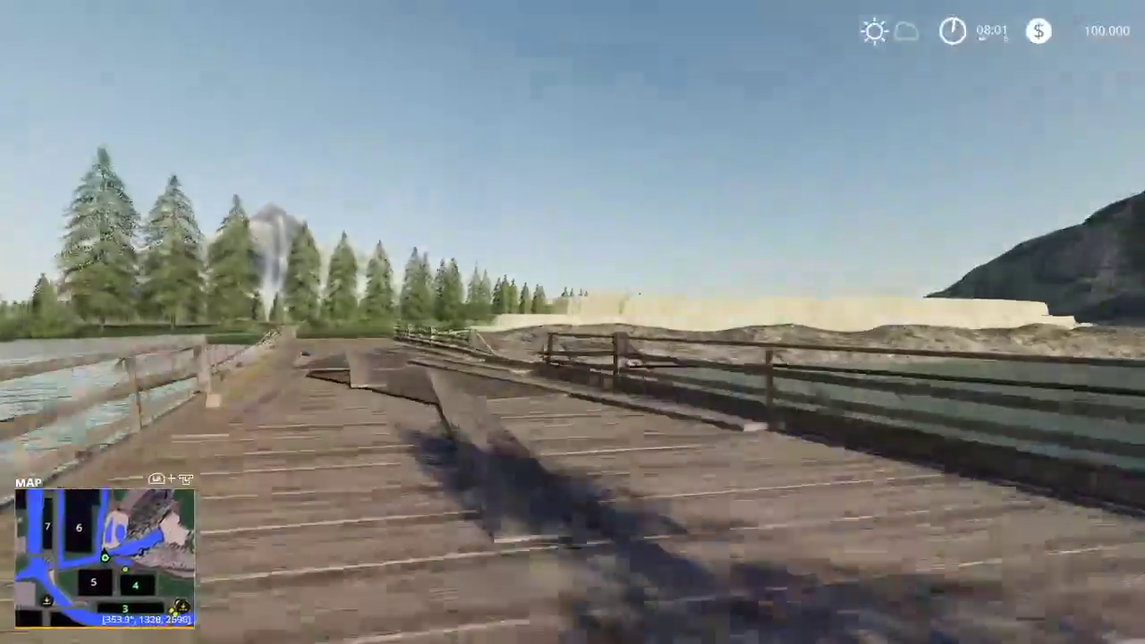
pyautogui.press('w')
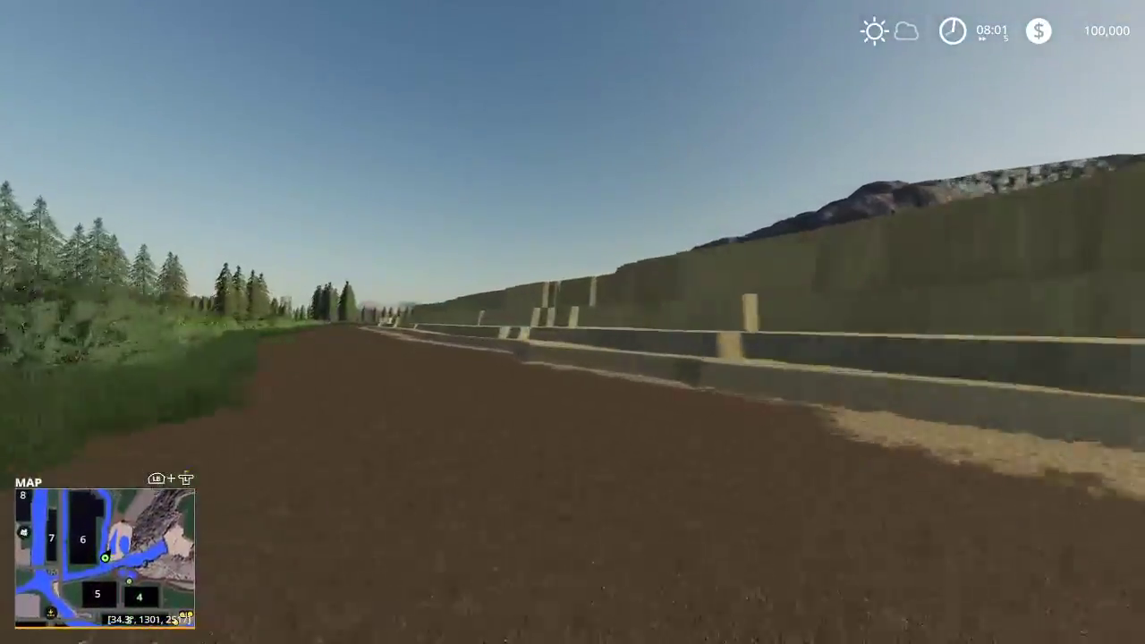
pyautogui.press('w')
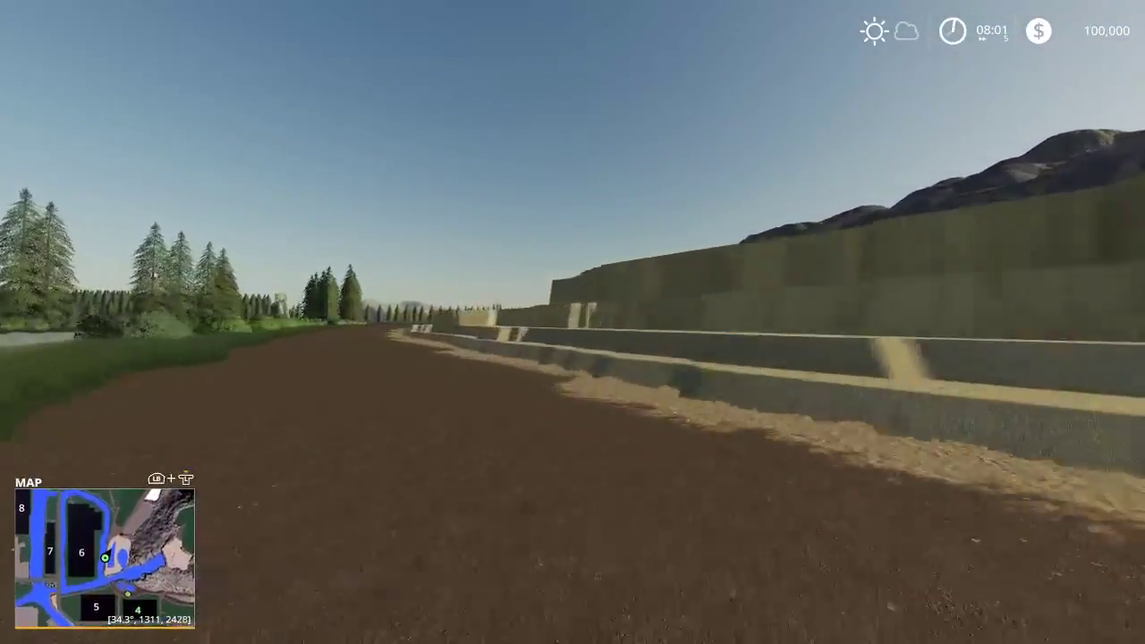
pyautogui.press('w')
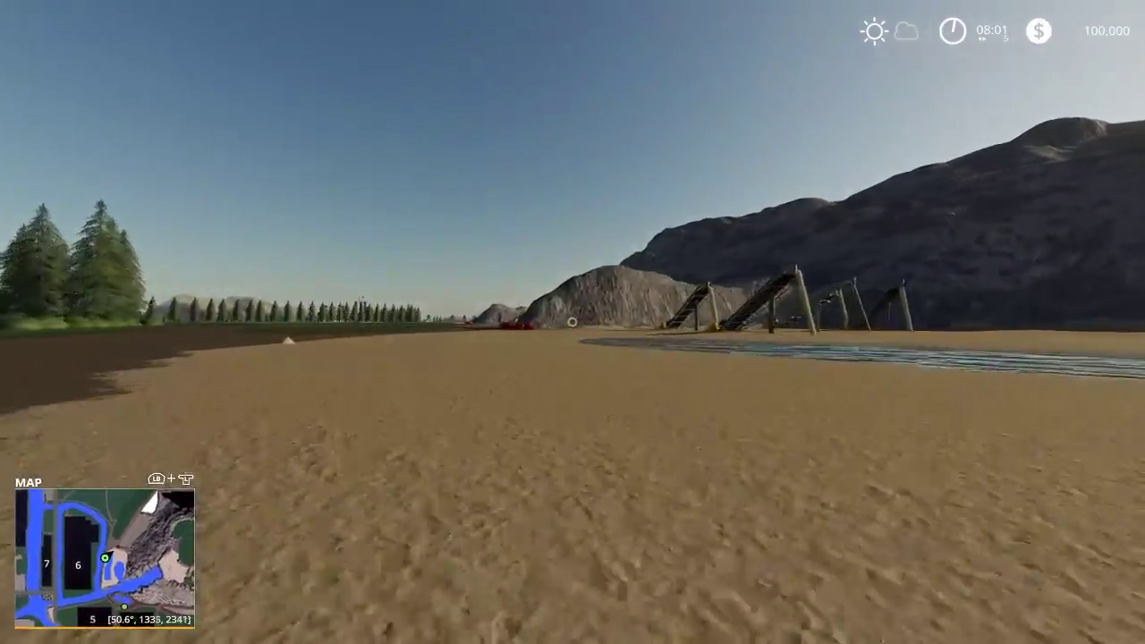
pyautogui.press('w')
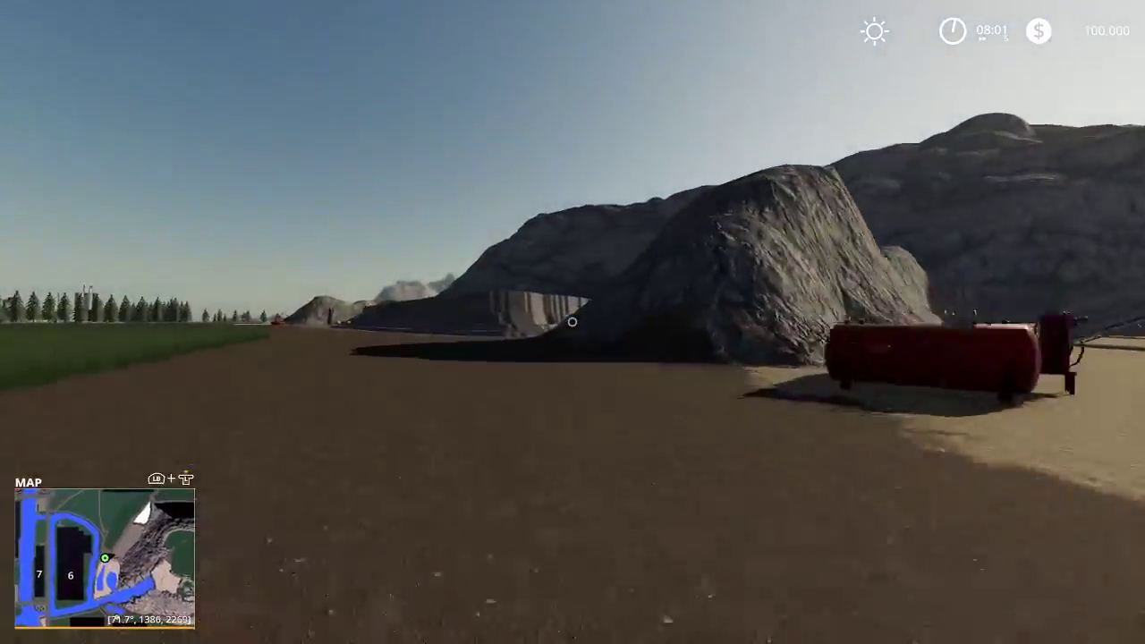
pyautogui.press('w')
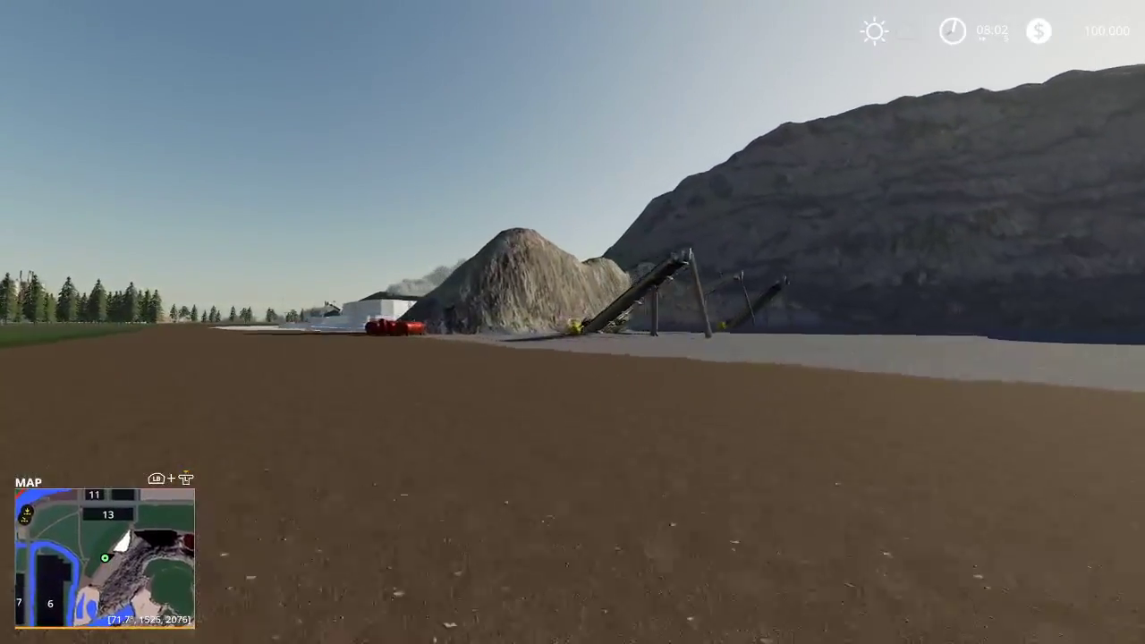
# Examine the white material heaps and the conveyors at the mining site south of field 13
pyautogui.press('w')
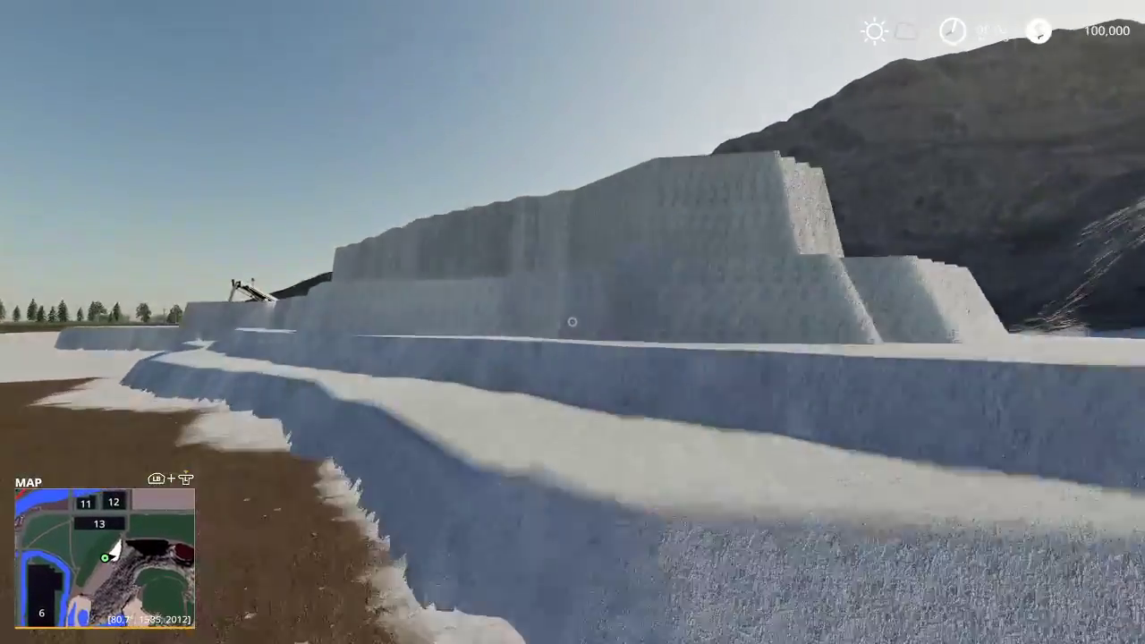
pyautogui.press('w')
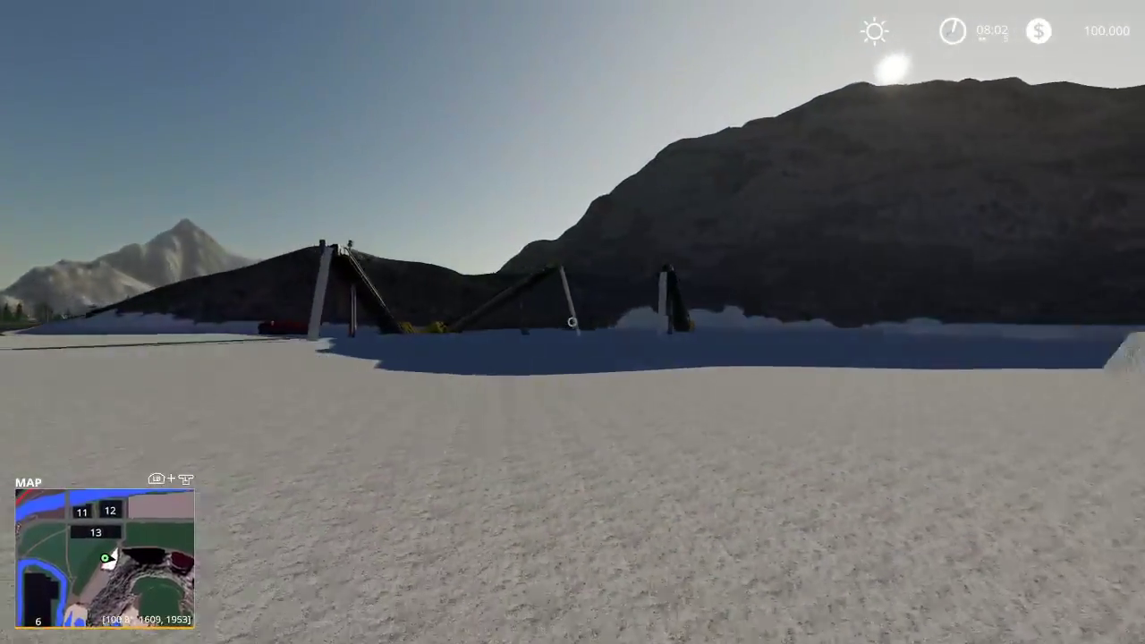
pyautogui.press('w')
pyautogui.press('w')
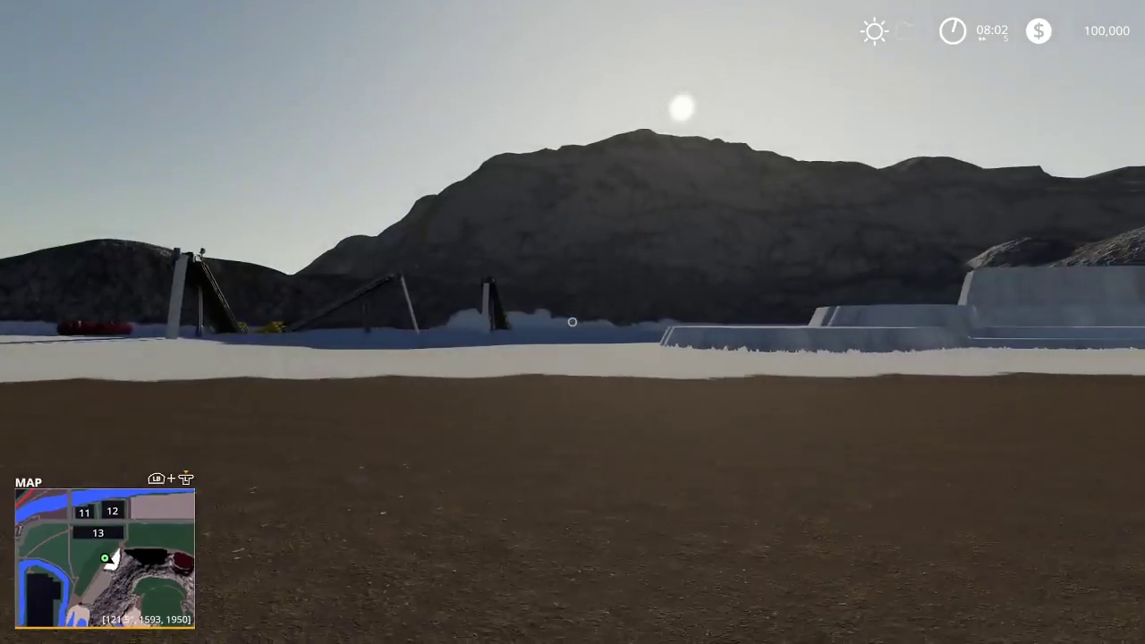
pyautogui.press('w')
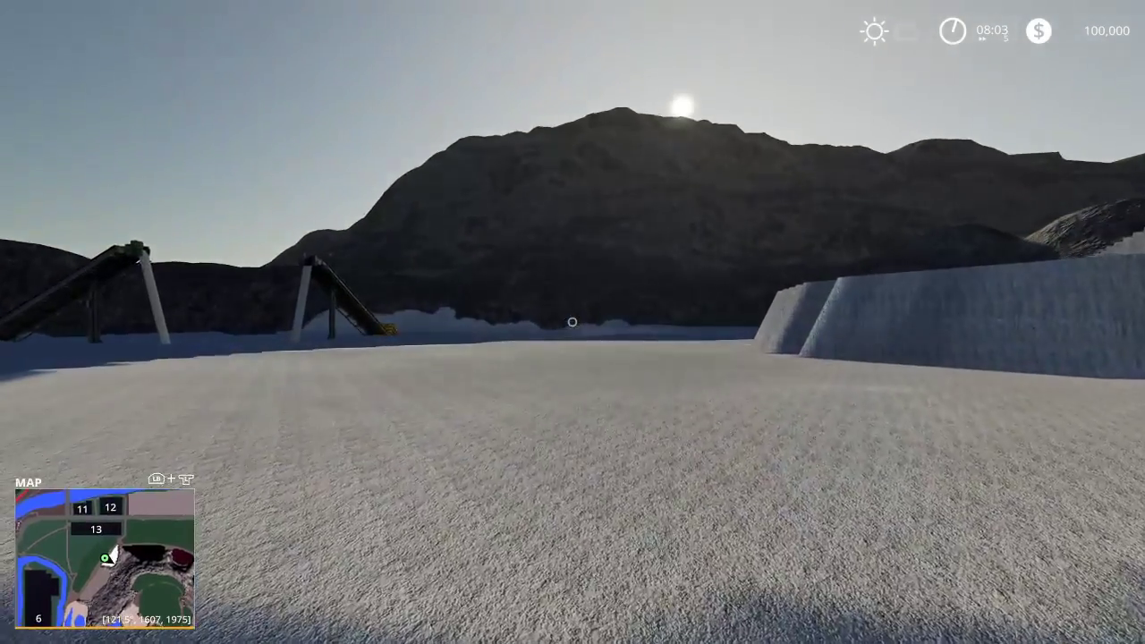
# Walk along the mountain's north side to examine the black heaps and the mining conveyors
pyautogui.press('w')
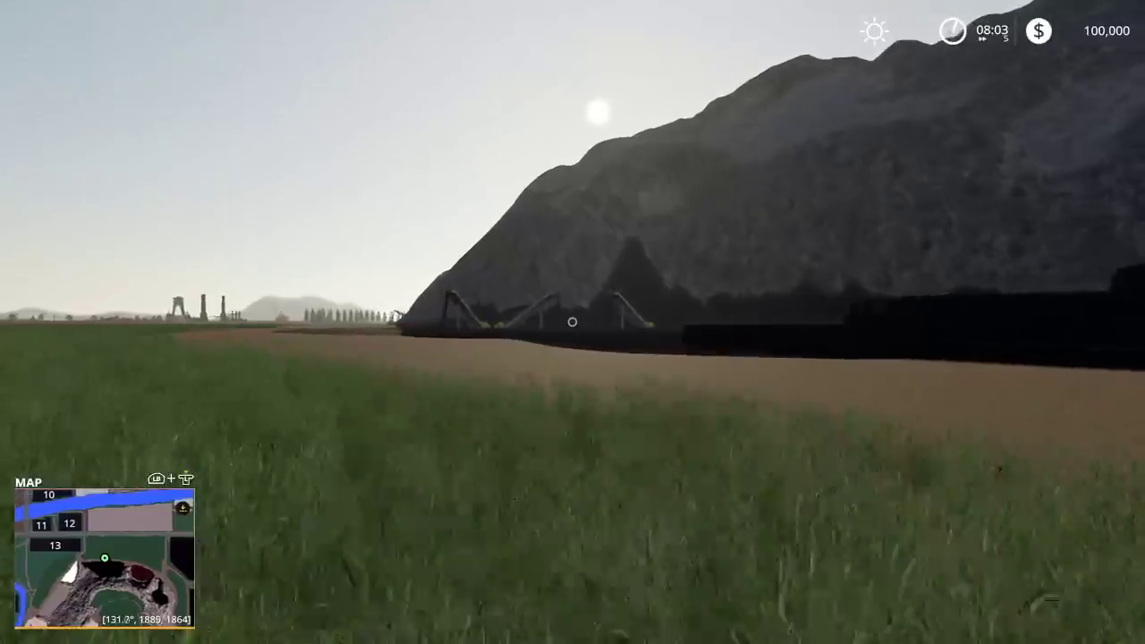
pyautogui.press('w')
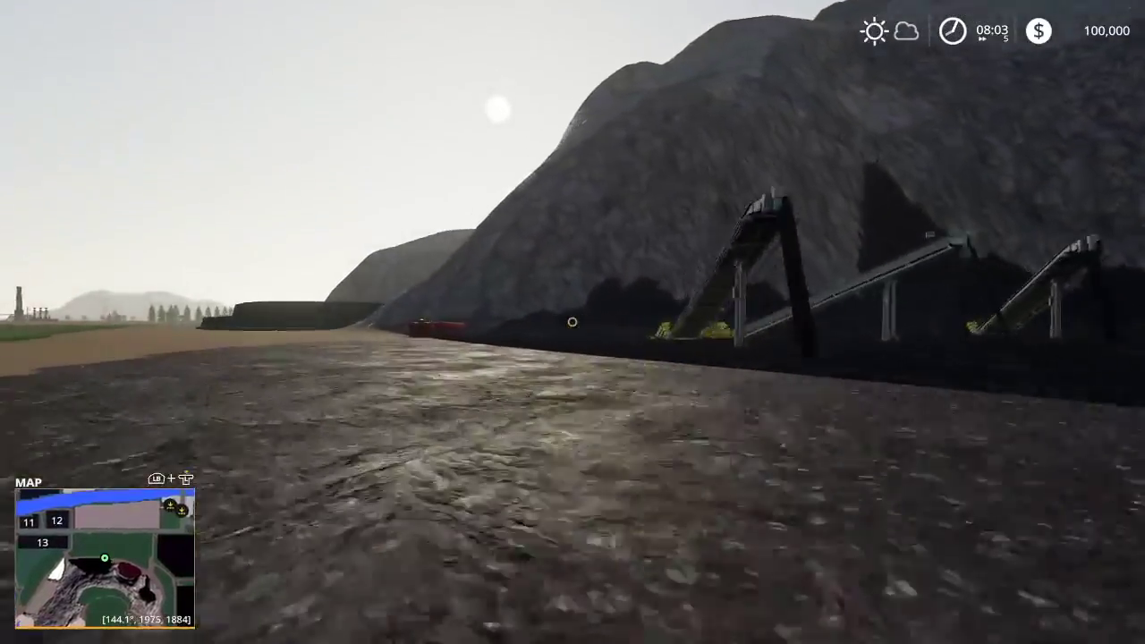
pyautogui.press('w')
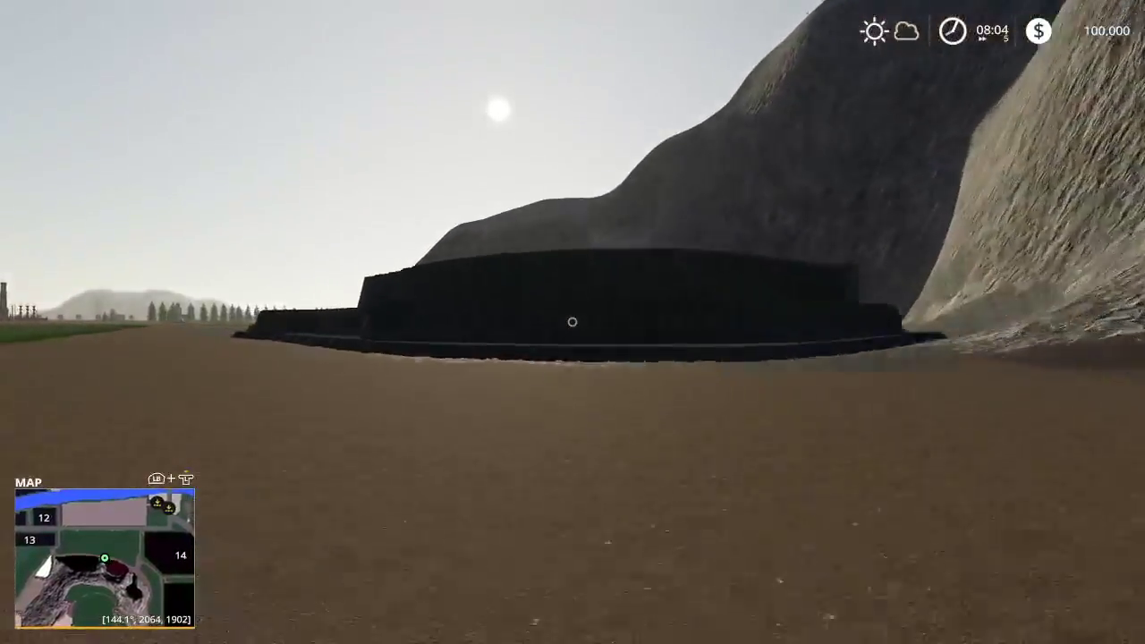
pyautogui.press('w')
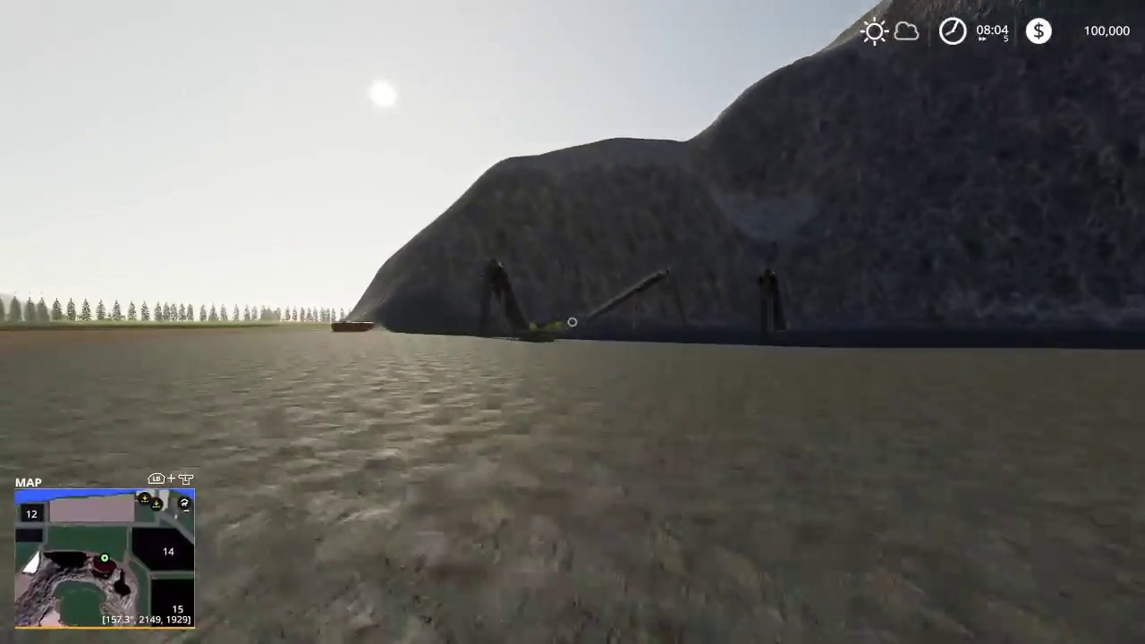
pyautogui.press('w')
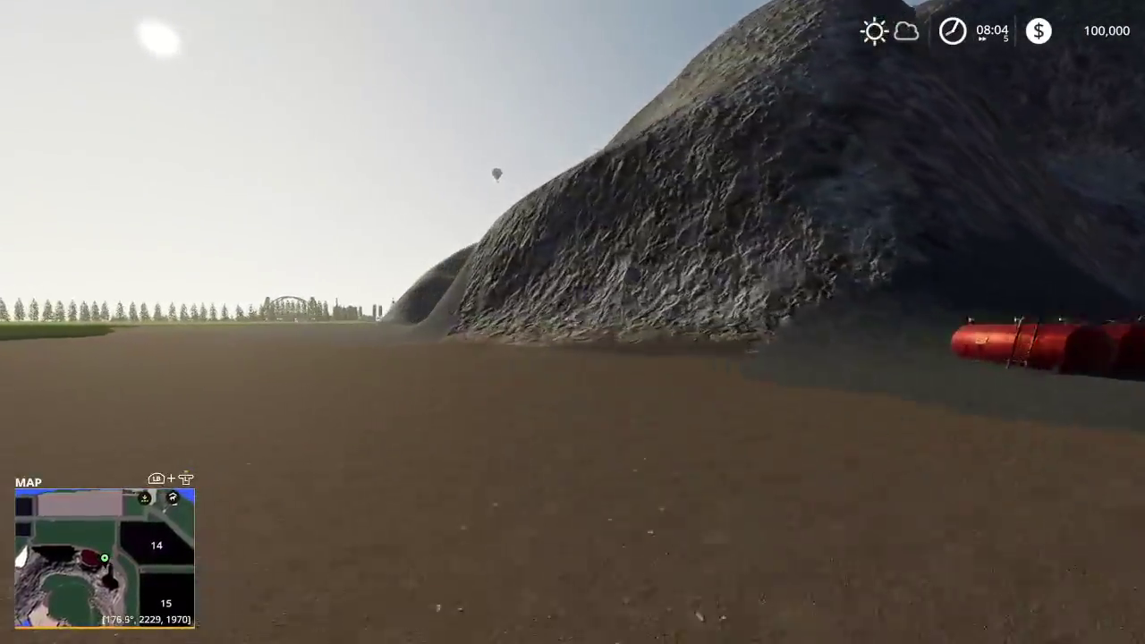
# Continue around the mountain to the gravel site and examine the terraced grey heaps beside field 15
pyautogui.press('w')
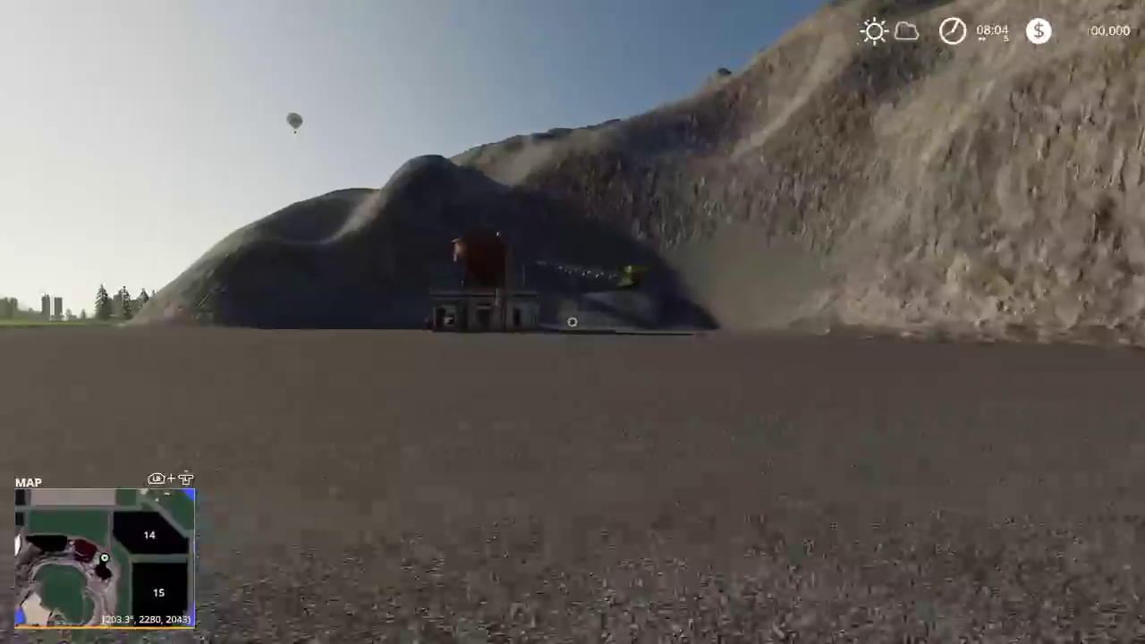
pyautogui.press('w')
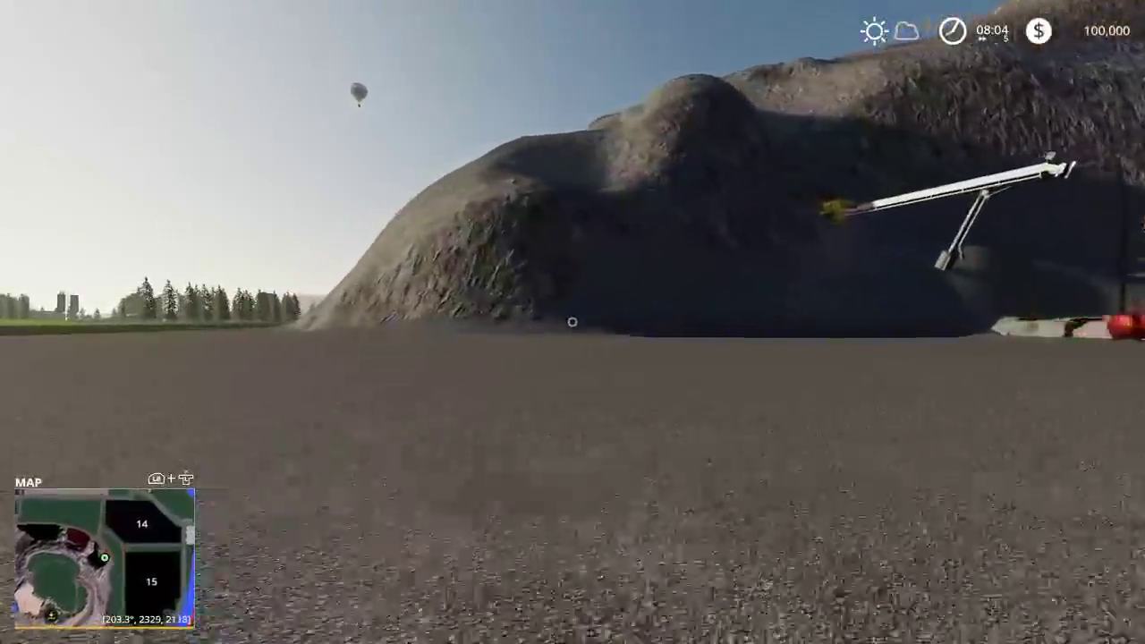
pyautogui.press('w')
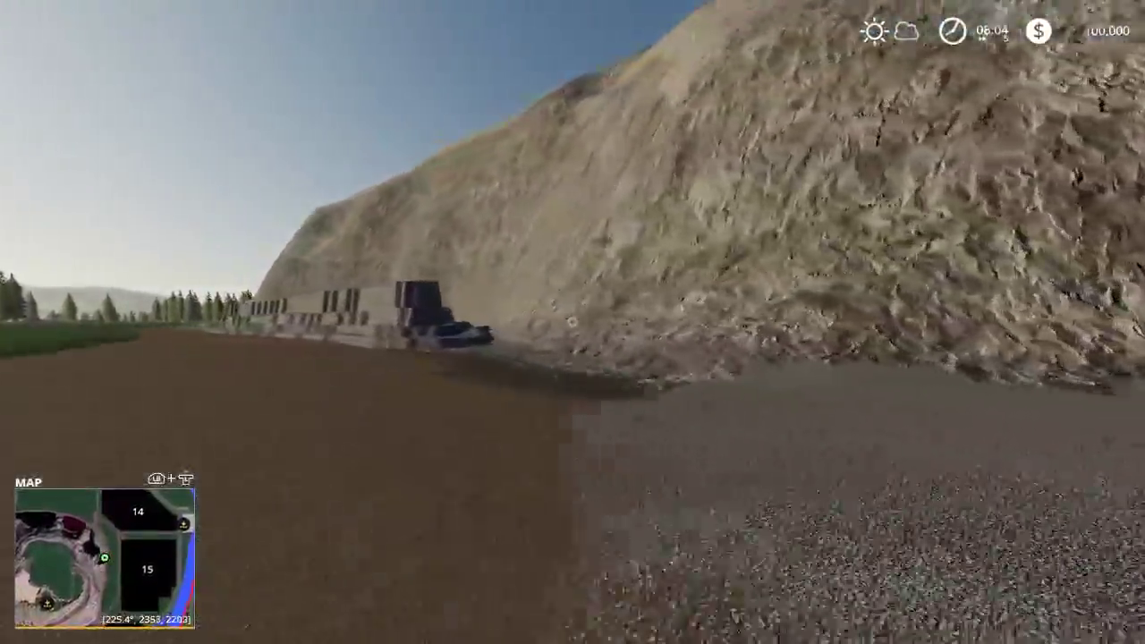
pyautogui.press('w')
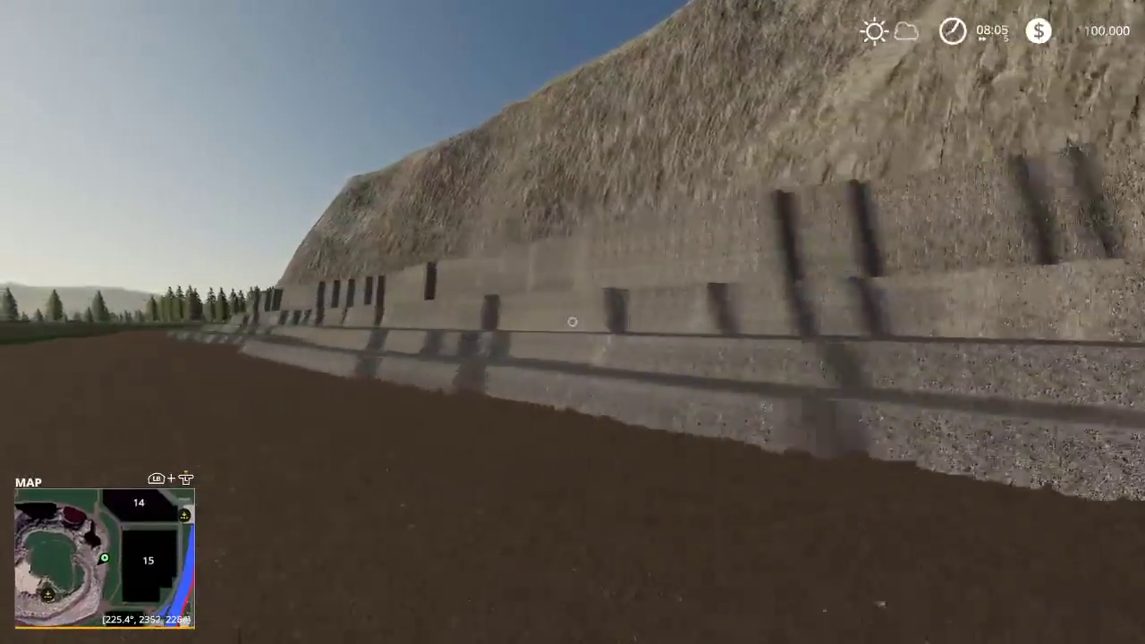
pyautogui.press('w')
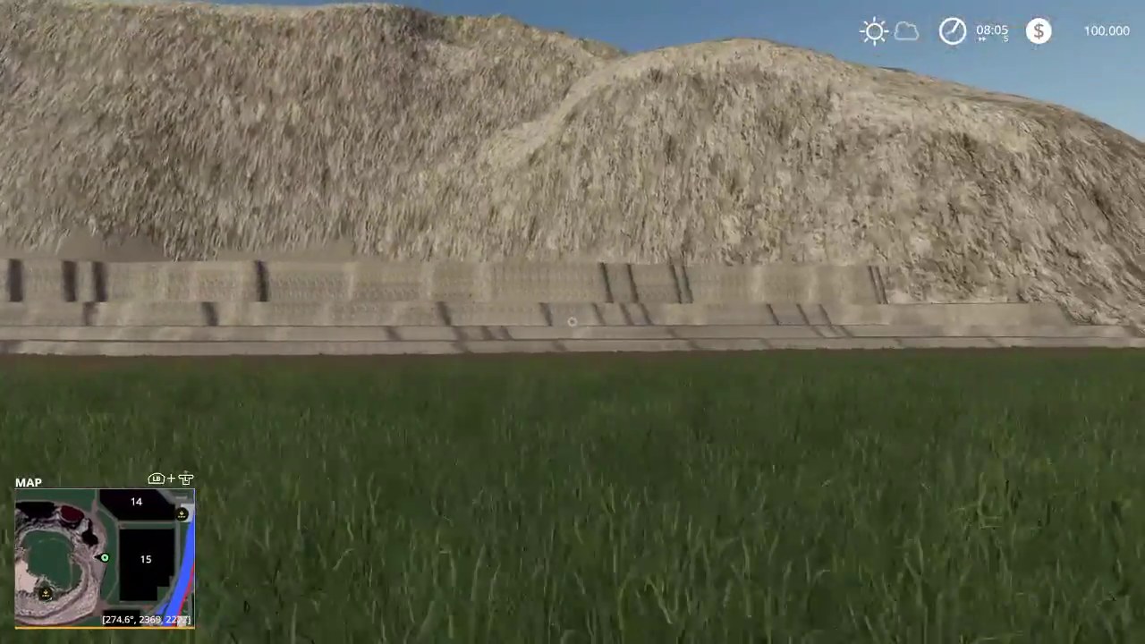
# Find Sammys Scrap Metals in the map's northwest corner on the overview map and visit it
pyautogui.press('Escape')
pyautogui.scroll(3, 772, 213)
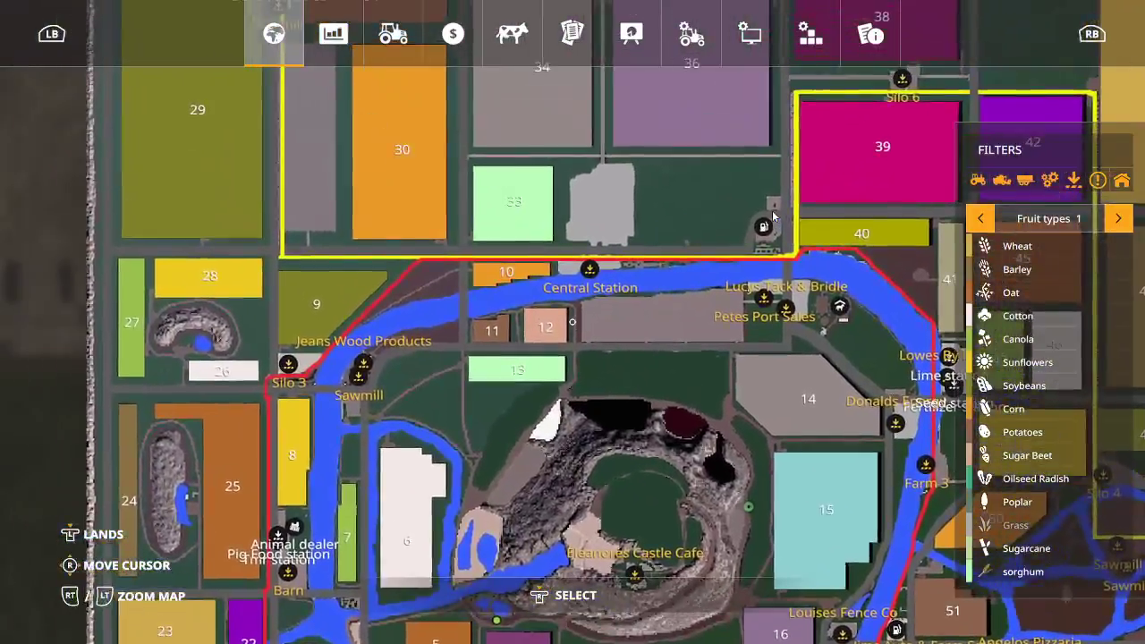
pyautogui.press('s')
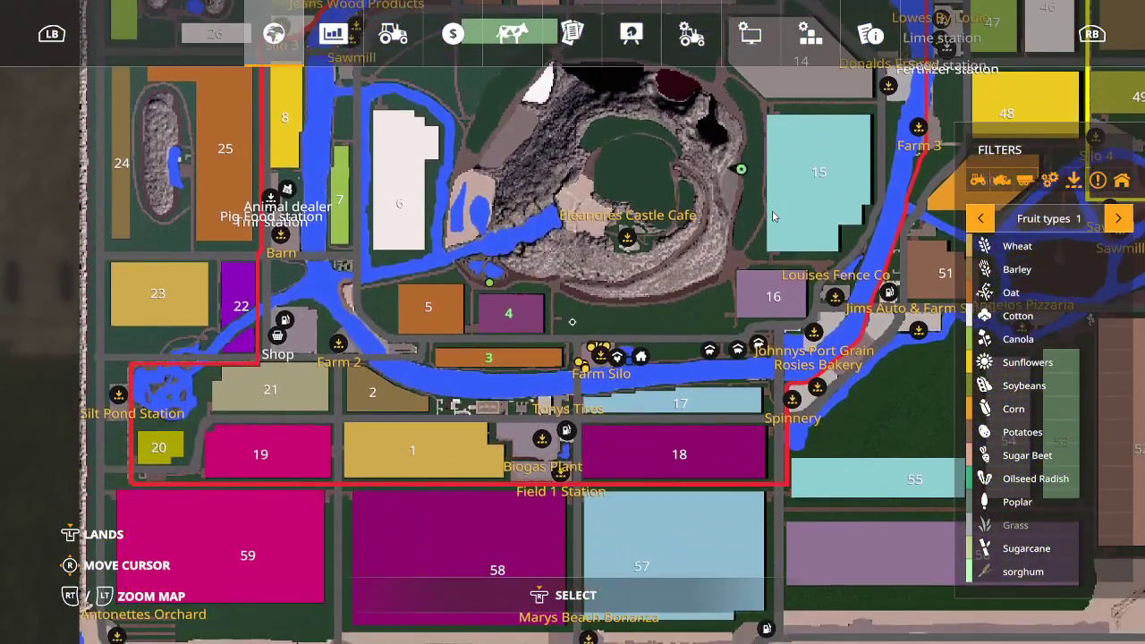
pyautogui.press('w')
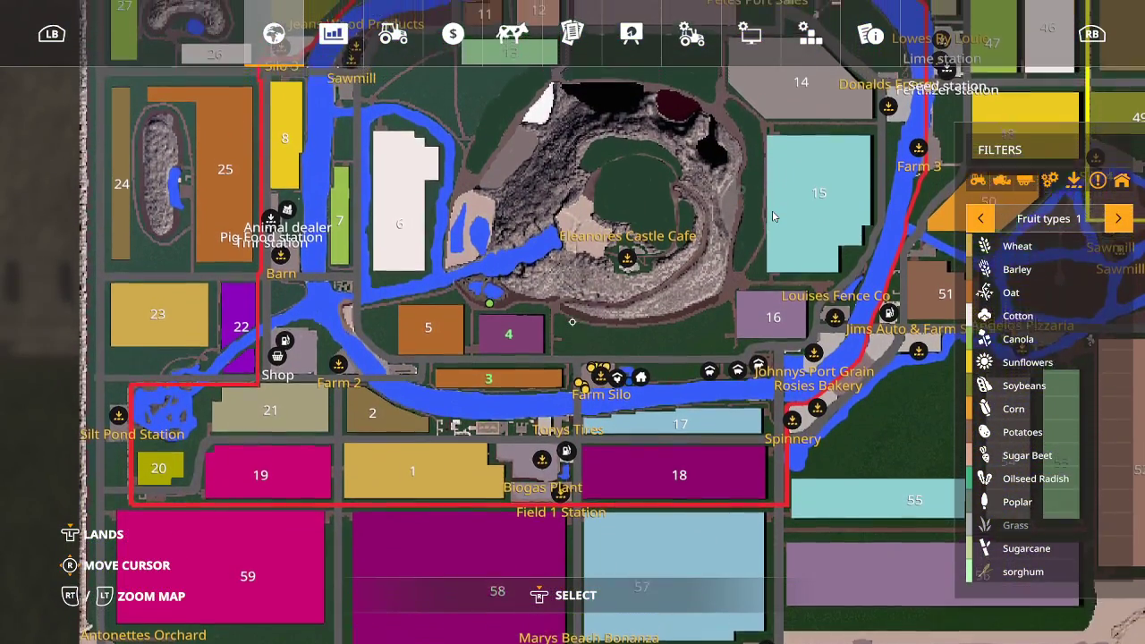
pyautogui.press('w')
pyautogui.press('a')
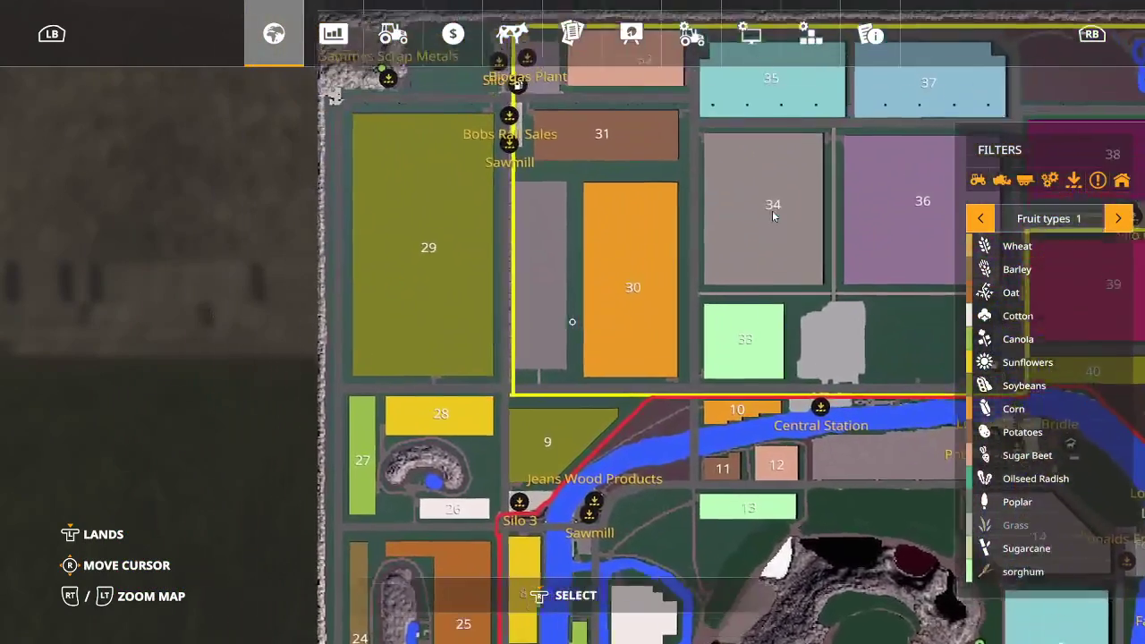
pyautogui.press('w')
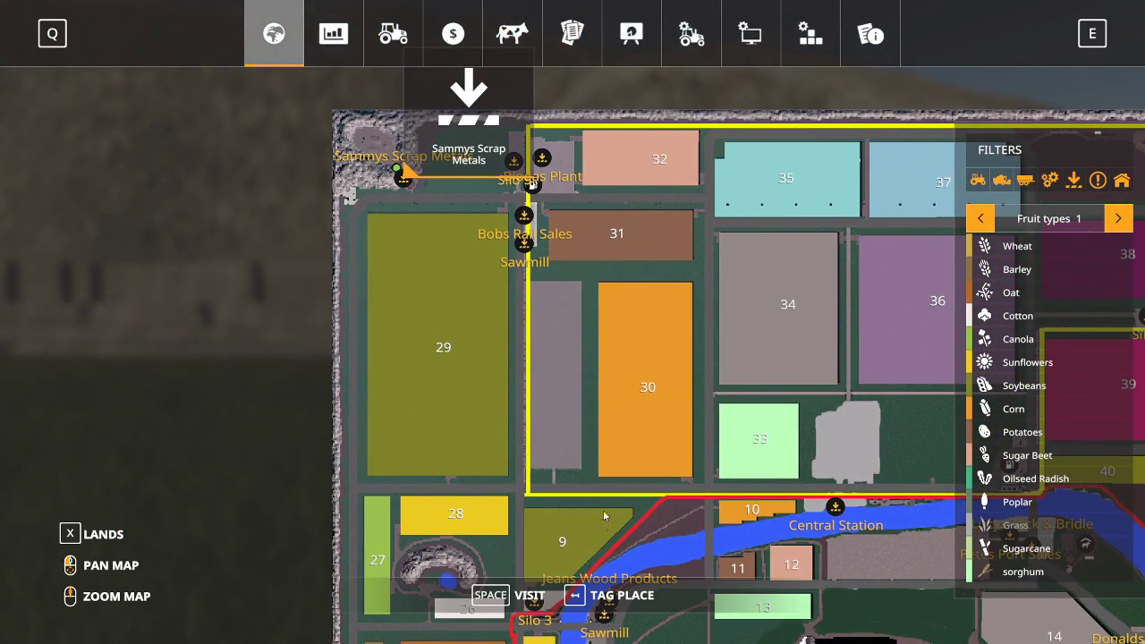
pyautogui.press('space')
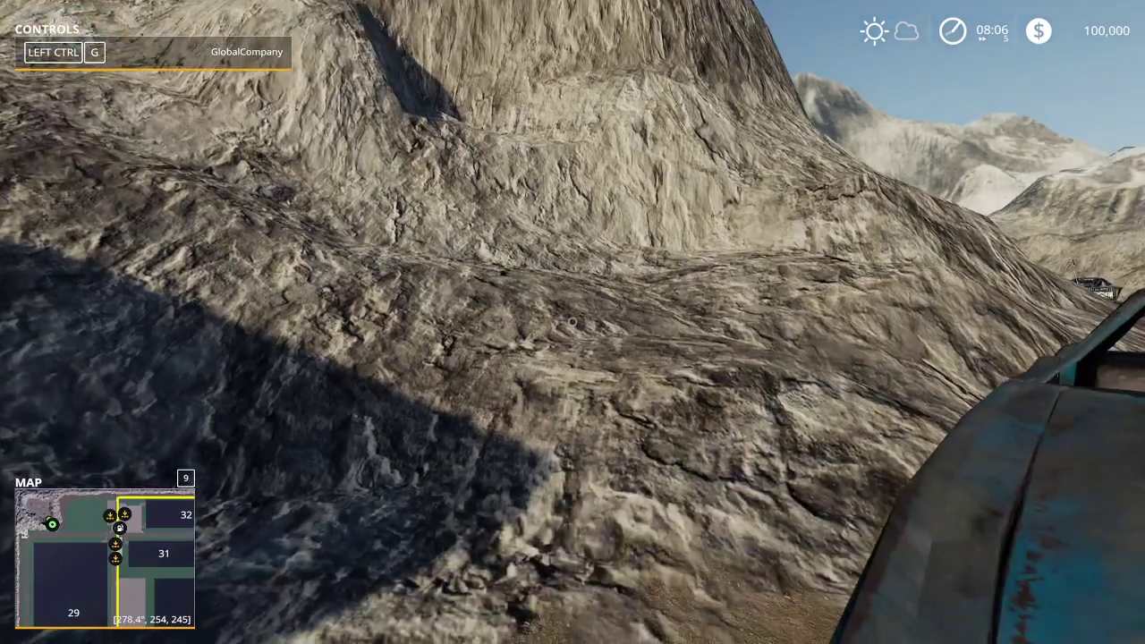
# Walk around the Sammys Scrap Metals yard and examine the dirt ground and mound between the rock walls
pyautogui.press('w')
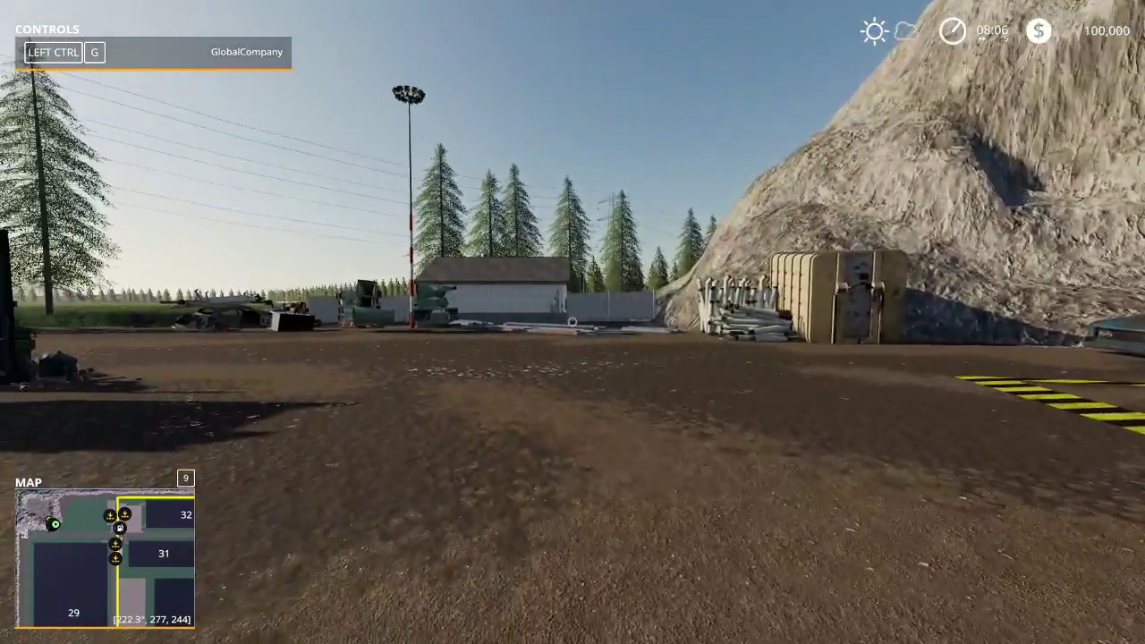
pyautogui.press('w')
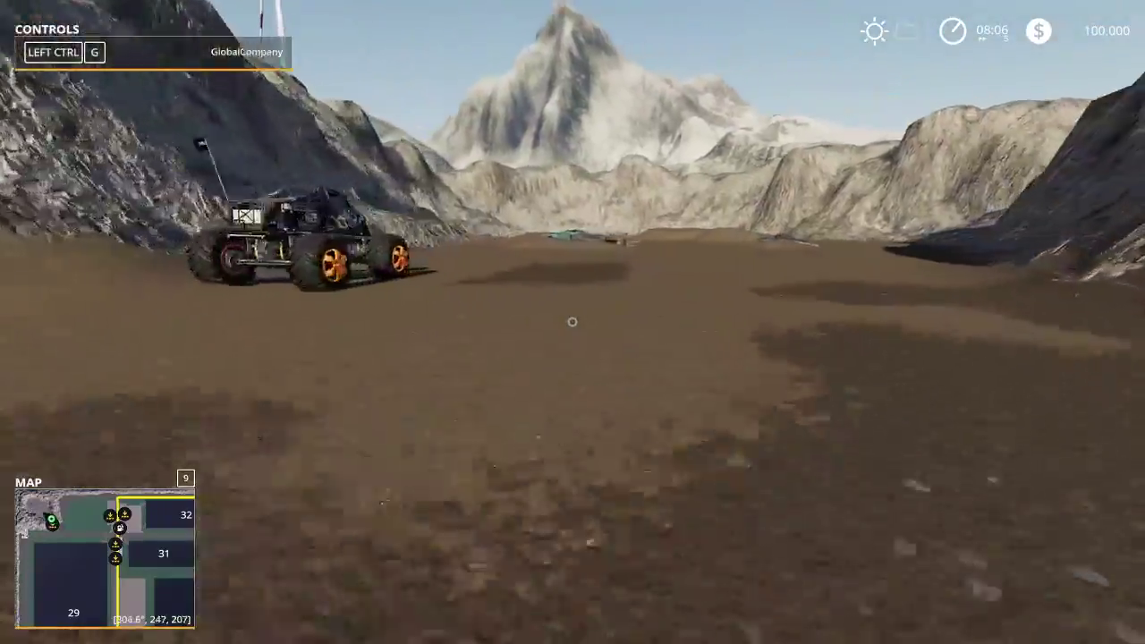
pyautogui.press('w')
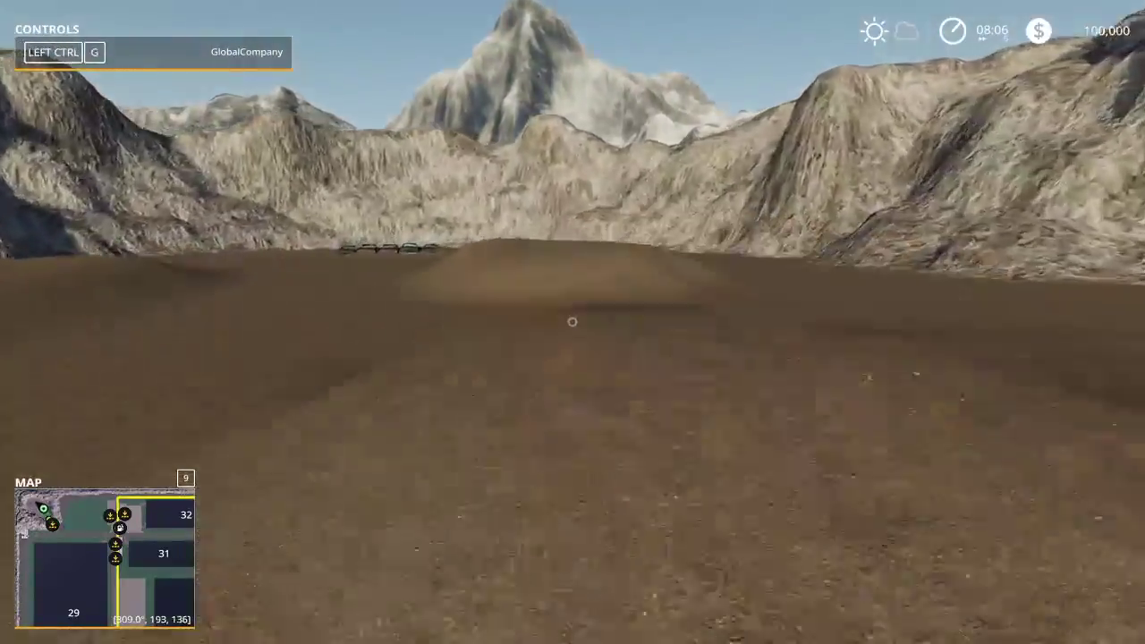
pyautogui.press('w')
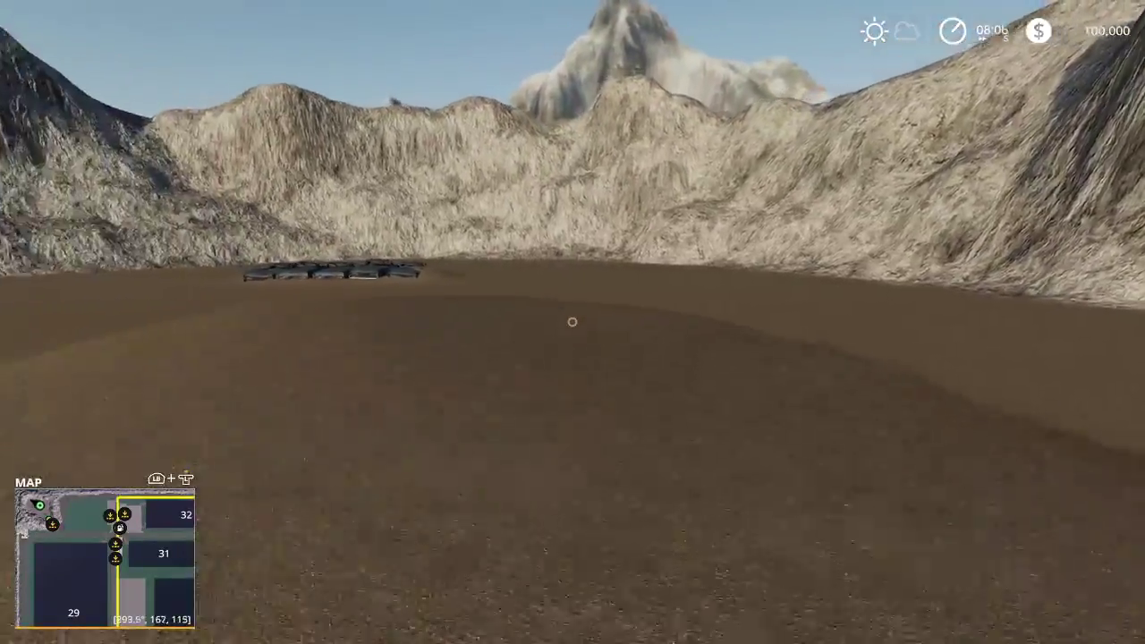
pyautogui.press('w')
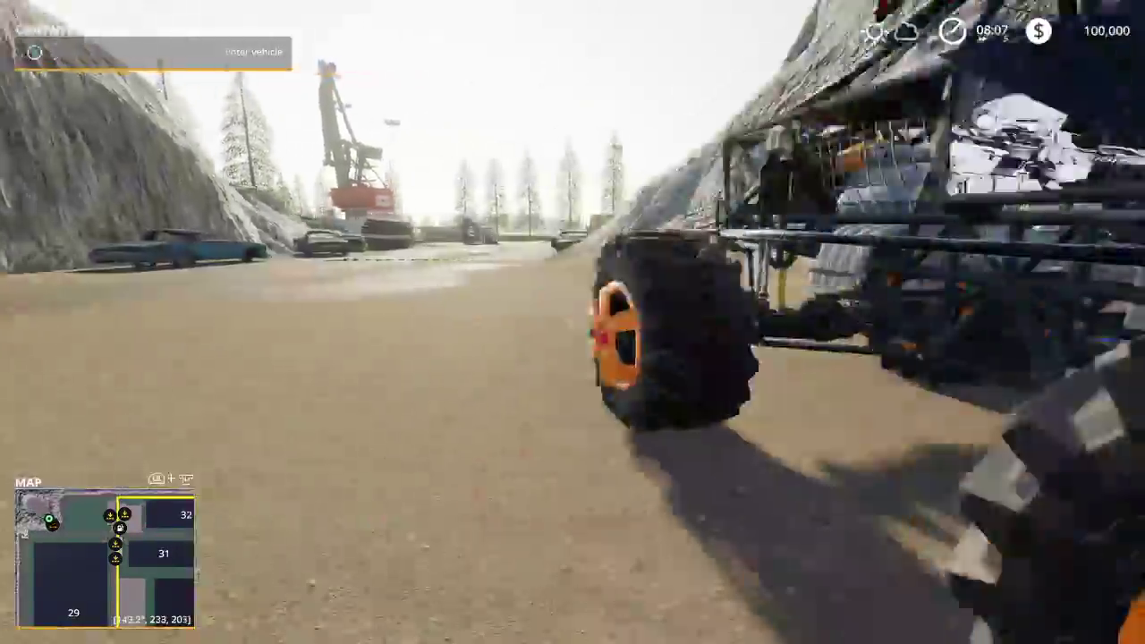
# Examine the central mountain's mining areas and the southern part of the overview map, then return to the scrapyard
pyautogui.press('Escape')
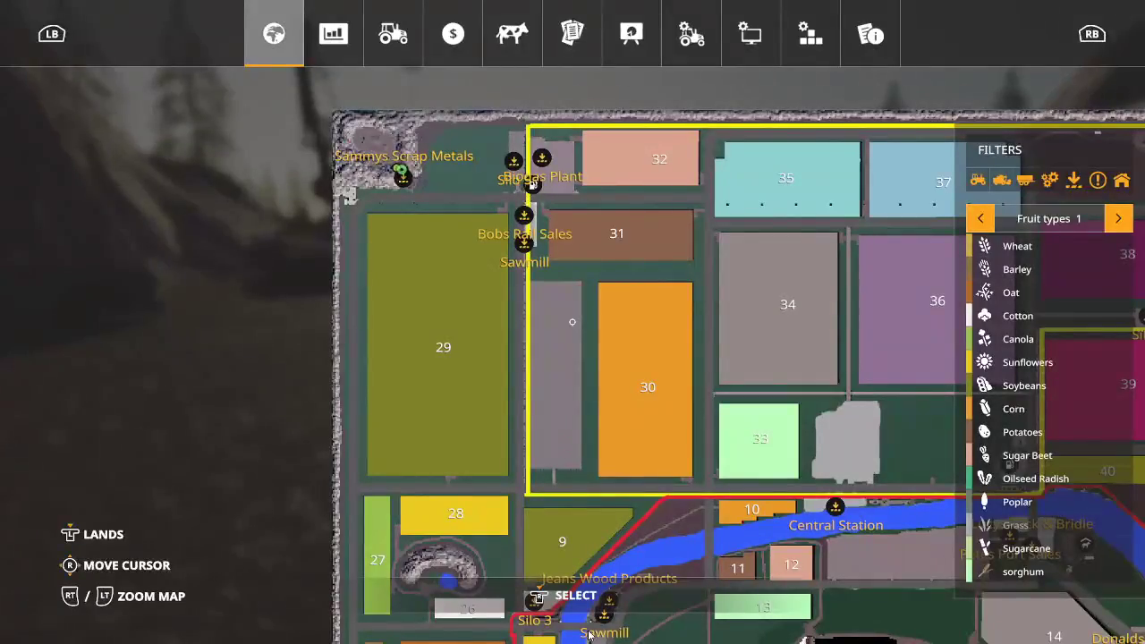
pyautogui.press('s')
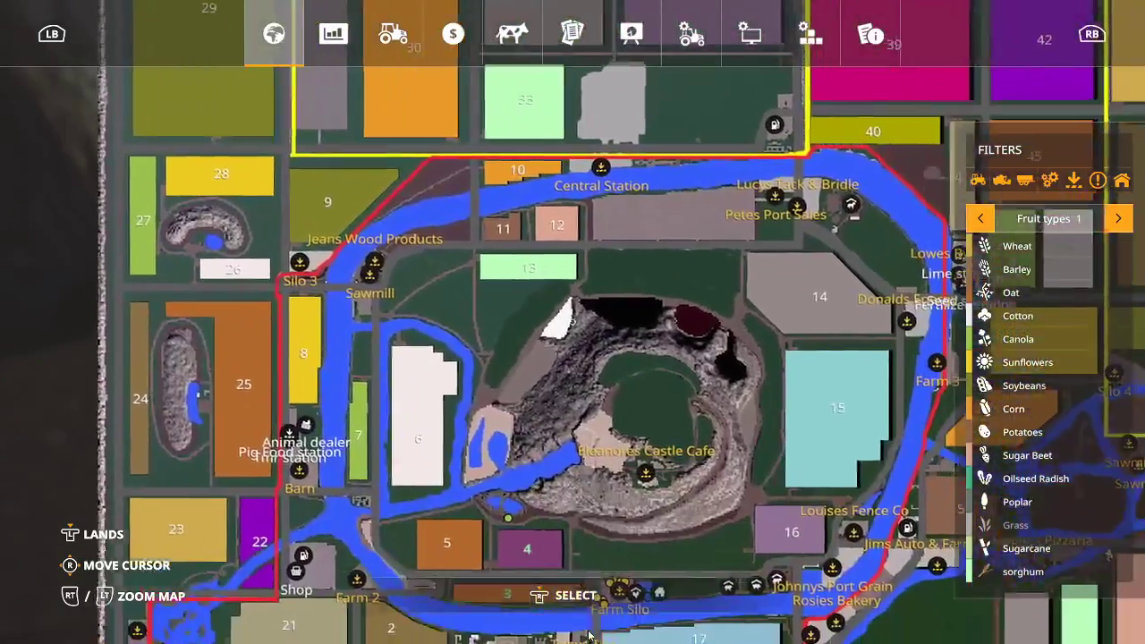
pyautogui.hotkey('s', 'd')
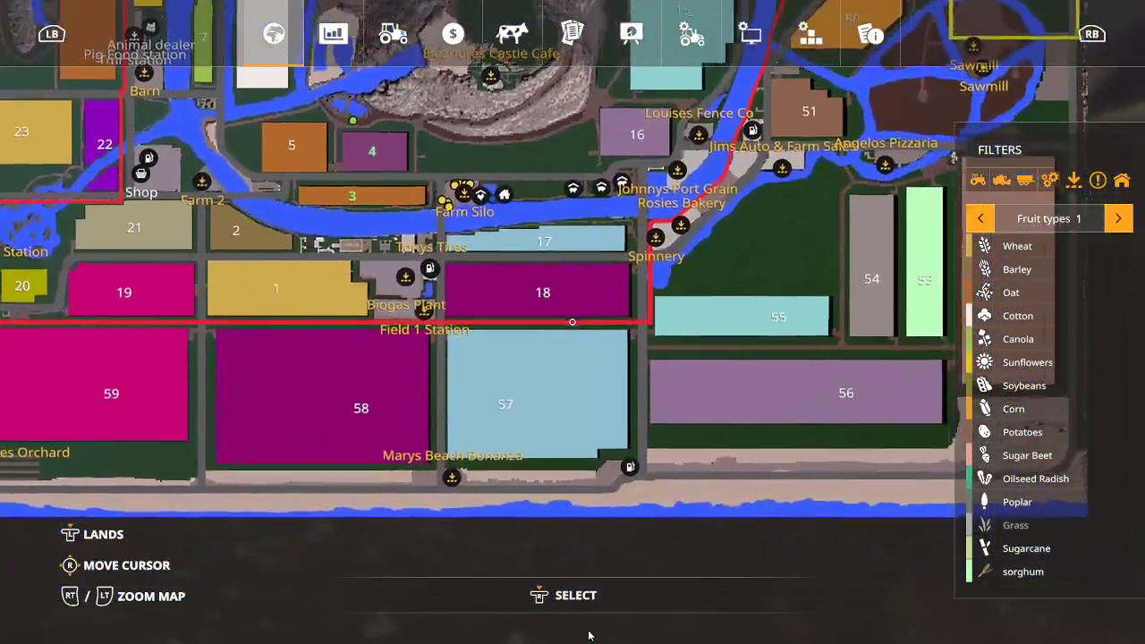
pyautogui.hotkey('w', 'a')
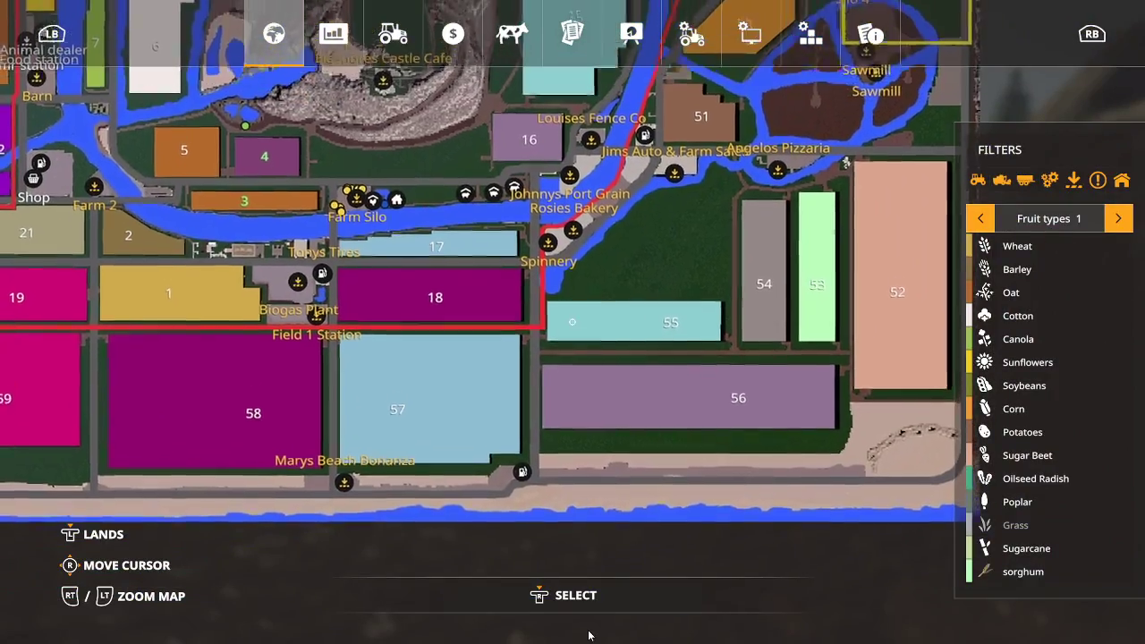
pyautogui.hotkey('s', 'd')
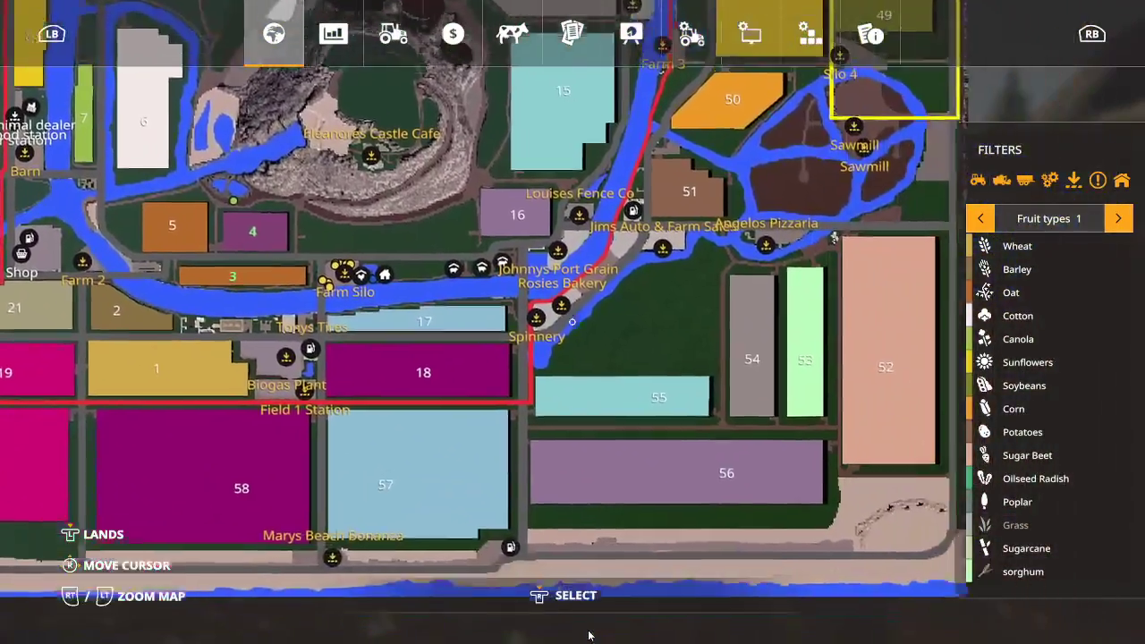
pyautogui.press('a')
pyautogui.press('a')
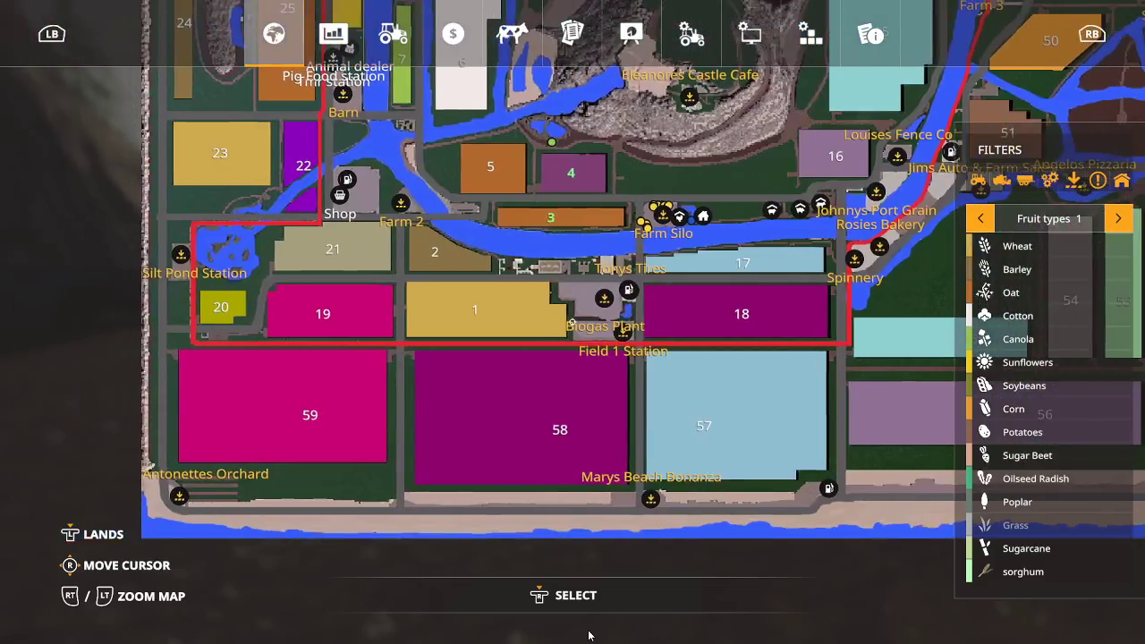
pyautogui.press('w')
pyautogui.press('d')
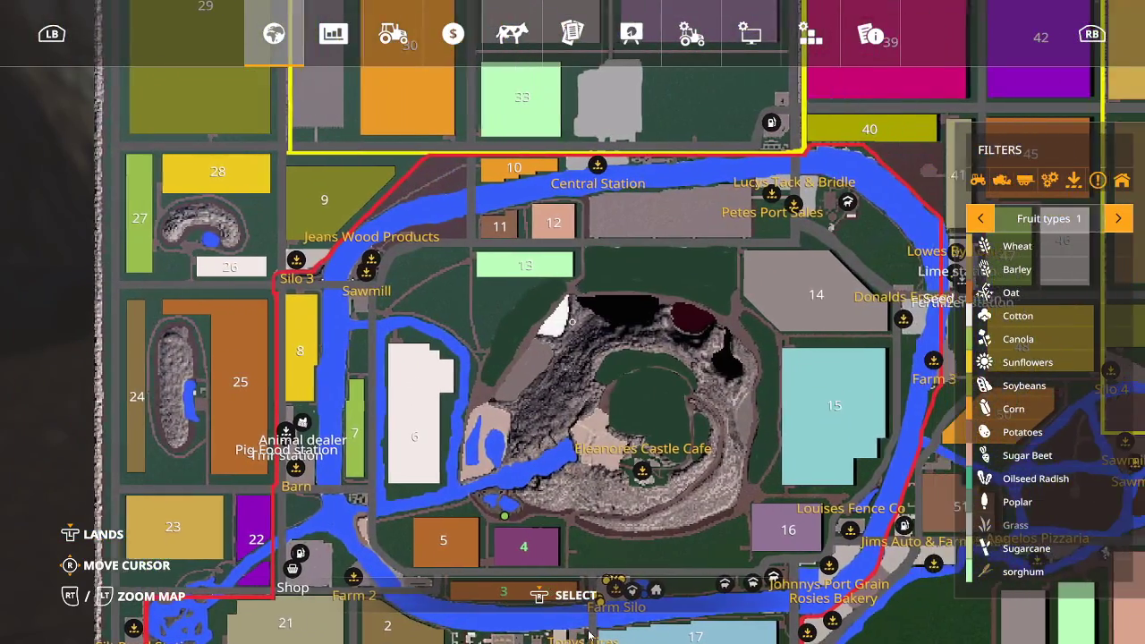
pyautogui.press('w')
pyautogui.press('Escape')
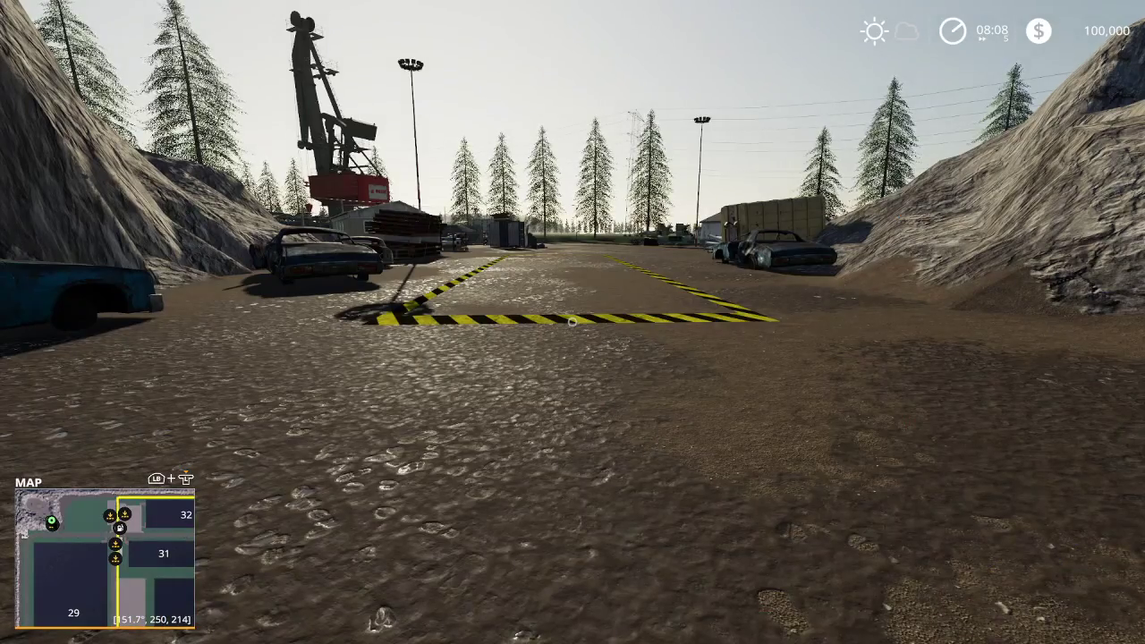
# End the current savegame without saving and exit Farming Simulator 19 to the desktop
pyautogui.press('Escape')
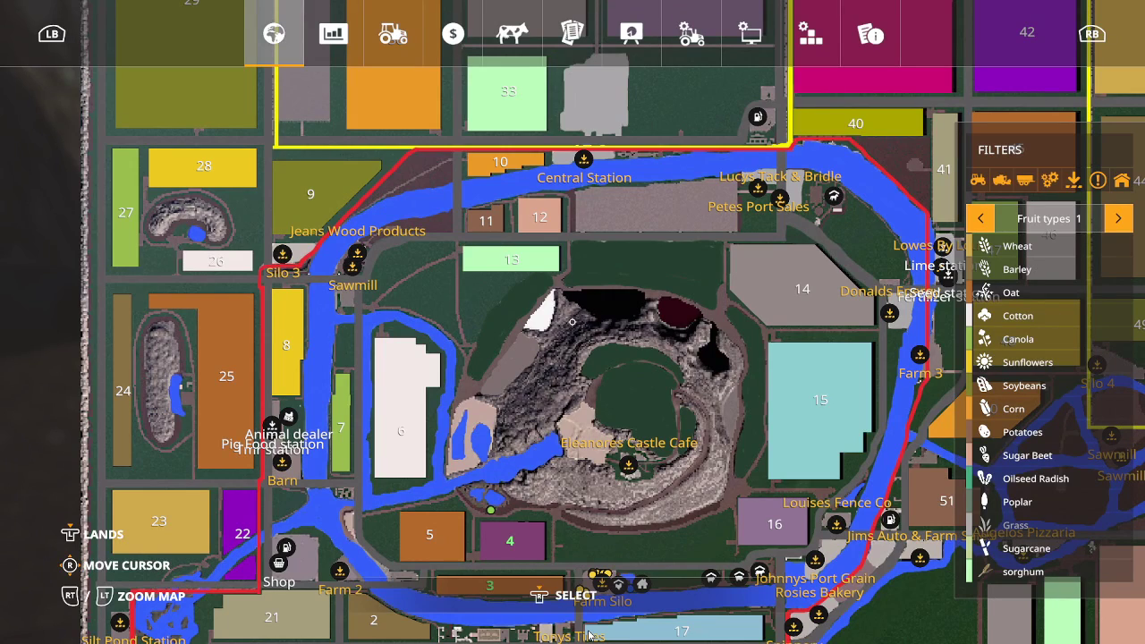
pyautogui.click(692, 34)
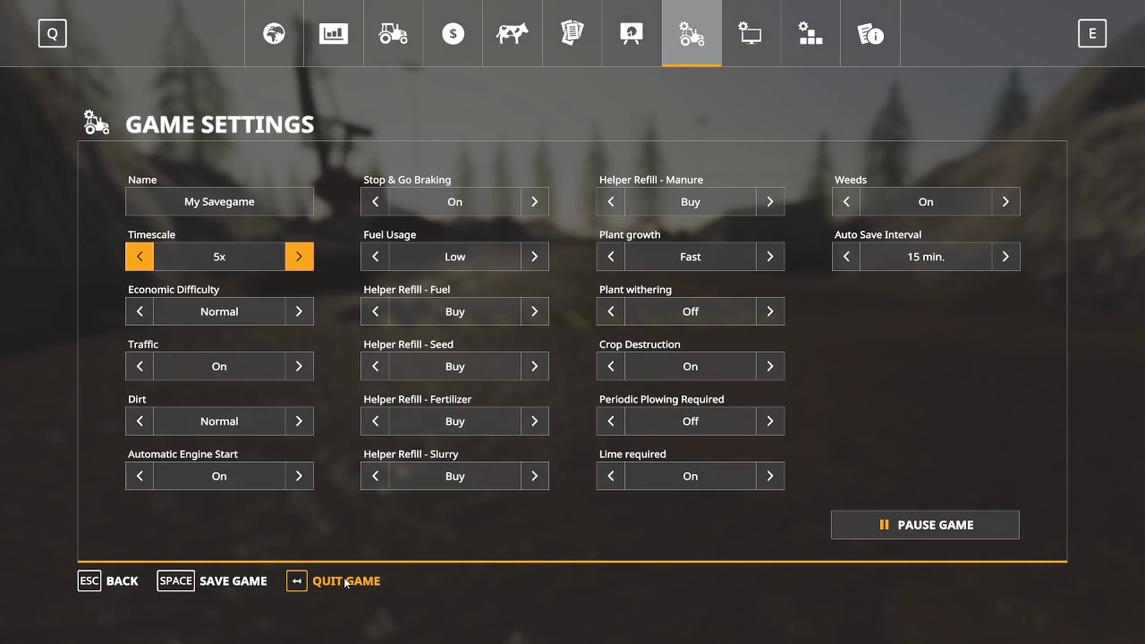
pyautogui.click(352, 580)
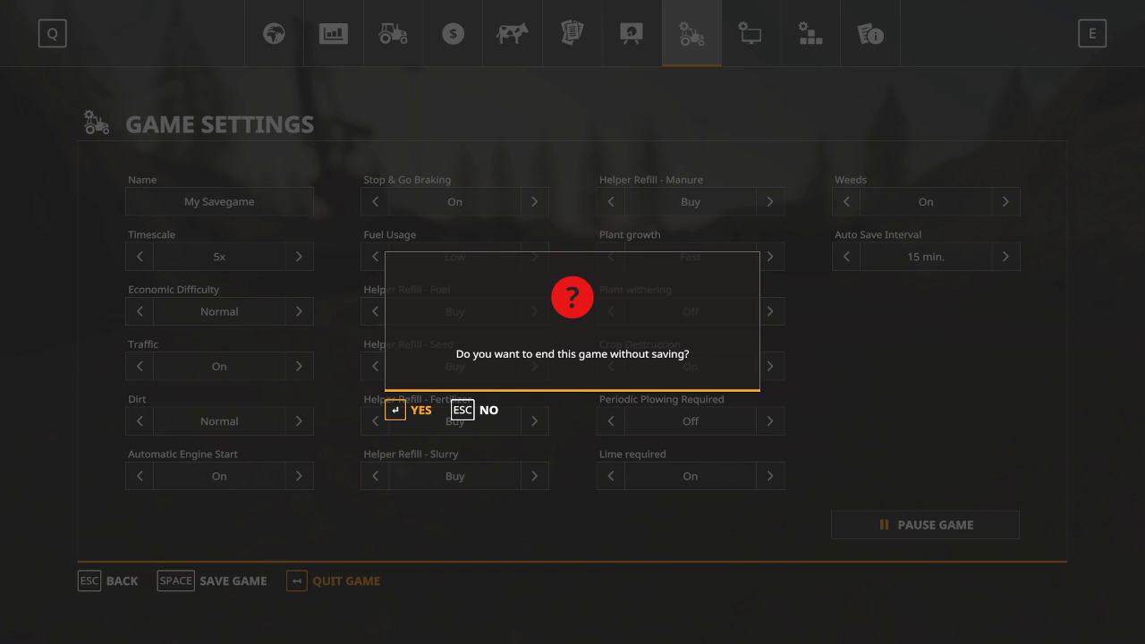
pyautogui.press('Return')
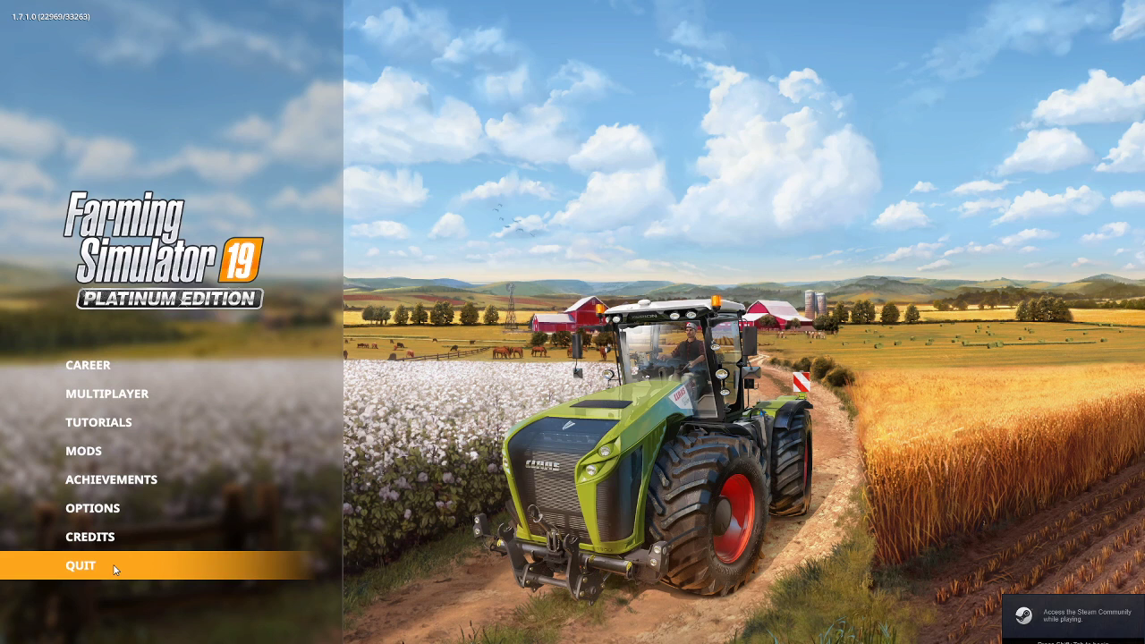
pyautogui.click(114, 570)
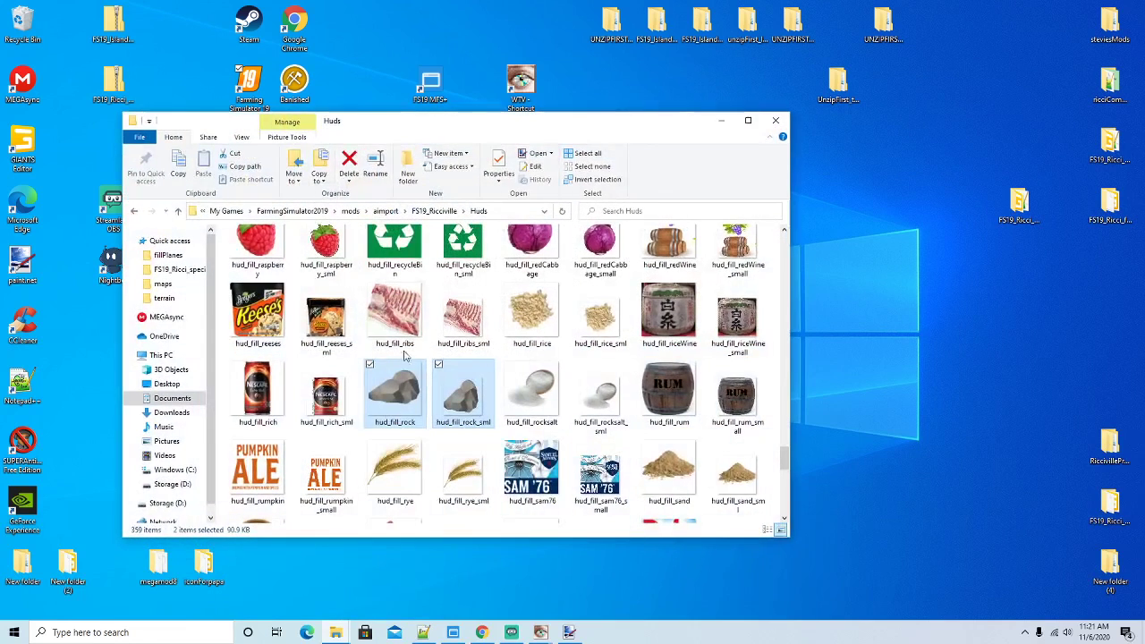
# Switch to the FS19_Ricciville maps folder and open the map i3D file in GIANTS Editor
pyautogui.moveTo(426, 123); pyautogui.dragTo(437, 114)
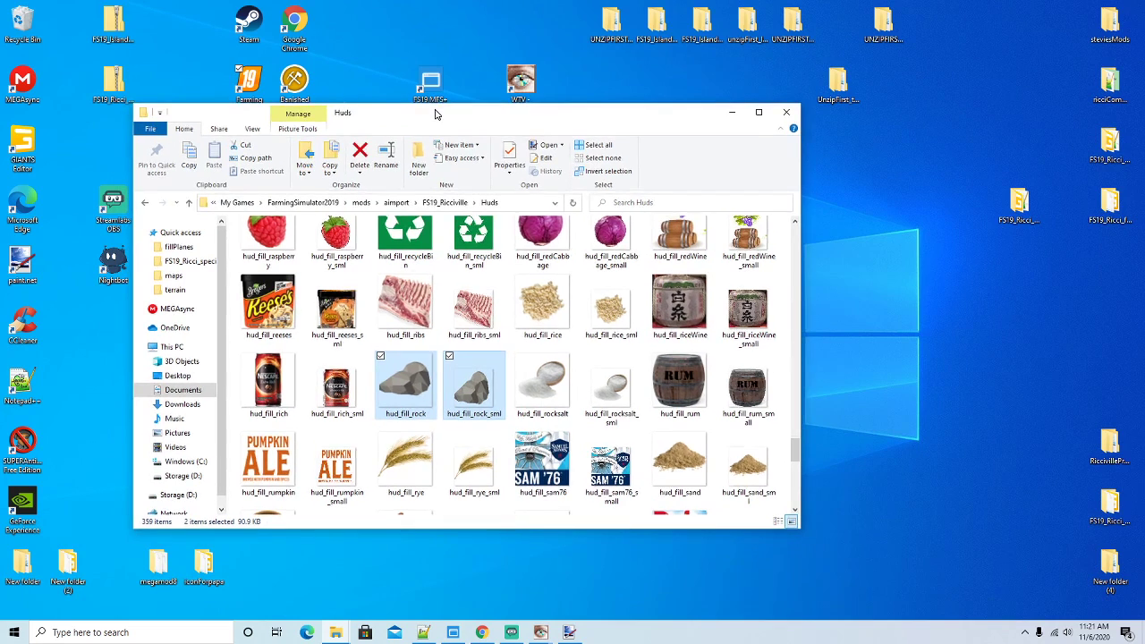
pyautogui.click(445, 202)
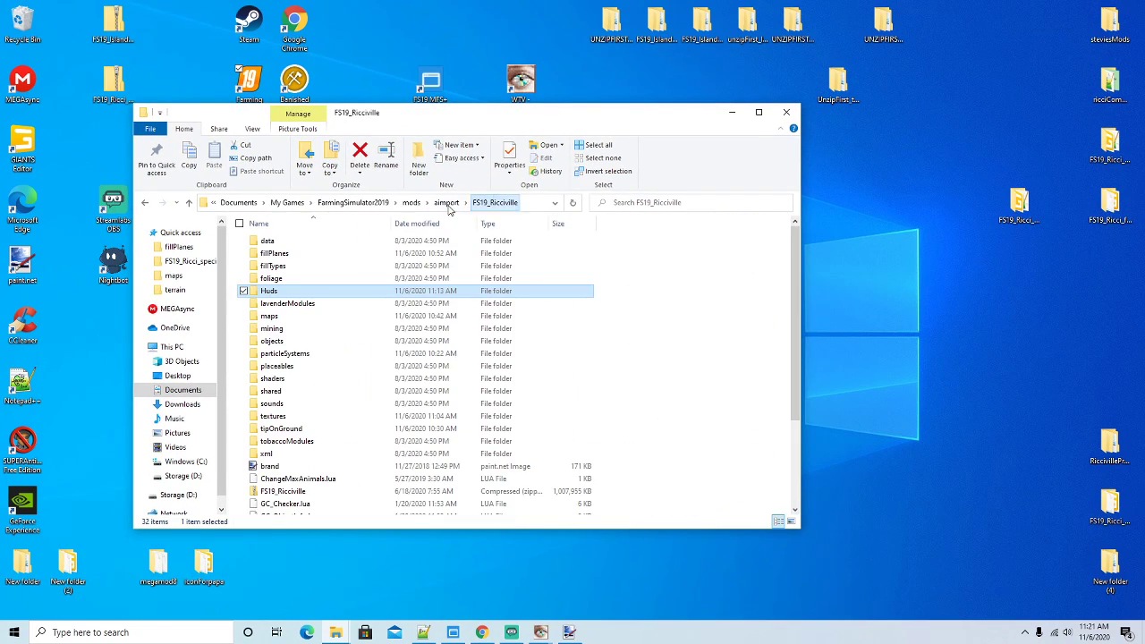
pyautogui.doubleClick(269, 315)
pyautogui.scroll(-5, 310, 374)
pyautogui.scroll(-4, 311, 374)
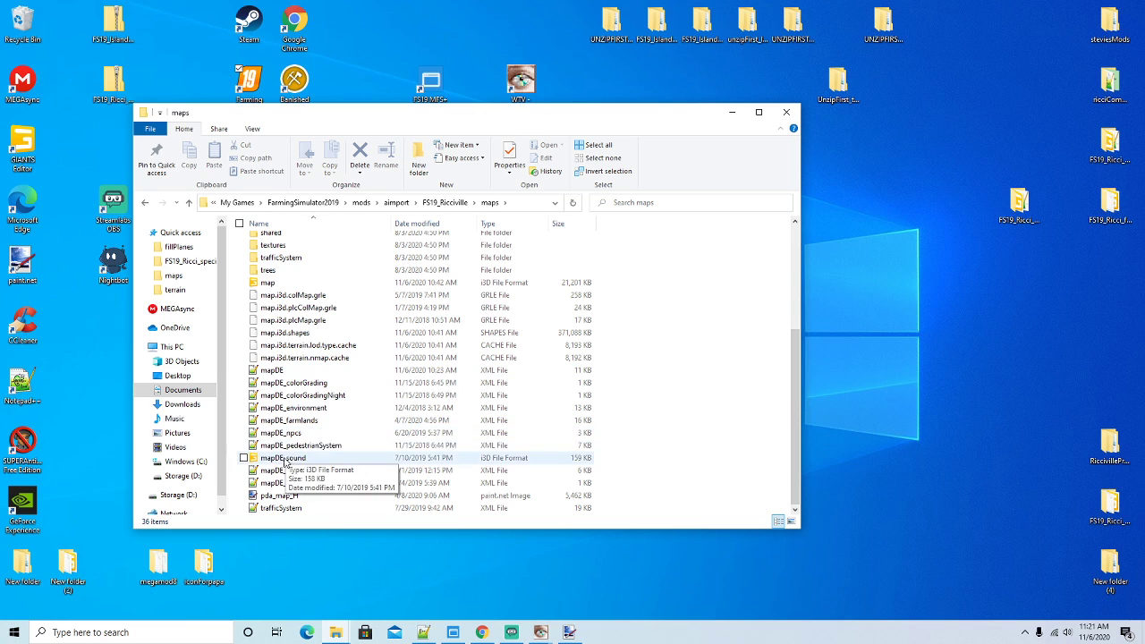
pyautogui.click(266, 288)
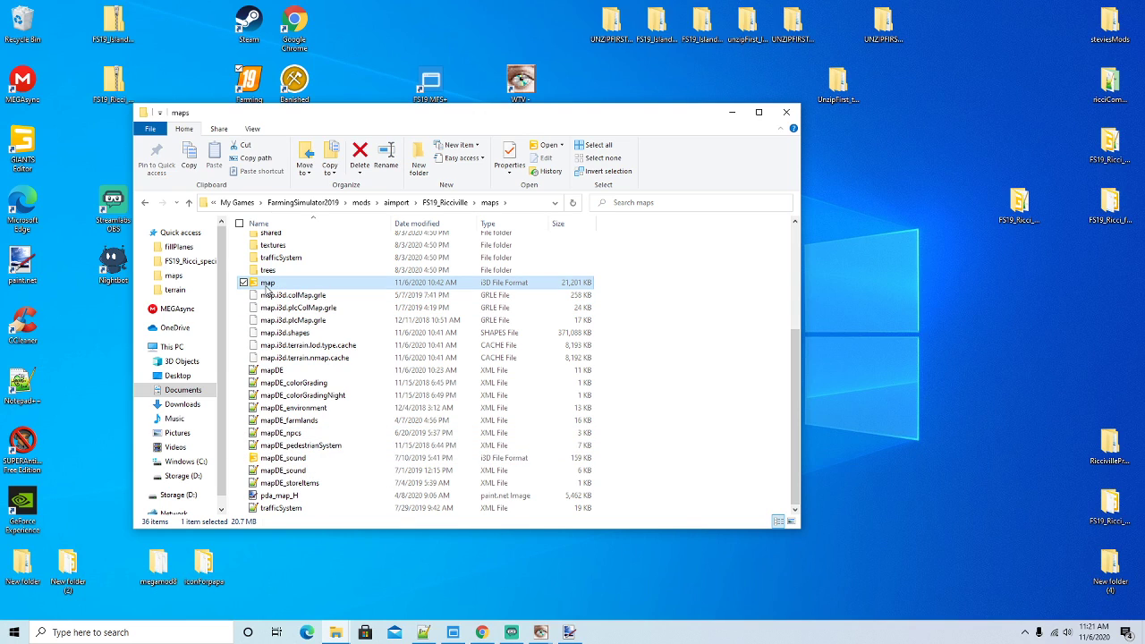
pyautogui.doubleClick(267, 284)
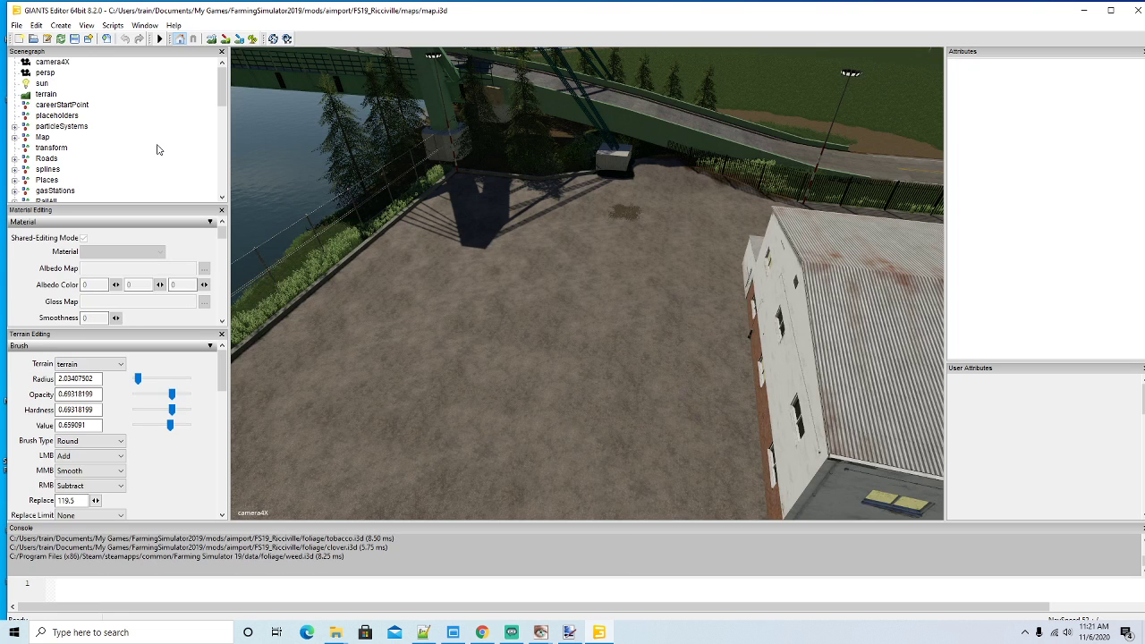
# Select saltMine01 in the globalCompany group and frame the terraced heap beside its conveyors
pyautogui.scroll(-5, 54, 154)
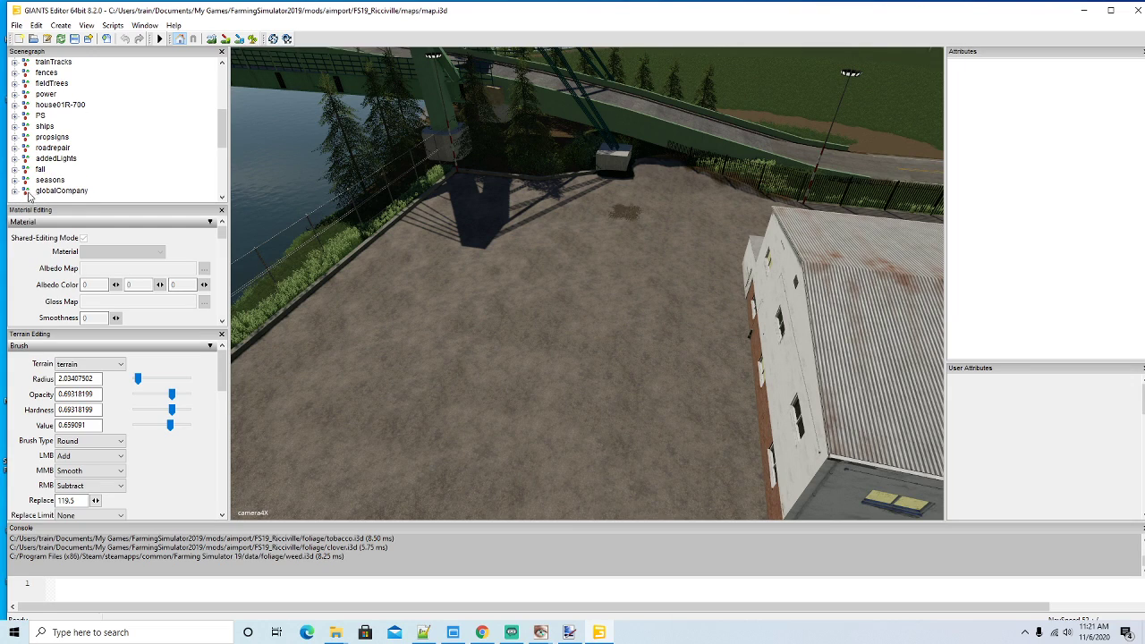
pyautogui.click(14, 191)
pyautogui.scroll(-3, 120, 167)
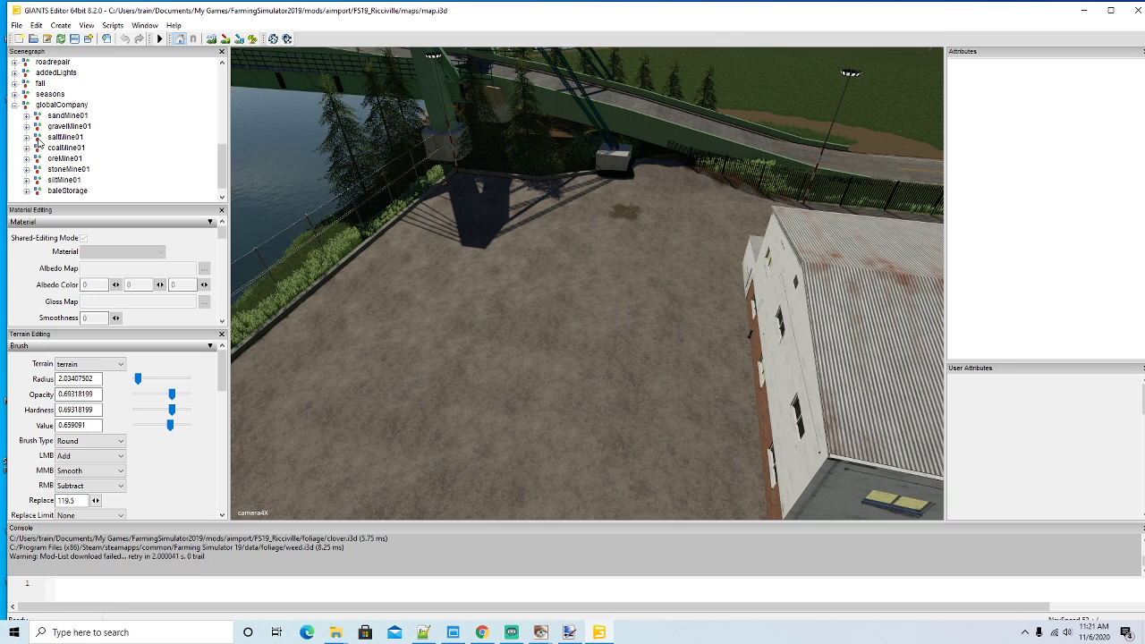
pyautogui.click(65, 137)
pyautogui.scroll(-10, 453, 348)
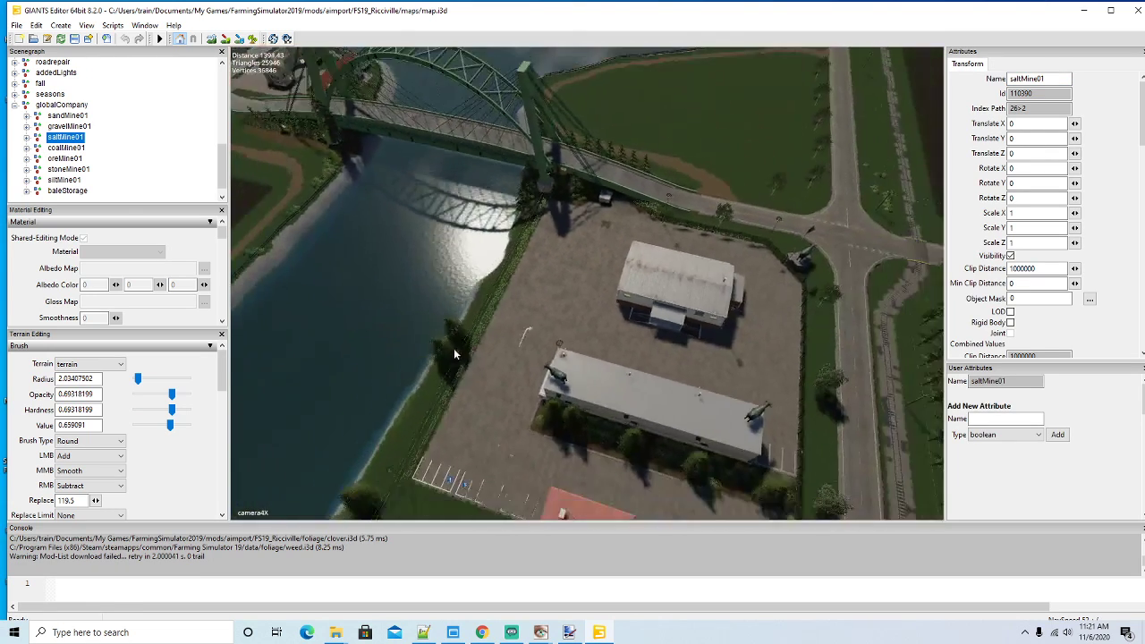
pyautogui.moveTo(454, 348); pyautogui.dragTo(627, 372, button='right')
pyautogui.scroll(5, 547, 253)
pyautogui.scroll(5, 530, 269)
pyautogui.scroll(5, 542, 259)
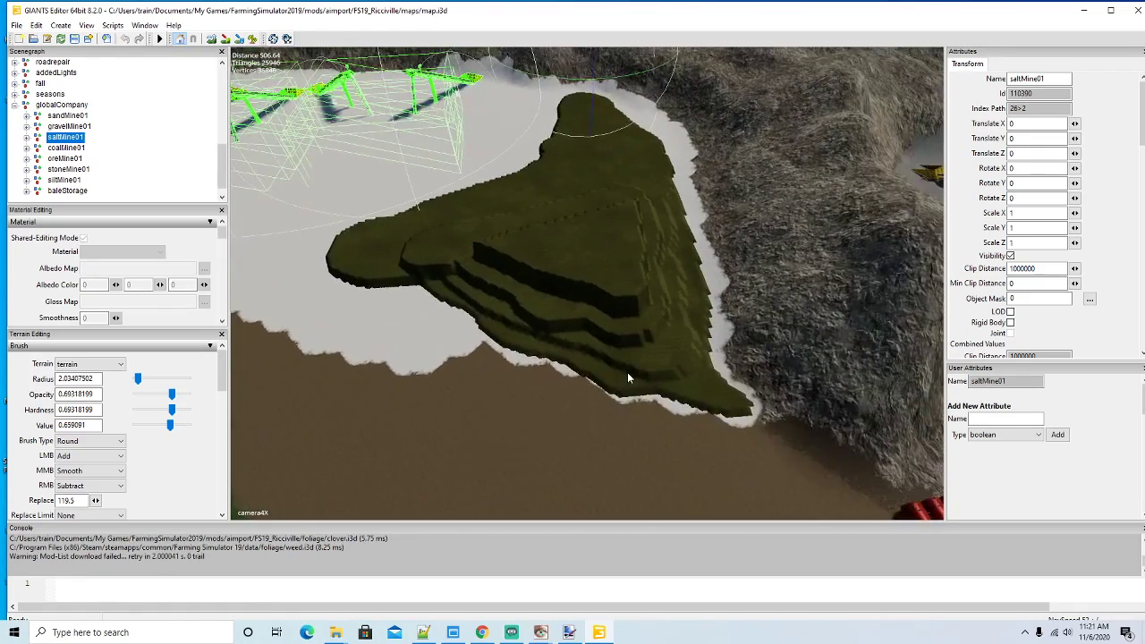
# Deselect the salt mine by selecting the seasons group and set the foliage painting layer to terrainDetailHeight
pyautogui.click(26, 96)
pyautogui.moveTo(222, 367); pyautogui.dragTo(225, 424)
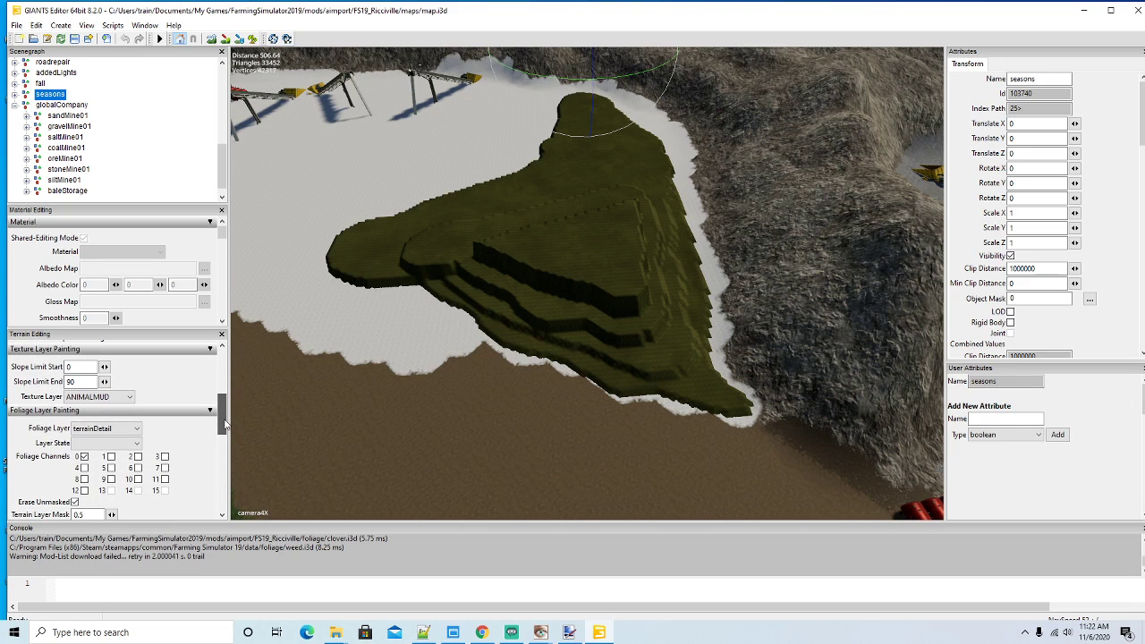
pyautogui.click(130, 429)
pyautogui.click(116, 168)
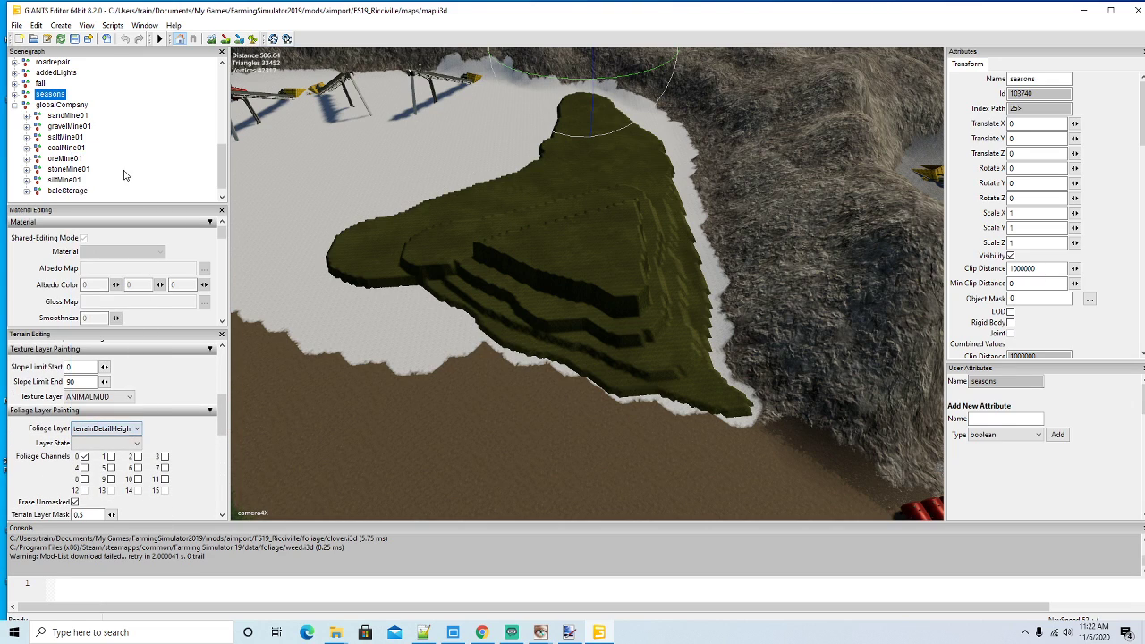
# Erase the whole terraced heap beside the salt mine conveyors with the foliage painting brush
pyautogui.click(252, 38)
pyautogui.moveTo(611, 378)
pyautogui.mouseDown()
pyautogui.moveTo(718, 399)
pyautogui.moveTo(679, 300)
pyautogui.moveTo(525, 331)
pyautogui.moveTo(455, 323)
pyautogui.moveTo(469, 299)
pyautogui.moveTo(676, 261)
pyautogui.moveTo(662, 228)
pyautogui.moveTo(412, 278)
pyautogui.moveTo(307, 282)
pyautogui.moveTo(421, 235)
pyautogui.moveTo(685, 192)
pyautogui.moveTo(678, 158)
pyautogui.moveTo(402, 218)
pyautogui.mouseUp()
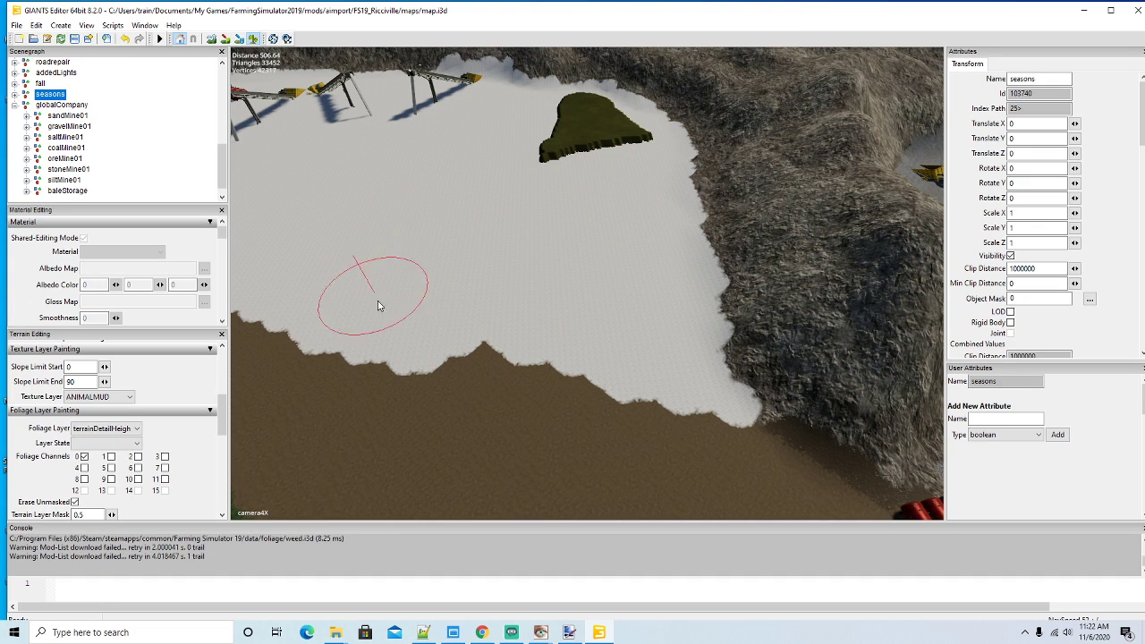
pyautogui.moveTo(375, 158); pyautogui.dragTo(301, 57, button='right')
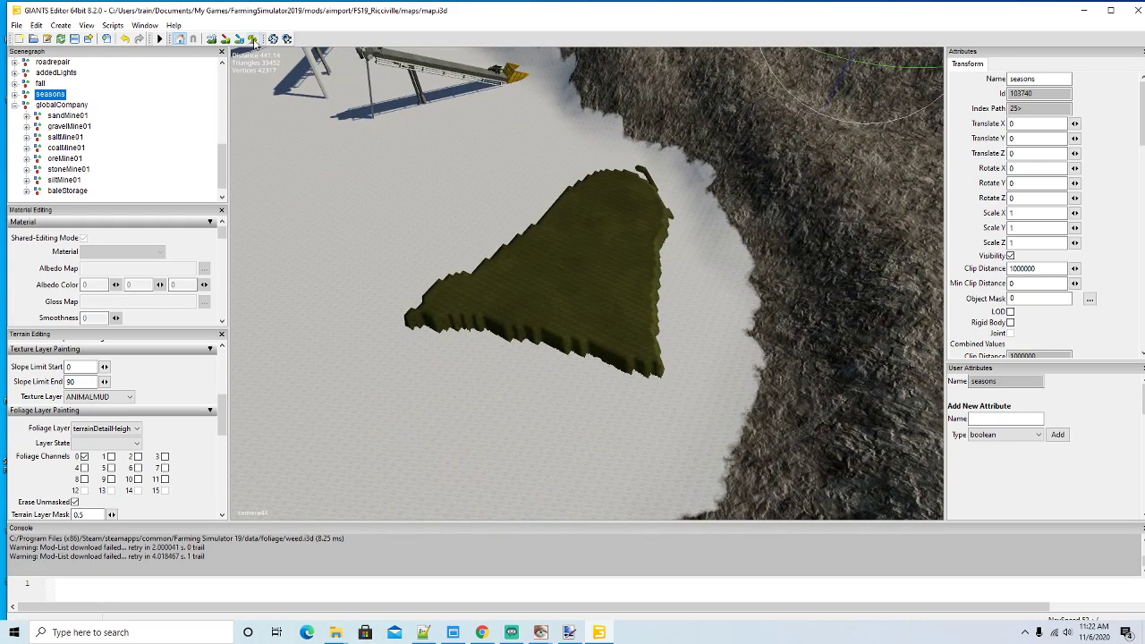
pyautogui.moveTo(430, 334)
pyautogui.mouseDown()
pyautogui.moveTo(565, 211)
pyautogui.moveTo(617, 192)
pyautogui.moveTo(655, 259)
pyautogui.moveTo(620, 342)
pyautogui.moveTo(560, 279)
pyautogui.moveTo(582, 360)
pyautogui.mouseUp()
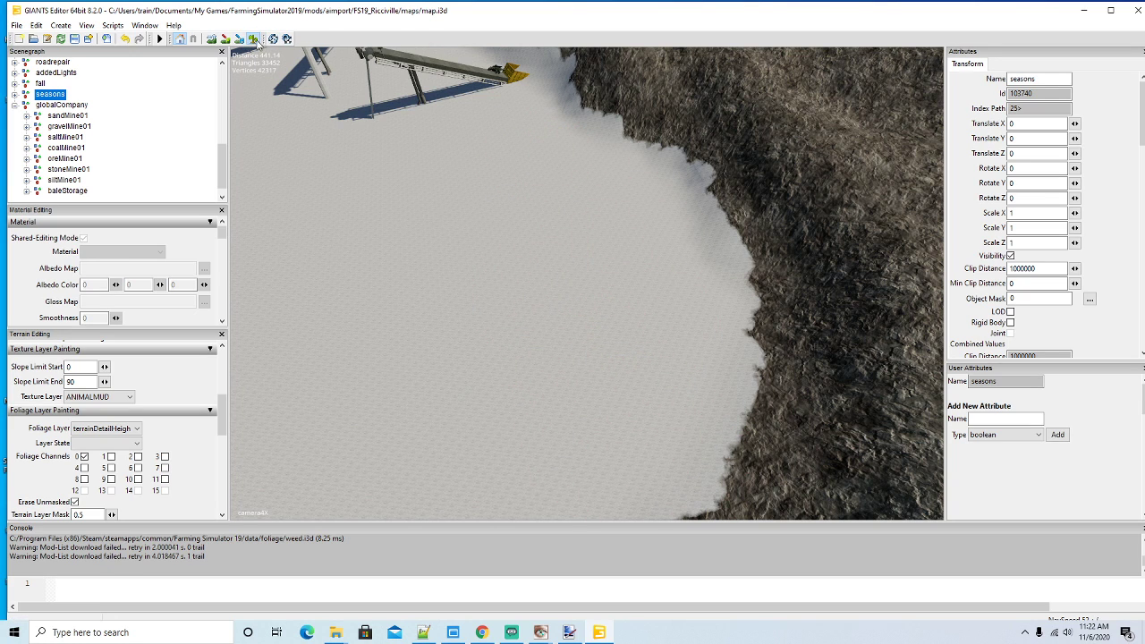
# Save the map scene and close GIANTS Editor
pyautogui.moveTo(603, 304); pyautogui.dragTo(154, 351, button='right')
pyautogui.click(76, 39)
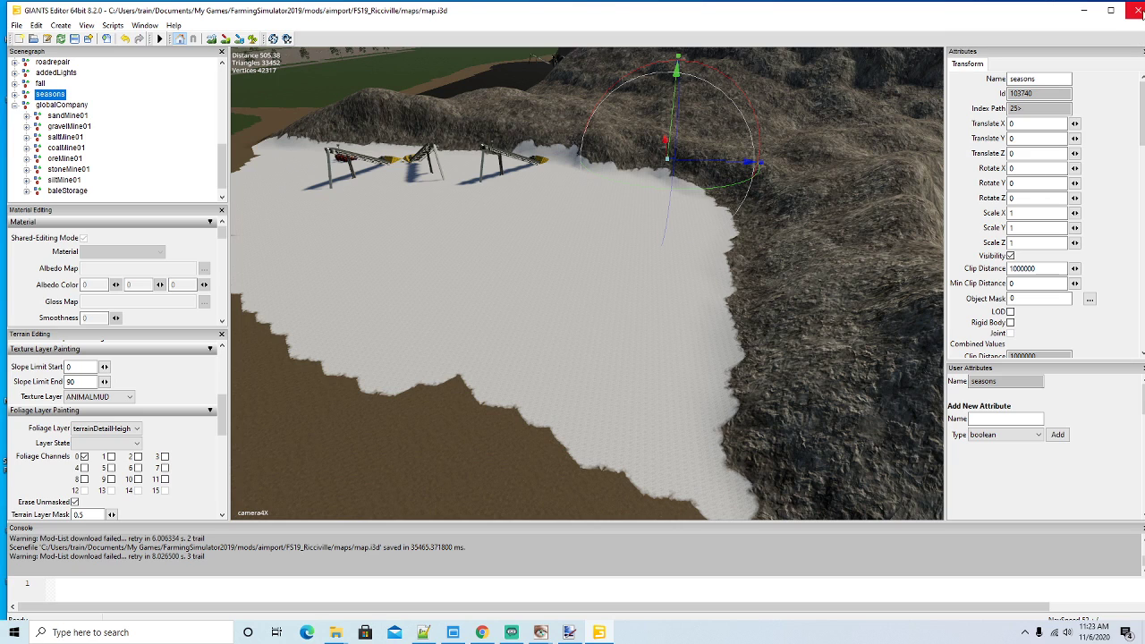
pyautogui.click(1136, 10)
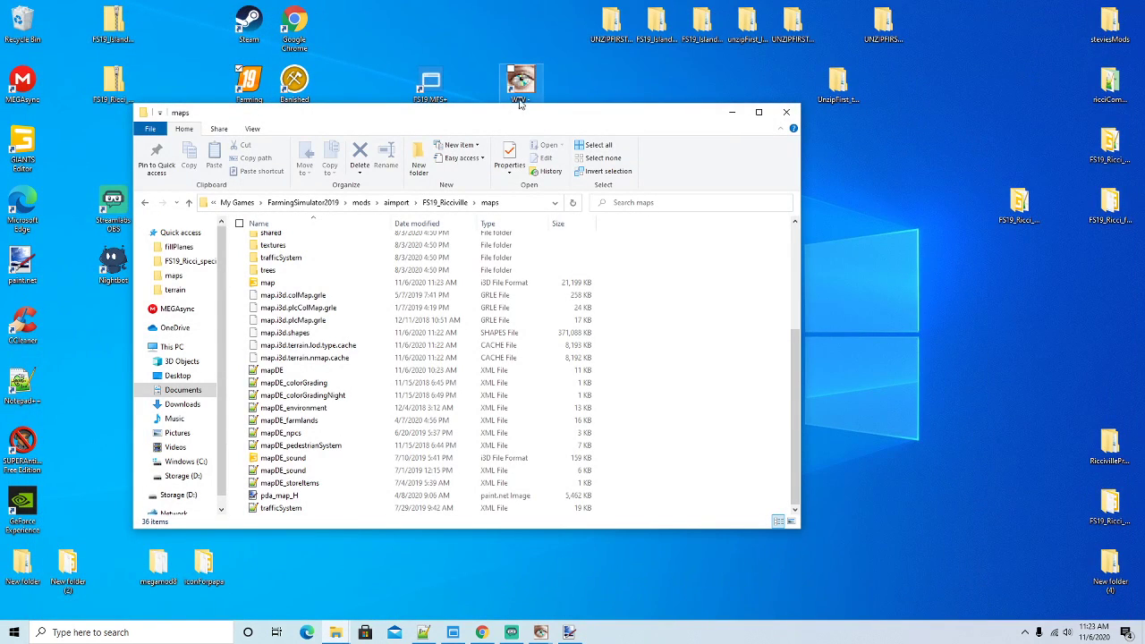
# In File Explorer, arrange the maps folder window and bring up the FS19_Ricci_Islands Huds folder beside it
pyautogui.moveTo(489, 117); pyautogui.dragTo(526, 120)
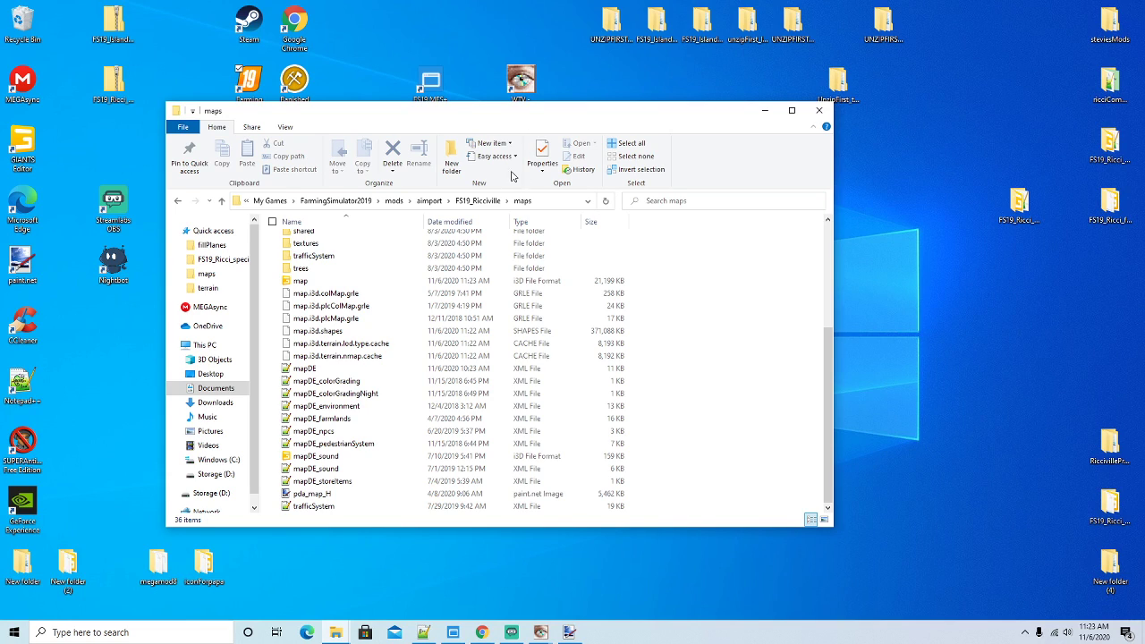
pyautogui.moveTo(461, 118); pyautogui.dragTo(371, 115)
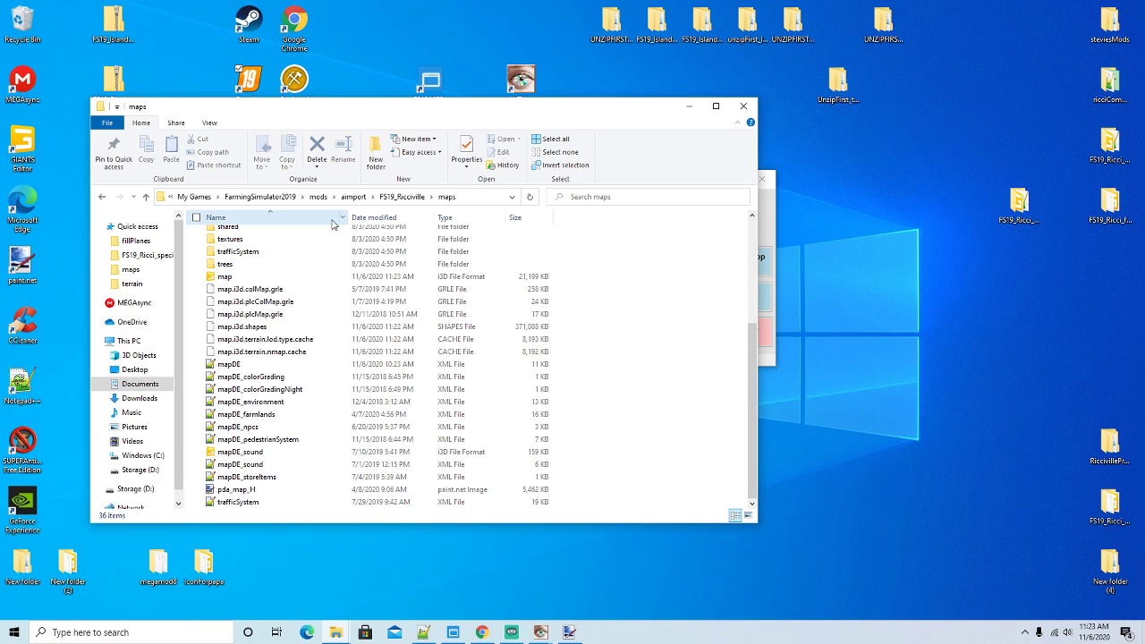
pyautogui.moveTo(345, 110)
pyautogui.mouseDown()
pyautogui.moveTo(362, 98)
pyautogui.moveTo(334, 101)
pyautogui.moveTo(350, 106)
pyautogui.mouseUp()
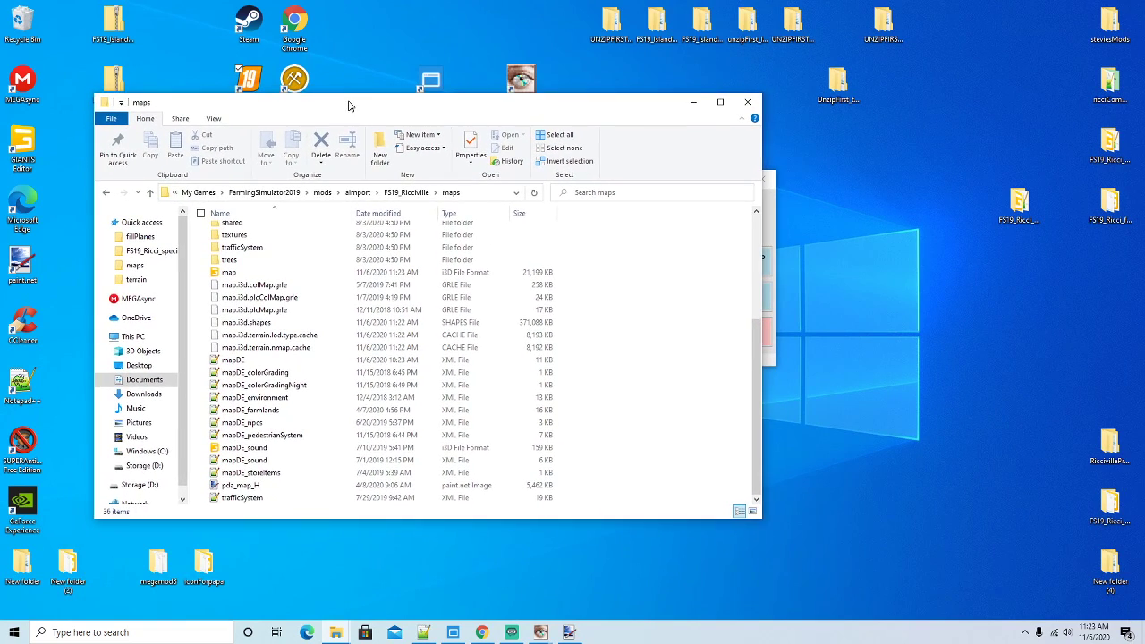
pyautogui.moveTo(756, 349); pyautogui.dragTo(747, 237)
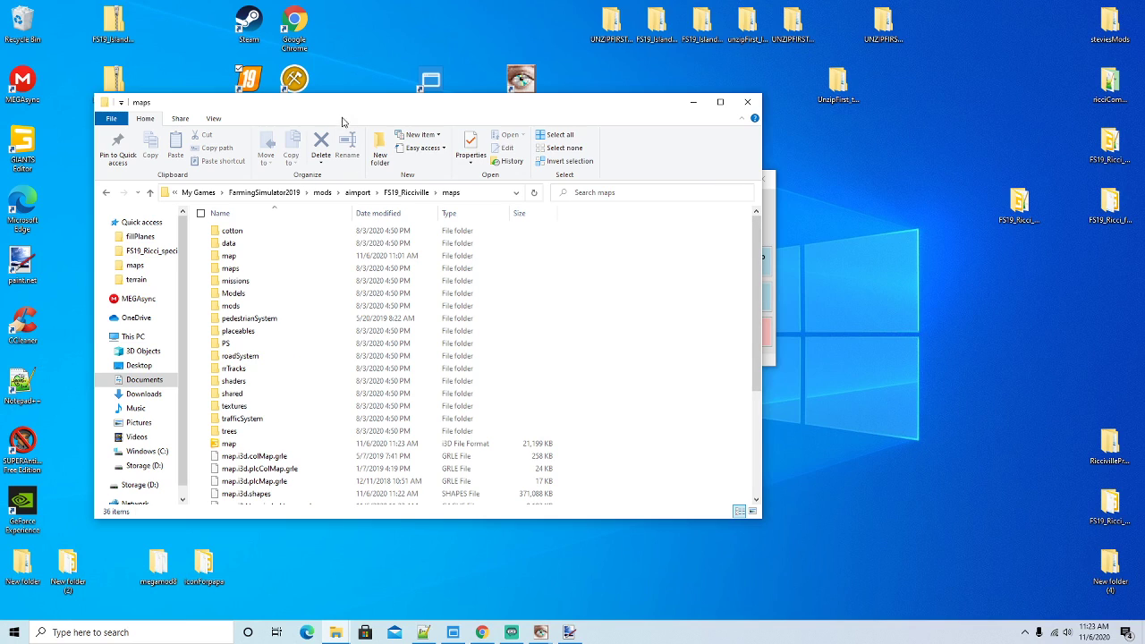
pyautogui.moveTo(351, 107); pyautogui.dragTo(305, 105)
pyautogui.click(339, 632)
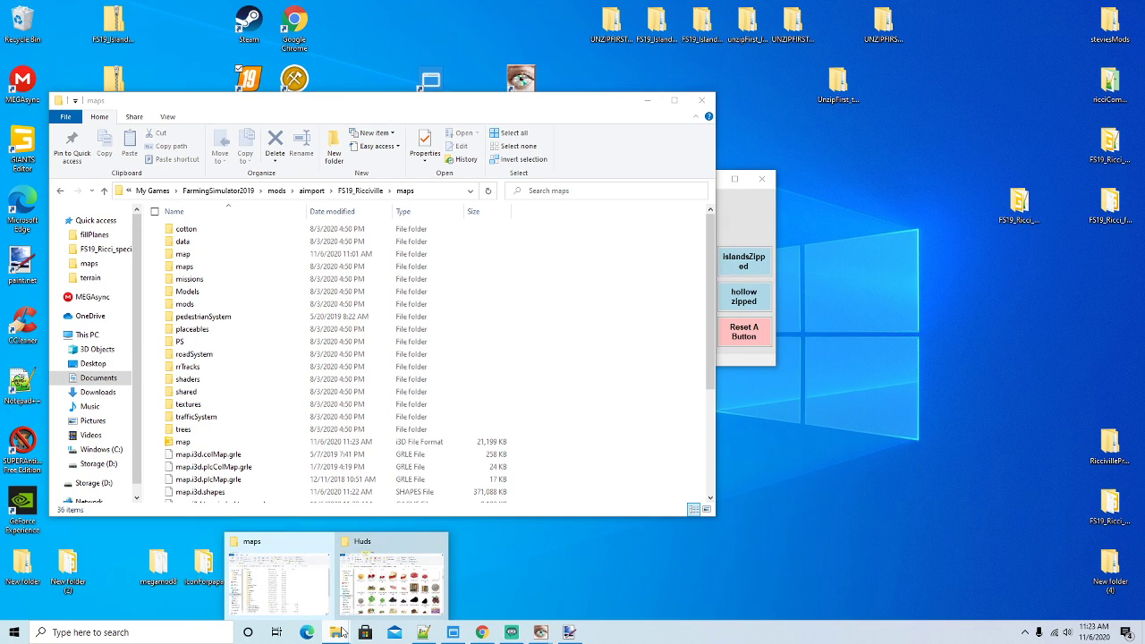
pyautogui.click(398, 559)
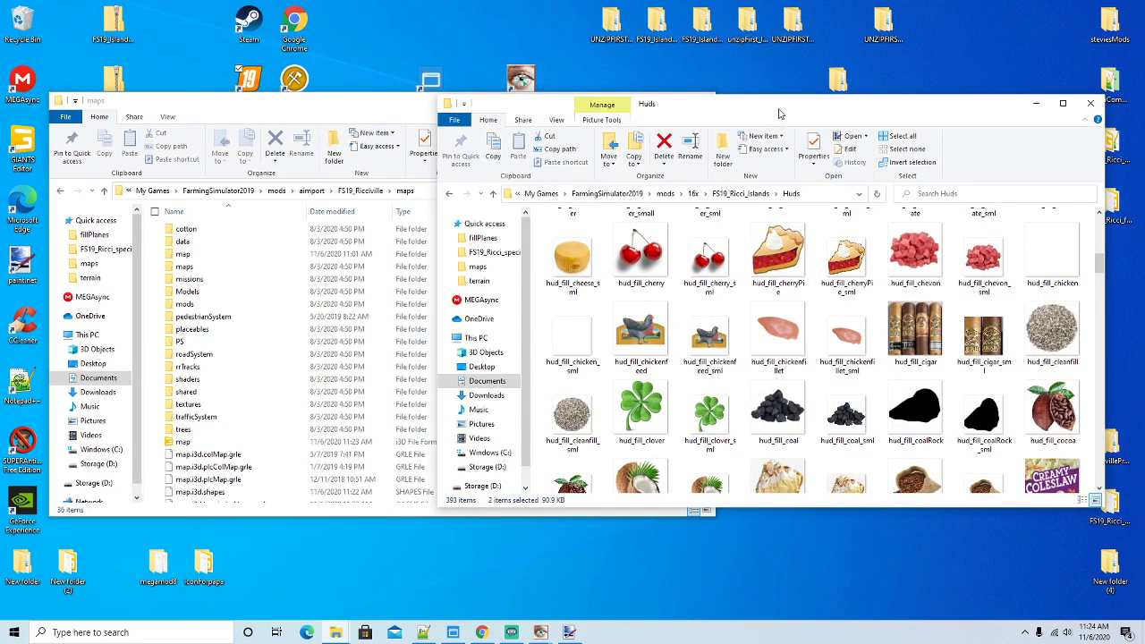
# Copy the hud_fill_seasalt and hud_fill_seasalt_sml images from the FS19_Ricci_Islands Huds folder
pyautogui.moveTo(1087, 256); pyautogui.dragTo(1087, 429)
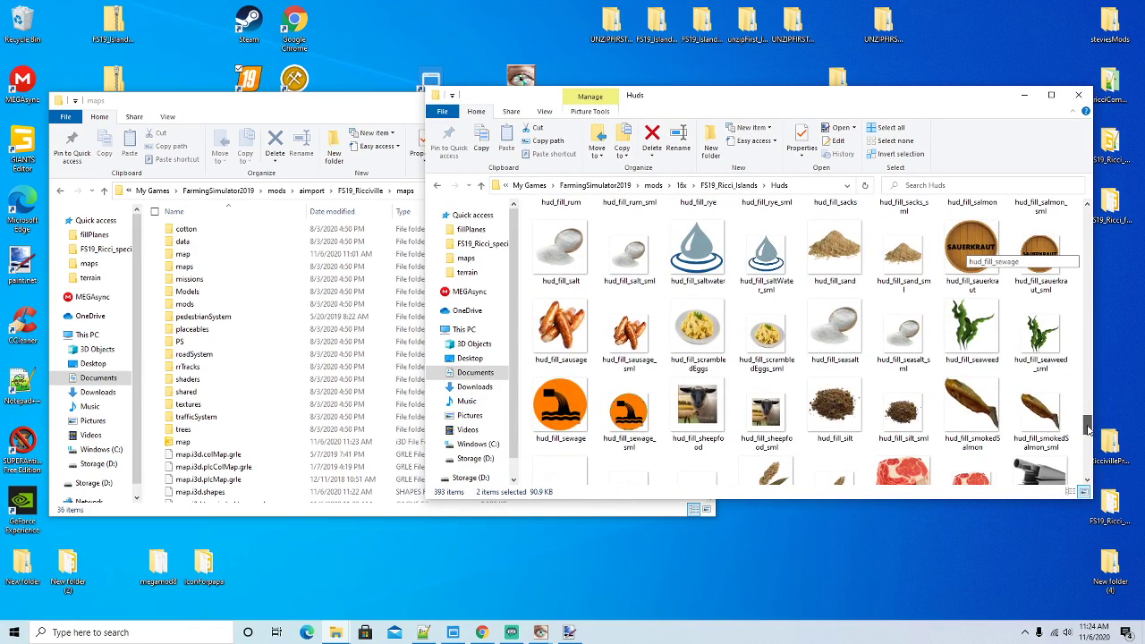
pyautogui.click(830, 336)
pyautogui.keyDown('ctrl'); pyautogui.click(891, 345); pyautogui.keyUp('ctrl')
pyautogui.rightClick(891, 345)
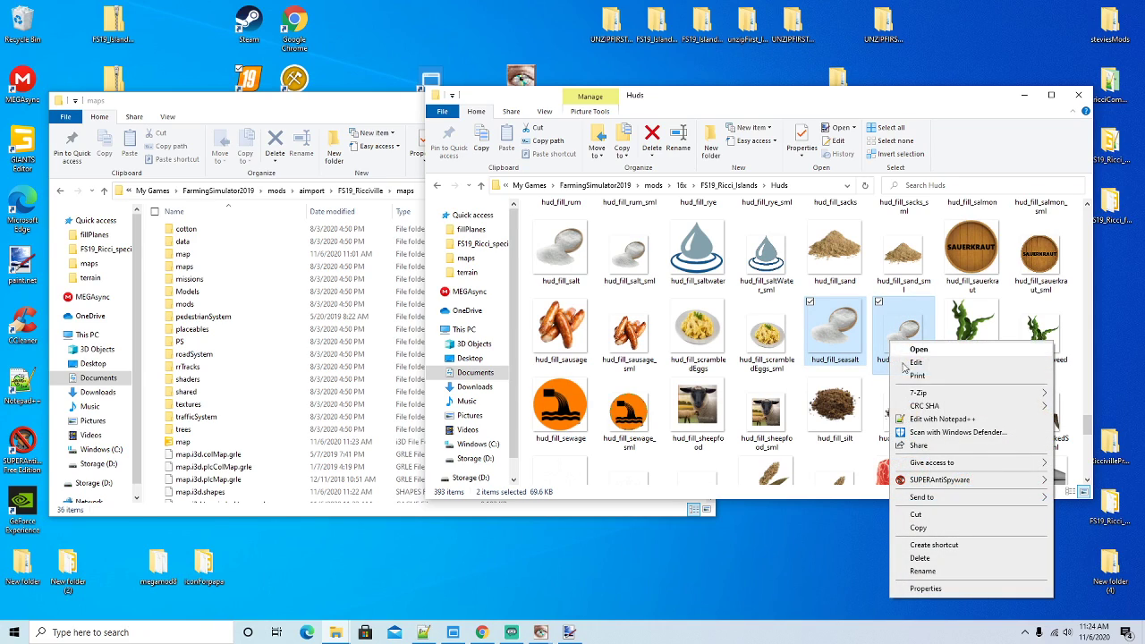
pyautogui.click(917, 524)
# Paste the two sea salt images into the Huds folder of FS19_Ricciville and return to the mod's main folder
pyautogui.click(264, 100)
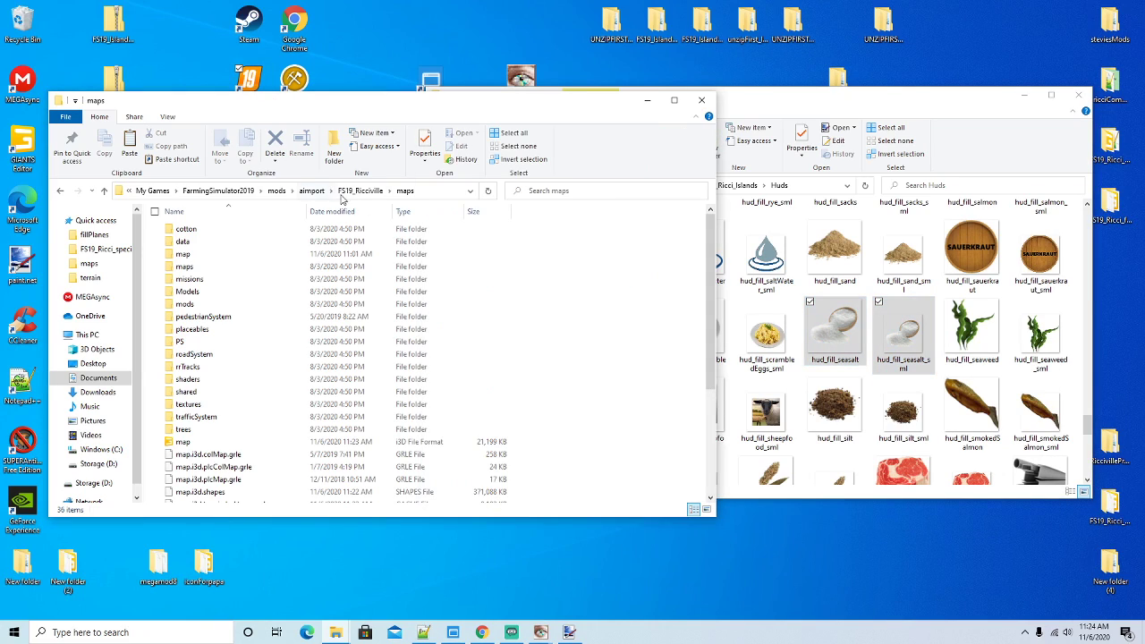
pyautogui.click(360, 190)
pyautogui.doubleClick(187, 278)
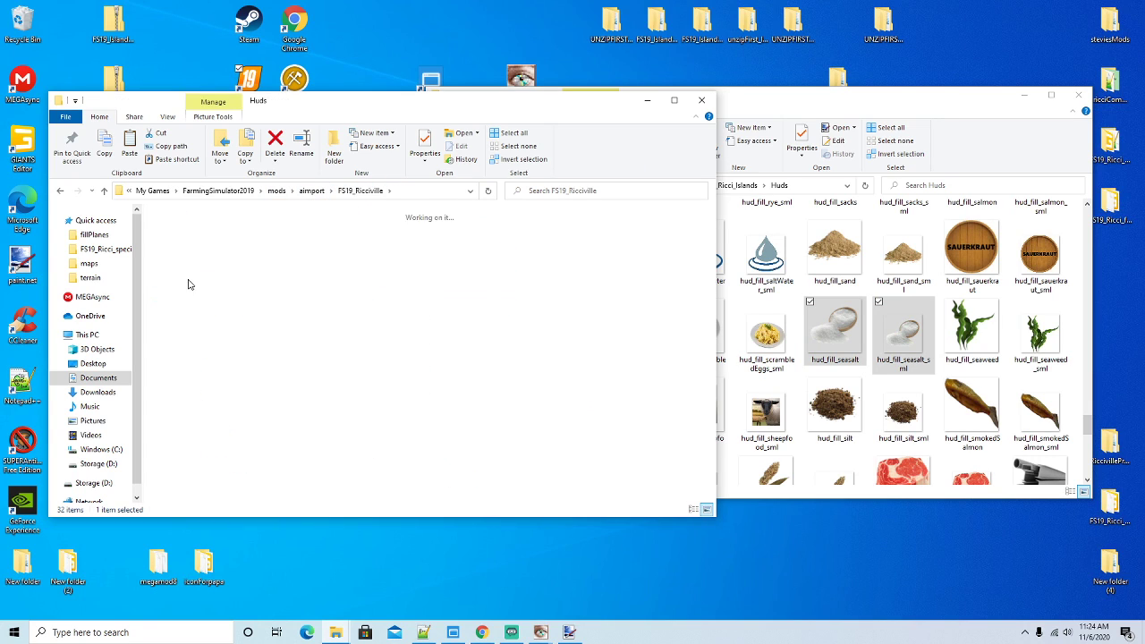
pyautogui.scroll(-2, 626, 314)
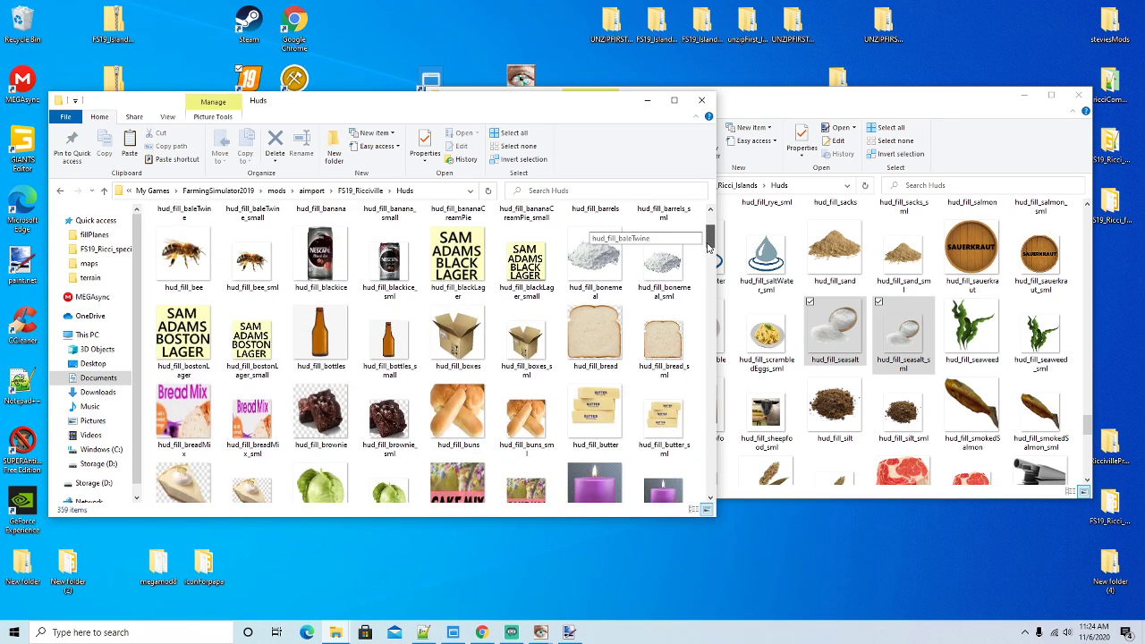
pyautogui.scroll(1, 557, 325)
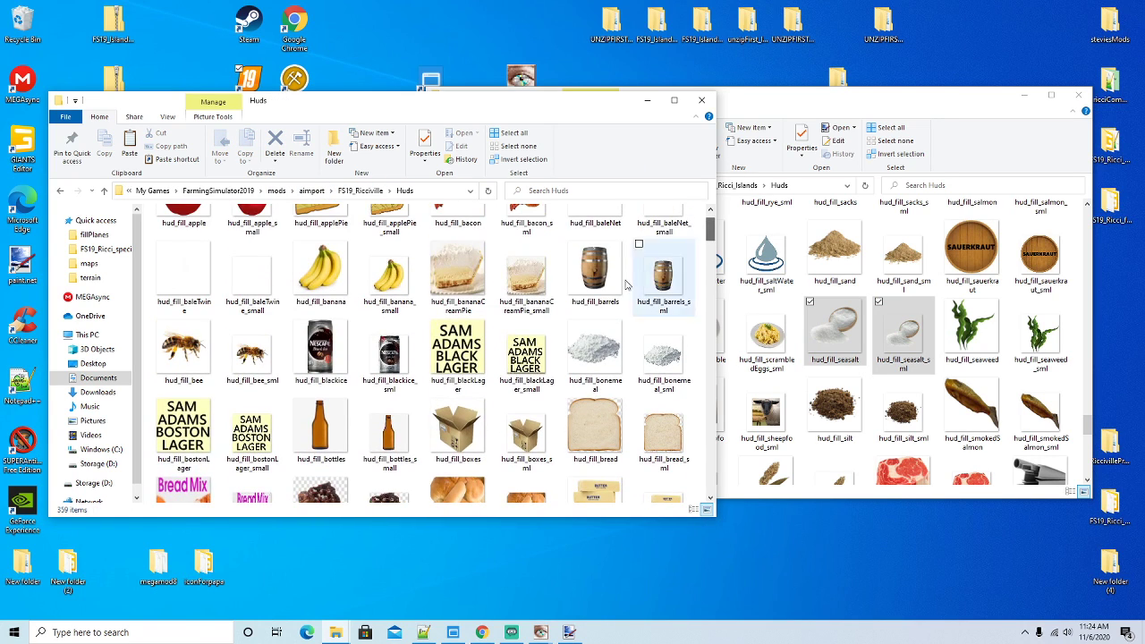
pyautogui.rightClick(562, 319)
pyautogui.click(588, 399)
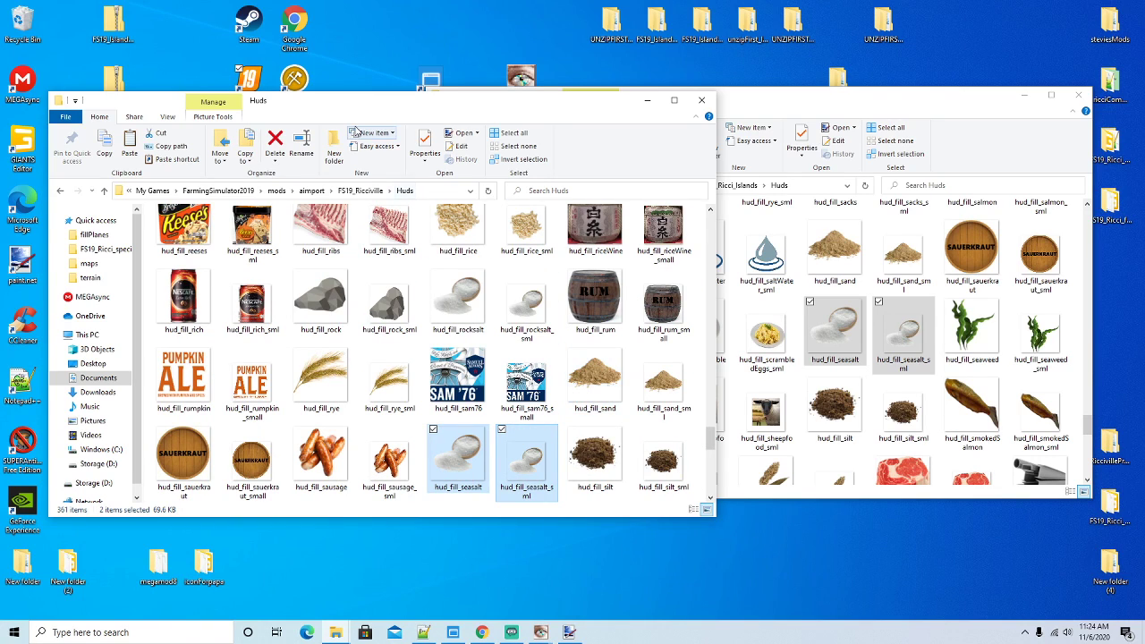
pyautogui.click(363, 191)
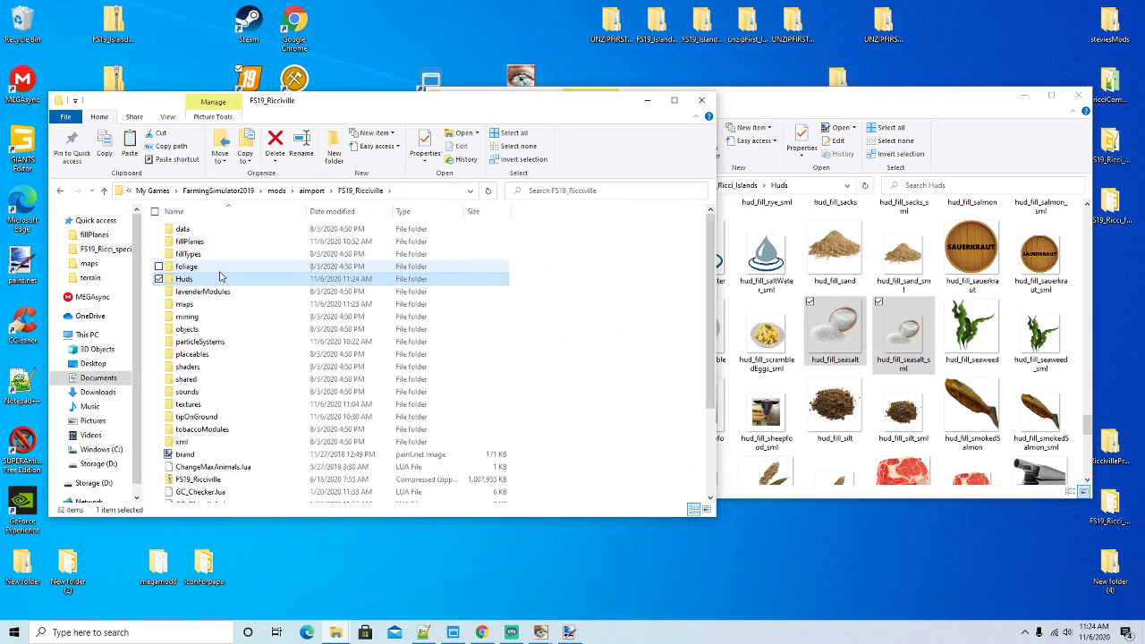
# Switch to Notepad++ and search the FS19_Ricci_Islands fillTypes.xml for rocksalt
pyautogui.click(423, 632)
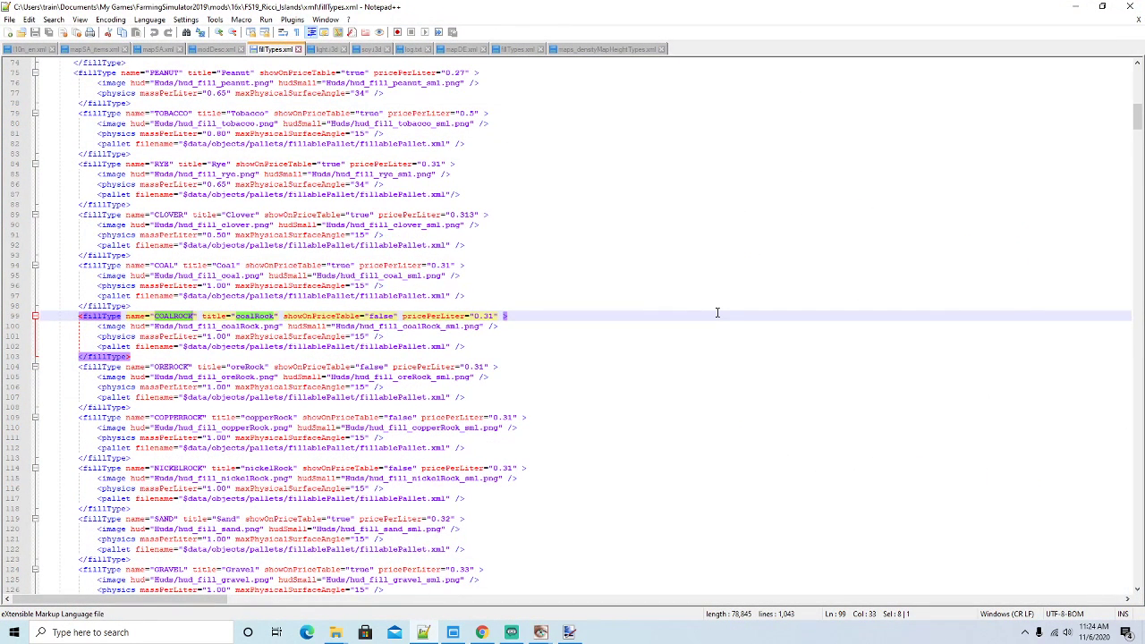
pyautogui.hotkey('ctrl', 'f')
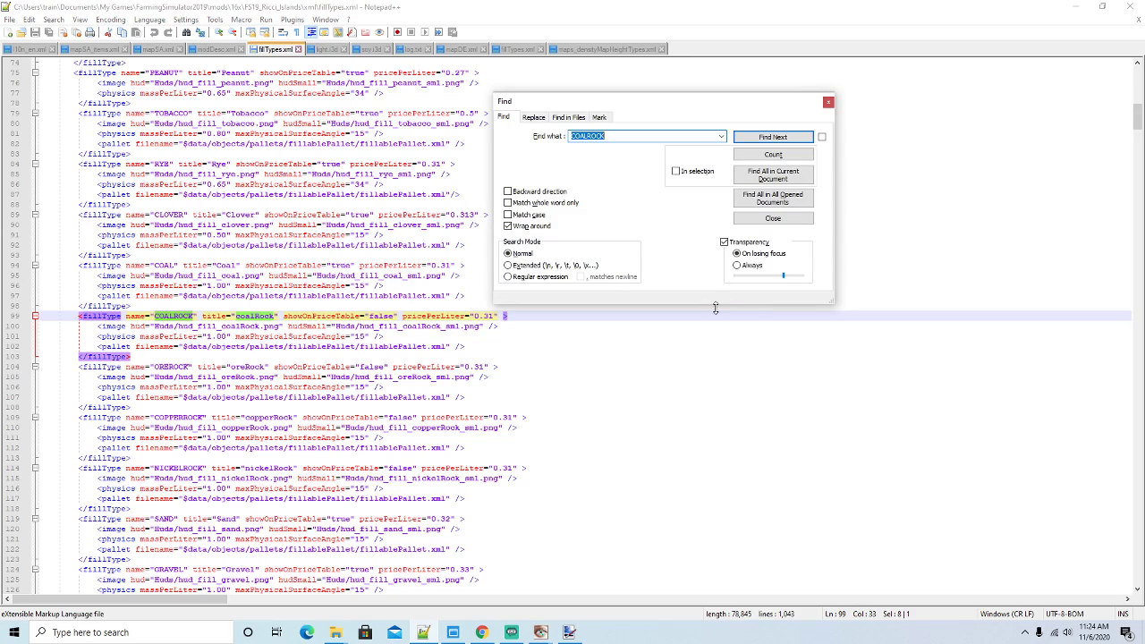
pyautogui.write('ro')
pyautogui.press('Return')
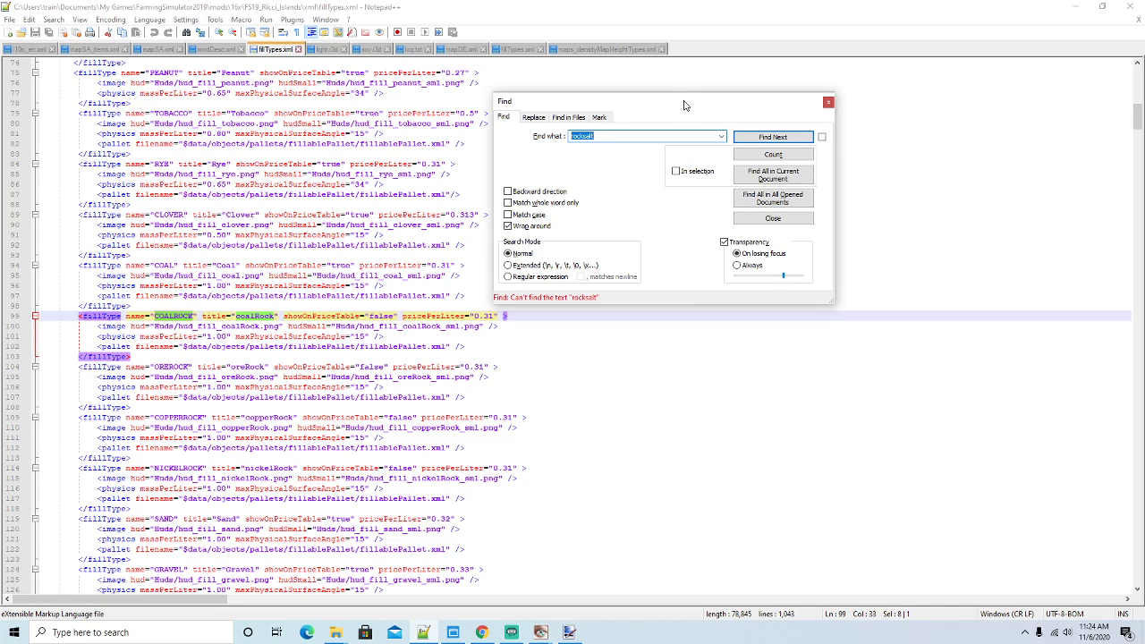
pyautogui.moveTo(683, 104); pyautogui.dragTo(734, 103)
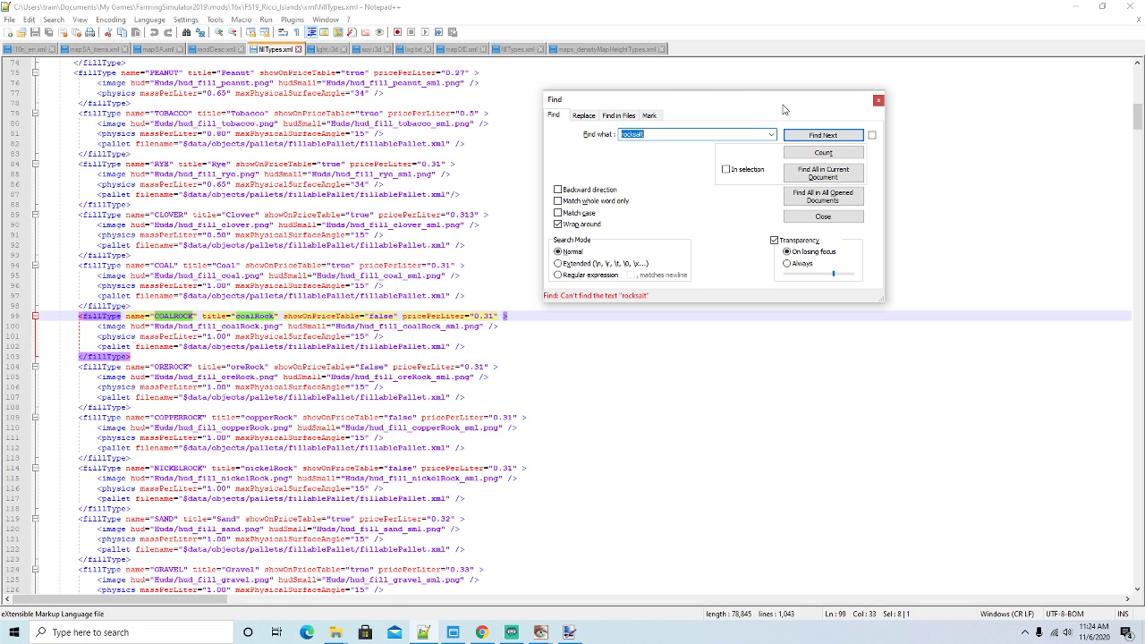
pyautogui.click(876, 102)
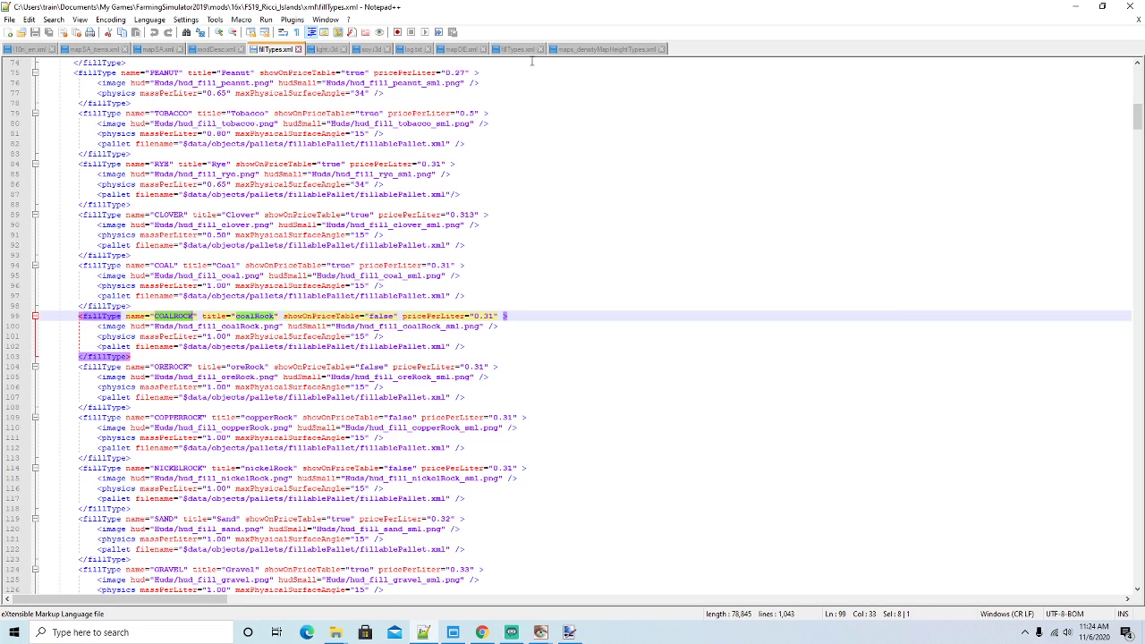
# Search the FS19_Ricciville fillTypes.xml for rocksalt
pyautogui.click(516, 50)
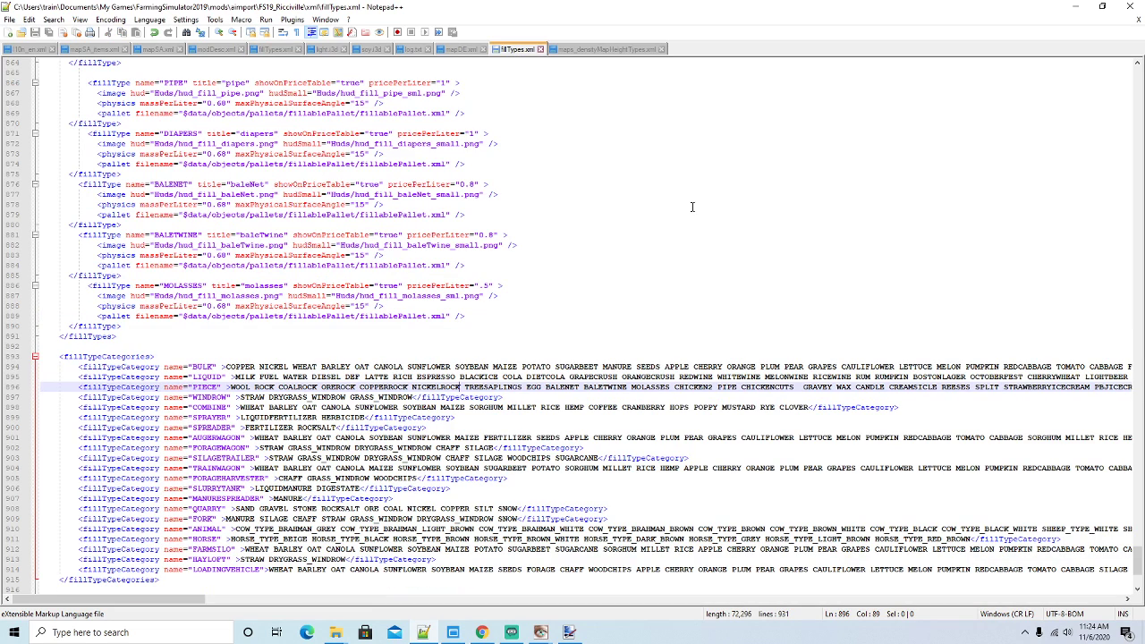
pyautogui.hotkey('ctrl', 'f')
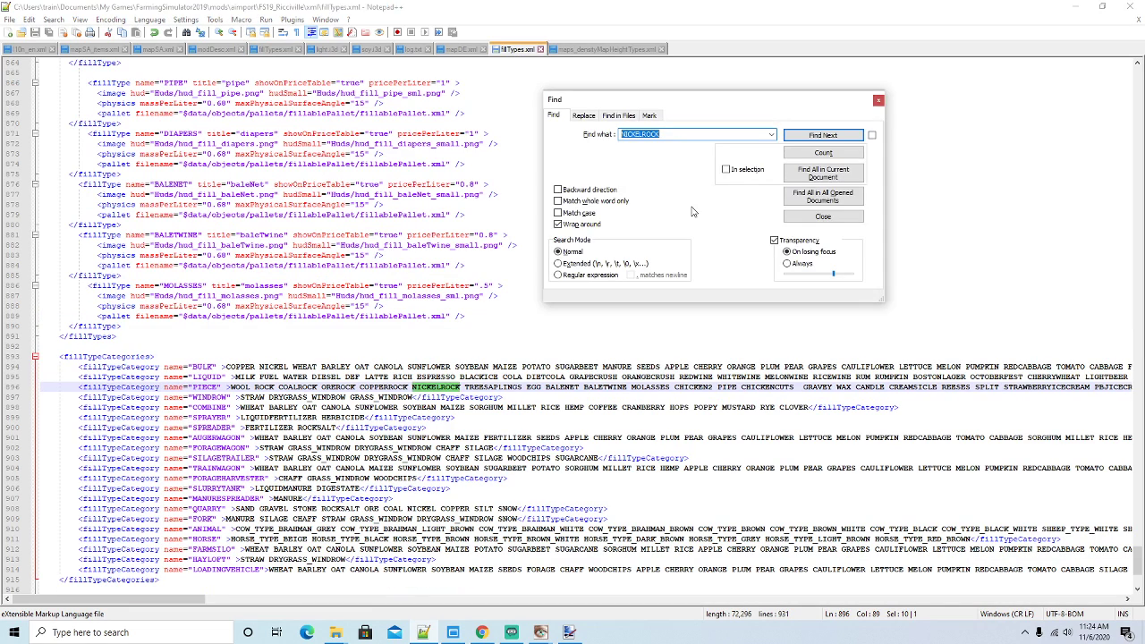
pyautogui.write('rocksalt')
pyautogui.press('Return')
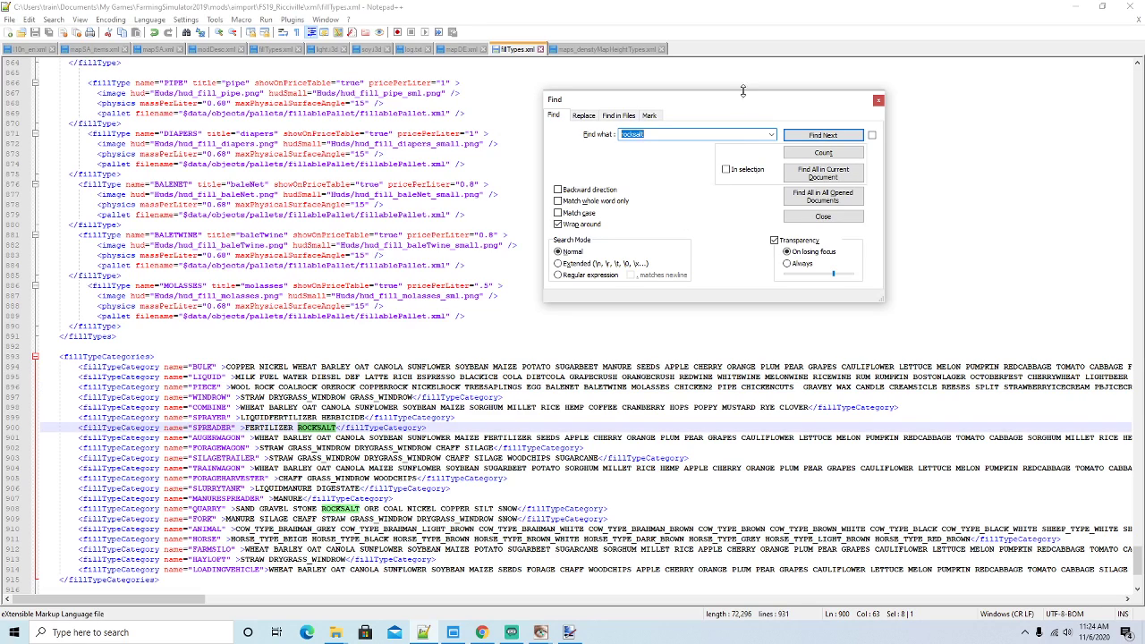
pyautogui.moveTo(732, 109); pyautogui.dragTo(733, 98)
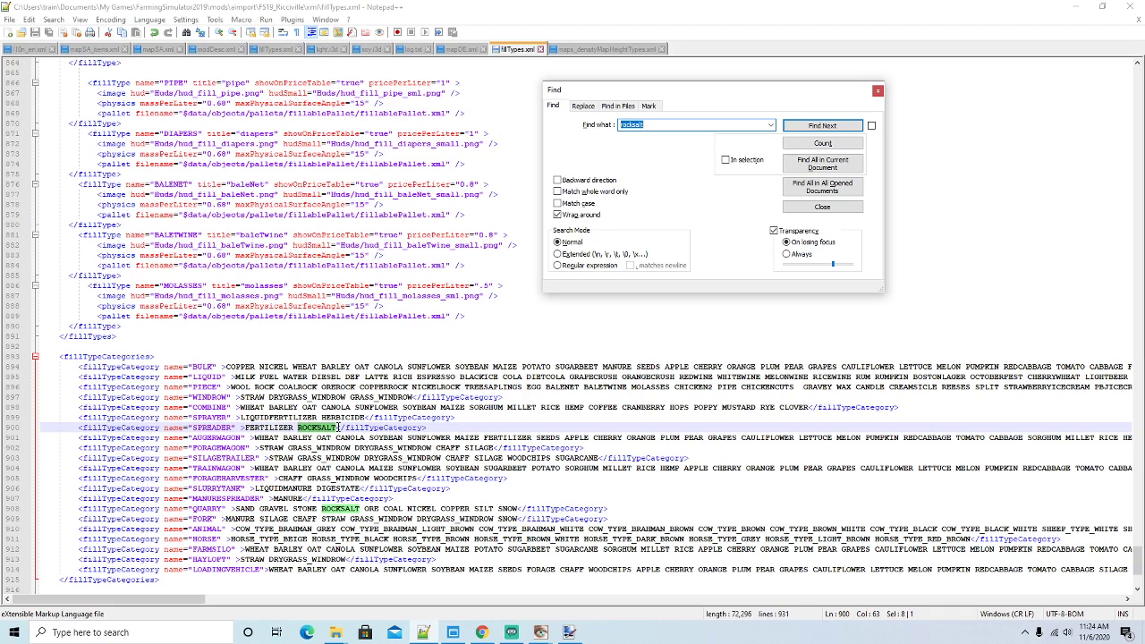
# Remove ROCKSALT from the SPREADER fill type category, leaving only FERTILIZER
pyautogui.click(339, 431)
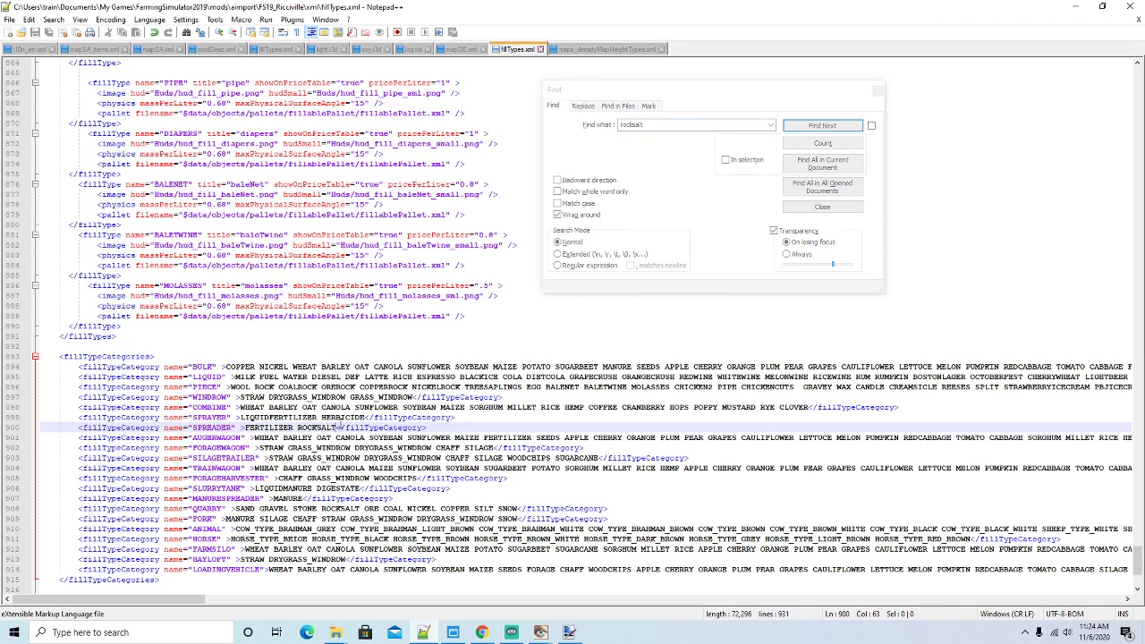
pyautogui.press('BackSpace')
pyautogui.press('BackSpace')
pyautogui.press('BackSpace')
pyautogui.press('BackSpace')
pyautogui.press('BackSpace')
pyautogui.press('BackSpace')
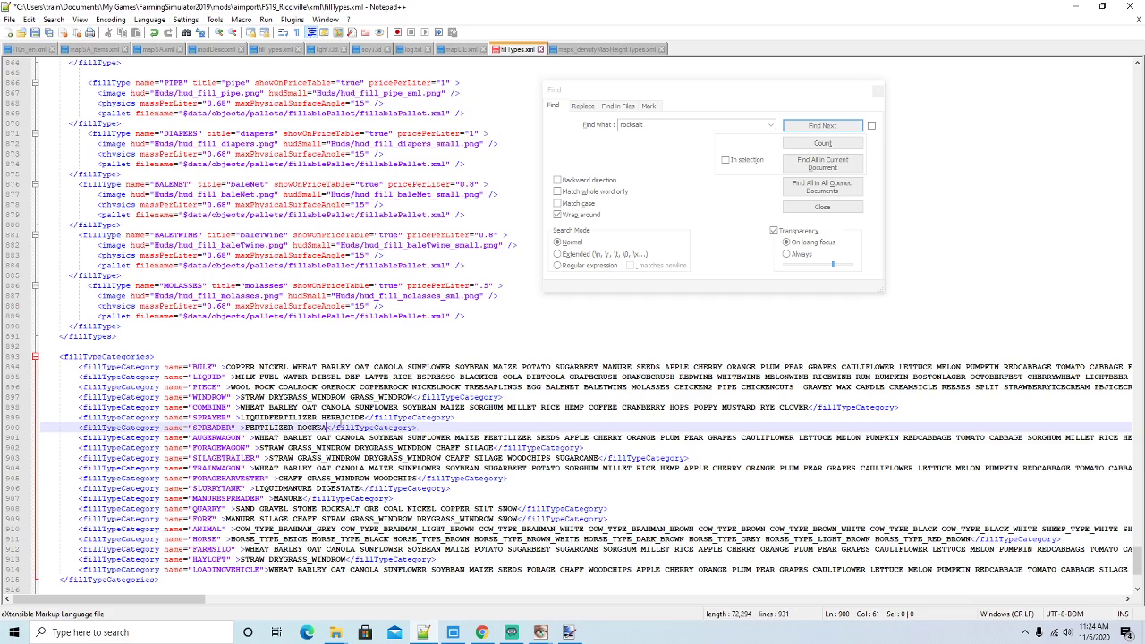
pyautogui.press('BackSpace')
pyautogui.press('BackSpace')
pyautogui.press('BackSpace')
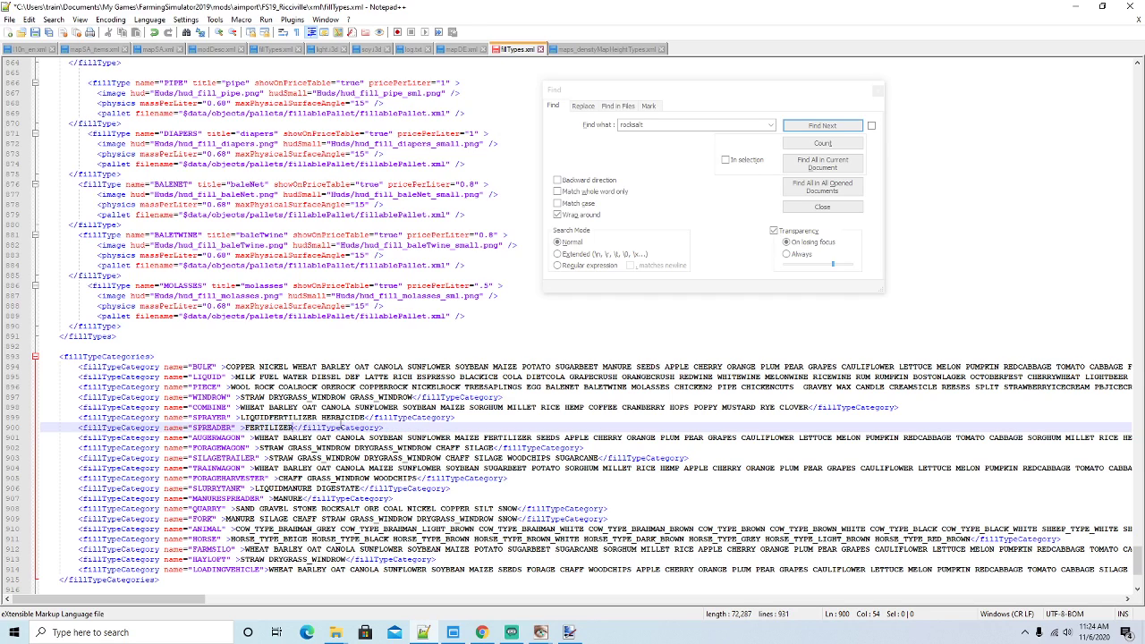
# Find the next rocksalt entry and replace ROCKSALT with SEASALT in the AUGERWAGON fill type category
pyautogui.click(721, 116)
pyautogui.click(822, 126)
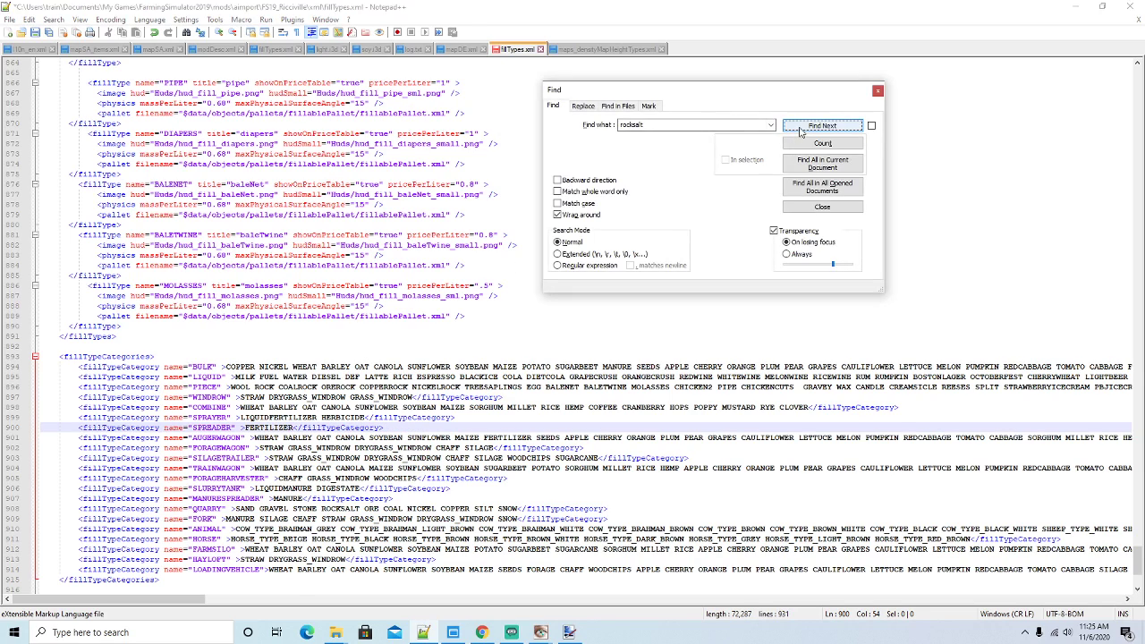
pyautogui.moveTo(283, 601); pyautogui.dragTo(363, 600)
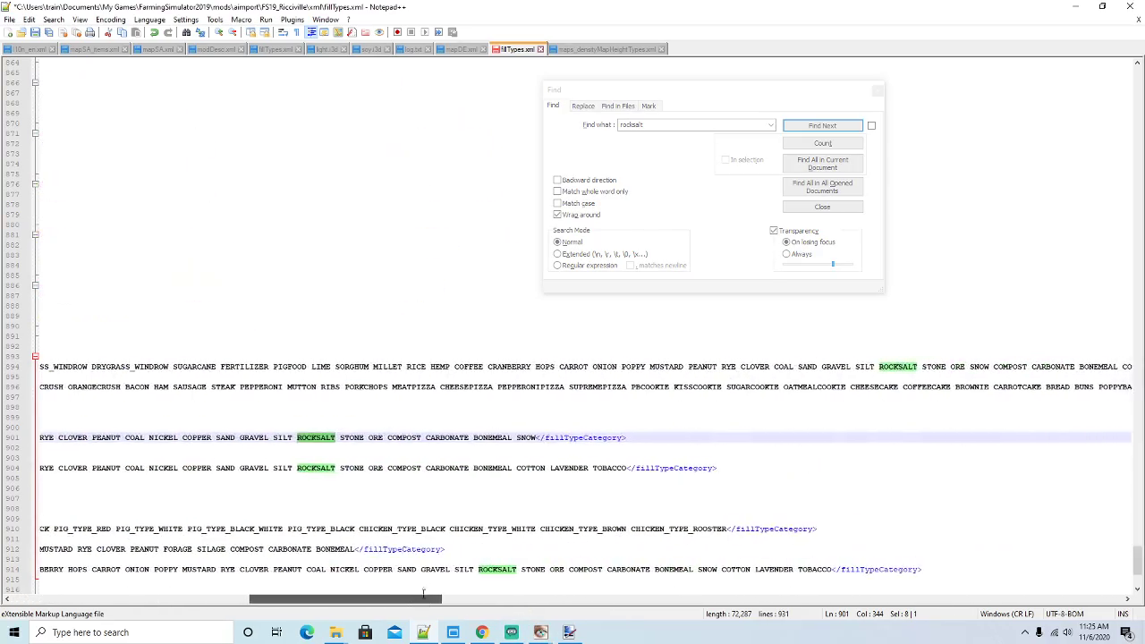
pyautogui.click(337, 437)
pyautogui.press('BackSpace')
pyautogui.press('BackSpace')
pyautogui.press('BackSpace')
pyautogui.press('BackSpace')
pyautogui.press('BackSpace')
pyautogui.press('BackSpace')
pyautogui.press('BackSpace')
pyautogui.press('BackSpace')
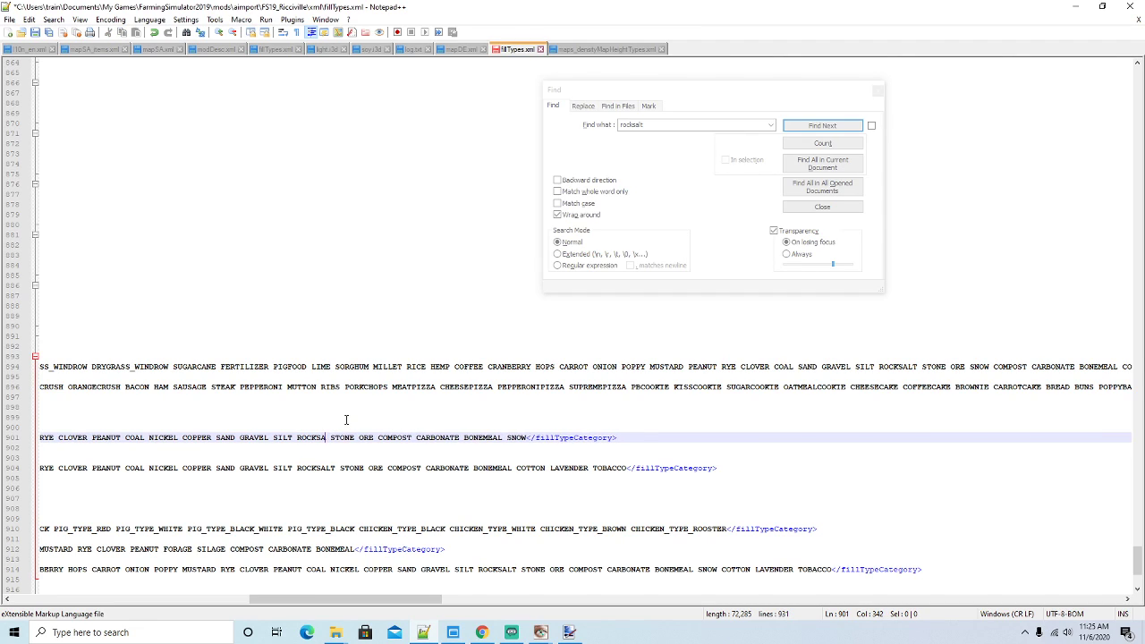
pyautogui.write('SEASA')
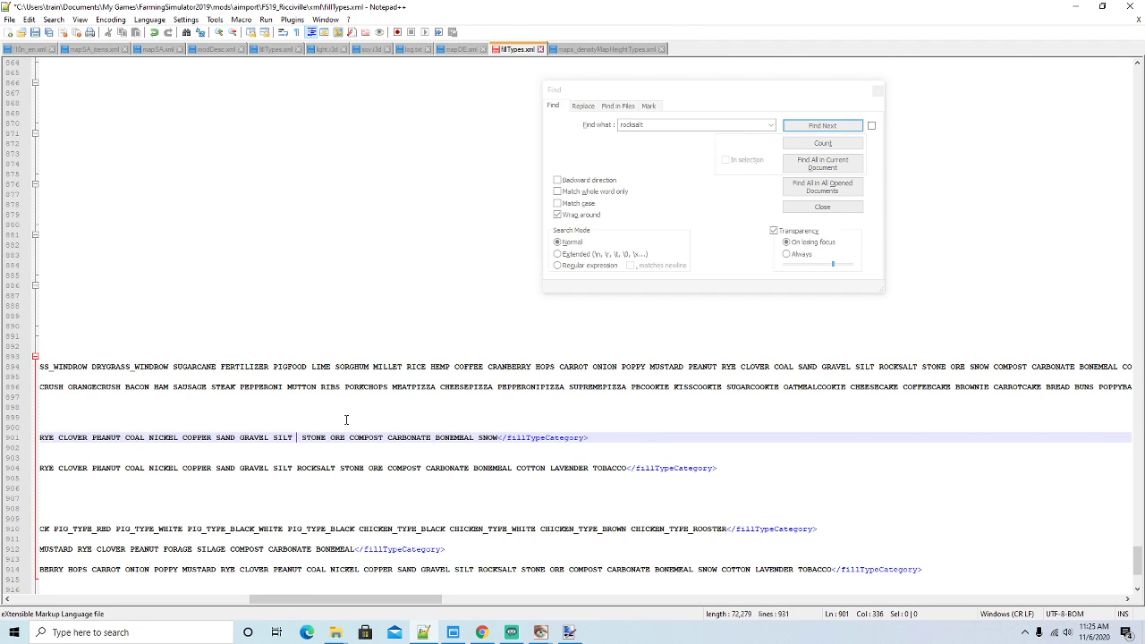
pyautogui.write('LT')
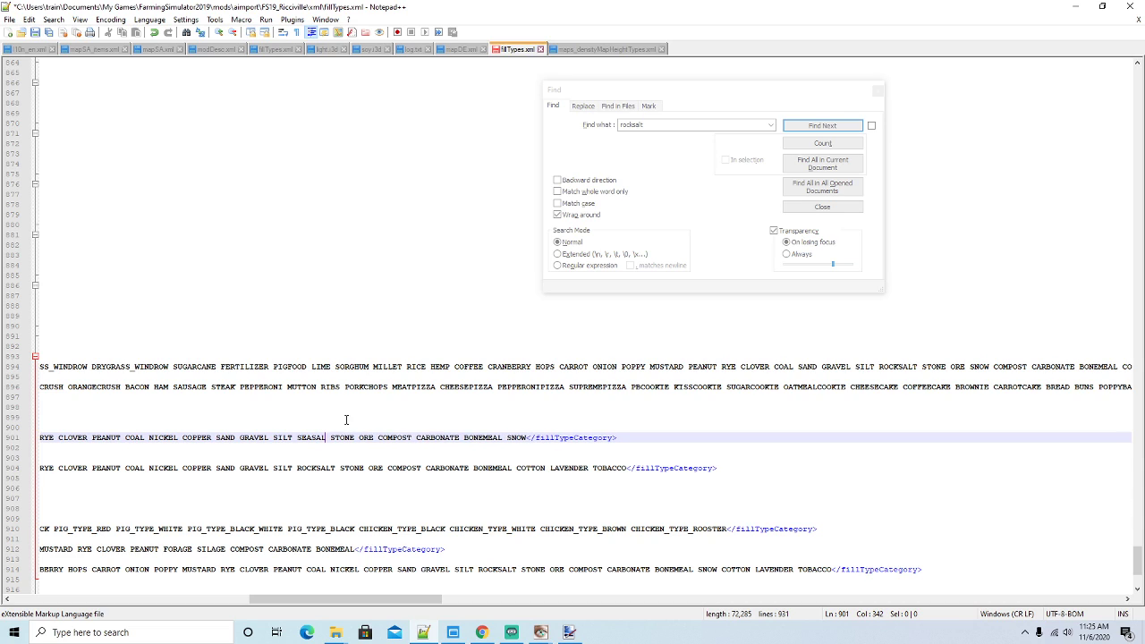
# Find the next rocksalt entry and replace ROCKSALT with SEASALT in the TRAINWAGON fill type category
pyautogui.click(741, 94)
pyautogui.click(822, 126)
pyautogui.moveTo(401, 605)
pyautogui.mouseDown()
pyautogui.moveTo(187, 609)
pyautogui.moveTo(404, 608)
pyautogui.mouseUp()
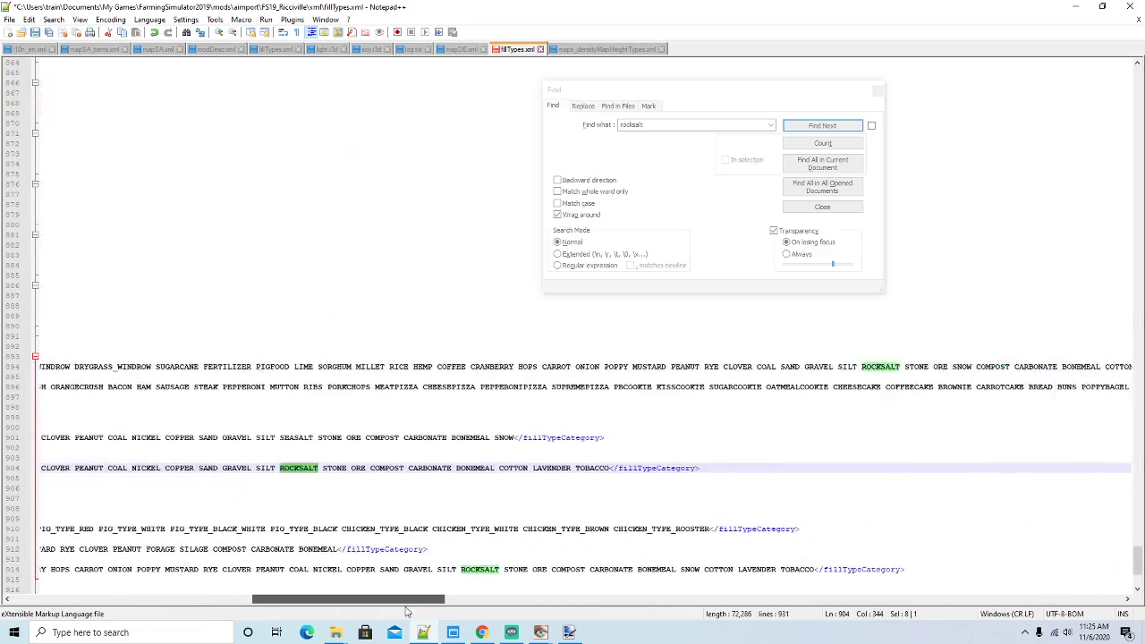
pyautogui.click(317, 467)
pyautogui.press('BackSpace')
pyautogui.press('BackSpace')
pyautogui.press('BackSpace')
pyautogui.press('BackSpace')
pyautogui.press('BackSpace')
pyautogui.press('BackSpace')
pyautogui.press('BackSpace')
pyautogui.press('BackSpace')
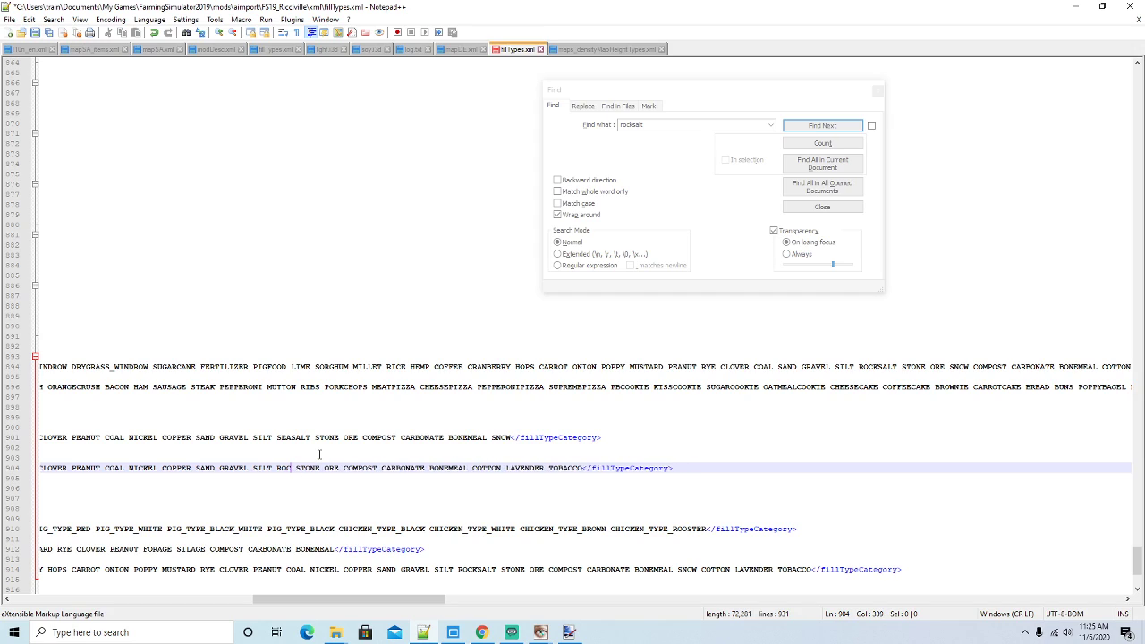
pyautogui.write('SEASALT')
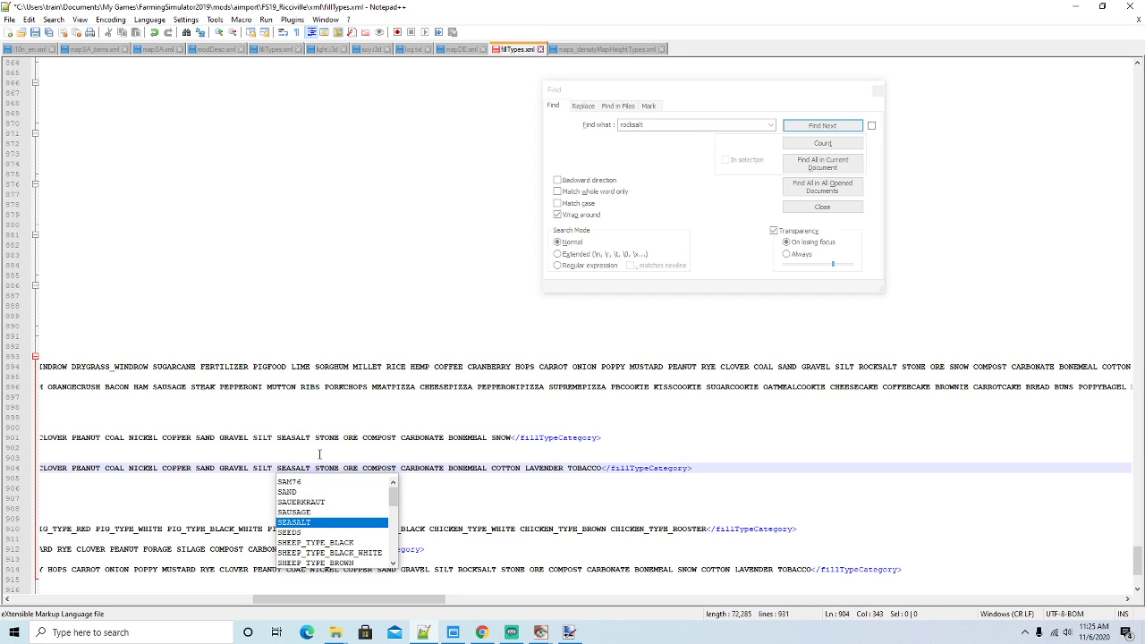
# Find the next rocksalt entry and replace ROCKSALT with SEASALT in the QUARRY fill type category
pyautogui.click(760, 89)
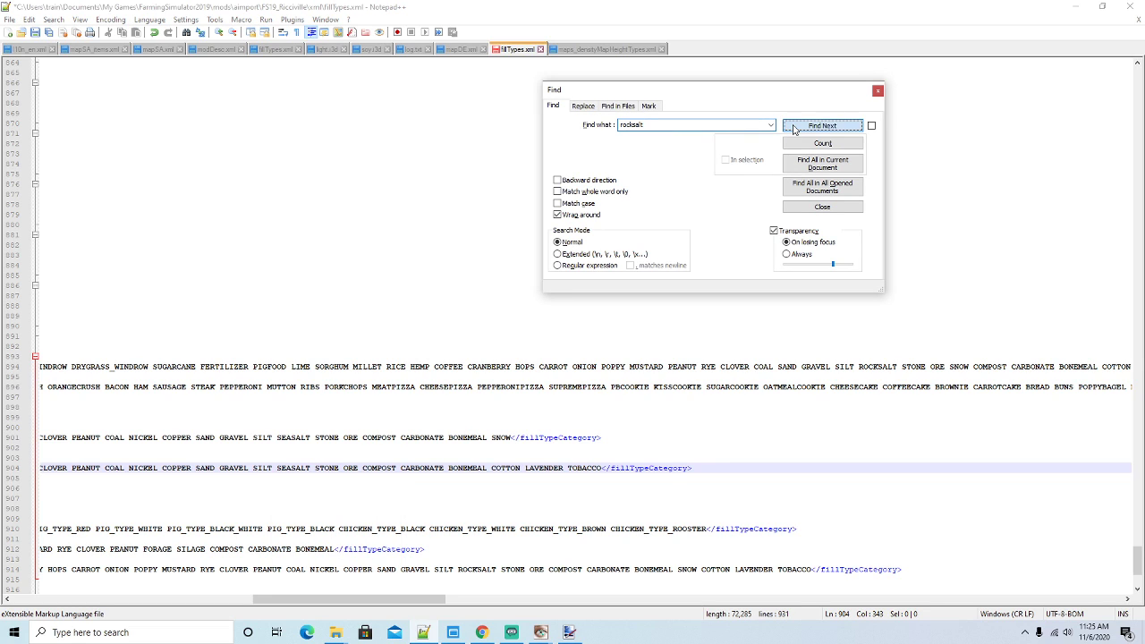
pyautogui.click(822, 125)
pyautogui.moveTo(215, 599); pyautogui.dragTo(182, 600)
pyautogui.click(265, 509)
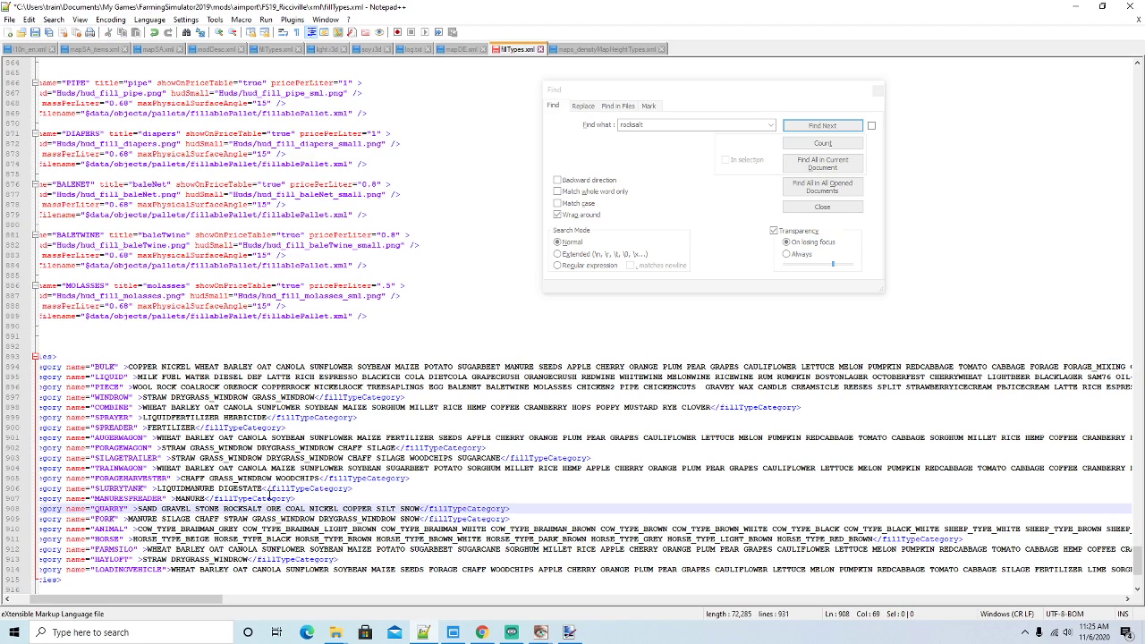
pyautogui.press('BackSpace')
pyautogui.press('BackSpace')
pyautogui.press('BackSpace')
pyautogui.press('BackSpace')
pyautogui.press('BackSpace')
pyautogui.press('BackSpace')
pyautogui.press('BackSpace')
pyautogui.press('BackSpace')
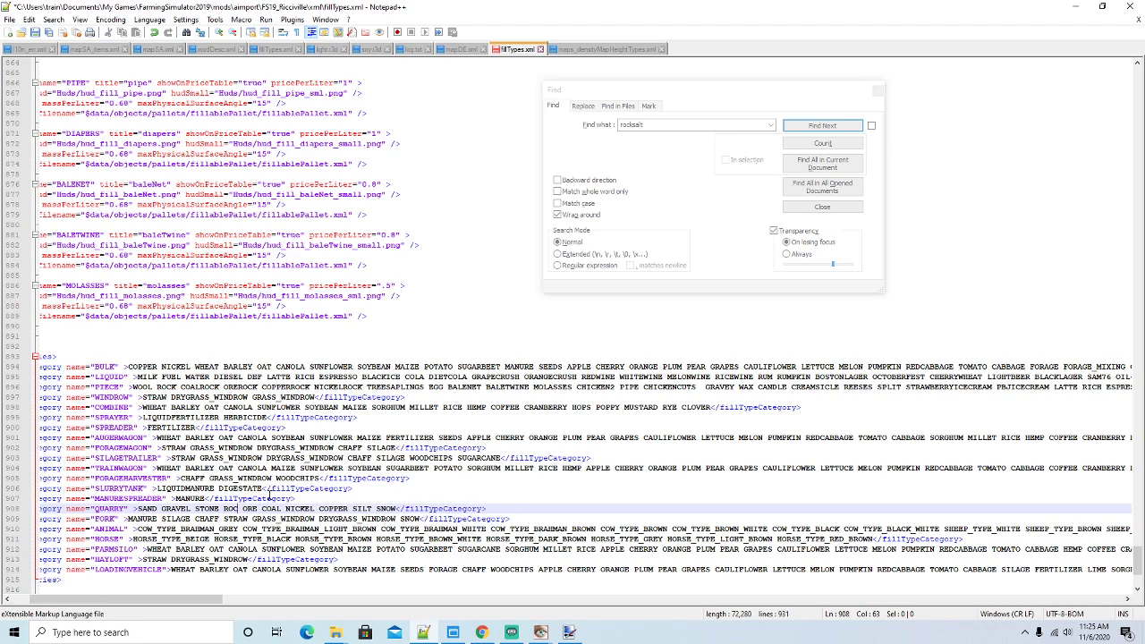
pyautogui.write('SEASA')
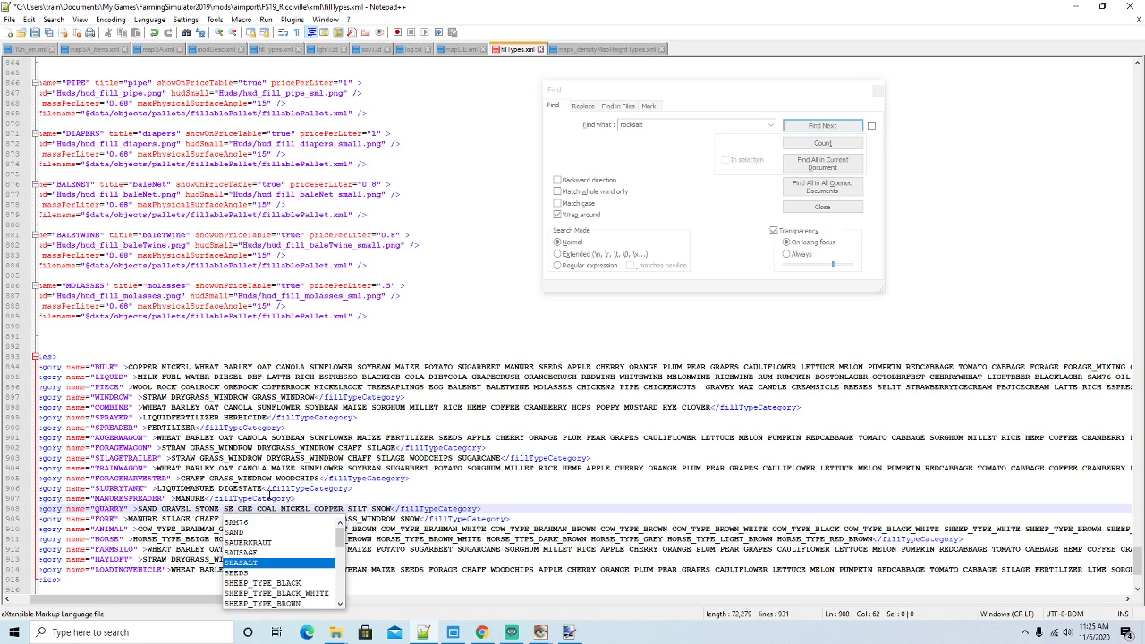
pyautogui.write('LT')
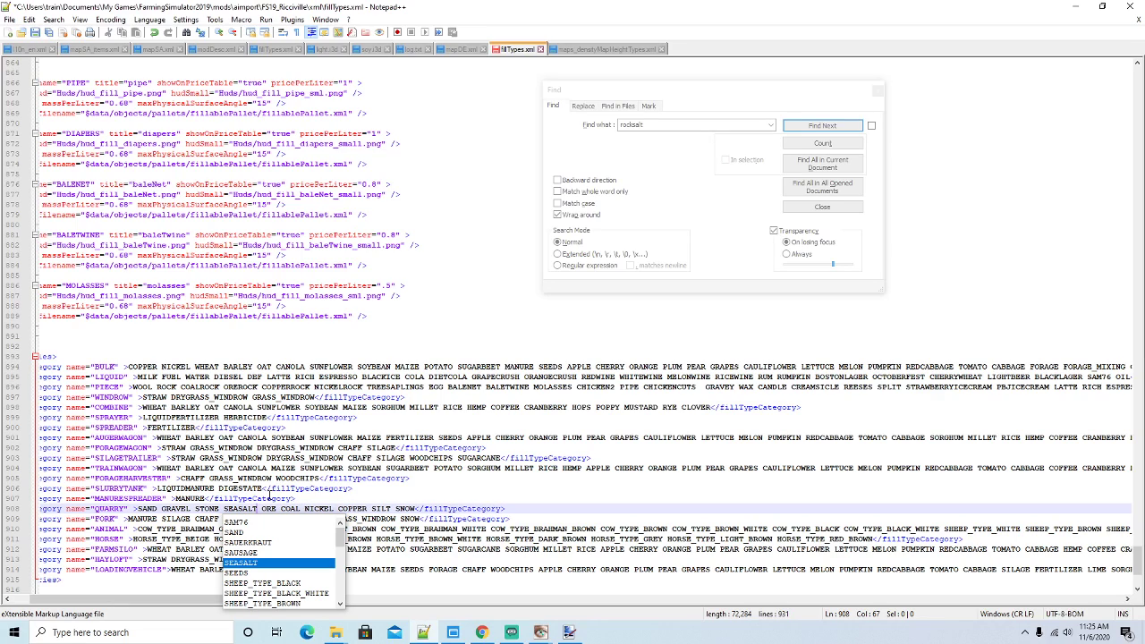
pyautogui.press('Right')
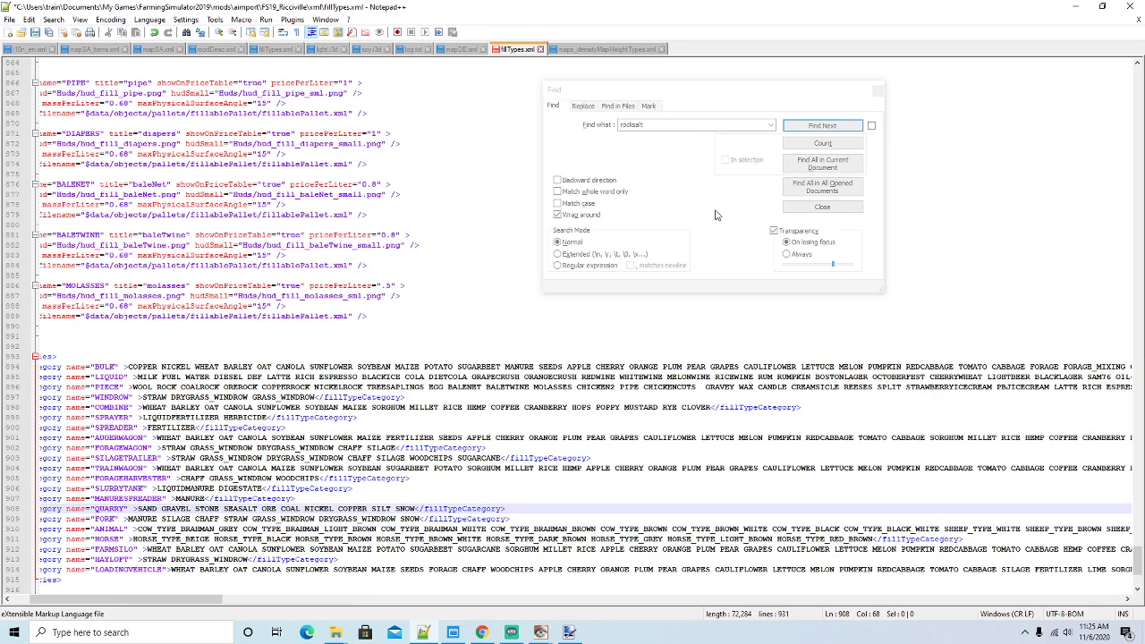
# Find the next rocksalt entry and replace ROCKSALT with SEASALT in the LOADINGVEHICLE fill type category
pyautogui.hotkey('ctrl', 'f')
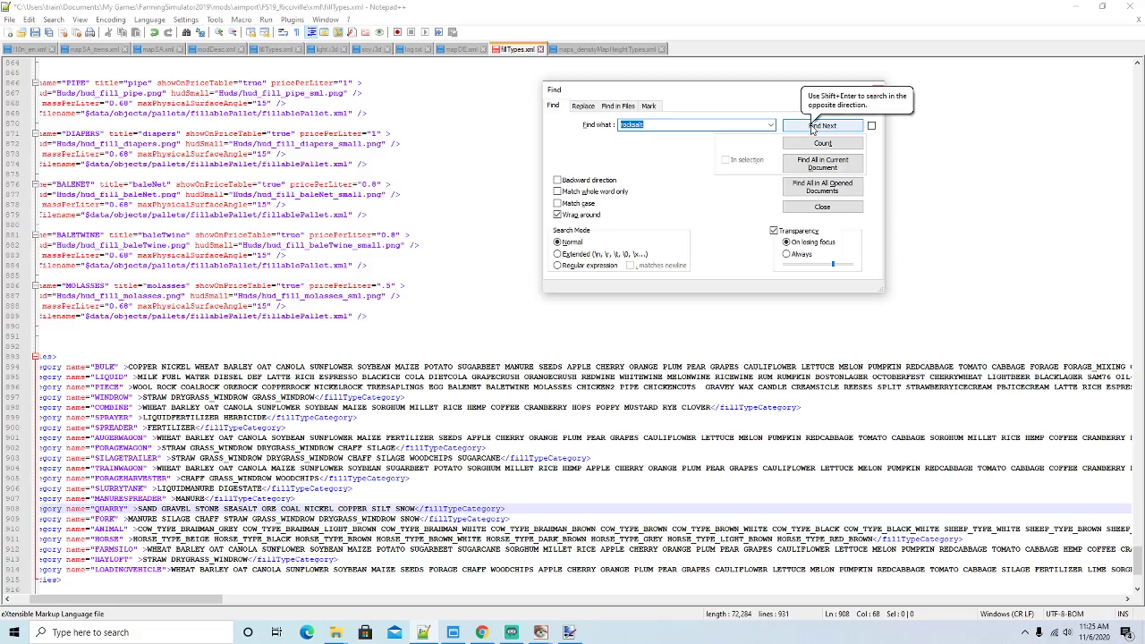
pyautogui.click(812, 126)
pyautogui.moveTo(327, 601); pyautogui.dragTo(357, 592)
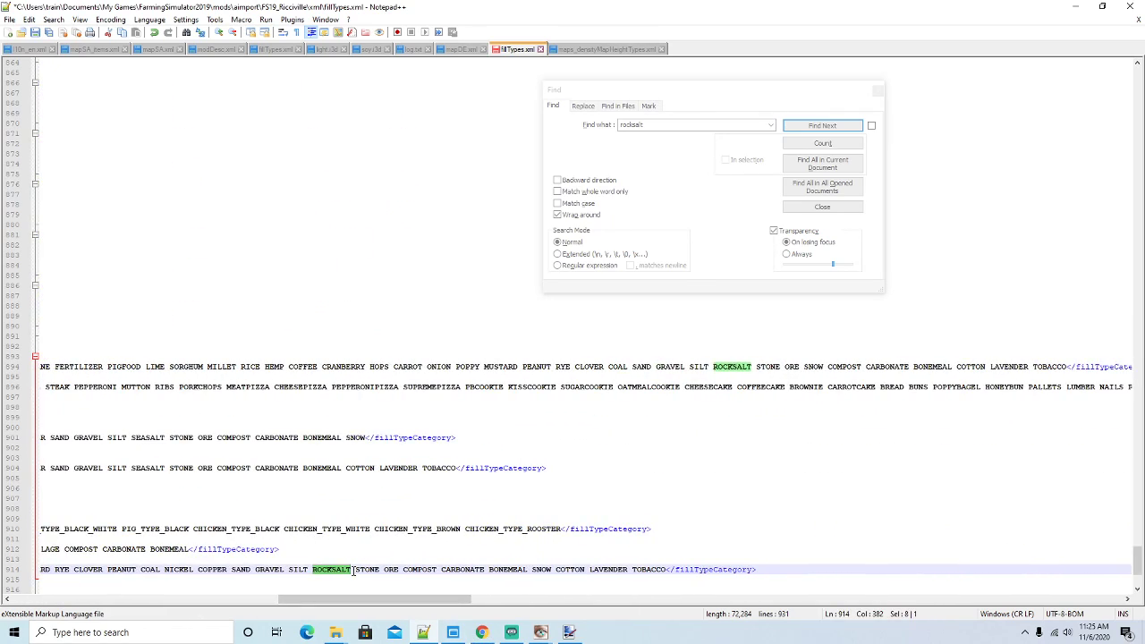
pyautogui.press('Delete')
pyautogui.write('seasalt')
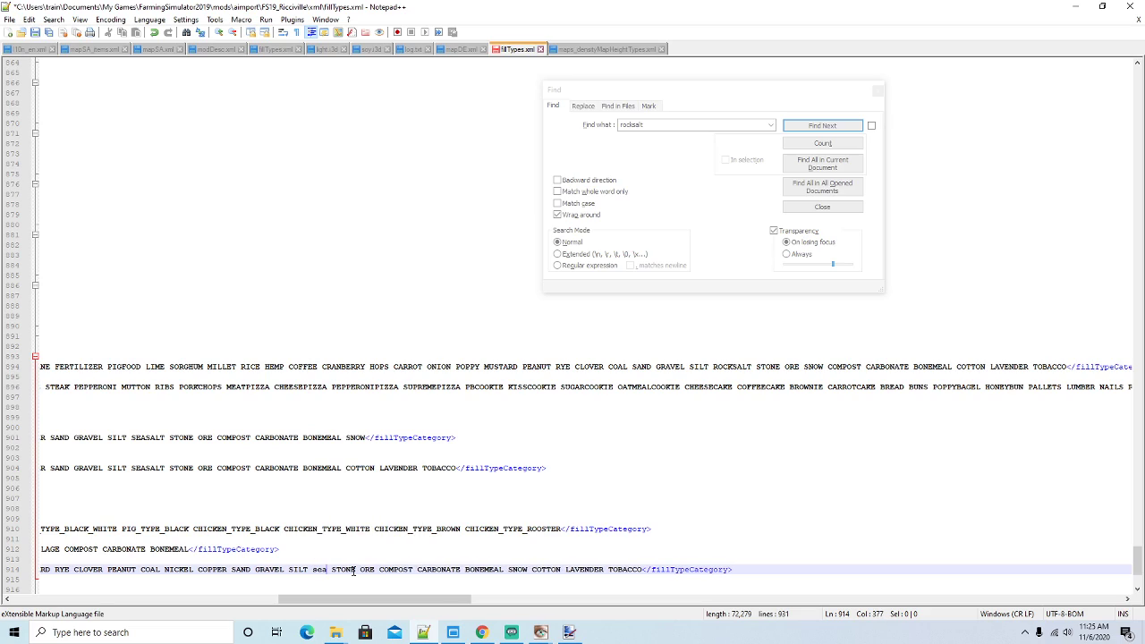
pyautogui.press('BackSpace')
pyautogui.press('BackSpace')
pyautogui.press('BackSpace')
pyautogui.press('BackSpace')
pyautogui.press('BackSpace')
pyautogui.press('BackSpace')
pyautogui.press('BackSpace')
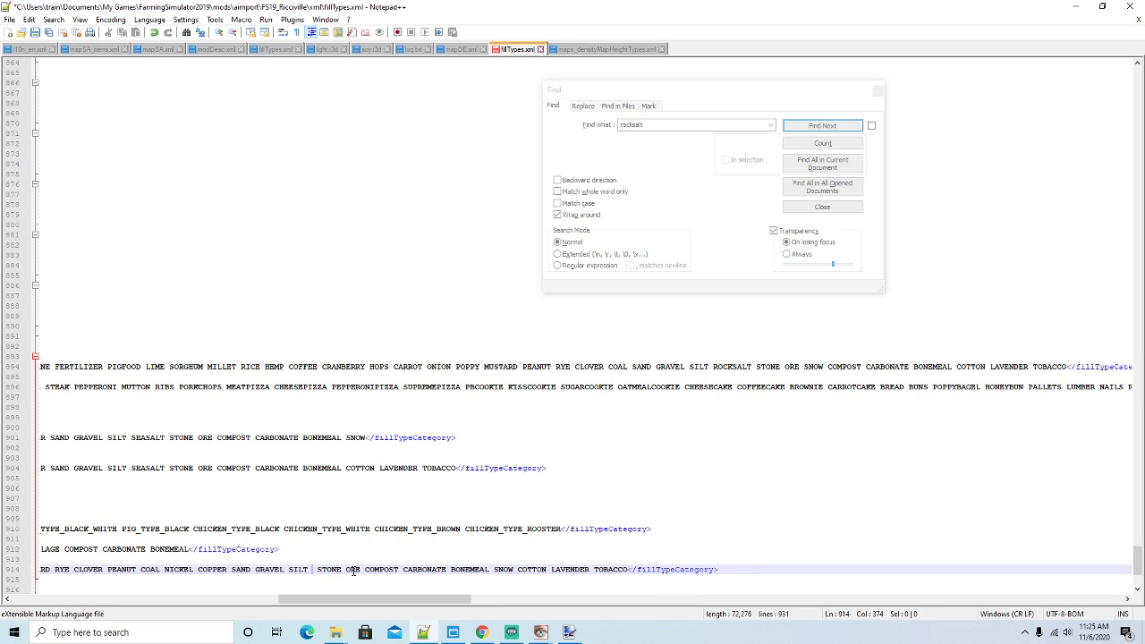
pyautogui.write('SA')
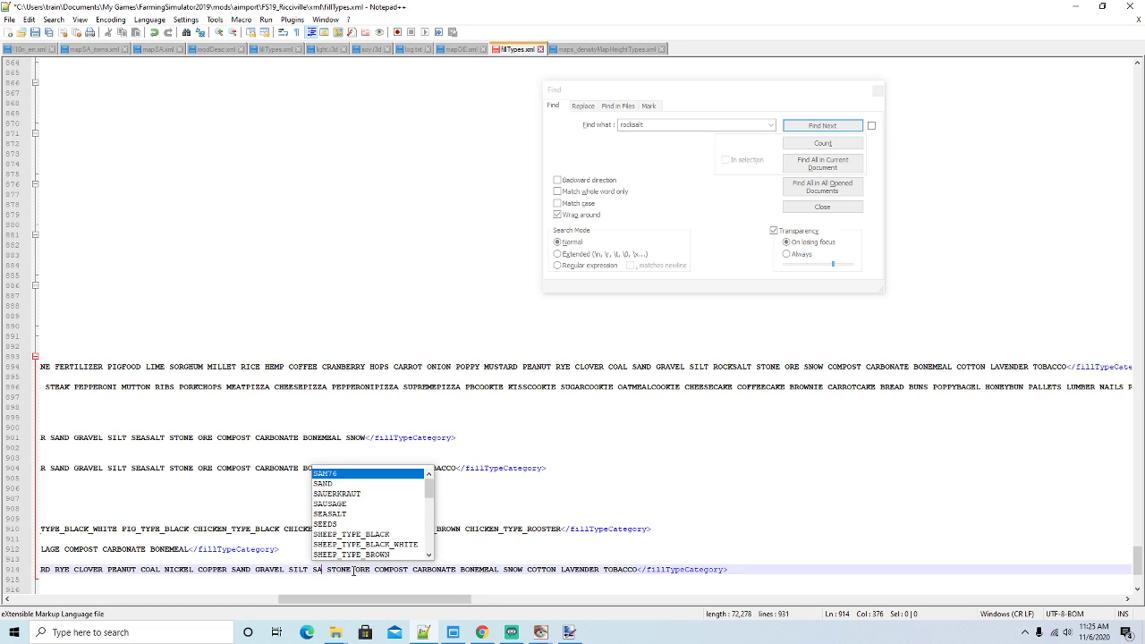
pyautogui.press('BackSpace')
pyautogui.write('EASAL')
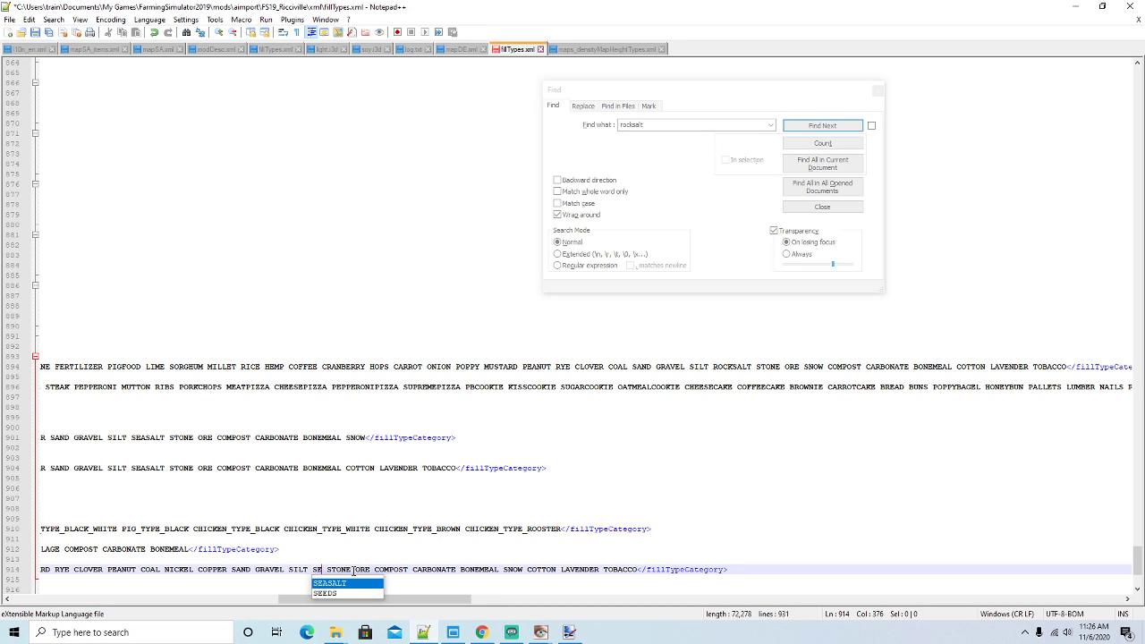
pyautogui.write('T')
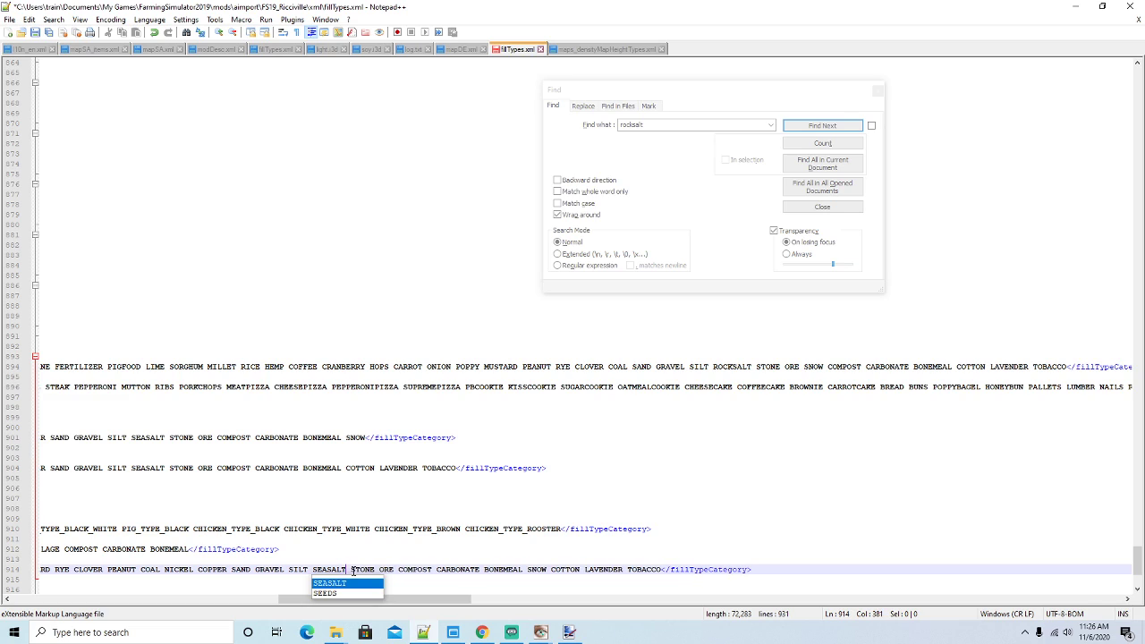
pyautogui.press('Right')
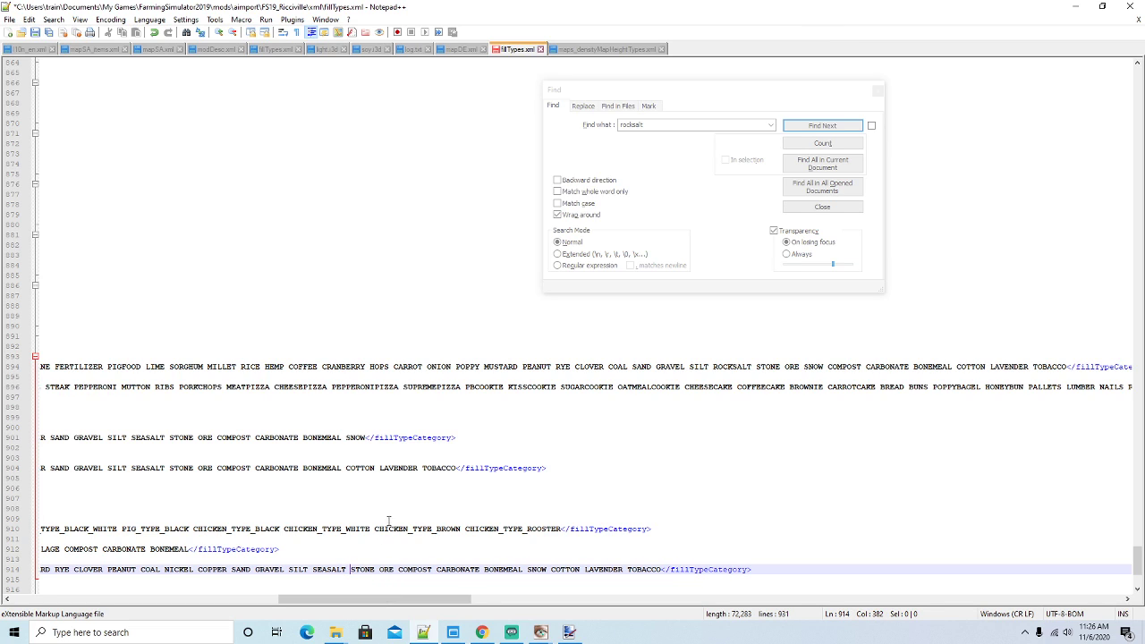
# Find the ROCKSALT fill type definition and change its name attribute to SEASALT
pyautogui.click(804, 131)
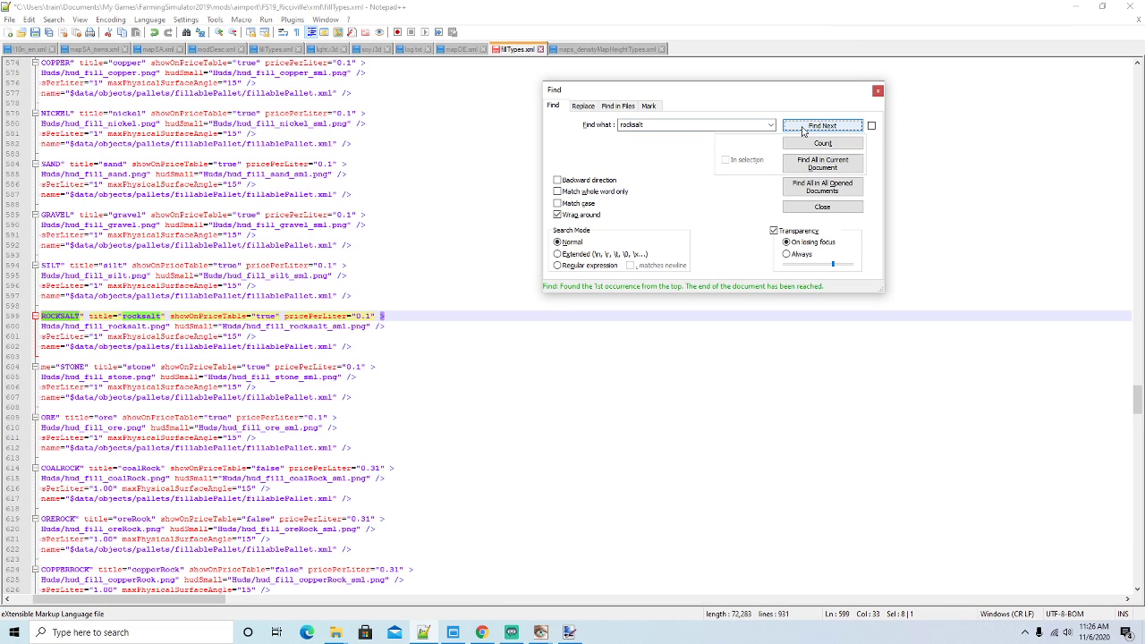
pyautogui.moveTo(129, 598); pyautogui.dragTo(107, 598)
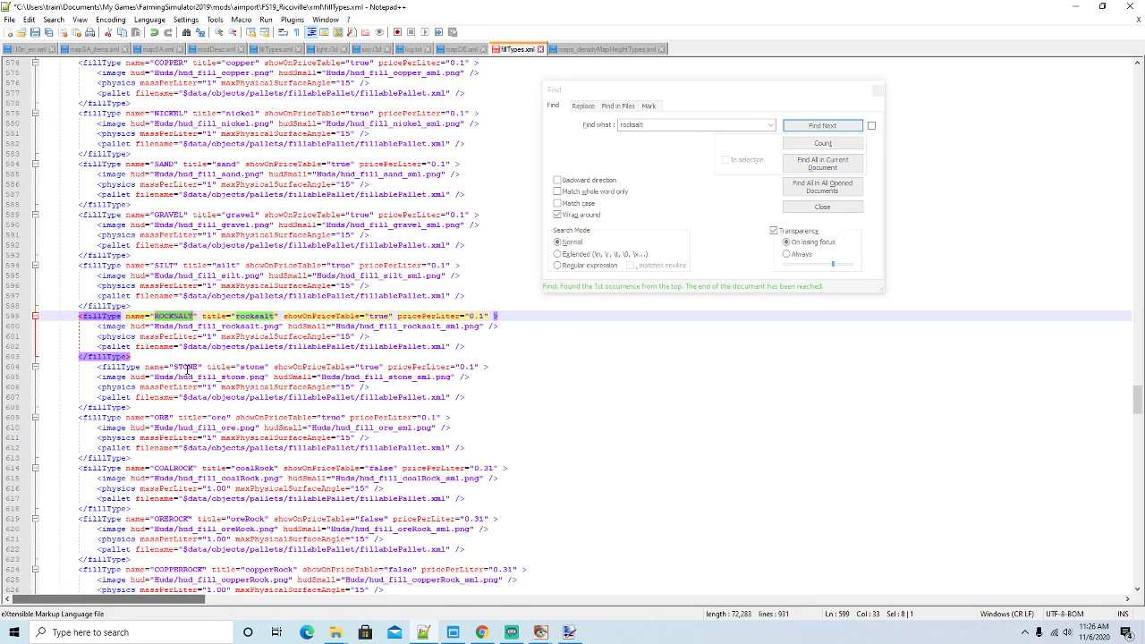
pyautogui.press('Delete')
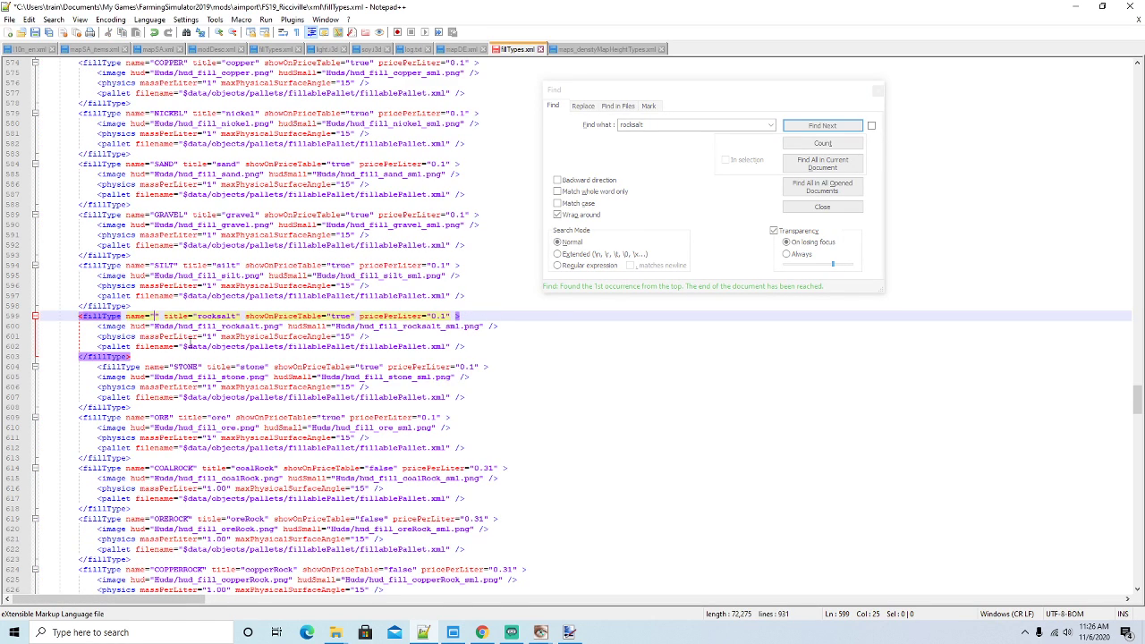
pyautogui.write('SEASAL')
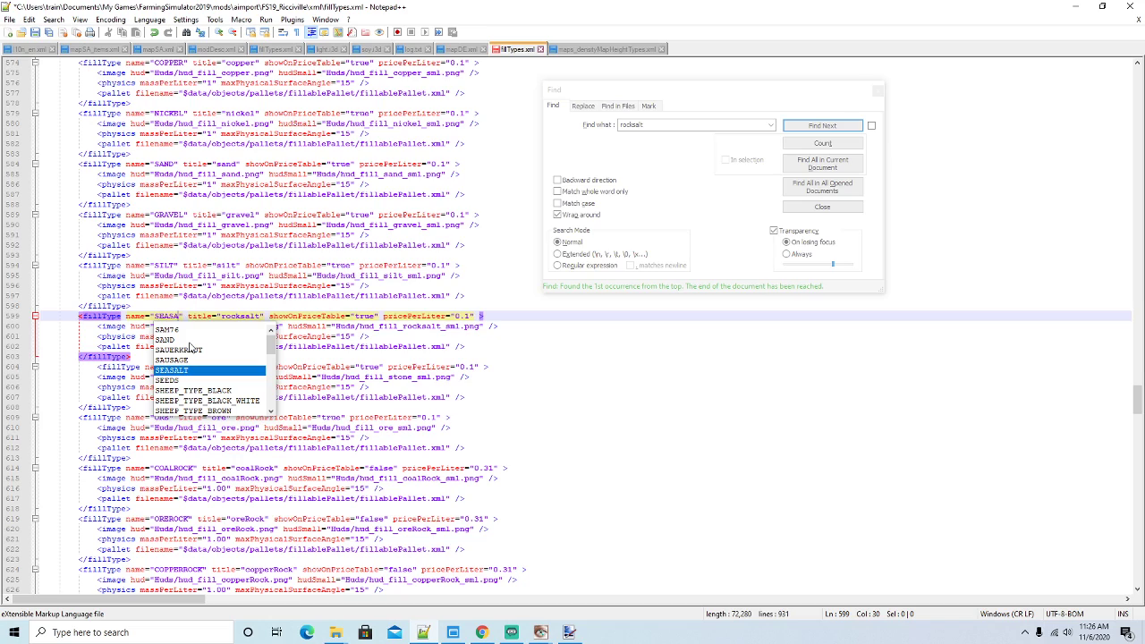
pyautogui.write('T')
pyautogui.press('Right')
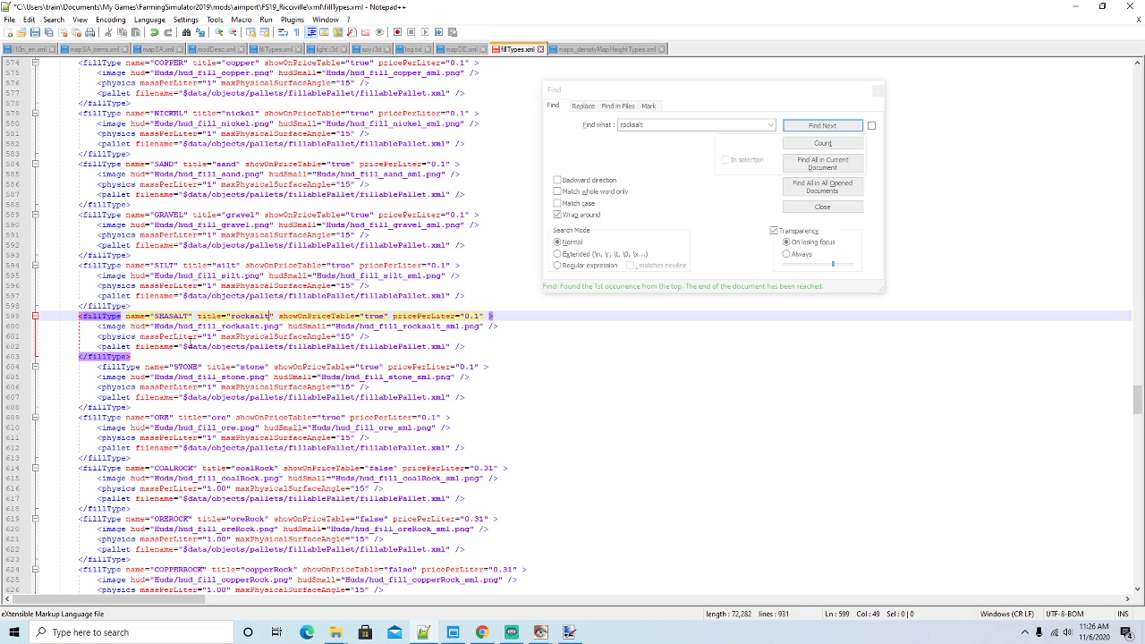
# Change the title attribute of the SEASALT fill type to seasalt
pyautogui.press('BackSpace')
pyautogui.press('BackSpace')
pyautogui.press('BackSpace')
pyautogui.press('BackSpace')
pyautogui.press('BackSpace')
pyautogui.press('BackSpace')
pyautogui.press('BackSpace')
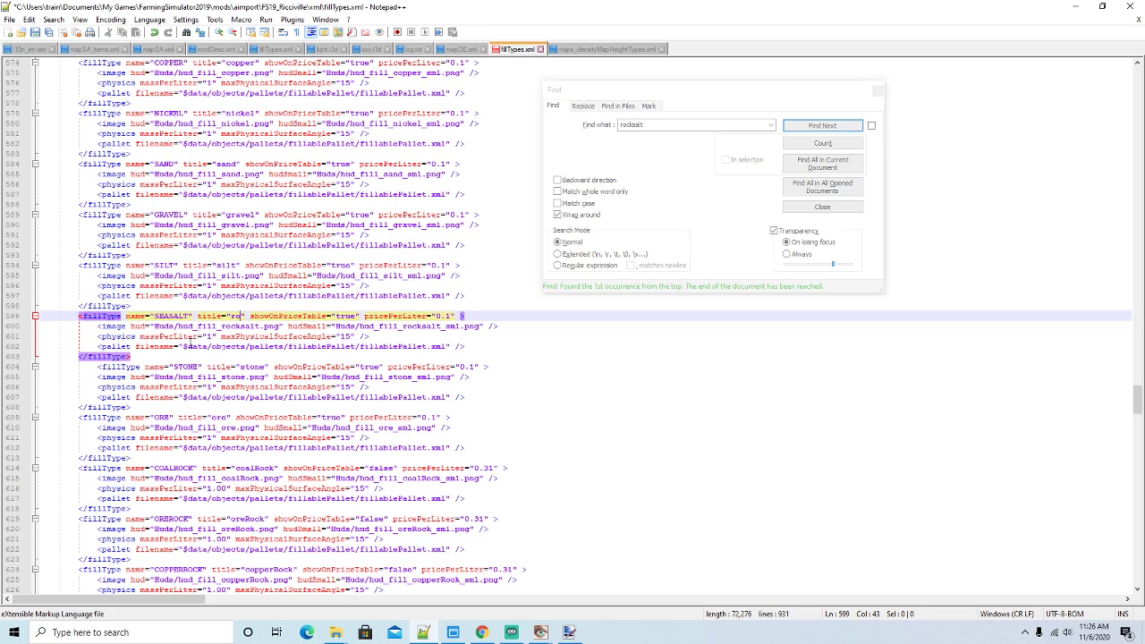
pyautogui.press('BackSpace')
pyautogui.write('seasal')
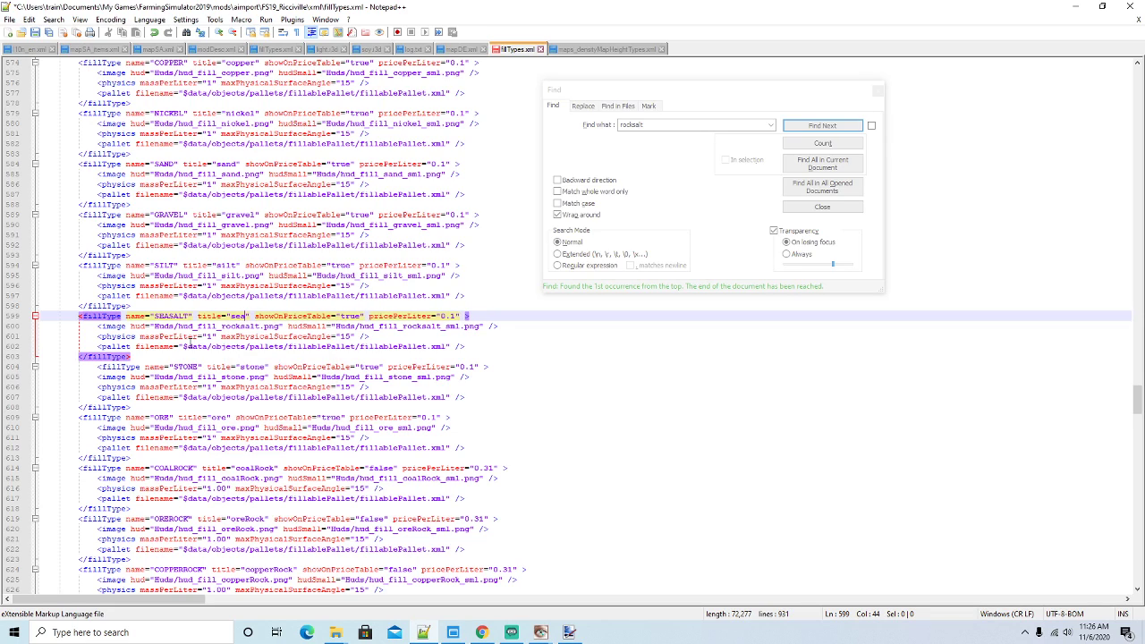
pyautogui.write('t')
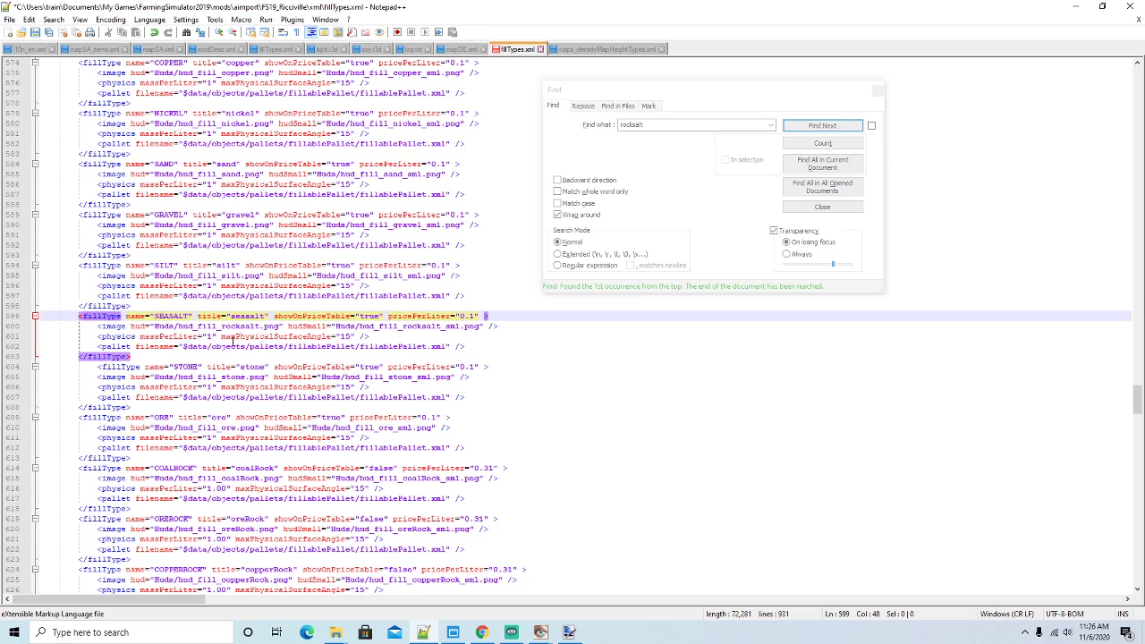
# Change the SEASALT fill type's hud image path to Huds/hud_fill_seasalt.png
pyautogui.click(258, 327)
pyautogui.press('BackSpace')
pyautogui.press('BackSpace')
pyautogui.press('BackSpace')
pyautogui.press('BackSpace')
pyautogui.press('BackSpace')
pyautogui.press('BackSpace')
pyautogui.press('BackSpace')
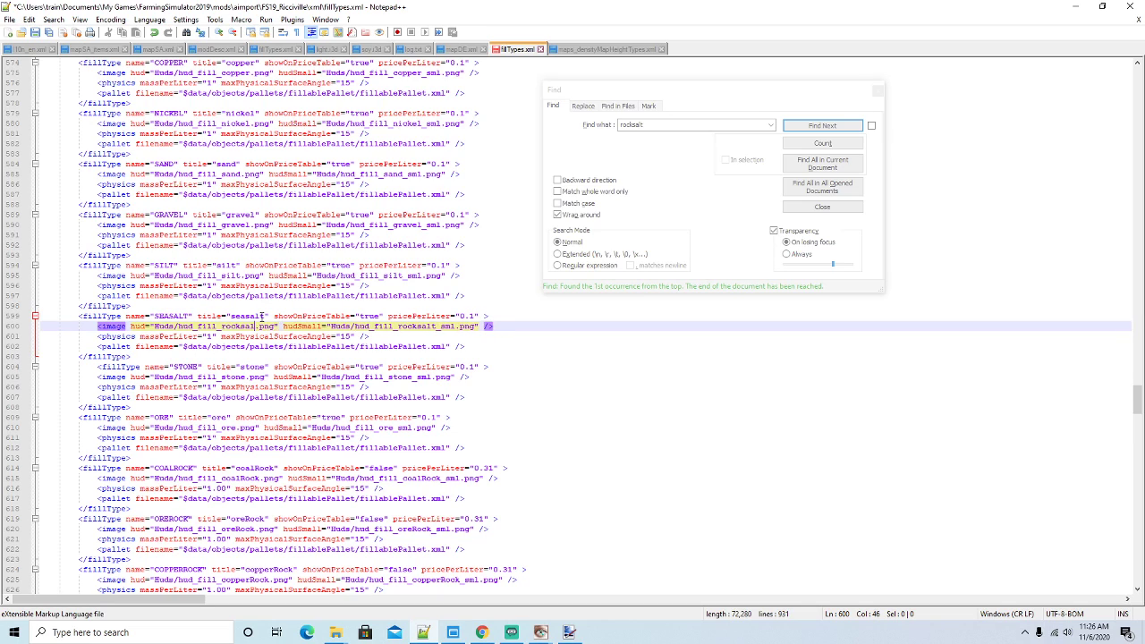
pyautogui.press('BackSpace')
pyautogui.write('sea')
pyautogui.write('lt')
# Change the SEASALT fill type's hudSmall image path to Huds/hud_fill_seasalt_sml.png
pyautogui.press('BackSpace')
pyautogui.press('BackSpace')
pyautogui.press('BackSpace')
pyautogui.press('BackSpace')
pyautogui.press('BackSpace')
pyautogui.press('BackSpace')
pyautogui.press('BackSpace')
pyautogui.press('BackSpace')
pyautogui.write('seasal')
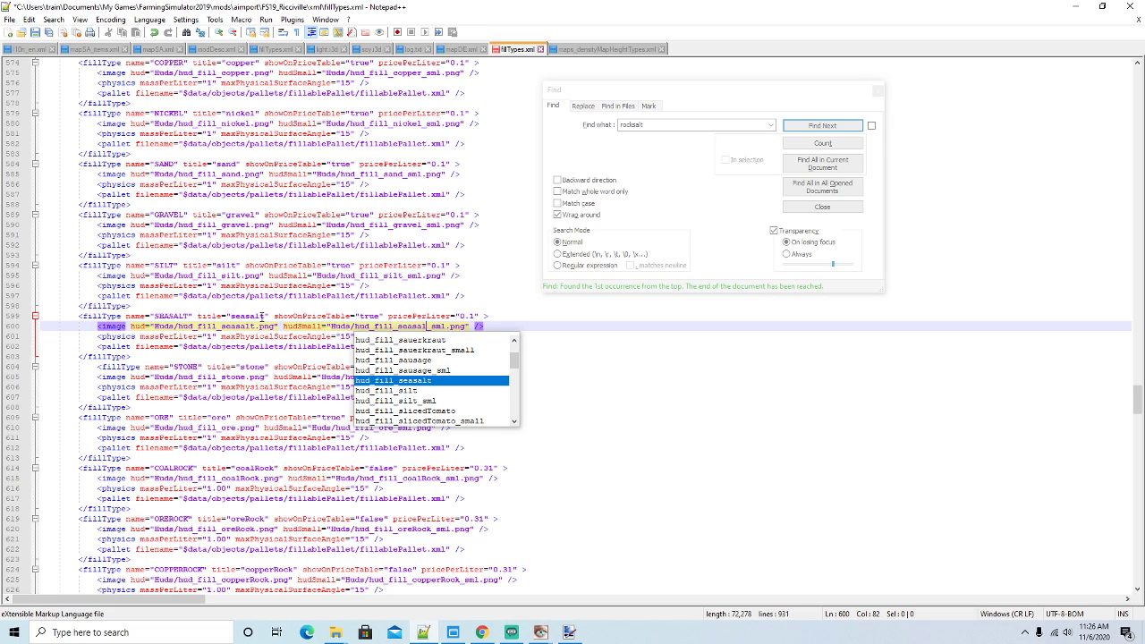
pyautogui.press('Return')
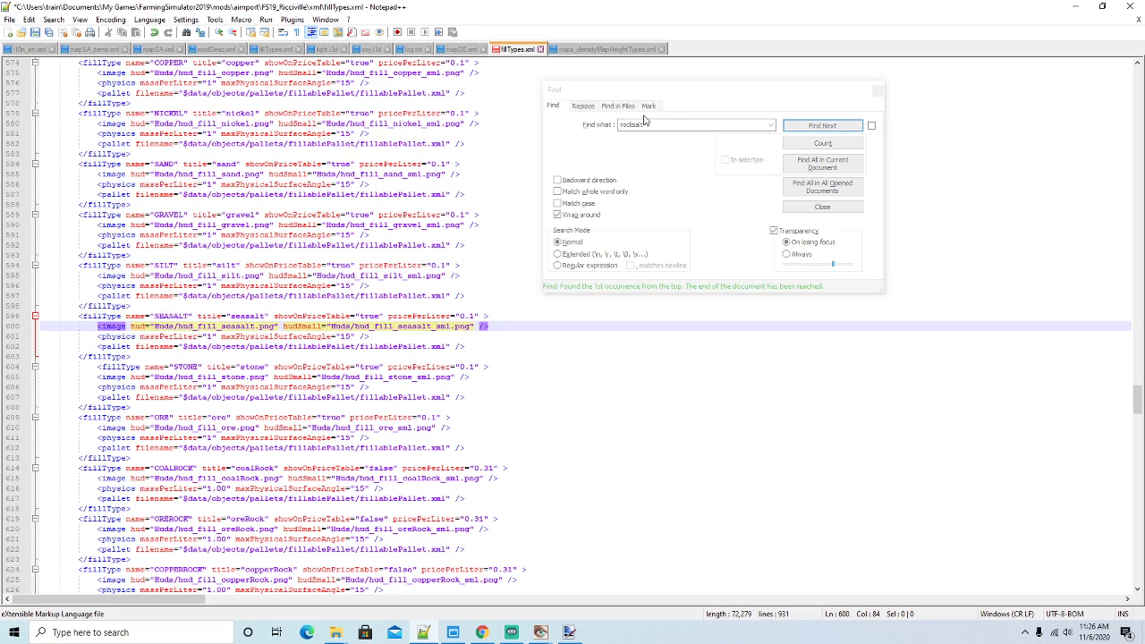
# Find the next rocksalt occurrence and replace ROCKSALT with SEASALT in the fill type category list on line 894
pyautogui.click(792, 126)
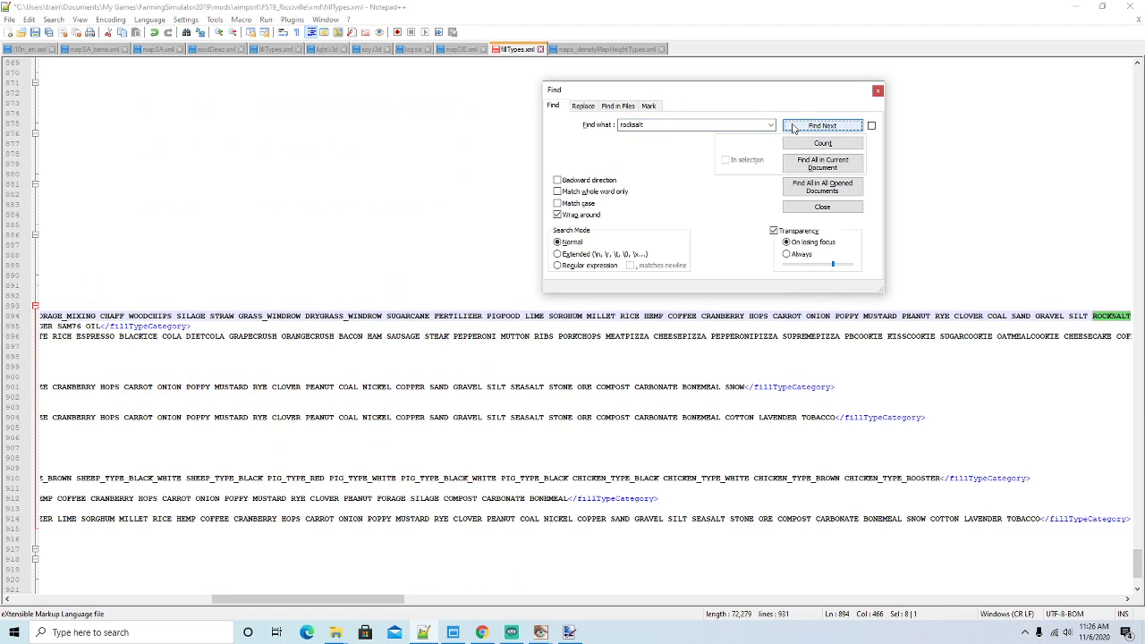
pyautogui.moveTo(400, 600); pyautogui.dragTo(526, 595)
pyautogui.click(403, 320)
pyautogui.press('BackSpace')
pyautogui.press('BackSpace')
pyautogui.press('BackSpace')
pyautogui.press('BackSpace')
pyautogui.press('BackSpace')
pyautogui.press('BackSpace')
pyautogui.press('BackSpace')
pyautogui.press('BackSpace')
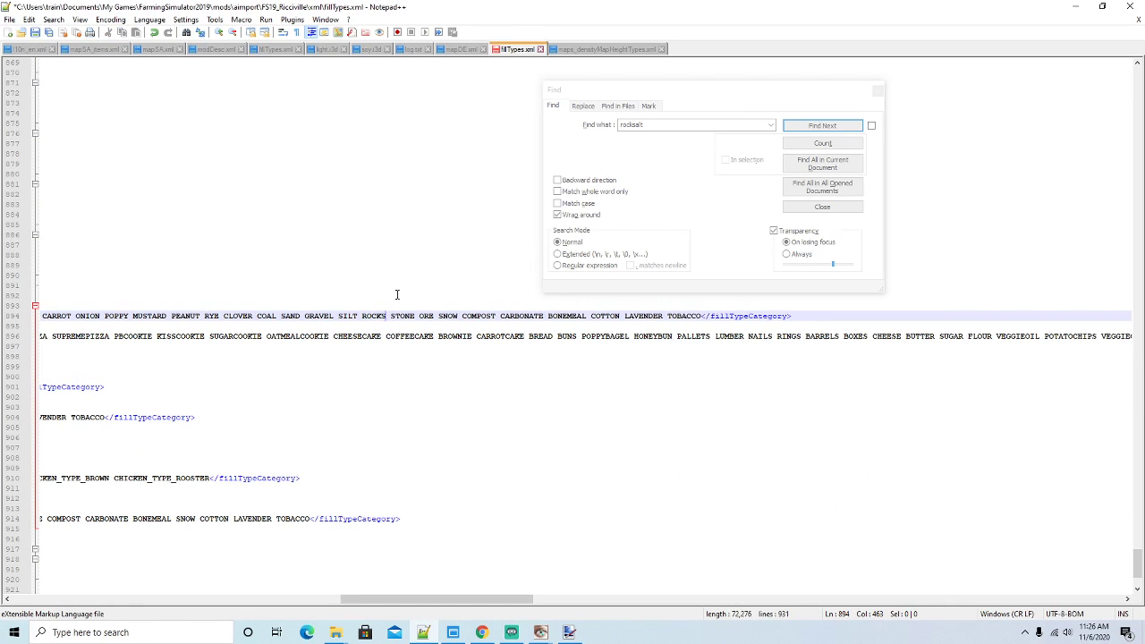
pyautogui.write('seasalt')
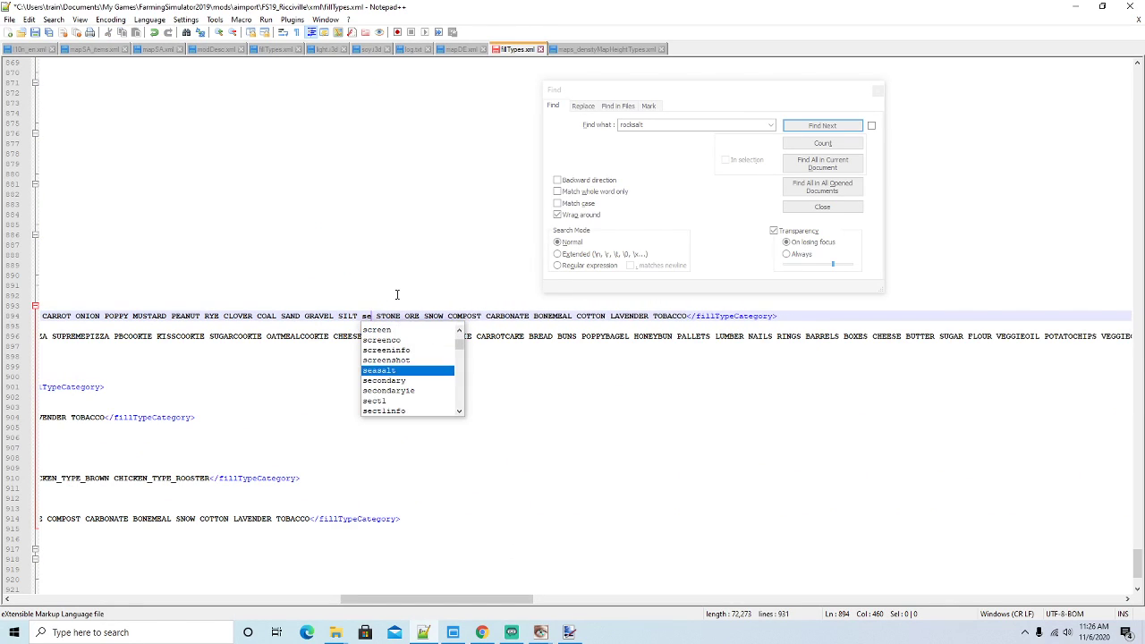
pyautogui.press('Right')
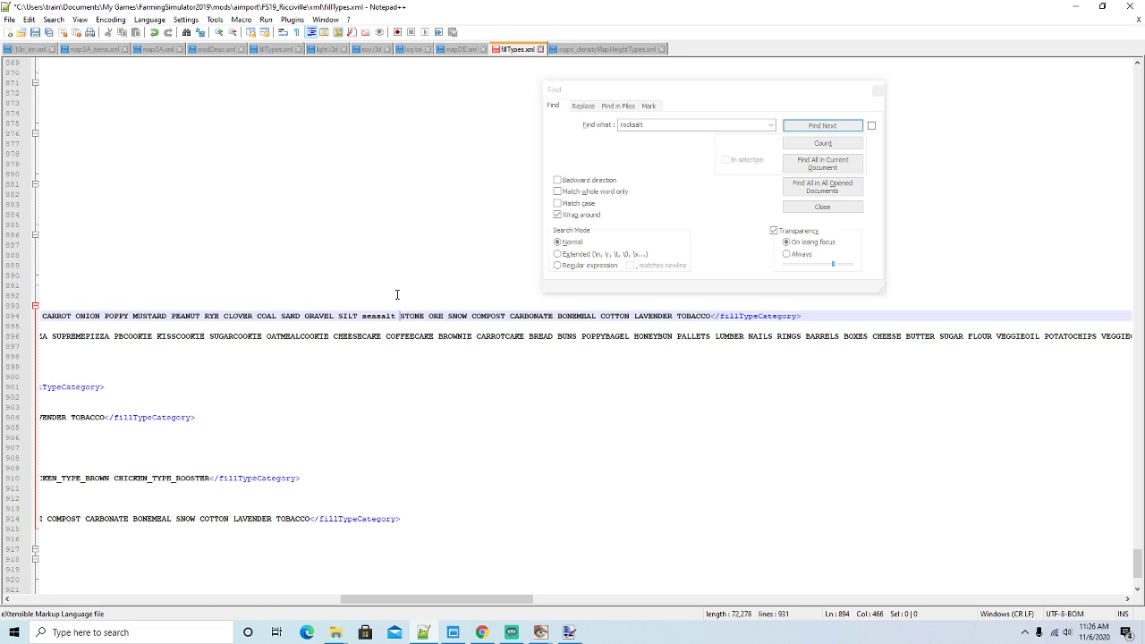
pyautogui.press('BackSpace')
pyautogui.press('BackSpace')
pyautogui.press('BackSpace')
pyautogui.press('BackSpace')
pyautogui.press('BackSpace')
pyautogui.press('BackSpace')
pyautogui.press('BackSpace')
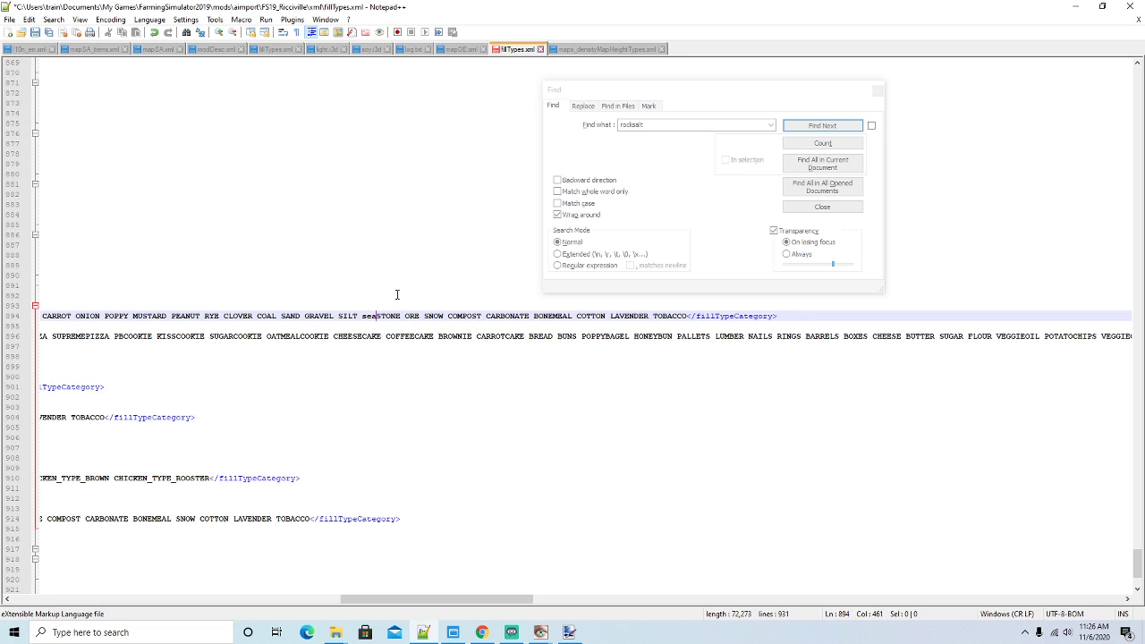
pyautogui.press('BackSpace')
pyautogui.write('SEASALT')
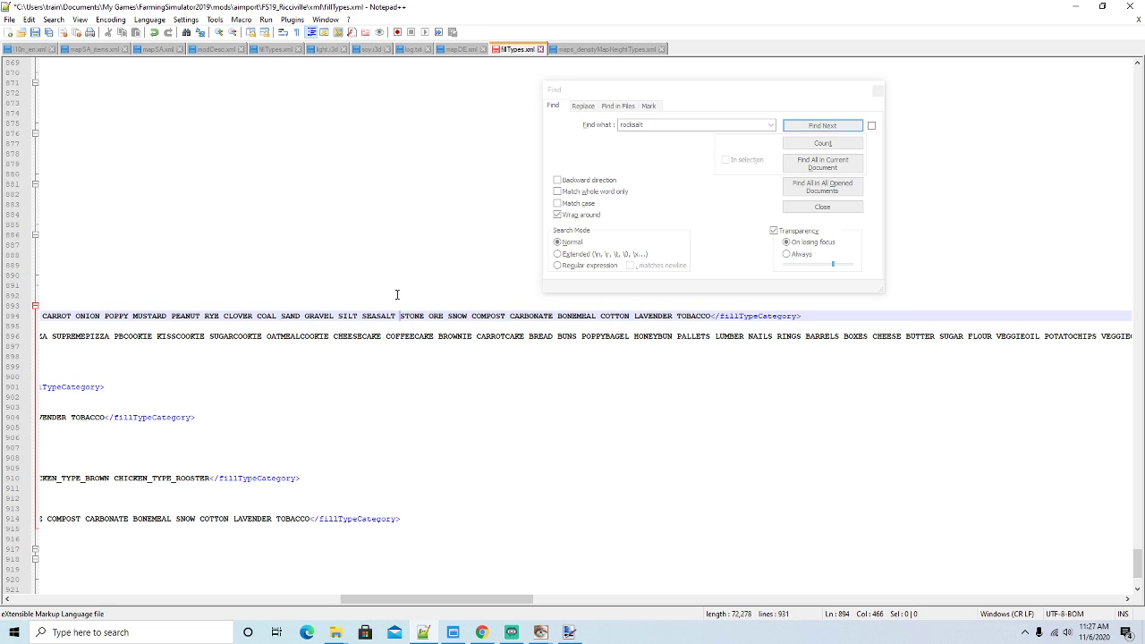
# Search fillTypes.xml once more for rocksalt, close the search, and save the file
pyautogui.click(695, 90)
pyautogui.click(822, 126)
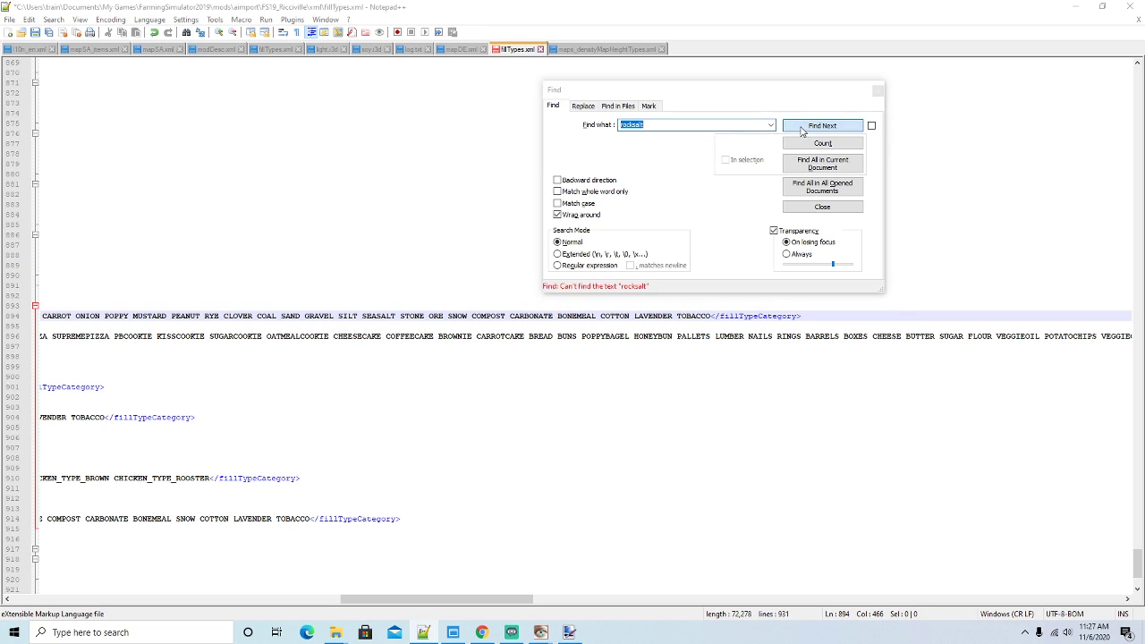
pyautogui.click(878, 90)
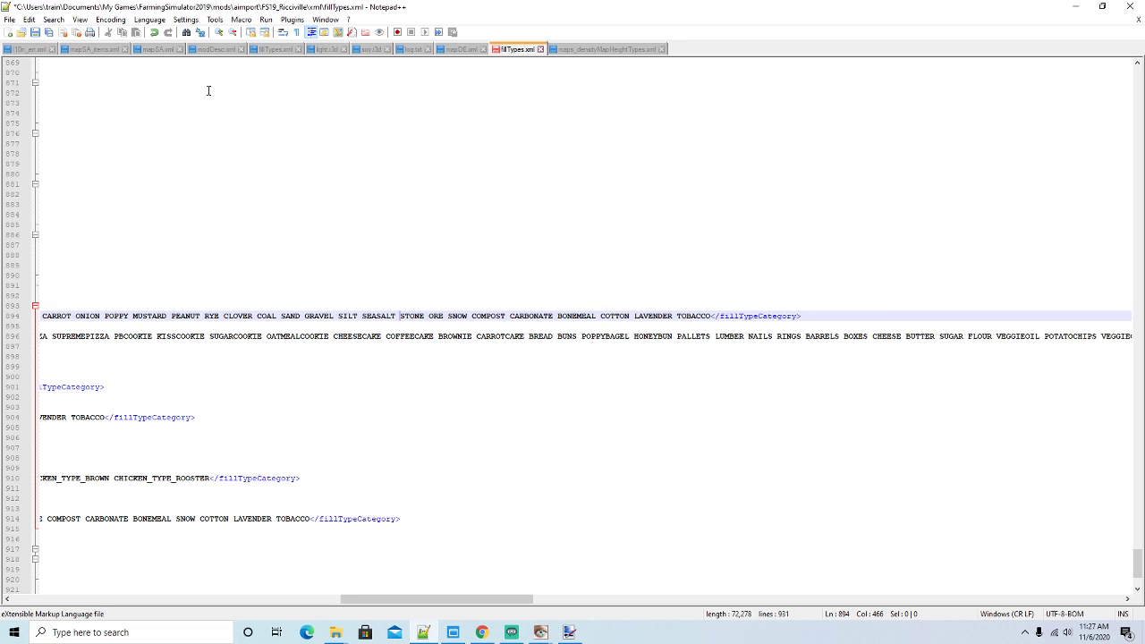
pyautogui.click(34, 32)
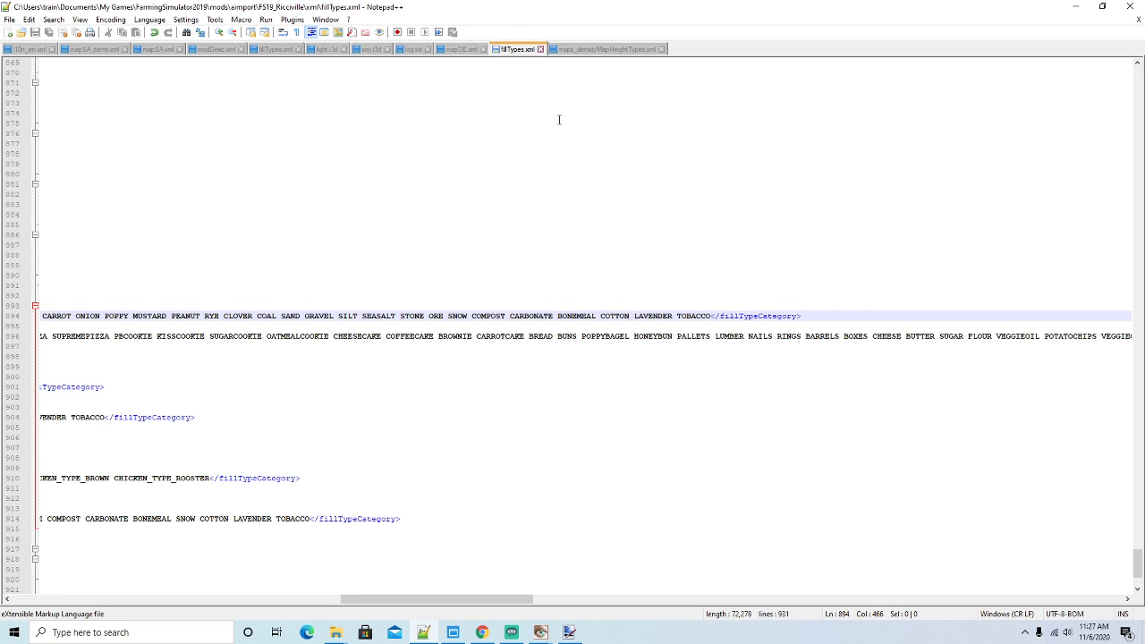
# In maps_densityMapHeightTypes.xml, change the fillTypeName of the rocksalt density map height type to seasalt
pyautogui.click(591, 50)
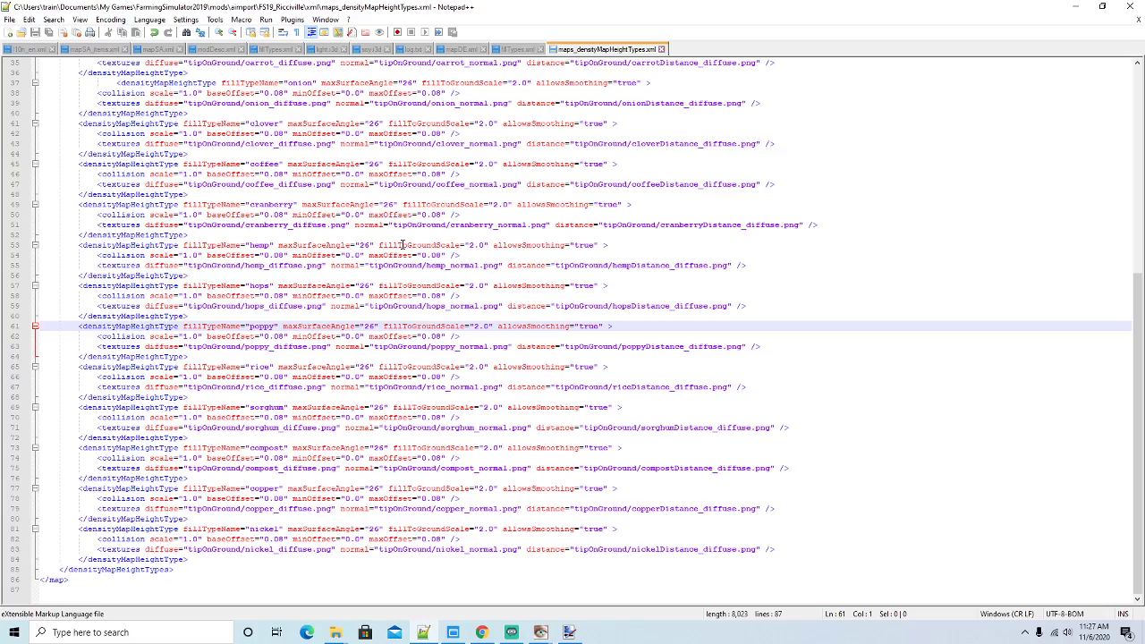
pyautogui.scroll(8, 403, 245)
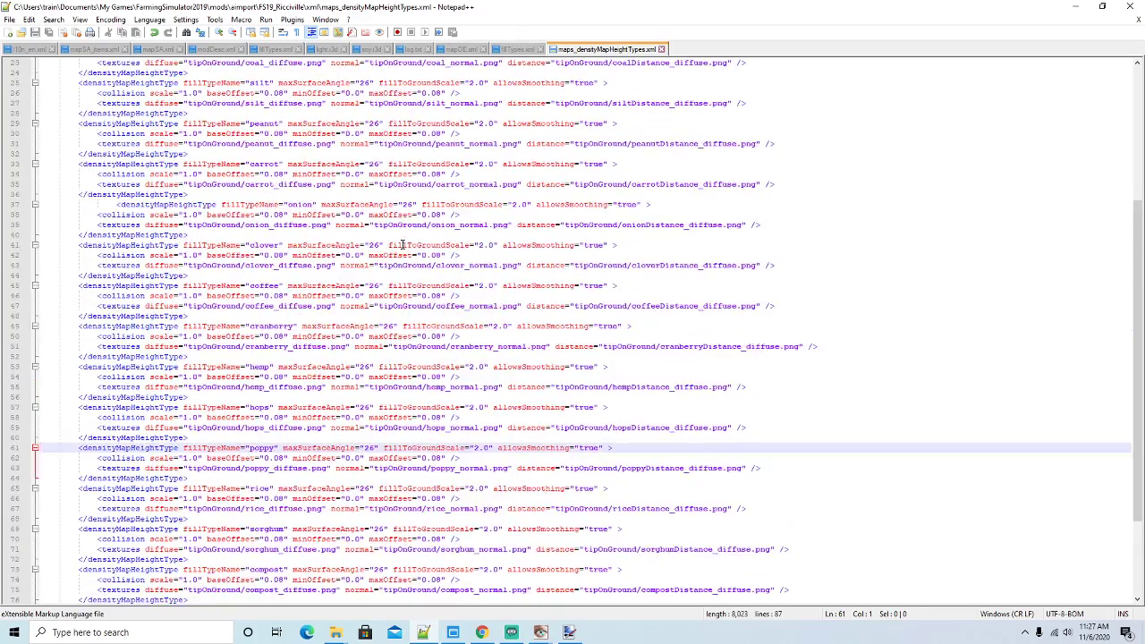
pyautogui.scroll(3, 403, 244)
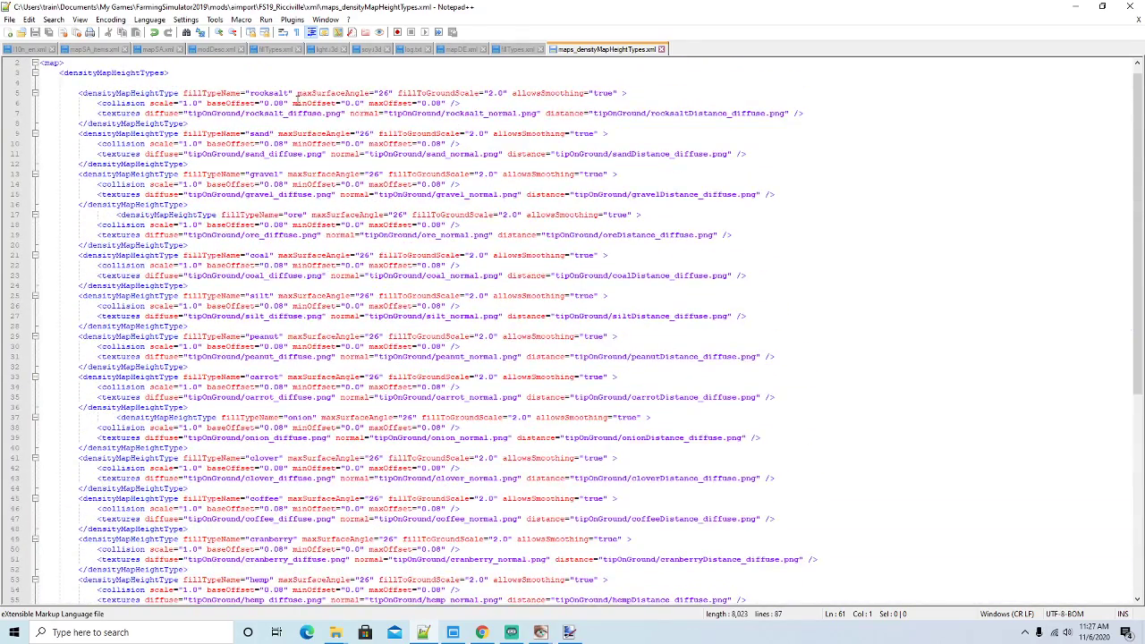
pyautogui.click(290, 93)
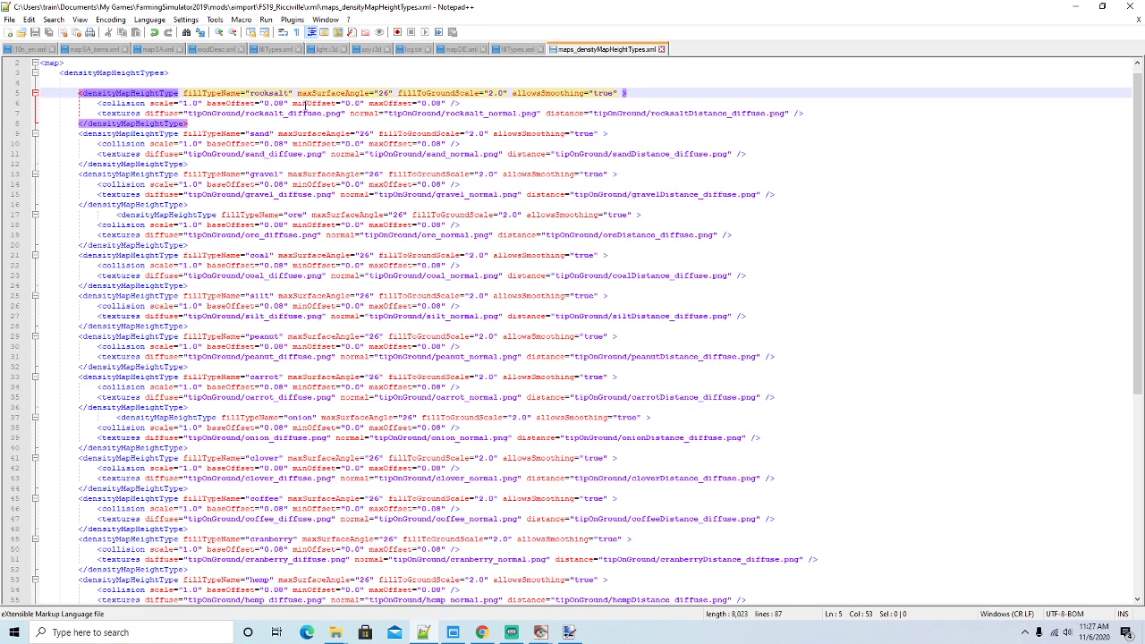
pyautogui.press('BackSpace')
pyautogui.press('BackSpace')
pyautogui.press('BackSpace')
pyautogui.press('BackSpace')
pyautogui.press('BackSpace')
pyautogui.press('BackSpace')
pyautogui.press('BackSpace')
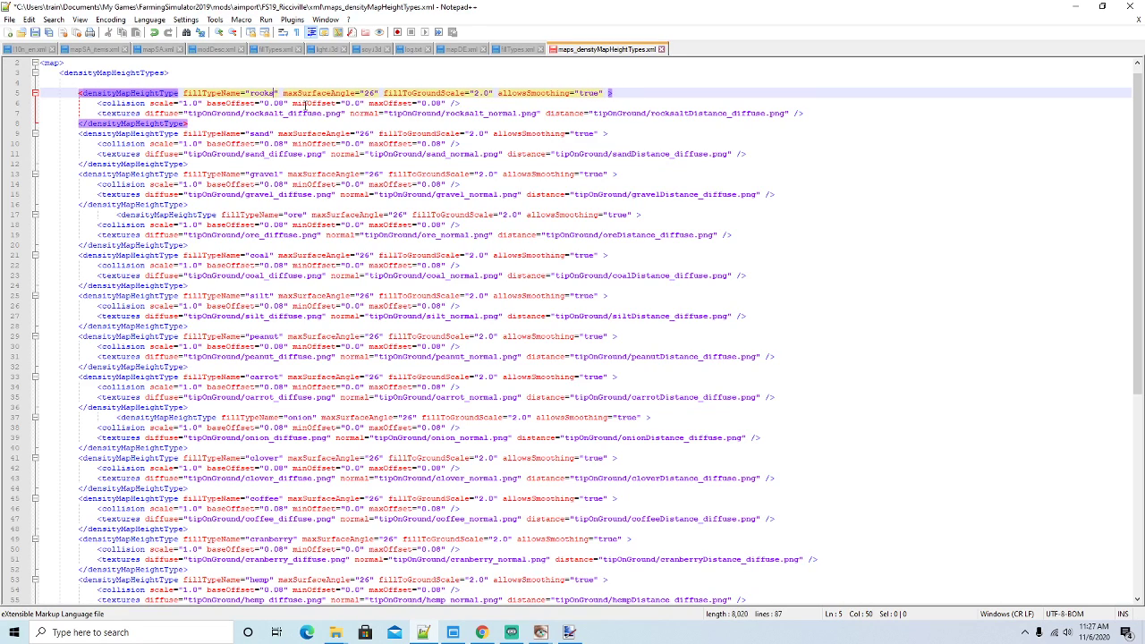
pyautogui.press('BackSpace')
pyautogui.write('seasas')
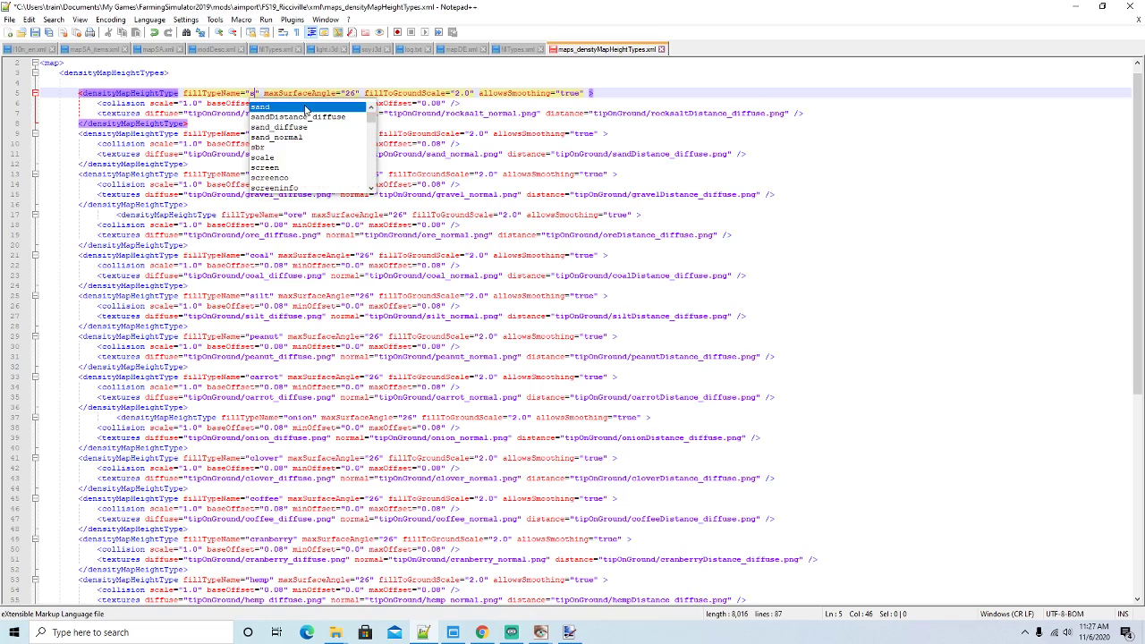
pyautogui.press('BackSpace')
pyautogui.press('BackSpace')
pyautogui.press('BackSpace')
pyautogui.write('salt')
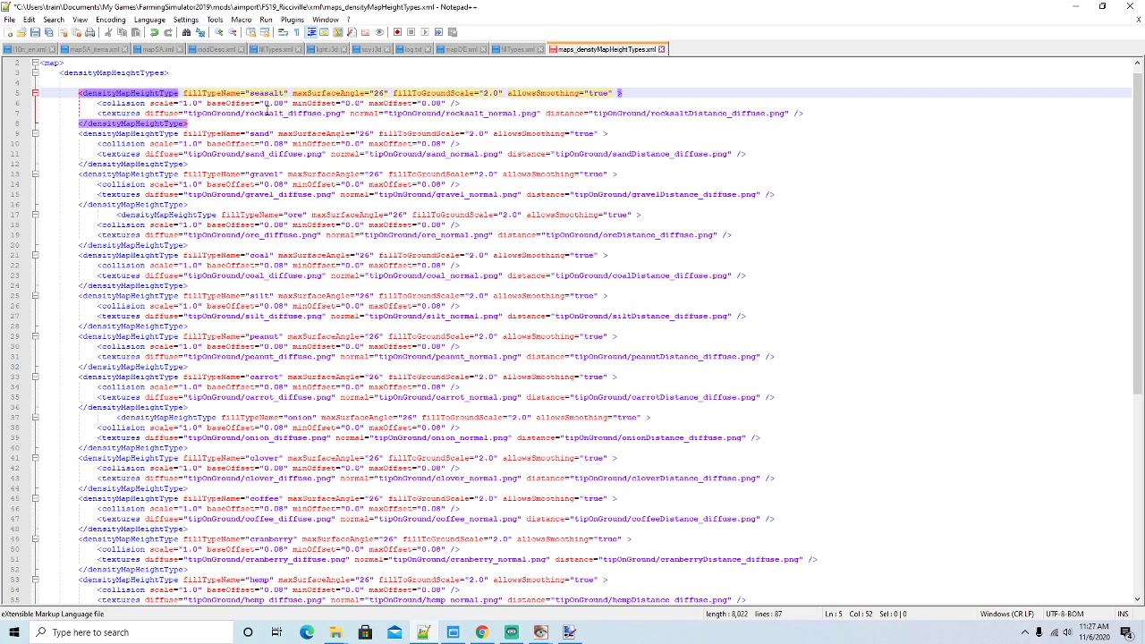
# Change the seasalt entry's diffuse texture path to tipOnGround/seasalt_diffuse.png
pyautogui.click(265, 114)
pyautogui.press('BackSpace')
pyautogui.press('BackSpace')
pyautogui.press('BackSpace')
pyautogui.press('BackSpace')
pyautogui.write('s')
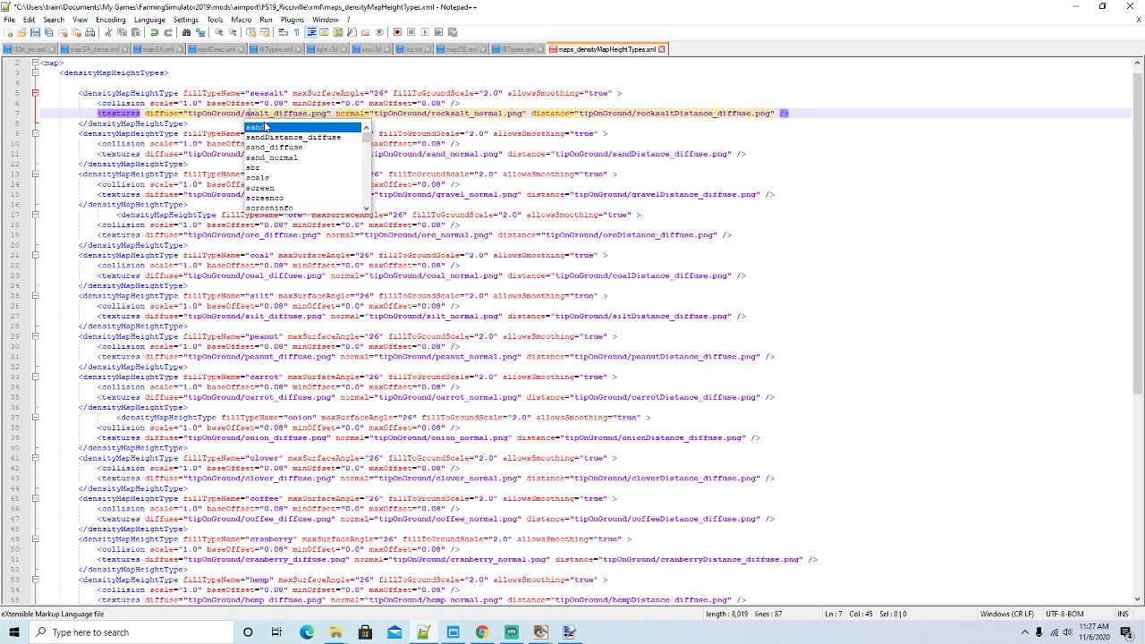
pyautogui.write('easalt')
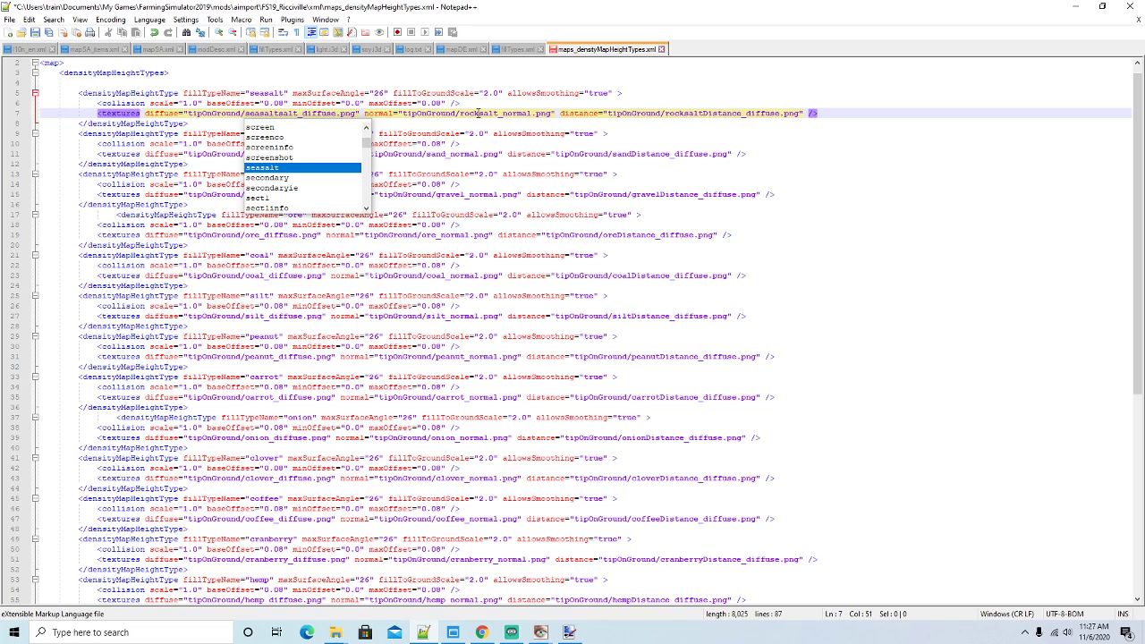
pyautogui.press('BackSpace')
pyautogui.press('BackSpace')
pyautogui.press('BackSpace')
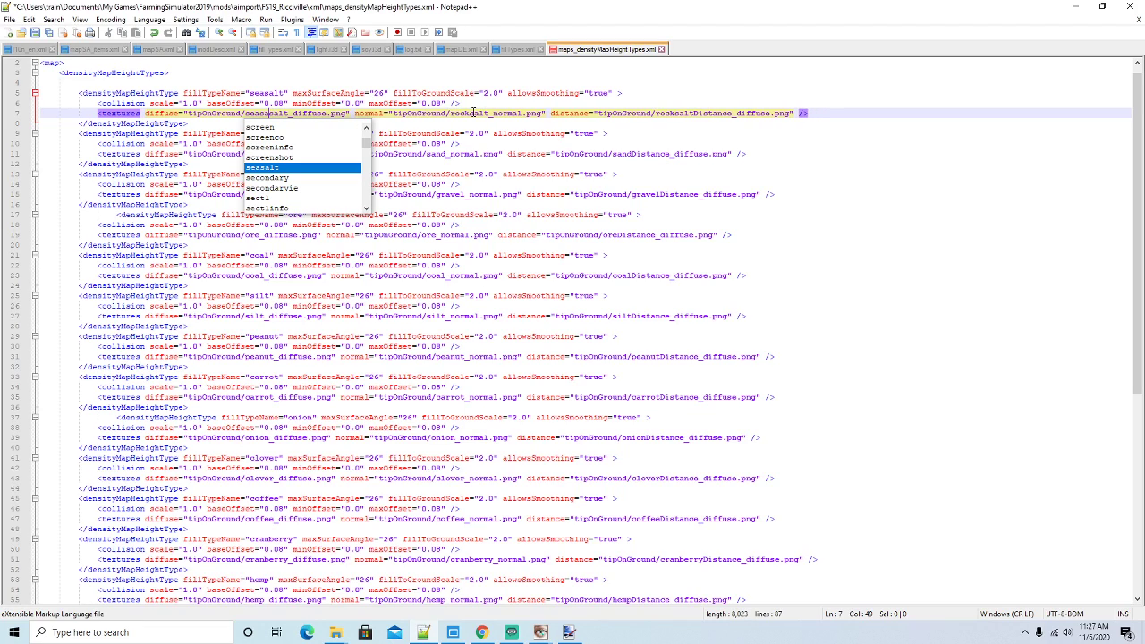
pyautogui.press('BackSpace')
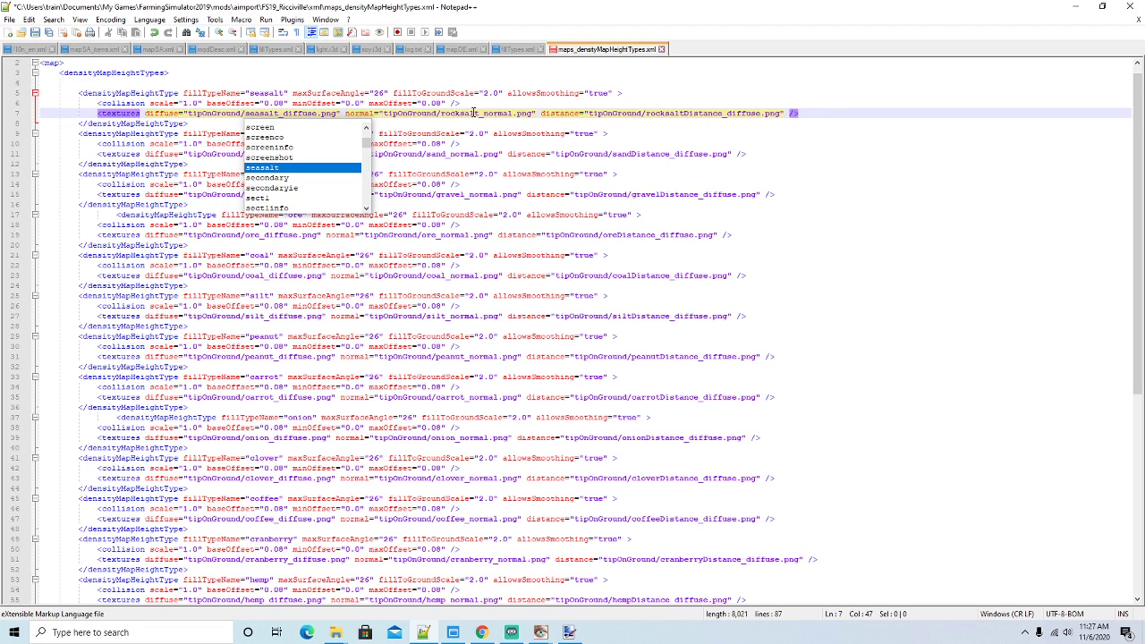
# Change the seasalt entry's normal texture path to tipOnGround/seasalt_normal.png
pyautogui.click(462, 114)
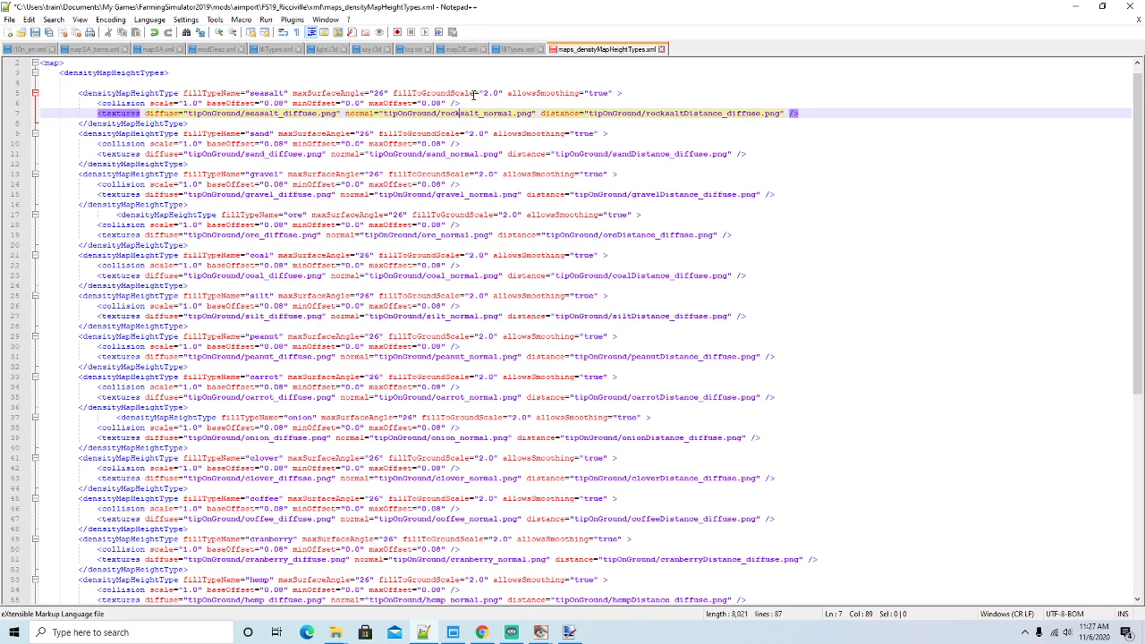
pyautogui.press('BackSpace')
pyautogui.press('BackSpace')
pyautogui.press('BackSpace')
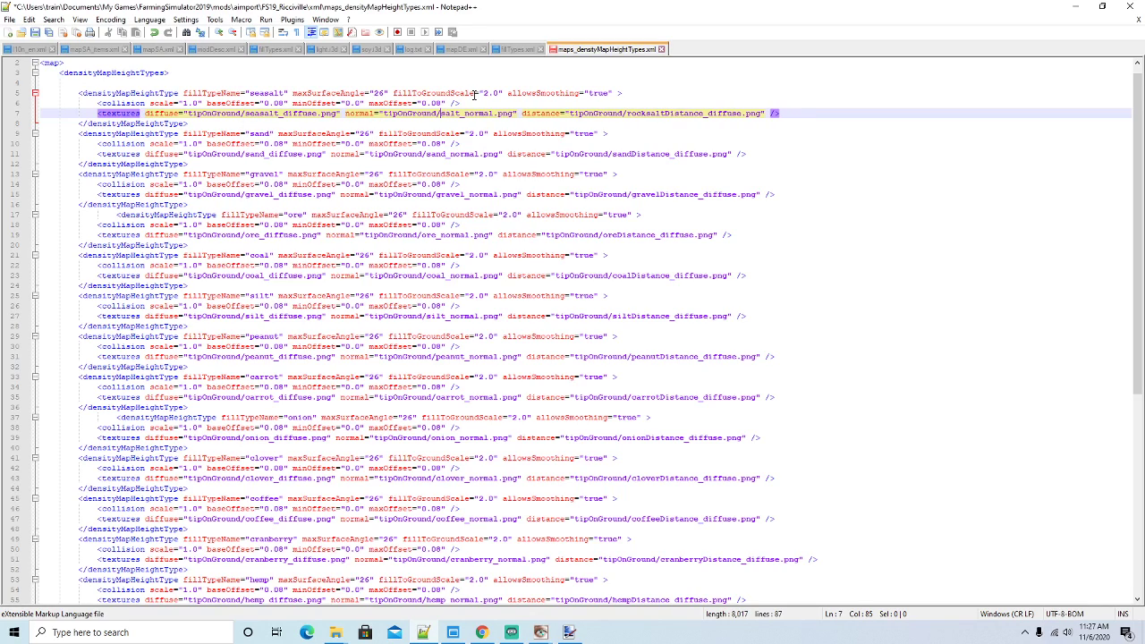
pyautogui.press('BackSpace')
pyautogui.write('sea')
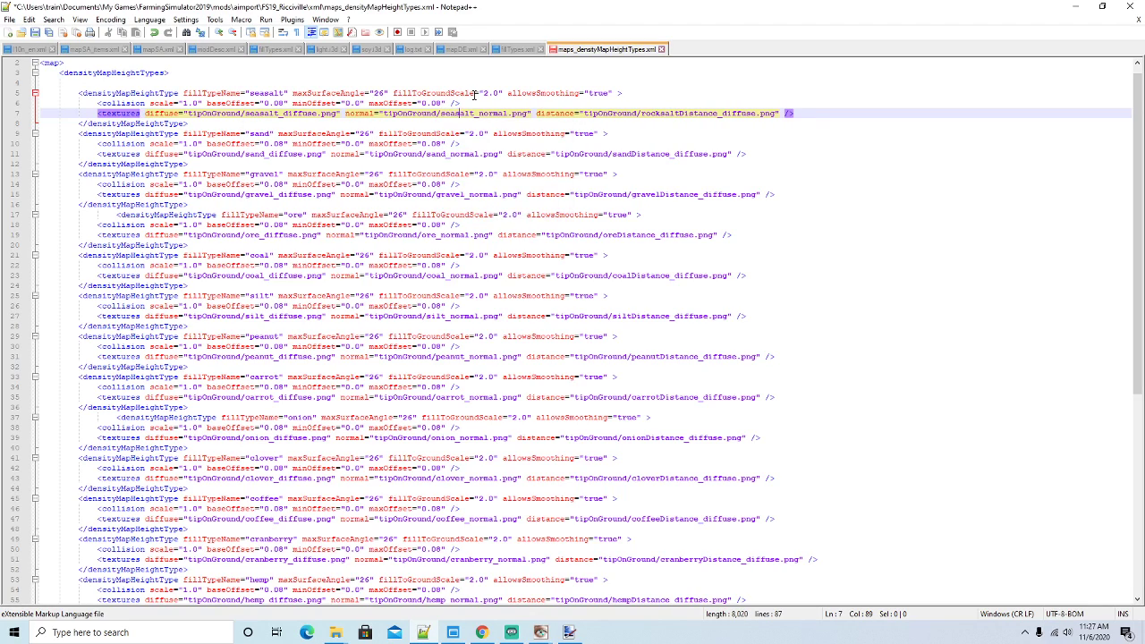
# Change the seasalt entry's distance texture path to tipOnGround/seasaltDistance_diffuse.png and save the file
pyautogui.hotkey('ctrl', 'Right')
pyautogui.hotkey('ctrl', 'Right')
pyautogui.hotkey('ctrl', 'Right')
pyautogui.hotkey('ctrl', 'Right')
pyautogui.press('BackSpace')
pyautogui.press('BackSpace')
pyautogui.press('BackSpace')
pyautogui.press('BackSpace')
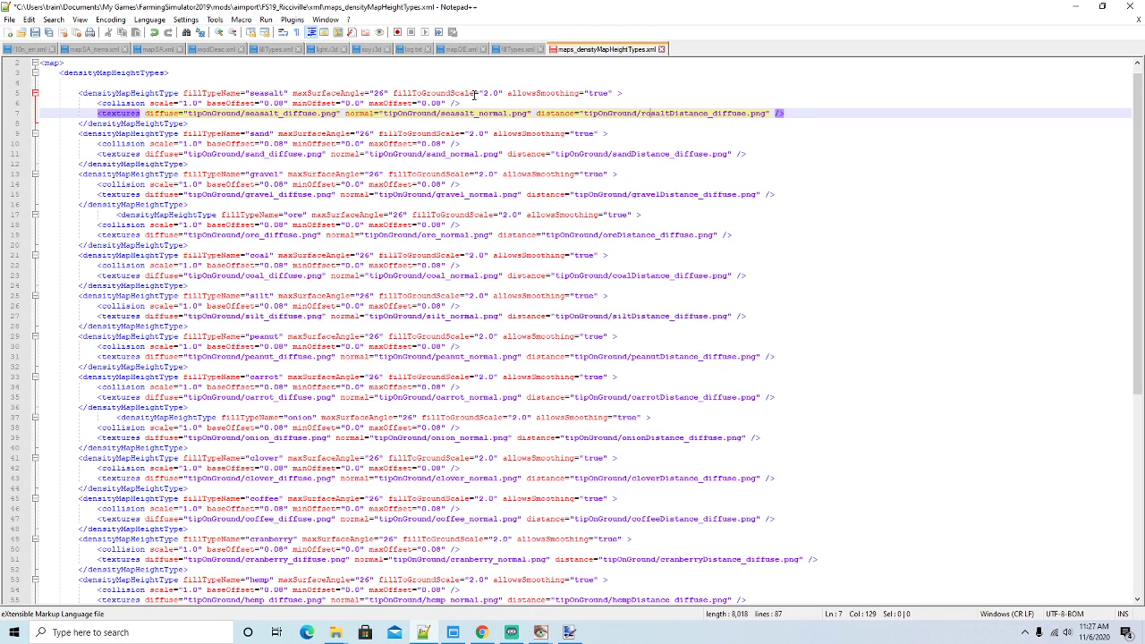
pyautogui.write('sea')
pyautogui.click(36, 33)
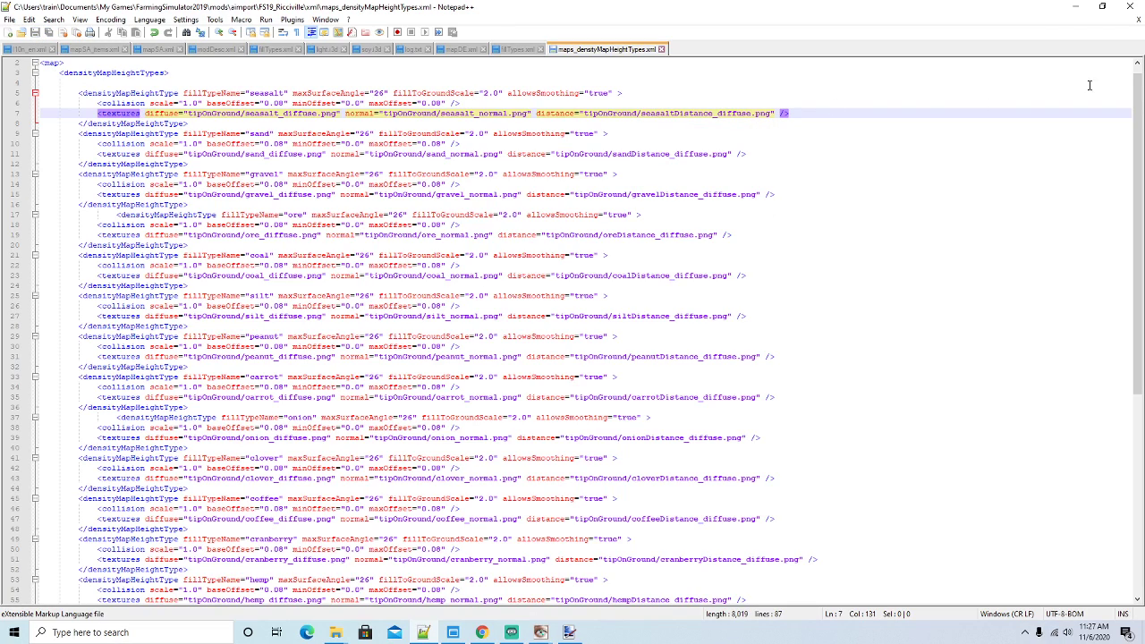
# Switch to File Explorer, open the FS19_Ricciville tipOnGround folder, and rename the rocksalt_diffuse texture to seasalt_diffuse
pyautogui.click(1075, 6)
pyautogui.doubleClick(196, 417)
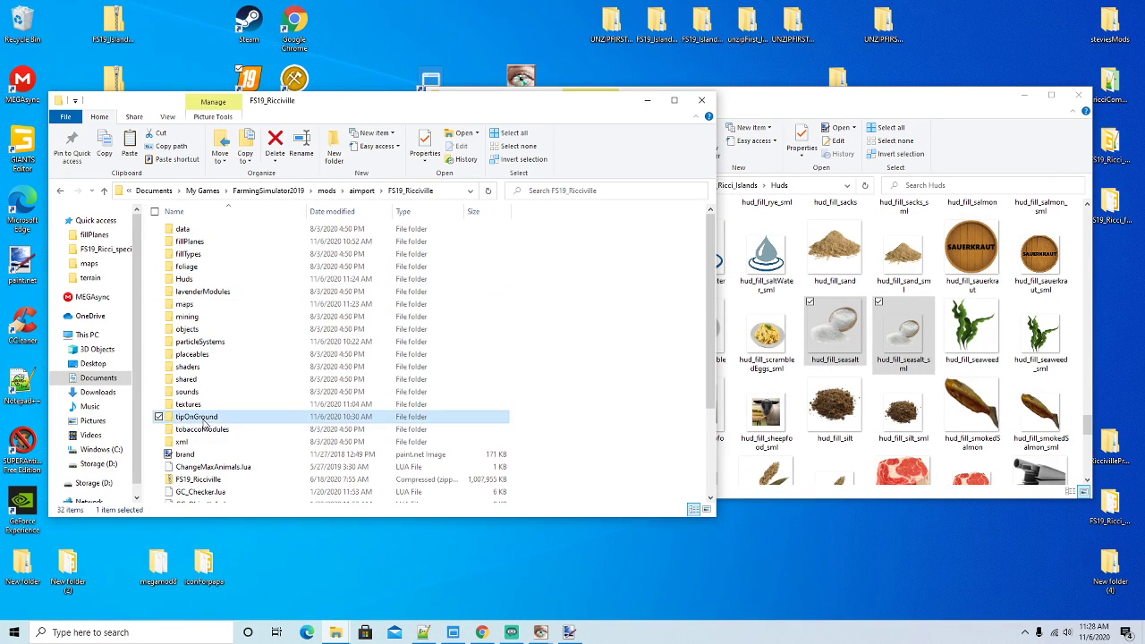
pyautogui.moveTo(711, 291); pyautogui.dragTo(697, 452)
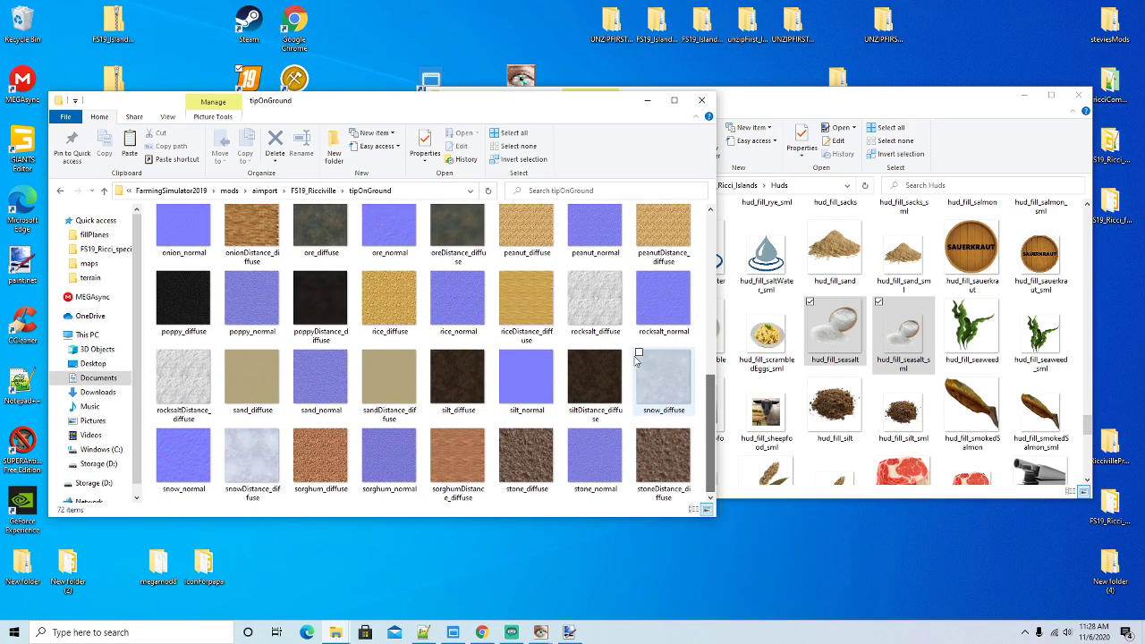
pyautogui.click(594, 303)
pyautogui.rightClick(595, 305)
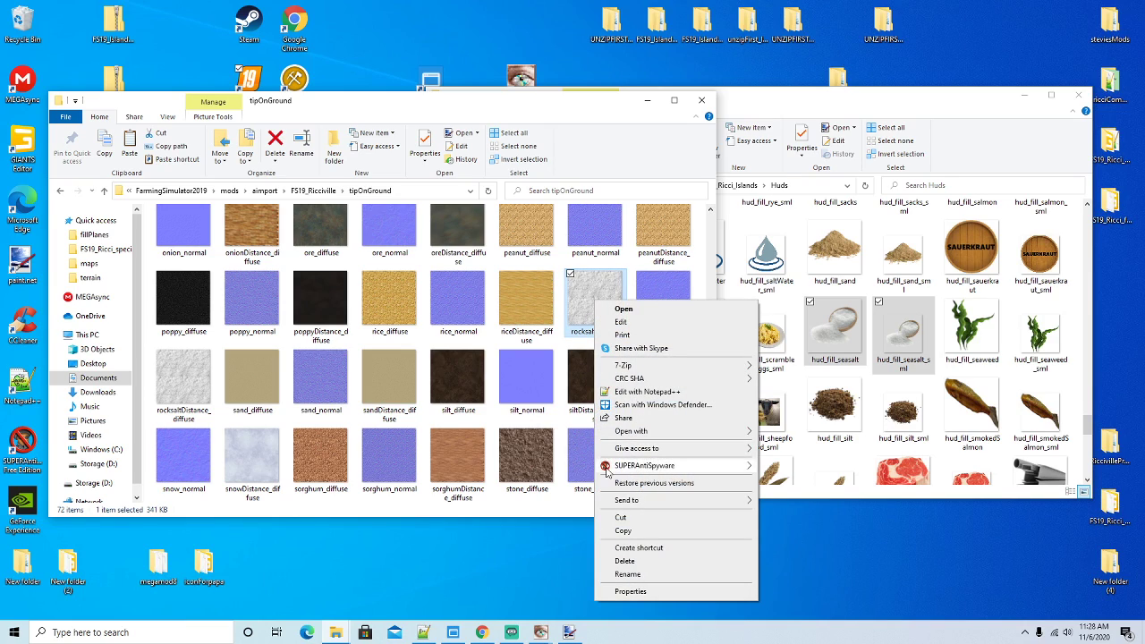
pyautogui.click(627, 574)
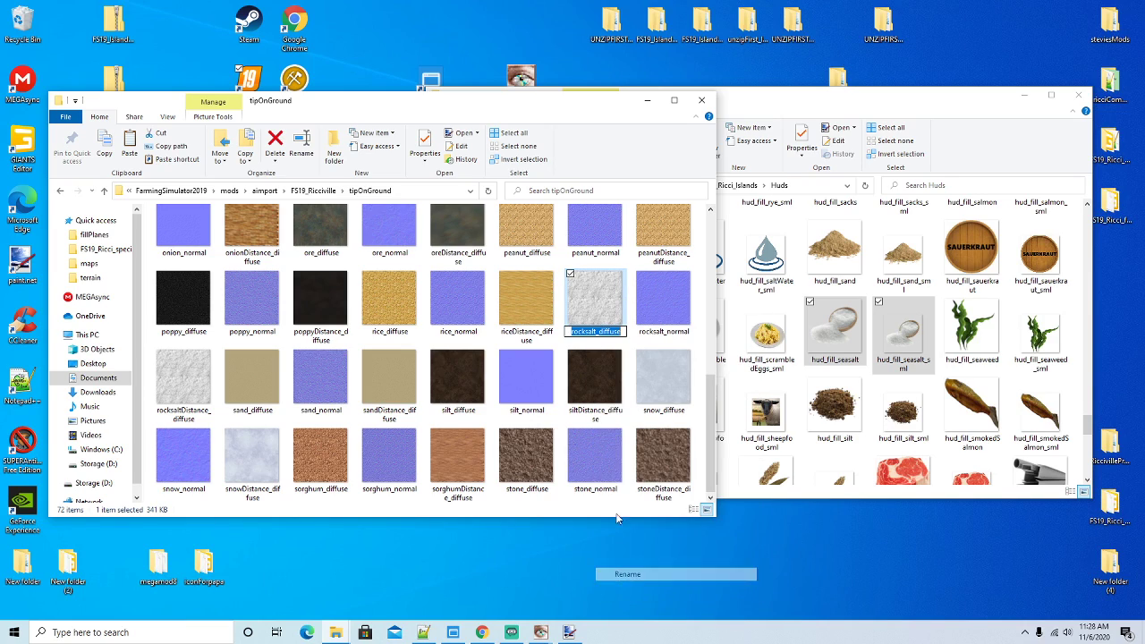
pyautogui.click(583, 331)
pyautogui.press('BackSpace')
pyautogui.press('BackSpace')
pyautogui.press('BackSpace')
pyautogui.press('BackSpace')
pyautogui.write('sea')
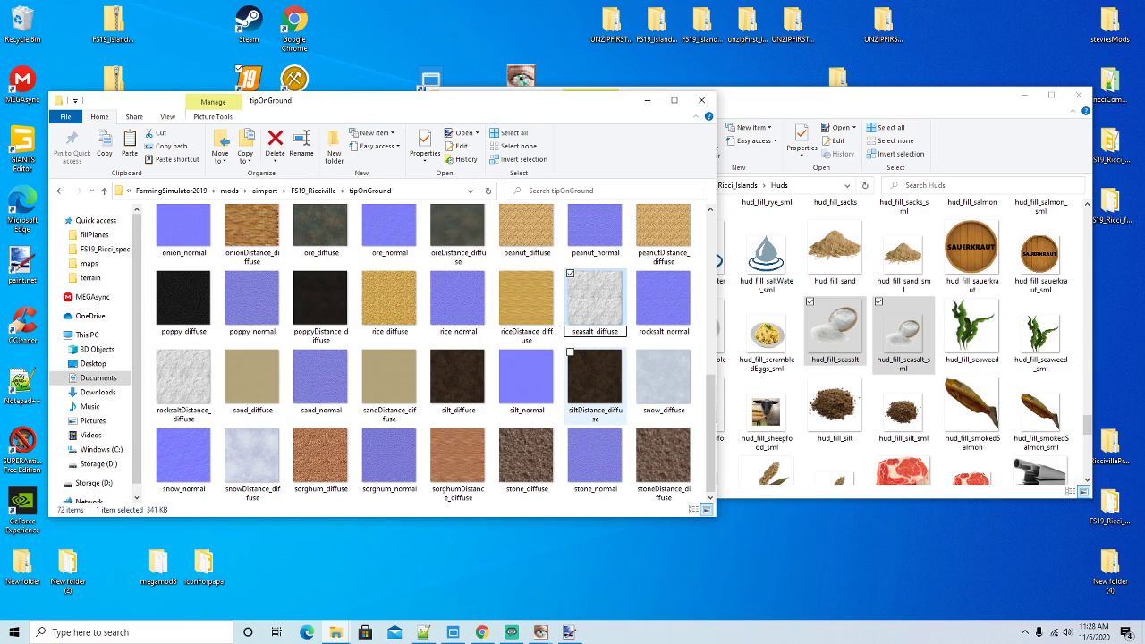
pyautogui.press('Return')
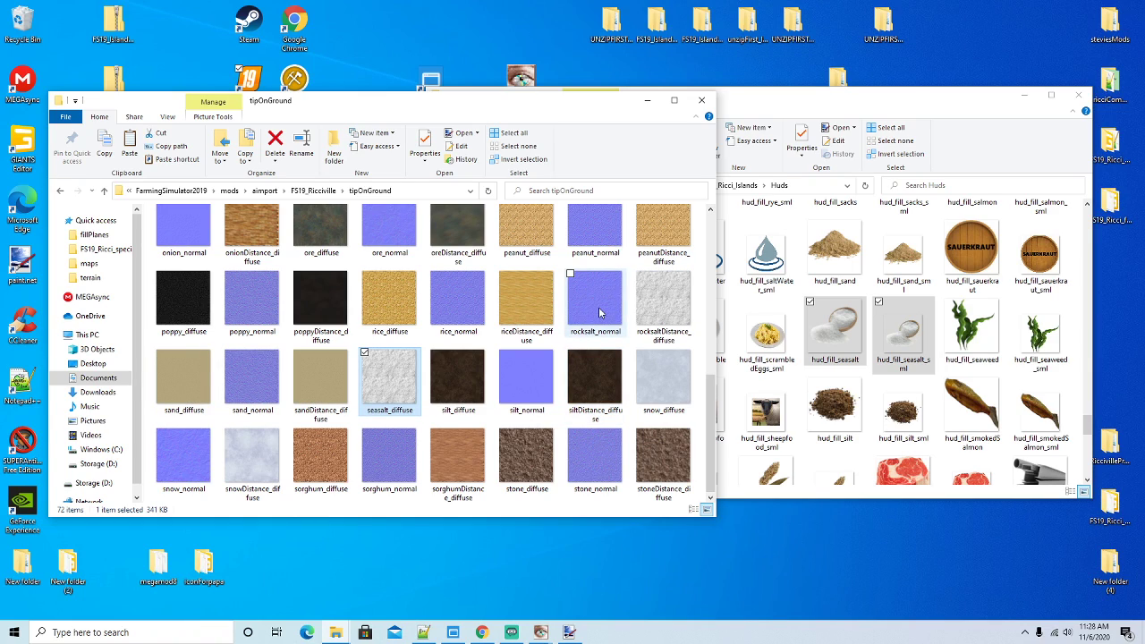
# Rename the rocksalt_normal texture in the tipOnGround folder to seasalt_normal
pyautogui.click(600, 312)
pyautogui.rightClick(599, 312)
pyautogui.click(632, 586)
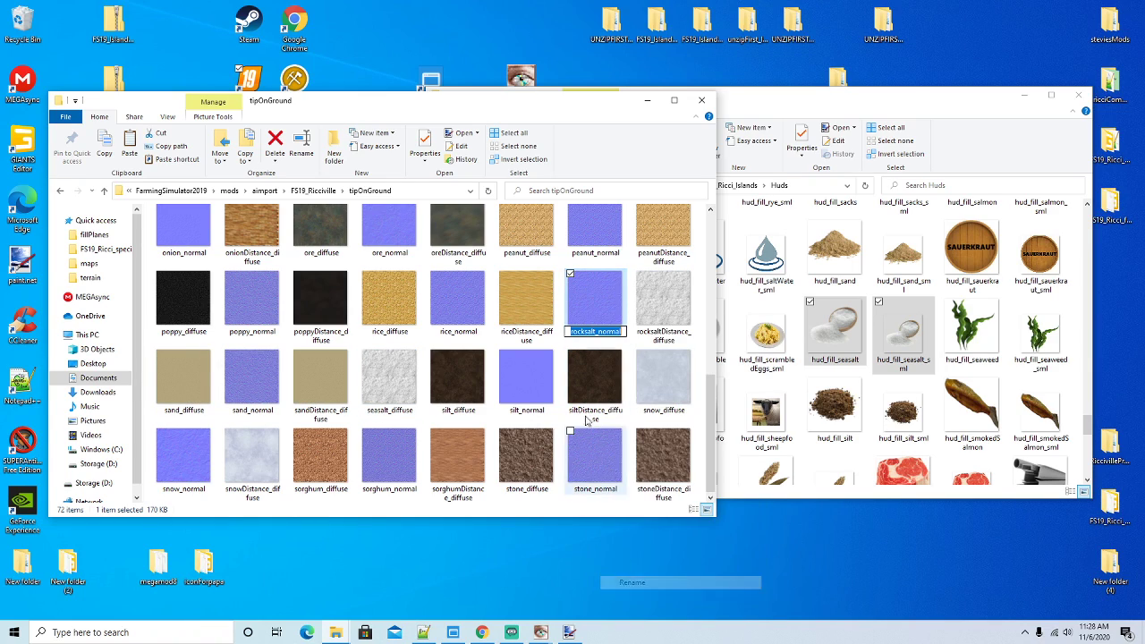
pyautogui.click(584, 331)
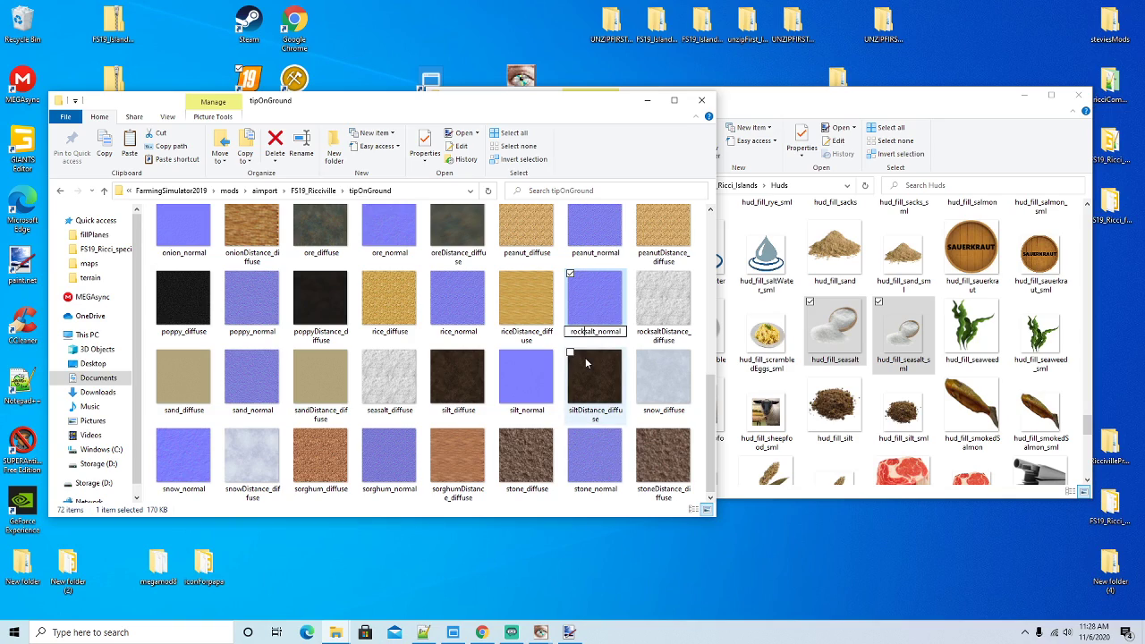
pyautogui.press('BackSpace')
pyautogui.press('BackSpace')
pyautogui.press('BackSpace')
pyautogui.press('BackSpace')
pyautogui.write('sea')
pyautogui.press('Return')
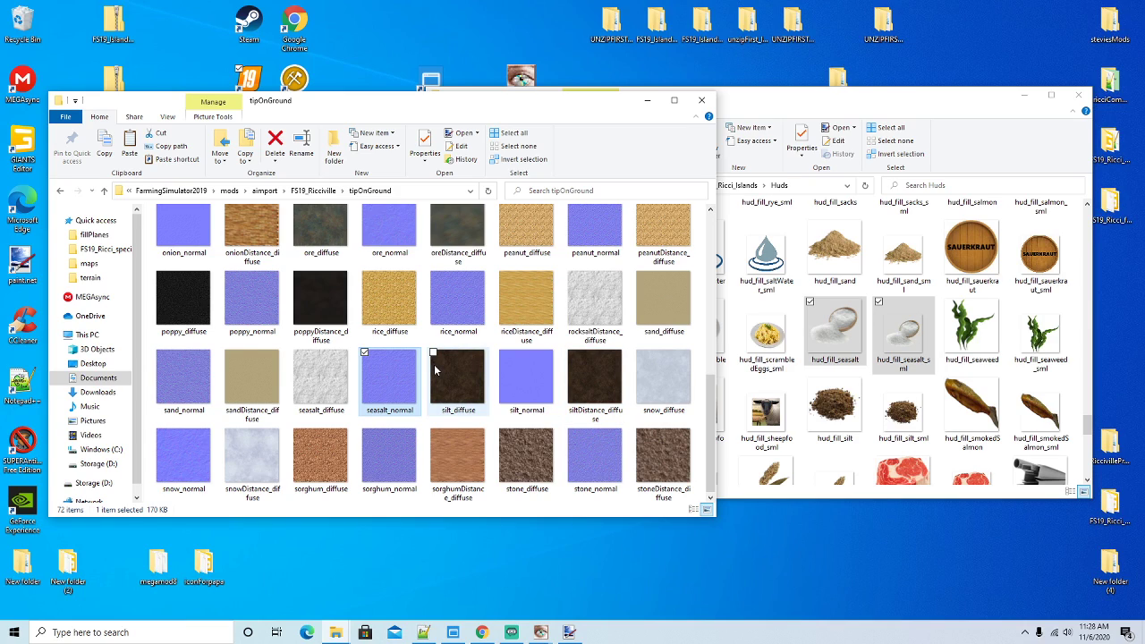
# Rename the rocksaltDistance_diffuse texture in the tipOnGround folder to seasaltDistance_diffuse
pyautogui.click(607, 317)
pyautogui.rightClick(606, 316)
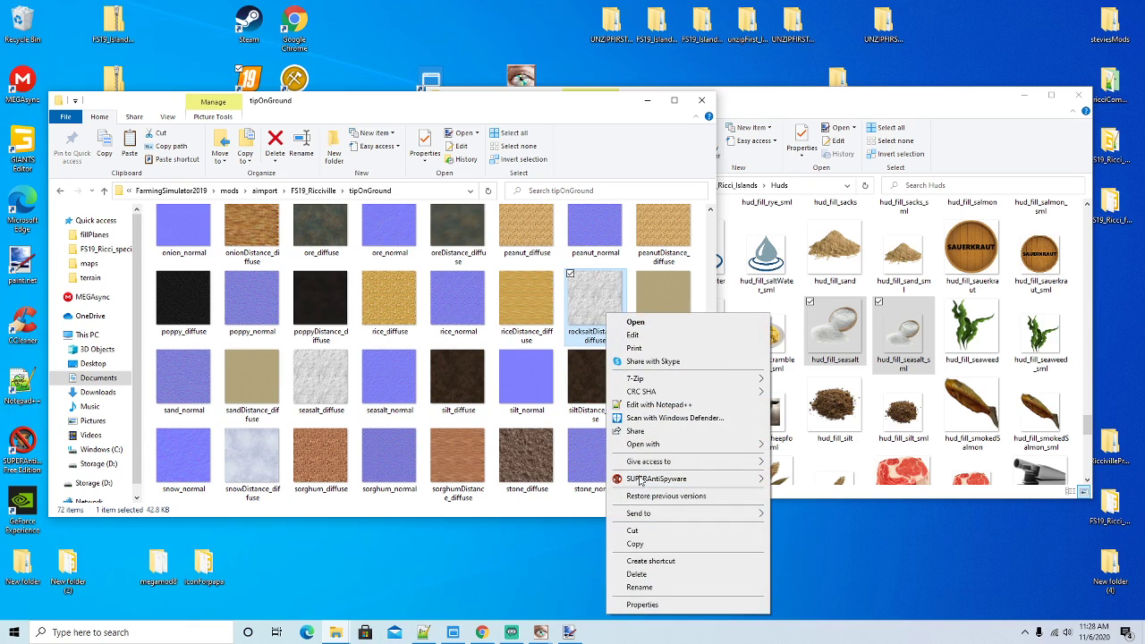
pyautogui.click(639, 586)
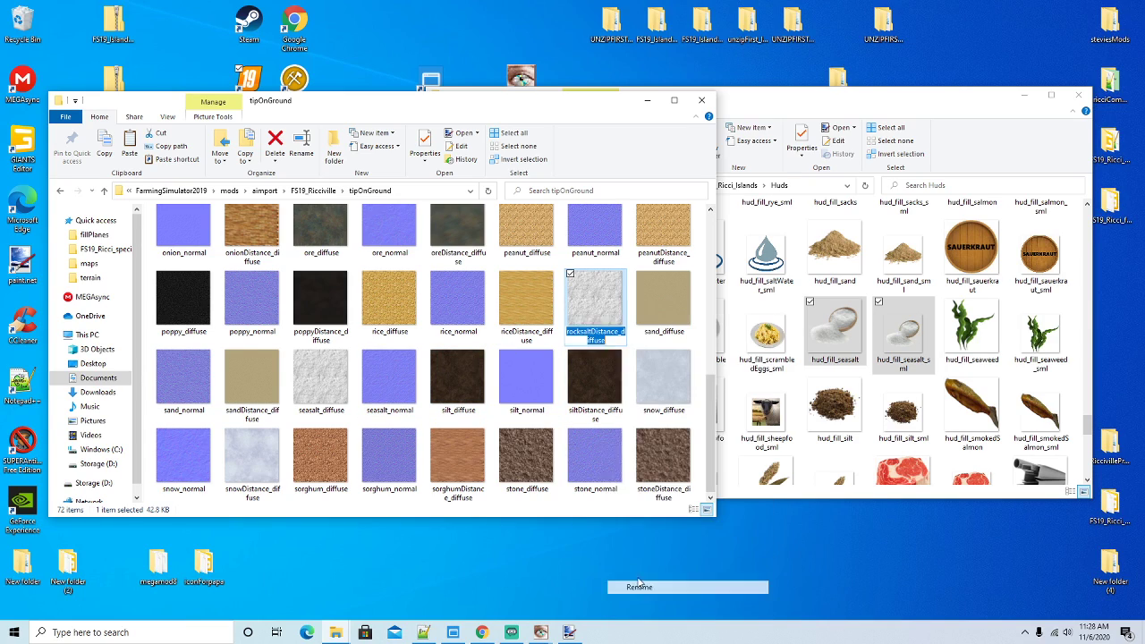
pyautogui.click(589, 332)
pyautogui.press('BackSpace')
pyautogui.press('BackSpace')
pyautogui.press('BackSpace')
pyautogui.press('BackSpace')
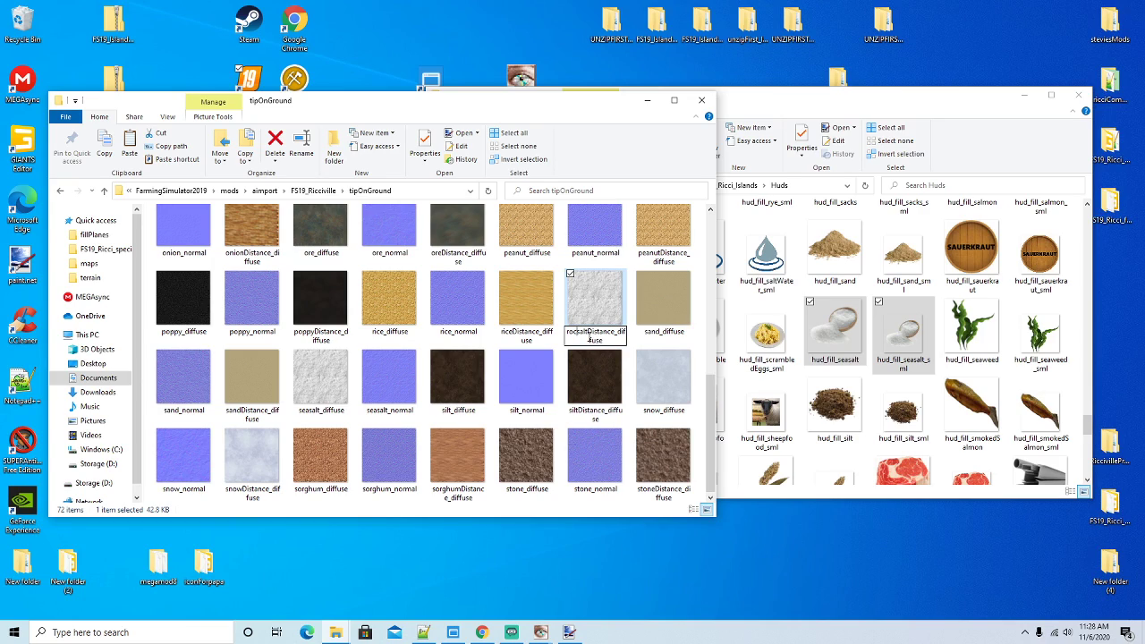
pyautogui.write('sea')
pyautogui.press('Return')
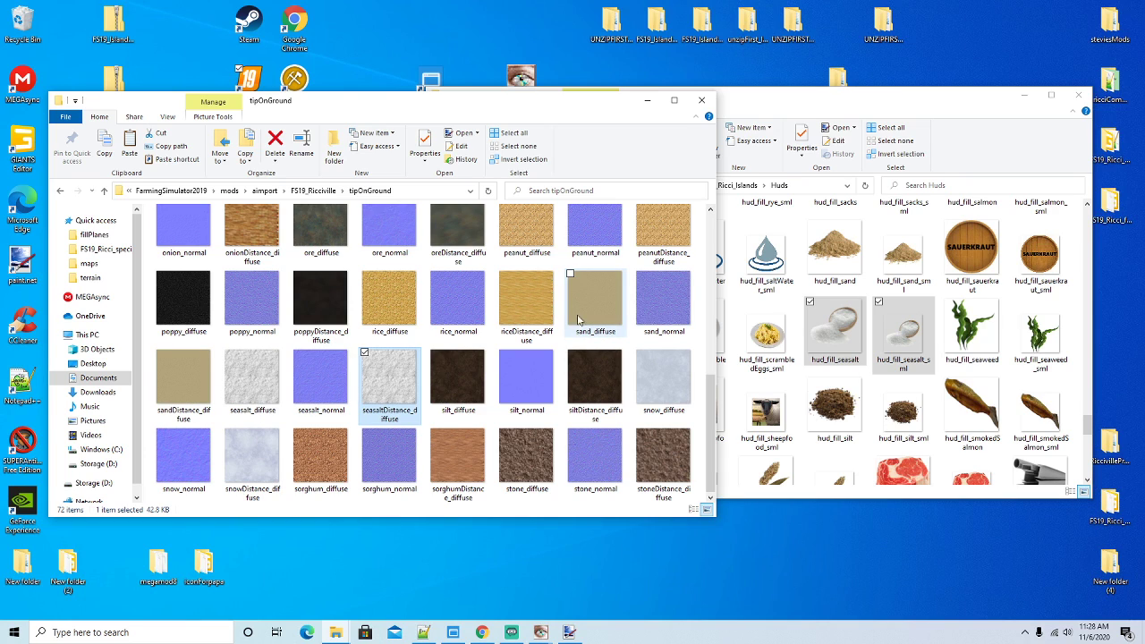
# Return to the FS19_Ricciville folder and open its fillPlanes folder
pyautogui.moveTo(438, 111); pyautogui.dragTo(454, 104)
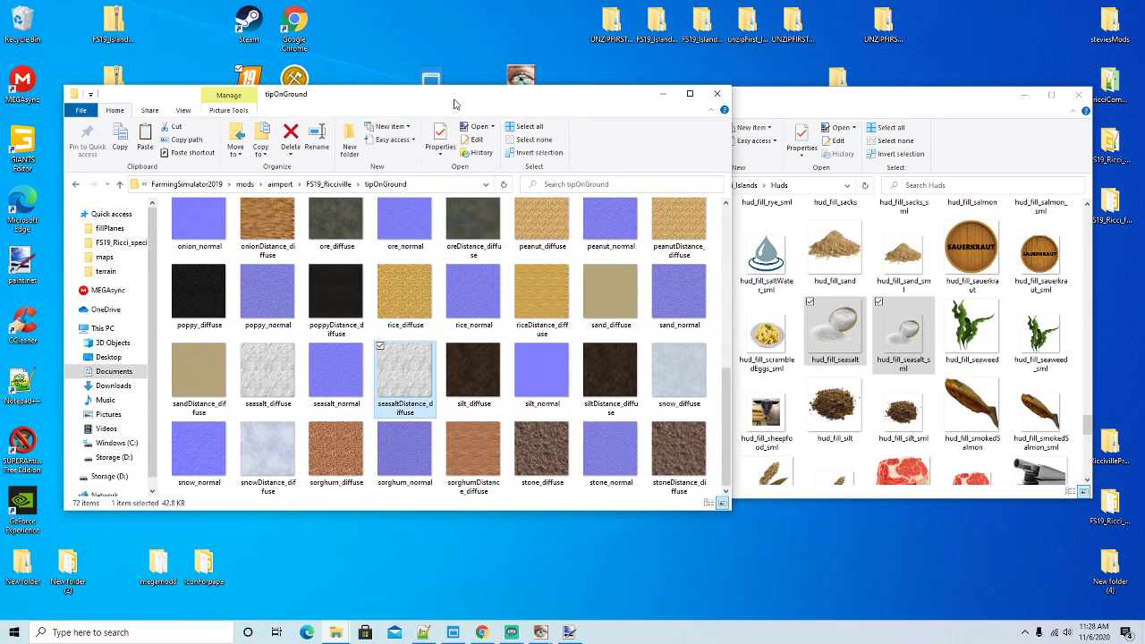
pyautogui.moveTo(361, 107); pyautogui.dragTo(355, 106)
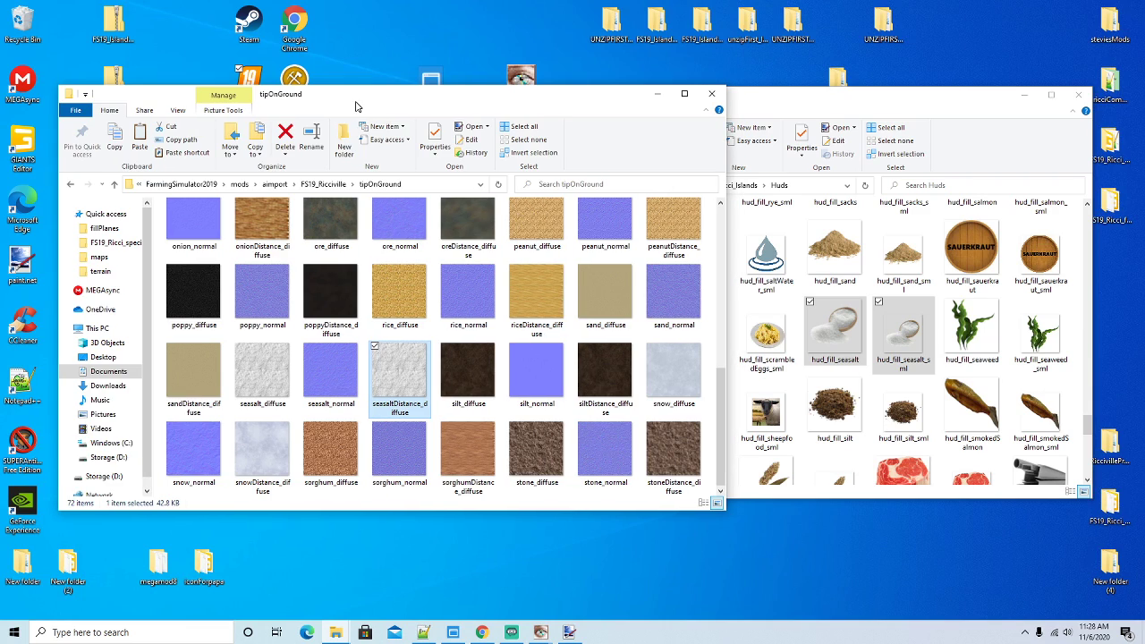
pyautogui.click(331, 185)
pyautogui.doubleClick(215, 234)
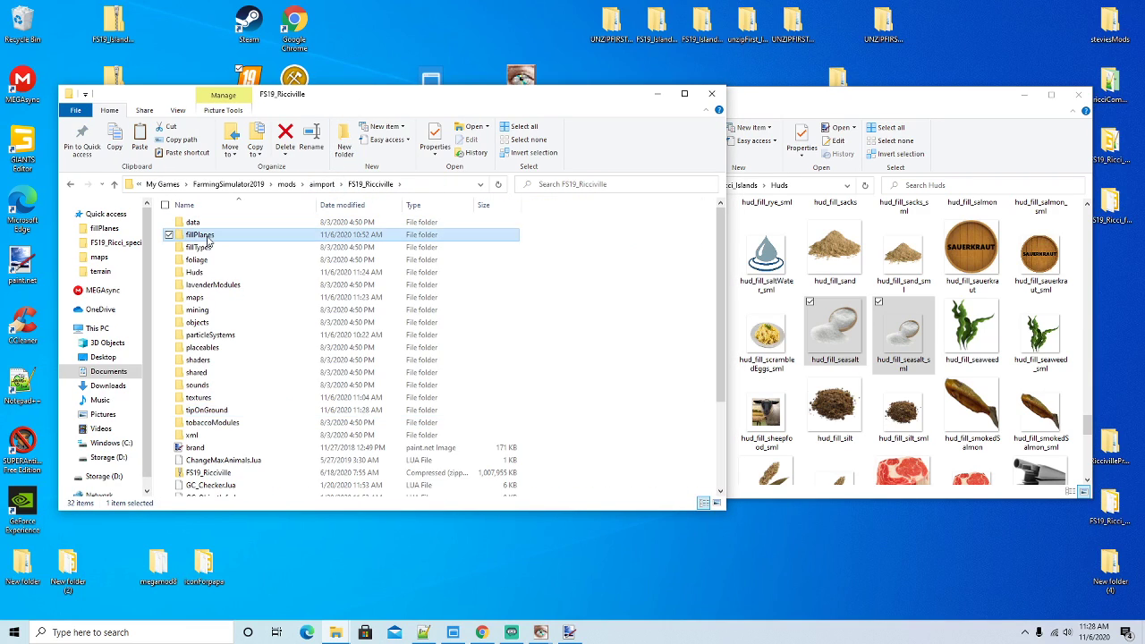
# Rename the rocksalt_diffuse texture in the fillPlanes folder to seasalt_diffuse
pyautogui.moveTo(721, 238); pyautogui.dragTo(722, 433)
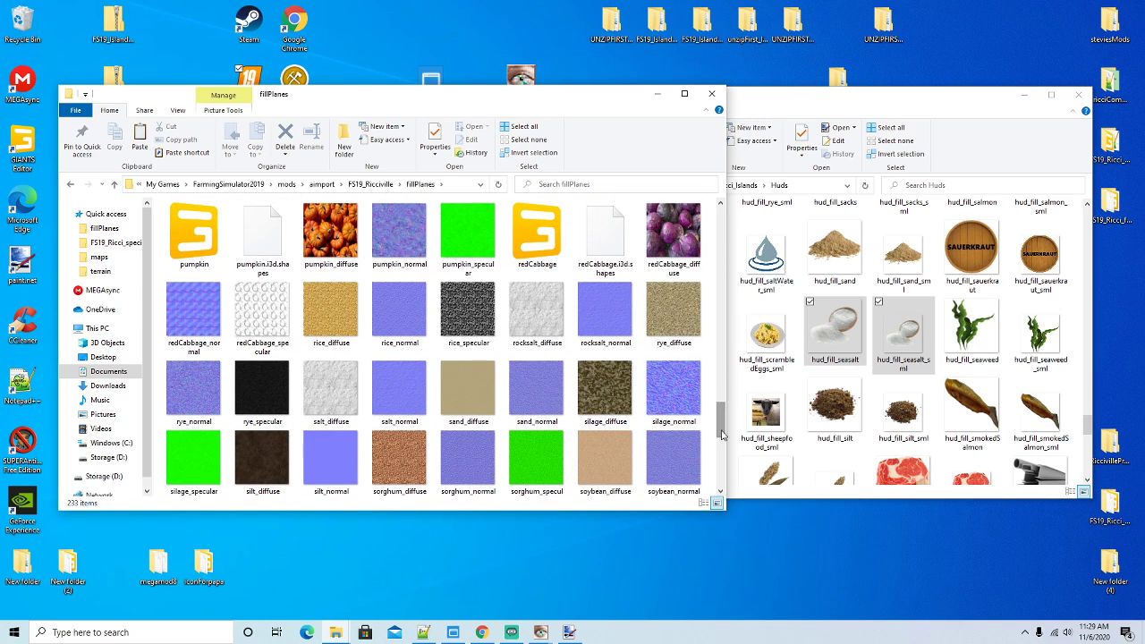
pyautogui.click(535, 322)
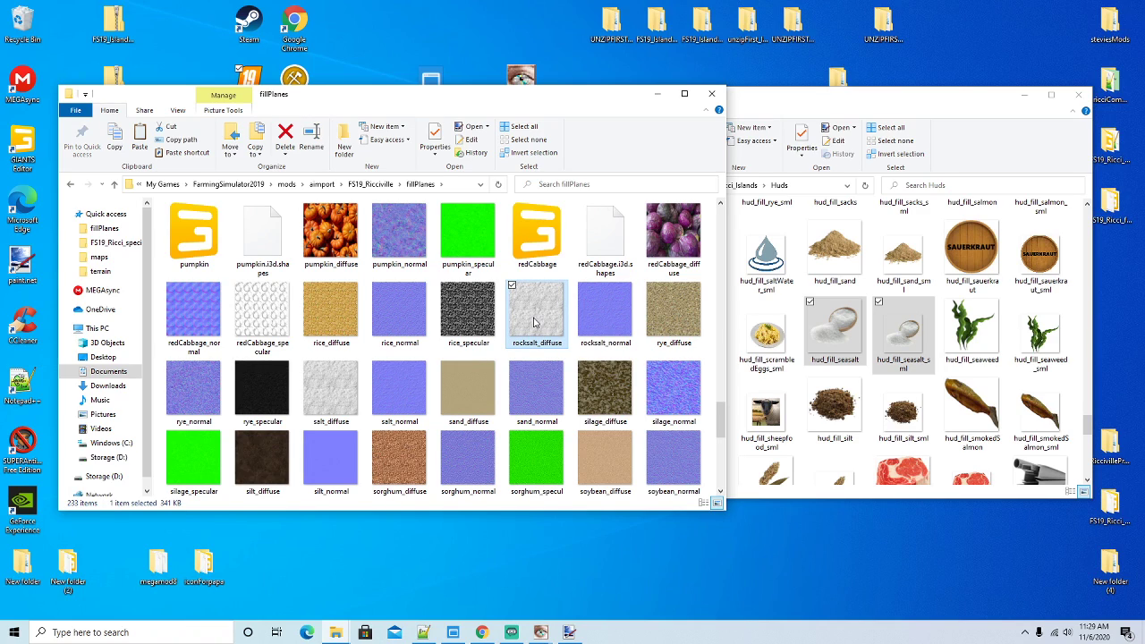
pyautogui.rightClick(535, 322)
pyautogui.click(565, 595)
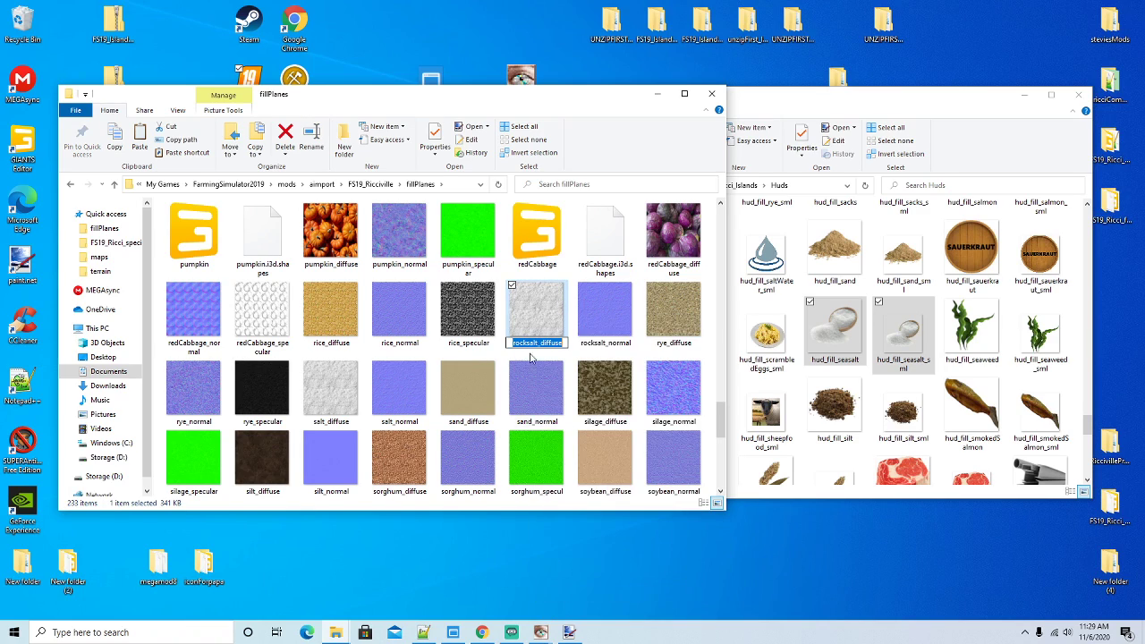
pyautogui.click(526, 343)
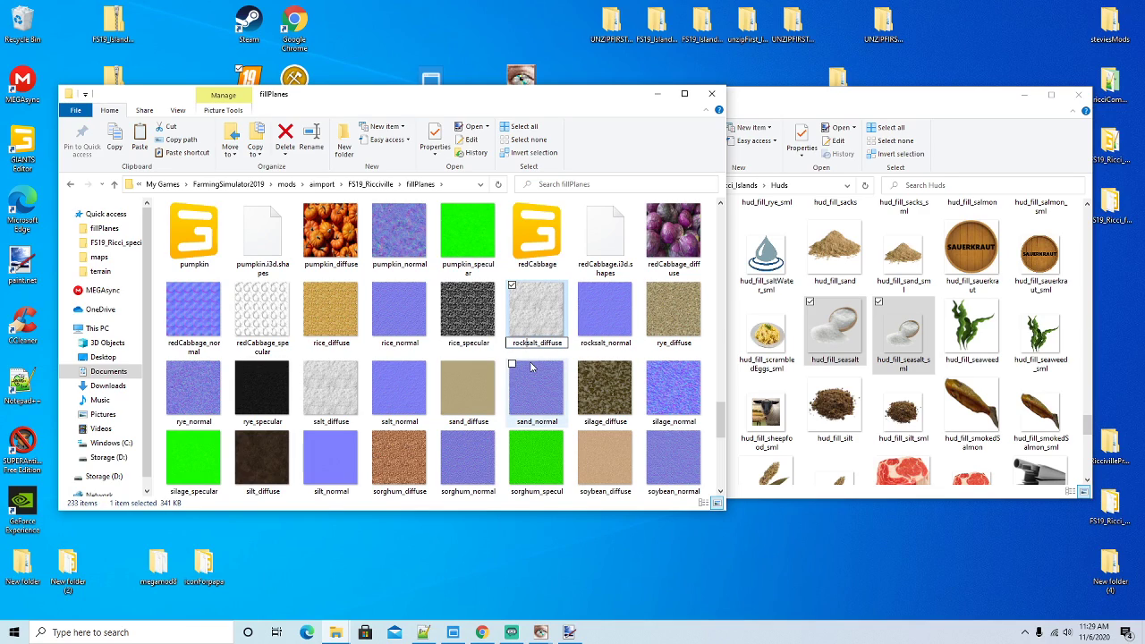
pyautogui.press('BackSpace')
pyautogui.press('BackSpace')
pyautogui.press('BackSpace')
pyautogui.press('BackSpace')
pyautogui.write('sea')
pyautogui.press('Return')
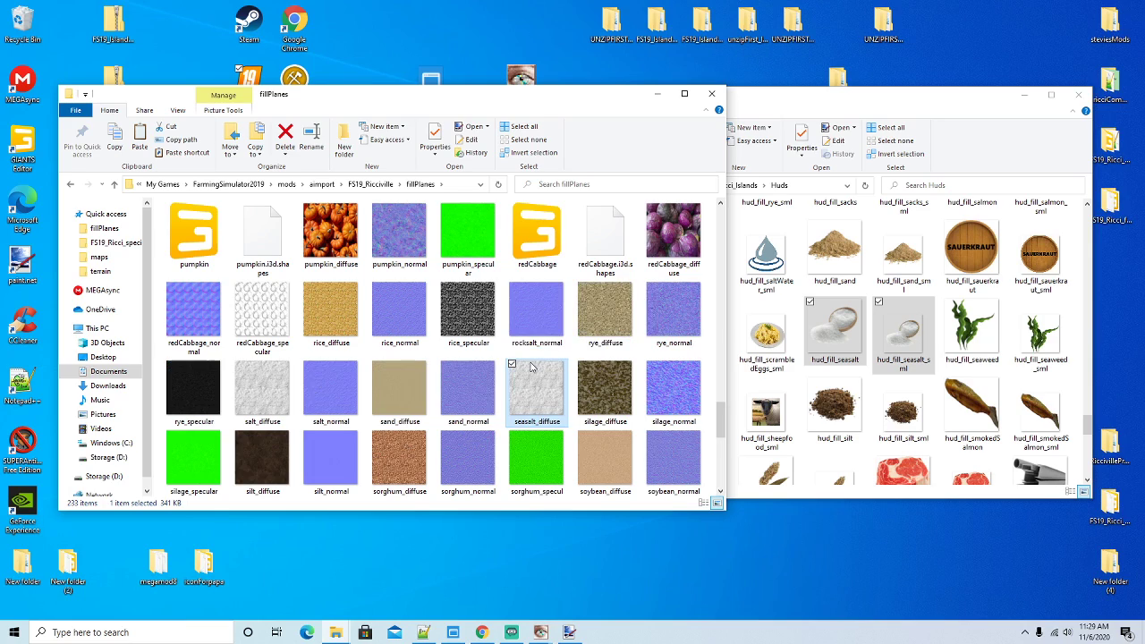
# Rename the rocksalt_normal texture in the fillPlanes folder to seasalt_normal
pyautogui.rightClick(545, 331)
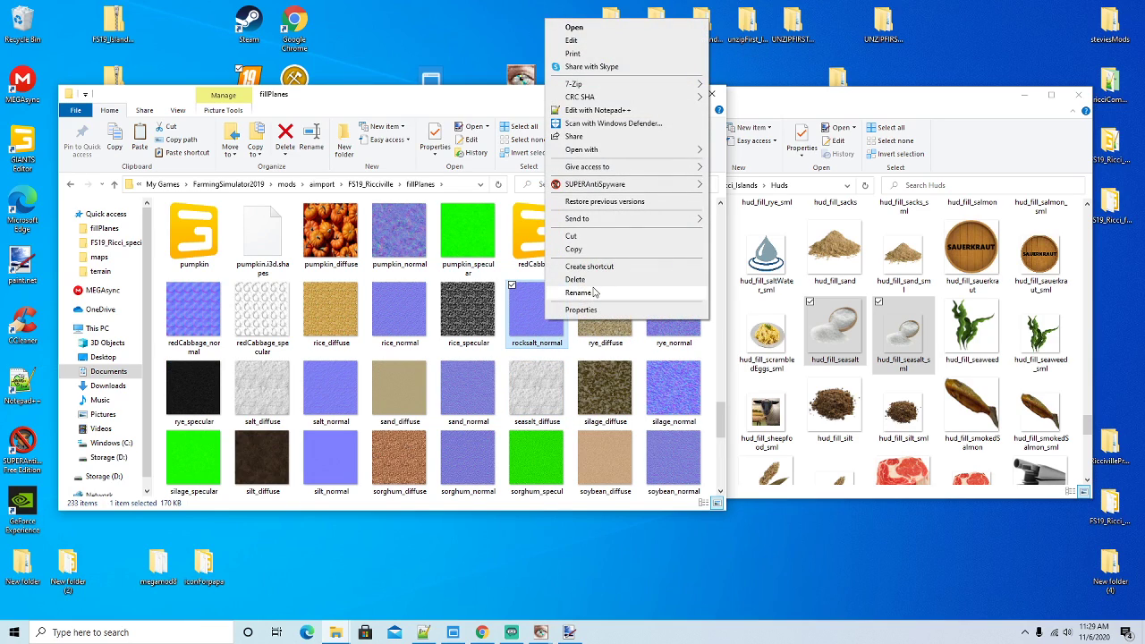
pyautogui.click(580, 293)
pyautogui.click(537, 341)
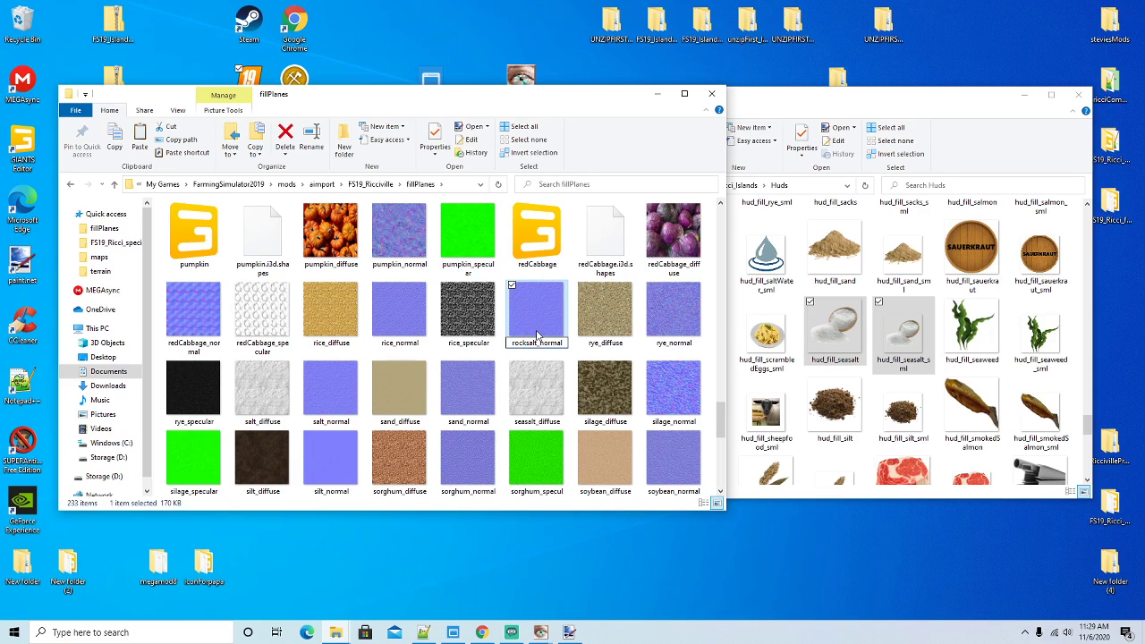
pyautogui.press('BackSpace')
pyautogui.press('BackSpace')
pyautogui.press('BackSpace')
pyautogui.press('BackSpace')
pyautogui.write('sea')
pyautogui.press('Return')
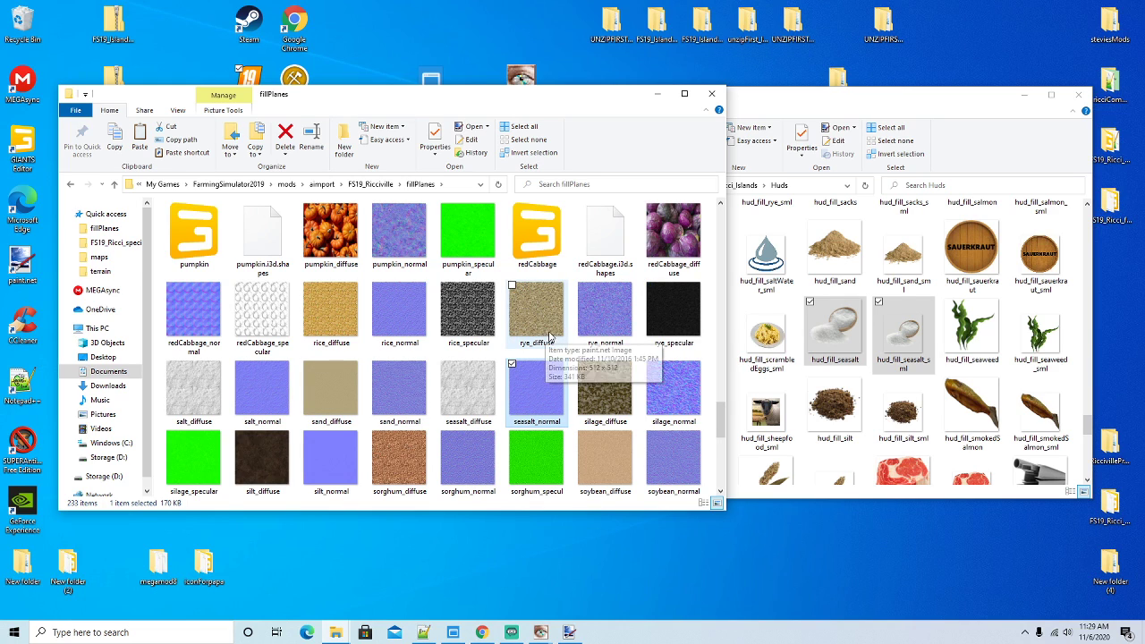
# Locate the fillPlane_materialHolder file in the fillPlanes folder and open it in GIANTS Editor
pyautogui.scroll(15, 441, 273)
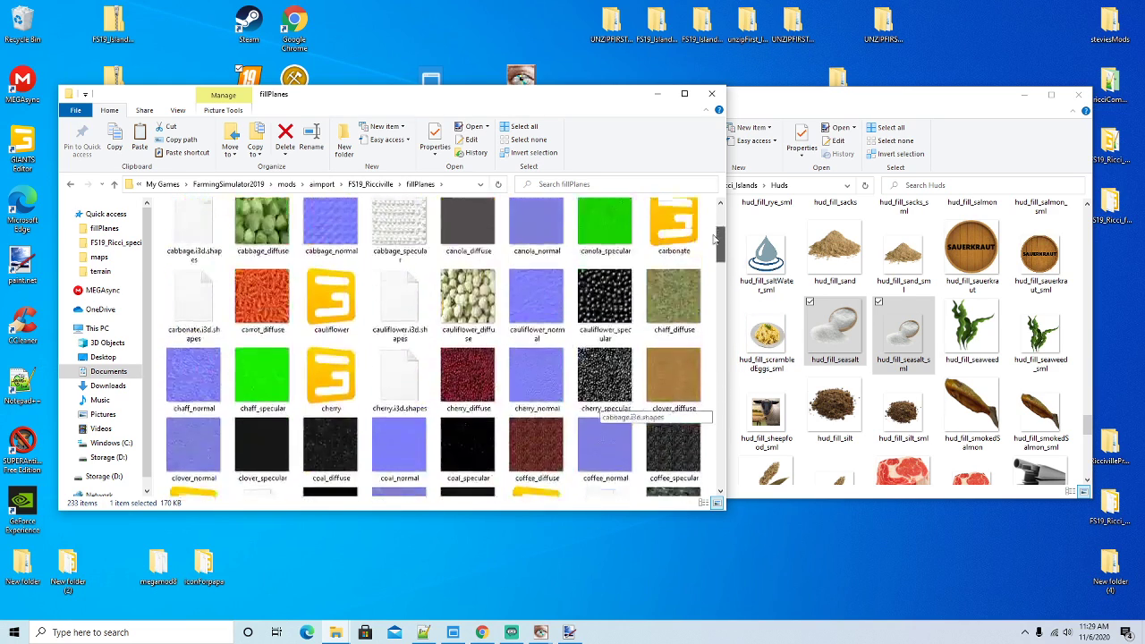
pyautogui.scroll(-2, 491, 283)
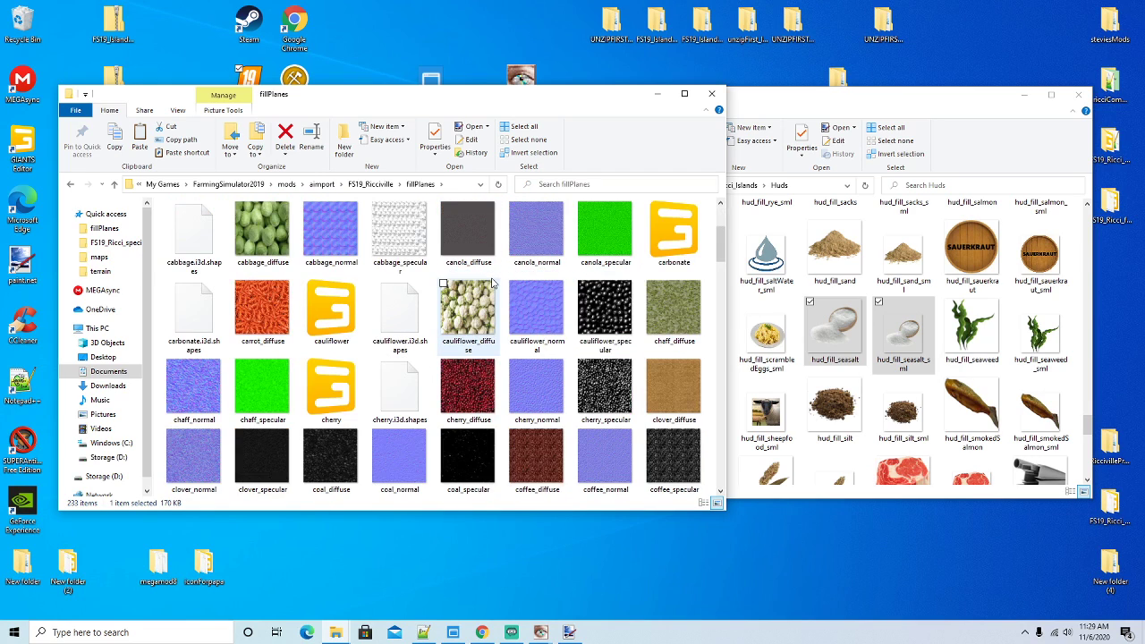
pyautogui.scroll(-2, 491, 283)
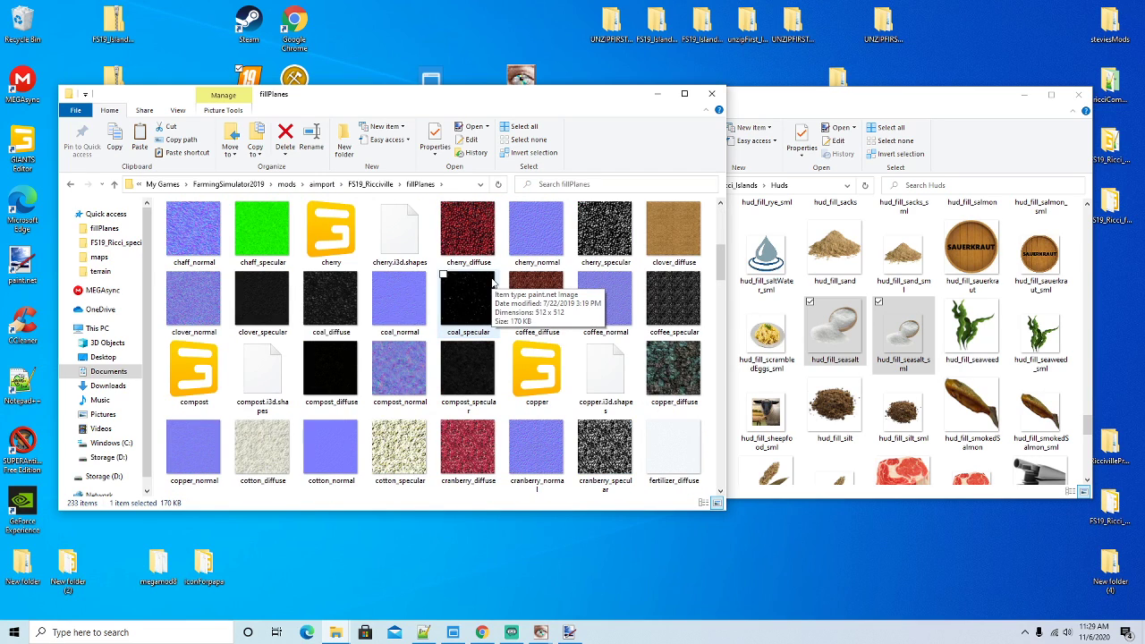
pyautogui.scroll(-2, 491, 282)
pyautogui.click(341, 362)
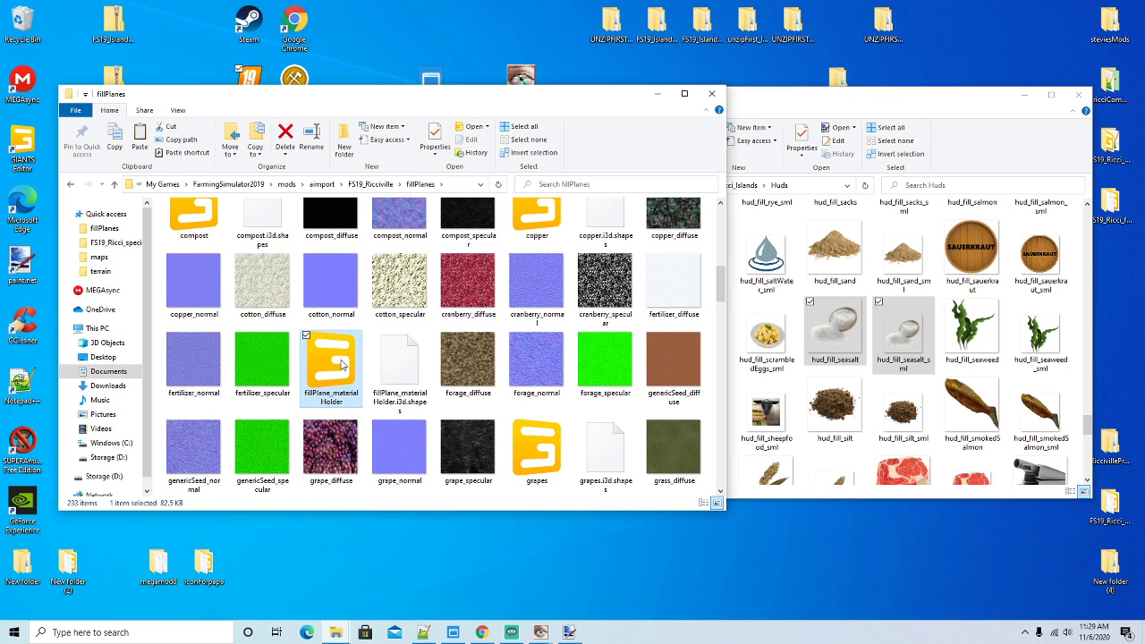
pyautogui.doubleClick(341, 362)
# Find the rocksalt transform group in the scenegraph and rename it to seasalt
pyautogui.scroll(-4, 100, 116)
pyautogui.scroll(-2, 102, 115)
pyautogui.scroll(-5, 103, 115)
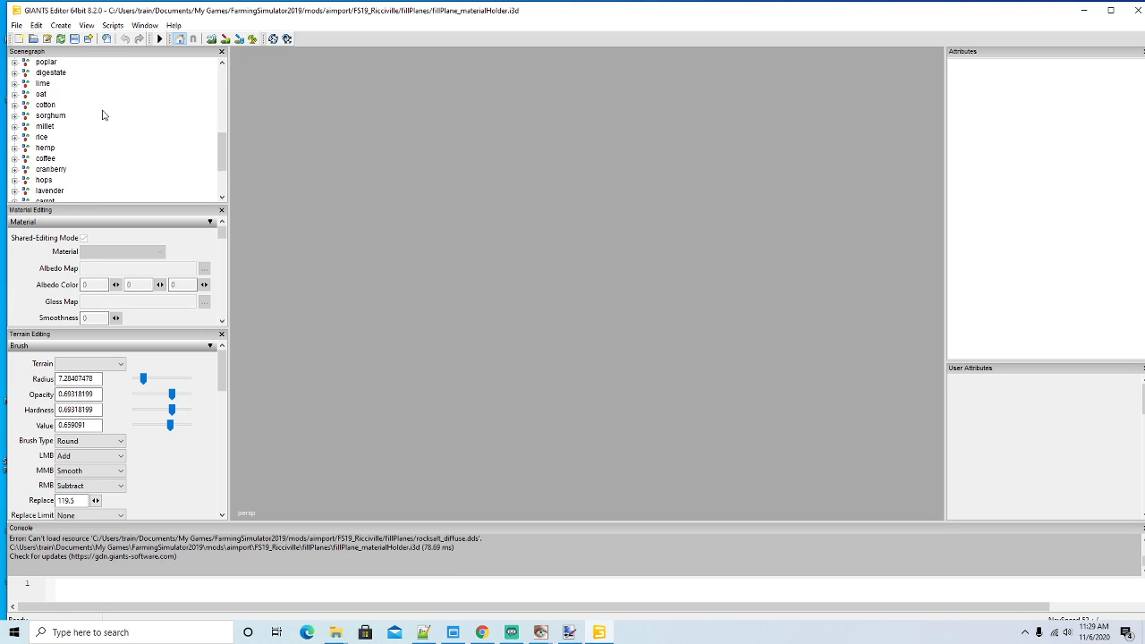
pyautogui.scroll(-1, 103, 114)
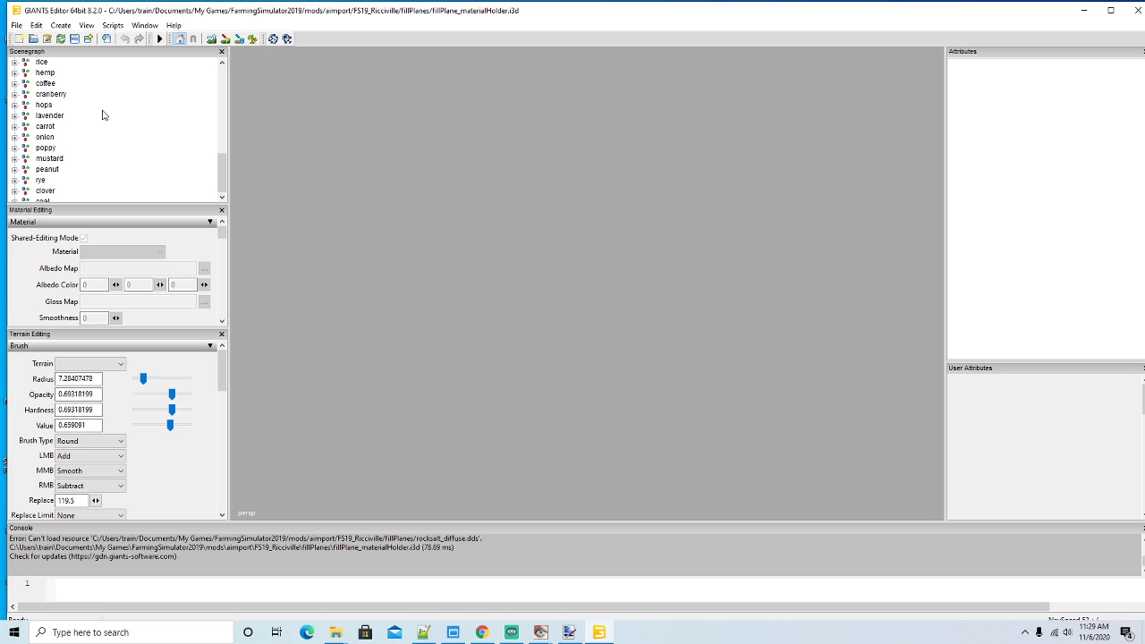
pyautogui.click(13, 159)
pyautogui.scroll(-2, 117, 146)
pyautogui.scroll(-1, 117, 146)
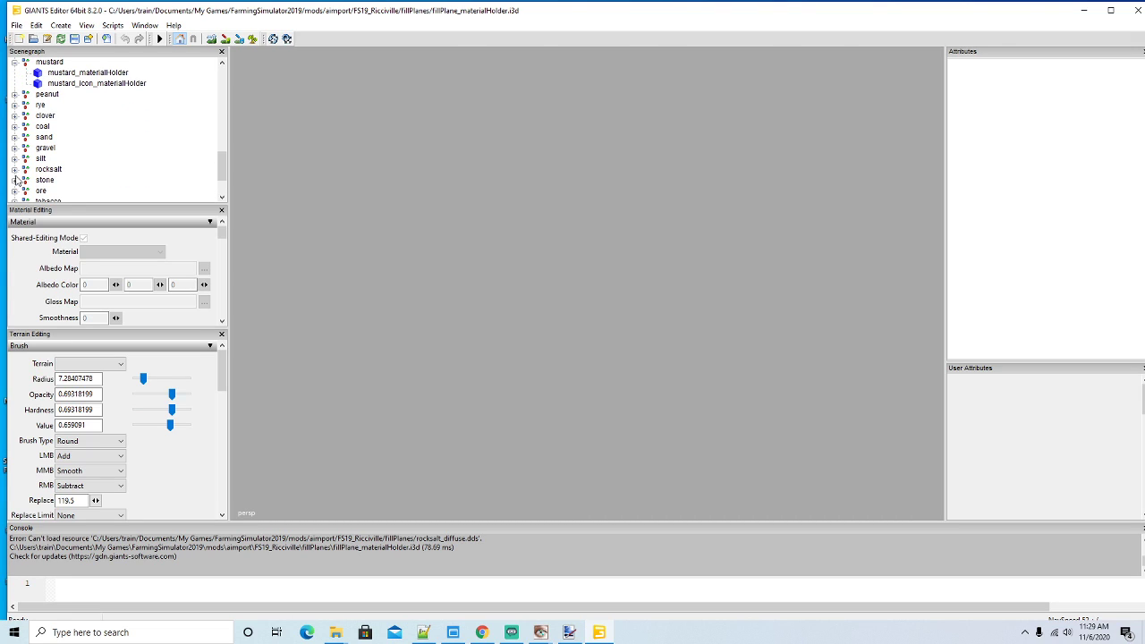
pyautogui.click(27, 170)
pyautogui.doubleClick(1038, 79)
pyautogui.write('seasalt')
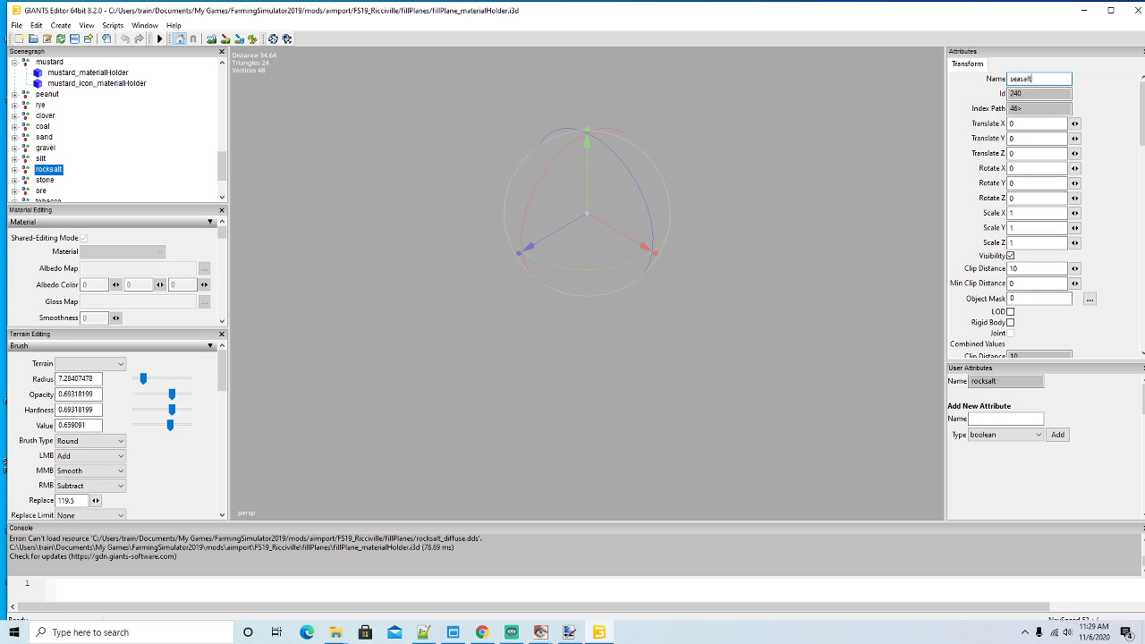
pyautogui.press('Return')
# Expand the seasalt group and rename its rocksalt_materialHolder shape to seasalt_materialHolder
pyautogui.click(29, 170)
pyautogui.click(14, 170)
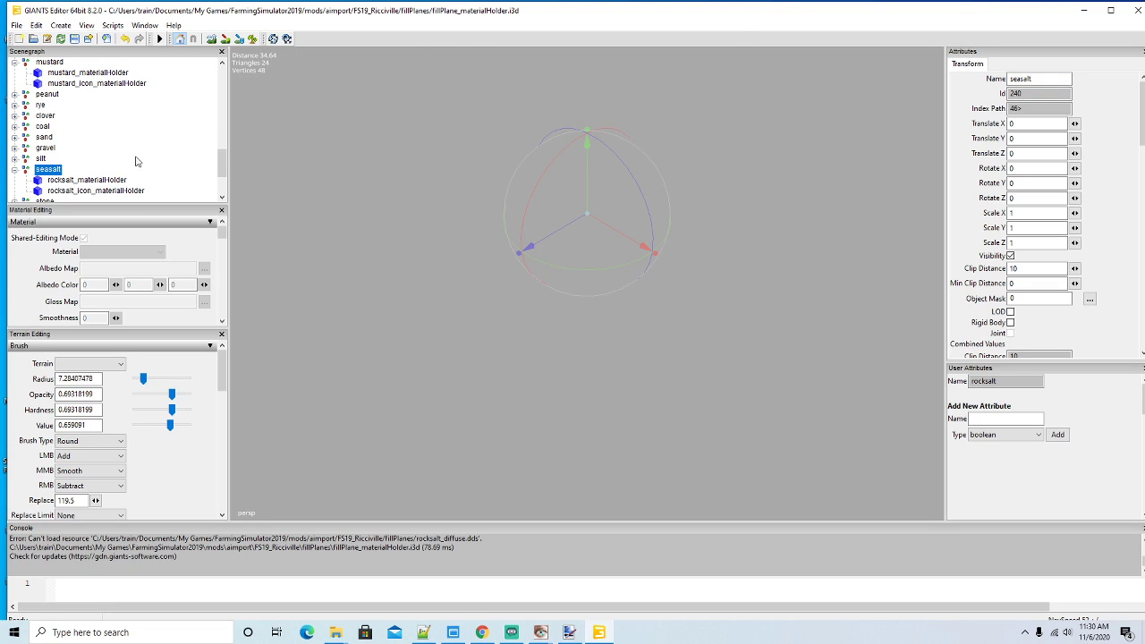
pyautogui.click(38, 162)
pyautogui.click(1025, 78)
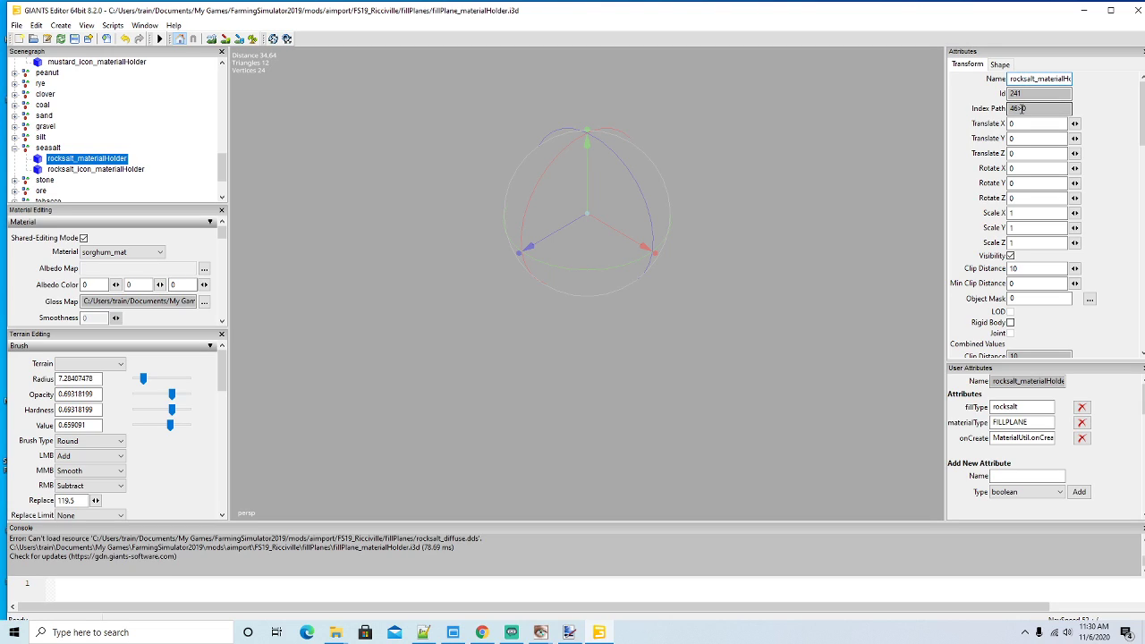
pyautogui.press('Right')
pyautogui.press('Right')
pyautogui.press('Right')
pyautogui.press('Right')
pyautogui.press('Home')
pyautogui.press('Delete')
pyautogui.press('Delete')
pyautogui.press('Delete')
pyautogui.press('Delete')
pyautogui.write('sea')
pyautogui.press('Return')
# Set the fillType user attribute of seasalt_materialHolder to seasalt
pyautogui.moveTo(1042, 407); pyautogui.dragTo(923, 413)
pyautogui.write('se')
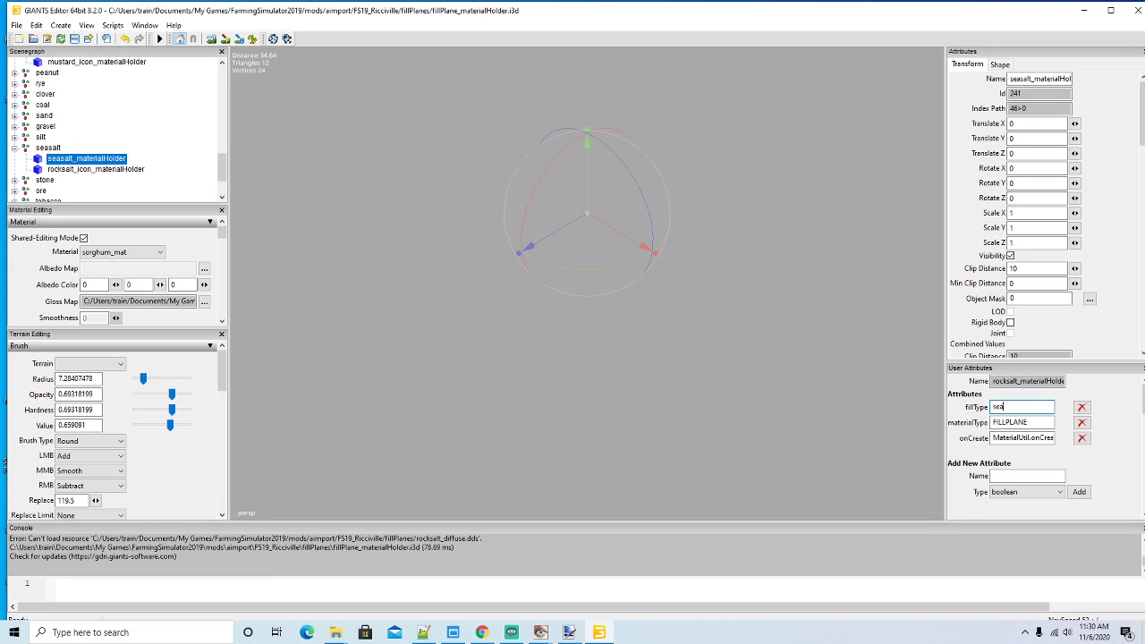
pyautogui.press('Return')
# Rename rocksalt_icon_materialHolder to seasalt_icon_materialHolder and set its fillType user attribute to seasalt
pyautogui.click(37, 170)
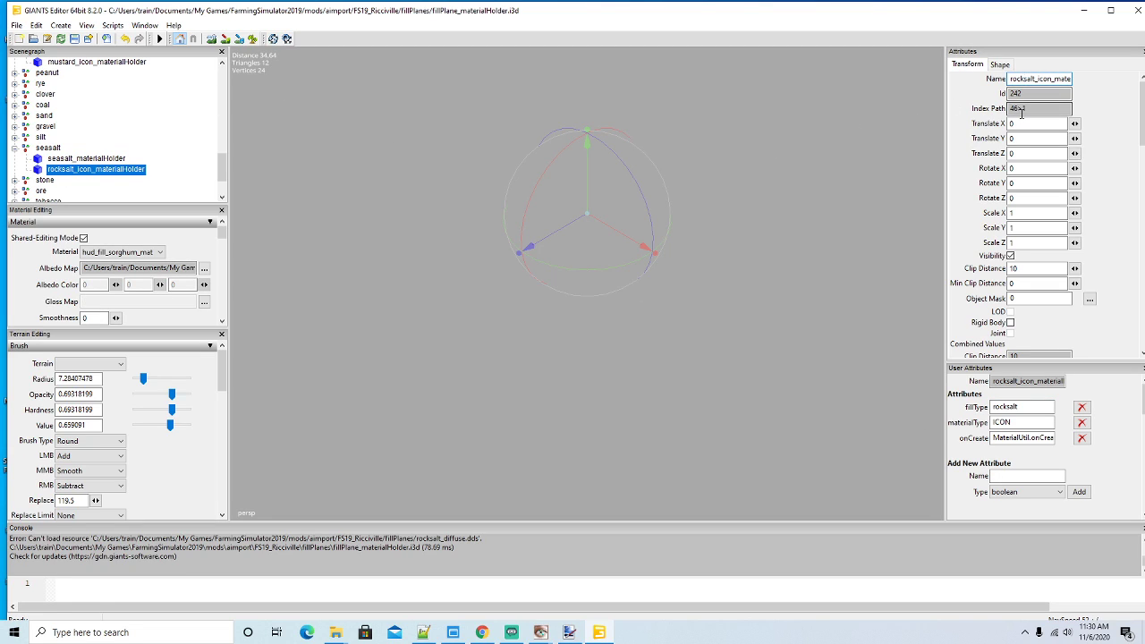
pyautogui.press('BackSpace')
pyautogui.press('BackSpace')
pyautogui.press('BackSpace')
pyautogui.press('BackSpace')
pyautogui.write('sea')
pyautogui.doubleClick(1020, 407)
pyautogui.write('sea')
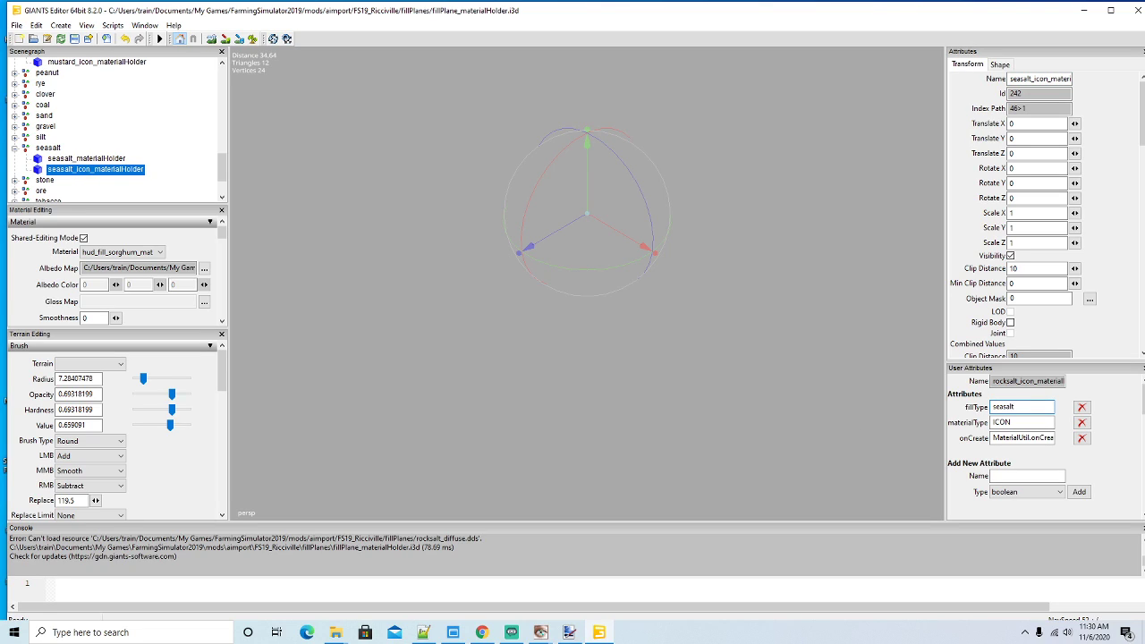
pyautogui.press('Return')
# Save the fillPlane_materialHolder scene and leave GIANTS Editor for the fillPlanes folder
pyautogui.click(75, 38)
pyautogui.scroll(-2, 110, 132)
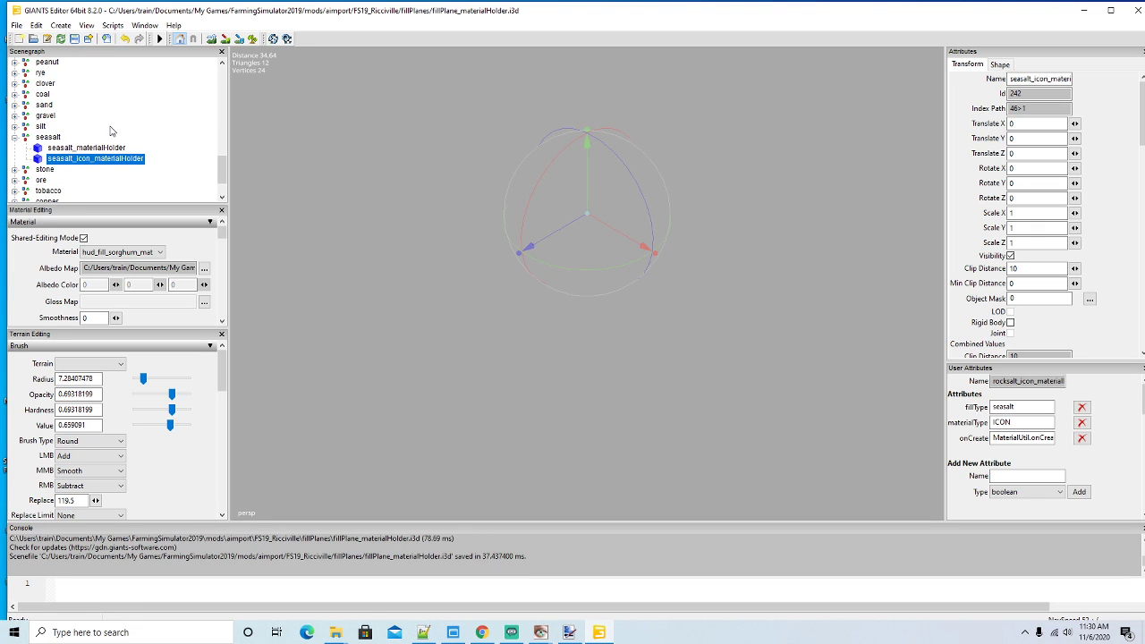
pyautogui.click(1087, 8)
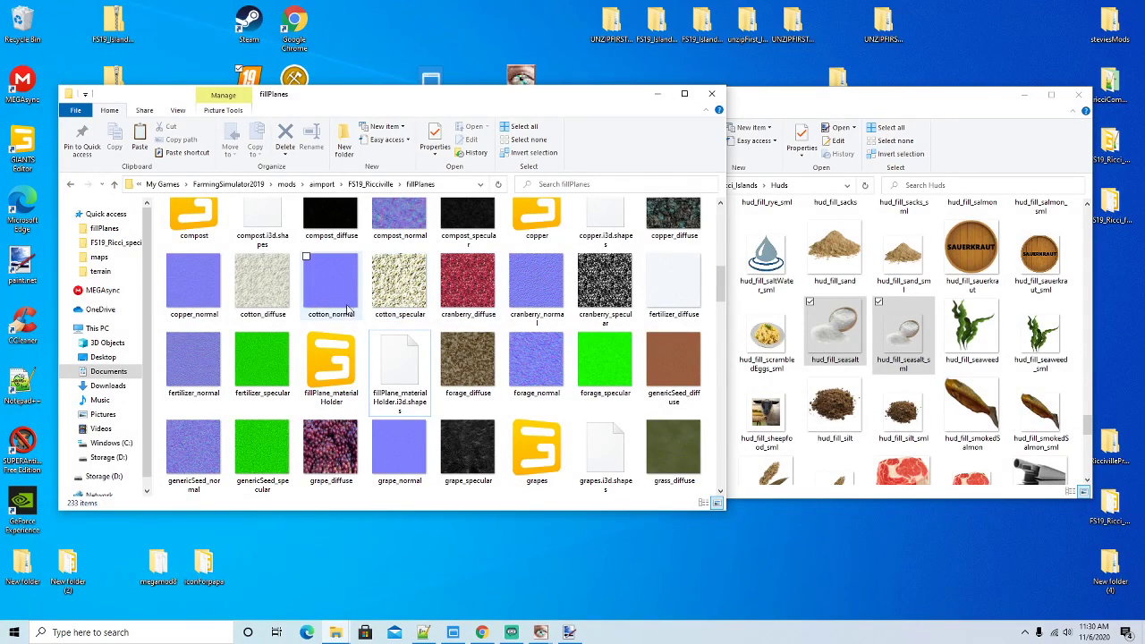
# Go back to the FS19_Ricciville folder and open its particleSystems folder
pyautogui.click(331, 358)
pyautogui.moveTo(721, 297); pyautogui.dragTo(725, 433)
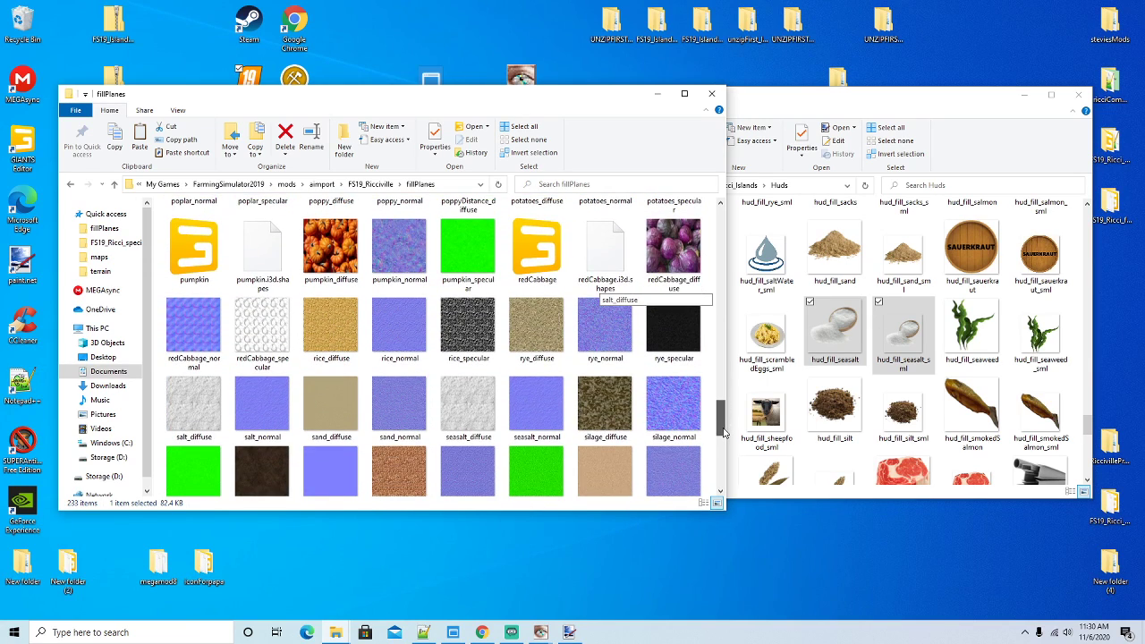
pyautogui.click(370, 183)
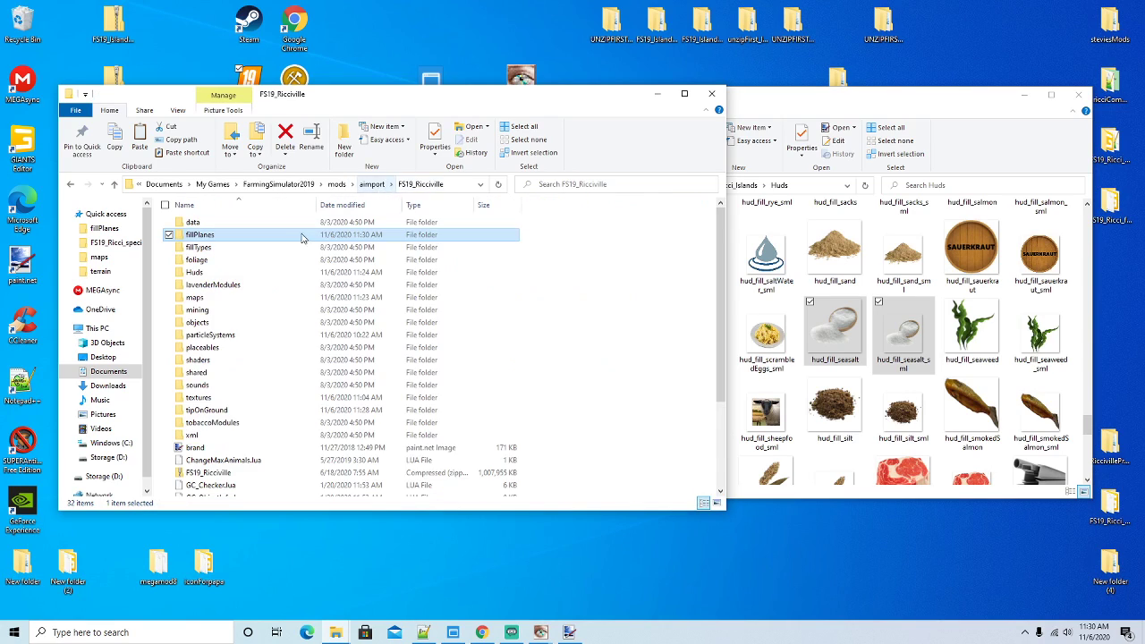
pyautogui.click(215, 252)
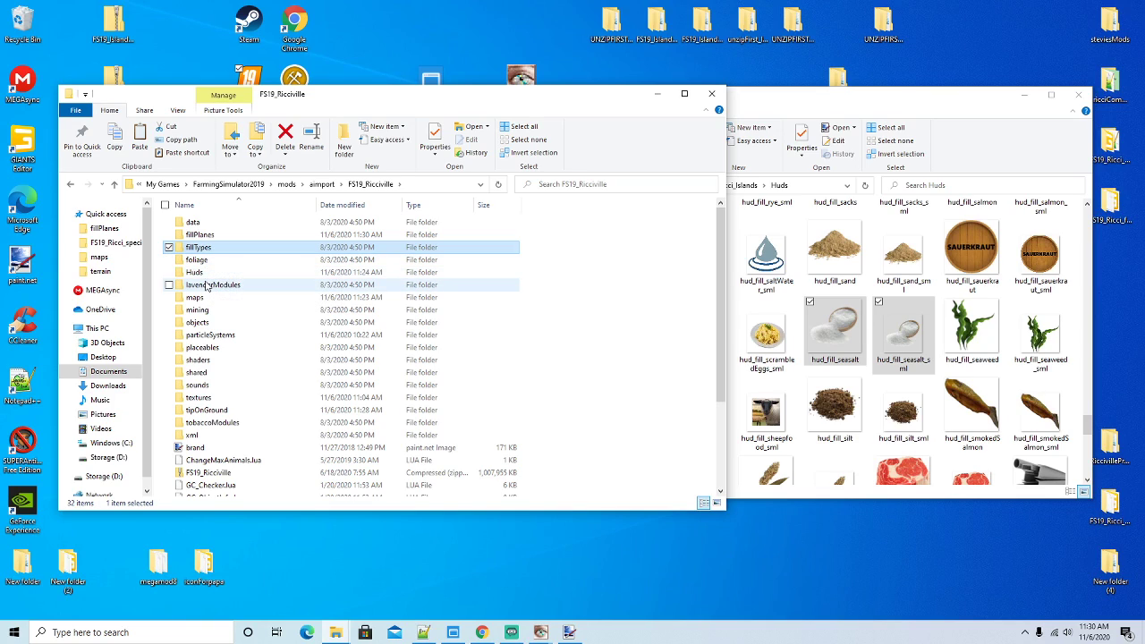
pyautogui.click(195, 273)
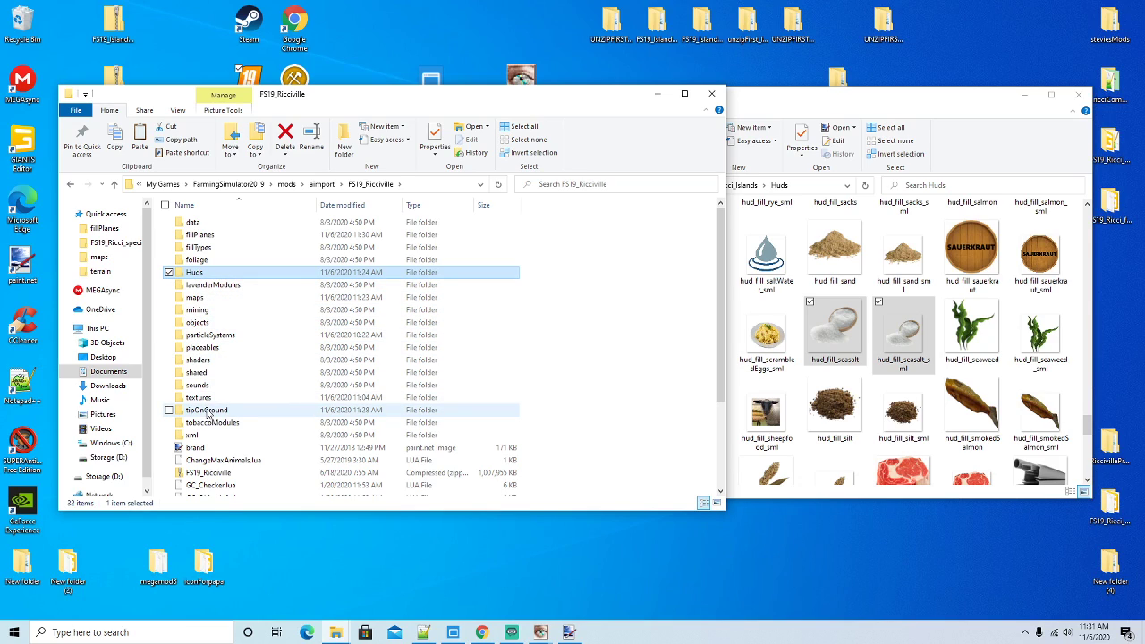
pyautogui.doubleClick(208, 336)
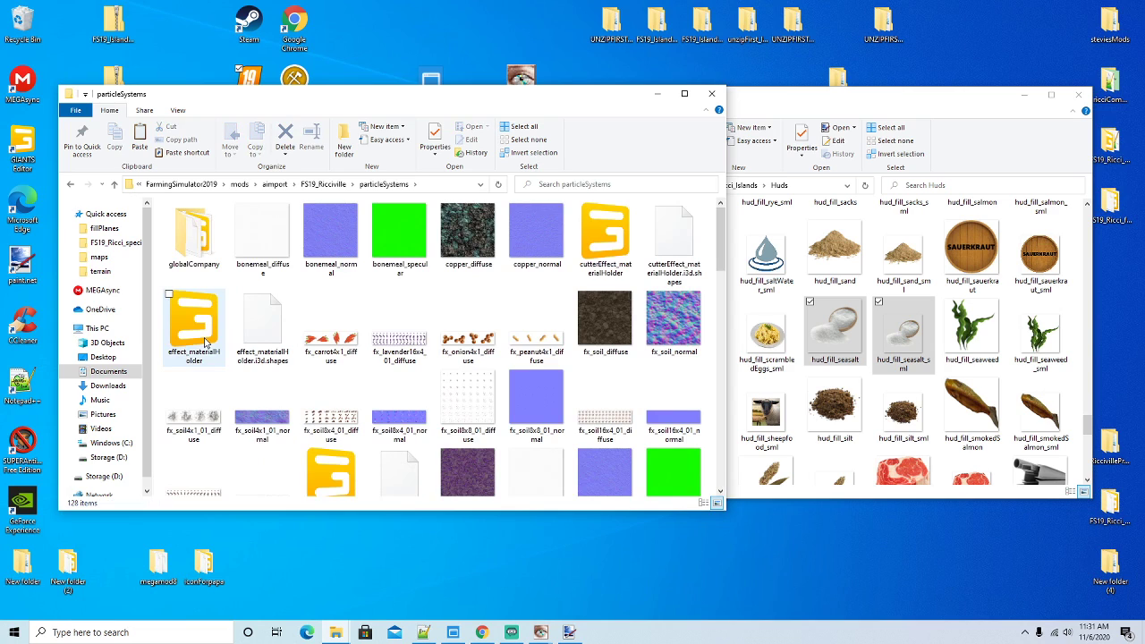
# Look through the particleSystems folder and open effect_materialHolder in GIANTS Editor
pyautogui.moveTo(721, 250); pyautogui.dragTo(707, 357)
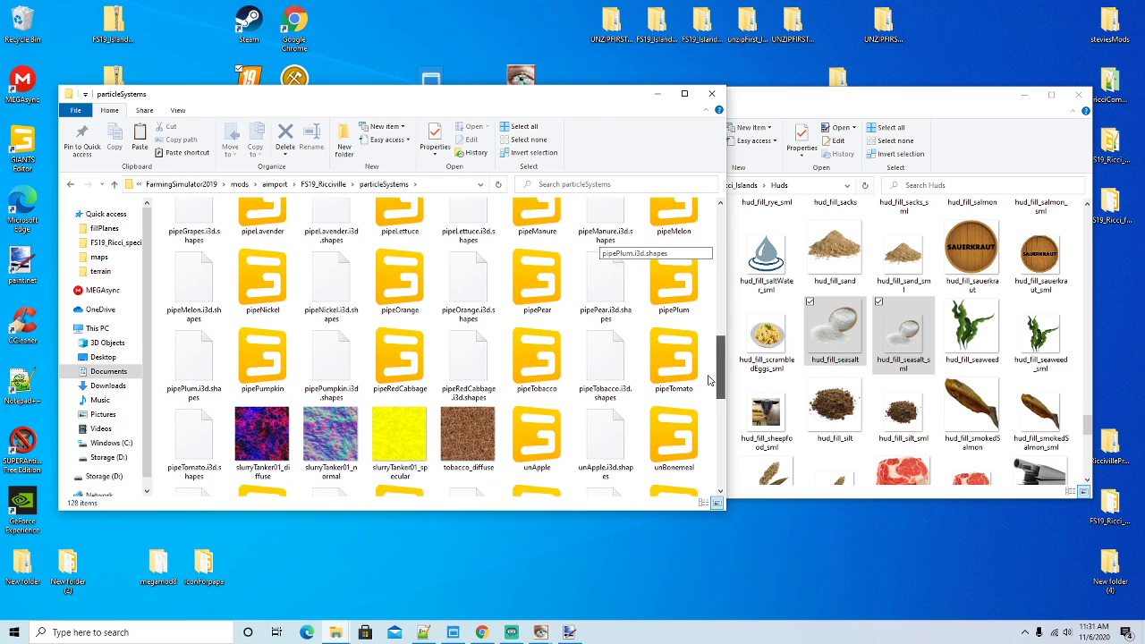
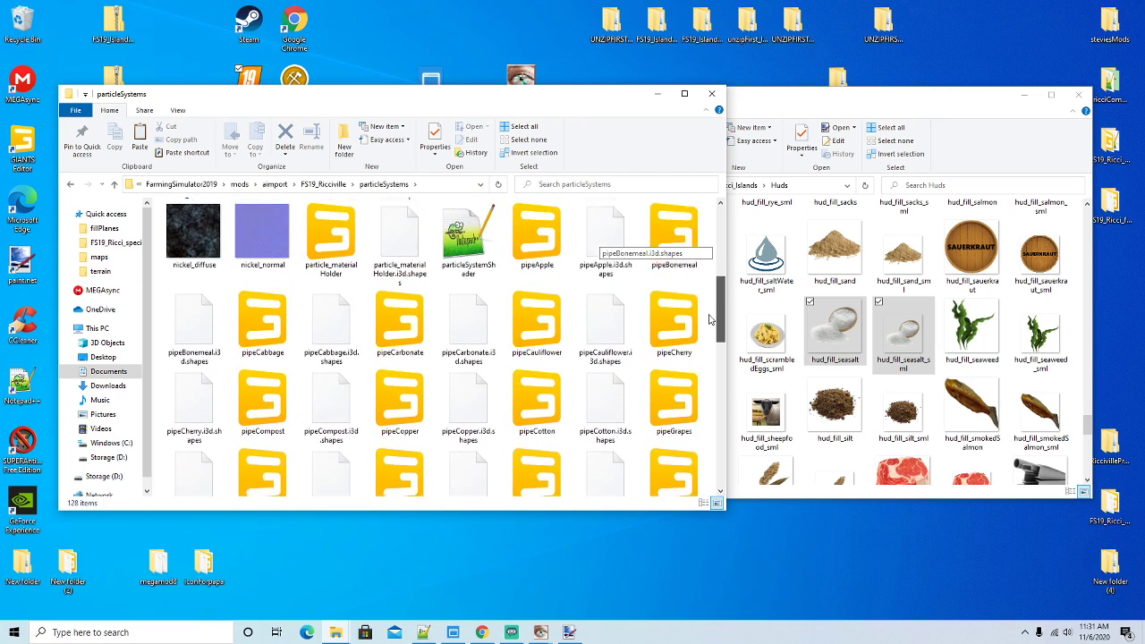
pyautogui.scroll(3, 708, 307)
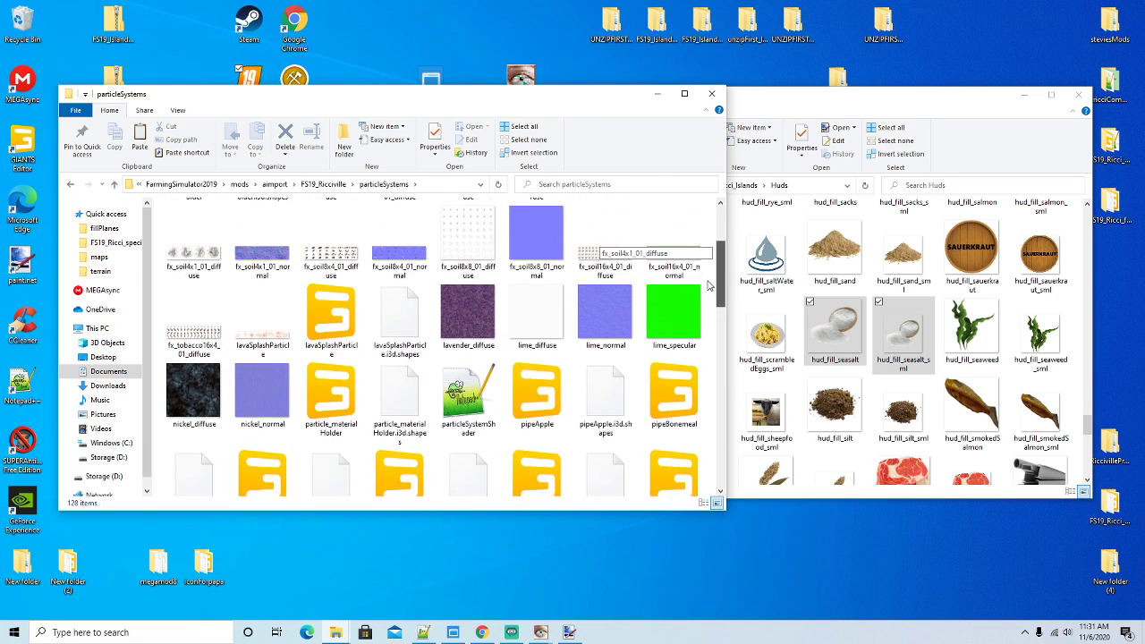
pyautogui.scroll(1, 705, 262)
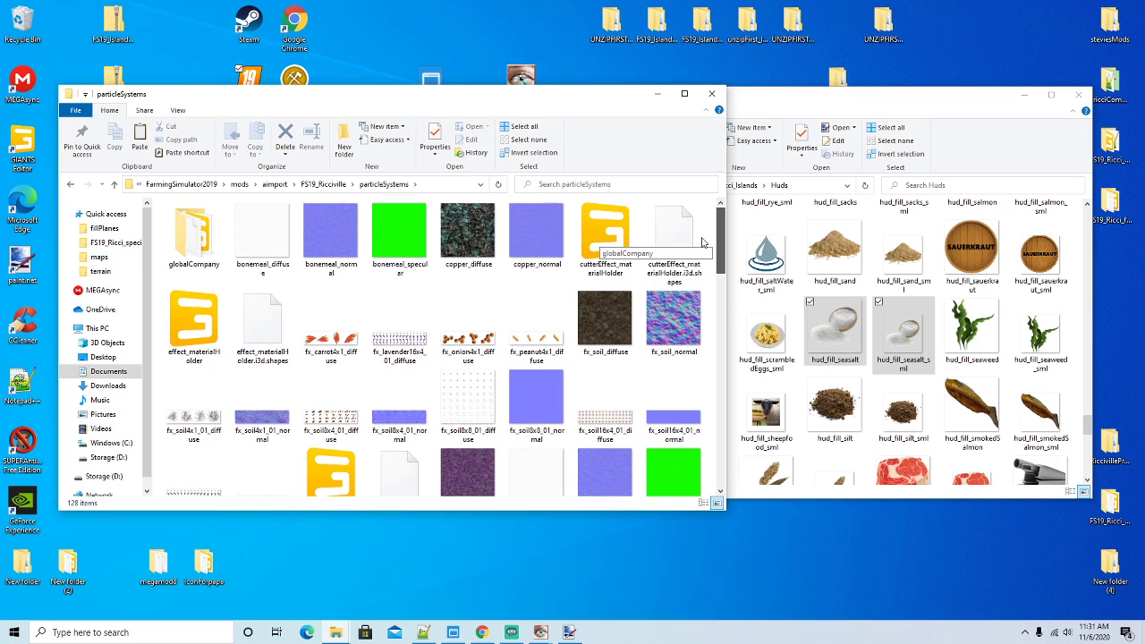
pyautogui.click(188, 315)
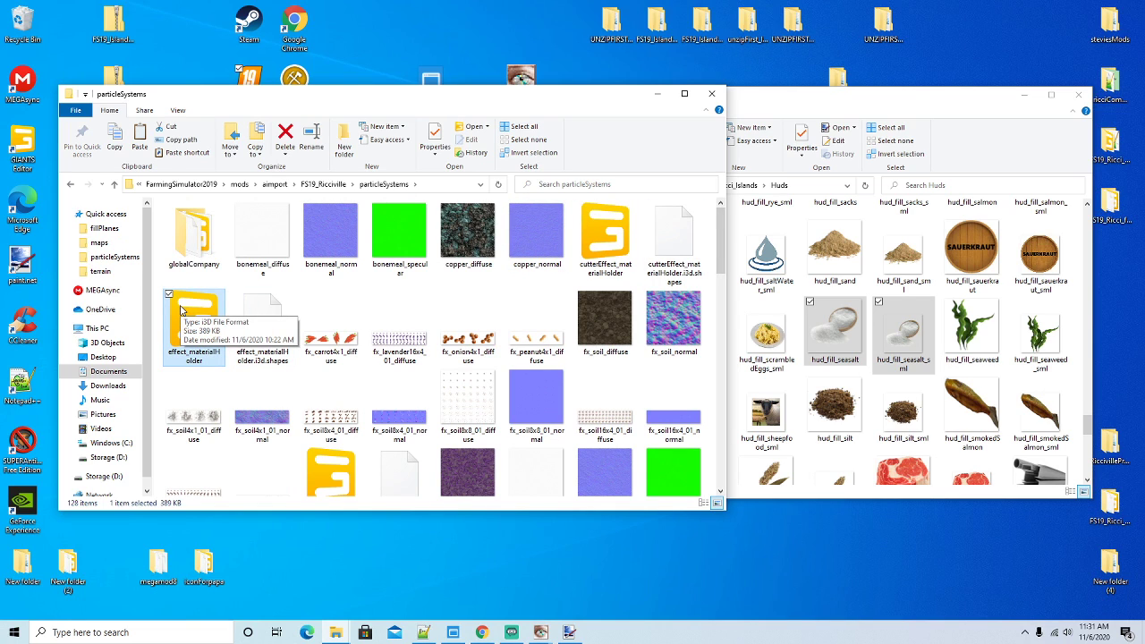
pyautogui.doubleClick(179, 310)
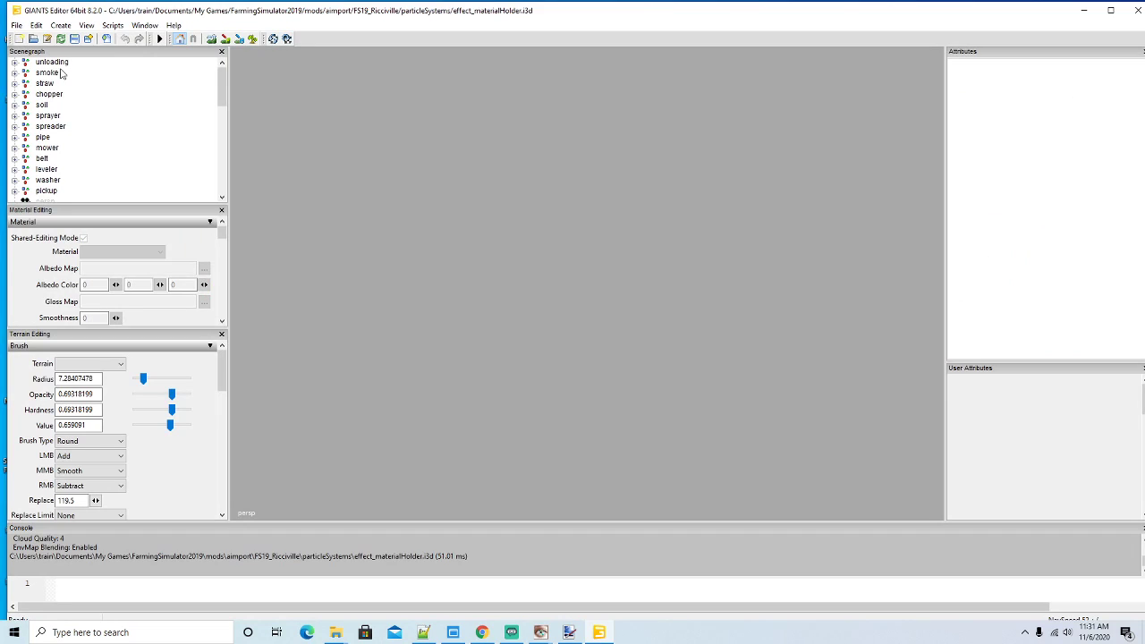
# Rename the rocksalt group under unloading to seasalt
pyautogui.click(13, 62)
pyautogui.scroll(-4, 107, 115)
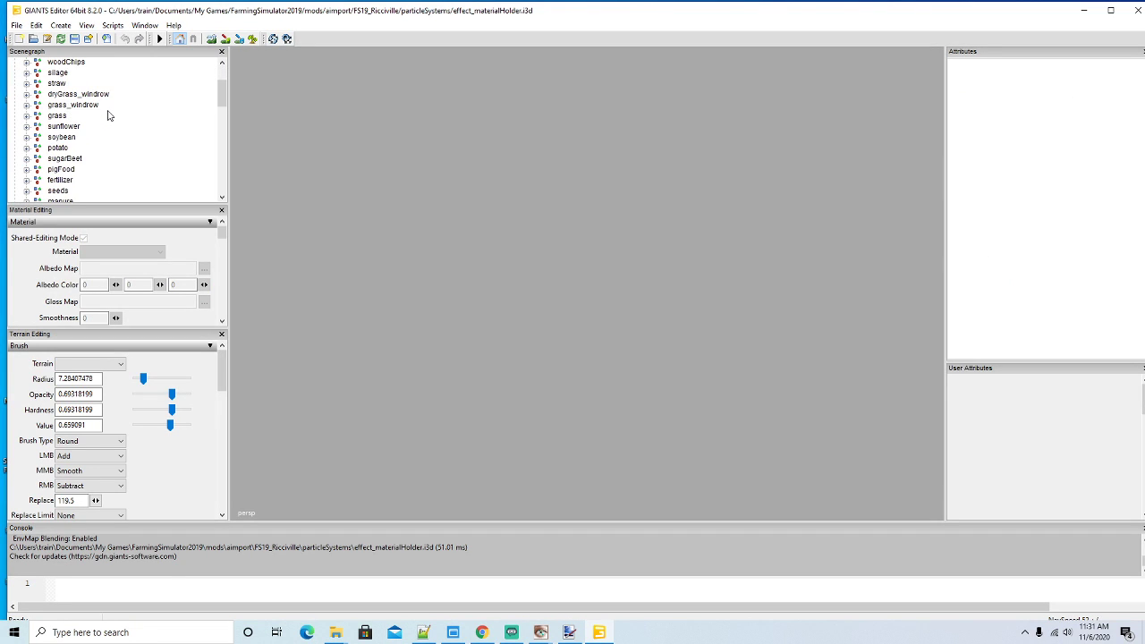
pyautogui.scroll(-4, 107, 116)
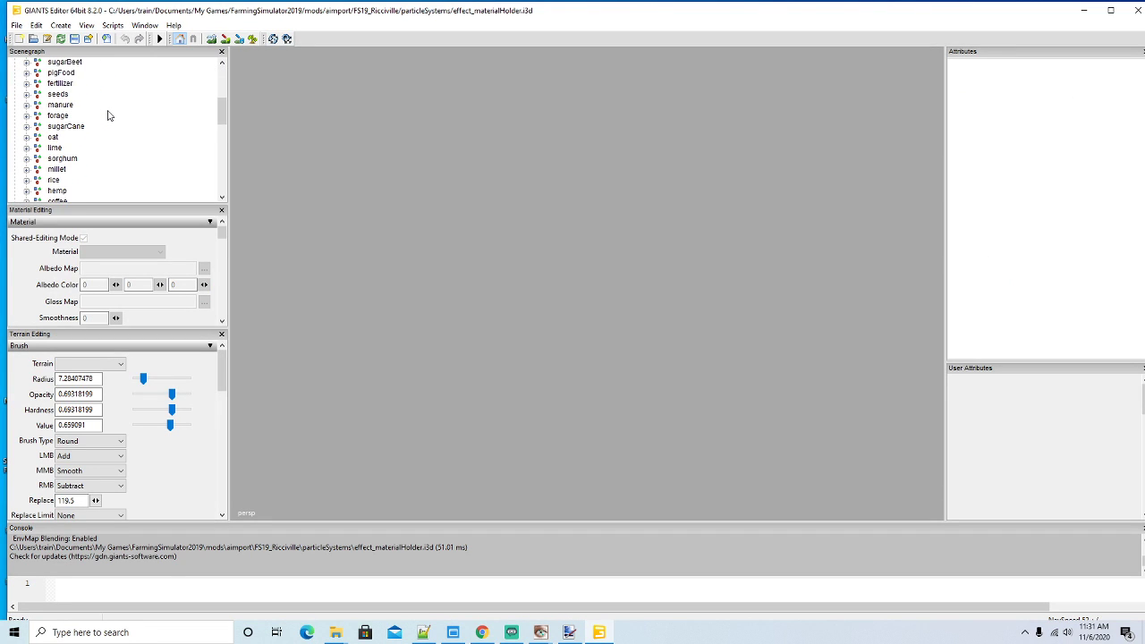
pyautogui.scroll(-3, 107, 115)
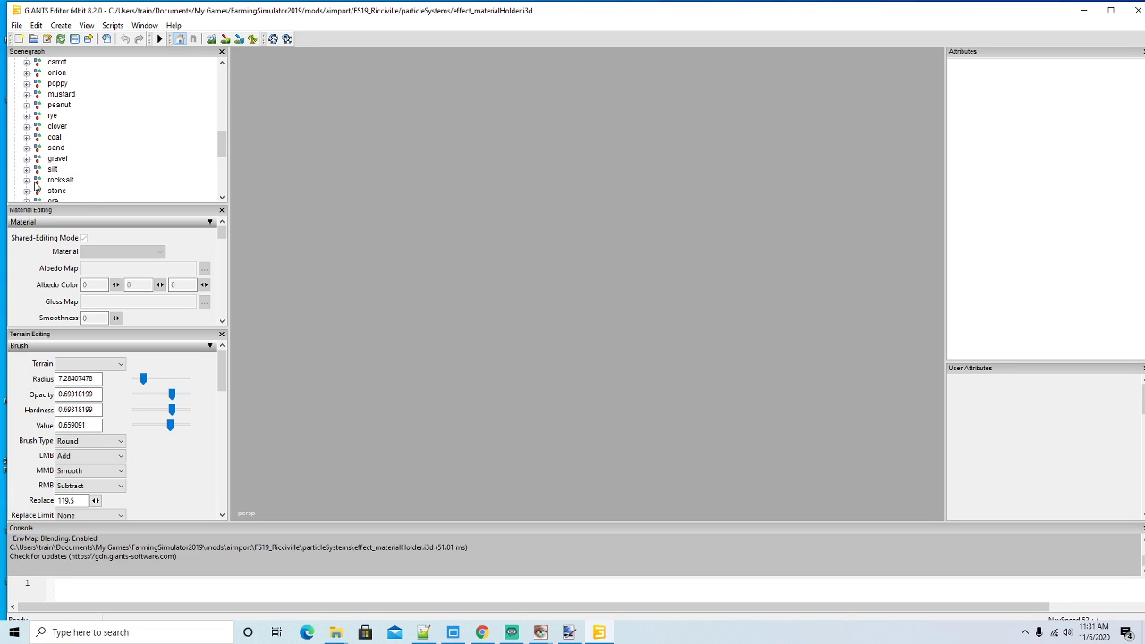
pyautogui.click(35, 185)
pyautogui.write('seasalt')
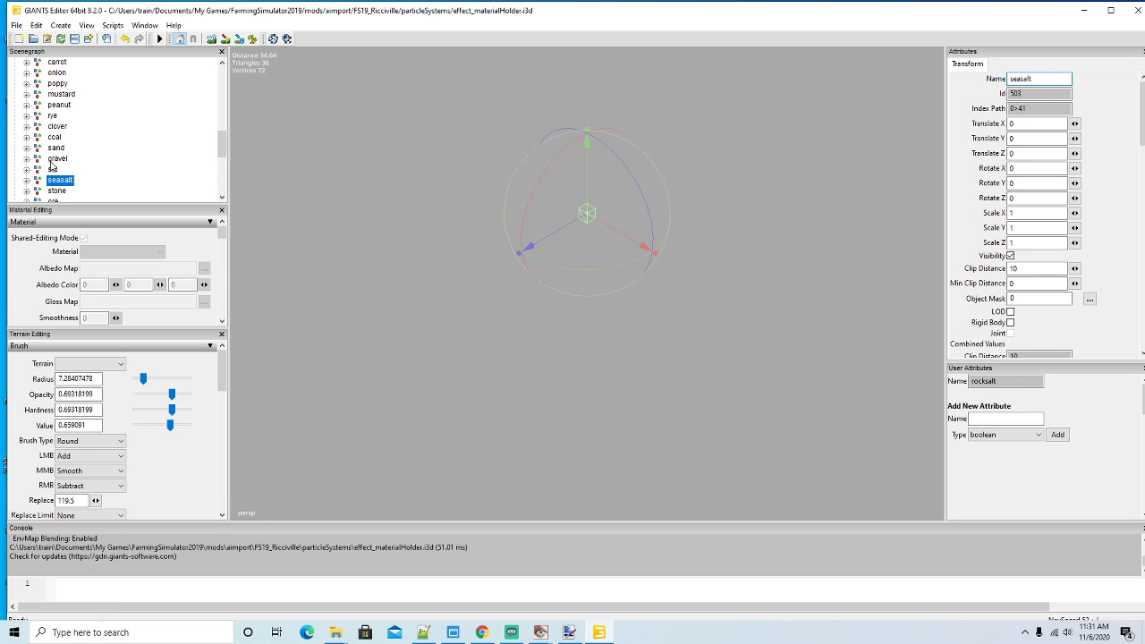
# Rename salt_025_materialHolder in the seasalt group to seasalt_025_materialHolder and set its fillType user attribute to seasalt
pyautogui.scroll(-2, 54, 161)
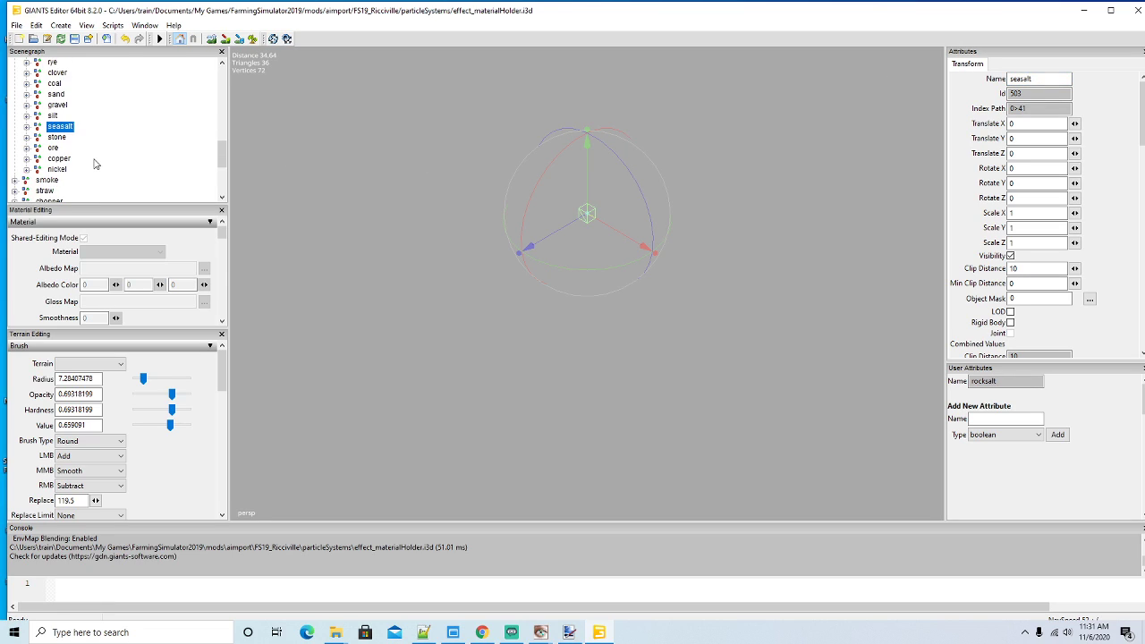
pyautogui.click(26, 126)
pyautogui.click(69, 137)
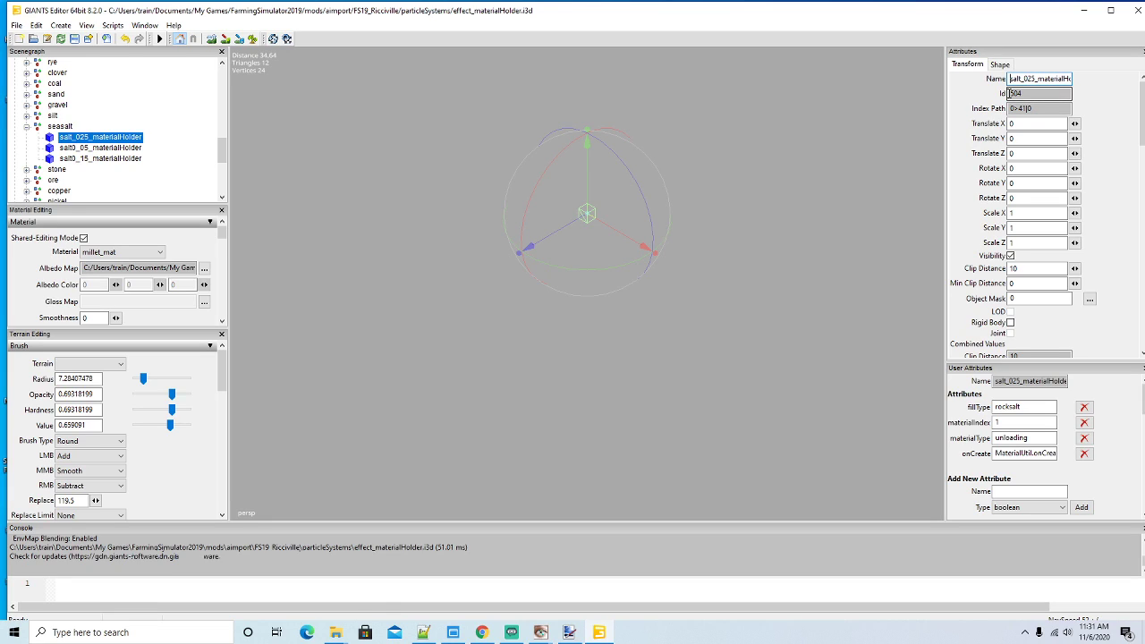
pyautogui.click(1010, 79)
pyautogui.write('sea')
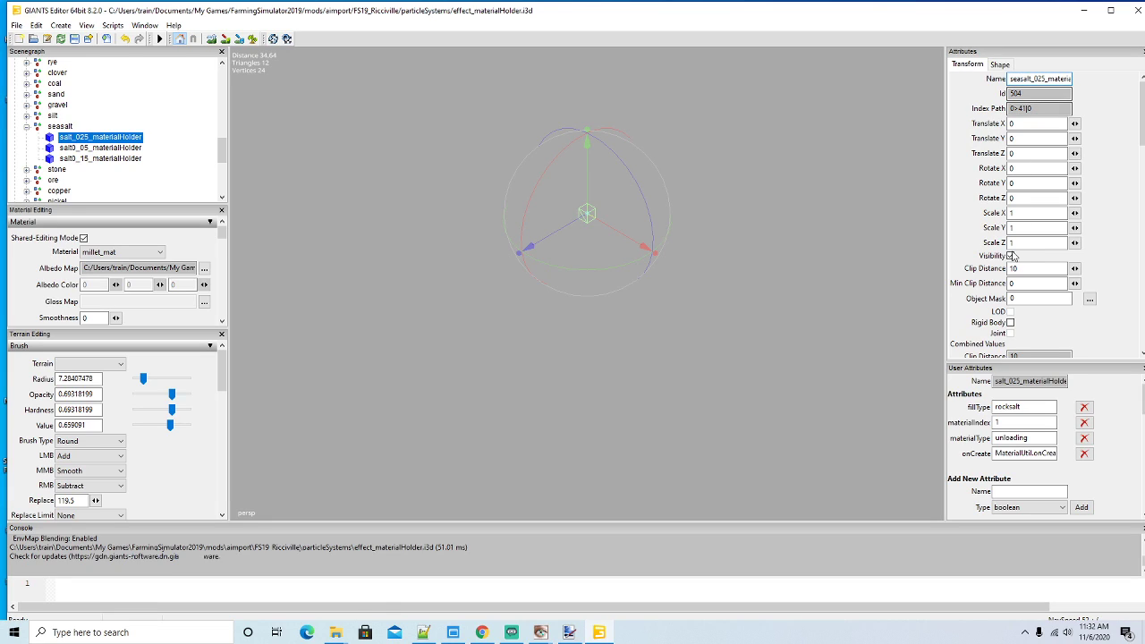
pyautogui.doubleClick(1021, 407)
pyautogui.write('sea')
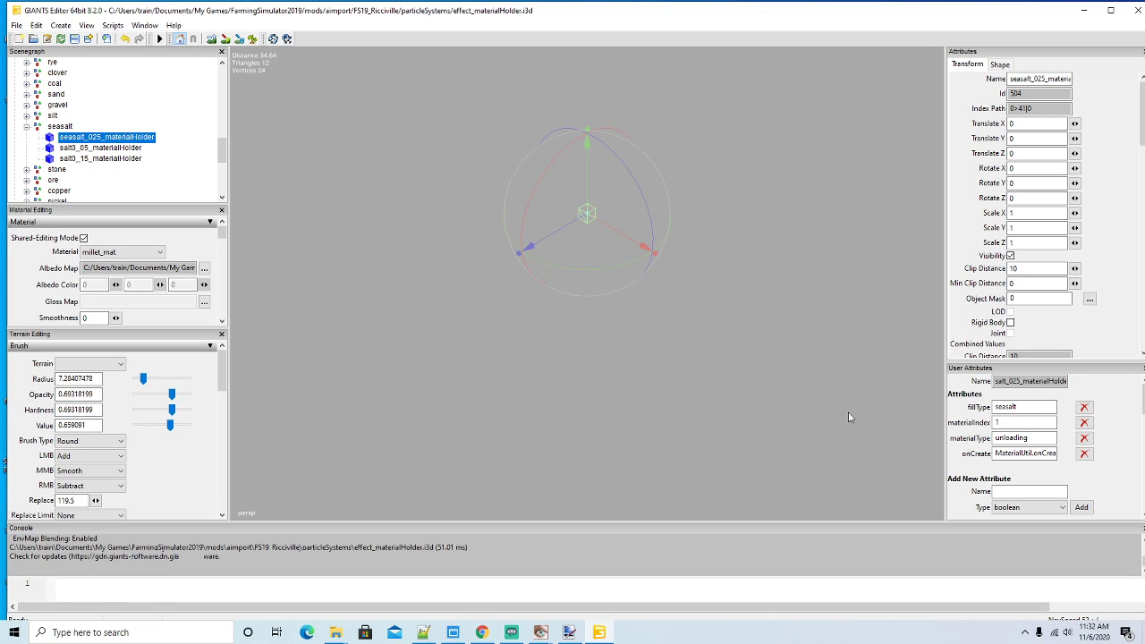
# Rename salt0_05_materialHolder to seasalt0_05_materialHolder and set its fillType user attribute to seasalt
pyautogui.click(54, 149)
pyautogui.click(1011, 79)
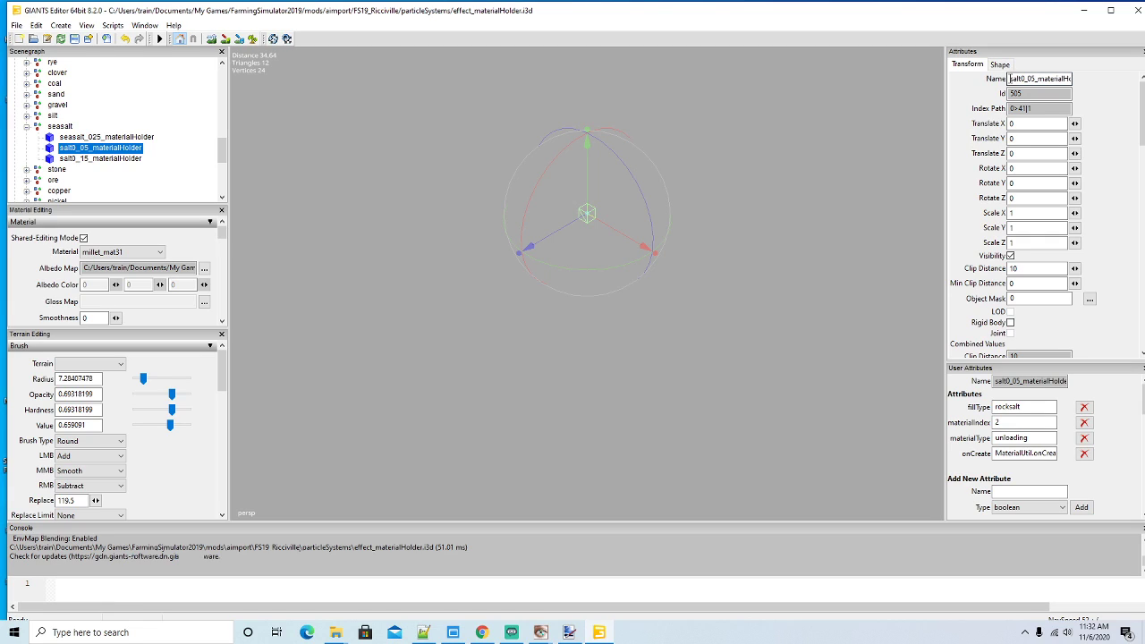
pyautogui.write('sea')
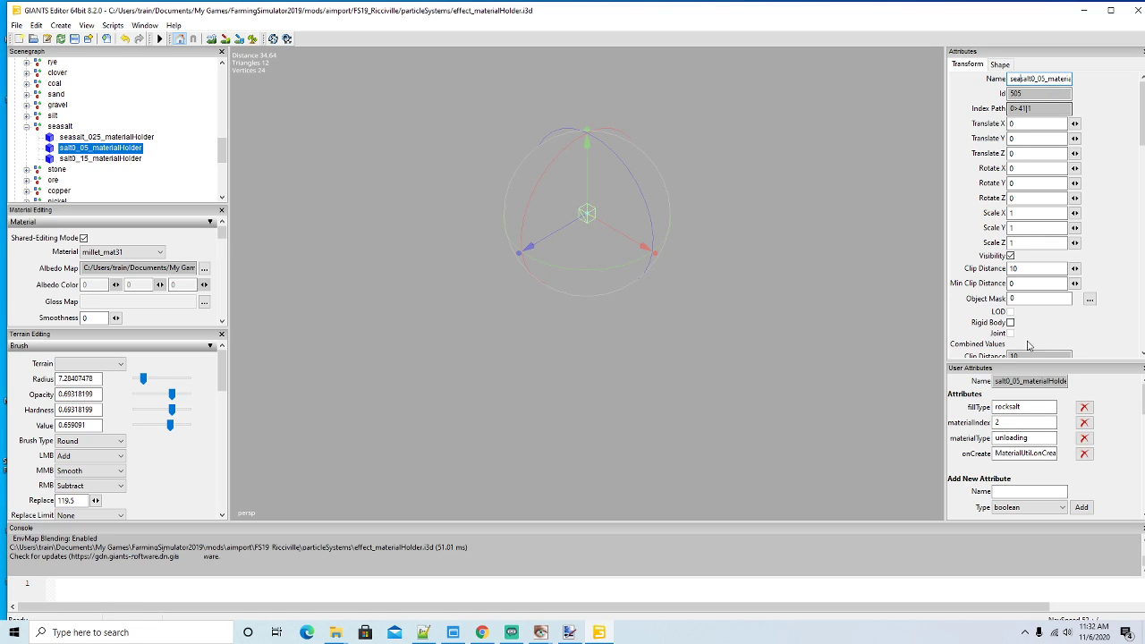
pyautogui.doubleClick(1021, 407)
pyautogui.write('sea')
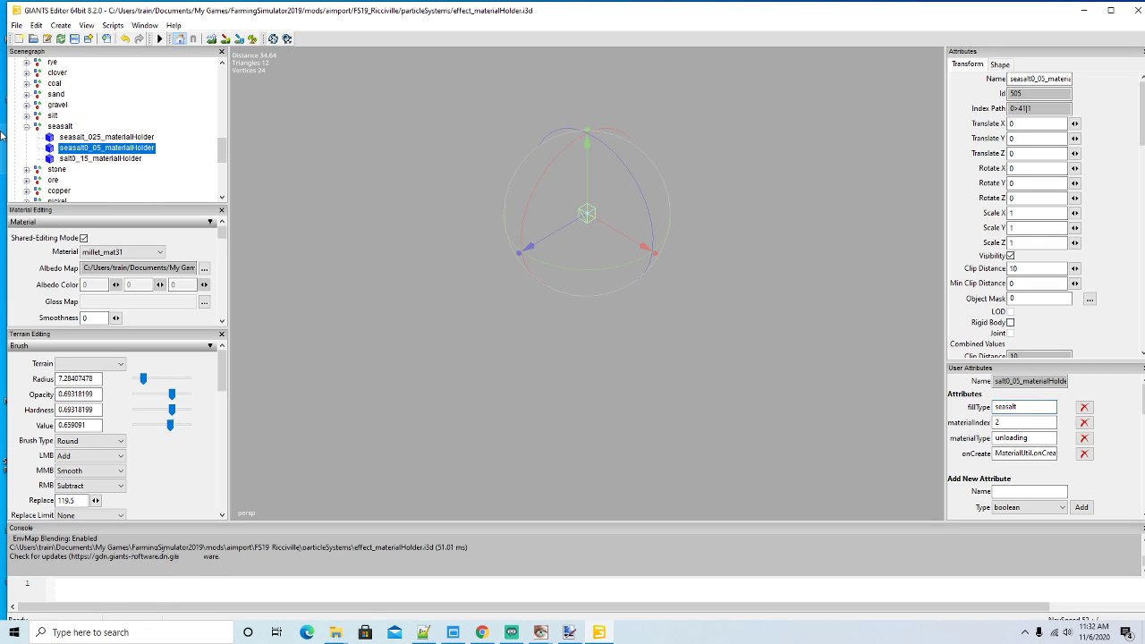
# Rename salt0_15_materialHolder in the seasalt group to seasalt0_15_materialHolder
pyautogui.click(59, 160)
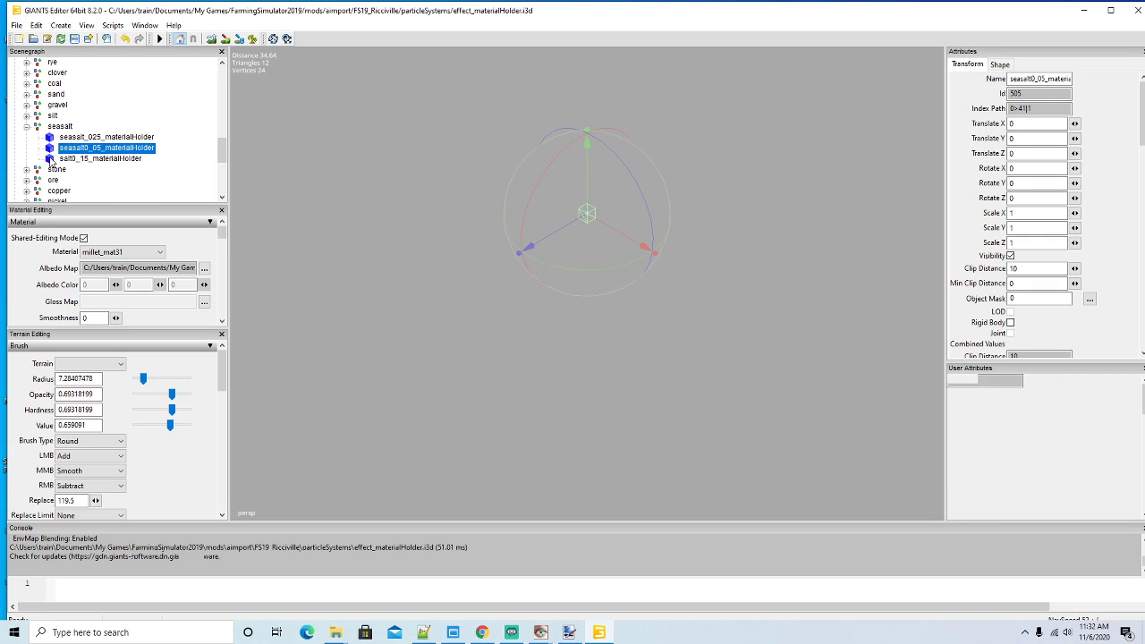
pyautogui.click(1012, 79)
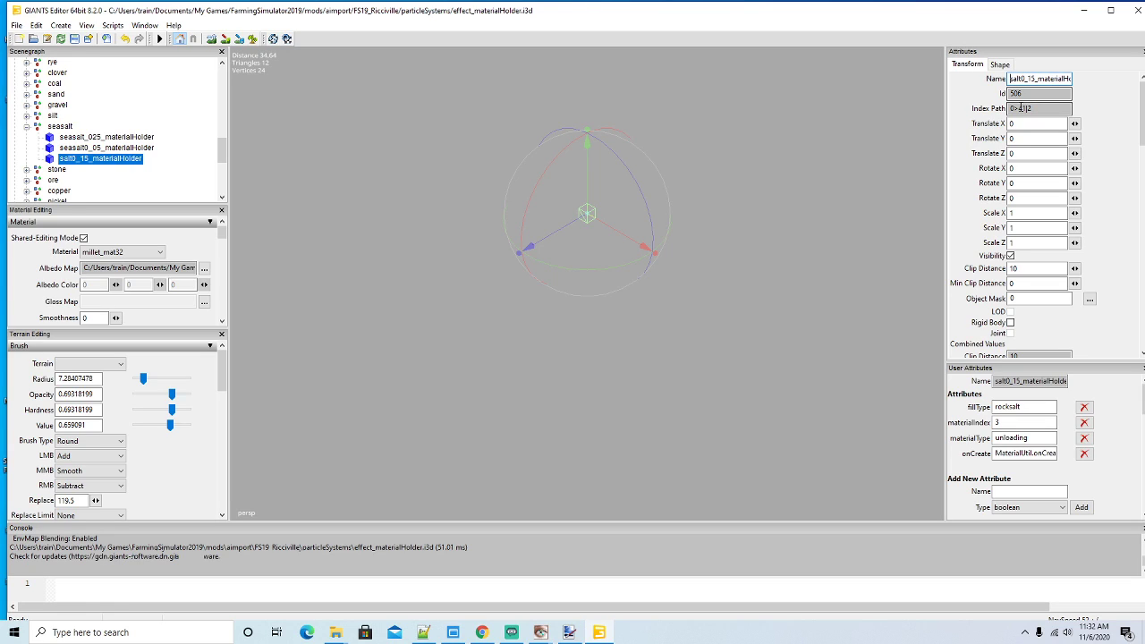
pyautogui.write('sea')
pyautogui.press('Tab')
pyautogui.press('Tab')
pyautogui.press('Tab')
pyautogui.press('Tab')
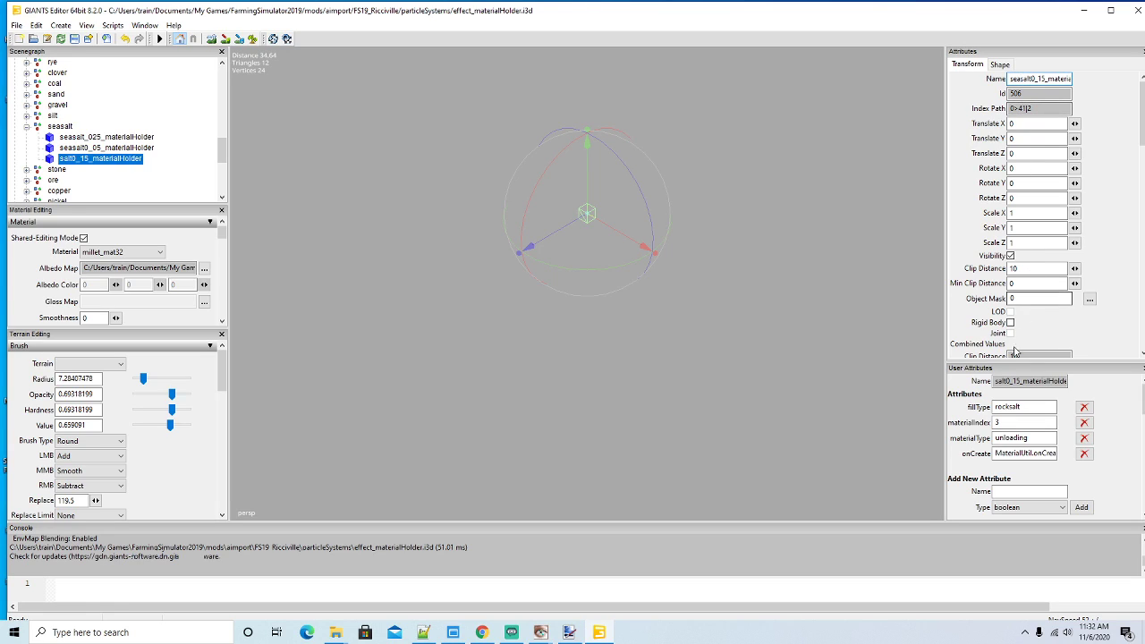
# Set the fillType attribute of seasalt0_15_materialHolder to seasalt and save the scene
pyautogui.write('se')
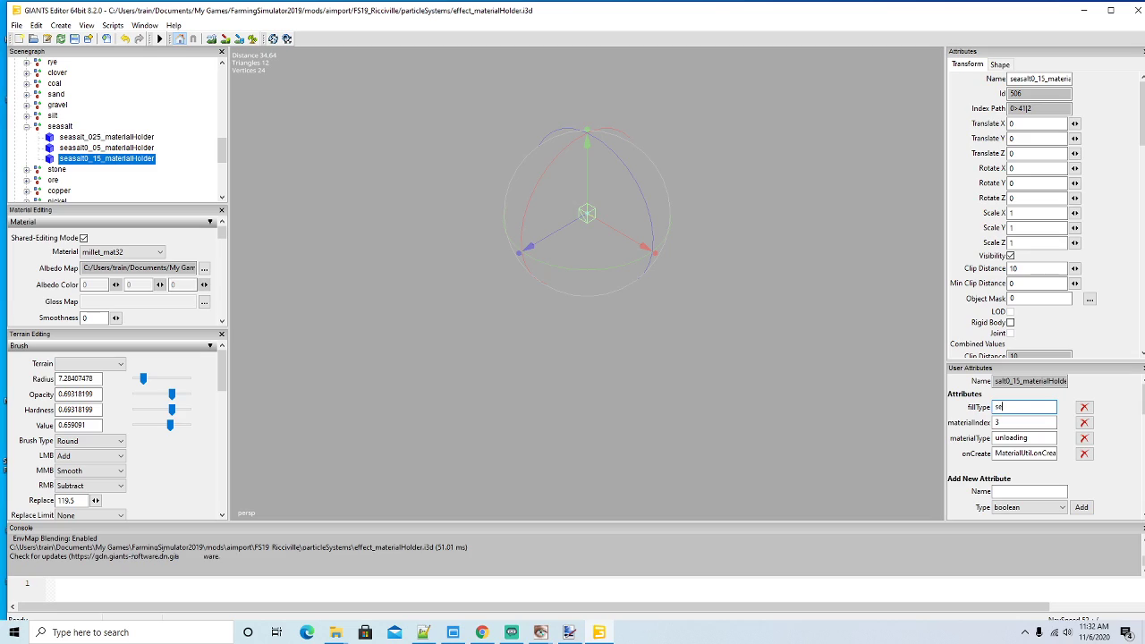
pyautogui.press('Return')
pyautogui.click(75, 39)
# Expand the smoke group and rename its rocksalt transform group to seasalt
pyautogui.scroll(-2, 123, 132)
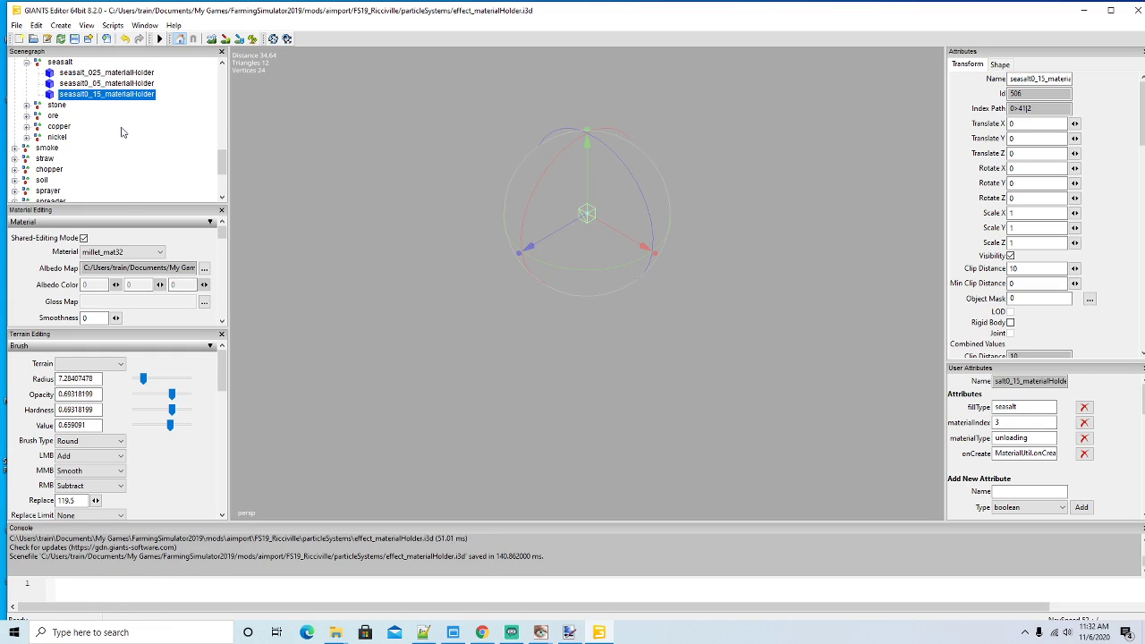
pyautogui.scroll(-1, 123, 133)
pyautogui.click(14, 116)
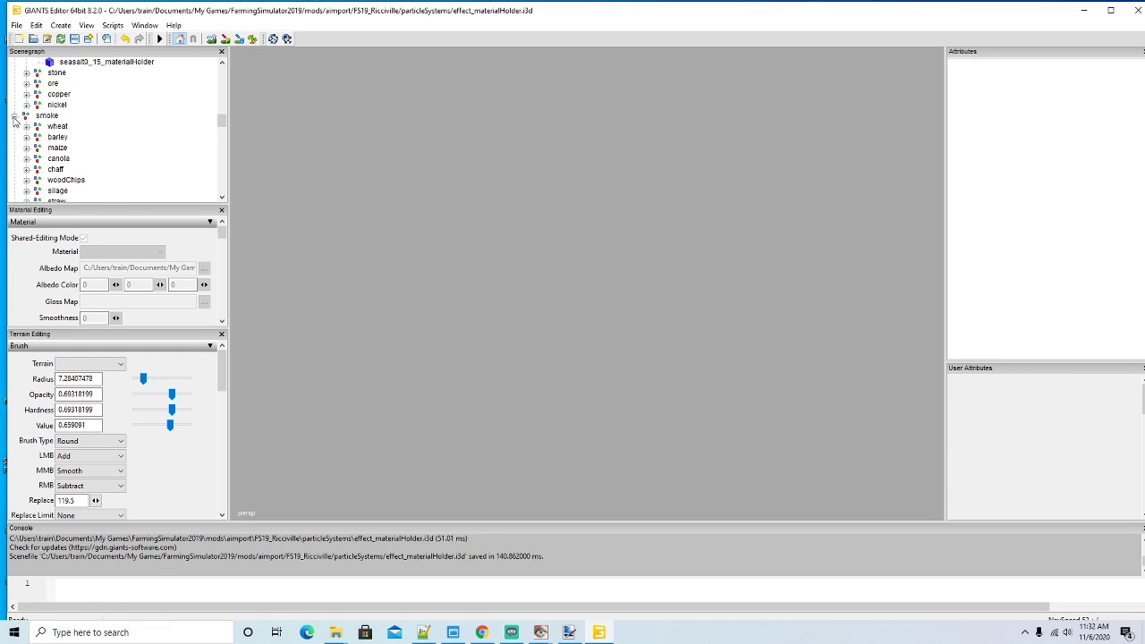
pyautogui.scroll(-4, 99, 134)
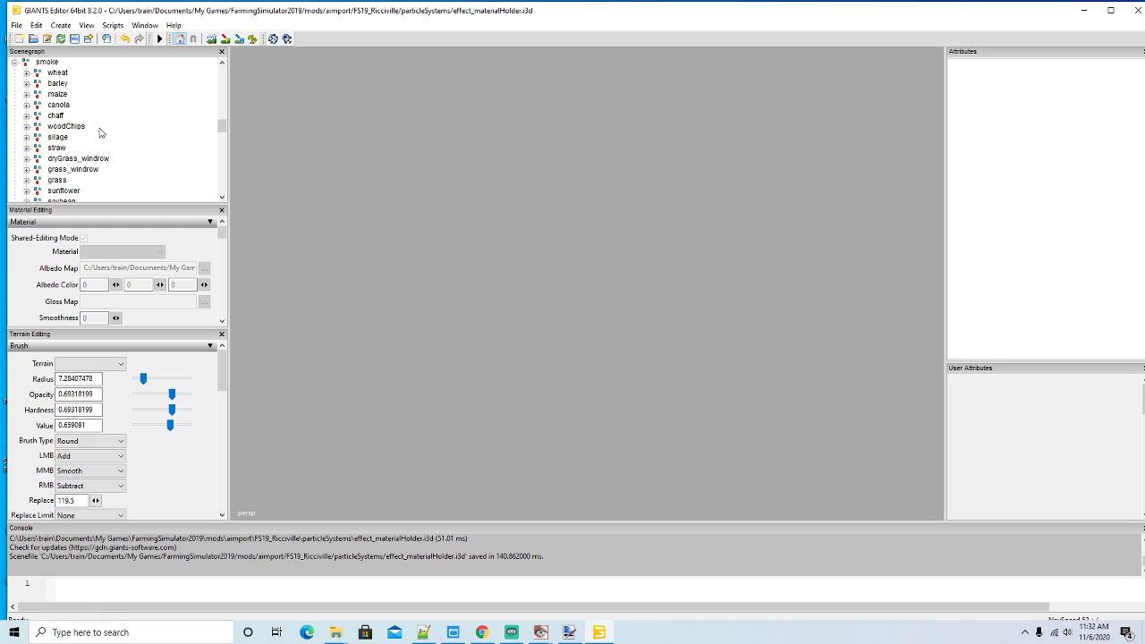
pyautogui.scroll(-4, 100, 133)
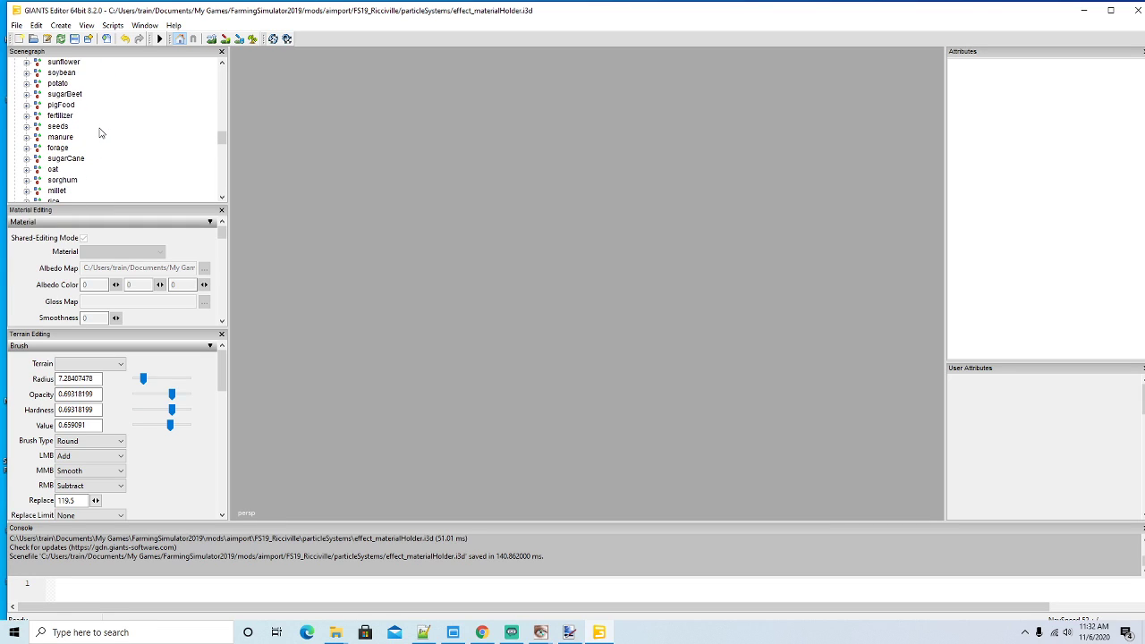
pyautogui.scroll(-4, 100, 132)
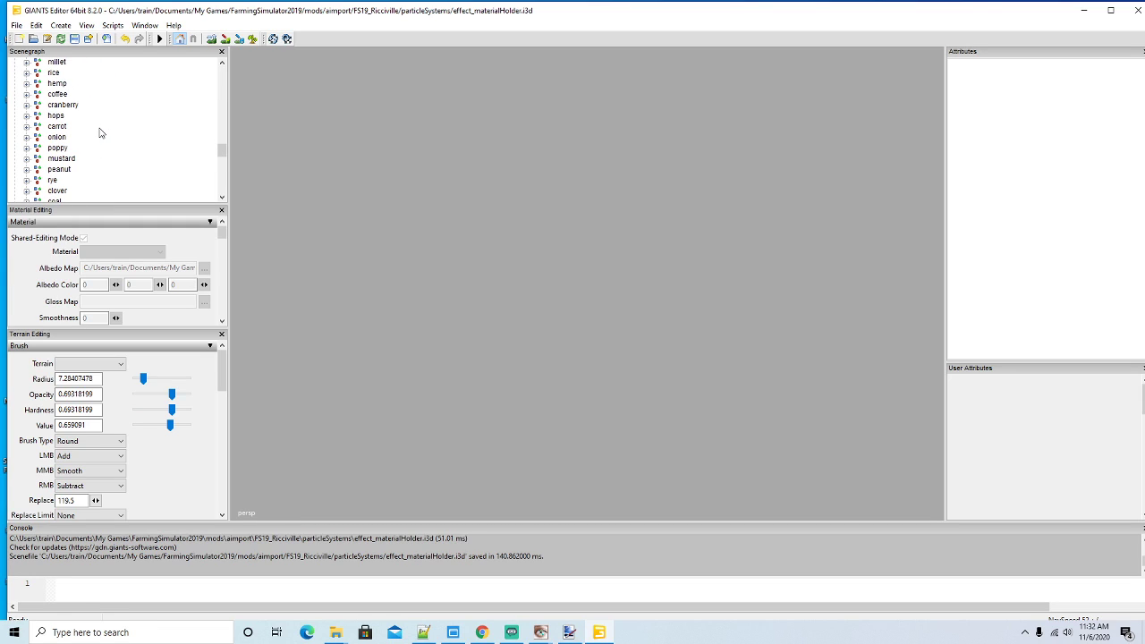
pyautogui.scroll(-2, 100, 132)
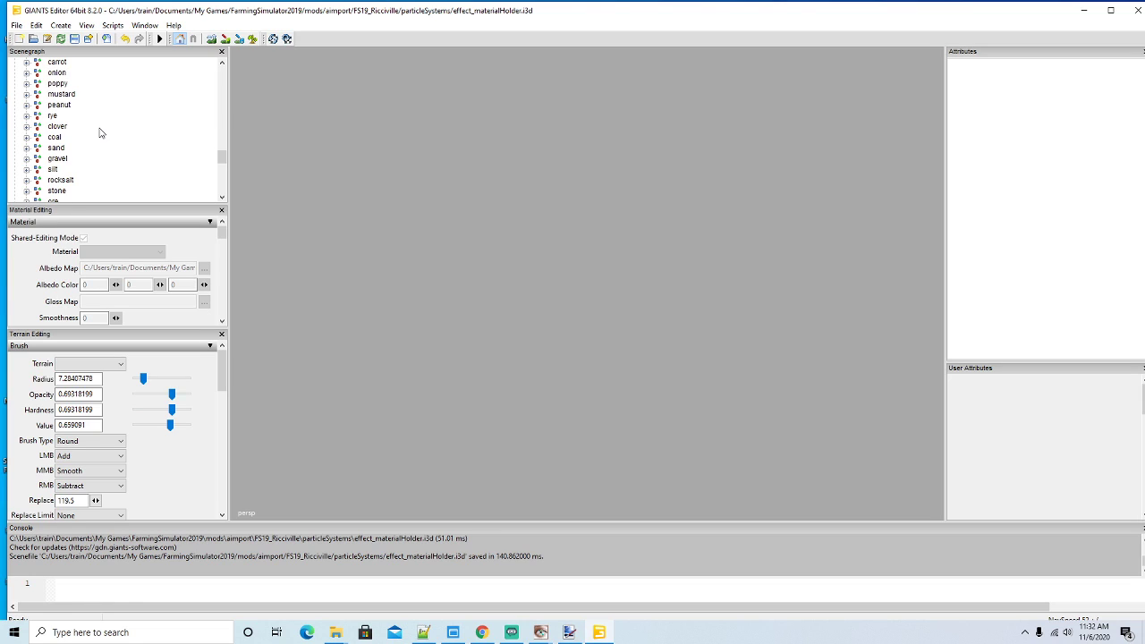
pyautogui.click(38, 161)
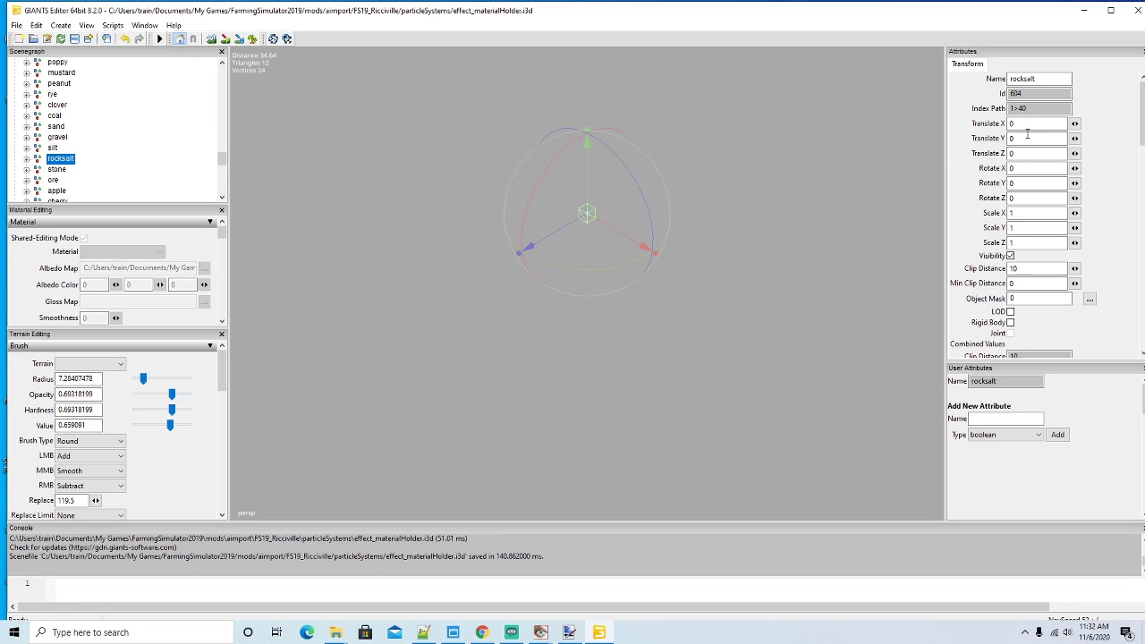
pyautogui.write('se')
pyautogui.press('Return')
# Check the contents of the seasalt group under smoke, collapse it, and save the scene
pyautogui.click(27, 158)
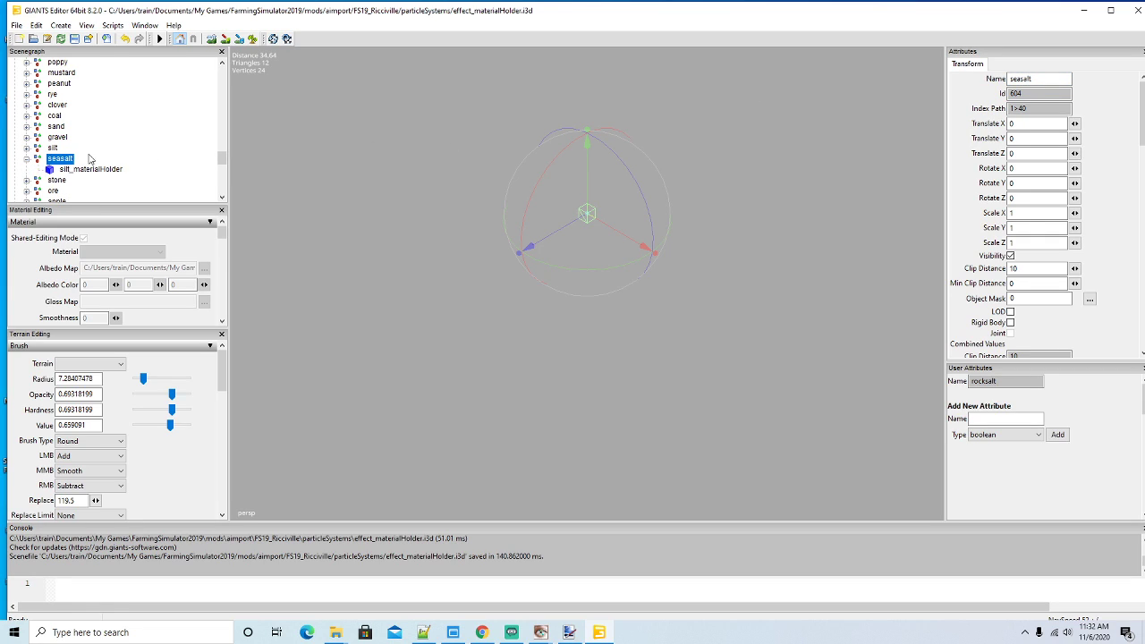
pyautogui.scroll(-1, 92, 159)
pyautogui.click(27, 138)
pyautogui.scroll(-1, 90, 158)
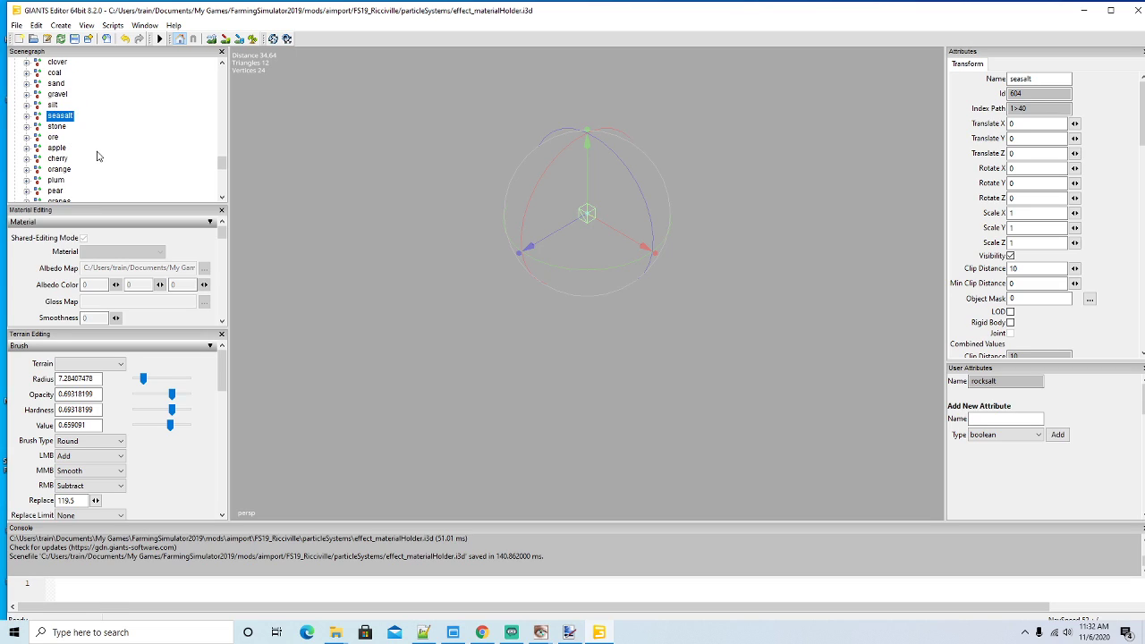
pyautogui.click(75, 38)
# Inspect the fill types listed in the sprayer and spreader groups
pyautogui.scroll(-10, 107, 129)
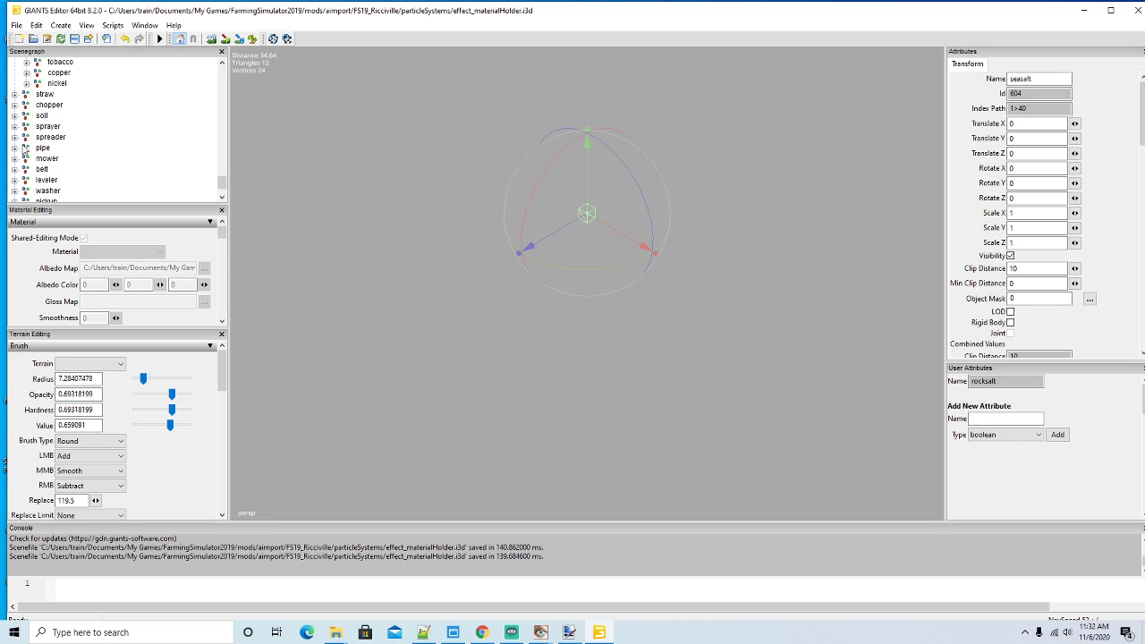
pyautogui.click(14, 127)
pyautogui.click(14, 127)
pyautogui.click(14, 137)
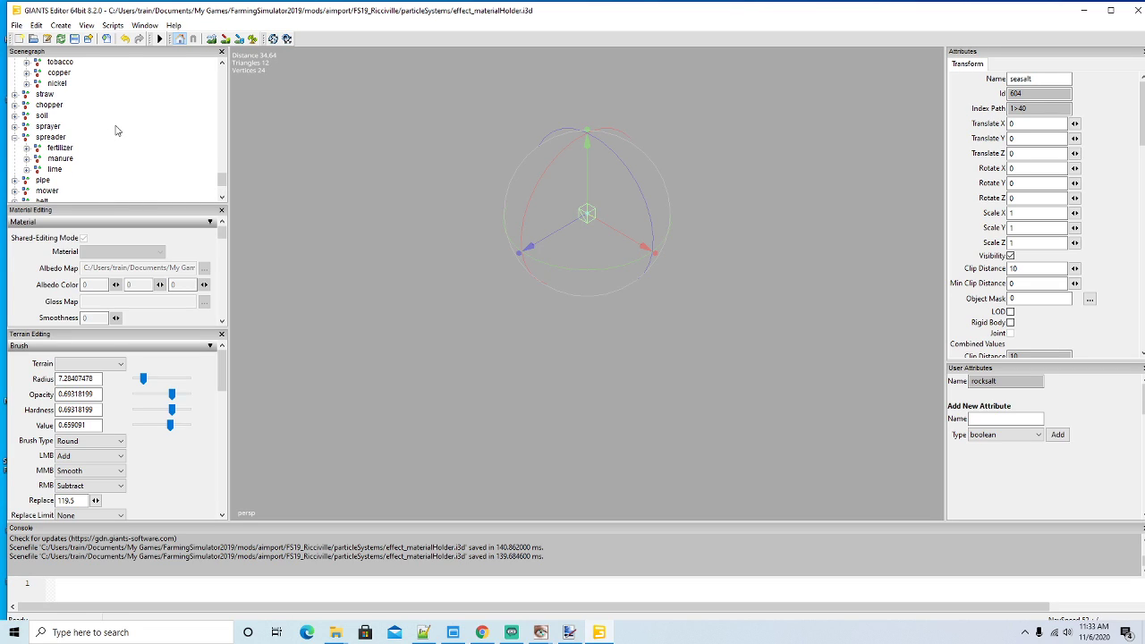
# Expand the pipe group and rename its rocksalt transform group to seasalt
pyautogui.scroll(-2, 116, 131)
pyautogui.click(15, 125)
pyautogui.scroll(-5, 99, 132)
pyautogui.scroll(-5, 99, 133)
pyautogui.scroll(-2, 101, 133)
pyautogui.click(58, 159)
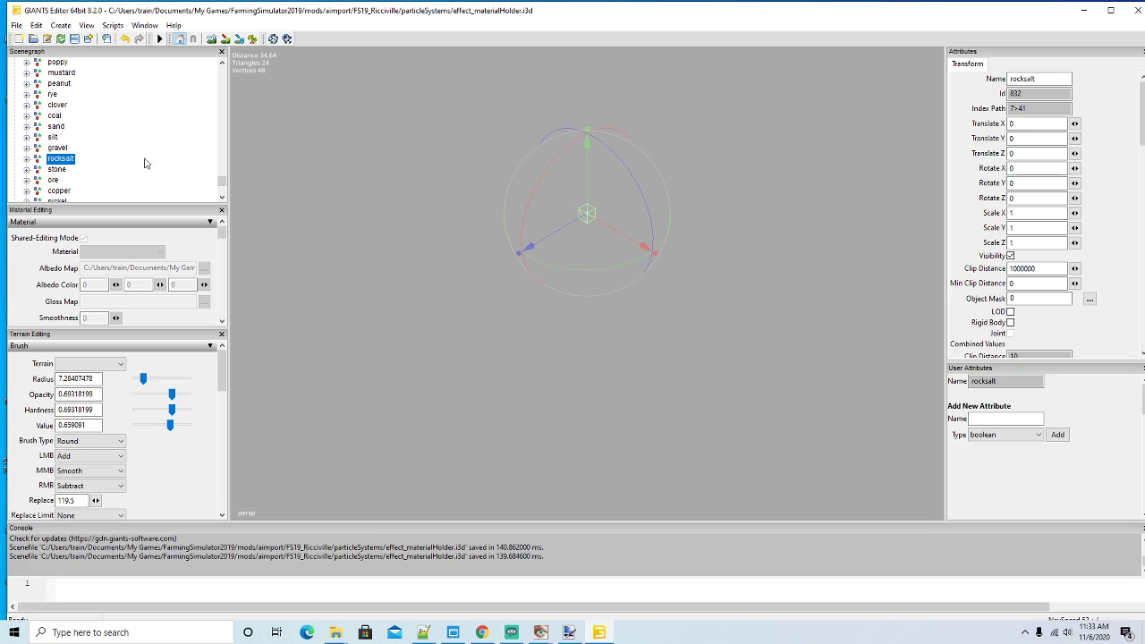
pyautogui.write('s')
pyautogui.press('Return')
# Rename salt_1_materialHolder in pipe's seasalt group to seasalt_1_materialHolder and set its fillType to seasalt
pyautogui.click(26, 159)
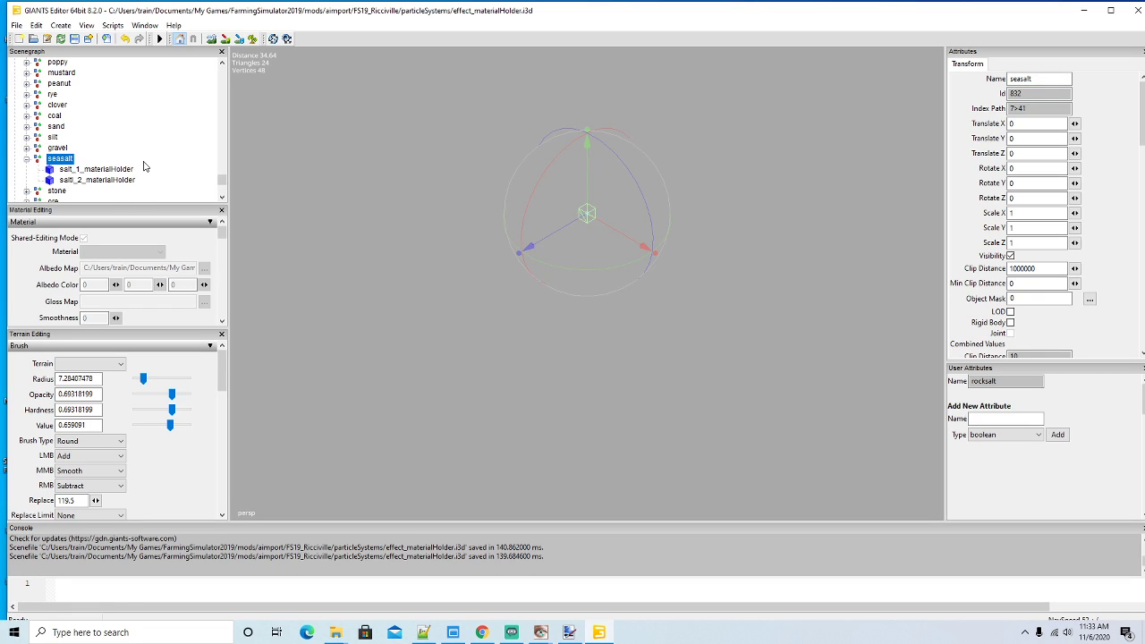
pyautogui.click(90, 169)
pyautogui.click(1011, 79)
pyautogui.write('sea')
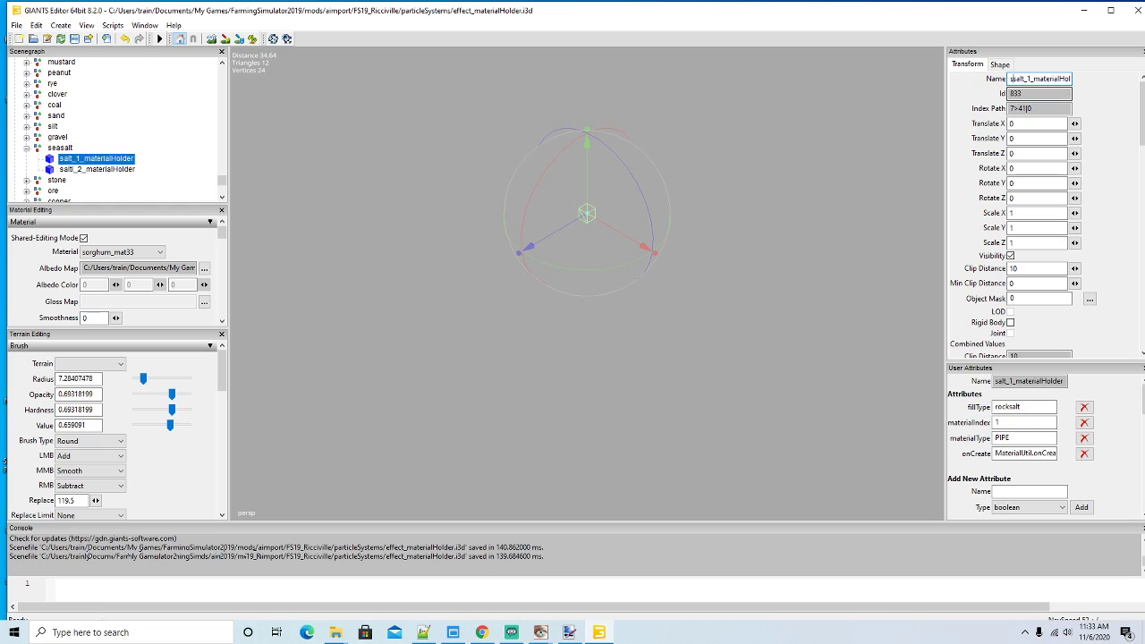
pyautogui.doubleClick(1035, 407)
pyautogui.write('seasalt')
# Add the prefix sea to the name of pipe's second salt material holder, set its fillType to seasalt, and save the scene
pyautogui.click(49, 178)
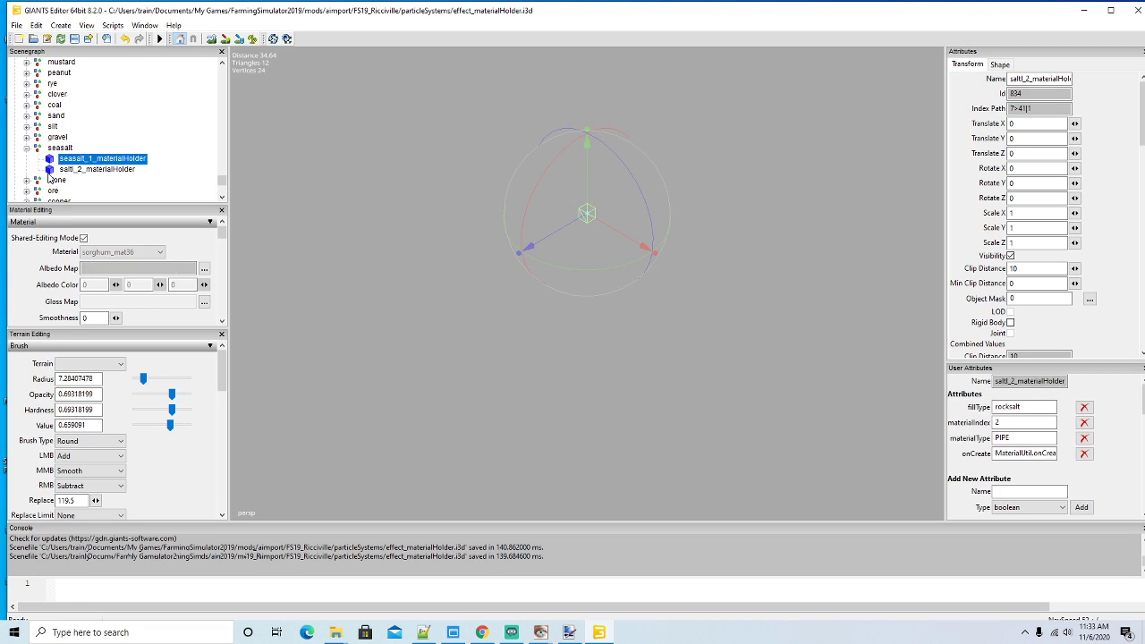
pyautogui.click(94, 169)
pyautogui.click(1009, 79)
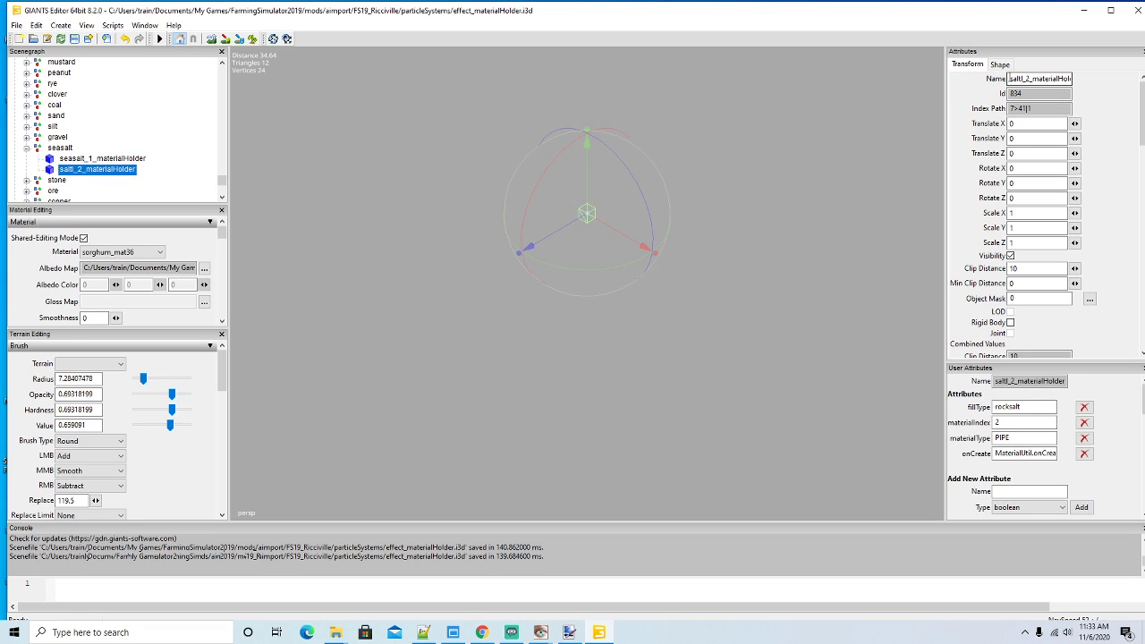
pyautogui.write('sea')
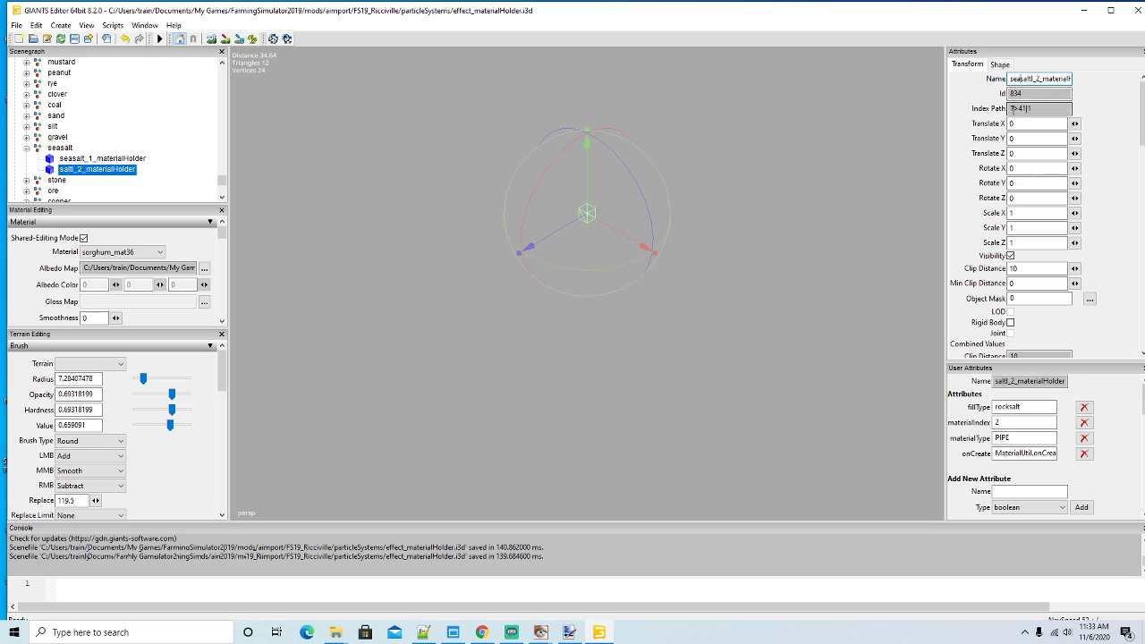
pyautogui.doubleClick(1020, 407)
pyautogui.write('sea')
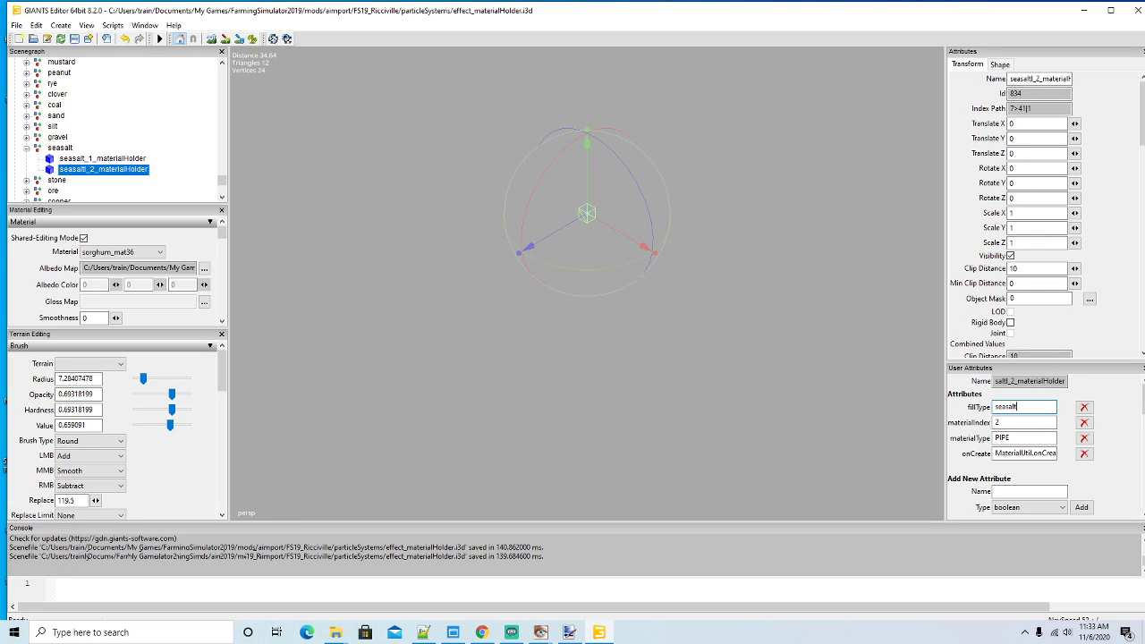
pyautogui.write('salt')
pyautogui.press('Return')
pyautogui.hotkey('ctrl', 's')
# Rename the rocksalt transform group under belt to seasalt, check its contents, and save the scene
pyautogui.scroll(-3, 122, 131)
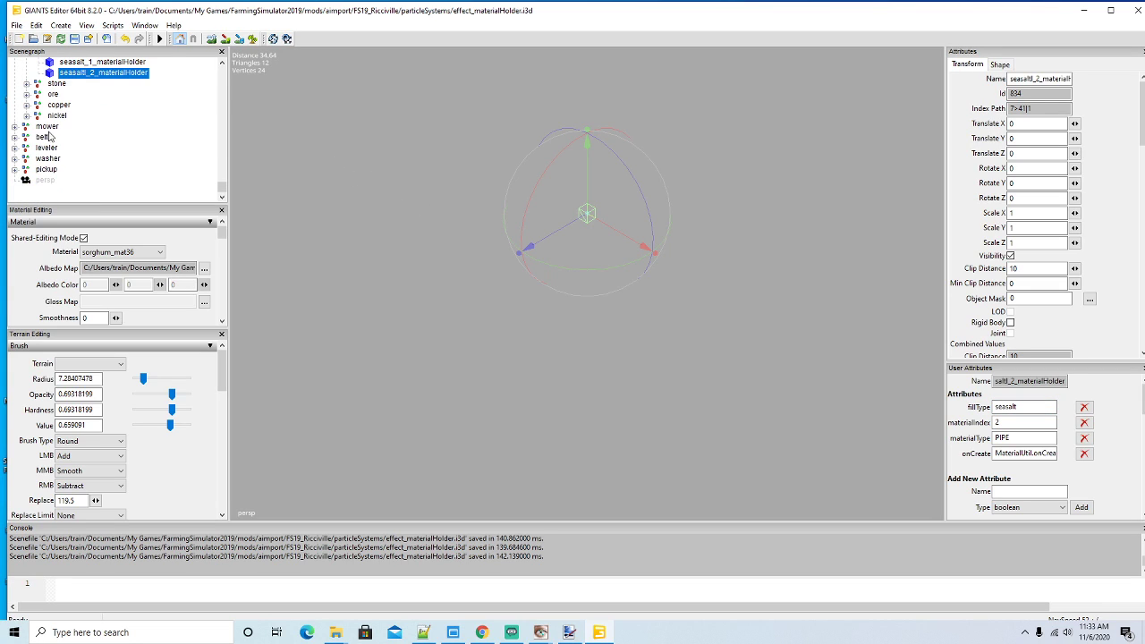
pyautogui.click(15, 138)
pyautogui.scroll(-5, 104, 147)
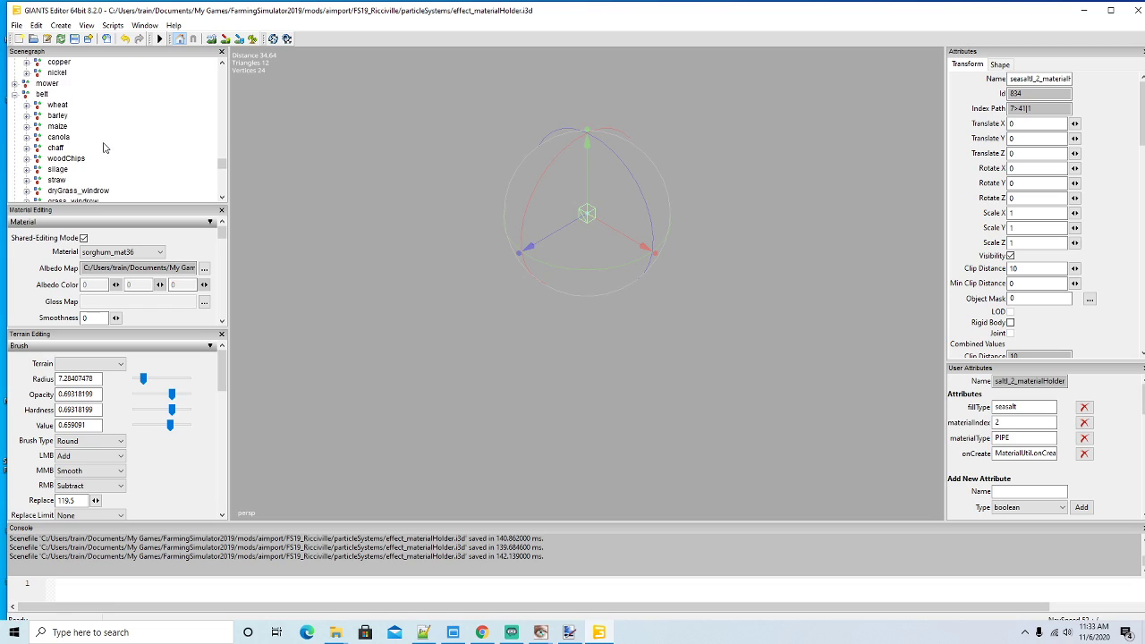
pyautogui.scroll(-3, 103, 147)
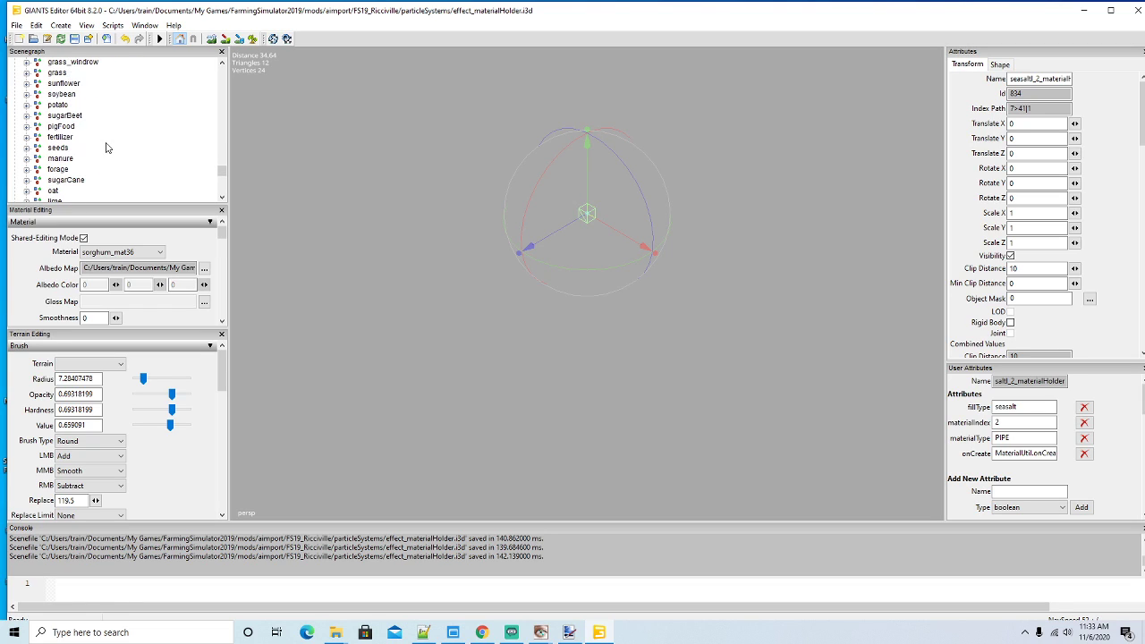
pyautogui.scroll(-4, 107, 148)
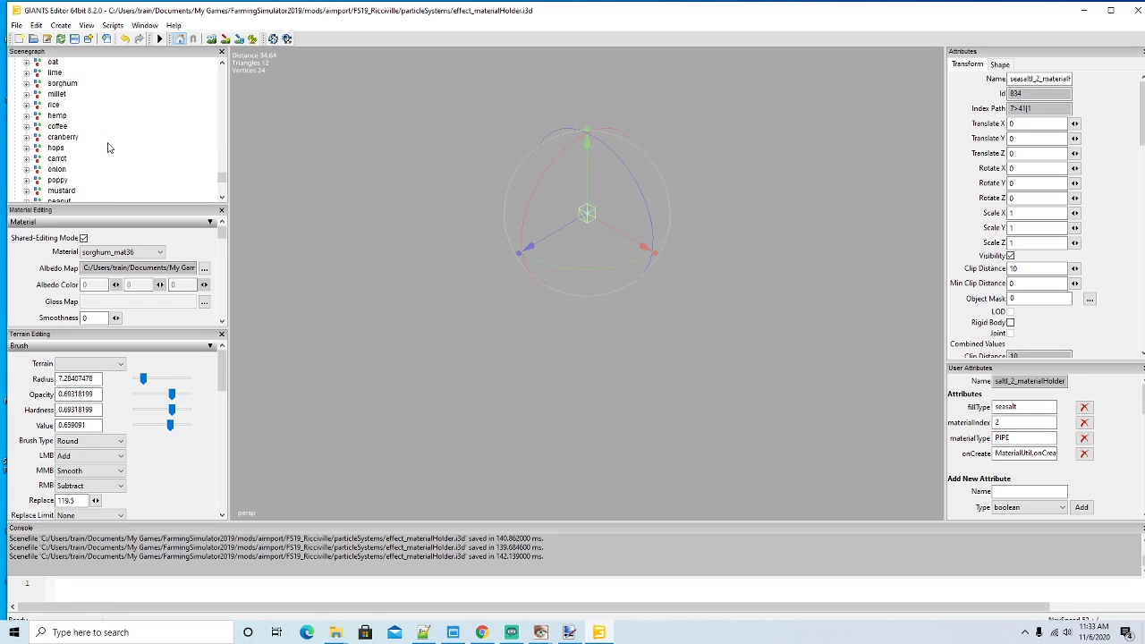
pyautogui.scroll(-2, 107, 148)
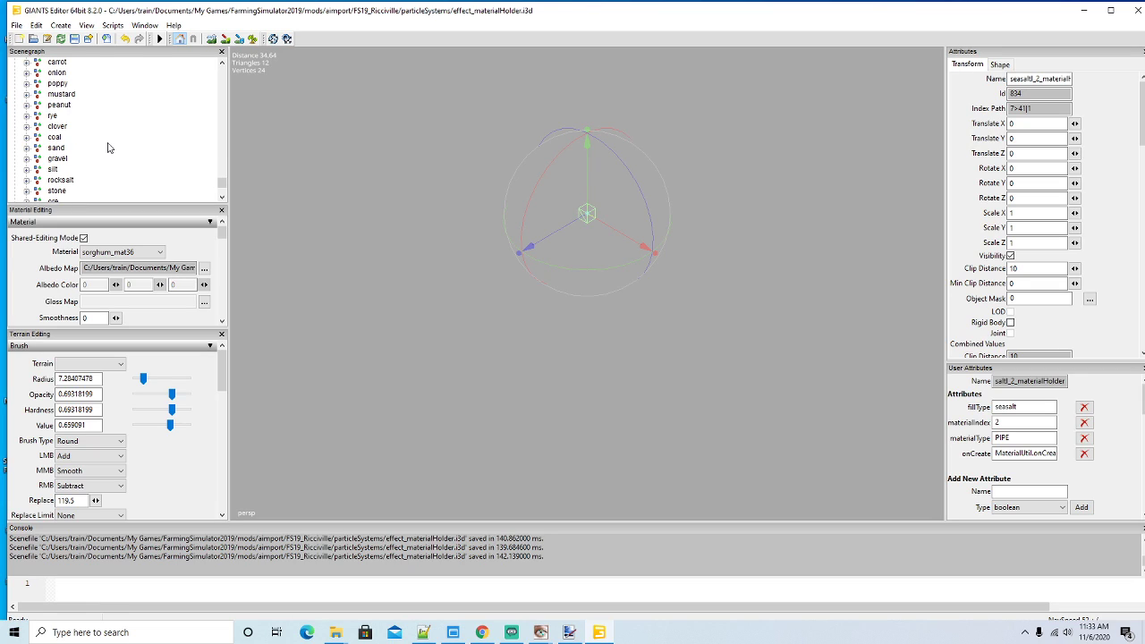
pyautogui.click(37, 170)
pyautogui.press('F2')
pyautogui.write('seasal')
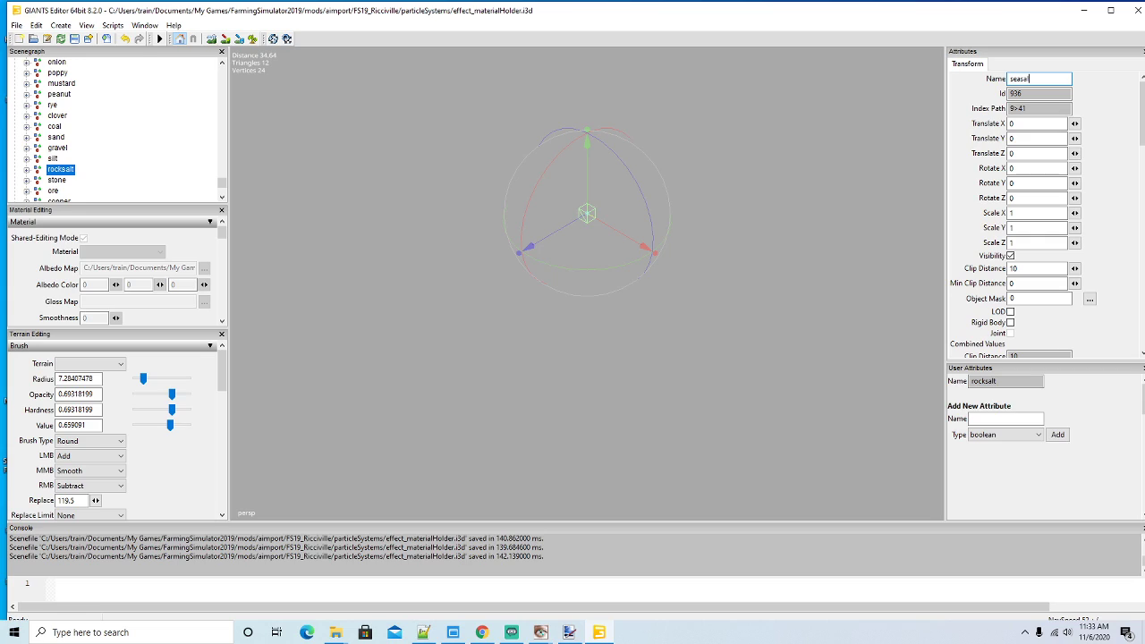
pyautogui.press('Return')
pyautogui.scroll(-1, 98, 163)
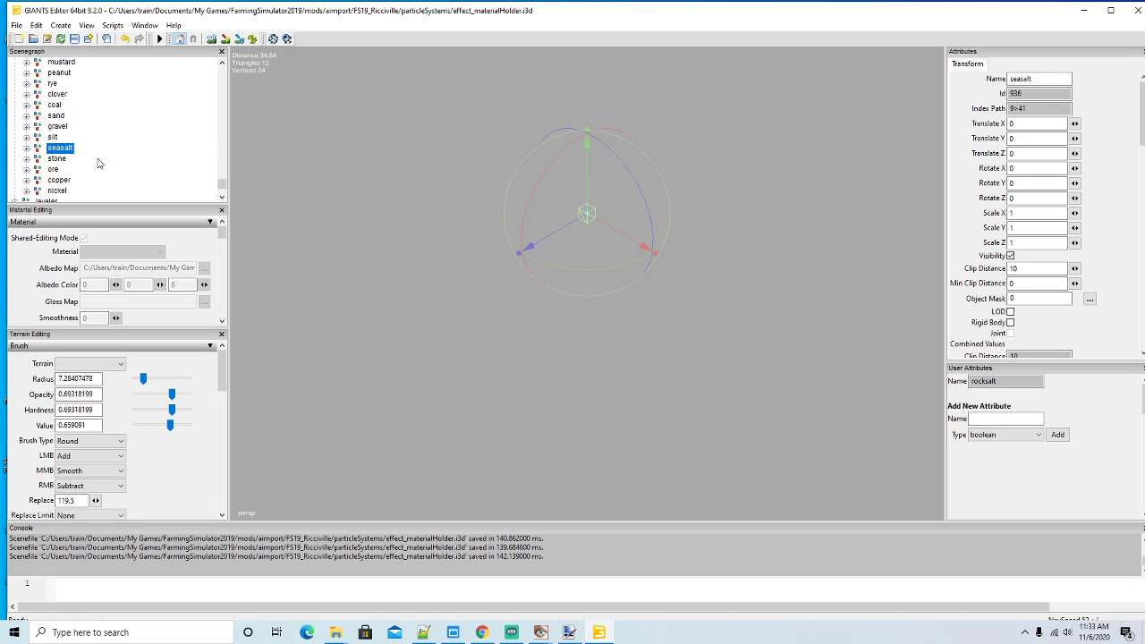
pyautogui.click(26, 149)
pyautogui.click(27, 148)
# Expand the leveler group and duplicate its nickel shape at the end of the group
pyautogui.scroll(-3, 113, 108)
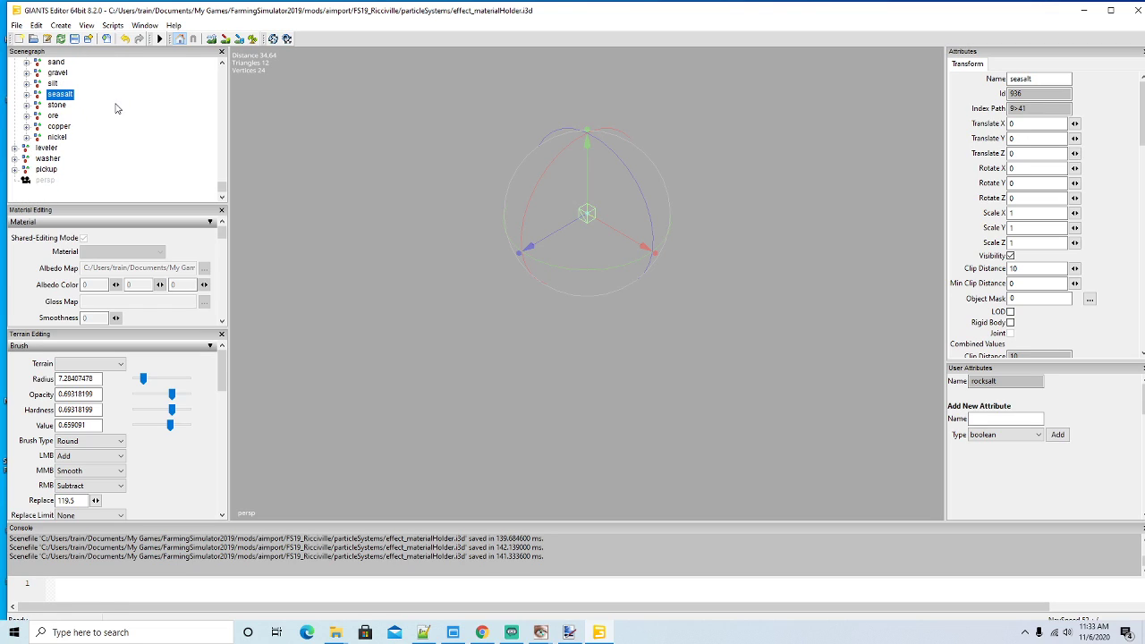
pyautogui.click(14, 148)
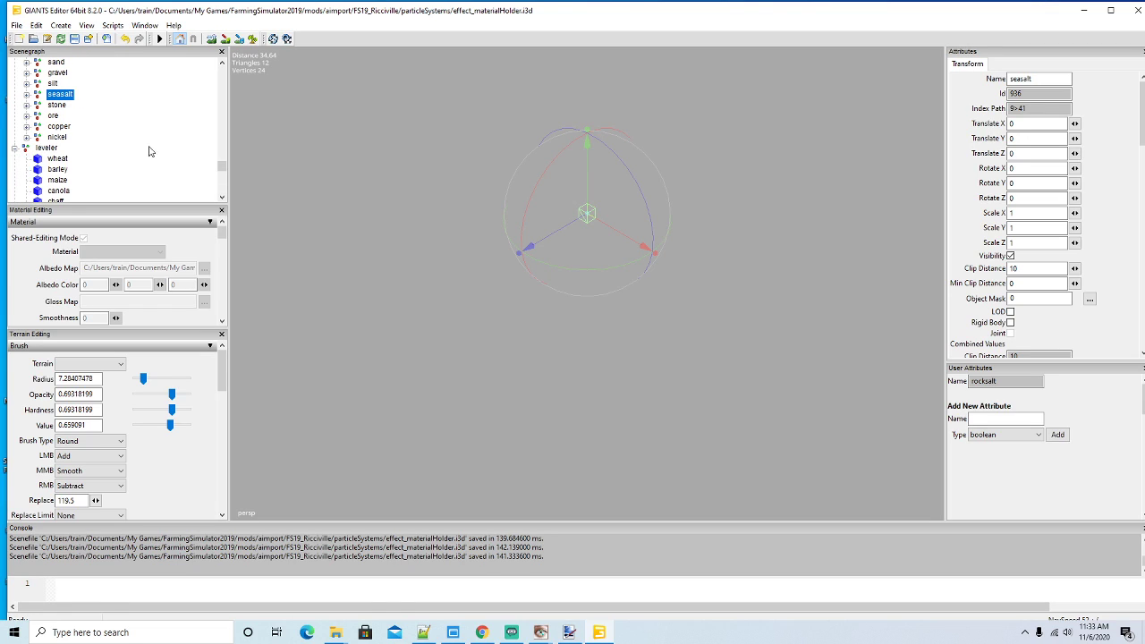
pyautogui.scroll(-4, 141, 144)
pyautogui.scroll(-4, 138, 142)
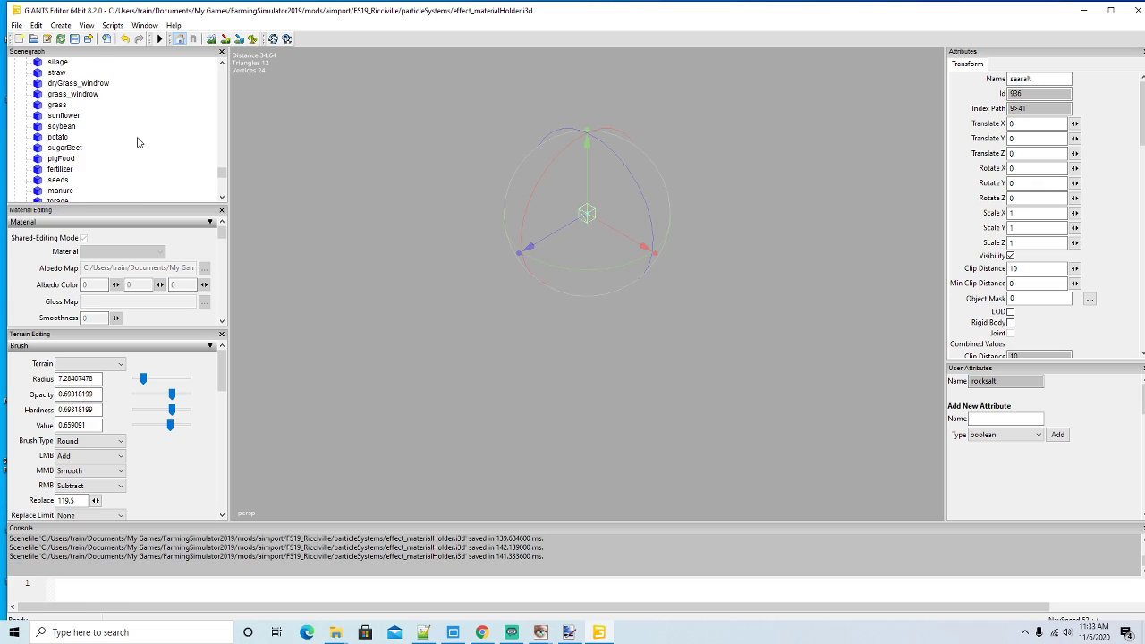
pyautogui.scroll(-3, 138, 142)
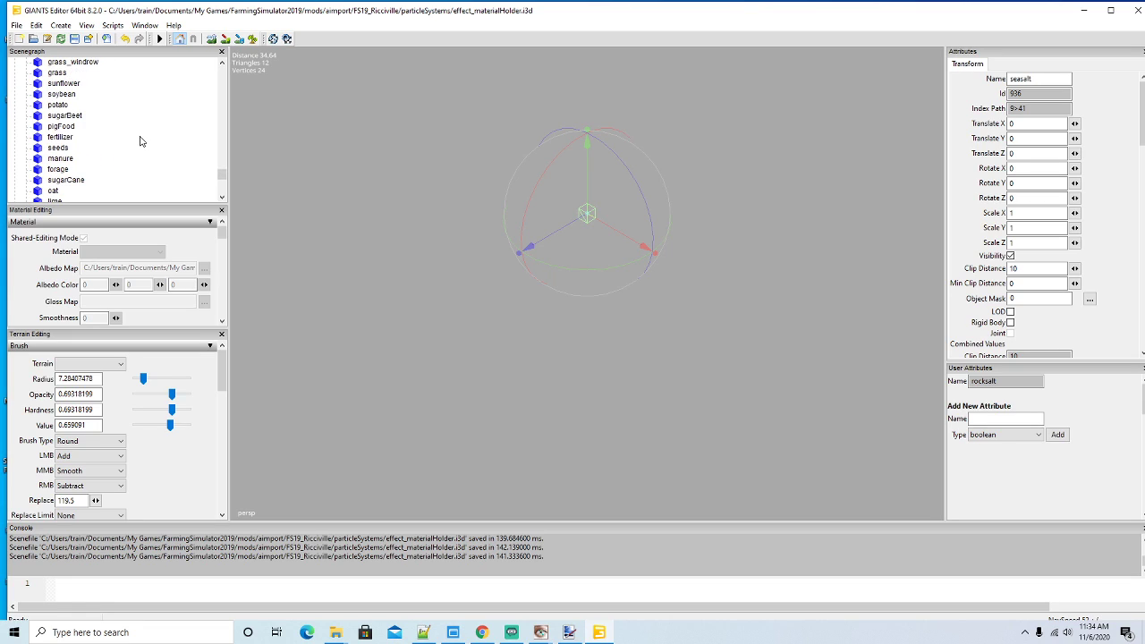
pyautogui.scroll(-7, 140, 141)
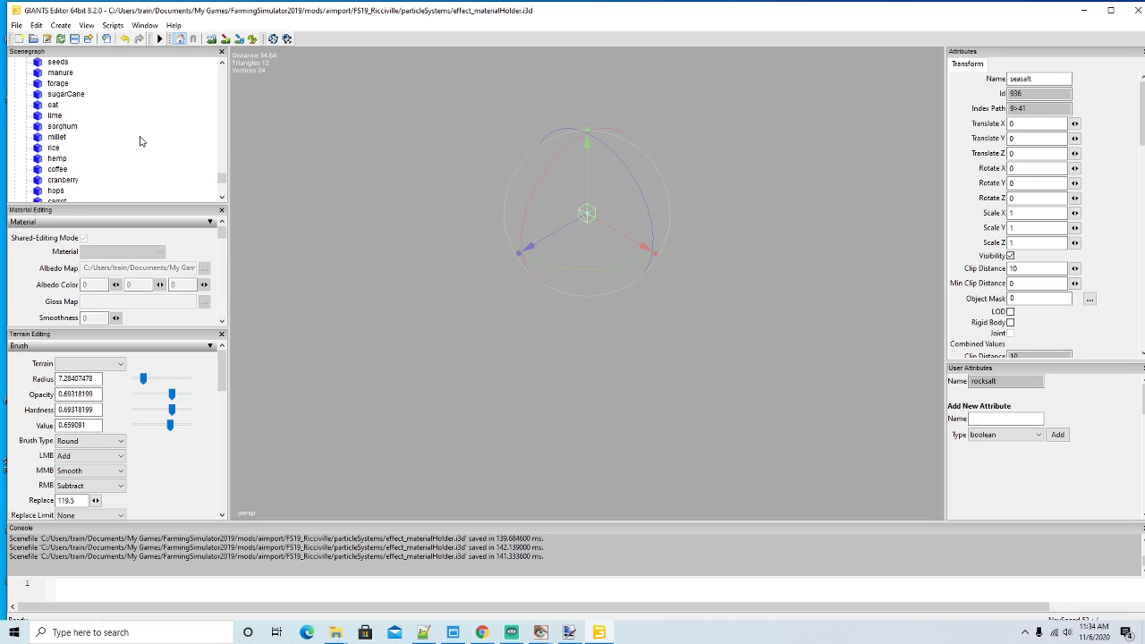
pyautogui.scroll(-8, 139, 141)
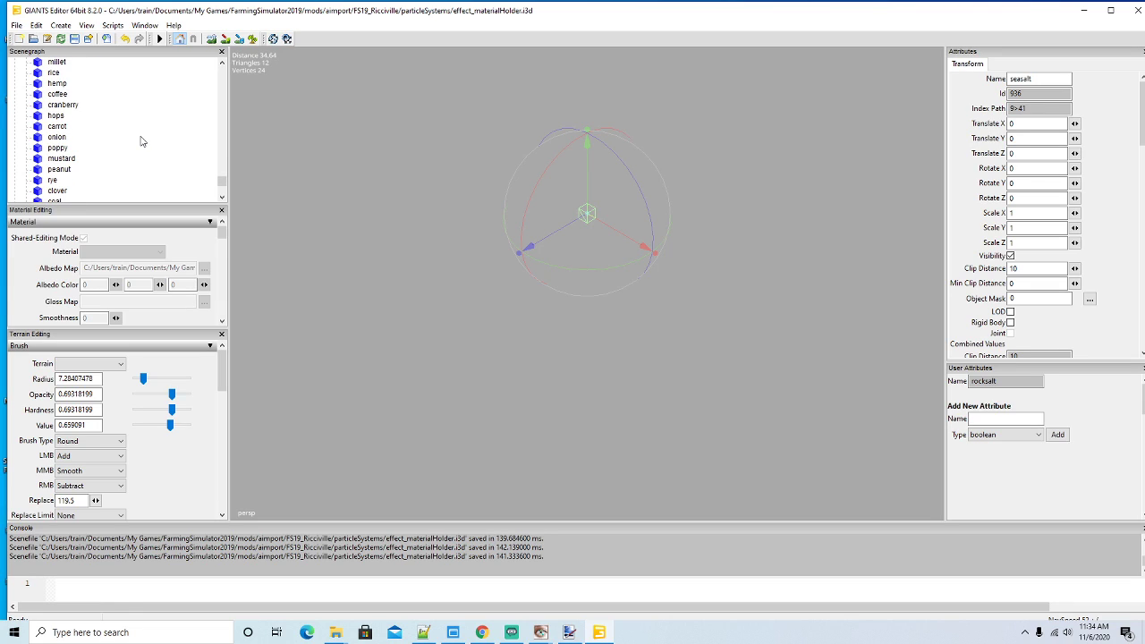
pyautogui.scroll(-4, 141, 141)
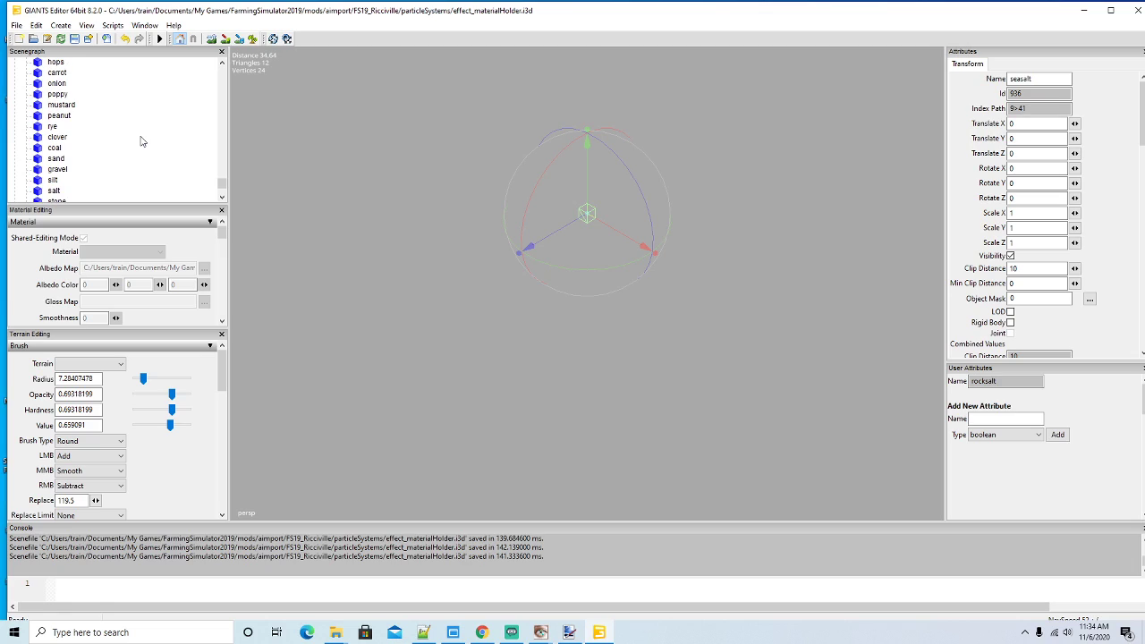
pyautogui.scroll(-2, 140, 141)
pyautogui.scroll(-3, 141, 141)
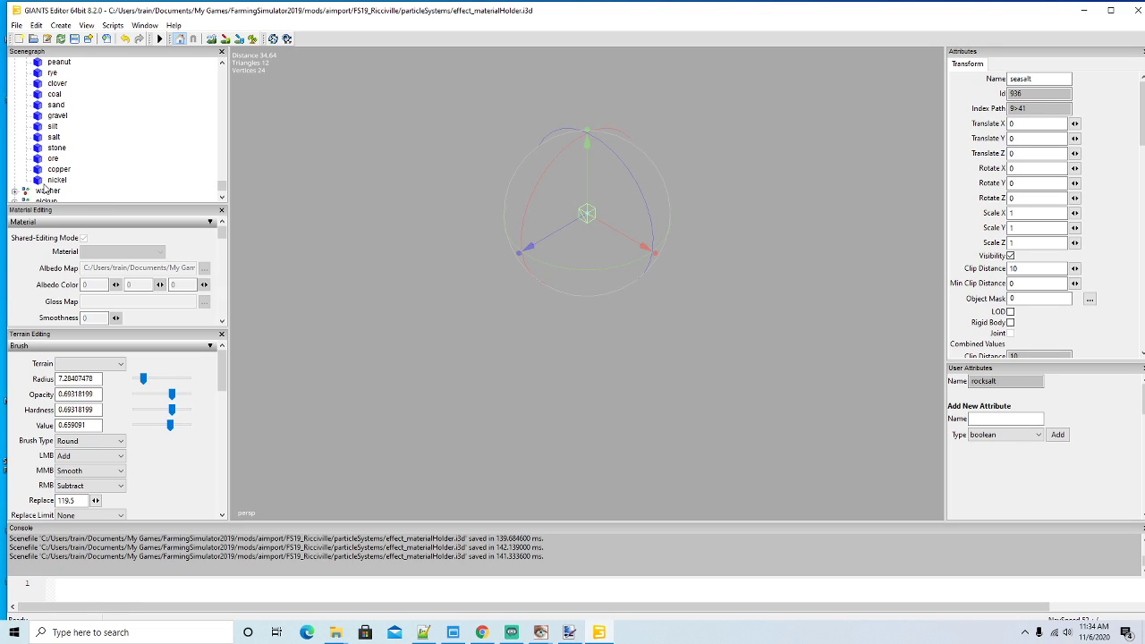
pyautogui.click(50, 181)
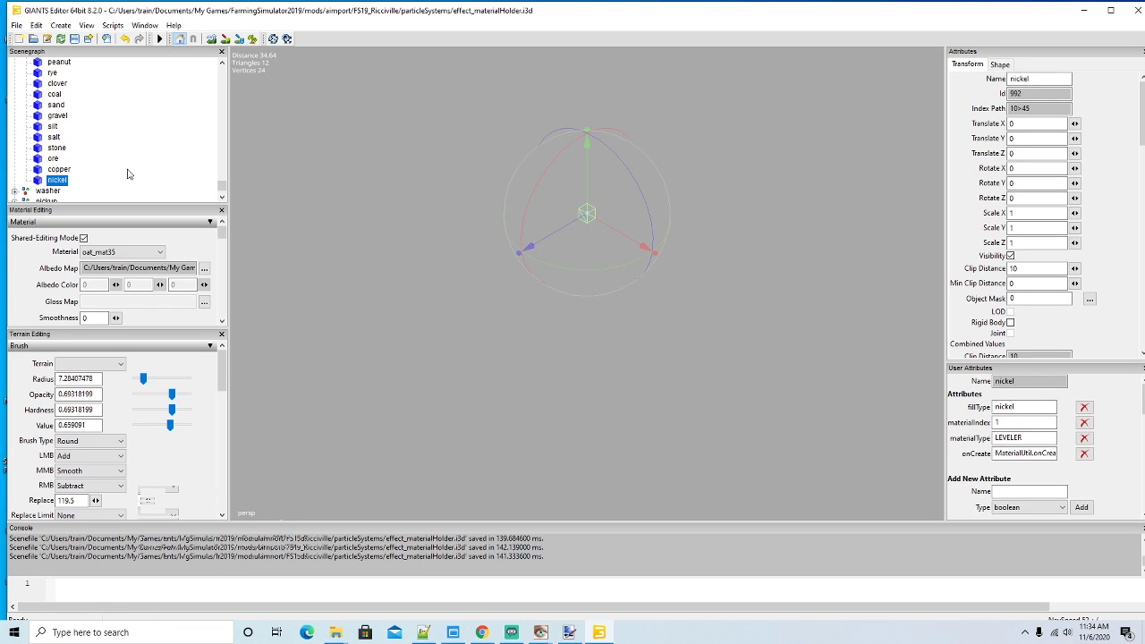
pyautogui.hotkey('ctrl', 'd')
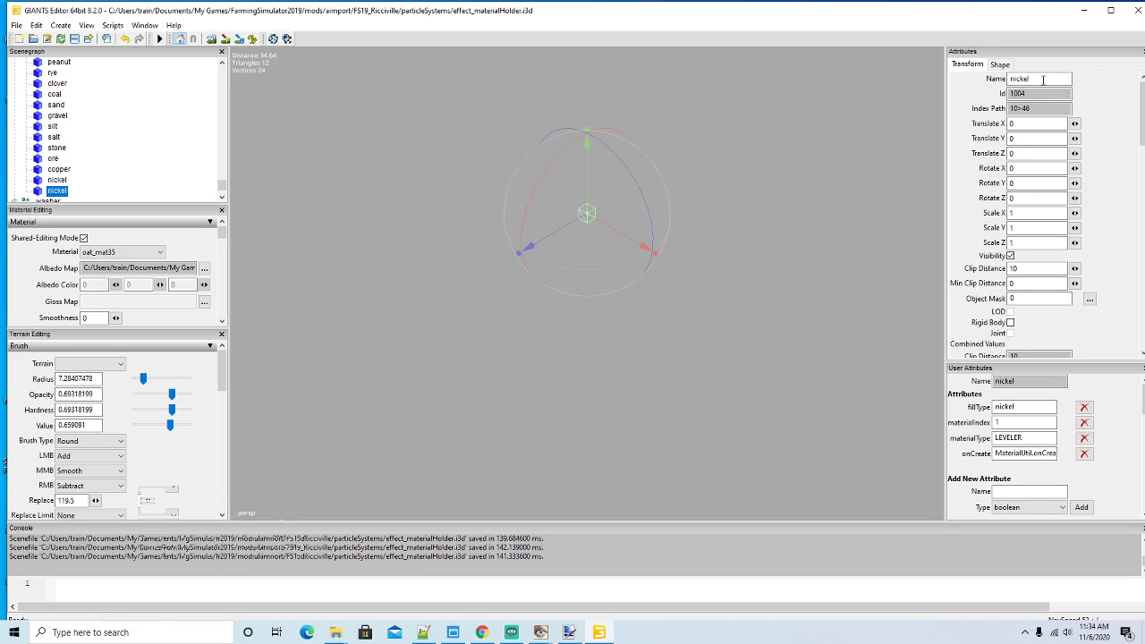
# Rename the duplicated nickel shape under leveler to seasalt and save the scene
pyautogui.write('seasalt')
pyautogui.press('Return')
pyautogui.scroll(-2, 51, 160)
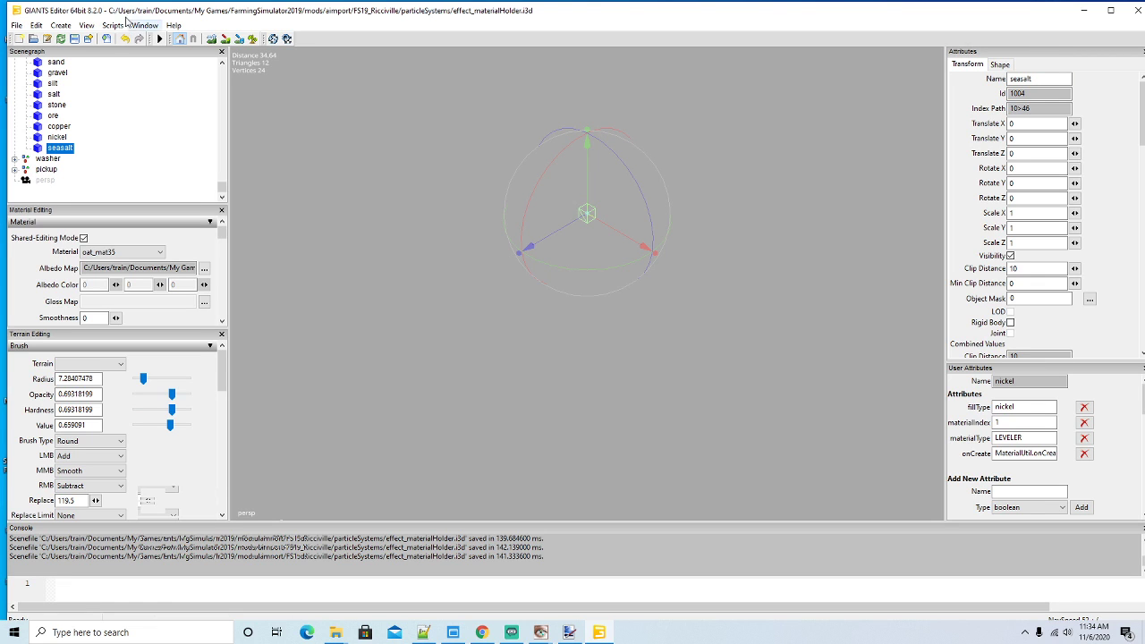
pyautogui.click(75, 38)
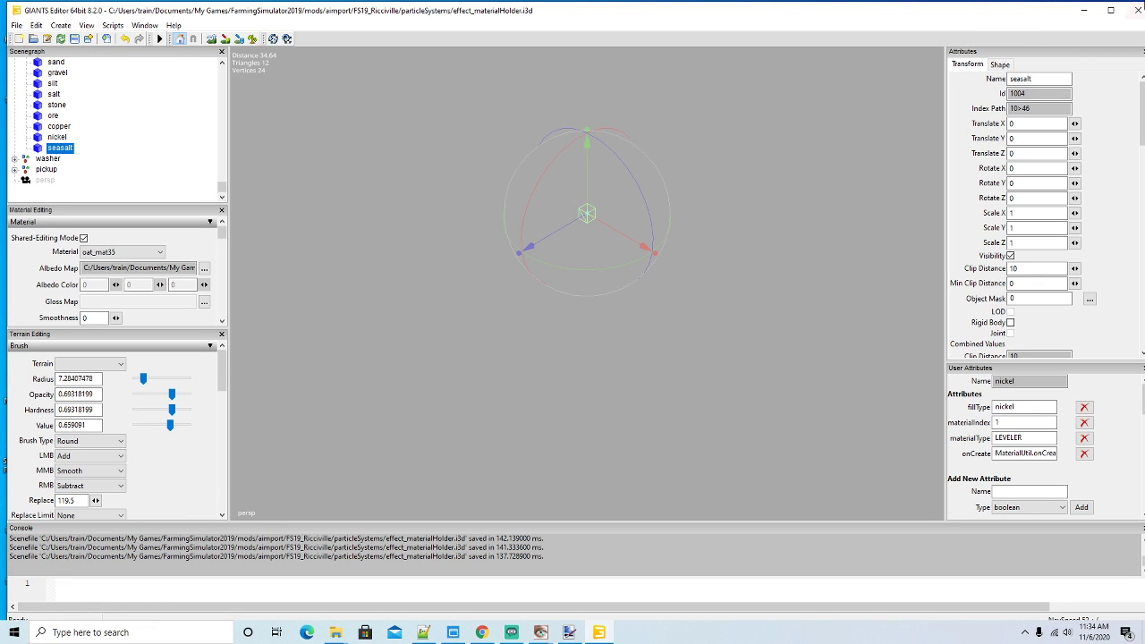
# Close the effect material holder scene and open particle_materialHolder from the particleSystems folder
pyautogui.click(1136, 10)
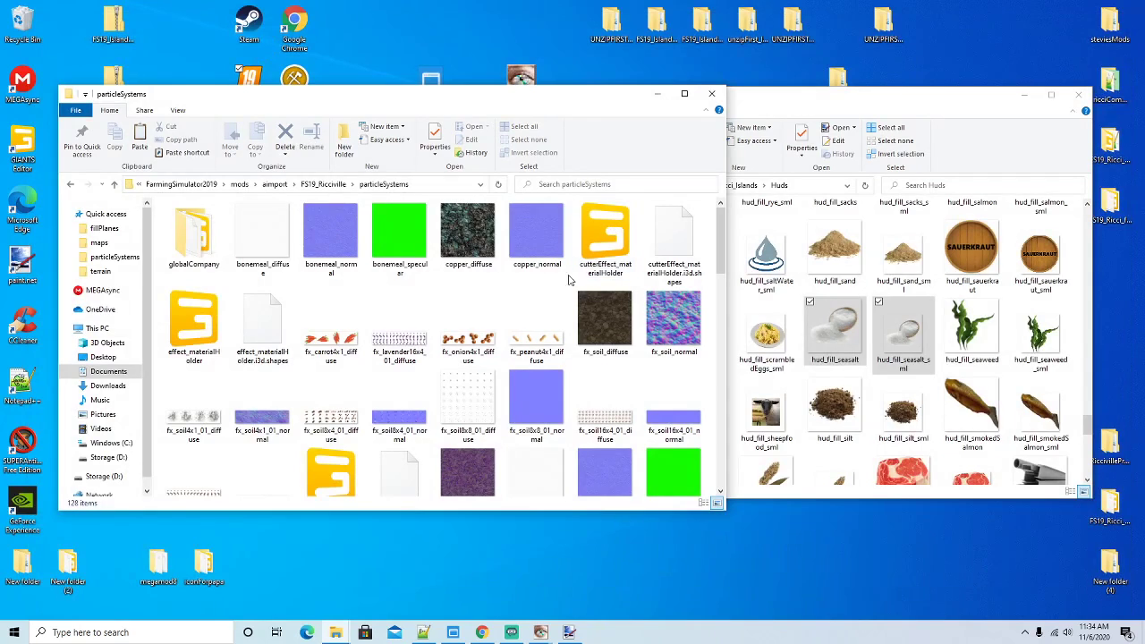
pyautogui.scroll(-2, 720, 274)
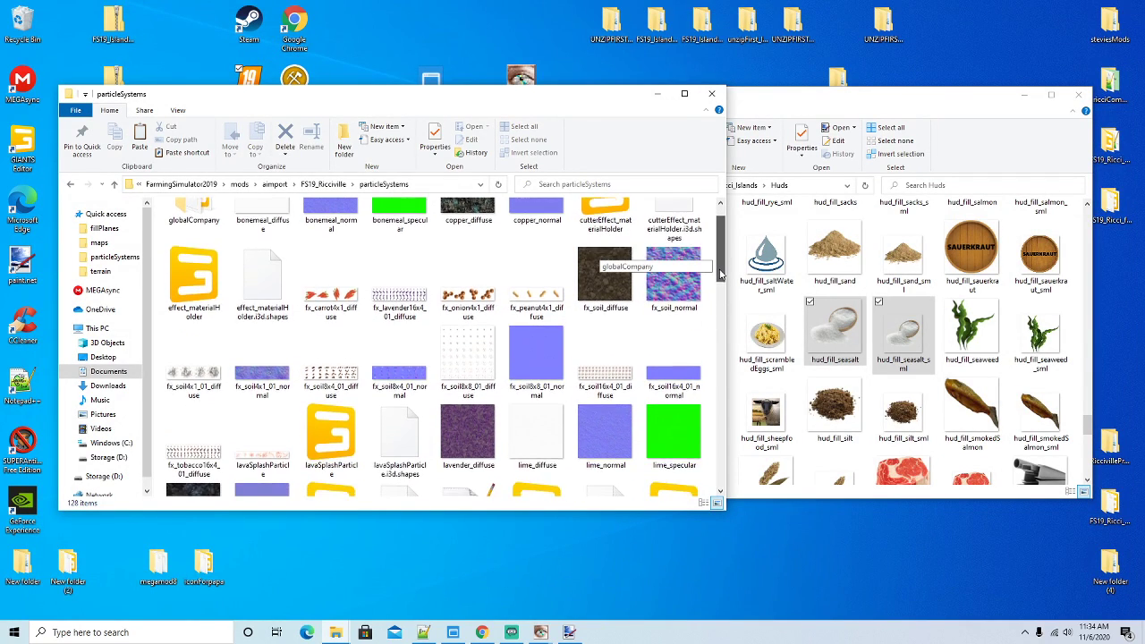
pyautogui.scroll(-2, 721, 273)
pyautogui.click(326, 438)
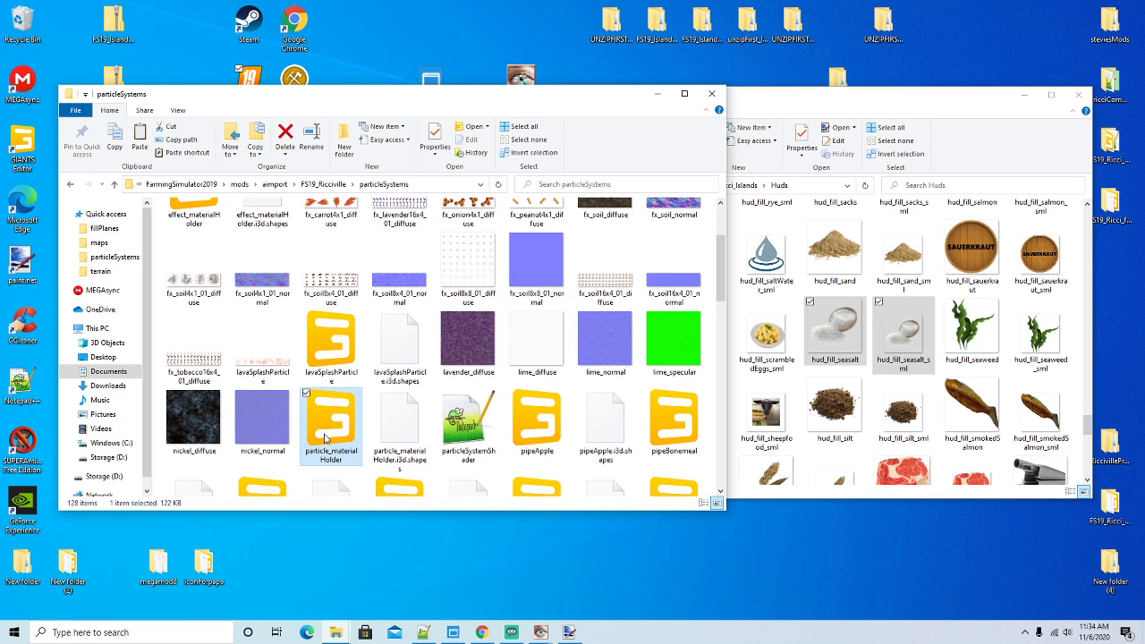
pyautogui.doubleClick(327, 438)
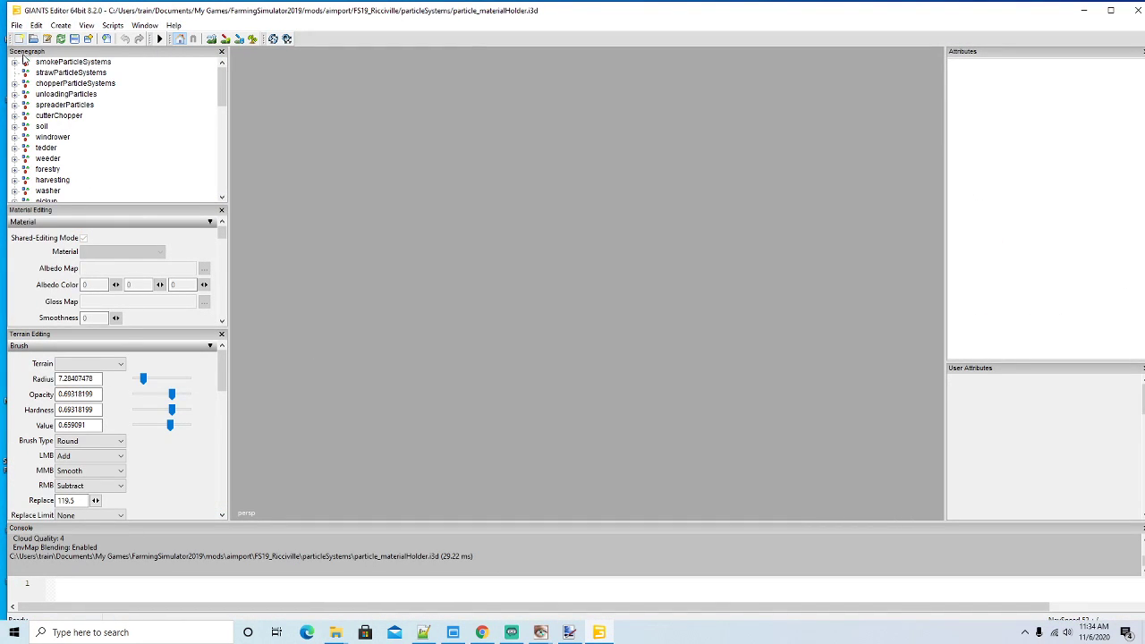
# Expand smokeParticleSystems and chopperParticleSystems and look through their fill types for a salt entry
pyautogui.click(15, 62)
pyautogui.scroll(-8, 99, 97)
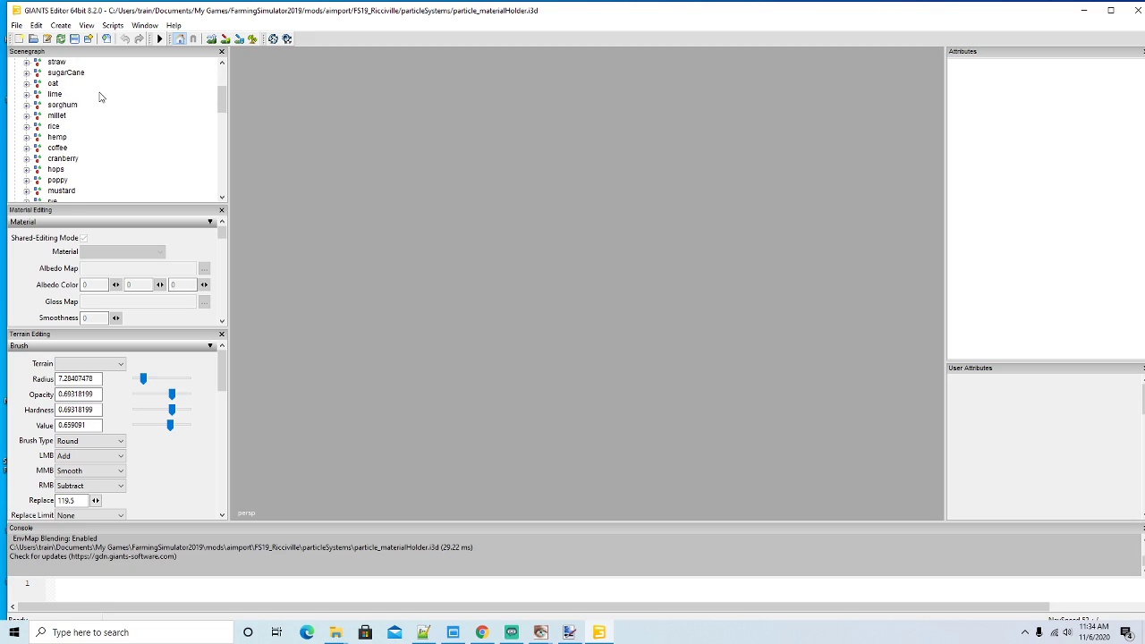
pyautogui.scroll(-6, 101, 97)
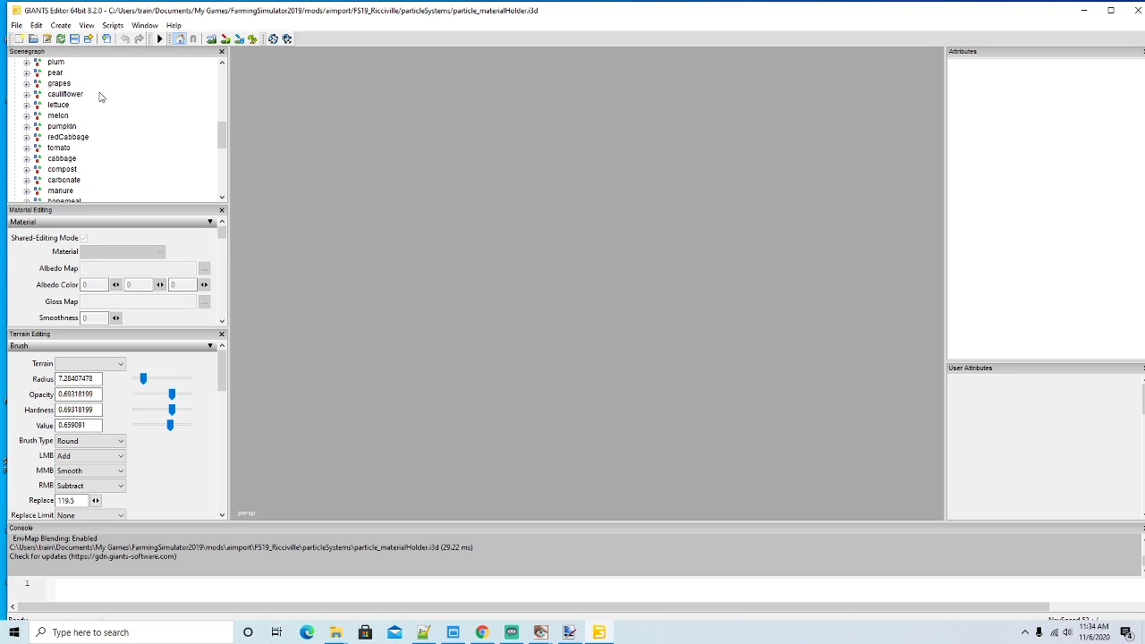
pyautogui.scroll(-1, 100, 96)
pyautogui.scroll(-5, 100, 97)
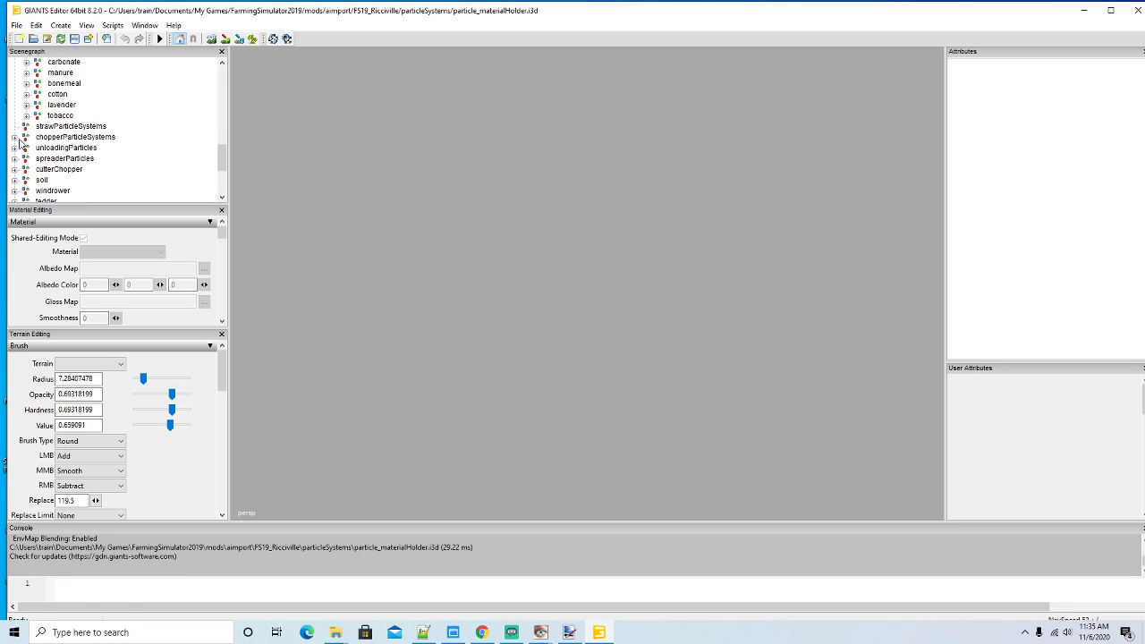
pyautogui.click(14, 136)
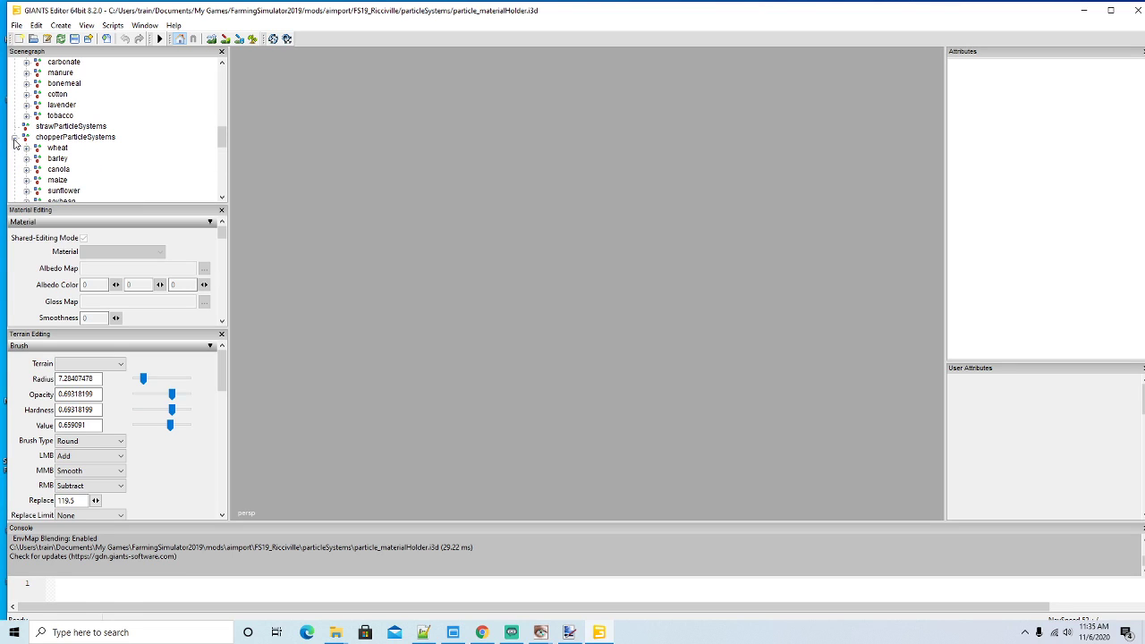
pyautogui.scroll(-4, 126, 126)
pyautogui.scroll(-3, 125, 125)
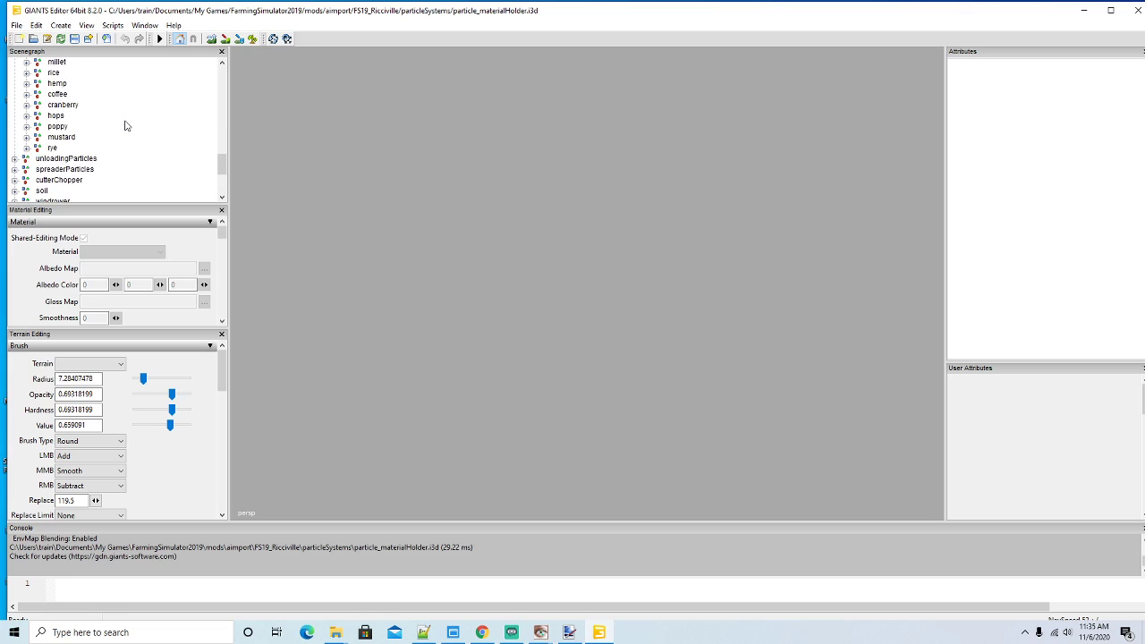
# Expand unloadingParticles, spreaderParticles, cutterChopper and soil, and check the remaining particle groups for a salt entry
pyautogui.click(14, 126)
pyautogui.scroll(-4, 113, 130)
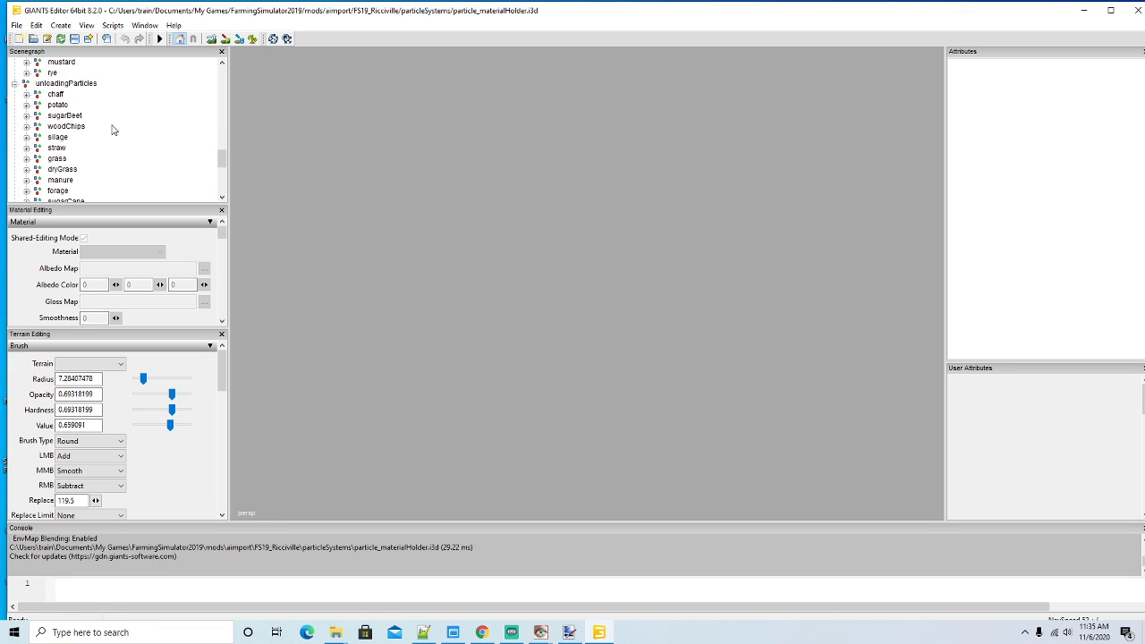
pyautogui.click(14, 159)
pyautogui.scroll(-1, 124, 148)
pyautogui.click(14, 159)
pyautogui.scroll(-2, 140, 148)
pyautogui.click(15, 127)
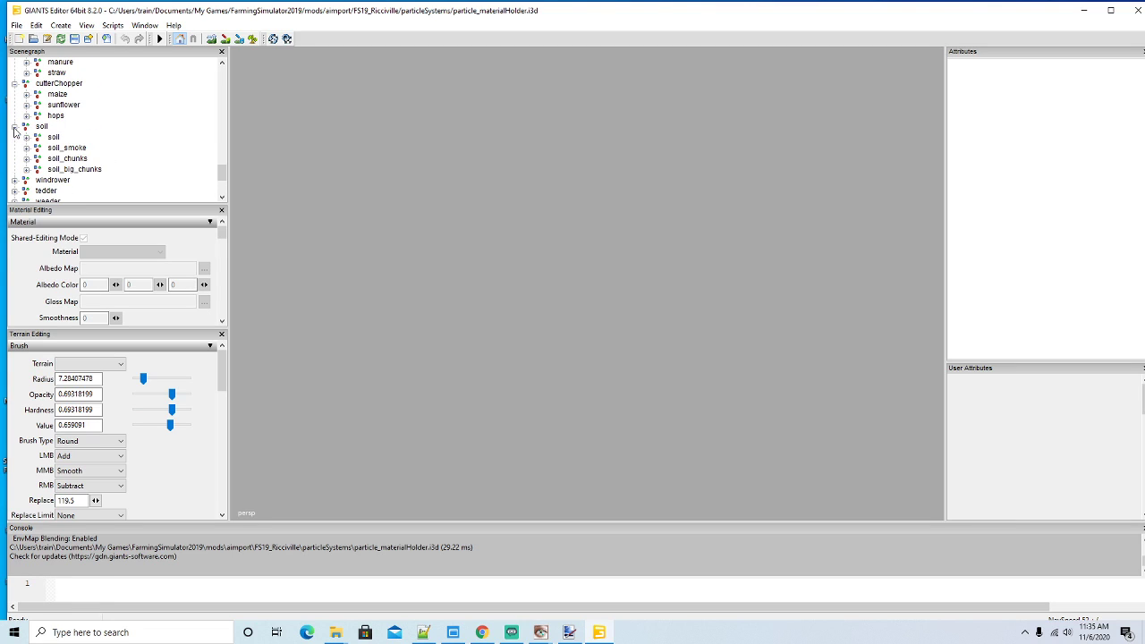
pyautogui.scroll(-2, 133, 133)
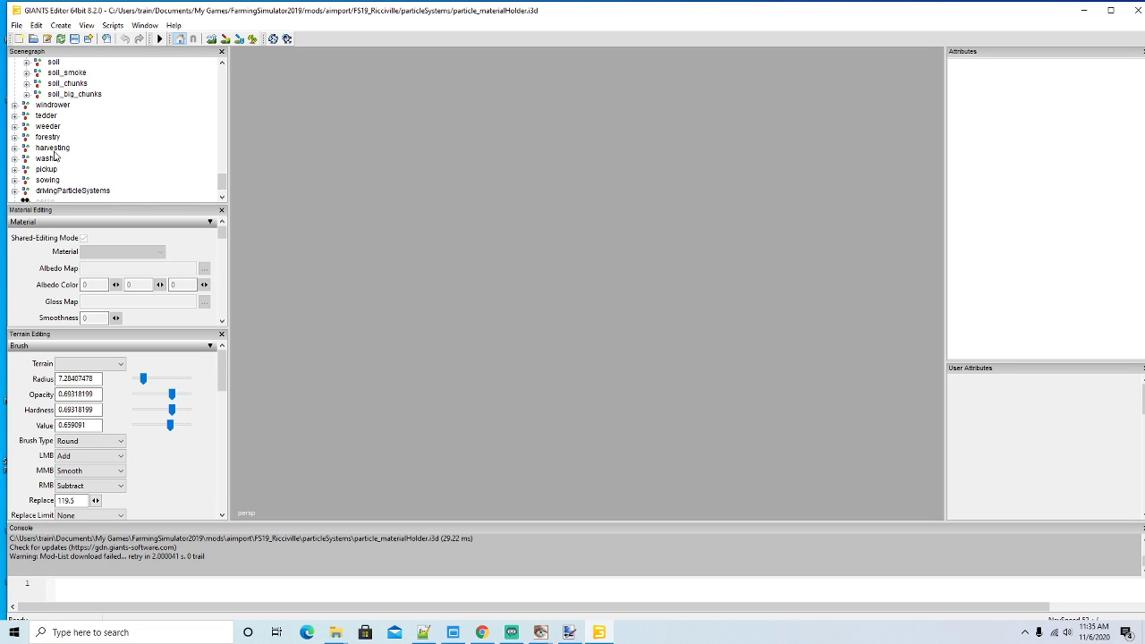
pyautogui.scroll(-1, 141, 149)
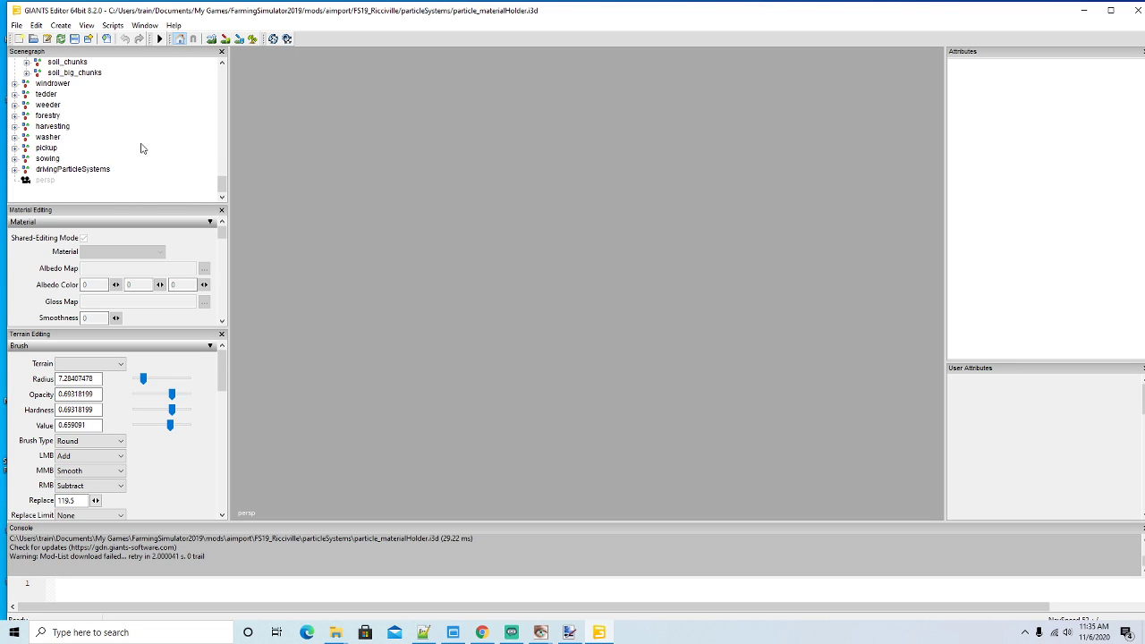
# Close the particle scene and open the maps\textures\terrain folder inside FS19_Ricciville in File Explorer
pyautogui.click(1137, 10)
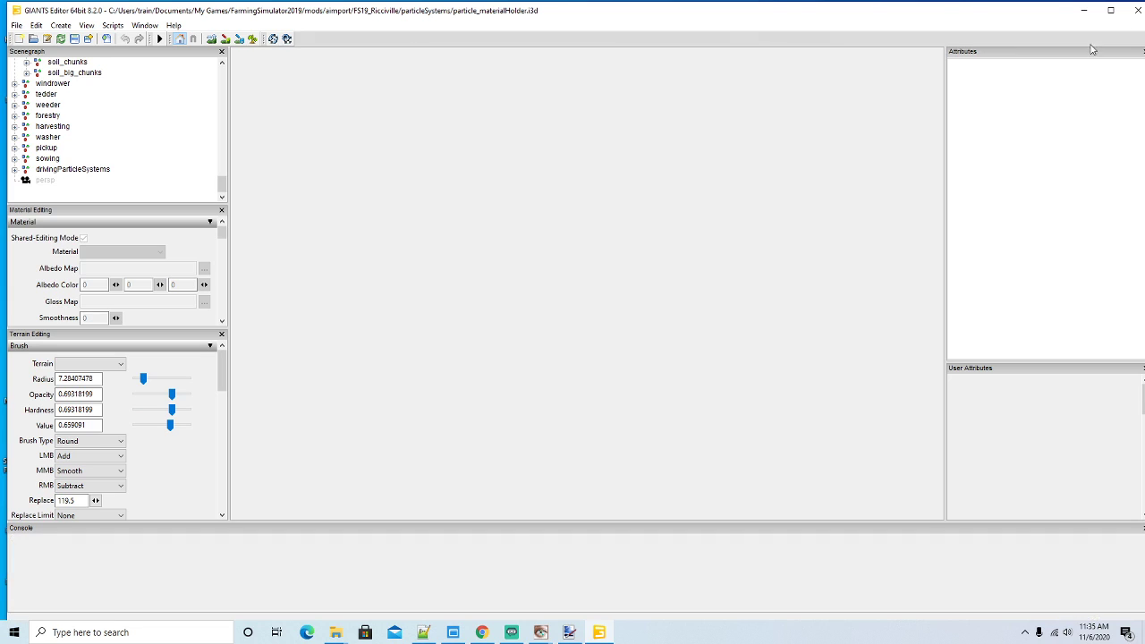
pyautogui.scroll(10, 453, 360)
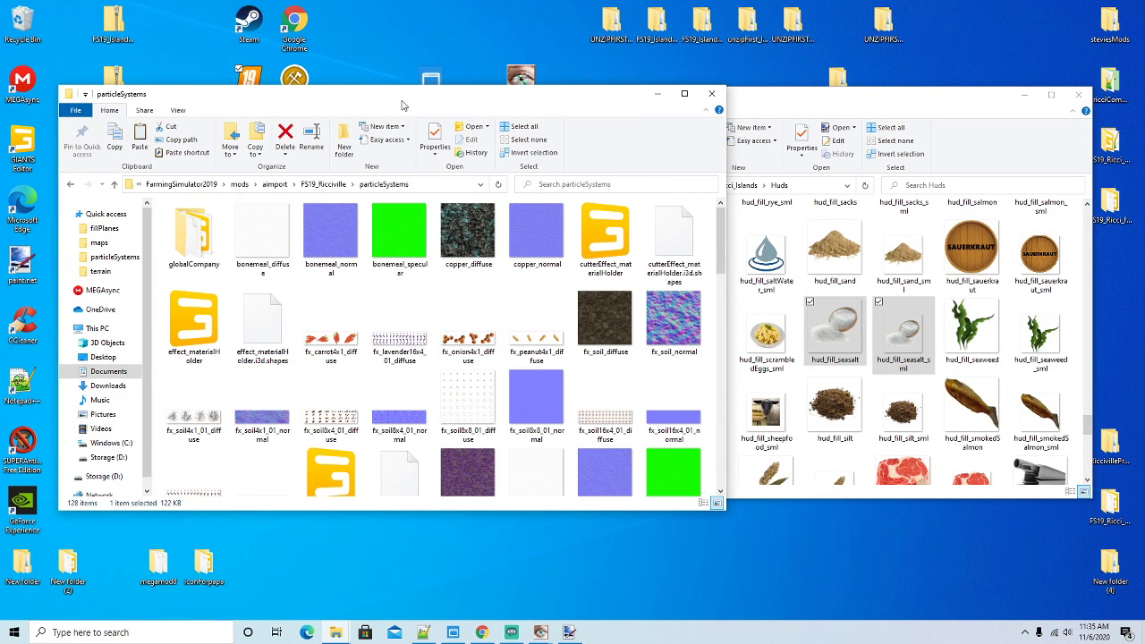
pyautogui.click(323, 184)
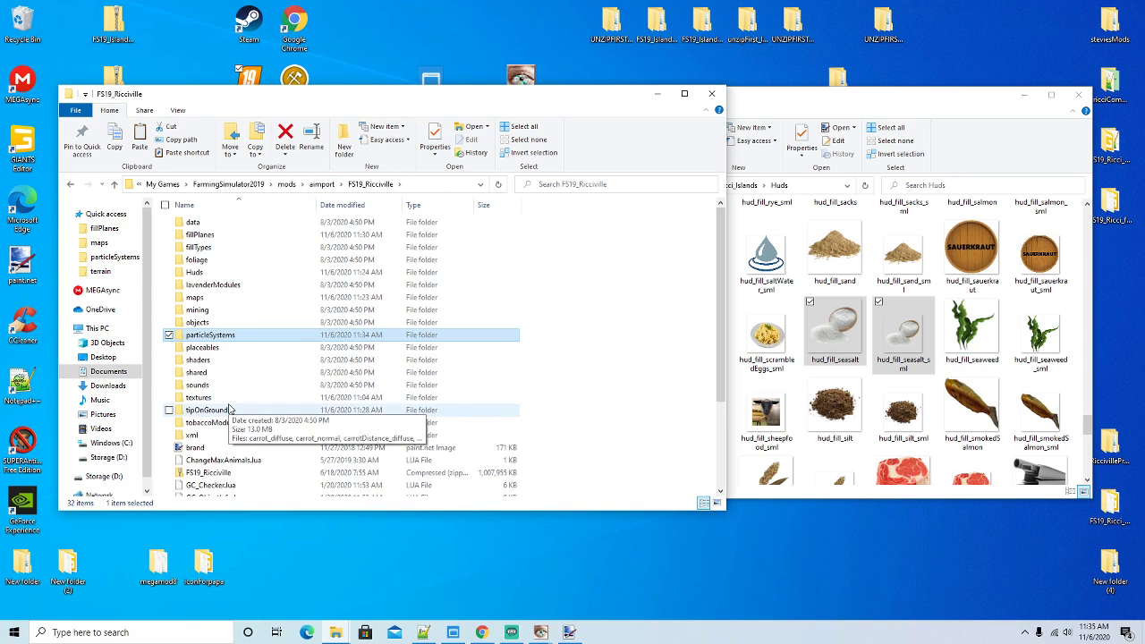
pyautogui.doubleClick(195, 298)
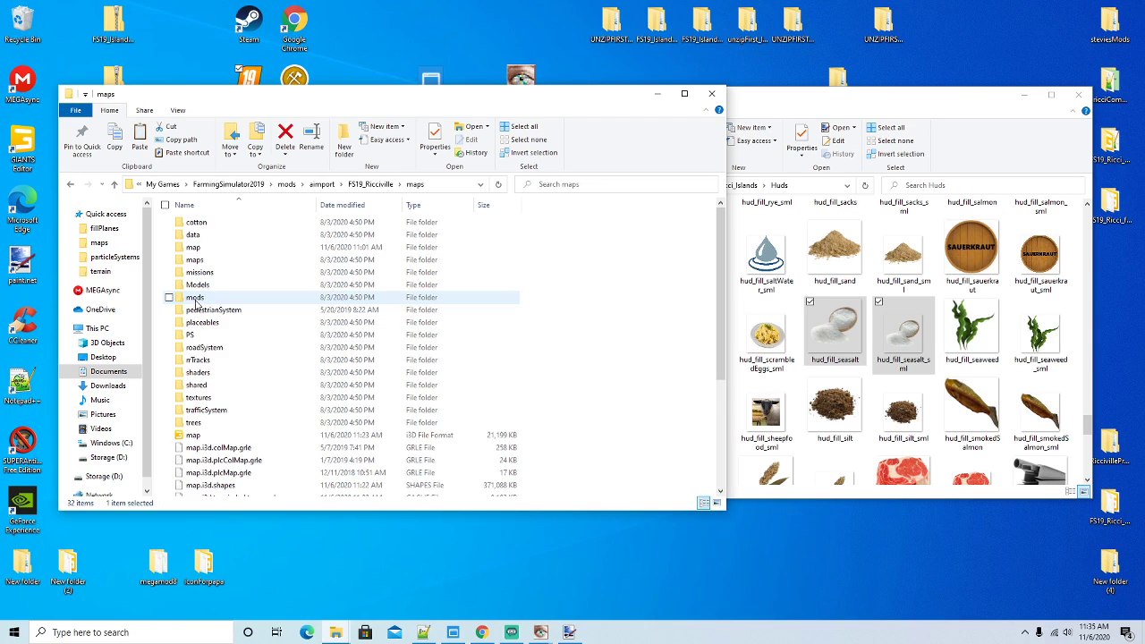
pyautogui.doubleClick(198, 397)
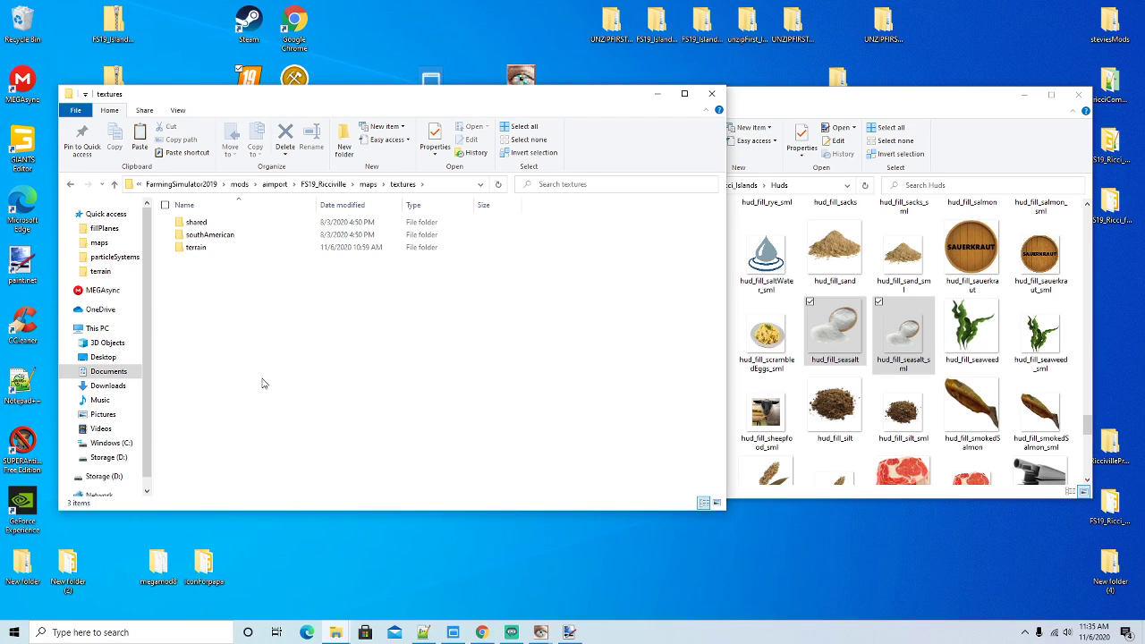
pyautogui.doubleClick(196, 247)
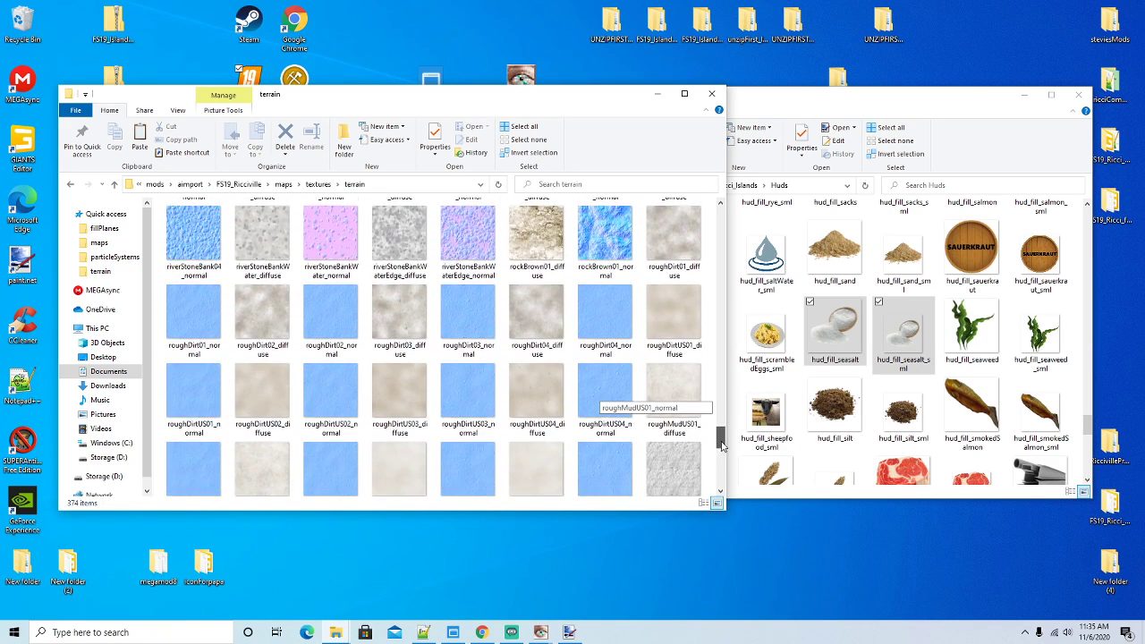
# Rename the terrain texture salt01_diffuse to seasalt01_diffuse
pyautogui.scroll(-2, 723, 450)
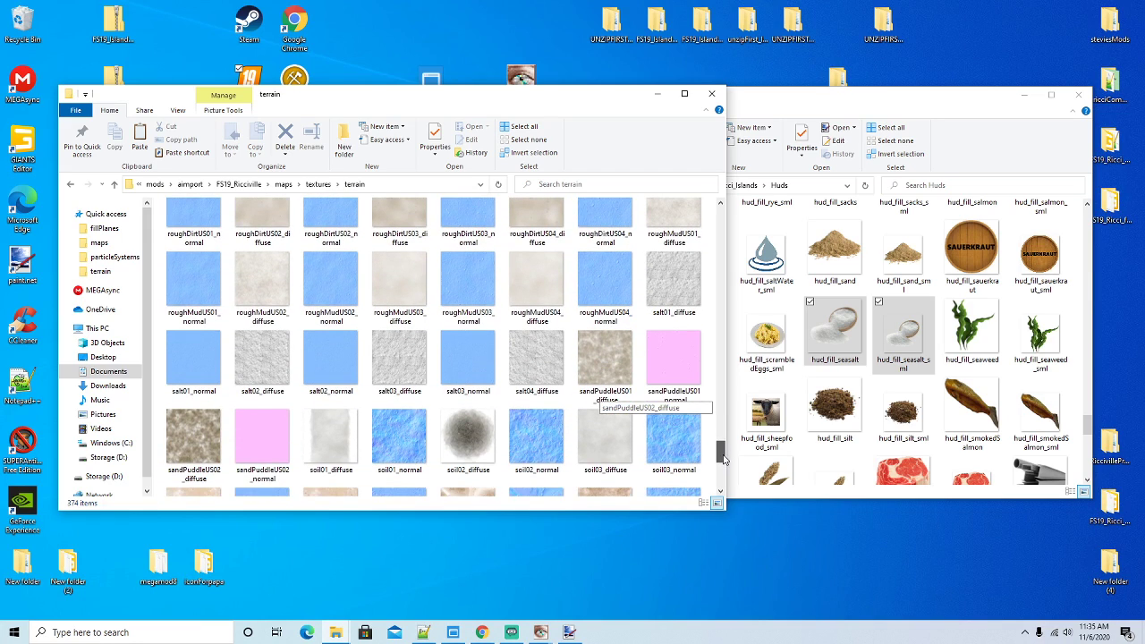
pyautogui.click(674, 285)
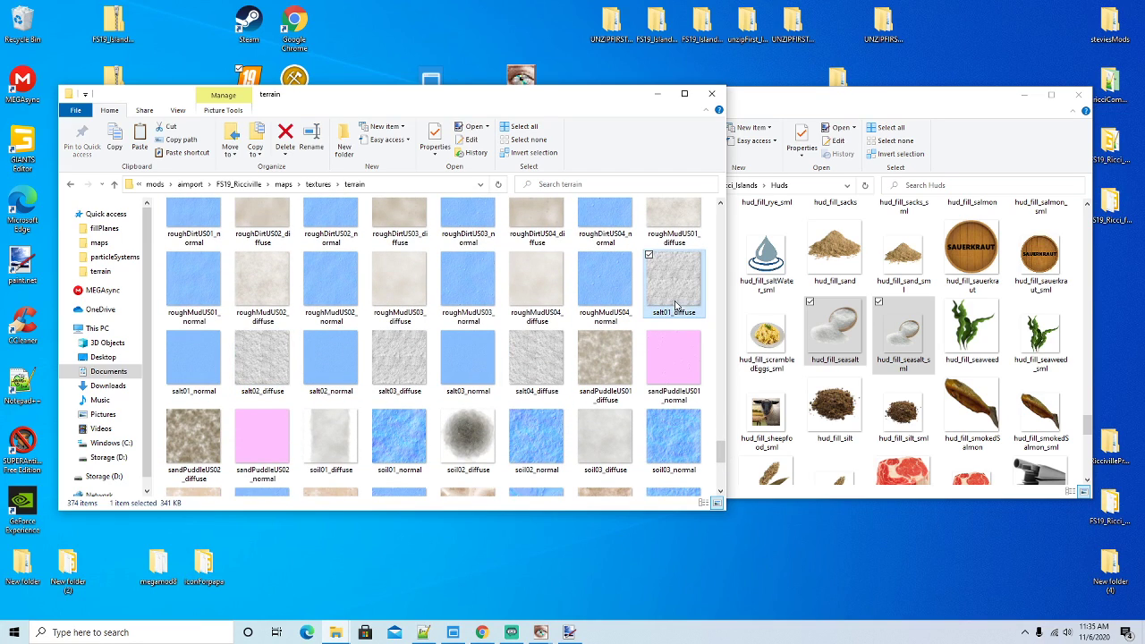
pyautogui.rightClick(676, 306)
pyautogui.click(707, 574)
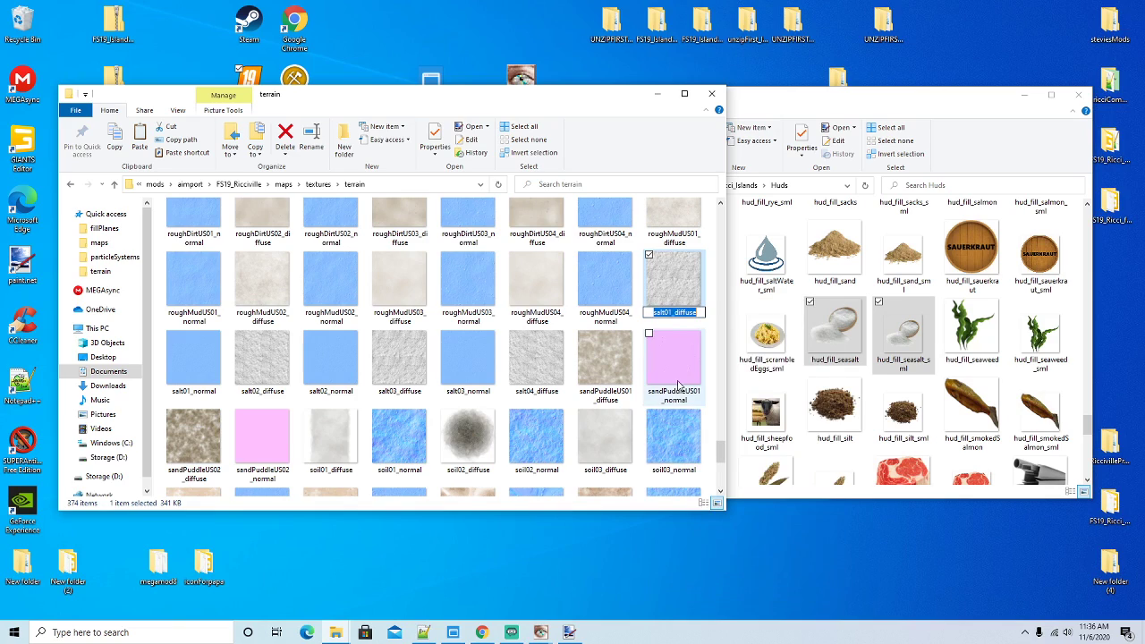
pyautogui.click(653, 314)
pyautogui.press('Return')
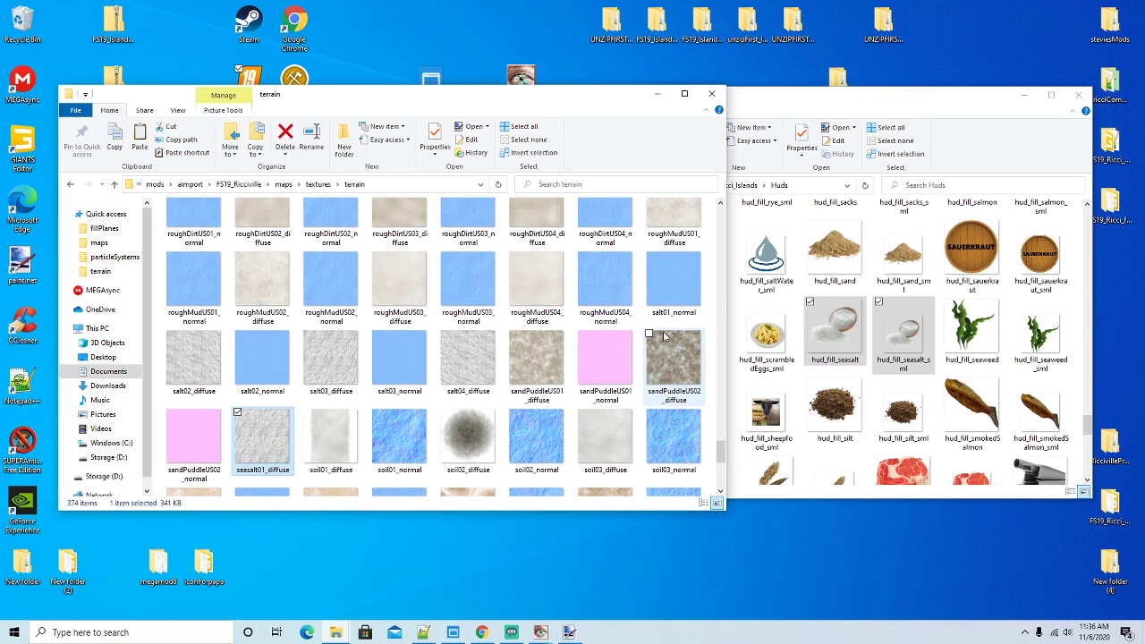
# Rename the terrain texture salt01_normal to seasalt01_normal
pyautogui.rightClick(679, 301)
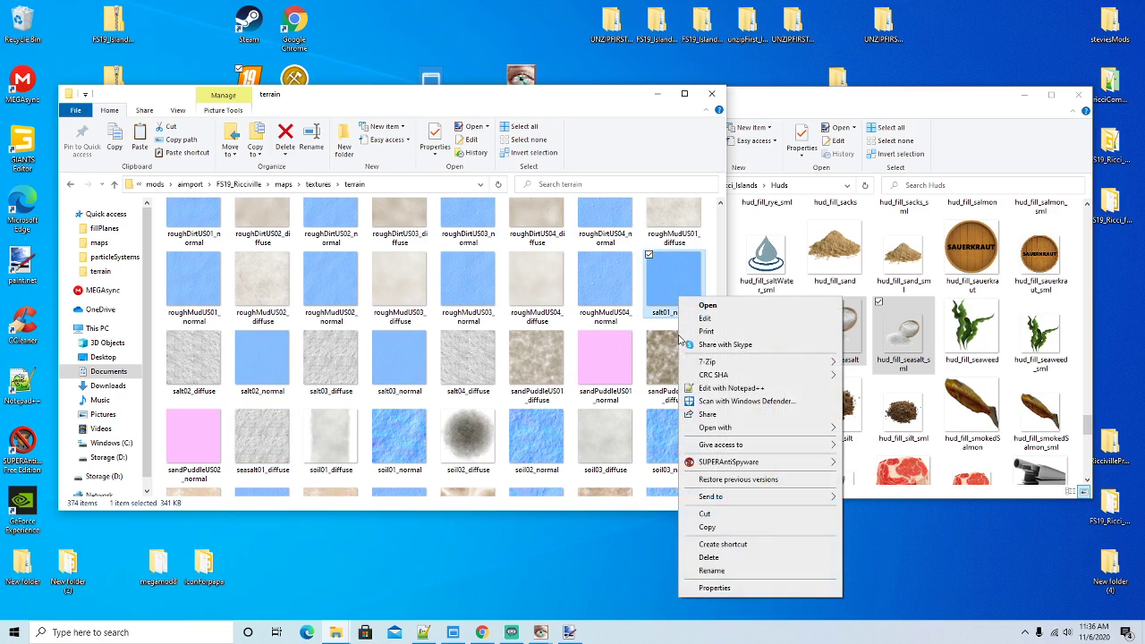
pyautogui.click(711, 571)
pyautogui.click(654, 313)
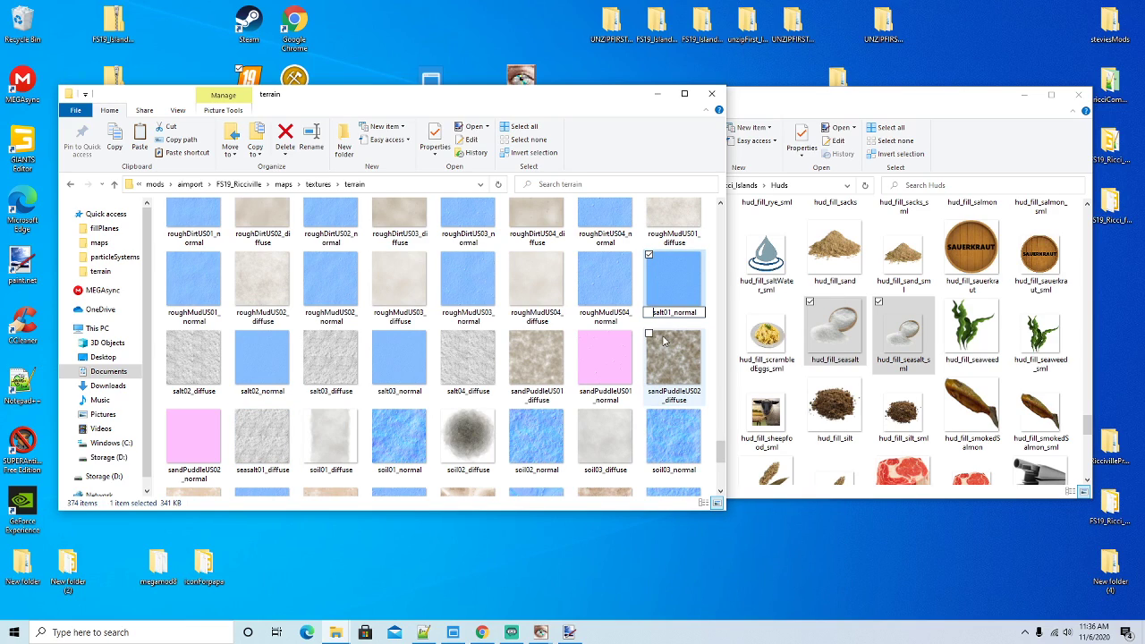
pyautogui.write('sea')
pyautogui.press('Return')
# Rename the terrain texture salt02_diffuse to seasalt02_diffuse
pyautogui.rightClick(675, 298)
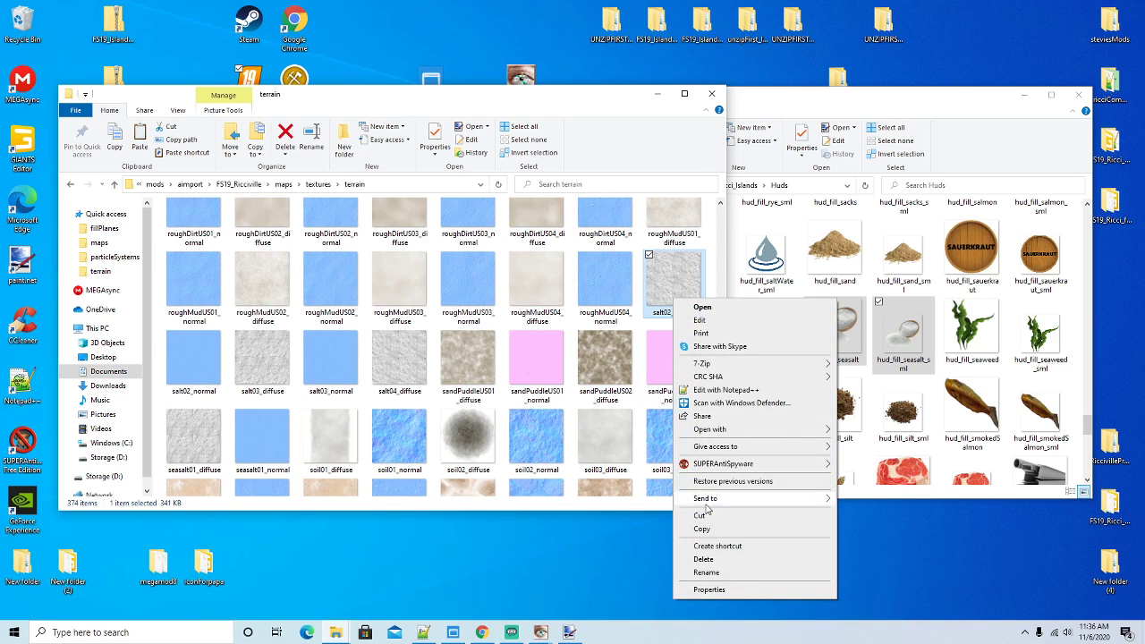
pyautogui.click(705, 572)
pyautogui.press('Home')
pyautogui.write('sea')
pyautogui.press('Return')
# Rename the terrain texture salt02_normal to seasalt02_normal
pyautogui.click(679, 306)
pyautogui.rightClick(680, 304)
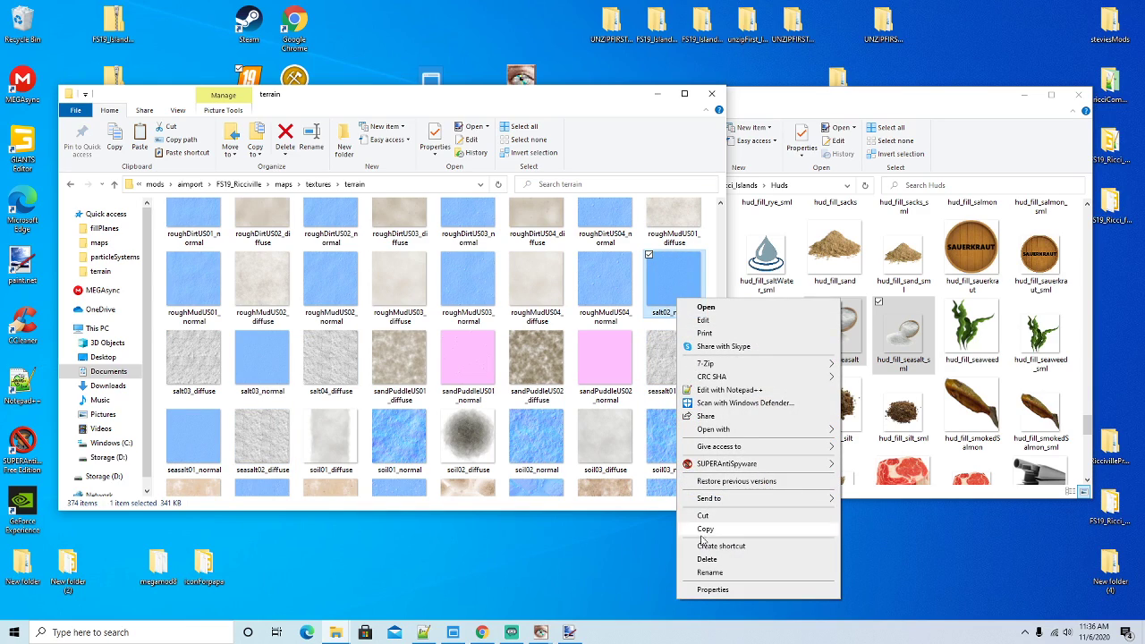
pyautogui.click(703, 576)
pyautogui.press('Home')
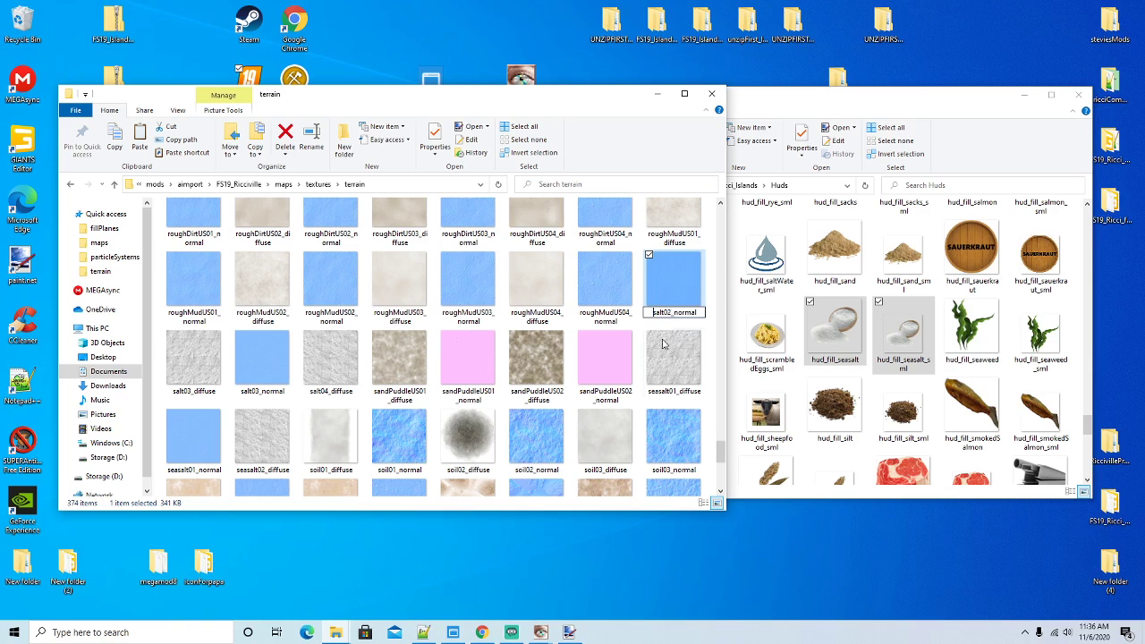
pyautogui.write('sea')
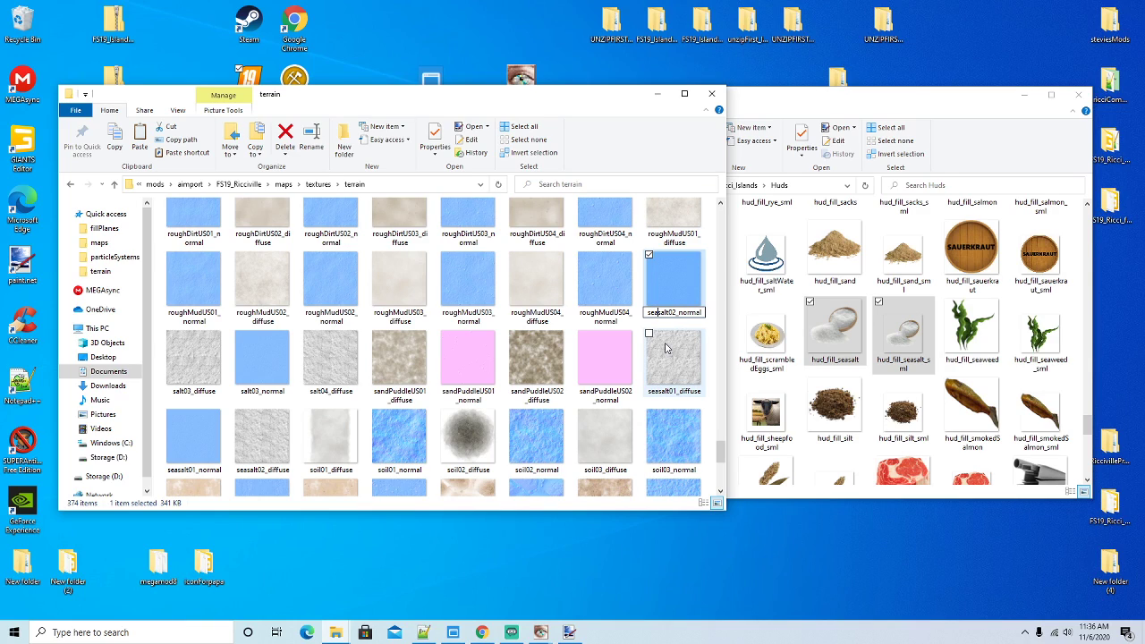
pyautogui.press('Return')
# Rename the terrain texture salt03_diffuse to seasalt03_diffuse
pyautogui.rightClick(681, 294)
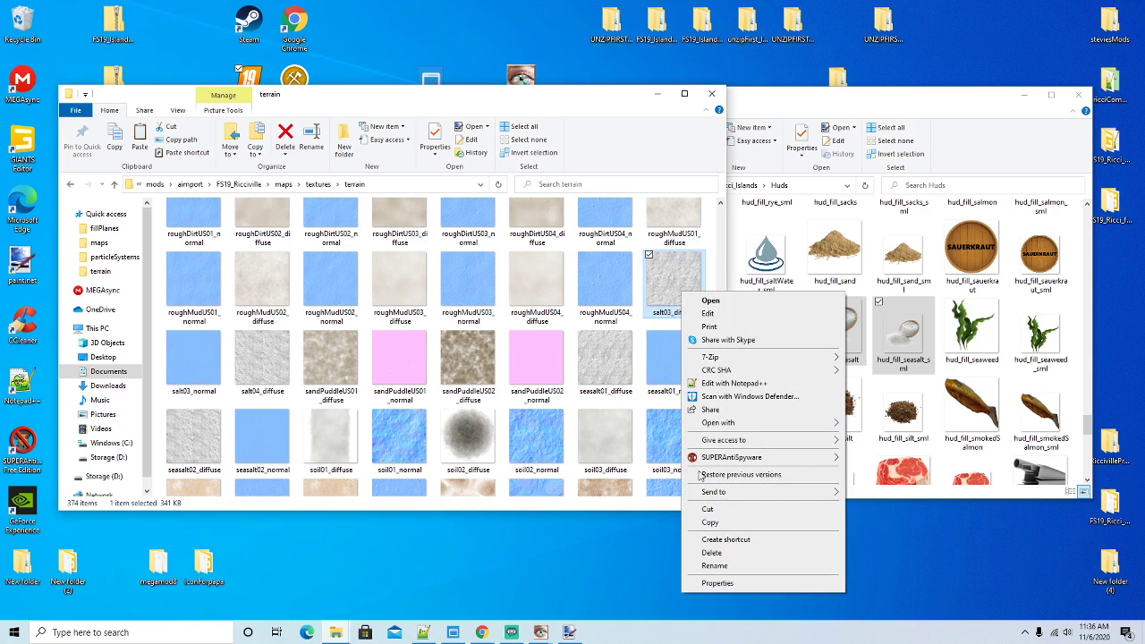
pyautogui.click(713, 567)
pyautogui.press('Home')
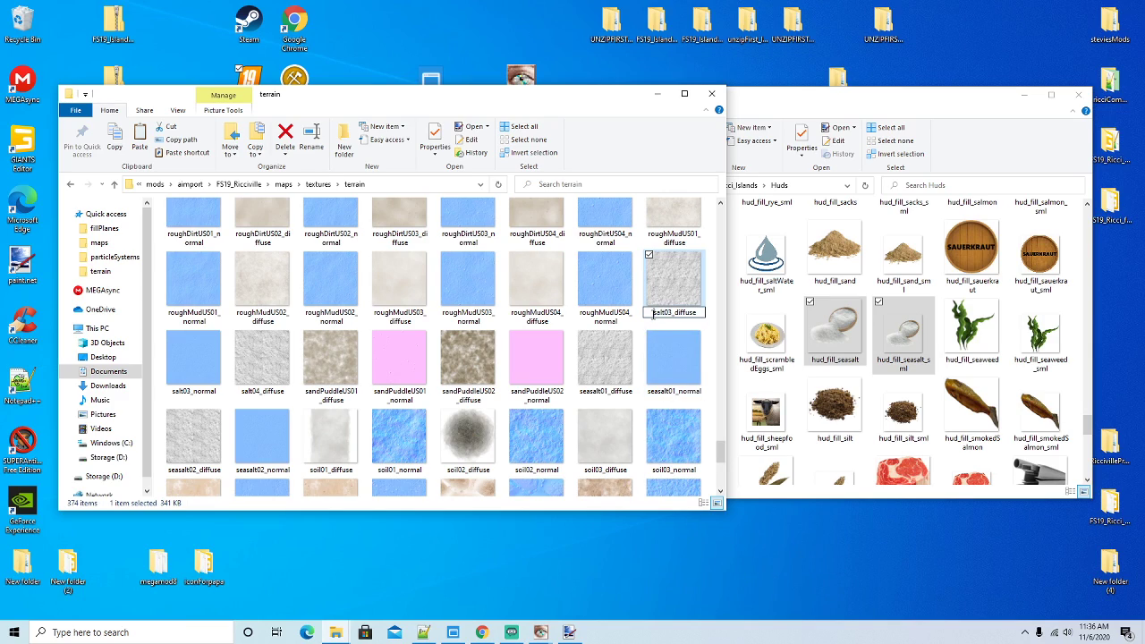
pyautogui.write('sea')
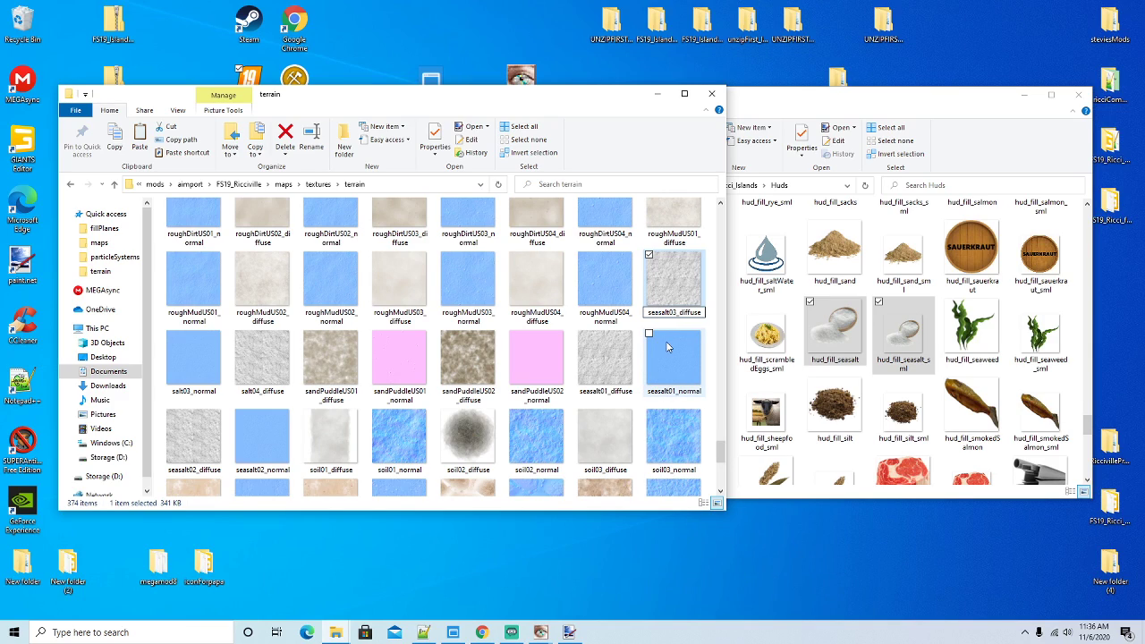
pyautogui.press('Return')
# Rename the terrain texture salt03_normal to seasalt03_normal
pyautogui.rightClick(671, 304)
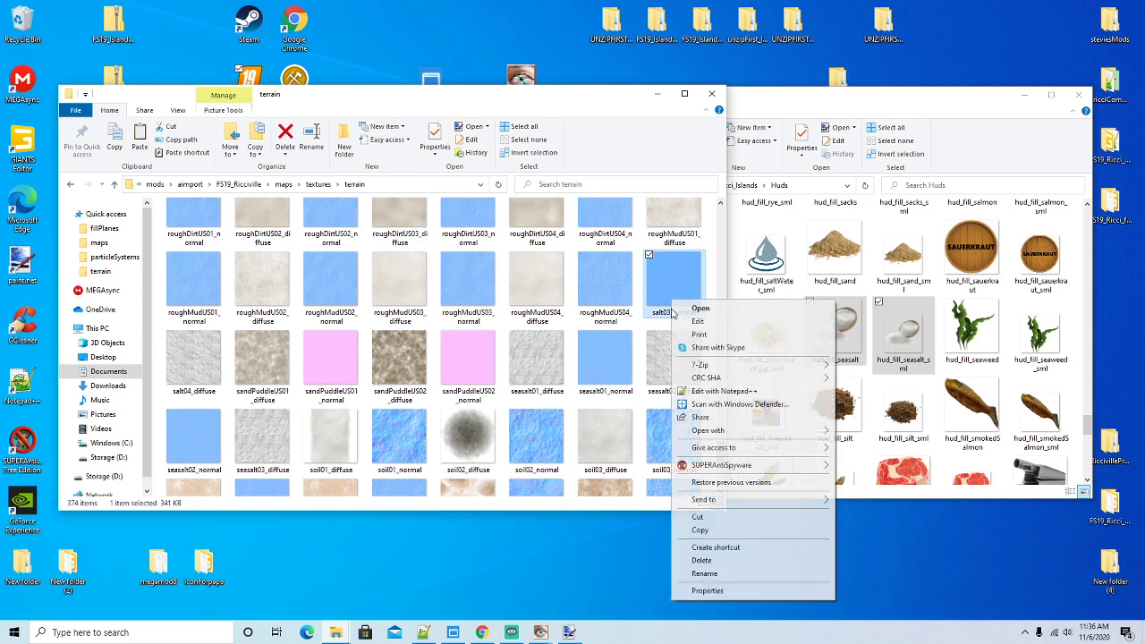
pyautogui.click(694, 573)
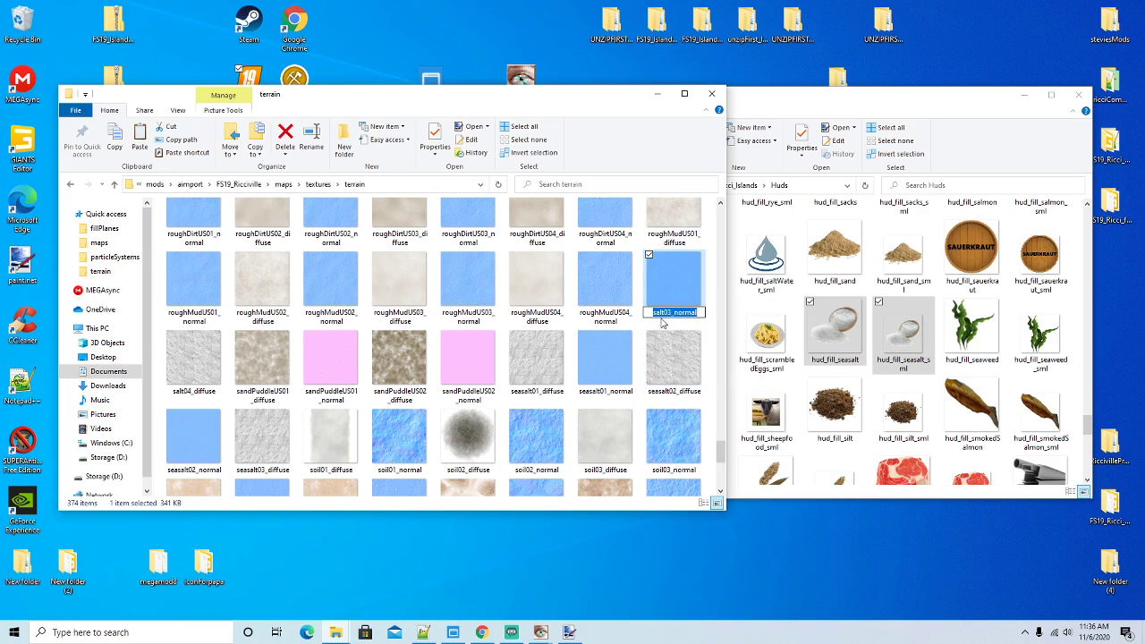
pyautogui.click(660, 312)
pyautogui.write('sea')
pyautogui.press('Return')
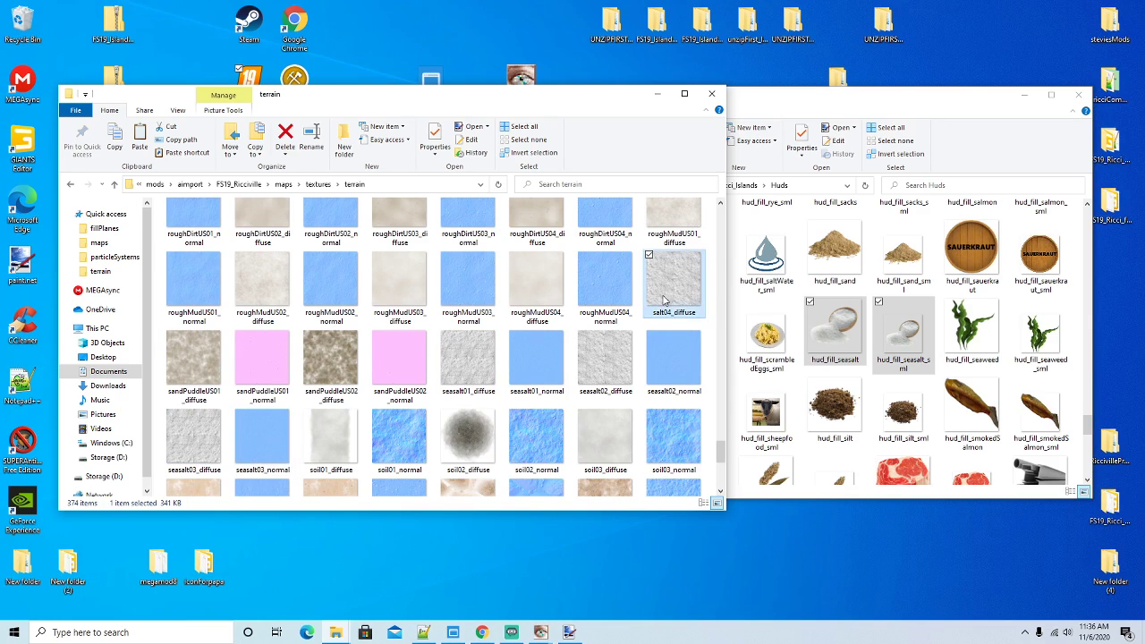
# Rename the terrain texture salt04_diffuse to seasalt04_diffuse
pyautogui.rightClick(663, 297)
pyautogui.click(687, 573)
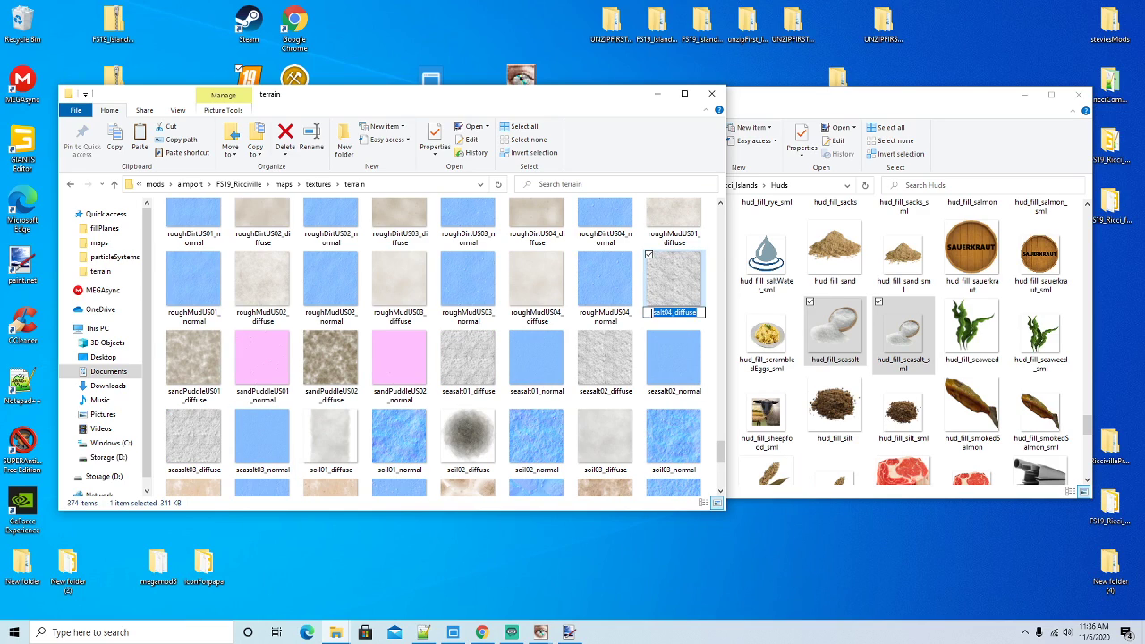
pyautogui.write('sea')
pyautogui.press('Return')
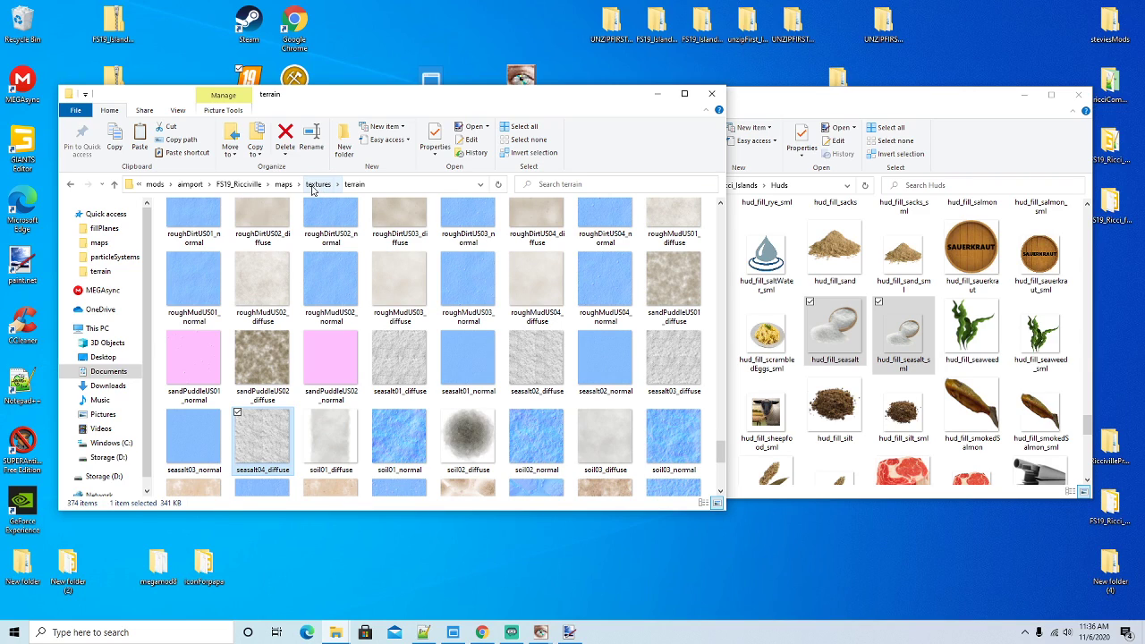
# Open the maps\map folder of FS19_Ricciville and find the salt weight images
pyautogui.moveTo(360, 103); pyautogui.dragTo(352, 91)
pyautogui.click(278, 174)
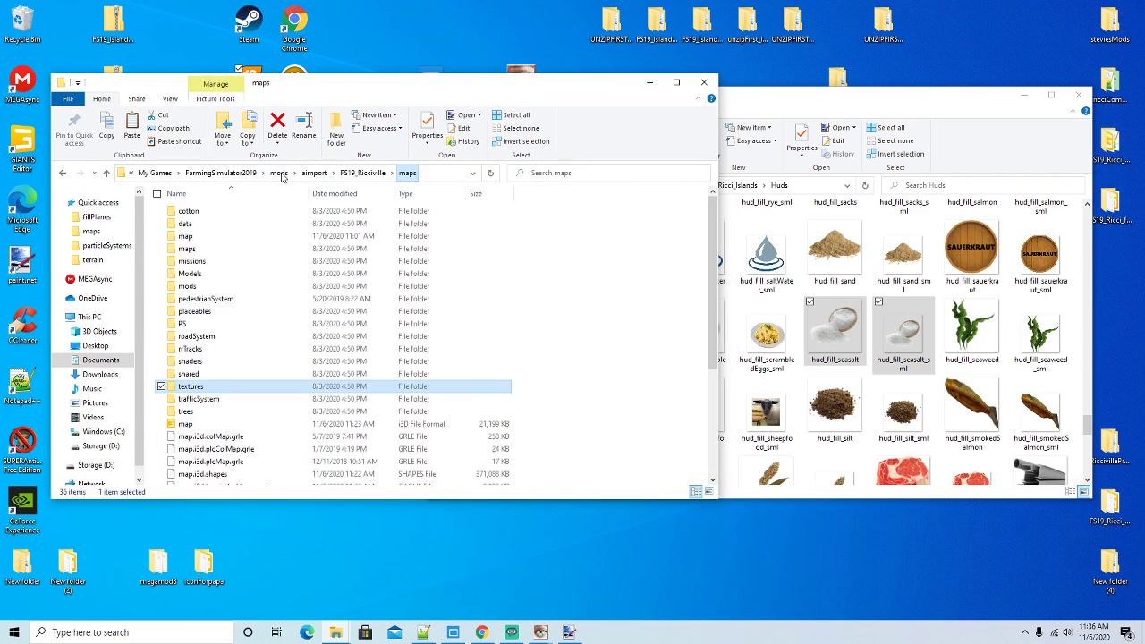
pyautogui.doubleClick(186, 249)
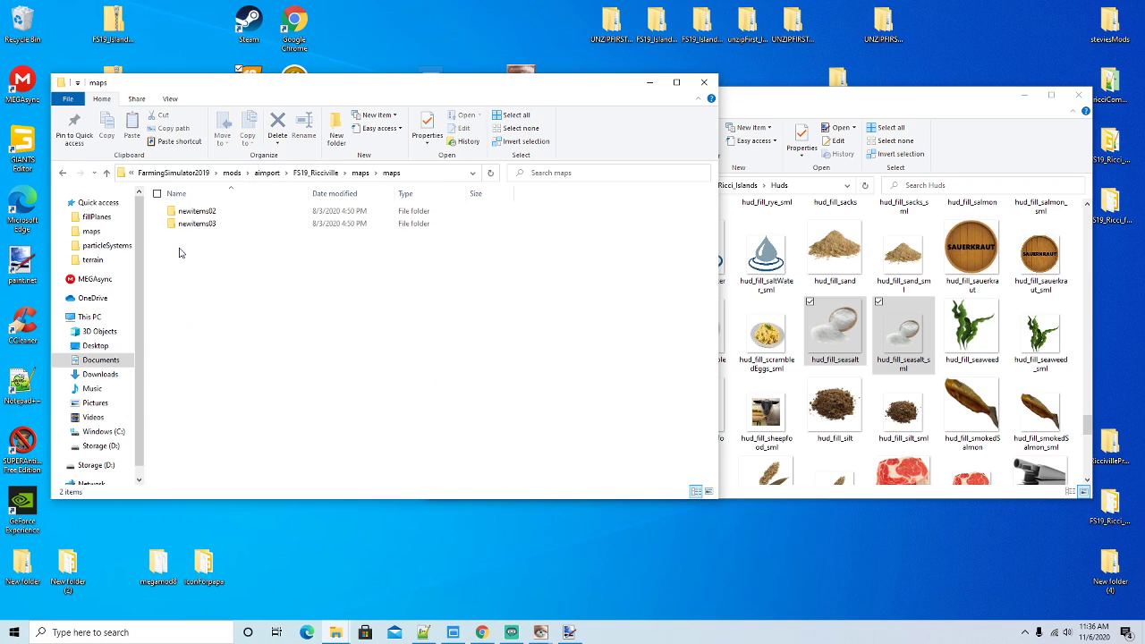
pyautogui.click(63, 174)
pyautogui.doubleClick(199, 236)
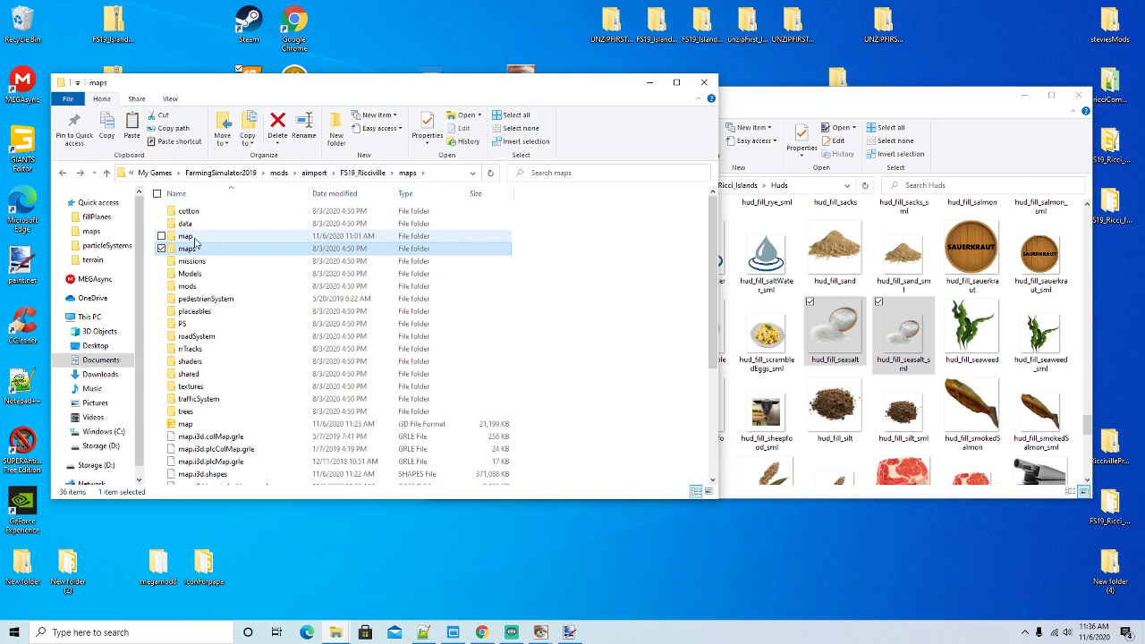
pyautogui.moveTo(715, 231); pyautogui.dragTo(712, 430)
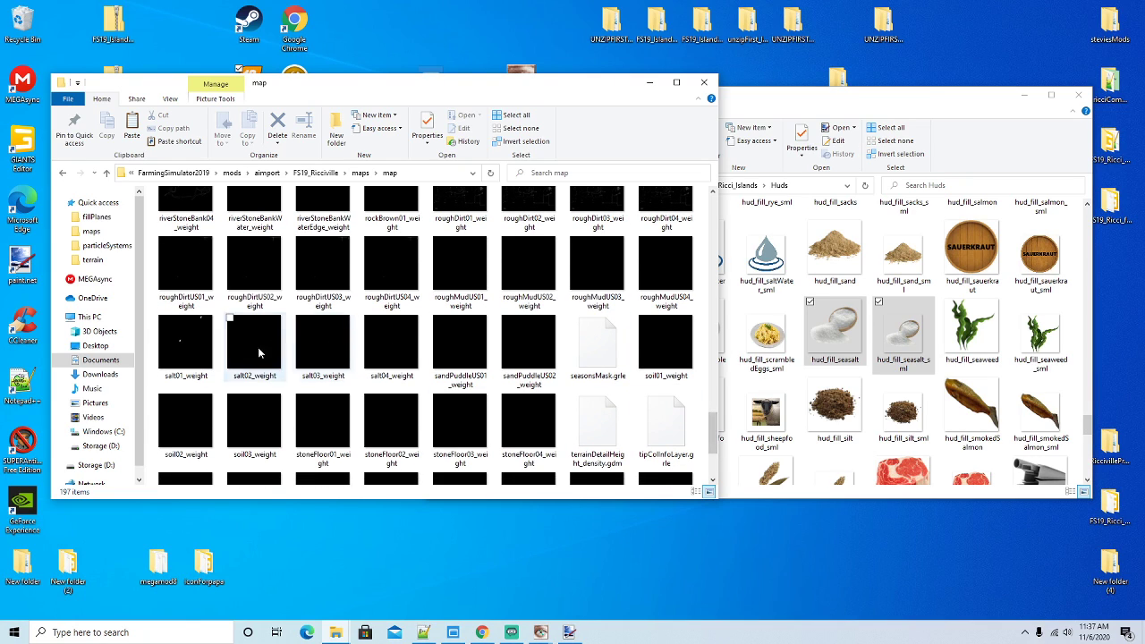
# Rename the weight image salt01_weight to seasalt01_weight
pyautogui.click(185, 361)
pyautogui.rightClick(185, 361)
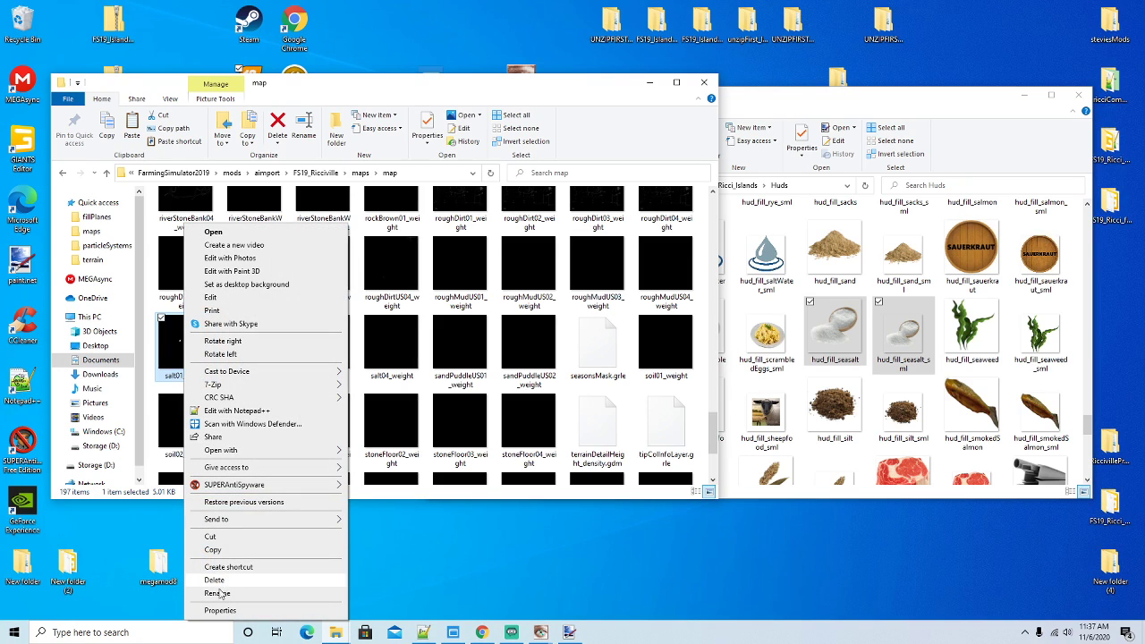
pyautogui.click(216, 593)
pyautogui.click(163, 376)
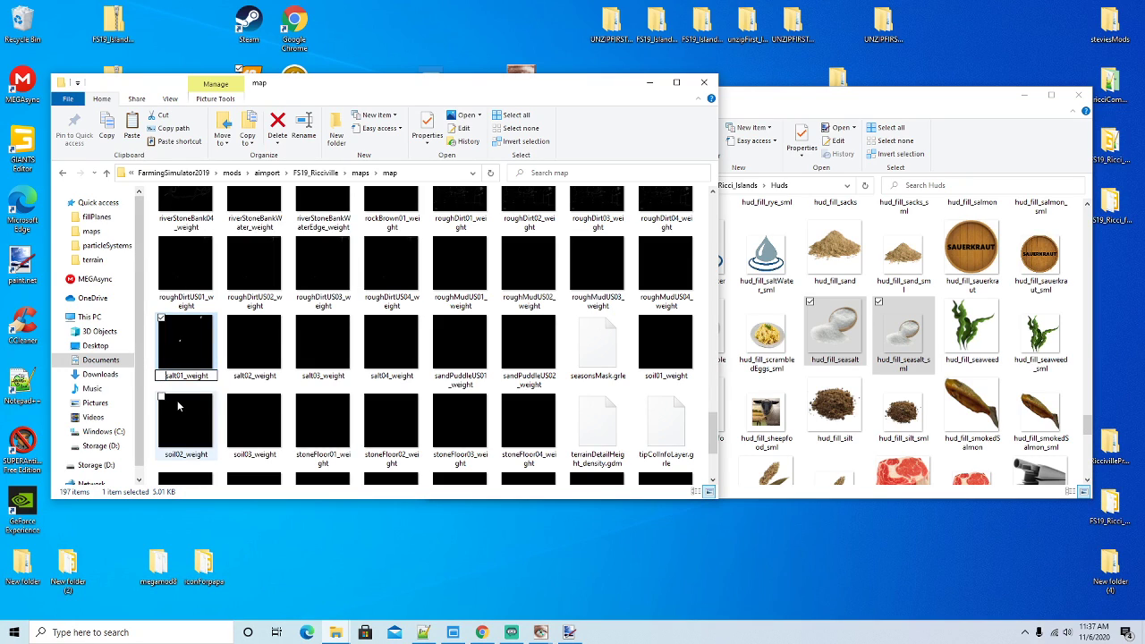
pyautogui.write('sea')
pyautogui.press('Return')
# Rename the weight image salt02_weight to seasalt02_weight
pyautogui.click(185, 349)
pyautogui.rightClick(185, 348)
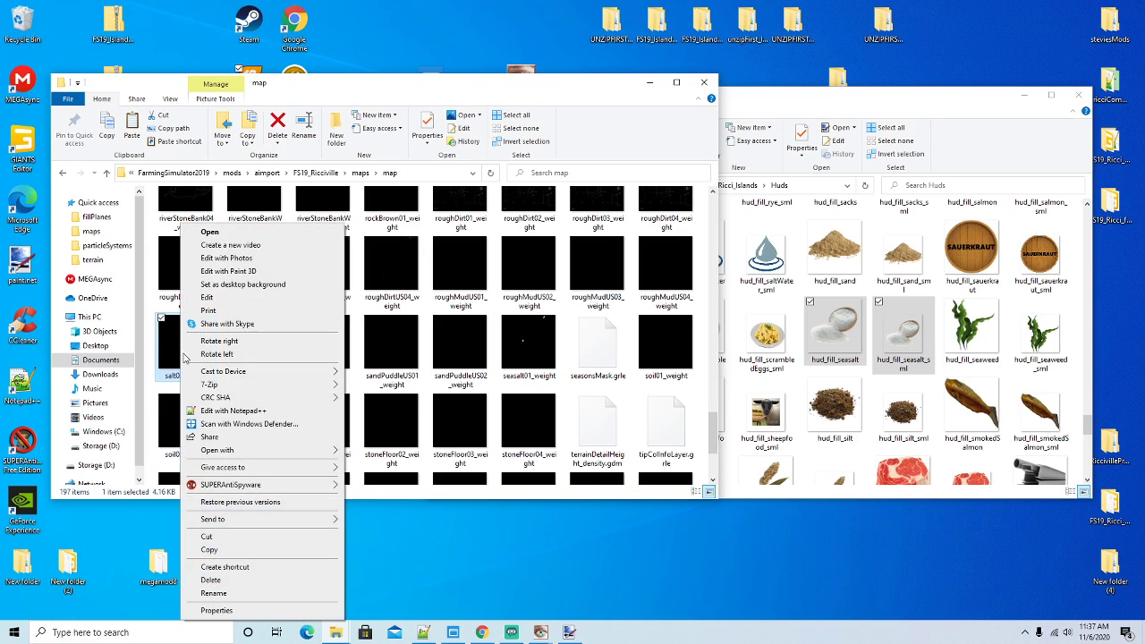
pyautogui.click(213, 593)
pyautogui.click(166, 376)
pyautogui.write('seasalt02_weight')
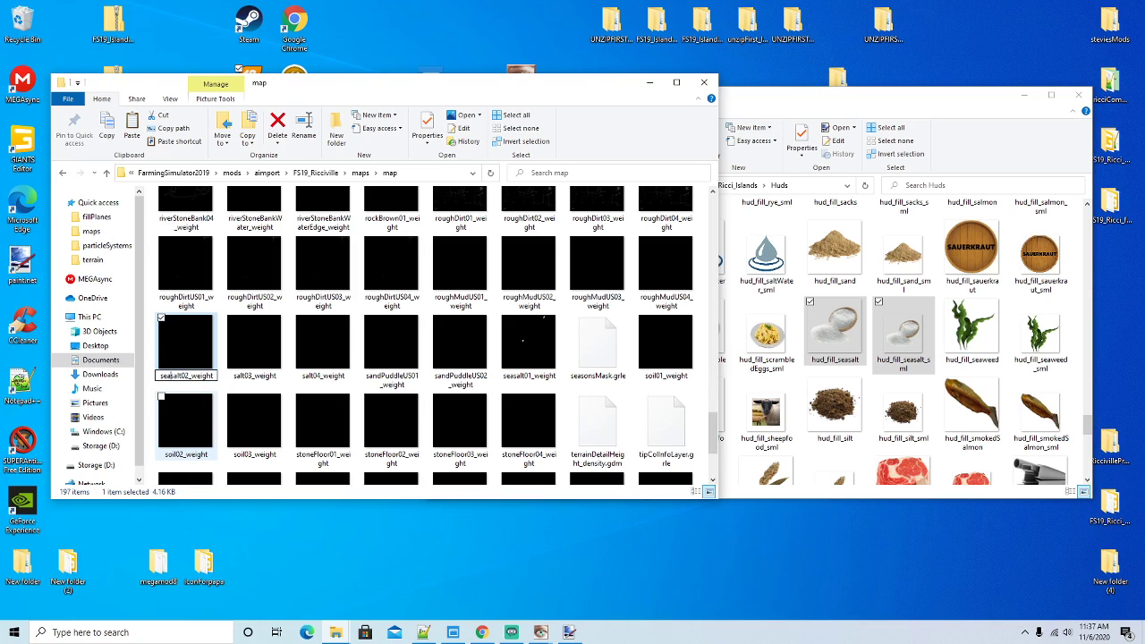
pyautogui.press('Return')
# Rename the weight image salt03_weight to seasalt03_weight
pyautogui.click(187, 354)
pyautogui.rightClick(187, 355)
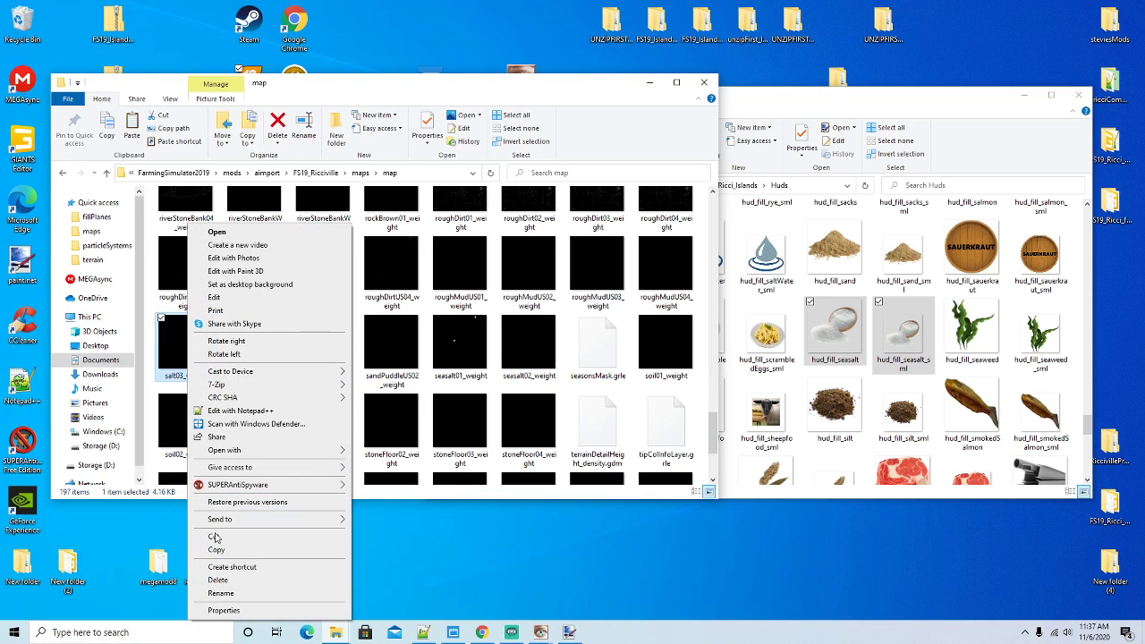
pyautogui.click(213, 593)
pyautogui.click(166, 376)
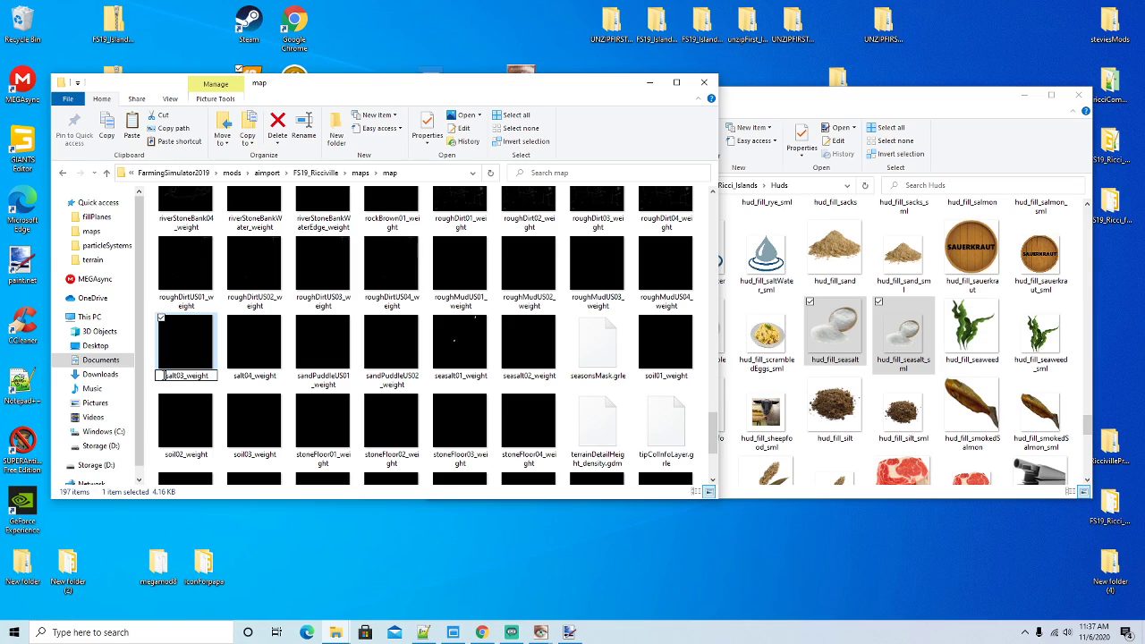
pyautogui.write('sea')
pyautogui.press('Return')
# Rename the weight image salt04_weight to seasalt04_weight
pyautogui.click(186, 380)
pyautogui.rightClick(187, 378)
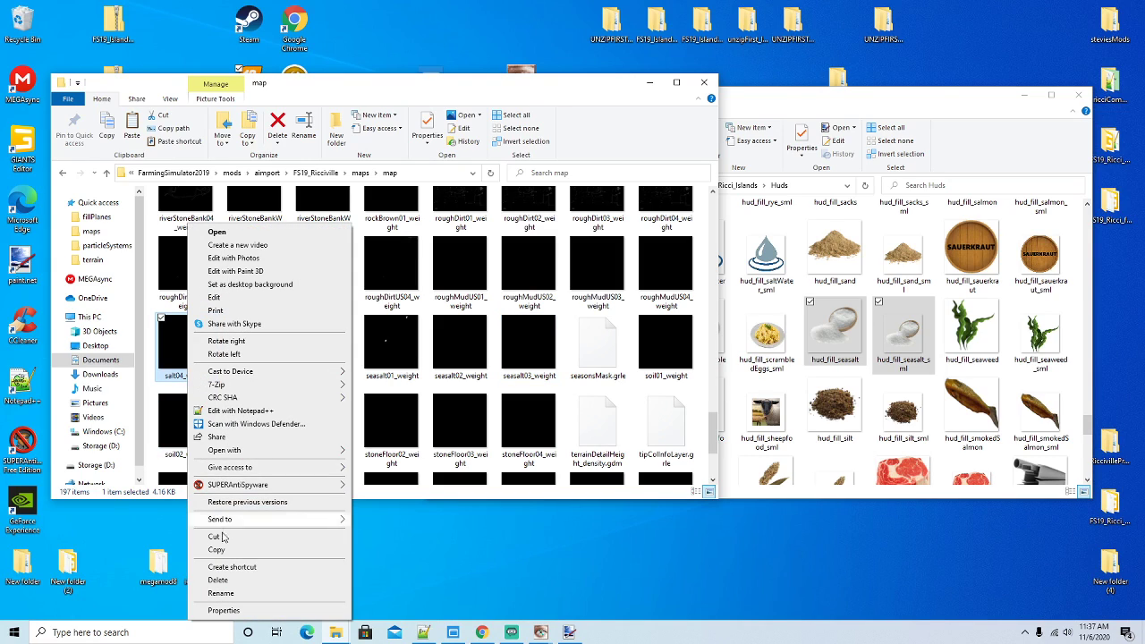
pyautogui.click(221, 592)
pyautogui.click(166, 376)
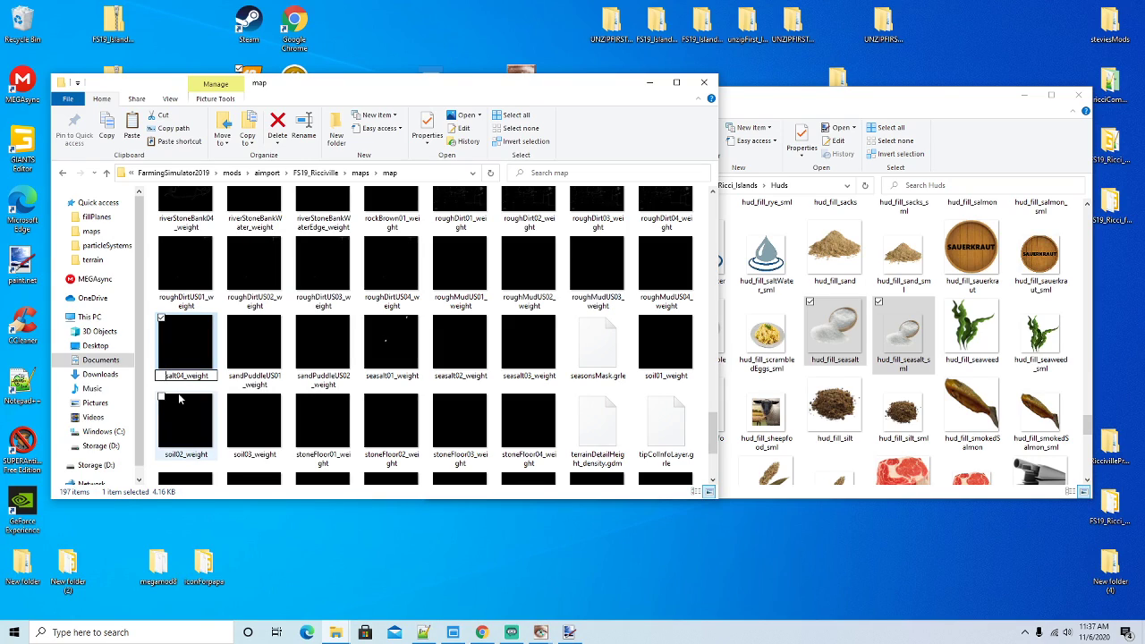
pyautogui.write('sea')
pyautogui.press('Return')
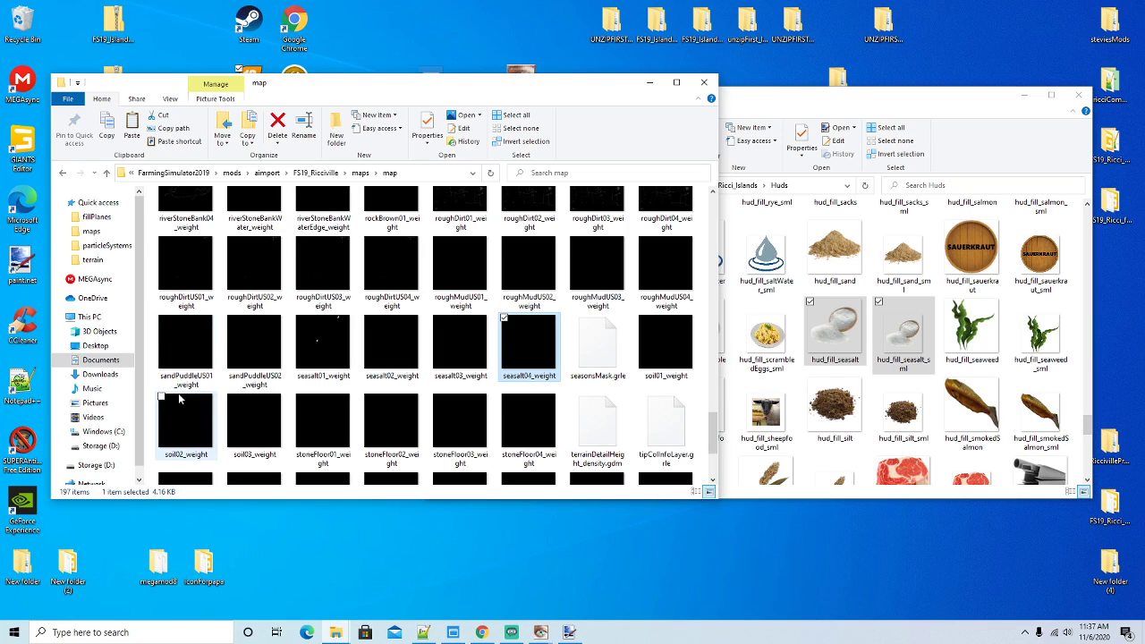
# Return to the FS19_Ricciville maps folder and open the map i3D file for editing in Notepad++
pyautogui.click(333, 174)
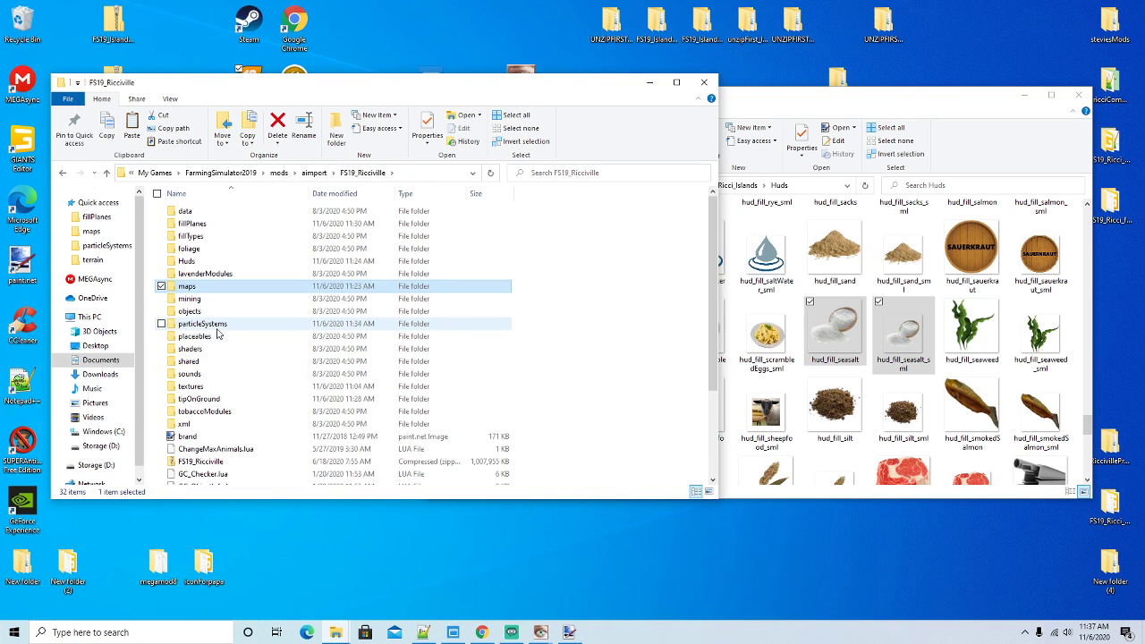
pyautogui.scroll(-2, 218, 332)
pyautogui.scroll(2, 217, 333)
pyautogui.doubleClick(189, 287)
pyautogui.scroll(-2, 248, 328)
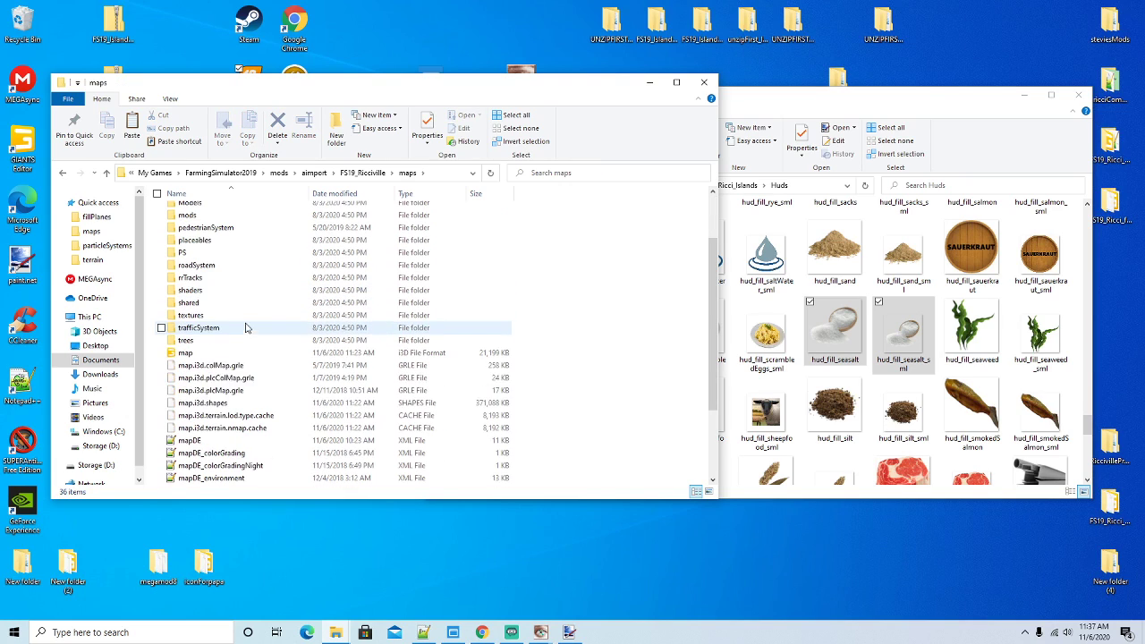
pyautogui.rightClick(187, 354)
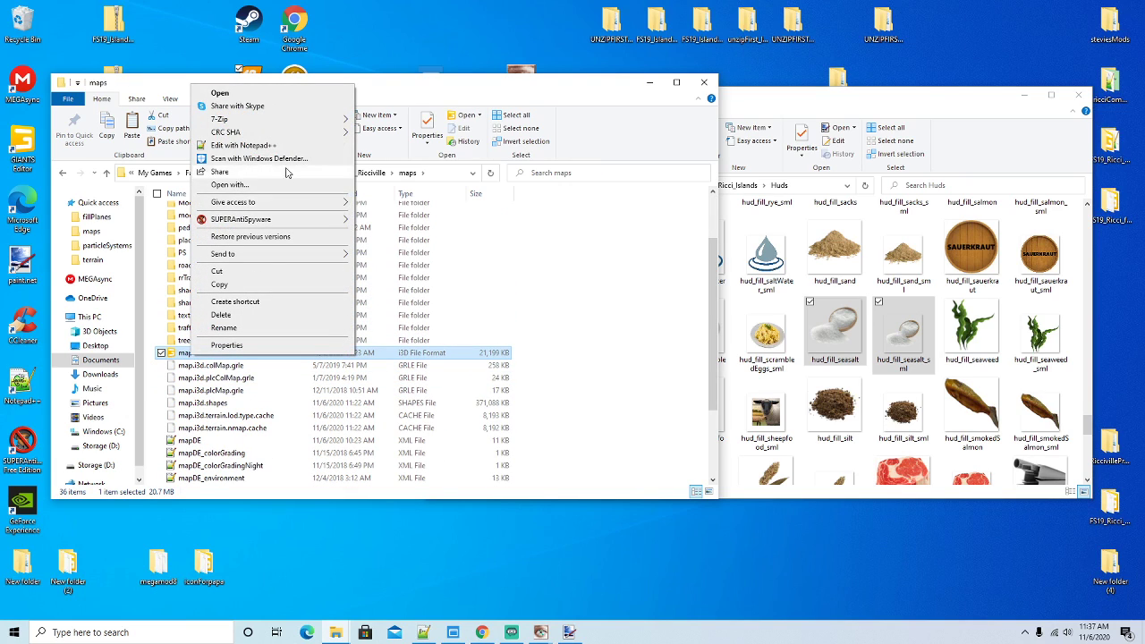
pyautogui.click(277, 146)
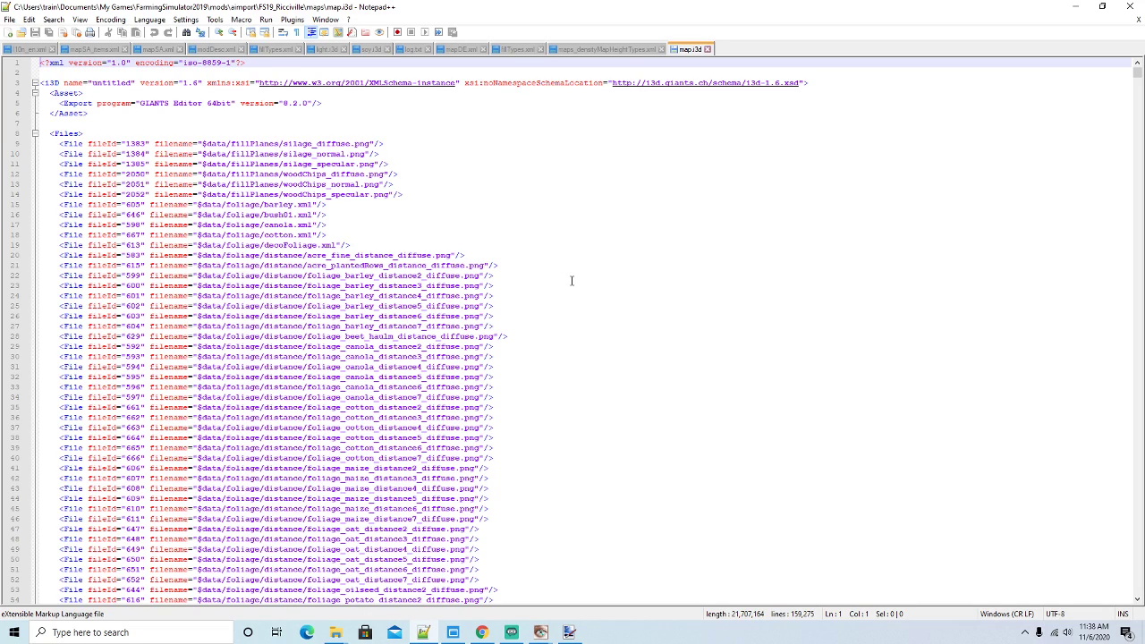
# Search map.i3d for "salt" and change the map/salt01_weight.png file reference to map/seasalt01_weight.png
pyautogui.hotkey('ctrl', 'f')
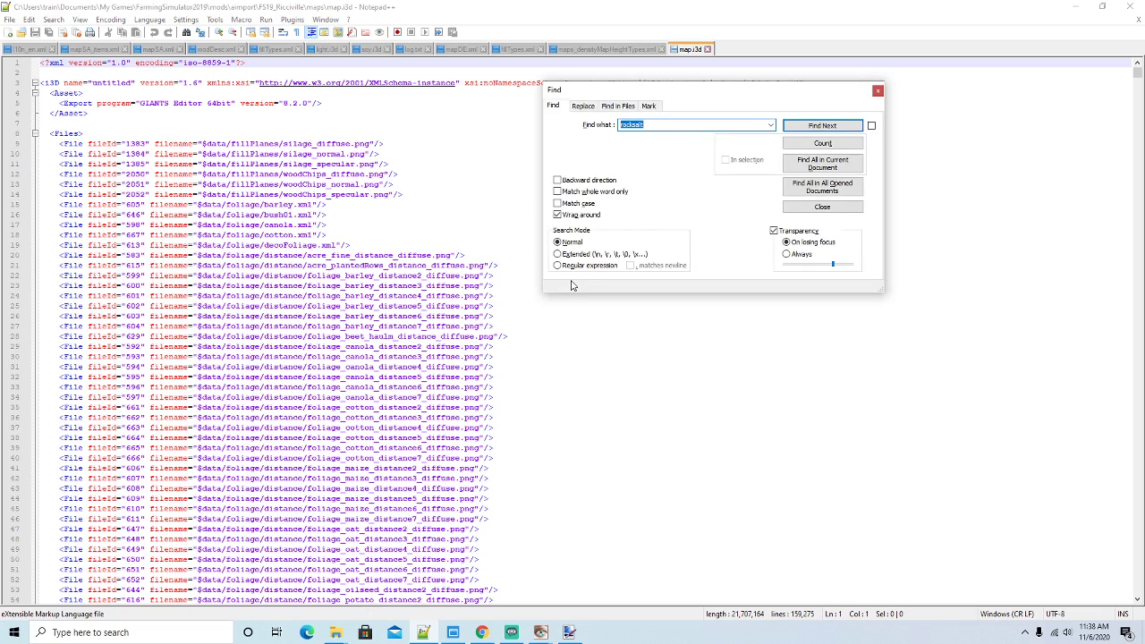
pyautogui.write('s')
pyautogui.click(804, 129)
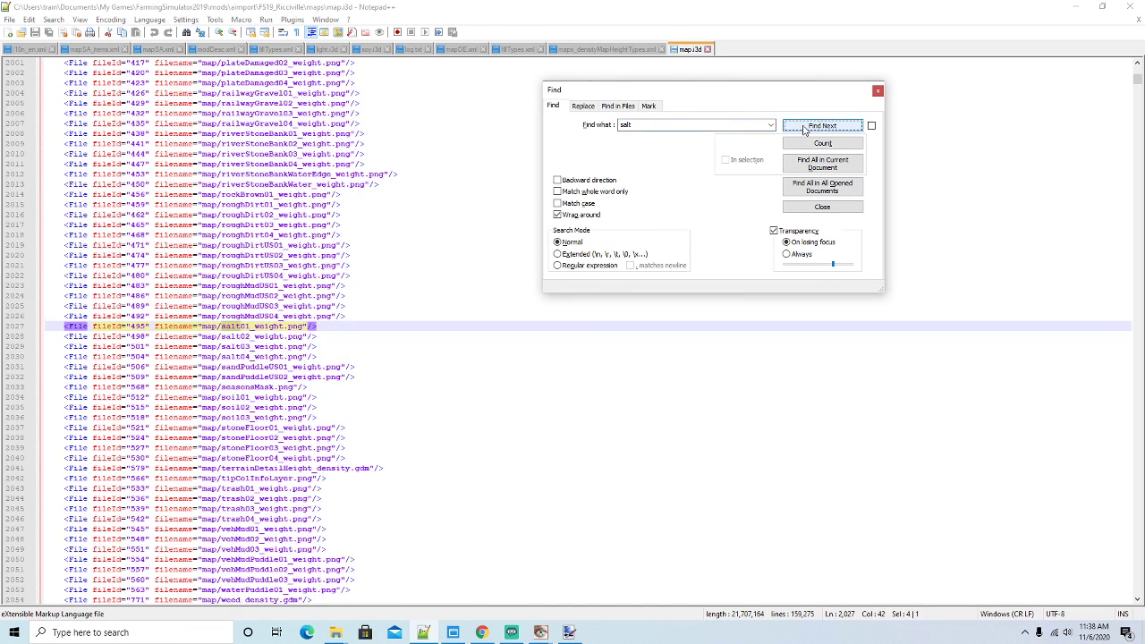
pyautogui.click(222, 330)
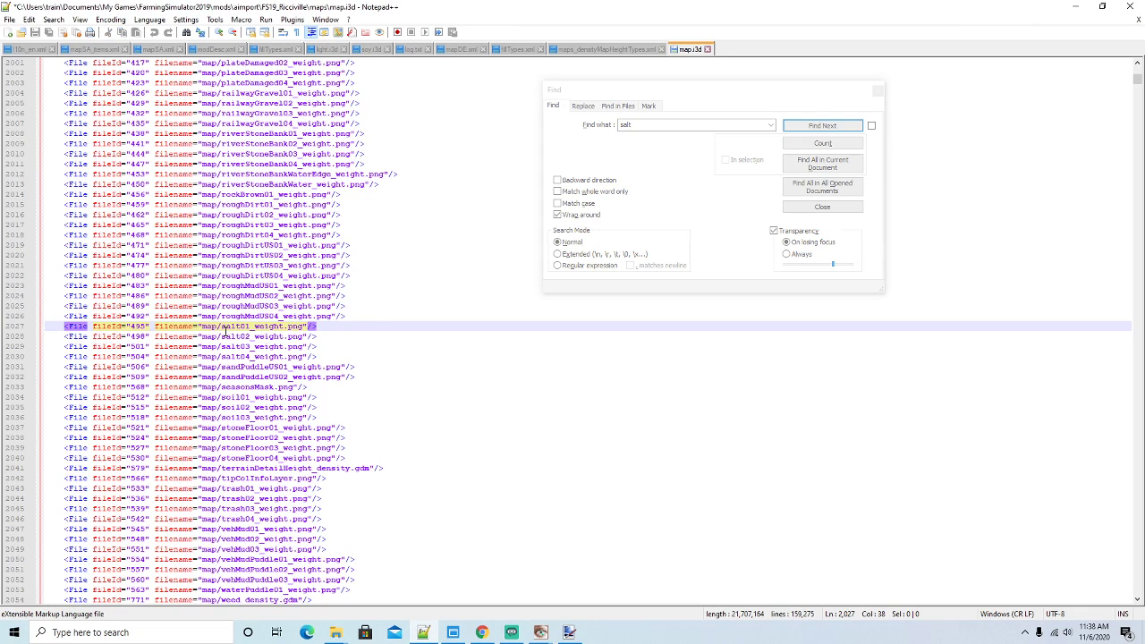
pyautogui.write('sea')
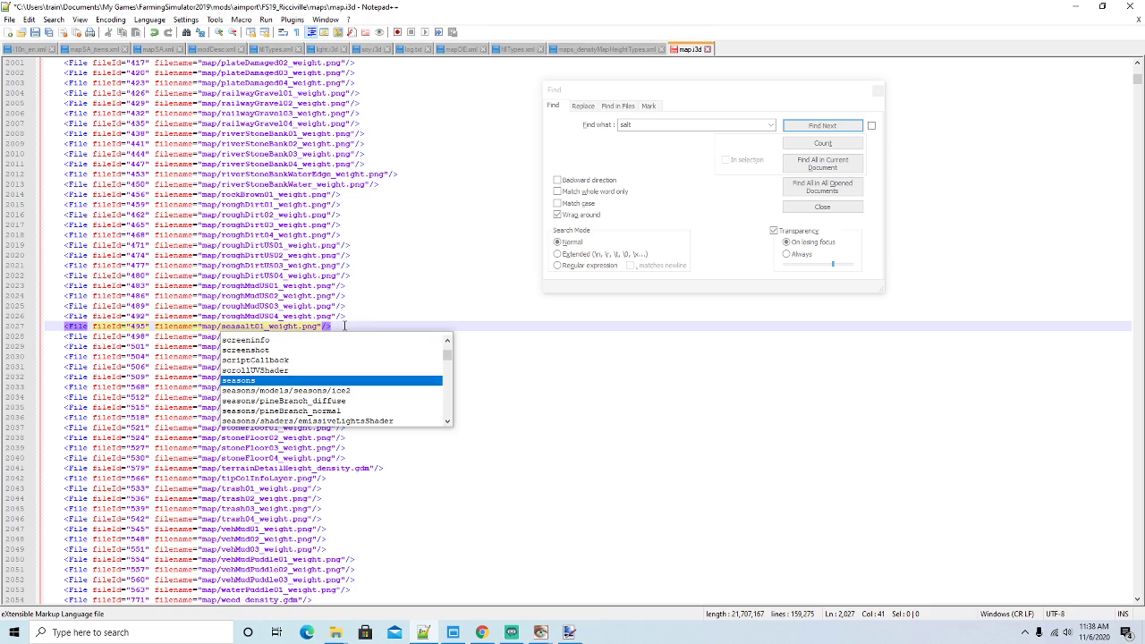
# Add the "sea" prefix to the map/salt02_weight.png file reference
pyautogui.press('End')
pyautogui.click(221, 337)
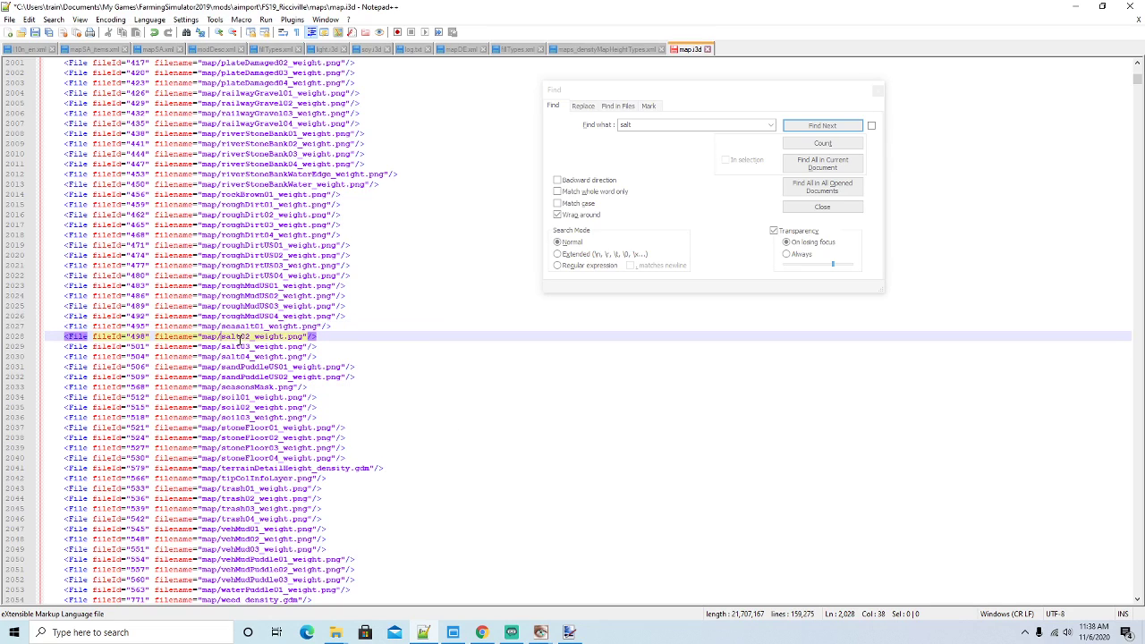
pyautogui.write('sea')
pyautogui.press('Return')
# Try to add the "sea" prefix to the map/salt03_weight.png and map/salt04_weight.png references, and search for the next "salt"
pyautogui.click(222, 346)
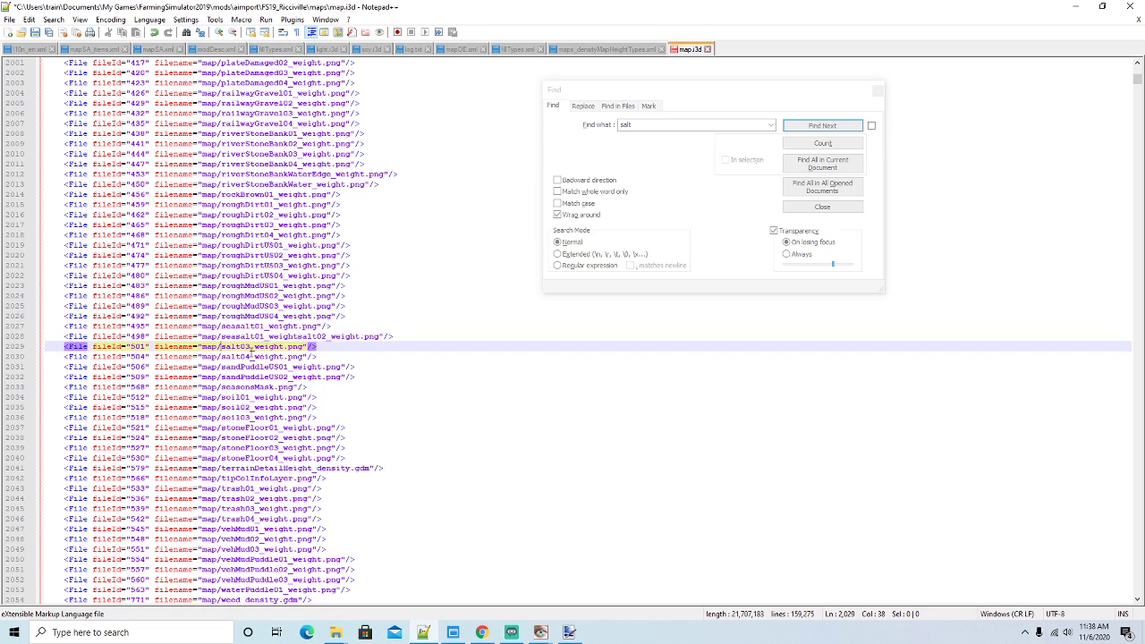
pyautogui.write('sea')
pyautogui.press('Return')
pyautogui.click(222, 356)
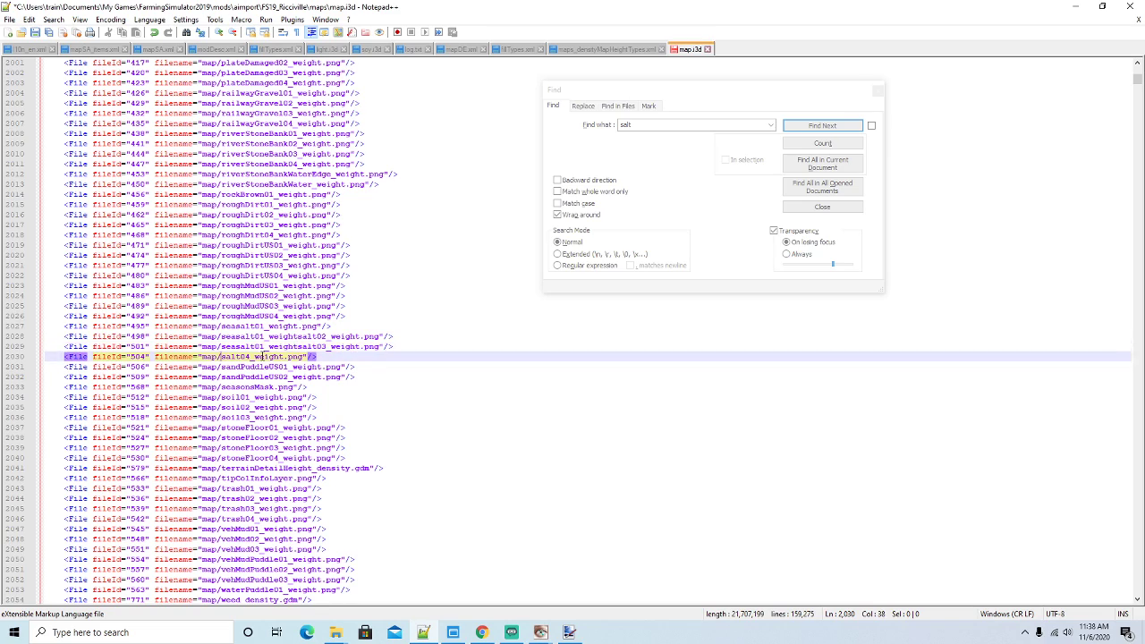
pyautogui.write('sea')
pyautogui.press('Return')
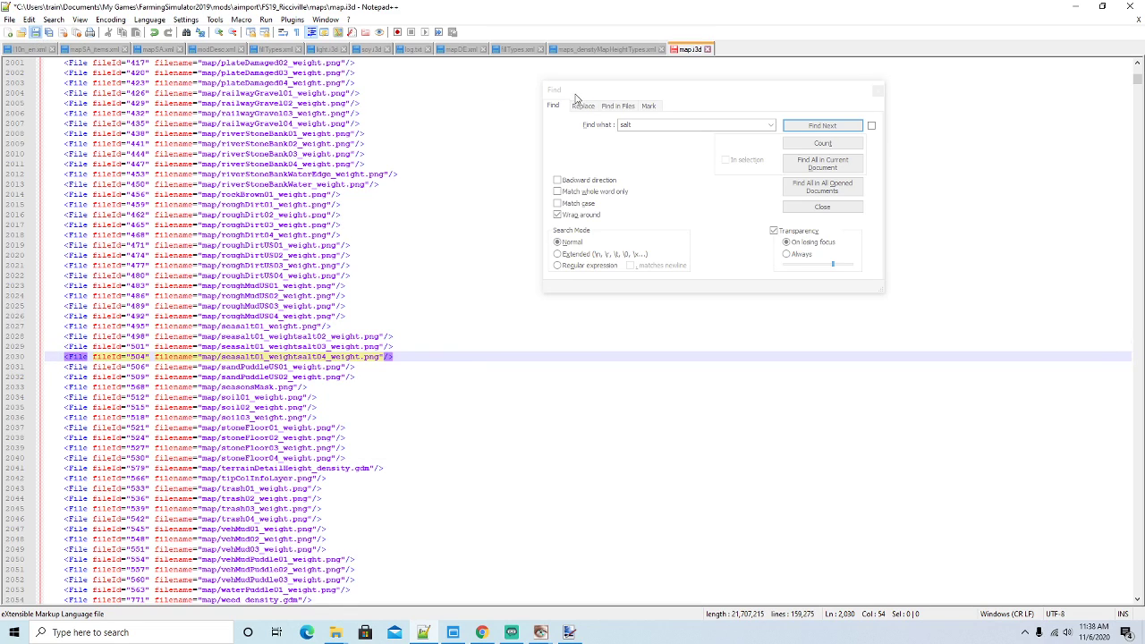
pyautogui.click(749, 90)
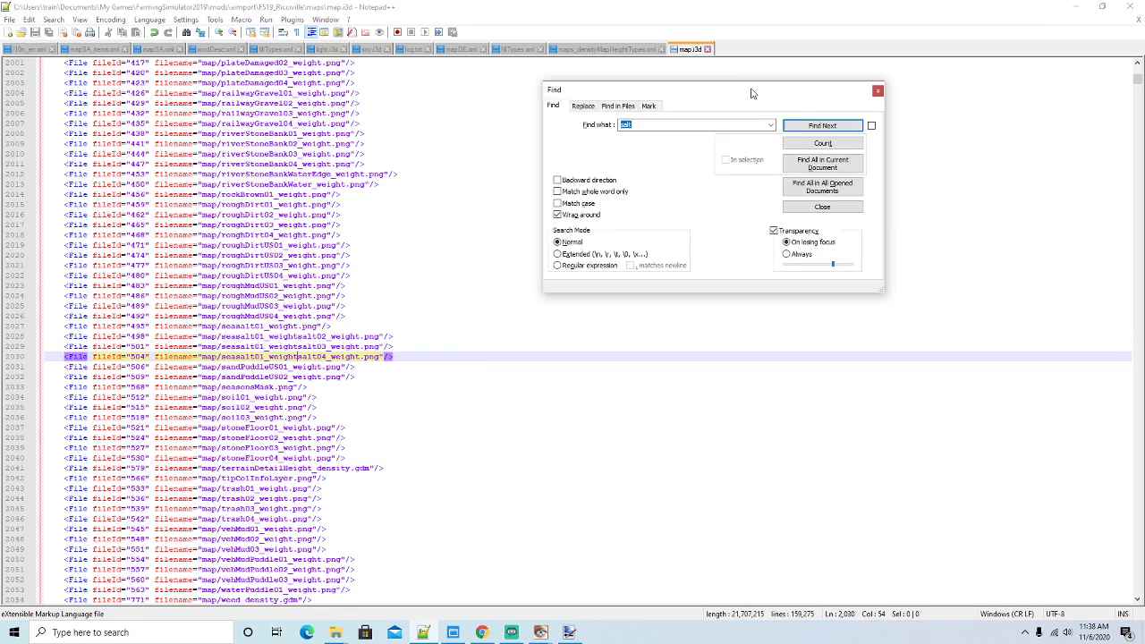
pyautogui.click(799, 127)
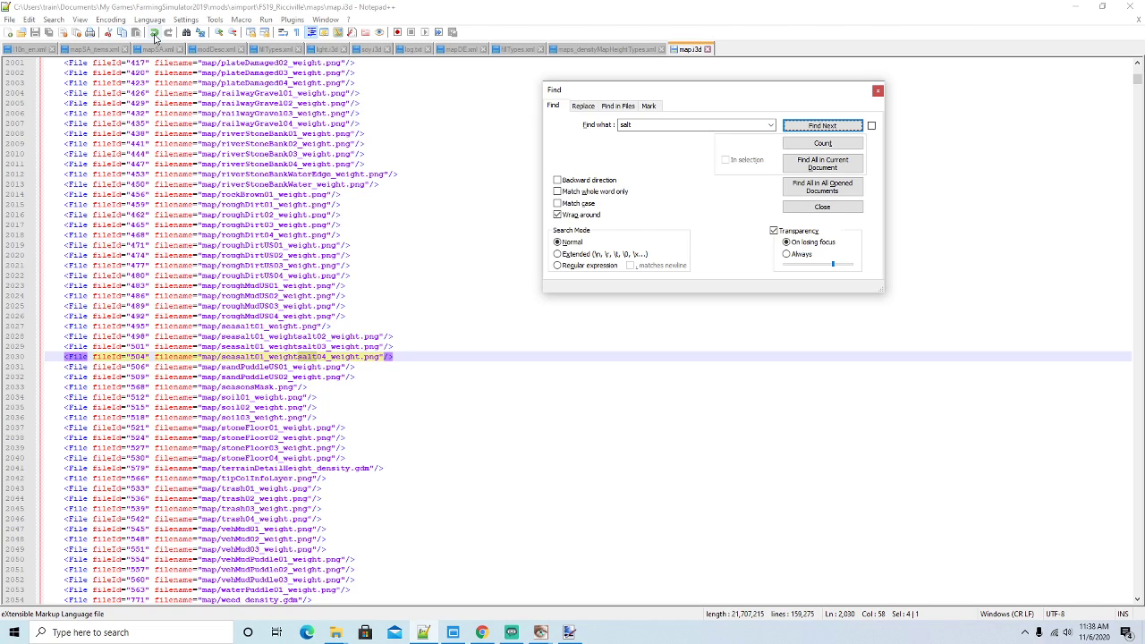
# Undo the mistaken autocompletions in the weight references until the fileId 498 reference reads map/seasalt02_weight.png
pyautogui.click(154, 33)
pyautogui.click(155, 33)
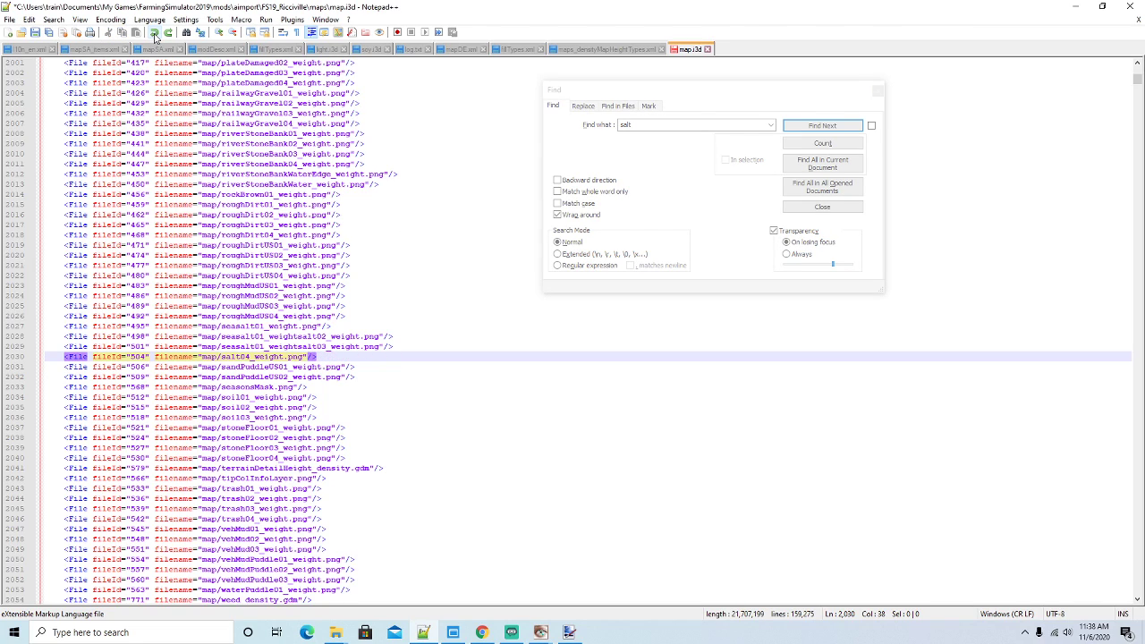
pyautogui.click(155, 33)
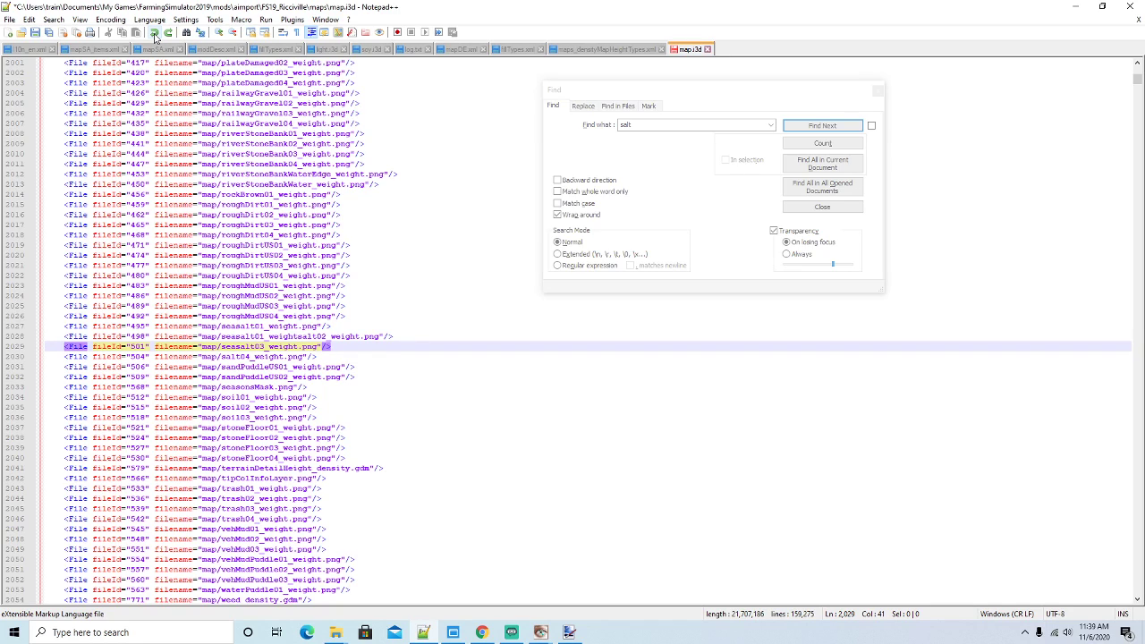
pyautogui.click(155, 33)
pyautogui.click(154, 33)
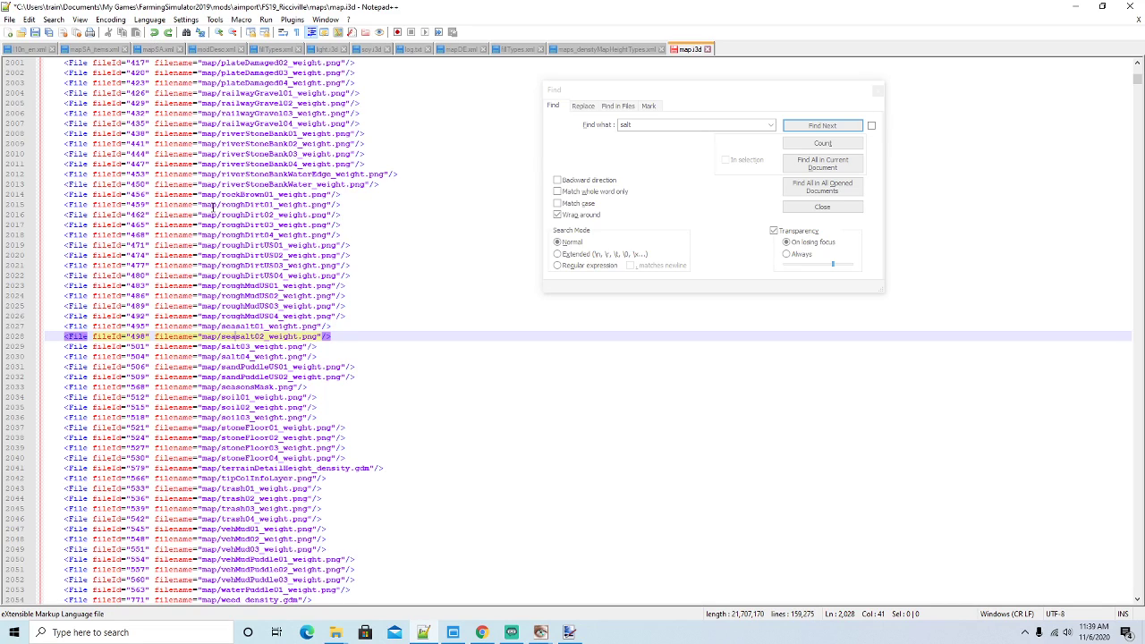
# Change the map/salt03_weight.png and map/salt04_weight.png references to map/seasalt03_weight.png and map/seasalt04_weight.png
pyautogui.click(224, 347)
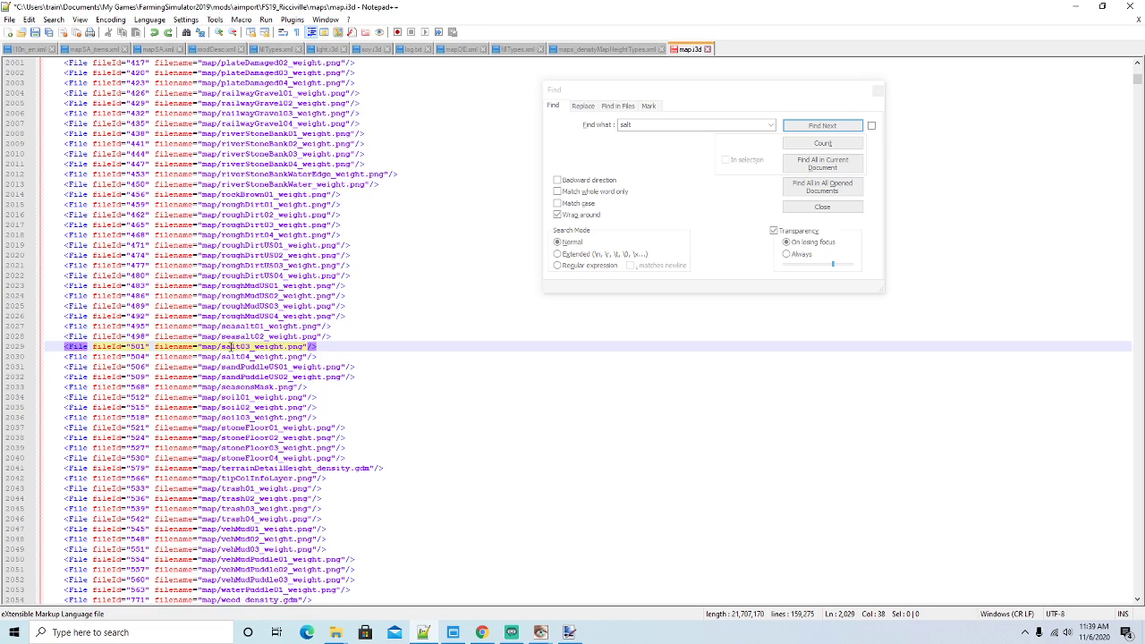
pyautogui.write('sea')
pyautogui.press('Escape')
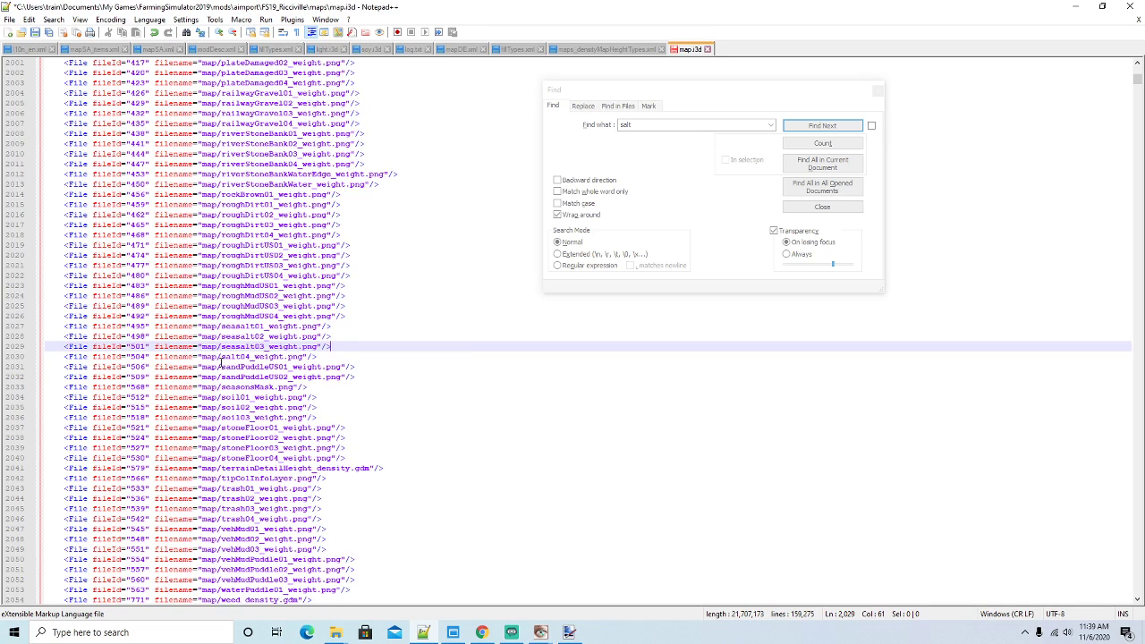
pyautogui.click(221, 357)
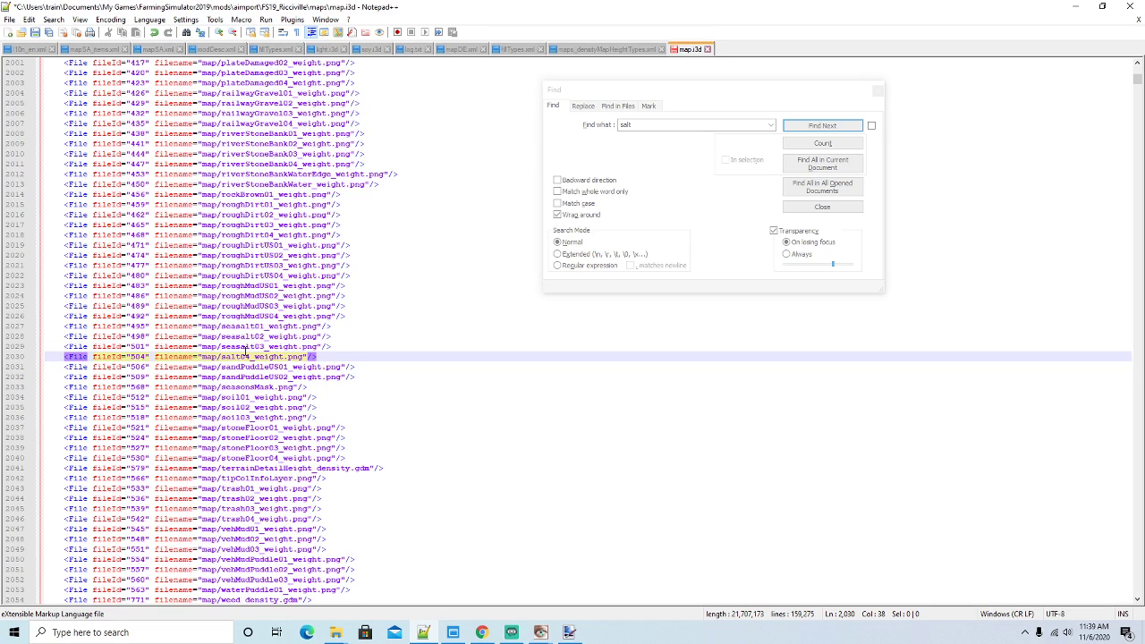
pyautogui.write('sea')
pyautogui.click(327, 356)
# Find the next "salt" entries and change the salt01 diffuse and normal texture references to seasalt01_diffuse.png and seasalt01_normal.png
pyautogui.click(661, 97)
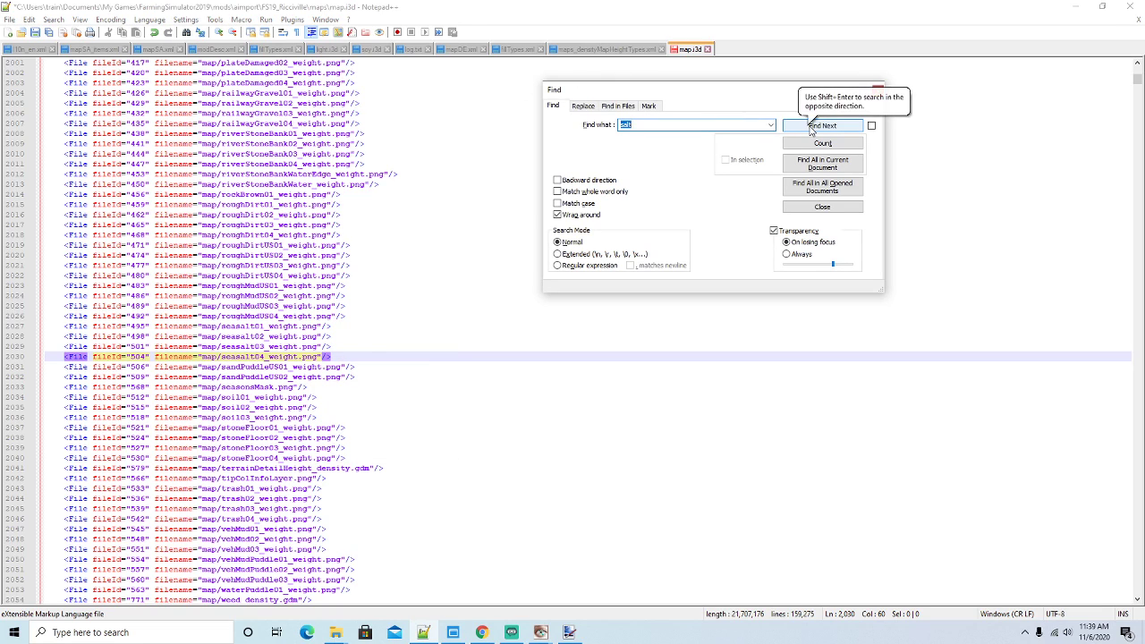
pyautogui.click(811, 130)
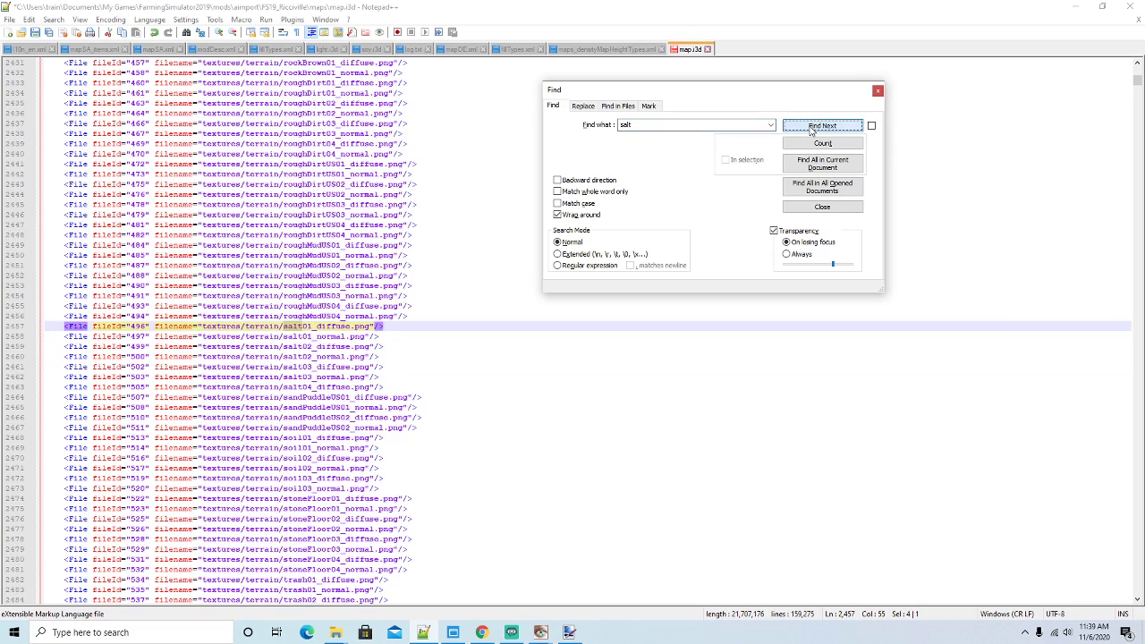
pyautogui.click(284, 326)
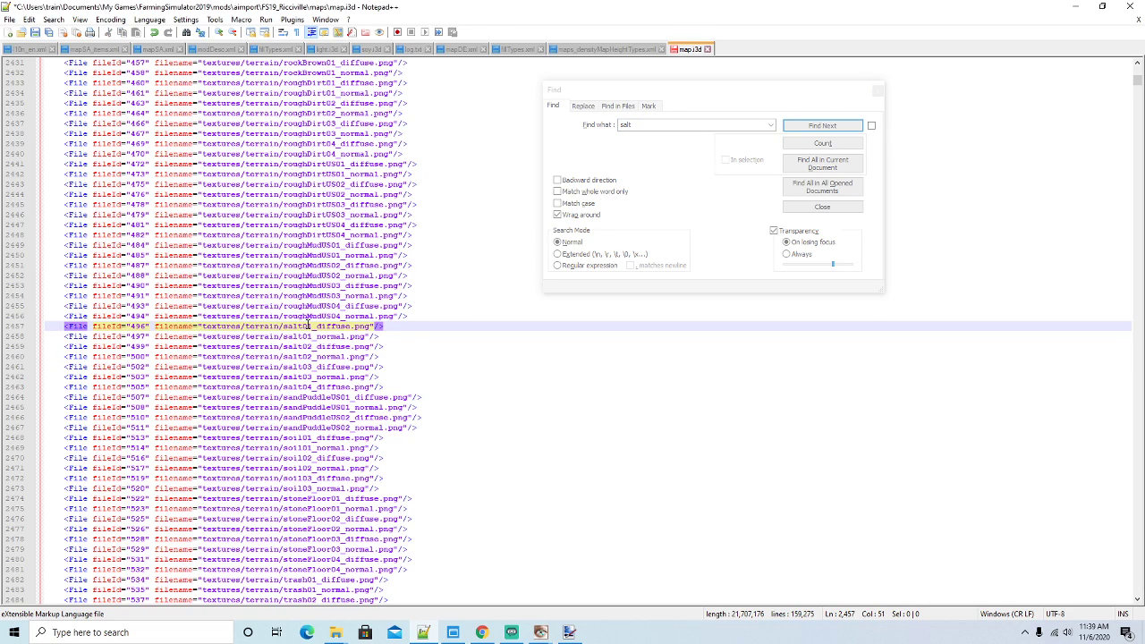
pyautogui.write('sea')
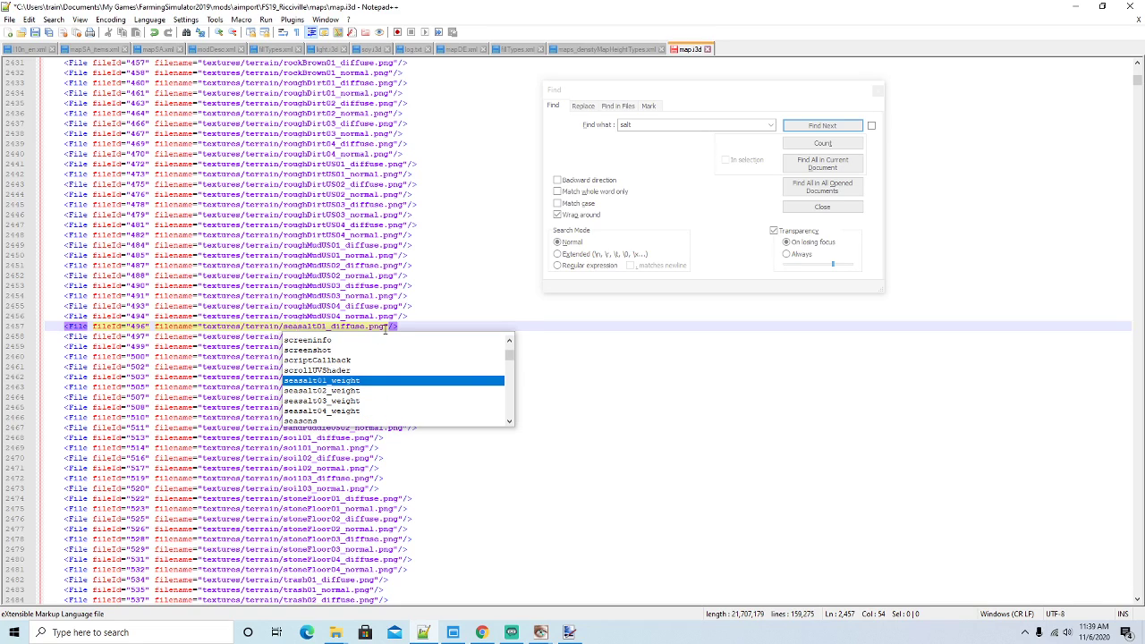
pyautogui.hotkey('ctrl', 'Right')
pyautogui.hotkey('ctrl', 'Right')
pyautogui.hotkey('ctrl', 'Right')
pyautogui.click(283, 337)
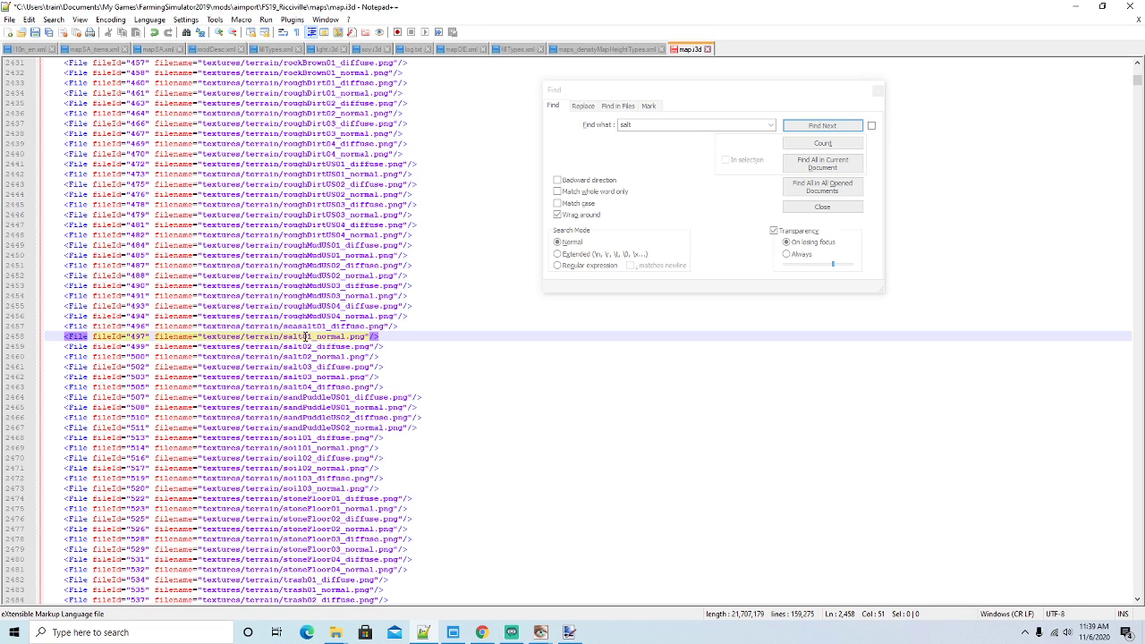
pyautogui.write('sea')
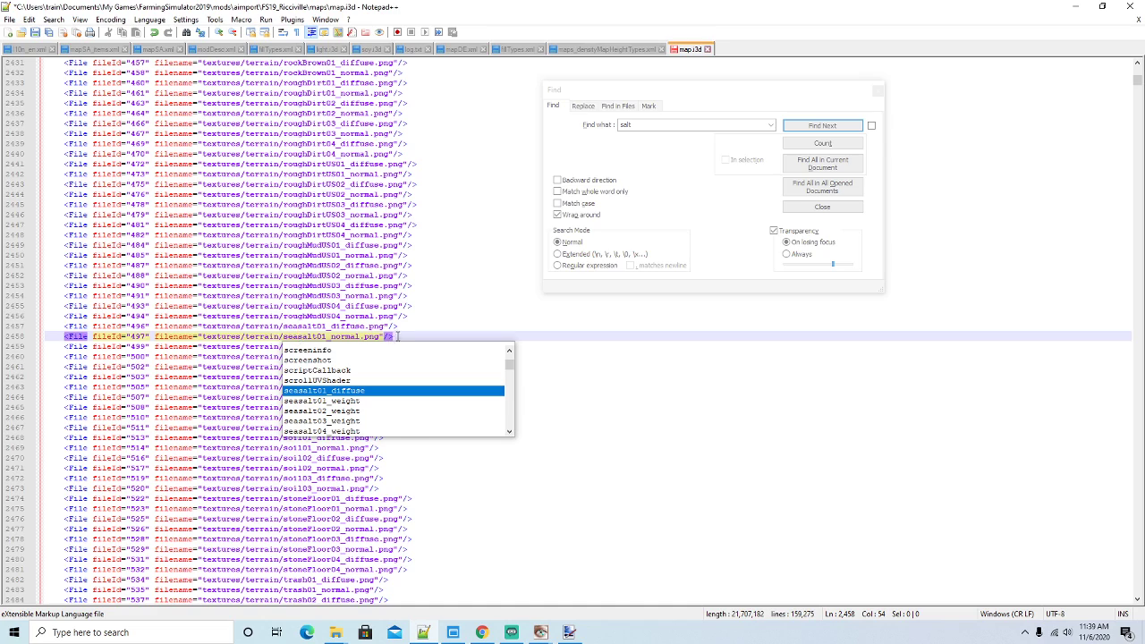
pyautogui.press('End')
# Change the salt02 diffuse and normal terrain texture references to seasalt02_diffuse.png and seasalt02_normal.png, without any autocompleted text
pyautogui.click(283, 346)
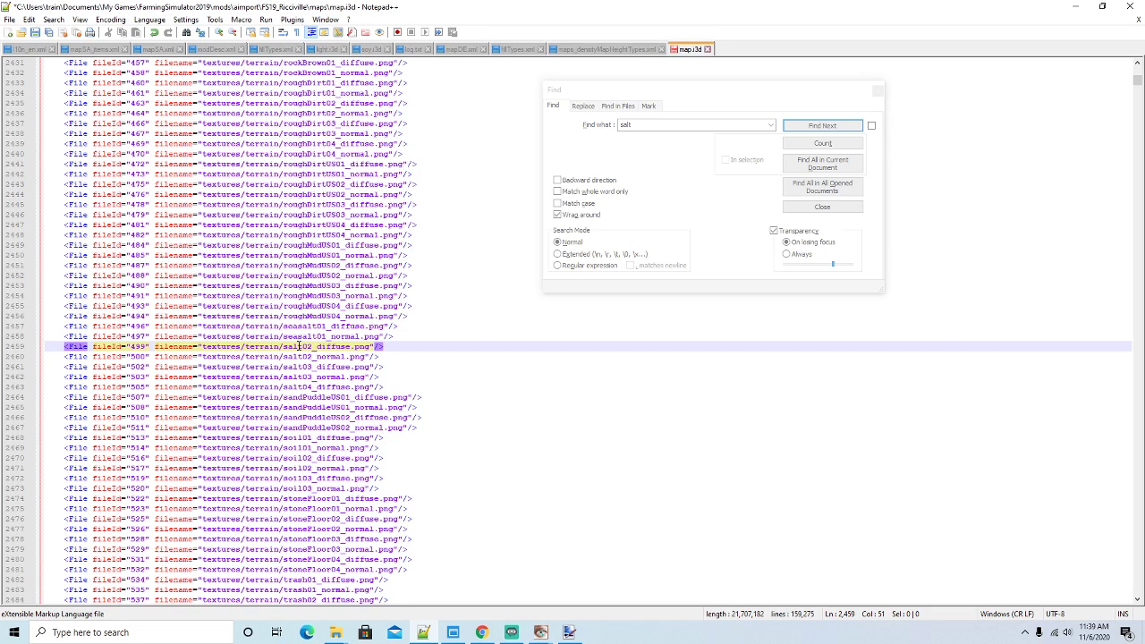
pyautogui.write('sea')
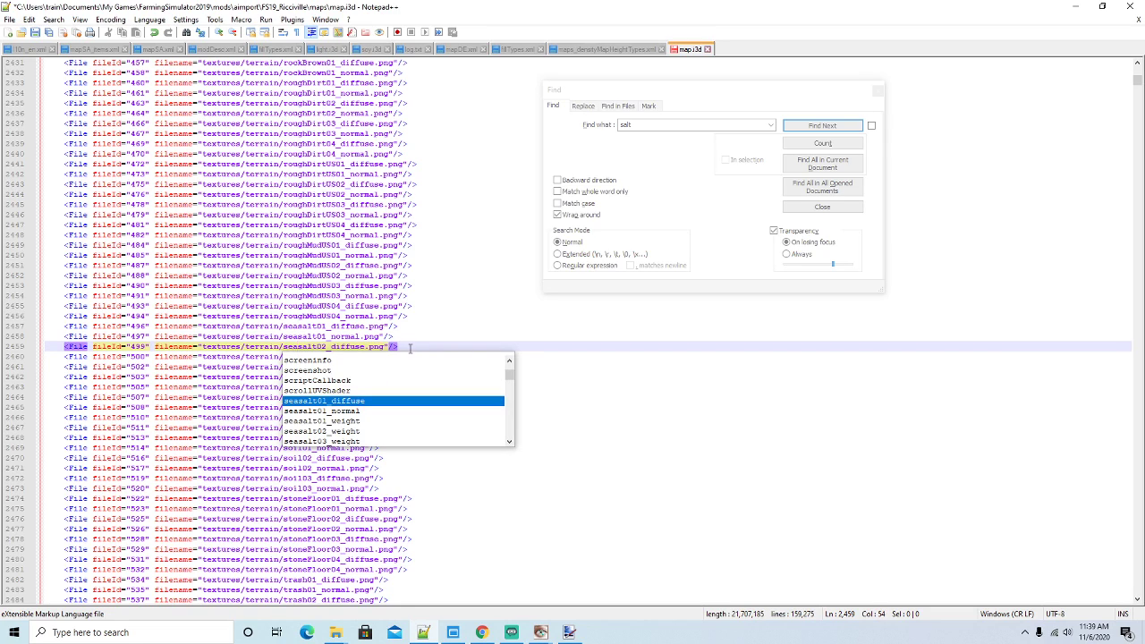
pyautogui.press('Return')
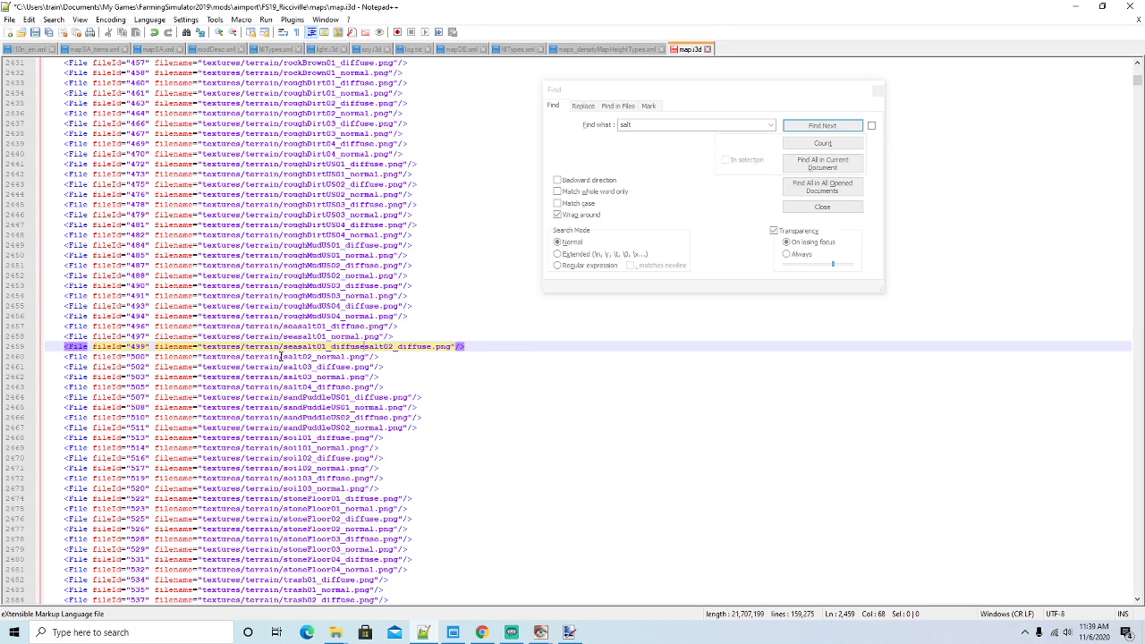
pyautogui.click(154, 33)
pyautogui.click(283, 356)
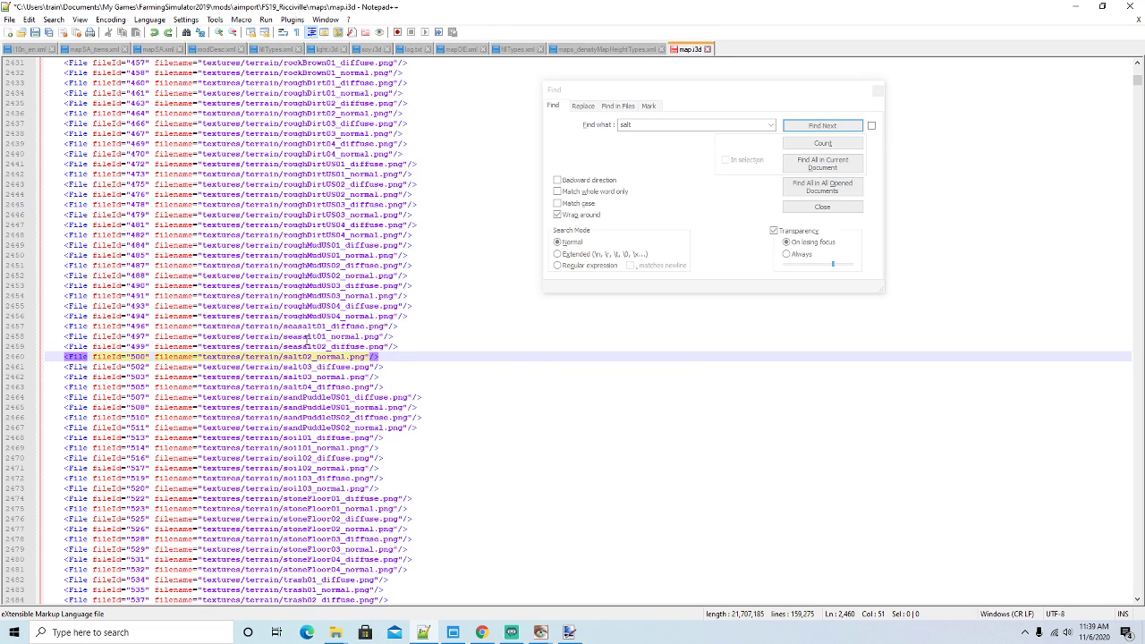
pyautogui.write('sea')
pyautogui.press('End')
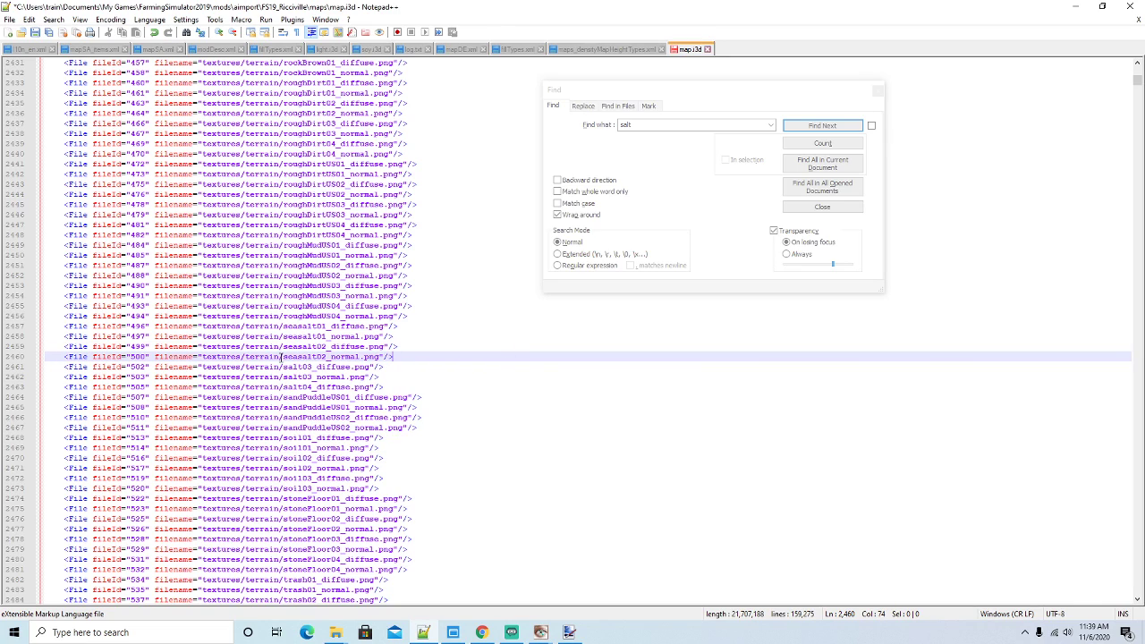
# Change the salt03 diffuse and normal terrain texture references to seasalt03_diffuse.png and seasalt03_normal.png
pyautogui.click(283, 367)
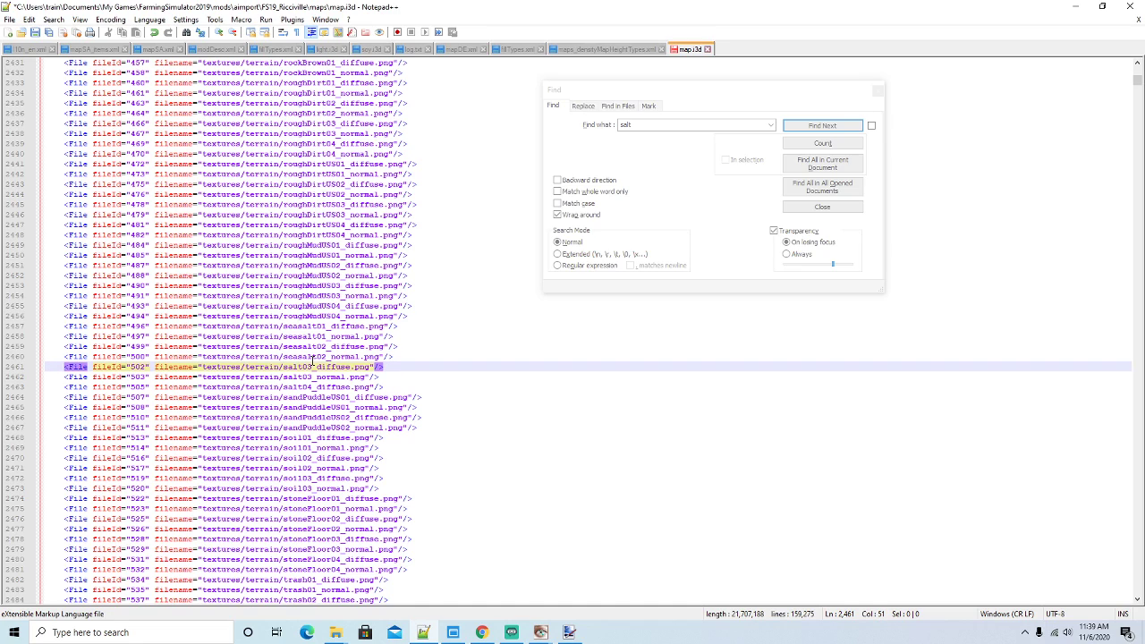
pyautogui.write('sea')
pyautogui.press('Escape')
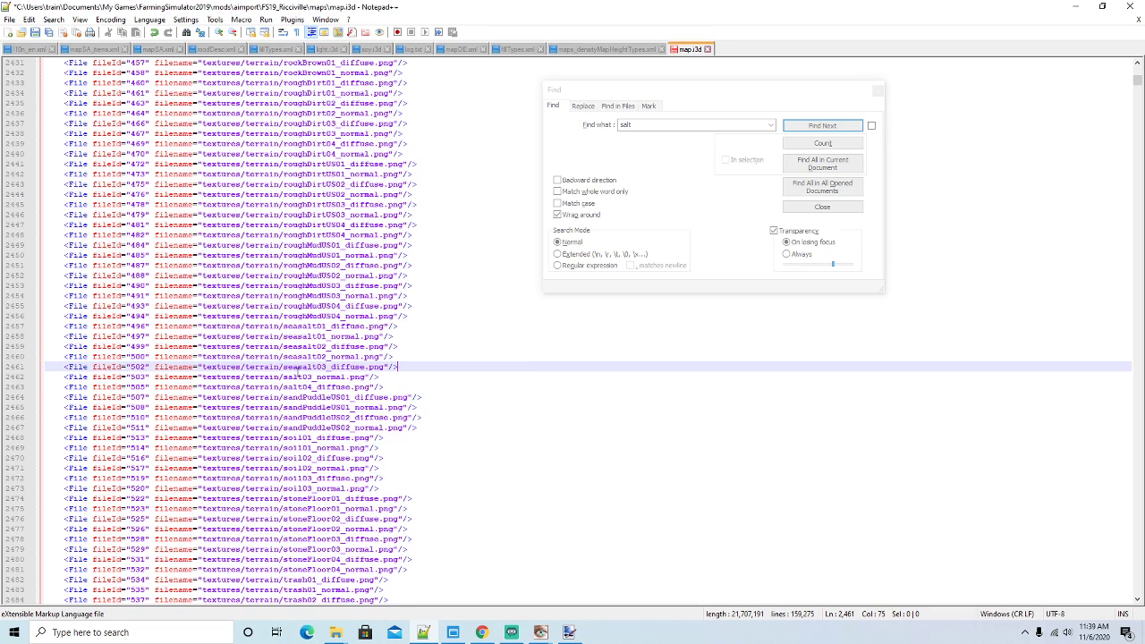
pyautogui.click(283, 376)
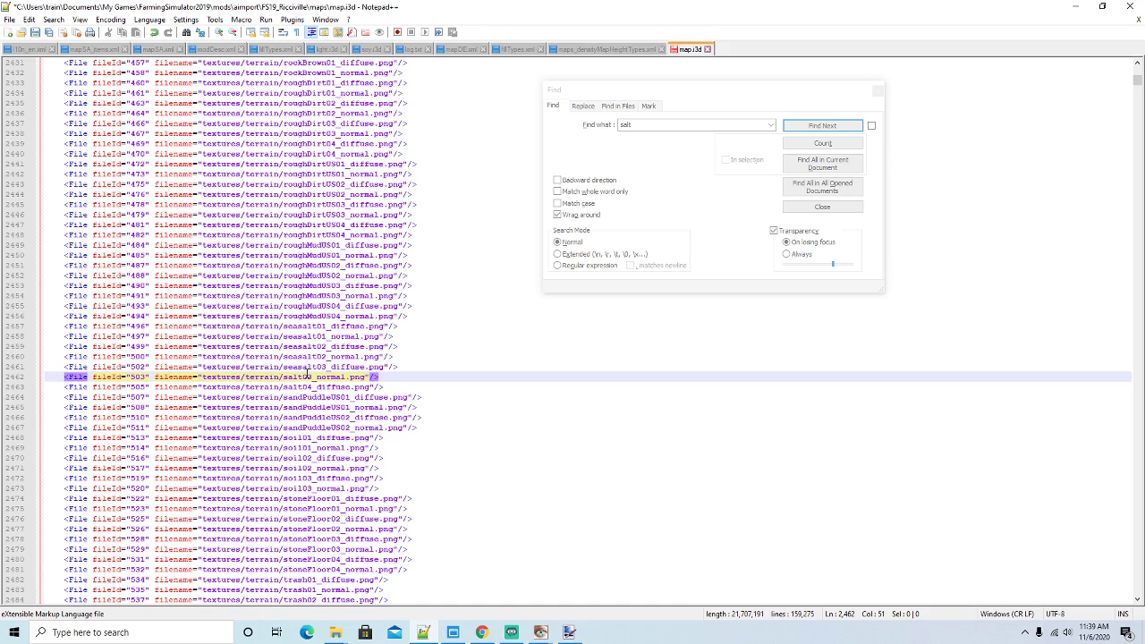
pyautogui.write('sea')
pyautogui.press('End')
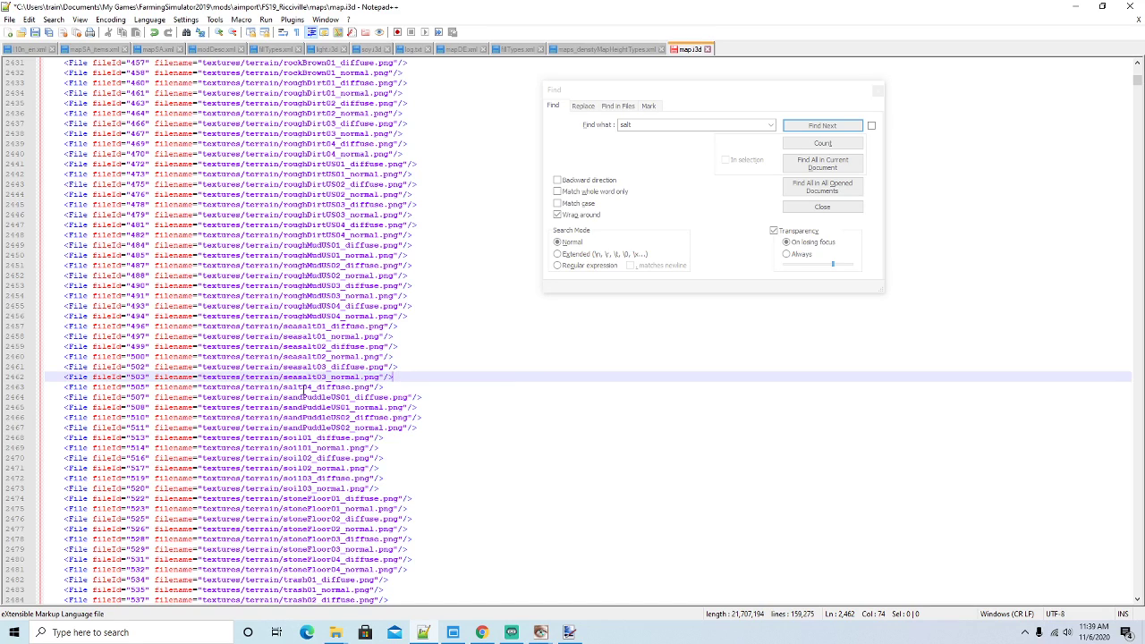
# Change the salt04_diffuse.png terrain texture reference to seasalt04_diffuse.png and save map.i3d
pyautogui.click(284, 388)
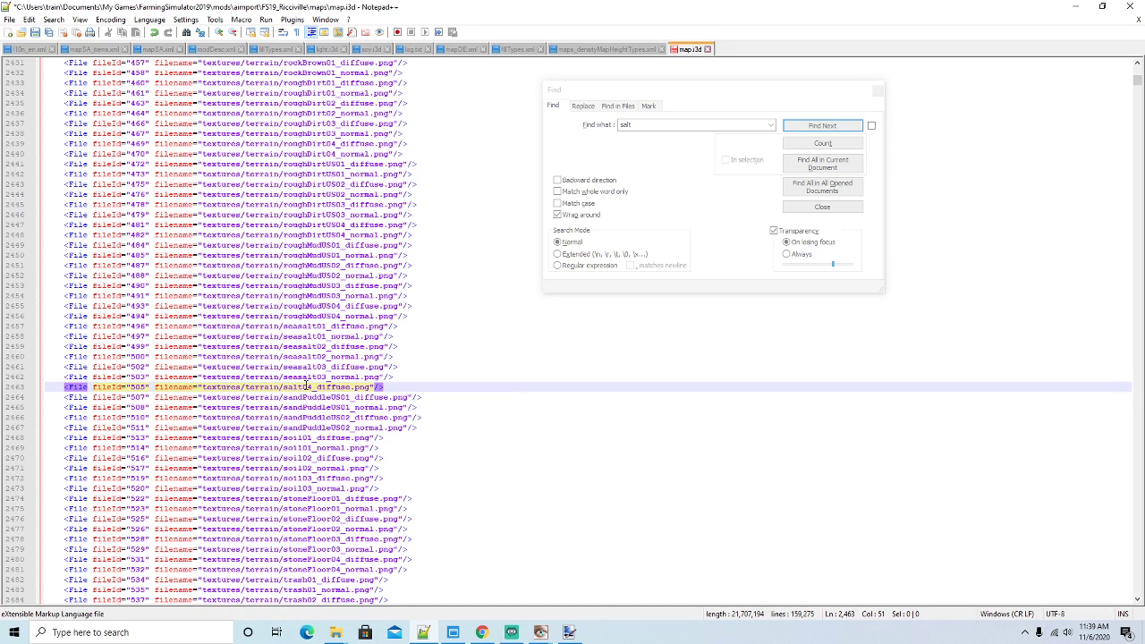
pyautogui.write('sea')
pyautogui.press('End')
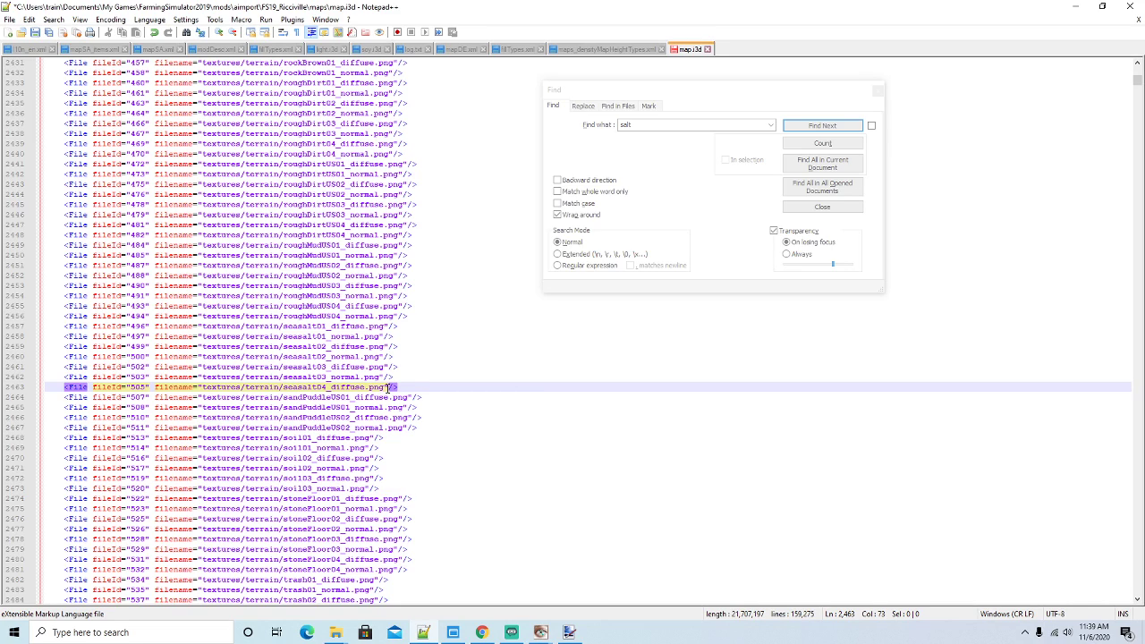
pyautogui.click(35, 32)
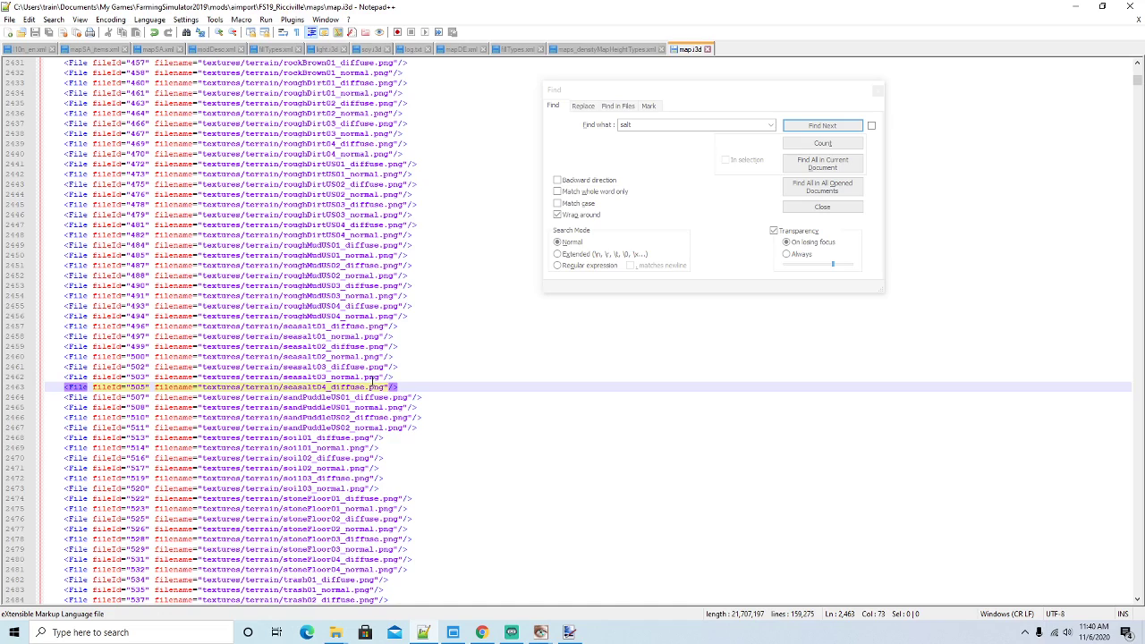
# Check the numbering of the seasalt terrain texture references line by line, from seasalt01_diffuse.png to seasalt03_normal.png
pyautogui.click(323, 326)
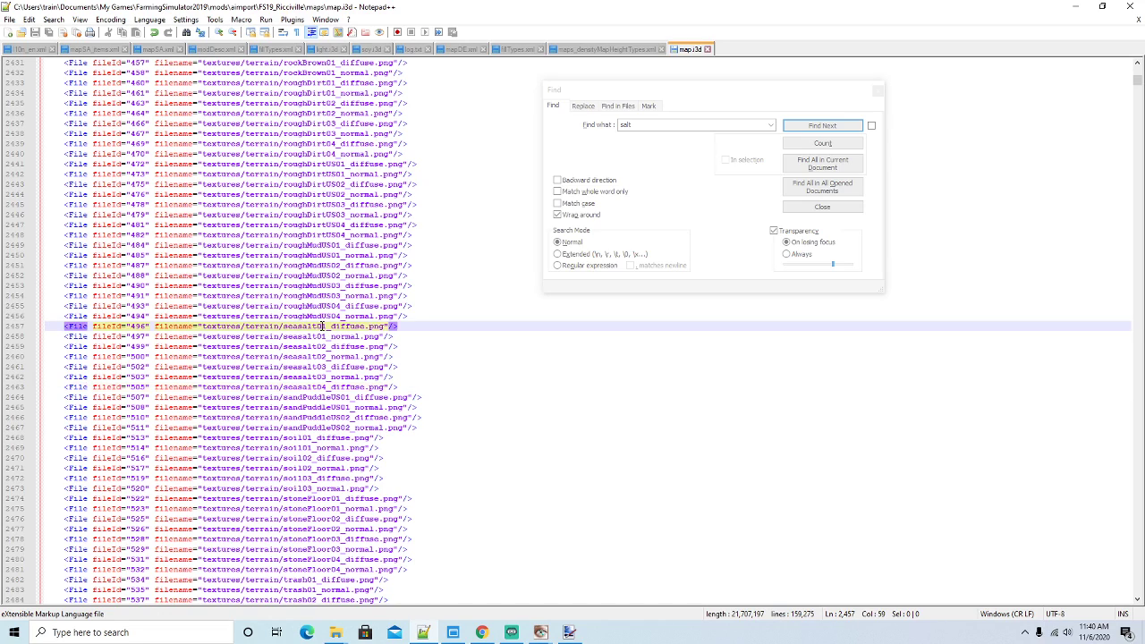
pyautogui.click(320, 336)
pyautogui.click(320, 346)
pyautogui.click(321, 357)
pyautogui.click(320, 366)
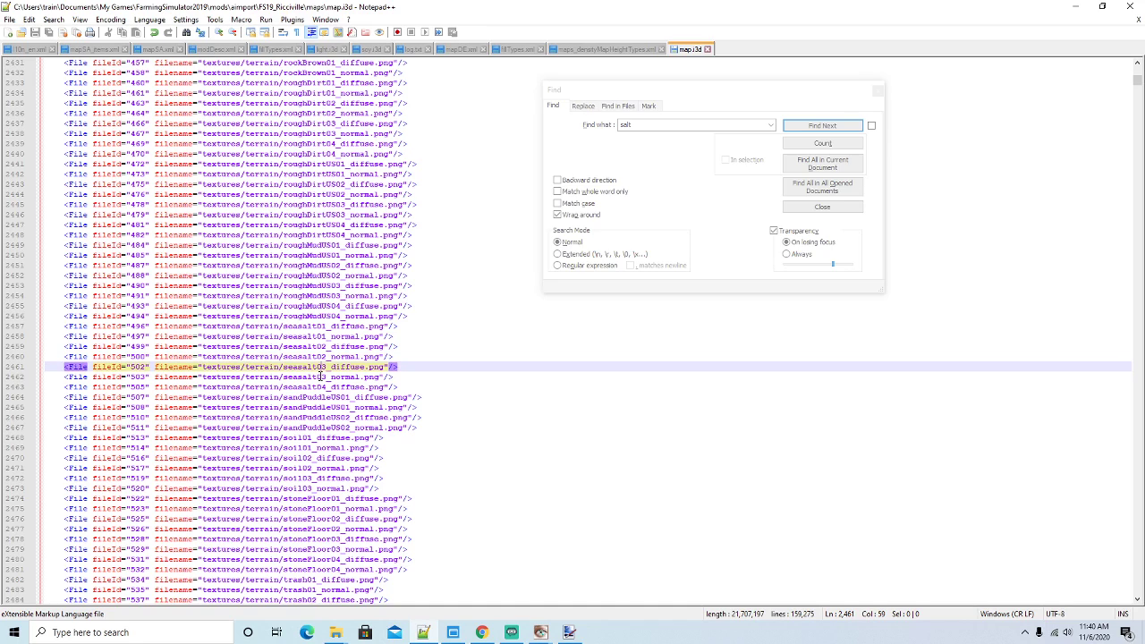
pyautogui.click(320, 376)
# Undo the "sea" prefixes on the salt04_diffuse.png and salt03_normal.png references and redo both edits
pyautogui.click(155, 34)
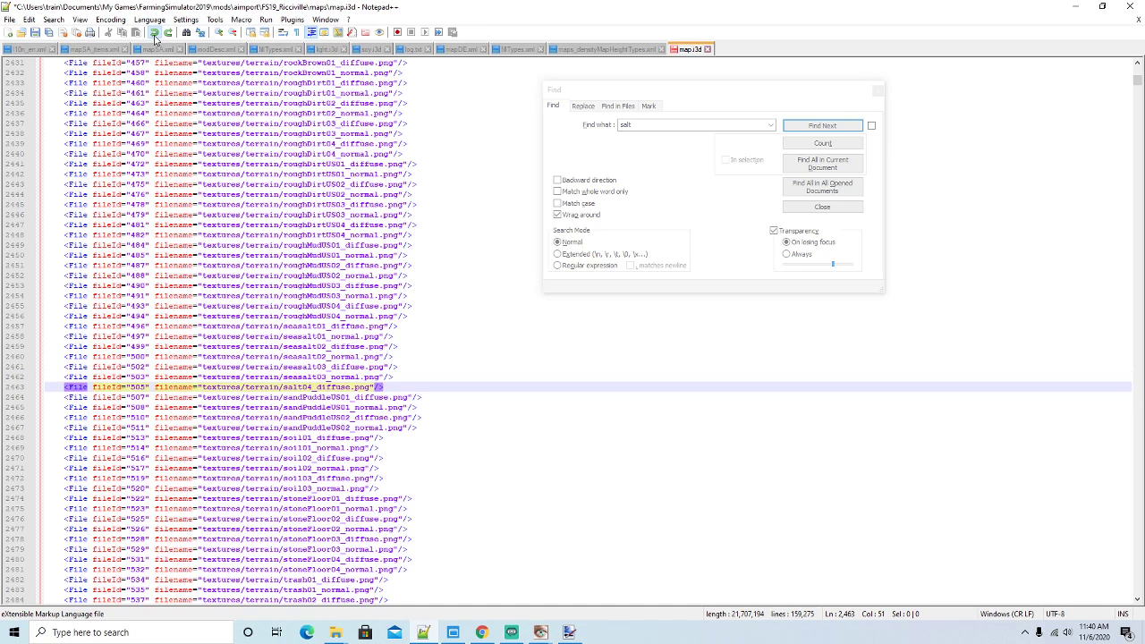
pyautogui.click(155, 34)
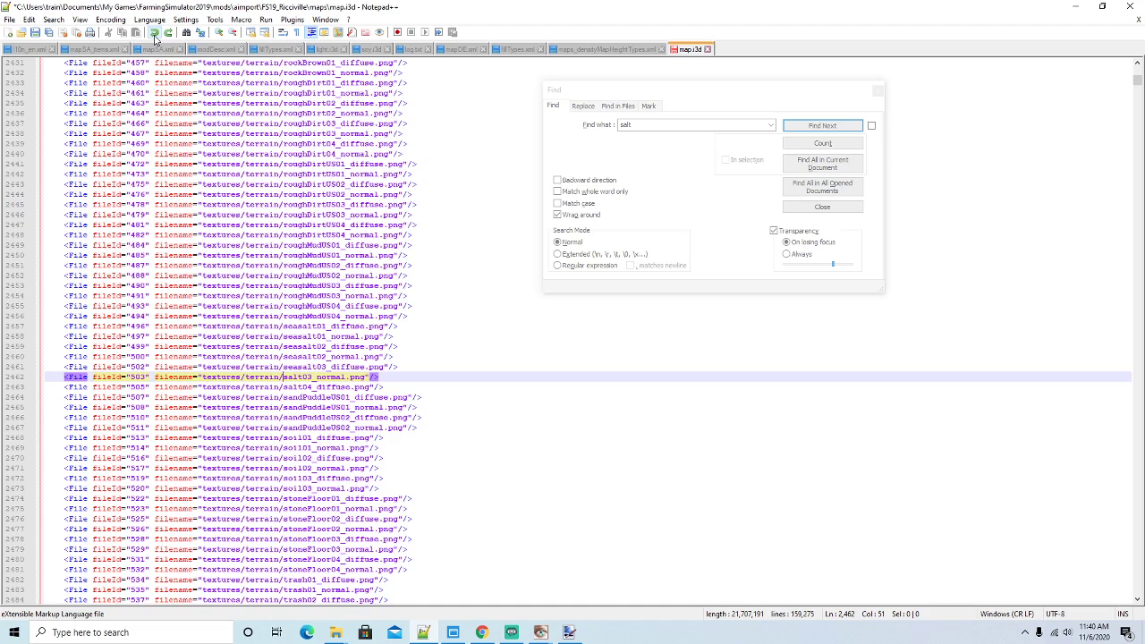
pyautogui.click(167, 34)
pyautogui.click(167, 34)
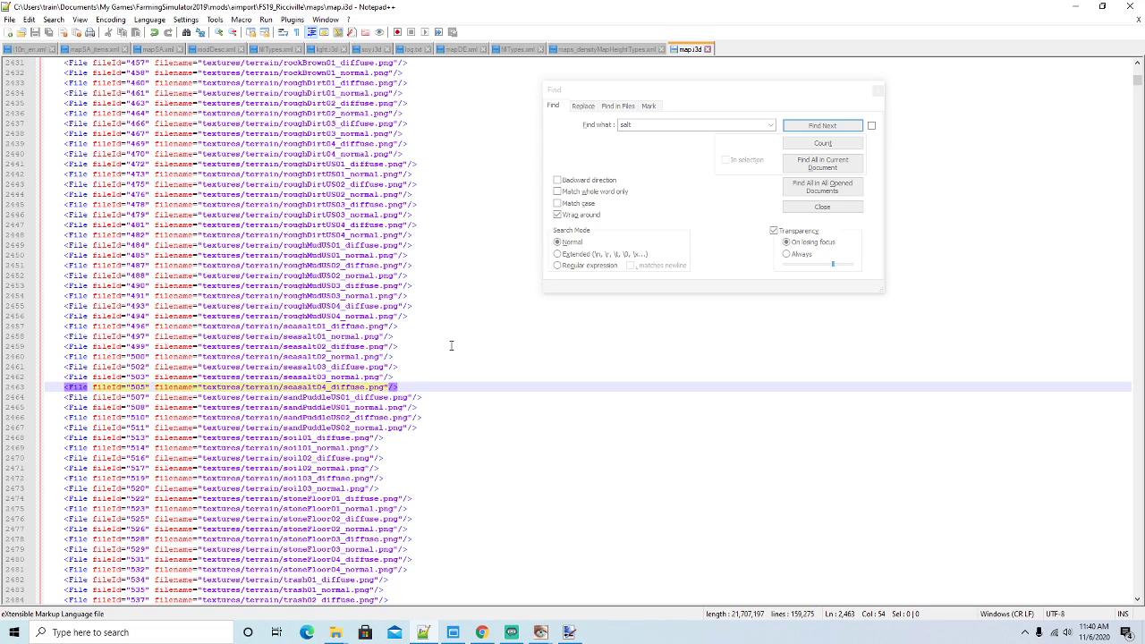
# Find the next "salt" reference after the terrain textures and change salt_diffuse.dds to seasalt_diffuse.dds
pyautogui.click(677, 94)
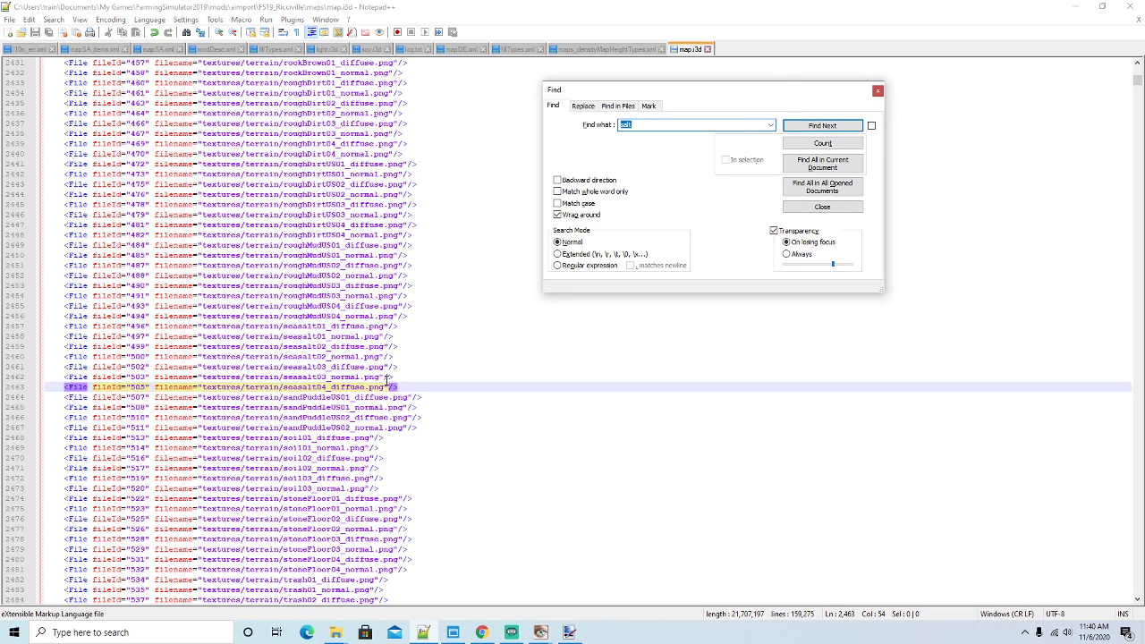
pyautogui.click(798, 127)
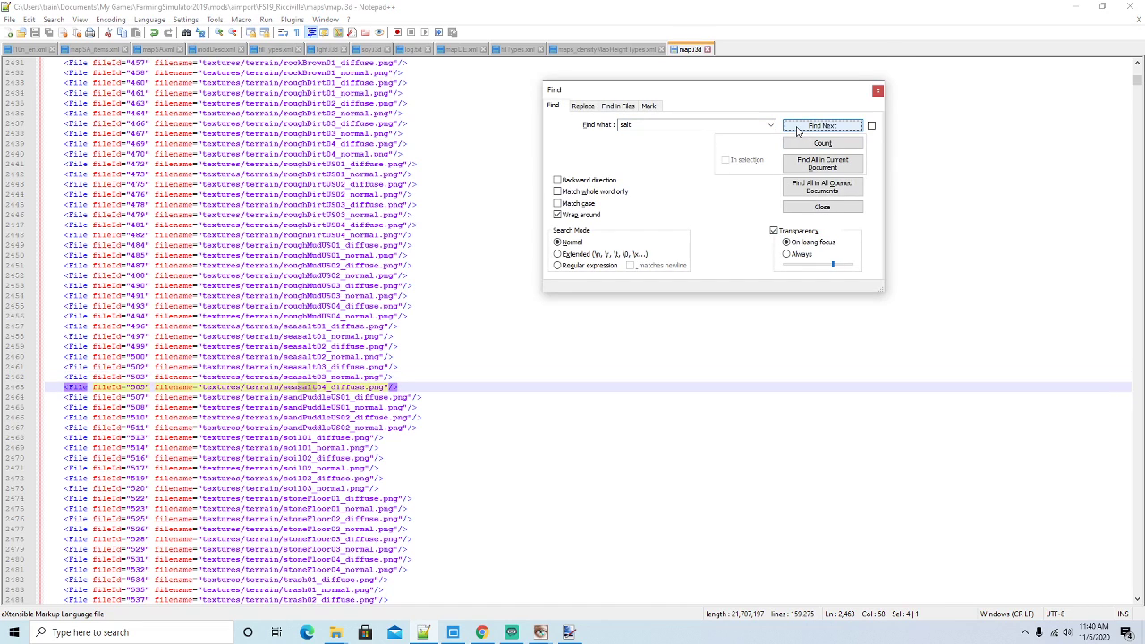
pyautogui.click(798, 127)
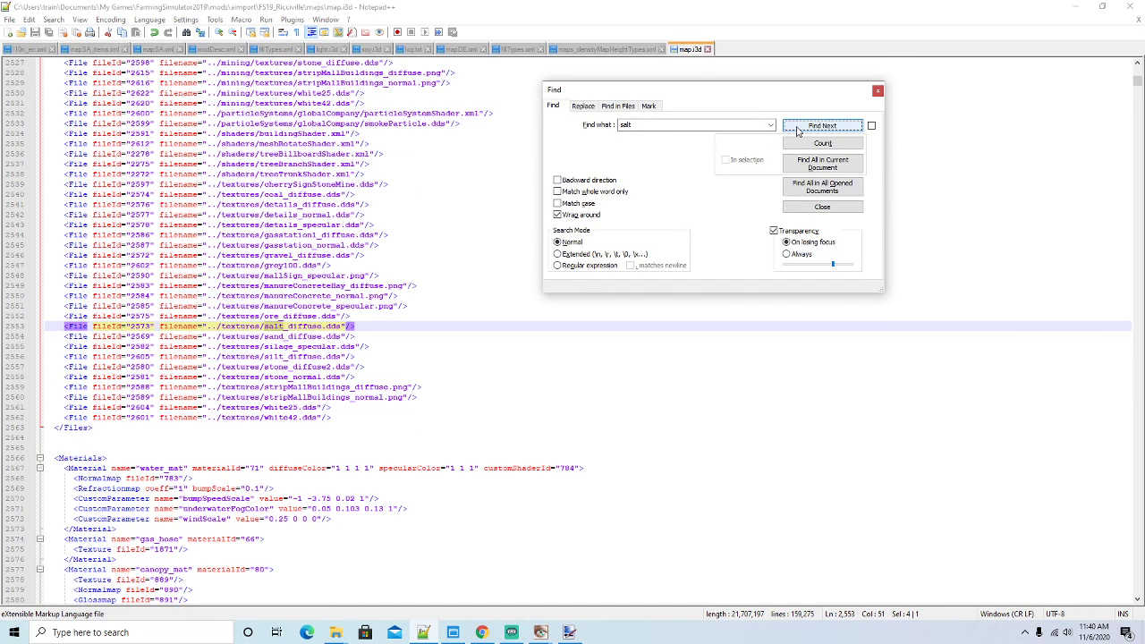
pyautogui.click(281, 327)
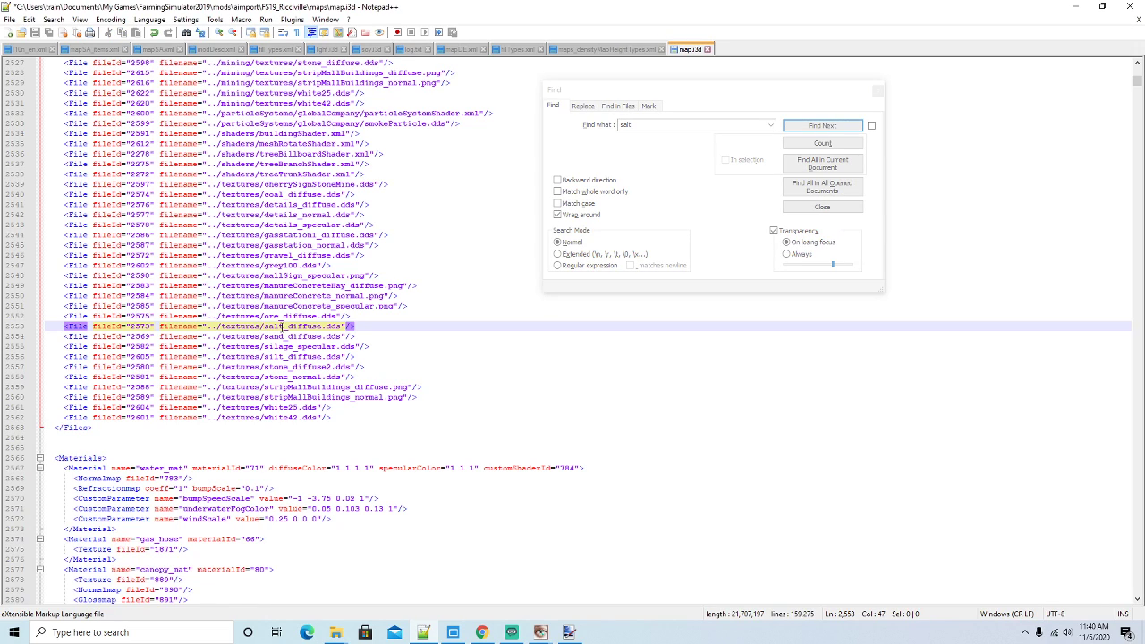
pyautogui.write('sea')
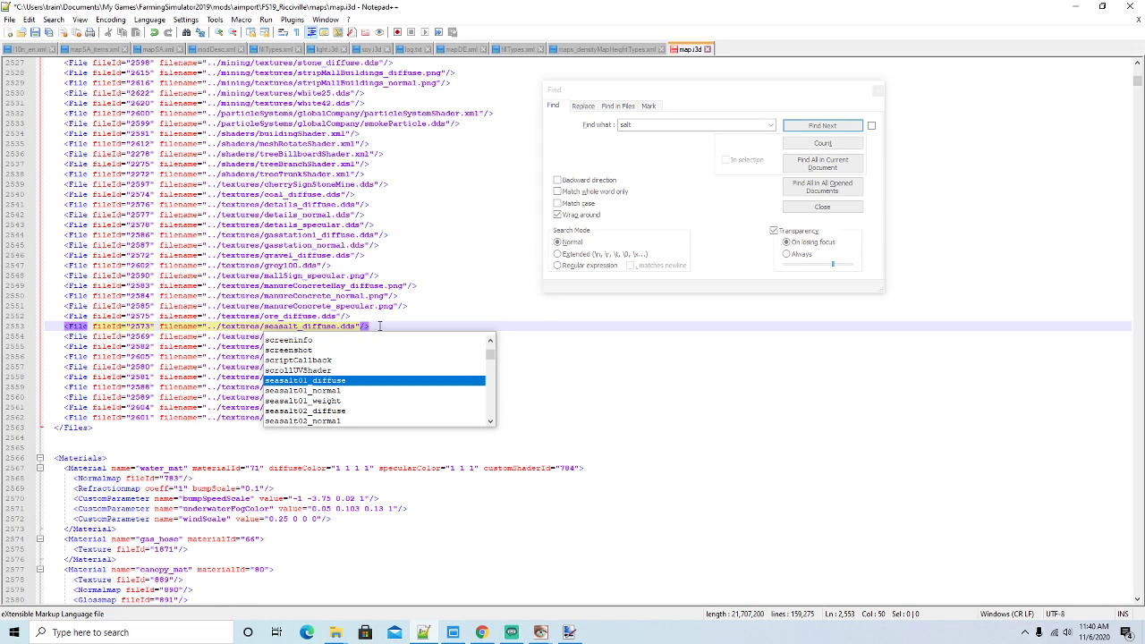
pyautogui.press('End')
# Find the salt terrain layer definitions and rename the layers salt01 and salt02 to seasalt01 and seasalt02
pyautogui.click(727, 92)
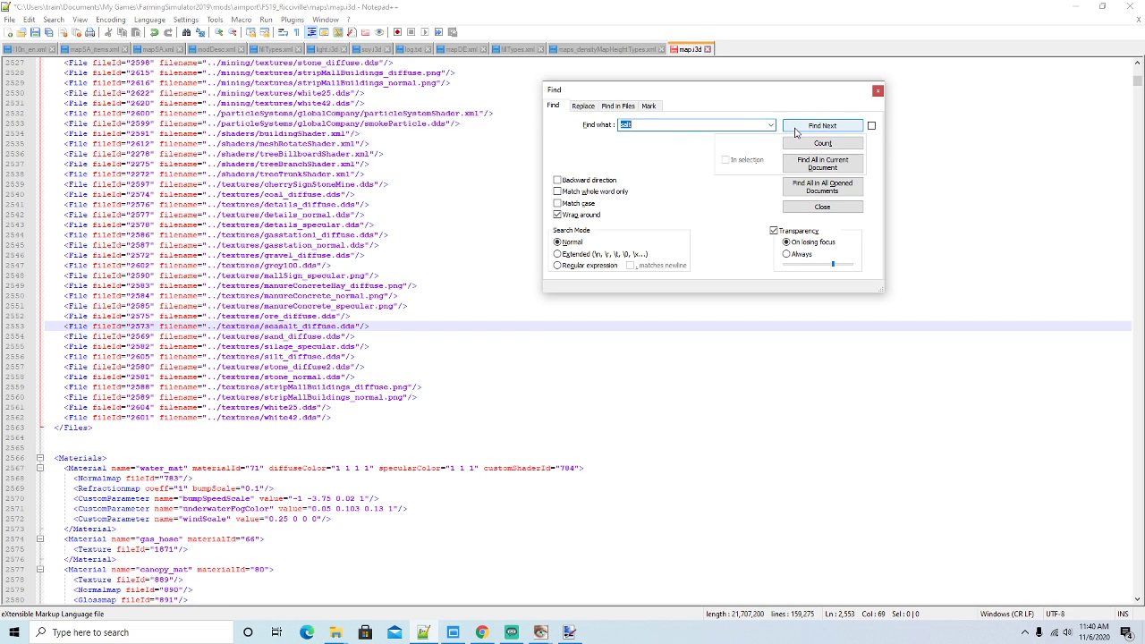
pyautogui.click(822, 126)
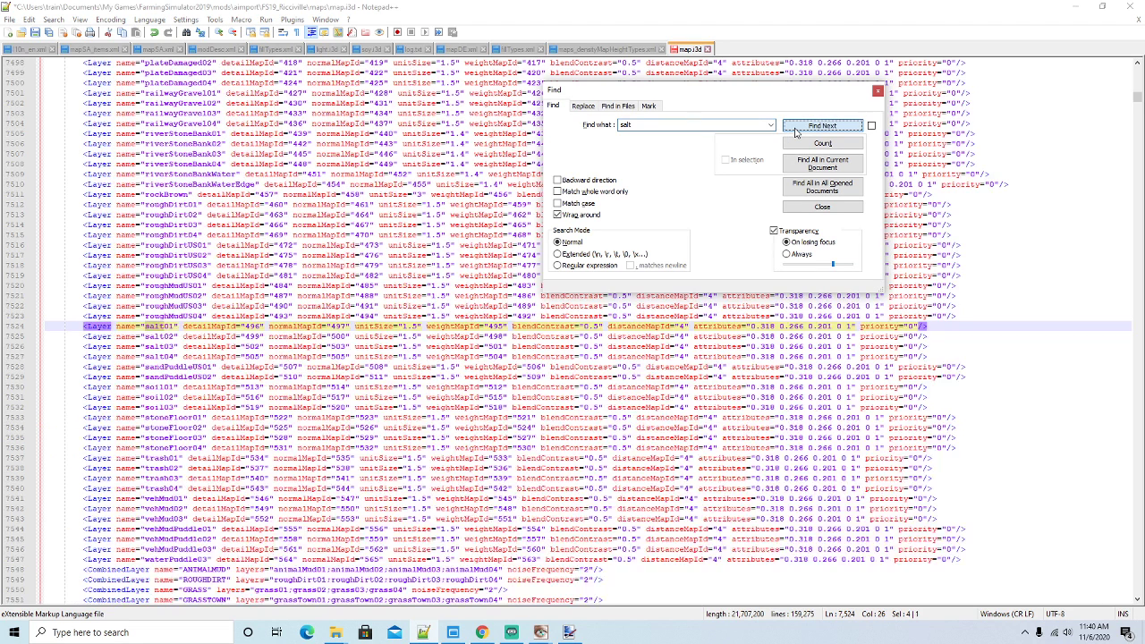
pyautogui.click(146, 327)
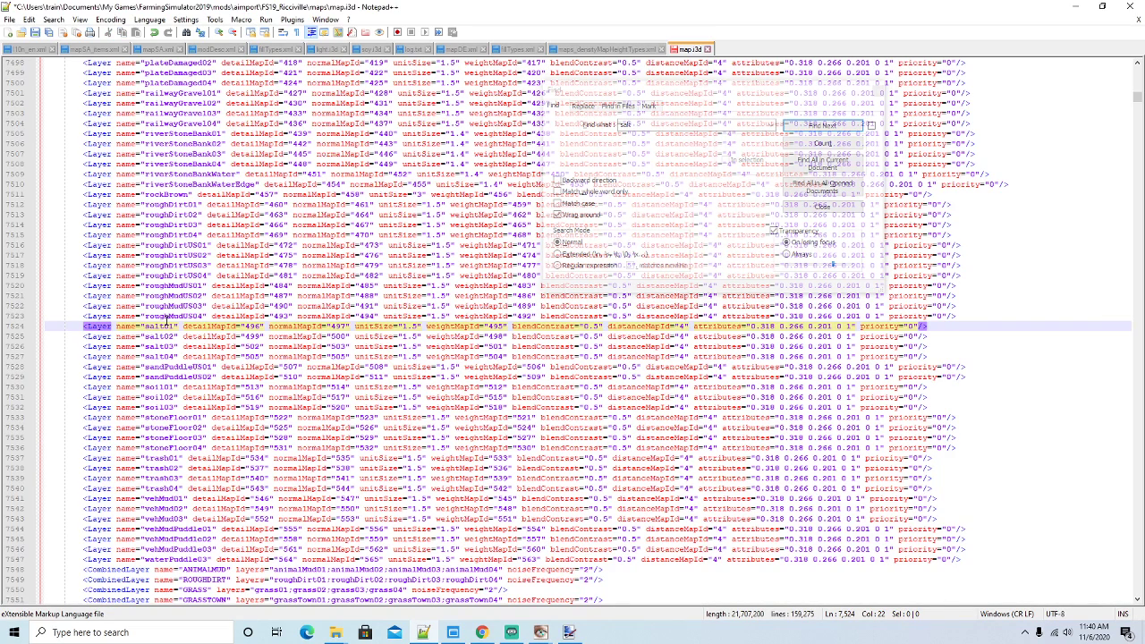
pyautogui.write('sea')
pyautogui.click(192, 326)
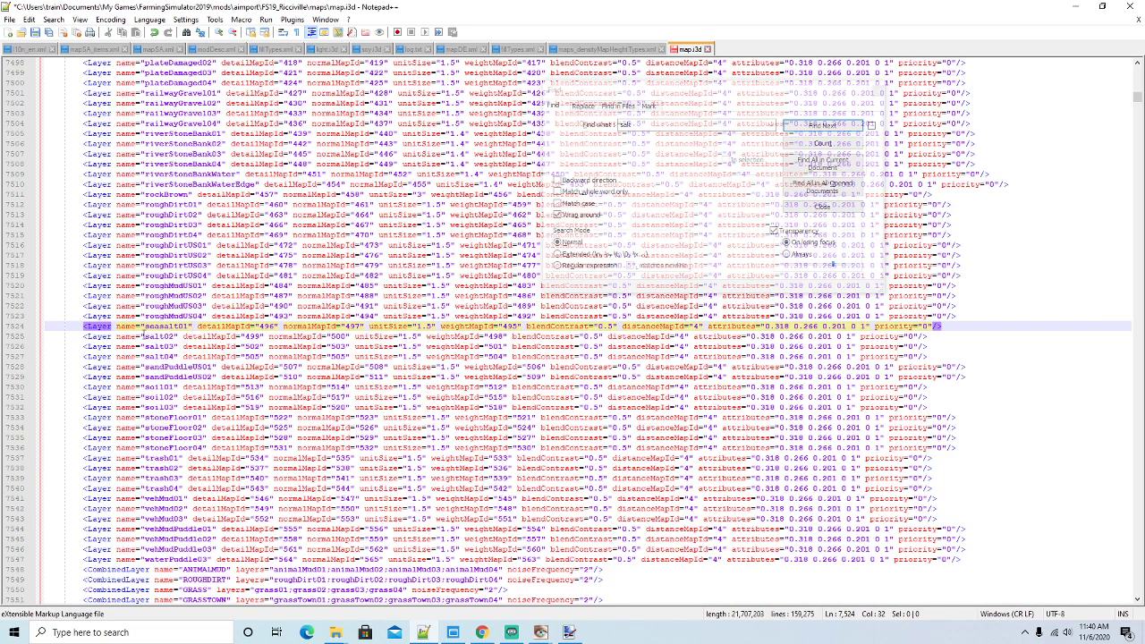
pyautogui.click(145, 337)
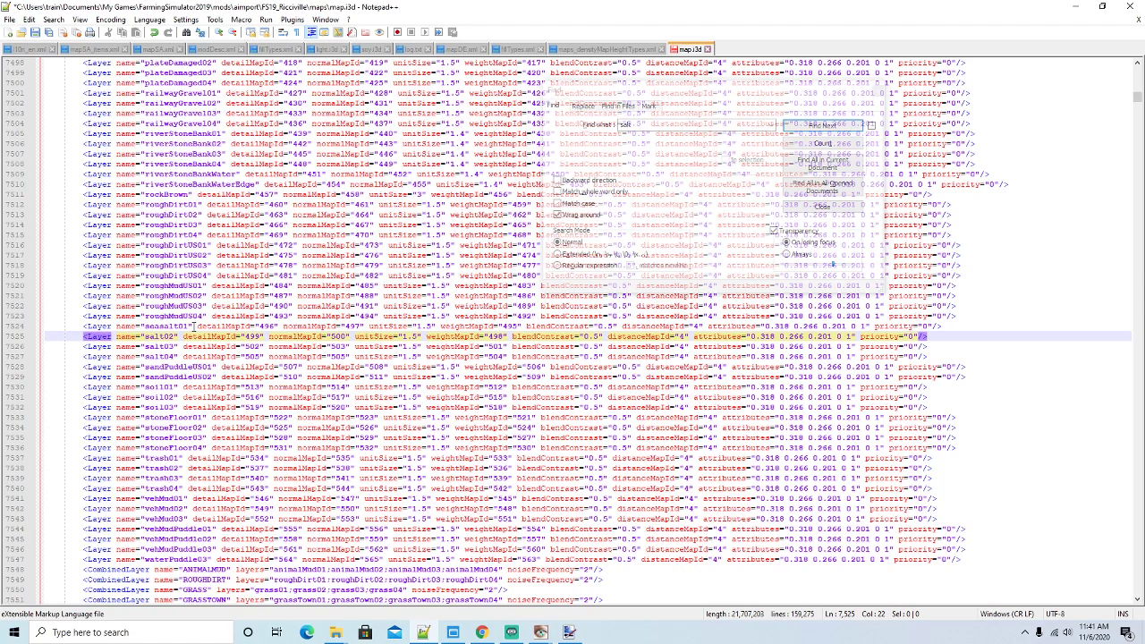
pyautogui.write('sea')
pyautogui.click(186, 336)
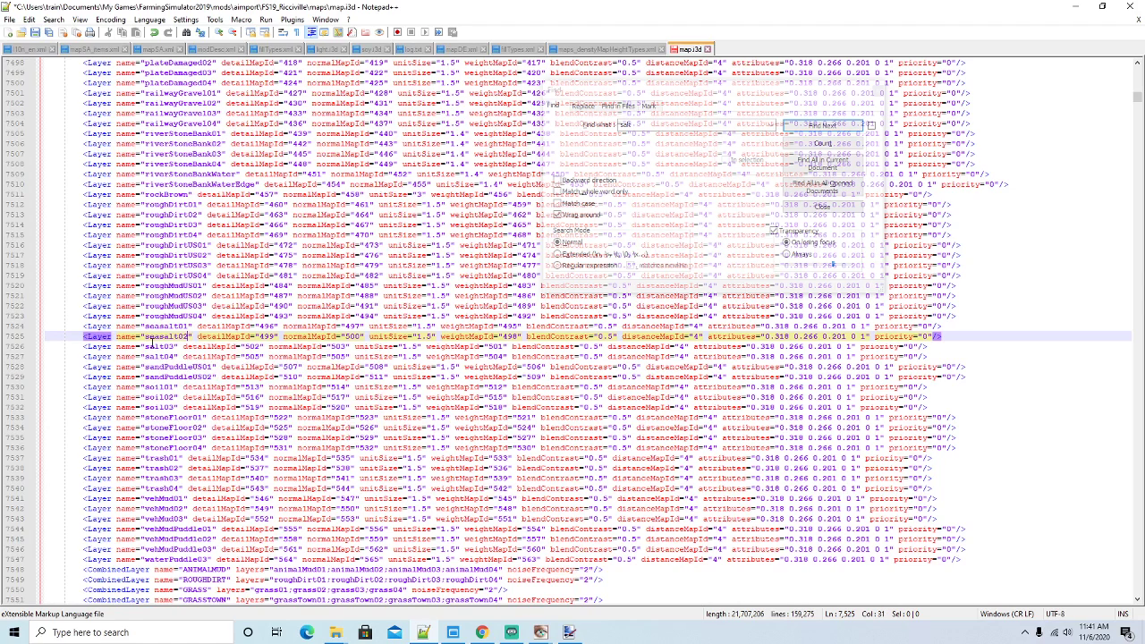
# Rename the terrain layers salt03 and salt04 to seasalt03 and seasalt04, and save map.i3d
pyautogui.click(145, 347)
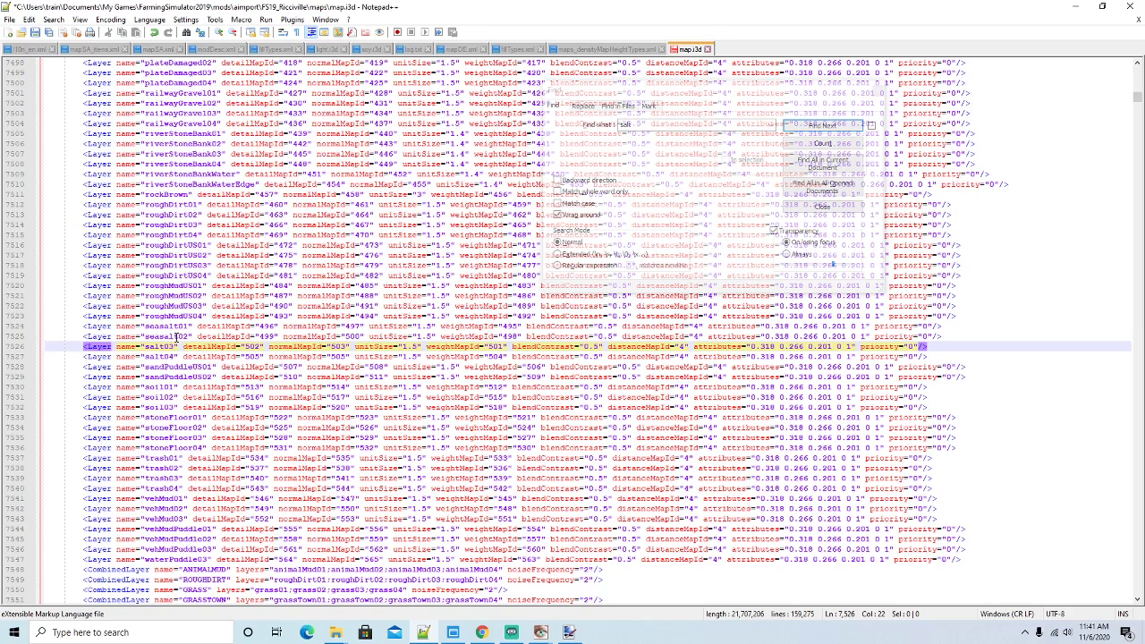
pyautogui.write('sea')
pyautogui.click(179, 347)
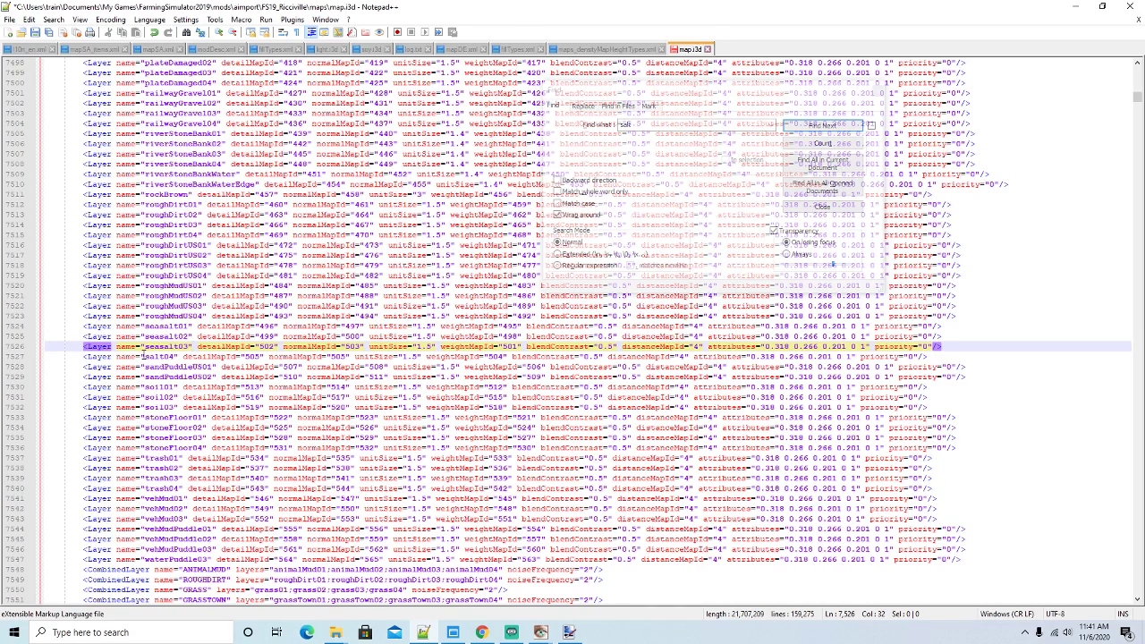
pyautogui.click(144, 356)
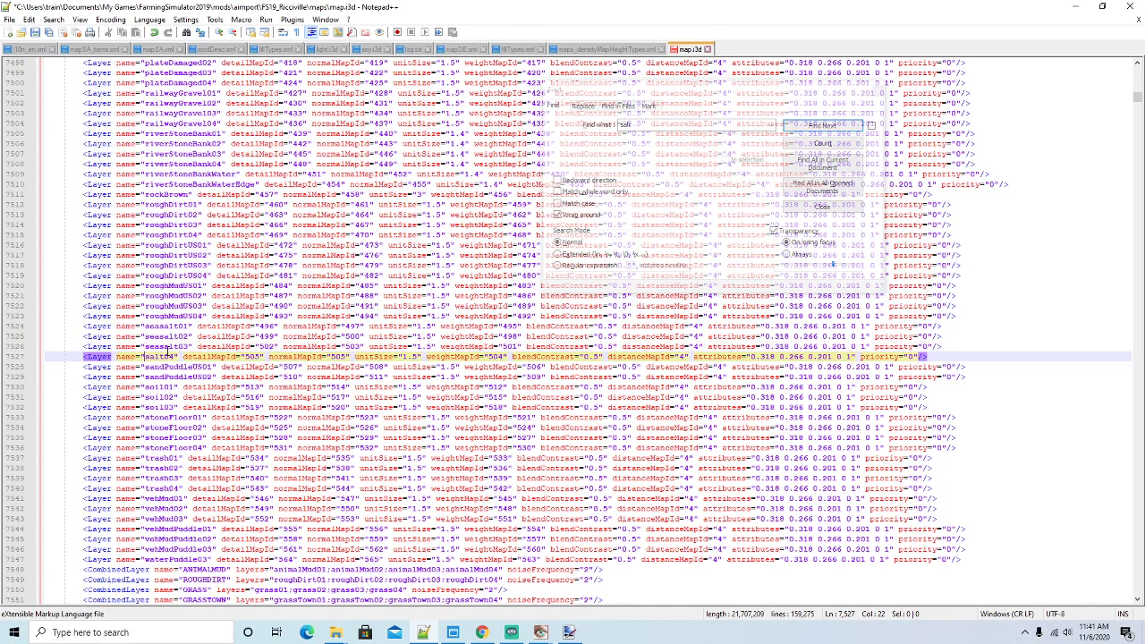
pyautogui.write('sea')
pyautogui.click(193, 356)
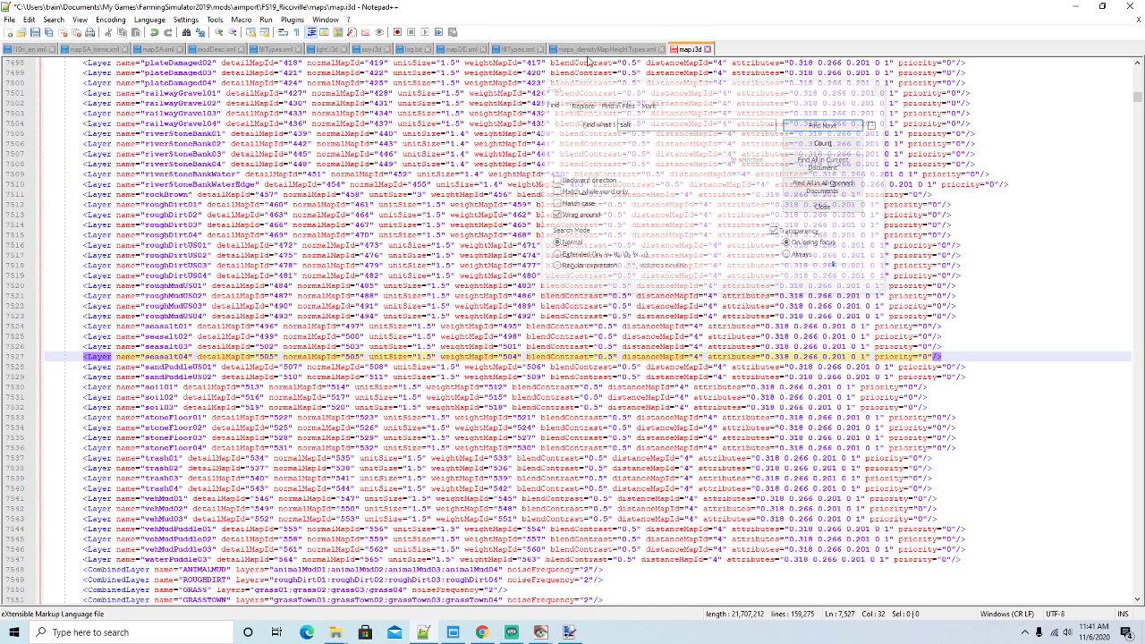
pyautogui.click(35, 32)
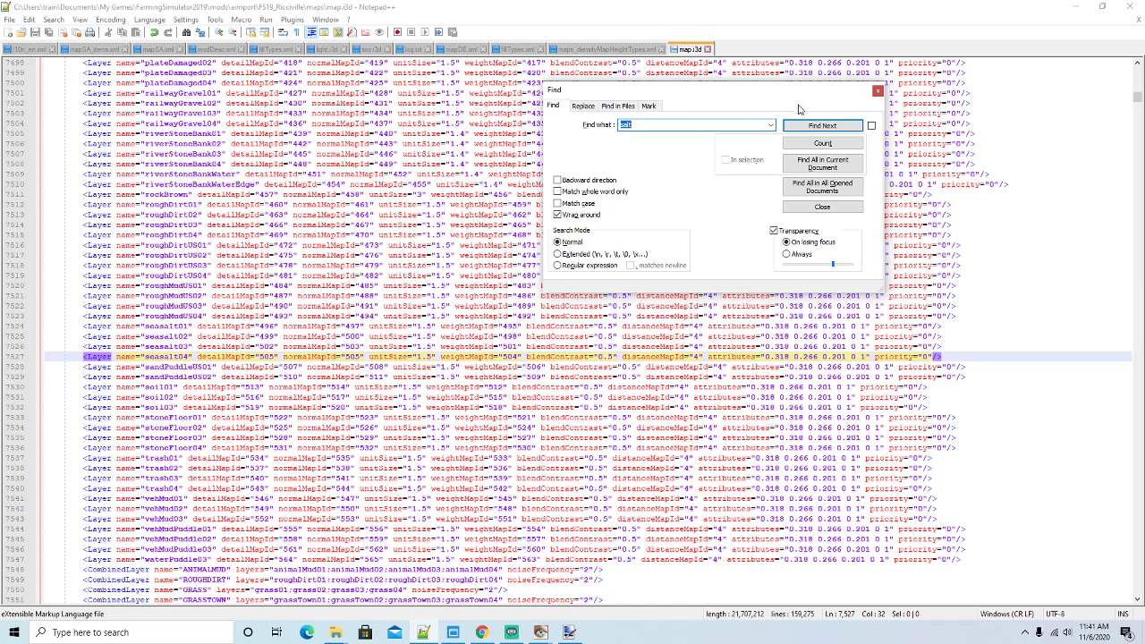
# Find the SALT combined layer, rename it SEASALT and change its layers value to seasalt01
pyautogui.click(821, 125)
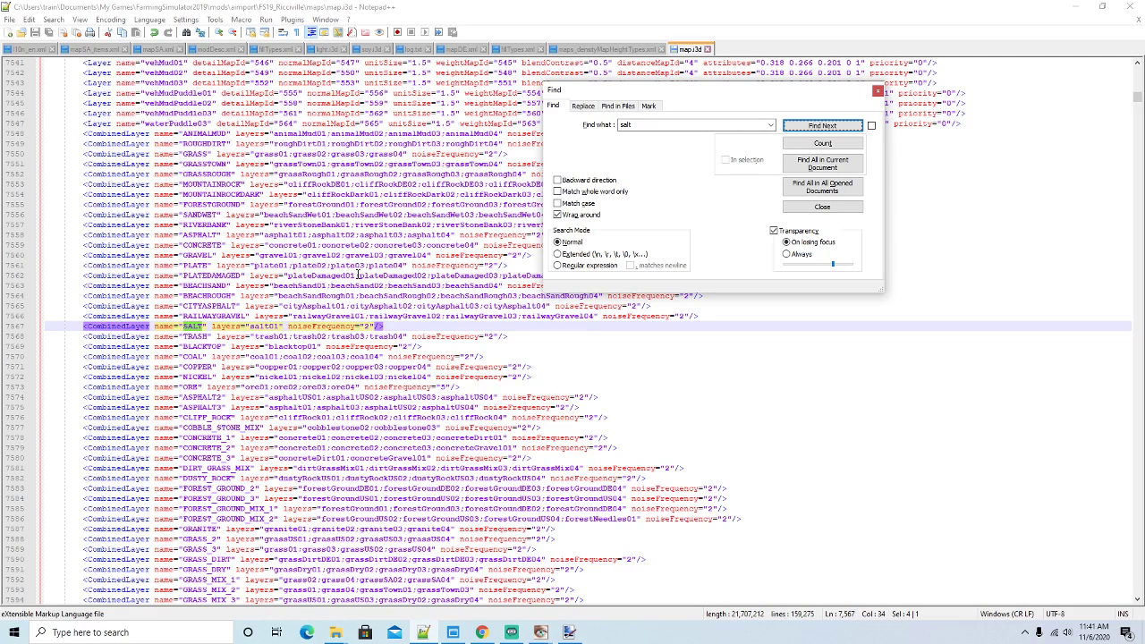
pyautogui.click(190, 329)
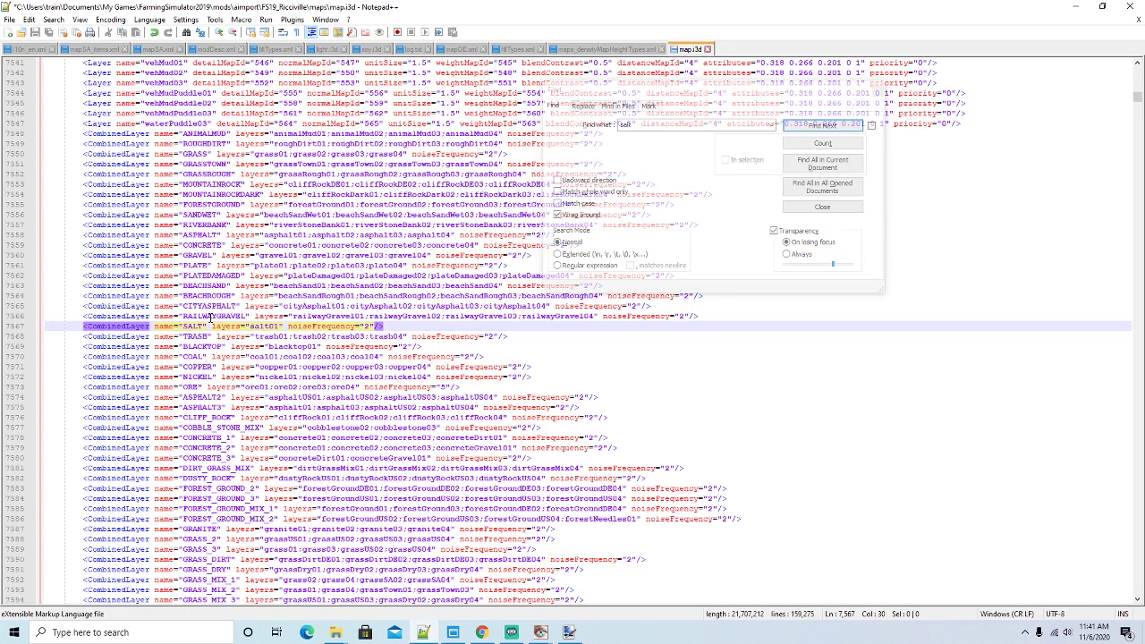
pyautogui.write('SEA')
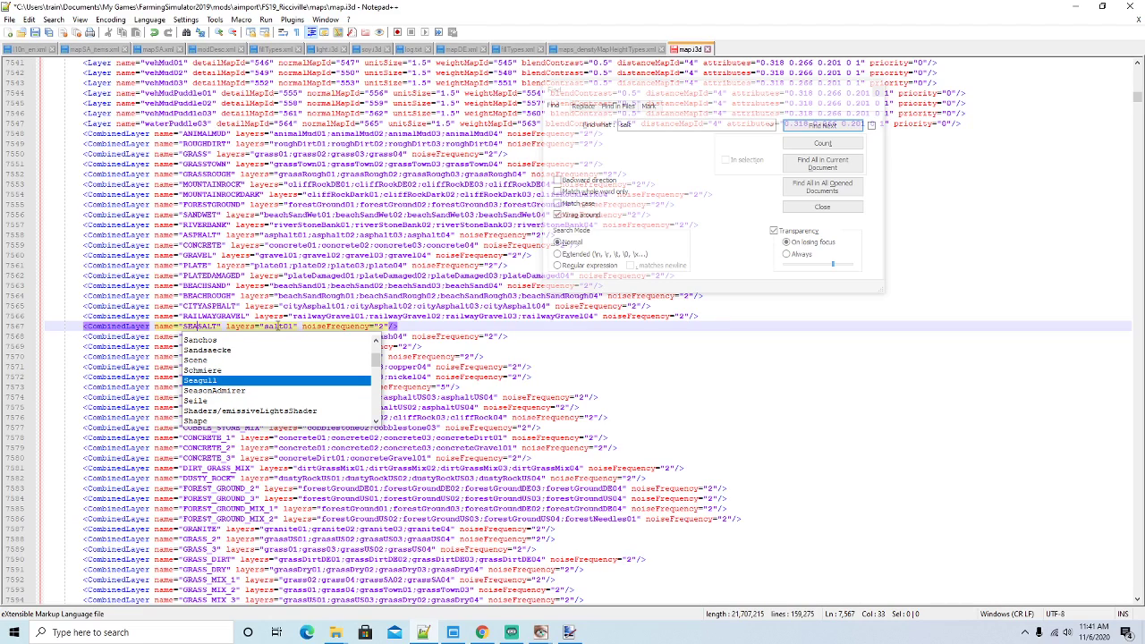
pyautogui.press('End')
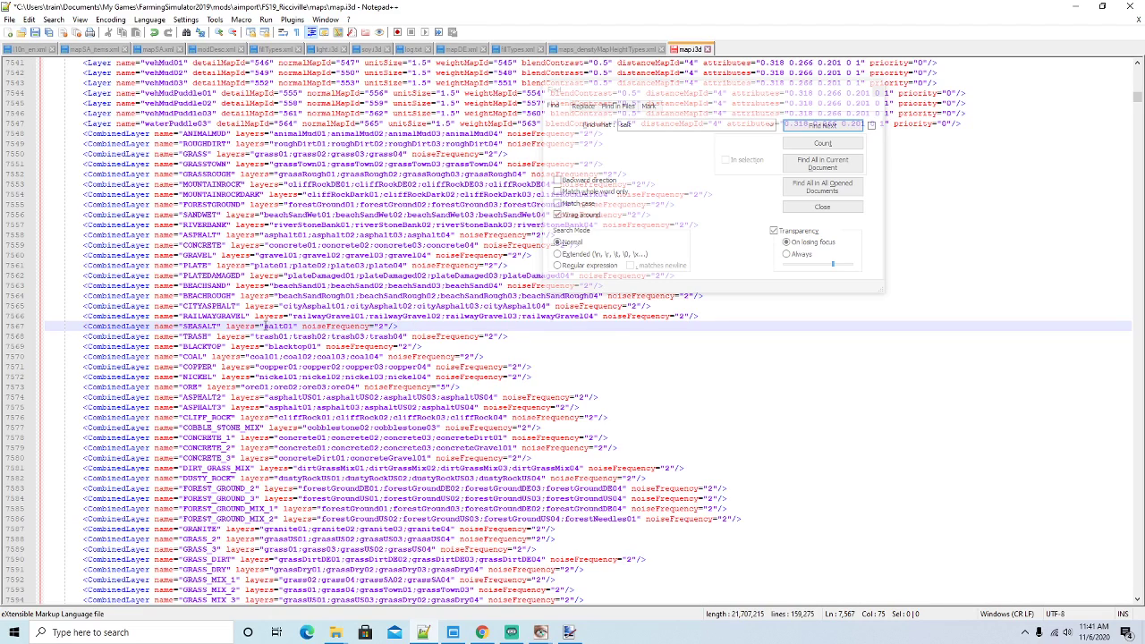
pyautogui.click(266, 327)
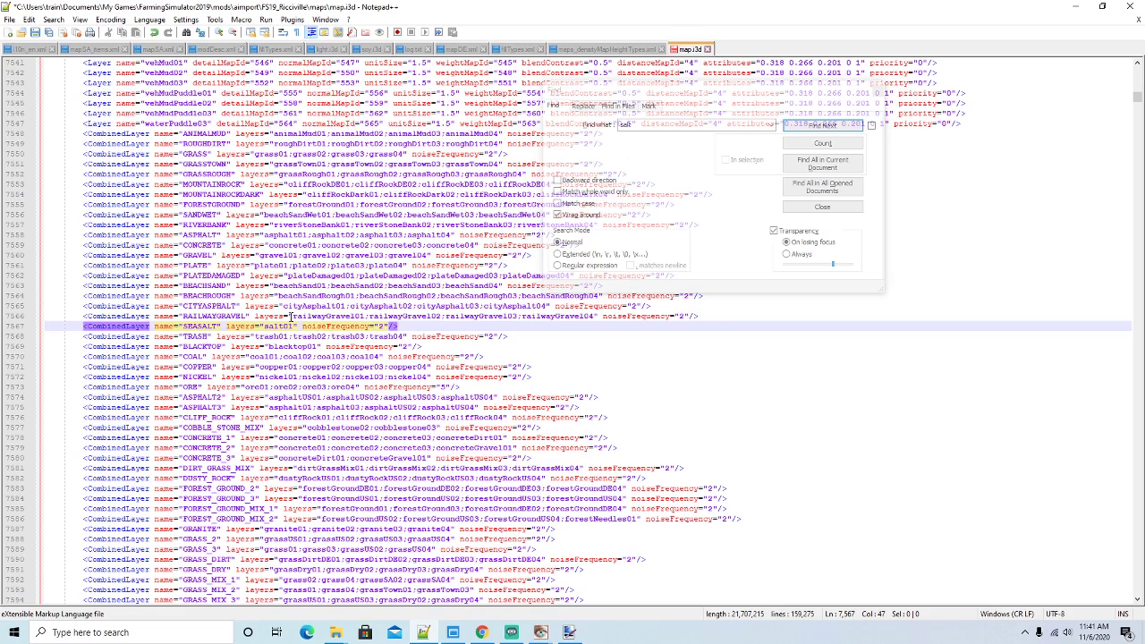
pyautogui.write('sea')
pyautogui.click(410, 326)
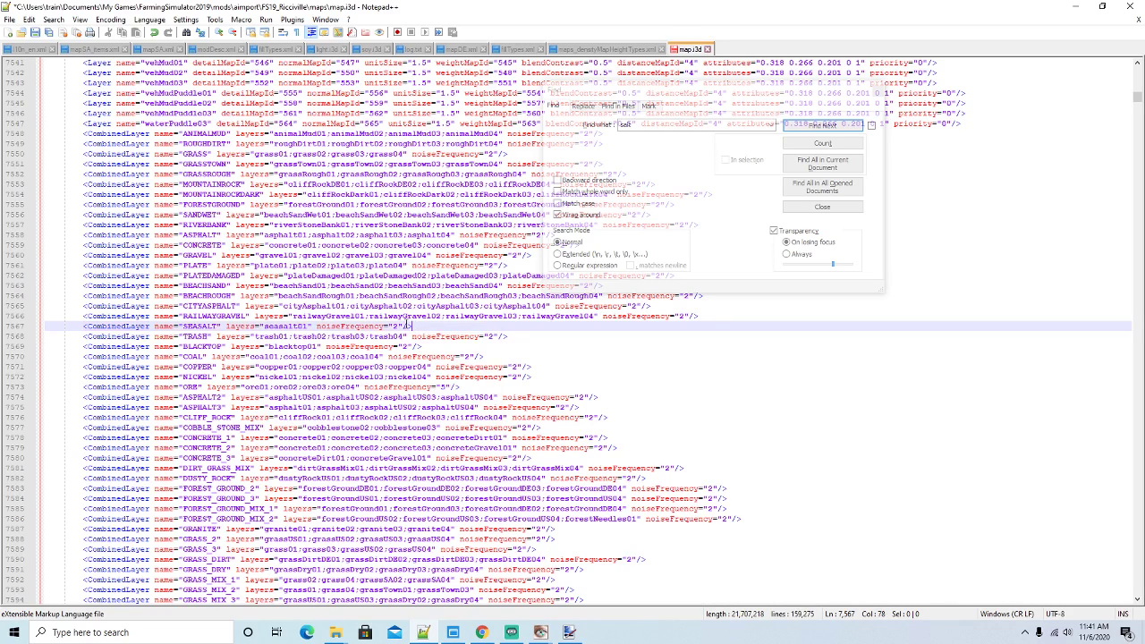
# Search the rest of map.i3d for further "salt" occurrences beyond the combined layers
pyautogui.click(821, 126)
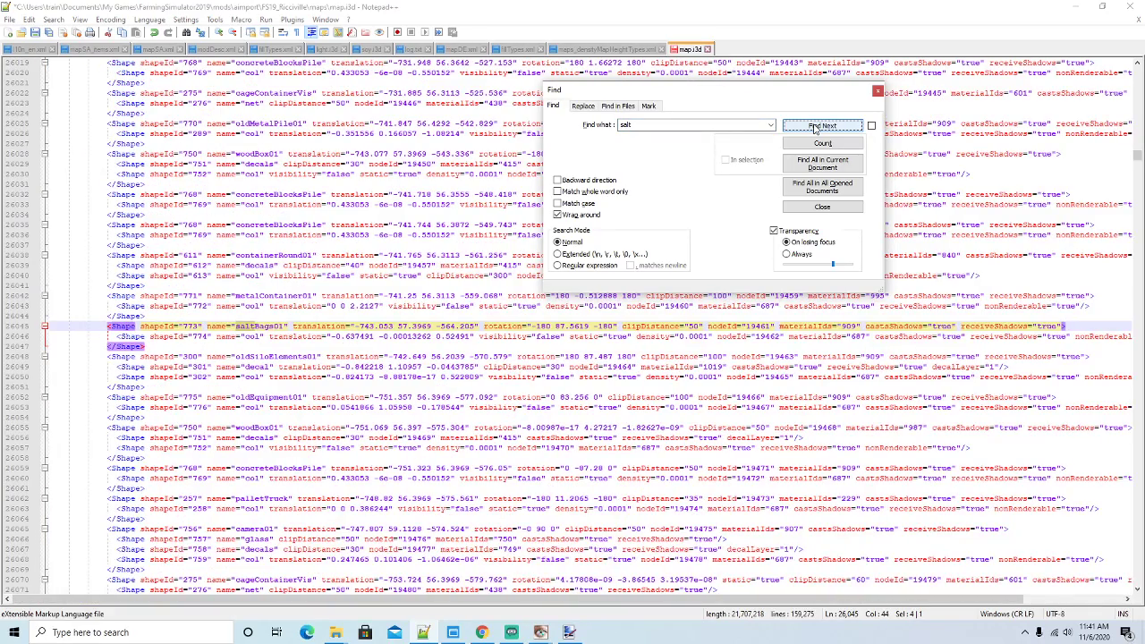
pyautogui.click(821, 125)
pyautogui.click(821, 126)
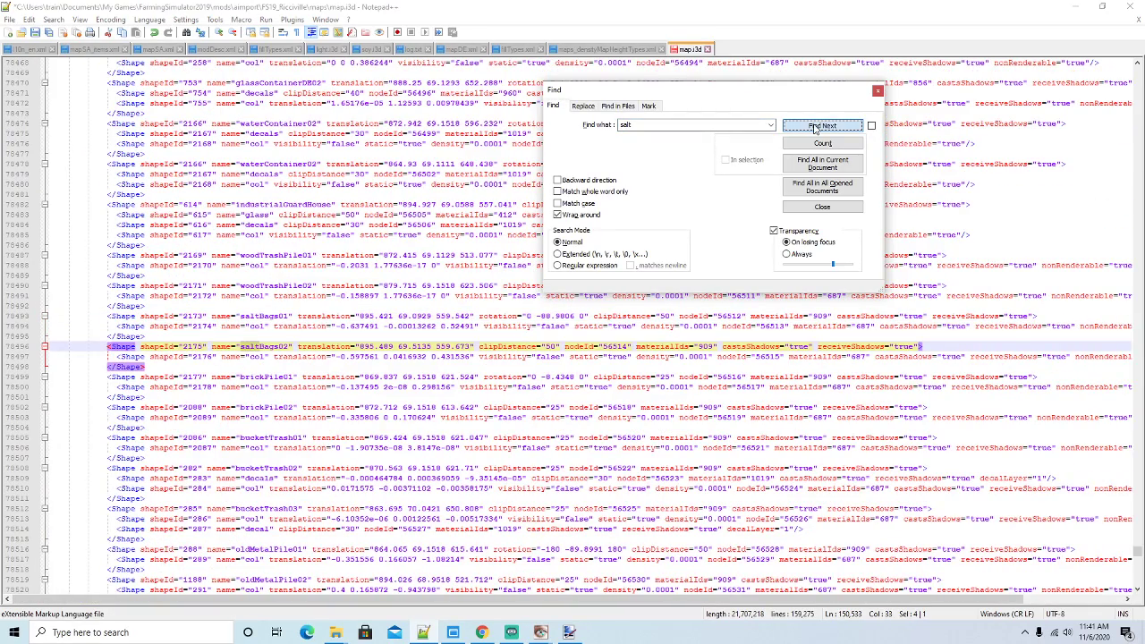
pyautogui.click(821, 125)
pyautogui.click(821, 125)
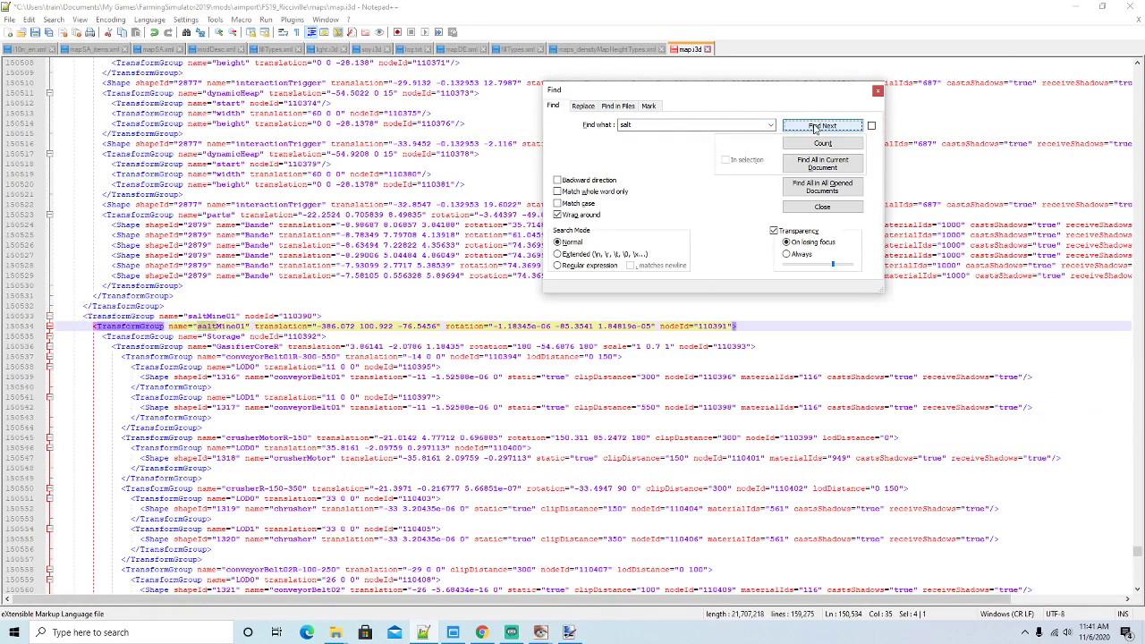
pyautogui.click(822, 125)
pyautogui.click(815, 127)
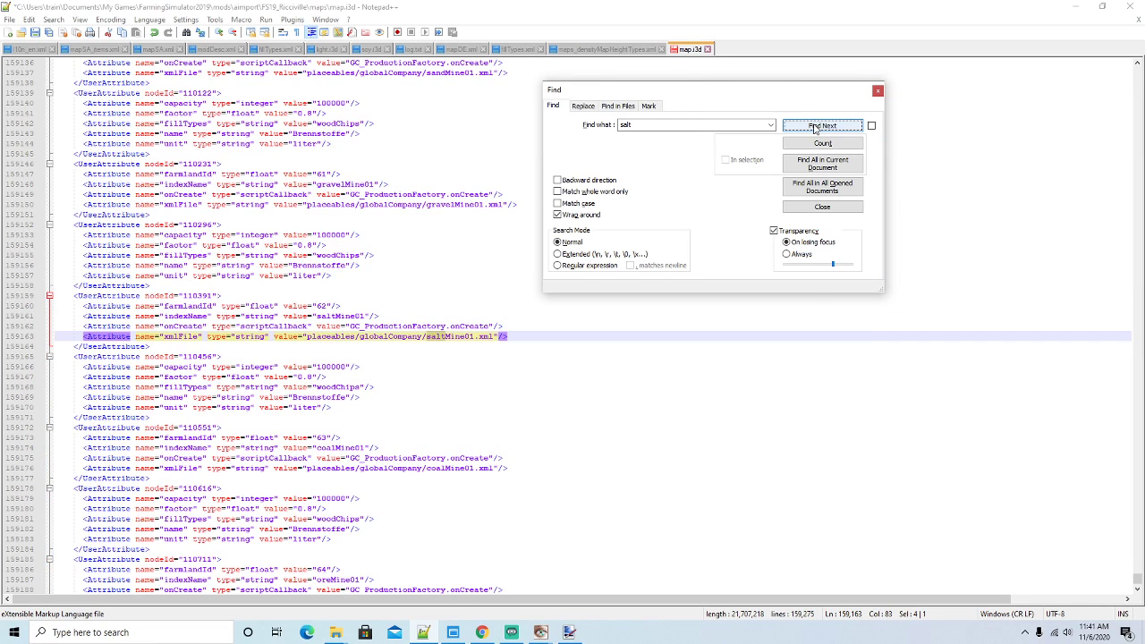
# Recheck the seasalt weight image and terrain texture references from the start of the file, through seasalt04_diffuse.png
pyautogui.click(815, 126)
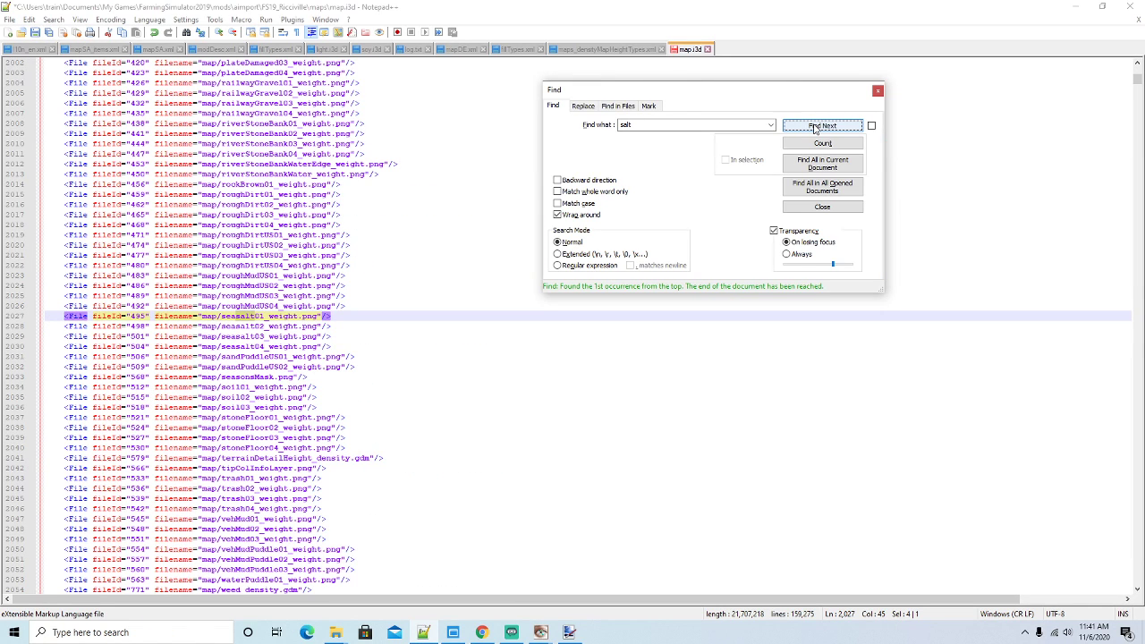
pyautogui.click(815, 126)
pyautogui.click(815, 126)
pyautogui.click(815, 126)
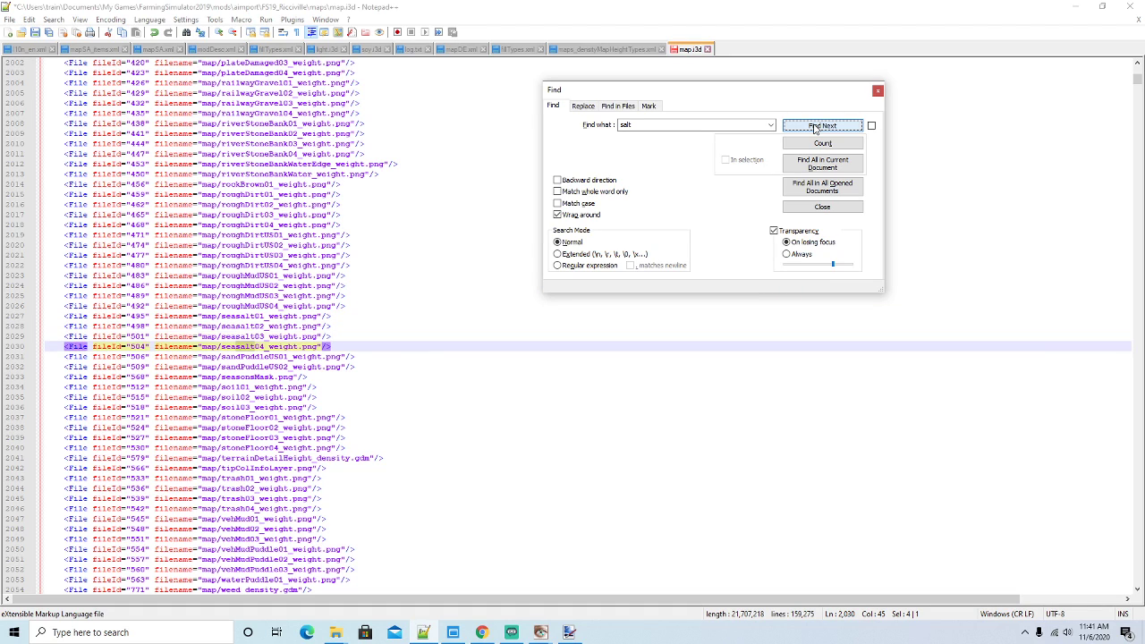
pyautogui.click(815, 126)
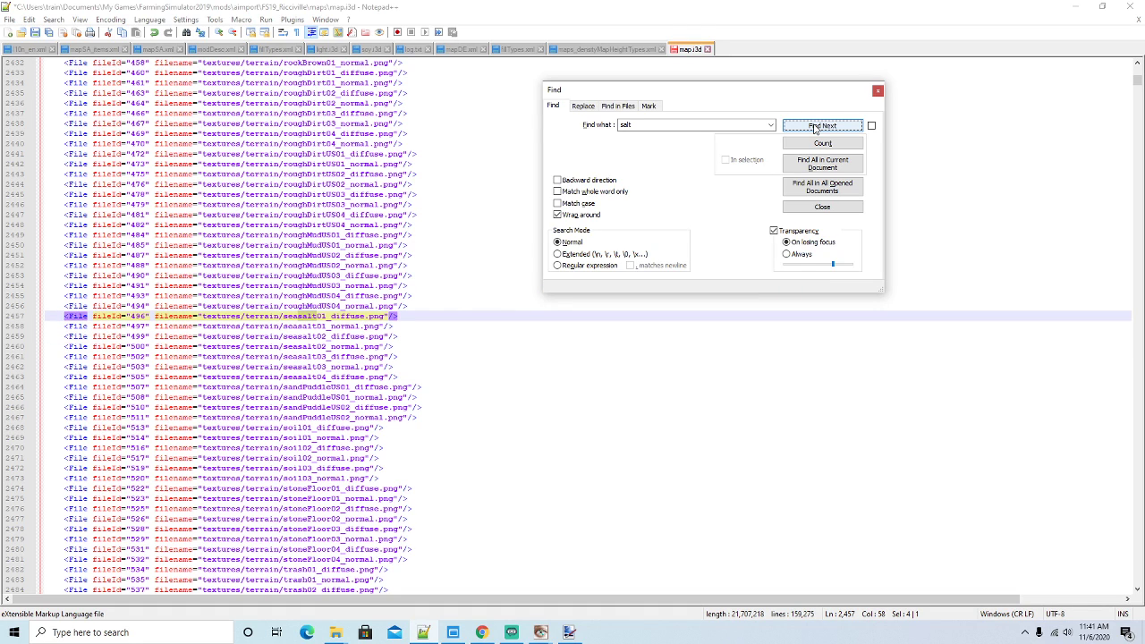
pyautogui.click(815, 126)
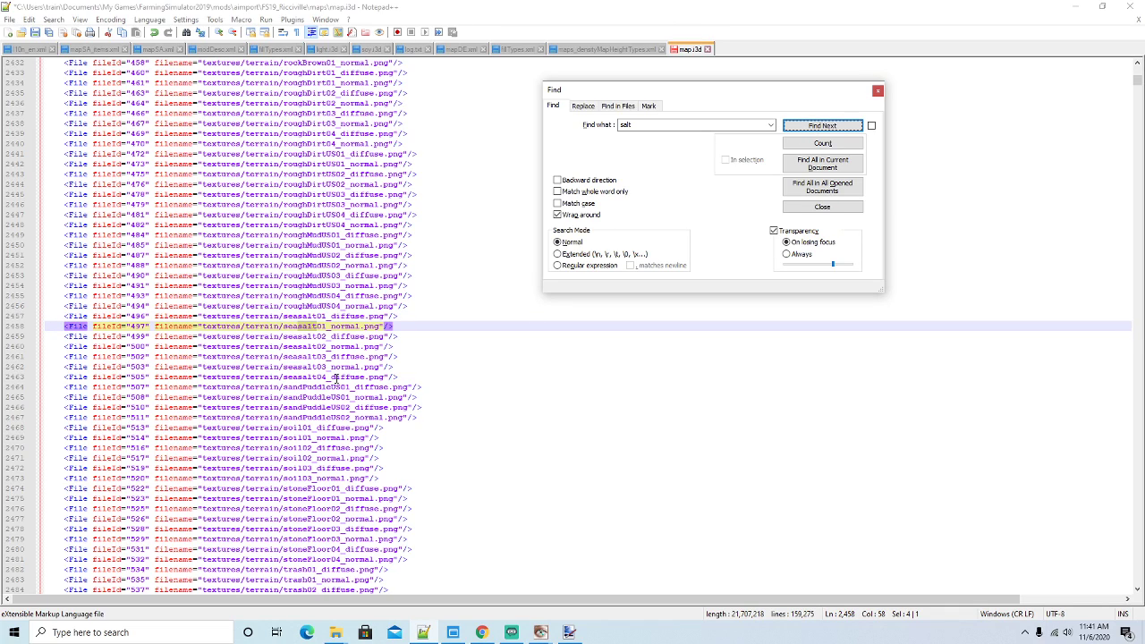
pyautogui.click(411, 377)
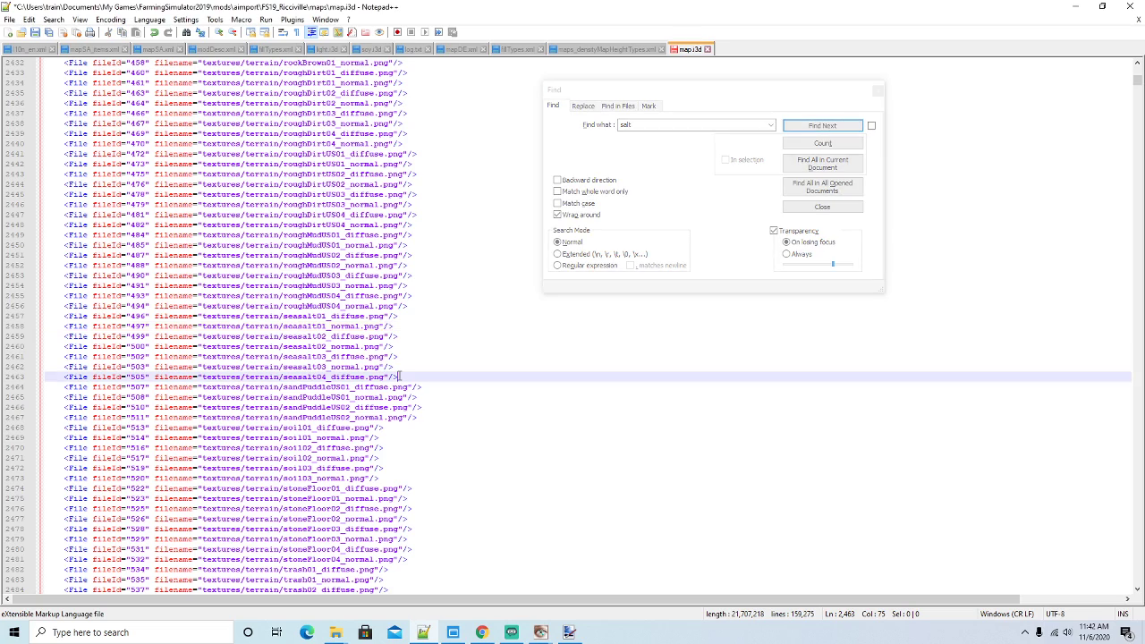
pyautogui.click(350, 378)
pyautogui.click(733, 95)
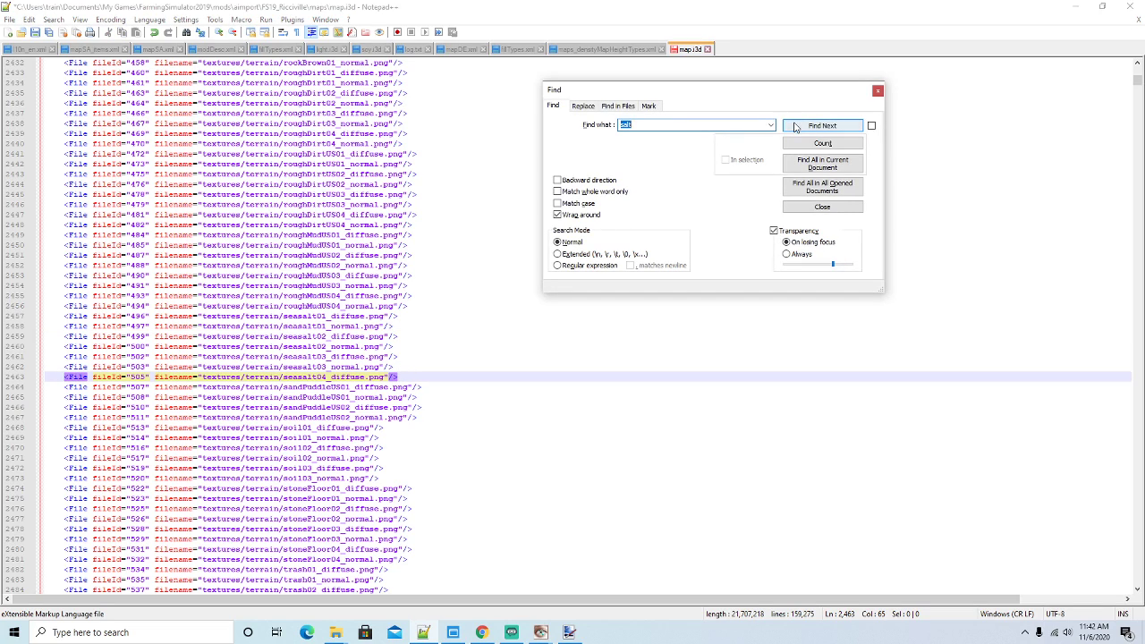
# Check the seasalt_diffuse.dds reference and the seasalt layer definitions, selecting the normalMapId value of the seasalt04 layer
pyautogui.click(797, 126)
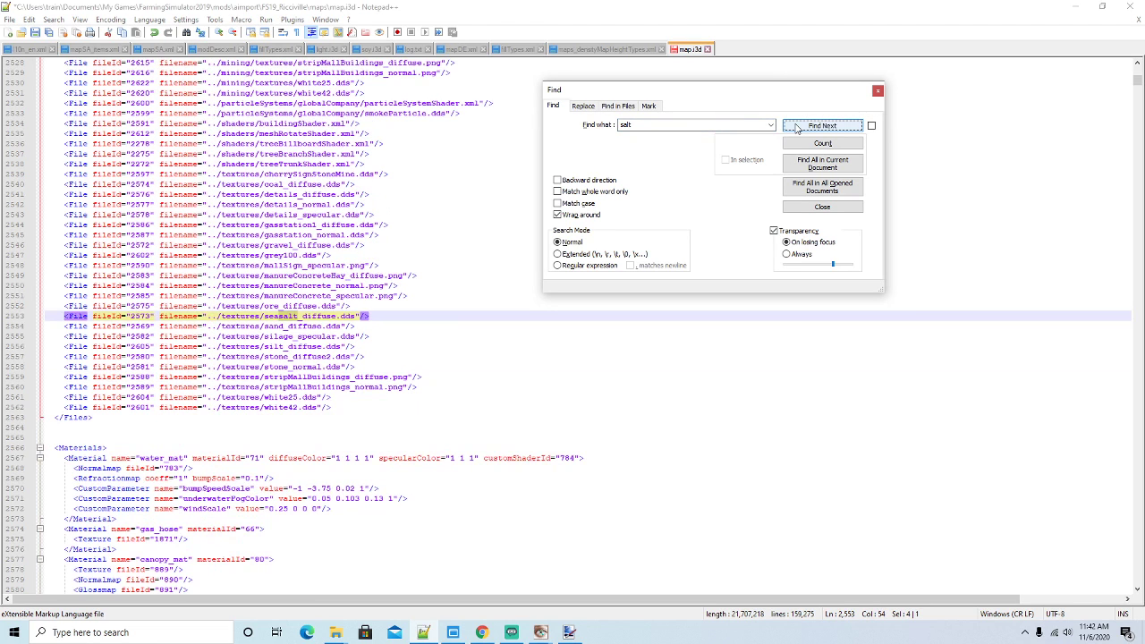
pyautogui.click(796, 126)
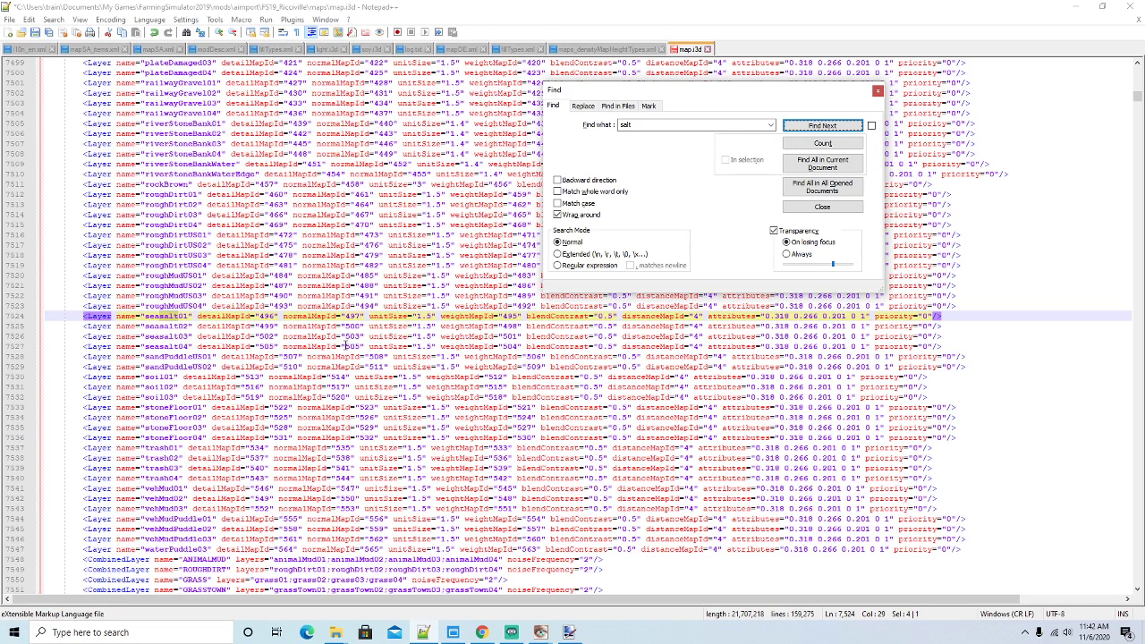
pyautogui.doubleClick(353, 347)
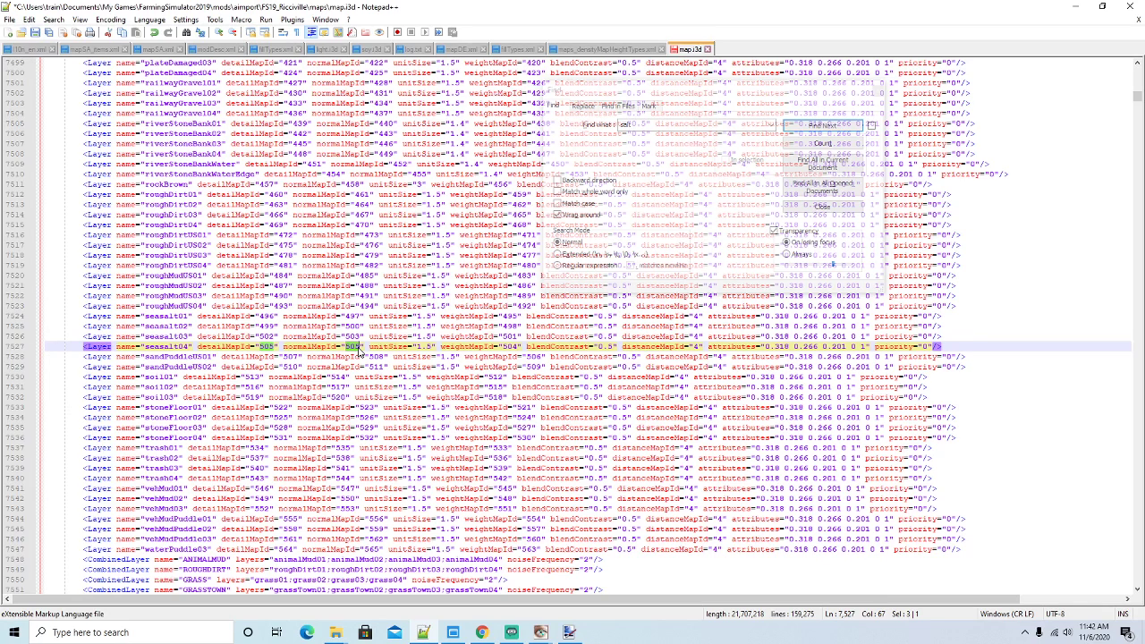
# Search map.i3d from the start of the file for the ID 505, up to the seasalt04_diffuse.png entry
pyautogui.click(731, 96)
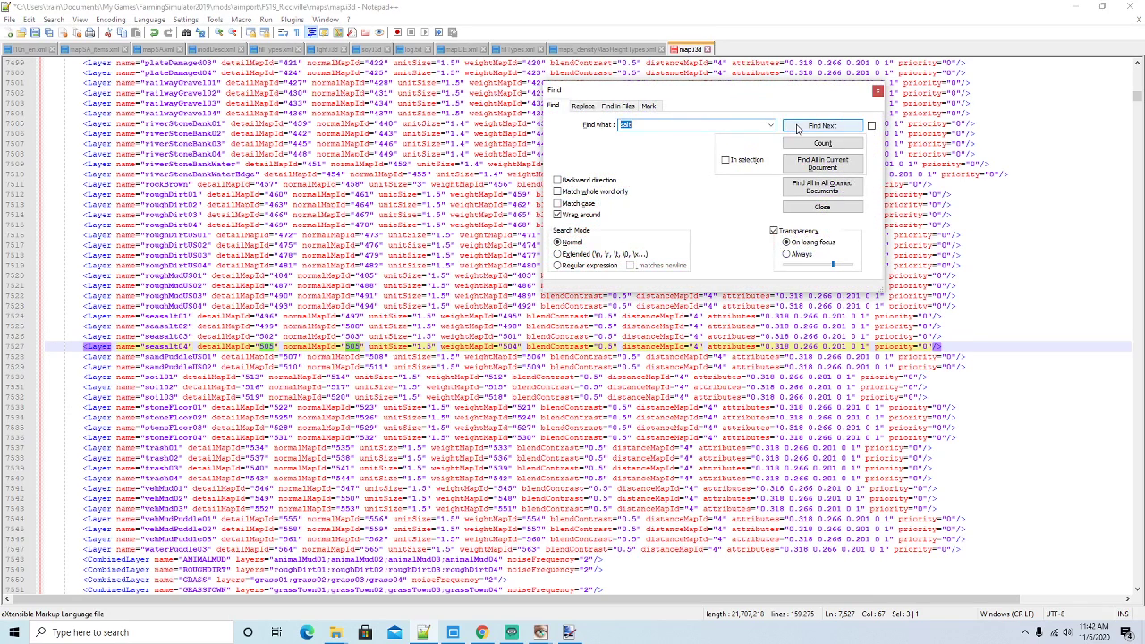
pyautogui.click(797, 127)
pyautogui.doubleClick(625, 124)
pyautogui.write('505')
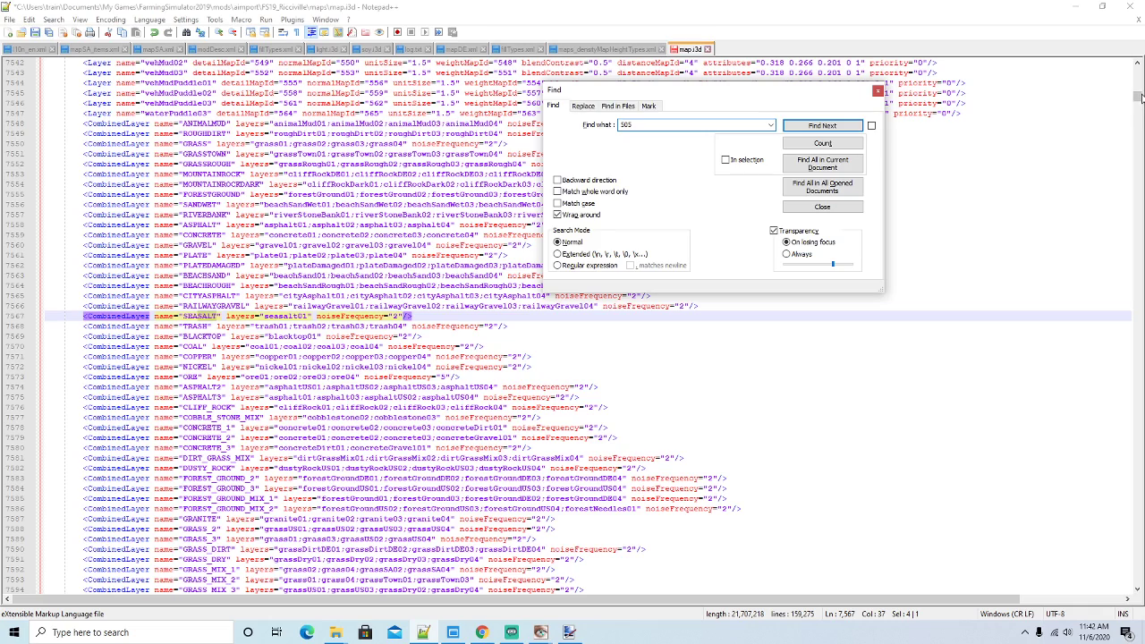
pyautogui.moveTo(1138, 97); pyautogui.dragTo(1138, 58)
pyautogui.click(483, 143)
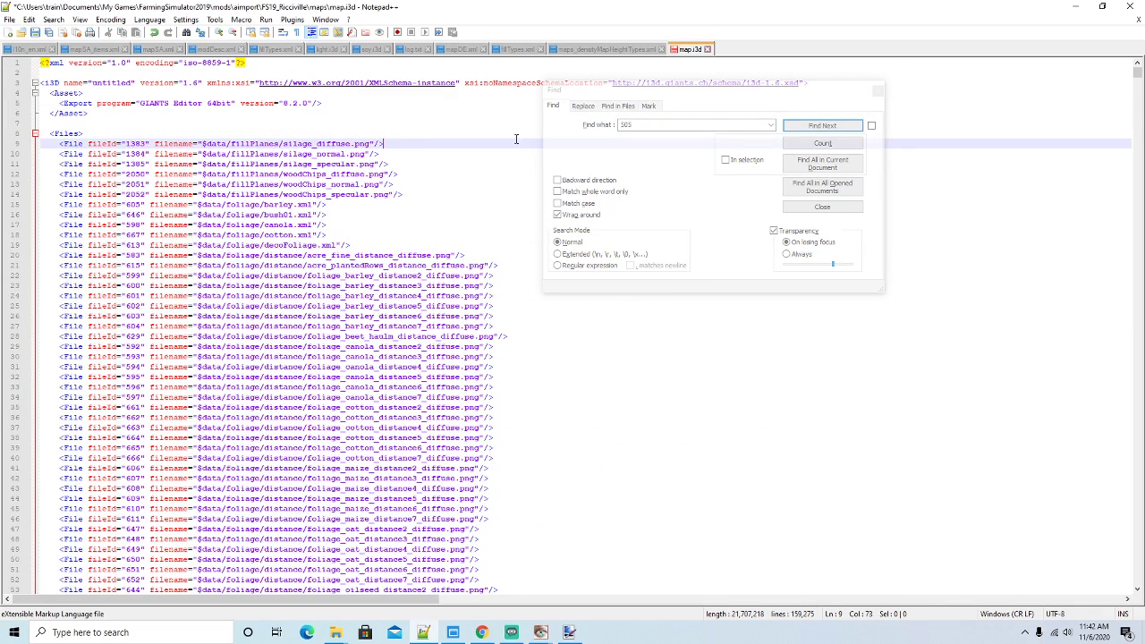
pyautogui.click(762, 91)
pyautogui.click(821, 126)
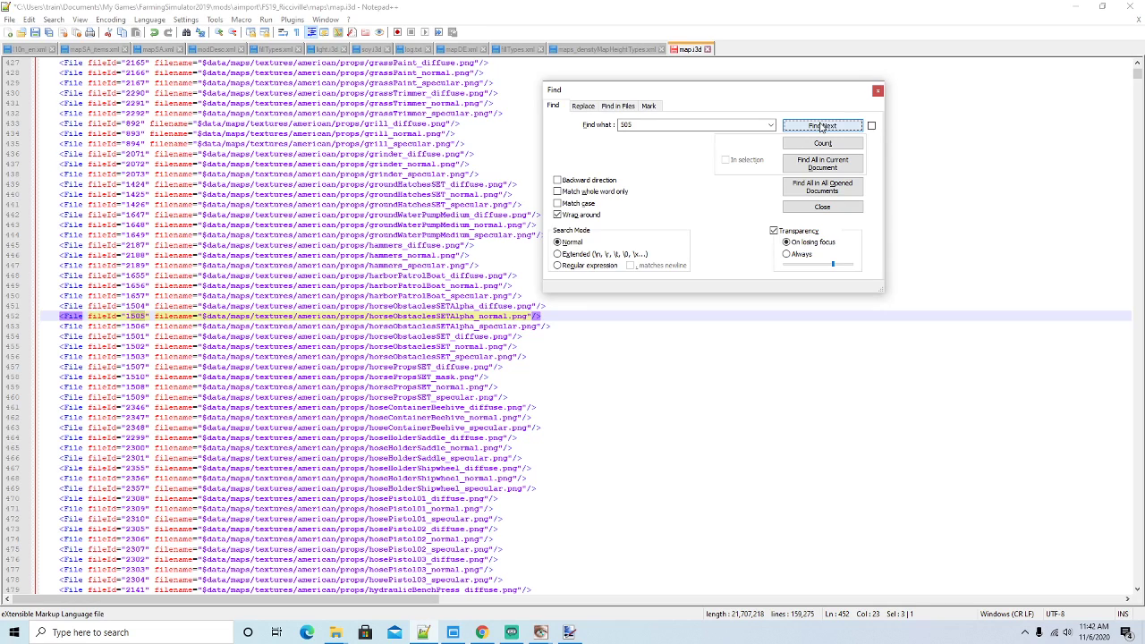
pyautogui.click(821, 126)
pyautogui.click(821, 126)
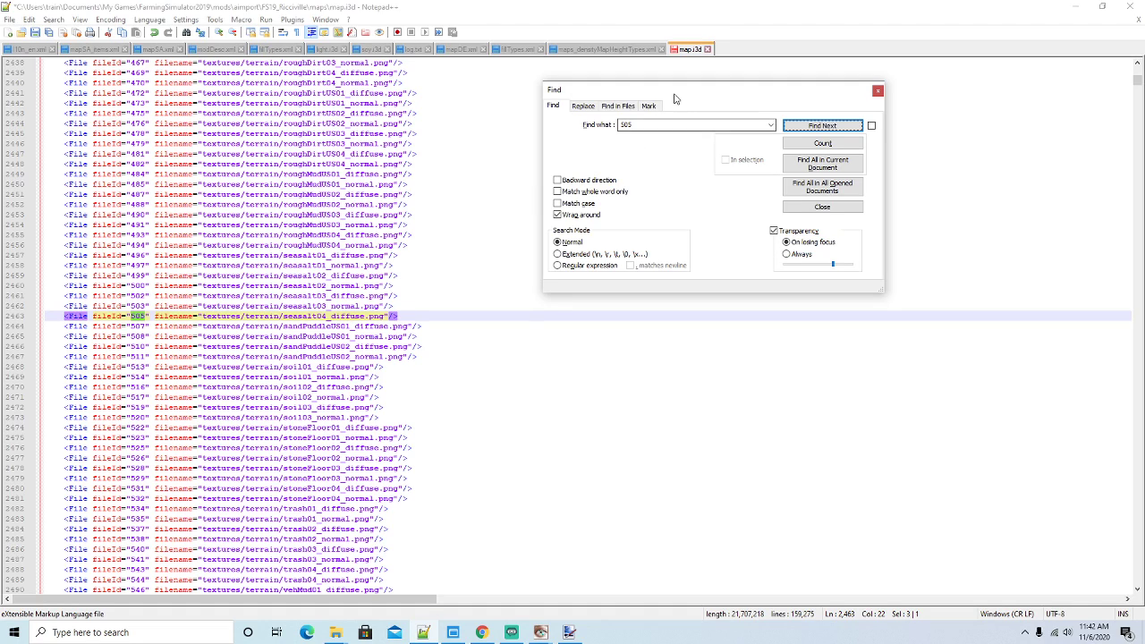
pyautogui.moveTo(677, 98); pyautogui.dragTo(677, 103)
pyautogui.click(879, 96)
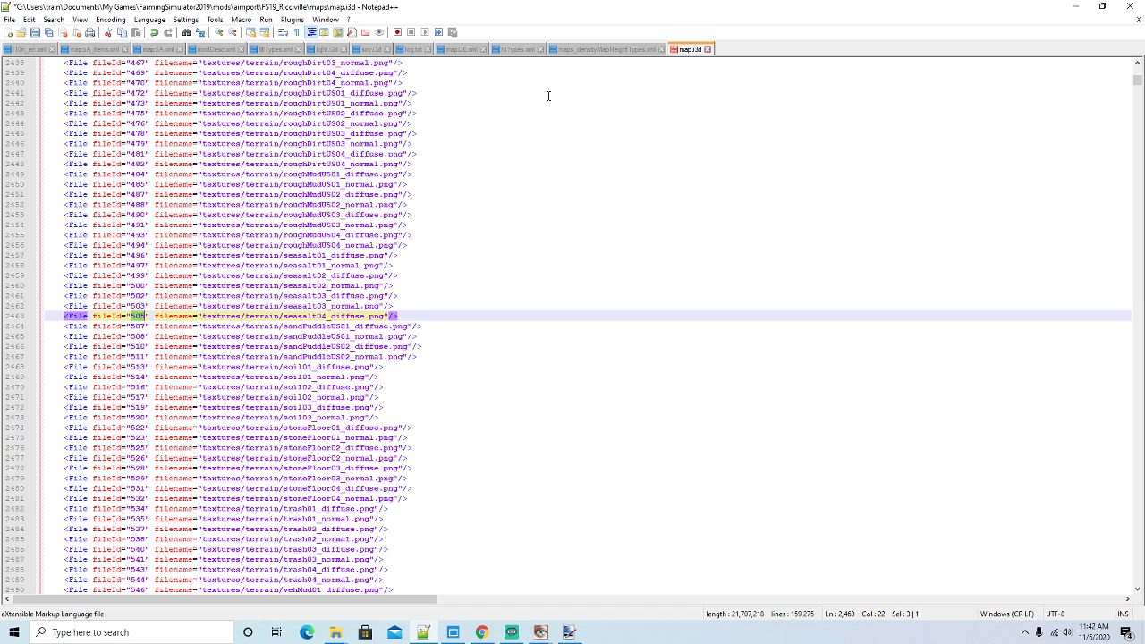
# Save and close map.i3d, and minimize the text editor
pyautogui.click(37, 33)
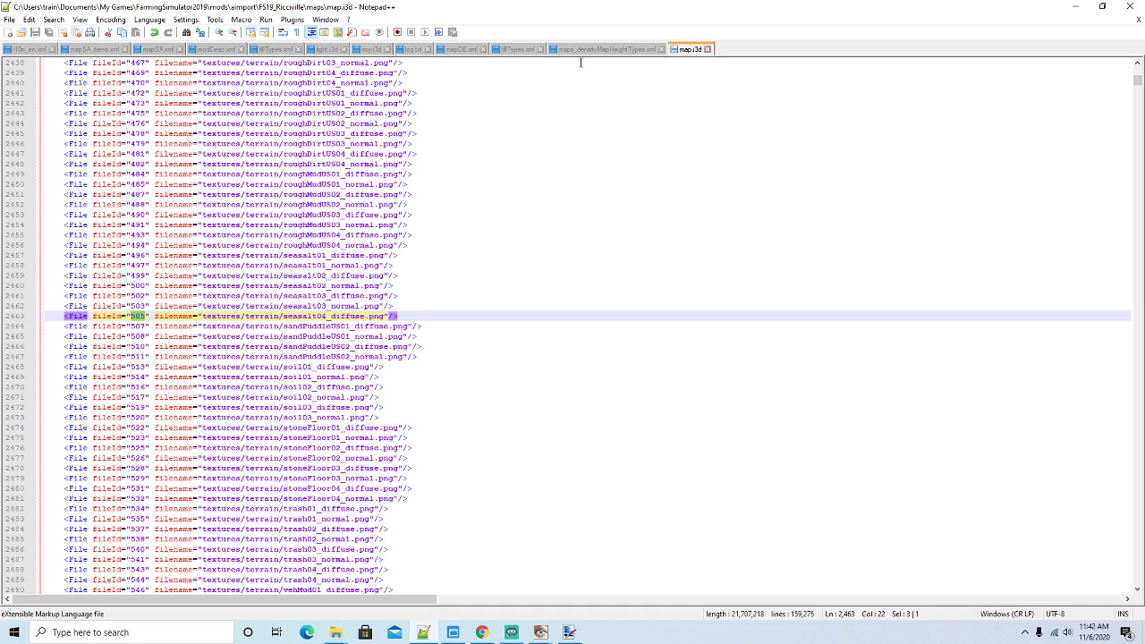
pyautogui.click(708, 50)
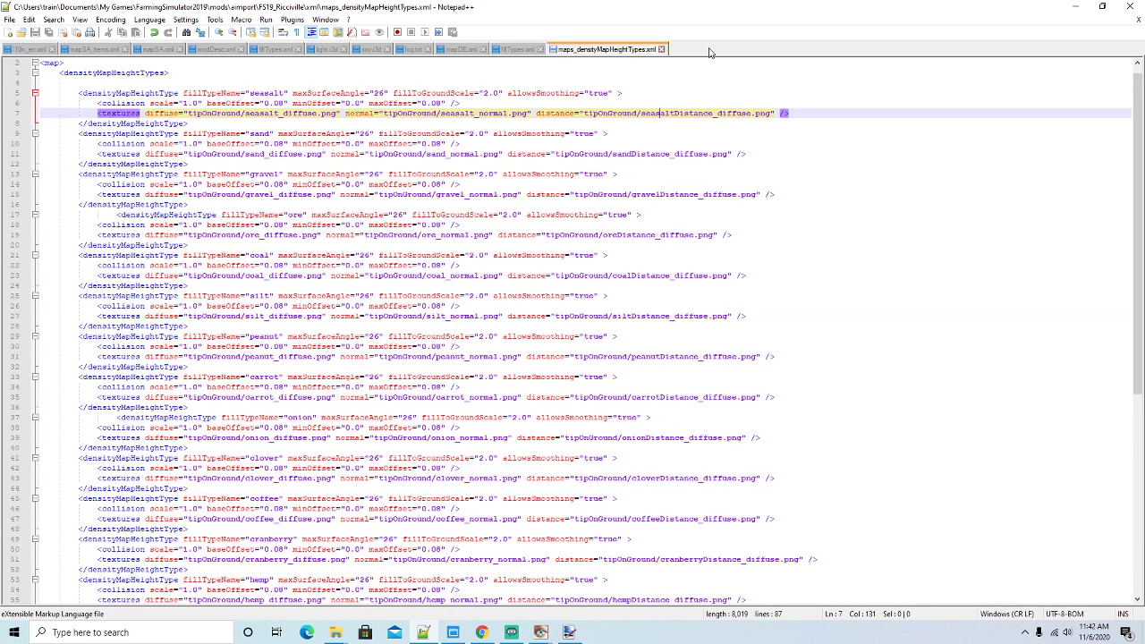
pyautogui.click(1076, 9)
# In File Explorer, search the FS19_Ricciville folder and its subfolders for "salt"
pyautogui.click(356, 174)
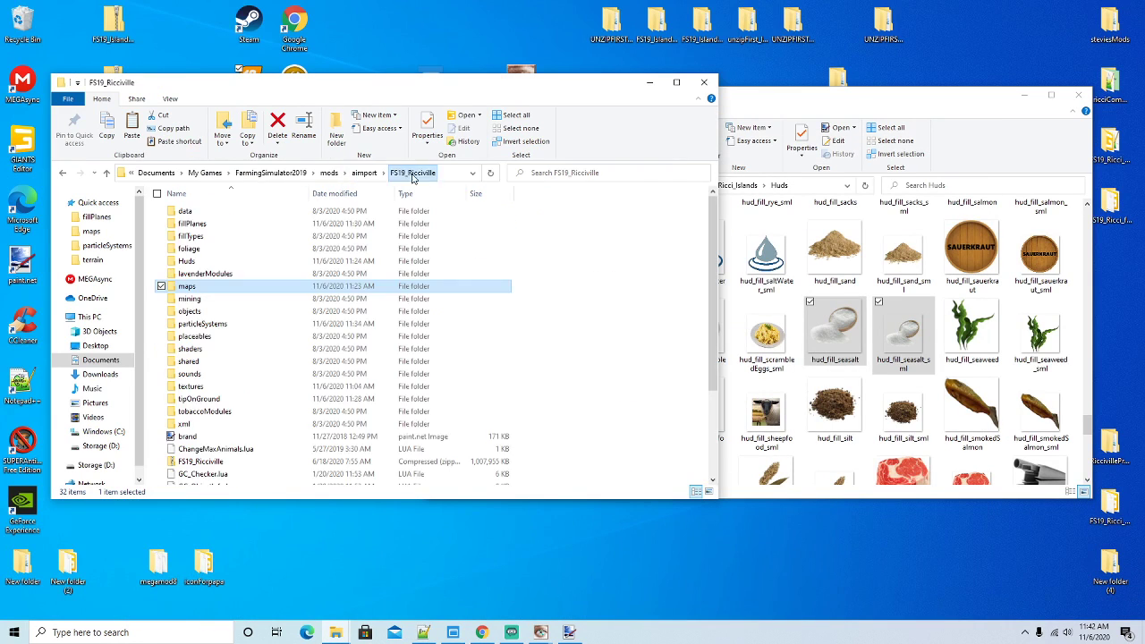
pyautogui.click(573, 173)
pyautogui.write('salt')
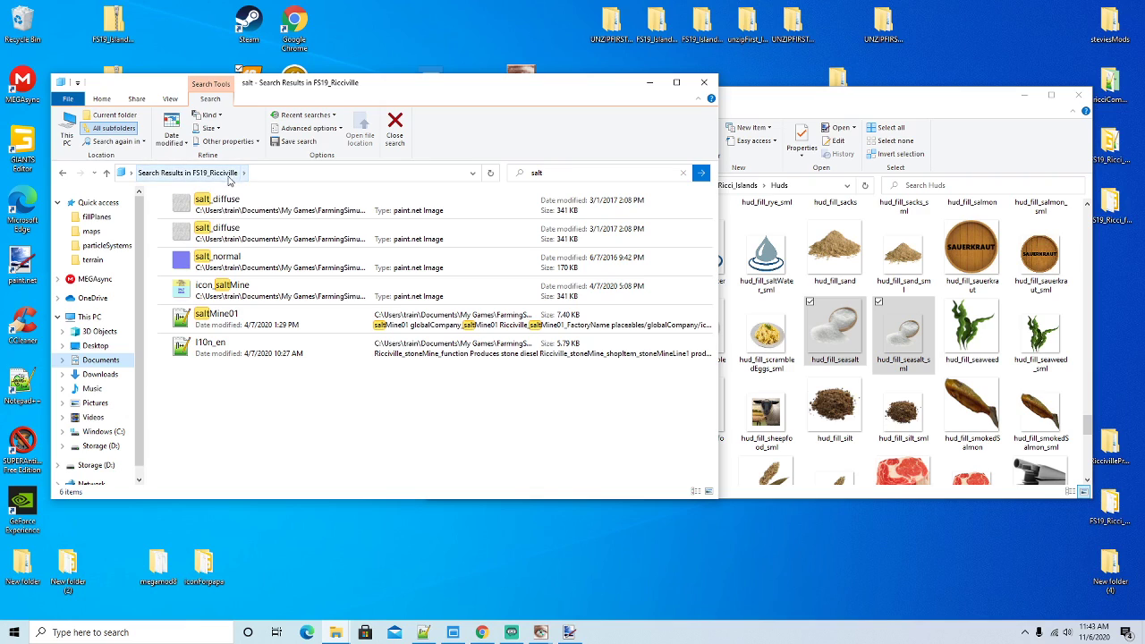
# Rename salt_diffuse in the FS19_Ricciville textures folder to seasalt_diffuse
pyautogui.click(62, 173)
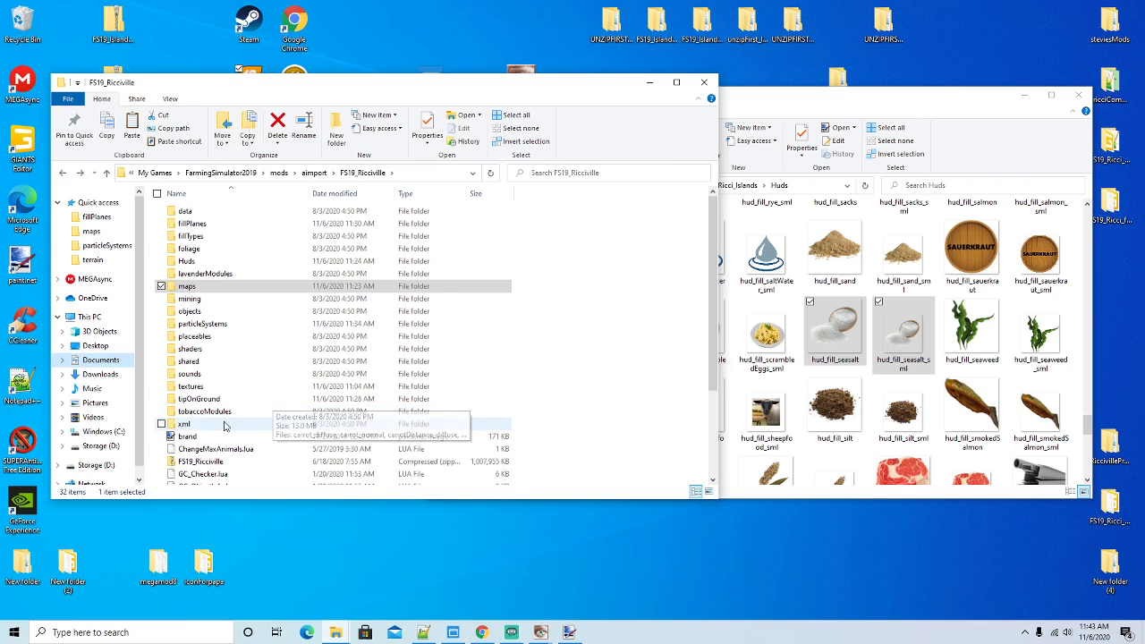
pyautogui.doubleClick(191, 386)
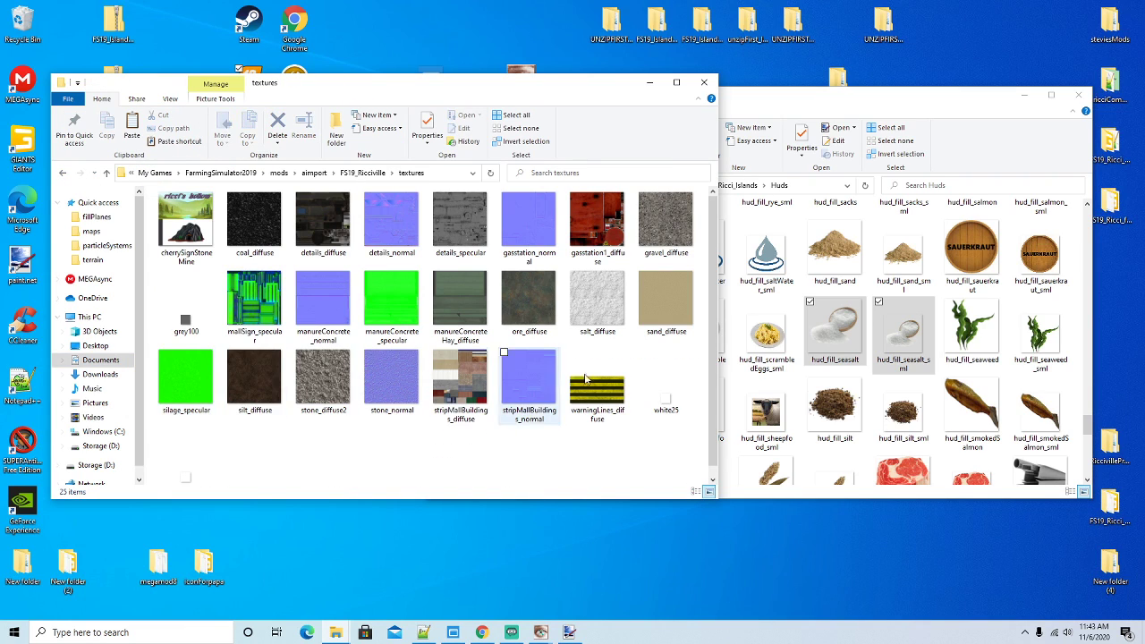
pyautogui.rightClick(601, 318)
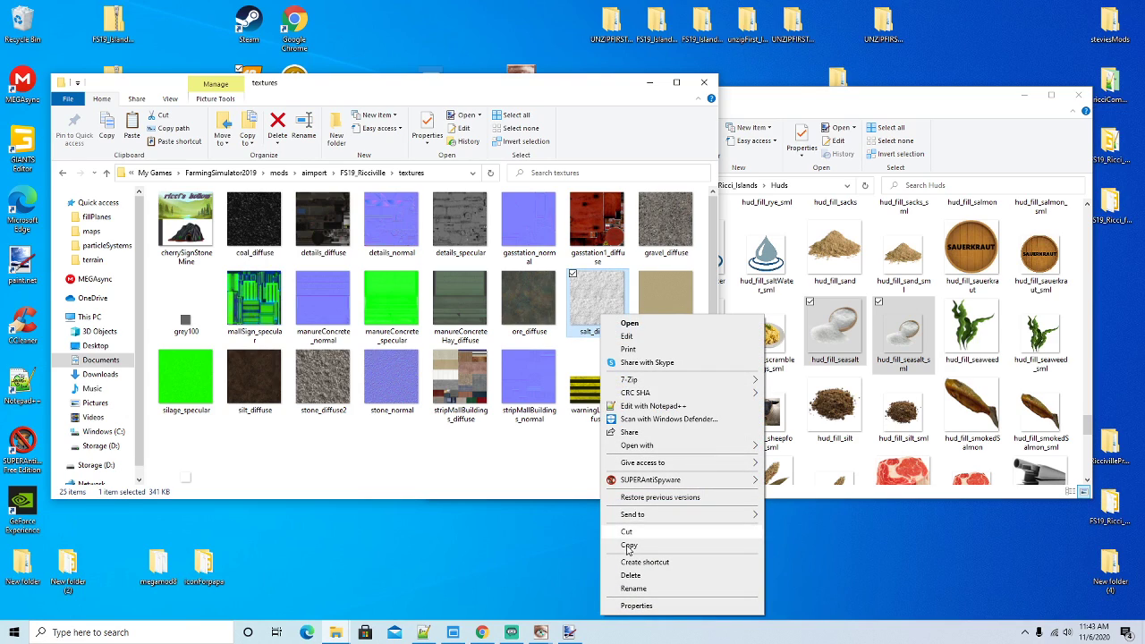
pyautogui.click(633, 587)
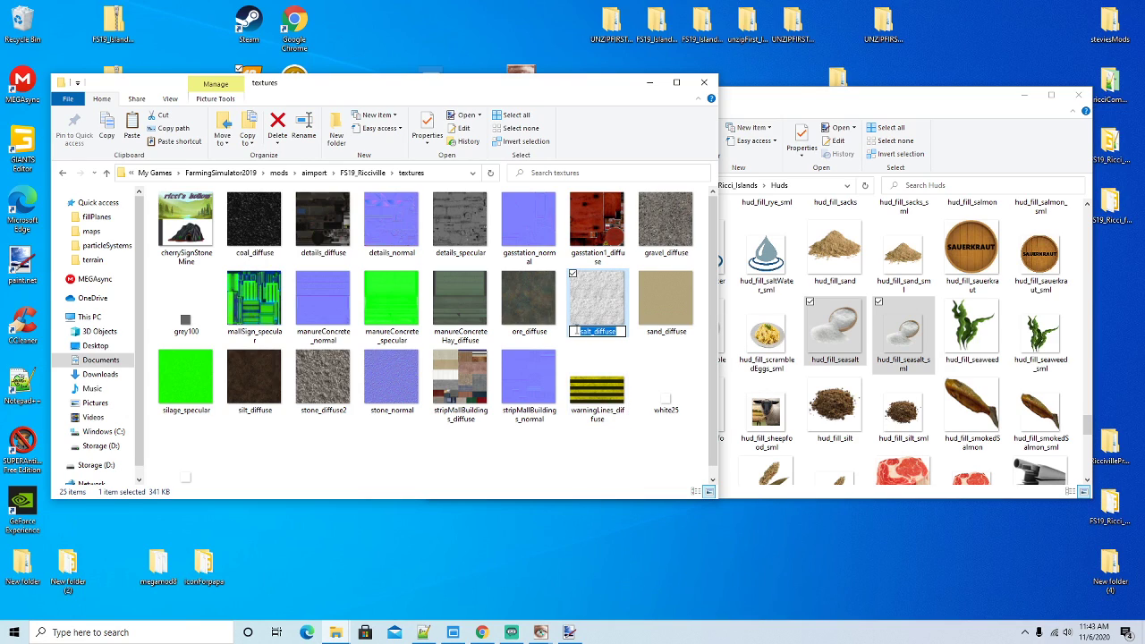
pyautogui.write('sea')
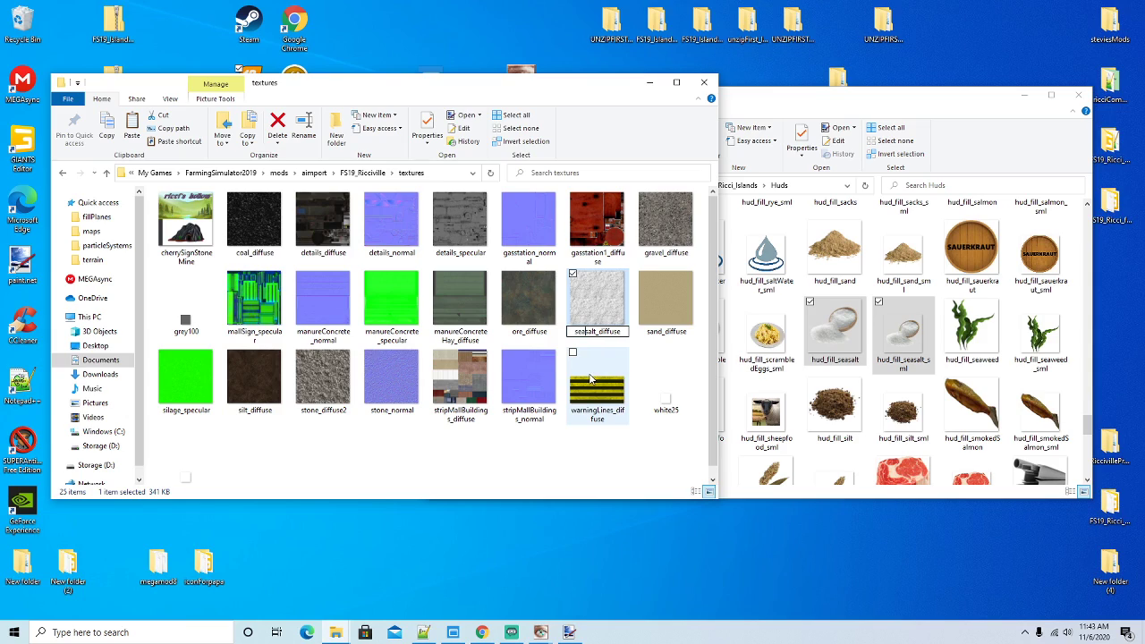
pyautogui.press('Return')
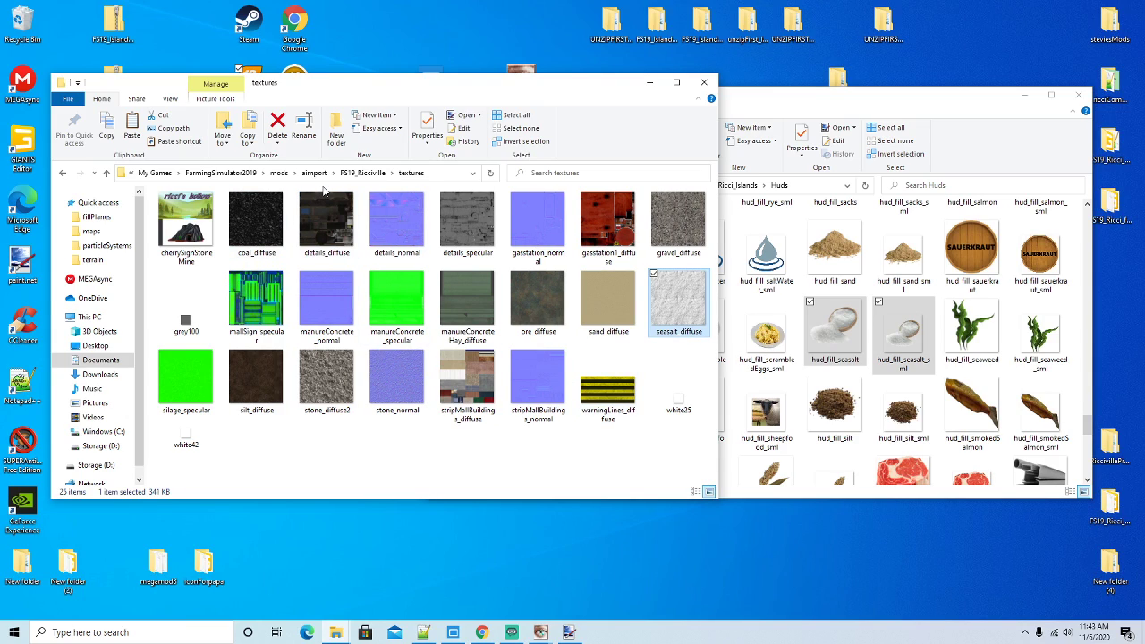
# Search the FS19_Ricciville folder again for "salt" to find the remaining files that need renaming
pyautogui.click(363, 173)
pyautogui.click(554, 173)
pyautogui.click(538, 192)
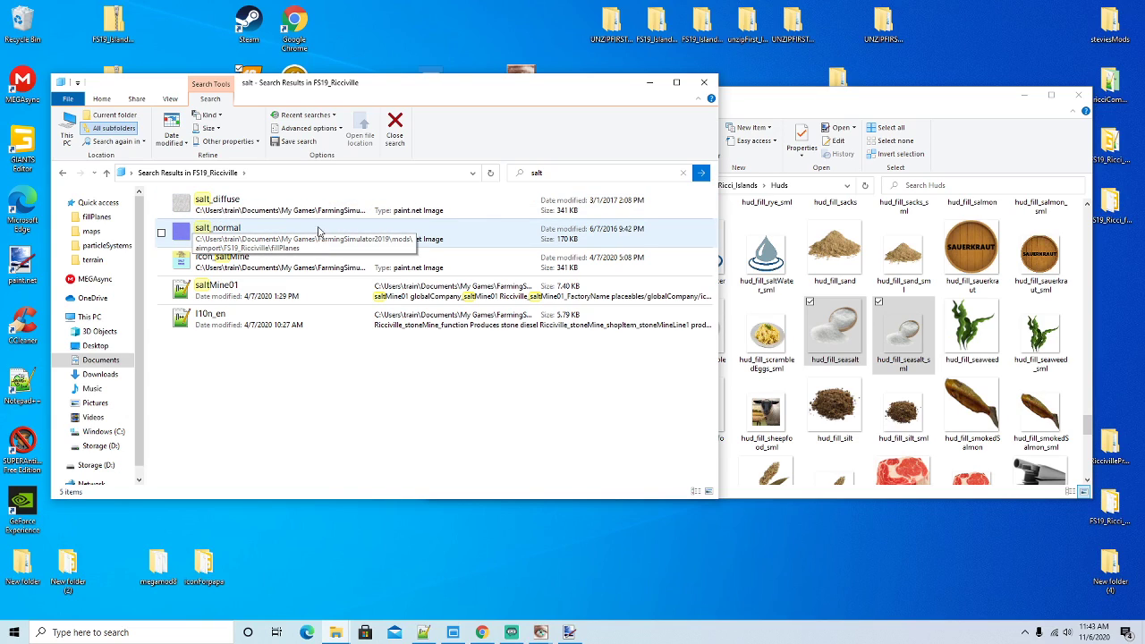
# Open the fillPlanes folder of FS19_Ricciville and locate its salt textures
pyautogui.click(63, 176)
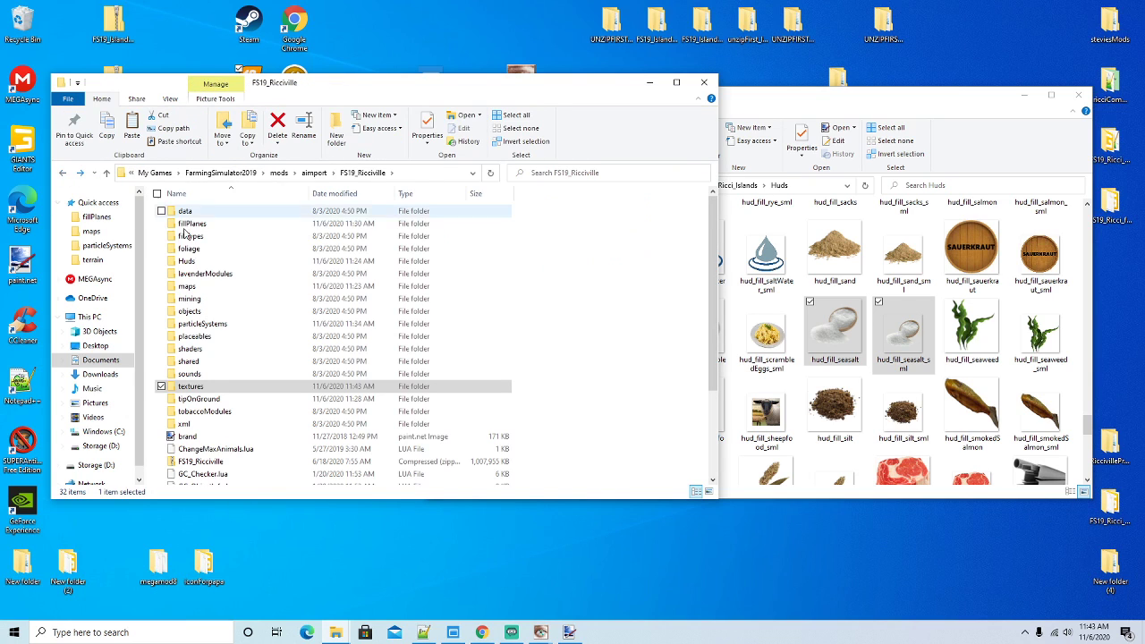
pyautogui.doubleClick(201, 223)
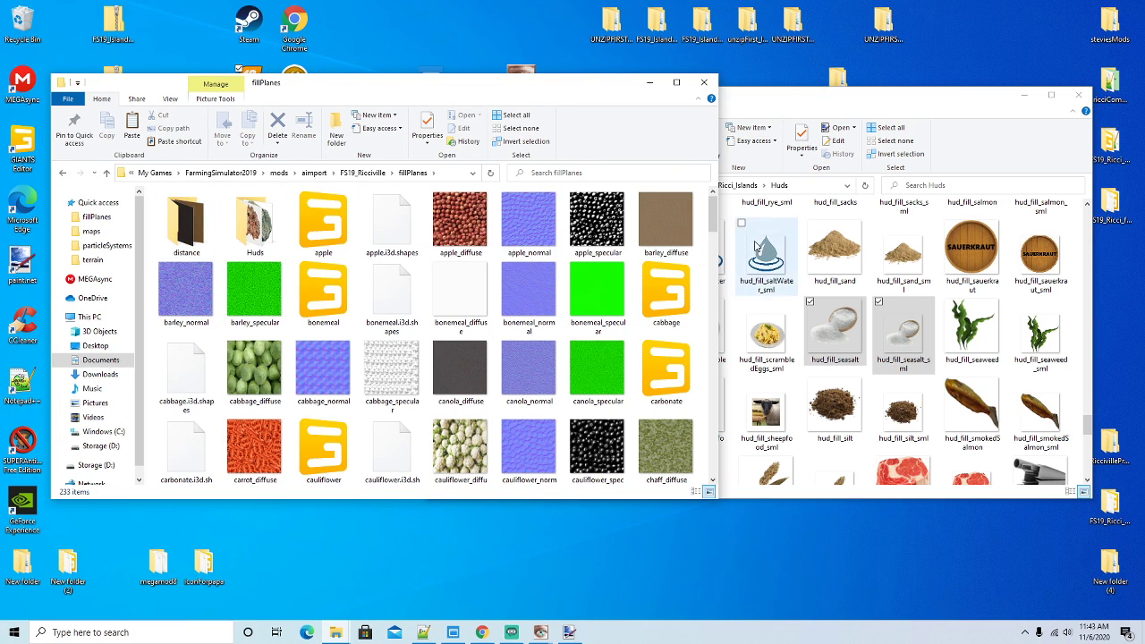
pyautogui.moveTo(713, 204); pyautogui.dragTo(707, 428)
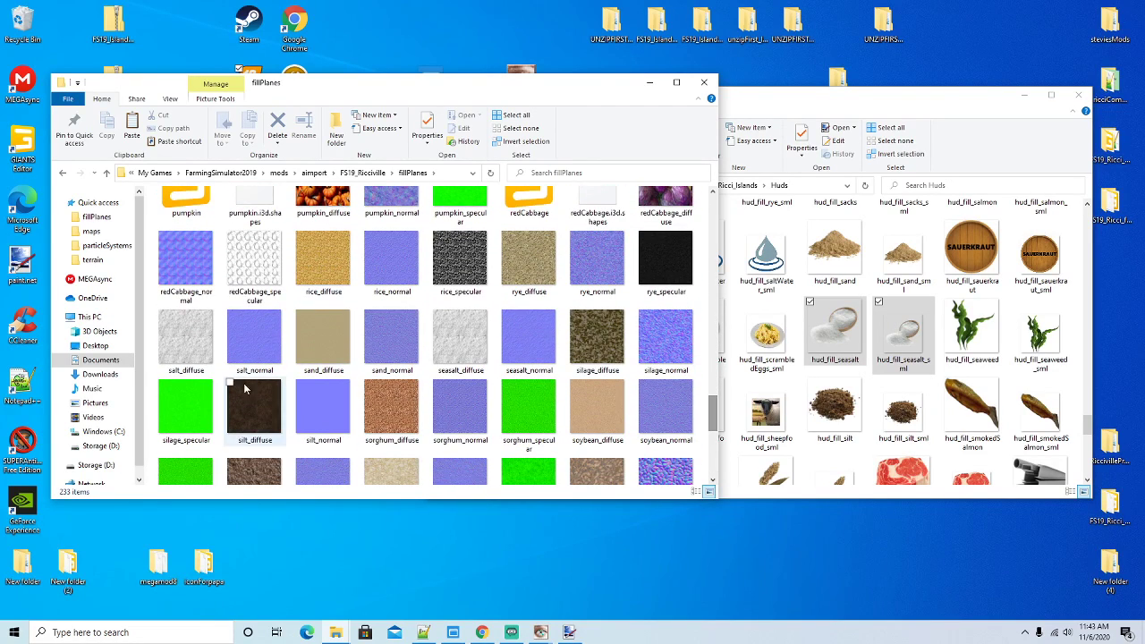
# Try to rename salt_diffuse in the fillPlanes folder to seasalt_diffuse, declining the numbered duplicate name
pyautogui.rightClick(204, 348)
pyautogui.click(237, 321)
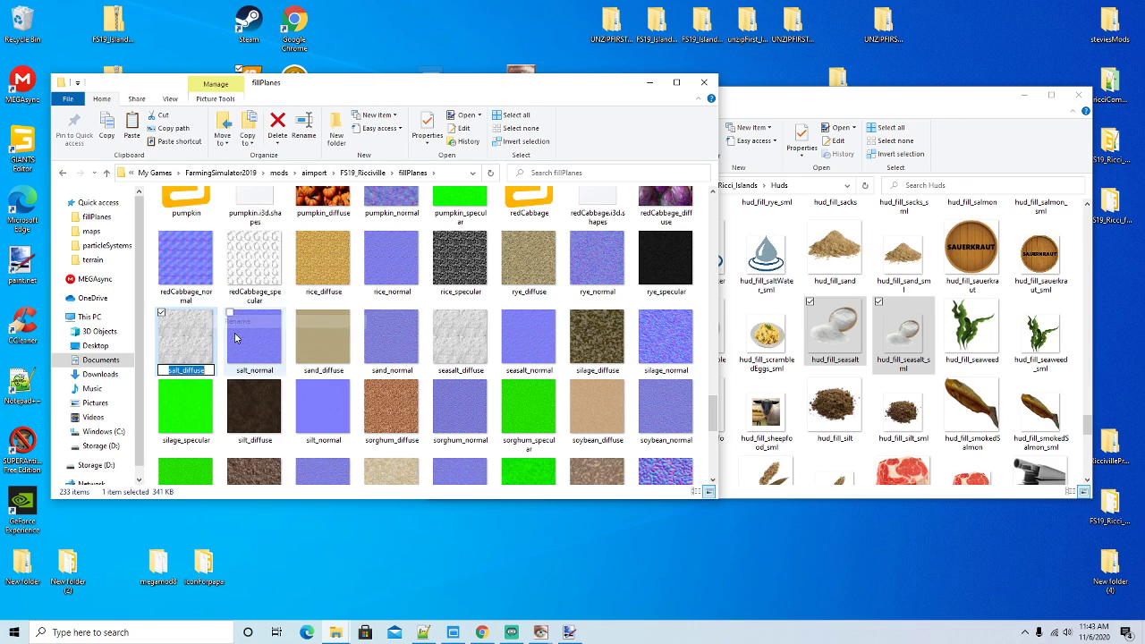
pyautogui.press('Home')
pyautogui.write('sea')
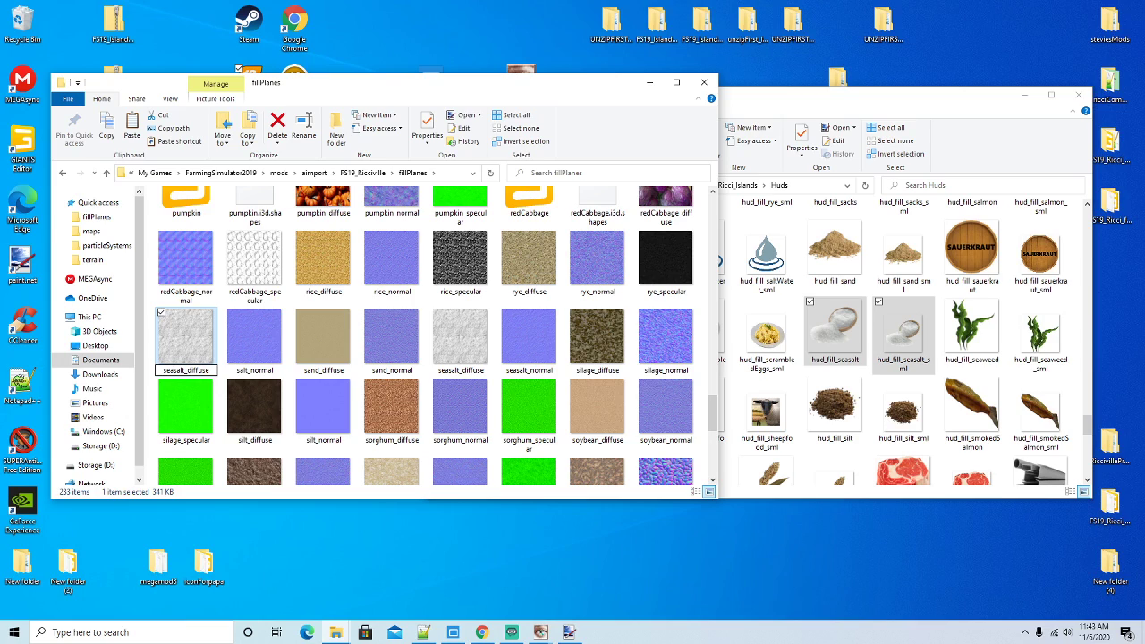
pyautogui.press('Return')
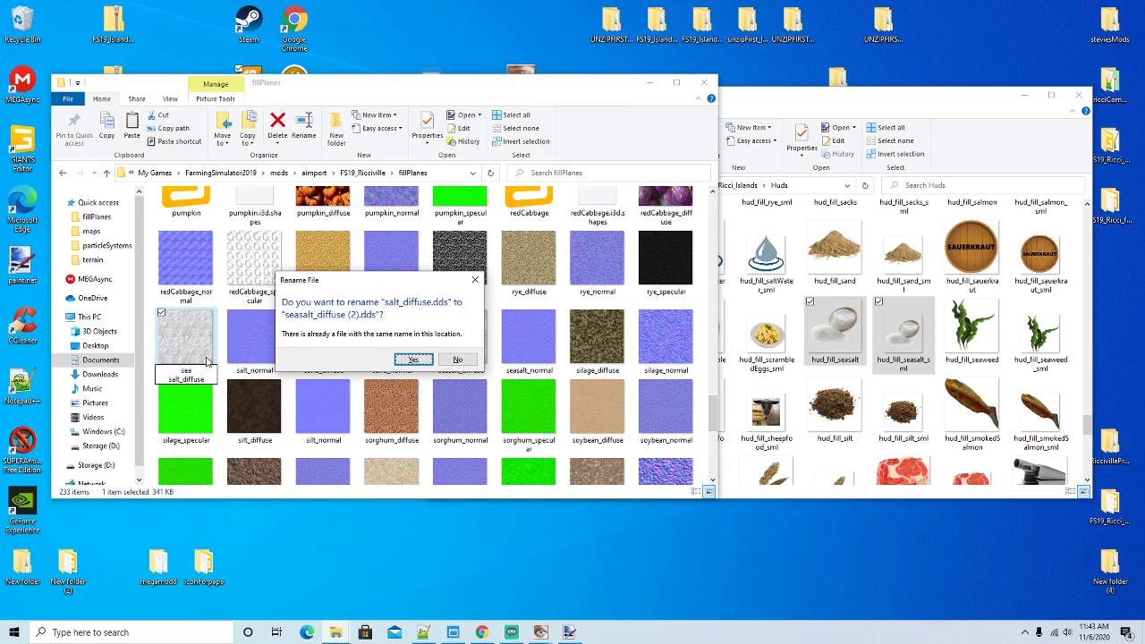
pyautogui.click(457, 360)
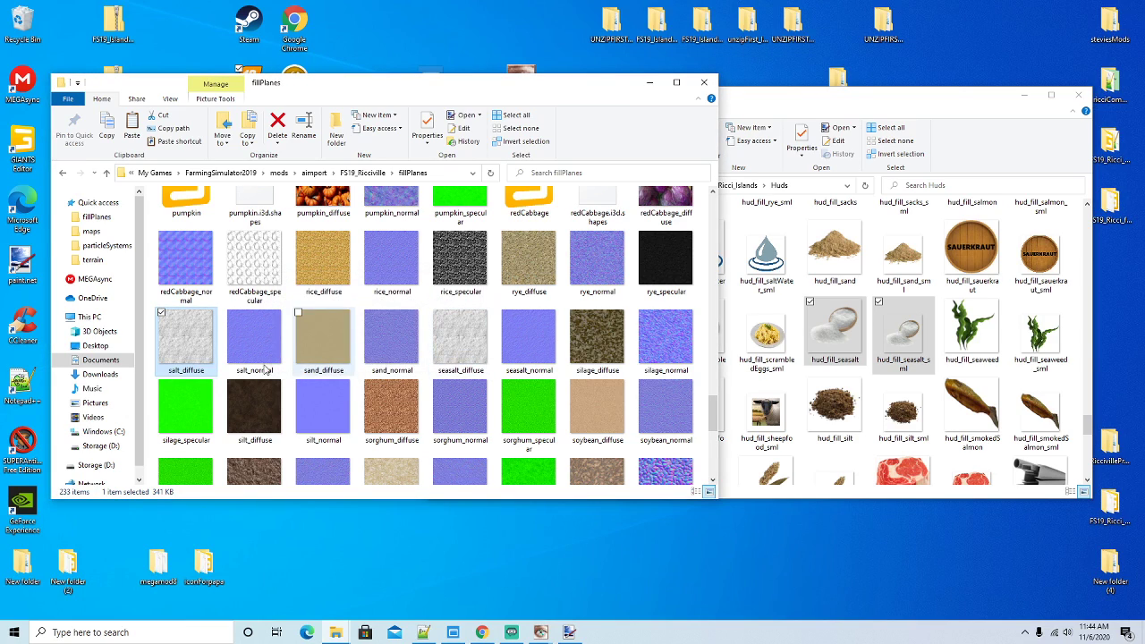
pyautogui.rightClick(172, 361)
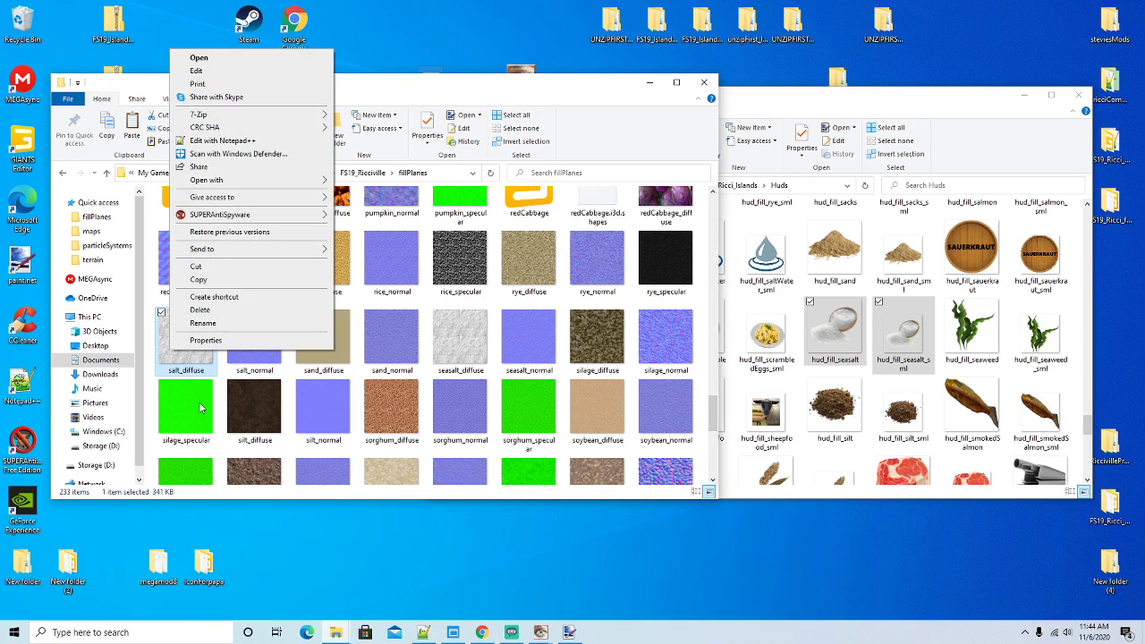
pyautogui.click(203, 324)
pyautogui.press('Home')
pyautogui.write('sea')
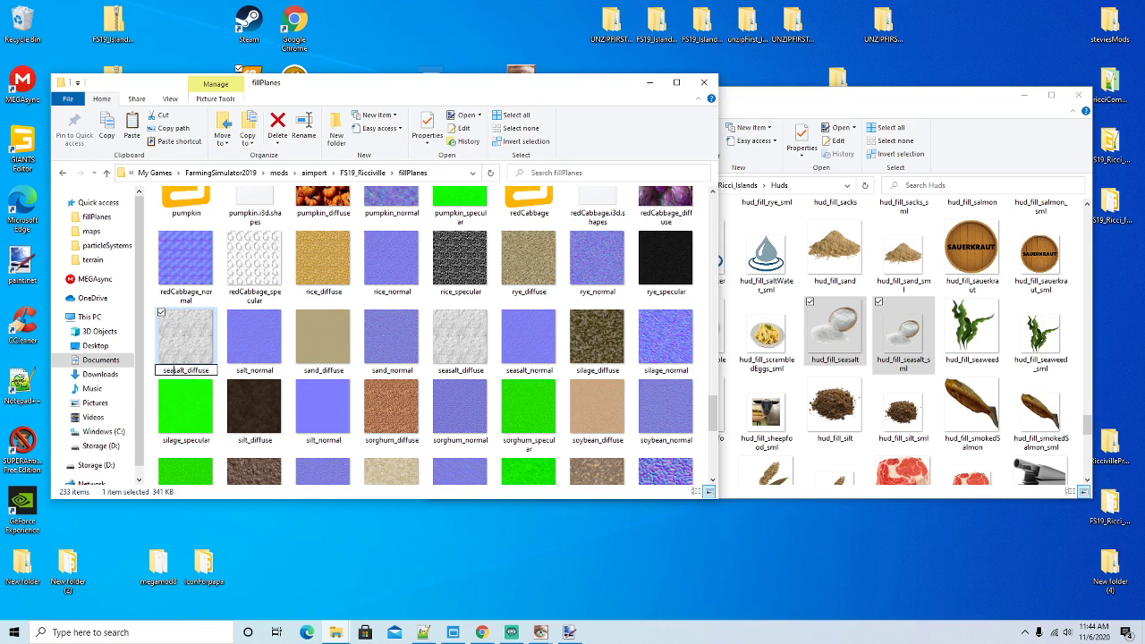
pyautogui.press('Return')
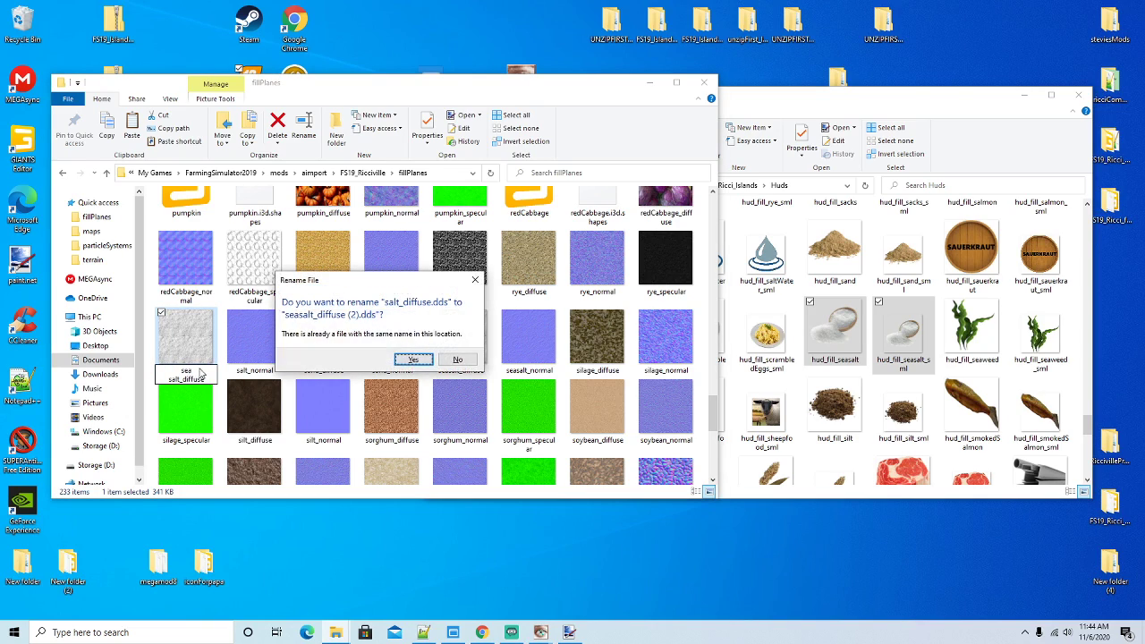
pyautogui.click(452, 361)
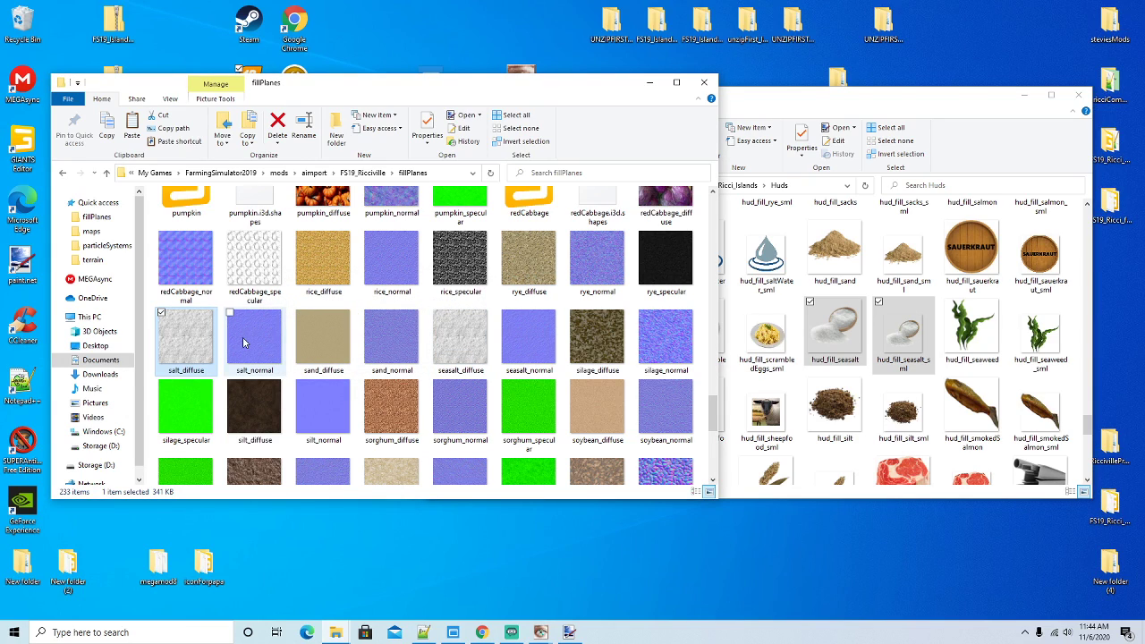
# Delete the redundant salt_diffuse and salt_normal textures from the fillPlanes folder
pyautogui.click(461, 340)
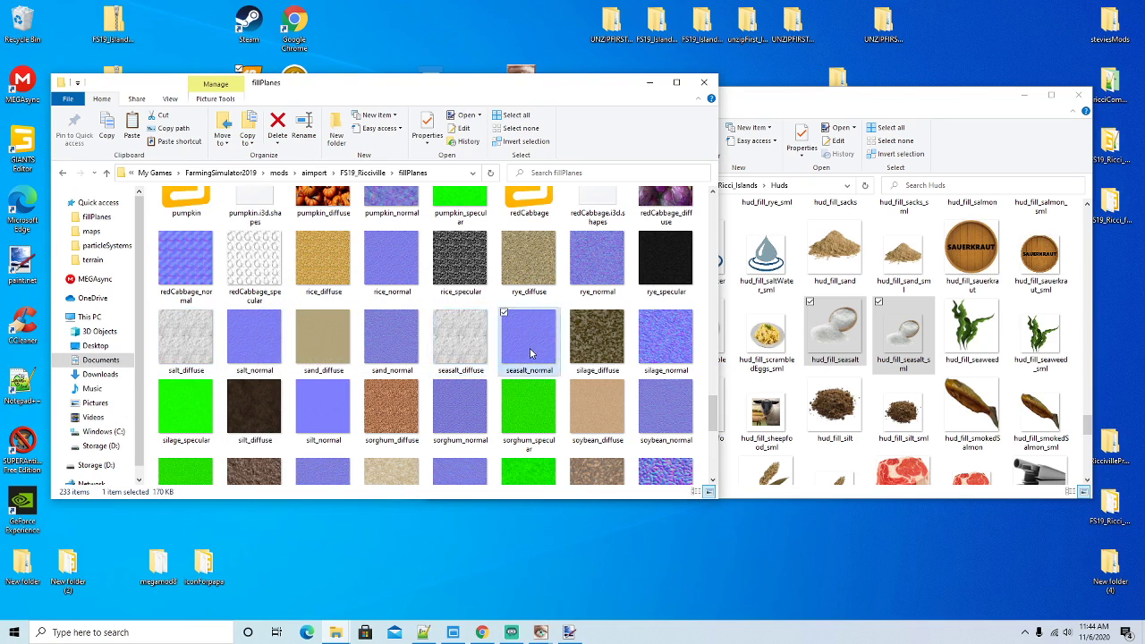
pyautogui.click(174, 355)
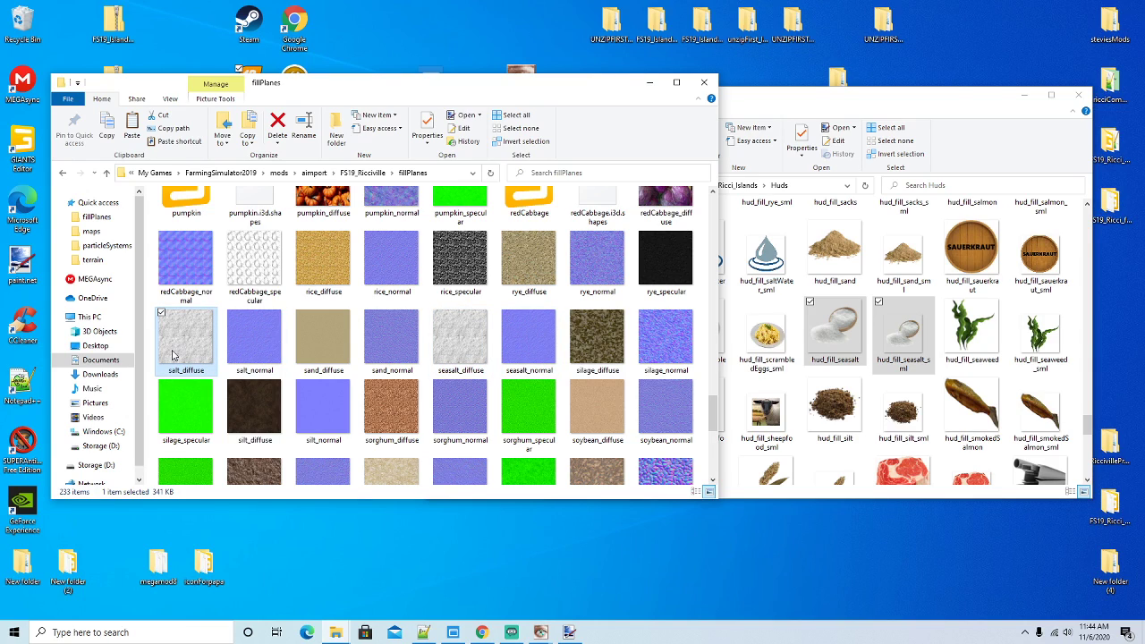
pyautogui.keyDown('ctrl'); pyautogui.click(244, 341); pyautogui.keyUp('ctrl')
pyautogui.rightClick(245, 342)
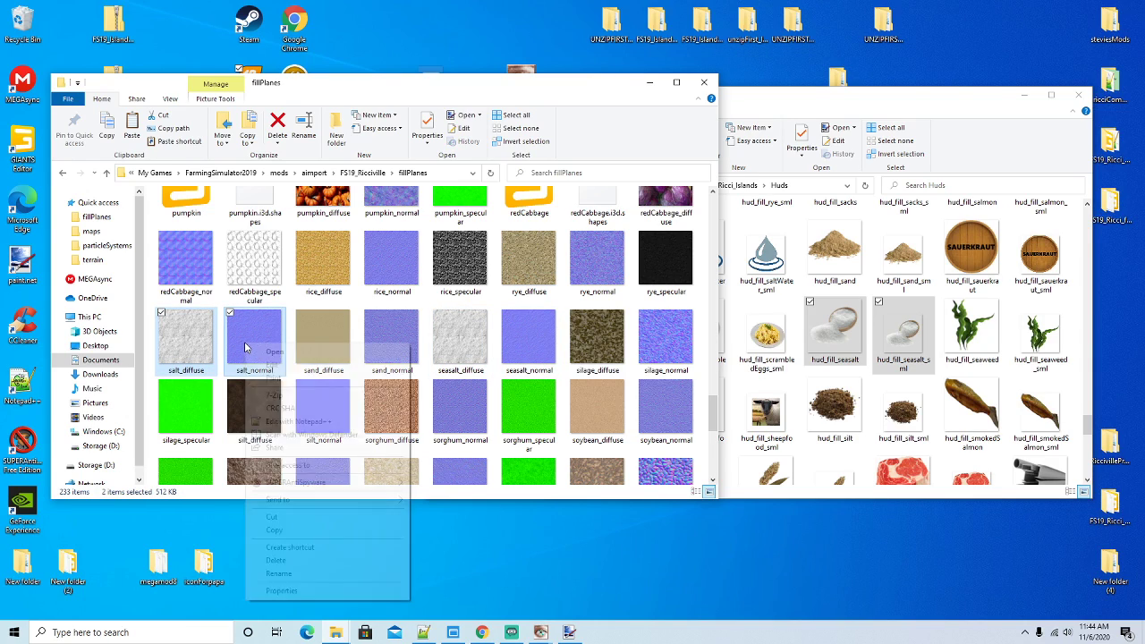
pyautogui.click(269, 562)
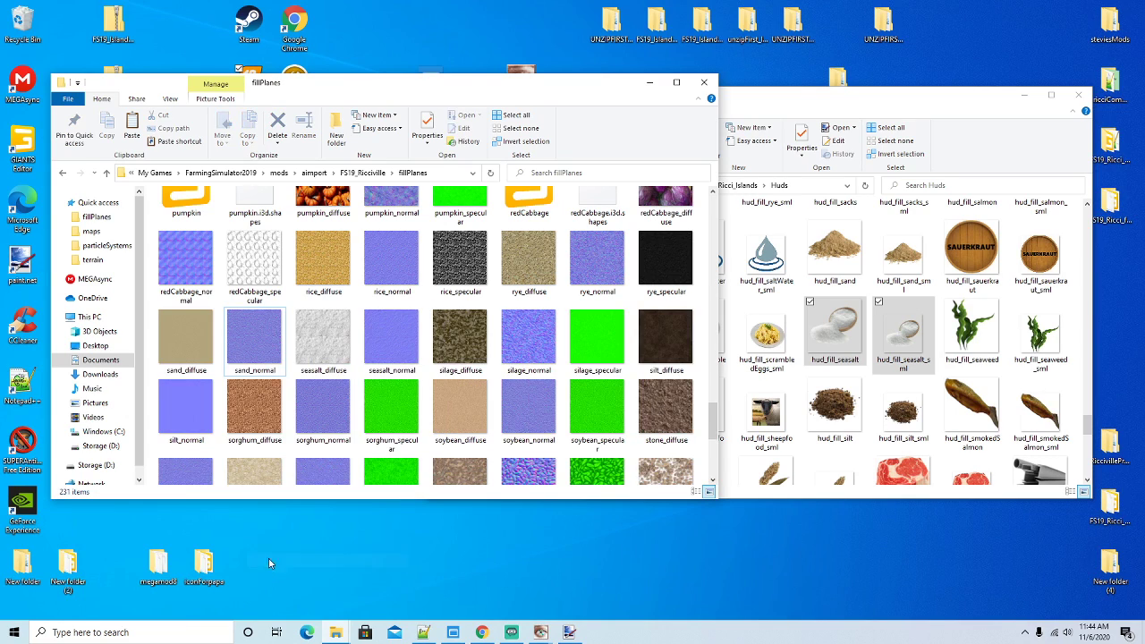
# Repeat the "salt" search from the FS19_Ricciville folder to check for leftover salt files
pyautogui.click(367, 173)
pyautogui.click(578, 174)
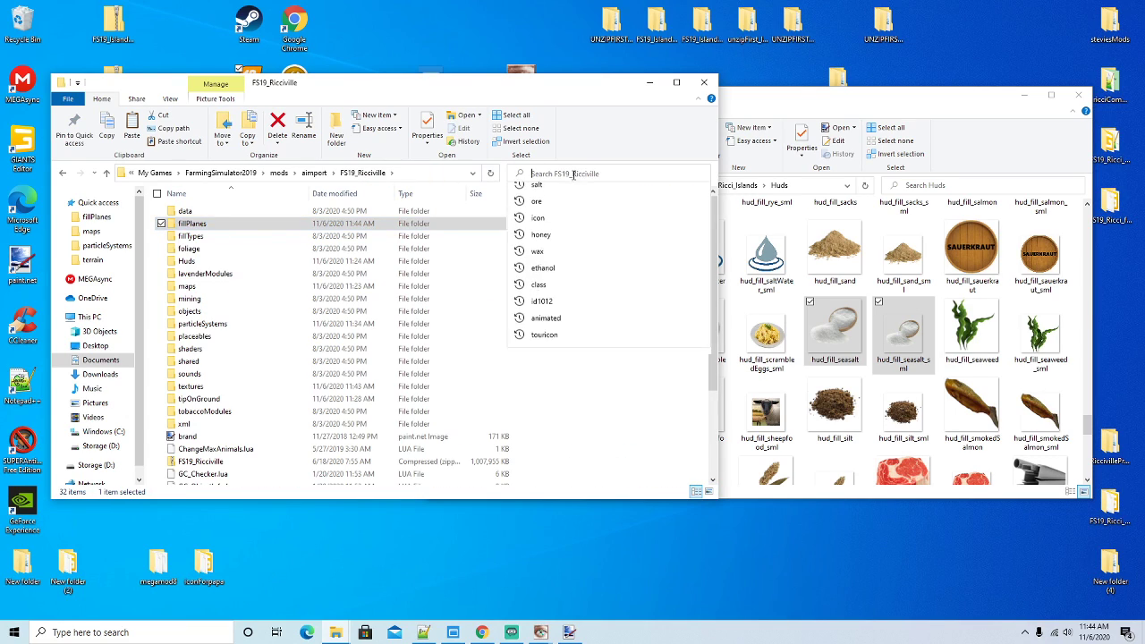
pyautogui.click(546, 190)
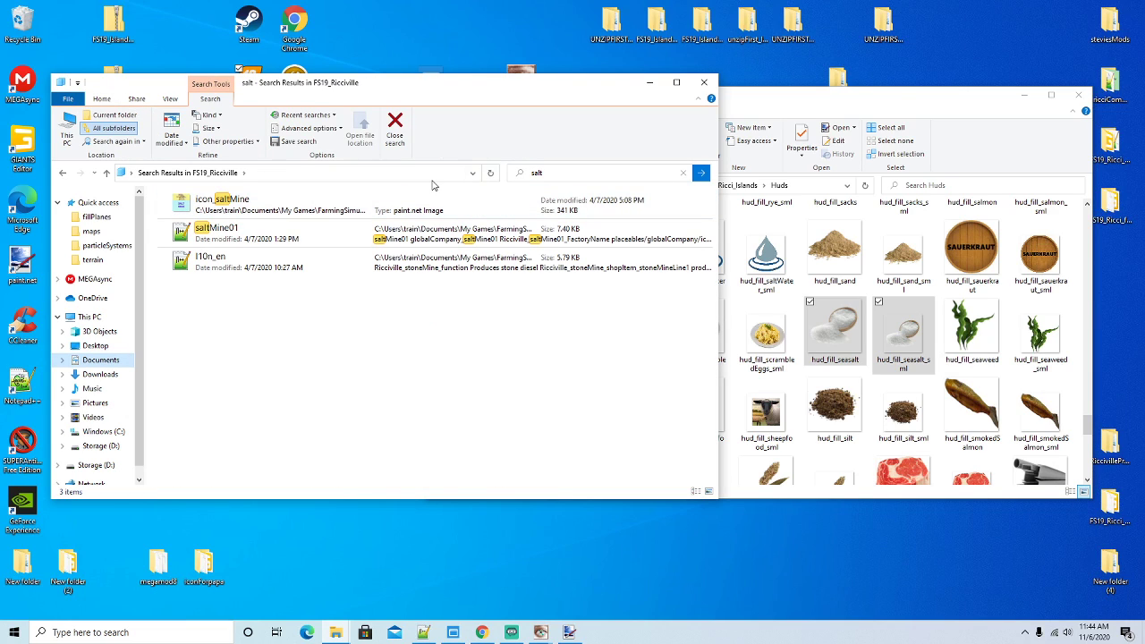
pyautogui.moveTo(517, 88); pyautogui.dragTo(537, 84)
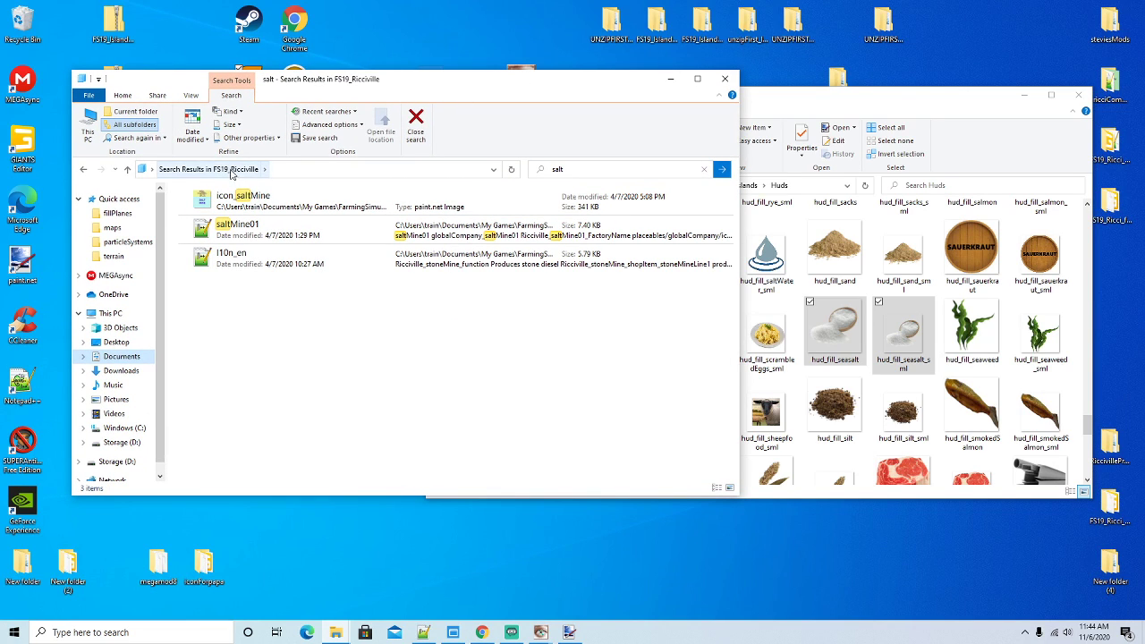
# Open the map i3d file from the maps folder of FS19_Ricciville in GIANTS Editor and view the white salt area
pyautogui.click(82, 169)
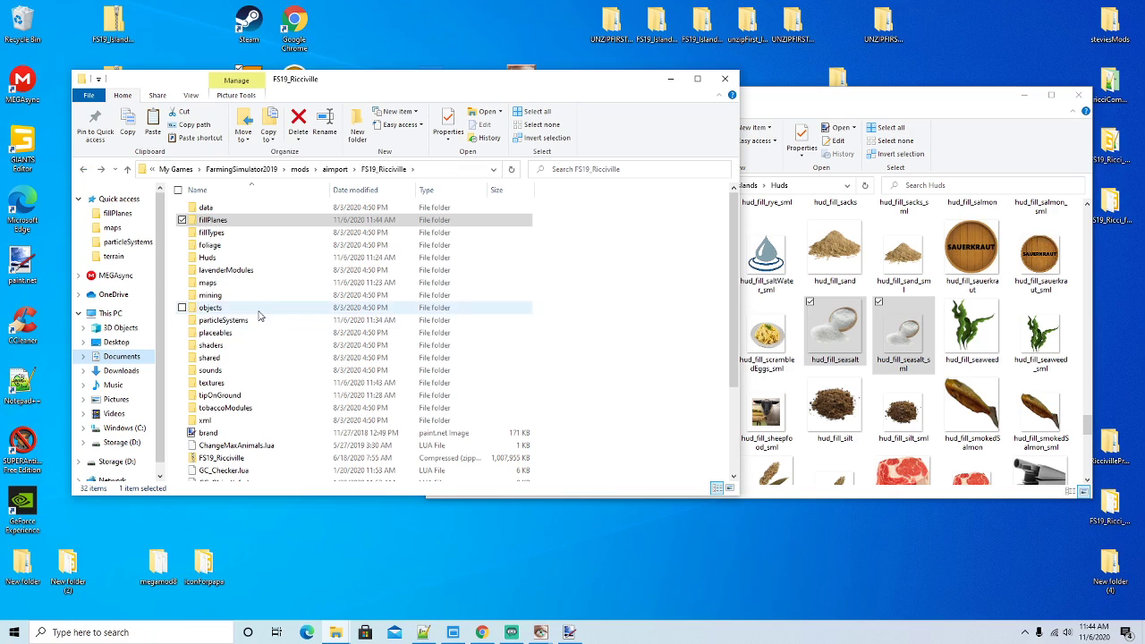
pyautogui.doubleClick(211, 283)
pyautogui.click(208, 421)
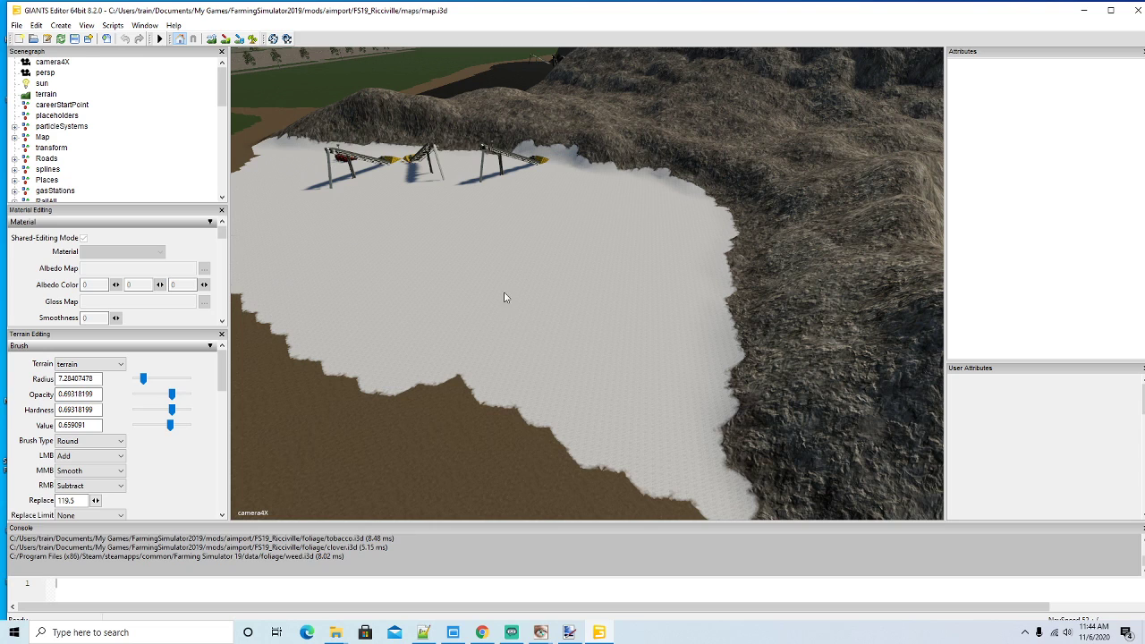
pyautogui.moveTo(639, 337)
pyautogui.mouseDown(button='right')
pyautogui.moveTo(519, 334)
pyautogui.moveTo(547, 325)
pyautogui.moveTo(637, 360)
pyautogui.moveTo(590, 369)
pyautogui.moveTo(492, 357)
pyautogui.mouseUp(button='right')
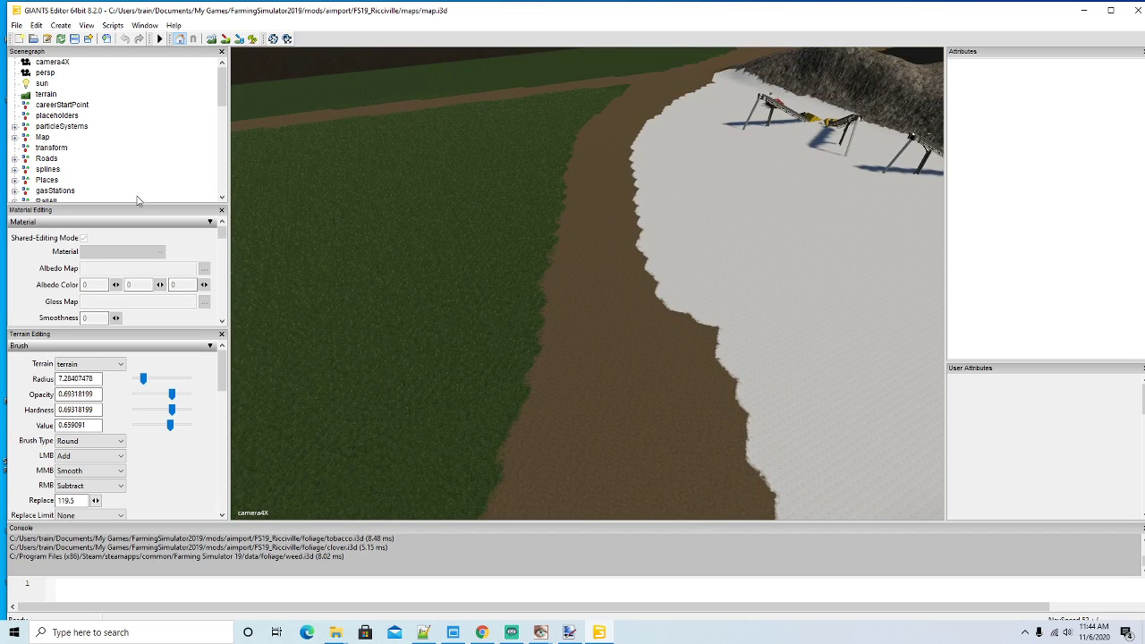
# Choose SEASALT as the texture layer for terrain painting, keeping terrainDetail as the foliage layer
pyautogui.moveTo(223, 369); pyautogui.dragTo(223, 413)
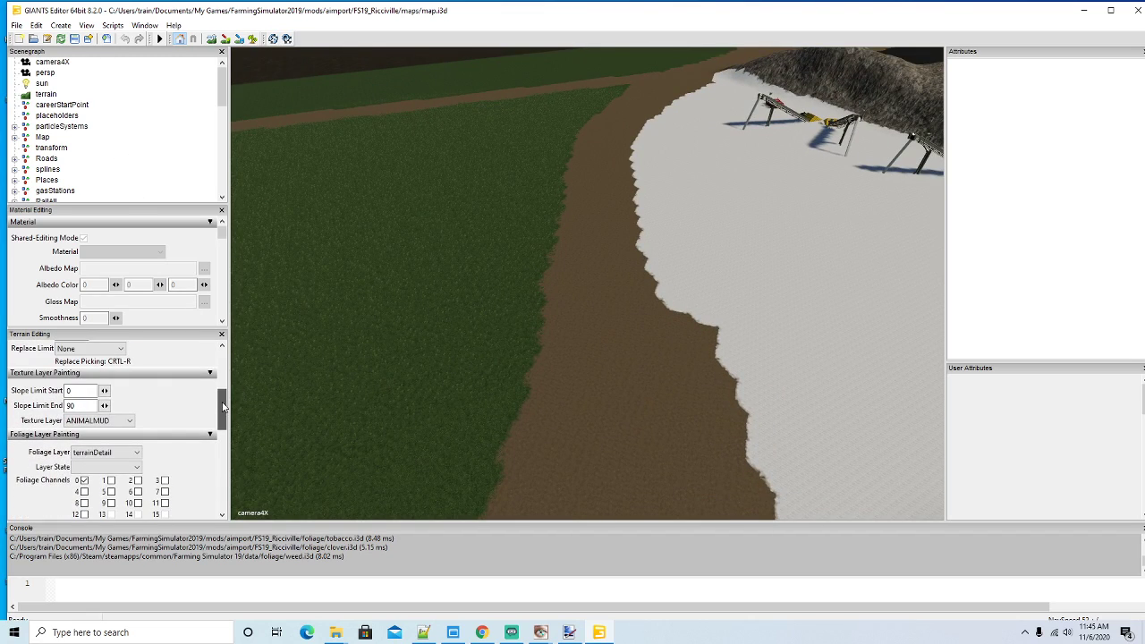
pyautogui.click(106, 451)
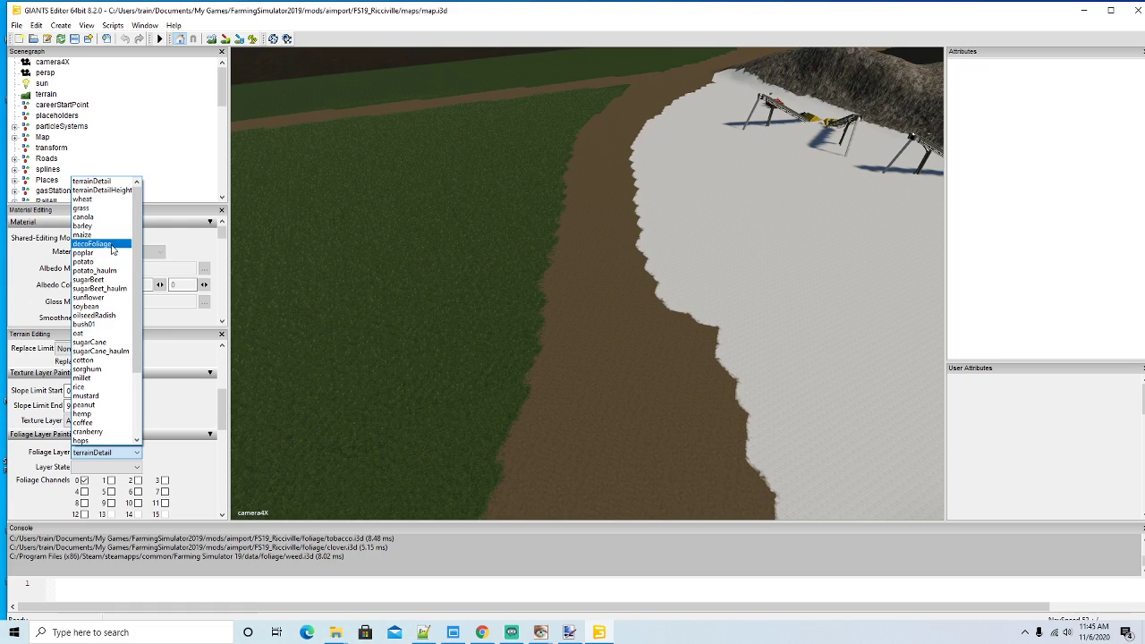
pyautogui.click(120, 183)
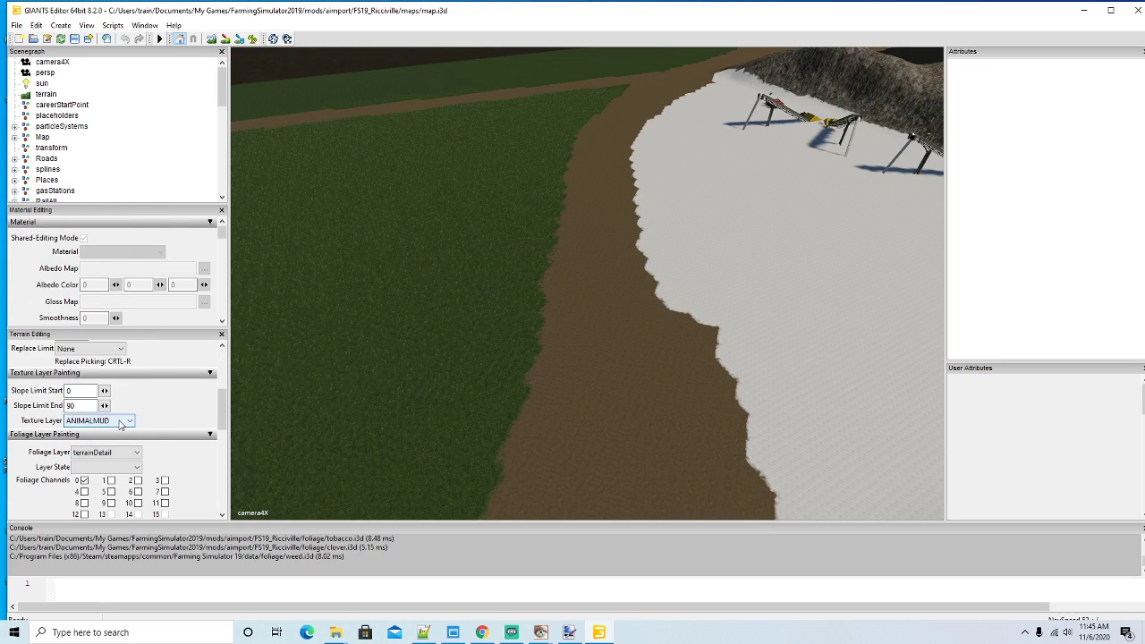
pyautogui.click(119, 419)
pyautogui.scroll(-3, 99, 219)
pyautogui.scroll(2, 99, 219)
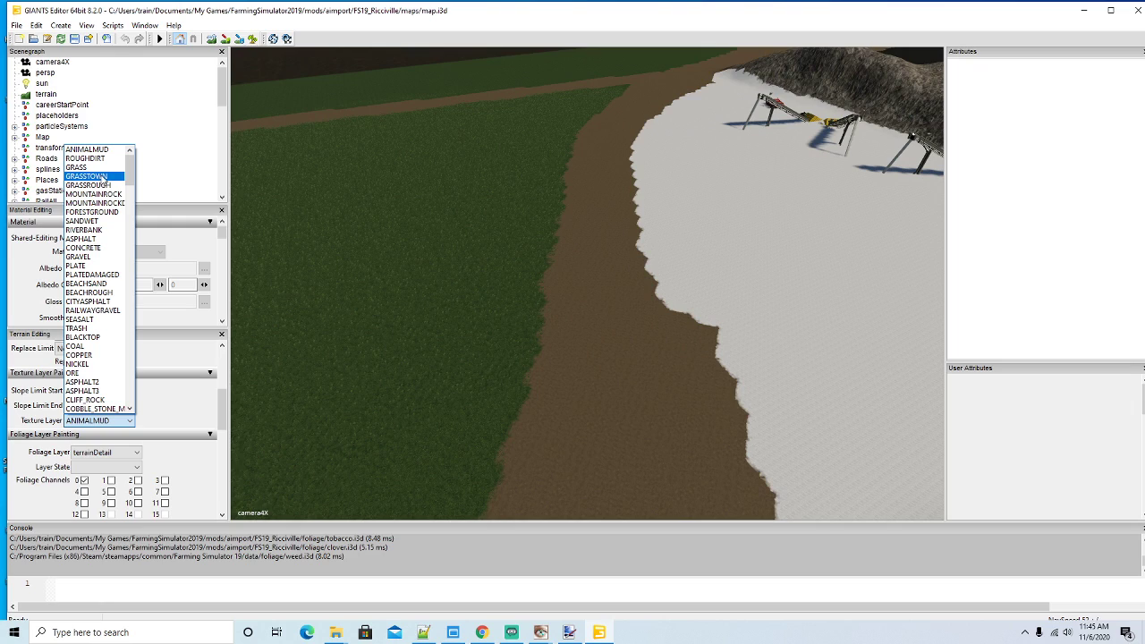
pyautogui.scroll(-3, 100, 184)
pyautogui.click(85, 240)
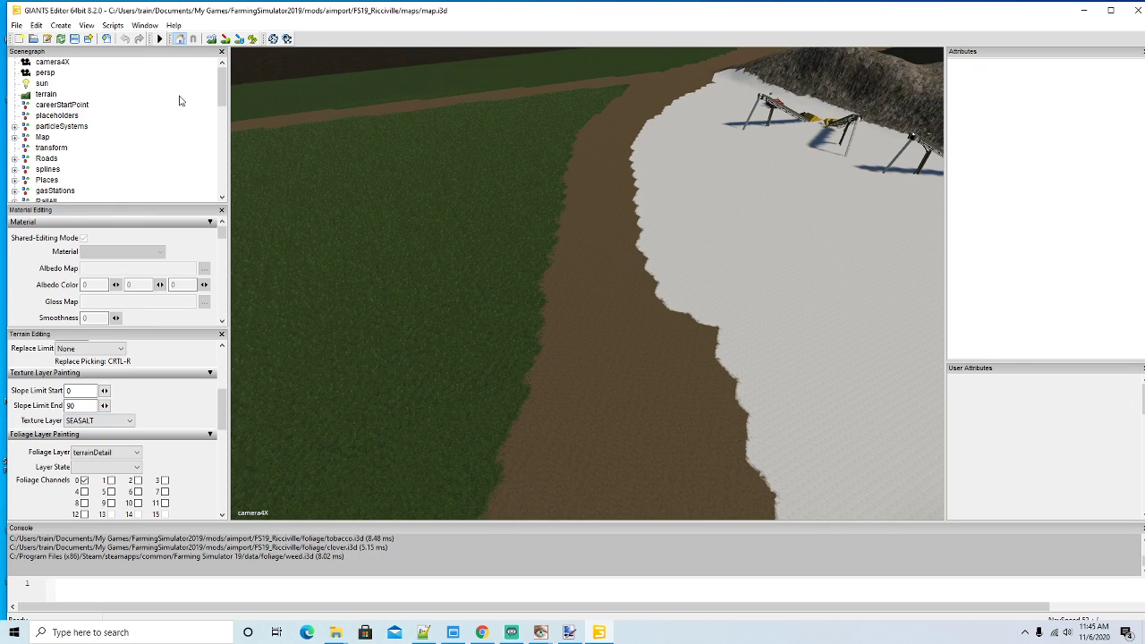
# Paint a test patch of the SEASALT texture across the dirt road beside the salt area, and close the map without saving
pyautogui.click(226, 38)
pyautogui.moveTo(568, 345)
pyautogui.mouseDown()
pyautogui.moveTo(554, 372)
pyautogui.moveTo(609, 370)
pyautogui.moveTo(631, 407)
pyautogui.mouseUp()
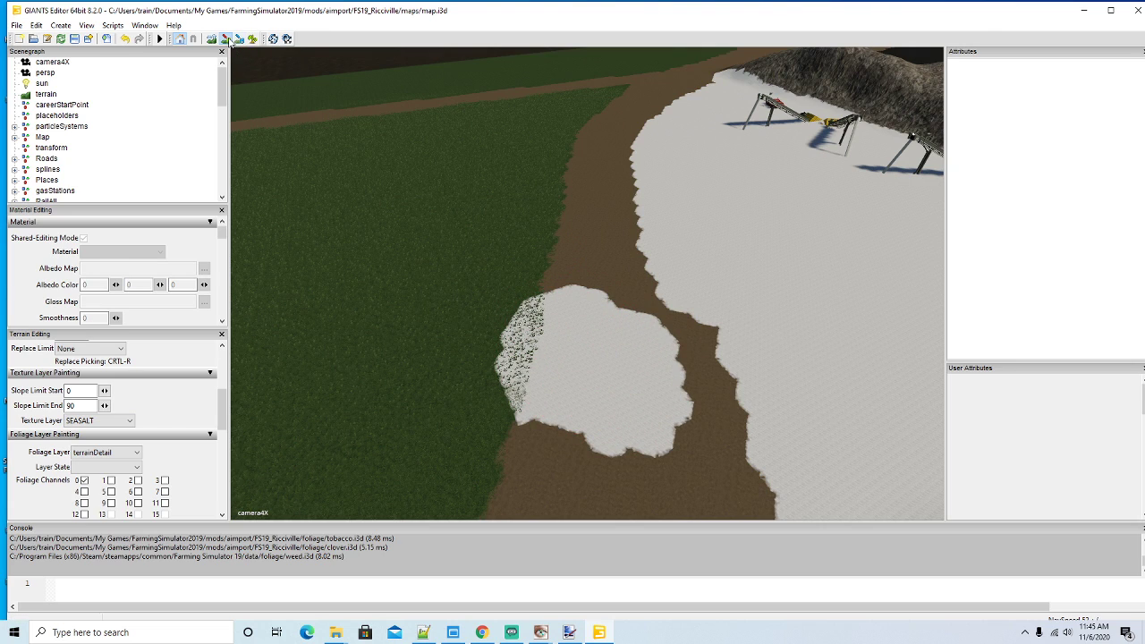
pyautogui.scroll(5, 621, 385)
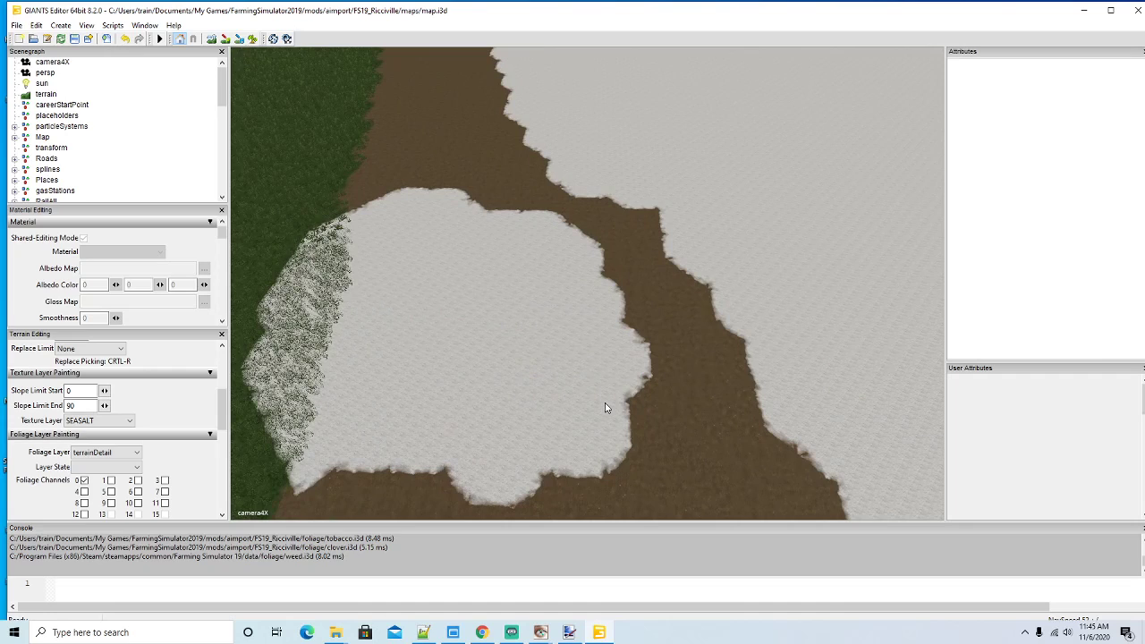
pyautogui.scroll(-5, 605, 408)
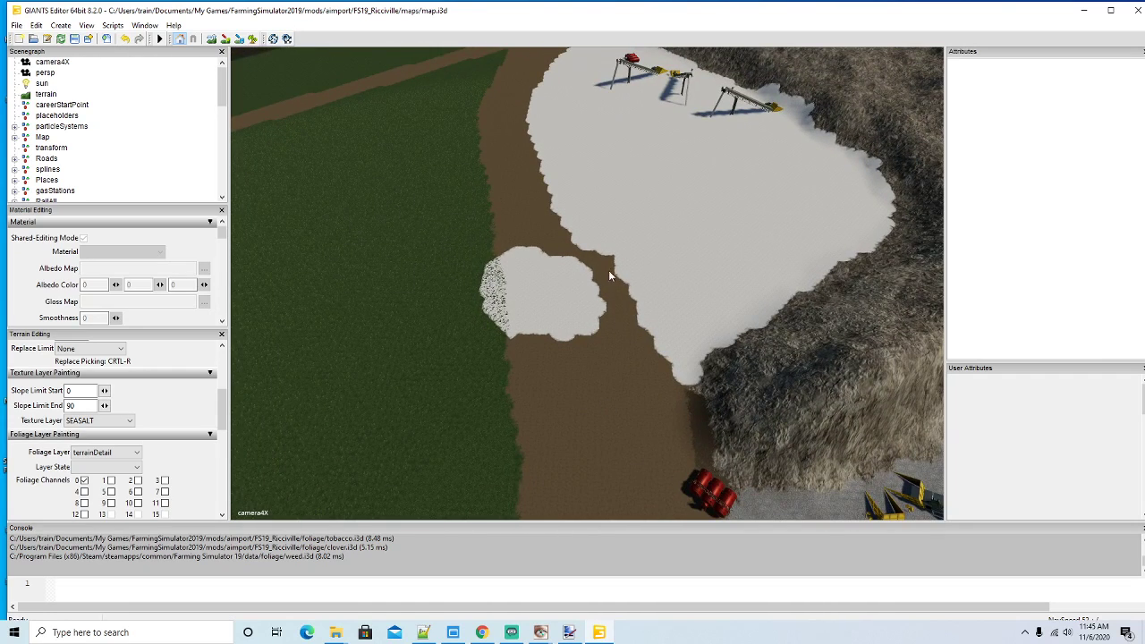
pyautogui.click(1139, 11)
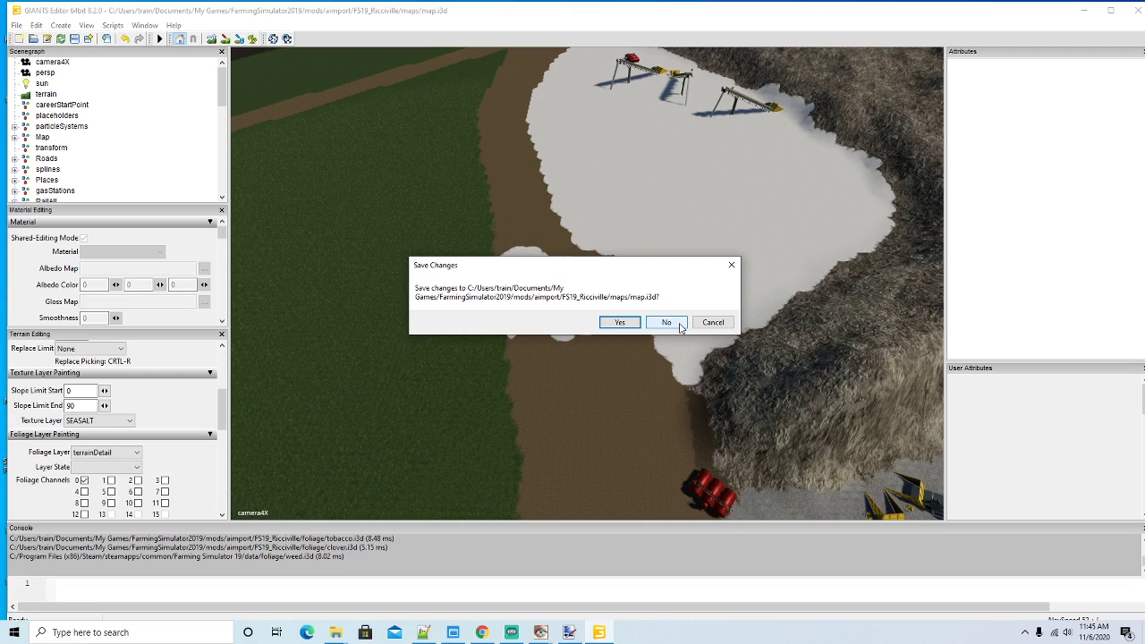
pyautogui.click(678, 326)
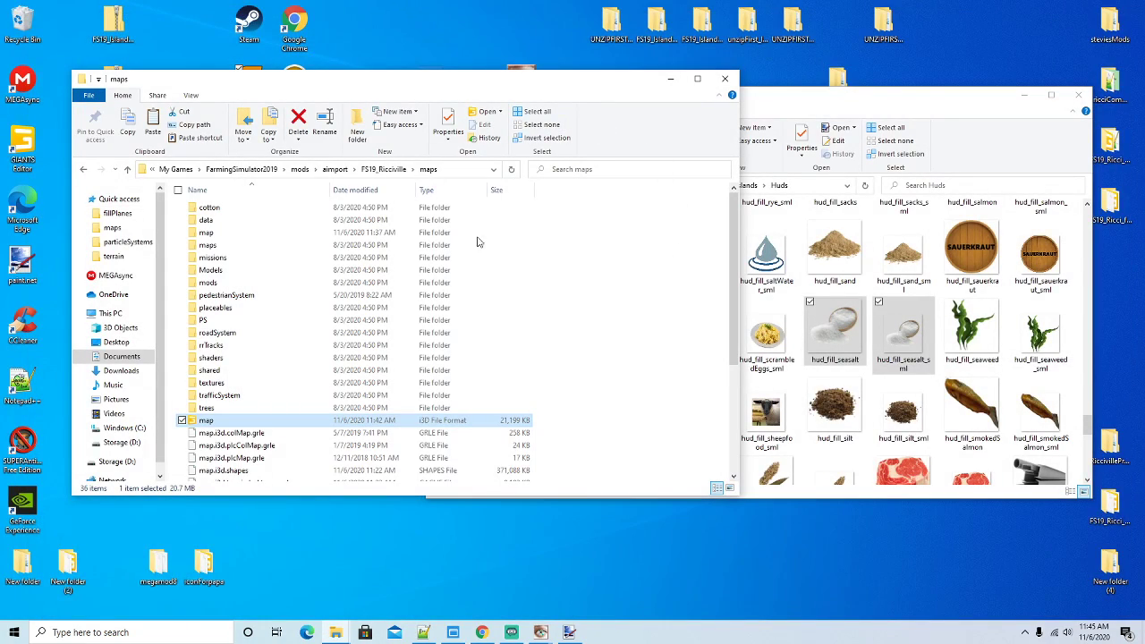
# In mapDE.xml in Notepad++, change the type of the rocksalt ground type mapping to "seasalt"
pyautogui.click(423, 632)
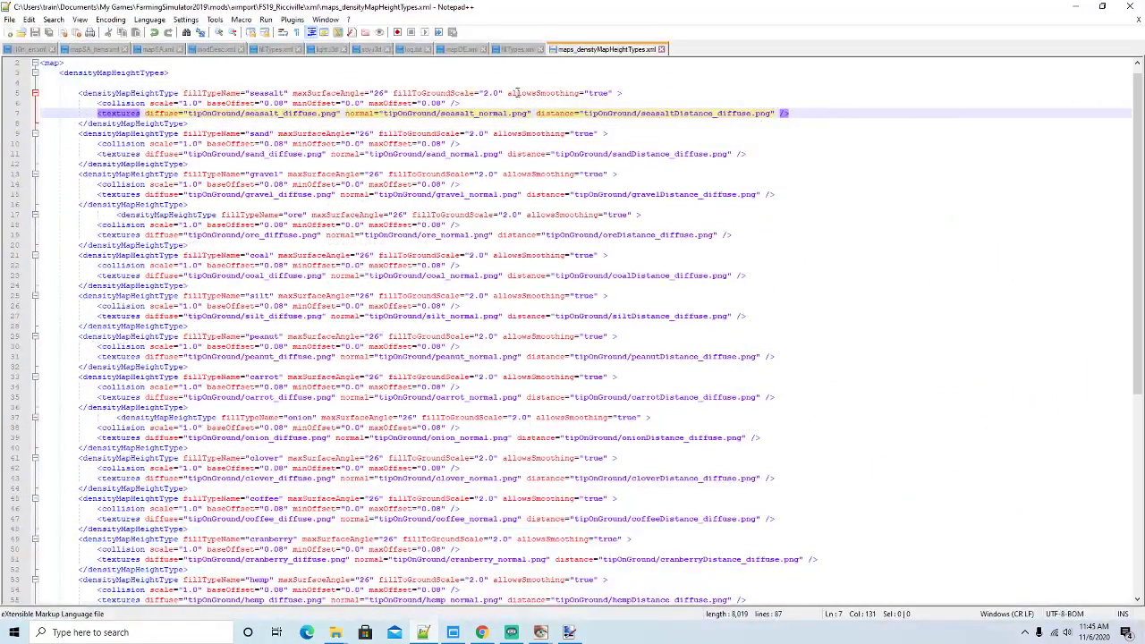
pyautogui.click(466, 52)
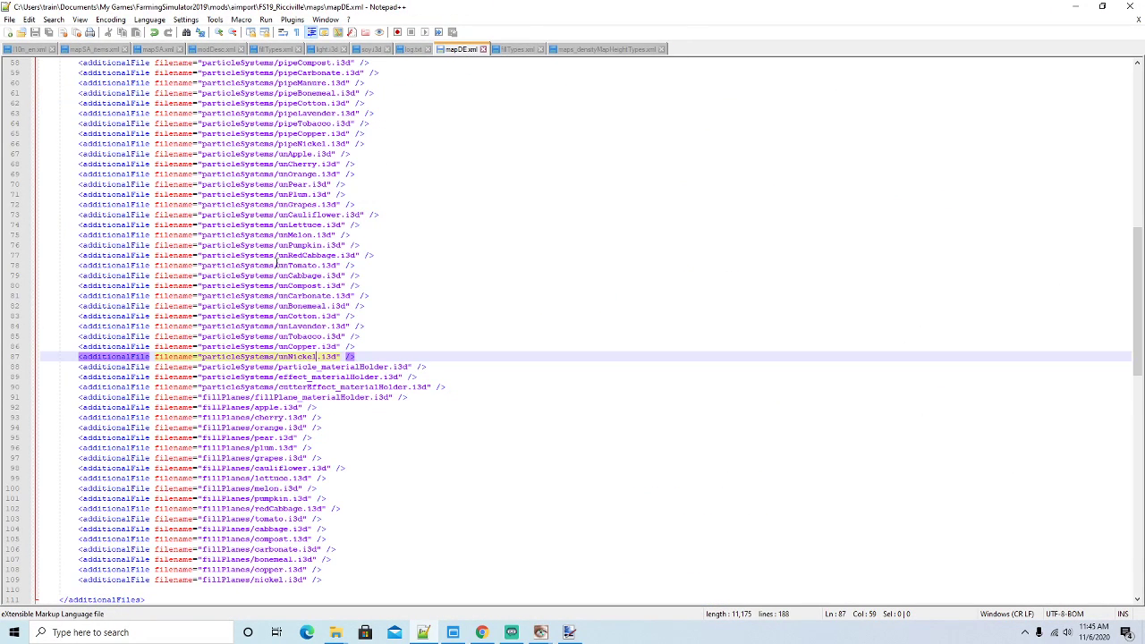
pyautogui.scroll(-12, 310, 275)
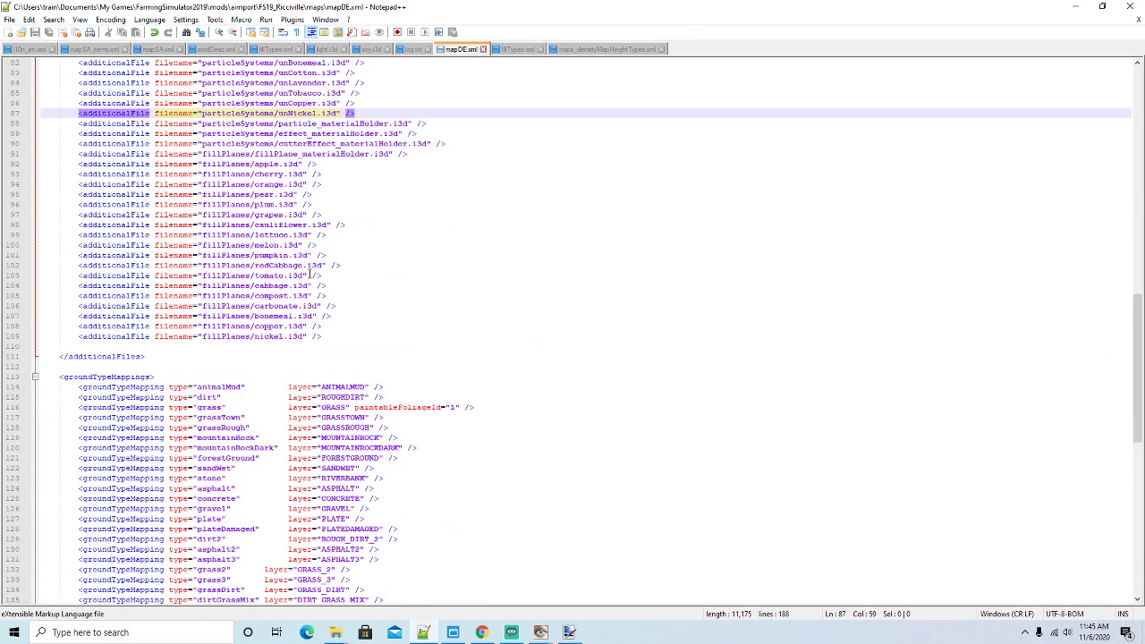
pyautogui.scroll(-2, 310, 276)
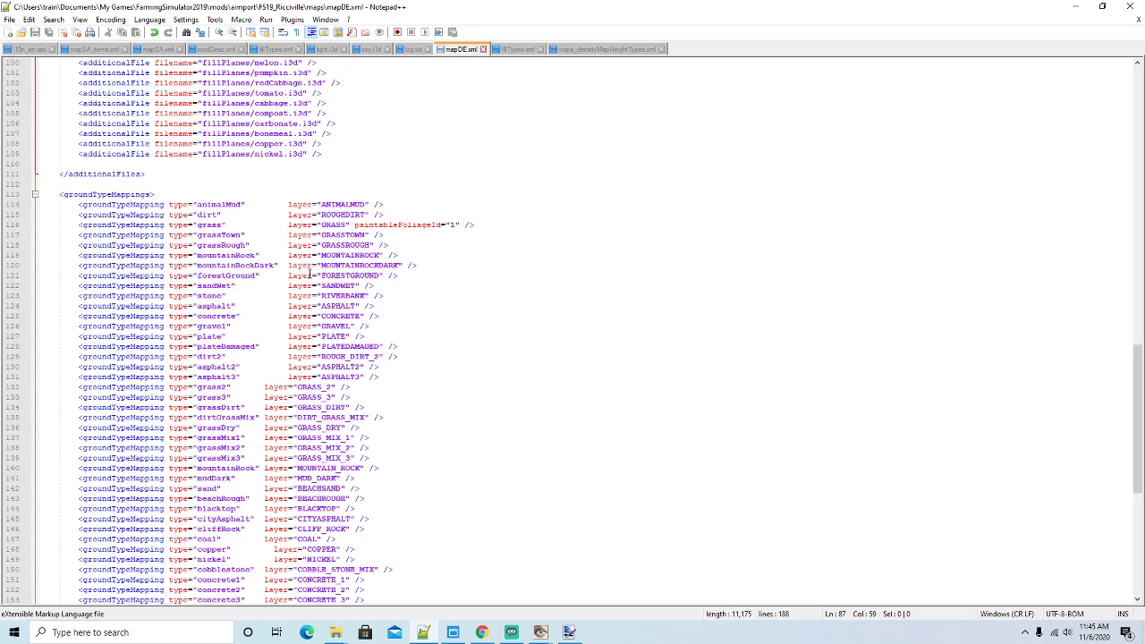
pyautogui.scroll(-3, 310, 275)
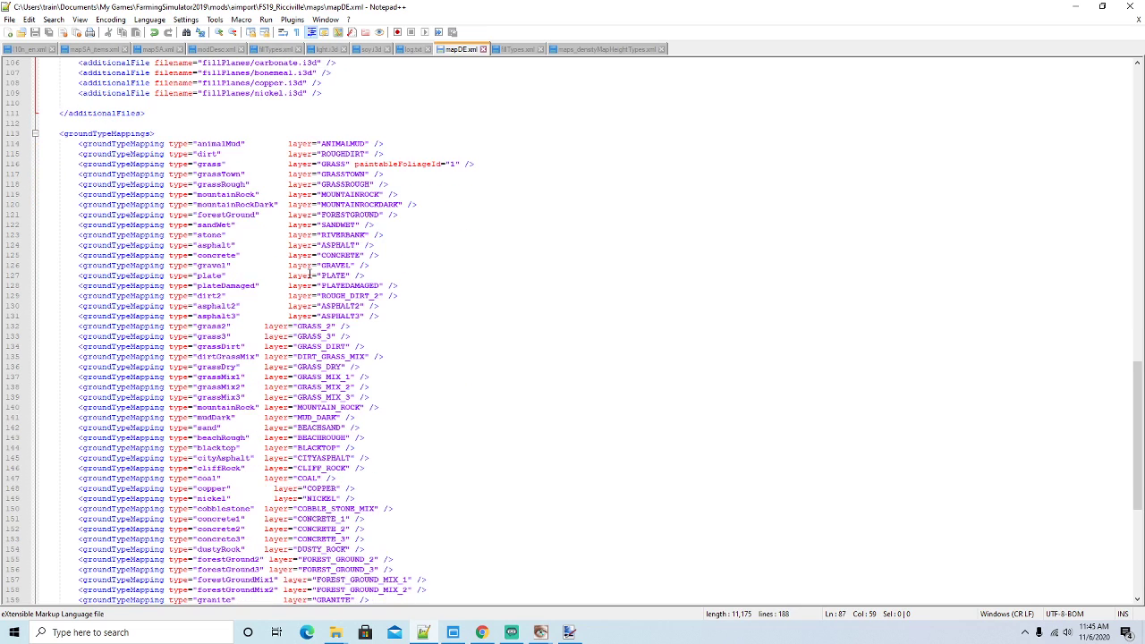
pyautogui.scroll(-3, 310, 275)
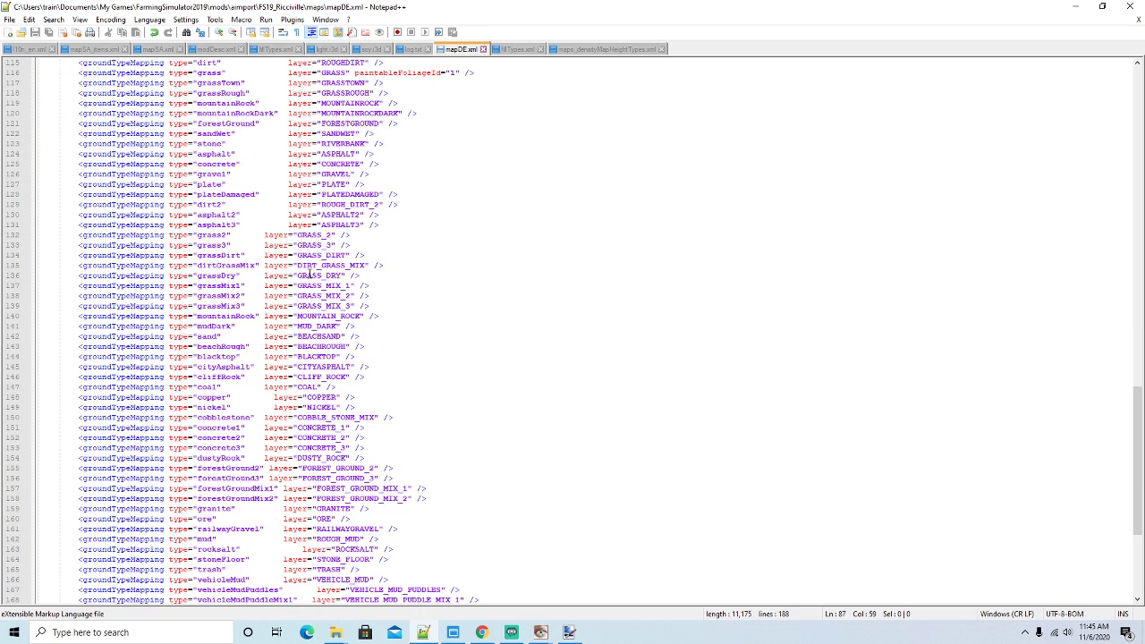
pyautogui.scroll(-1, 309, 275)
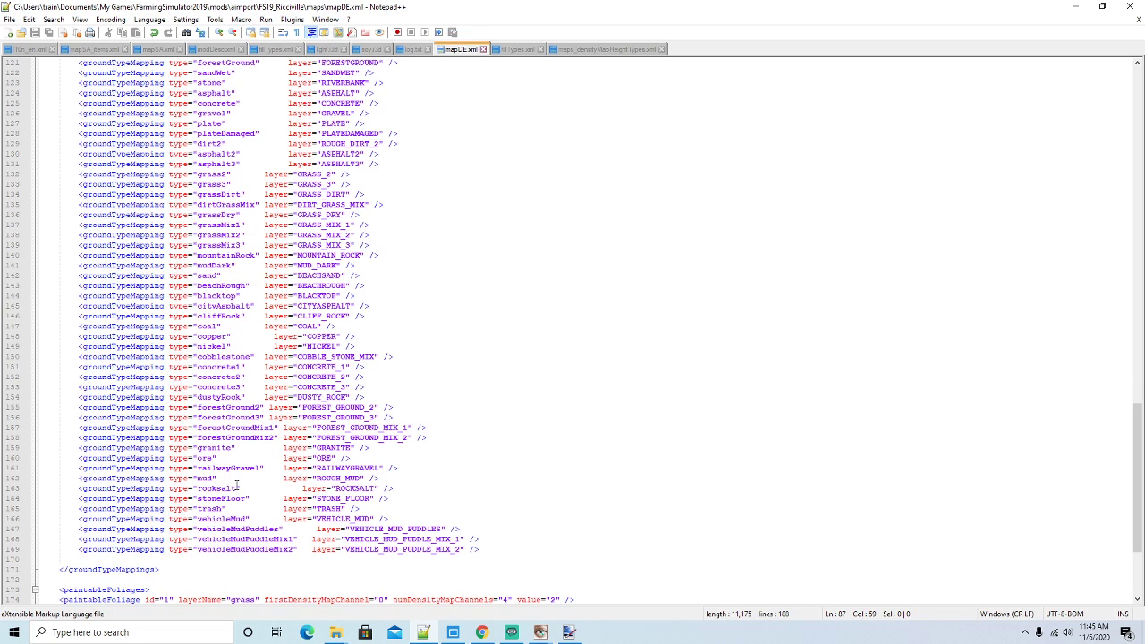
pyautogui.click(238, 488)
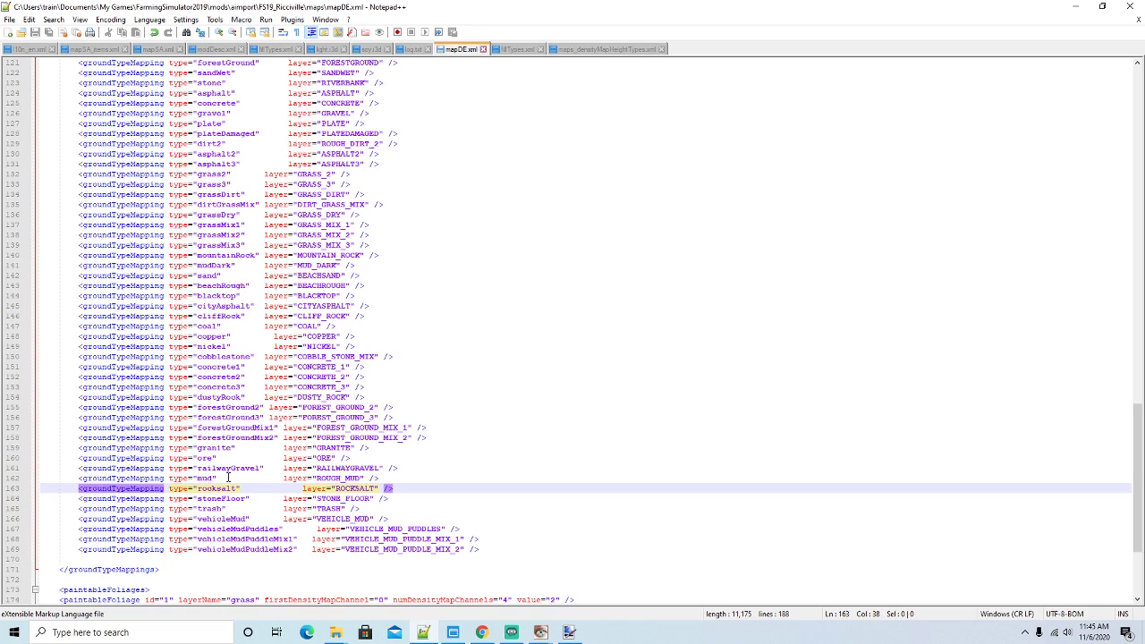
pyautogui.press('BackSpace')
pyautogui.press('BackSpace')
pyautogui.press('BackSpace')
pyautogui.press('BackSpace')
pyautogui.write('se')
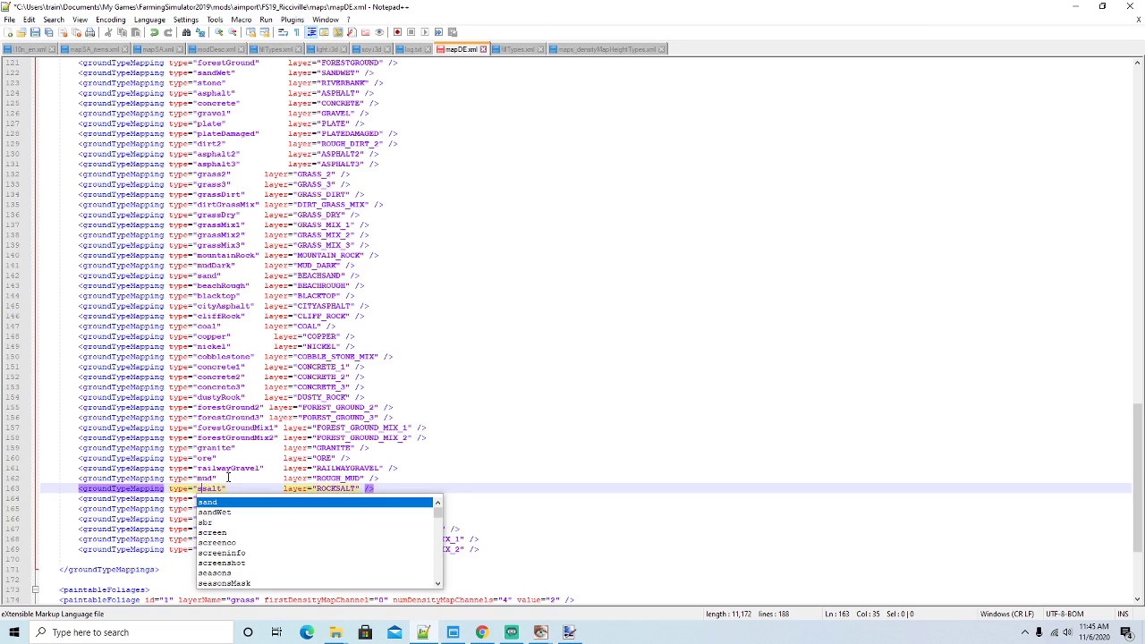
pyautogui.write('a')
pyautogui.press('Right')
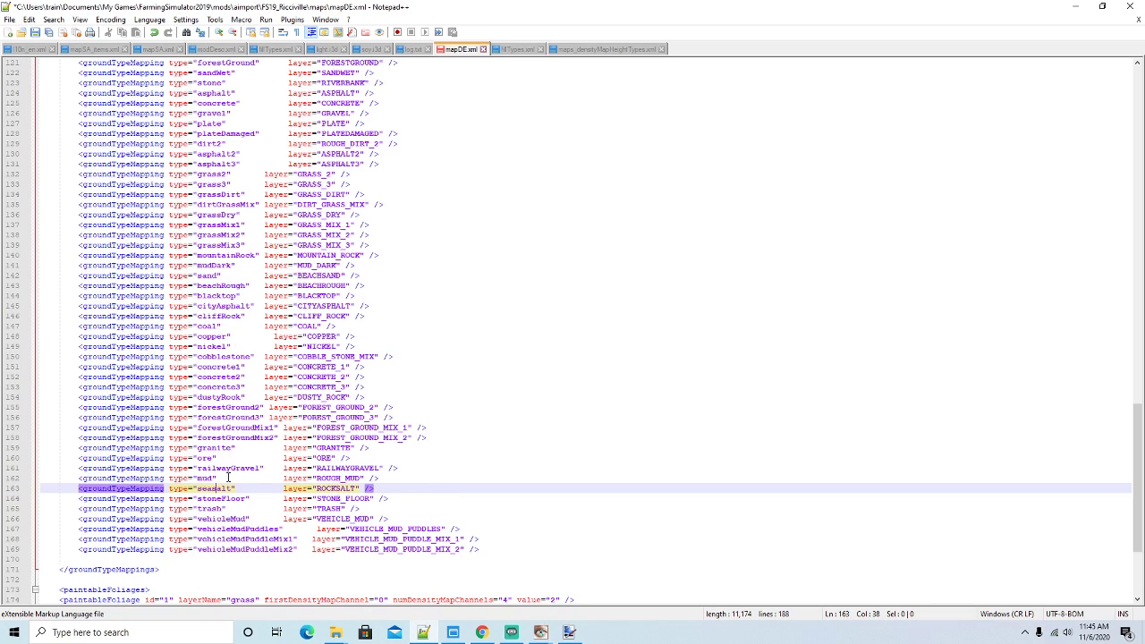
# Set the layer of the seasalt ground type mapping to "SEASALT" and save mapDE.xml
pyautogui.press('End')
pyautogui.press('BackSpace')
pyautogui.press('BackSpace')
pyautogui.press('BackSpace')
pyautogui.press('BackSpace')
pyautogui.write('SEA')
pyautogui.click(36, 33)
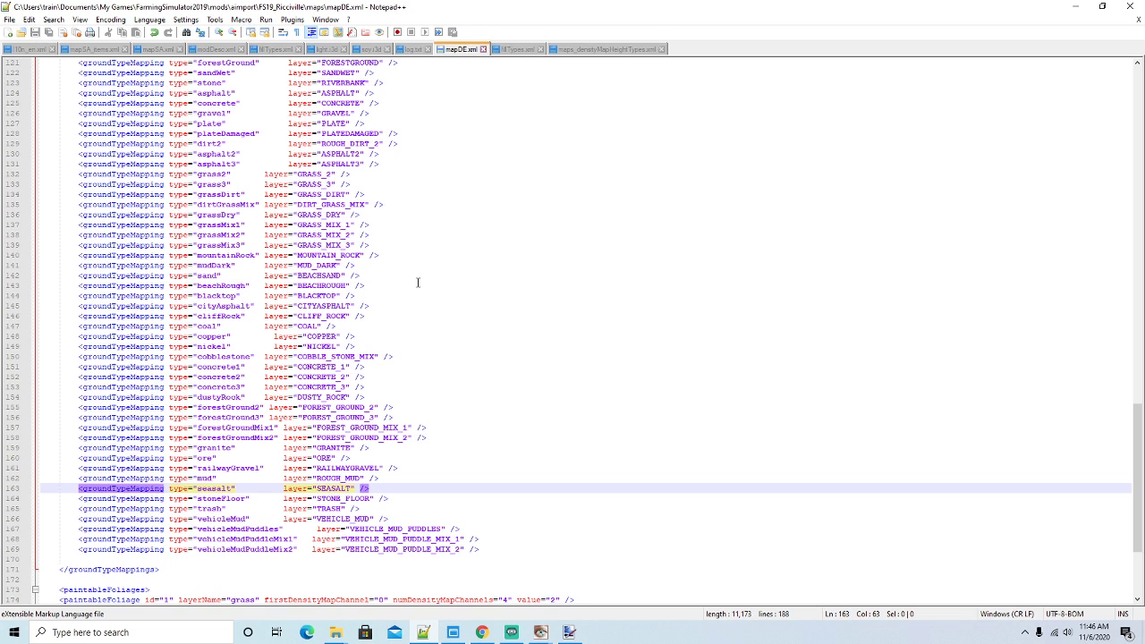
pyautogui.scroll(-2, 423, 282)
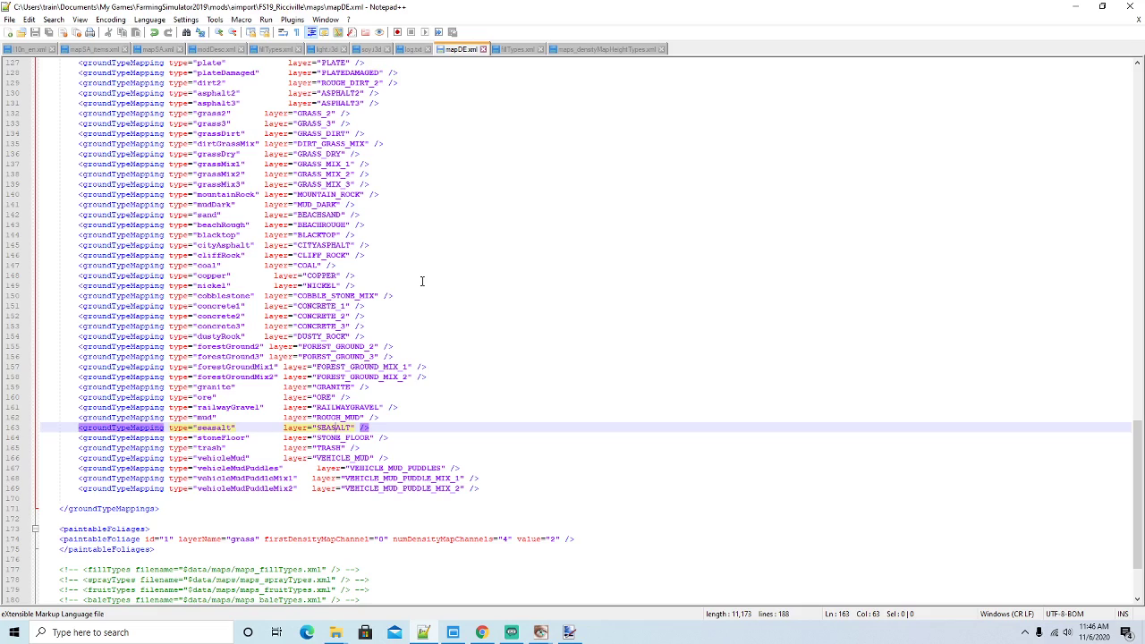
pyautogui.scroll(1, 456, 275)
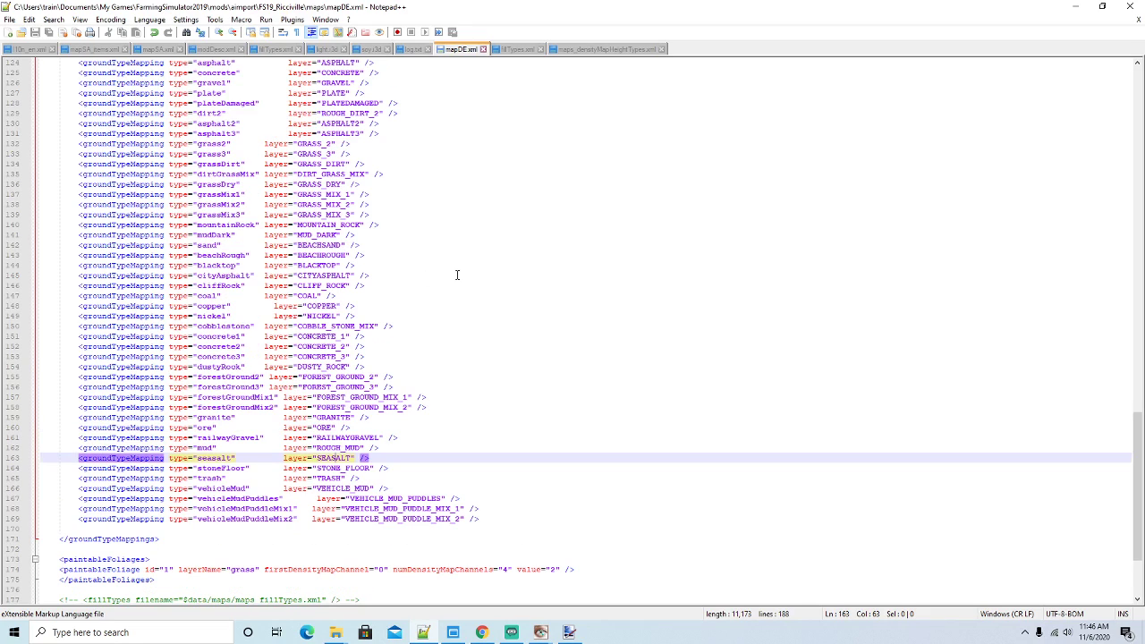
# Search the FS19_Ricciville folder for "salt" once more in File Explorer, and return to the folder's contents
pyautogui.click(1074, 6)
pyautogui.click(384, 169)
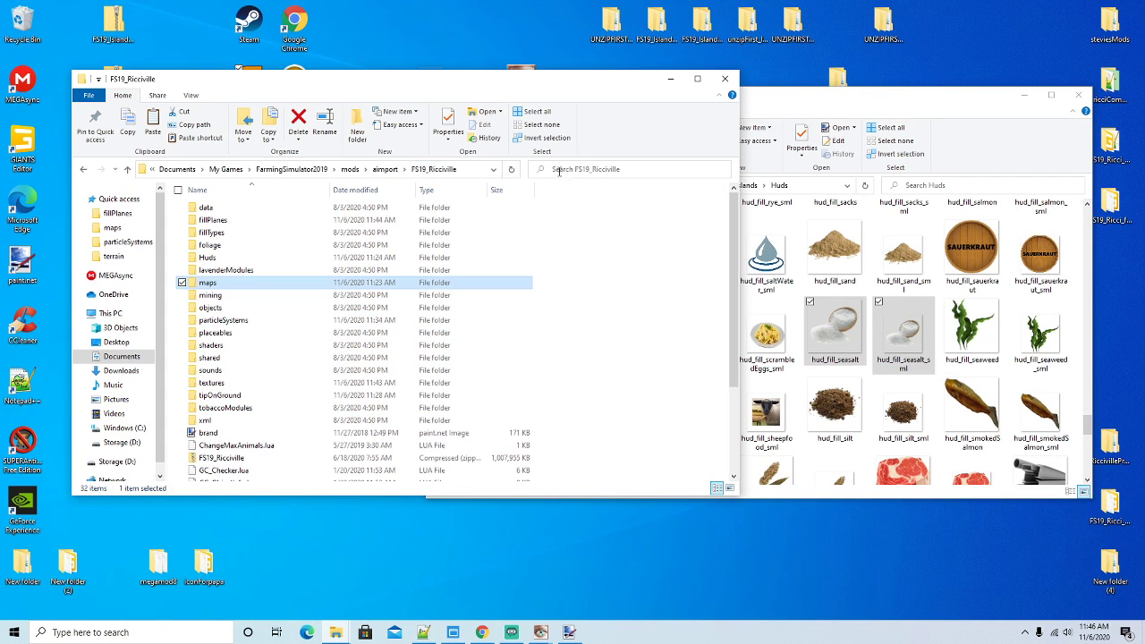
pyautogui.write('salt')
pyautogui.click(561, 188)
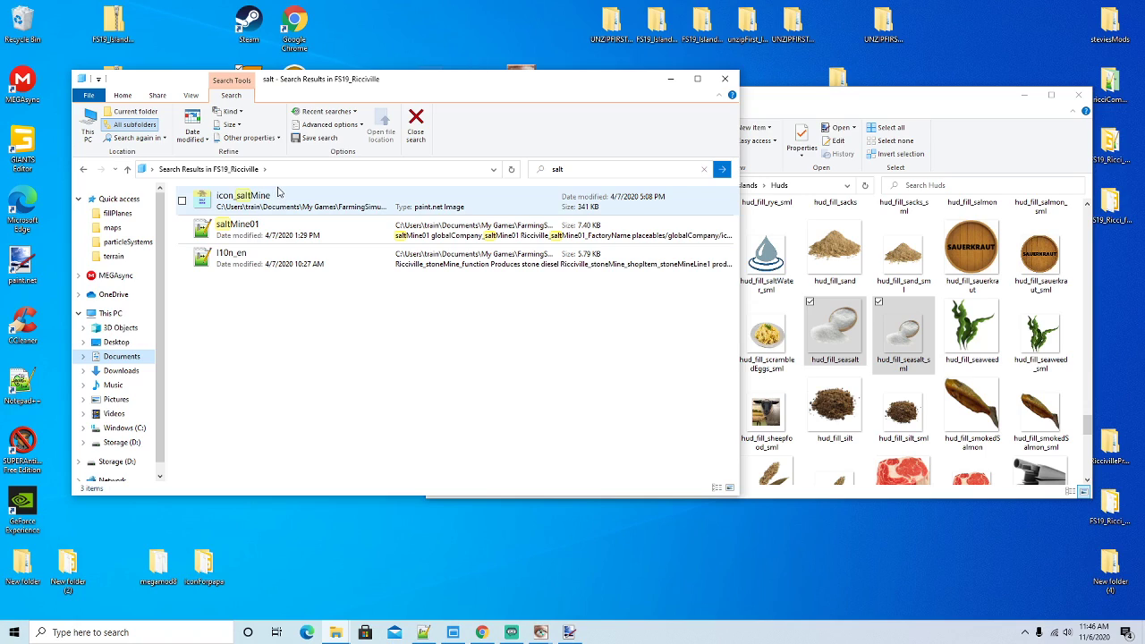
pyautogui.click(84, 170)
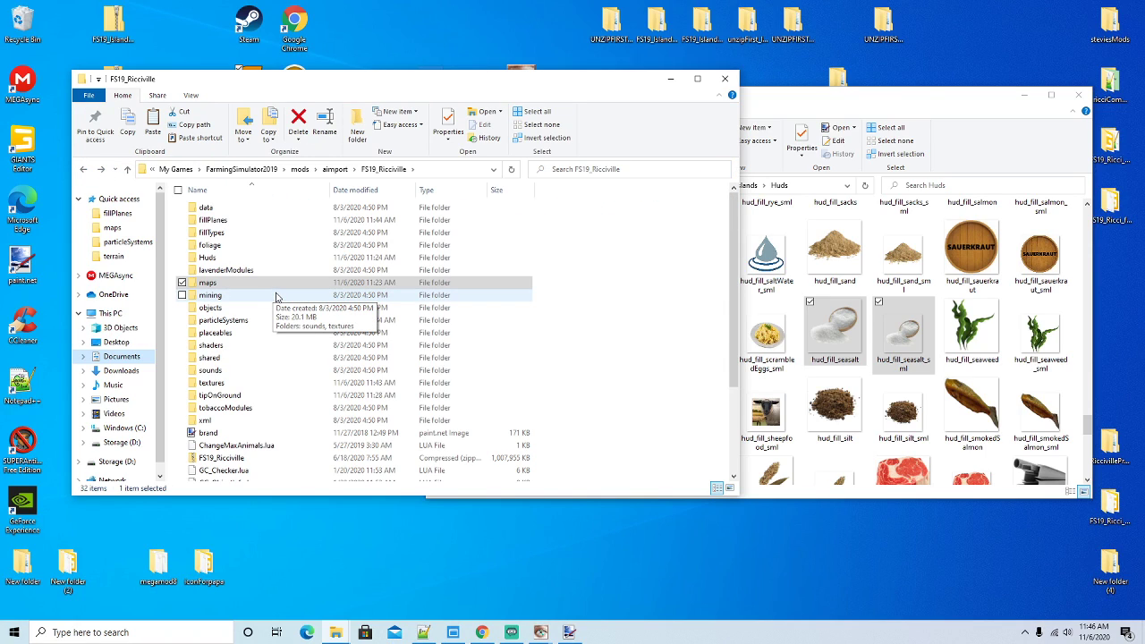
# Clear the open Explorer windows off the desktop and launch Farming Simulator 19
pyautogui.moveTo(384, 87); pyautogui.dragTo(427, 95)
pyautogui.click(714, 85)
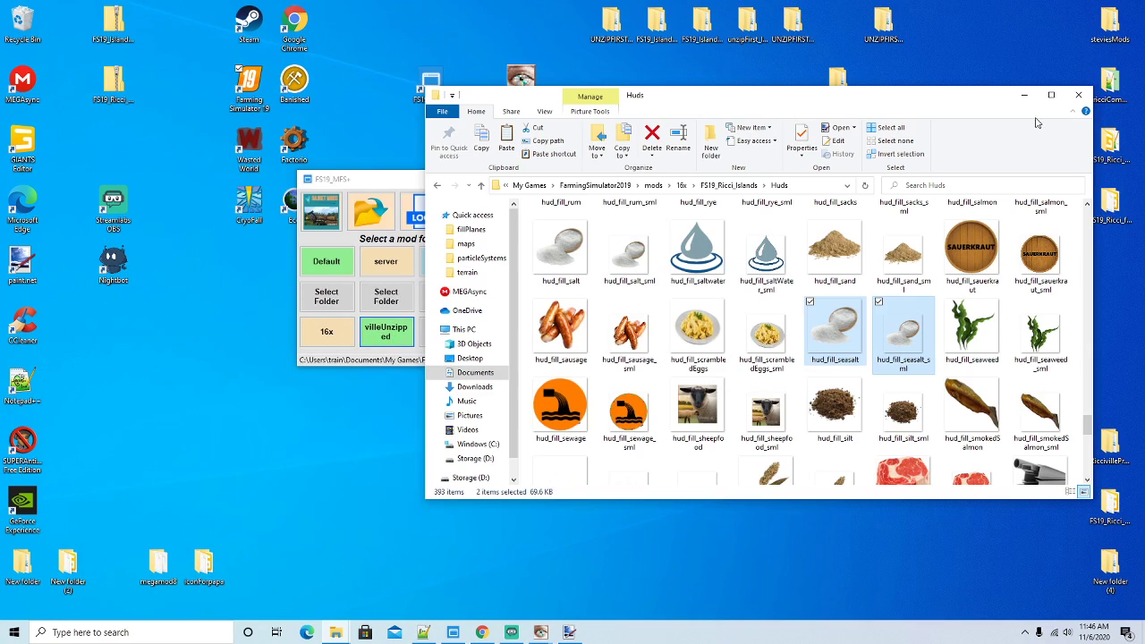
pyautogui.click(1024, 95)
pyautogui.rightClick(249, 90)
pyautogui.click(279, 98)
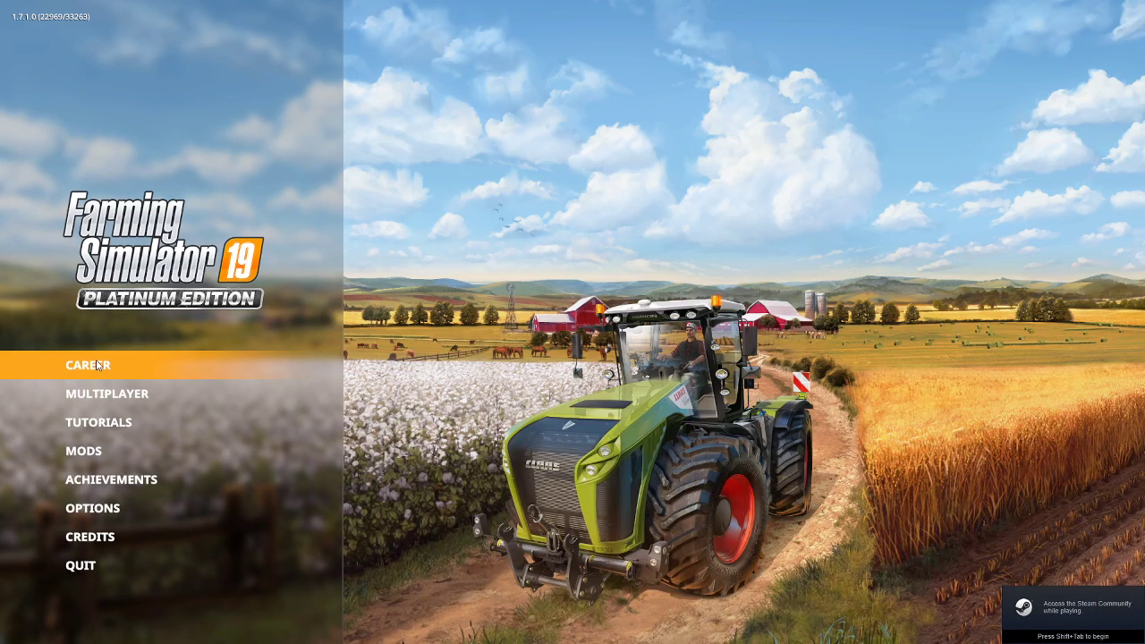
# Set up a new career in Savegame 1 with New farmer mode on the FS19_Ricciville map, continuing to the mod selection
pyautogui.click(99, 365)
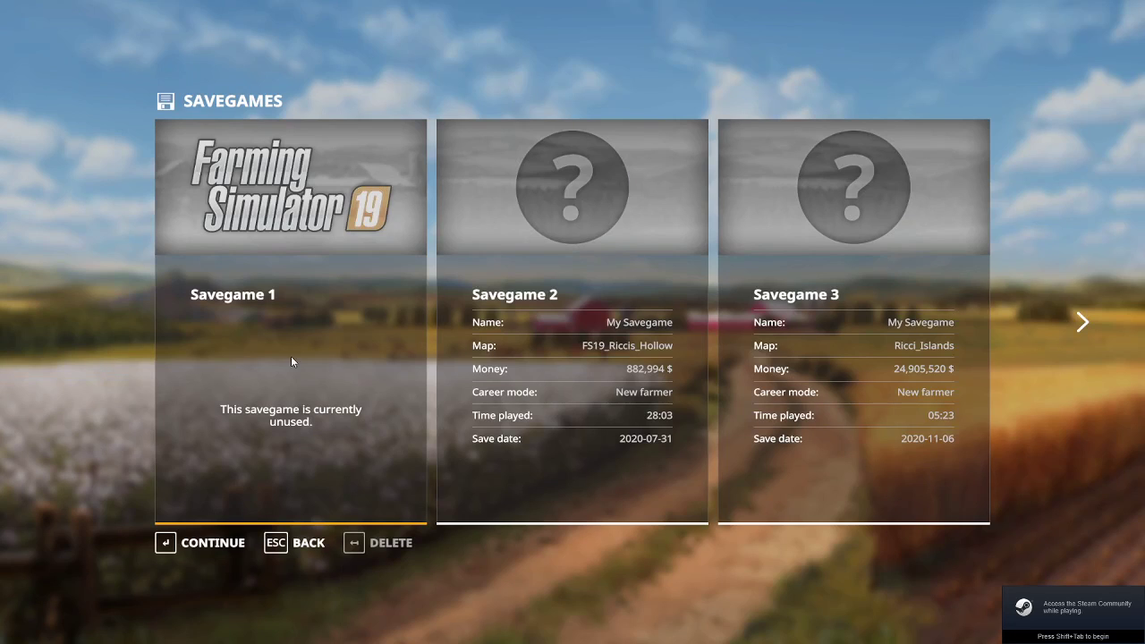
pyautogui.click(204, 548)
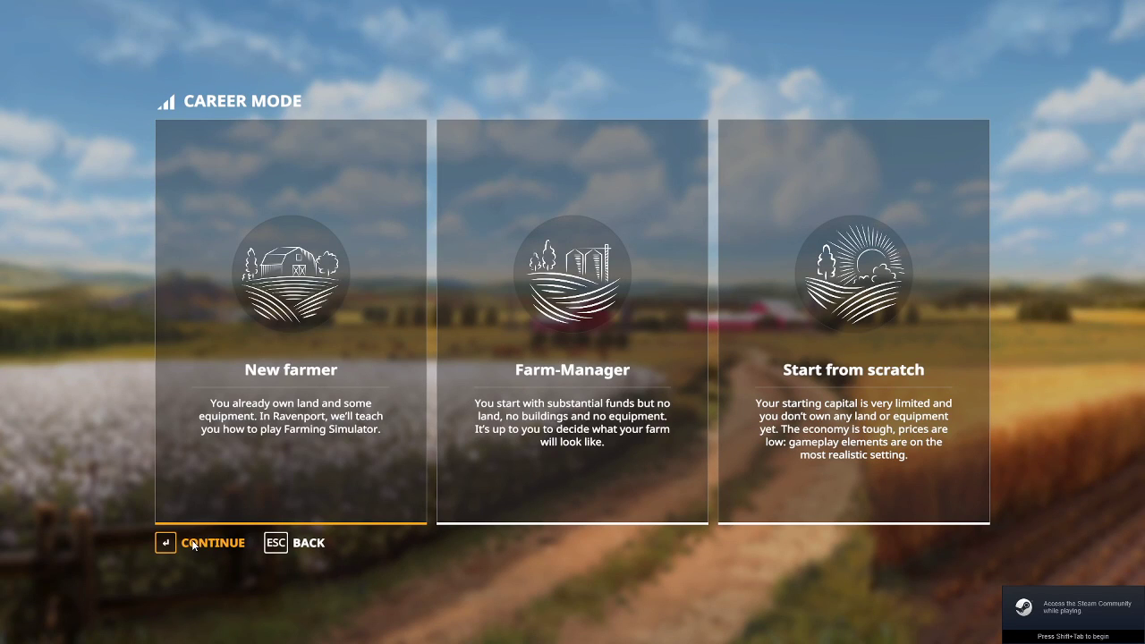
pyautogui.click(204, 547)
pyautogui.scroll(-2, 217, 490)
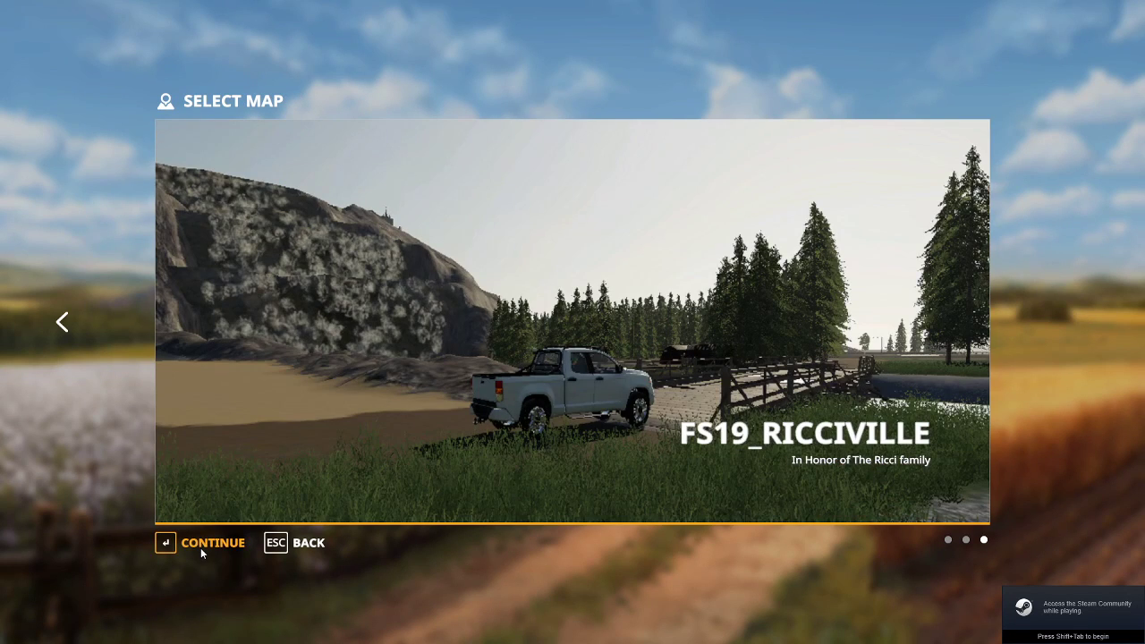
pyautogui.click(201, 548)
pyautogui.click(201, 548)
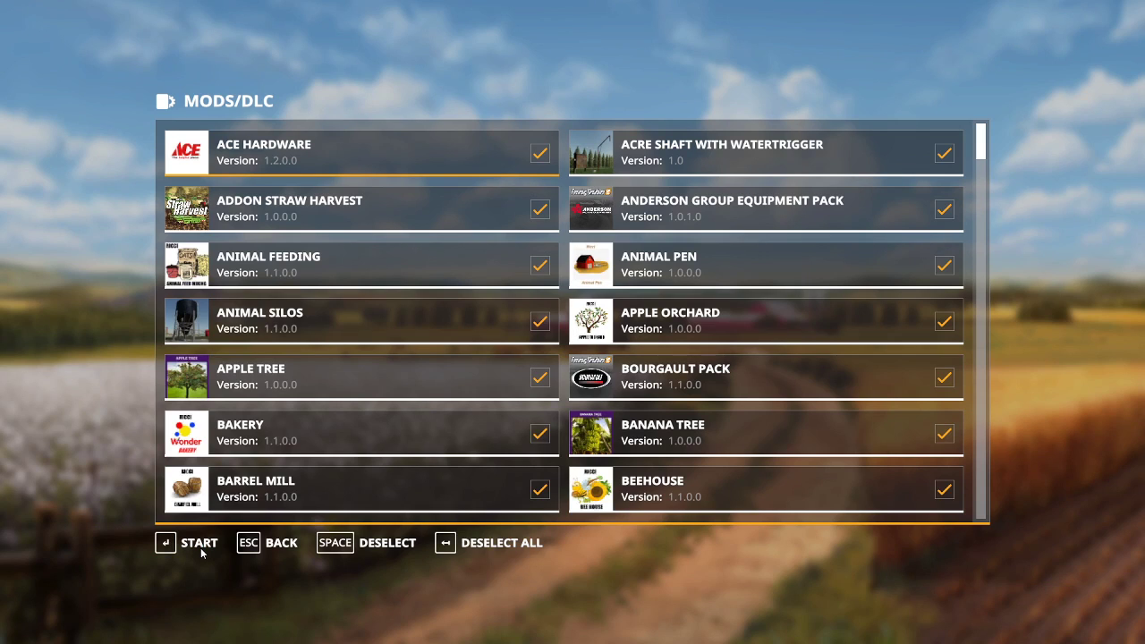
# Load the FS19_Ricciville career with the selected mods and enter the game world
pyautogui.click(200, 548)
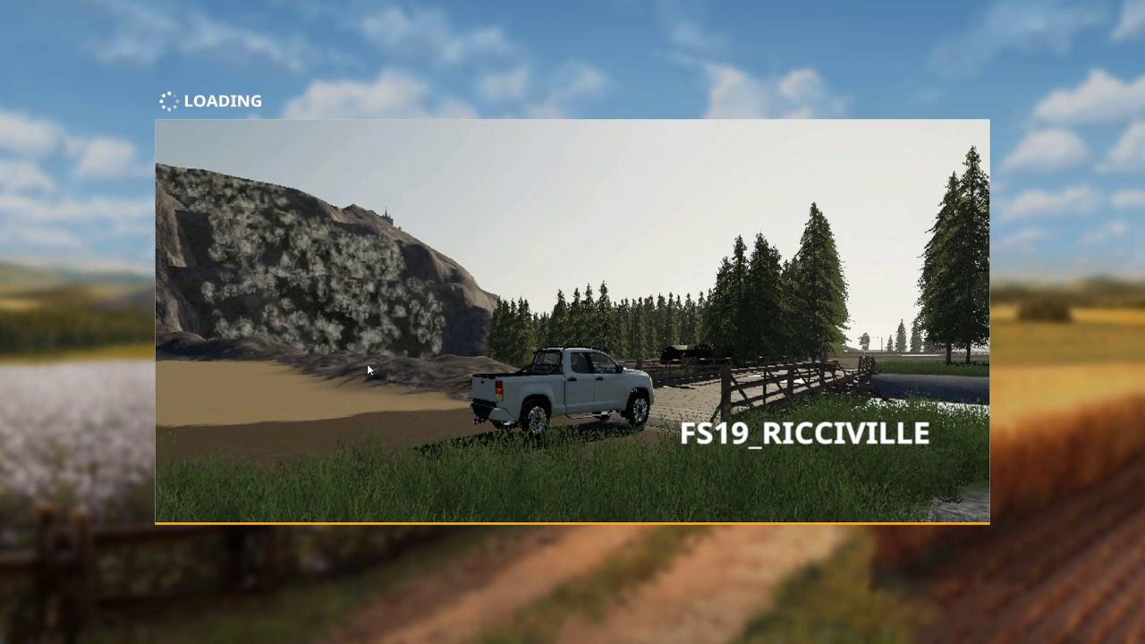
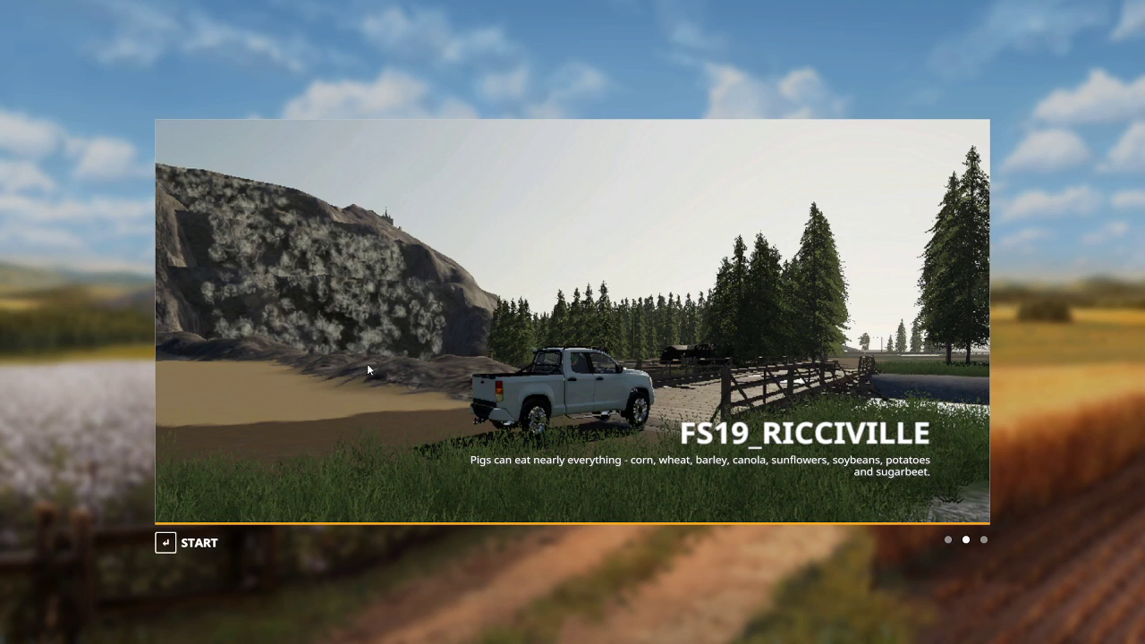
pyautogui.click(186, 542)
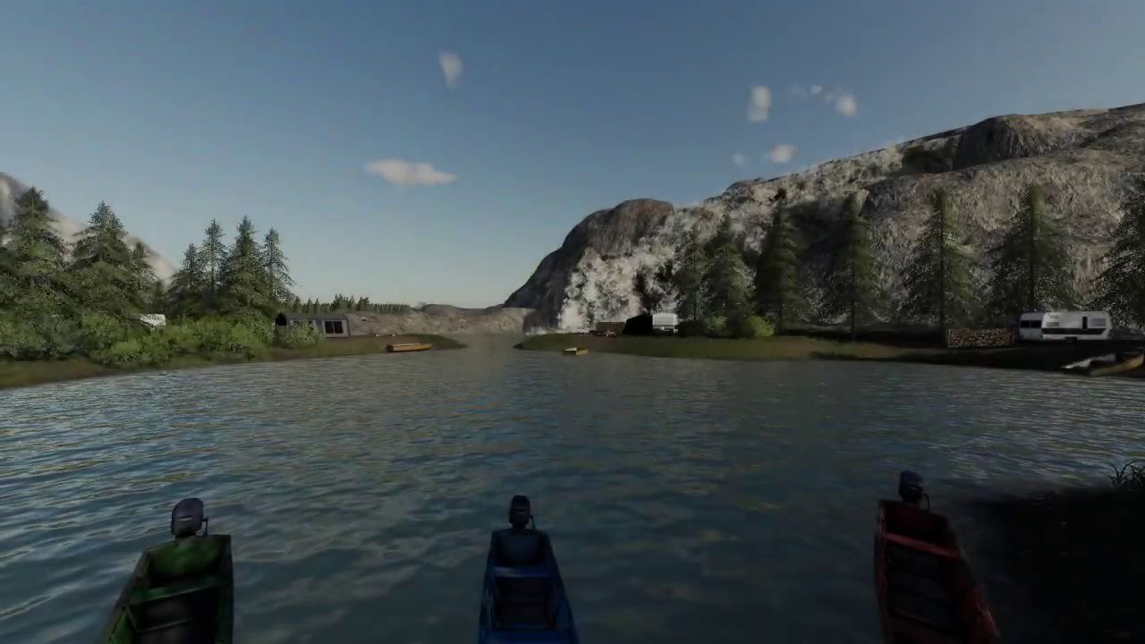
pyautogui.press('Return')
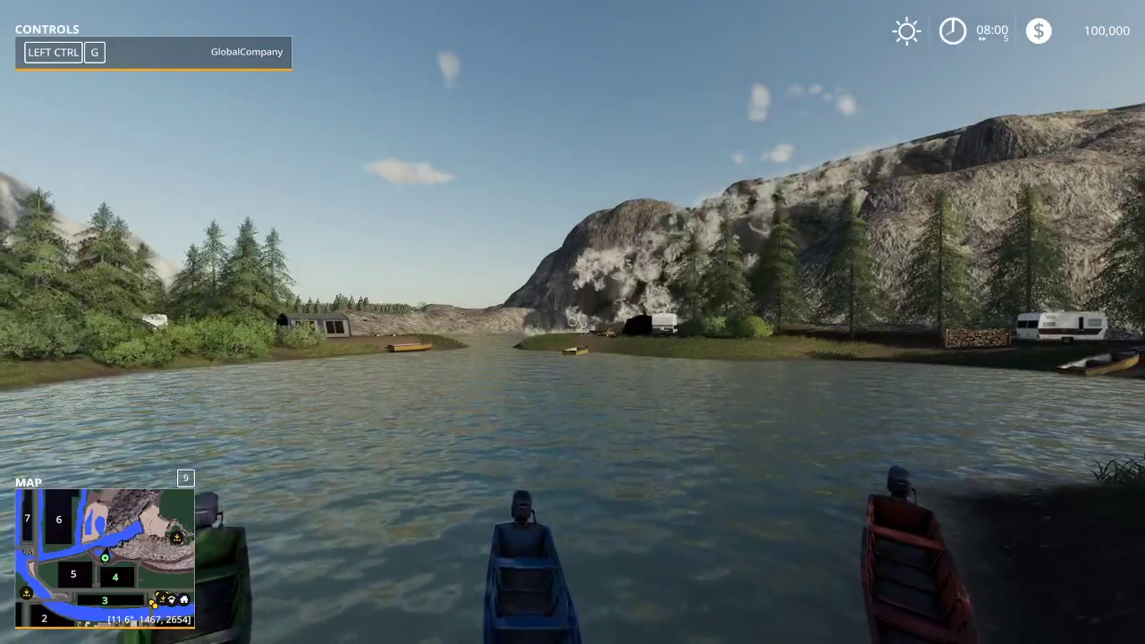
pyautogui.press('p')
pyautogui.press('Escape')
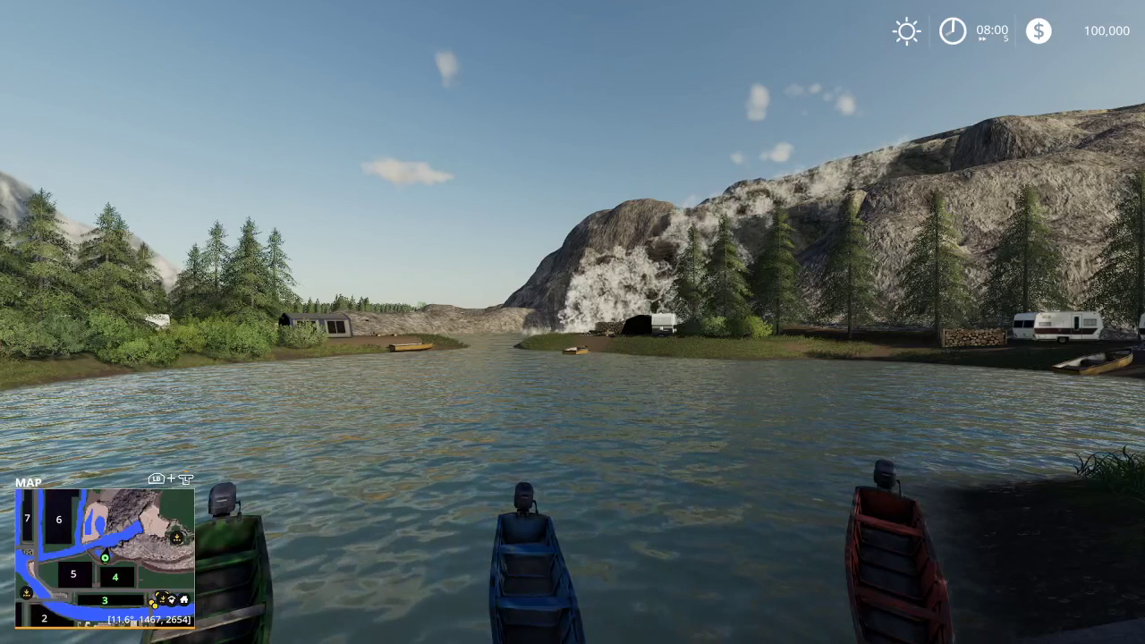
# Travel to the Shop location on the in-game map
pyautogui.press('Escape')
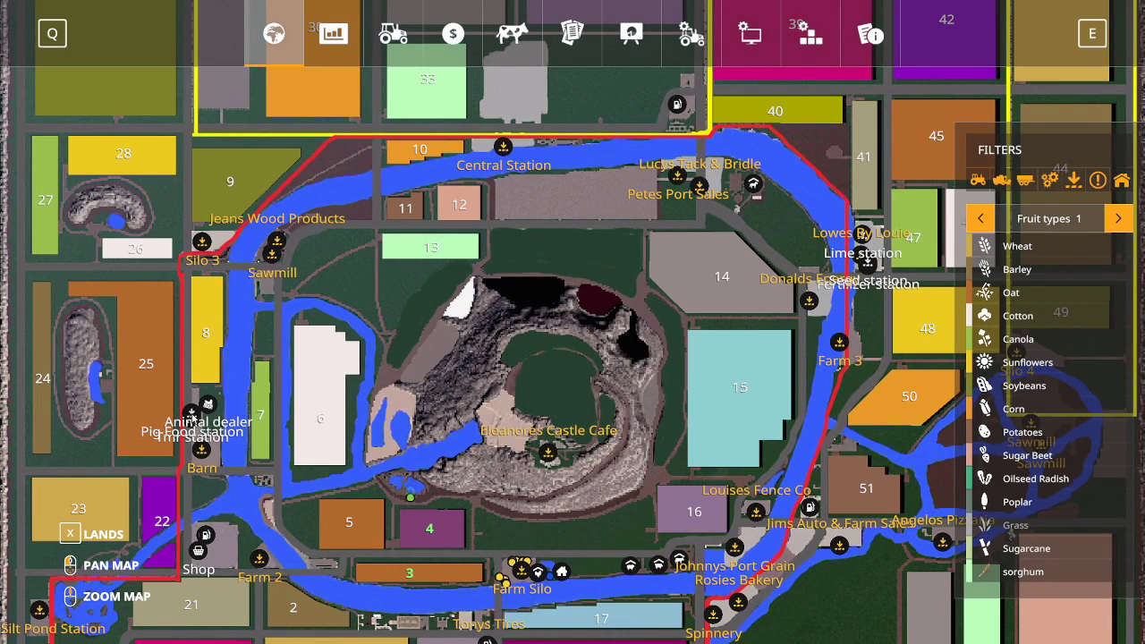
pyautogui.click(192, 412)
pyautogui.click(199, 550)
pyautogui.press('space')
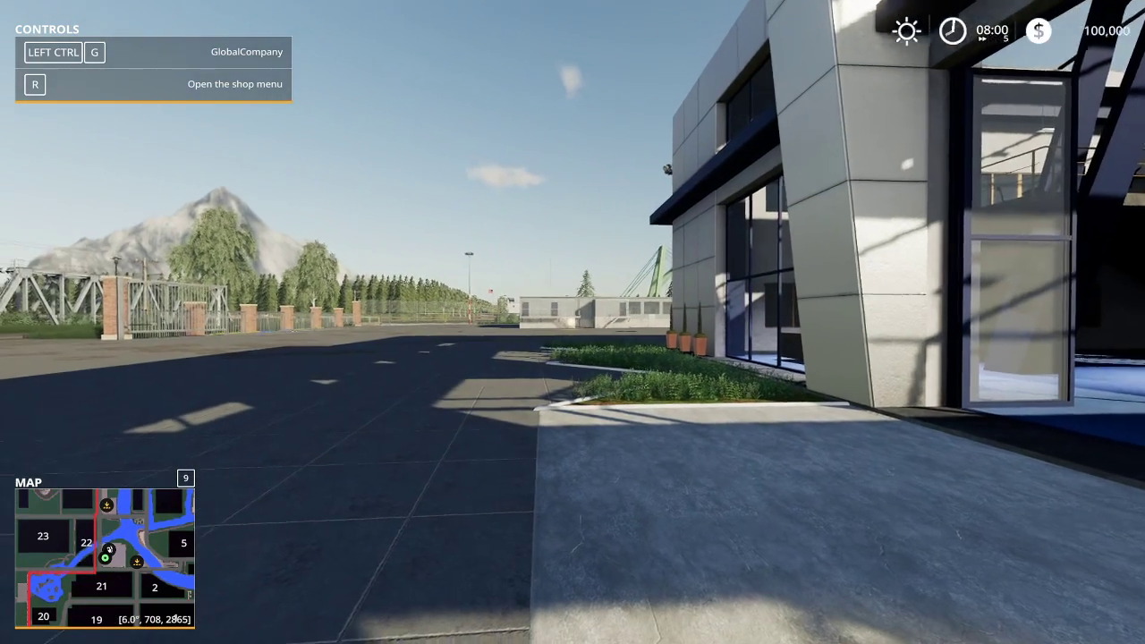
# Add $50,000,000 to the farm account with the general Easy Development Commands
pyautogui.hotkey('ctrl', 'o')
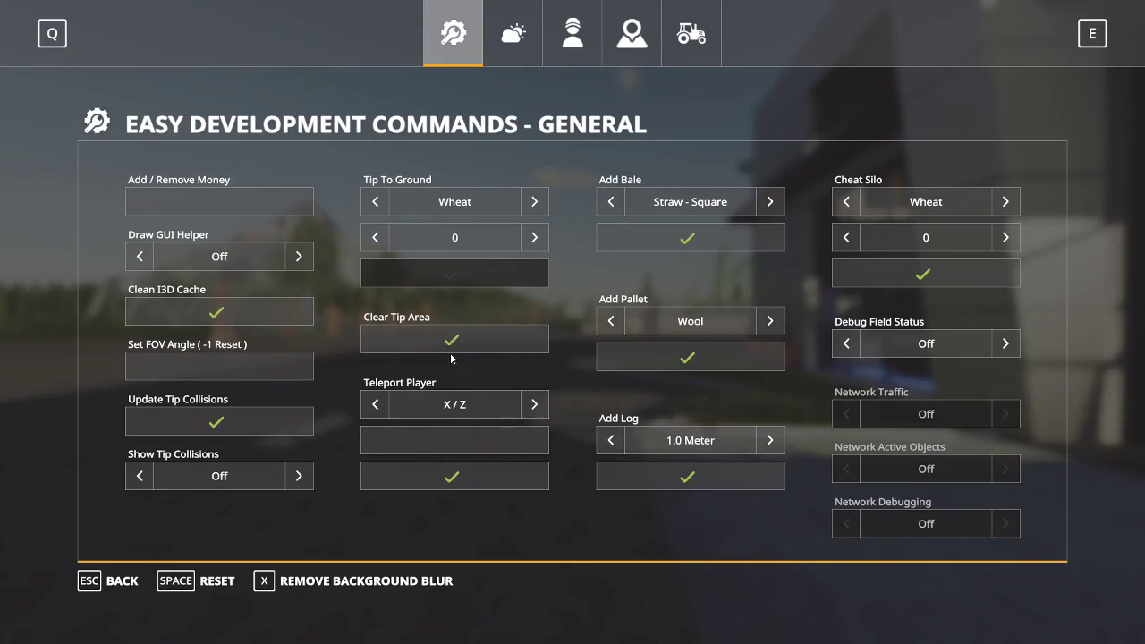
pyautogui.click(271, 207)
pyautogui.write('50000000')
pyautogui.press('Return')
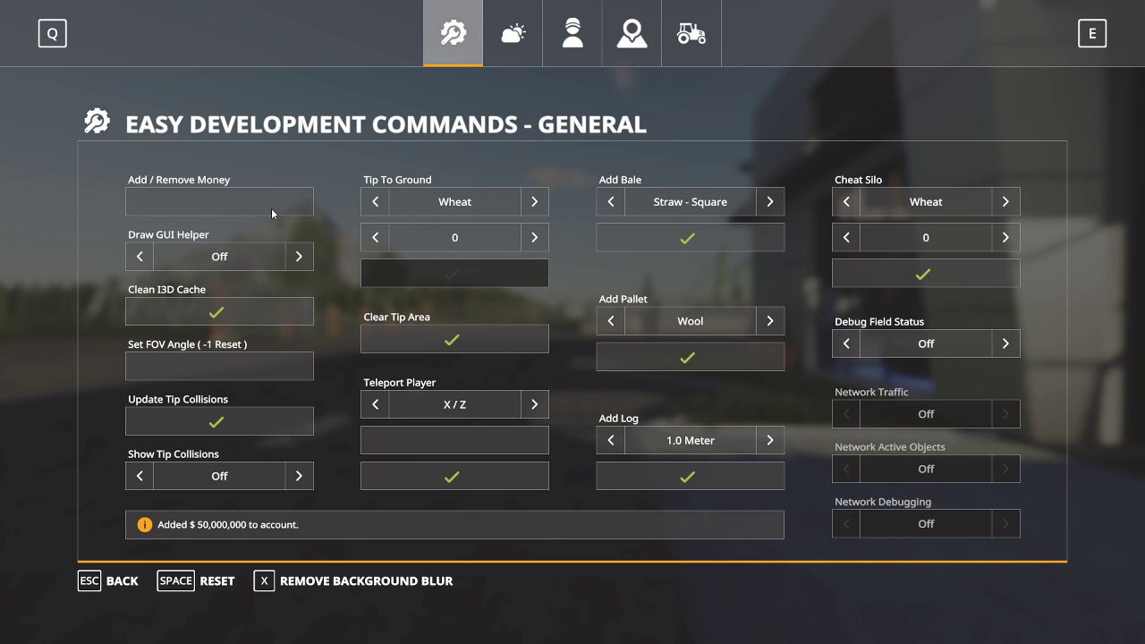
# Buy all farmland and turn the speed multiplier on with its warning off in the player development commands, and return to the game
pyautogui.click(576, 46)
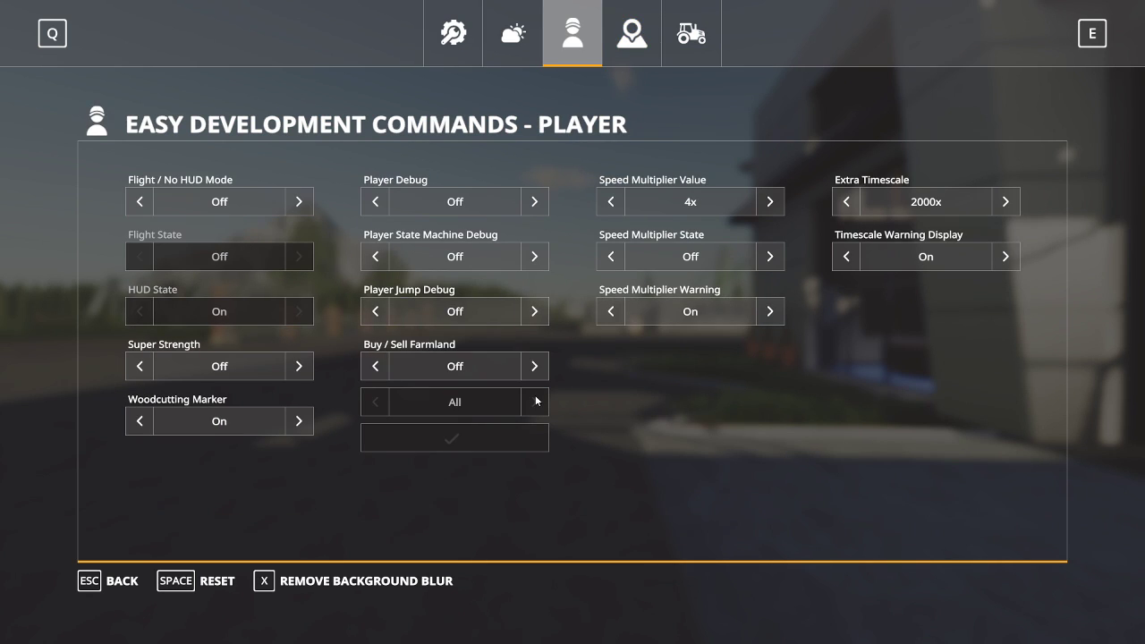
pyautogui.click(639, 43)
pyautogui.click(578, 59)
pyautogui.press('Escape')
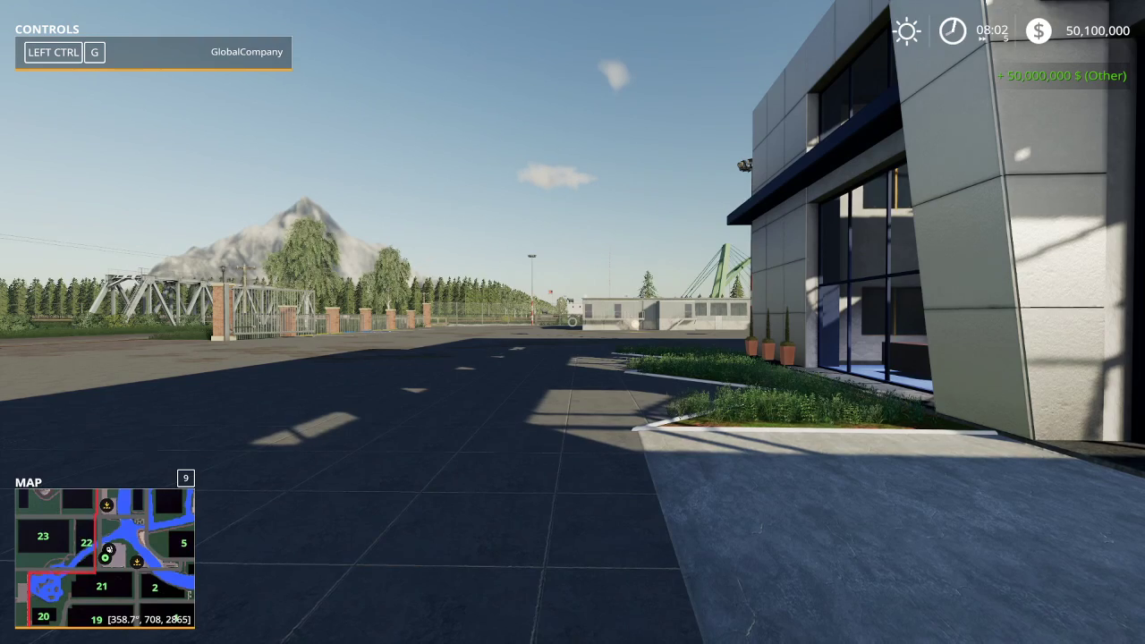
# Look through the shop's vehicle Mods category and lease a Kenworth K100 Daycab from the Trucks category
pyautogui.press('p')
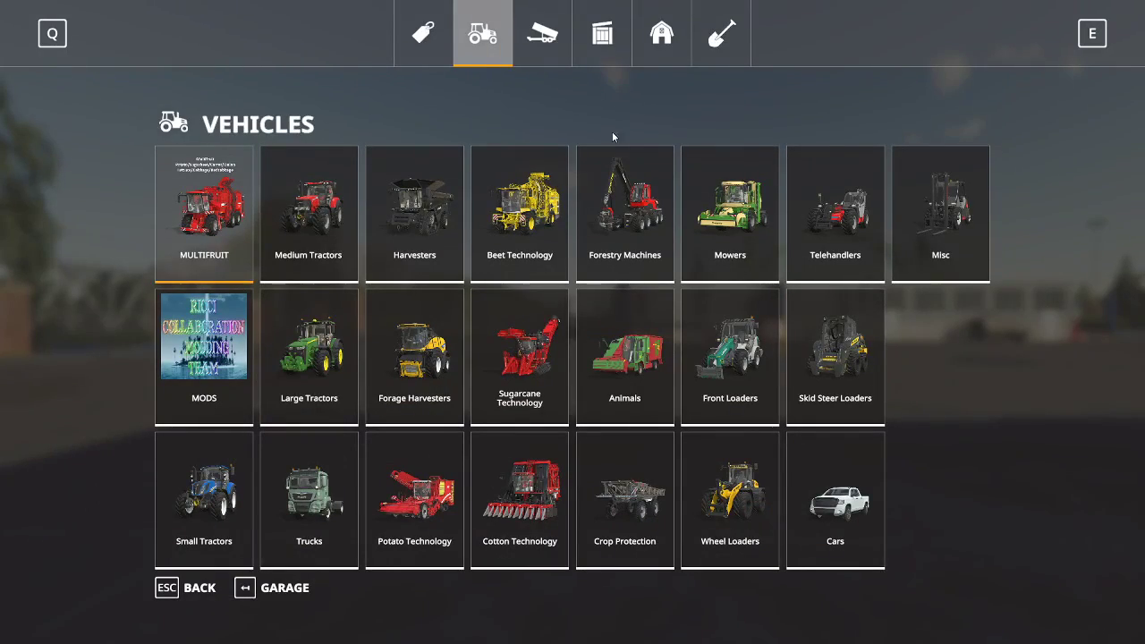
pyautogui.click(228, 336)
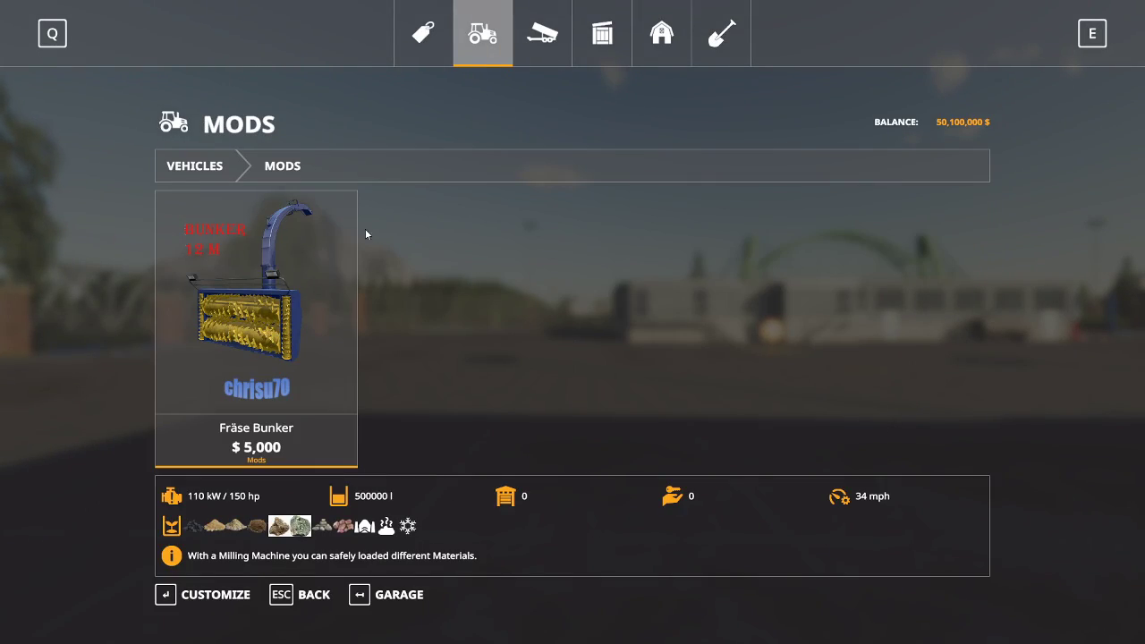
pyautogui.click(314, 594)
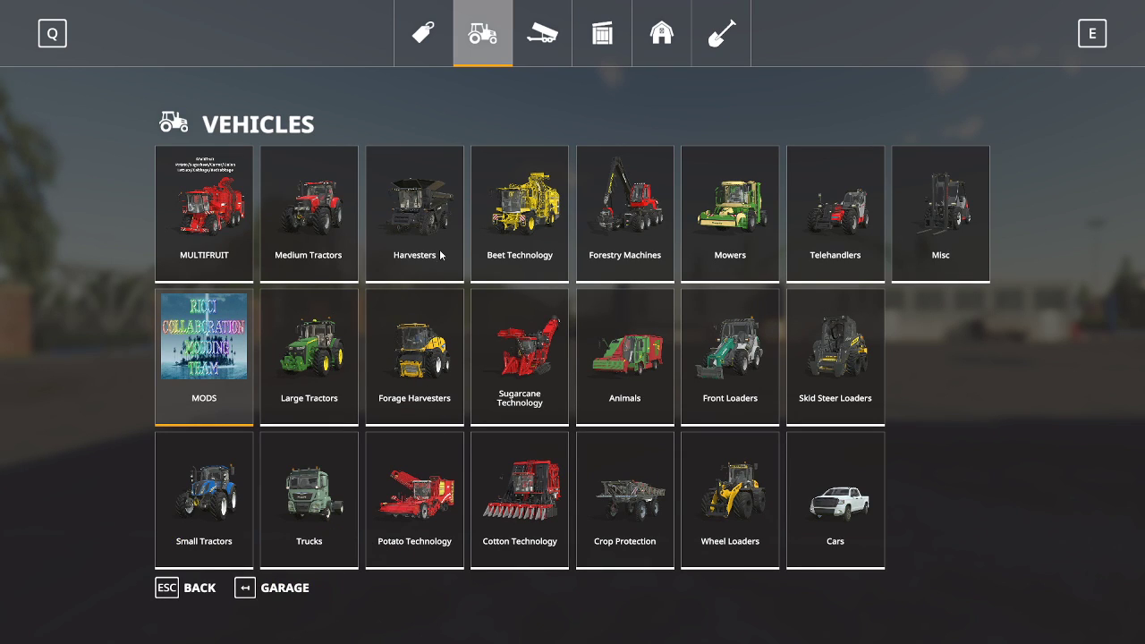
pyautogui.click(312, 506)
pyautogui.scroll(-2, 473, 317)
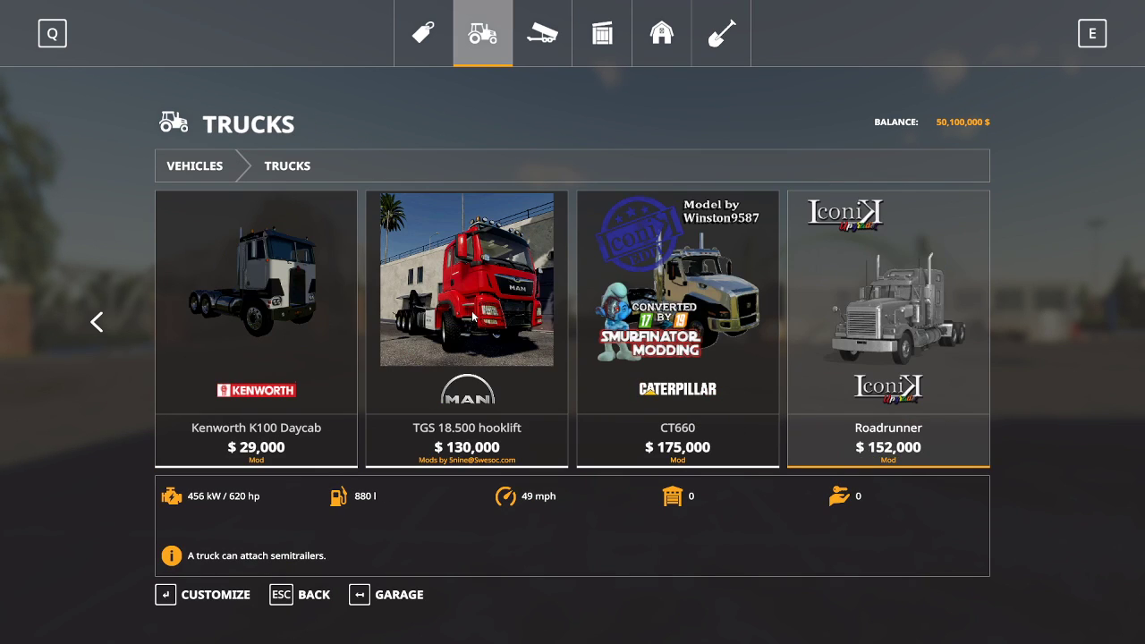
pyautogui.click(270, 352)
pyautogui.press('space')
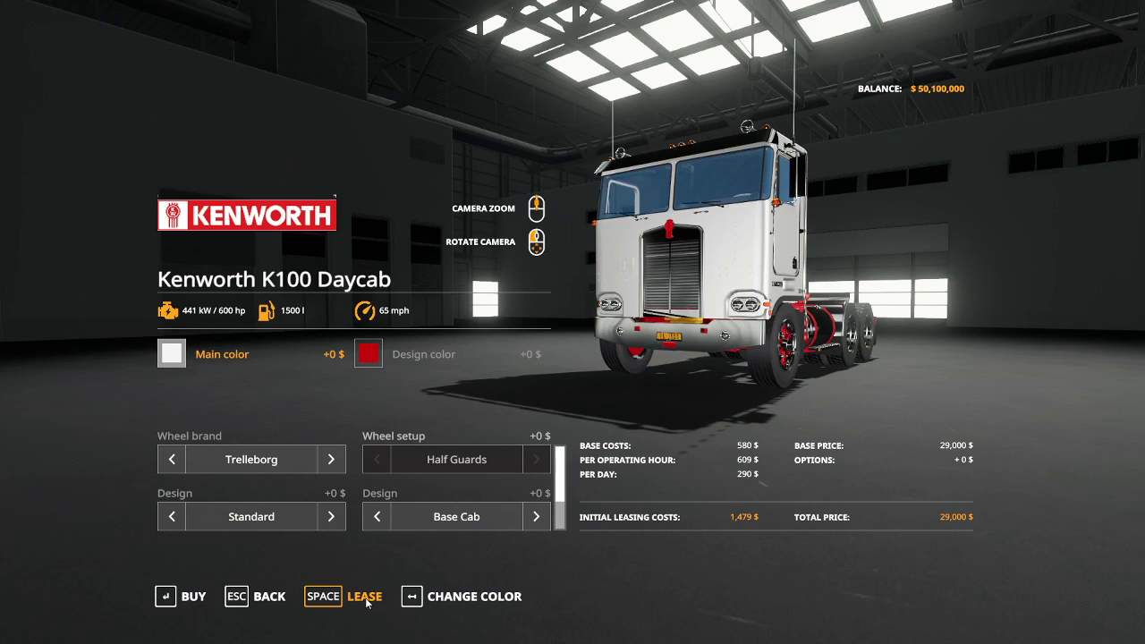
pyautogui.click(419, 411)
pyautogui.click(418, 411)
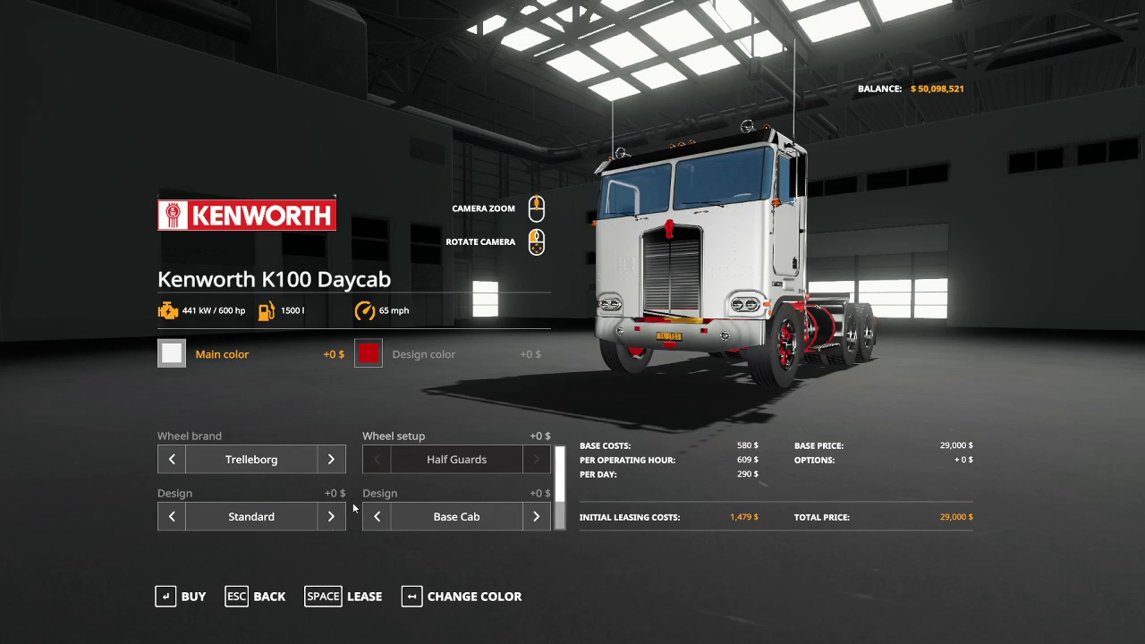
pyautogui.click(269, 596)
# Lease the Strautmann Slide on Tipper 5 from the Trailers category and leave the shop
pyautogui.click(543, 36)
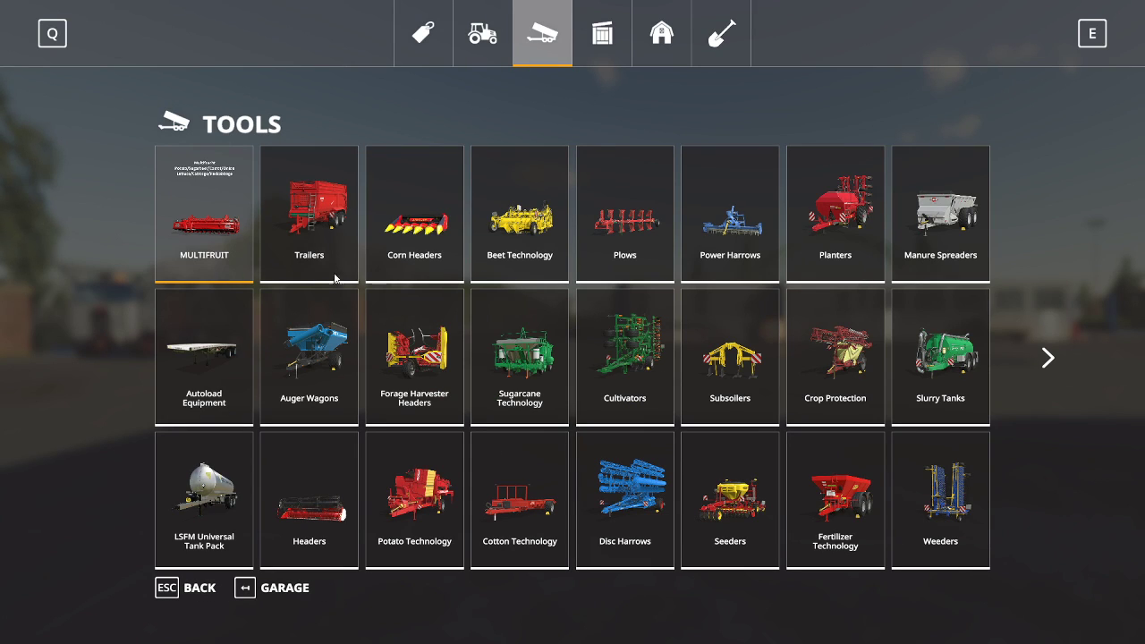
pyautogui.click(313, 235)
pyautogui.scroll(-10, 464, 286)
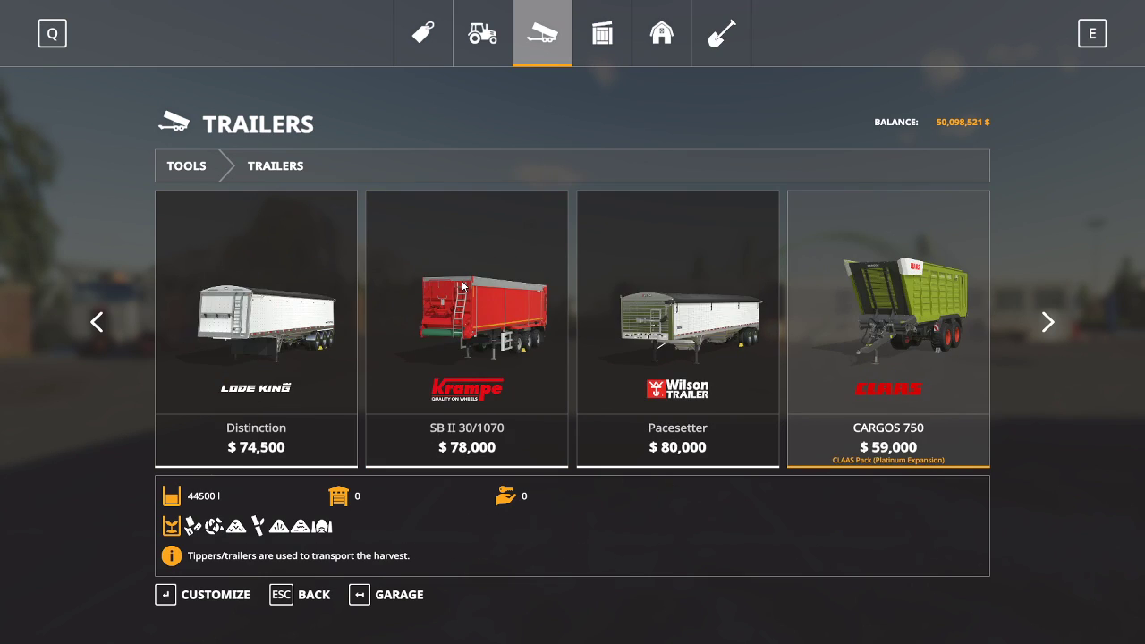
pyautogui.scroll(-4, 464, 286)
pyautogui.scroll(-10, 467, 288)
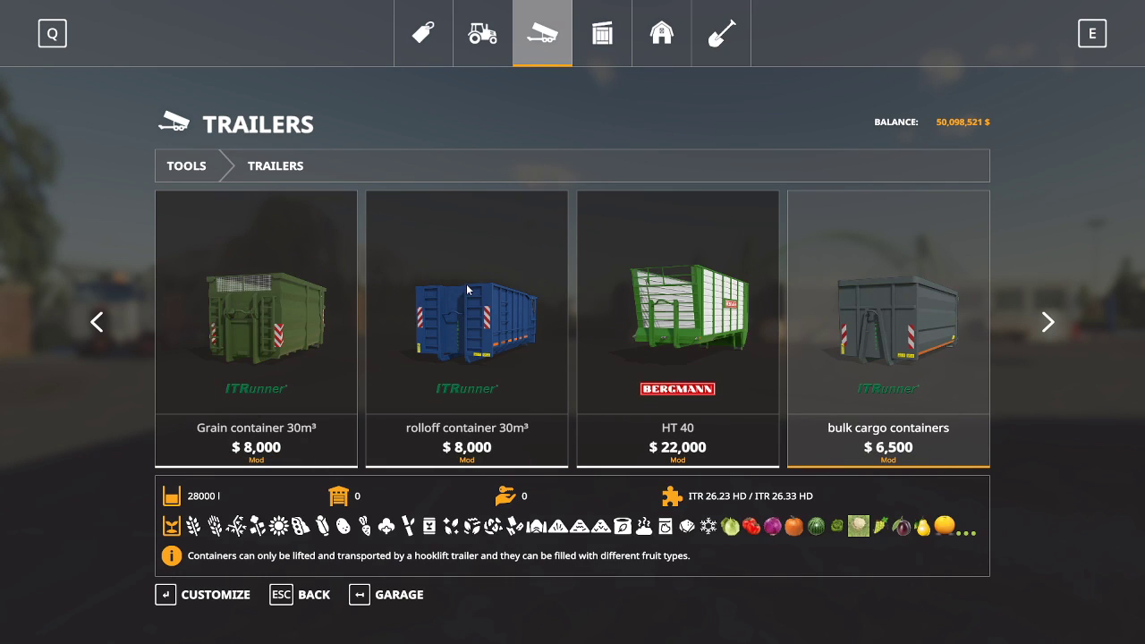
pyautogui.click(885, 327)
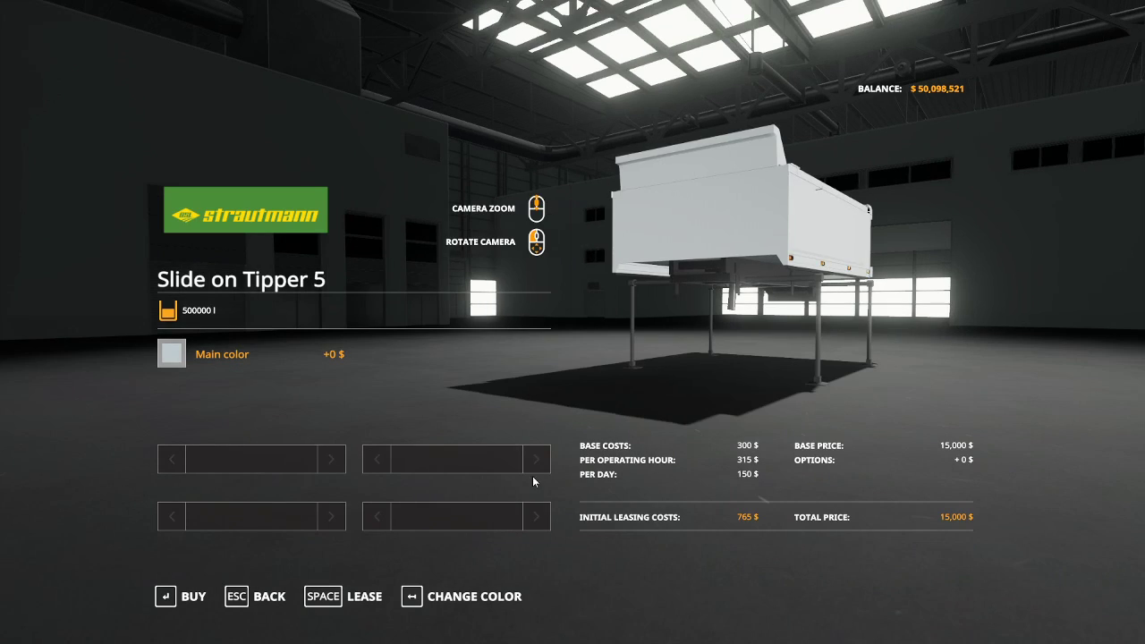
pyautogui.click(359, 597)
pyautogui.click(411, 407)
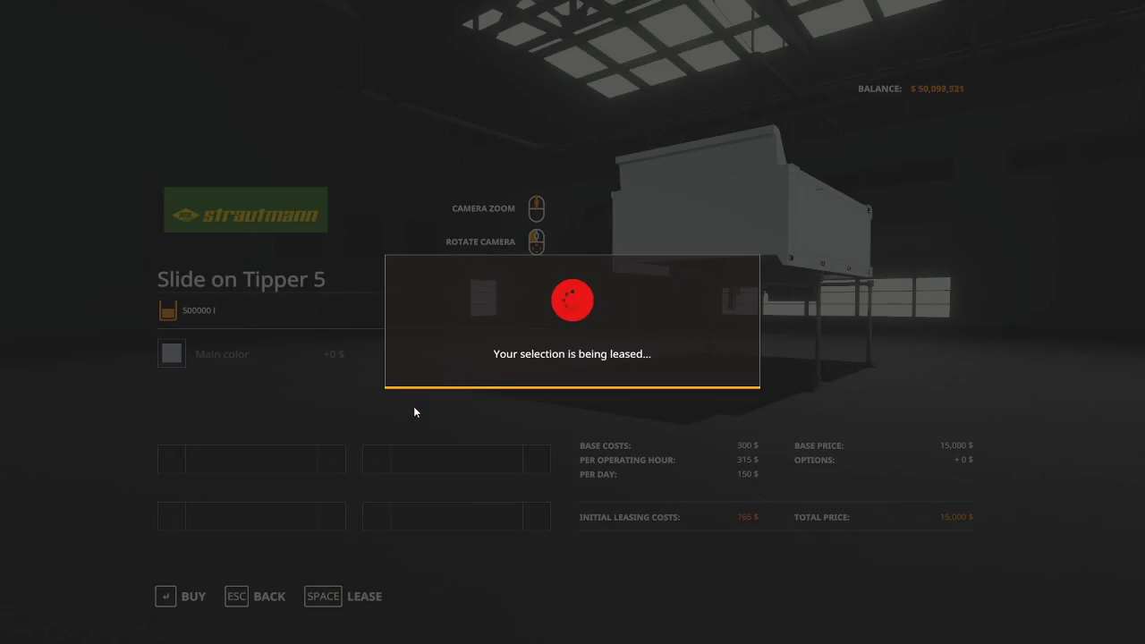
pyautogui.press('Escape')
pyautogui.press('Escape')
pyautogui.press('Escape')
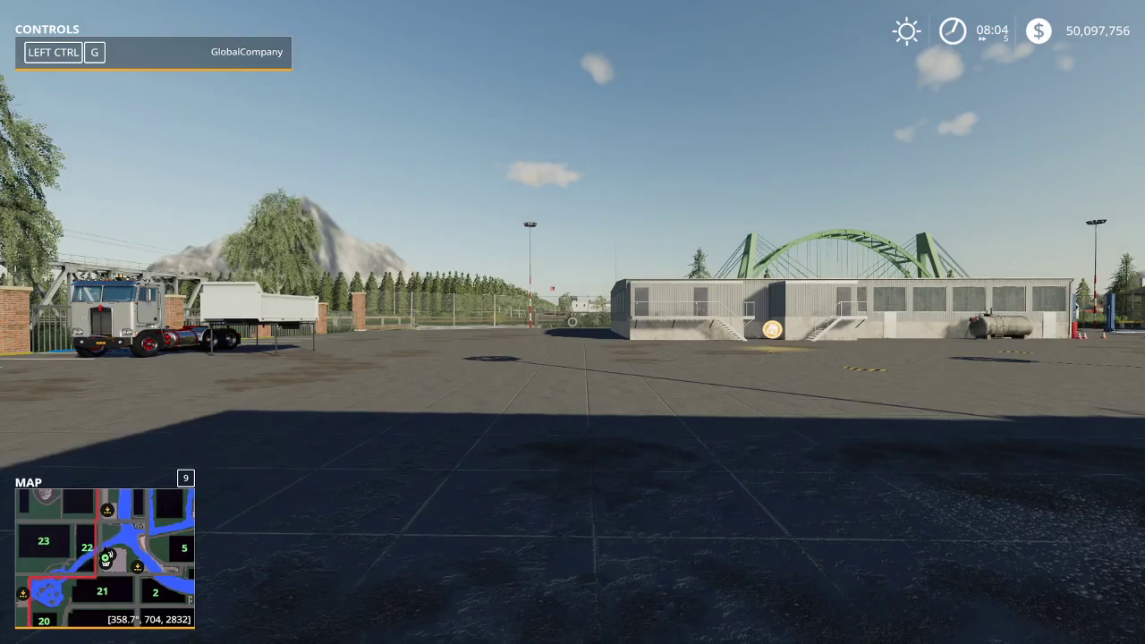
# Board the Kenworth truck, back it under the Slide on Tipper 5 and attach the tipper
pyautogui.press('w')
pyautogui.press('e')
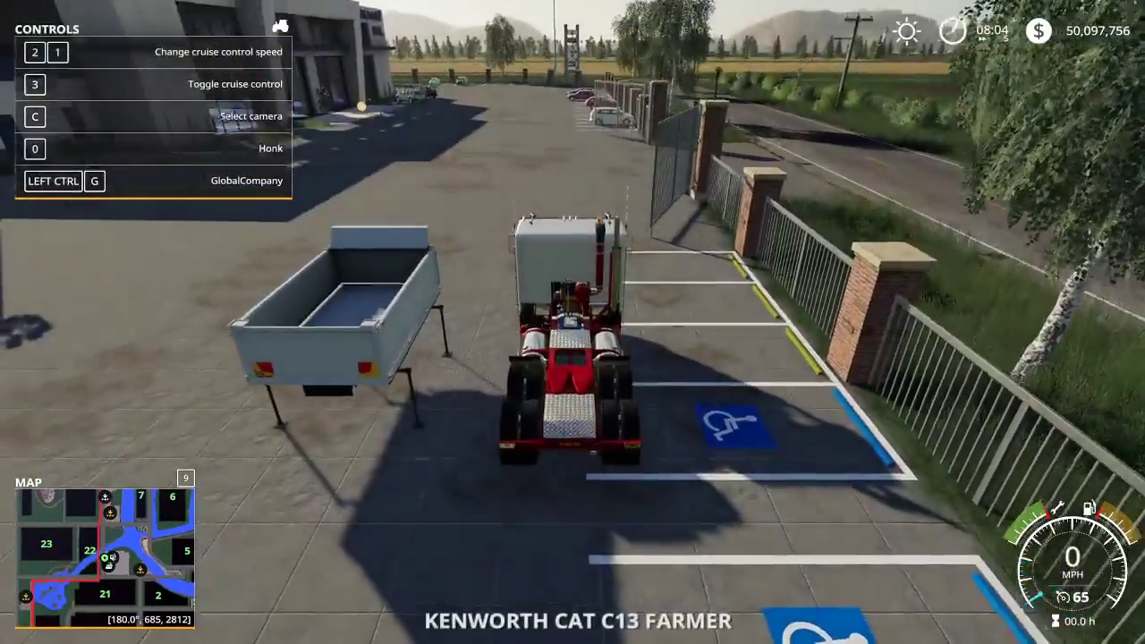
pyautogui.press('w')
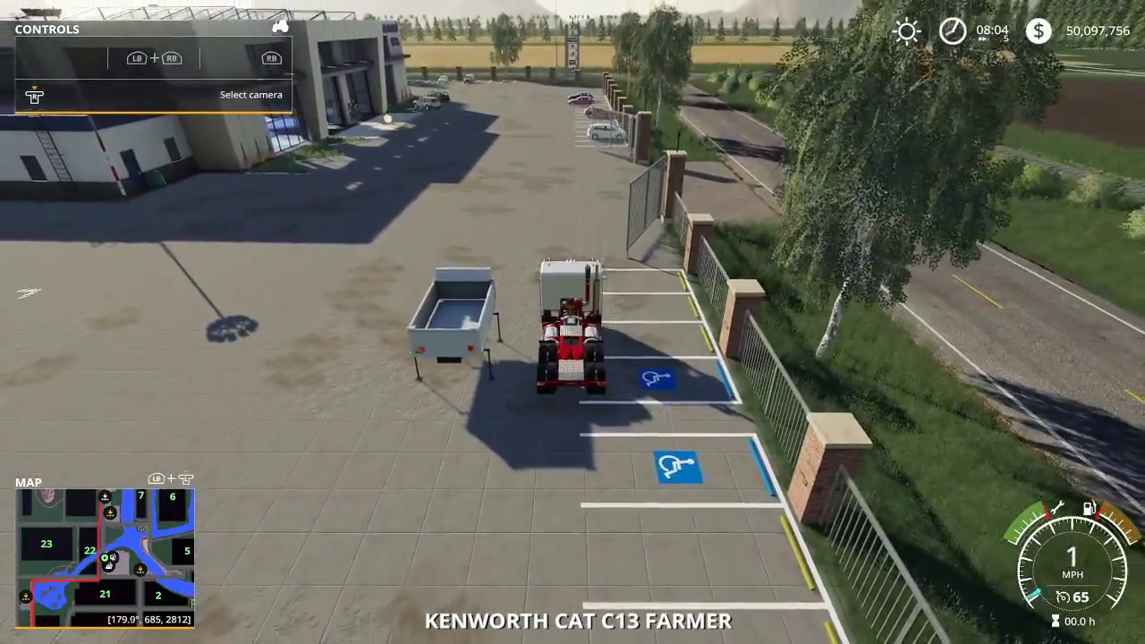
pyautogui.press('w')
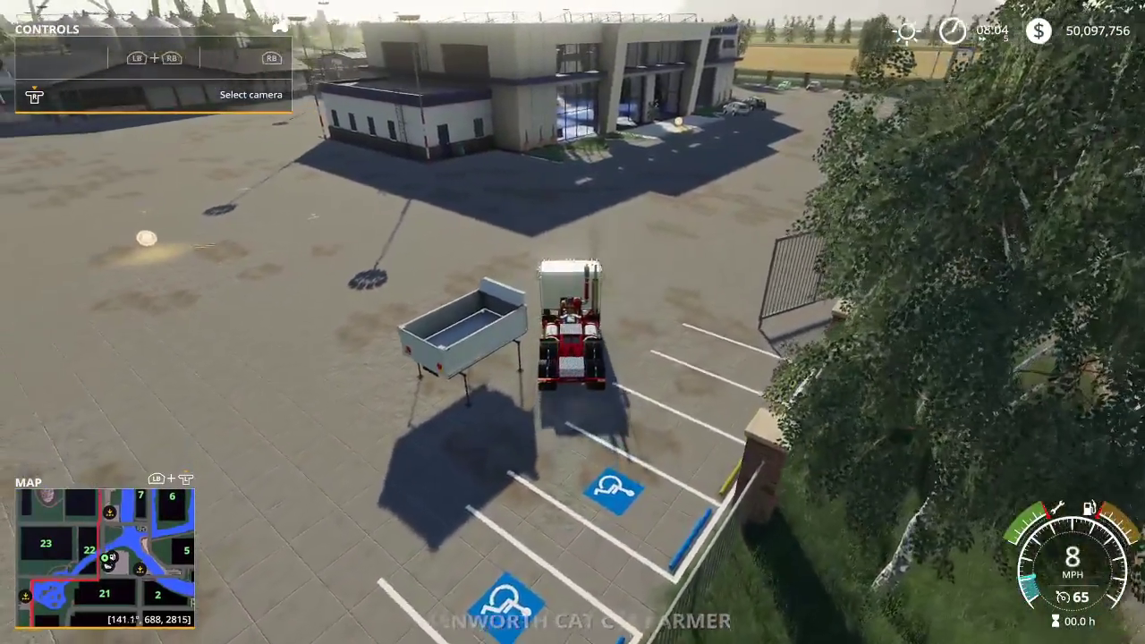
pyautogui.press('s')
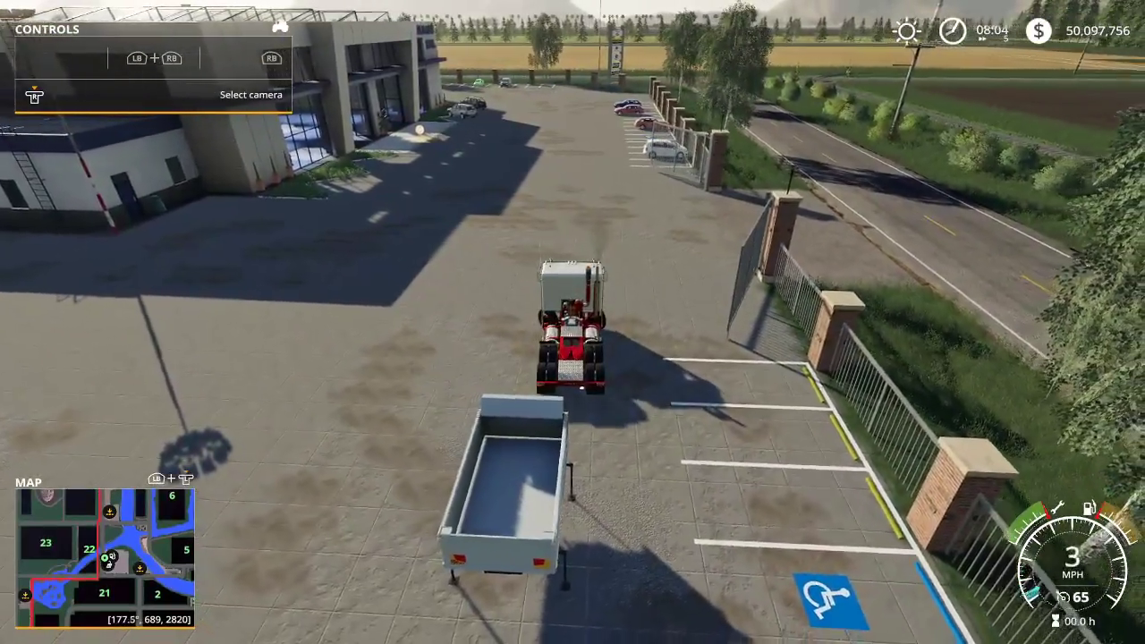
pyautogui.press('s')
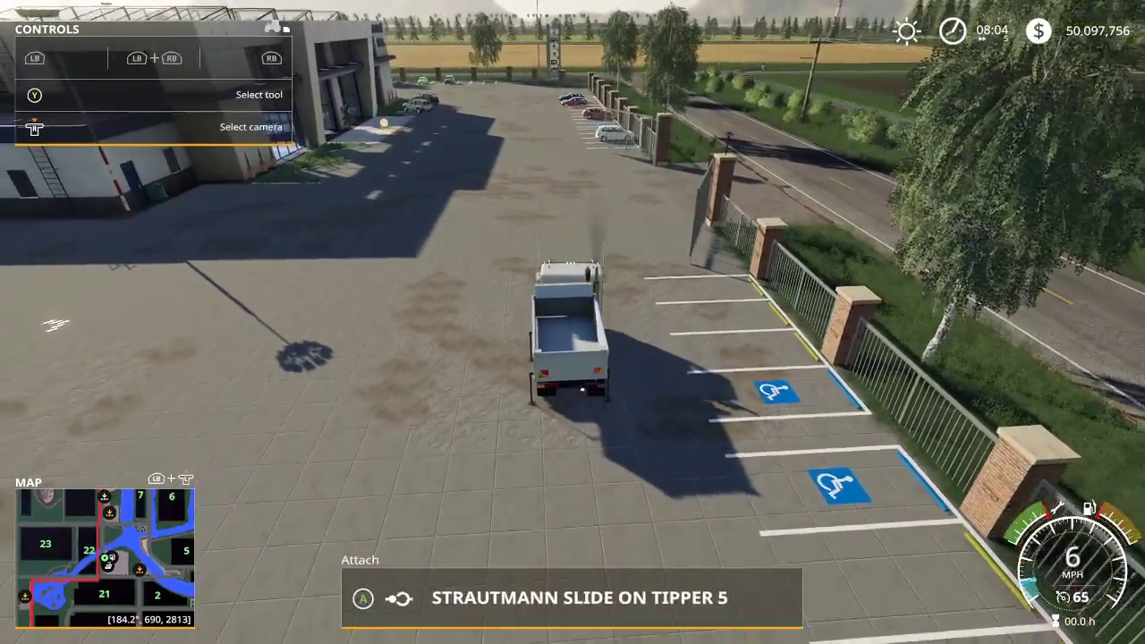
pyautogui.press('q')
# Fill the Strautmann Slide on Tipper 5 with SEASALT using the vehicle development commands
pyautogui.hotkey('ctrl', 'alt', 'e')
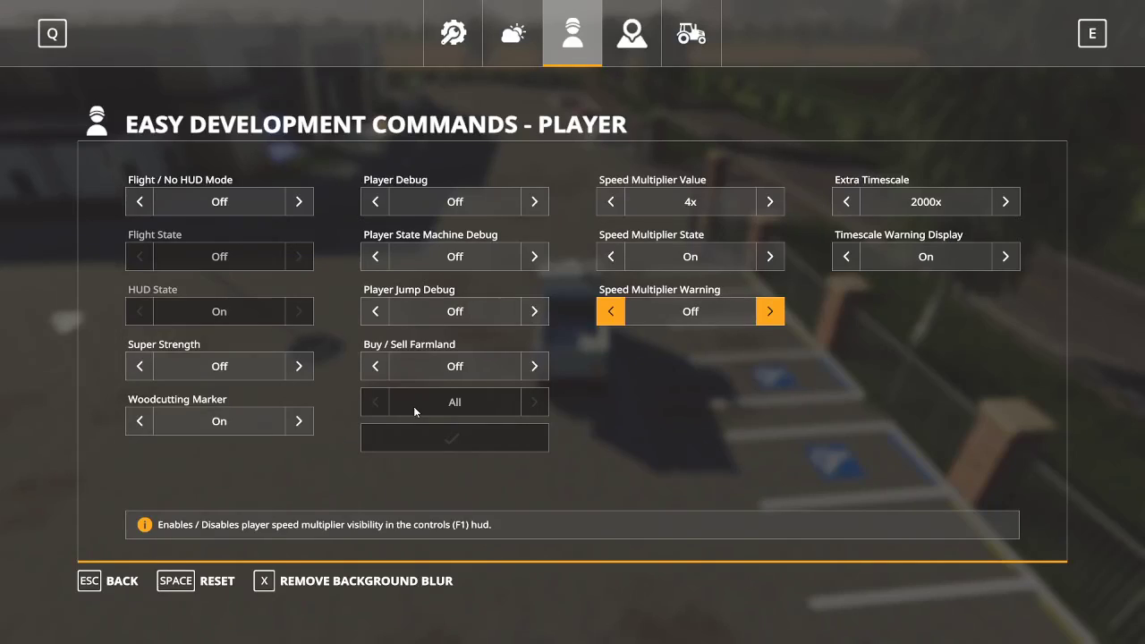
pyautogui.click(706, 40)
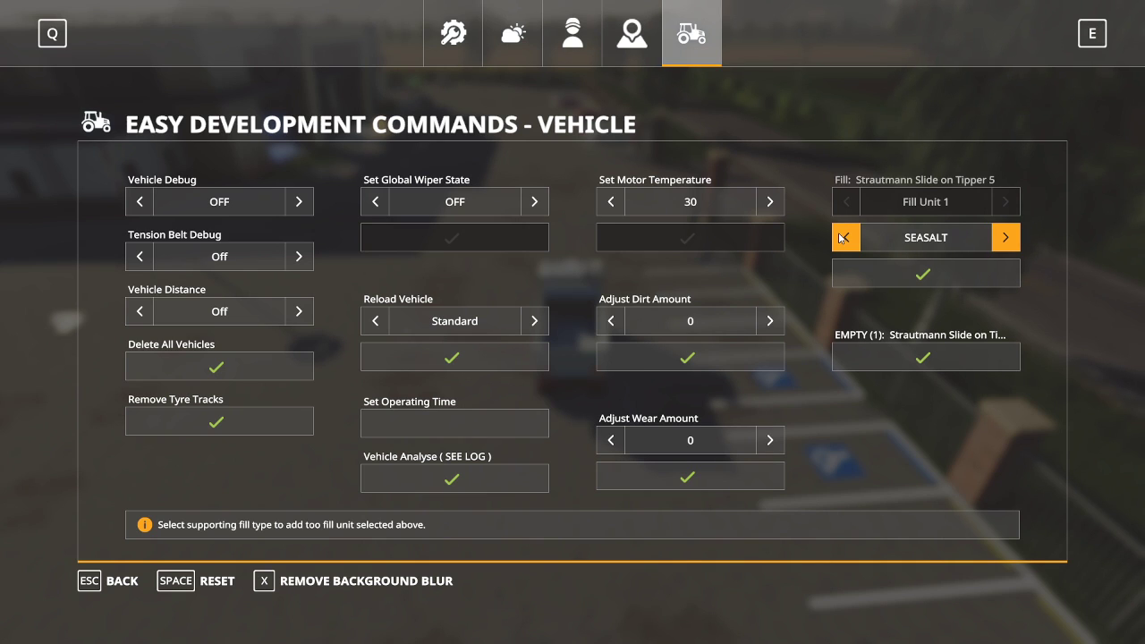
pyautogui.click(848, 265)
pyautogui.press('Escape')
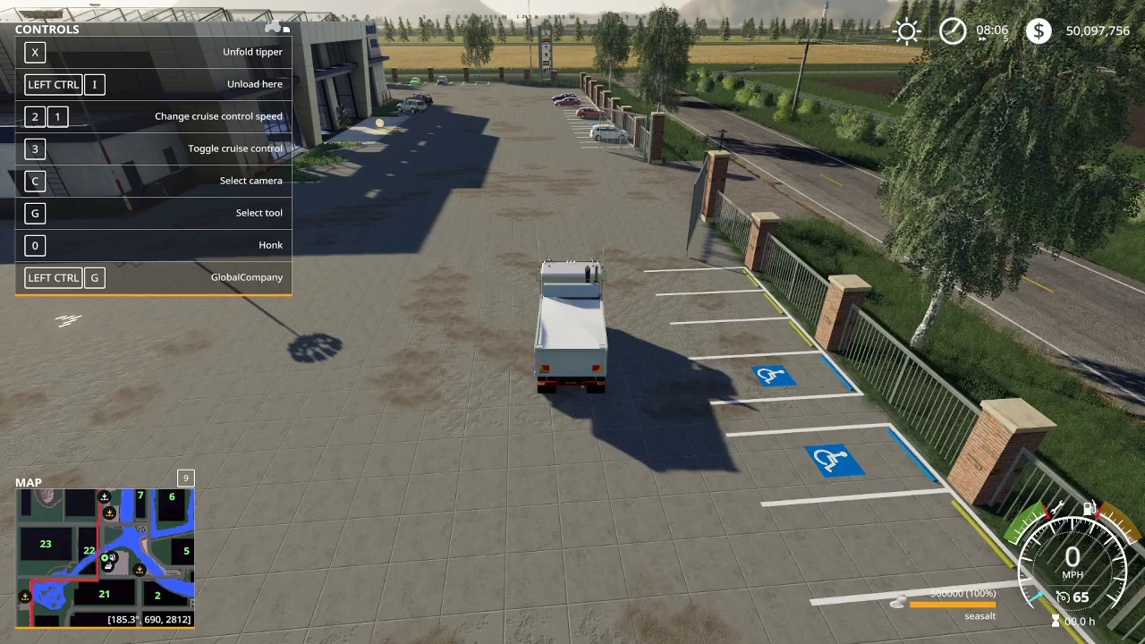
# Pull forward, dump seasalt on the pavement behind the truck, and get out to examine the heap's ground texture
pyautogui.press('w')
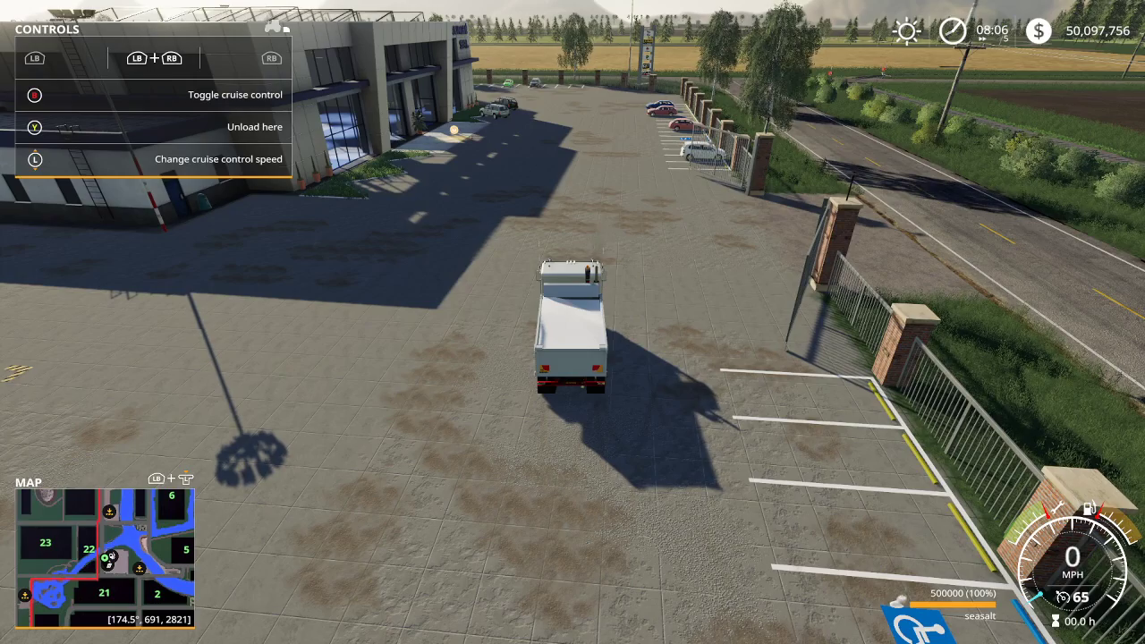
pyautogui.press('x')
pyautogui.press('w')
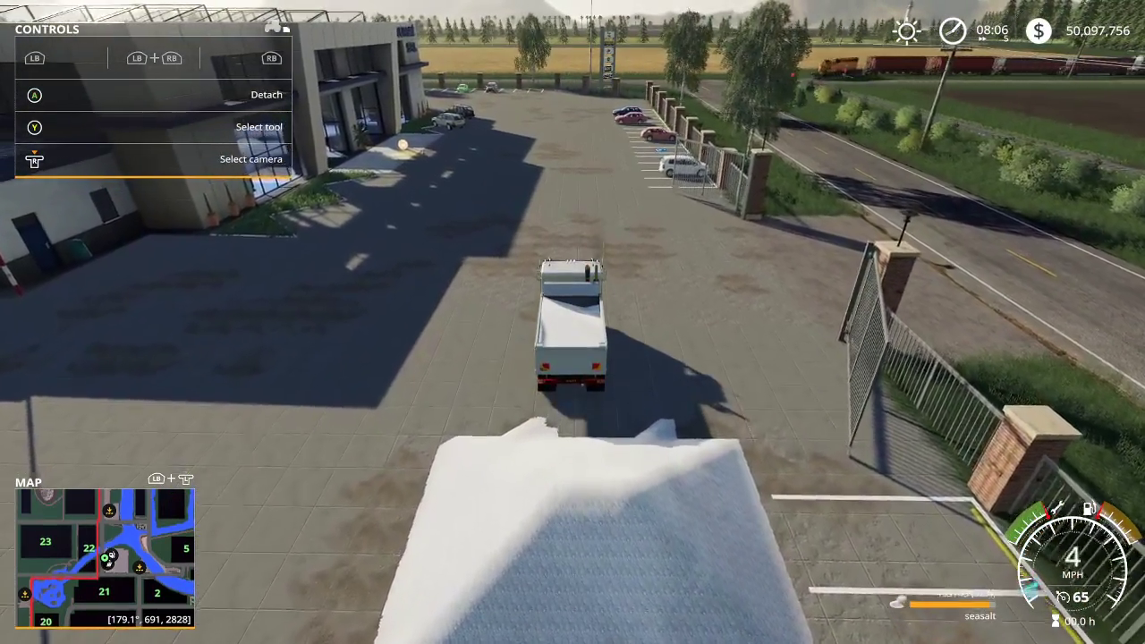
pyautogui.press('e')
pyautogui.press('w')
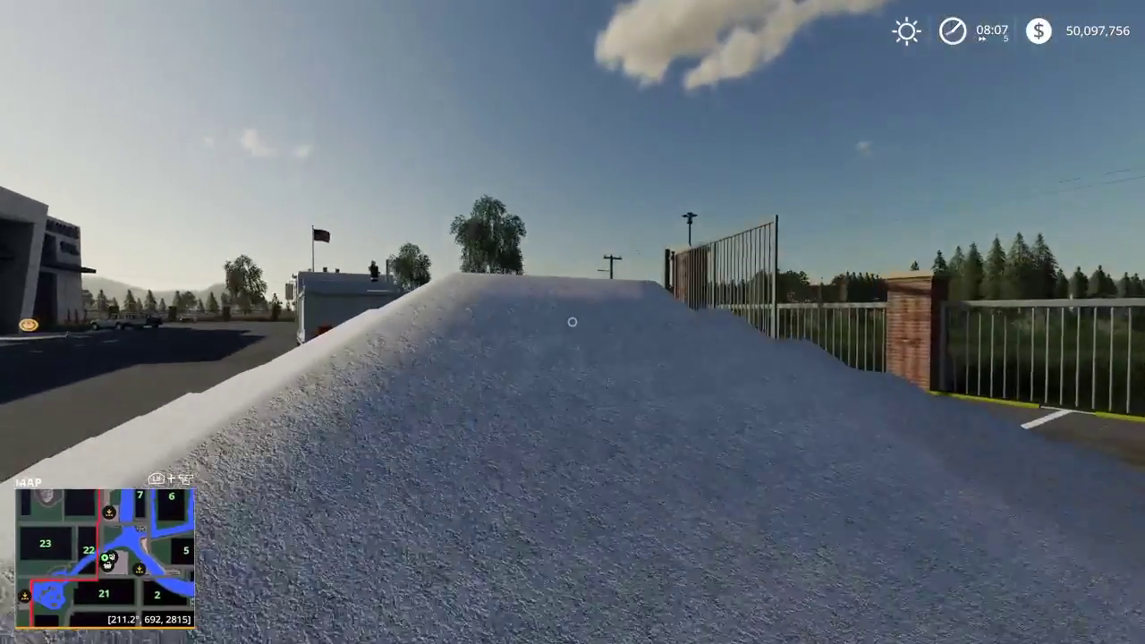
pyautogui.press('s')
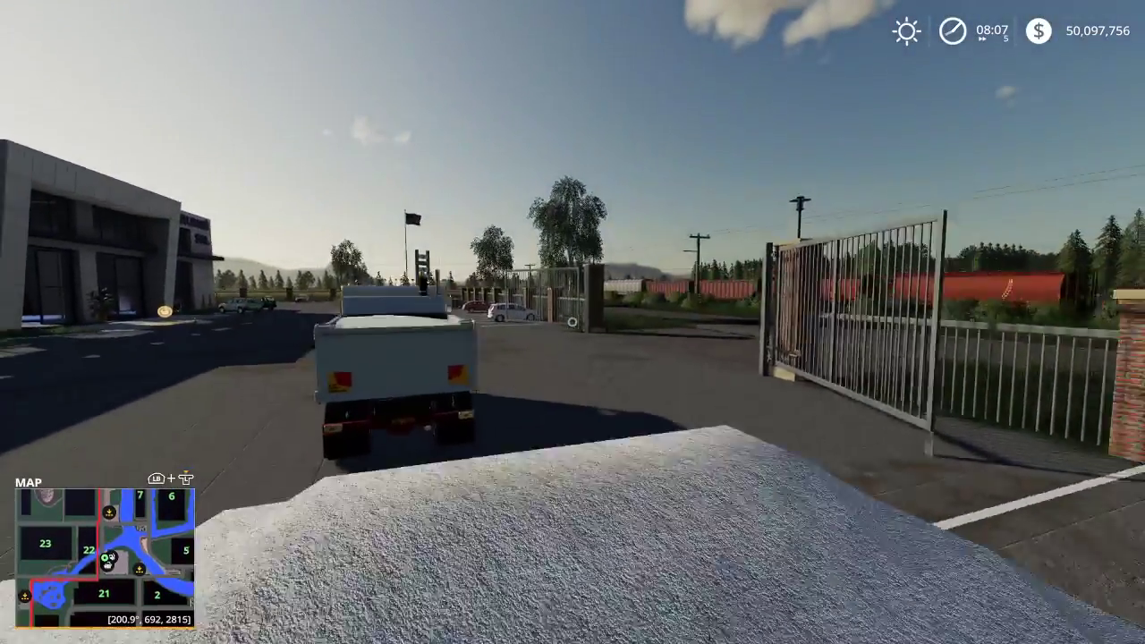
# Walk around the seasalt heap, start landscaping at the lot and change the landscaping mode to Painting
pyautogui.press('s')
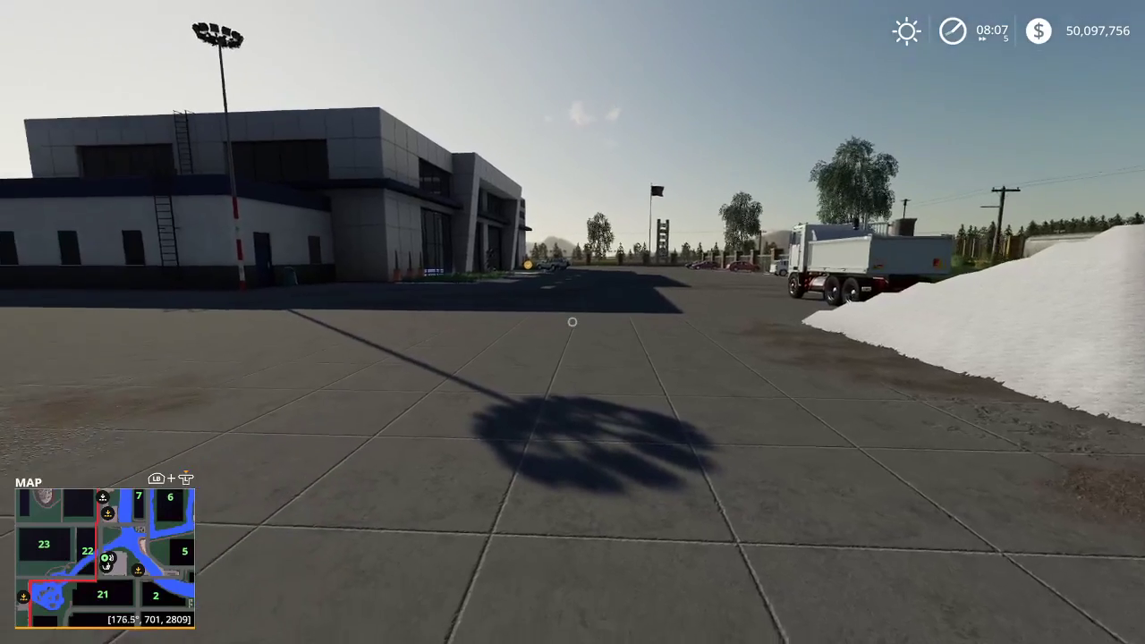
pyautogui.press('p')
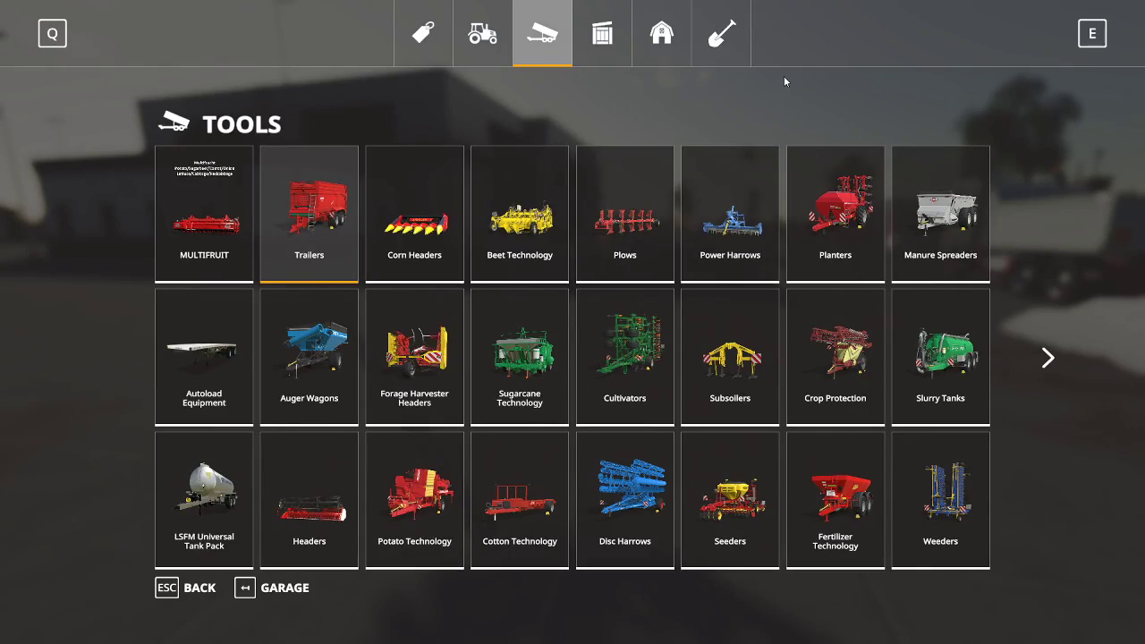
pyautogui.click(721, 36)
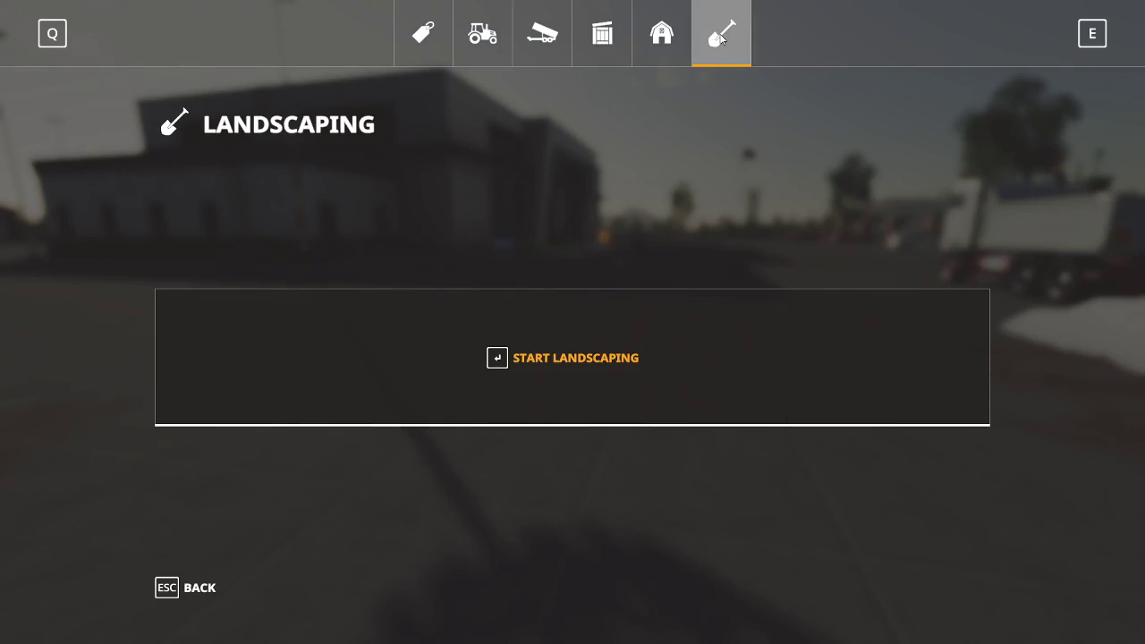
pyautogui.click(495, 364)
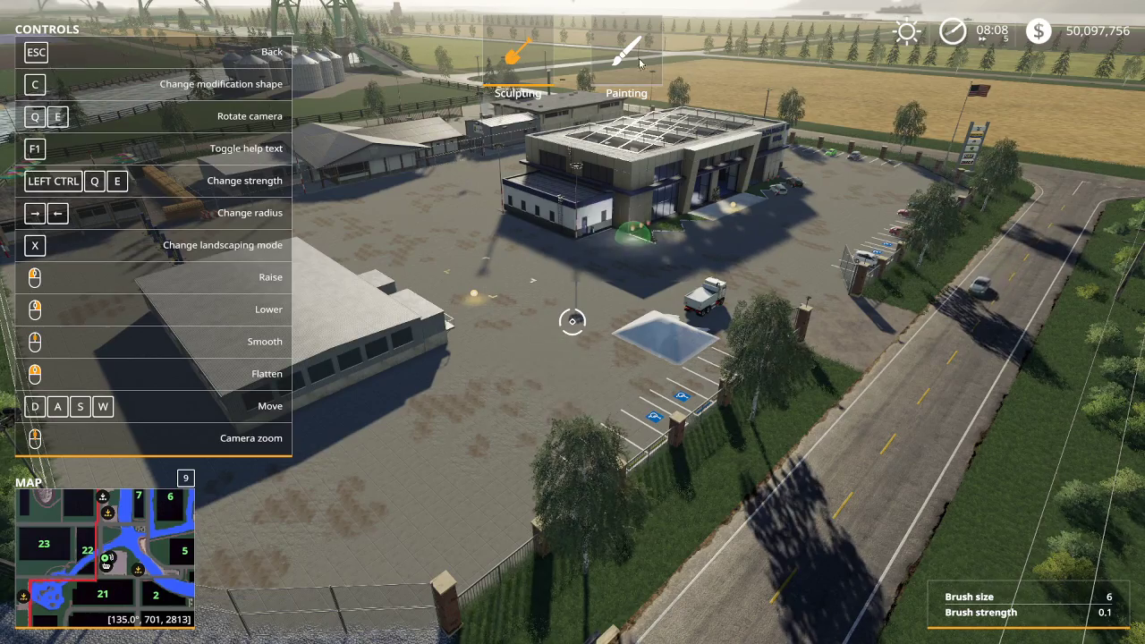
pyautogui.press('w')
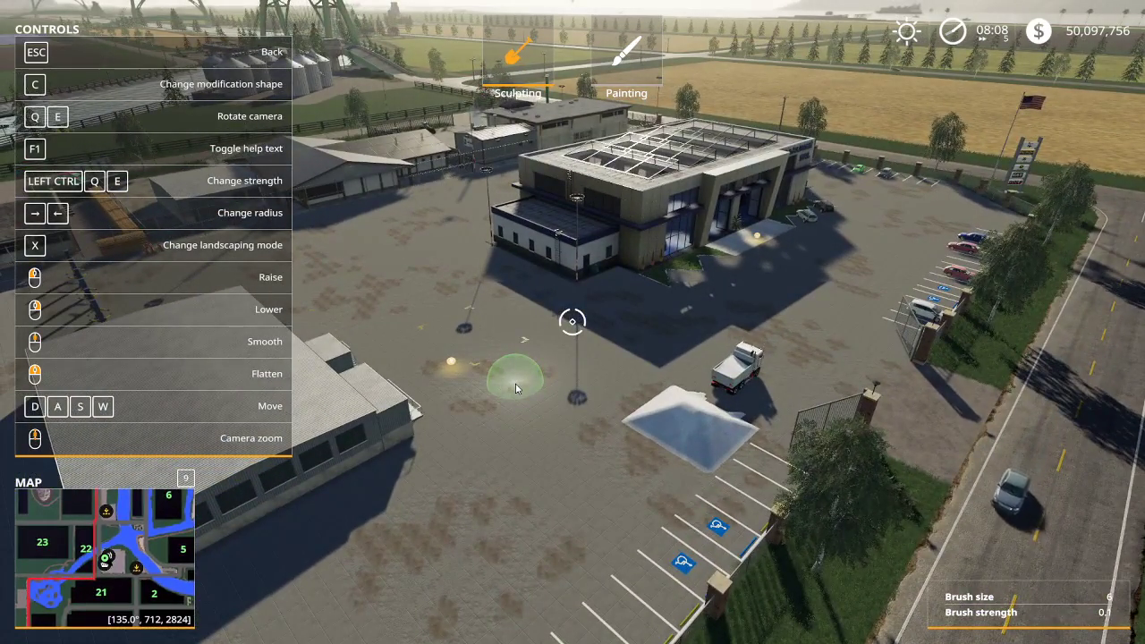
pyautogui.scroll(-1, 516, 388)
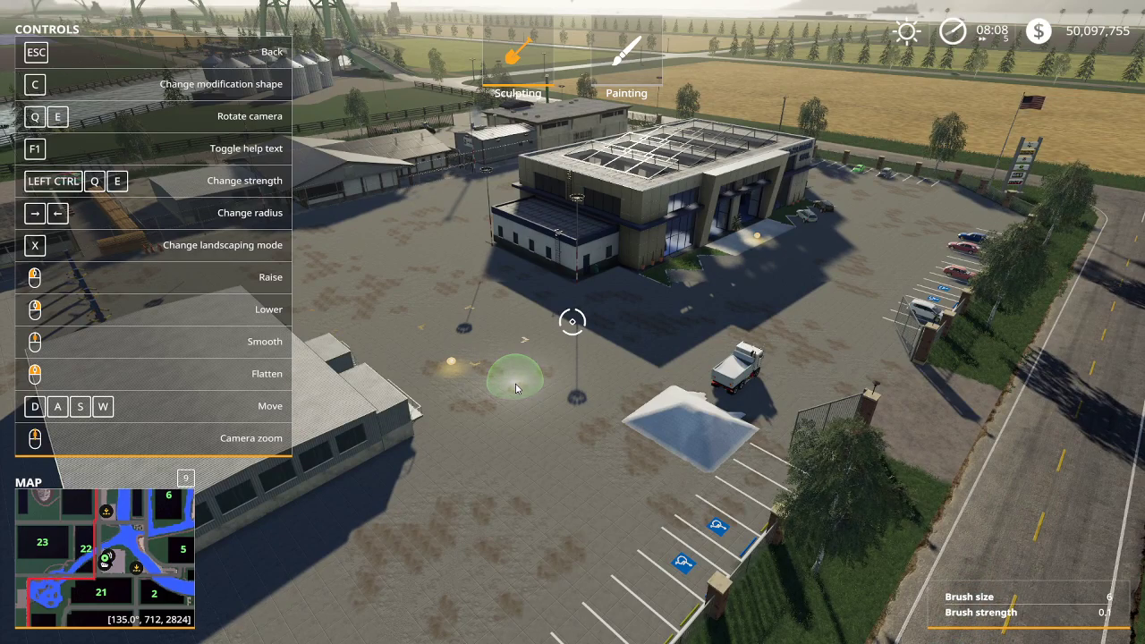
pyautogui.press('x')
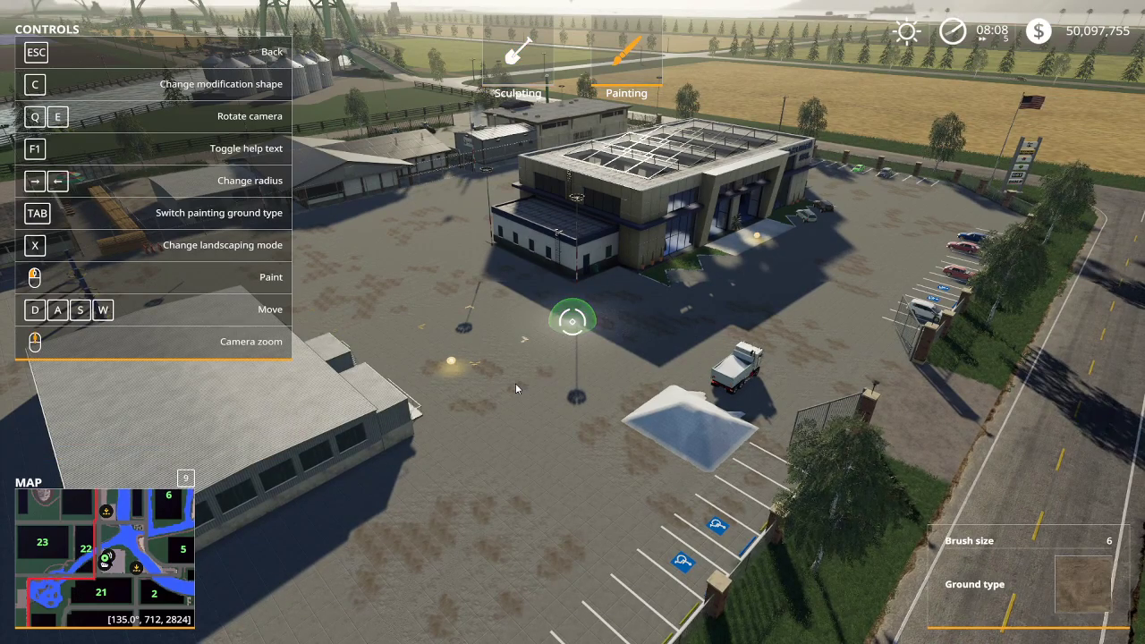
# Choose a coarse gravel-like ground type and paint a patch on the pavement with brush size 6
pyautogui.press('s')
pyautogui.press('Right')
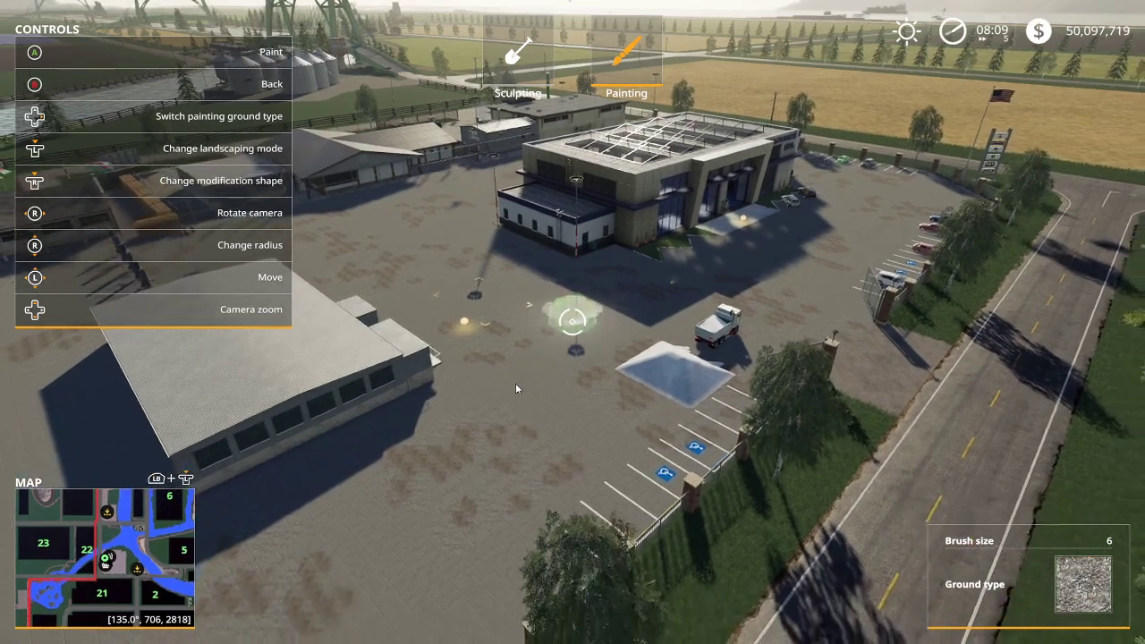
pyautogui.click(515, 388)
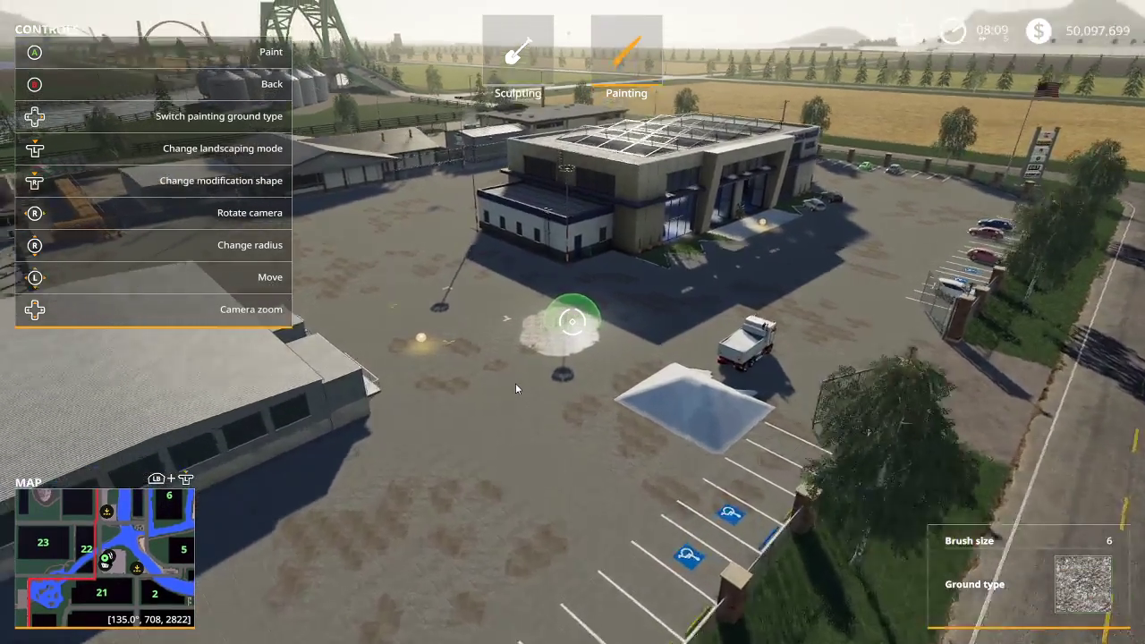
# Set the brush size to 8, choose the white salt ground type and paint a wide strip beside the seasalt heap
pyautogui.scroll(5, 515, 388)
pyautogui.click(516, 389)
pyautogui.scroll(-10, 515, 389)
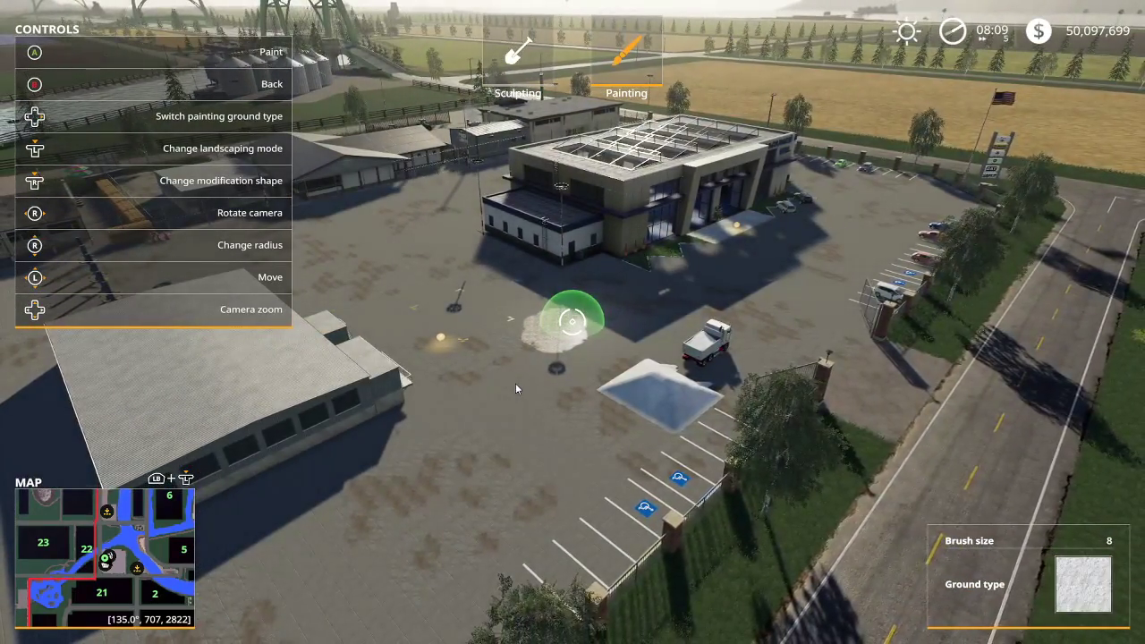
pyautogui.click(515, 383)
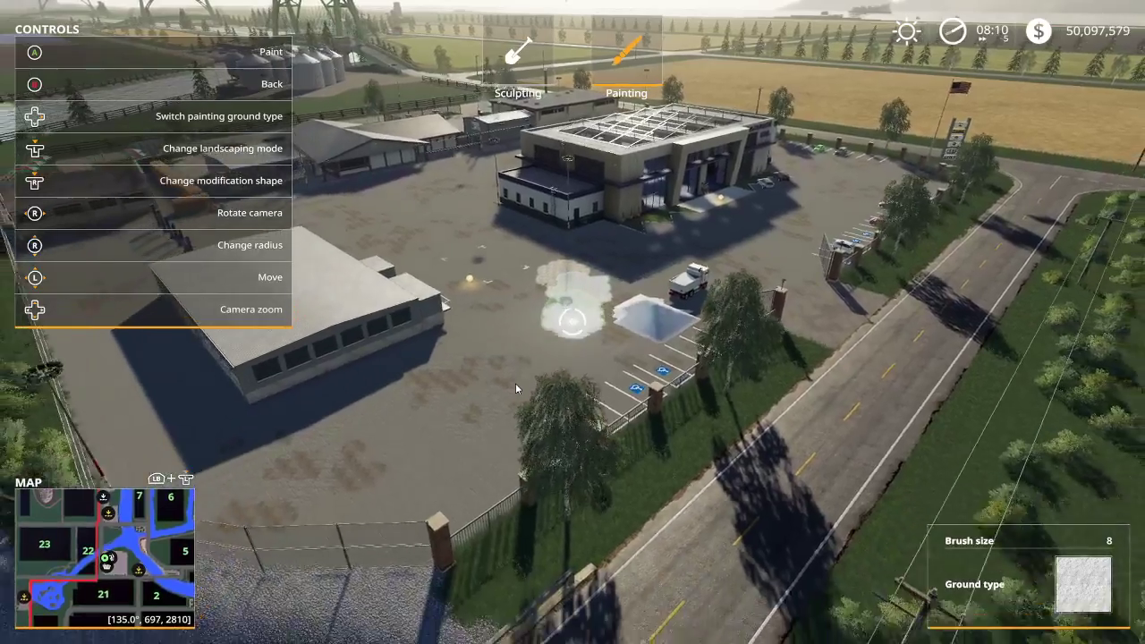
pyautogui.press('w')
pyautogui.moveTo(515, 383); pyautogui.dragTo(516, 383)
pyautogui.scroll(5, 515, 383)
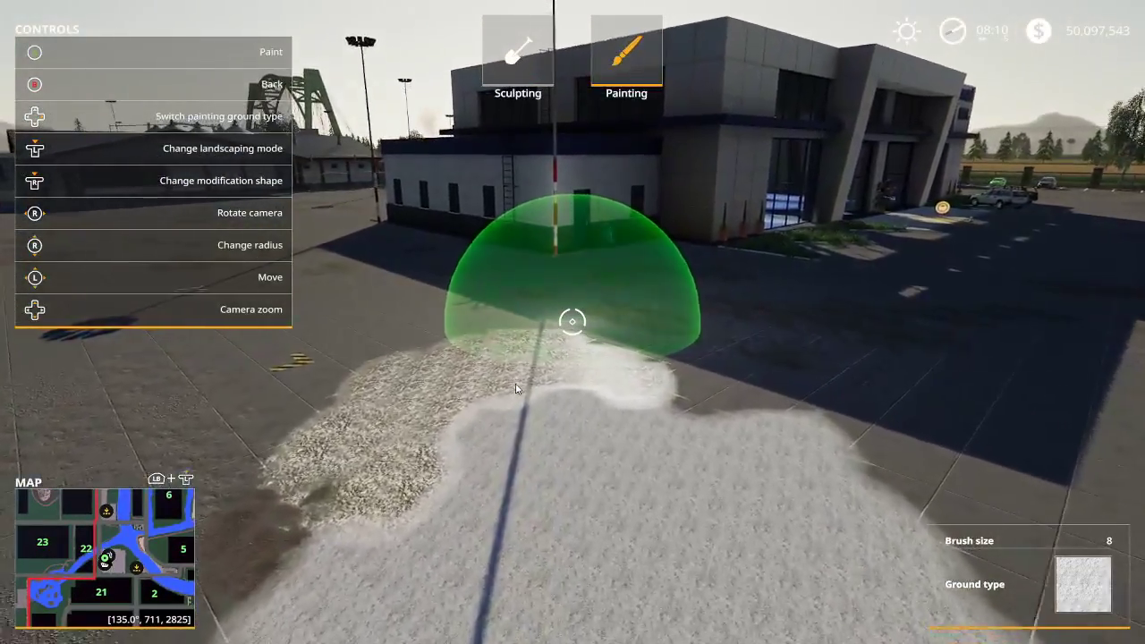
pyautogui.scroll(-8, 516, 383)
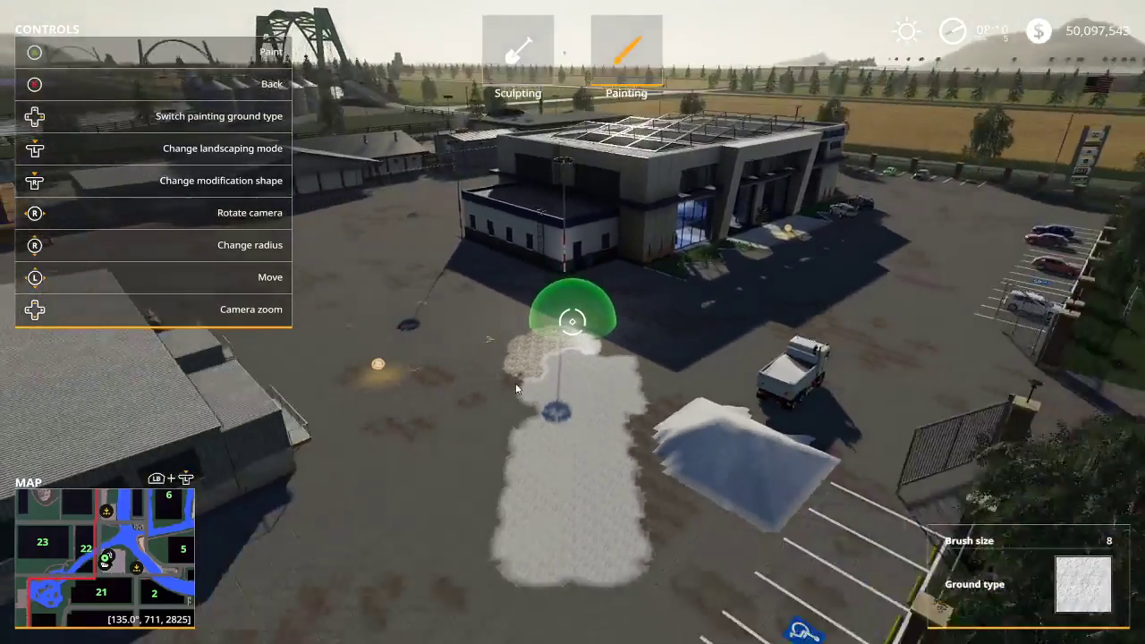
# Leave landscaping and walk over the painted strip and heap to compare their textures with the load in the truck
pyautogui.press('Escape')
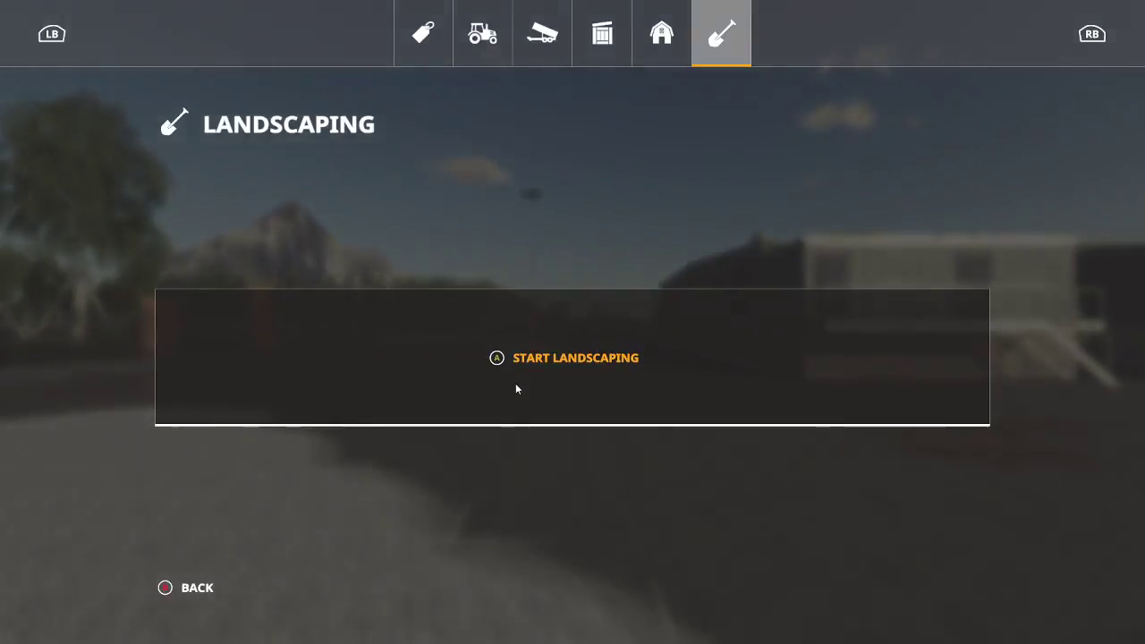
pyautogui.press('Escape')
pyautogui.press('w')
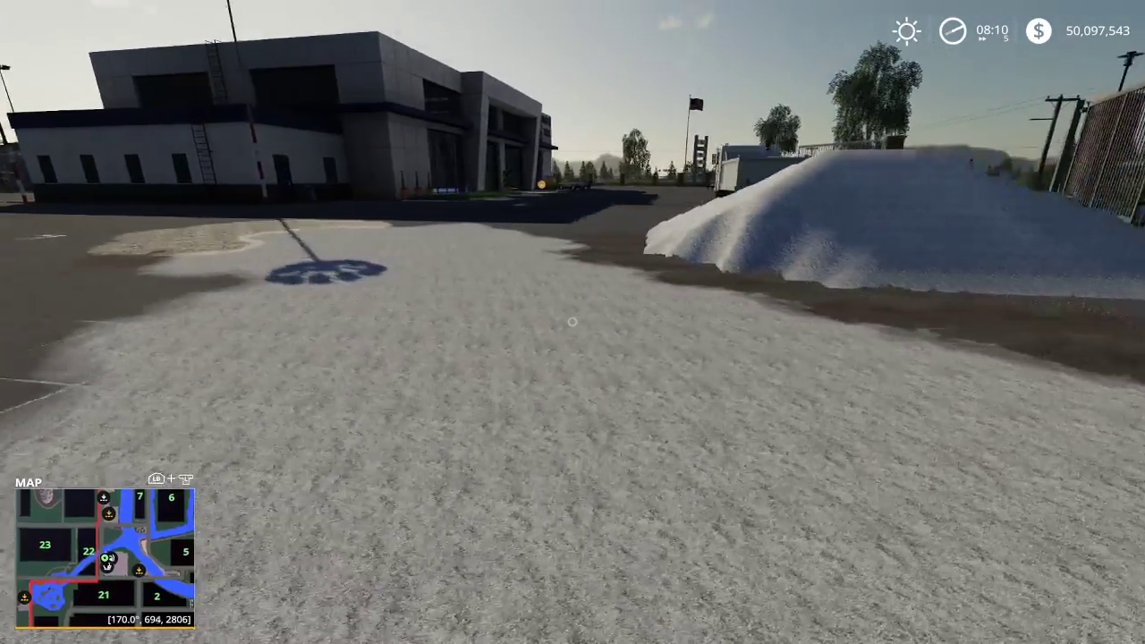
pyautogui.press('w')
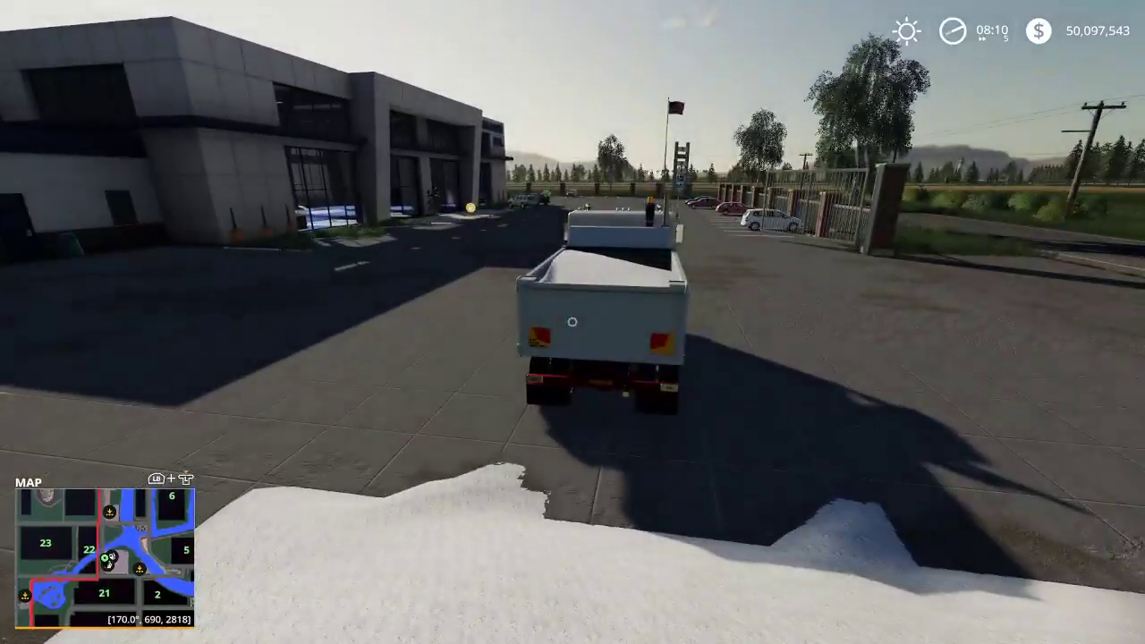
pyautogui.press('w')
# Quit the running game from the game settings without saving
pyautogui.press('Escape')
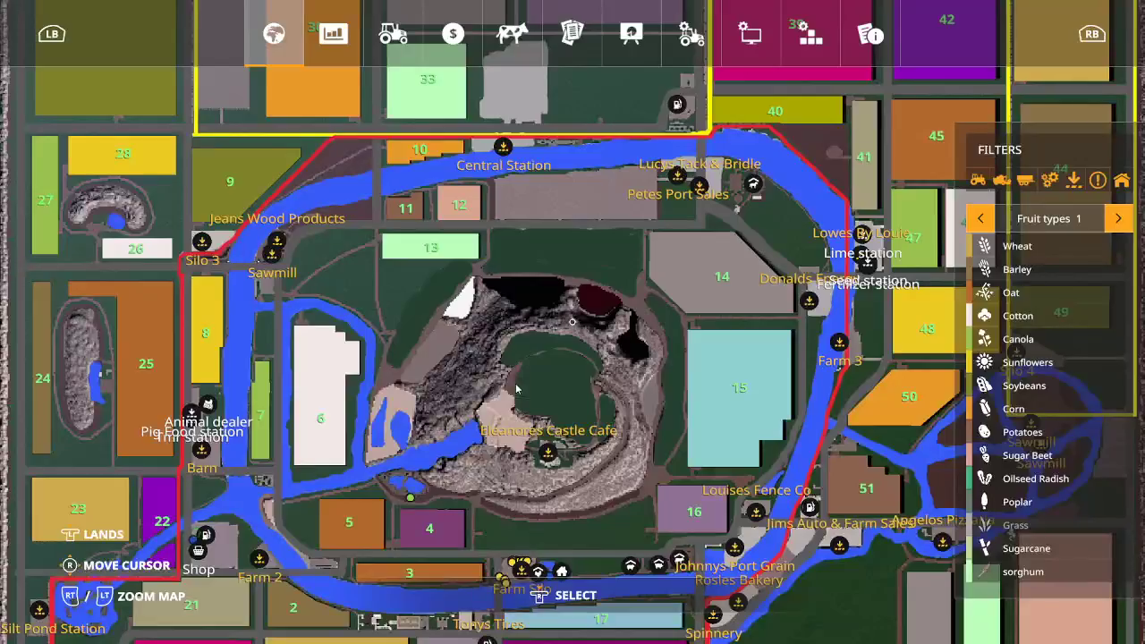
pyautogui.click(691, 33)
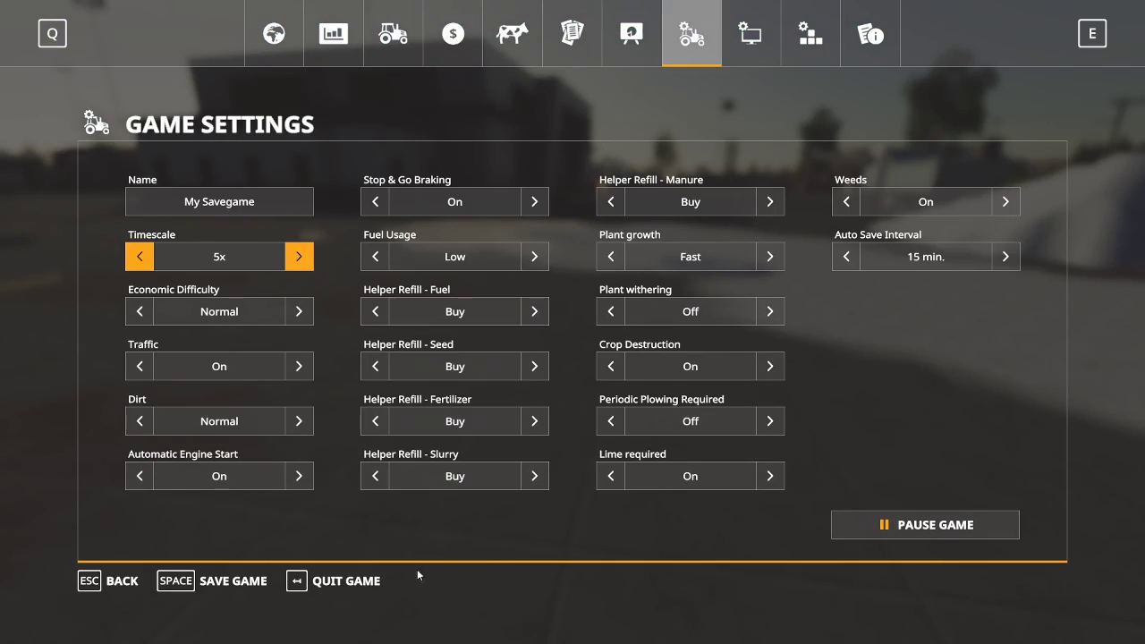
pyautogui.click(354, 582)
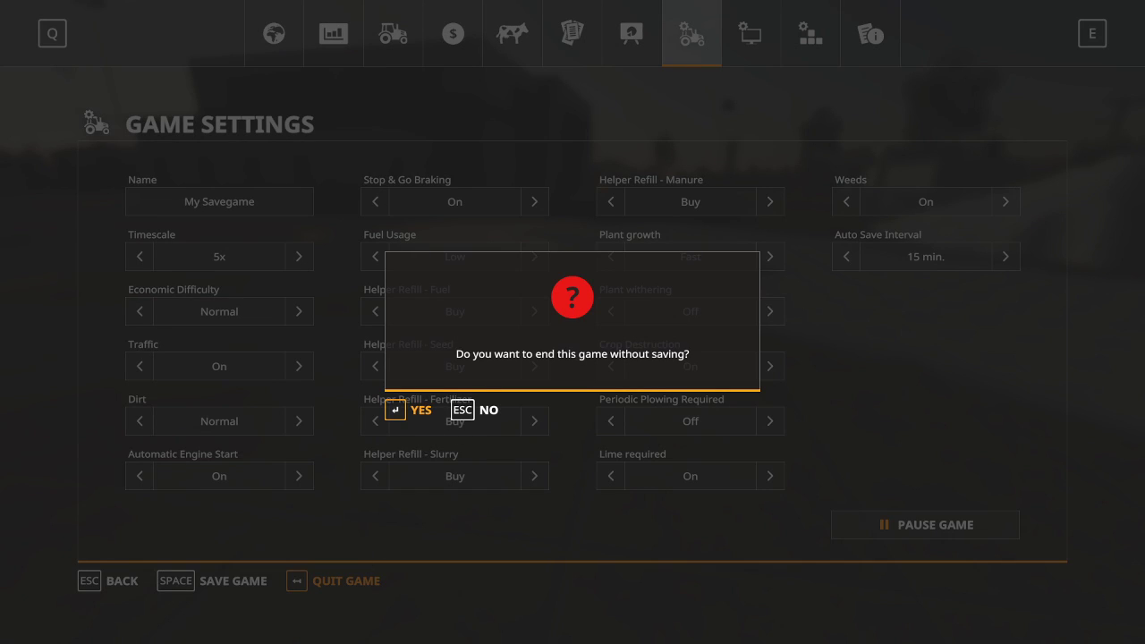
pyautogui.press('Return')
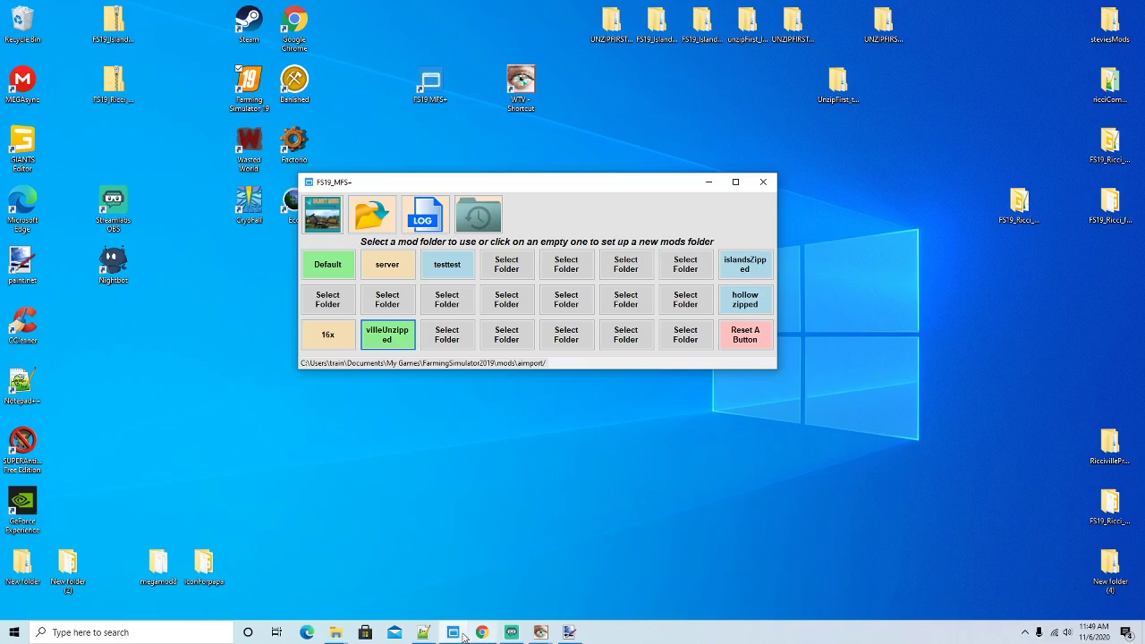
# Switch to Notepad++ and reload the modified log.txt
pyautogui.click(423, 632)
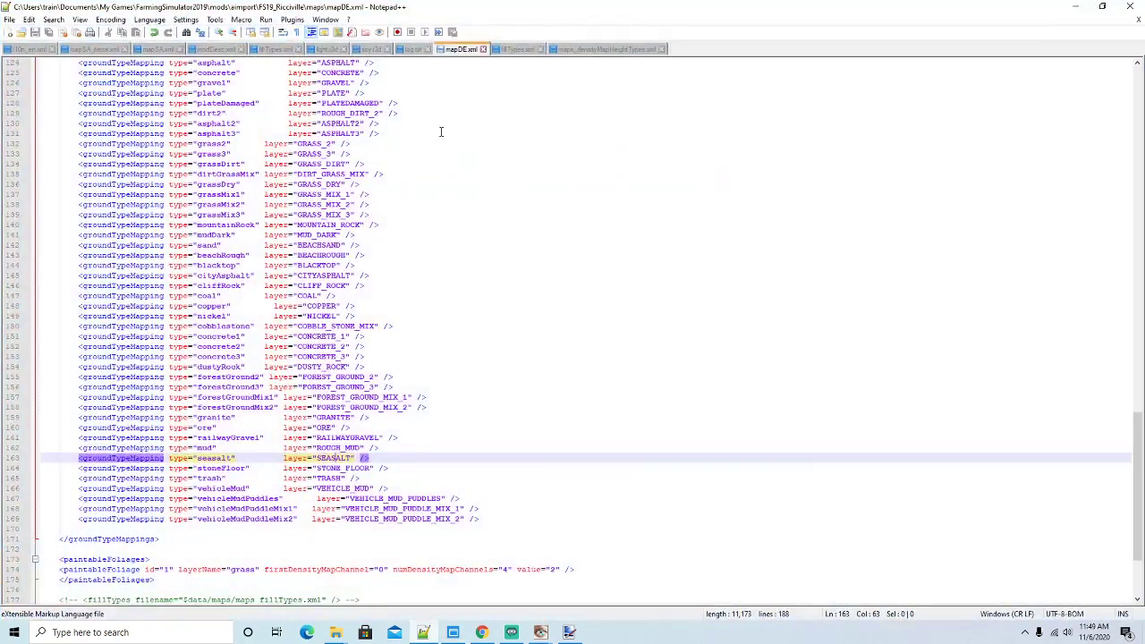
pyautogui.click(412, 49)
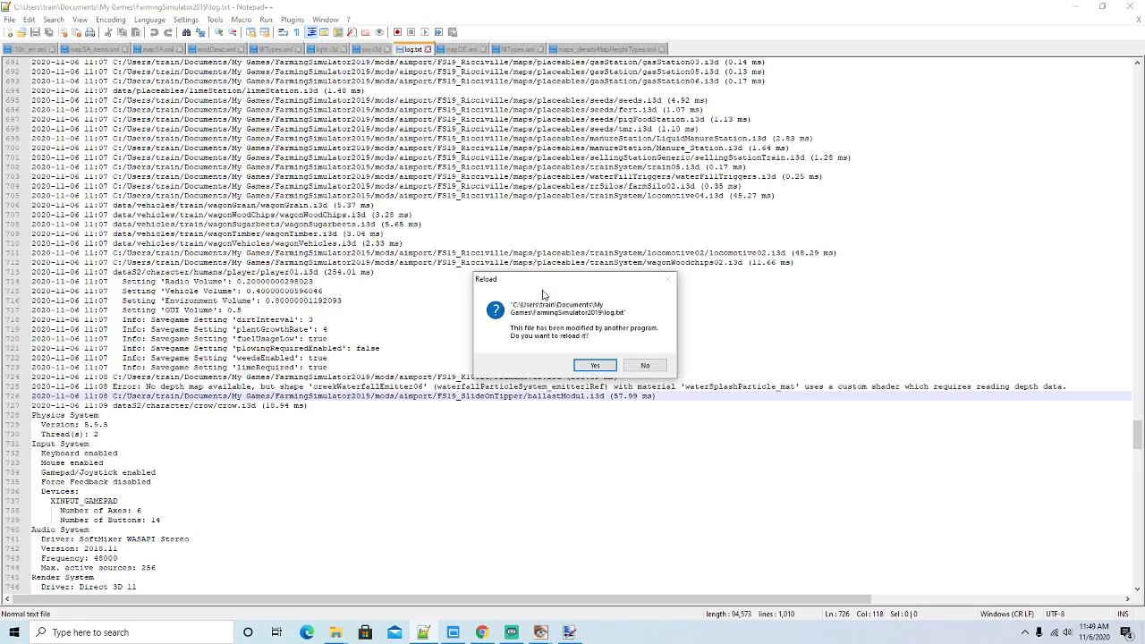
pyautogui.click(596, 366)
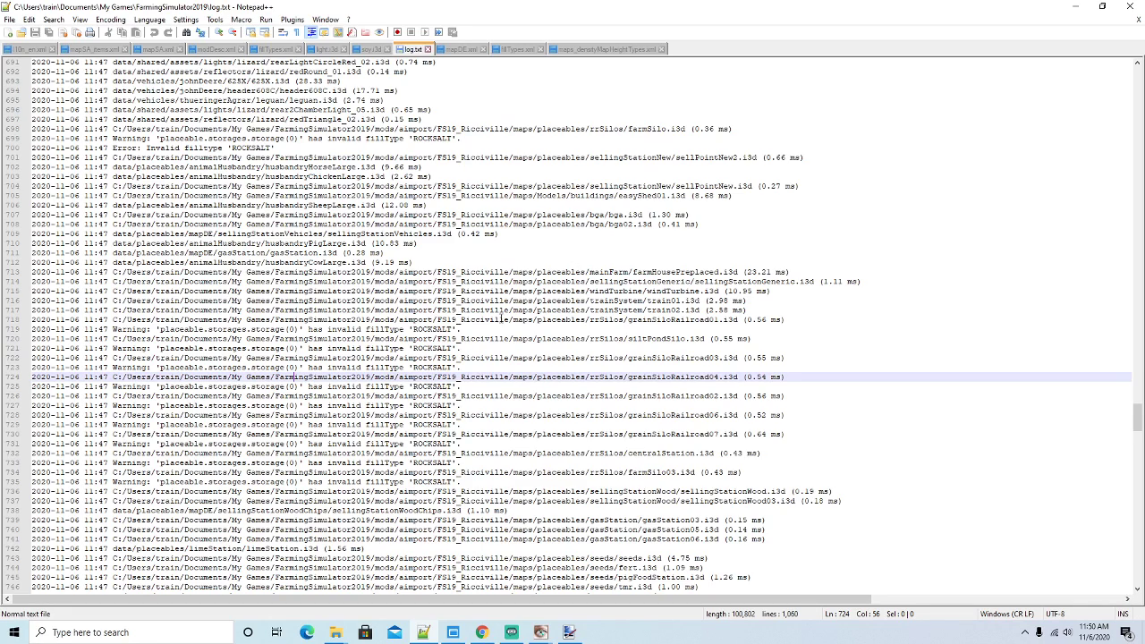
# Examine the log entries for the rrSilos placeables for fill type warnings, line by line
pyautogui.click(616, 319)
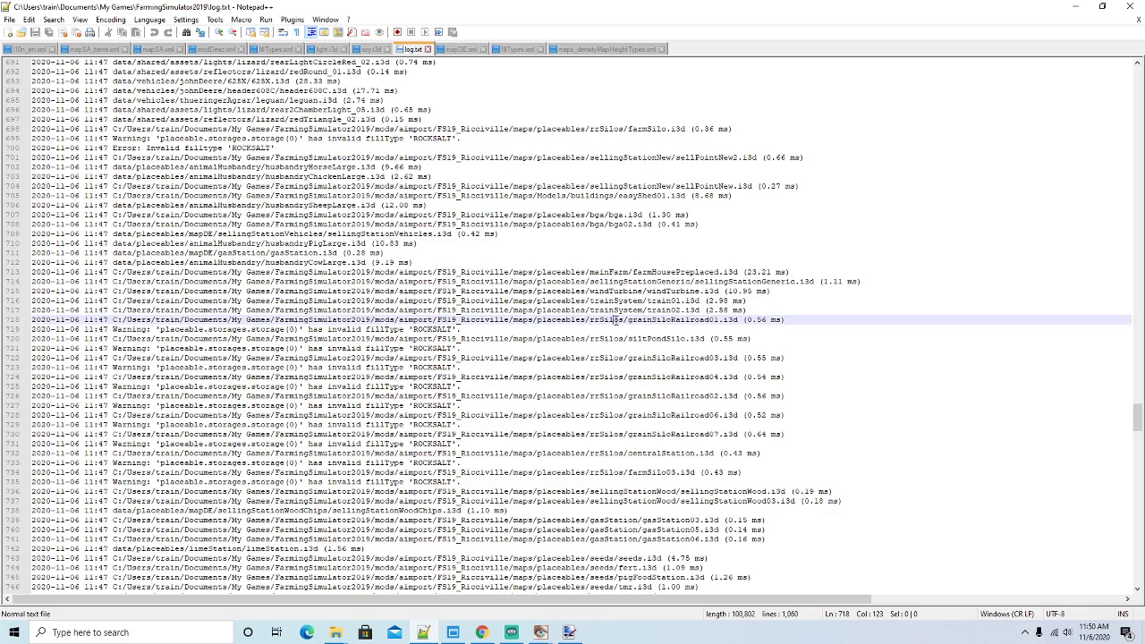
pyautogui.click(629, 338)
pyautogui.click(633, 357)
pyautogui.click(636, 376)
pyautogui.click(635, 405)
pyautogui.click(634, 415)
pyautogui.click(631, 435)
pyautogui.click(631, 443)
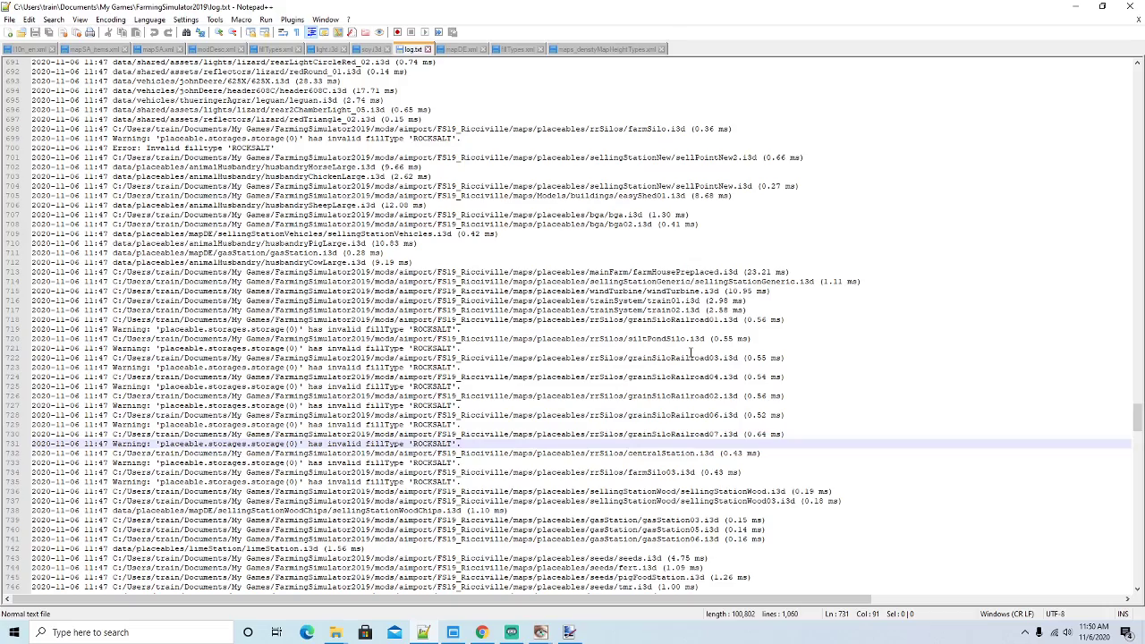
# Read through log.txt from the beginning, checking the mod loading and map sections for errors and invalid fill types
pyautogui.scroll(12, 689, 351)
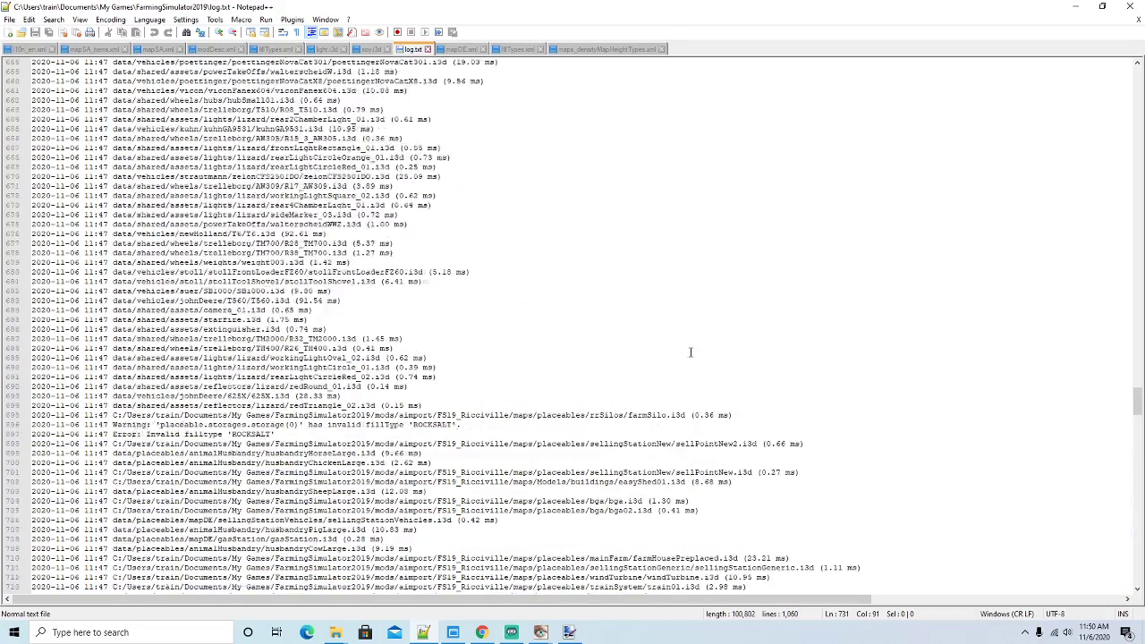
pyautogui.moveTo(1137, 398); pyautogui.dragTo(1137, 71)
pyautogui.scroll(-18, 324, 246)
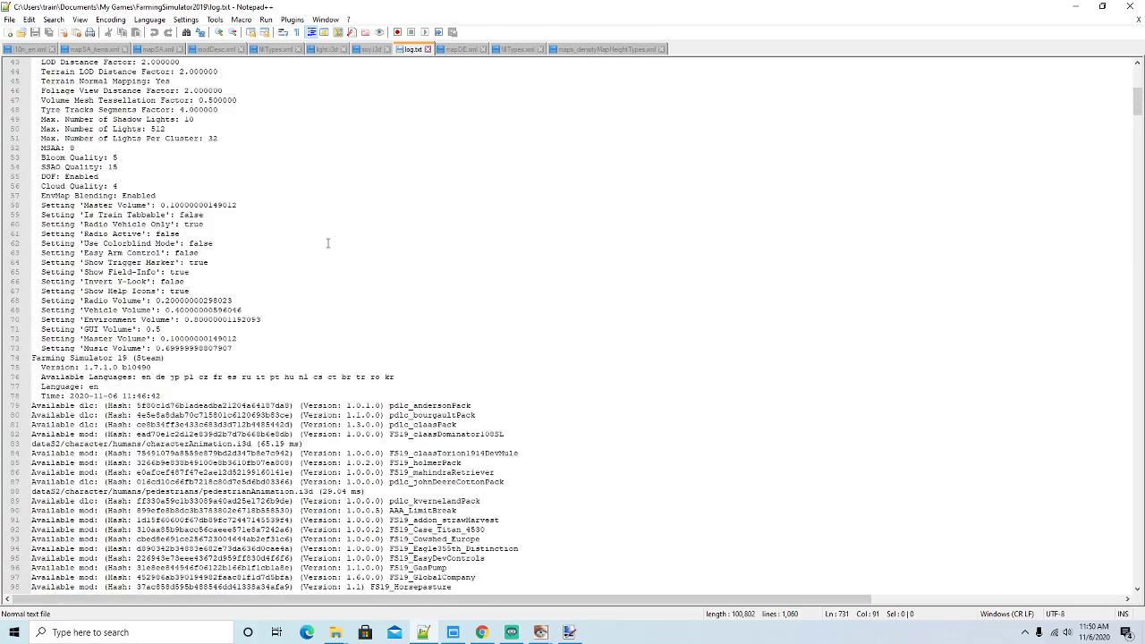
pyautogui.scroll(-18, 328, 242)
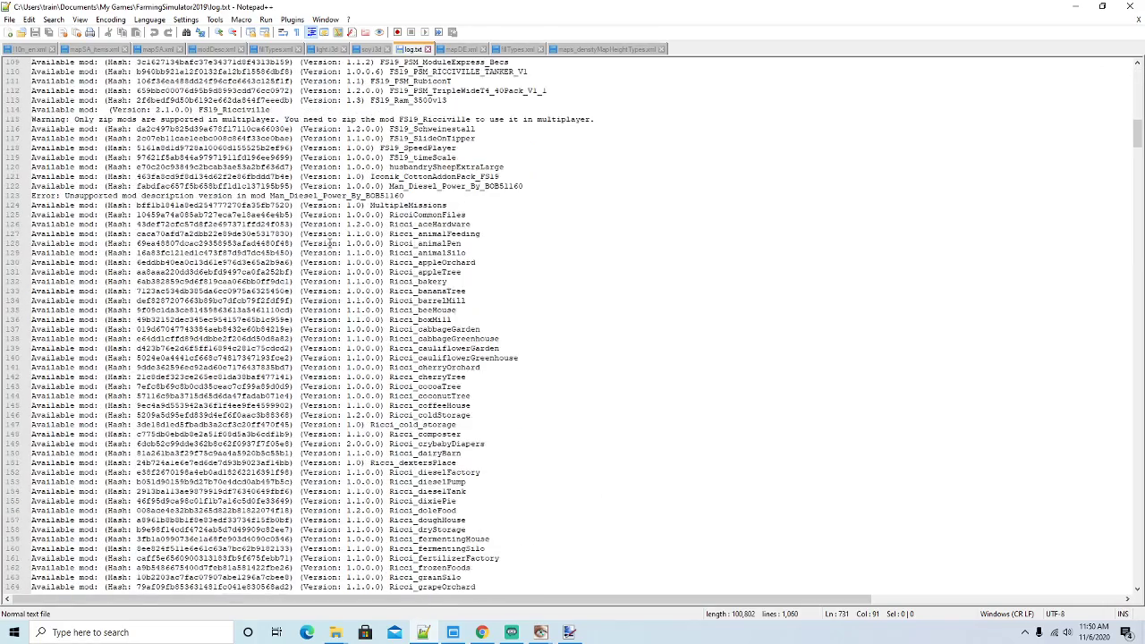
pyautogui.scroll(-20, 330, 242)
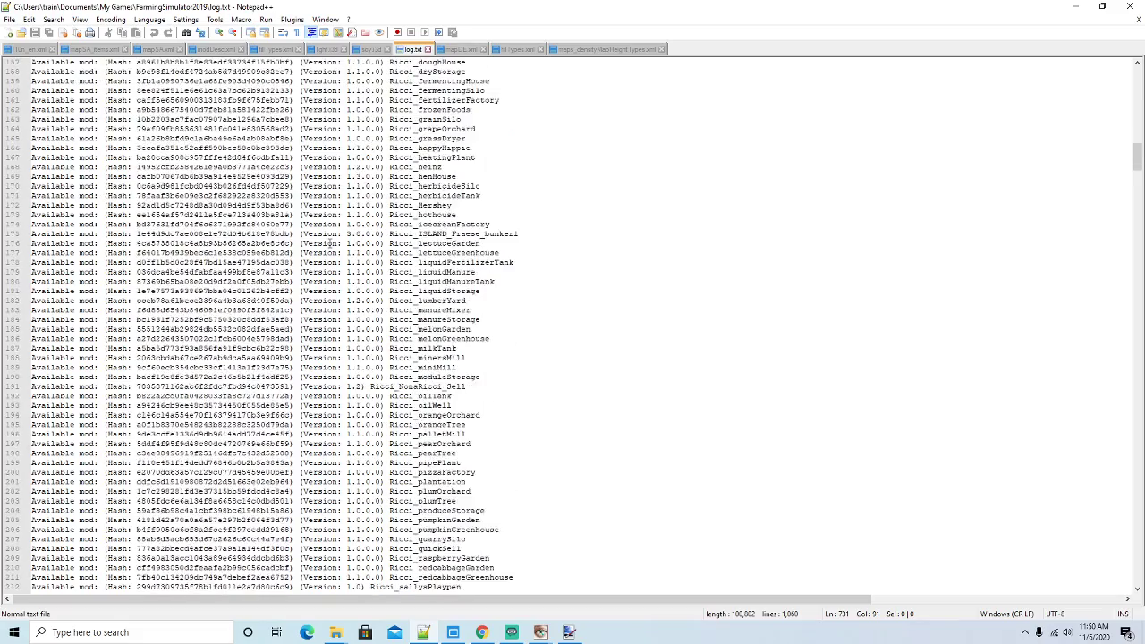
pyautogui.scroll(-20, 330, 243)
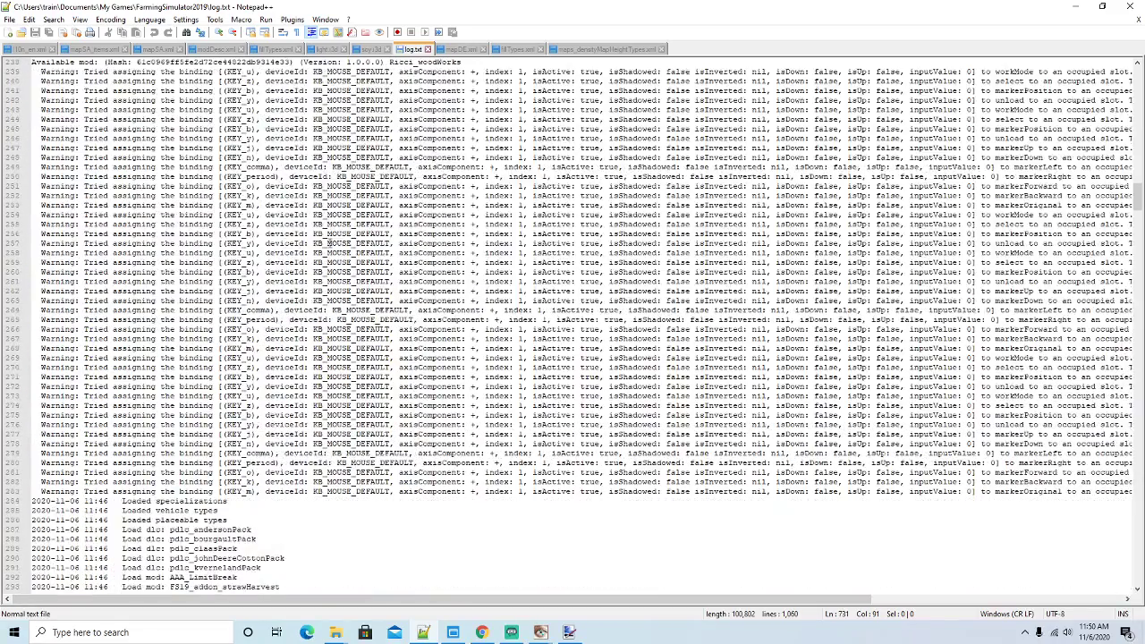
pyautogui.scroll(-20, 330, 242)
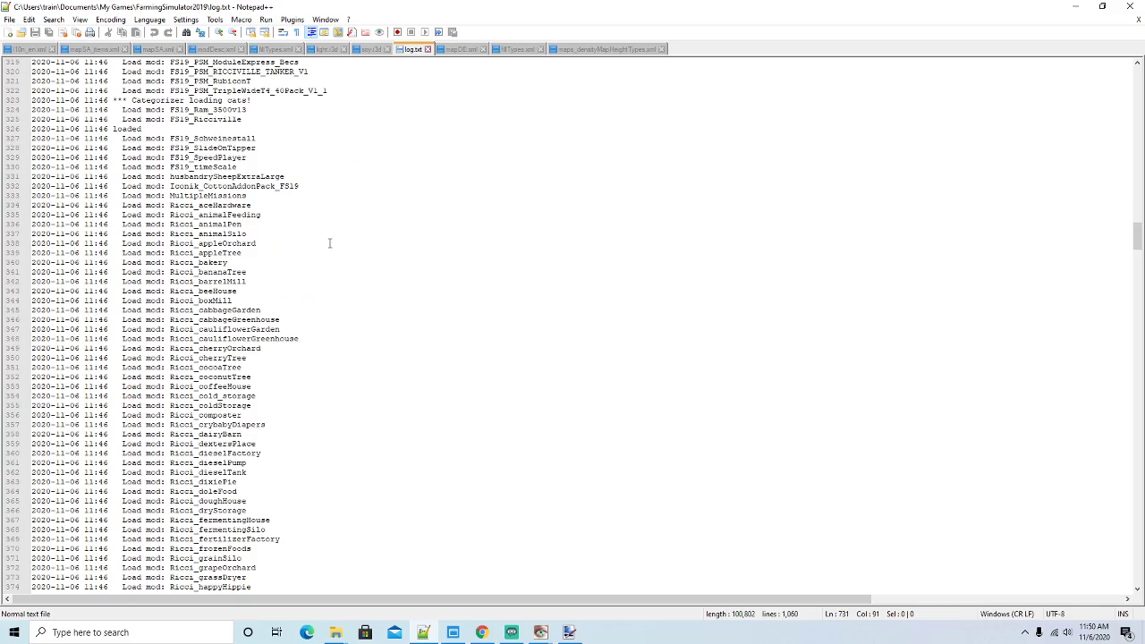
pyautogui.scroll(-20, 330, 242)
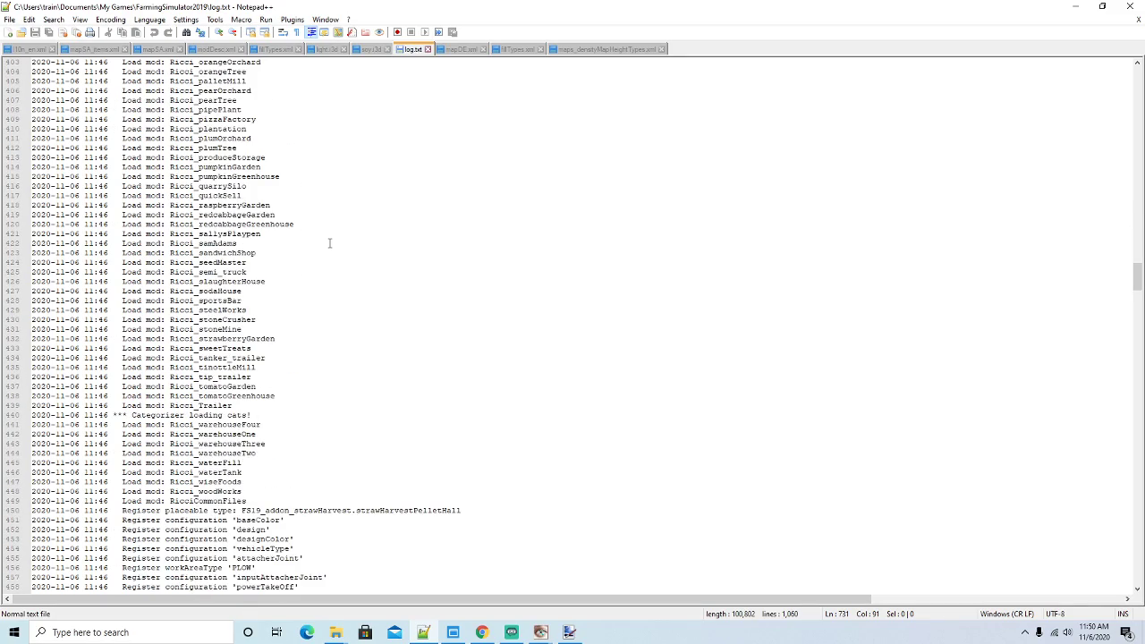
pyautogui.scroll(-20, 330, 243)
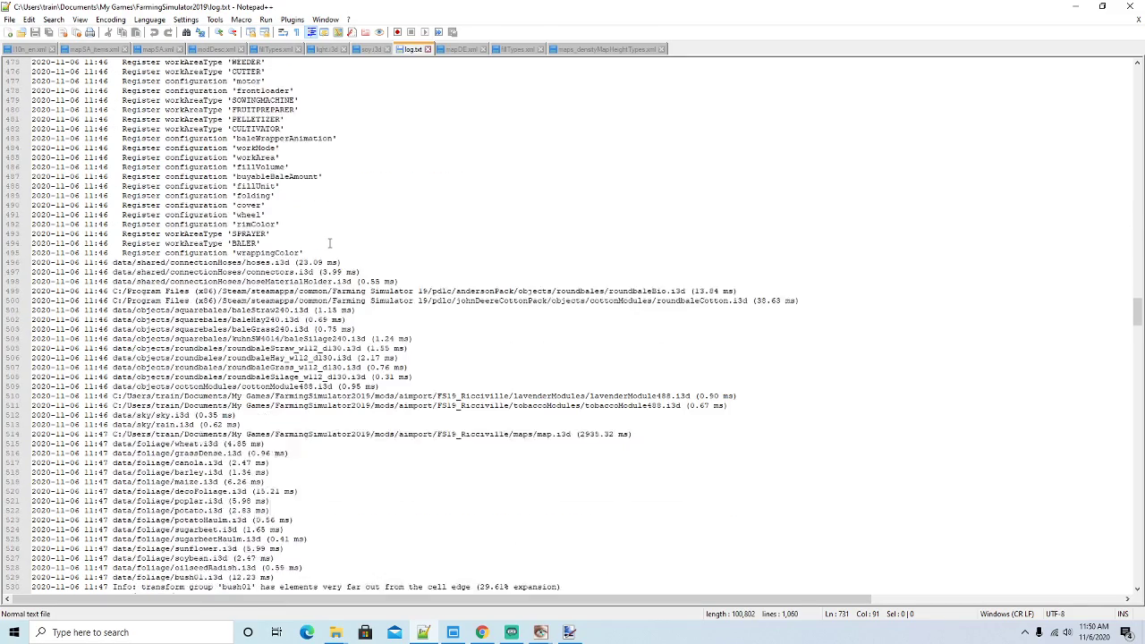
pyautogui.scroll(-14, 330, 242)
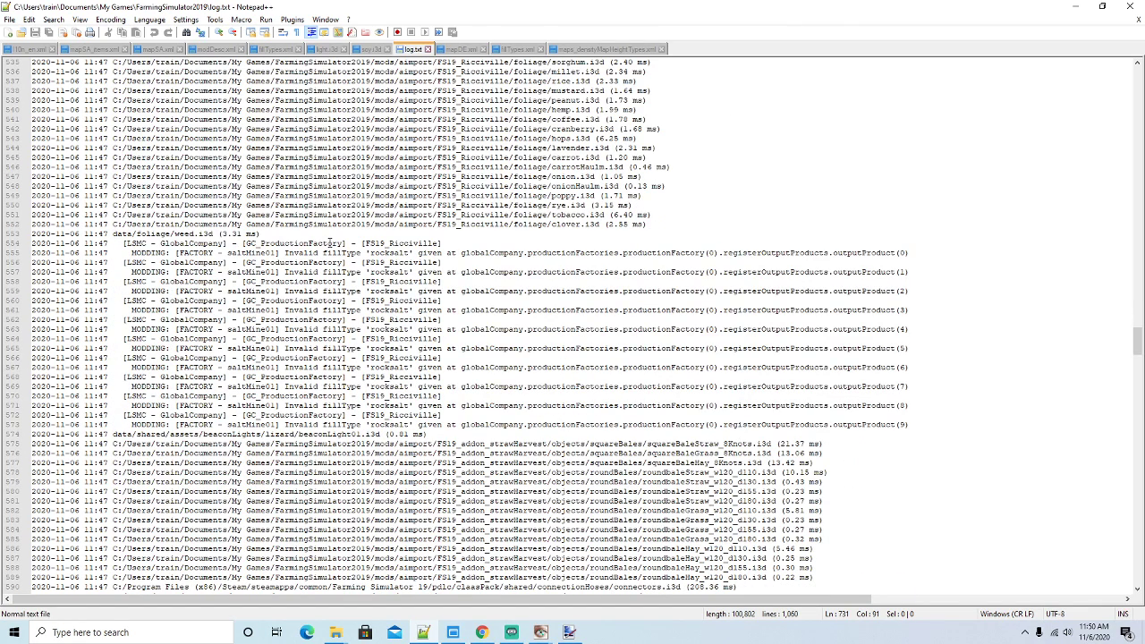
pyautogui.scroll(-1, 323, 238)
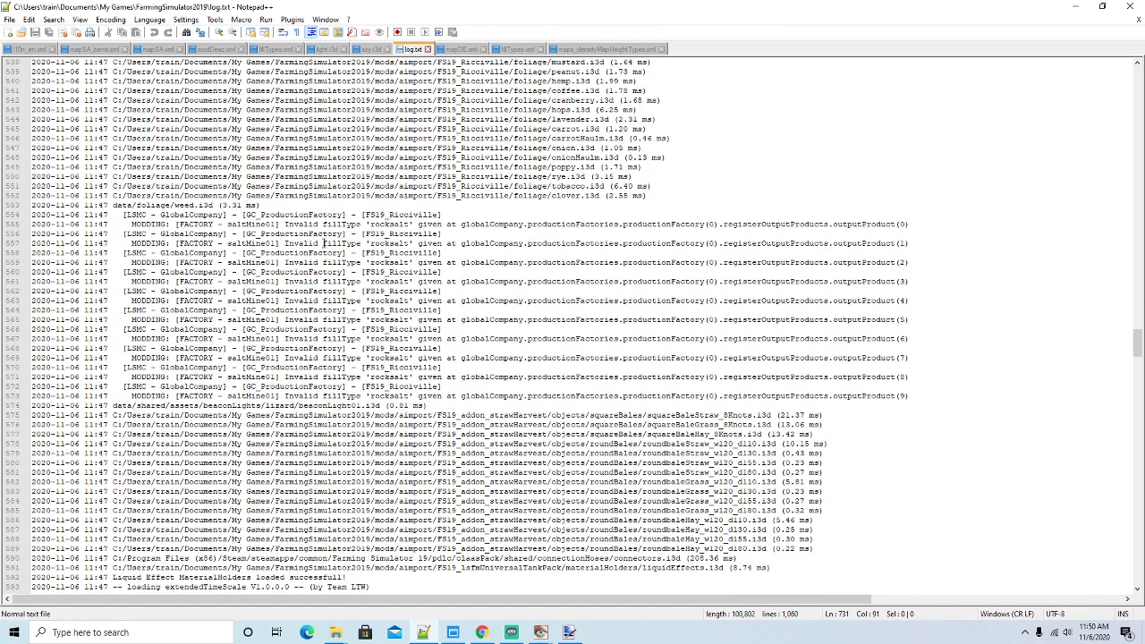
# Continue reading log.txt past the saltMine01 entries and highlight the first error line about the salt_diffuse.dds resource
pyautogui.scroll(-10, 336, 301)
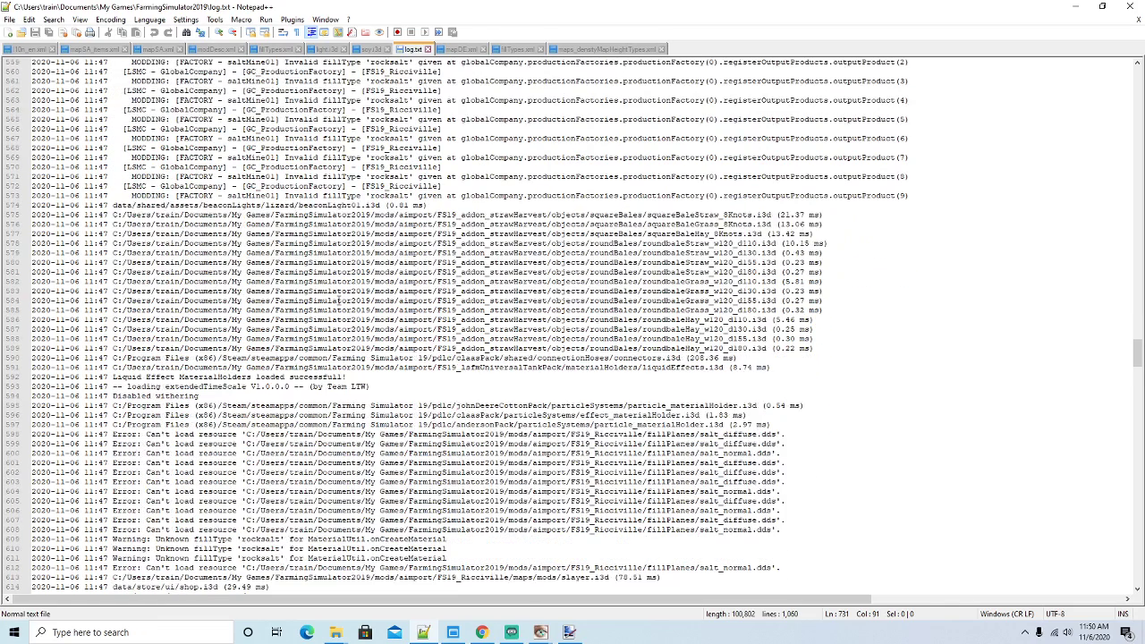
pyautogui.scroll(-1, 337, 301)
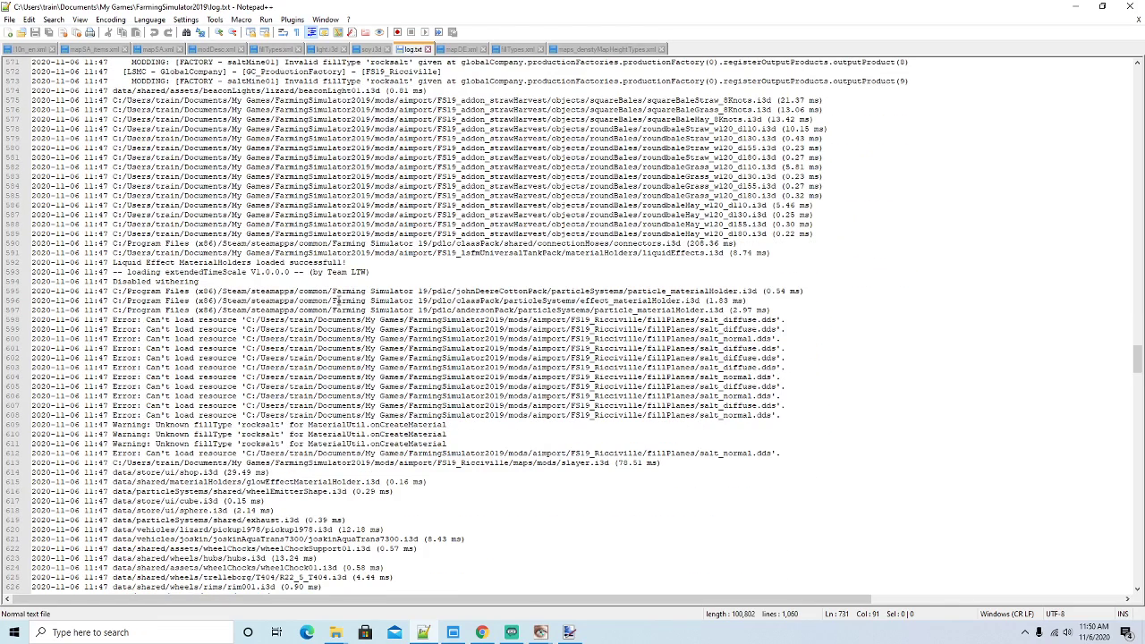
pyautogui.scroll(-1, 336, 301)
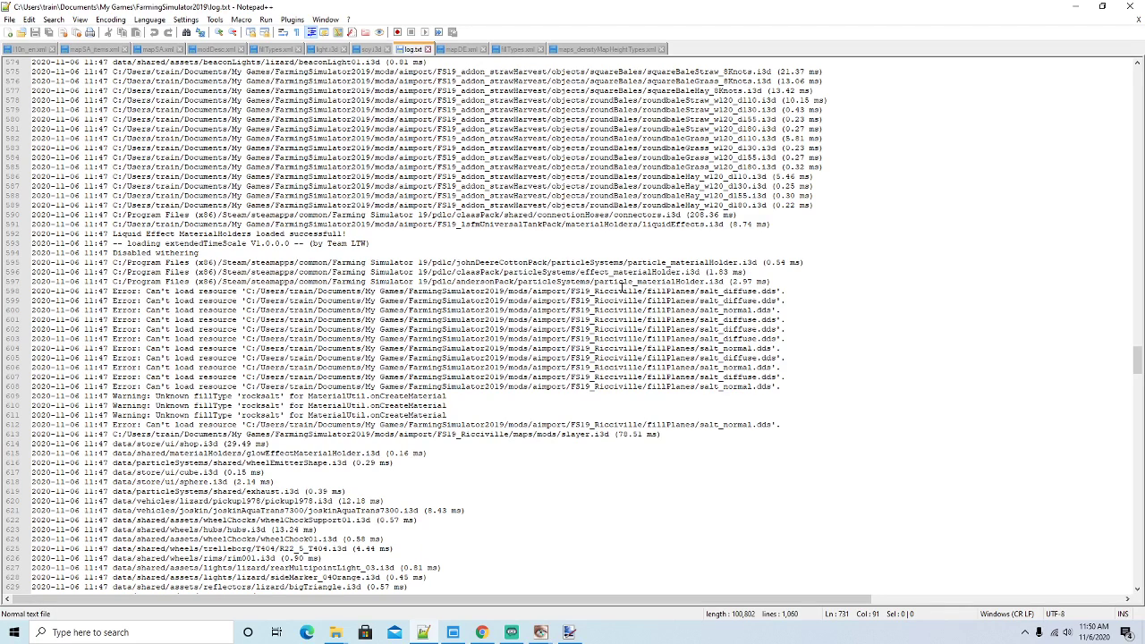
pyautogui.moveTo(113, 291); pyautogui.dragTo(791, 294)
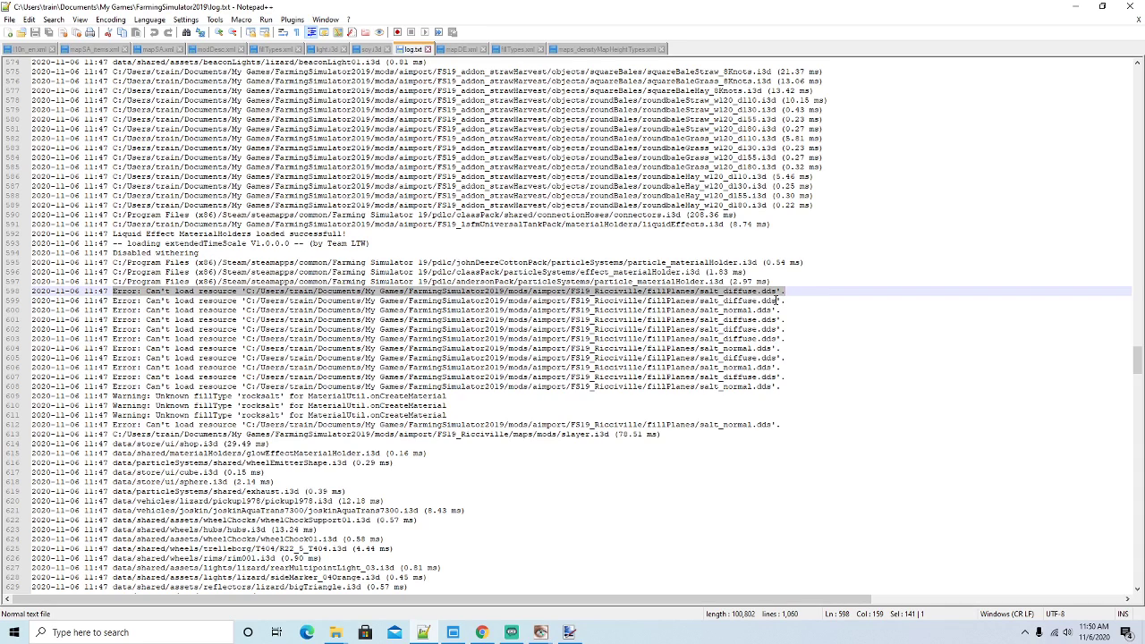
pyautogui.scroll(-1, 577, 438)
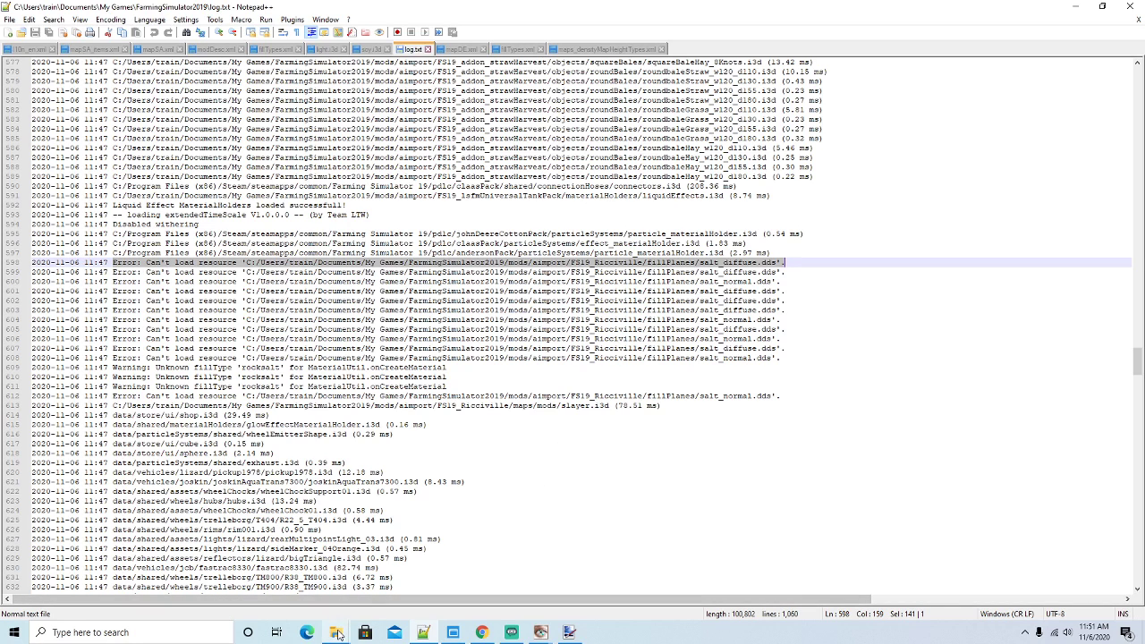
# Switch to File Explorer, look through the FS19_Ricciville fillPlanes folder for the salt textures, and open fillPlane_materialHolder in GIANTS Editor
pyautogui.moveTo(335, 633)
pyautogui.click(300, 555)
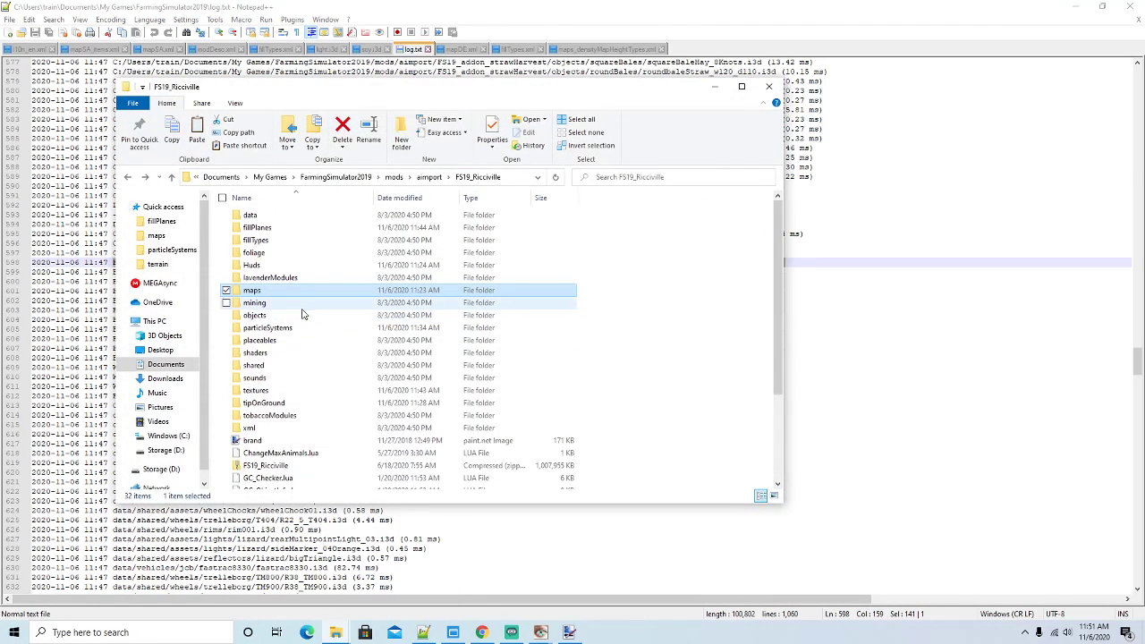
pyautogui.doubleClick(257, 227)
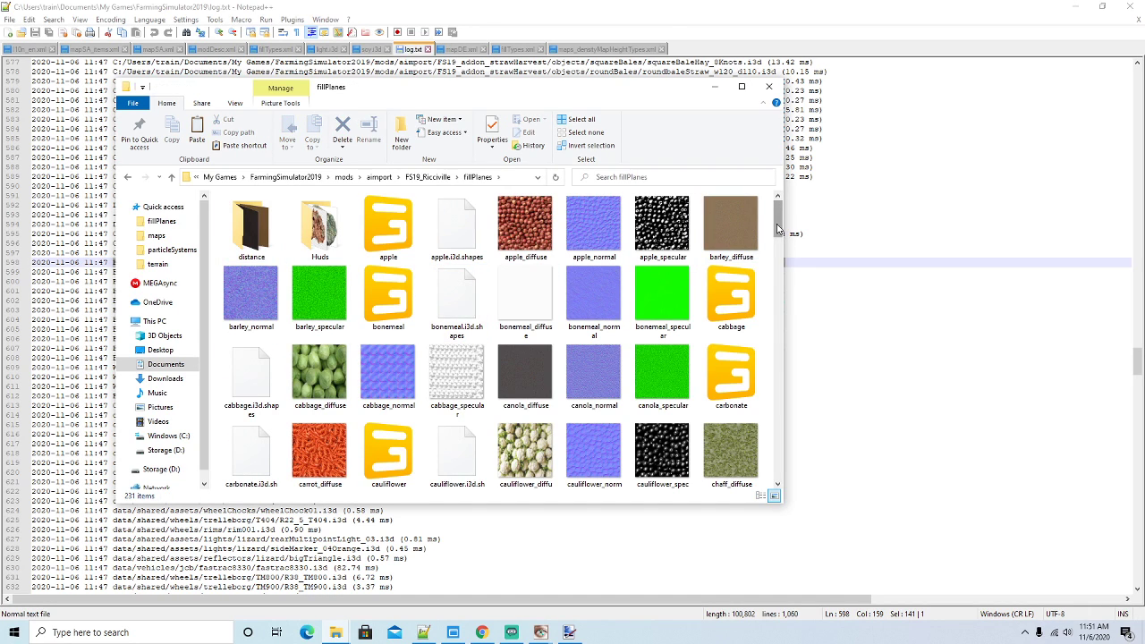
pyautogui.moveTo(781, 228); pyautogui.dragTo(777, 288)
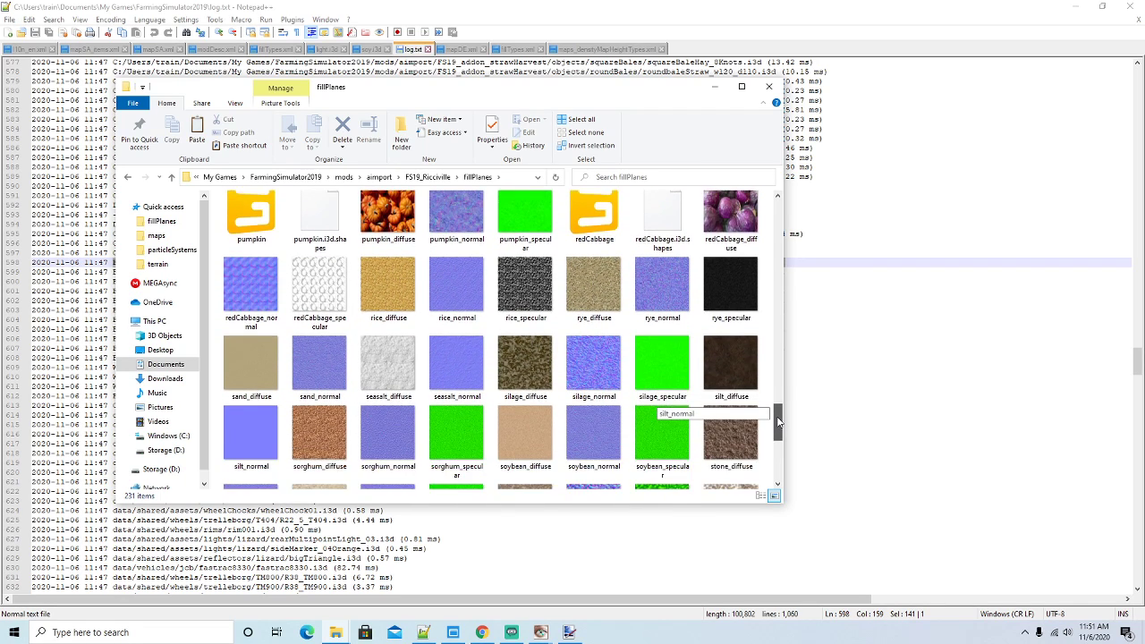
pyautogui.moveTo(778, 428); pyautogui.dragTo(778, 289)
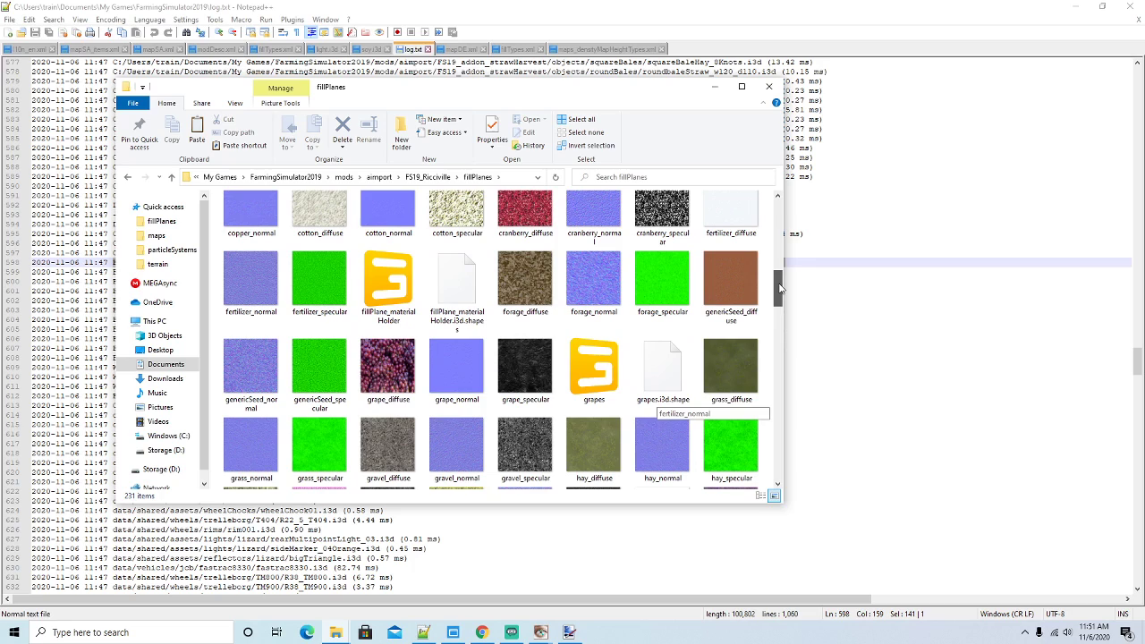
pyautogui.click(399, 284)
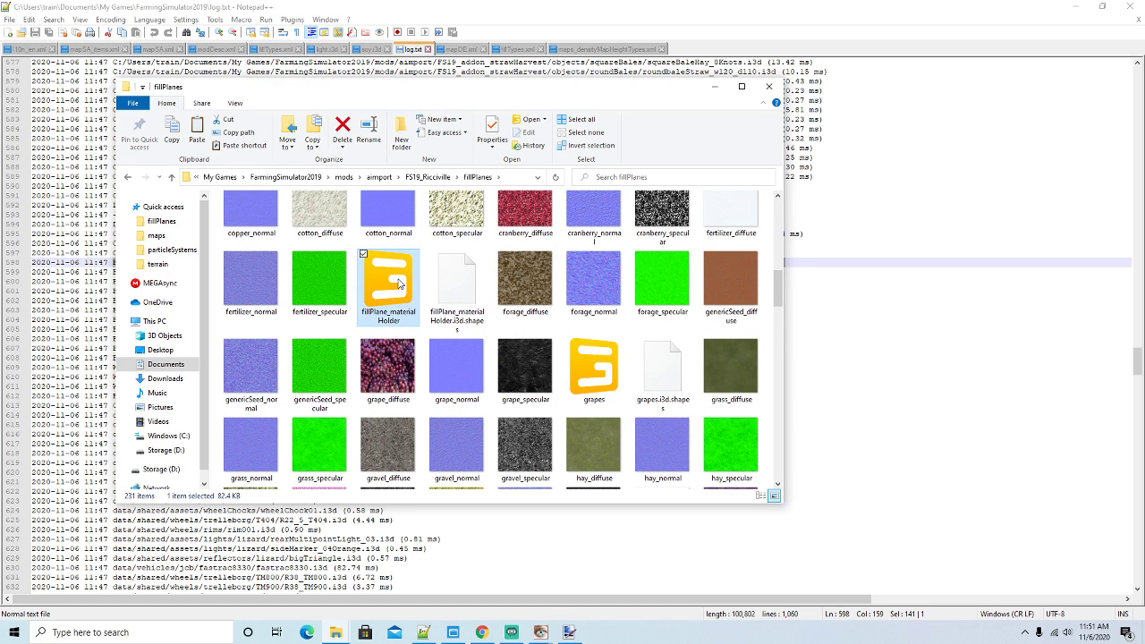
pyautogui.doubleClick(398, 283)
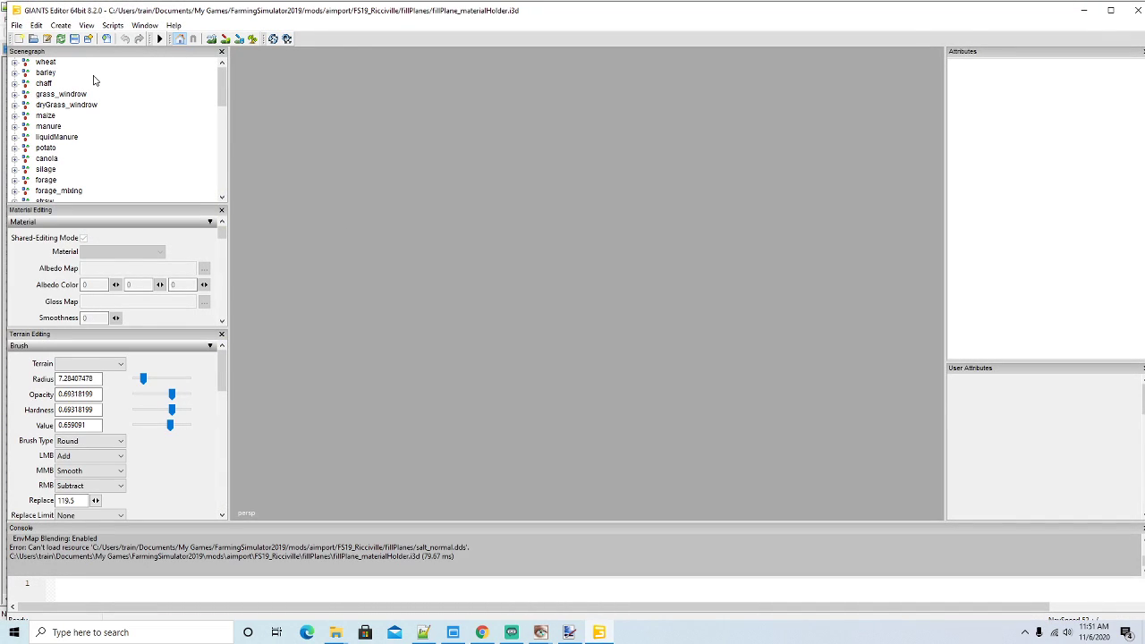
# Find and select the seasalt group in the scenegraph of fillPlane_materialHolder.i3d
pyautogui.scroll(-4, 111, 108)
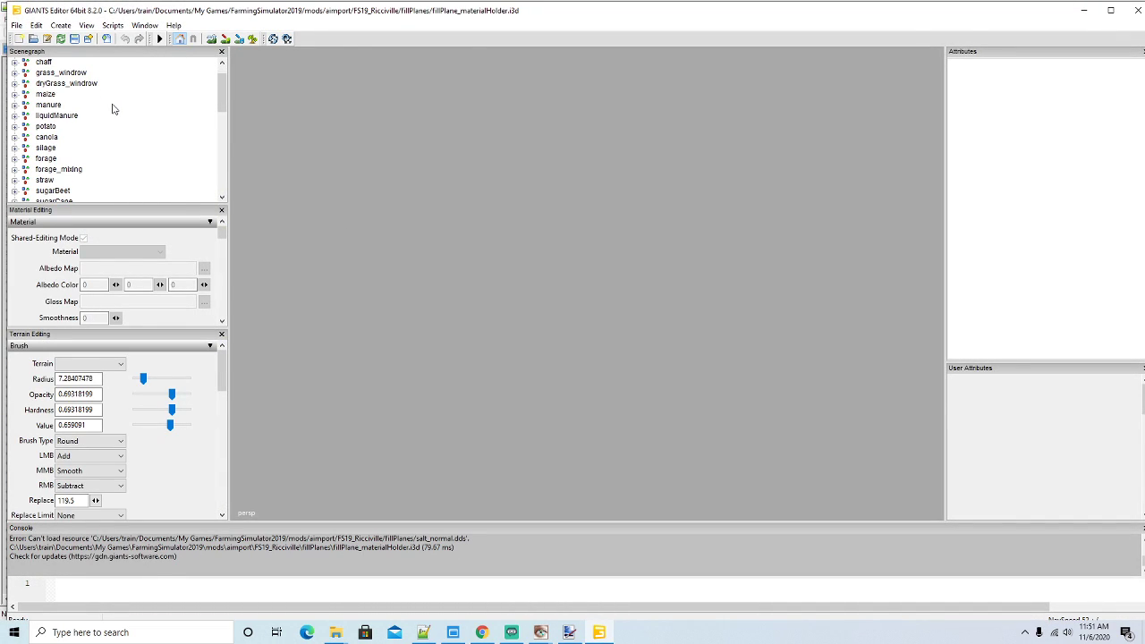
pyautogui.scroll(-6, 112, 109)
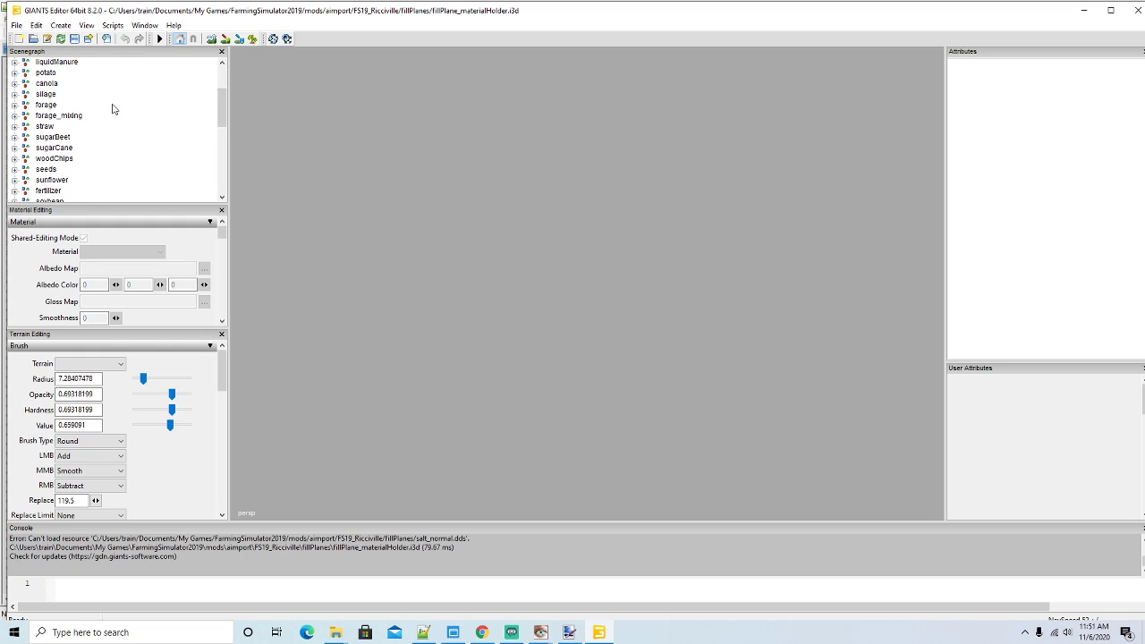
pyautogui.scroll(-4, 112, 108)
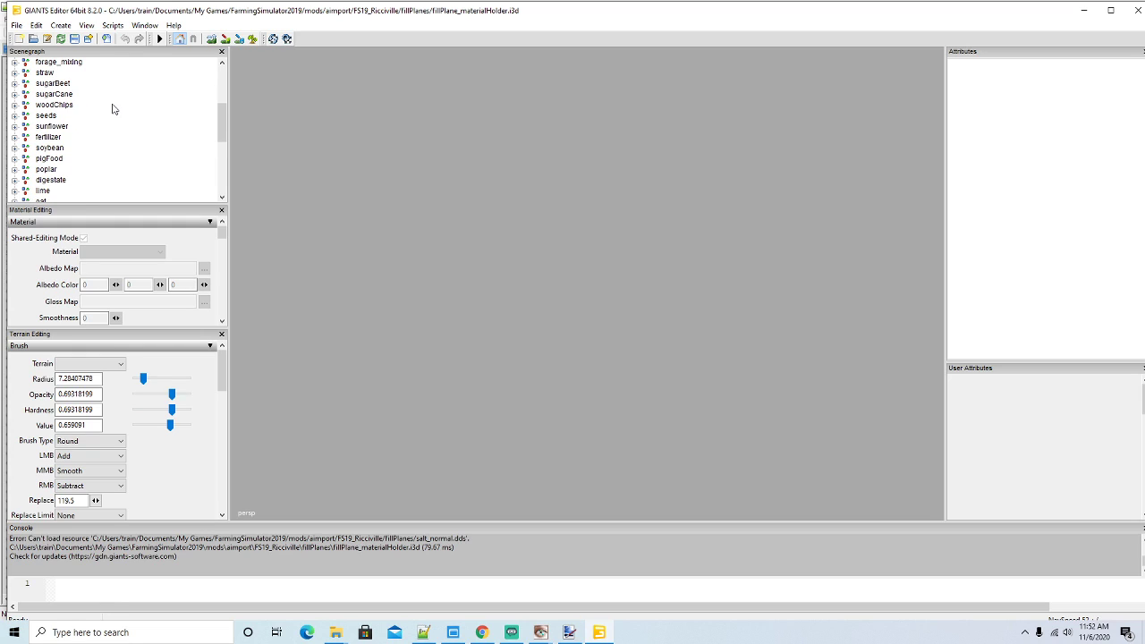
pyautogui.scroll(-7, 112, 108)
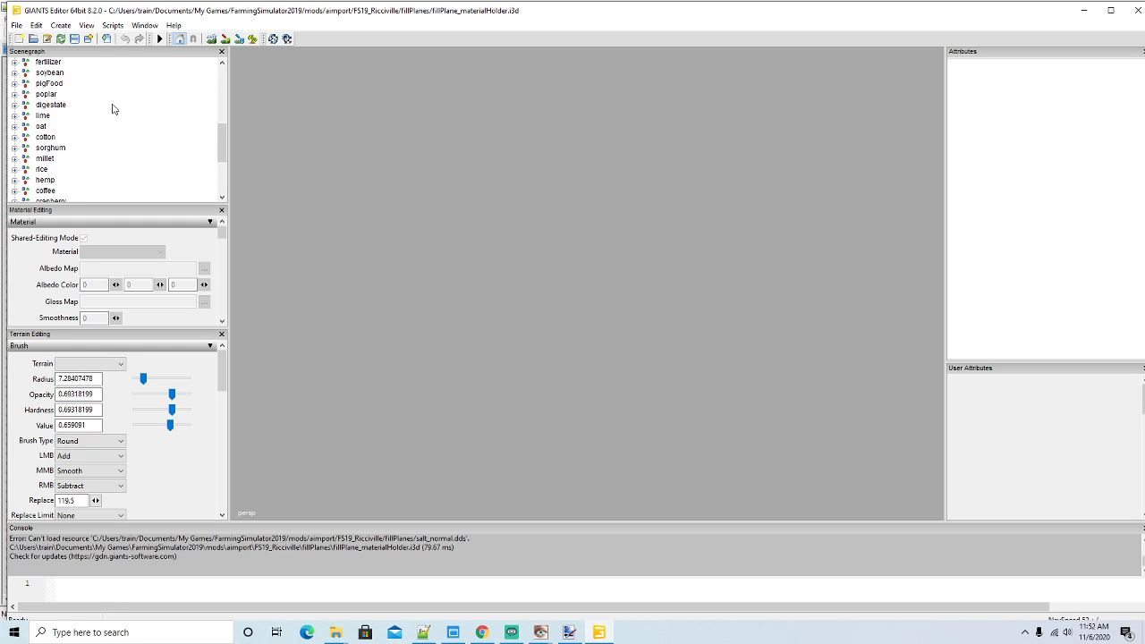
pyautogui.scroll(-7, 113, 108)
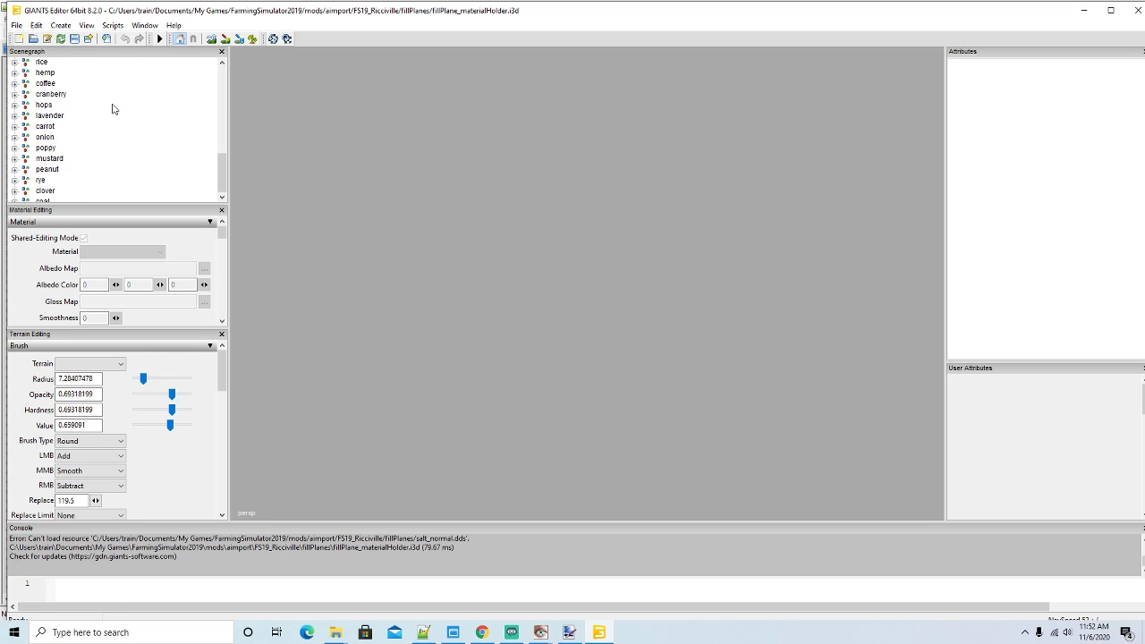
pyautogui.click(14, 158)
pyautogui.scroll(-2, 114, 149)
pyautogui.scroll(-5, 113, 149)
pyautogui.scroll(-2, 113, 149)
pyautogui.click(26, 171)
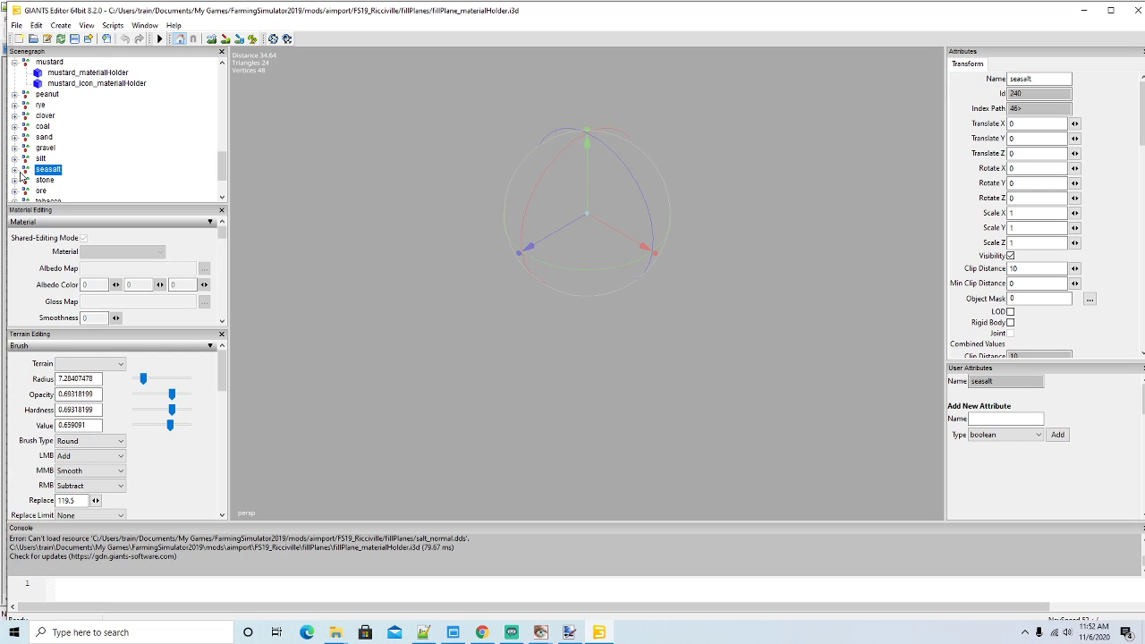
# Check the user attributes of seasalt_materialHolder and seasalt_icon_materialHolder, and close GIANTS Editor
pyautogui.click(15, 170)
pyautogui.scroll(-2, 27, 170)
pyautogui.click(40, 162)
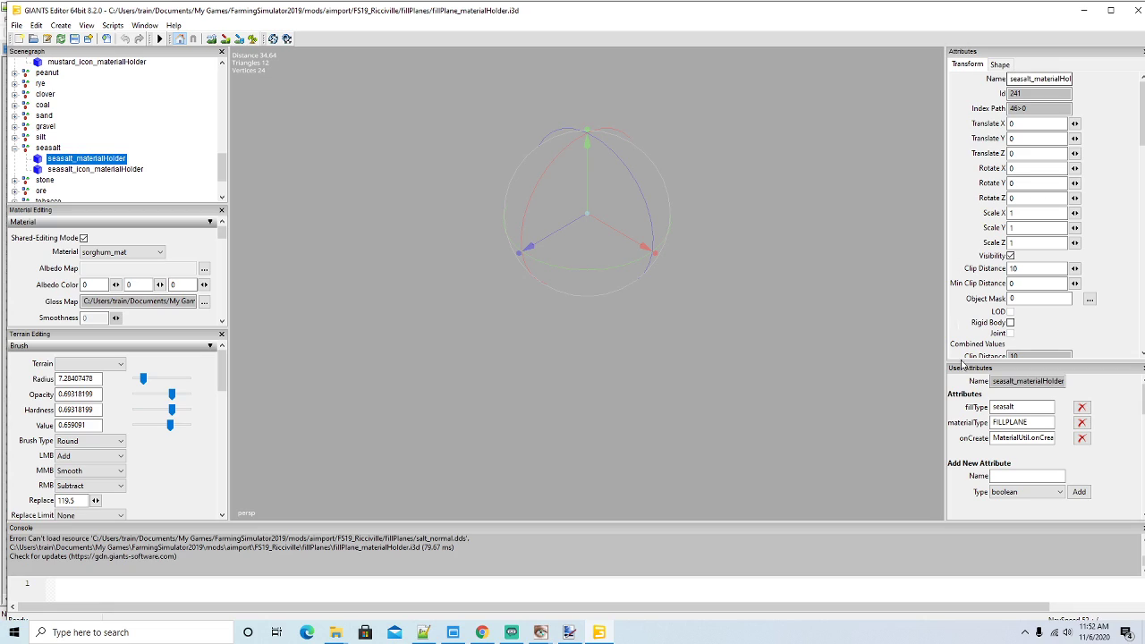
pyautogui.click(38, 170)
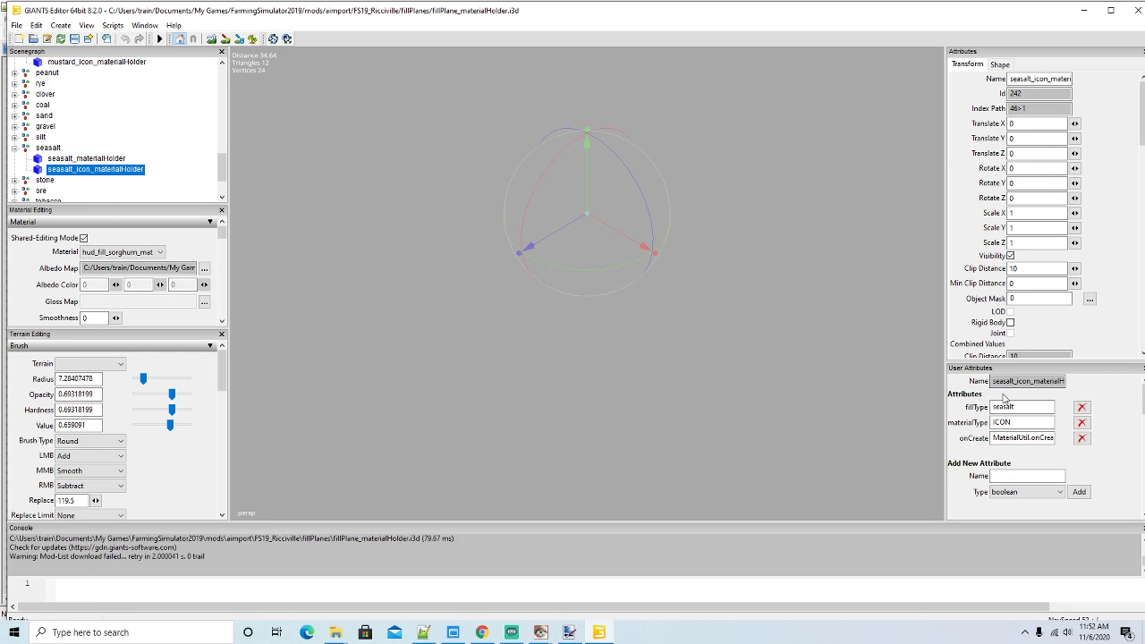
pyautogui.scroll(-1, 128, 170)
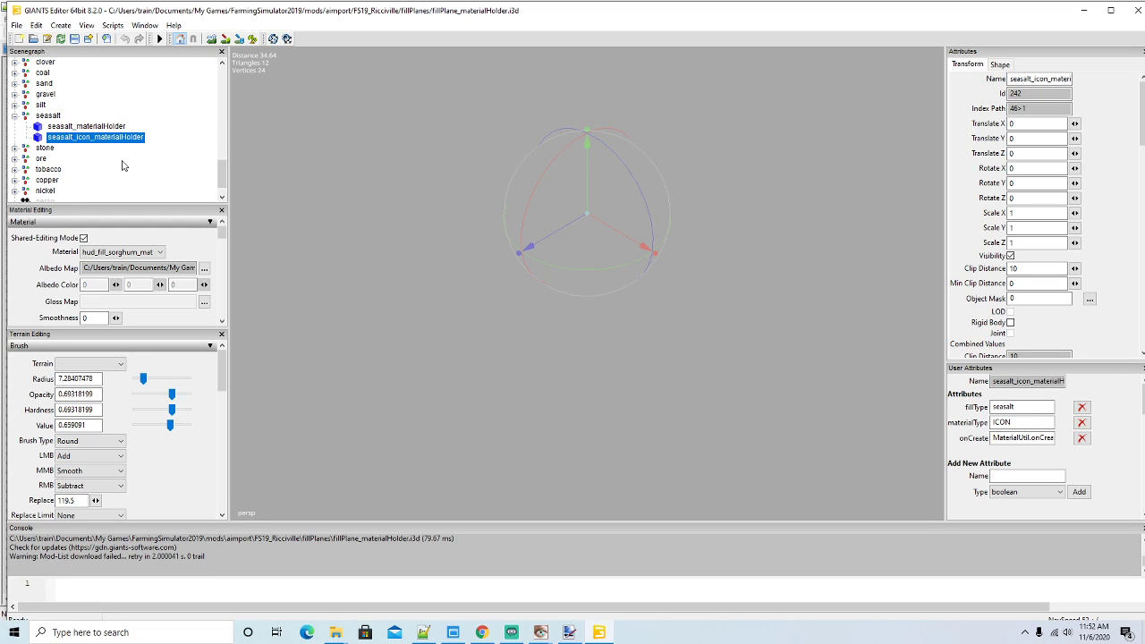
pyautogui.scroll(-1, 124, 166)
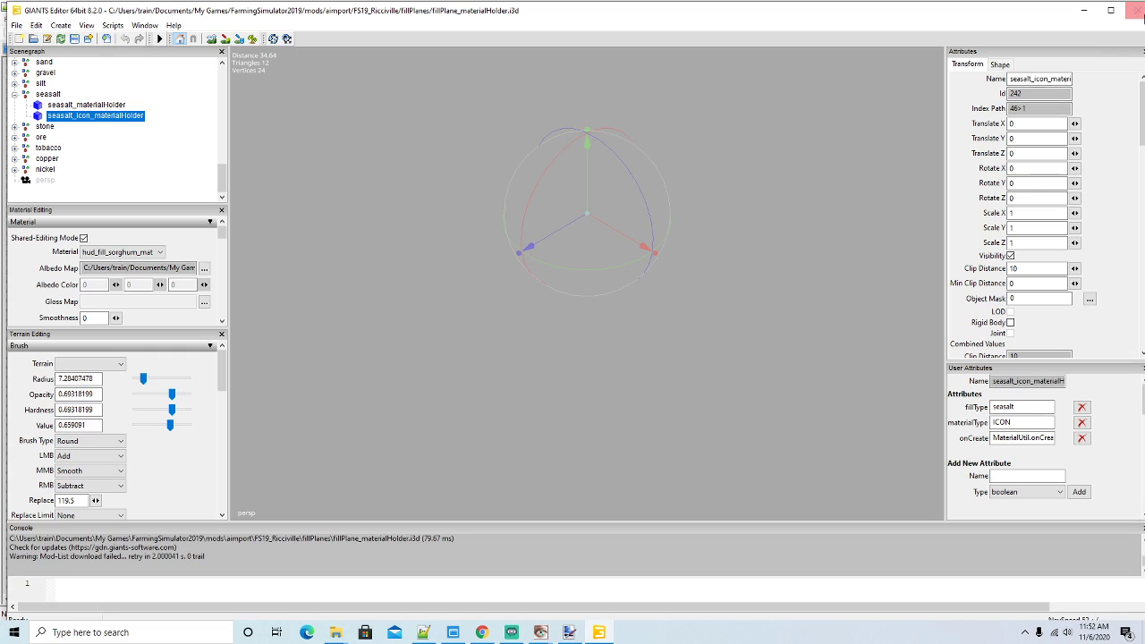
pyautogui.click(1133, 9)
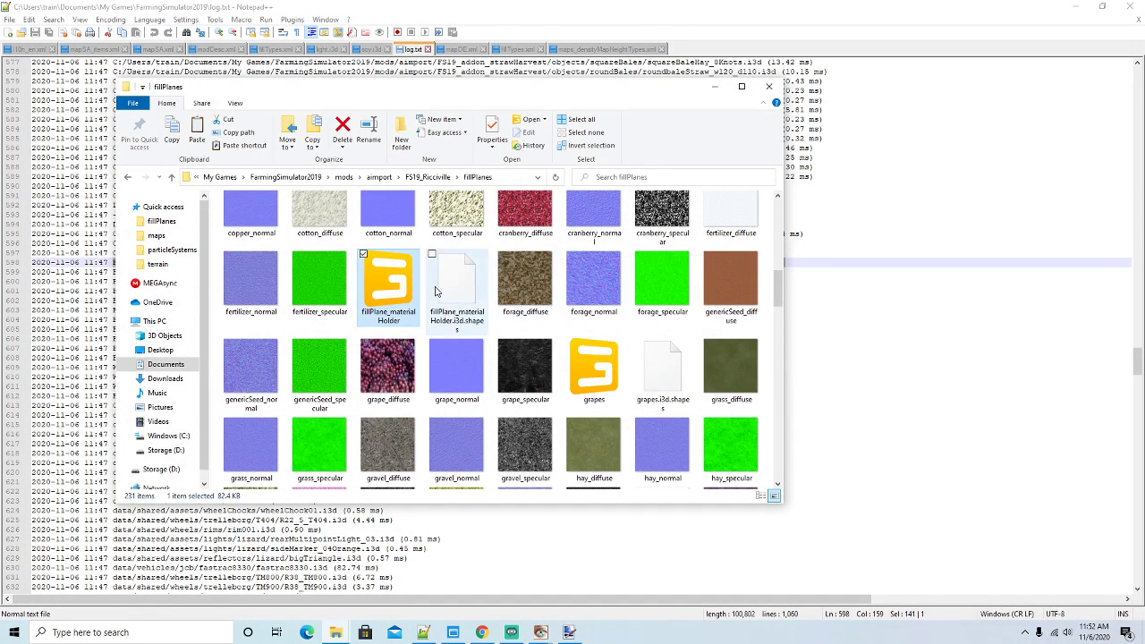
# Open fillPlane_materialHolder.i3d in Notepad++, change the hud_fill_rocksalt.dds file reference to hud_fill_seasalt.dds, and save
pyautogui.rightClick(376, 295)
pyautogui.click(442, 357)
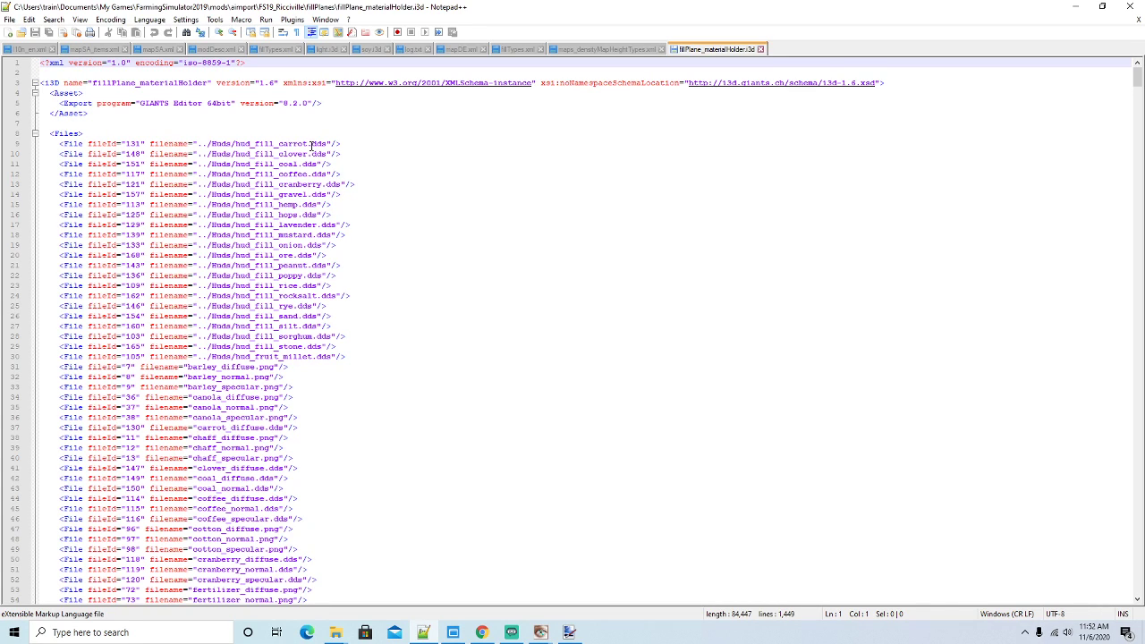
pyautogui.scroll(-1, 312, 145)
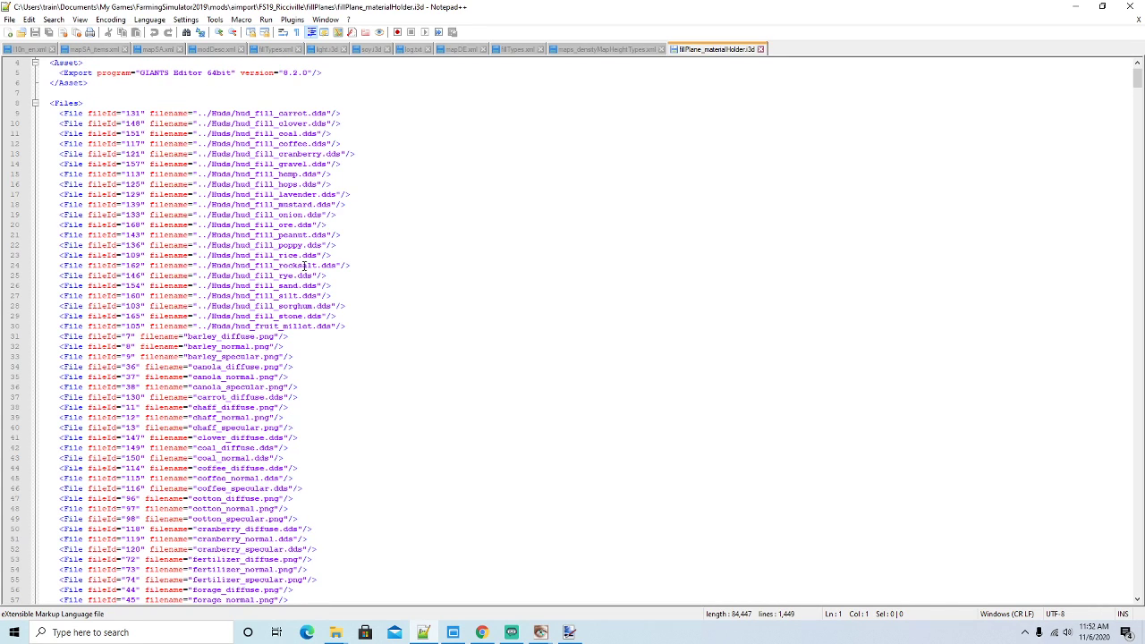
pyautogui.click(257, 264)
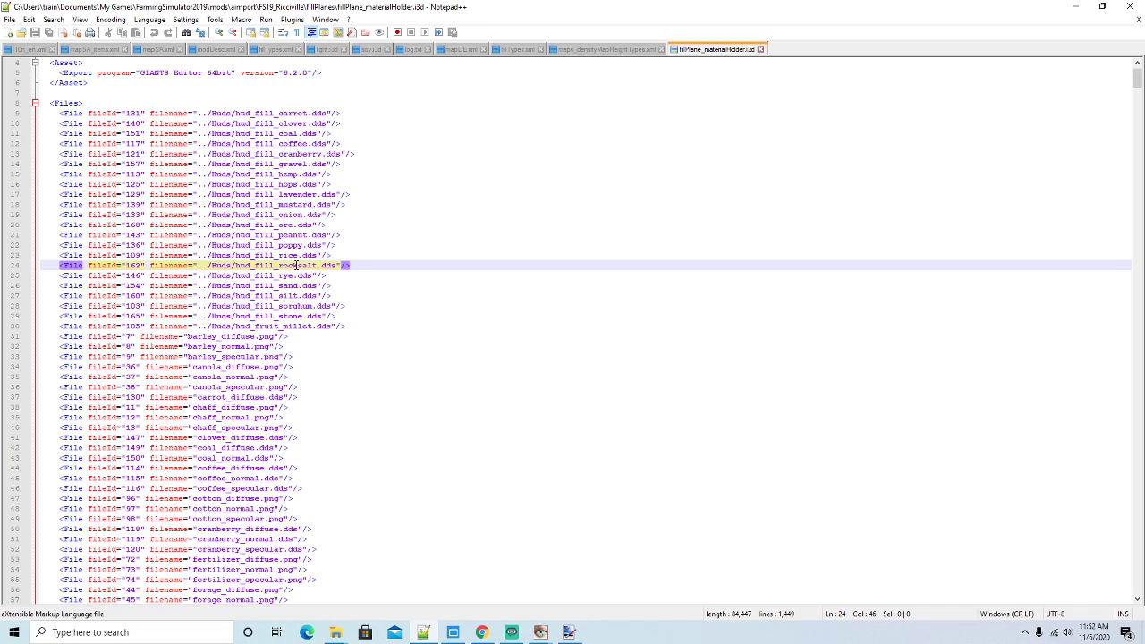
pyautogui.click(297, 265)
pyautogui.press('BackSpace')
pyautogui.press('BackSpace')
pyautogui.press('BackSpace')
pyautogui.press('BackSpace')
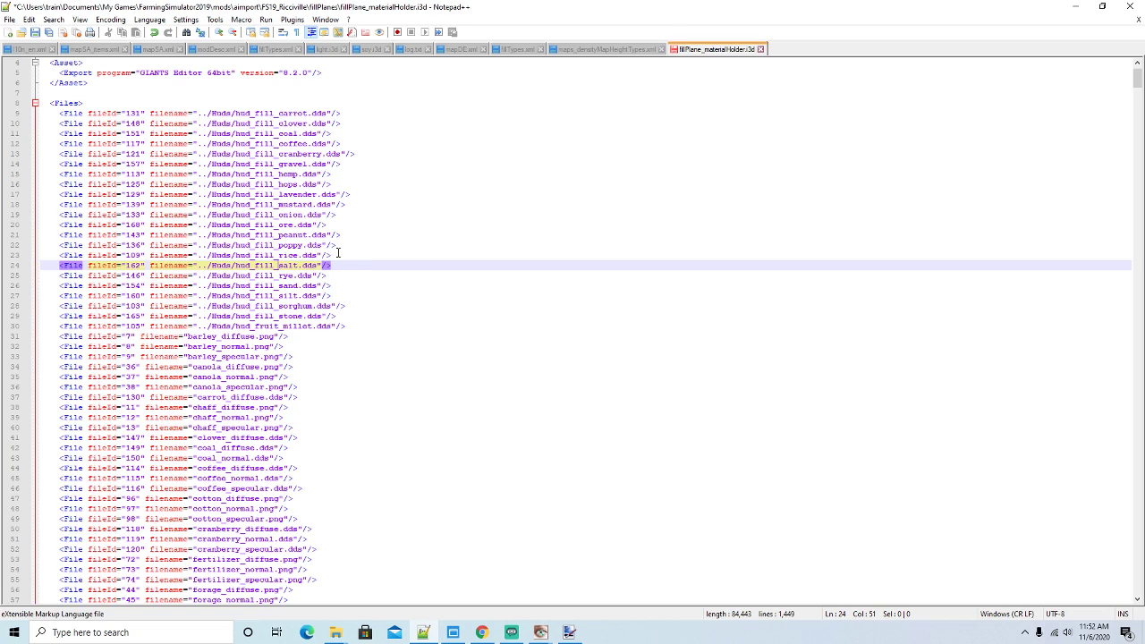
pyautogui.write('seas')
pyautogui.click(49, 32)
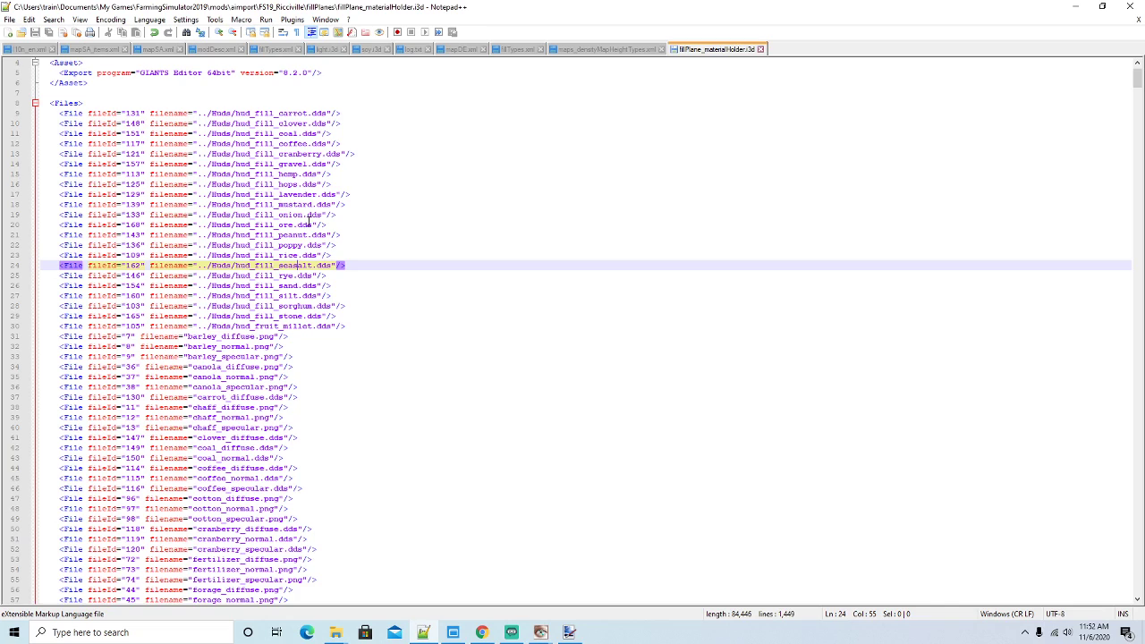
# Examine the remaining file entries in fillPlane_materialHolder.i3d for salt texture references, and close the file to return to log.txt
pyautogui.scroll(-12, 340, 231)
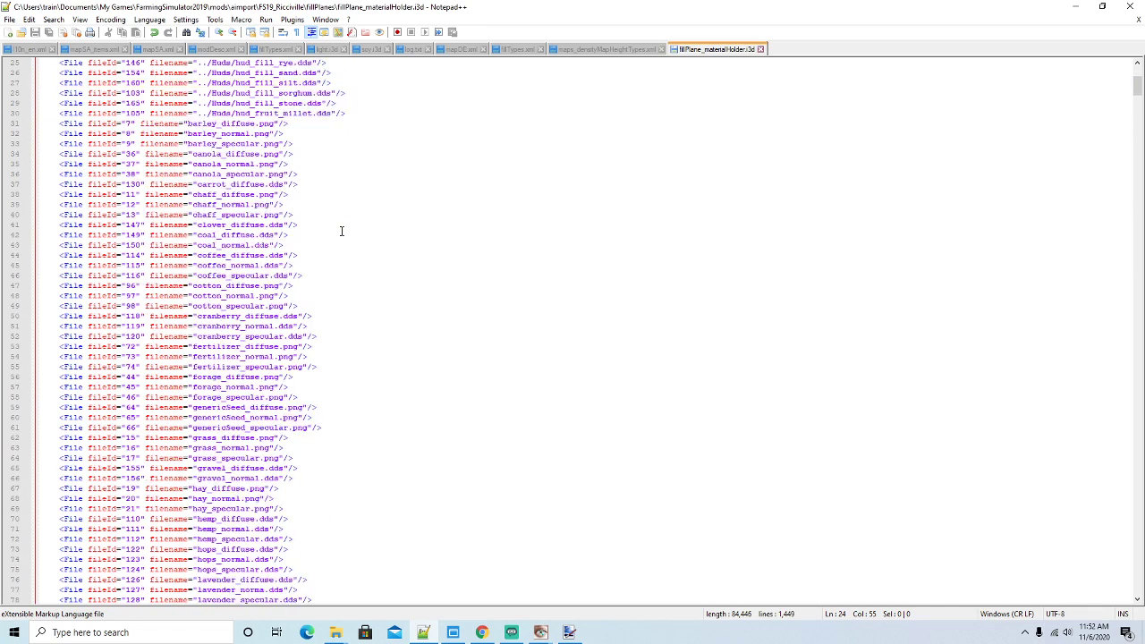
pyautogui.scroll(-9, 341, 232)
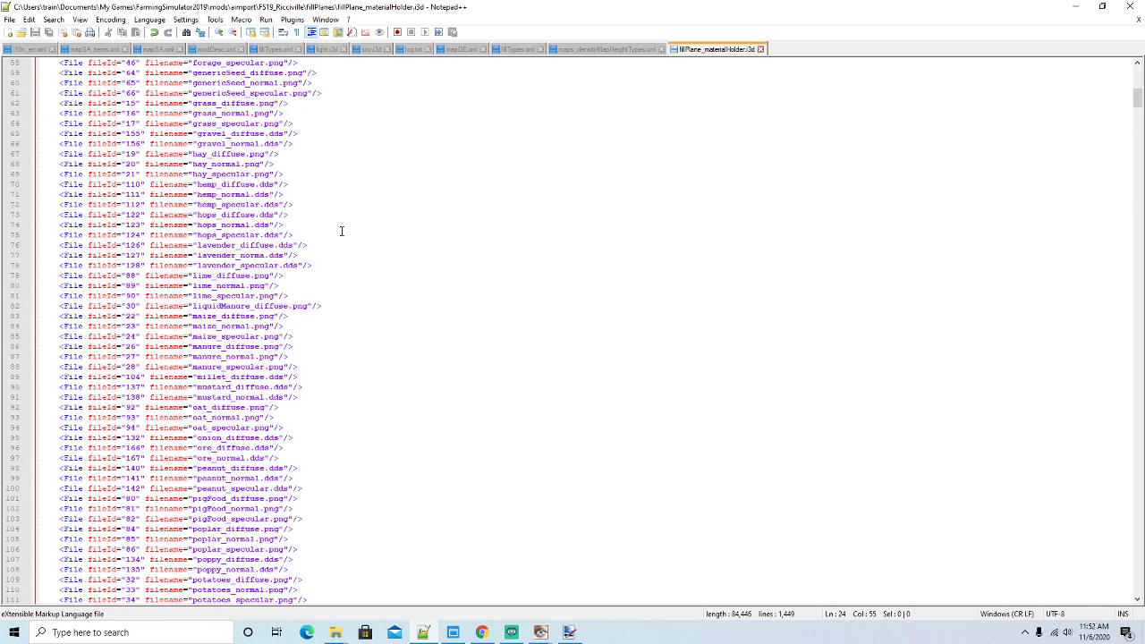
pyautogui.scroll(-5, 341, 232)
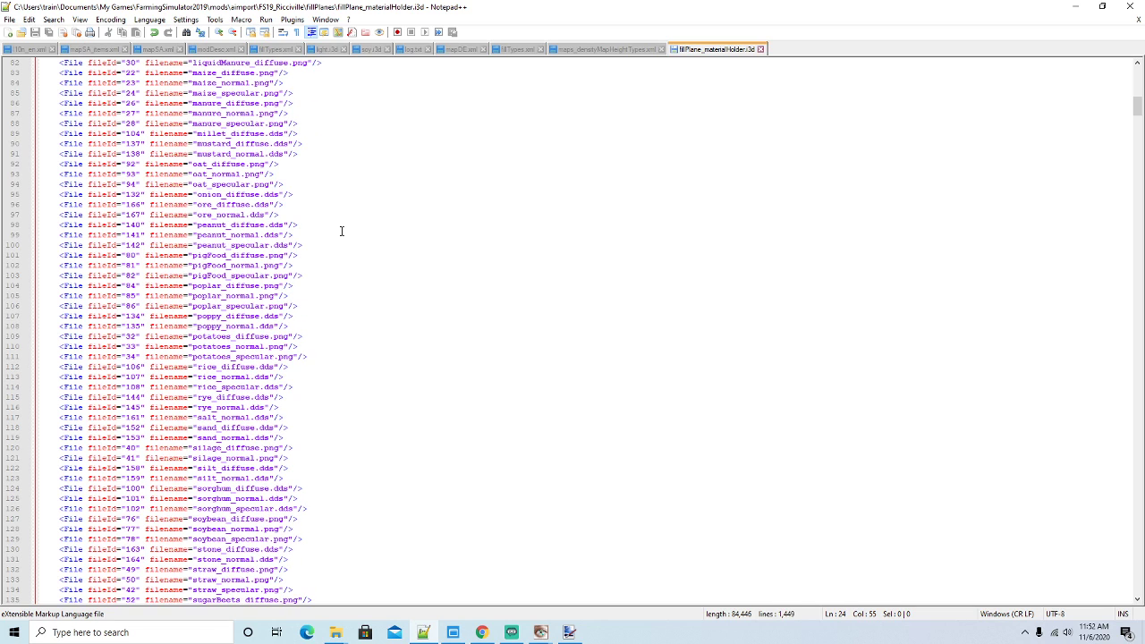
pyautogui.scroll(-2, 341, 231)
pyautogui.scroll(-6, 341, 232)
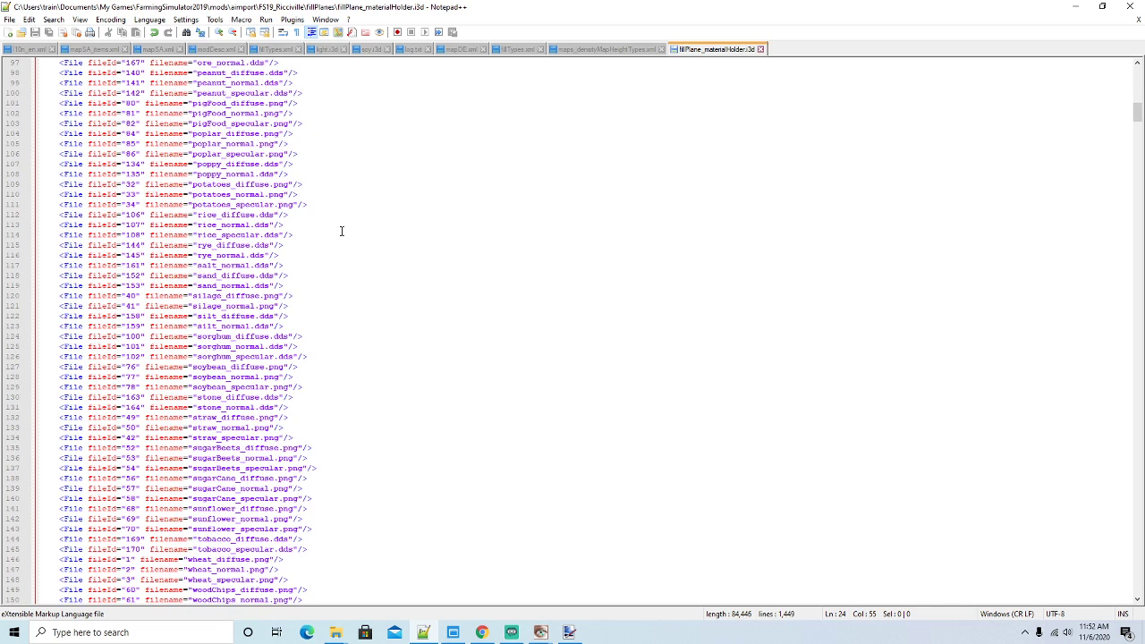
pyautogui.scroll(-5, 341, 232)
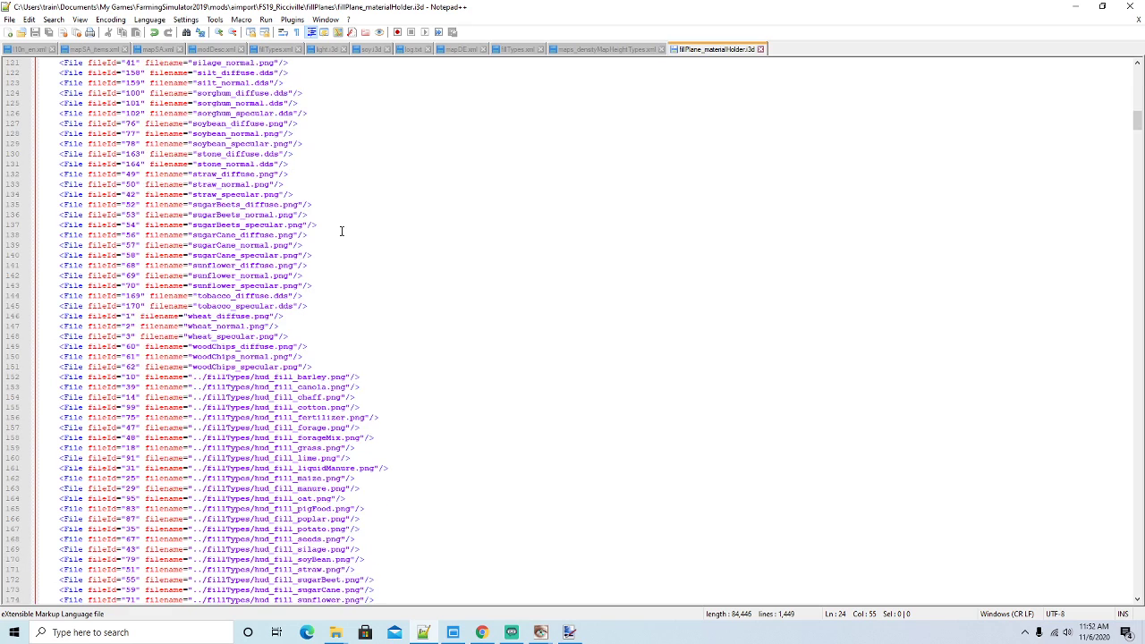
pyautogui.scroll(-2, 341, 232)
pyautogui.scroll(-1, 340, 231)
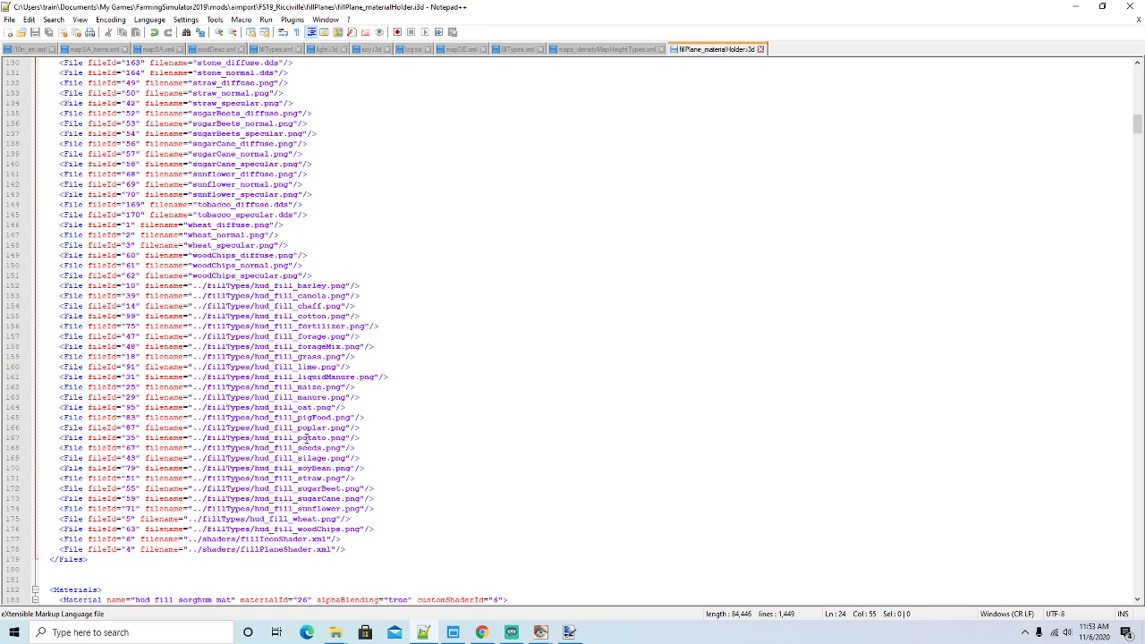
pyautogui.scroll(-1, 305, 438)
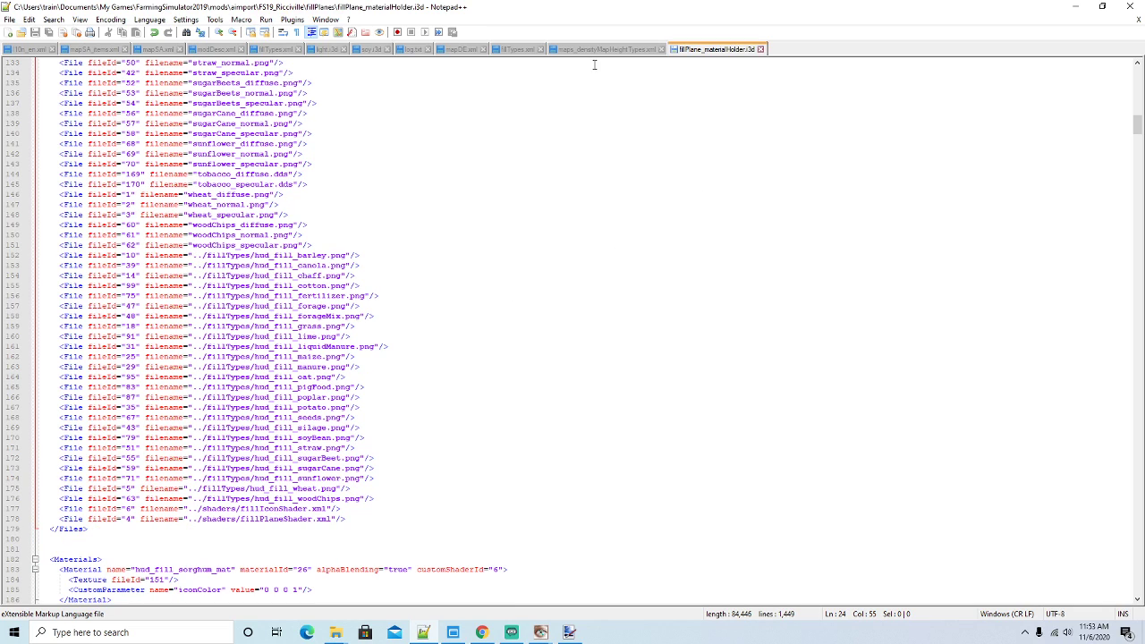
pyautogui.click(760, 49)
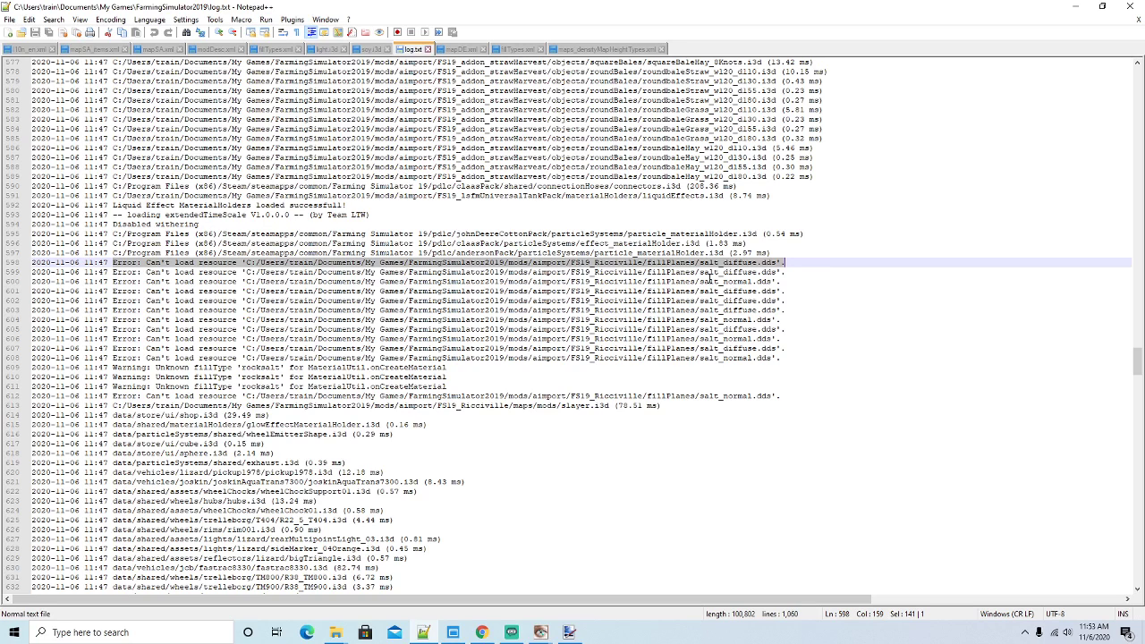
# Look through the fillPlanes folder for the salt and seasalt textures named in the log errors, and put the folder window away
pyautogui.moveTo(340, 635)
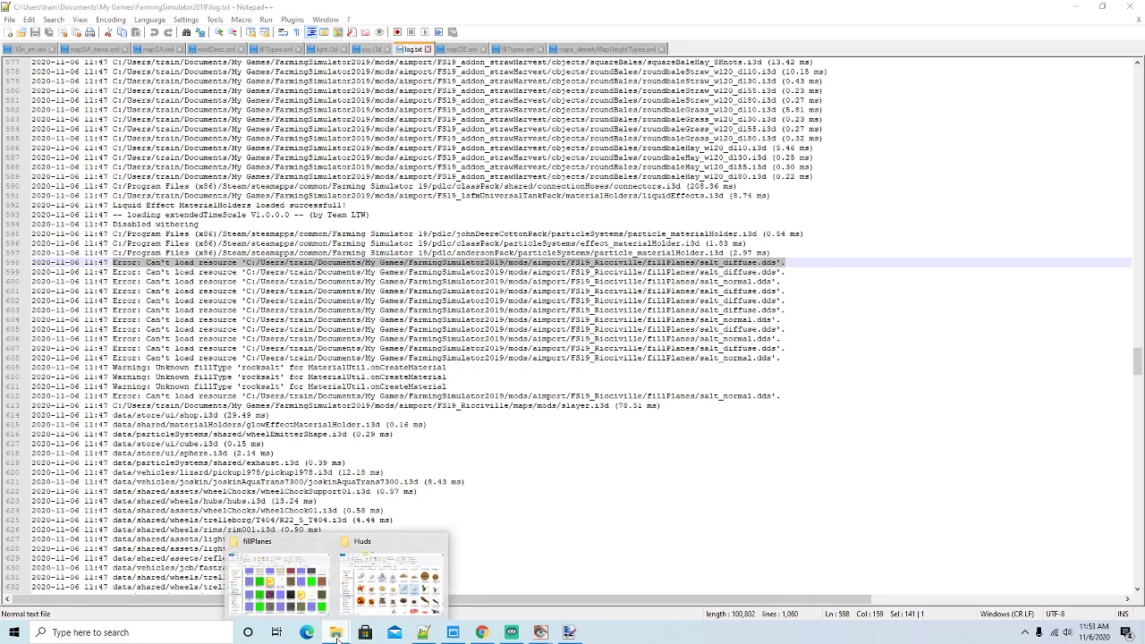
pyautogui.click(295, 547)
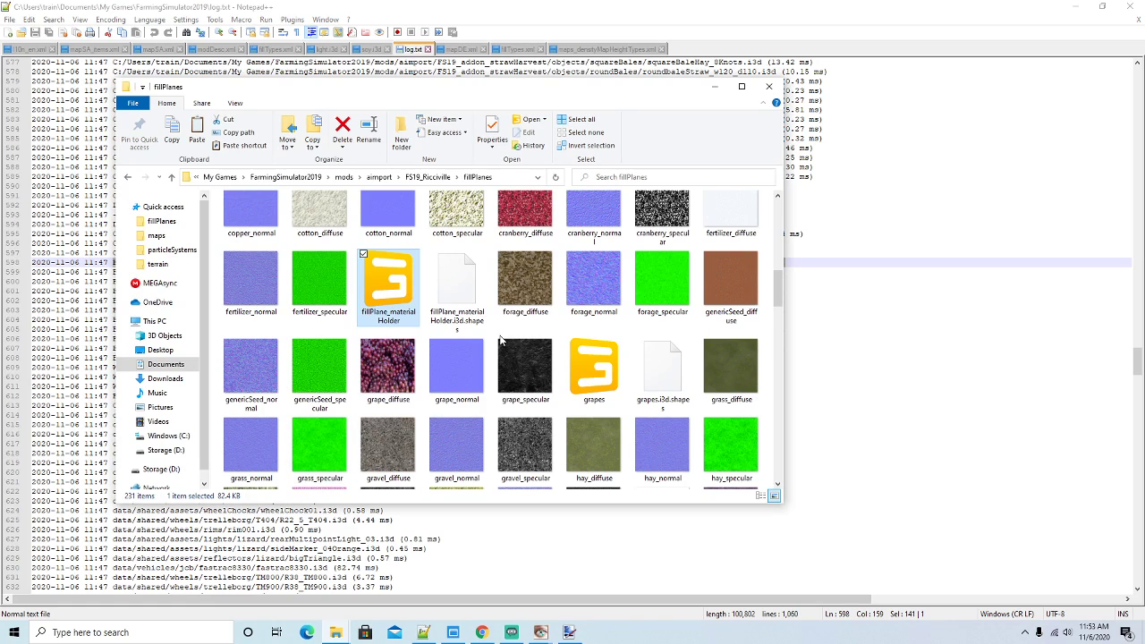
pyautogui.moveTo(778, 295); pyautogui.dragTo(777, 385)
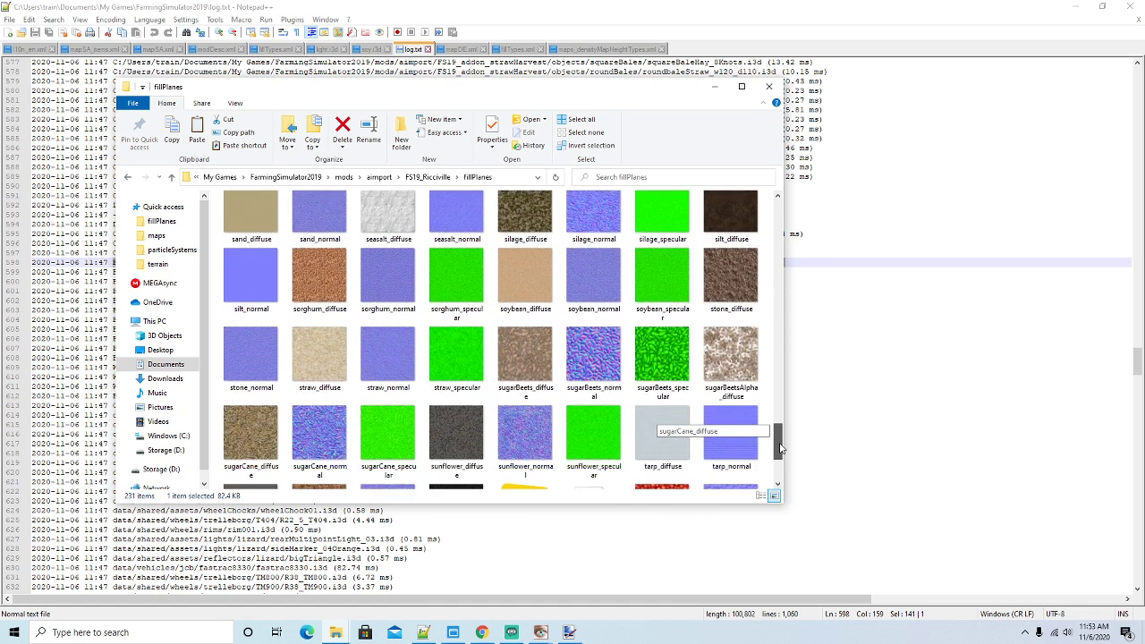
pyautogui.moveTo(780, 456)
pyautogui.mouseDown()
pyautogui.moveTo(781, 469)
pyautogui.moveTo(780, 458)
pyautogui.mouseUp()
pyautogui.moveTo(626, 101)
pyautogui.mouseDown()
pyautogui.moveTo(671, 228)
pyautogui.moveTo(679, 340)
pyautogui.moveTo(684, 293)
pyautogui.moveTo(670, 322)
pyautogui.moveTo(660, 111)
pyautogui.moveTo(634, 107)
pyautogui.mouseUp()
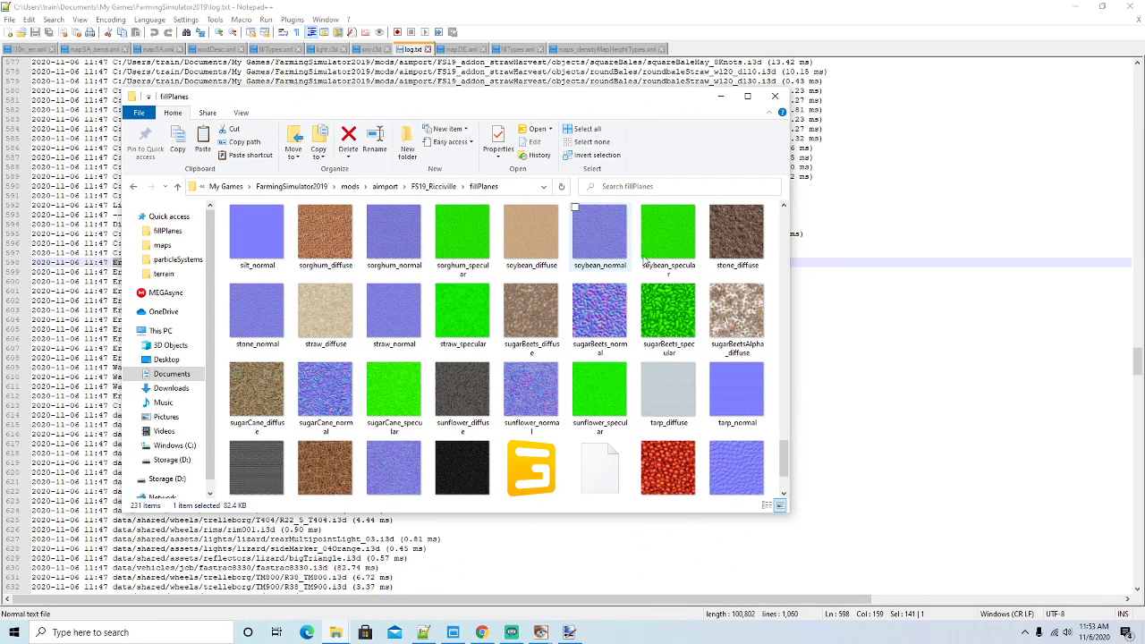
pyautogui.scroll(-2, 785, 469)
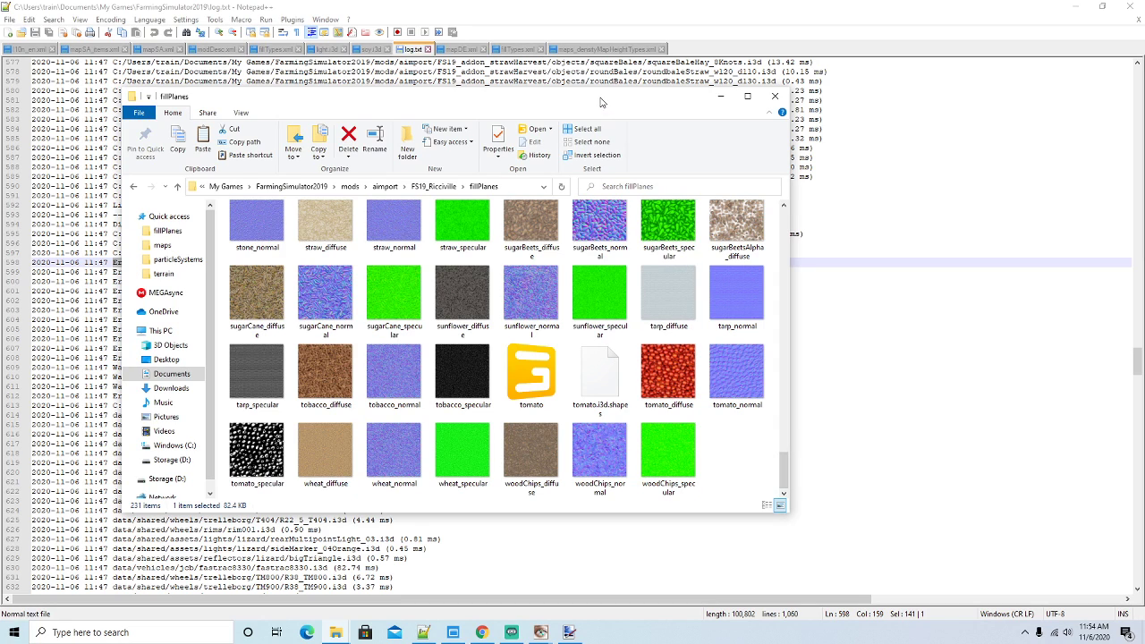
pyautogui.click(721, 96)
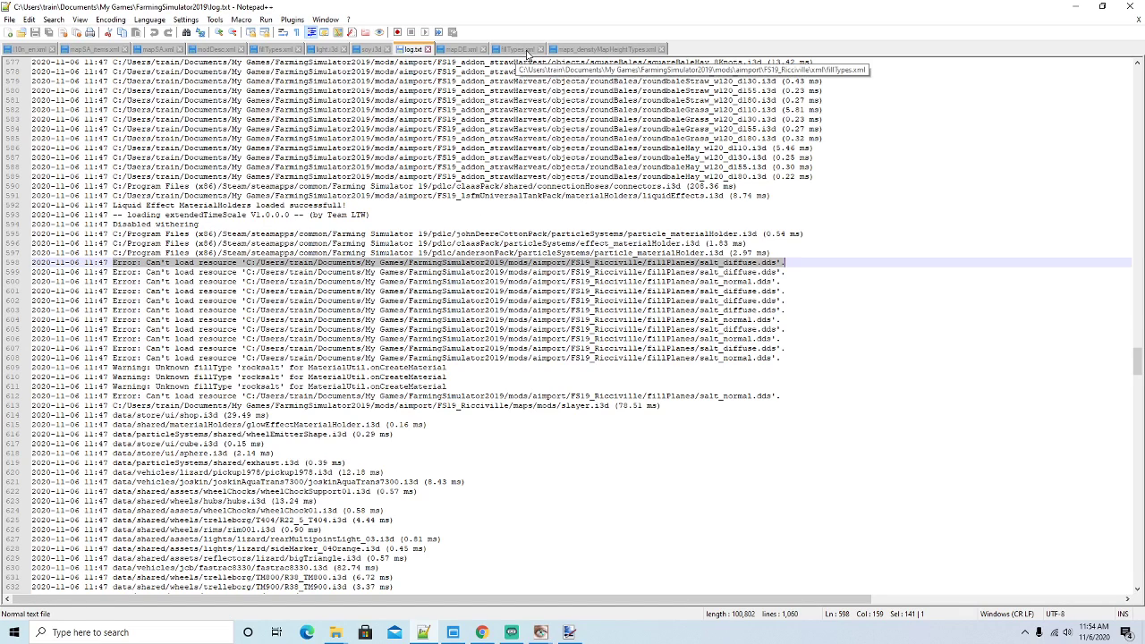
# Search the Ricciville fillTypes.xml for "rocksalt", close the search, and return to log.txt
pyautogui.click(528, 50)
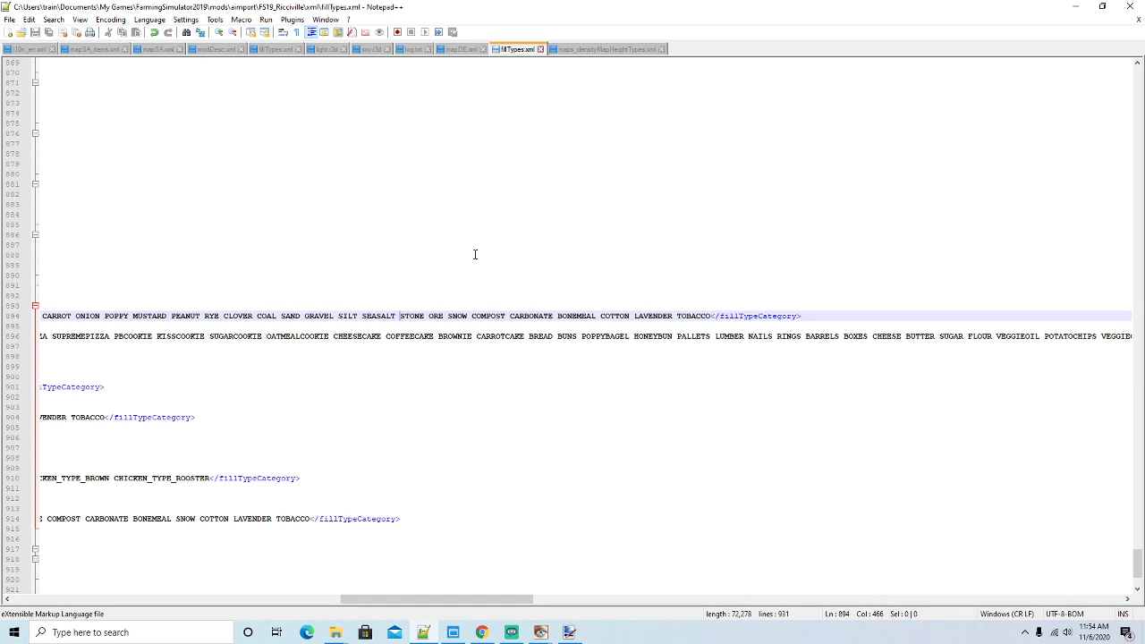
pyautogui.hotkey('ctrl', 'f')
pyautogui.write('rocksalt')
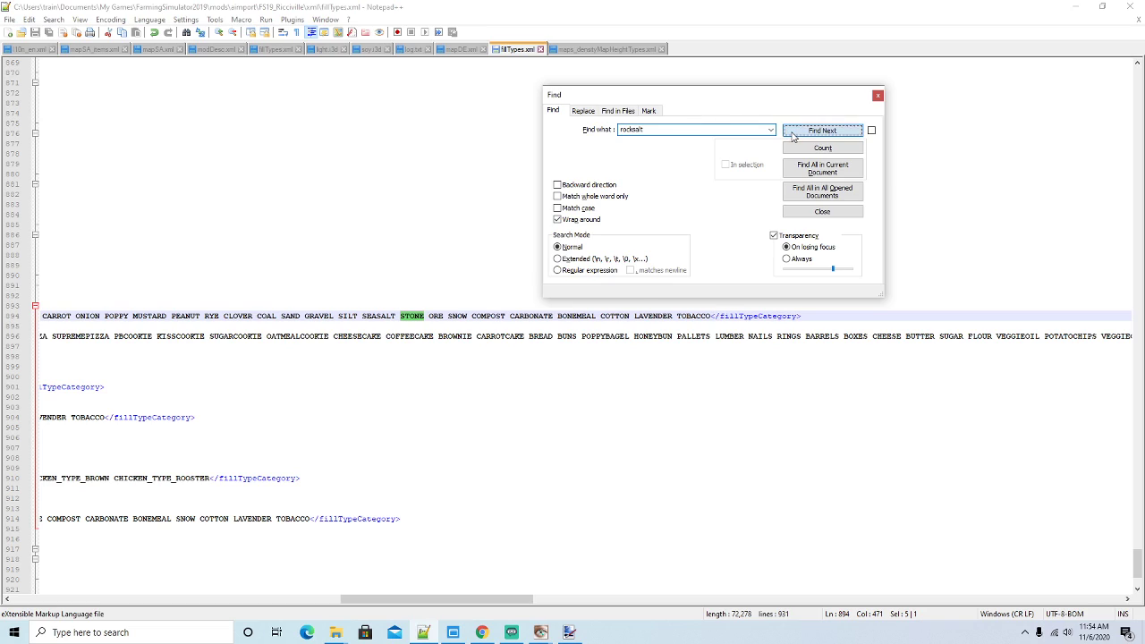
pyautogui.click(793, 134)
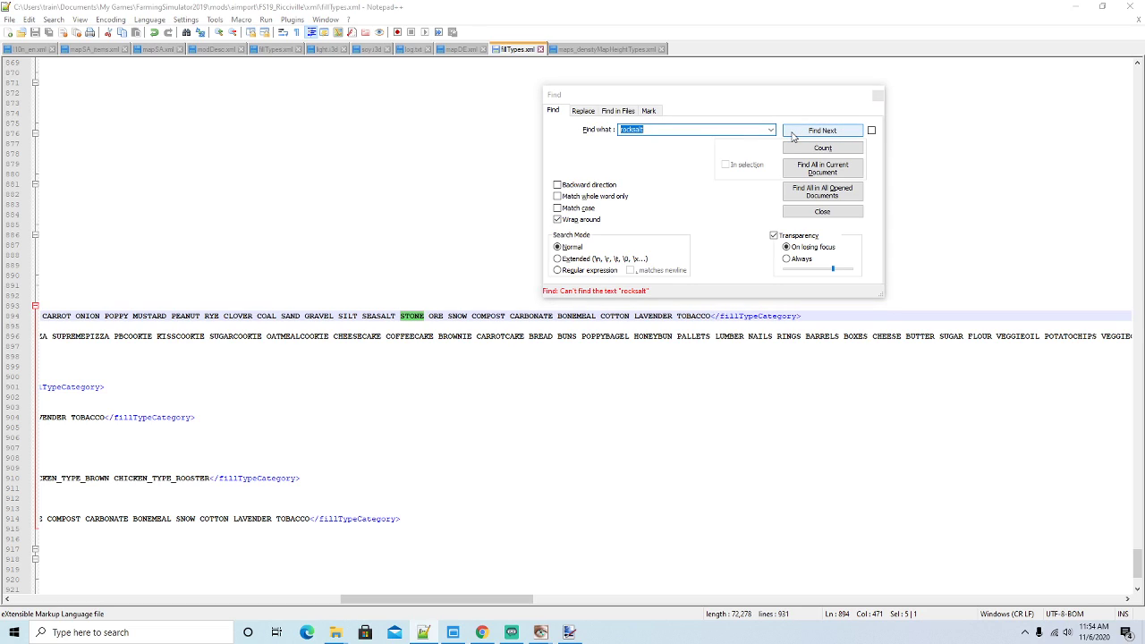
pyautogui.click(878, 95)
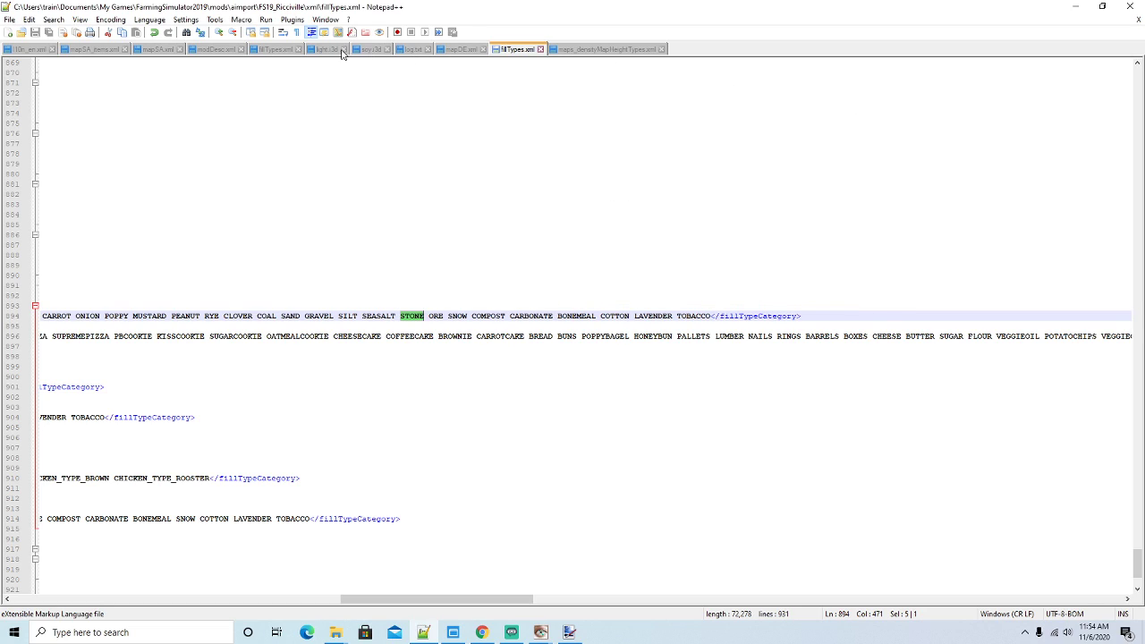
pyautogui.click(412, 50)
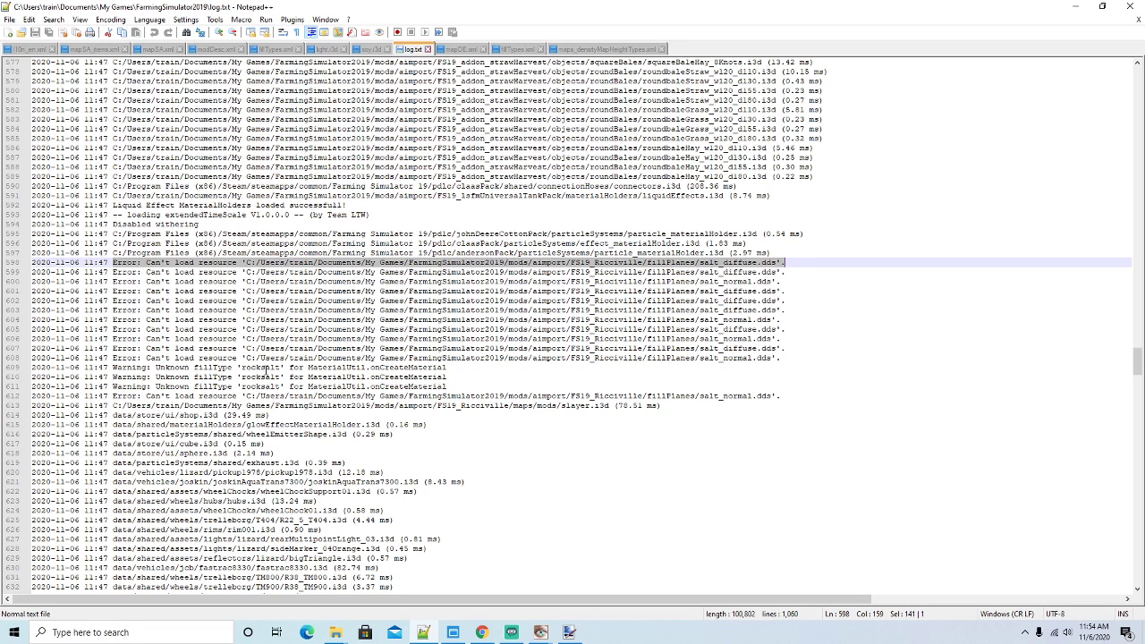
# Switch to File Explorer and search the whole FS19_Ricciville mod folder for "rocksalt"
pyautogui.click(1075, 6)
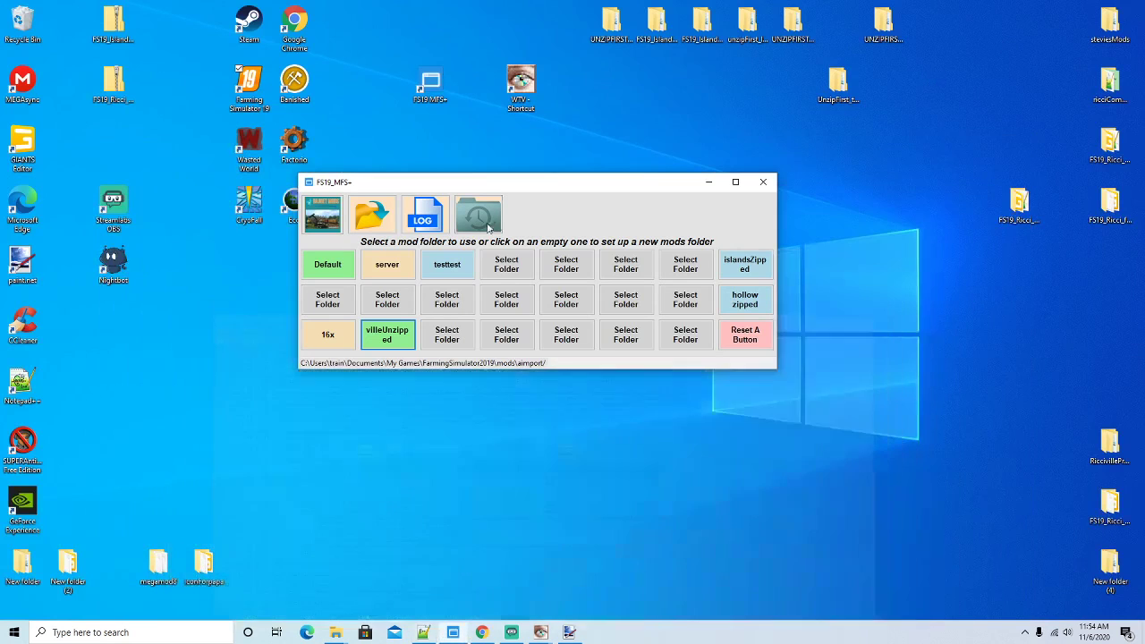
pyautogui.moveTo(336, 632)
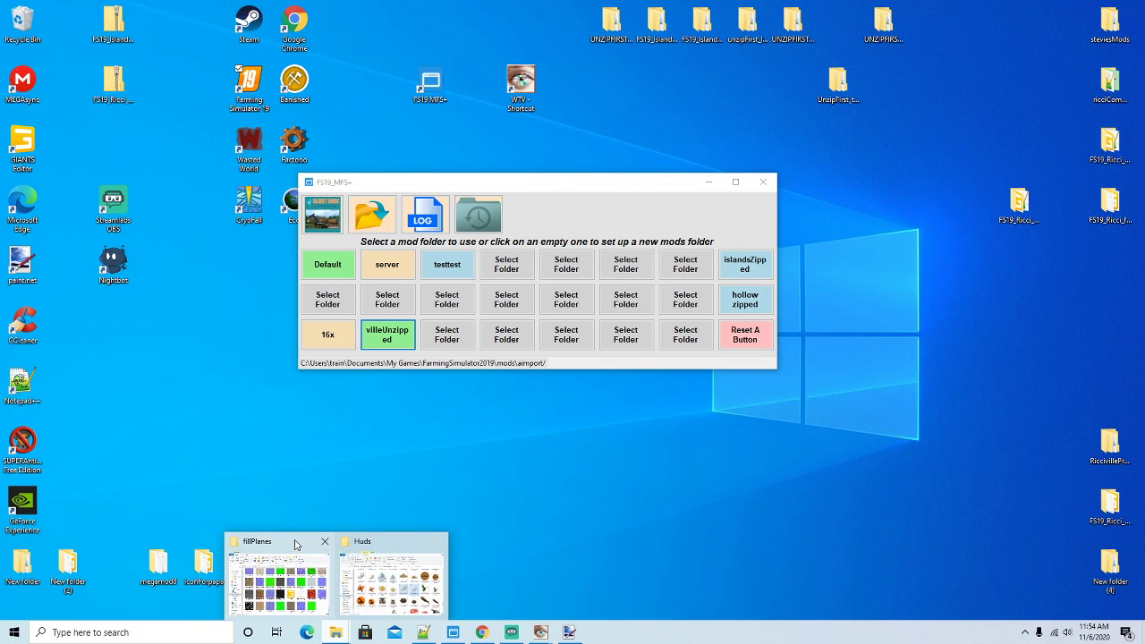
pyautogui.click(274, 590)
pyautogui.click(458, 186)
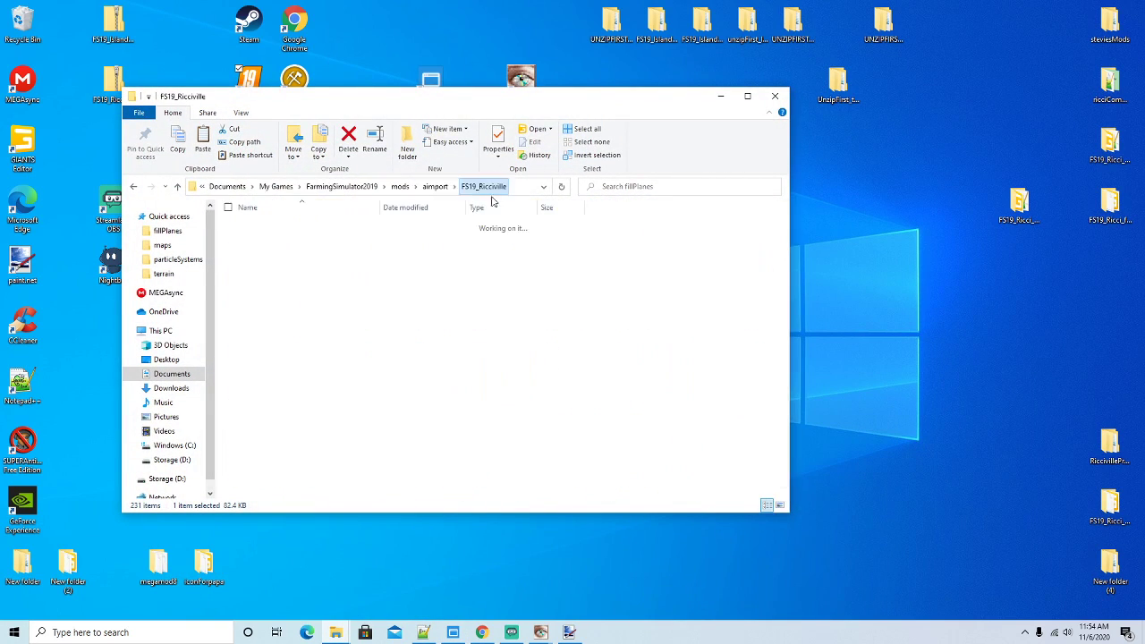
pyautogui.click(659, 187)
pyautogui.write('rocksalt')
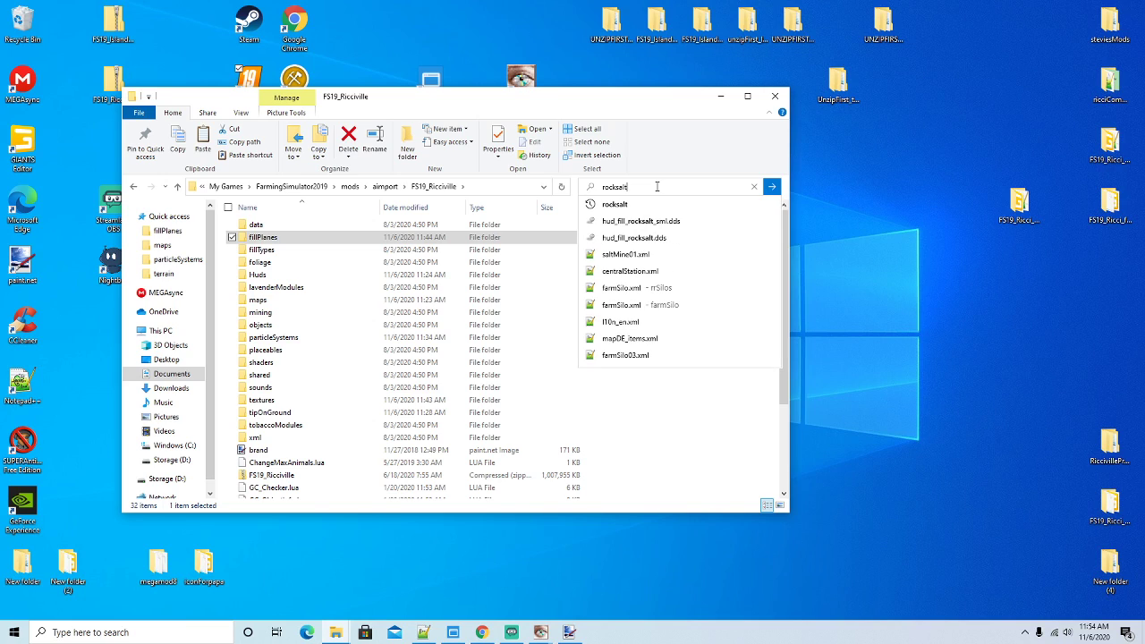
pyautogui.press('Return')
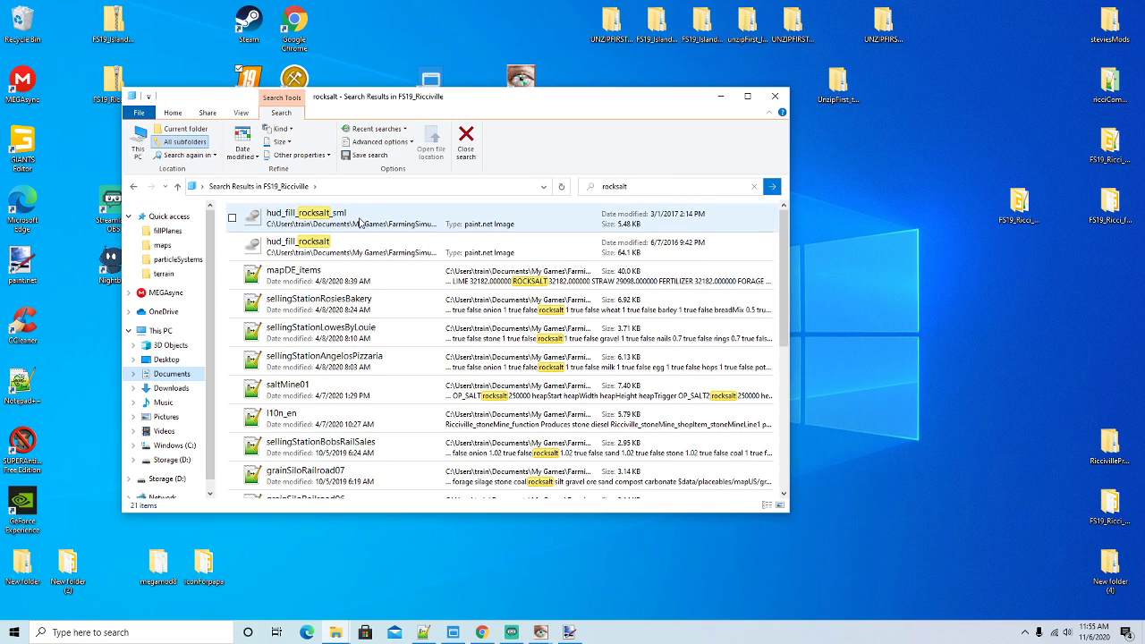
# Examine the list of found files for those that still reference rocksalt
pyautogui.click(356, 279)
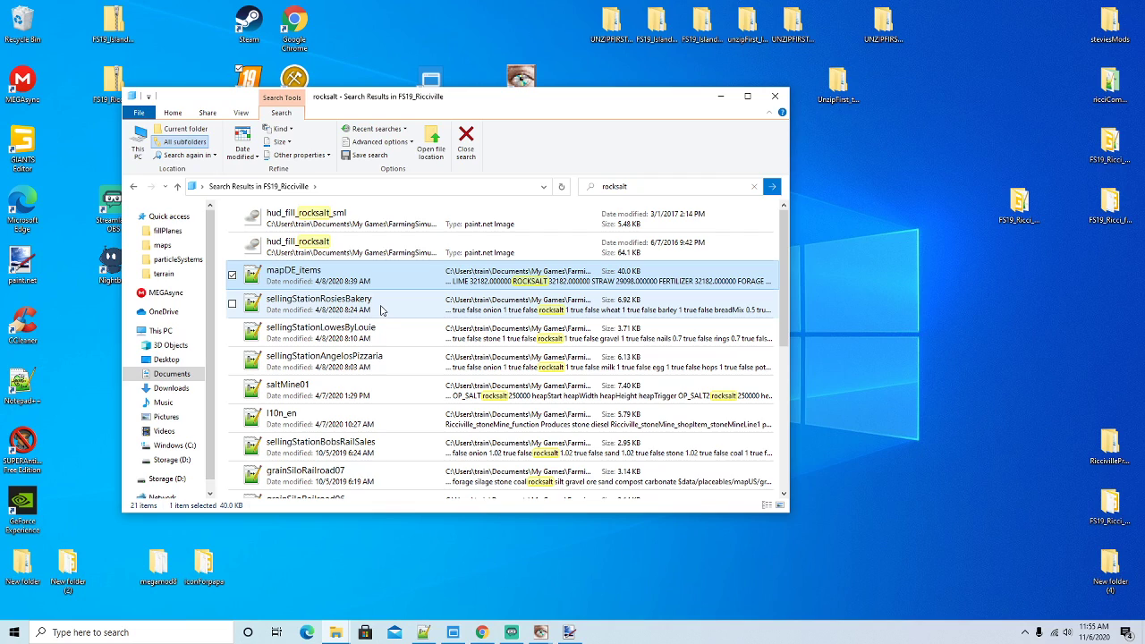
pyautogui.scroll(-2, 381, 309)
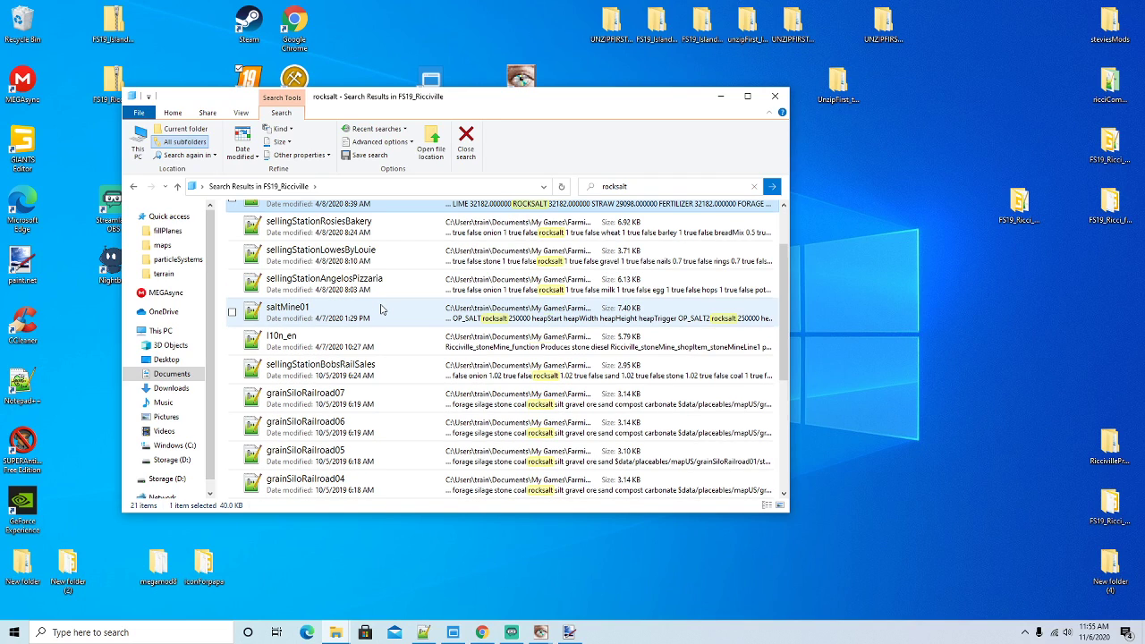
pyautogui.scroll(-4, 380, 308)
pyautogui.scroll(-1, 380, 309)
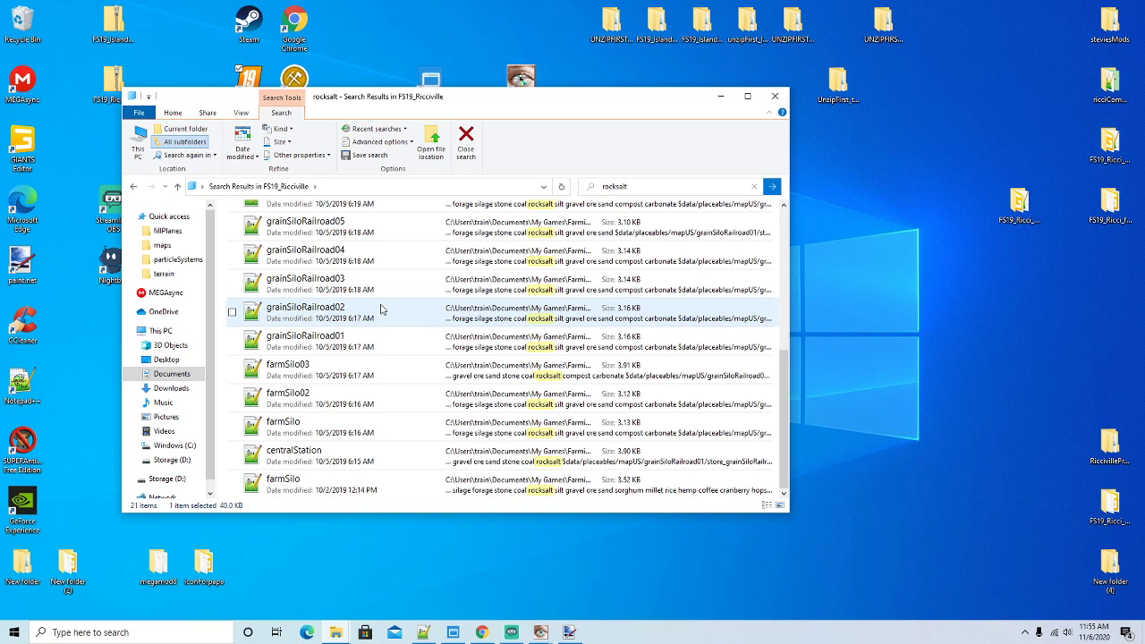
pyautogui.scroll(7, 380, 308)
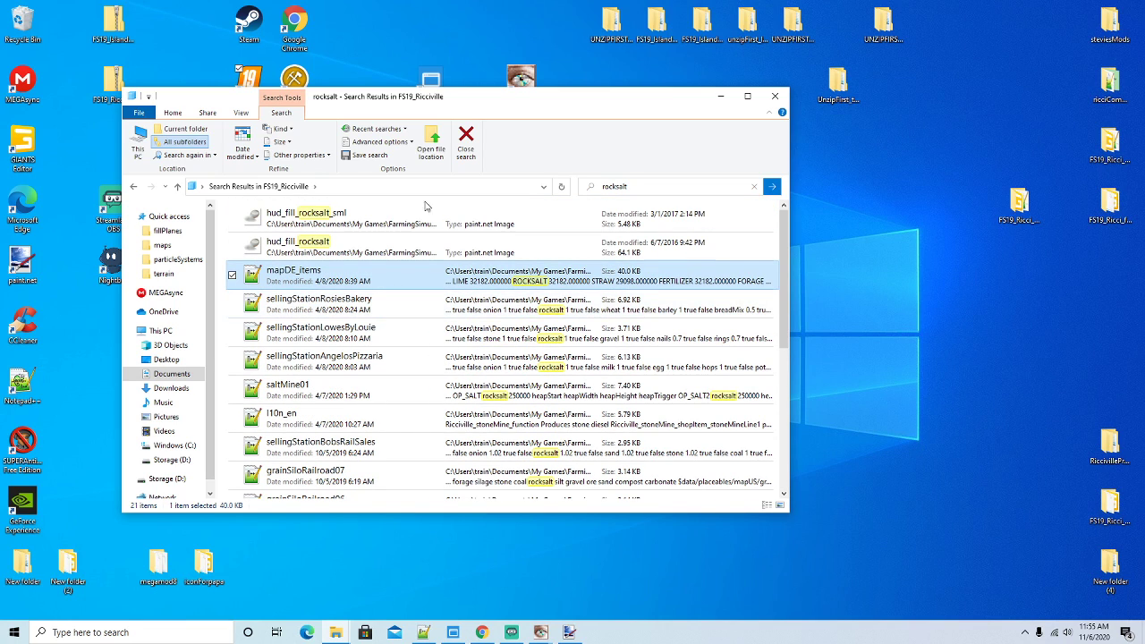
pyautogui.moveTo(491, 98); pyautogui.dragTo(510, 79)
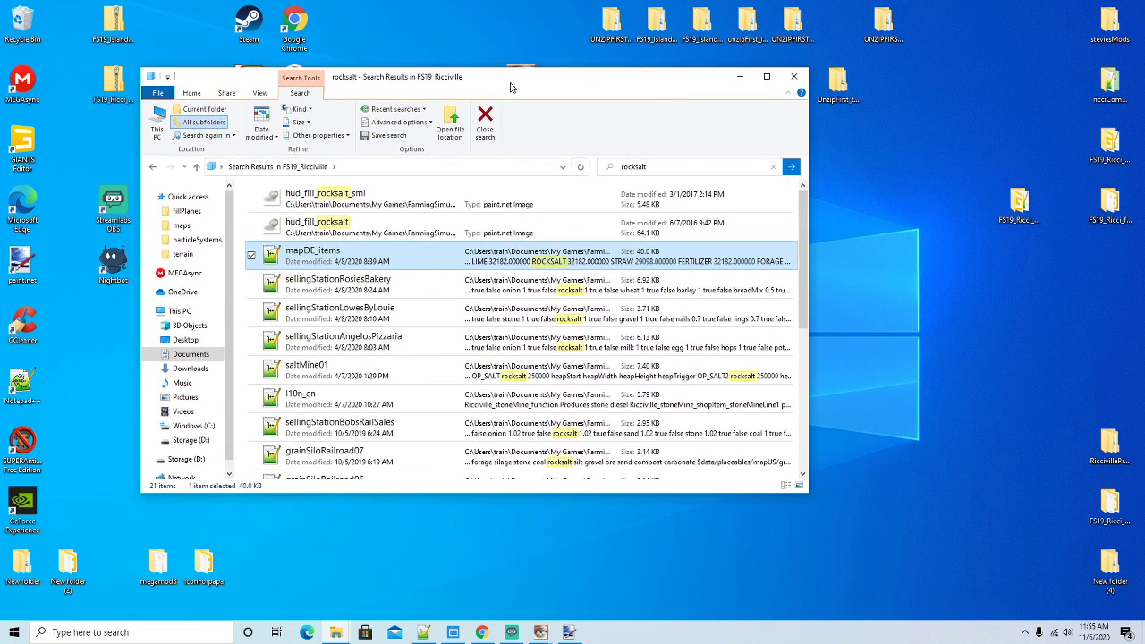
# Leave the search results, go into the maps folder of FS19_Ricciville, and open map.i3d in Notepad++
pyautogui.click(154, 169)
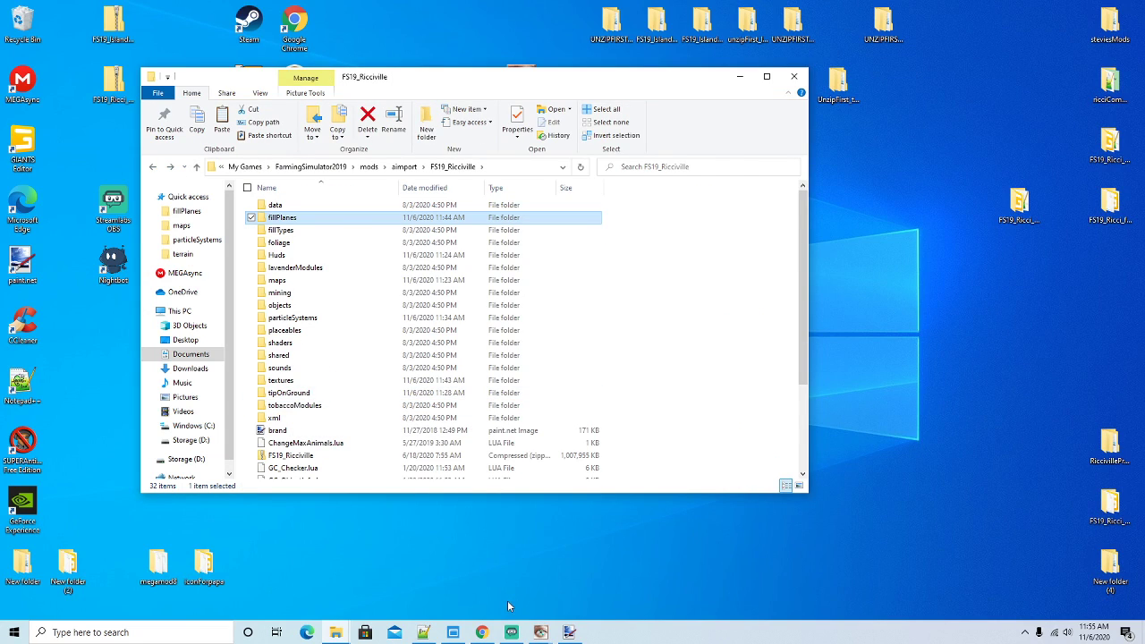
pyautogui.scroll(-1, 324, 376)
pyautogui.scroll(-1, 325, 377)
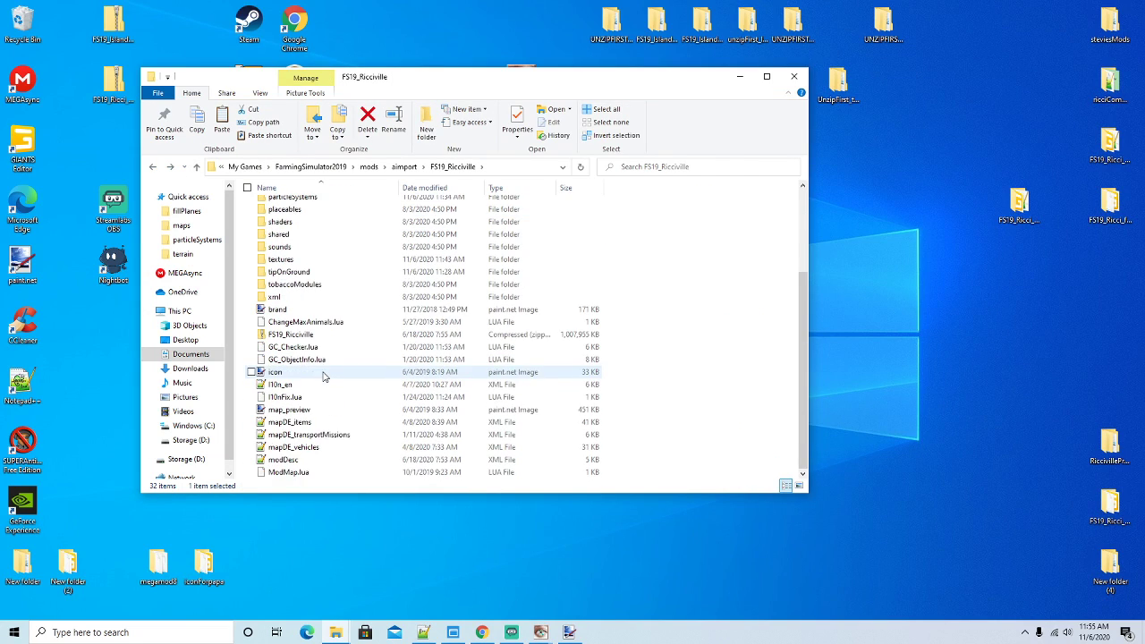
pyautogui.scroll(2, 315, 295)
pyautogui.doubleClick(276, 230)
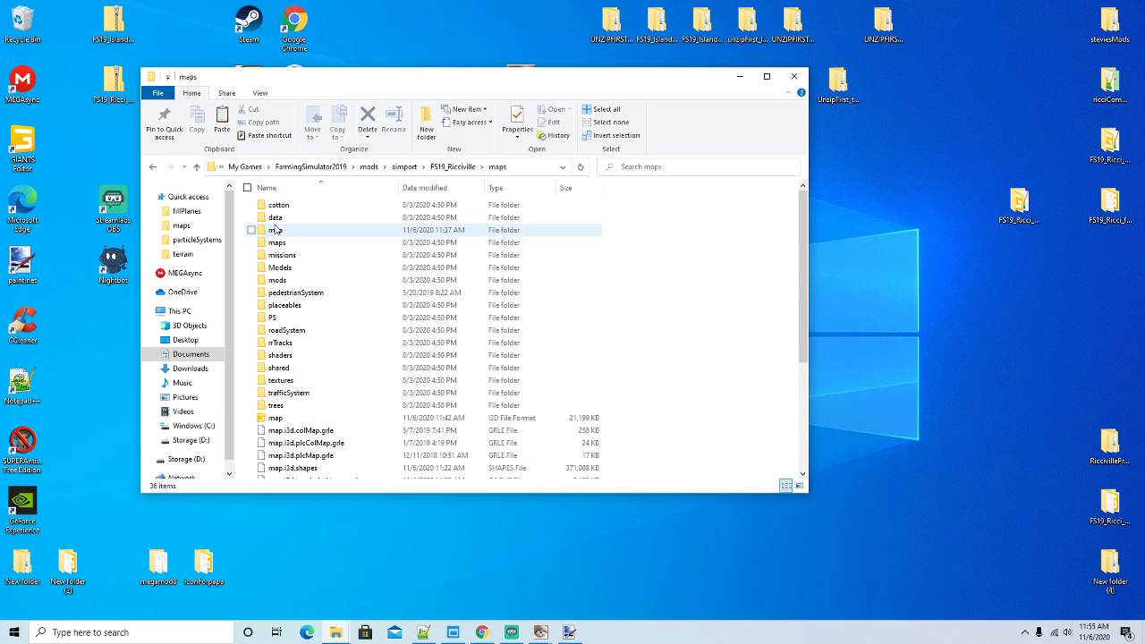
pyautogui.rightClick(285, 418)
pyautogui.click(374, 211)
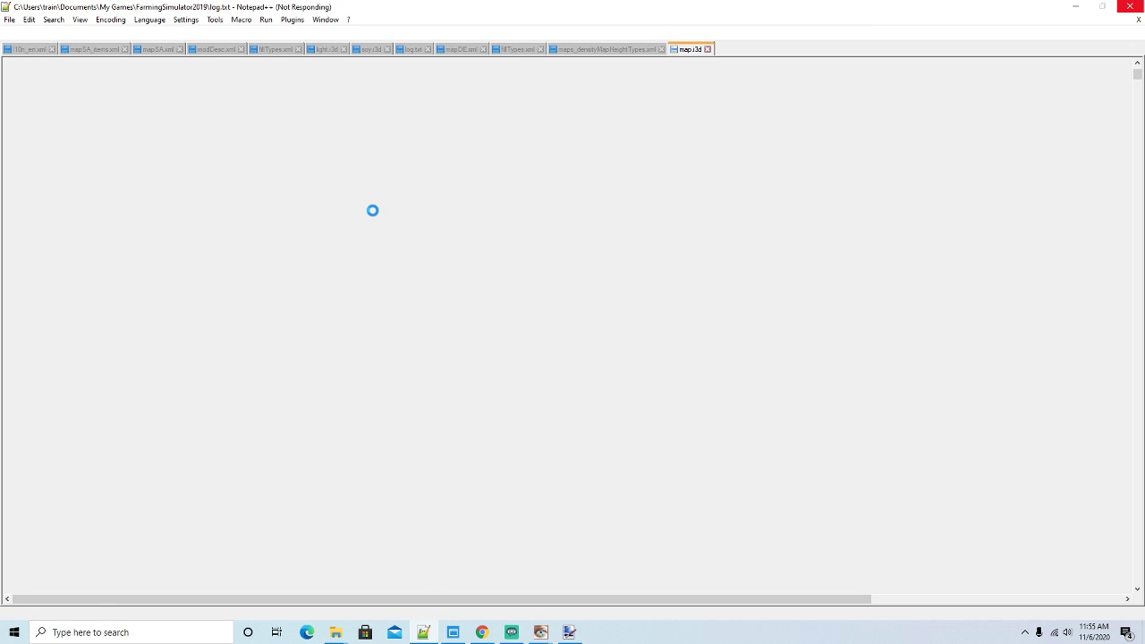
# Search map.i3d for "salt" and check the matching weight map file entries
pyautogui.hotkey('ctrl', 'f')
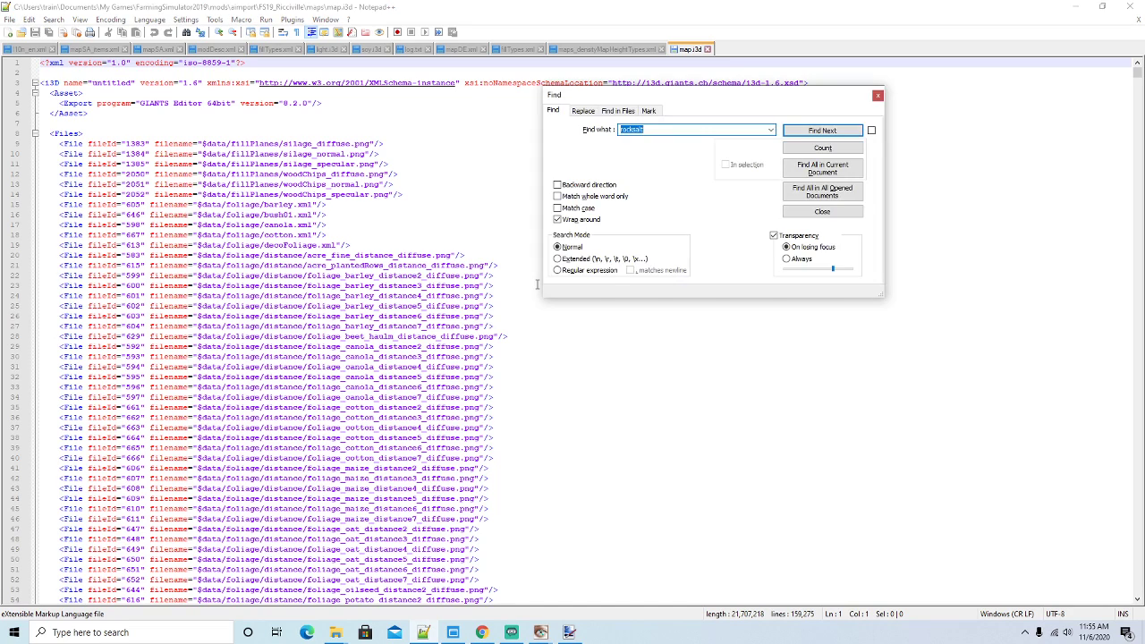
pyautogui.write('salt')
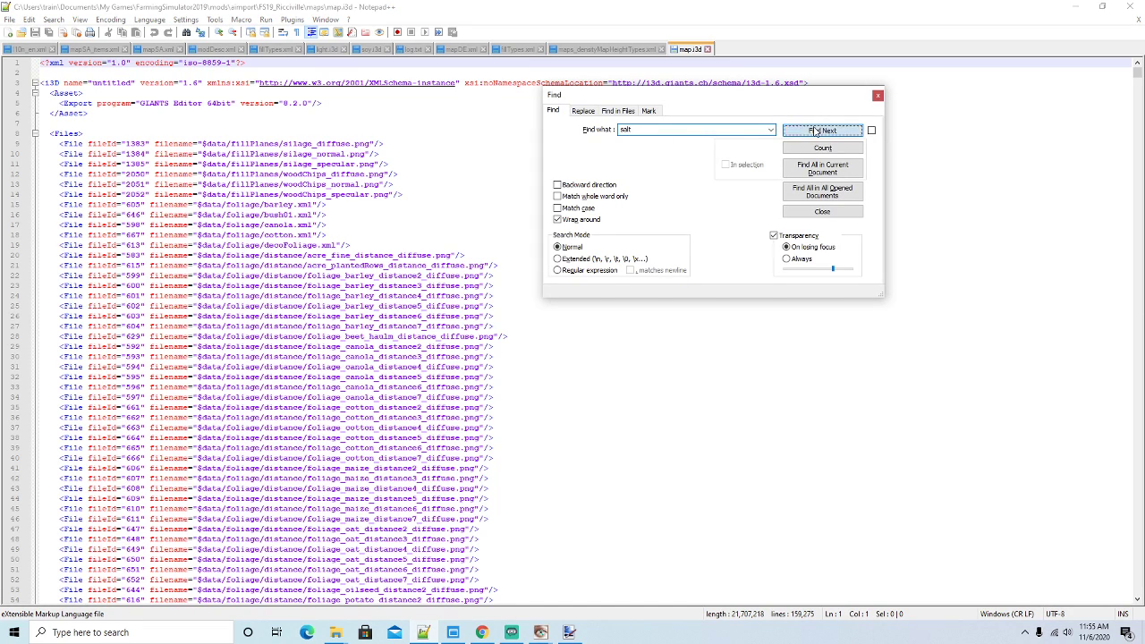
pyautogui.click(819, 131)
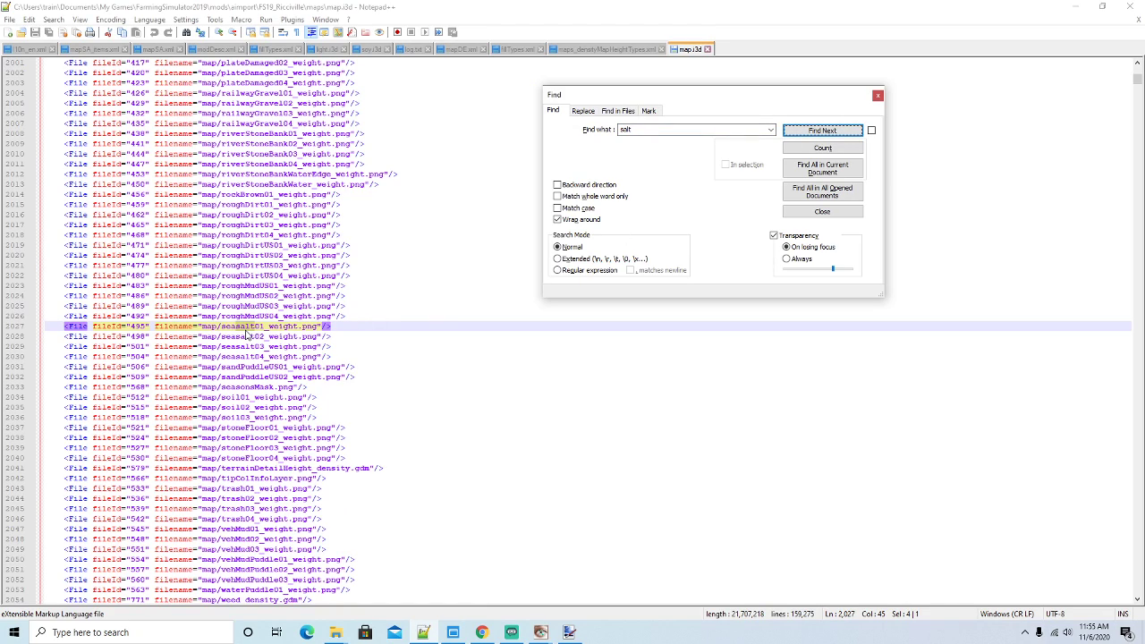
pyautogui.click(792, 134)
pyautogui.click(791, 134)
pyautogui.click(792, 133)
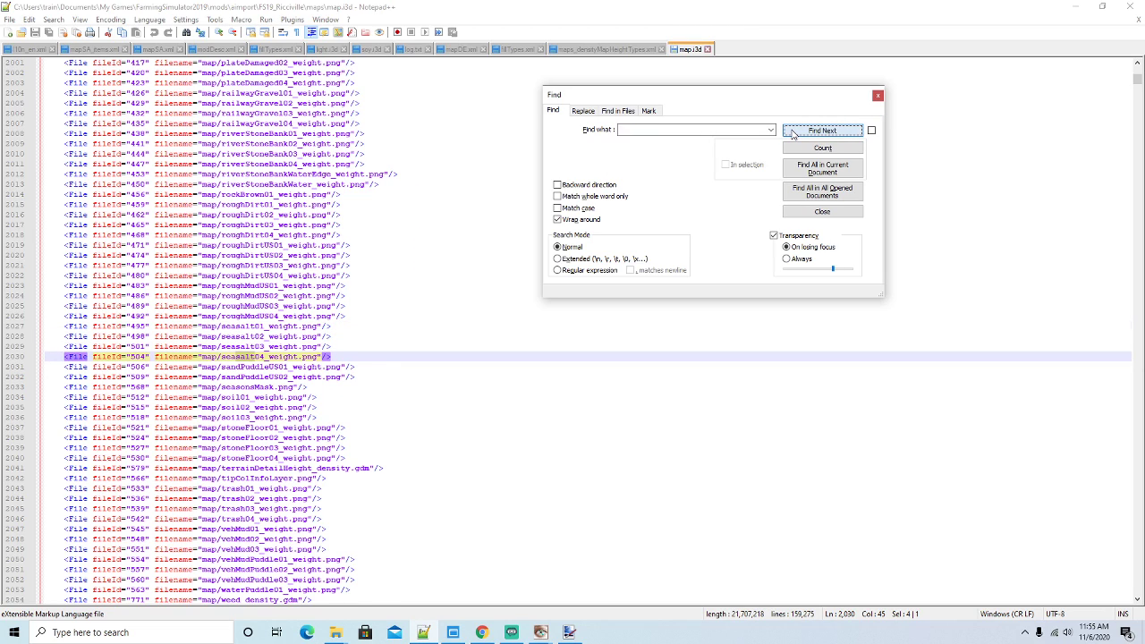
# Continue the "salt" search through the terrain diffuse and normal texture entries up to the seasalt_diffuse.dds reference
pyautogui.click(792, 133)
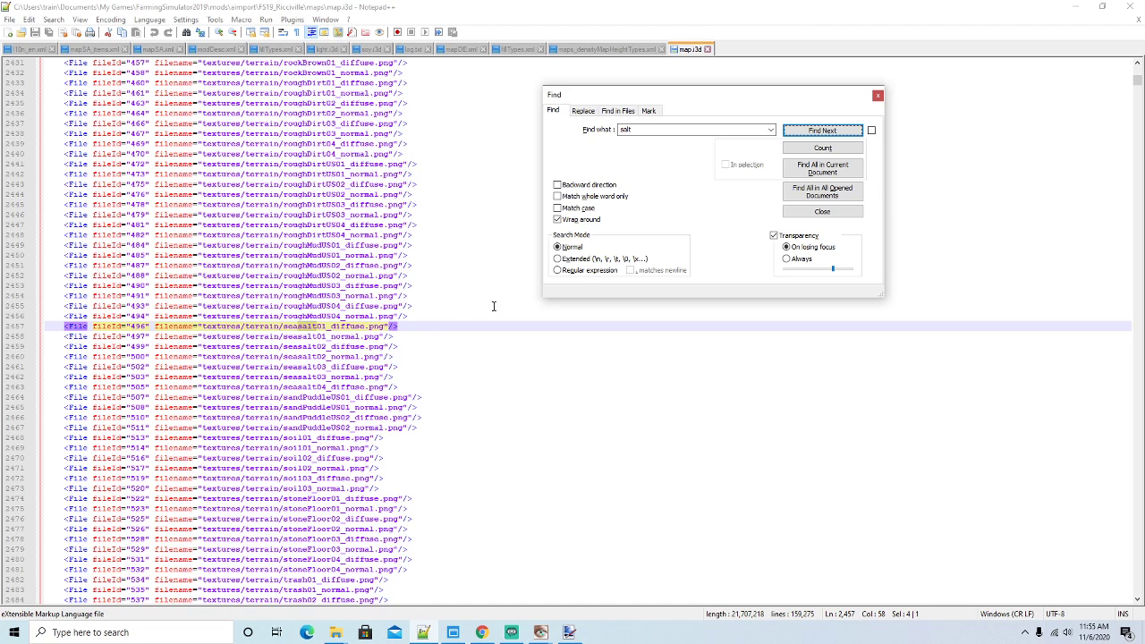
pyautogui.click(799, 132)
pyautogui.click(799, 133)
pyautogui.click(799, 133)
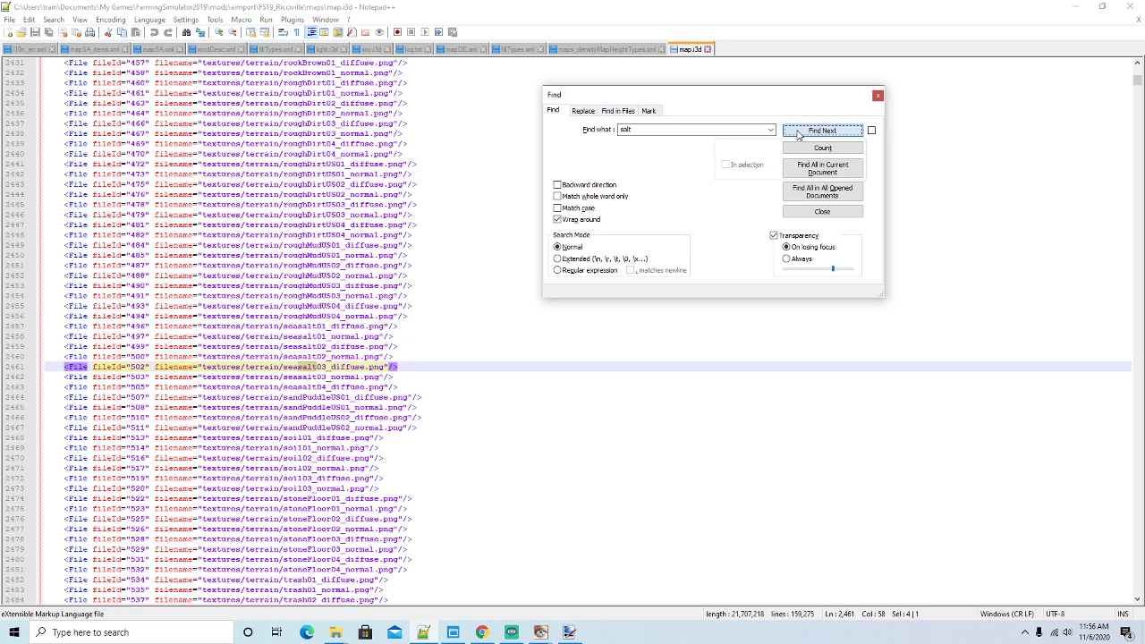
pyautogui.click(799, 132)
pyautogui.click(799, 133)
pyautogui.click(799, 132)
pyautogui.click(799, 132)
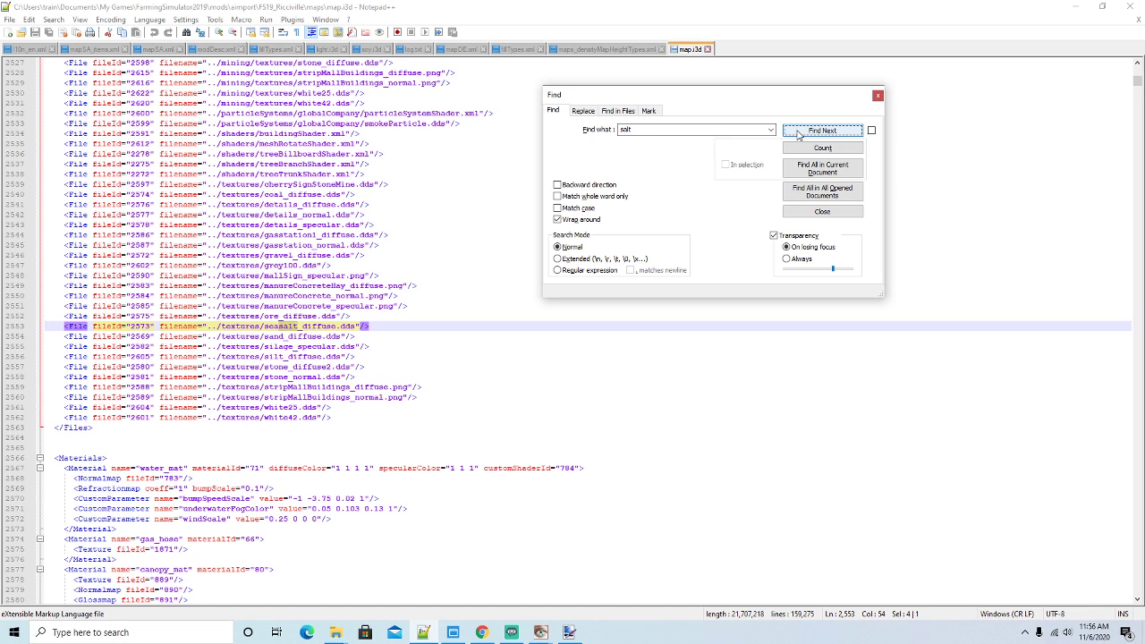
# Continue the "salt" search in map.i3d through the seasalt terrain layers to the SEASALT combined layer
pyautogui.click(799, 133)
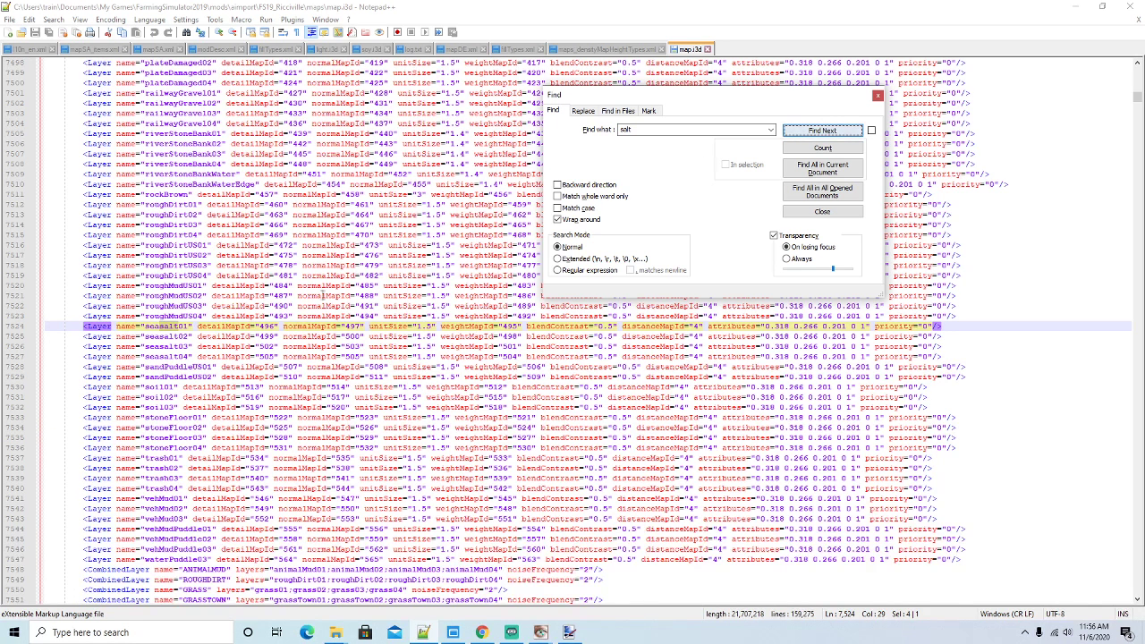
pyautogui.click(180, 356)
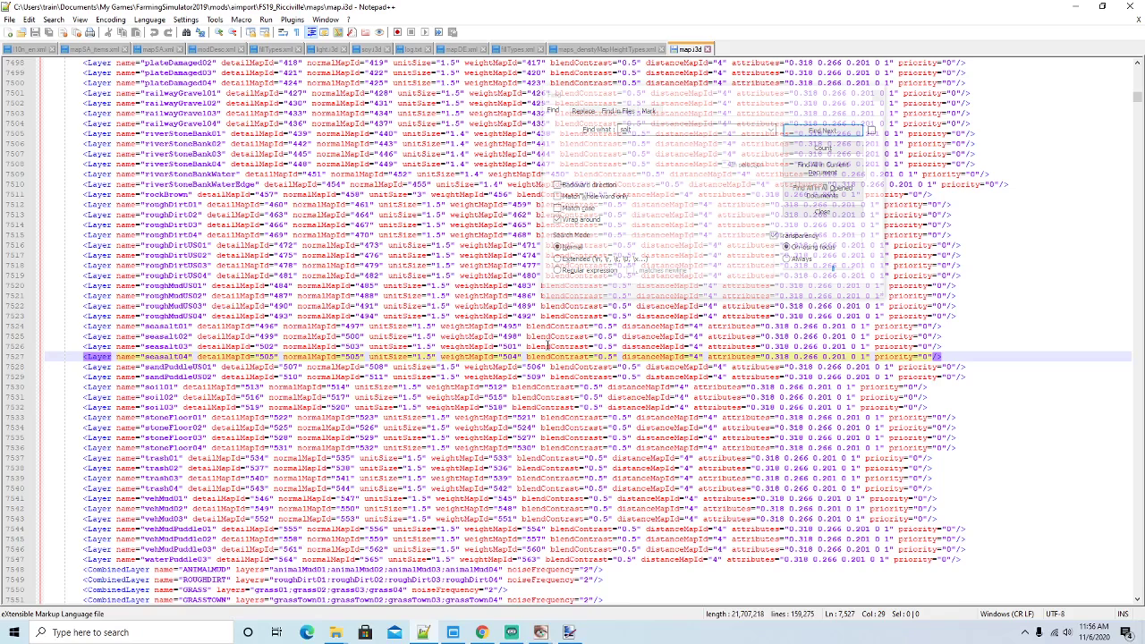
pyautogui.click(799, 133)
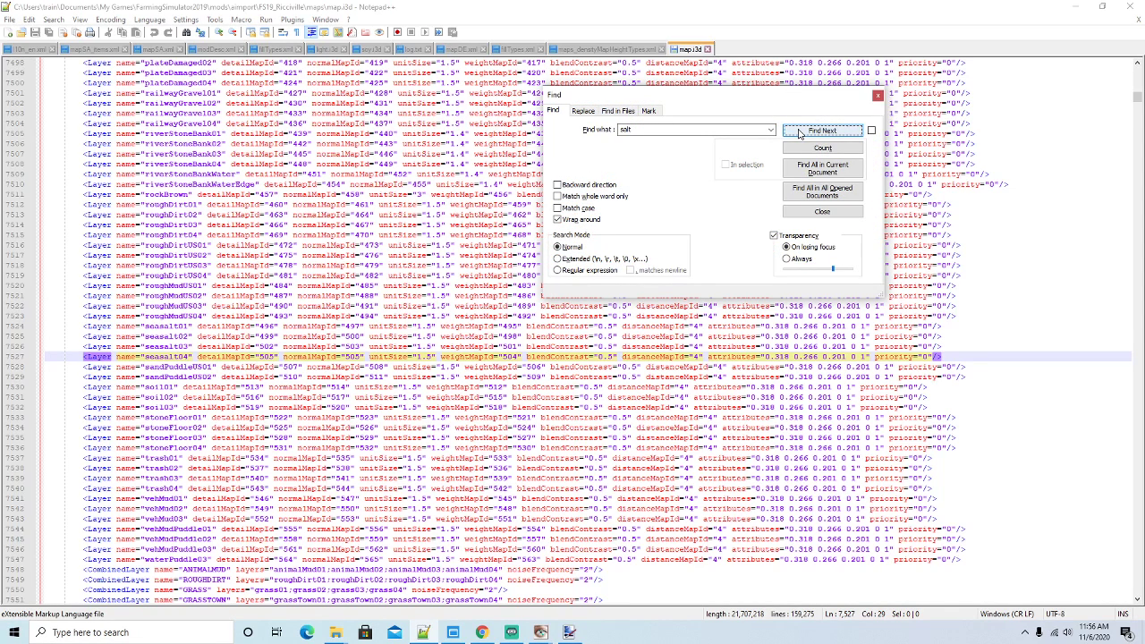
pyautogui.click(798, 133)
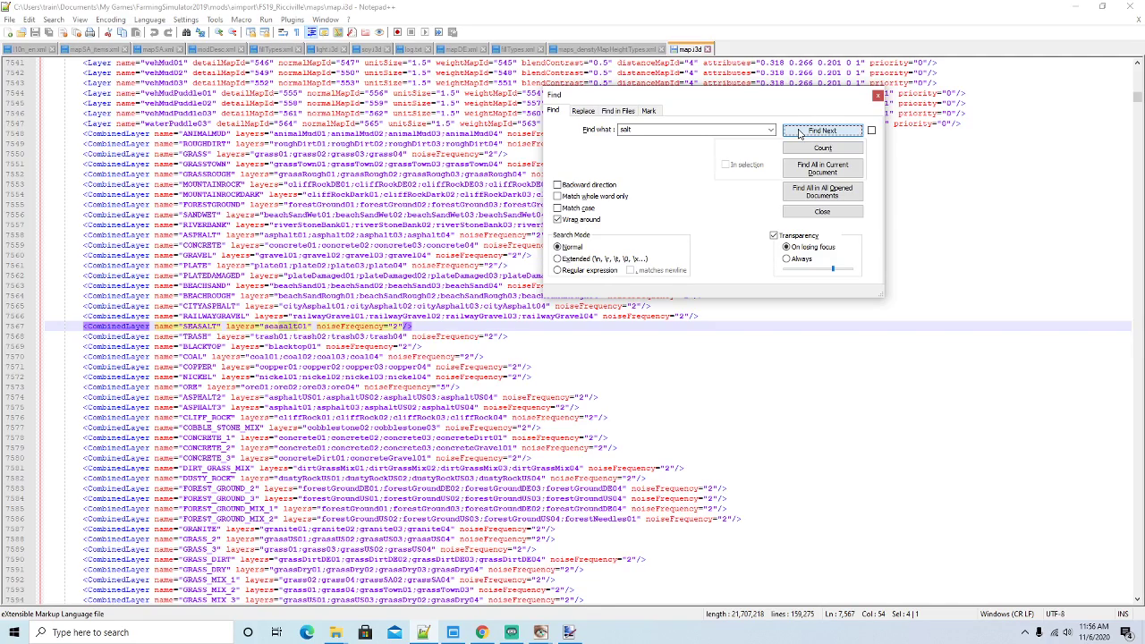
# Check the remaining "salt" matches among the map.i3d shapes and user attributes, and close the search and the file
pyautogui.click(799, 132)
pyautogui.click(799, 133)
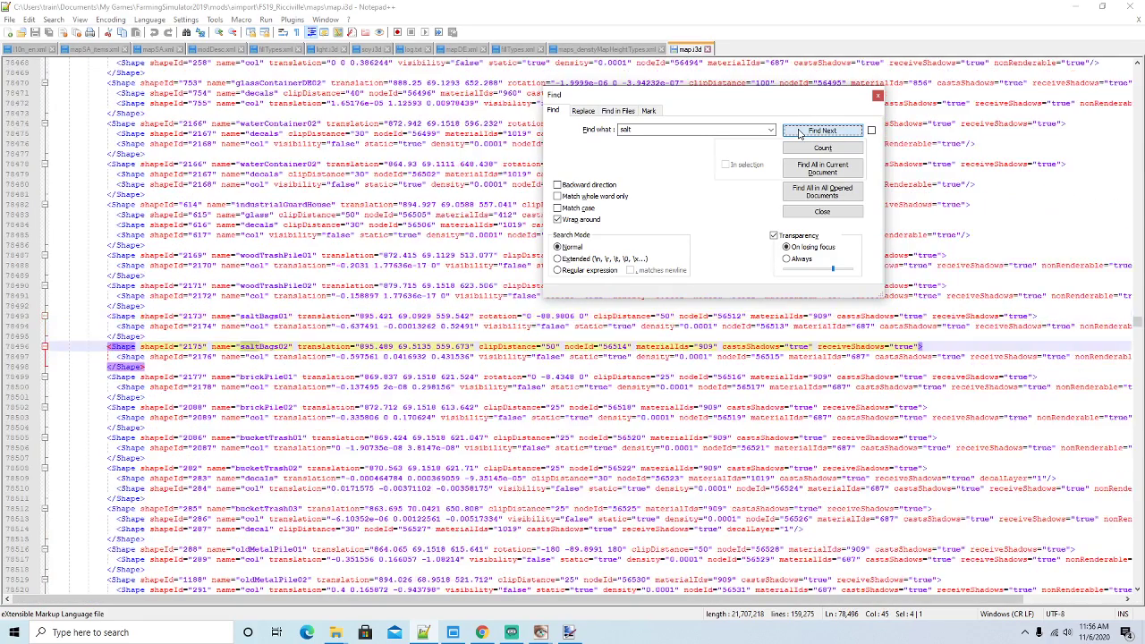
pyautogui.click(799, 132)
pyautogui.click(799, 132)
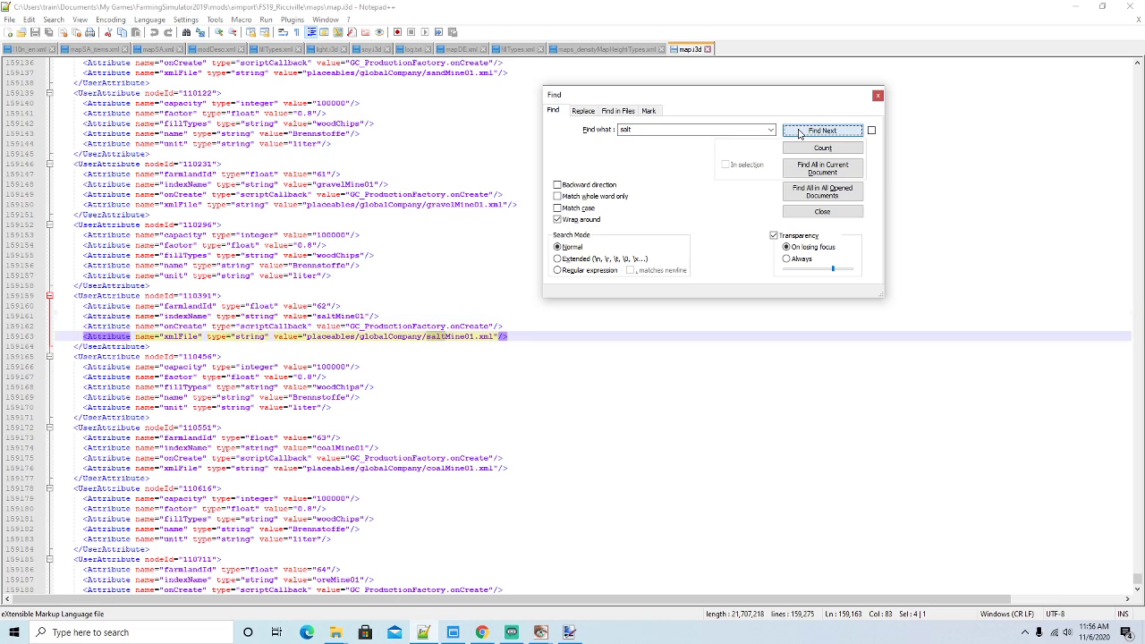
pyautogui.click(799, 132)
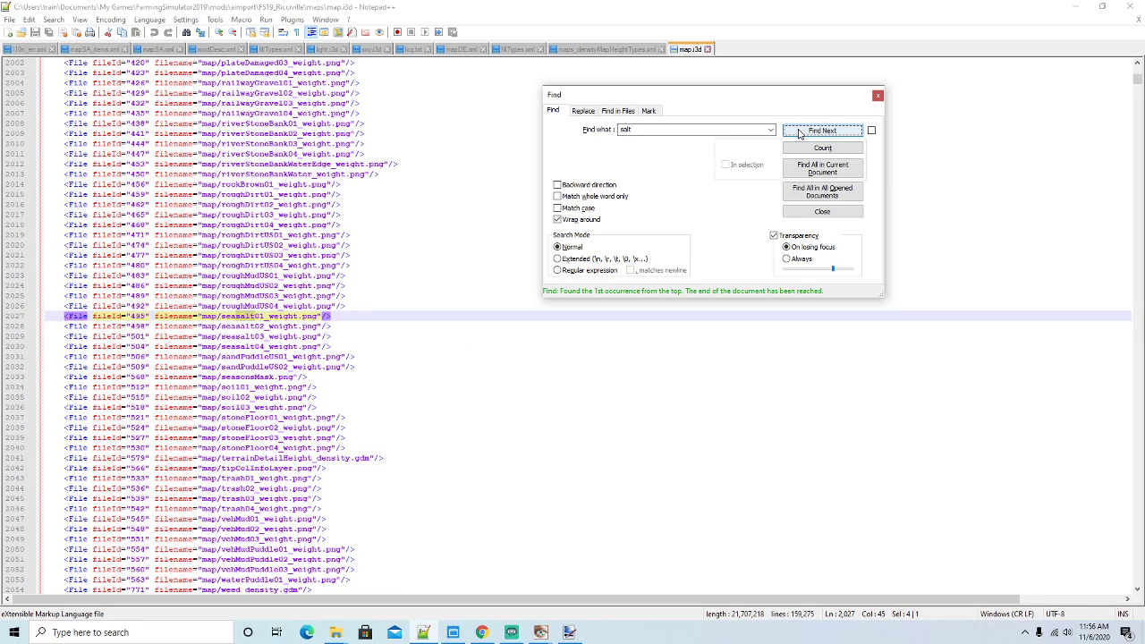
pyautogui.click(877, 95)
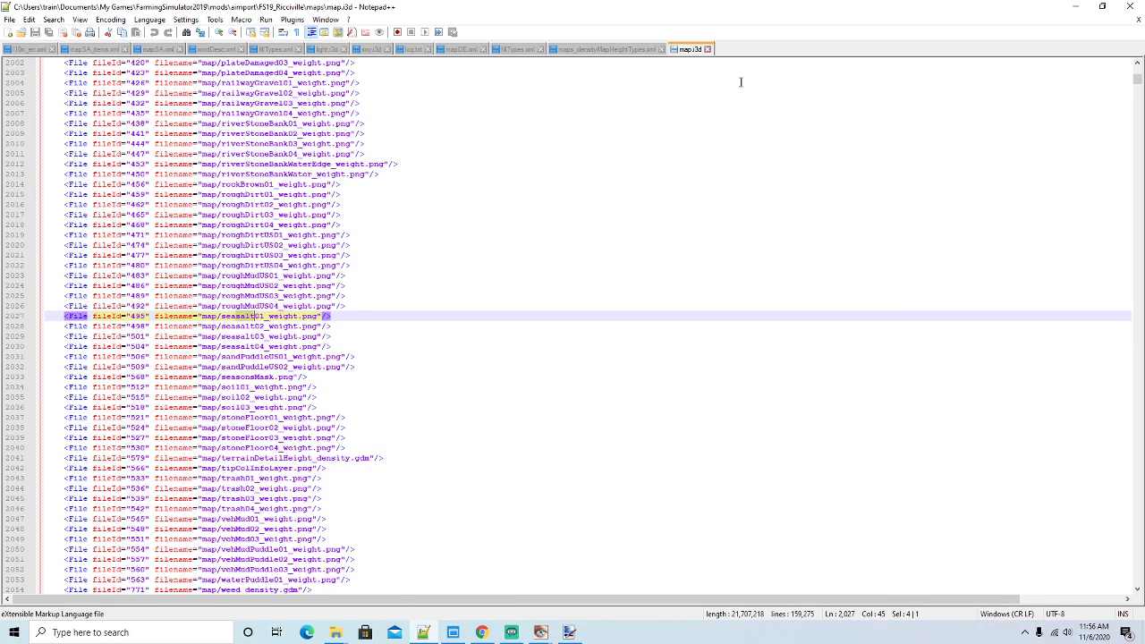
pyautogui.click(707, 49)
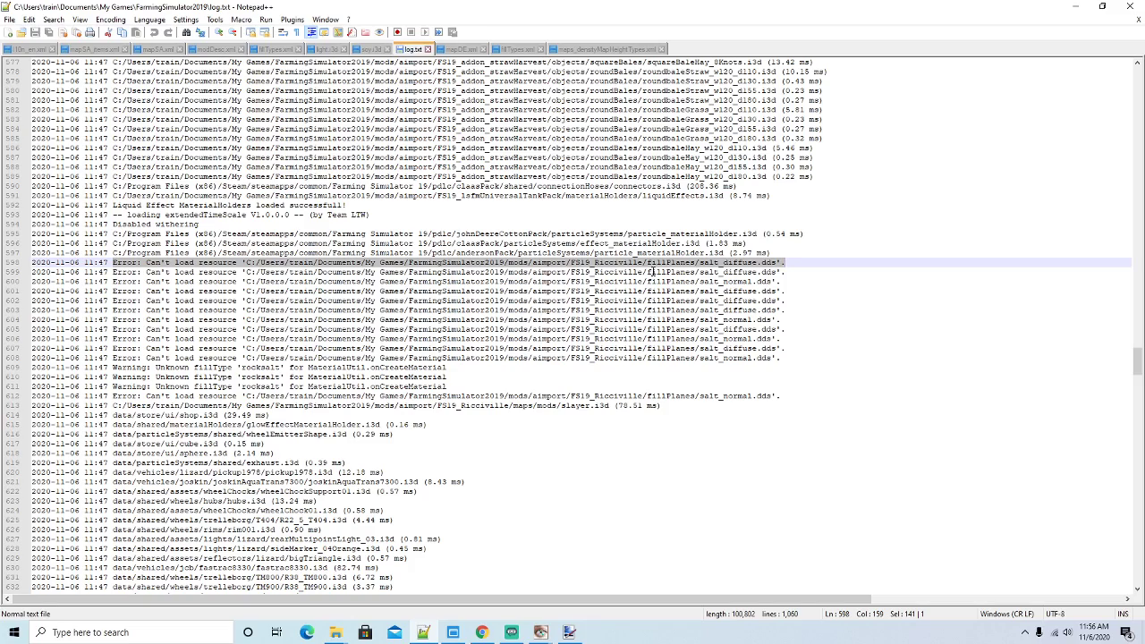
# Examine log.txt beyond the salt texture errors for placeables with invalid ROCKSALT fill type warnings
pyautogui.scroll(-17, 652, 271)
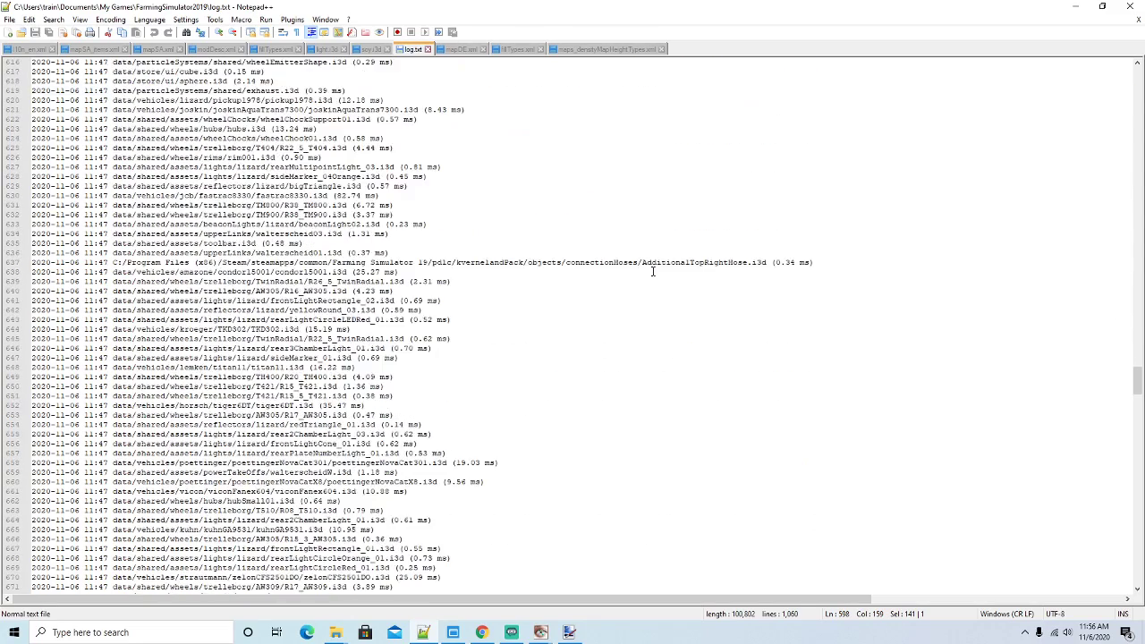
pyautogui.scroll(-14, 653, 271)
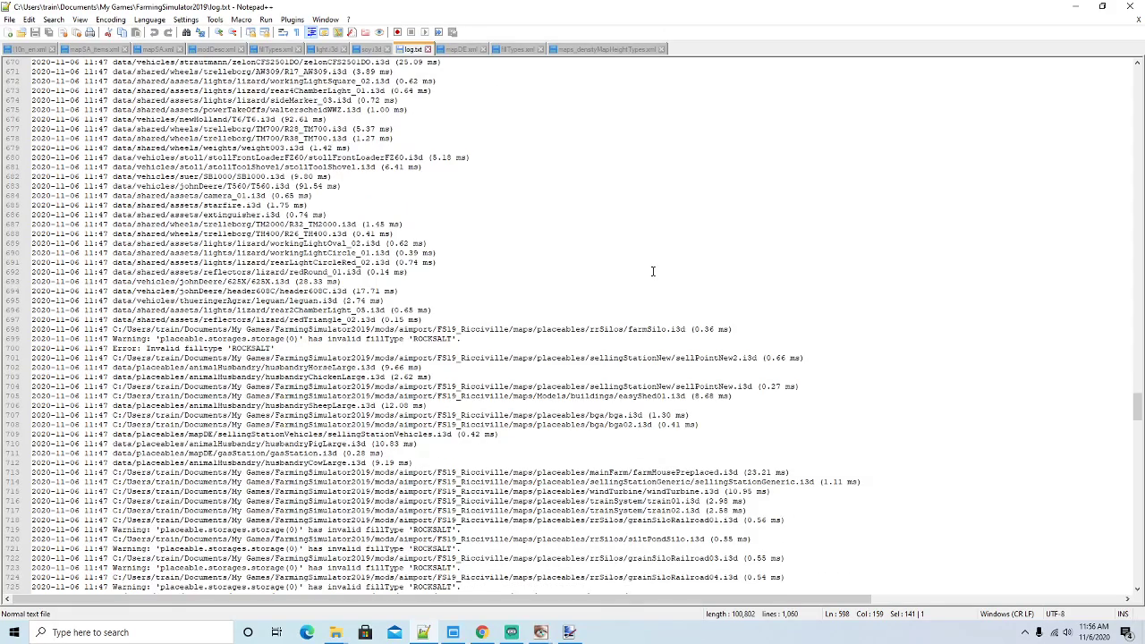
pyautogui.scroll(-5, 652, 271)
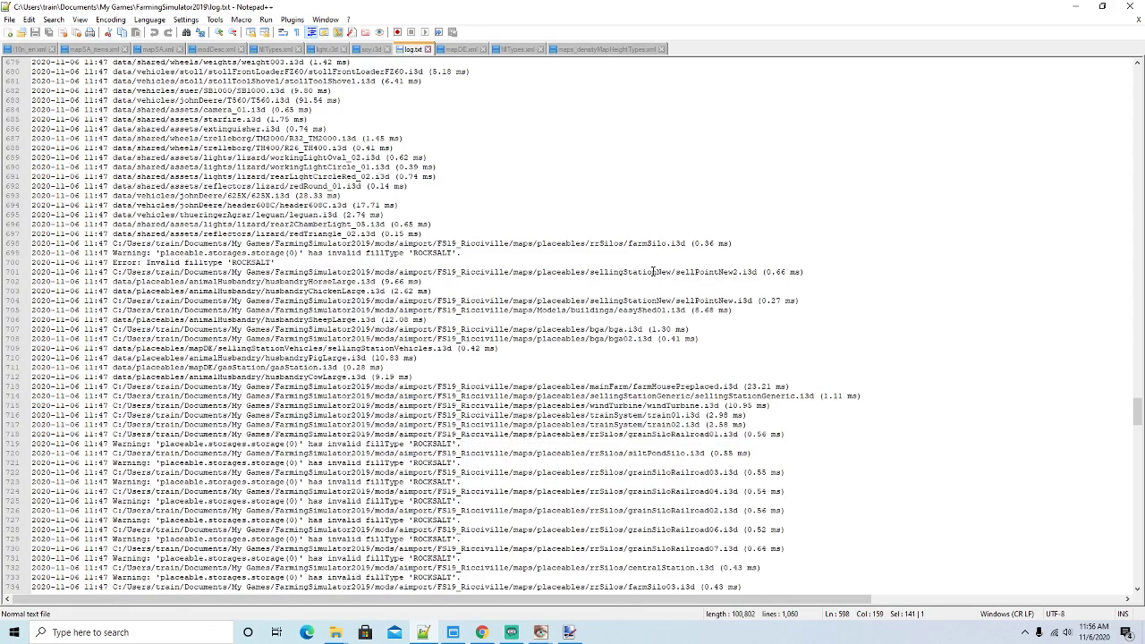
pyautogui.scroll(-11, 652, 271)
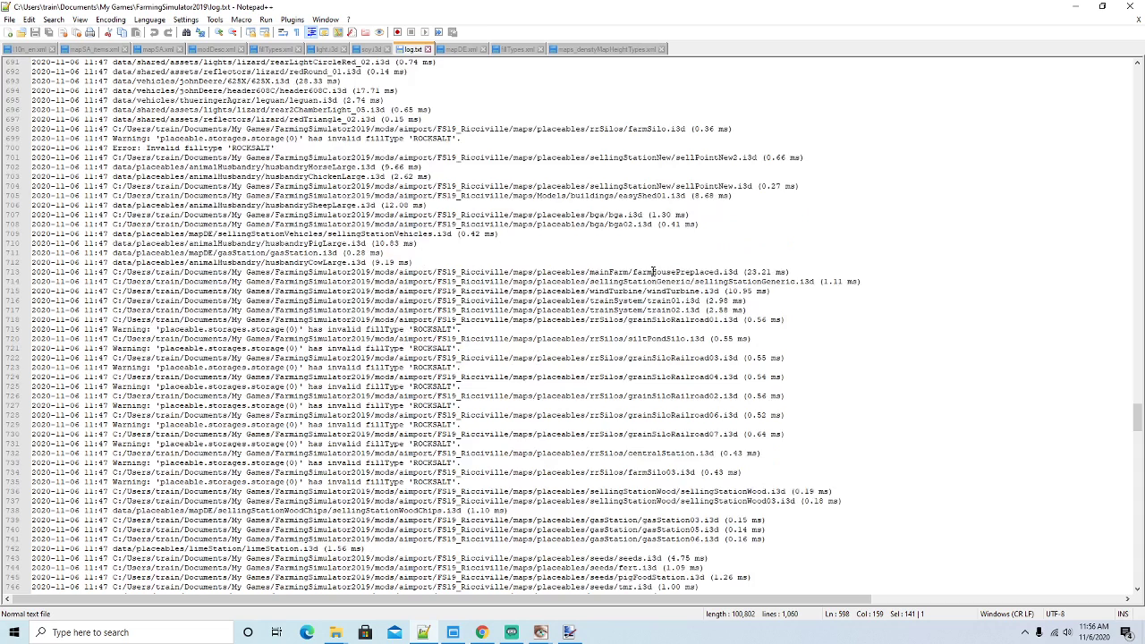
pyautogui.scroll(-3, 652, 271)
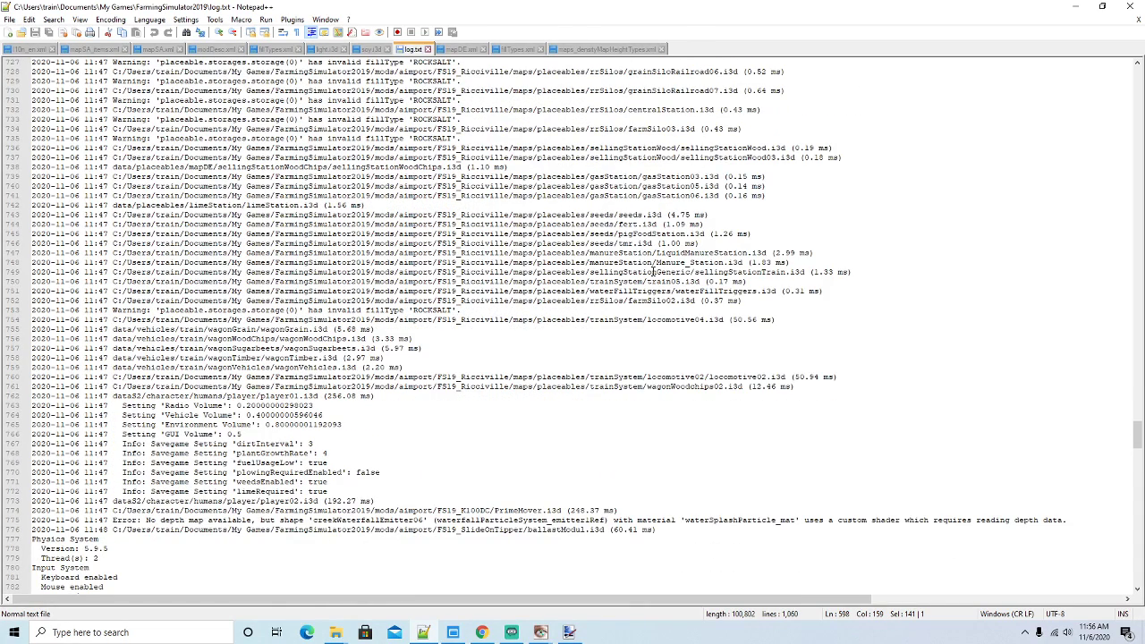
pyautogui.scroll(20, 652, 271)
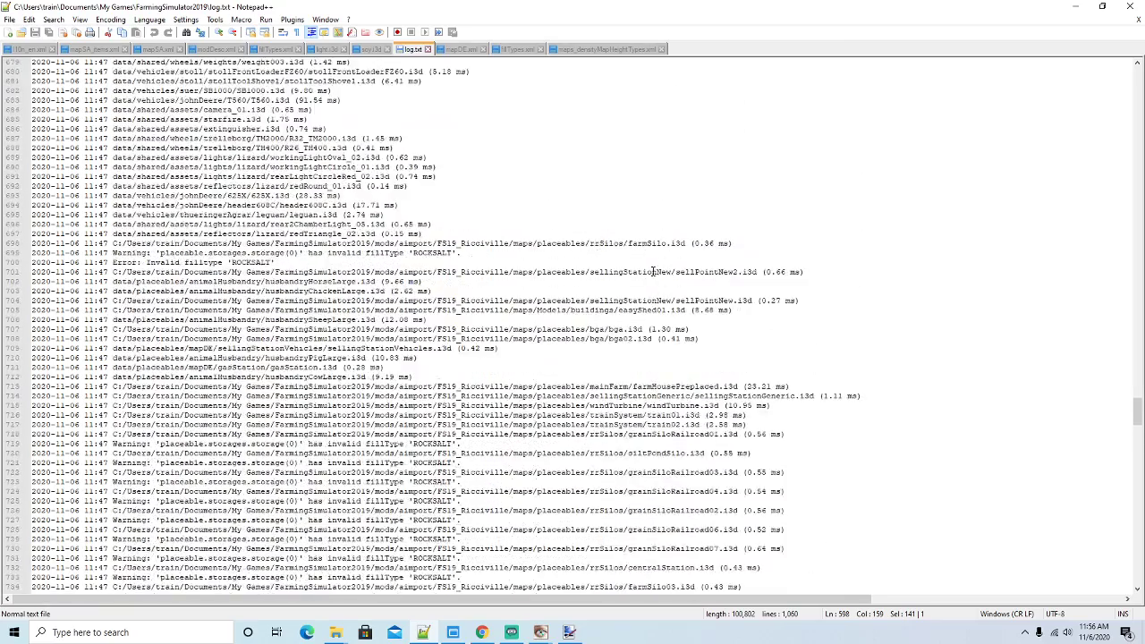
# Check the game log for the salt texture loading errors and the unknown rocksalt fill type warnings
pyautogui.scroll(20, 652, 271)
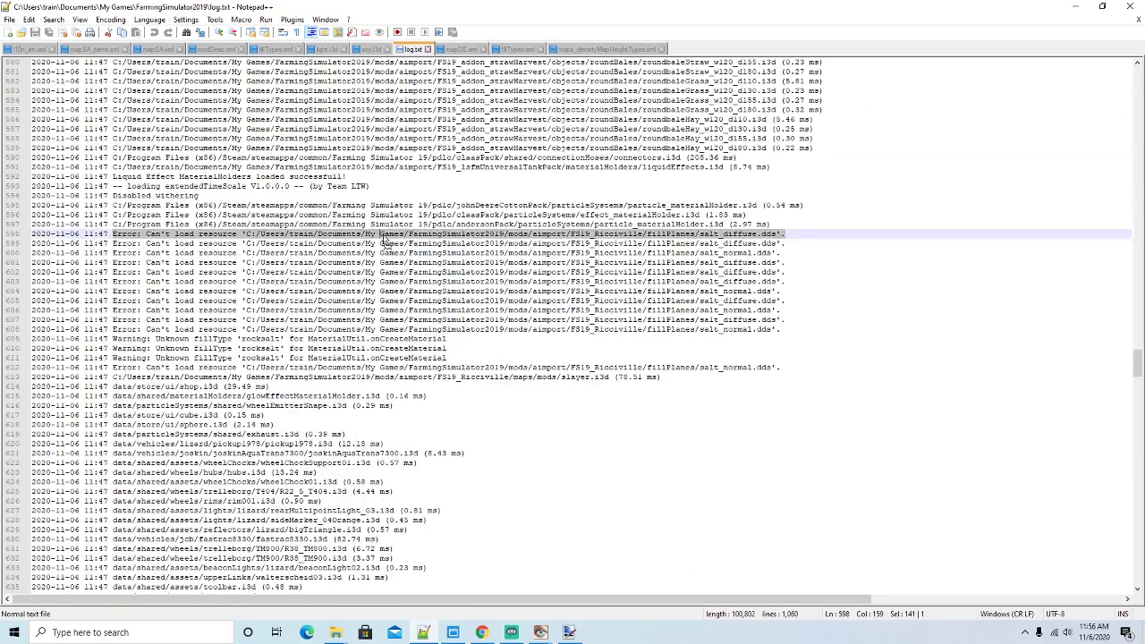
pyautogui.click(787, 235)
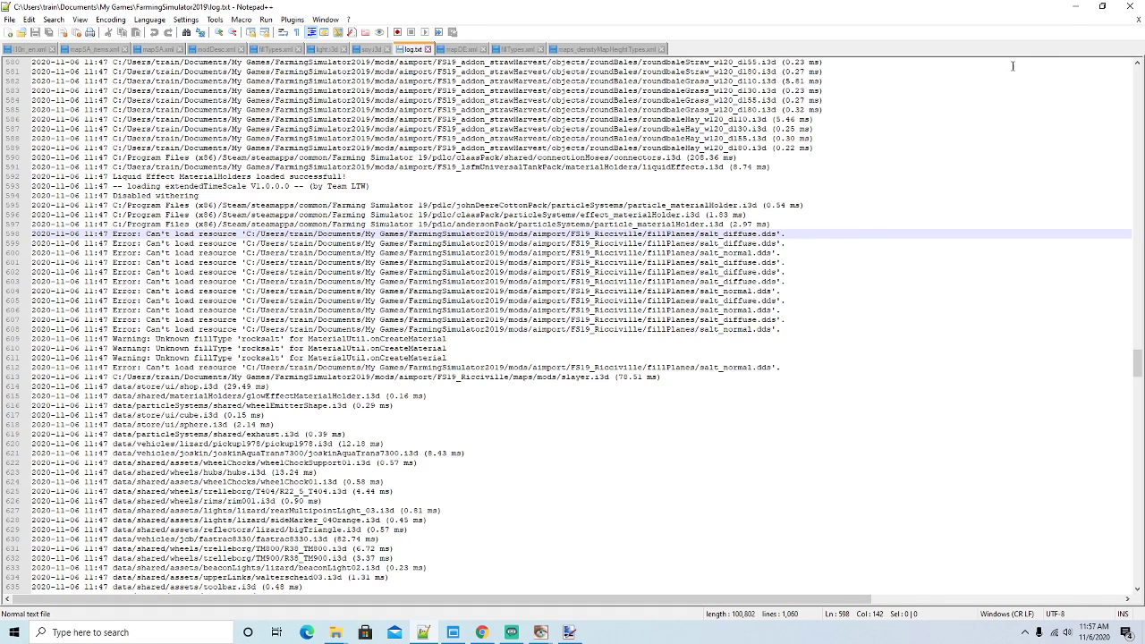
pyautogui.click(1074, 6)
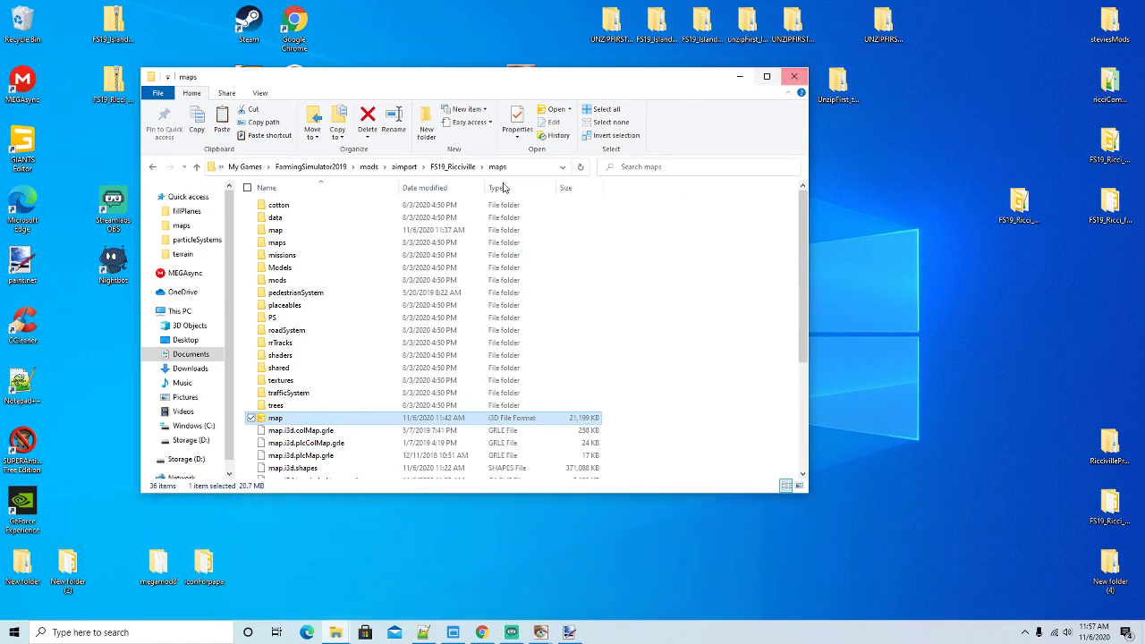
# Look through the Huds and distance subfolders of the FS19_Ricciville fillPlanes folder
pyautogui.click(453, 167)
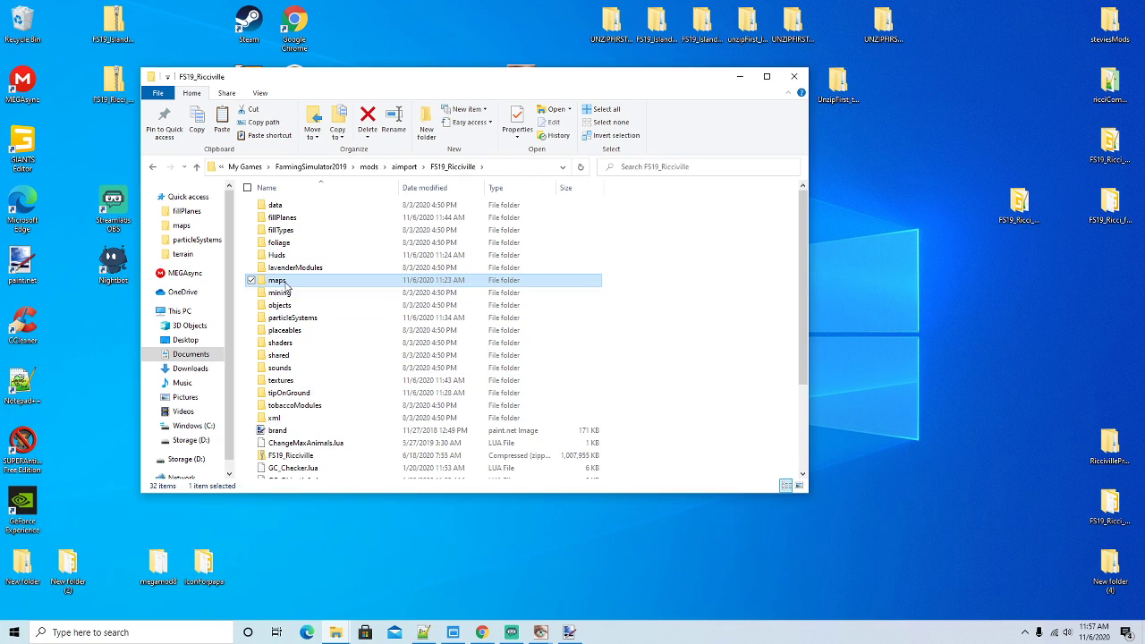
pyautogui.doubleClick(281, 218)
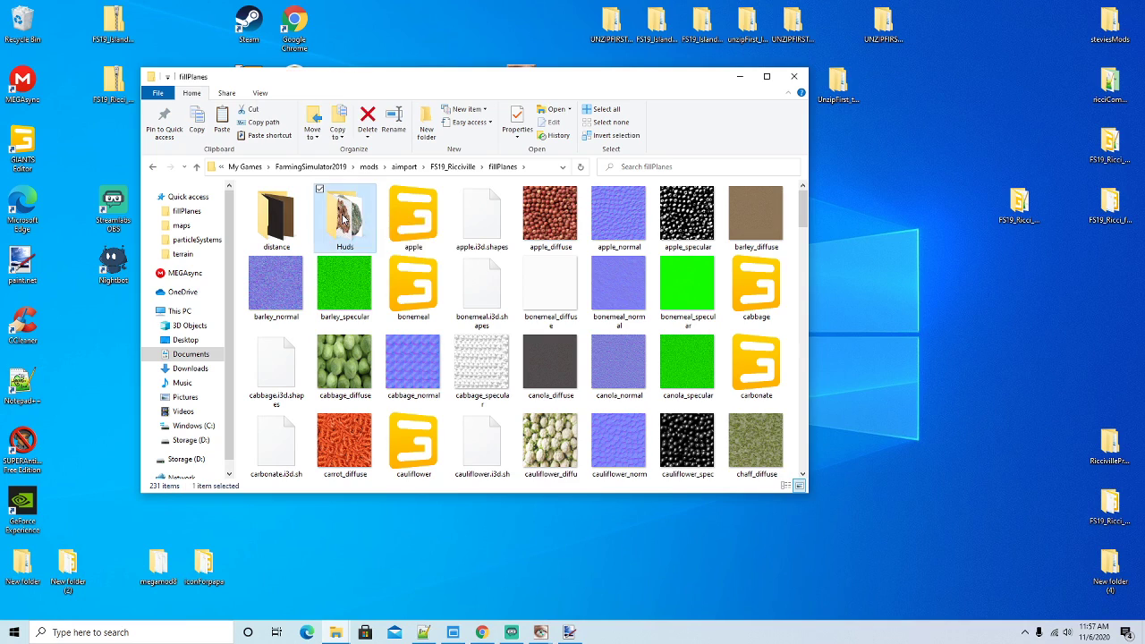
pyautogui.doubleClick(345, 217)
pyautogui.click(152, 167)
pyautogui.doubleClick(273, 218)
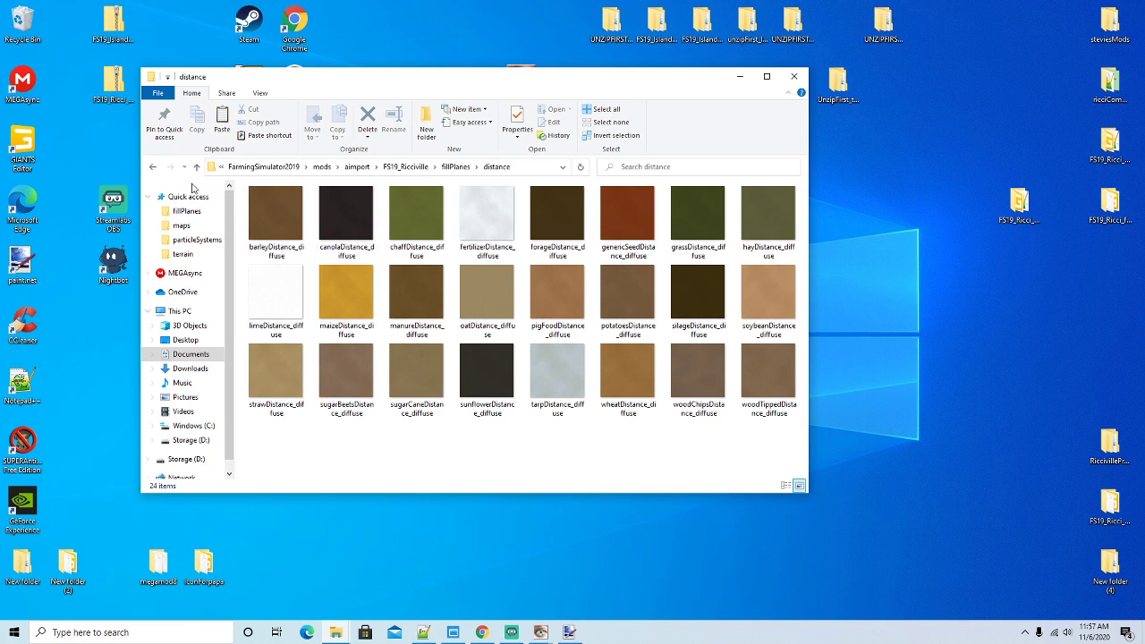
pyautogui.click(152, 167)
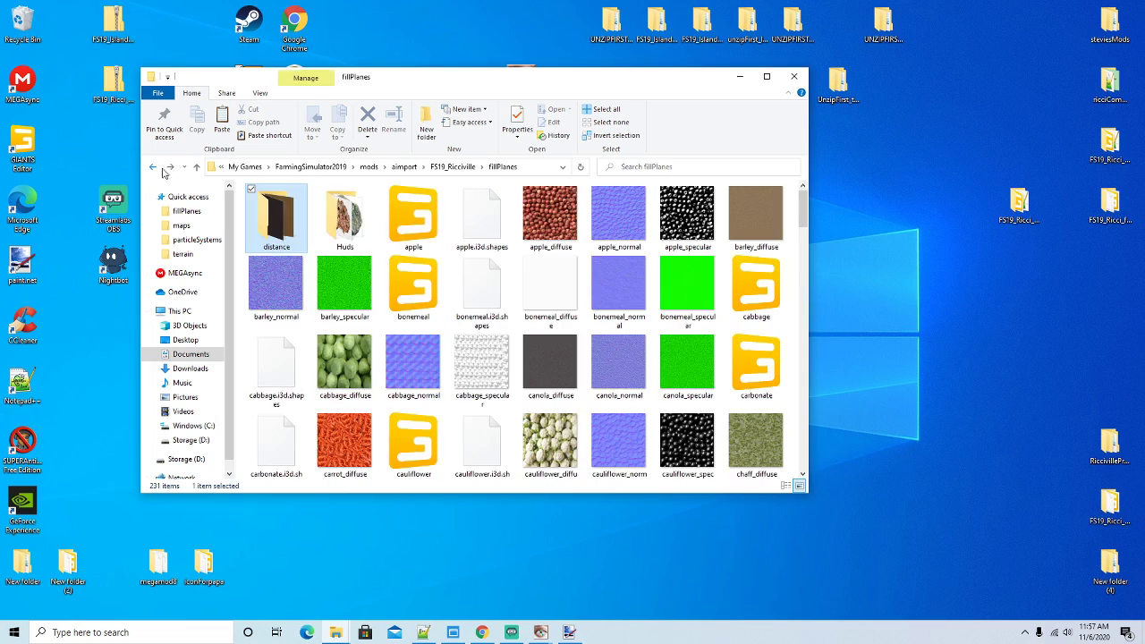
# Search the fillPlanes folder for salt and return to its full contents
pyautogui.click(650, 168)
pyautogui.write('salt')
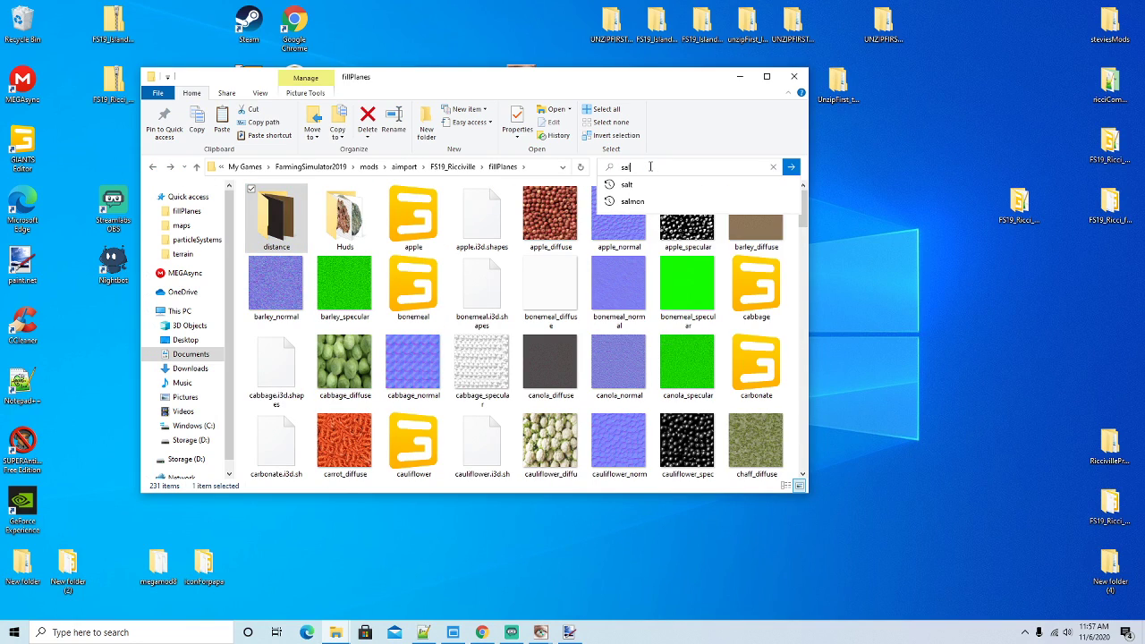
pyautogui.press('Return')
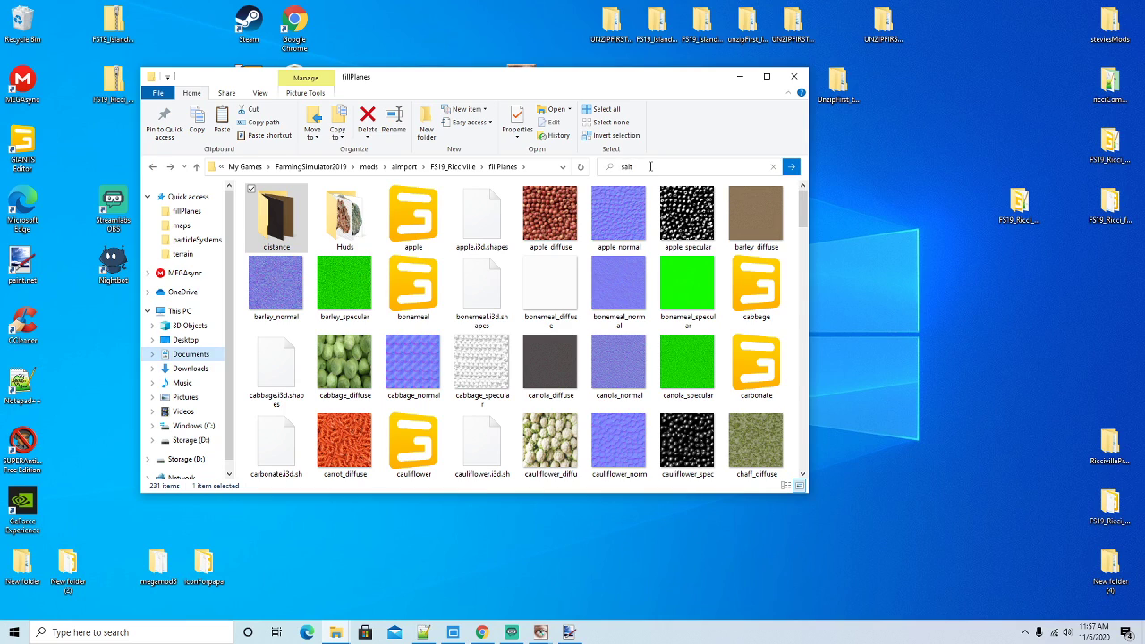
pyautogui.click(153, 168)
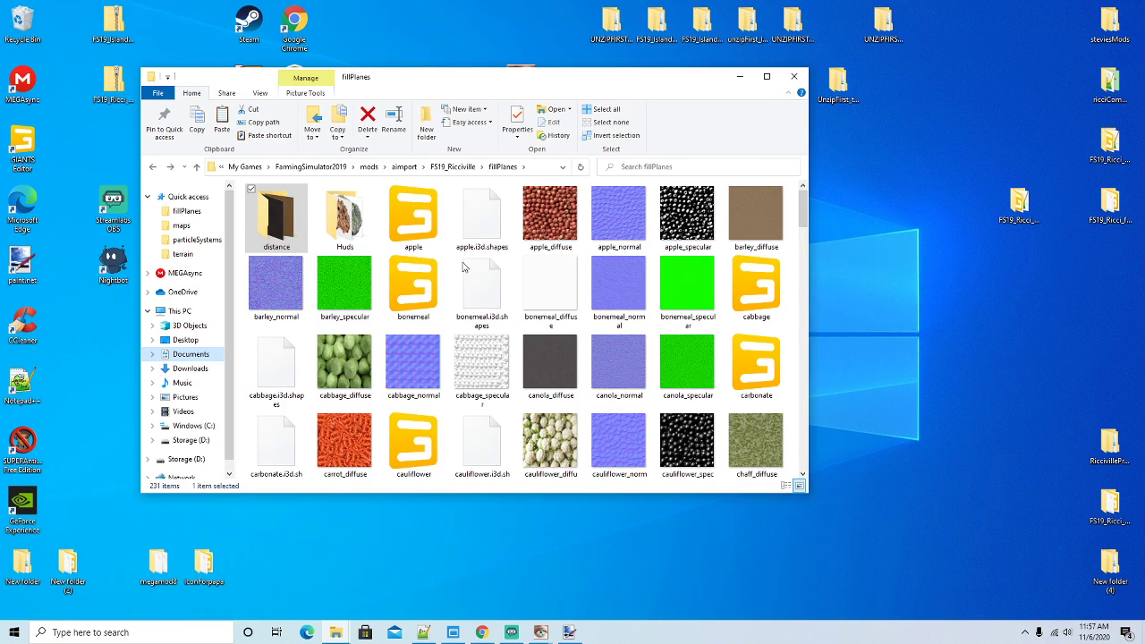
pyautogui.click(747, 80)
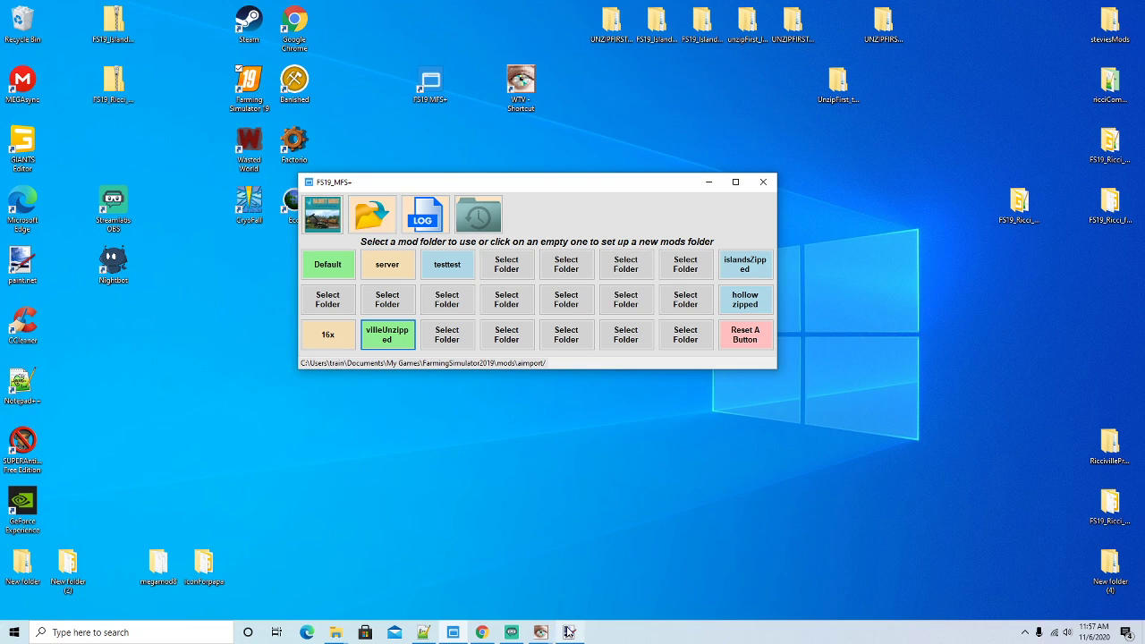
pyautogui.moveTo(568, 185); pyautogui.dragTo(571, 173)
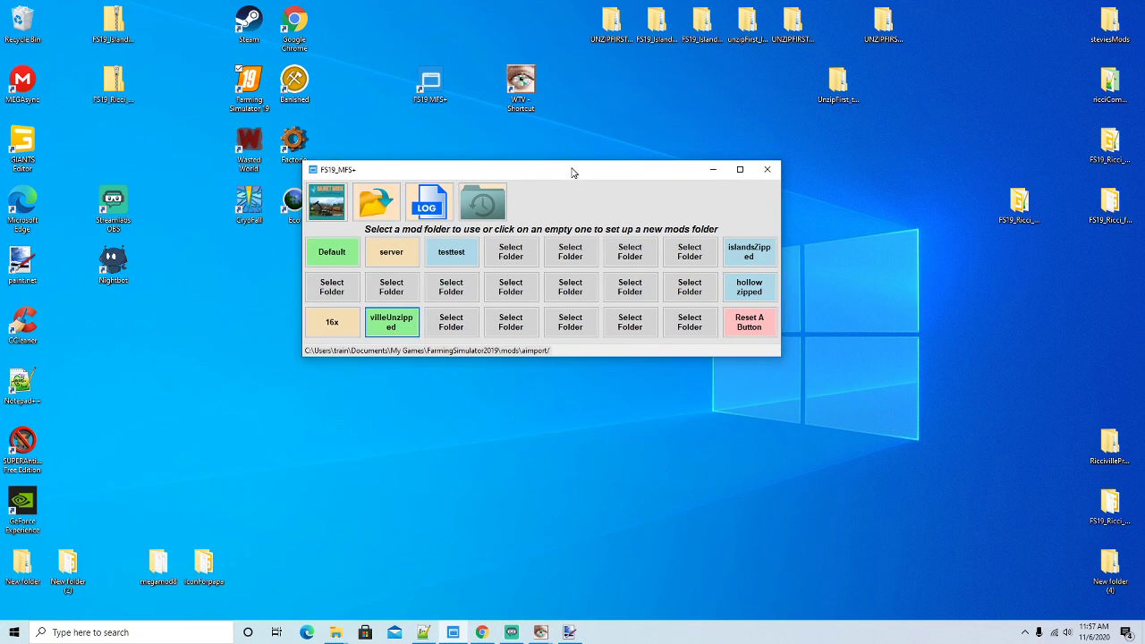
pyautogui.click(414, 333)
pyautogui.moveTo(409, 172); pyautogui.dragTo(416, 173)
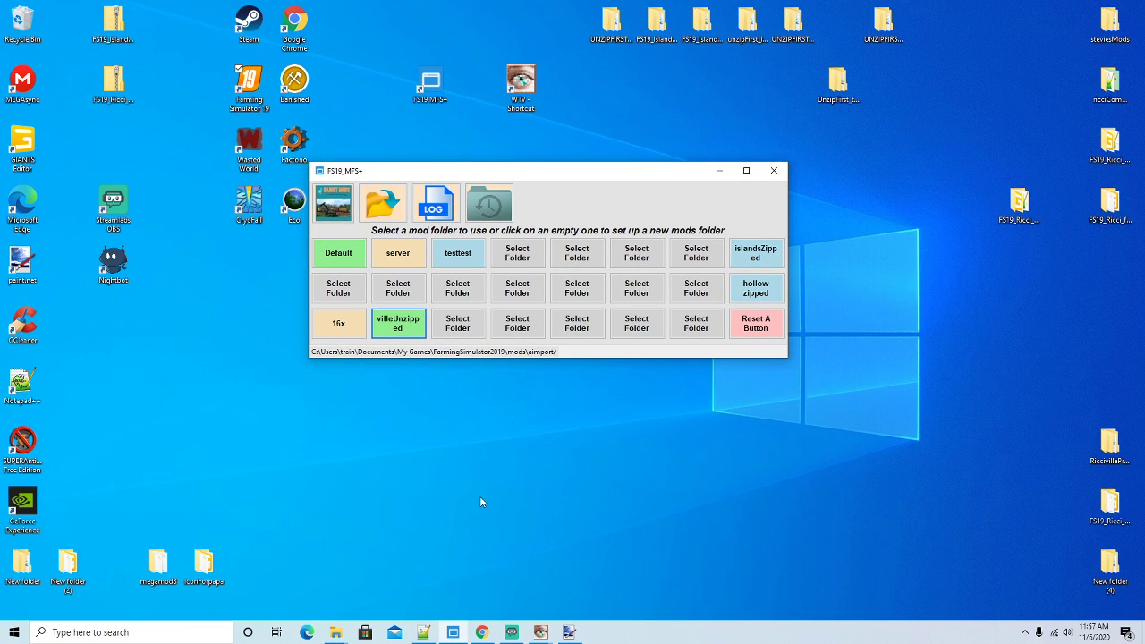
pyautogui.click(423, 632)
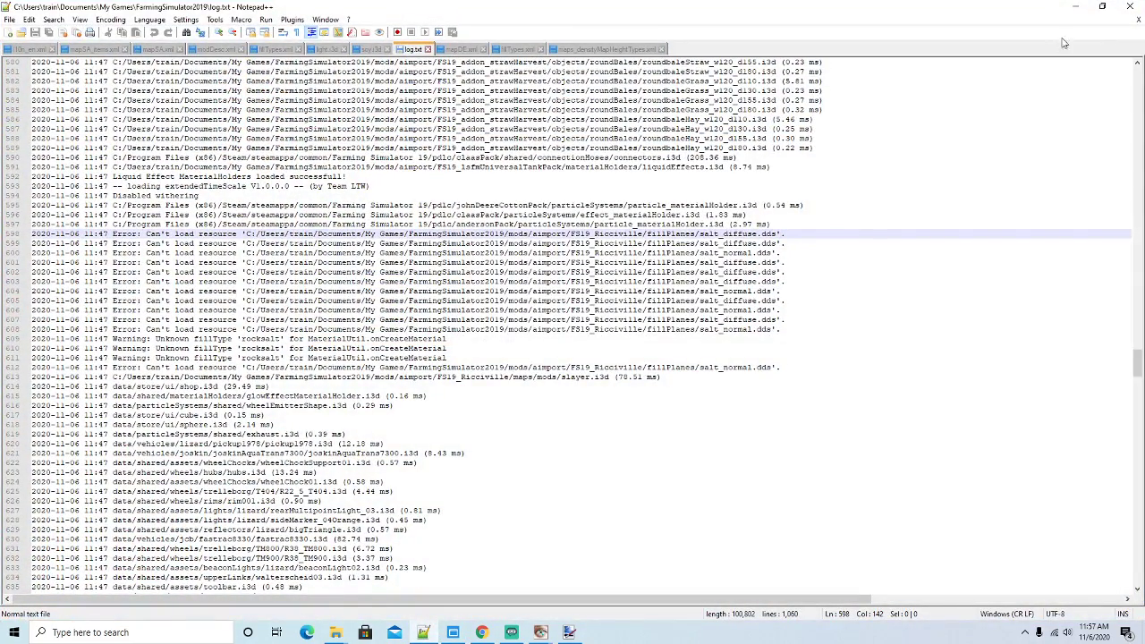
pyautogui.click(1076, 9)
# Go up to the FS19_Ricciville folder and search it with all its subfolders for rocksalt
pyautogui.moveTo(336, 632)
pyautogui.click(268, 577)
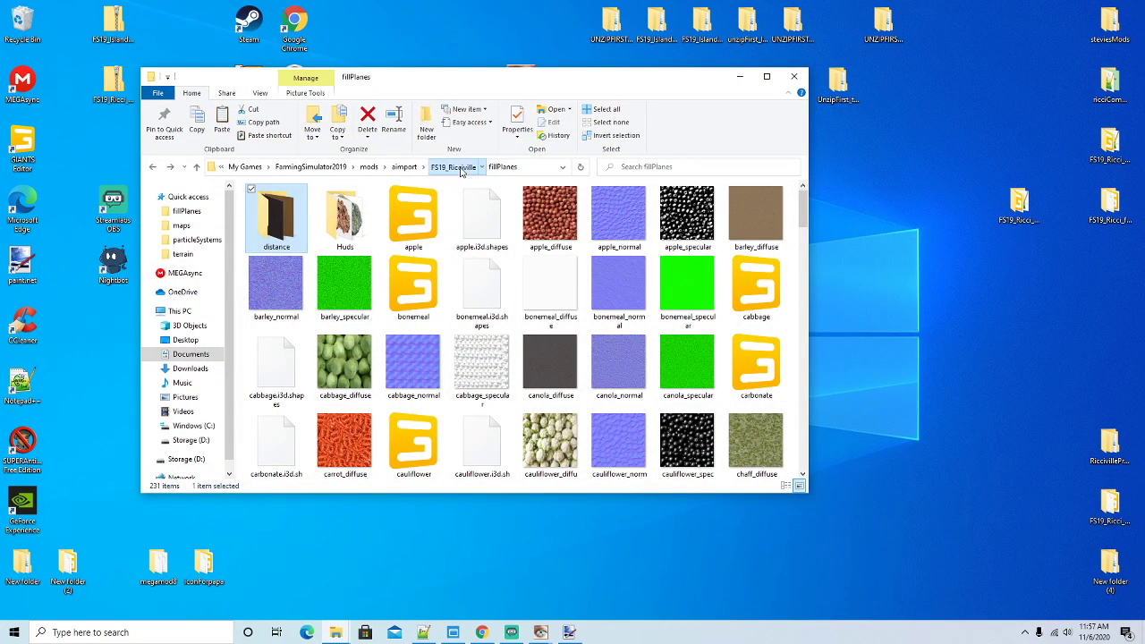
pyautogui.click(453, 166)
pyautogui.moveTo(404, 83); pyautogui.dragTo(406, 81)
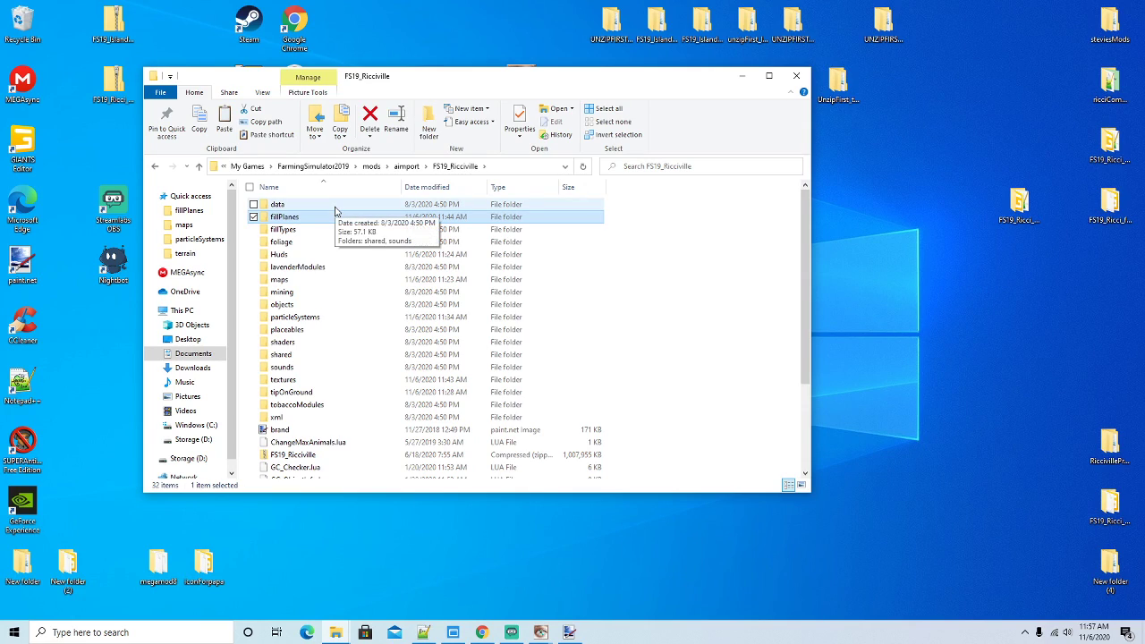
pyautogui.click(672, 165)
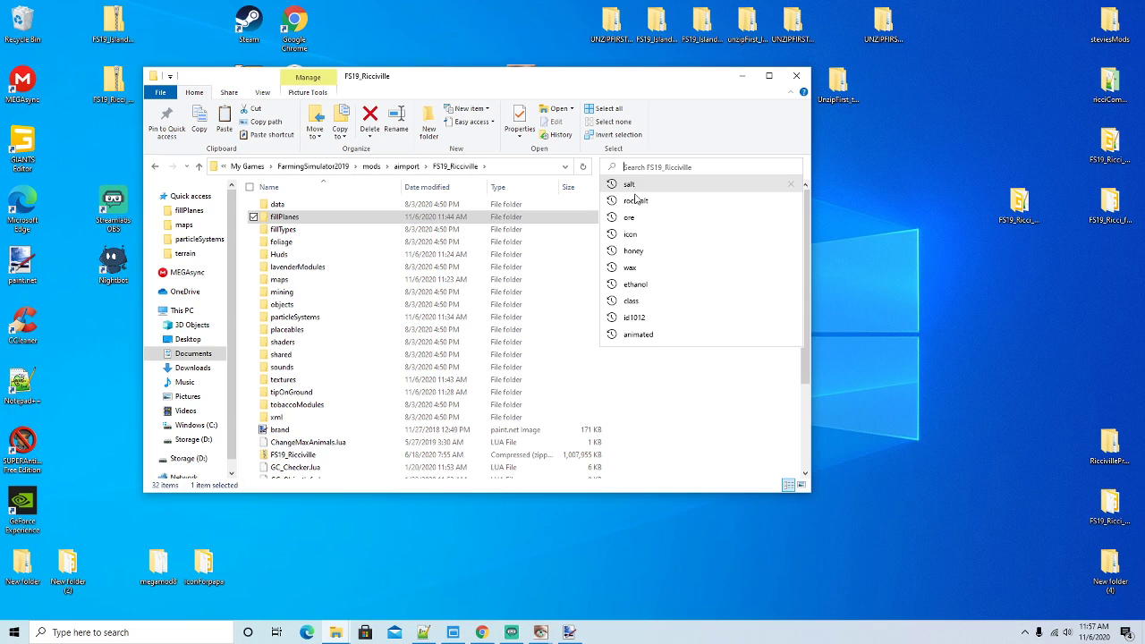
pyautogui.click(636, 201)
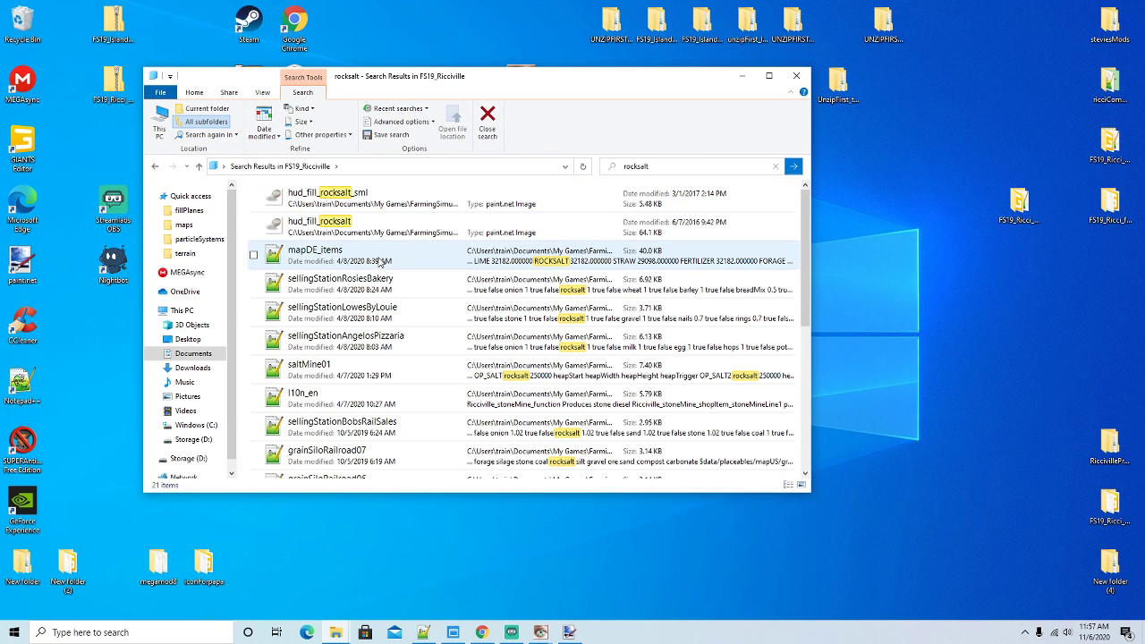
# Open the sellingStationRosiesBakery file in Notepad++ and locate its rocksalt fill type entry
pyautogui.click(391, 284)
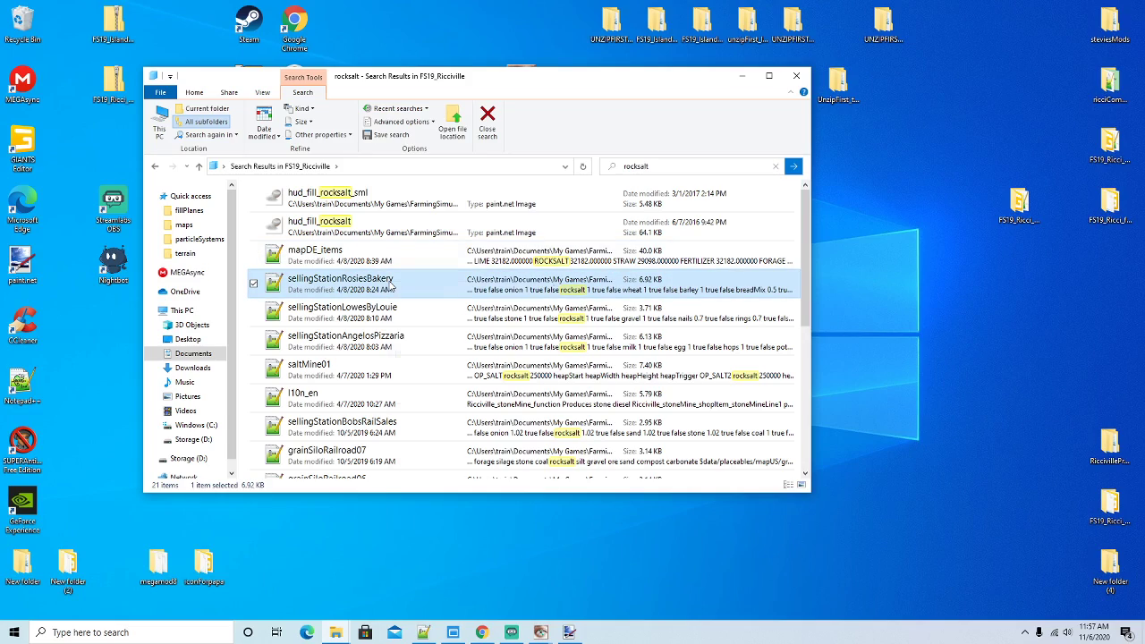
pyautogui.rightClick(391, 284)
pyautogui.click(436, 358)
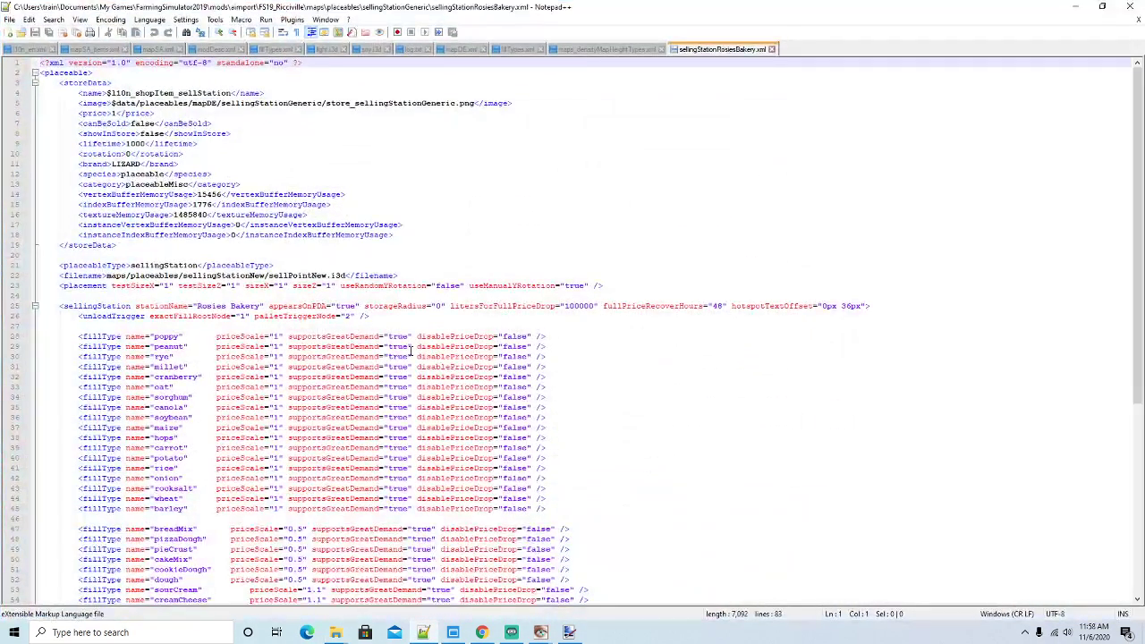
pyautogui.scroll(-5, 410, 351)
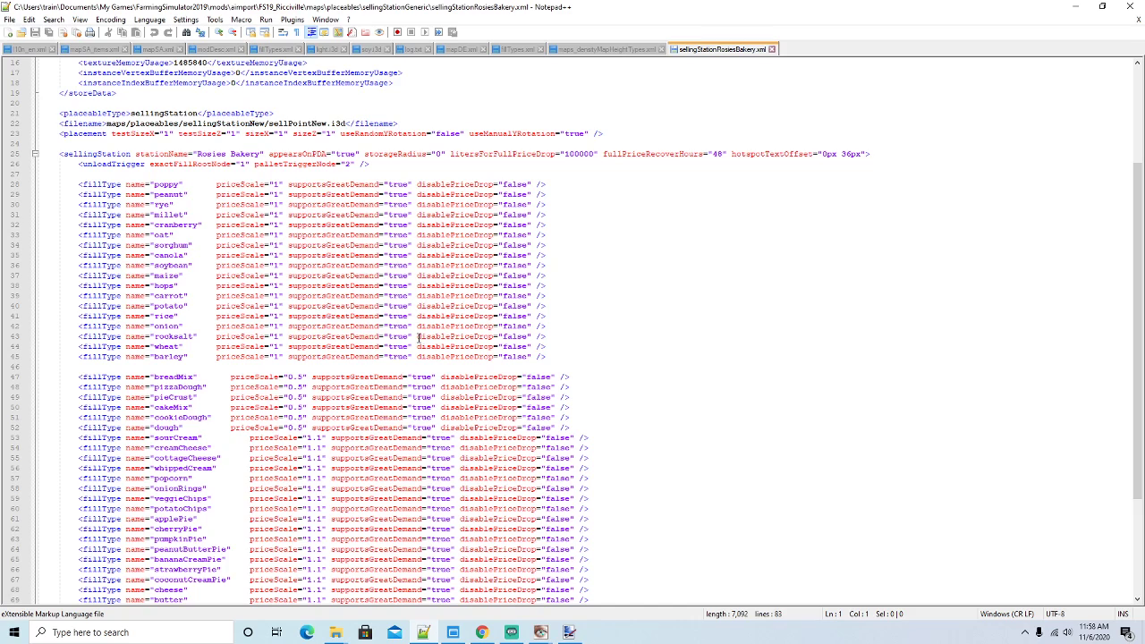
pyautogui.scroll(-2, 418, 336)
pyautogui.scroll(-3, 202, 249)
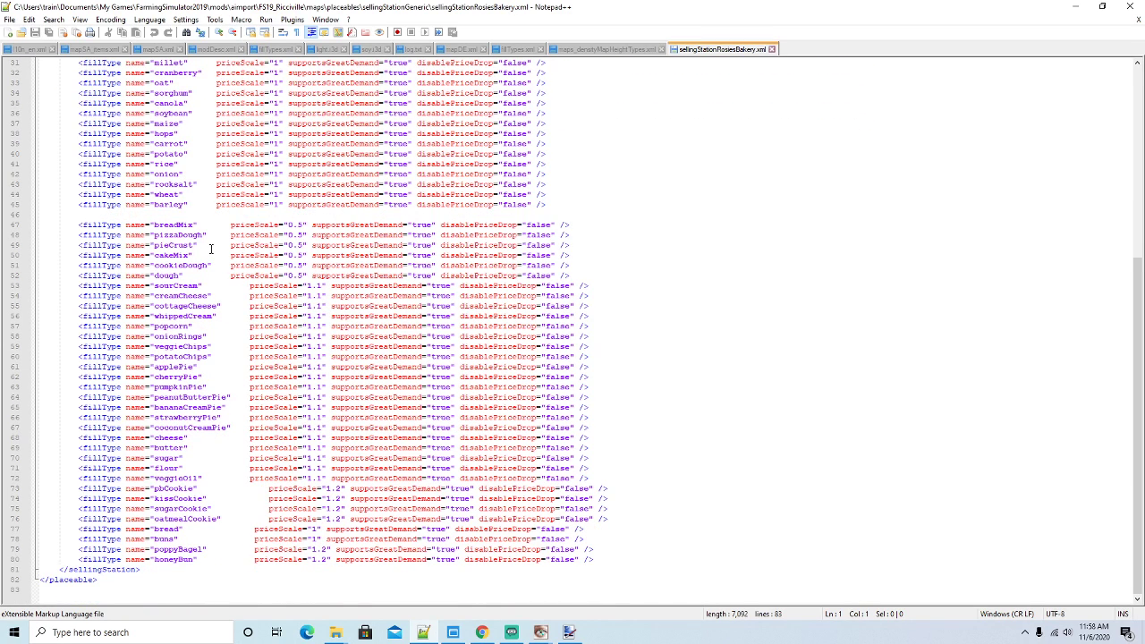
pyautogui.scroll(2, 211, 249)
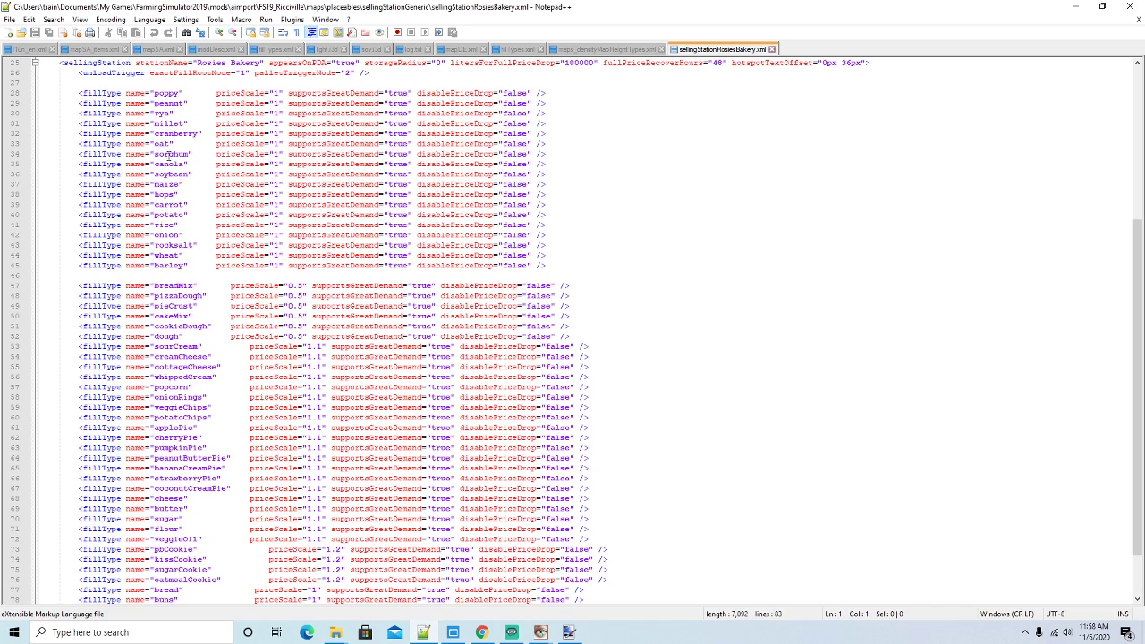
# Rename the rocksalt fill type to seasalt in sellingStationRosiesBakery.xml, then save and close the file
pyautogui.click(182, 244)
pyautogui.press('BackSpace')
pyautogui.press('BackSpace')
pyautogui.press('BackSpace')
pyautogui.press('BackSpace')
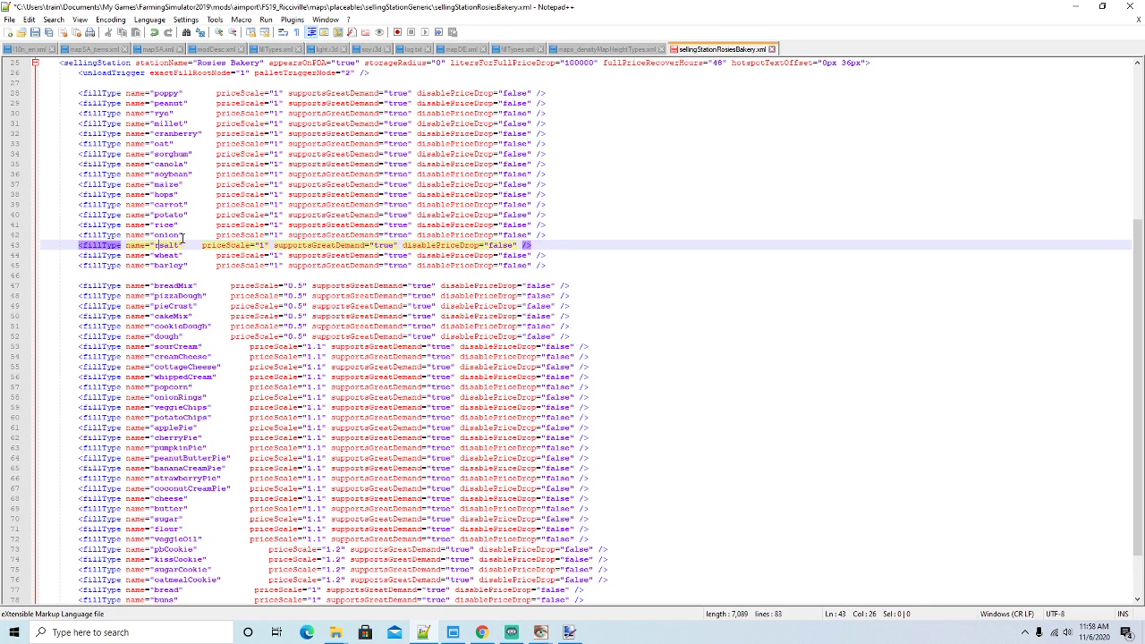
pyautogui.write('sesa')
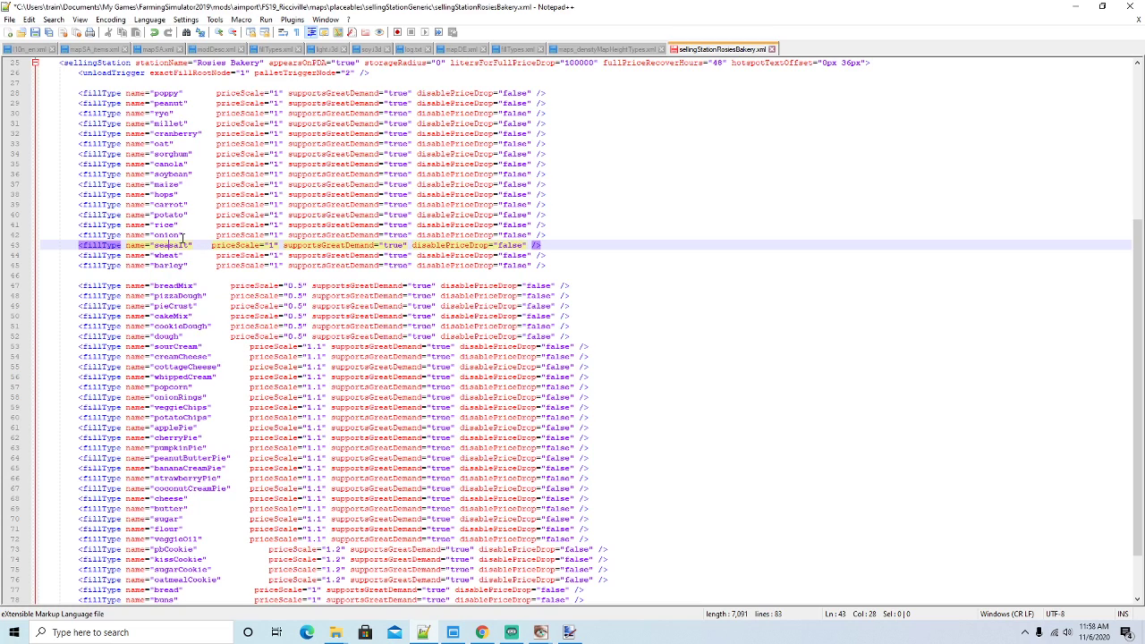
pyautogui.click(35, 33)
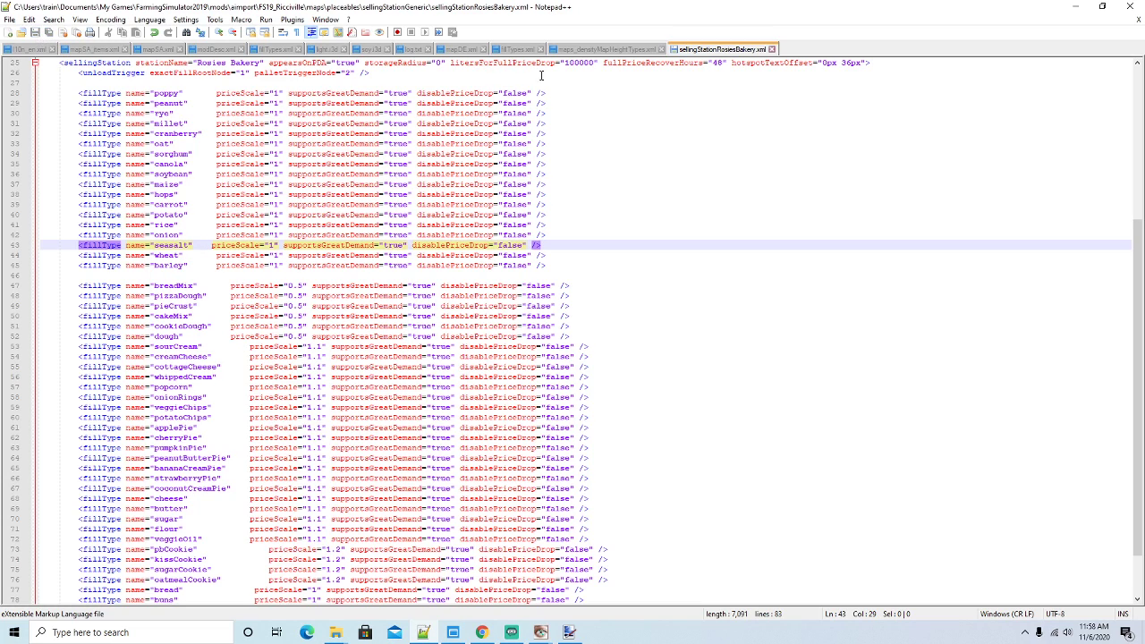
pyautogui.click(771, 49)
pyautogui.click(1075, 6)
# Open the sellingStationLowesByLouie file from the rocksalt search results in Notepad++
pyautogui.click(429, 279)
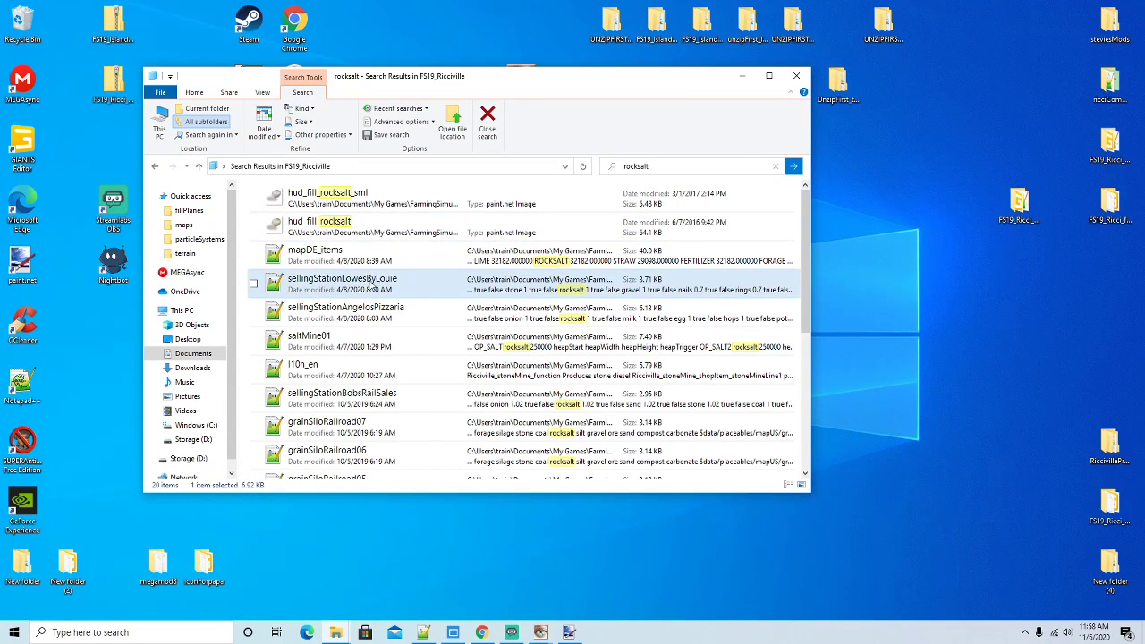
pyautogui.rightClick(368, 284)
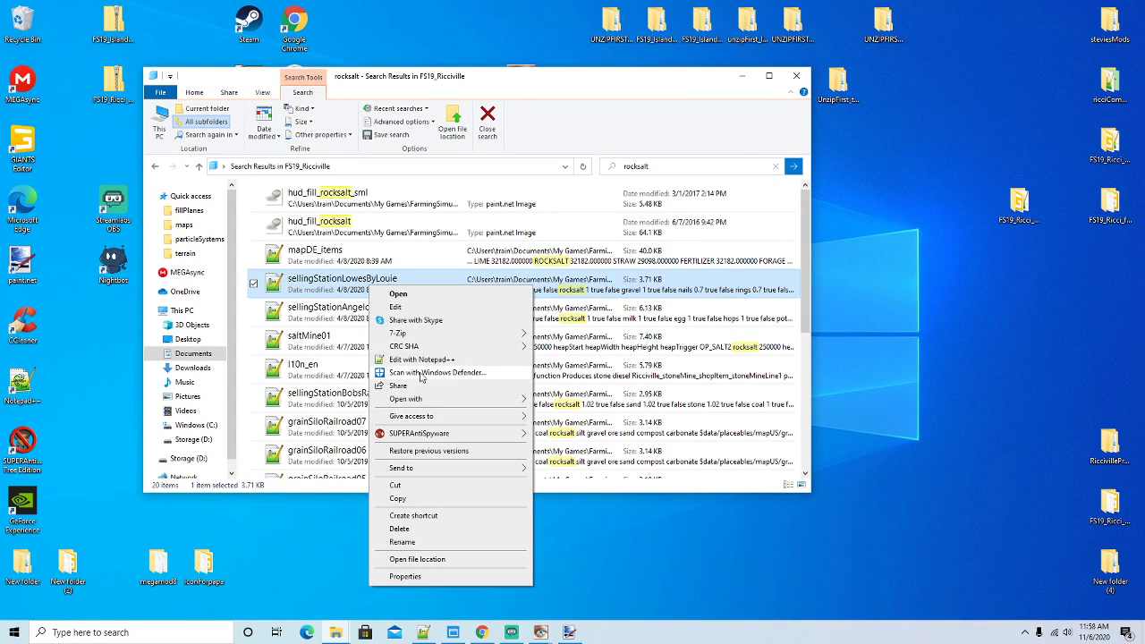
pyautogui.click(423, 360)
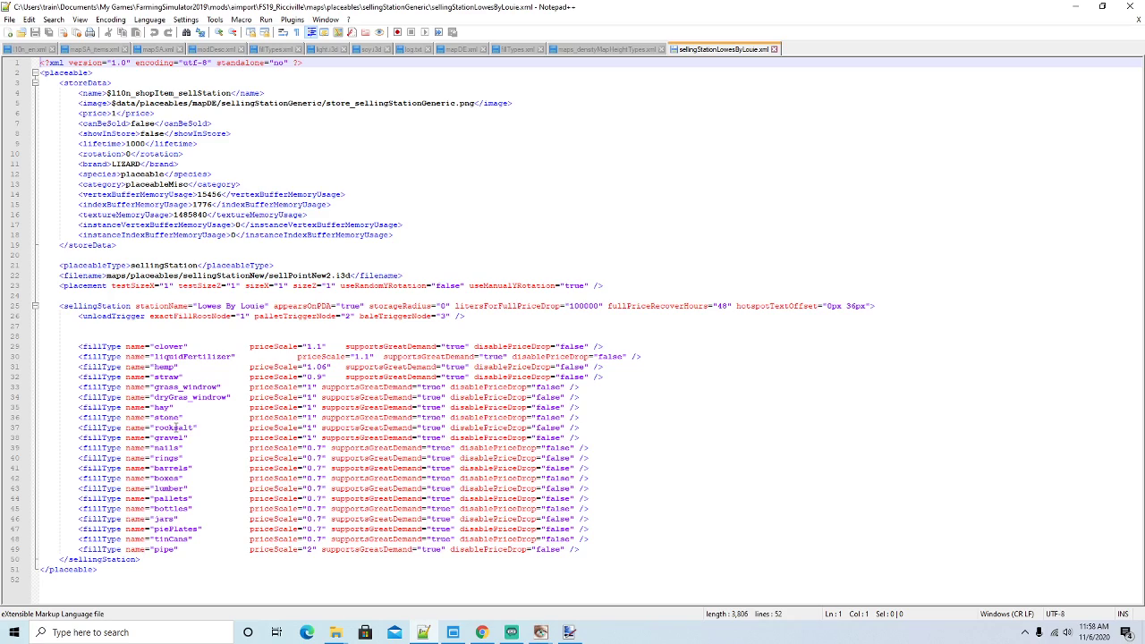
# Rename the rocksalt fill type to seasalt in sellingStationLowesByLouie.xml, then save and close the file
pyautogui.moveTo(176, 428); pyautogui.dragTo(182, 428)
pyautogui.write('s')
pyautogui.press('Left')
pyautogui.press('BackSpace')
pyautogui.press('BackSpace')
pyautogui.press('BackSpace')
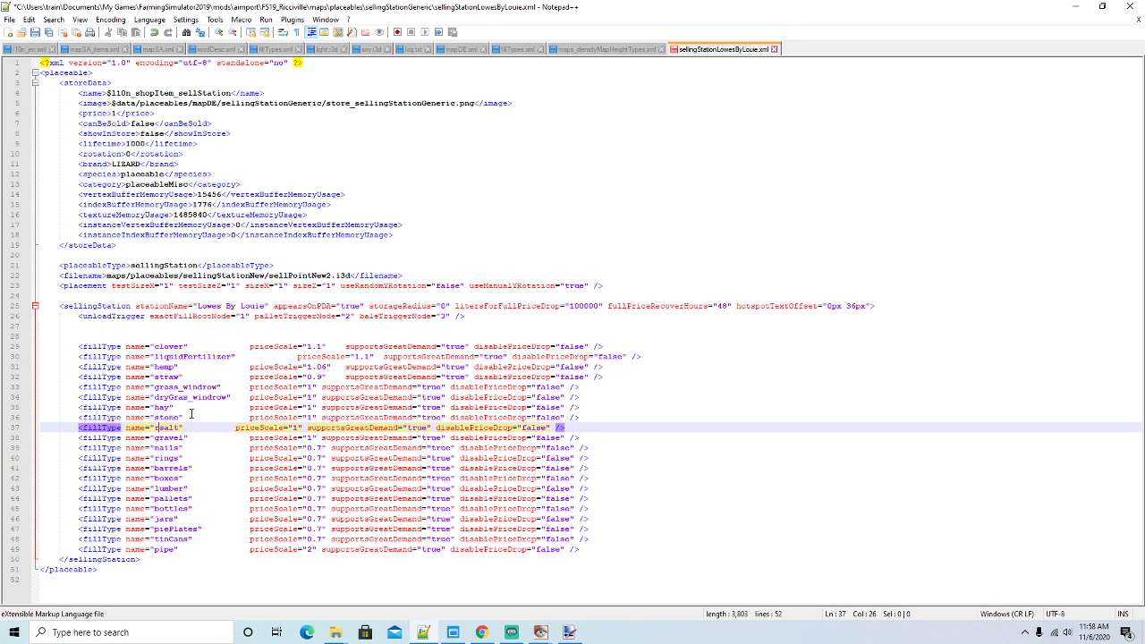
pyautogui.write('se')
pyautogui.press('Escape')
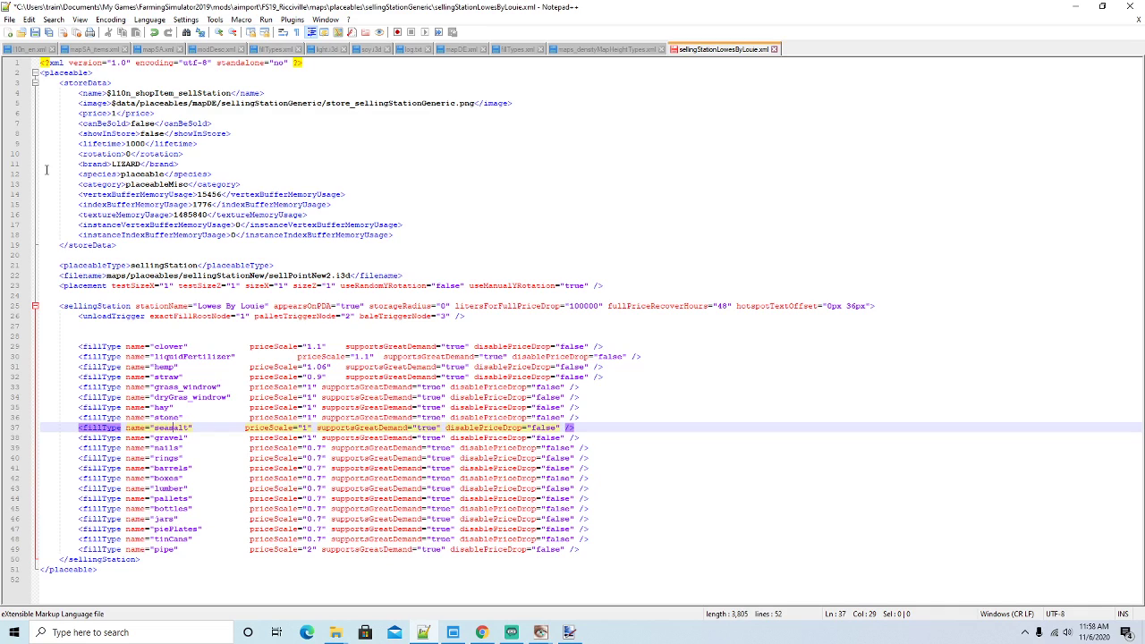
pyautogui.click(35, 32)
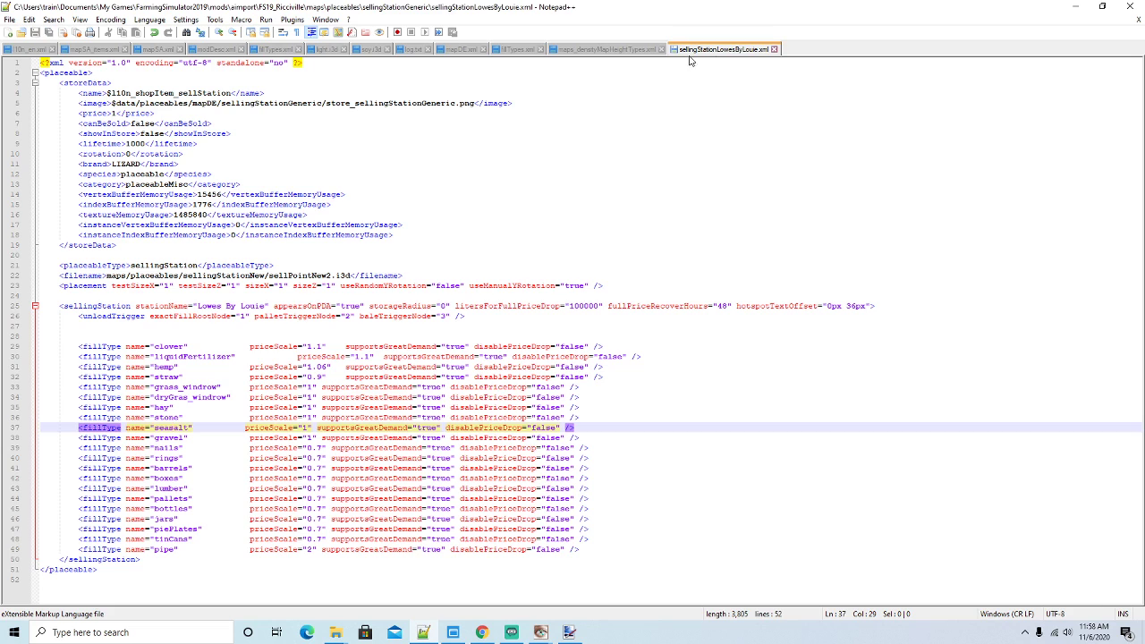
pyautogui.click(774, 49)
pyautogui.click(1076, 7)
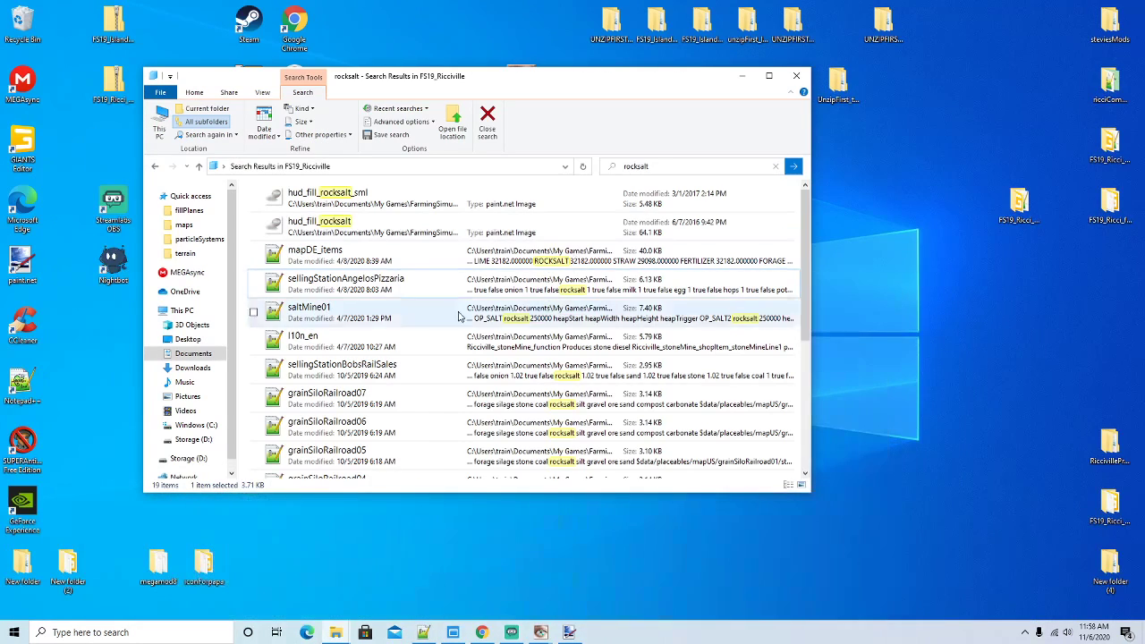
# Open the sellingStationAngelosPizzaria file from the rocksalt search results in Notepad++ and locate its rocksalt fill type entry
pyautogui.rightClick(362, 285)
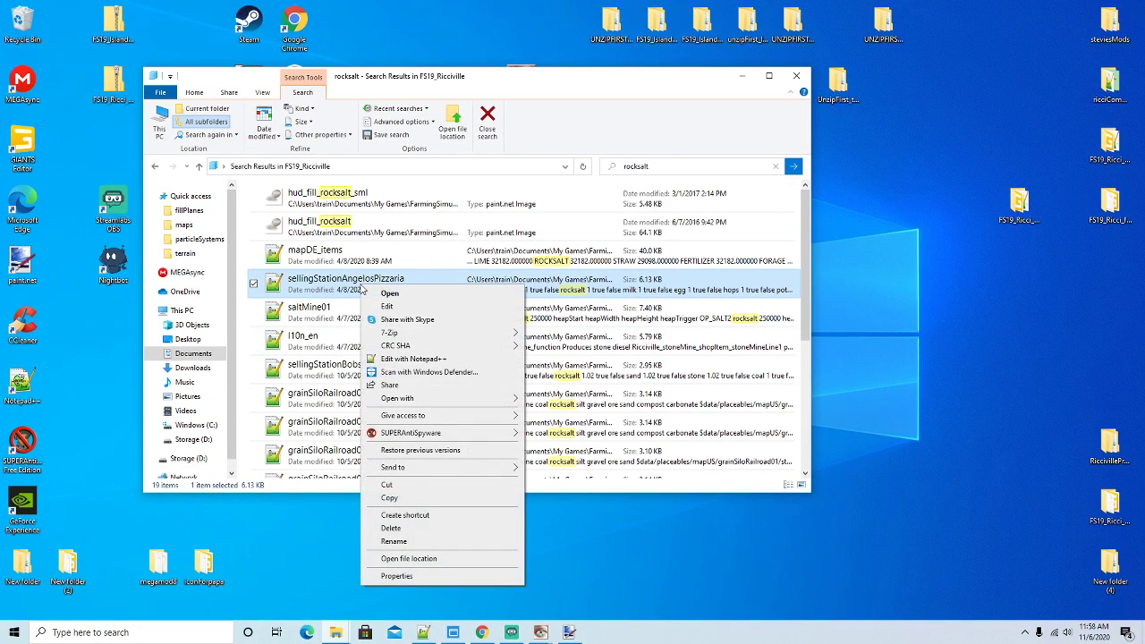
pyautogui.click(409, 359)
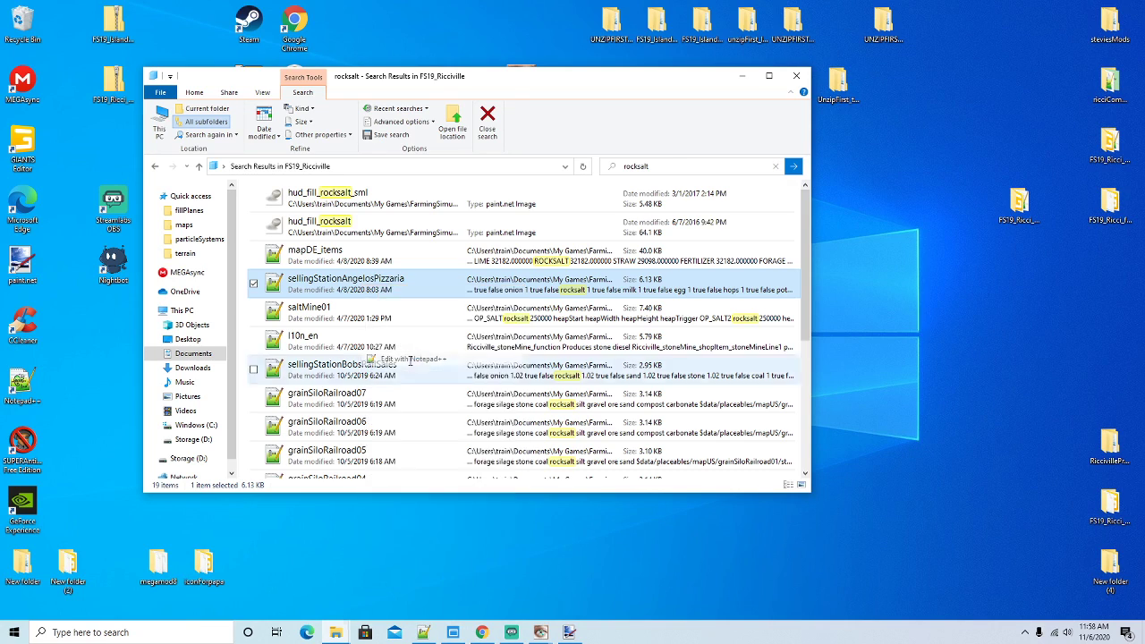
pyautogui.scroll(-2, 311, 337)
pyautogui.scroll(-5, 310, 337)
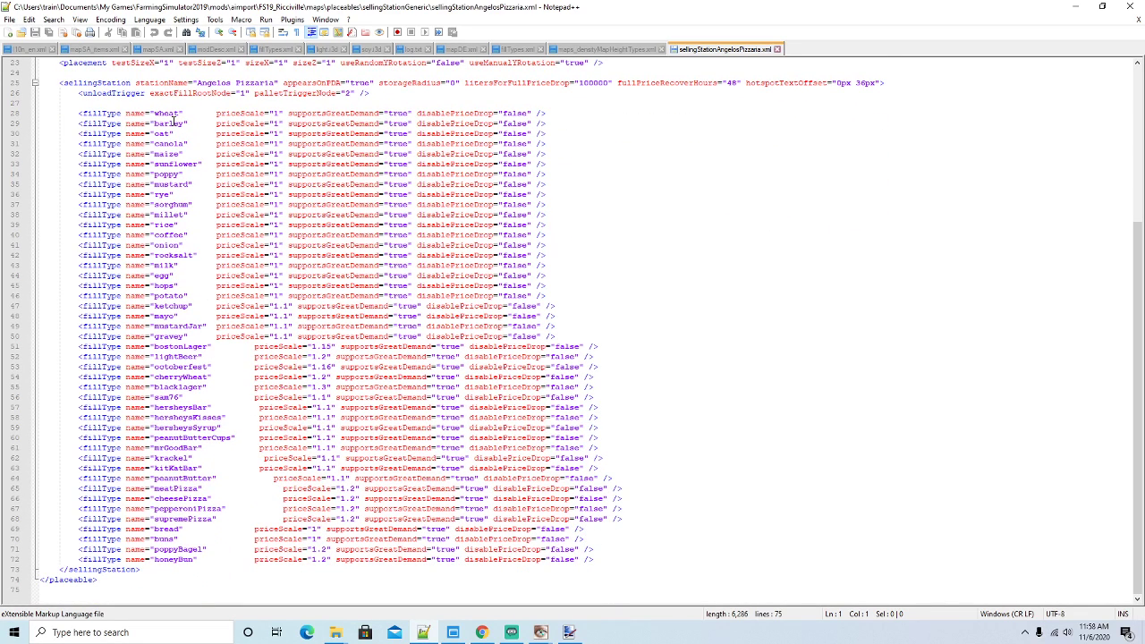
# Rename the rocksalt fill type to seasalt in sellingStationAngelosPizzaria.xml, then save and close the file
pyautogui.click(173, 255)
pyautogui.press('BackSpace')
pyautogui.press('BackSpace')
pyautogui.press('BackSpace')
pyautogui.press('BackSpace')
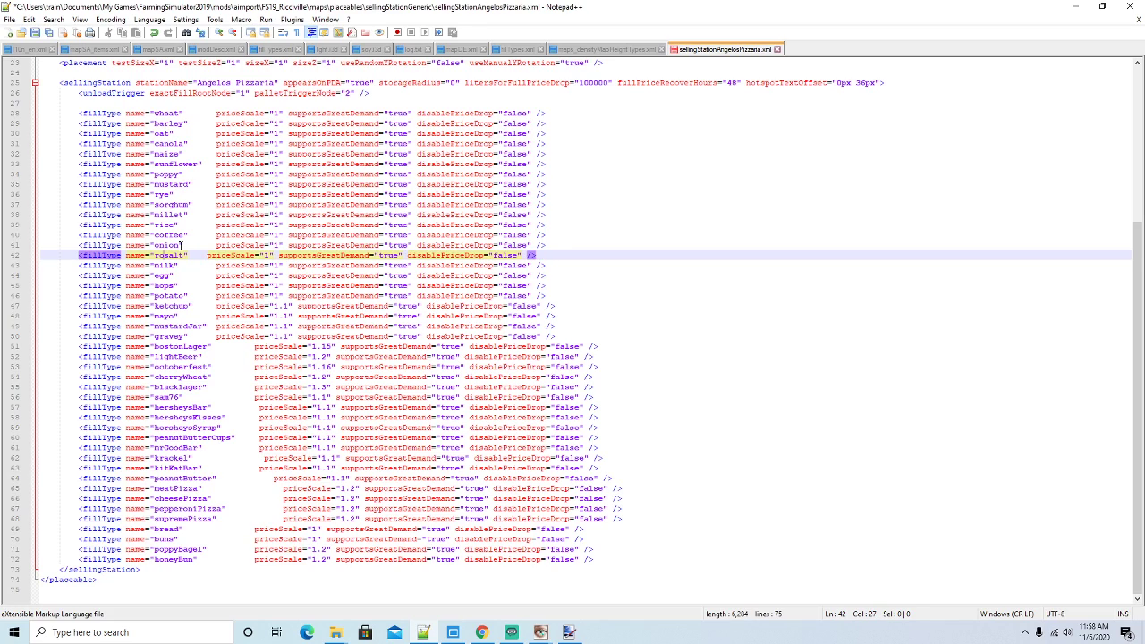
pyautogui.write('sea')
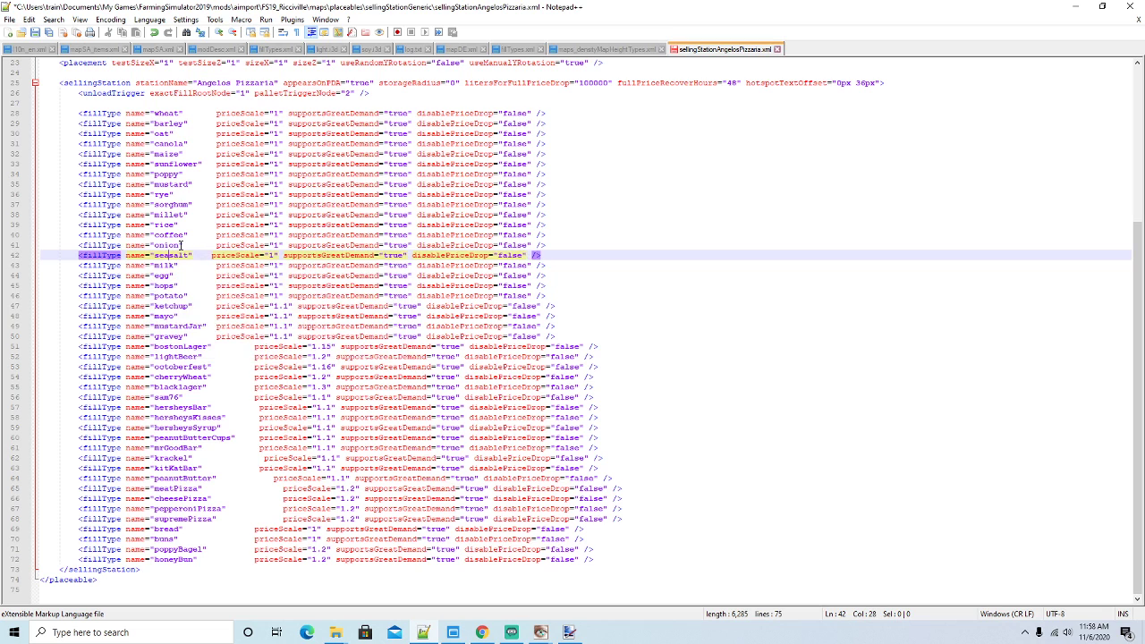
pyautogui.click(35, 33)
pyautogui.click(777, 49)
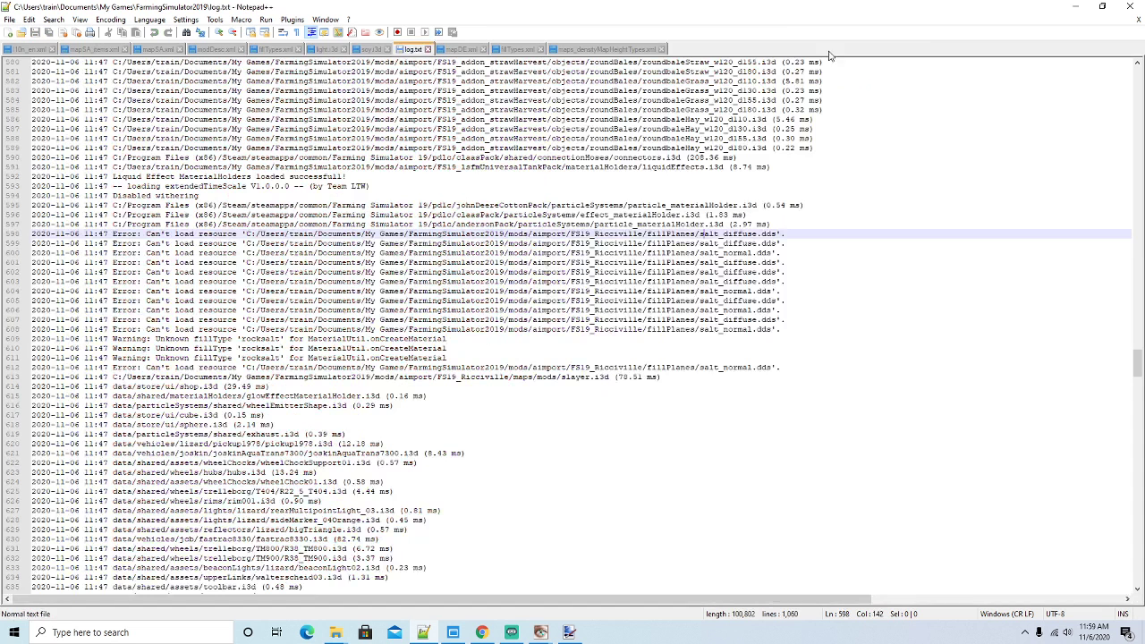
pyautogui.click(1074, 6)
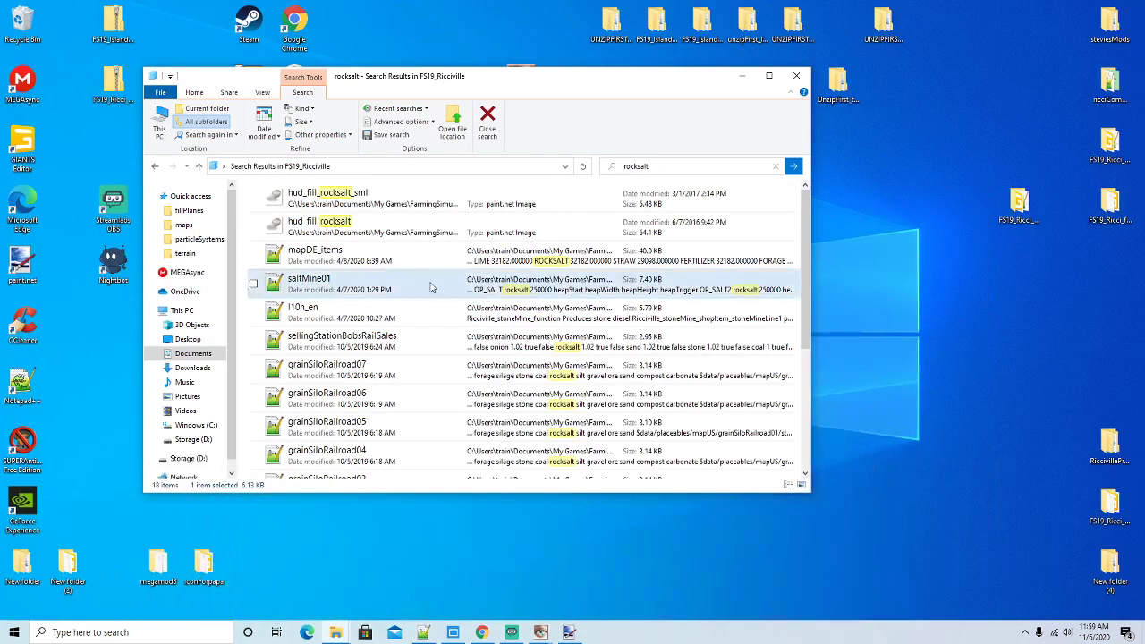
# Open the sellingStationBobsRailSales file from the rocksalt search results in Notepad++
pyautogui.click(347, 347)
pyautogui.rightClick(347, 347)
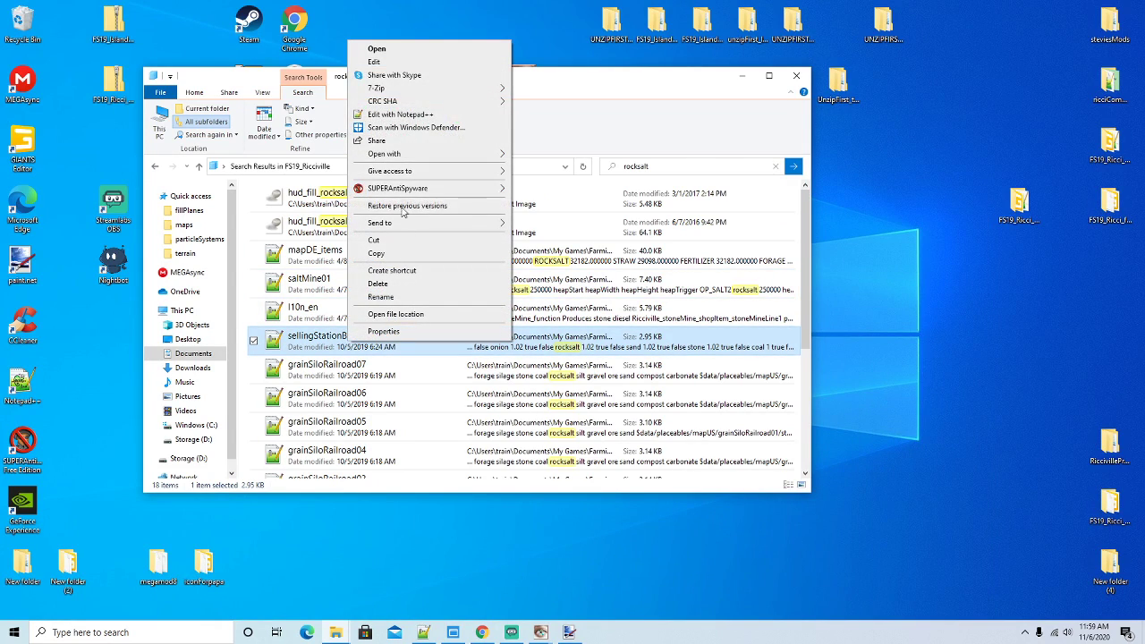
pyautogui.click(407, 113)
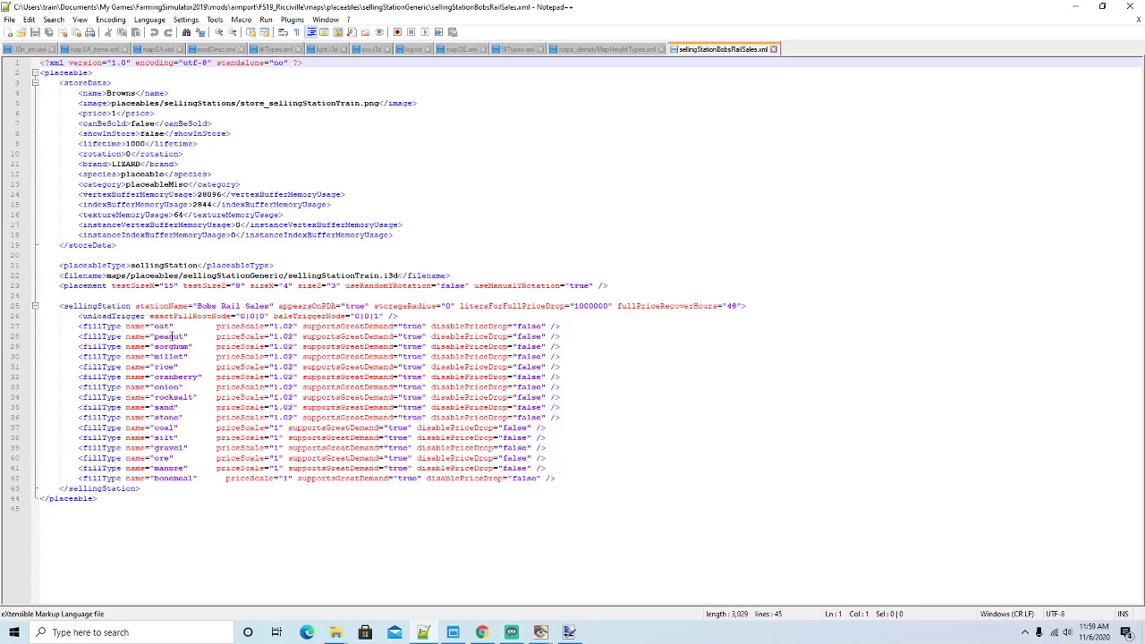
# Rename the rocksalt fill type to seasalt in sellingStationBobsRailSales.xml, then save and close the file
pyautogui.click(171, 397)
pyautogui.press('BackSpace')
pyautogui.press('BackSpace')
pyautogui.press('BackSpace')
pyautogui.press('BackSpace')
pyautogui.write('sea')
pyautogui.click(35, 33)
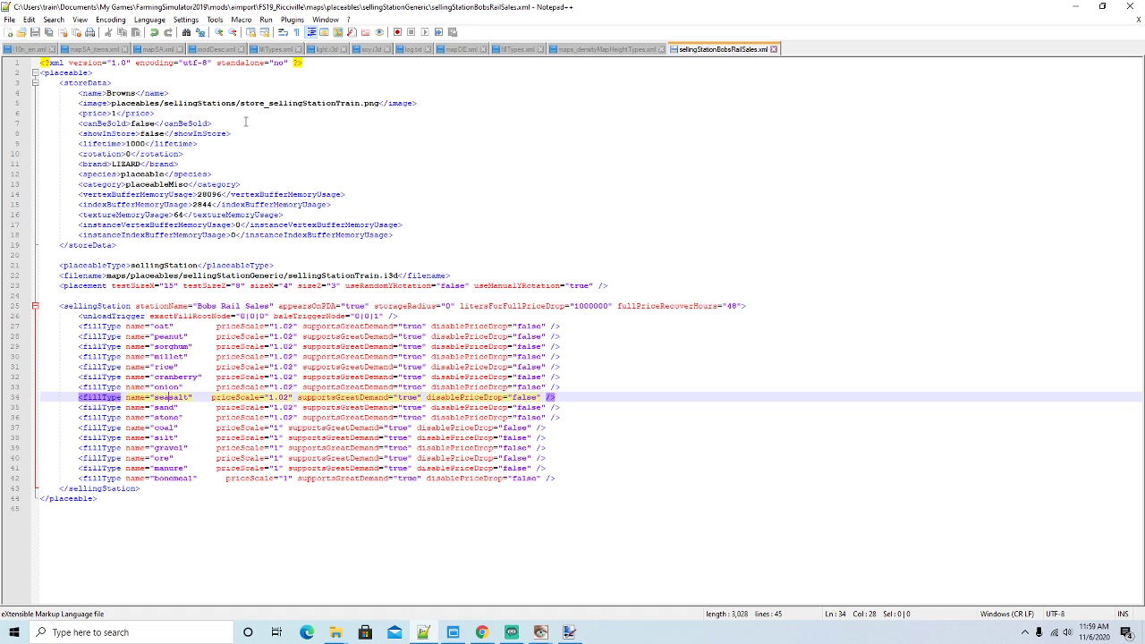
pyautogui.click(774, 49)
pyautogui.click(1079, 12)
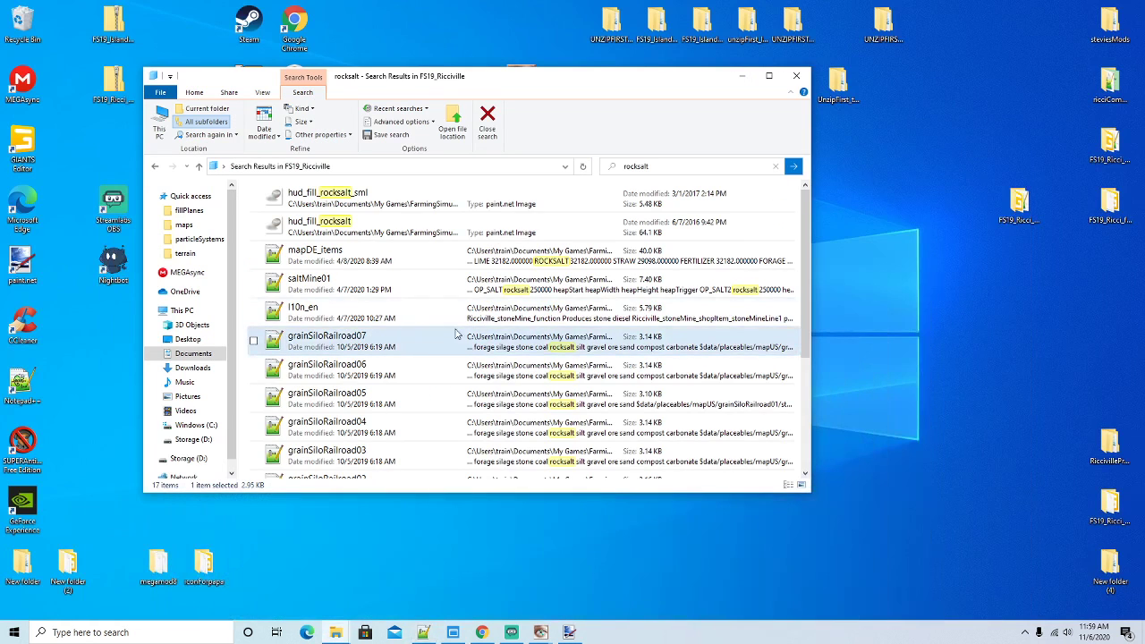
# Open the grainSiloRailroad07 file from the search results in Notepad++ and locate rocksalt in its fill type lists
pyautogui.rightClick(344, 340)
pyautogui.click(396, 107)
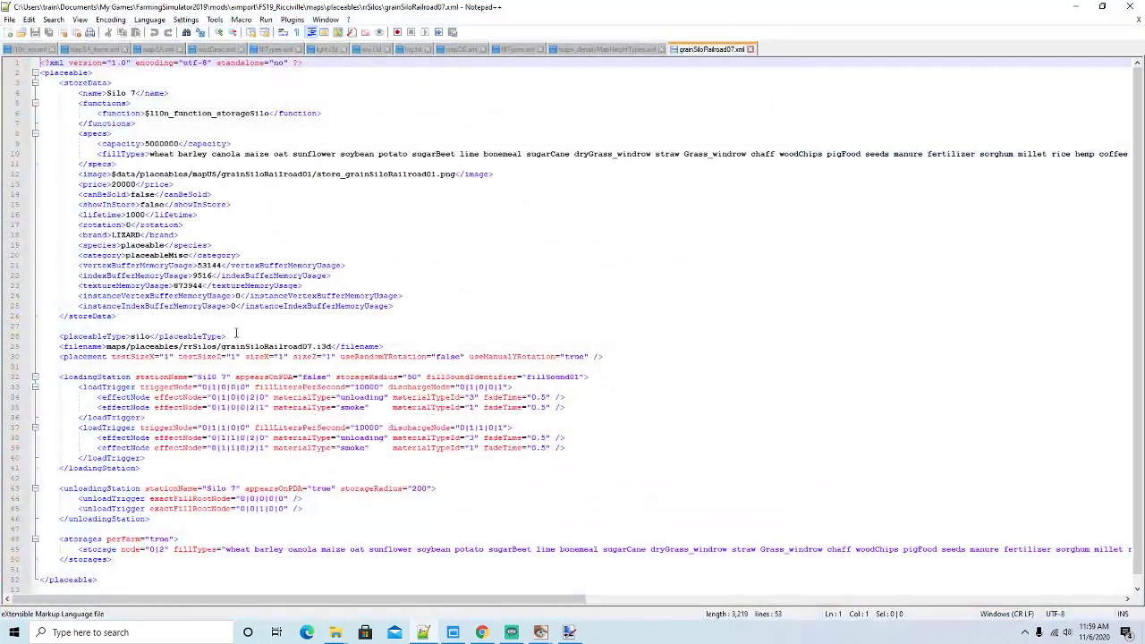
pyautogui.moveTo(503, 598); pyautogui.dragTo(855, 607)
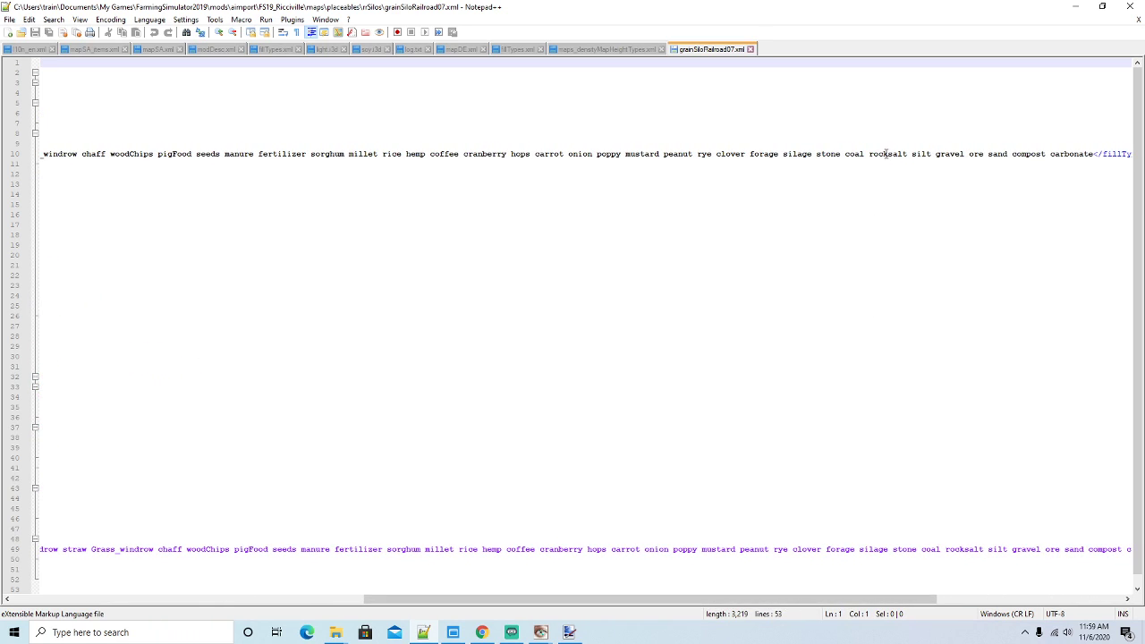
# Replace rocksalt with seasalt in the specs fillTypes list on line 10 of grainSiloRailroad07.xml
pyautogui.click(885, 154)
pyautogui.press('BackSpace')
pyautogui.press('BackSpace')
pyautogui.press('BackSpace')
pyautogui.press('BackSpace')
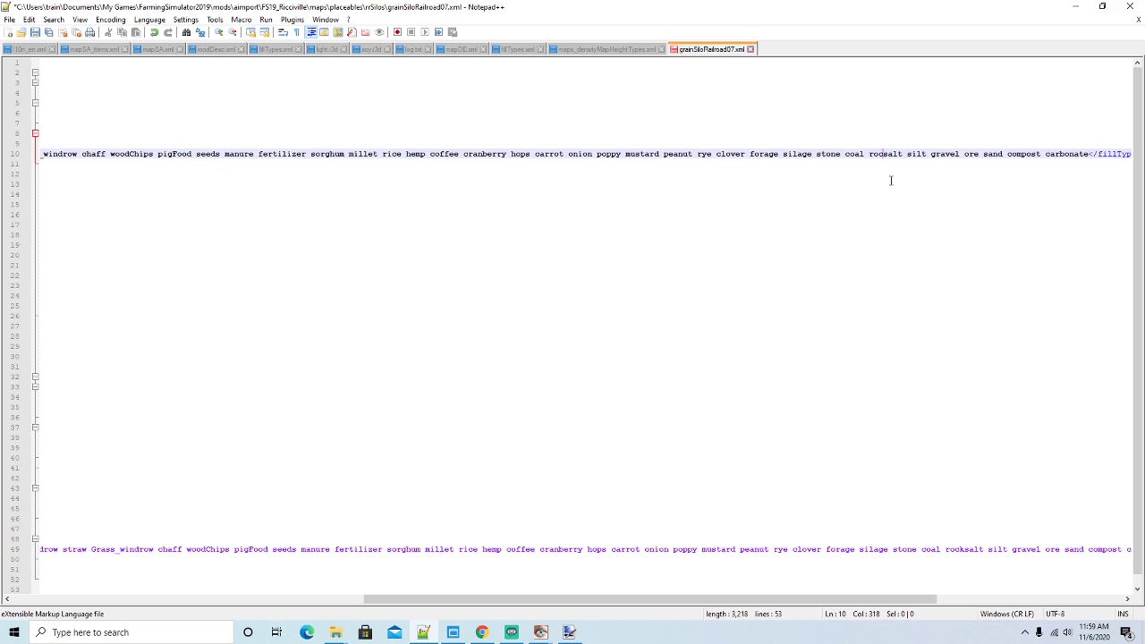
pyautogui.write('sea')
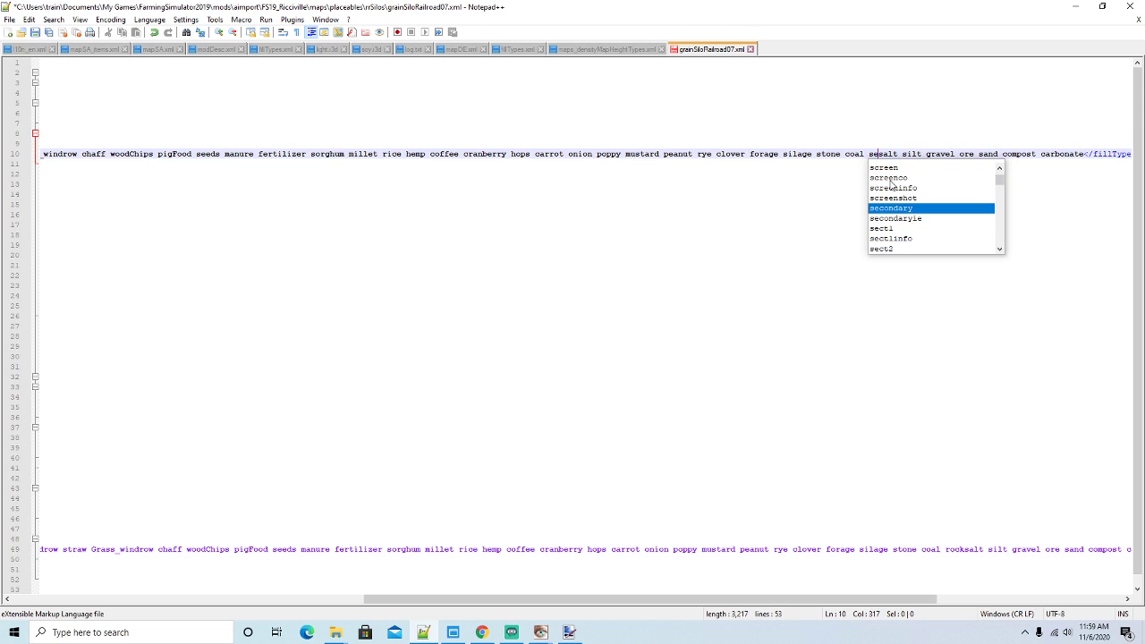
# Replace rocksalt with seasalt in the storage fillTypes on line 49 of grainSiloRailroad07.xml, then save and close the file
pyautogui.click(965, 549)
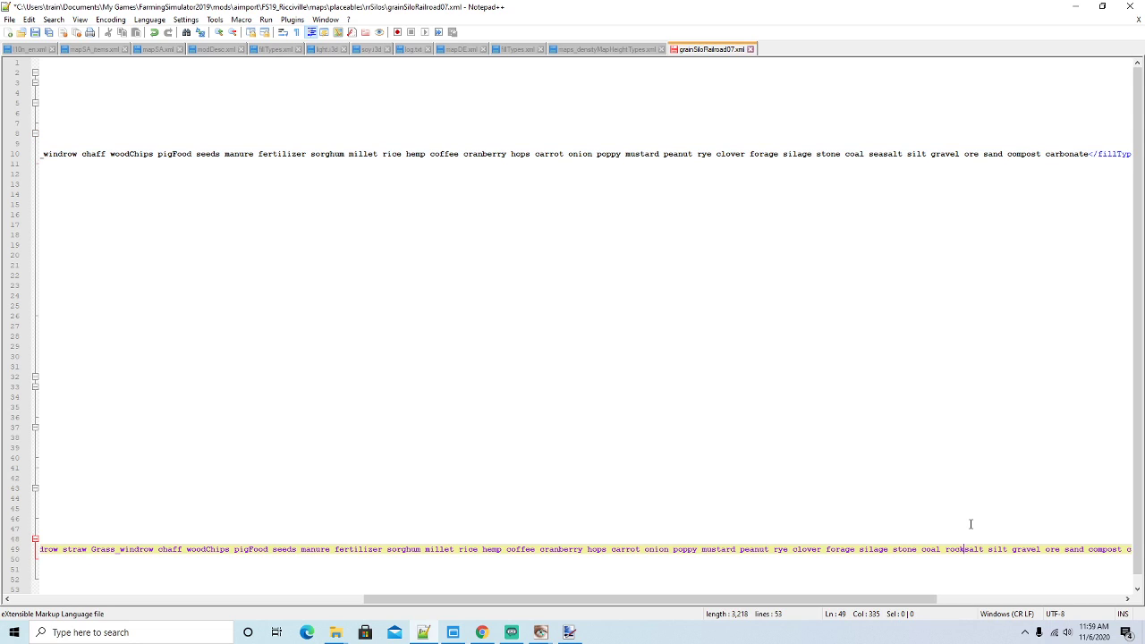
pyautogui.press('BackSpace')
pyautogui.press('BackSpace')
pyautogui.press('BackSpace')
pyautogui.press('BackSpace')
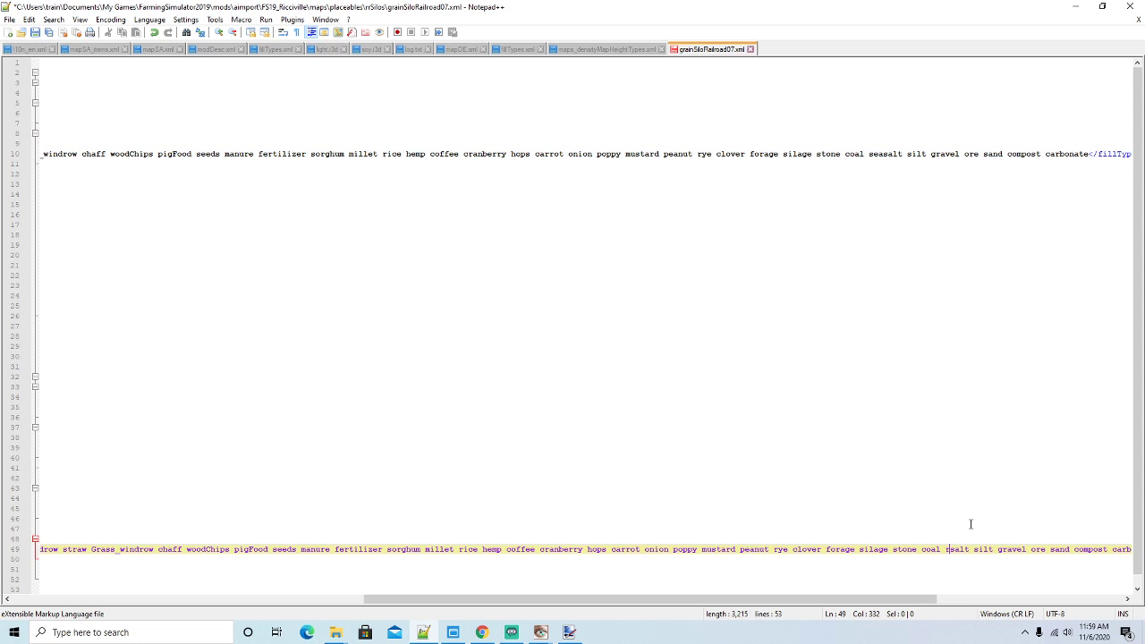
pyautogui.write('seas')
pyautogui.click(35, 33)
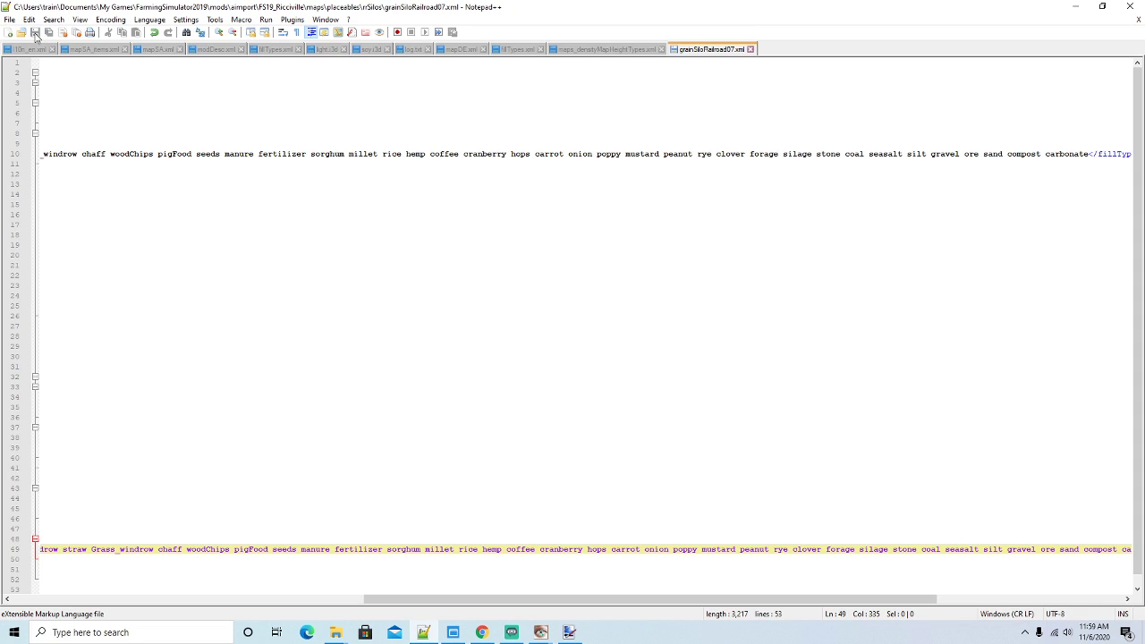
pyautogui.click(750, 49)
pyautogui.click(1076, 6)
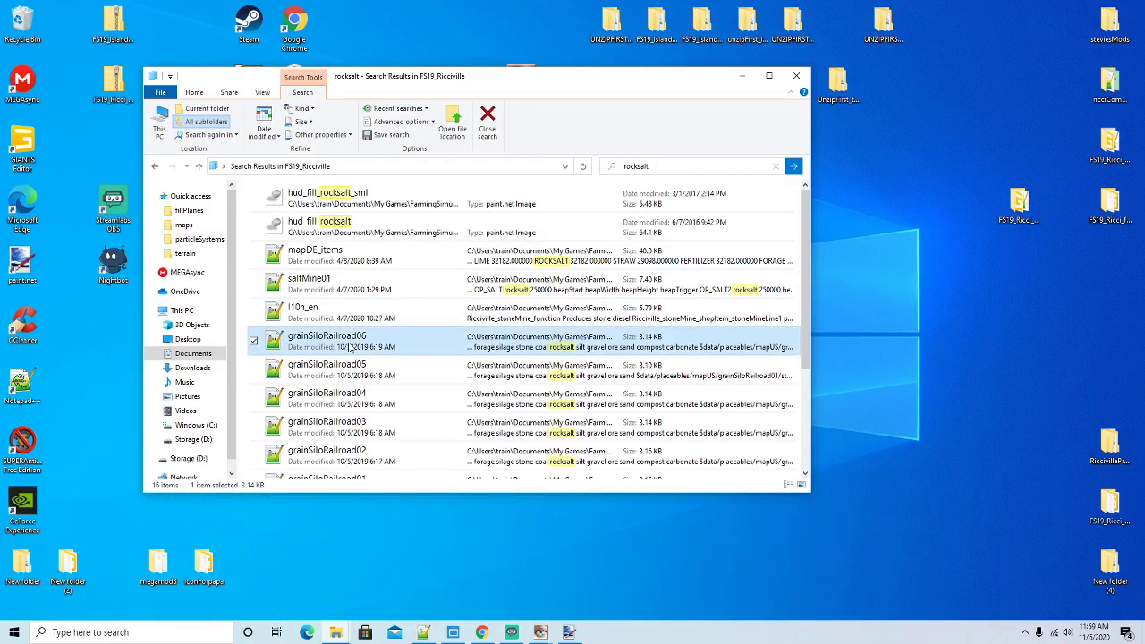
# Open the grainSiloRailroad06 file from the search results in Notepad++ and locate rocksalt in its fill type lists
pyautogui.rightClick(349, 349)
pyautogui.click(430, 117)
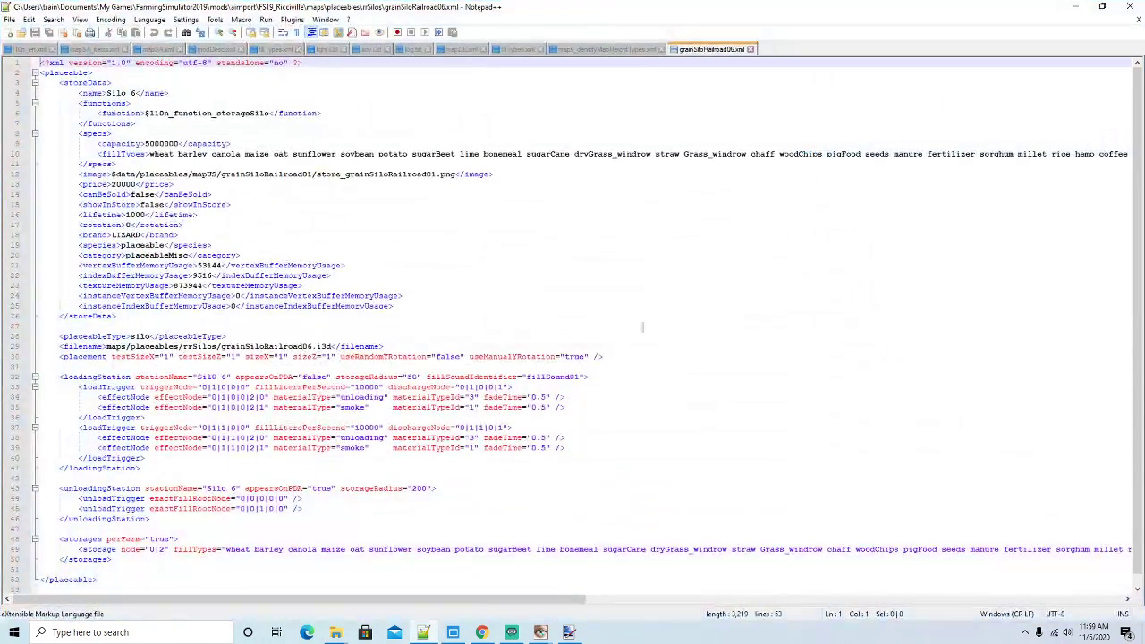
pyautogui.moveTo(546, 611); pyautogui.dragTo(928, 629)
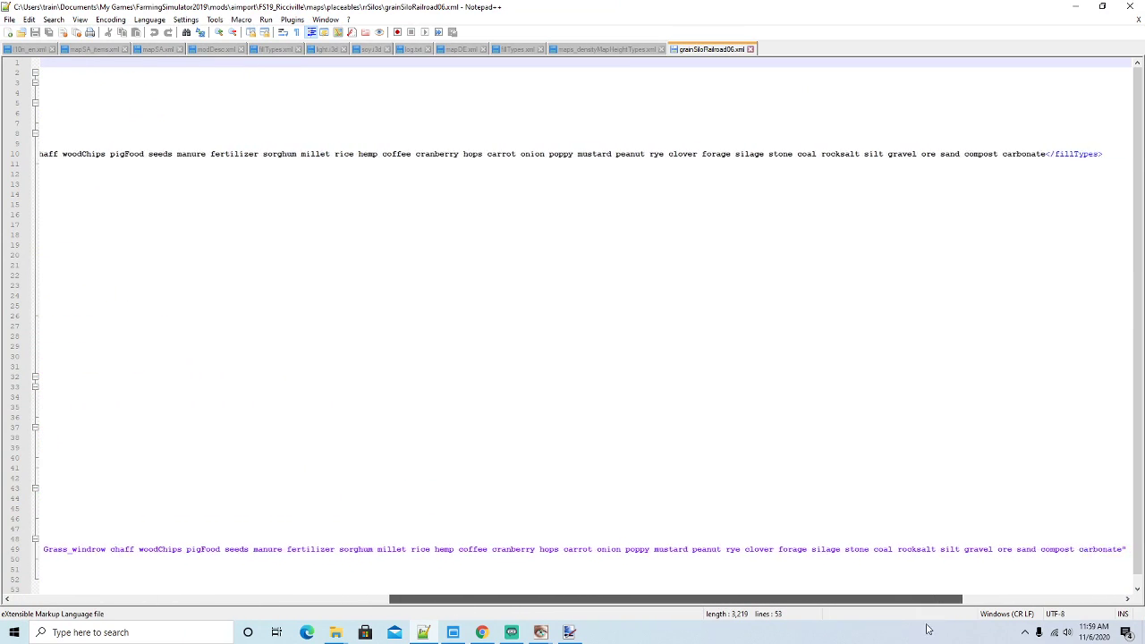
# Replace rocksalt with seasalt in the specs fillTypes list on line 10 of grainSiloRailroad06.xml
pyautogui.click(772, 154)
pyautogui.press('BackSpace')
pyautogui.press('BackSpace')
pyautogui.press('BackSpace')
pyautogui.press('BackSpace')
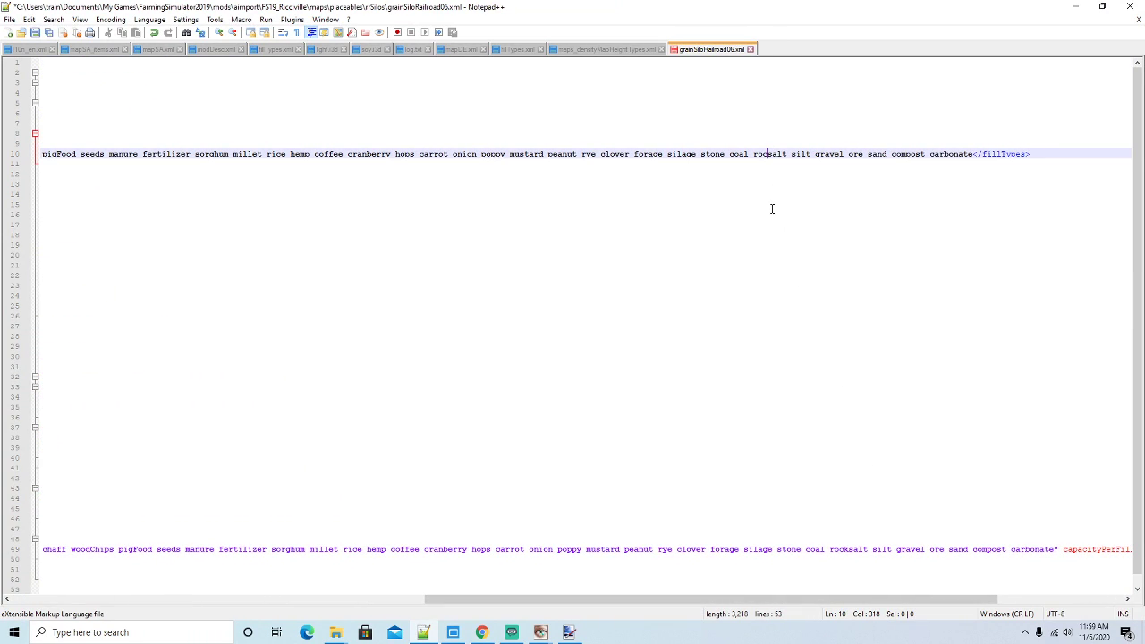
pyautogui.write('sea')
# Replace rocksalt with seasalt in the storage fillTypes on line 49 of grainSiloRailroad06.xml, then save and close the file
pyautogui.click(848, 549)
pyautogui.press('BackSpace')
pyautogui.press('BackSpace')
pyautogui.press('BackSpace')
pyautogui.press('BackSpace')
pyautogui.write('sea')
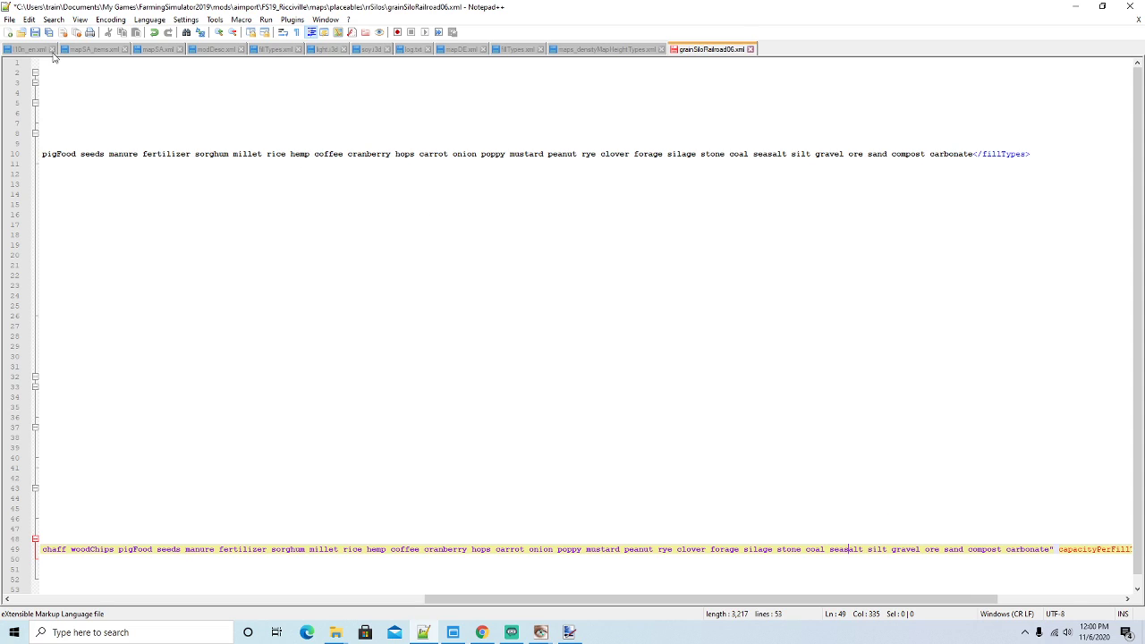
pyautogui.click(38, 34)
pyautogui.click(752, 50)
pyautogui.click(1075, 6)
# Open the grainSiloRailroad05 file from the search results in Notepad++ and locate rocksalt in its fill type lists
pyautogui.click(358, 349)
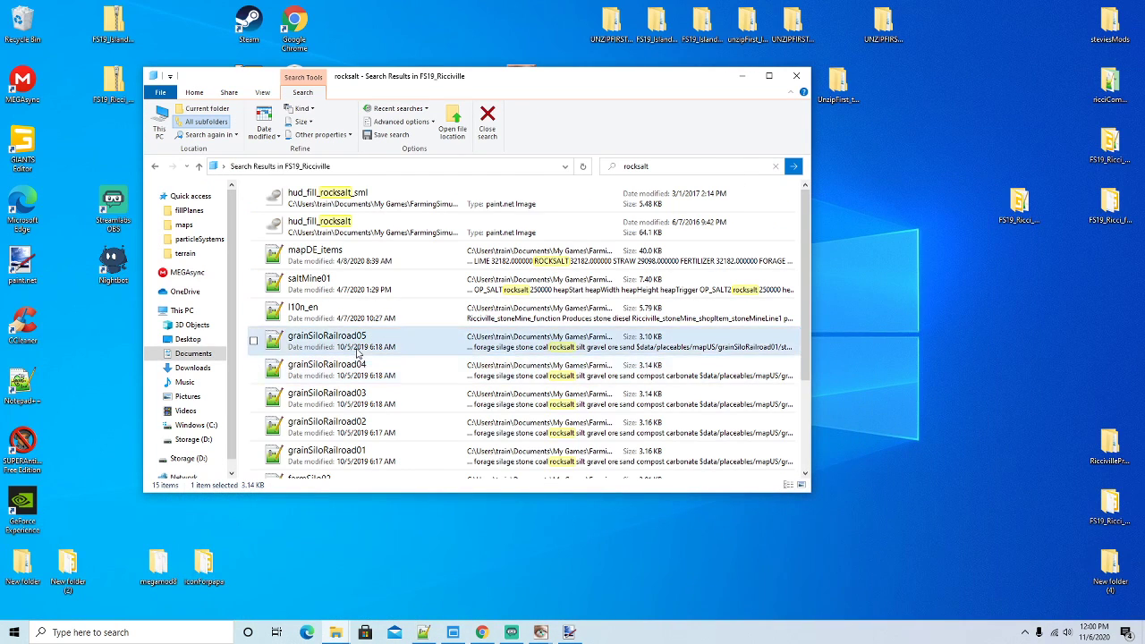
pyautogui.rightClick(358, 349)
pyautogui.click(428, 123)
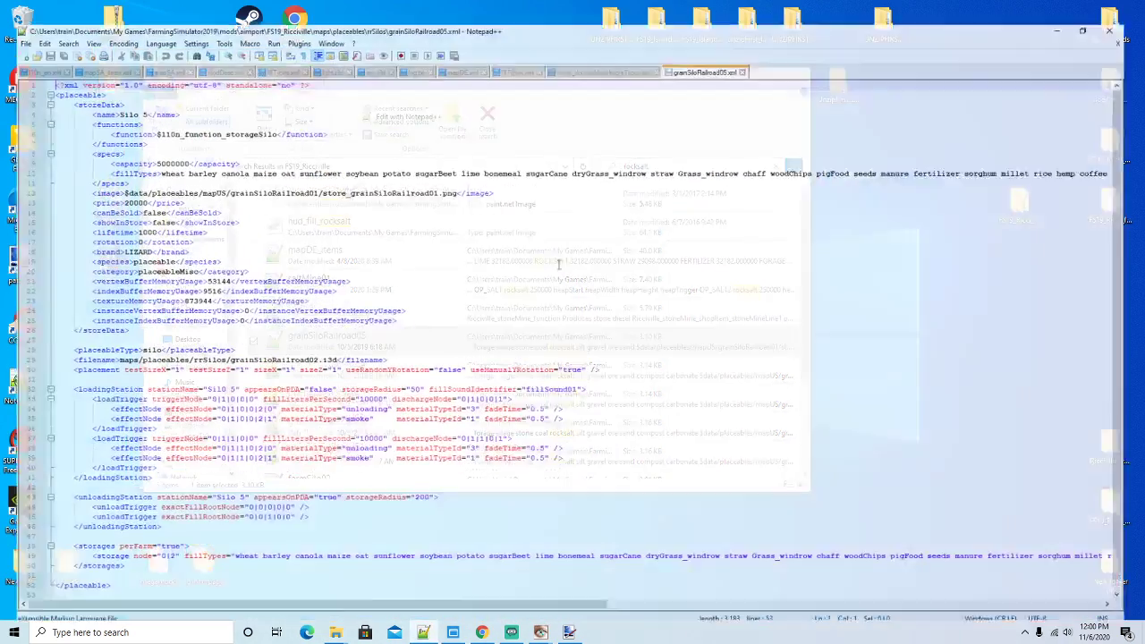
pyautogui.moveTo(501, 606); pyautogui.dragTo(926, 607)
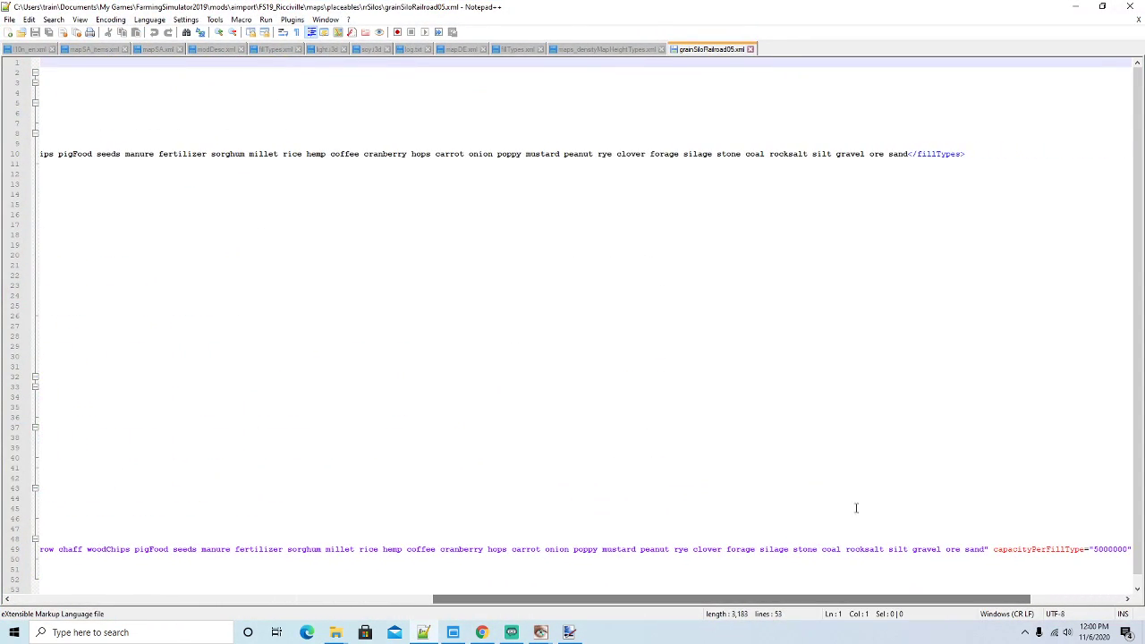
# Replace rocksalt with seasalt in the specs fillTypes list on line 10 of grainSiloRailroad05.xml
pyautogui.click(790, 153)
pyautogui.press('BackSpace')
pyautogui.press('BackSpace')
pyautogui.press('BackSpace')
pyautogui.press('BackSpace')
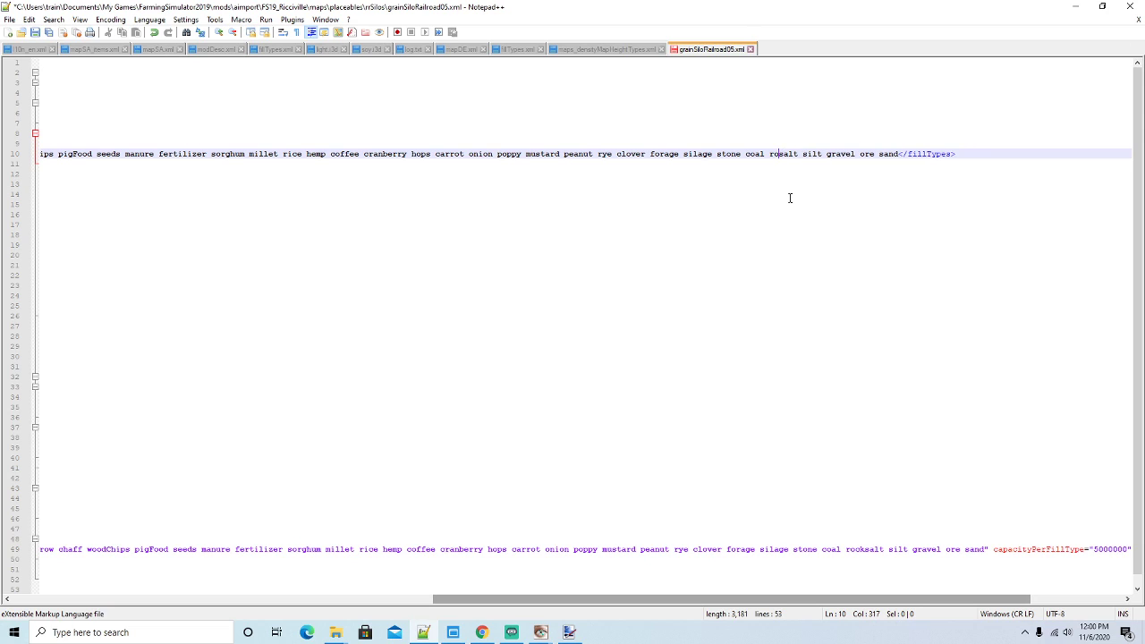
pyautogui.write('sea')
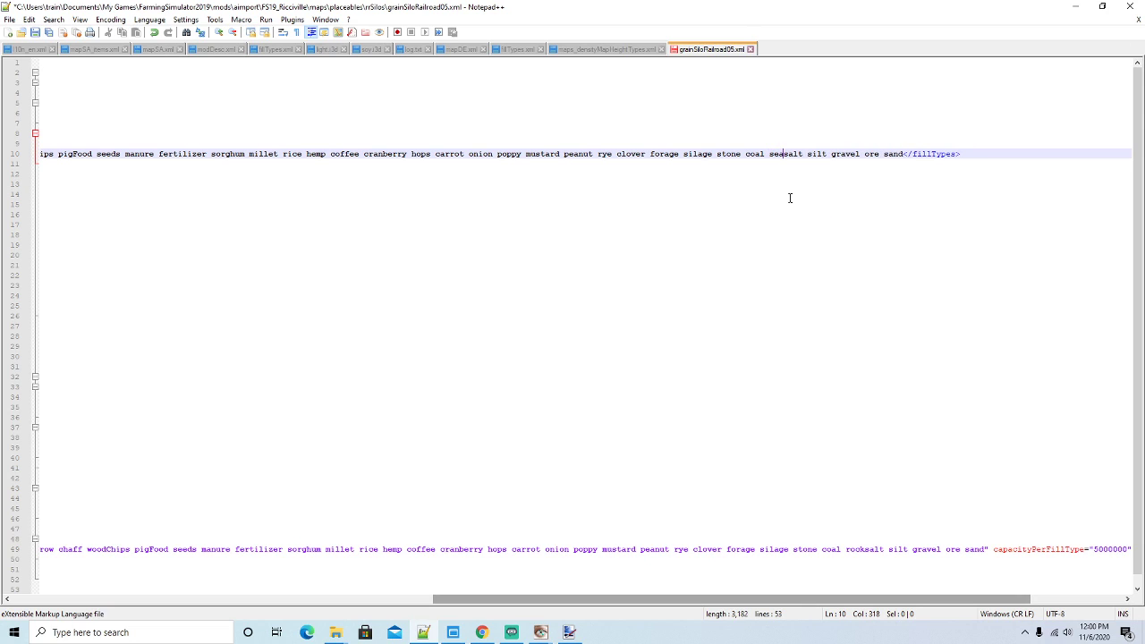
# Replace rocksalt with seasalt in the storage fillTypes on line 49 of grainSiloRailroad05.xml, then save and close the file
pyautogui.tripleClick(866, 550)
pyautogui.click(790, 583)
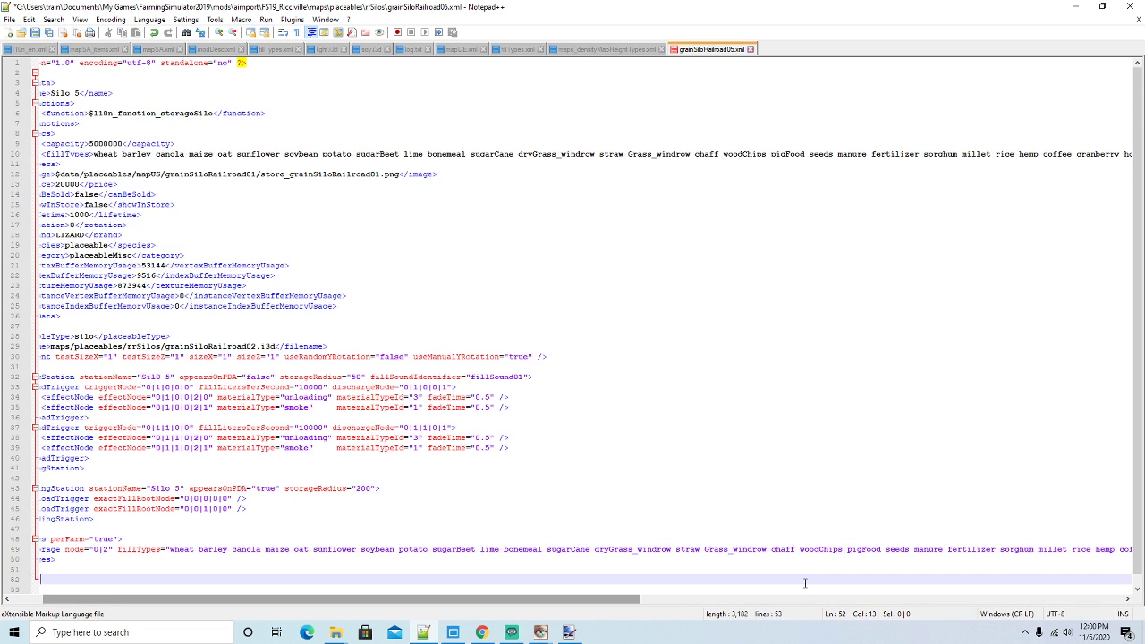
pyautogui.moveTo(632, 600); pyautogui.dragTo(1005, 608)
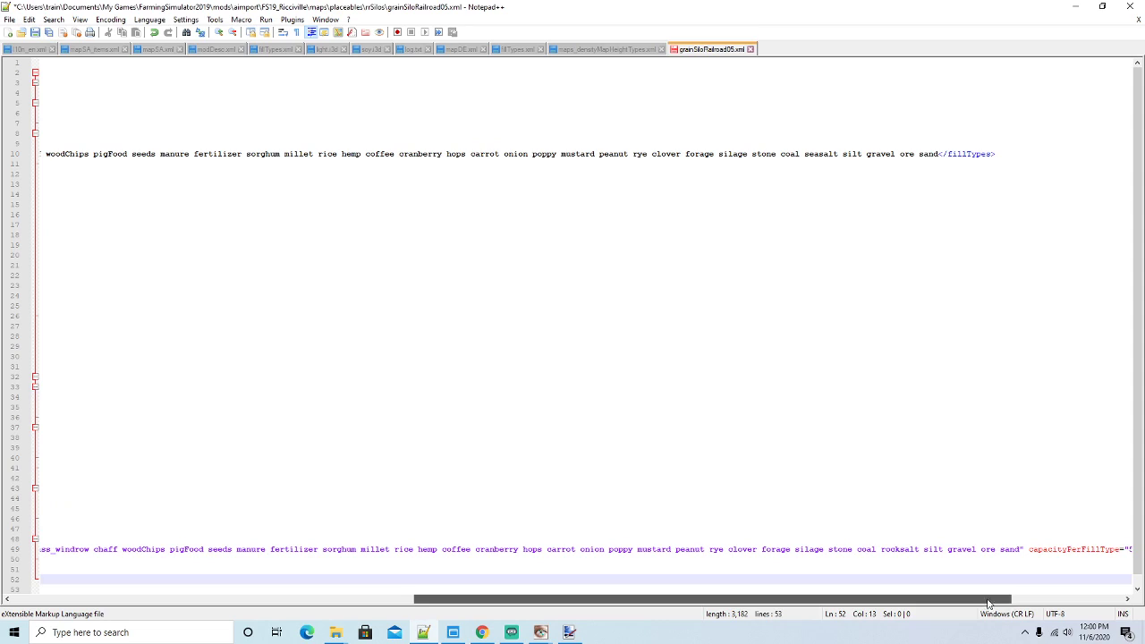
pyautogui.click(898, 549)
pyautogui.press('BackSpace')
pyautogui.press('BackSpace')
pyautogui.press('BackSpace')
pyautogui.press('BackSpace')
pyautogui.write('seas')
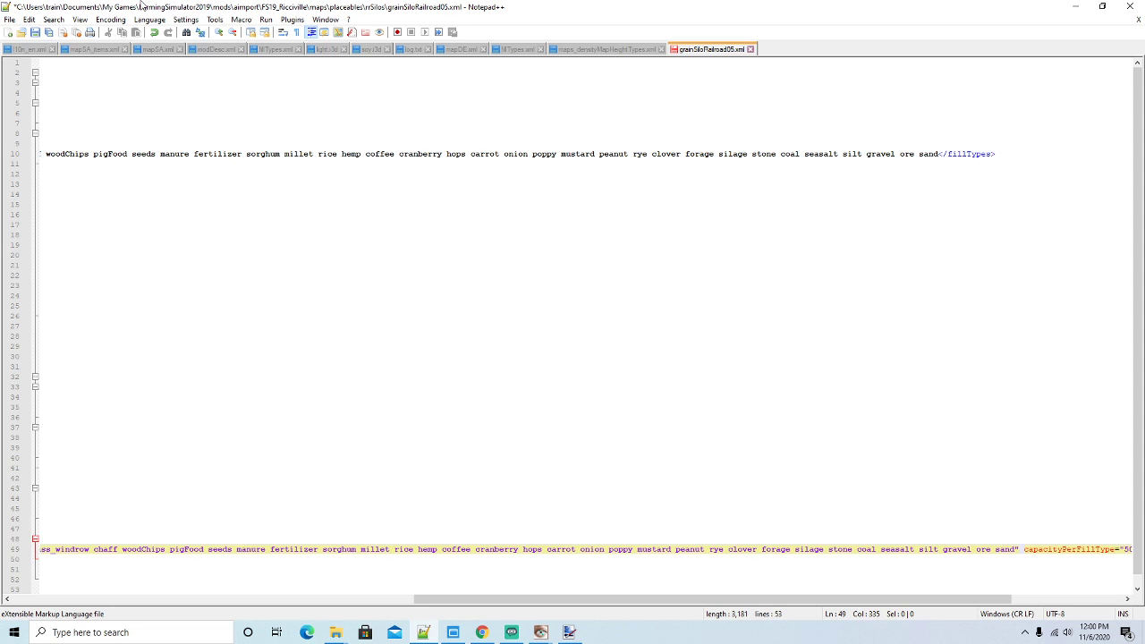
pyautogui.click(35, 34)
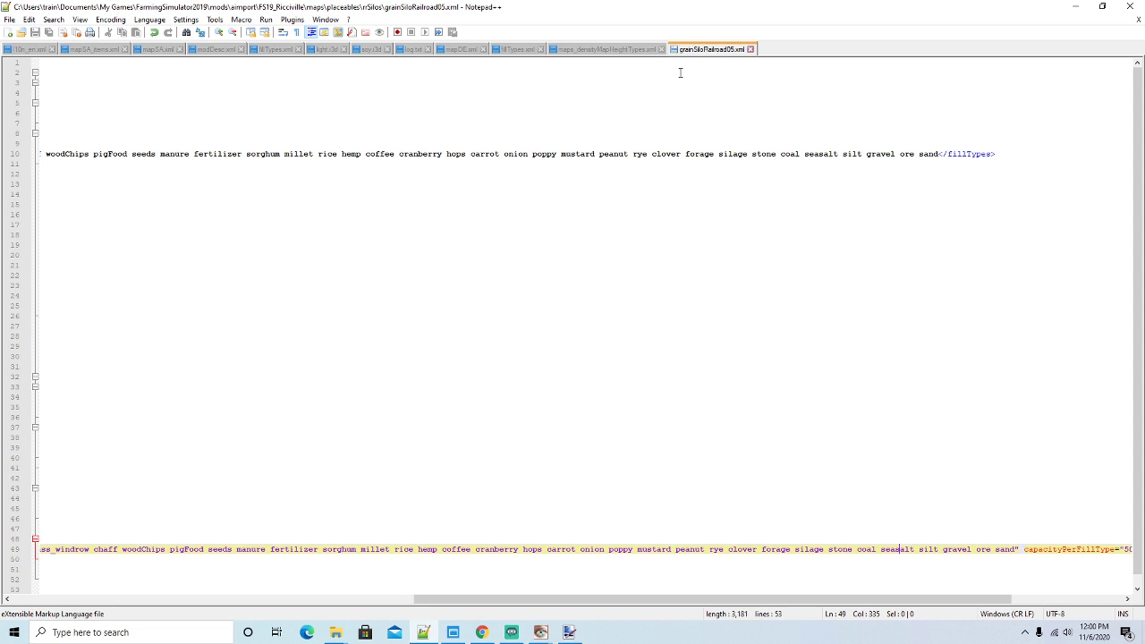
pyautogui.click(751, 49)
pyautogui.click(1074, 6)
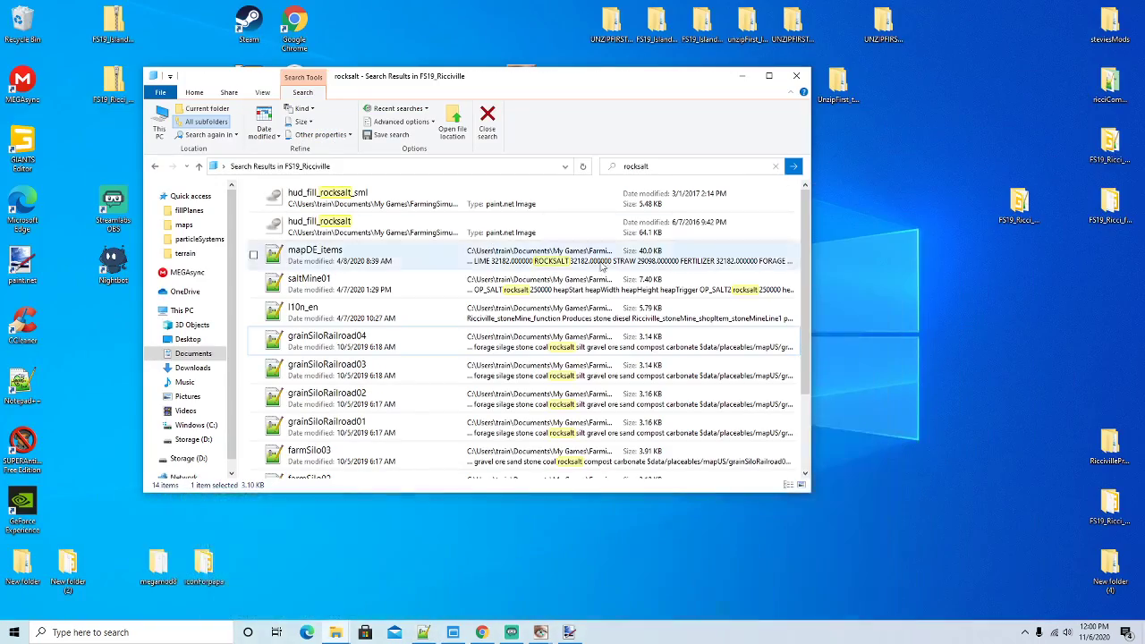
# Open the grainSiloRailroad04 file from the search results in Notepad++ and locate rocksalt in its fill type lists
pyautogui.rightClick(366, 335)
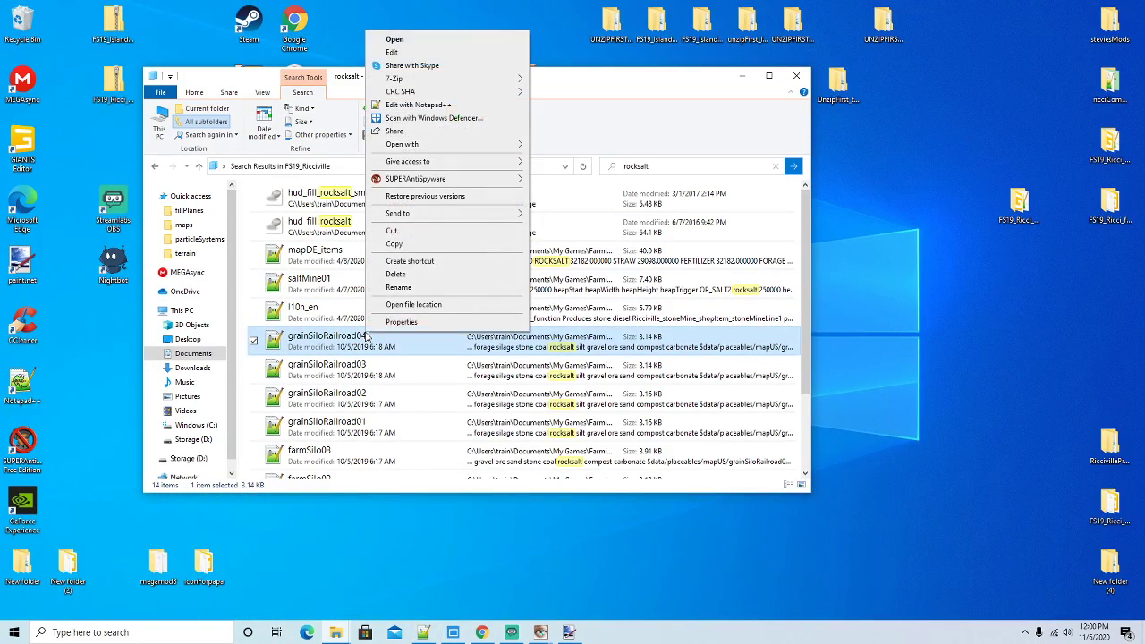
pyautogui.click(436, 107)
pyautogui.moveTo(457, 599); pyautogui.dragTo(886, 582)
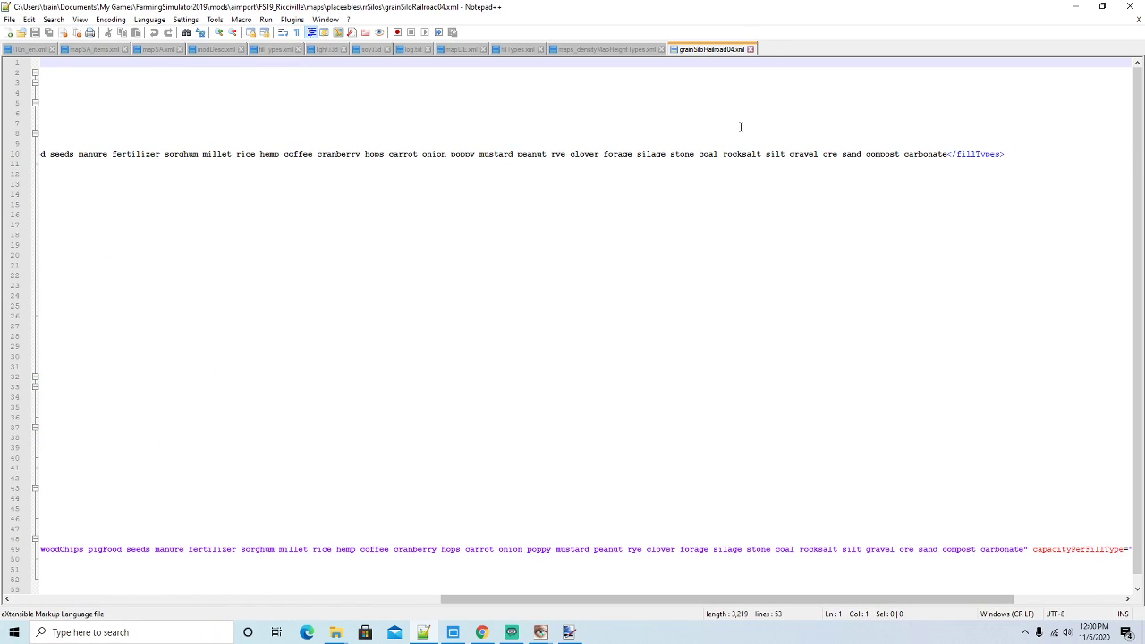
# Replace rocksalt with seasalt in the specs fillTypes list on line 10 of grainSiloRailroad04.xml
pyautogui.click(742, 154)
pyautogui.press('BackSpace')
pyautogui.press('BackSpace')
pyautogui.press('BackSpace')
pyautogui.press('BackSpace')
pyautogui.write('se')
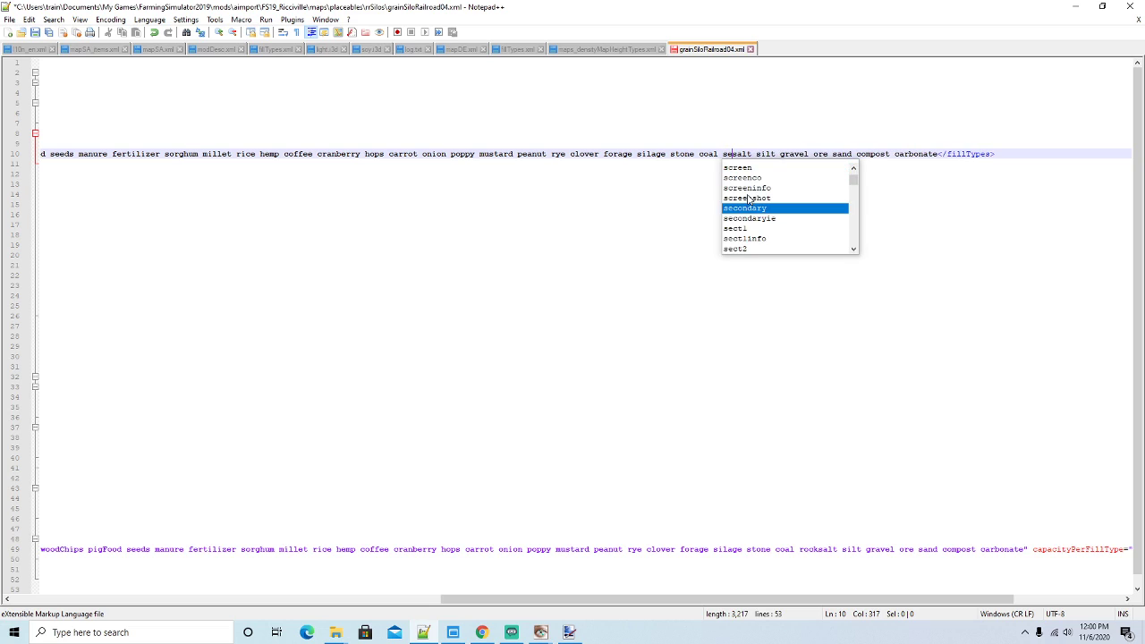
pyautogui.write('a')
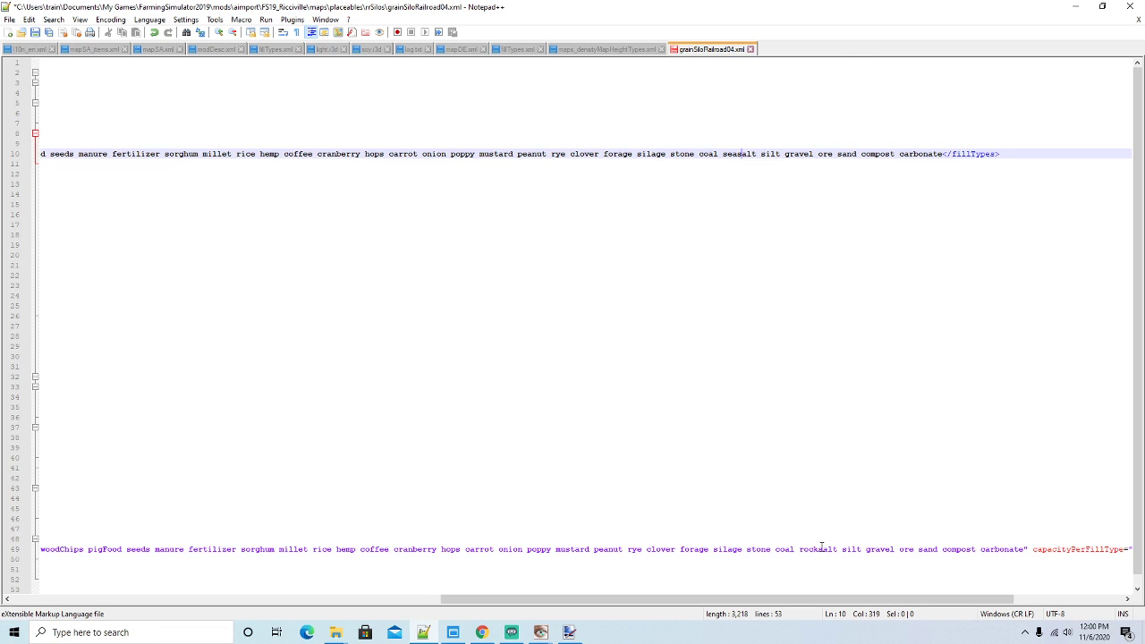
# Replace rocksalt with seasalt in the storage fillTypes on line 49 of grainSiloRailroad04.xml, then save and close the file
pyautogui.moveTo(821, 546); pyautogui.dragTo(821, 540)
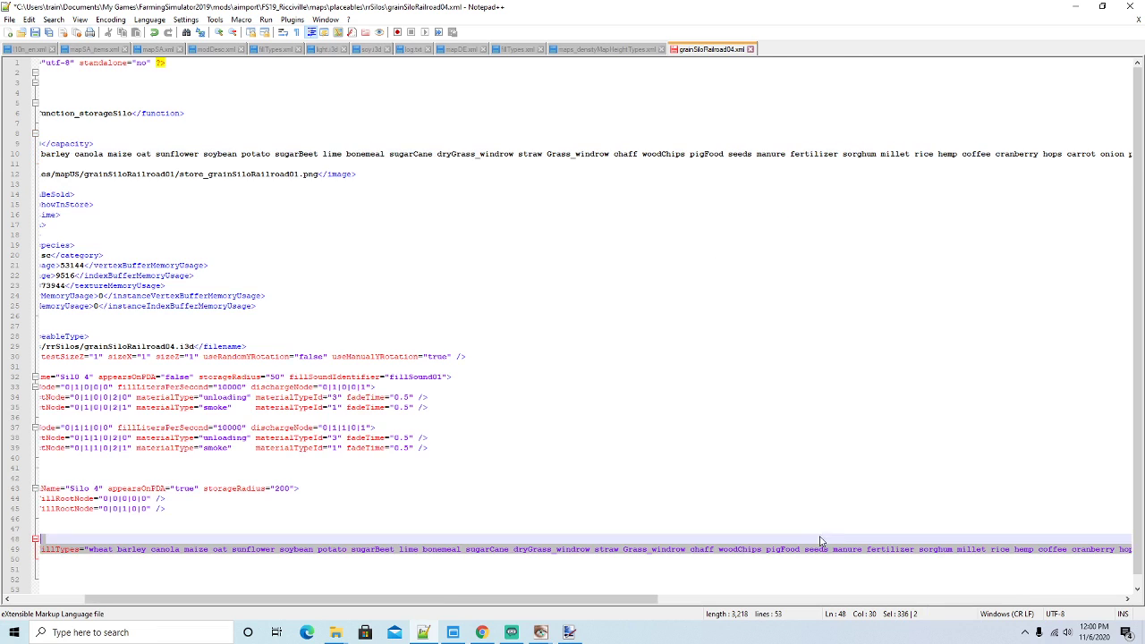
pyautogui.click(718, 550)
pyautogui.moveTo(650, 599); pyautogui.dragTo(1025, 603)
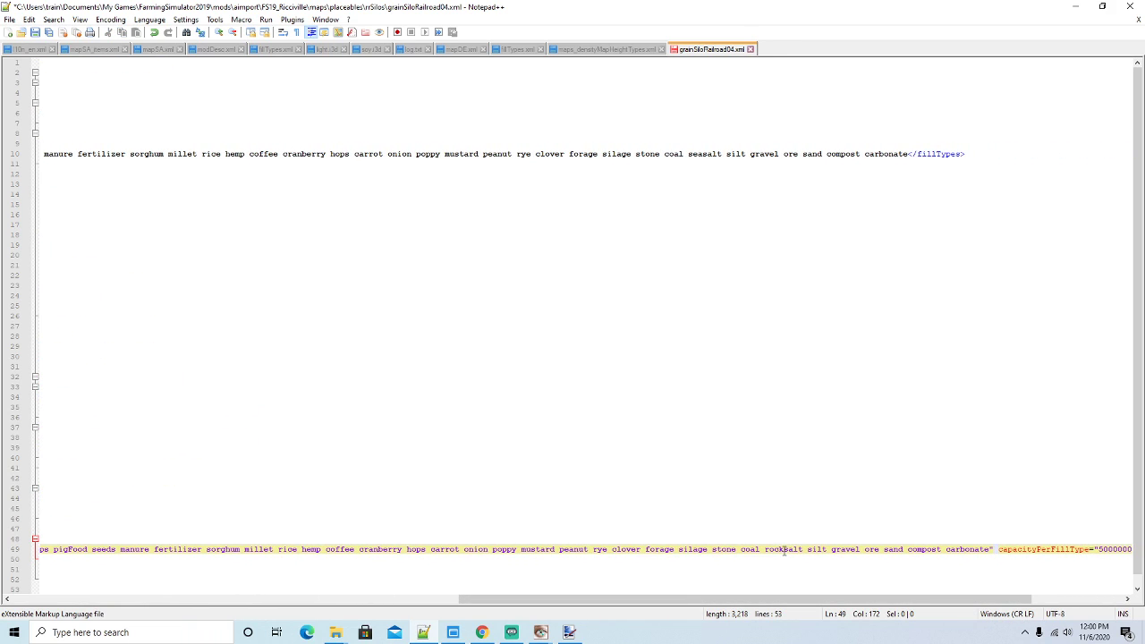
pyautogui.press('BackSpace')
pyautogui.press('BackSpace')
pyautogui.press('BackSpace')
pyautogui.press('BackSpace')
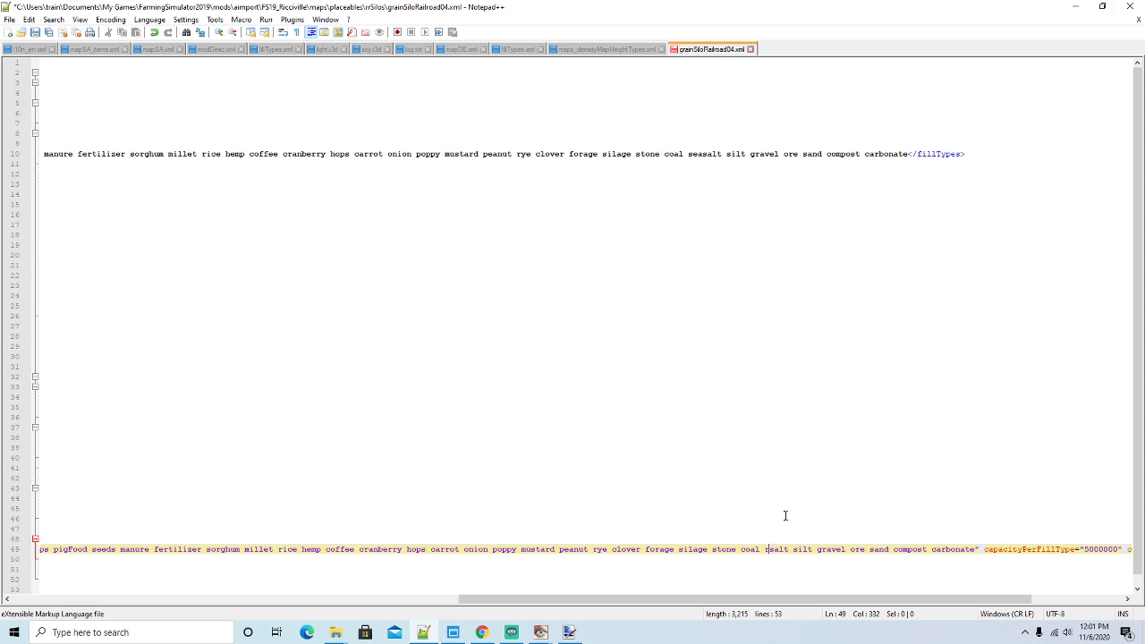
pyautogui.write('sea')
pyautogui.press('Right')
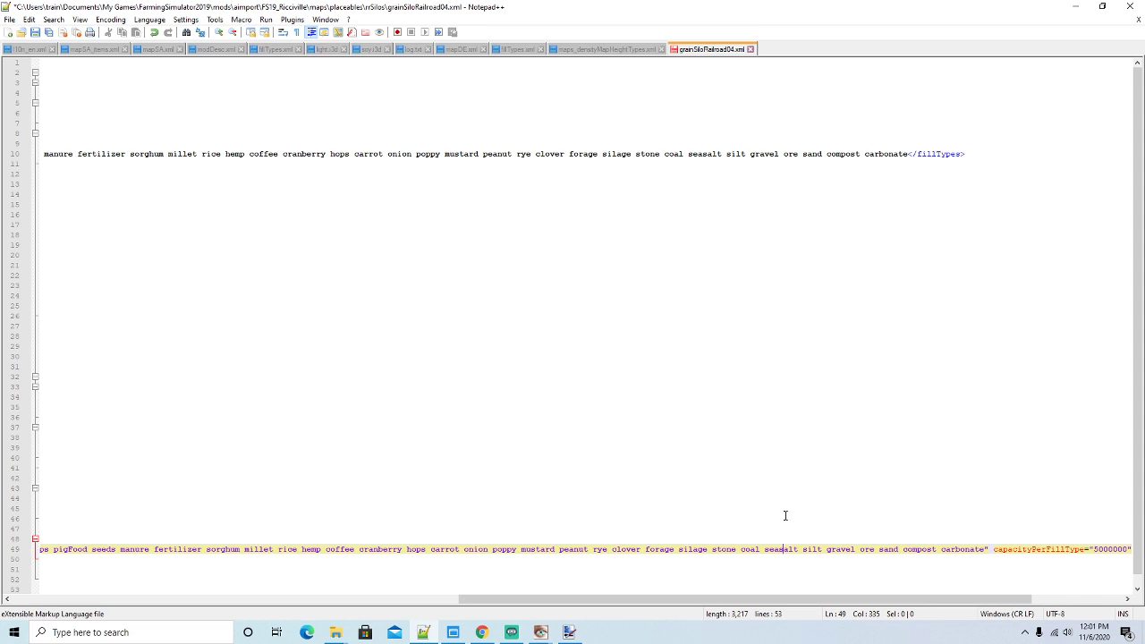
pyautogui.click(36, 35)
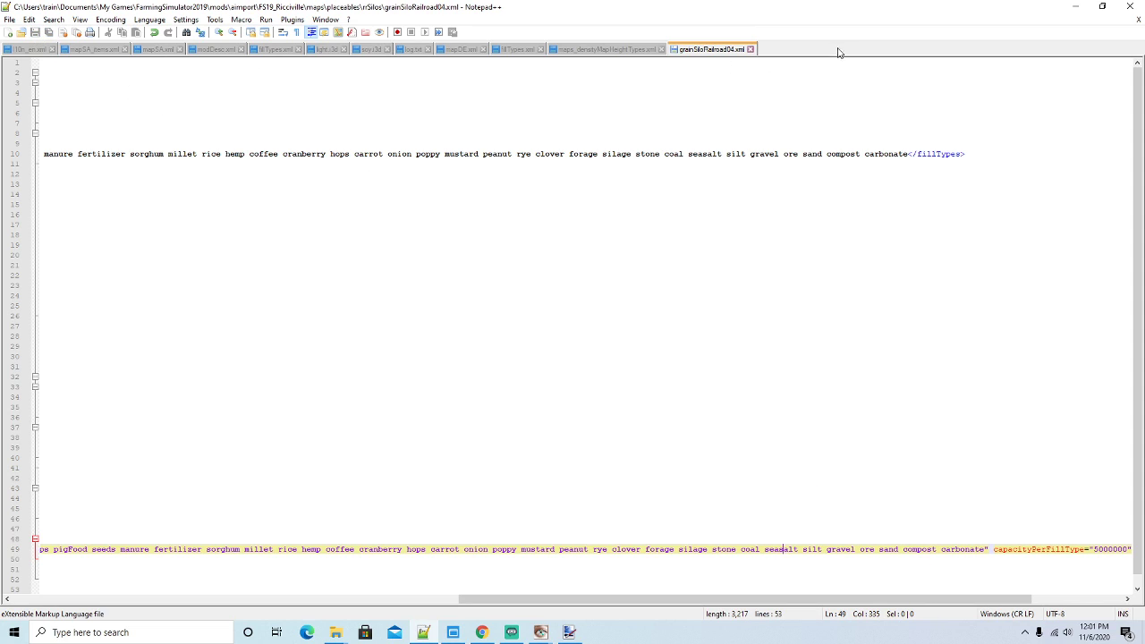
pyautogui.click(752, 49)
# Open the grainSiloRailroad03 file from the search results in Notepad++ and locate rocksalt in its fill type lists
pyautogui.click(1076, 7)
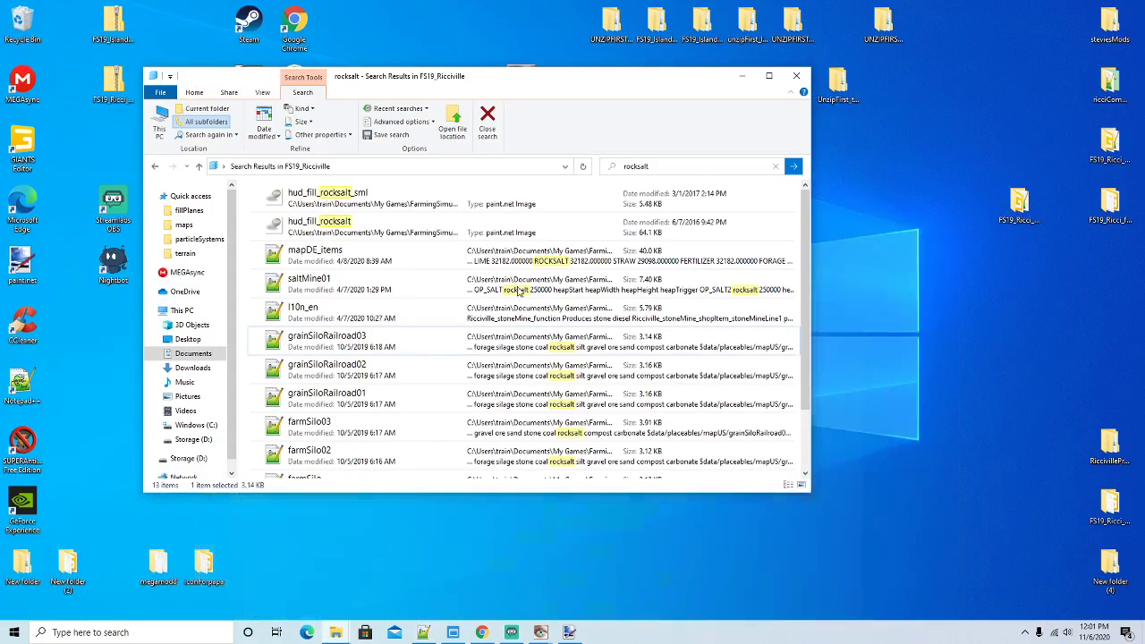
pyautogui.rightClick(327, 343)
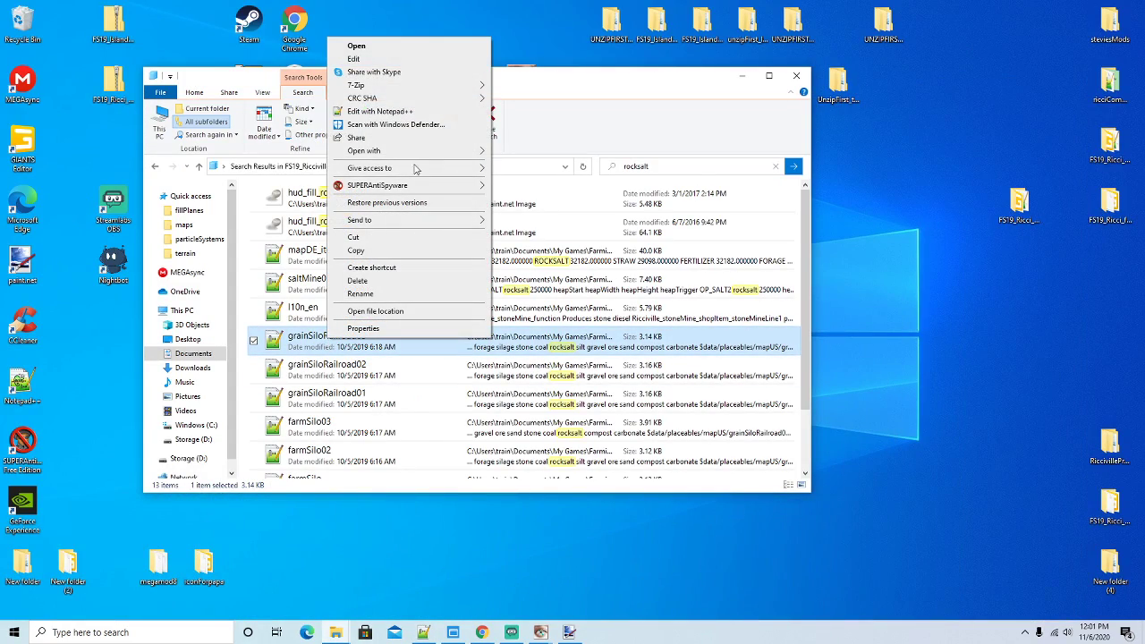
pyautogui.click(376, 111)
pyautogui.moveTo(461, 598); pyautogui.dragTo(886, 597)
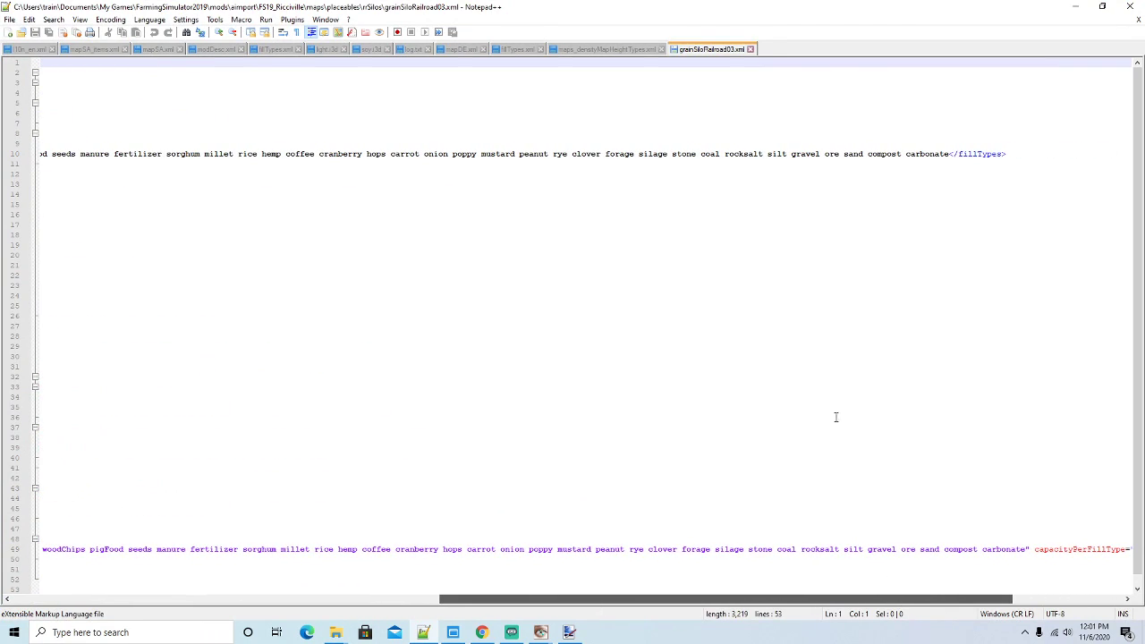
# Replace rocksalt with seasalt in the specs fillTypes list on line 10 of grainSiloRailroad03.xml
pyautogui.click(743, 154)
pyautogui.press('BackSpace')
pyautogui.press('BackSpace')
pyautogui.press('BackSpace')
pyautogui.press('BackSpace')
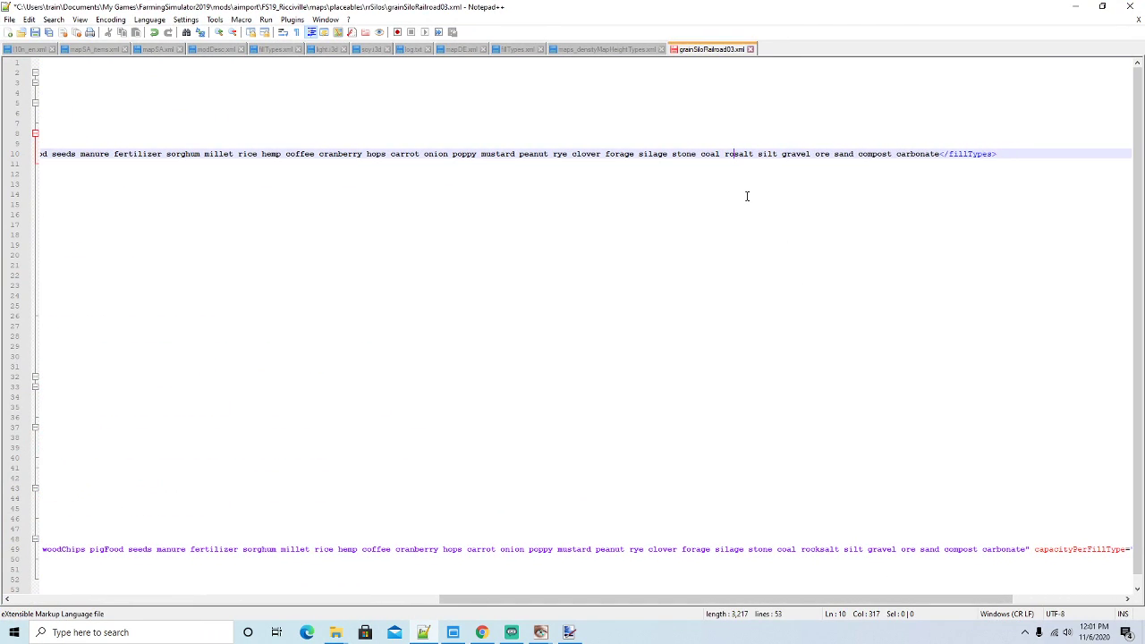
pyautogui.write('sea')
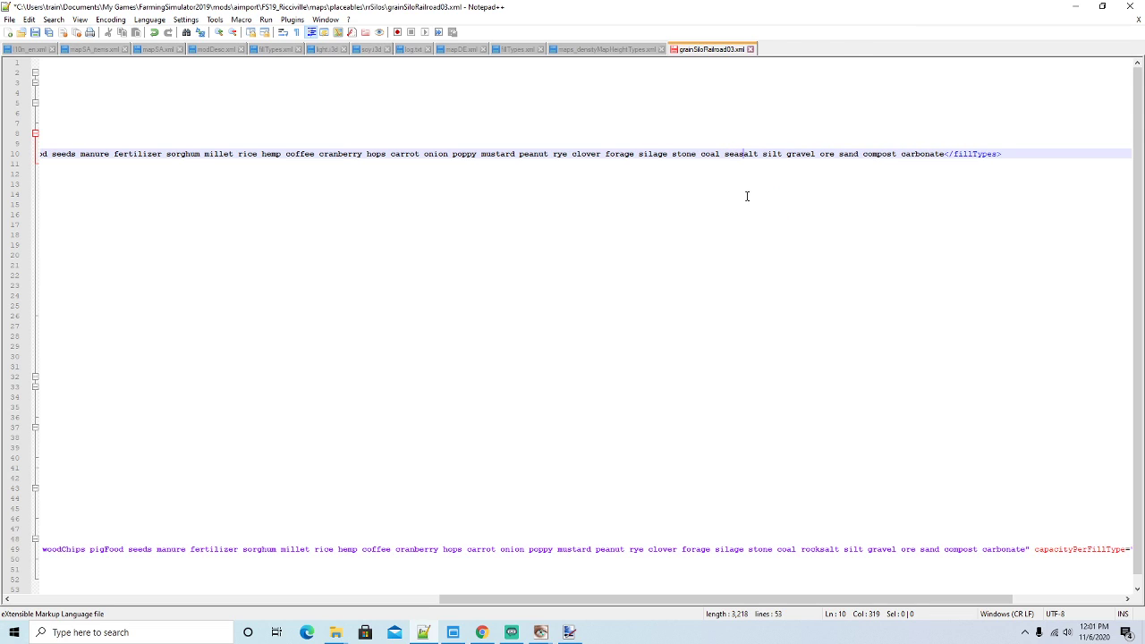
# Replace rocksalt with seasalt in the storage fillTypes on line 49 of grainSiloRailroad03.xml and save the file
pyautogui.click(819, 548)
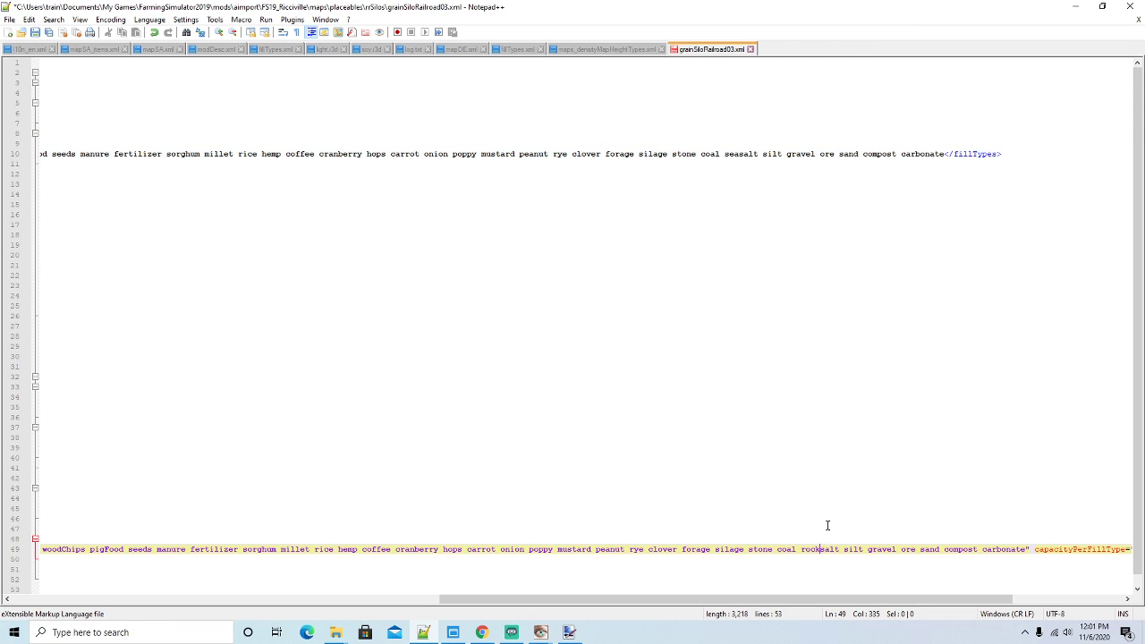
pyautogui.press('BackSpace')
pyautogui.press('BackSpace')
pyautogui.press('BackSpace')
pyautogui.press('BackSpace')
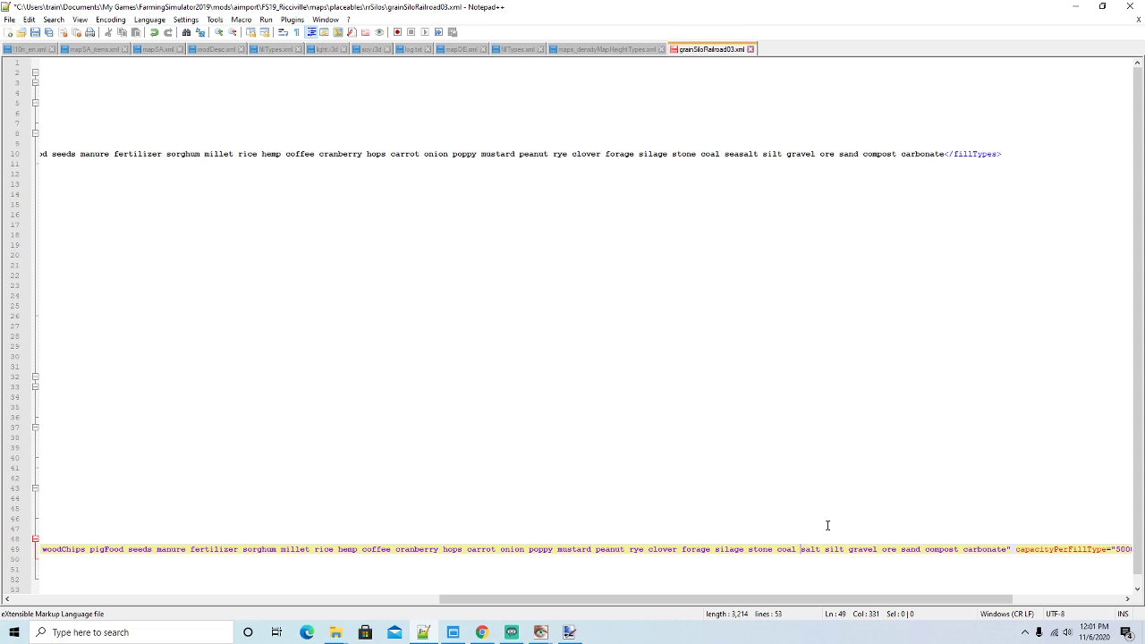
pyautogui.write('seas')
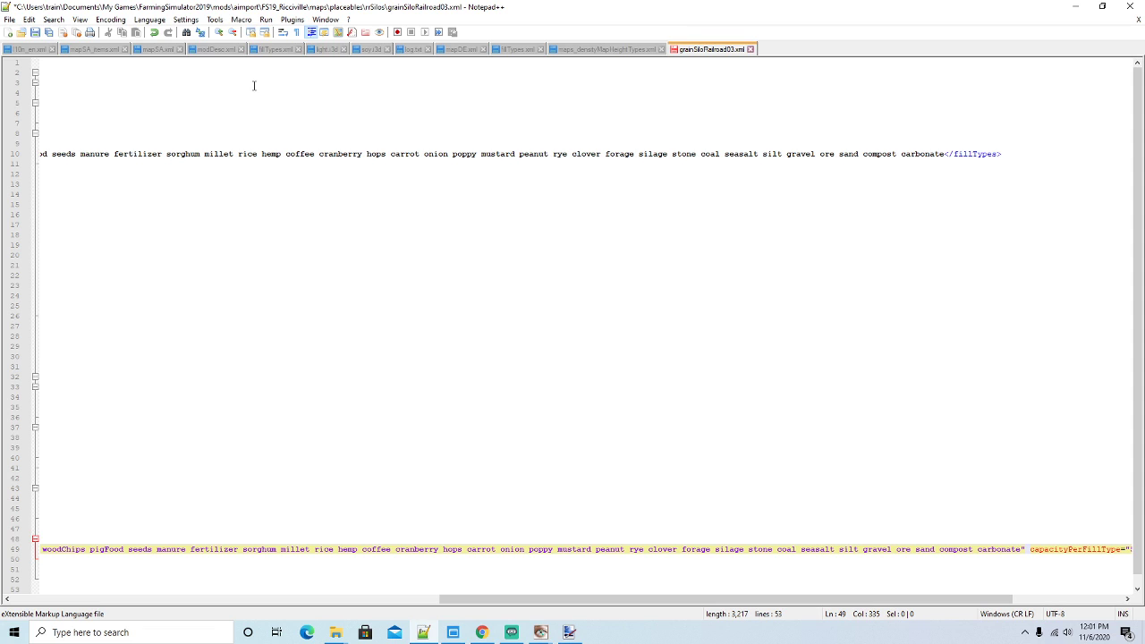
pyautogui.click(34, 32)
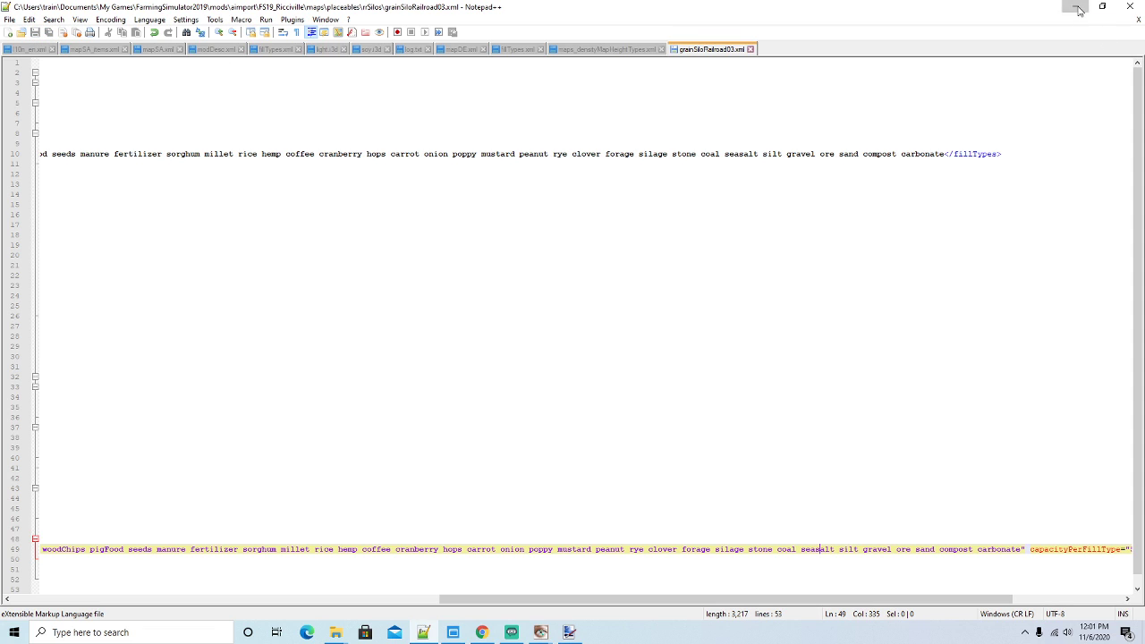
# Open the grainSiloRailroad02 file from the search results in Notepad++ and locate rocksalt in its fill type lists
pyautogui.click(1079, 10)
pyautogui.rightClick(341, 340)
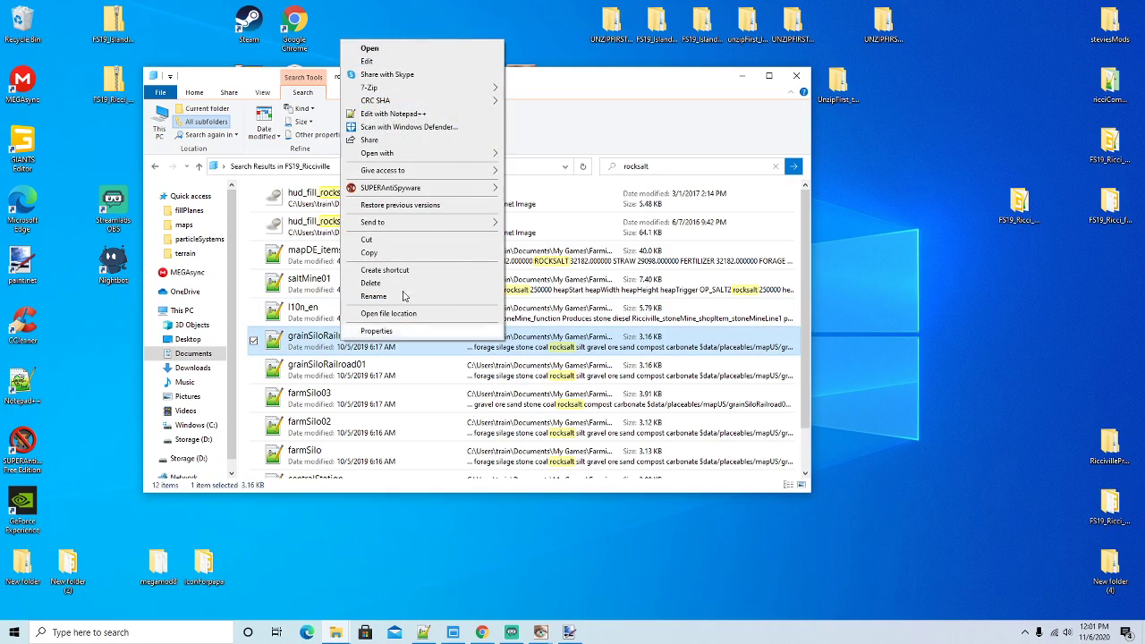
pyautogui.click(394, 114)
pyautogui.moveTo(381, 598); pyautogui.dragTo(823, 577)
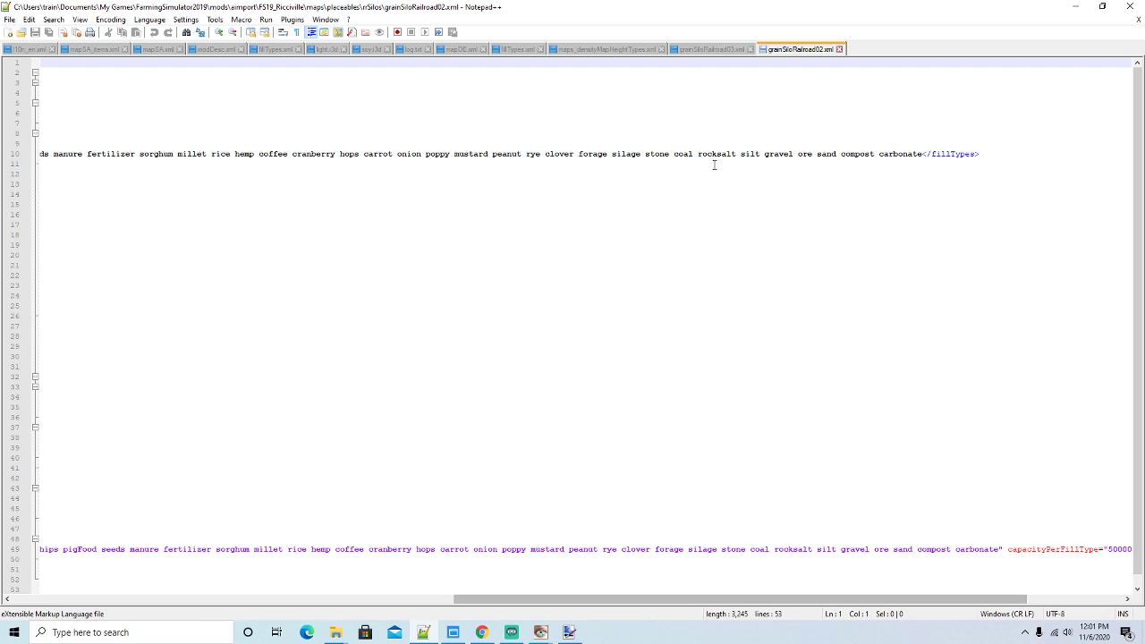
# Replace rocksalt with seasalt in the specs fillTypes list on line 10 of grainSiloRailroad02.xml
pyautogui.click(715, 154)
pyautogui.press('BackSpace')
pyautogui.press('BackSpace')
pyautogui.press('BackSpace')
pyautogui.press('BackSpace')
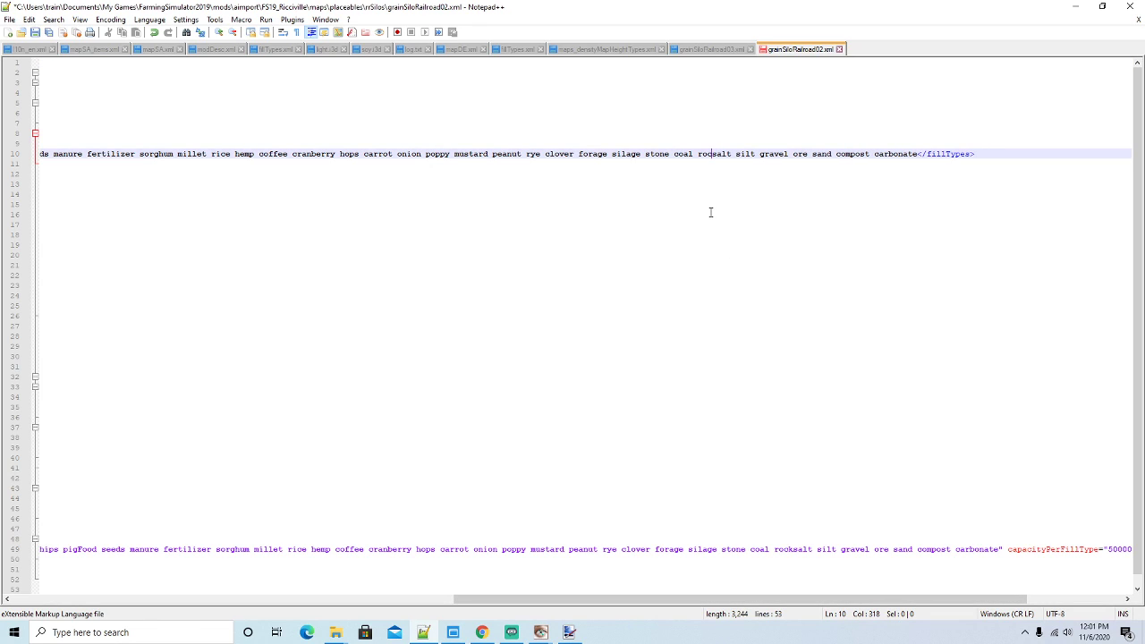
pyautogui.write('sea')
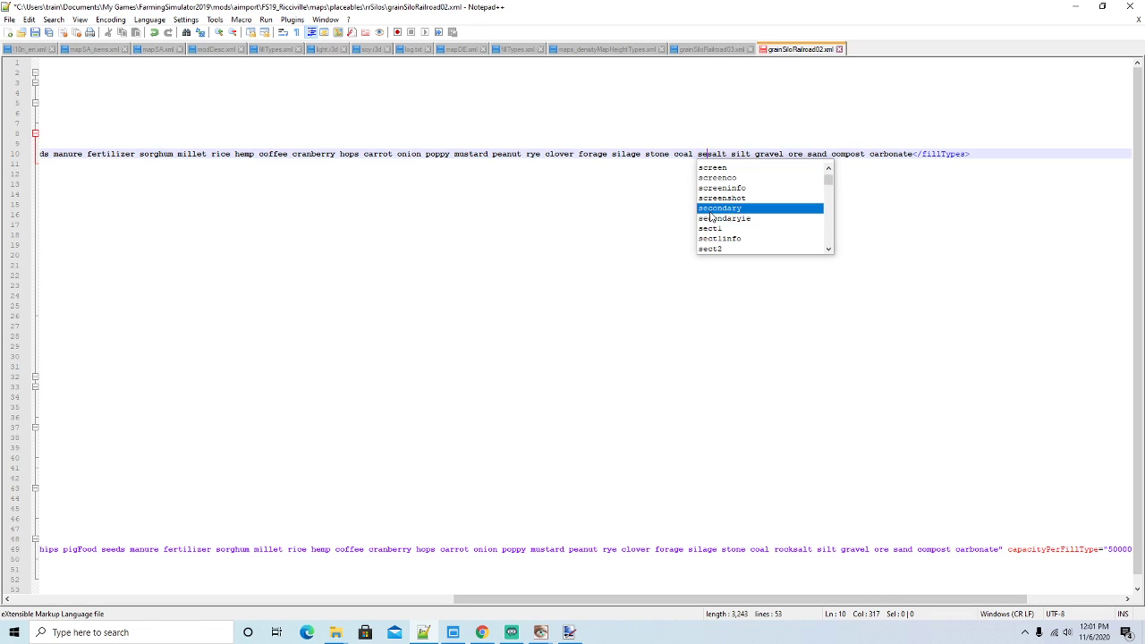
pyautogui.press('Right')
# Replace rocksalt with seasalt in the storage fillTypes on line 49 of grainSiloRailroad02.xml, then save and close the file
pyautogui.click(792, 549)
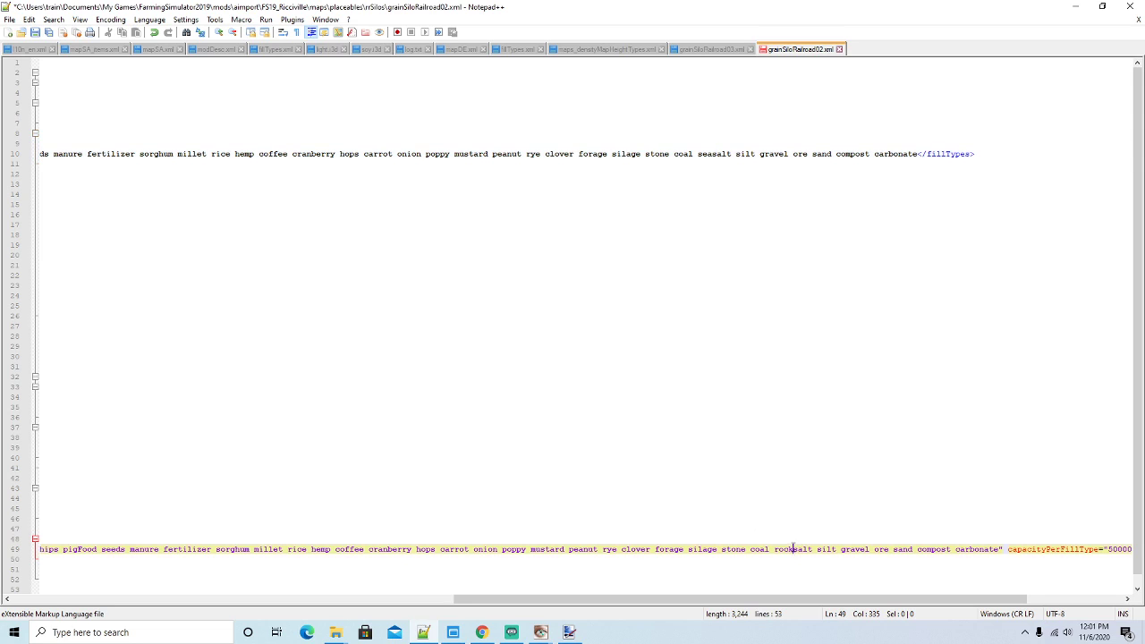
pyautogui.press('BackSpace')
pyautogui.press('BackSpace')
pyautogui.press('BackSpace')
pyautogui.press('BackSpace')
pyautogui.write('sea')
pyautogui.press('Right')
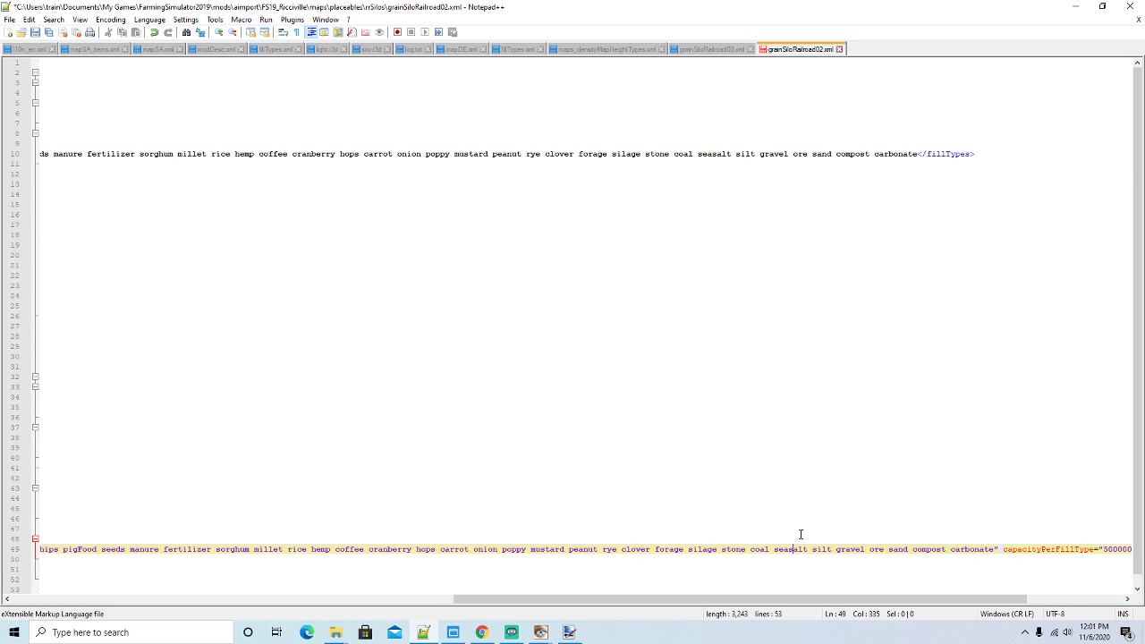
pyautogui.click(36, 33)
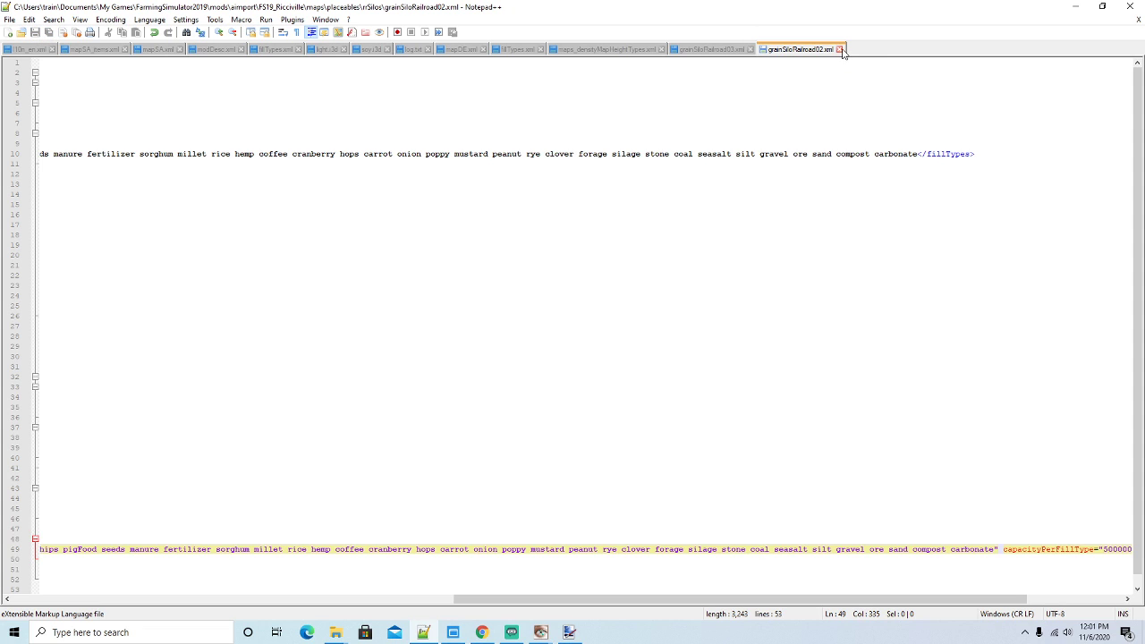
pyautogui.click(839, 49)
# Open the grainSiloRailroad01 file from the search results in Notepad++ and locate rocksalt in its fill type lists
pyautogui.click(1075, 7)
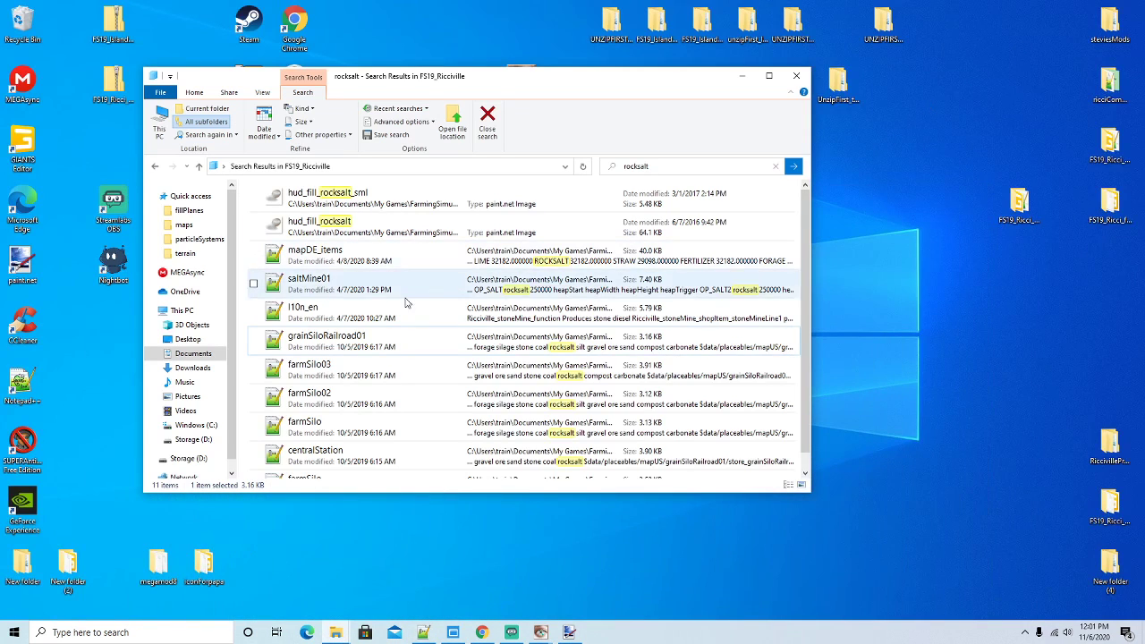
pyautogui.rightClick(349, 352)
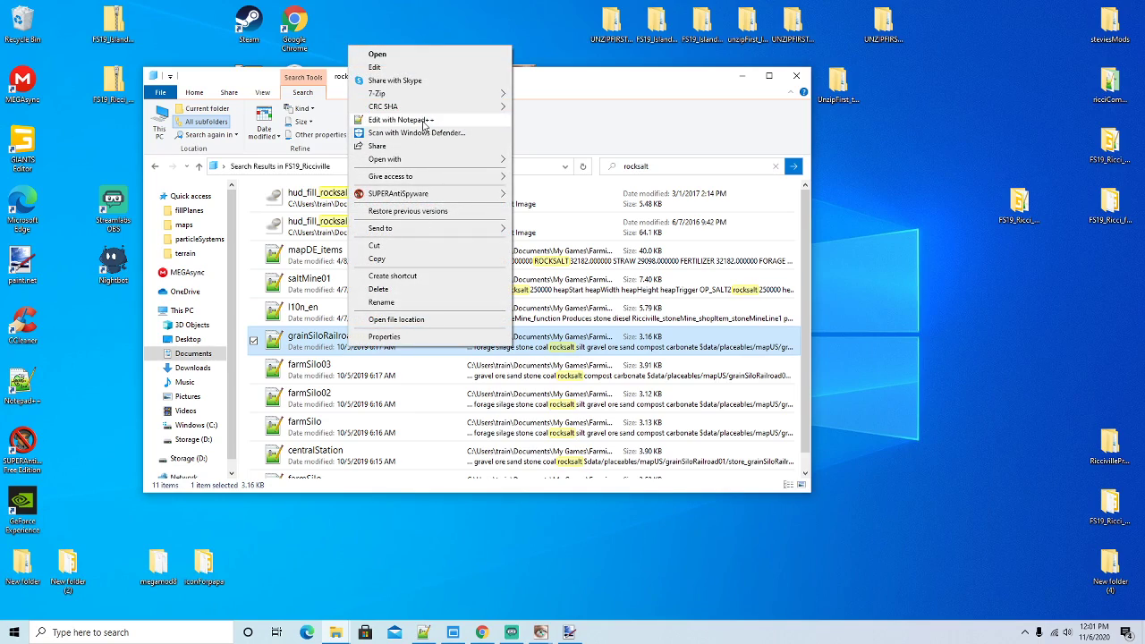
pyautogui.click(353, 133)
pyautogui.moveTo(385, 601); pyautogui.dragTo(801, 599)
# Replace rocksalt with seasalt in the specs fillTypes list on line 10 of grainSiloRailroad01.xml
pyautogui.click(722, 153)
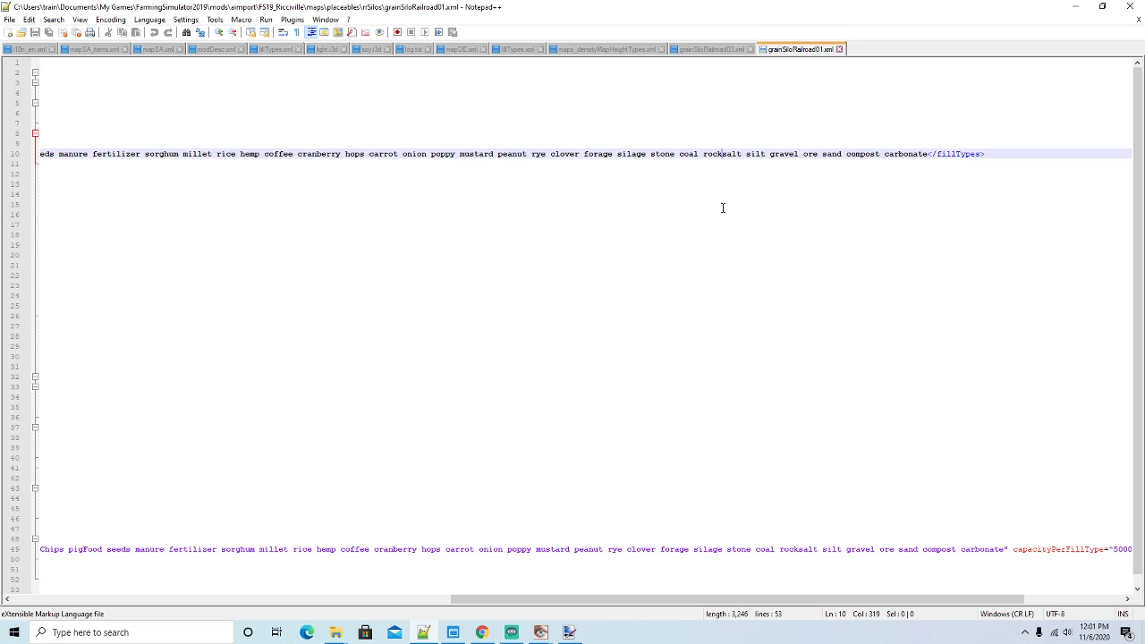
pyautogui.press('BackSpace')
pyautogui.press('BackSpace')
pyautogui.press('BackSpace')
pyautogui.press('BackSpace')
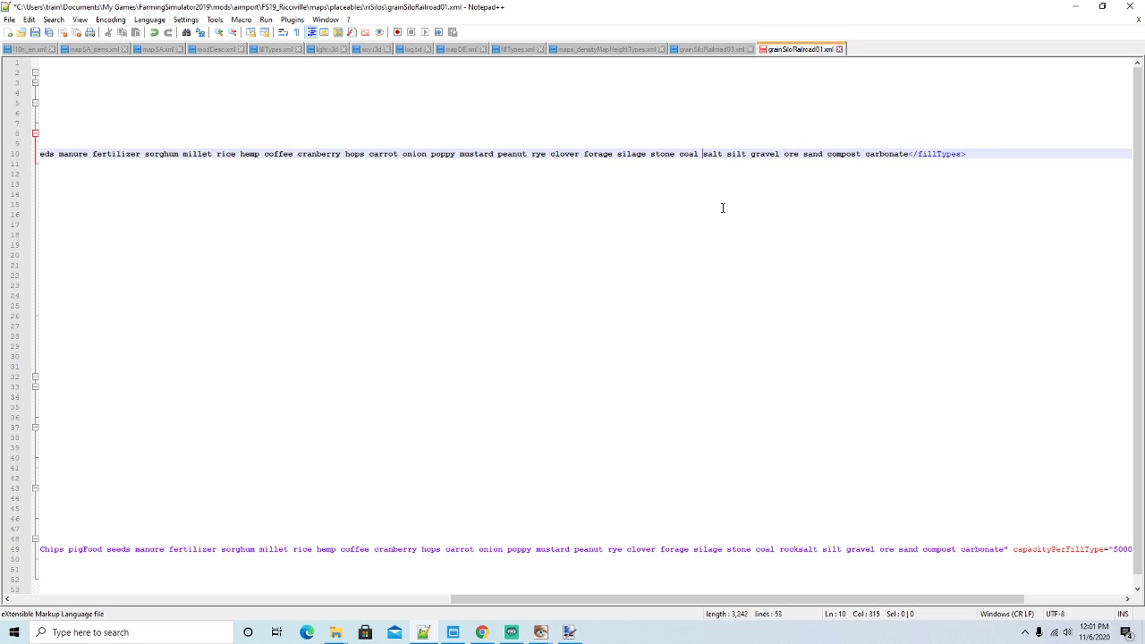
pyautogui.write('sea')
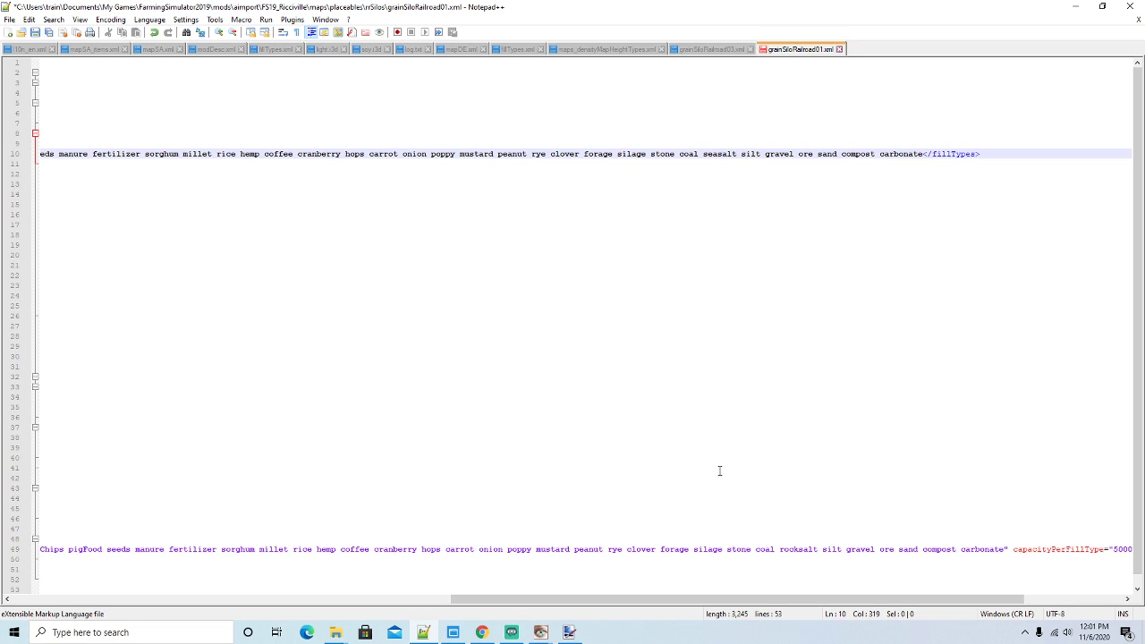
# Replace rocksalt with seasalt in the storage fillTypes on line 49 of grainSiloRailroad01.xml, then save and close the file
pyautogui.click(798, 549)
pyautogui.press('BackSpace')
pyautogui.press('BackSpace')
pyautogui.press('BackSpace')
pyautogui.press('BackSpace')
pyautogui.write('sea')
pyautogui.click(35, 33)
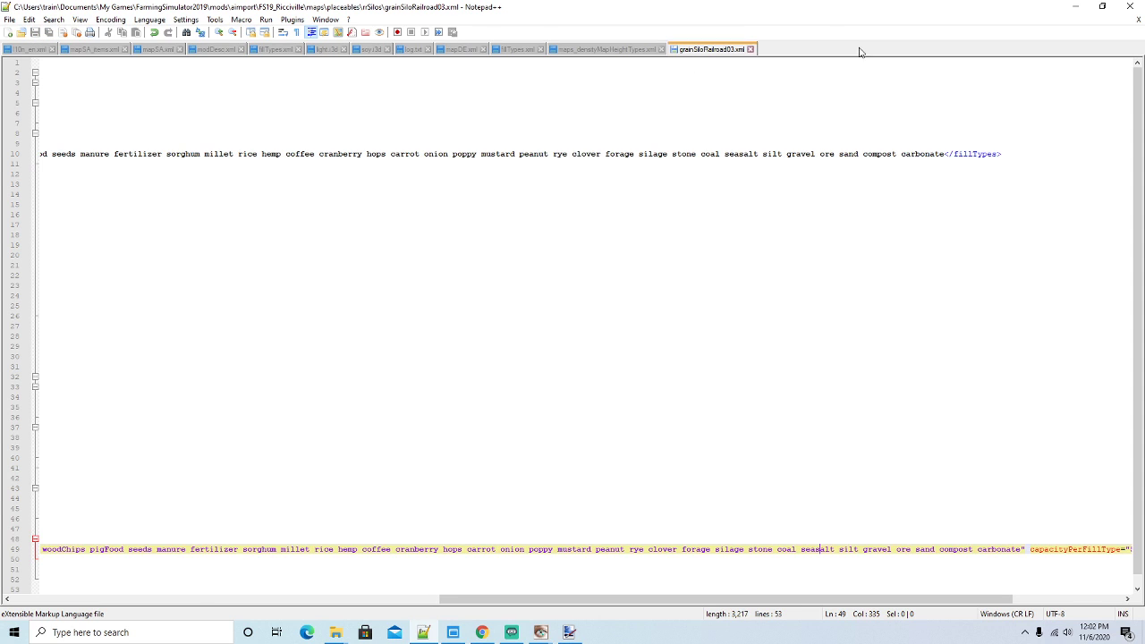
# Open the farmSilo03 file from the search results in Notepad++ and locate rocksalt in its specs fillTypes list
pyautogui.click(1075, 7)
pyautogui.click(356, 338)
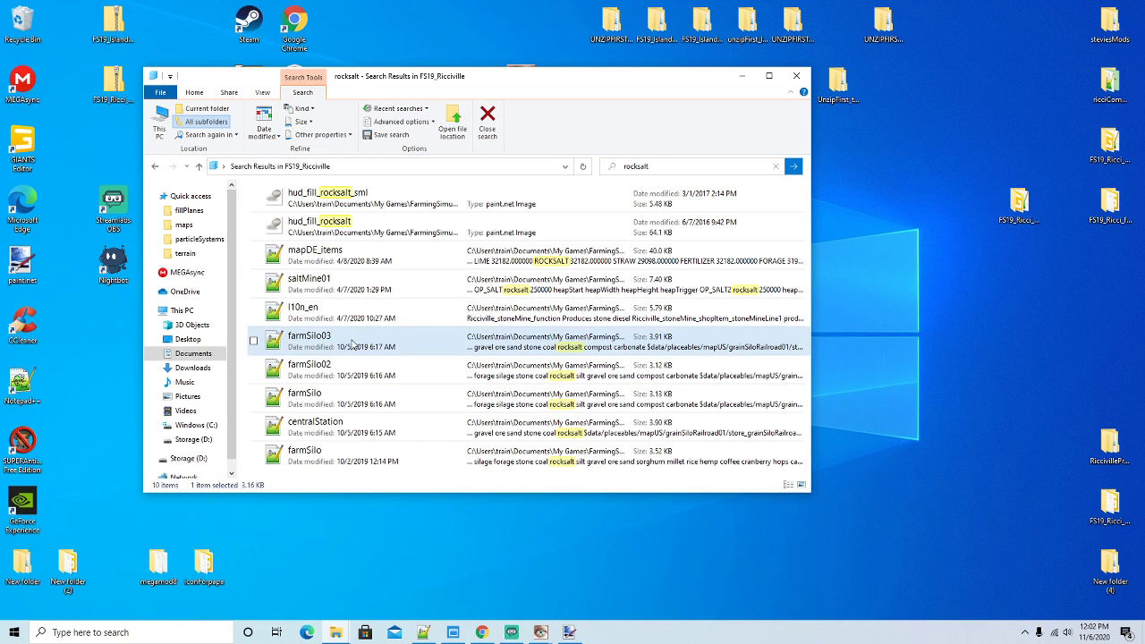
pyautogui.rightClick(354, 340)
pyautogui.click(411, 114)
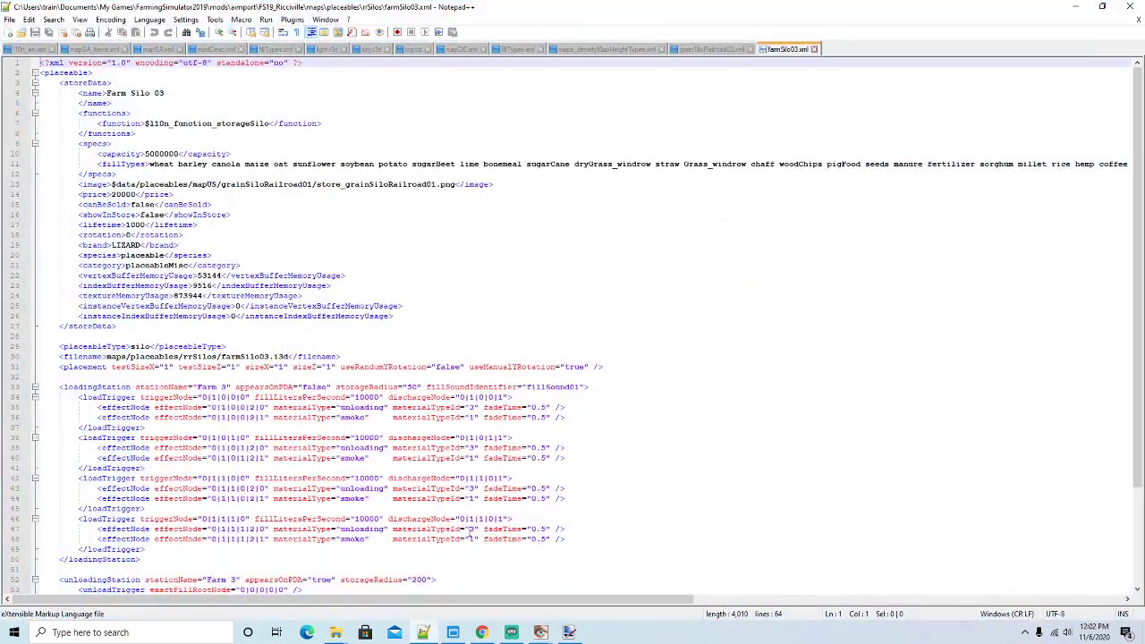
pyautogui.moveTo(503, 601); pyautogui.dragTo(932, 593)
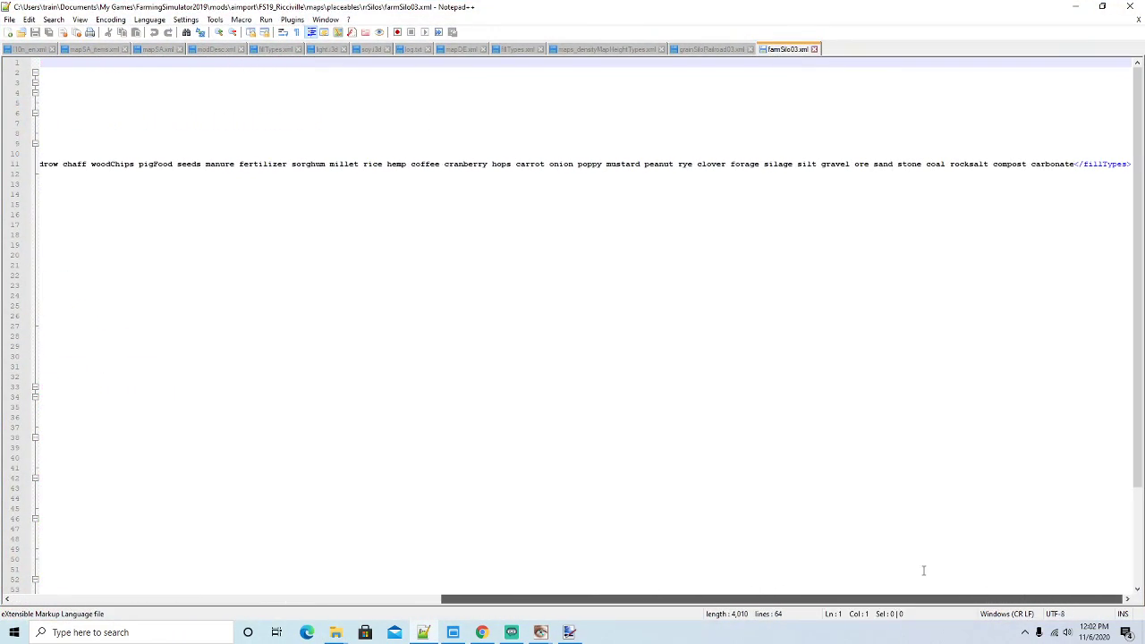
# Replace rocksalt with seasalt in the specs fillTypes list on line 11 of farmSilo03.xml
pyautogui.click(969, 164)
pyautogui.press('BackSpace')
pyautogui.press('BackSpace')
pyautogui.press('BackSpace')
pyautogui.press('BackSpace')
pyautogui.write('sea')
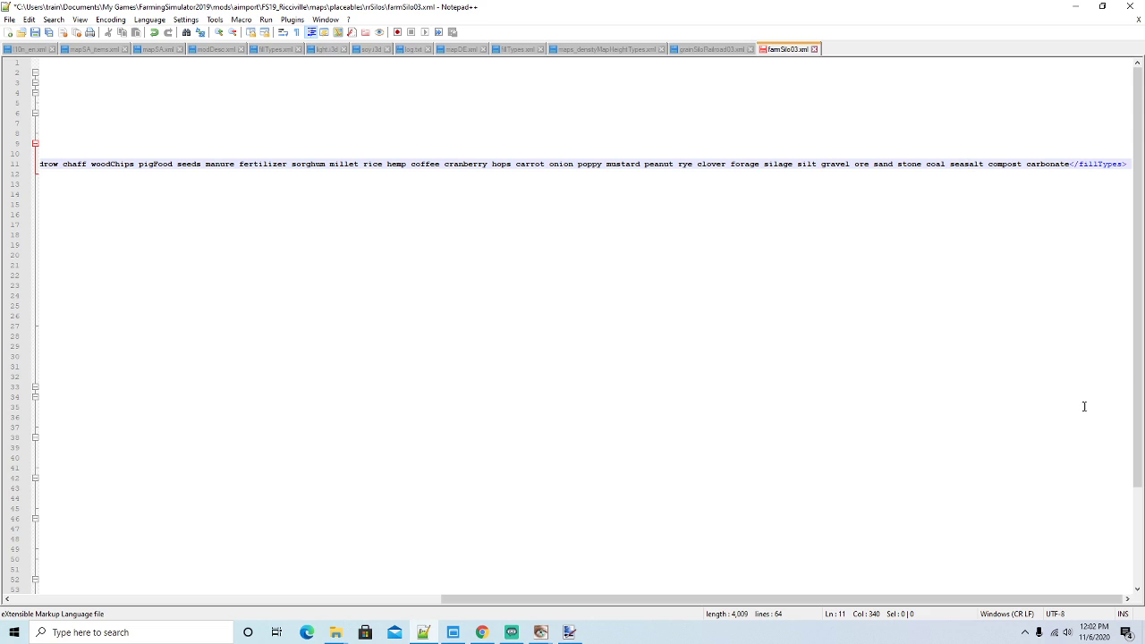
# Replace rocksalt with seasalt in the storage fillTypes on line 60 of farmSilo03.xml, then save and close the file
pyautogui.moveTo(1137, 331); pyautogui.dragTo(1142, 430)
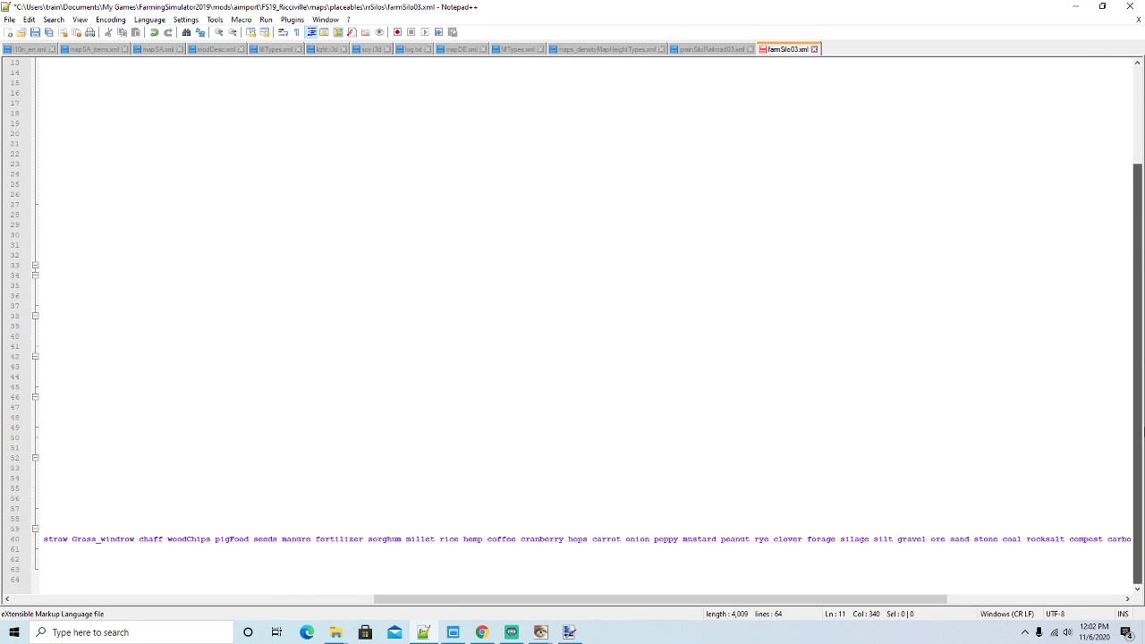
pyautogui.click(1046, 538)
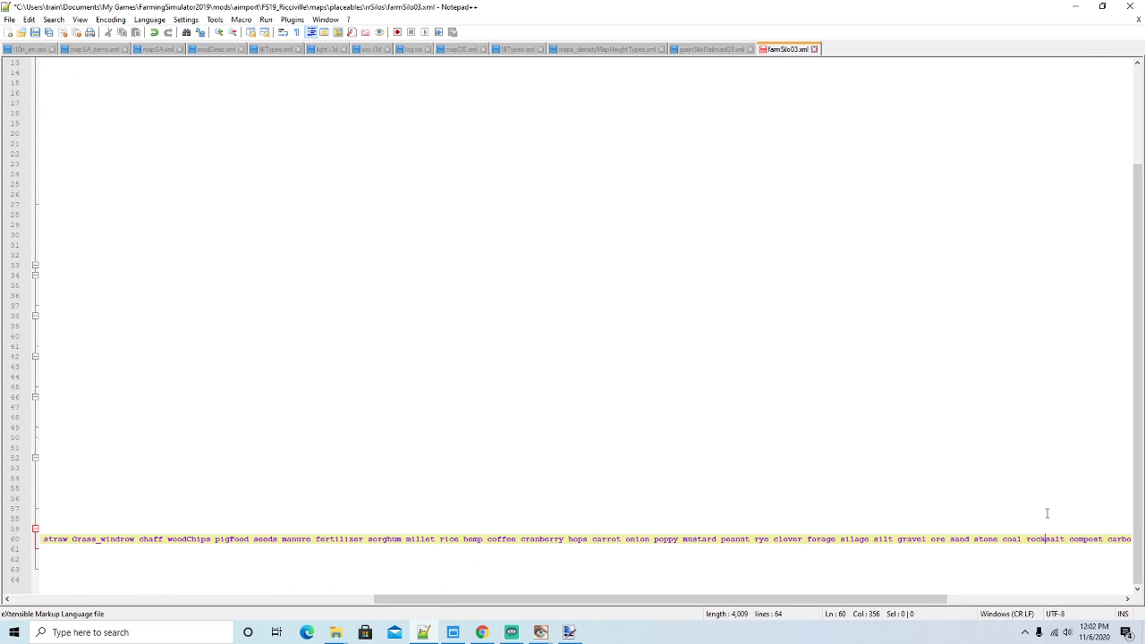
pyautogui.press('BackSpace')
pyautogui.press('BackSpace')
pyautogui.press('BackSpace')
pyautogui.press('BackSpace')
pyautogui.write('sea')
pyautogui.click(35, 33)
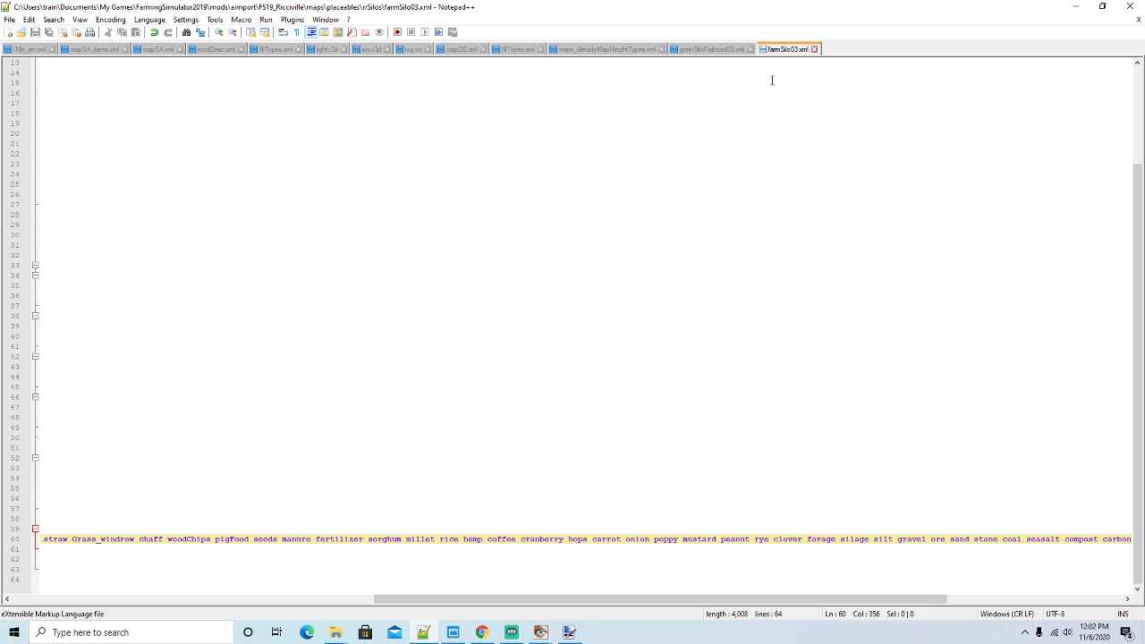
pyautogui.click(814, 49)
# Open farmSilo02 from the search results in Notepad++ and replace rocksalt with seasalt in its specs fillTypes list on line 10
pyautogui.click(1075, 6)
pyautogui.rightClick(347, 348)
pyautogui.click(433, 109)
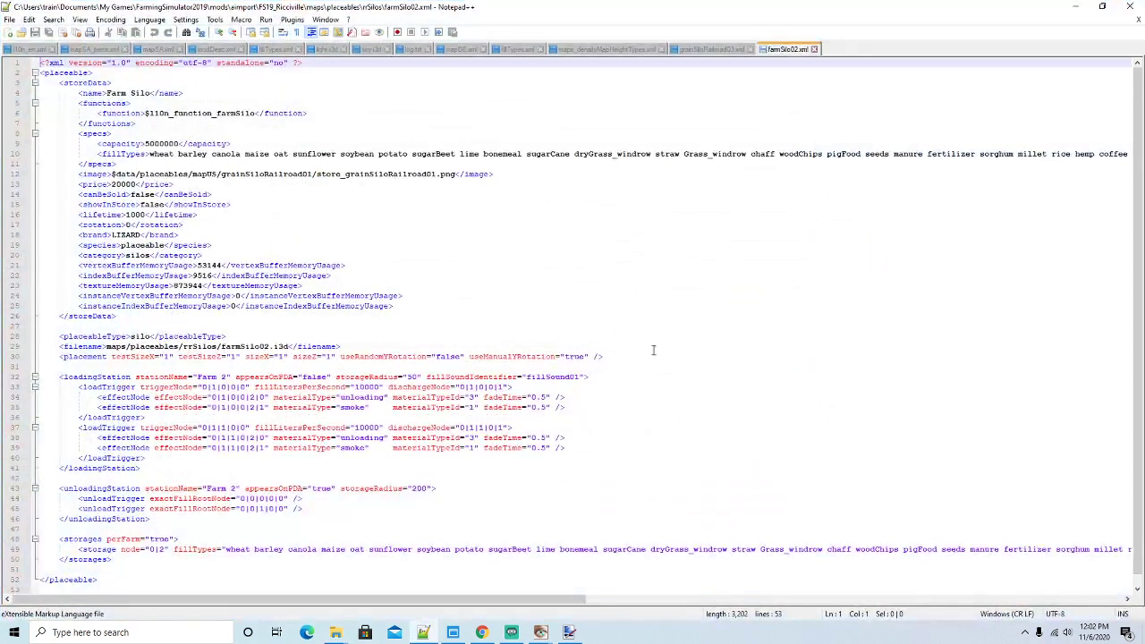
pyautogui.moveTo(580, 598); pyautogui.dragTo(1030, 598)
pyautogui.click(698, 154)
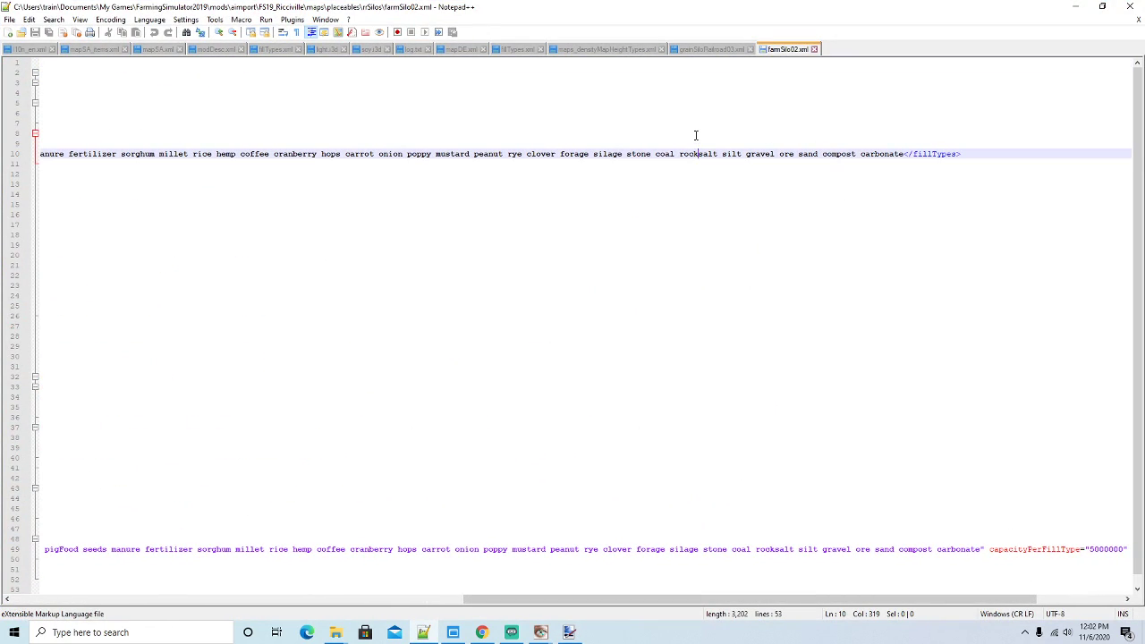
pyautogui.press('BackSpace')
pyautogui.press('BackSpace')
pyautogui.press('BackSpace')
pyautogui.press('BackSpace')
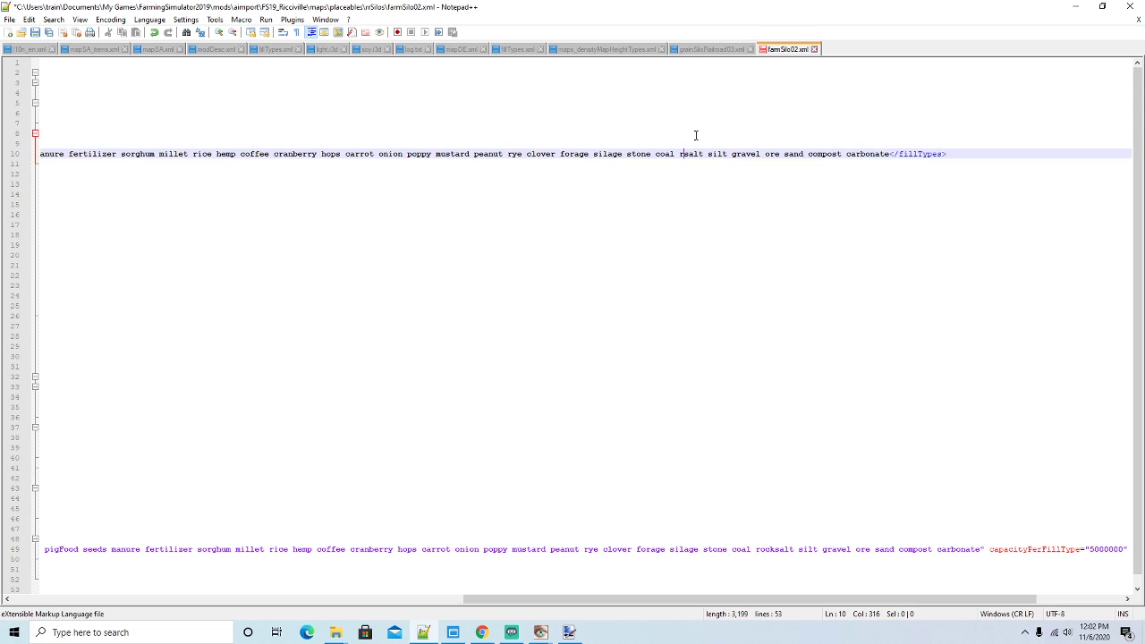
pyautogui.write('sea')
pyautogui.press('Right')
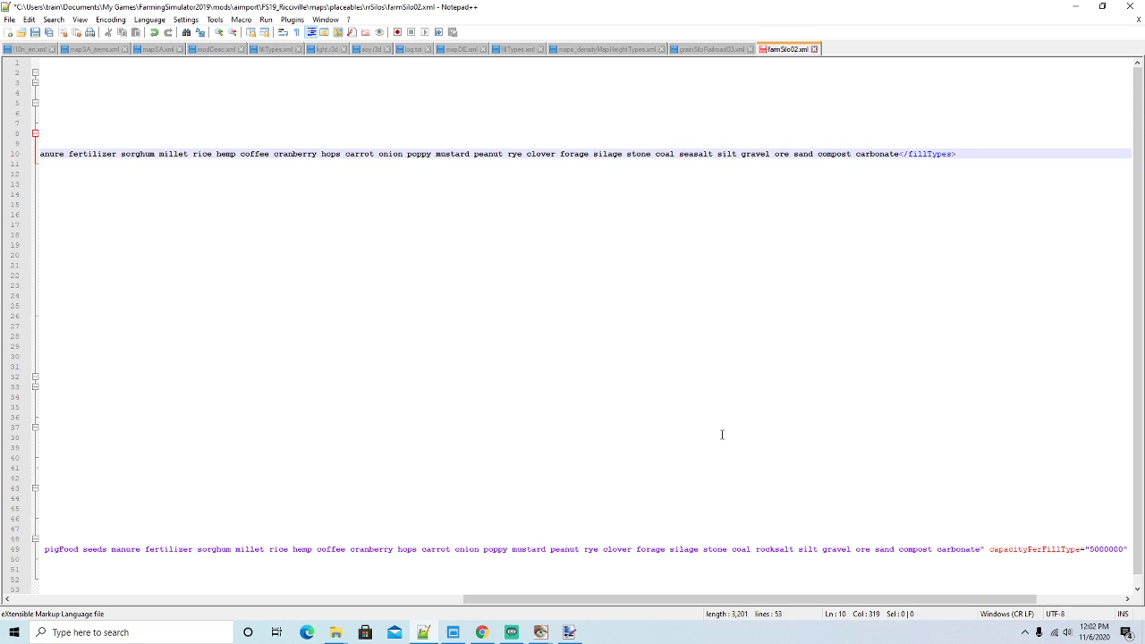
# Replace rocksalt with seasalt in the storage fillTypes on line 49 of farmSilo02.xml, then save and close the file
pyautogui.click(775, 549)
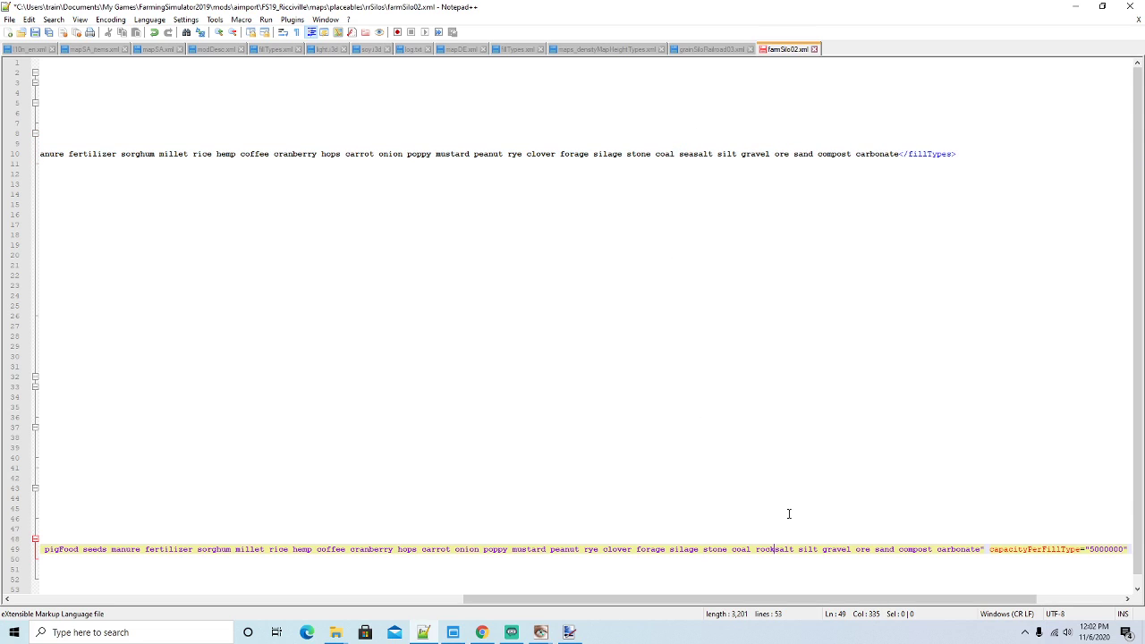
pyautogui.press('BackSpace')
pyautogui.press('BackSpace')
pyautogui.press('BackSpace')
pyautogui.press('BackSpace')
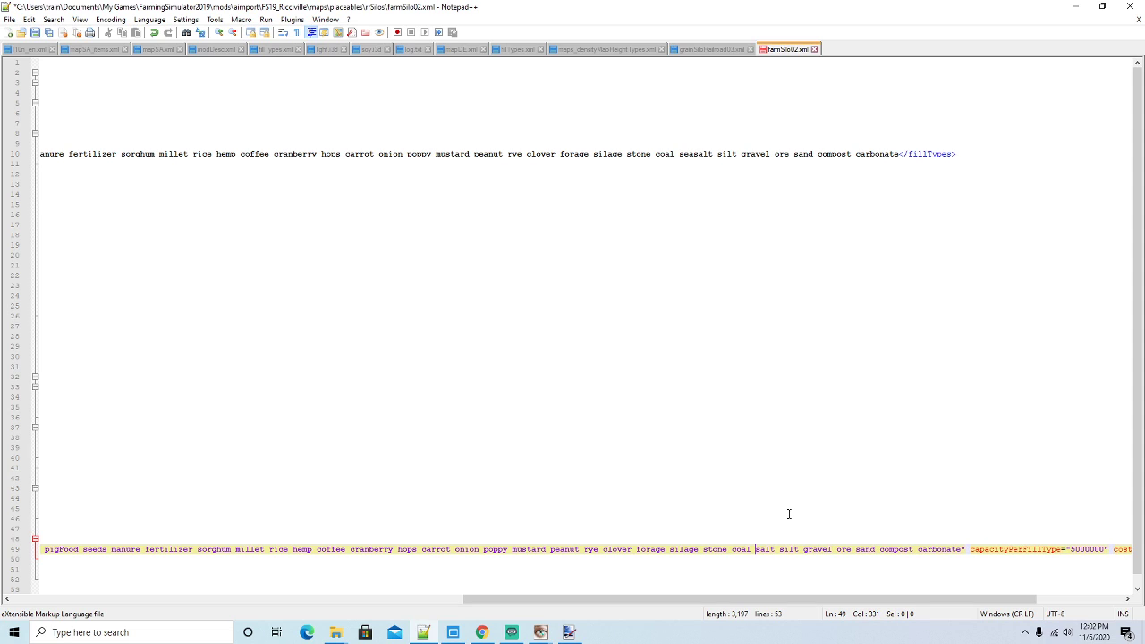
pyautogui.write('seas')
pyautogui.press('Right')
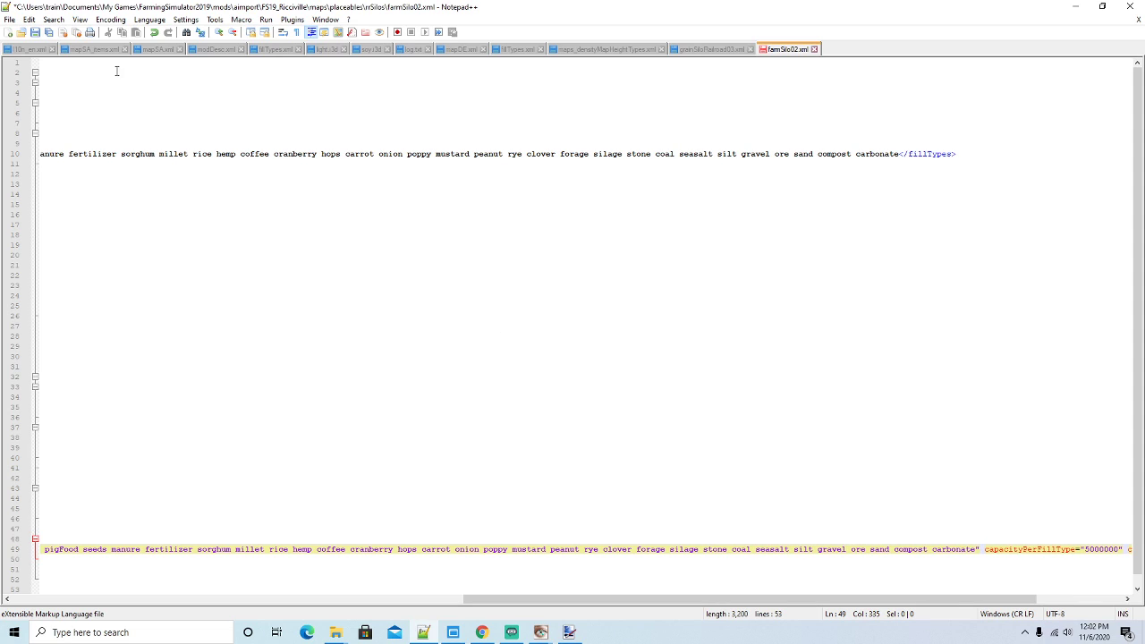
pyautogui.click(36, 36)
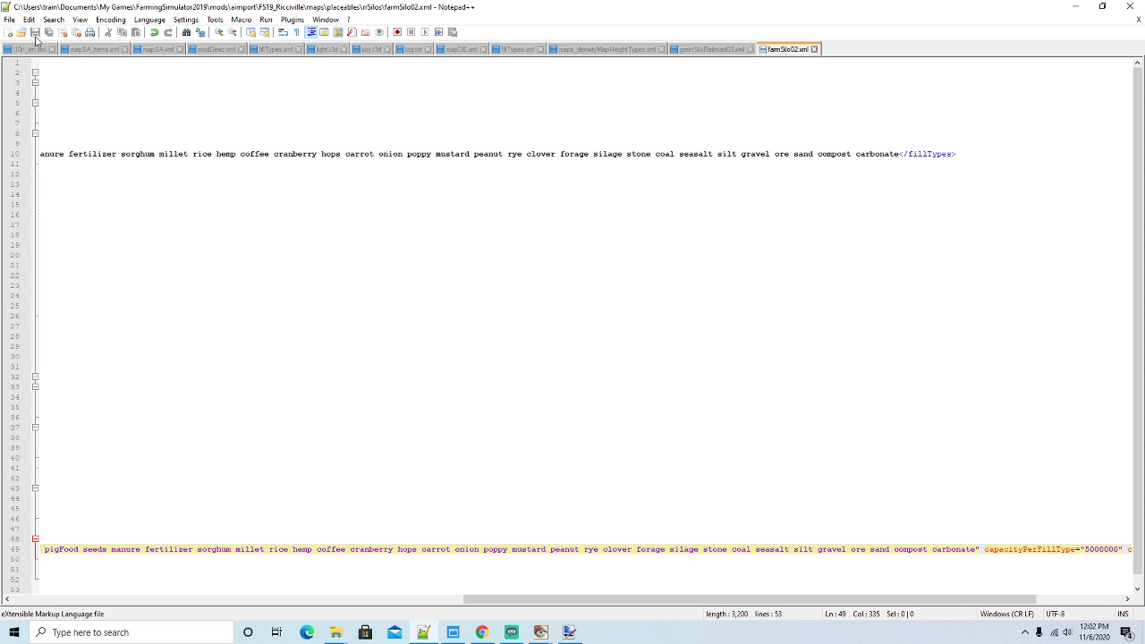
pyautogui.click(815, 49)
# Open the rrSilos farmSilo file from the search results in Notepad++ and replace rocksalt with seasalt in its line 10 specs fillTypes
pyautogui.click(1076, 6)
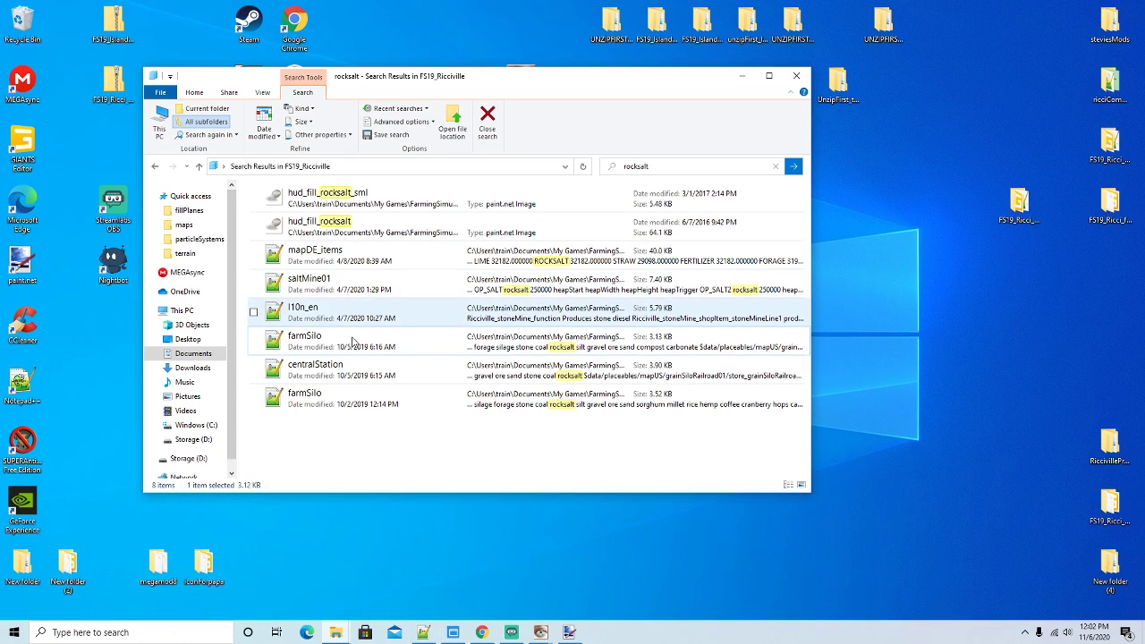
pyautogui.click(354, 335)
pyautogui.rightClick(354, 335)
pyautogui.click(433, 120)
pyautogui.moveTo(438, 599); pyautogui.dragTo(856, 615)
pyautogui.click(750, 154)
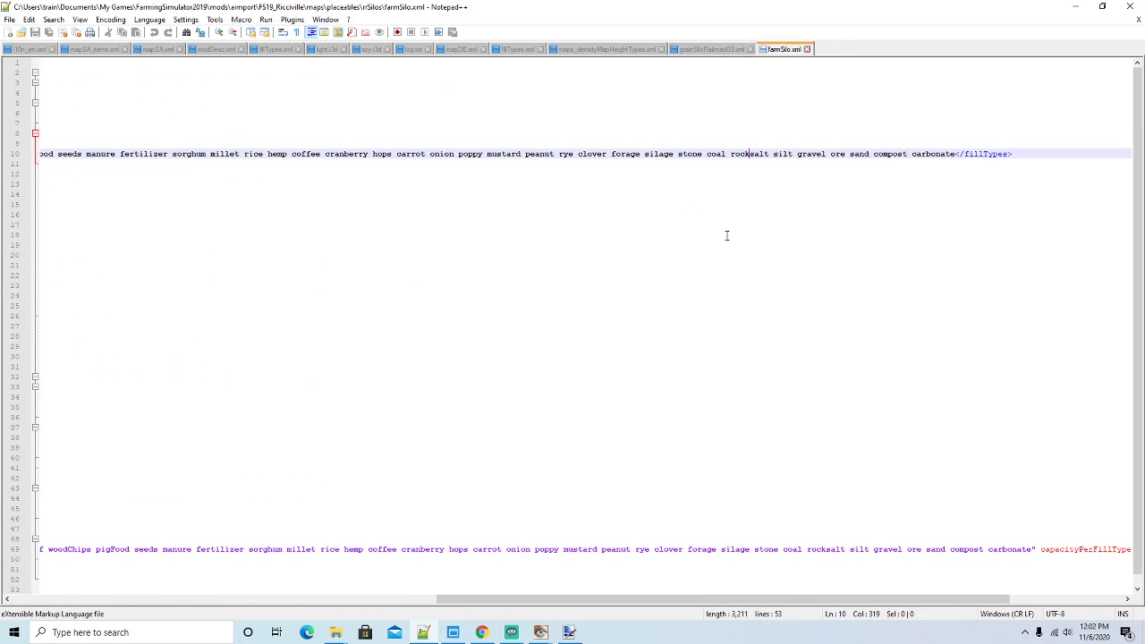
pyautogui.press('BackSpace')
pyautogui.press('BackSpace')
pyautogui.press('BackSpace')
pyautogui.press('BackSpace')
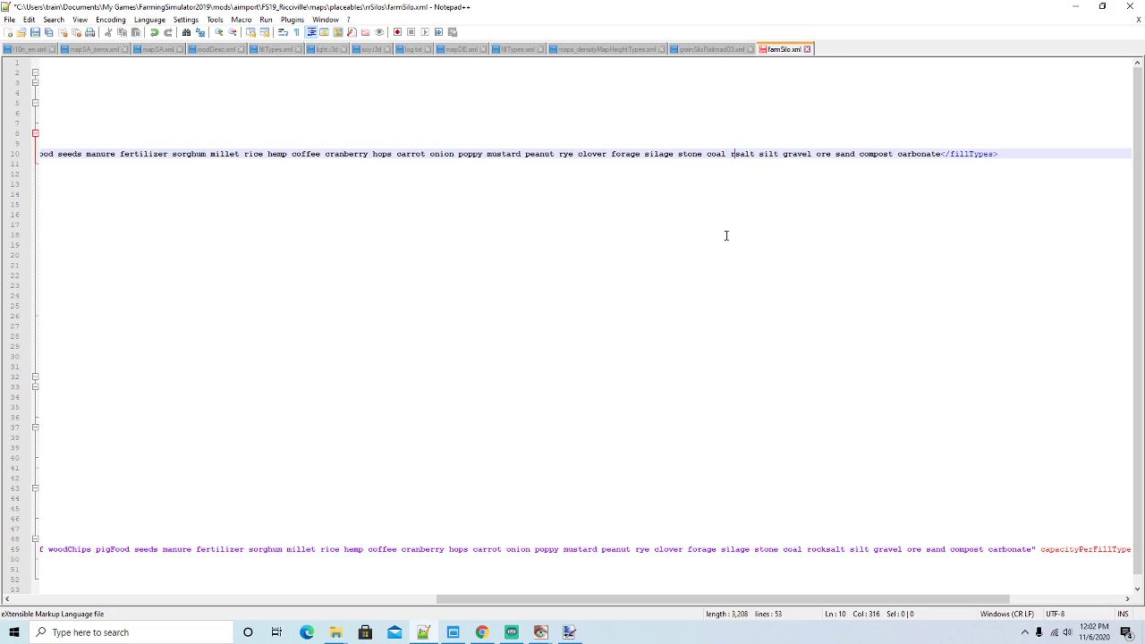
pyautogui.write('sea')
pyautogui.press('Right')
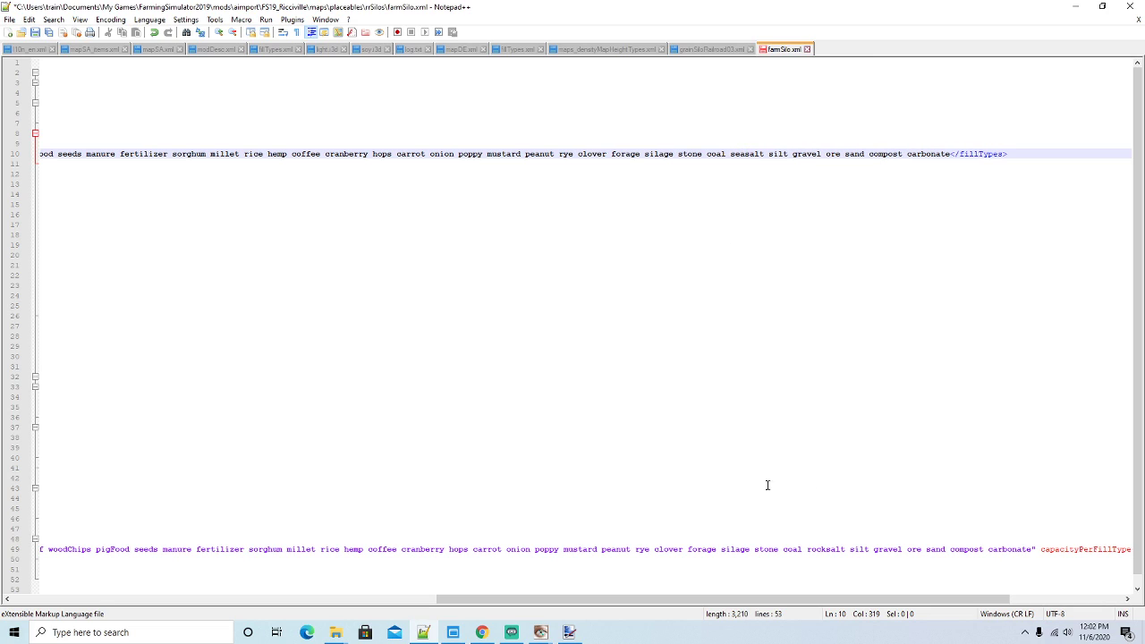
# Replace rocksalt with seasalt in the storage fillTypes on line 49 of the rrSilos farmSilo.xml, then save and close the file
pyautogui.click(827, 548)
pyautogui.press('BackSpace')
pyautogui.press('BackSpace')
pyautogui.press('BackSpace')
pyautogui.press('BackSpace')
pyautogui.write('sea')
pyautogui.press('Right')
pyautogui.click(36, 33)
pyautogui.click(807, 49)
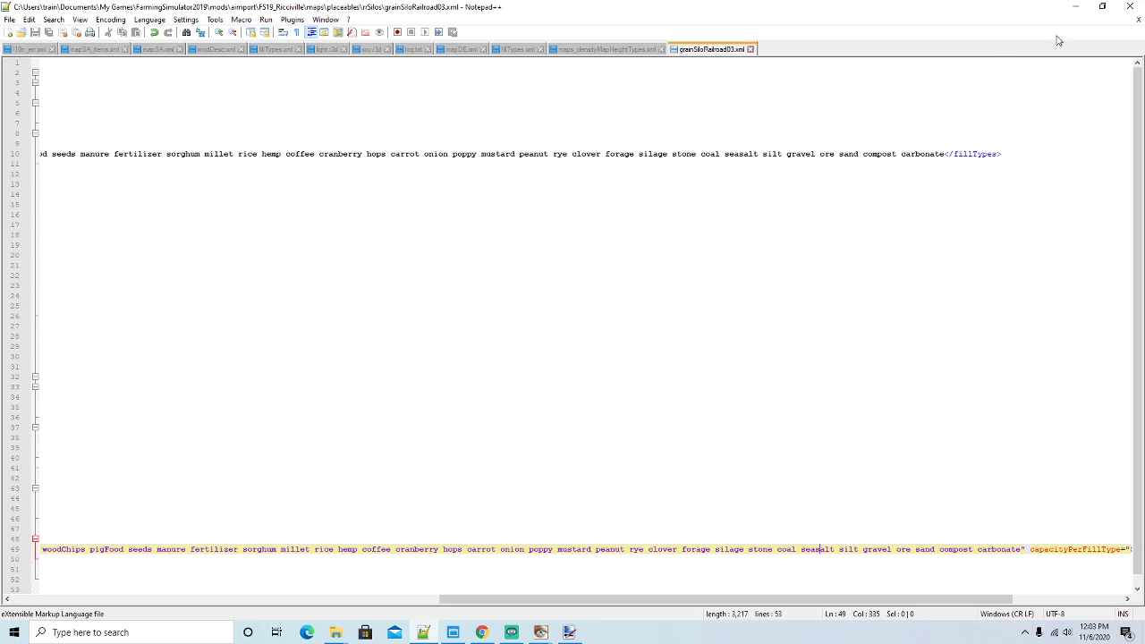
# Open centralStation from the search results in Notepad++ and replace rocksalt with seasalt in its specs fillTypes list on line 10
pyautogui.click(1075, 6)
pyautogui.rightClick(355, 340)
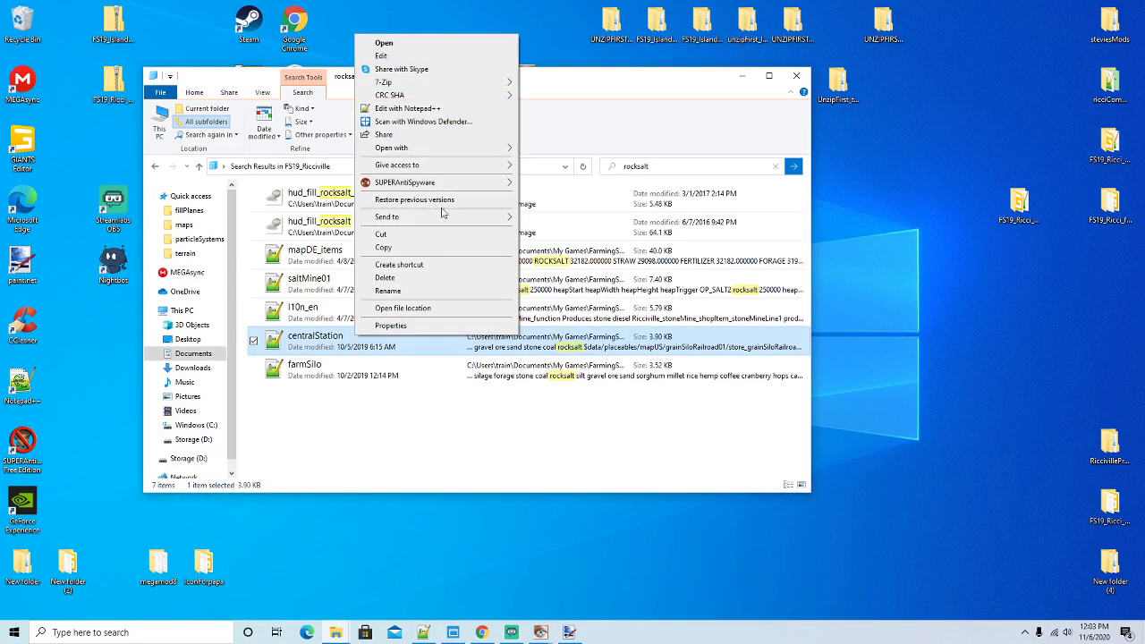
pyautogui.click(438, 112)
pyautogui.moveTo(442, 600); pyautogui.dragTo(879, 607)
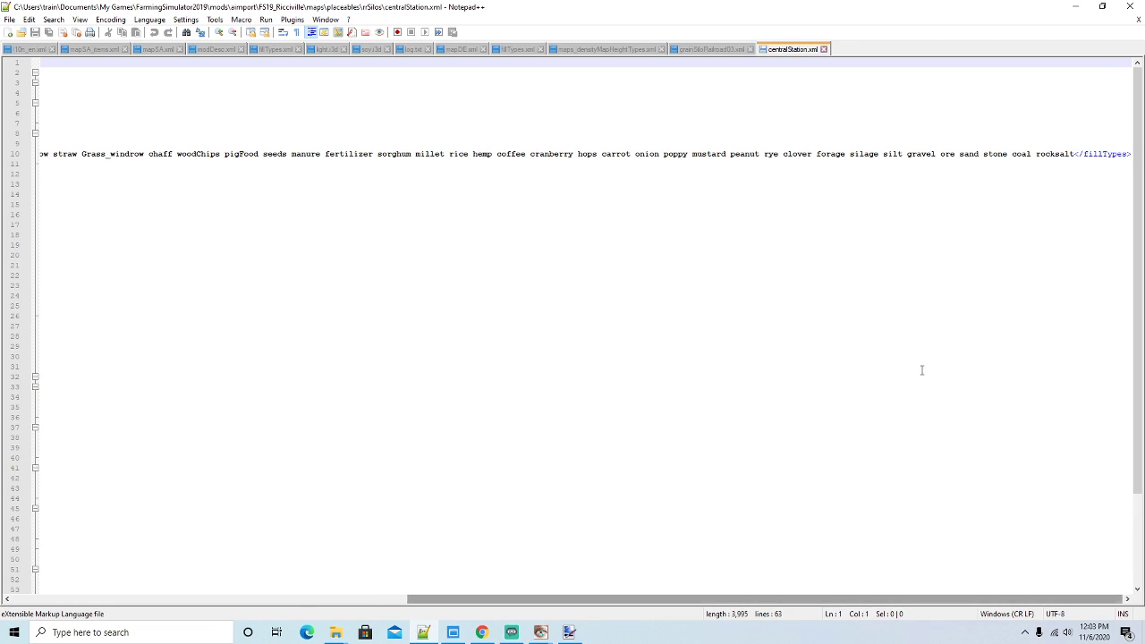
pyautogui.click(1054, 154)
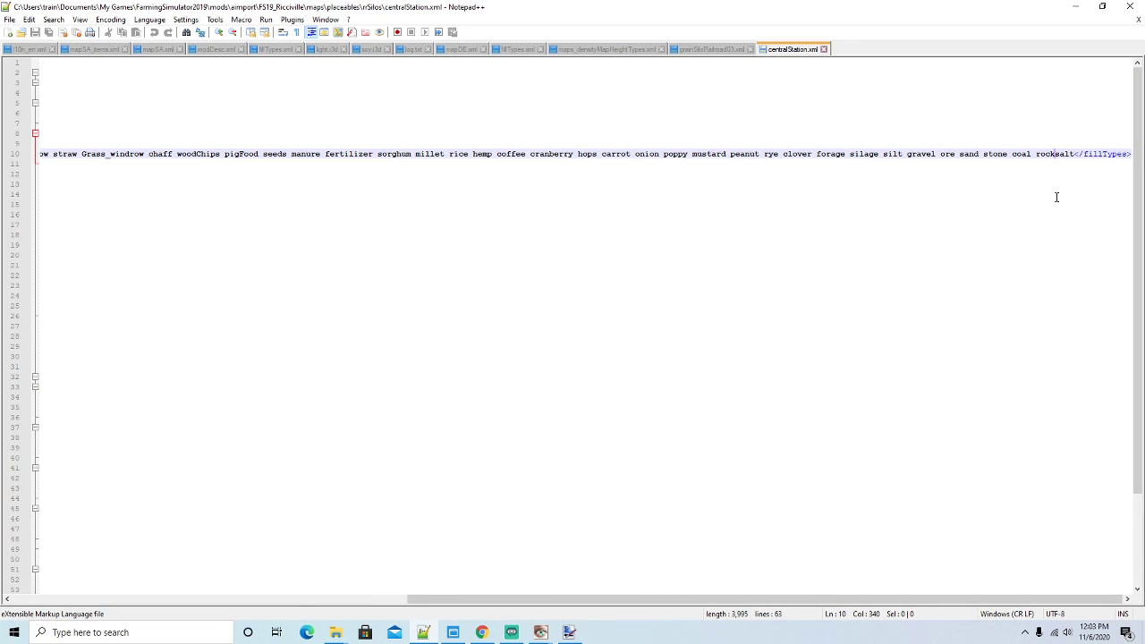
pyautogui.press('BackSpace')
pyautogui.press('BackSpace')
pyautogui.press('BackSpace')
pyautogui.press('BackSpace')
pyautogui.write('sea')
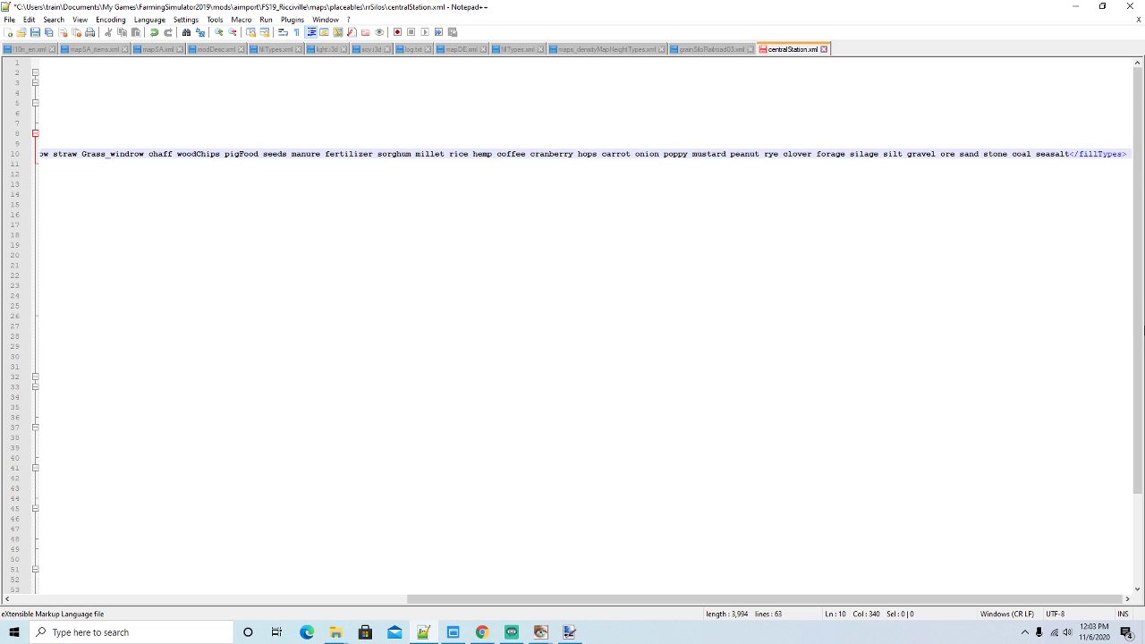
# Replace rocksalt with seasalt in the storage fillTypes on line 59 of centralStation.xml, then save and close the file
pyautogui.scroll(-4, 1139, 293)
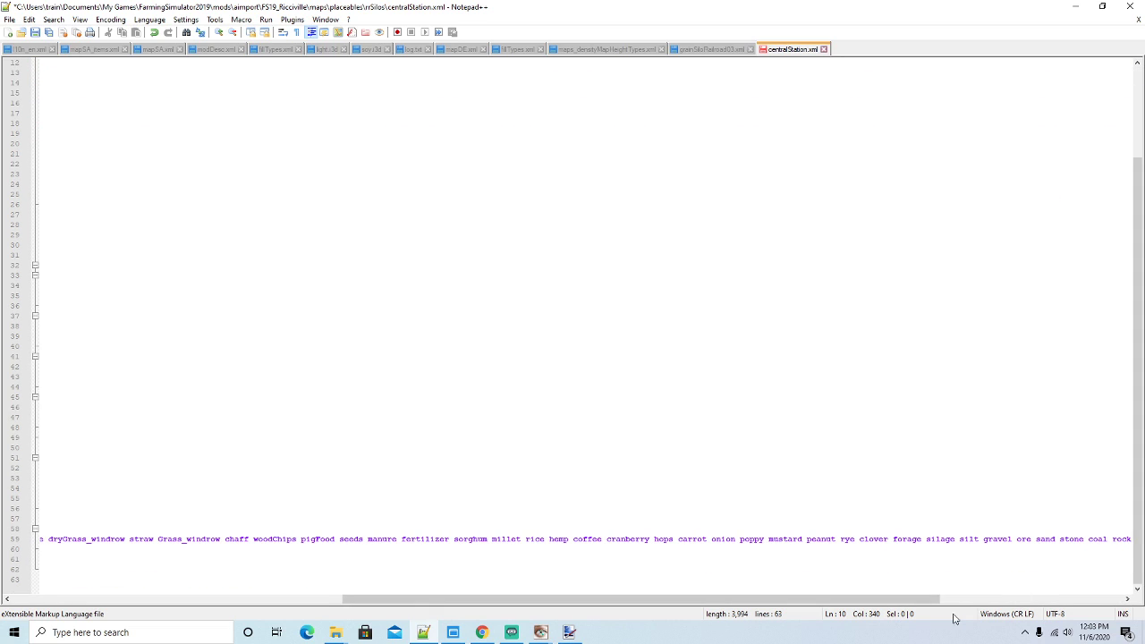
pyautogui.moveTo(936, 600); pyautogui.dragTo(1011, 599)
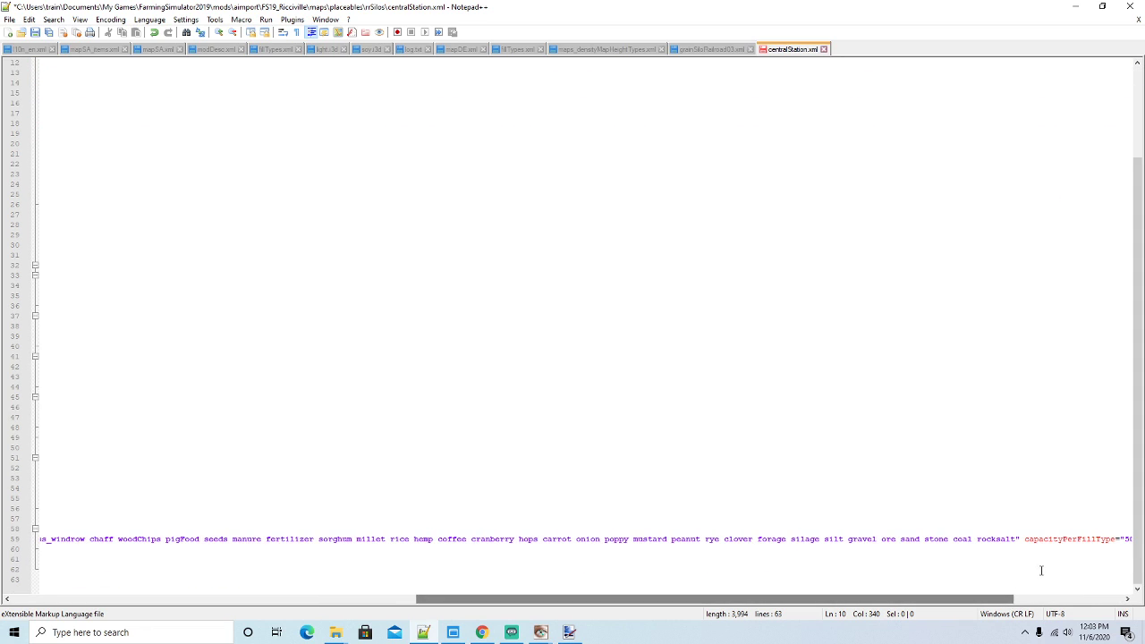
pyautogui.click(995, 539)
pyautogui.press('BackSpace')
pyautogui.press('BackSpace')
pyautogui.press('BackSpace')
pyautogui.press('BackSpace')
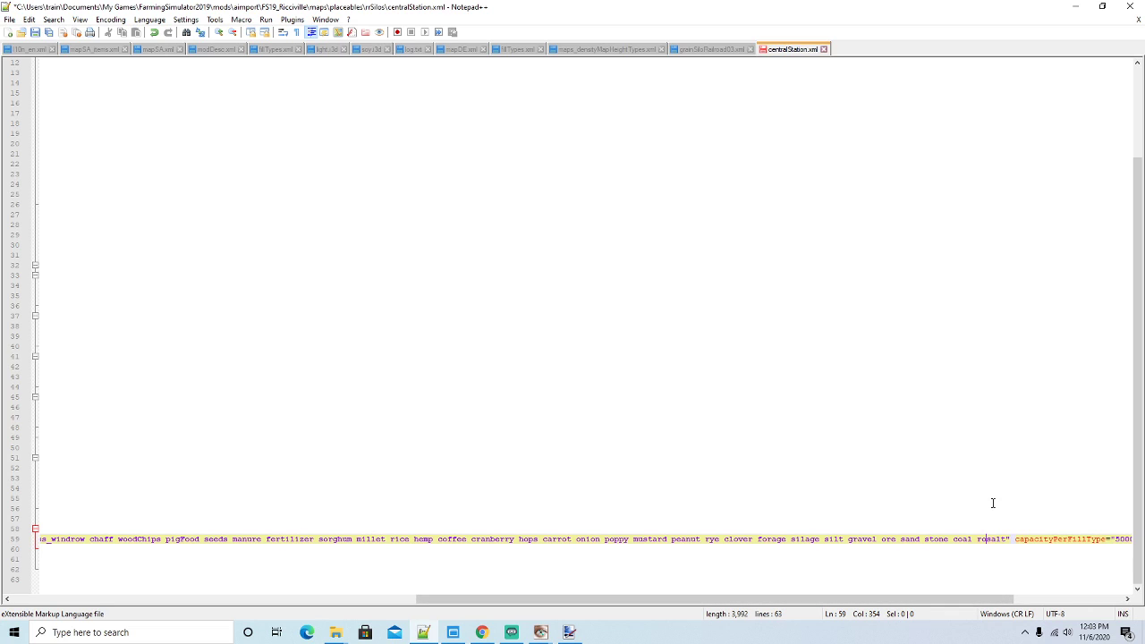
pyautogui.write('sea')
pyautogui.click(34, 33)
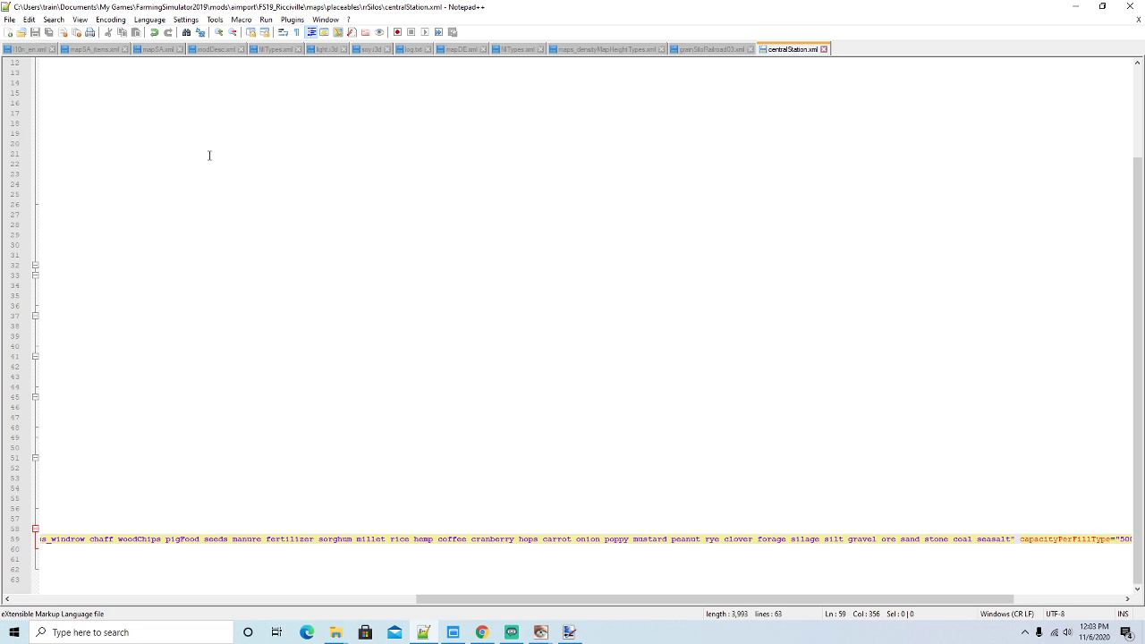
pyautogui.click(824, 49)
# Open the remaining farmSilo file from the search results in Notepad++ and replace rocksalt with seasalt in its line 10 specs fillTypes
pyautogui.click(1074, 6)
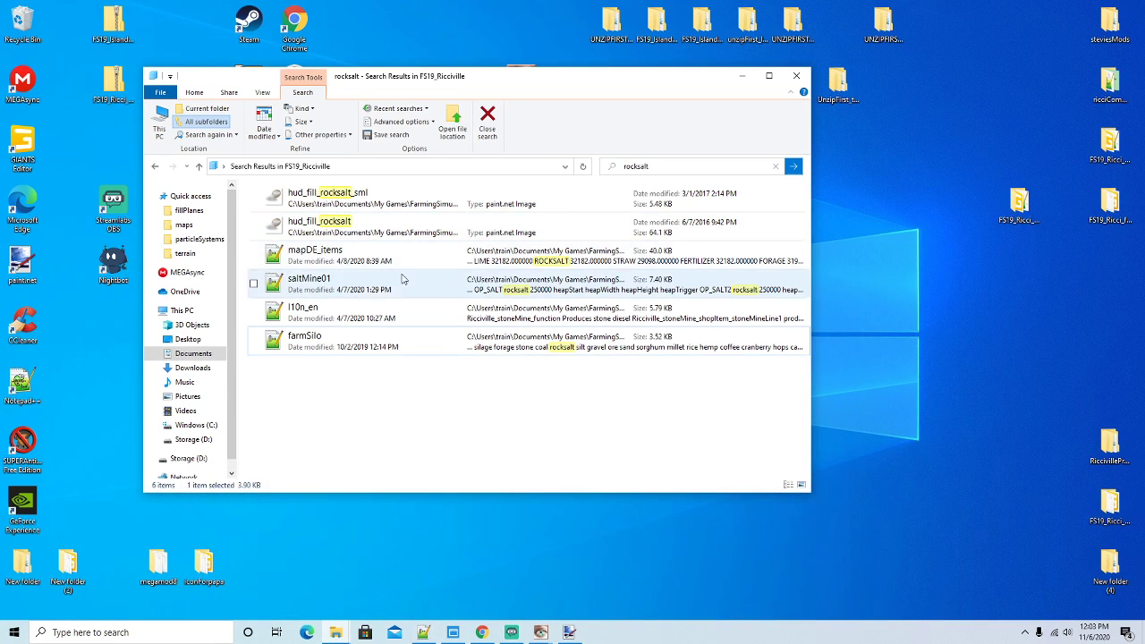
pyautogui.rightClick(347, 351)
pyautogui.click(428, 120)
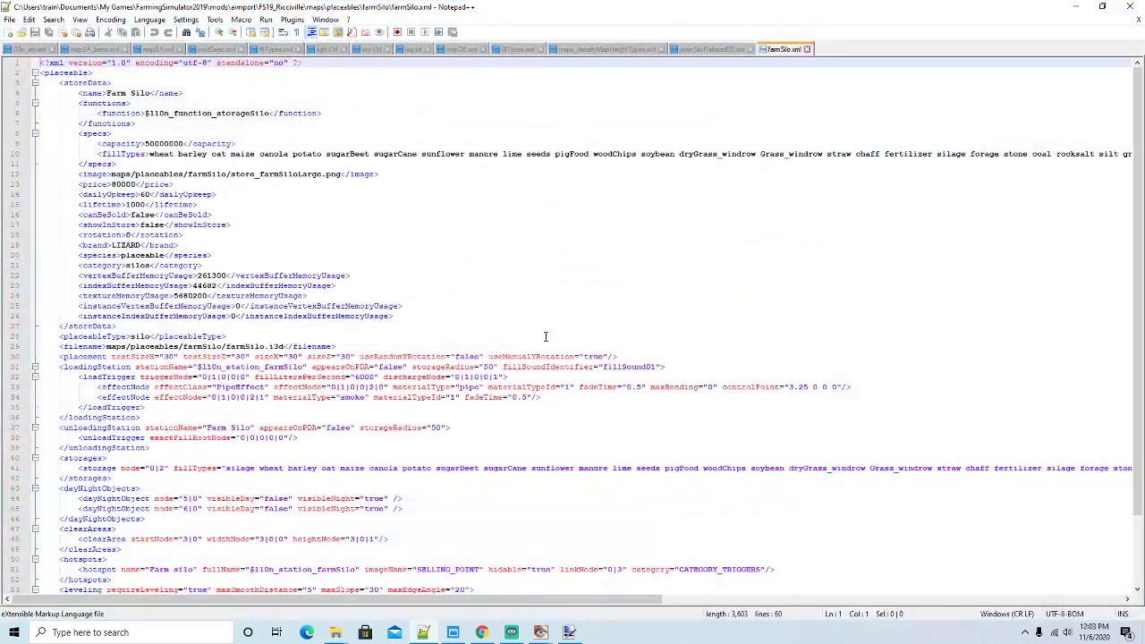
pyautogui.moveTo(482, 599); pyautogui.dragTo(785, 608)
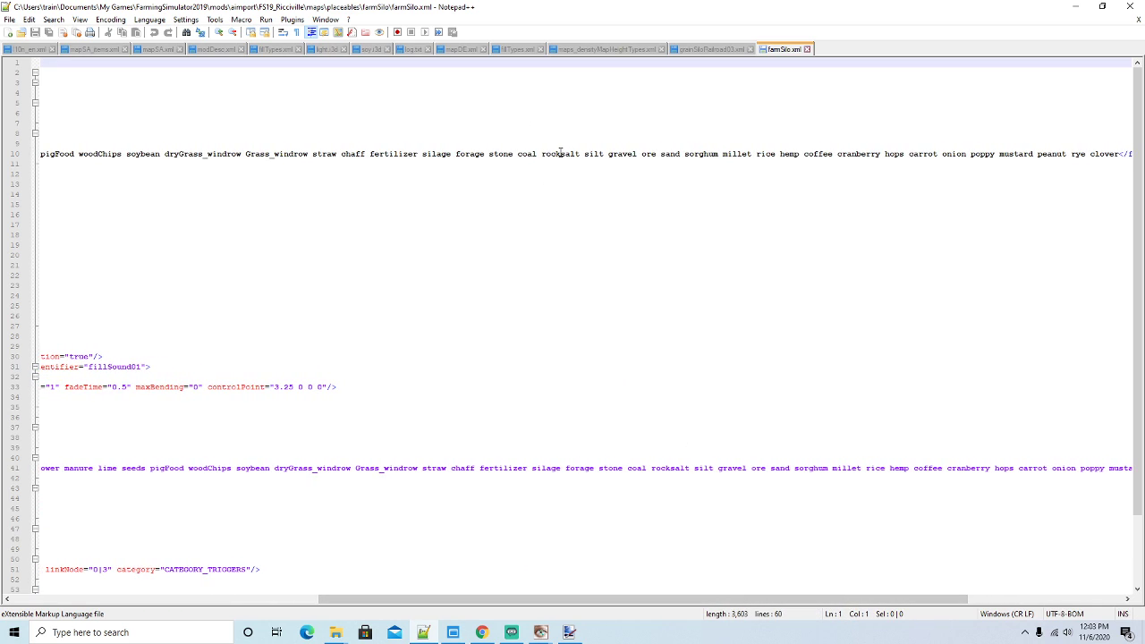
pyautogui.click(560, 154)
pyautogui.press('BackSpace')
pyautogui.press('BackSpace')
pyautogui.press('BackSpace')
pyautogui.press('BackSpace')
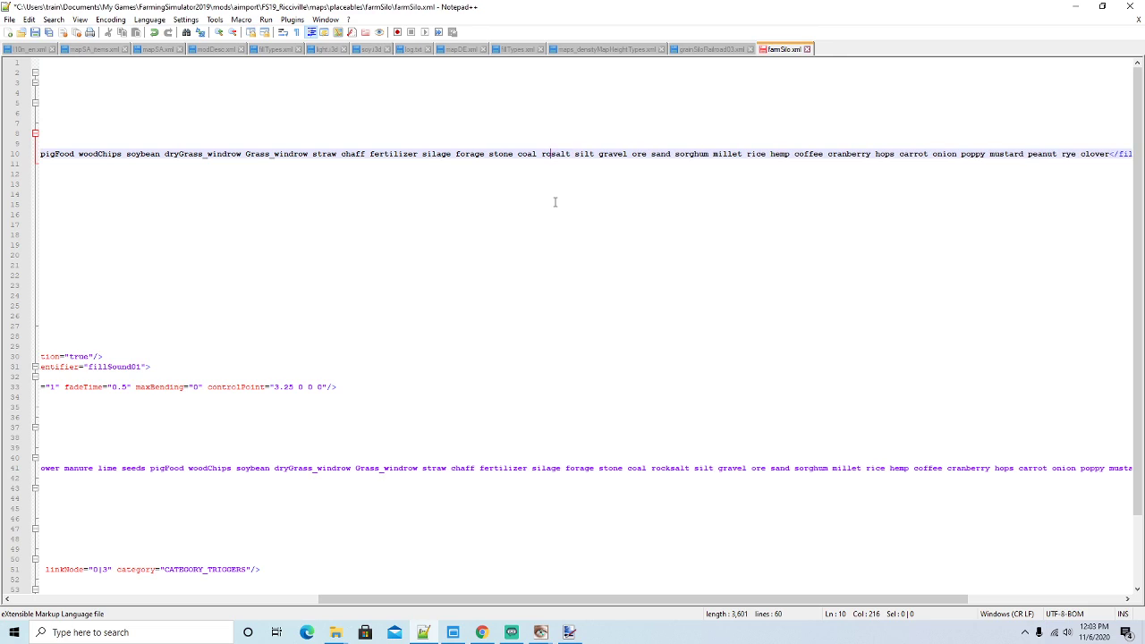
pyautogui.write('sea')
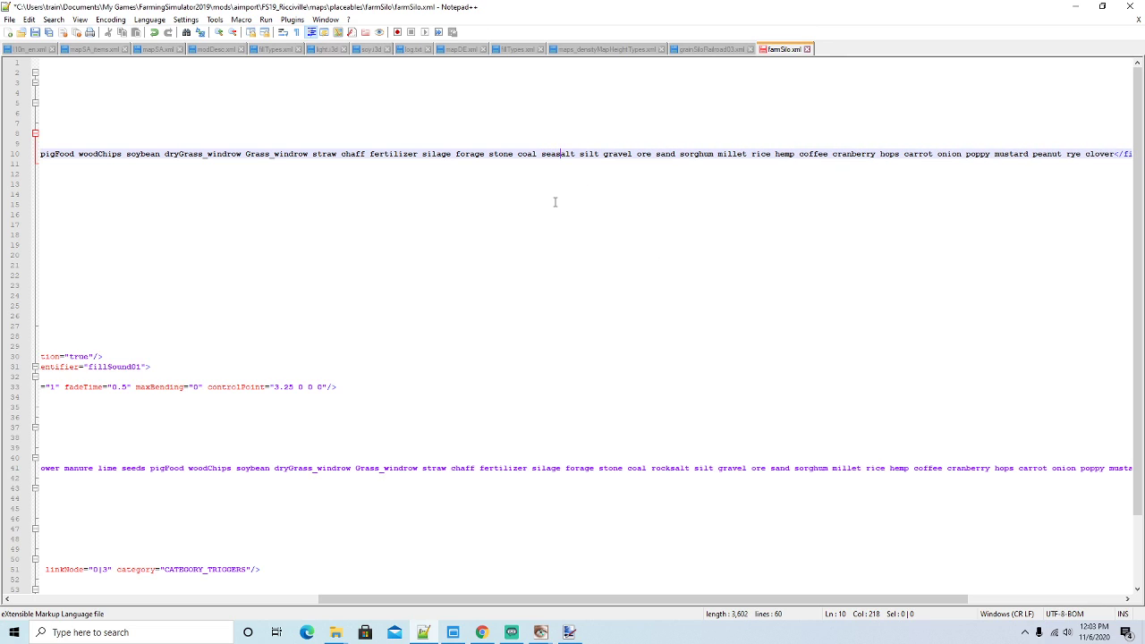
# Replace rocksalt with seasalt in the storage fillTypes on line 41 of this farmSilo.xml, then save and close the file
pyautogui.click(671, 467)
pyautogui.press('BackSpace')
pyautogui.press('BackSpace')
pyautogui.press('BackSpace')
pyautogui.press('BackSpace')
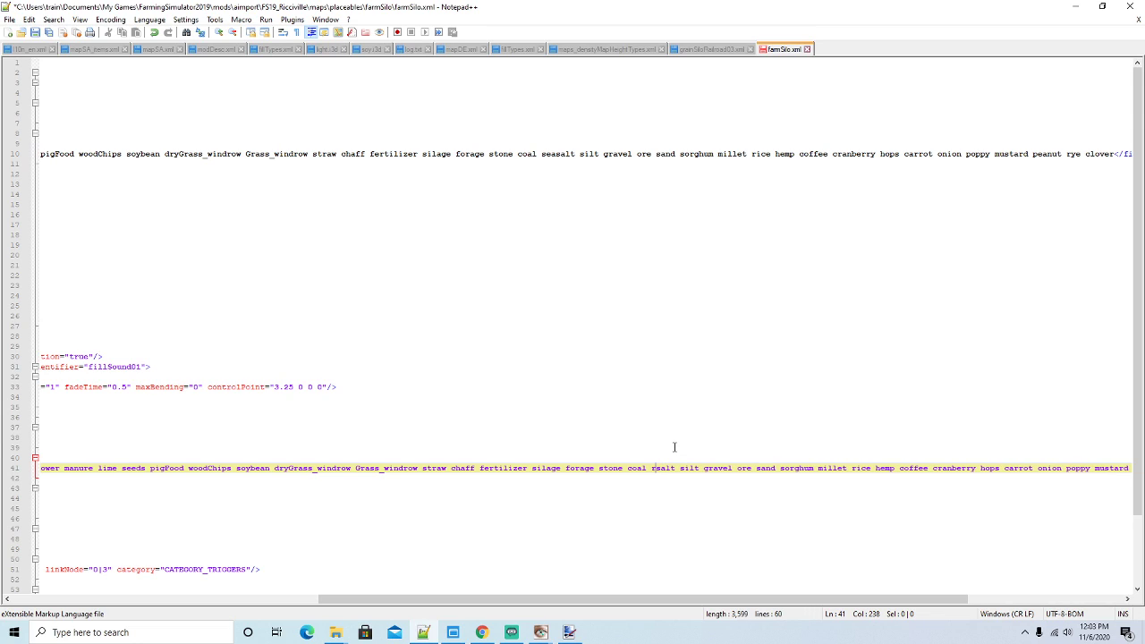
pyautogui.write('sea')
pyautogui.press('Right')
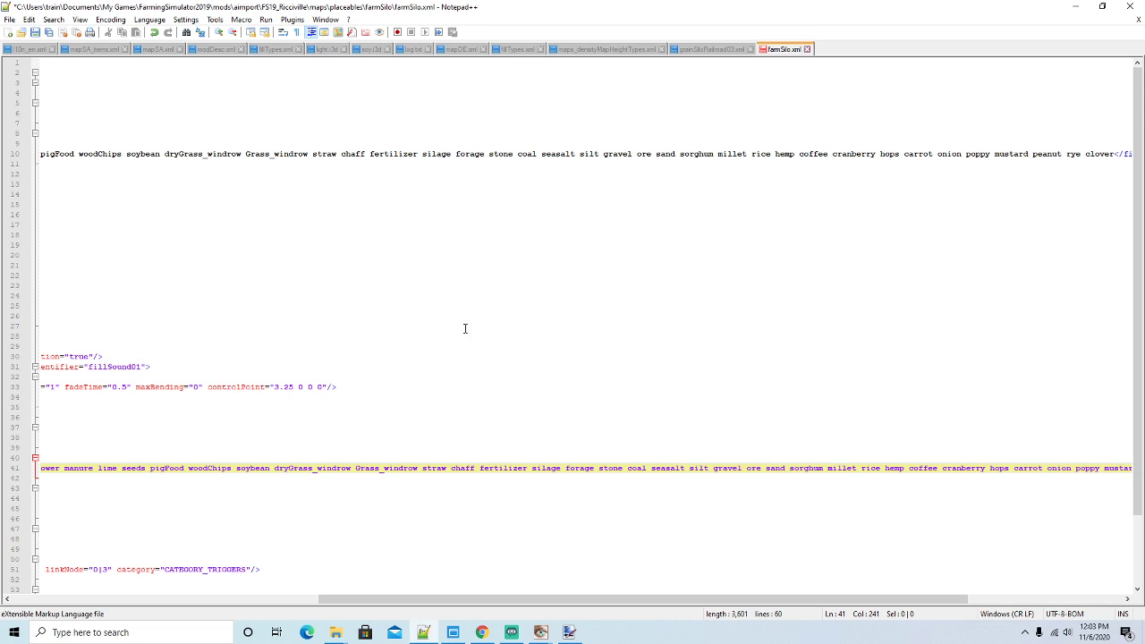
pyautogui.click(34, 33)
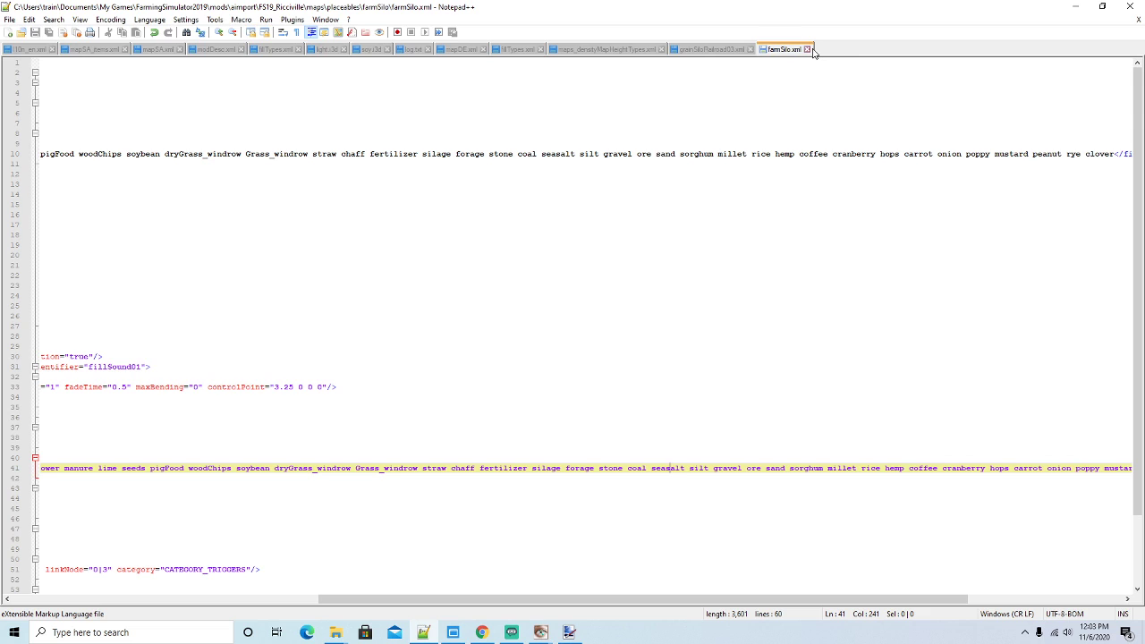
pyautogui.click(808, 50)
# Open the mapDE_items file from the rocksalt search results in Notepad++
pyautogui.click(1076, 6)
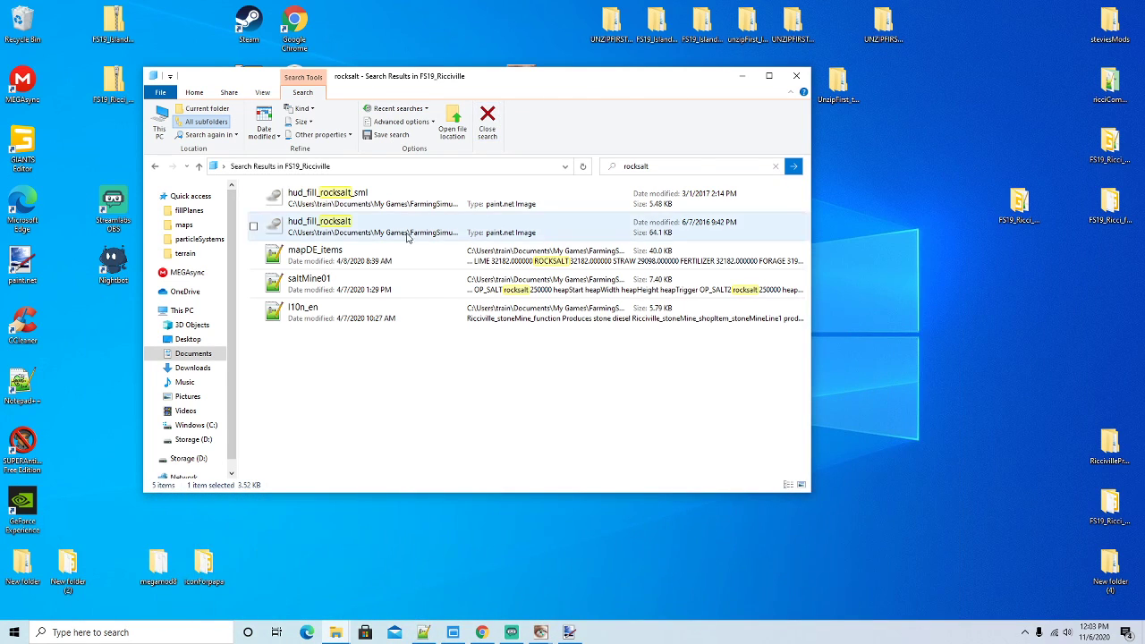
pyautogui.rightClick(373, 259)
pyautogui.click(428, 329)
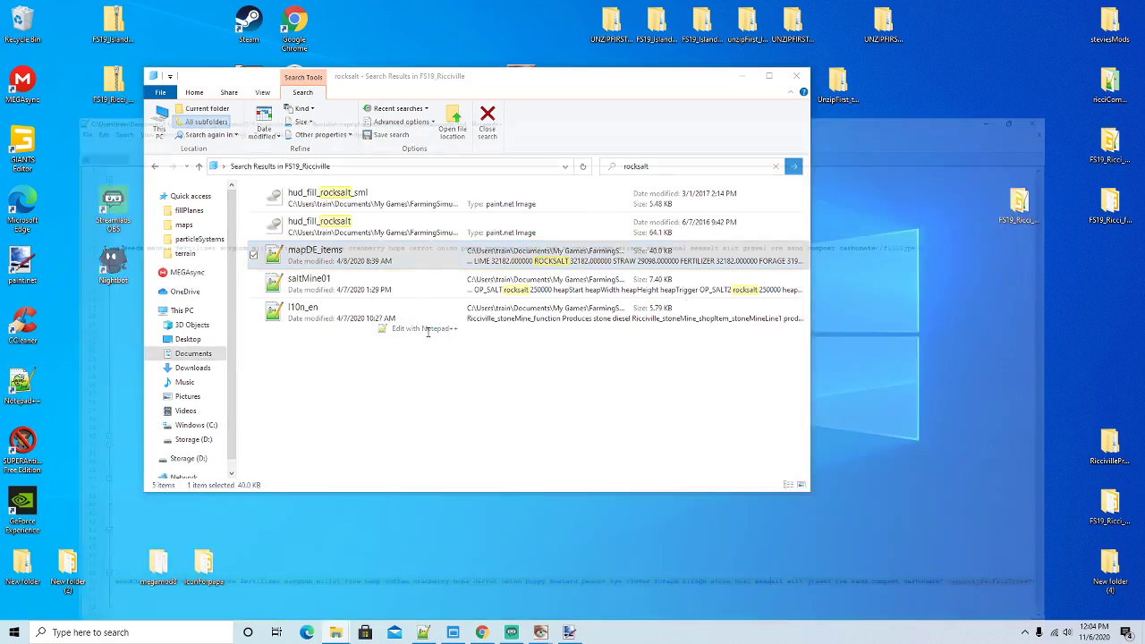
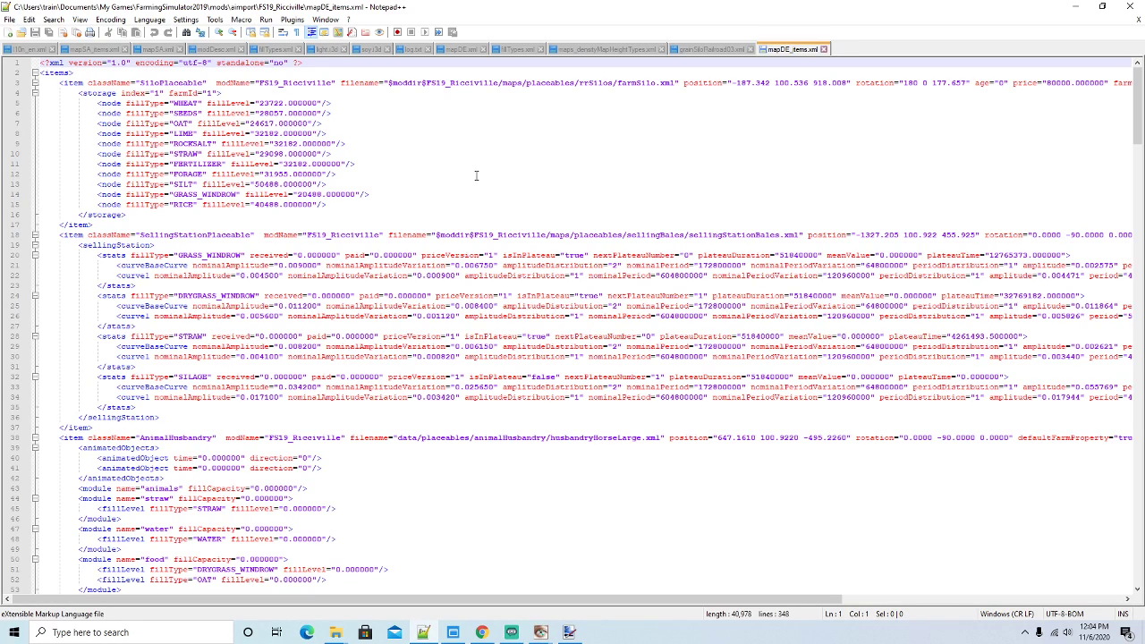
# Find salt in mapDE_items.xml, replace ROCKSALT with SEASALT in the silo storage node on line 9, and save the file
pyautogui.hotkey('ctrl', 'f')
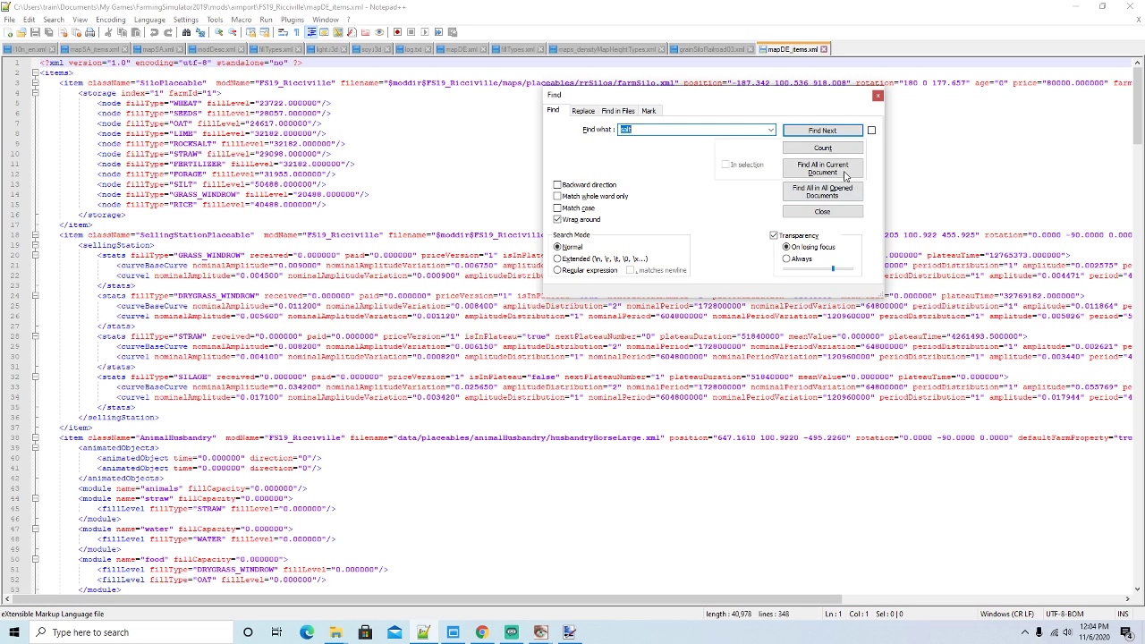
pyautogui.write('salt')
pyautogui.click(824, 130)
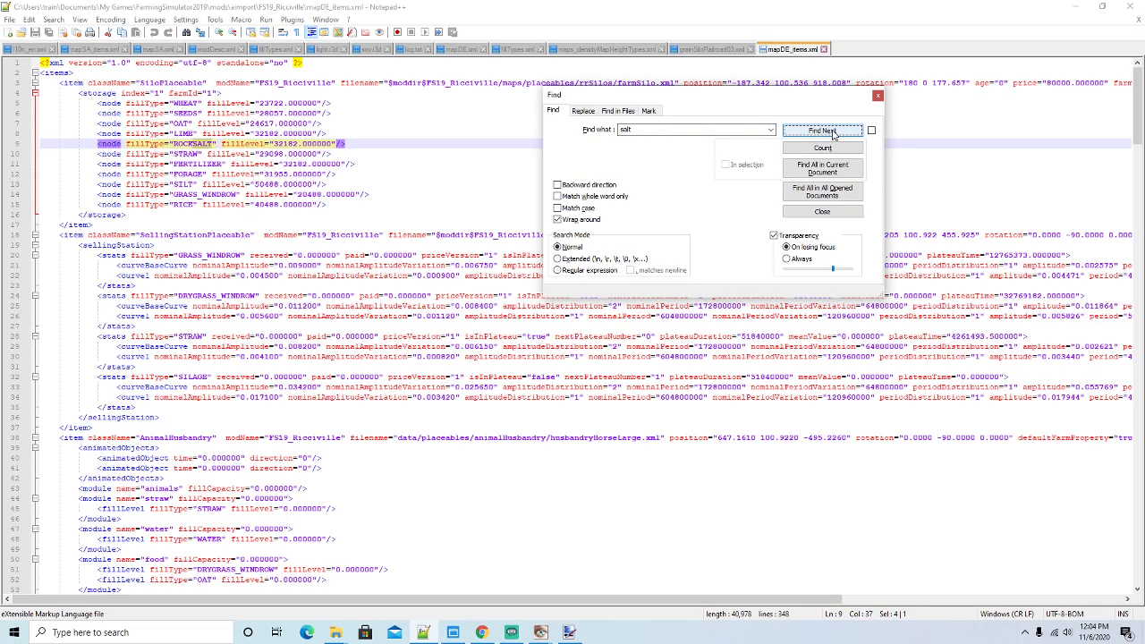
pyautogui.click(374, 145)
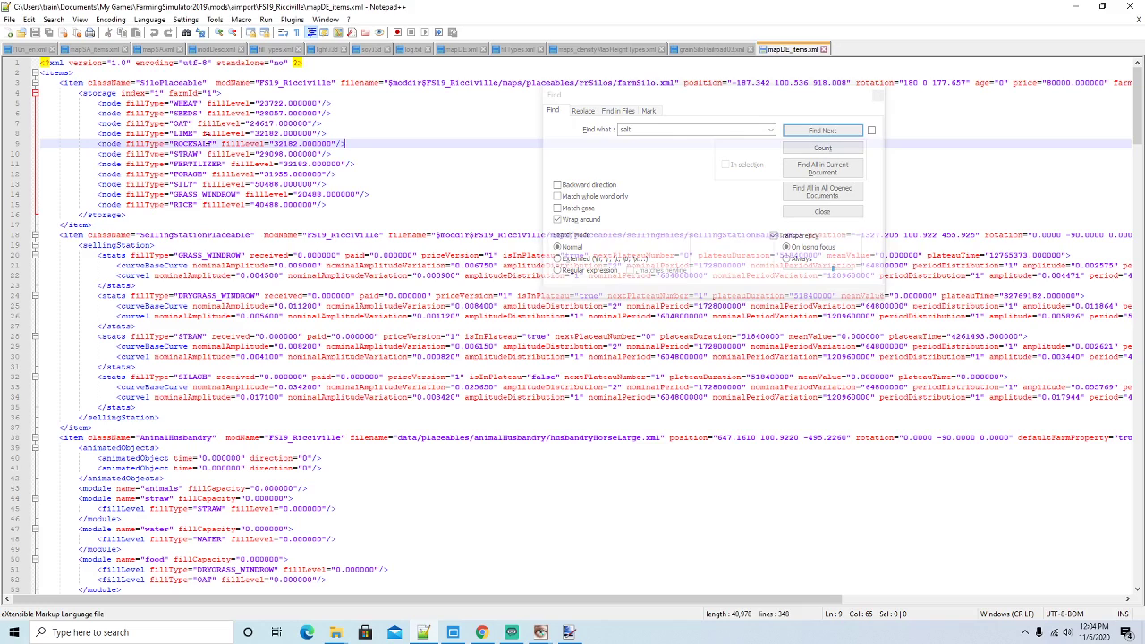
pyautogui.click(194, 144)
pyautogui.press('BackSpace')
pyautogui.press('BackSpace')
pyautogui.press('BackSpace')
pyautogui.press('BackSpace')
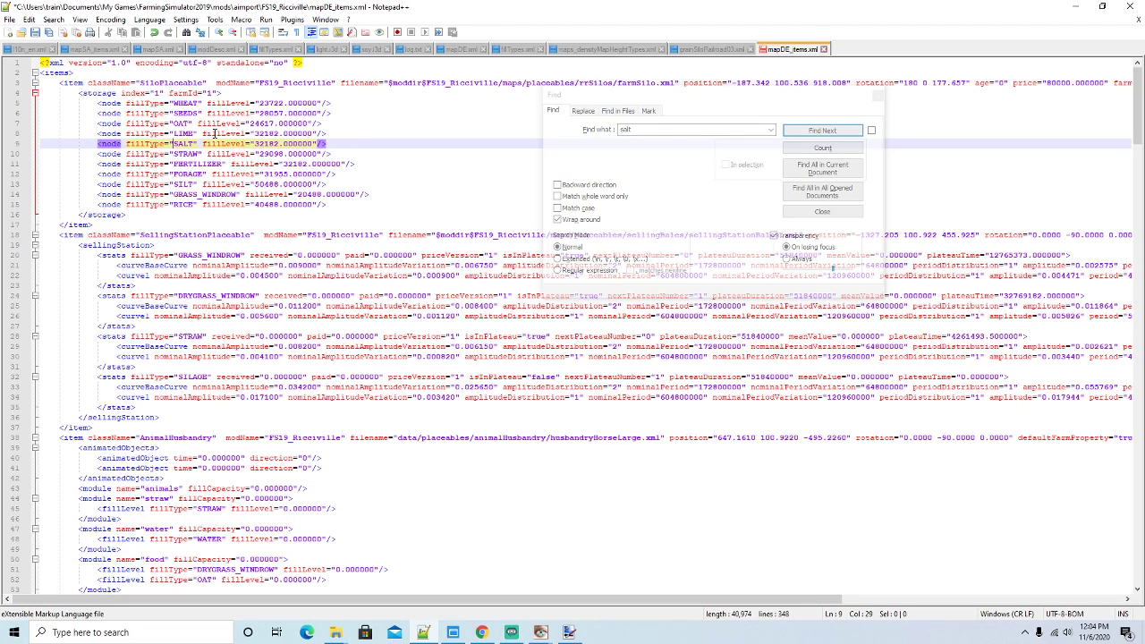
pyautogui.write('SRA')
pyautogui.click(35, 32)
# Check mapDE_items.xml for further occurrences of salt, then close the file and return to the rocksalt search results
pyautogui.click(754, 123)
pyautogui.click(791, 132)
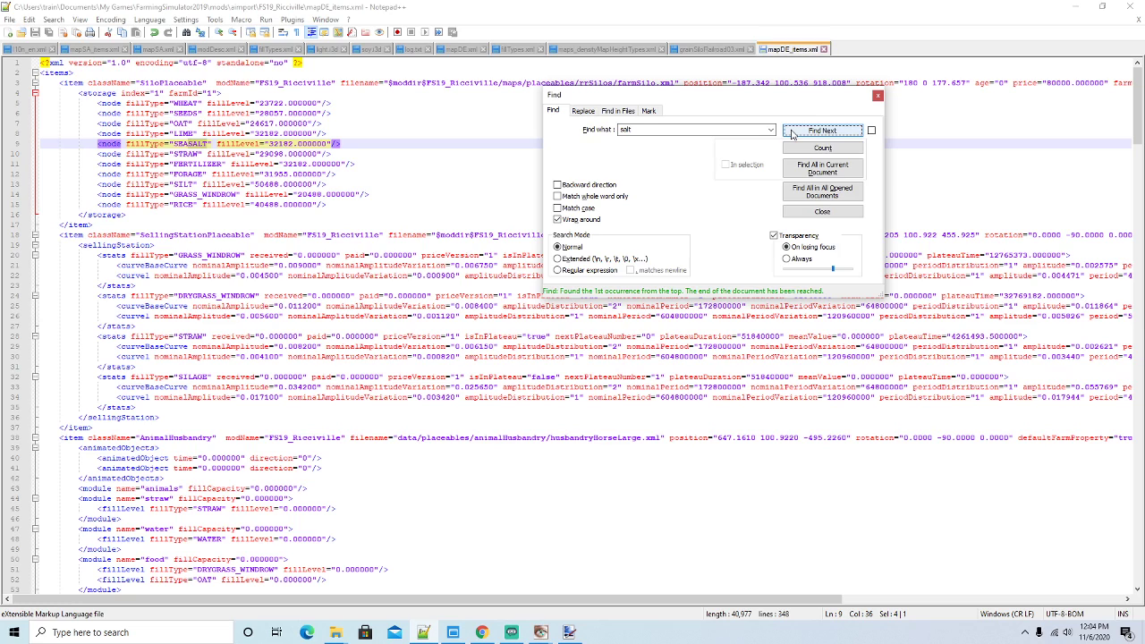
pyautogui.click(877, 96)
pyautogui.click(824, 49)
pyautogui.click(1064, 10)
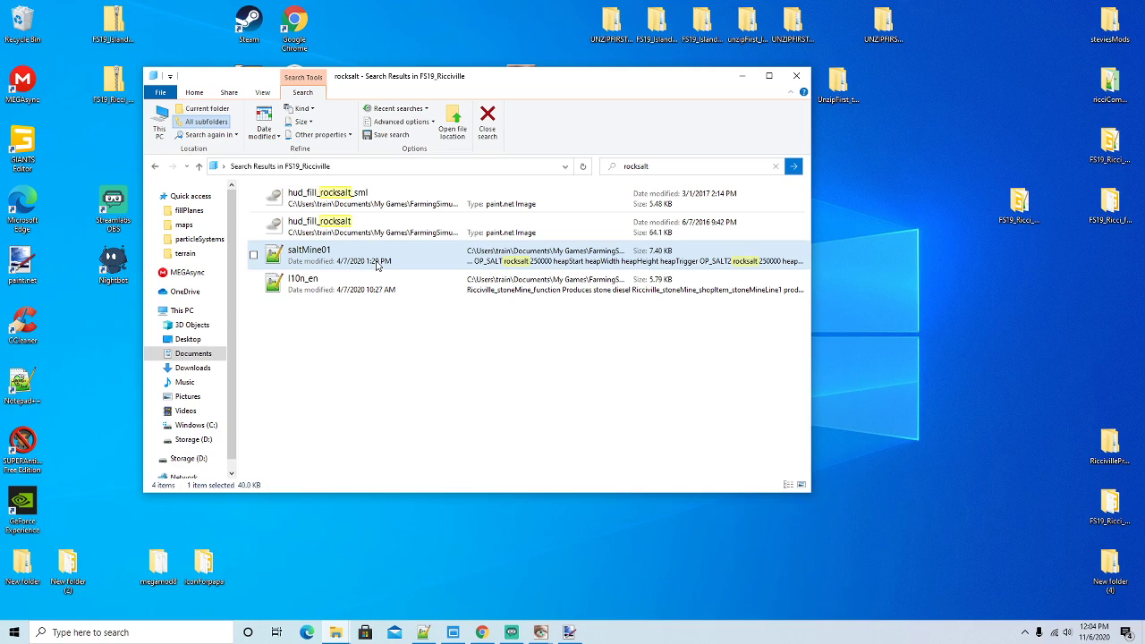
# Open l10n_en from the search results in Notepad++, delete the block of saltMine01 entries with its spare blank line, and save
pyautogui.rightClick(435, 284)
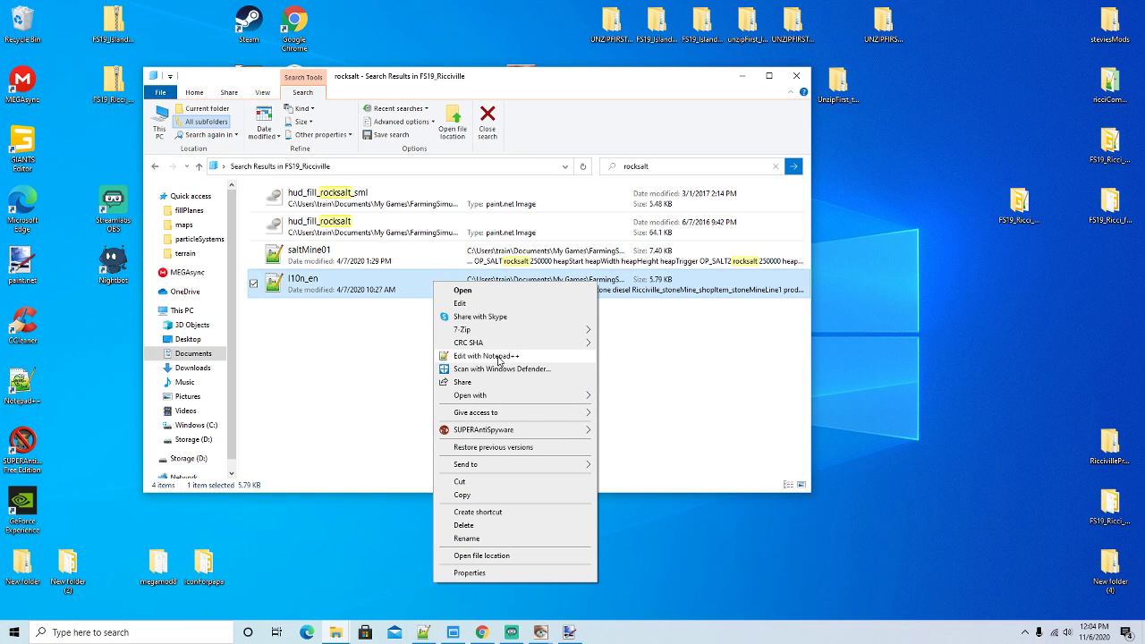
pyautogui.click(500, 357)
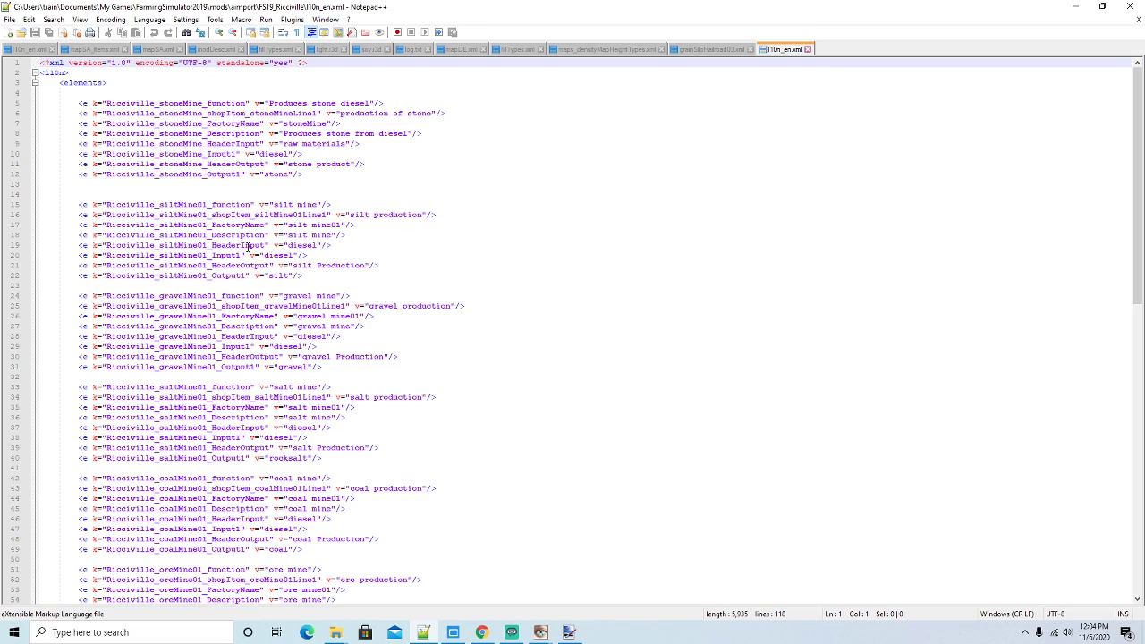
pyautogui.scroll(-4, 250, 245)
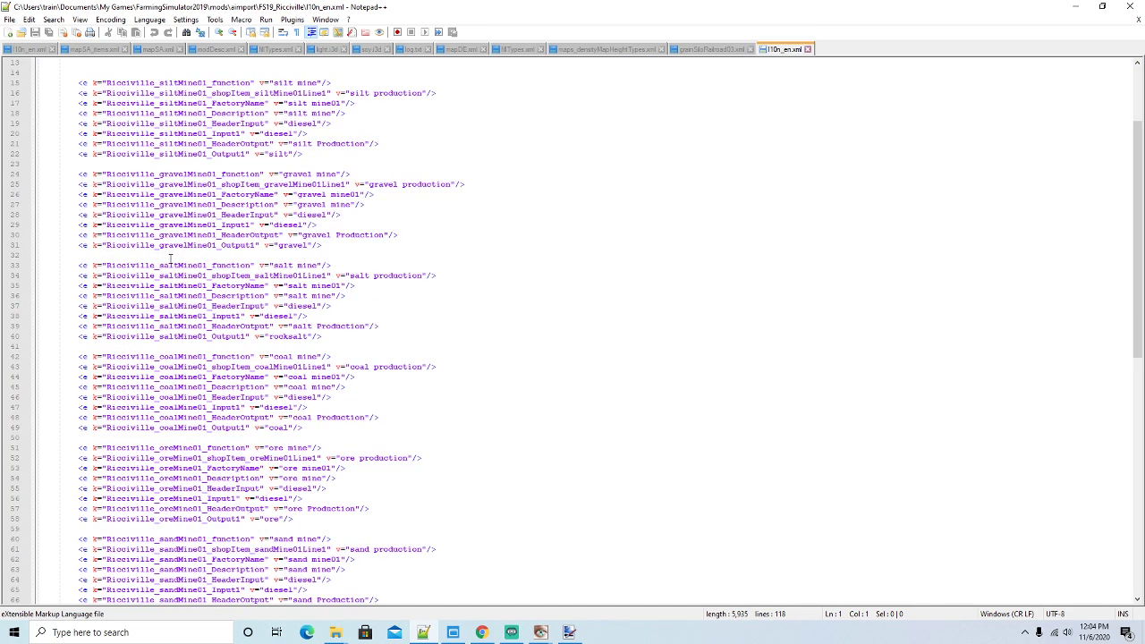
pyautogui.click(170, 256)
pyautogui.moveTo(324, 338); pyautogui.dragTo(43, 267)
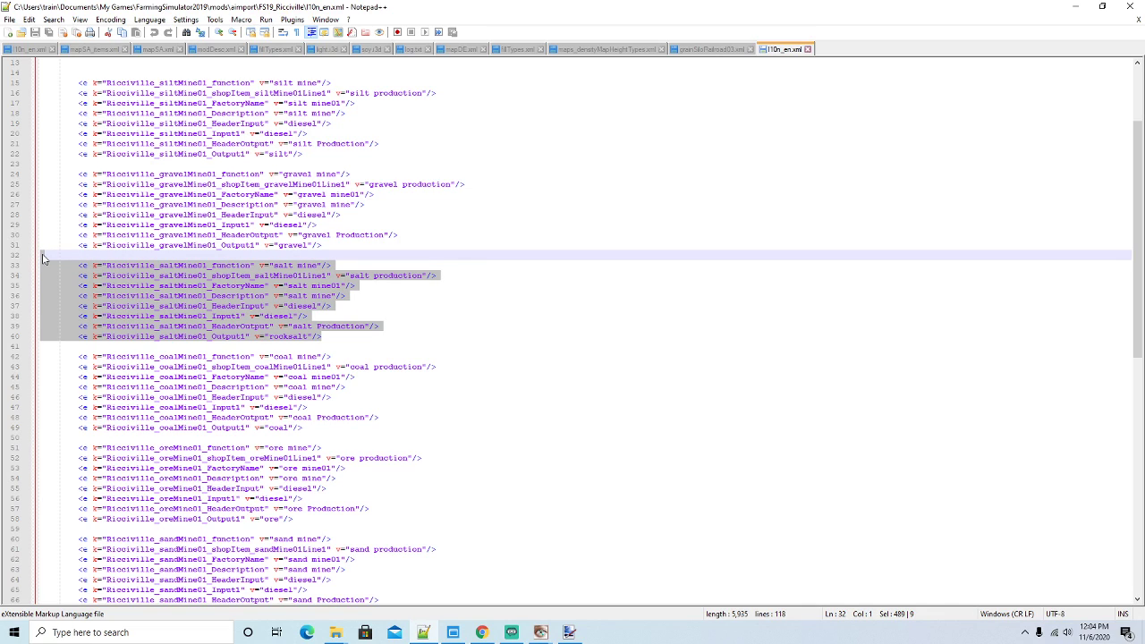
pyautogui.press('Delete')
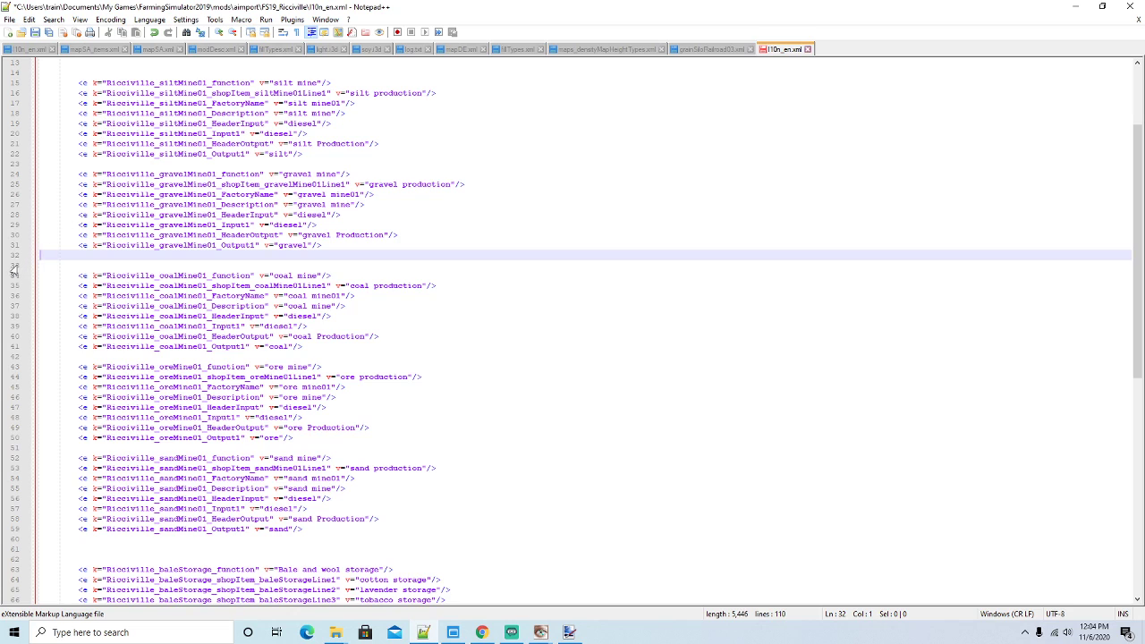
pyautogui.click(15, 268)
pyautogui.press('Delete')
pyautogui.click(35, 32)
# Rename the rocksalt fill type entry on line 102 in the texts section to fillType_seasalt
pyautogui.scroll(-15, 254, 316)
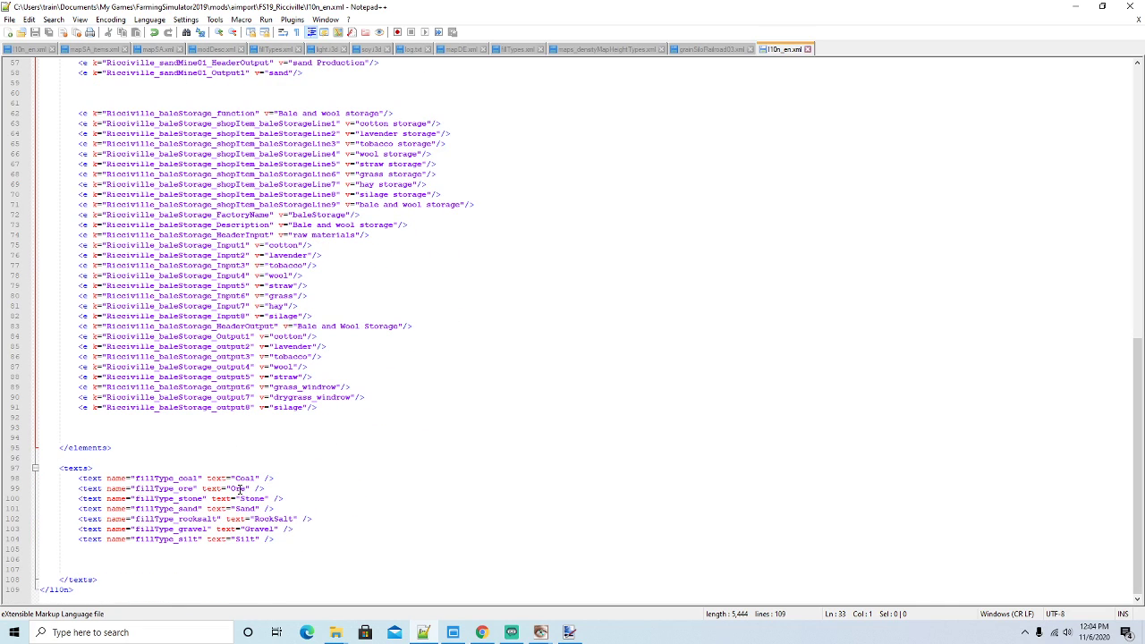
pyautogui.click(198, 519)
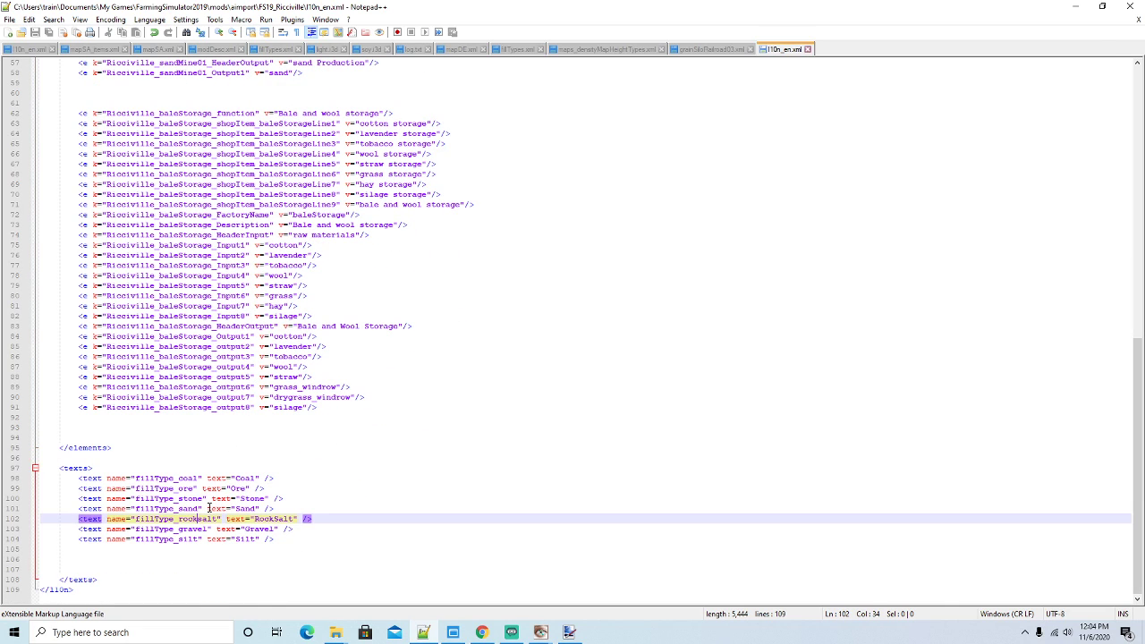
pyautogui.press('BackSpace')
pyautogui.press('BackSpace')
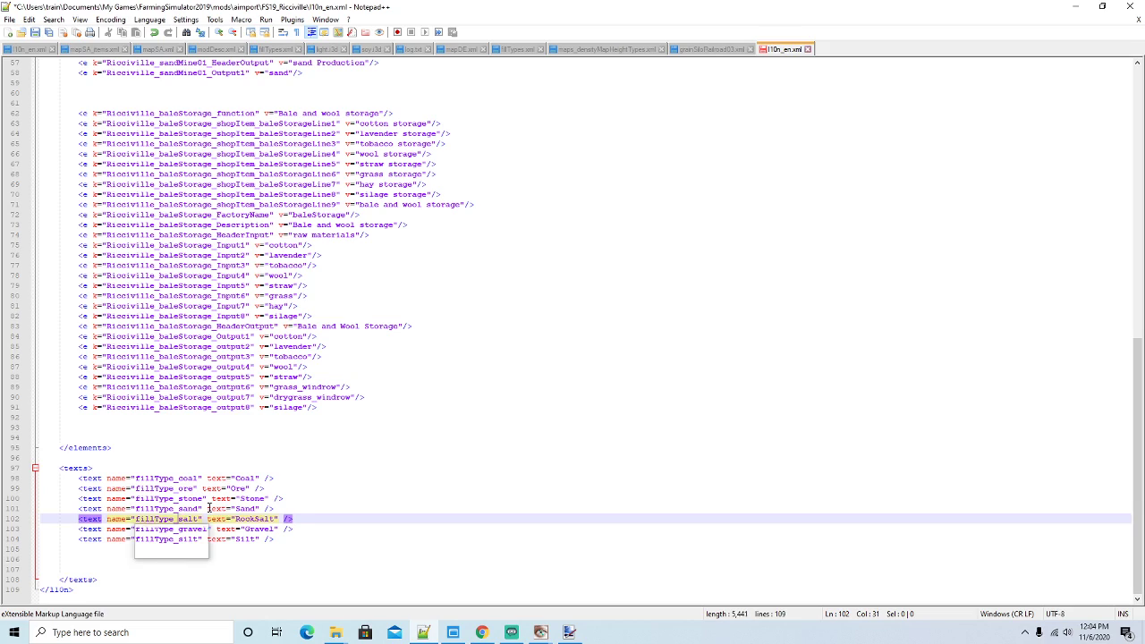
pyautogui.write('a')
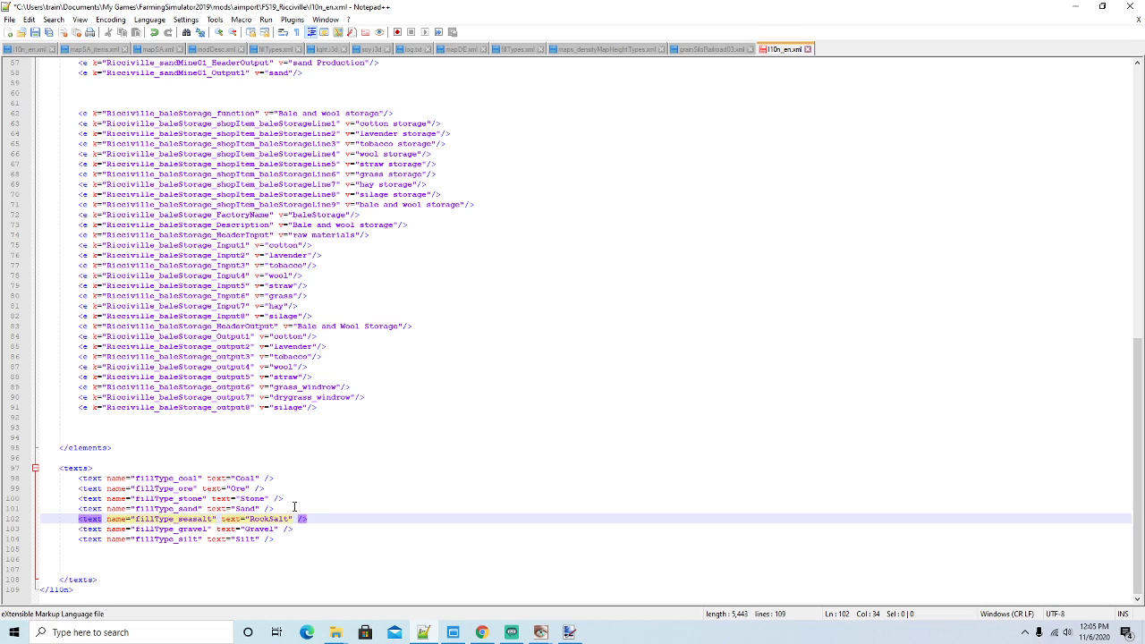
# Set the display text of the fillType_seasalt entry to "Sea Salt", then save and close l10n_en.xml
pyautogui.click(270, 517)
pyautogui.press('BackSpace')
pyautogui.press('BackSpace')
pyautogui.press('BackSpace')
pyautogui.press('BackSpace')
pyautogui.write('Sea')
pyautogui.click(35, 32)
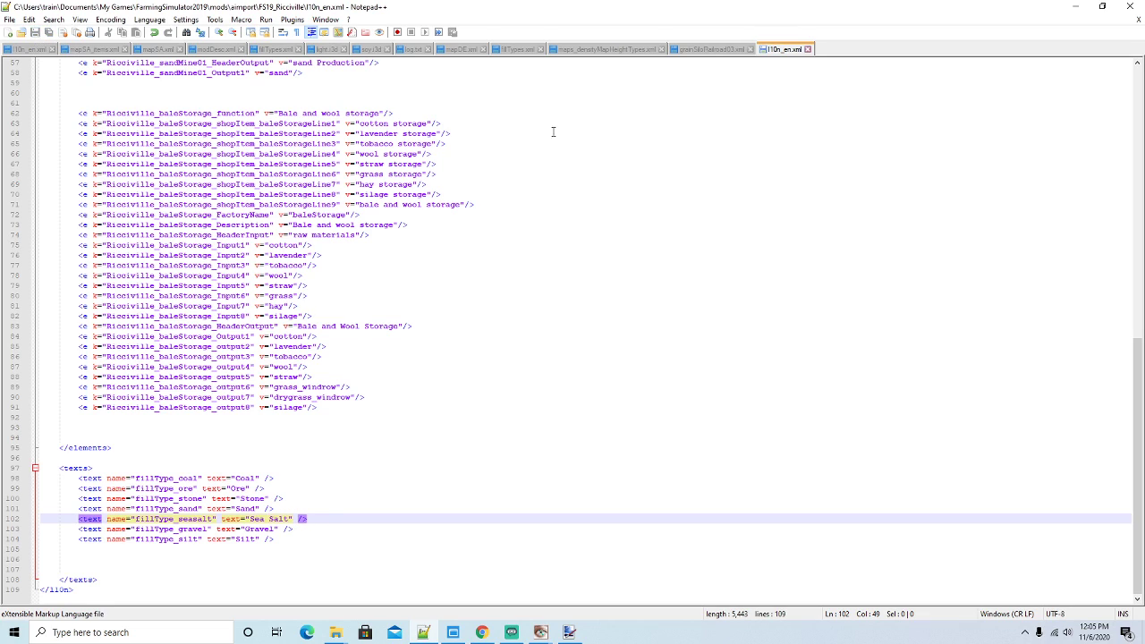
pyautogui.click(807, 49)
pyautogui.click(1075, 6)
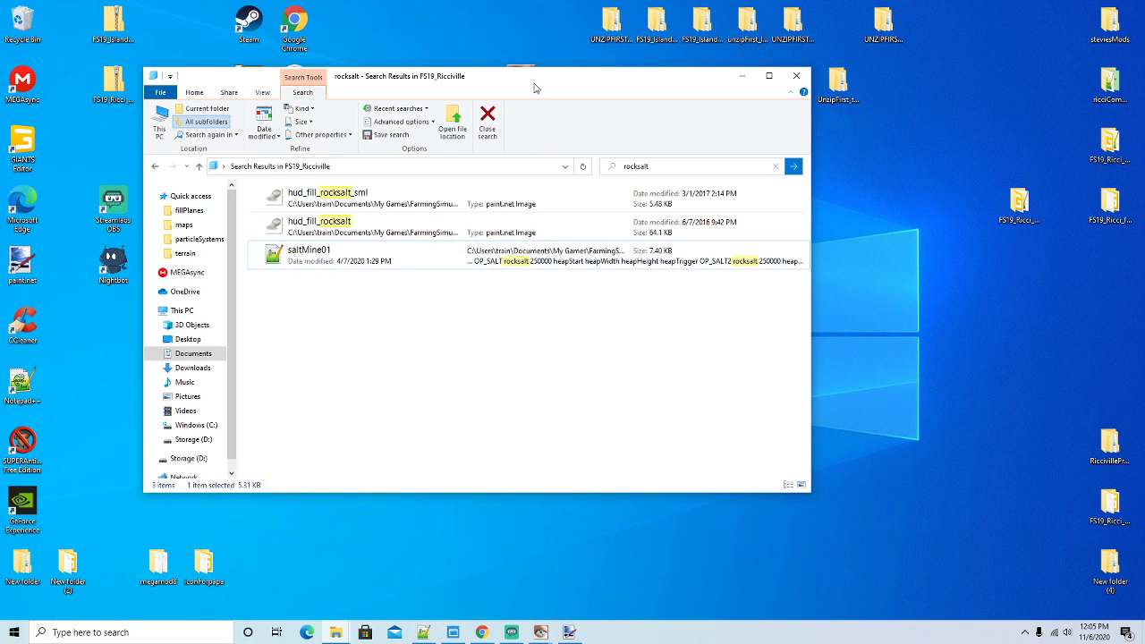
# Leave the search results, open the placeables/globalCompany folder of FS19_Ricciville, and show its files as large icons
pyautogui.moveTo(537, 88); pyautogui.dragTo(579, 91)
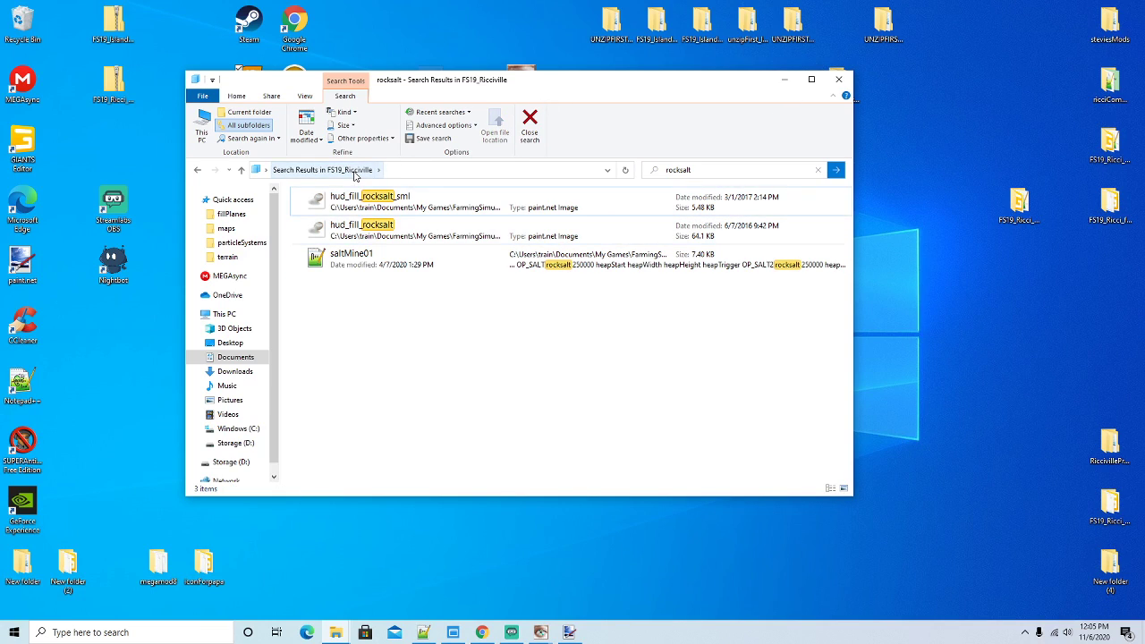
pyautogui.click(197, 170)
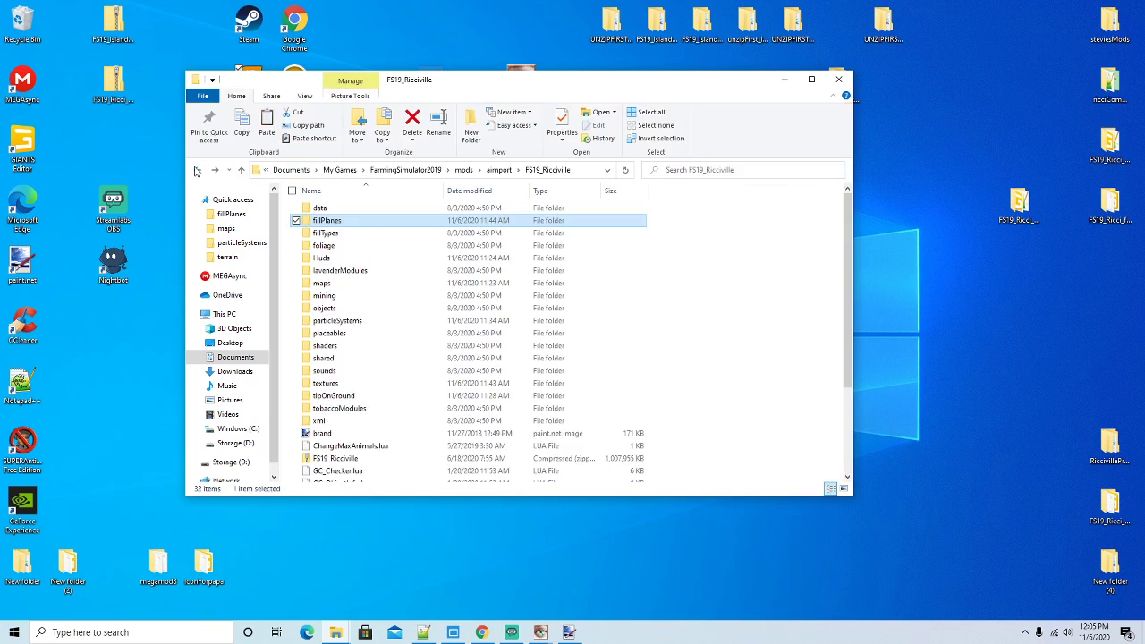
pyautogui.doubleClick(347, 335)
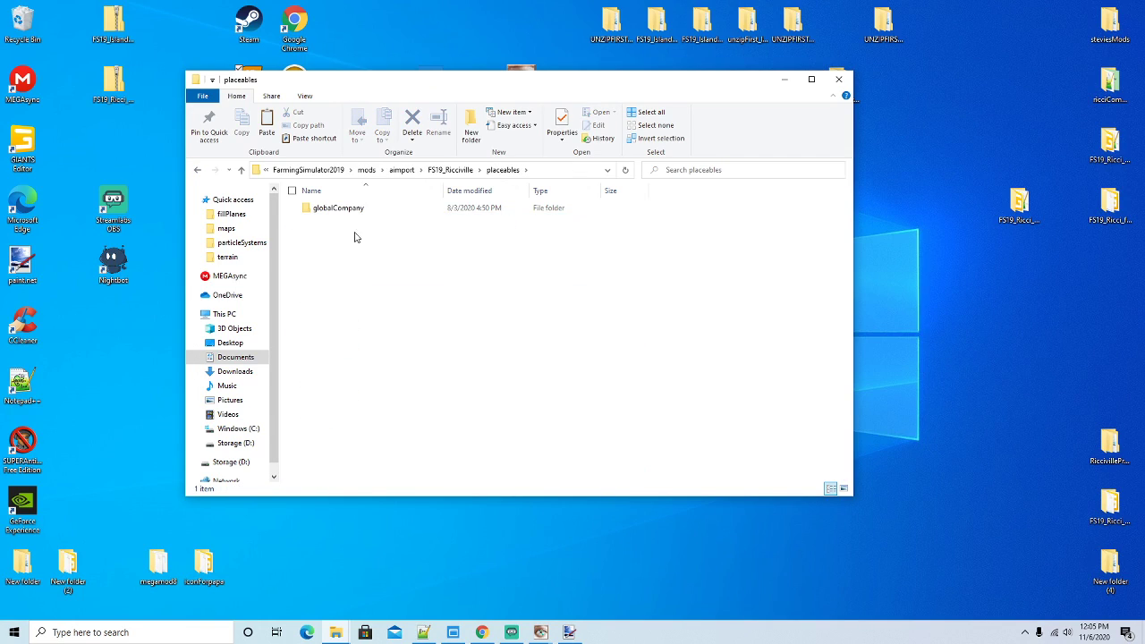
pyautogui.doubleClick(344, 207)
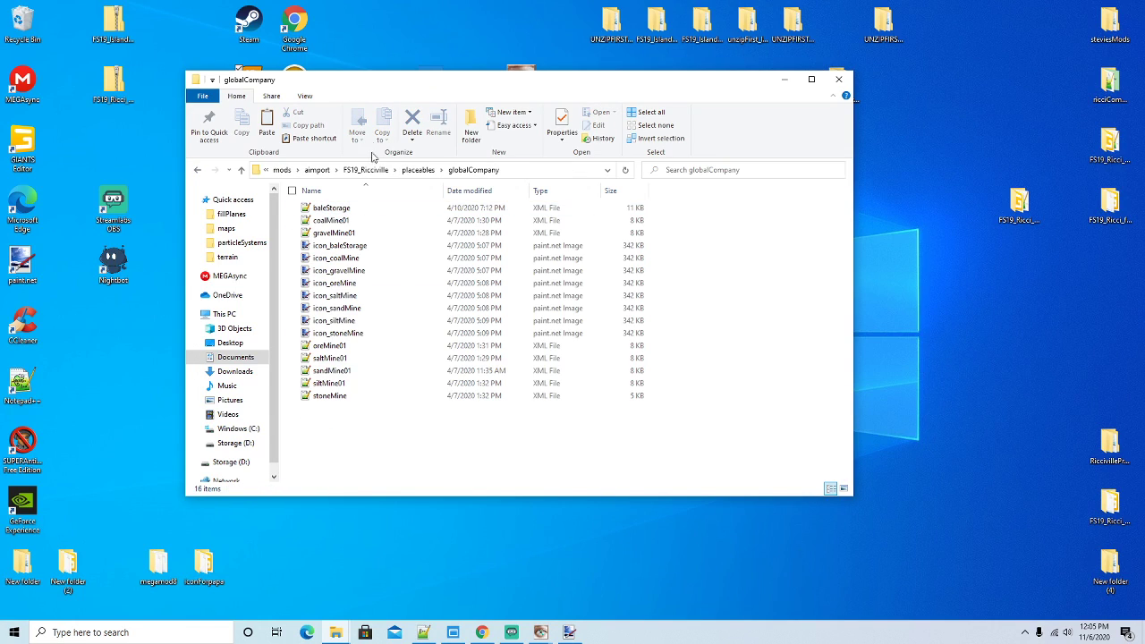
pyautogui.click(311, 95)
pyautogui.click(386, 112)
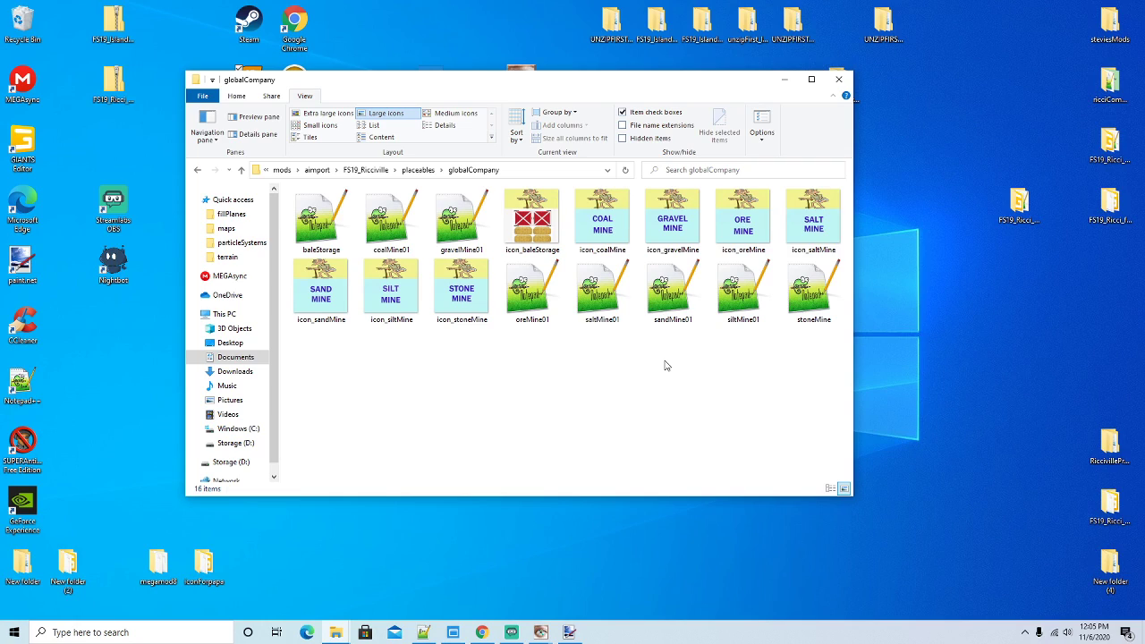
# Delete the icon_saltMine image and the saltMine01 XML file from the globalCompany folder
pyautogui.click(807, 234)
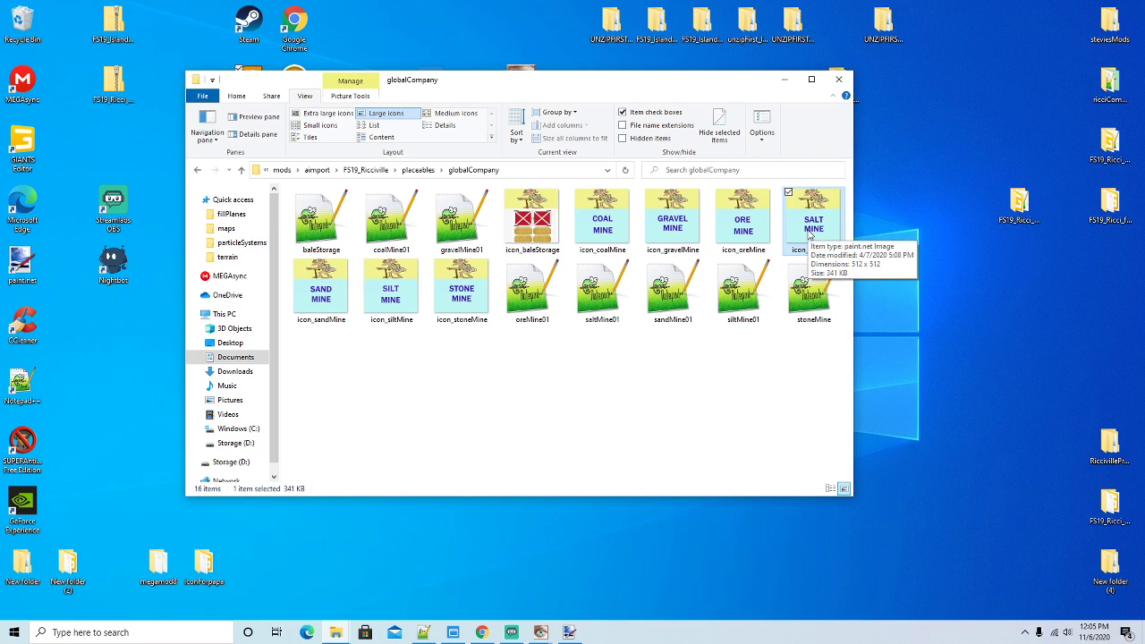
pyautogui.rightClick(809, 234)
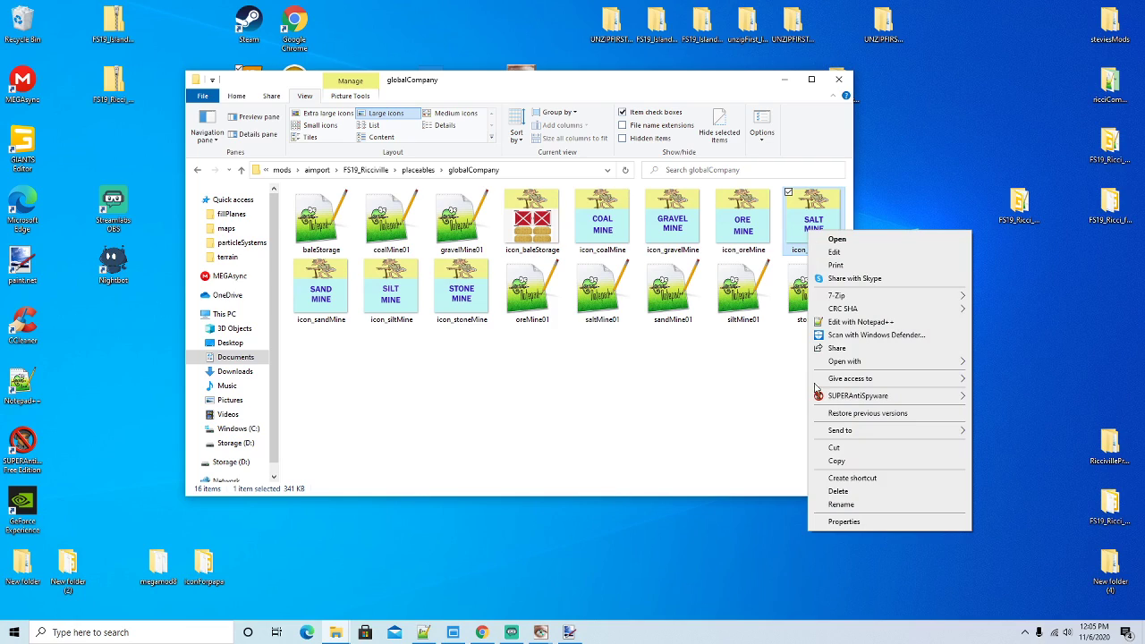
pyautogui.click(838, 494)
pyautogui.click(528, 308)
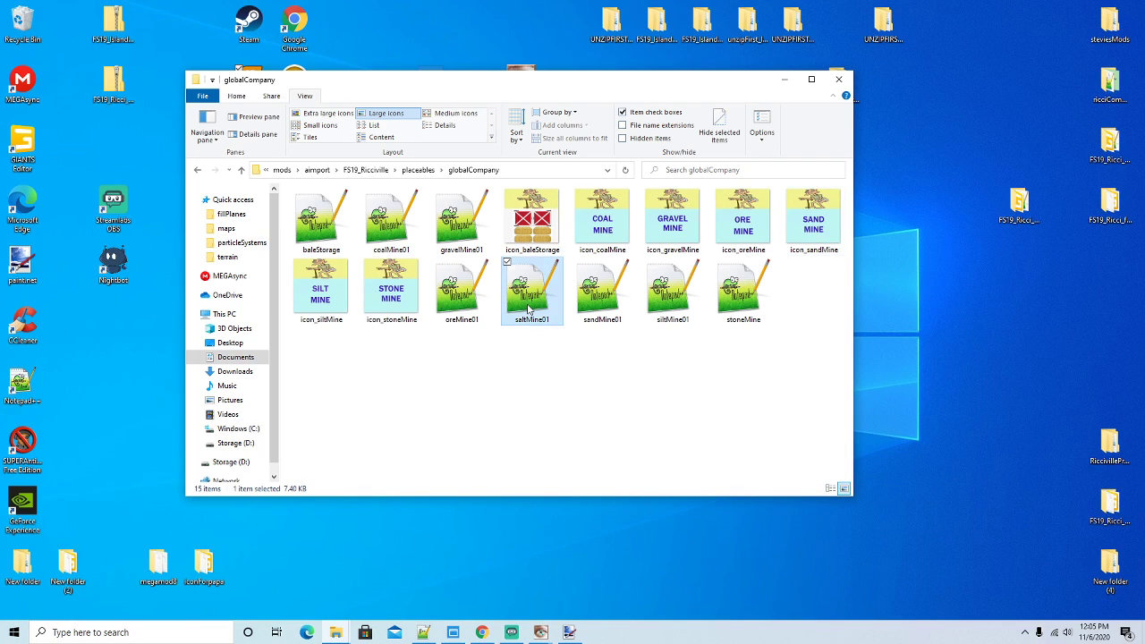
pyautogui.rightClick(528, 308)
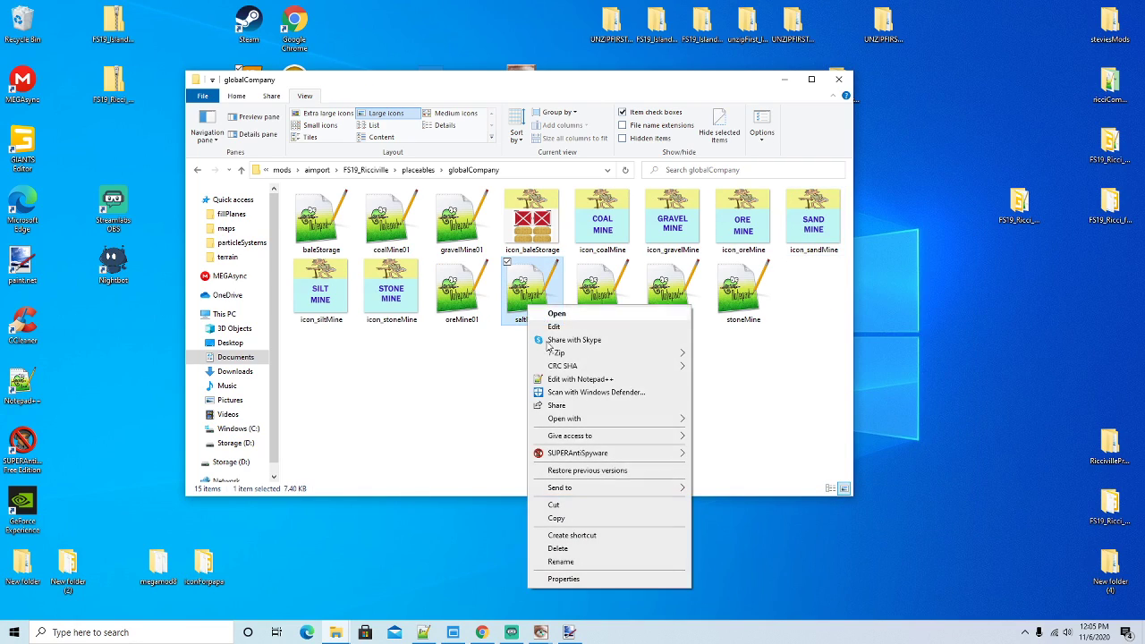
pyautogui.click(560, 550)
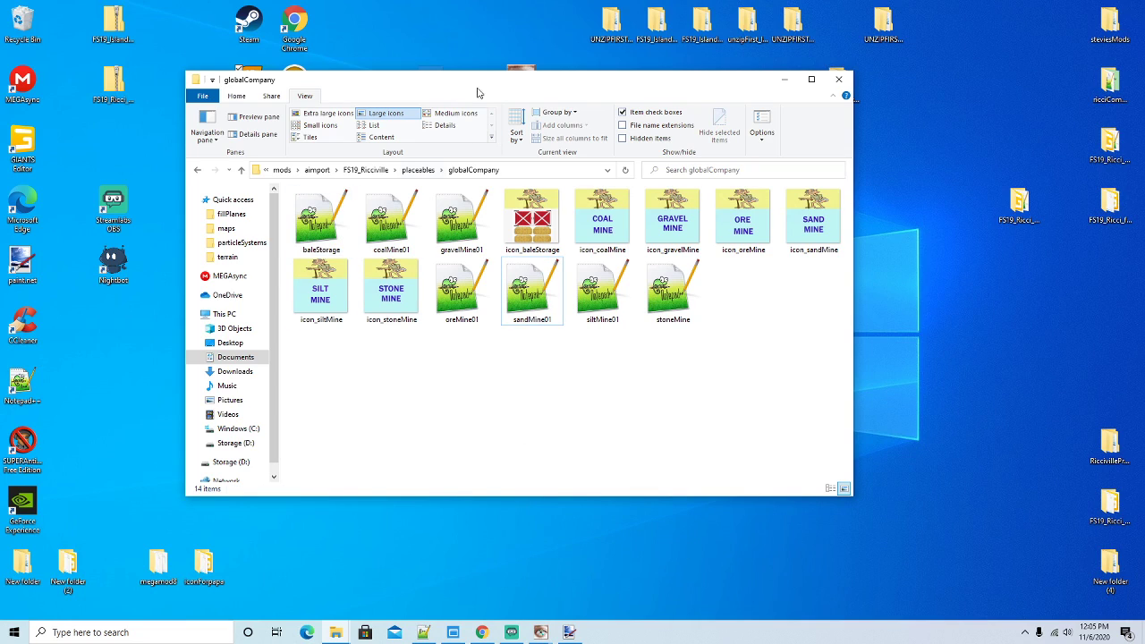
# Go to the maps folder of FS19_Ricciville and open the map i3d file in GIANTS Editor
pyautogui.moveTo(484, 93); pyautogui.dragTo(473, 85)
pyautogui.click(366, 166)
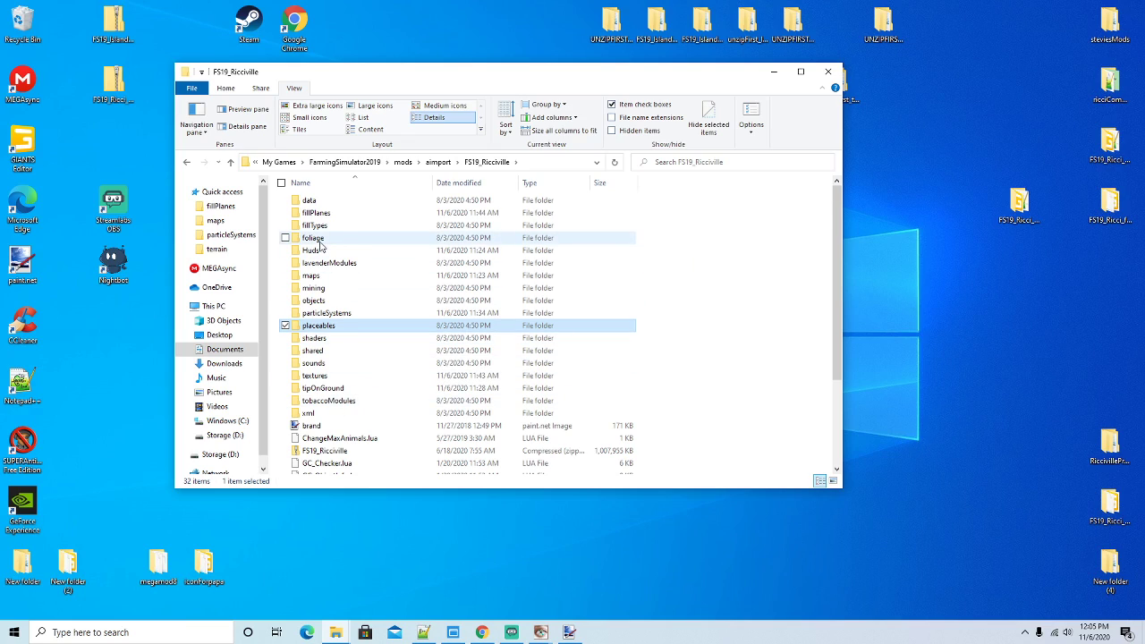
pyautogui.doubleClick(310, 275)
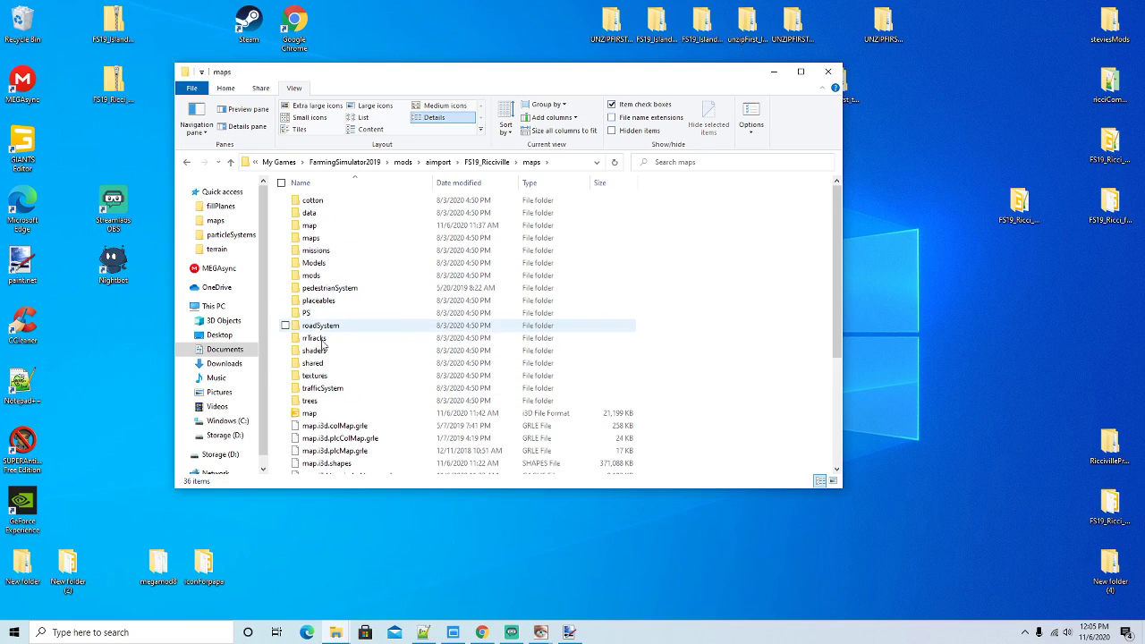
pyautogui.click(309, 416)
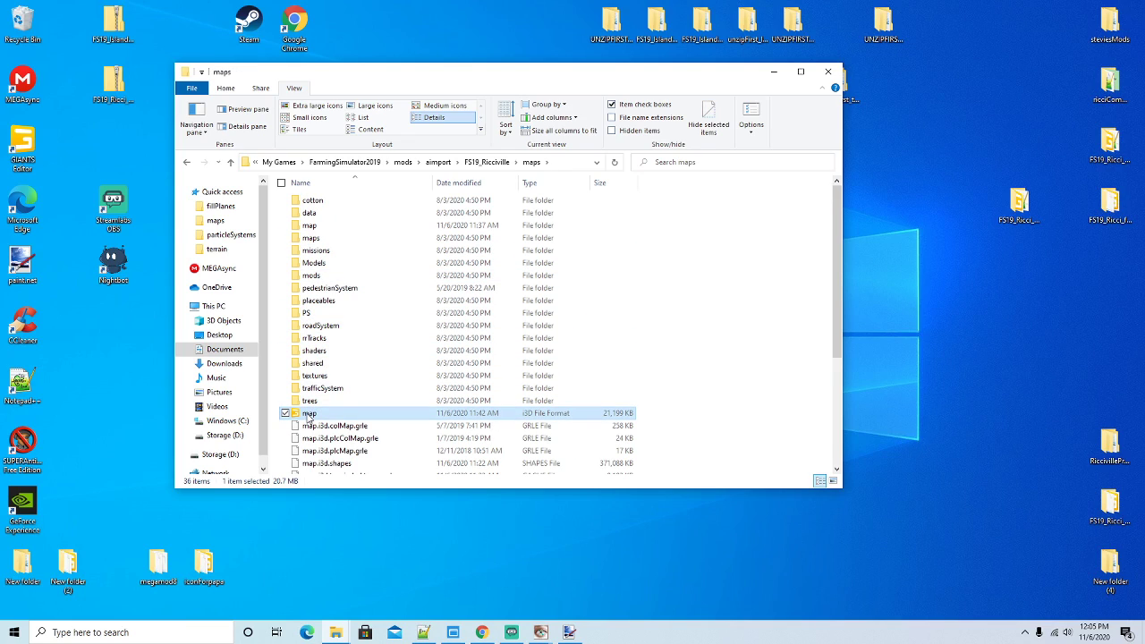
pyautogui.doubleClick(309, 414)
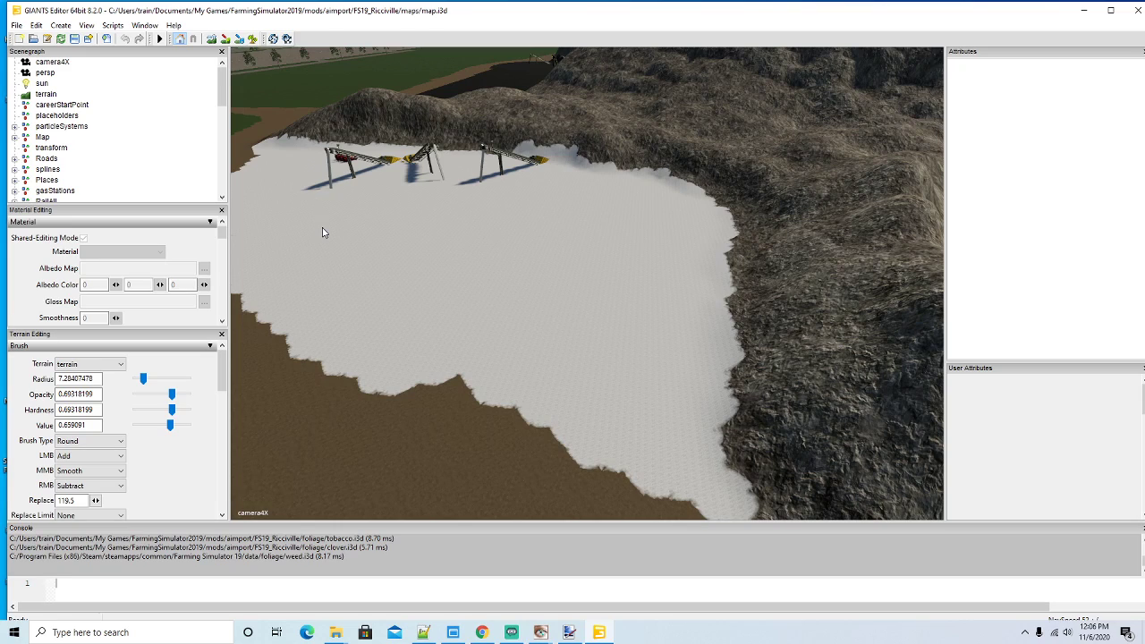
# Delete the saltMine01 object from the globalCompany group in the map's scenegraph
pyautogui.scroll(-6, 126, 150)
pyautogui.scroll(-1, 126, 150)
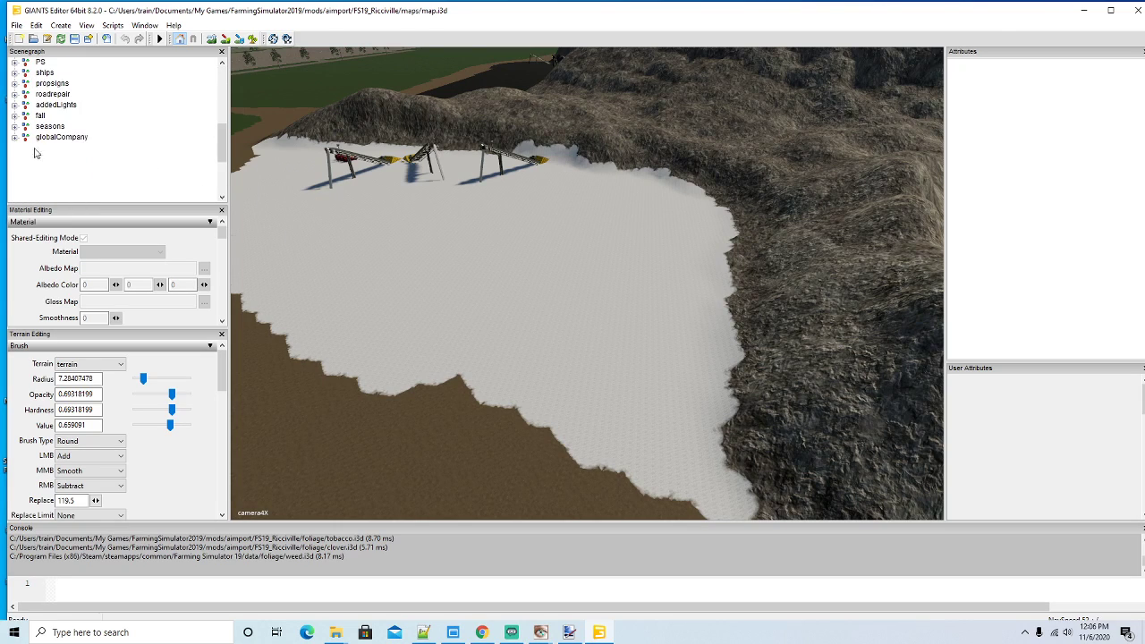
pyautogui.click(14, 137)
pyautogui.scroll(-1, 111, 142)
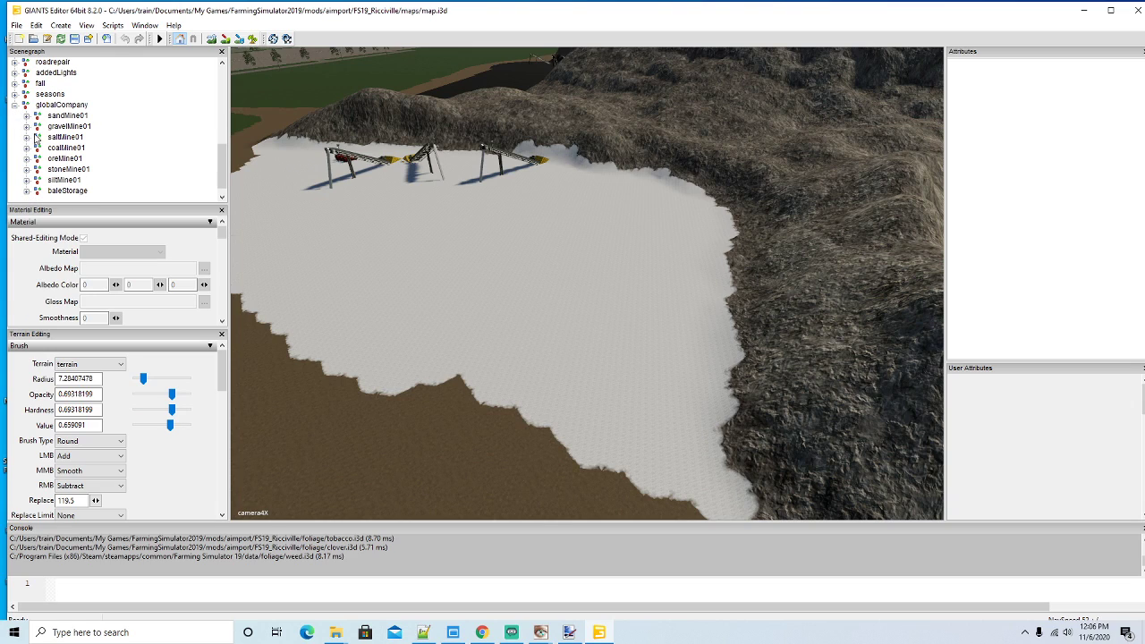
pyautogui.click(64, 137)
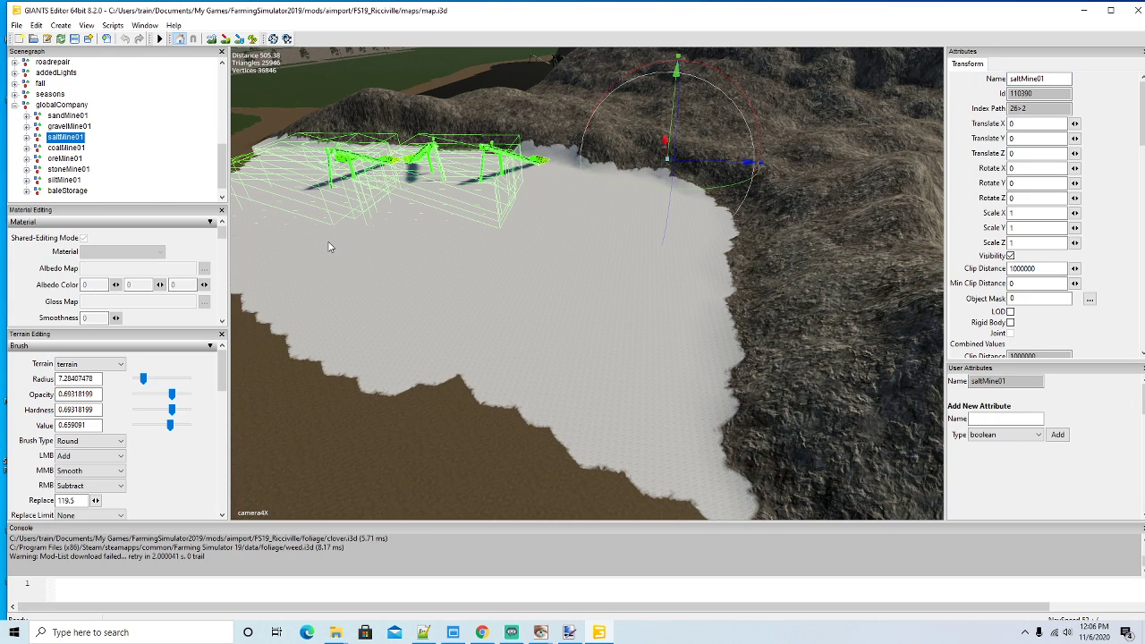
pyautogui.press('Delete')
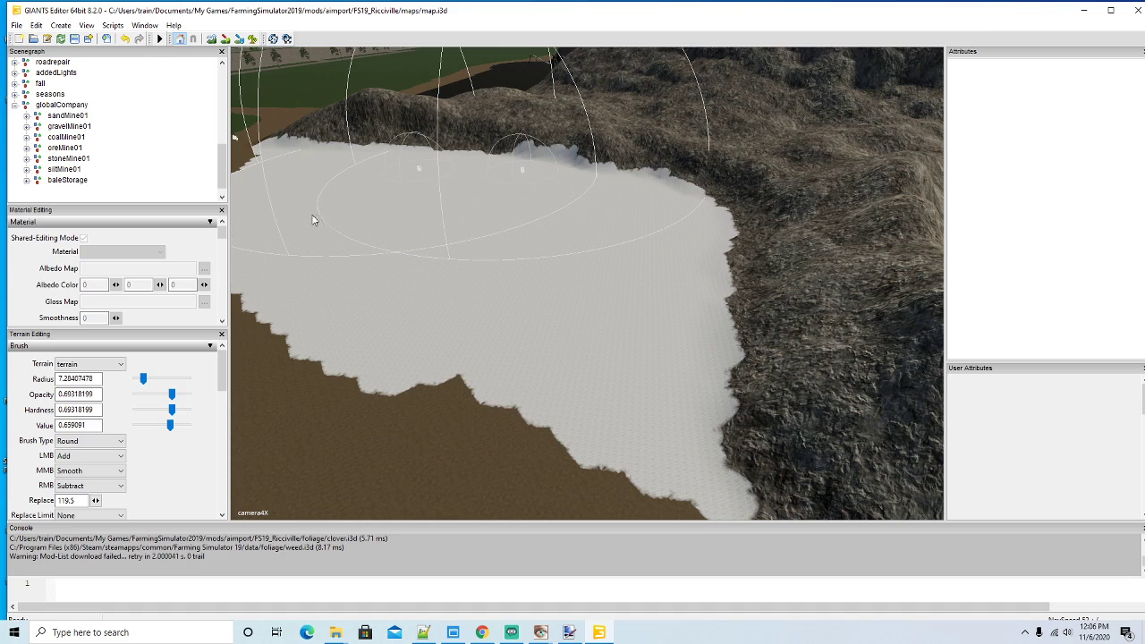
# Save the edited map scene and close GIANTS Editor
pyautogui.click(77, 41)
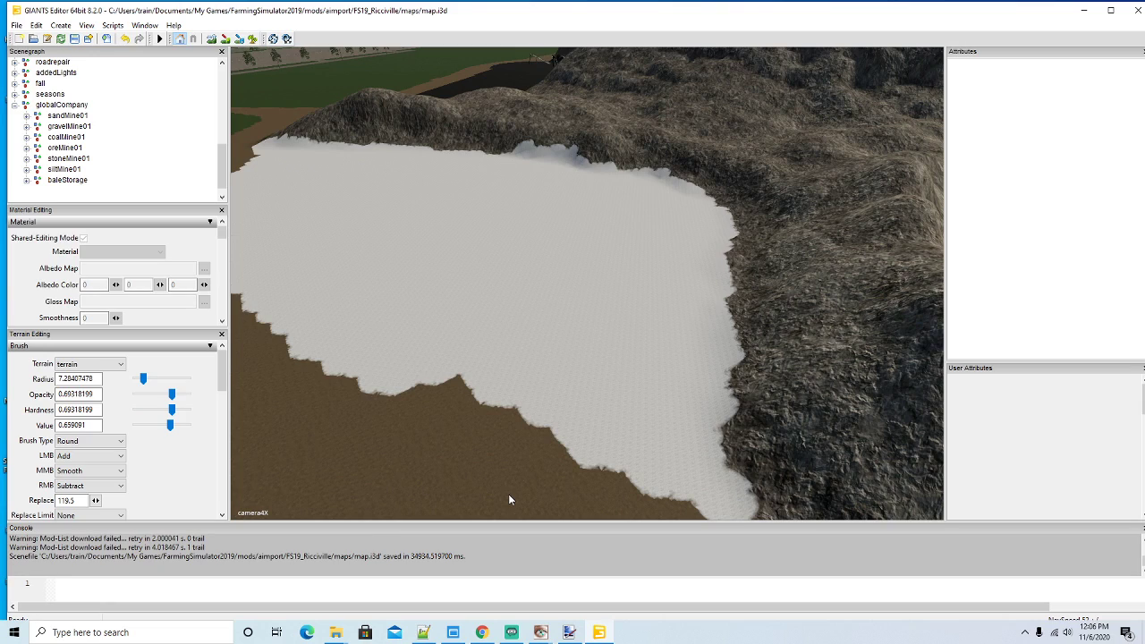
pyautogui.click(1135, 10)
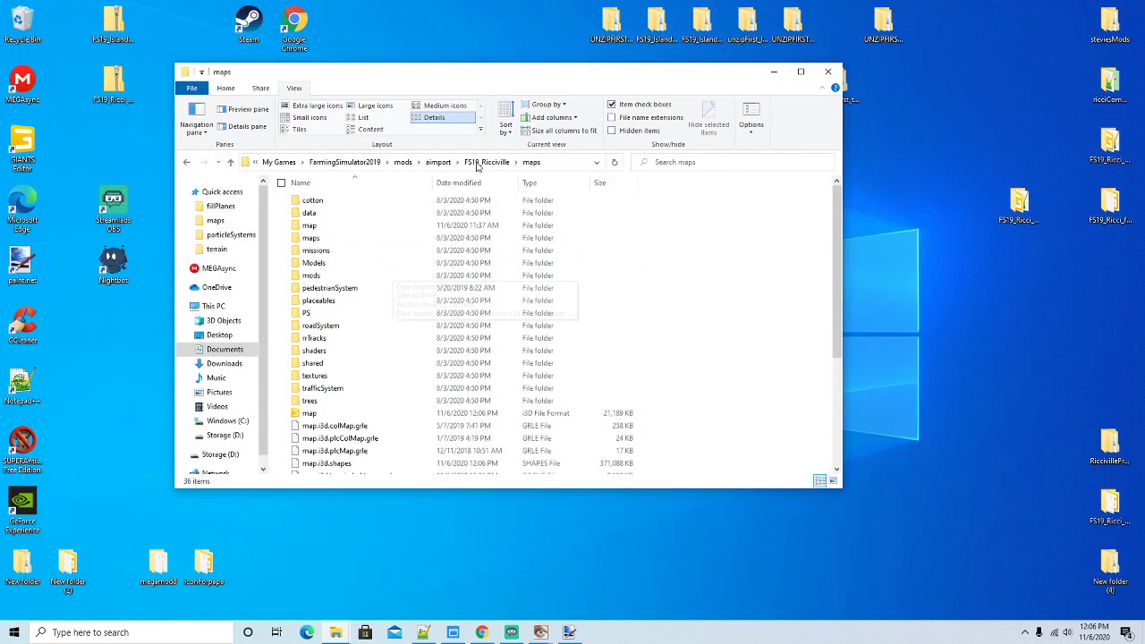
# Switch to the desktop and launch Farming Simulator 19
pyautogui.click(541, 632)
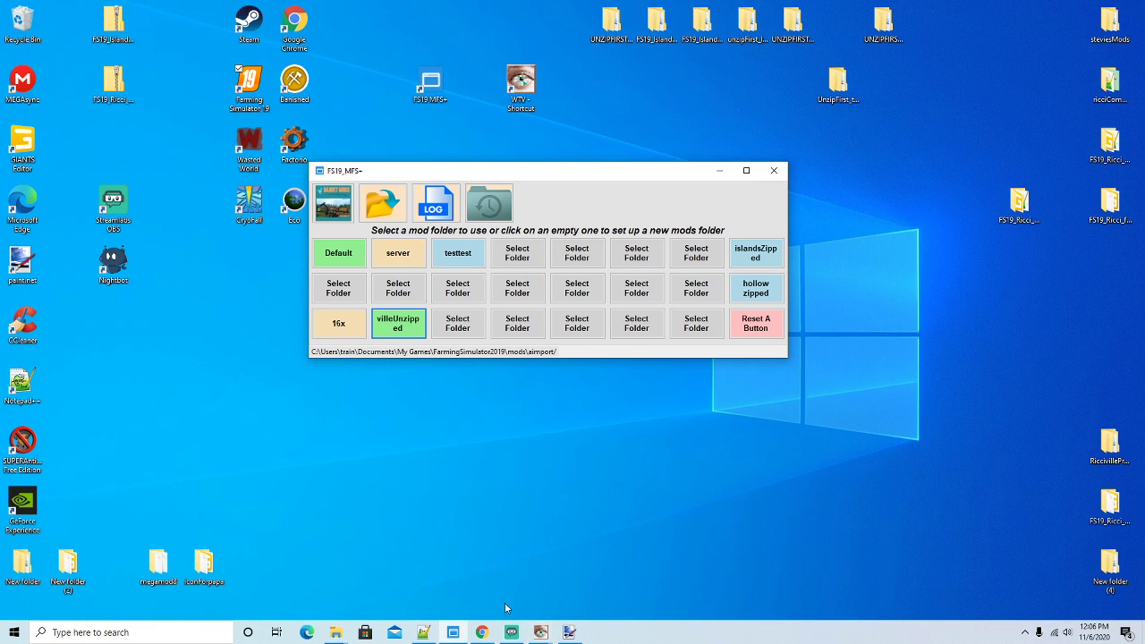
pyautogui.rightClick(252, 90)
pyautogui.click(280, 97)
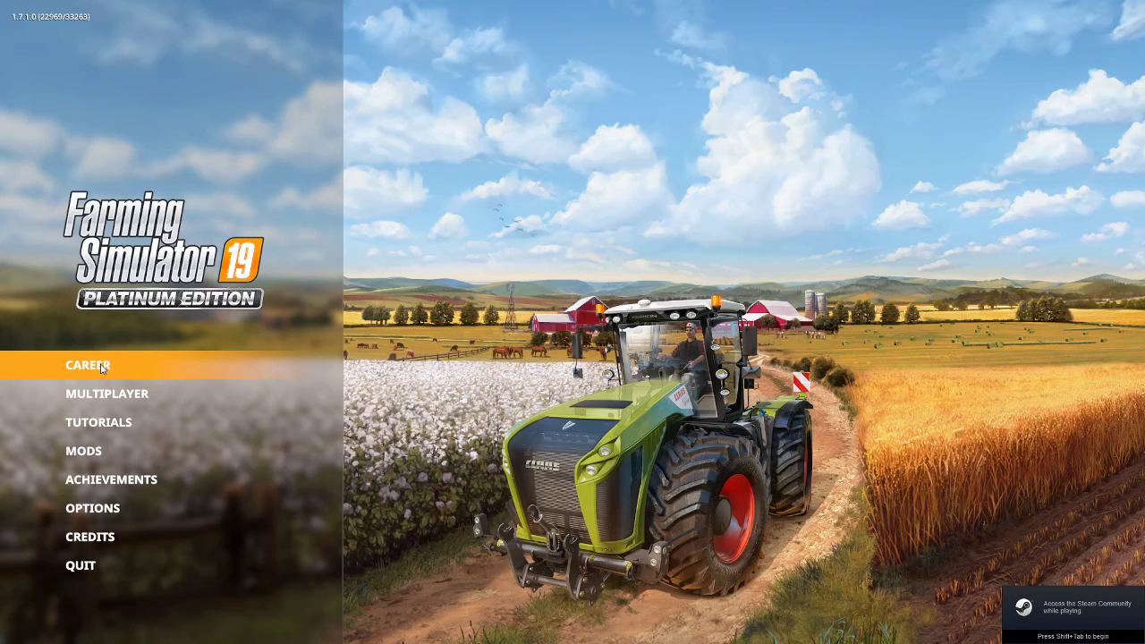
# Start a new career as New farmer on the FS19_Ricciville map, keeping the default character settings
pyautogui.click(102, 365)
pyautogui.click(242, 455)
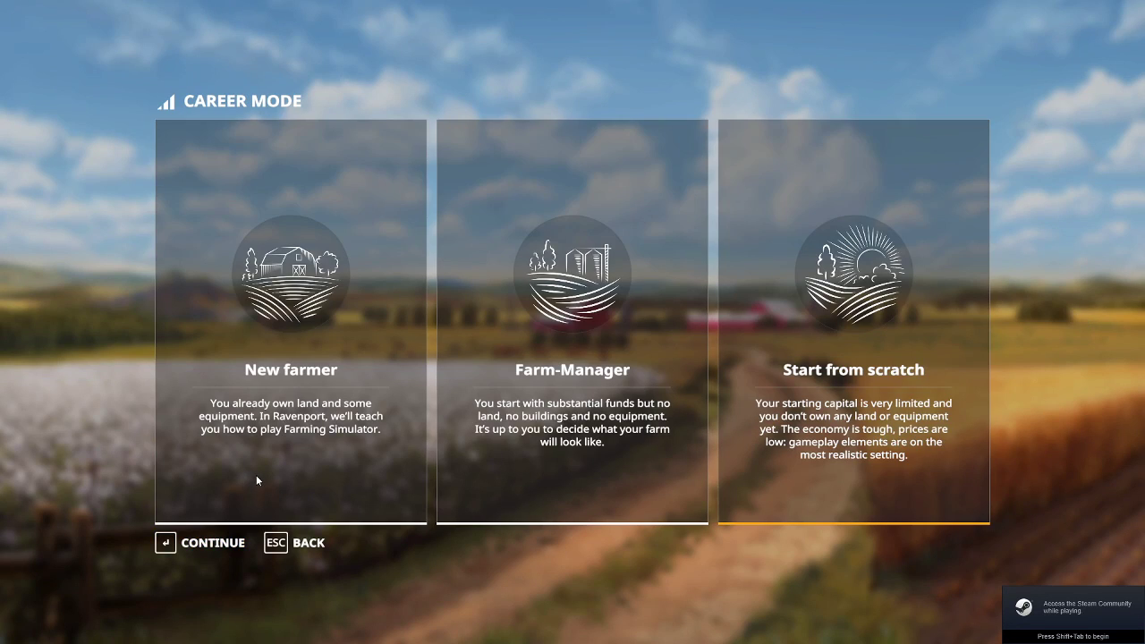
pyautogui.doubleClick(255, 481)
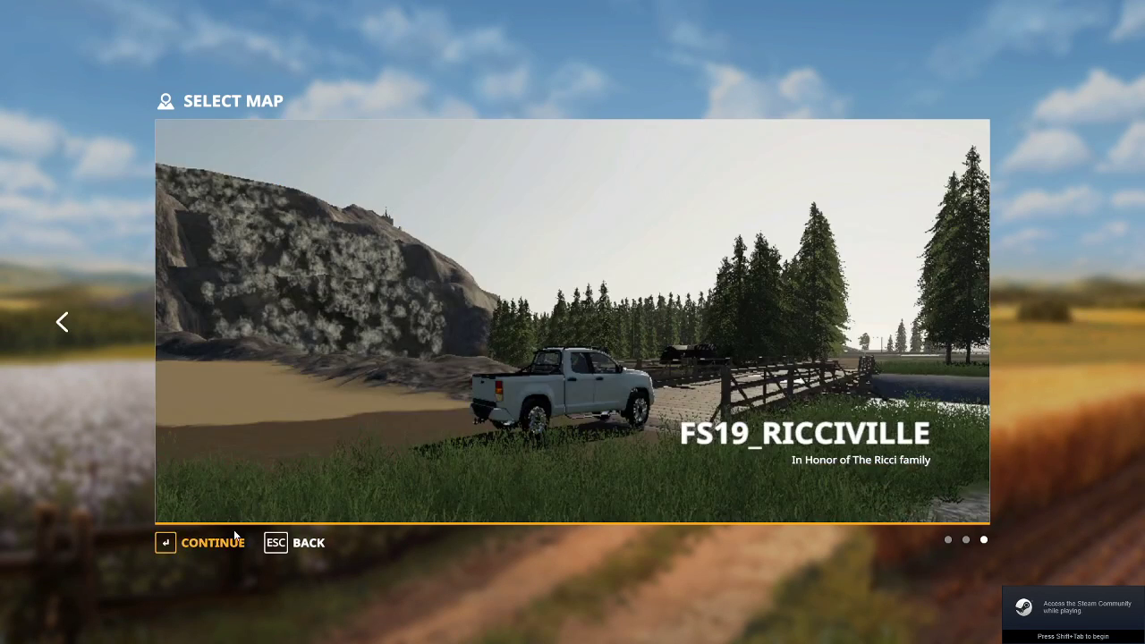
pyautogui.click(230, 543)
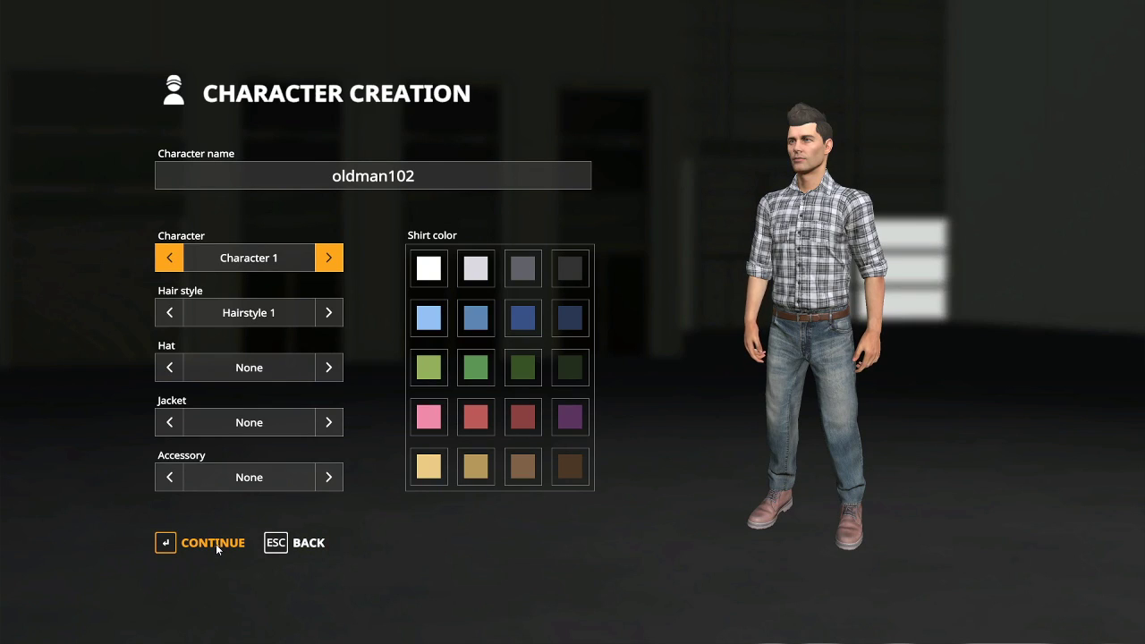
pyautogui.click(216, 544)
pyautogui.click(205, 550)
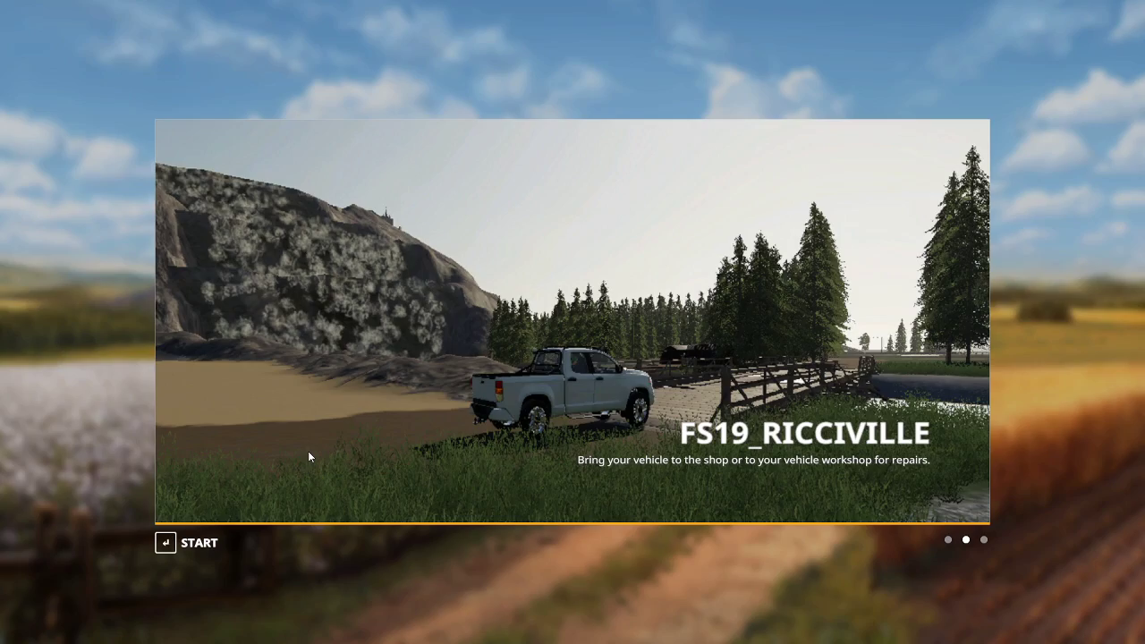
pyautogui.click(199, 543)
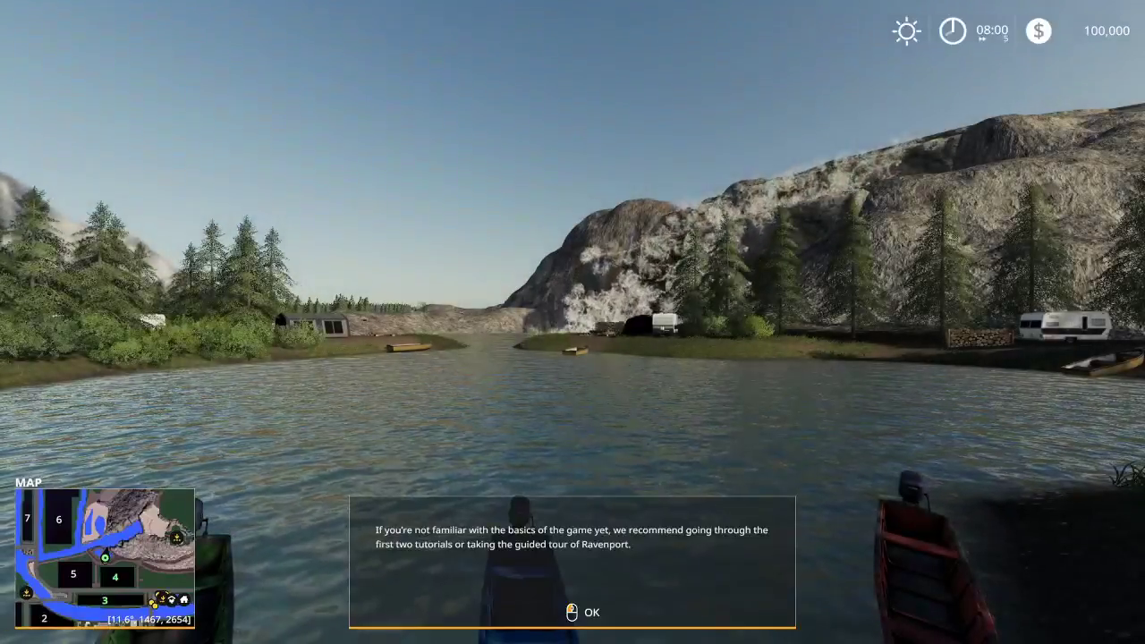
# Dismiss the introductory tutorial hint and travel to the Shop from the in-game map
pyautogui.press('Return')
pyautogui.press('s')
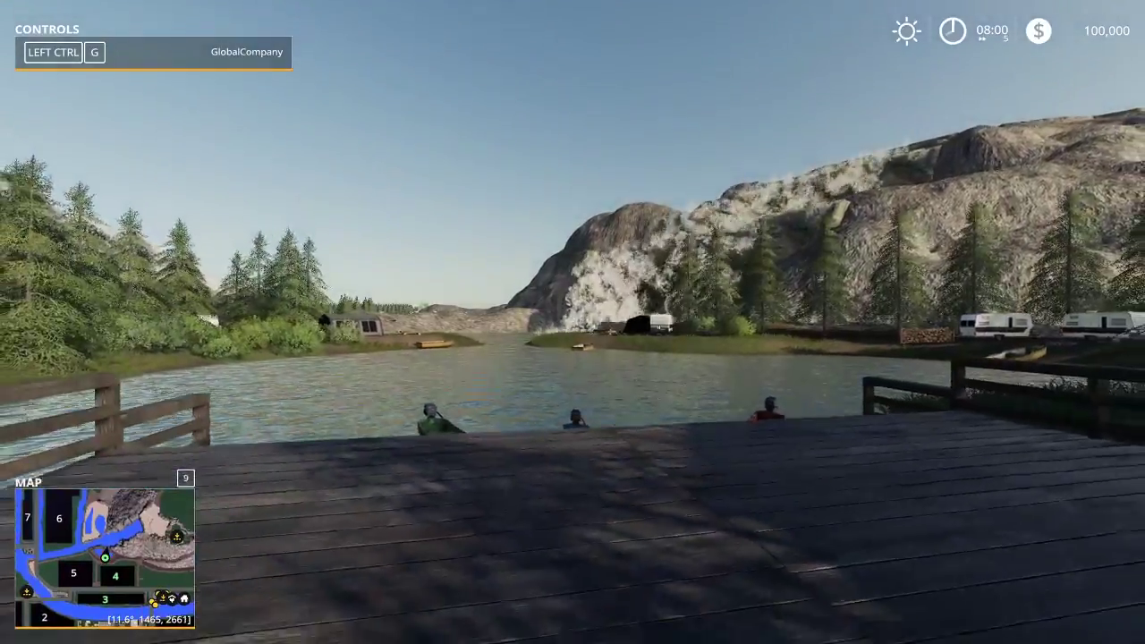
pyautogui.press('w')
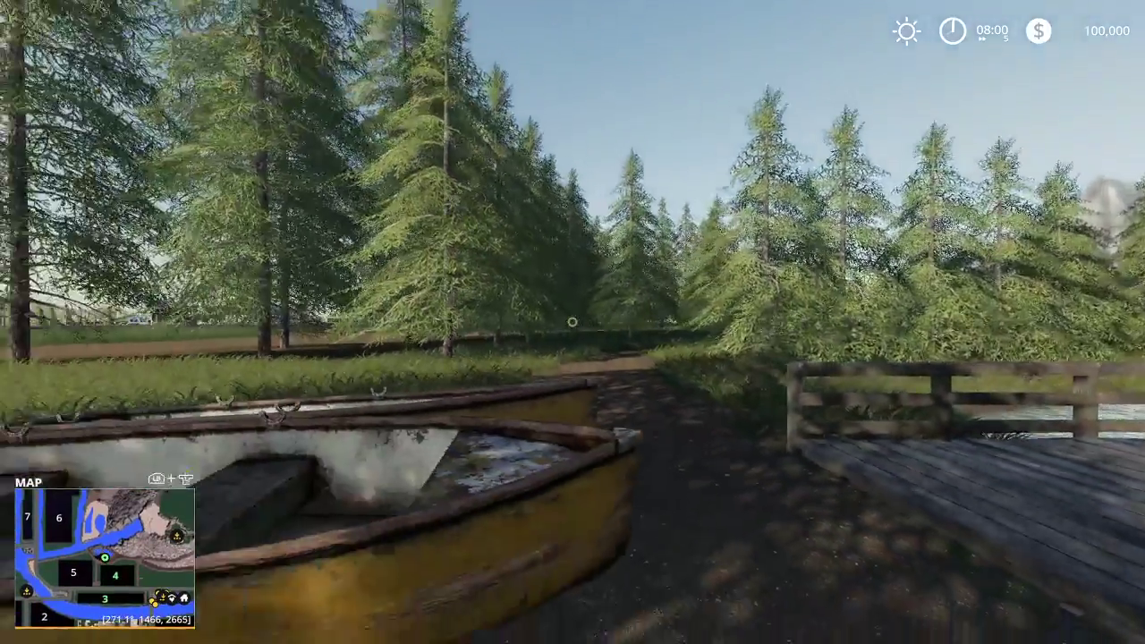
pyautogui.press('s')
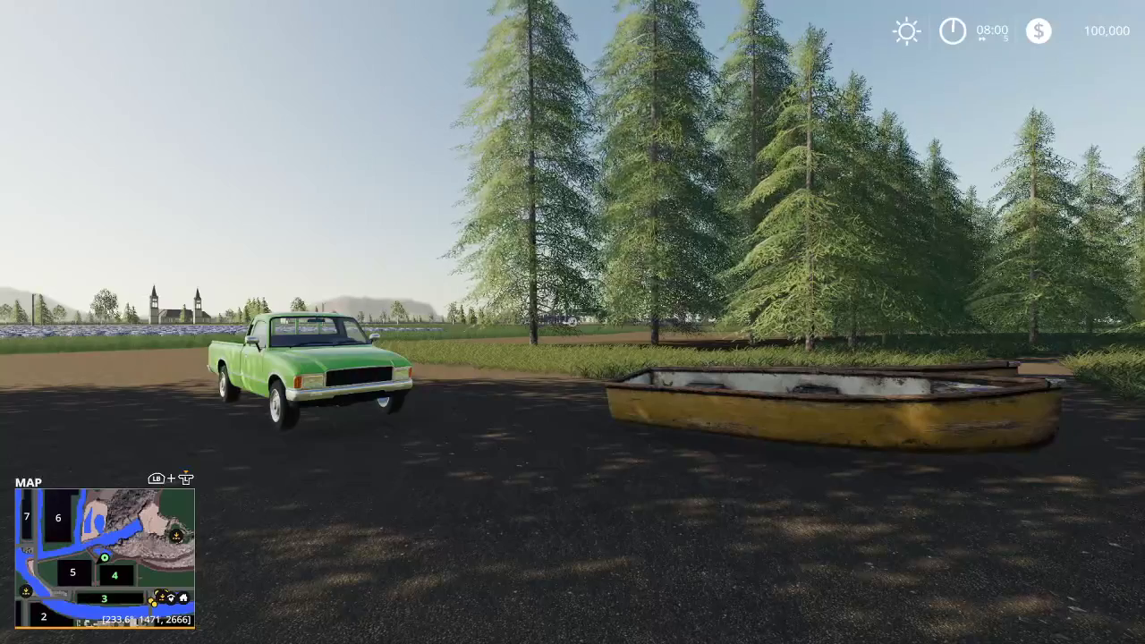
pyautogui.press('Escape')
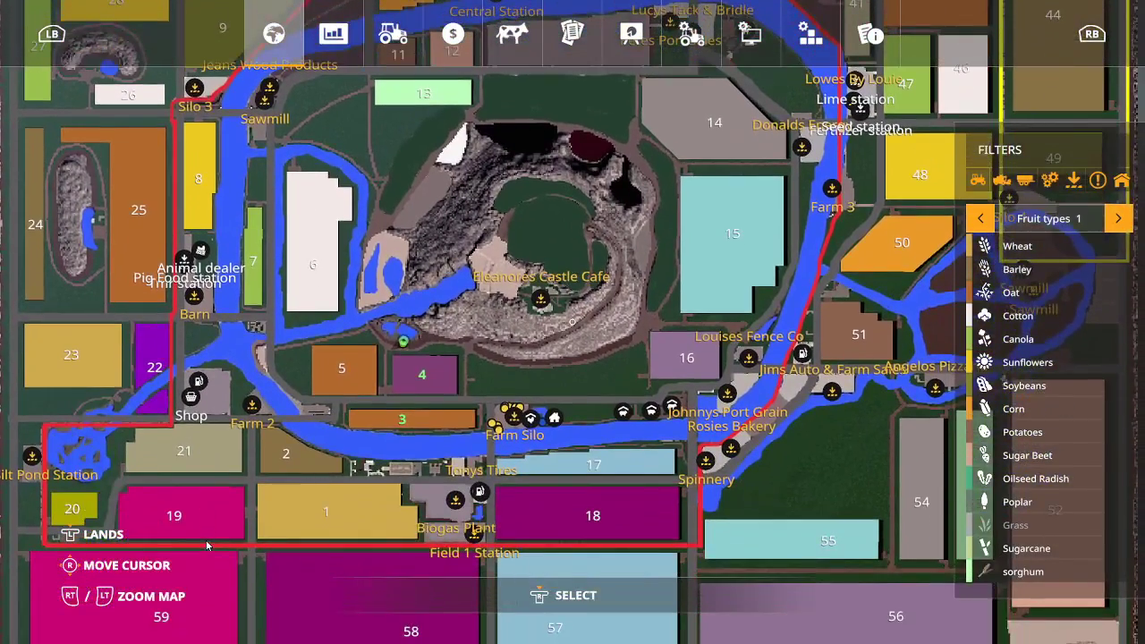
pyautogui.click(191, 402)
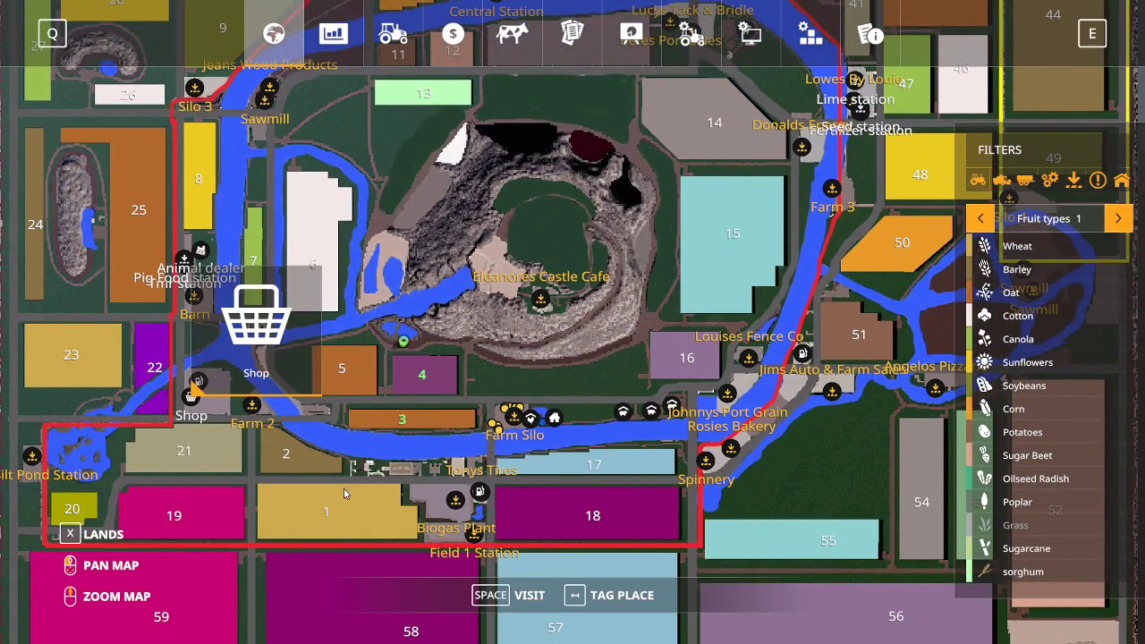
pyautogui.click(528, 595)
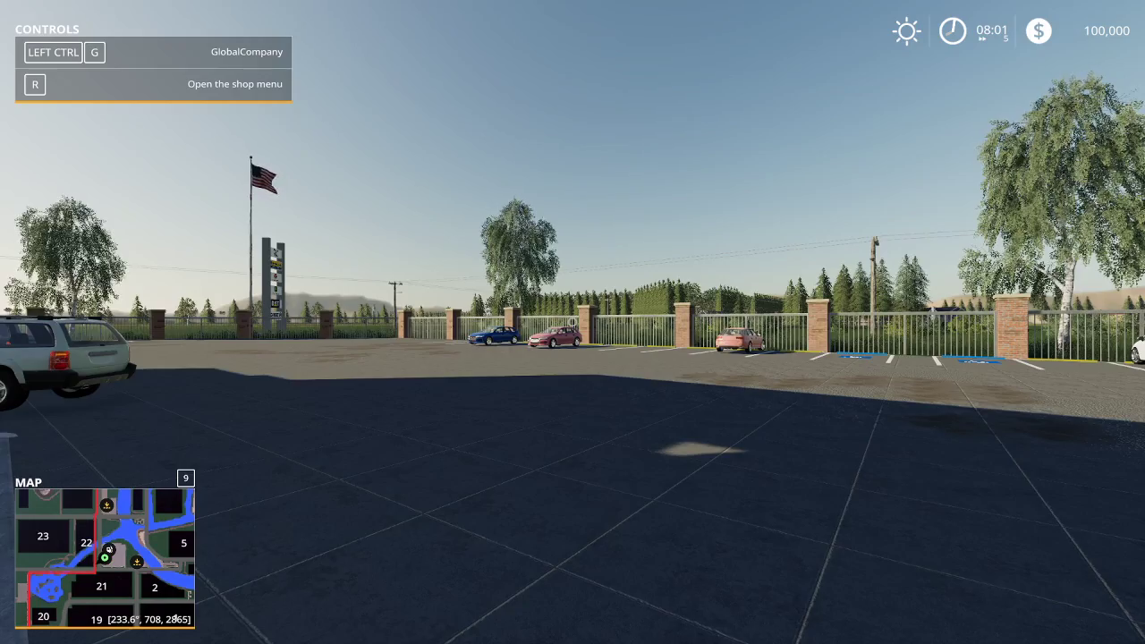
# Lease the Kenworth K100 Daycab from the Trucks category of the vehicle shop
pyautogui.press('w')
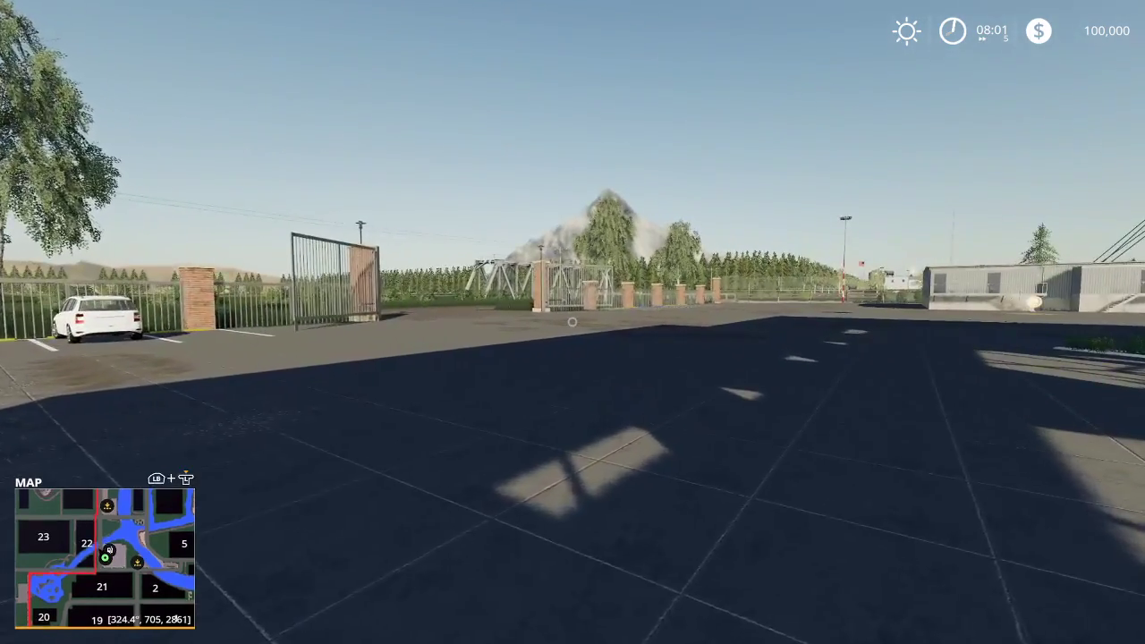
pyautogui.press('p')
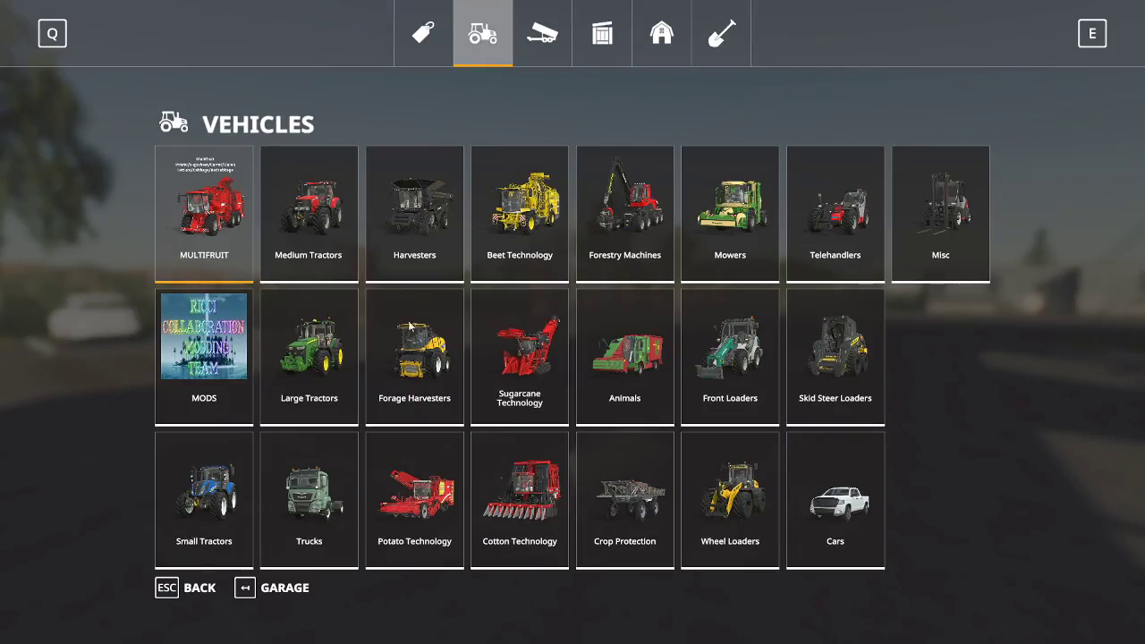
pyautogui.click(321, 481)
pyautogui.scroll(-6, 483, 344)
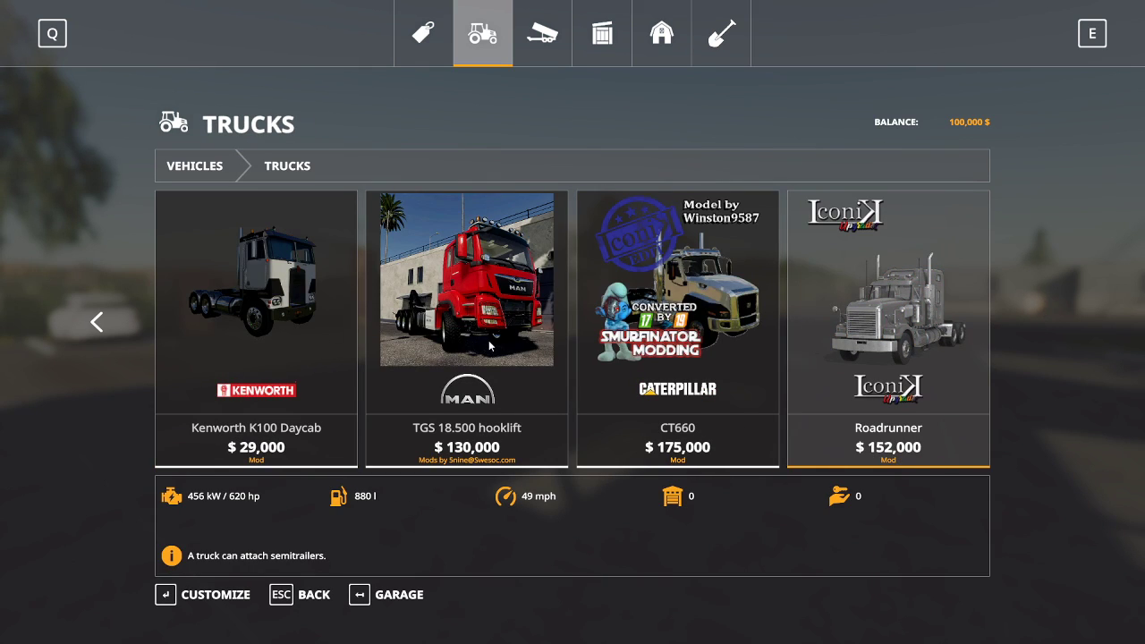
pyautogui.click(268, 331)
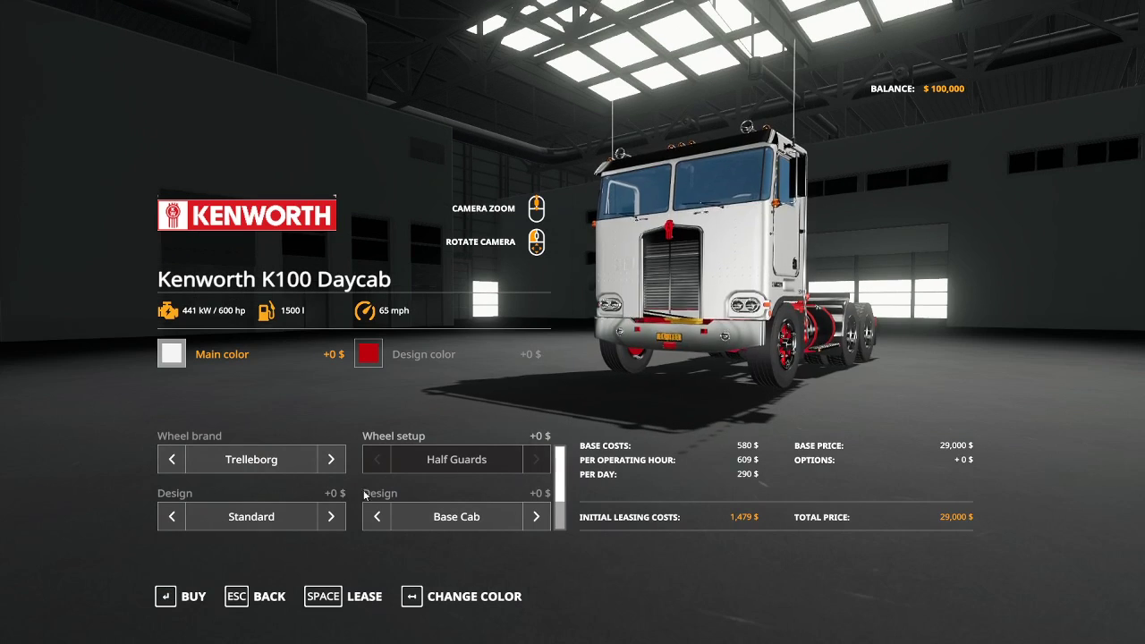
pyautogui.click(378, 601)
pyautogui.click(417, 412)
pyautogui.click(419, 413)
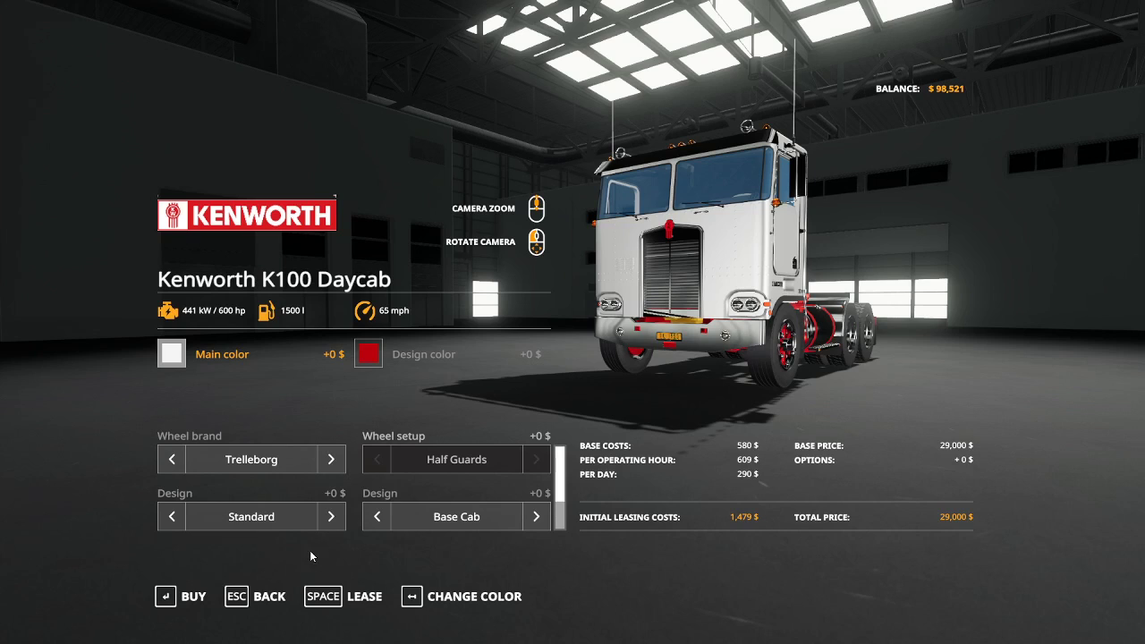
# Lease the Strautmann Slide on Tipper 5 from the Trailers category and leave the shop
pyautogui.press('Escape')
pyautogui.click(541, 36)
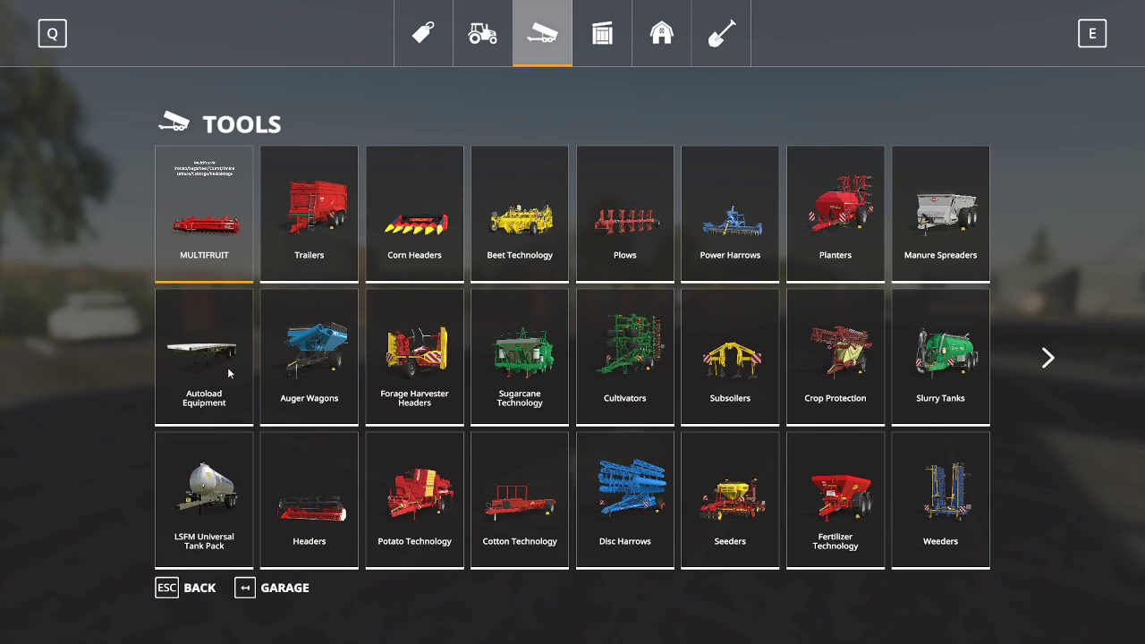
pyautogui.click(329, 219)
pyautogui.scroll(-10, 483, 302)
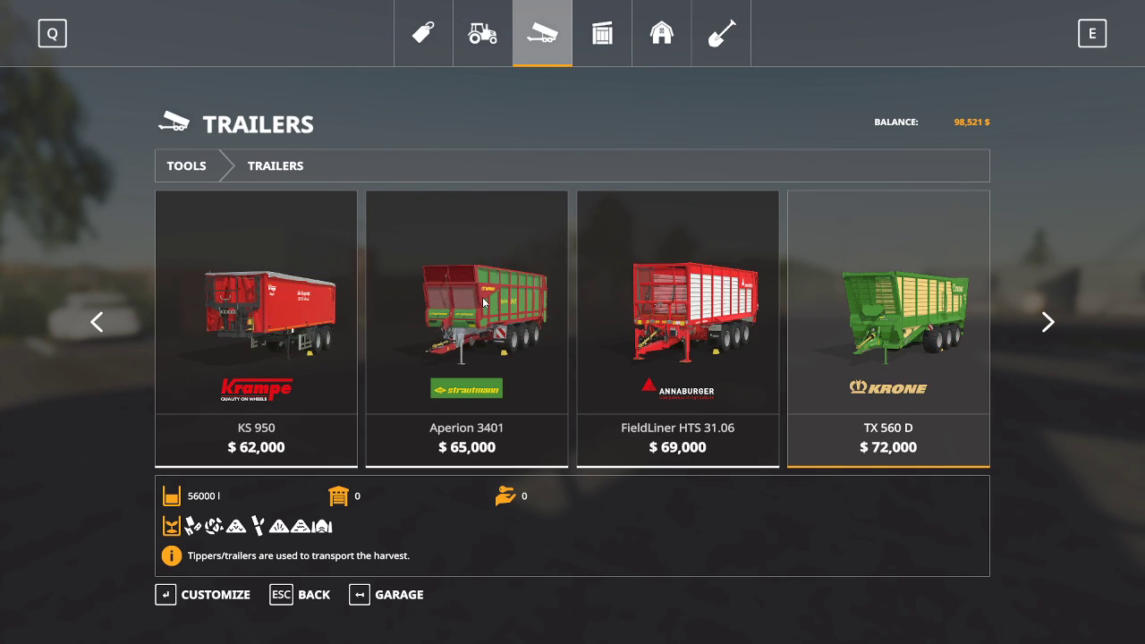
pyautogui.scroll(-12, 483, 303)
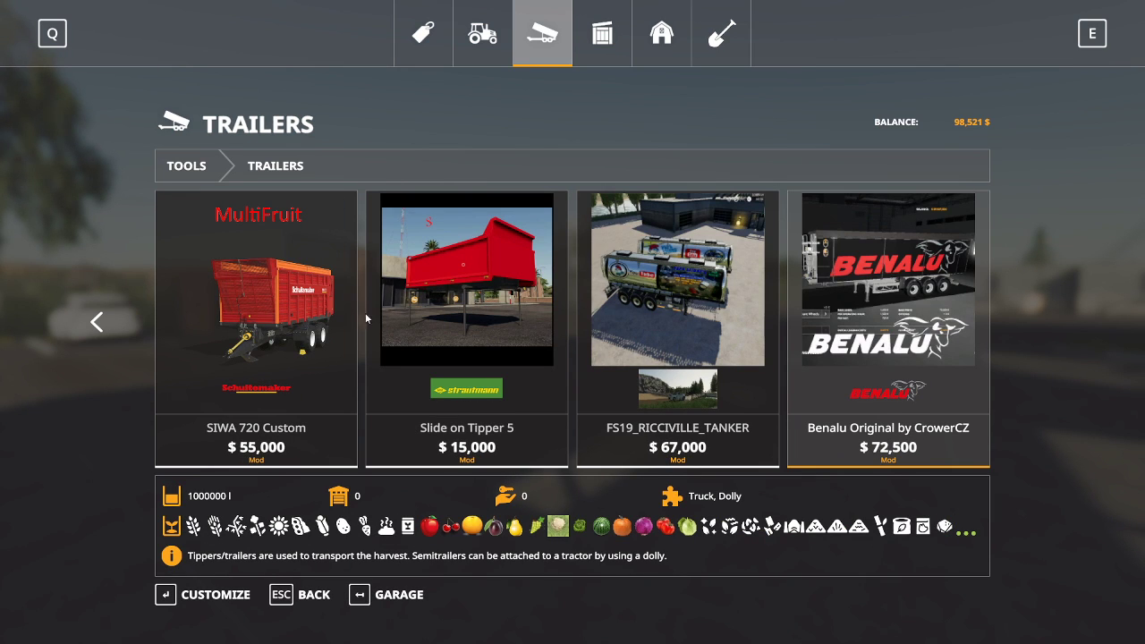
pyautogui.doubleClick(448, 325)
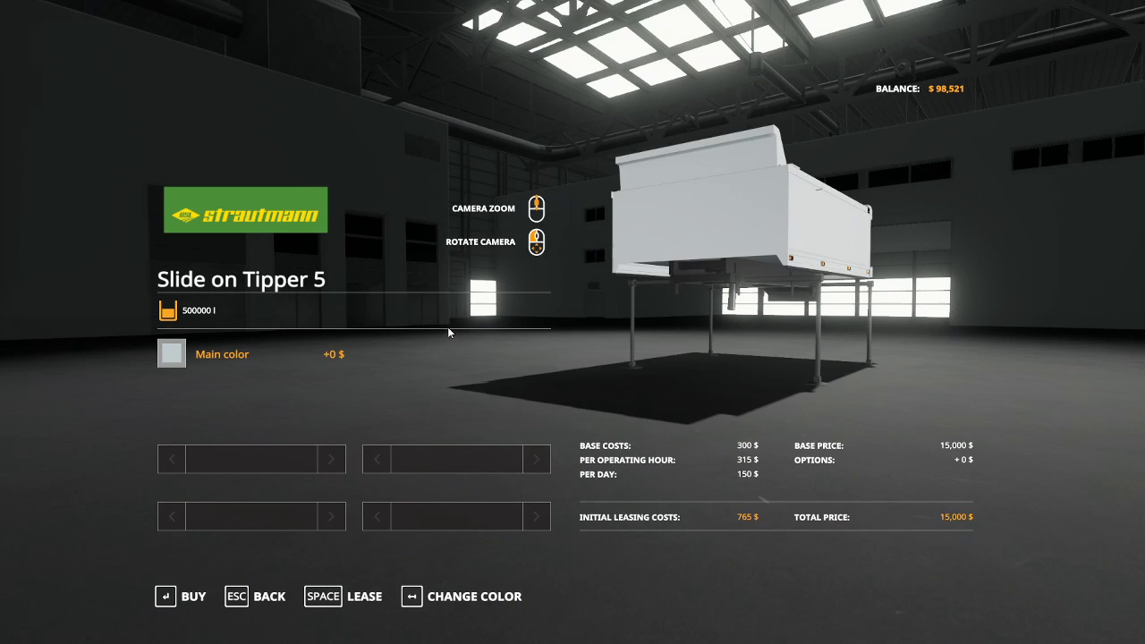
pyautogui.click(354, 596)
pyautogui.click(412, 413)
pyautogui.click(415, 409)
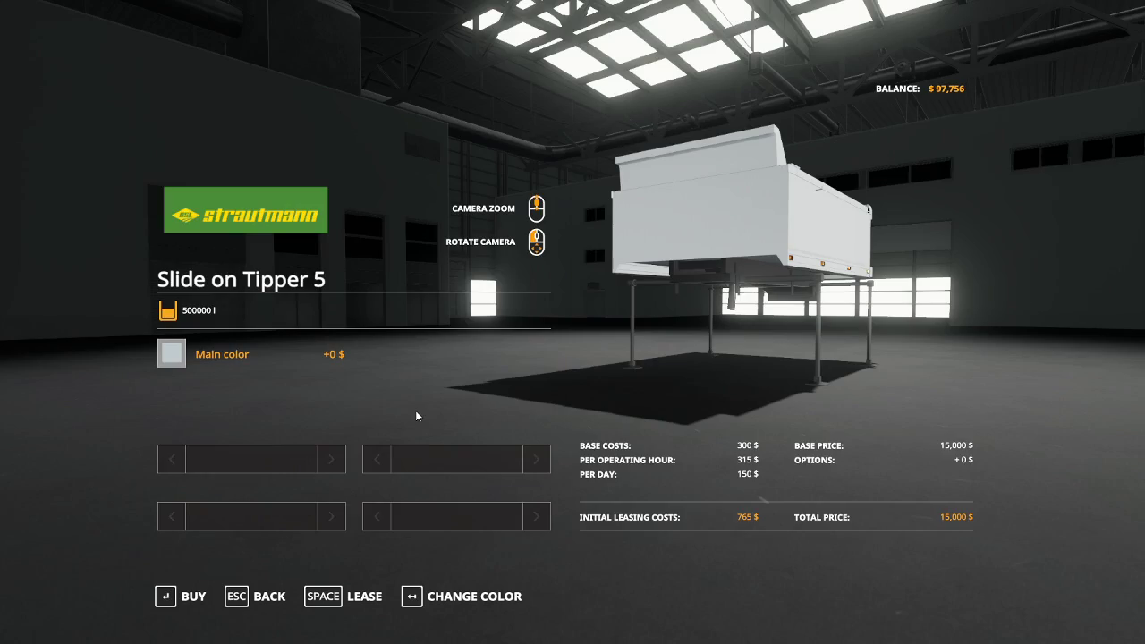
pyautogui.press('Escape')
pyautogui.press('Escape')
pyautogui.press('Escape')
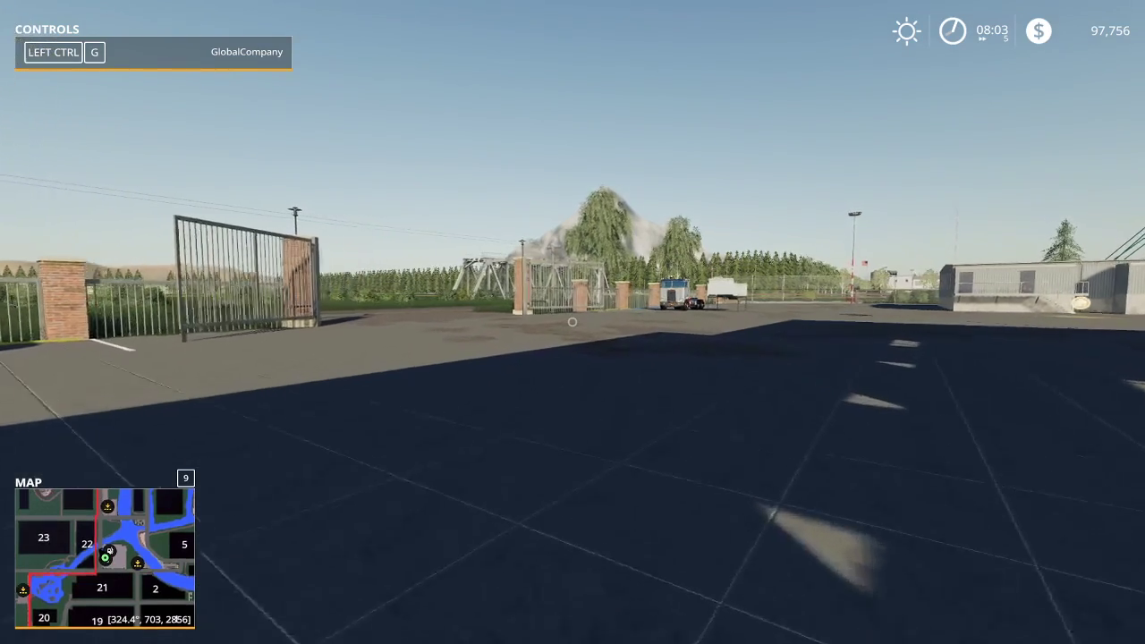
# Walk across the shop yard to the leased Kenworth truck and get in
pyautogui.press('w')
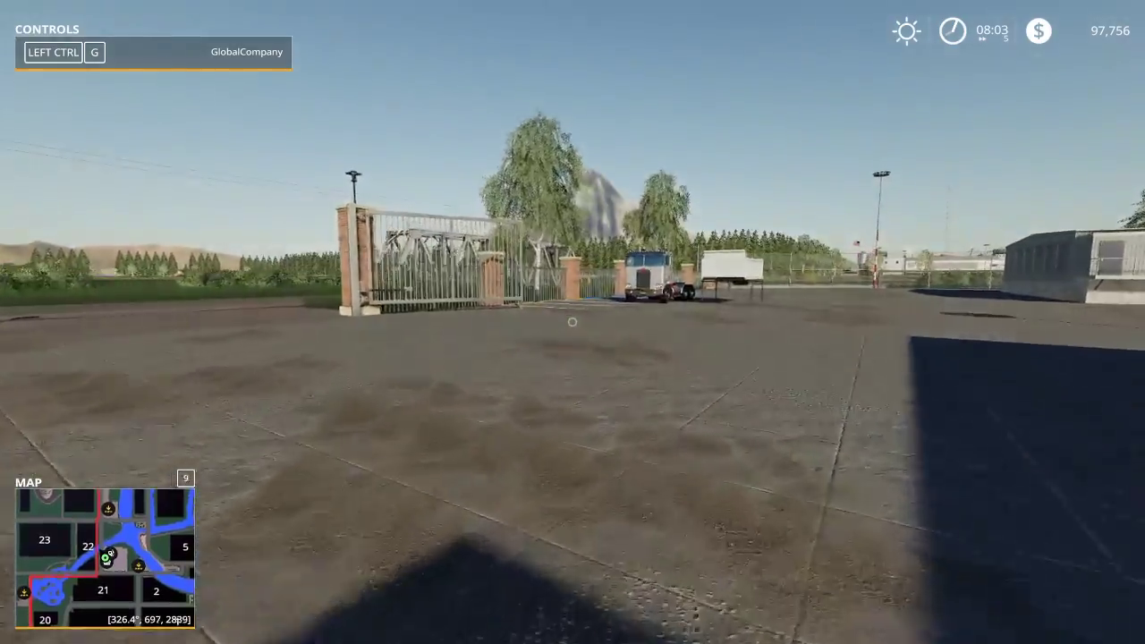
pyautogui.press('w')
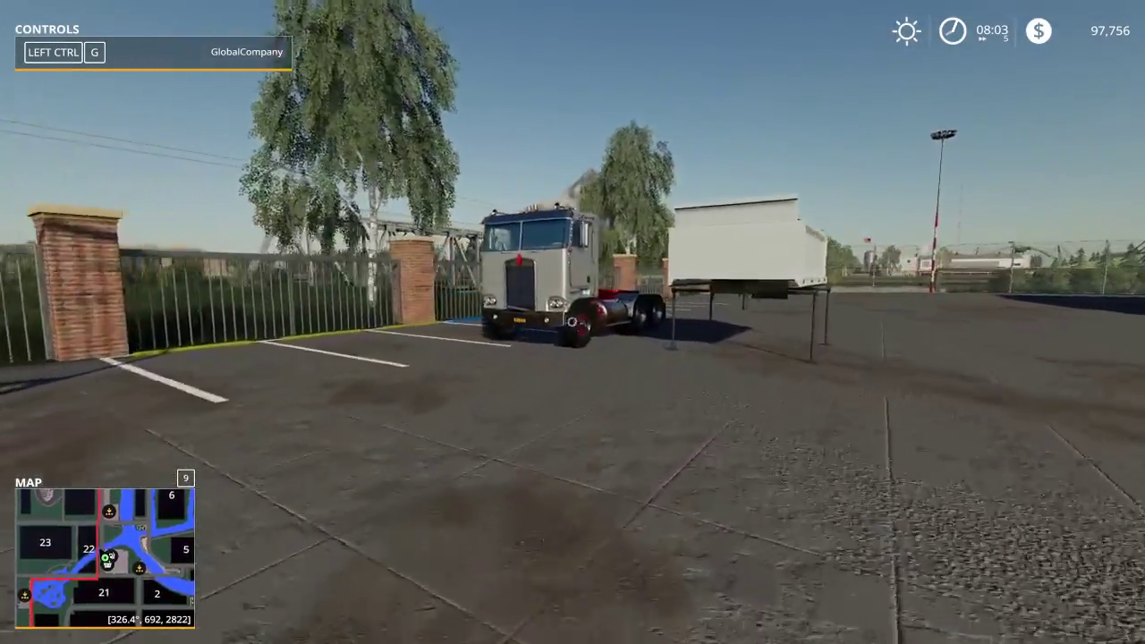
pyautogui.press('e')
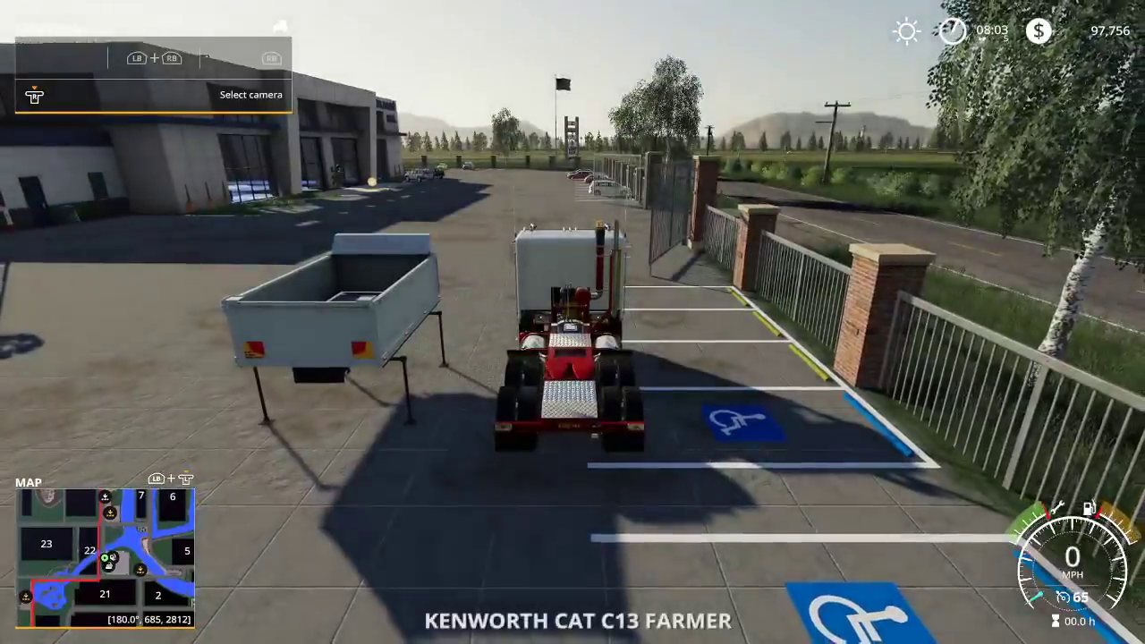
# Back the Kenworth truck under the Slide on Tipper 5 and attach the tipper body
pyautogui.press('w')
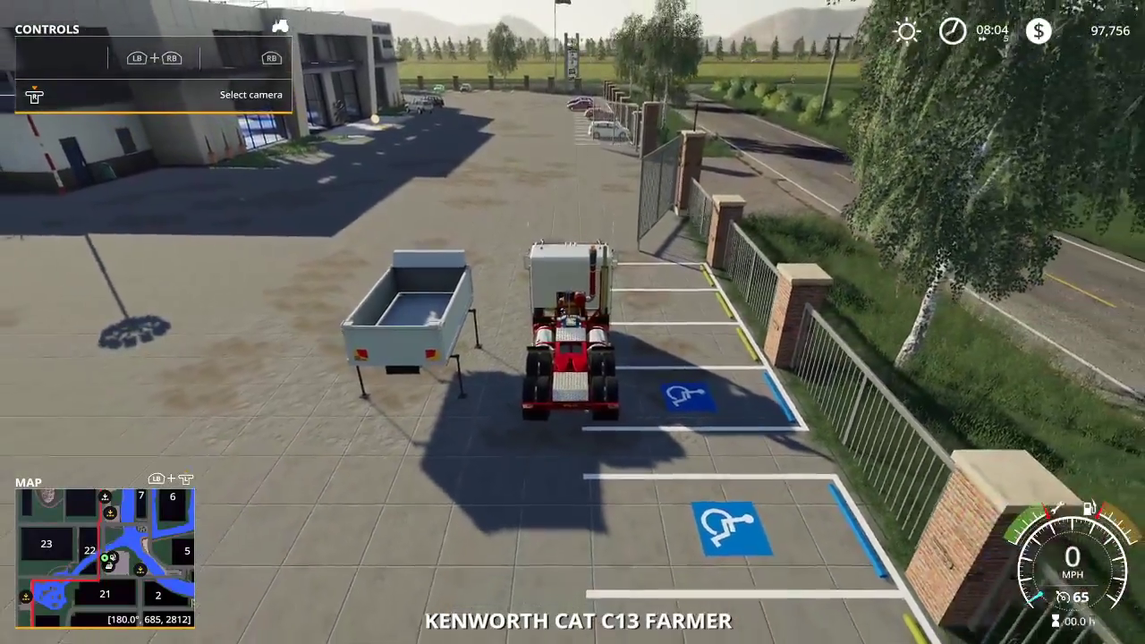
pyautogui.press('w')
pyautogui.press('a')
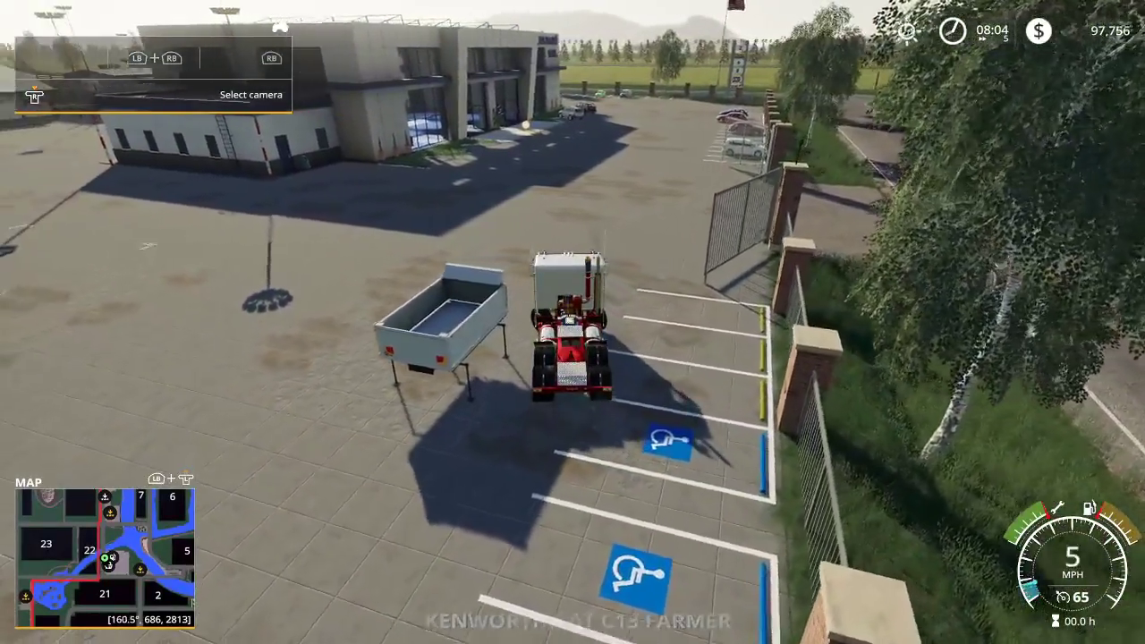
pyautogui.press('d')
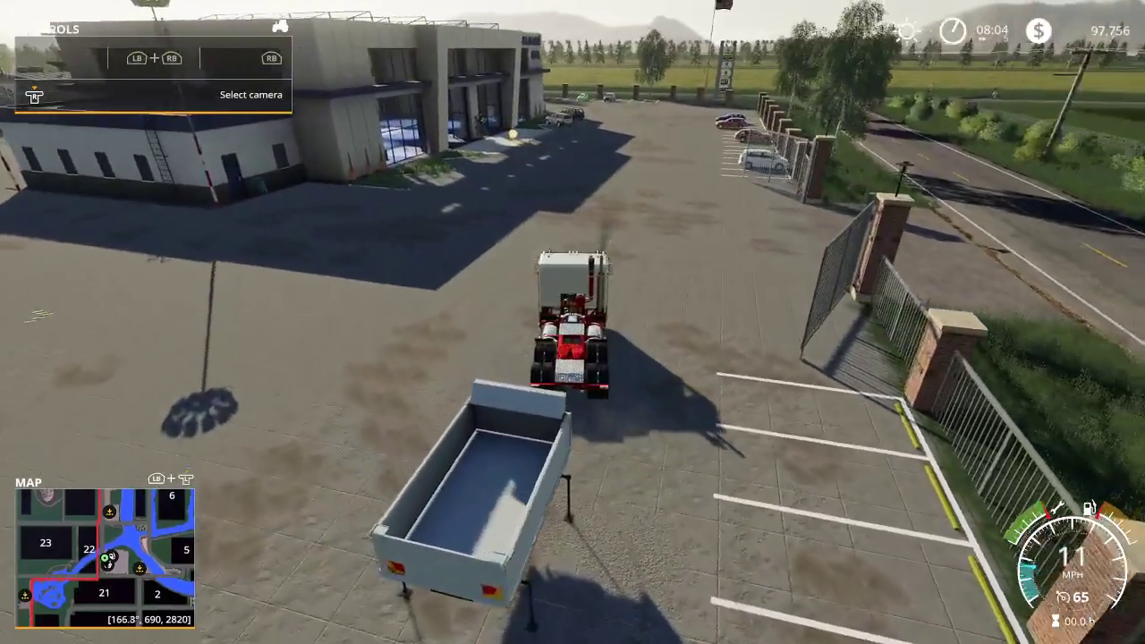
pyautogui.press('s')
pyautogui.press('s')
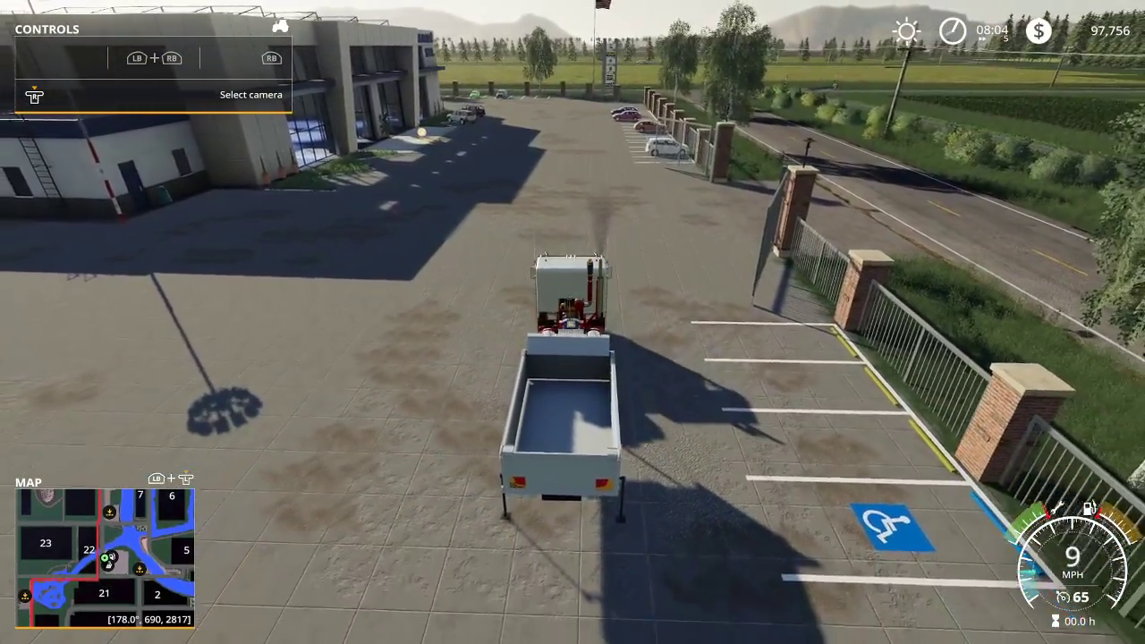
pyautogui.press('q')
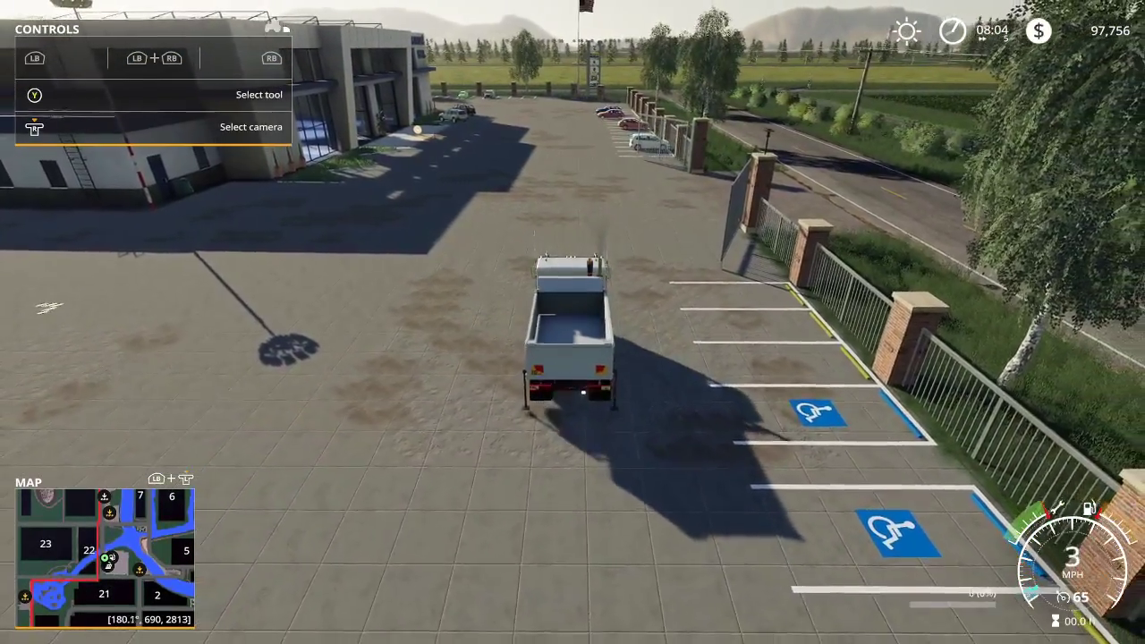
# Fill the Strautmann Slide on Tipper 5 with SEASALT using the Easy Development Commands vehicle options
pyautogui.hotkey('ctrl', 'alt', 'e')
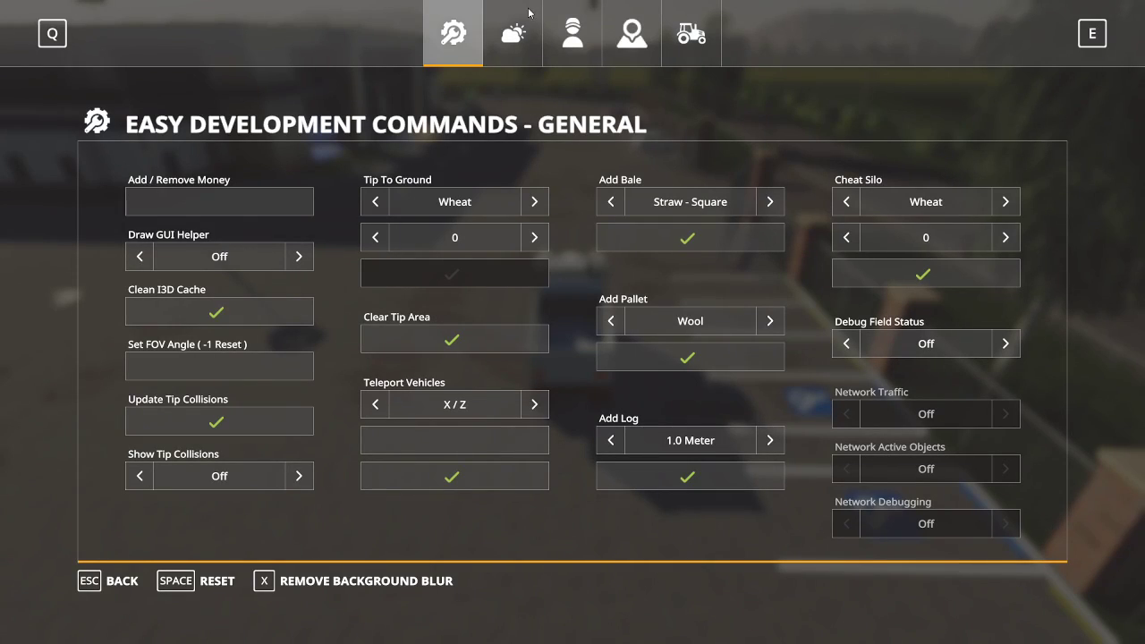
pyautogui.click(703, 43)
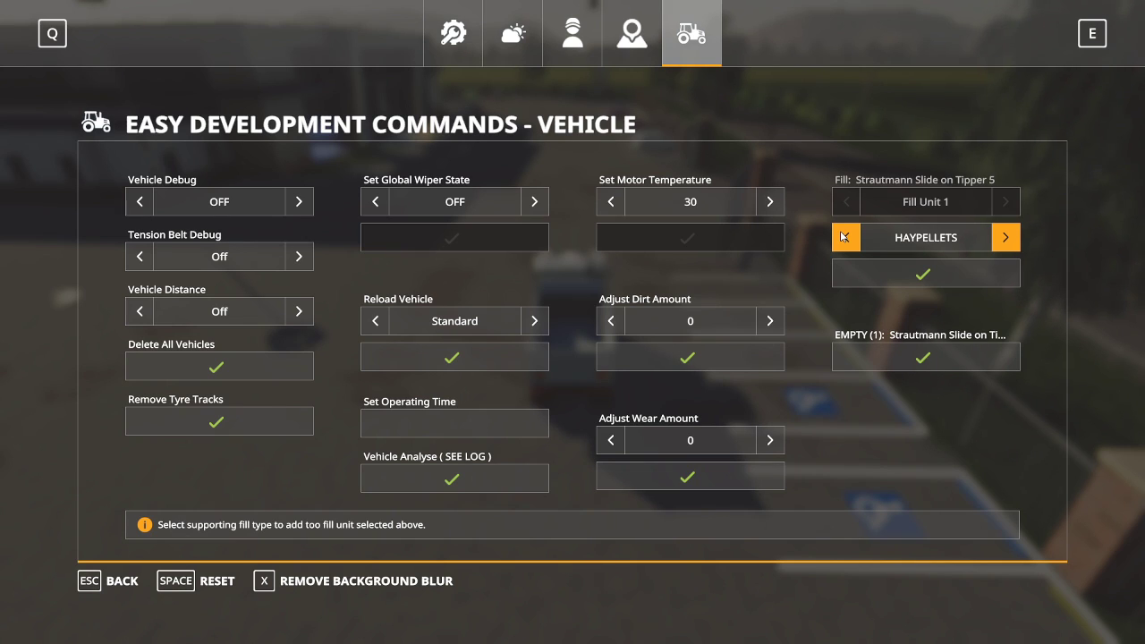
pyautogui.click(844, 236)
pyautogui.click(1001, 277)
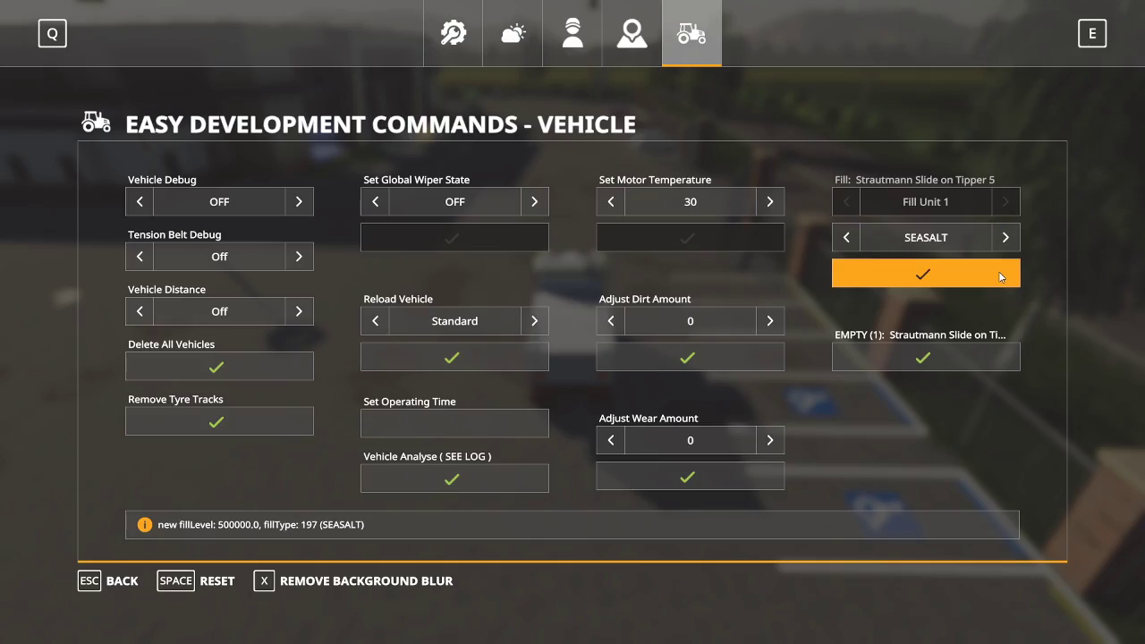
pyautogui.press('Escape')
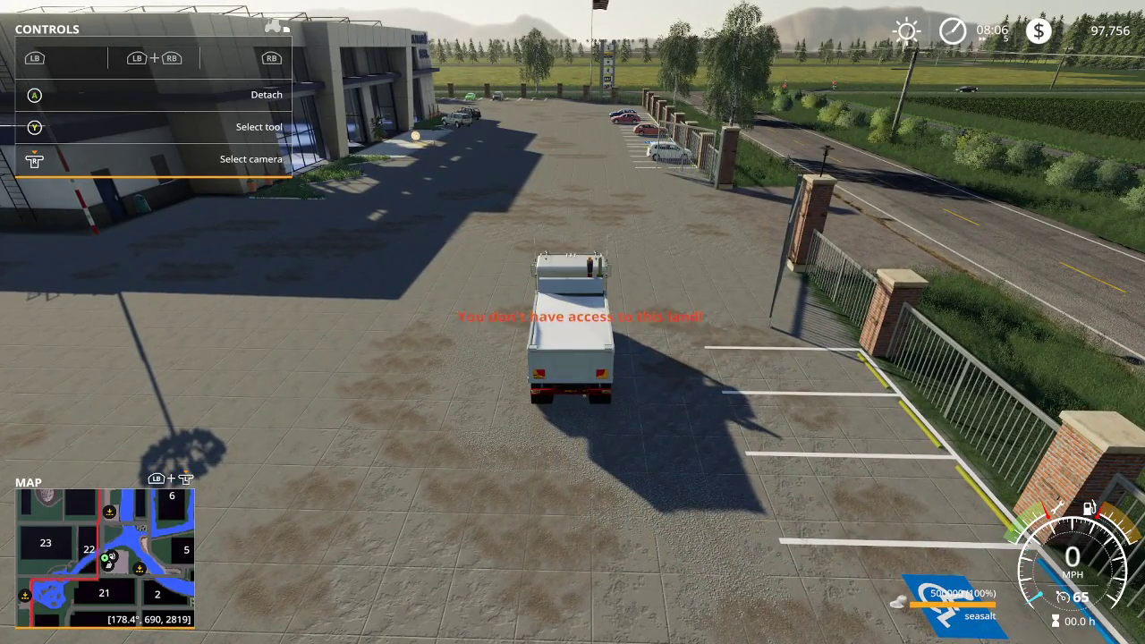
# Buy all farmlands using the Easy Development Commands player options and return to the truck
pyautogui.hotkey('ctrl', 'alt', 'e')
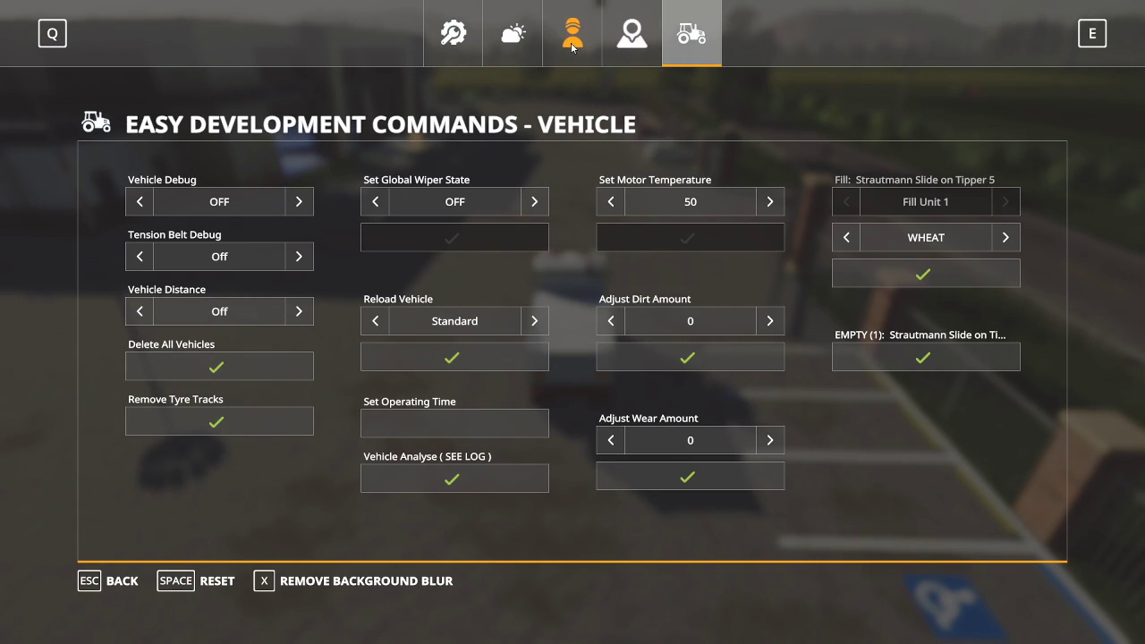
pyautogui.click(573, 36)
pyautogui.click(534, 366)
pyautogui.click(526, 439)
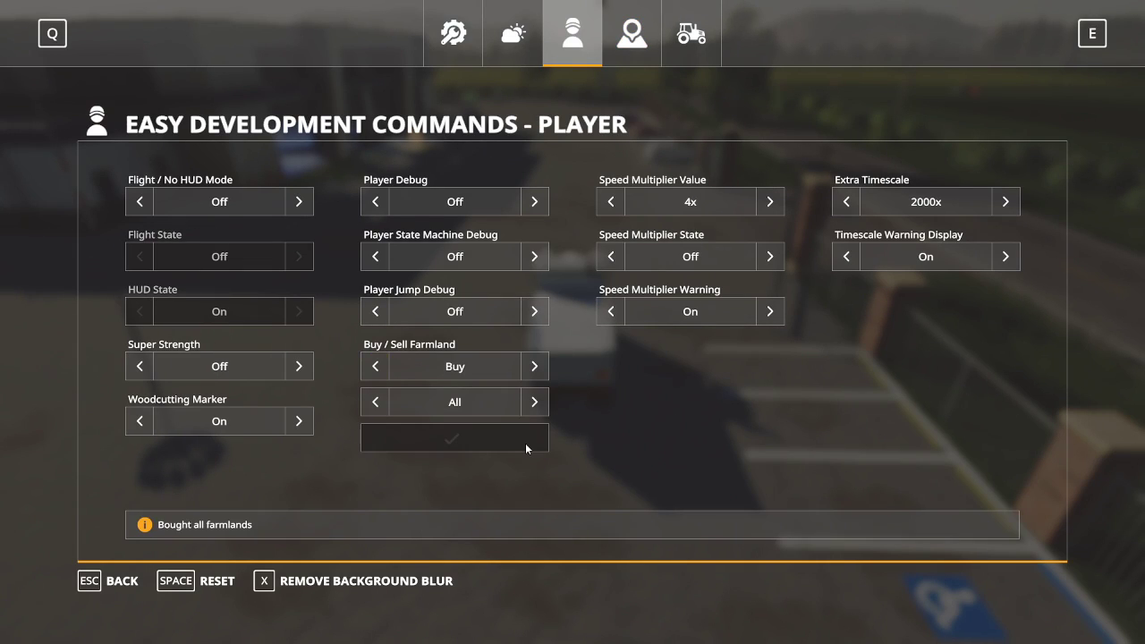
pyautogui.press('Escape')
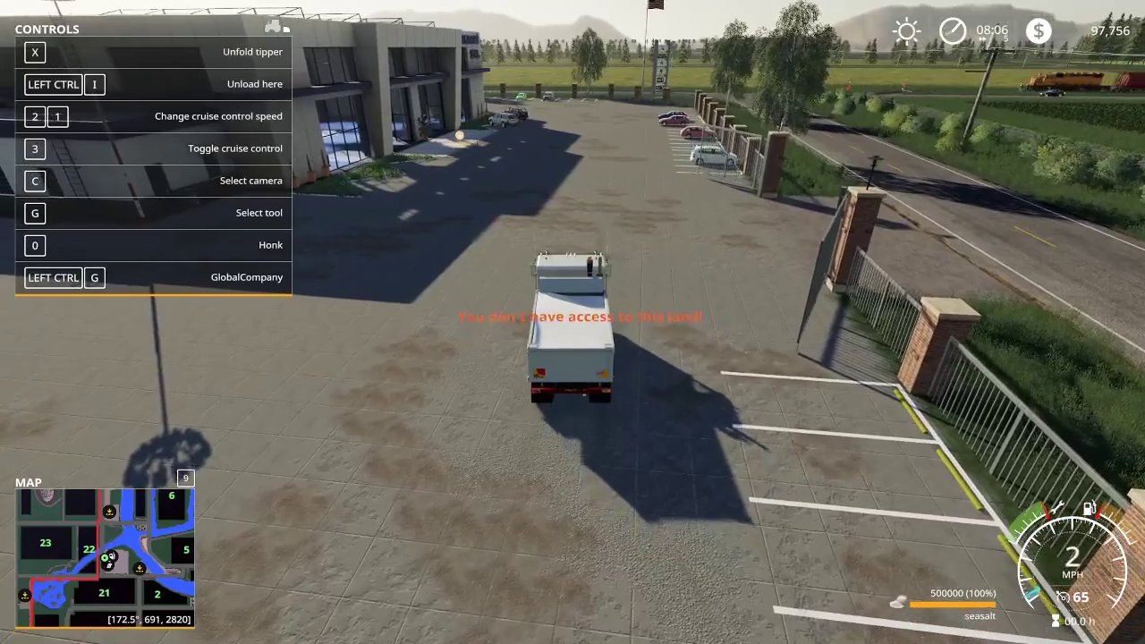
# Unload seasalt from the tipper onto the shop yard, leave the truck and inspect the heap's texture up close
pyautogui.hotkey('ctrl', 'i')
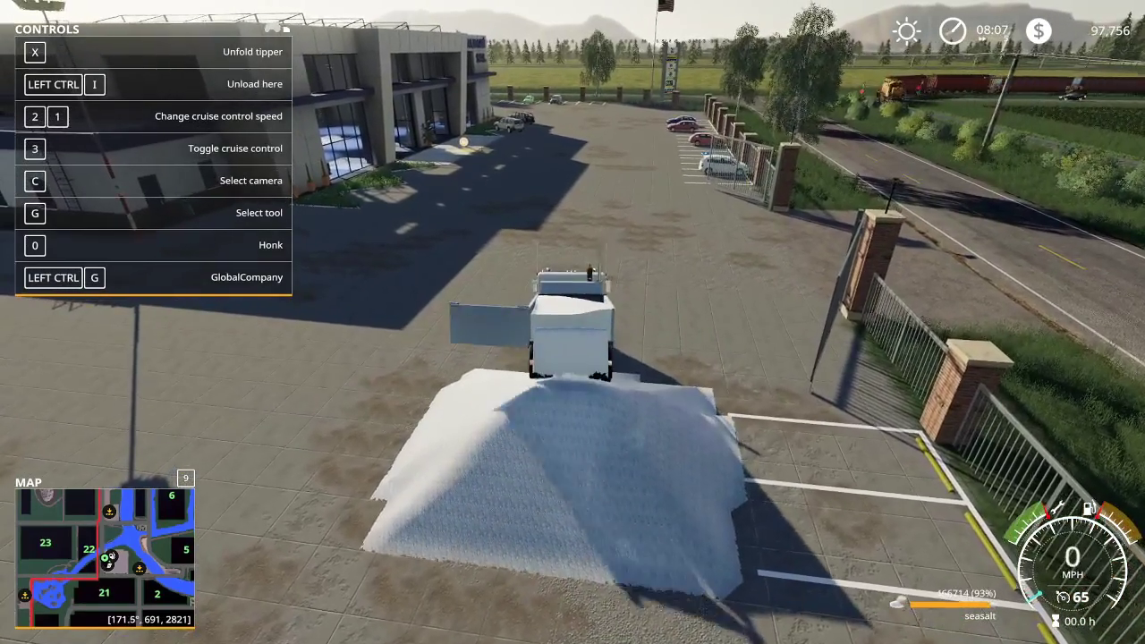
pyautogui.press('e')
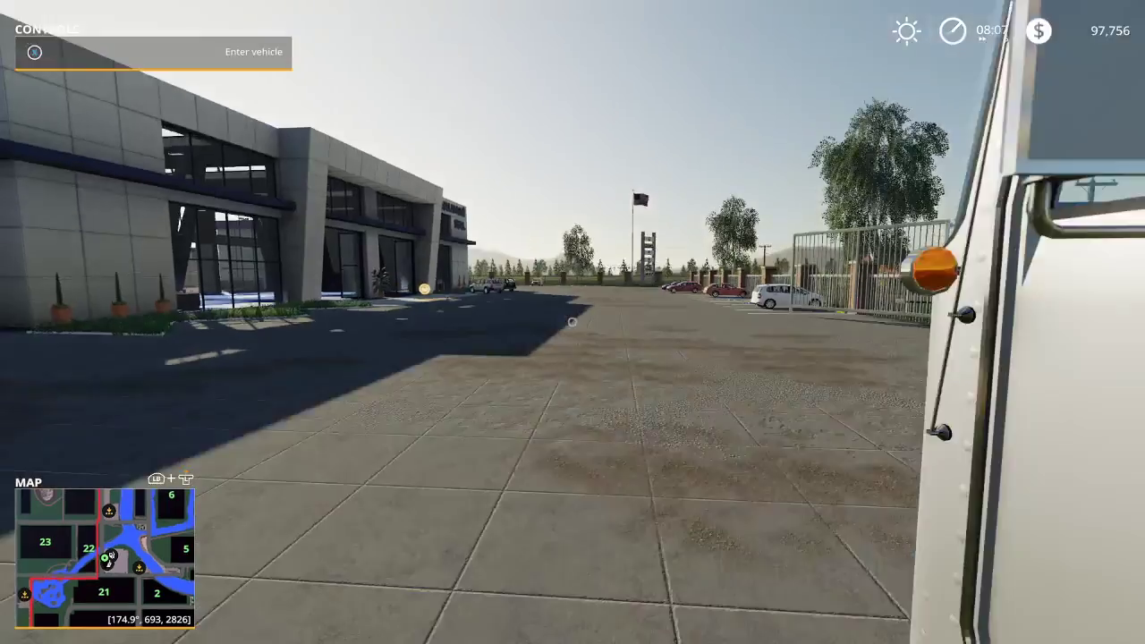
pyautogui.press('w')
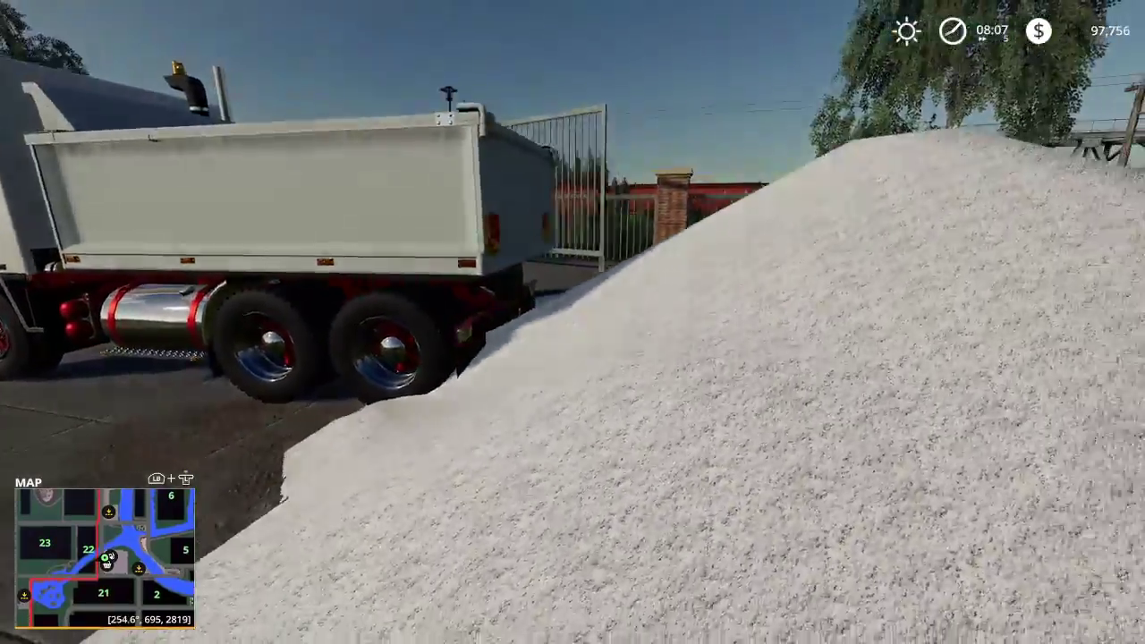
pyautogui.press('w')
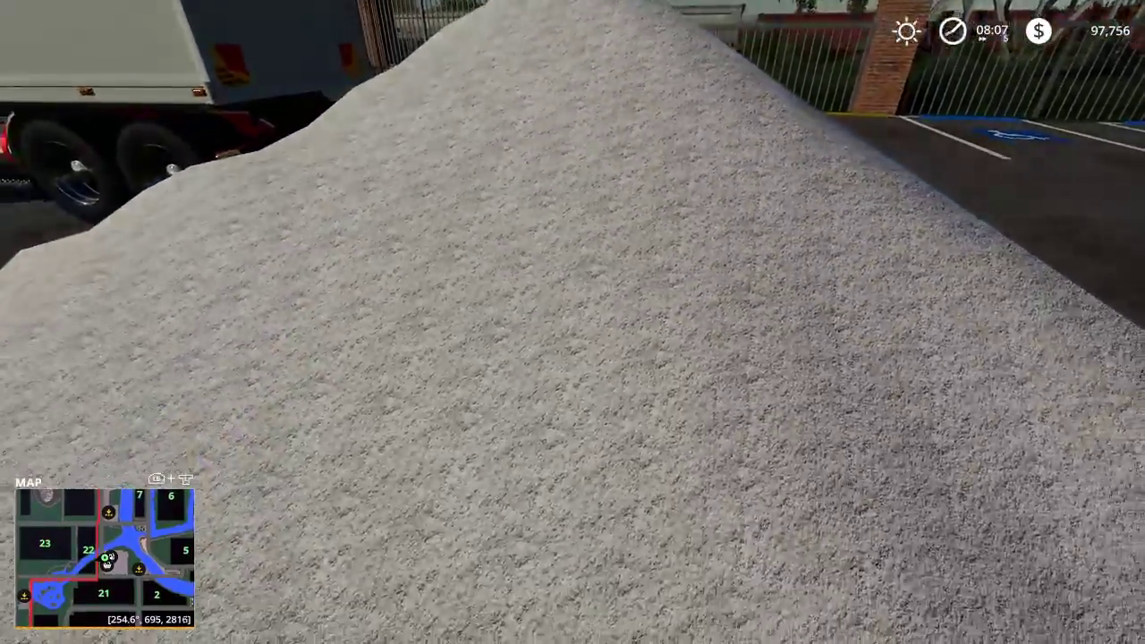
pyautogui.press('s')
# Quit the game without saving and return to the desktop
pyautogui.press('Escape')
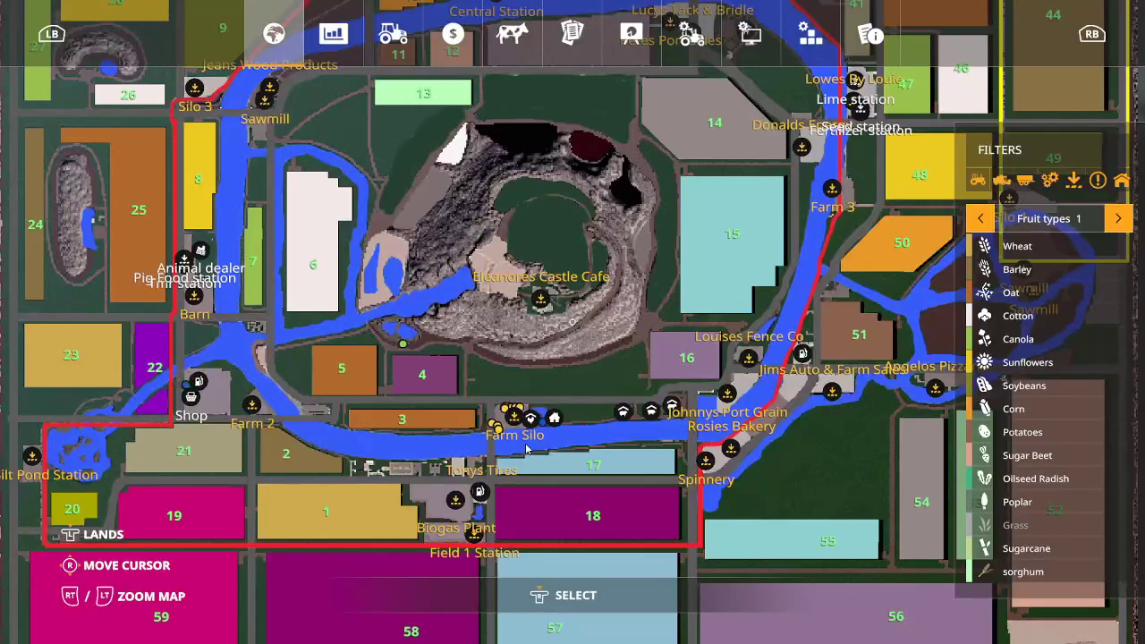
pyautogui.click(691, 33)
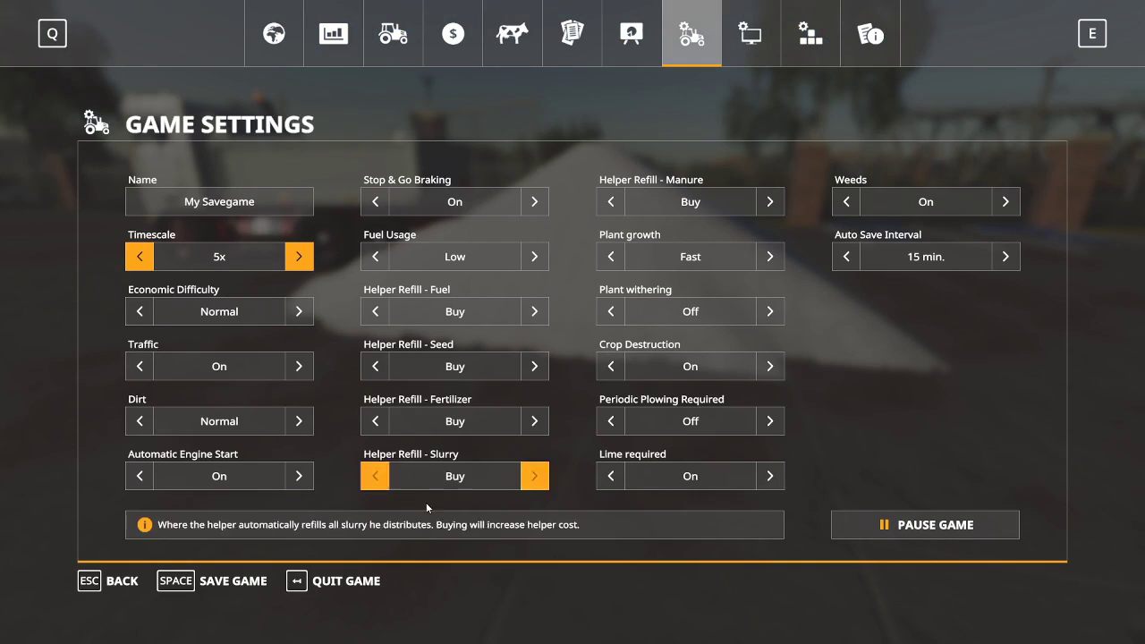
pyautogui.click(345, 581)
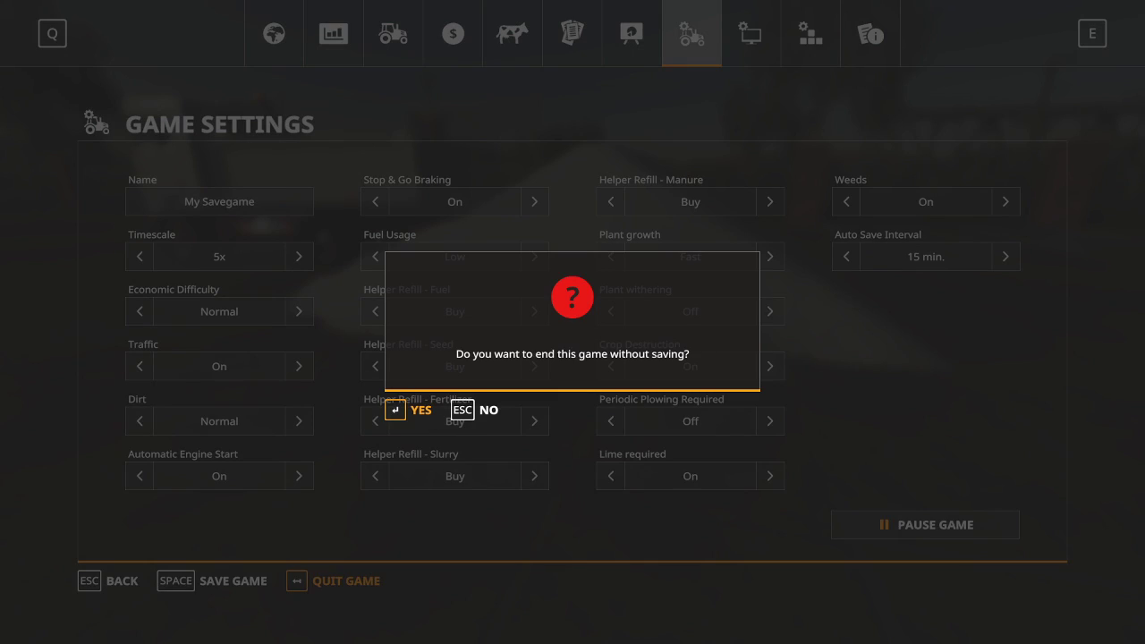
pyautogui.click(421, 410)
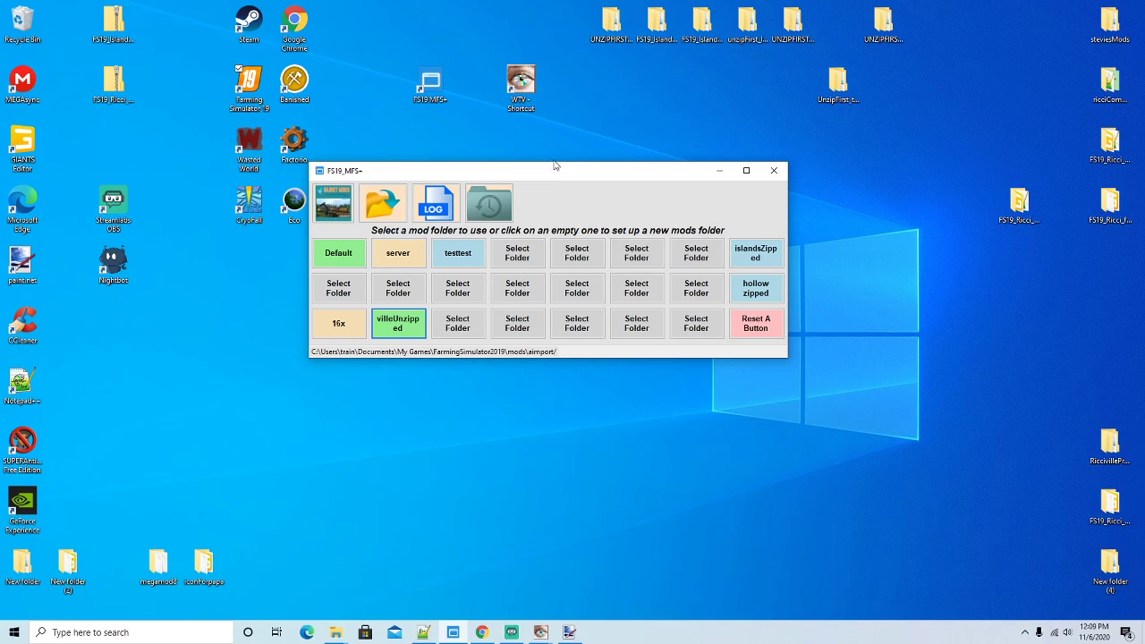
pyautogui.moveTo(559, 171); pyautogui.dragTo(561, 185)
# Switch to Notepad++ and reload the modified log.txt
pyautogui.click(426, 632)
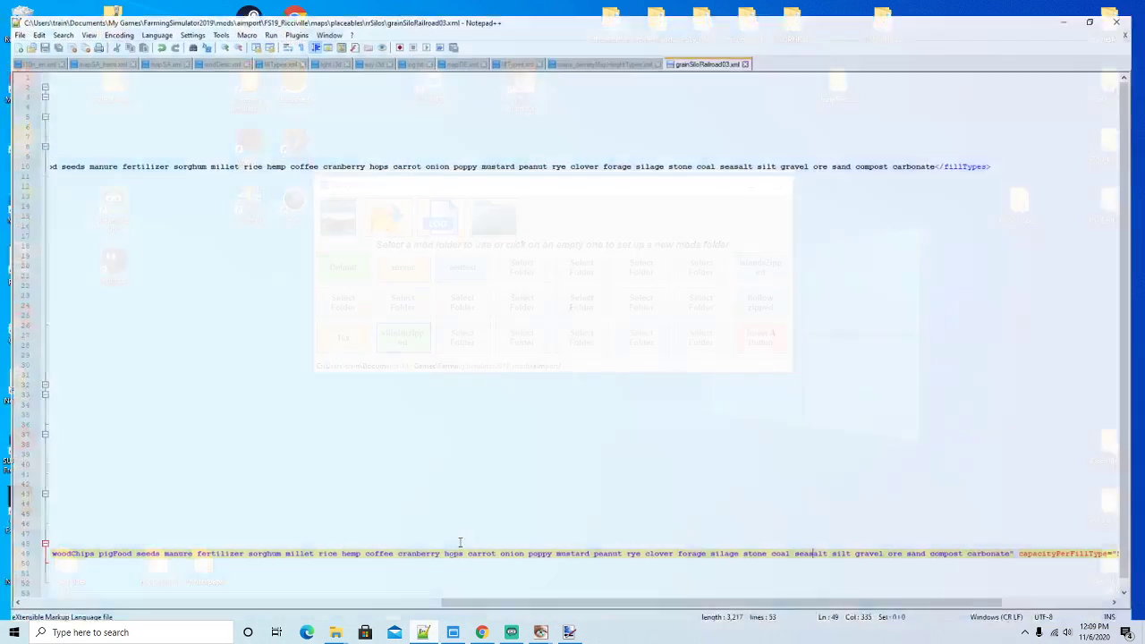
pyautogui.click(410, 49)
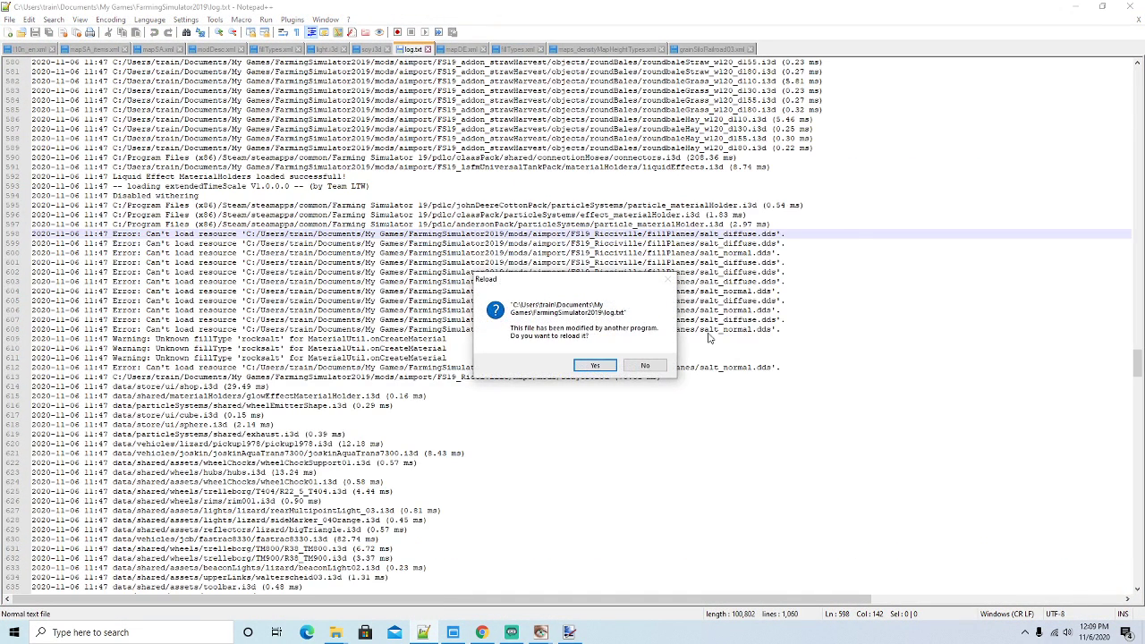
pyautogui.click(594, 362)
# Read through log.txt from its first line and look for remaining salt-related errors and warnings
pyautogui.moveTo(1140, 361); pyautogui.dragTo(1139, 70)
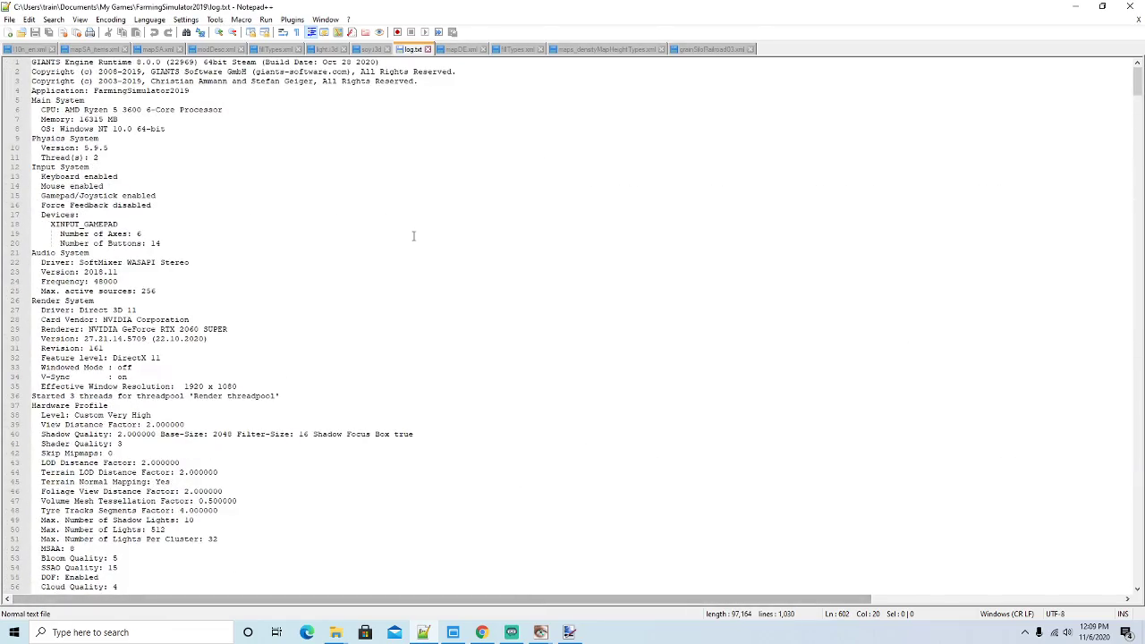
pyautogui.scroll(-20, 411, 235)
pyautogui.scroll(-20, 412, 238)
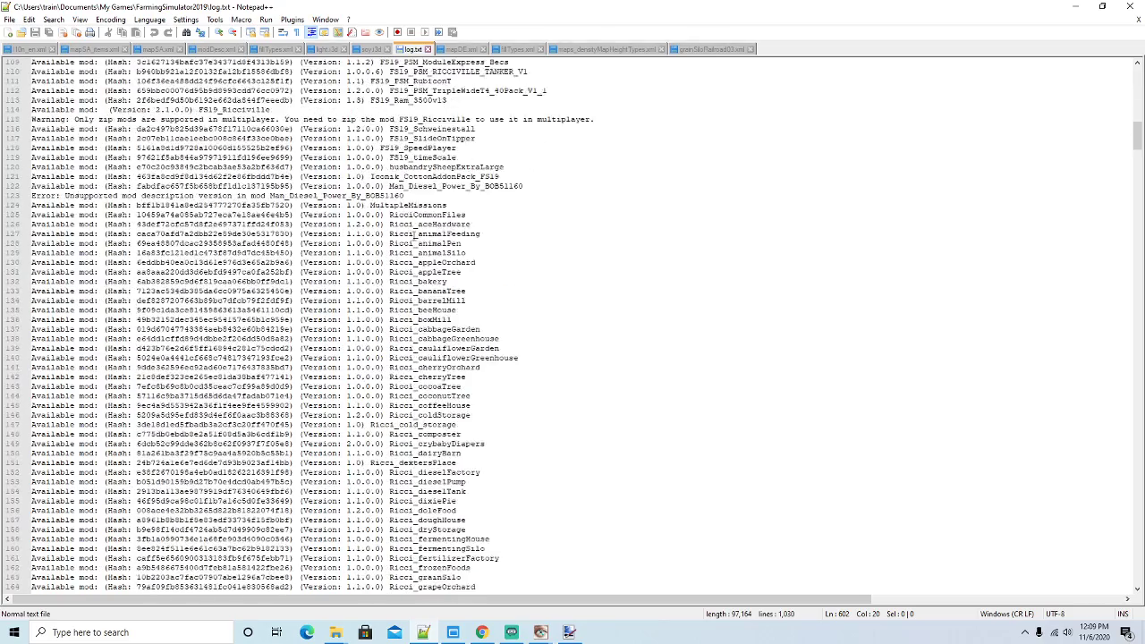
pyautogui.scroll(-20, 414, 237)
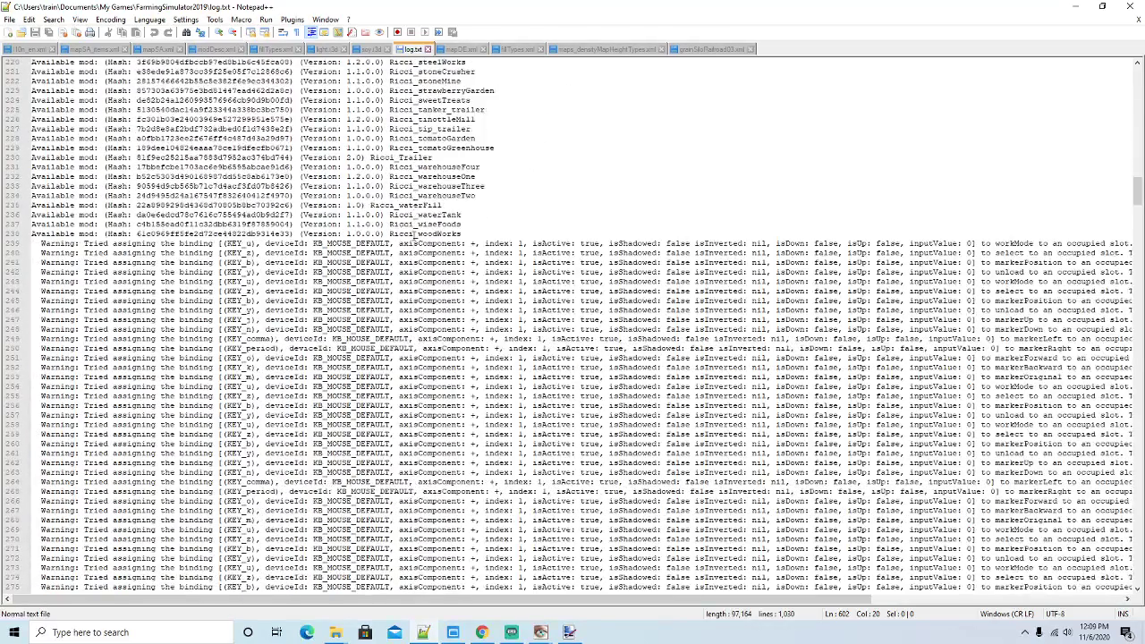
pyautogui.scroll(-20, 413, 237)
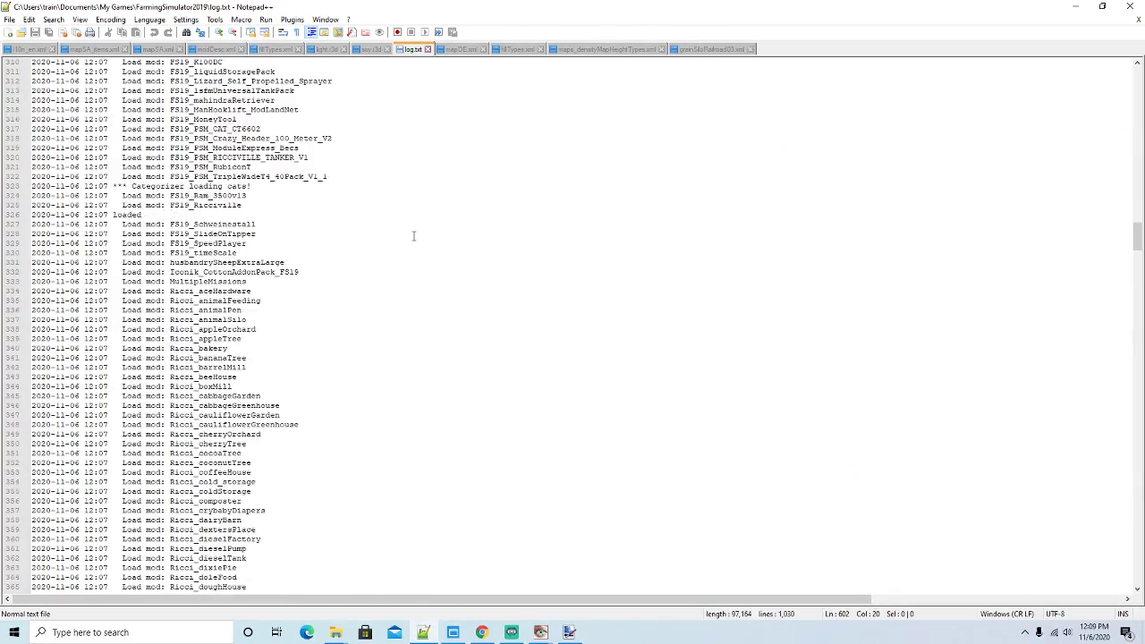
pyautogui.scroll(-20, 413, 235)
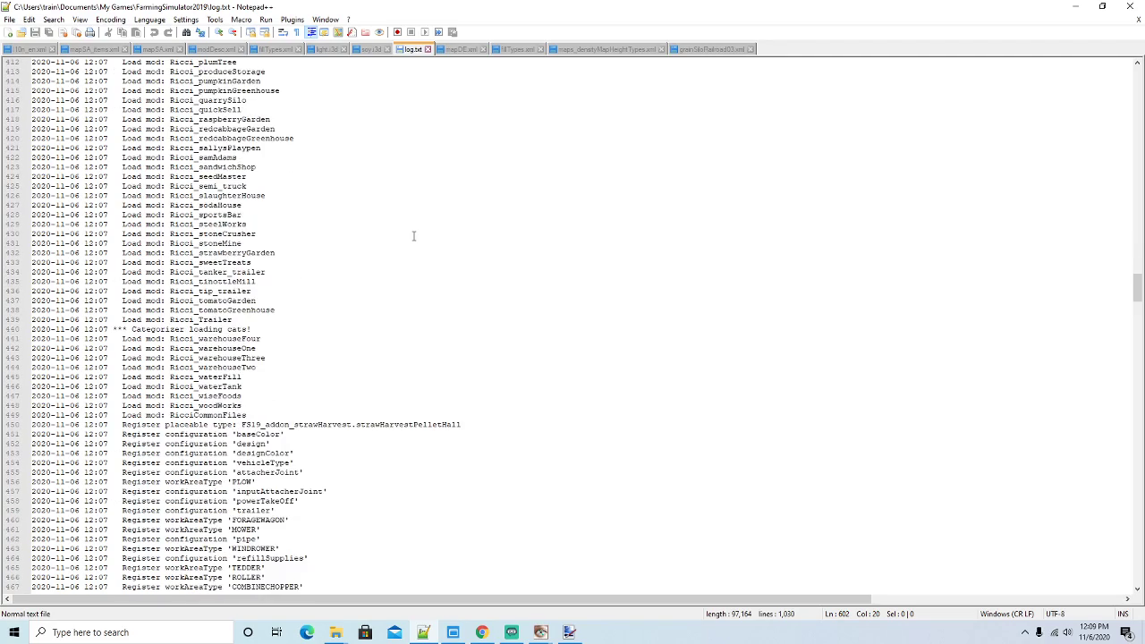
pyautogui.scroll(-20, 413, 235)
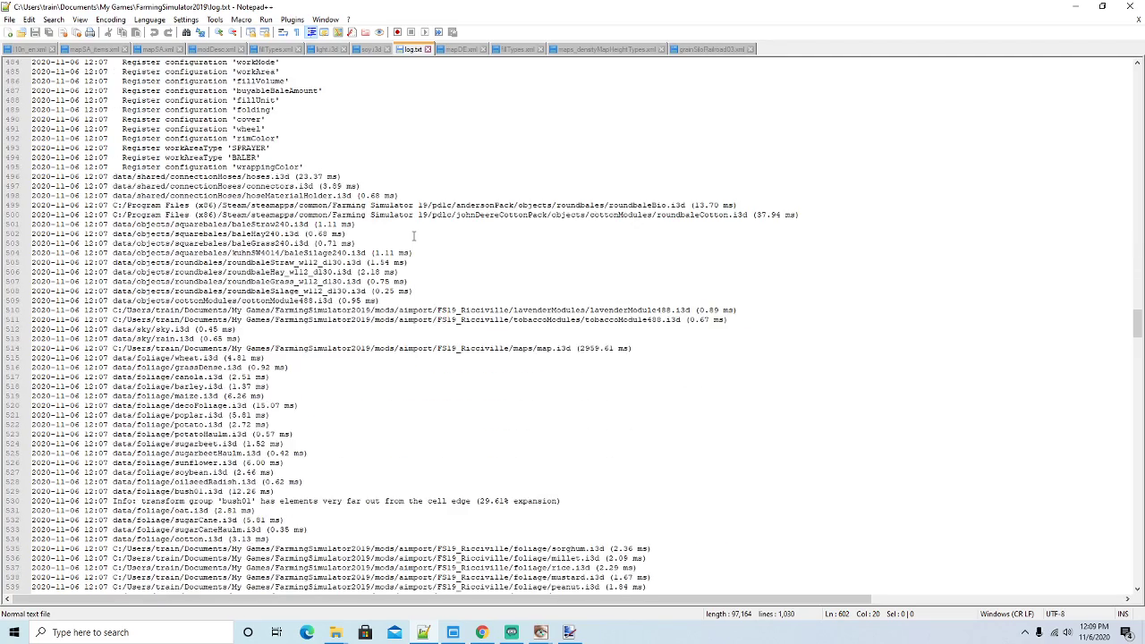
pyautogui.scroll(-5, 413, 236)
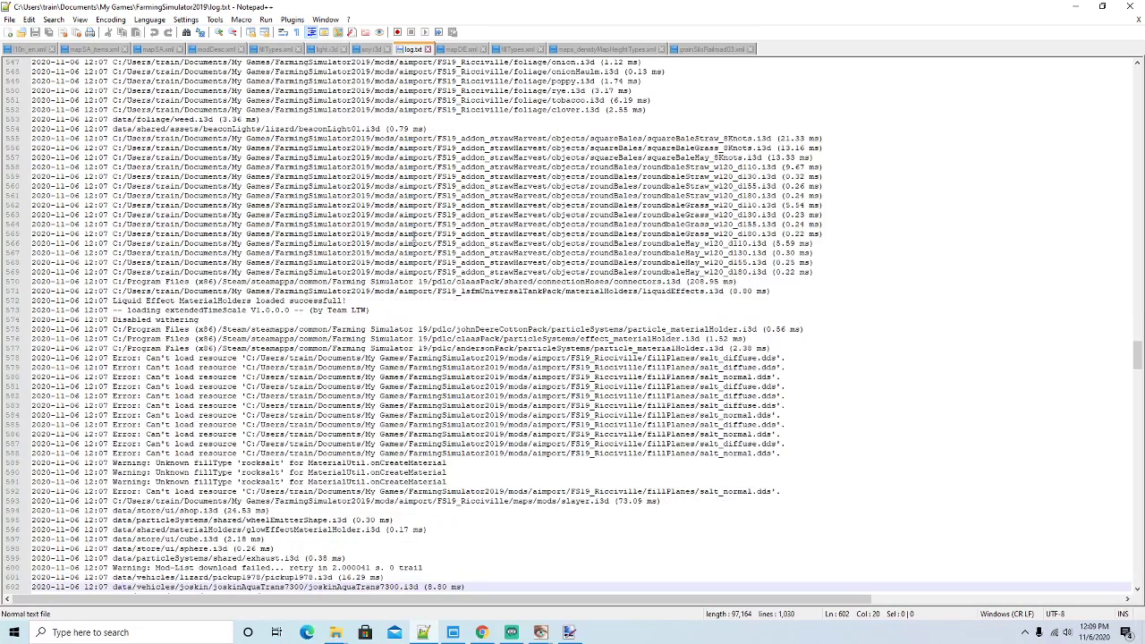
pyautogui.scroll(-1, 414, 238)
# Highlight the salt_diffuse.dds and salt_normal.dds load errors and the rocksalt fillType warnings in the log to examine them
pyautogui.moveTo(113, 328); pyautogui.dragTo(848, 430)
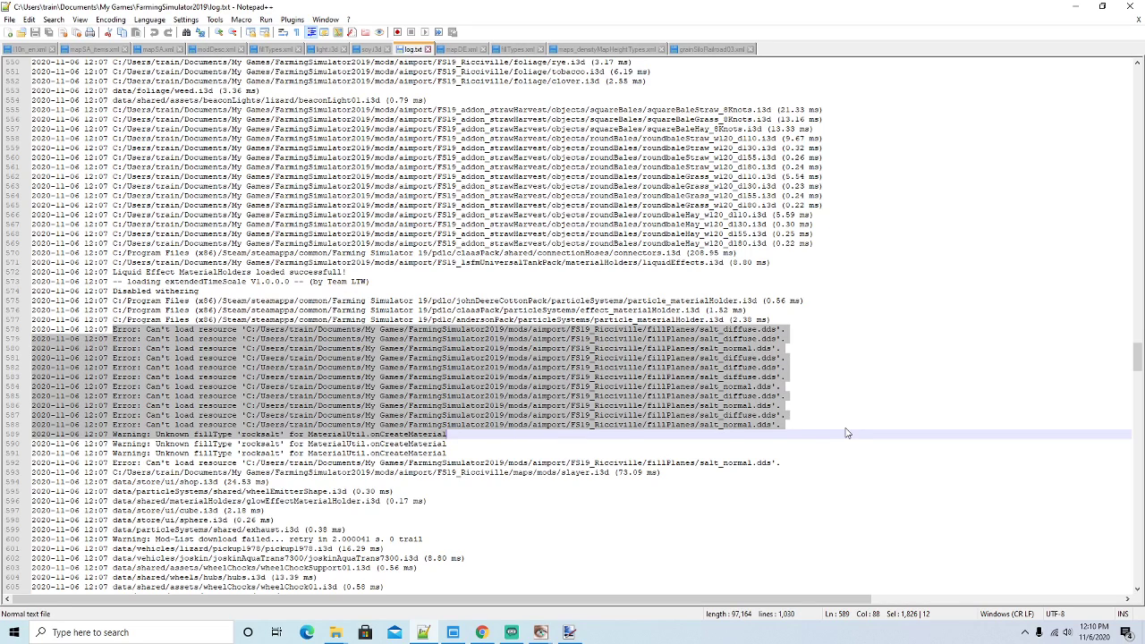
pyautogui.click(347, 439)
pyautogui.moveTo(112, 426); pyautogui.dragTo(450, 454)
pyautogui.moveTo(111, 329); pyautogui.dragTo(525, 452)
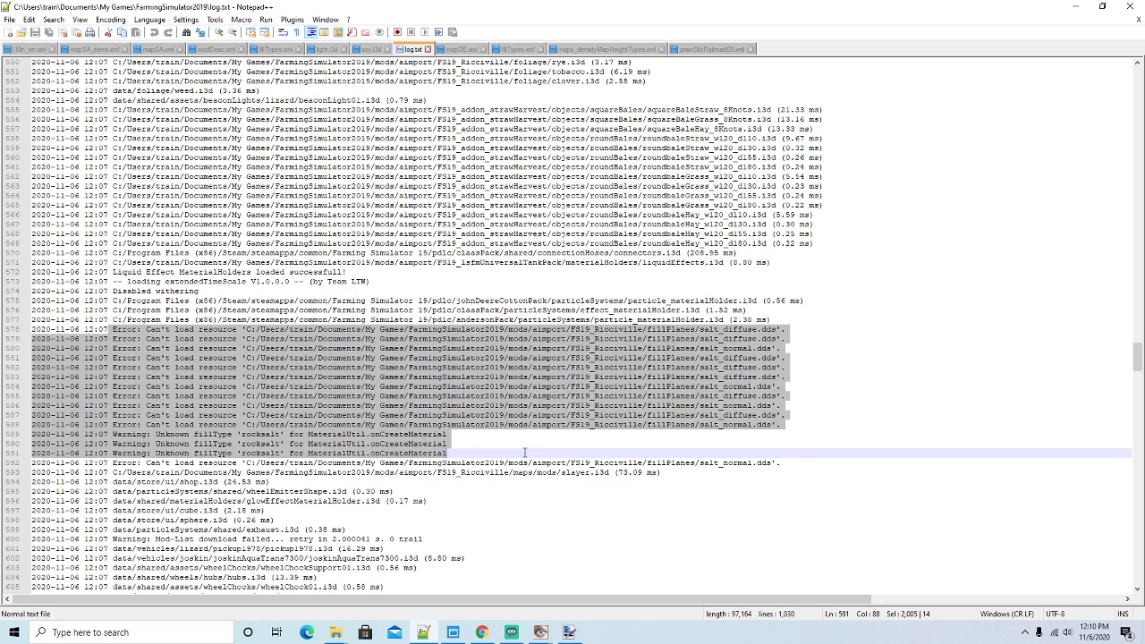
pyautogui.click(665, 462)
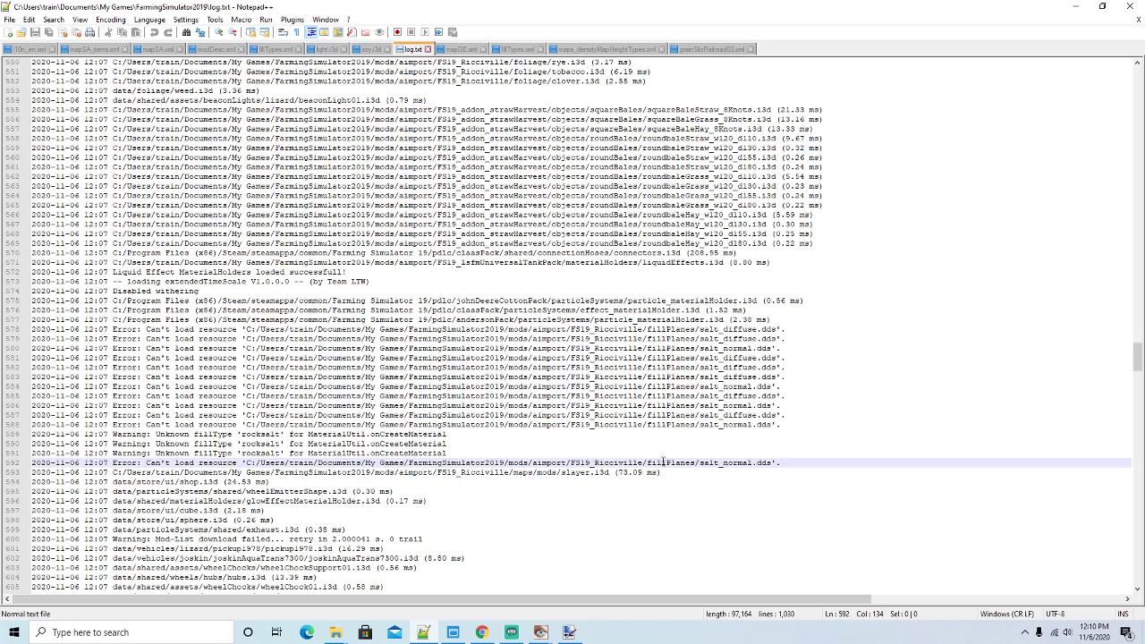
pyautogui.moveTo(596, 462); pyautogui.dragTo(776, 461)
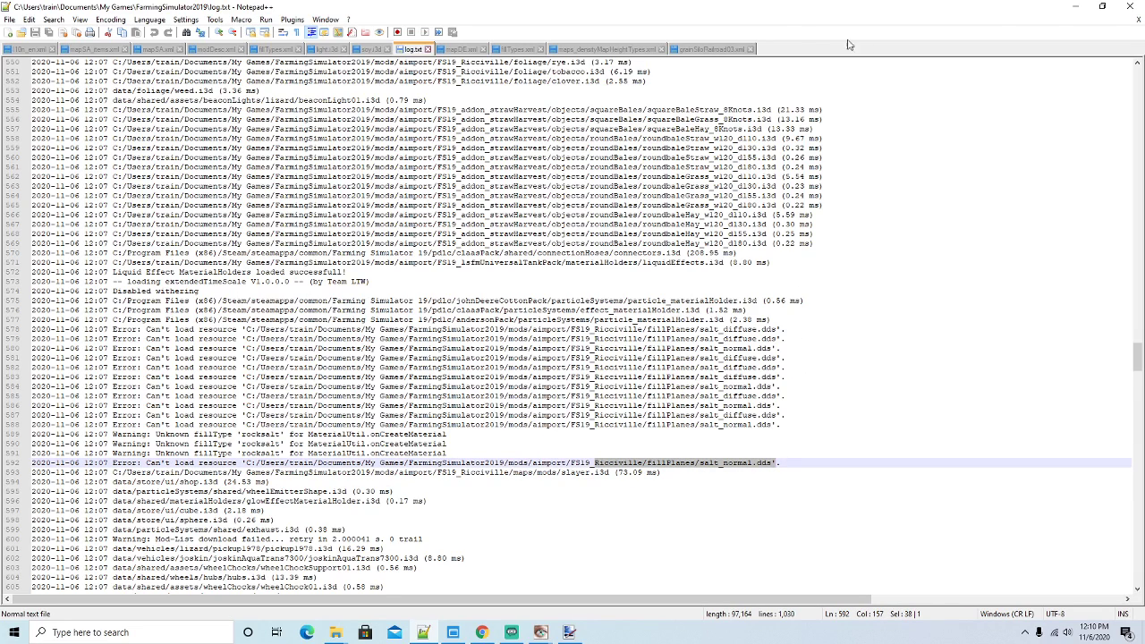
# Switch to File Explorer and look through the fillTypes folder of FS19_Ricciville for the salt textures
pyautogui.click(1074, 6)
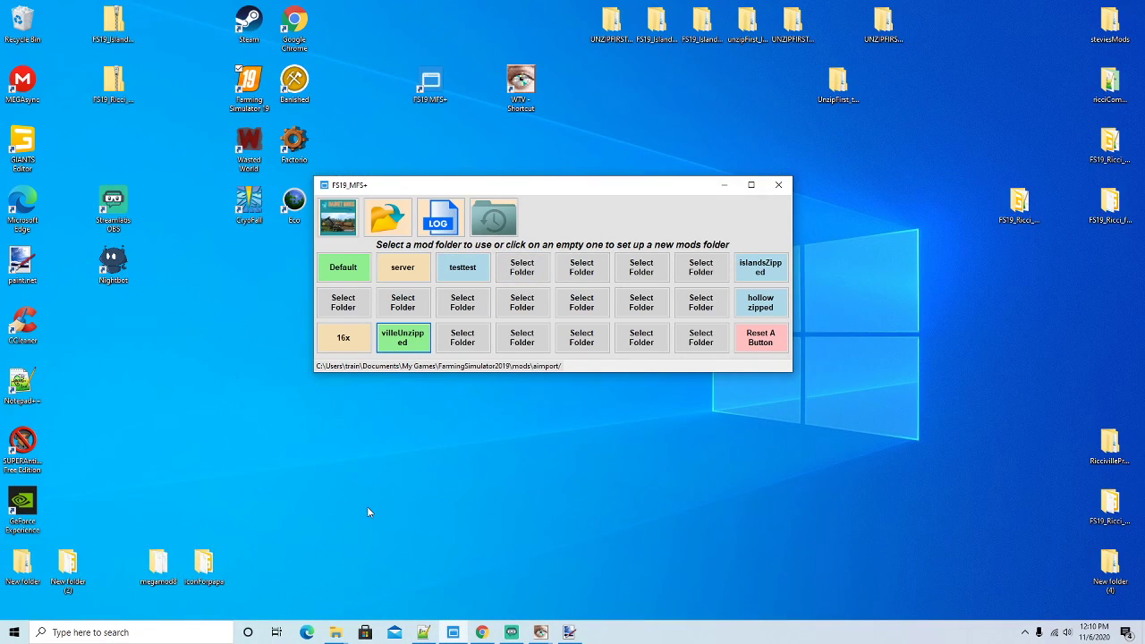
pyautogui.moveTo(336, 632)
pyautogui.click(299, 568)
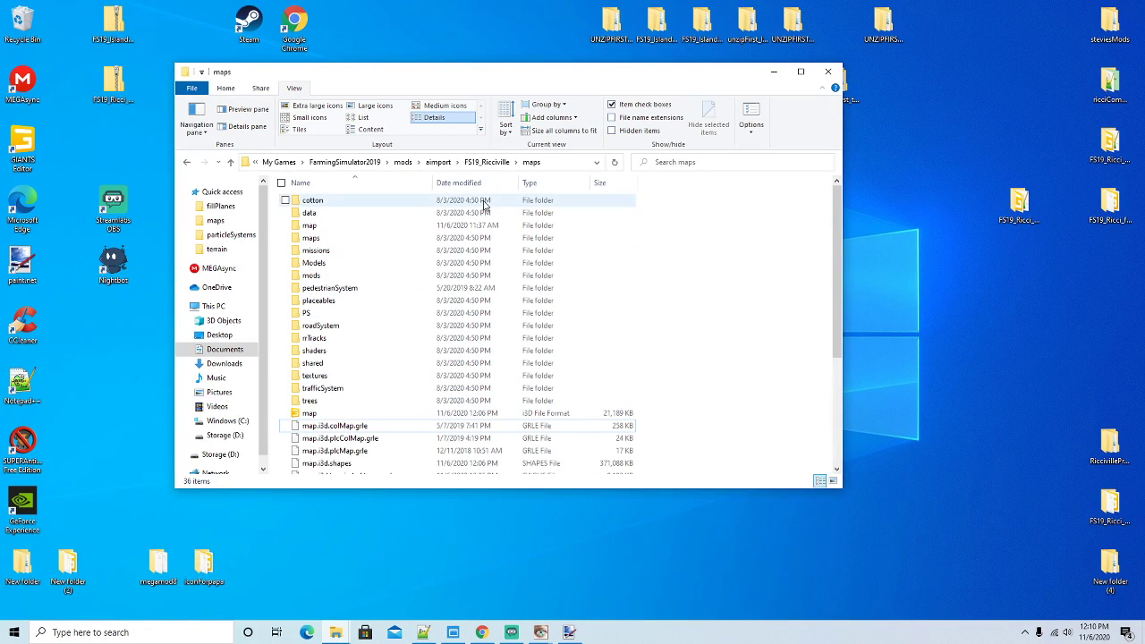
pyautogui.click(487, 162)
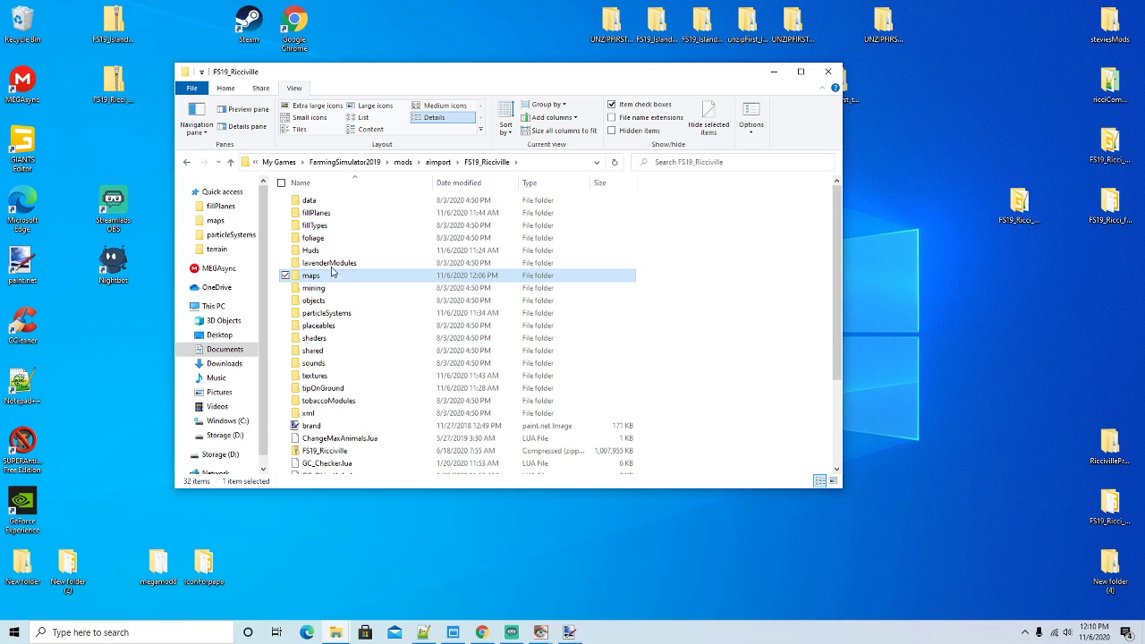
pyautogui.doubleClick(317, 226)
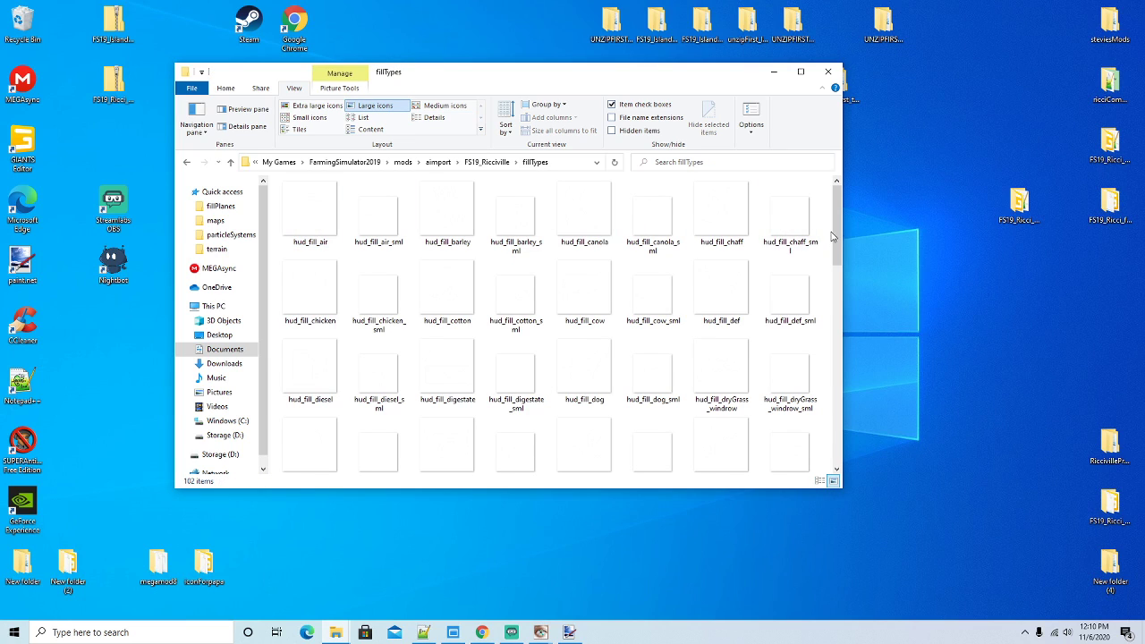
pyautogui.scroll(-1, 834, 242)
pyautogui.moveTo(836, 252); pyautogui.dragTo(556, 571)
# Recheck the salt_normal.dds path in log.txt and go back to the FS19_Ricciville folder in File Explorer
pyautogui.click(422, 632)
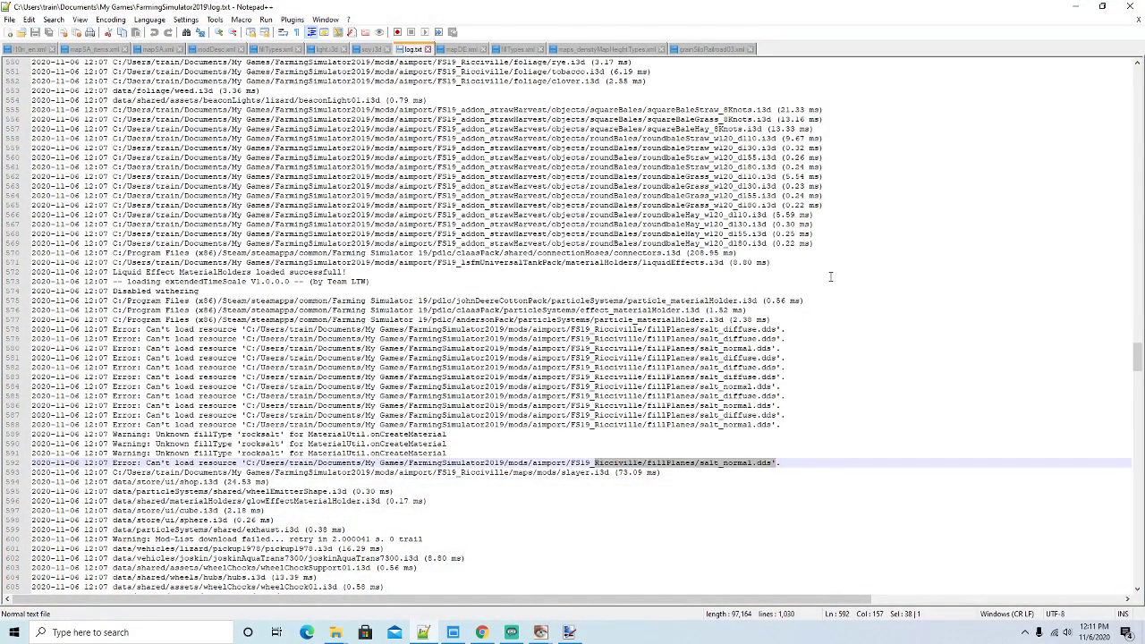
pyautogui.click(1075, 6)
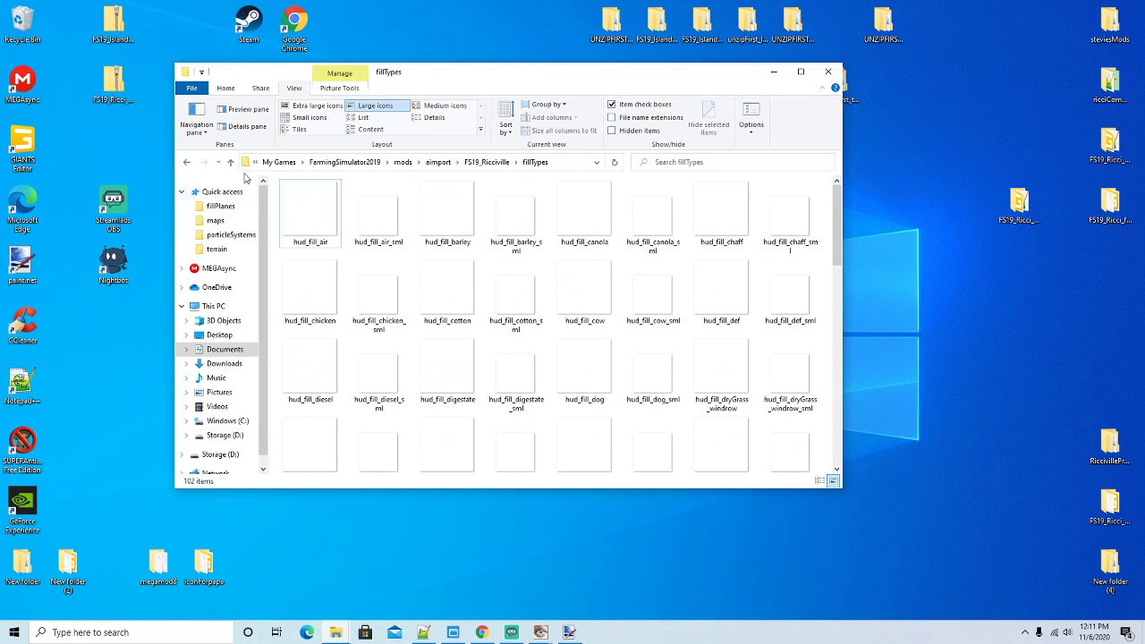
pyautogui.click(186, 162)
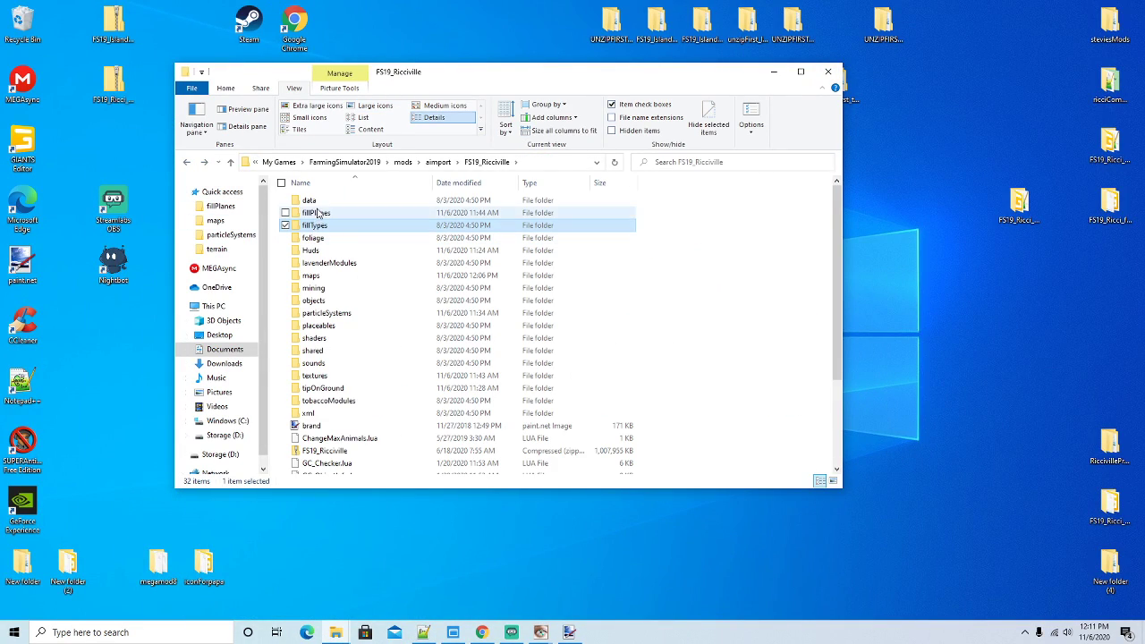
# Look through the fillPlanes folder of FS19_Ricciville for the salt textures, checking the file names against the errors in log.txt
pyautogui.doubleClick(317, 213)
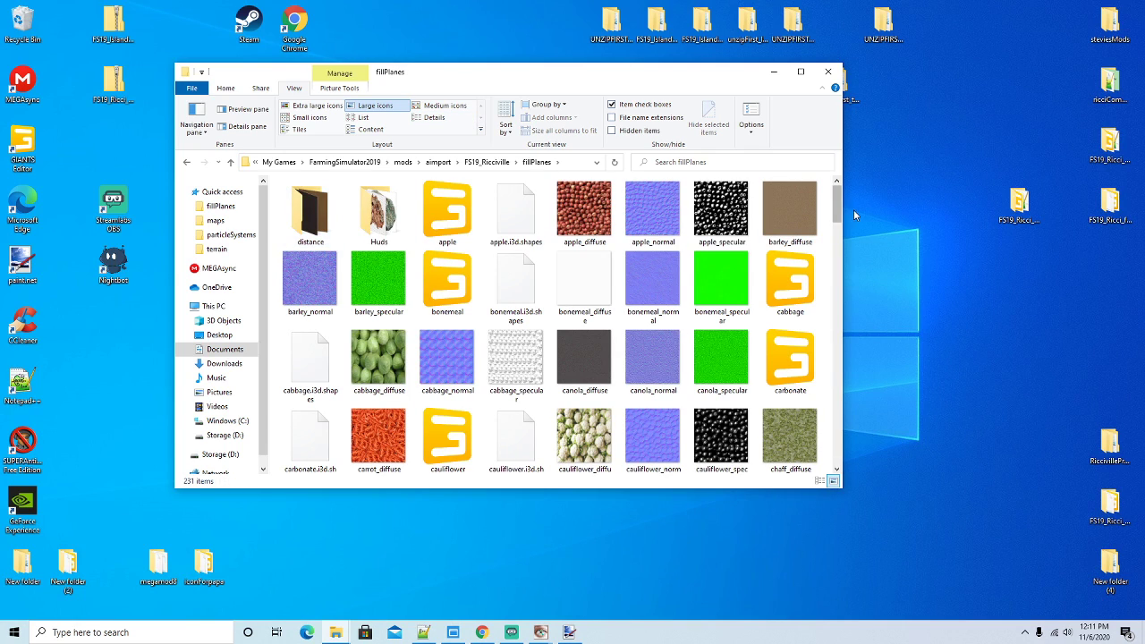
pyautogui.scroll(-1, 841, 217)
pyautogui.scroll(-1, 841, 218)
pyautogui.moveTo(841, 221); pyautogui.dragTo(838, 301)
pyautogui.moveTo(543, 77); pyautogui.dragTo(417, 72)
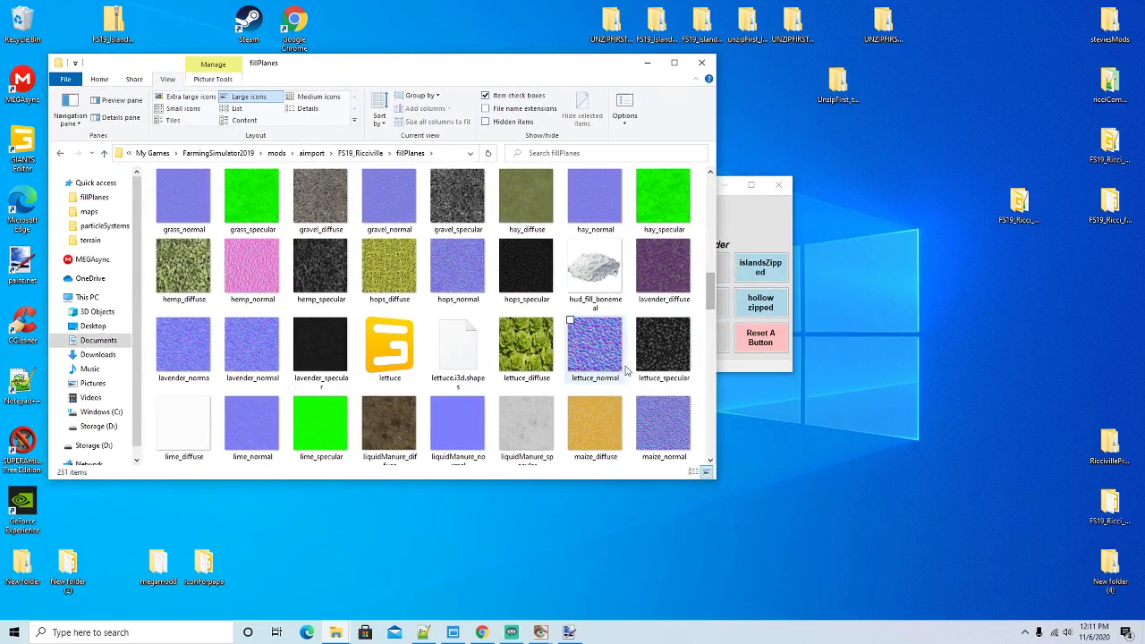
pyautogui.click(423, 633)
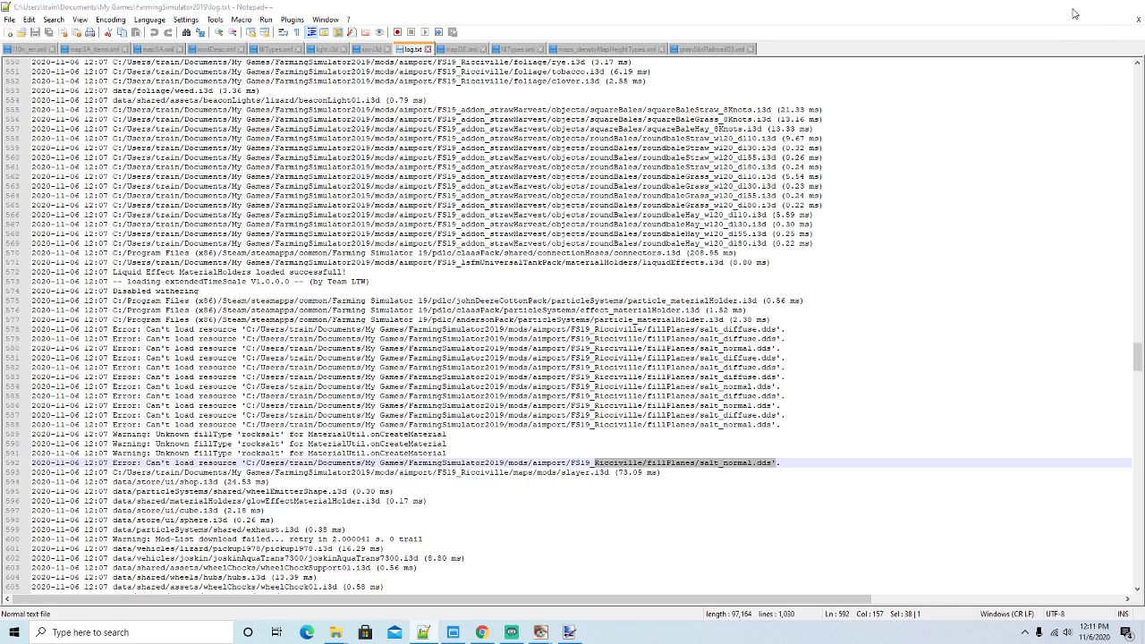
pyautogui.click(1074, 7)
pyautogui.moveTo(709, 296); pyautogui.dragTo(706, 414)
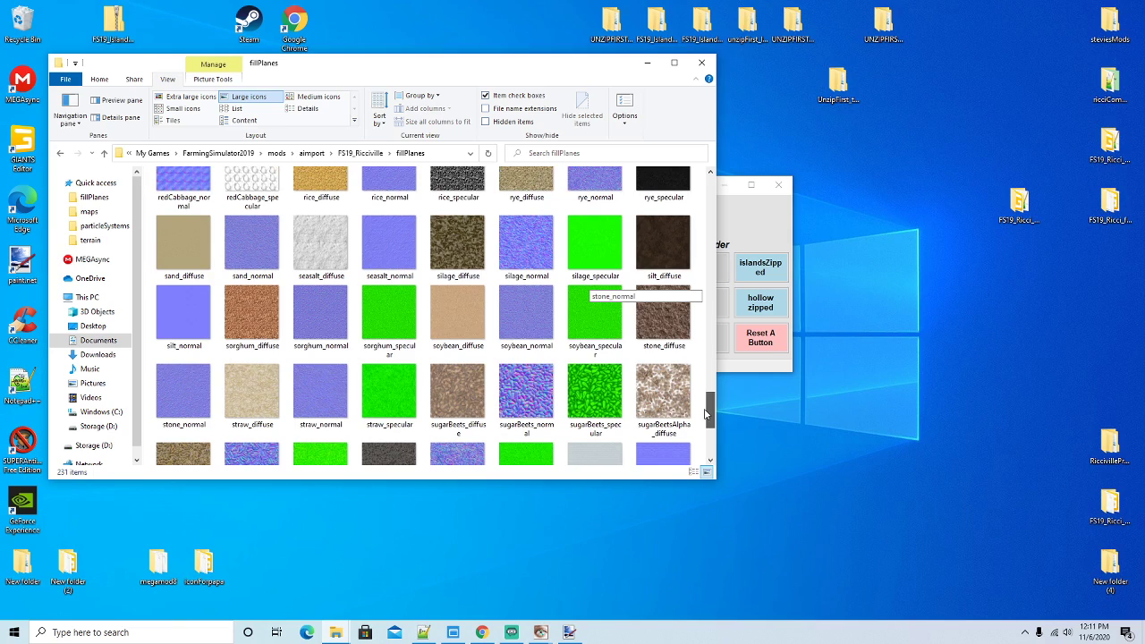
# Create a new folder on the desktop with its default name and open it beside the fillPlanes window
pyautogui.rightClick(905, 290)
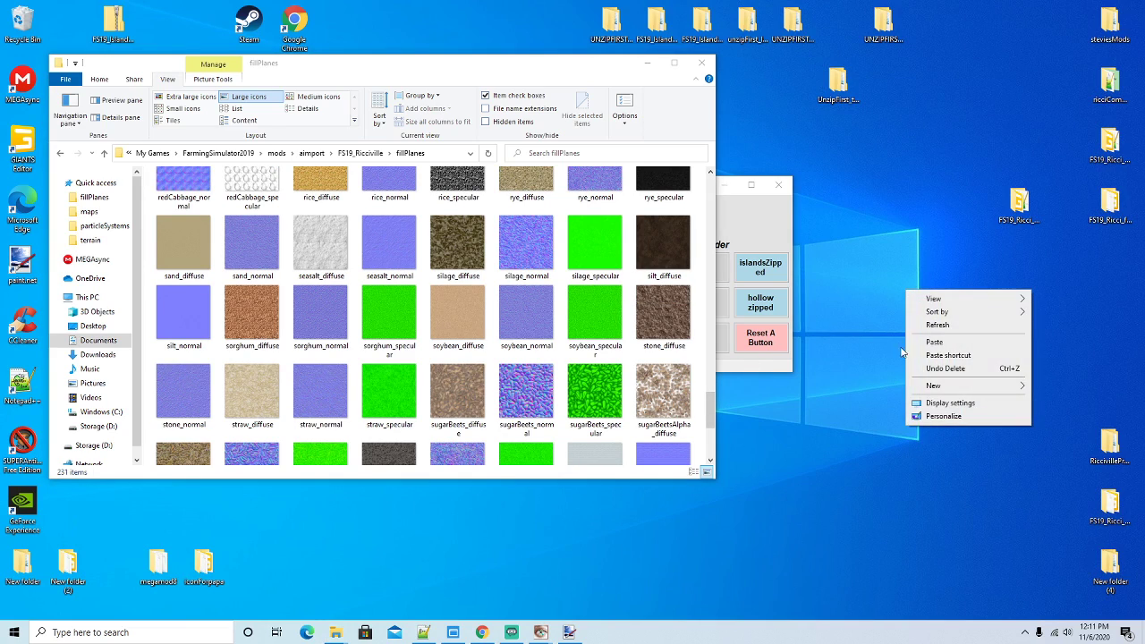
pyautogui.moveTo(930, 385)
pyautogui.click(863, 386)
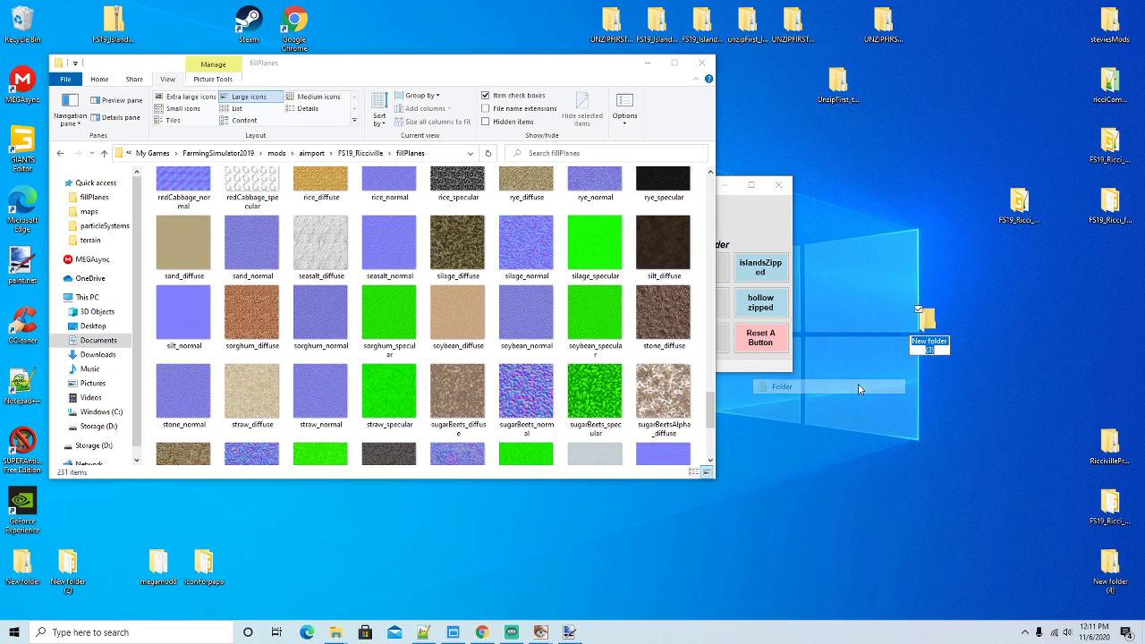
pyautogui.press('Return')
pyautogui.doubleClick(926, 323)
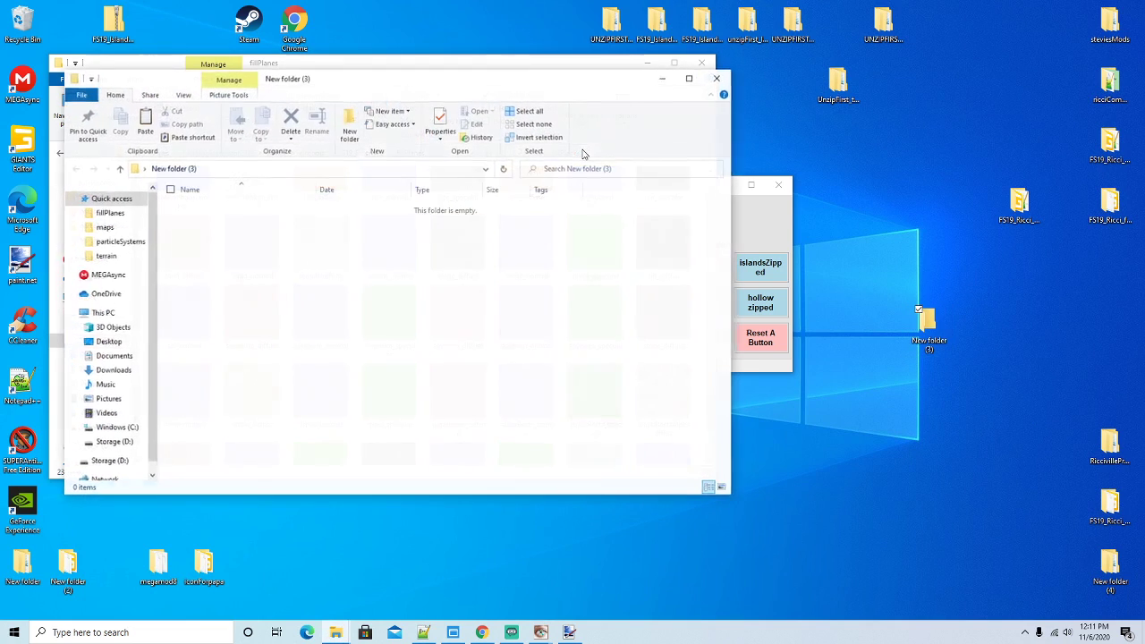
pyautogui.moveTo(491, 90); pyautogui.dragTo(773, 101)
# Copy seasalt_diffuse and seasalt_normal from fillPlanes into the new desktop folder
pyautogui.click(320, 242)
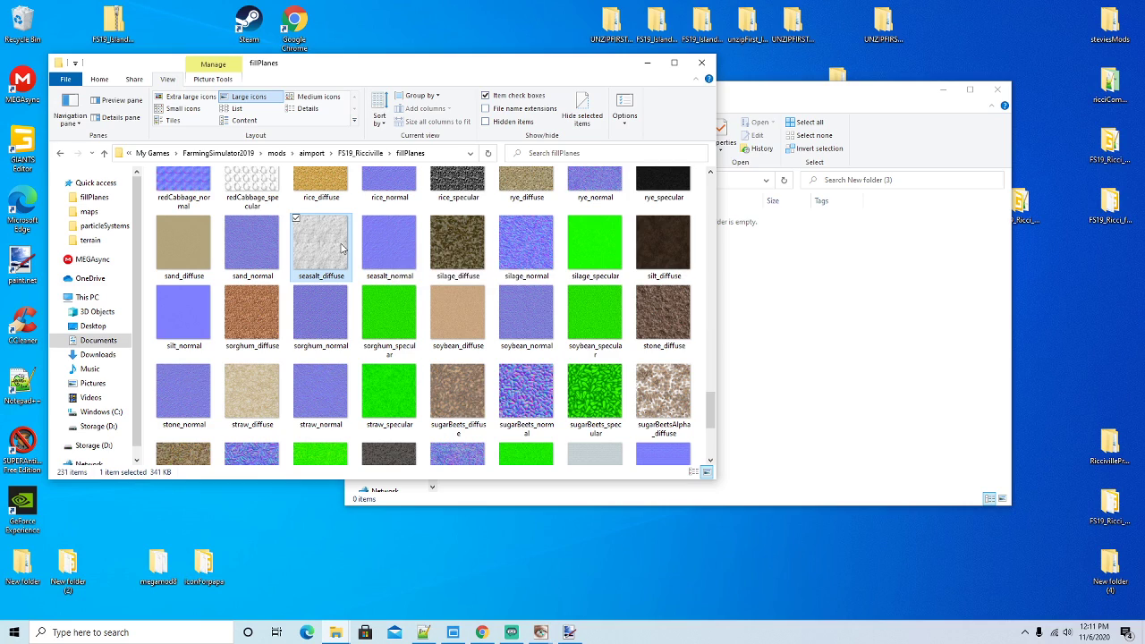
pyautogui.keyDown('ctrl'); pyautogui.click(403, 253); pyautogui.keyUp('ctrl')
pyautogui.rightClick(403, 253)
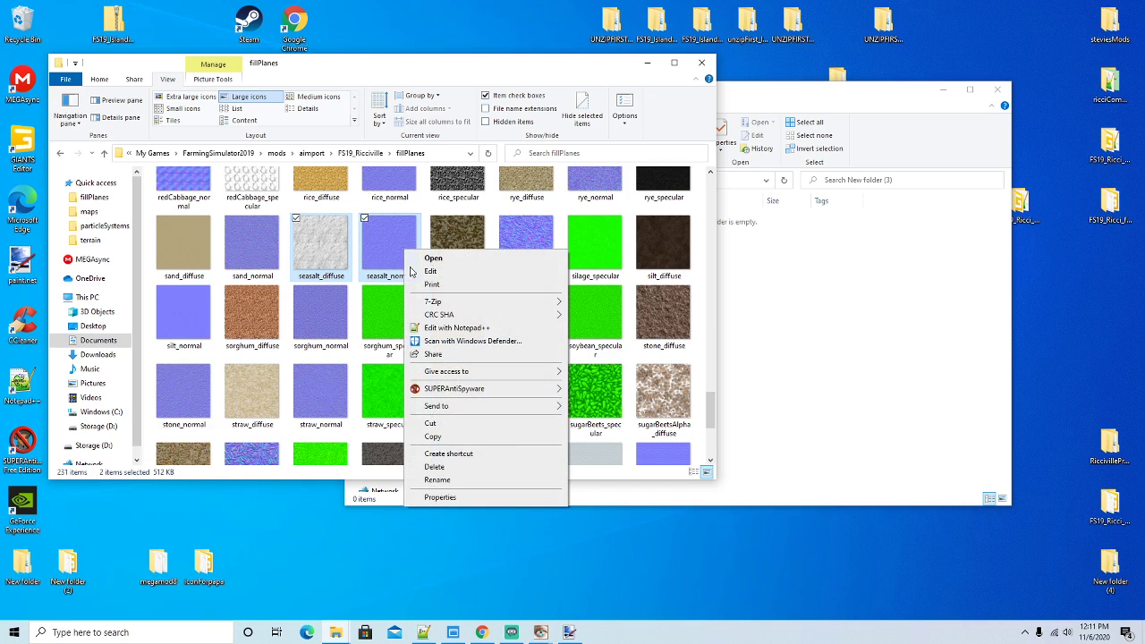
pyautogui.click(442, 445)
pyautogui.rightClick(828, 345)
pyautogui.click(854, 427)
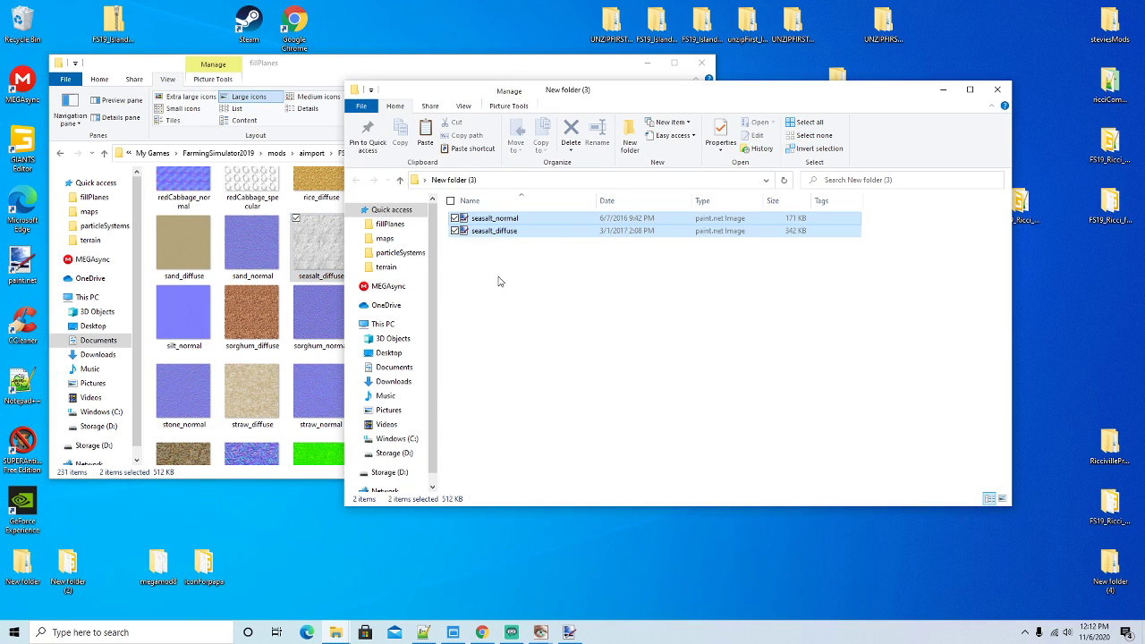
# Rename the copied seasalt_diffuse texture in the new folder as salt_diffuse
pyautogui.rightClick(491, 224)
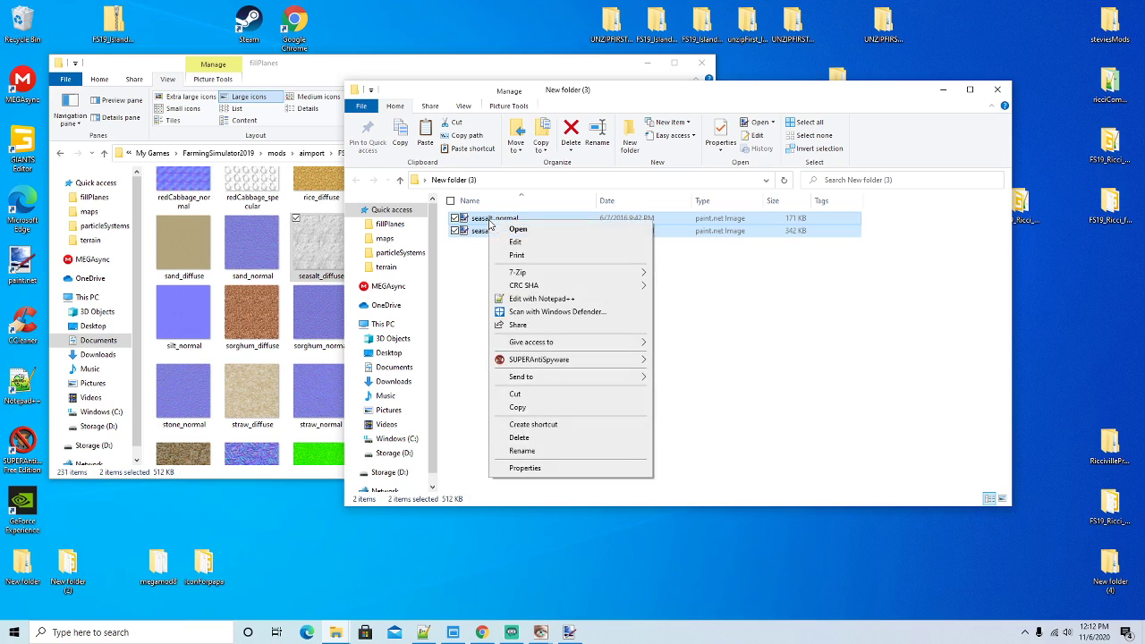
pyautogui.click(528, 452)
pyautogui.click(493, 219)
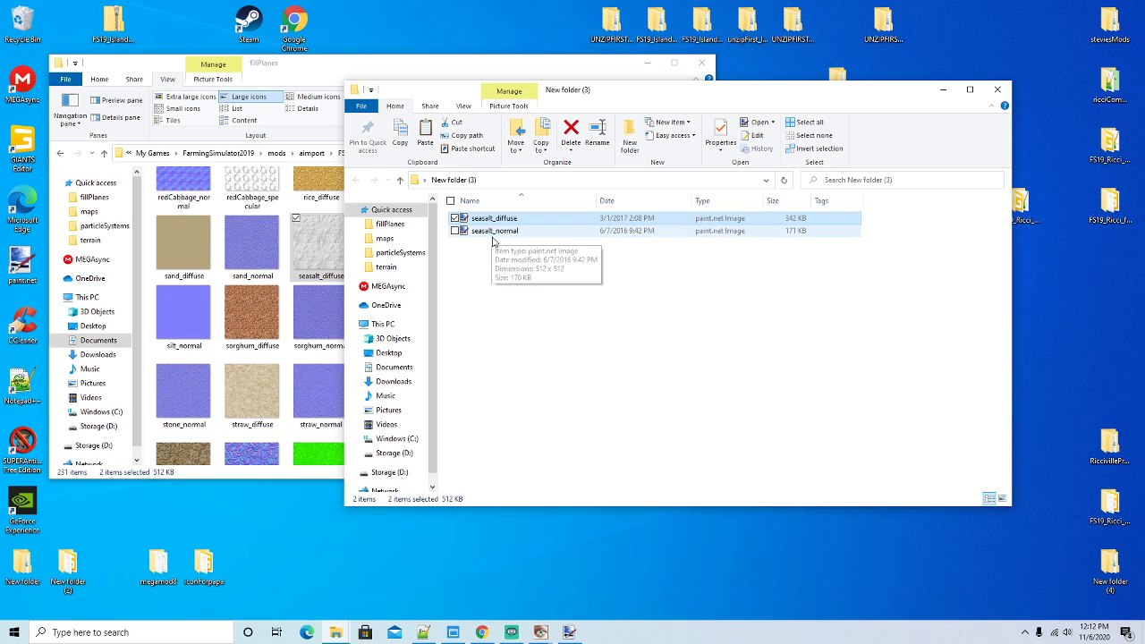
pyautogui.rightClick(497, 222)
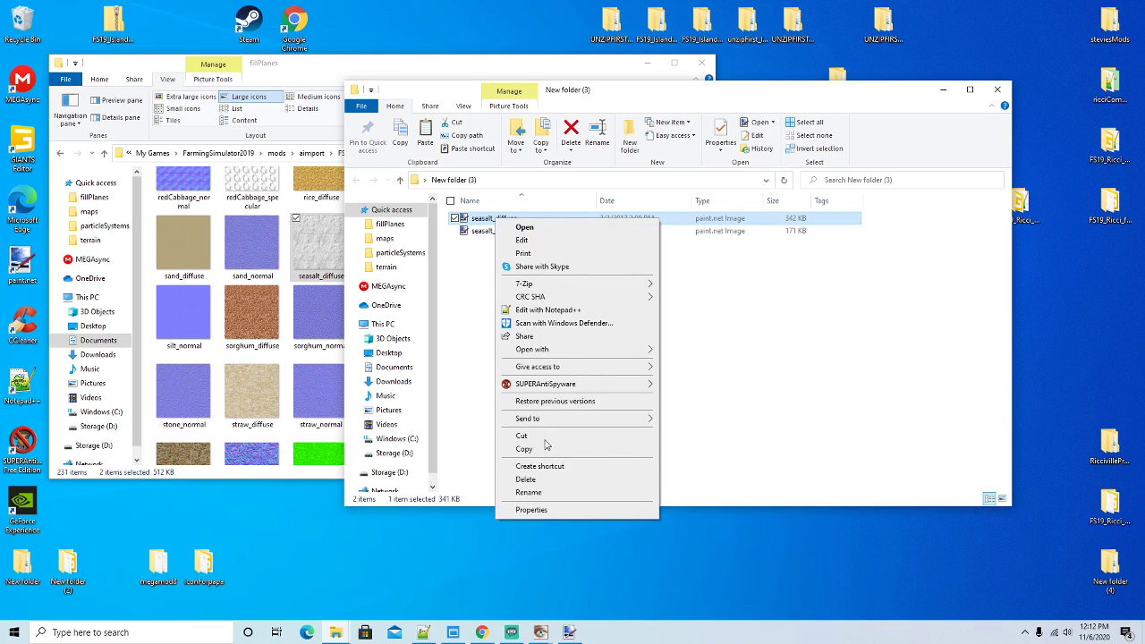
pyautogui.click(528, 491)
pyautogui.click(506, 218)
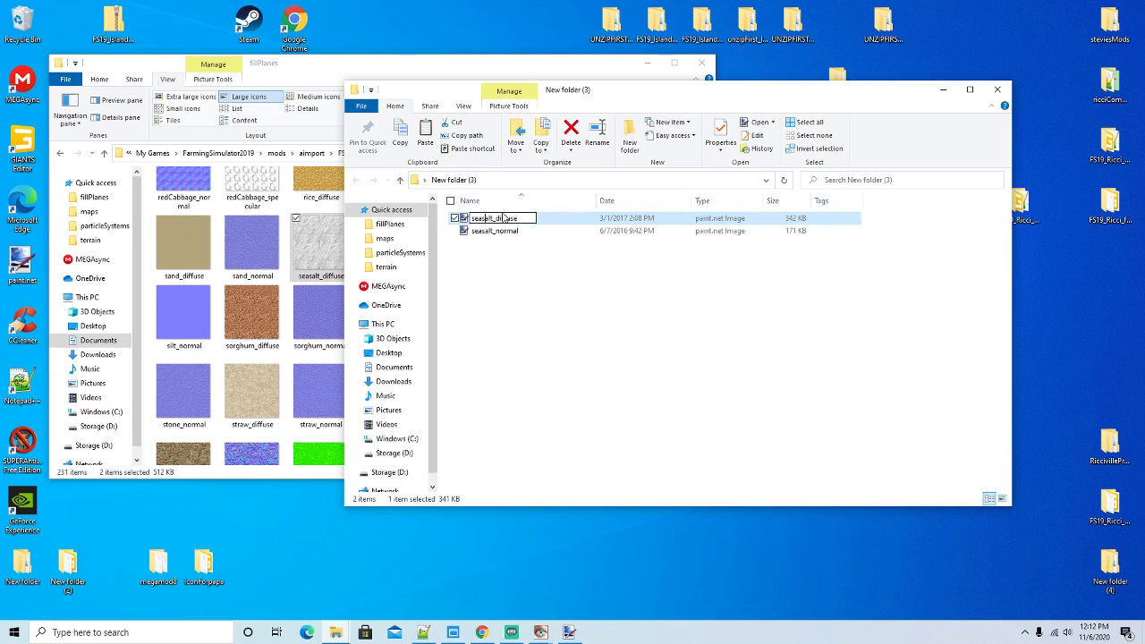
pyautogui.press('BackSpace')
pyautogui.press('BackSpace')
pyautogui.press('BackSpace')
pyautogui.press('Return')
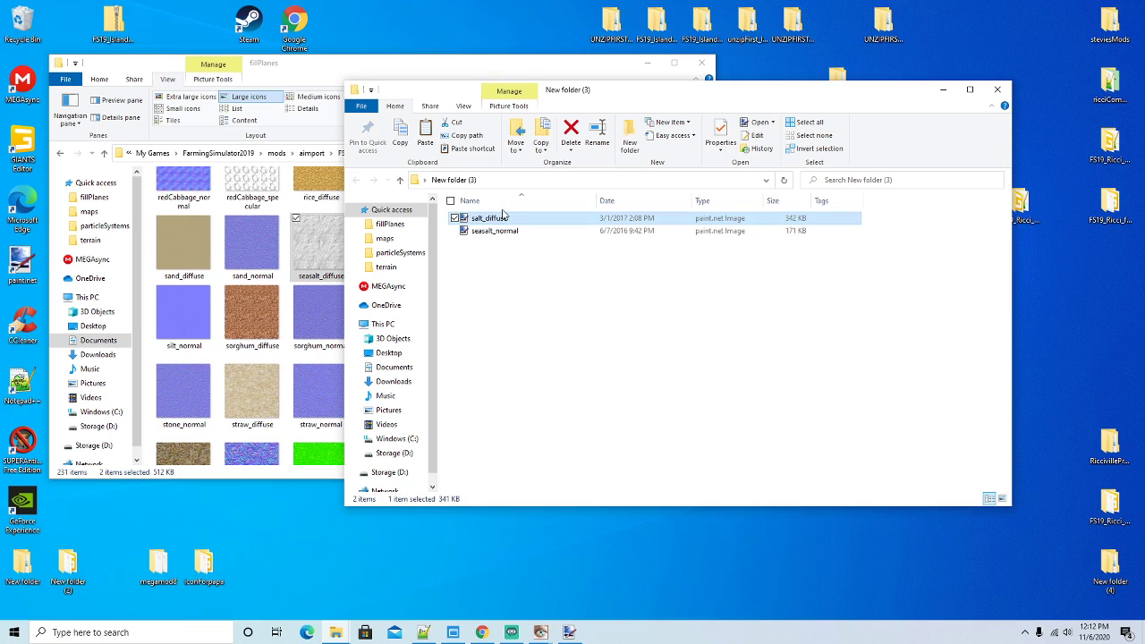
# Rename the copied seasalt_normal texture in the new folder as salt_normal
pyautogui.rightClick(488, 231)
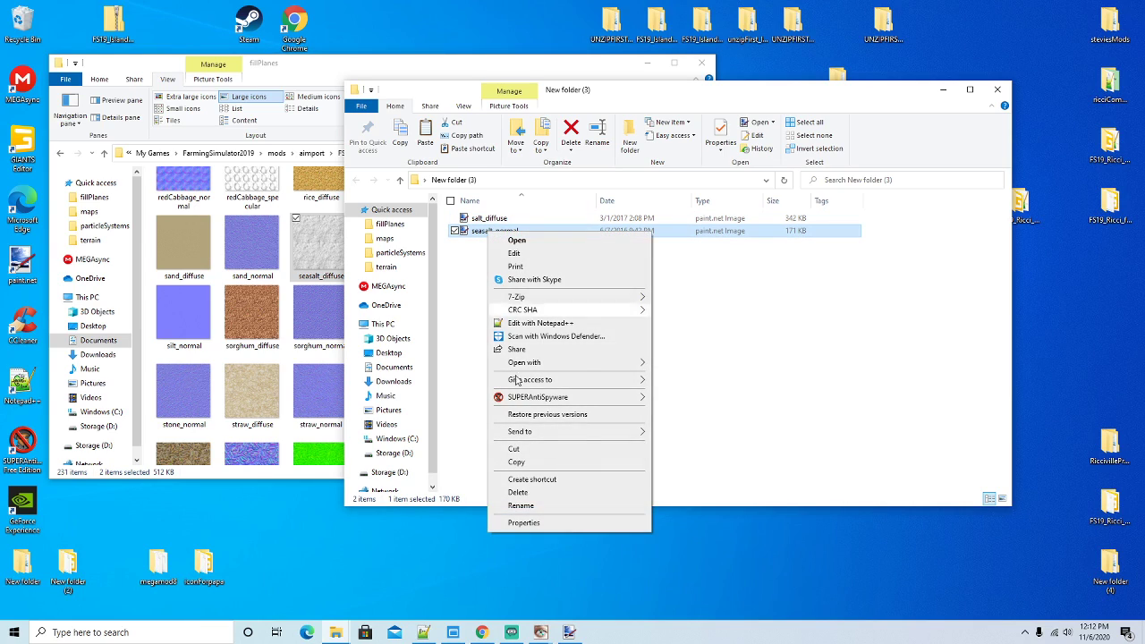
pyautogui.click(521, 505)
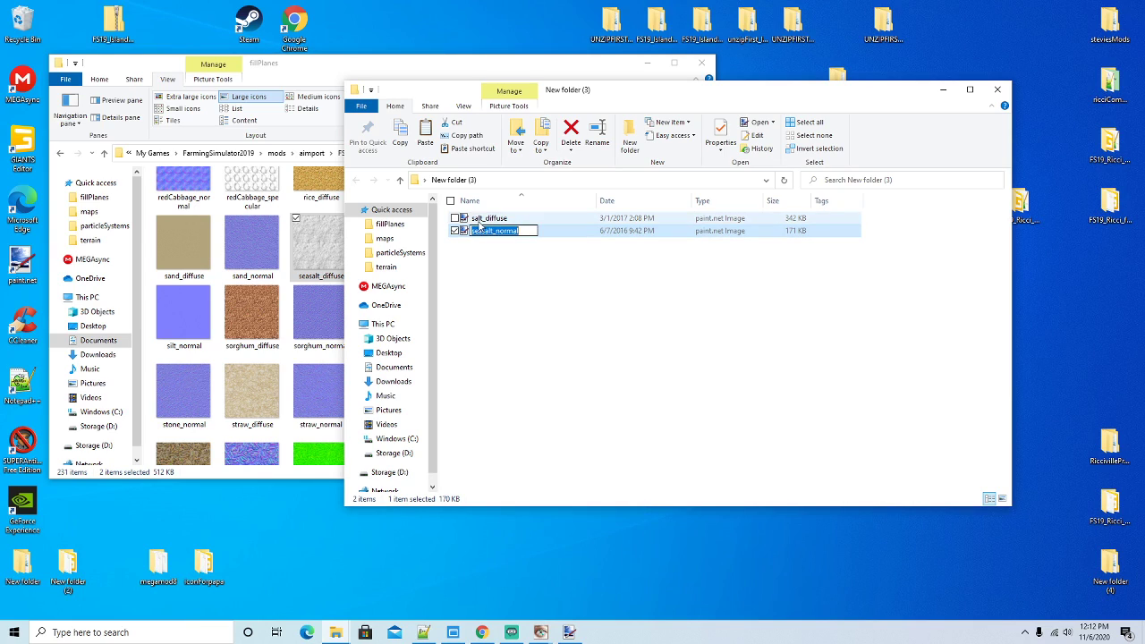
pyautogui.click(483, 230)
pyautogui.press('BackSpace')
pyautogui.press('BackSpace')
pyautogui.press('BackSpace')
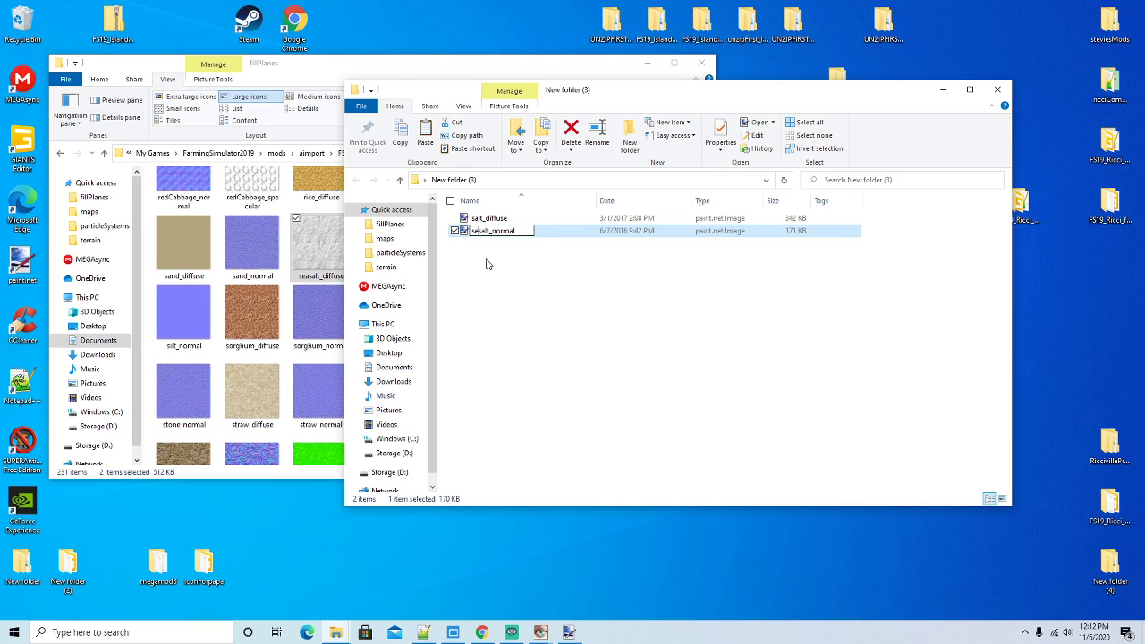
pyautogui.press('Return')
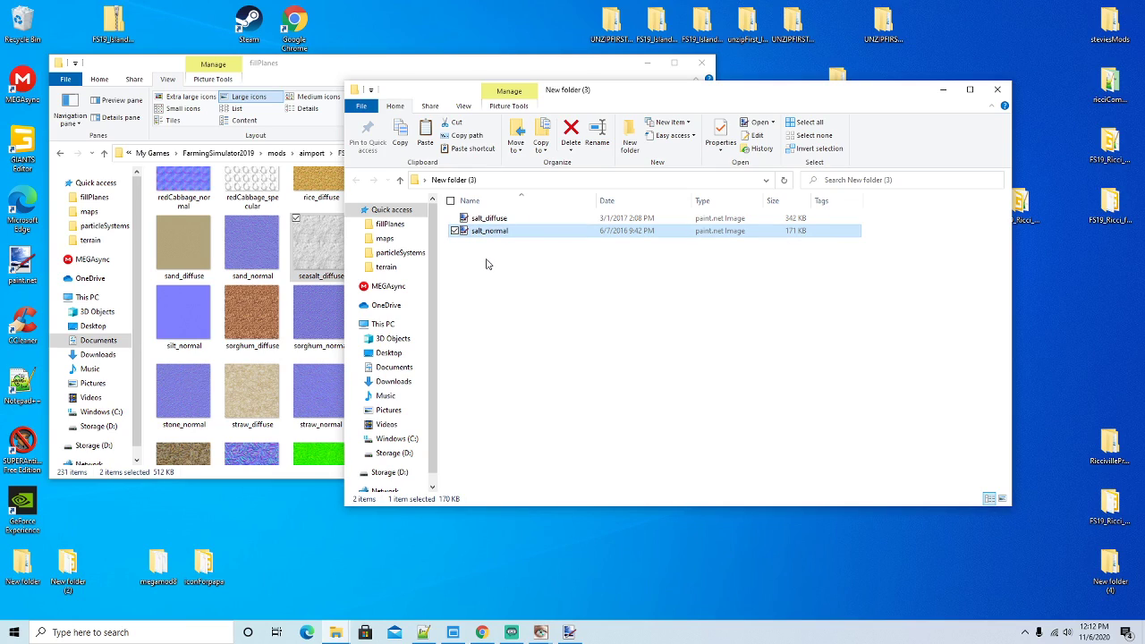
# Copy salt_diffuse and salt_normal from the new folder into the map's fillPlanes folder
pyautogui.click(513, 221)
pyautogui.keyDown('shift'); pyautogui.click(515, 233); pyautogui.keyUp('shift')
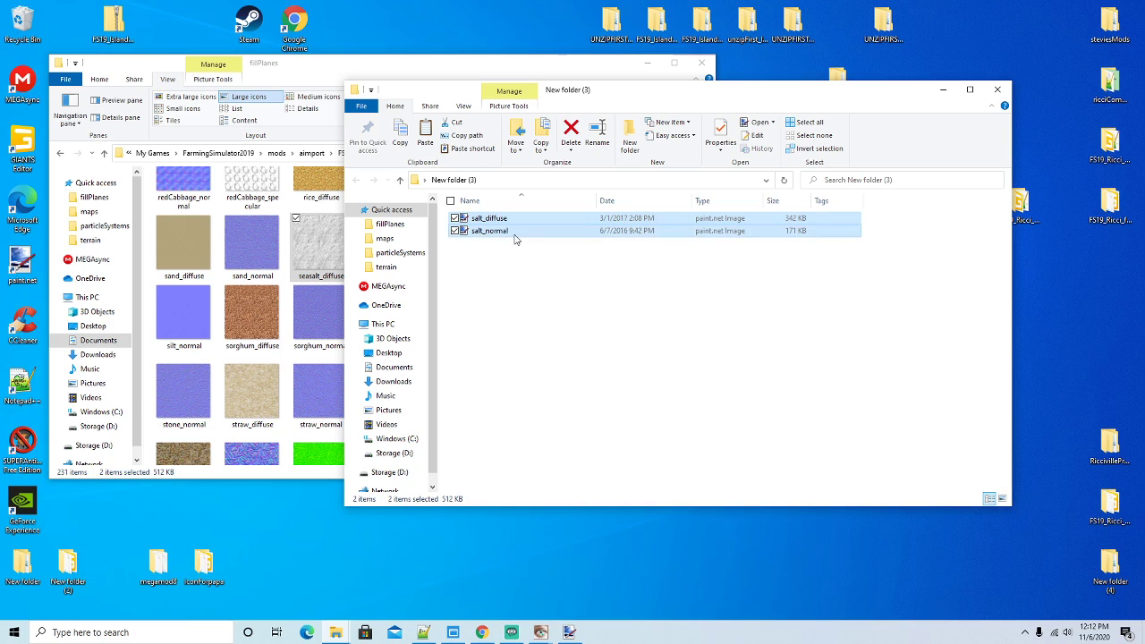
pyautogui.rightClick(515, 234)
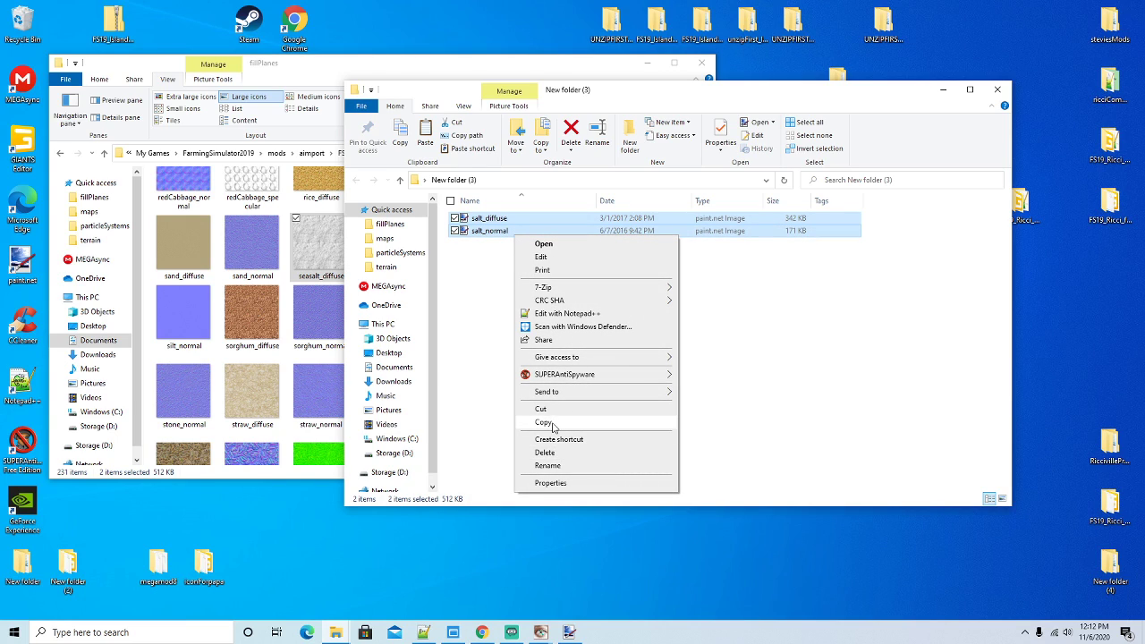
pyautogui.click(543, 422)
pyautogui.click(309, 75)
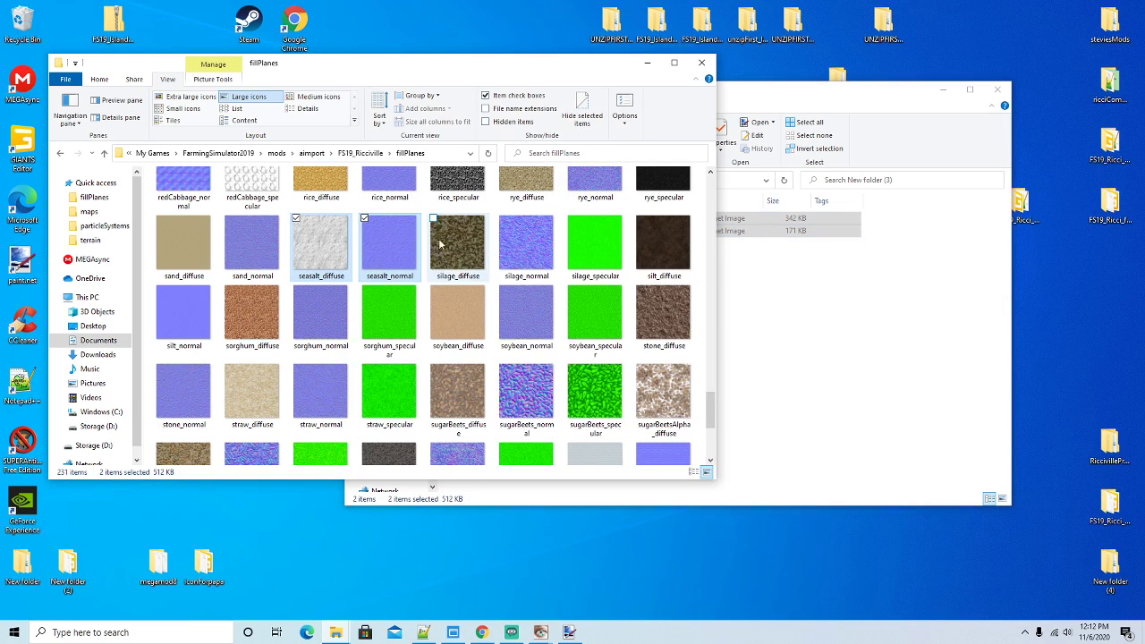
pyautogui.rightClick(495, 357)
pyautogui.click(519, 436)
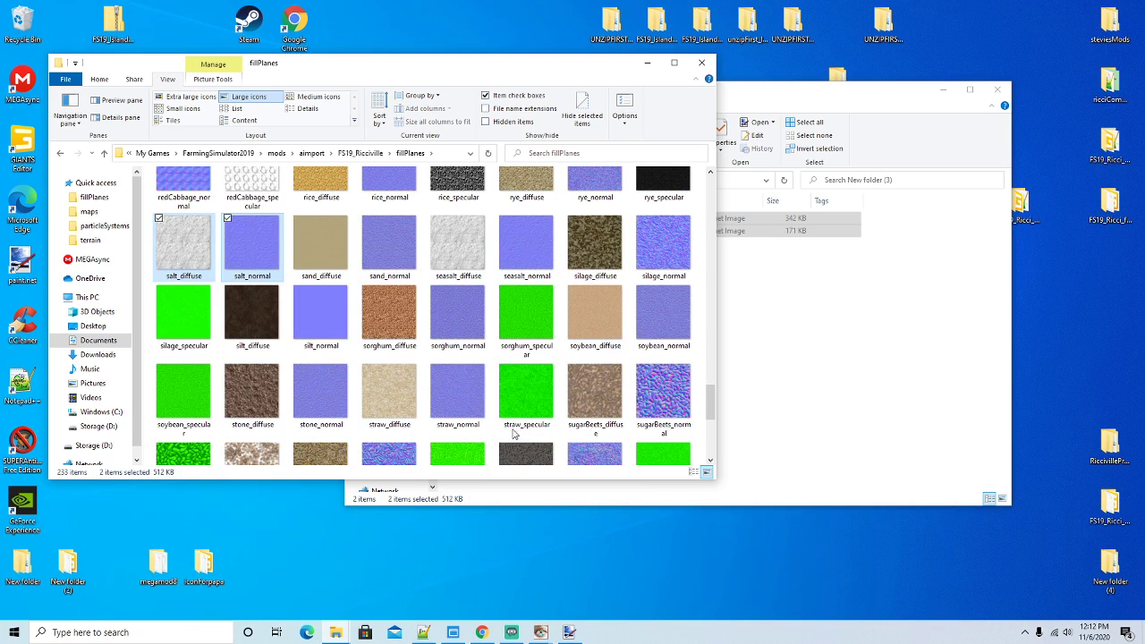
# Close the temporary New folder (3) window and delete that folder from the desktop
pyautogui.click(812, 105)
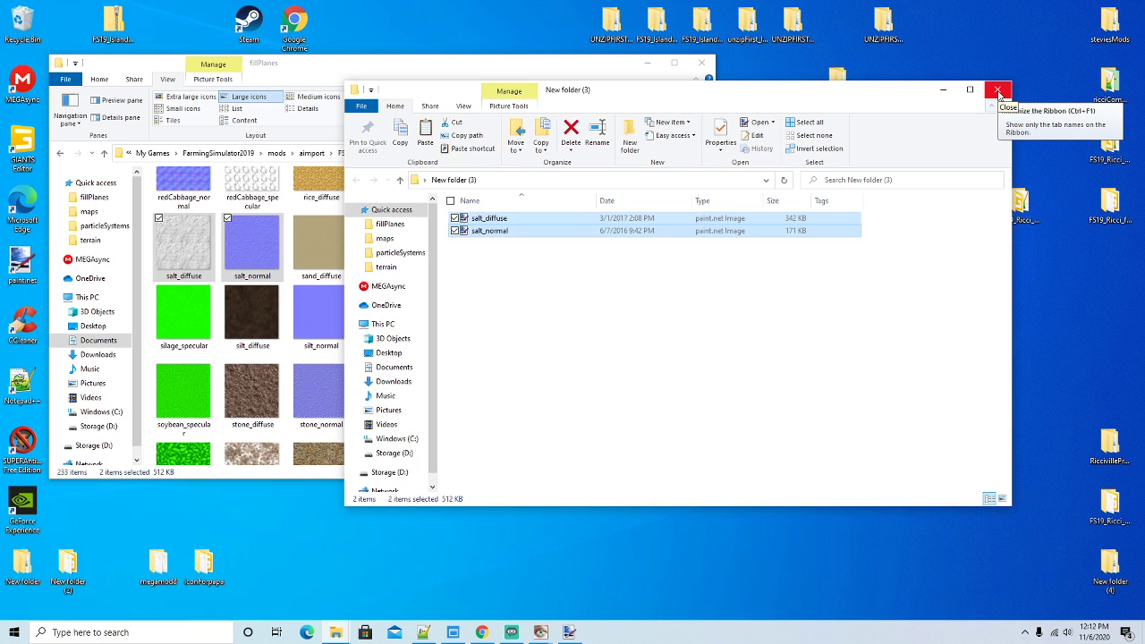
pyautogui.click(999, 92)
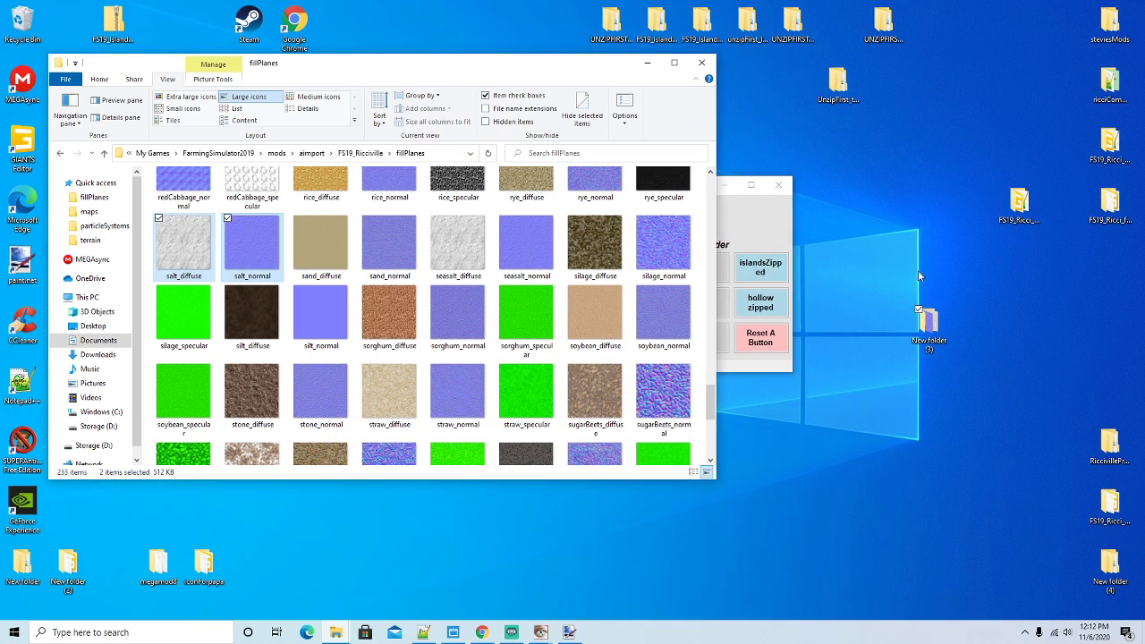
pyautogui.rightClick(935, 329)
pyautogui.click(984, 290)
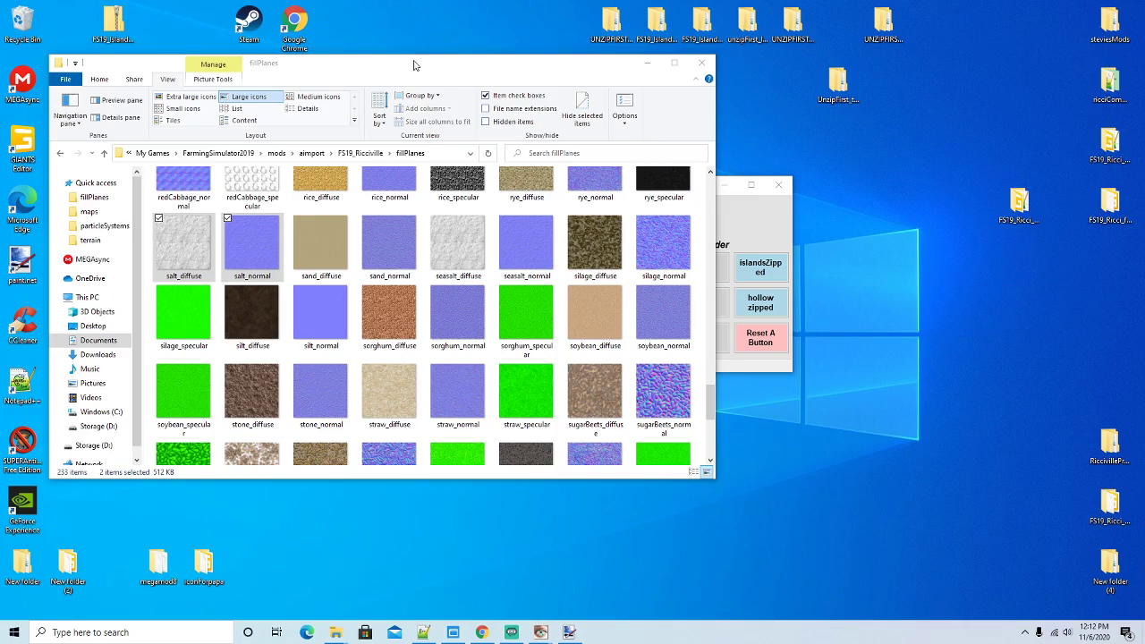
pyautogui.moveTo(417, 59); pyautogui.dragTo(420, 61)
# Switch to log.txt in Notepad++ and highlight the unknown fillType 'rocksalt' warnings to examine them
pyautogui.click(423, 632)
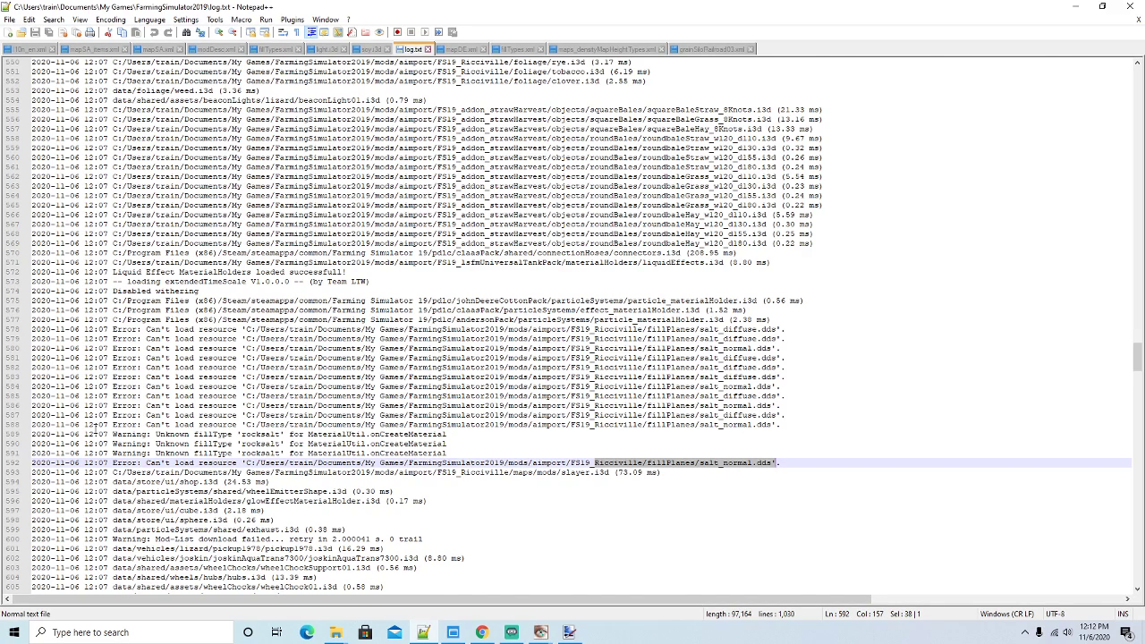
pyautogui.moveTo(111, 434); pyautogui.dragTo(492, 463)
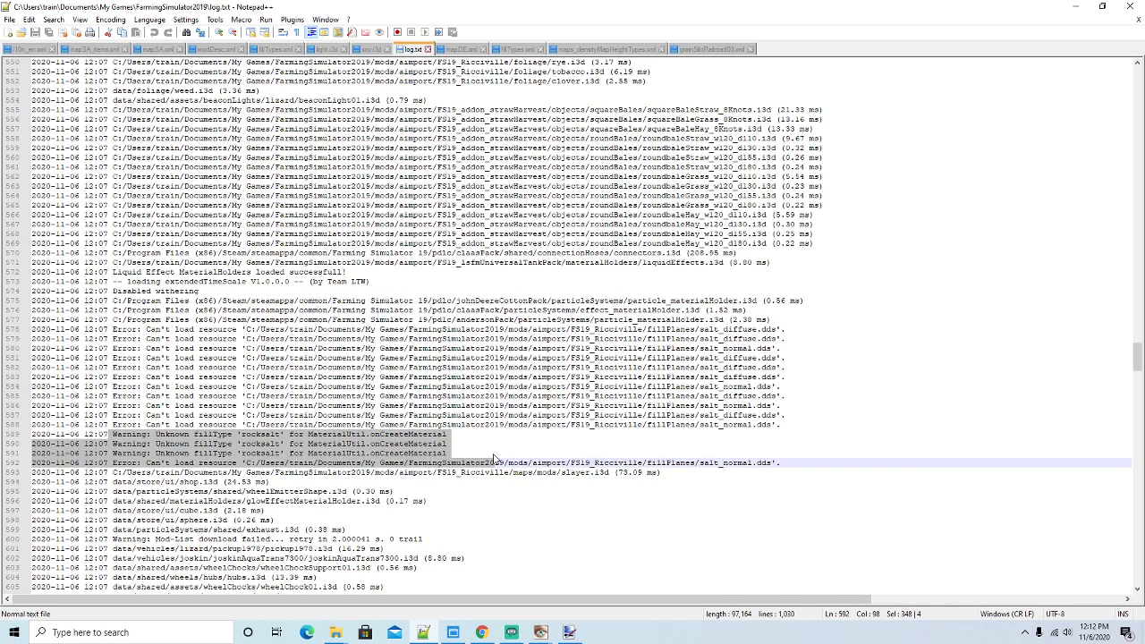
pyautogui.click(1075, 7)
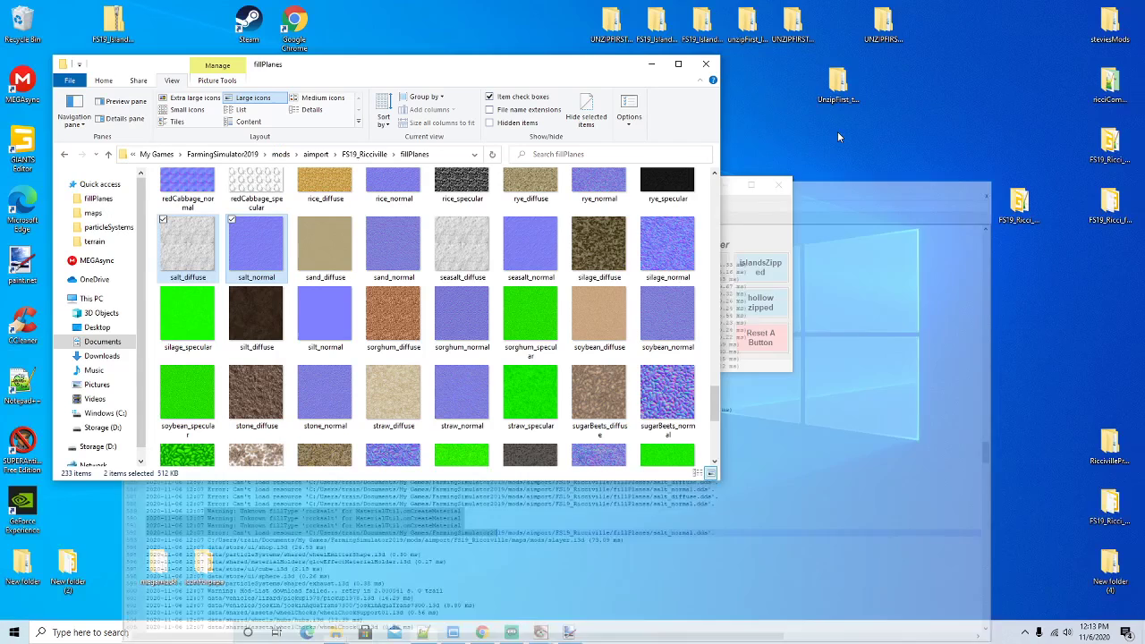
# Open fillPlane_materialHolder from the map's fillPlanes folder in Notepad++
pyautogui.click(407, 157)
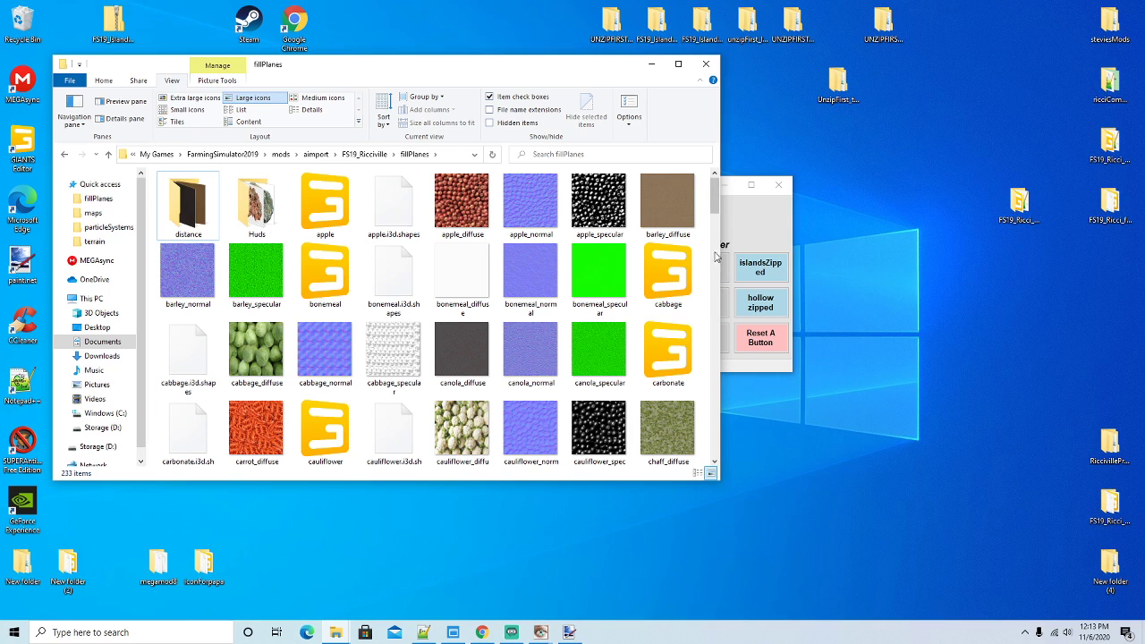
pyautogui.moveTo(715, 202); pyautogui.dragTo(717, 228)
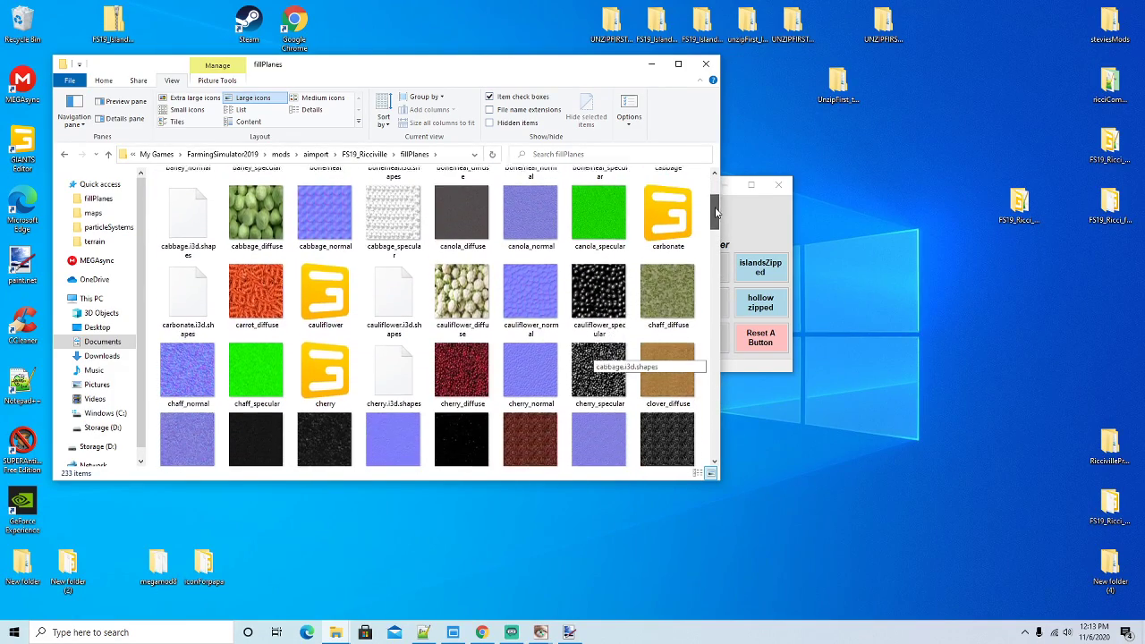
pyautogui.moveTo(716, 216); pyautogui.dragTo(715, 247)
pyautogui.rightClick(333, 383)
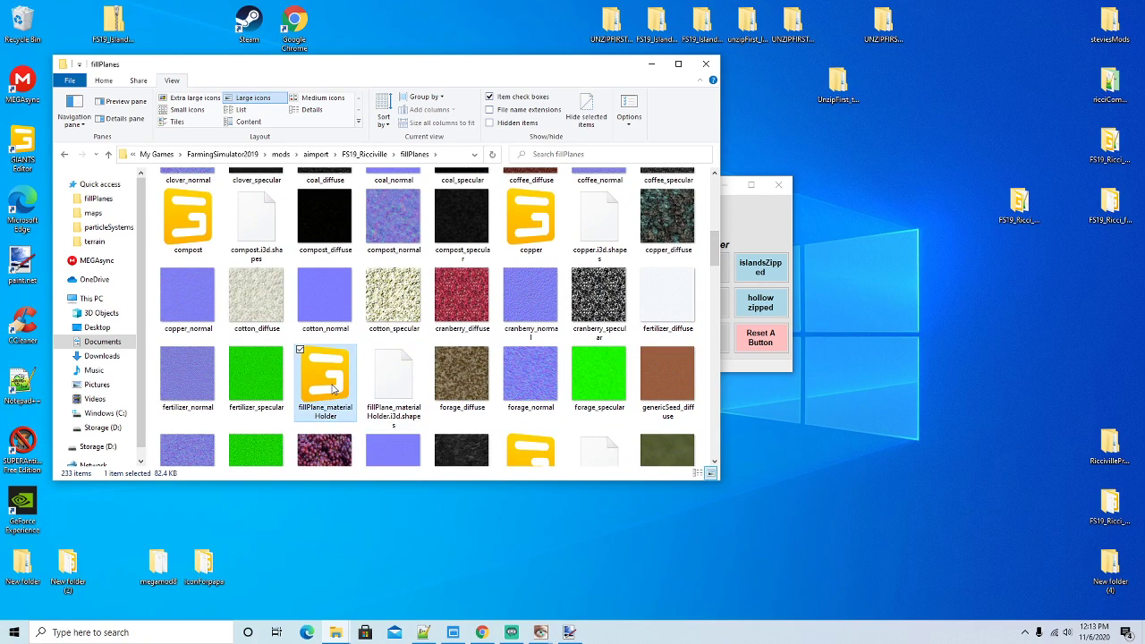
pyautogui.click(384, 174)
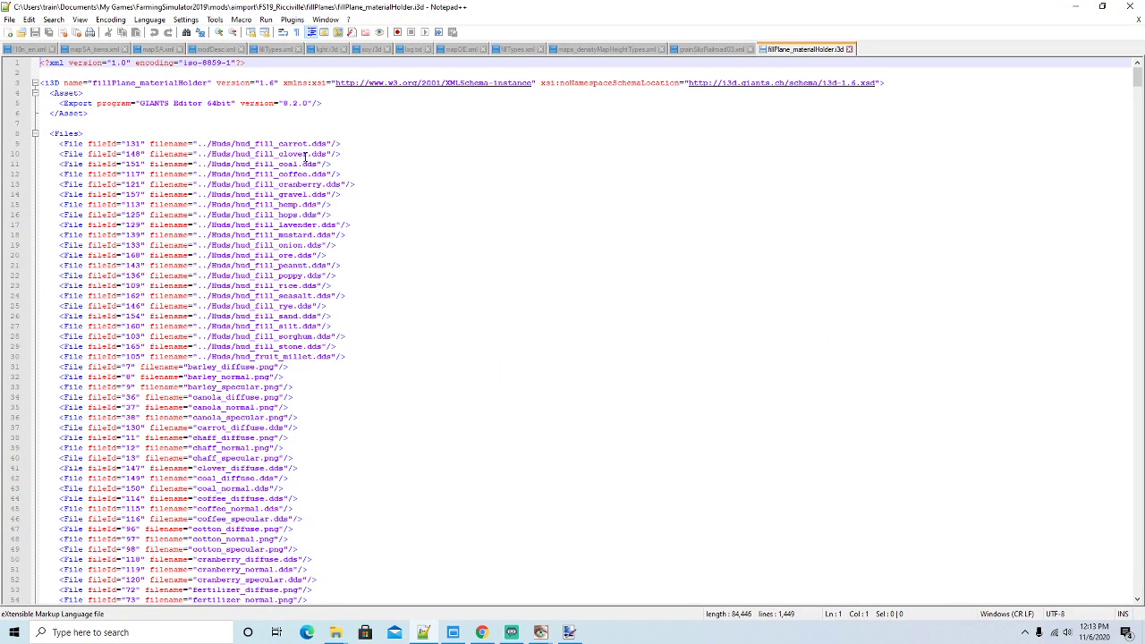
# Look through the Files section of fillPlane_materialHolder.i3d for salt texture and HUD icon entries
pyautogui.scroll(-2, 308, 153)
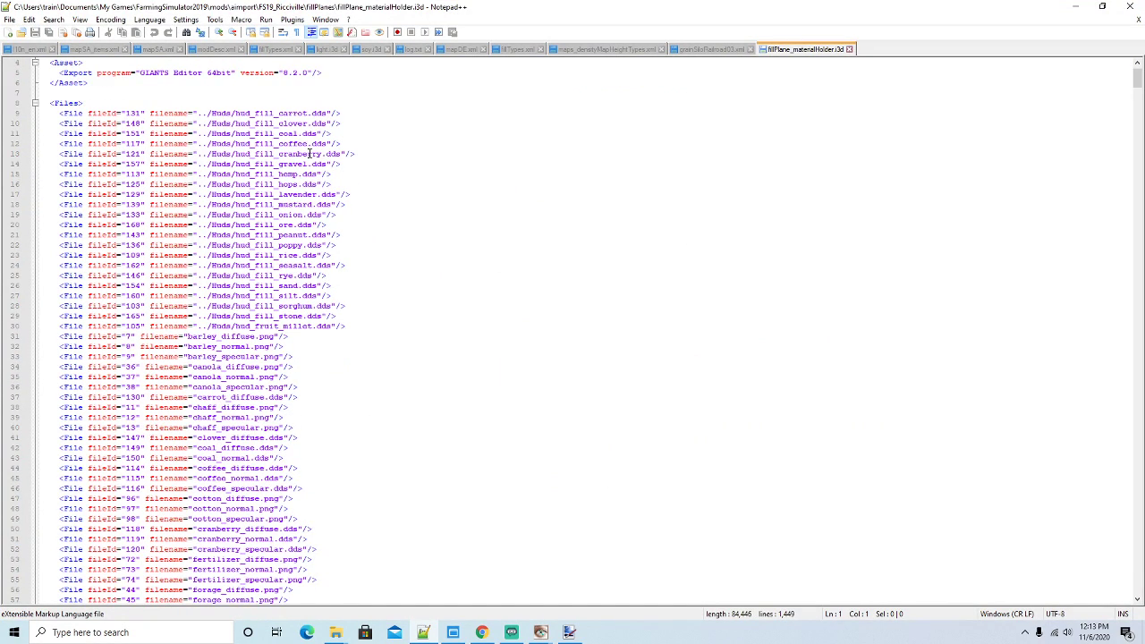
pyautogui.scroll(-6, 309, 154)
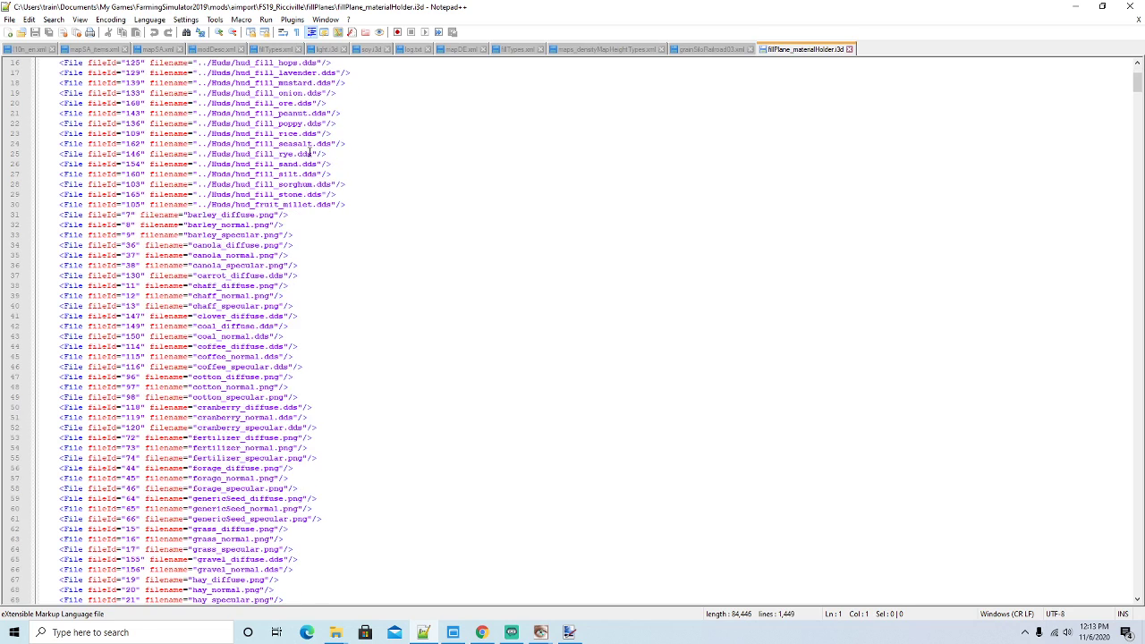
pyautogui.scroll(-8, 309, 152)
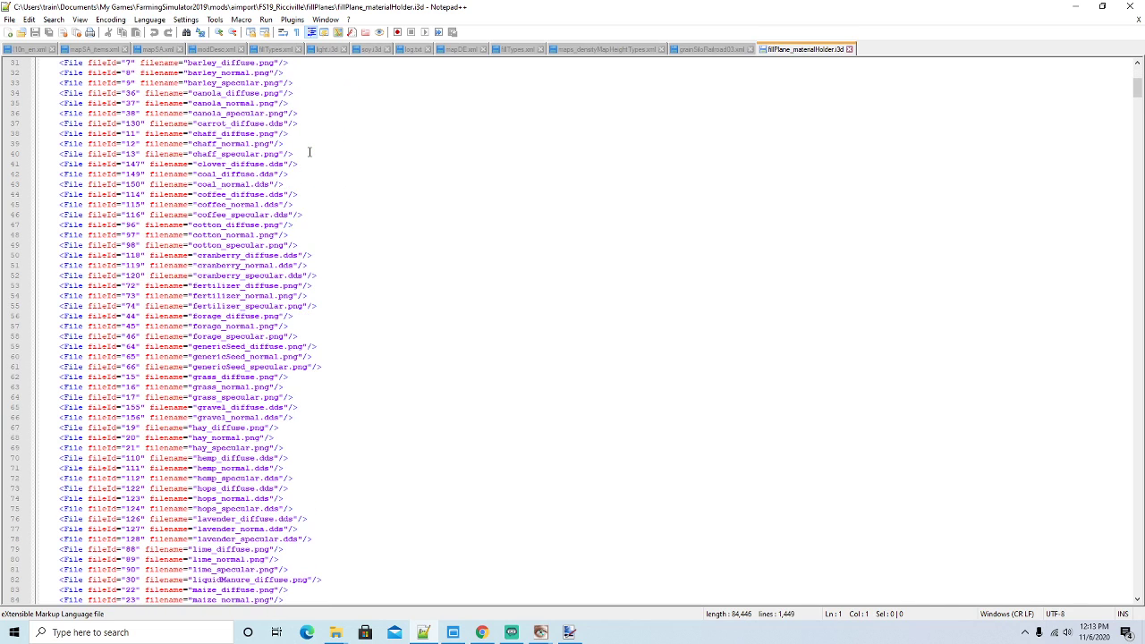
pyautogui.scroll(-4, 308, 152)
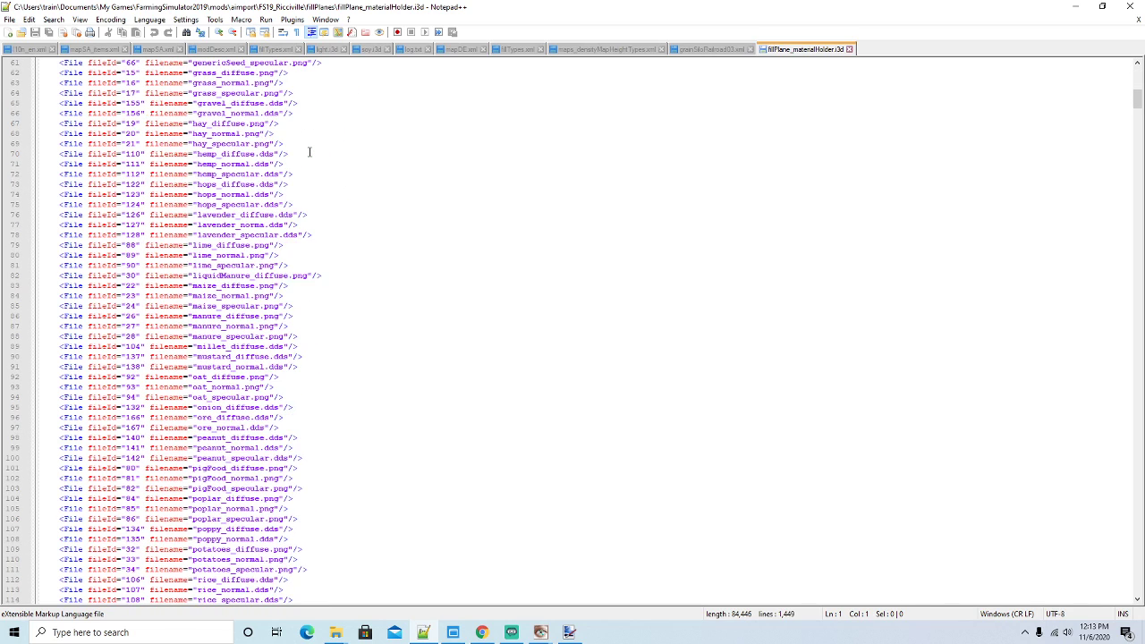
pyautogui.scroll(-5, 439, 235)
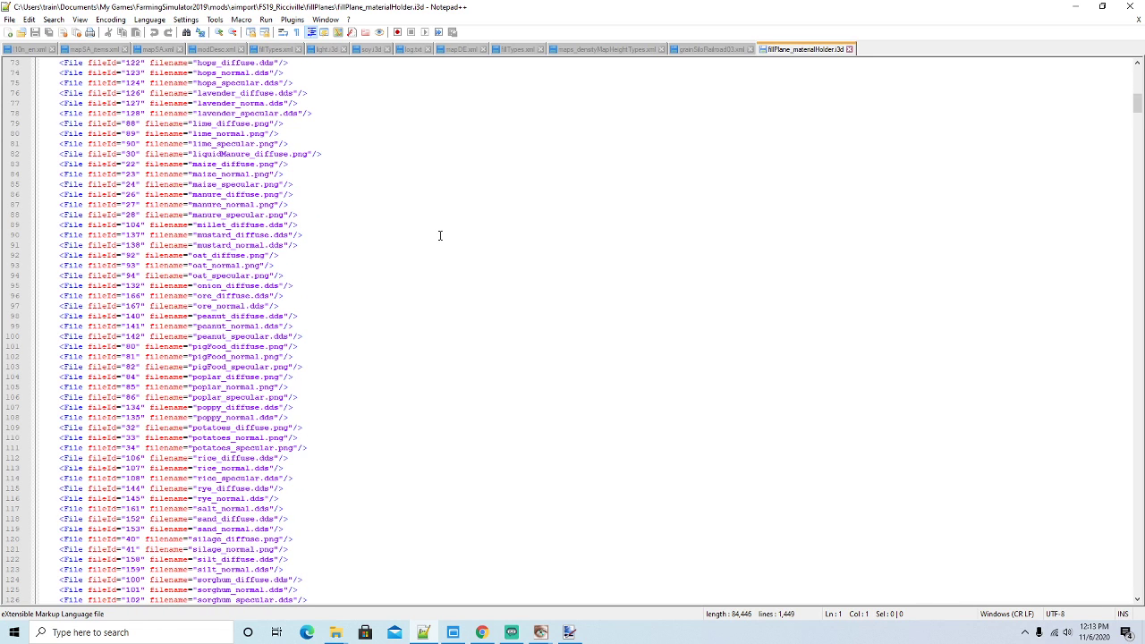
pyautogui.scroll(-4, 439, 235)
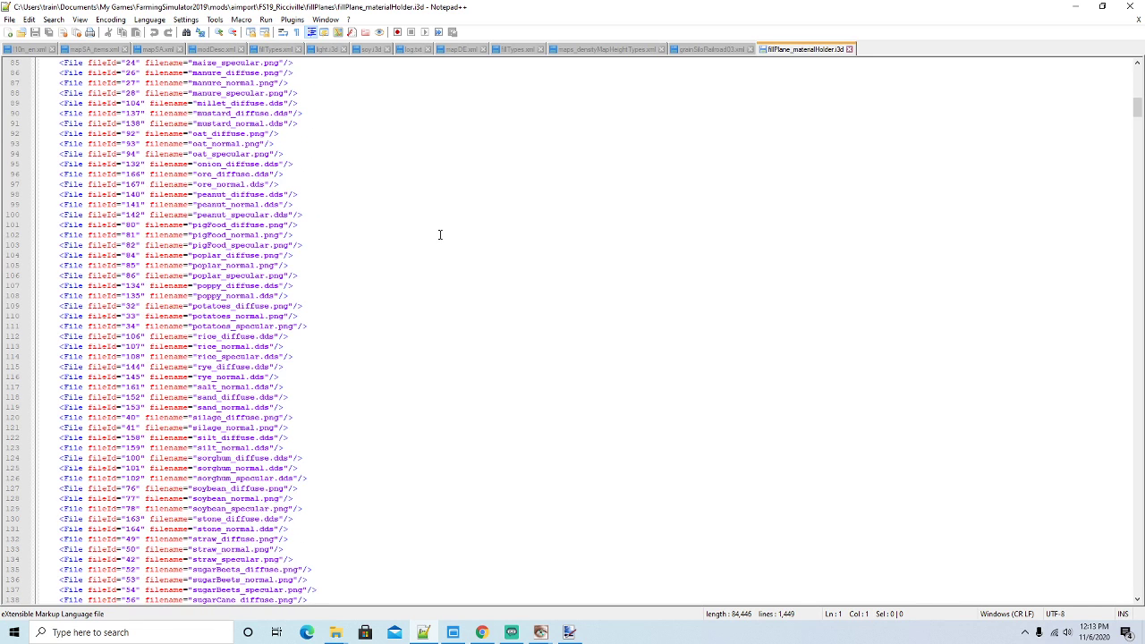
pyautogui.scroll(-5, 439, 235)
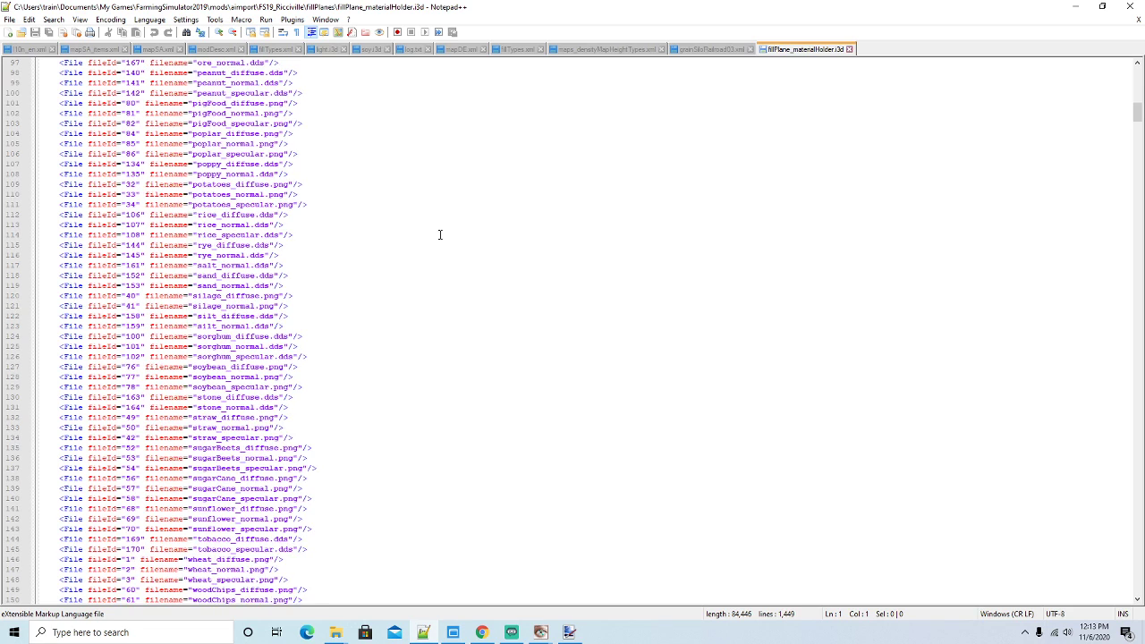
pyautogui.scroll(-8, 440, 234)
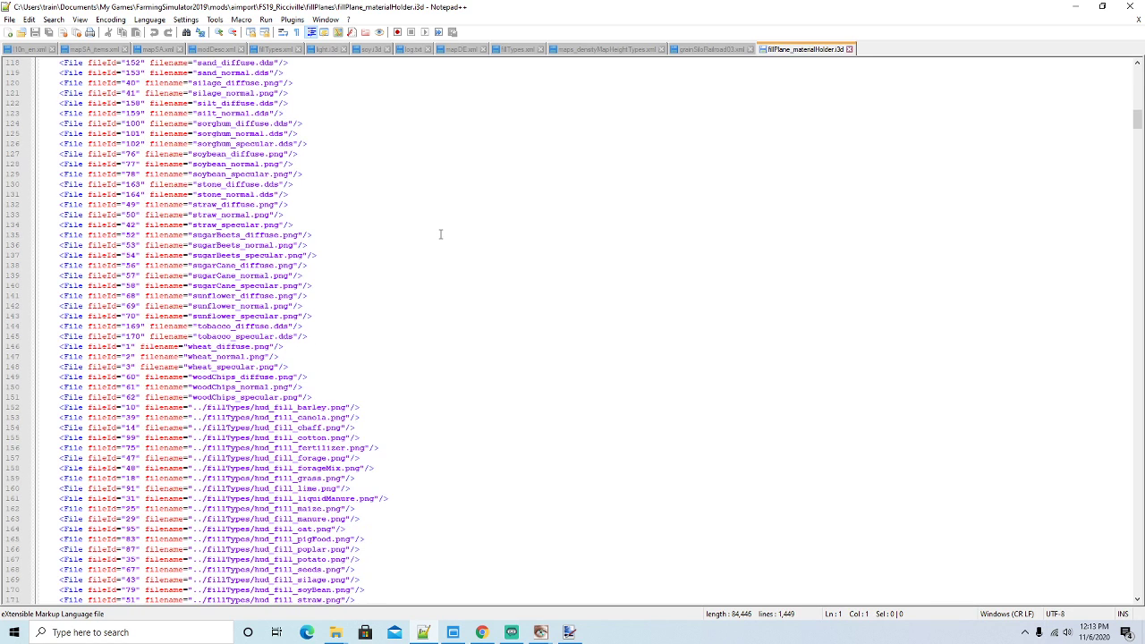
pyautogui.scroll(-1, 440, 235)
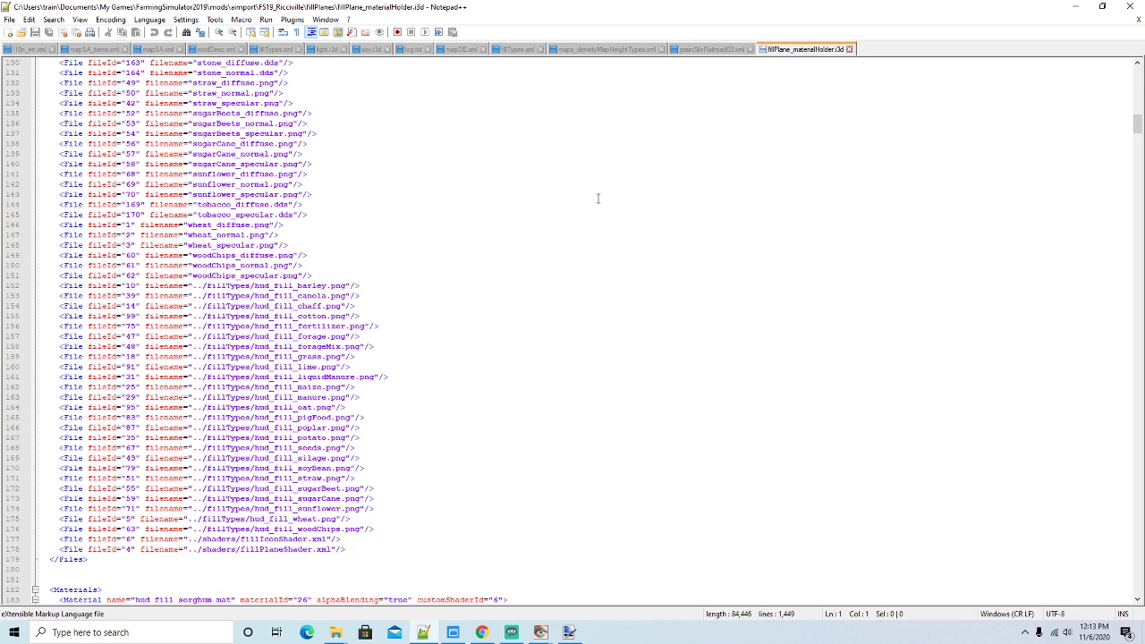
pyautogui.scroll(-3, 586, 242)
pyautogui.scroll(3, 580, 238)
# Search fillPlane_materialHolder.i3d for "salt" and go through every occurrence until the search wraps around
pyautogui.hotkey('ctrl', 'f')
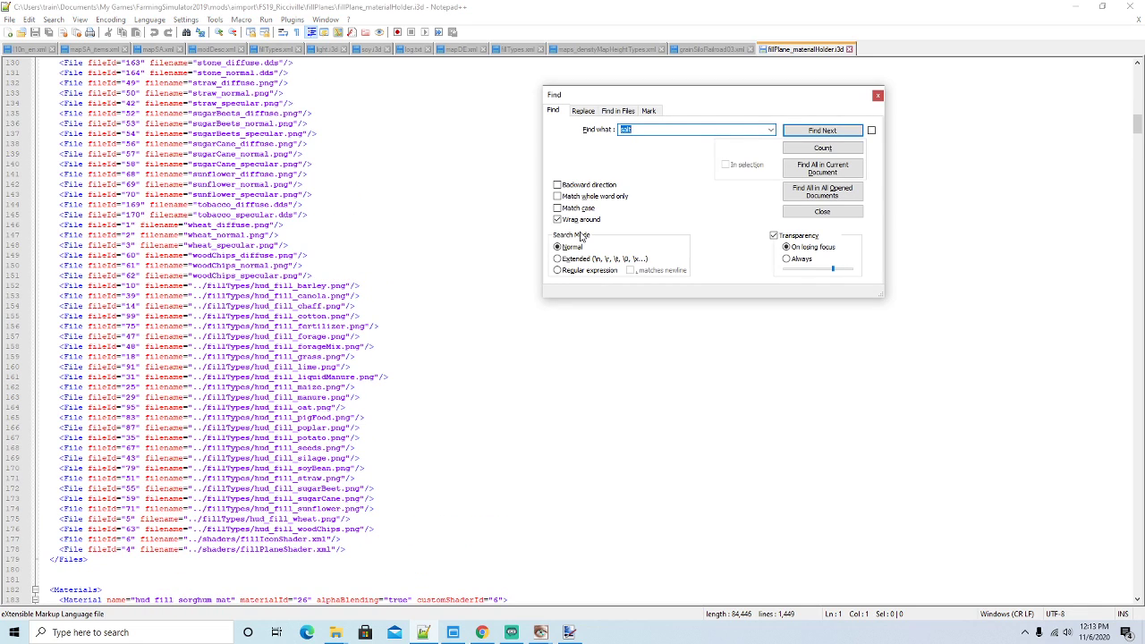
pyautogui.click(811, 132)
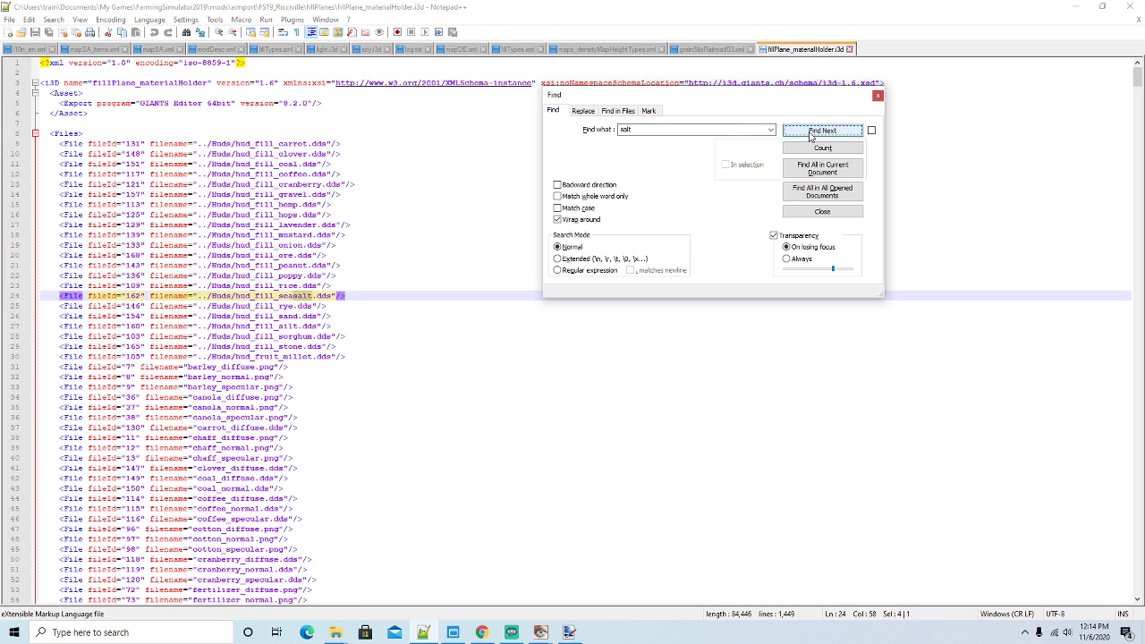
pyautogui.click(810, 133)
pyautogui.click(810, 133)
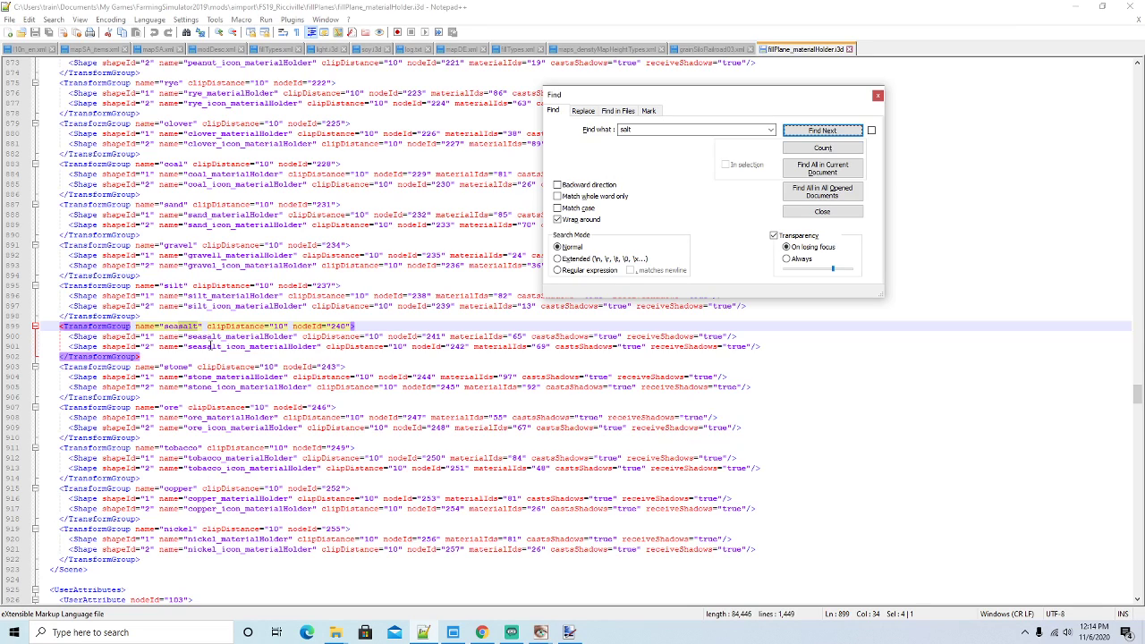
pyautogui.click(211, 346)
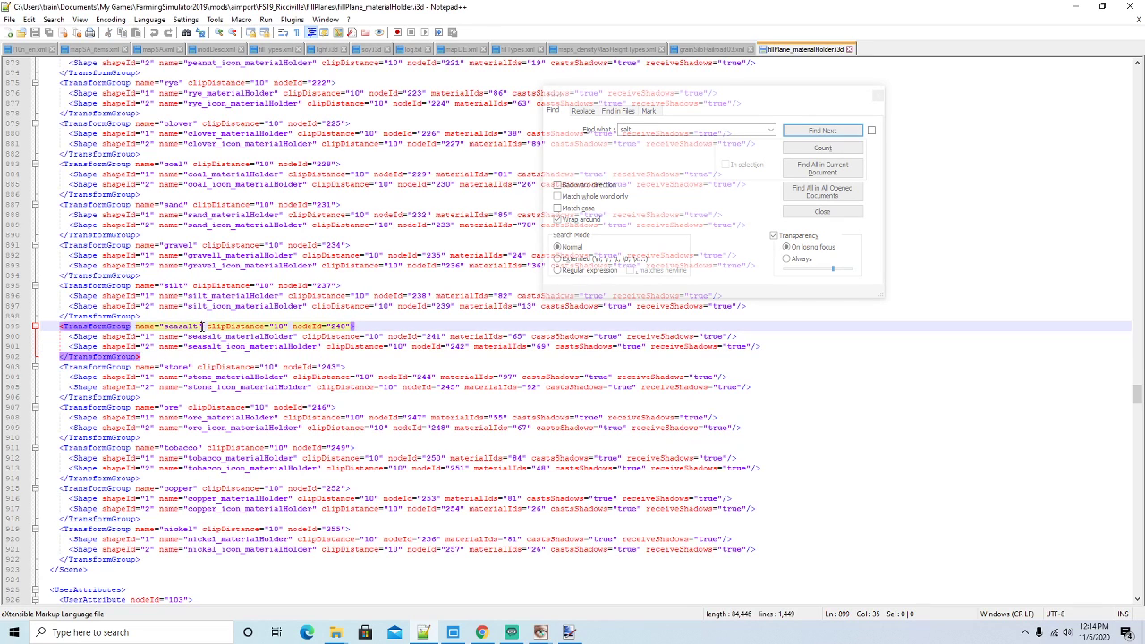
pyautogui.click(823, 131)
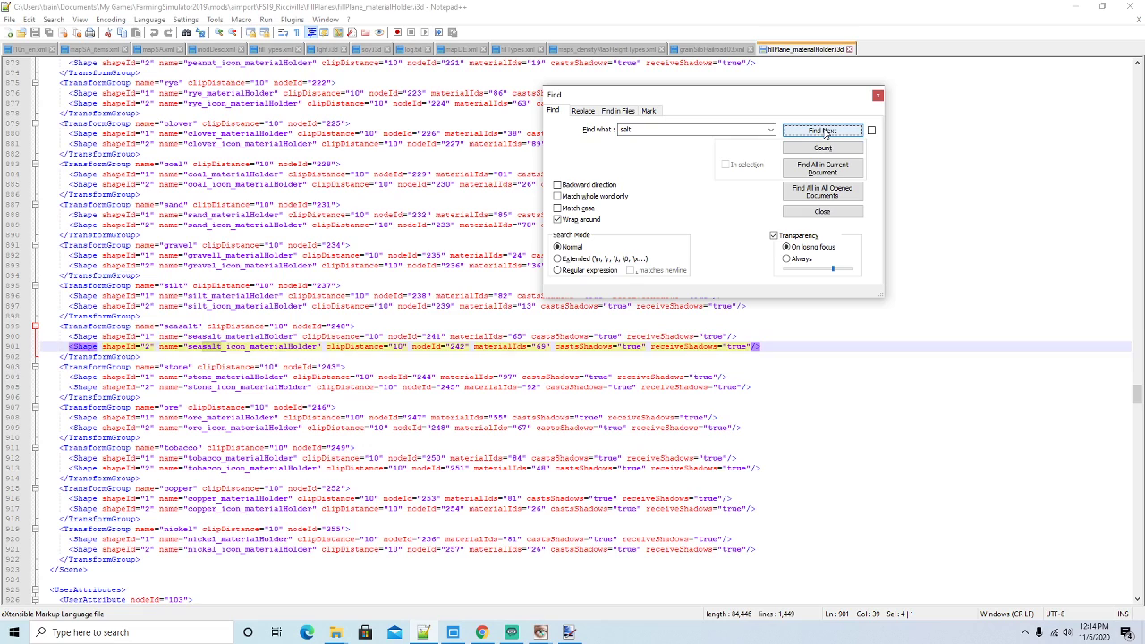
pyautogui.click(823, 130)
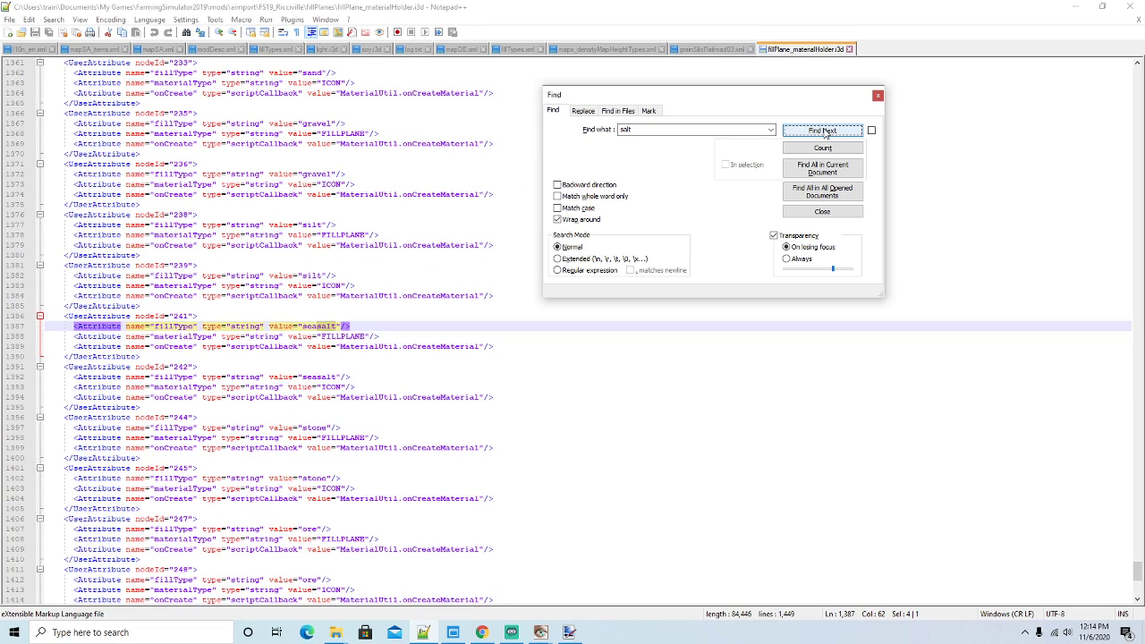
pyautogui.click(823, 130)
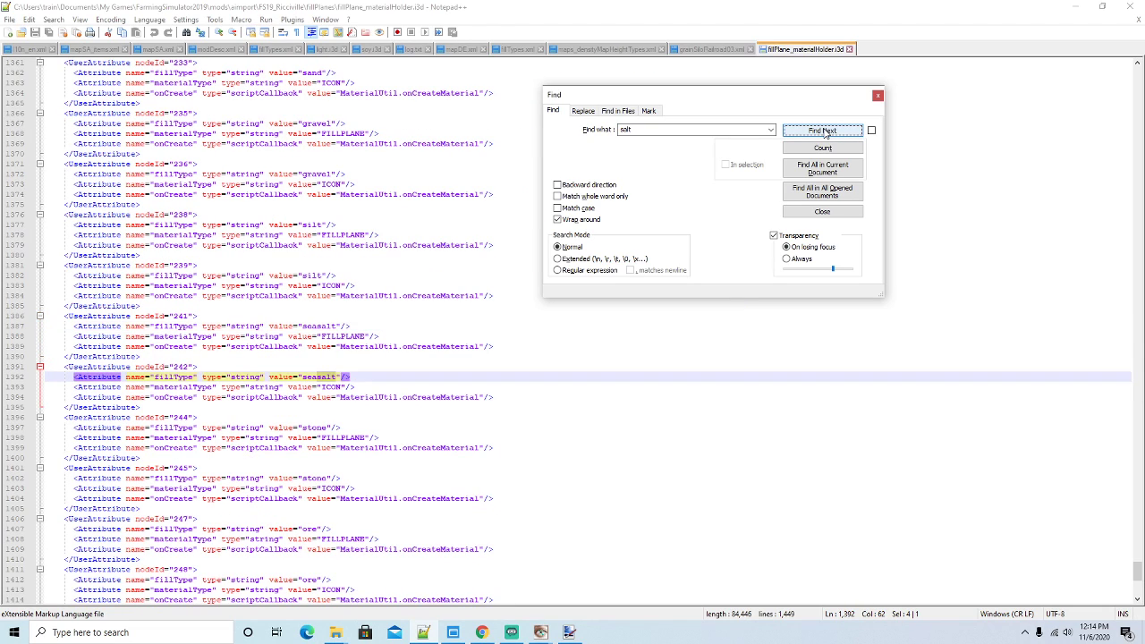
pyautogui.click(823, 131)
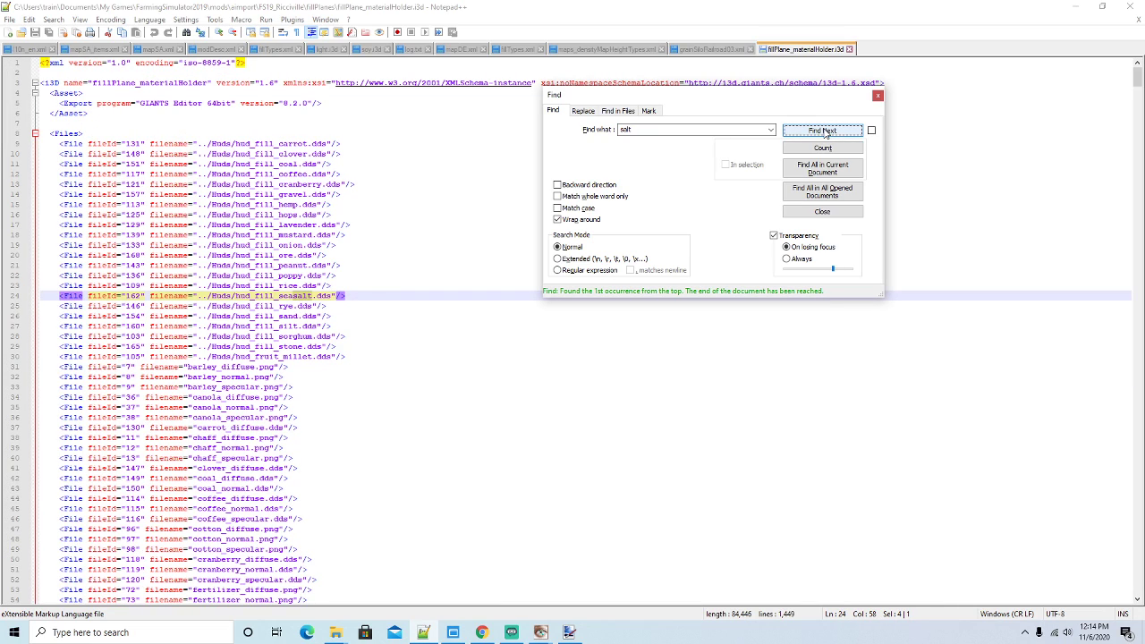
# Search fillPlane_materialHolder.i3d for "rocksalt", then close the file and return to the fillPlanes folder
pyautogui.hotkey('ctrl', 'f')
pyautogui.write('rock')
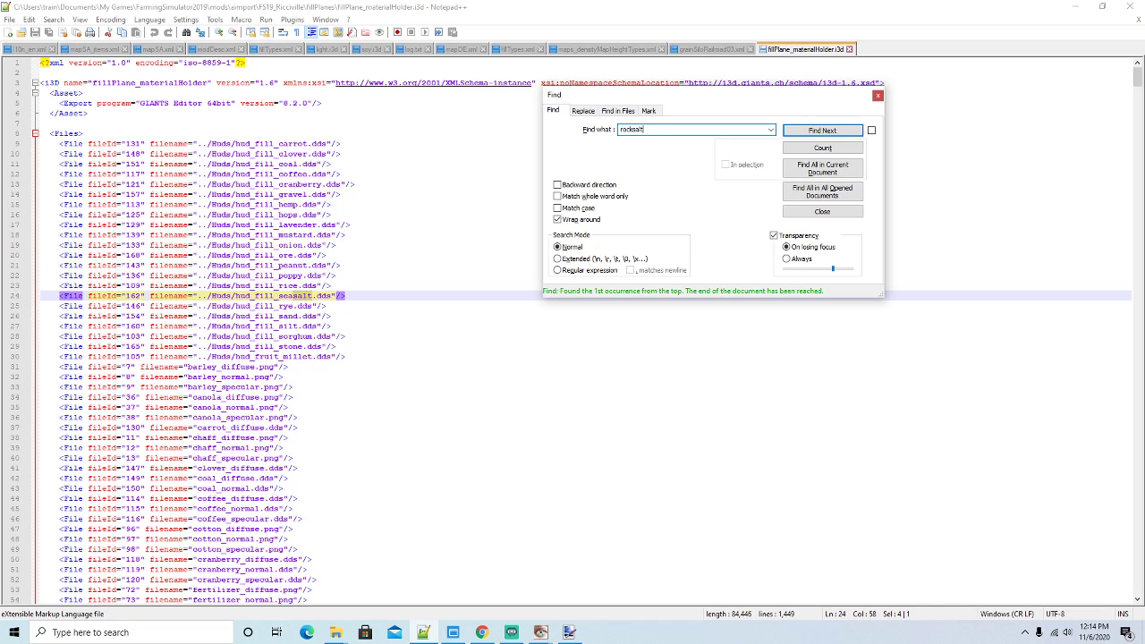
pyautogui.press('Return')
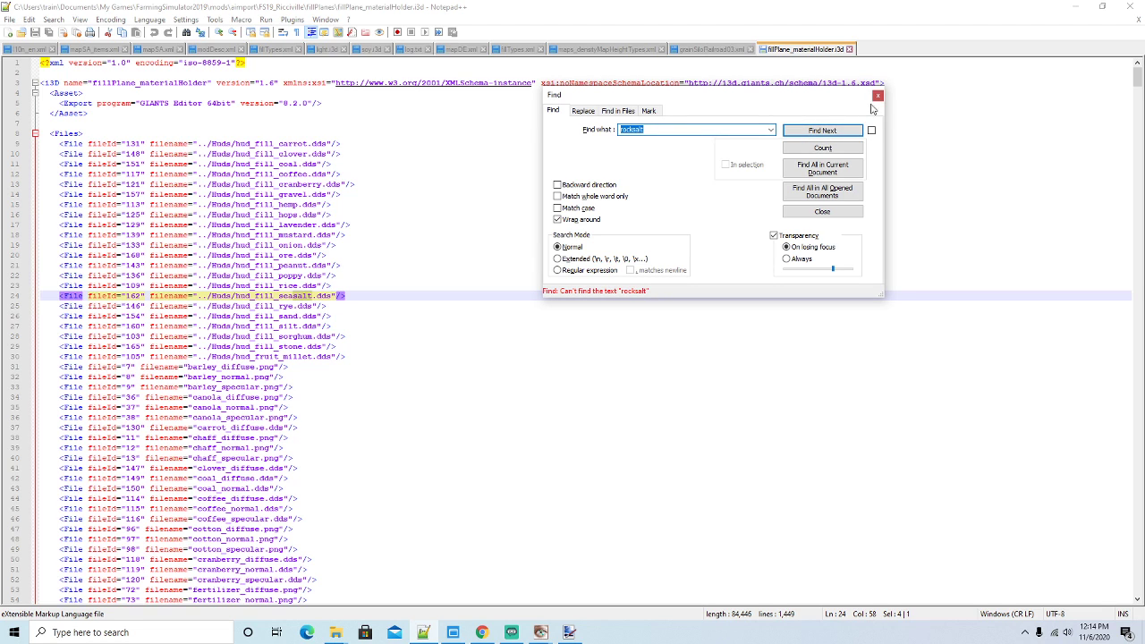
pyautogui.click(878, 96)
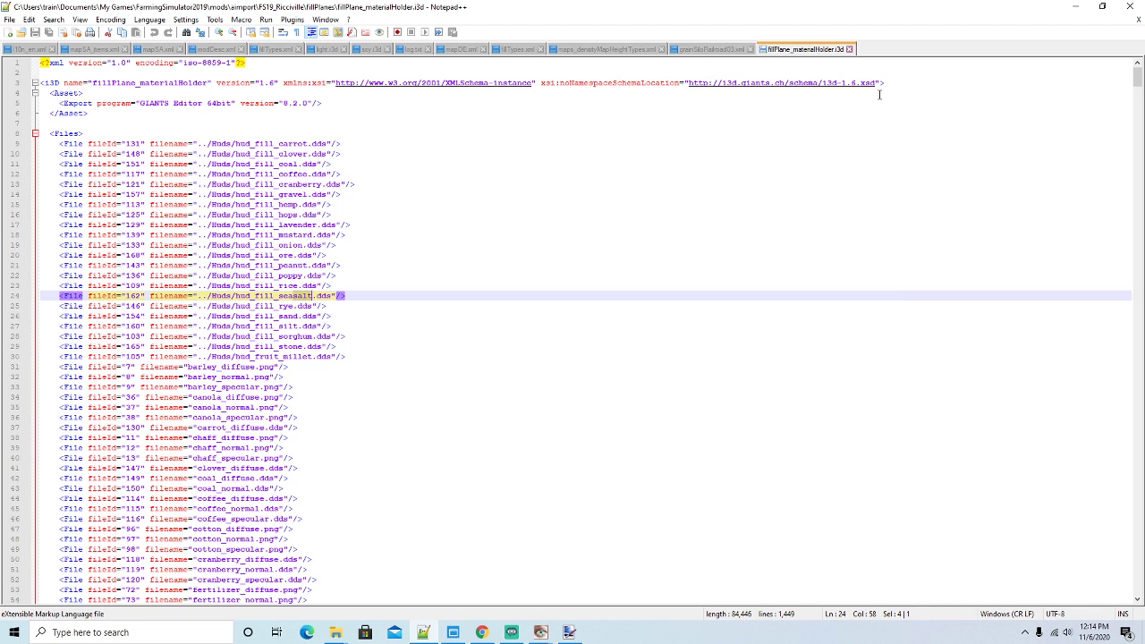
pyautogui.click(849, 49)
pyautogui.click(1074, 7)
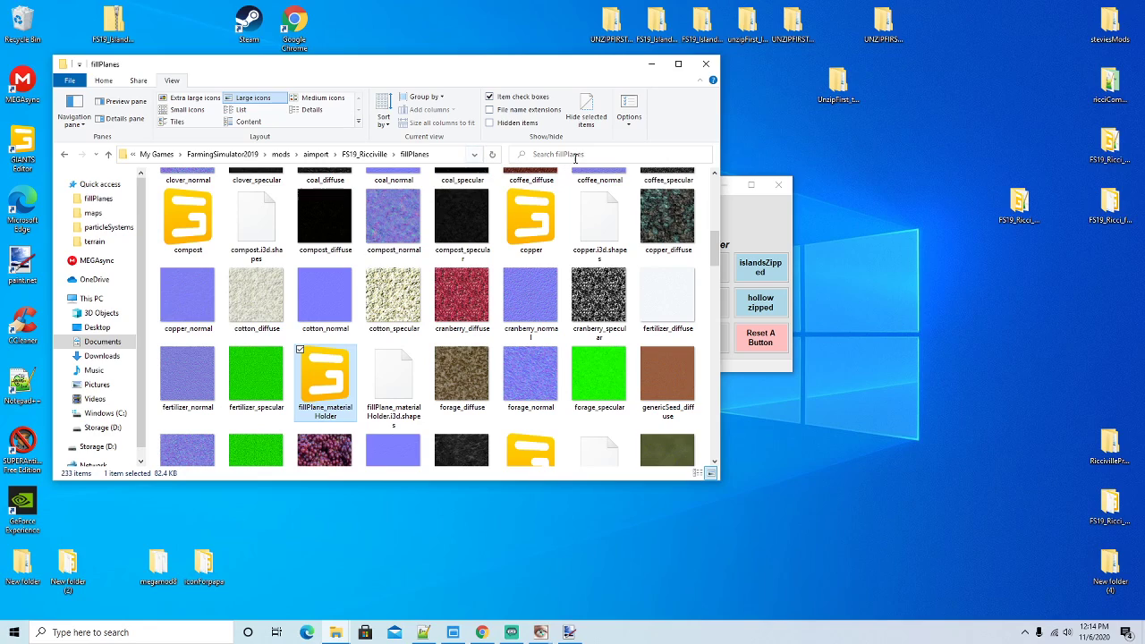
# Search the fillPlanes folder for "rocksalt" and recheck the unknown fillType warnings in log.txt
pyautogui.click(596, 156)
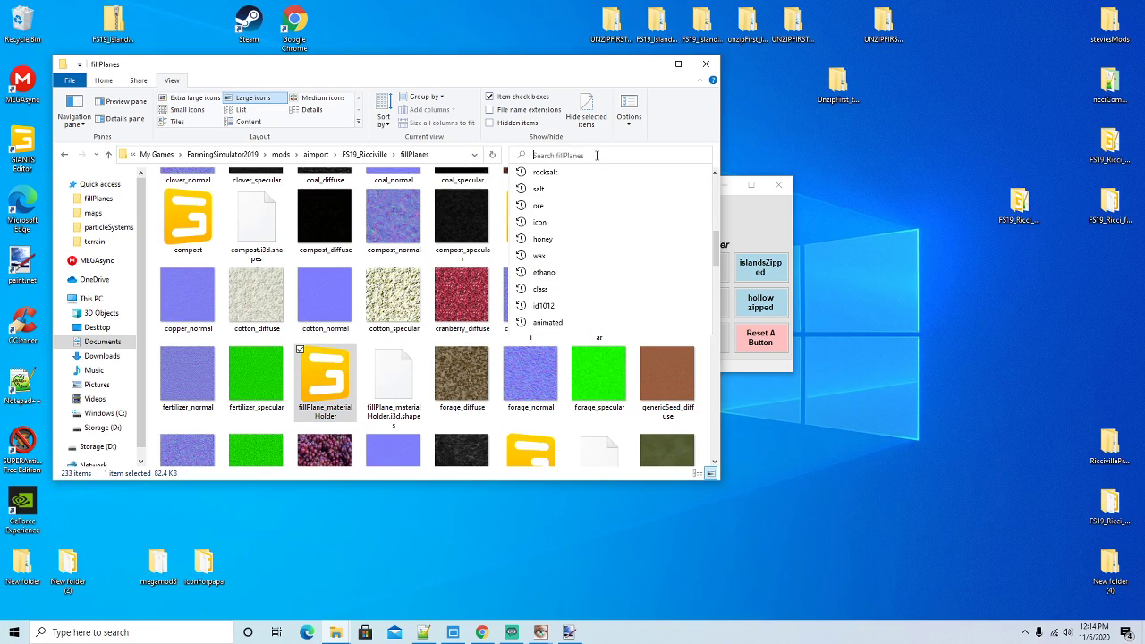
pyautogui.click(554, 174)
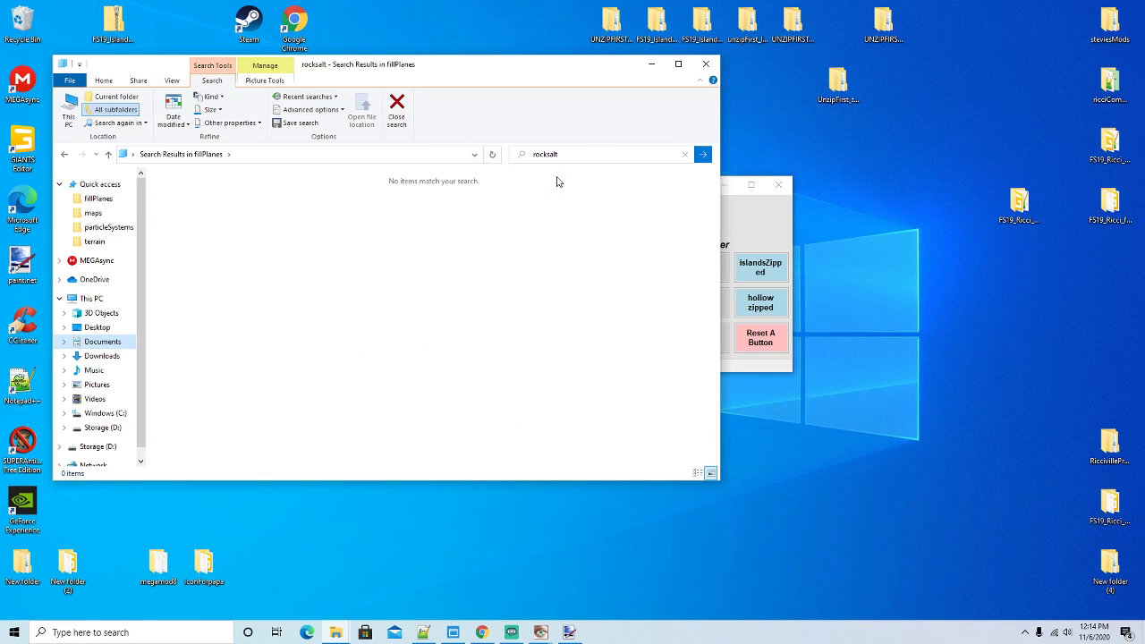
pyautogui.moveTo(440, 70); pyautogui.dragTo(465, 63)
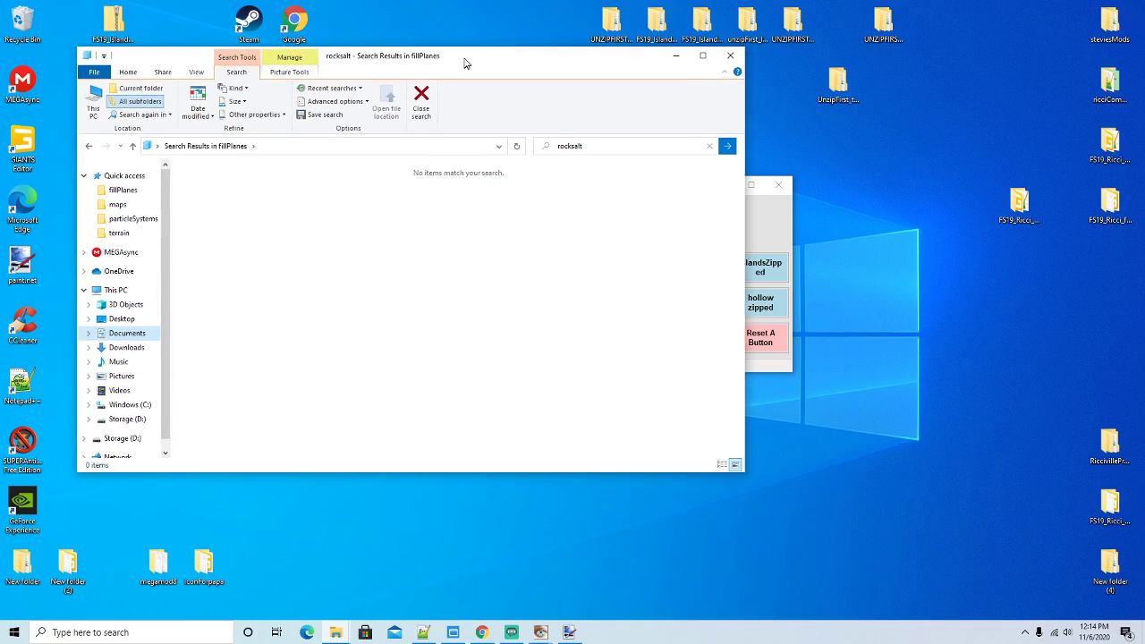
pyautogui.click(88, 146)
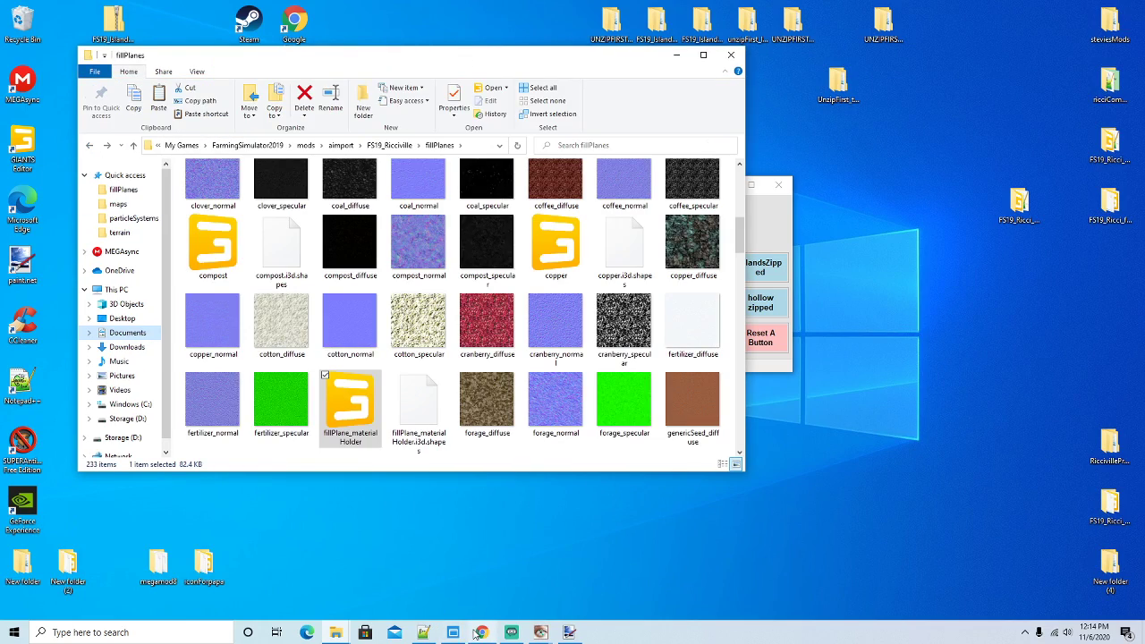
pyautogui.click(424, 632)
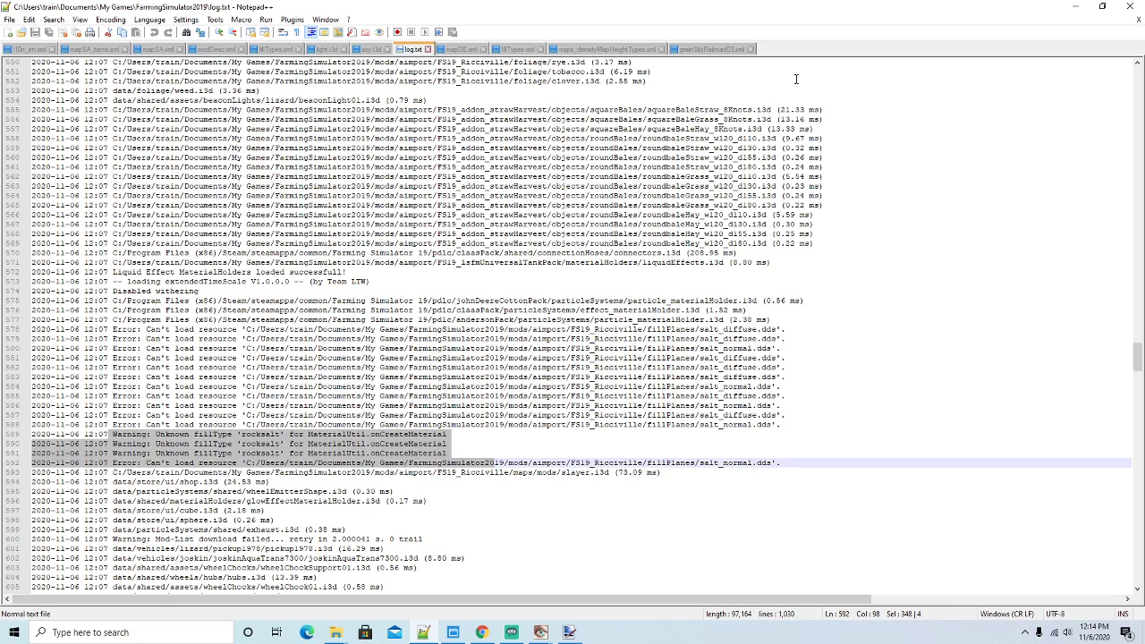
pyautogui.click(1075, 7)
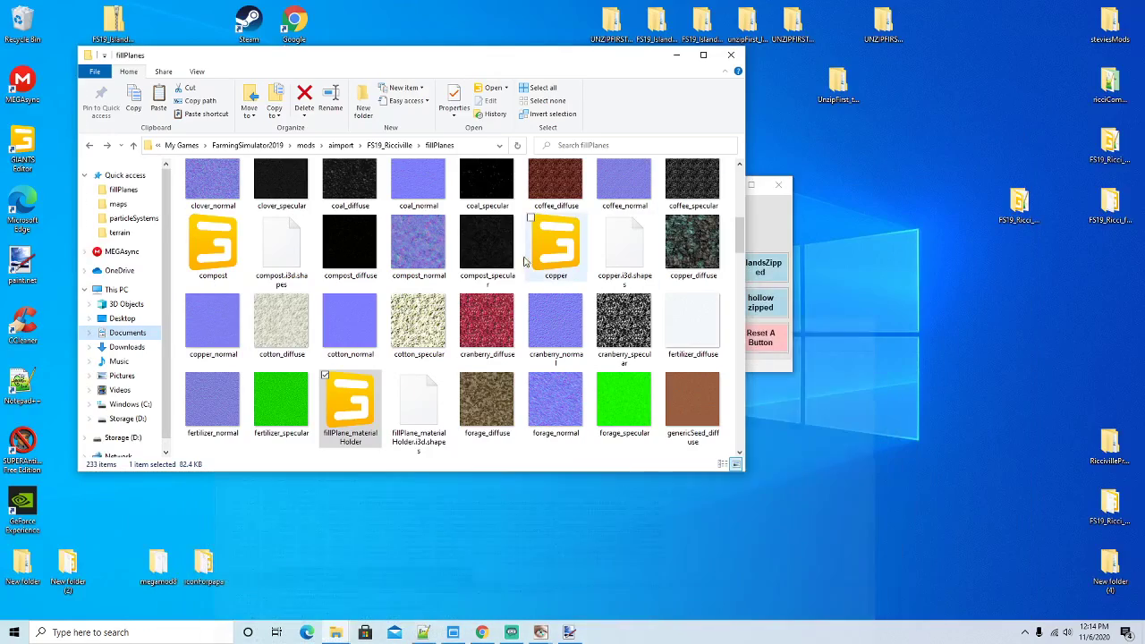
# Open effect_materialHolder from the FS19_Ricciville particleSystems folder in Notepad++
pyautogui.click(389, 145)
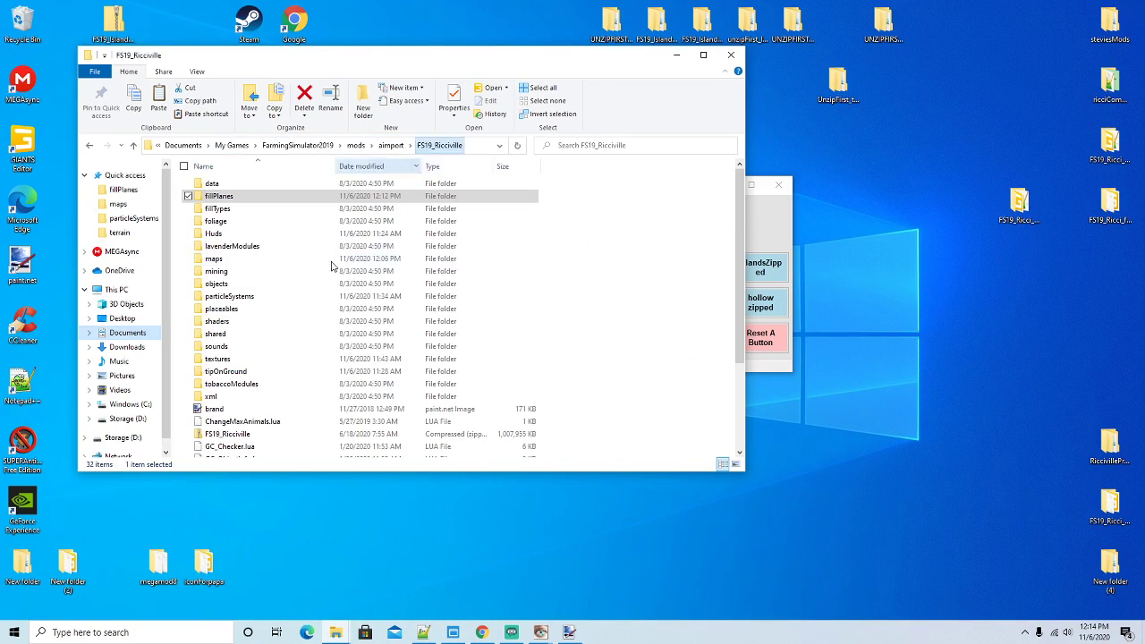
pyautogui.scroll(-3, 262, 388)
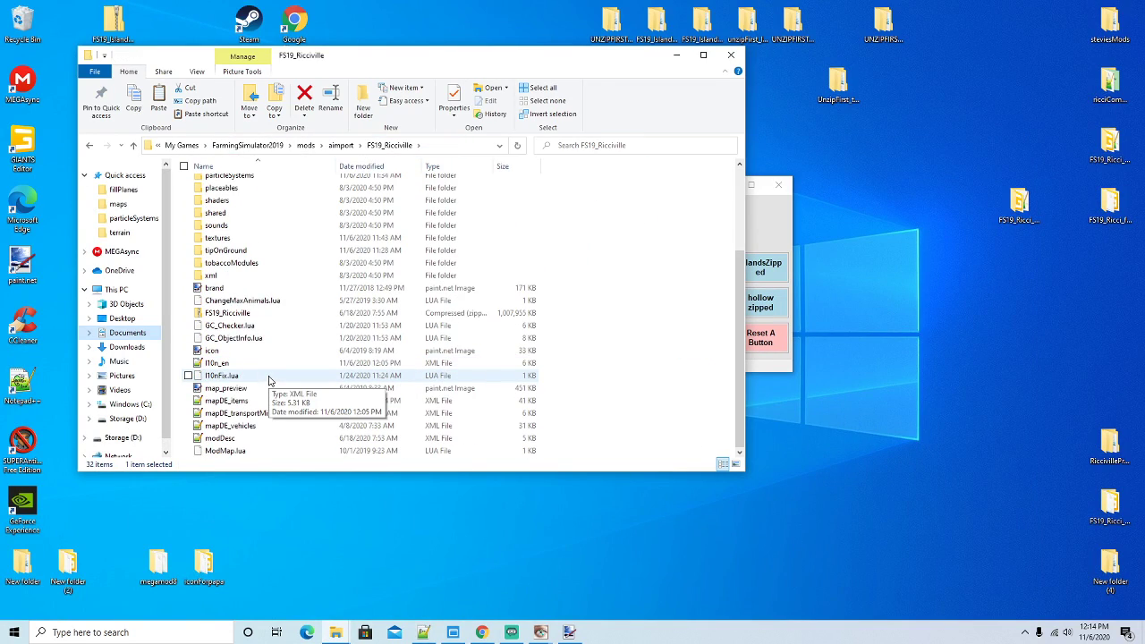
pyautogui.scroll(3, 266, 306)
pyautogui.doubleClick(235, 283)
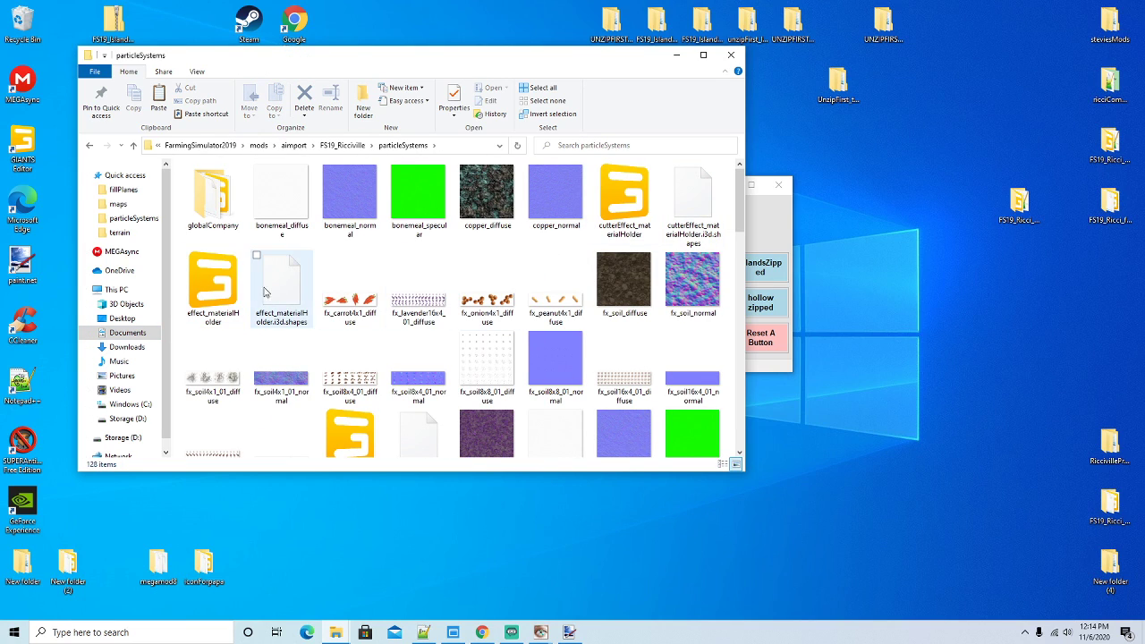
pyautogui.click(226, 295)
pyautogui.rightClick(226, 296)
pyautogui.click(291, 361)
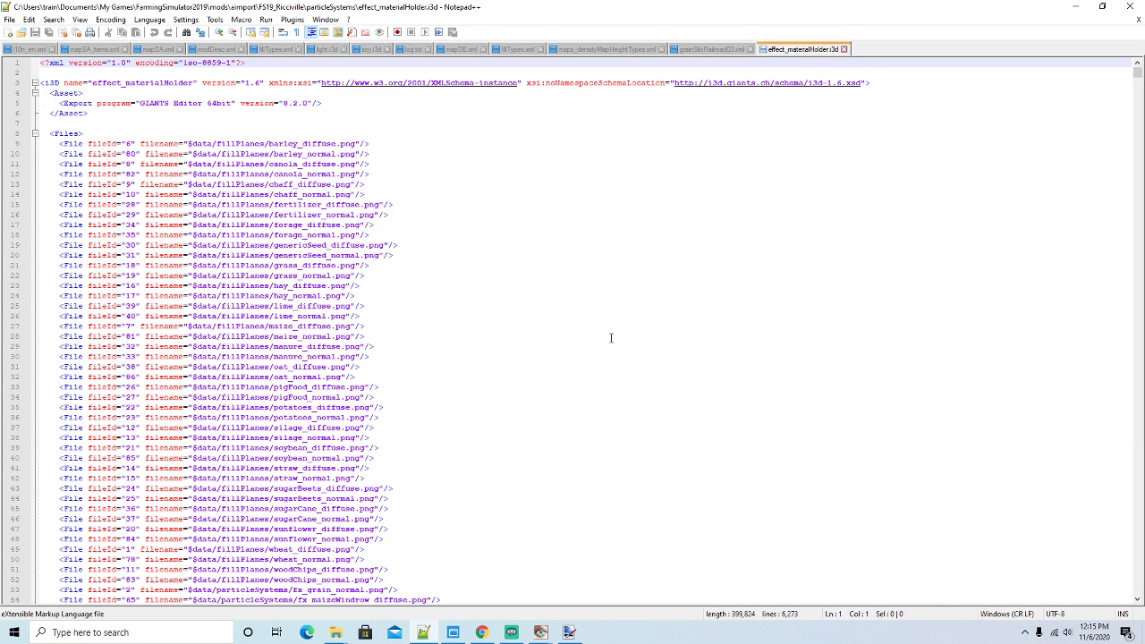
# Find the first "rocksalt" in effect_materialHolder.i3d and change that smoke material's fillType value to "seasalt"
pyautogui.hotkey('ctrl', 'f')
pyautogui.click(822, 131)
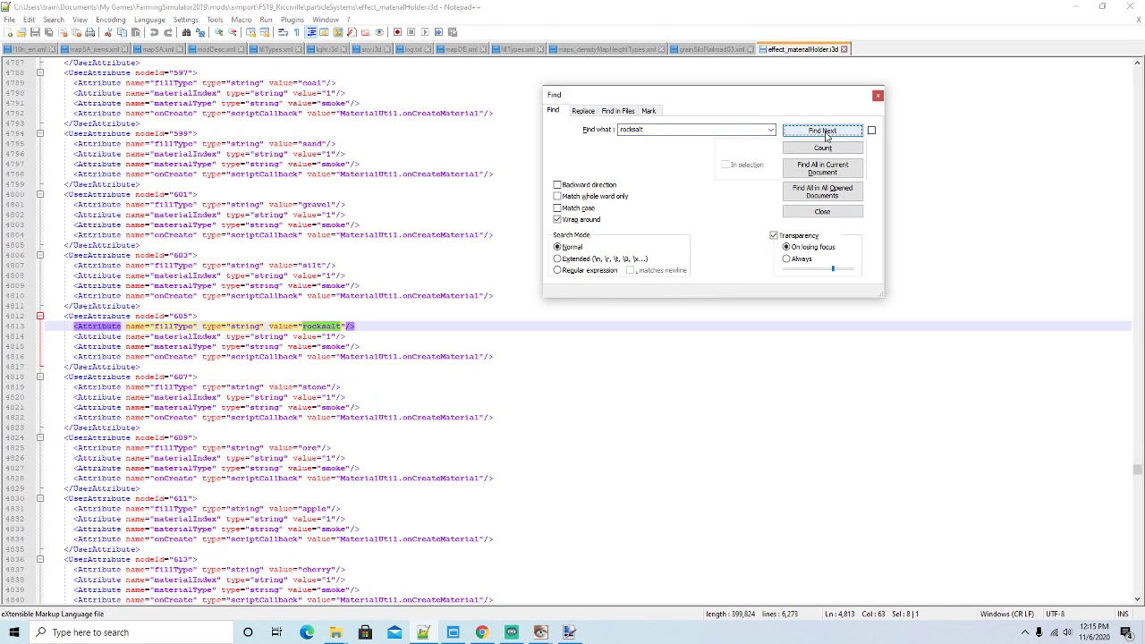
pyautogui.click(322, 329)
pyautogui.press('BackSpace')
pyautogui.press('BackSpace')
pyautogui.press('BackSpace')
pyautogui.press('BackSpace')
pyautogui.write('se')
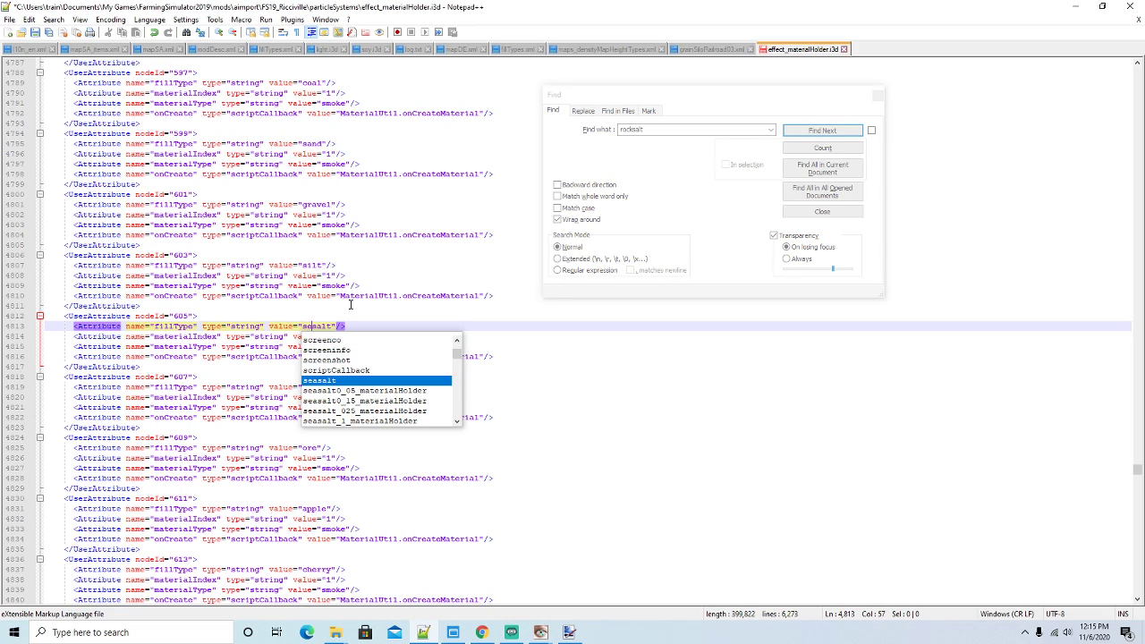
pyautogui.write('a')
pyautogui.press('Right')
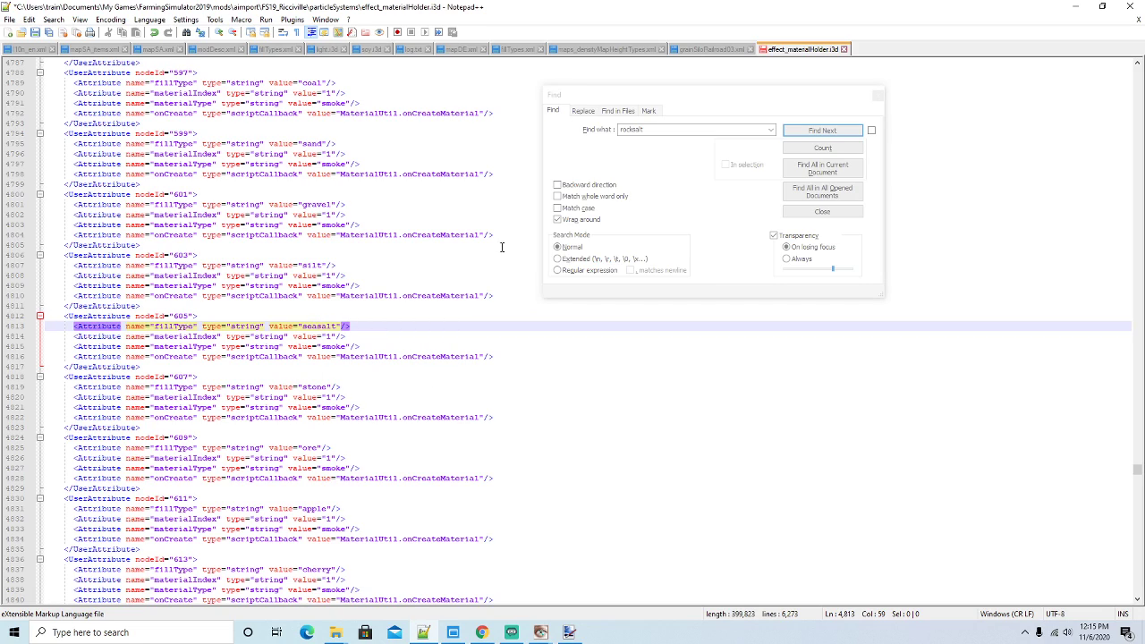
# Find the next "rocksalt" occurrence and change the belt material's fillType value to "seasalt"
pyautogui.click(803, 130)
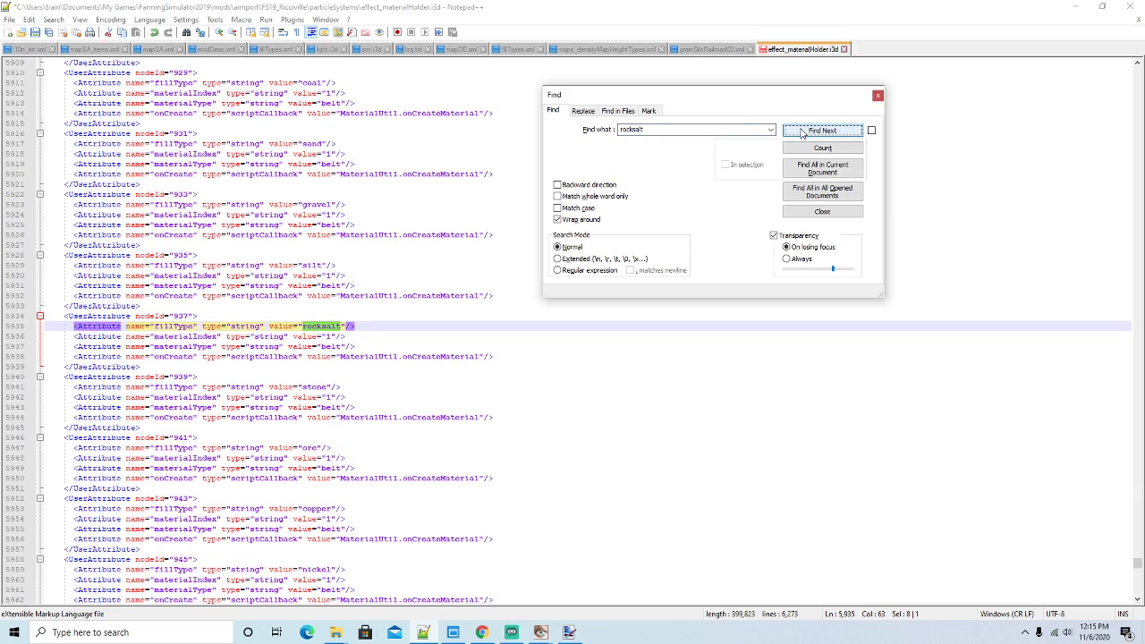
pyautogui.click(324, 327)
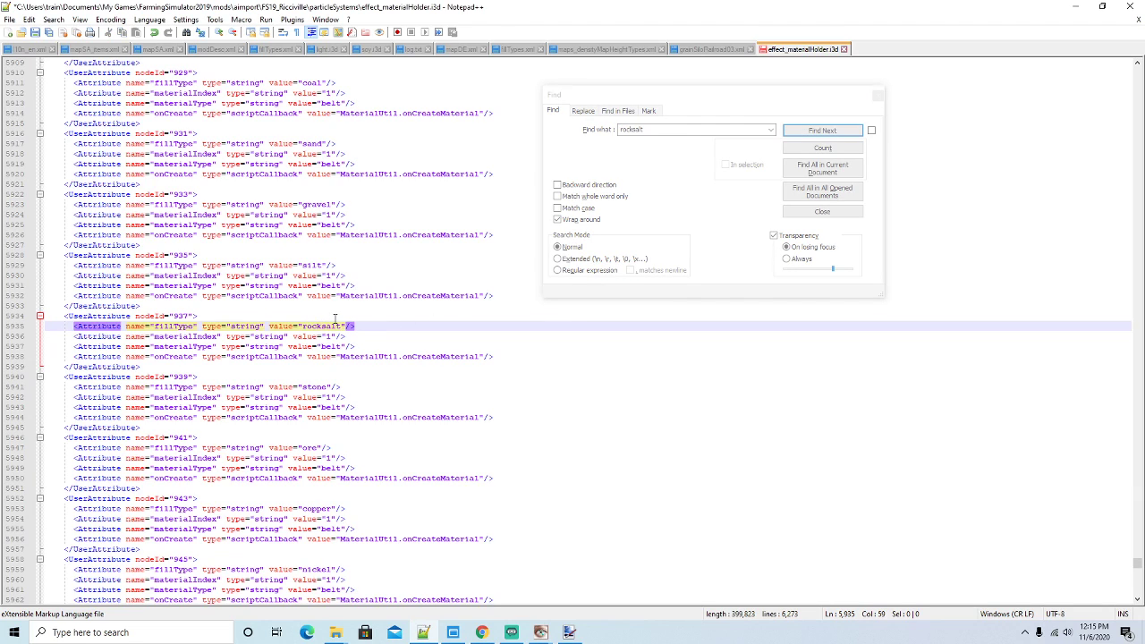
pyautogui.press('BackSpace')
pyautogui.press('BackSpace')
pyautogui.press('BackSpace')
pyautogui.press('BackSpace')
pyautogui.write('sea')
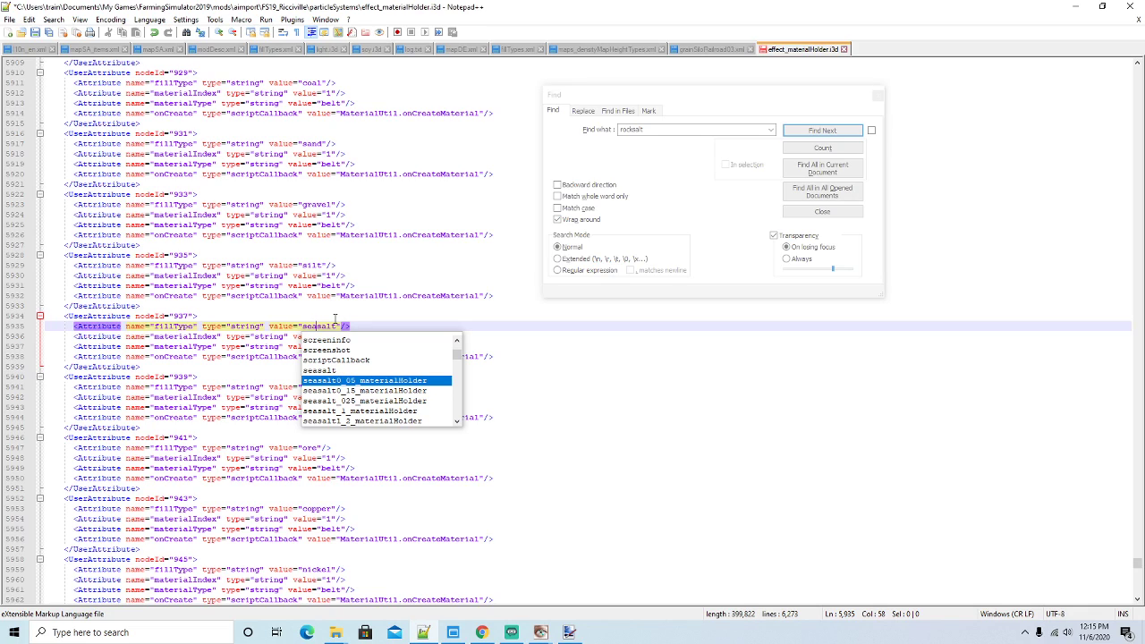
# Find the "rocksalt" entry of the LEVELER material and change its fillType value to "seasalt"
pyautogui.click(720, 111)
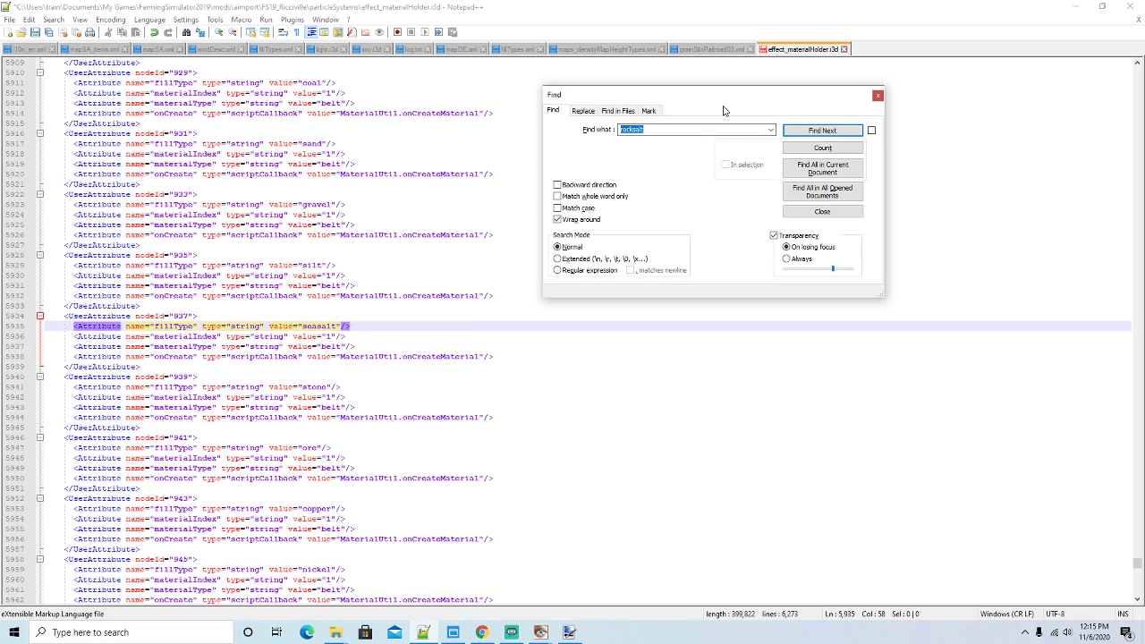
pyautogui.click(809, 131)
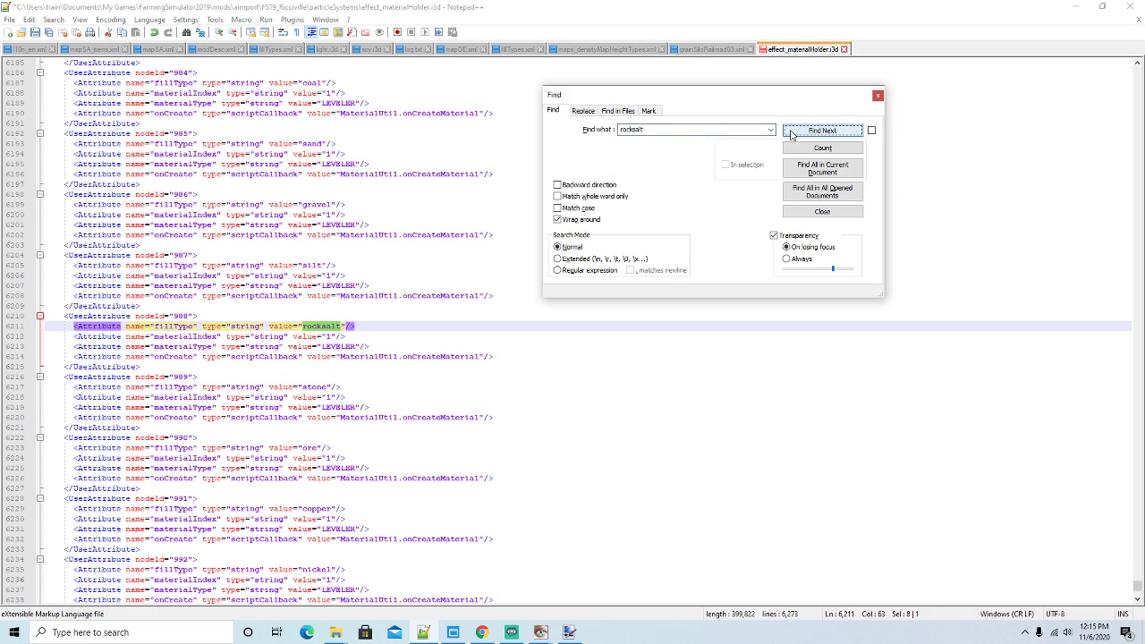
pyautogui.click(322, 326)
pyautogui.press('BackSpace')
pyautogui.press('BackSpace')
pyautogui.press('BackSpace')
pyautogui.press('BackSpace')
pyautogui.write('sea')
# Search effect_materialHolder.i3d once more for "rocksalt", then save and close the file
pyautogui.click(711, 108)
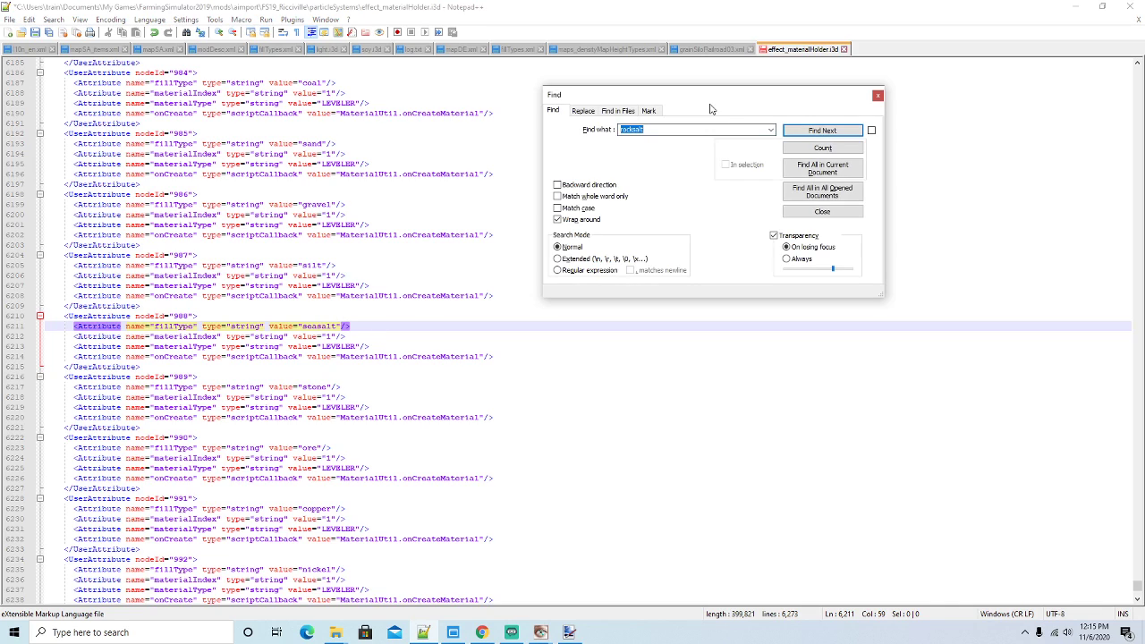
pyautogui.click(794, 132)
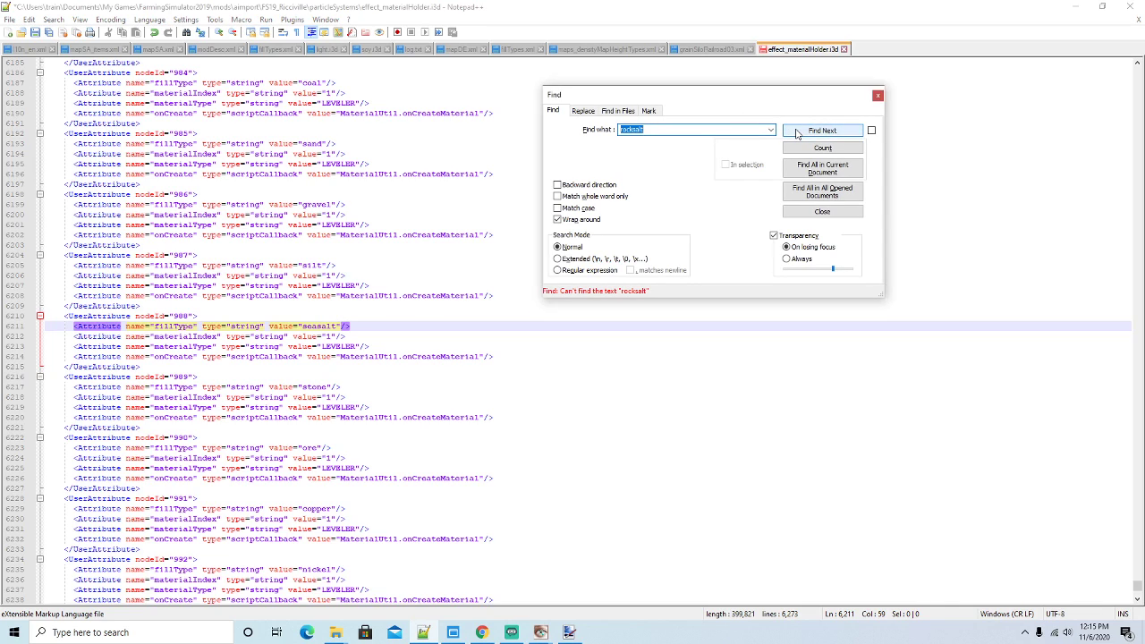
pyautogui.click(877, 96)
pyautogui.hotkey('ctrl', 's')
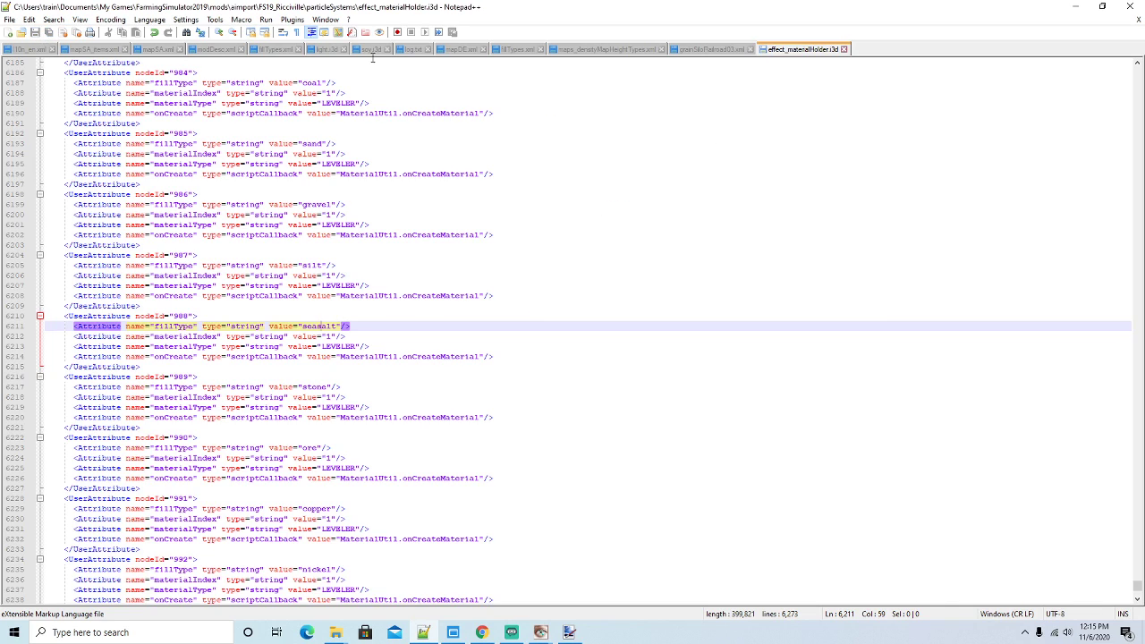
pyautogui.click(843, 49)
# Open particle_materialHolder from the particleSystems folder in Notepad++, search it for "rocksalt", and close the file
pyautogui.click(1076, 6)
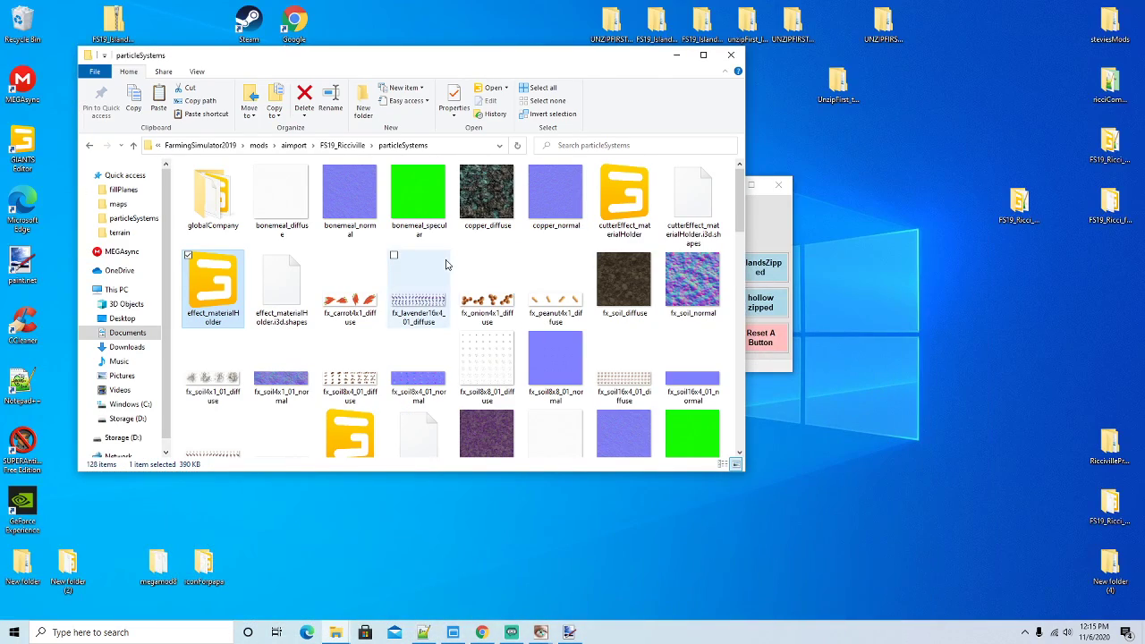
pyautogui.moveTo(740, 230); pyautogui.dragTo(739, 251)
pyautogui.rightClick(362, 377)
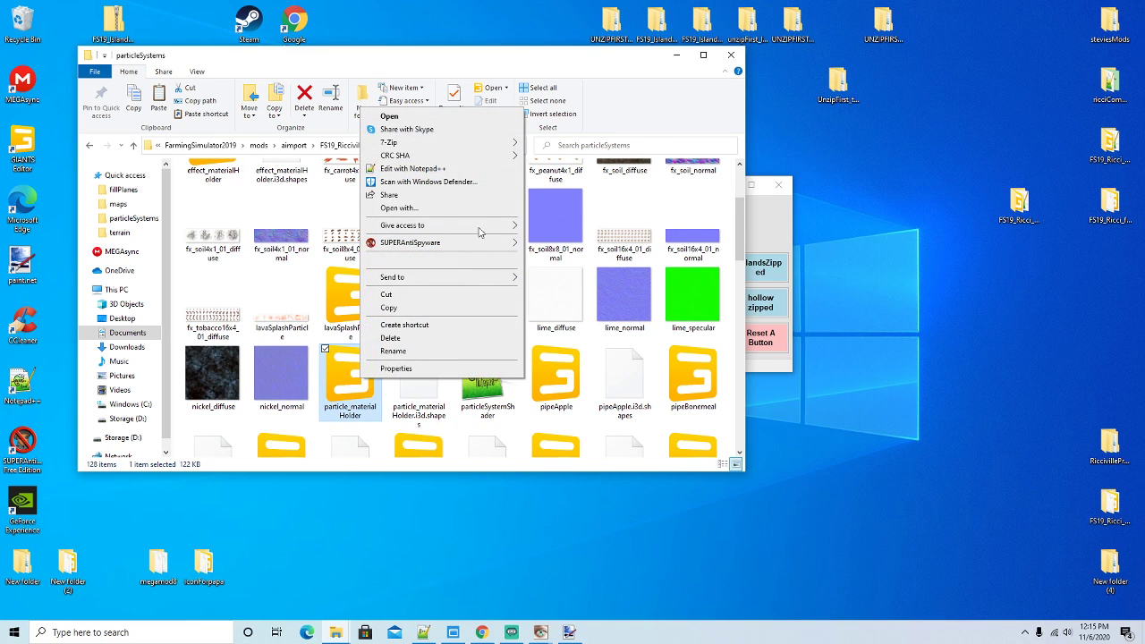
pyautogui.click(411, 168)
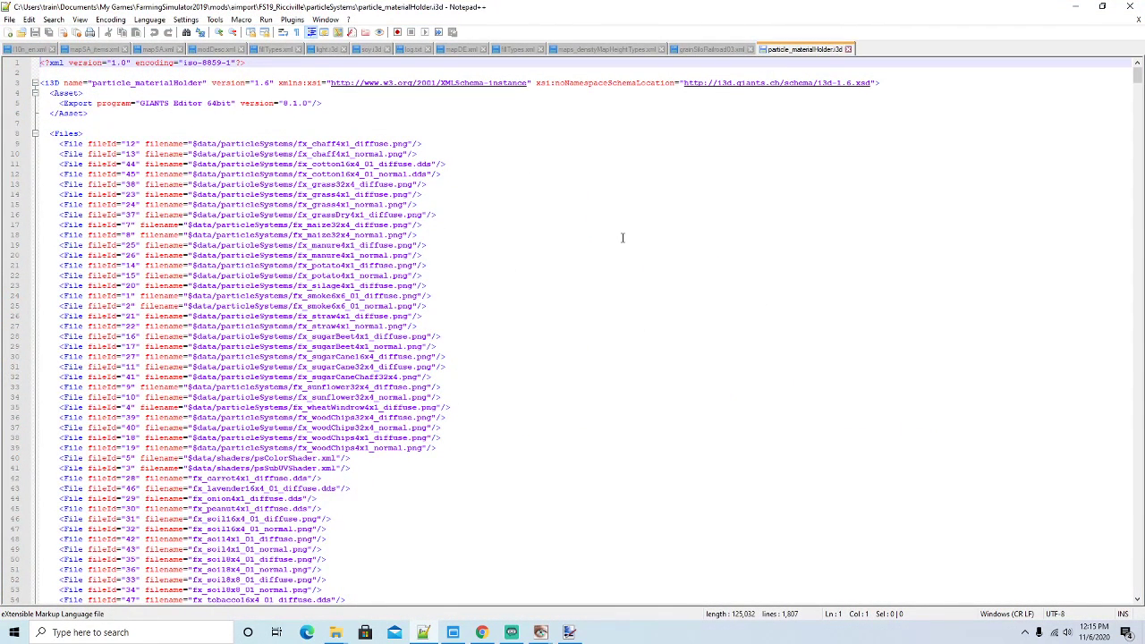
pyautogui.hotkey('ctrl', 'f')
pyautogui.click(812, 133)
pyautogui.click(878, 96)
pyautogui.click(848, 50)
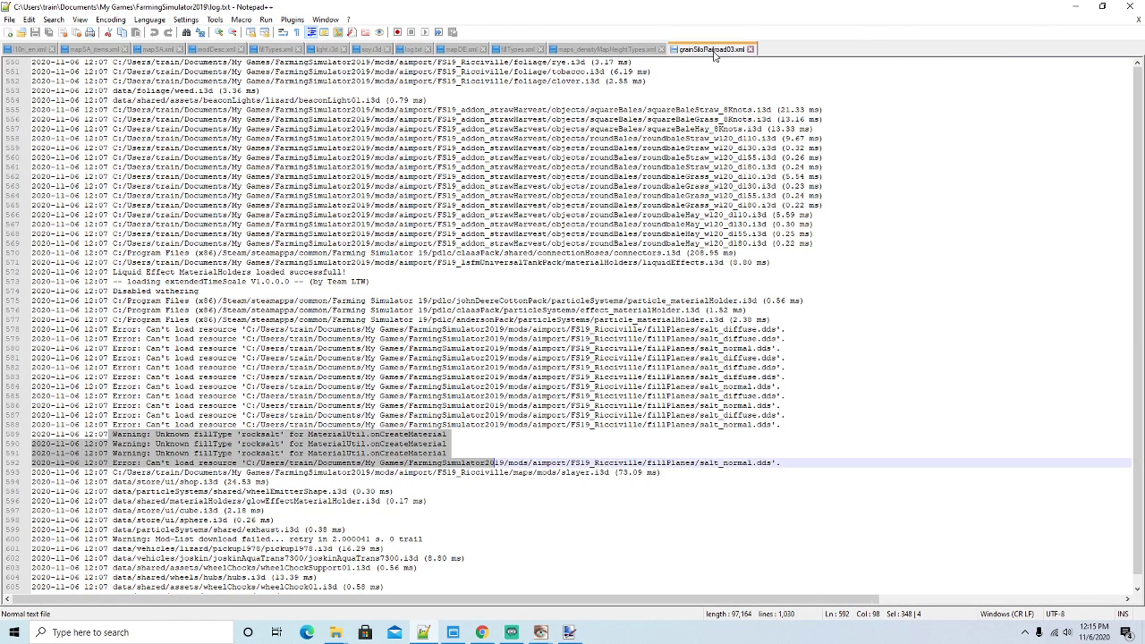
# Close grainSiloRailroad03.xml, minimize Notepad++, and return File Explorer to the FS19_Ricciville folder before minimizing it
pyautogui.click(716, 51)
pyautogui.click(752, 49)
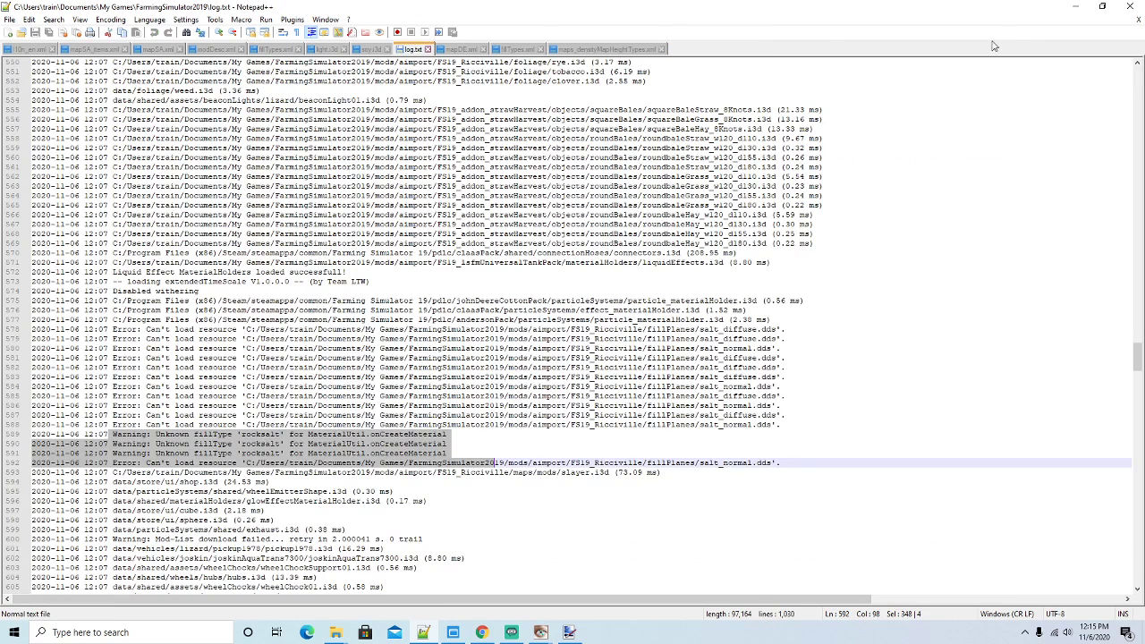
pyautogui.click(1074, 7)
pyautogui.moveTo(495, 65); pyautogui.dragTo(534, 76)
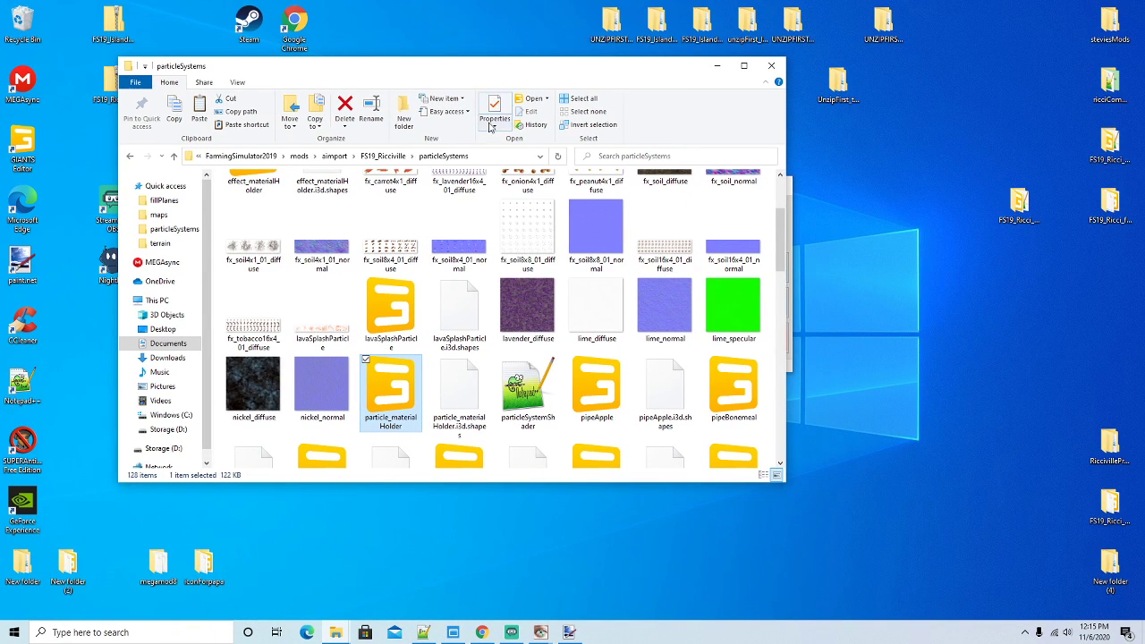
pyautogui.click(382, 157)
pyautogui.click(716, 66)
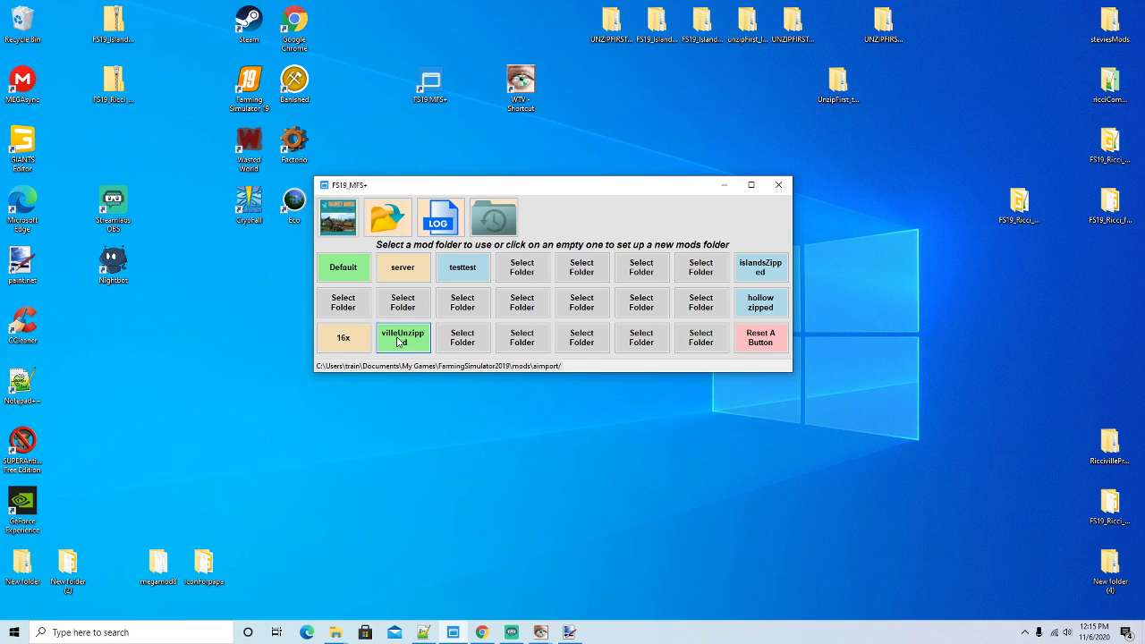
# Launch Farming Simulator 19 from the desktop, skip the intro, and open the career savegames
pyautogui.rightClick(258, 77)
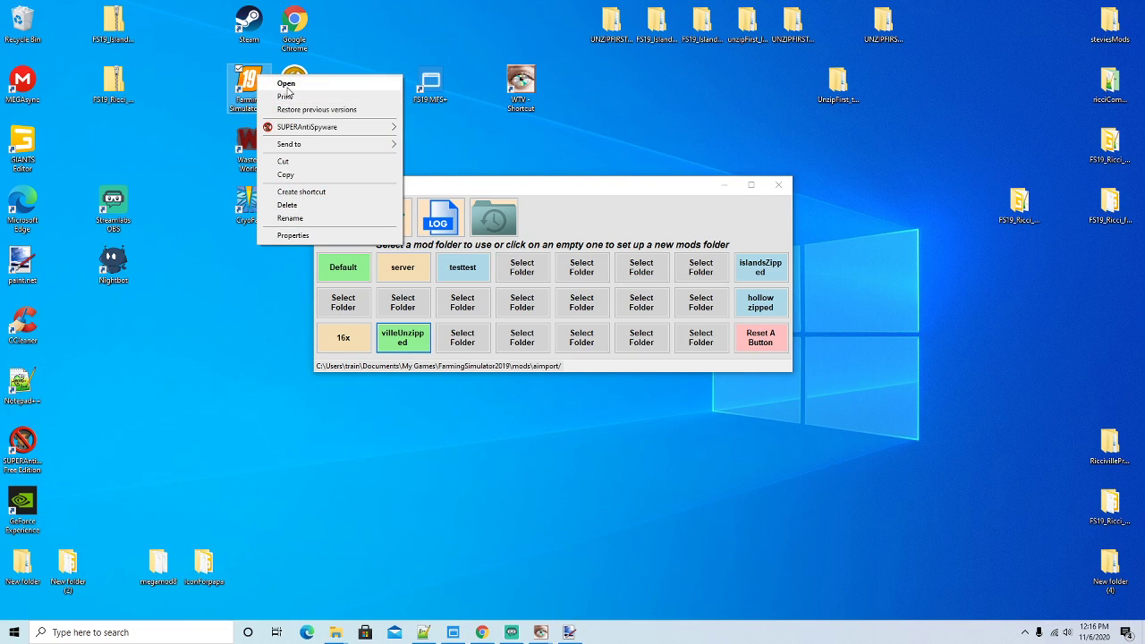
pyautogui.click(286, 83)
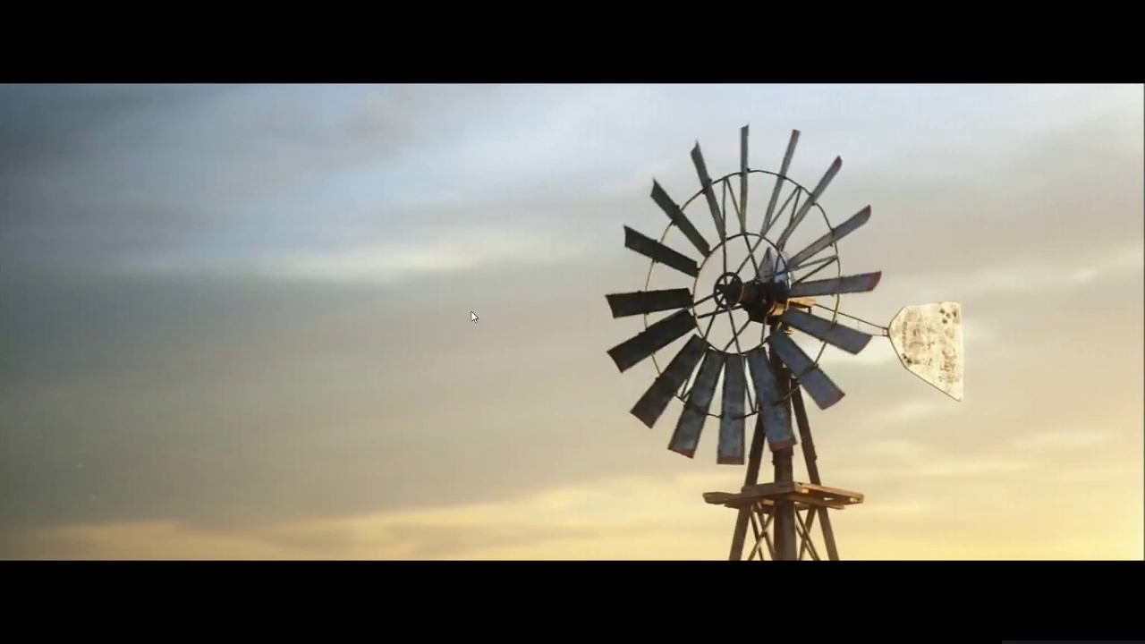
pyautogui.click(472, 316)
pyautogui.click(111, 368)
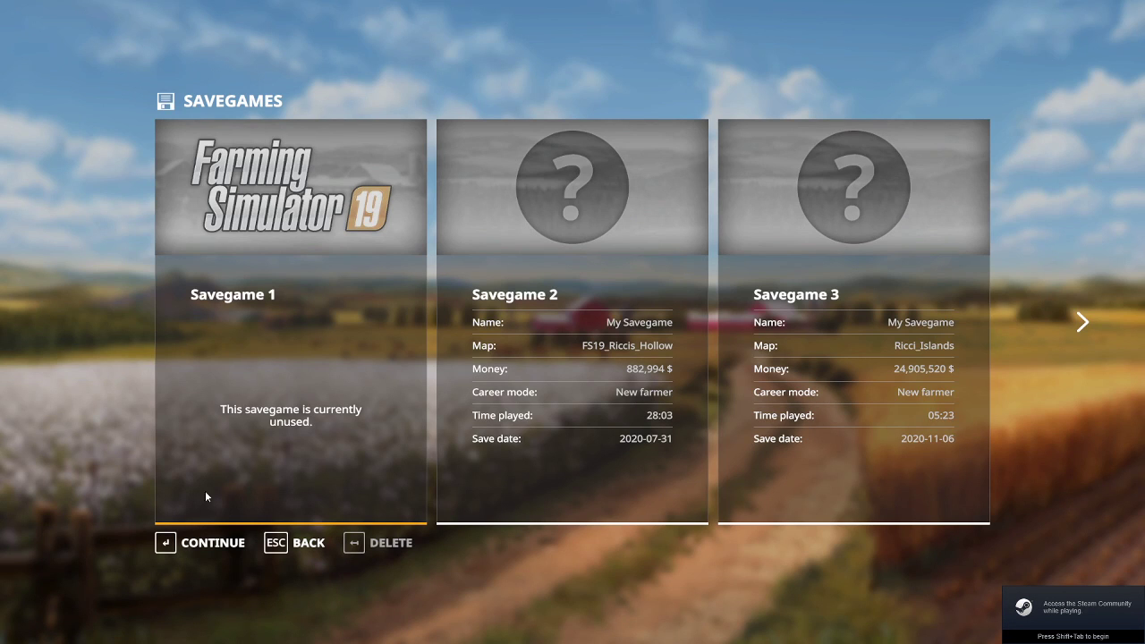
# Start a new game on the FS19_Ricciville map in Savegame 1 with New farmer mode and the default character
pyautogui.click(210, 542)
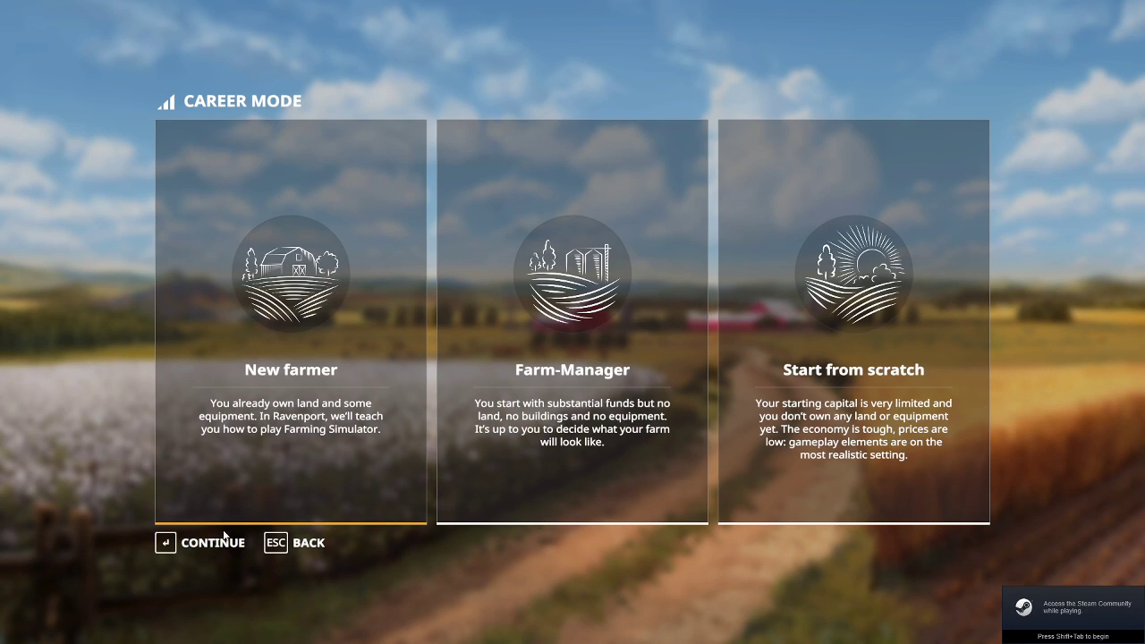
pyautogui.click(224, 539)
pyautogui.press('Right')
pyautogui.click(221, 544)
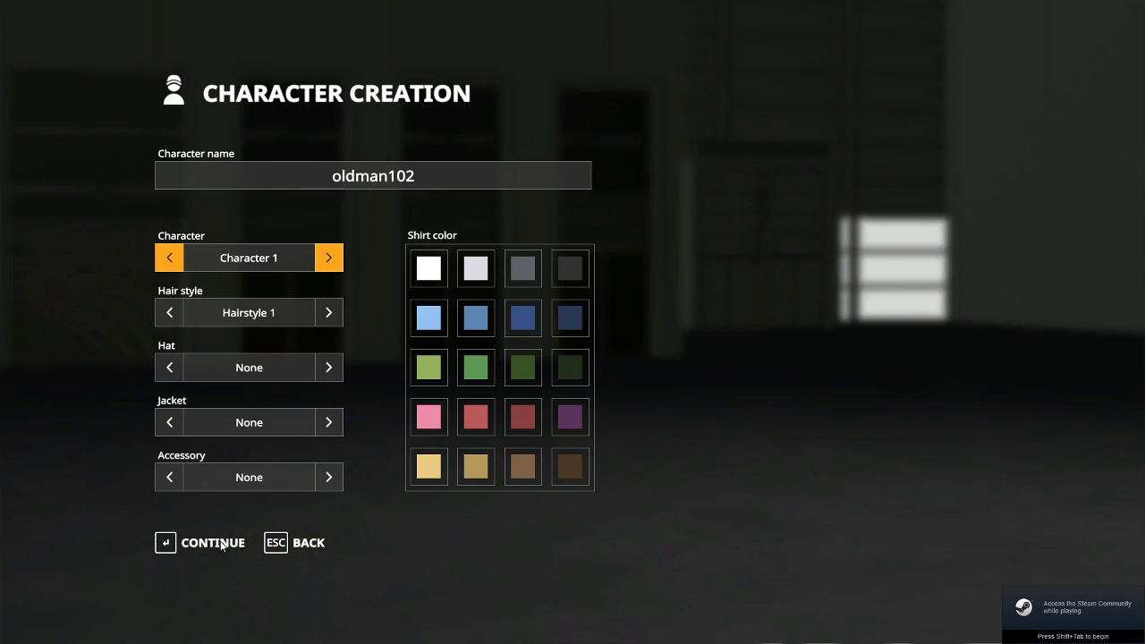
pyautogui.click(221, 544)
pyautogui.click(219, 543)
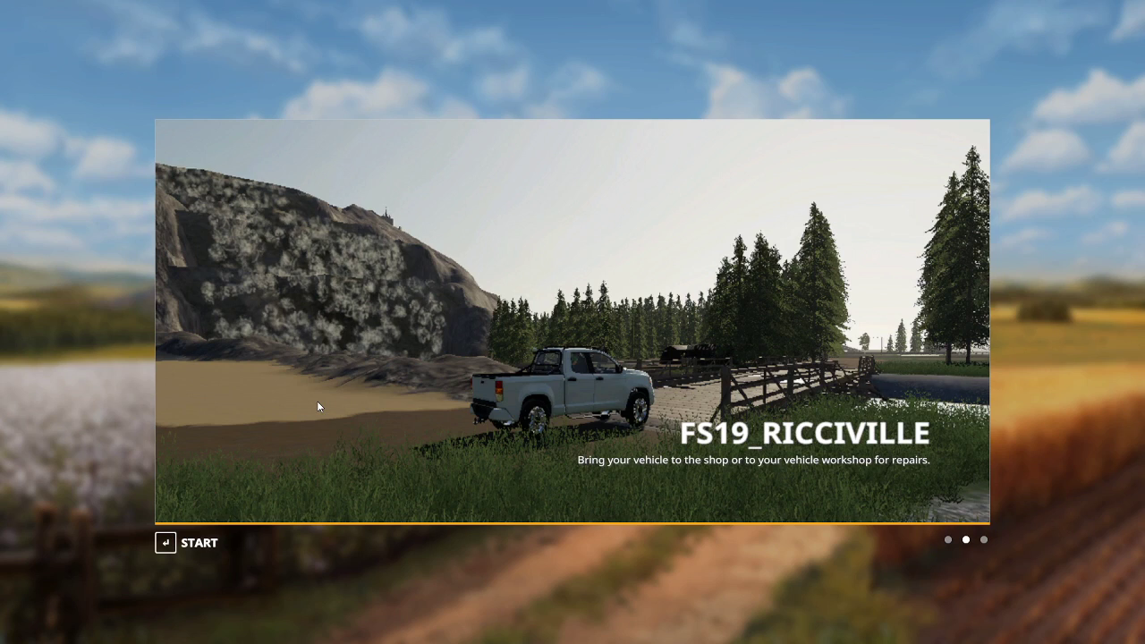
pyautogui.press('Return')
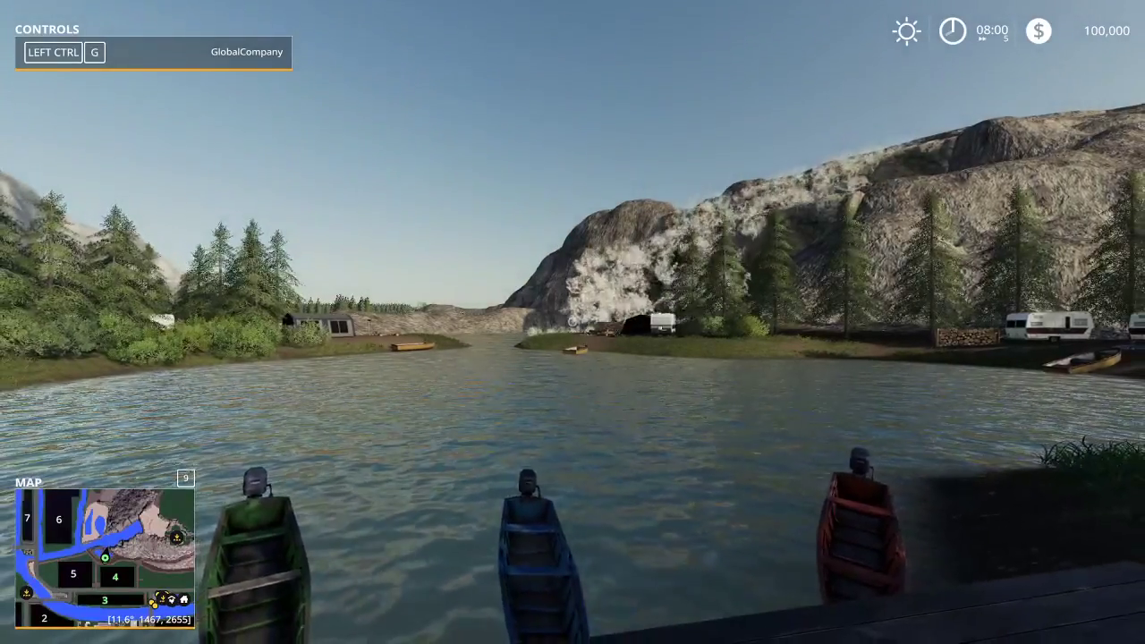
# Travel to the Shop through its marker on the FS19_Ricciville map
pyautogui.press('Escape')
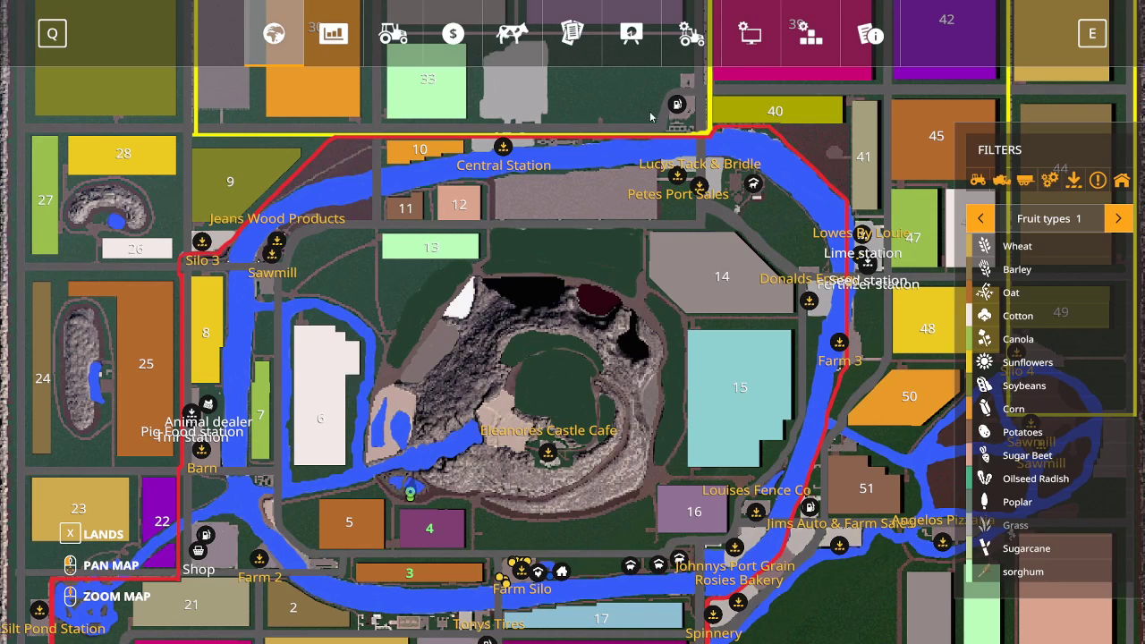
pyautogui.click(198, 549)
pyautogui.click(526, 596)
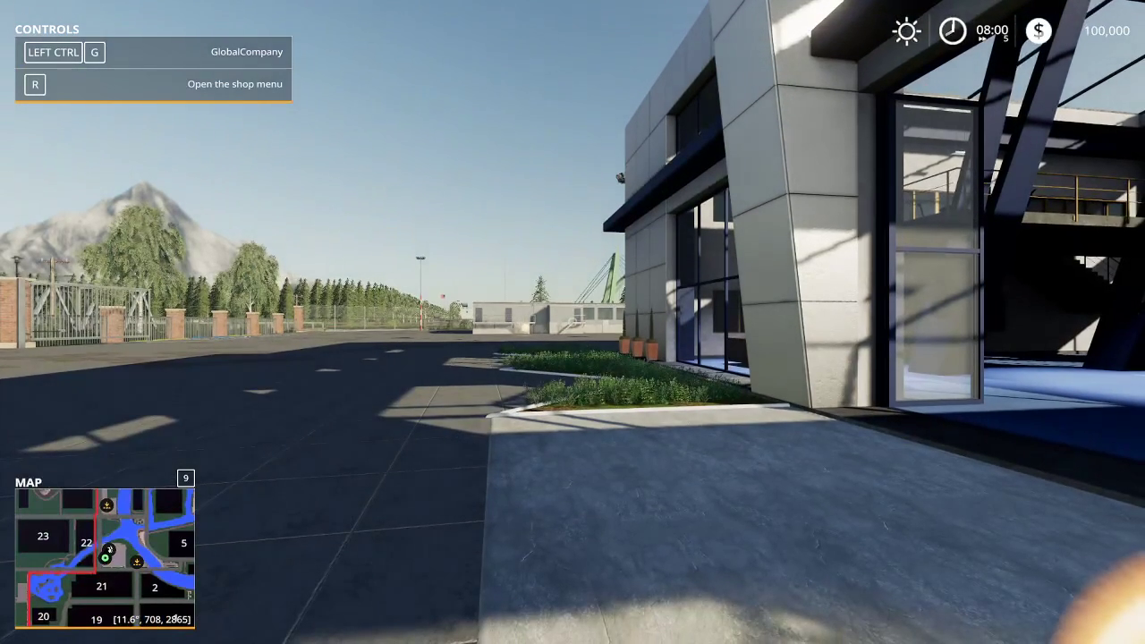
# Use Easy Development Commands to add 5000000 to the account and buy all farmland
pyautogui.hotkey('ctrl', 'alt', 'e')
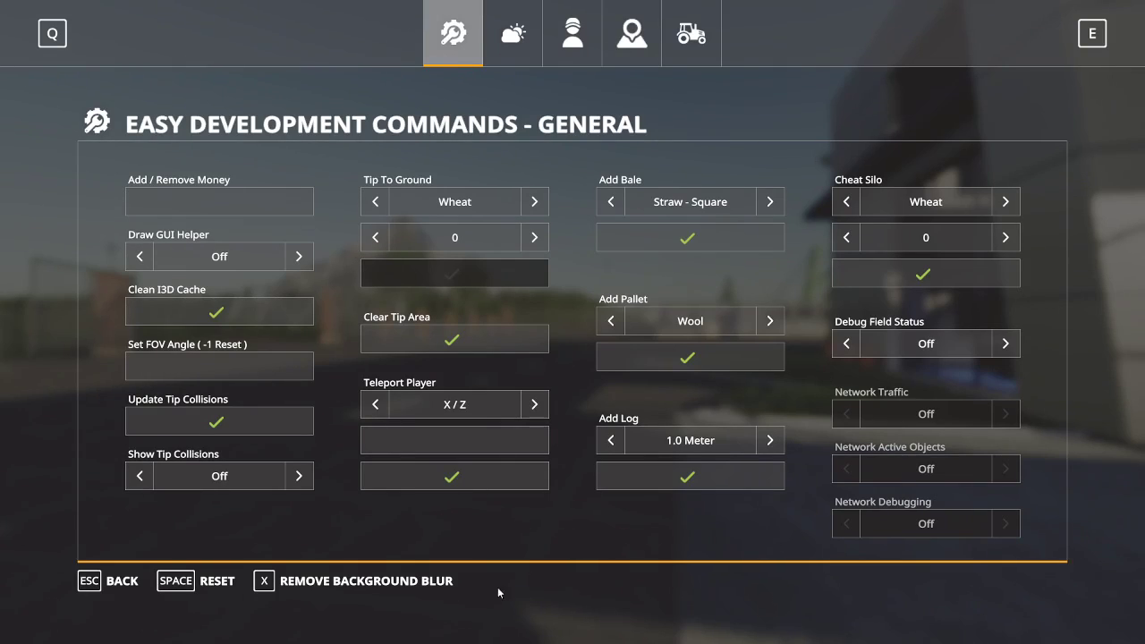
pyautogui.write('5000000')
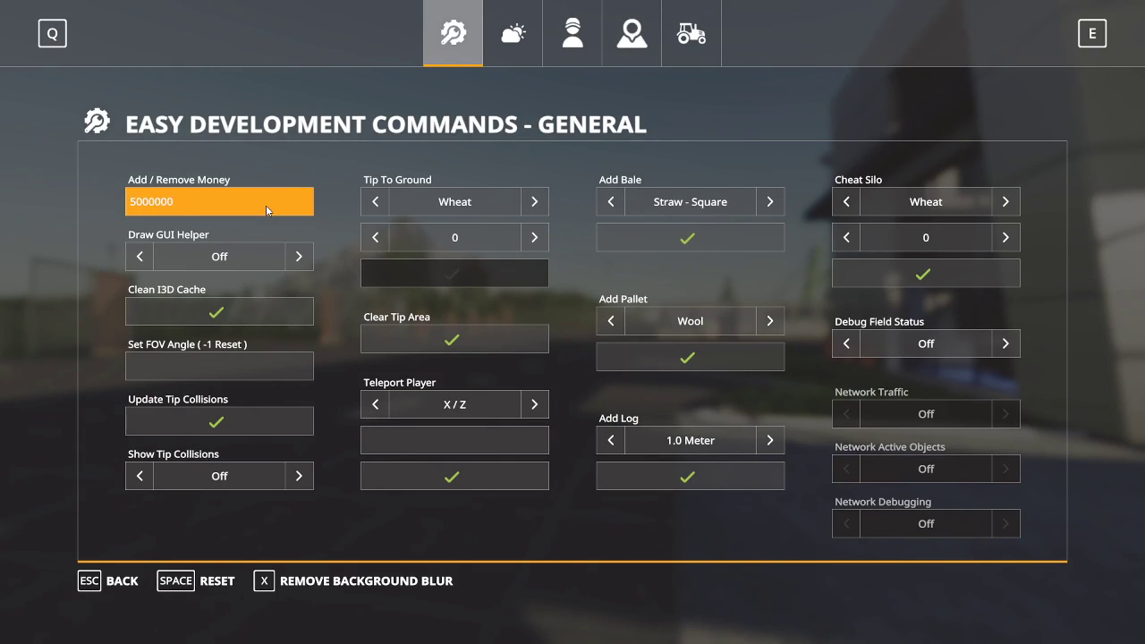
pyautogui.press('Return')
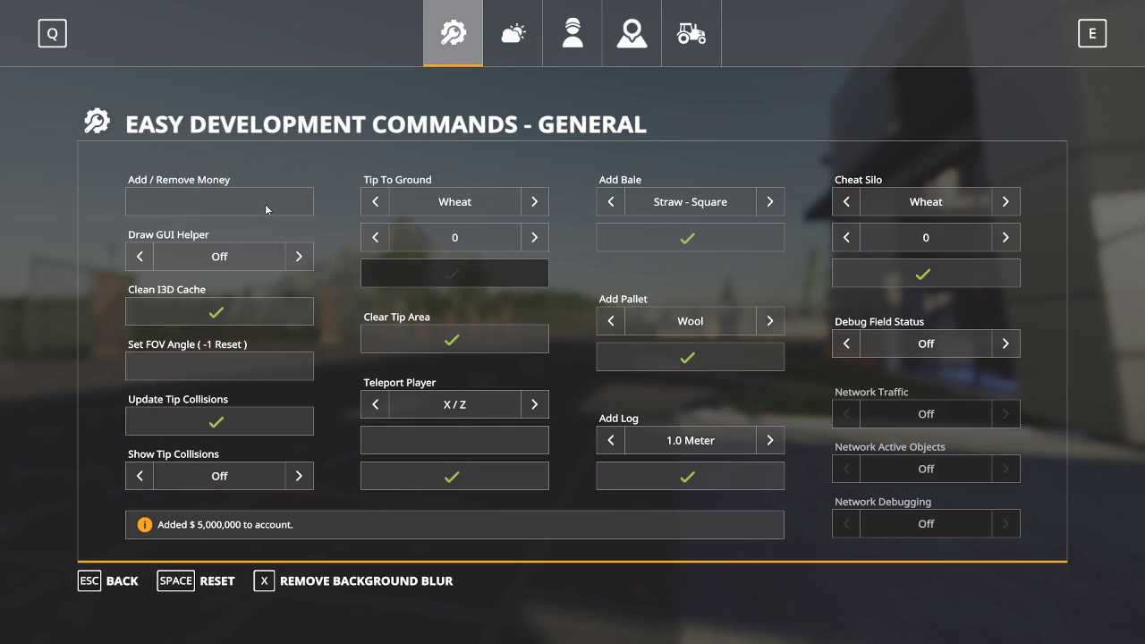
pyautogui.click(577, 30)
pyautogui.click(534, 366)
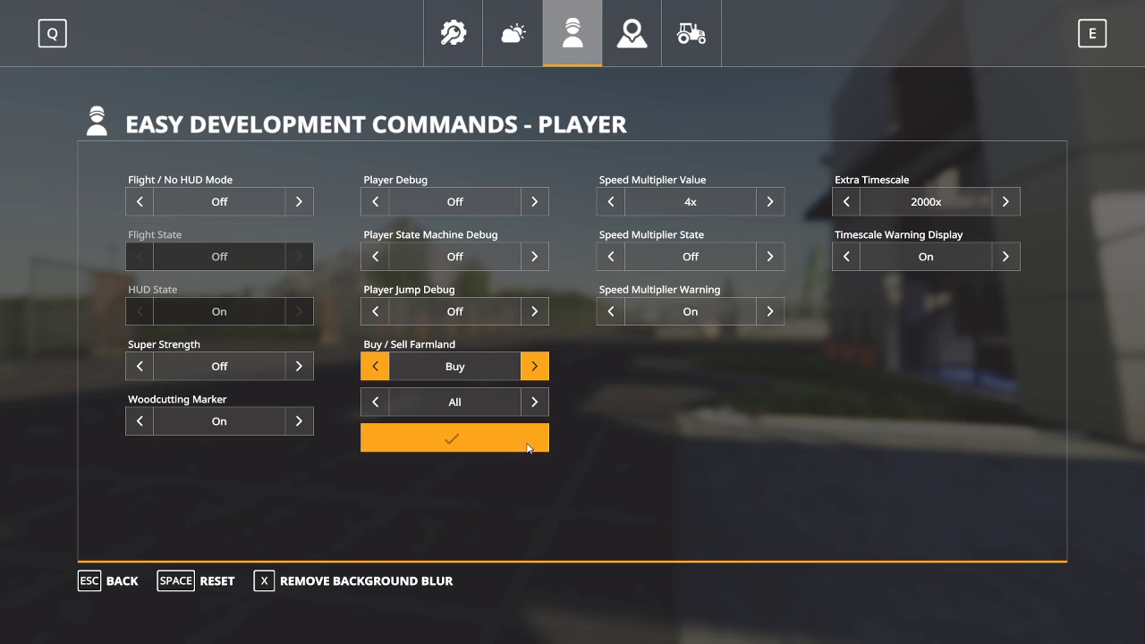
pyautogui.click(531, 439)
# Turn the player's Speed Multiplier State on and the Speed Multiplier Warning off, then return to the game
pyautogui.click(769, 257)
pyautogui.click(768, 310)
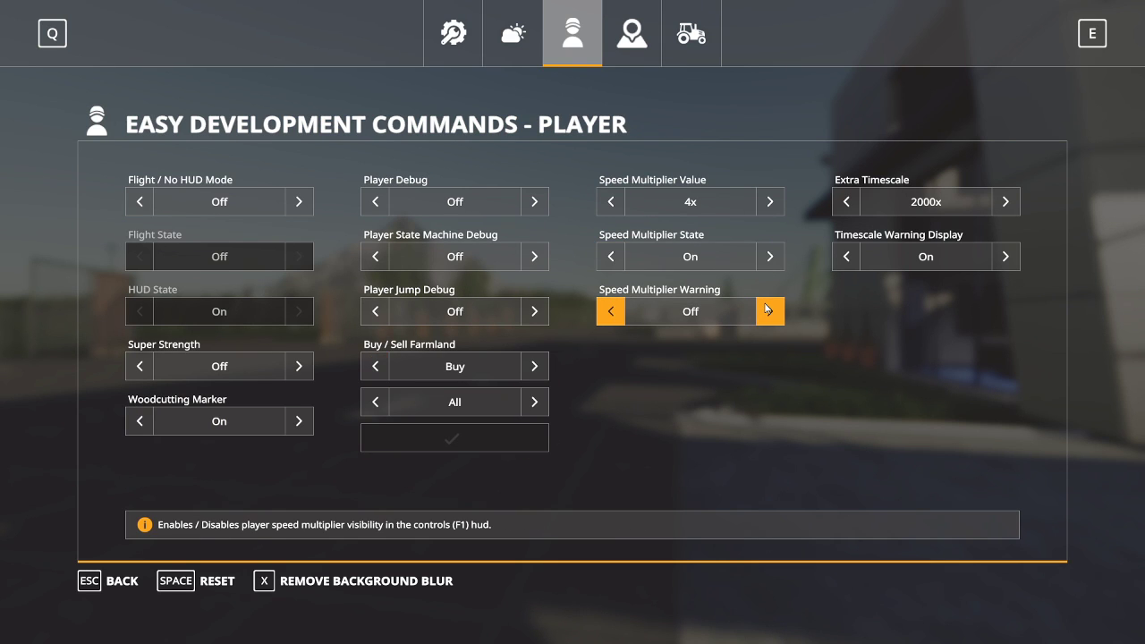
pyautogui.press('Escape')
# Lease the Kenworth K100 Daycab truck from the shop with its default configuration
pyautogui.press('p')
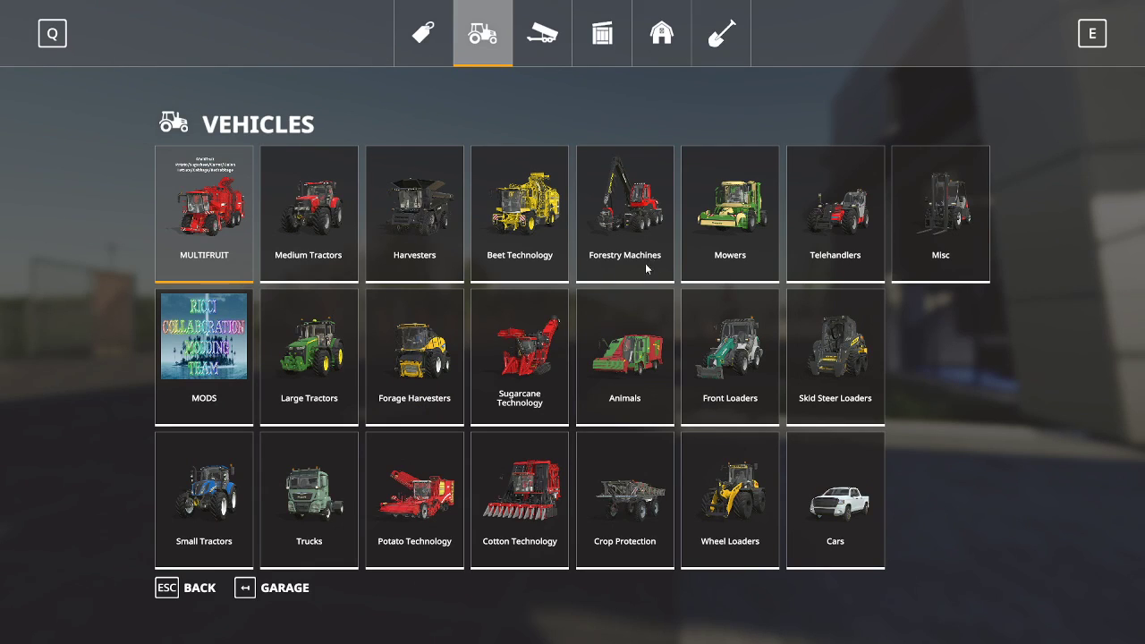
pyautogui.click(304, 501)
pyautogui.scroll(-4, 537, 306)
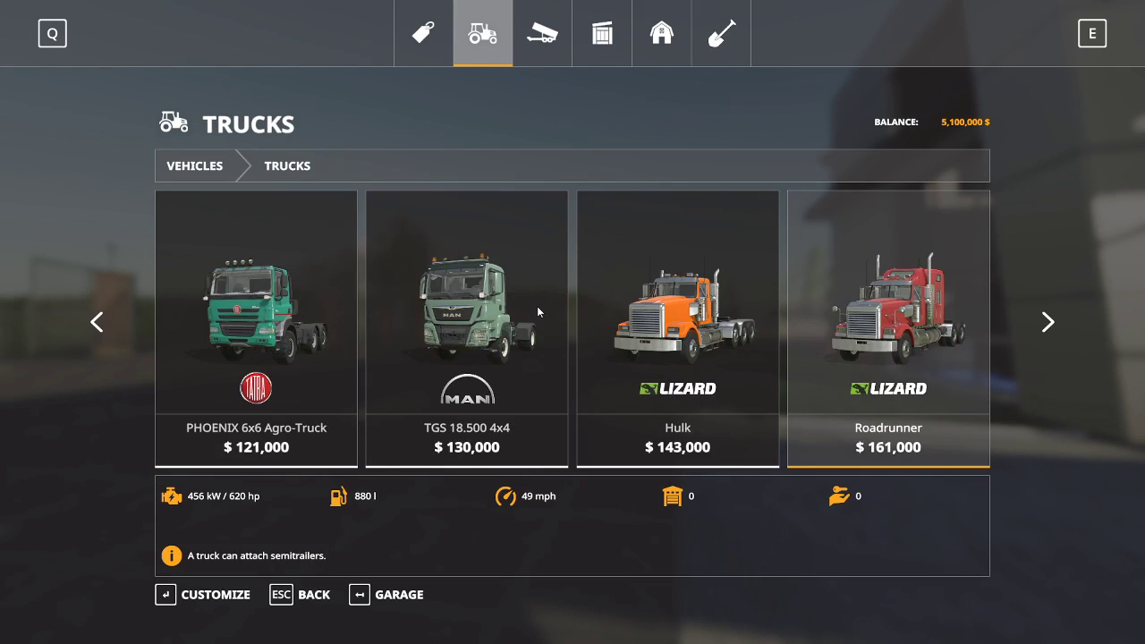
pyautogui.click(537, 306)
pyautogui.click(536, 306)
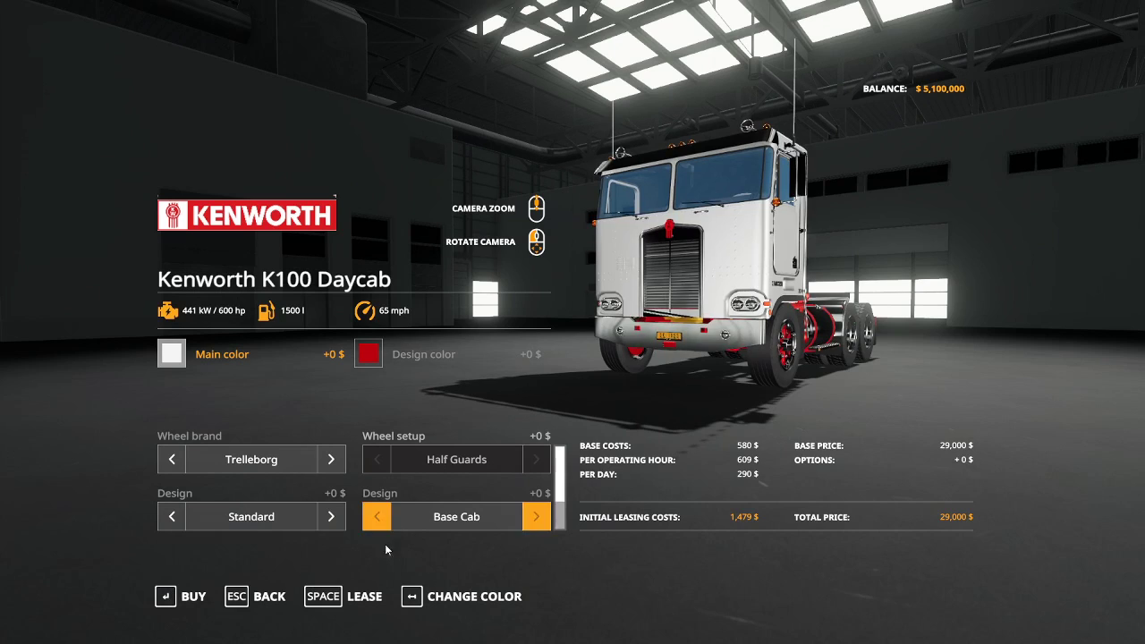
pyautogui.click(364, 598)
pyautogui.click(421, 407)
pyautogui.click(420, 407)
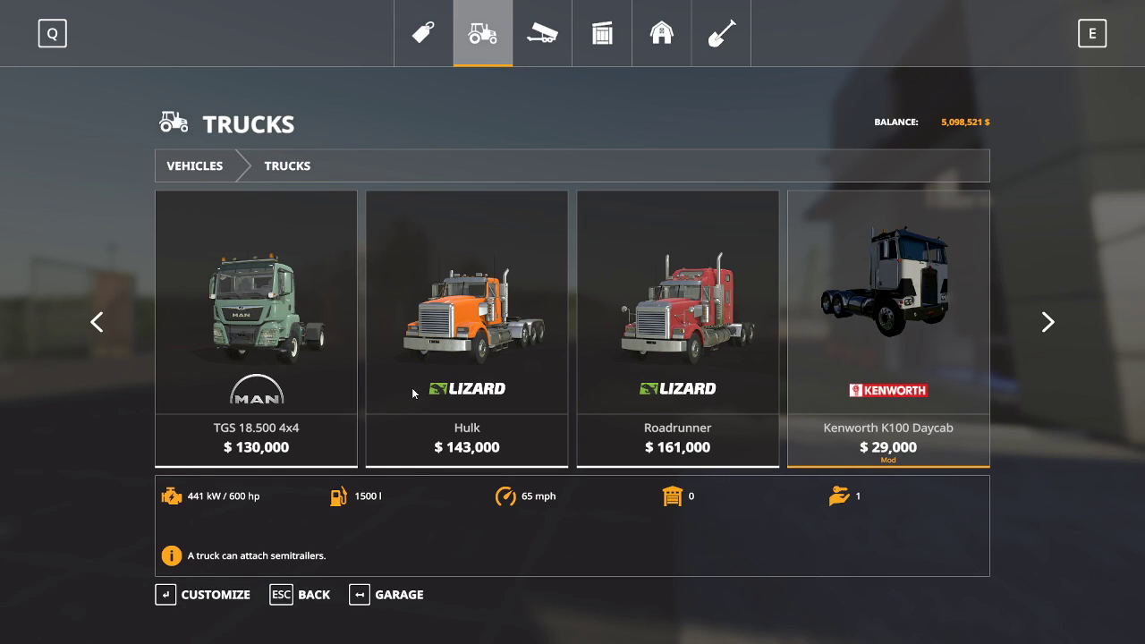
# Find the Strautmann Slide on Tipper 5 among the shop's trailers and lease it
pyautogui.click(544, 38)
pyautogui.click(351, 234)
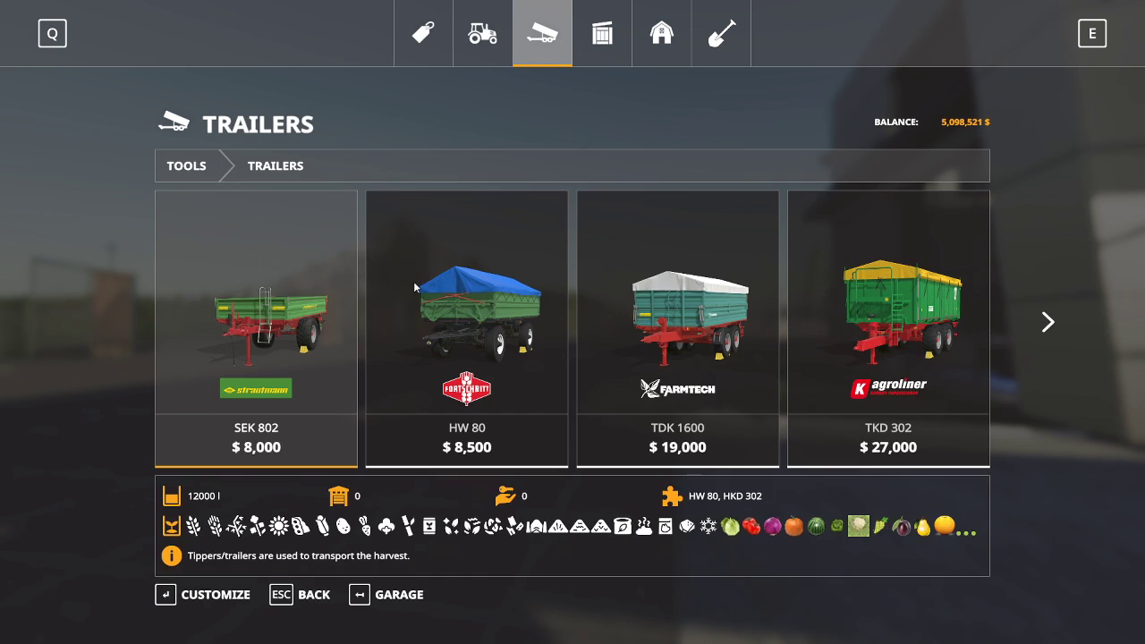
pyautogui.press('Right')
pyautogui.press('Right')
pyautogui.press('Right')
pyautogui.press('Right')
pyautogui.press('Right')
pyautogui.press('Right')
pyautogui.press('Right')
pyautogui.press('Right')
pyautogui.press('Right')
pyautogui.press('Right')
pyautogui.press('Right')
pyautogui.press('Right')
pyautogui.press('Right')
pyautogui.press('Right')
pyautogui.press('Right')
pyautogui.press('Right')
pyautogui.press('Right')
pyautogui.press('Right')
pyautogui.press('Right')
pyautogui.press('Right')
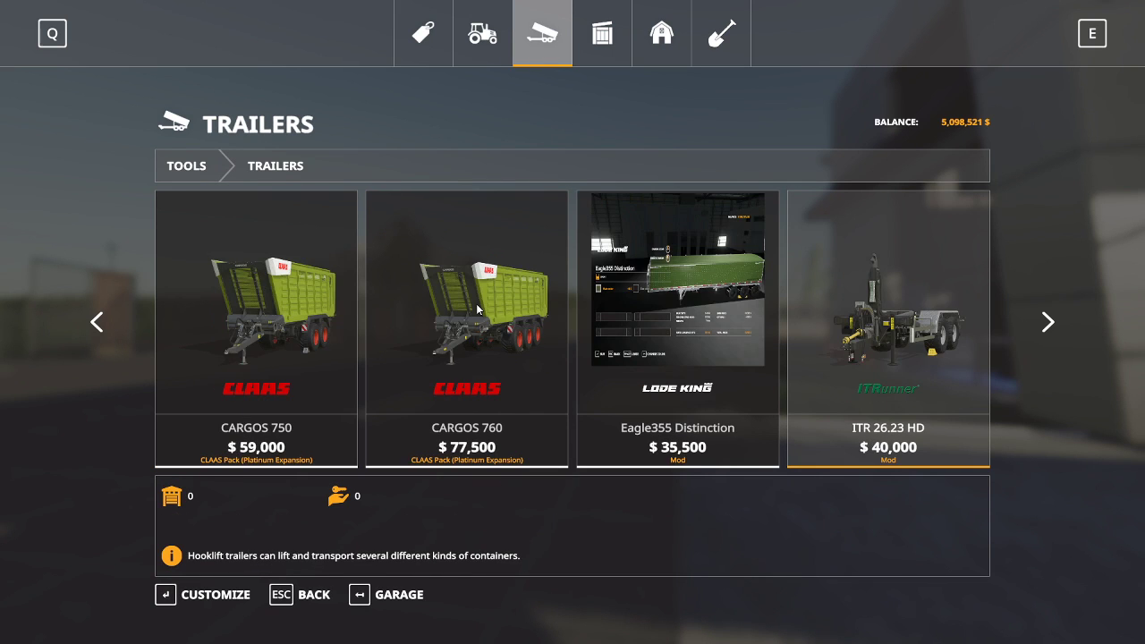
pyautogui.press('Right')
pyautogui.press('Right')
pyautogui.press('Right')
pyautogui.press('Right')
pyautogui.press('Right')
pyautogui.press('Right')
pyautogui.press('Right')
pyautogui.press('Right')
pyautogui.press('Right')
pyautogui.press('Right')
pyautogui.press('Right')
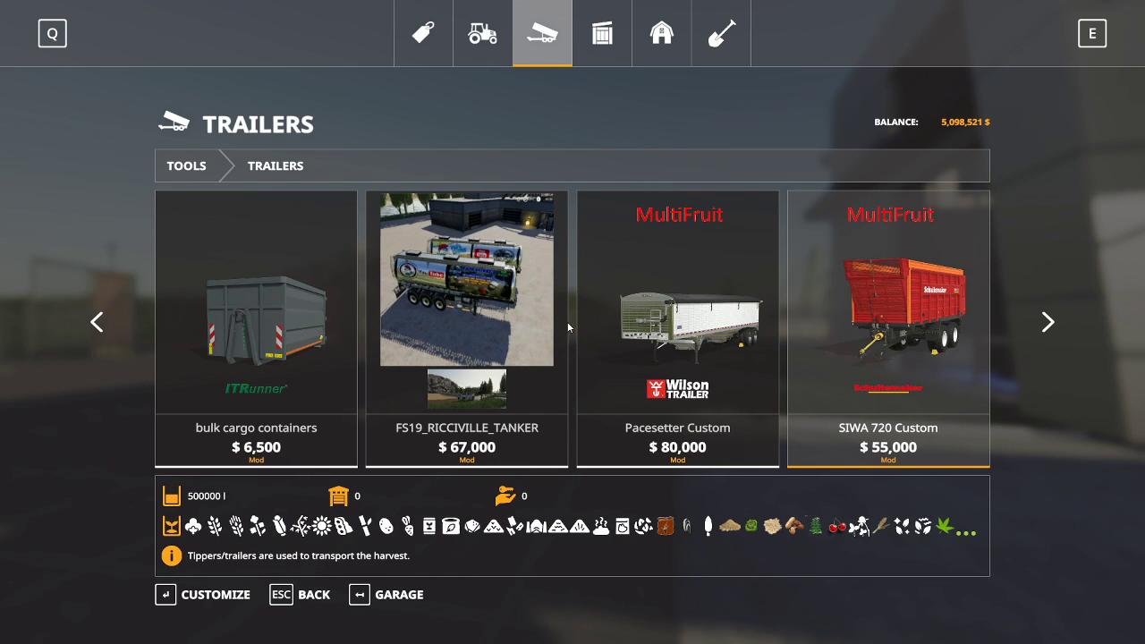
pyautogui.press('Right')
pyautogui.press('Right')
pyautogui.click(663, 334)
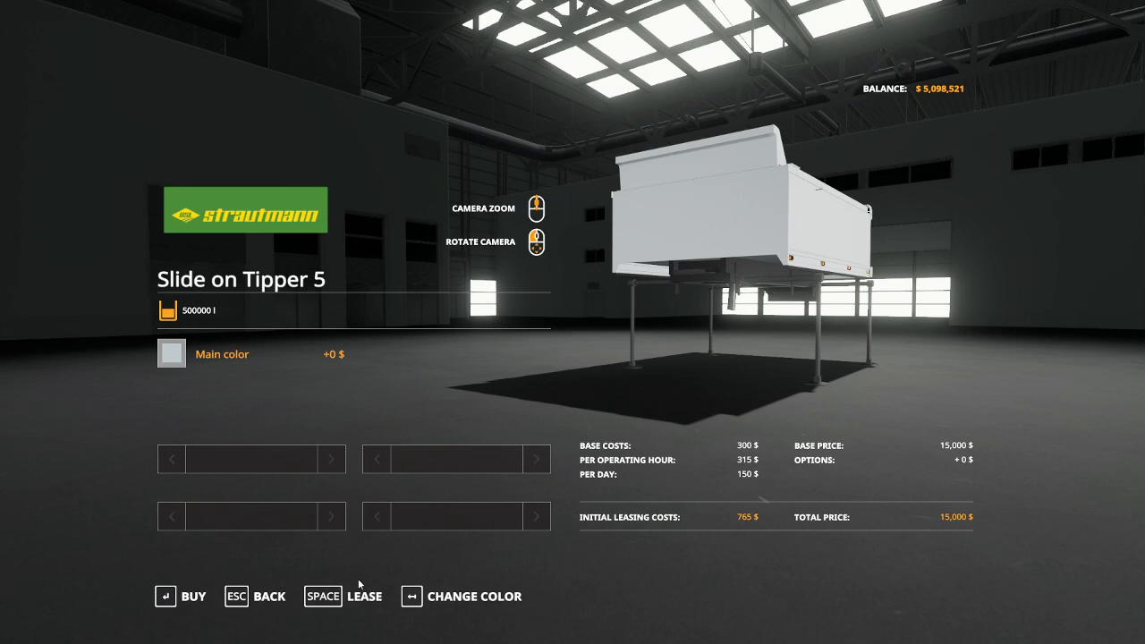
pyautogui.click(378, 606)
pyautogui.click(419, 411)
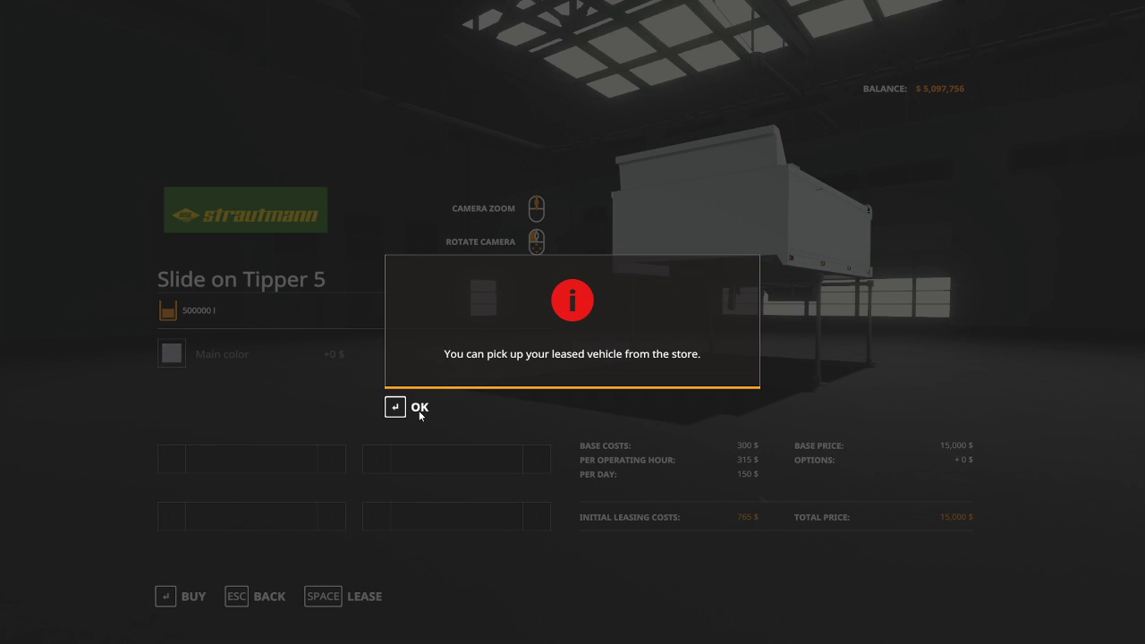
pyautogui.click(422, 406)
# Leave the shop, switch into the leased Kenworth, back it under the Slide on Tipper 5 and attach the tipper
pyautogui.press('Escape')
pyautogui.press('Escape')
pyautogui.press('Tab')
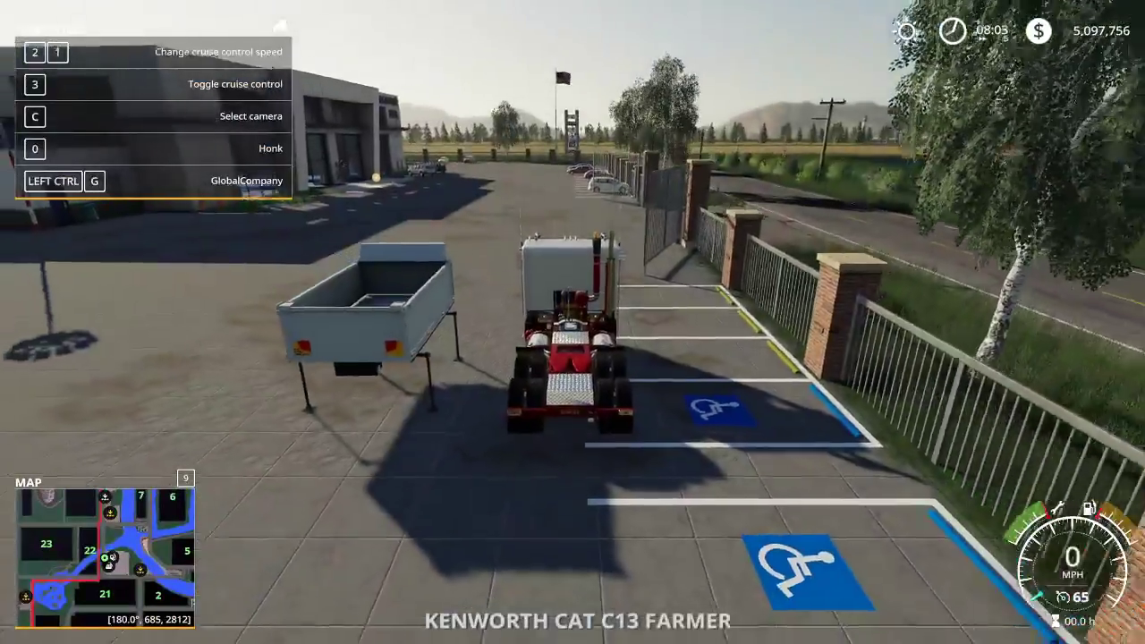
pyautogui.press('w')
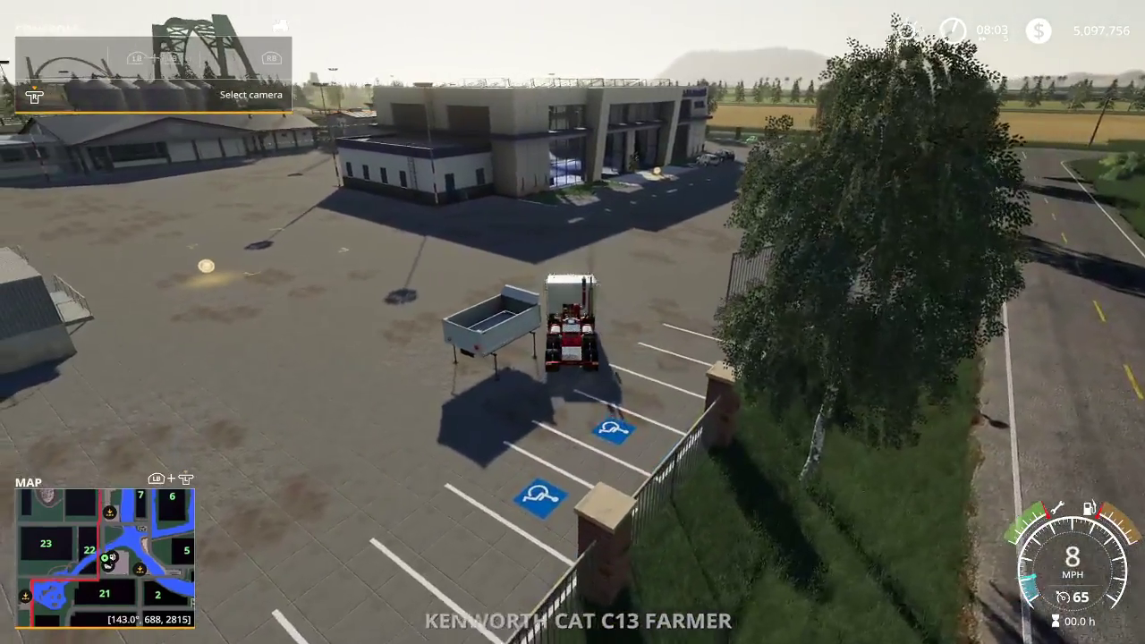
pyautogui.press('s')
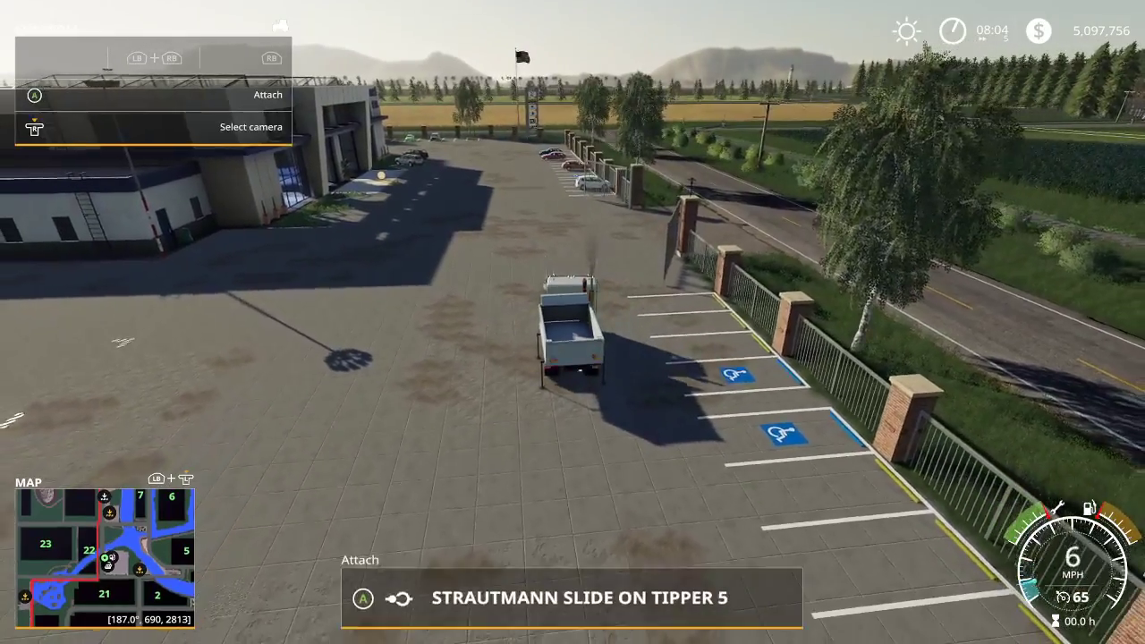
pyautogui.press('q')
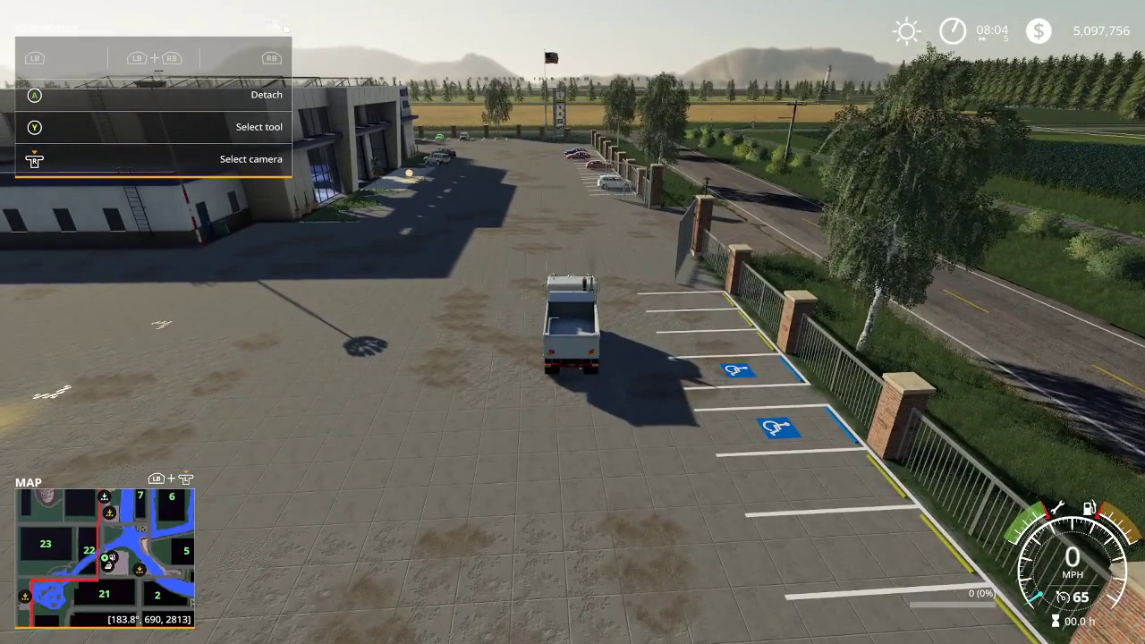
# Use Easy Development Commands to fill the Strautmann Slide on Tipper 5 with SEASALT, then return to the game
pyautogui.hotkey('ctrl', 'alt', 'e')
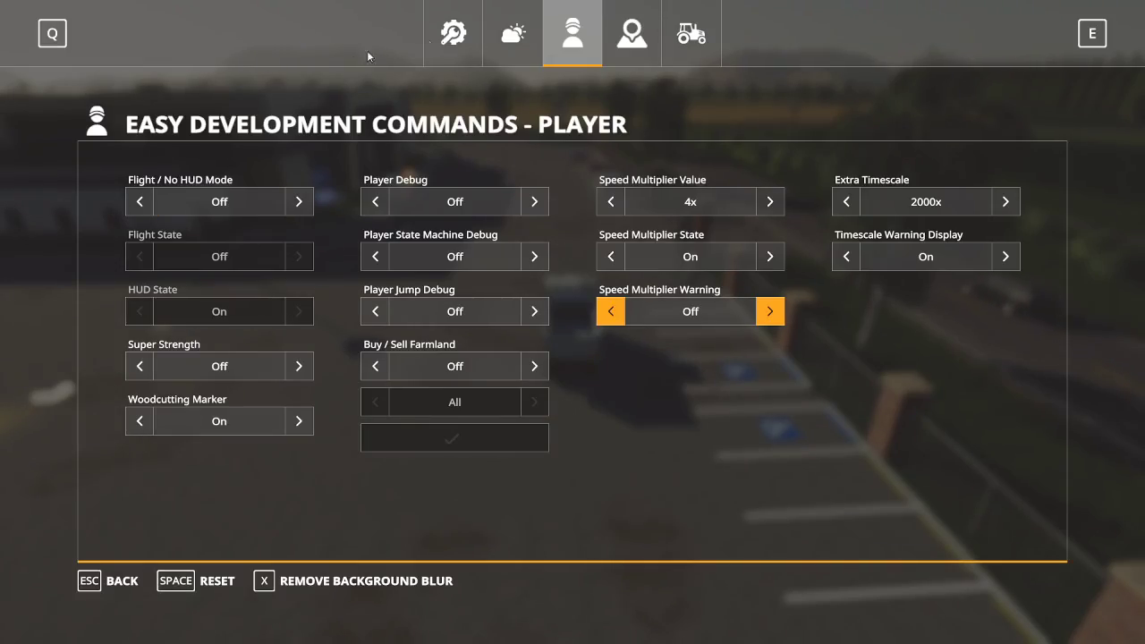
pyautogui.click(691, 33)
pyautogui.click(1006, 238)
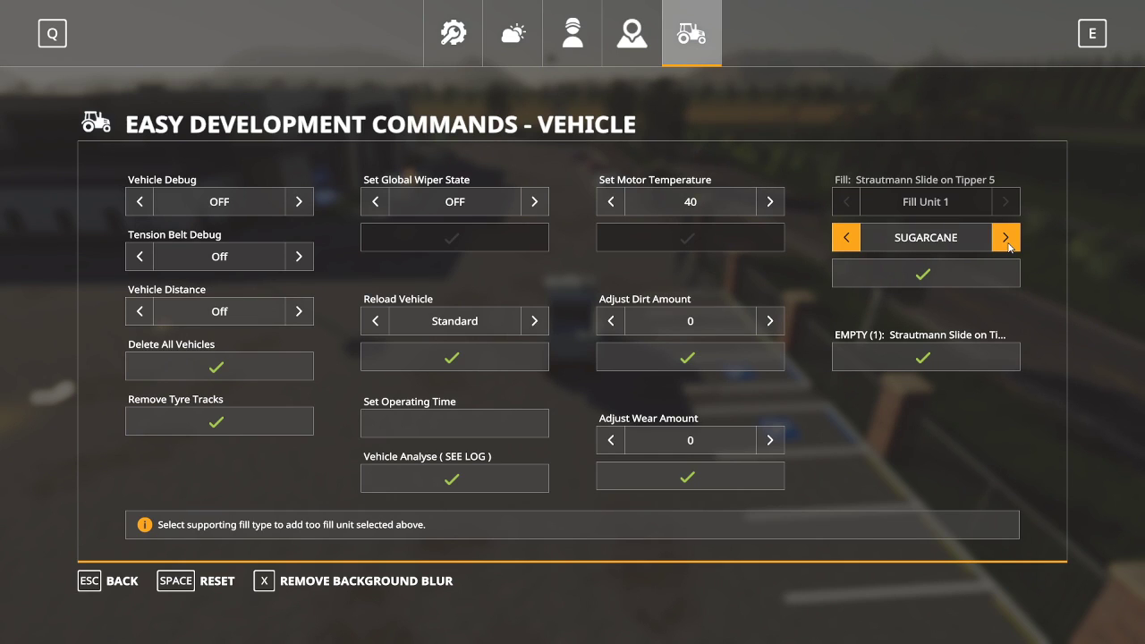
pyautogui.click(1007, 240)
pyautogui.click(1007, 239)
pyautogui.click(1007, 239)
pyautogui.click(973, 274)
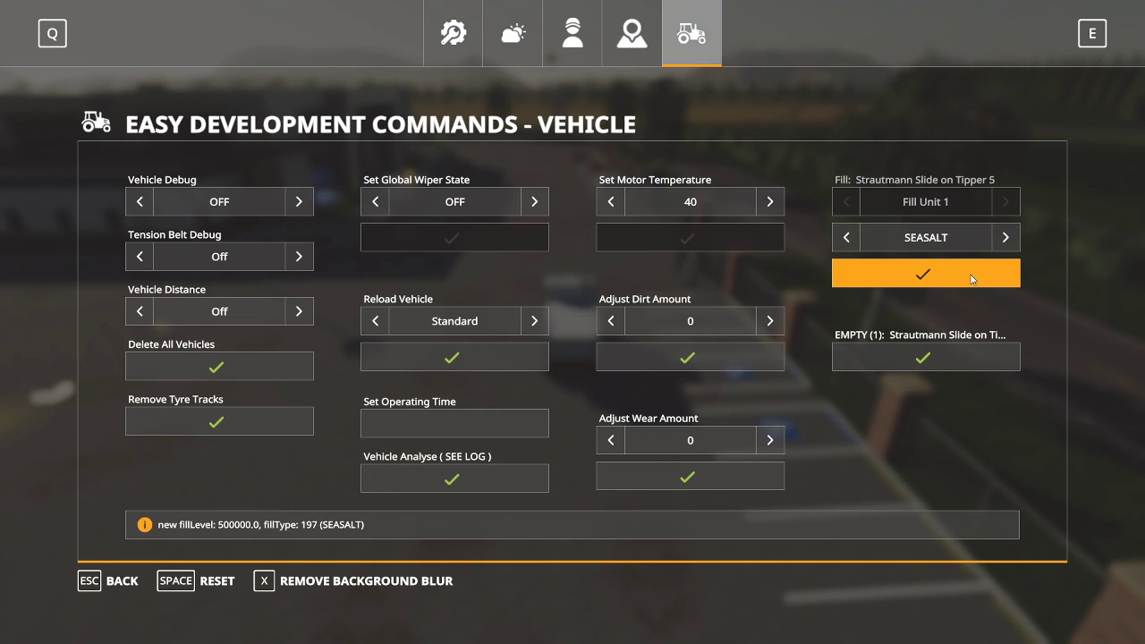
pyautogui.press('Escape')
# Unload some seasalt from the tipper onto the ground while rolling forward, and get out to inspect the heap
pyautogui.press('w')
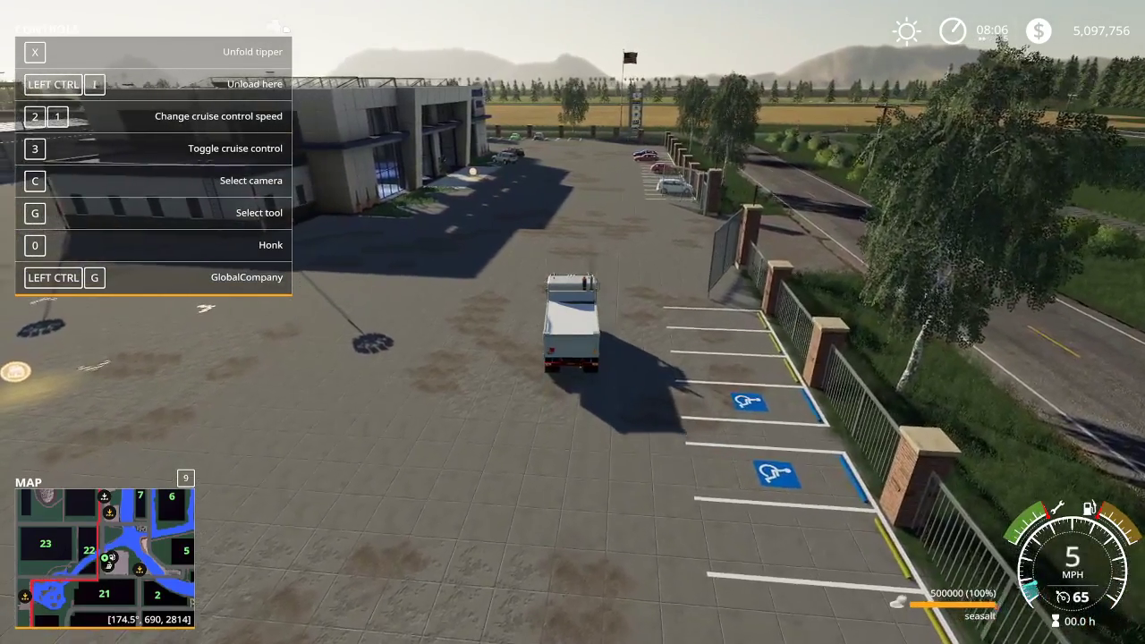
pyautogui.hotkey('ctrl', '1')
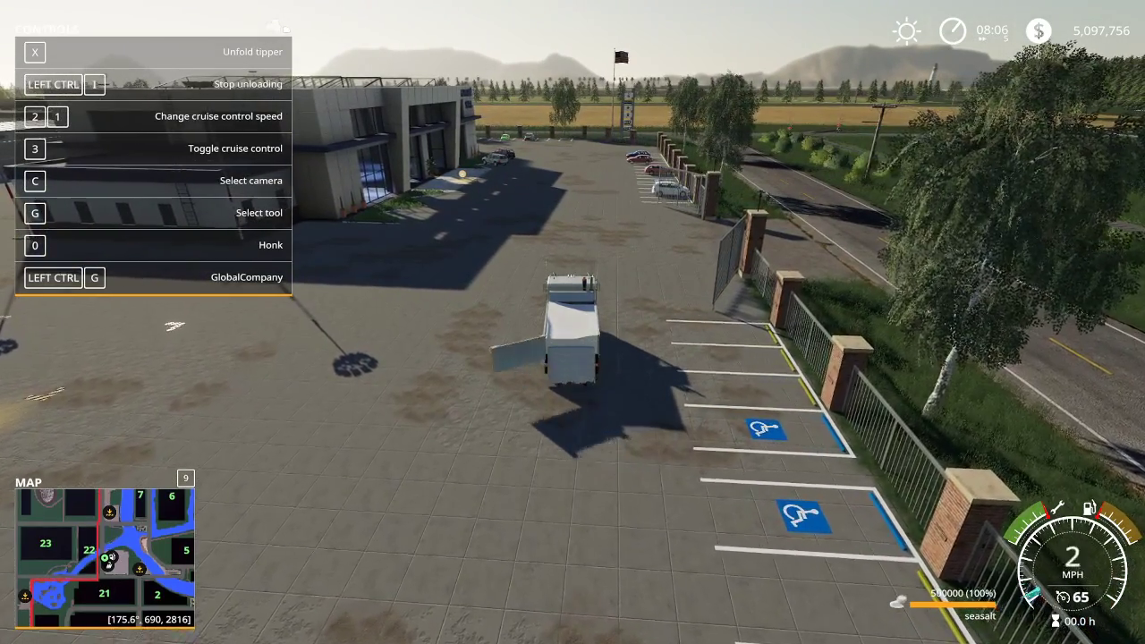
pyautogui.press('w')
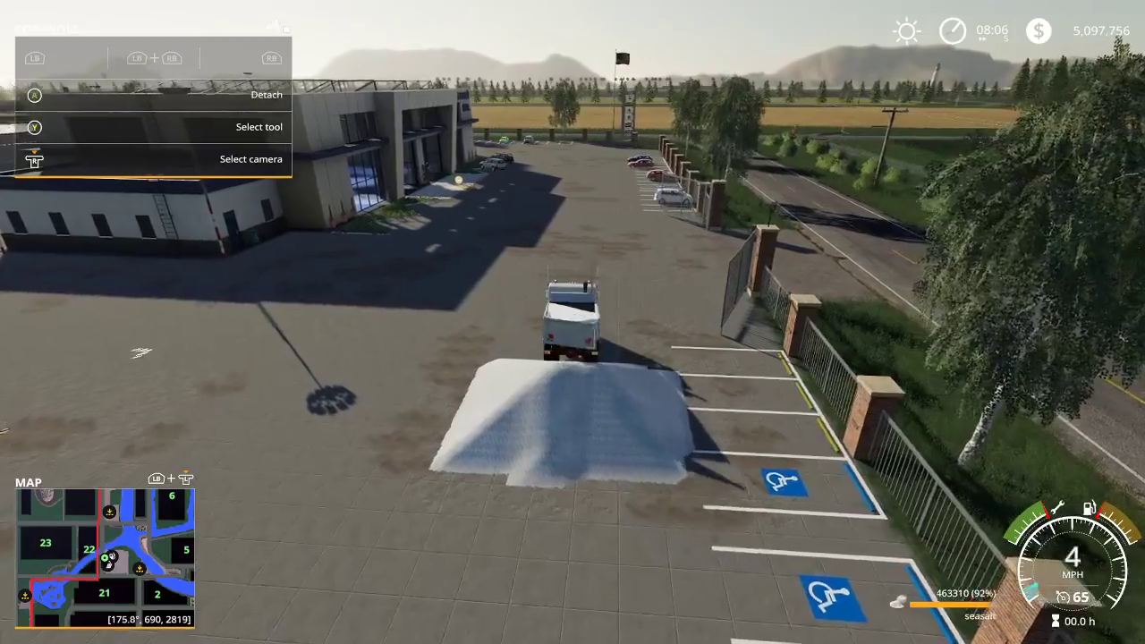
pyautogui.press('e')
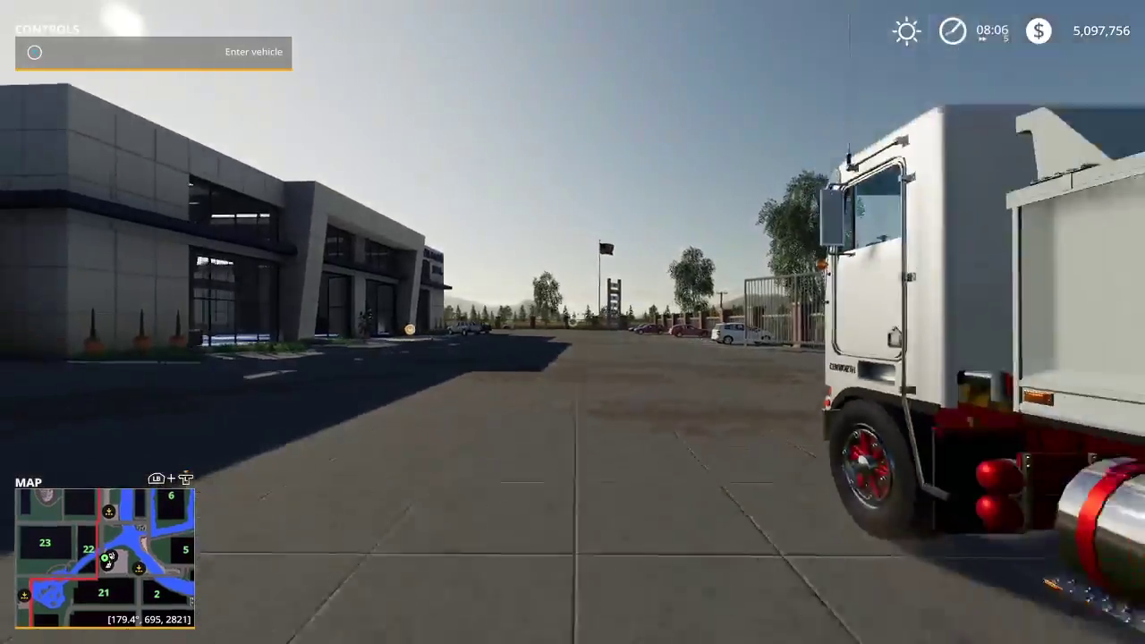
pyautogui.press('s')
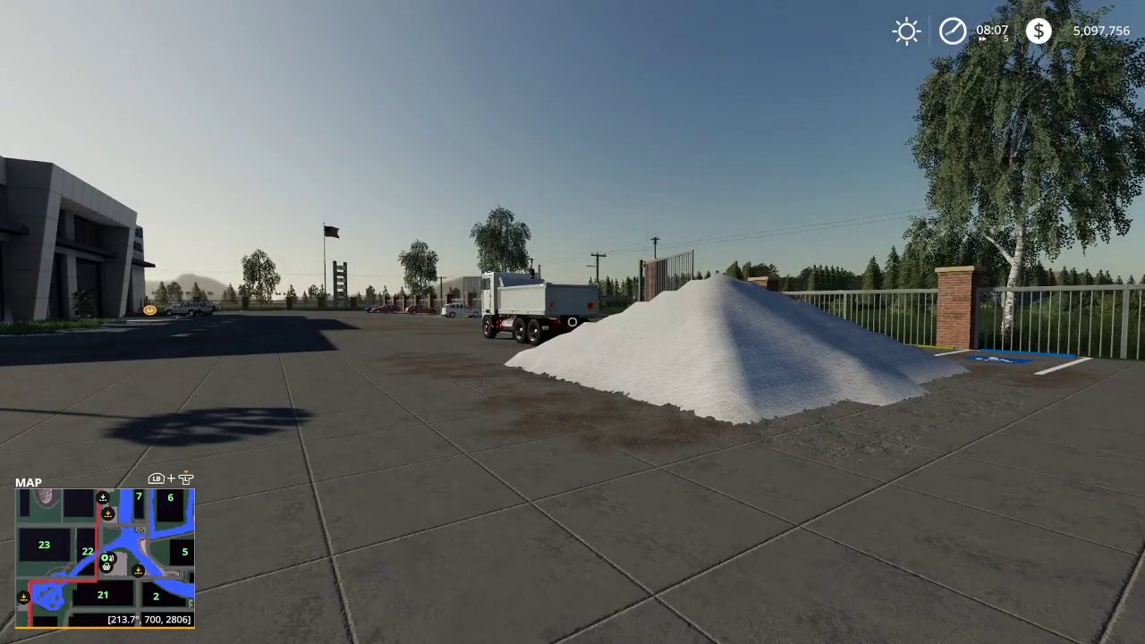
# End the game without saving and quit Farming Simulator 19 from its main menu
pyautogui.press('Escape')
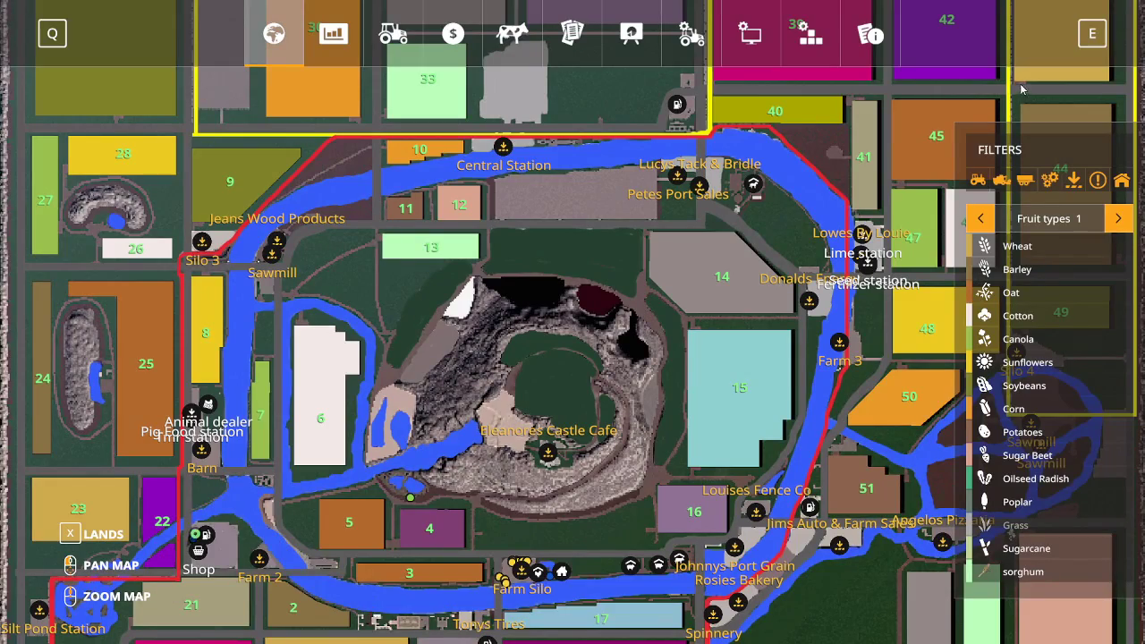
pyautogui.click(692, 40)
pyautogui.click(338, 581)
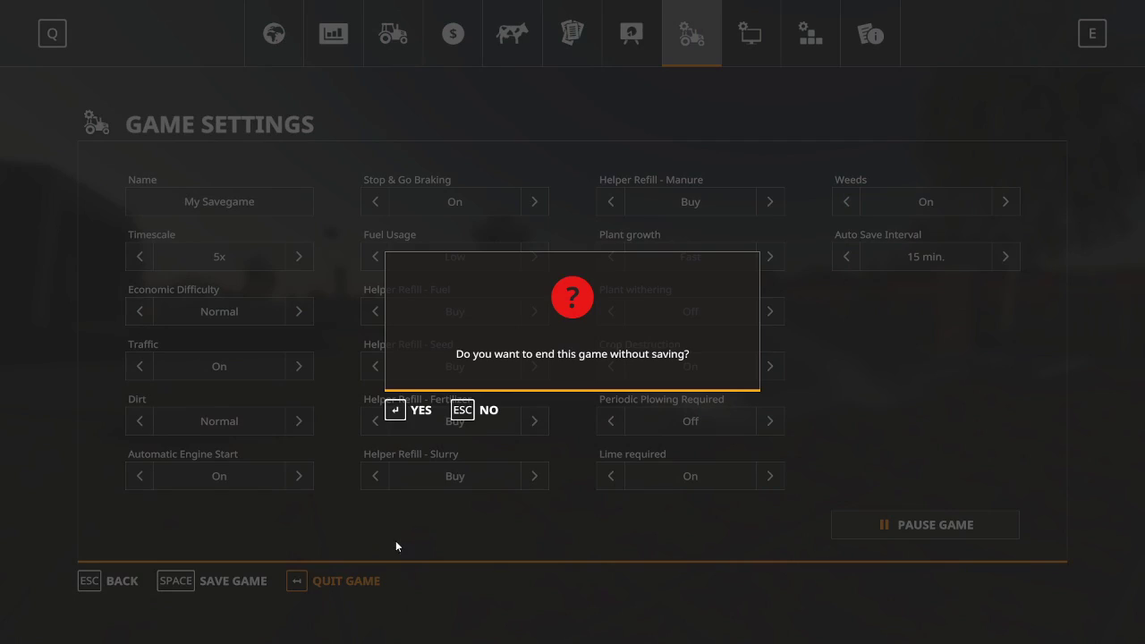
pyautogui.press('Return')
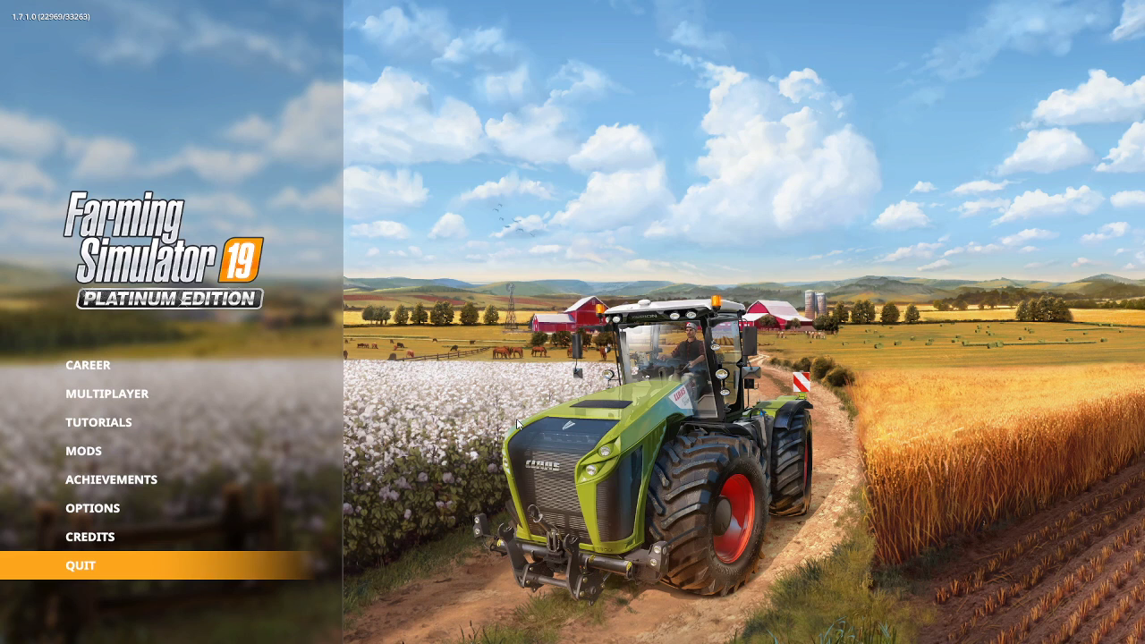
pyautogui.press('Return')
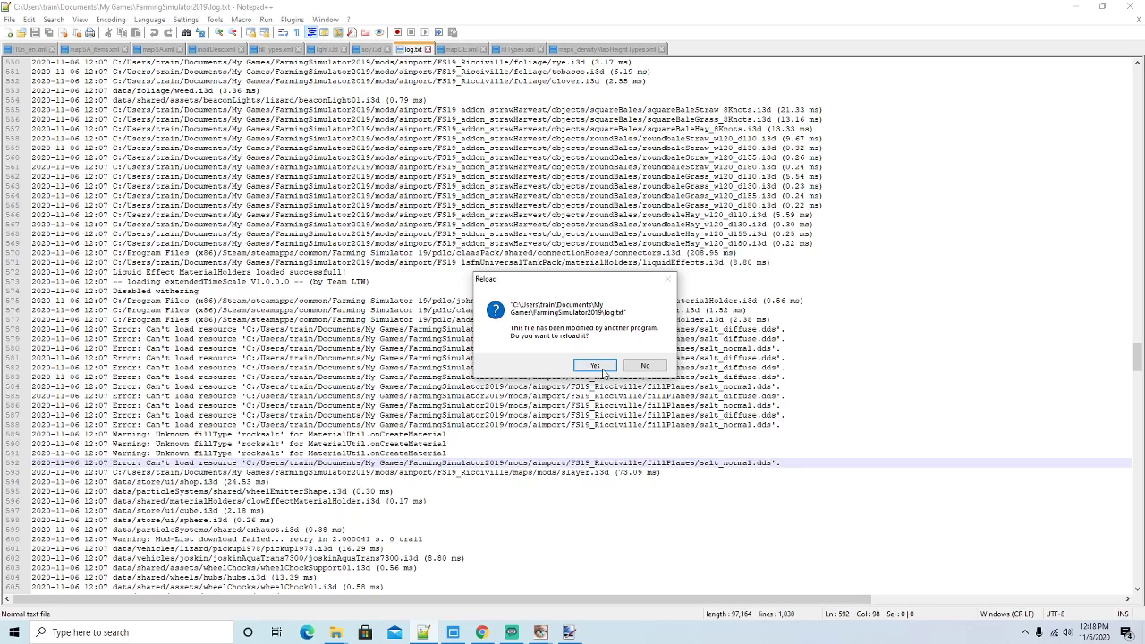
# Reload the modified log.txt and read it from the beginning to the end of the game session, checking for remaining salt and rocksalt errors
pyautogui.click(597, 370)
pyautogui.moveTo(1137, 358); pyautogui.dragTo(1137, 76)
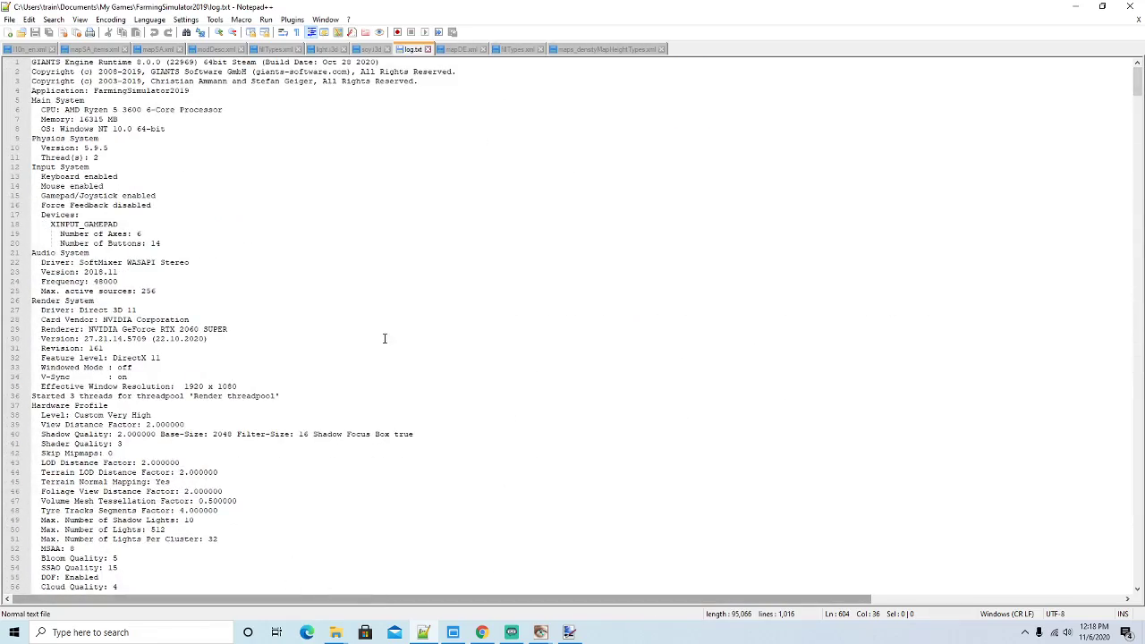
pyautogui.scroll(-18, 376, 340)
pyautogui.scroll(-20, 387, 319)
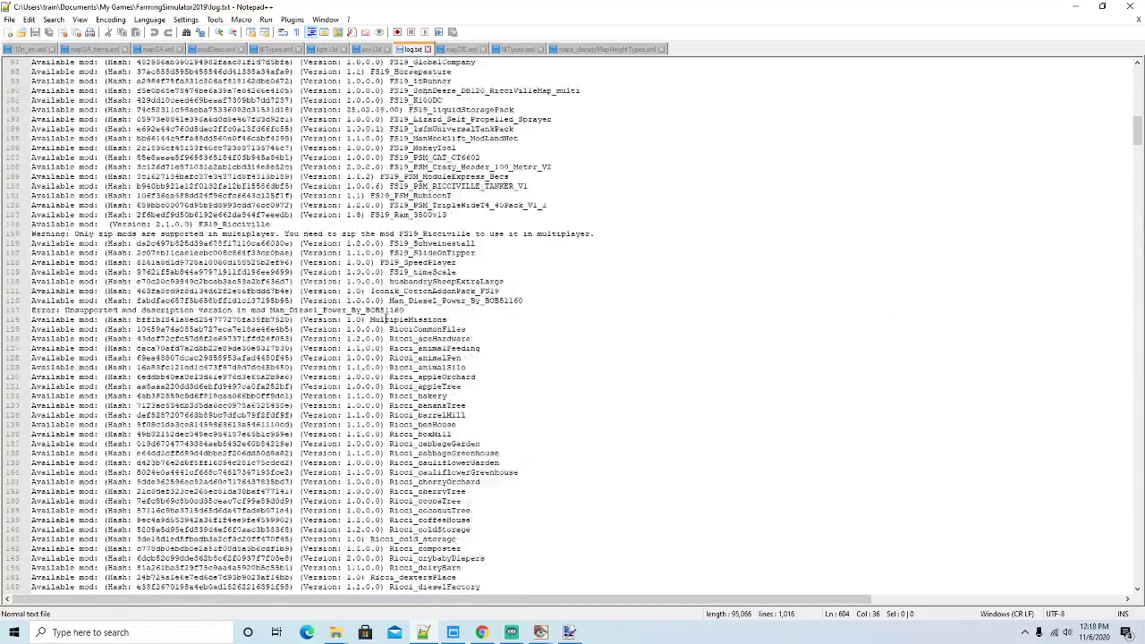
pyautogui.scroll(-20, 386, 320)
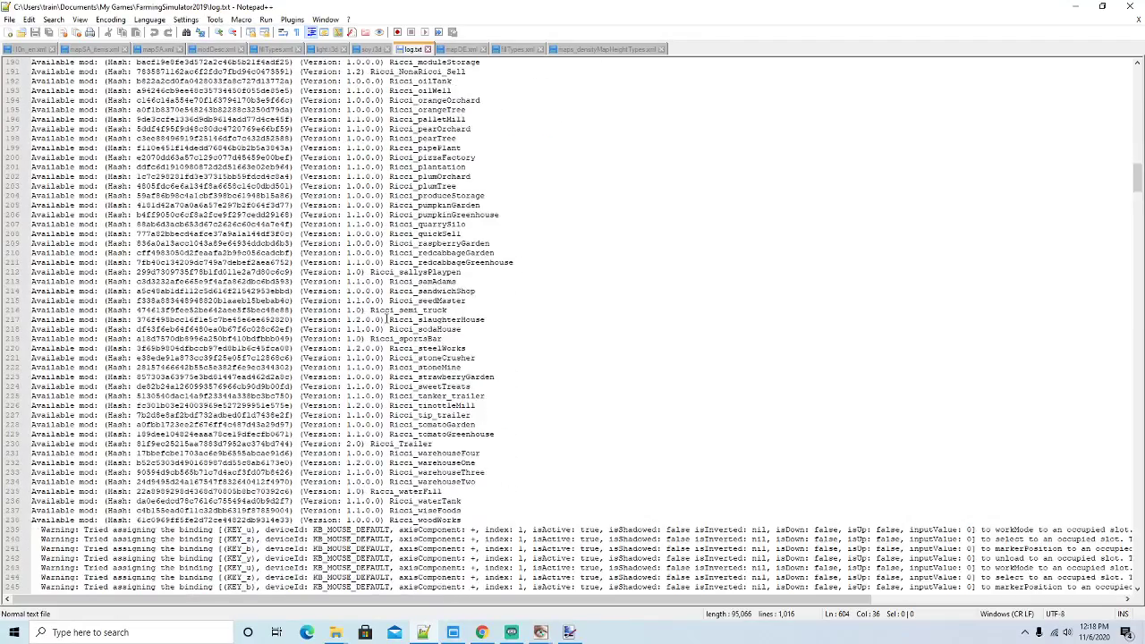
pyautogui.scroll(-20, 387, 319)
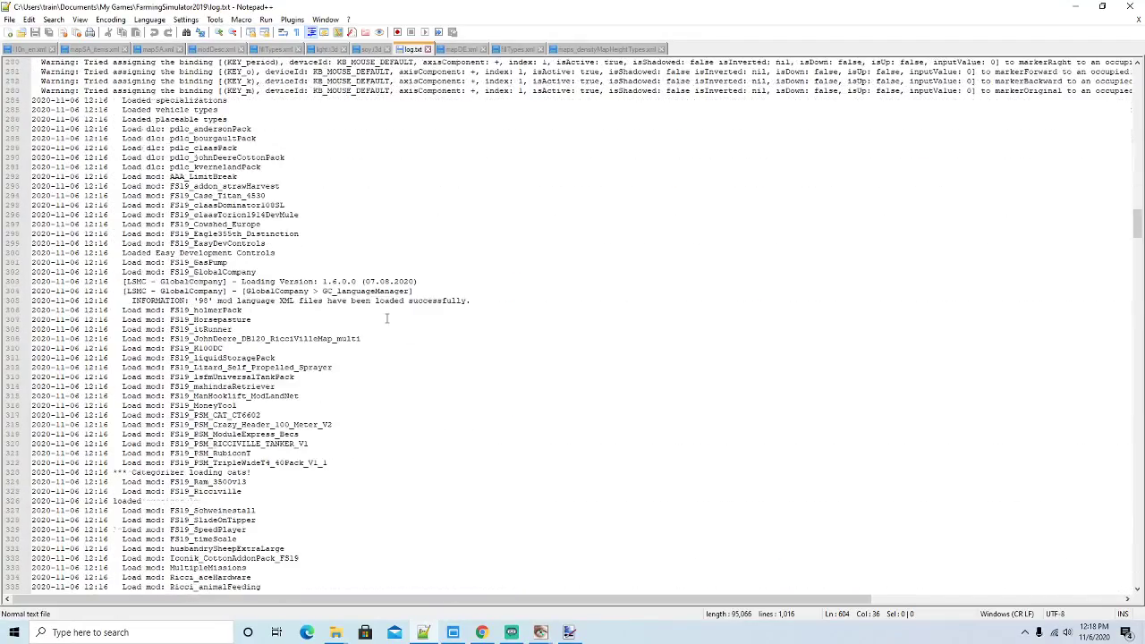
pyautogui.scroll(-20, 386, 318)
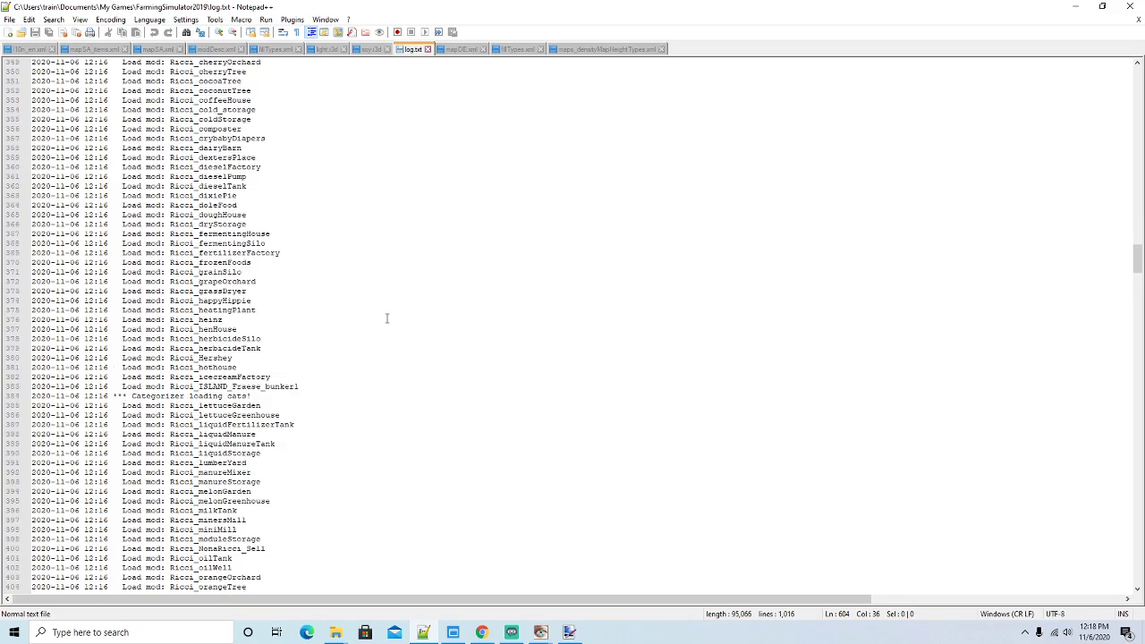
pyautogui.scroll(-18, 386, 318)
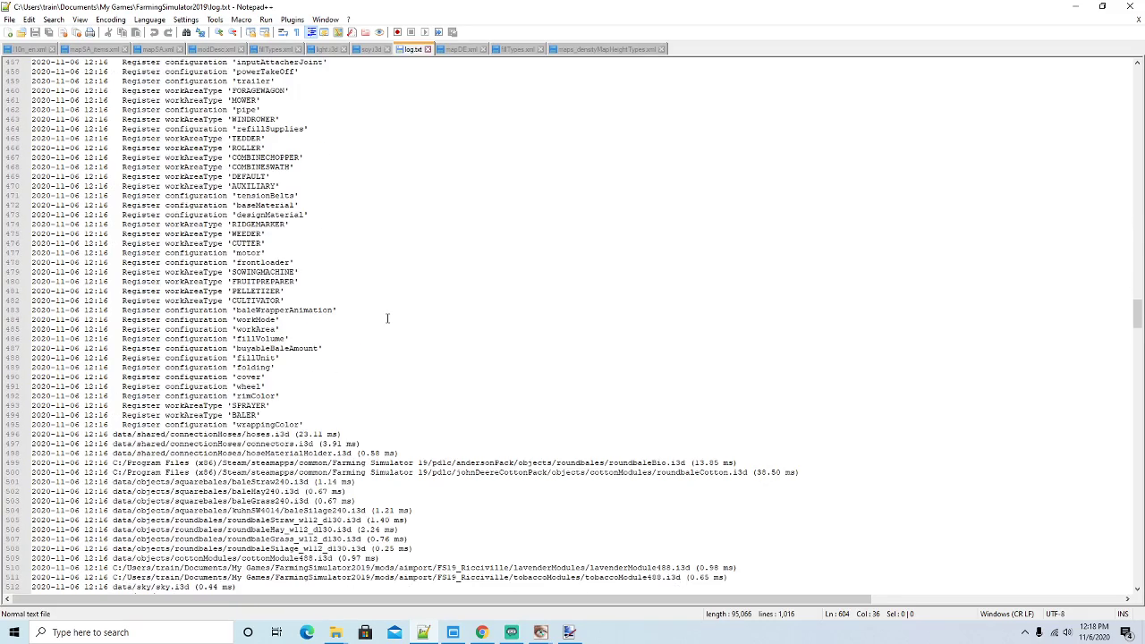
pyautogui.scroll(-17, 388, 317)
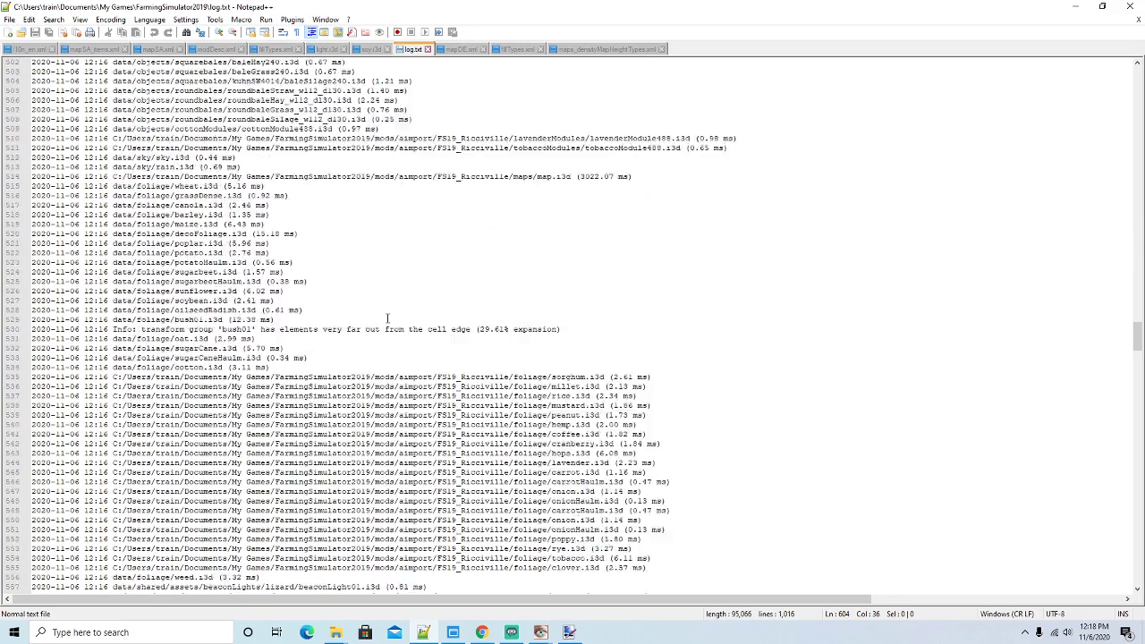
pyautogui.scroll(-6, 387, 317)
pyautogui.scroll(-6, 387, 318)
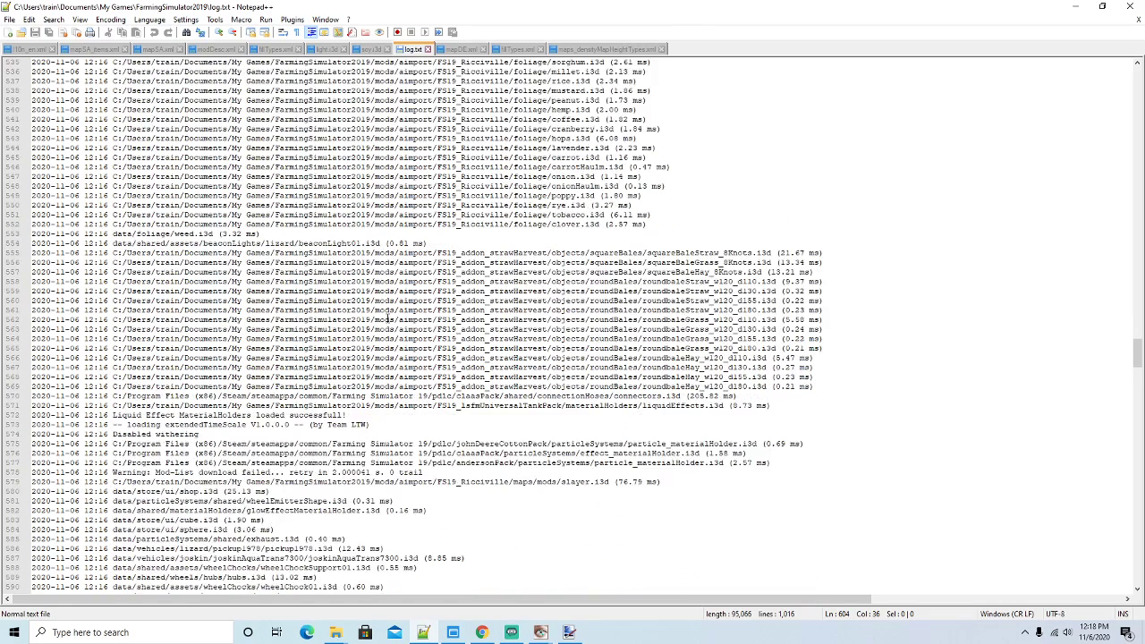
pyautogui.scroll(-10, 387, 318)
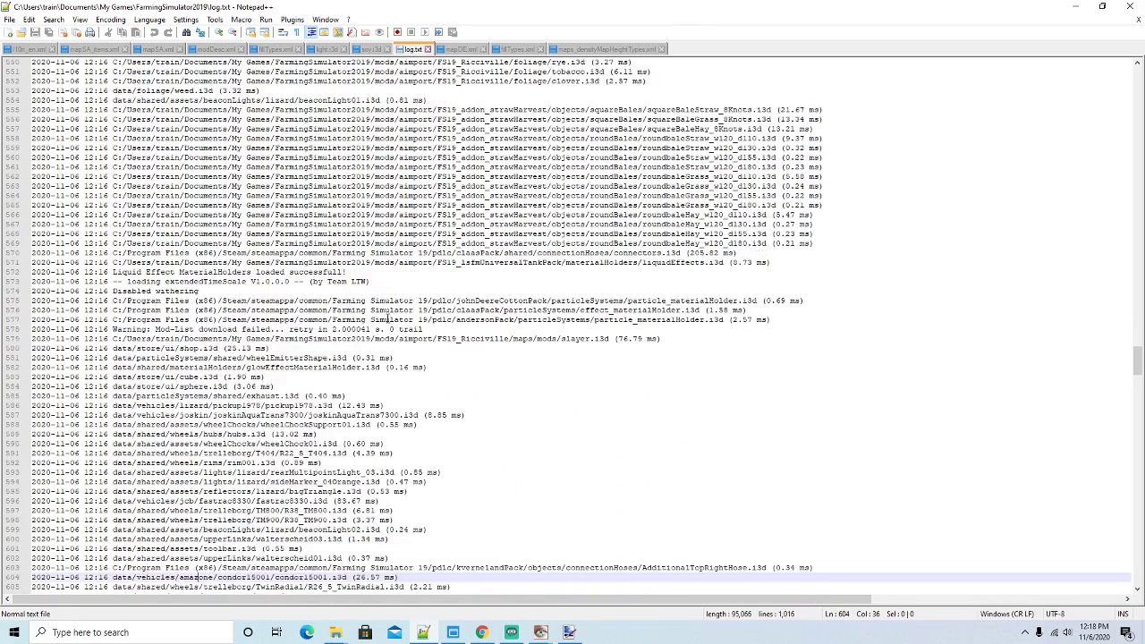
pyautogui.scroll(-20, 387, 318)
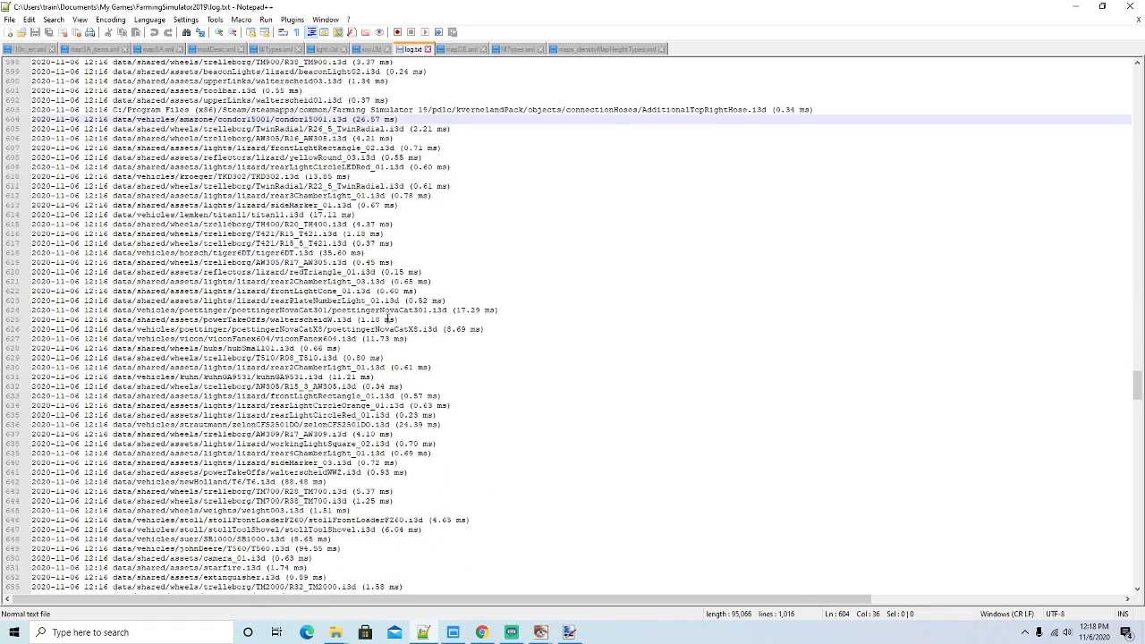
pyautogui.scroll(-13, 387, 318)
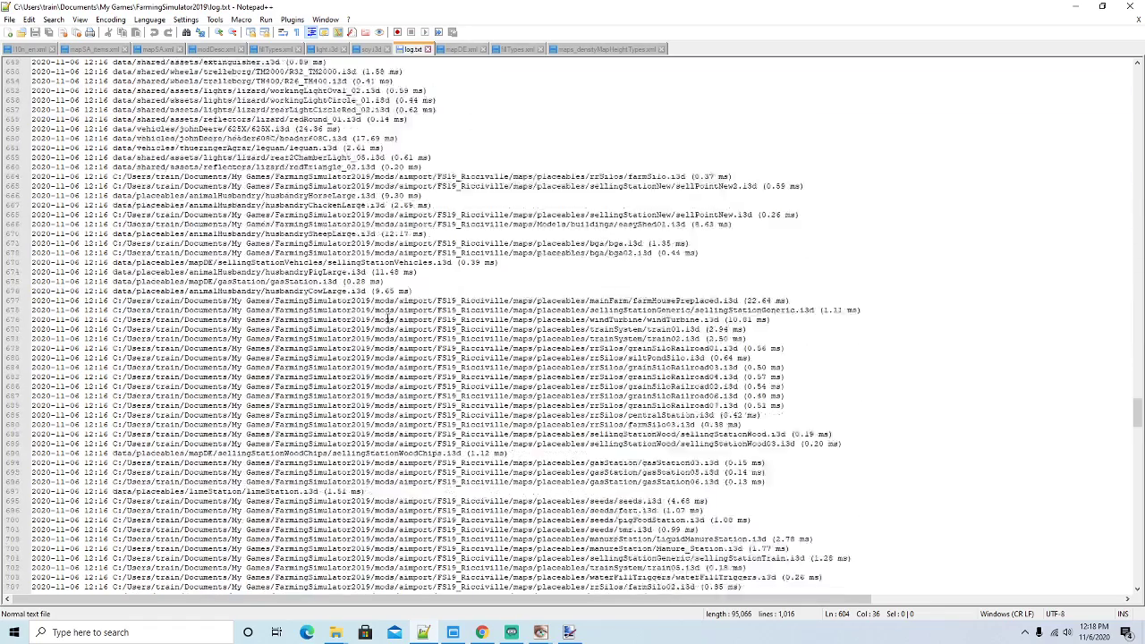
pyautogui.scroll(-4, 387, 319)
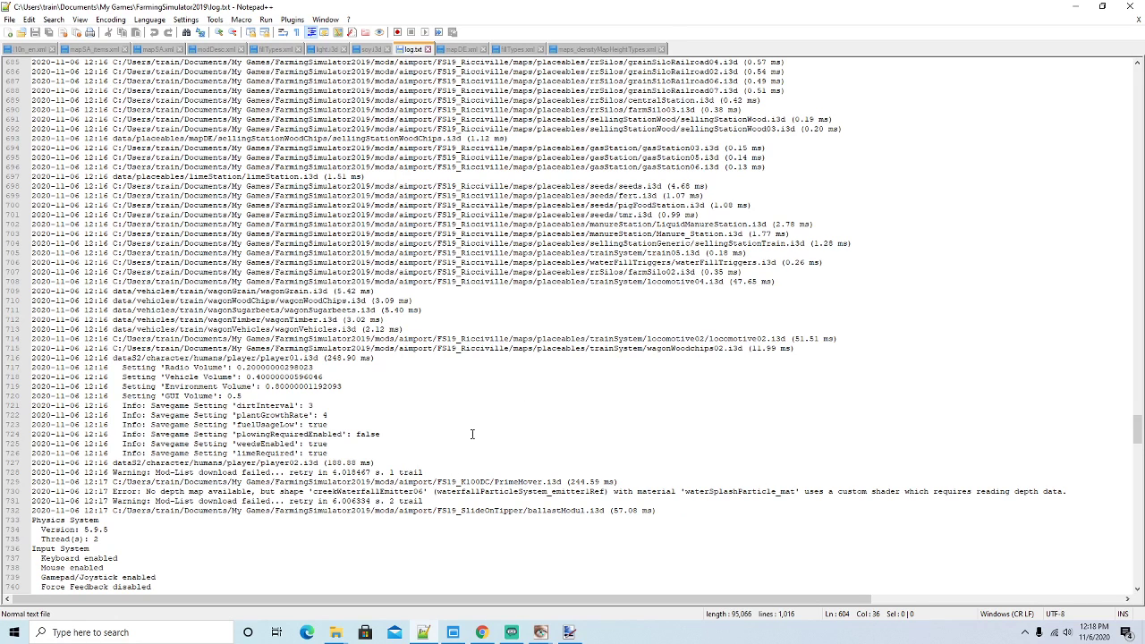
pyautogui.click(1074, 6)
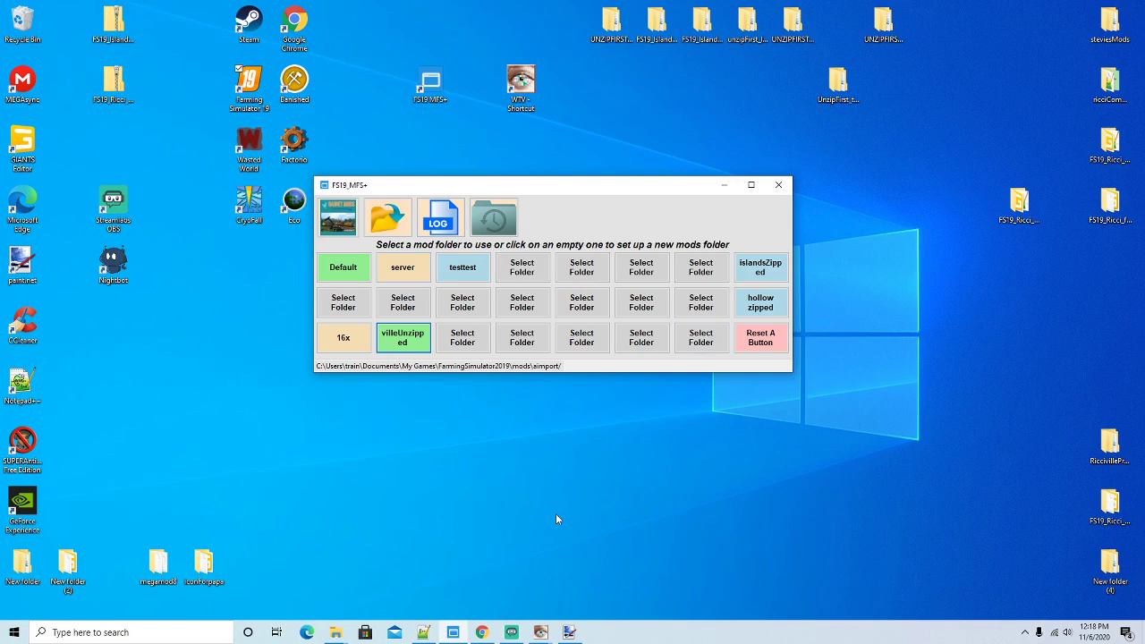
# Close paint.net with ore_diffuse.dds and both open WTV texture viewer windows
pyautogui.click(569, 632)
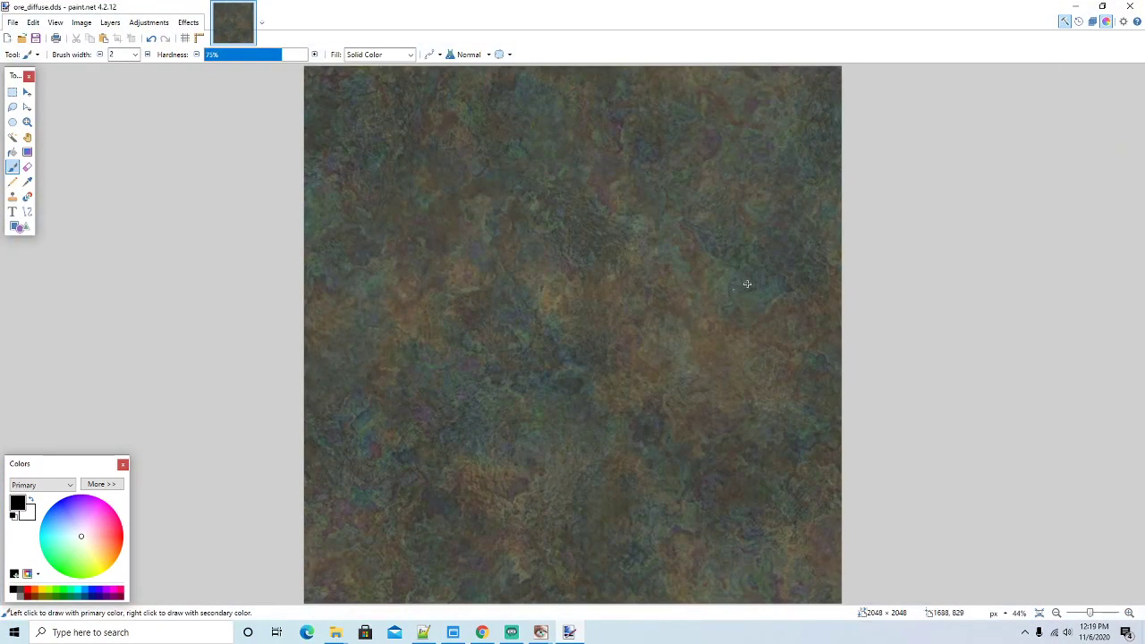
pyautogui.click(1130, 6)
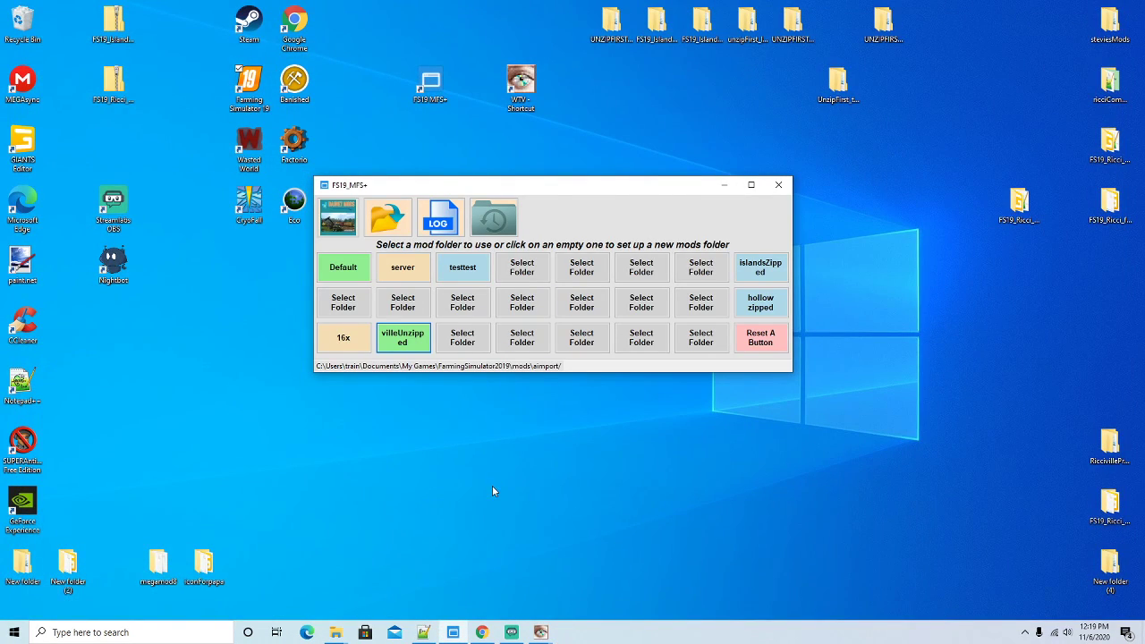
pyautogui.moveTo(541, 632)
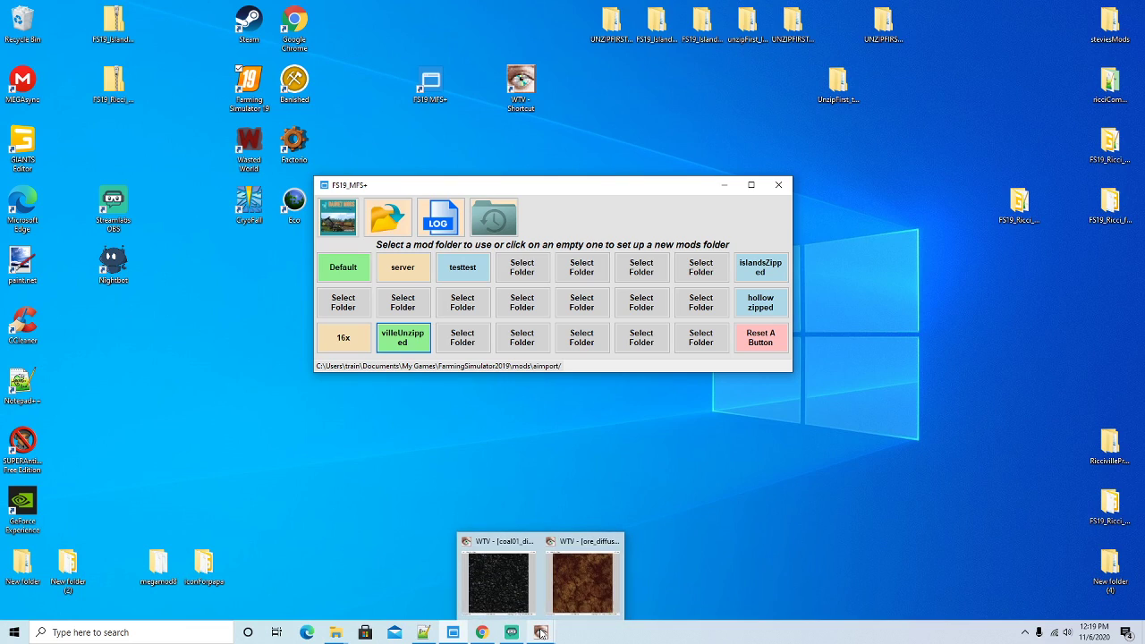
pyautogui.click(614, 541)
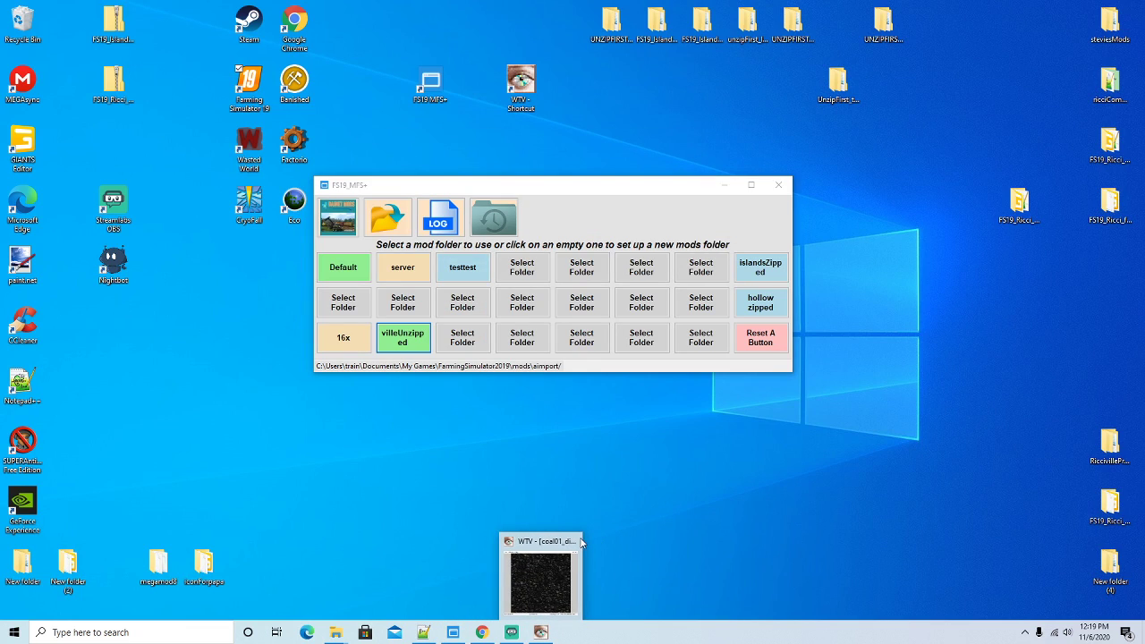
pyautogui.click(578, 540)
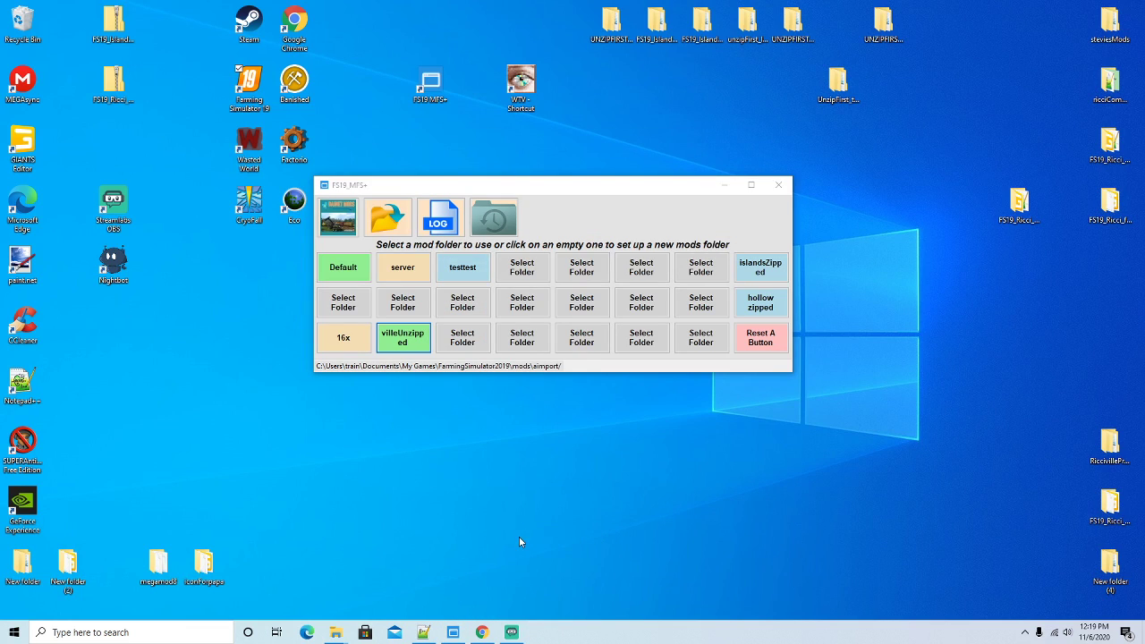
# Bring the already open FS19_Ricciville mod folder window to the front in File Explorer
pyautogui.moveTo(587, 186); pyautogui.dragTo(618, 168)
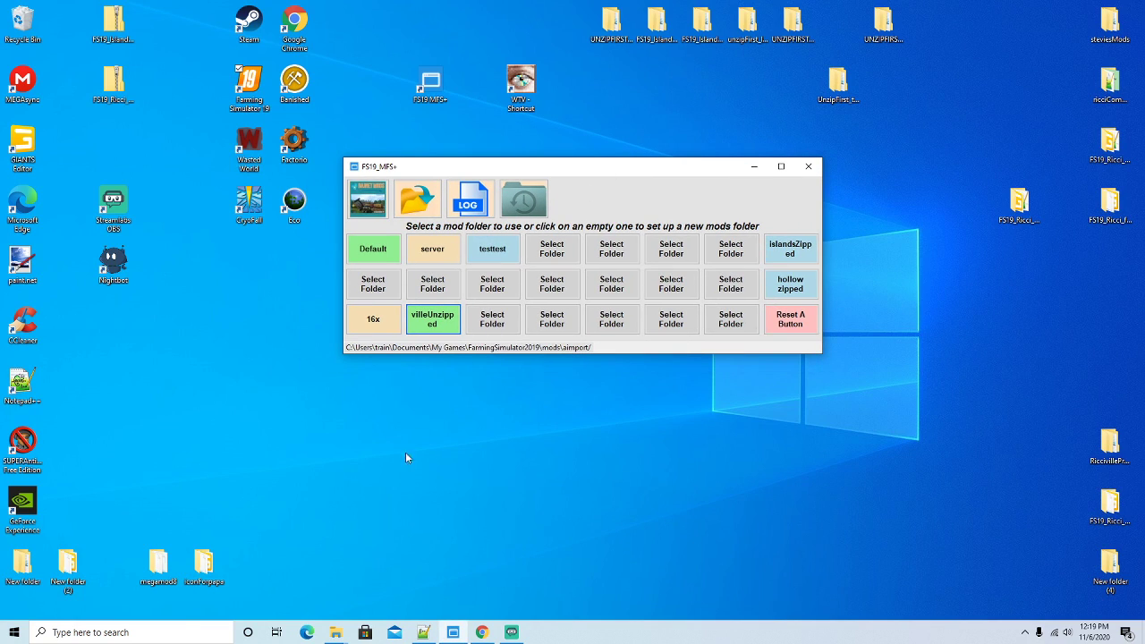
pyautogui.click(336, 633)
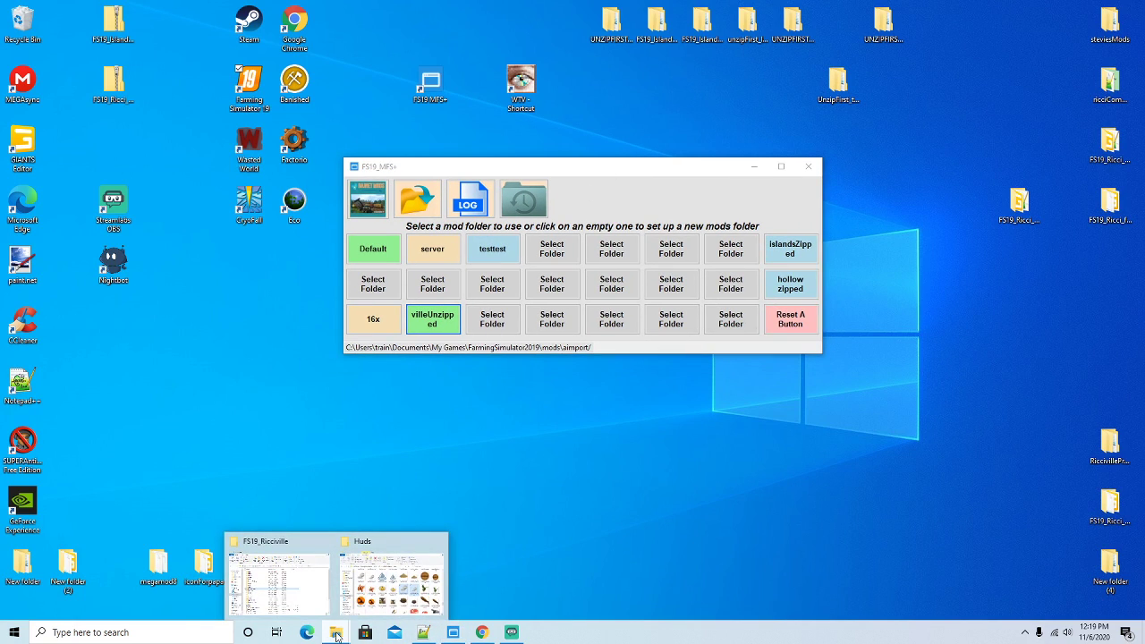
pyautogui.click(304, 555)
pyautogui.moveTo(408, 72); pyautogui.dragTo(442, 87)
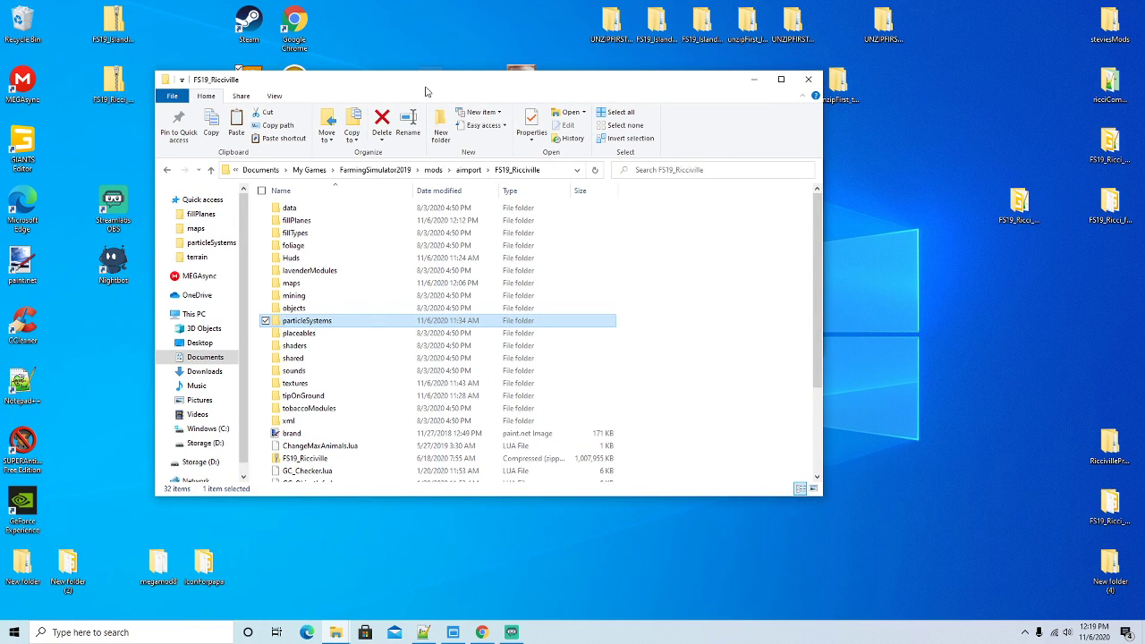
pyautogui.moveTo(468, 84); pyautogui.dragTo(459, 85)
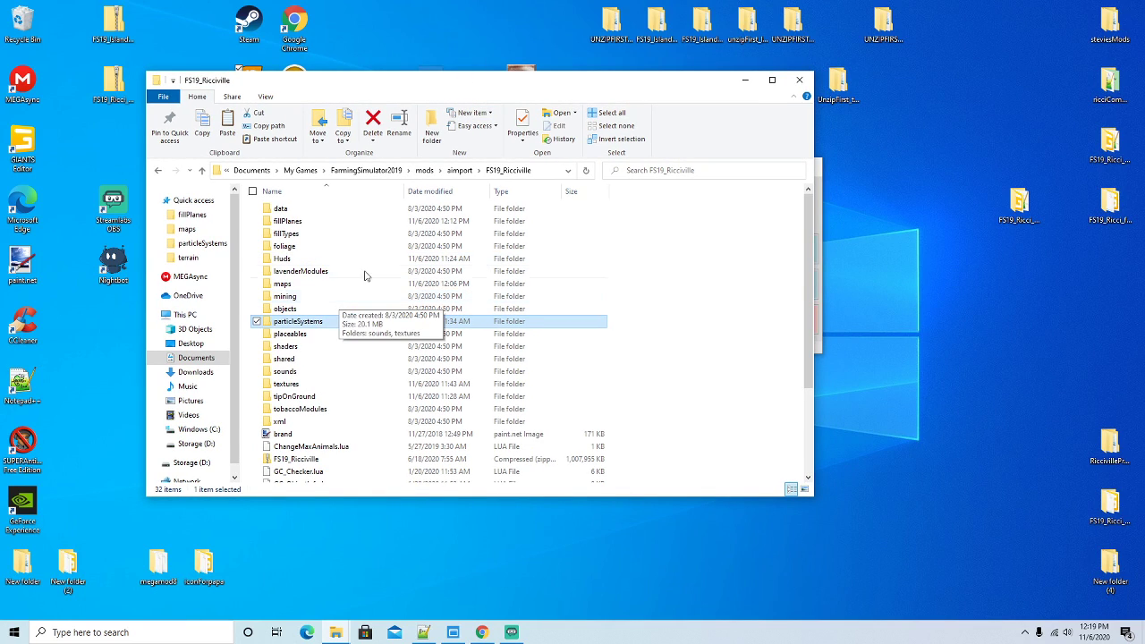
pyautogui.moveTo(454, 87); pyautogui.dragTo(434, 85)
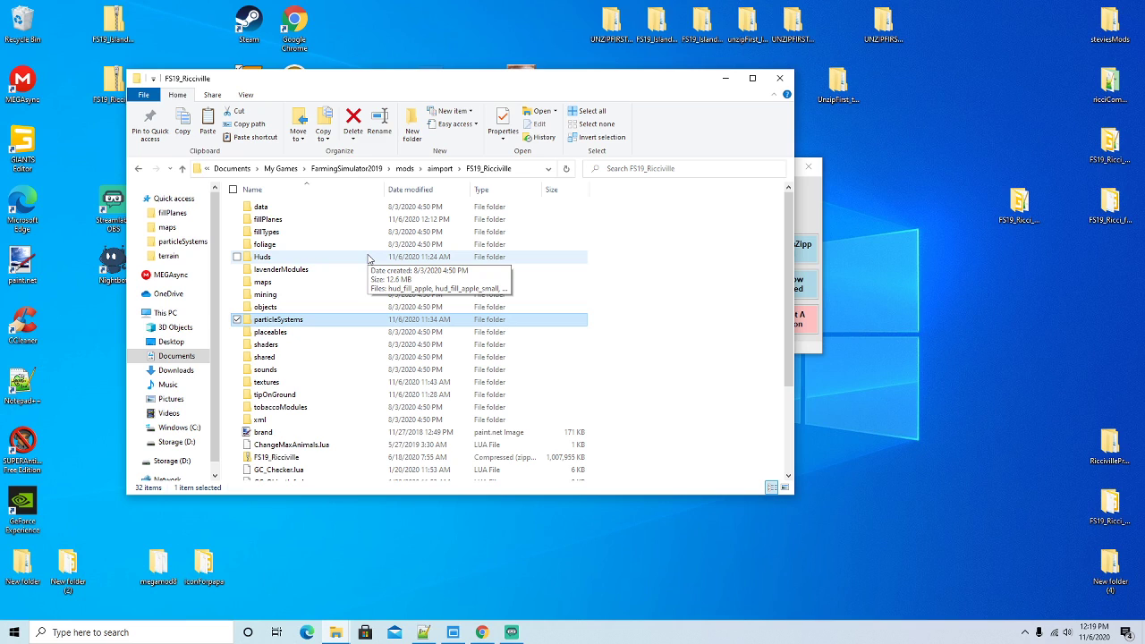
pyautogui.moveTo(462, 84)
pyautogui.mouseDown()
pyautogui.moveTo(491, 97)
pyautogui.moveTo(477, 99)
pyautogui.mouseUp()
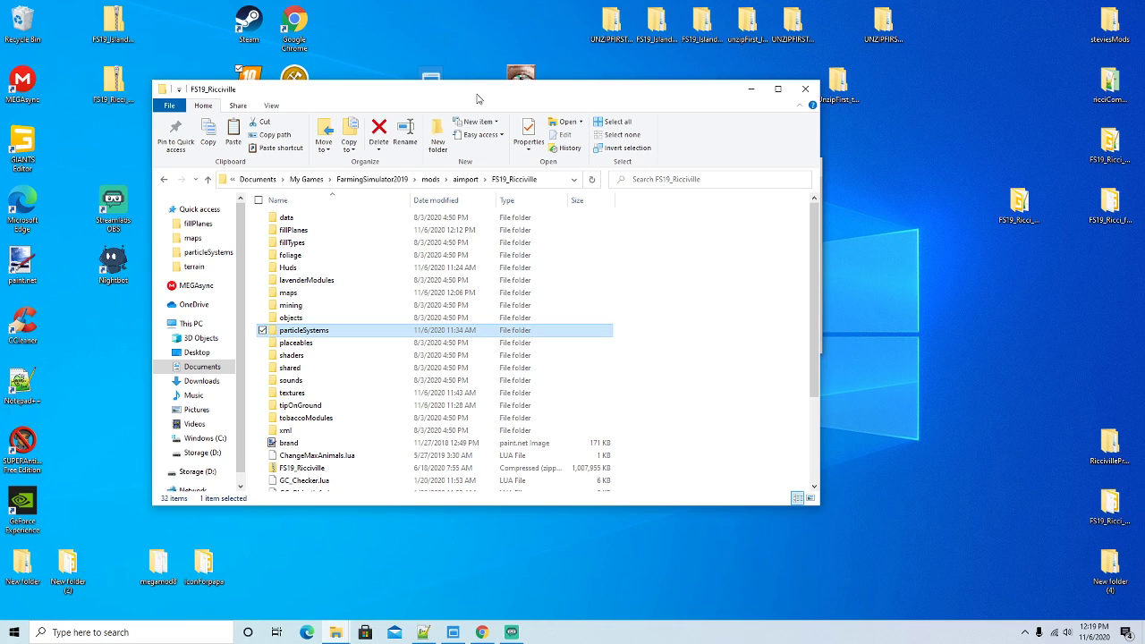
pyautogui.moveTo(477, 98); pyautogui.dragTo(415, 90)
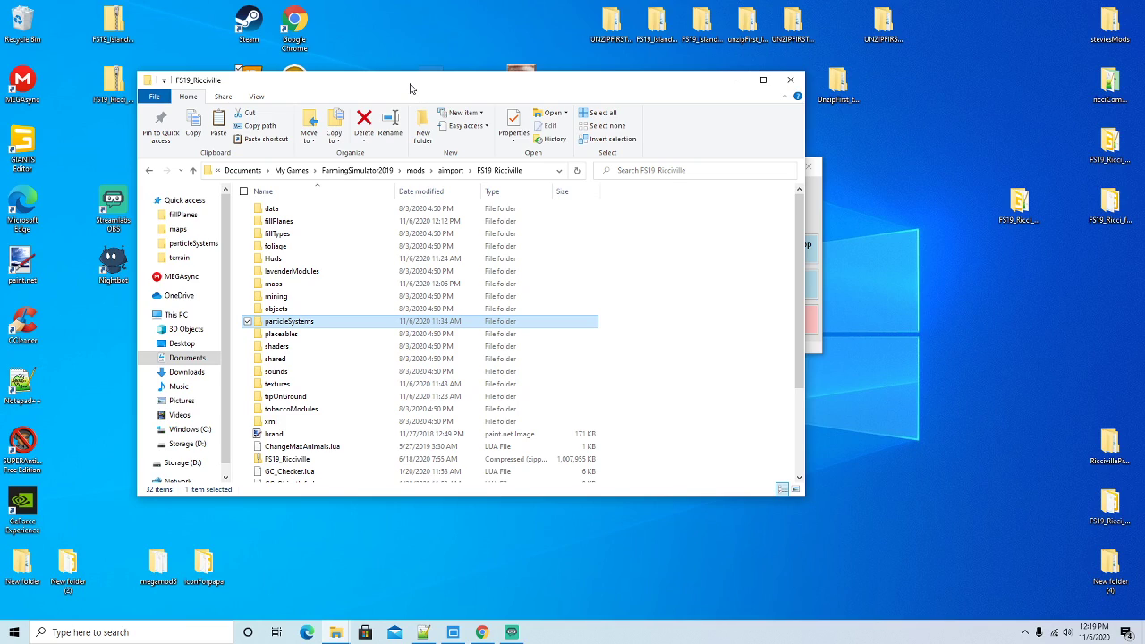
pyautogui.moveTo(396, 84)
pyautogui.mouseDown()
pyautogui.moveTo(381, 92)
pyautogui.moveTo(389, 77)
pyautogui.mouseUp()
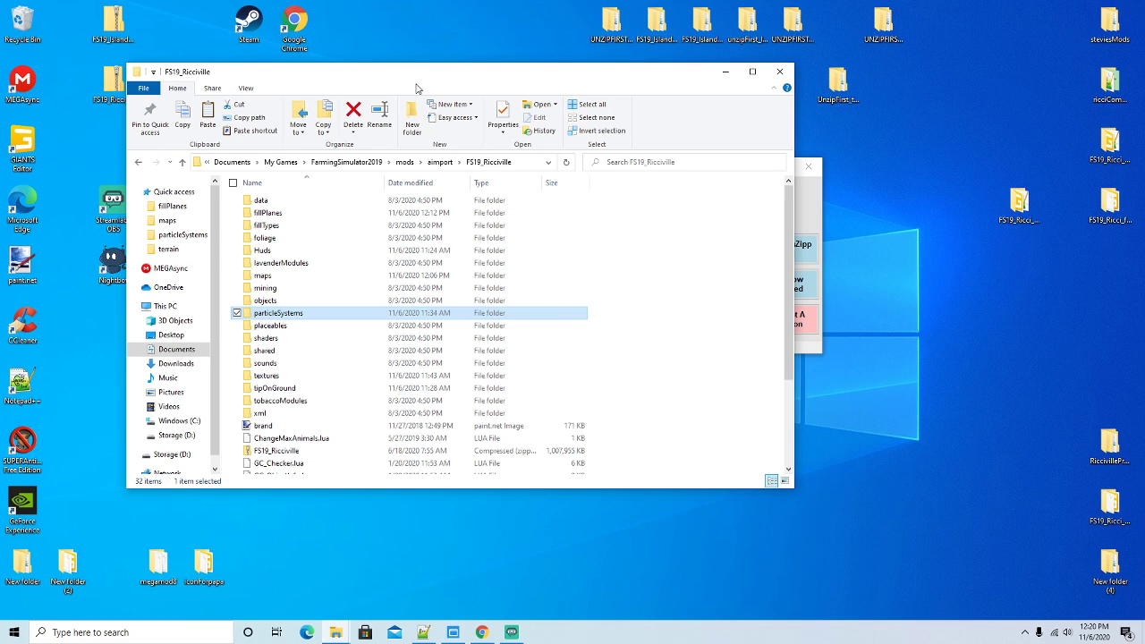
pyautogui.moveTo(397, 75)
pyautogui.mouseDown()
pyautogui.moveTo(384, 89)
pyautogui.moveTo(391, 81)
pyautogui.mouseUp()
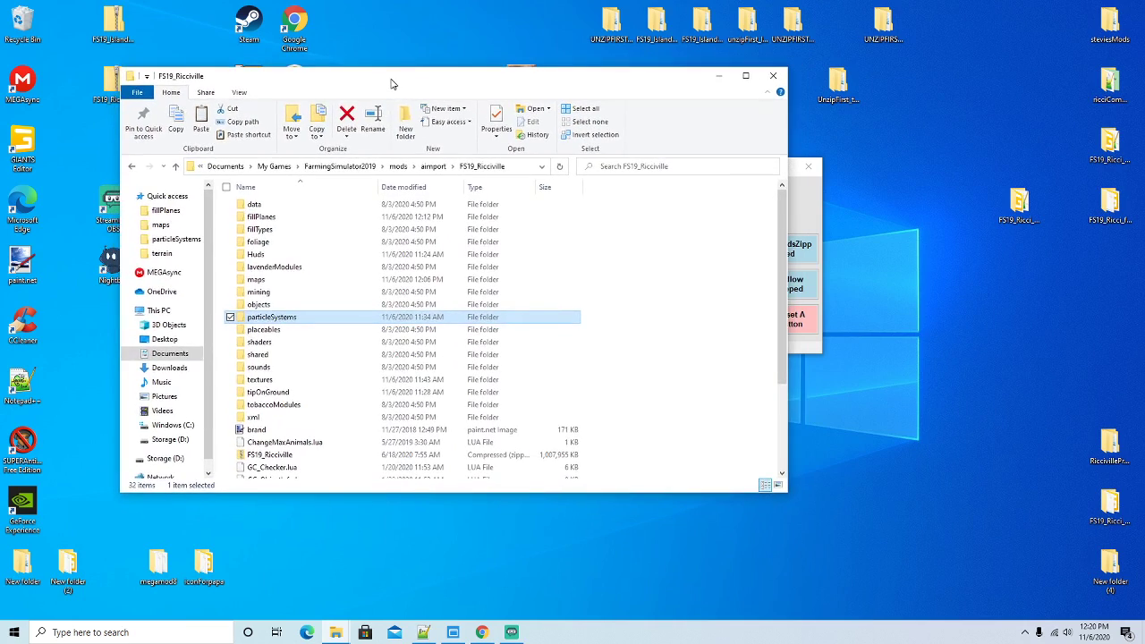
pyautogui.click(513, 634)
pyautogui.click(184, 541)
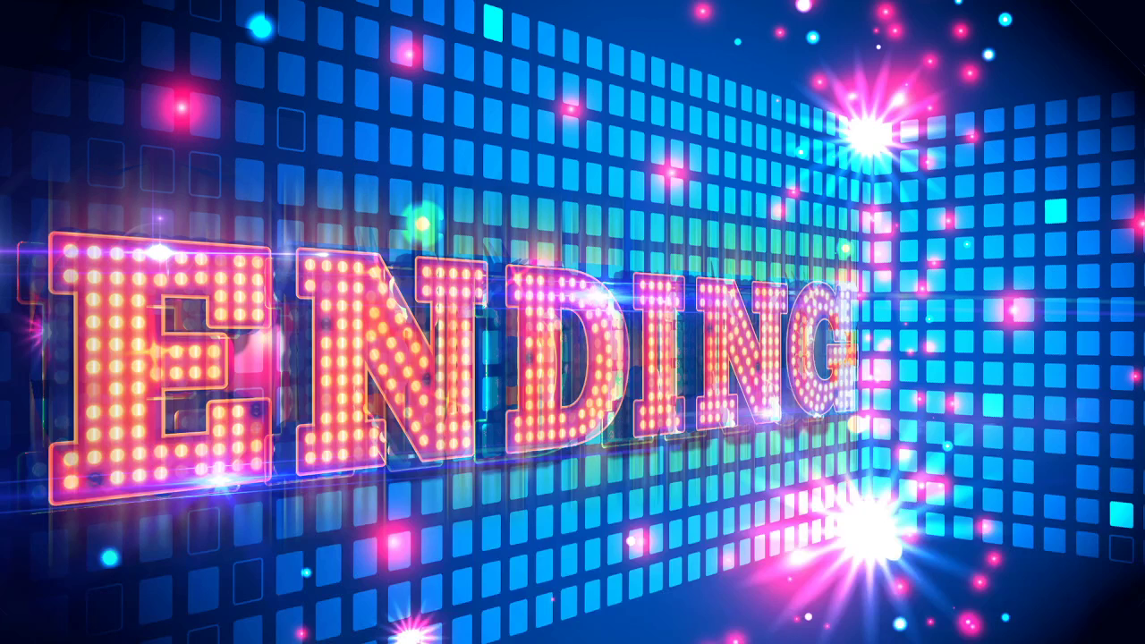